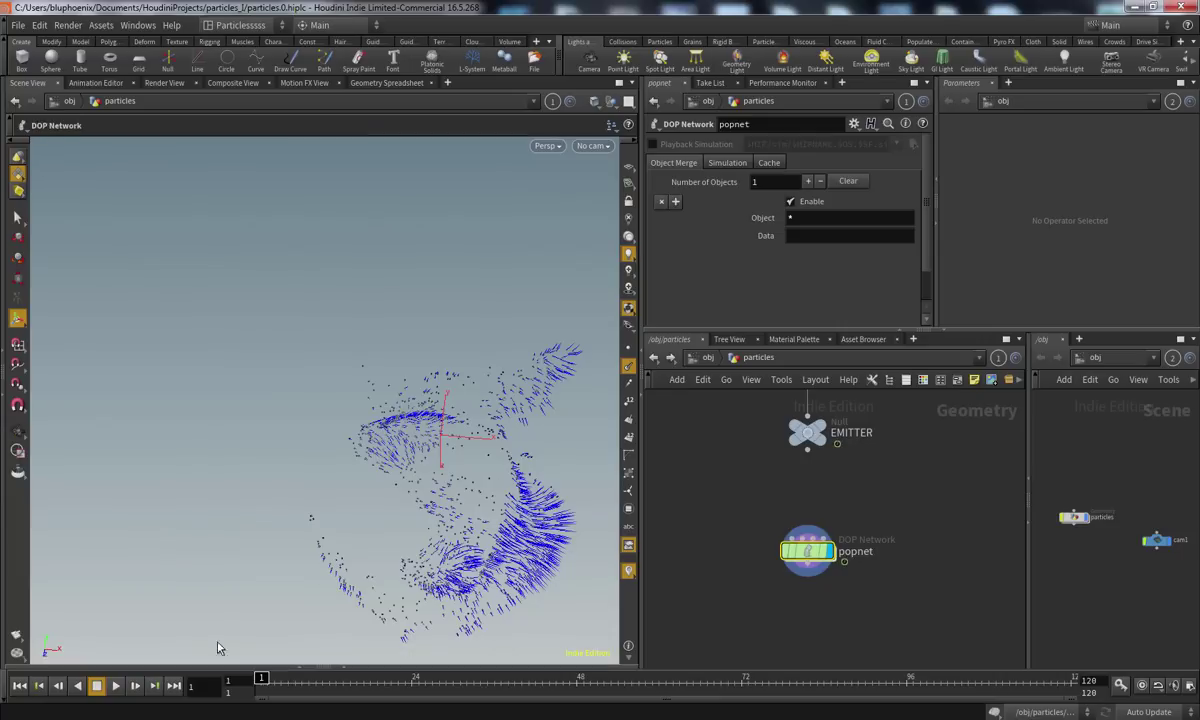
Play back the particle head simulation, orbit around it to view it from several angles, and stop playback
{"action": "left_click_drag", "start_coordinate": [425, 493], "coordinate": [359, 356], "text": "alt"}
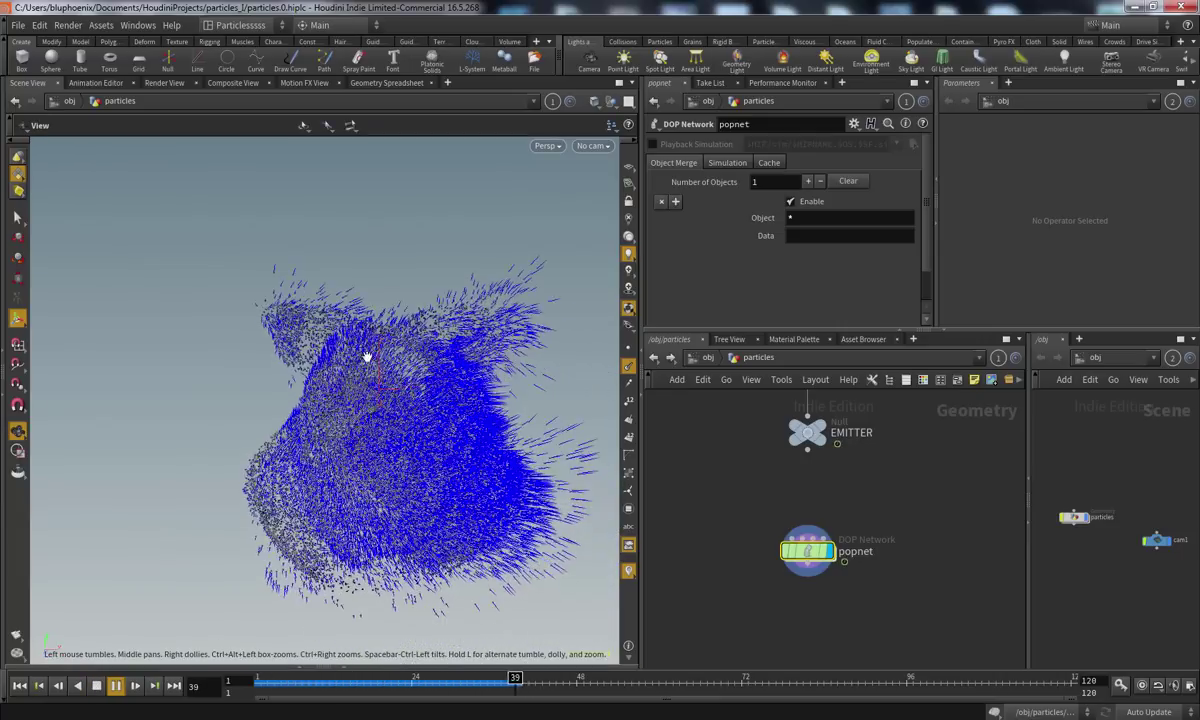
{"action": "left_click_drag", "start_coordinate": [428, 450], "coordinate": [359, 437], "text": "alt"}
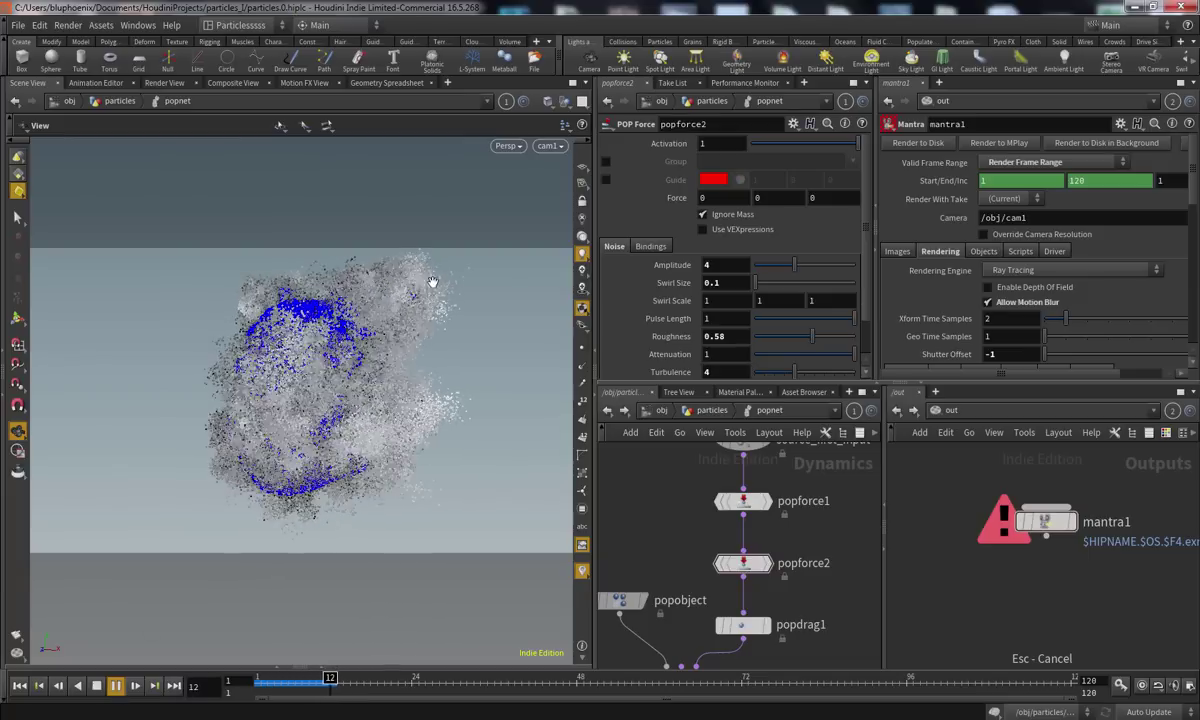
{"action": "left_click", "coordinate": [97, 686]}
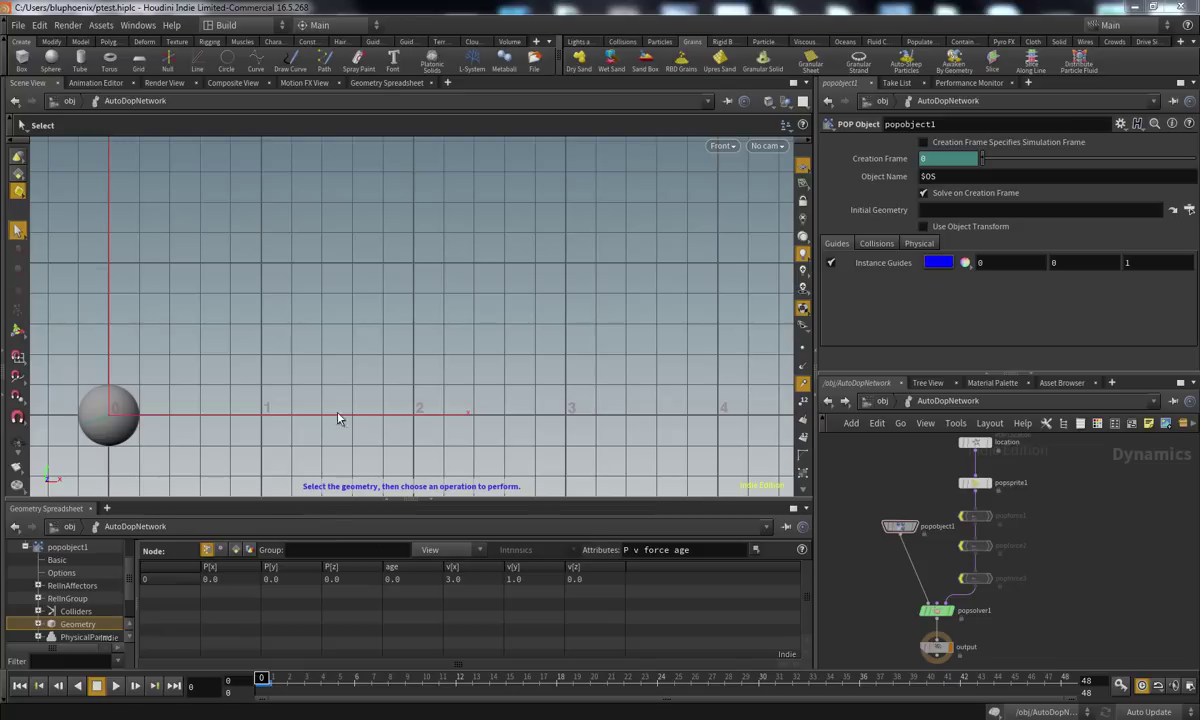
Play the single-particle simulation, scrub to frame 20 to examine its position and velocity attributes, and return to frame 0
{"action": "left_click", "coordinate": [116, 686]}
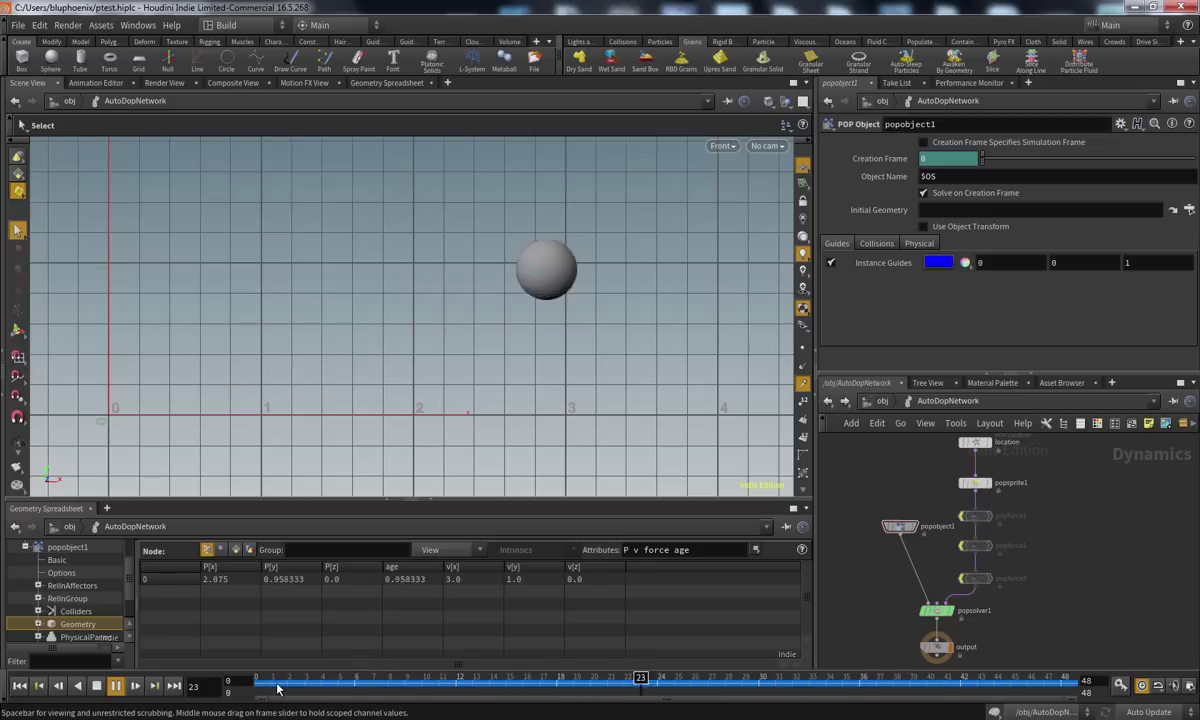
{"action": "left_click_drag", "start_coordinate": [470, 682], "coordinate": [592, 645]}
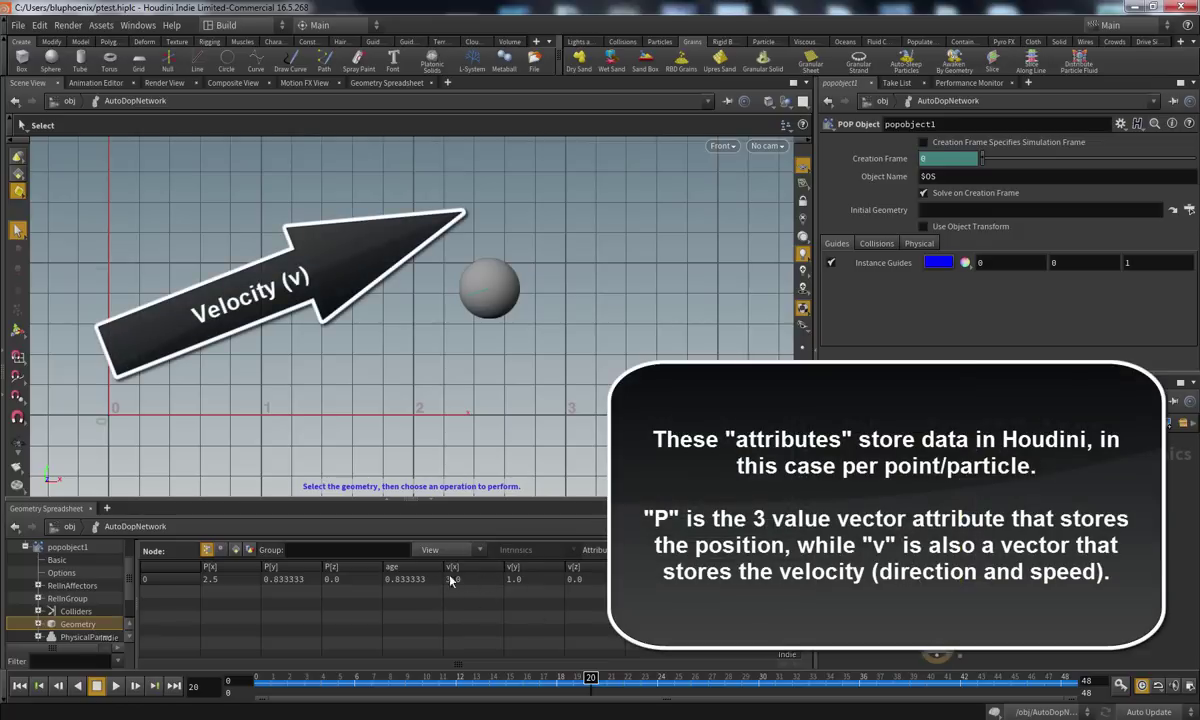
{"action": "left_click_drag", "start_coordinate": [566, 677], "coordinate": [247, 674]}
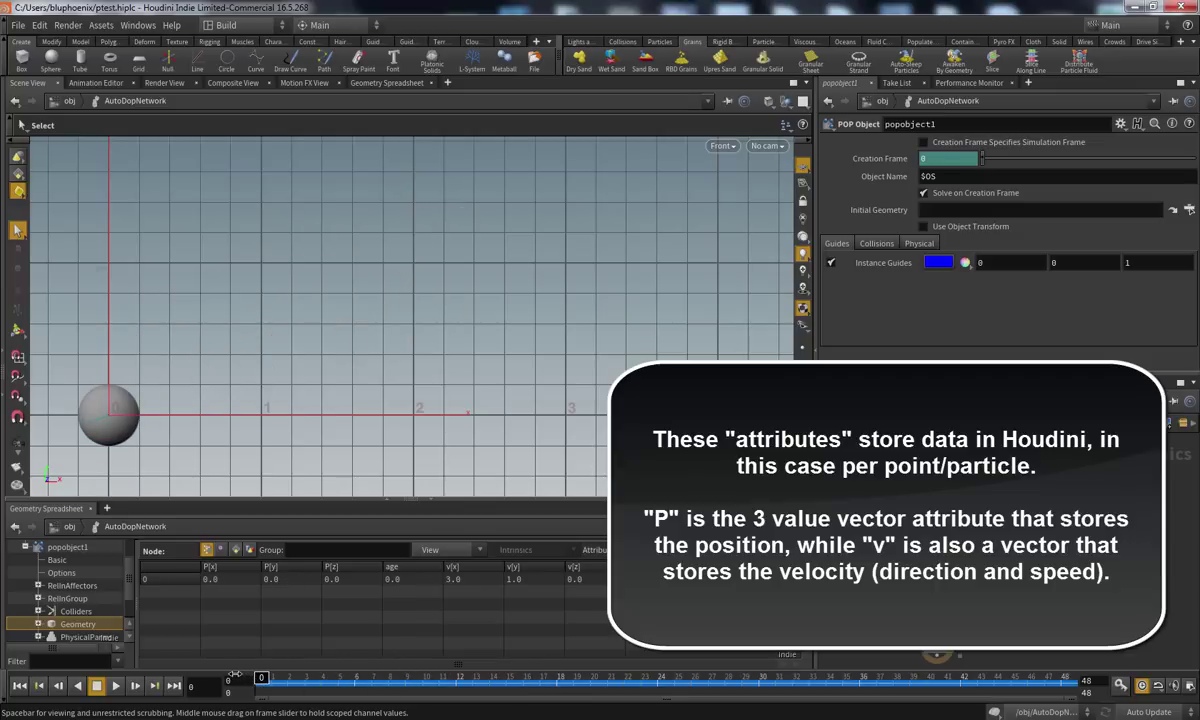
{"action": "left_click_drag", "start_coordinate": [228, 678], "coordinate": [260, 677]}
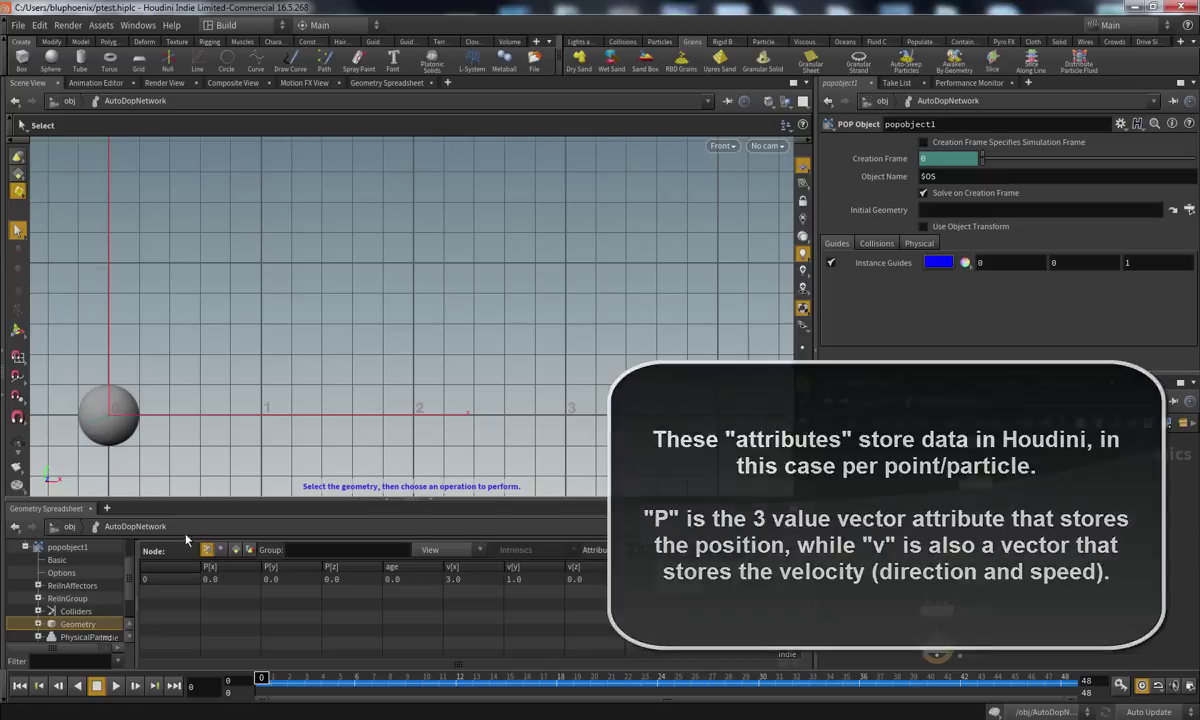
{"action": "mouse_move", "coordinate": [265, 678]}
{"action": "left_mouse_down"}
{"action": "mouse_move", "coordinate": [394, 674]}
{"action": "mouse_move", "coordinate": [260, 677]}
{"action": "left_mouse_up"}
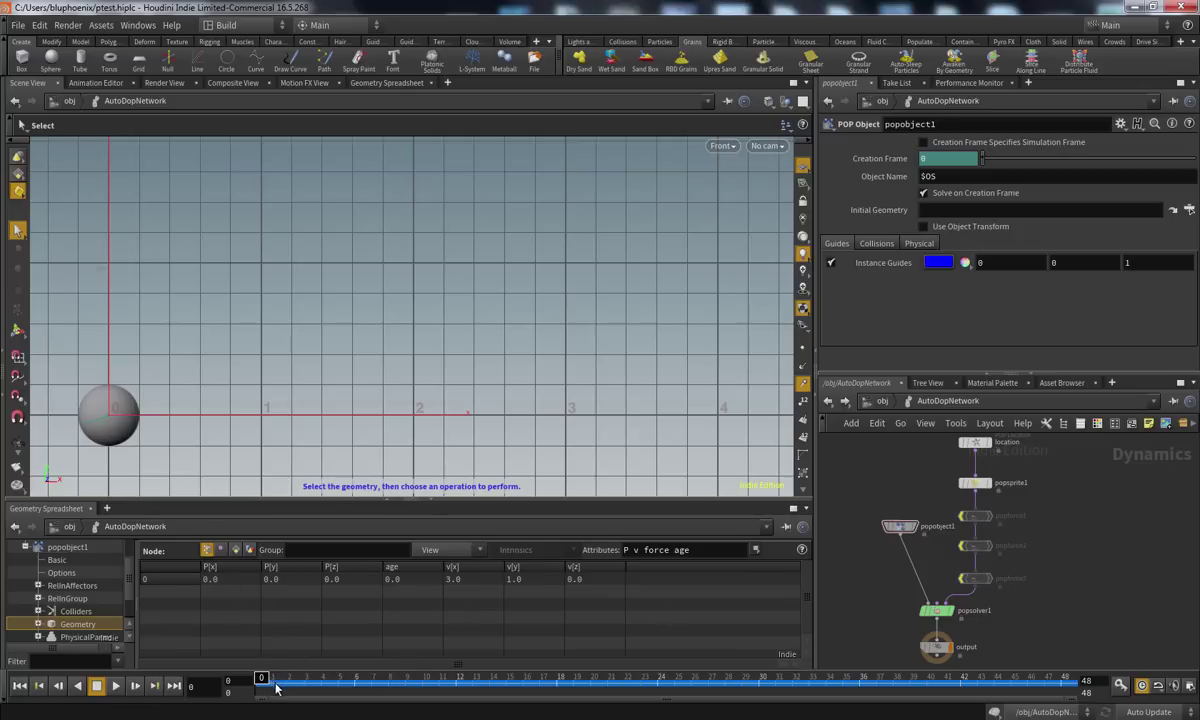
Inspect the popsolver1 node and the X, Y and Z velocity values in the location node's attributes
{"action": "left_click", "coordinate": [942, 614]}
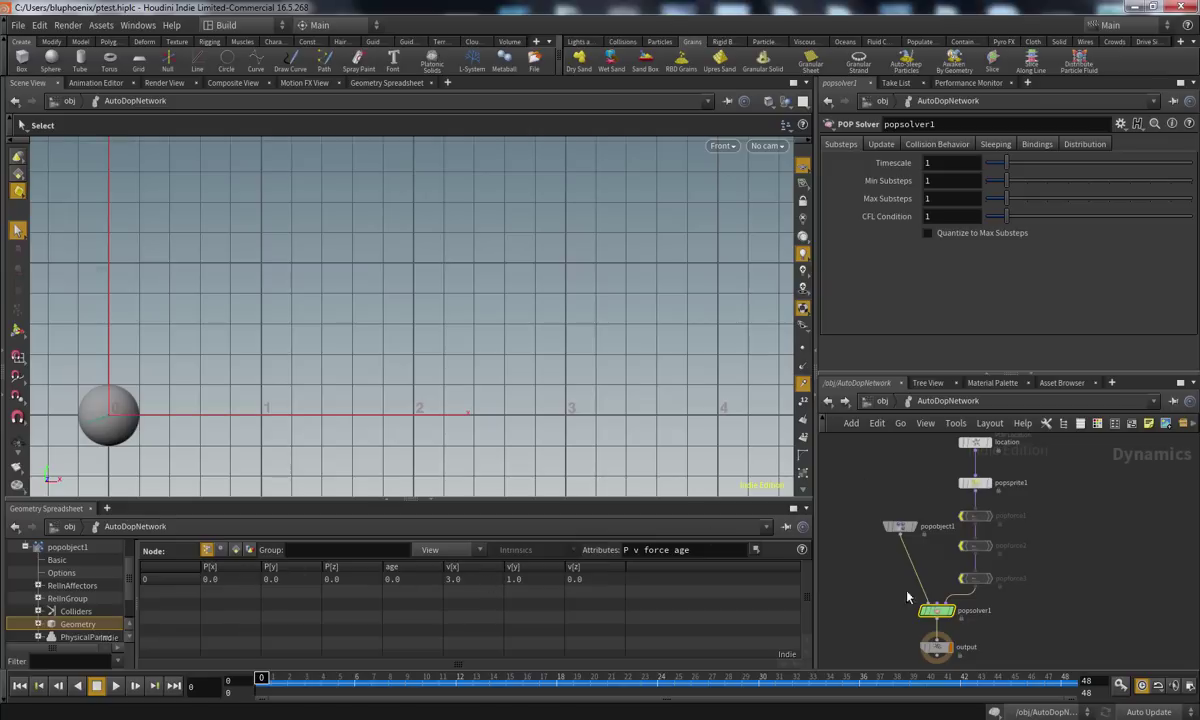
{"action": "middle_click_drag", "start_coordinate": [884, 475], "coordinate": [880, 489]}
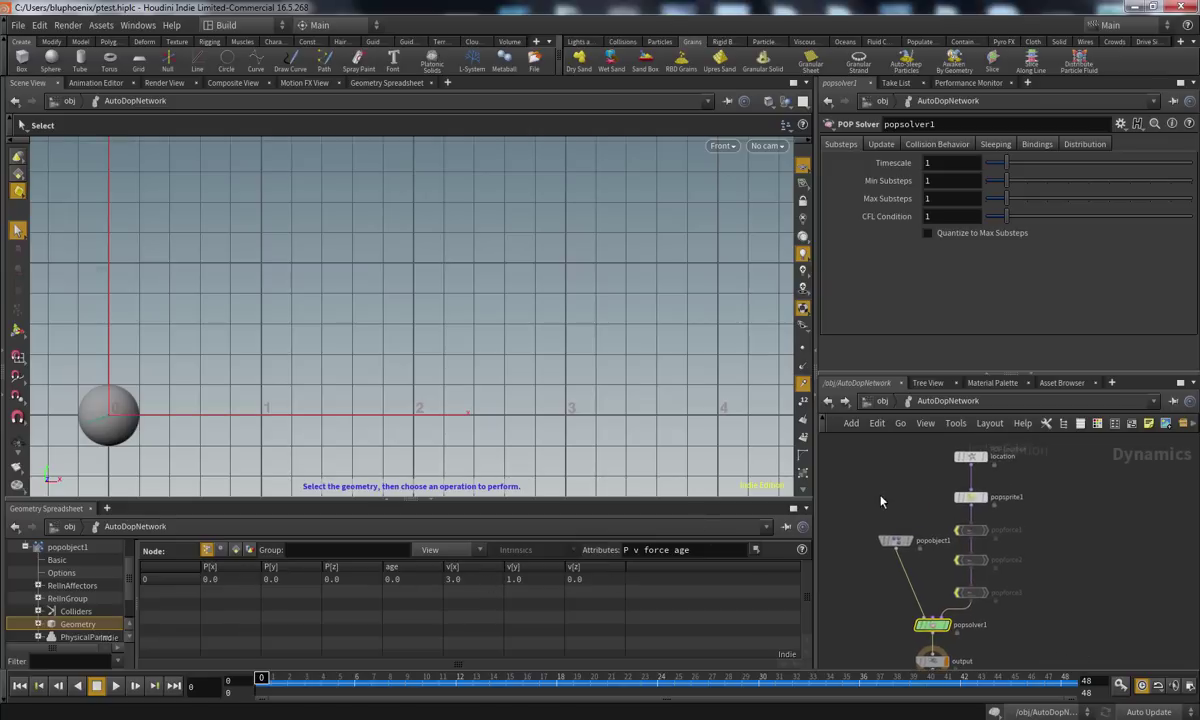
{"action": "left_click", "coordinate": [970, 456]}
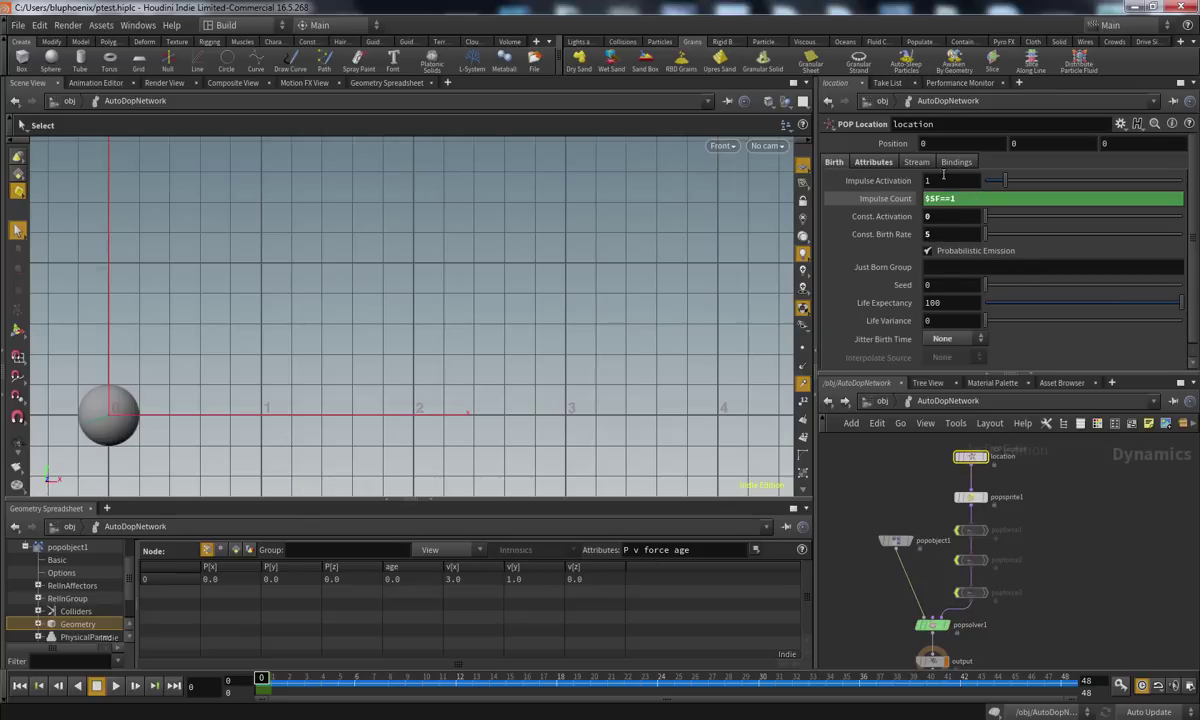
{"action": "left_click", "coordinate": [873, 162]}
{"action": "left_click_drag", "start_coordinate": [935, 181], "coordinate": [904, 188]}
{"action": "left_click_drag", "start_coordinate": [1022, 183], "coordinate": [972, 184]}
{"action": "left_click_drag", "start_coordinate": [1124, 182], "coordinate": [992, 220]}
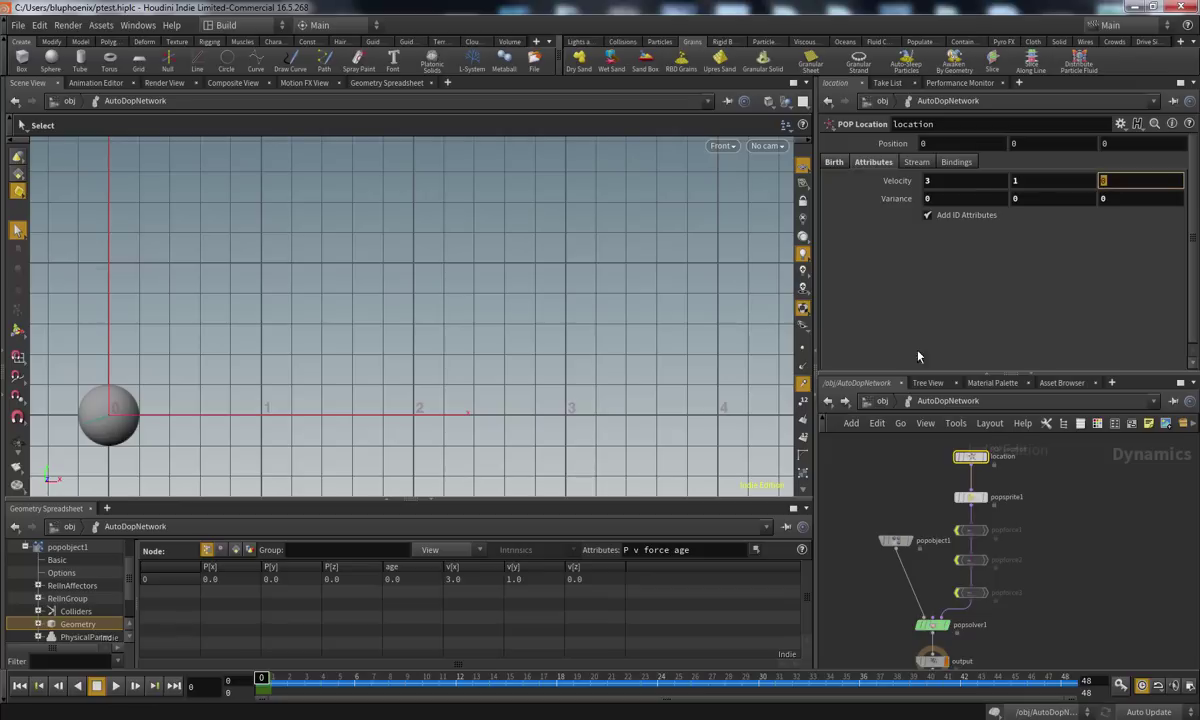
Review the parameters of the popsprite1, popobject1 and bypassed POP Force nodes, ending on the location node
{"action": "left_click", "coordinate": [866, 452]}
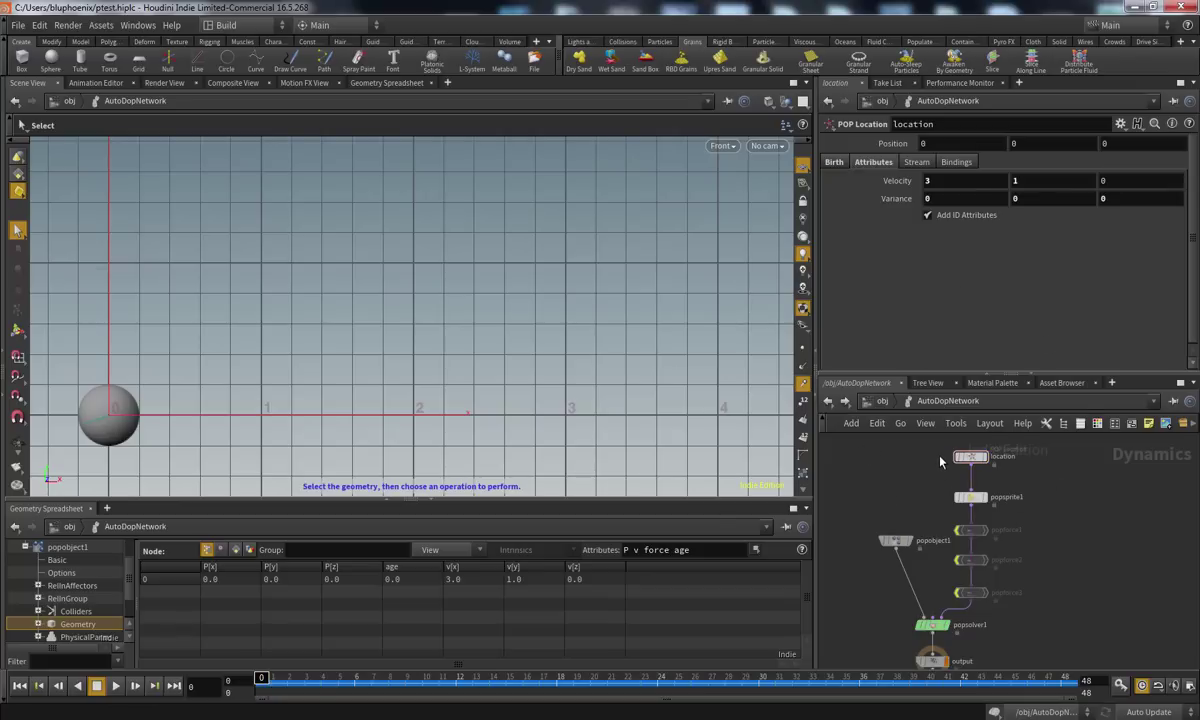
{"action": "left_click", "coordinate": [968, 497]}
{"action": "left_click", "coordinate": [895, 541]}
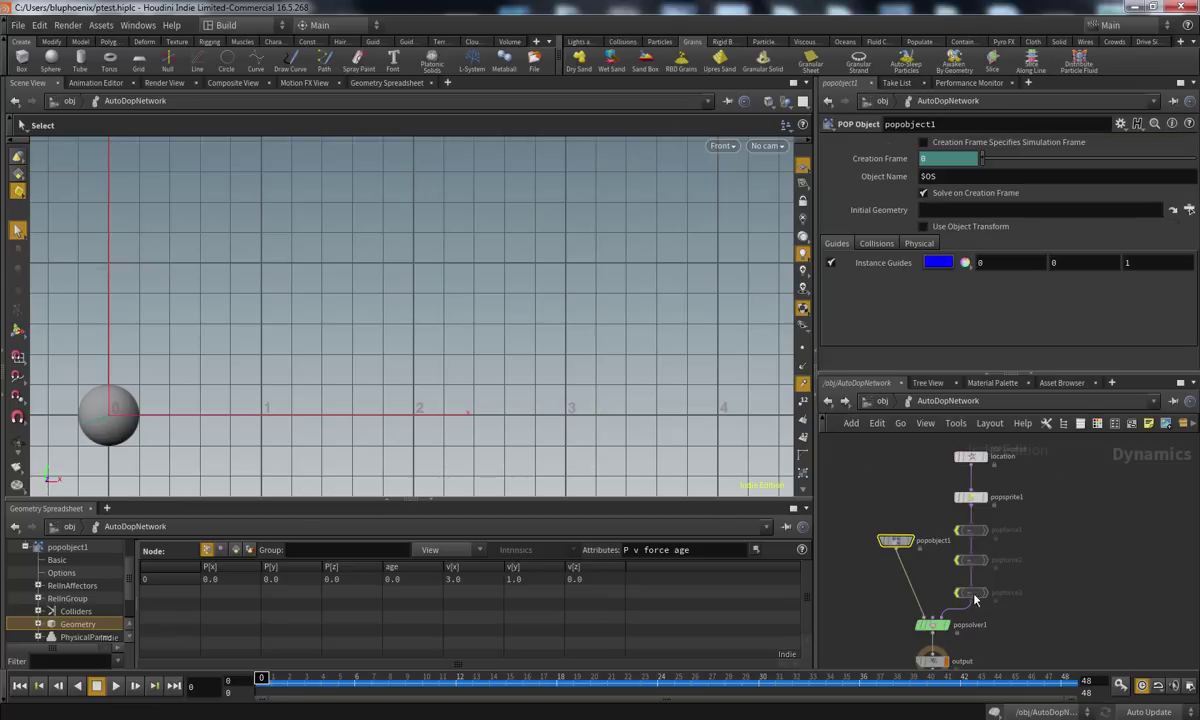
{"action": "left_click", "coordinate": [980, 592]}
{"action": "left_click", "coordinate": [972, 530]}
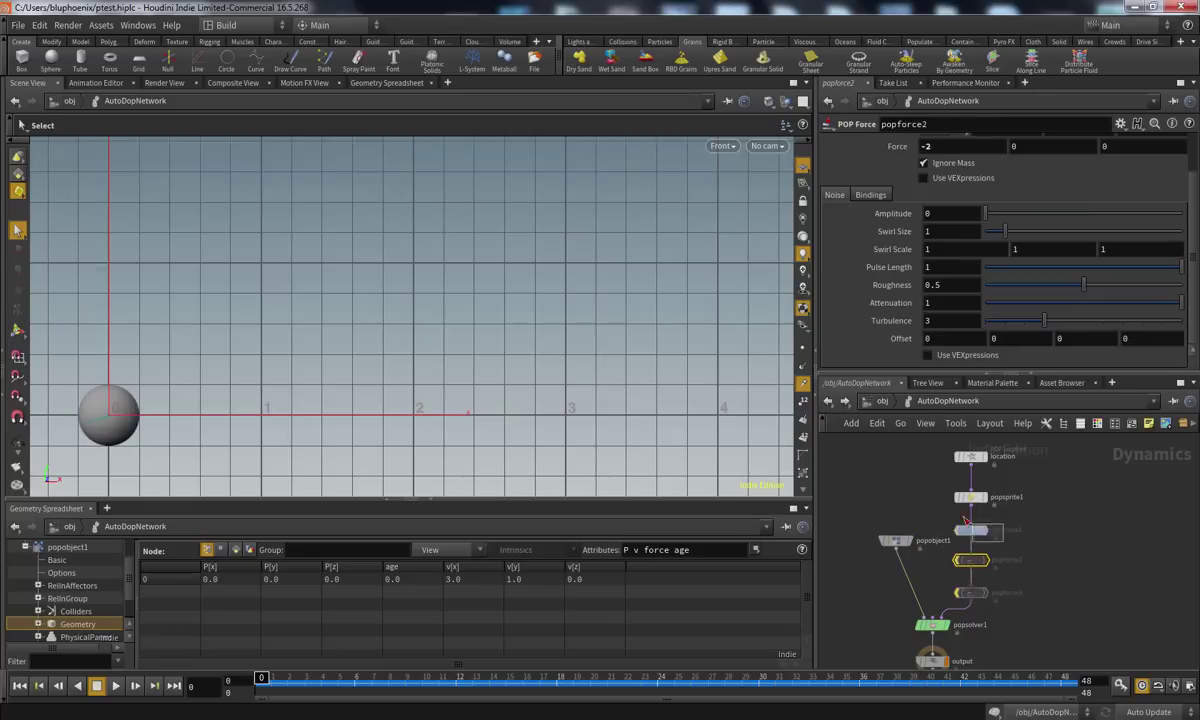
{"action": "left_click", "coordinate": [972, 497]}
{"action": "left_click", "coordinate": [970, 456]}
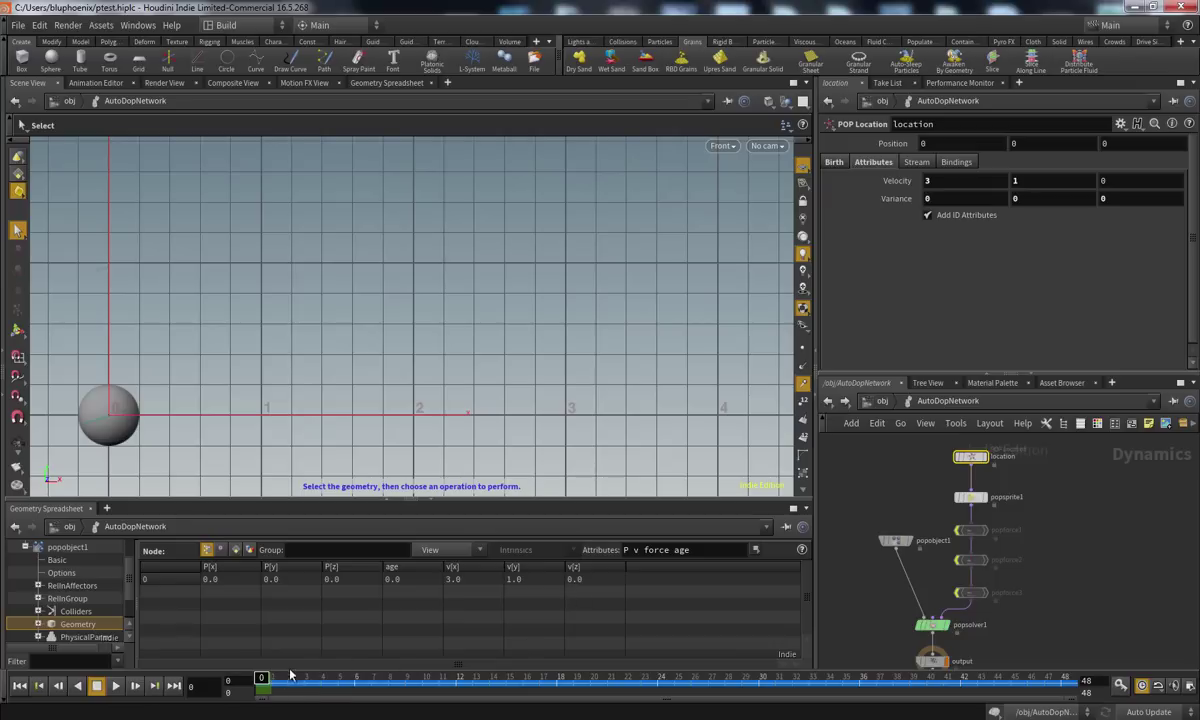
Step the particle through frames 8, 9 and 12 to compare its position values, and return to frame 0
{"action": "mouse_move", "coordinate": [258, 678]}
{"action": "left_mouse_down"}
{"action": "mouse_move", "coordinate": [395, 677]}
{"action": "mouse_move", "coordinate": [491, 654]}
{"action": "mouse_move", "coordinate": [752, 654]}
{"action": "mouse_move", "coordinate": [255, 668]}
{"action": "left_mouse_up"}
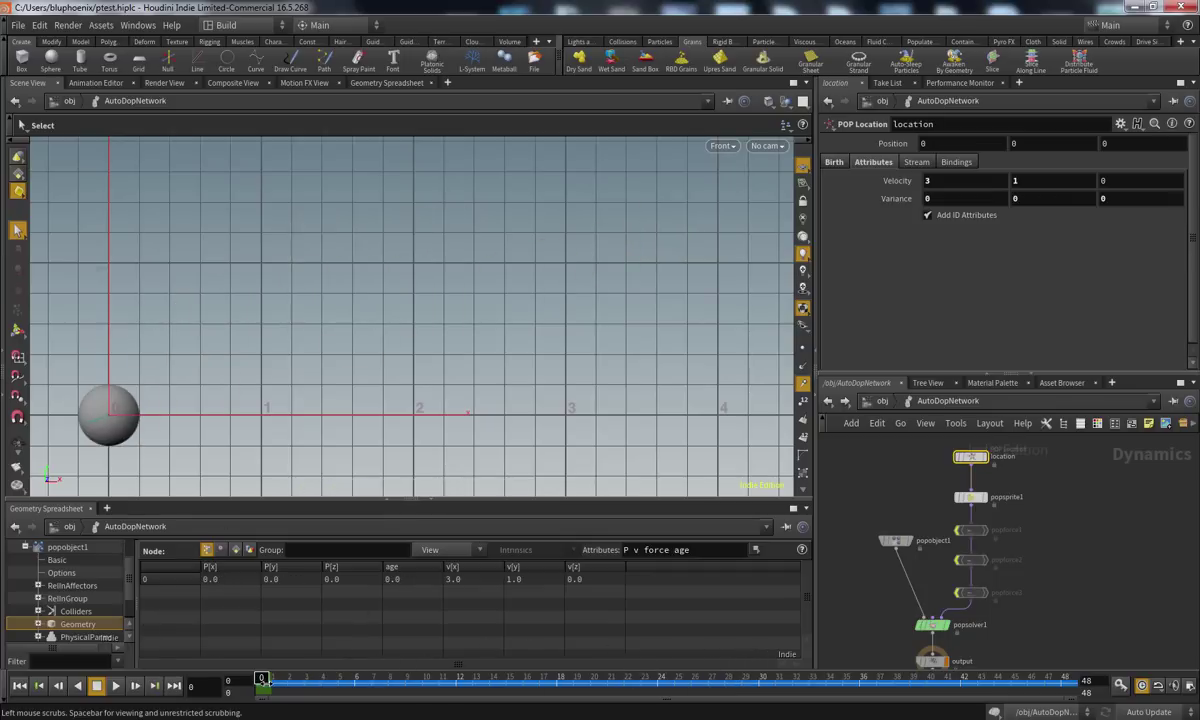
{"action": "left_click_drag", "start_coordinate": [263, 681], "coordinate": [220, 703]}
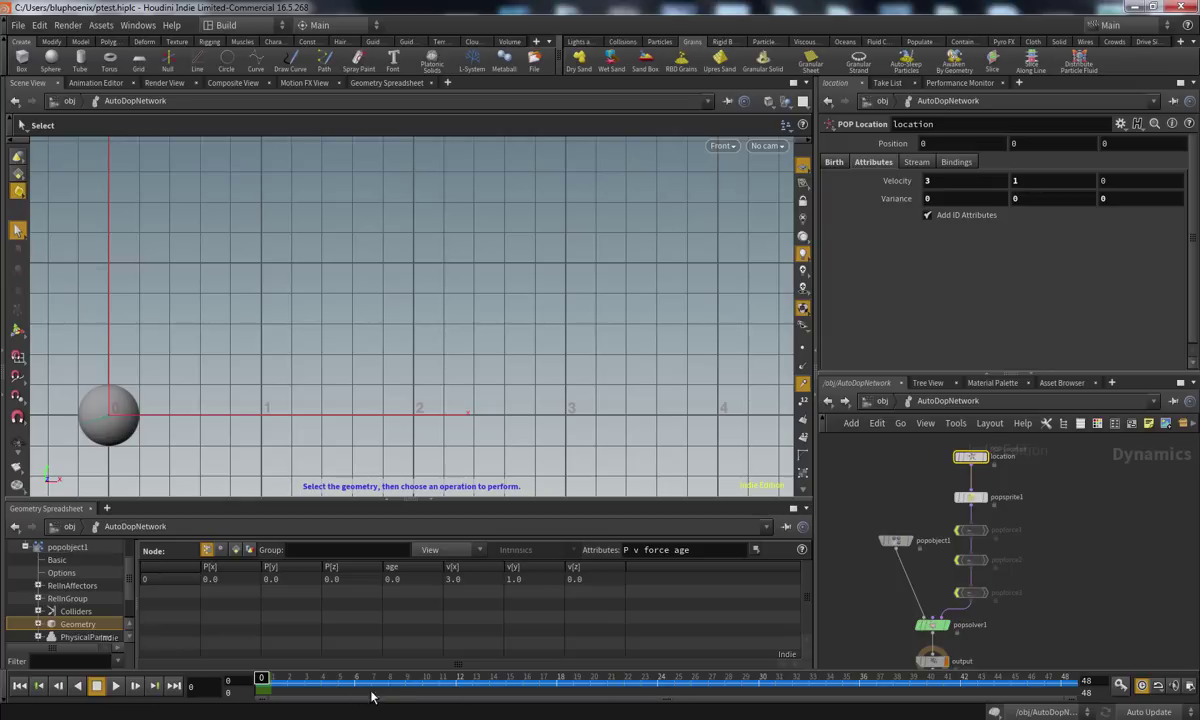
{"action": "left_click", "coordinate": [405, 680]}
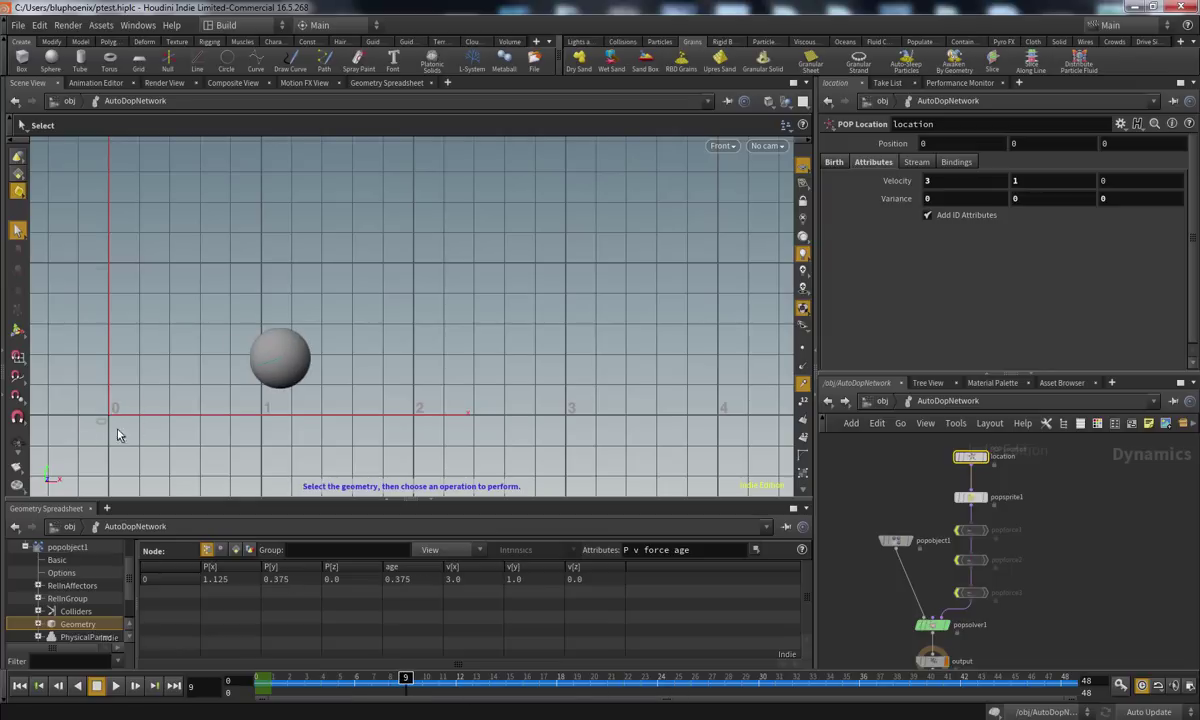
{"action": "left_click", "coordinate": [388, 680]}
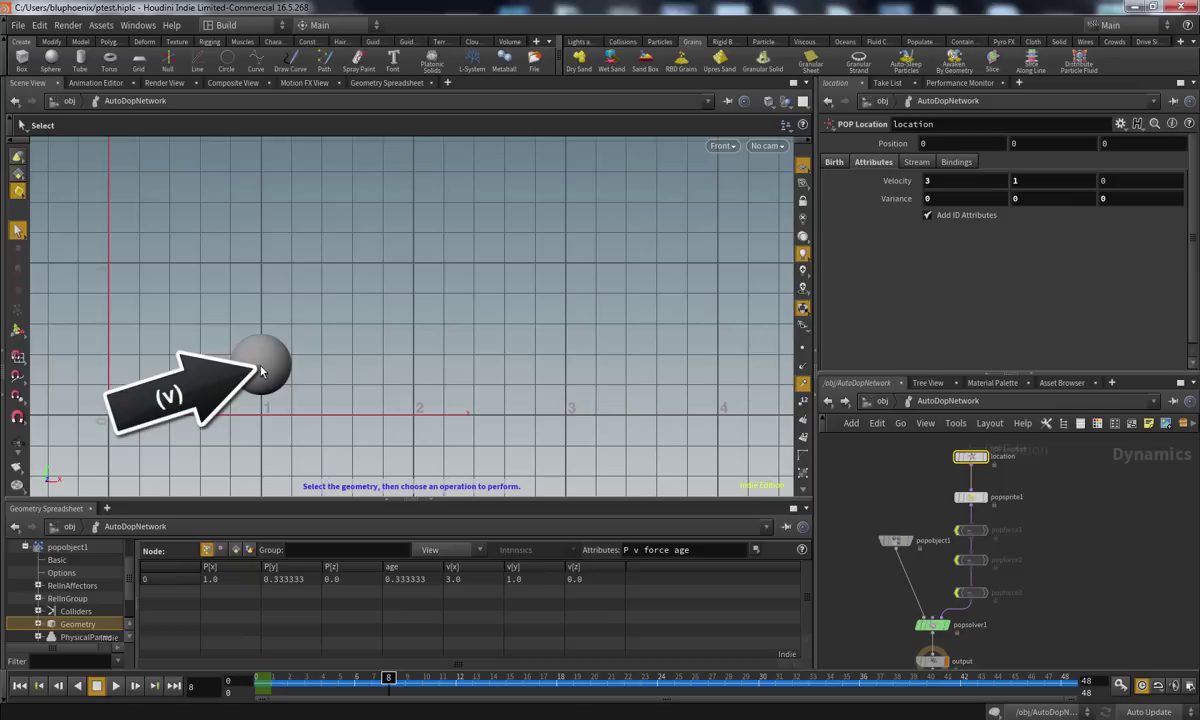
{"action": "left_click", "coordinate": [803, 385]}
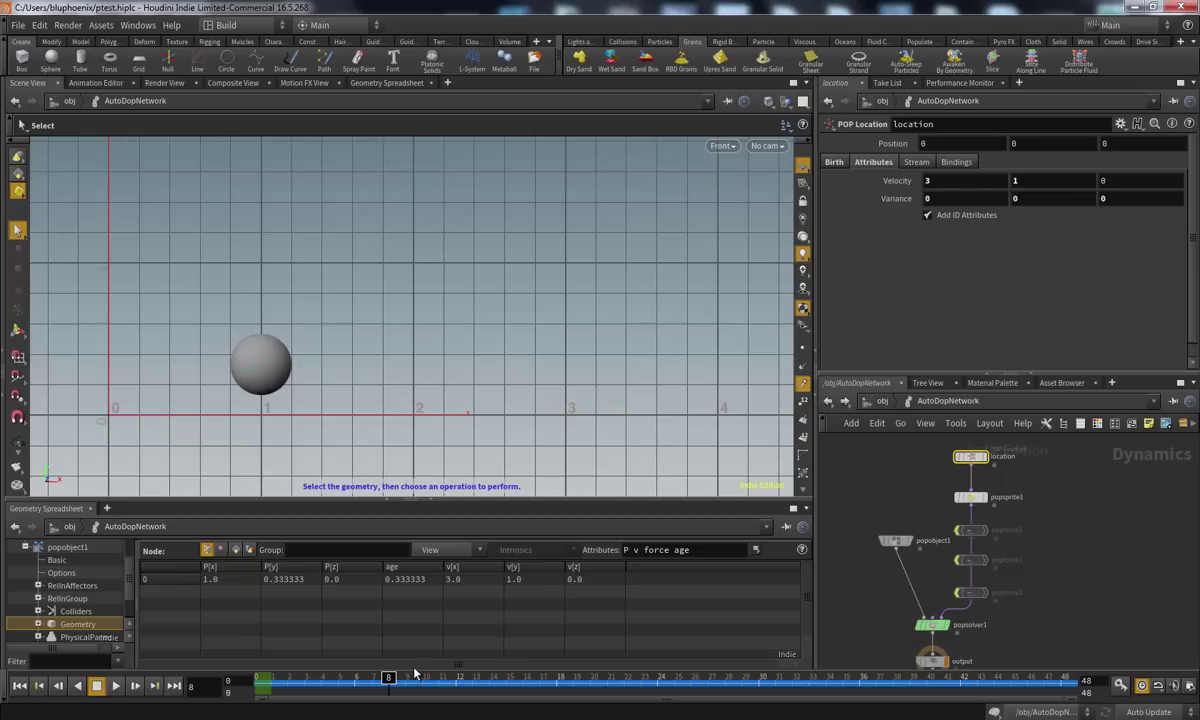
{"action": "left_click_drag", "start_coordinate": [388, 672], "coordinate": [419, 663]}
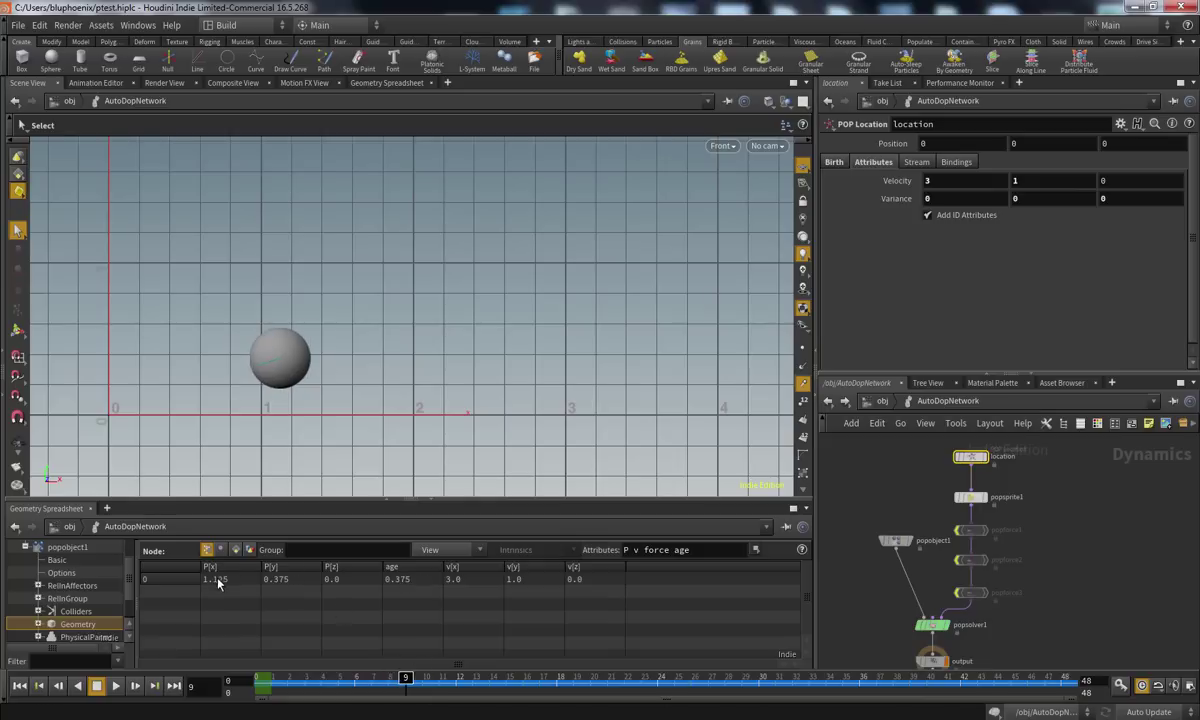
{"action": "left_click_drag", "start_coordinate": [406, 675], "coordinate": [455, 675]}
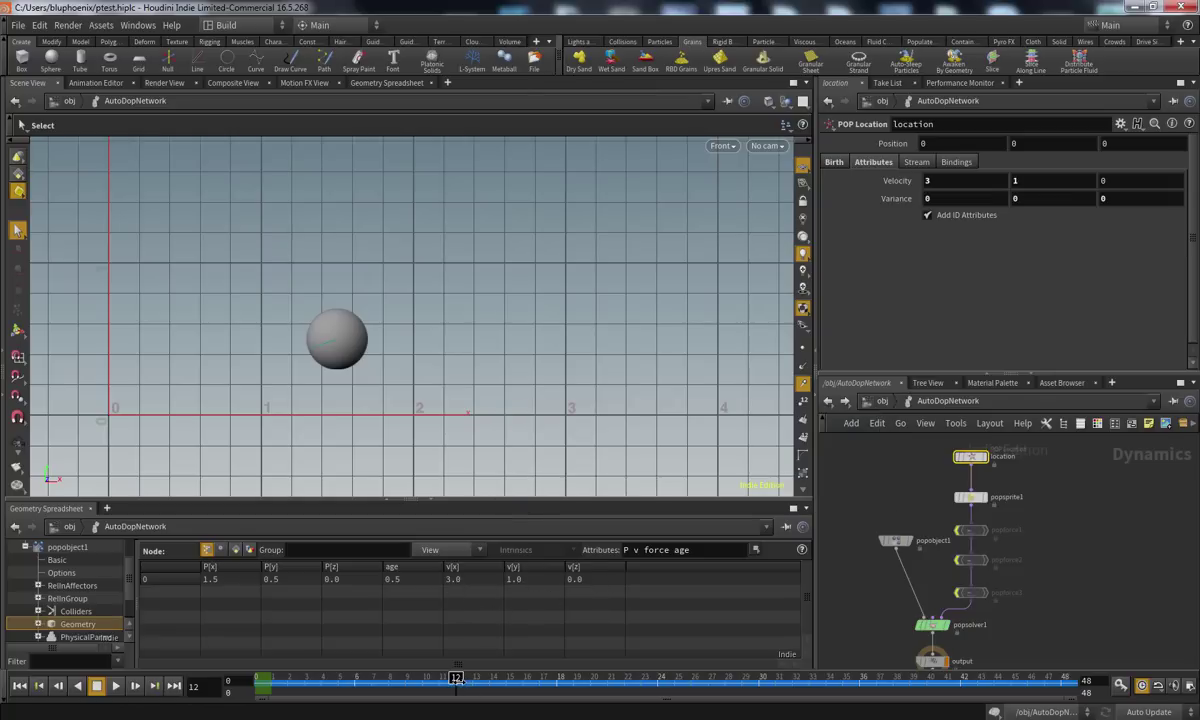
{"action": "left_click_drag", "start_coordinate": [455, 680], "coordinate": [255, 690]}
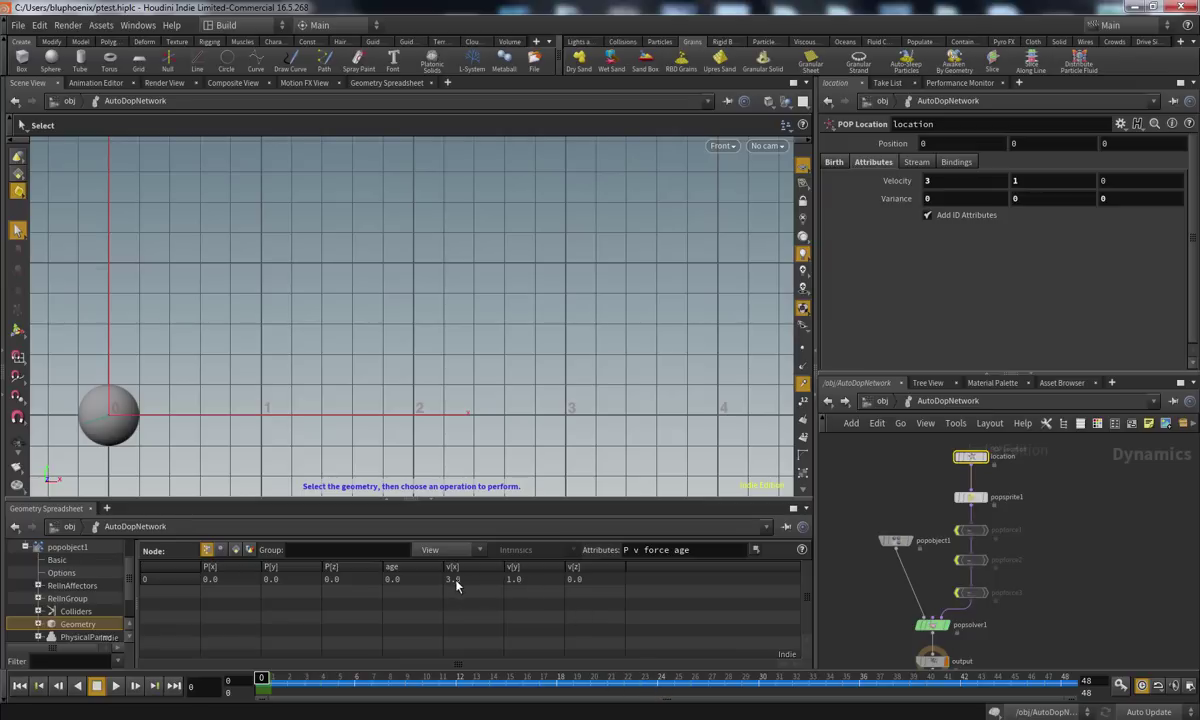
Compare the particle's position and velocity at frames 24 and 18, then replay the simulation from frame 0
{"action": "left_click", "coordinate": [660, 685]}
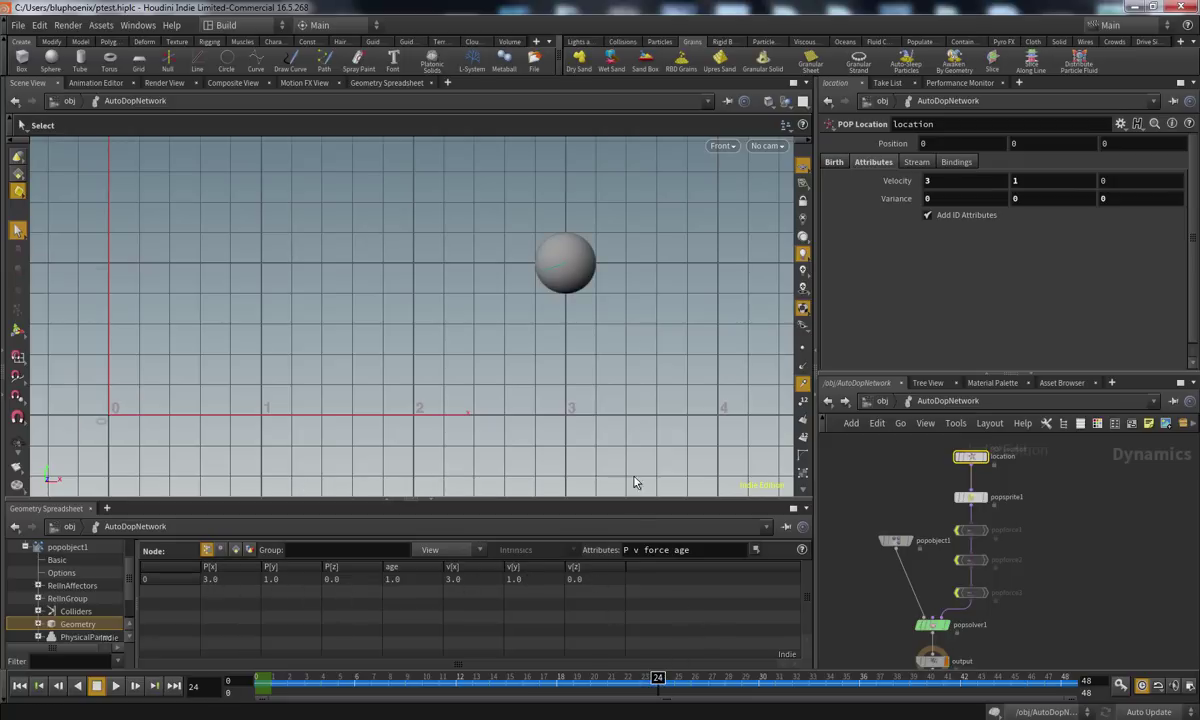
{"action": "left_click_drag", "start_coordinate": [643, 682], "coordinate": [559, 682]}
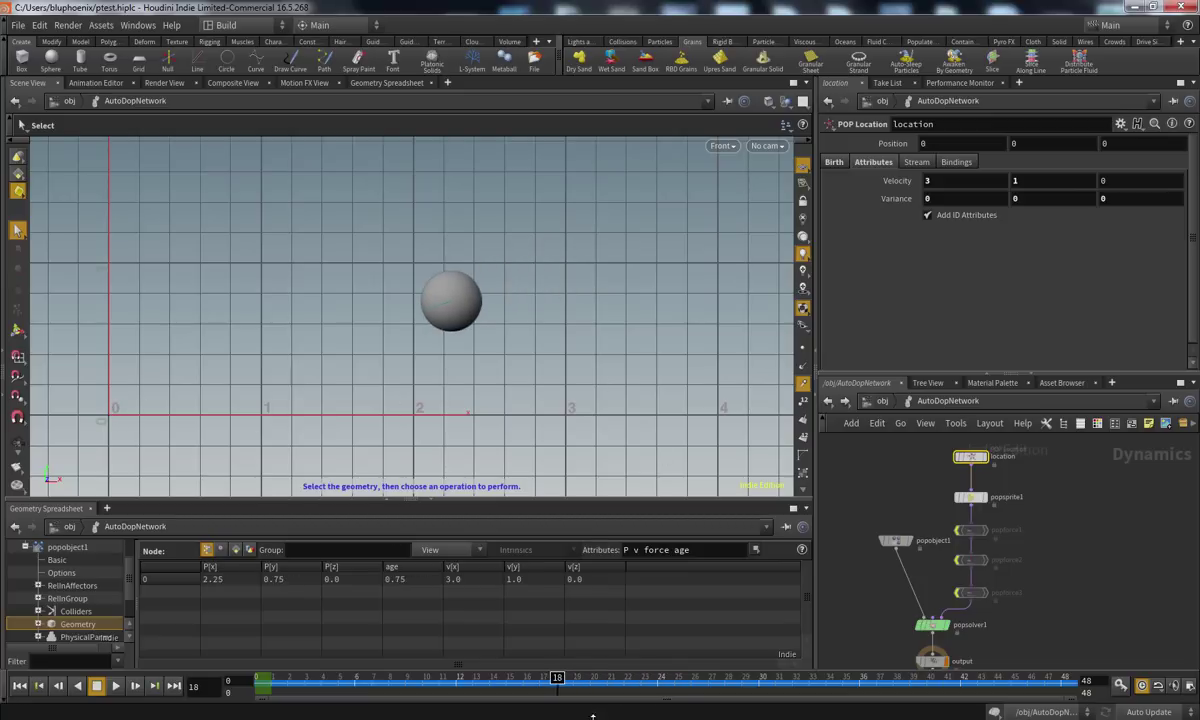
{"action": "left_click_drag", "start_coordinate": [557, 677], "coordinate": [620, 640]}
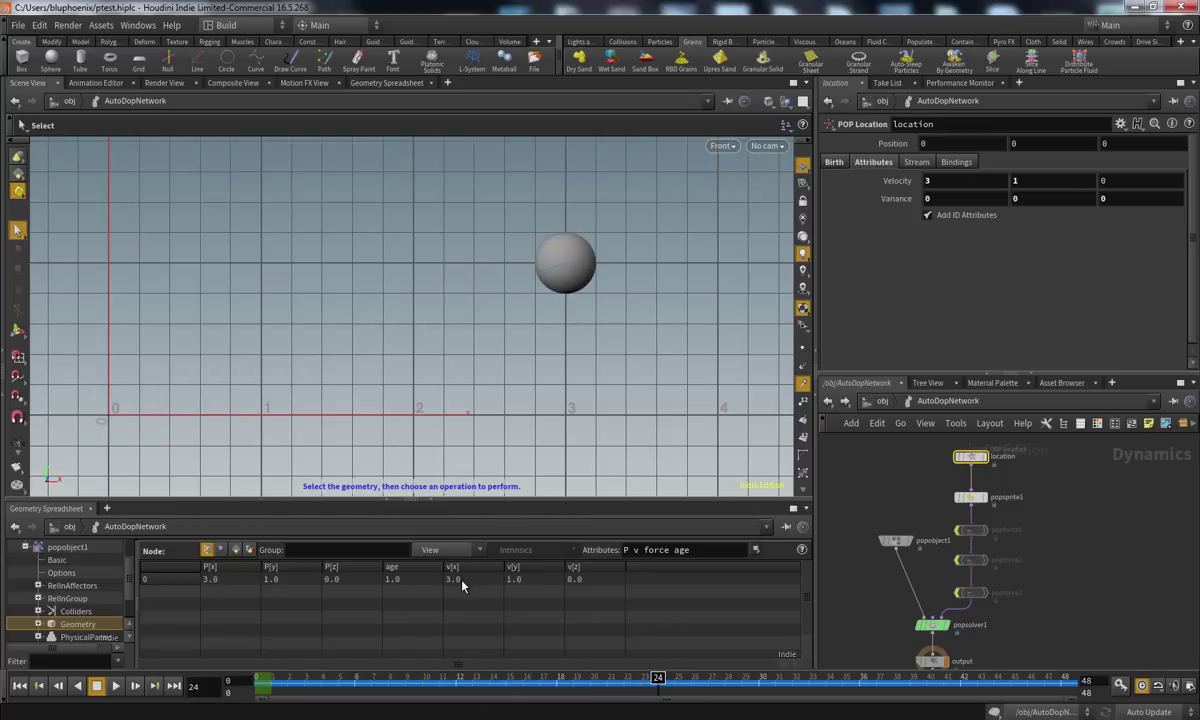
{"action": "left_click_drag", "start_coordinate": [659, 679], "coordinate": [459, 679]}
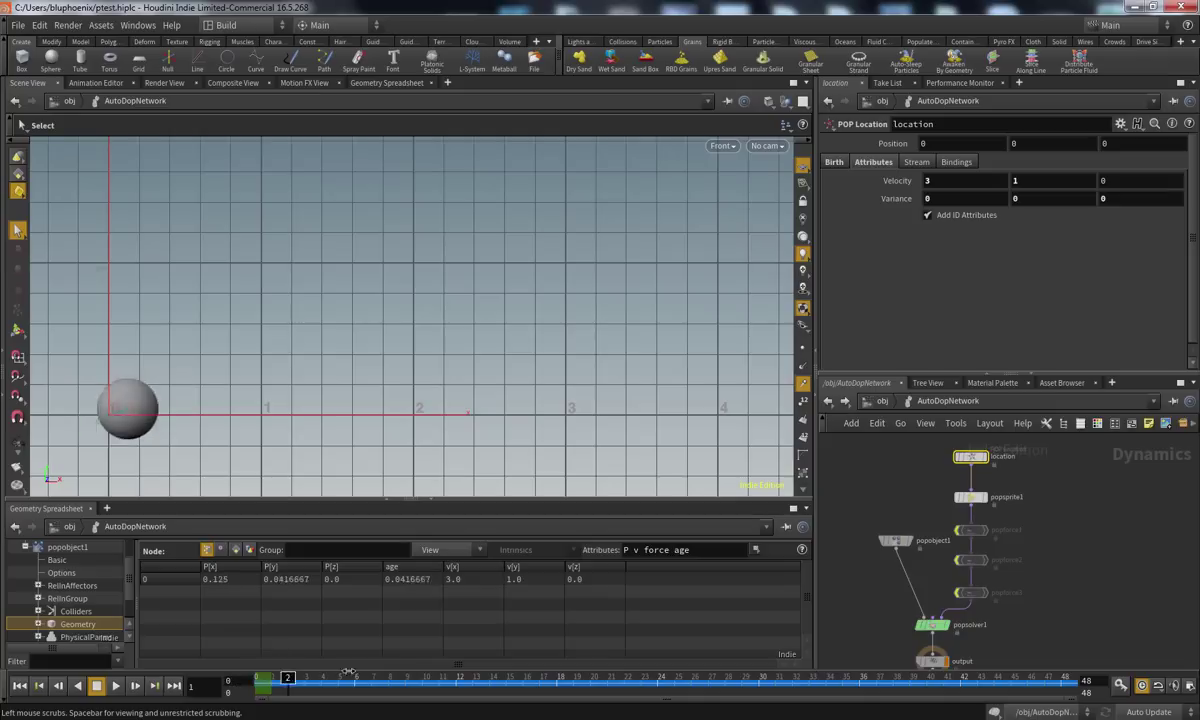
{"action": "left_click_drag", "start_coordinate": [270, 640], "coordinate": [190, 680]}
{"action": "left_click", "coordinate": [116, 687]}
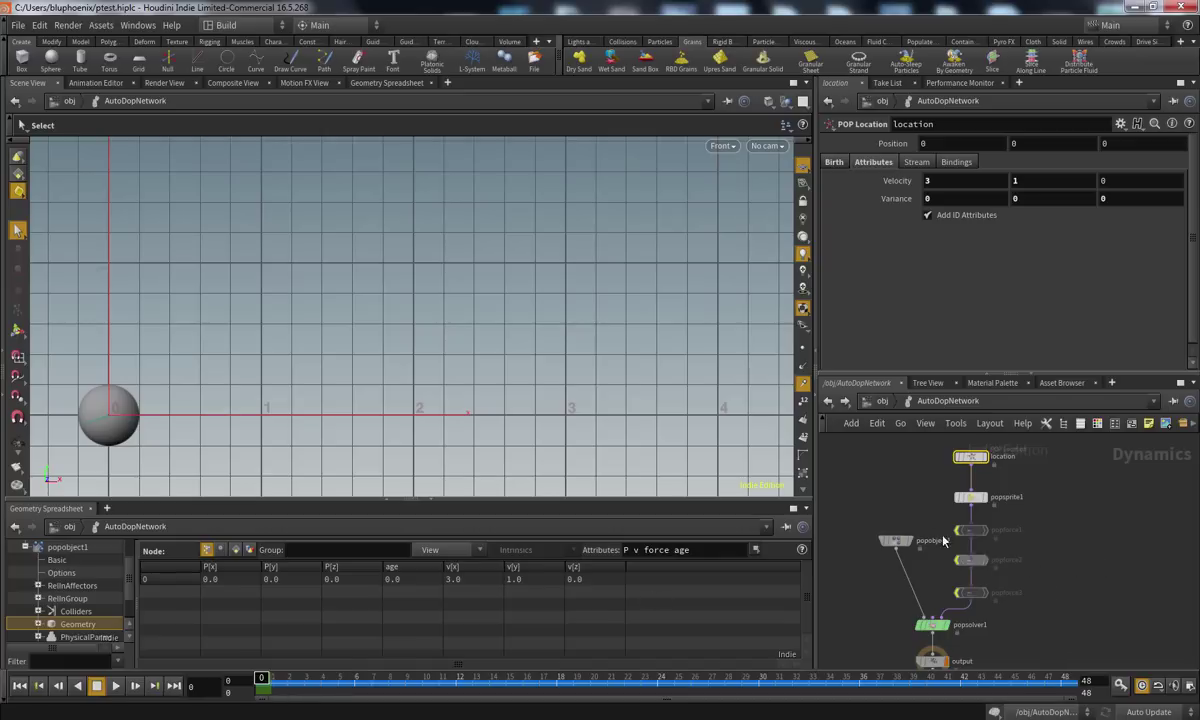
Enable the bypassed popforce1 node below popsprite1 and display its force settings
{"action": "scroll", "coordinate": [950, 547], "scroll_direction": "up", "scroll_amount": 5}
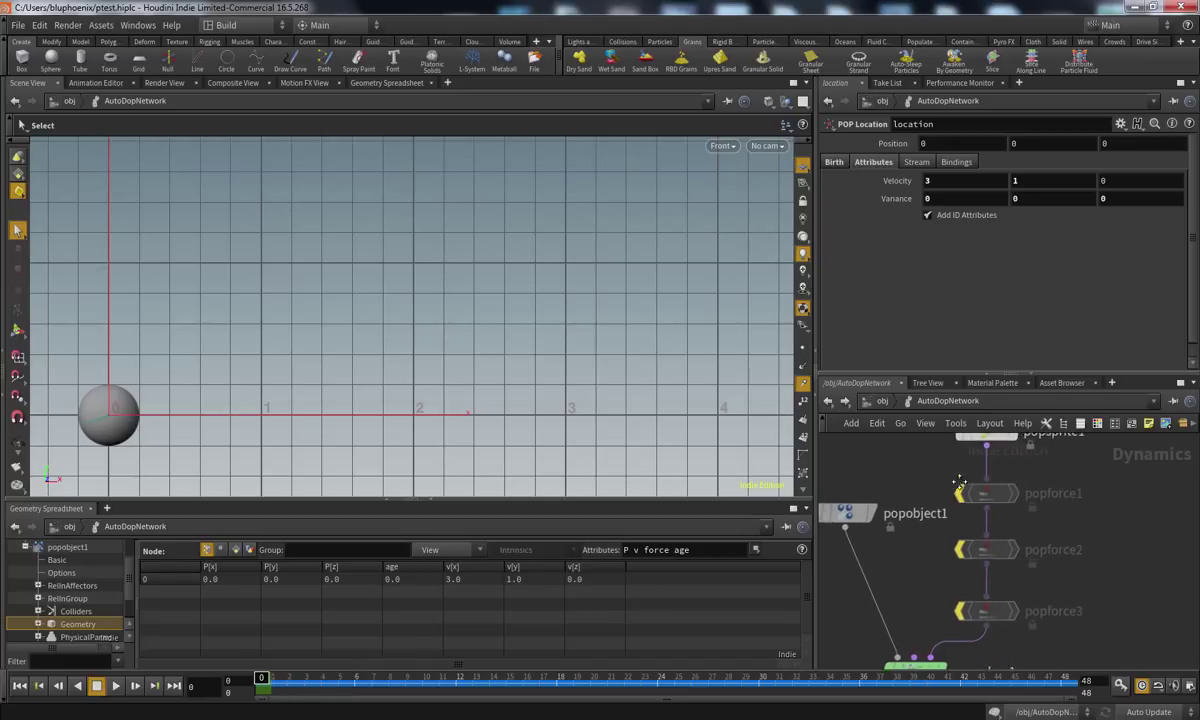
{"action": "middle_click_drag", "start_coordinate": [950, 478], "coordinate": [998, 495]}
{"action": "left_click_drag", "start_coordinate": [904, 537], "coordinate": [886, 552]}
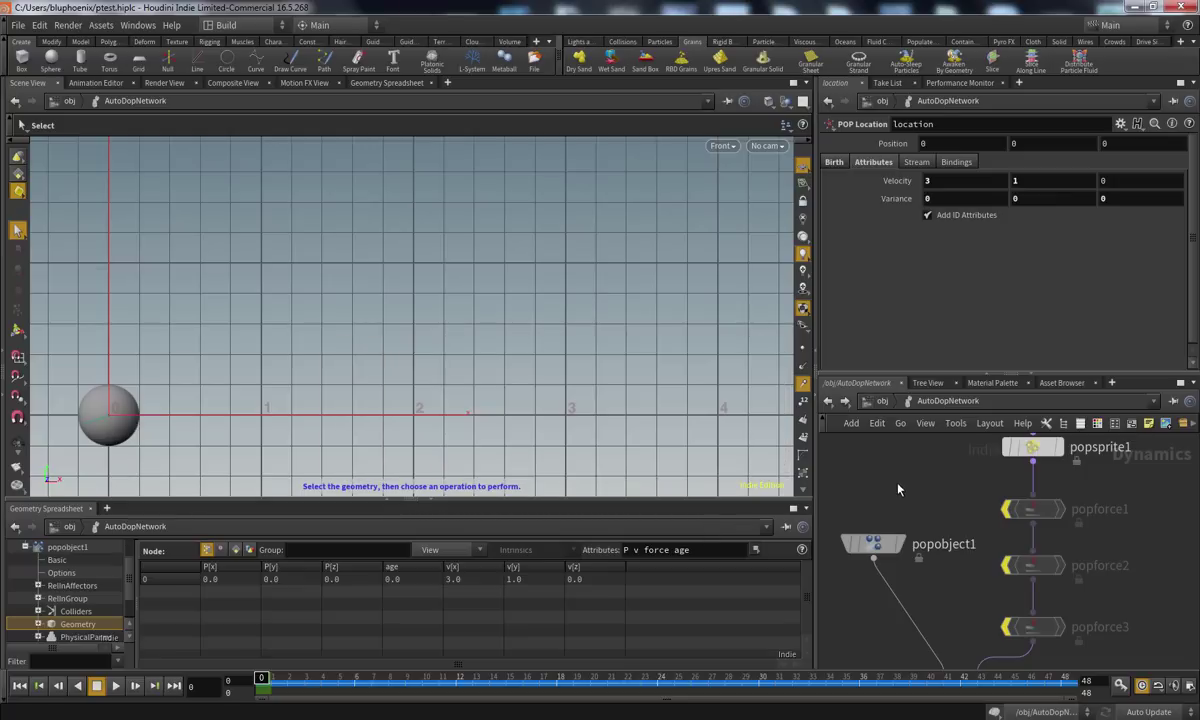
{"action": "middle_click_drag", "start_coordinate": [945, 437], "coordinate": [899, 437]}
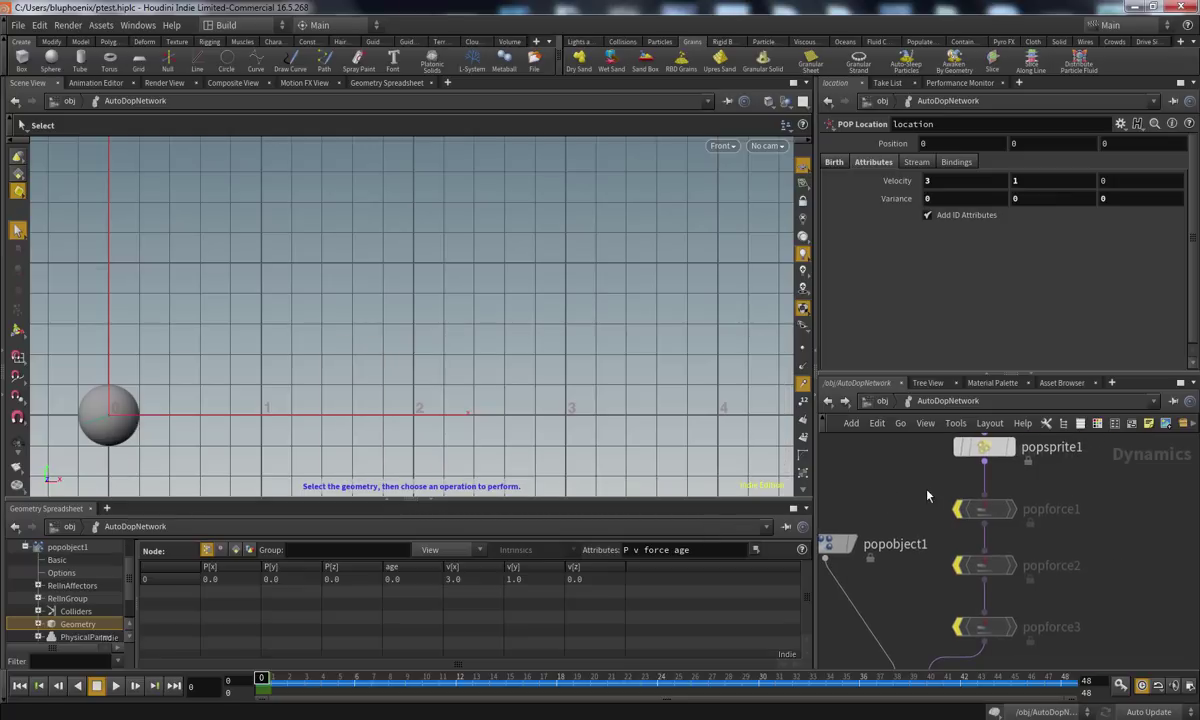
{"action": "left_click", "coordinate": [969, 511]}
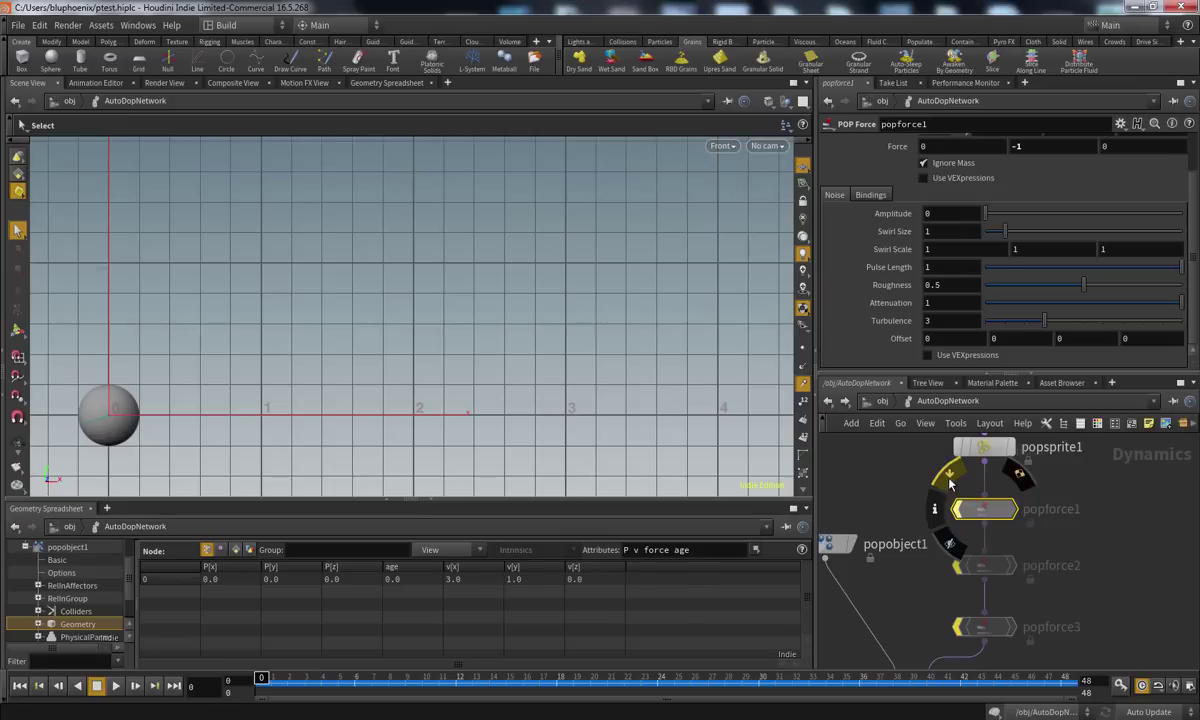
{"action": "left_click", "coordinate": [952, 506]}
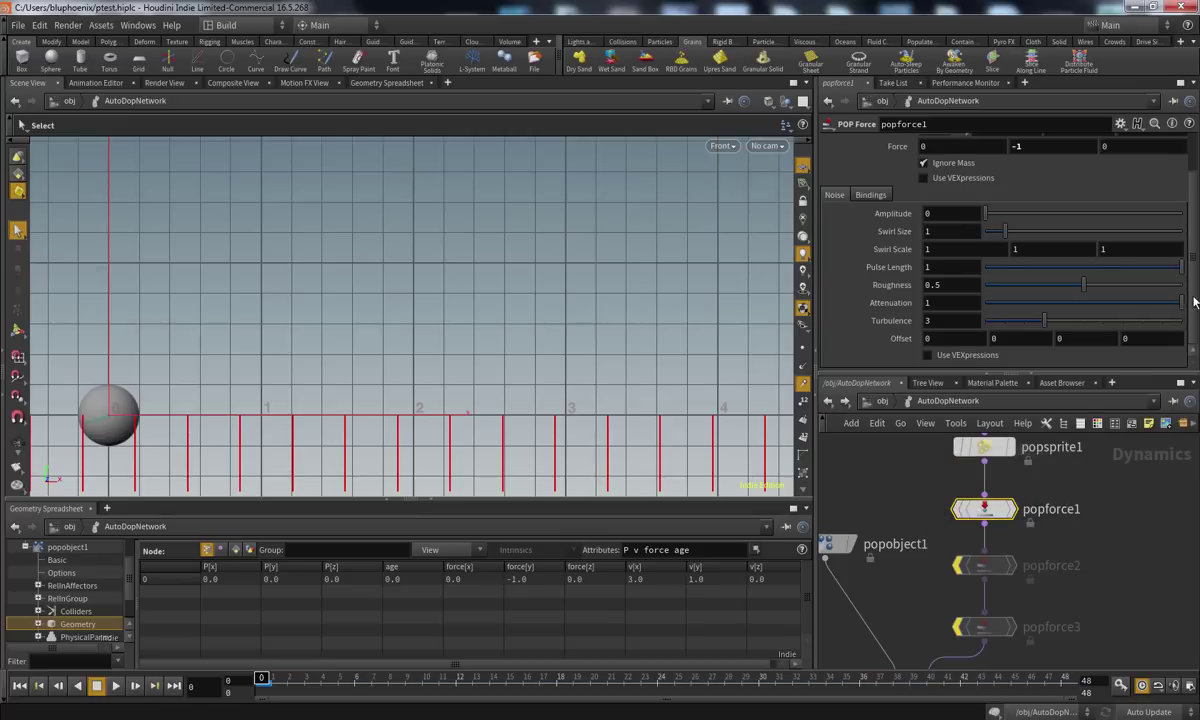
{"action": "scroll", "coordinate": [1193, 236], "scroll_direction": "up", "scroll_amount": 2}
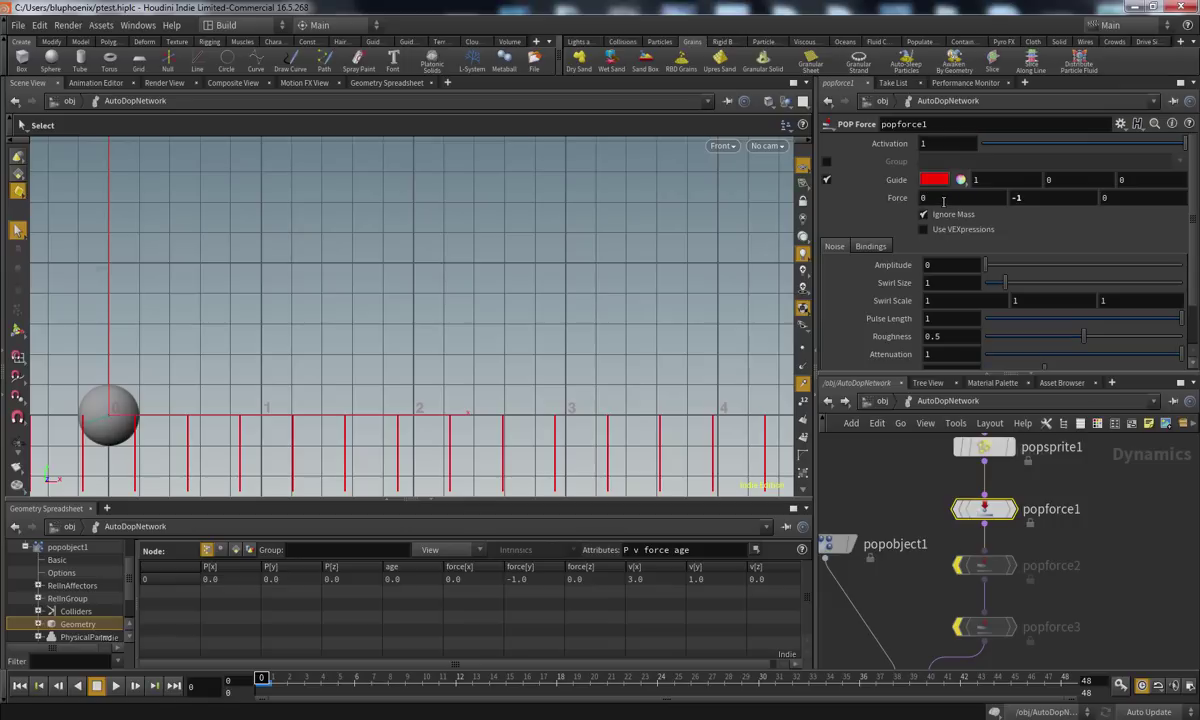
Check popforce1's Y force value and toggle its force guide off and back on
{"action": "left_click", "coordinate": [1022, 198]}
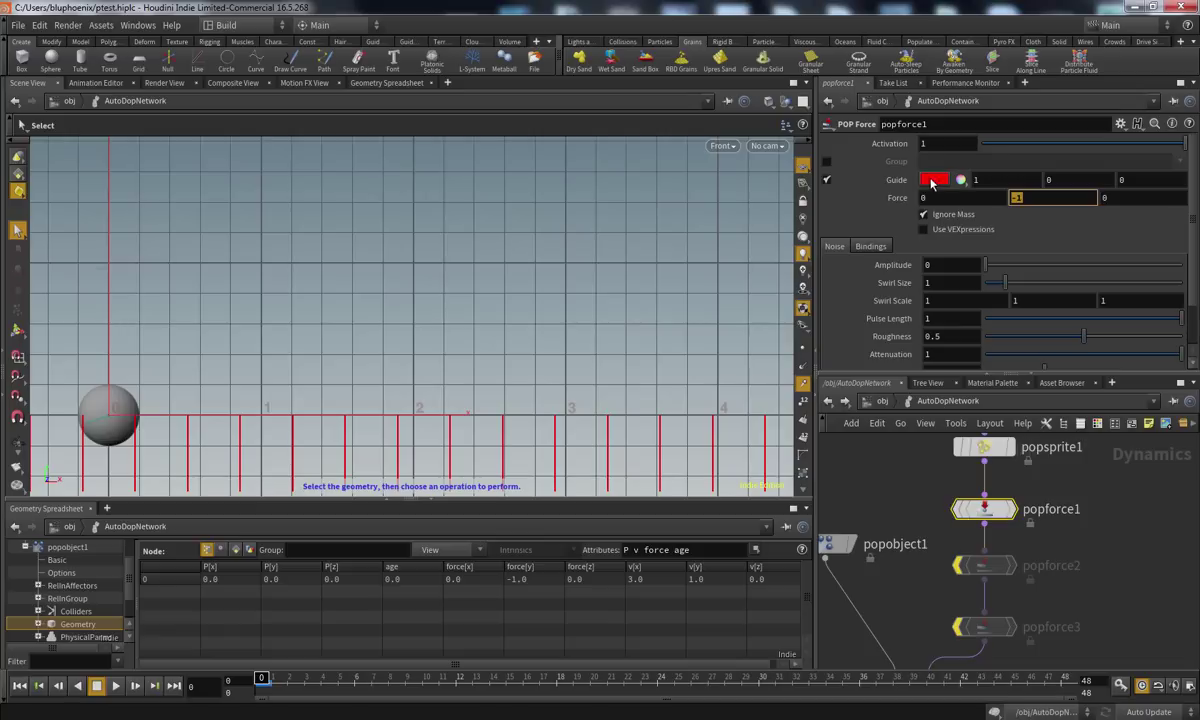
{"action": "left_click", "coordinate": [827, 180]}
{"action": "left_click", "coordinate": [827, 180]}
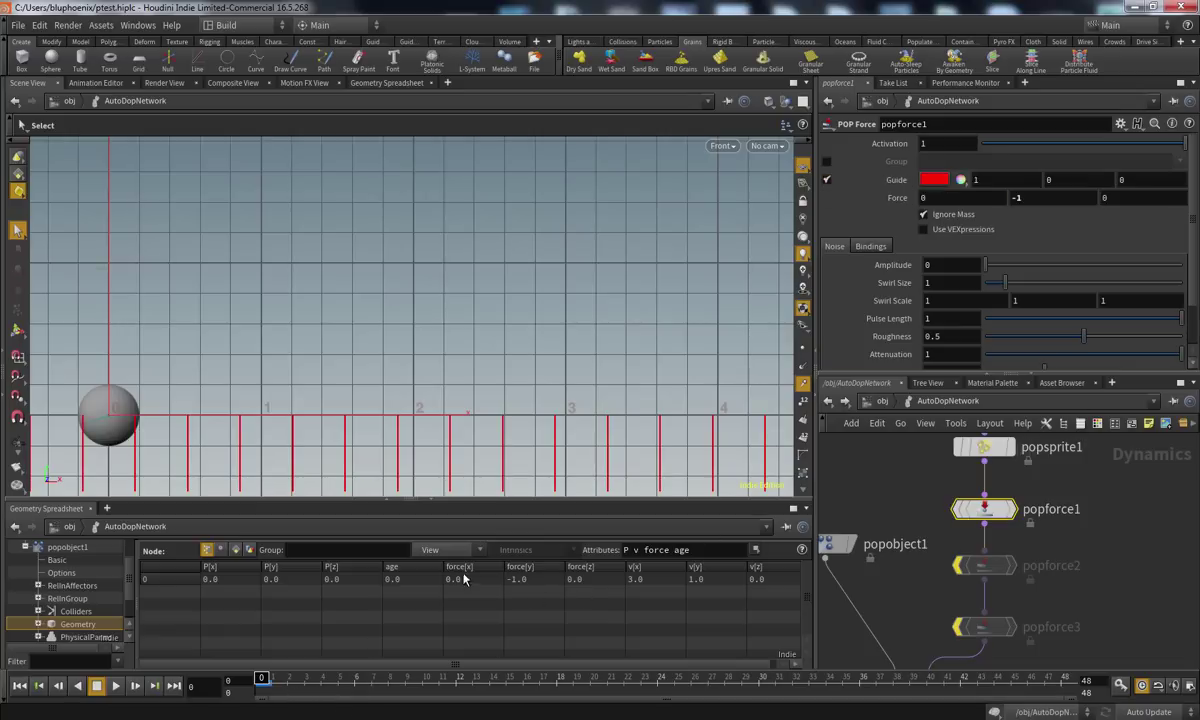
Play the simulation with popforce1 active, and return to frame 0
{"action": "mouse_move", "coordinate": [295, 686]}
{"action": "left_mouse_down"}
{"action": "mouse_move", "coordinate": [238, 679]}
{"action": "mouse_move", "coordinate": [456, 678]}
{"action": "mouse_move", "coordinate": [261, 679]}
{"action": "left_mouse_up"}
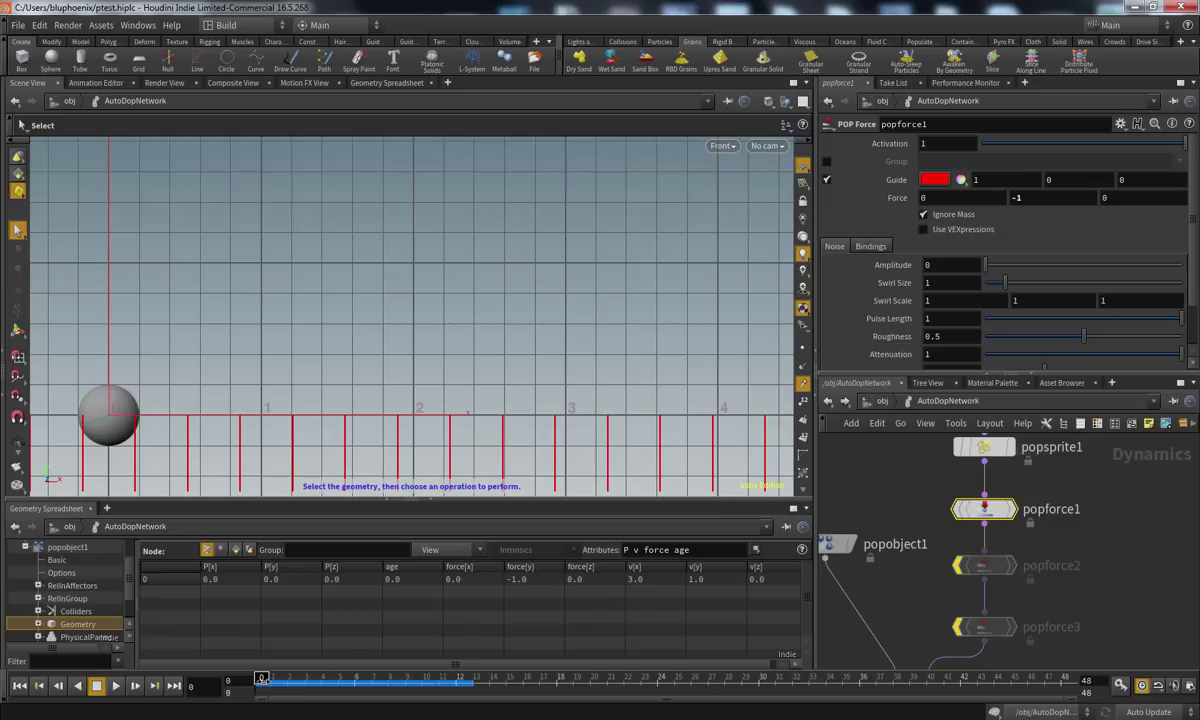
{"action": "left_click", "coordinate": [115, 685]}
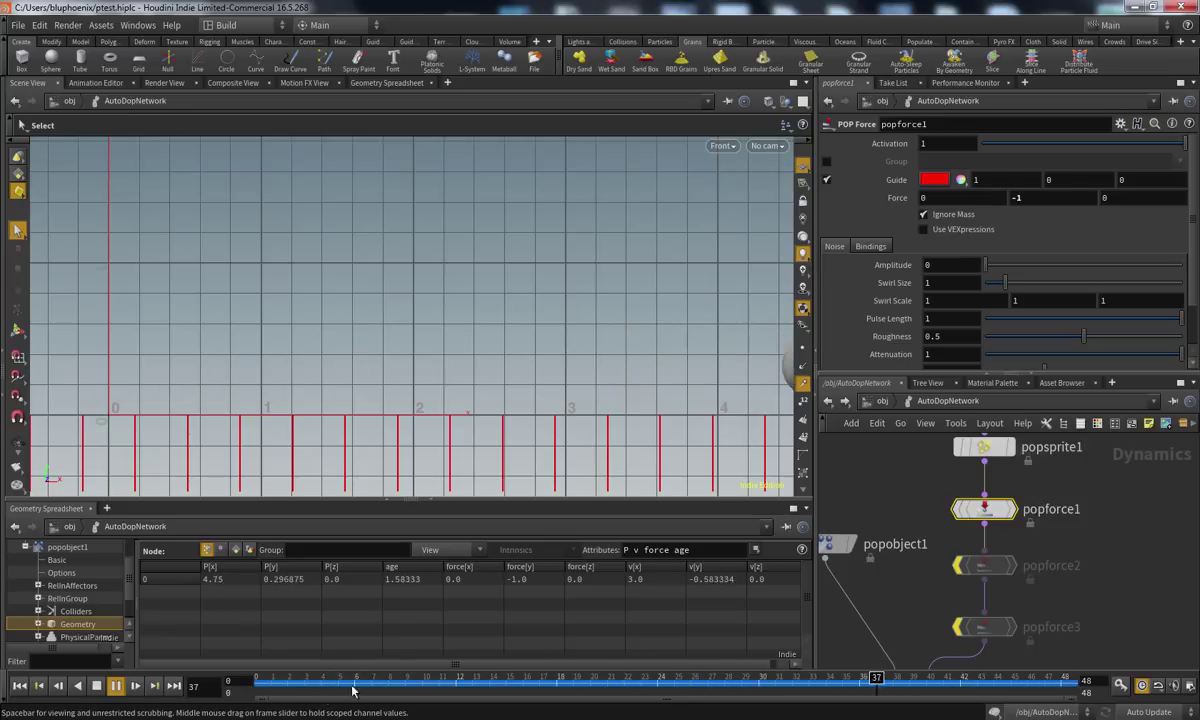
{"action": "left_click_drag", "start_coordinate": [262, 683], "coordinate": [240, 681]}
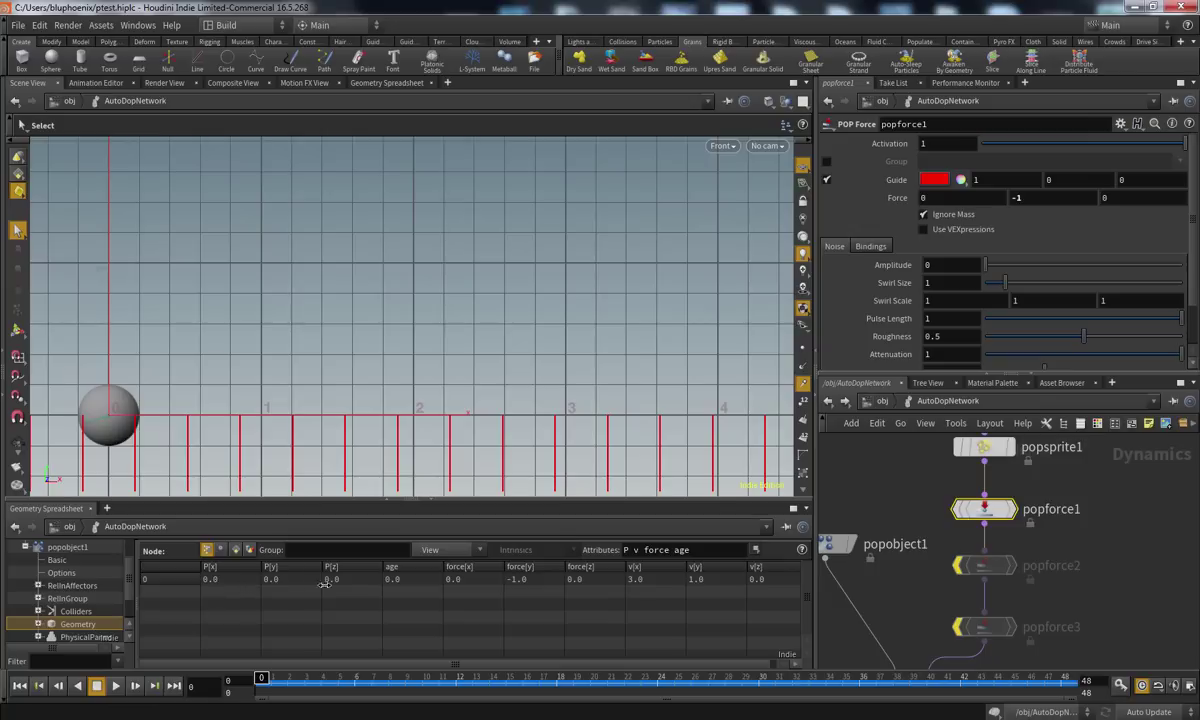
Step through frames 1, 2 and 3 to compare the particle's force and Y velocity, and return to frame 0
{"action": "left_click", "coordinate": [268, 679]}
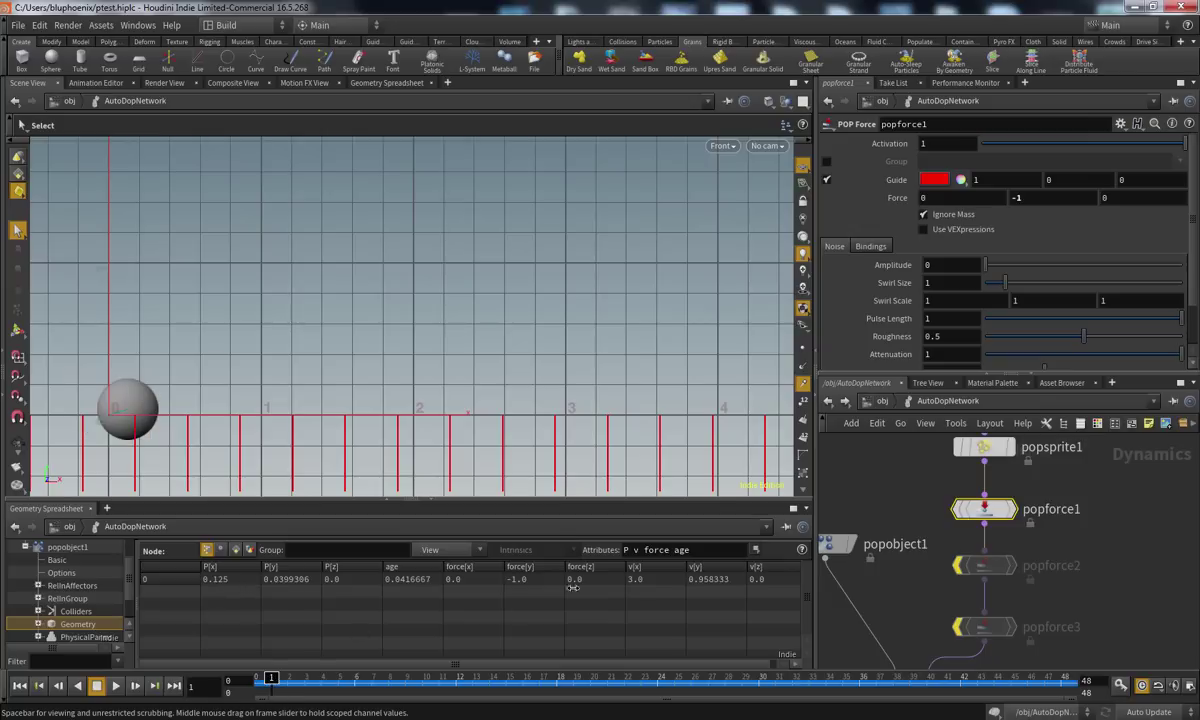
{"action": "left_click", "coordinate": [289, 679]}
{"action": "left_click", "coordinate": [305, 679]}
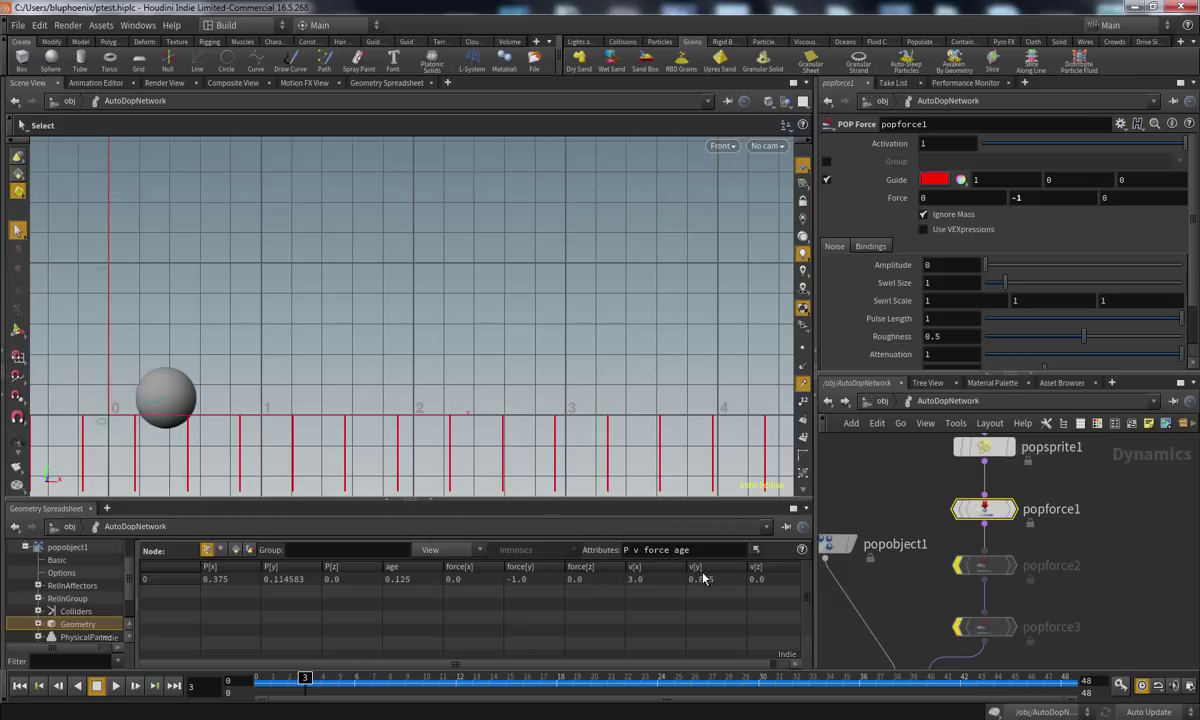
{"action": "left_click_drag", "start_coordinate": [293, 686], "coordinate": [255, 682]}
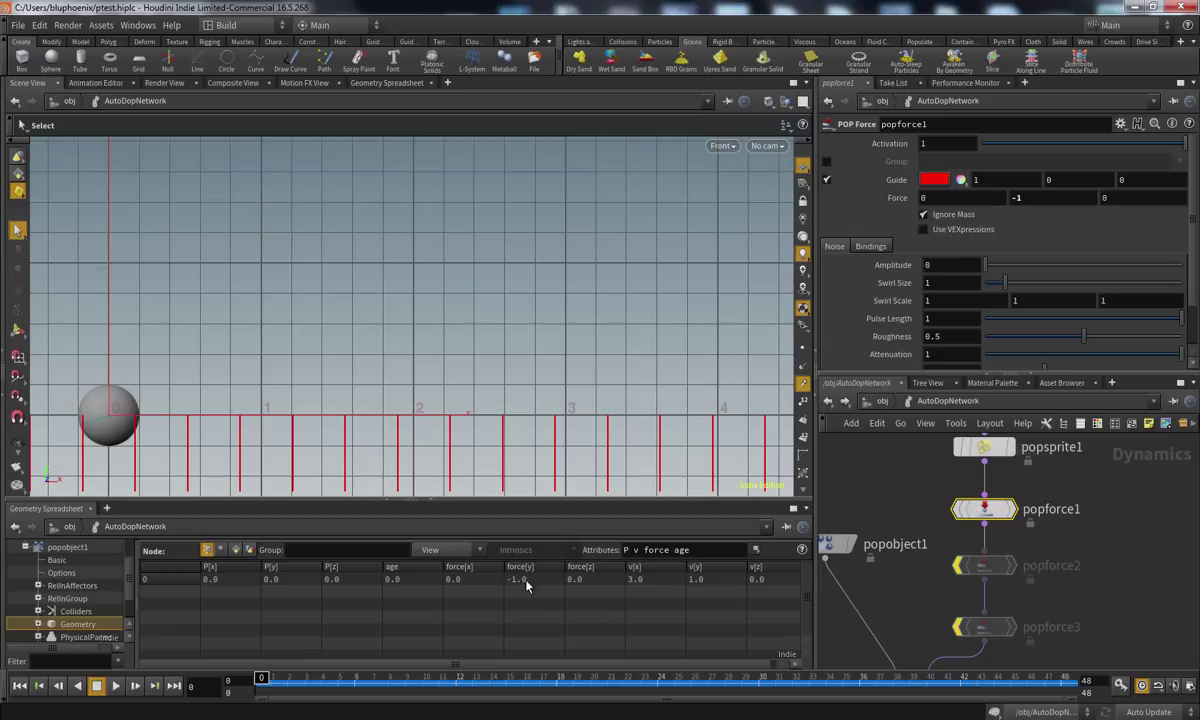
{"action": "left_click_drag", "start_coordinate": [263, 678], "coordinate": [209, 667]}
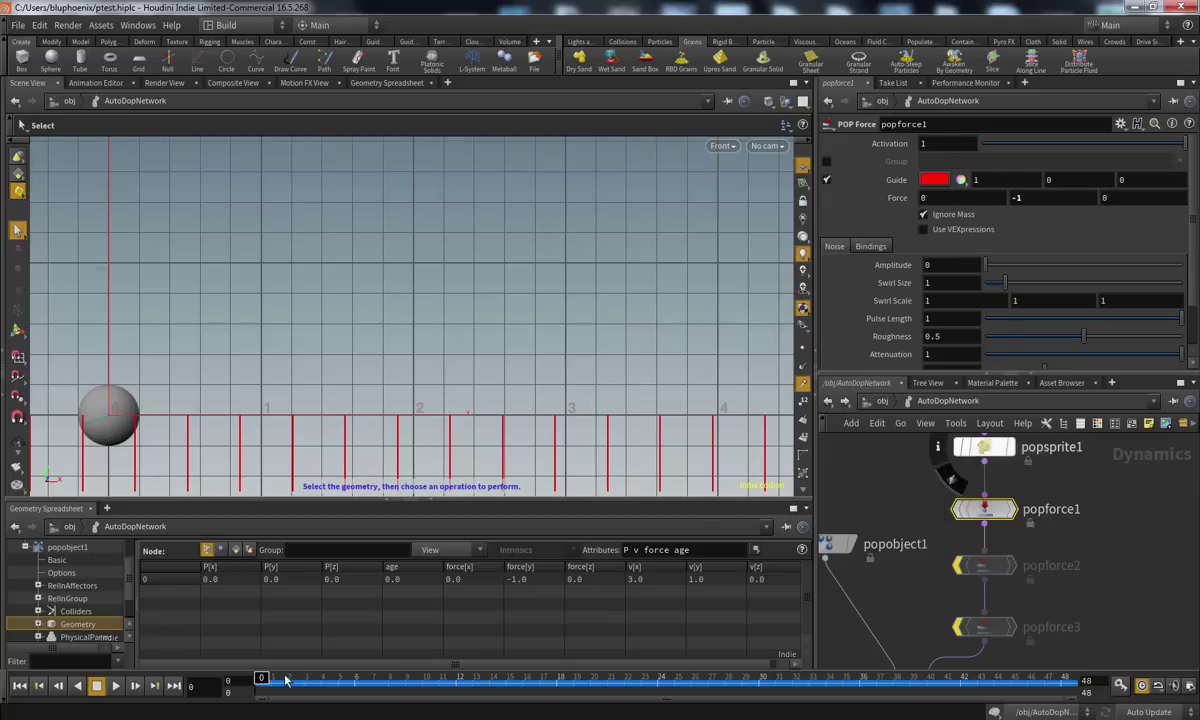
Keyframe popforce1's Activation at 1 on frame 15 and at 0 on frame 16
{"action": "left_click_drag", "start_coordinate": [262, 677], "coordinate": [524, 664]}
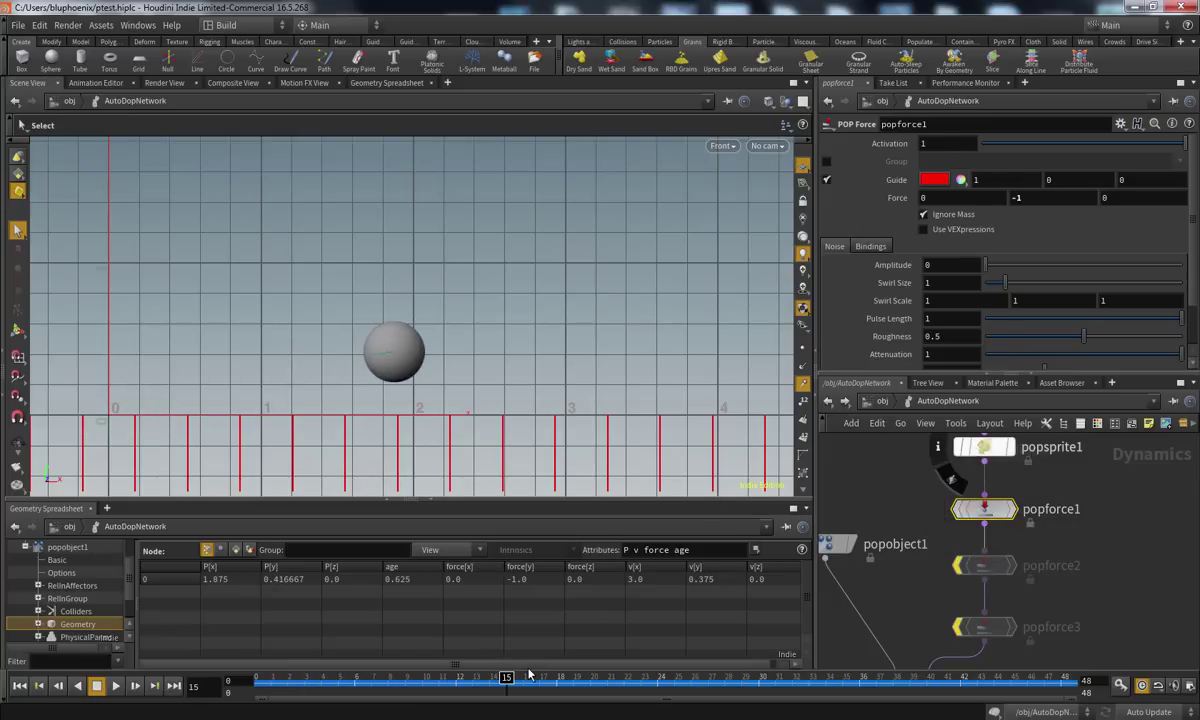
{"action": "left_click", "coordinate": [961, 144], "text": "alt"}
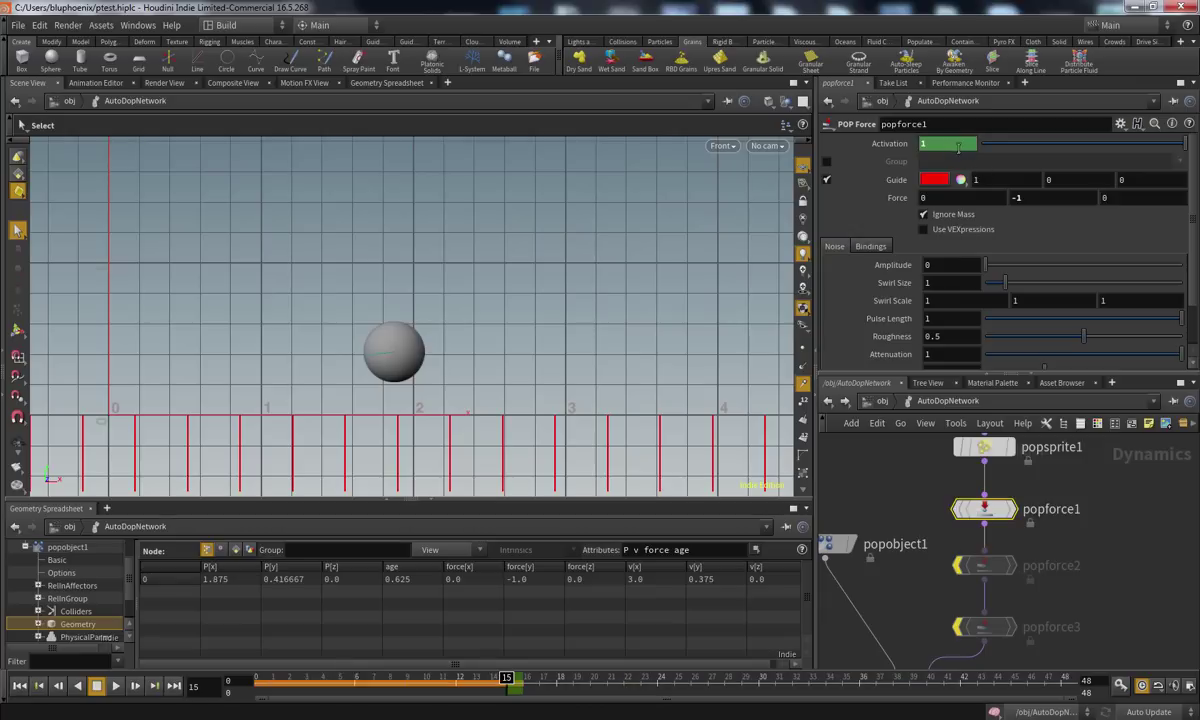
{"action": "type", "text": "0"}
{"action": "key", "text": "Return"}
{"action": "left_click", "coordinate": [957, 145], "text": "alt"}
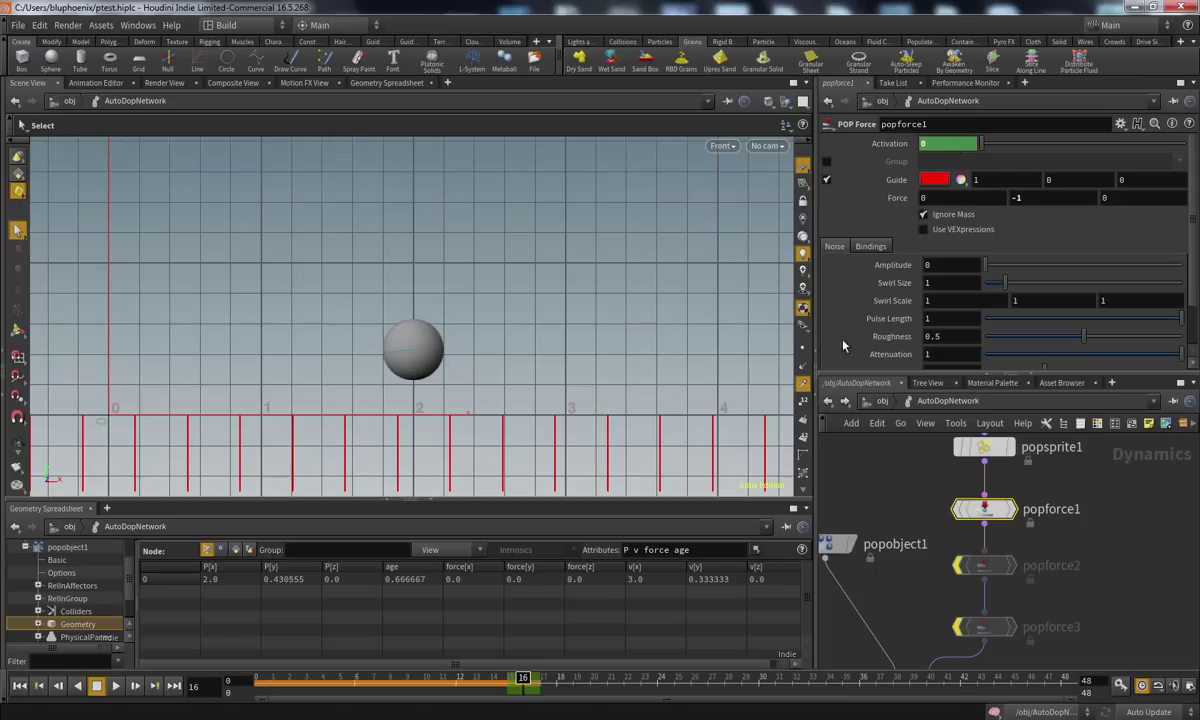
Play and scrub the simulation to examine the force and velocity with keyframed activation, and return to frame 0
{"action": "left_click_drag", "start_coordinate": [523, 680], "coordinate": [256, 682]}
{"action": "left_click", "coordinate": [115, 689]}
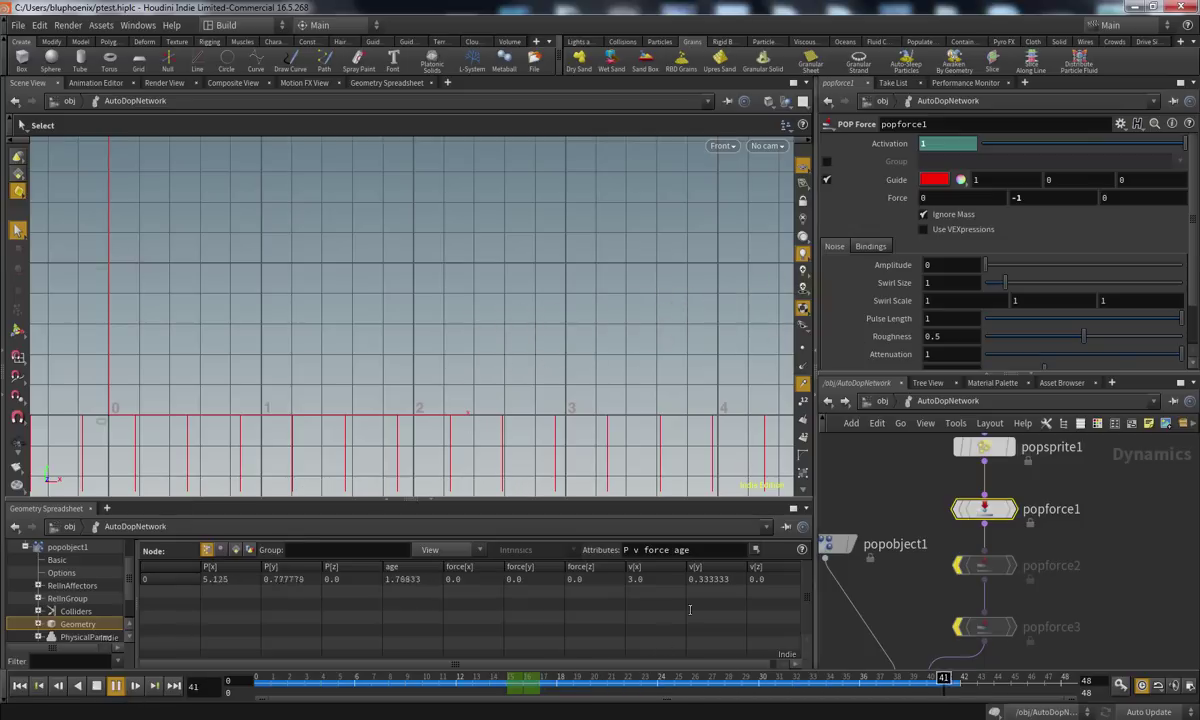
{"action": "left_click_drag", "start_coordinate": [300, 682], "coordinate": [1027, 672]}
{"action": "left_click_drag", "start_coordinate": [944, 673], "coordinate": [178, 610]}
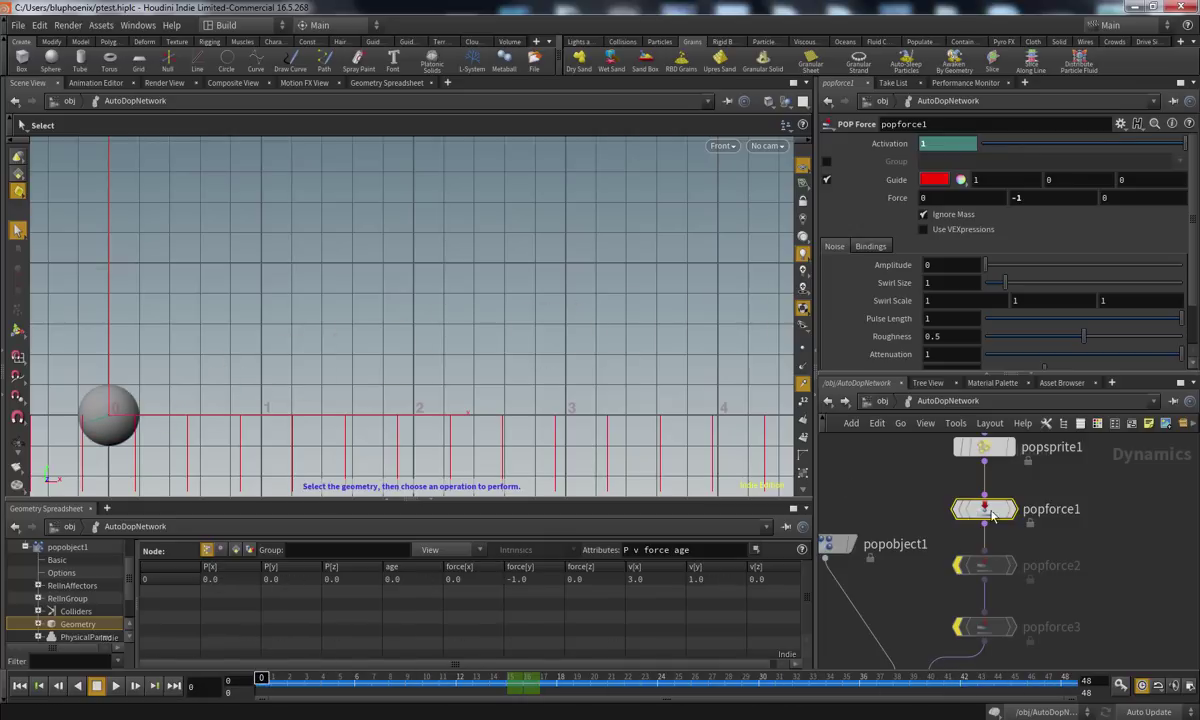
Remove the Activation keyframes from popforce1, replay the simulation and return to frame 0
{"action": "right_click", "coordinate": [832, 142]}
{"action": "left_click", "coordinate": [940, 277]}
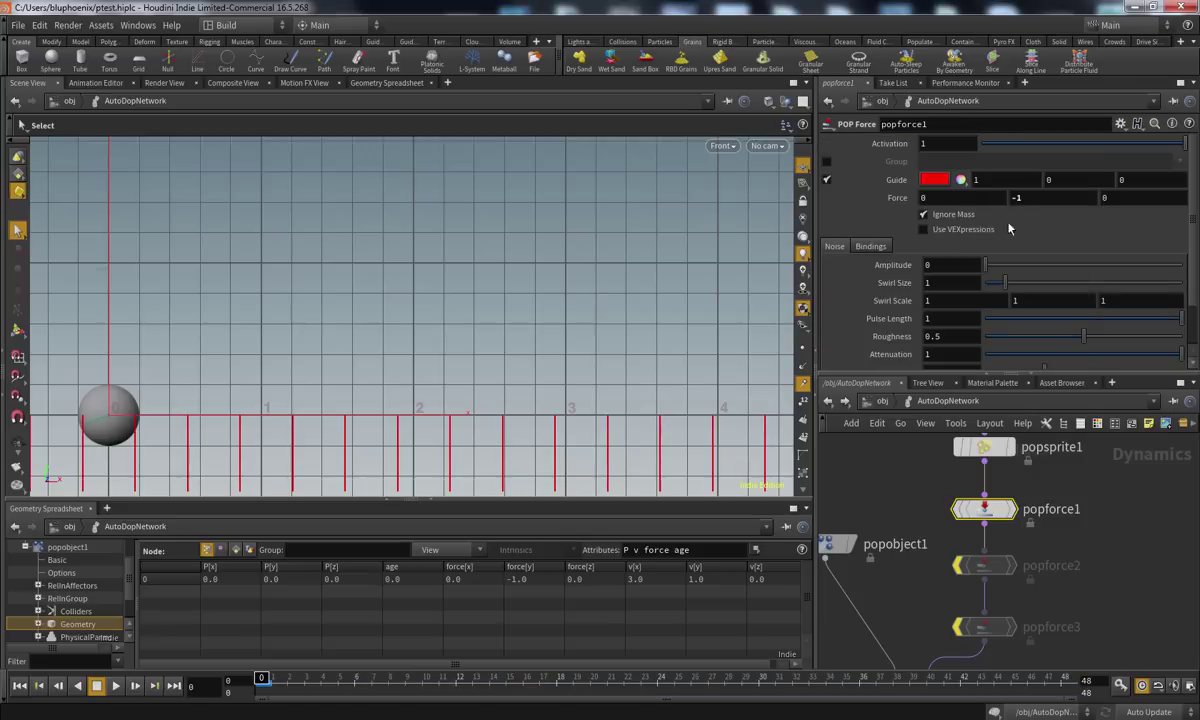
{"action": "key", "text": "Up"}
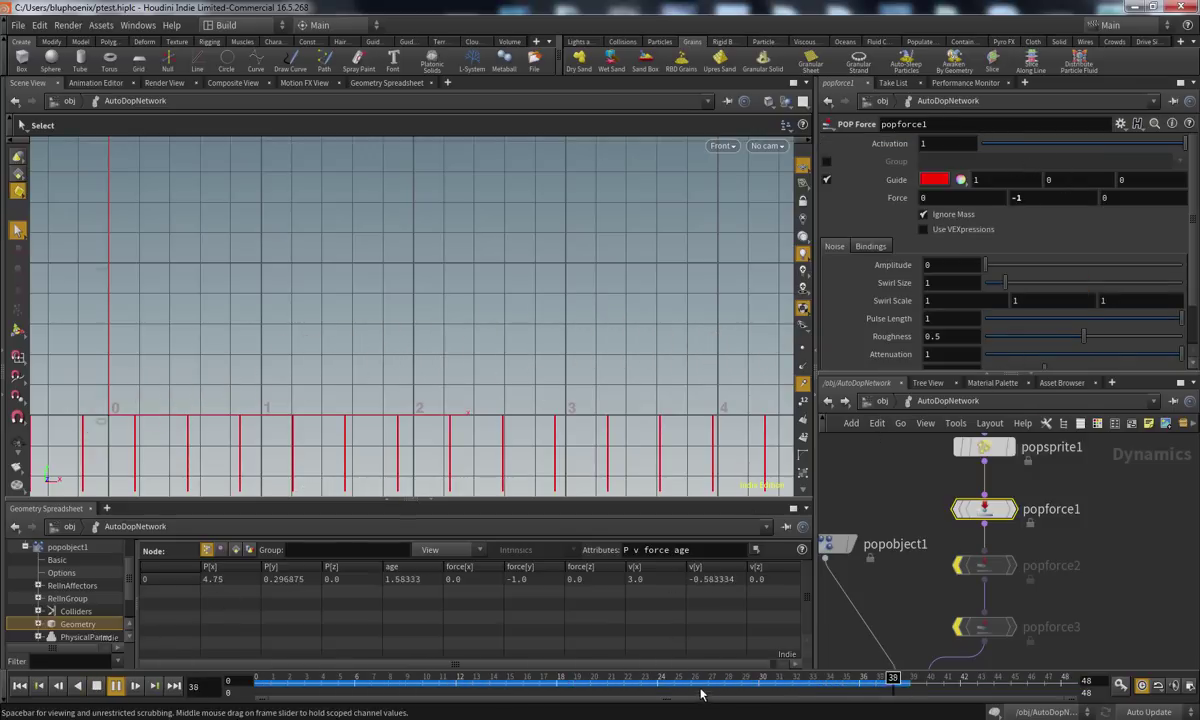
{"action": "key", "text": "ctrl+Up"}
Set popforce1's Y force to -9.8, play the simulation and return to frame 0
{"action": "left_click", "coordinate": [1040, 197]}
{"action": "type", "text": "0.8"}
{"action": "key", "text": "Return"}
{"action": "left_click", "coordinate": [1022, 197]}
{"action": "type", "text": "9"}
{"action": "key", "text": "Return"}
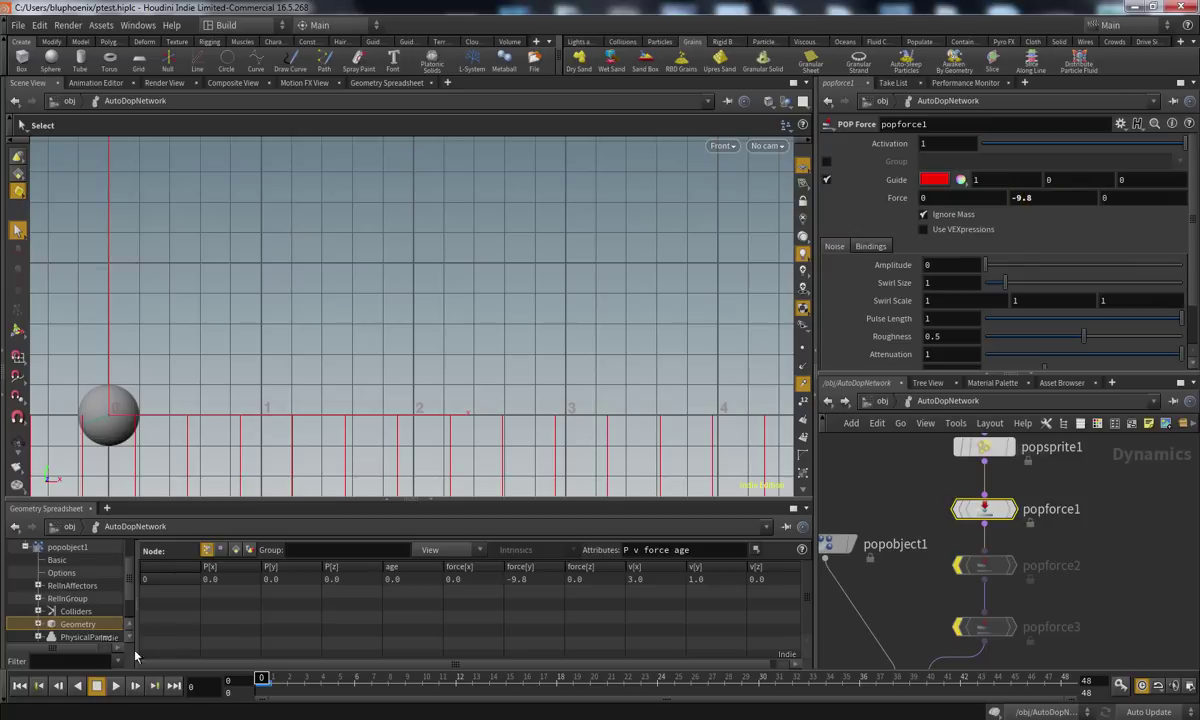
{"action": "left_click", "coordinate": [117, 686]}
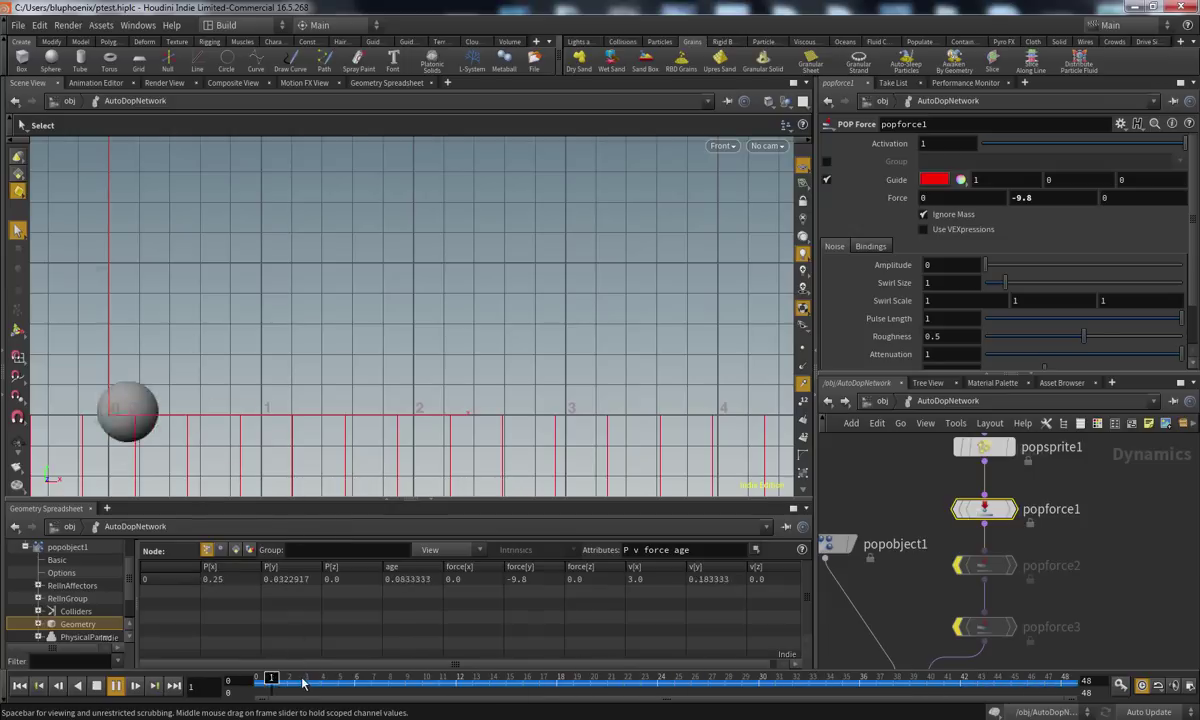
{"action": "left_click_drag", "start_coordinate": [304, 680], "coordinate": [139, 667]}
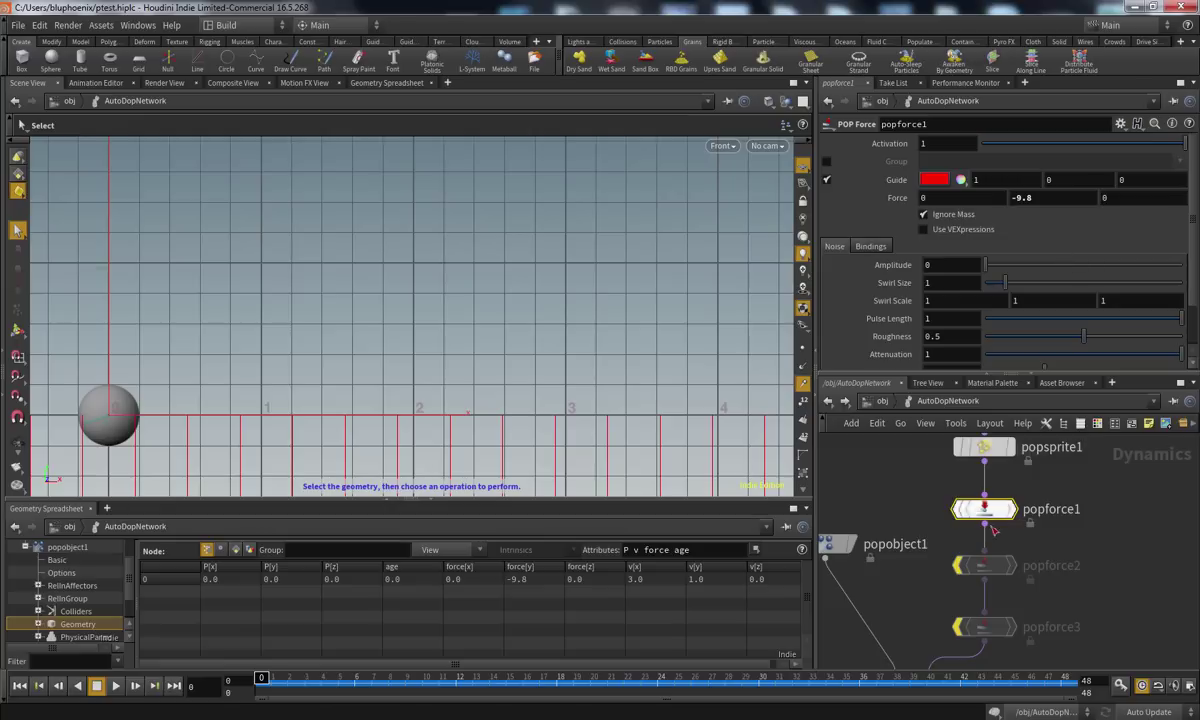
Bypass popforce1, enable popforce2 instead and play the simulation
{"action": "left_click", "coordinate": [958, 511]}
{"action": "left_click", "coordinate": [960, 562]}
{"action": "left_click", "coordinate": [958, 565]}
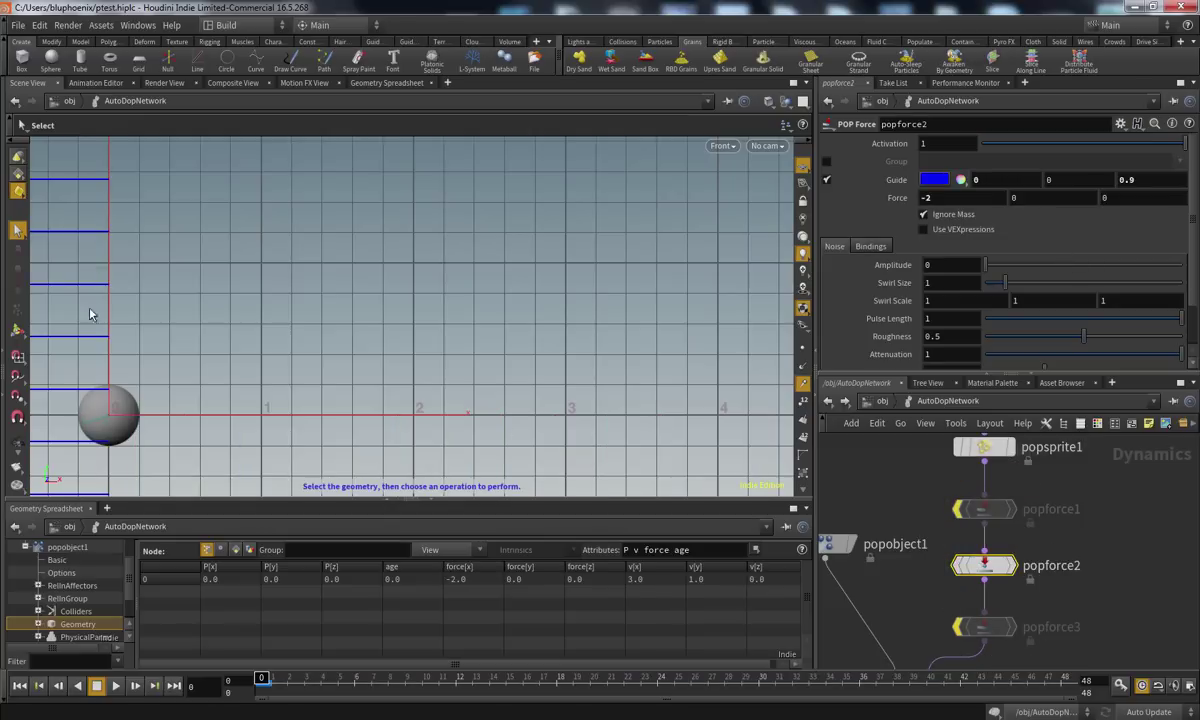
{"action": "left_click", "coordinate": [118, 686]}
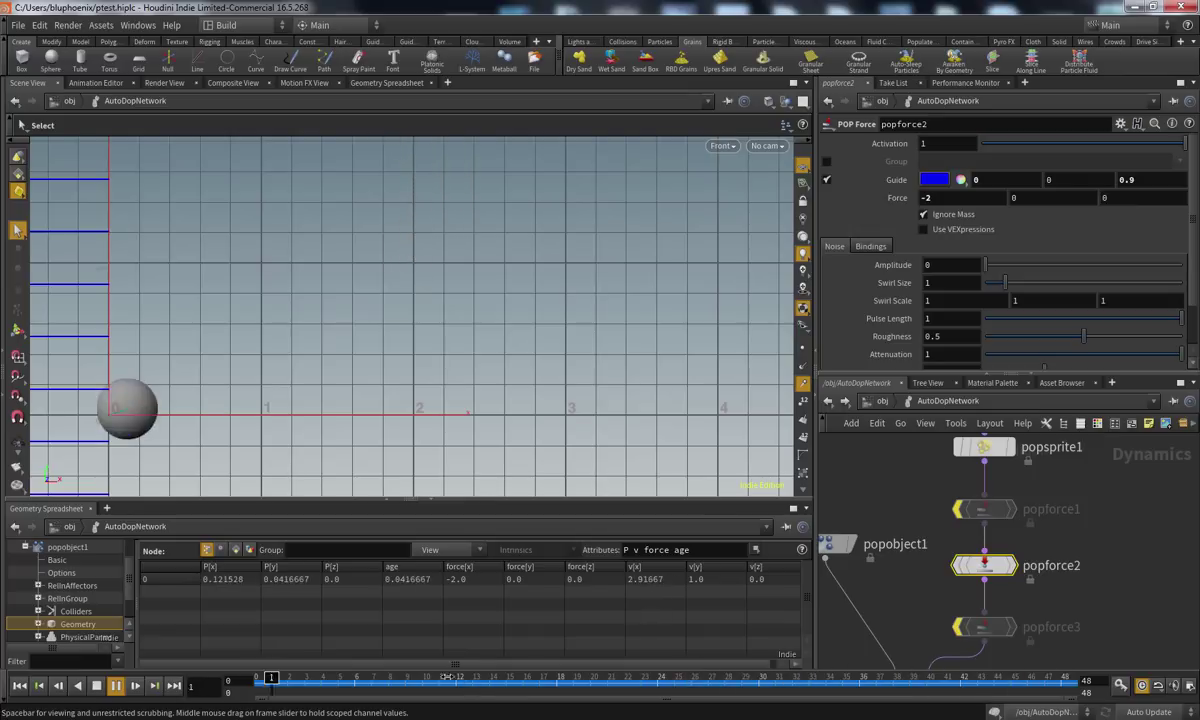
Enable popforce1 alongside popforce2 and set its Y force to -1
{"action": "left_click", "coordinate": [957, 512]}
{"action": "left_click", "coordinate": [972, 510]}
{"action": "type", "text": "-1"}
{"action": "key", "text": "Return"}
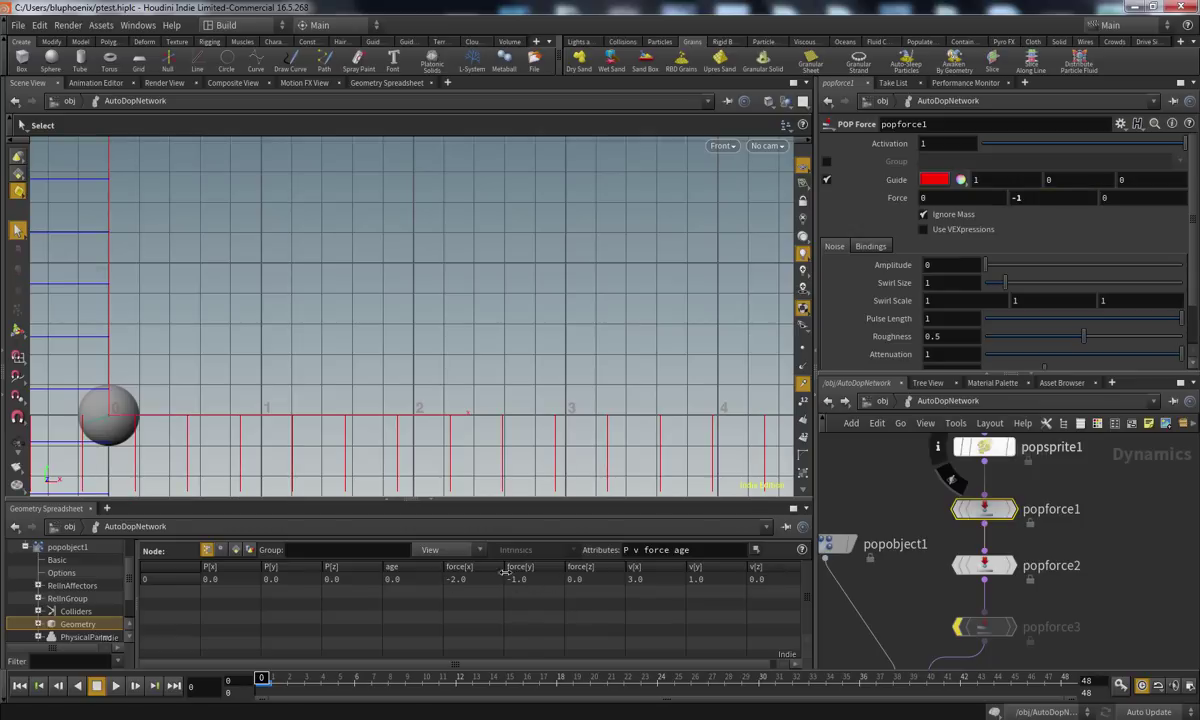
Inspect popforce2's node information and compare the force parameters of popforce1 and popforce2
{"action": "mouse_move", "coordinate": [1017, 567]}
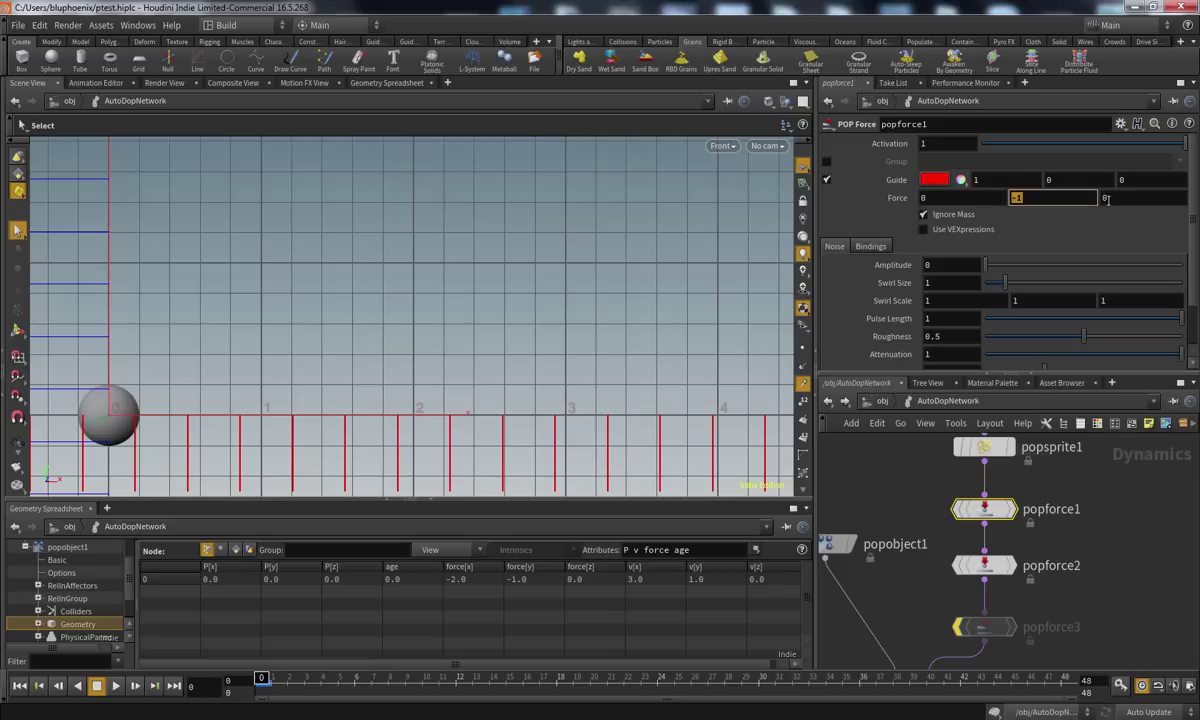
{"action": "middle_click", "coordinate": [995, 568]}
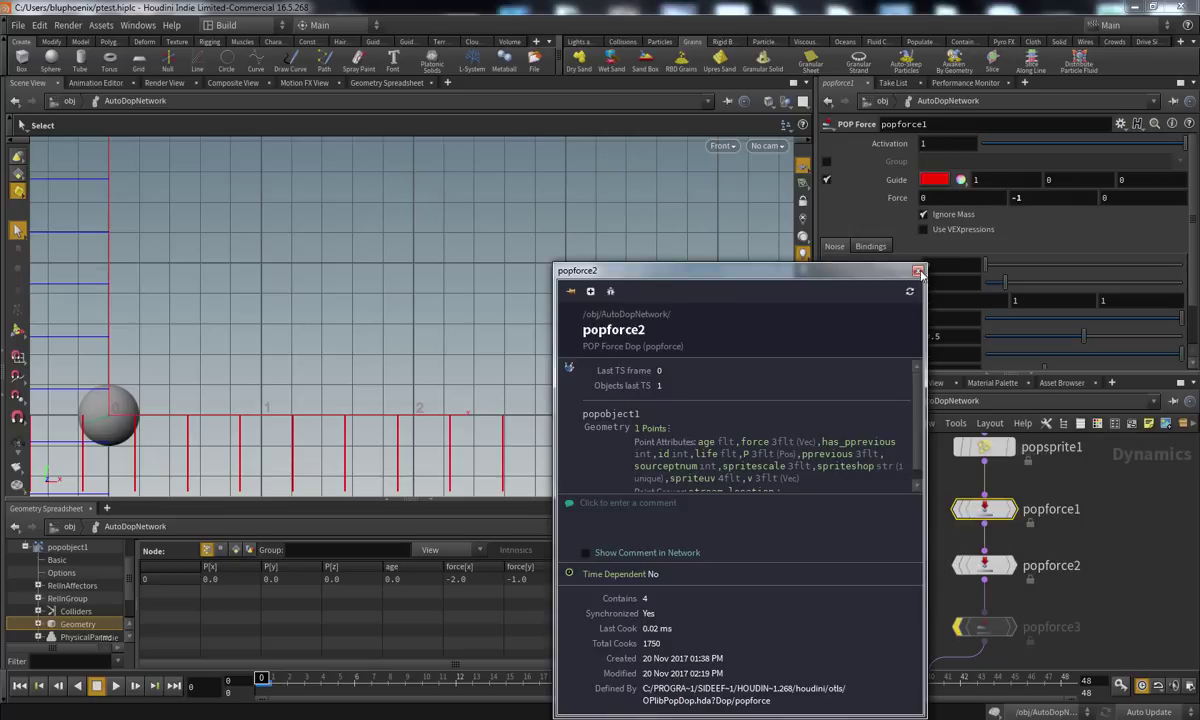
{"action": "left_click", "coordinate": [980, 570]}
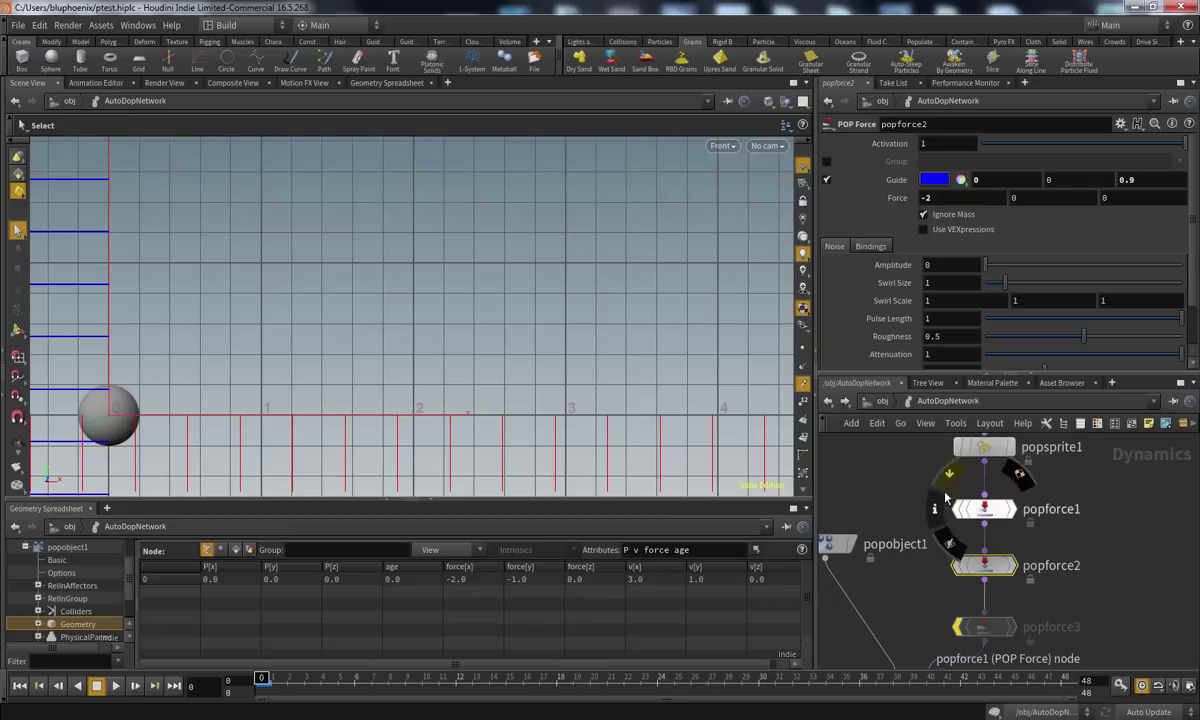
{"action": "left_click", "coordinate": [975, 512]}
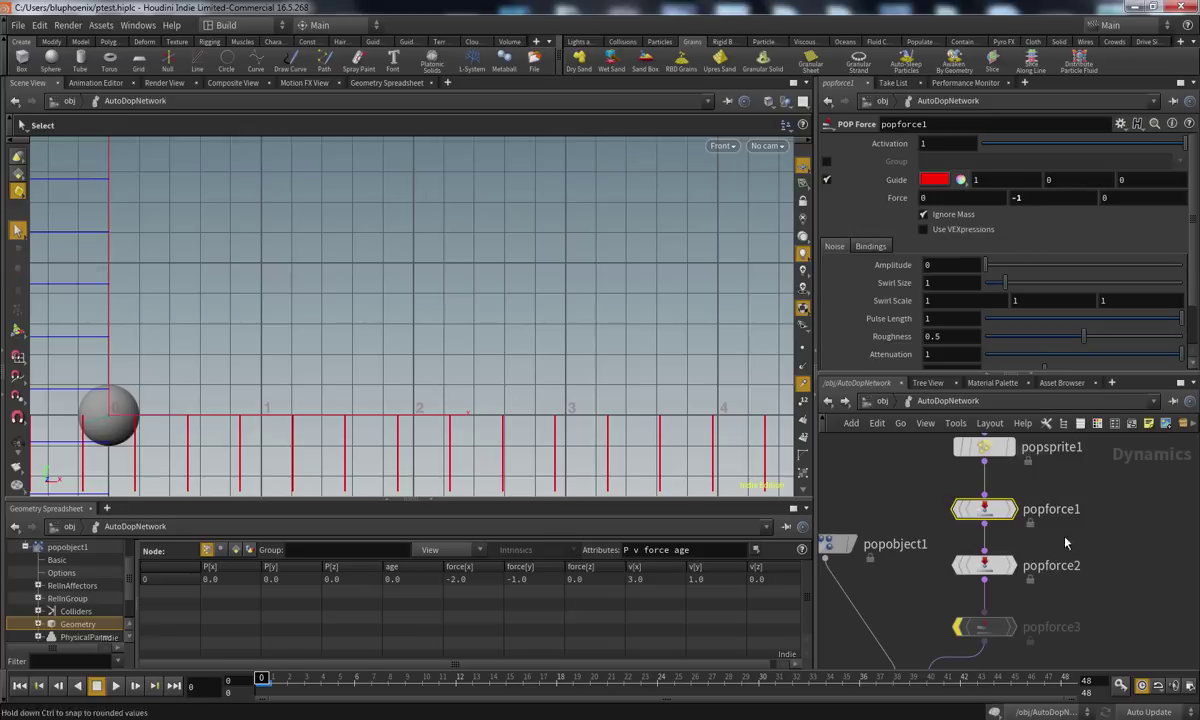
{"action": "left_click", "coordinate": [985, 565]}
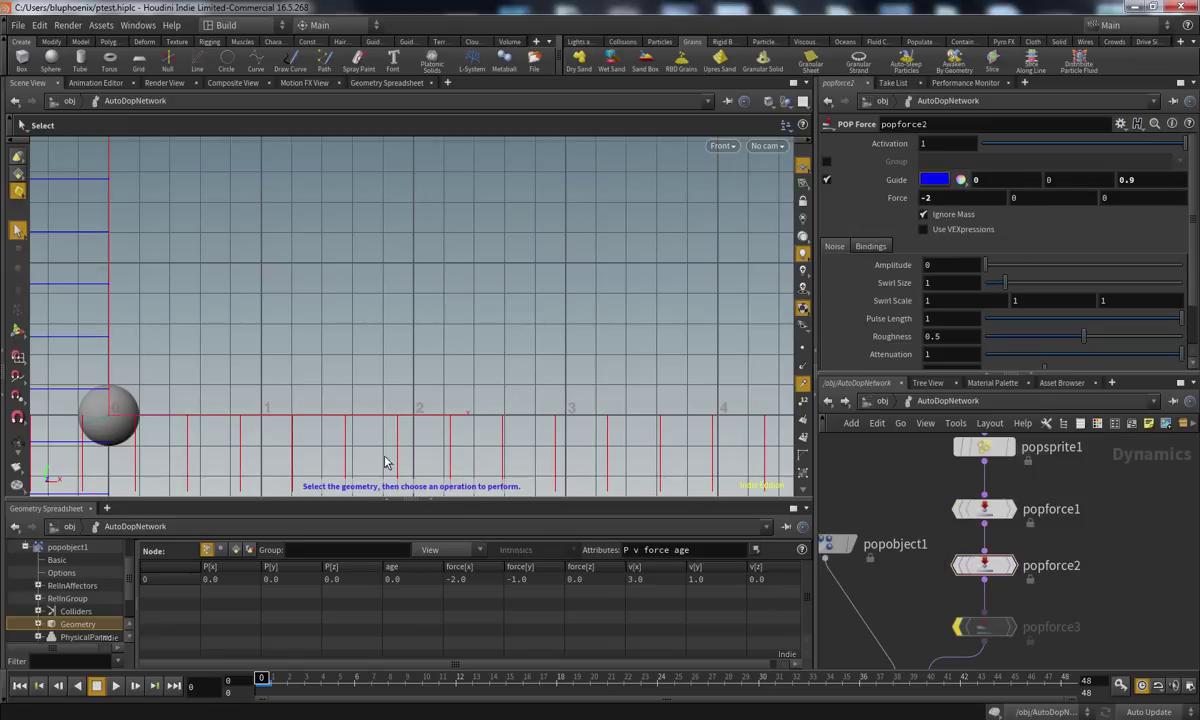
Play the simulation with popforce1 and popforce2 combined, stop it and return to frame 0
{"action": "left_click", "coordinate": [115, 686]}
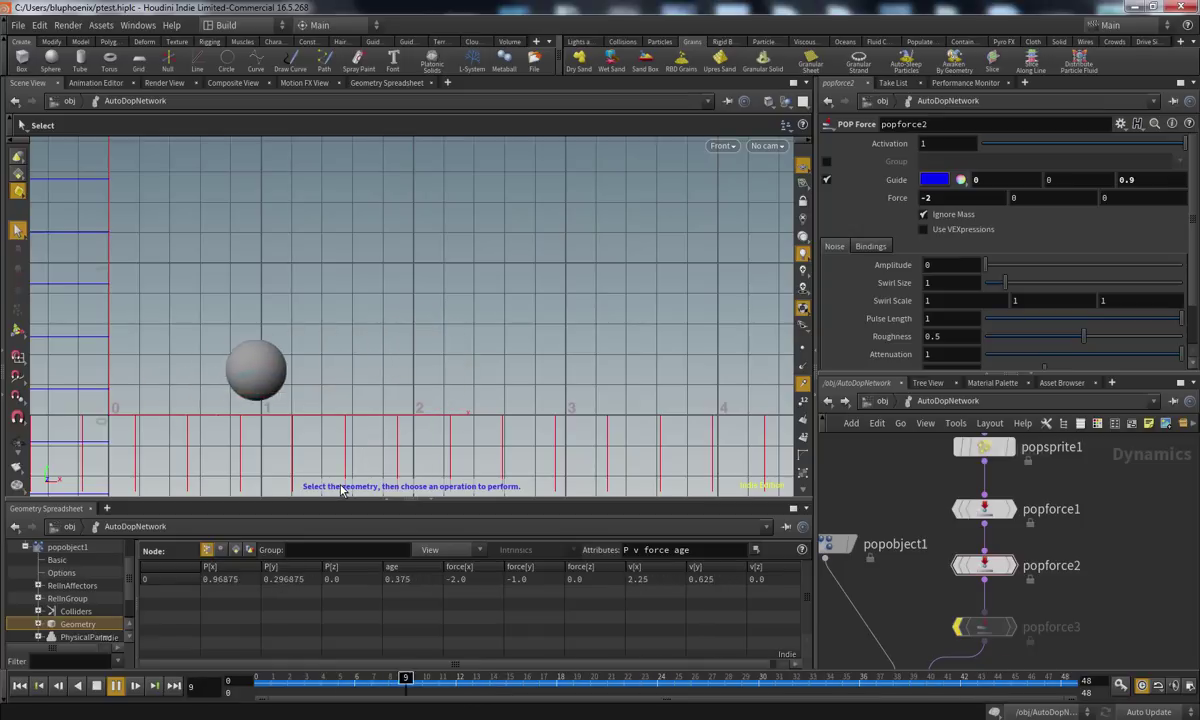
{"action": "left_click", "coordinate": [98, 687]}
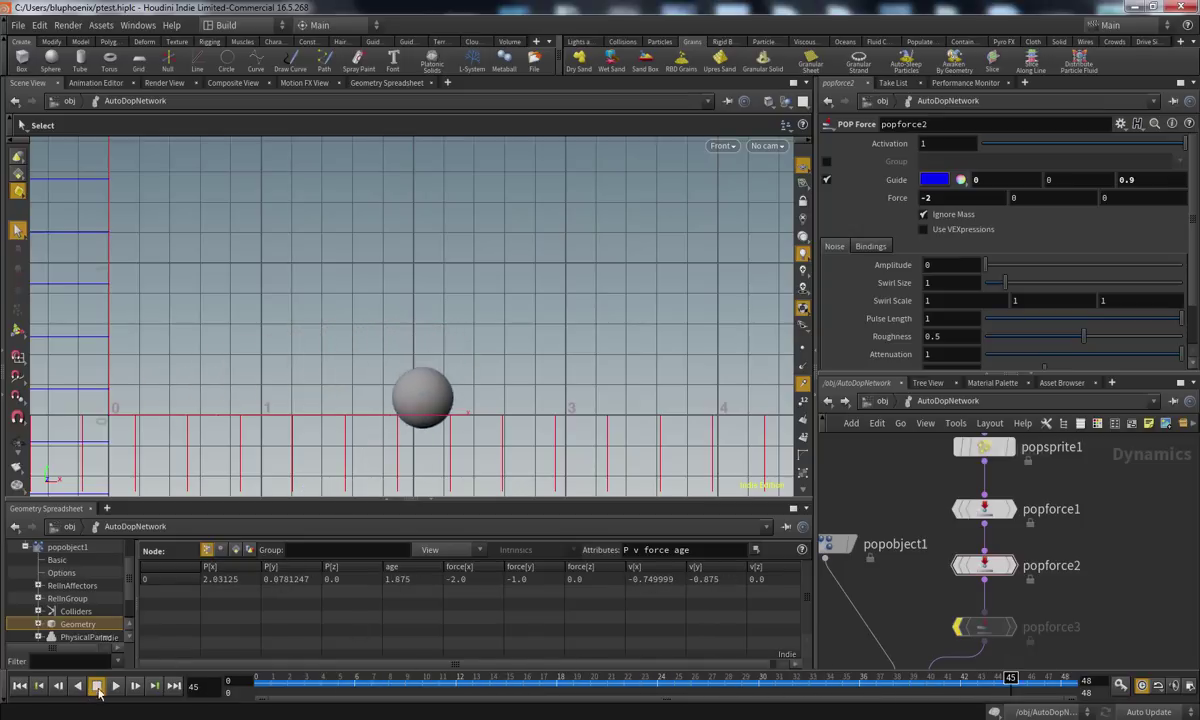
{"action": "left_click", "coordinate": [20, 686]}
Bypass both popforce1 and popforce2, and enable the popforce3 noise force
{"action": "left_click_drag", "start_coordinate": [866, 444], "coordinate": [1024, 568]}
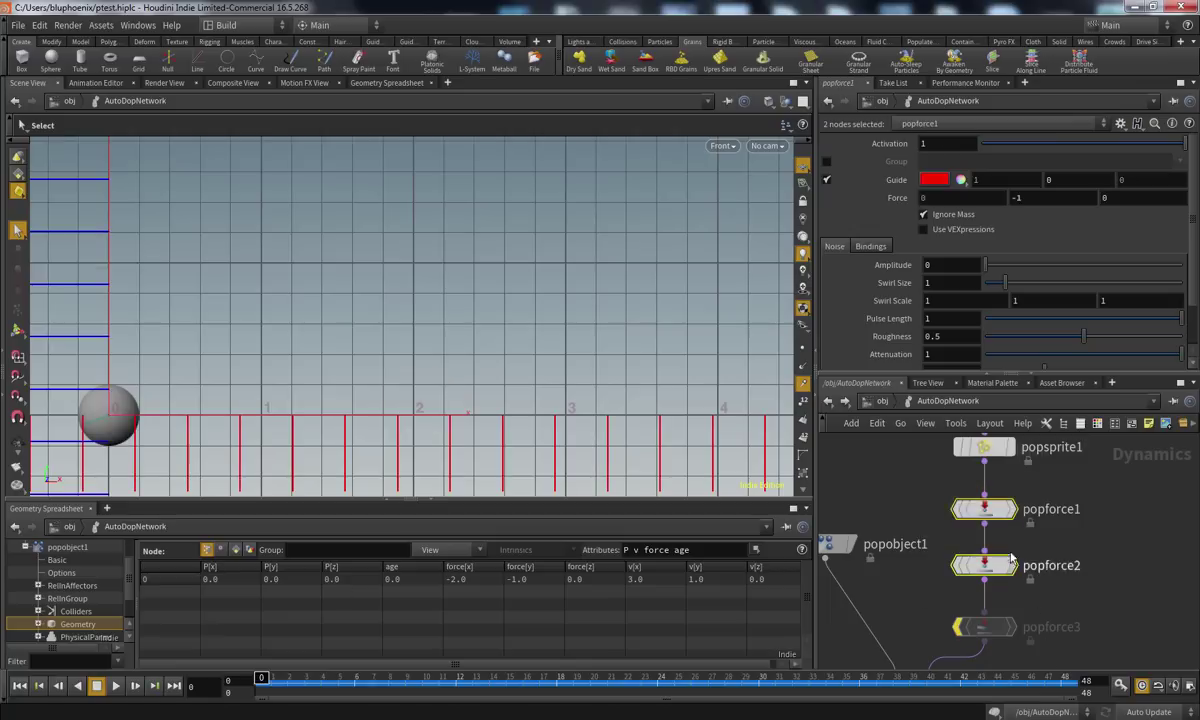
{"action": "left_click", "coordinate": [957, 508]}
{"action": "left_click", "coordinate": [986, 627]}
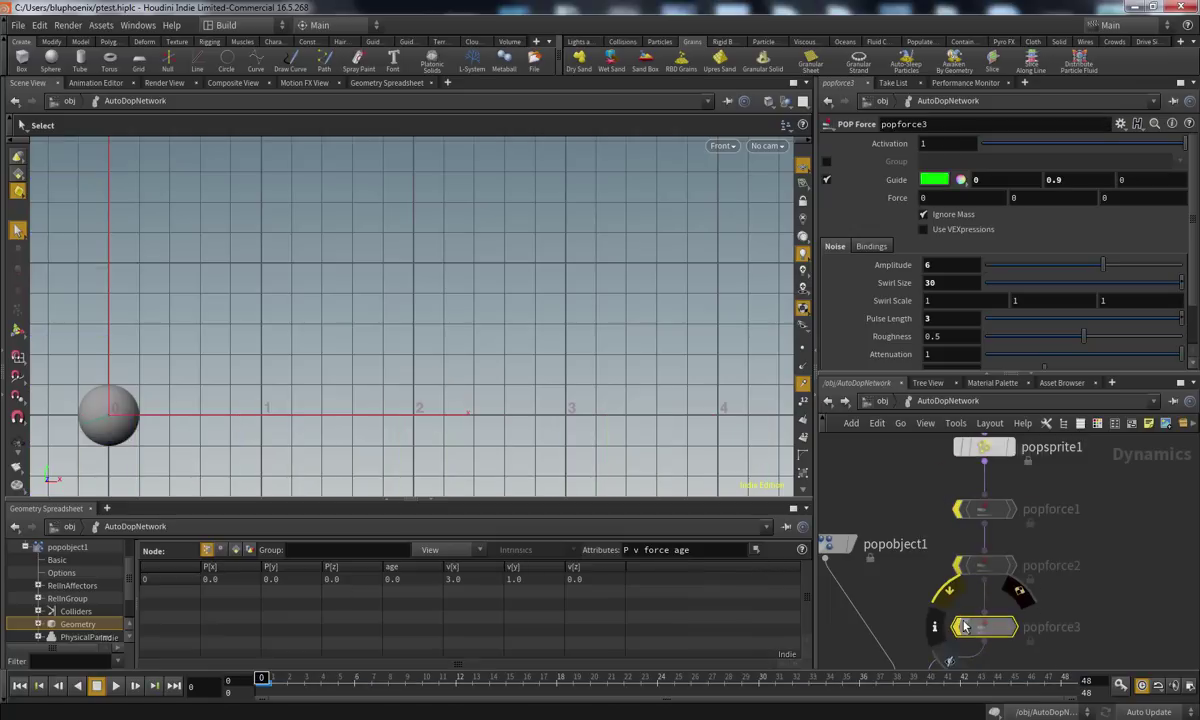
{"action": "left_click", "coordinate": [958, 626]}
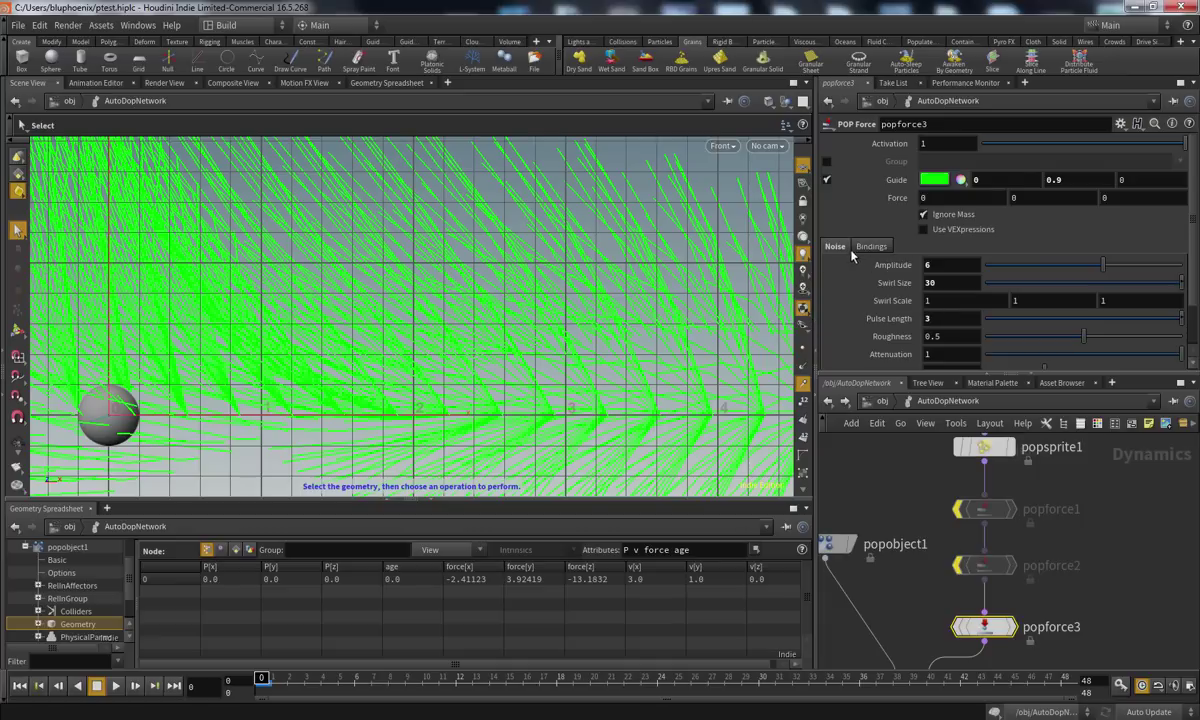
Review popforce3's noise settings and replay the simulation from frame 0 to examine the changing force values
{"action": "scroll", "coordinate": [1192, 235], "scroll_direction": "down", "scroll_amount": 2}
{"action": "scroll", "coordinate": [1187, 215], "scroll_direction": "up", "scroll_amount": 2}
{"action": "scroll", "coordinate": [1187, 212], "scroll_direction": "down", "scroll_amount": 1}
{"action": "scroll", "coordinate": [1187, 212], "scroll_direction": "up", "scroll_amount": 1}
{"action": "left_click", "coordinate": [116, 686]}
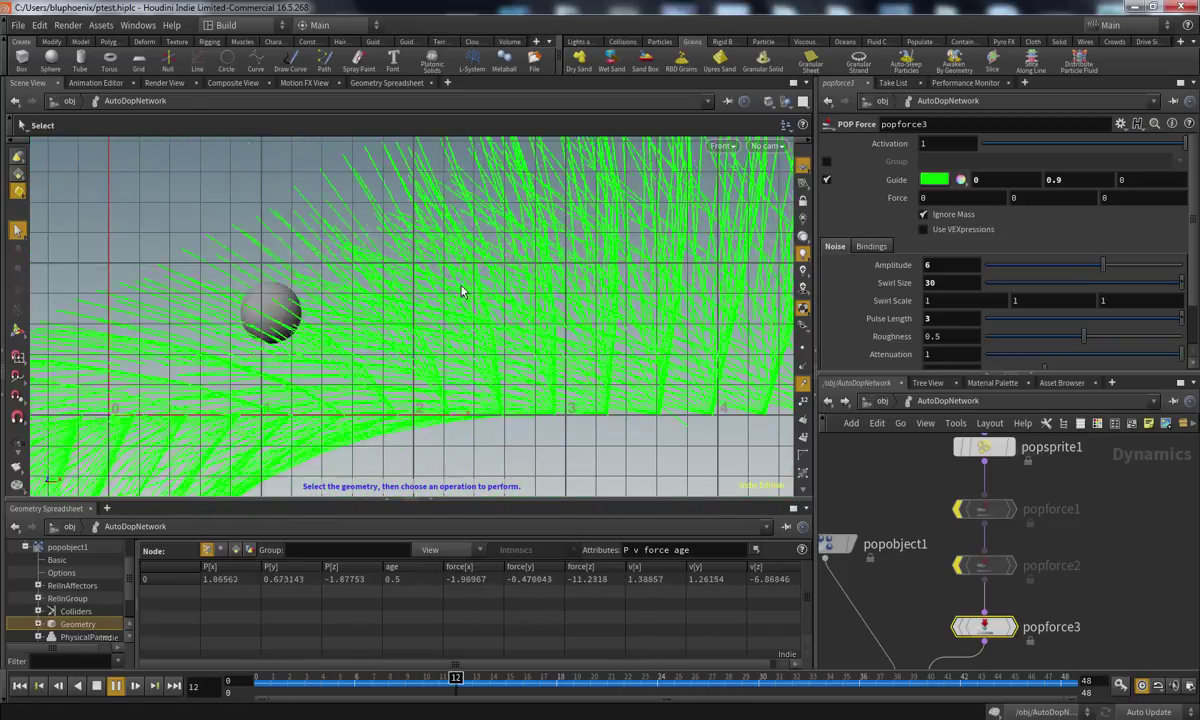
{"action": "left_click_drag", "start_coordinate": [424, 686], "coordinate": [229, 688]}
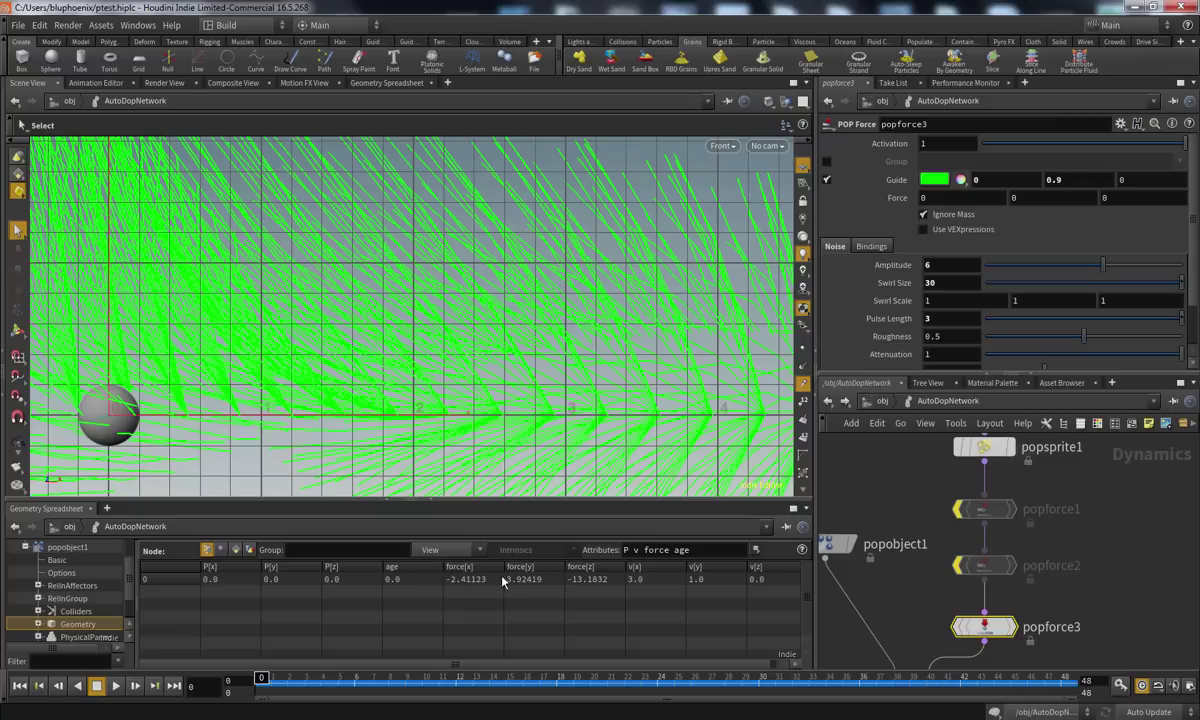
{"action": "mouse_move", "coordinate": [263, 679]}
{"action": "left_mouse_down"}
{"action": "mouse_move", "coordinate": [456, 660]}
{"action": "mouse_move", "coordinate": [660, 660]}
{"action": "mouse_move", "coordinate": [690, 676]}
{"action": "mouse_move", "coordinate": [1068, 682]}
{"action": "mouse_move", "coordinate": [261, 678]}
{"action": "left_mouse_up"}
{"action": "left_click", "coordinate": [116, 686]}
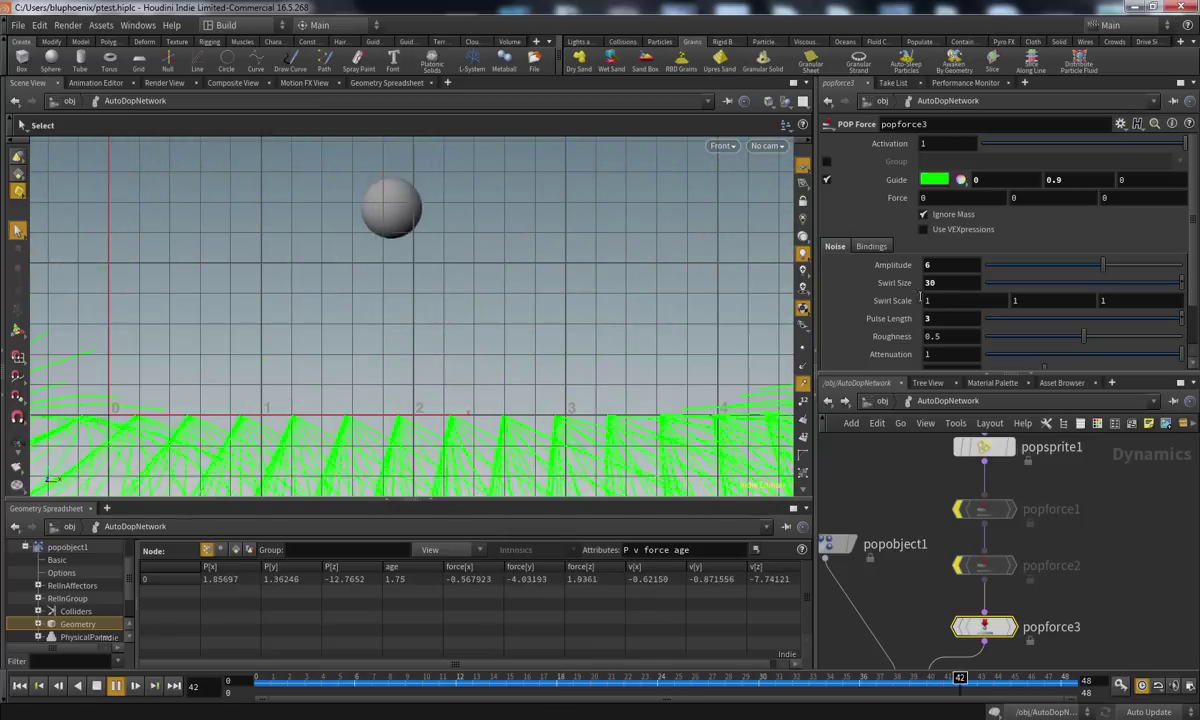
Set popforce3's noise swirl size to 16.4, replay the simulation from frame 0 and rewind it
{"action": "left_click", "coordinate": [20, 686]}
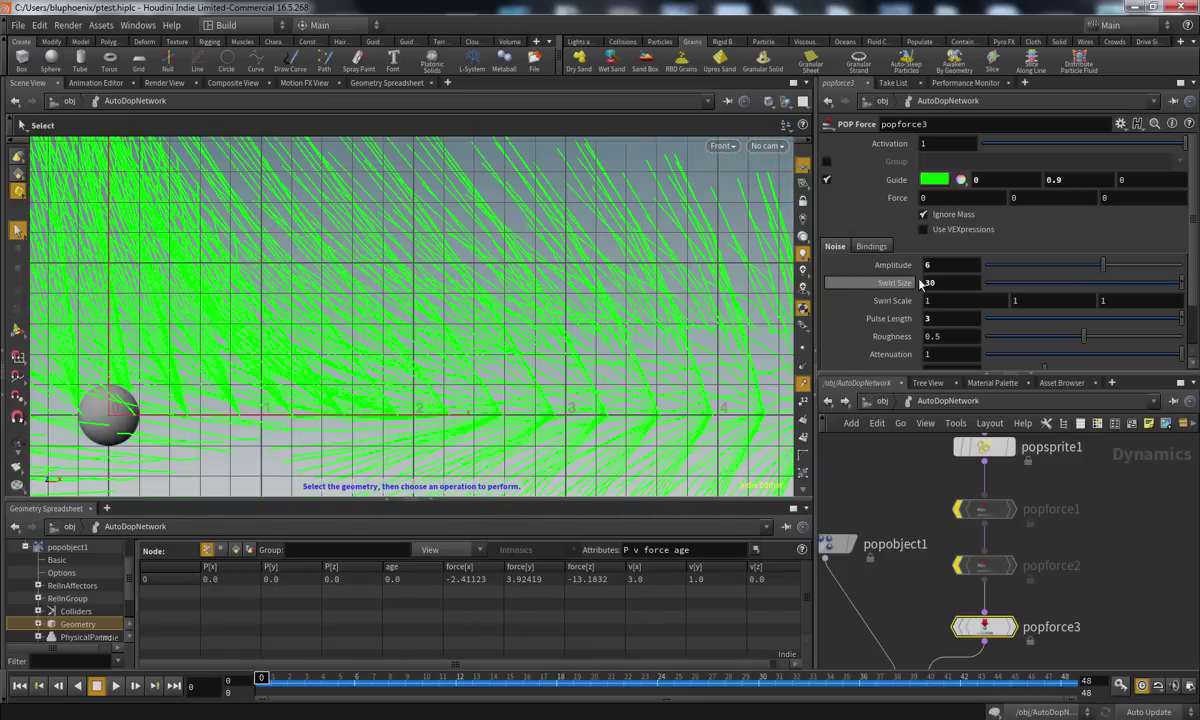
{"action": "middle_click_drag", "start_coordinate": [938, 284], "coordinate": [893, 284]}
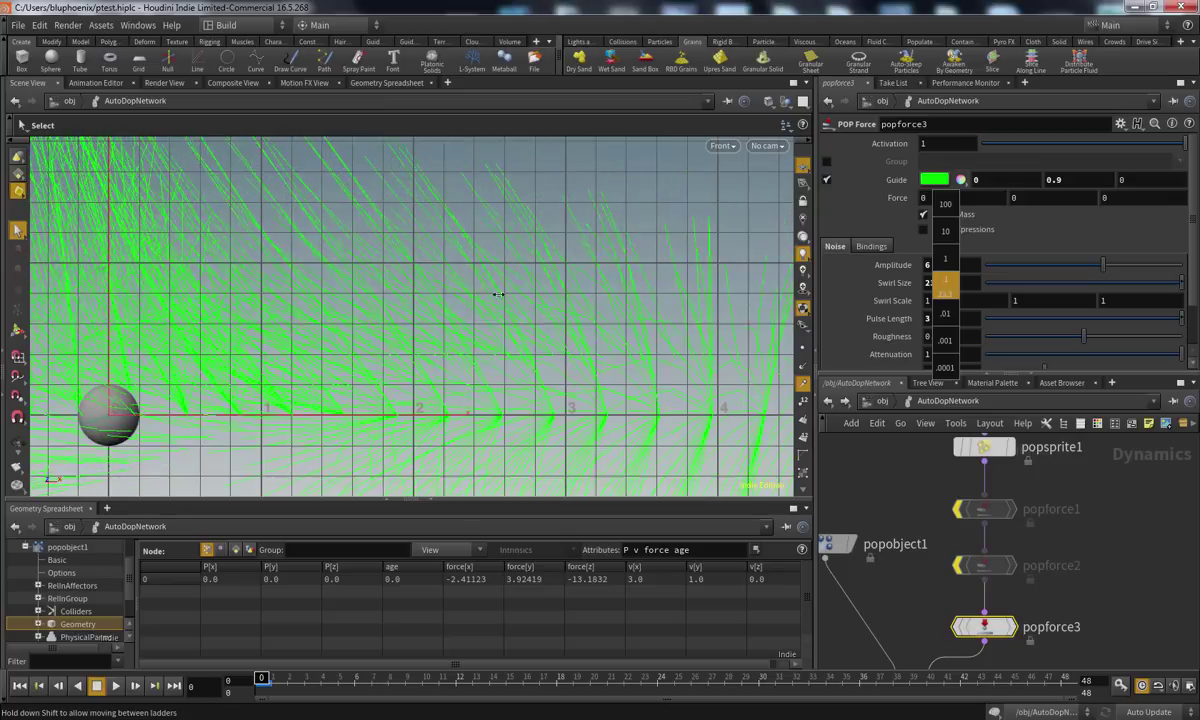
{"action": "middle_click_drag", "start_coordinate": [130, 328], "coordinate": [131, 330]}
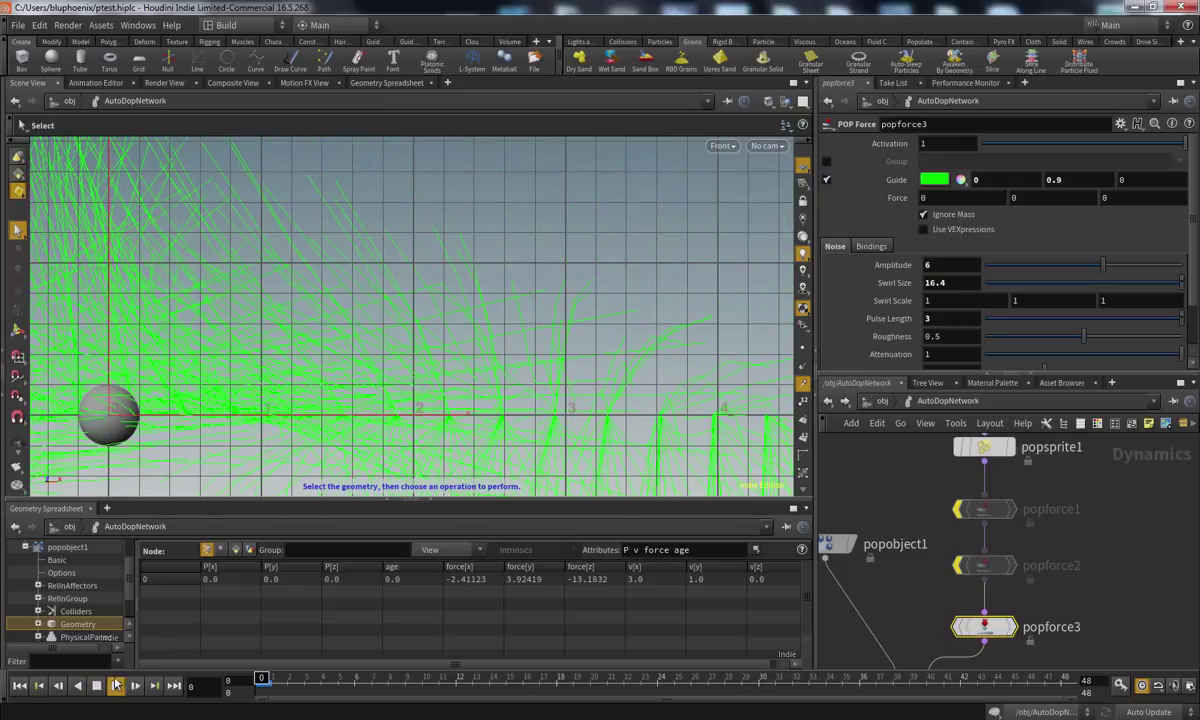
{"action": "left_click", "coordinate": [116, 686]}
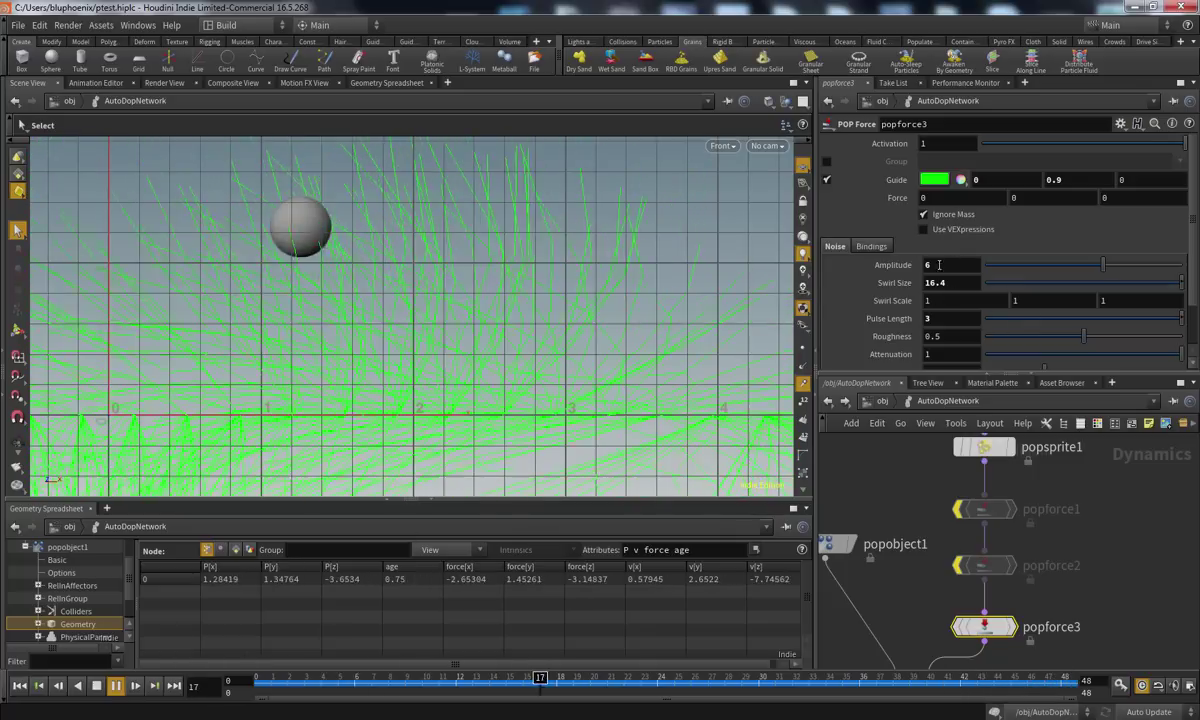
{"action": "scroll", "coordinate": [1190, 290], "scroll_direction": "down", "scroll_amount": 2}
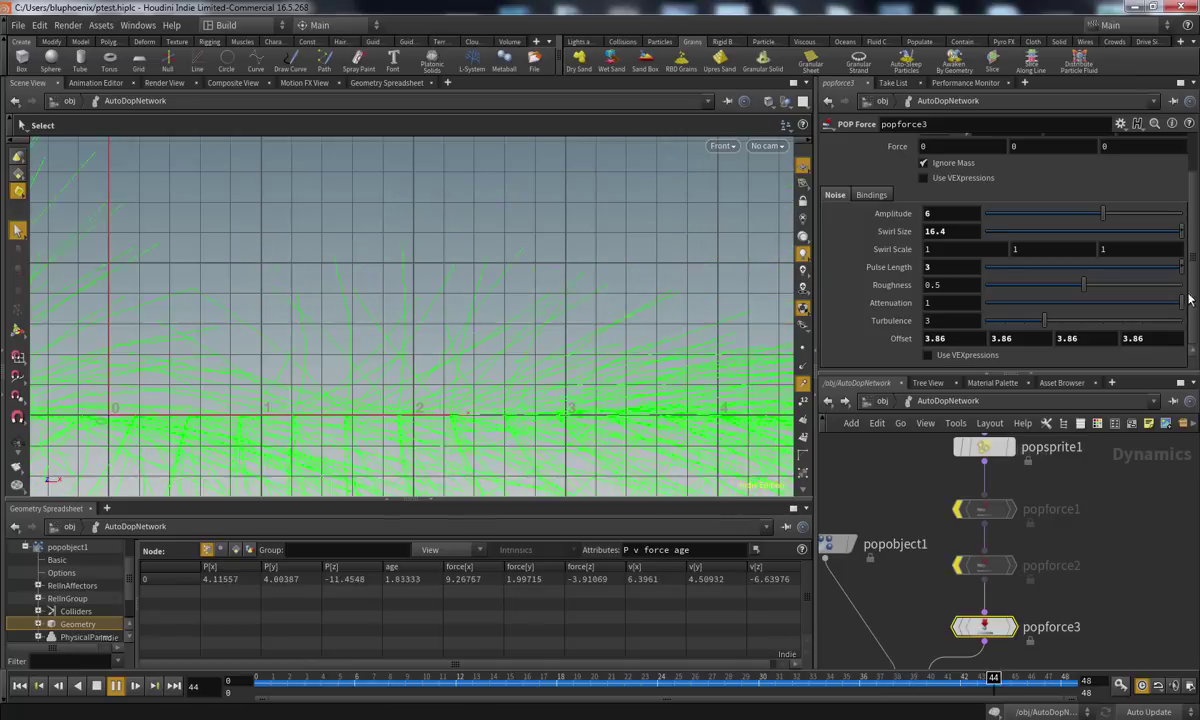
{"action": "scroll", "coordinate": [1188, 305], "scroll_direction": "up", "scroll_amount": 2}
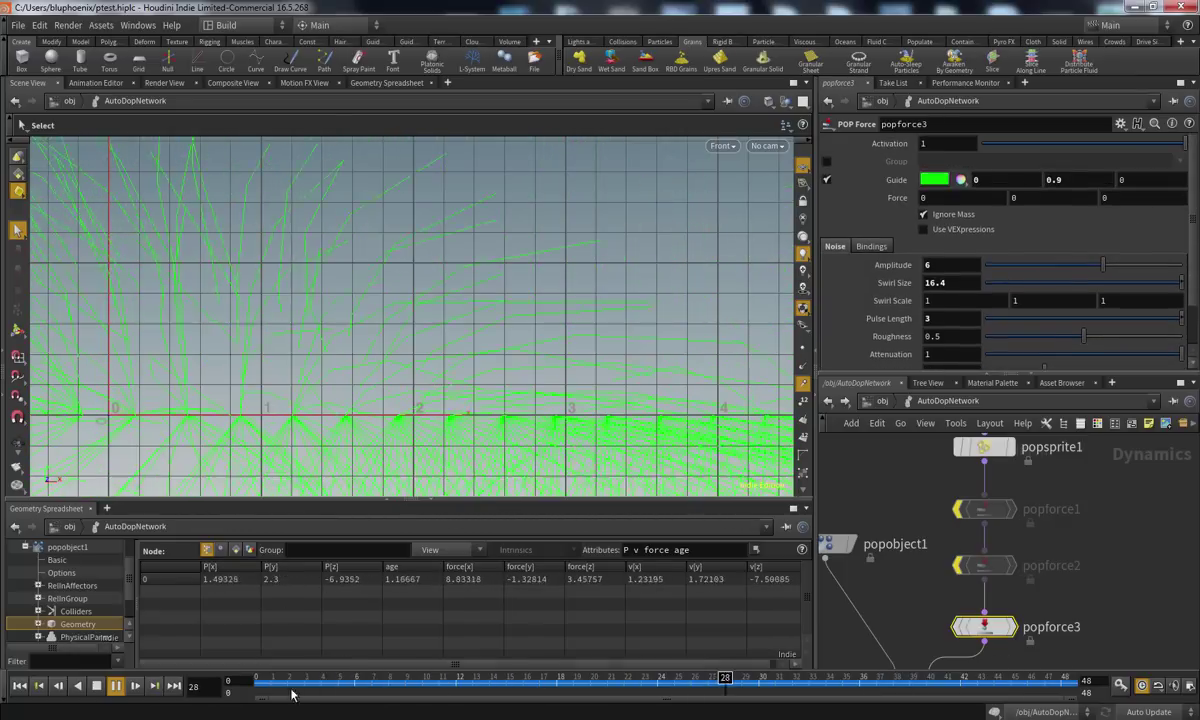
{"action": "left_click_drag", "start_coordinate": [294, 682], "coordinate": [248, 677]}
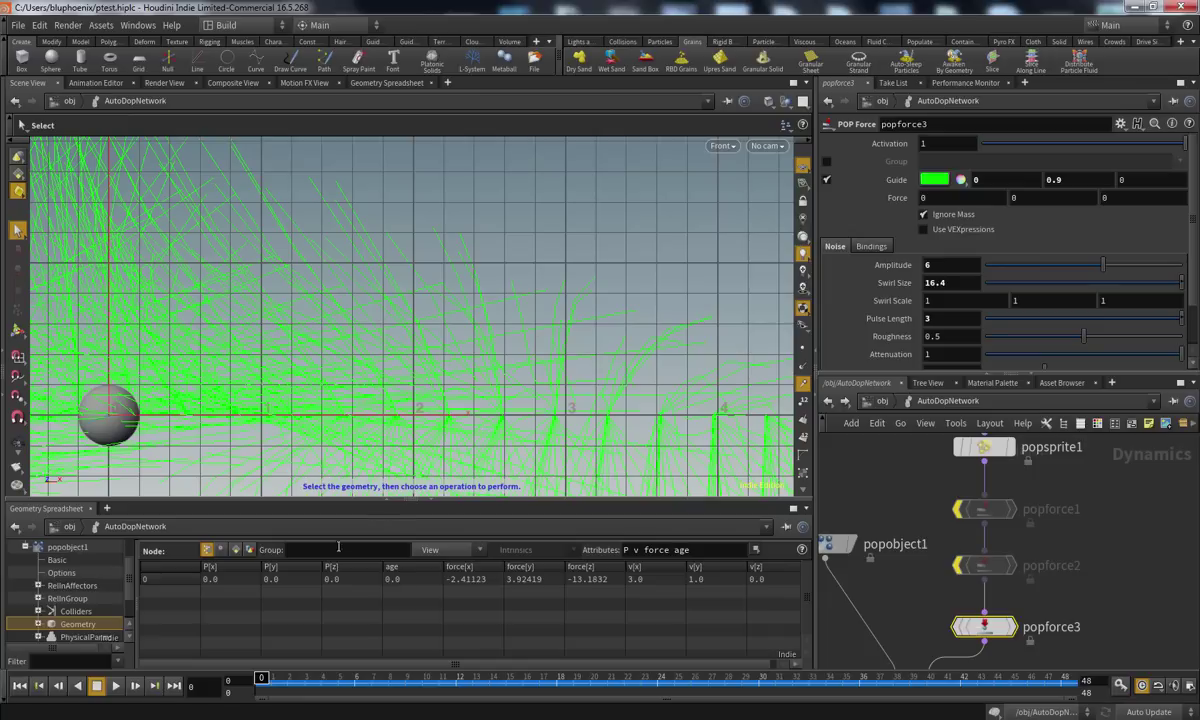
Enable popforce1 and popforce2 alongside popforce3, play the combined simulation and return to frame 0
{"action": "left_click", "coordinate": [962, 510]}
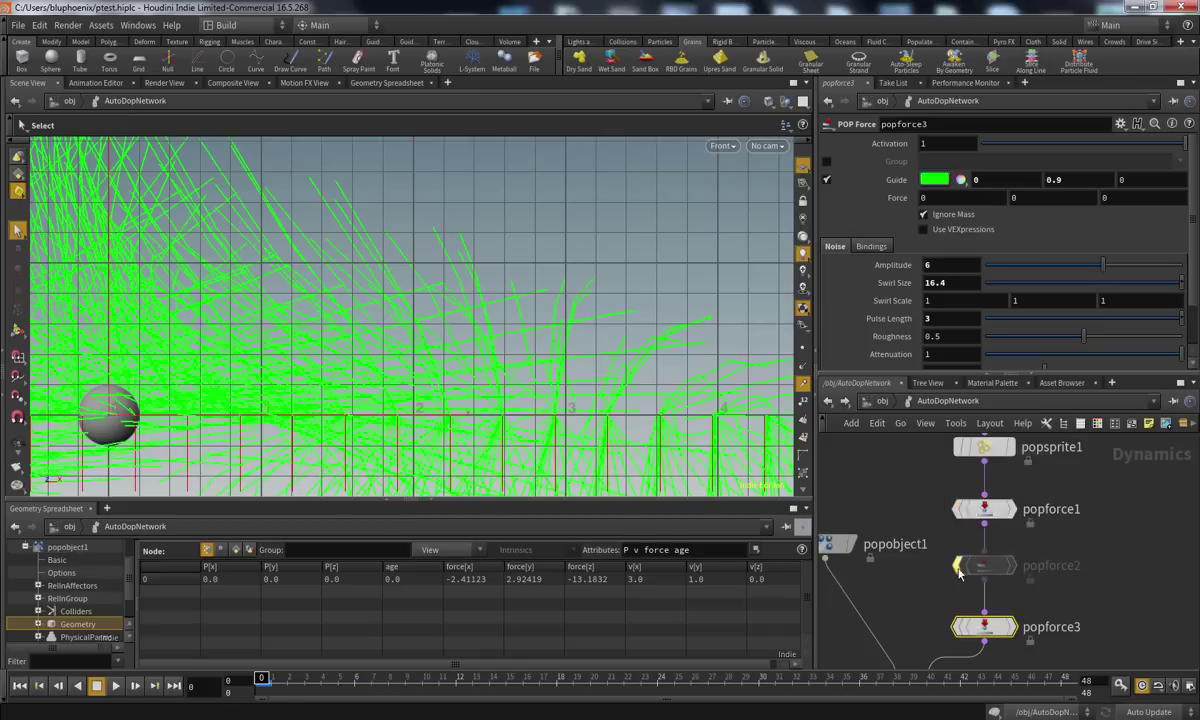
{"action": "left_click", "coordinate": [962, 566]}
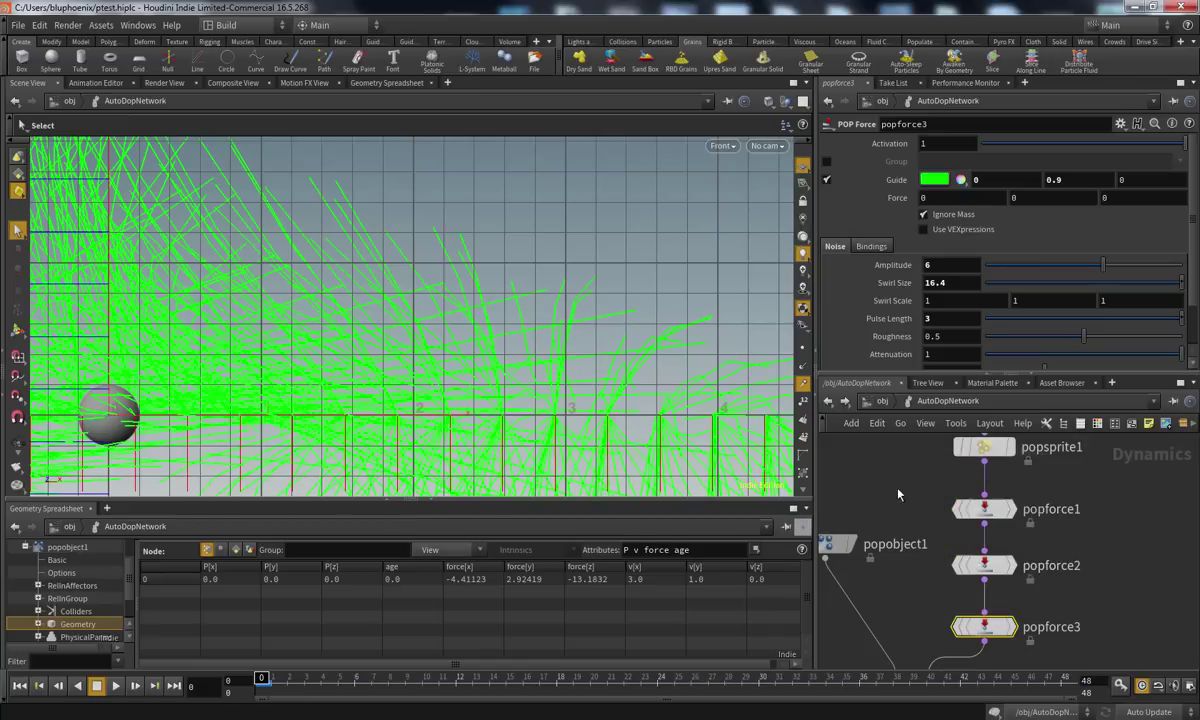
{"action": "left_click", "coordinate": [118, 685]}
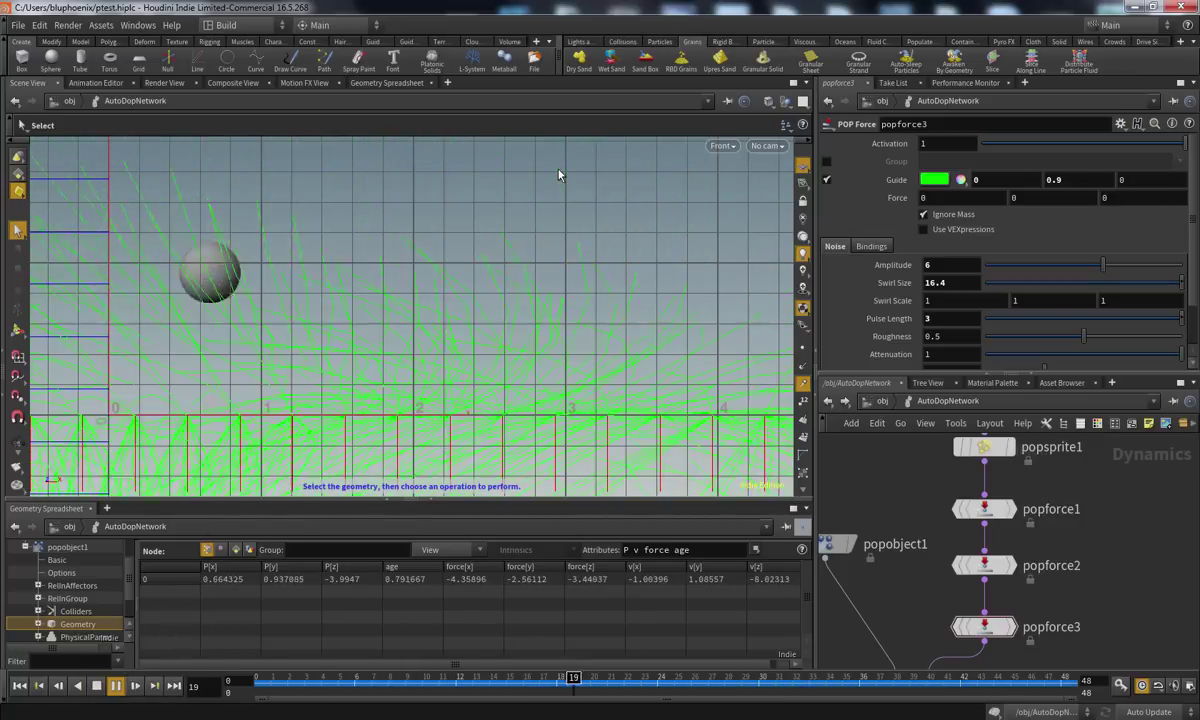
{"action": "left_click", "coordinate": [97, 686]}
{"action": "left_click_drag", "start_coordinate": [294, 682], "coordinate": [256, 682]}
Scrub to frame 15 and advance to frame 17 to examine the particle's force and velocity values, then rewind to frame 0
{"action": "mouse_move", "coordinate": [918, 443]}
{"action": "middle_mouse_down"}
{"action": "mouse_move", "coordinate": [927, 466]}
{"action": "mouse_move", "coordinate": [930, 450]}
{"action": "middle_mouse_up"}
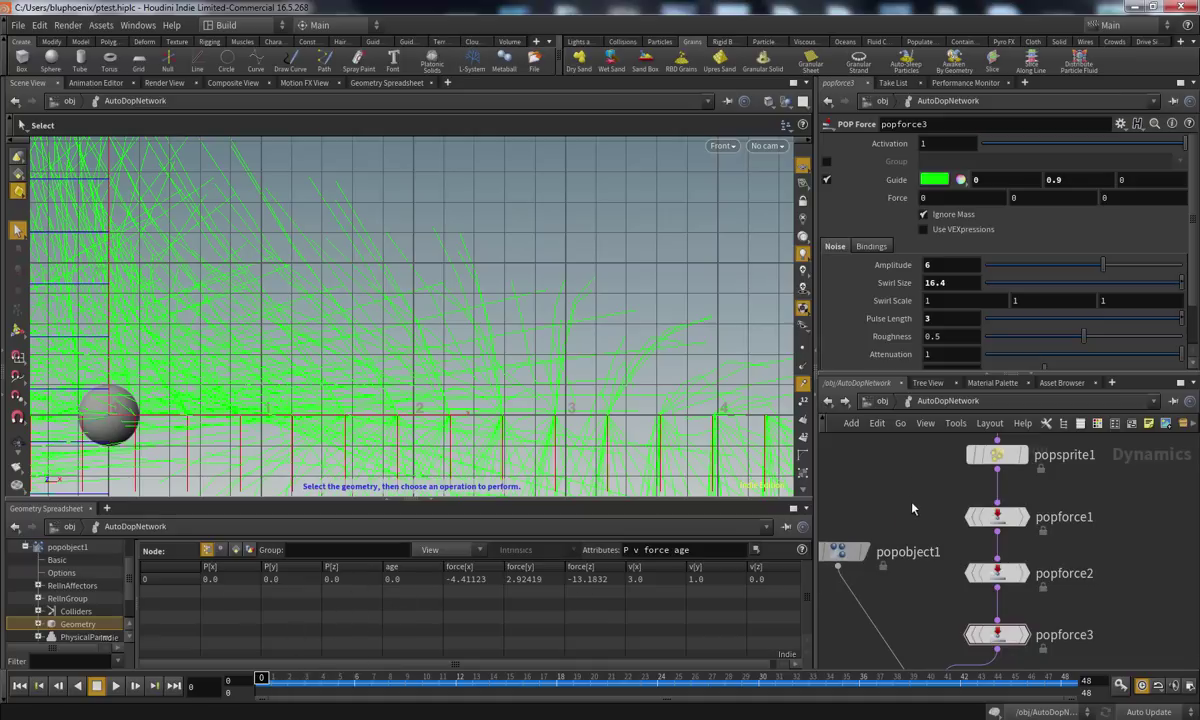
{"action": "middle_click_drag", "start_coordinate": [916, 505], "coordinate": [907, 489]}
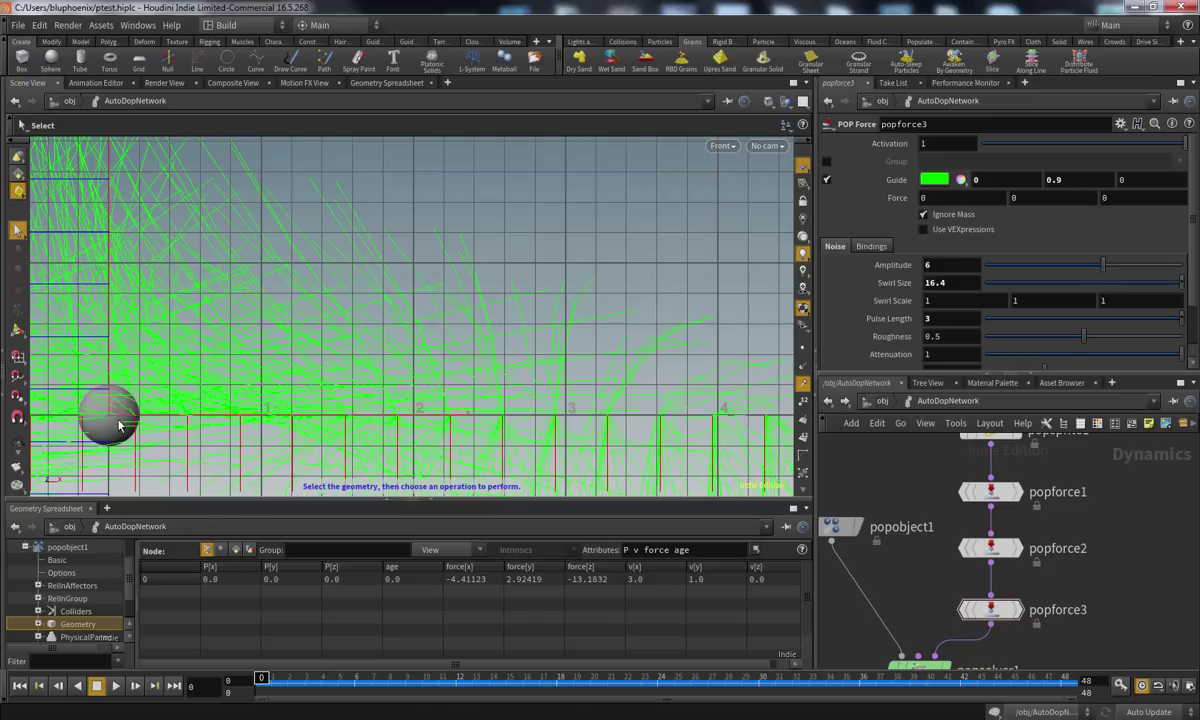
{"action": "left_click_drag", "start_coordinate": [265, 682], "coordinate": [507, 666]}
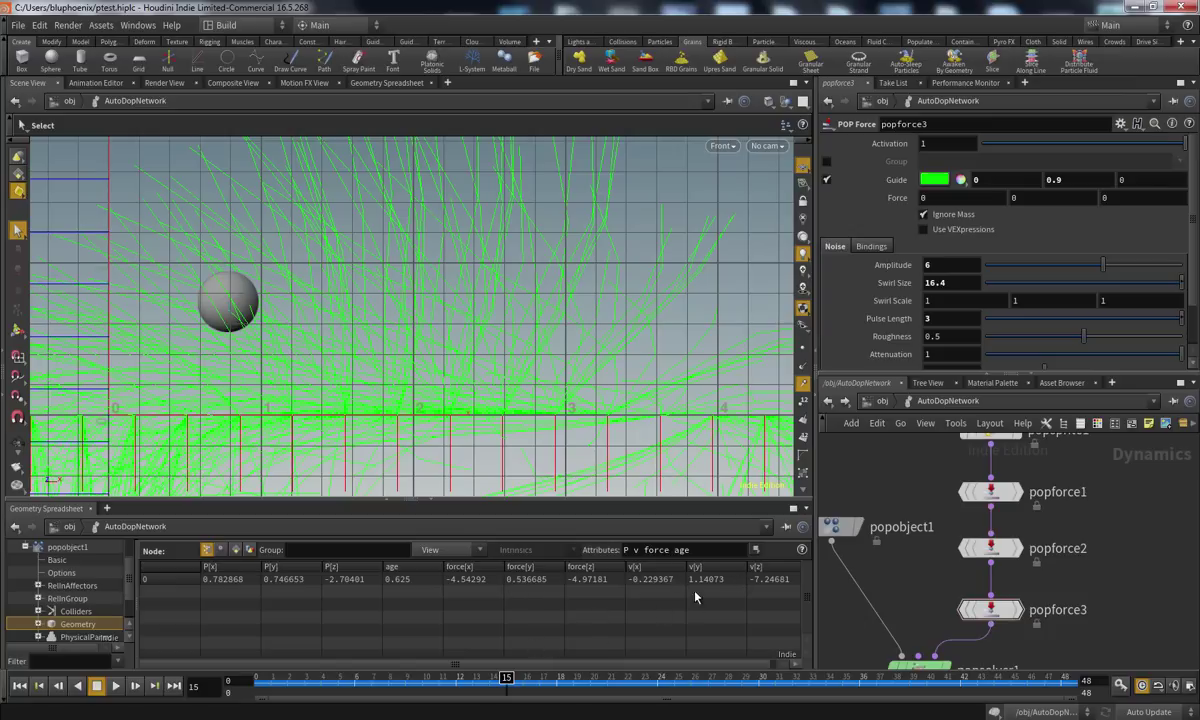
{"action": "key", "text": "Right"}
{"action": "key", "text": "Right"}
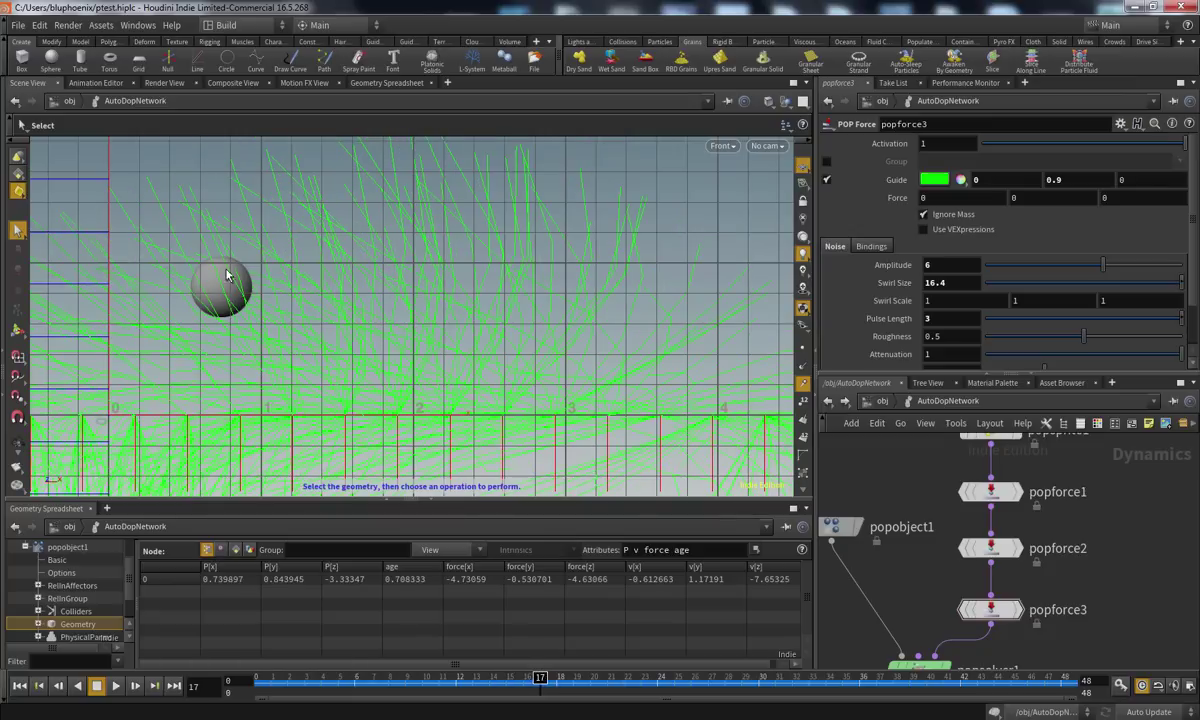
{"action": "left_click_drag", "start_coordinate": [559, 690], "coordinate": [262, 680]}
Bypass popforce1, popforce2 and popforce3 together, and select the location node
{"action": "left_click_drag", "start_coordinate": [878, 442], "coordinate": [962, 618]}
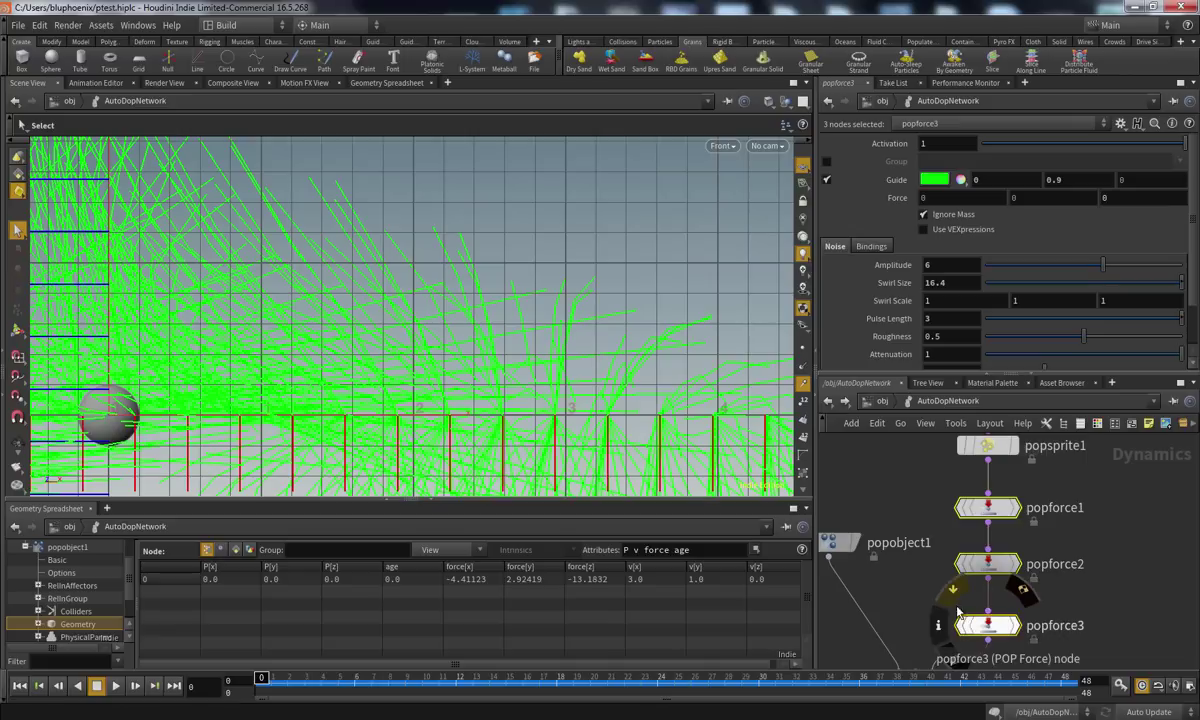
{"action": "key", "text": "q"}
{"action": "middle_click_drag", "start_coordinate": [938, 462], "coordinate": [938, 552]}
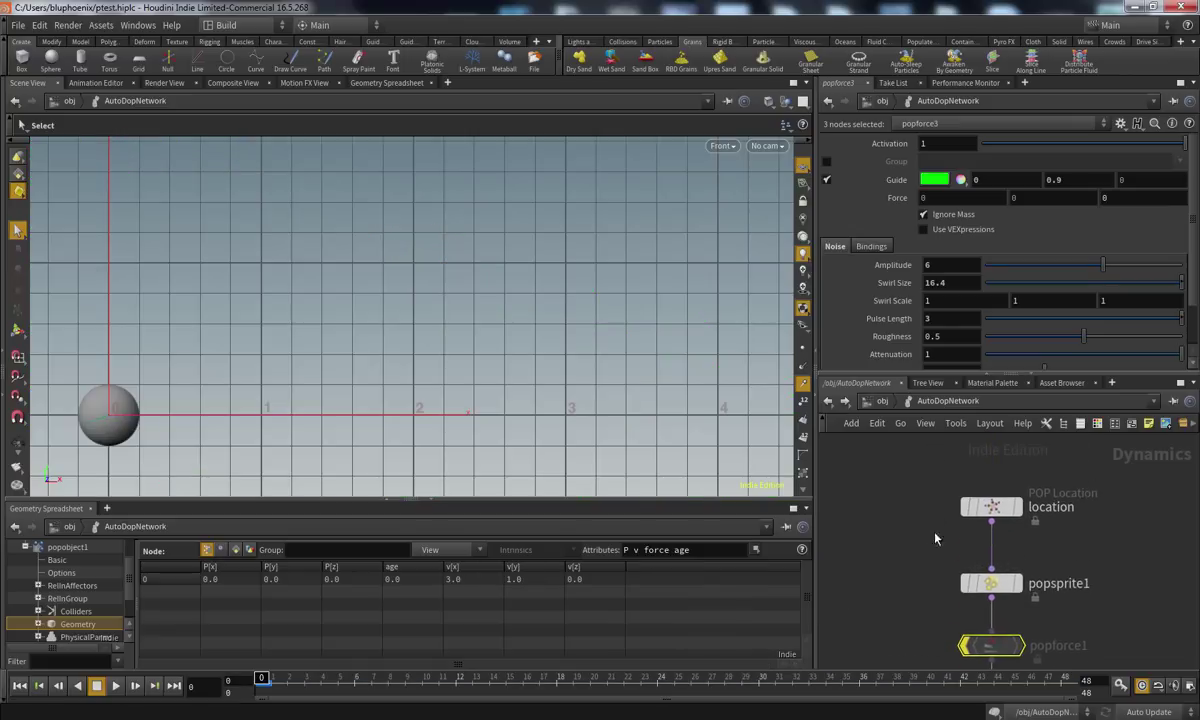
{"action": "left_click_drag", "start_coordinate": [933, 467], "coordinate": [1004, 540]}
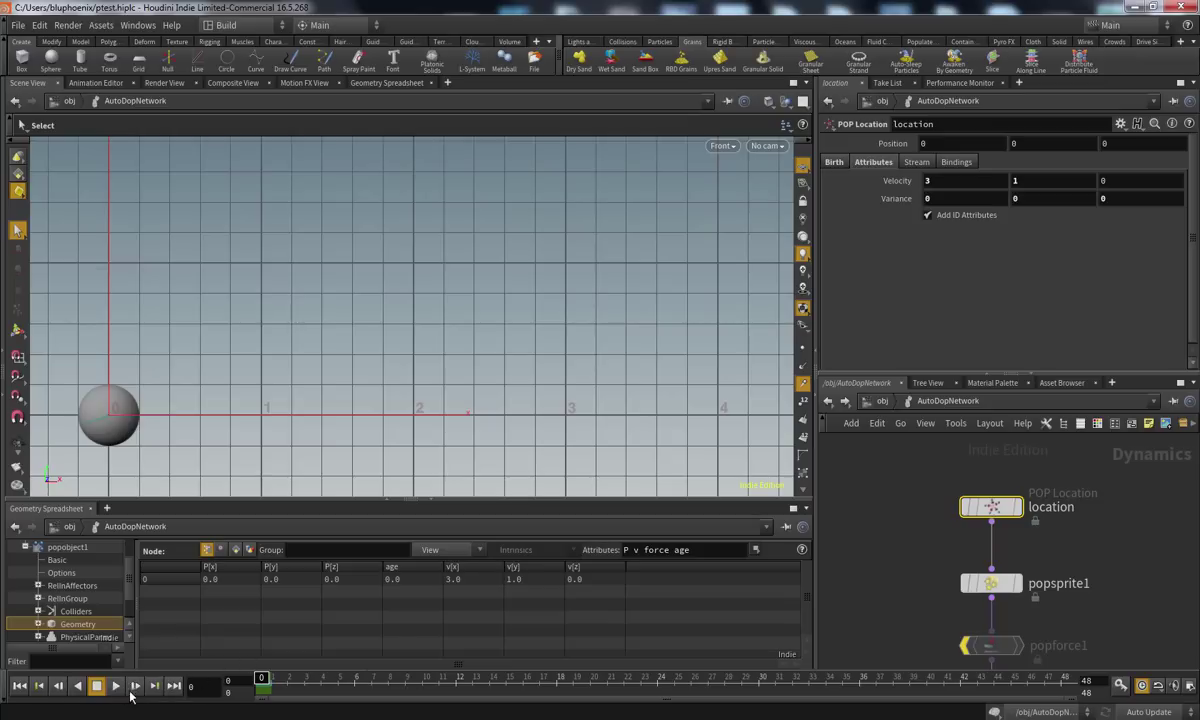
Scrub to frame 24 to examine the unforced particle's position, return to frame 0 and review the location node's velocity components
{"action": "left_click_drag", "start_coordinate": [265, 678], "coordinate": [658, 678]}
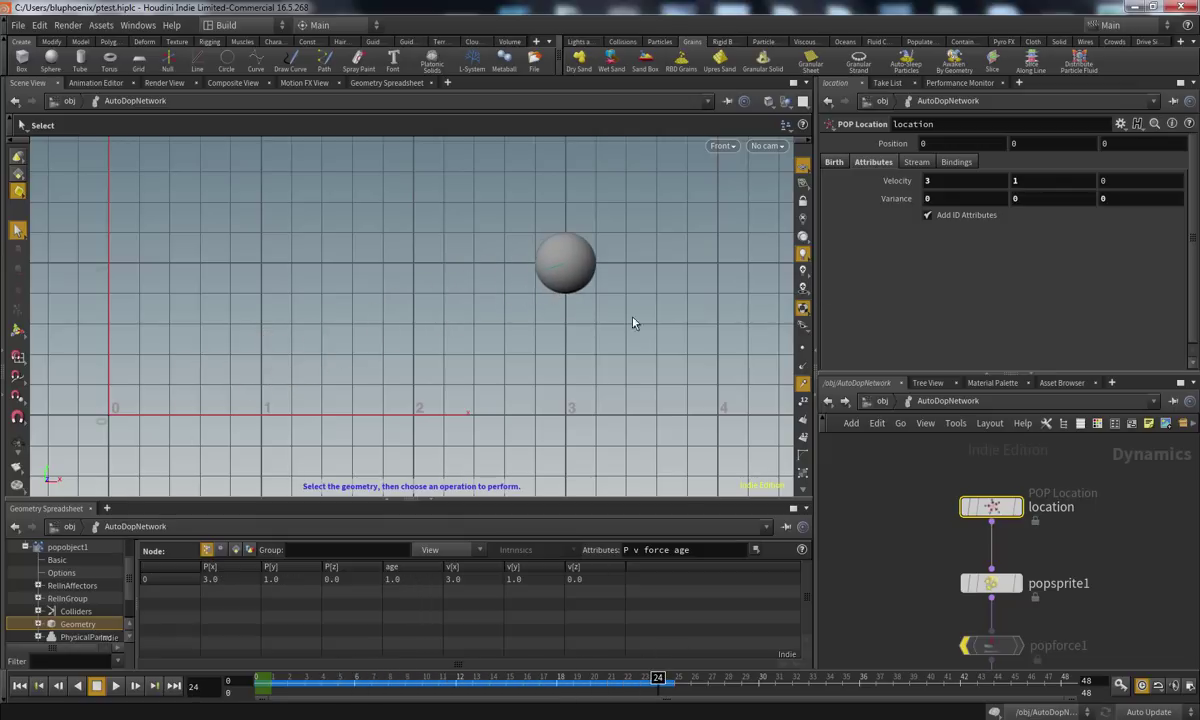
{"action": "left_click", "coordinate": [258, 687]}
{"action": "left_click", "coordinate": [930, 180]}
{"action": "key", "text": "Tab"}
{"action": "key", "text": "Tab"}
{"action": "mouse_move", "coordinate": [275, 680]}
{"action": "left_mouse_down"}
{"action": "mouse_move", "coordinate": [262, 680]}
{"action": "mouse_move", "coordinate": [388, 678]}
{"action": "mouse_move", "coordinate": [261, 678]}
{"action": "left_mouse_up"}
Re-enable all three POP force nodes, scrub to frame 10 to examine the changing velocity, and return to frame 0
{"action": "middle_click_drag", "start_coordinate": [894, 613], "coordinate": [905, 461]}
{"action": "left_click_drag", "start_coordinate": [919, 474], "coordinate": [960, 617]}
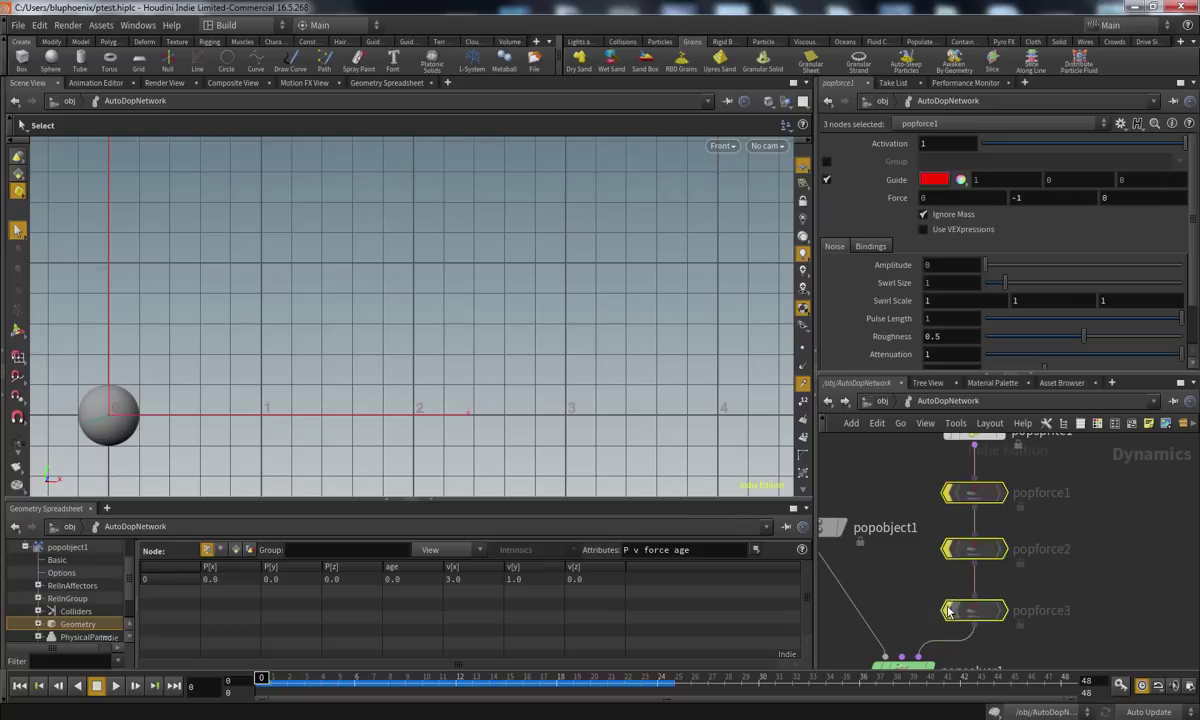
{"action": "key", "text": "b"}
{"action": "left_click_drag", "start_coordinate": [264, 682], "coordinate": [364, 685]}
{"action": "left_click", "coordinate": [423, 670]}
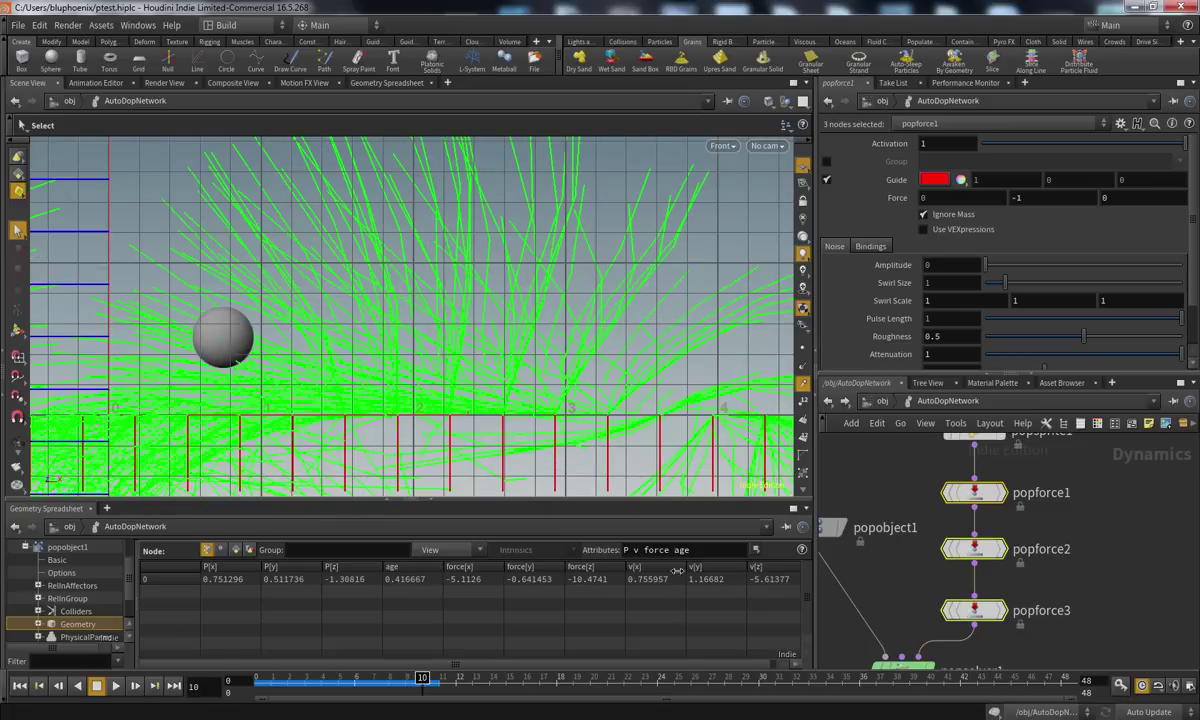
{"action": "left_click_drag", "start_coordinate": [423, 682], "coordinate": [261, 680]}
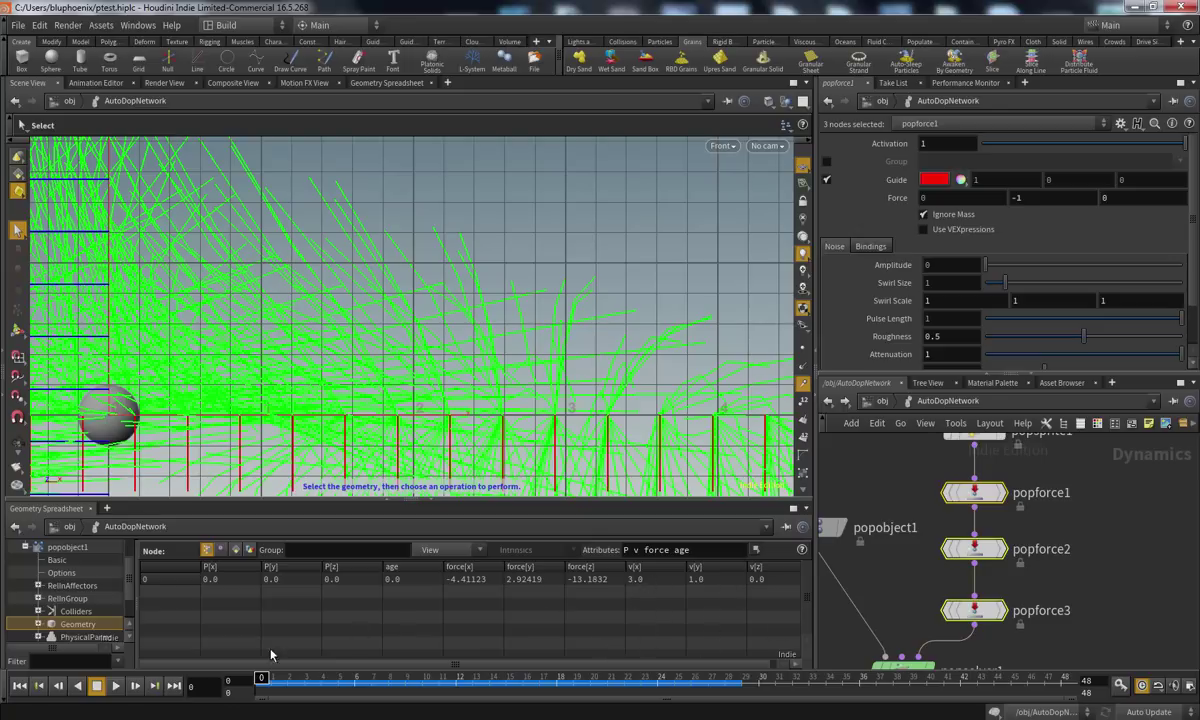
Bypass the three POP force nodes again and show the location node's parameters
{"action": "middle_click_drag", "start_coordinate": [894, 485], "coordinate": [892, 526]}
{"action": "left_click_drag", "start_coordinate": [1000, 666], "coordinate": [912, 503]}
{"action": "left_click", "coordinate": [945, 536]}
{"action": "middle_click_drag", "start_coordinate": [945, 540], "coordinate": [945, 628]}
{"action": "left_click", "coordinate": [973, 483]}
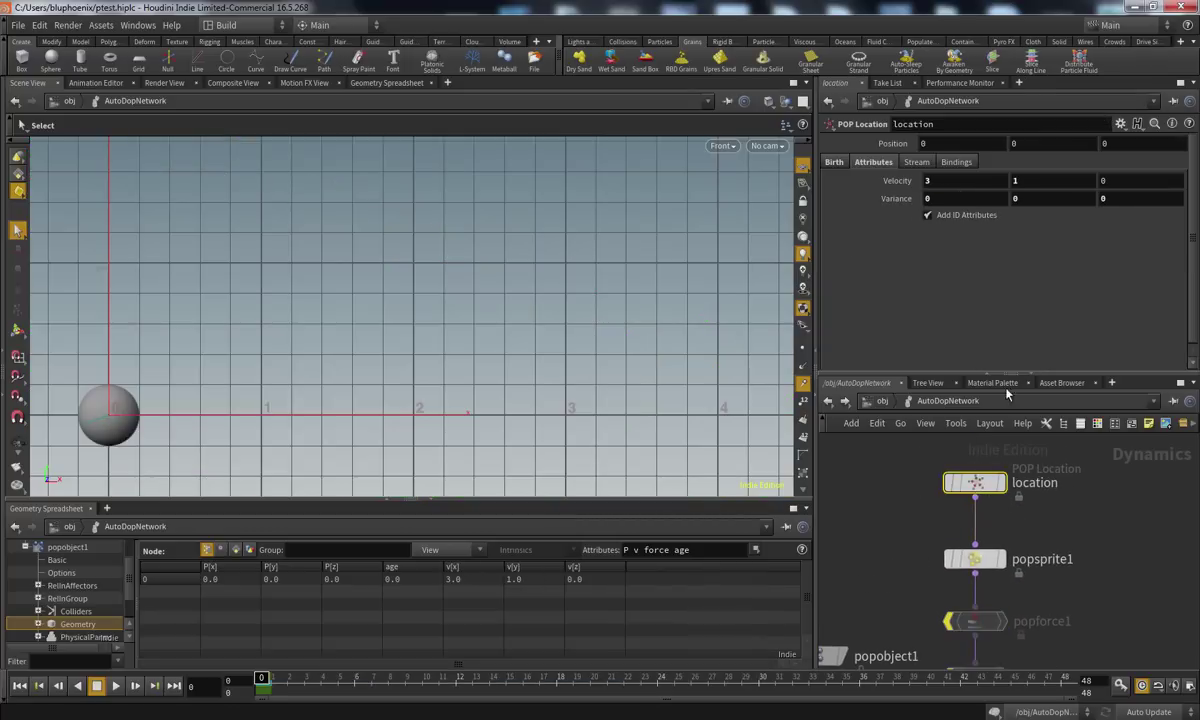
Set the location node's velocity to 6 in X and 2 in Y, and scrub to frame 12
{"action": "left_click", "coordinate": [928, 183]}
{"action": "type", "text": "6"}
{"action": "key", "text": "Tab"}
{"action": "type", "text": "2"}
{"action": "key", "text": "Return"}
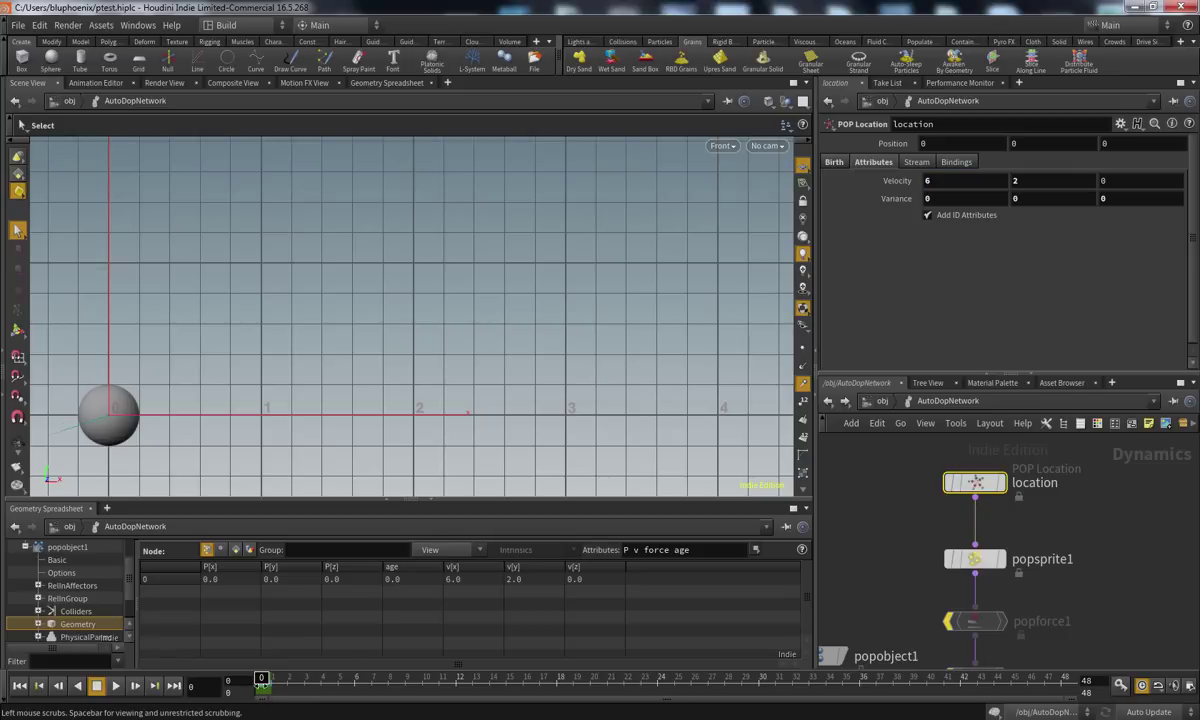
{"action": "left_click_drag", "start_coordinate": [262, 678], "coordinate": [456, 660]}
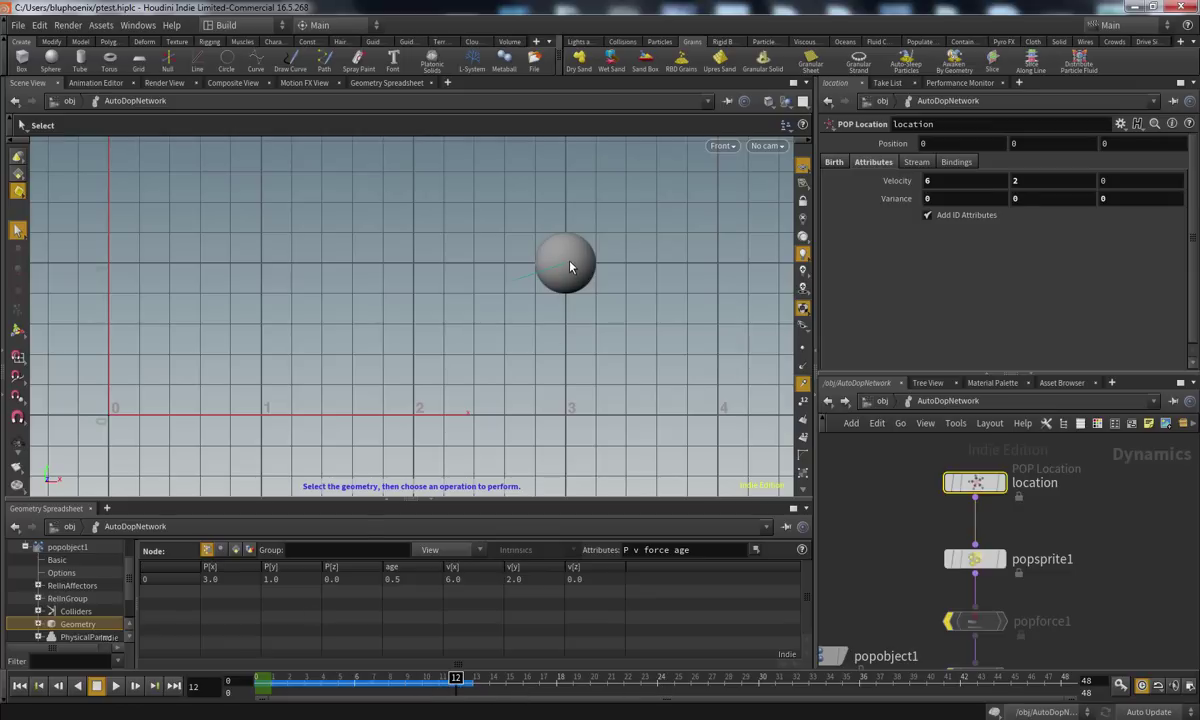
Set the location velocity to 3 in X and 1 in Y from frame 0, scrub to frame 24 and rewind
{"action": "left_click_drag", "start_coordinate": [456, 678], "coordinate": [261, 678]}
{"action": "double_click", "coordinate": [952, 180]}
{"action": "type", "text": "3"}
{"action": "key", "text": "Tab"}
{"action": "type", "text": "1"}
{"action": "key", "text": "Return"}
{"action": "left_click_drag", "start_coordinate": [262, 680], "coordinate": [658, 680]}
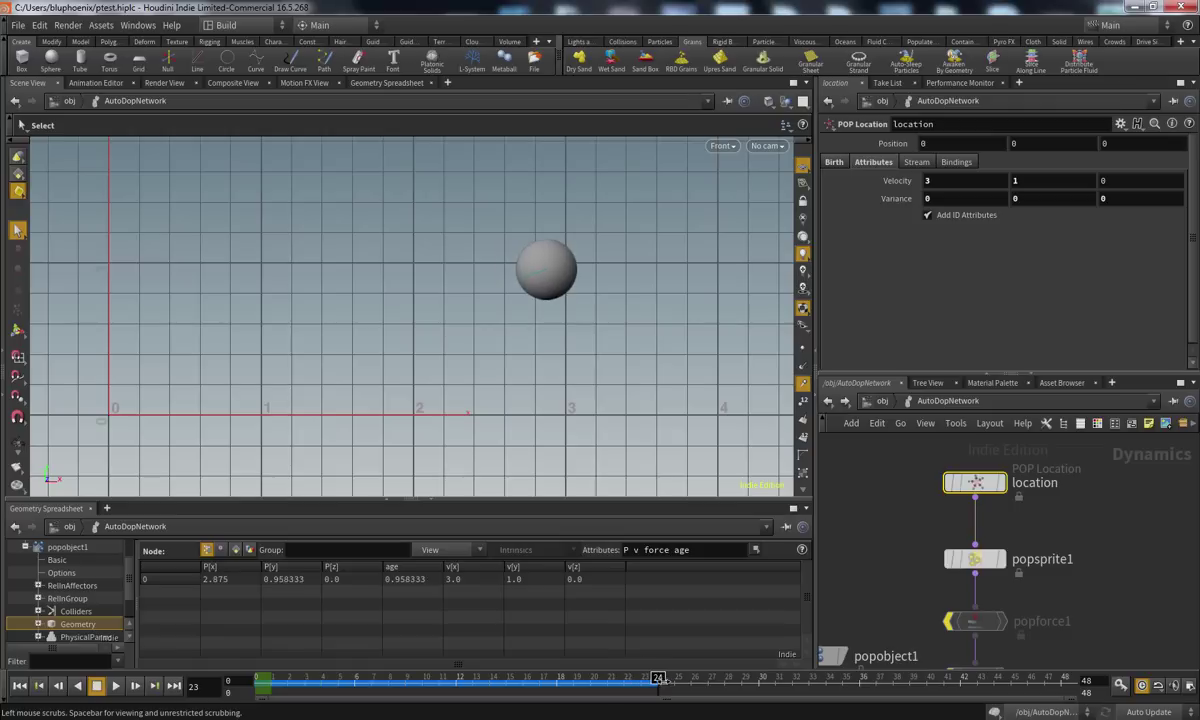
{"action": "left_click_drag", "start_coordinate": [545, 684], "coordinate": [261, 682]}
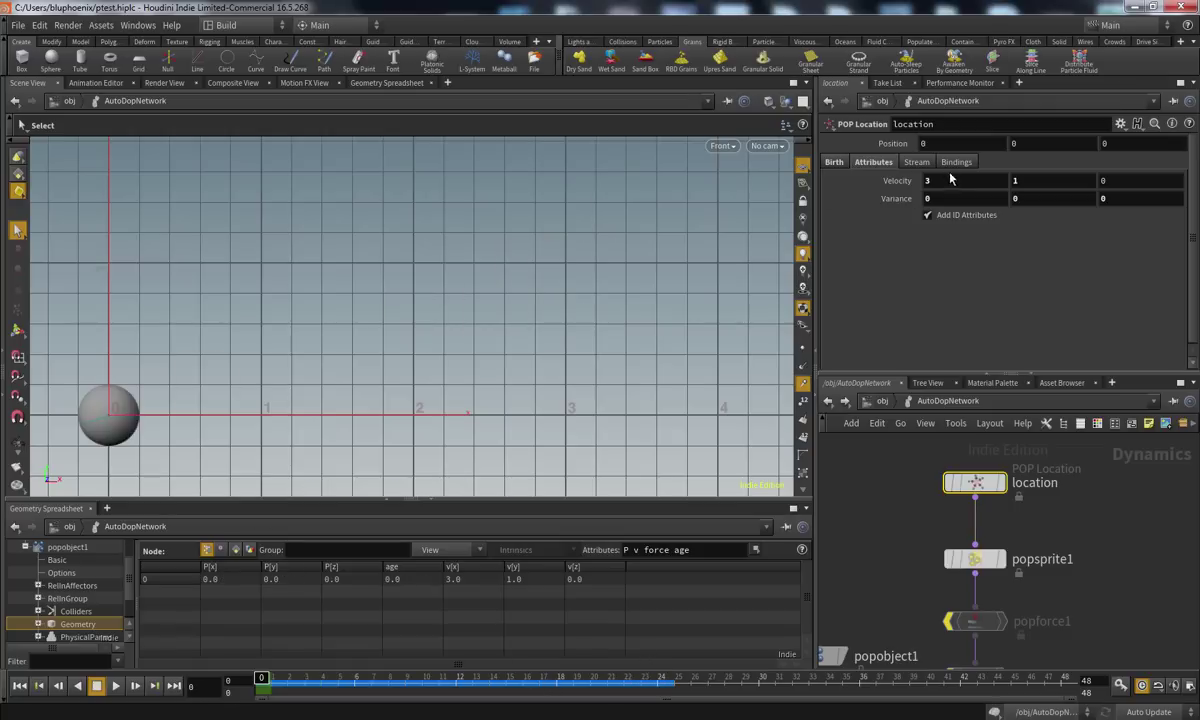
Change the location velocity to 6 in X and 2 in Y, scrub to frame 12 and return to frame 0
{"action": "left_click", "coordinate": [949, 180]}
{"action": "type", "text": "6"}
{"action": "key", "text": "Tab"}
{"action": "type", "text": "2"}
{"action": "key", "text": "Return"}
{"action": "left_click_drag", "start_coordinate": [270, 684], "coordinate": [472, 660]}
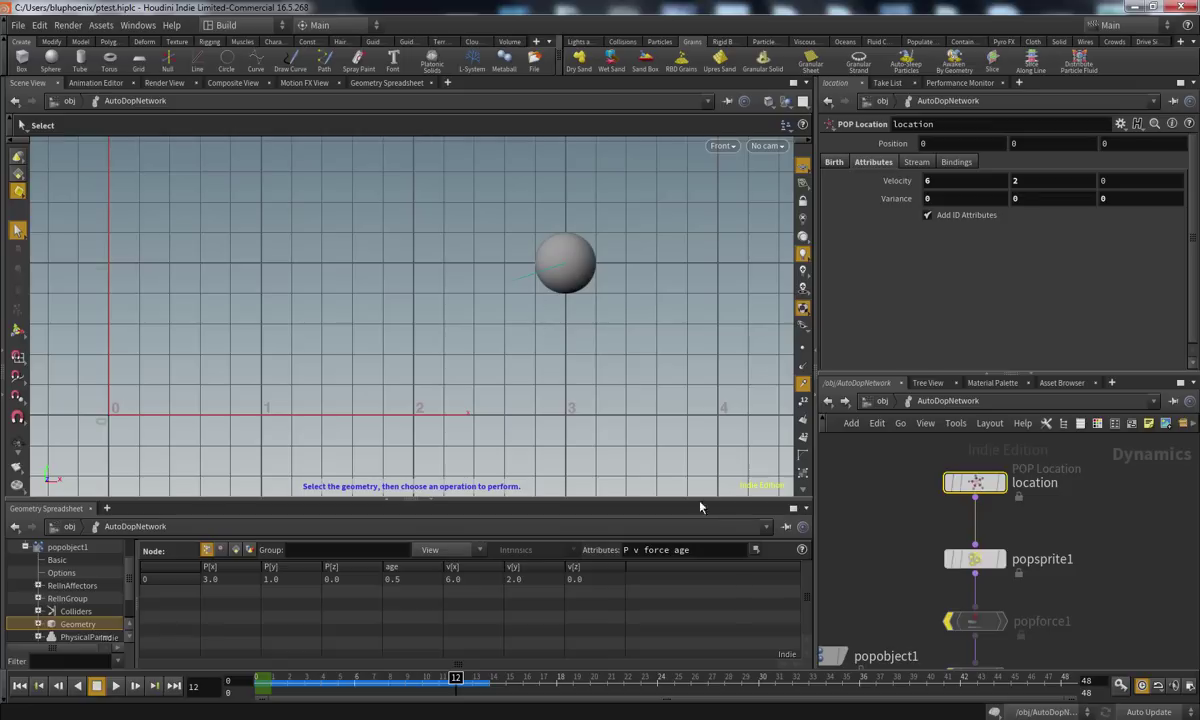
{"action": "left_click_drag", "start_coordinate": [458, 678], "coordinate": [257, 689]}
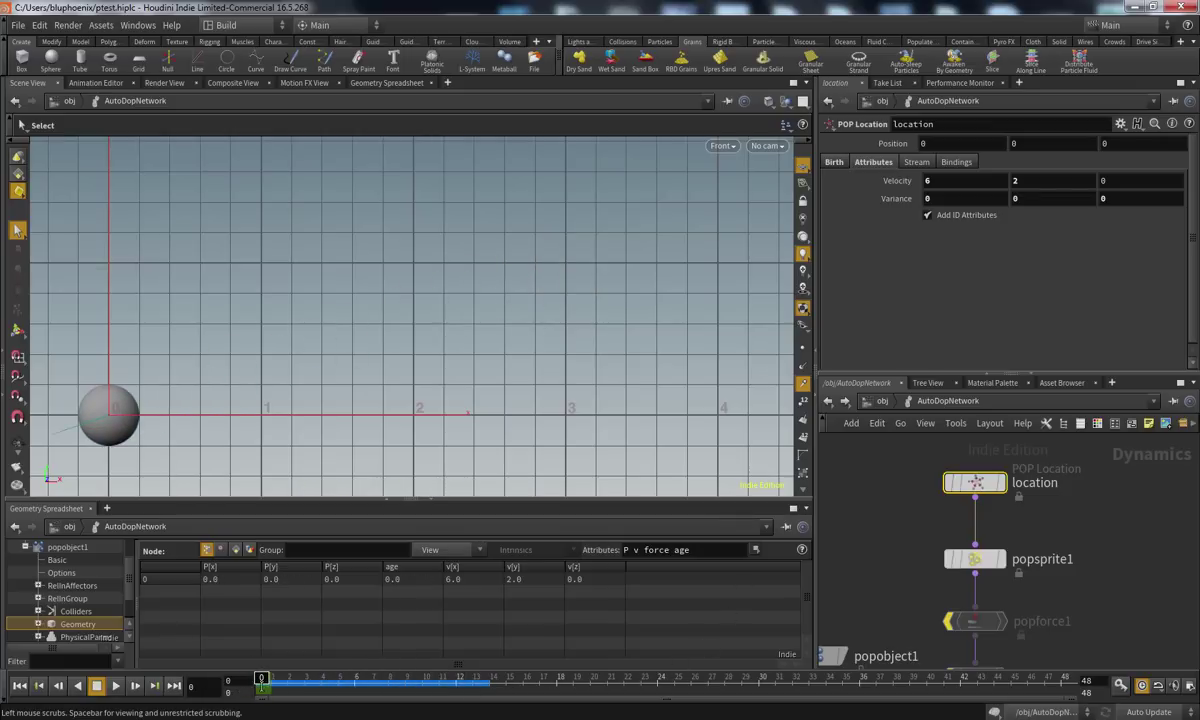
Restore the location velocity to 3 in X and 1 in Y, scrub to frame 24 to examine the particle's age, and rewind
{"action": "middle_click_drag", "start_coordinate": [910, 550], "coordinate": [911, 400]}
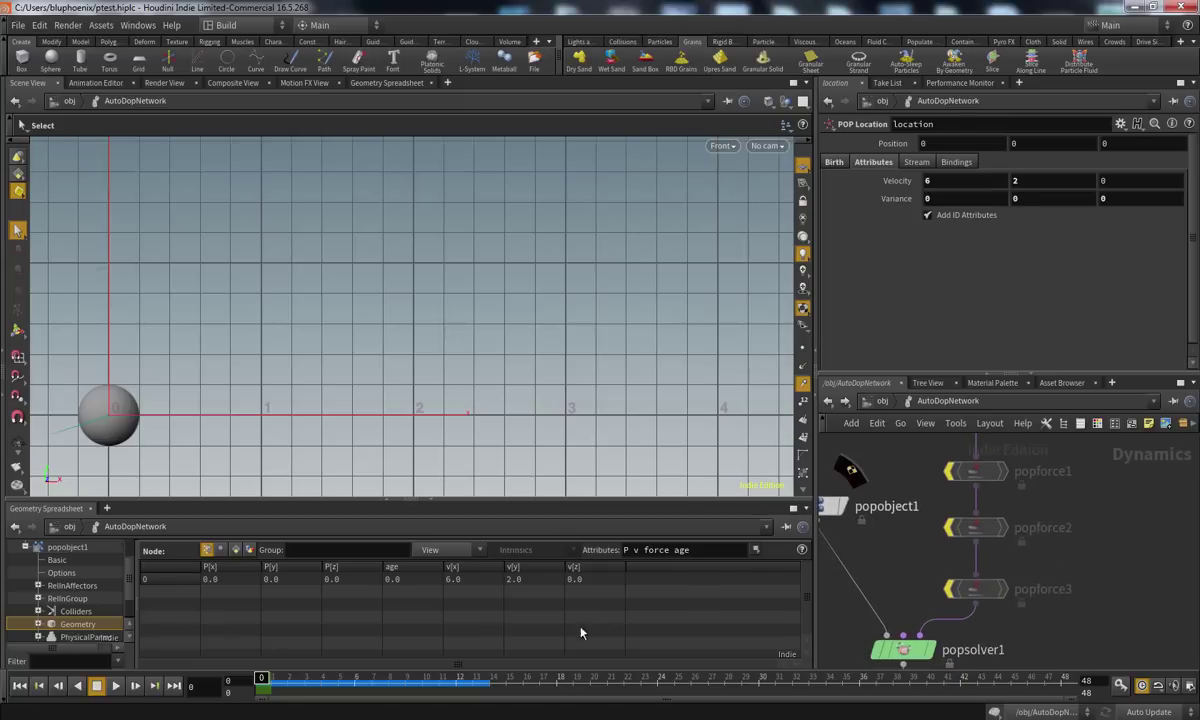
{"action": "left_click_drag", "start_coordinate": [865, 180], "coordinate": [834, 180]}
{"action": "type", "text": "3"}
{"action": "key", "text": "Tab"}
{"action": "type", "text": "1"}
{"action": "key", "text": "Return"}
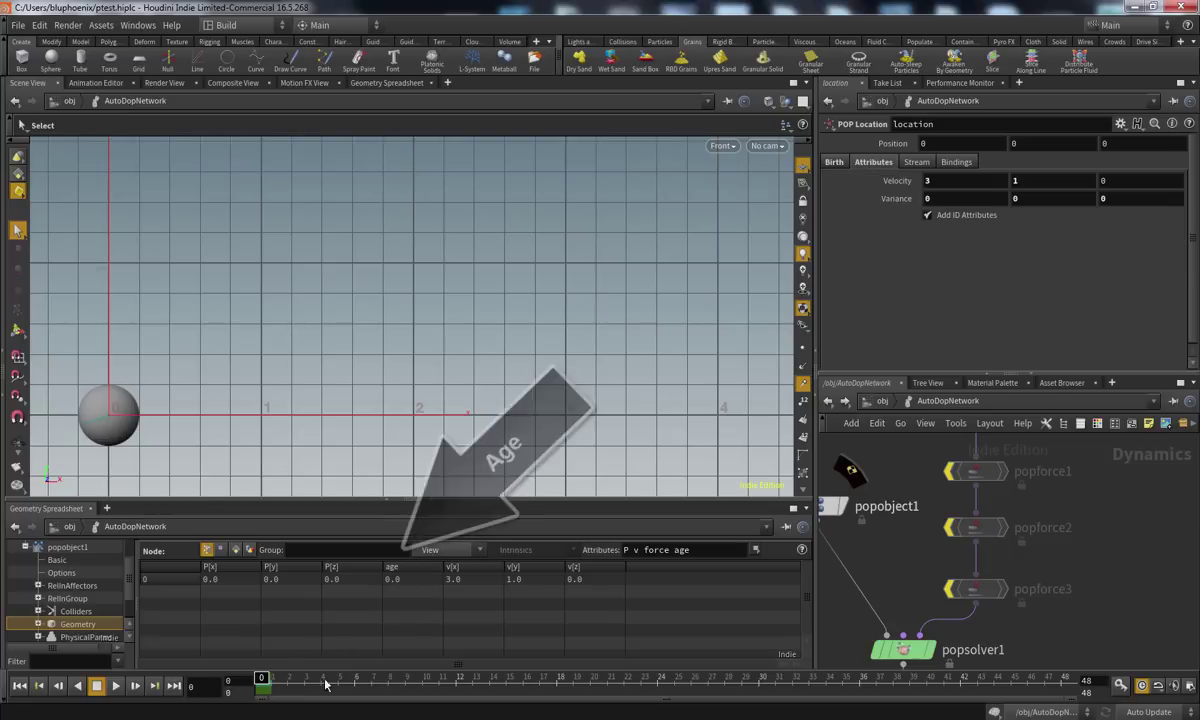
{"action": "left_click_drag", "start_coordinate": [263, 692], "coordinate": [658, 684]}
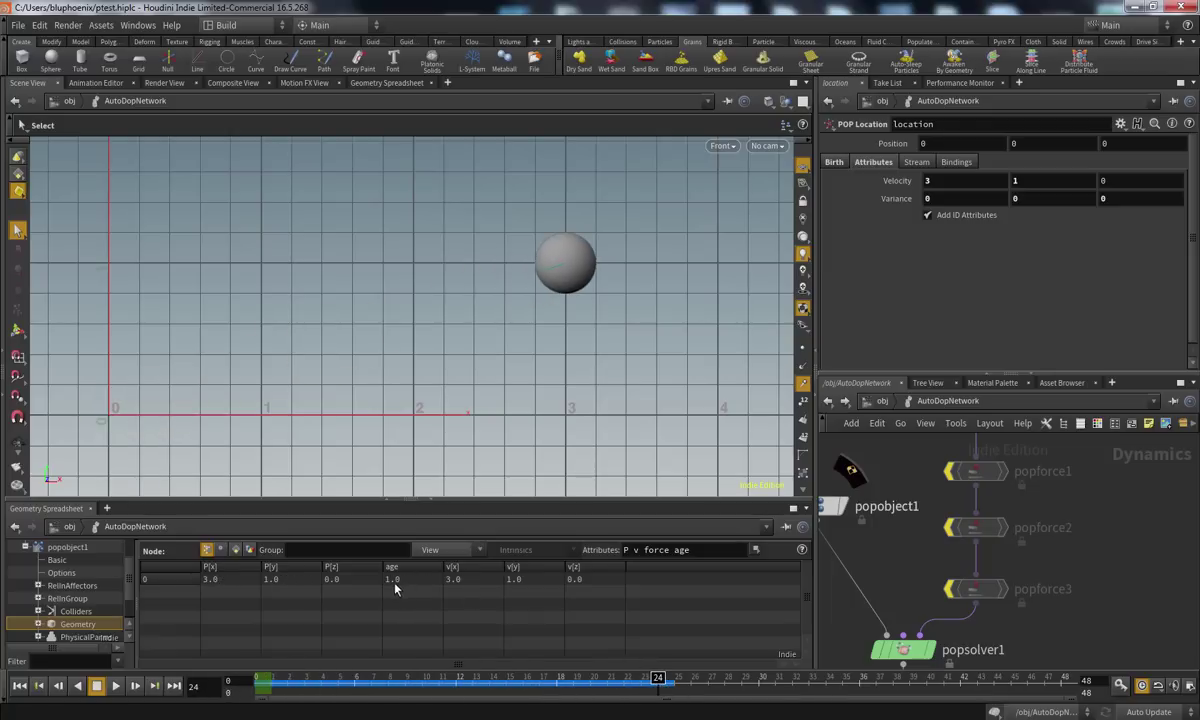
{"action": "left_click", "coordinate": [452, 684]}
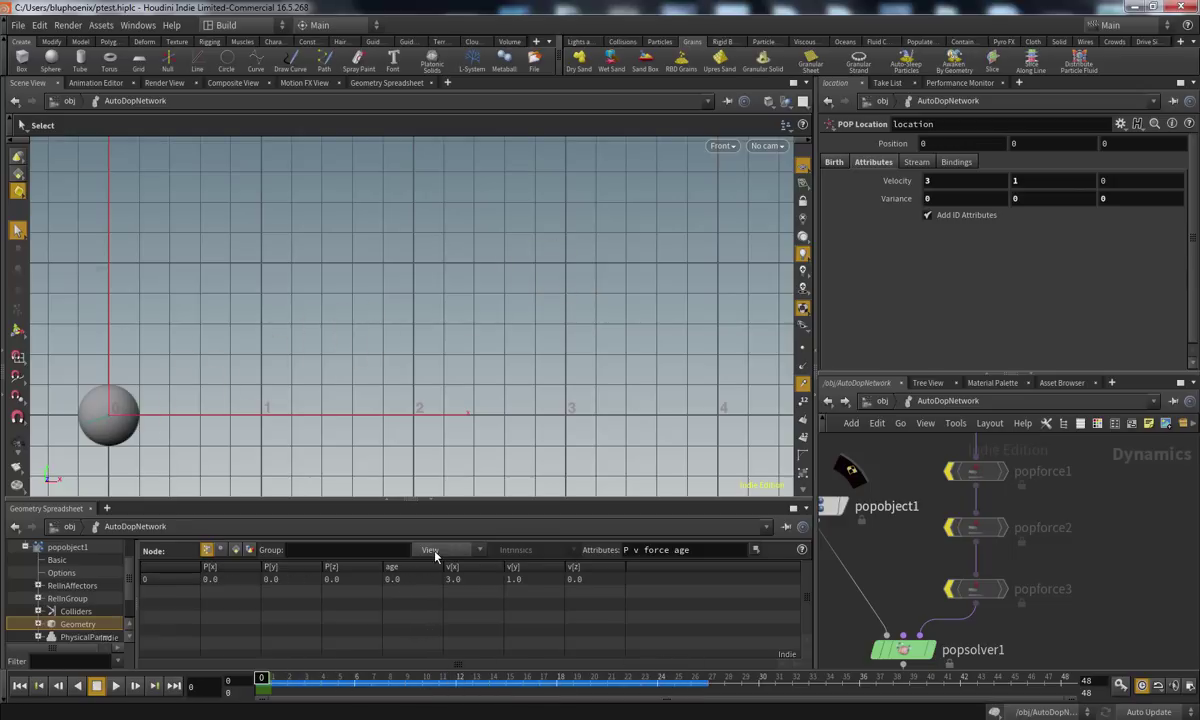
Add the id attribute to the geometry spreadsheet's attribute filter and scrub to frame 18 to examine it
{"action": "left_click", "coordinate": [432, 553]}
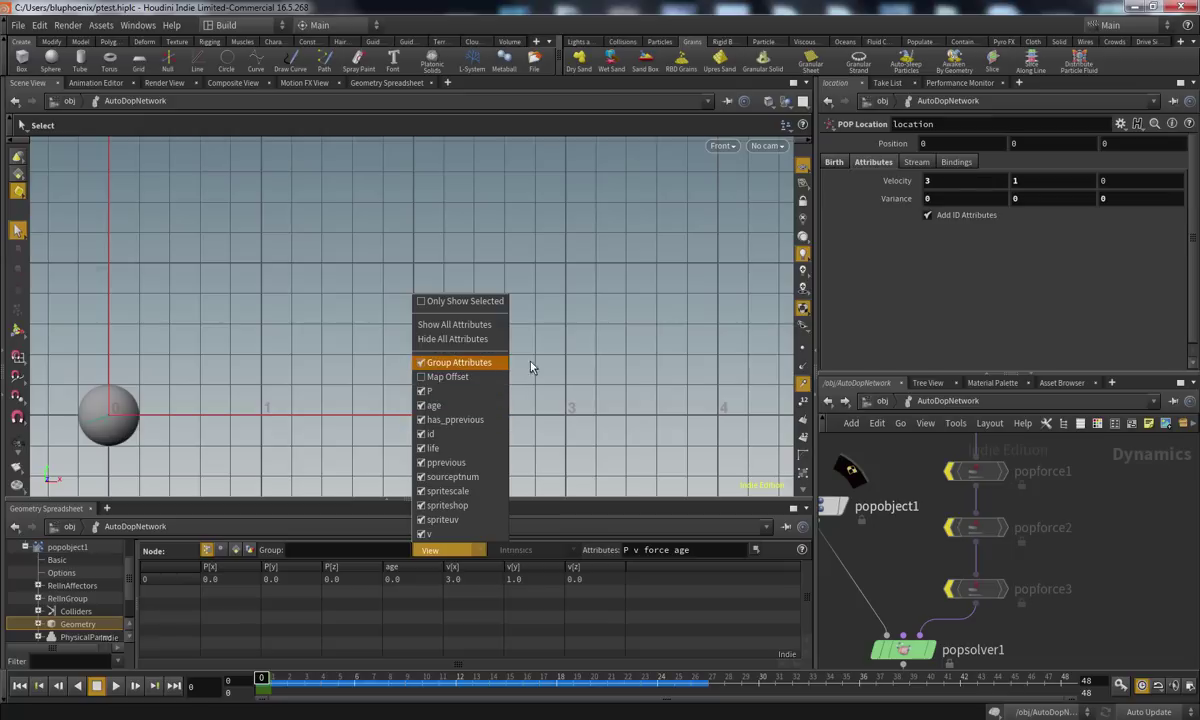
{"action": "left_click", "coordinate": [701, 551]}
{"action": "type", "text": "id"}
{"action": "key", "text": "Return"}
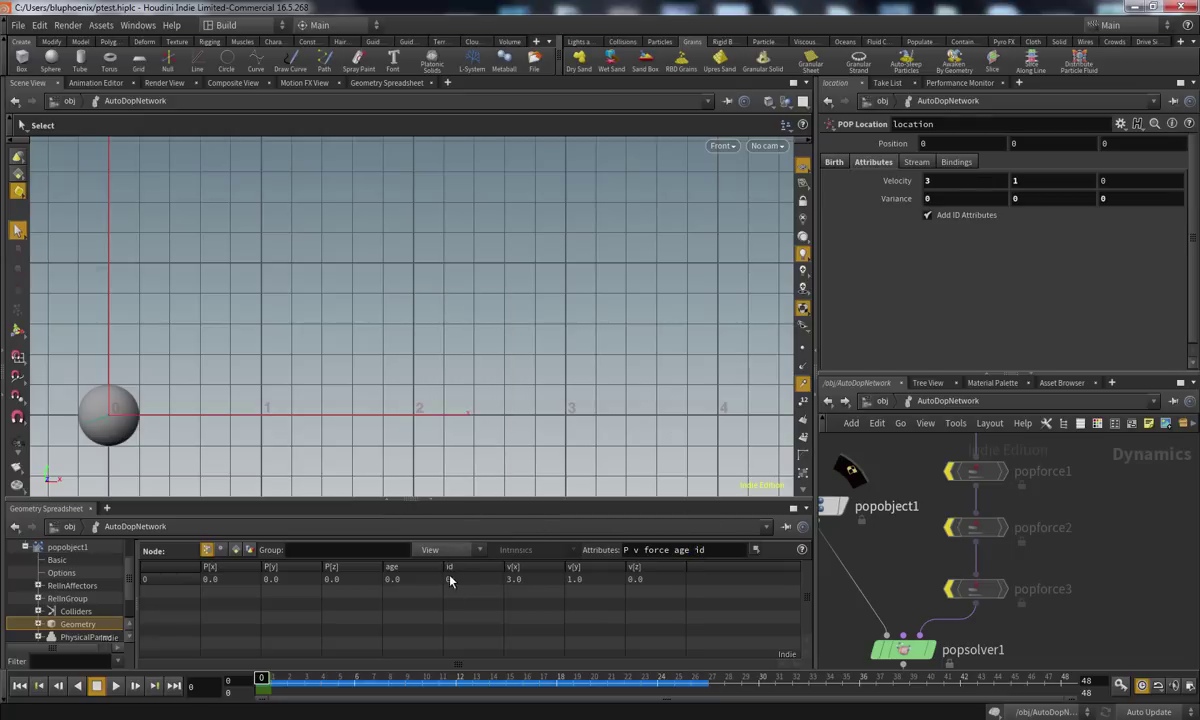
{"action": "left_click_drag", "start_coordinate": [264, 679], "coordinate": [558, 640]}
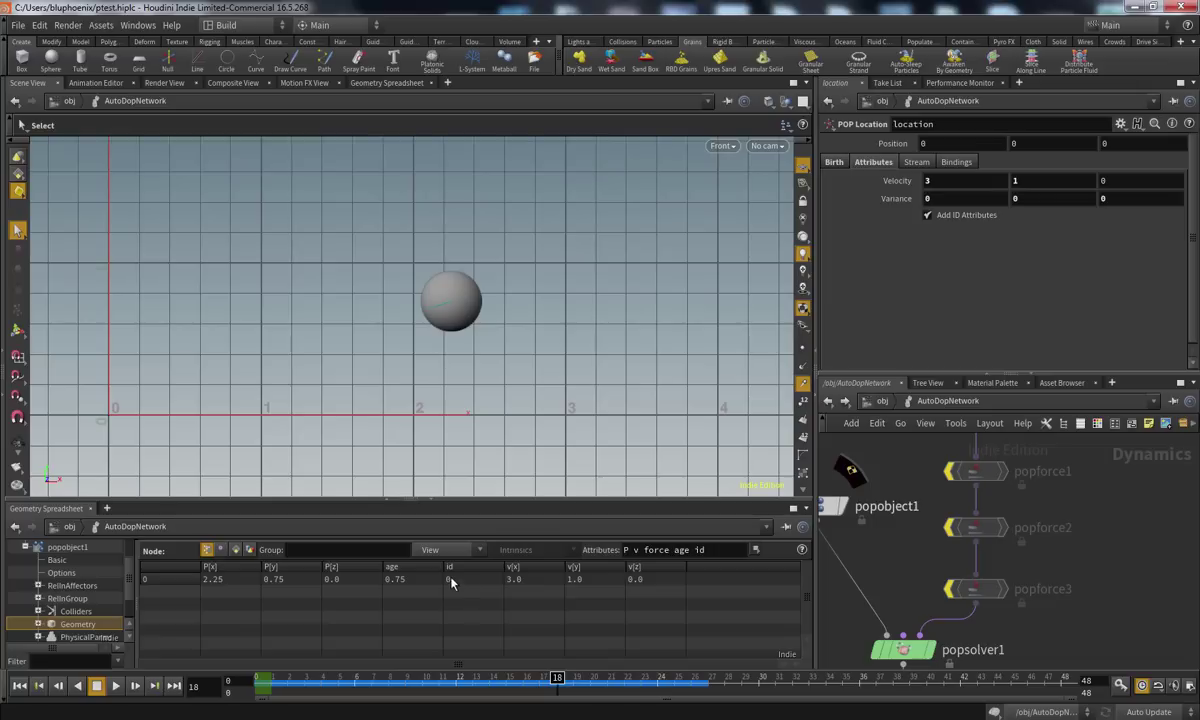
Rewind to frame 0, review the geometry spreadsheet's attribute list, play the simulation and scrub back along the timeline
{"action": "left_click_drag", "start_coordinate": [557, 680], "coordinate": [262, 679]}
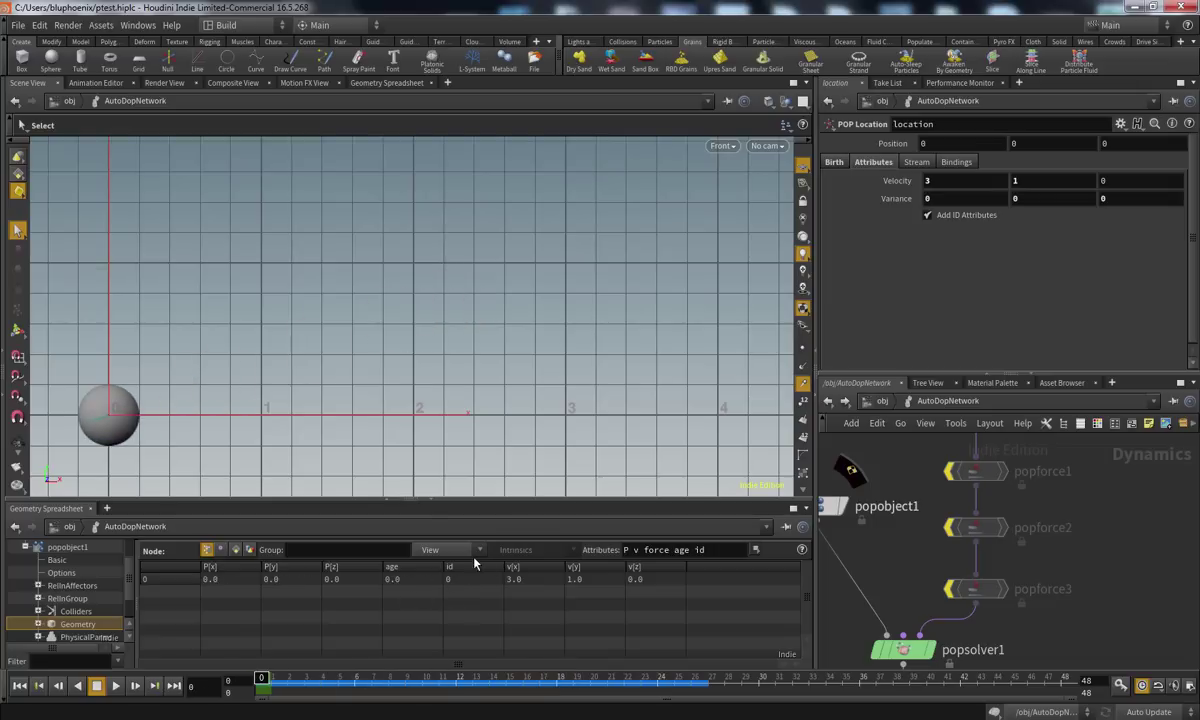
{"action": "left_click", "coordinate": [448, 549]}
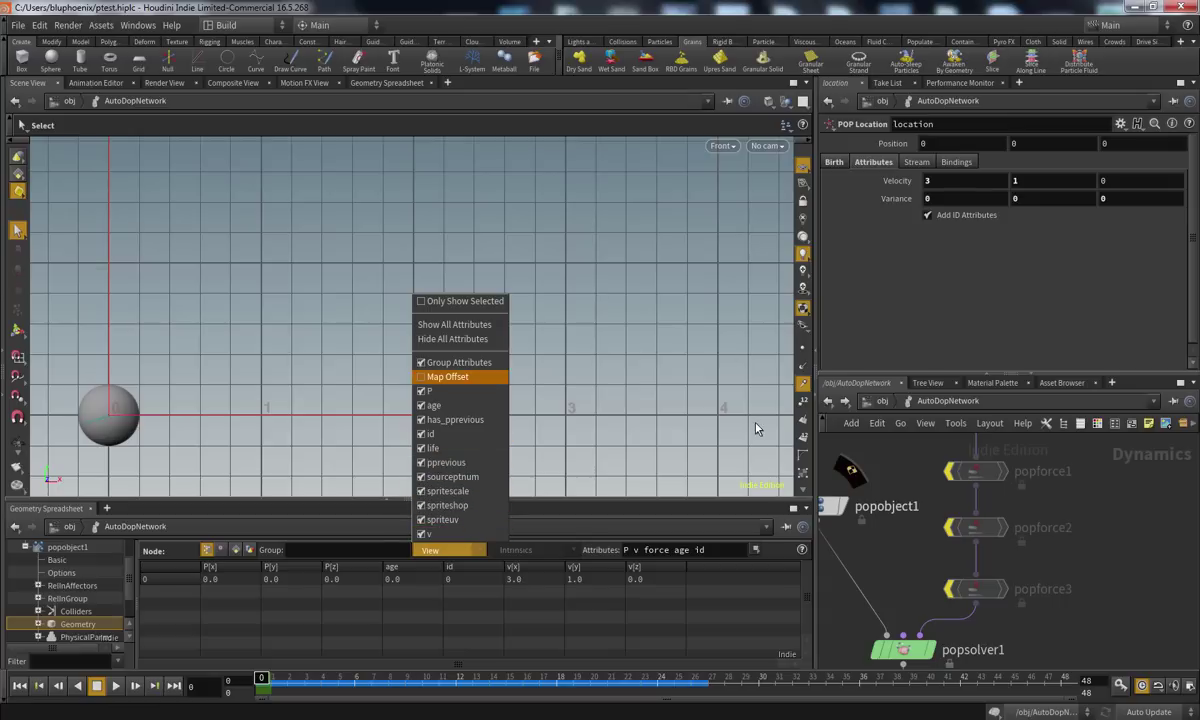
{"action": "left_click", "coordinate": [637, 467]}
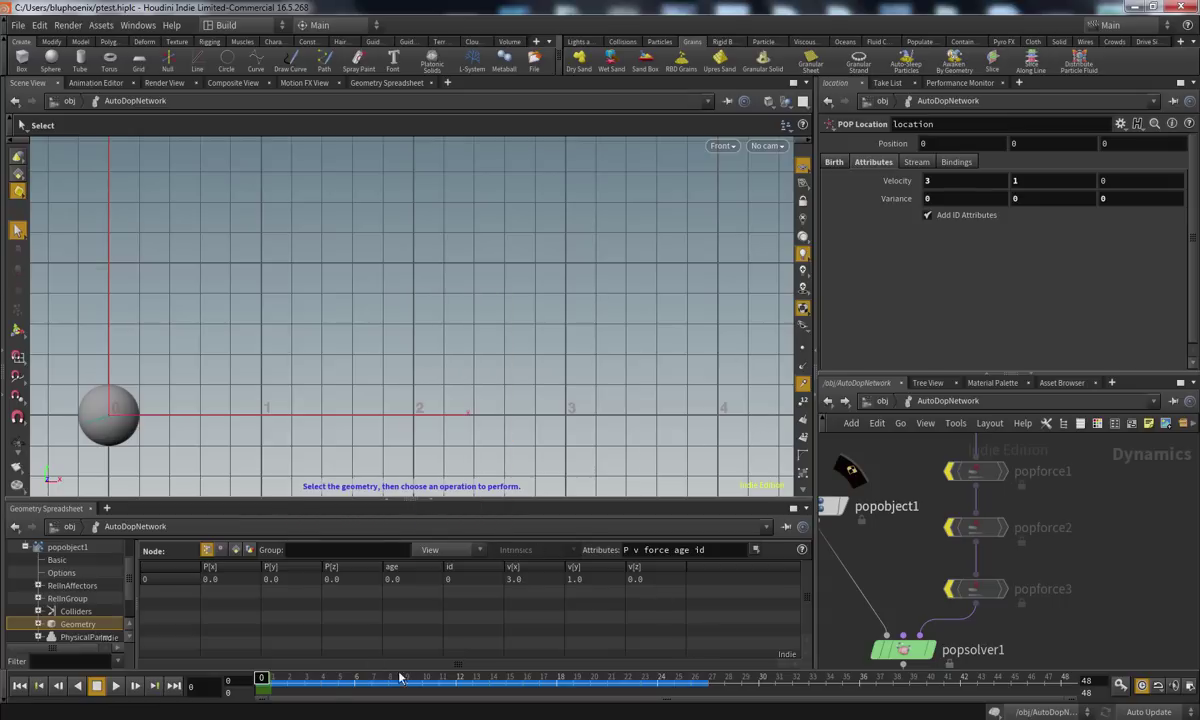
{"action": "left_click", "coordinate": [115, 685]}
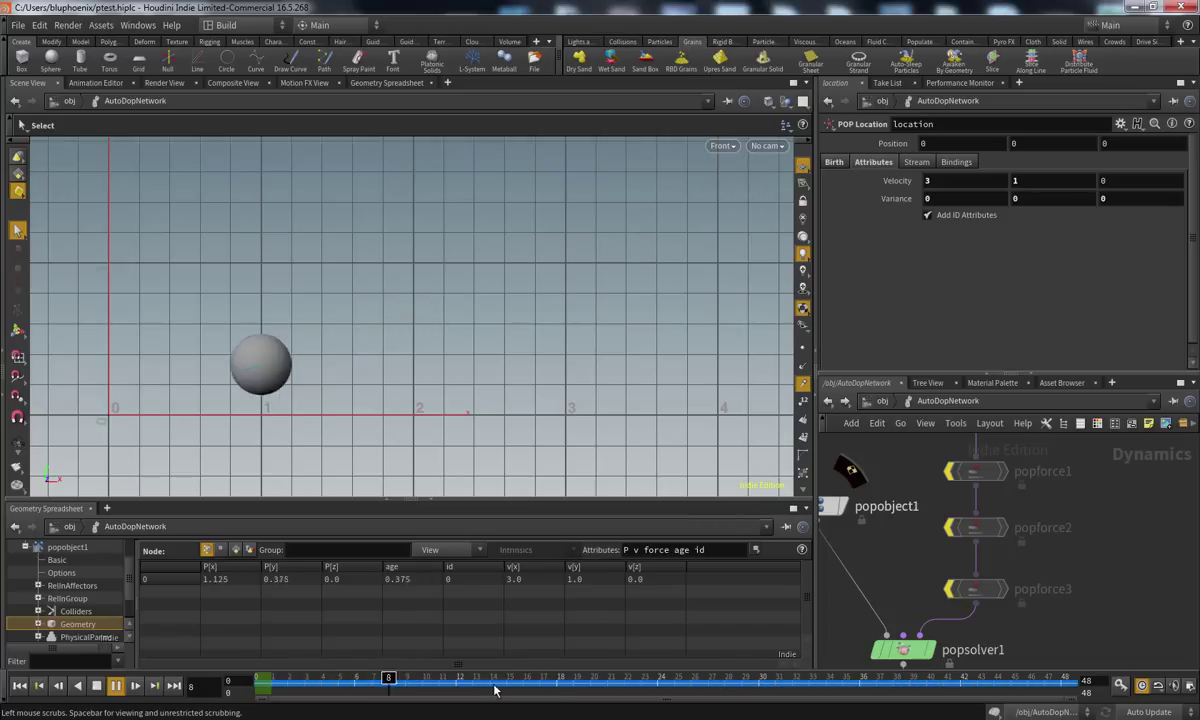
{"action": "left_click_drag", "start_coordinate": [522, 690], "coordinate": [135, 682]}
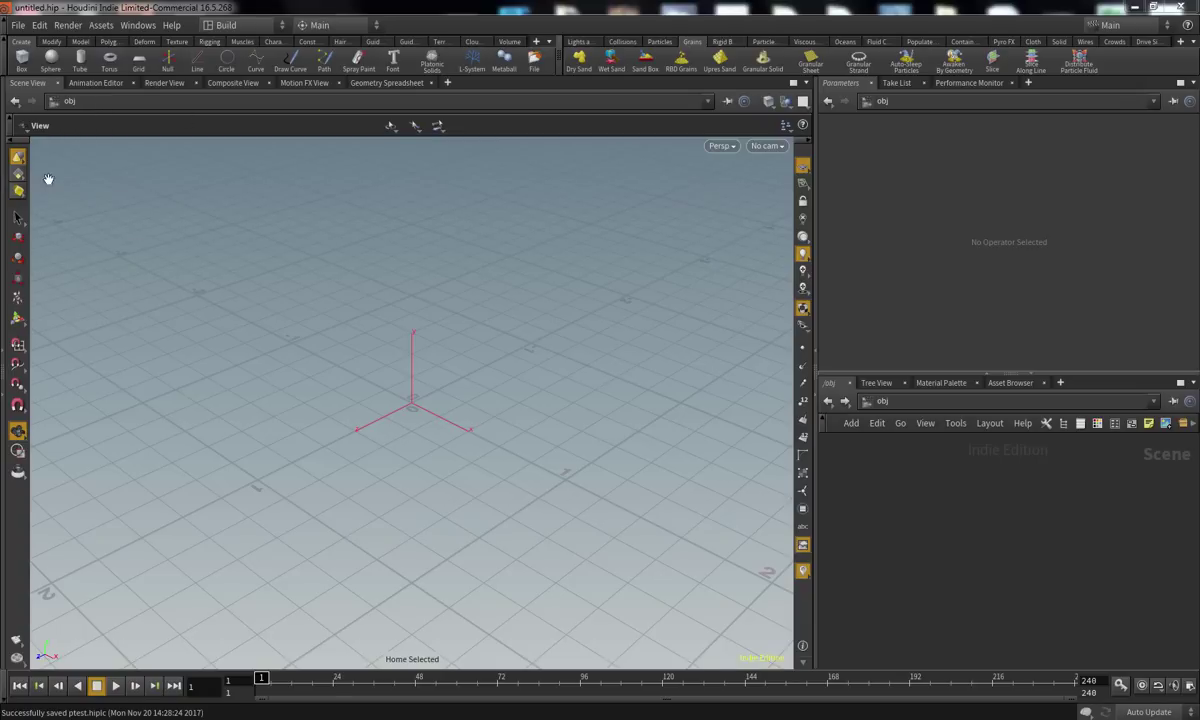
Create a new project named particles_I in $HOME/HoudiniProjects with the default project folders
{"action": "left_click", "coordinate": [18, 25]}
{"action": "left_click", "coordinate": [120, 133]}
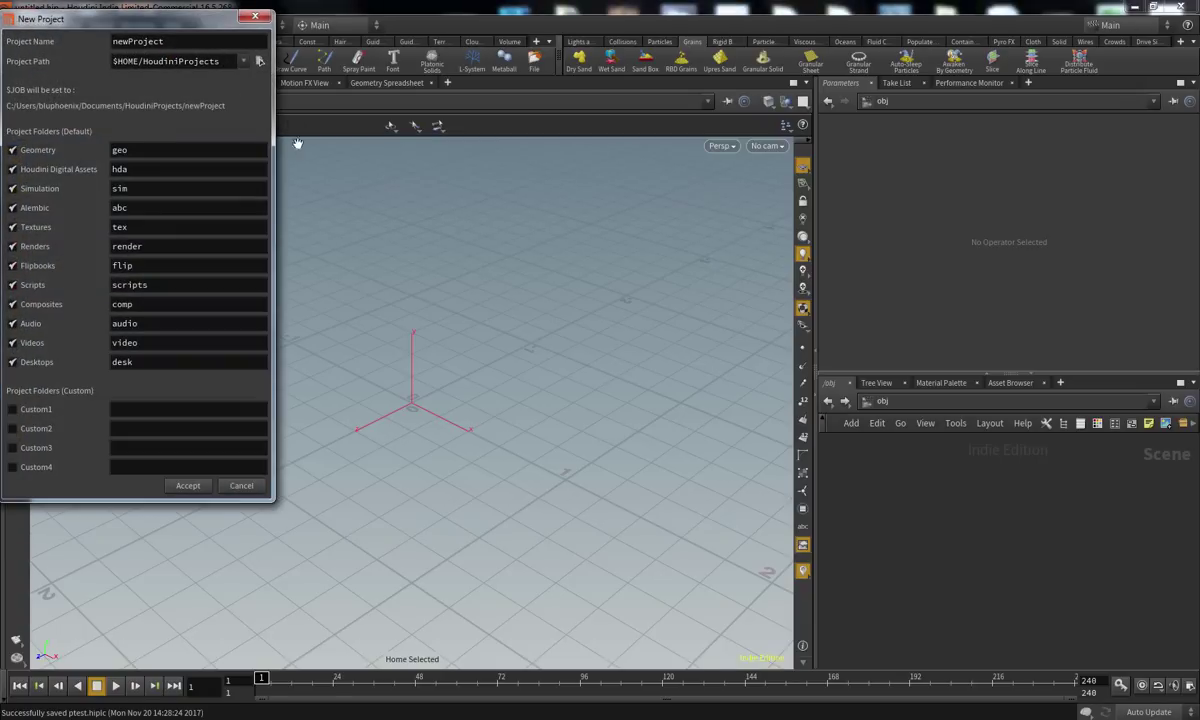
{"action": "left_click_drag", "start_coordinate": [160, 14], "coordinate": [286, 127]}
{"action": "type", "text": "p"}
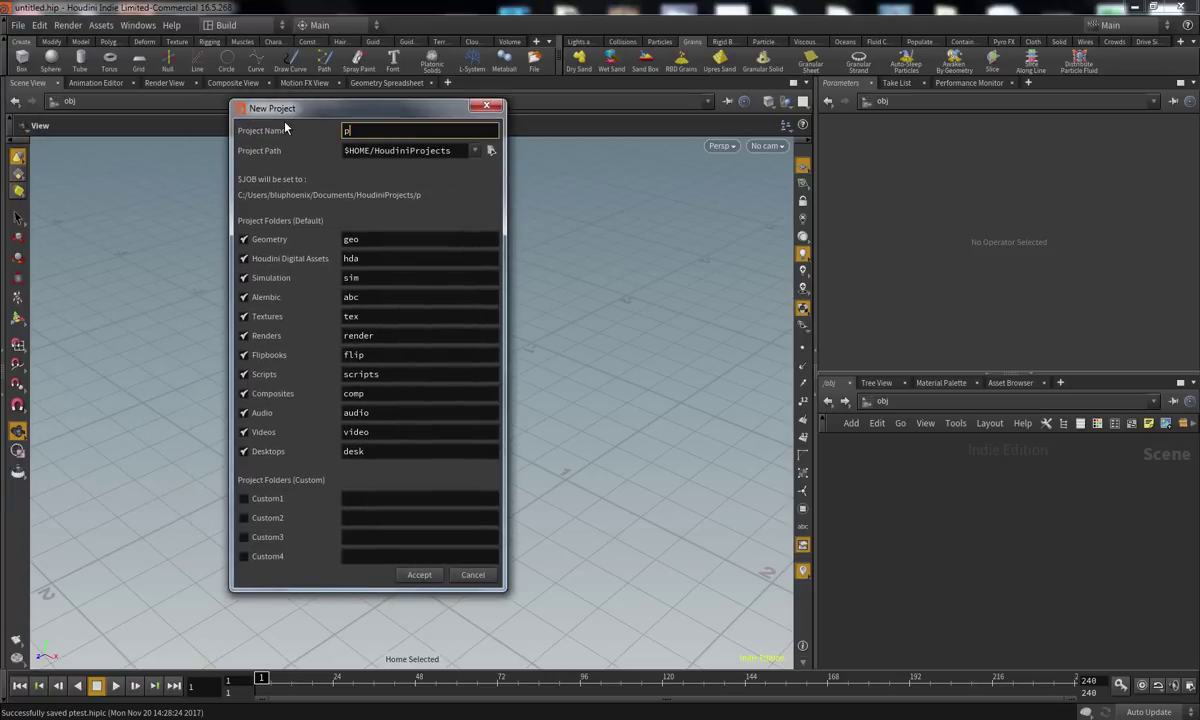
{"action": "type", "text": "articles_I"}
{"action": "left_click", "coordinate": [421, 576]}
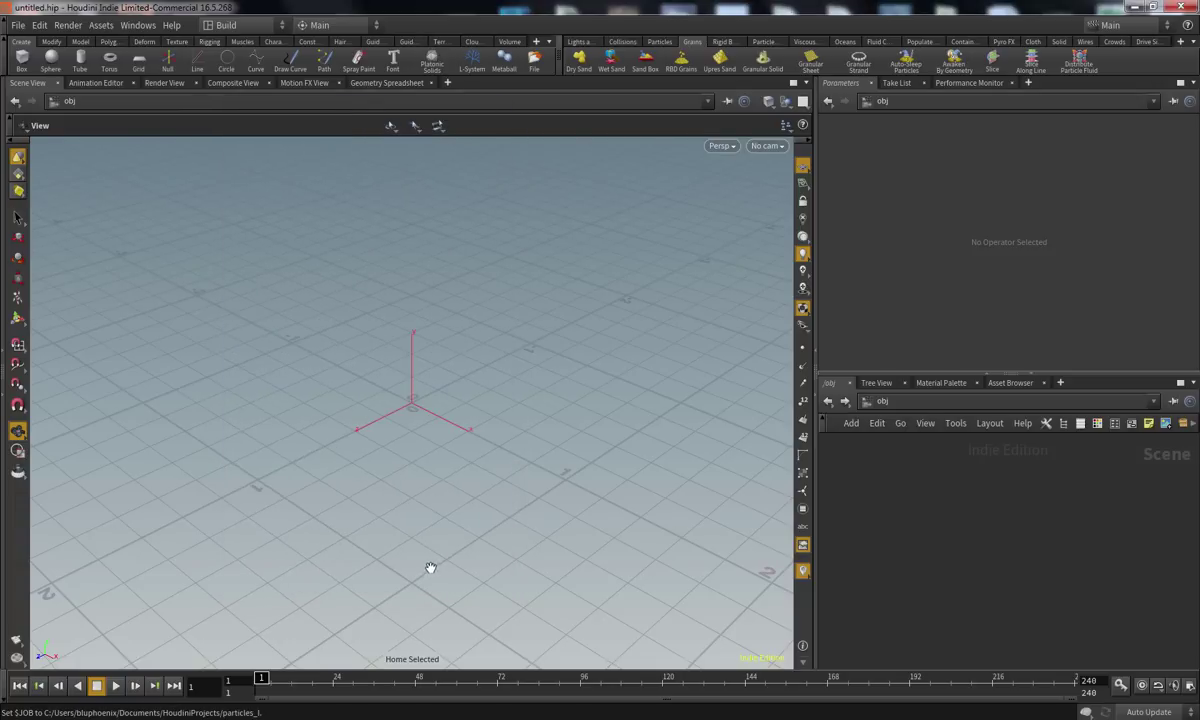
Save the empty scene as particles.0 in the project's $JOB folder
{"action": "left_click", "coordinate": [17, 27]}
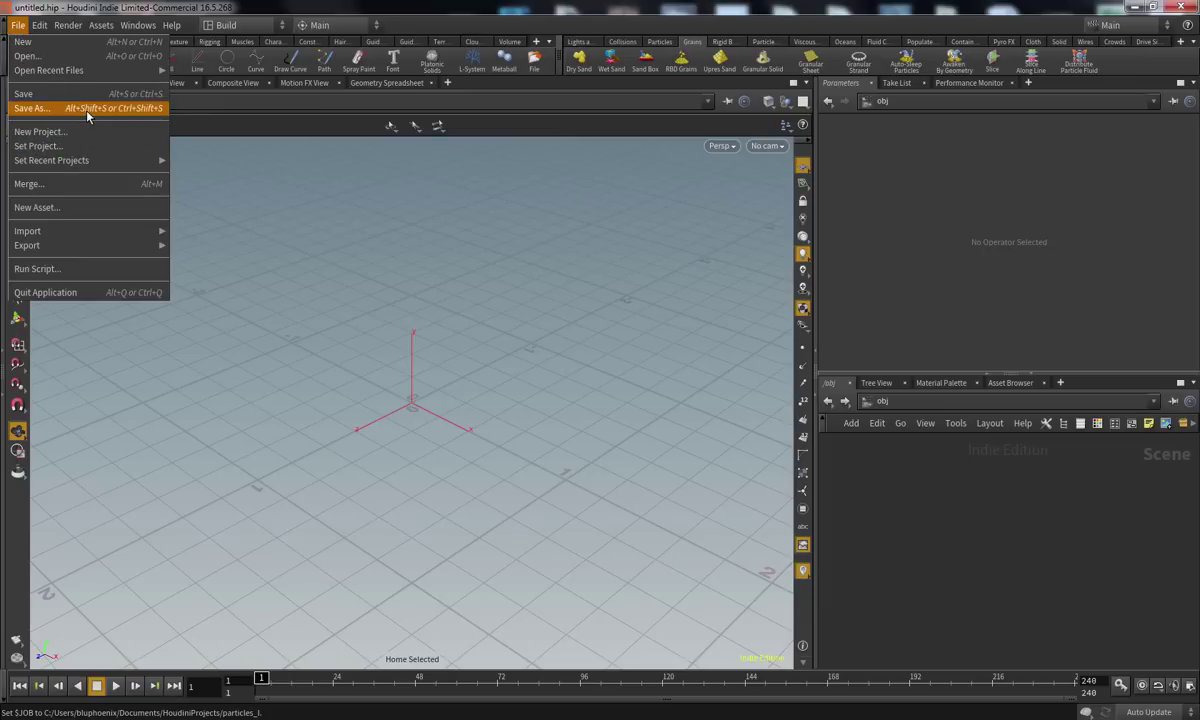
{"action": "left_click", "coordinate": [81, 103]}
{"action": "left_click", "coordinate": [212, 295]}
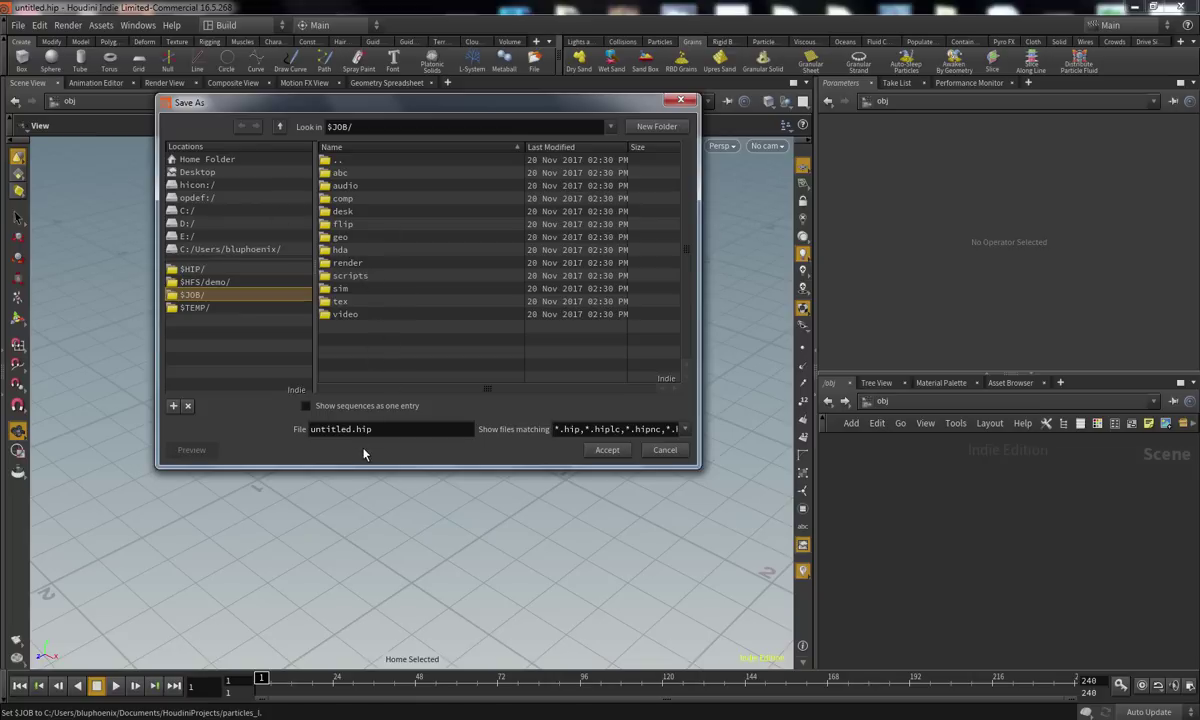
{"action": "left_click_drag", "start_coordinate": [352, 433], "coordinate": [296, 431]}
{"action": "type", "text": "particles.0"}
{"action": "key", "text": "Return"}
Examine the path stored in the JOB variable in the aliases and variables list, then close it
{"action": "left_click", "coordinate": [40, 25]}
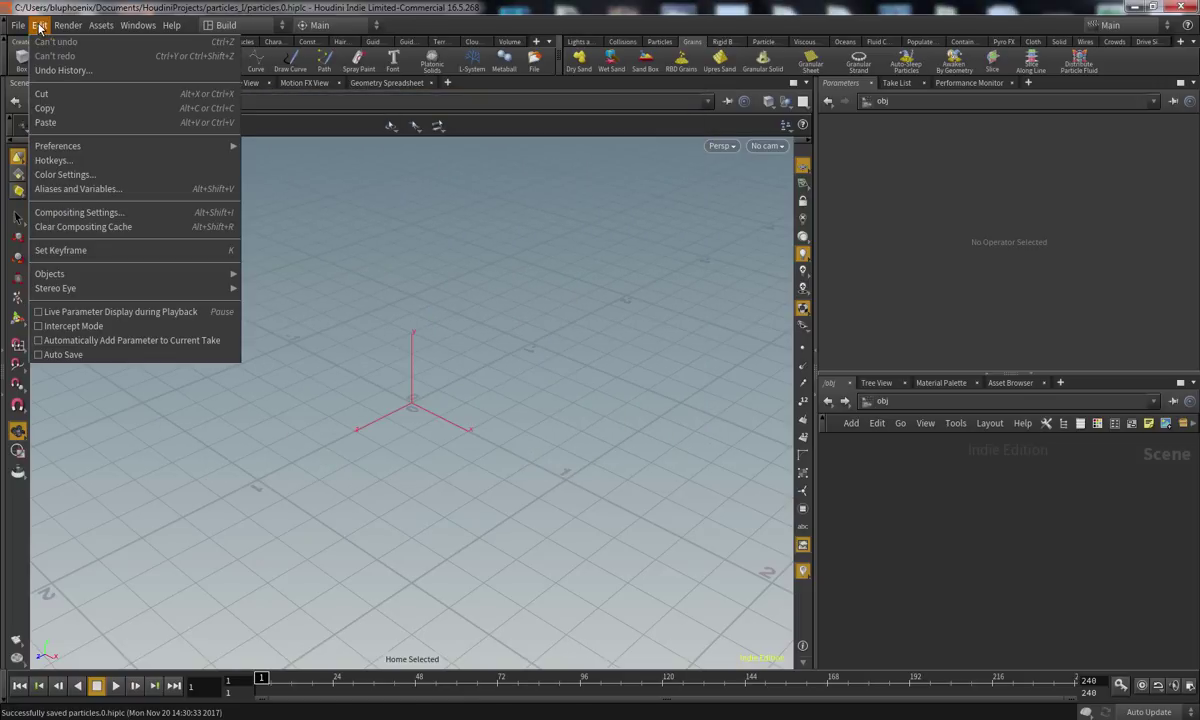
{"action": "left_click", "coordinate": [187, 190]}
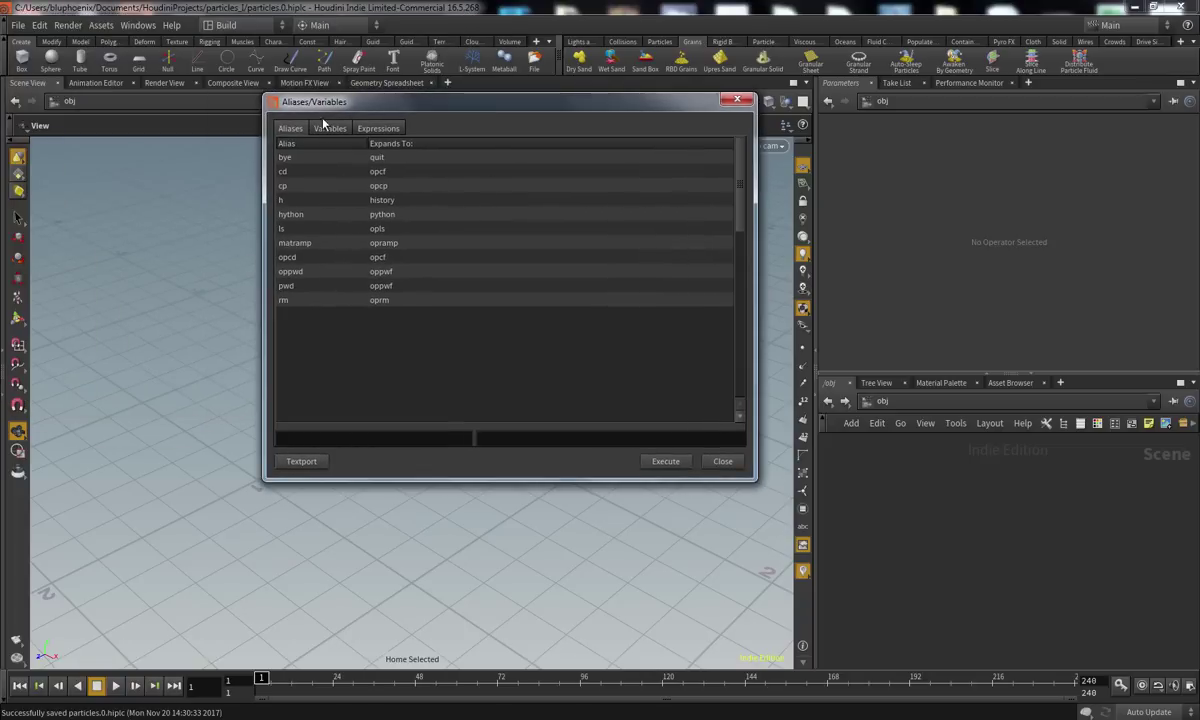
{"action": "left_click", "coordinate": [324, 124]}
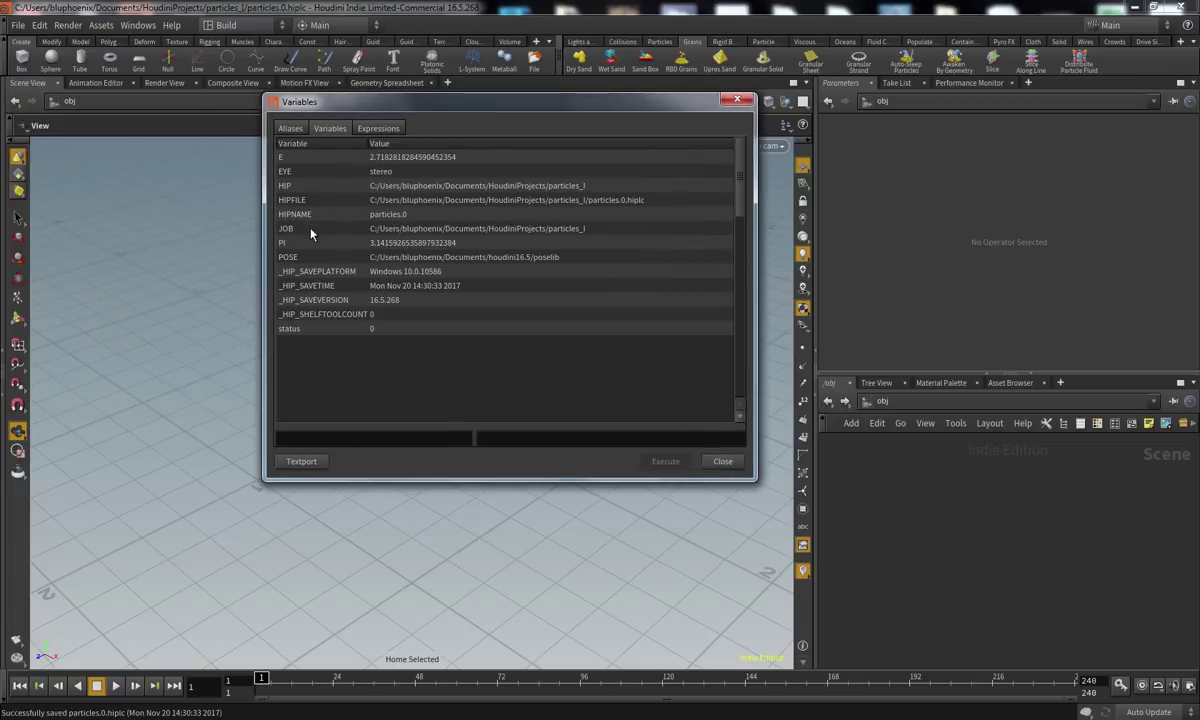
{"action": "left_click", "coordinate": [341, 230]}
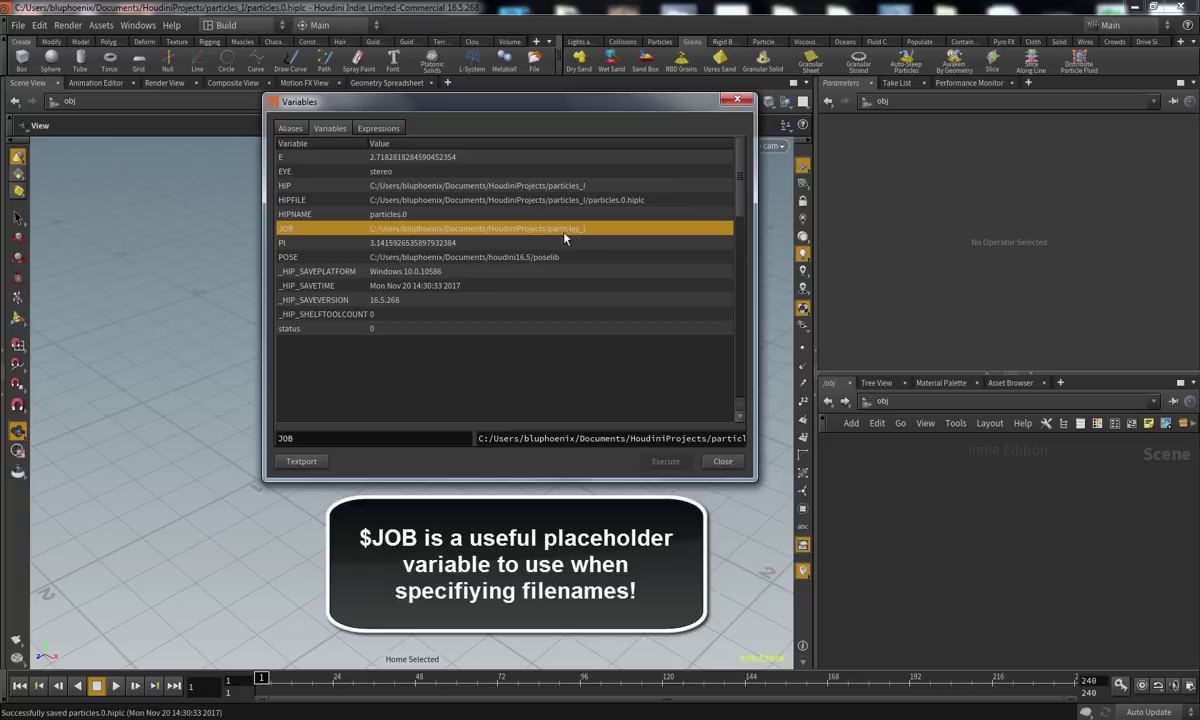
{"action": "left_click", "coordinate": [728, 462]}
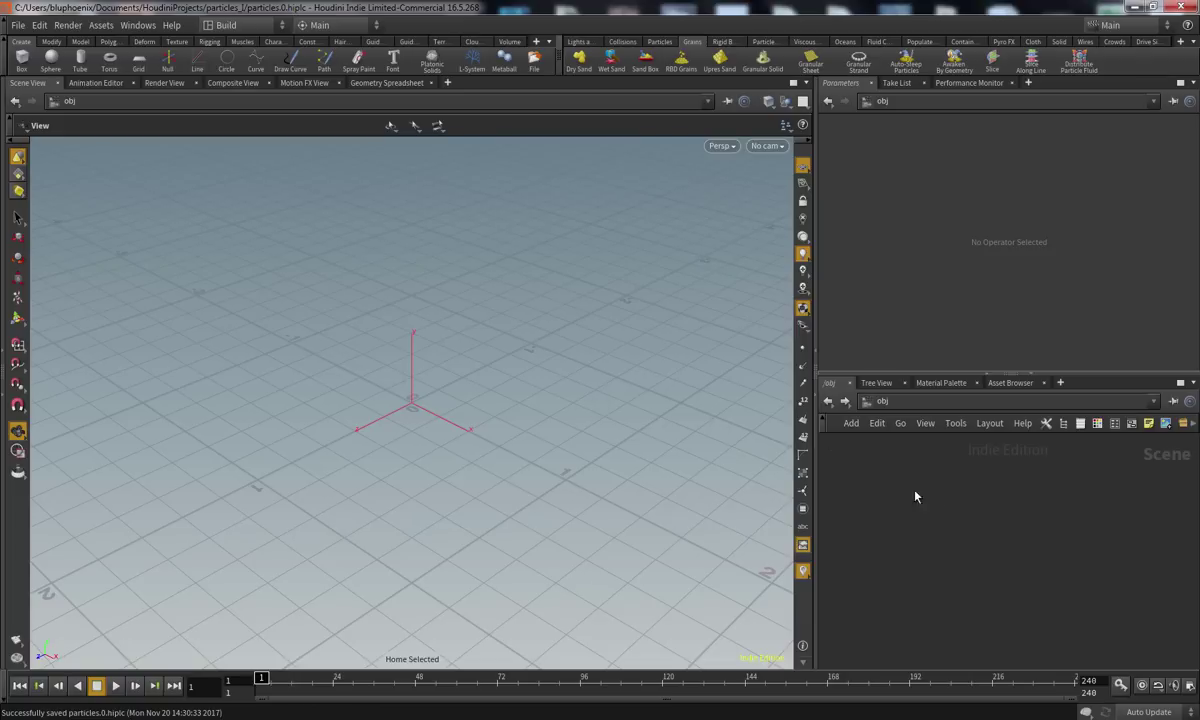
{"action": "left_click_drag", "start_coordinate": [656, 482], "coordinate": [697, 485], "text": "alt"}
{"action": "left_click", "coordinate": [767, 146]}
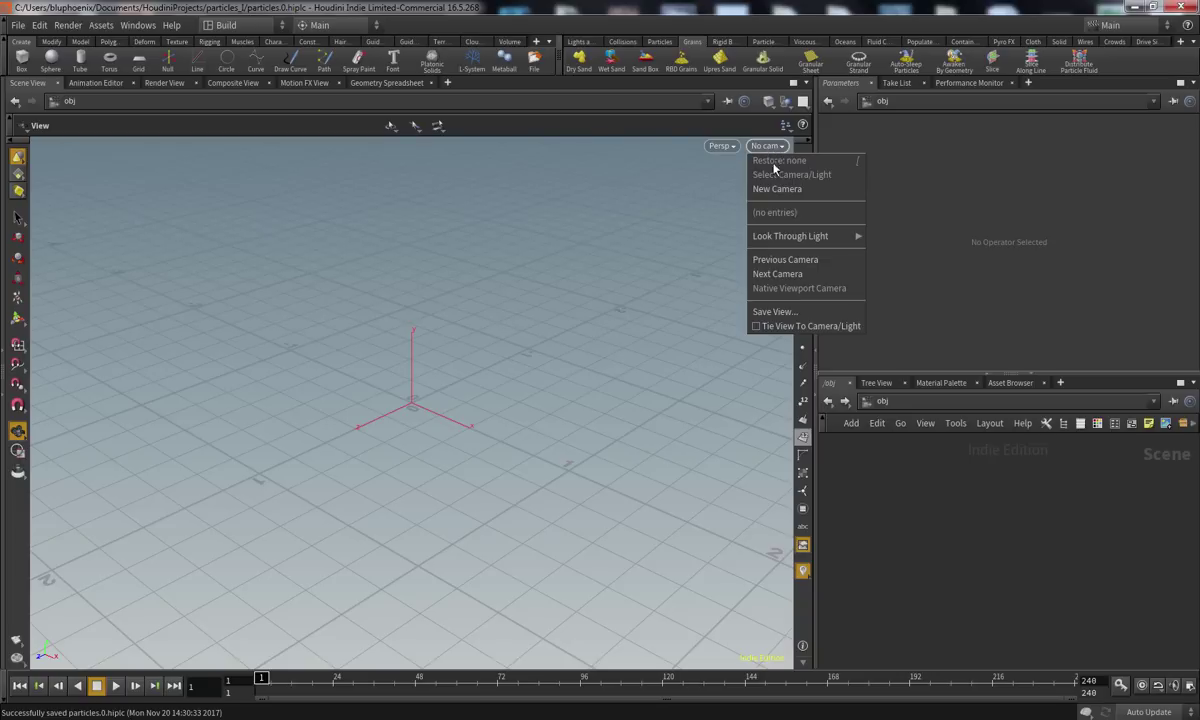
{"action": "left_click", "coordinate": [790, 326]}
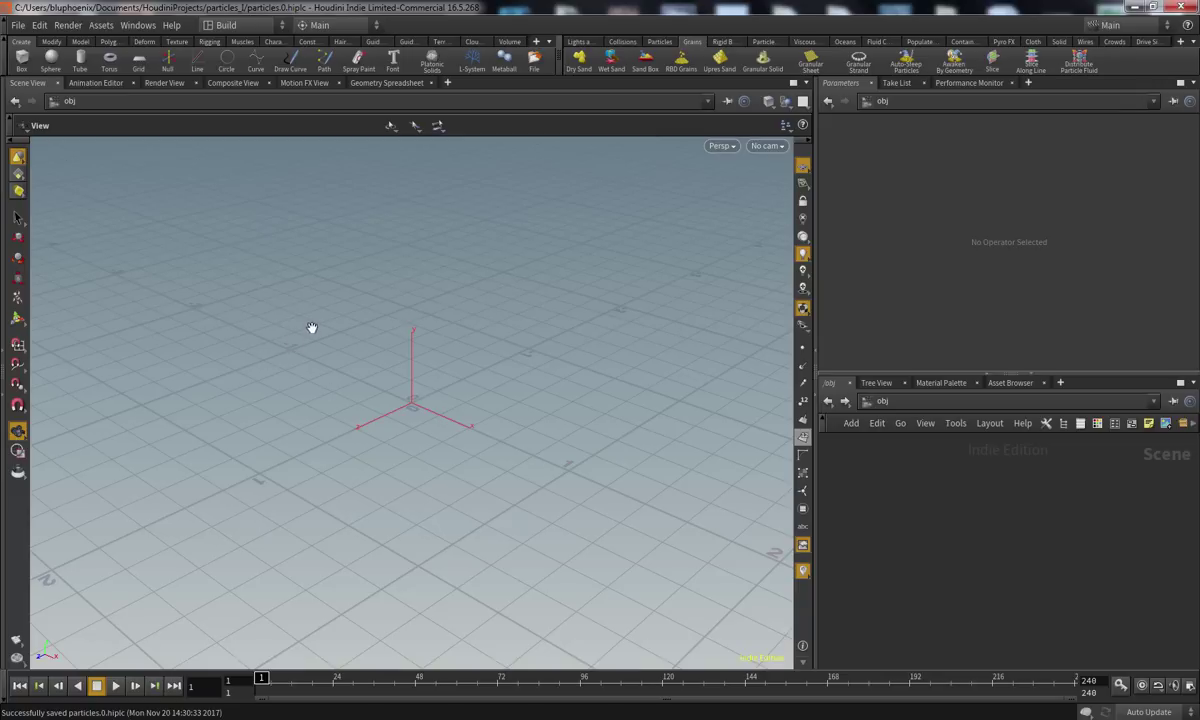
Split the scene view pane top/bottom, shrink the lower pane and replace its scene view with a Geometry Spreadsheet
{"action": "left_click", "coordinate": [809, 83]}
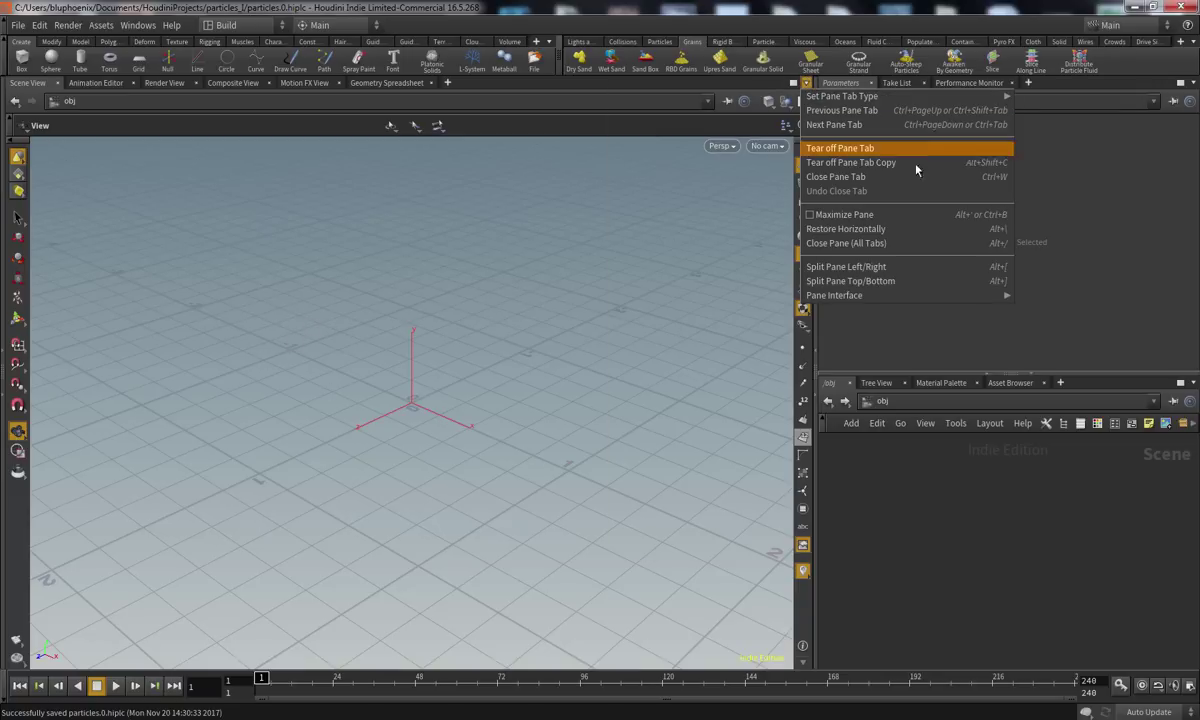
{"action": "left_click", "coordinate": [886, 281]}
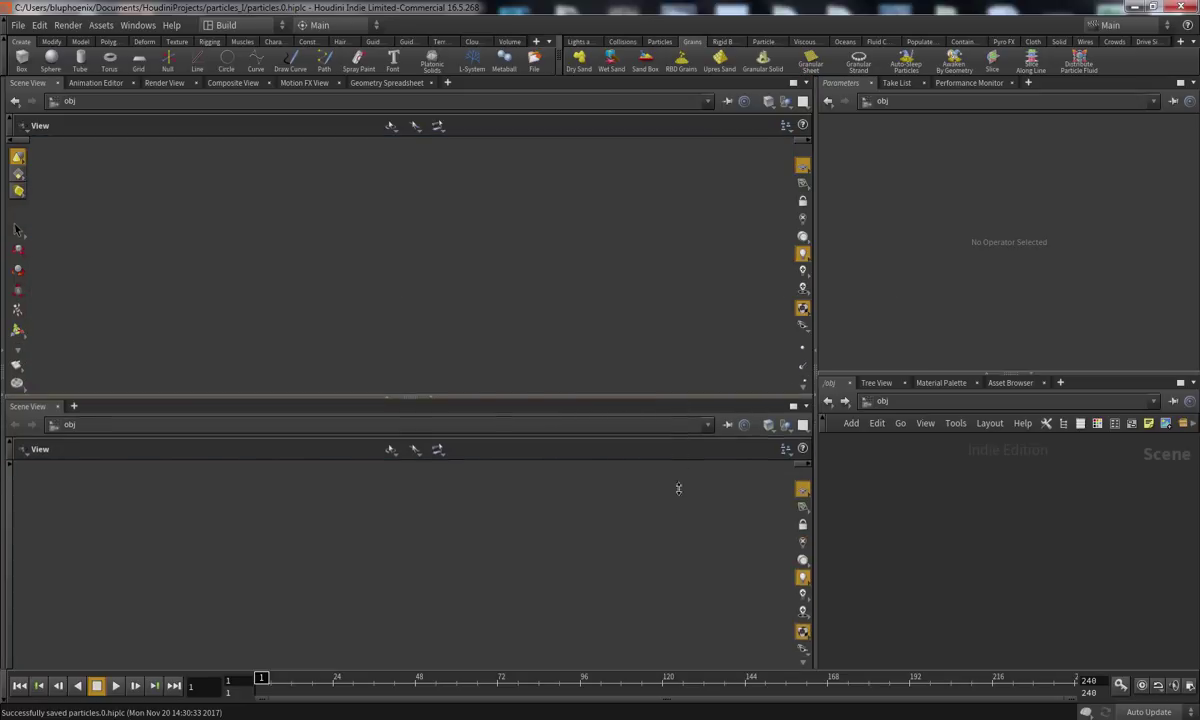
{"action": "left_click_drag", "start_coordinate": [678, 488], "coordinate": [678, 515]}
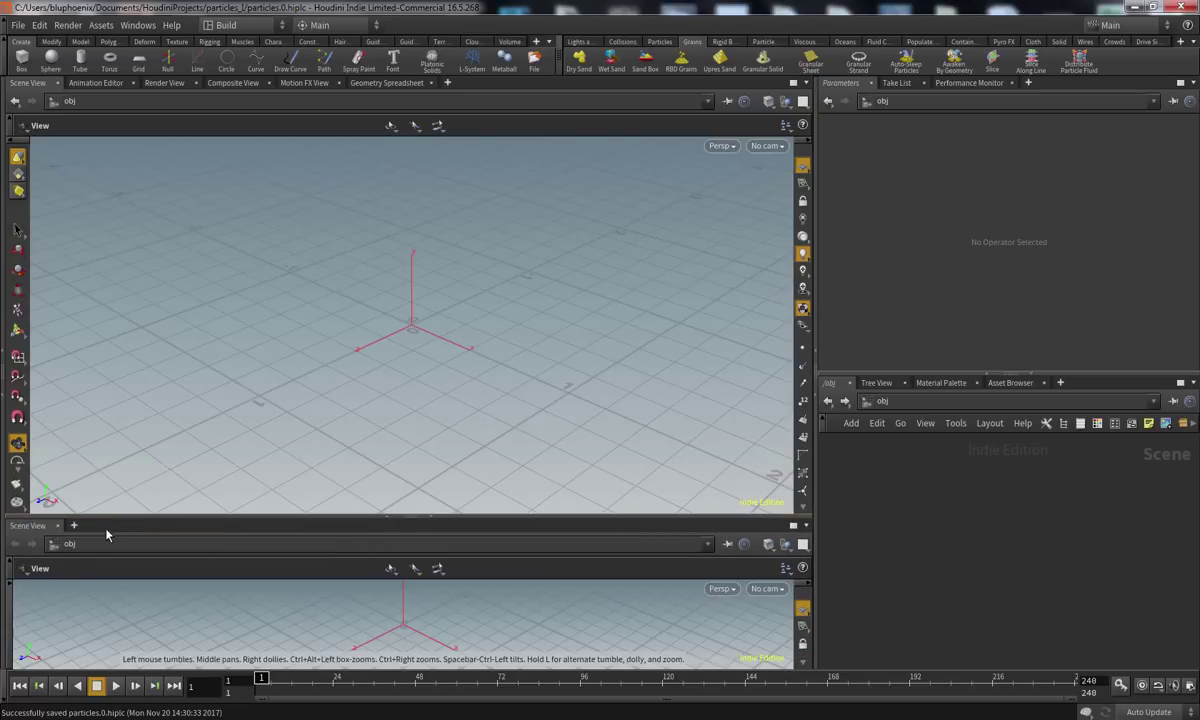
{"action": "left_click", "coordinate": [73, 526]}
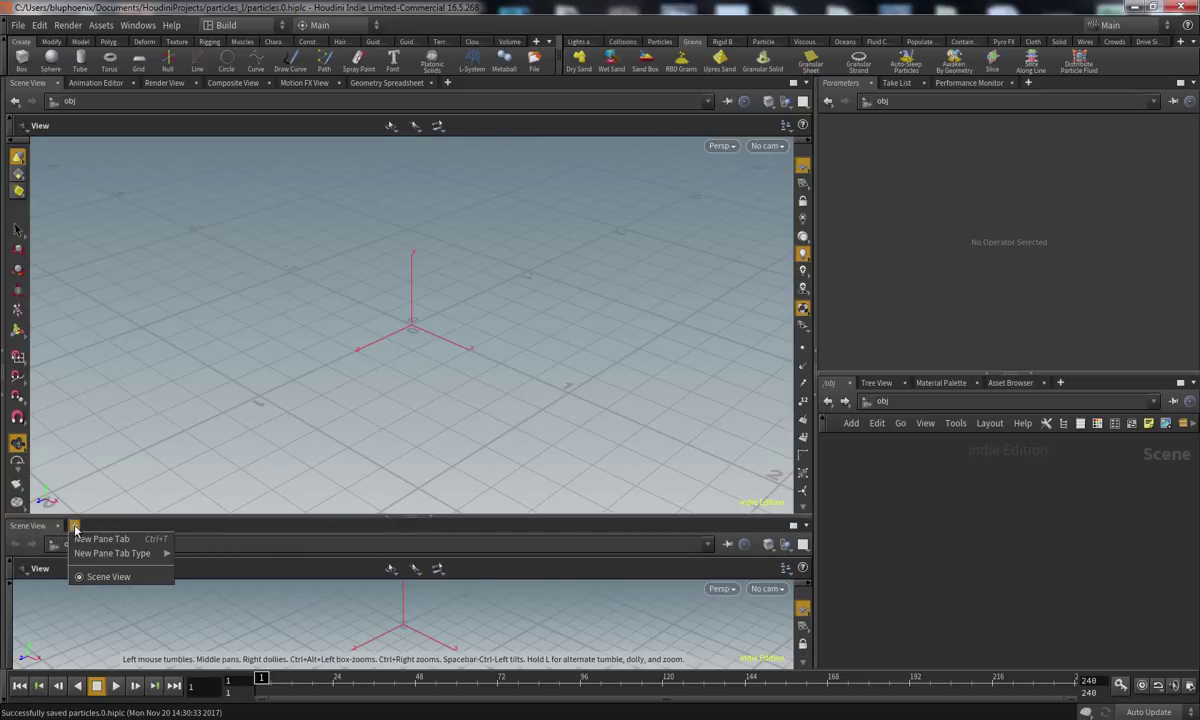
{"action": "mouse_move", "coordinate": [156, 554]}
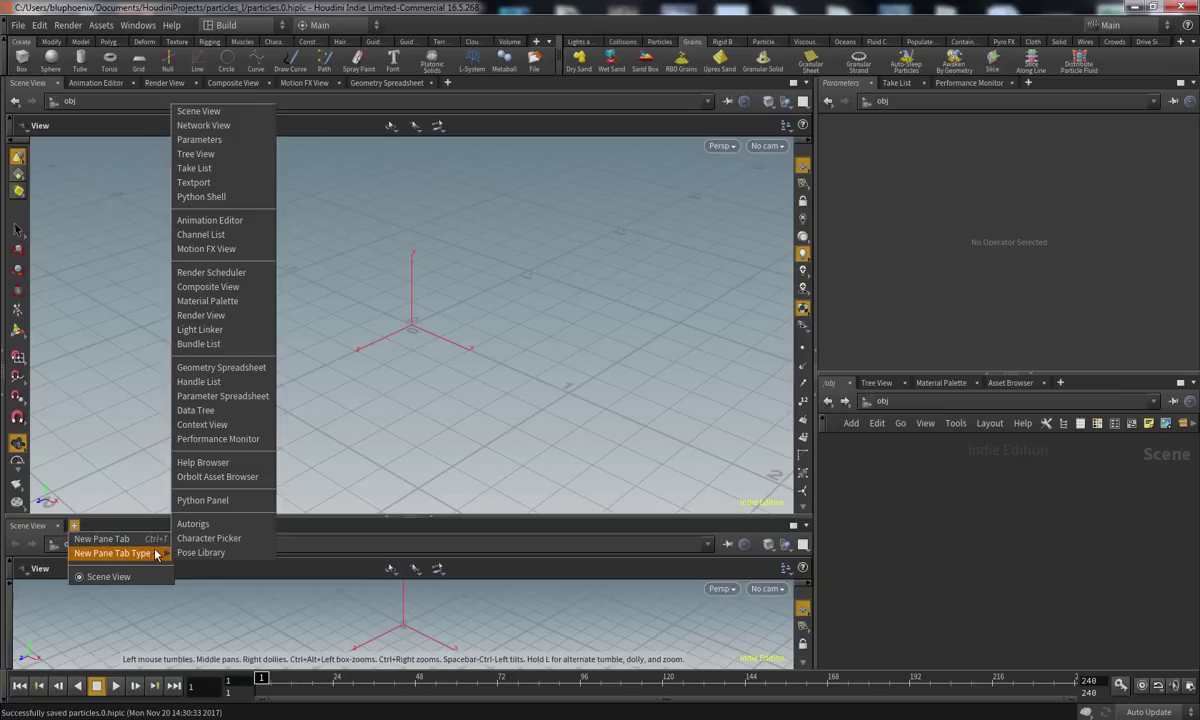
{"action": "left_click", "coordinate": [237, 369]}
{"action": "left_click", "coordinate": [57, 508]}
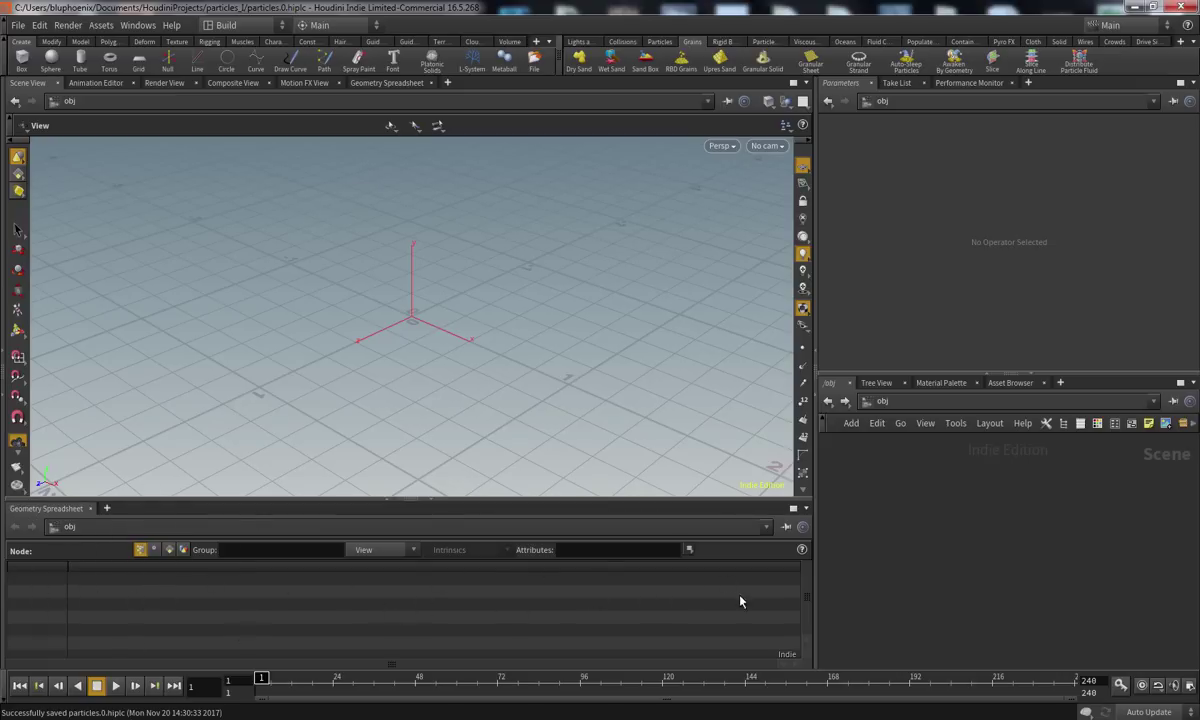
Try collapsing and restoring the geometry spreadsheet pane, leaving it collapsed beneath the scene view
{"action": "mouse_move", "coordinate": [359, 490]}
{"action": "left_mouse_down"}
{"action": "mouse_move", "coordinate": [359, 460]}
{"action": "mouse_move", "coordinate": [358, 488]}
{"action": "left_mouse_up"}
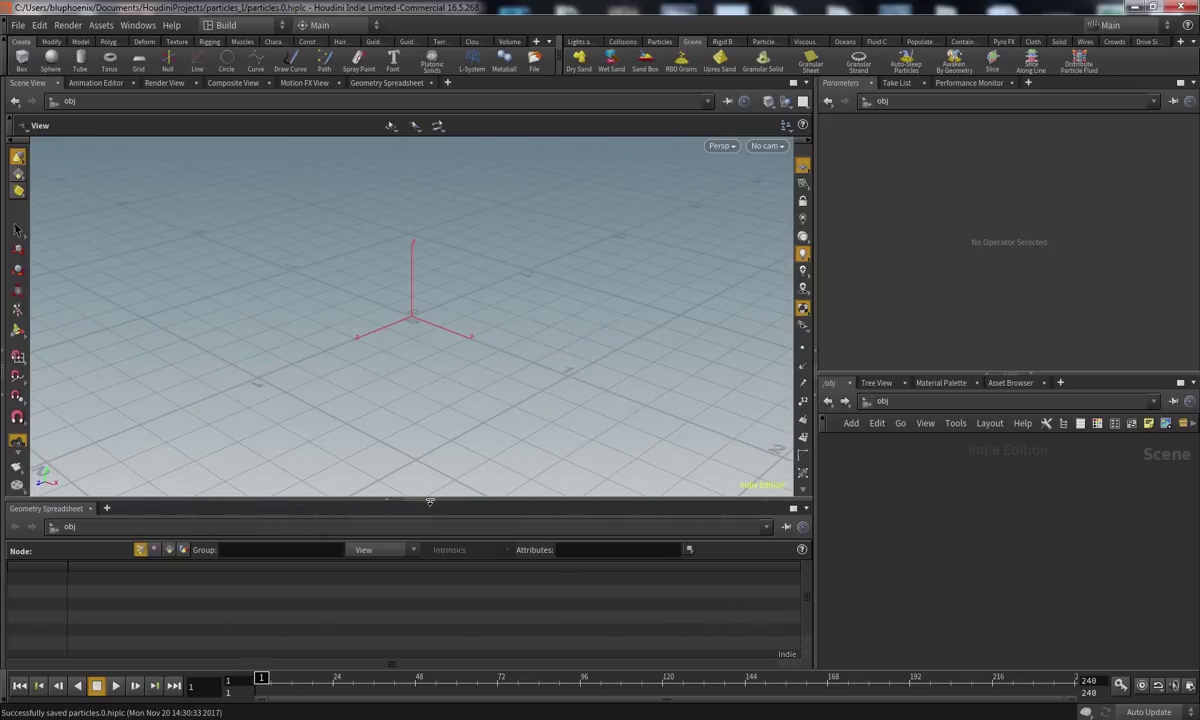
{"action": "left_click", "coordinate": [431, 501]}
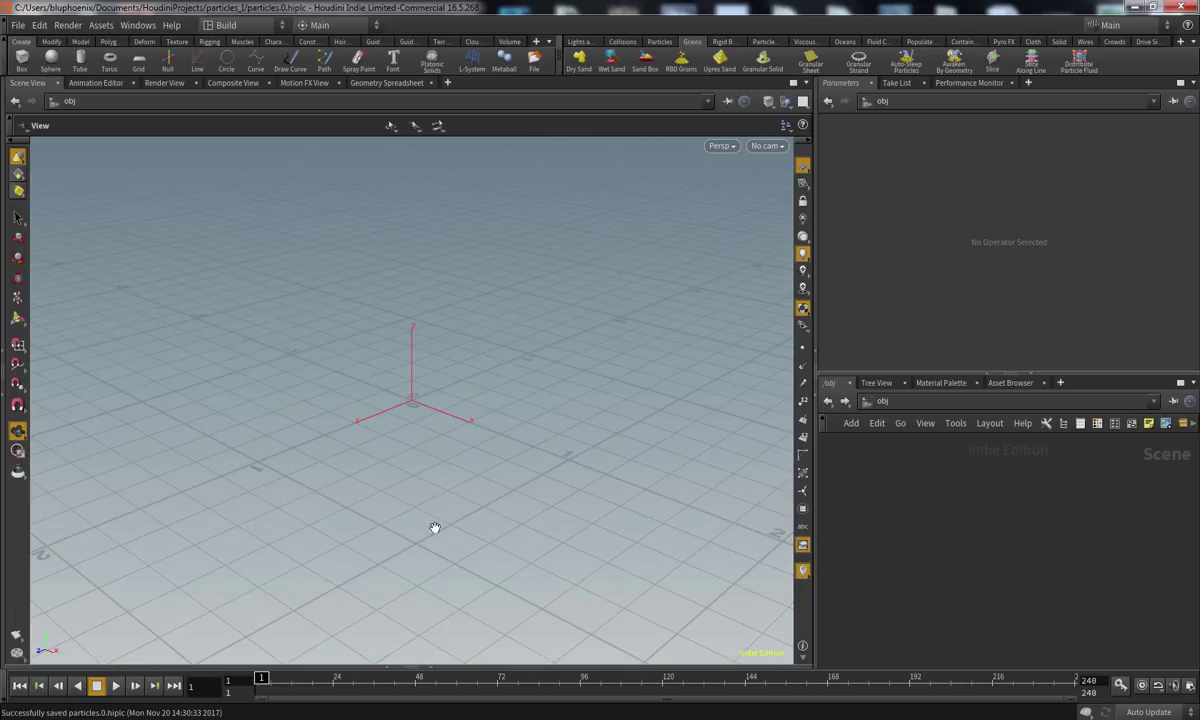
{"action": "left_click", "coordinate": [435, 665]}
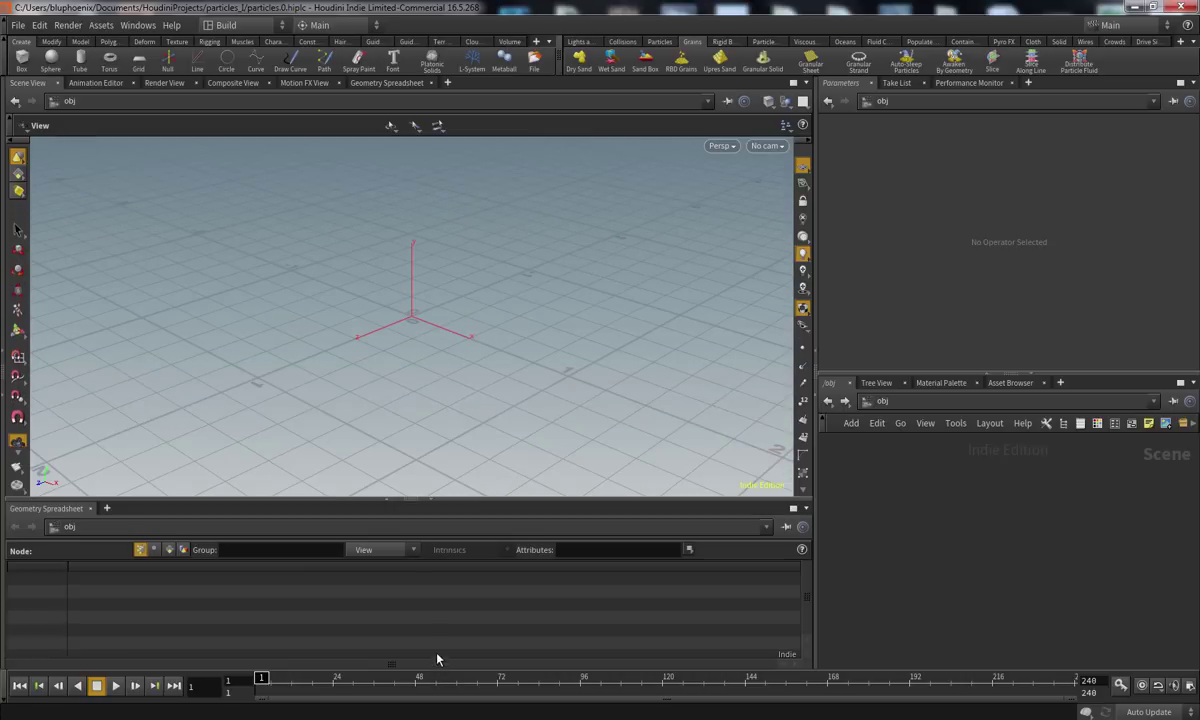
{"action": "left_click", "coordinate": [431, 501]}
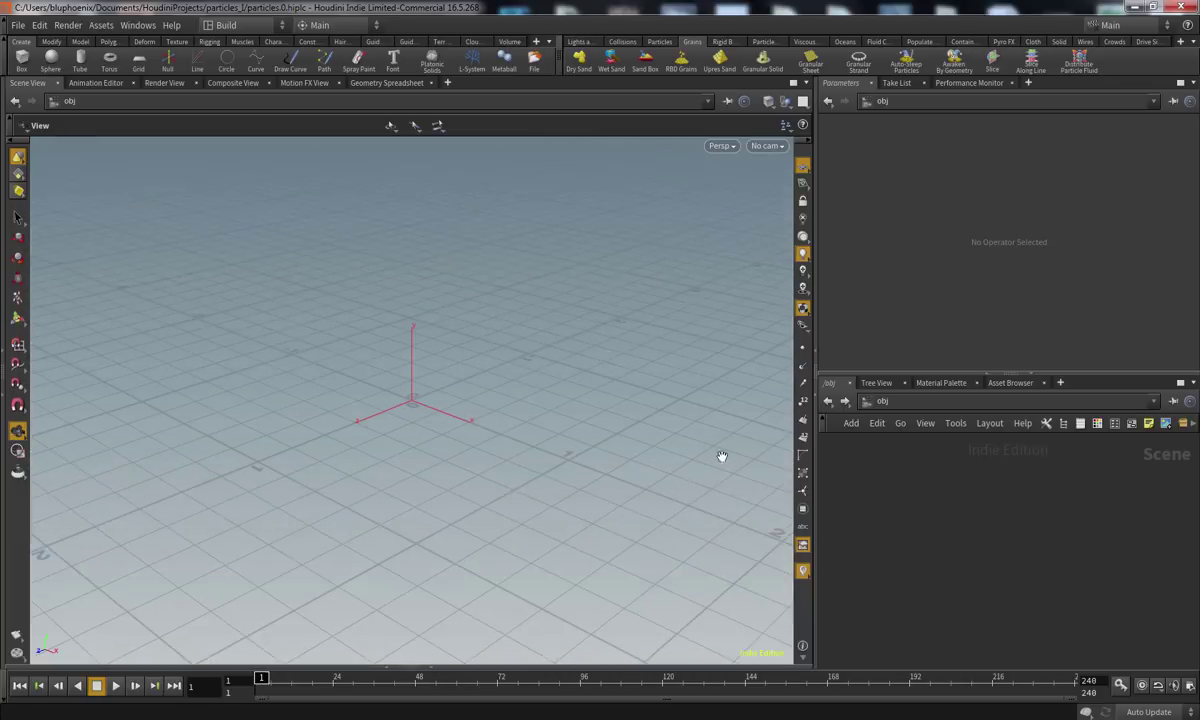
Widen the parameters and network area and split both of its panes left/right
{"action": "left_click_drag", "start_coordinate": [815, 462], "coordinate": [697, 460]}
{"action": "left_click", "coordinate": [1192, 83]}
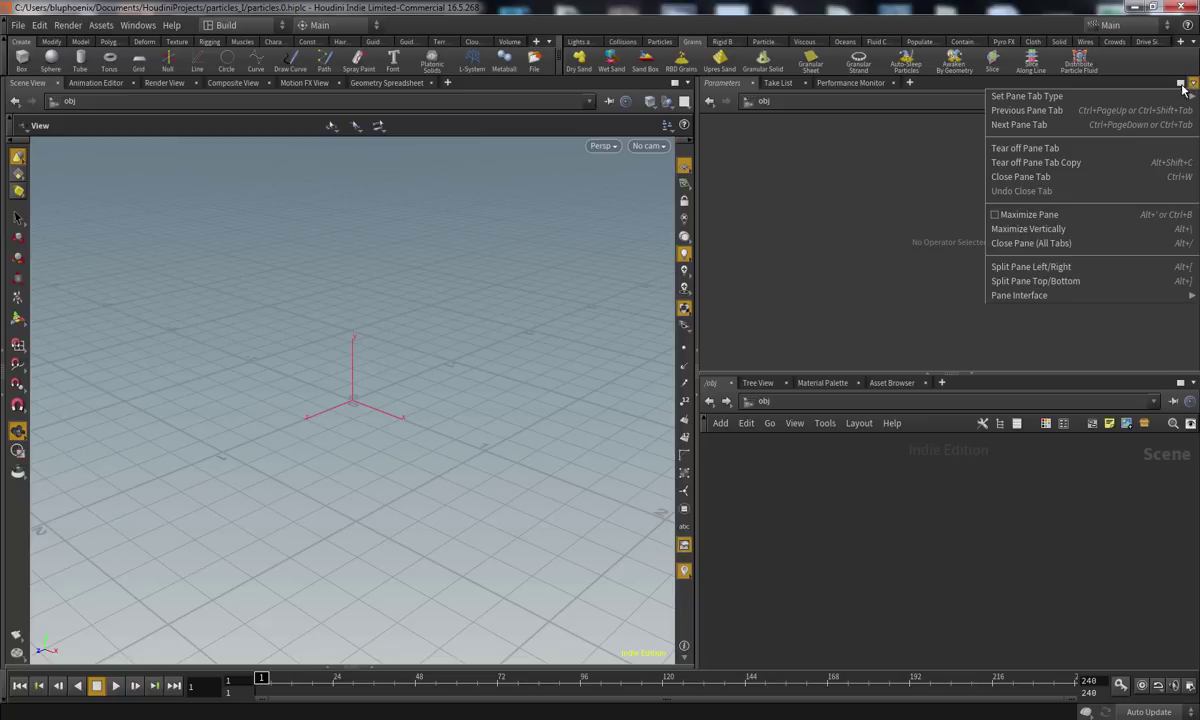
{"action": "left_click", "coordinate": [992, 266]}
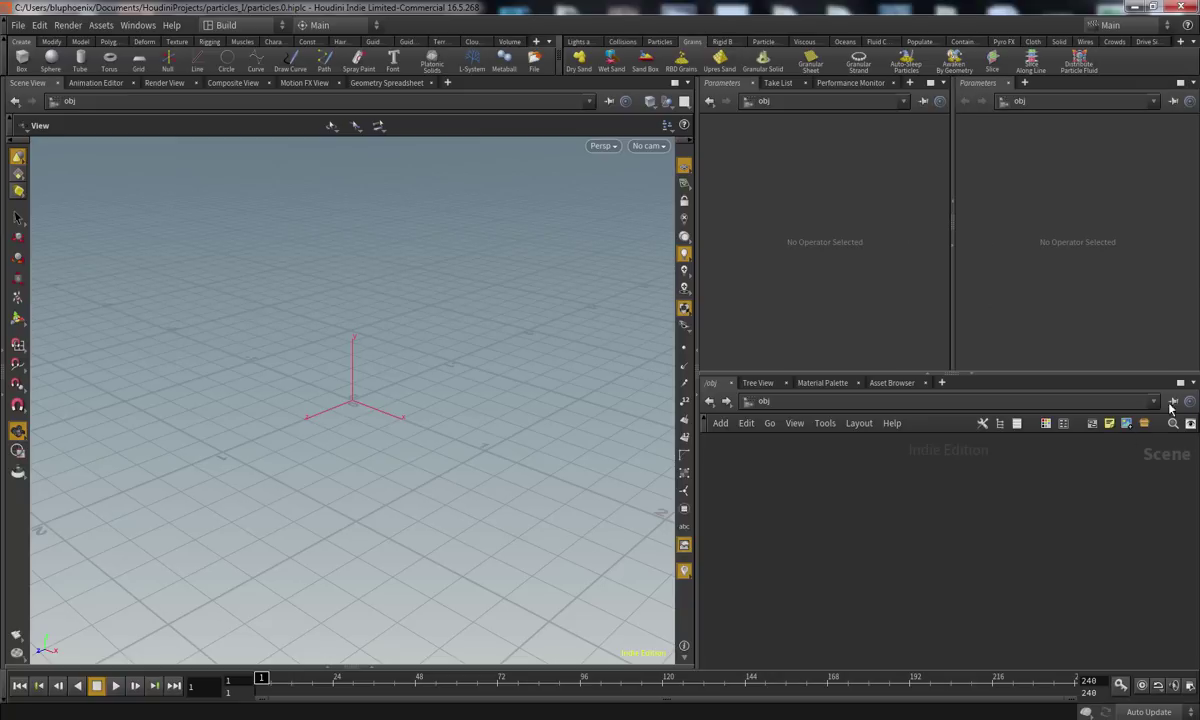
{"action": "left_click", "coordinate": [1180, 382]}
{"action": "left_click", "coordinate": [1030, 567]}
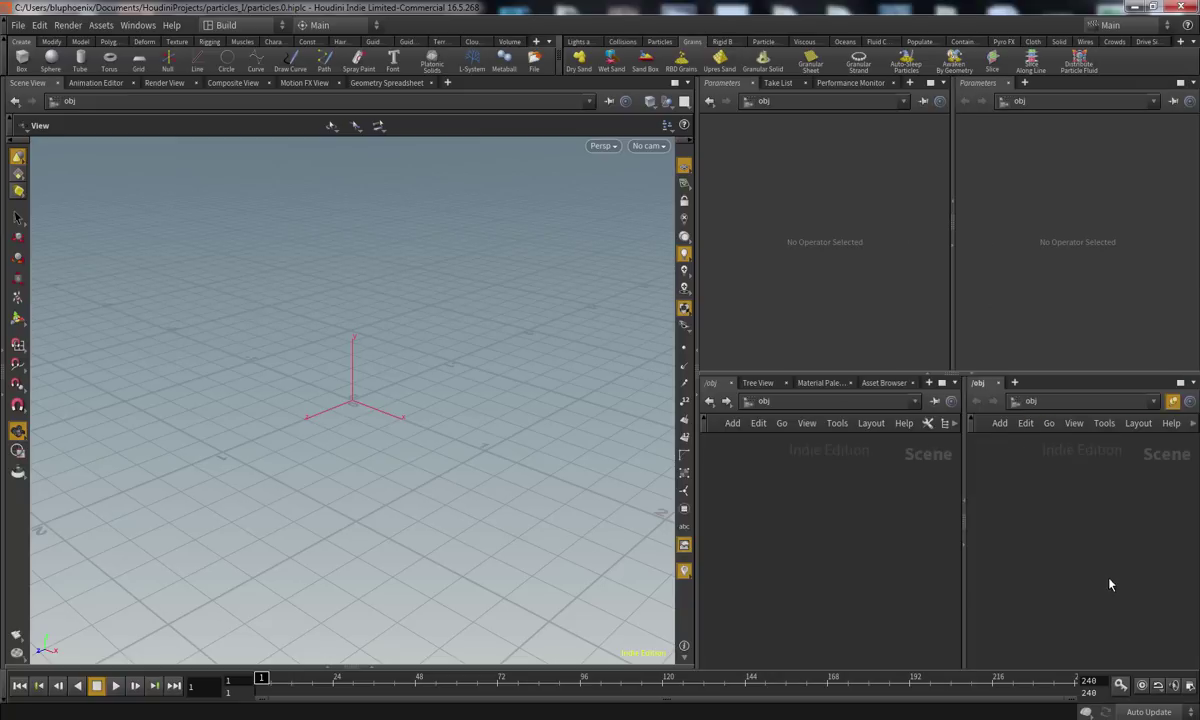
Link the first parameters and network panes to group 1 and the second pair to group 2
{"action": "left_click", "coordinate": [923, 101]}
{"action": "left_click", "coordinate": [937, 158]}
{"action": "left_click", "coordinate": [935, 401]}
{"action": "left_click", "coordinate": [942, 458]}
{"action": "left_click", "coordinate": [1173, 101]}
{"action": "left_click", "coordinate": [1090, 171]}
{"action": "left_click", "coordinate": [1173, 401]}
{"action": "left_click", "coordinate": [1160, 471]}
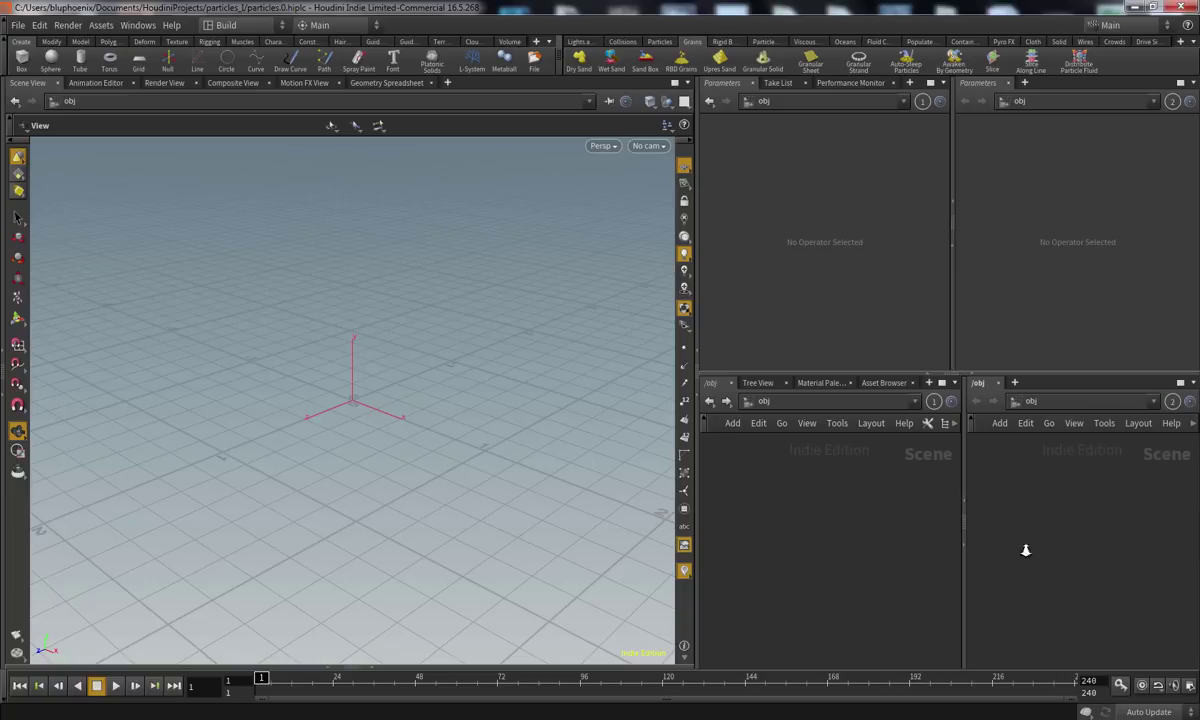
Link the scene view to group 1 and adjust the dividers between the parameters panes and beside the scene view
{"action": "left_click_drag", "start_coordinate": [953, 276], "coordinate": [961, 284]}
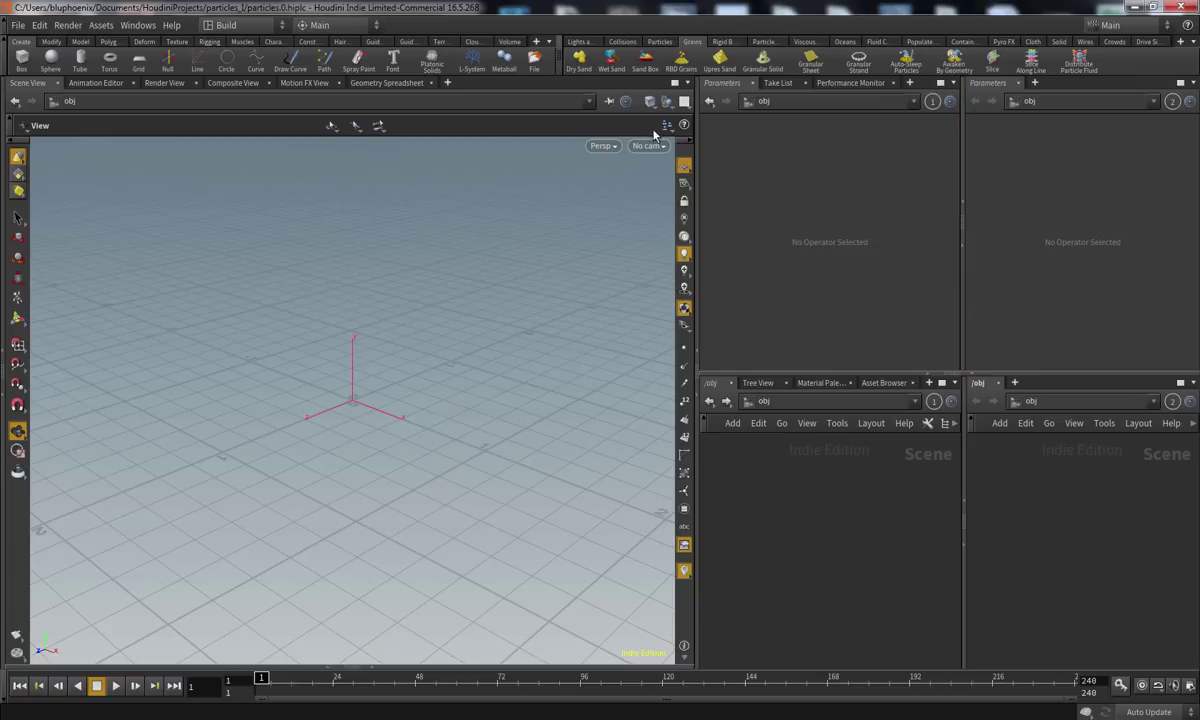
{"action": "left_click", "coordinate": [609, 101]}
{"action": "left_click", "coordinate": [620, 156]}
{"action": "left_click_drag", "start_coordinate": [693, 305], "coordinate": [678, 305]}
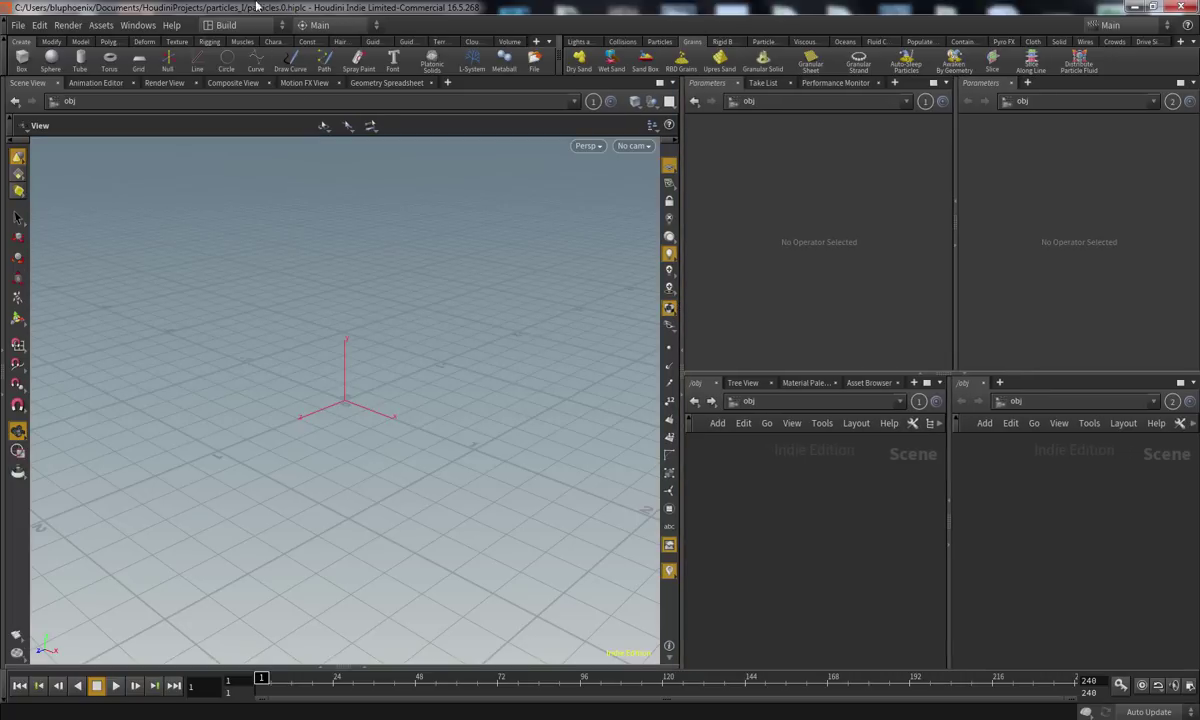
Save the current pane layout as a new desktop named Particlesssss and save the scene file
{"action": "left_click", "coordinate": [240, 25]}
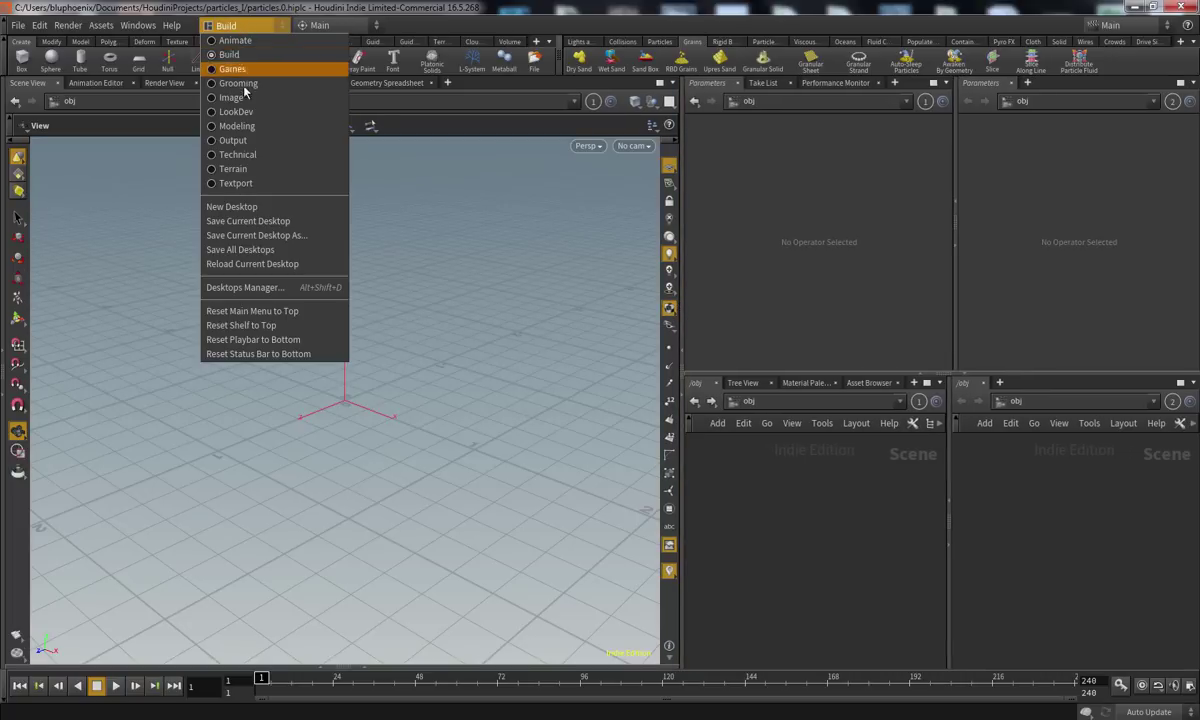
{"action": "left_click", "coordinate": [291, 238]}
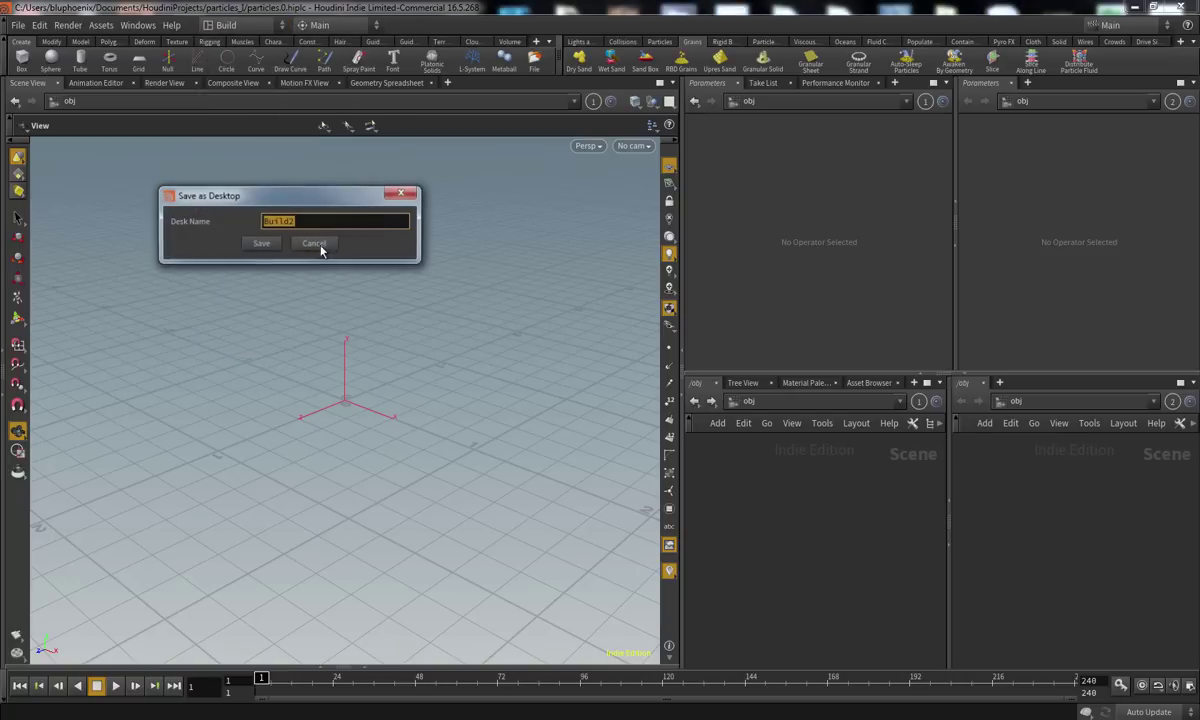
{"action": "type", "text": "Particlessss"}
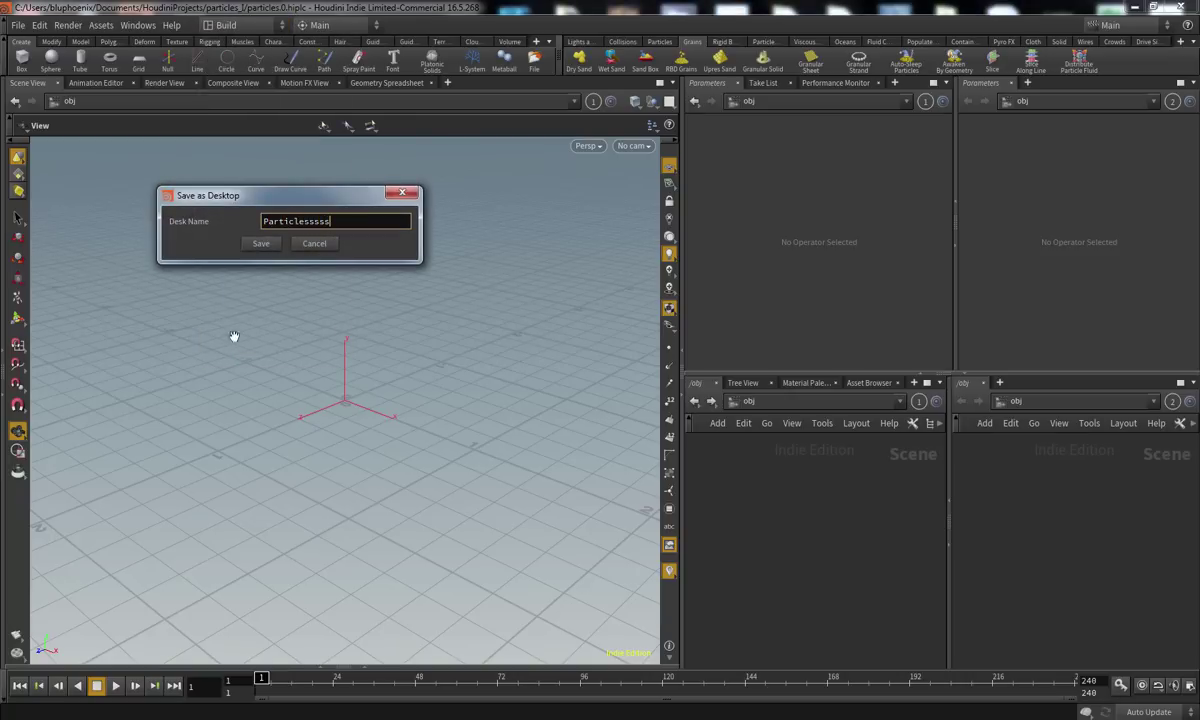
{"action": "left_click", "coordinate": [260, 243]}
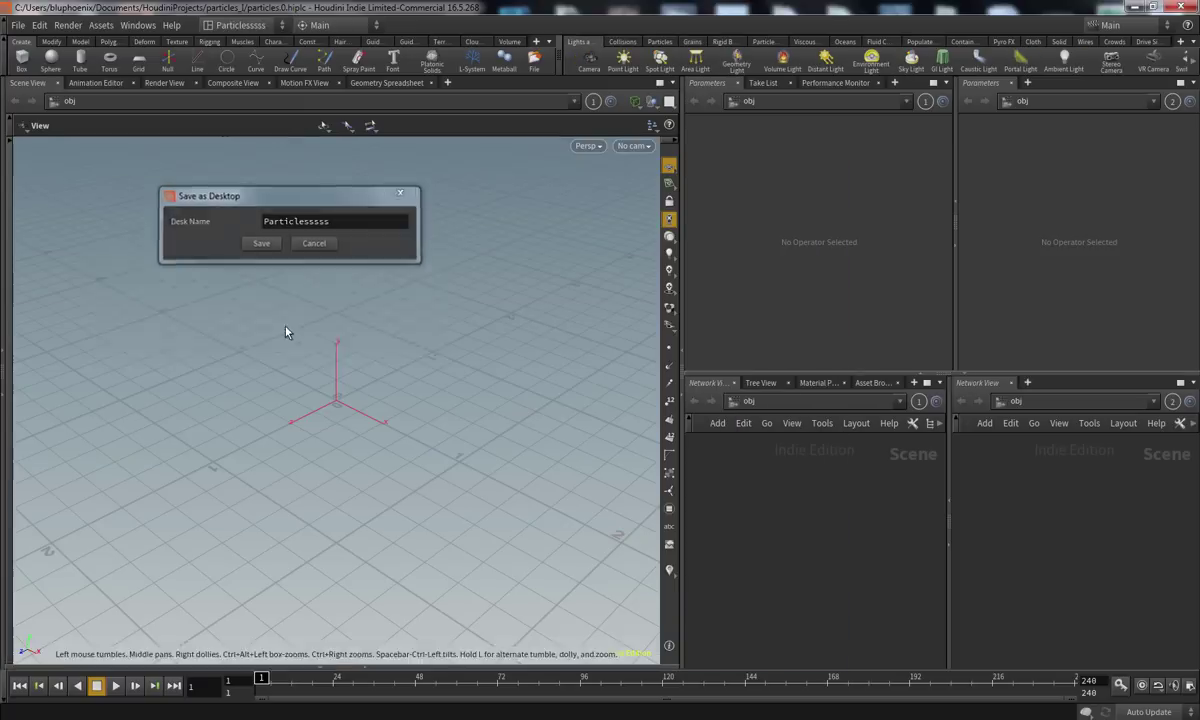
{"action": "left_click", "coordinate": [408, 334]}
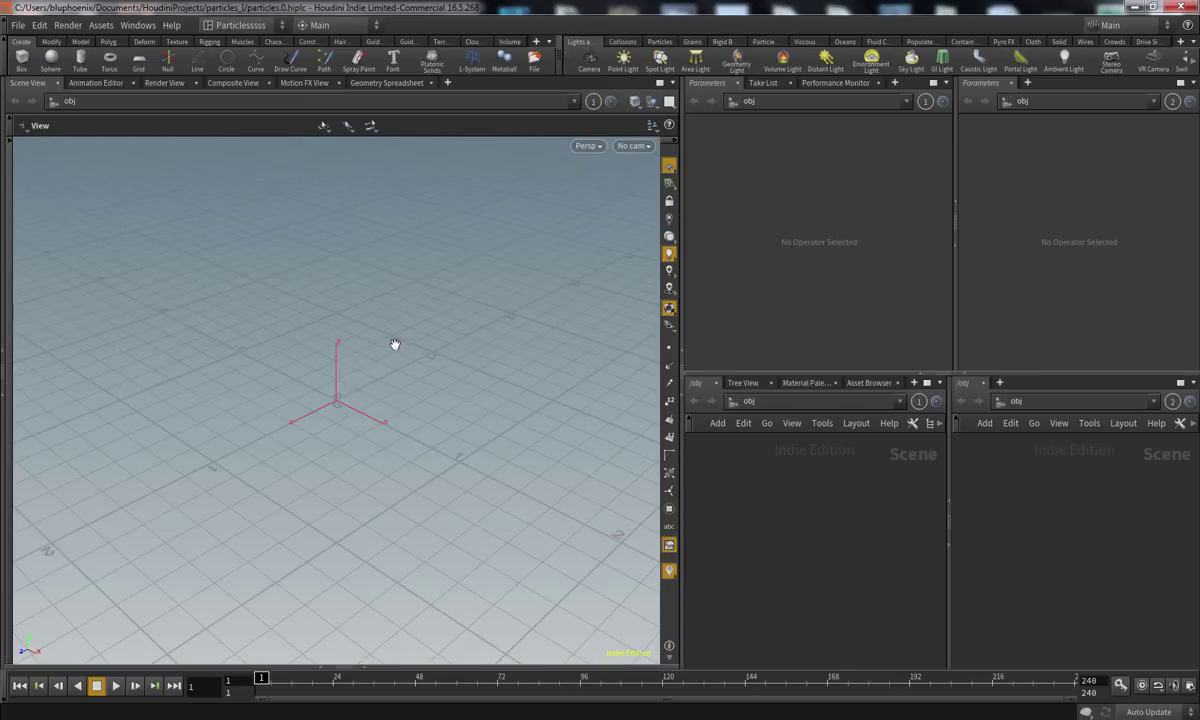
{"action": "left_click", "coordinate": [264, 30]}
{"action": "left_click", "coordinate": [304, 6]}
{"action": "key", "text": "ctrl+s"}
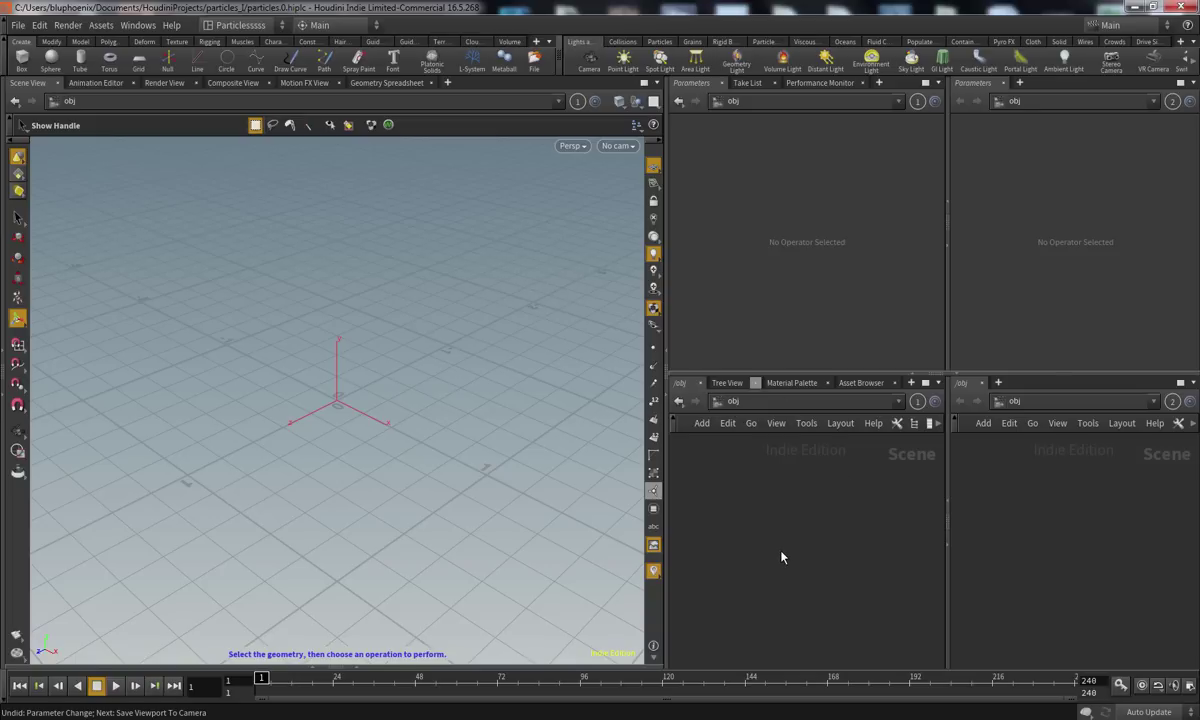
Add a Geometry node to the first object network and rename it particles
{"action": "key", "text": "Tab"}
{"action": "type", "text": "geom"}
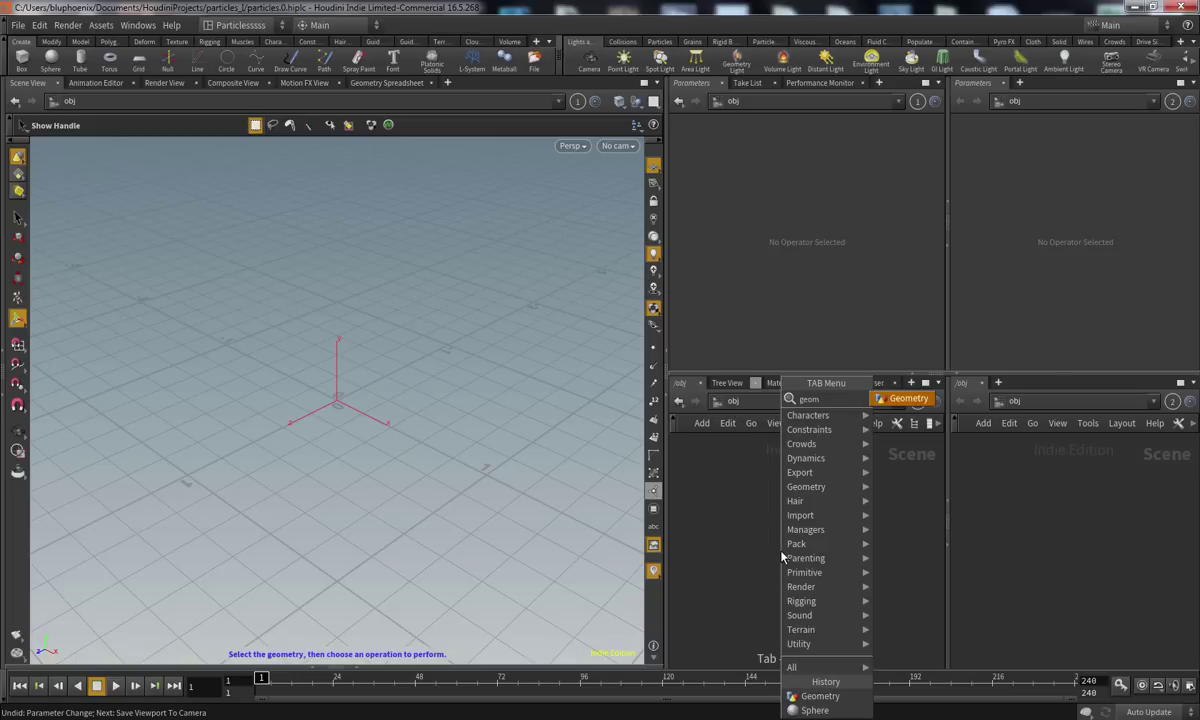
{"action": "key", "text": "Return"}
{"action": "left_click", "coordinate": [782, 552]}
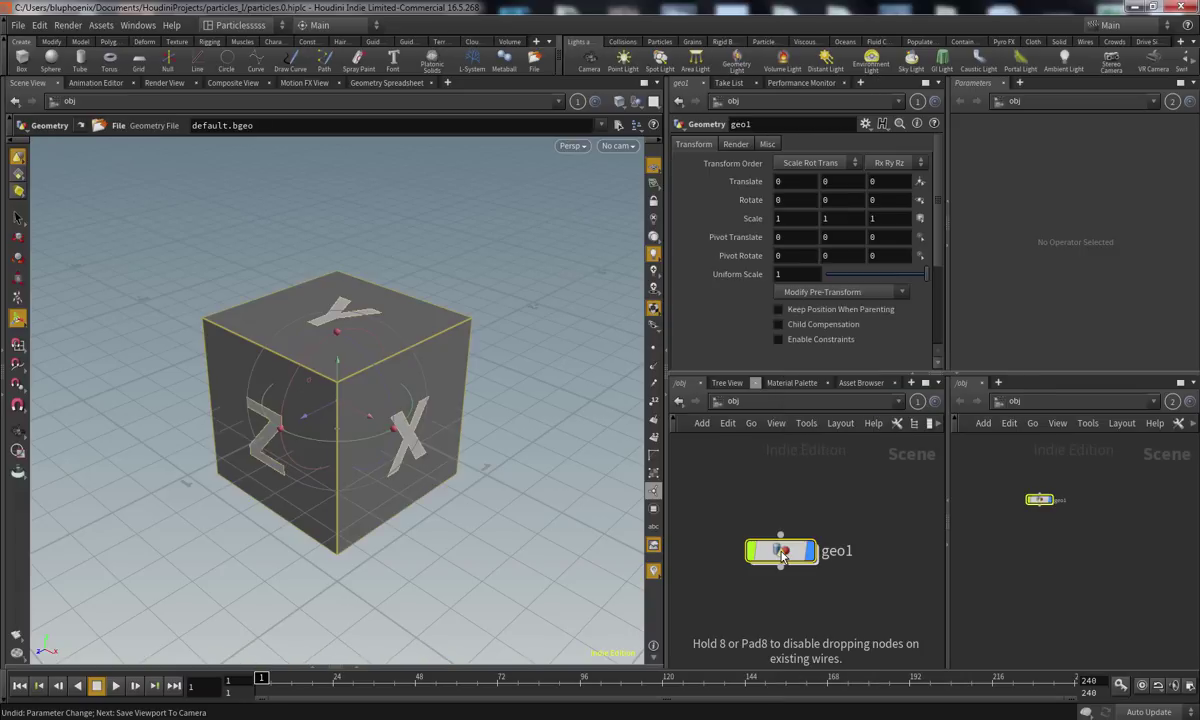
{"action": "left_click_drag", "start_coordinate": [782, 550], "coordinate": [786, 524]}
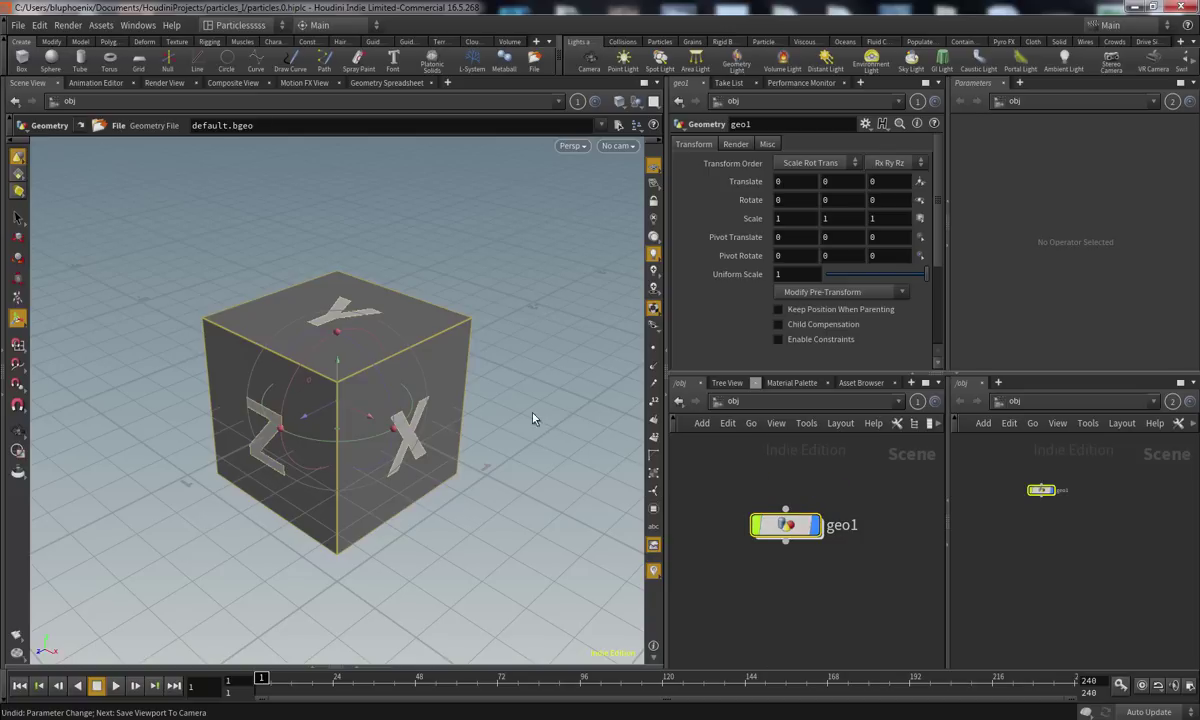
{"action": "double_click", "coordinate": [830, 530]}
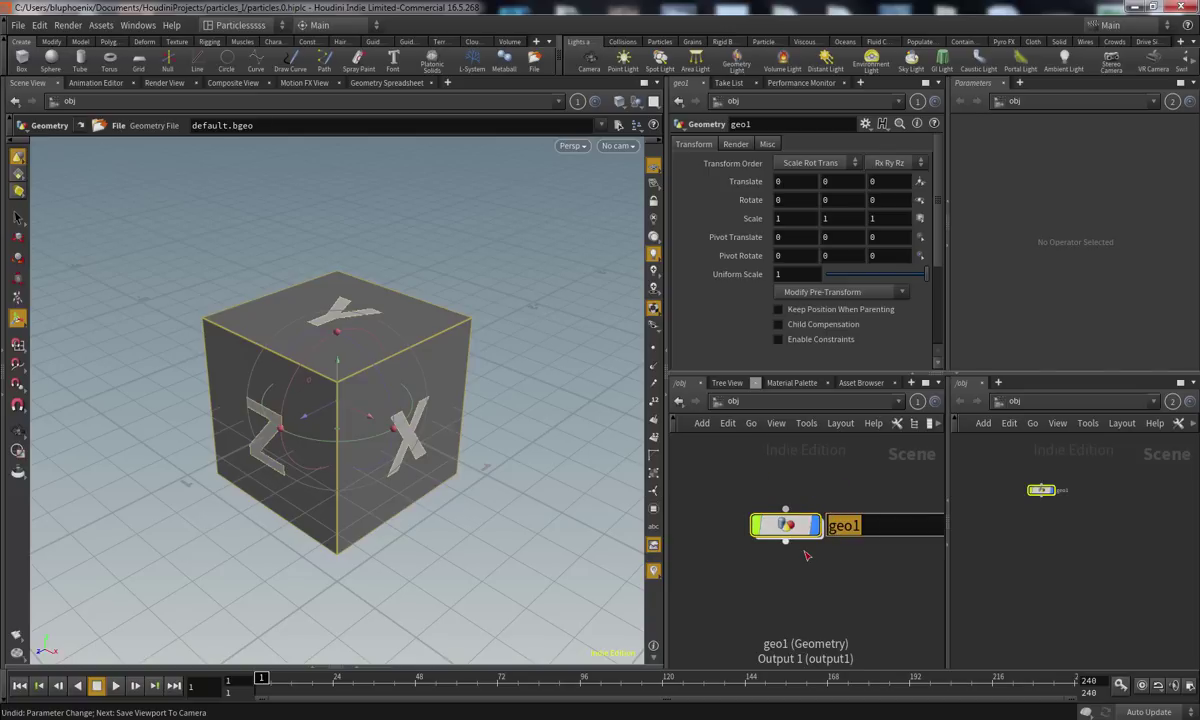
{"action": "type", "text": "particles"}
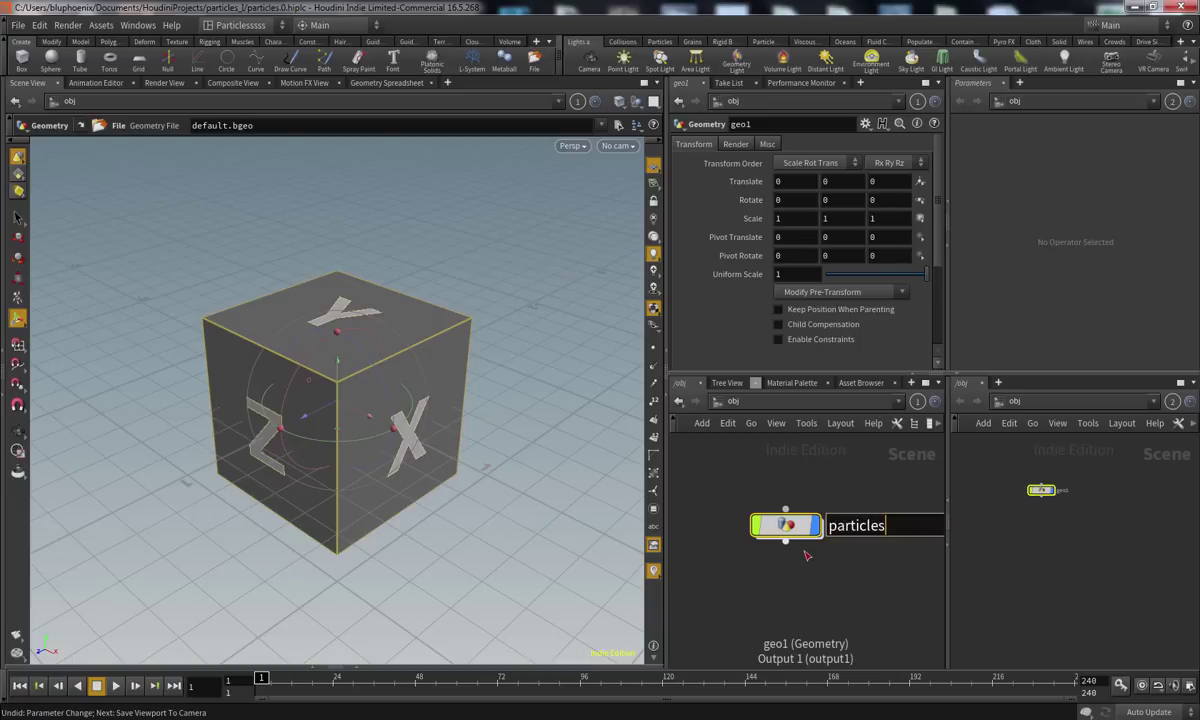
{"action": "key", "text": "Return"}
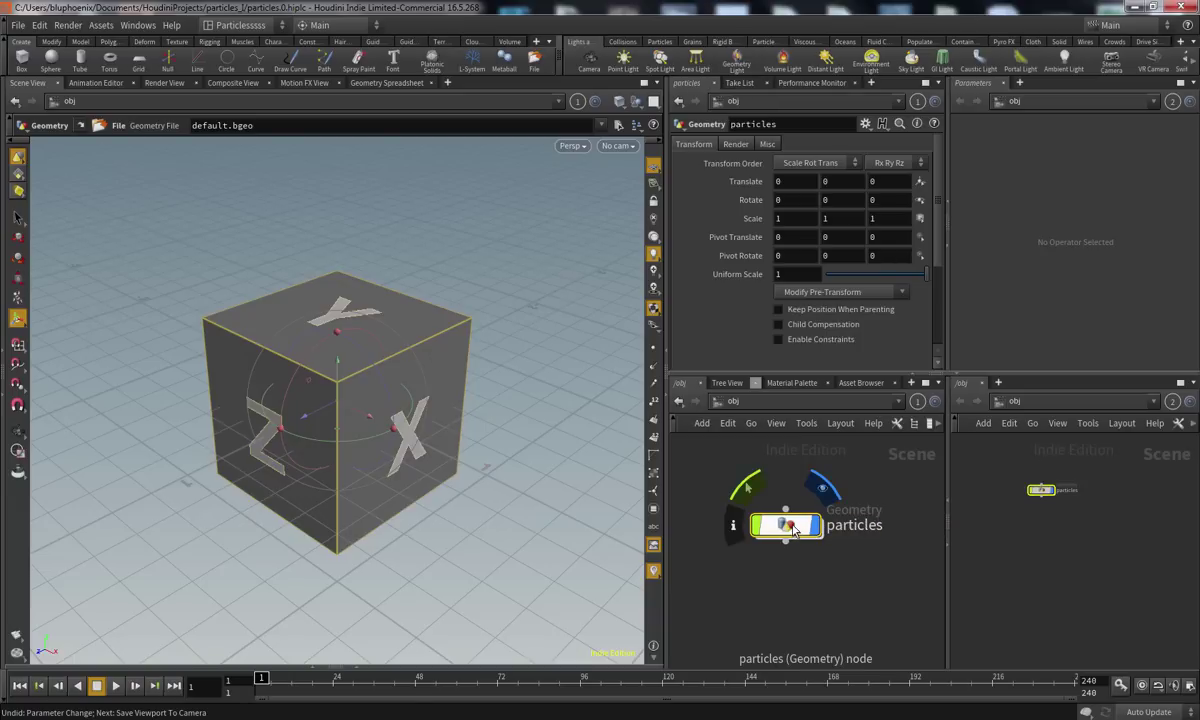
Inside the particles node, replace the default file node with a Test Geometry: Pig Head node
{"action": "double_click", "coordinate": [789, 526]}
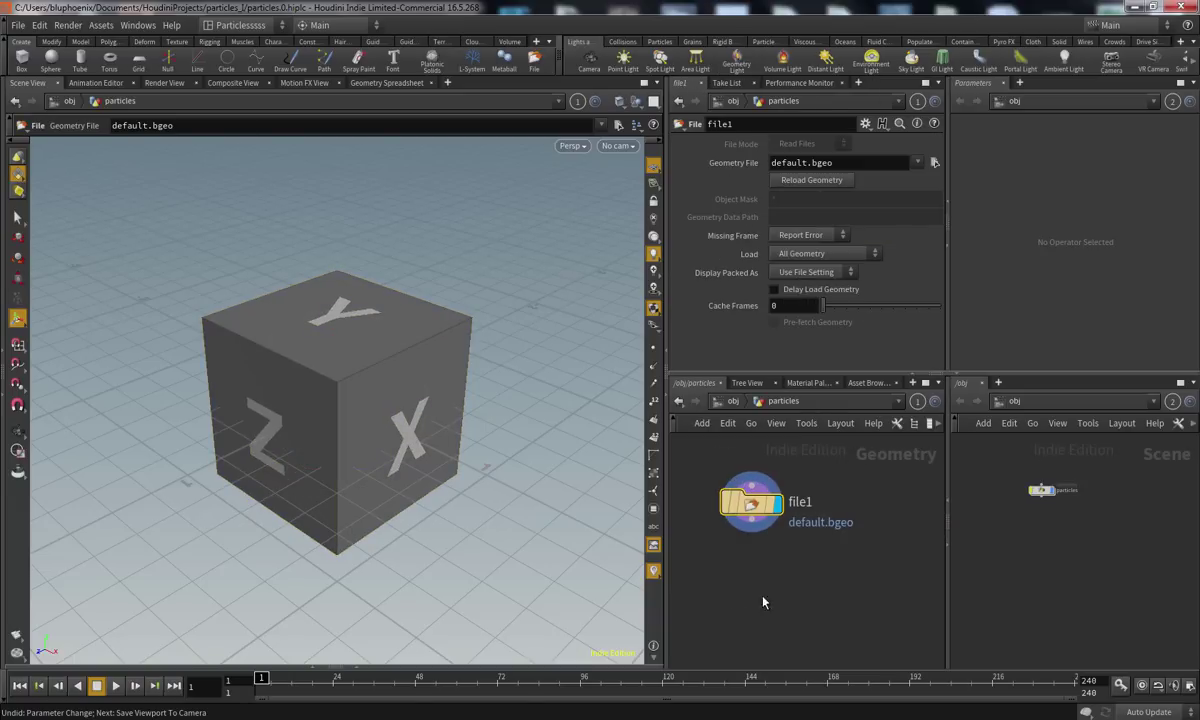
{"action": "middle_click_drag", "start_coordinate": [801, 592], "coordinate": [819, 616]}
{"action": "key", "text": "Delete"}
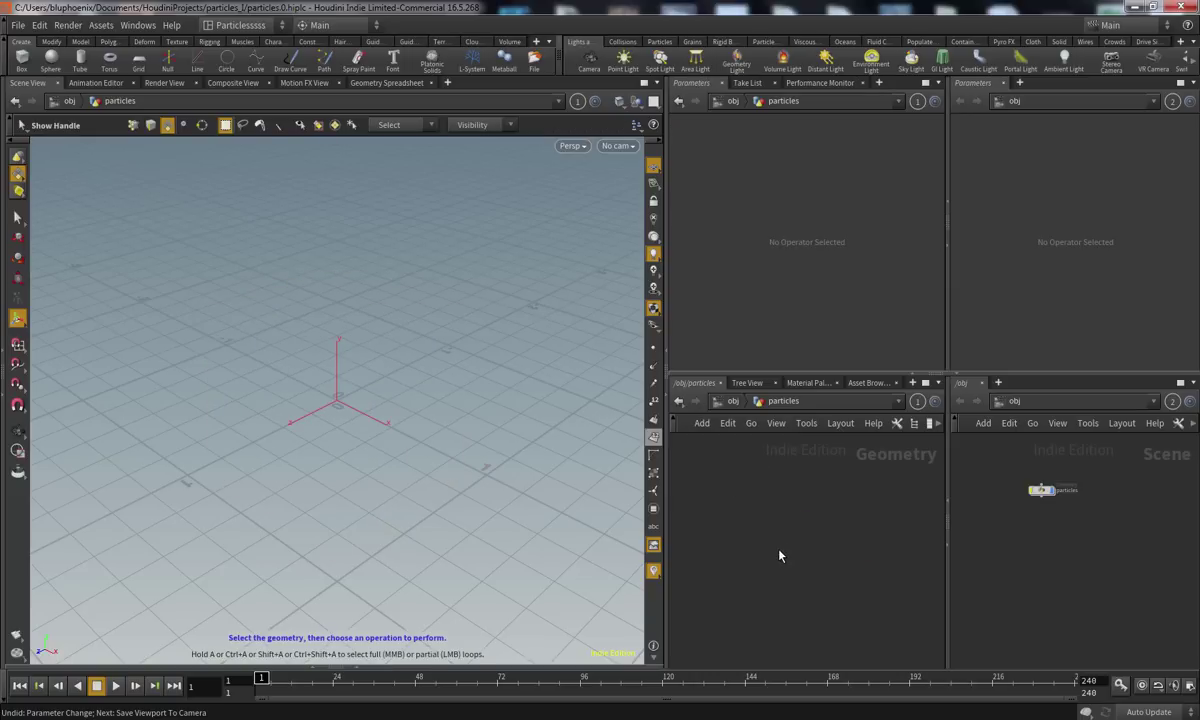
{"action": "key", "text": "Tab"}
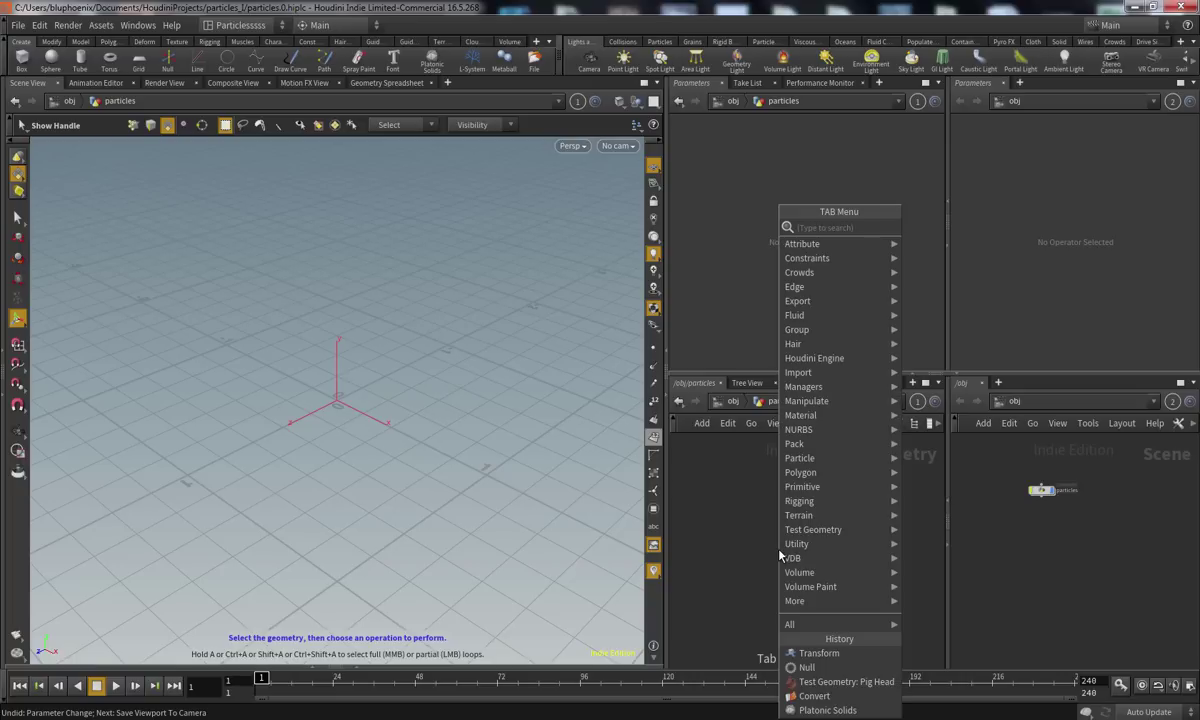
{"action": "type", "text": "pig"}
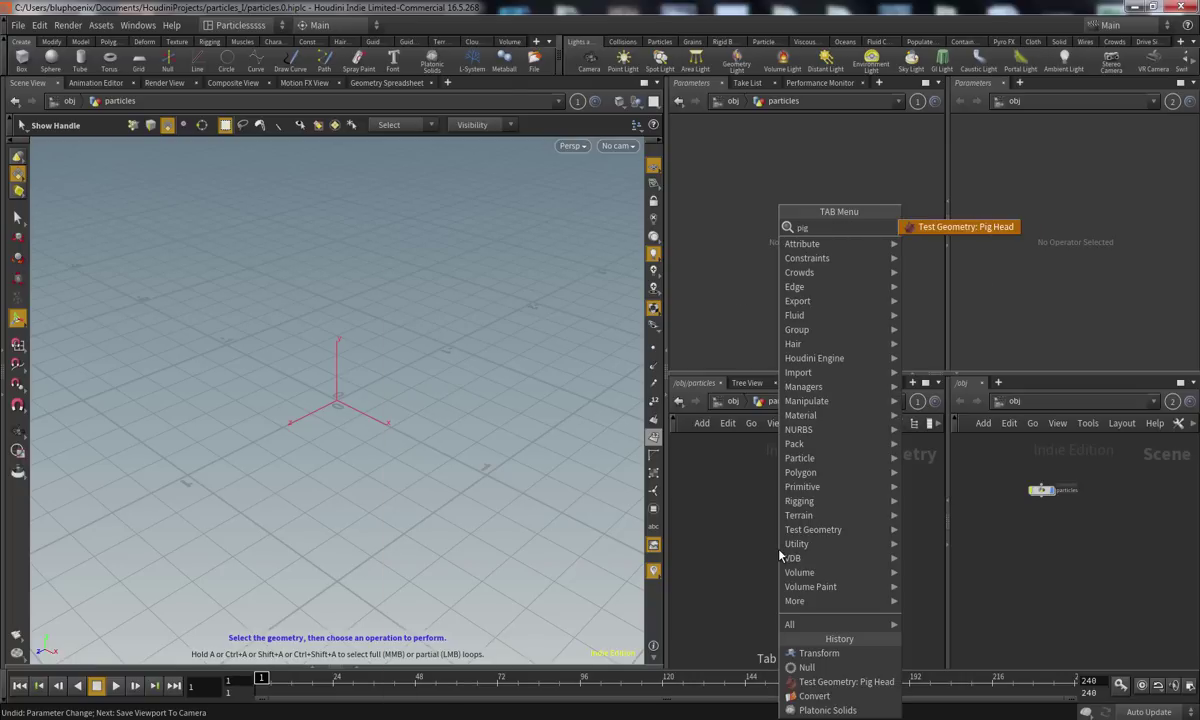
{"action": "key", "text": "Return"}
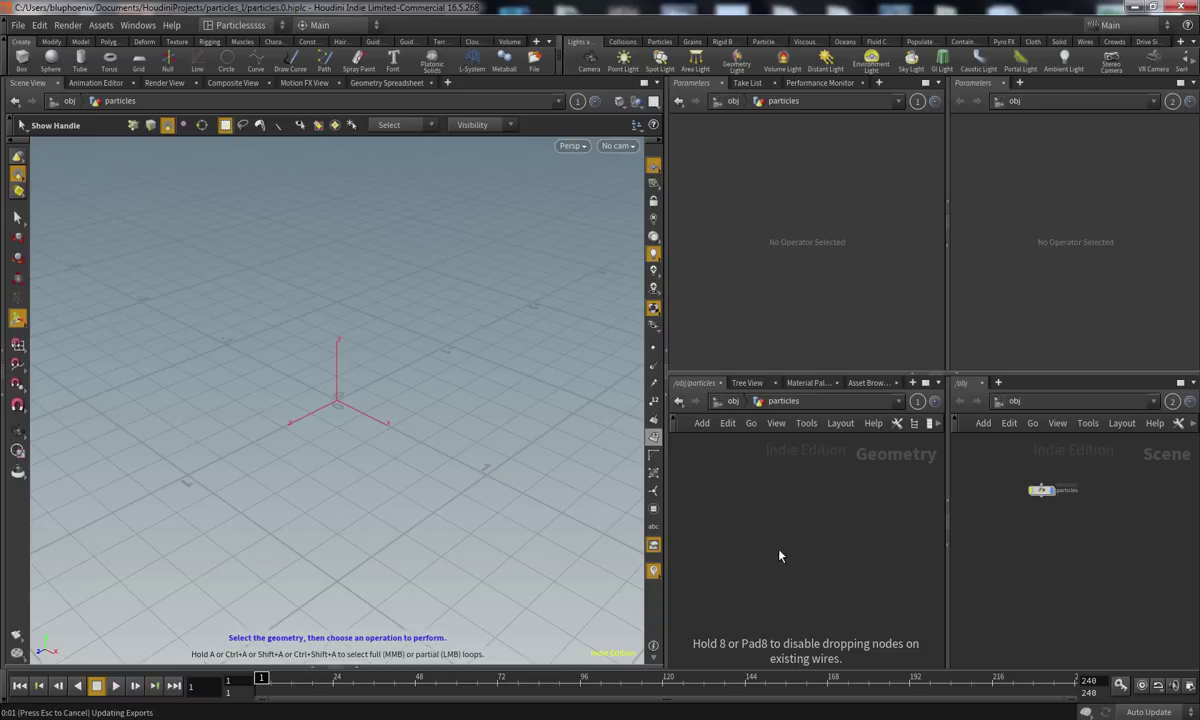
{"action": "left_click", "coordinate": [780, 555]}
{"action": "key", "text": "Escape"}
Frame the pig head in a three-quarter view and create a camera from that view
{"action": "left_click_drag", "start_coordinate": [498, 383], "coordinate": [442, 415]}
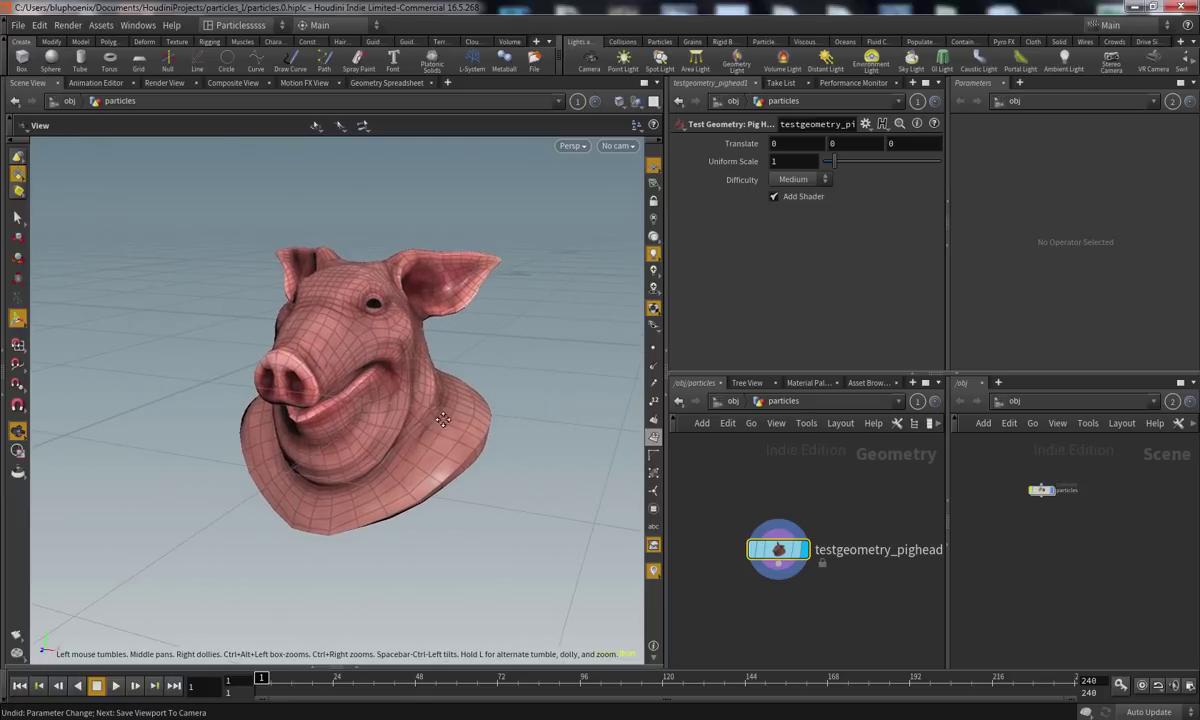
{"action": "key", "text": "s"}
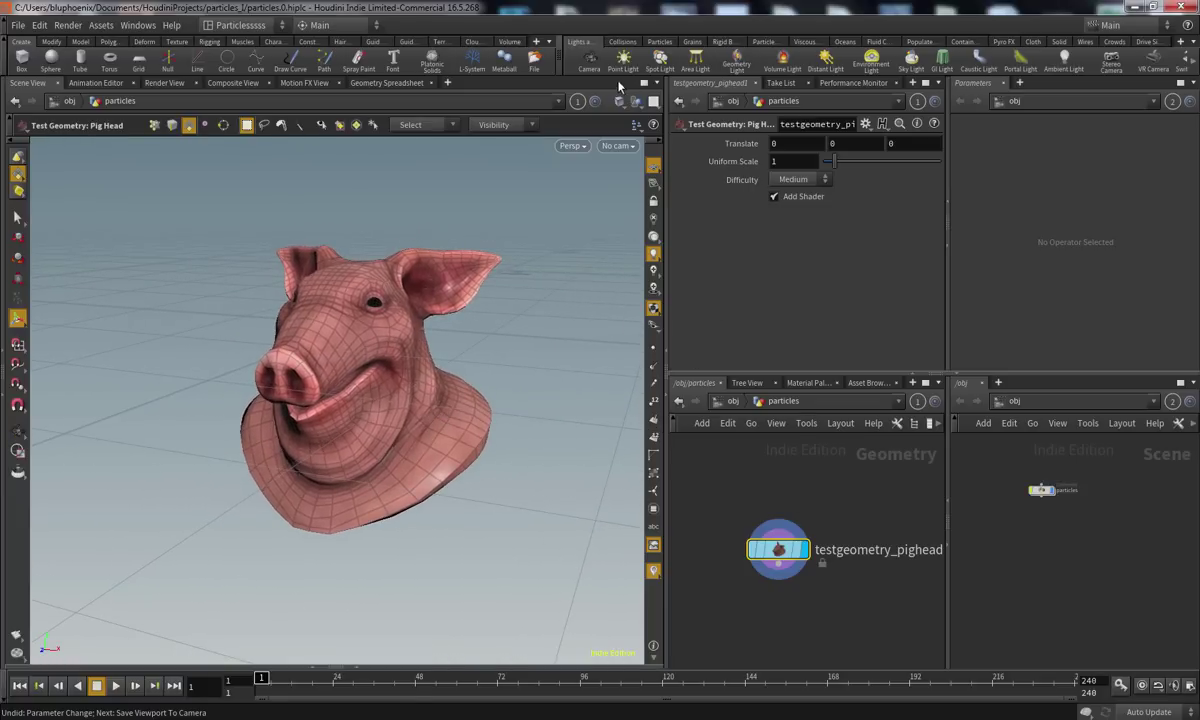
{"action": "left_click", "coordinate": [590, 64], "text": "ctrl"}
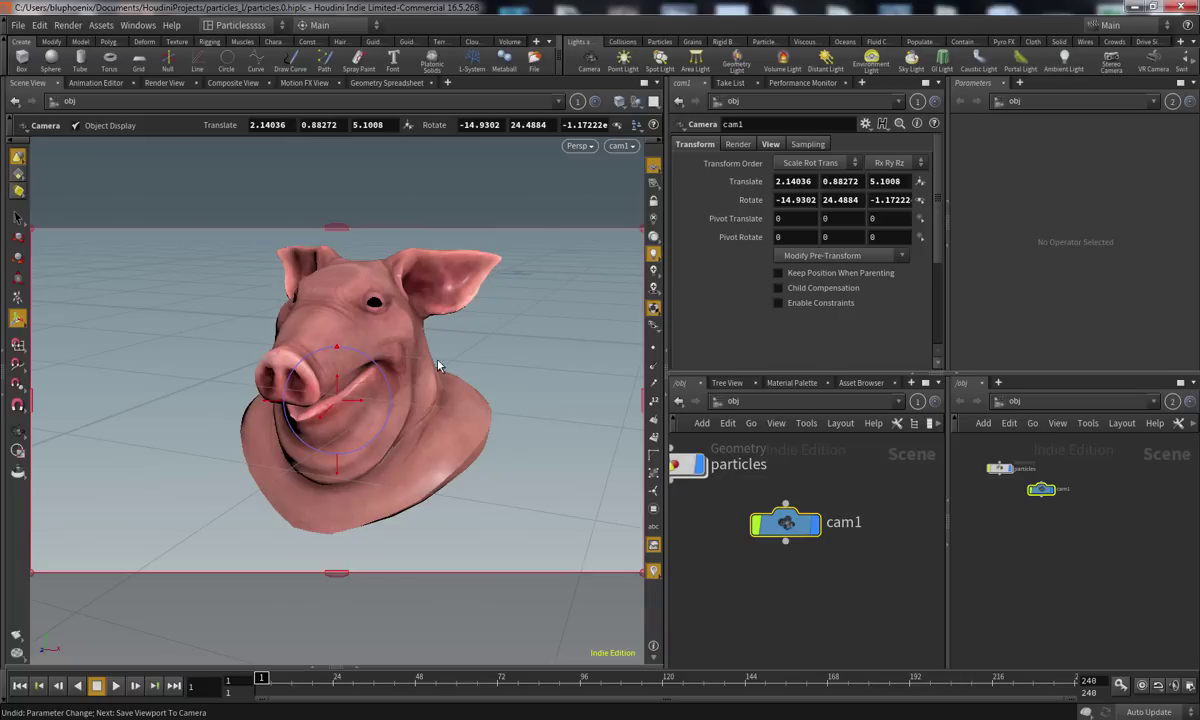
Lock the camera to the view, reframe the pig head smaller within the camera frame, and unlock the camera
{"action": "left_click", "coordinate": [653, 200]}
{"action": "left_click_drag", "start_coordinate": [480, 406], "coordinate": [517, 362], "text": "alt"}
{"action": "middle_click_drag", "start_coordinate": [517, 362], "coordinate": [471, 380], "text": "alt"}
{"action": "left_click_drag", "start_coordinate": [471, 380], "coordinate": [480, 430], "text": "alt"}
{"action": "left_click_drag", "start_coordinate": [530, 370], "coordinate": [504, 418], "text": "alt"}
{"action": "right_click_drag", "start_coordinate": [504, 418], "coordinate": [470, 421], "text": "alt"}
{"action": "middle_click_drag", "start_coordinate": [482, 423], "coordinate": [477, 410], "text": "alt"}
{"action": "left_click_drag", "start_coordinate": [477, 410], "coordinate": [473, 411], "text": "alt"}
{"action": "middle_click_drag", "start_coordinate": [477, 407], "coordinate": [479, 411], "text": "alt"}
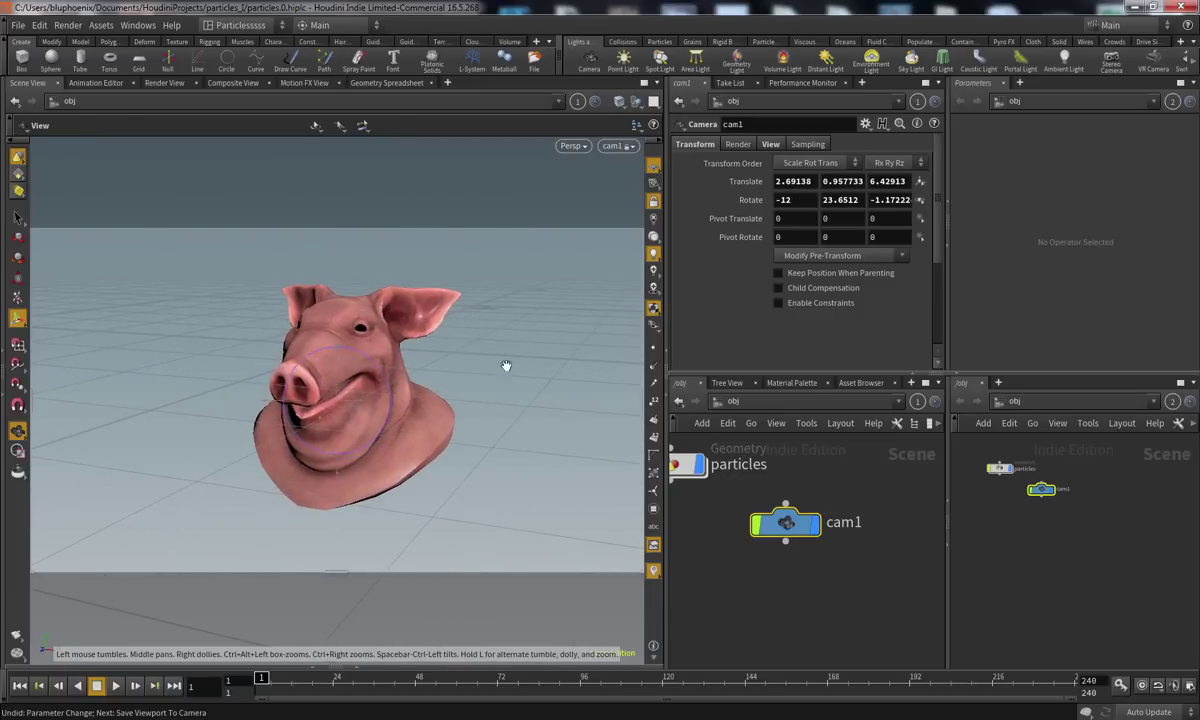
{"action": "right_click_drag", "start_coordinate": [440, 363], "coordinate": [447, 353], "text": "alt"}
{"action": "middle_click_drag", "start_coordinate": [447, 353], "coordinate": [455, 347], "text": "alt"}
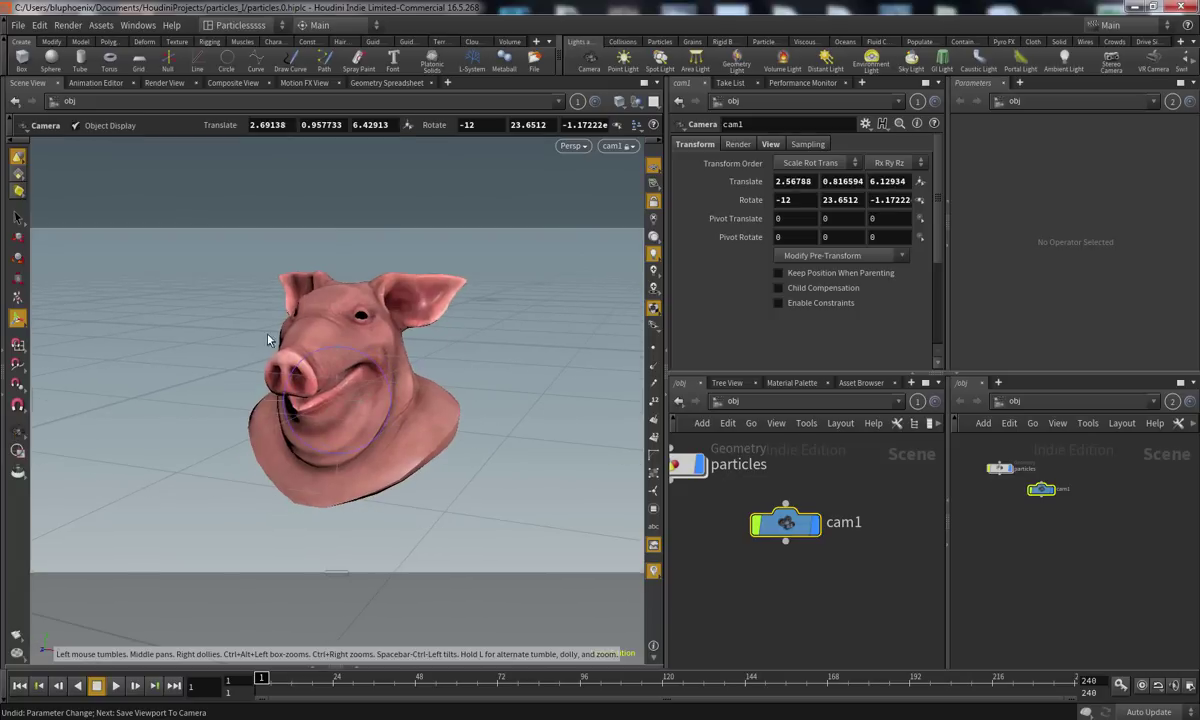
{"action": "right_click_drag", "start_coordinate": [387, 466], "coordinate": [416, 454], "text": "alt"}
{"action": "middle_click_drag", "start_coordinate": [416, 454], "coordinate": [419, 458], "text": "alt"}
{"action": "right_click_drag", "start_coordinate": [419, 458], "coordinate": [429, 455], "text": "alt"}
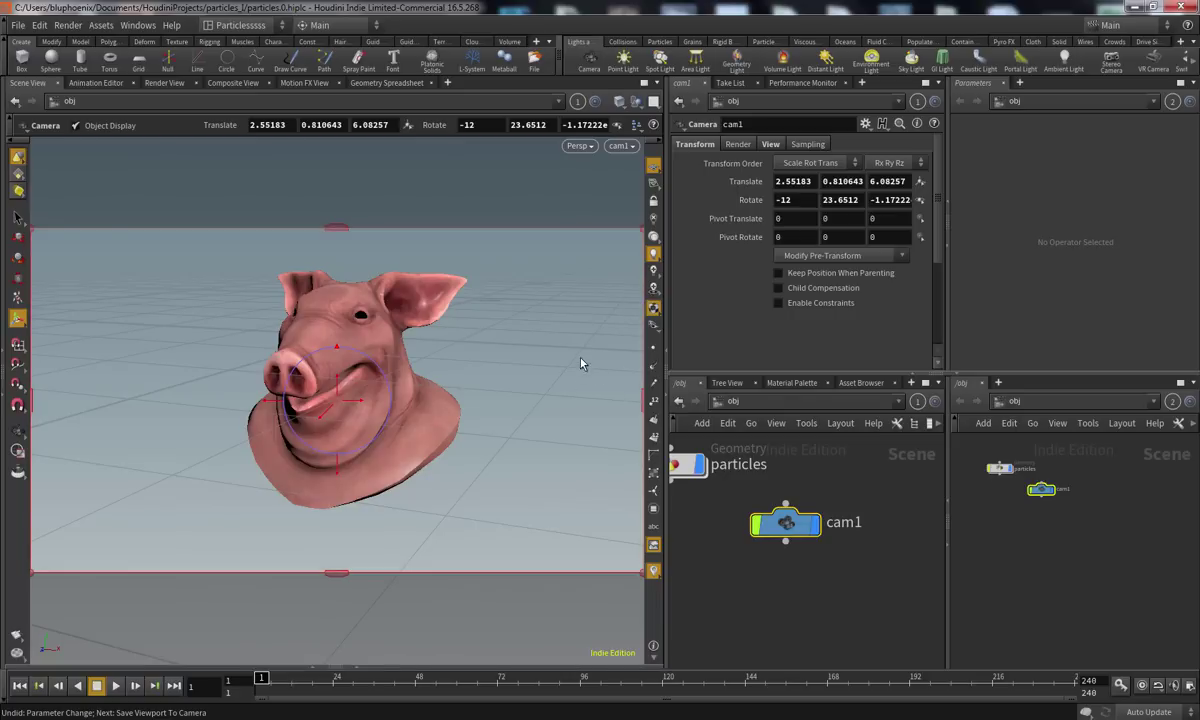
Check that orbiting leaves the camera alone, return the viewport to cam1, and save the scene file
{"action": "right_click_drag", "start_coordinate": [589, 336], "coordinate": [498, 445], "text": "alt"}
{"action": "mouse_move", "coordinate": [498, 445]}
{"action": "left_mouse_down", "text": "alt"}
{"action": "mouse_move", "coordinate": [477, 442]}
{"action": "mouse_move", "coordinate": [516, 436]}
{"action": "left_mouse_up", "text": "alt"}
{"action": "left_click", "coordinate": [617, 146]}
{"action": "left_click", "coordinate": [608, 202]}
{"action": "key", "text": "ctrl+s"}
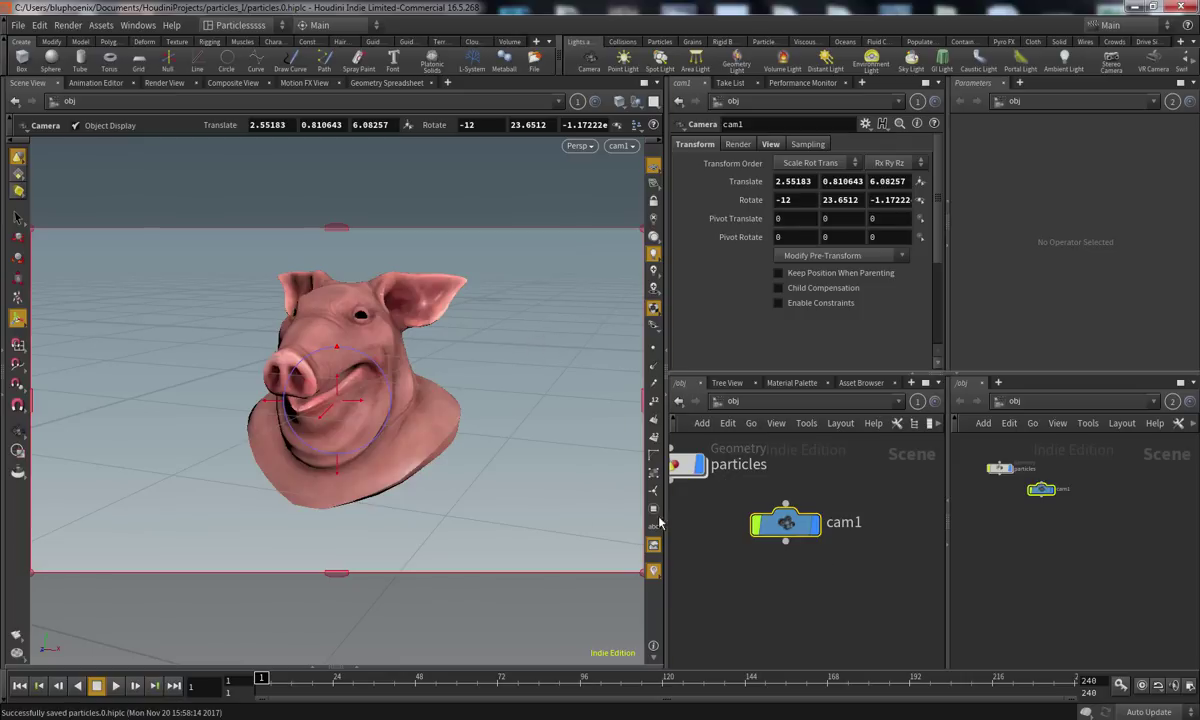
Move the cam1 node farther from the particles node and switch the viewport to the Select tool
{"action": "middle_click_drag", "start_coordinate": [716, 575], "coordinate": [744, 583]}
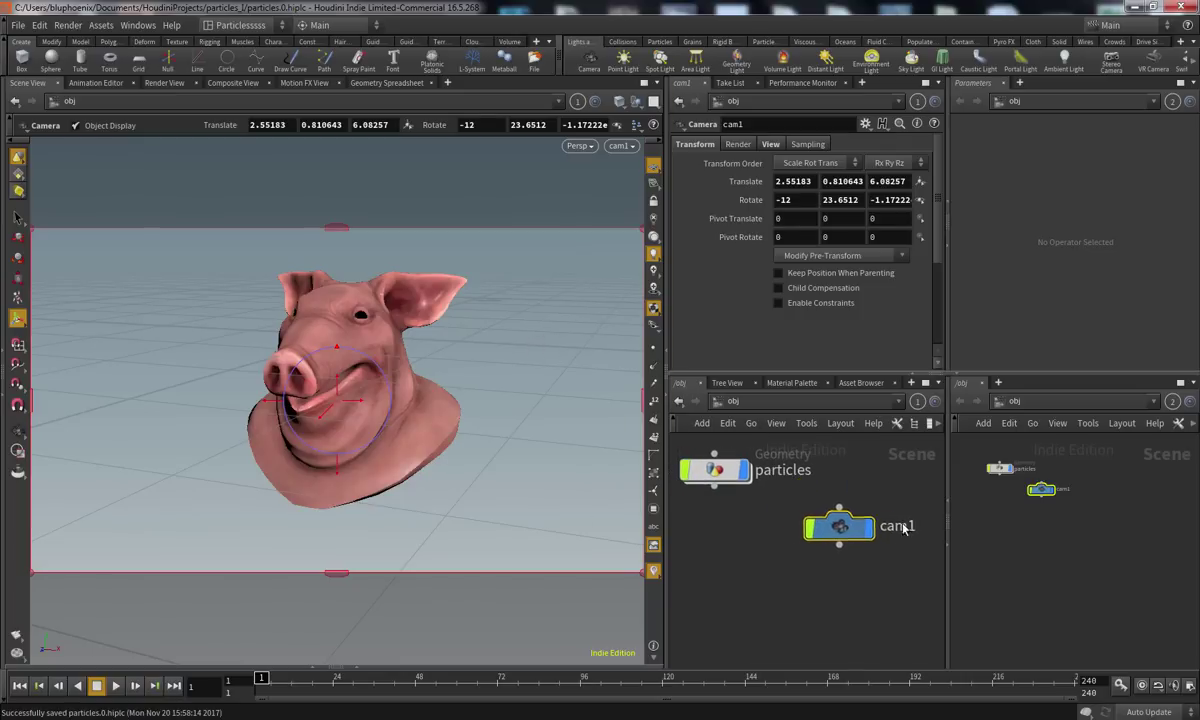
{"action": "left_click_drag", "start_coordinate": [845, 525], "coordinate": [910, 527]}
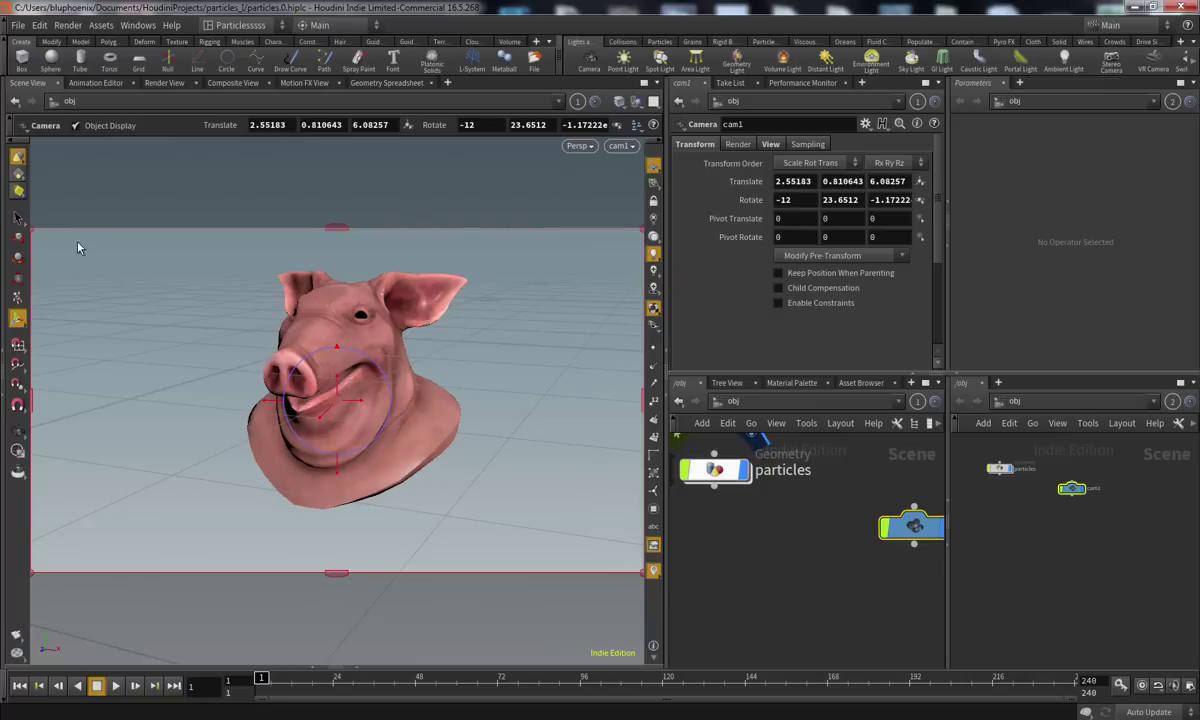
{"action": "left_click", "coordinate": [18, 216]}
{"action": "middle_click_drag", "start_coordinate": [776, 559], "coordinate": [784, 571]}
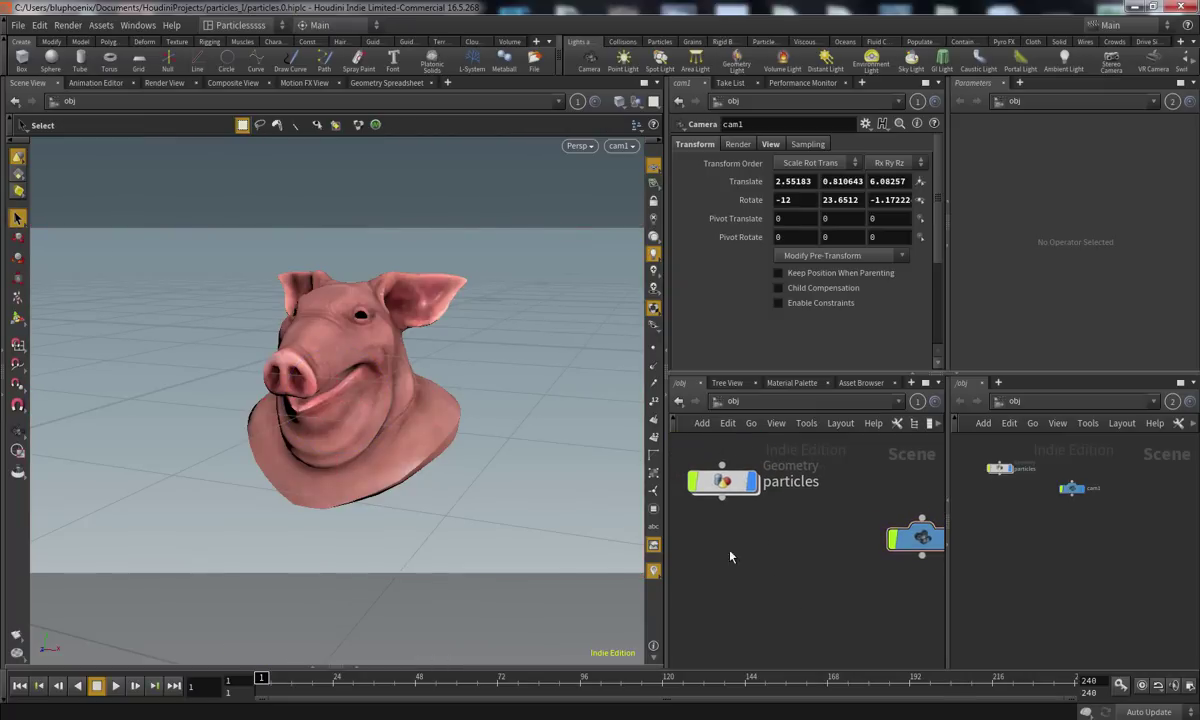
Enter the particles geometry network and turn off the viewport's reference grid
{"action": "double_click", "coordinate": [722, 481]}
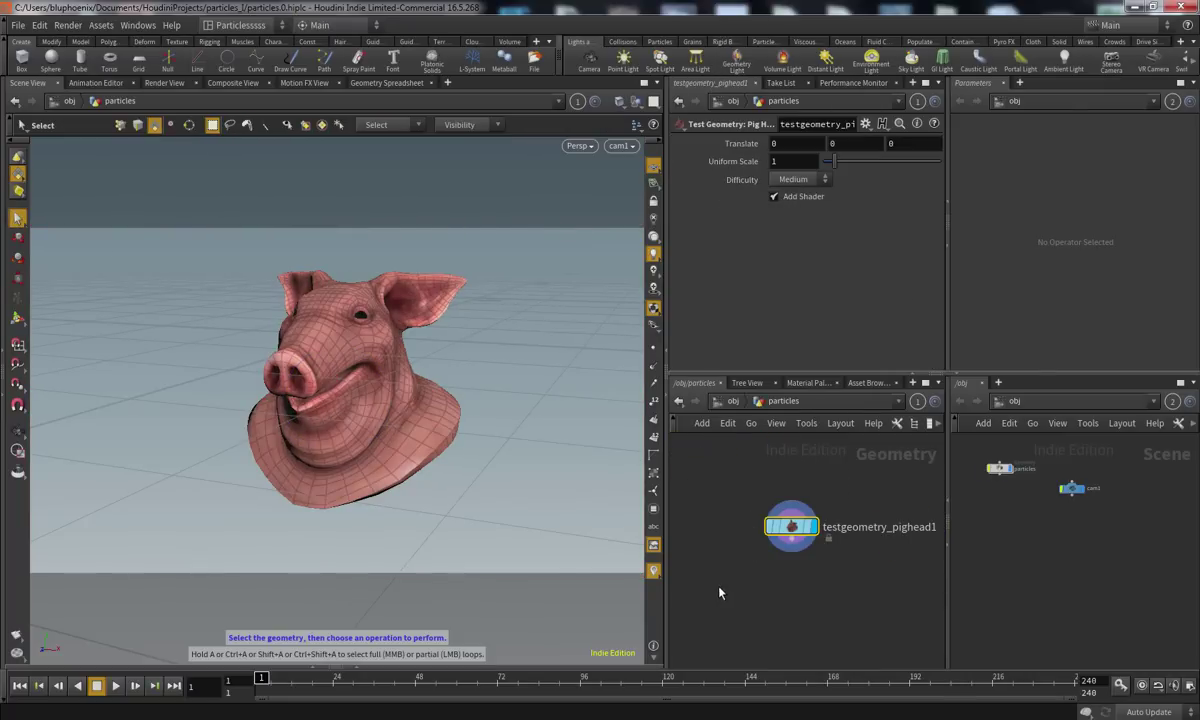
{"action": "left_click", "coordinate": [655, 166]}
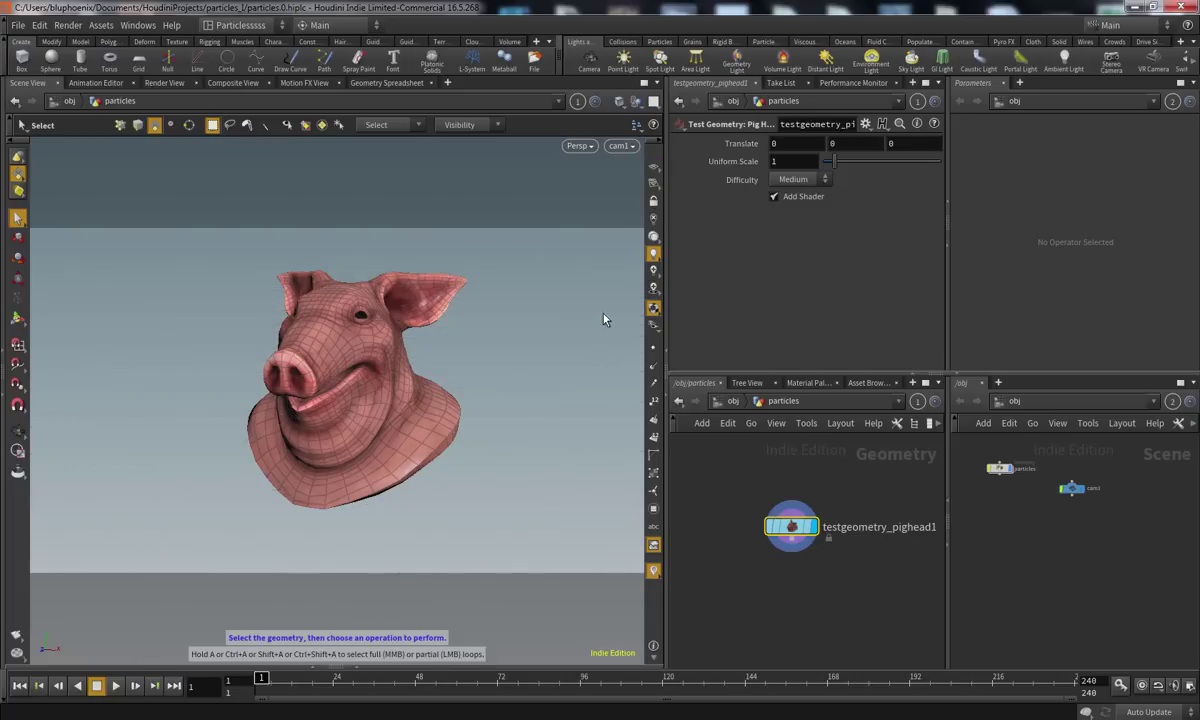
{"action": "middle_click_drag", "start_coordinate": [782, 606], "coordinate": [759, 597]}
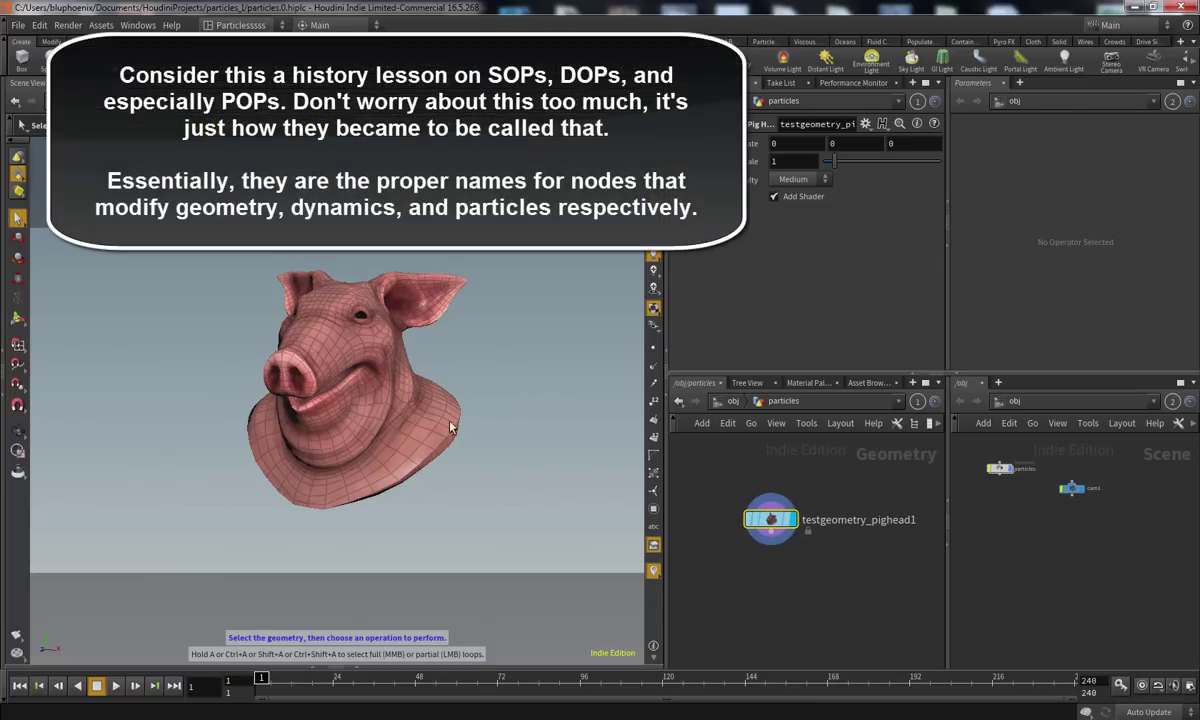
{"action": "left_click_drag", "start_coordinate": [768, 522], "coordinate": [777, 513]}
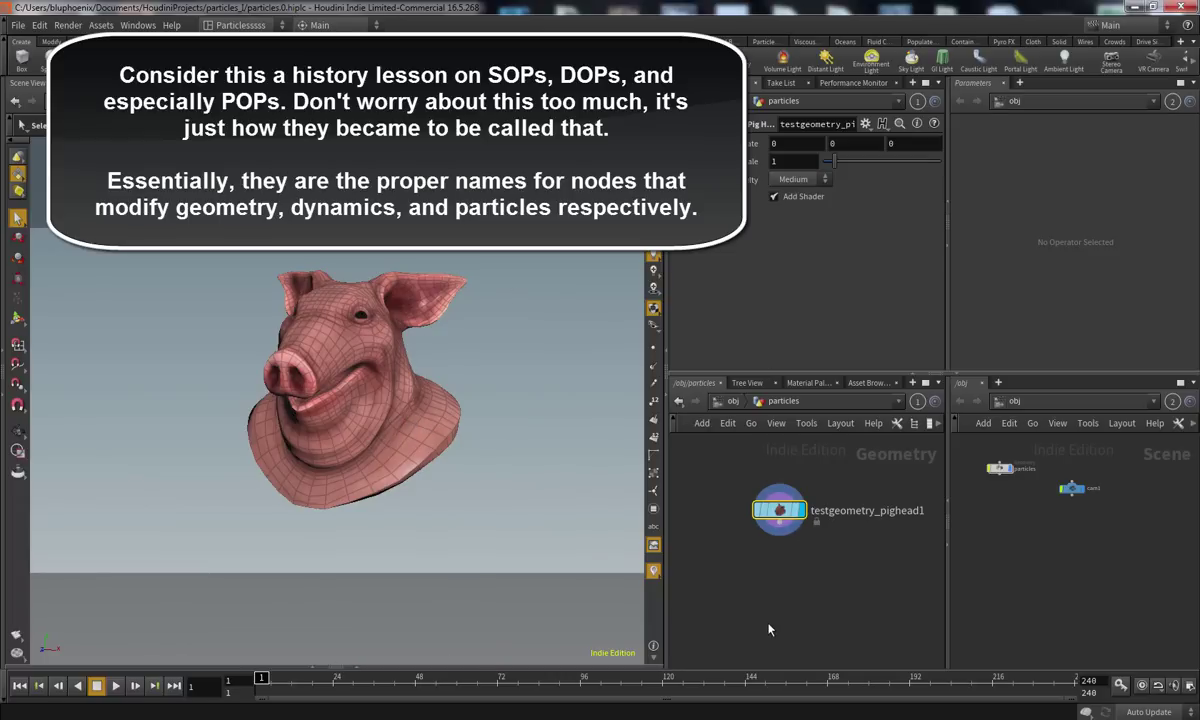
Place a Transform node below the pig head node and connect the pig head's output to its input
{"action": "key", "text": "Tab"}
{"action": "key", "text": "Escape"}
{"action": "scroll", "coordinate": [758, 597], "scroll_direction": "up", "scroll_amount": 2}
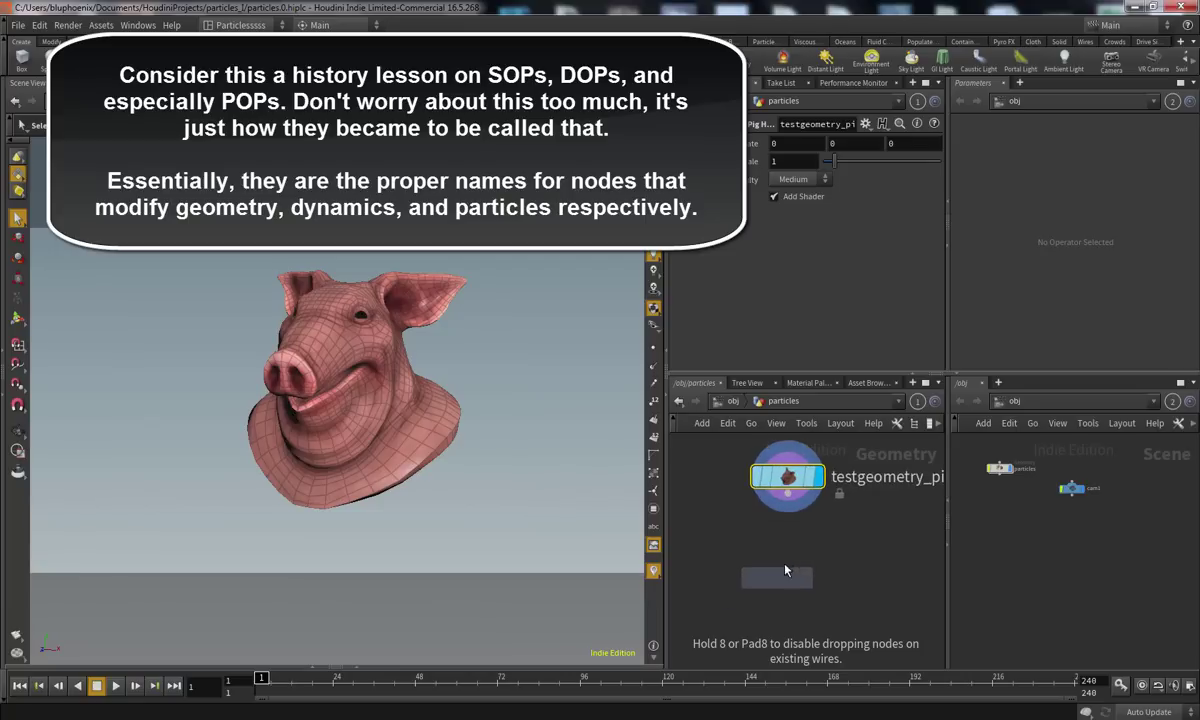
{"action": "left_click", "coordinate": [788, 552]}
{"action": "left_click", "coordinate": [788, 494]}
{"action": "left_click", "coordinate": [788, 535]}
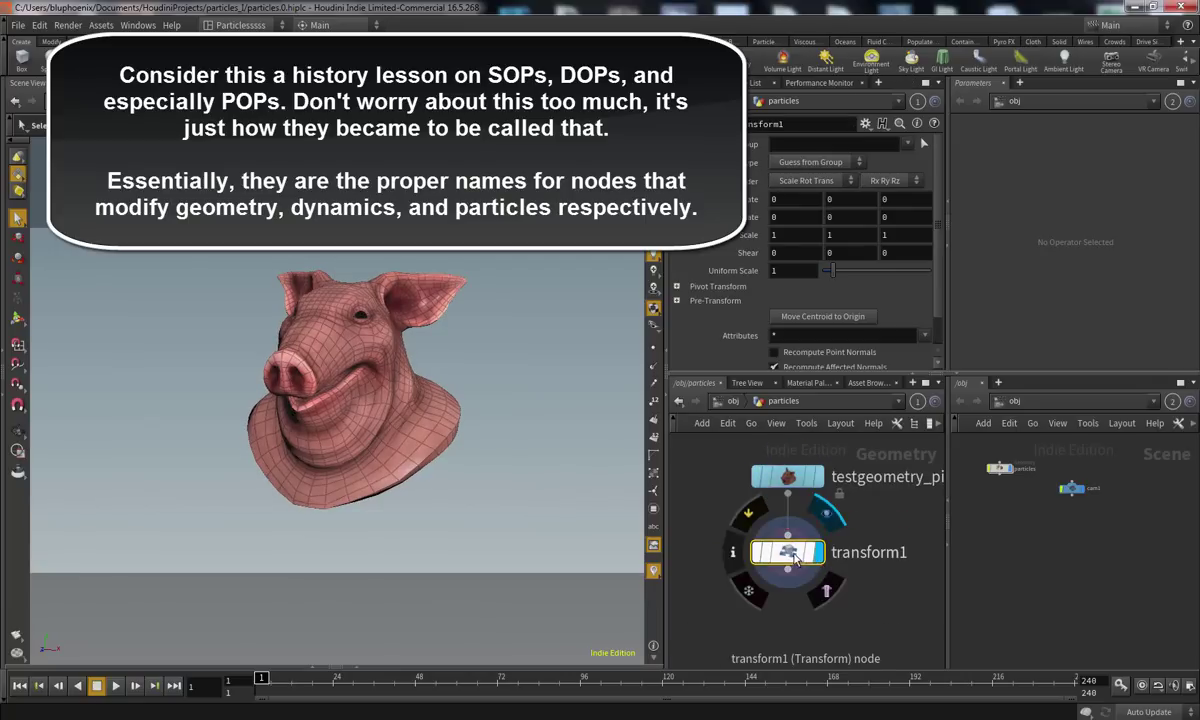
Display the Transform node, set its rotation to 7.1 on all three axes, and switch to primitive selection in the viewport
{"action": "left_click", "coordinate": [818, 556]}
{"action": "middle_click_drag", "start_coordinate": [755, 217], "coordinate": [1197, 250]}
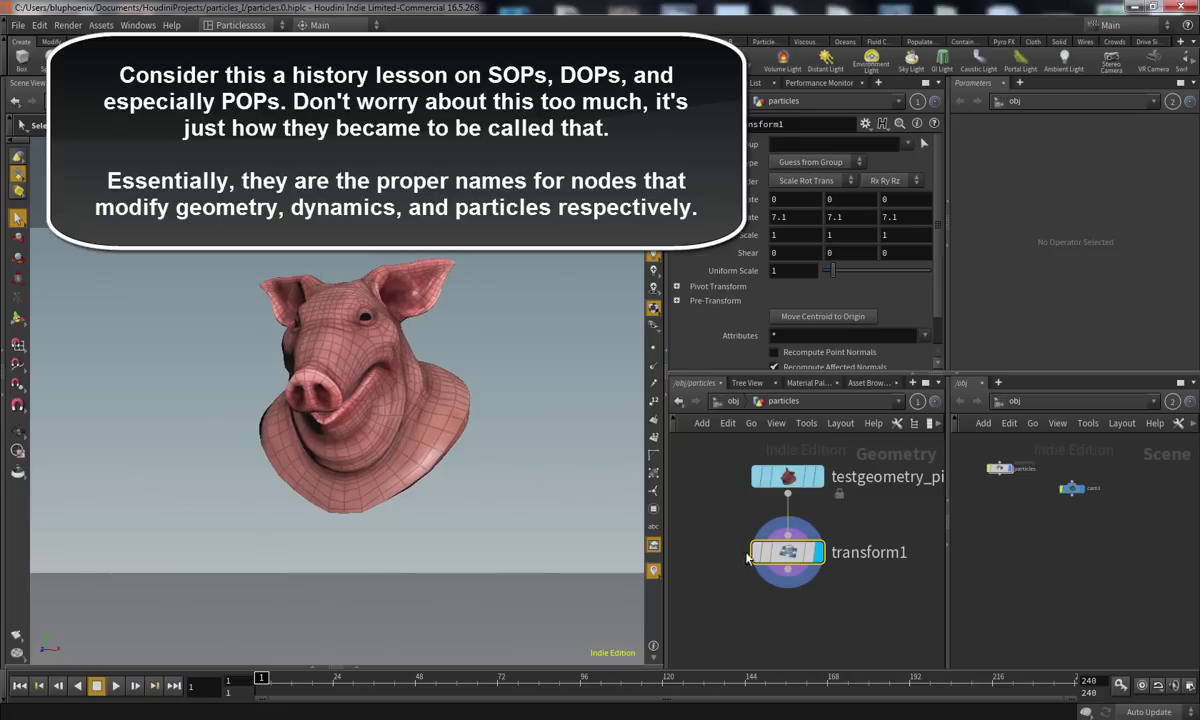
{"action": "key", "text": "2"}
{"action": "left_click", "coordinate": [437, 400]}
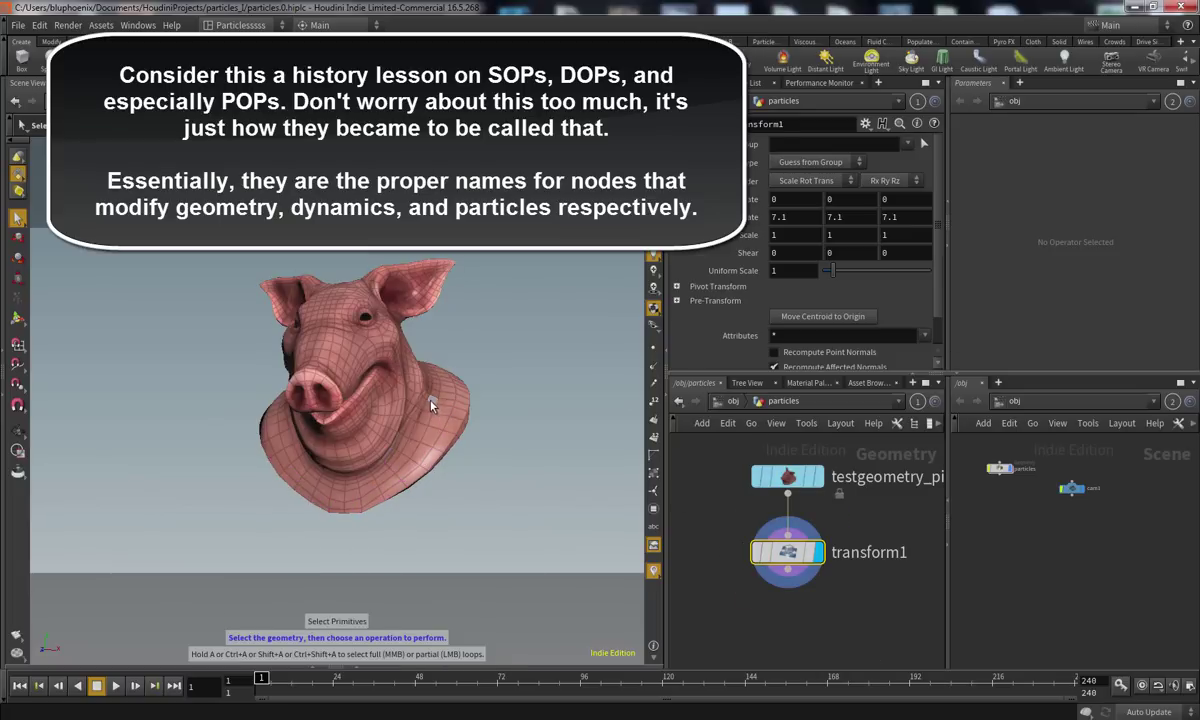
Pull a single primitive on the pig head's neck upward and away from the mesh, then delete the resulting Edit node
{"action": "key", "text": "t"}
{"action": "left_click_drag", "start_coordinate": [453, 378], "coordinate": [513, 268]}
{"action": "middle_click_drag", "start_coordinate": [816, 628], "coordinate": [795, 692]}
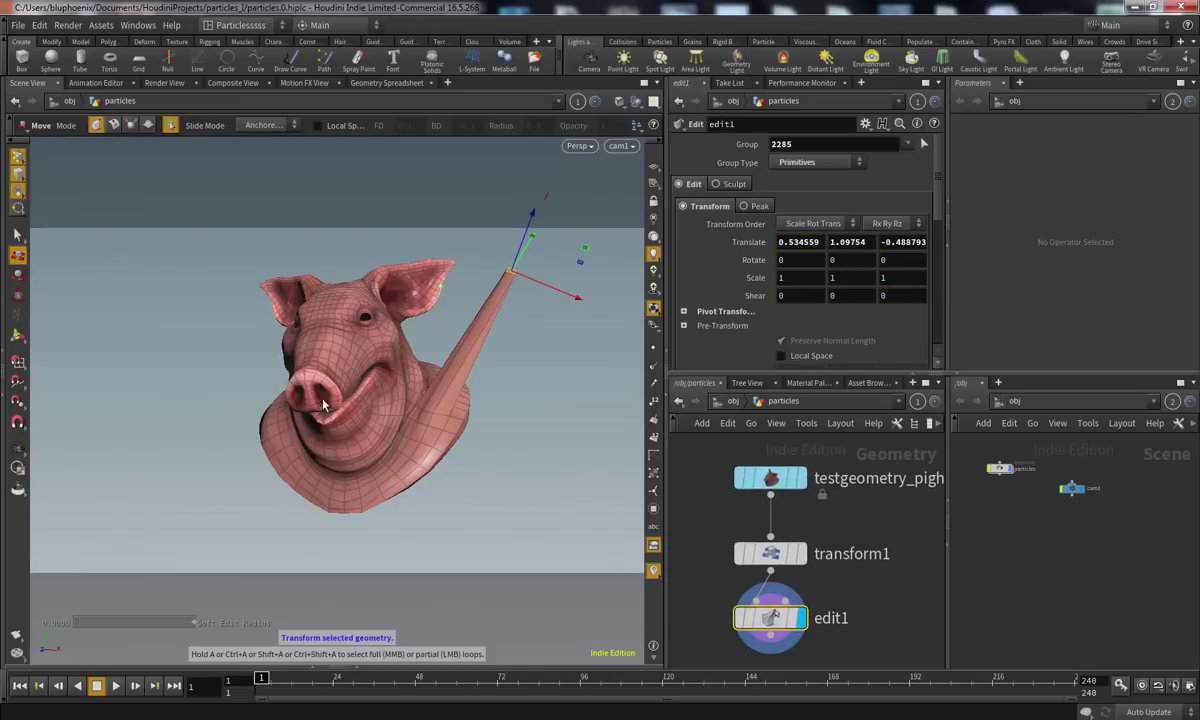
{"action": "middle_click_drag", "start_coordinate": [883, 651], "coordinate": [881, 628]}
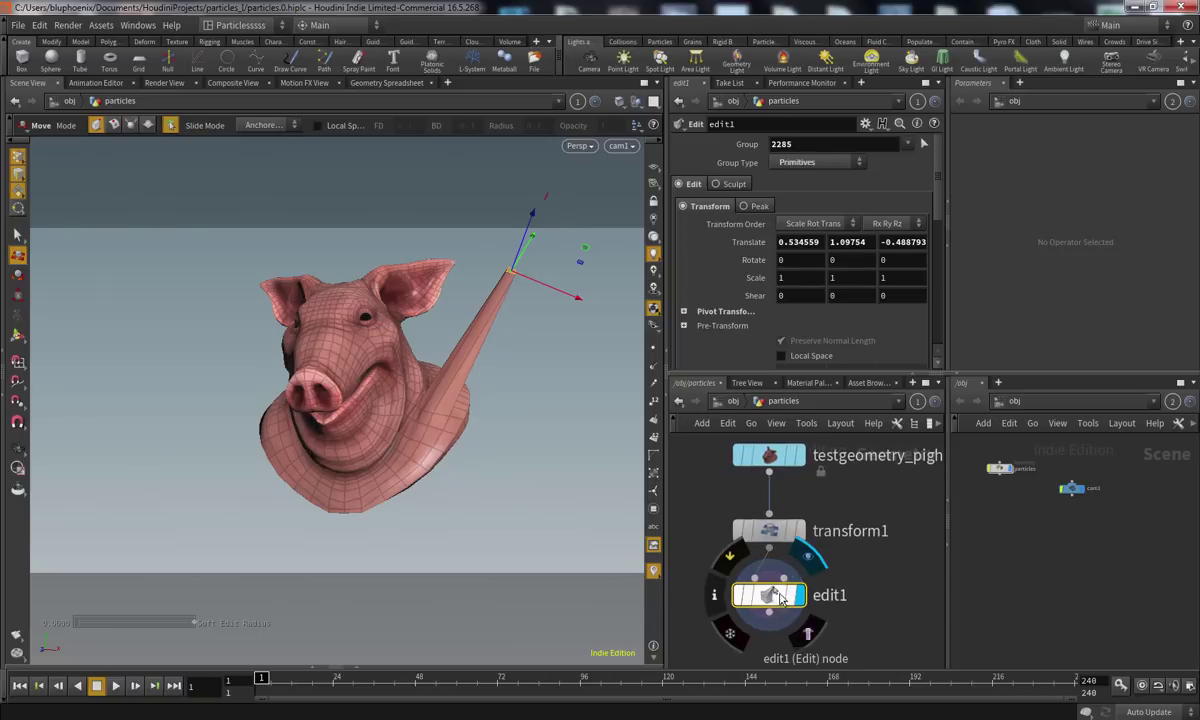
{"action": "key", "text": "Delete"}
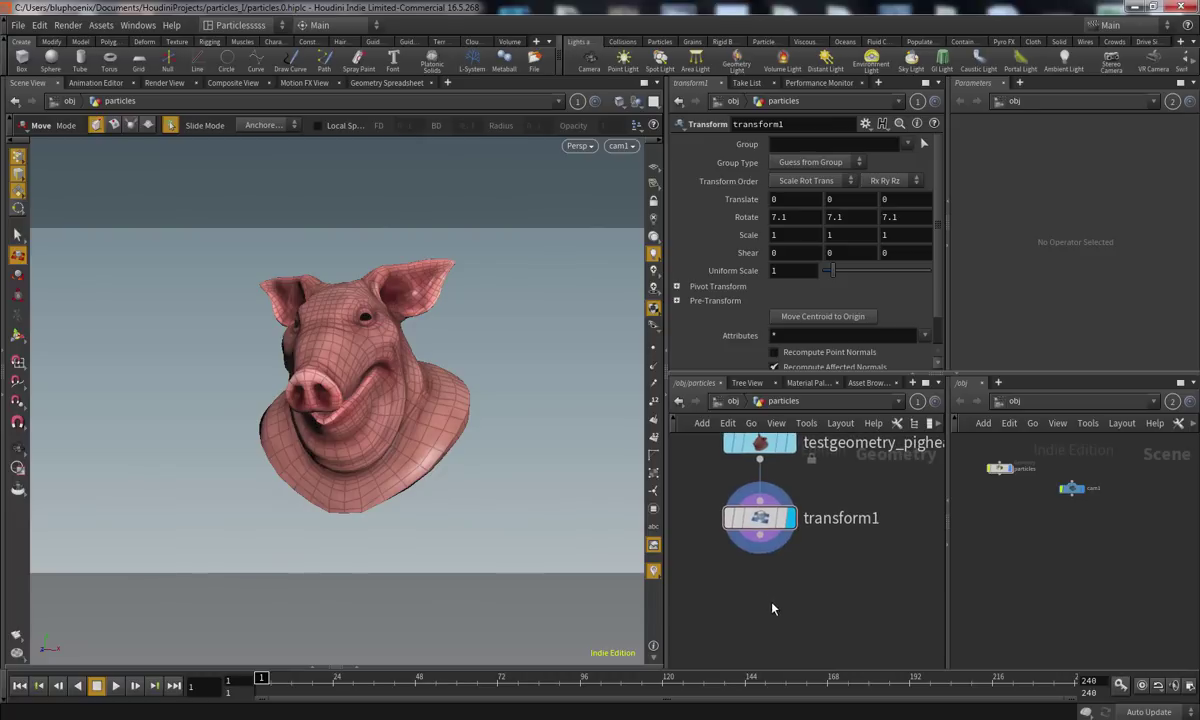
Delete the Transform node and place a Null node in its place, connected to the pig head's output
{"action": "key", "text": "Delete"}
{"action": "key", "text": "Tab"}
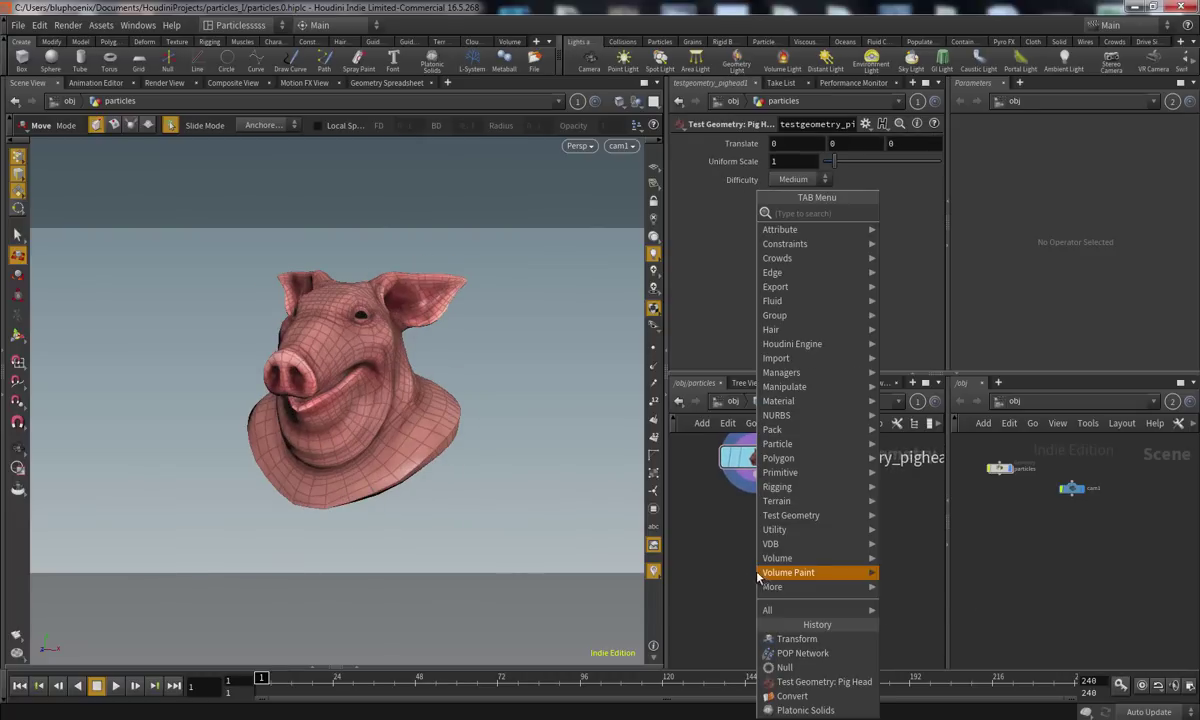
{"action": "type", "text": "null"}
{"action": "key", "text": "Return"}
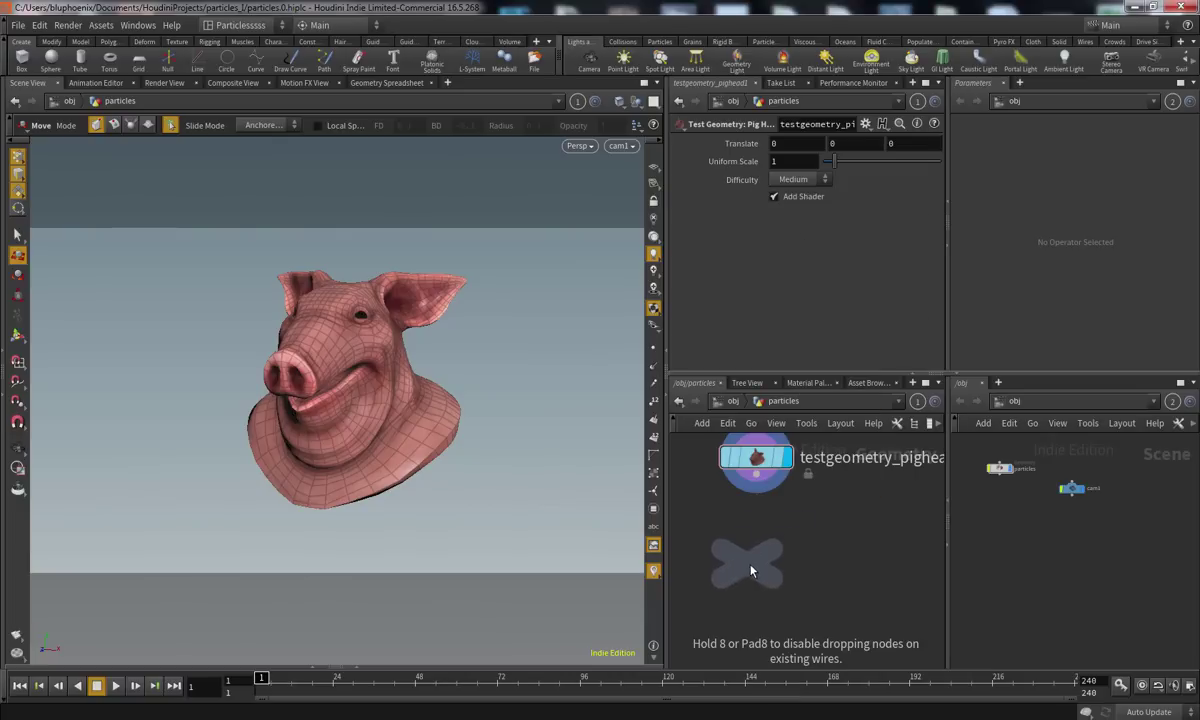
{"action": "left_click", "coordinate": [748, 570]}
{"action": "left_click", "coordinate": [756, 474]}
{"action": "left_click", "coordinate": [756, 544]}
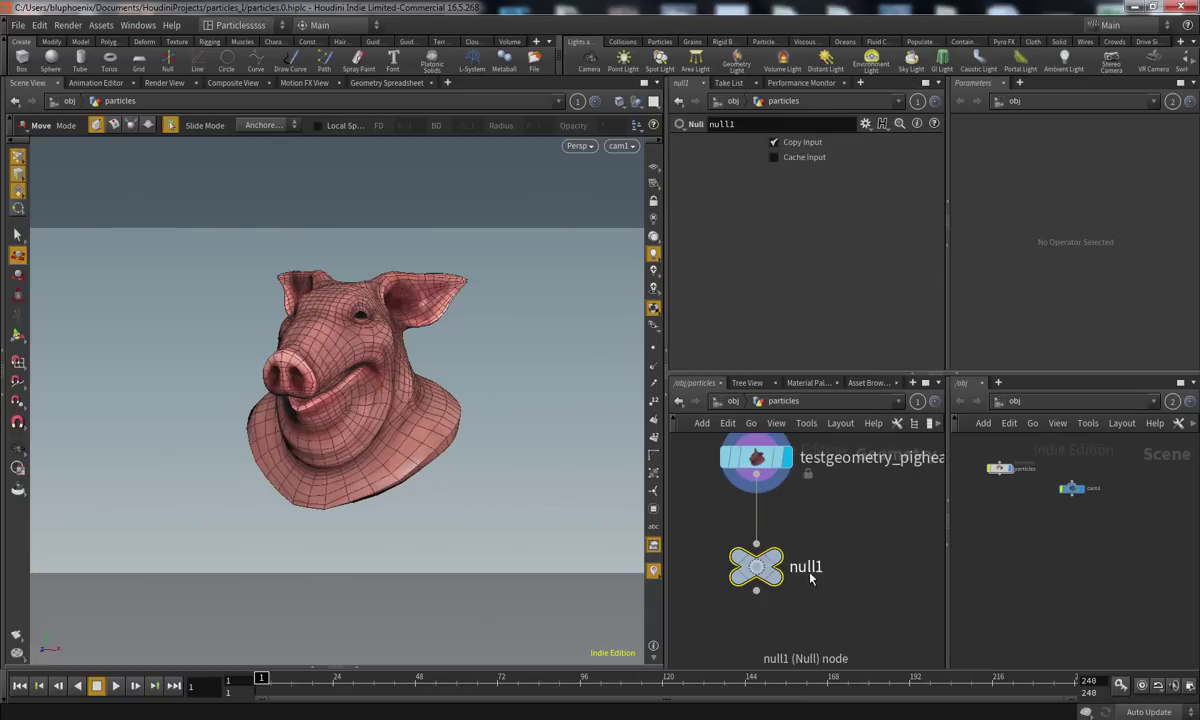
Rename the Null node to EMITTER and display its output
{"action": "double_click", "coordinate": [808, 570]}
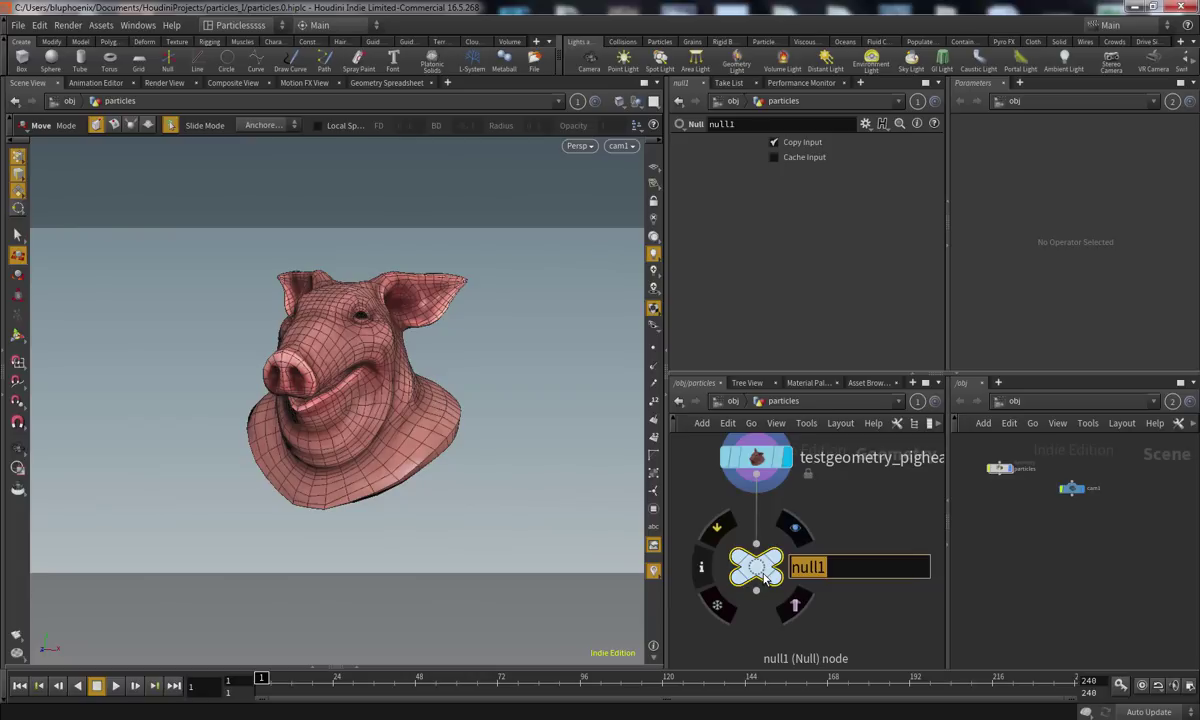
{"action": "type", "text": "EMITTER"}
{"action": "key", "text": "Return"}
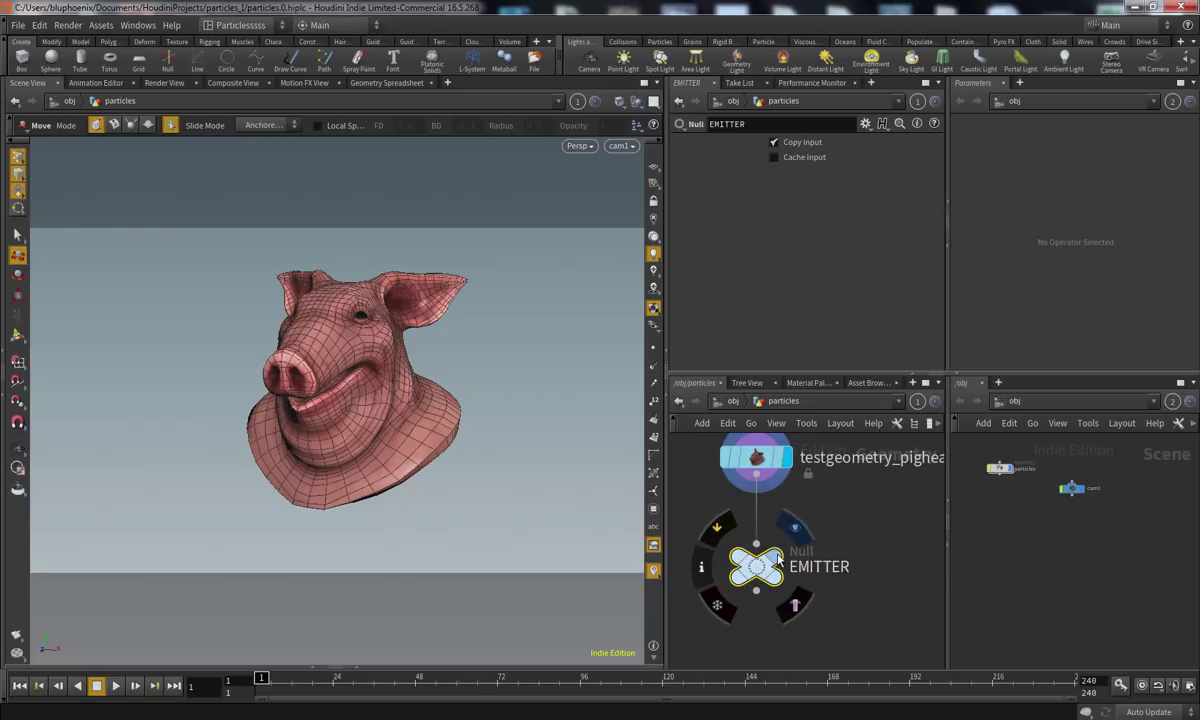
{"action": "scroll", "coordinate": [818, 575], "scroll_direction": "down", "scroll_amount": 3}
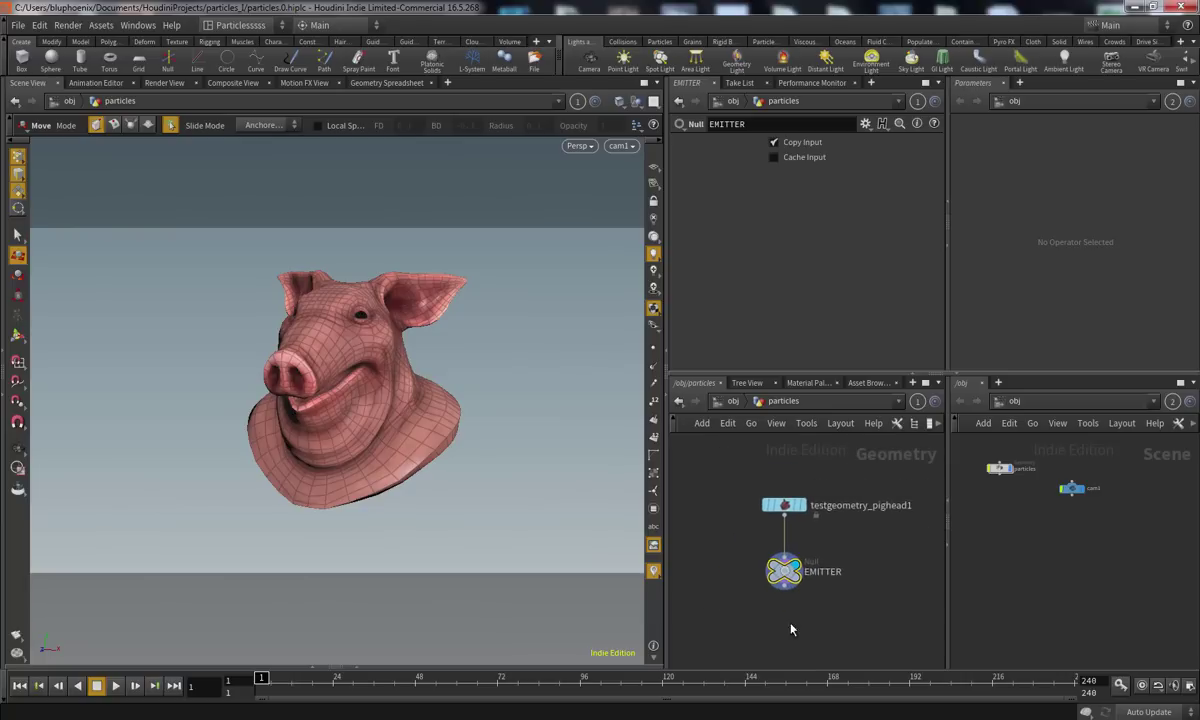
{"action": "scroll", "coordinate": [796, 628], "scroll_direction": "up", "scroll_amount": 4}
{"action": "left_click", "coordinate": [768, 598]}
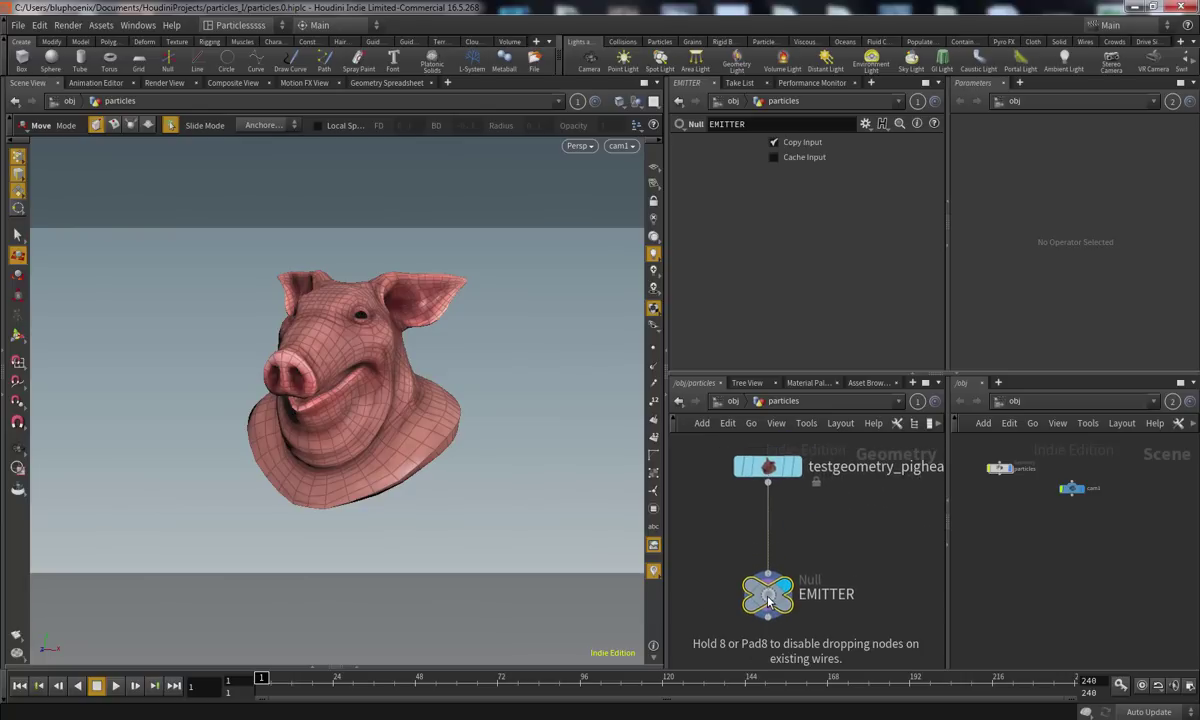
Add a POP Network node below the EMITTER node
{"action": "mouse_move", "coordinate": [783, 622]}
{"action": "middle_click_drag", "start_coordinate": [850, 635], "coordinate": [851, 545]}
{"action": "middle_click_drag", "start_coordinate": [844, 594], "coordinate": [816, 610]}
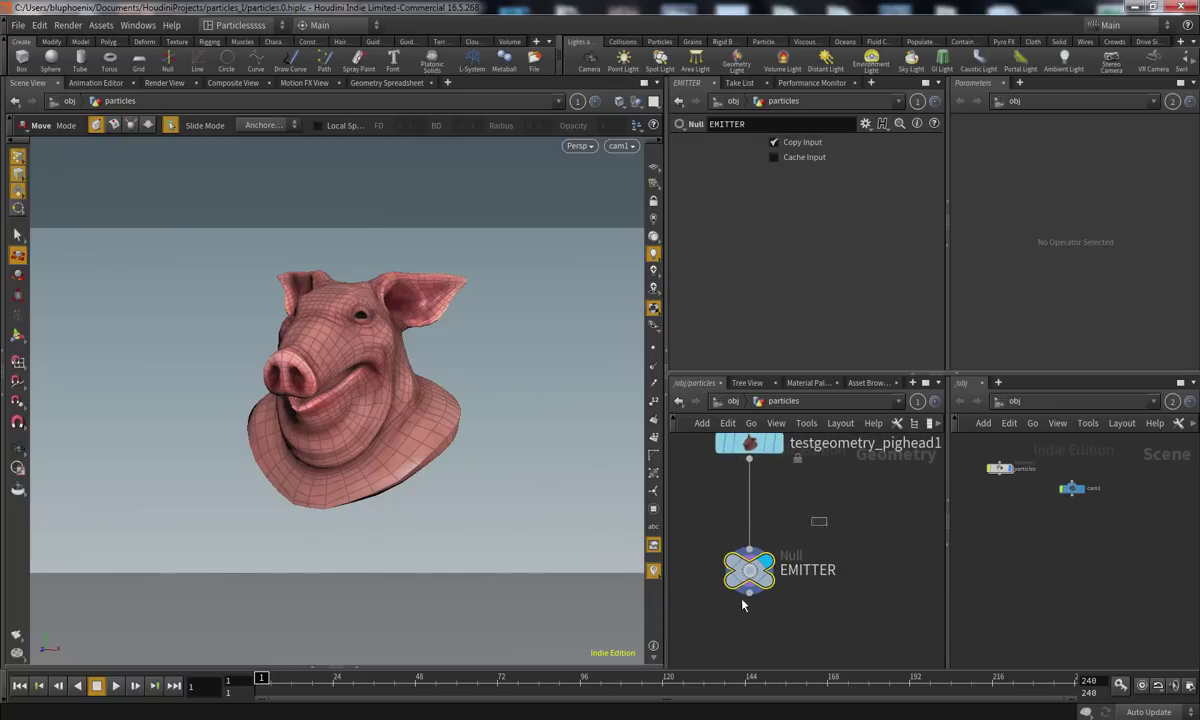
{"action": "left_click_drag", "start_coordinate": [758, 574], "coordinate": [758, 557]}
{"action": "left_click", "coordinate": [778, 614]}
{"action": "middle_click_drag", "start_coordinate": [806, 454], "coordinate": [769, 490]}
{"action": "middle_click_drag", "start_coordinate": [747, 653], "coordinate": [794, 600]}
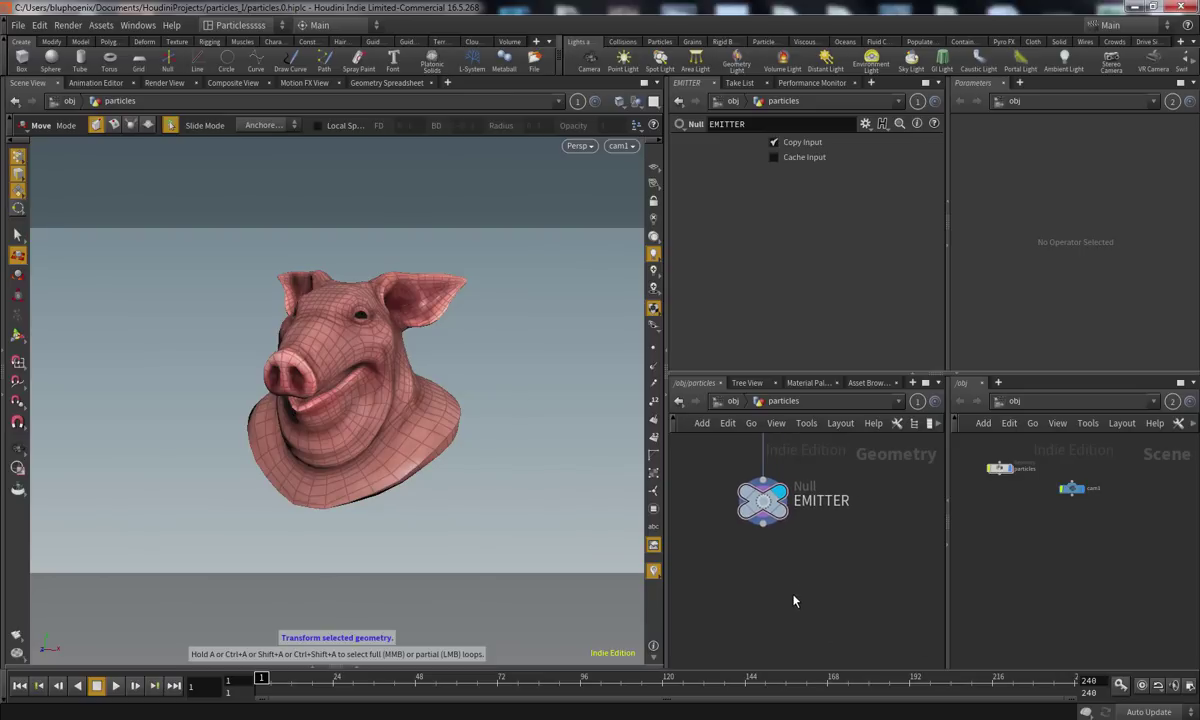
{"action": "key", "text": "Tab"}
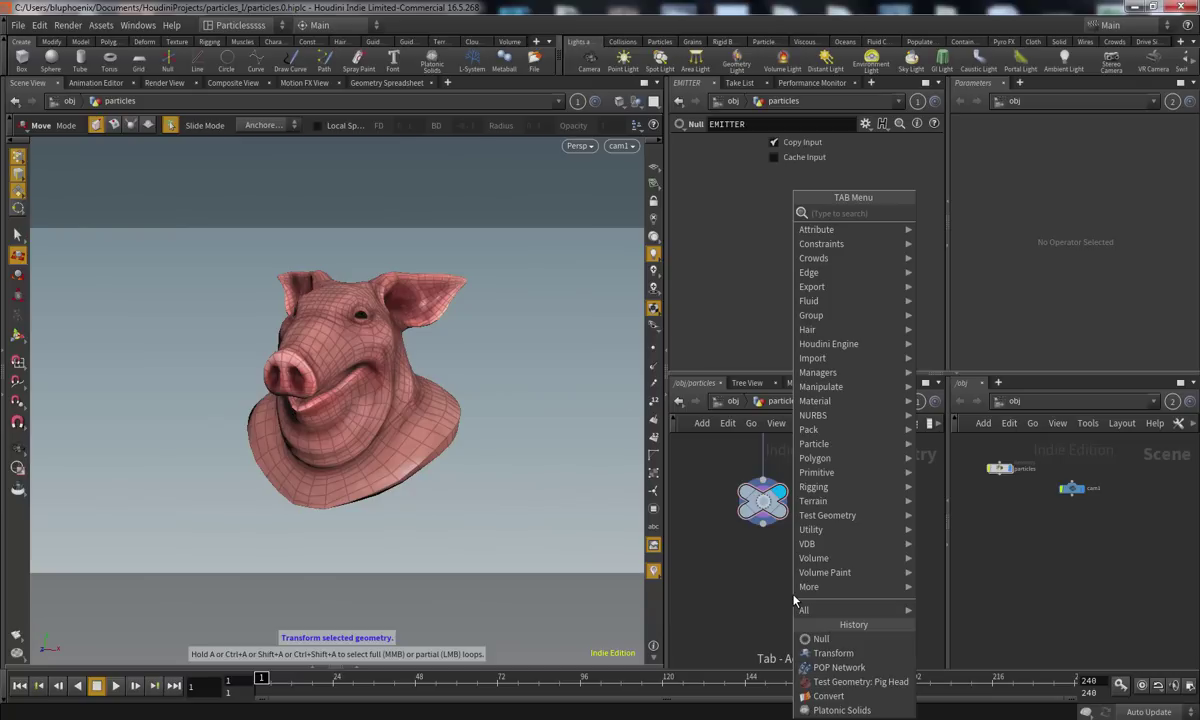
{"action": "type", "text": "pop"}
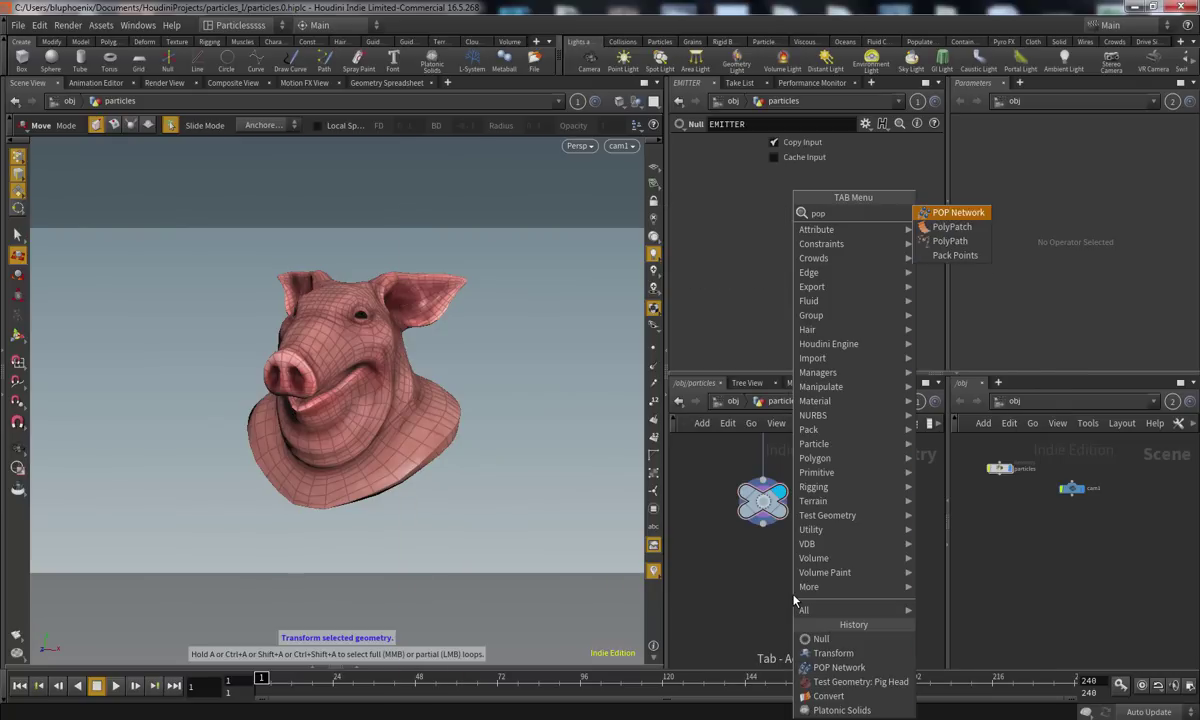
{"action": "key", "text": "Return"}
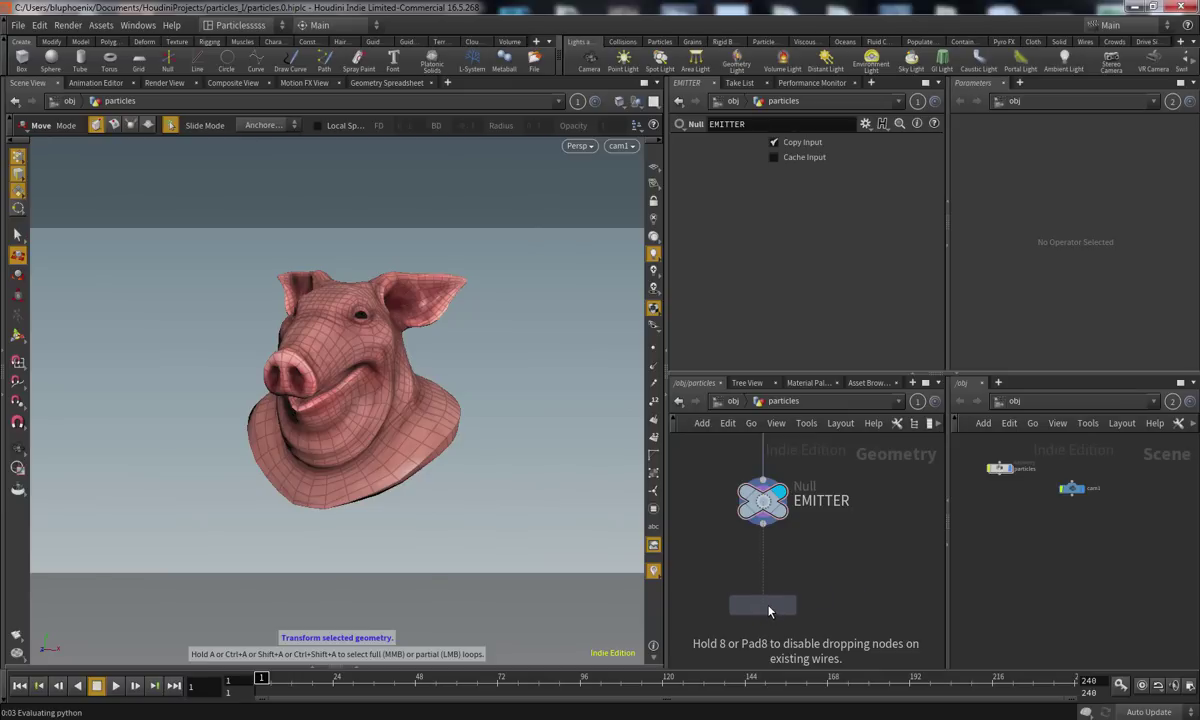
{"action": "left_click", "coordinate": [768, 616]}
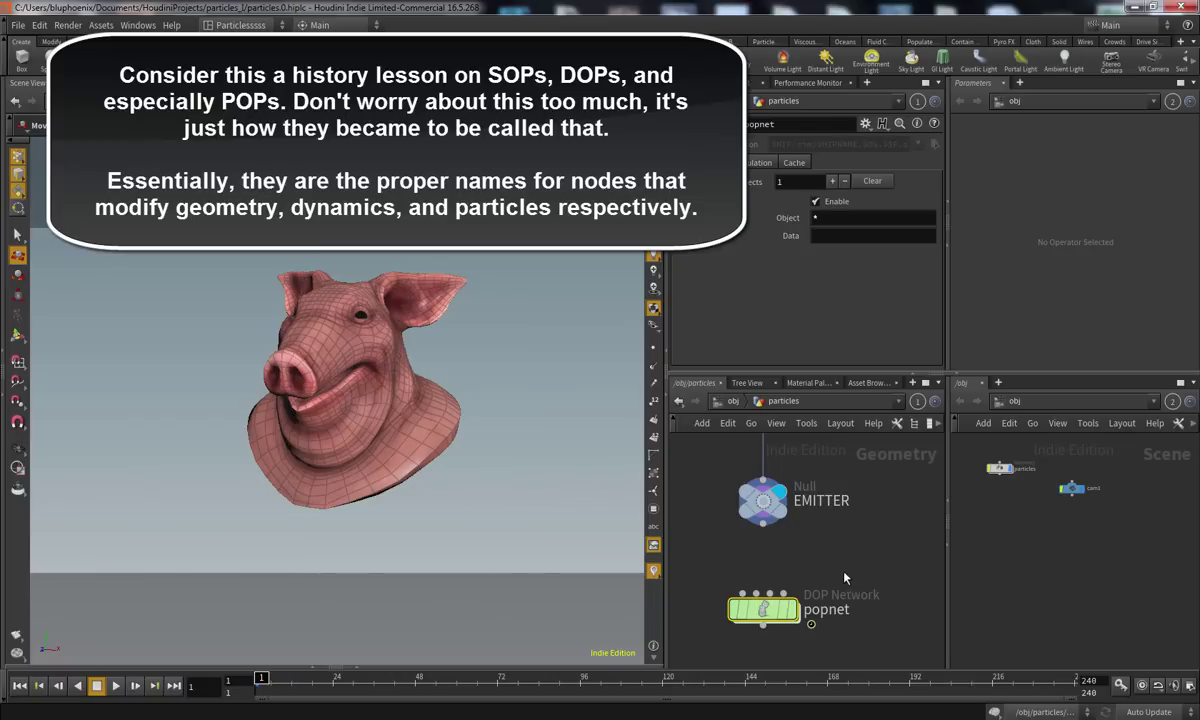
Connect the EMITTER node's output to the first input of the popnet node
{"action": "middle_click_drag", "start_coordinate": [842, 576], "coordinate": [785, 559]}
{"action": "left_click", "coordinate": [733, 577]}
{"action": "left_click", "coordinate": [764, 511]}
{"action": "mouse_move", "coordinate": [784, 557]}
{"action": "right_mouse_down"}
{"action": "mouse_move", "coordinate": [778, 545]}
{"action": "mouse_move", "coordinate": [785, 565]}
{"action": "right_mouse_up"}
{"action": "middle_click_drag", "start_coordinate": [785, 565], "coordinate": [801, 549]}
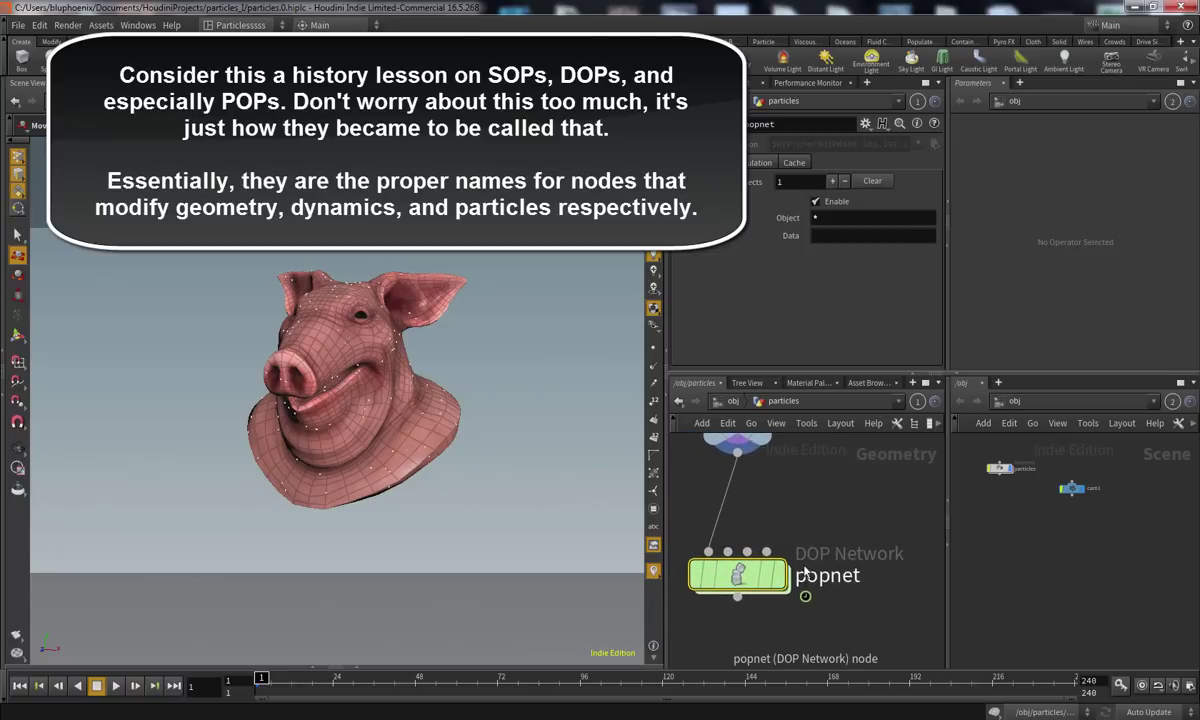
Enter the popnet network and examine its default particle nodes and the operators available there
{"action": "middle_click_drag", "start_coordinate": [844, 537], "coordinate": [774, 521]}
{"action": "right_click_drag", "start_coordinate": [774, 521], "coordinate": [793, 514]}
{"action": "middle_click_drag", "start_coordinate": [793, 514], "coordinate": [868, 511]}
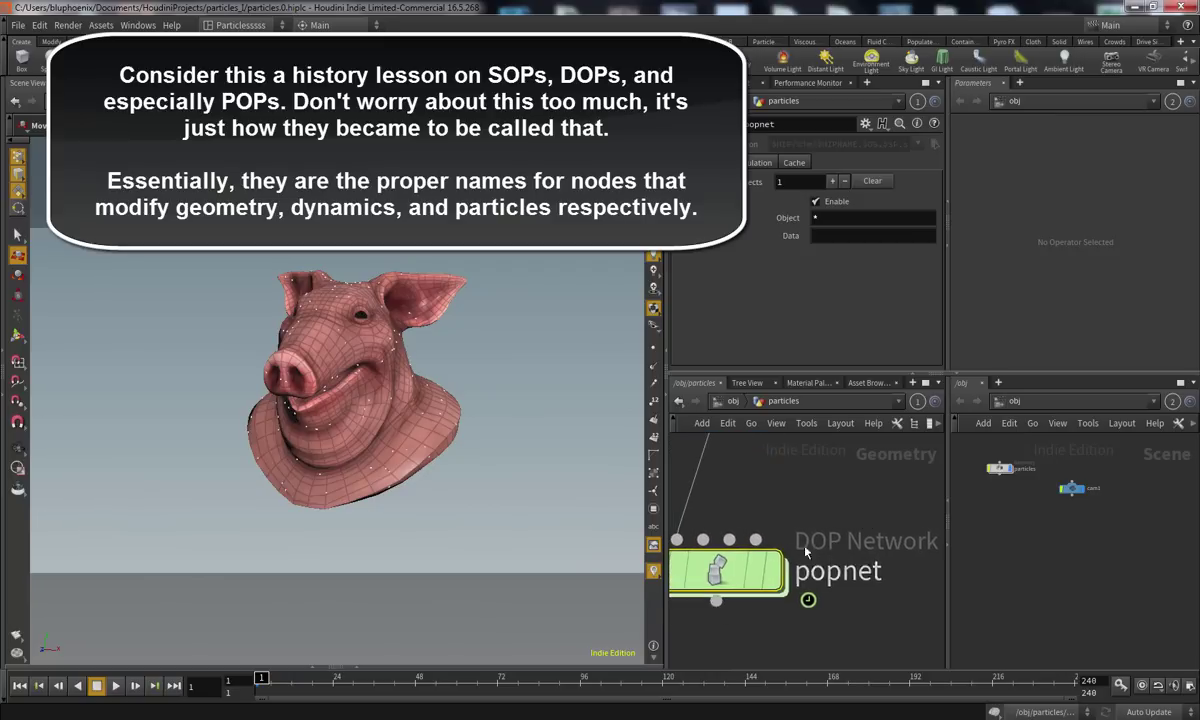
{"action": "middle_click_drag", "start_coordinate": [745, 458], "coordinate": [768, 507]}
{"action": "middle_click_drag", "start_coordinate": [830, 540], "coordinate": [757, 490]}
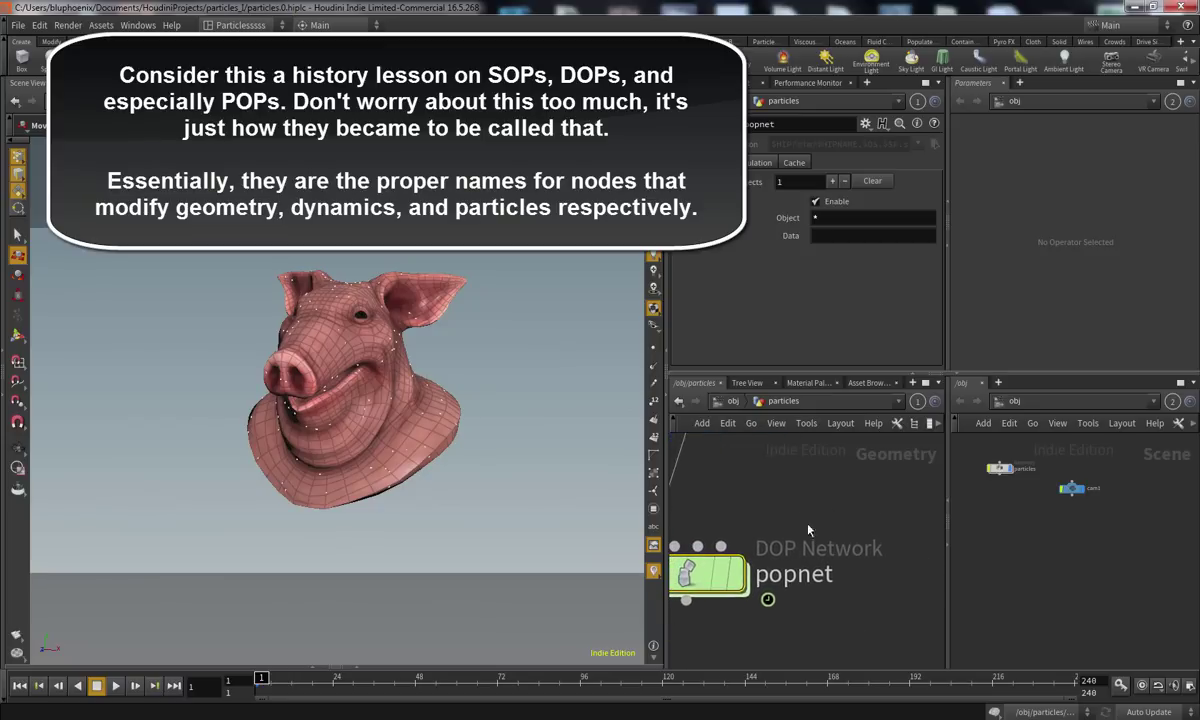
{"action": "double_click", "coordinate": [716, 576]}
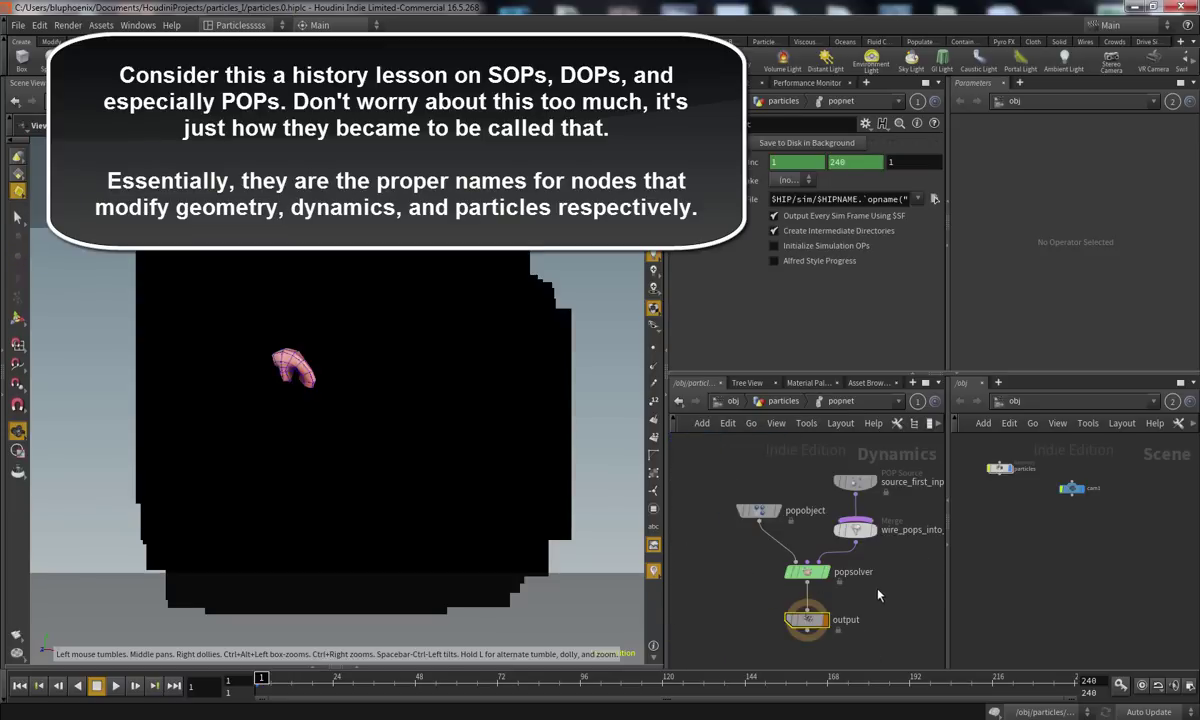
{"action": "key", "text": "Tab"}
{"action": "mouse_move", "coordinate": [912, 577]}
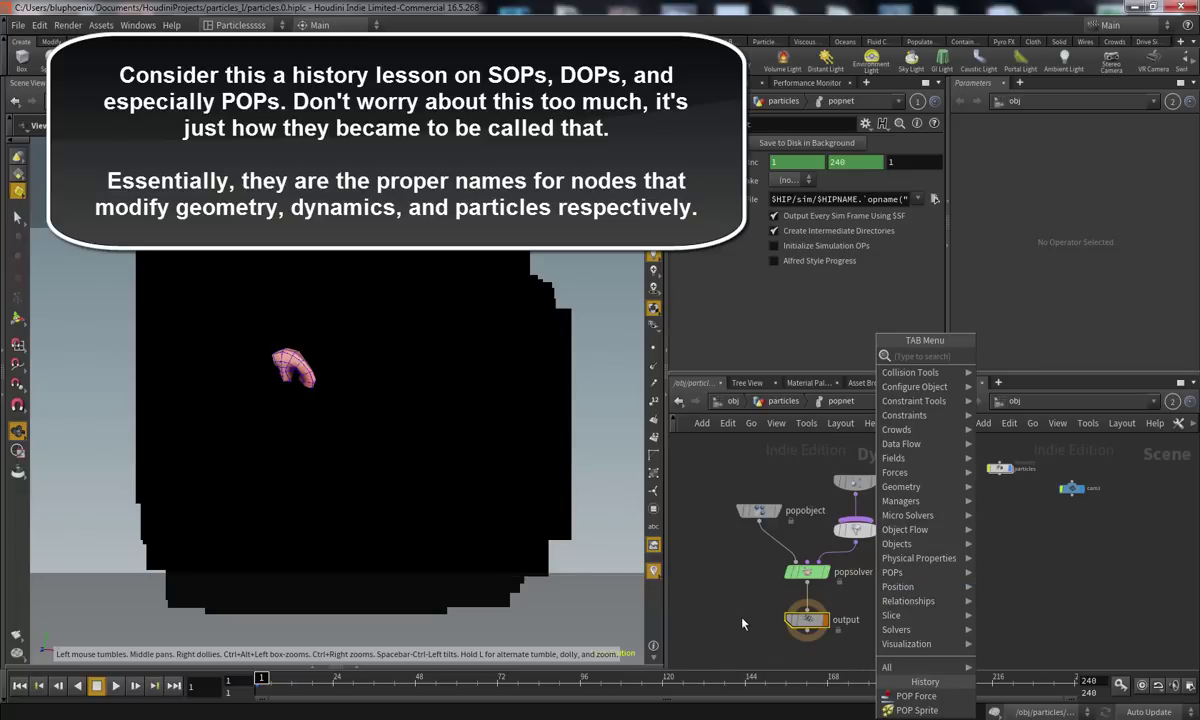
{"action": "left_click", "coordinate": [745, 628]}
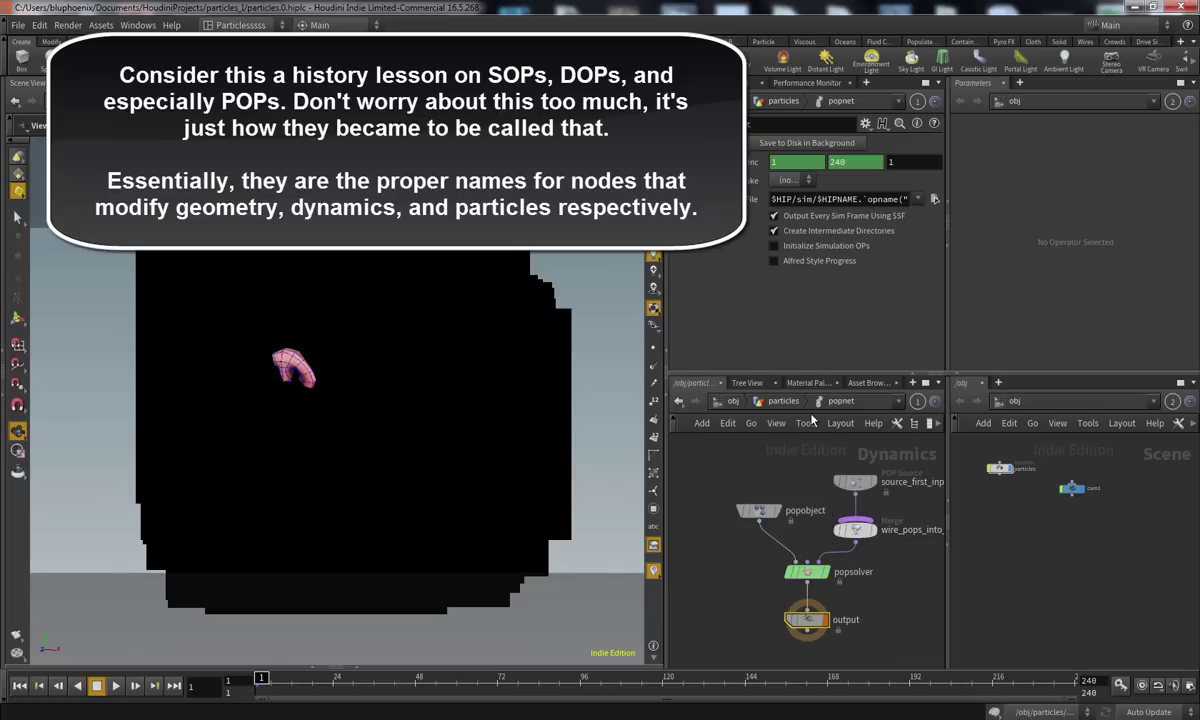
{"action": "middle_click_drag", "start_coordinate": [785, 467], "coordinate": [747, 473]}
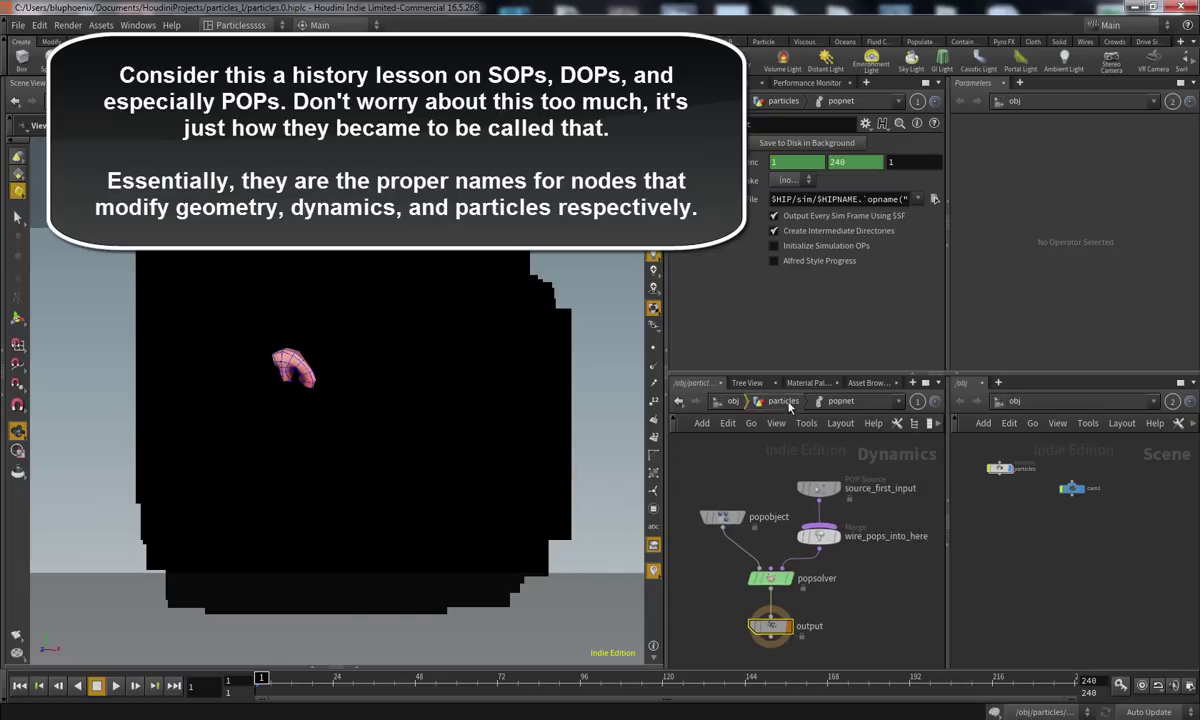
Return to the particles geometry network, then display and select the popnet node
{"action": "left_click", "coordinate": [784, 402]}
{"action": "middle_click_drag", "start_coordinate": [838, 509], "coordinate": [768, 483]}
{"action": "scroll", "coordinate": [886, 540], "scroll_direction": "down", "scroll_amount": 3}
{"action": "left_click", "coordinate": [762, 460]}
{"action": "left_click", "coordinate": [800, 577]}
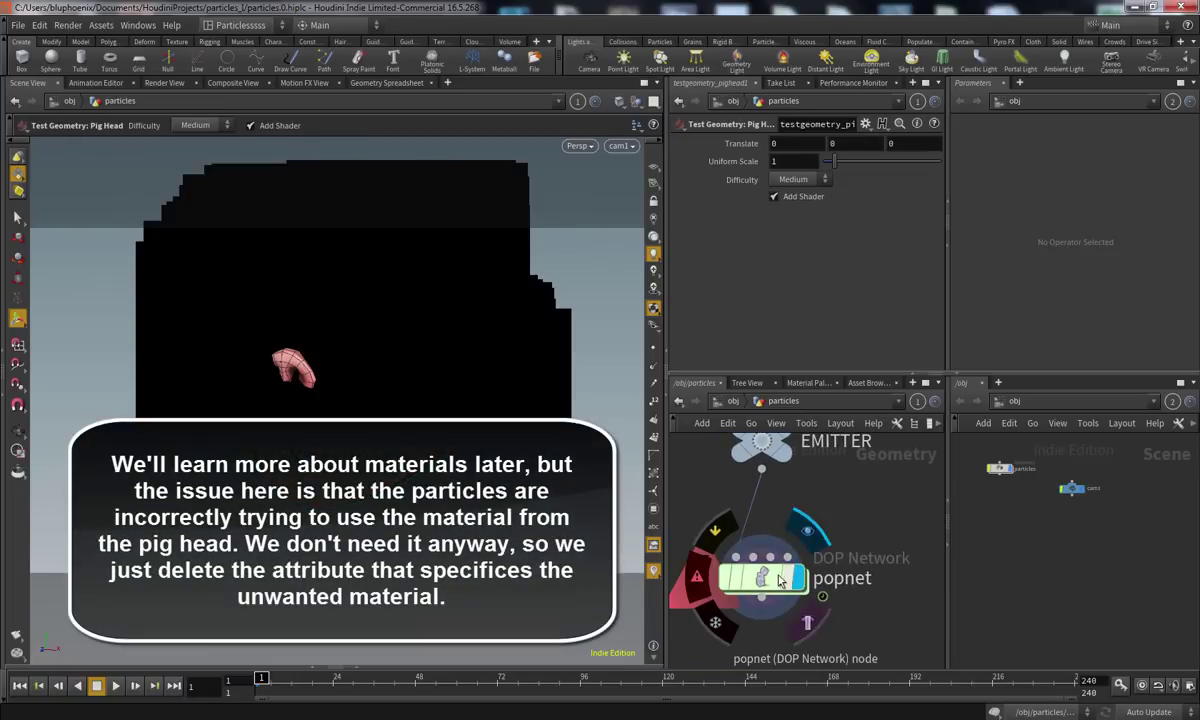
{"action": "left_click", "coordinate": [763, 578]}
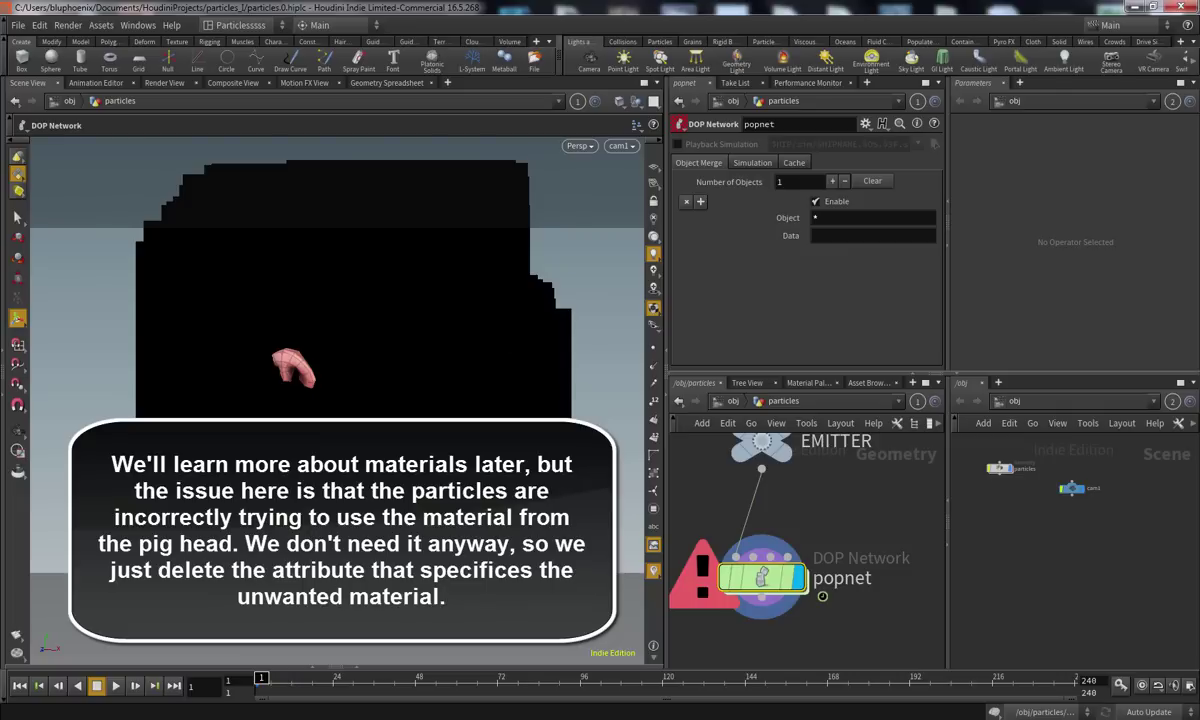
Select the pig head node and display its output to examine its material
{"action": "middle_click_drag", "start_coordinate": [839, 491], "coordinate": [814, 672]}
{"action": "middle_click_drag", "start_coordinate": [763, 589], "coordinate": [757, 636]}
{"action": "left_click", "coordinate": [766, 537]}
{"action": "left_click", "coordinate": [736, 530]}
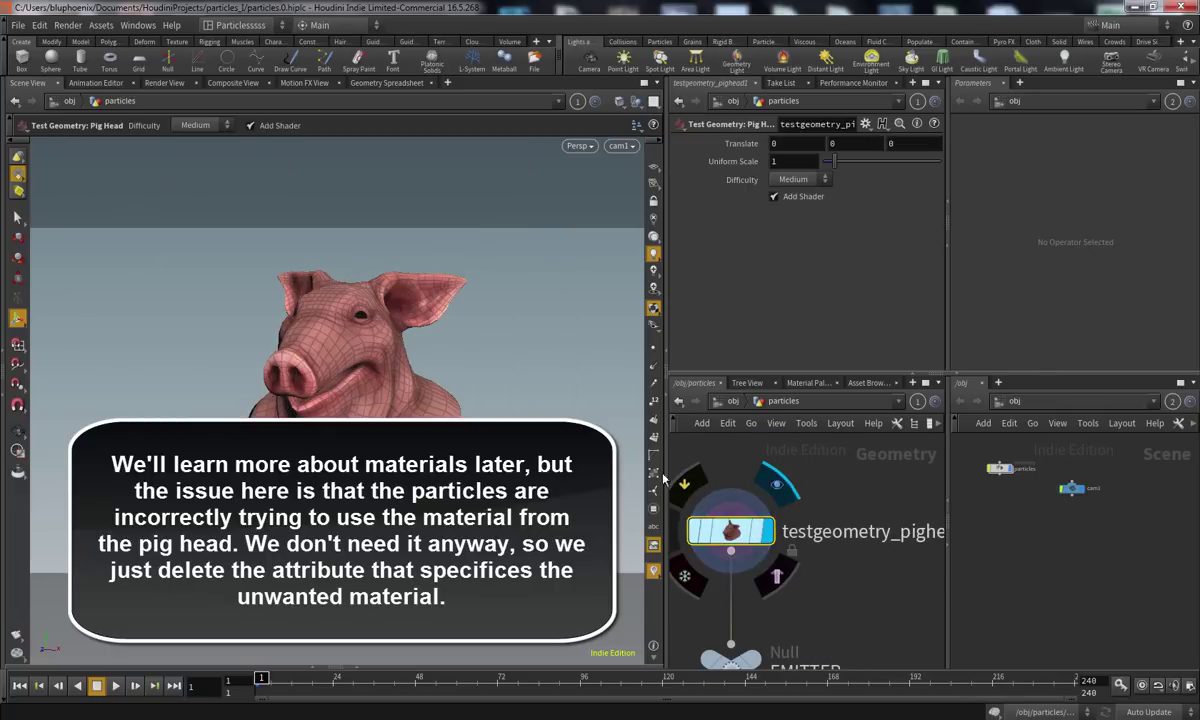
{"action": "left_click_drag", "start_coordinate": [488, 350], "coordinate": [530, 468], "text": "alt"}
{"action": "left_click", "coordinate": [619, 146]}
{"action": "left_click", "coordinate": [630, 161]}
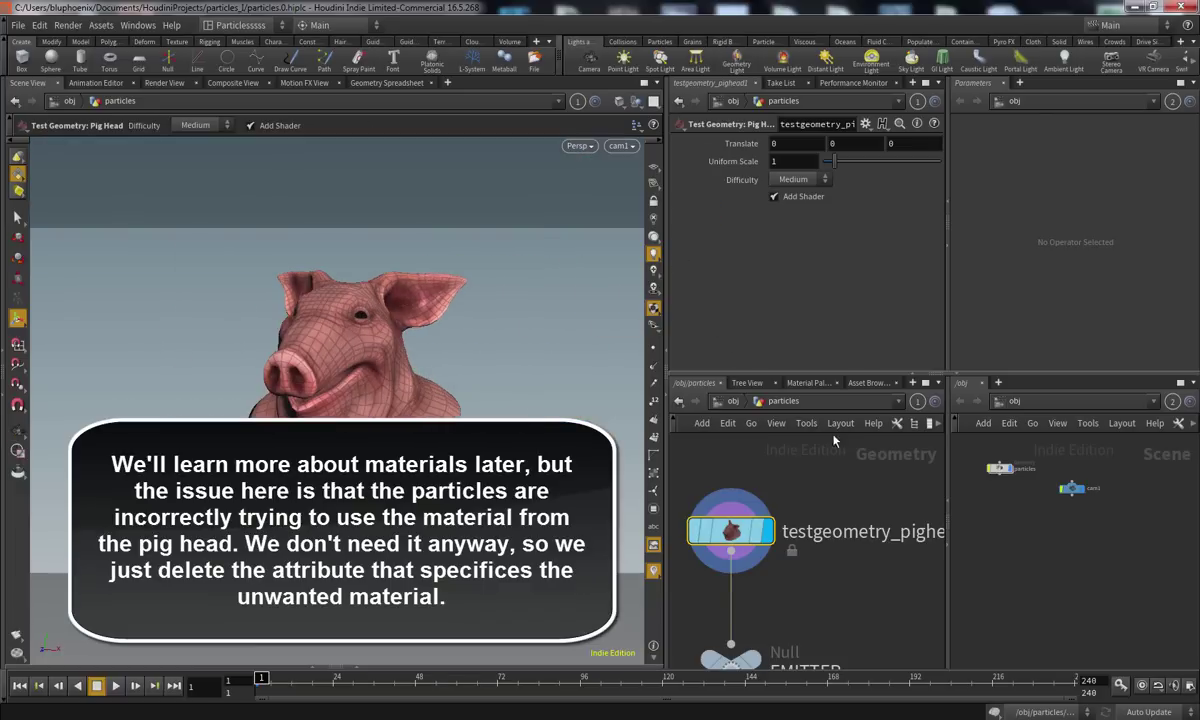
Insert an Attribute Delete node between the pig head and EMITTER nodes and display it
{"action": "scroll", "coordinate": [795, 502], "scroll_direction": "down", "scroll_amount": 3}
{"action": "key", "text": "Tab"}
{"action": "type", "text": "attr"}
{"action": "key", "text": "Down"}
{"action": "key", "text": "Down"}
{"action": "key", "text": "Down"}
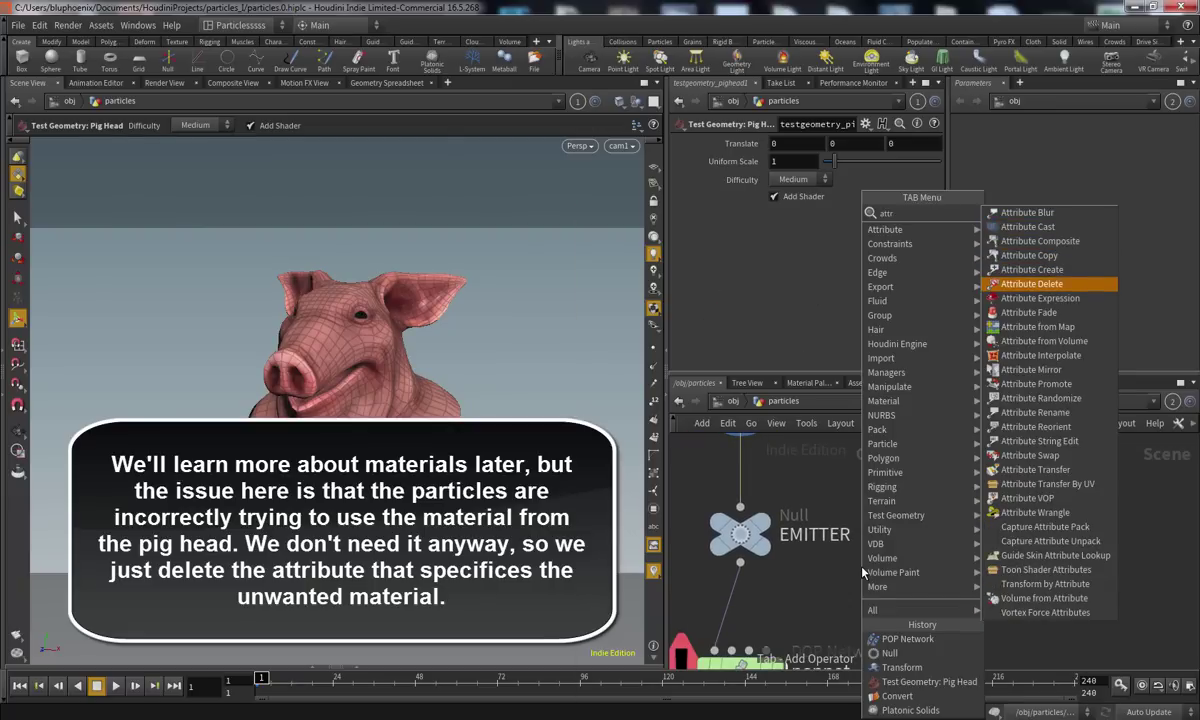
{"action": "key", "text": "Return"}
{"action": "middle_click_drag", "start_coordinate": [869, 507], "coordinate": [854, 603]}
{"action": "left_click", "coordinate": [726, 565]}
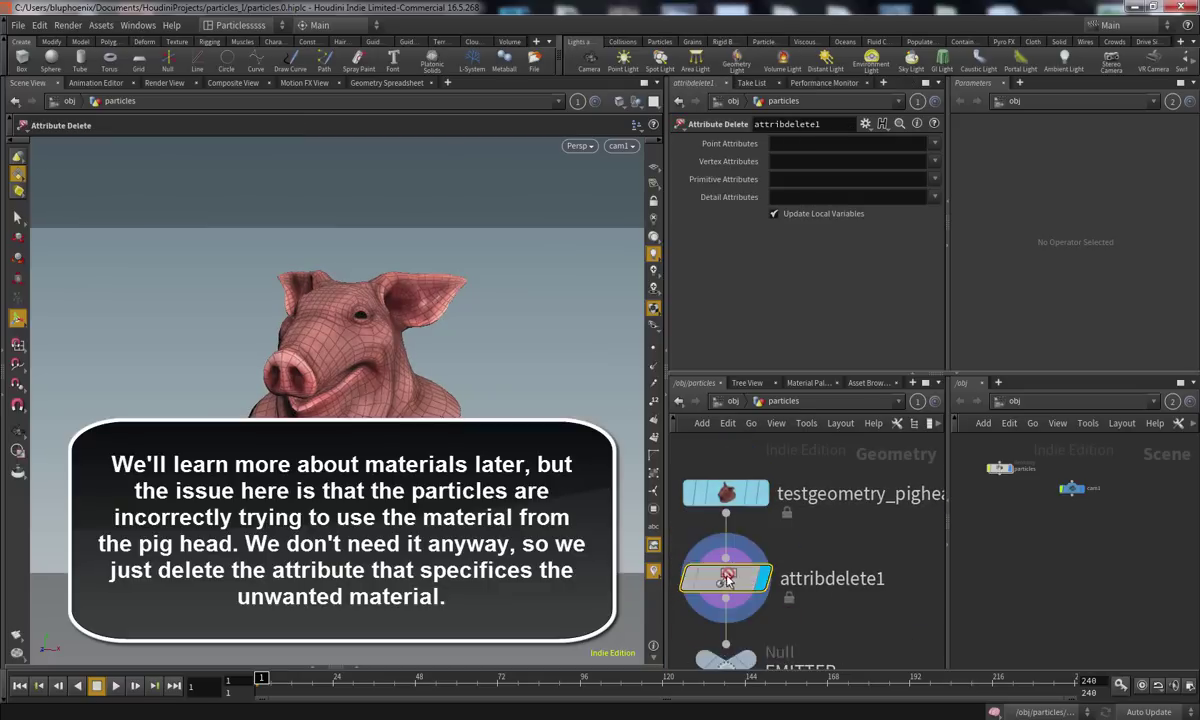
Inspect the pig head's attributes and set the Attribute Delete node to remove the primitive attribute shop_materialpath
{"action": "middle_click", "coordinate": [730, 497]}
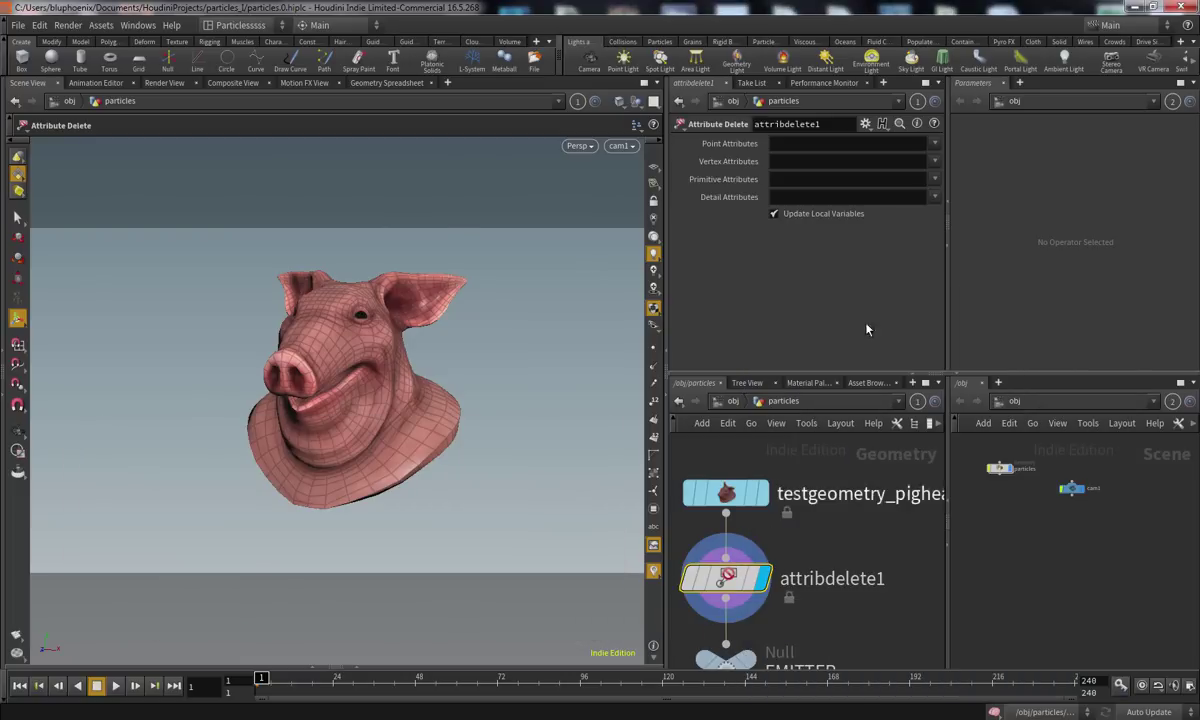
{"action": "left_click", "coordinate": [934, 179]}
{"action": "left_click", "coordinate": [990, 195]}
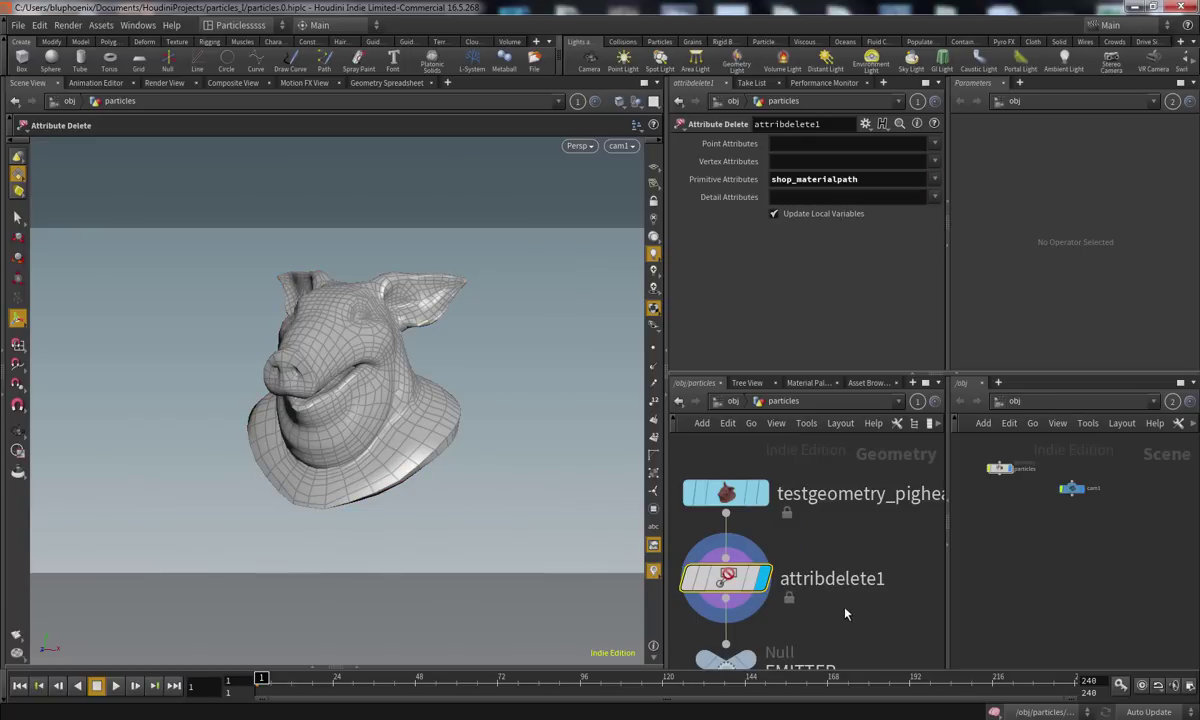
Display the popnet node and save the scene
{"action": "middle_click_drag", "start_coordinate": [797, 665], "coordinate": [790, 528]}
{"action": "left_click", "coordinate": [756, 660]}
{"action": "middle_click_drag", "start_coordinate": [760, 648], "coordinate": [790, 560]}
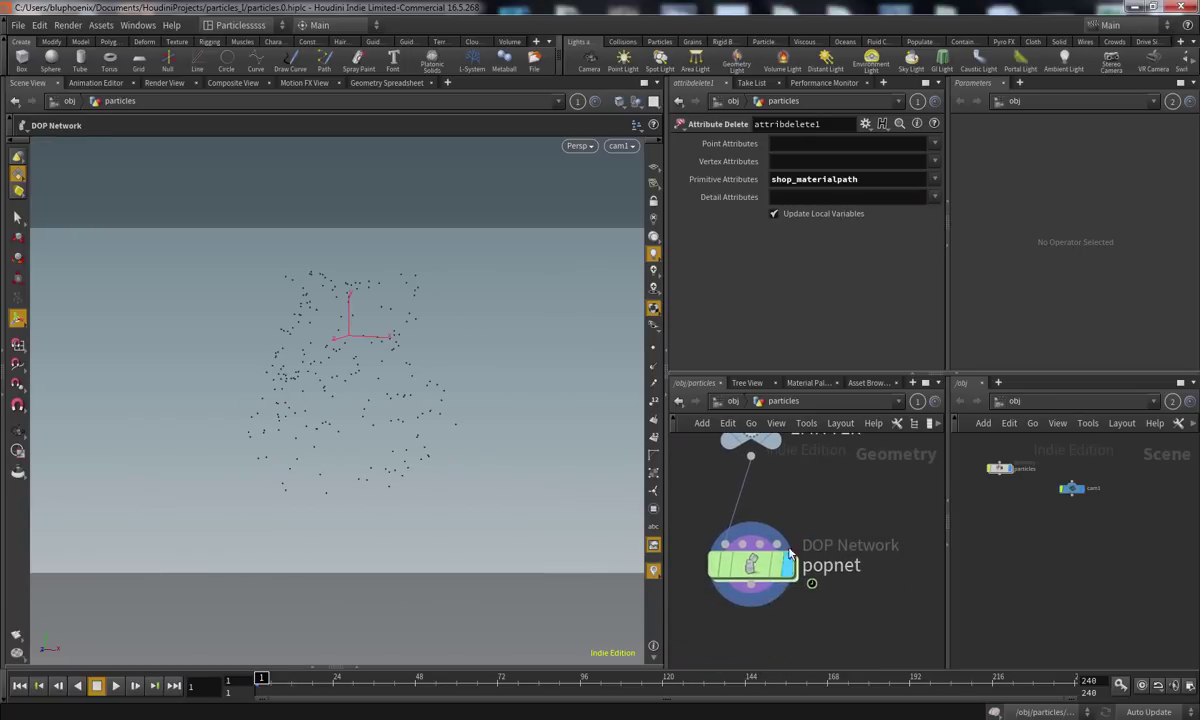
{"action": "middle_click_drag", "start_coordinate": [885, 450], "coordinate": [850, 540]}
{"action": "key", "text": "ctrl+s"}
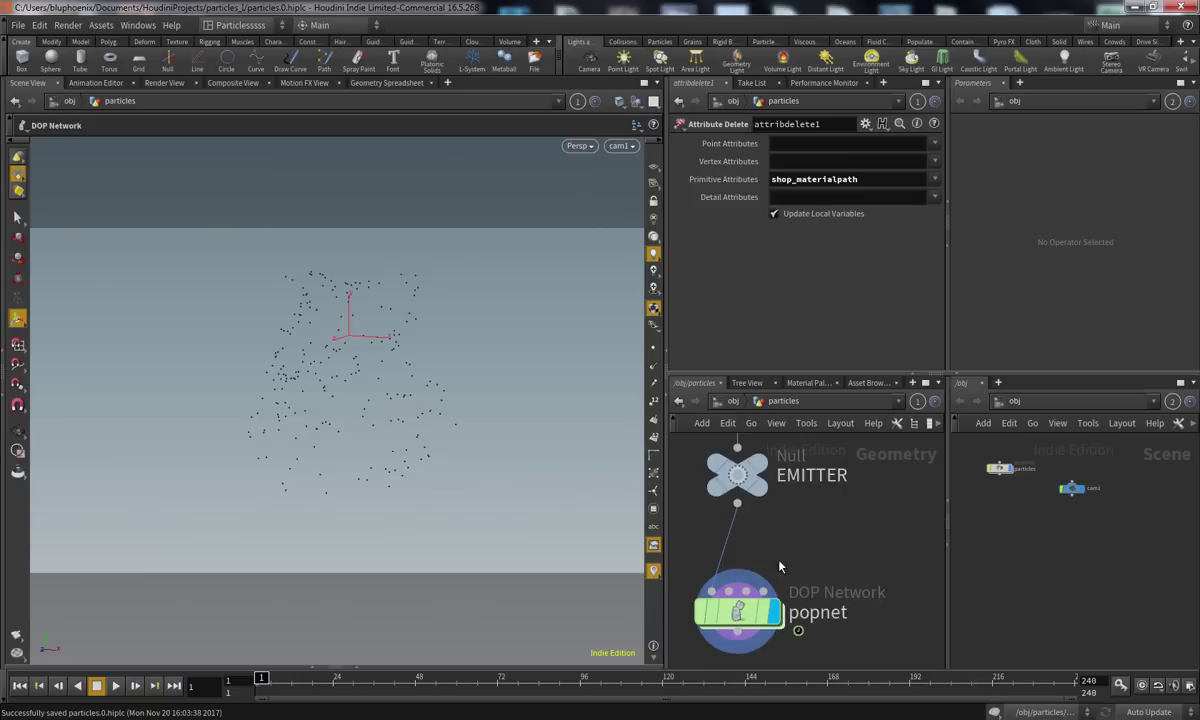
Enter the popnet dynamics network
{"action": "middle_click_drag", "start_coordinate": [729, 524], "coordinate": [735, 505]}
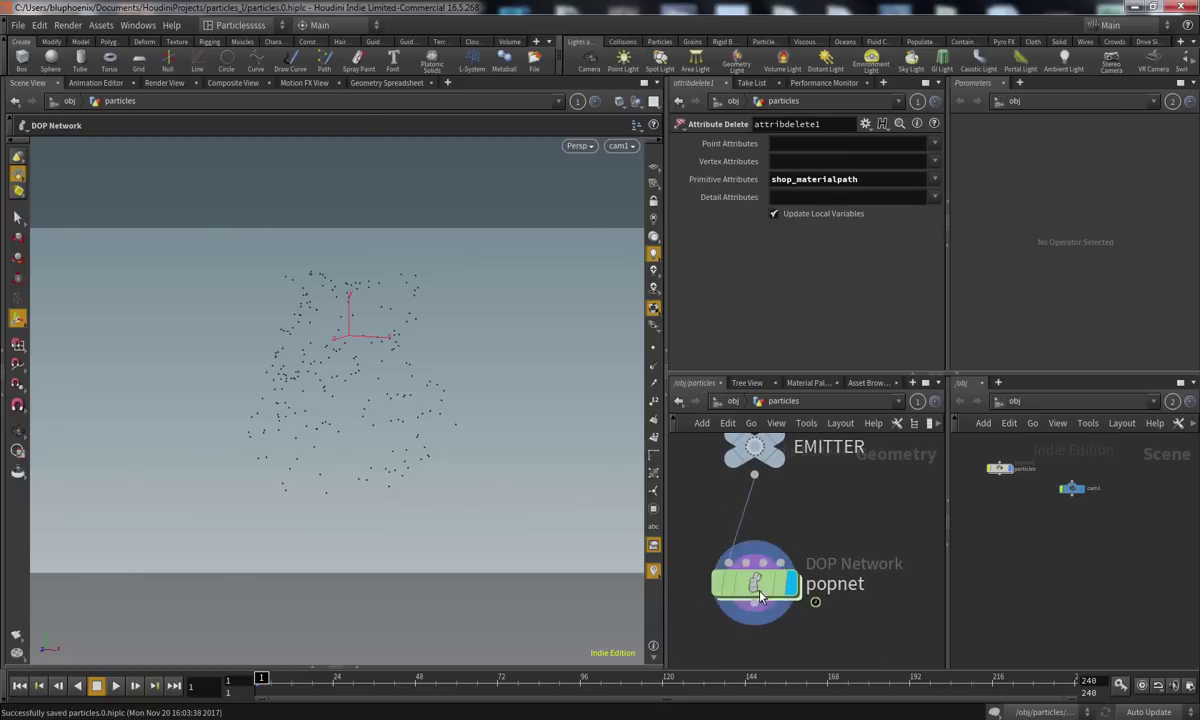
{"action": "double_click", "coordinate": [760, 596]}
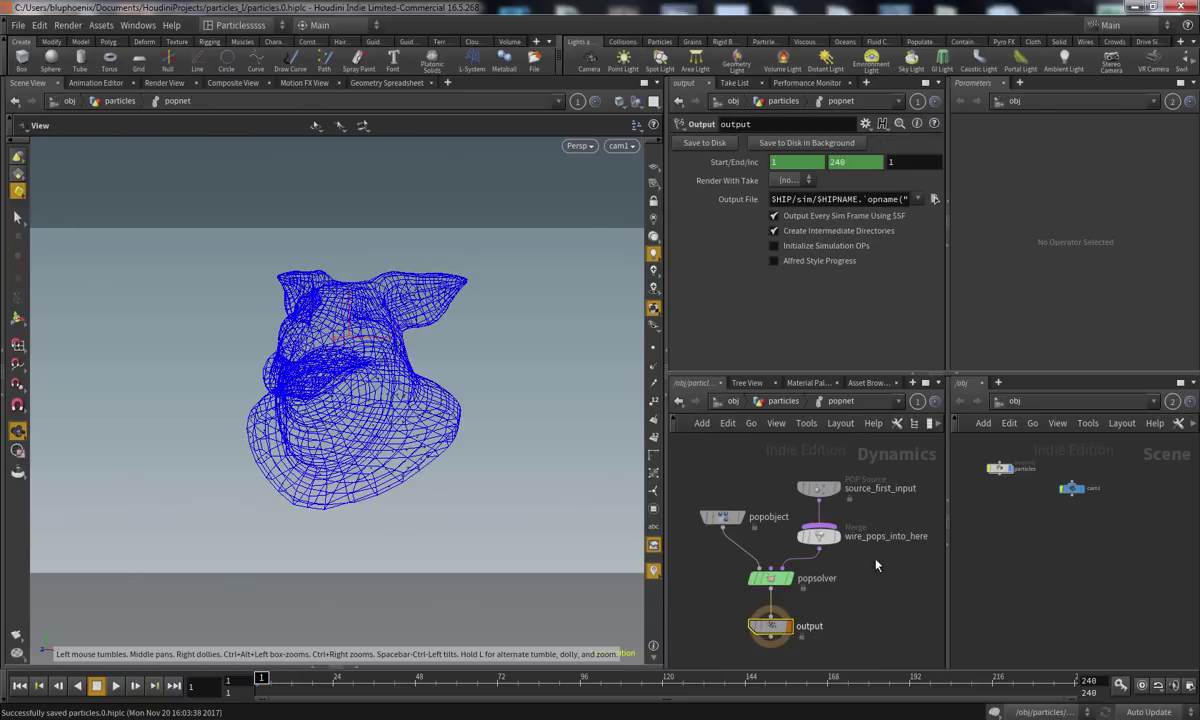
Enlarge the popnet network editor pane in width and height, shrinking the viewport and the parameter pane
{"action": "scroll", "coordinate": [675, 586], "scroll_direction": "up", "scroll_amount": 2}
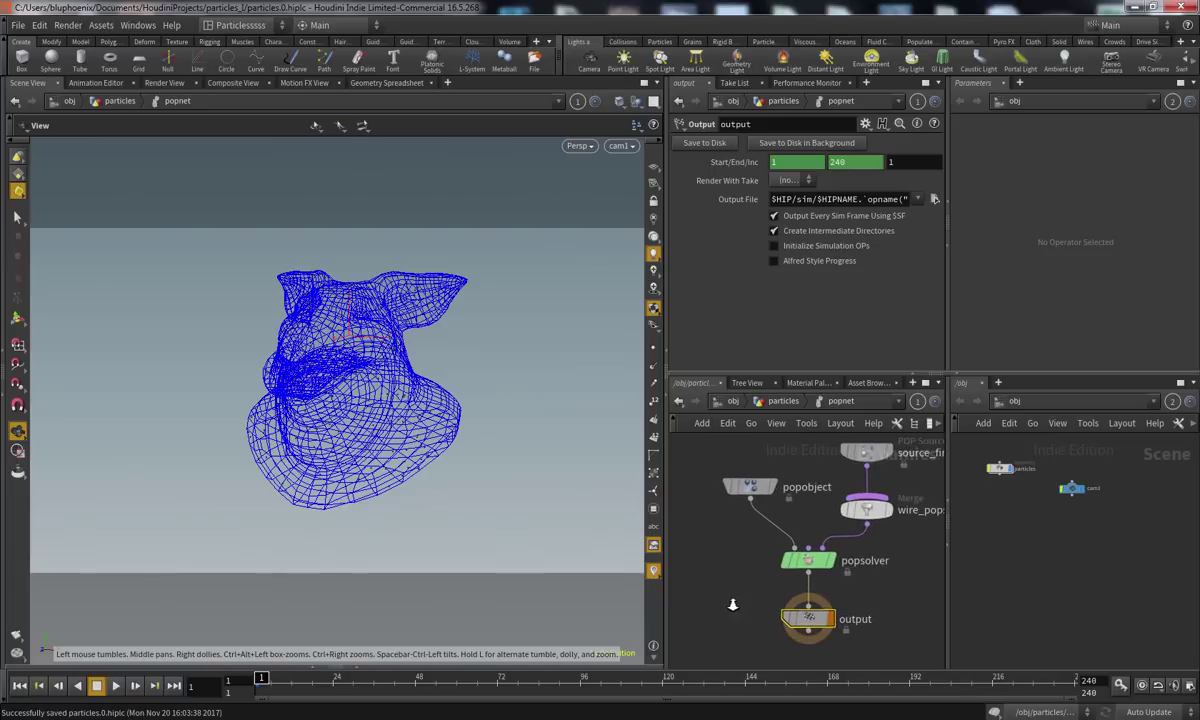
{"action": "left_click_drag", "start_coordinate": [666, 549], "coordinate": [570, 549]}
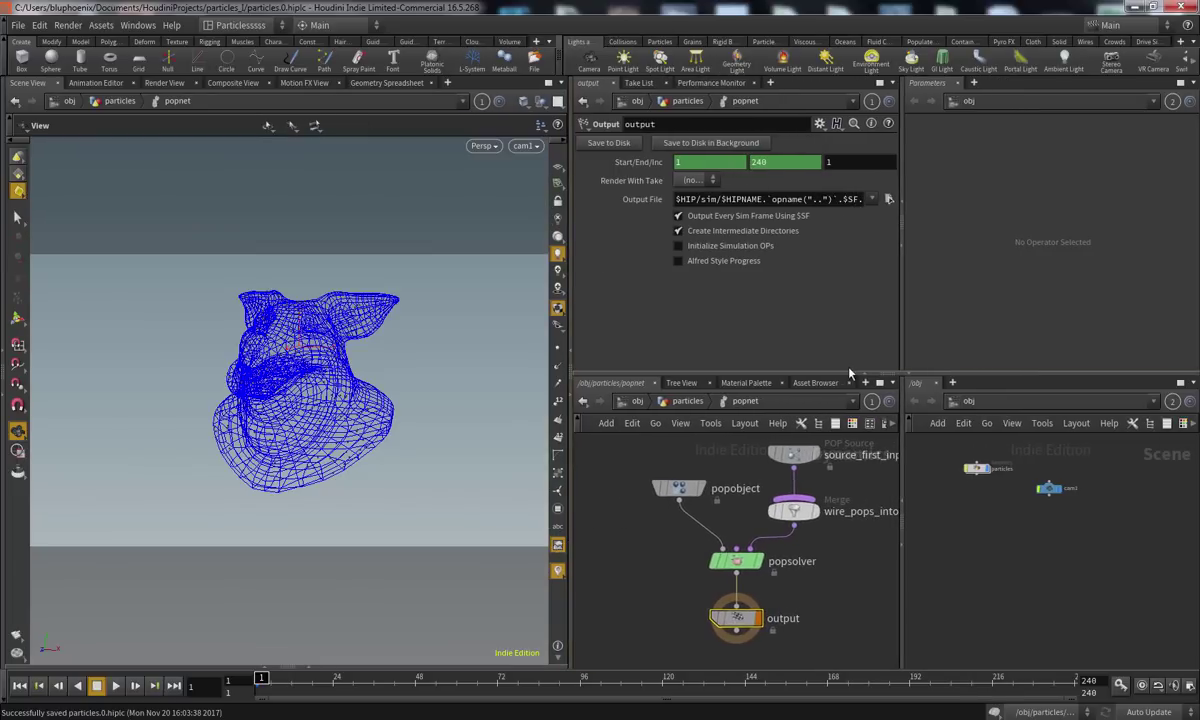
{"action": "left_click_drag", "start_coordinate": [843, 373], "coordinate": [843, 330]}
{"action": "left_click_drag", "start_coordinate": [903, 450], "coordinate": [1001, 454]}
{"action": "middle_click_drag", "start_coordinate": [907, 580], "coordinate": [877, 586]}
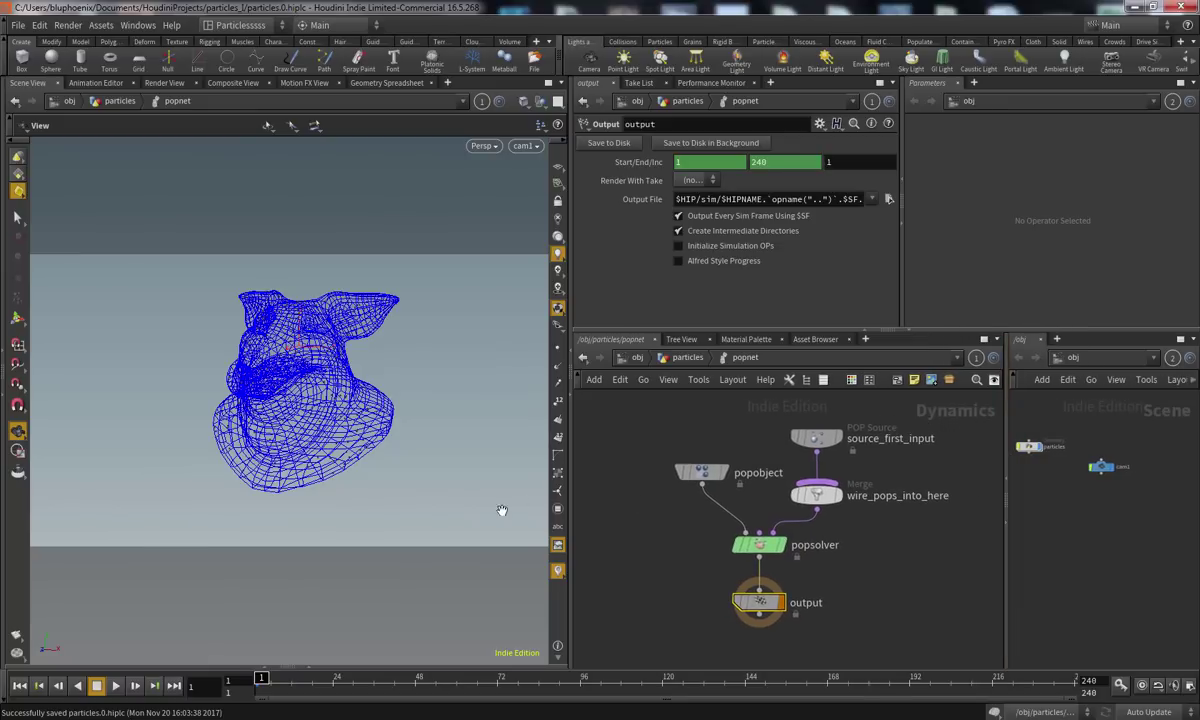
Examine the output node and select the popsolver node to show its parameters
{"action": "left_click", "coordinate": [686, 583]}
{"action": "mouse_move", "coordinate": [650, 570]}
{"action": "middle_mouse_down"}
{"action": "mouse_move", "coordinate": [638, 602]}
{"action": "mouse_move", "coordinate": [662, 573]}
{"action": "middle_mouse_up"}
{"action": "scroll", "coordinate": [660, 575], "scroll_direction": "up", "scroll_amount": 2}
{"action": "mouse_move", "coordinate": [662, 573]}
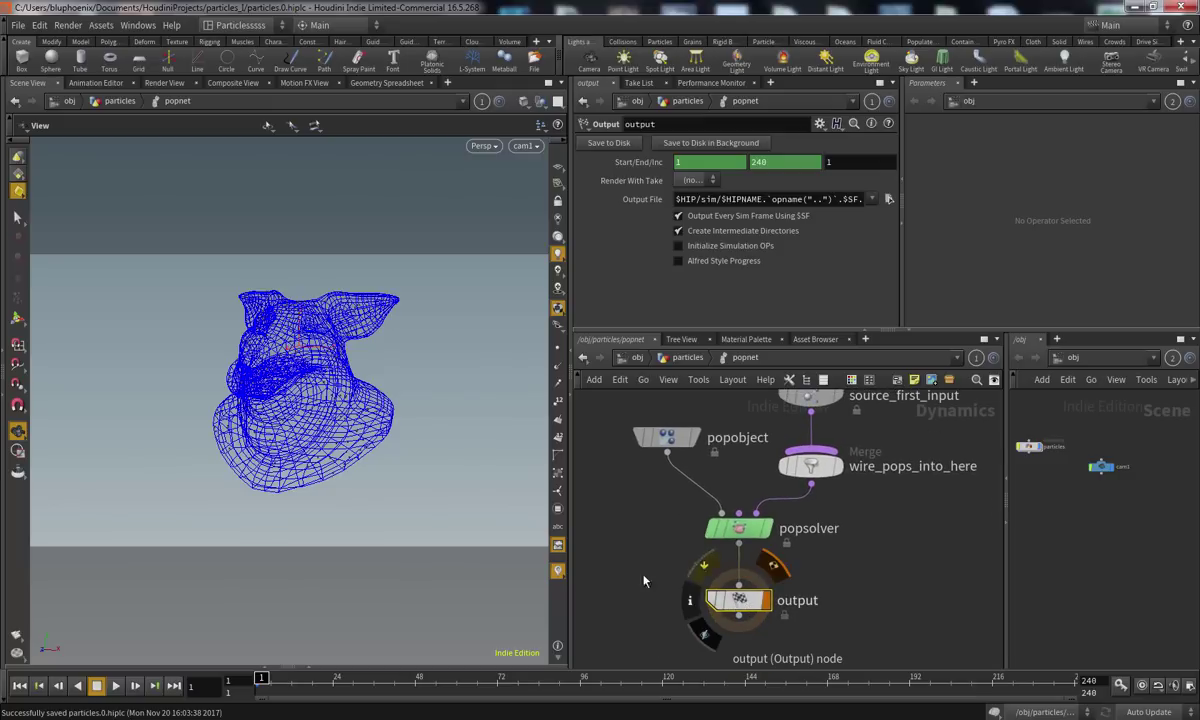
{"action": "scroll", "coordinate": [640, 630], "scroll_direction": "up", "scroll_amount": 2}
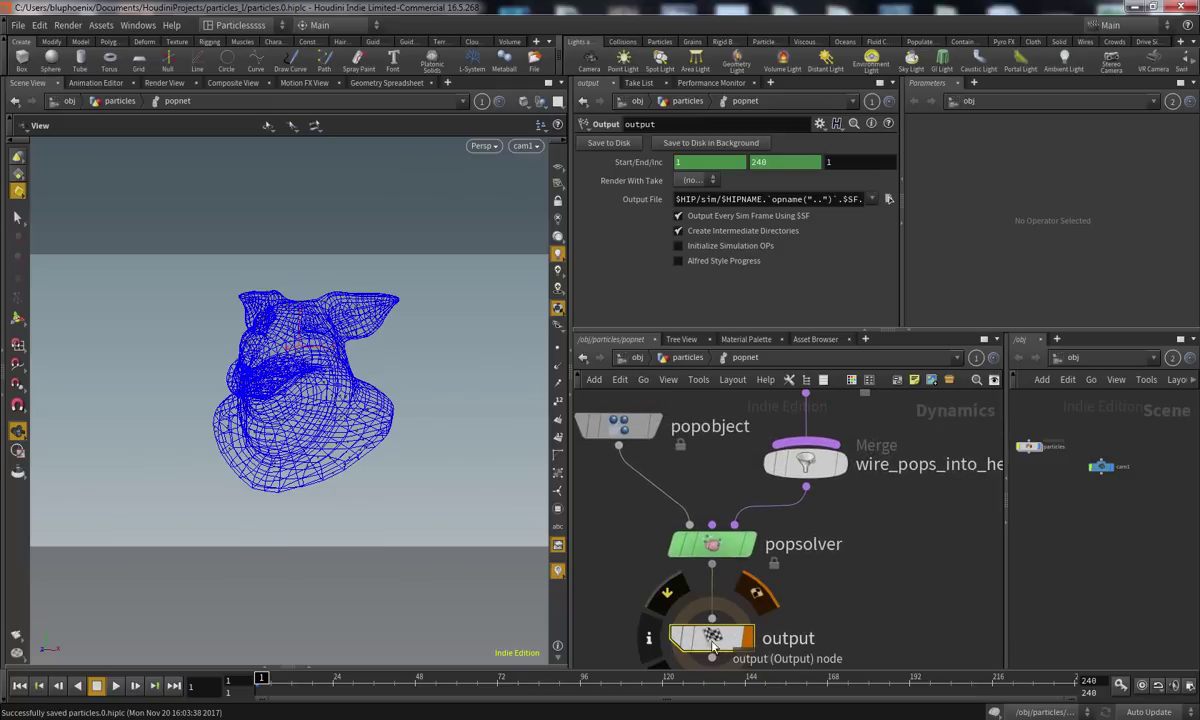
{"action": "middle_click_drag", "start_coordinate": [713, 637], "coordinate": [705, 568]}
{"action": "middle_click_drag", "start_coordinate": [712, 490], "coordinate": [731, 566]}
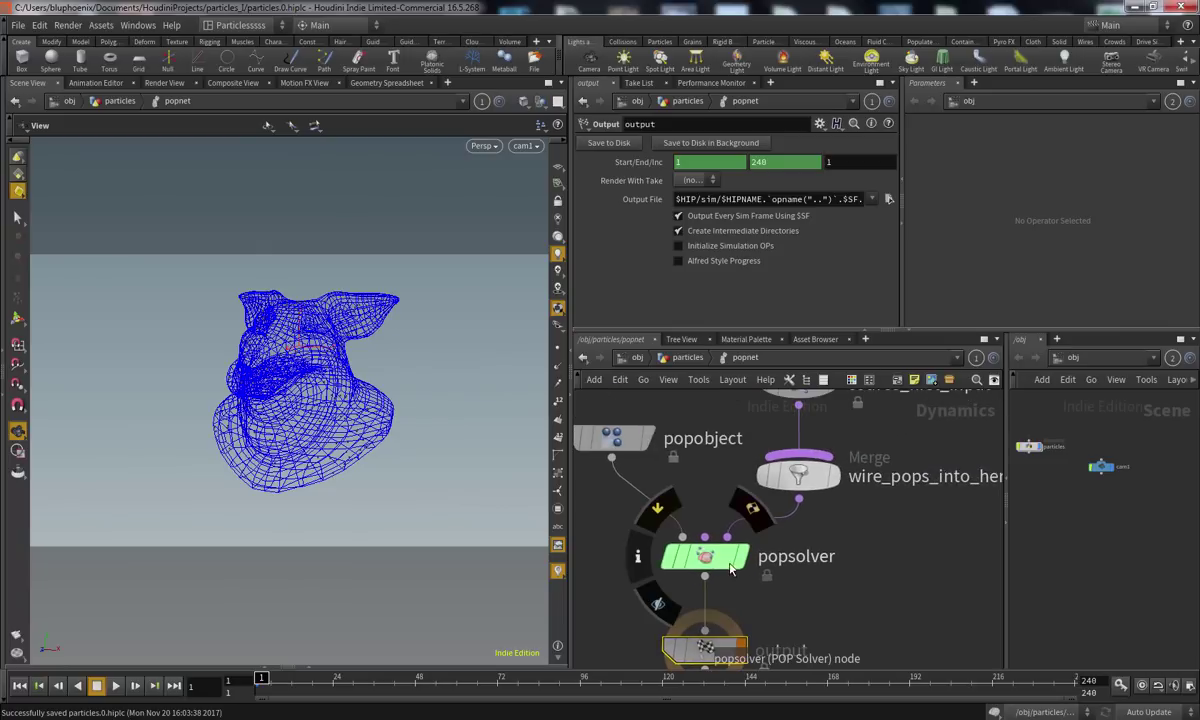
{"action": "left_click", "coordinate": [731, 566]}
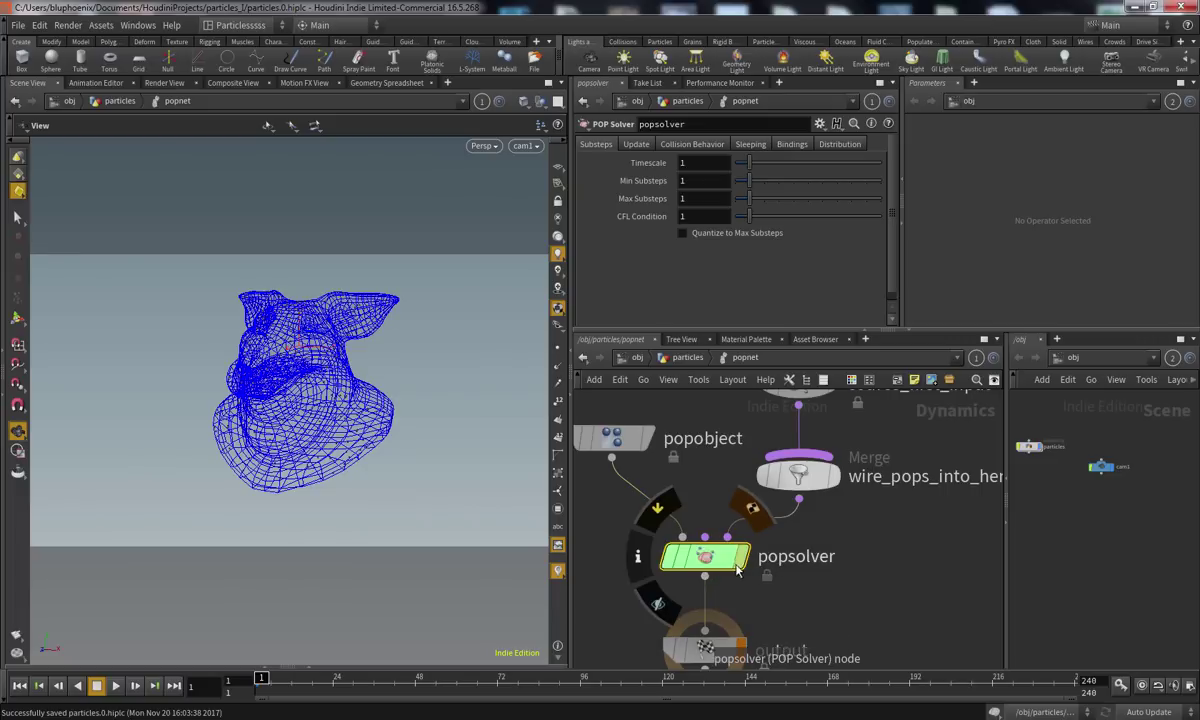
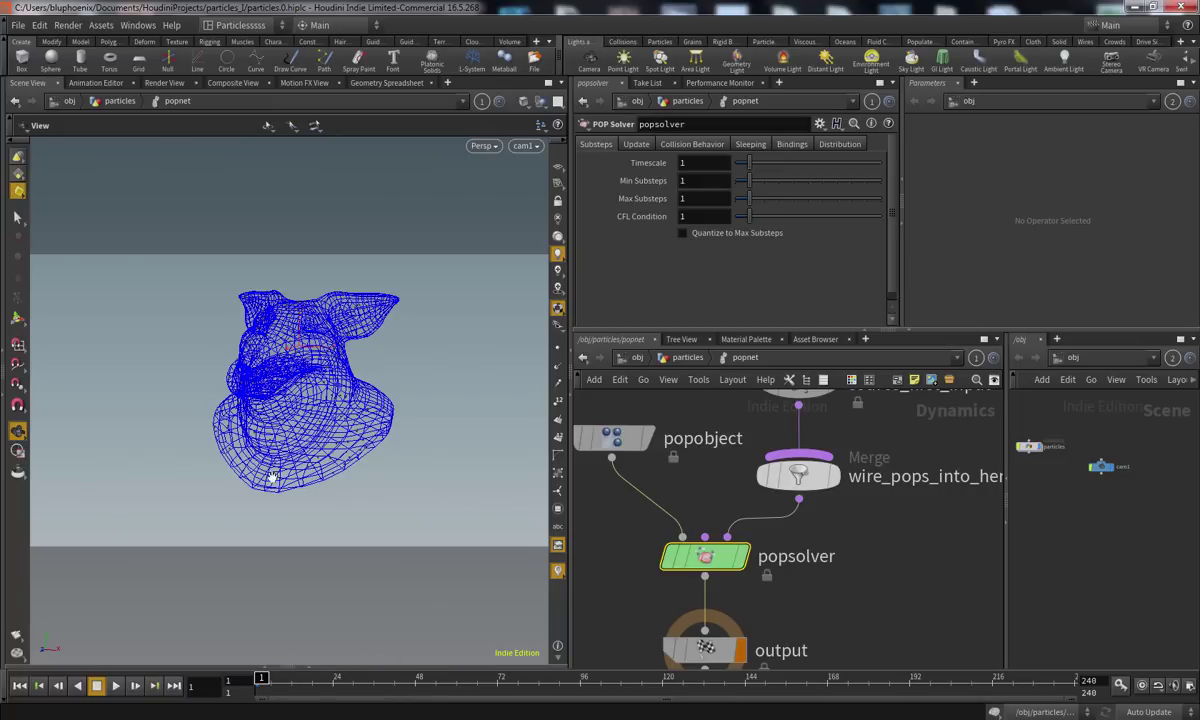
Examine the popsolver node's input connections and review its Distribution, Collision Behavior, Update and Substeps parameters
{"action": "middle_click_drag", "start_coordinate": [635, 601], "coordinate": [650, 578]}
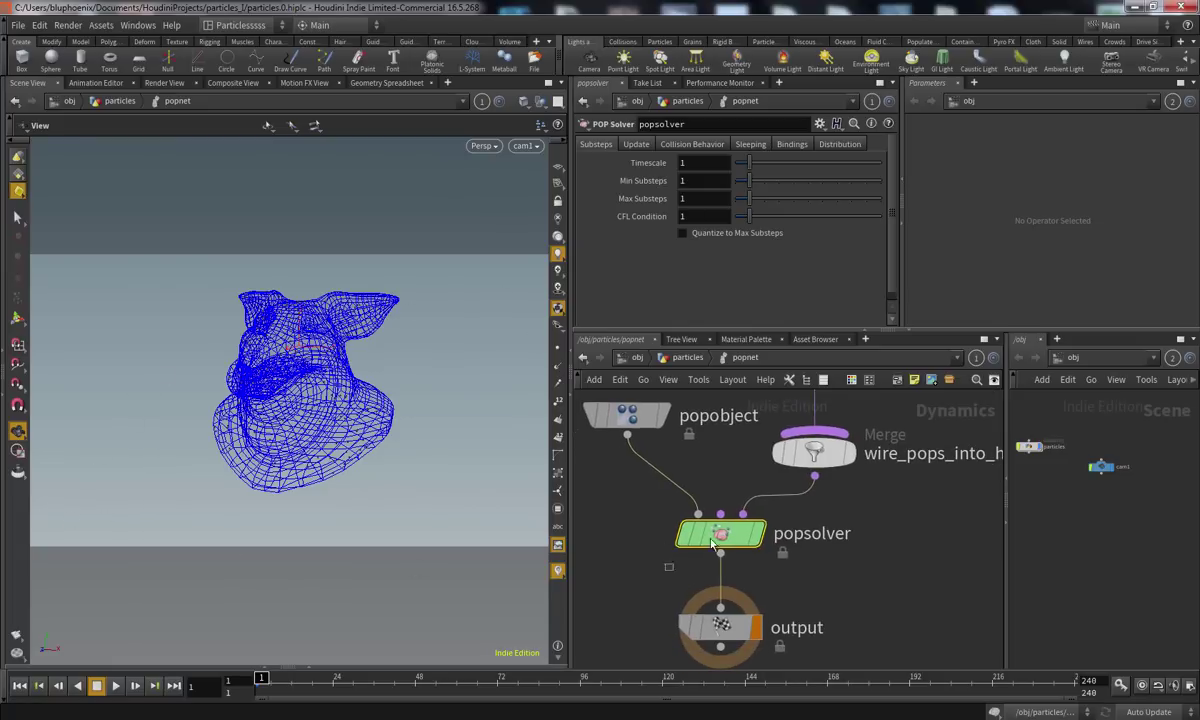
{"action": "middle_click_drag", "start_coordinate": [798, 560], "coordinate": [790, 584]}
{"action": "right_click_drag", "start_coordinate": [634, 591], "coordinate": [706, 581]}
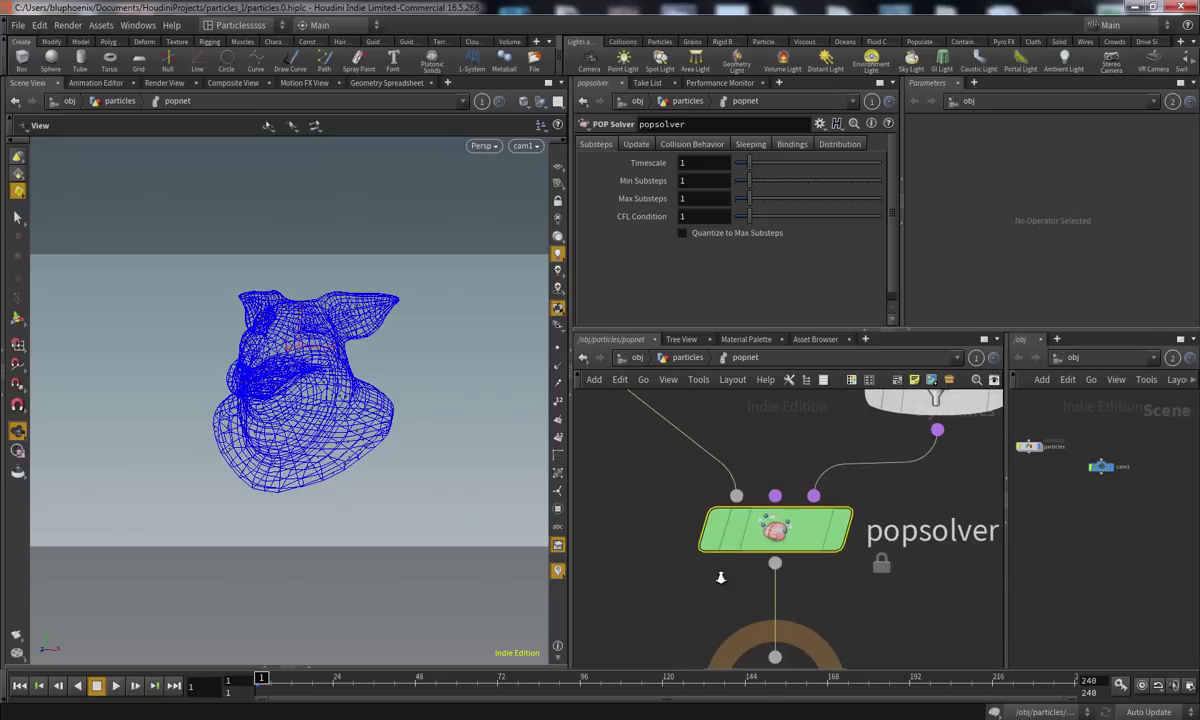
{"action": "mouse_move", "coordinate": [716, 541]}
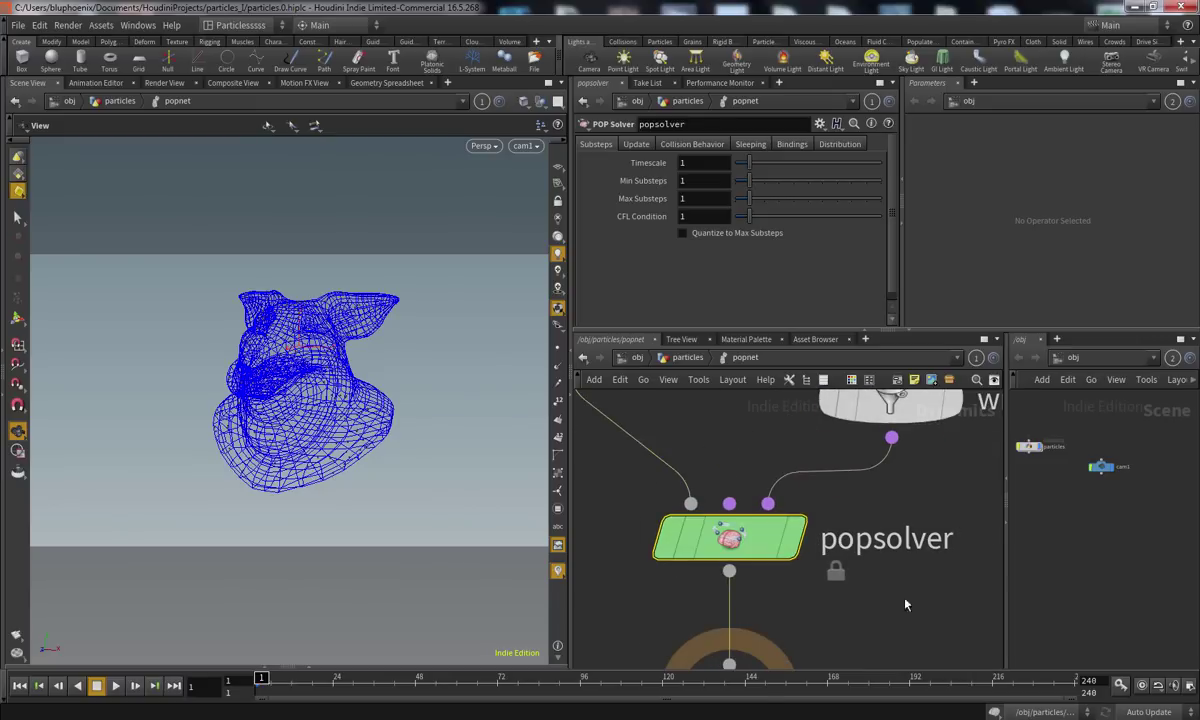
{"action": "scroll", "coordinate": [653, 617], "scroll_direction": "down", "scroll_amount": 2}
{"action": "left_click_drag", "start_coordinate": [609, 537], "coordinate": [733, 588]}
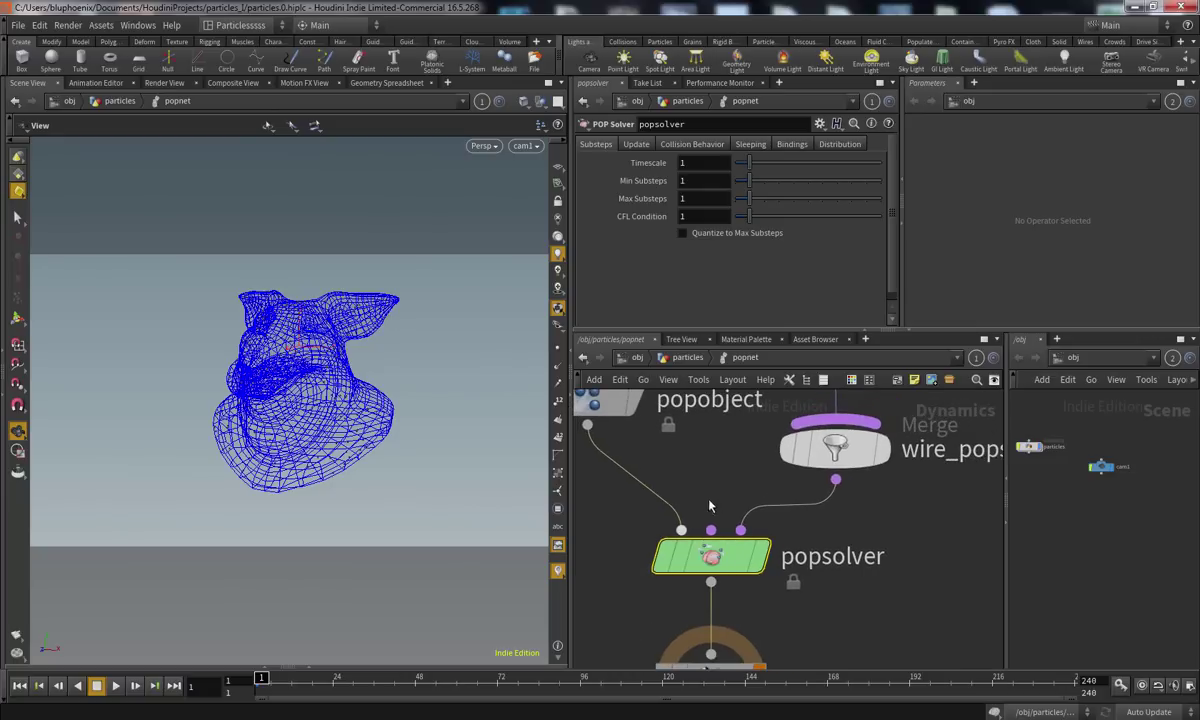
{"action": "scroll", "coordinate": [705, 528], "scroll_direction": "down", "scroll_amount": 2}
{"action": "middle_click_drag", "start_coordinate": [762, 556], "coordinate": [808, 569]}
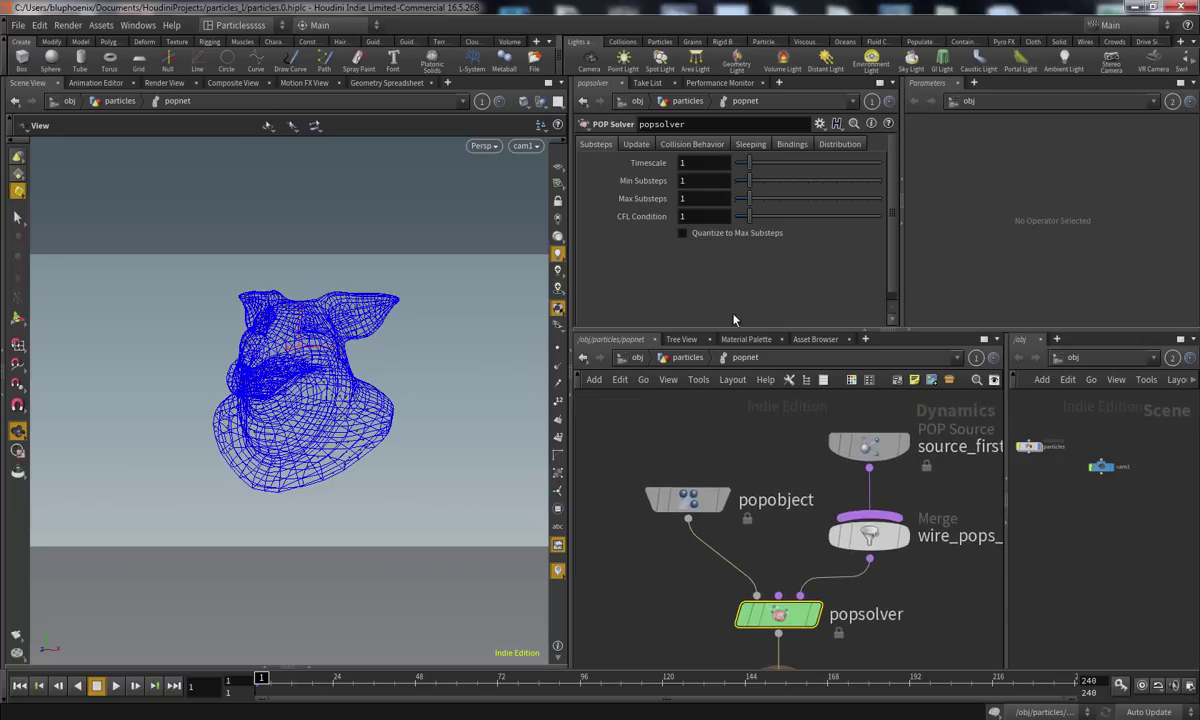
{"action": "left_click", "coordinate": [828, 145]}
{"action": "left_click", "coordinate": [670, 145]}
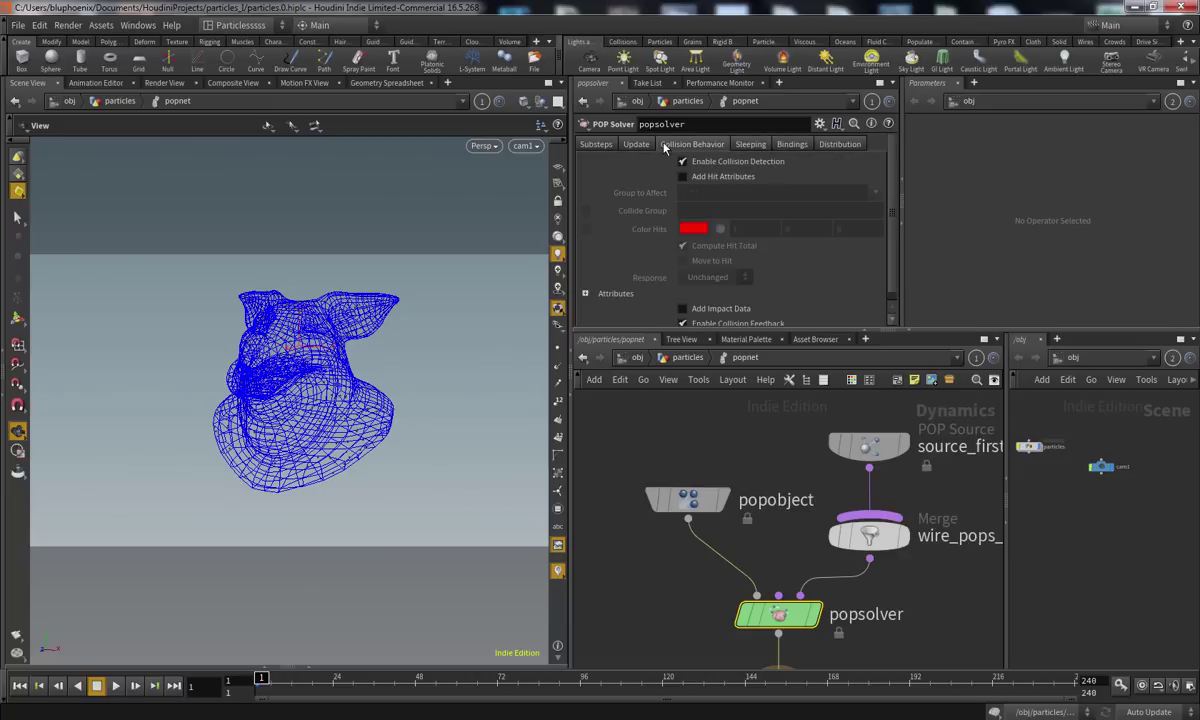
{"action": "left_click", "coordinate": [637, 145]}
{"action": "left_click", "coordinate": [596, 145]}
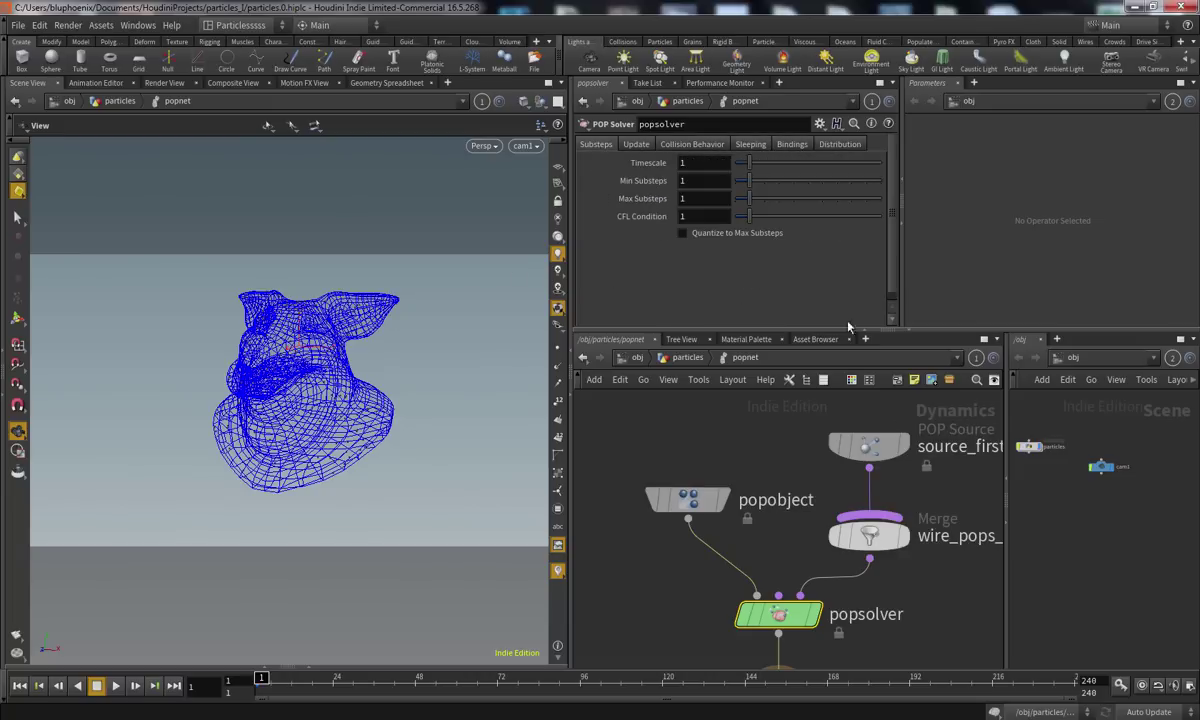
Select the popobject node and examine its connection to the popsolver
{"action": "left_click", "coordinate": [677, 631]}
{"action": "middle_click_drag", "start_coordinate": [691, 632], "coordinate": [660, 639]}
{"action": "left_click_drag", "start_coordinate": [723, 440], "coordinate": [640, 560]}
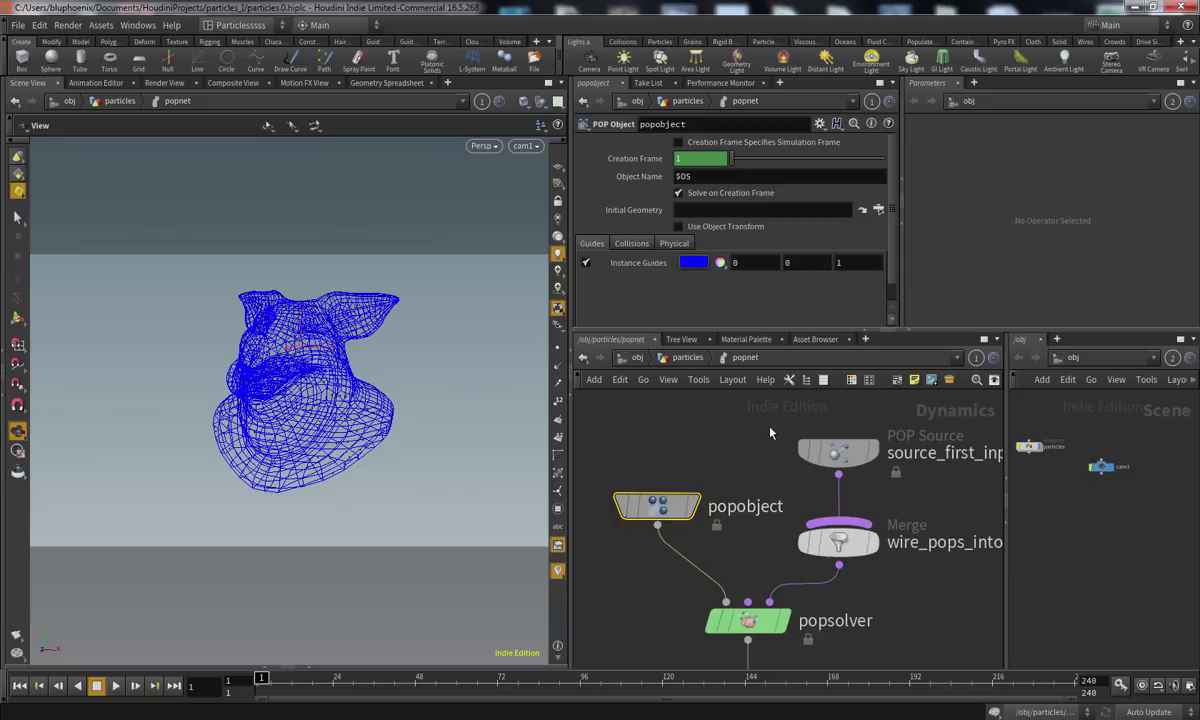
{"action": "scroll", "coordinate": [620, 588], "scroll_direction": "up", "scroll_amount": 3}
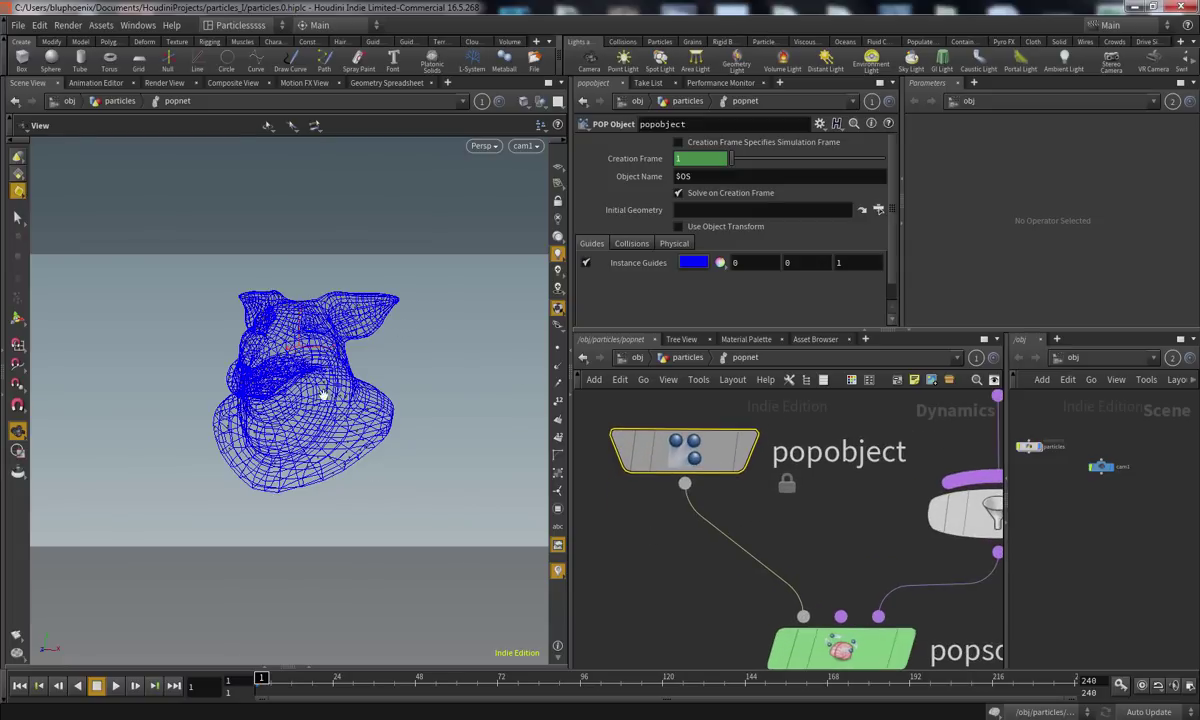
{"action": "middle_click_drag", "start_coordinate": [632, 588], "coordinate": [661, 590]}
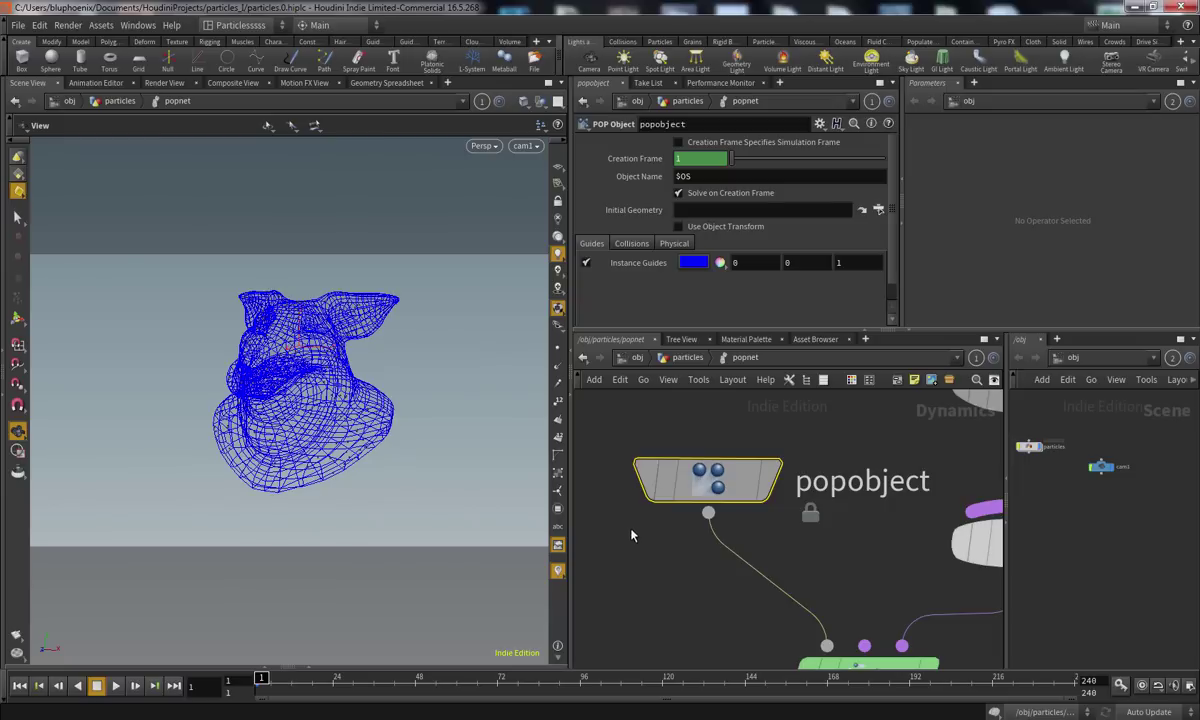
Review the popobject node's Physical, Guides and Collisions parameters
{"action": "left_click", "coordinate": [678, 245]}
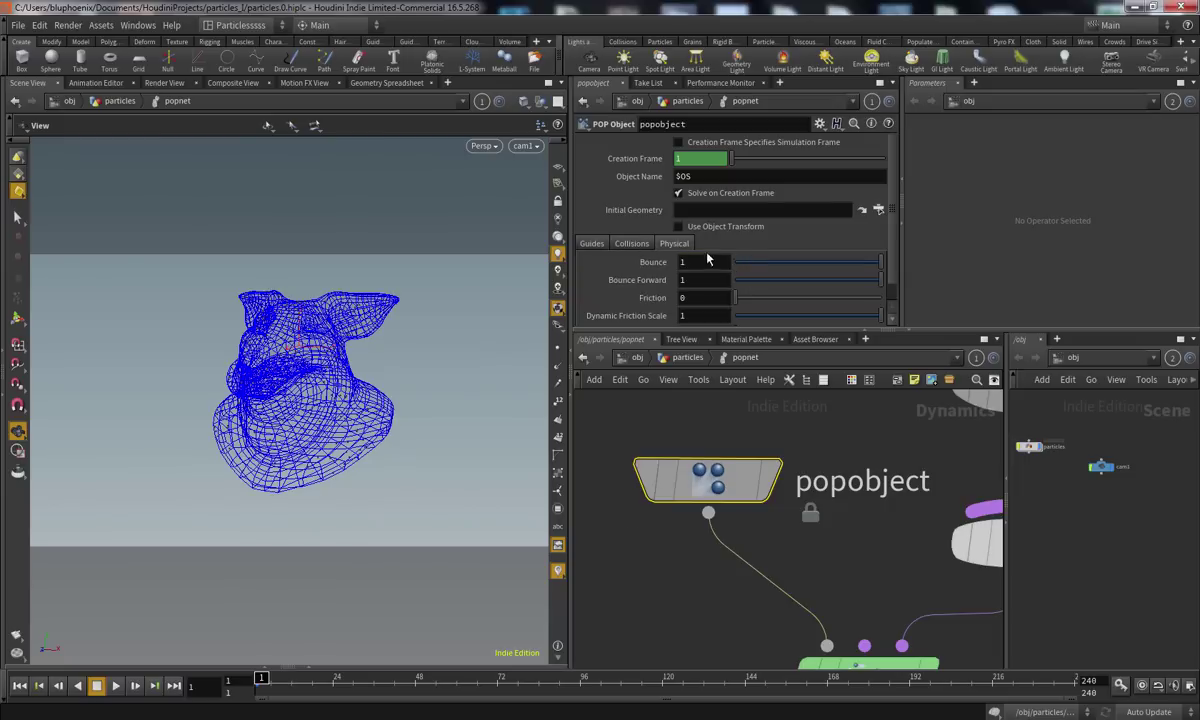
{"action": "left_click", "coordinate": [591, 243]}
{"action": "left_click", "coordinate": [631, 243]}
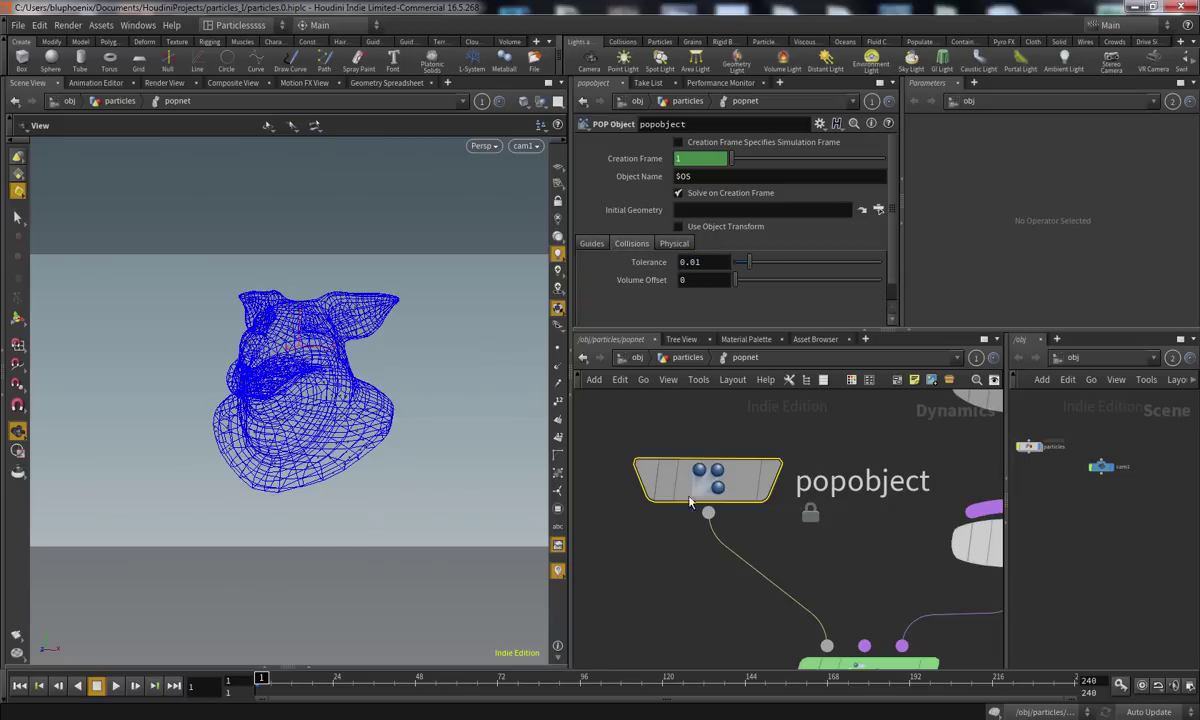
{"action": "left_click", "coordinate": [662, 245]}
{"action": "left_click", "coordinate": [631, 243]}
{"action": "left_click", "coordinate": [668, 243]}
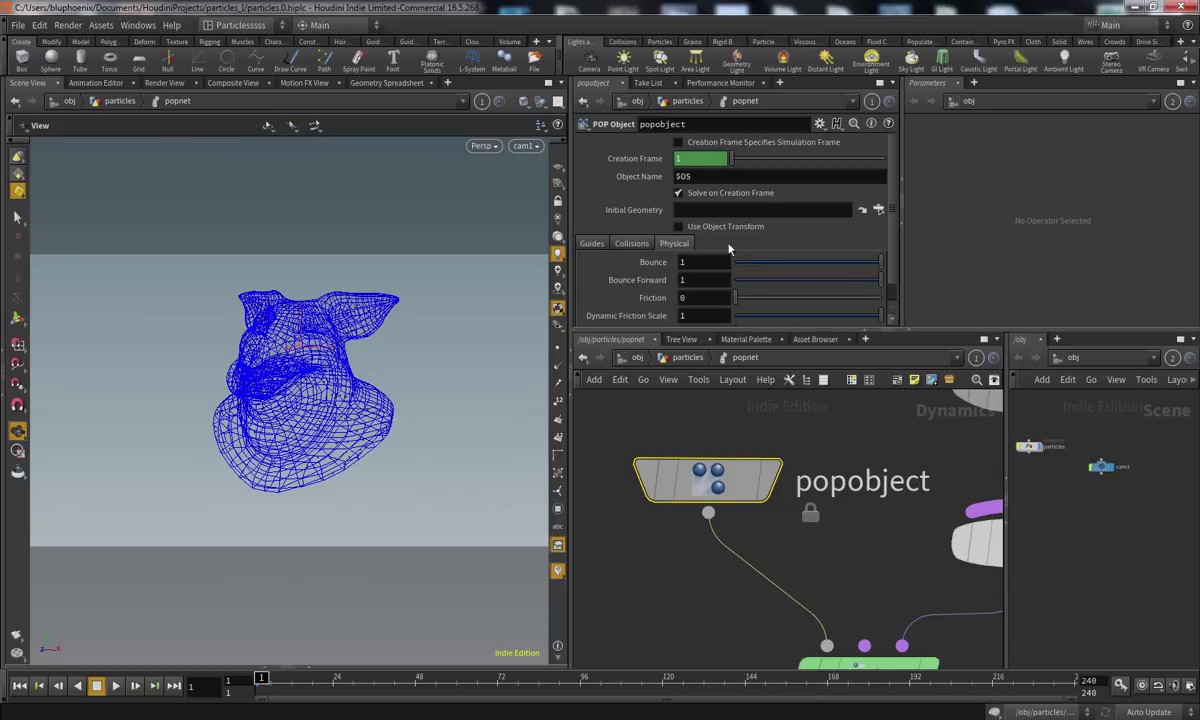
{"action": "scroll", "coordinate": [760, 230], "scroll_direction": "down", "scroll_amount": 1}
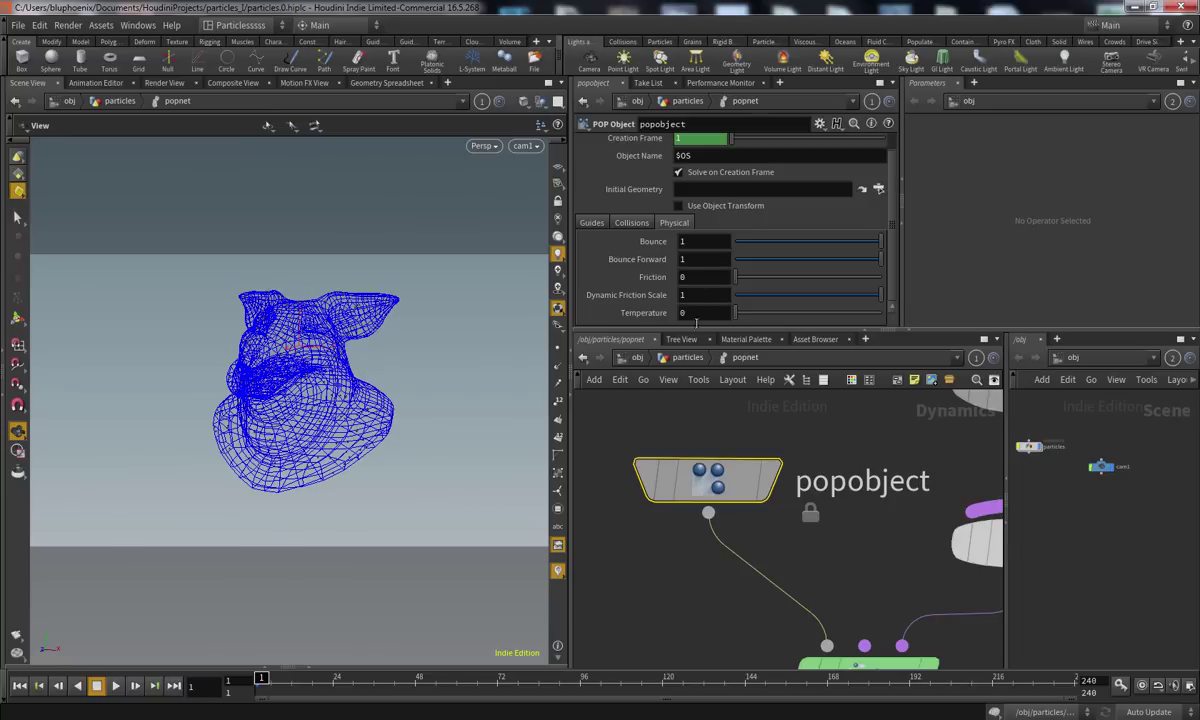
{"action": "left_click", "coordinate": [591, 222]}
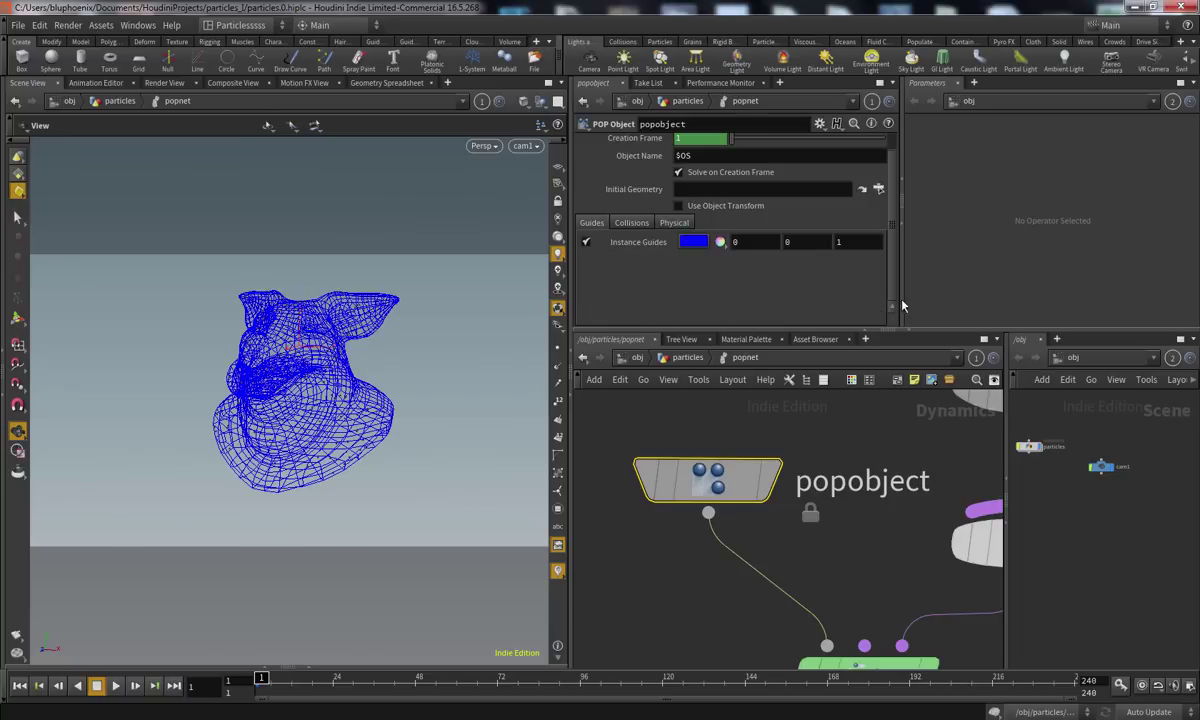
{"action": "key", "text": "c"}
{"action": "scroll", "coordinate": [895, 190], "scroll_direction": "up", "scroll_amount": 1}
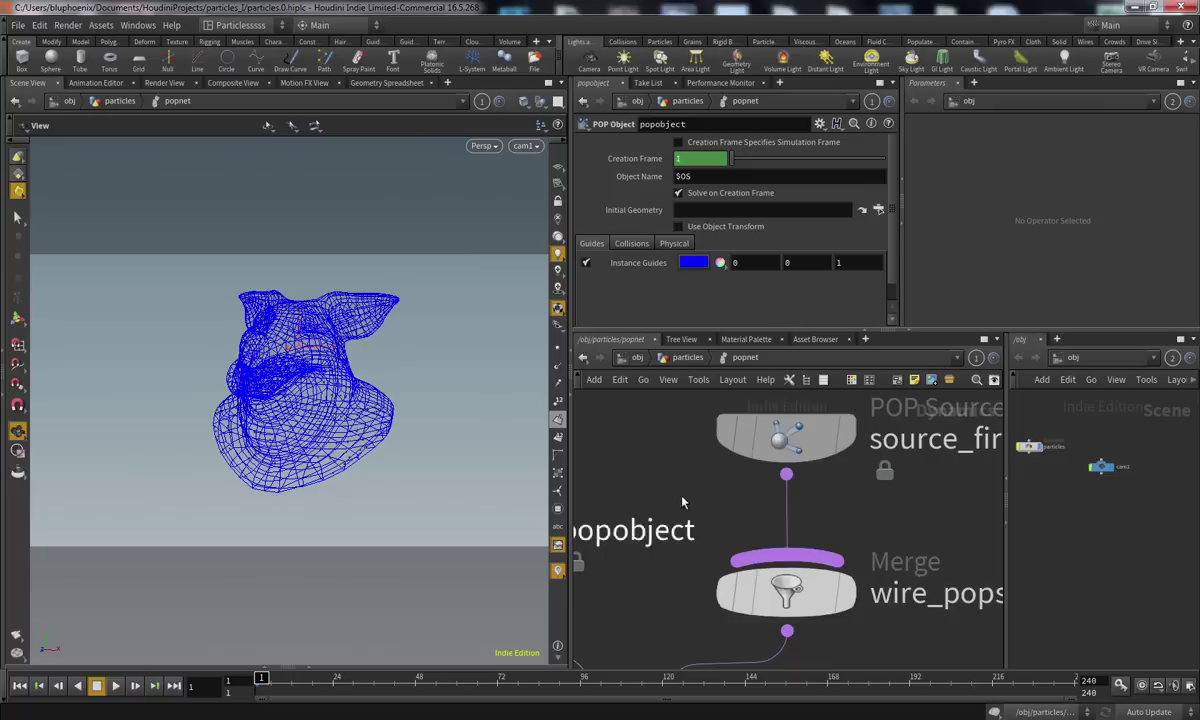
Select the source_first_input and wire_pops_into_here nodes and examine the popsolver's post-solve and pre-solve inputs
{"action": "scroll", "coordinate": [761, 545], "scroll_direction": "down", "scroll_amount": 3}
{"action": "left_click_drag", "start_coordinate": [835, 411], "coordinate": [735, 565]}
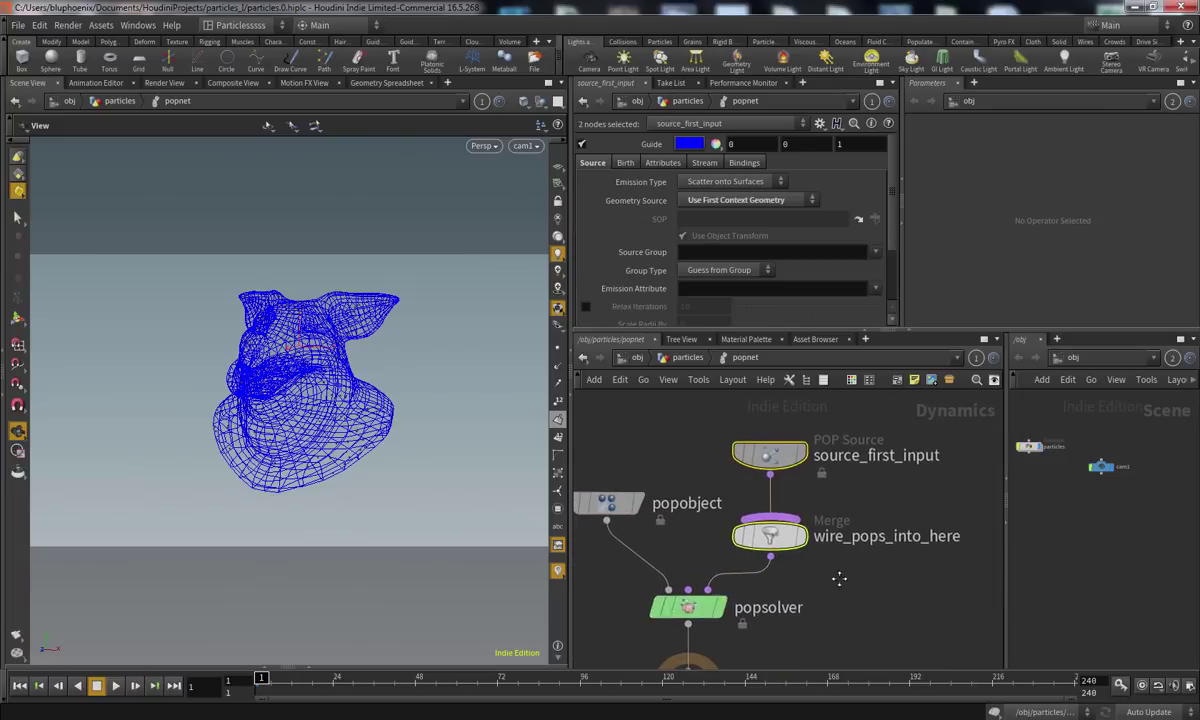
{"action": "scroll", "coordinate": [786, 560], "scroll_direction": "up", "scroll_amount": 2}
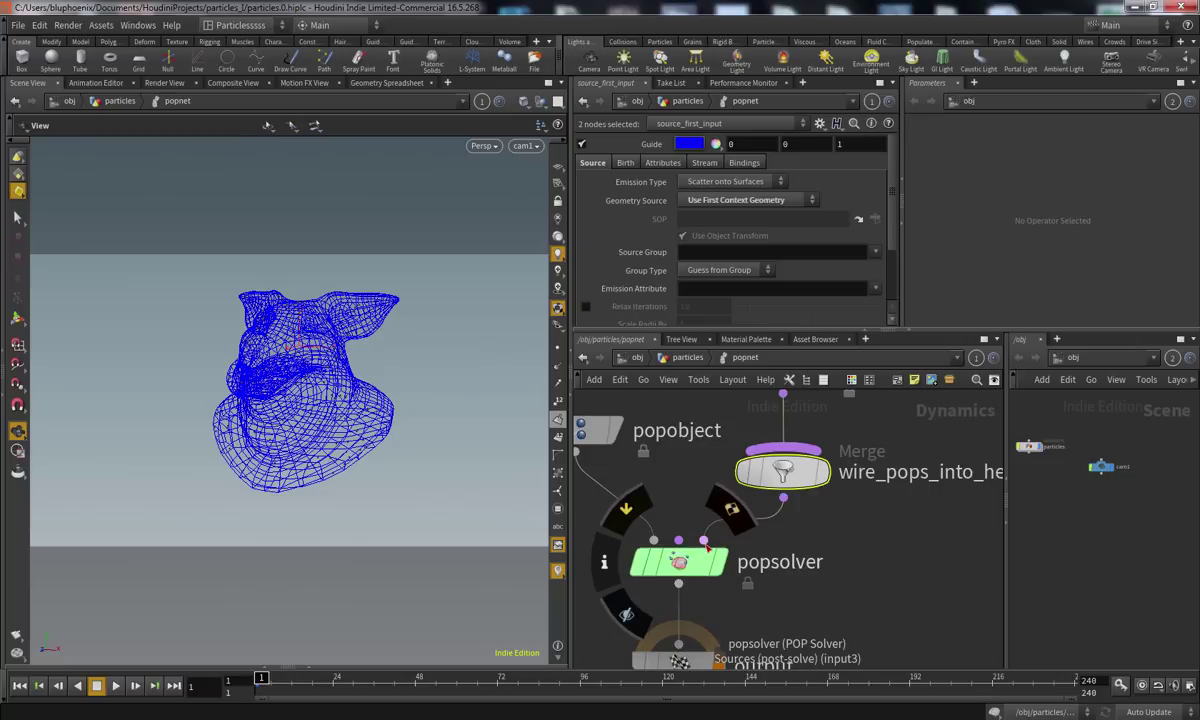
{"action": "middle_click_drag", "start_coordinate": [739, 589], "coordinate": [846, 518]}
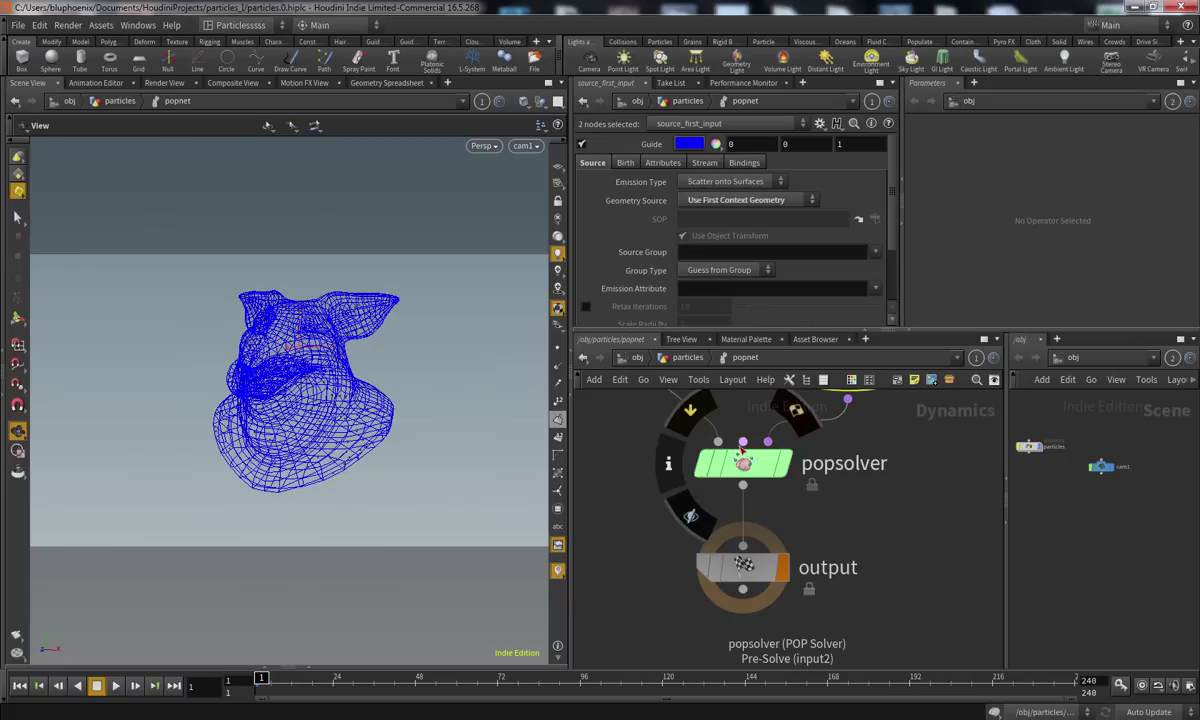
{"action": "middle_click_drag", "start_coordinate": [861, 495], "coordinate": [783, 642]}
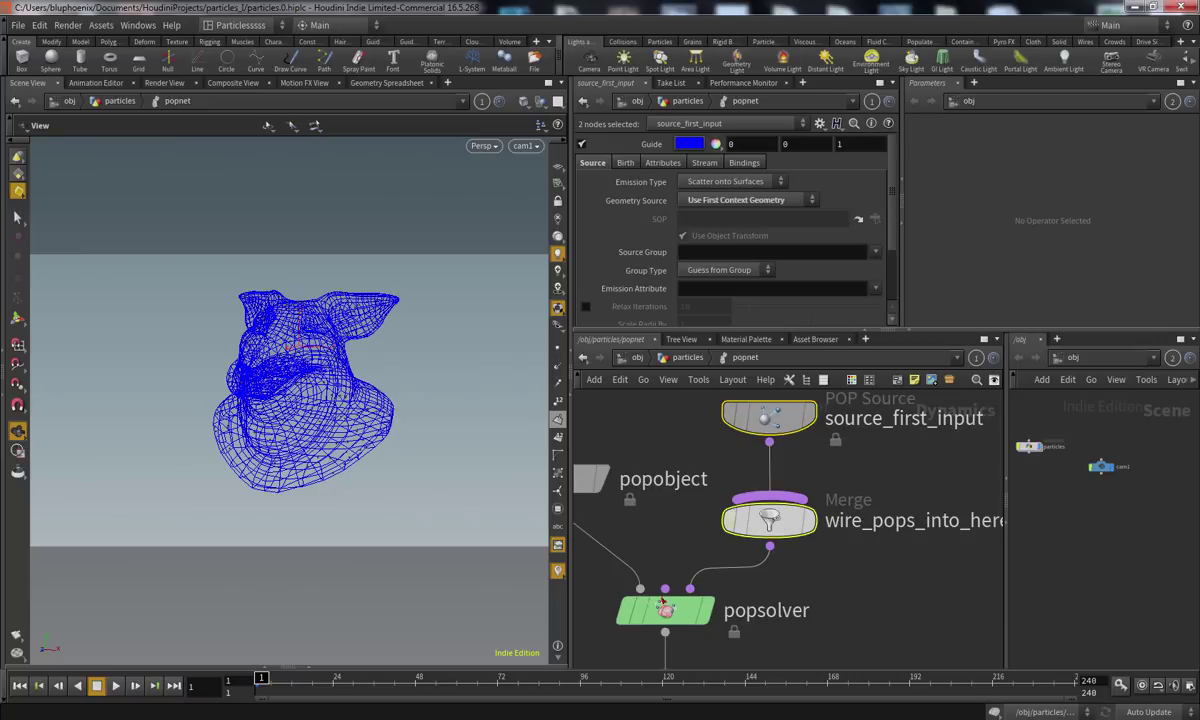
{"action": "middle_click_drag", "start_coordinate": [860, 580], "coordinate": [793, 648]}
Bypass the source_first_input POP Source node, play the simulation and return to frame 1
{"action": "mouse_move", "coordinate": [817, 539]}
{"action": "left_mouse_down"}
{"action": "mouse_move", "coordinate": [657, 439]}
{"action": "mouse_move", "coordinate": [769, 523]}
{"action": "mouse_move", "coordinate": [778, 511]}
{"action": "left_mouse_up"}
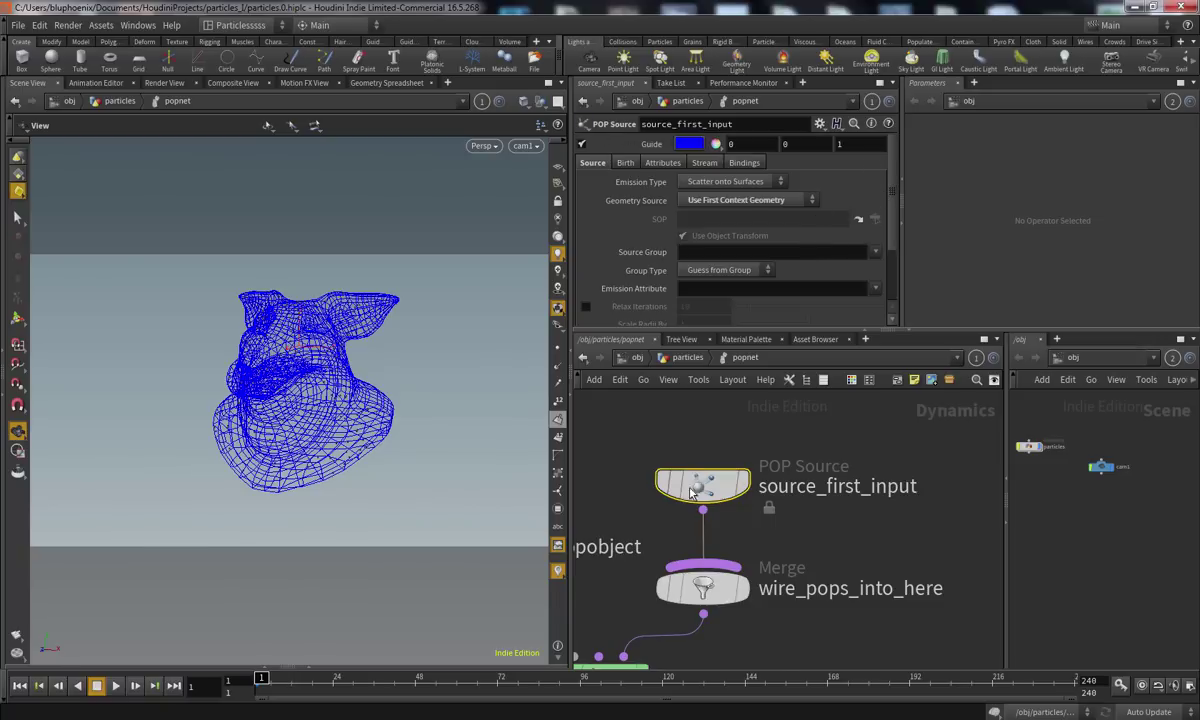
{"action": "left_click", "coordinate": [628, 430]}
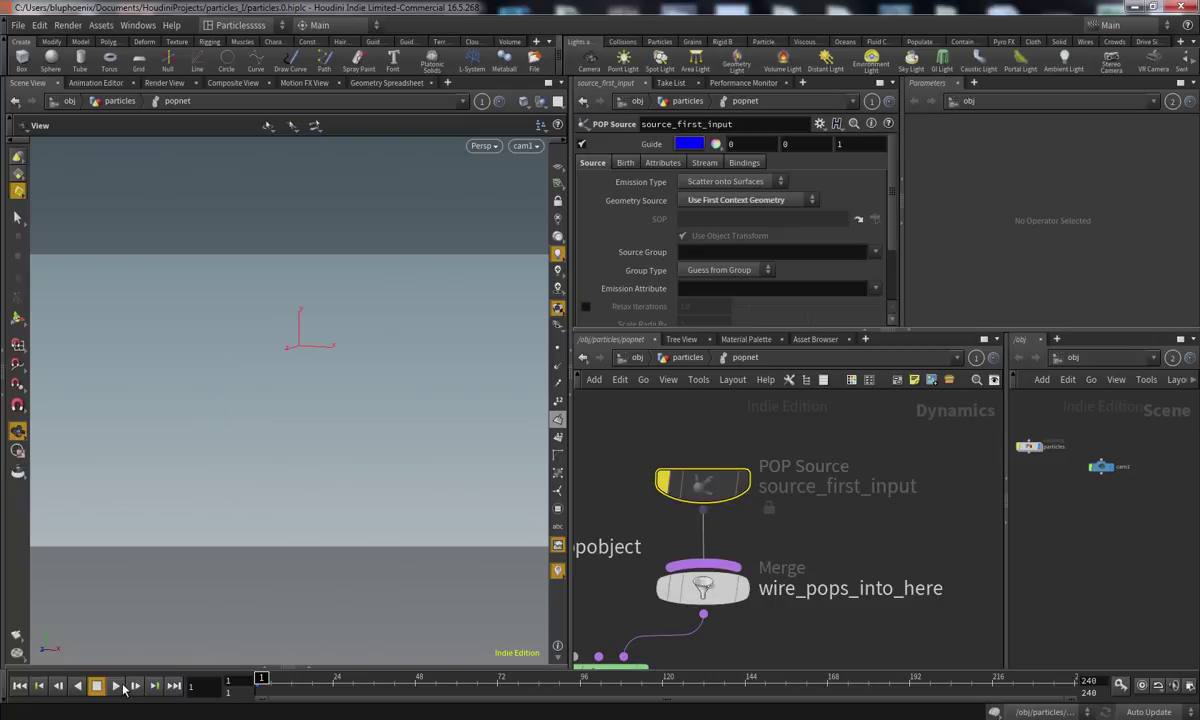
{"action": "left_click", "coordinate": [116, 686]}
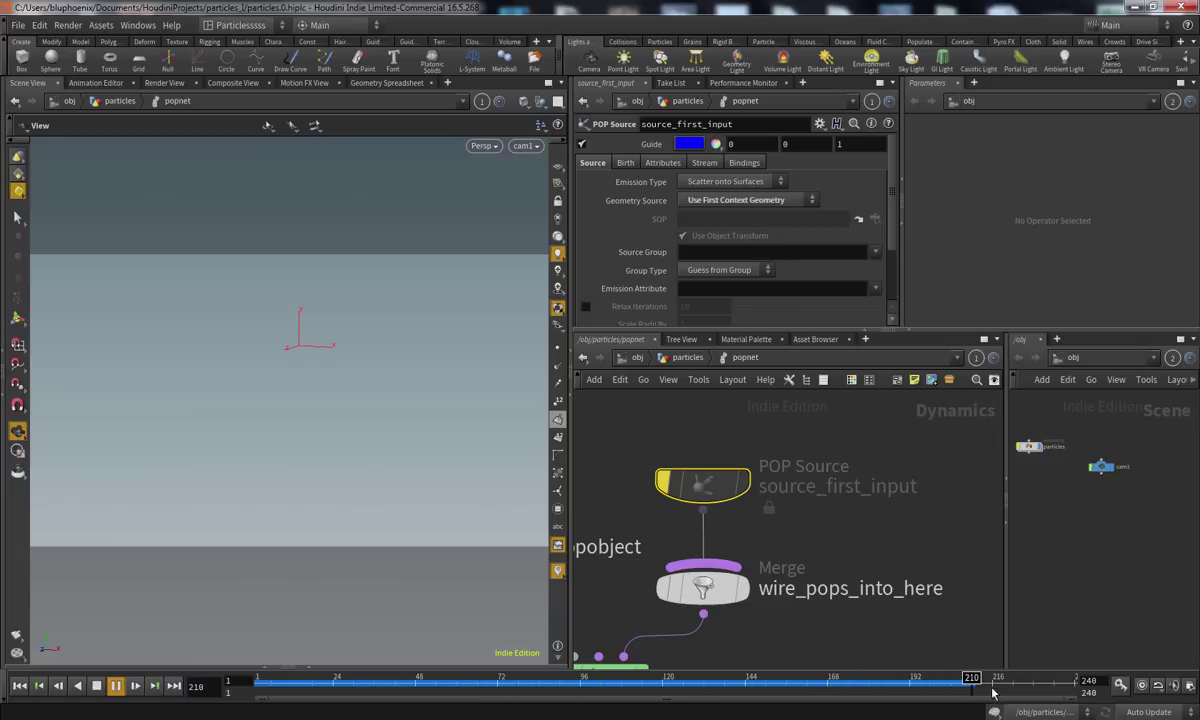
{"action": "left_click_drag", "start_coordinate": [928, 684], "coordinate": [224, 690]}
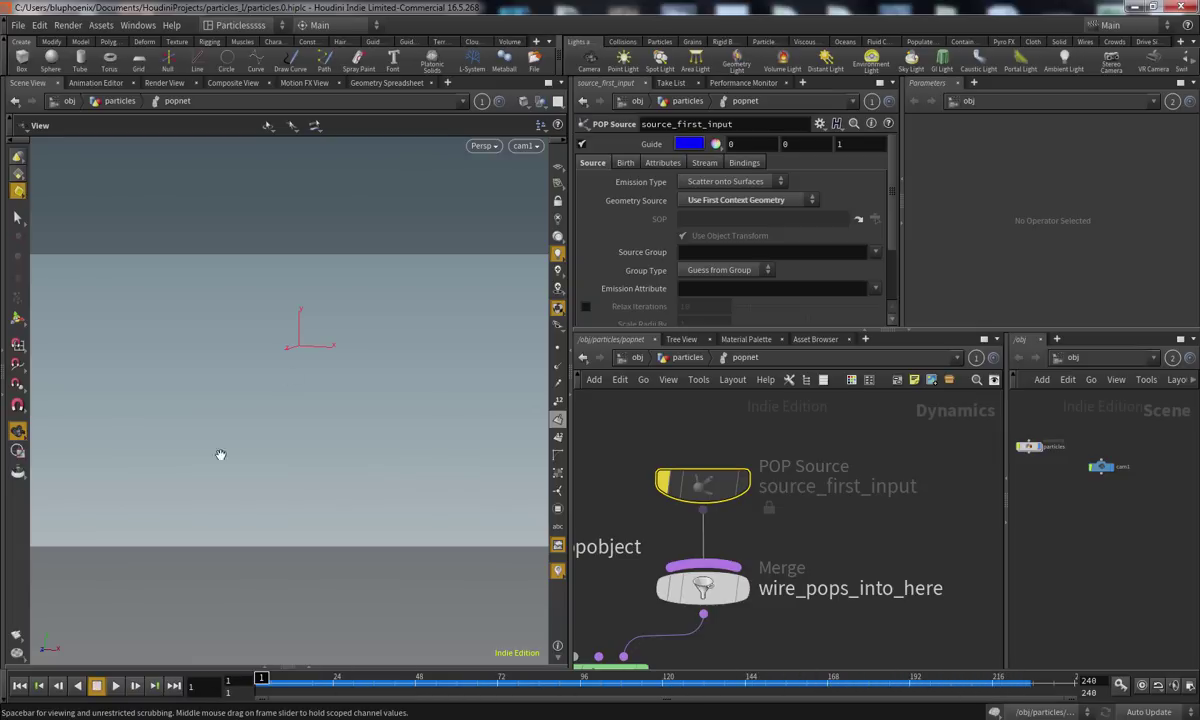
Look over the network around the popsolver and re-enable the bypassed source_first_input node
{"action": "middle_click_drag", "start_coordinate": [662, 531], "coordinate": [789, 459]}
{"action": "left_click", "coordinate": [621, 480]}
{"action": "middle_click_drag", "start_coordinate": [605, 573], "coordinate": [602, 545]}
{"action": "left_click", "coordinate": [738, 540]}
{"action": "left_click_drag", "start_coordinate": [628, 557], "coordinate": [740, 610]}
{"action": "middle_click_drag", "start_coordinate": [842, 442], "coordinate": [828, 589]}
{"action": "left_click_drag", "start_coordinate": [667, 412], "coordinate": [821, 531]}
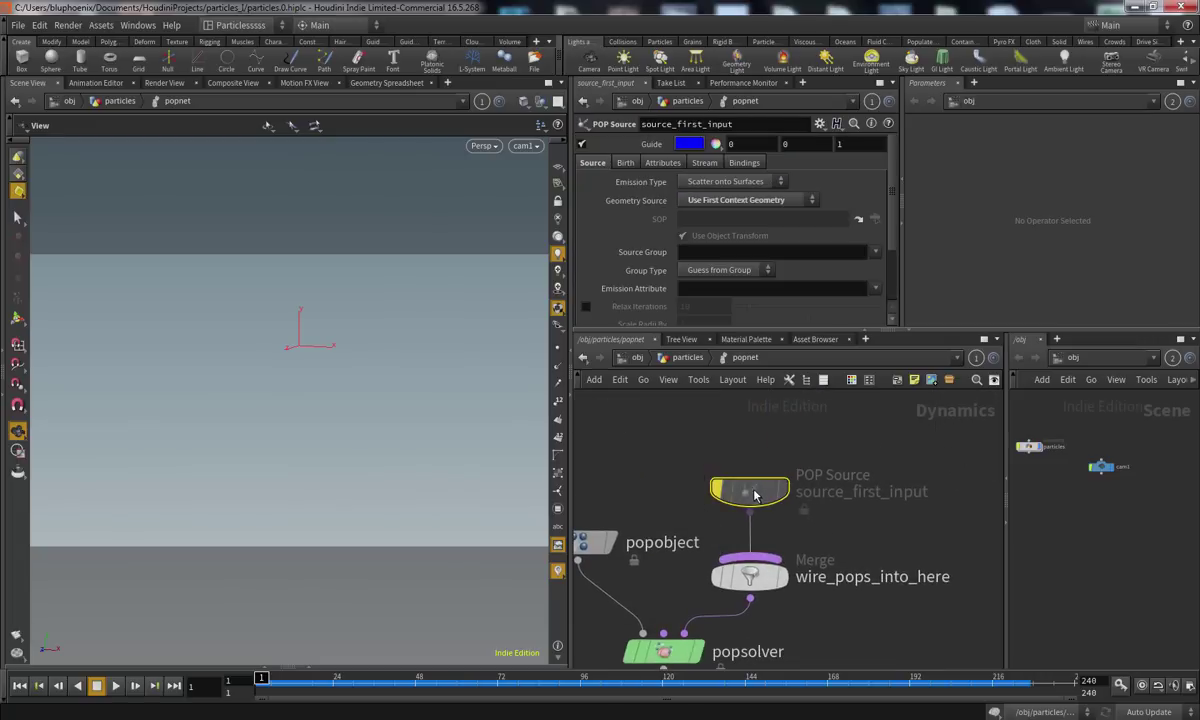
{"action": "mouse_move", "coordinate": [728, 482]}
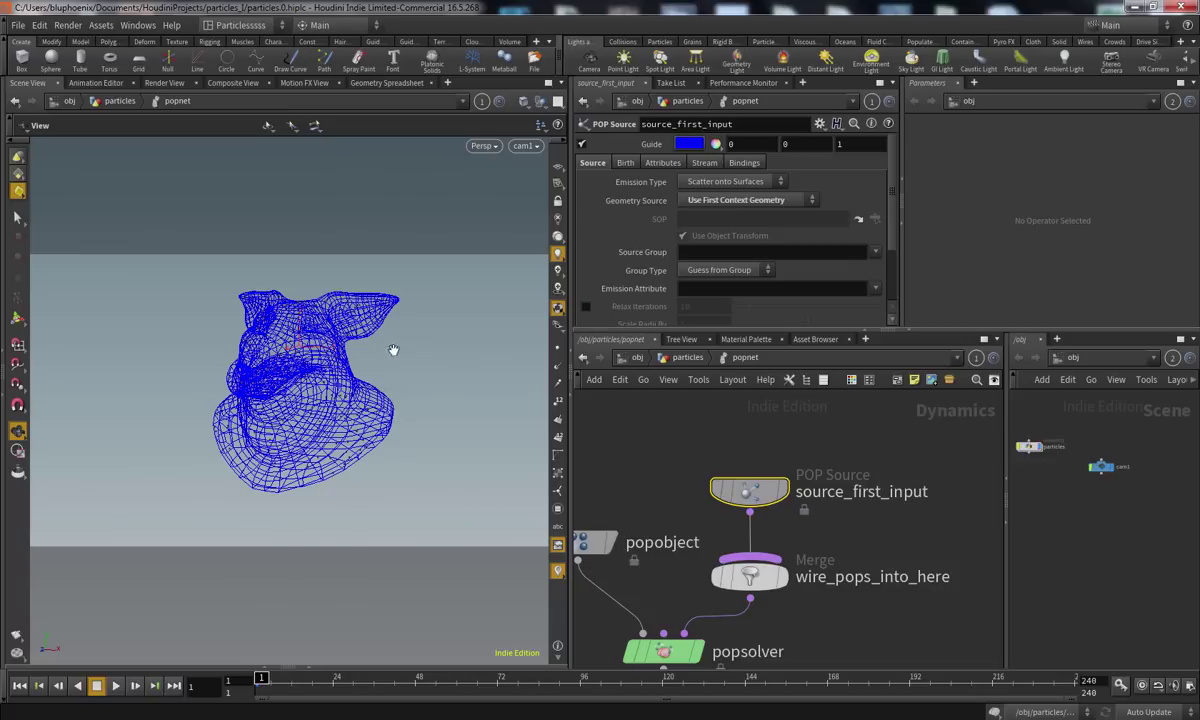
Toggle the source_first_input node's Guide display to compare, leaving it switched off
{"action": "left_click", "coordinate": [582, 144]}
{"action": "left_click", "coordinate": [582, 145]}
{"action": "left_click", "coordinate": [582, 145]}
{"action": "left_click", "coordinate": [582, 145]}
{"action": "left_click", "coordinate": [582, 145]}
{"action": "left_click", "coordinate": [582, 145]}
{"action": "left_click", "coordinate": [582, 145]}
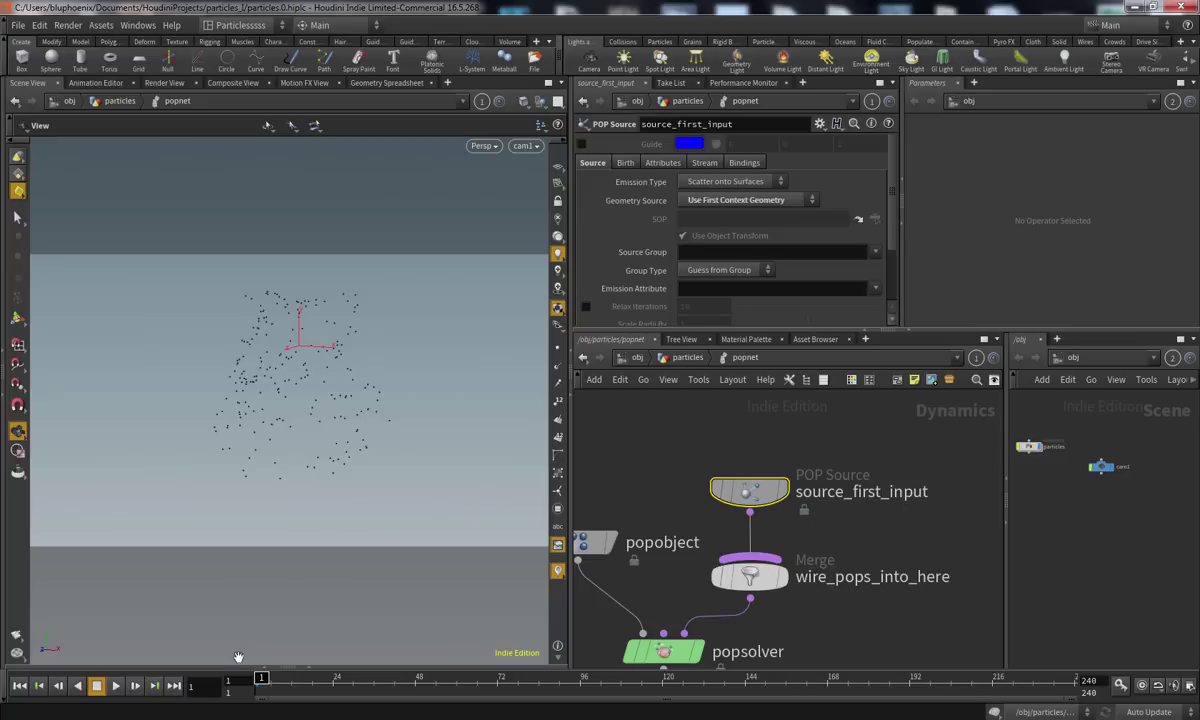
Play the simulation and examine the emitted pig-head particles at several frames, from free angles and through cam1
{"action": "left_click", "coordinate": [116, 686]}
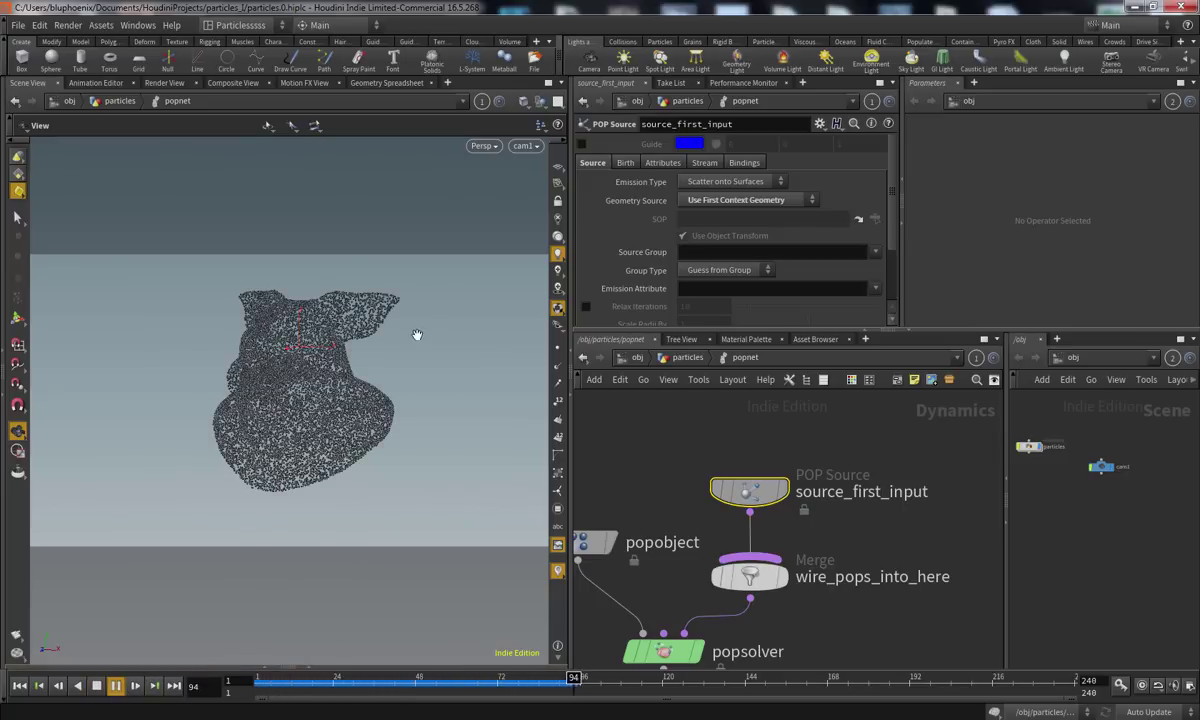
{"action": "left_click", "coordinate": [452, 688]}
{"action": "mouse_move", "coordinate": [451, 431]}
{"action": "left_mouse_down"}
{"action": "mouse_move", "coordinate": [313, 442]}
{"action": "mouse_move", "coordinate": [479, 399]}
{"action": "mouse_move", "coordinate": [375, 460]}
{"action": "mouse_move", "coordinate": [567, 408]}
{"action": "mouse_move", "coordinate": [659, 442]}
{"action": "mouse_move", "coordinate": [436, 445]}
{"action": "mouse_move", "coordinate": [446, 450]}
{"action": "left_mouse_up"}
{"action": "left_click_drag", "start_coordinate": [466, 686], "coordinate": [595, 652]}
{"action": "left_click_drag", "start_coordinate": [232, 430], "coordinate": [363, 521]}
{"action": "scroll", "coordinate": [310, 425], "scroll_direction": "up", "scroll_amount": 5}
{"action": "scroll", "coordinate": [335, 422], "scroll_direction": "up", "scroll_amount": 5}
{"action": "scroll", "coordinate": [402, 418], "scroll_direction": "down", "scroll_amount": 4}
{"action": "scroll", "coordinate": [401, 418], "scroll_direction": "down", "scroll_amount": 4}
{"action": "left_click_drag", "start_coordinate": [280, 682], "coordinate": [419, 676]}
{"action": "left_click", "coordinate": [522, 146]}
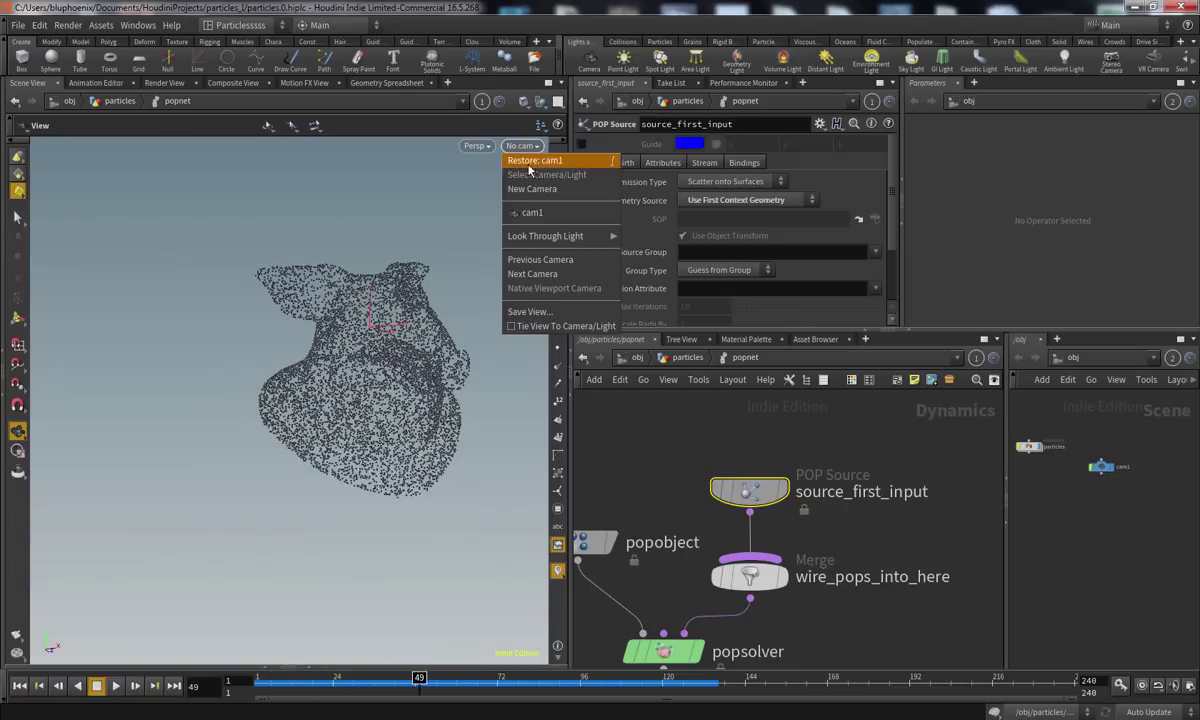
{"action": "left_click", "coordinate": [530, 214]}
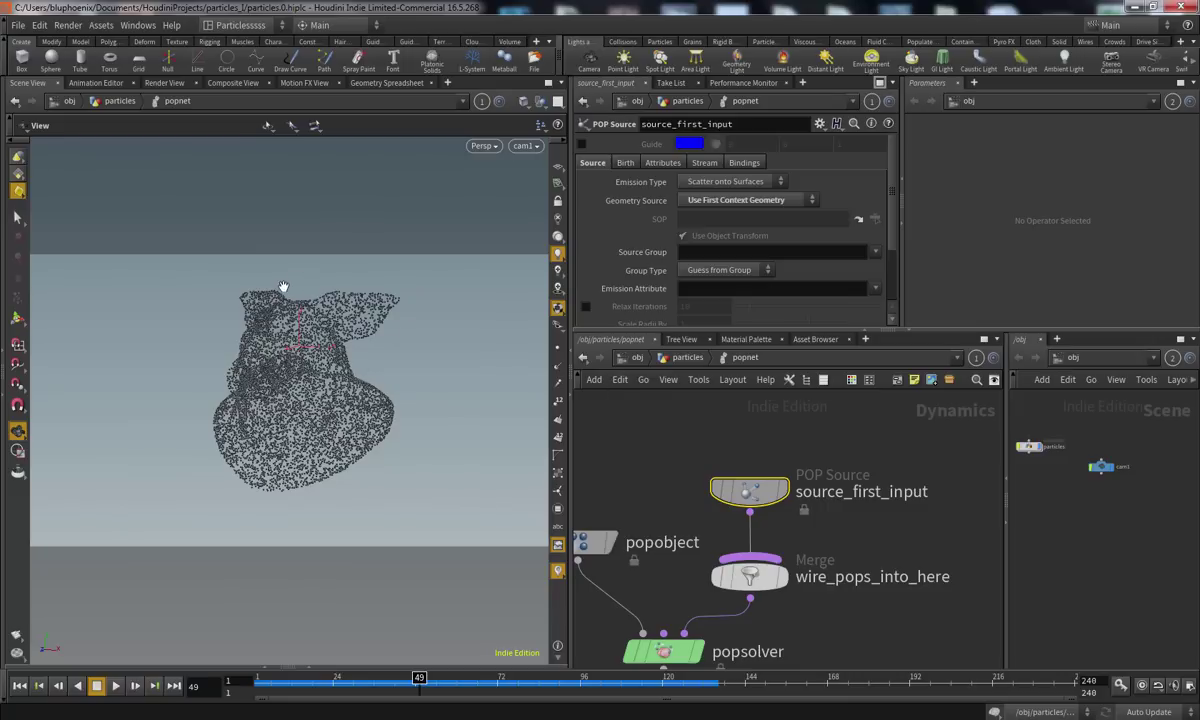
{"action": "left_click_drag", "start_coordinate": [270, 448], "coordinate": [362, 456]}
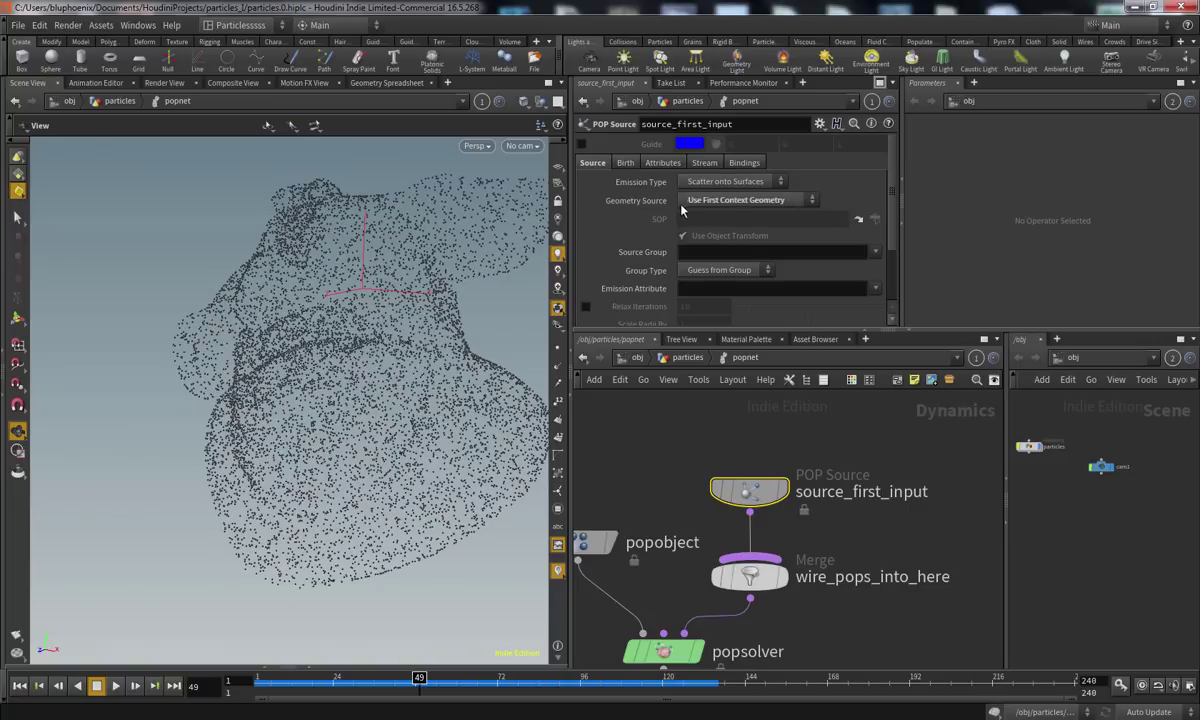
In the particles network, wire EMITTER into popnet's second input as well and delete both wires between the two nodes
{"action": "mouse_move", "coordinate": [754, 500]}
{"action": "left_click", "coordinate": [694, 359]}
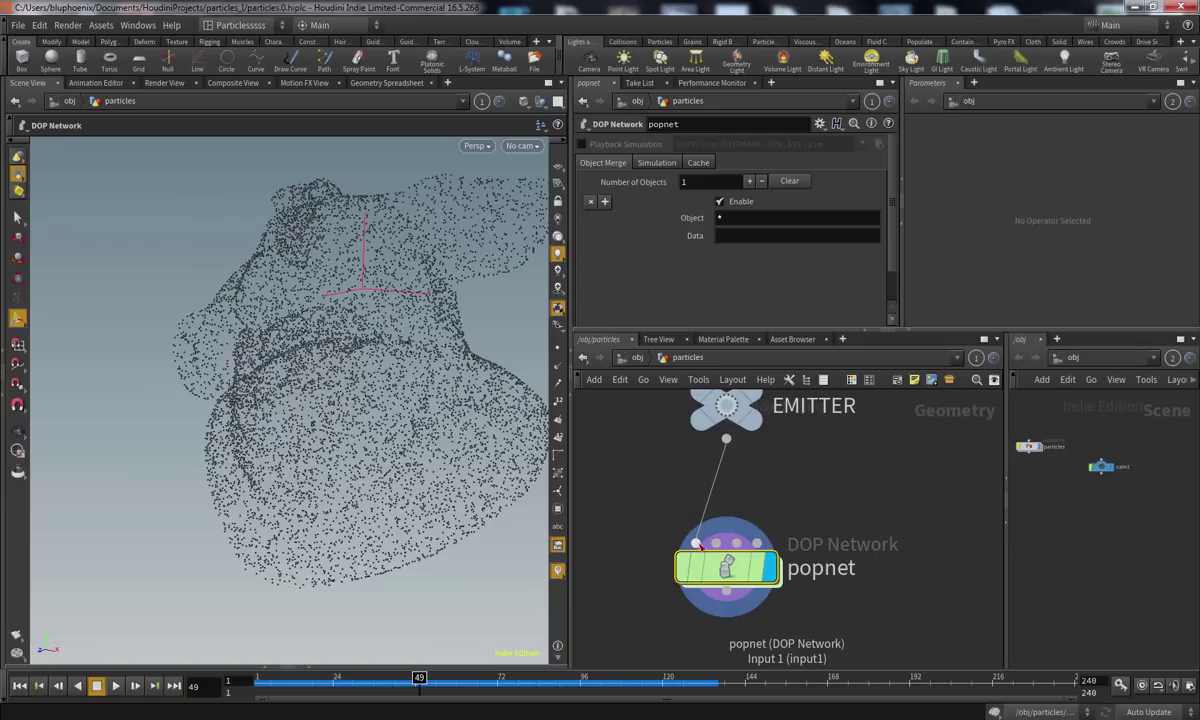
{"action": "left_click", "coordinate": [726, 543]}
{"action": "left_click", "coordinate": [711, 530]}
{"action": "left_click_drag", "start_coordinate": [662, 487], "coordinate": [765, 509]}
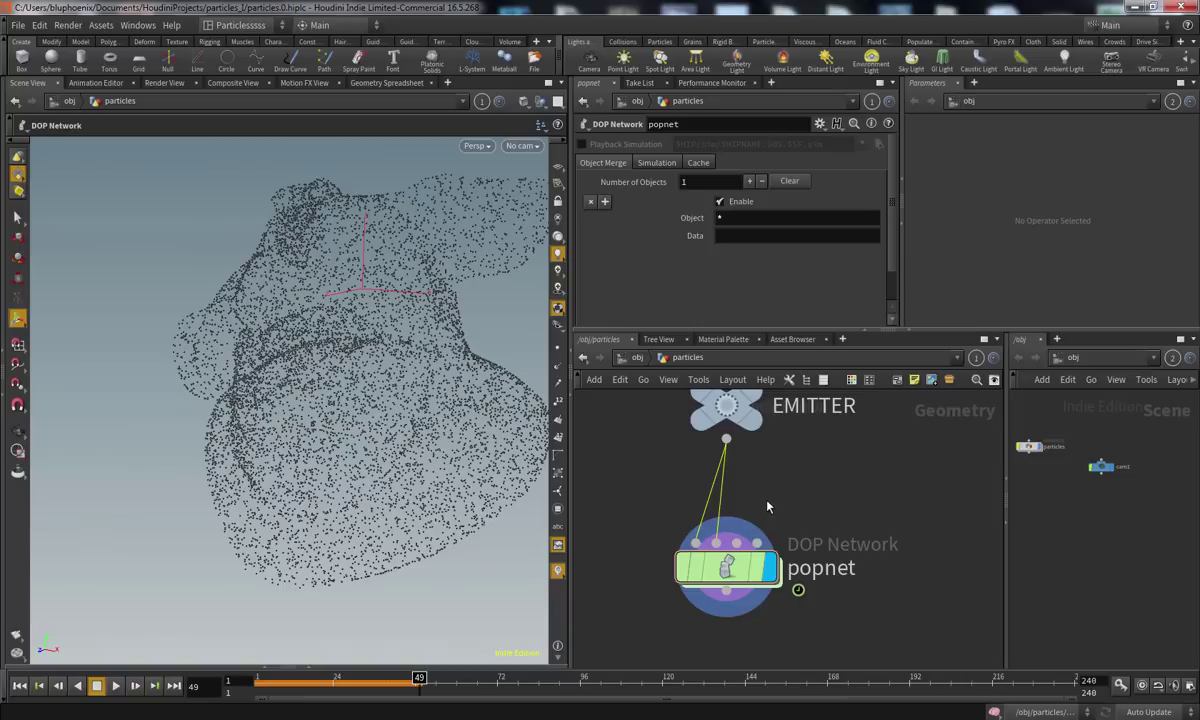
{"action": "key", "text": "Delete"}
Connect EMITTER to popnet's third input, play the simulation and return to frame 1
{"action": "left_click", "coordinate": [737, 543]}
{"action": "left_click", "coordinate": [732, 449]}
{"action": "left_click", "coordinate": [745, 566]}
{"action": "left_click", "coordinate": [20, 686]}
{"action": "left_click", "coordinate": [117, 687]}
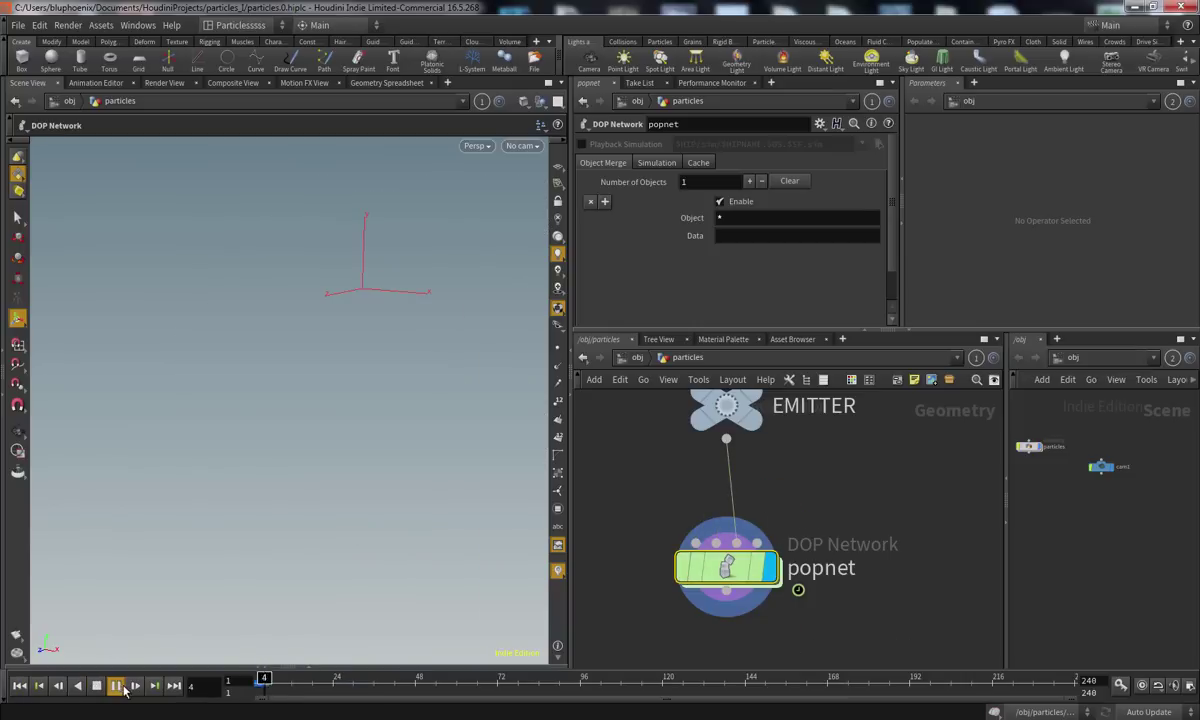
{"action": "left_click", "coordinate": [99, 687]}
{"action": "left_click", "coordinate": [20, 686]}
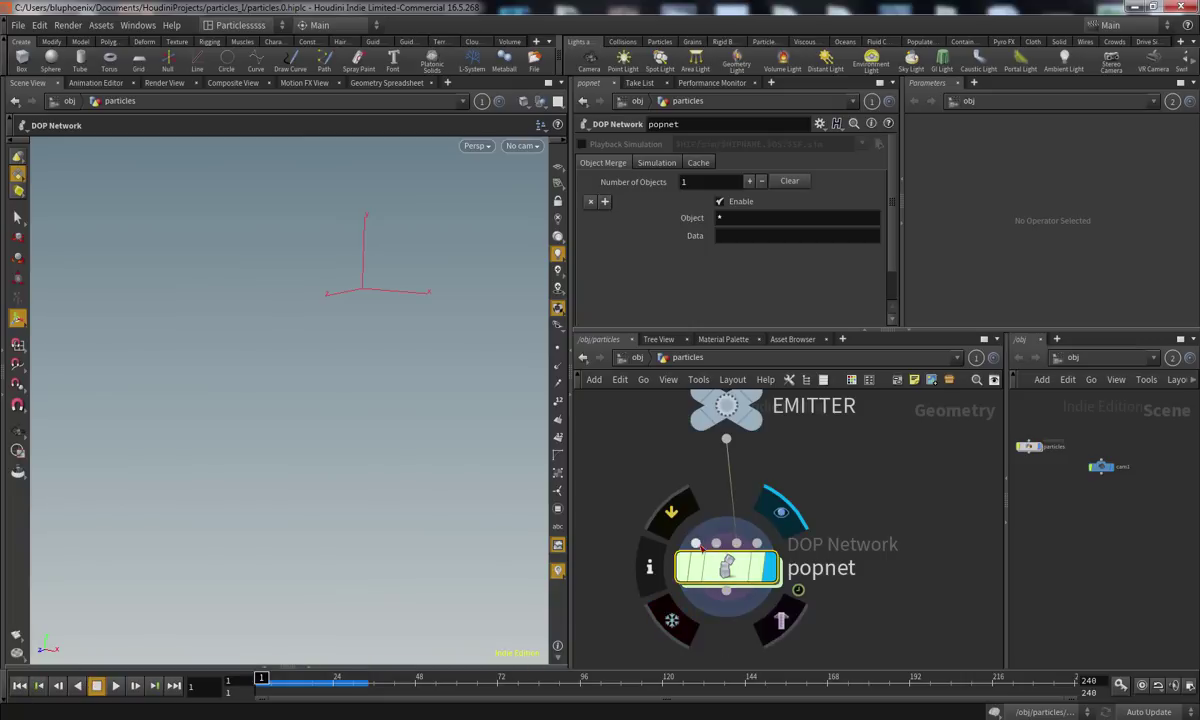
Inside popnet, set source_first_input's Geometry Source to Use Third Context Geometry, play the simulation and return to frame 1
{"action": "double_click", "coordinate": [721, 571]}
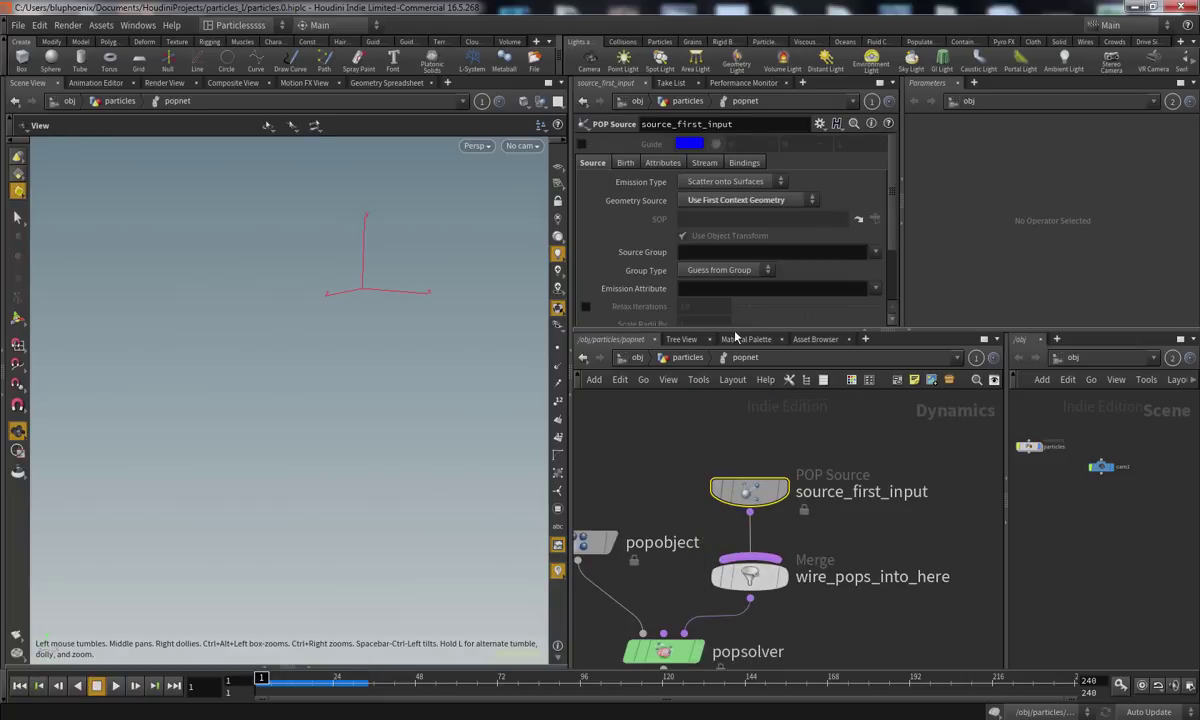
{"action": "left_click", "coordinate": [710, 200]}
{"action": "left_click", "coordinate": [728, 268]}
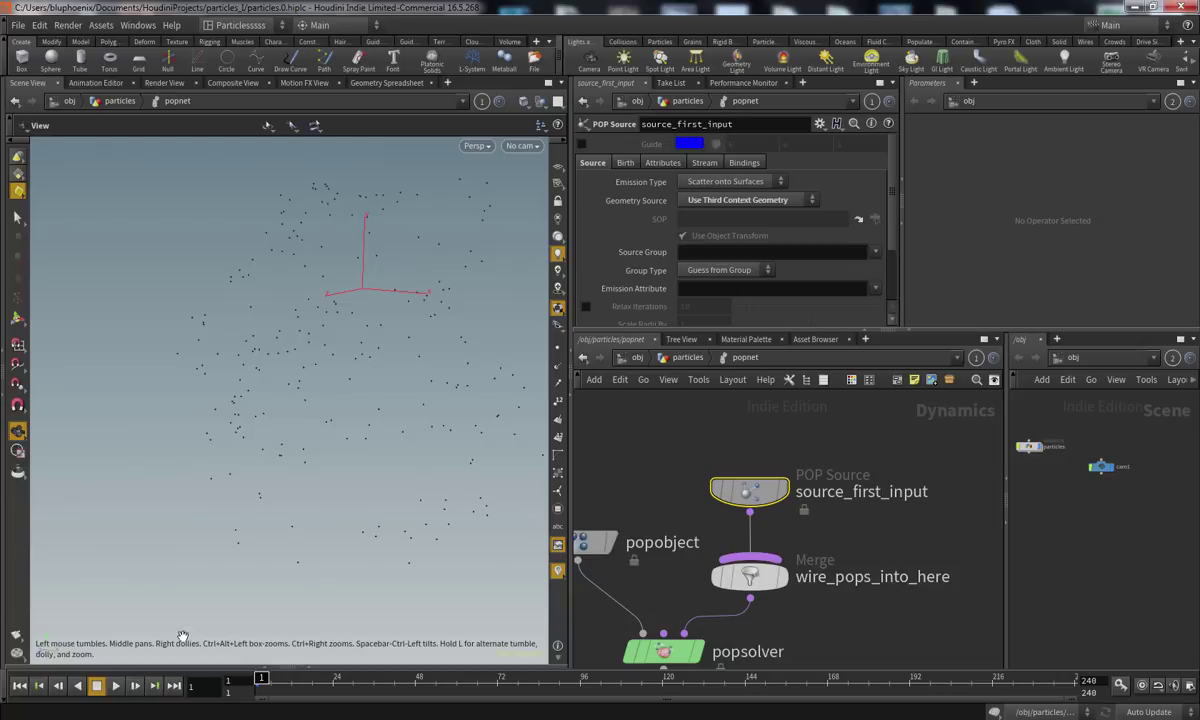
{"action": "left_click", "coordinate": [117, 687]}
{"action": "scroll", "coordinate": [422, 451], "scroll_direction": "down", "scroll_amount": 5}
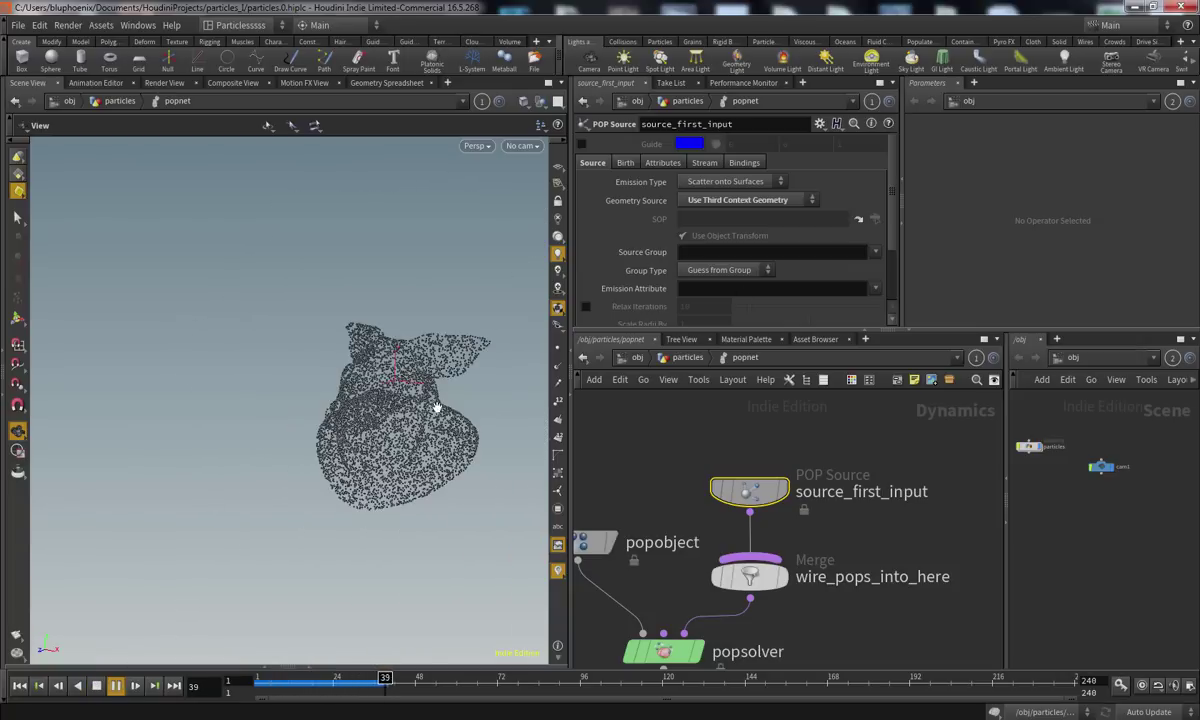
{"action": "left_click", "coordinate": [96, 685]}
{"action": "left_click", "coordinate": [18, 685]}
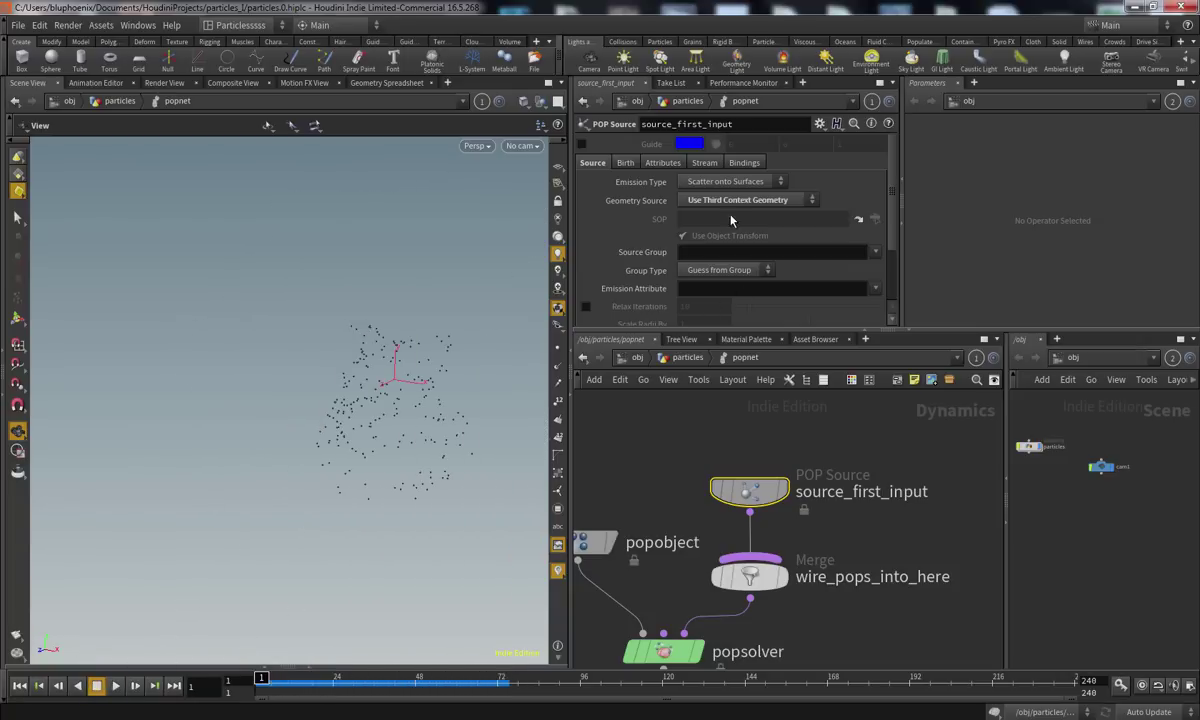
Set source_first_input's Geometry Source to Use Parameter Values and choose /obj/particles/EMITTER as its SOP
{"action": "left_click", "coordinate": [730, 200]}
{"action": "left_click", "coordinate": [730, 214]}
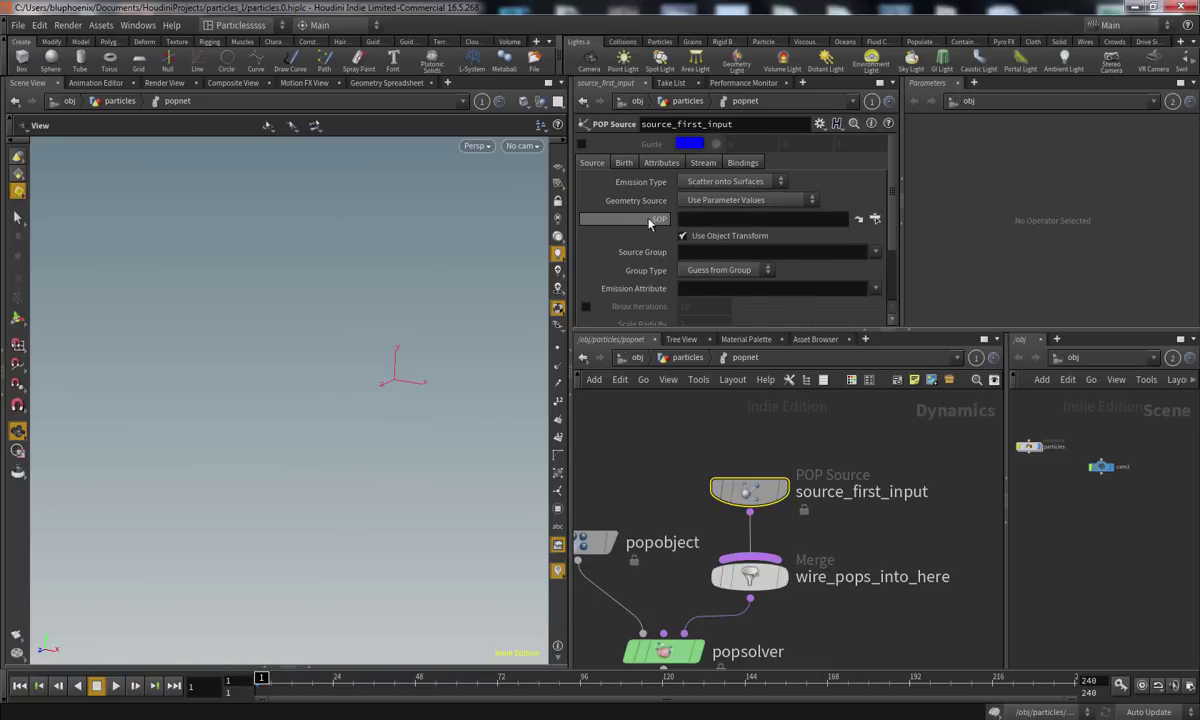
{"action": "left_click", "coordinate": [875, 219]}
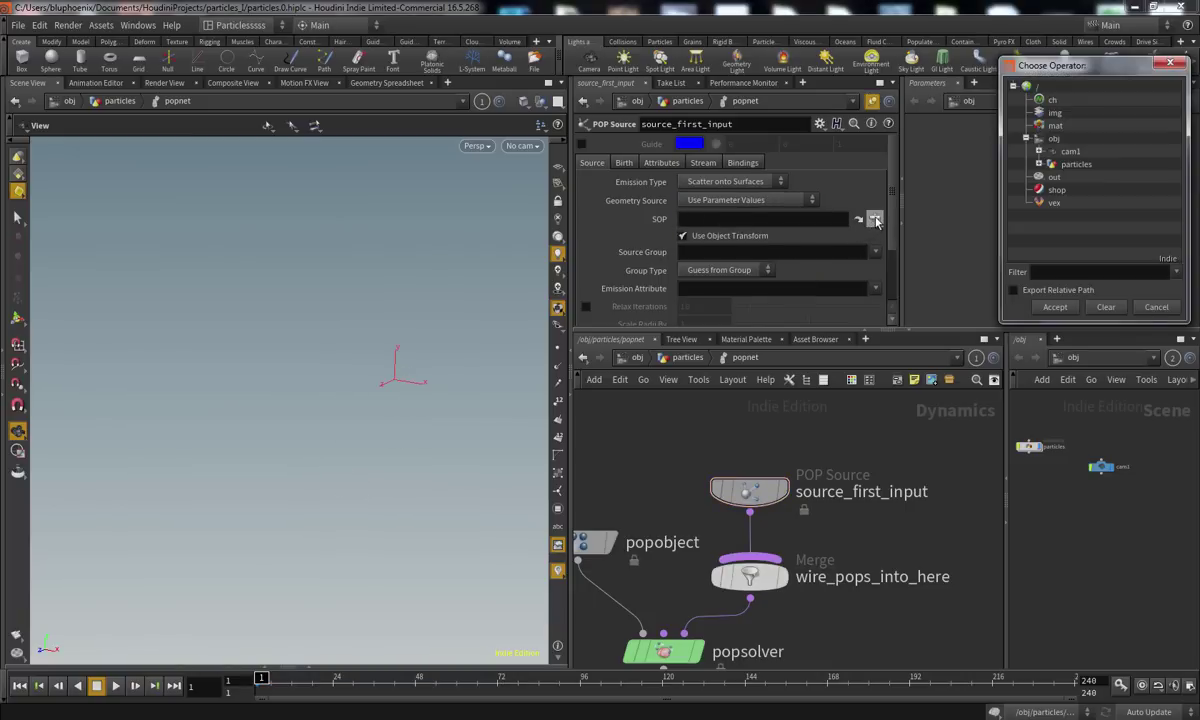
{"action": "left_click", "coordinate": [1039, 164]}
{"action": "left_click", "coordinate": [1089, 178]}
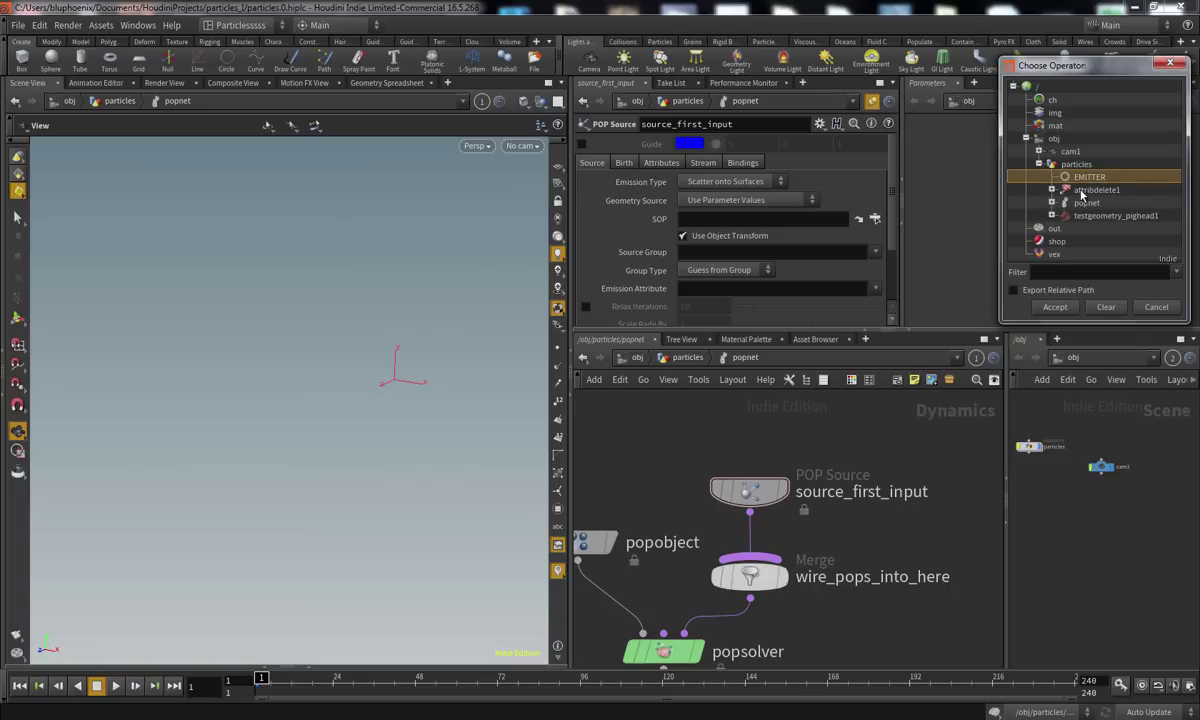
{"action": "left_click", "coordinate": [1058, 307]}
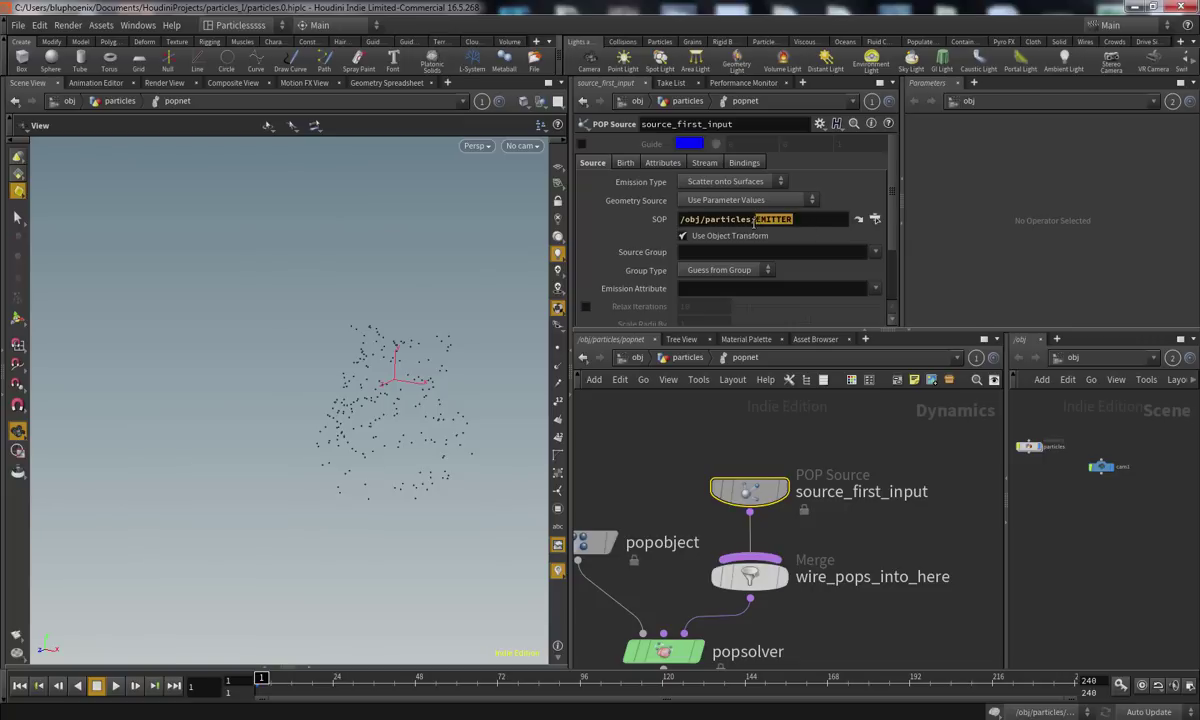
Jump to the referenced EMITTER node, delete its wire into popnet and go back to the POP Source node
{"action": "left_click", "coordinate": [858, 218]}
{"action": "middle_click_drag", "start_coordinate": [672, 512], "coordinate": [644, 535]}
{"action": "left_click", "coordinate": [699, 490]}
{"action": "key", "text": "Delete"}
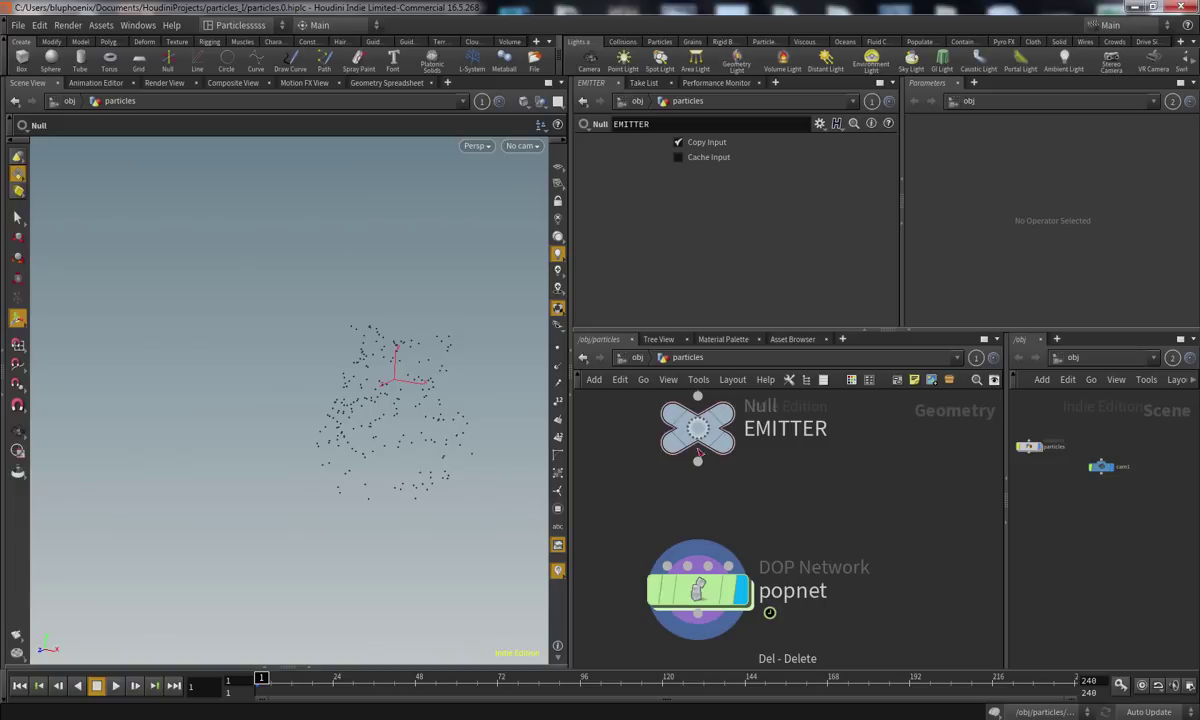
{"action": "left_click", "coordinate": [598, 357]}
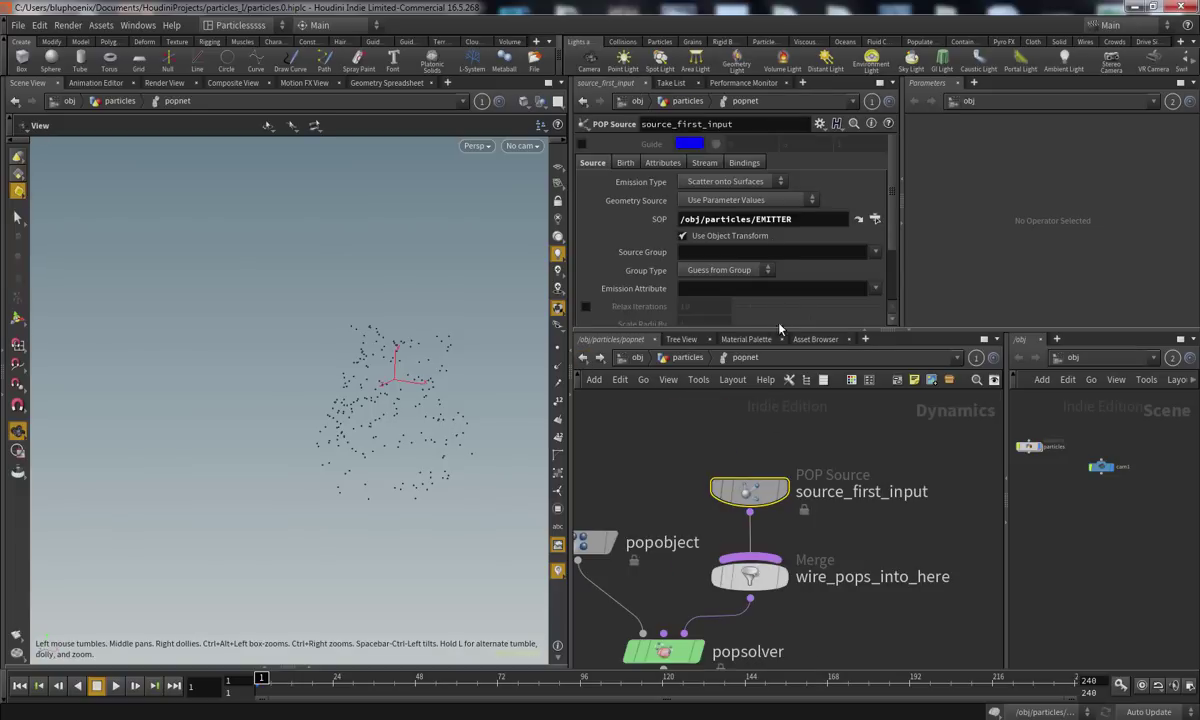
Play the simulation with the SOP path source, return to frame 1 and look through cam1
{"action": "left_click", "coordinate": [115, 686]}
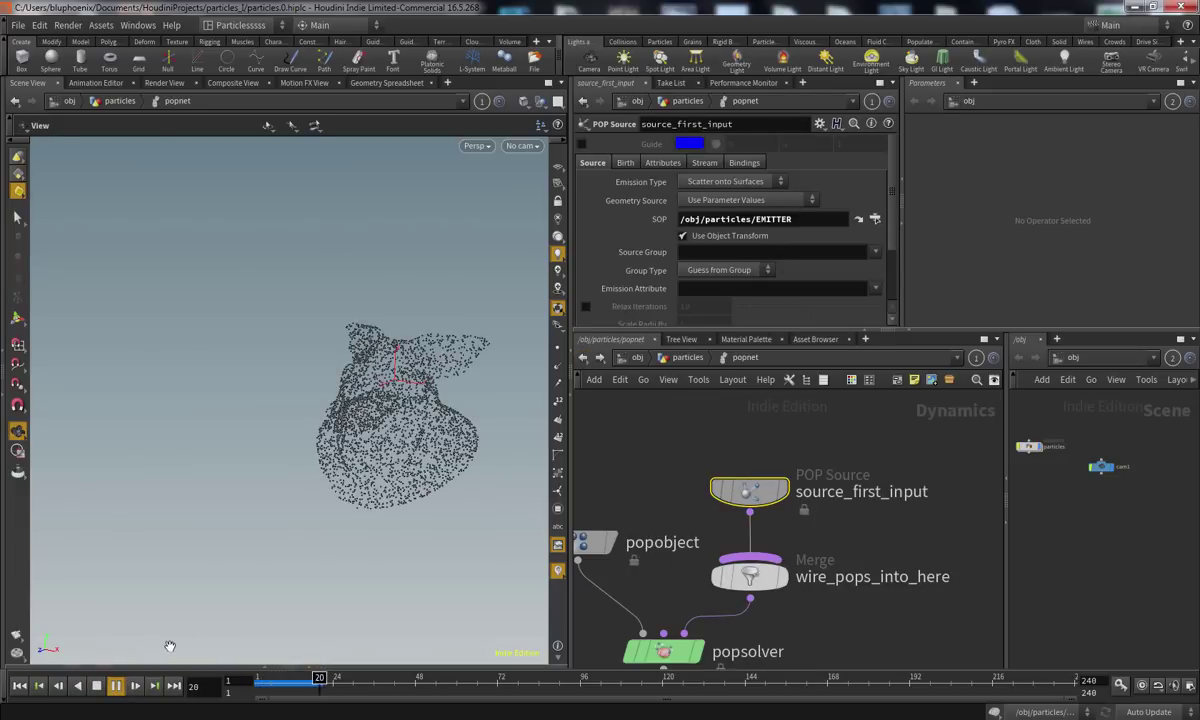
{"action": "left_click", "coordinate": [97, 686]}
{"action": "left_click_drag", "start_coordinate": [310, 686], "coordinate": [235, 681]}
{"action": "left_click", "coordinate": [521, 146]}
{"action": "left_click", "coordinate": [530, 199]}
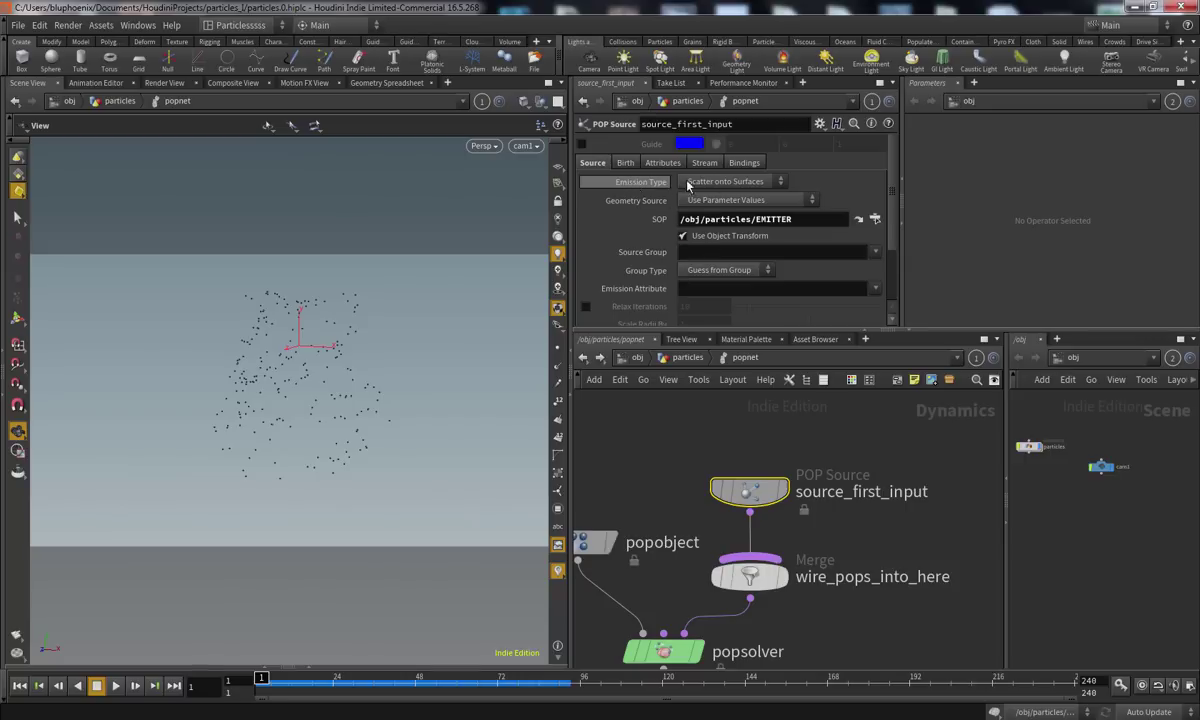
Add a Scatter node in the particles network and feed it from the displayed EMITTER null
{"action": "key", "text": "u"}
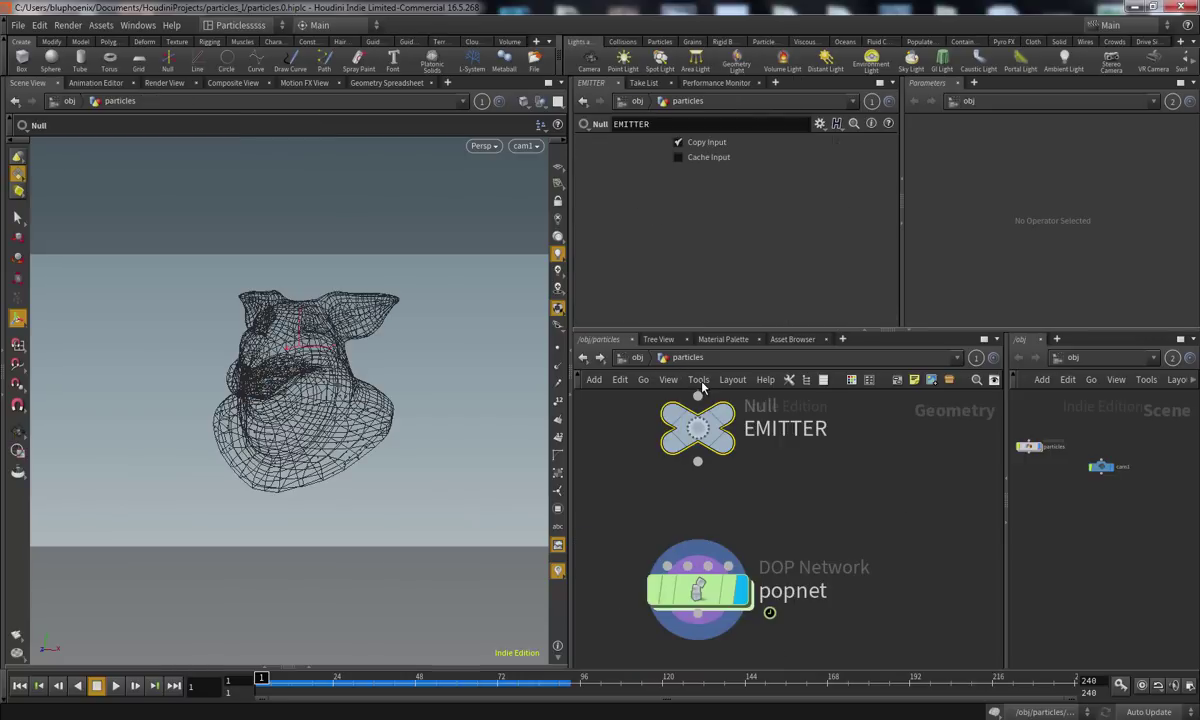
{"action": "middle_click_drag", "start_coordinate": [747, 490], "coordinate": [733, 570]}
{"action": "mouse_move", "coordinate": [713, 503]}
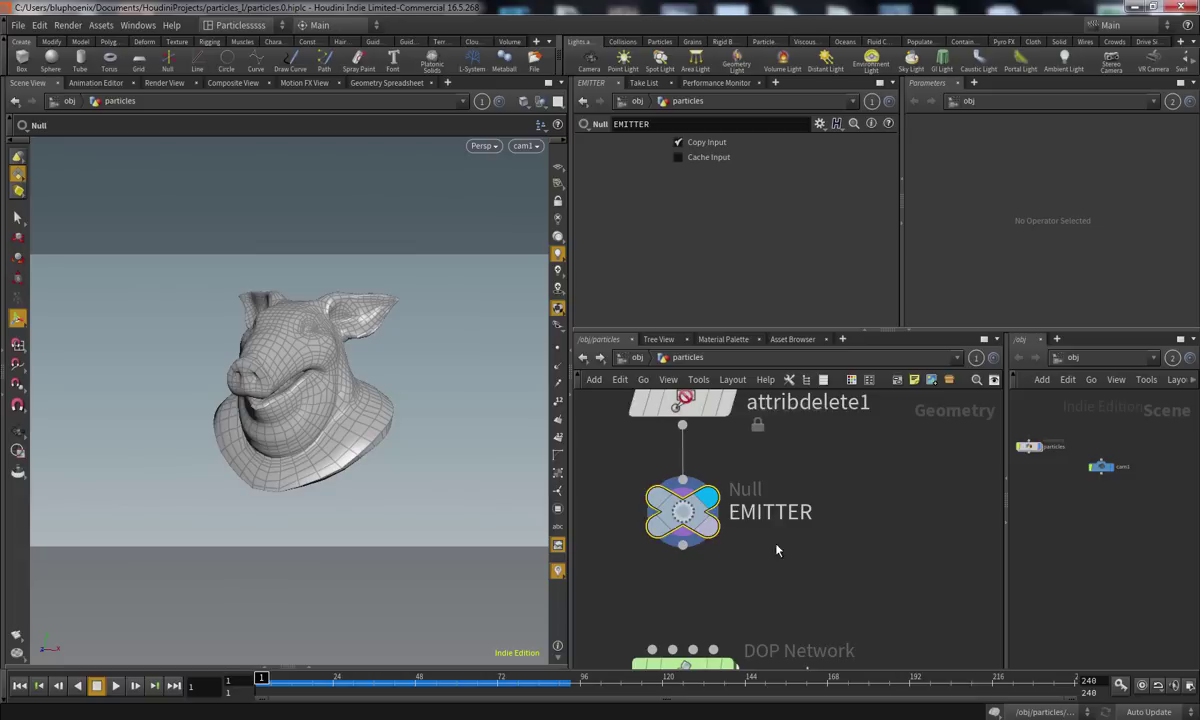
{"action": "key", "text": "Tab"}
{"action": "type", "text": "sca"}
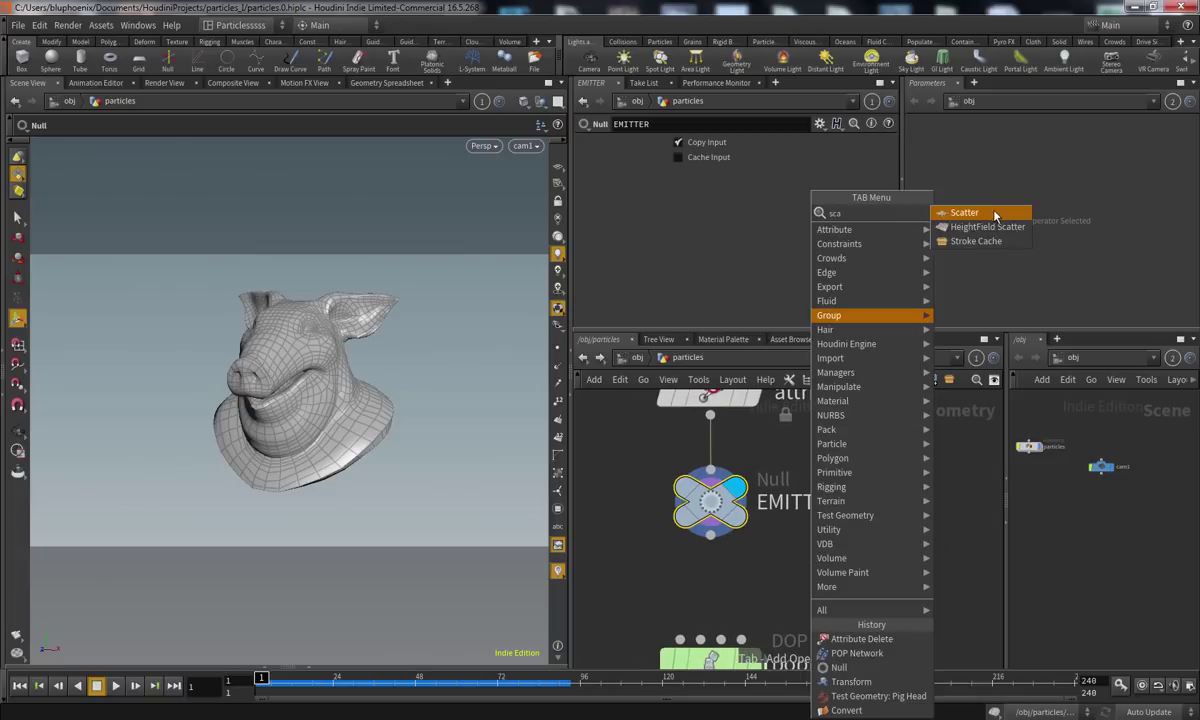
{"action": "key", "text": "Return"}
{"action": "left_click", "coordinate": [890, 561]}
{"action": "left_click", "coordinate": [710, 536]}
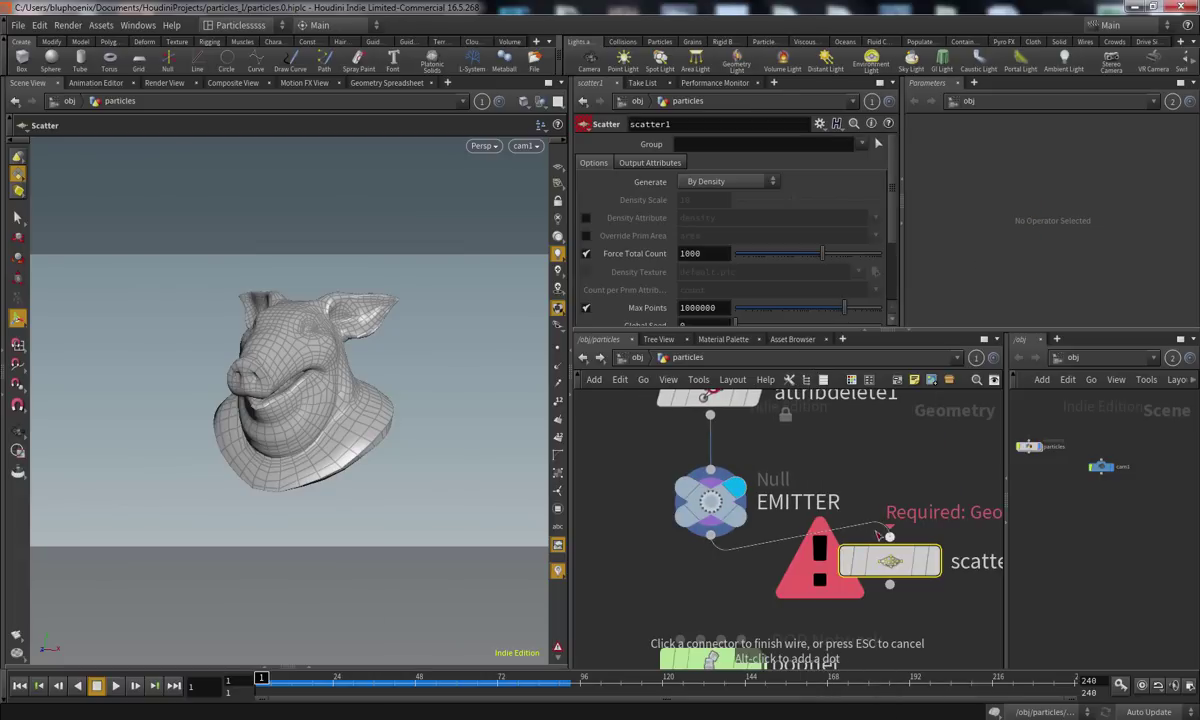
{"action": "left_click", "coordinate": [890, 537]}
Display the Scatter node's points, try a lower Force Total Count and delete the node
{"action": "left_click", "coordinate": [925, 563]}
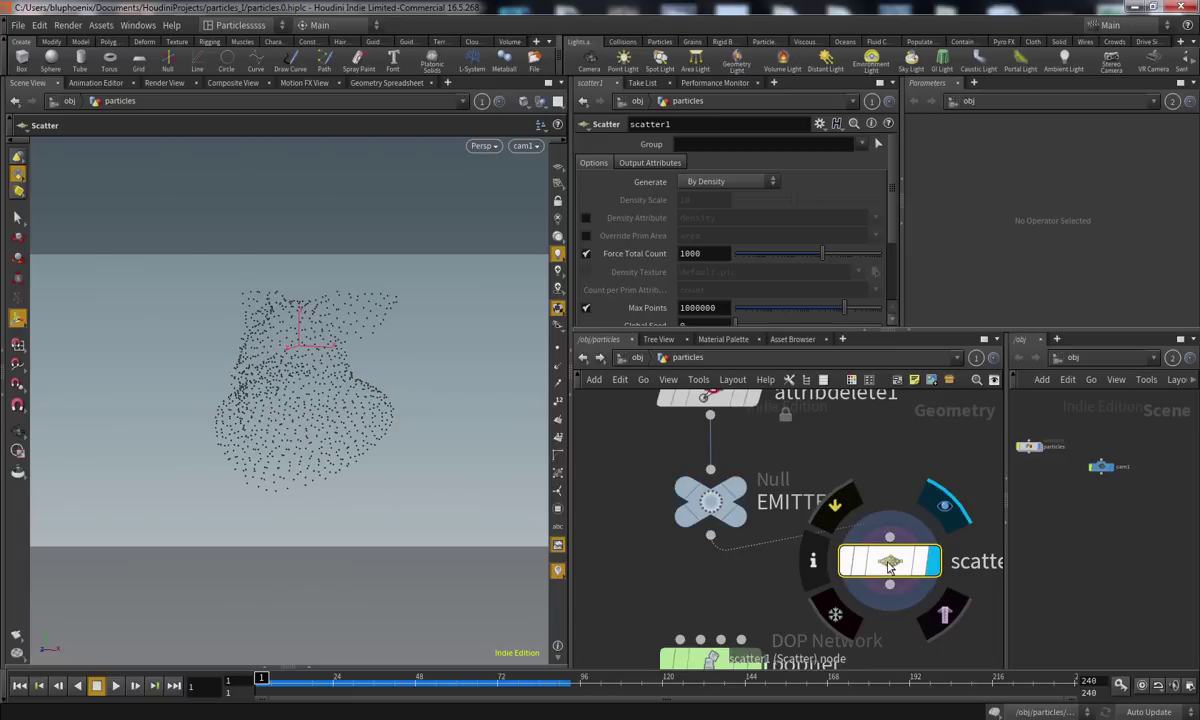
{"action": "left_click_drag", "start_coordinate": [822, 253], "coordinate": [755, 250]}
{"action": "key", "text": "Delete"}
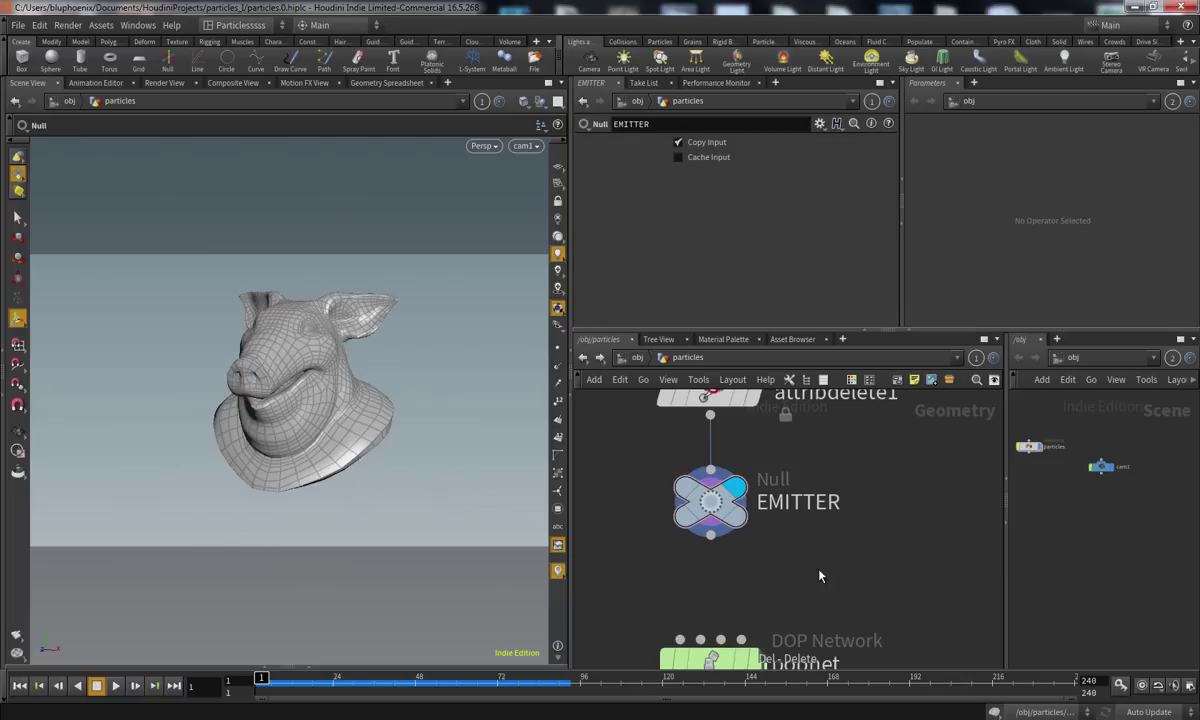
Return inside popnet and examine source_first_input's Source parameters, from Emission Type and Source Group down to Remove Overlapping
{"action": "middle_click_drag", "start_coordinate": [838, 589], "coordinate": [846, 490]}
{"action": "double_click", "coordinate": [744, 563]}
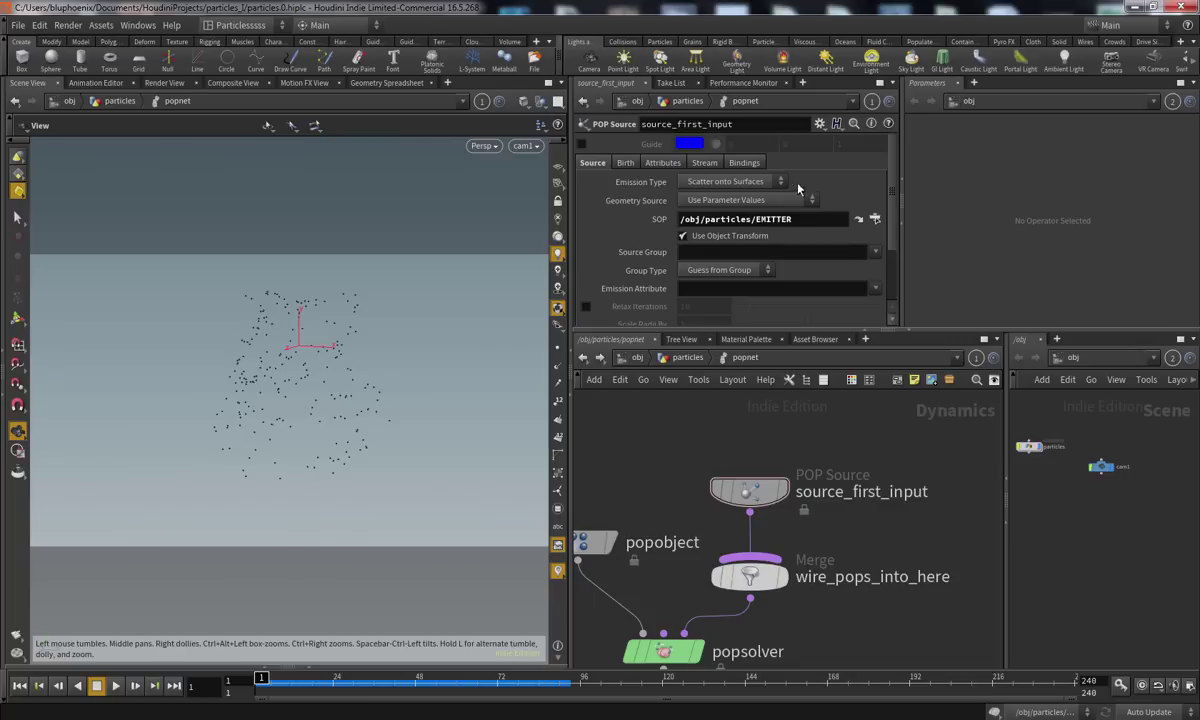
{"action": "scroll", "coordinate": [838, 178], "scroll_direction": "down", "scroll_amount": 4}
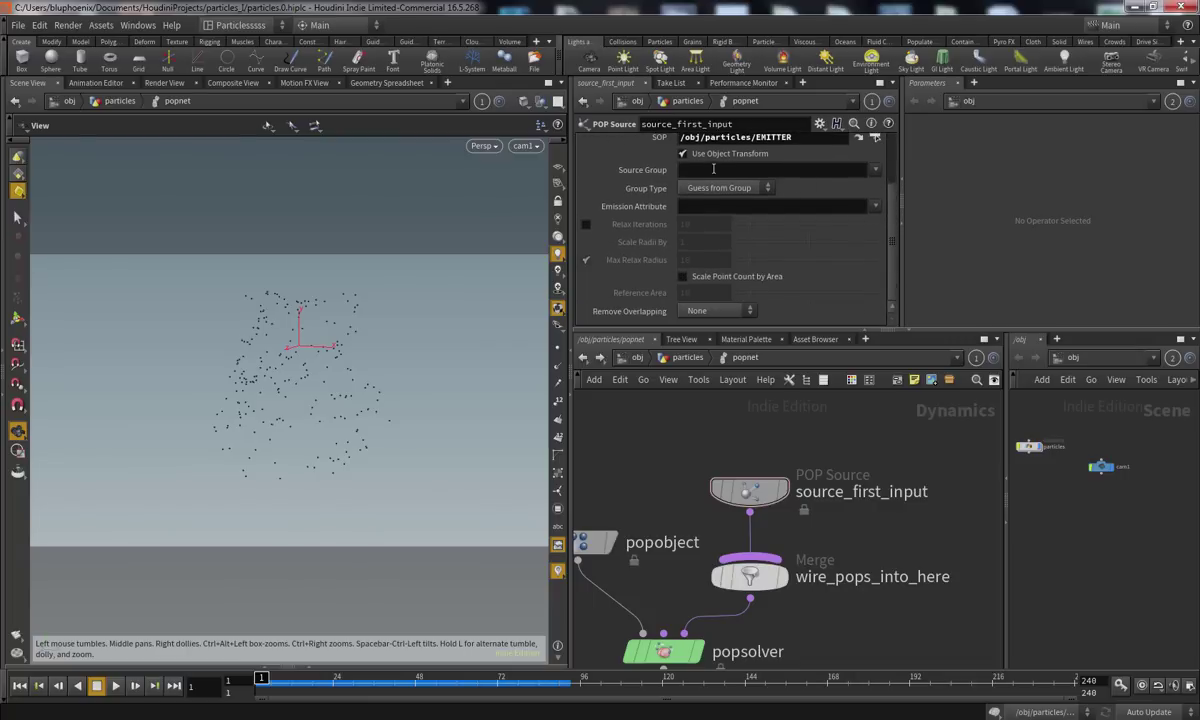
{"action": "scroll", "coordinate": [895, 207], "scroll_direction": "up", "scroll_amount": 2}
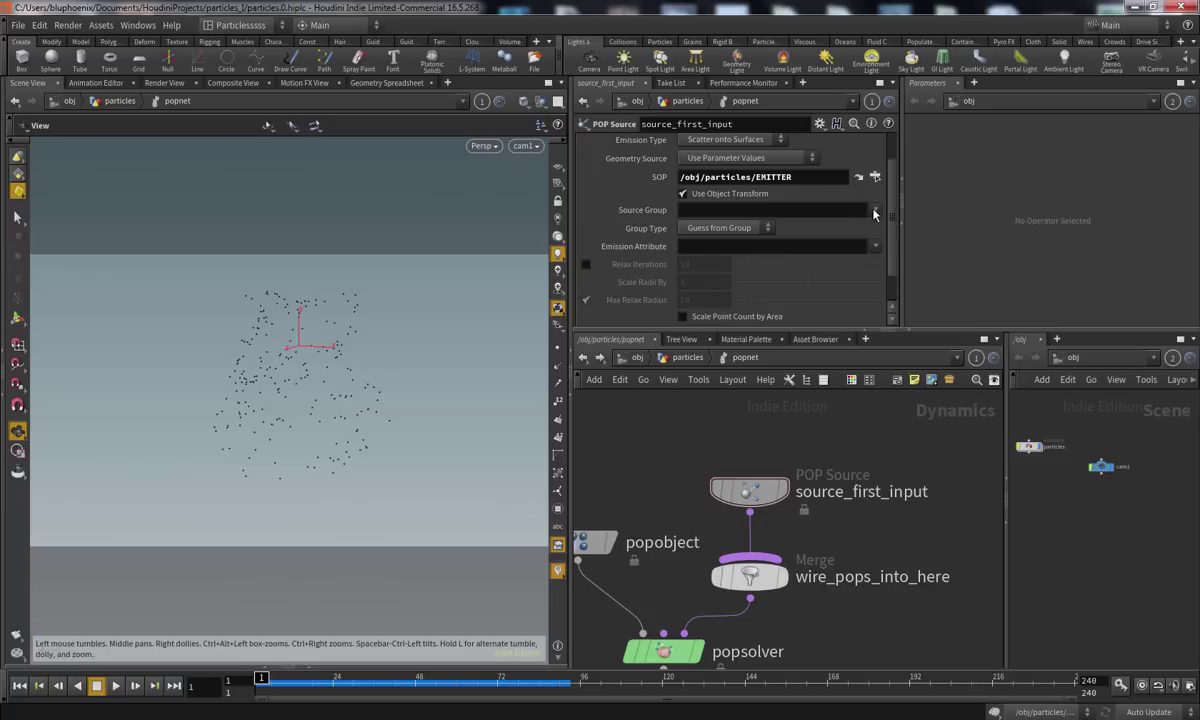
{"action": "scroll", "coordinate": [658, 212], "scroll_direction": "down", "scroll_amount": 2}
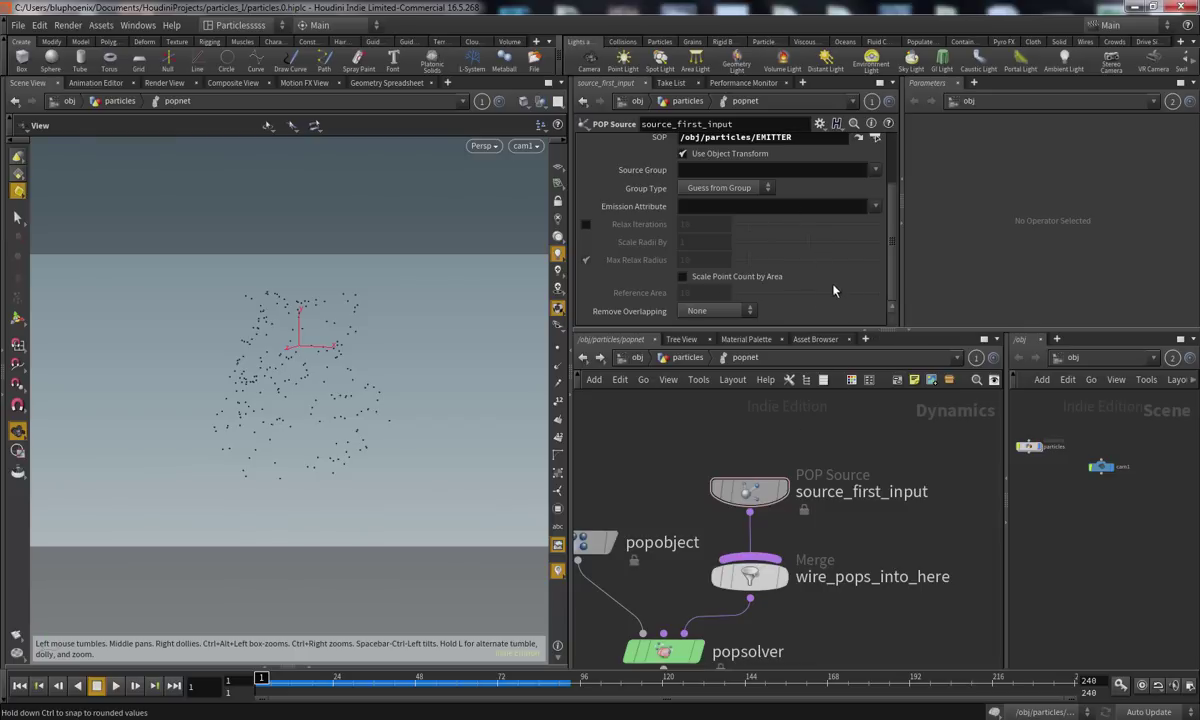
{"action": "left_click_drag", "start_coordinate": [893, 281], "coordinate": [891, 187]}
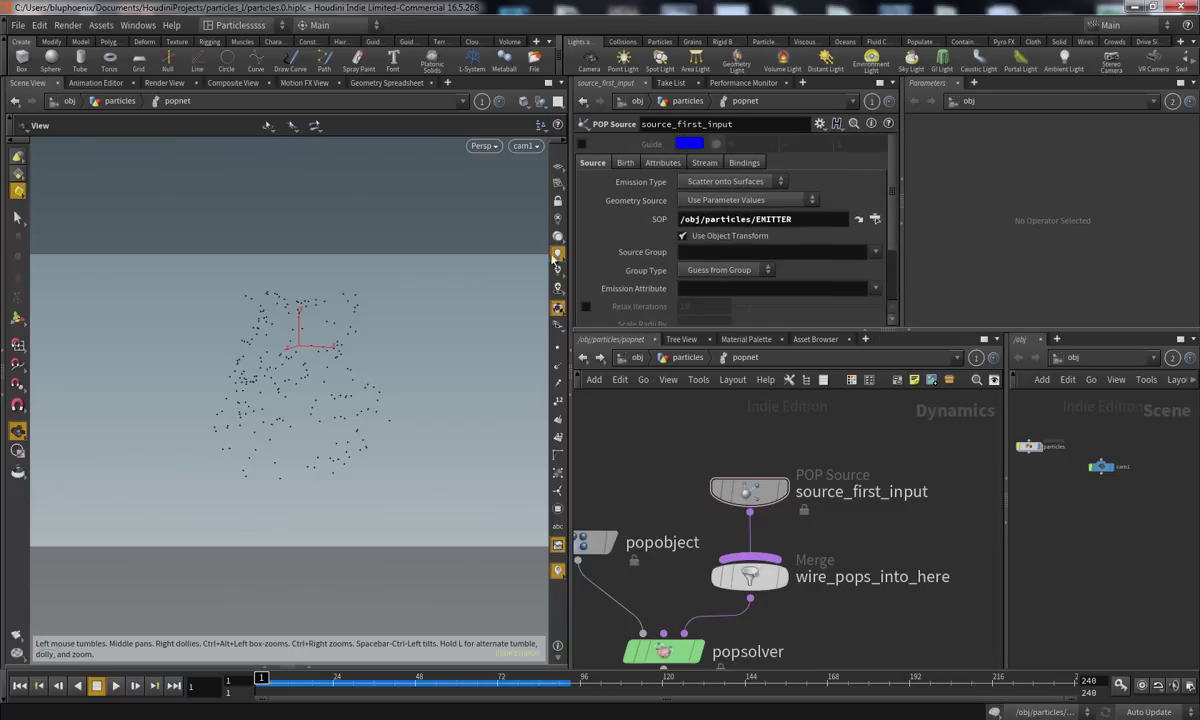
In source_first_input's Birth parameters, set Const. Birth Rate to 0
{"action": "left_click", "coordinate": [625, 162]}
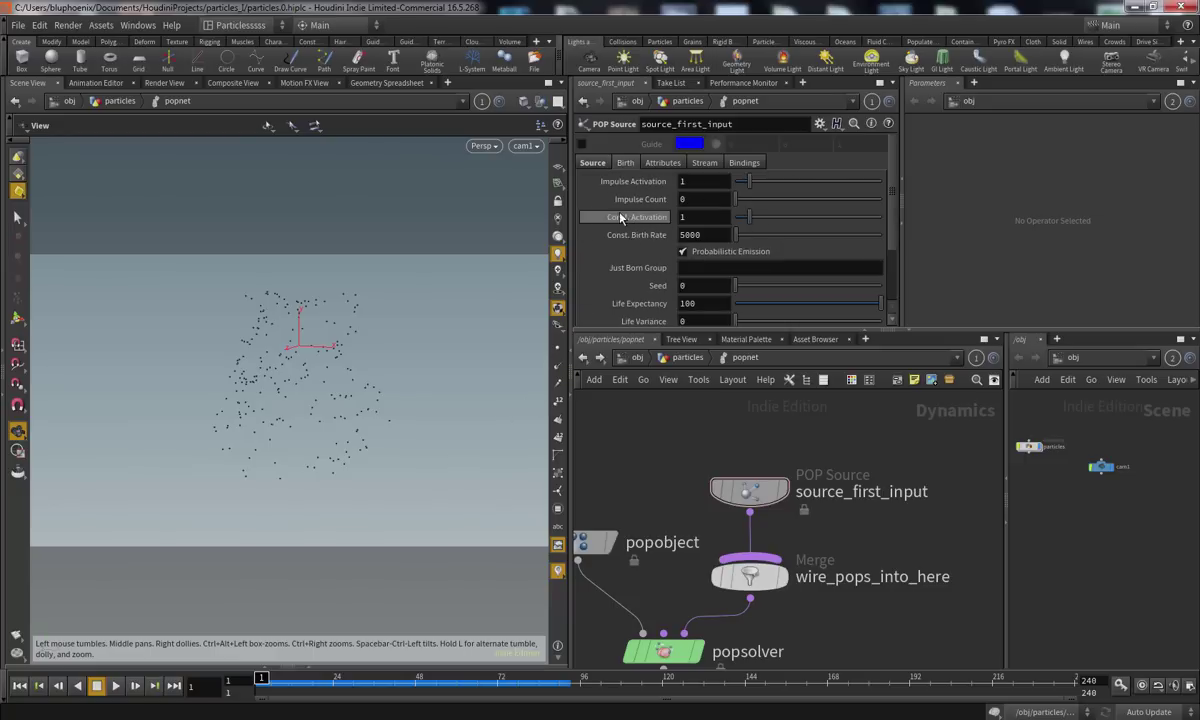
{"action": "scroll", "coordinate": [838, 188], "scroll_direction": "down", "scroll_amount": 1}
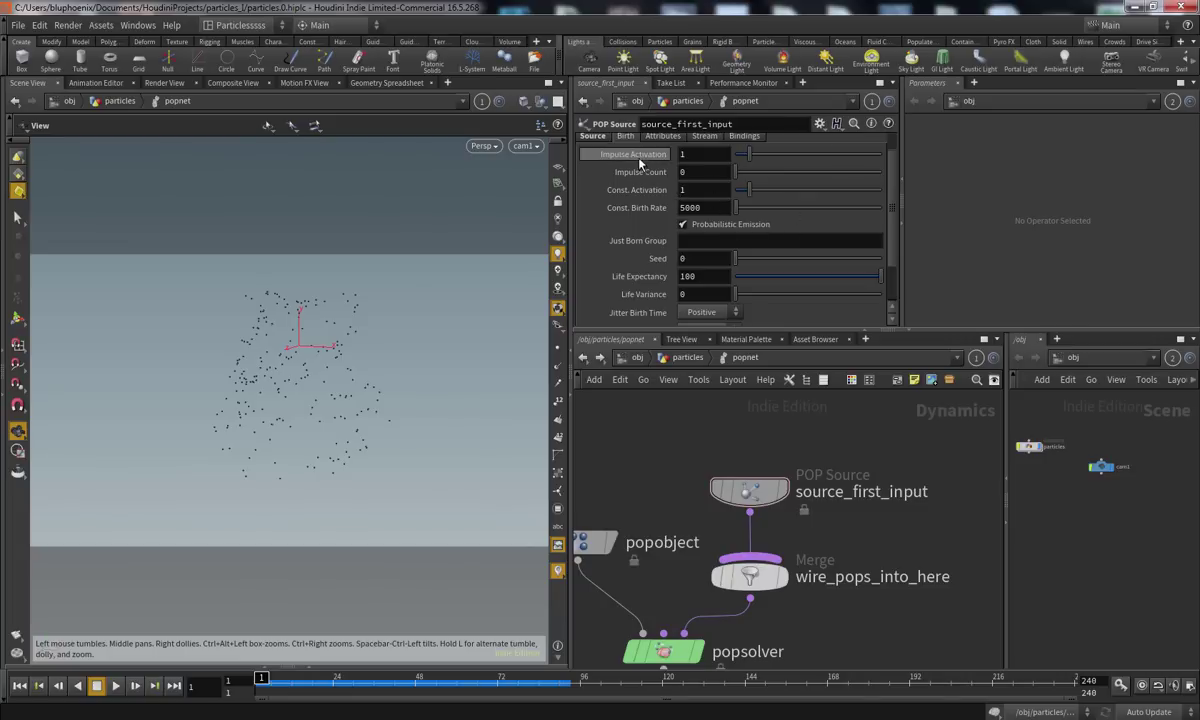
{"action": "left_click", "coordinate": [691, 154]}
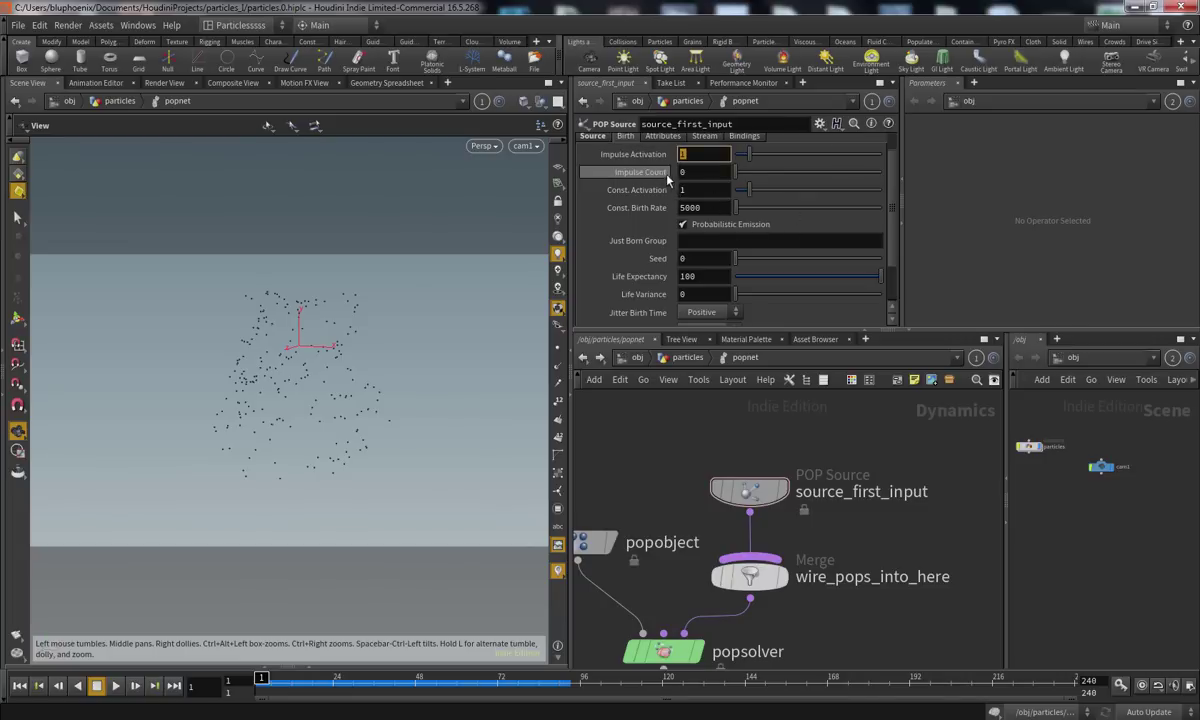
{"action": "left_click_drag", "start_coordinate": [737, 210], "coordinate": [691, 217]}
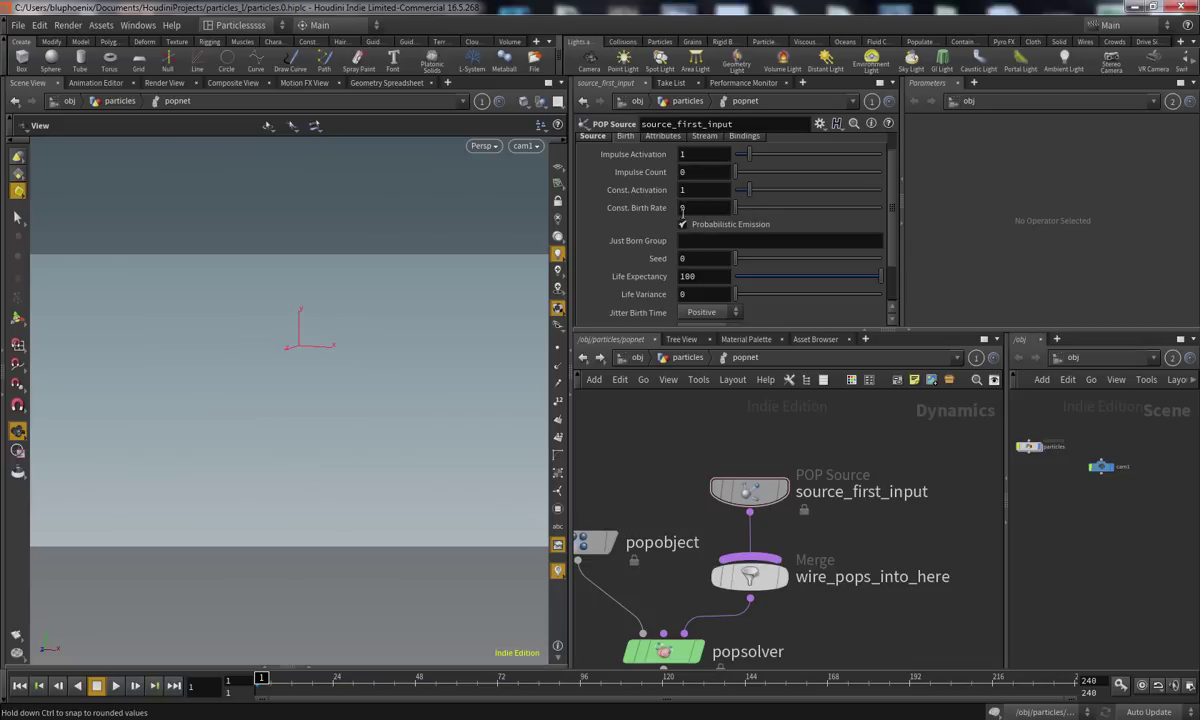
Keep Impulse Count at 0, play the simulation to check the emission, and rewind to the first frame
{"action": "left_click", "coordinate": [705, 175]}
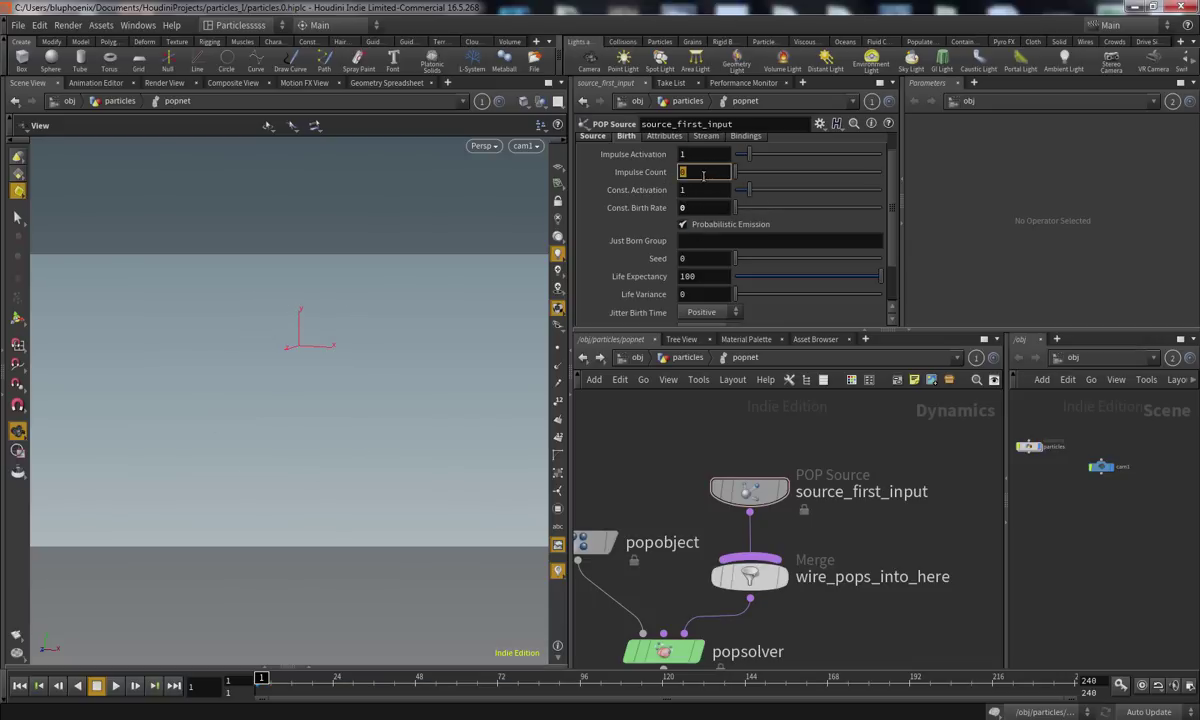
{"action": "key", "text": "Return"}
{"action": "left_click", "coordinate": [116, 686]}
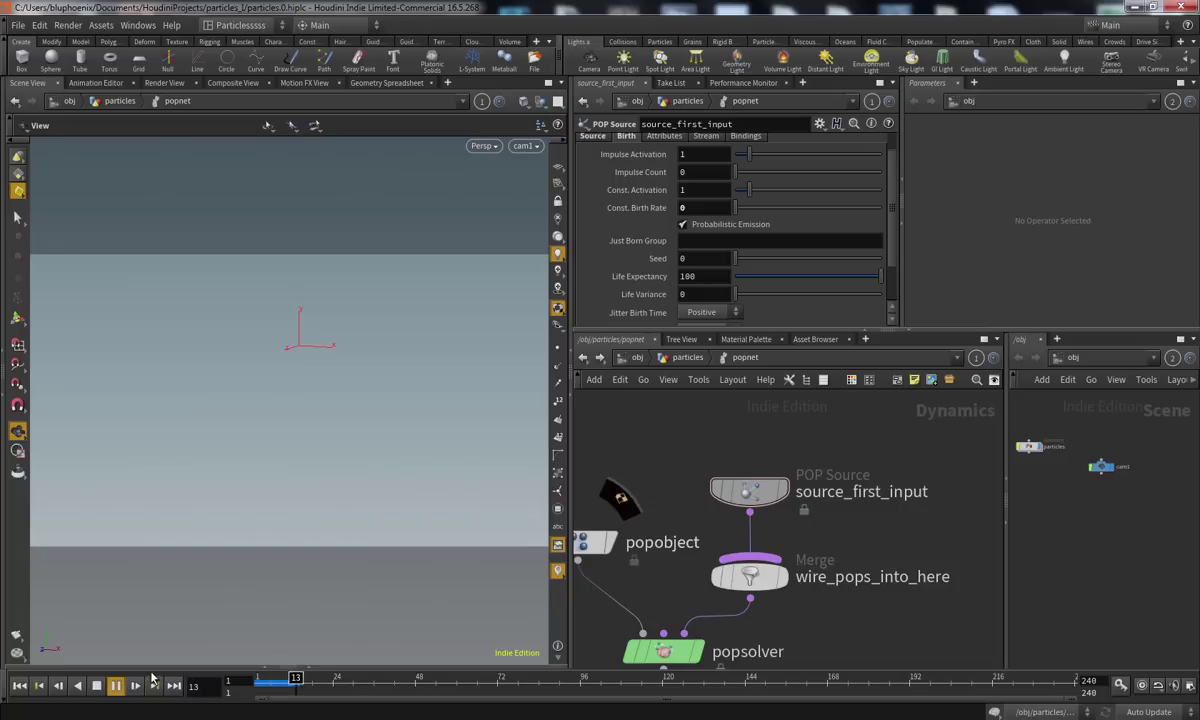
{"action": "left_click", "coordinate": [22, 685]}
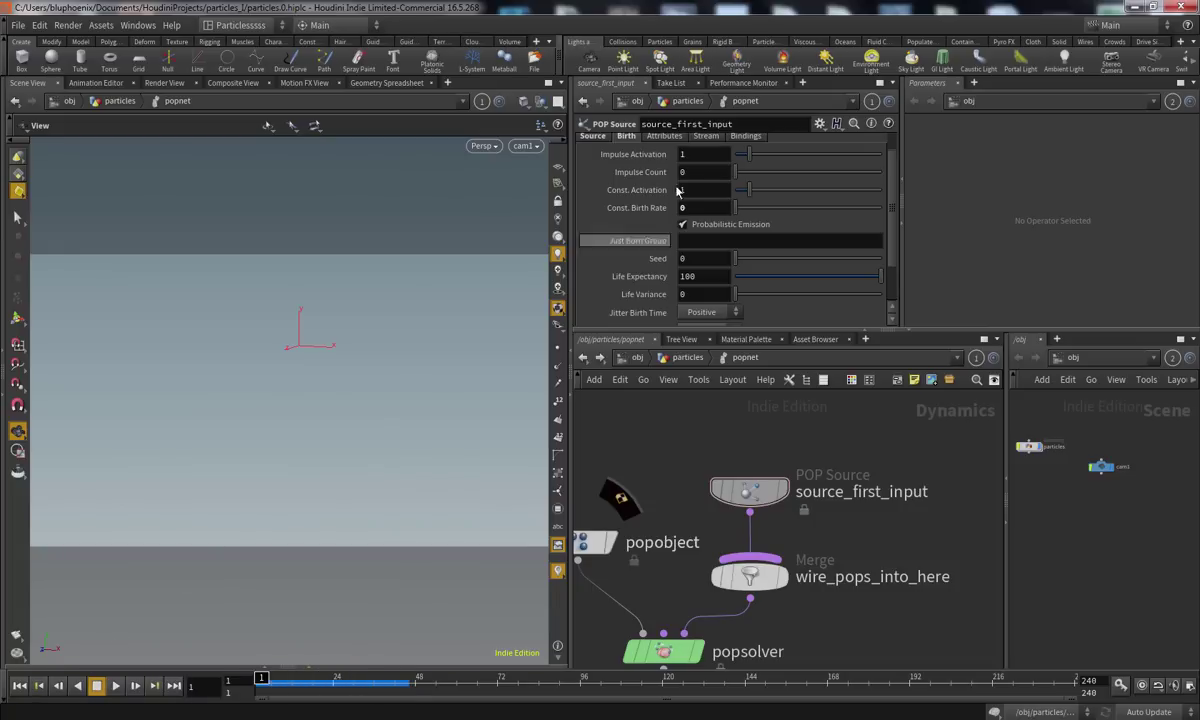
Set source_first_input's Impulse Count to 10 and play the simulation
{"action": "left_click", "coordinate": [705, 172]}
{"action": "type", "text": "10"}
{"action": "key", "text": "Return"}
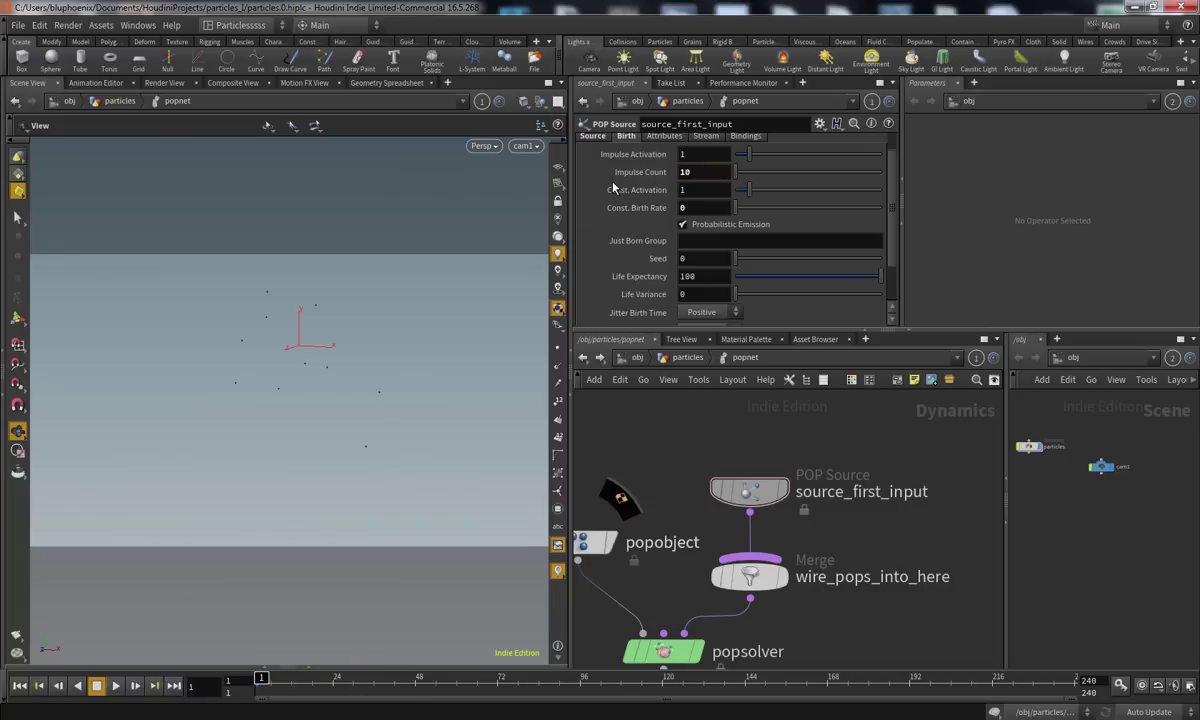
{"action": "left_click", "coordinate": [116, 686]}
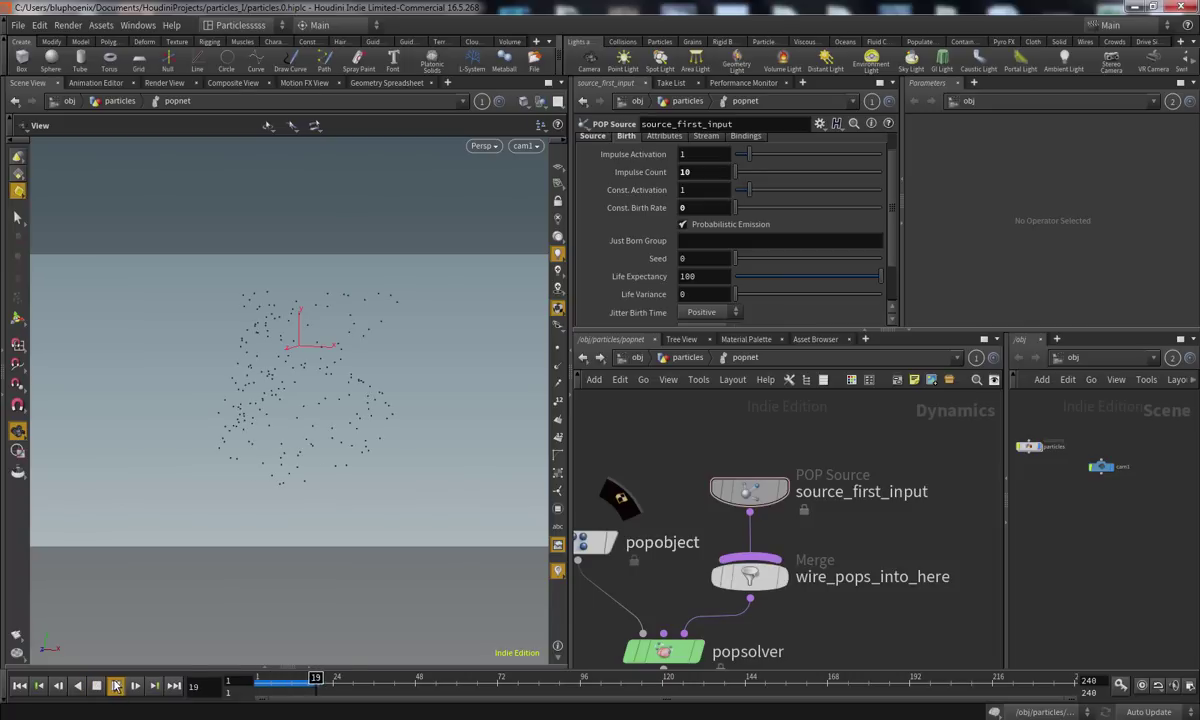
Inspect source_first_input's node info at frame 40 for its point count and point groups
{"action": "middle_click", "coordinate": [754, 497]}
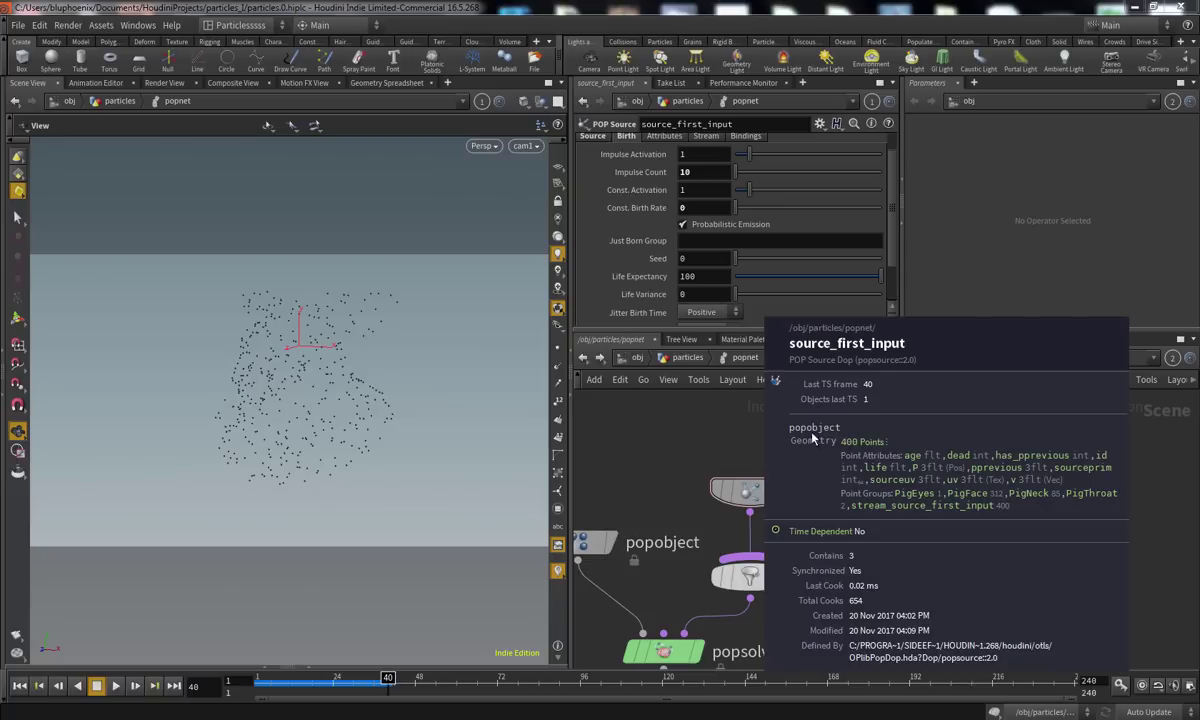
{"action": "middle_click_drag", "start_coordinate": [645, 509], "coordinate": [681, 497]}
{"action": "left_click", "coordinate": [617, 533]}
{"action": "left_click_drag", "start_coordinate": [701, 437], "coordinate": [835, 498]}
{"action": "middle_click", "coordinate": [785, 480]}
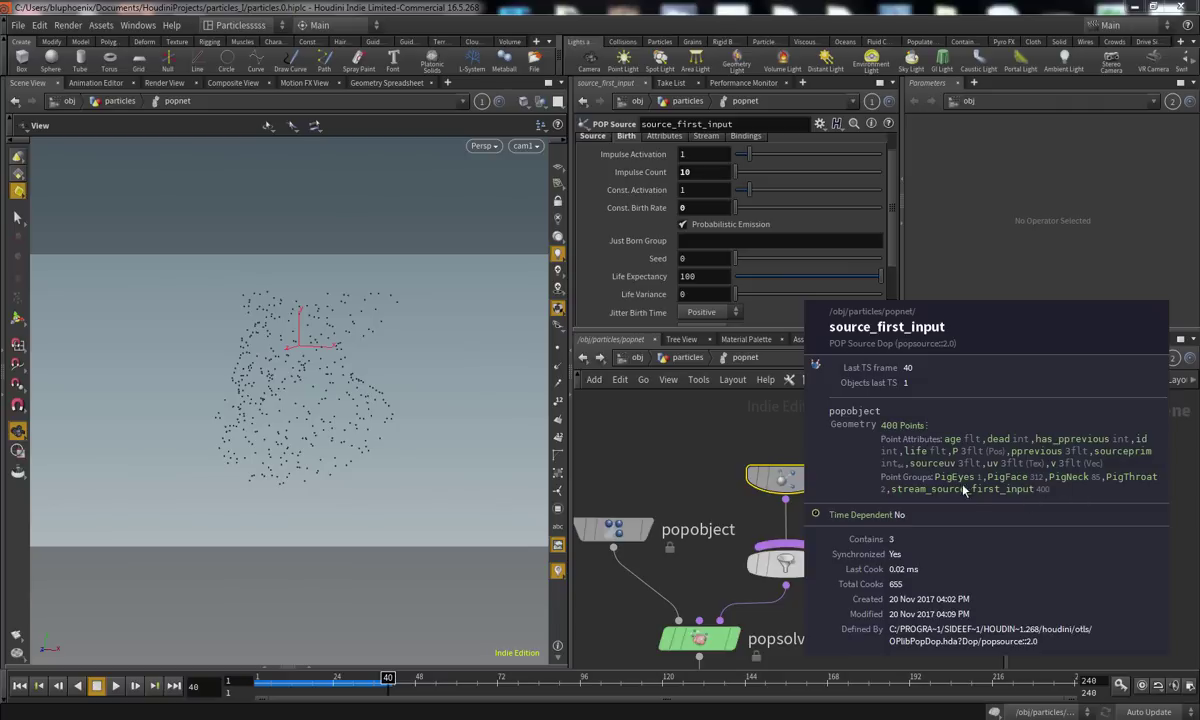
{"action": "middle_click_drag", "start_coordinate": [958, 446], "coordinate": [886, 438]}
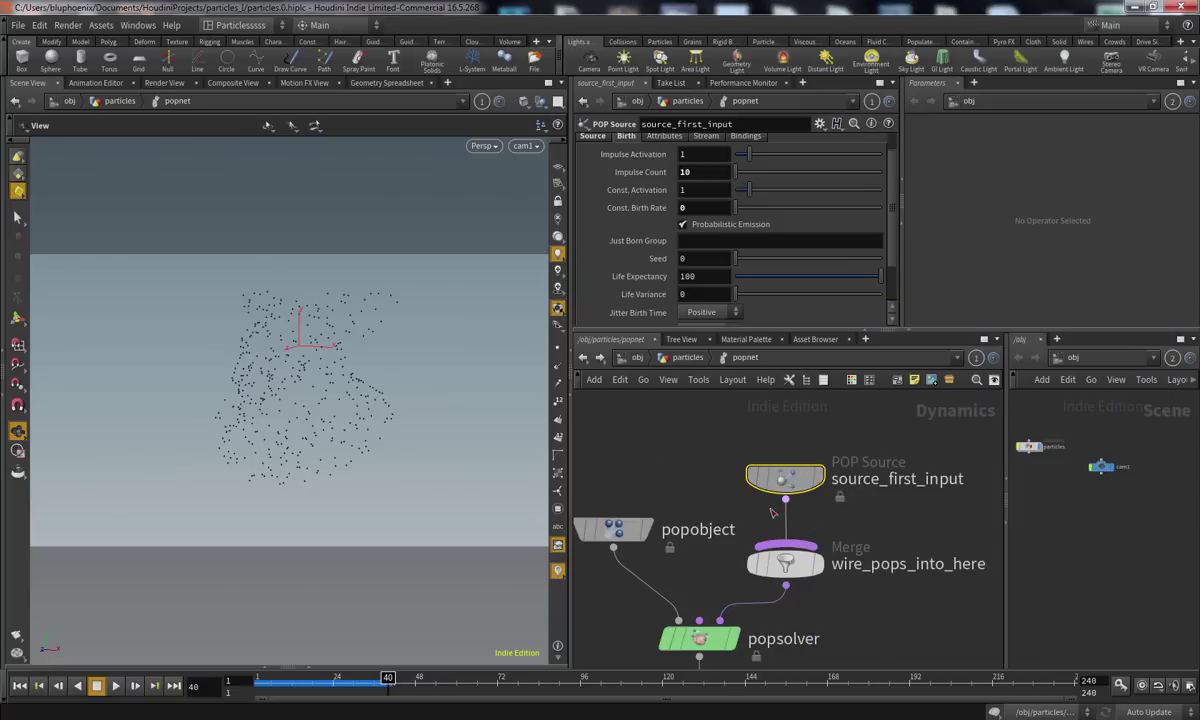
Rewind to the start and advance one frame at a time to frame 3, checking source_first_input's point count in its node info
{"action": "middle_click_drag", "start_coordinate": [788, 477], "coordinate": [909, 430]}
{"action": "left_click_drag", "start_coordinate": [283, 684], "coordinate": [260, 684]}
{"action": "middle_click", "coordinate": [797, 477]}
{"action": "middle_click_drag", "start_coordinate": [797, 477], "coordinate": [893, 378]}
{"action": "double_click", "coordinate": [711, 174]}
{"action": "left_click", "coordinate": [684, 454]}
{"action": "key", "text": "Right"}
{"action": "middle_click", "coordinate": [780, 491]}
{"action": "middle_click_drag", "start_coordinate": [781, 493], "coordinate": [820, 425]}
{"action": "key", "text": "Right"}
{"action": "middle_click_drag", "start_coordinate": [790, 478], "coordinate": [682, 228]}
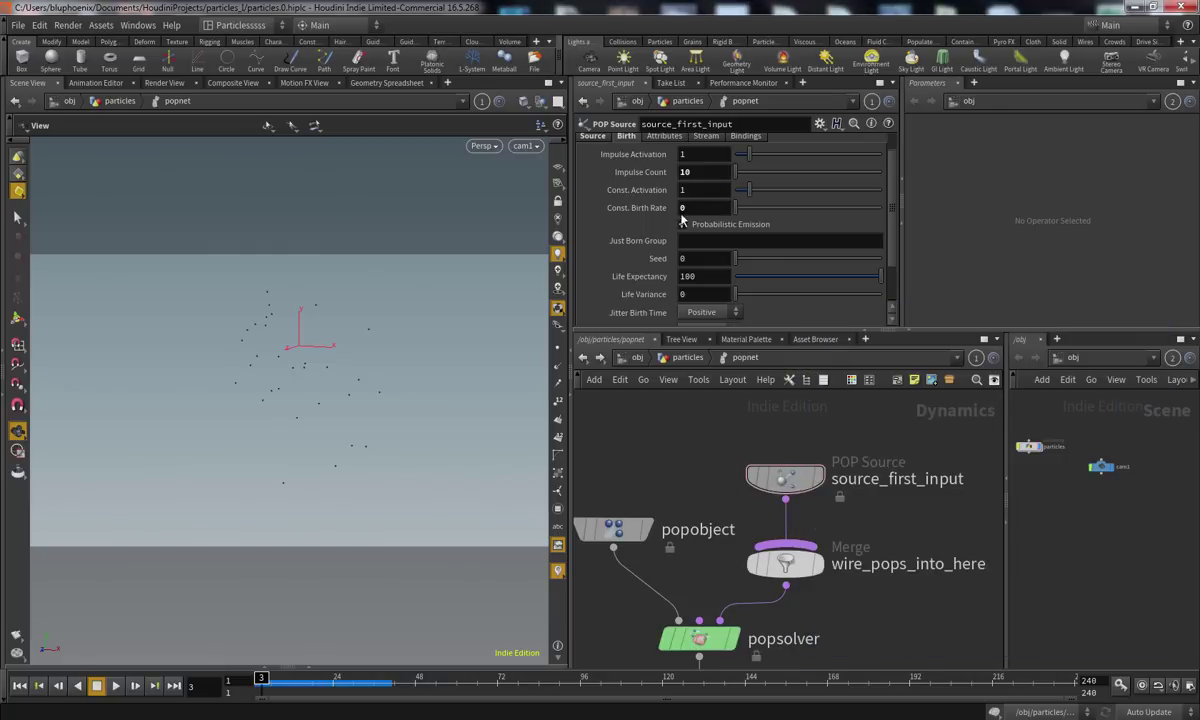
{"action": "left_click", "coordinate": [707, 174]}
{"action": "left_click_drag", "start_coordinate": [737, 455], "coordinate": [829, 505]}
{"action": "mouse_move", "coordinate": [703, 445]}
{"action": "left_mouse_down"}
{"action": "mouse_move", "coordinate": [871, 540]}
{"action": "mouse_move", "coordinate": [886, 527]}
{"action": "left_mouse_up"}
{"action": "left_click", "coordinate": [698, 451]}
{"action": "scroll", "coordinate": [880, 190], "scroll_direction": "up", "scroll_amount": 1}
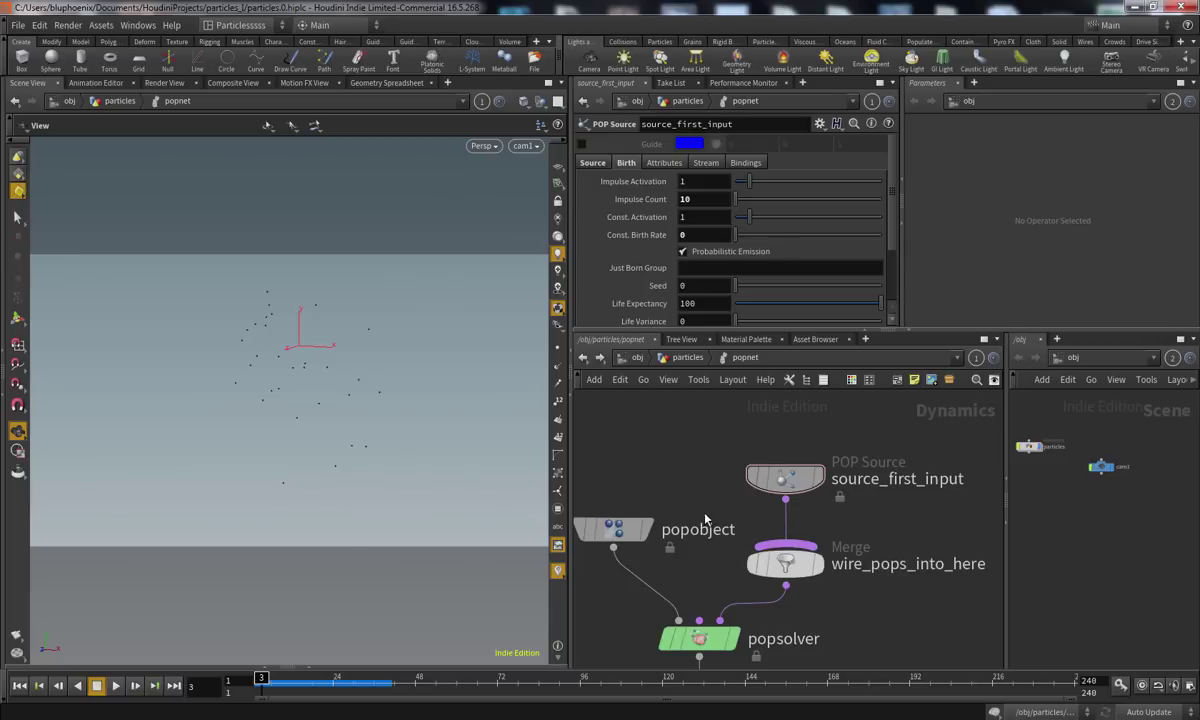
{"action": "scroll", "coordinate": [830, 200], "scroll_direction": "down", "scroll_amount": 3}
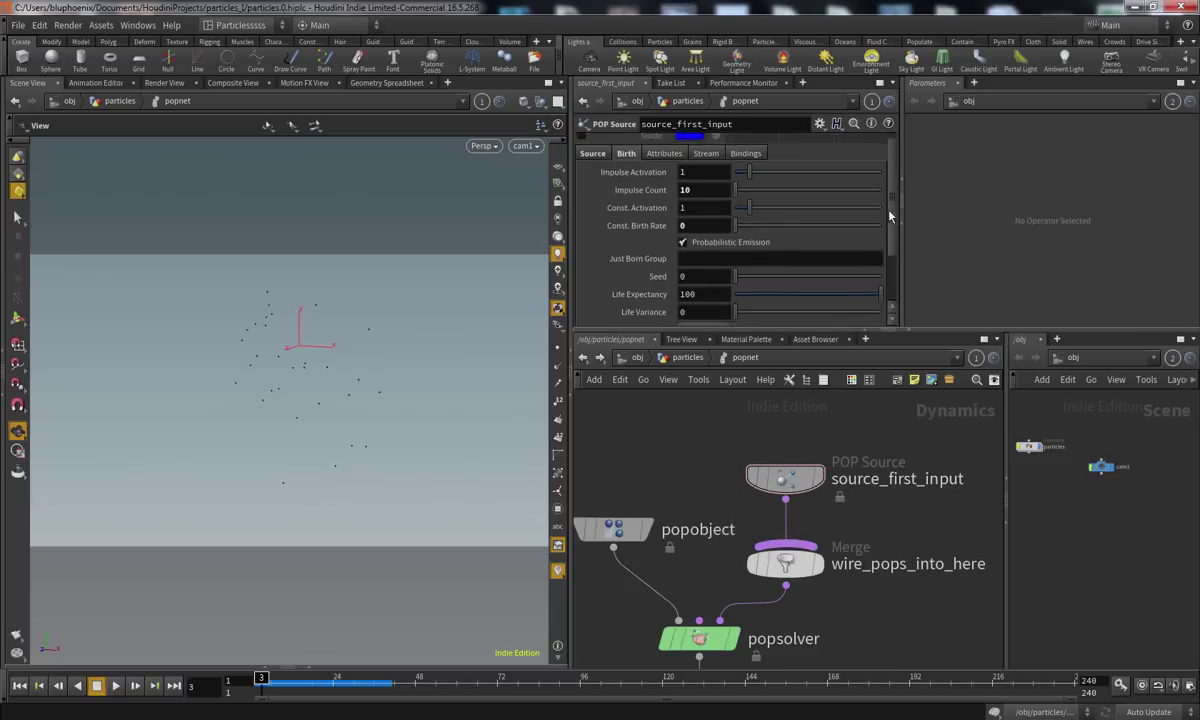
{"action": "scroll", "coordinate": [830, 251], "scroll_direction": "up", "scroll_amount": 3}
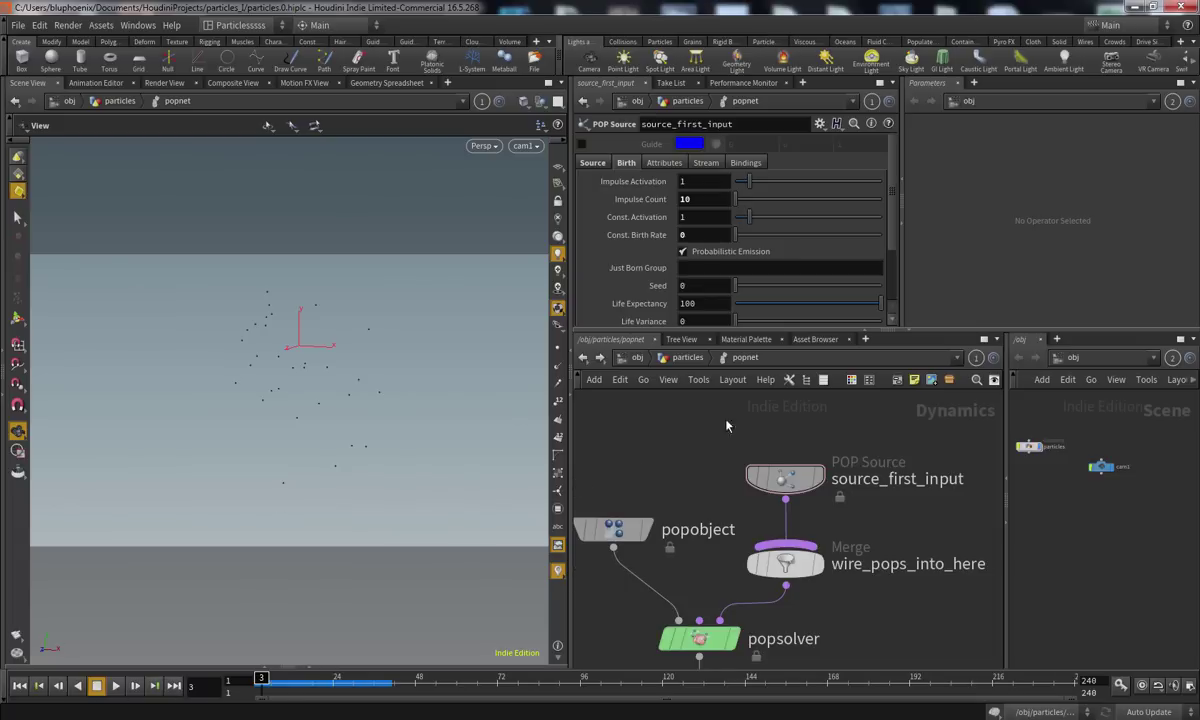
Revert Impulse Count to its default and set Const. Birth Rate to 4000
{"action": "right_click", "coordinate": [648, 205]}
{"action": "left_click", "coordinate": [625, 380]}
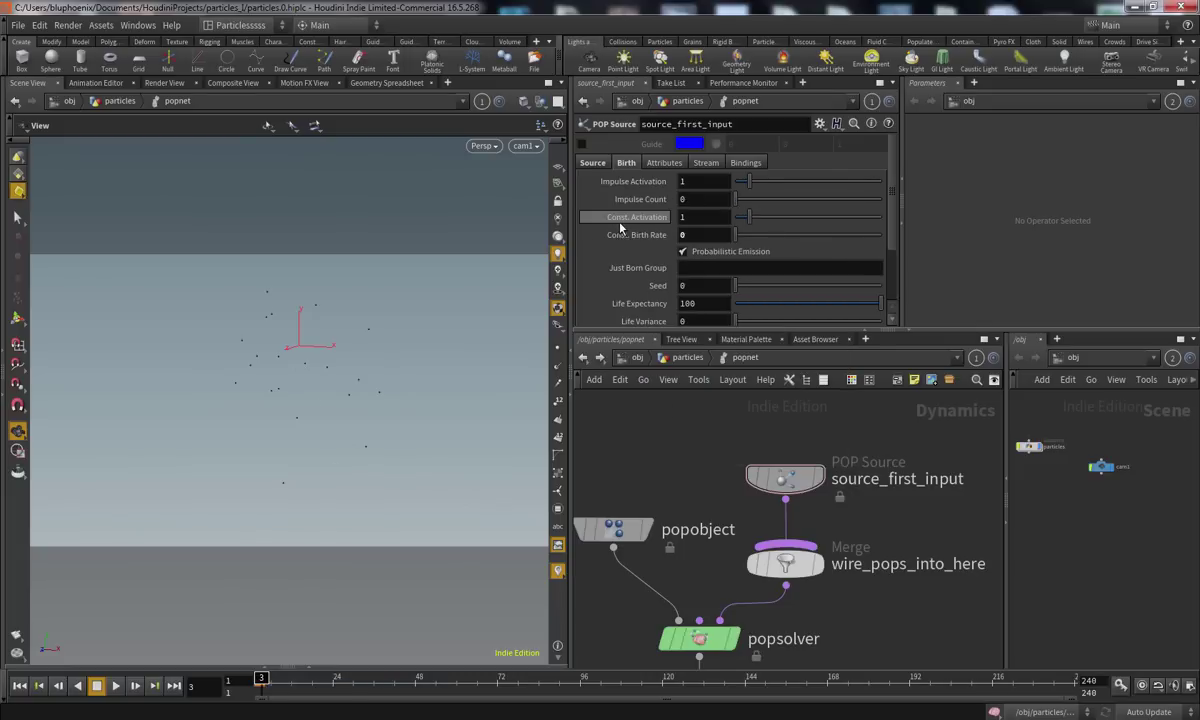
{"action": "left_click", "coordinate": [695, 234]}
{"action": "type", "text": "4000"}
{"action": "key", "text": "Return"}
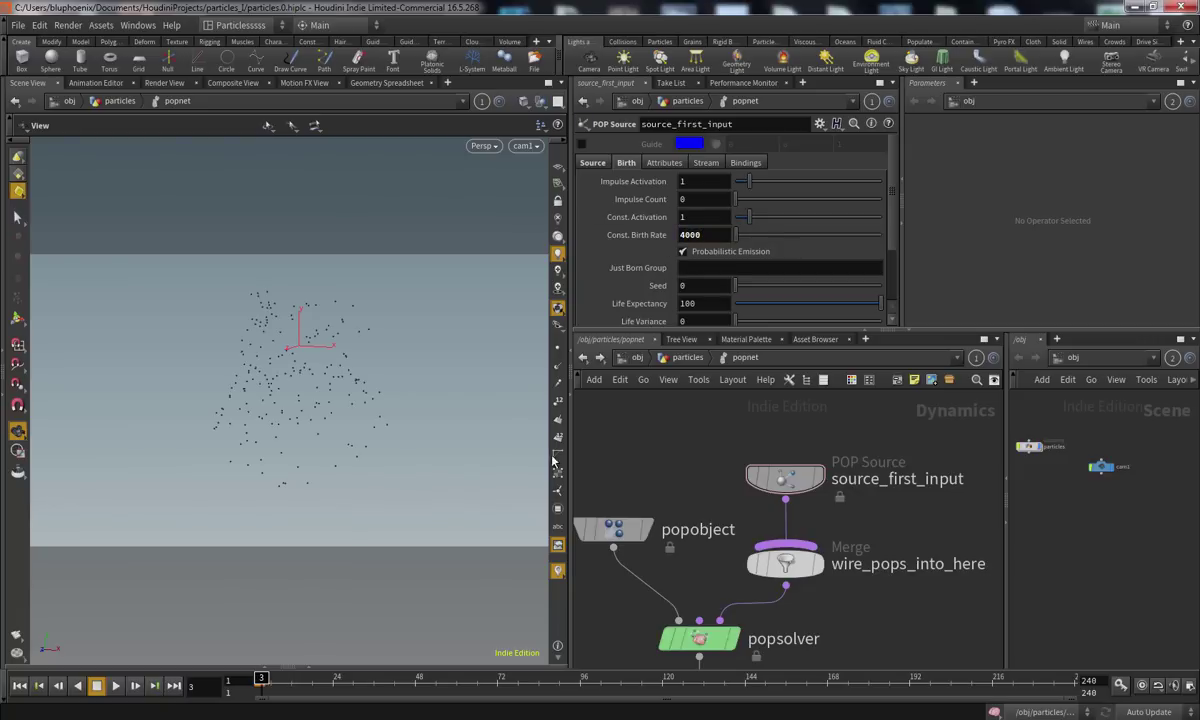
Play the simulation and compare source_first_input's point count in its node info at frames 1 and 24
{"action": "left_click", "coordinate": [116, 686]}
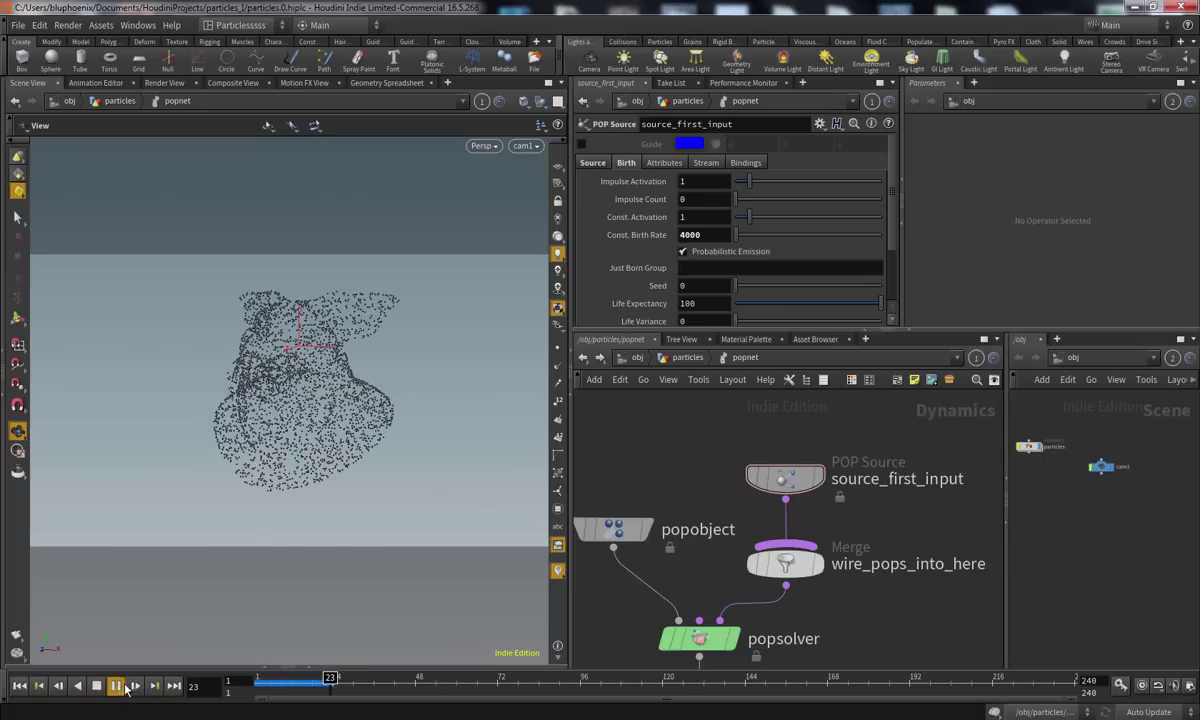
{"action": "left_click_drag", "start_coordinate": [335, 686], "coordinate": [243, 690]}
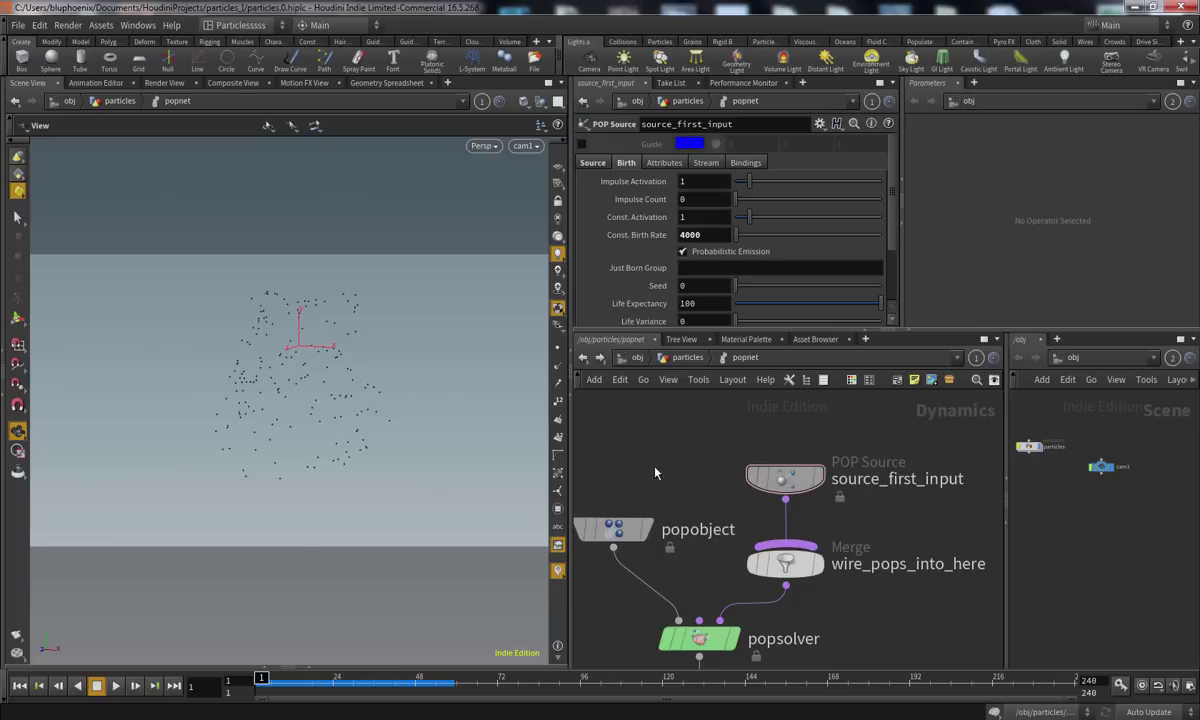
{"action": "middle_click", "coordinate": [786, 485]}
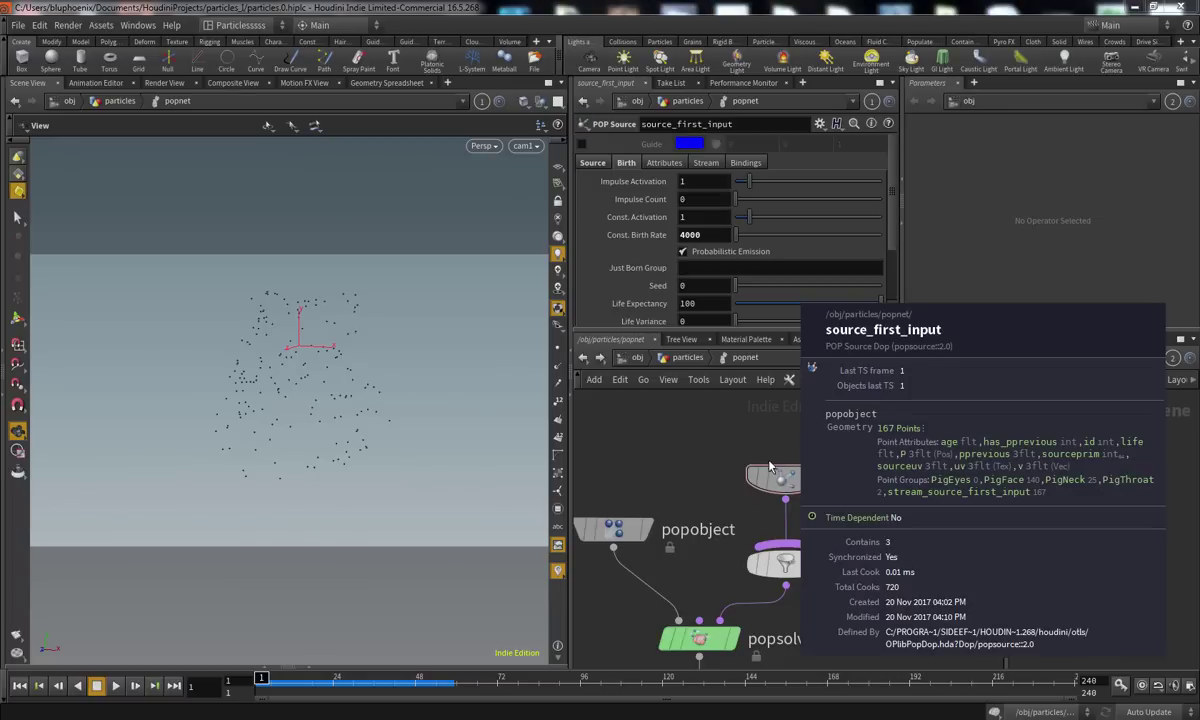
{"action": "left_click_drag", "start_coordinate": [262, 690], "coordinate": [335, 685]}
{"action": "middle_click", "coordinate": [797, 482]}
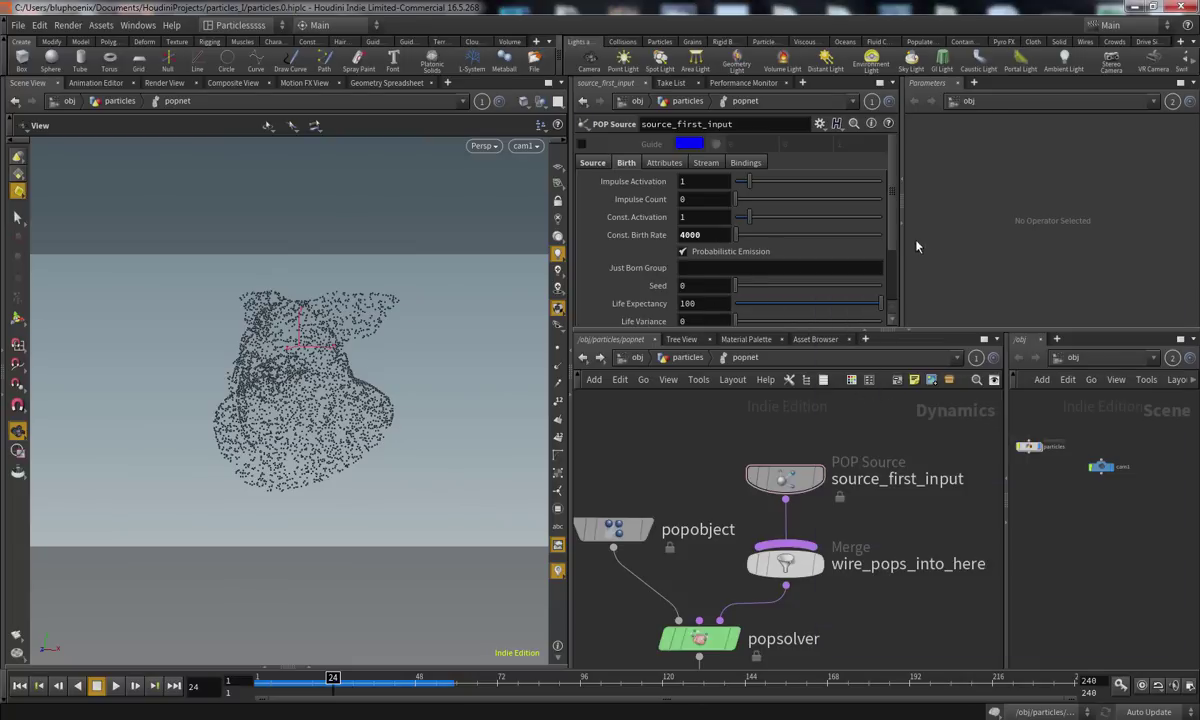
Try a Seed of 0.64 at the first frame and return the Seed to 0
{"action": "scroll", "coordinate": [895, 228], "scroll_direction": "down", "scroll_amount": 3}
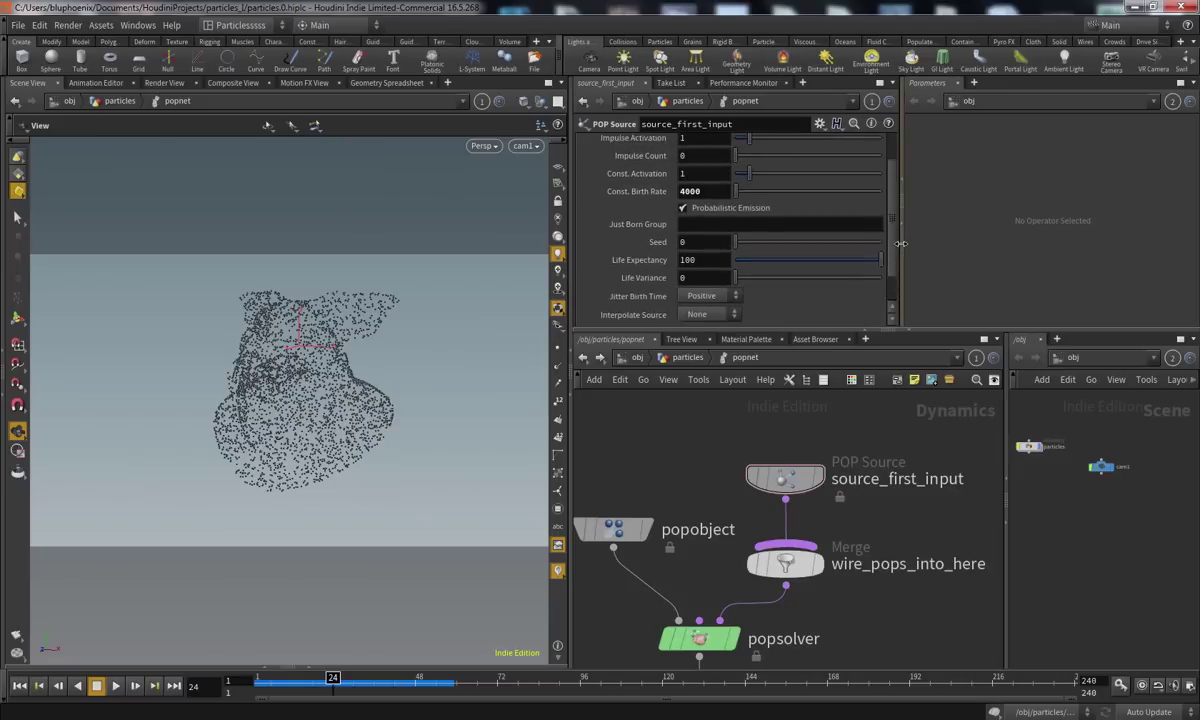
{"action": "scroll", "coordinate": [731, 287], "scroll_direction": "up", "scroll_amount": 1}
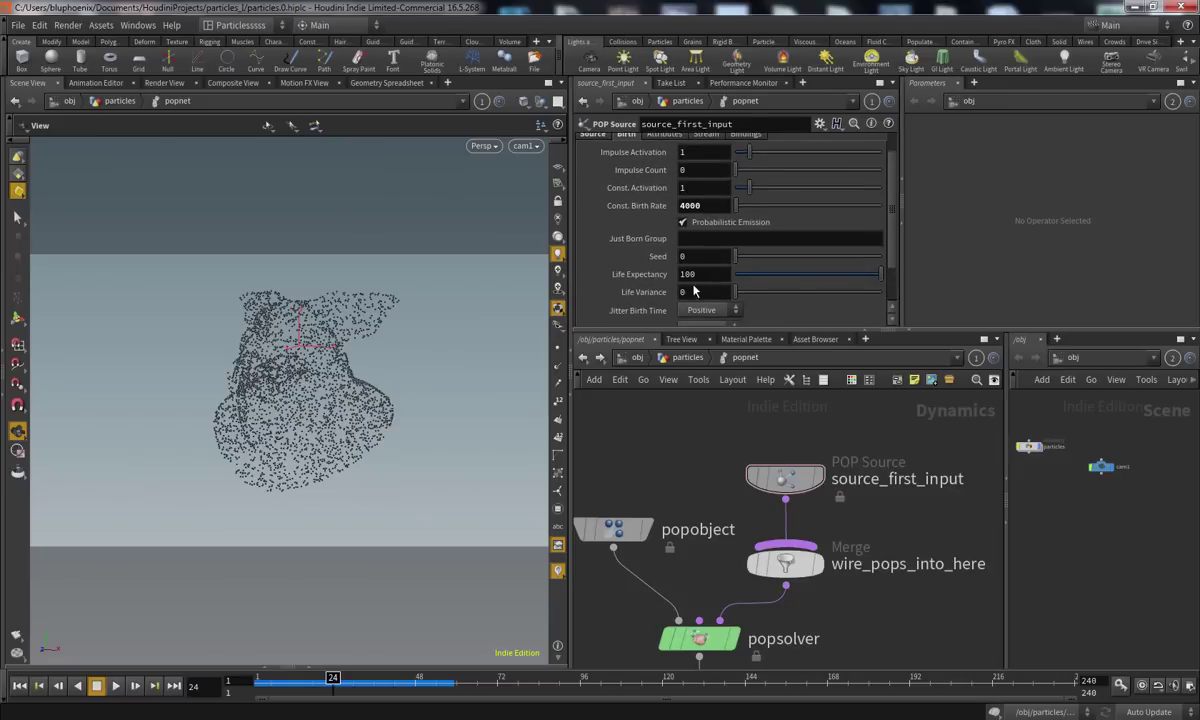
{"action": "left_click_drag", "start_coordinate": [736, 257], "coordinate": [744, 258]}
{"action": "left_click_drag", "start_coordinate": [313, 685], "coordinate": [260, 683]}
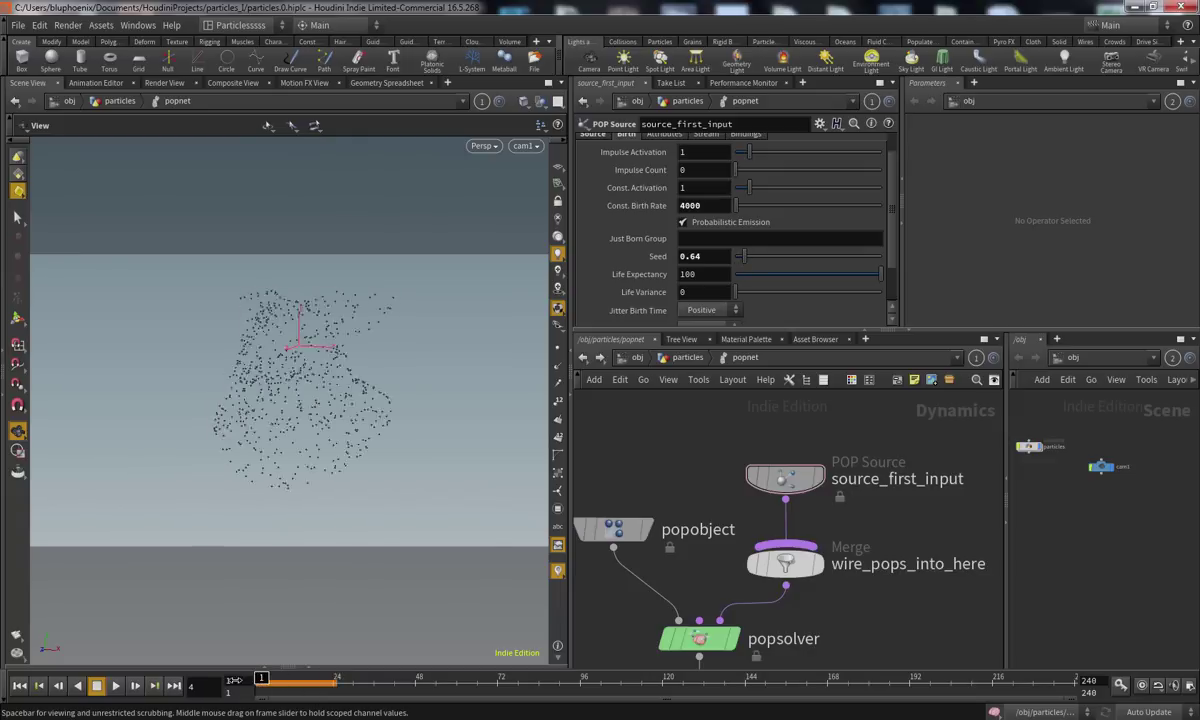
{"action": "mouse_move", "coordinate": [741, 257]}
{"action": "left_mouse_down"}
{"action": "mouse_move", "coordinate": [765, 264]}
{"action": "mouse_move", "coordinate": [734, 262]}
{"action": "left_mouse_up"}
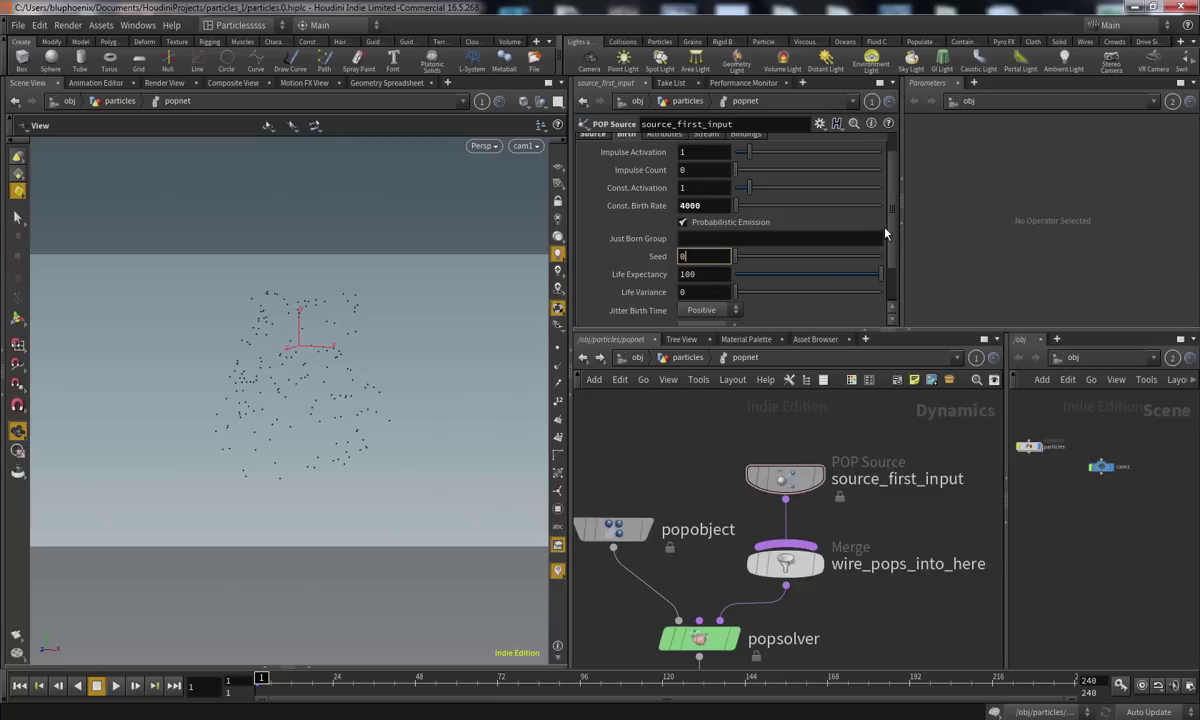
Try a Life Expectancy of 1, change it to .5 and play the simulation
{"action": "scroll", "coordinate": [887, 265], "scroll_direction": "down", "scroll_amount": 2}
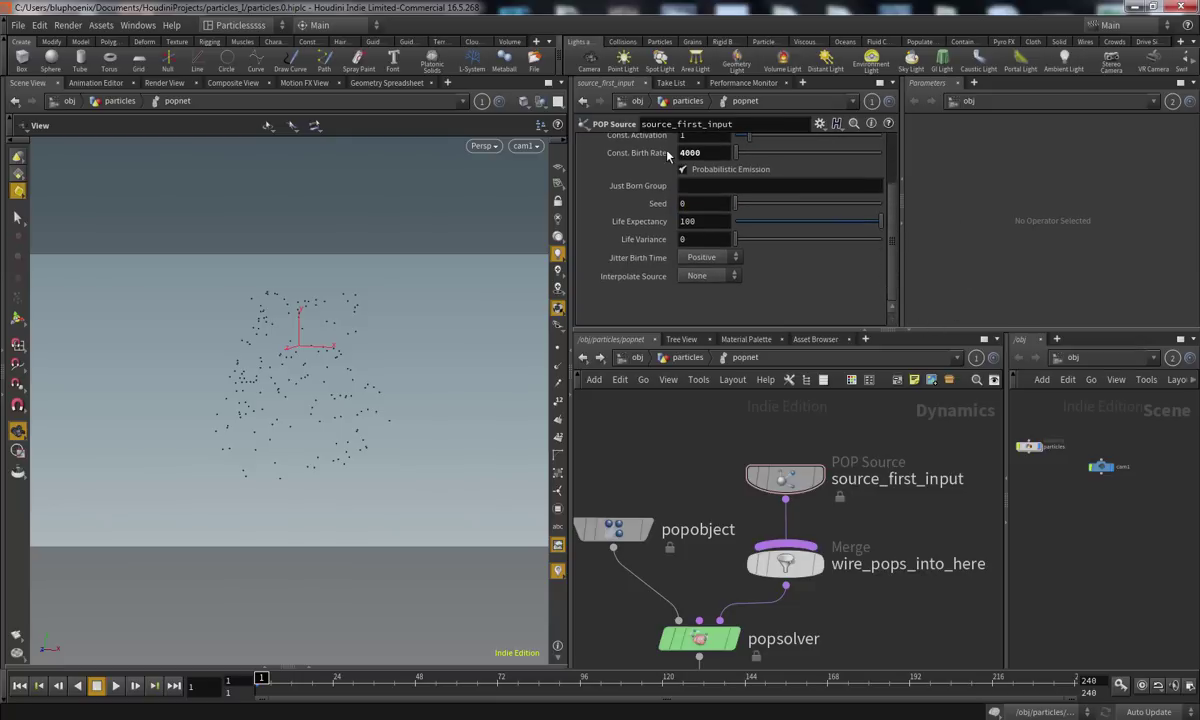
{"action": "scroll", "coordinate": [839, 202], "scroll_direction": "up", "scroll_amount": 1}
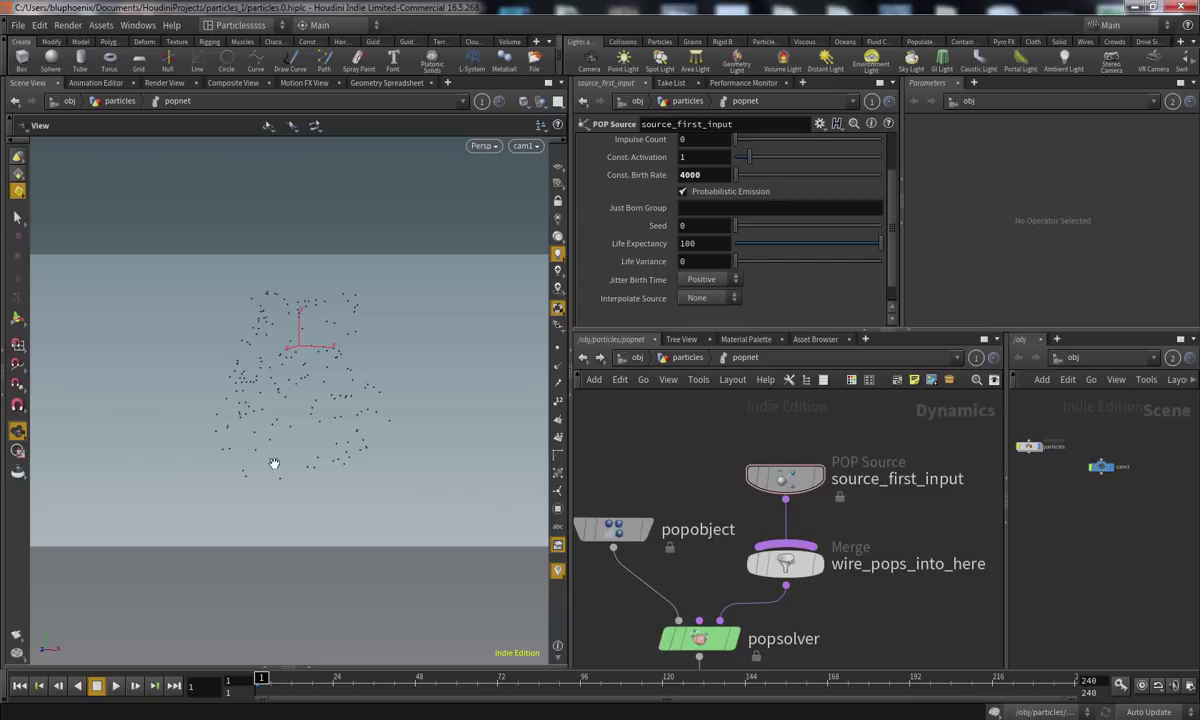
{"action": "left_click", "coordinate": [712, 246]}
{"action": "type", "text": "1"}
{"action": "key", "text": "Return"}
{"action": "left_click", "coordinate": [701, 243]}
{"action": "type", "text": ".5"}
{"action": "key", "text": "Return"}
{"action": "left_click", "coordinate": [115, 686]}
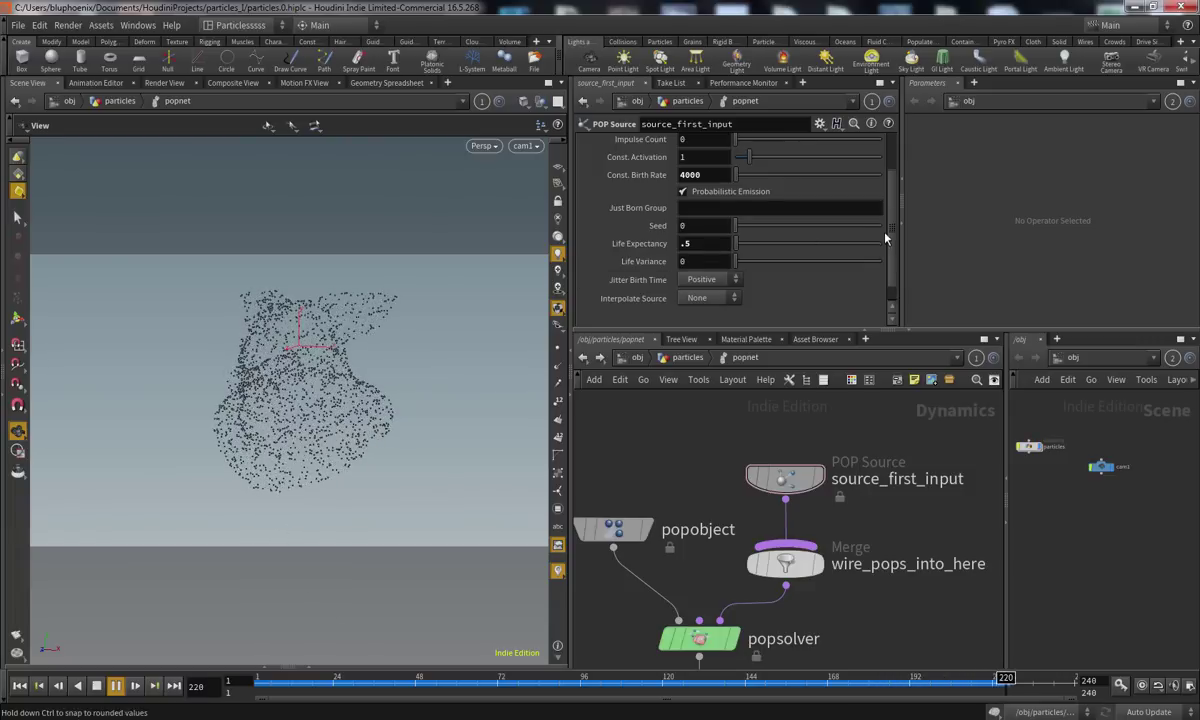
Stop playback, revert Life Expectancy to its default and play the simulation again
{"action": "scroll", "coordinate": [814, 183], "scroll_direction": "up", "scroll_amount": 2}
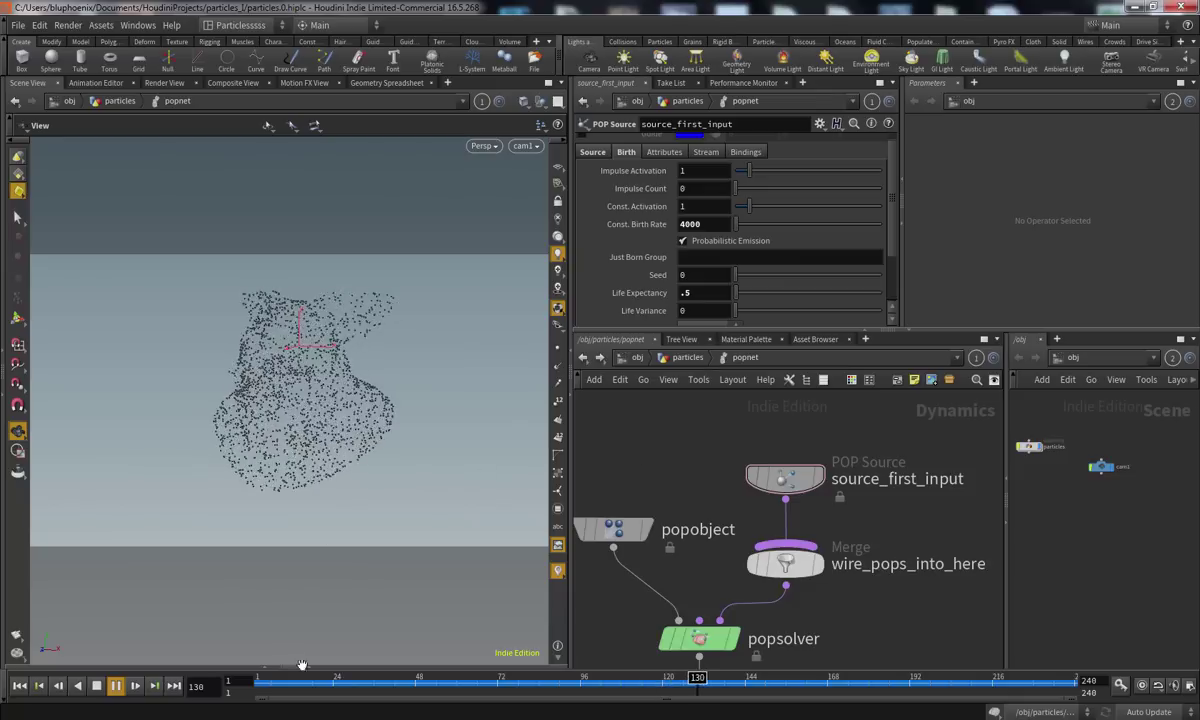
{"action": "left_click", "coordinate": [96, 685]}
{"action": "right_click", "coordinate": [650, 291]}
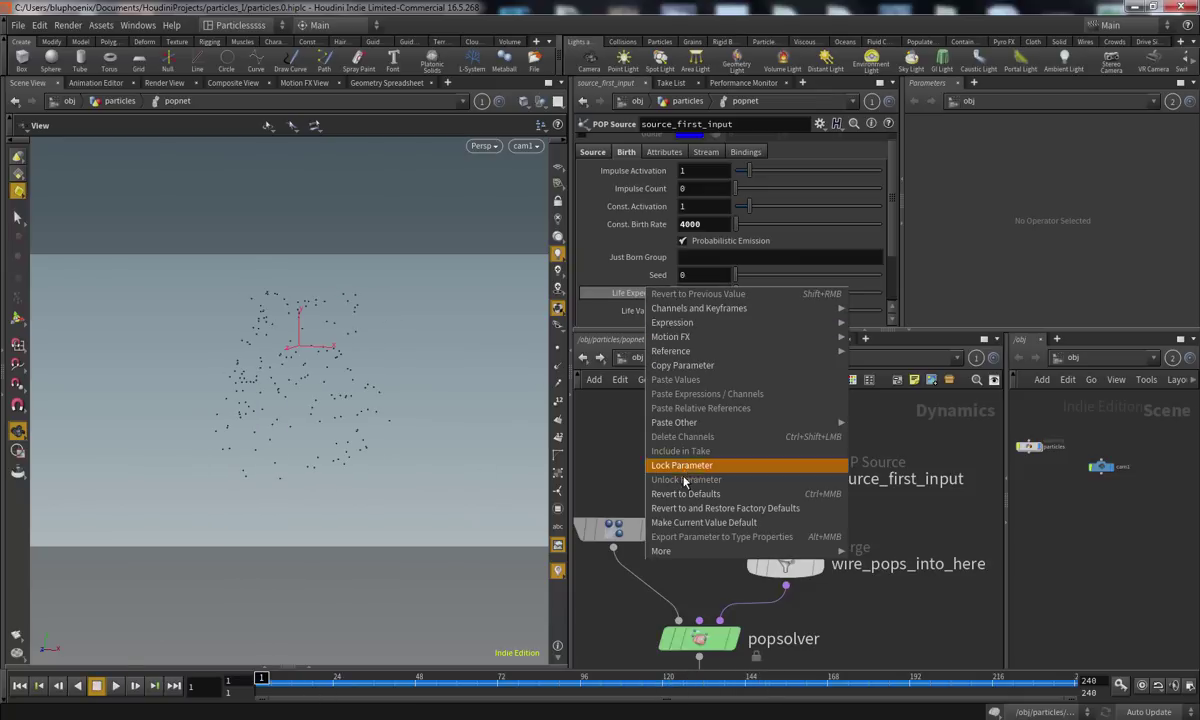
{"action": "left_click", "coordinate": [665, 494]}
{"action": "left_click", "coordinate": [116, 686]}
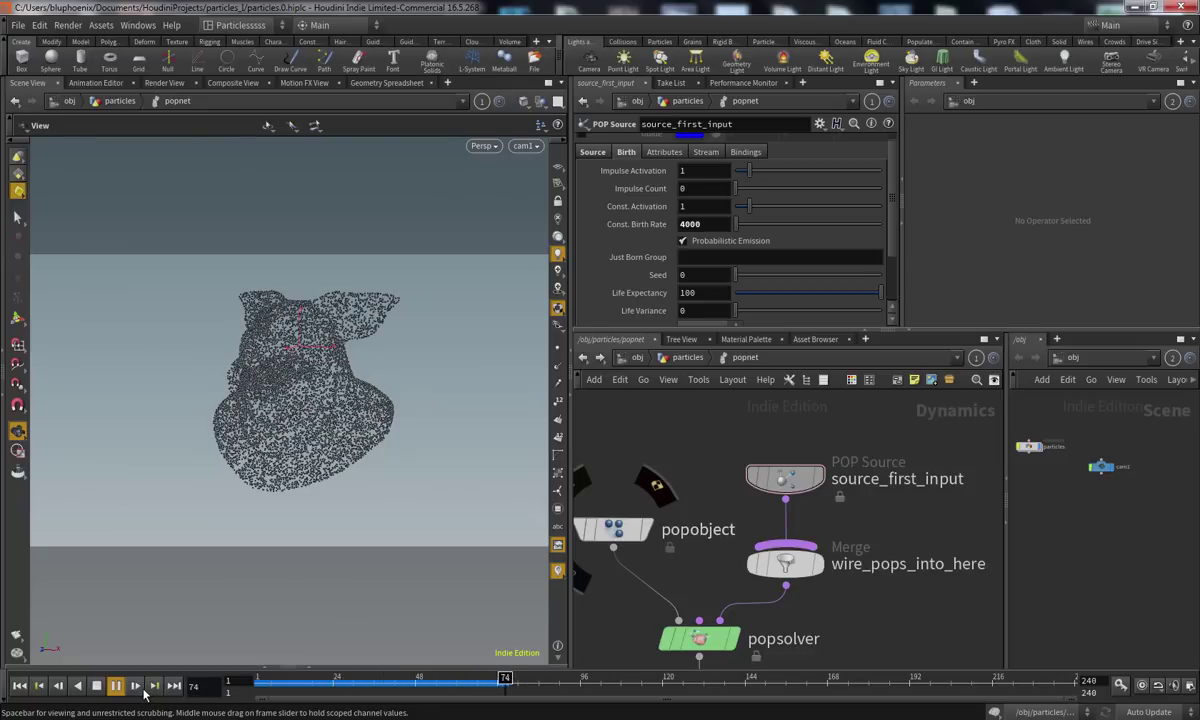
{"action": "left_click", "coordinate": [96, 686]}
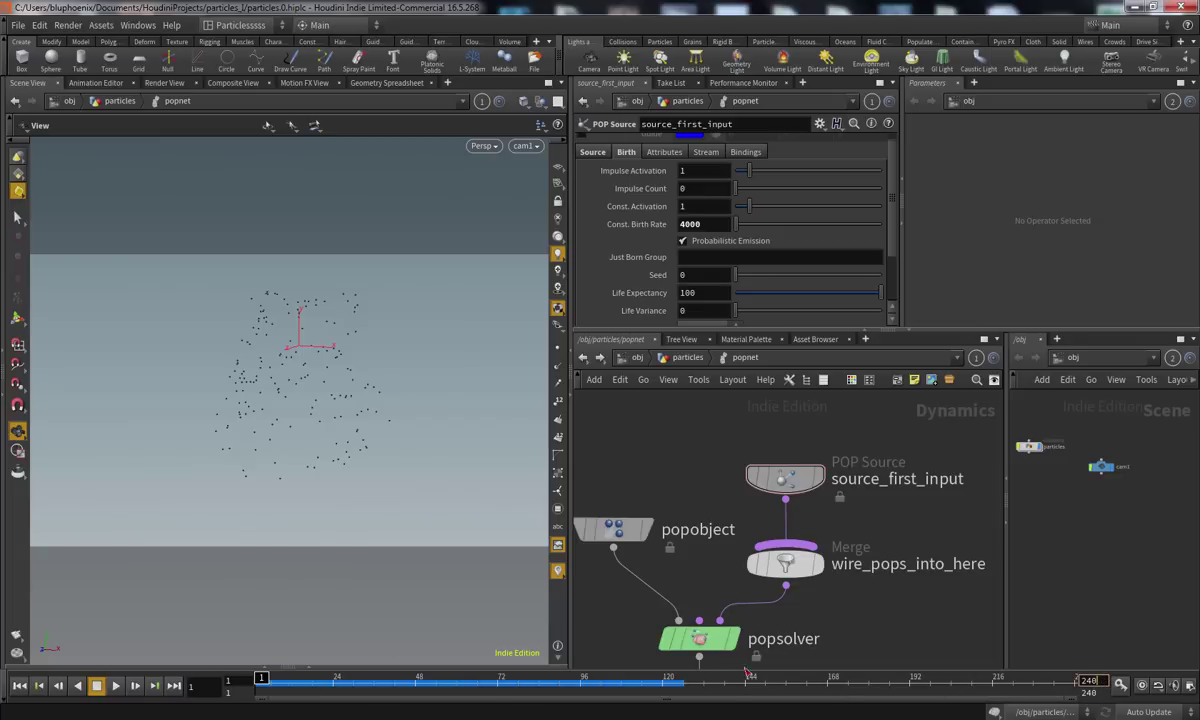
Set the animation's end frame to 120 in the Global Animation Options and return to the first frame
{"action": "left_click", "coordinate": [1191, 688]}
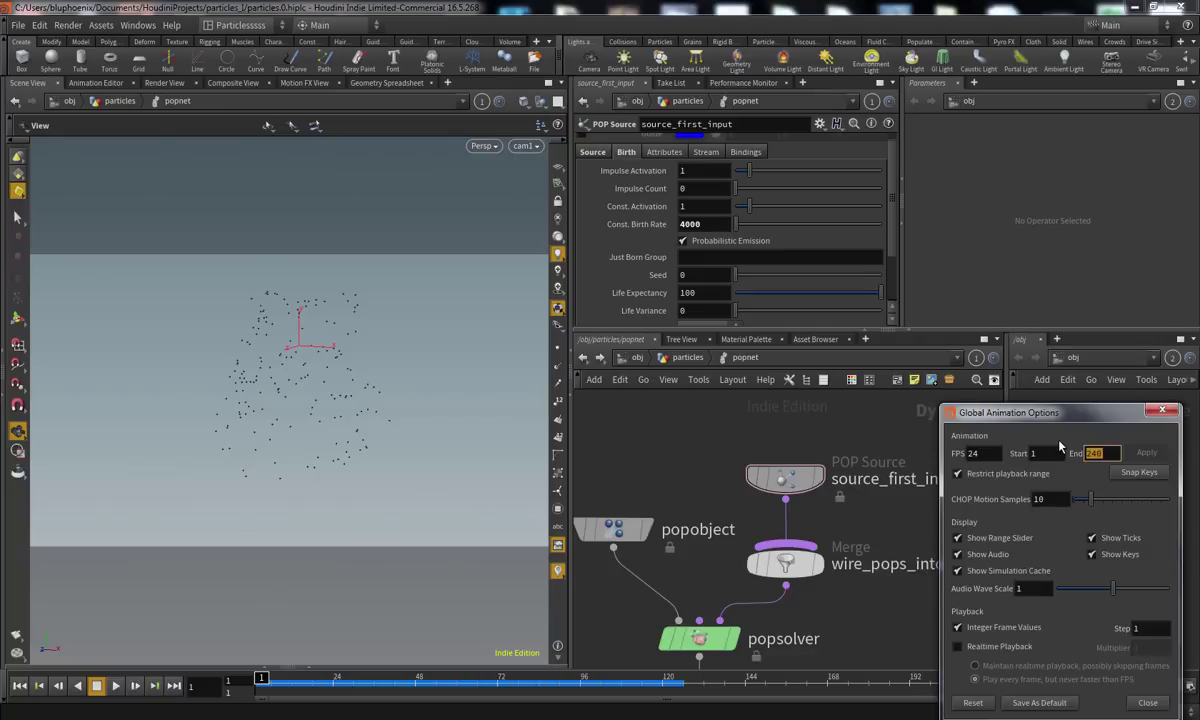
{"action": "type", "text": "120"}
{"action": "key", "text": "Return"}
{"action": "left_click", "coordinate": [1150, 452]}
{"action": "left_click", "coordinate": [1162, 411]}
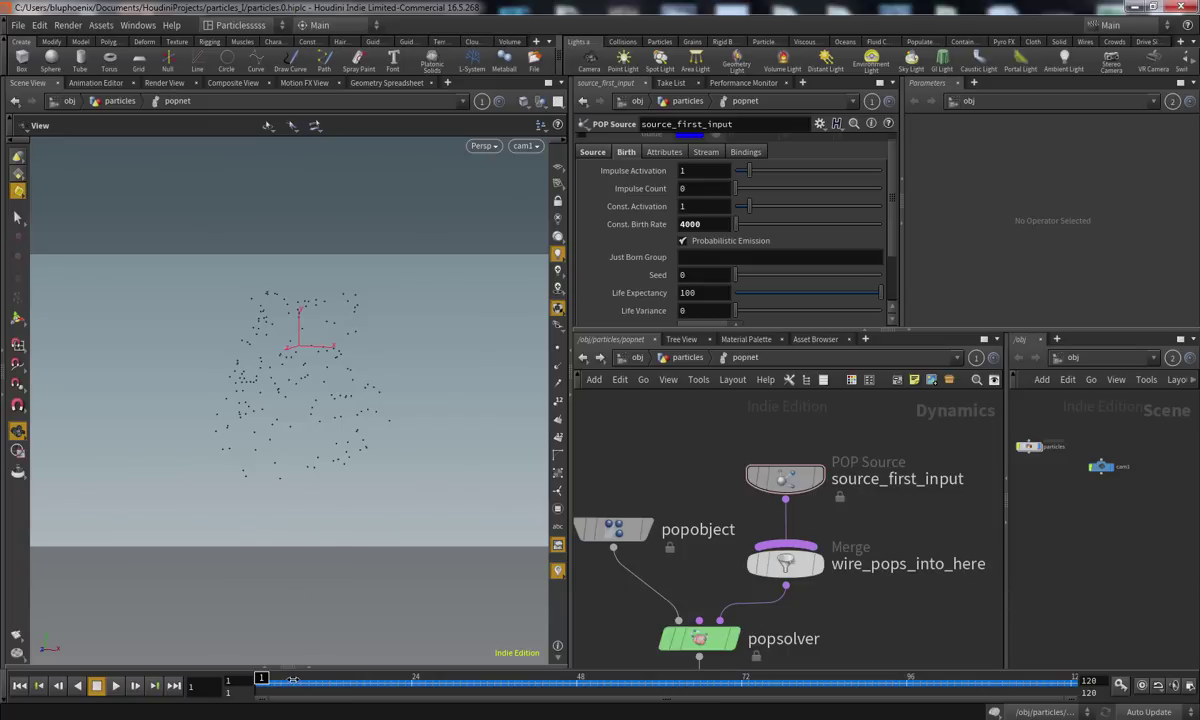
{"action": "left_click_drag", "start_coordinate": [316, 677], "coordinate": [167, 680]}
Set source_first_input's Life Expectancy to 1 and its Life Variance to 1
{"action": "scroll", "coordinate": [832, 190], "scroll_direction": "down", "scroll_amount": 2}
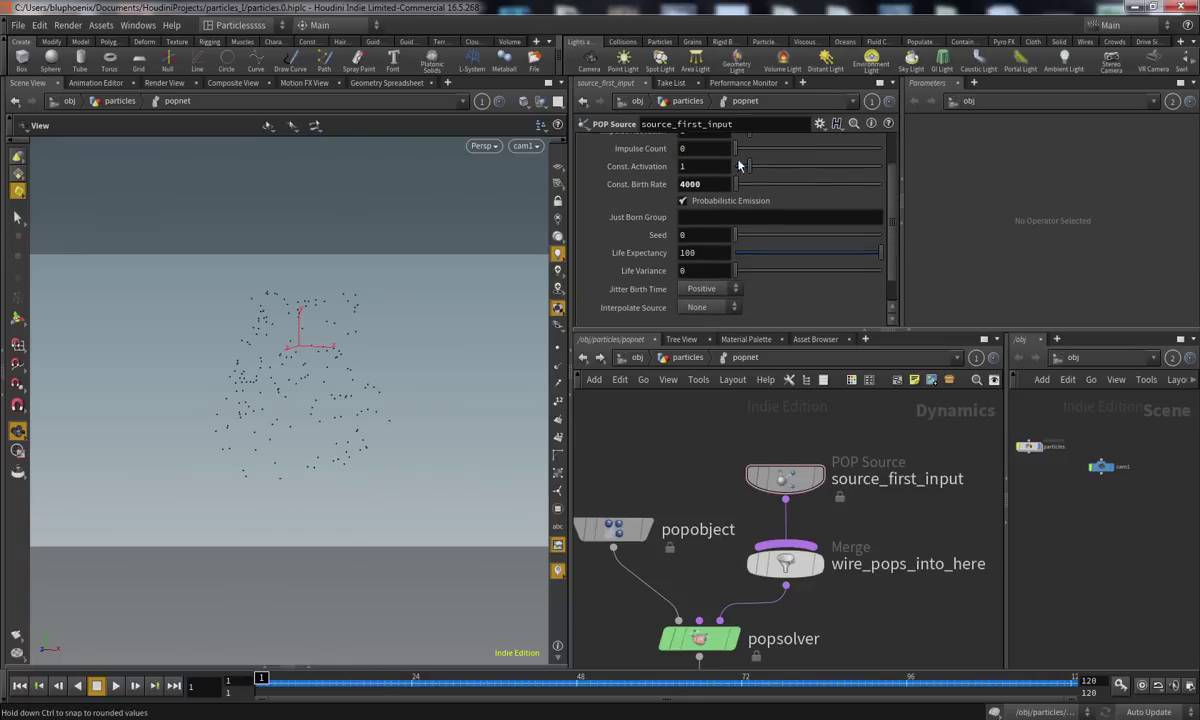
{"action": "left_click", "coordinate": [720, 253]}
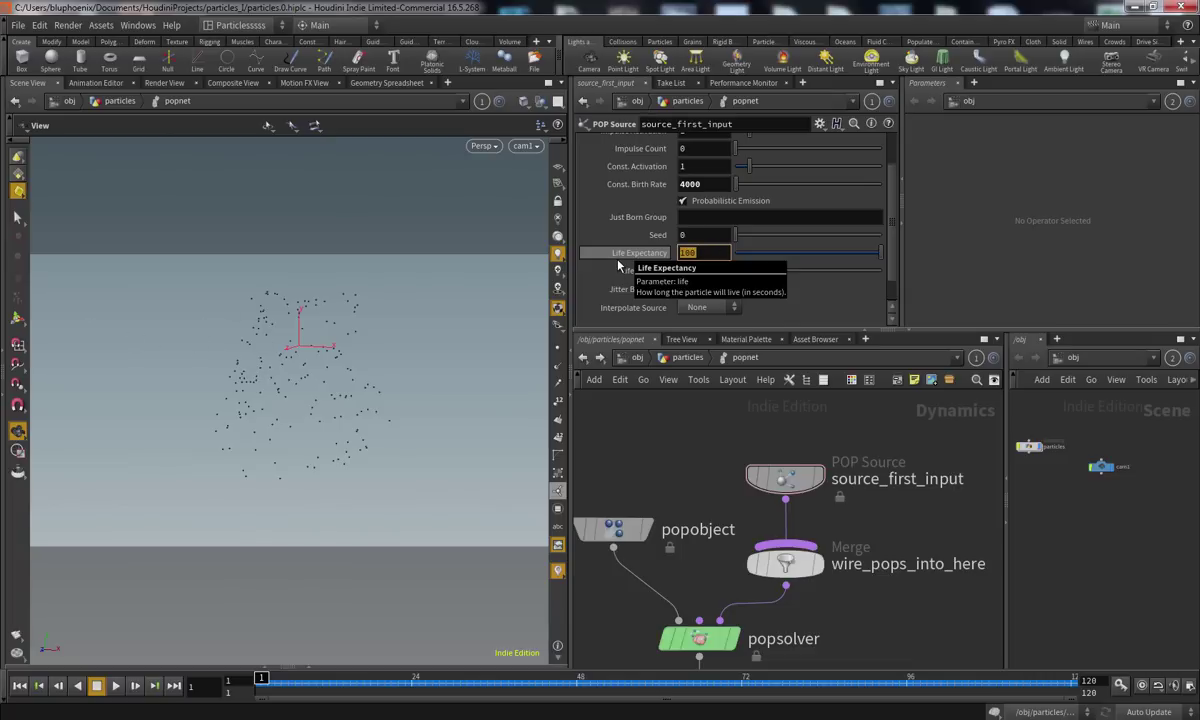
{"action": "type", "text": "1"}
{"action": "key", "text": "Tab"}
{"action": "type", "text": "1"}
{"action": "key", "text": "Return"}
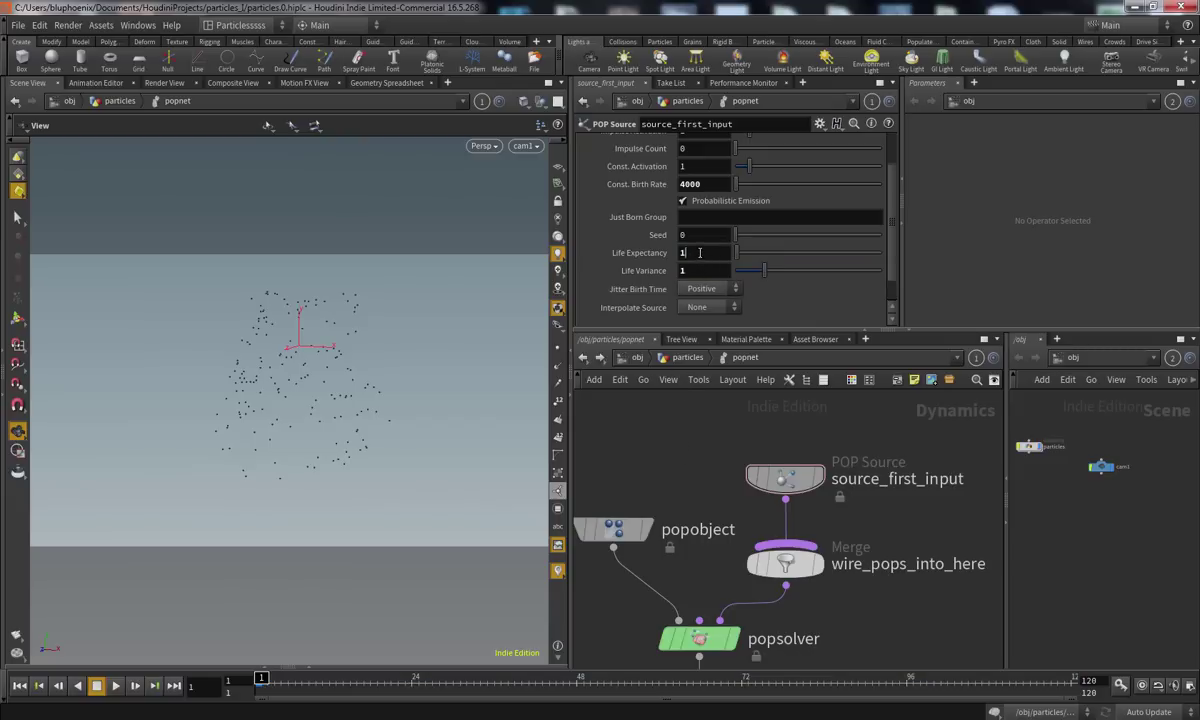
{"action": "left_click", "coordinate": [706, 255]}
{"action": "key", "text": "Return"}
{"action": "left_click", "coordinate": [693, 270]}
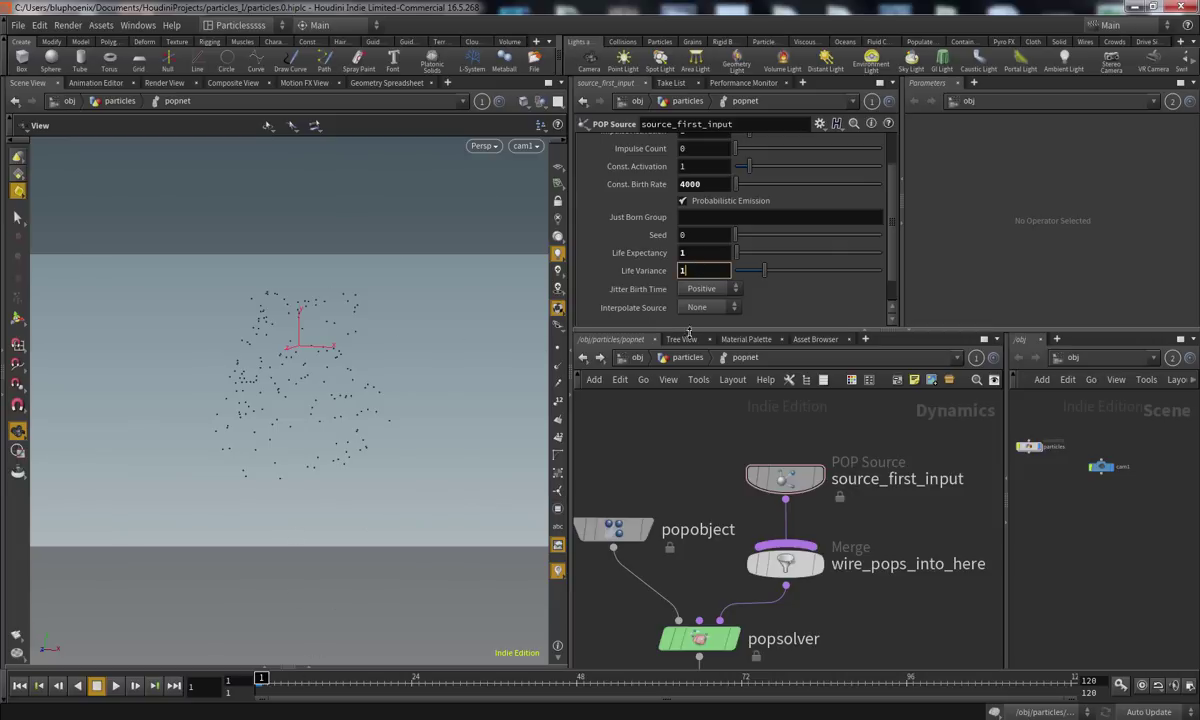
Play the simulation with the current Life Expectancy and Life Variance, then stop and return to the first frame
{"action": "left_click", "coordinate": [698, 253]}
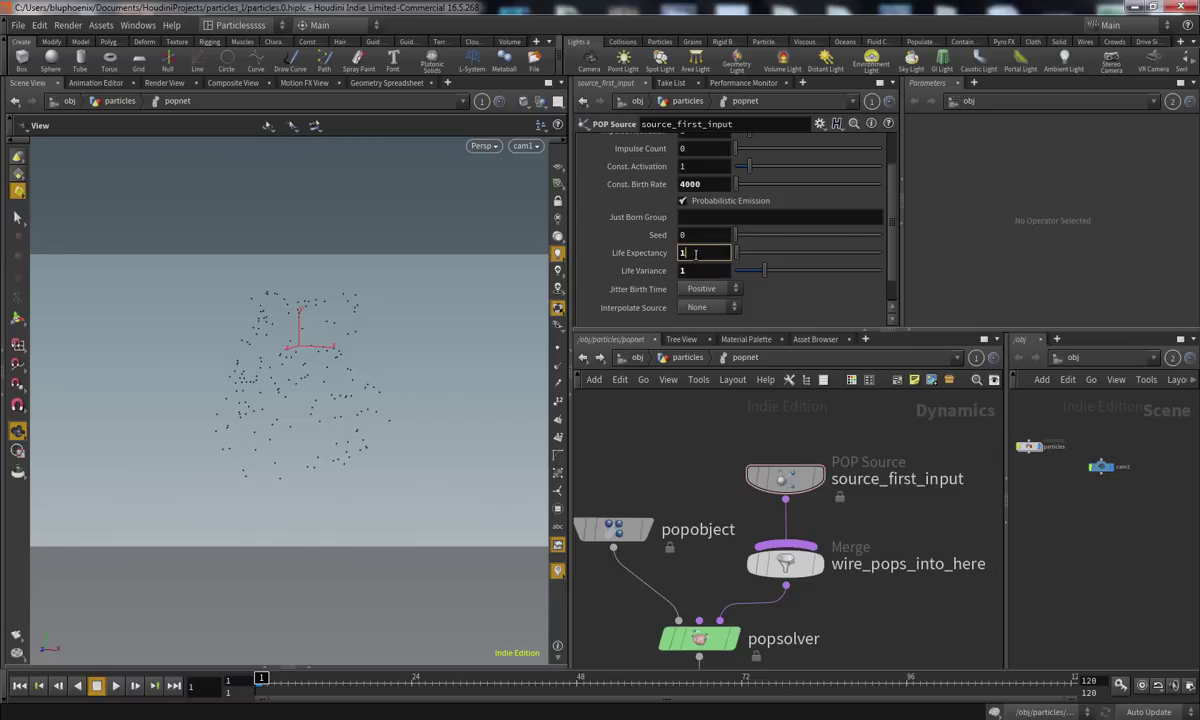
{"action": "left_click", "coordinate": [703, 270]}
{"action": "left_click", "coordinate": [704, 254]}
{"action": "left_click", "coordinate": [115, 685]}
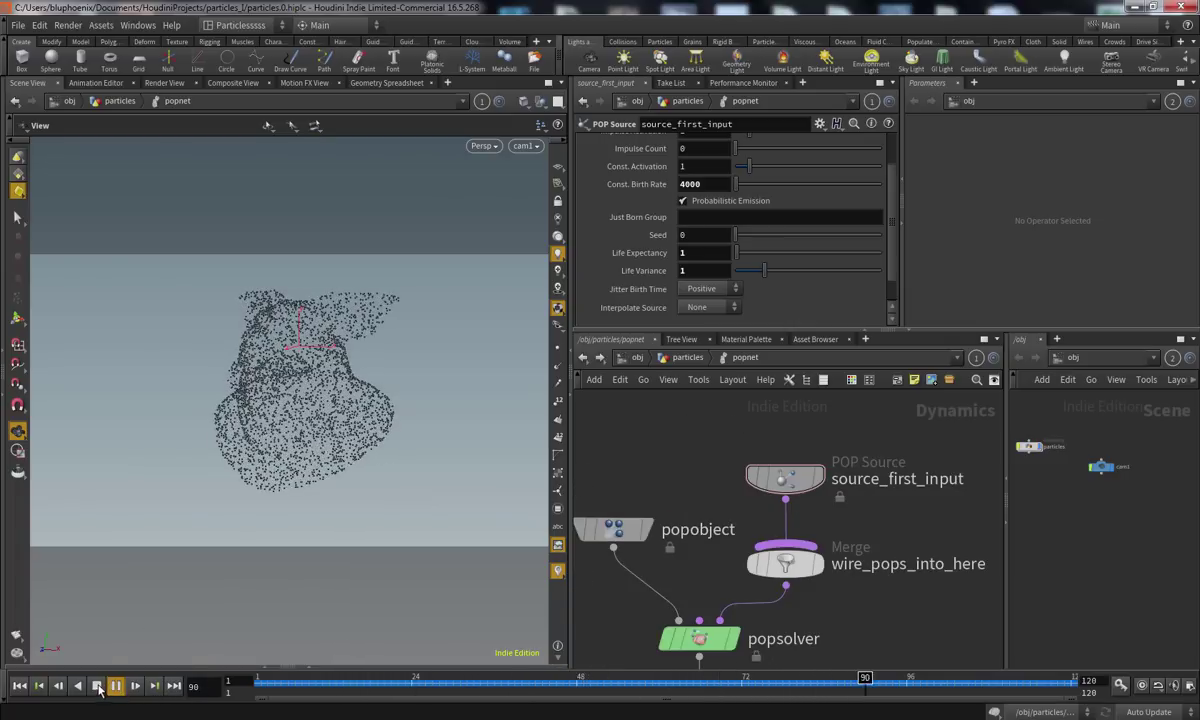
{"action": "left_click", "coordinate": [97, 686]}
{"action": "left_click_drag", "start_coordinate": [430, 684], "coordinate": [242, 690]}
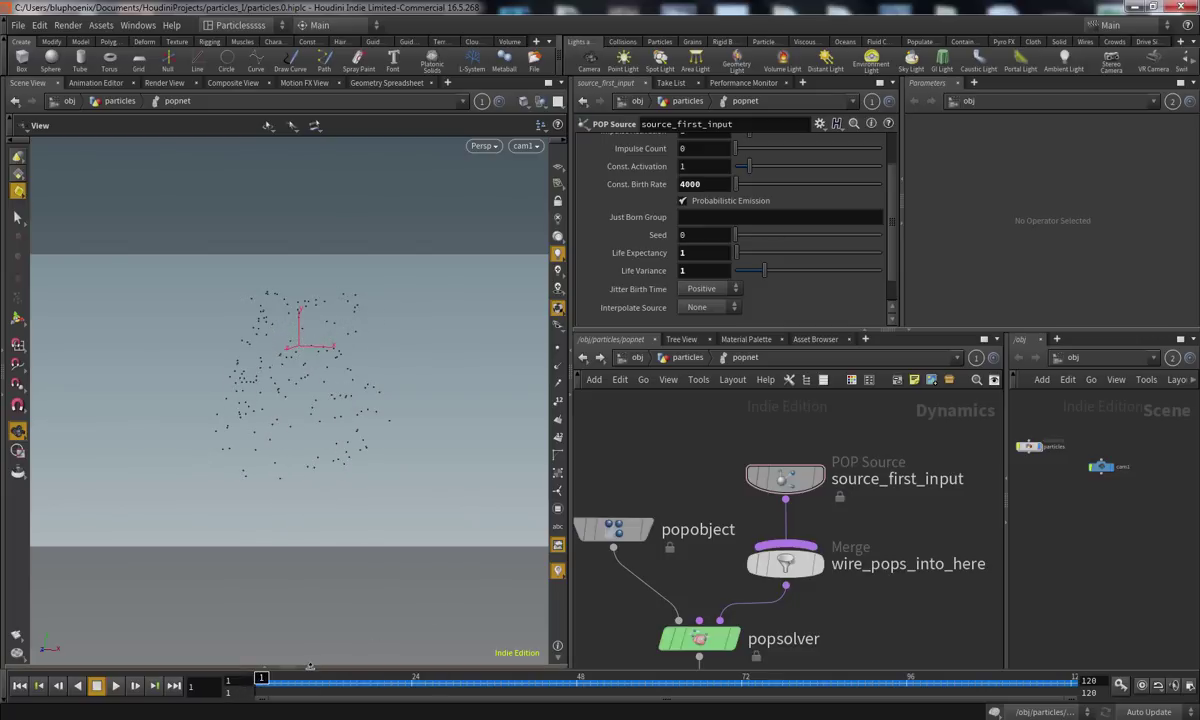
Reveal the Geometry Spreadsheet below the viewport, enlarge it and its tree, and show the popnet's simulation data
{"action": "left_click", "coordinate": [310, 667]}
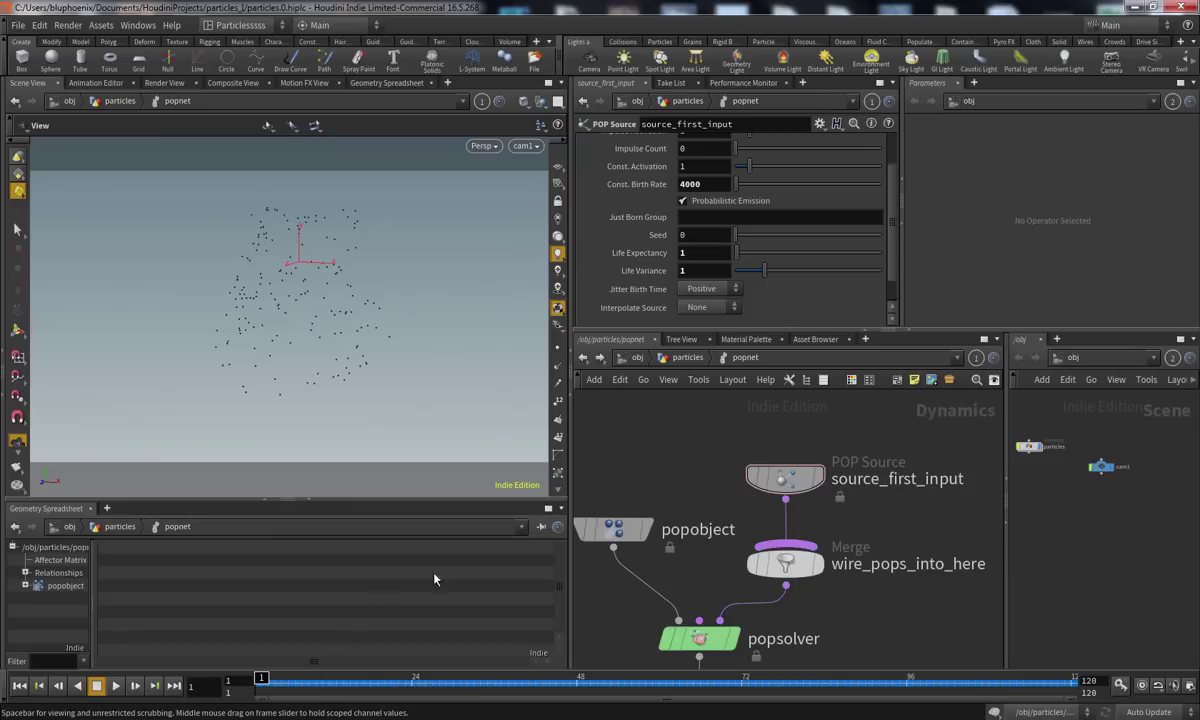
{"action": "left_click_drag", "start_coordinate": [569, 540], "coordinate": [628, 583]}
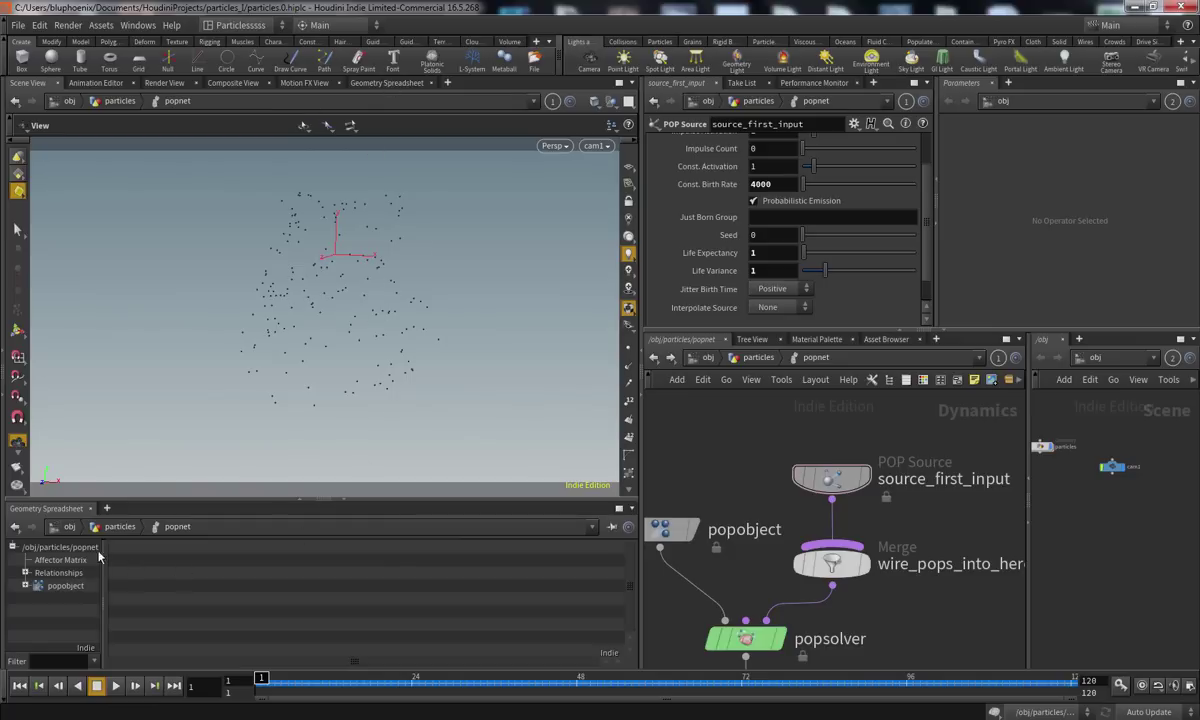
{"action": "left_click_drag", "start_coordinate": [104, 550], "coordinate": [121, 567]}
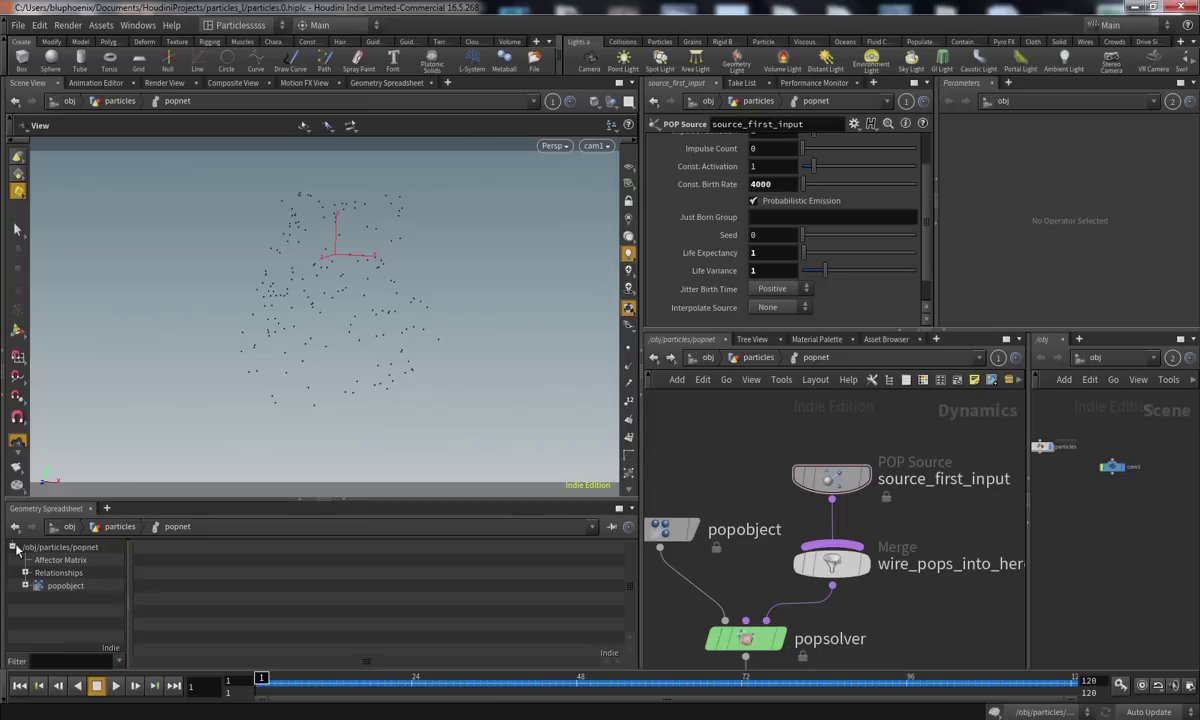
{"action": "left_click", "coordinate": [78, 549]}
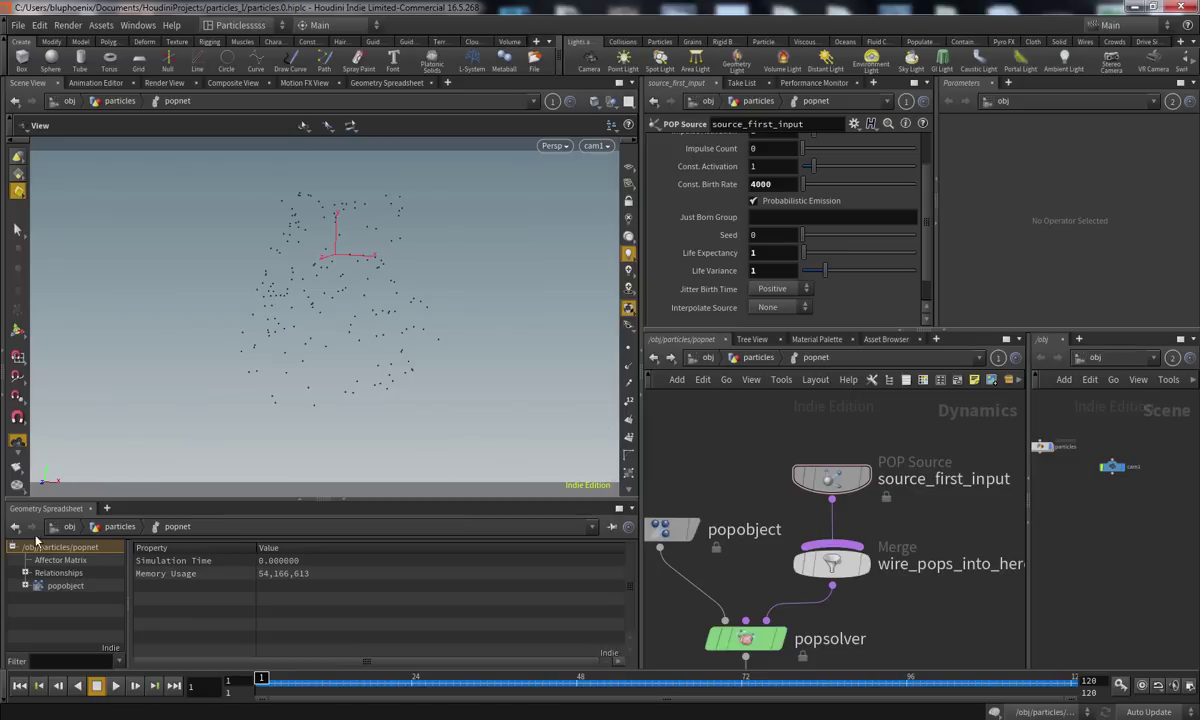
Expand popobject in the Geometry Spreadsheet tree and display its Geometry point attributes
{"action": "left_click", "coordinate": [62, 585]}
{"action": "middle_click_drag", "start_coordinate": [707, 503], "coordinate": [772, 484]}
{"action": "left_click", "coordinate": [724, 510]}
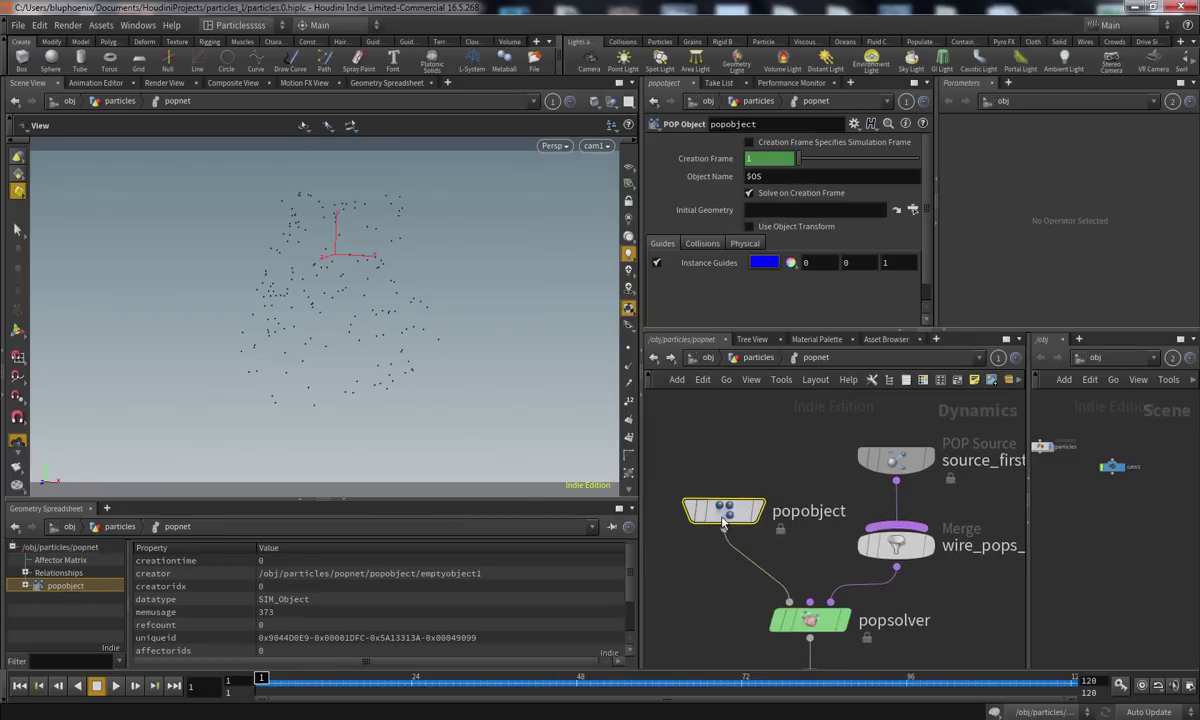
{"action": "left_click", "coordinate": [25, 586]}
{"action": "left_click_drag", "start_coordinate": [118, 566], "coordinate": [121, 598]}
{"action": "left_click", "coordinate": [77, 588]}
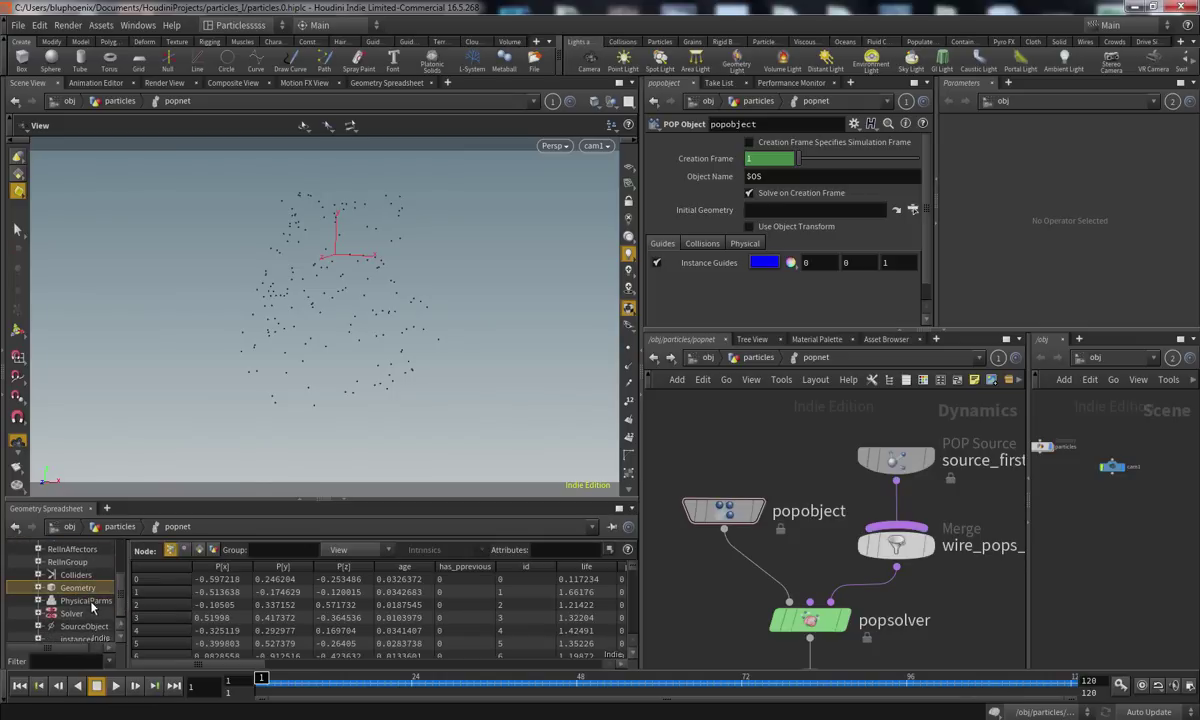
Filter the Geometry Spreadsheet to the life attribute and sort its values from highest to lowest
{"action": "left_click", "coordinate": [841, 431]}
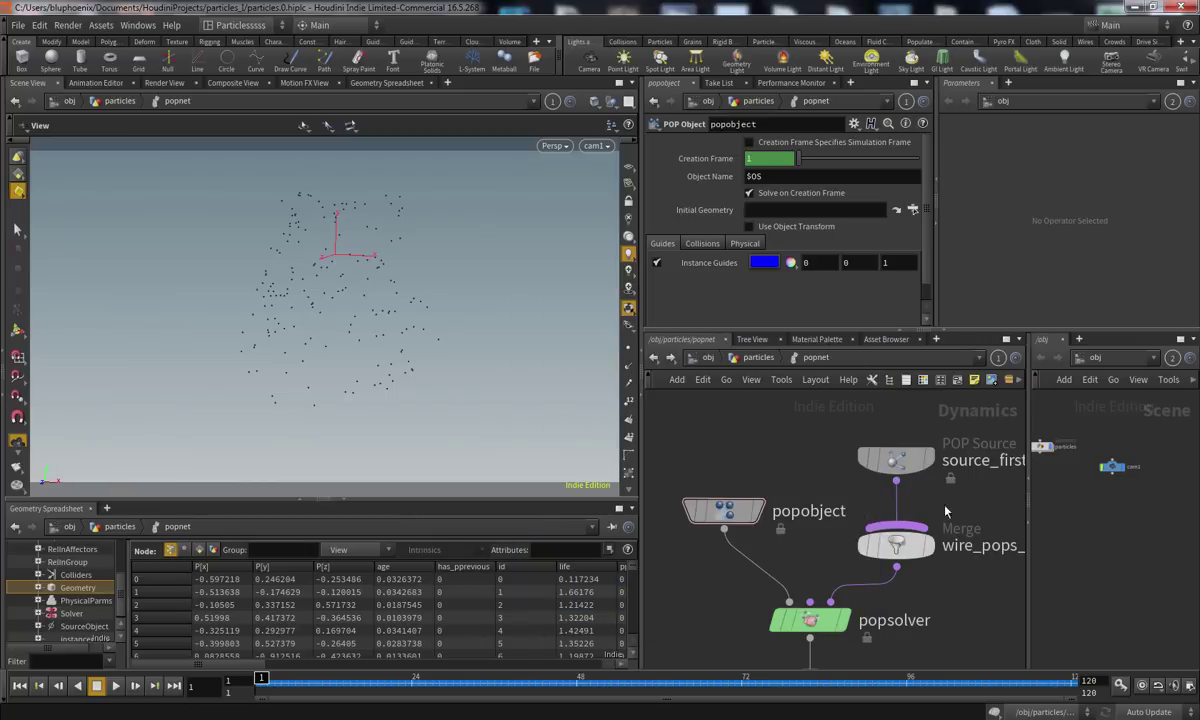
{"action": "left_click_drag", "start_coordinate": [249, 662], "coordinate": [162, 630]}
{"action": "left_click", "coordinate": [554, 551]}
{"action": "key", "text": "Return"}
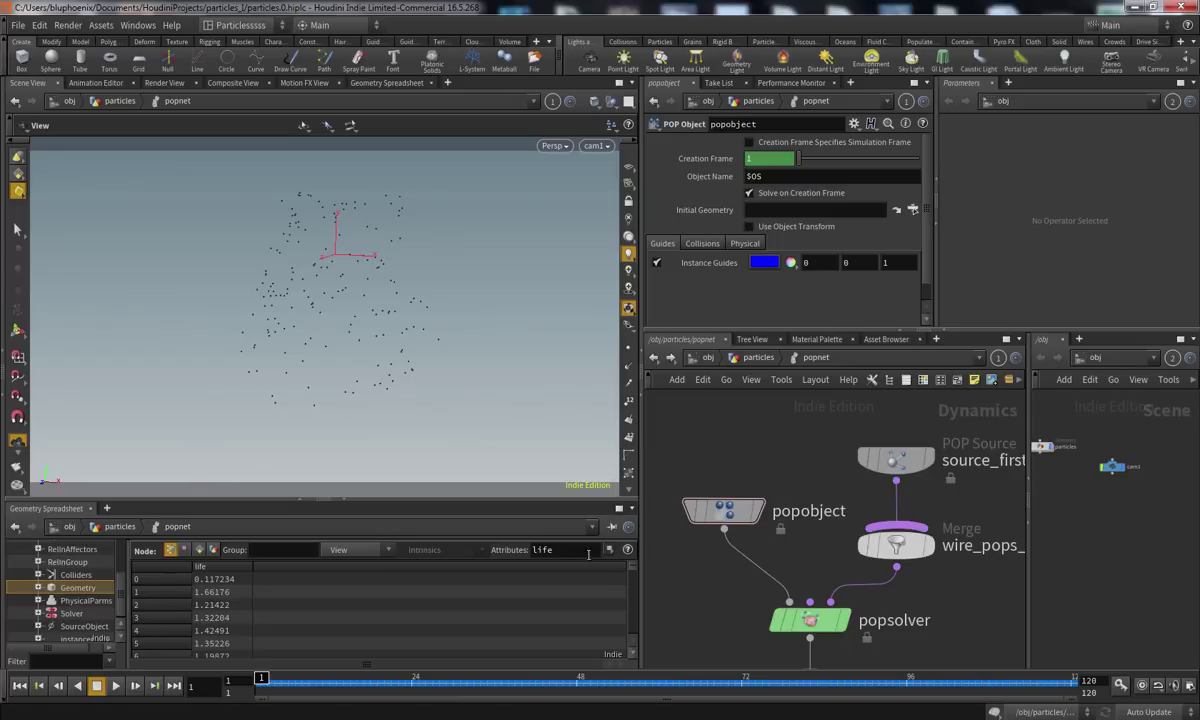
{"action": "left_click", "coordinate": [228, 567]}
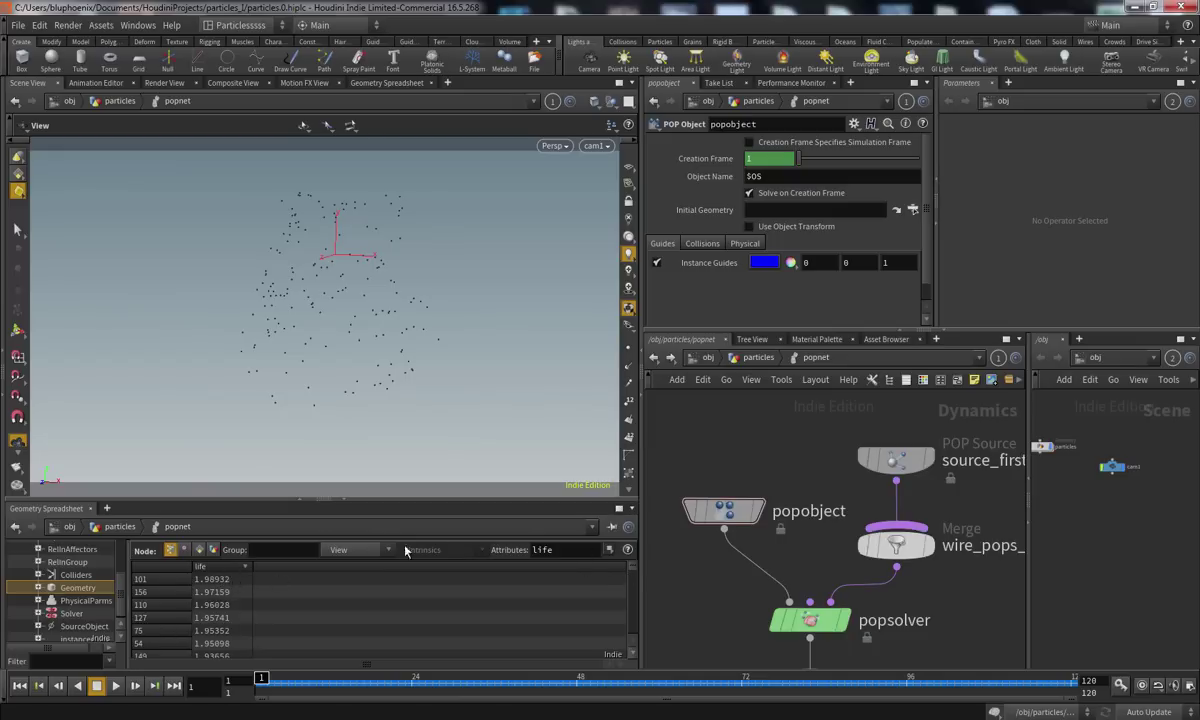
{"action": "mouse_move", "coordinate": [632, 573]}
{"action": "left_mouse_down"}
{"action": "mouse_move", "coordinate": [630, 637]}
{"action": "mouse_move", "coordinate": [640, 553]}
{"action": "left_mouse_up"}
Play the simulation with source_first_input selected, return to the first frame and inspect the lowest life values
{"action": "left_click", "coordinate": [893, 456]}
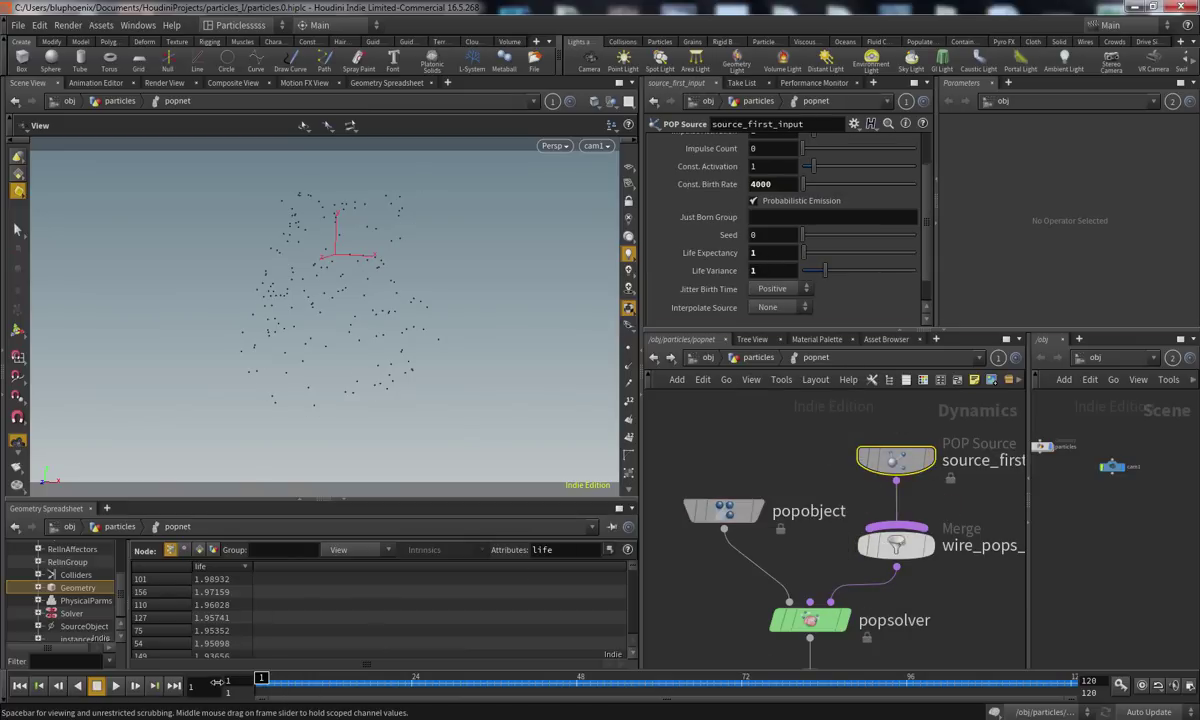
{"action": "left_click", "coordinate": [115, 688]}
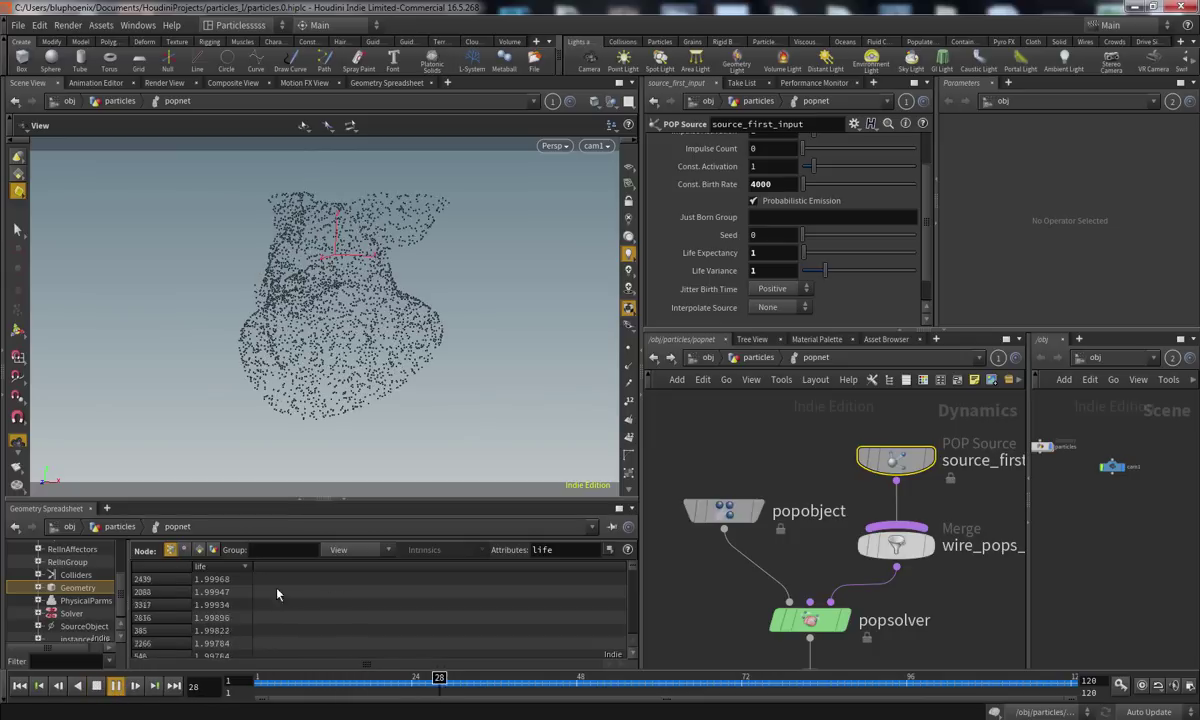
{"action": "left_click_drag", "start_coordinate": [295, 686], "coordinate": [259, 682]}
{"action": "left_click_drag", "start_coordinate": [632, 569], "coordinate": [619, 657]}
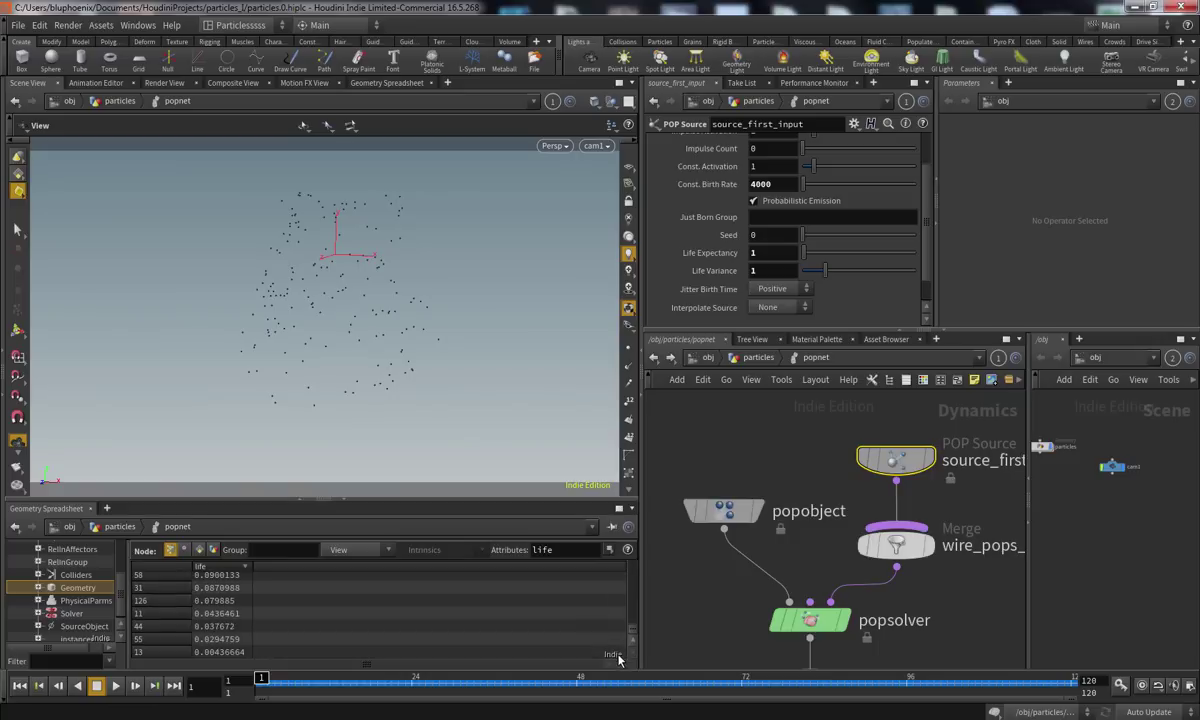
{"action": "left_click_drag", "start_coordinate": [273, 685], "coordinate": [167, 694]}
Try a Life Variance of 0 on source_first_input, then set it back to 1
{"action": "left_click_drag", "start_coordinate": [780, 268], "coordinate": [650, 263]}
{"action": "type", "text": "0"}
{"action": "key", "text": "Return"}
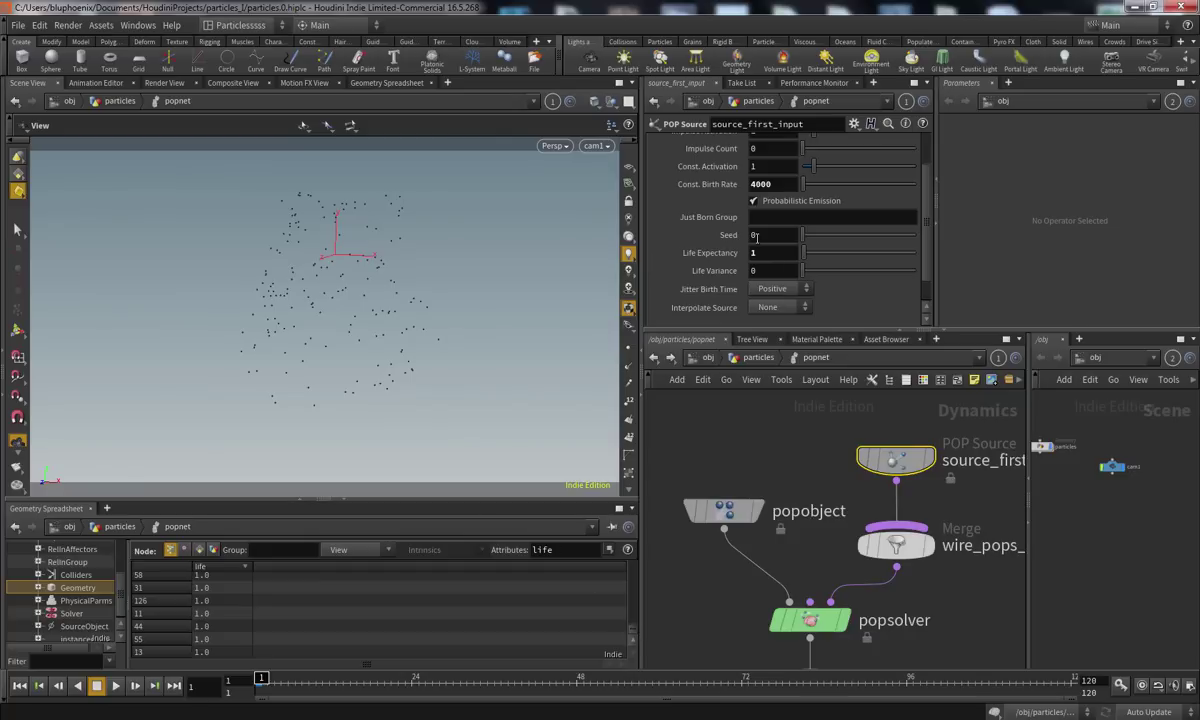
{"action": "middle_click_drag", "start_coordinate": [766, 270], "coordinate": [797, 271]}
{"action": "left_click_drag", "start_coordinate": [796, 272], "coordinate": [706, 279]}
{"action": "type", "text": "1"}
{"action": "key", "text": "Return"}
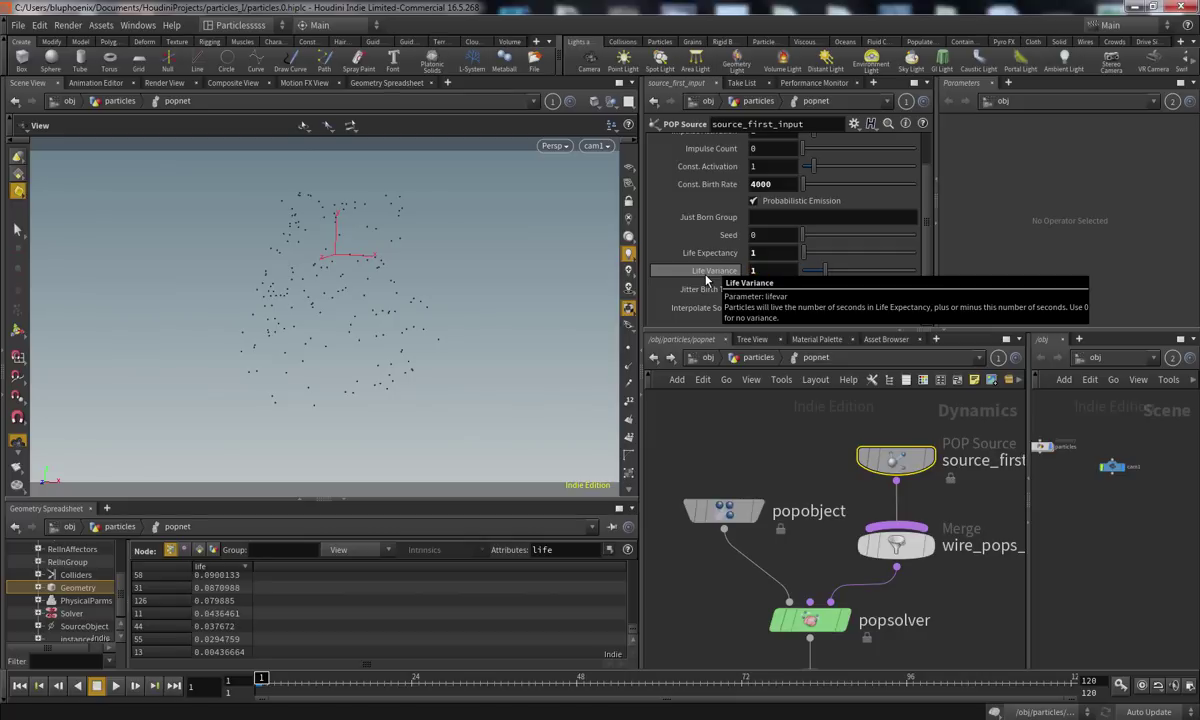
Play the simulation to about frame 47 while examining the highest life values in the spreadsheet
{"action": "scroll", "coordinate": [633, 629], "scroll_direction": "up", "scroll_amount": 2}
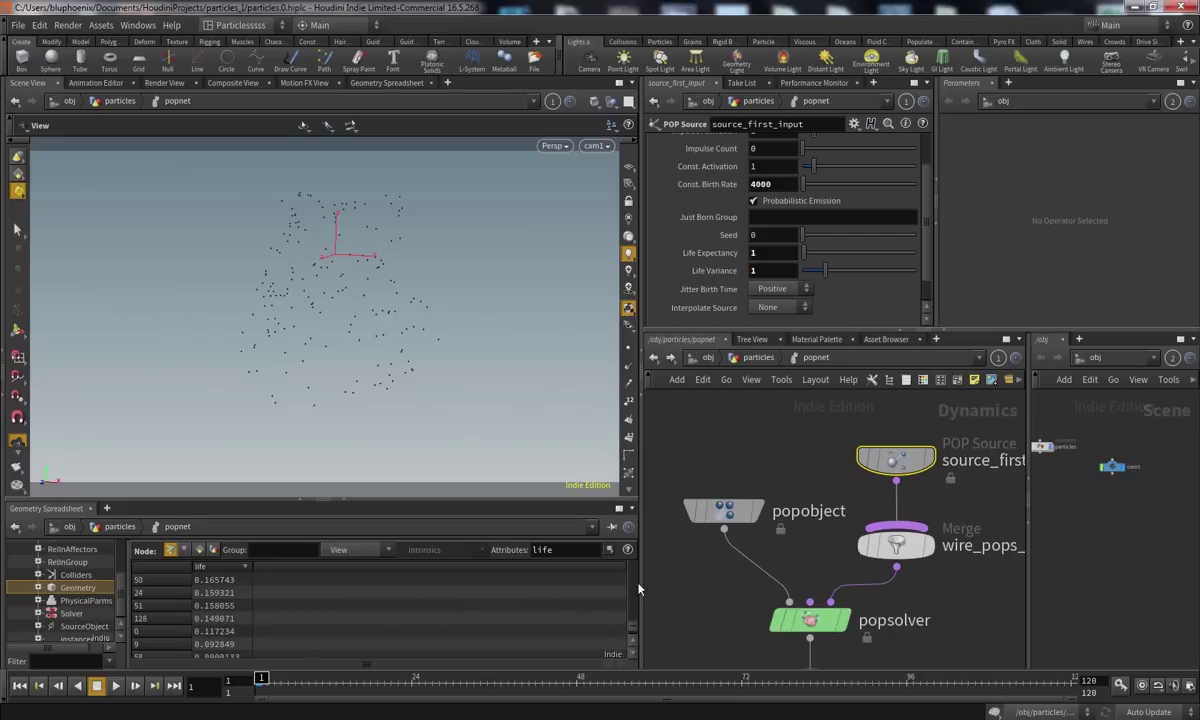
{"action": "scroll", "coordinate": [636, 565], "scroll_direction": "up", "scroll_amount": 5}
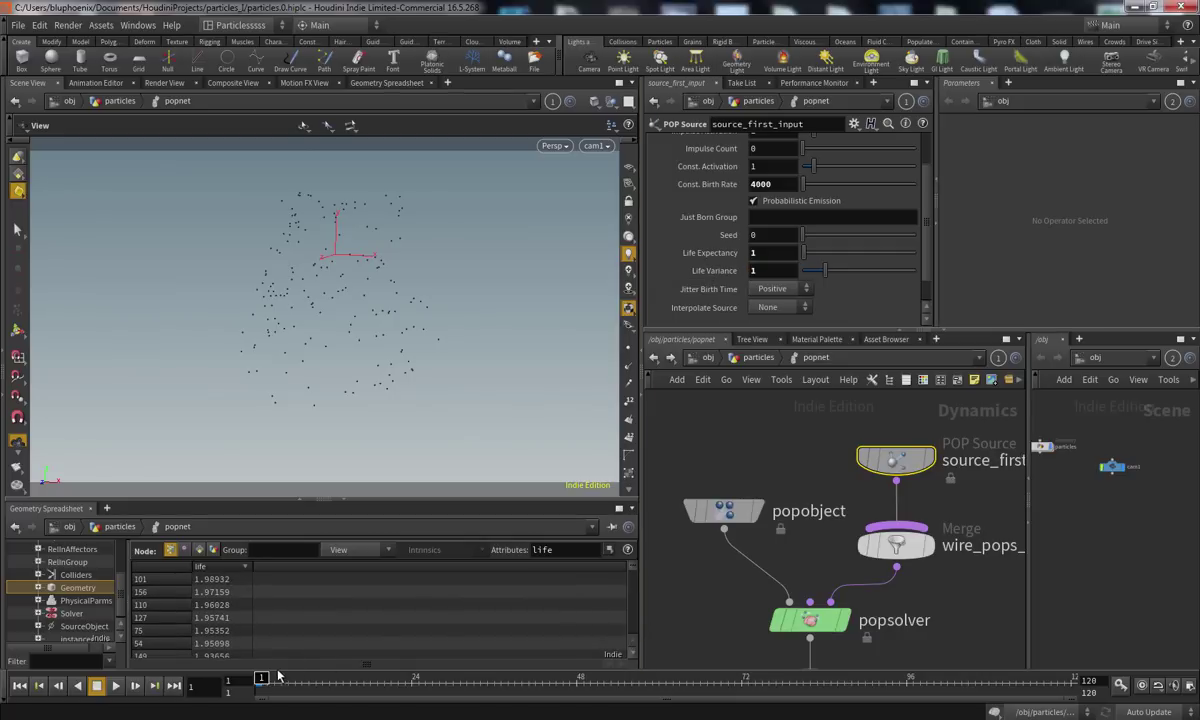
{"action": "left_click", "coordinate": [114, 687]}
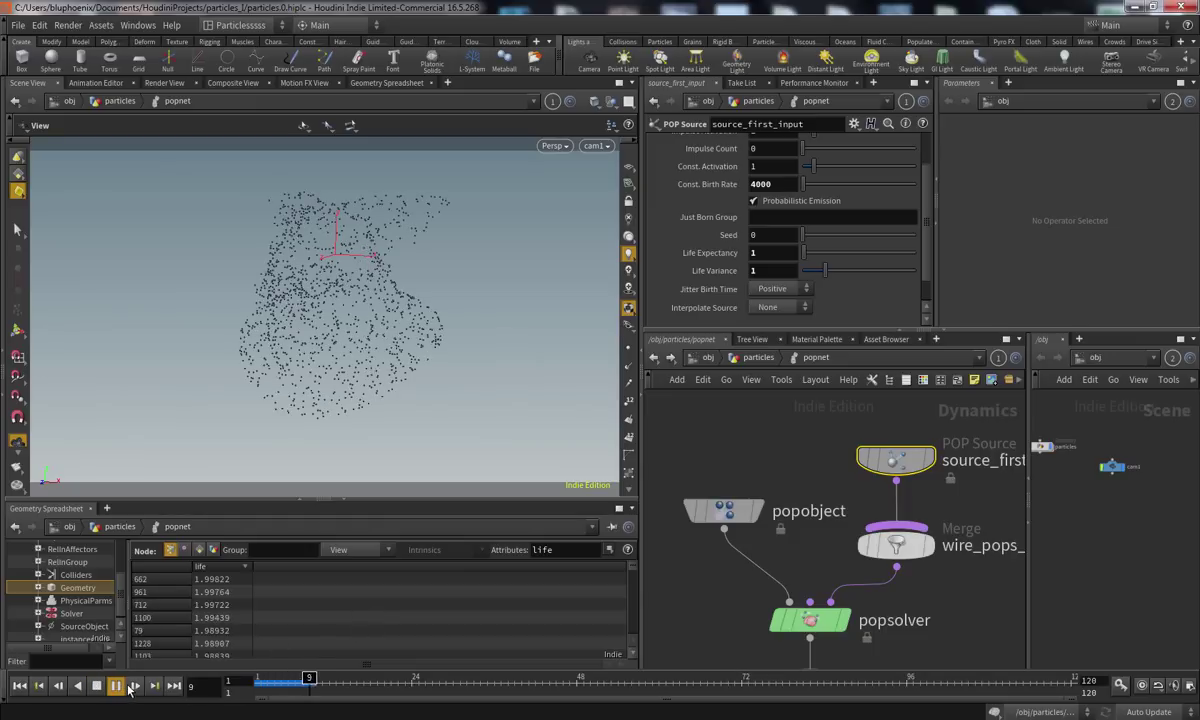
{"action": "left_click", "coordinate": [115, 686]}
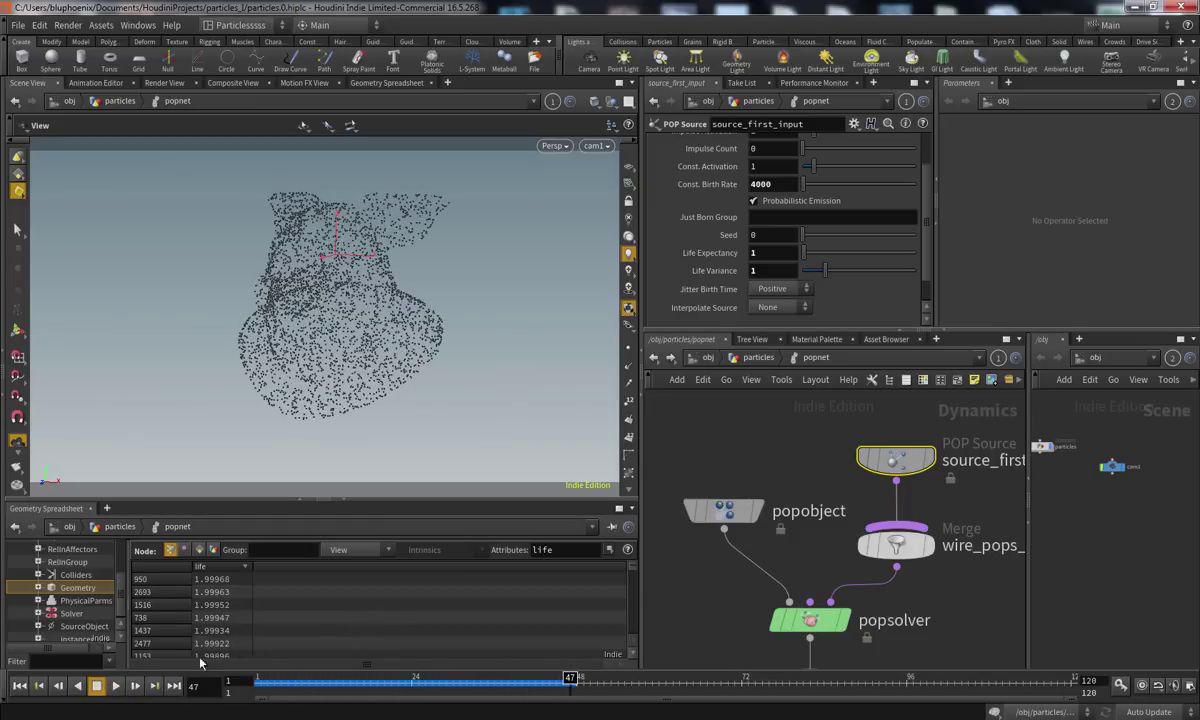
Add the age attribute to the spreadsheet's attribute filter beside life
{"action": "left_click", "coordinate": [339, 549]}
{"action": "left_click", "coordinate": [562, 549]}
{"action": "type", "text": "age"}
{"action": "key", "text": "Return"}
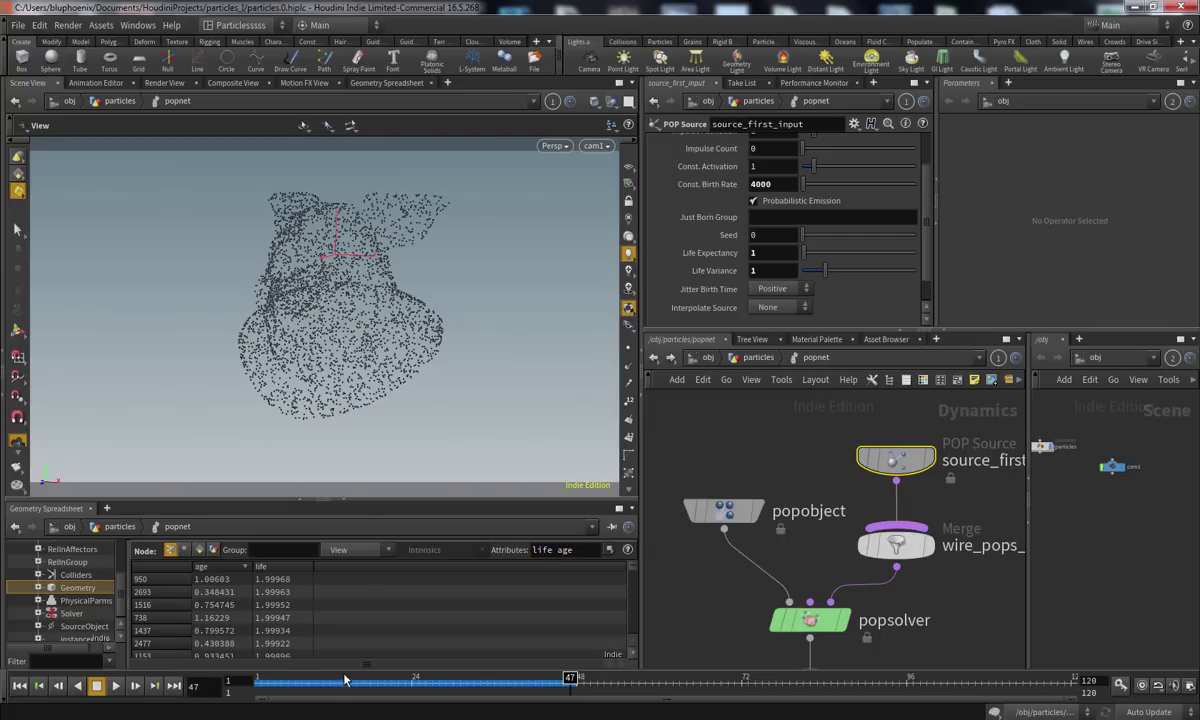
Scrub the first frames to compare particle age with life, return to frame 1 and sort by point number
{"action": "key", "text": "ctrl+Up"}
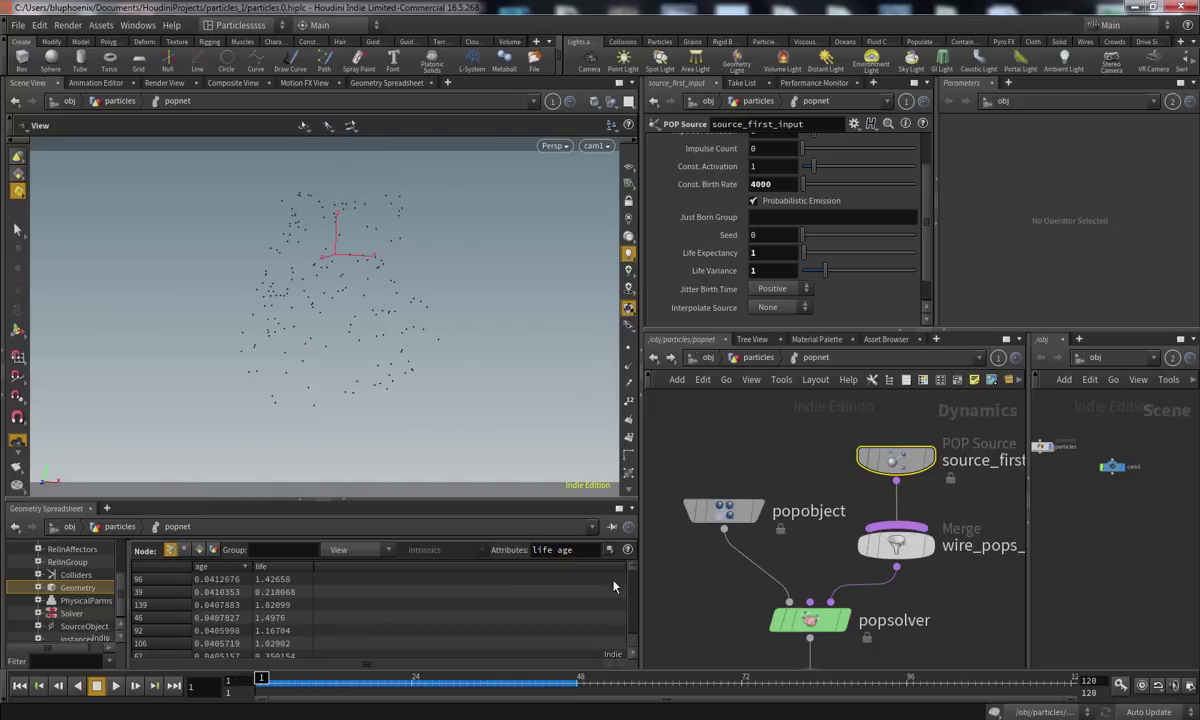
{"action": "scroll", "coordinate": [632, 568], "scroll_direction": "down", "scroll_amount": 3}
{"action": "scroll", "coordinate": [635, 557], "scroll_direction": "up", "scroll_amount": 3}
{"action": "left_click_drag", "start_coordinate": [265, 678], "coordinate": [294, 672]}
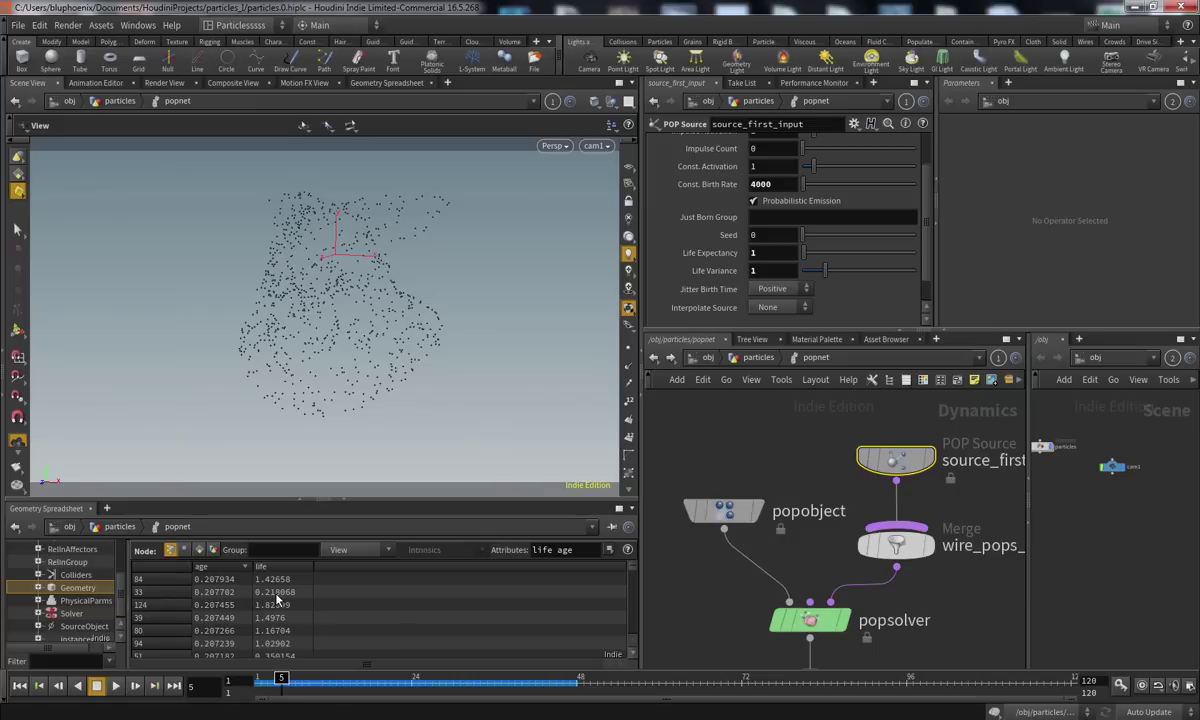
{"action": "left_click_drag", "start_coordinate": [283, 677], "coordinate": [318, 674]}
{"action": "left_click_drag", "start_coordinate": [424, 677], "coordinate": [262, 678]}
{"action": "left_click", "coordinate": [168, 567]}
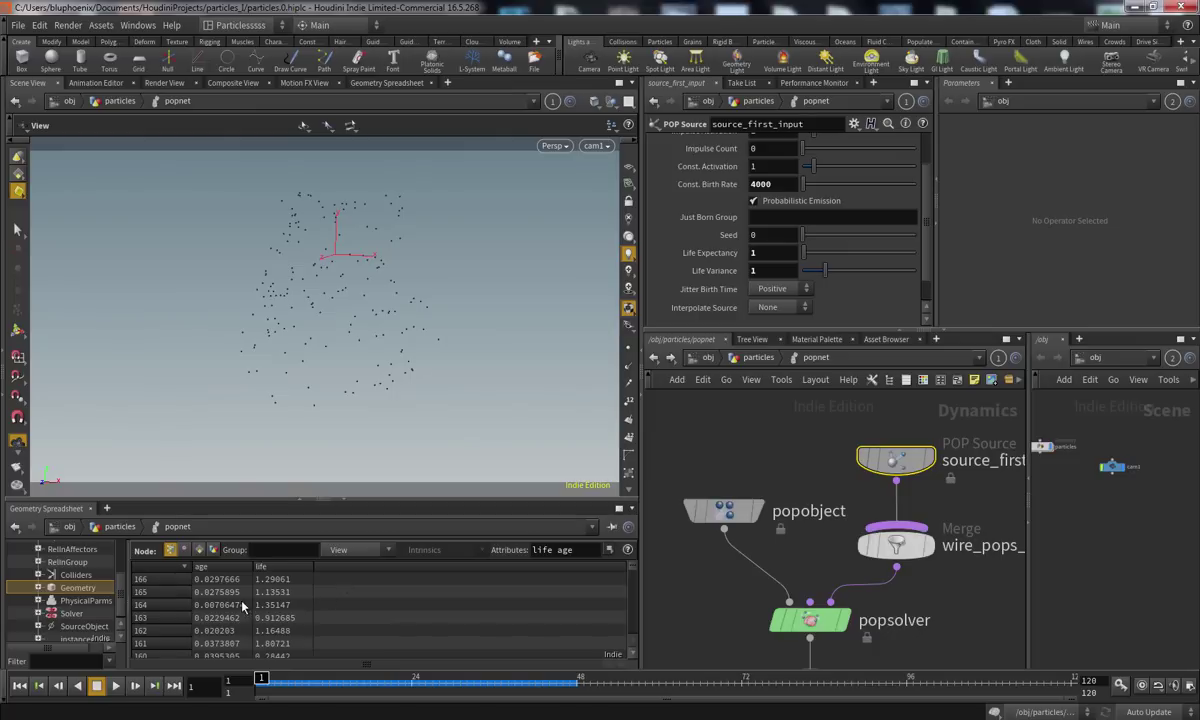
Try filtering the spreadsheet for a dead attribute, check the available attributes, and restore the filter to life and age
{"action": "left_click", "coordinate": [350, 551]}
{"action": "left_click", "coordinate": [576, 550]}
{"action": "left_click", "coordinate": [576, 551]}
{"action": "left_click", "coordinate": [340, 550]}
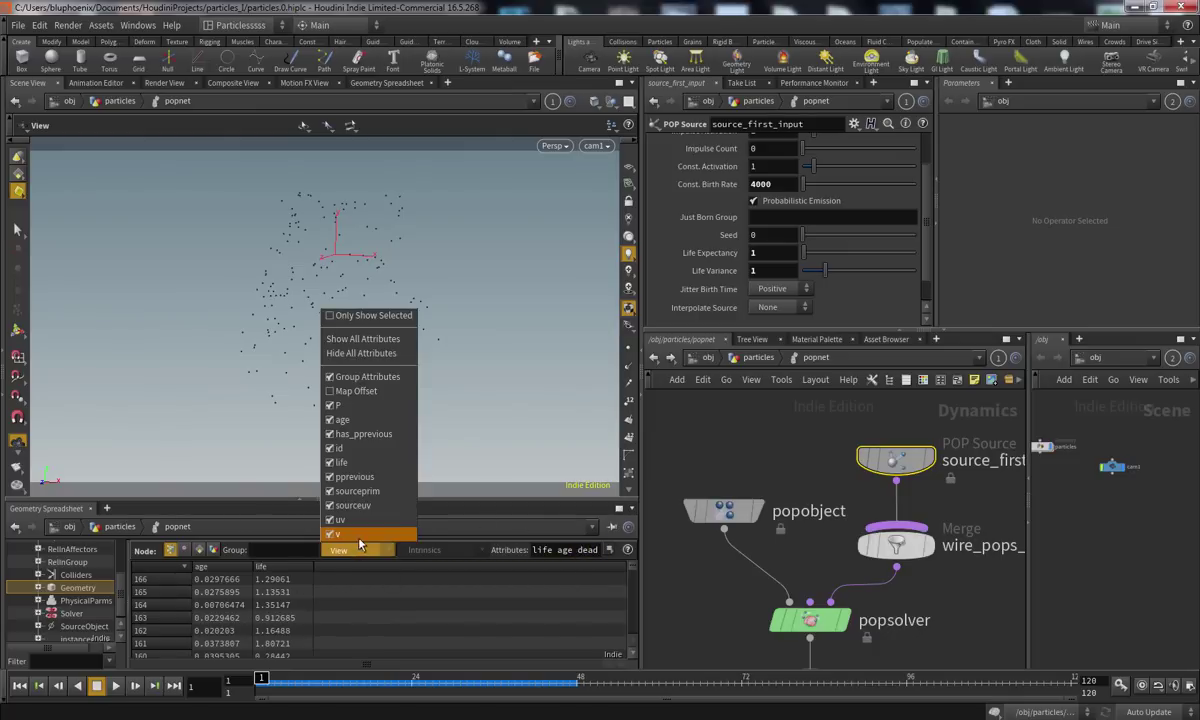
{"action": "left_click_drag", "start_coordinate": [583, 550], "coordinate": [630, 566]}
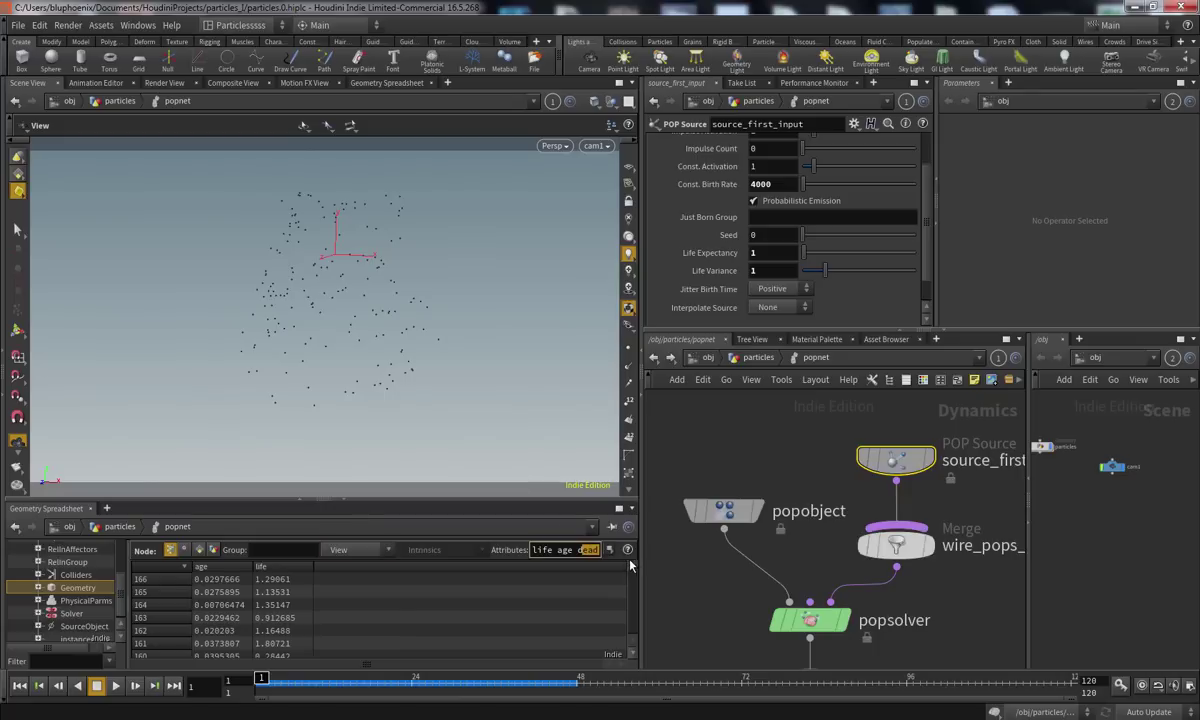
{"action": "key", "text": "Return"}
Move source_first_input and wire_pops_into_here farther above popsolver to make room for another node
{"action": "left_click_drag", "start_coordinate": [276, 682], "coordinate": [240, 686]}
{"action": "middle_click_drag", "start_coordinate": [917, 630], "coordinate": [827, 702]}
{"action": "left_click_drag", "start_coordinate": [809, 538], "coordinate": [810, 446]}
{"action": "left_click_drag", "start_coordinate": [812, 622], "coordinate": [813, 544]}
{"action": "middle_click_drag", "start_coordinate": [835, 629], "coordinate": [837, 606]}
{"action": "left_click", "coordinate": [836, 605]}
Insert a POP Wrangle node between wire_pops_into_here and popsolver
{"action": "key", "text": "Tab"}
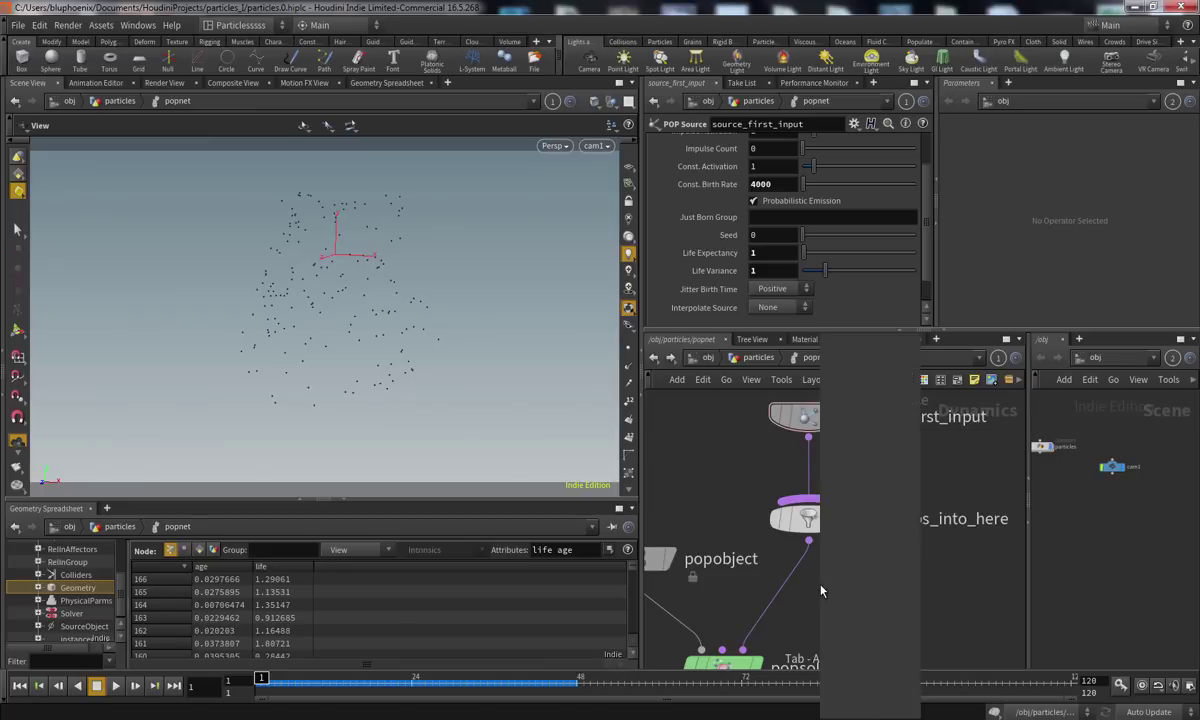
{"action": "type", "text": "pop wra"}
{"action": "key", "text": "Return"}
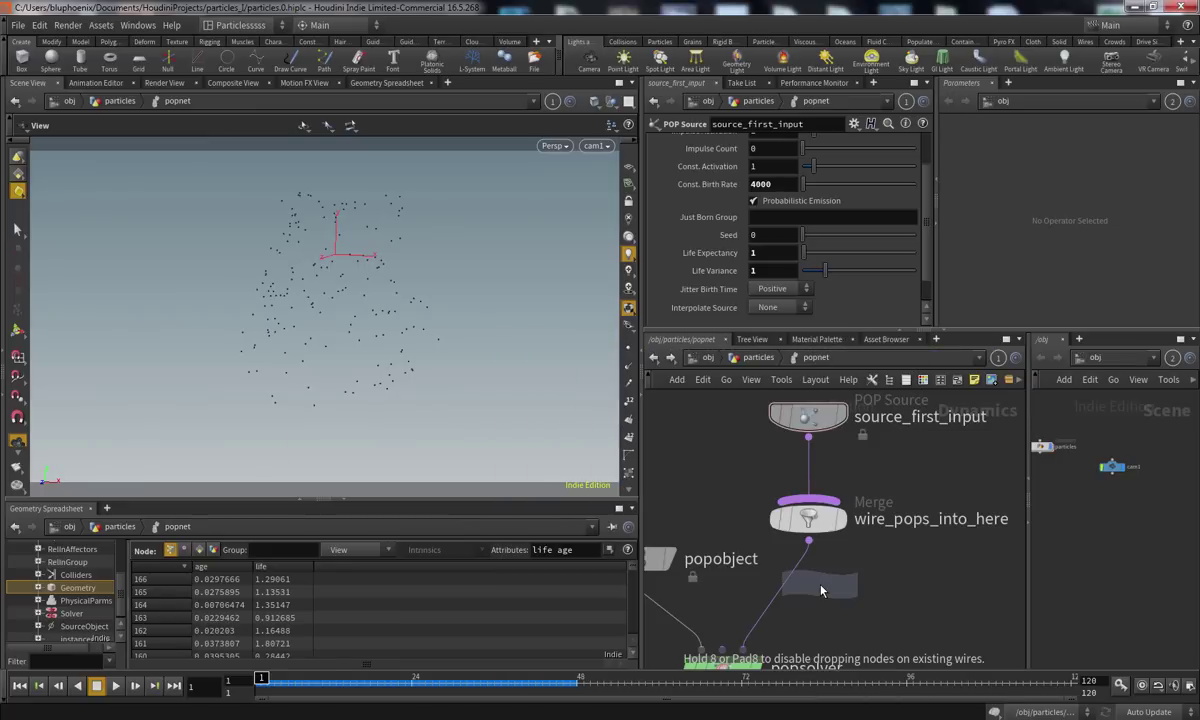
{"action": "left_click", "coordinate": [787, 604]}
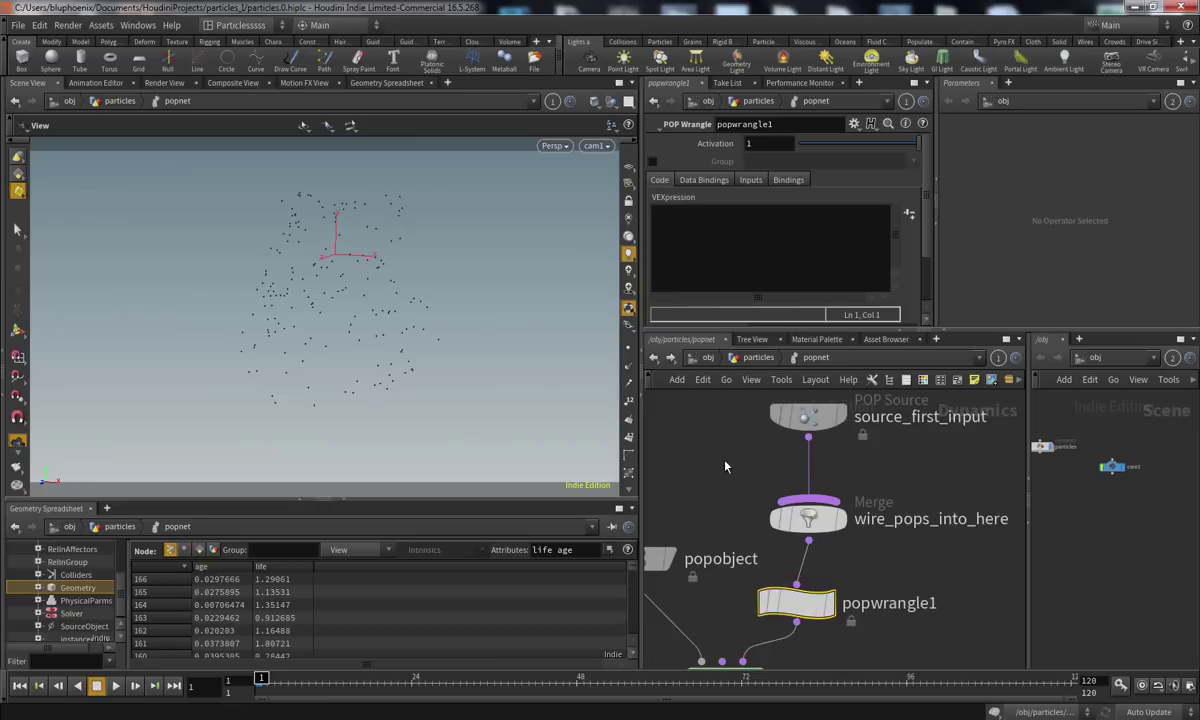
{"action": "key", "text": "Tab"}
{"action": "mouse_move", "coordinate": [767, 563]}
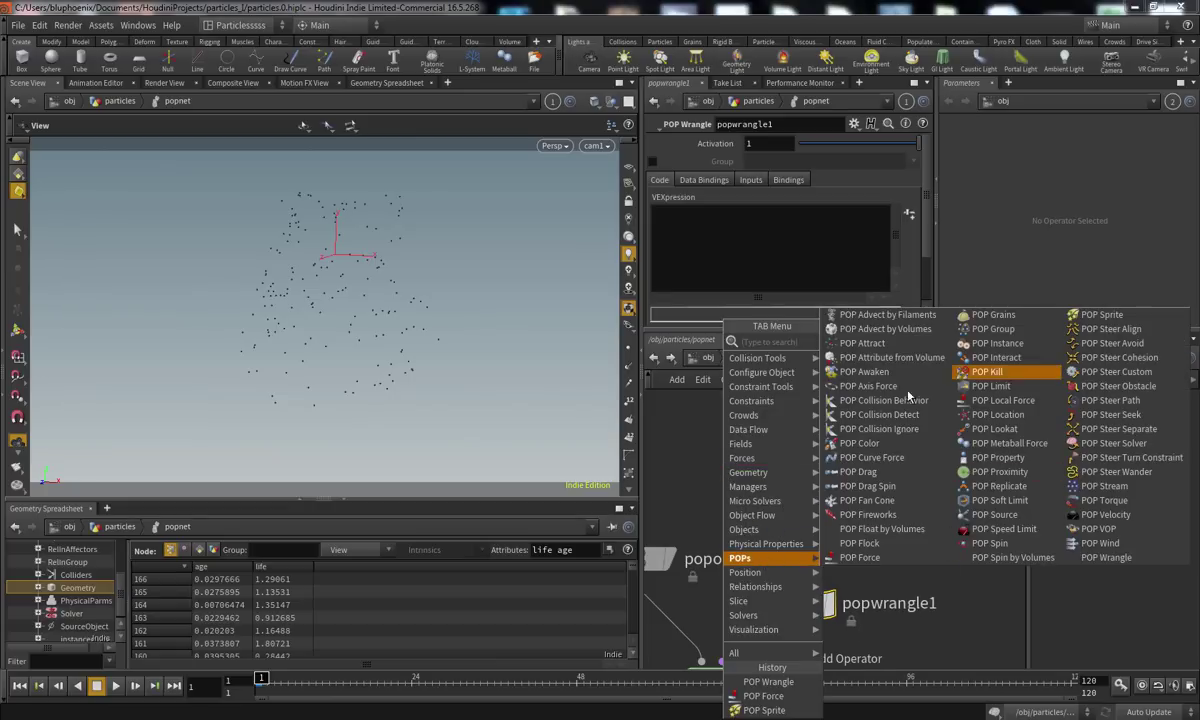
{"action": "key", "text": "Escape"}
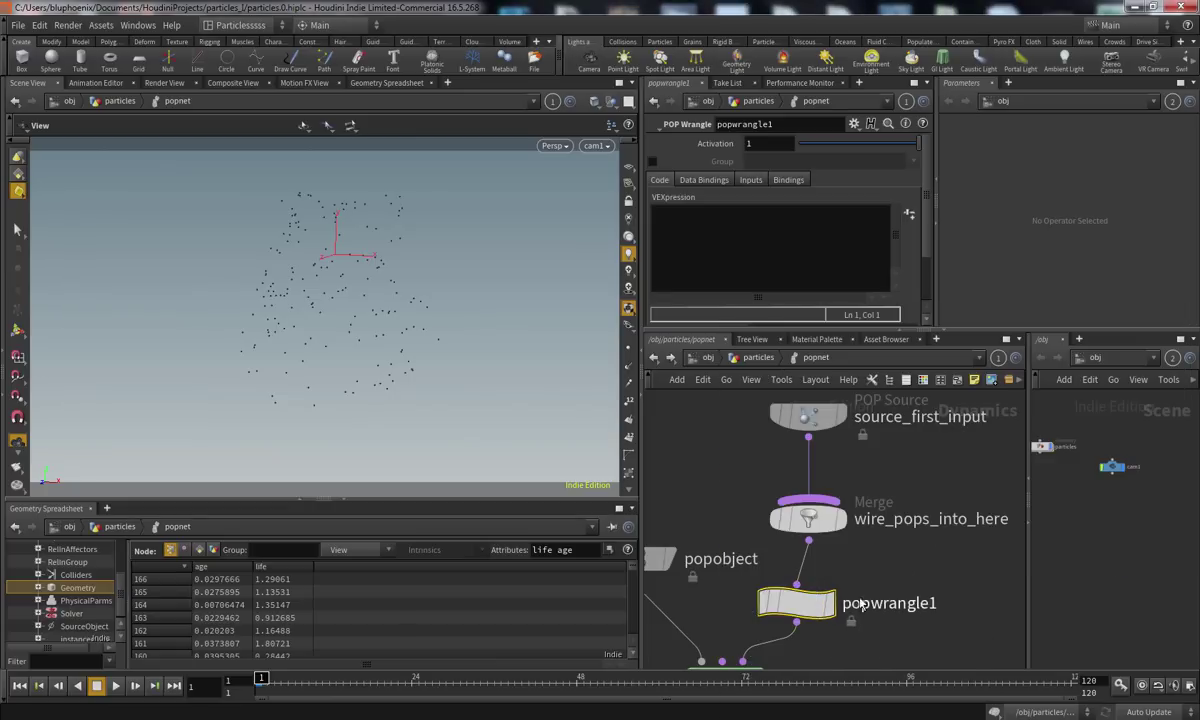
{"action": "left_click", "coordinate": [797, 239]}
{"action": "left_click", "coordinate": [742, 245]}
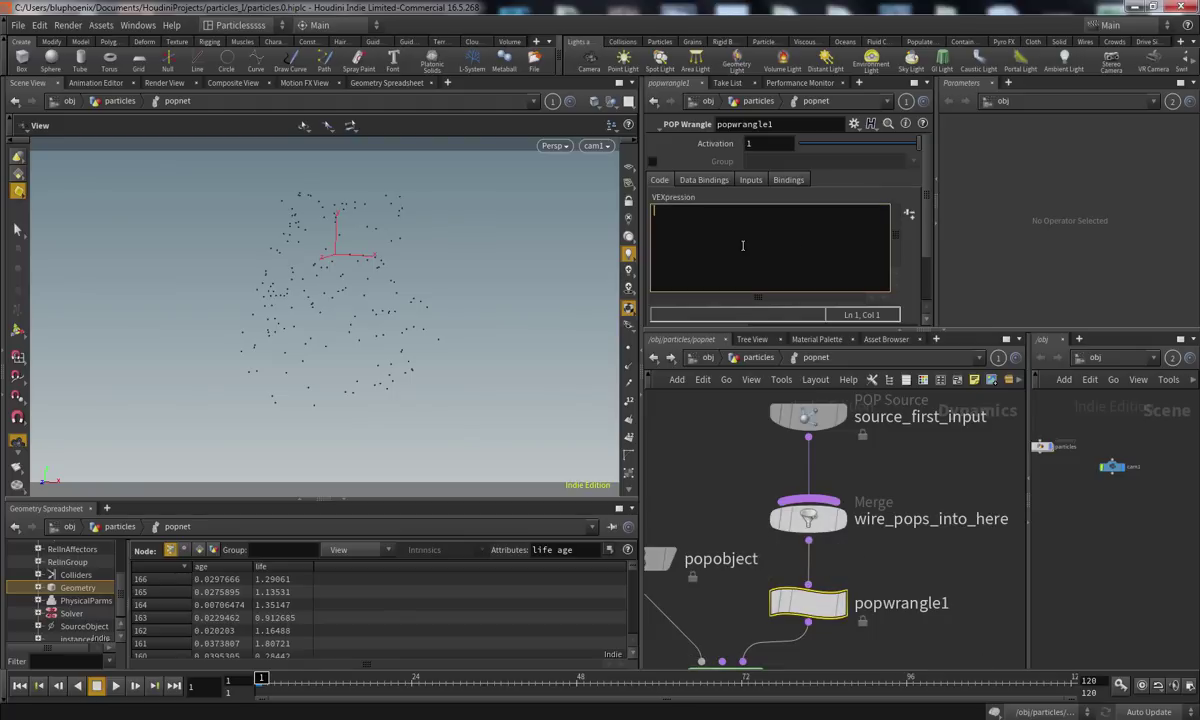
{"action": "left_click", "coordinate": [806, 267]}
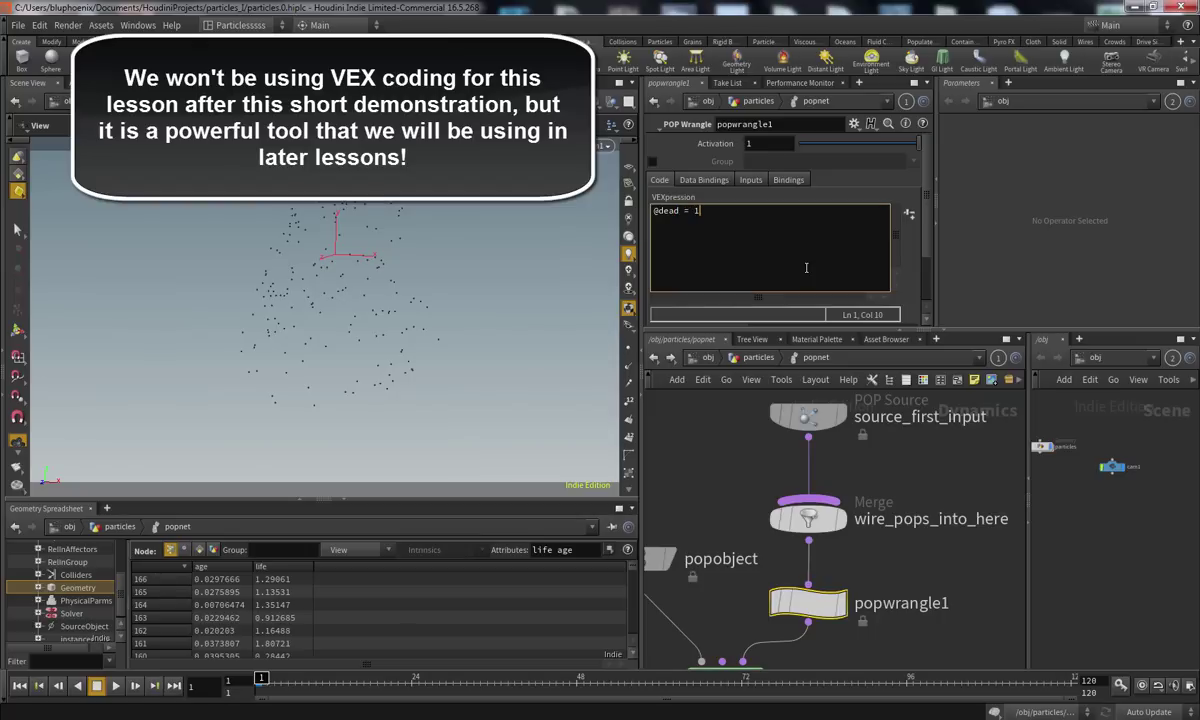
{"action": "left_click", "coordinate": [701, 492]}
{"action": "left_click", "coordinate": [116, 686]}
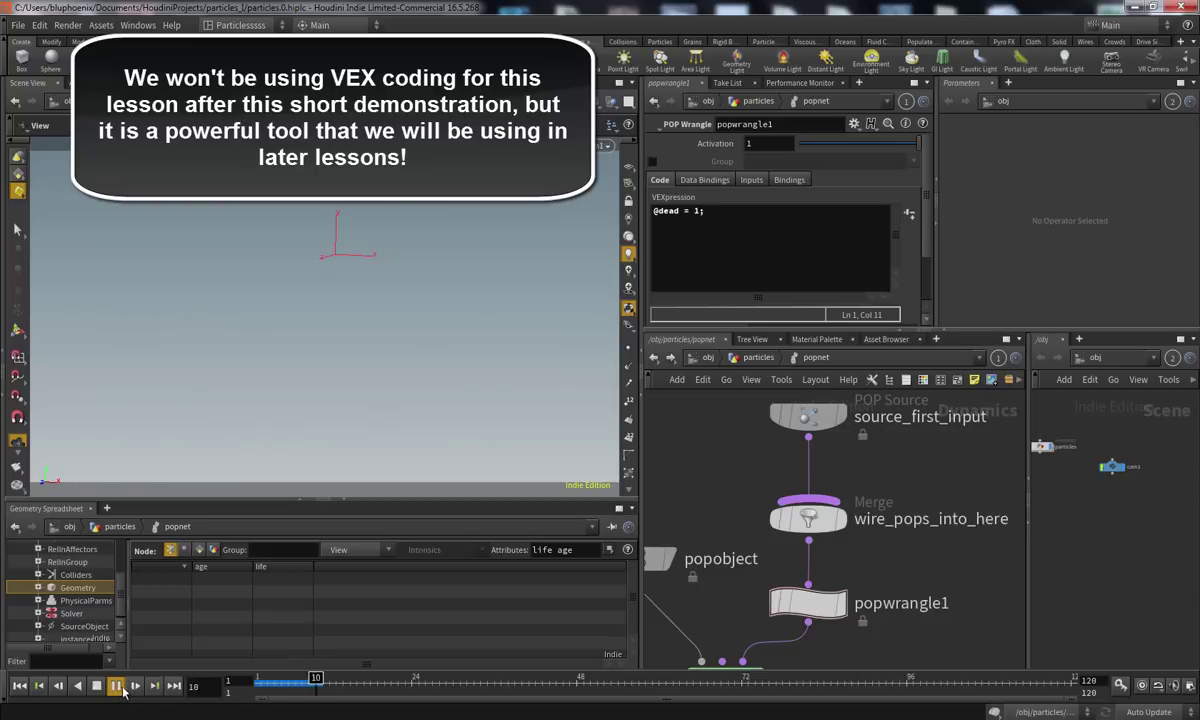
Rewind the simulation to the first frame and examine the Reap Particles option in popsolver's update settings
{"action": "left_click", "coordinate": [96, 686]}
{"action": "left_click", "coordinate": [19, 686]}
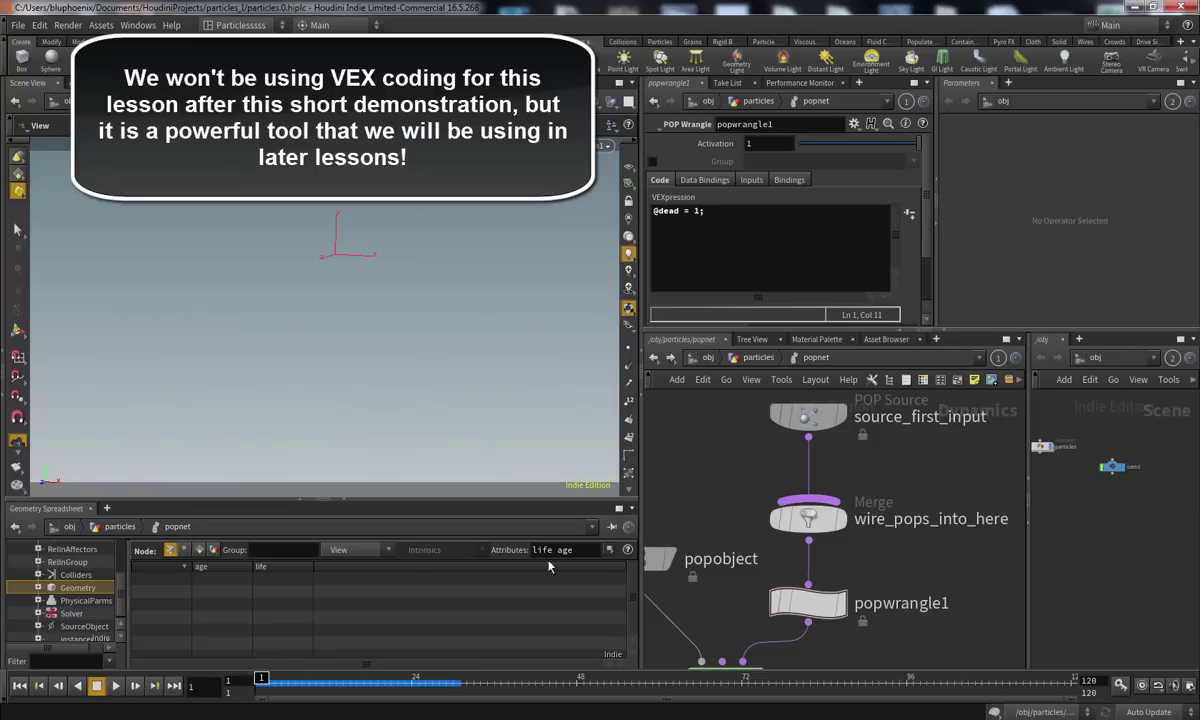
{"action": "middle_click_drag", "start_coordinate": [736, 565], "coordinate": [768, 496]}
{"action": "left_click", "coordinate": [785, 610]}
{"action": "left_click", "coordinate": [890, 144]}
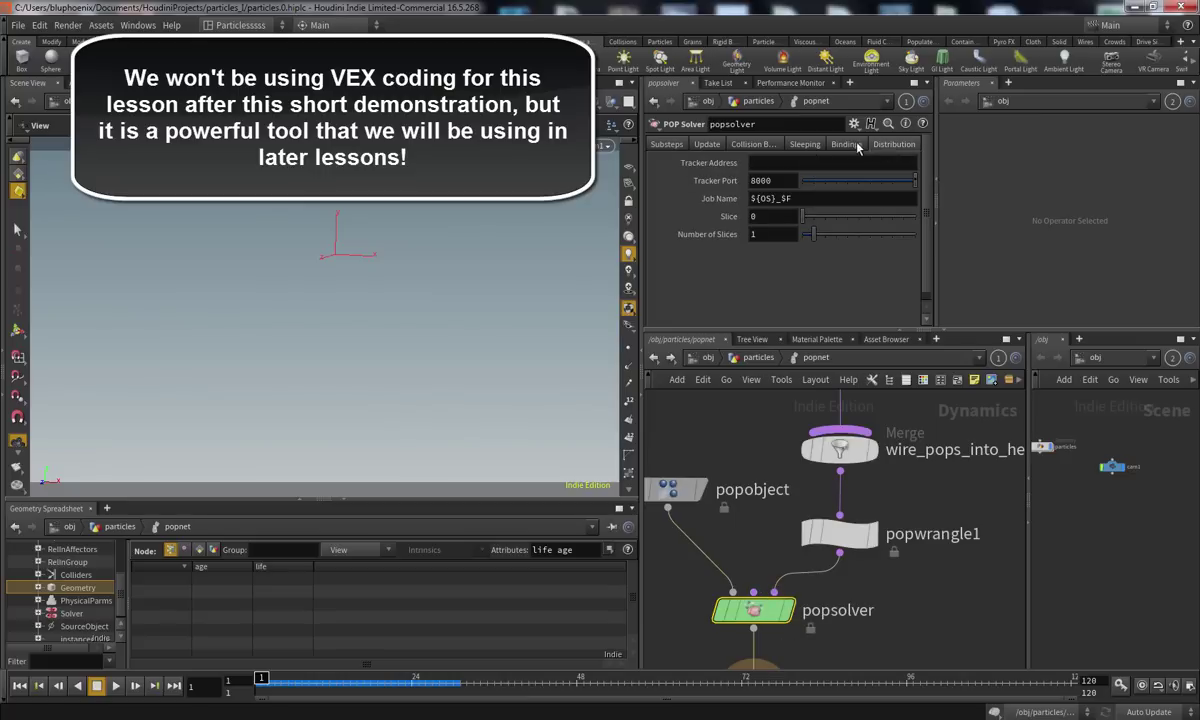
{"action": "left_click", "coordinate": [846, 144]}
{"action": "left_click", "coordinate": [753, 144]}
{"action": "left_click", "coordinate": [707, 144]}
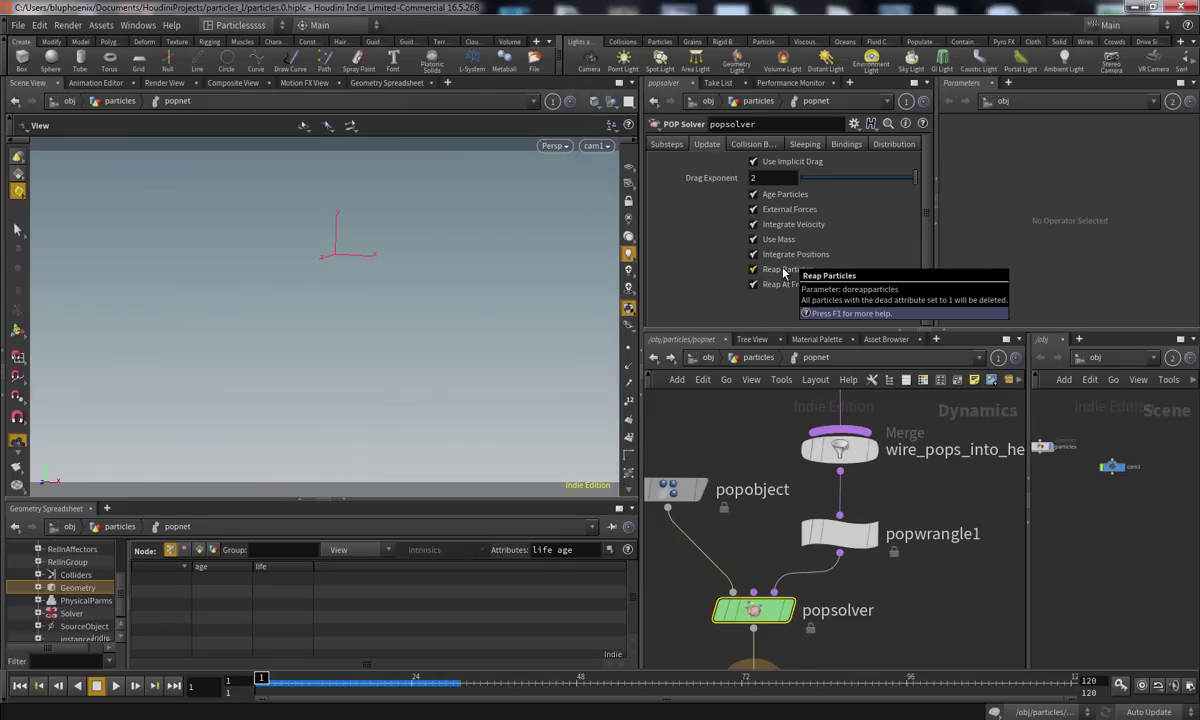
Bypass the popwrangle1 node and collapse the Geometry Spreadsheet pane to enlarge the viewport
{"action": "left_click_drag", "start_coordinate": [942, 593], "coordinate": [825, 511]}
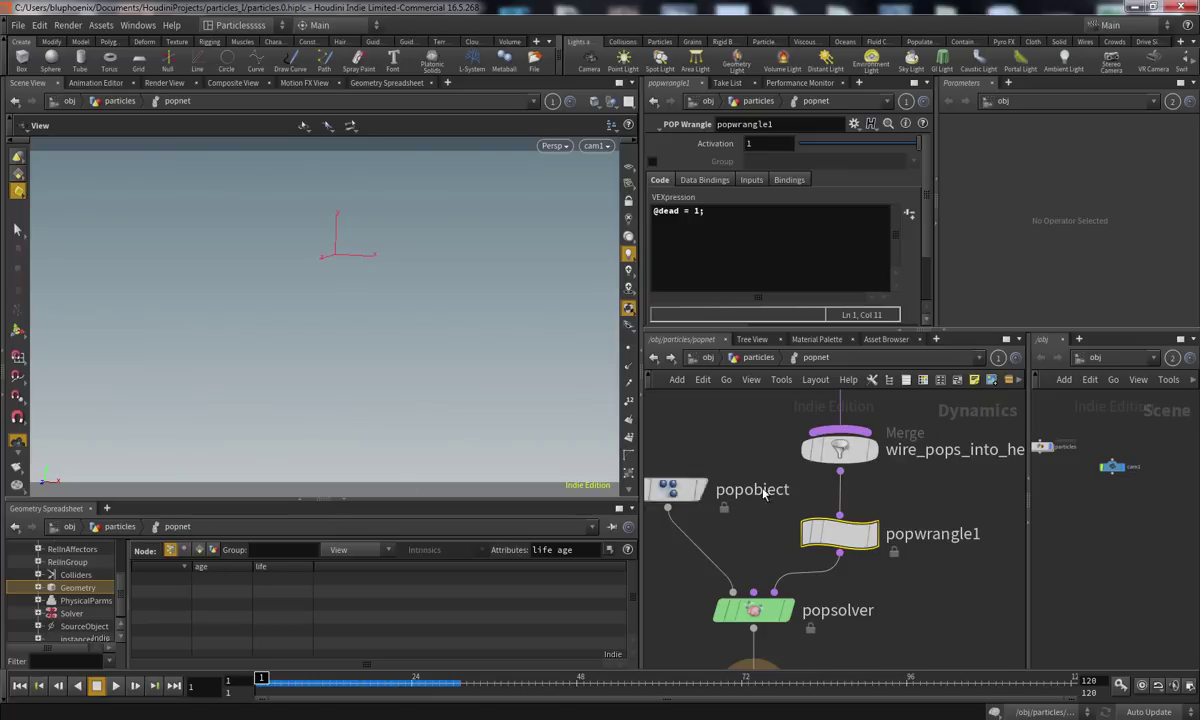
{"action": "key", "text": "b"}
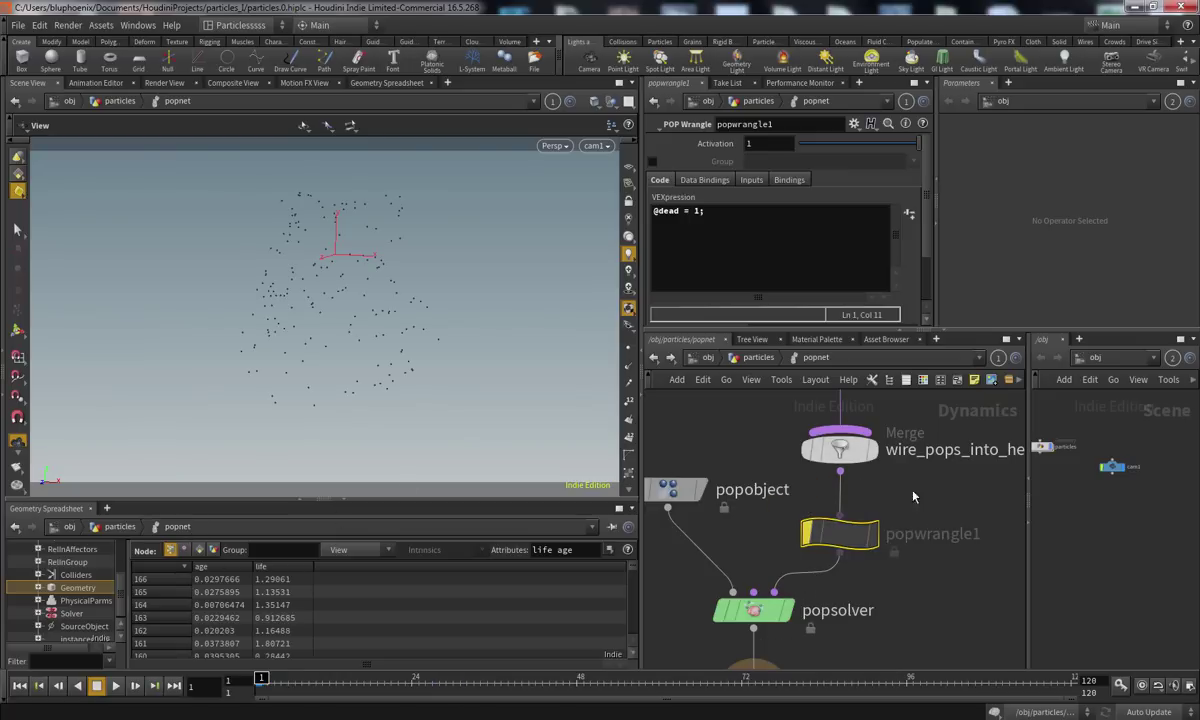
{"action": "left_click", "coordinate": [346, 500]}
Show the attribute inheritance and velocity settings of source_first_input
{"action": "middle_click_drag", "start_coordinate": [777, 423], "coordinate": [780, 520]}
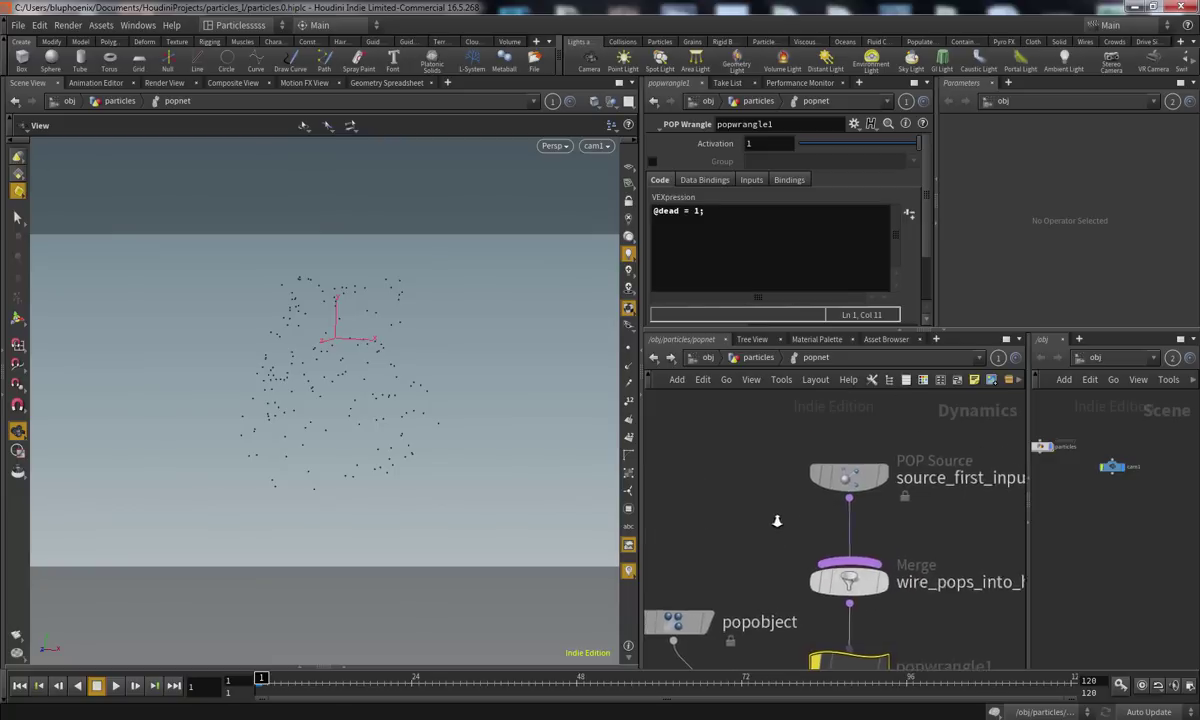
{"action": "scroll", "coordinate": [780, 520], "scroll_direction": "down", "scroll_amount": 1}
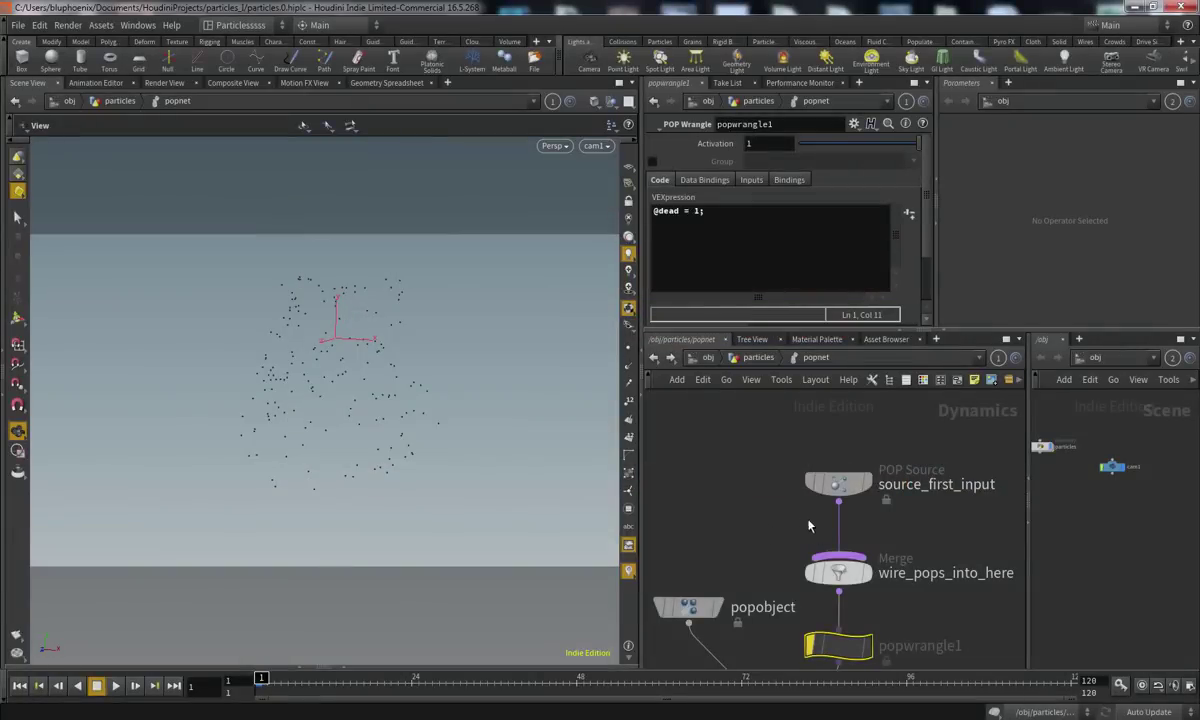
{"action": "left_click", "coordinate": [838, 484]}
{"action": "scroll", "coordinate": [925, 184], "scroll_direction": "up", "scroll_amount": 2}
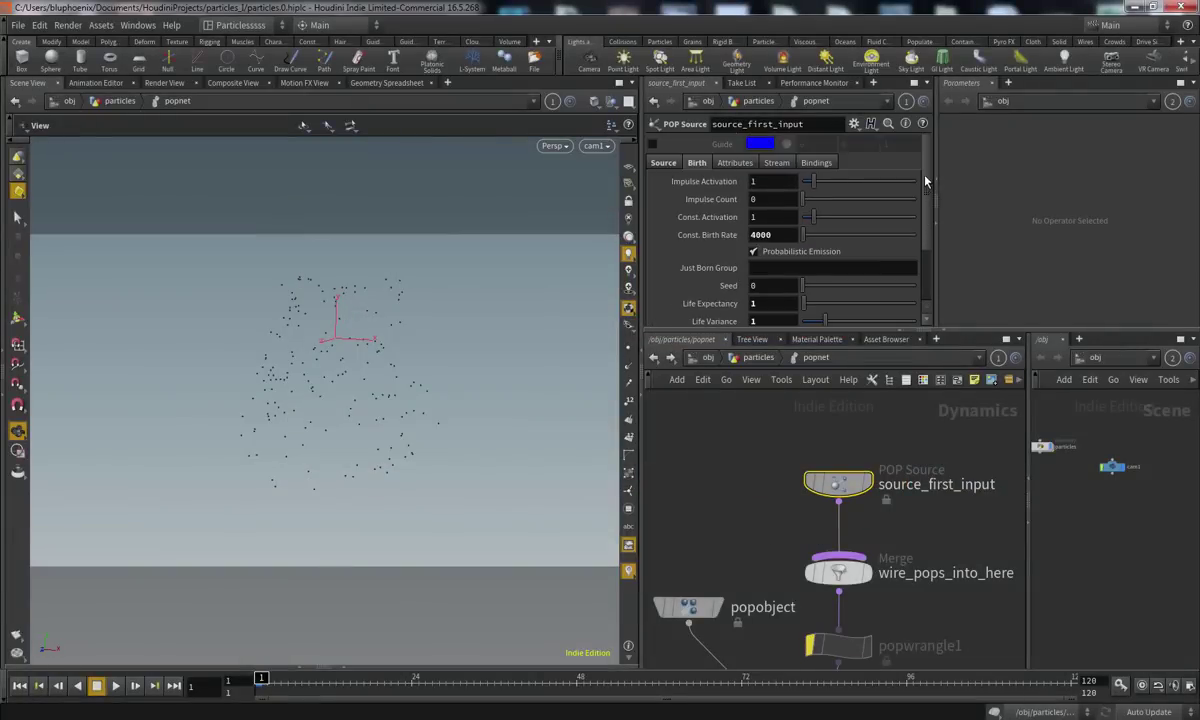
{"action": "left_click", "coordinate": [745, 162]}
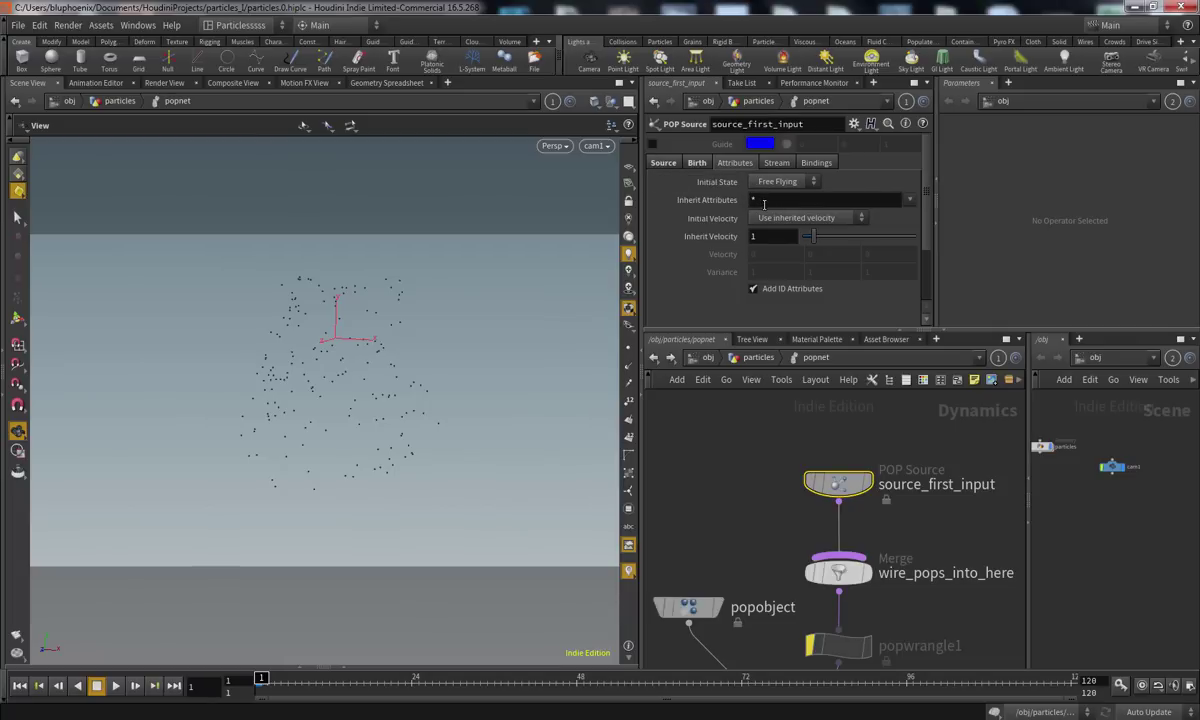
{"action": "middle_click_drag", "start_coordinate": [762, 501], "coordinate": [764, 487]}
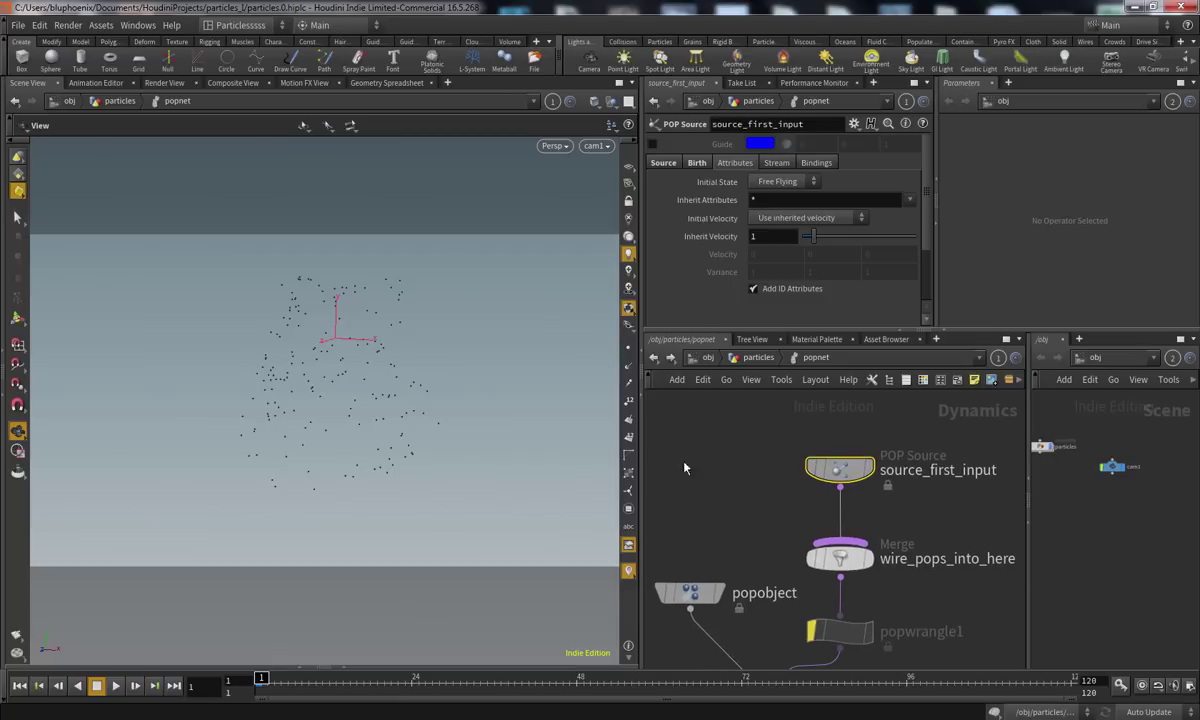
Inspect the EMITTER geometry in the parent particles network, and return inside popnet
{"action": "left_click", "coordinate": [766, 360]}
{"action": "middle_click_drag", "start_coordinate": [808, 445], "coordinate": [793, 584]}
{"action": "mouse_move", "coordinate": [772, 548]}
{"action": "left_click", "coordinate": [702, 544]}
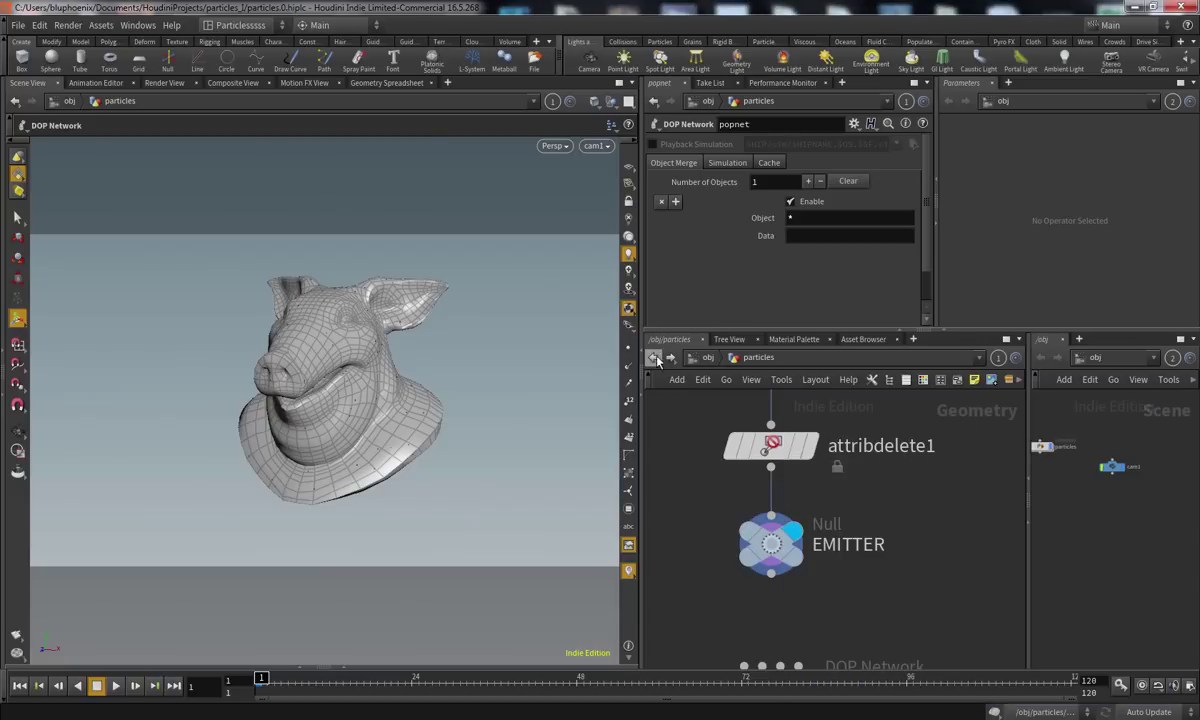
{"action": "middle_click_drag", "start_coordinate": [738, 497], "coordinate": [721, 376]}
{"action": "double_click", "coordinate": [764, 585]}
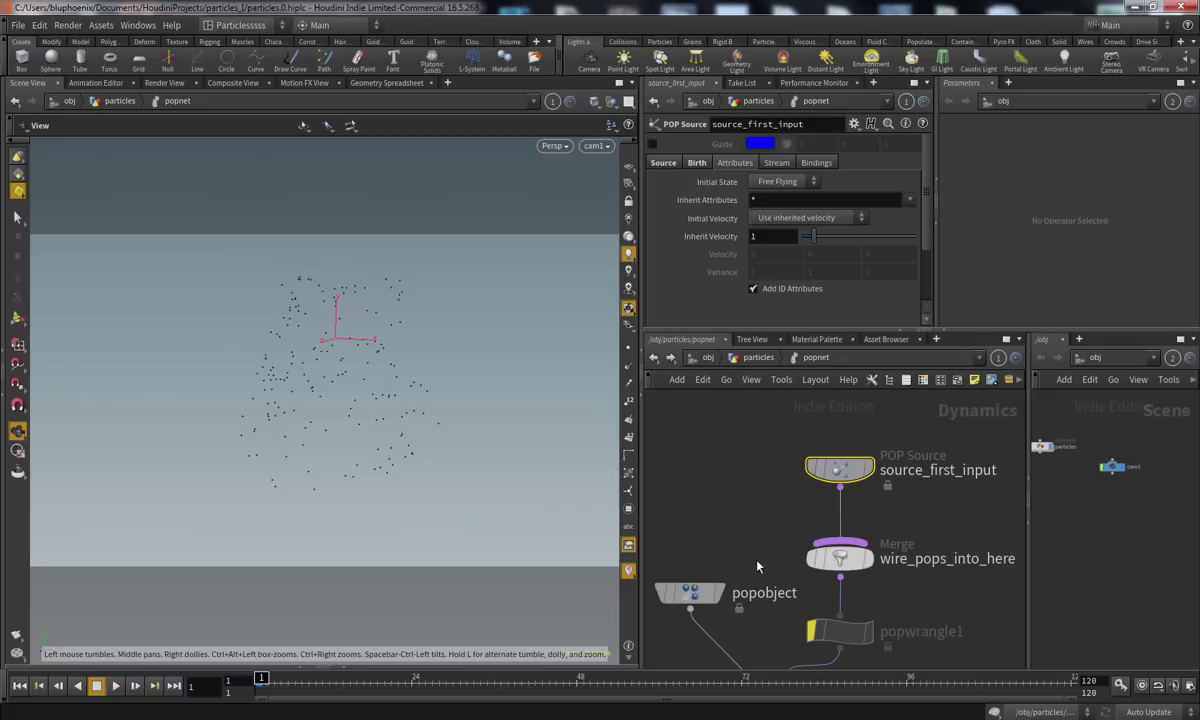
{"action": "middle_click_drag", "start_coordinate": [758, 556], "coordinate": [771, 536]}
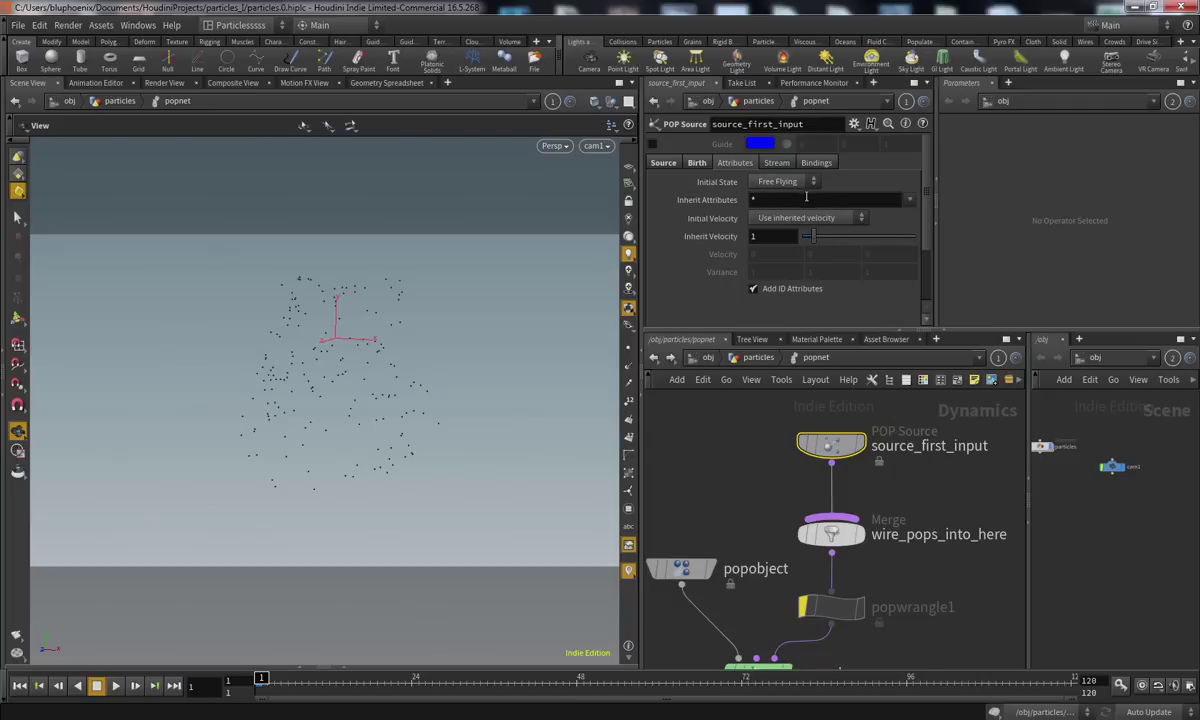
Change source_first_input's Initial Velocity option to Set initial velocity, and review its birth settings
{"action": "left_click", "coordinate": [797, 220]}
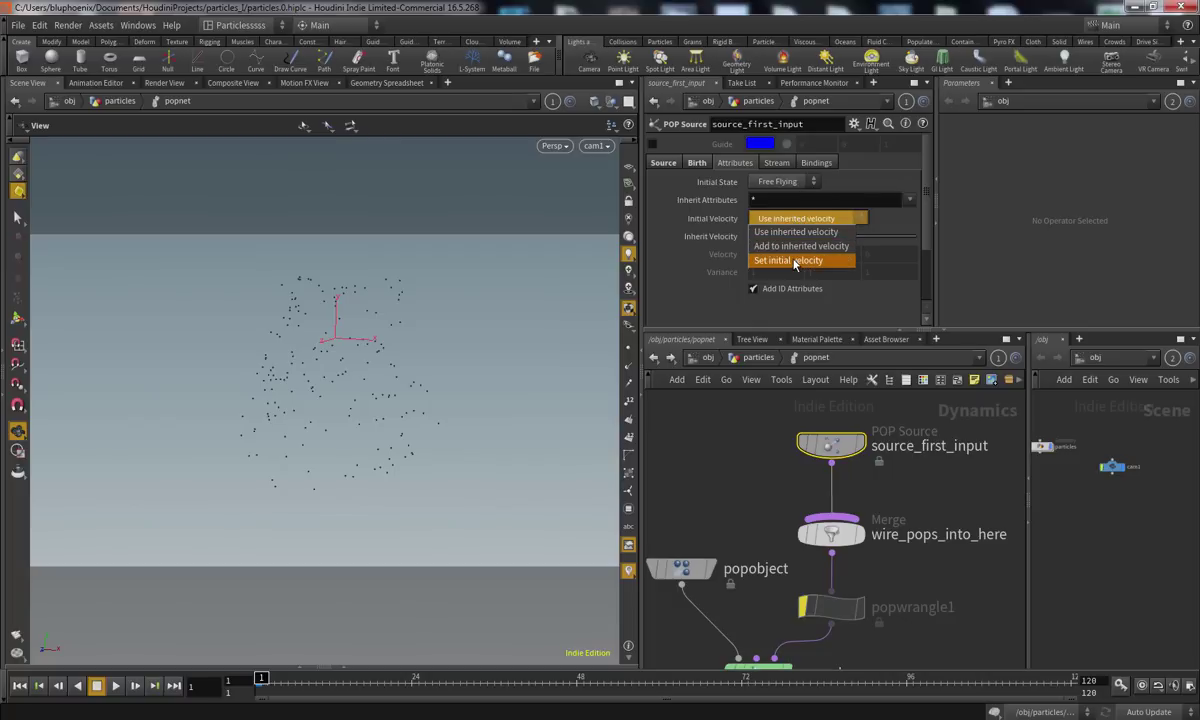
{"action": "left_click", "coordinate": [795, 260]}
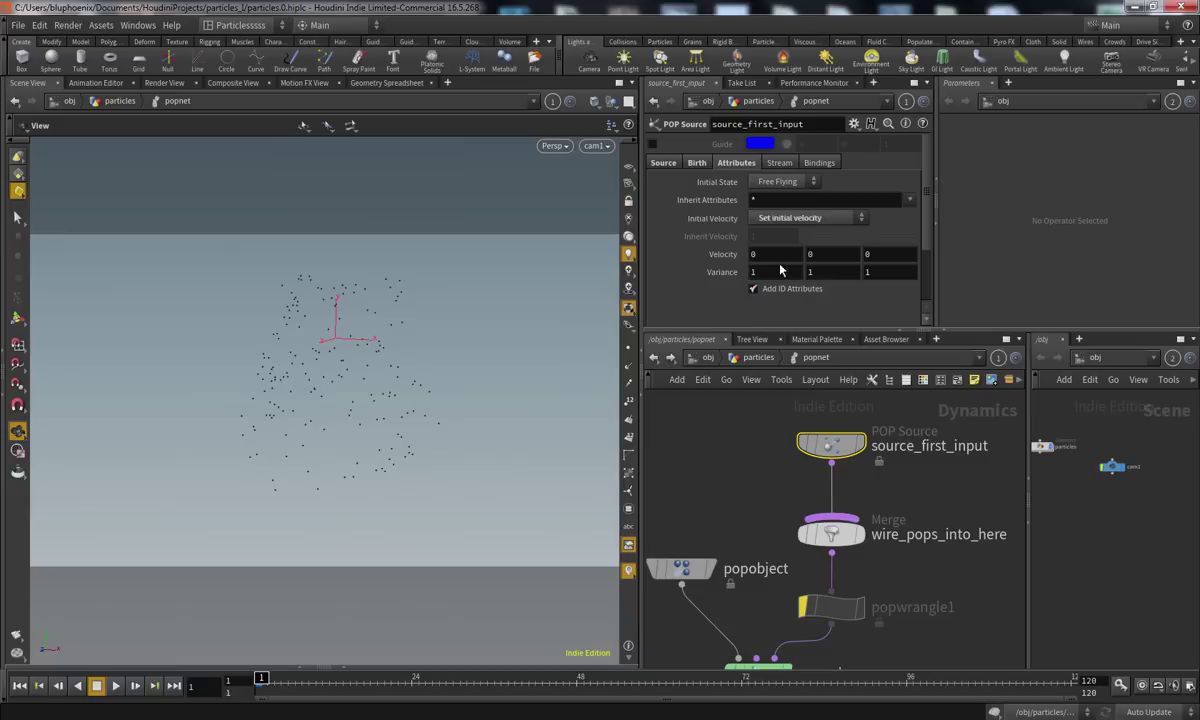
{"action": "left_click", "coordinate": [699, 163]}
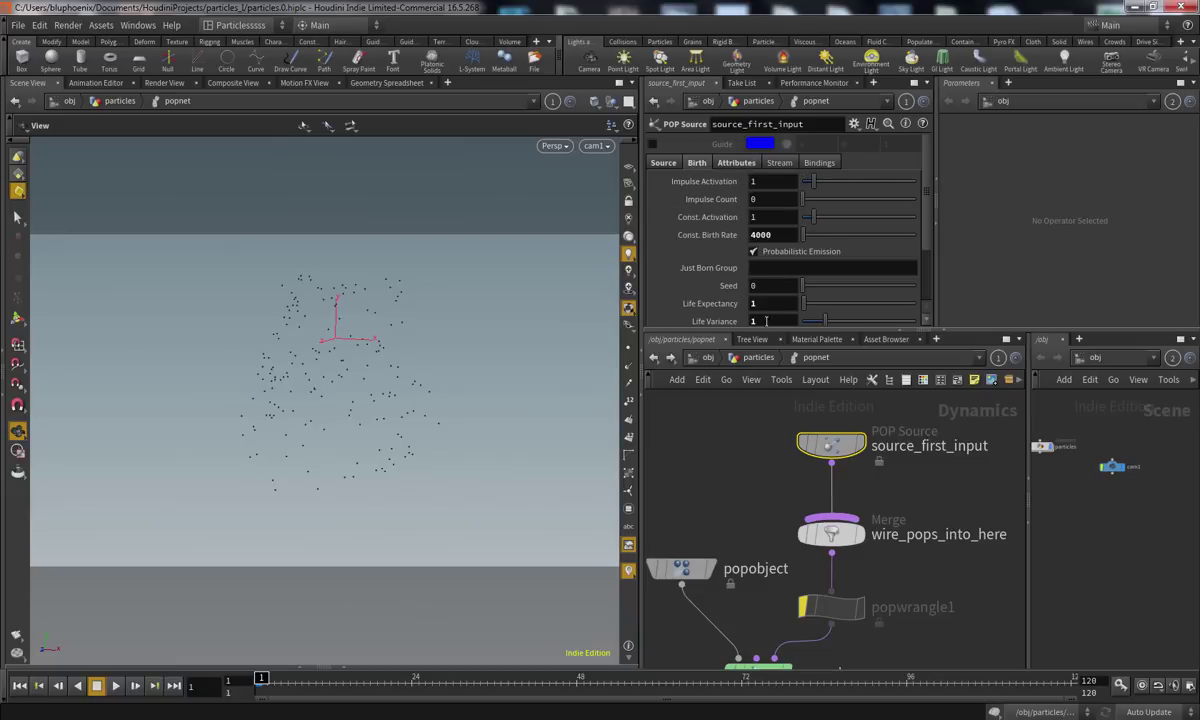
{"action": "scroll", "coordinate": [929, 250], "scroll_direction": "down", "scroll_amount": 2}
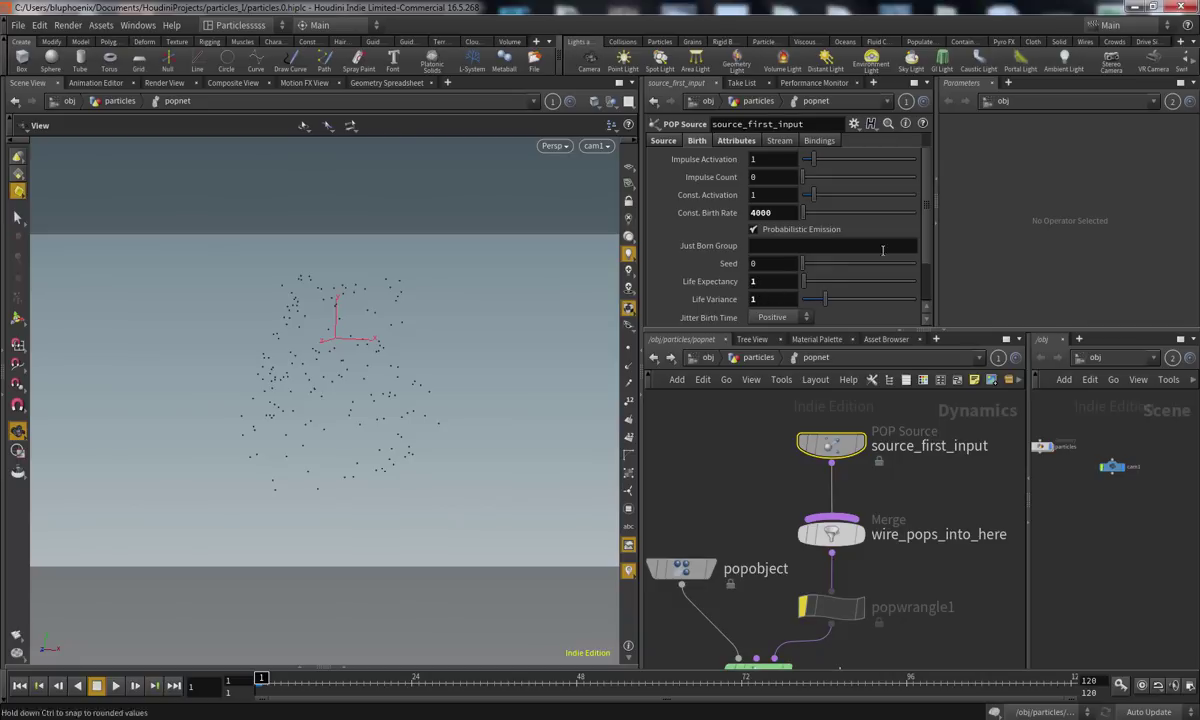
{"action": "scroll", "coordinate": [760, 240], "scroll_direction": "up", "scroll_amount": 2}
{"action": "left_click", "coordinate": [740, 161]}
{"action": "left_click", "coordinate": [747, 162]}
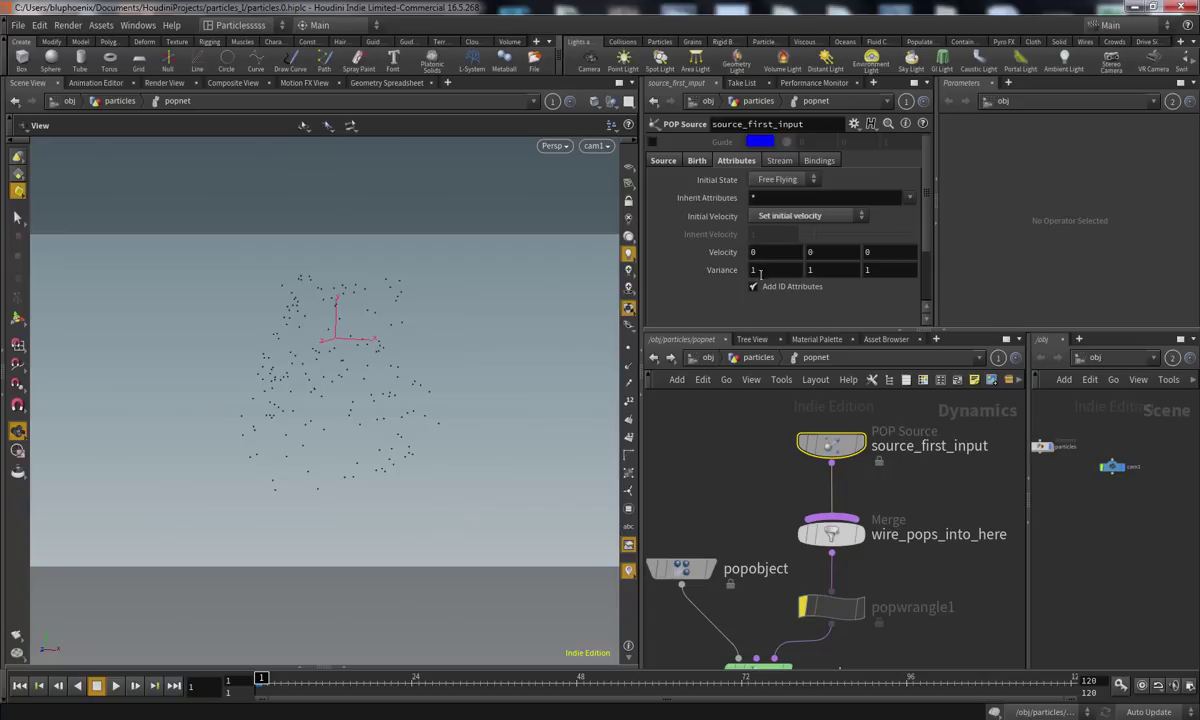
Set source_first_input's velocity variance to 0 on all three axes, play the simulation, and rewind to the first frame
{"action": "left_click", "coordinate": [757, 253]}
{"action": "left_click", "coordinate": [822, 253]}
{"action": "left_click", "coordinate": [880, 256]}
{"action": "mouse_move", "coordinate": [707, 276]}
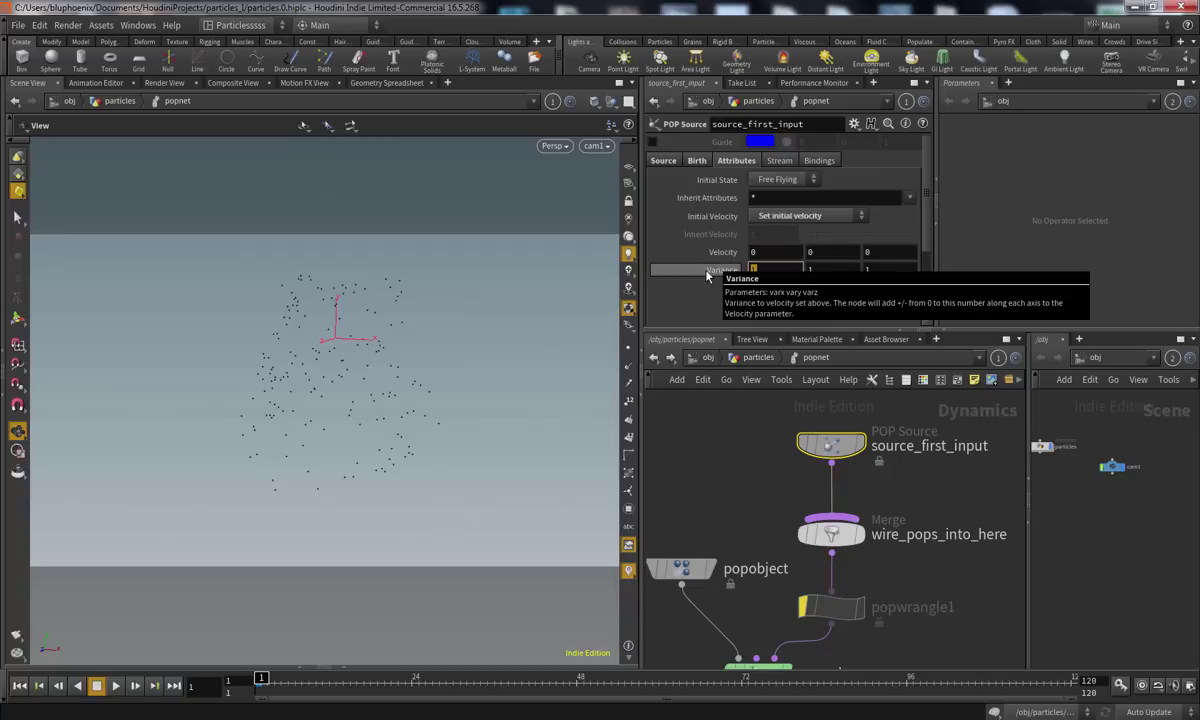
{"action": "left_click", "coordinate": [115, 685]}
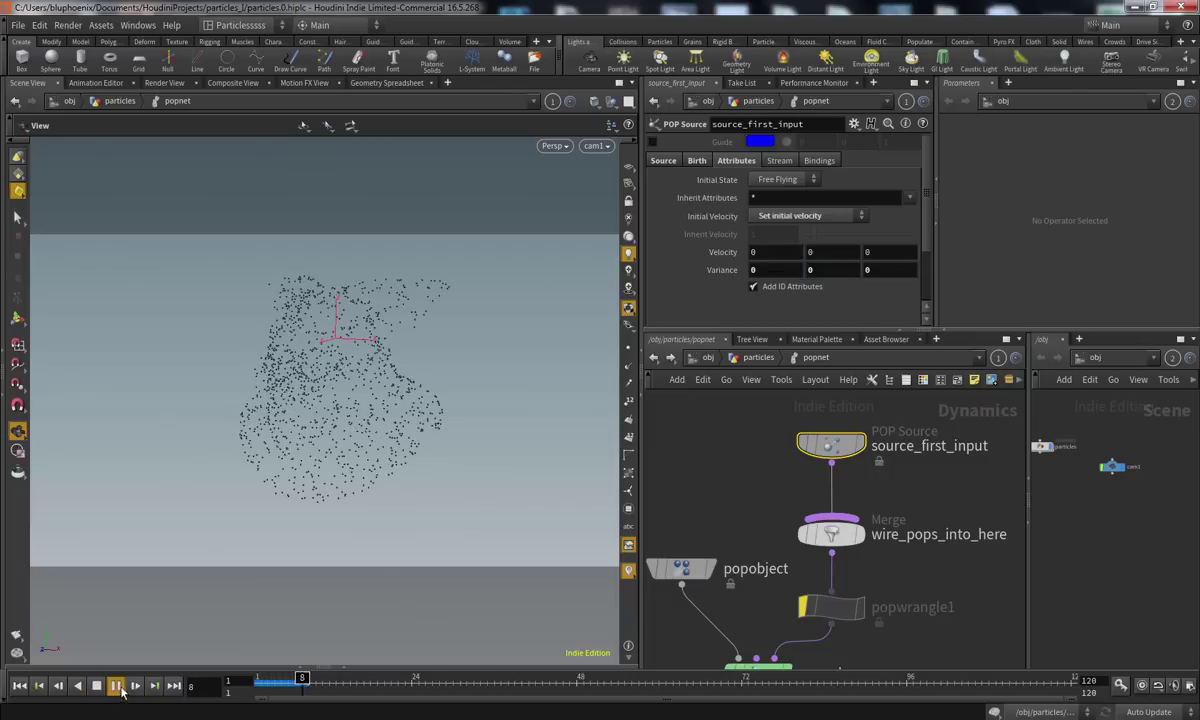
{"action": "left_click", "coordinate": [96, 685]}
{"action": "left_click", "coordinate": [19, 685]}
Revert source_first_input's velocity variance to its defaults, play the simulation, and rewind to the first frame
{"action": "right_click", "coordinate": [723, 275]}
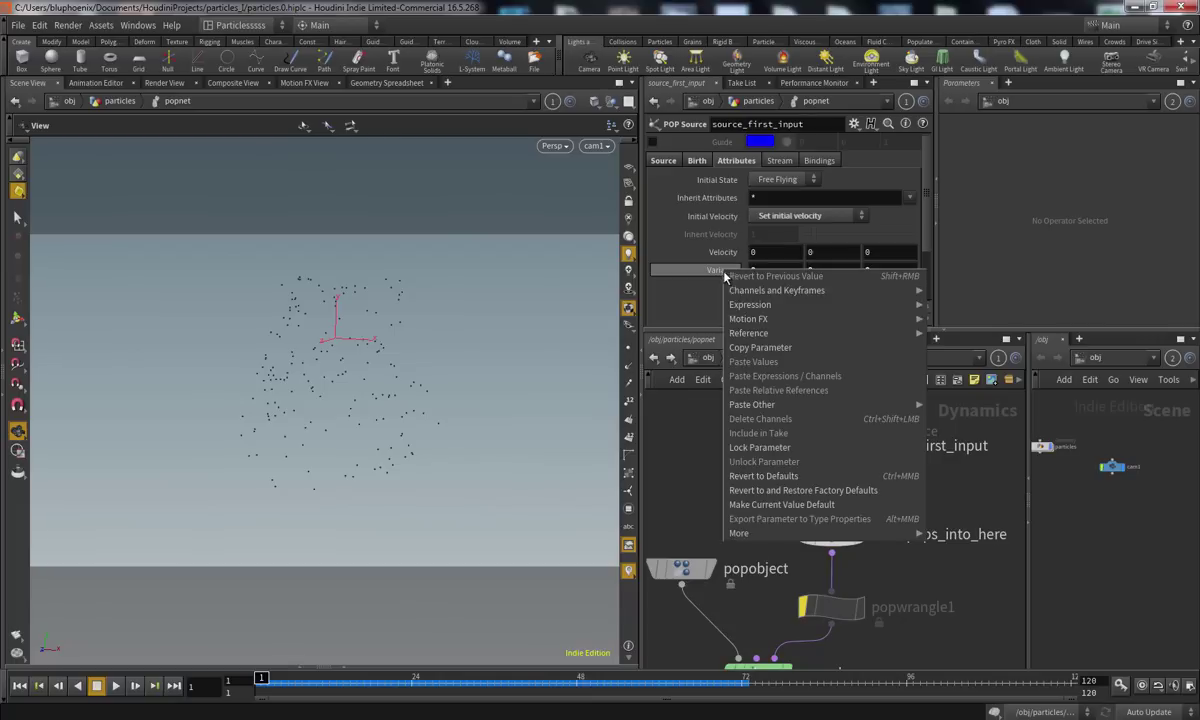
{"action": "left_click", "coordinate": [763, 476]}
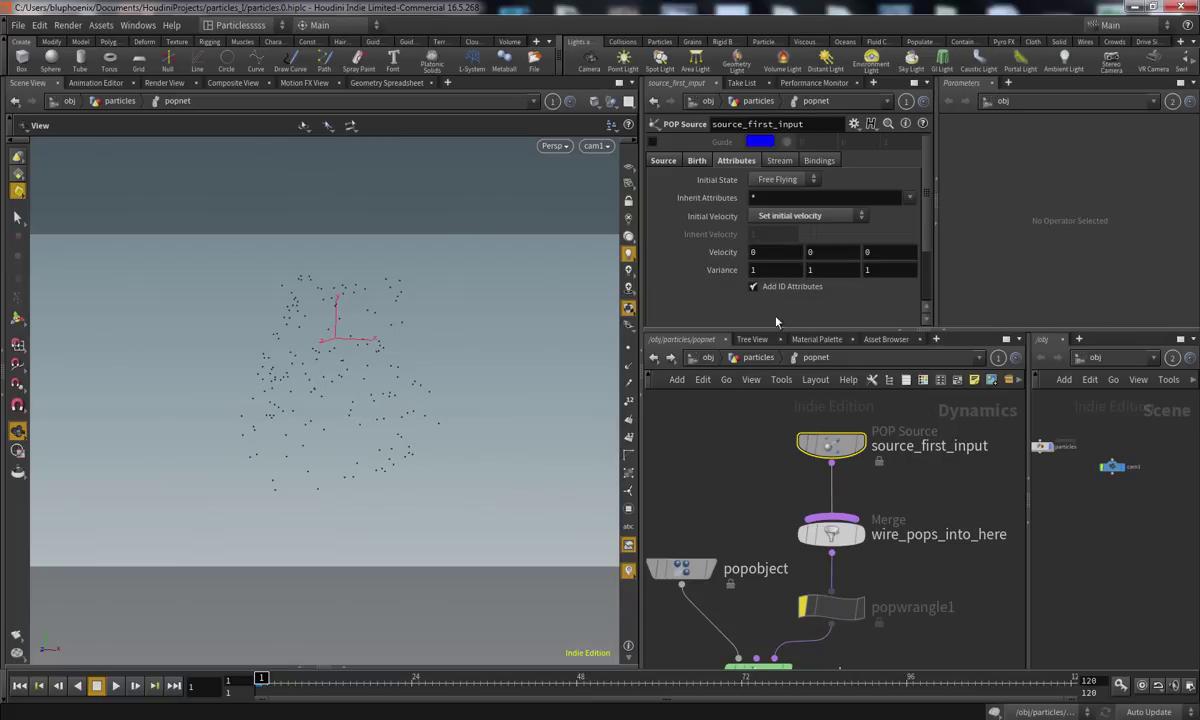
{"action": "left_click", "coordinate": [117, 686]}
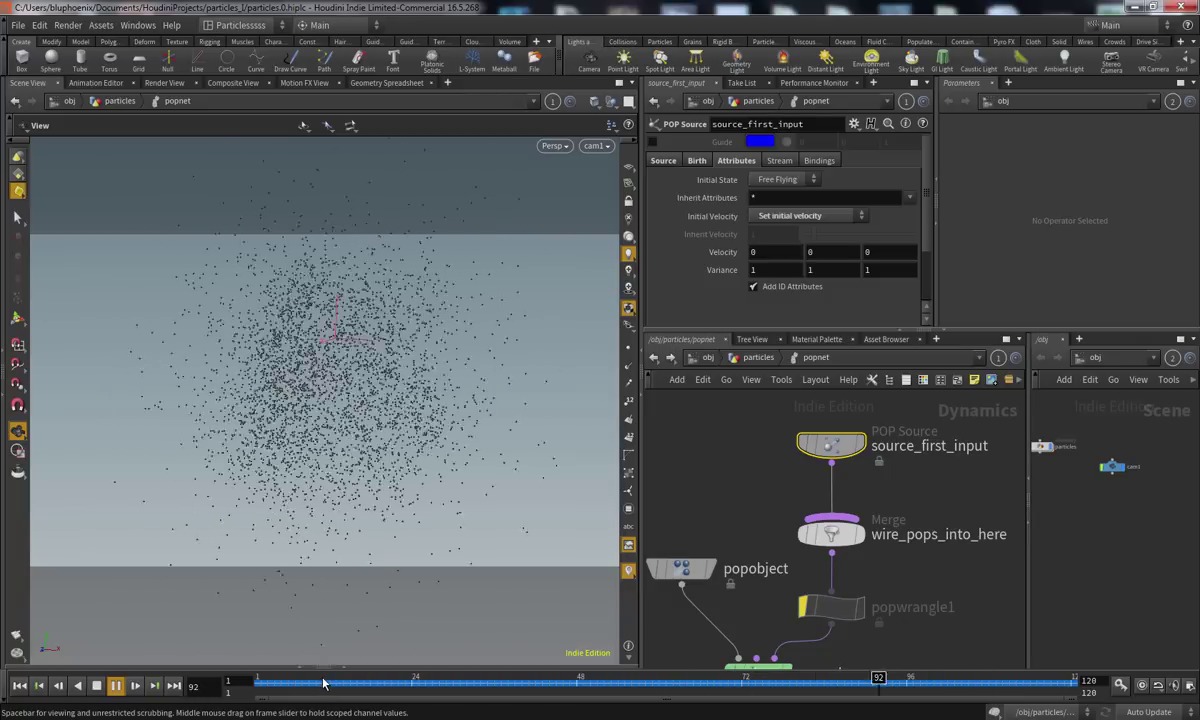
{"action": "key", "text": "ctrl+Up"}
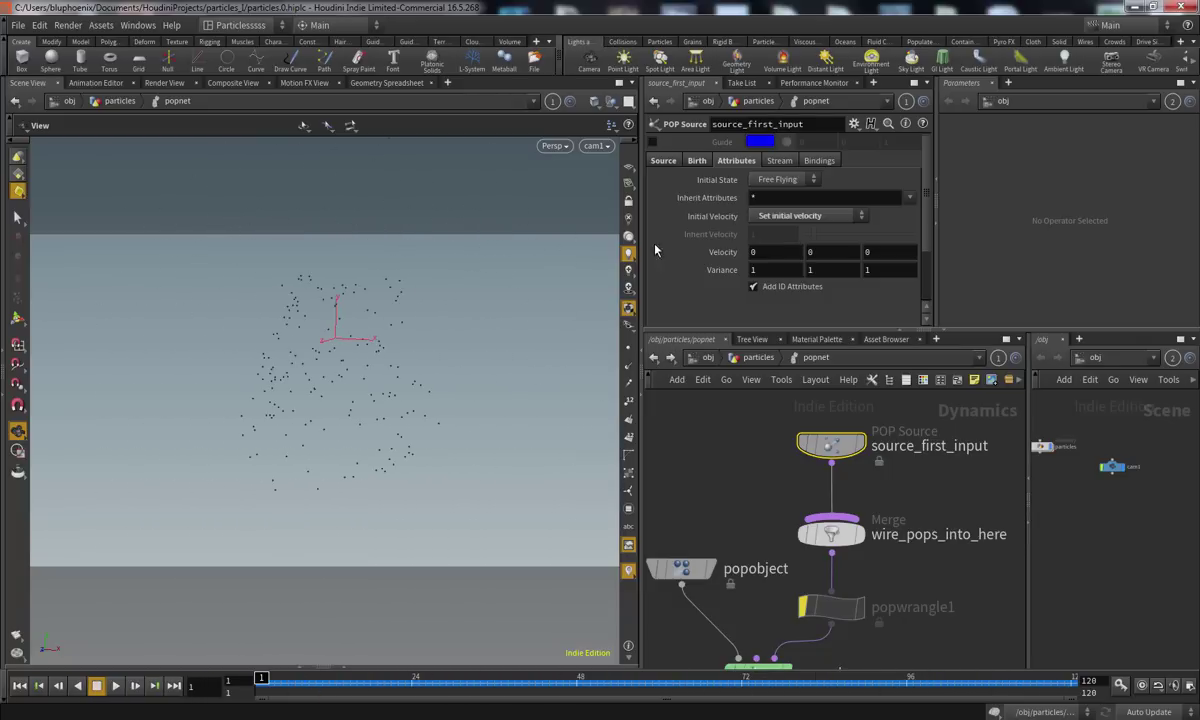
Review the POP source's birth settings, including life expectancy and life variance, and return to its attribute settings
{"action": "left_click", "coordinate": [697, 162]}
{"action": "left_click", "coordinate": [777, 266]}
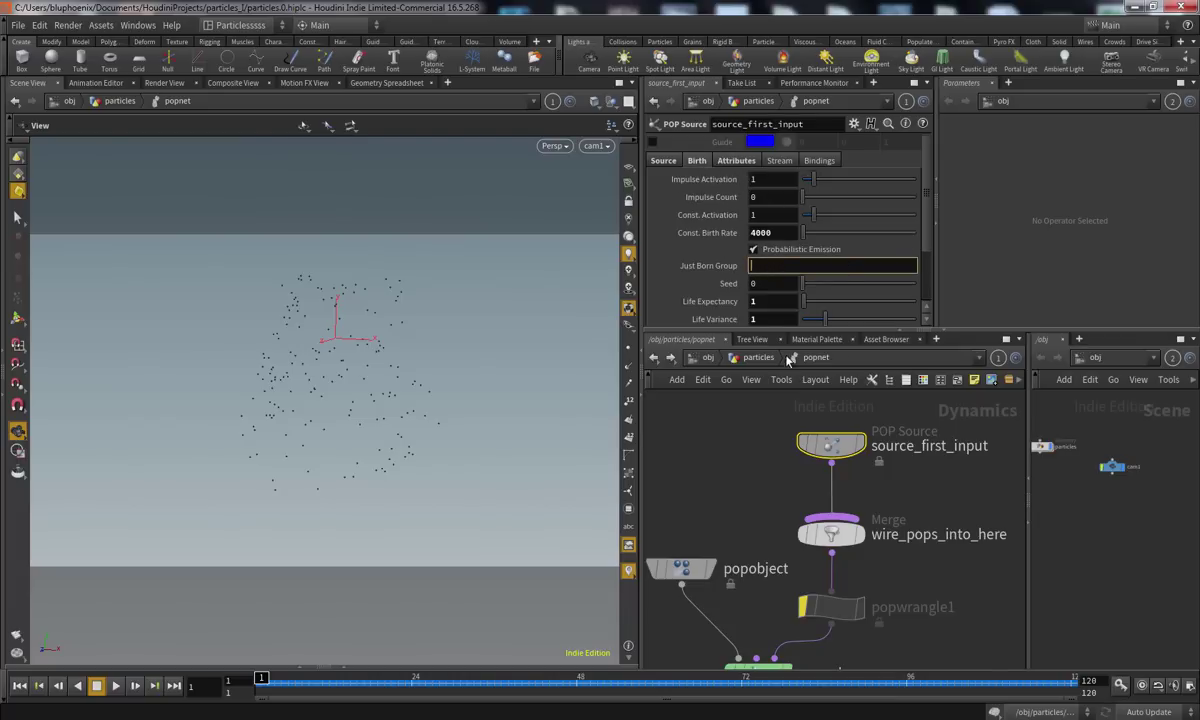
{"action": "left_click", "coordinate": [781, 302]}
{"action": "left_click", "coordinate": [783, 319]}
{"action": "left_click", "coordinate": [783, 302]}
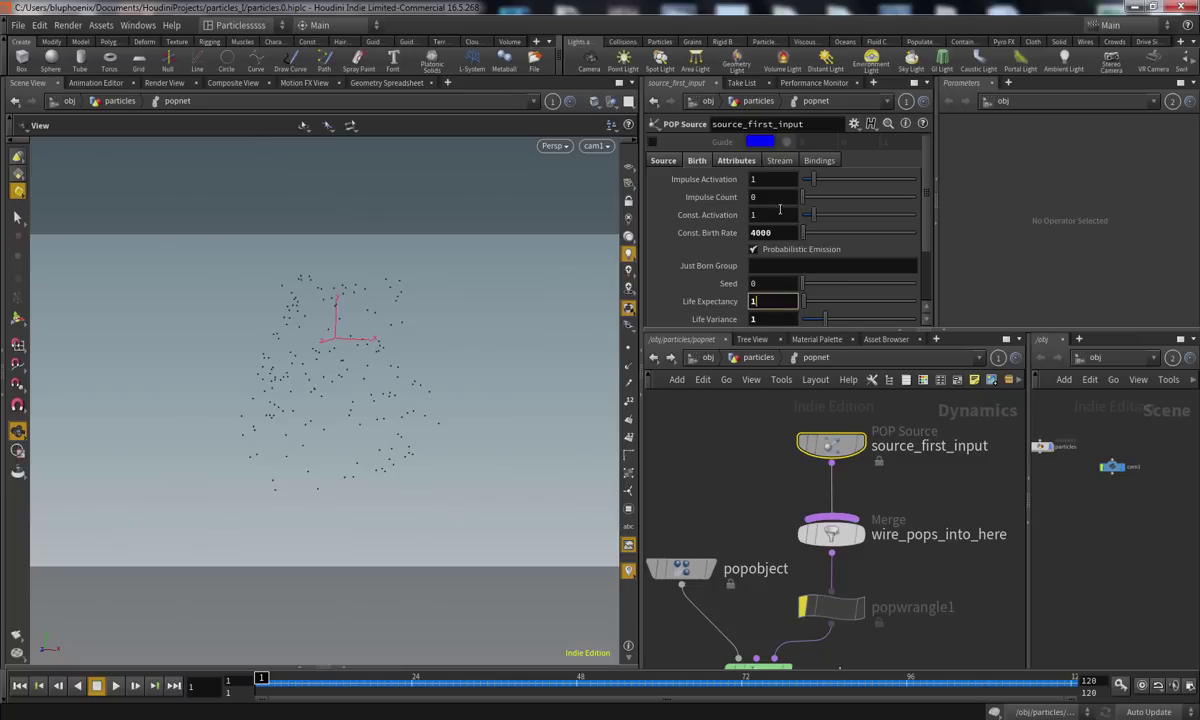
{"action": "mouse_move", "coordinate": [930, 225]}
{"action": "left_mouse_down"}
{"action": "mouse_move", "coordinate": [929, 264]}
{"action": "mouse_move", "coordinate": [934, 215]}
{"action": "left_mouse_up"}
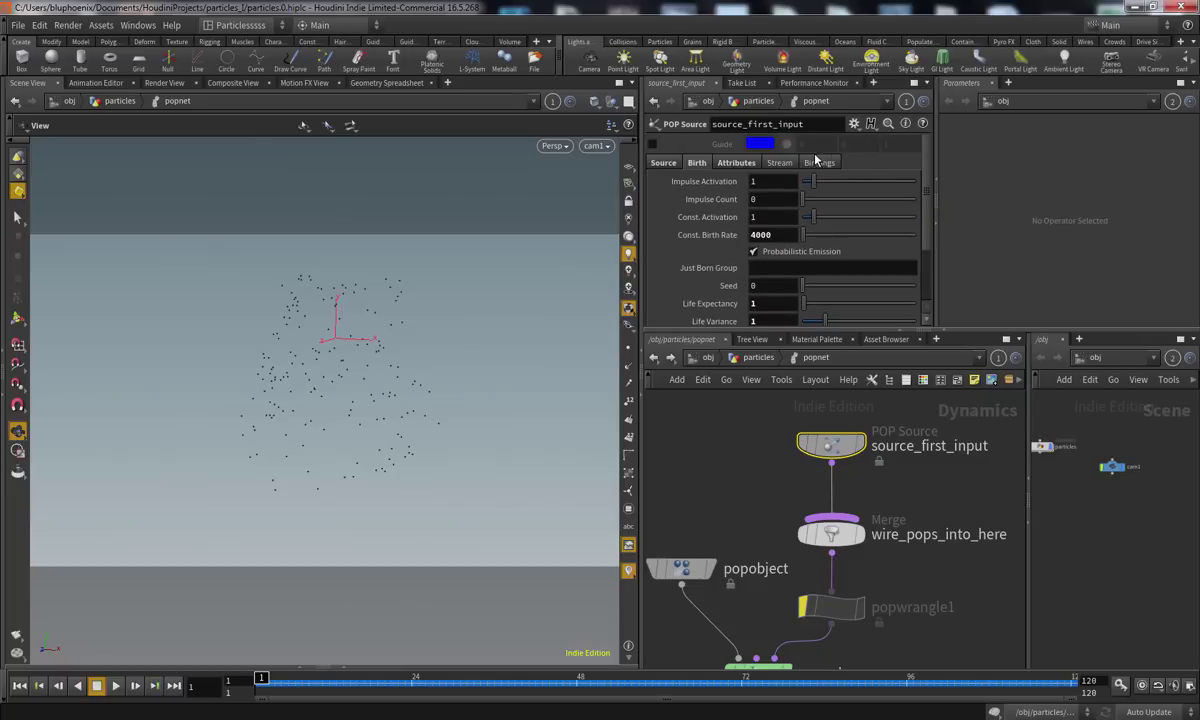
{"action": "left_click", "coordinate": [736, 162]}
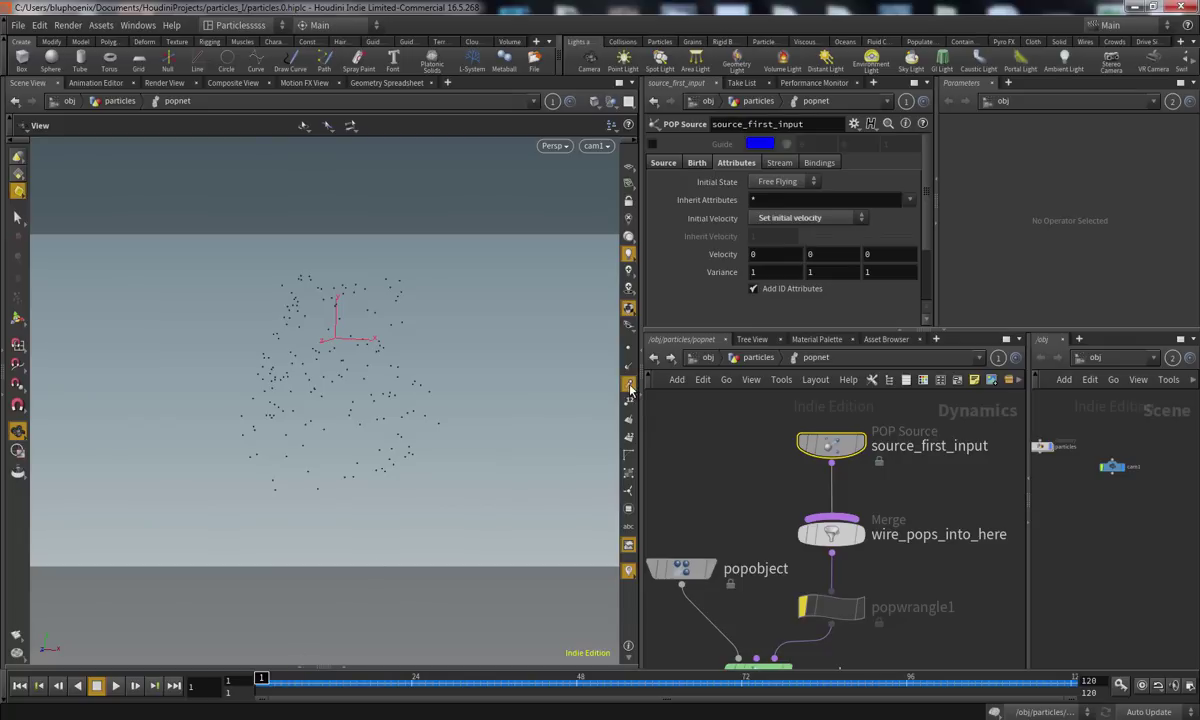
Play the particle simulation with point trails displayed and inspect the particle velocities up close from another angle
{"action": "left_click", "coordinate": [116, 686]}
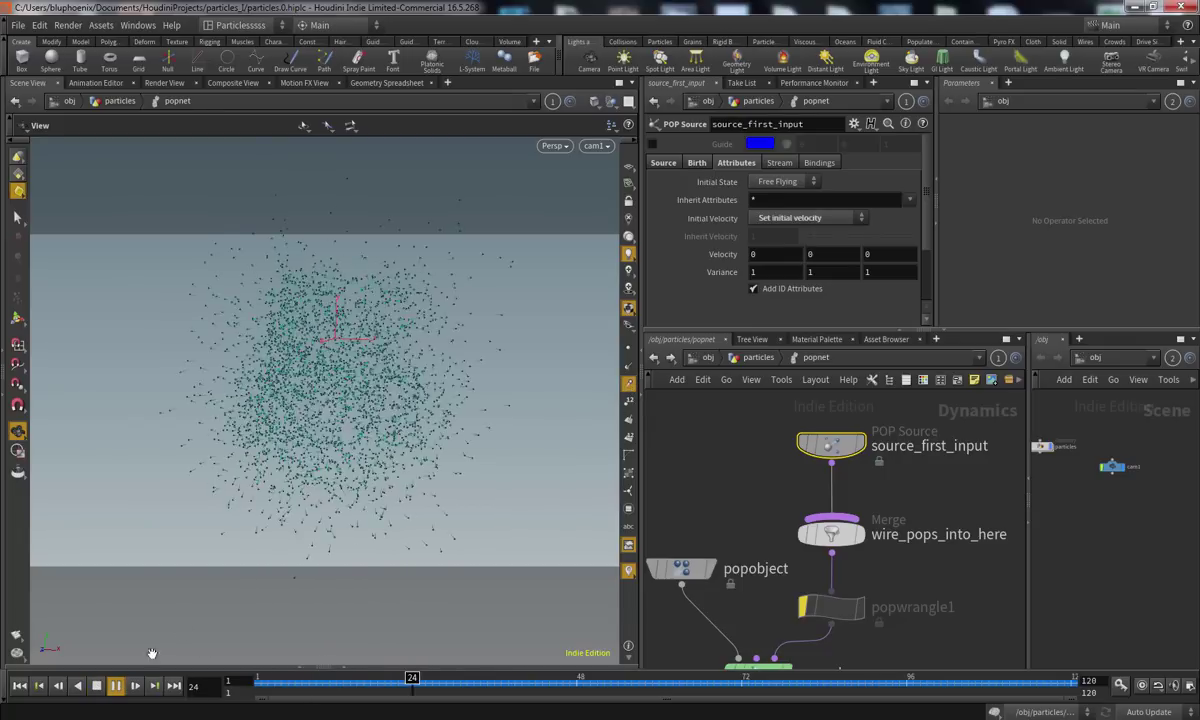
{"action": "left_click_drag", "start_coordinate": [288, 678], "coordinate": [467, 676]}
{"action": "right_click_drag", "start_coordinate": [405, 465], "coordinate": [643, 450]}
{"action": "left_click_drag", "start_coordinate": [477, 690], "coordinate": [258, 689]}
{"action": "left_click", "coordinate": [116, 687]}
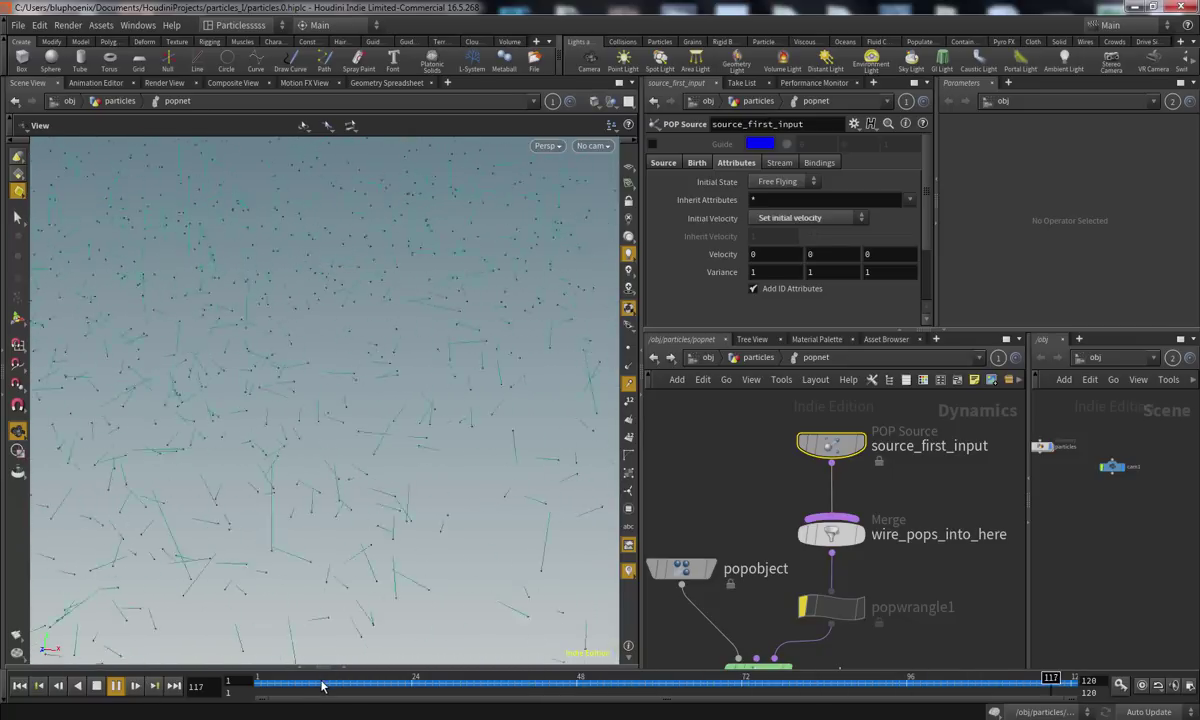
{"action": "left_click", "coordinate": [96, 686]}
Look through cam1 and replay the particle simulation, returning to frame 1
{"action": "left_click", "coordinate": [591, 145]}
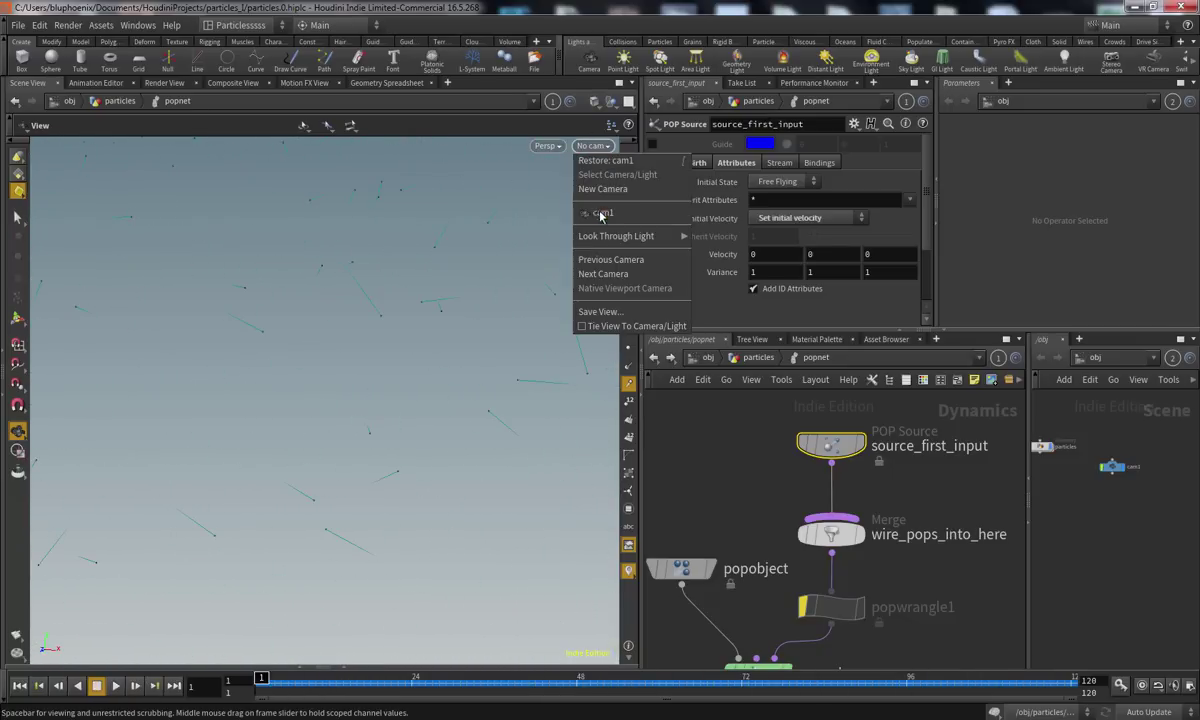
{"action": "left_click", "coordinate": [585, 200]}
{"action": "left_click", "coordinate": [116, 686]}
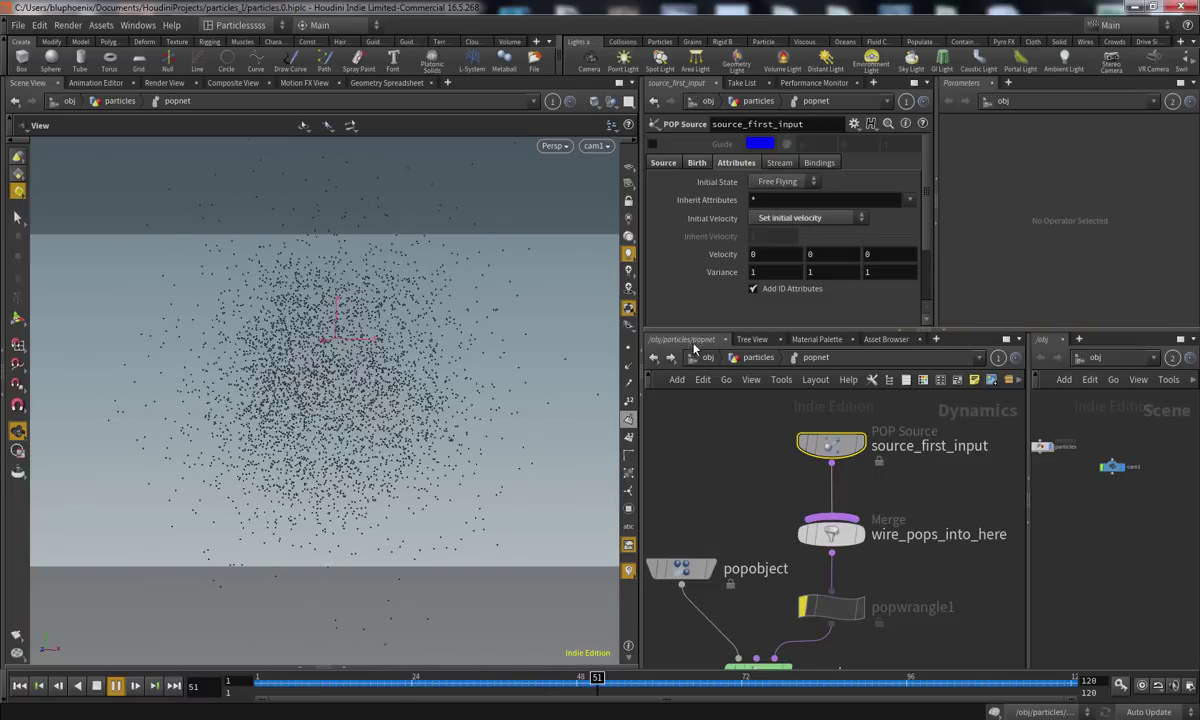
{"action": "left_click_drag", "start_coordinate": [285, 688], "coordinate": [259, 686]}
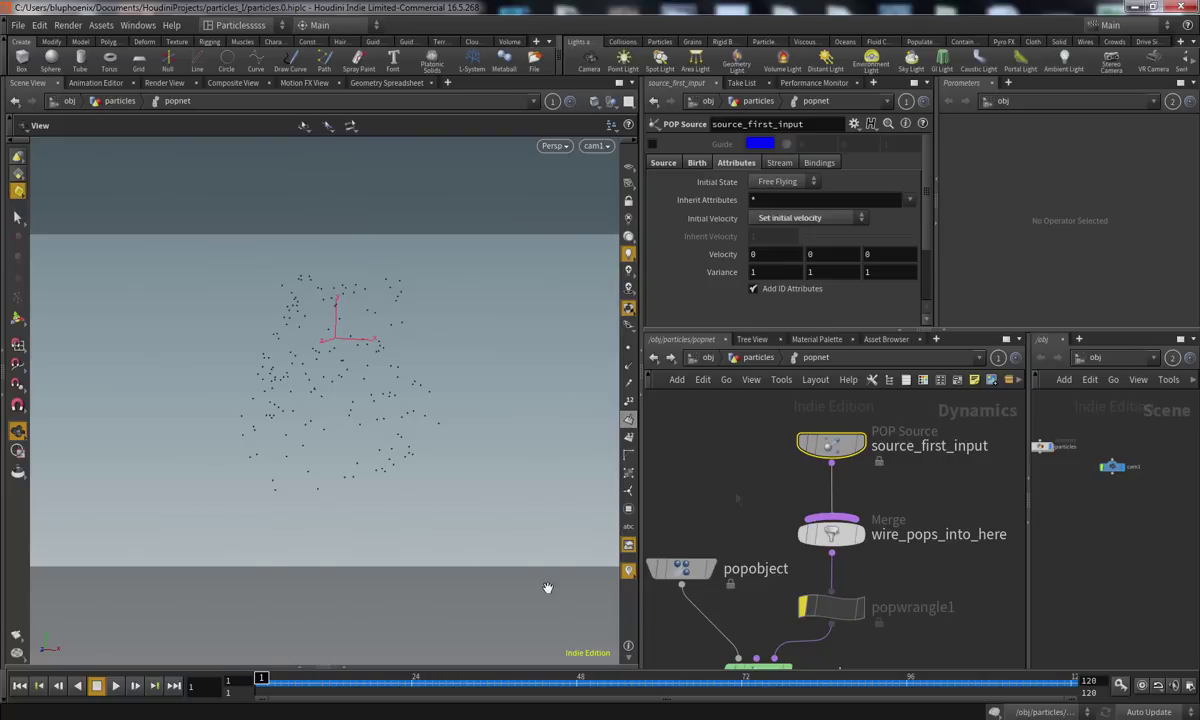
Set the POP source's initial velocity to Use inherited velocity, check the simulation in playback and return to frame 1
{"action": "scroll", "coordinate": [740, 510], "scroll_direction": "down", "scroll_amount": 2}
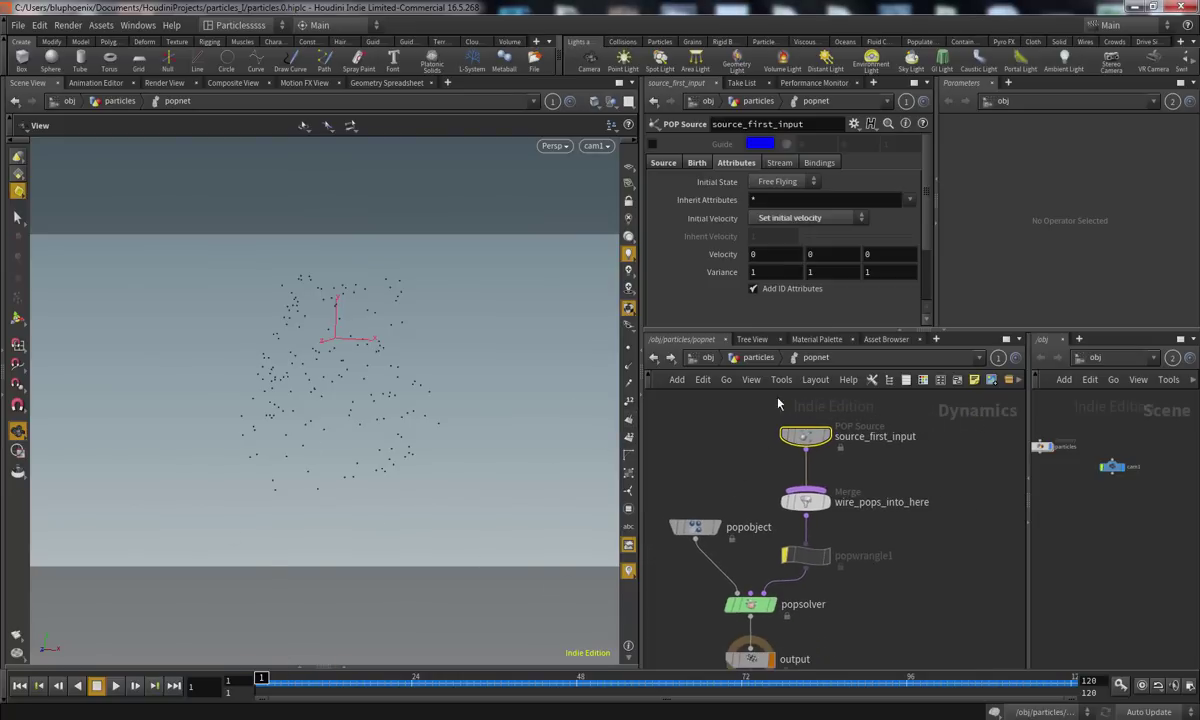
{"action": "left_click", "coordinate": [795, 218]}
{"action": "left_click", "coordinate": [799, 235]}
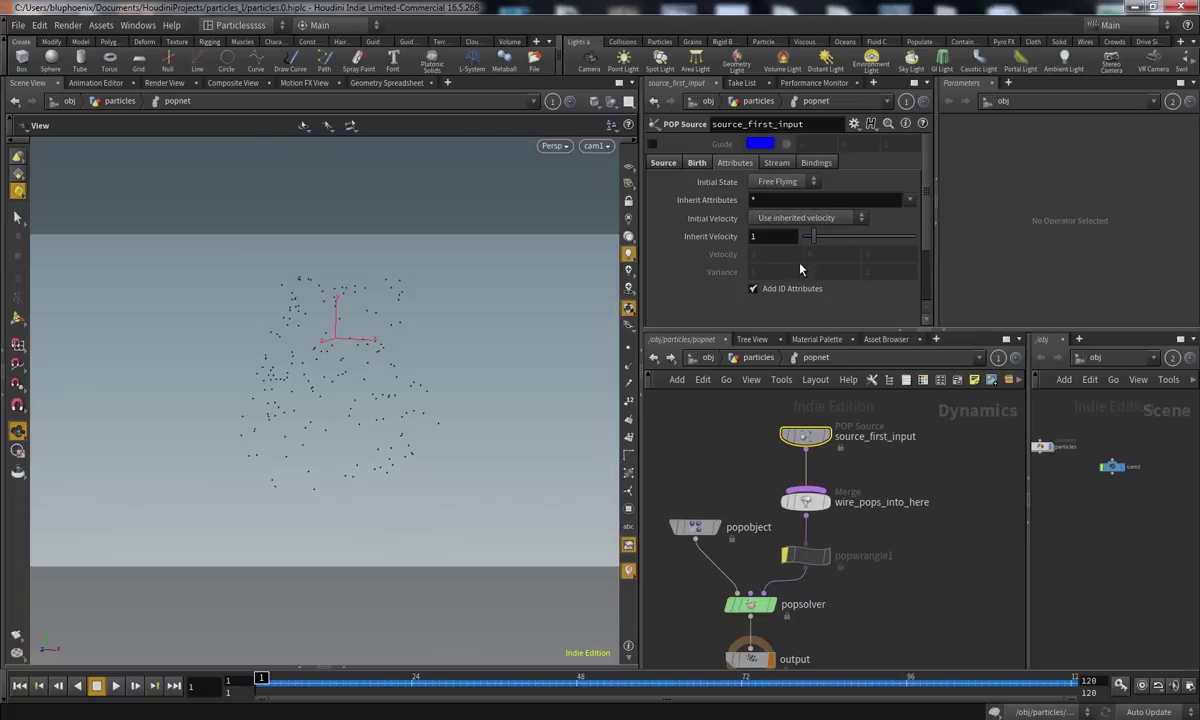
{"action": "left_click", "coordinate": [115, 685]}
{"action": "left_click", "coordinate": [97, 686]}
{"action": "left_click", "coordinate": [20, 686]}
In the particles geometry network, insert a Color node between attribdelete1 and the EMITTER null and display it
{"action": "left_click", "coordinate": [758, 360]}
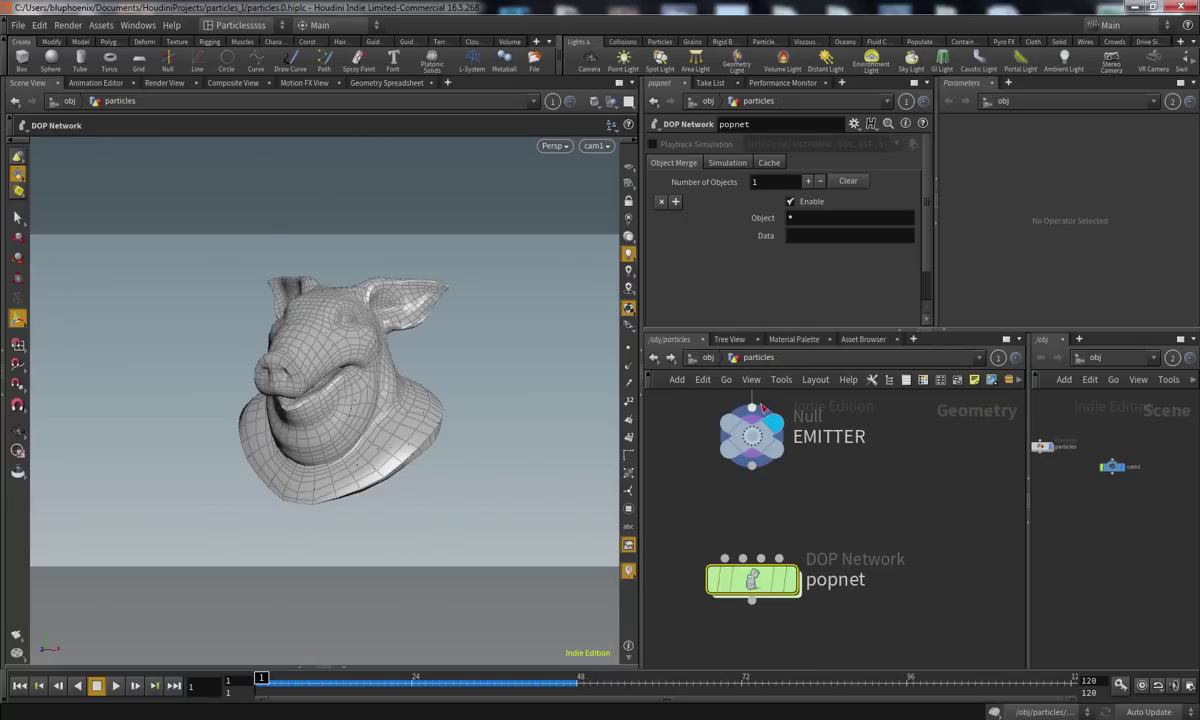
{"action": "left_click_drag", "start_coordinate": [757, 625], "coordinate": [764, 627]}
{"action": "key", "text": "Escape"}
{"action": "left_click_drag", "start_coordinate": [762, 553], "coordinate": [760, 603]}
{"action": "middle_click_drag", "start_coordinate": [766, 407], "coordinate": [750, 551]}
{"action": "left_click_drag", "start_coordinate": [748, 550], "coordinate": [745, 605]}
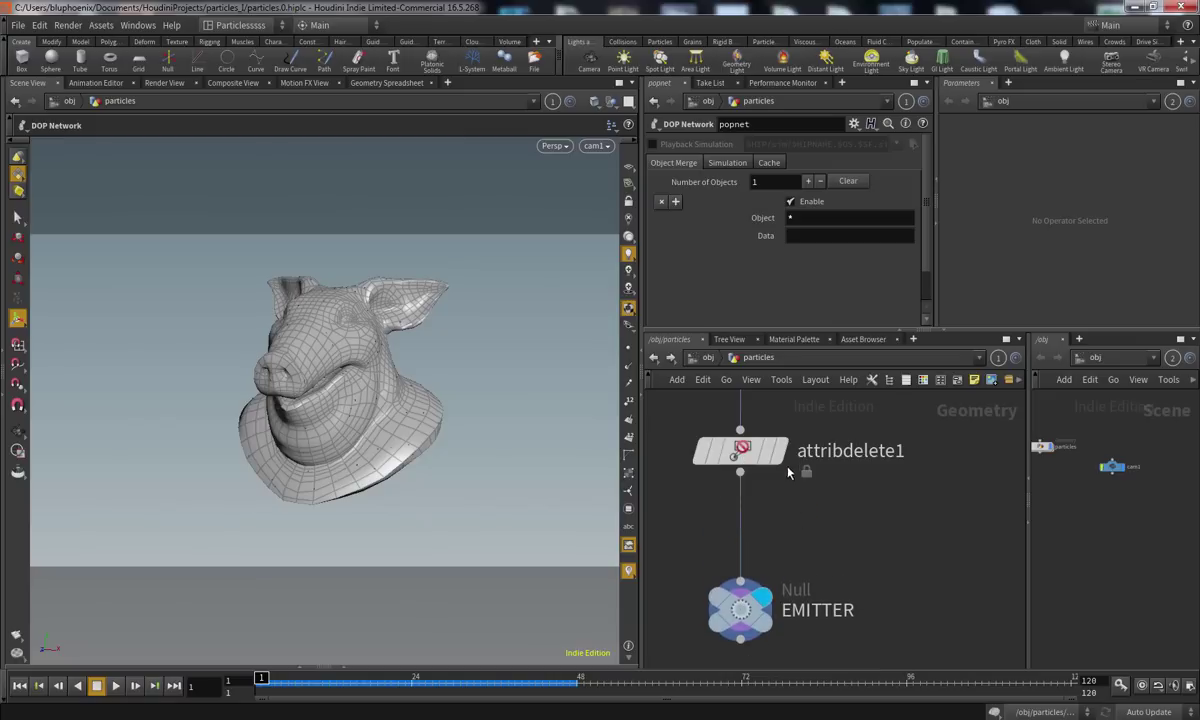
{"action": "key", "text": "Tab"}
{"action": "type", "text": "aw"}
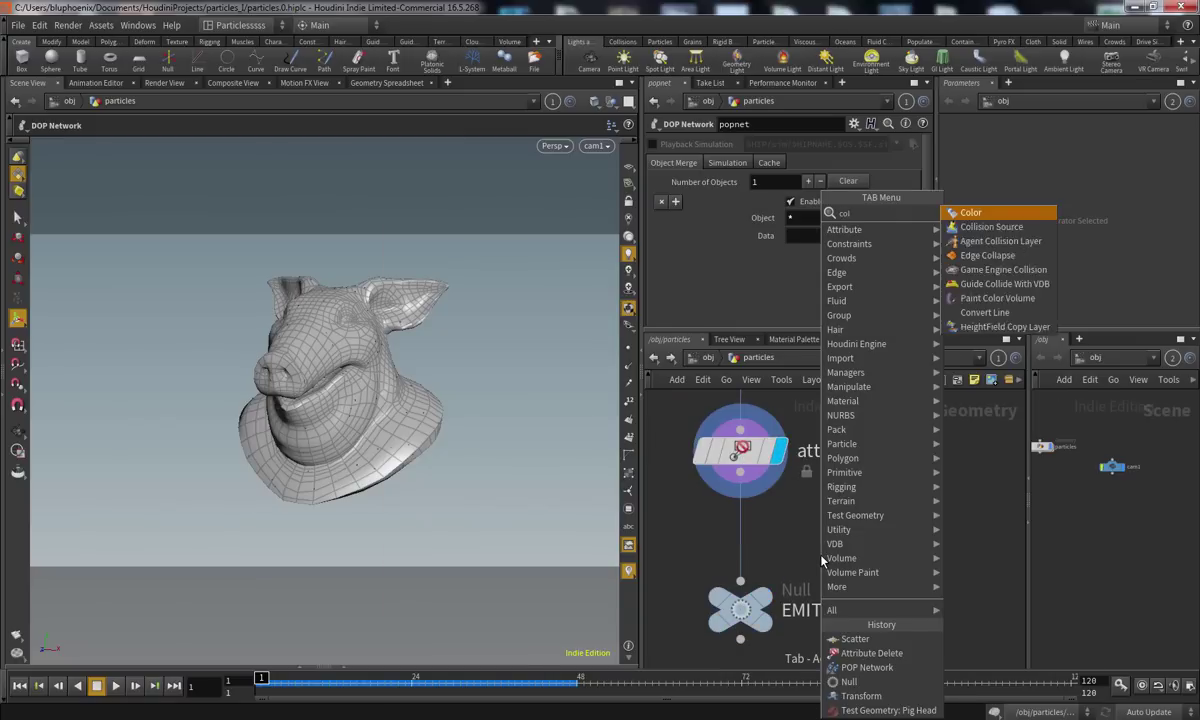
{"action": "key", "text": "Return"}
{"action": "left_click", "coordinate": [746, 550]}
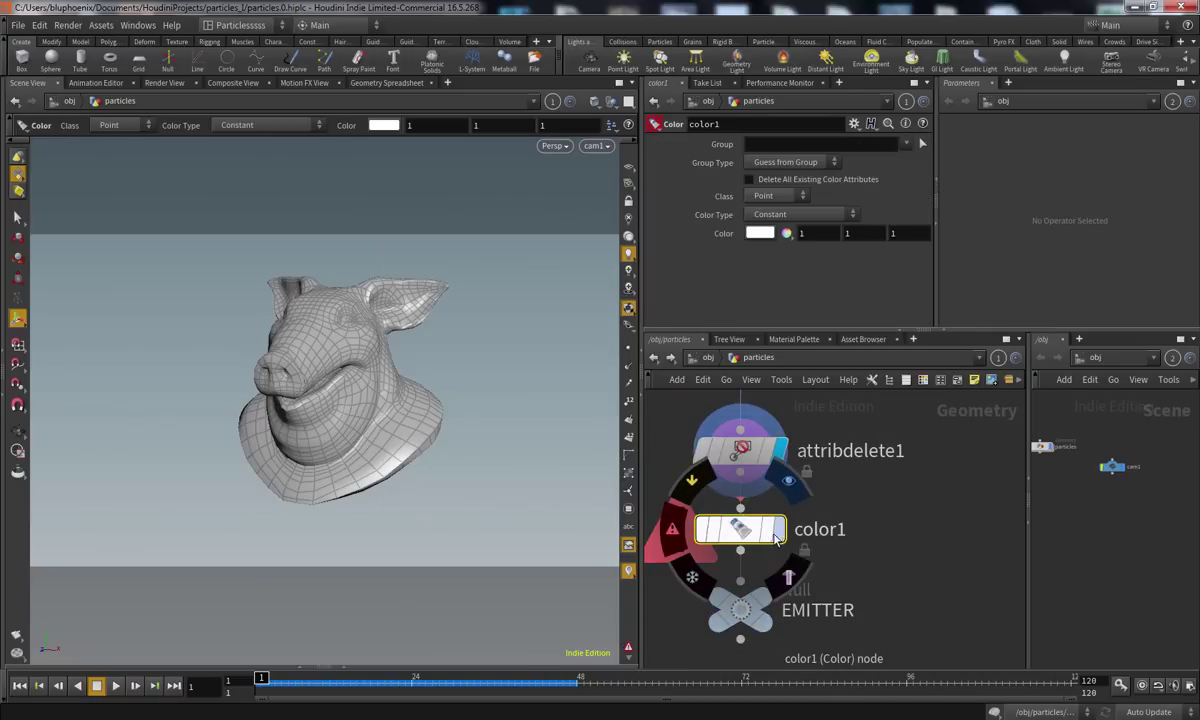
{"action": "left_click", "coordinate": [760, 234]}
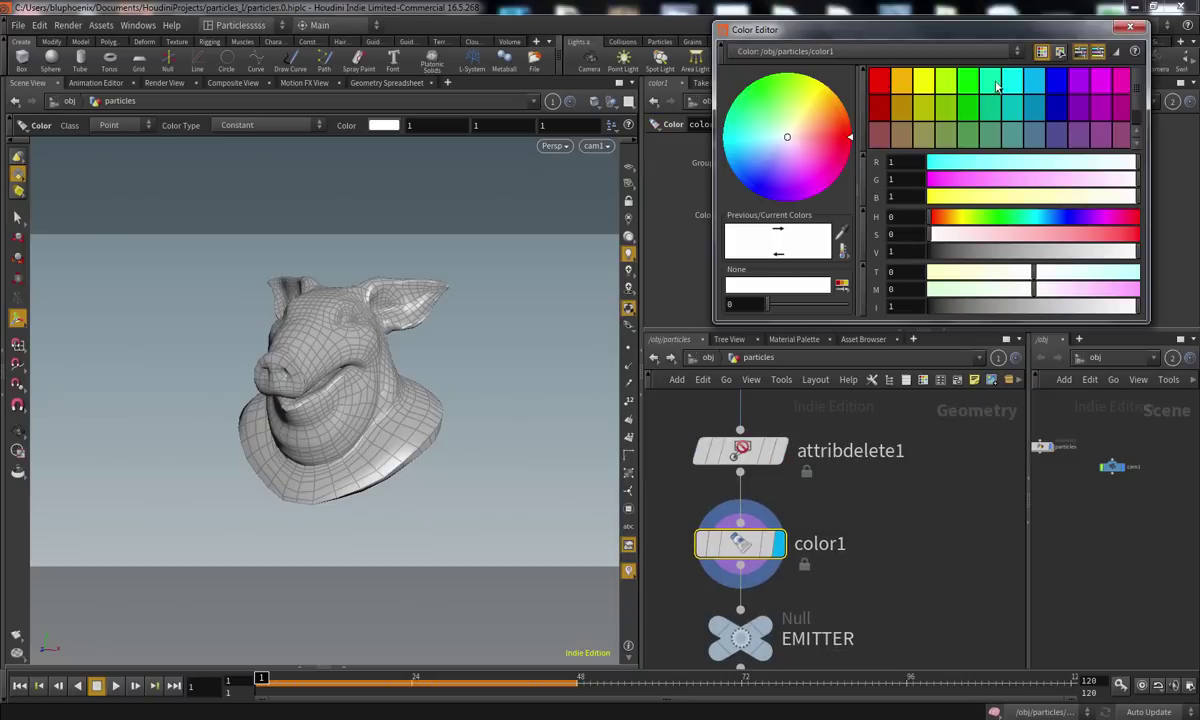
{"action": "left_click", "coordinate": [1129, 29]}
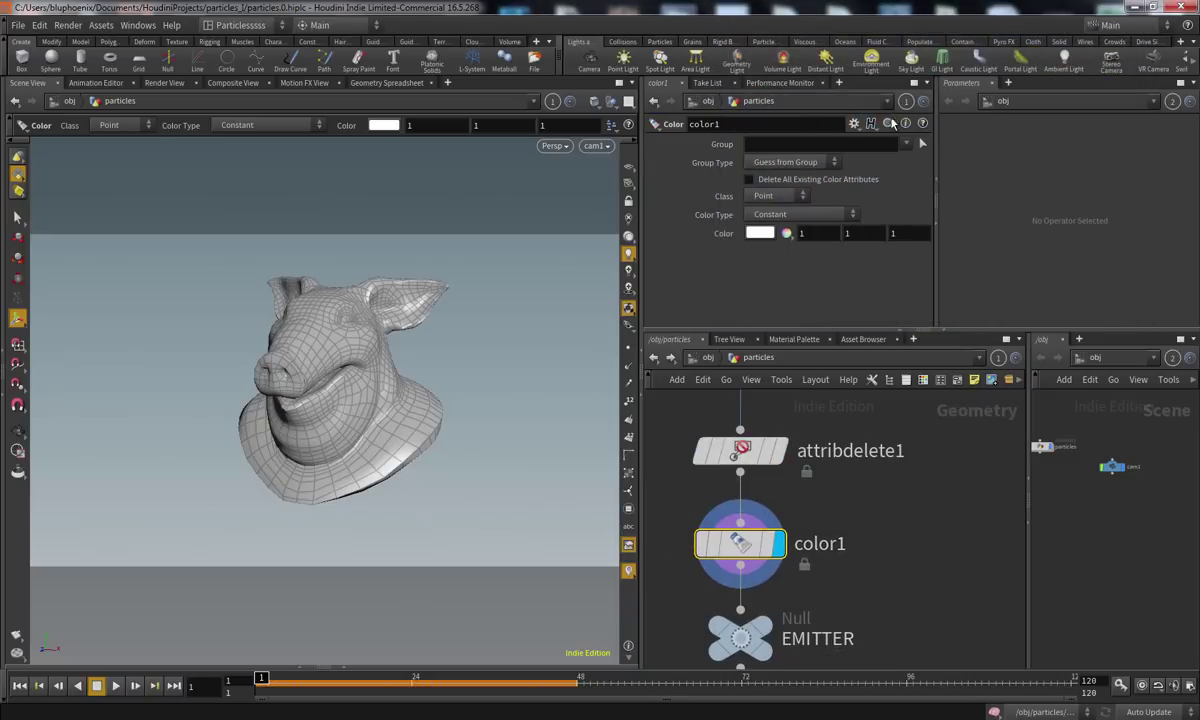
{"action": "left_click", "coordinate": [766, 197]}
{"action": "left_click", "coordinate": [728, 188]}
Set the Color node's color type to Ramp from Attribute using P as the attribute, and check the coloured pig head
{"action": "left_click", "coordinate": [812, 213]}
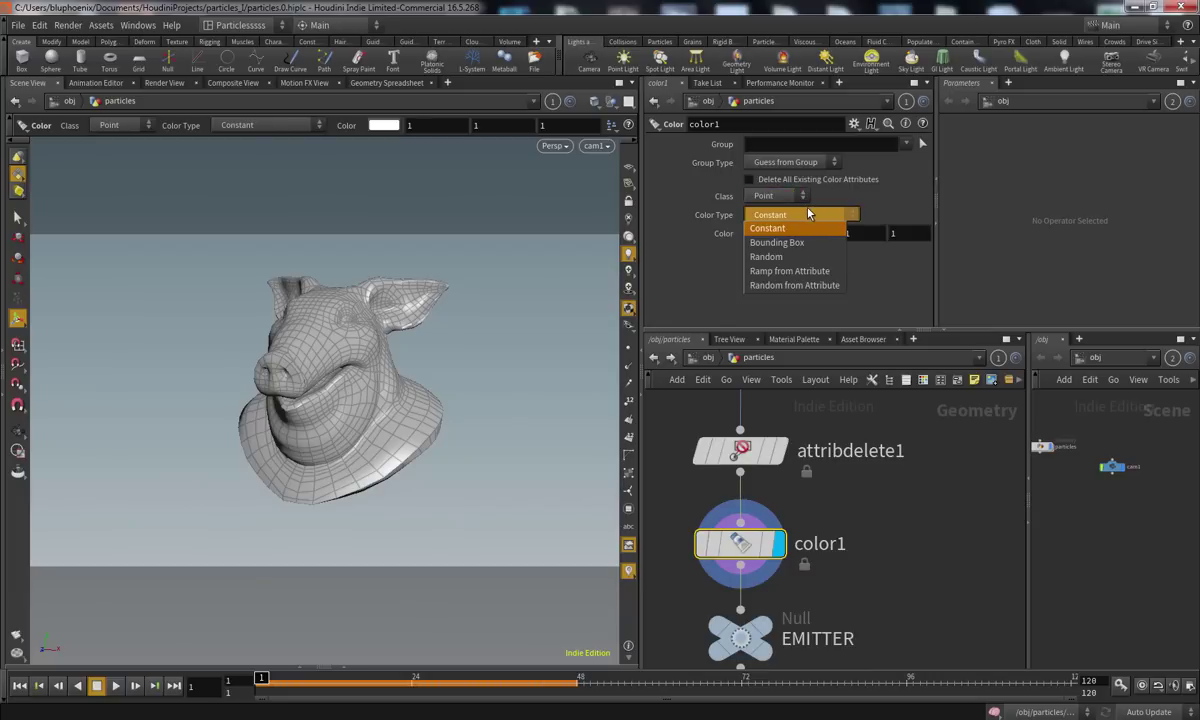
{"action": "left_click", "coordinate": [813, 273]}
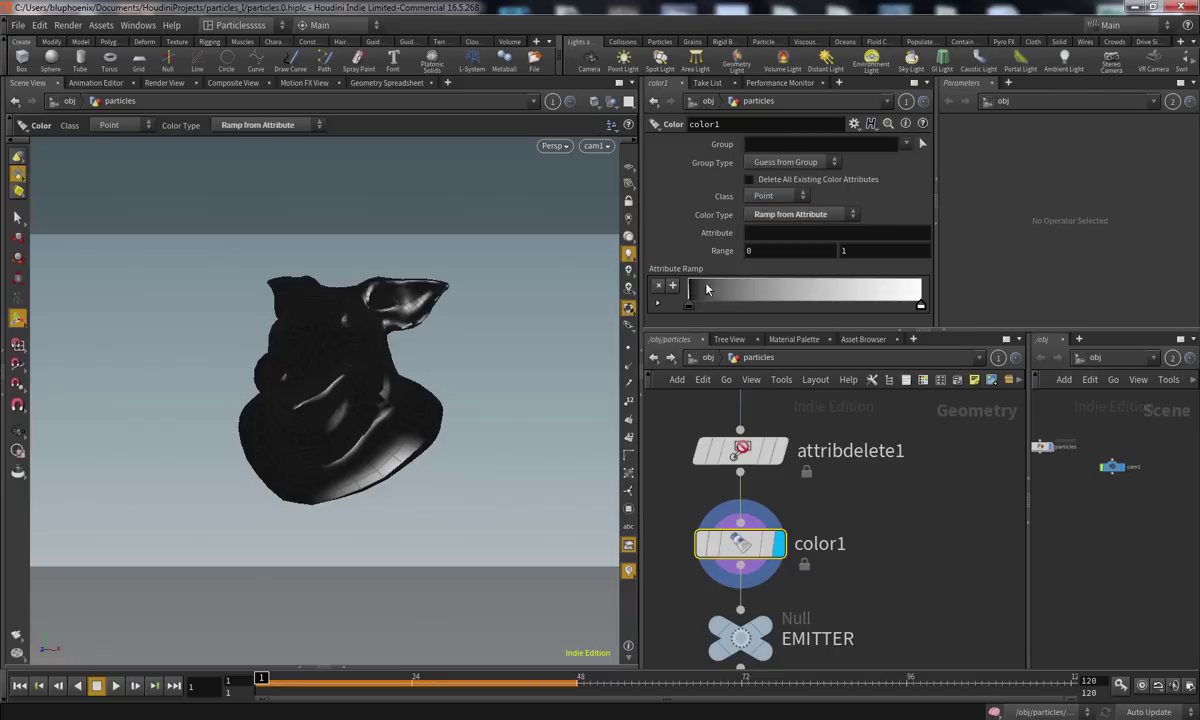
{"action": "type", "text": "P"}
{"action": "key", "text": "Return"}
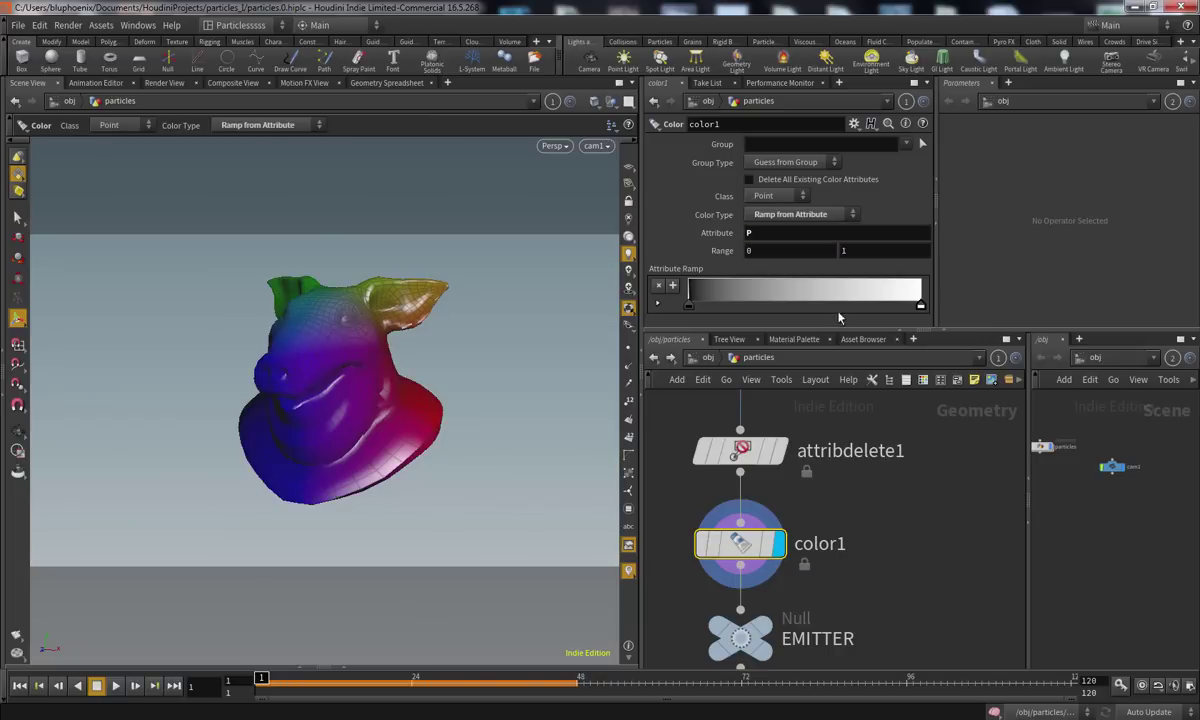
{"action": "left_click_drag", "start_coordinate": [437, 459], "coordinate": [371, 352], "text": "alt"}
{"action": "left_click", "coordinate": [594, 145]}
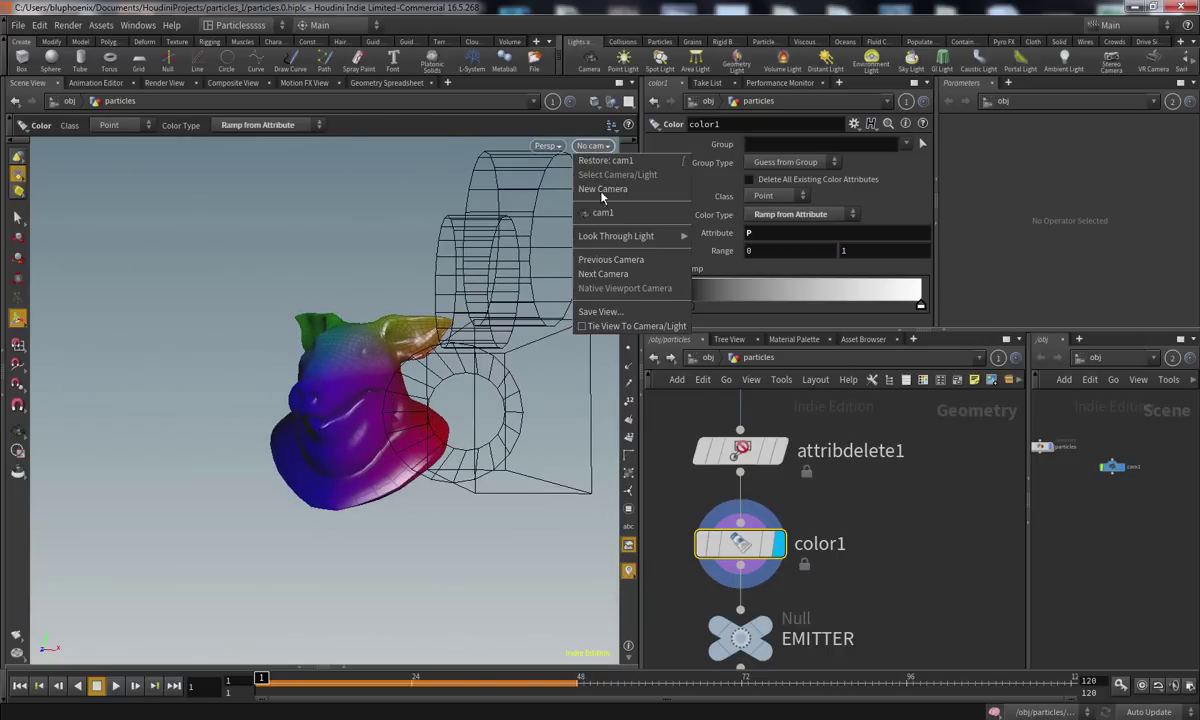
{"action": "left_click", "coordinate": [600, 158]}
Display the popnet DOP network, play the simulation to examine the particle colours, and return to cam1 at frame 1
{"action": "middle_click_drag", "start_coordinate": [878, 659], "coordinate": [858, 408]}
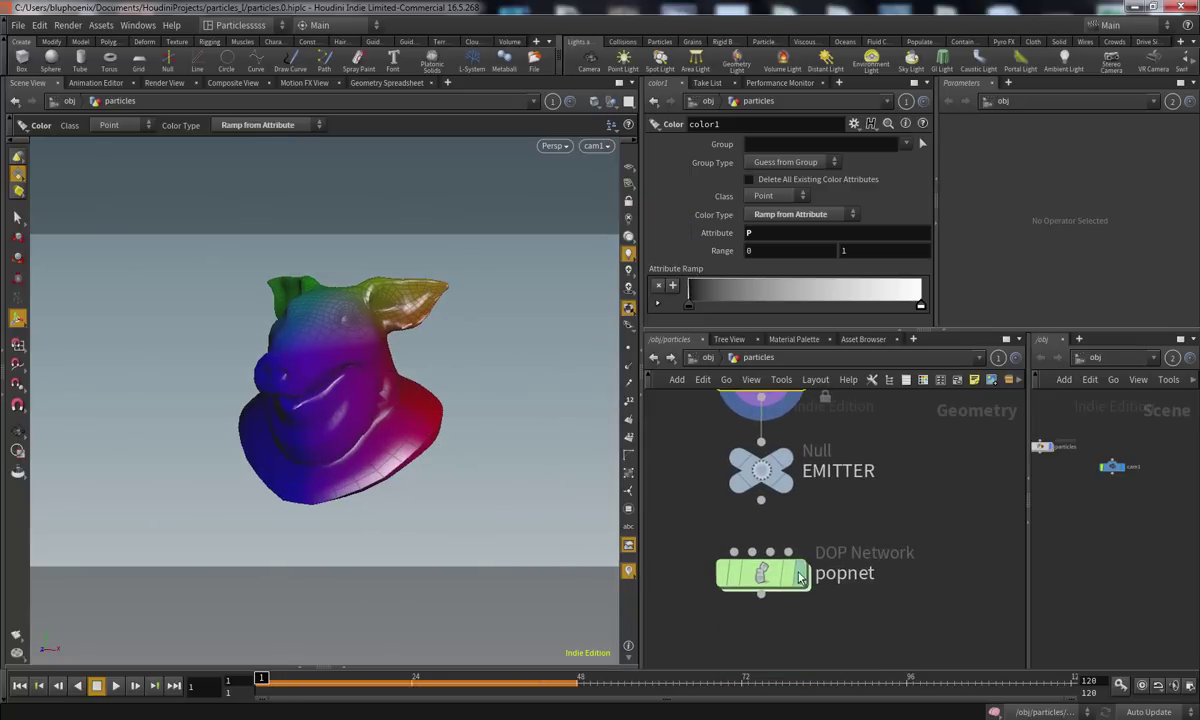
{"action": "left_click", "coordinate": [797, 573]}
{"action": "left_click", "coordinate": [772, 580]}
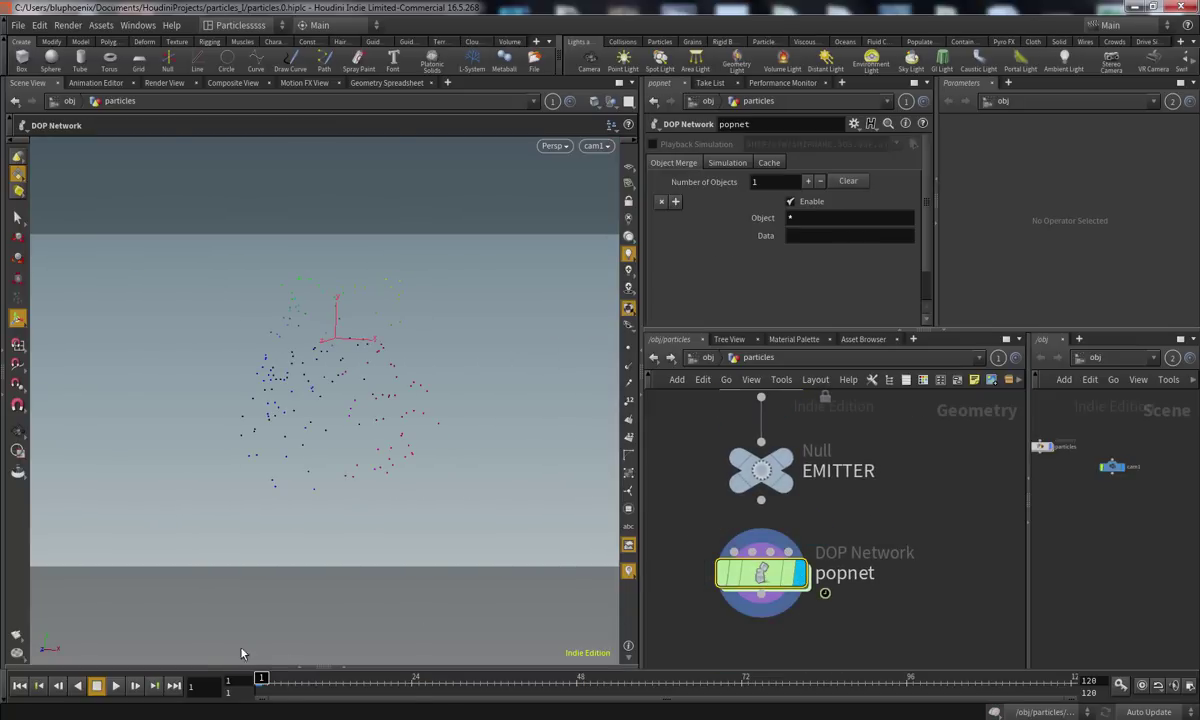
{"action": "left_click", "coordinate": [124, 687]}
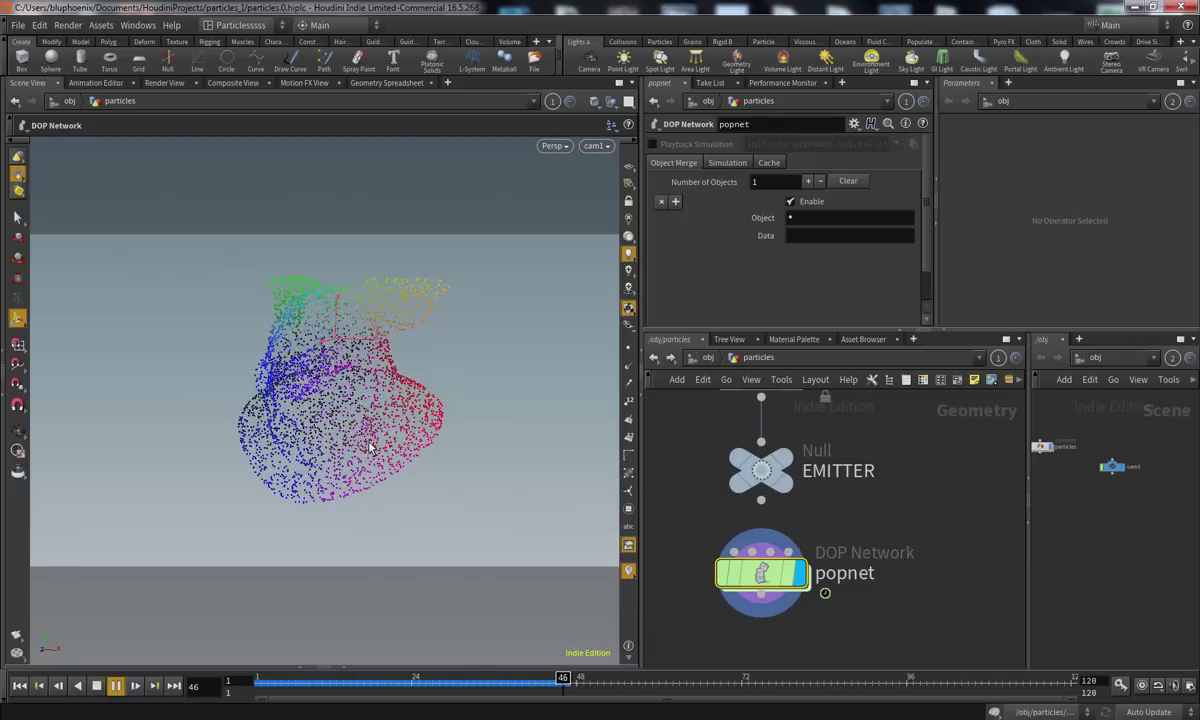
{"action": "left_click_drag", "start_coordinate": [334, 421], "coordinate": [420, 409], "text": "alt"}
{"action": "left_click", "coordinate": [592, 146]}
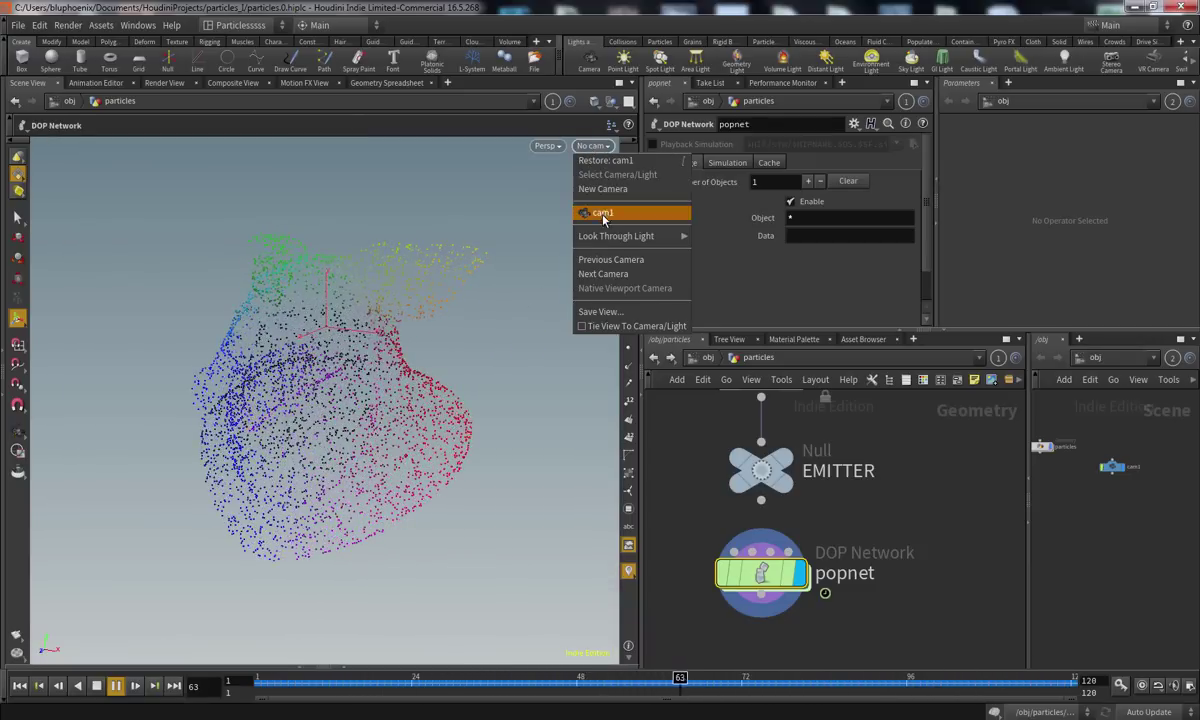
{"action": "left_click", "coordinate": [595, 205]}
{"action": "left_click", "coordinate": [99, 687]}
{"action": "left_click_drag", "start_coordinate": [288, 685], "coordinate": [265, 657]}
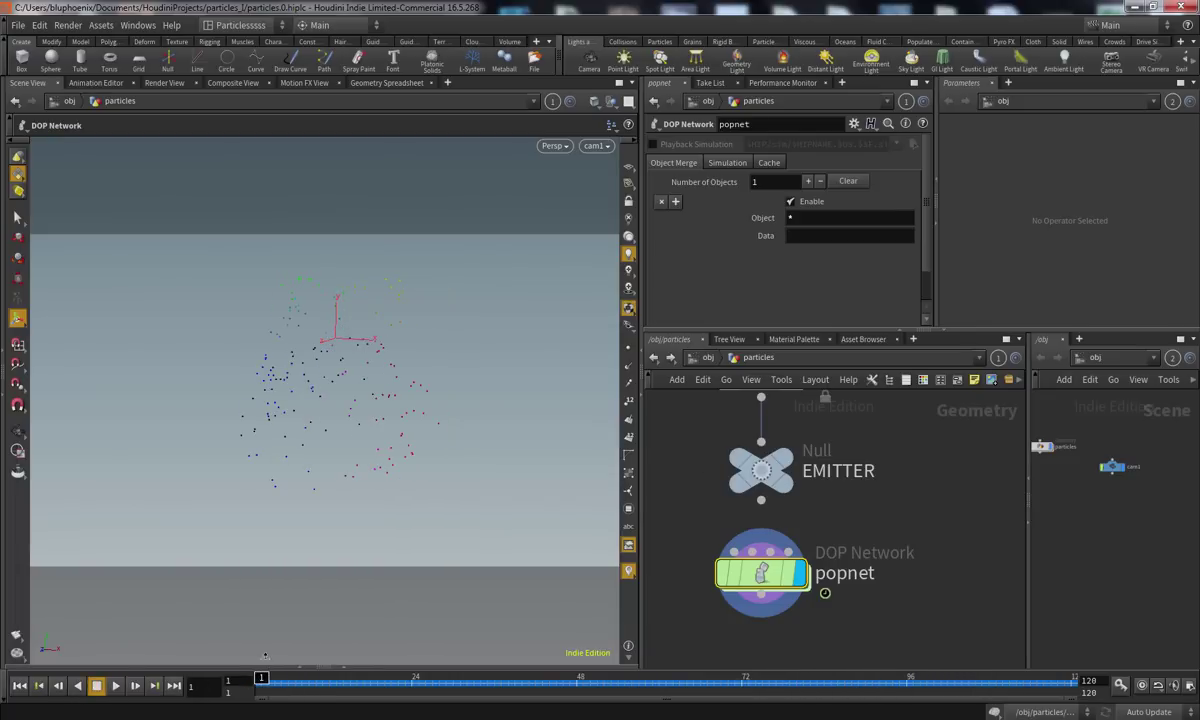
Select the Color node and compare its point attributes with those of attribdelete1 in the node information
{"action": "left_click", "coordinate": [705, 359]}
{"action": "double_click", "coordinate": [765, 460]}
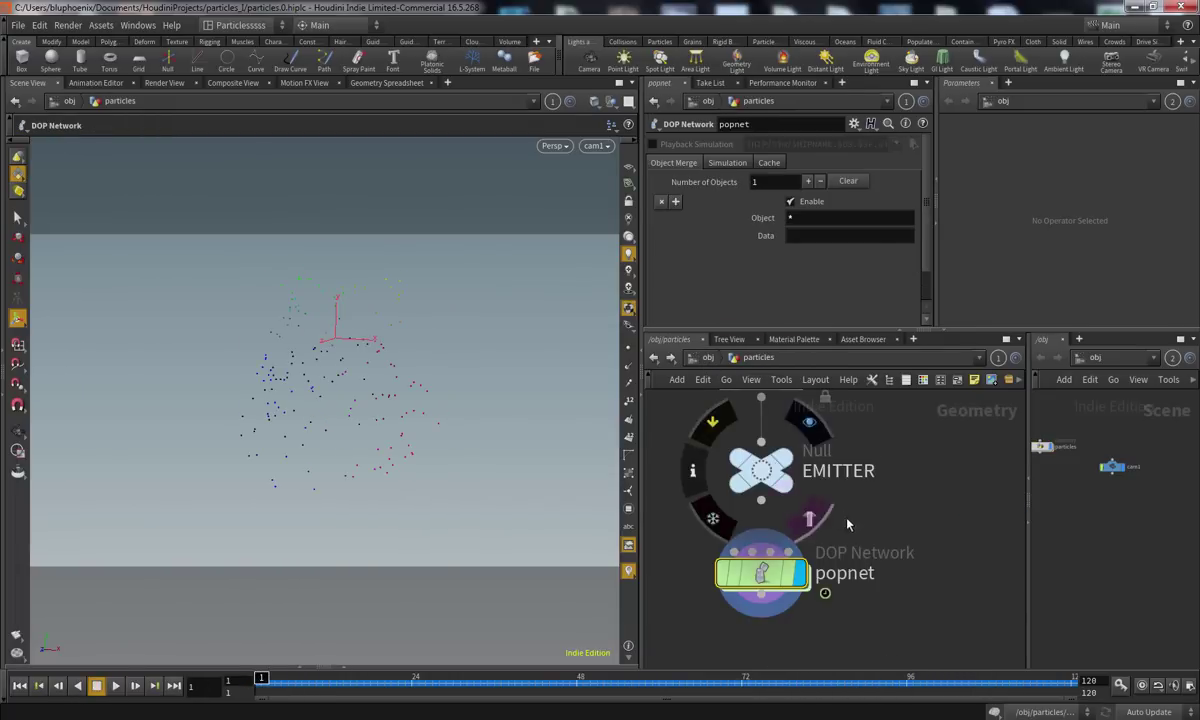
{"action": "middle_click_drag", "start_coordinate": [706, 516], "coordinate": [701, 514]}
{"action": "left_click", "coordinate": [748, 449]}
{"action": "middle_click_drag", "start_coordinate": [748, 450], "coordinate": [840, 457]}
{"action": "middle_click_drag", "start_coordinate": [863, 403], "coordinate": [850, 408]}
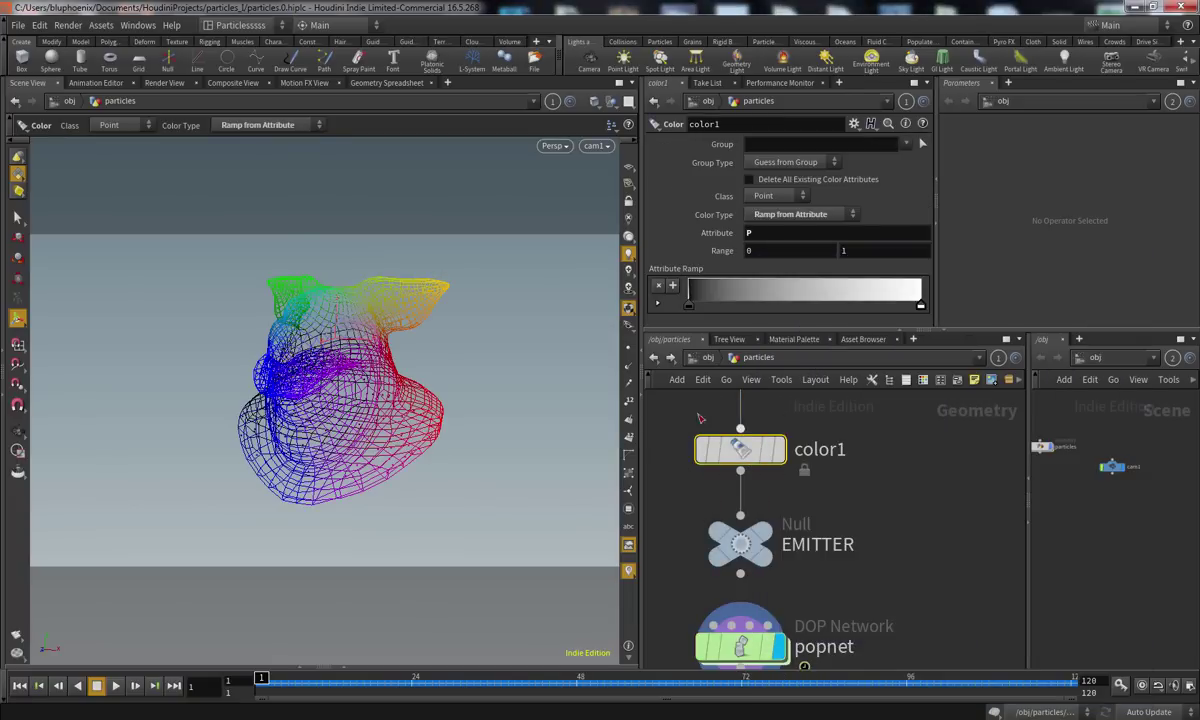
{"action": "middle_click_drag", "start_coordinate": [718, 415], "coordinate": [722, 524]}
{"action": "middle_click_drag", "start_coordinate": [747, 463], "coordinate": [842, 412]}
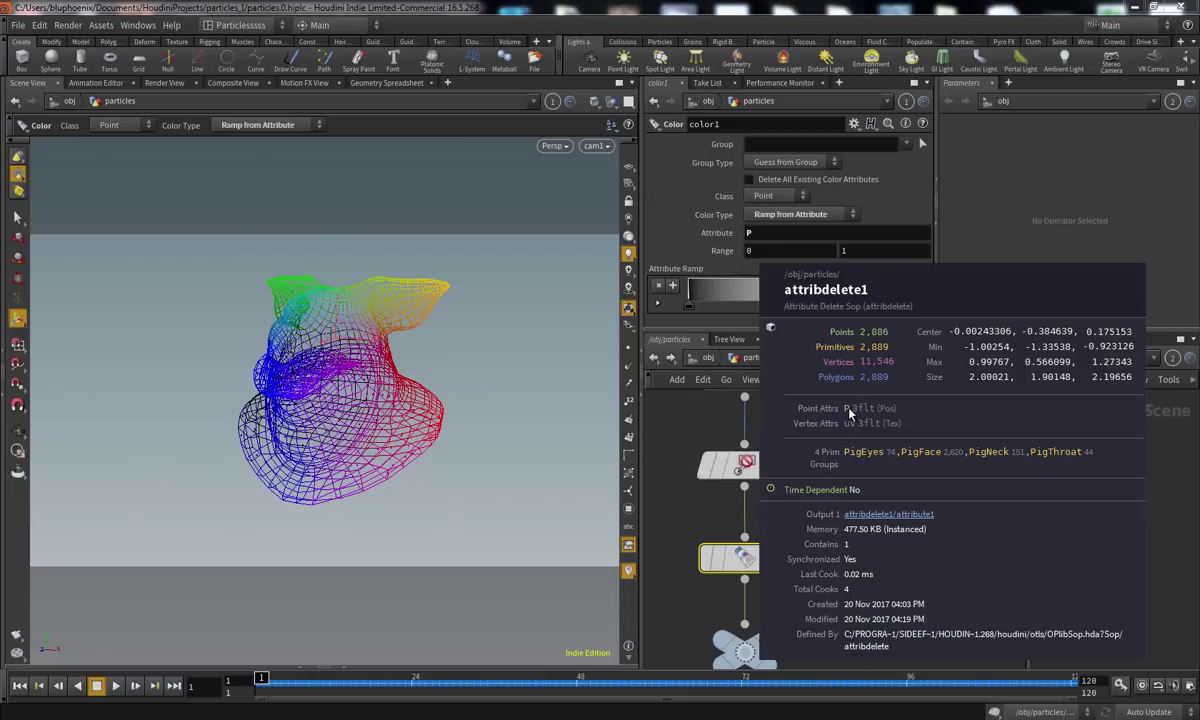
{"action": "middle_click_drag", "start_coordinate": [737, 557], "coordinate": [872, 476]}
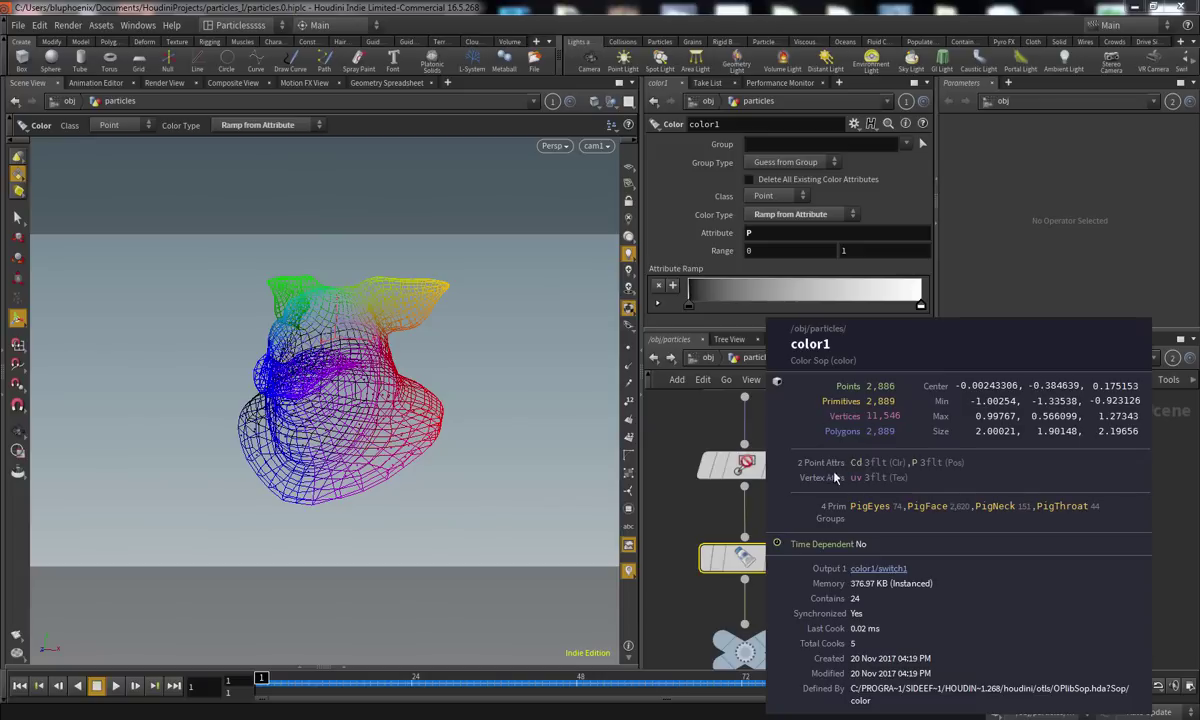
{"action": "middle_click_drag", "start_coordinate": [815, 472], "coordinate": [715, 548]}
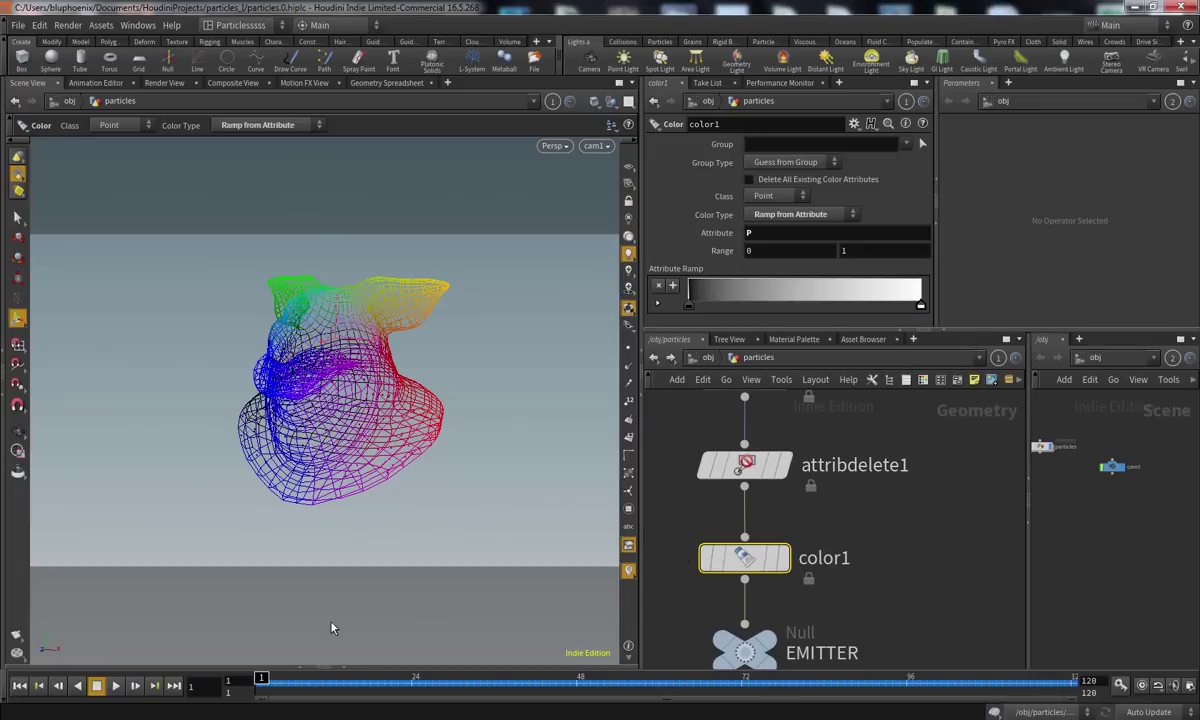
Open the geometry spreadsheet to compare the Color node's P and Cd point values, and hide it again
{"action": "left_click", "coordinate": [343, 665]}
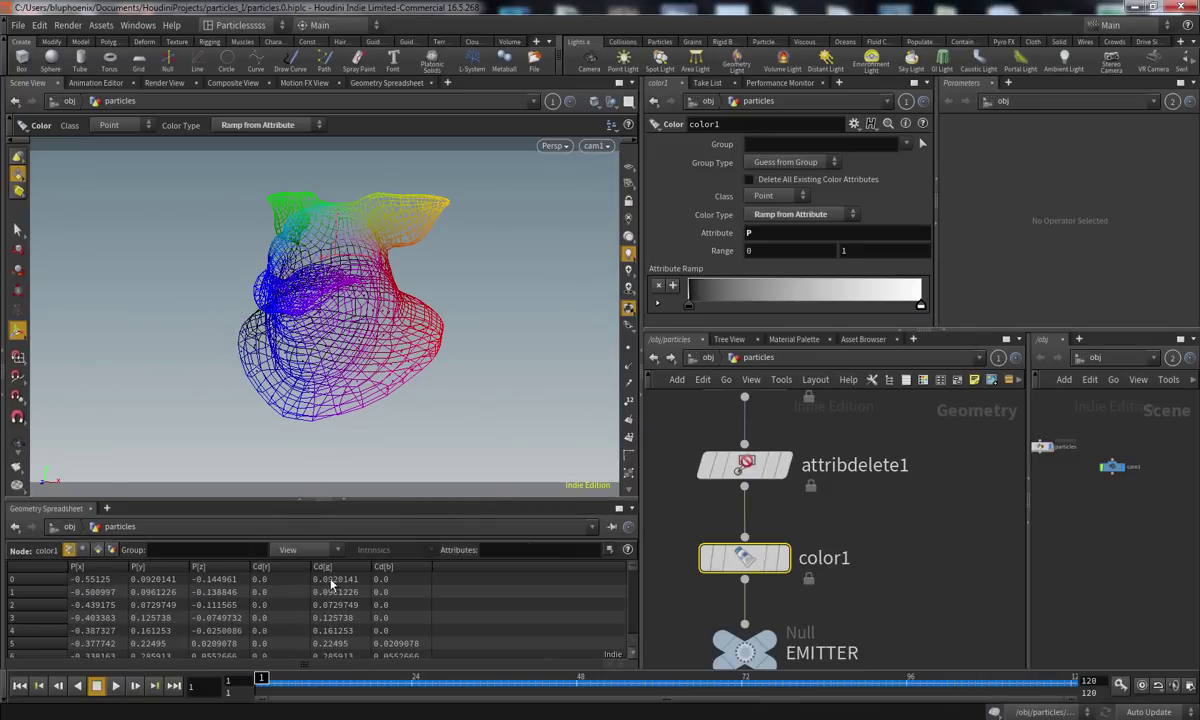
{"action": "mouse_move", "coordinate": [632, 570]}
{"action": "left_mouse_down"}
{"action": "mouse_move", "coordinate": [632, 636]}
{"action": "mouse_move", "coordinate": [628, 555]}
{"action": "left_mouse_up"}
{"action": "left_click", "coordinate": [345, 497]}
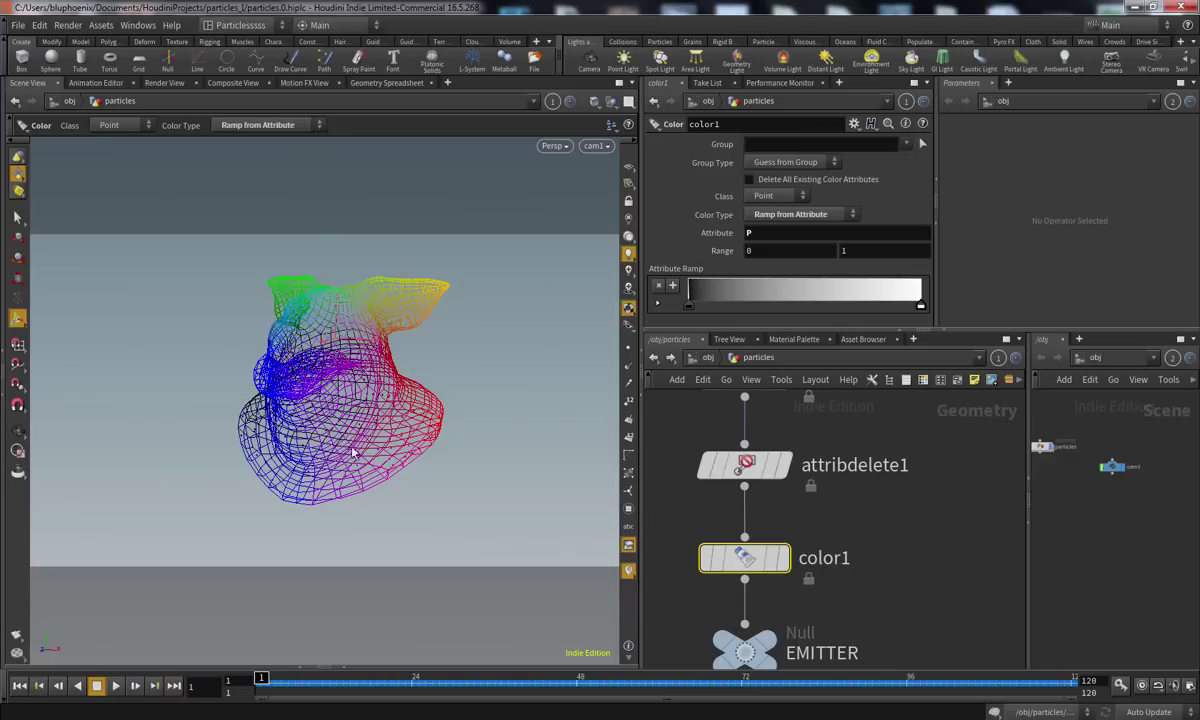
Display the Color node's output in the viewport and bring the popnet node into reach
{"action": "mouse_move", "coordinate": [760, 572]}
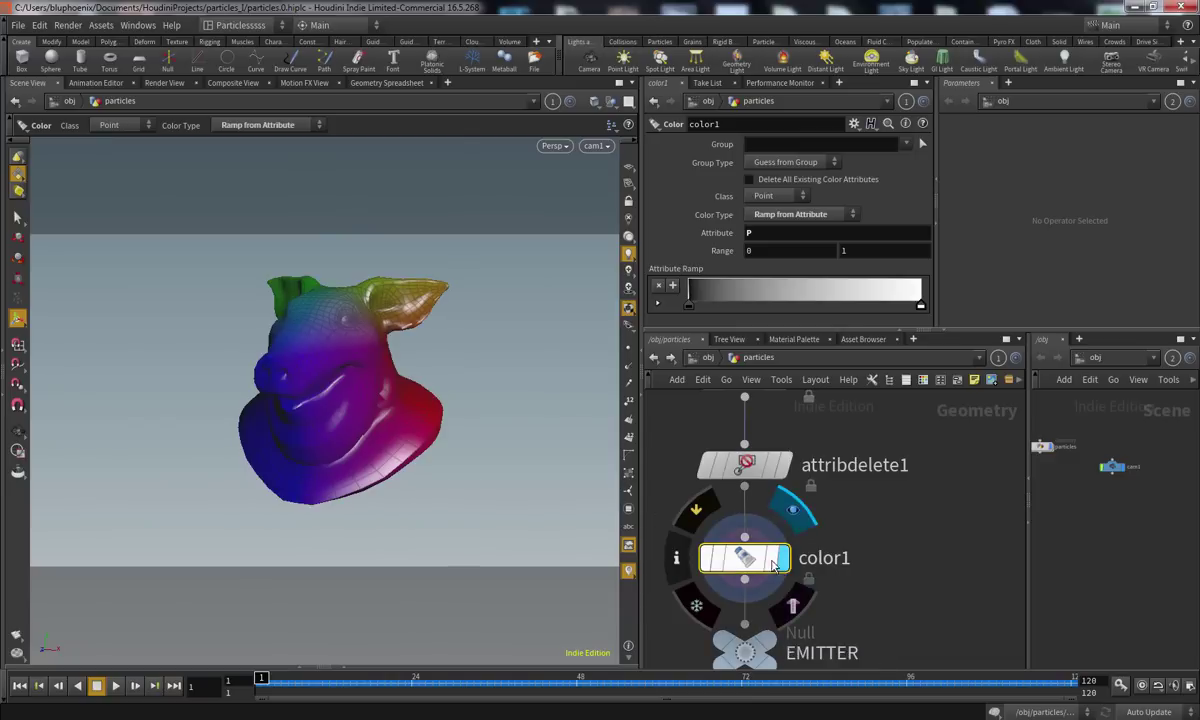
{"action": "middle_click_drag", "start_coordinate": [796, 636], "coordinate": [805, 452]}
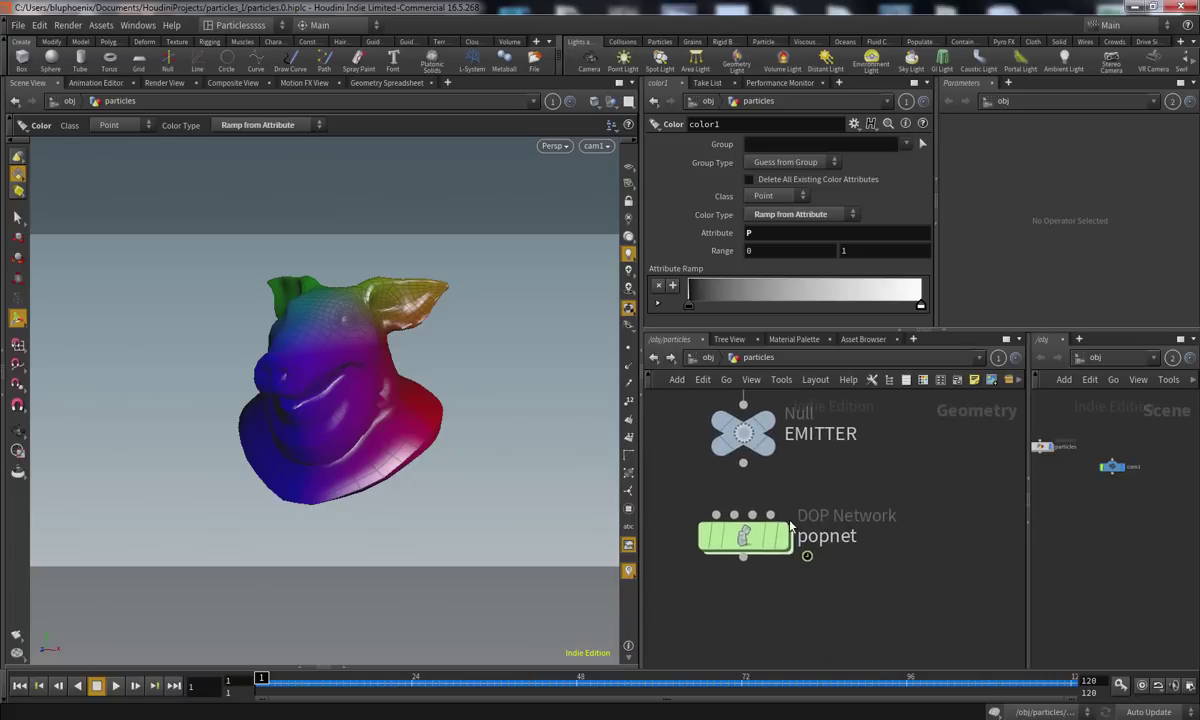
Inside popnet, set the POP Source's Initial Velocity to Set initial velocity, play the simulation, and return to frame 1
{"action": "left_click", "coordinate": [780, 536]}
{"action": "double_click", "coordinate": [775, 540]}
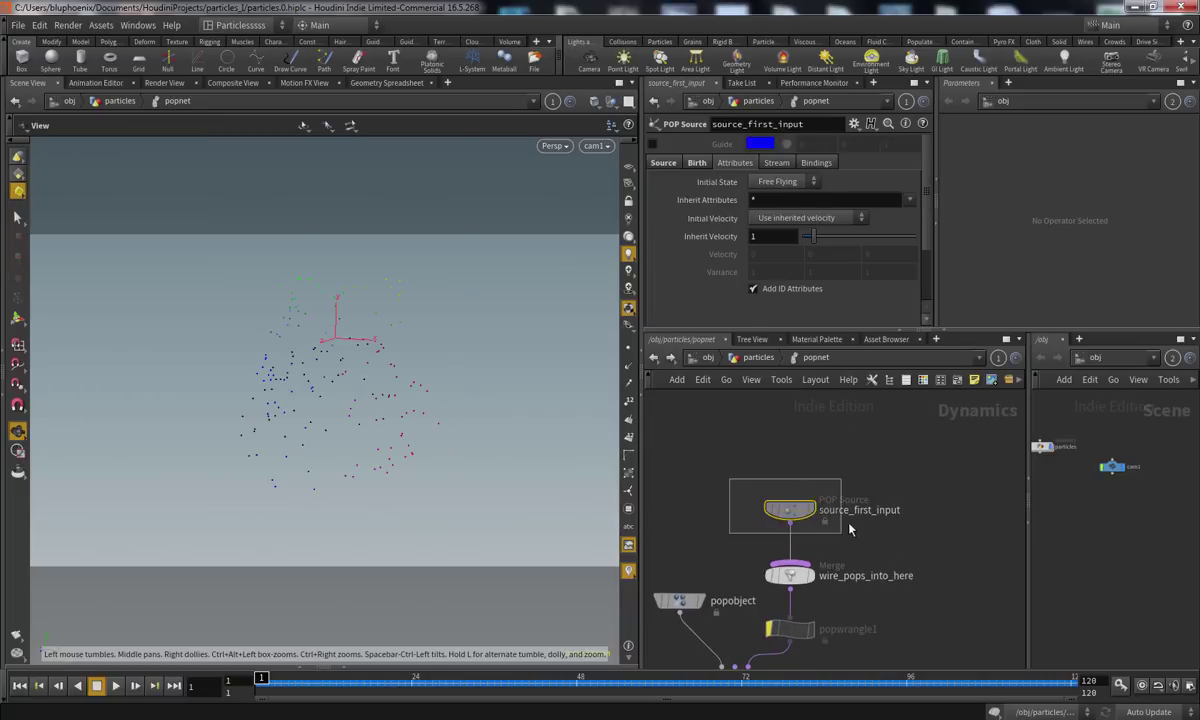
{"action": "left_click", "coordinate": [798, 181]}
{"action": "left_click", "coordinate": [784, 196]}
{"action": "left_click", "coordinate": [800, 217]}
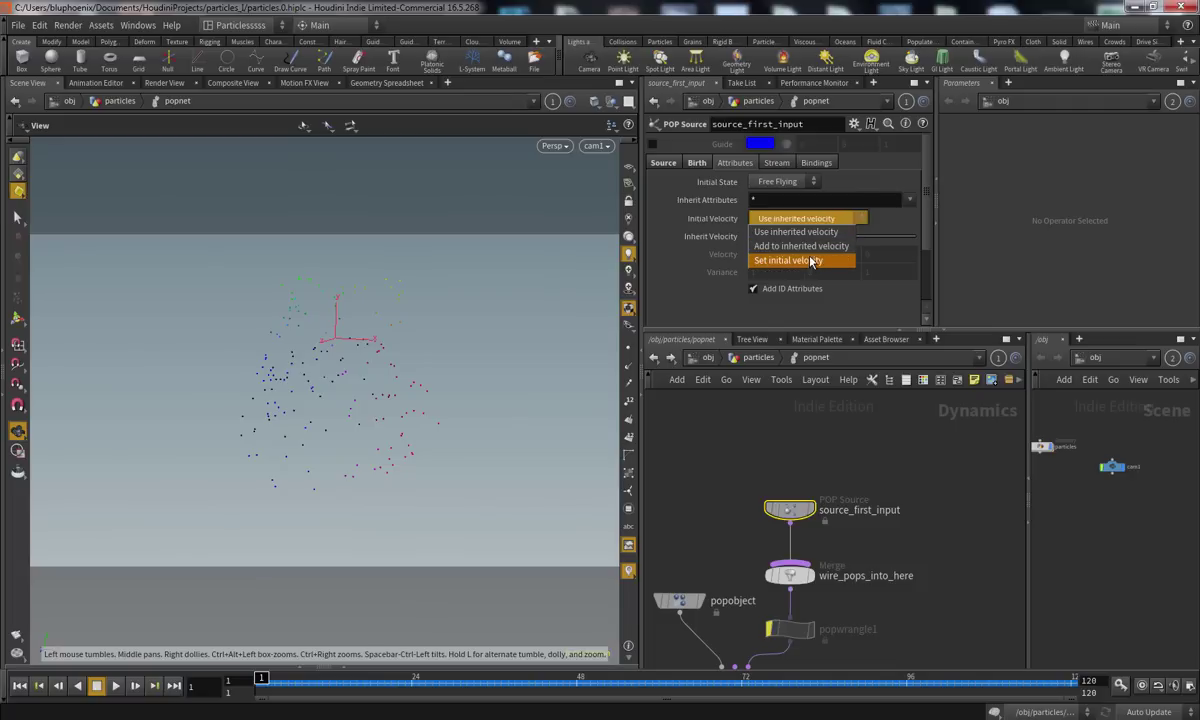
{"action": "left_click", "coordinate": [790, 261]}
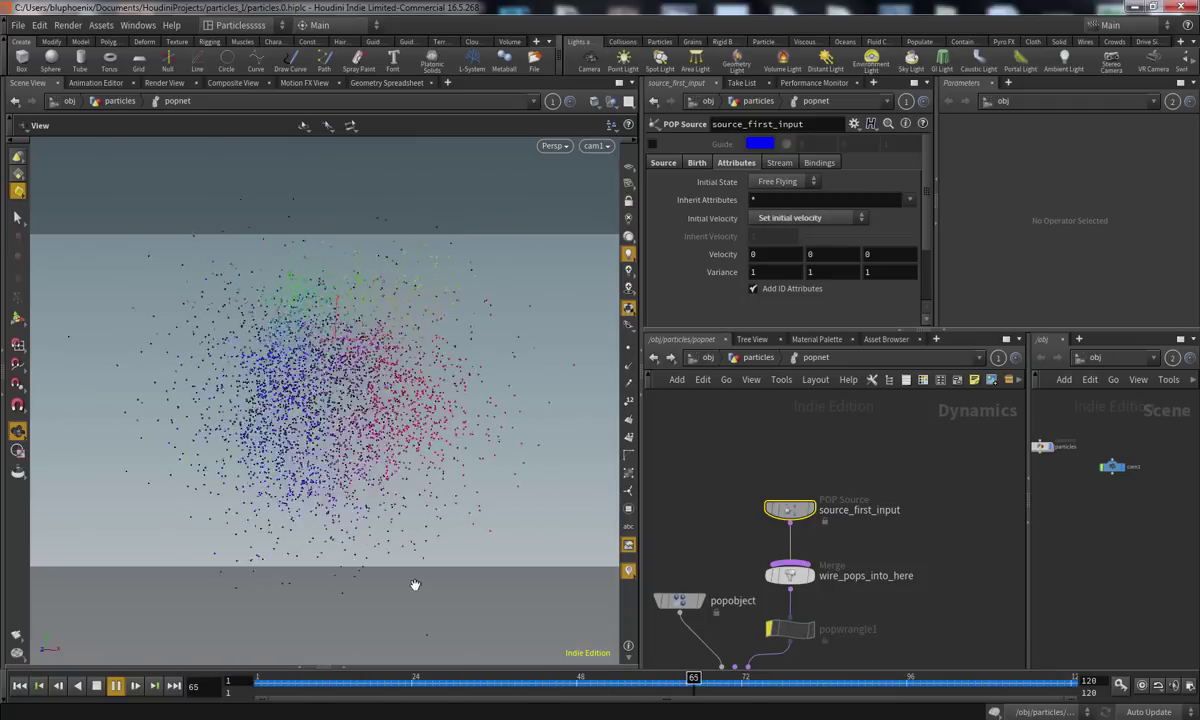
{"action": "left_click_drag", "start_coordinate": [270, 684], "coordinate": [246, 640]}
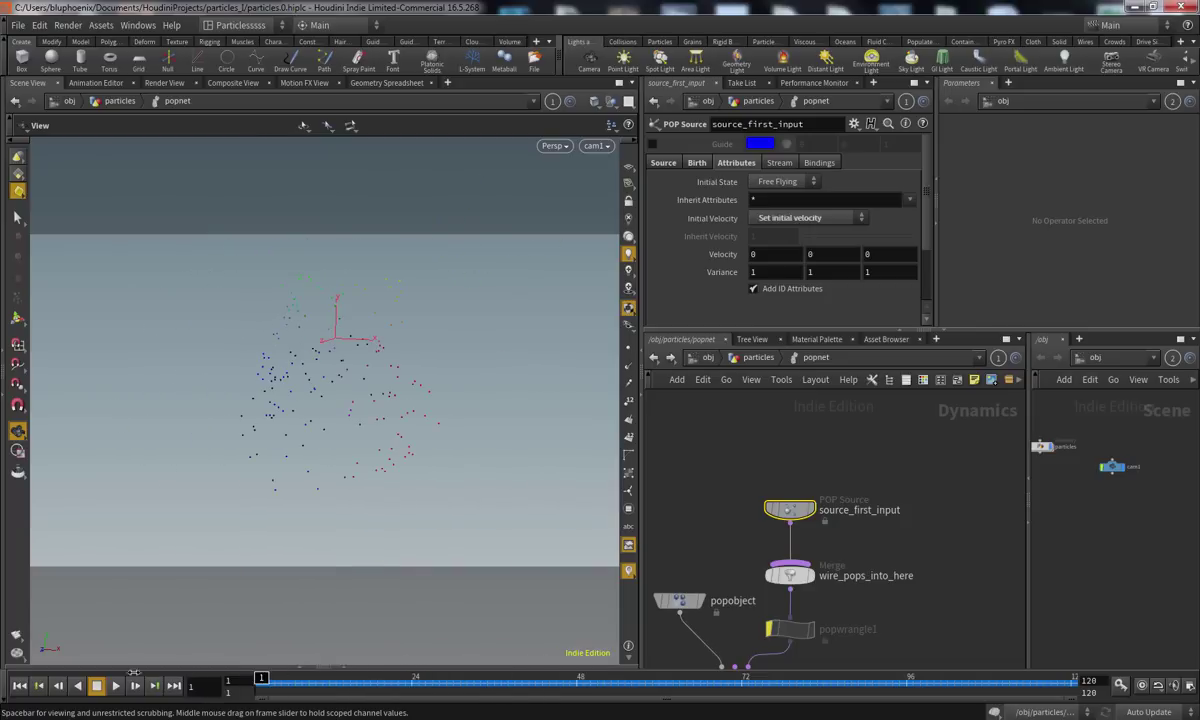
Return to the particles network and bypass the color1 node
{"action": "left_click", "coordinate": [760, 362]}
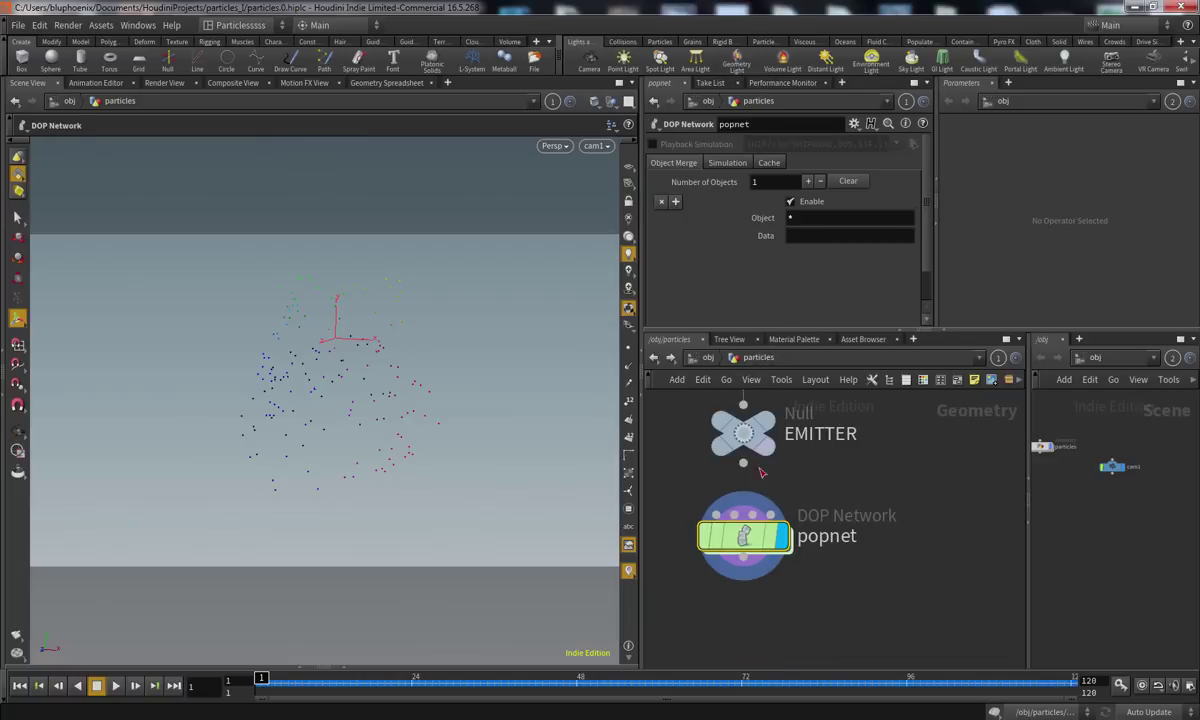
{"action": "middle_click_drag", "start_coordinate": [825, 517], "coordinate": [810, 637]}
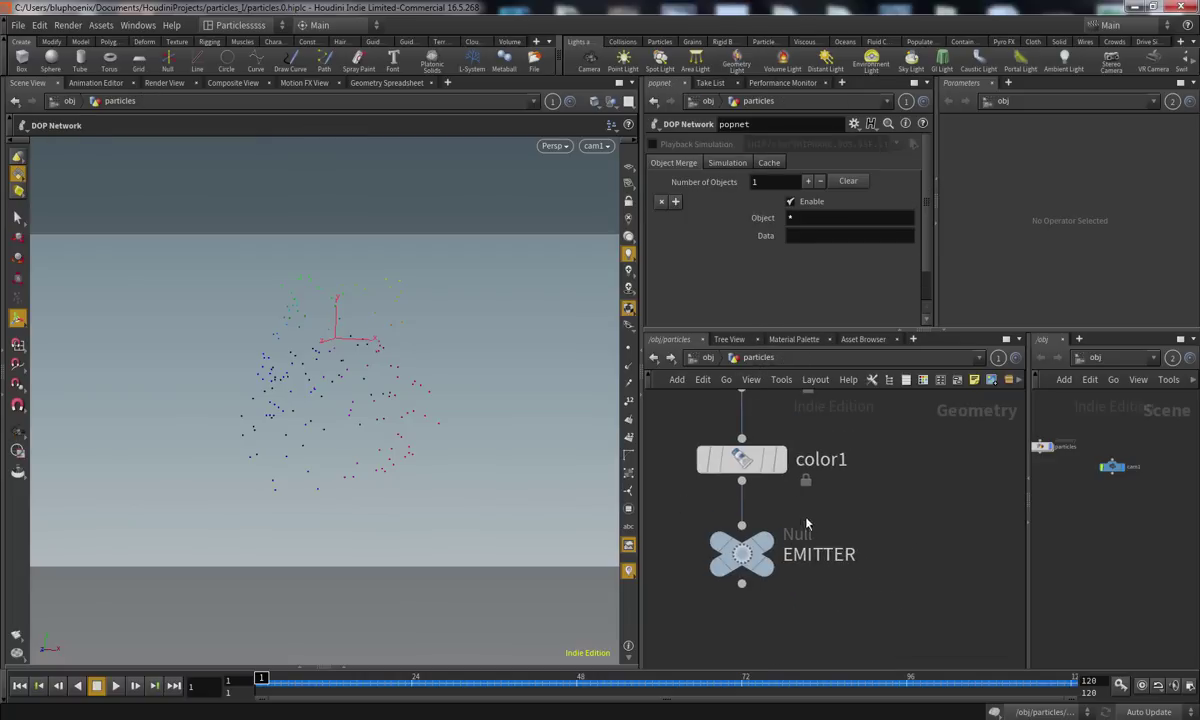
{"action": "left_click", "coordinate": [724, 460]}
{"action": "mouse_move", "coordinate": [722, 463]}
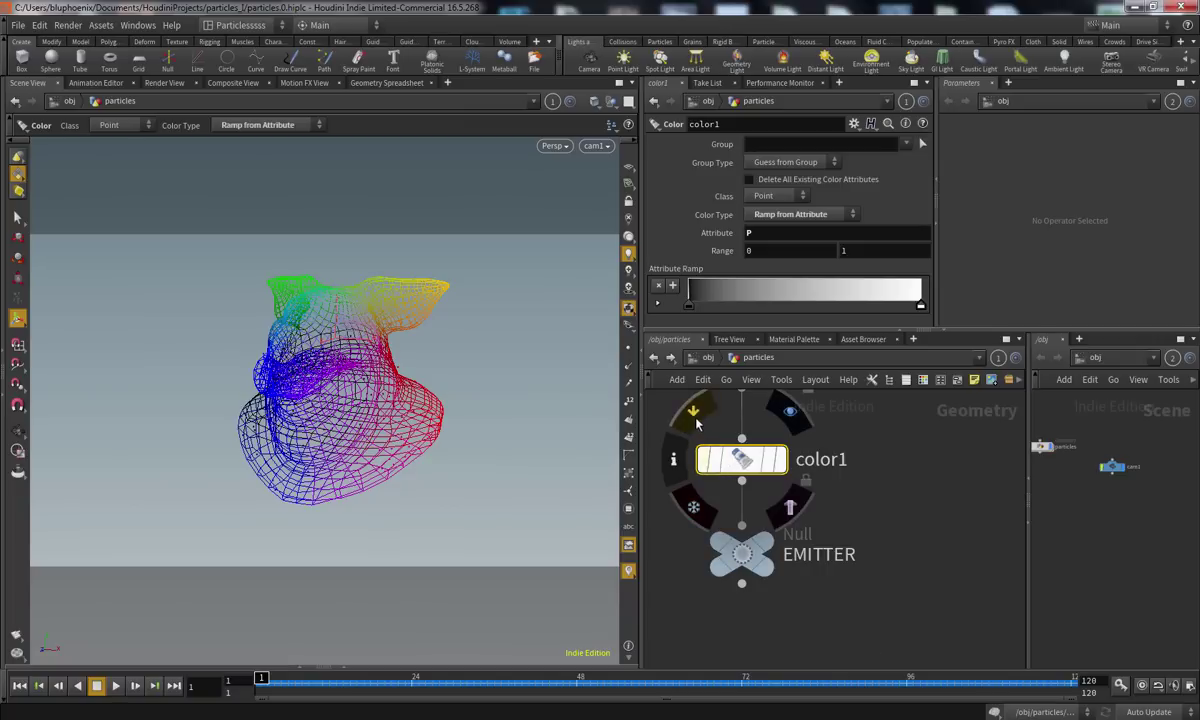
{"action": "left_click", "coordinate": [695, 418]}
Make room below color1, insert a Transform node between color1 and EMITTER, and display its output
{"action": "middle_click_drag", "start_coordinate": [800, 575], "coordinate": [799, 506]}
{"action": "left_click_drag", "start_coordinate": [741, 504], "coordinate": [740, 567]}
{"action": "middle_click_drag", "start_coordinate": [804, 488], "coordinate": [809, 577]}
{"action": "left_click_drag", "start_coordinate": [739, 565], "coordinate": [740, 545]}
{"action": "mouse_move", "coordinate": [792, 609]}
{"action": "middle_mouse_down"}
{"action": "mouse_move", "coordinate": [809, 568]}
{"action": "mouse_move", "coordinate": [803, 498]}
{"action": "middle_mouse_up"}
{"action": "key", "text": "Tab"}
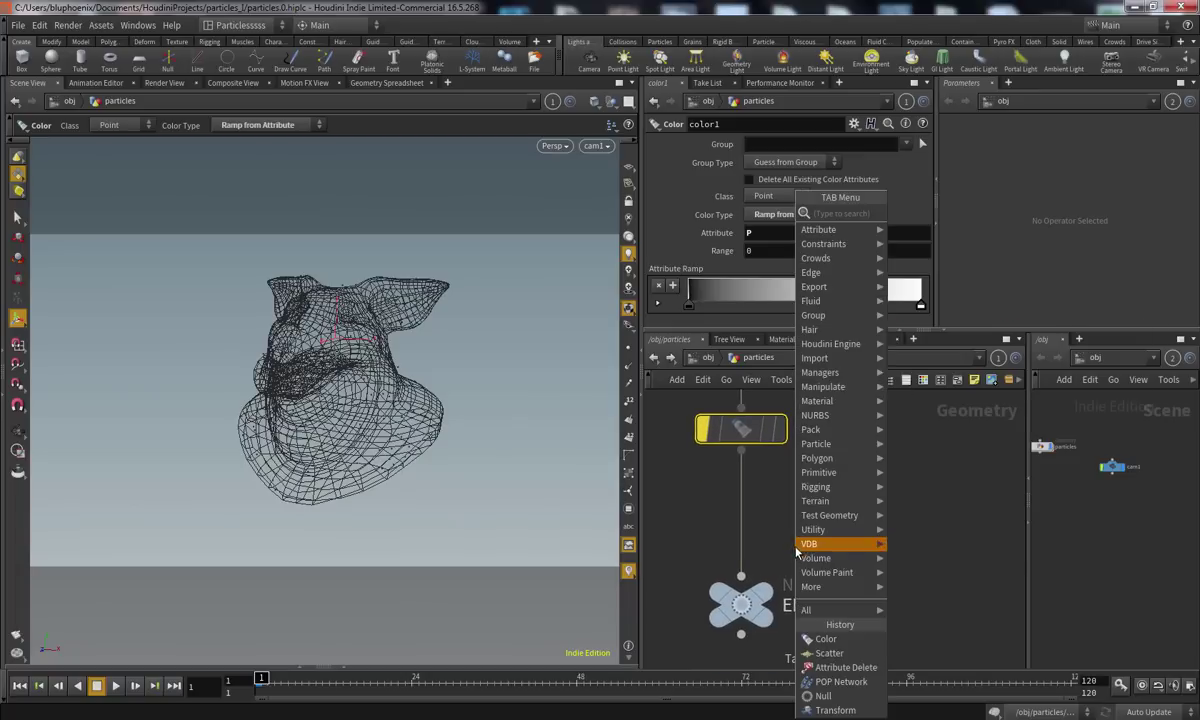
{"action": "mouse_move", "coordinate": [885, 493]}
{"action": "left_click", "coordinate": [930, 241]}
{"action": "left_click", "coordinate": [741, 517]}
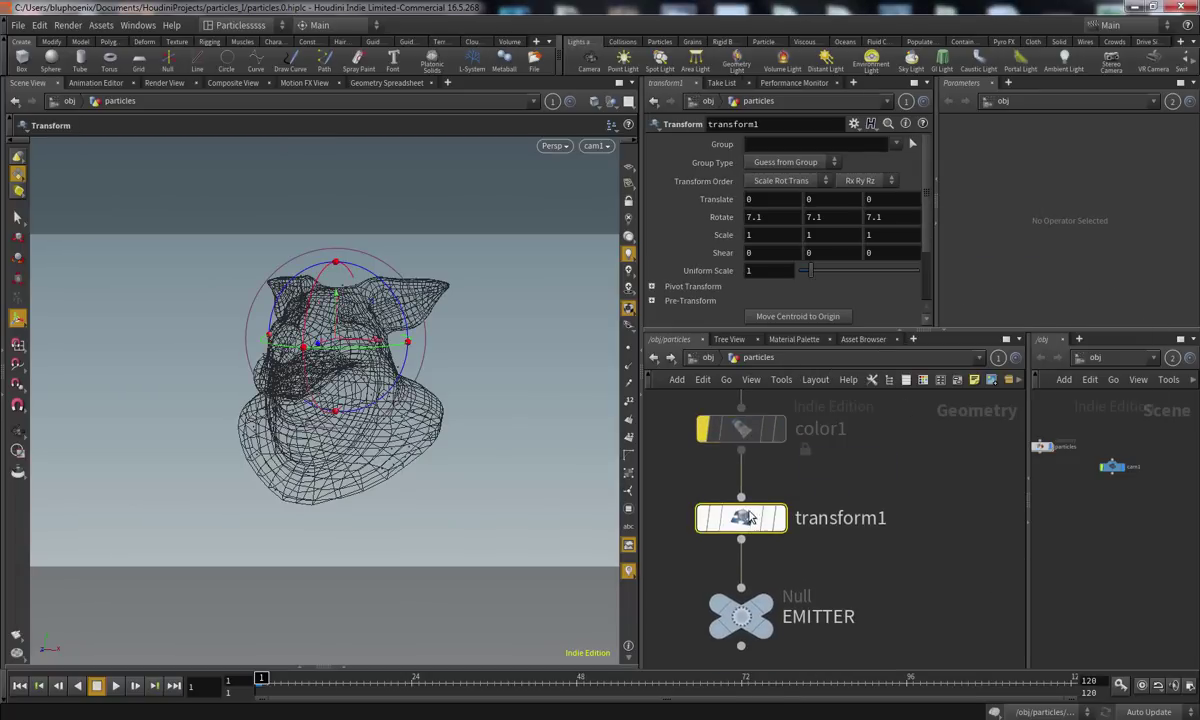
{"action": "mouse_move", "coordinate": [745, 515]}
{"action": "left_click", "coordinate": [791, 472]}
Move the popnet and EMITTER nodes further down the network to open space below transform1
{"action": "middle_click_drag", "start_coordinate": [869, 575], "coordinate": [882, 424]}
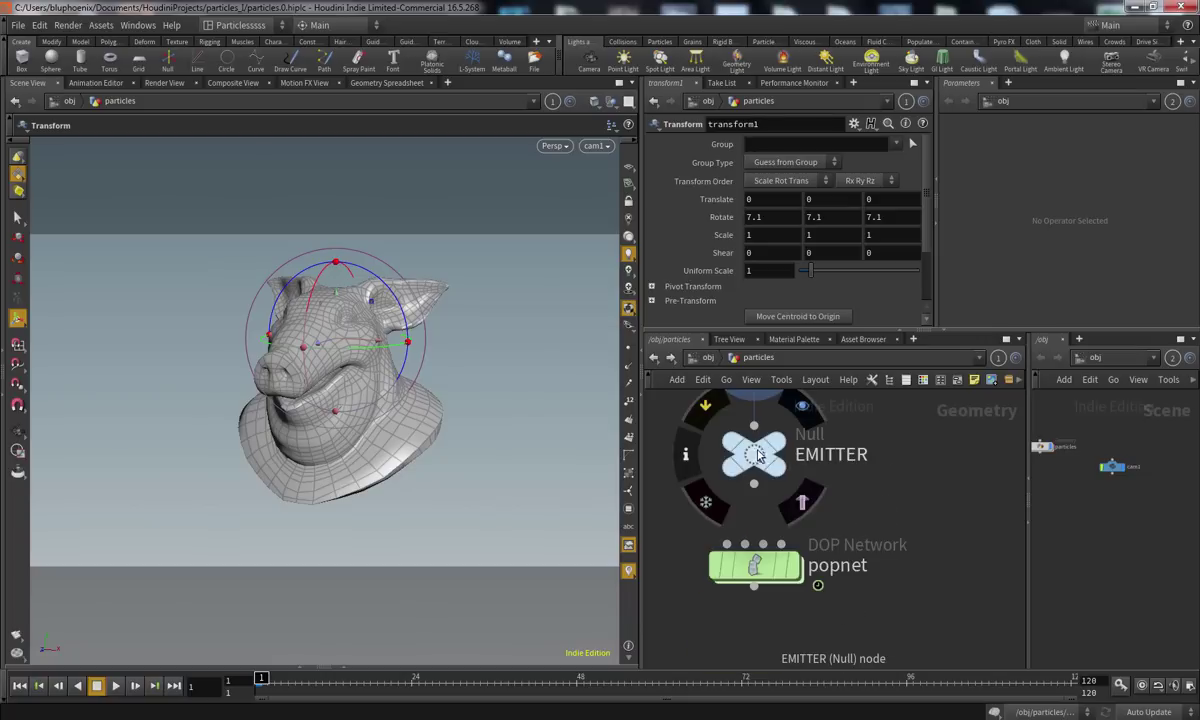
{"action": "scroll", "coordinate": [900, 501], "scroll_direction": "down", "scroll_amount": 3}
{"action": "middle_click_drag", "start_coordinate": [900, 501], "coordinate": [884, 442]}
{"action": "left_click_drag", "start_coordinate": [787, 485], "coordinate": [787, 580]}
{"action": "middle_click_drag", "start_coordinate": [872, 400], "coordinate": [841, 525]}
{"action": "left_click_drag", "start_coordinate": [753, 536], "coordinate": [760, 578]}
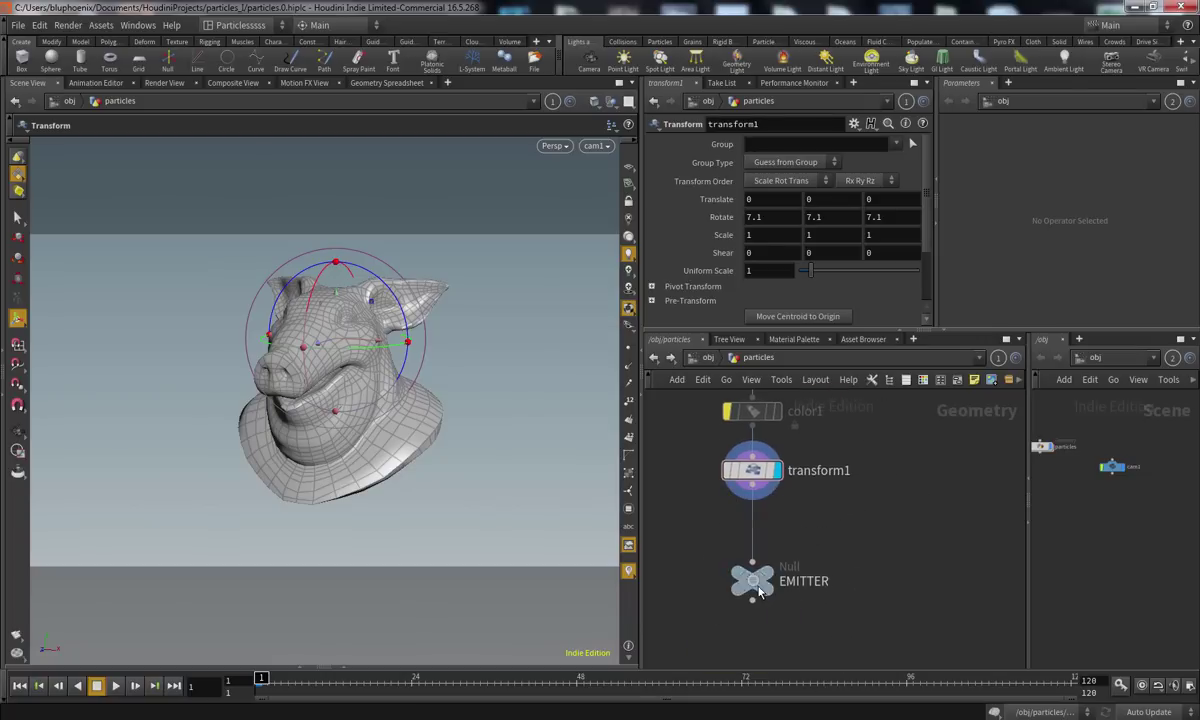
{"action": "middle_click_drag", "start_coordinate": [826, 521], "coordinate": [825, 583]}
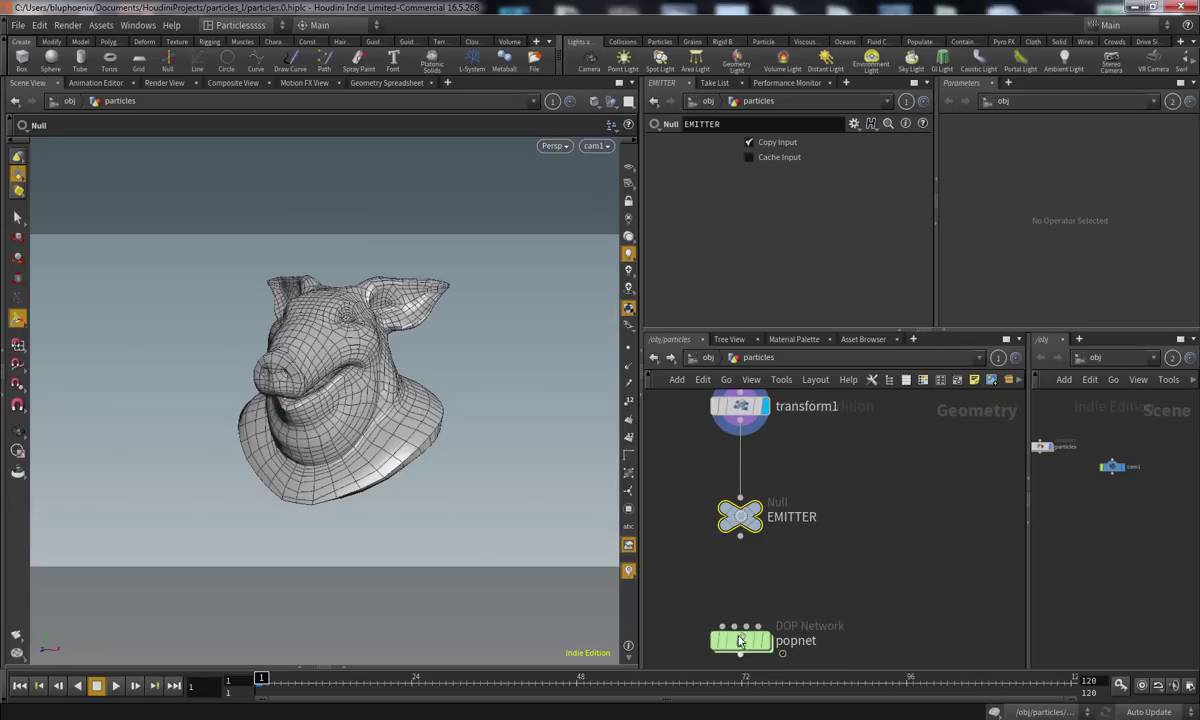
On transform1, set all Rotate values to 0 and keyframe Translate and Rotate at frame 1
{"action": "middle_click_drag", "start_coordinate": [832, 528], "coordinate": [810, 659]}
{"action": "left_click", "coordinate": [745, 550]}
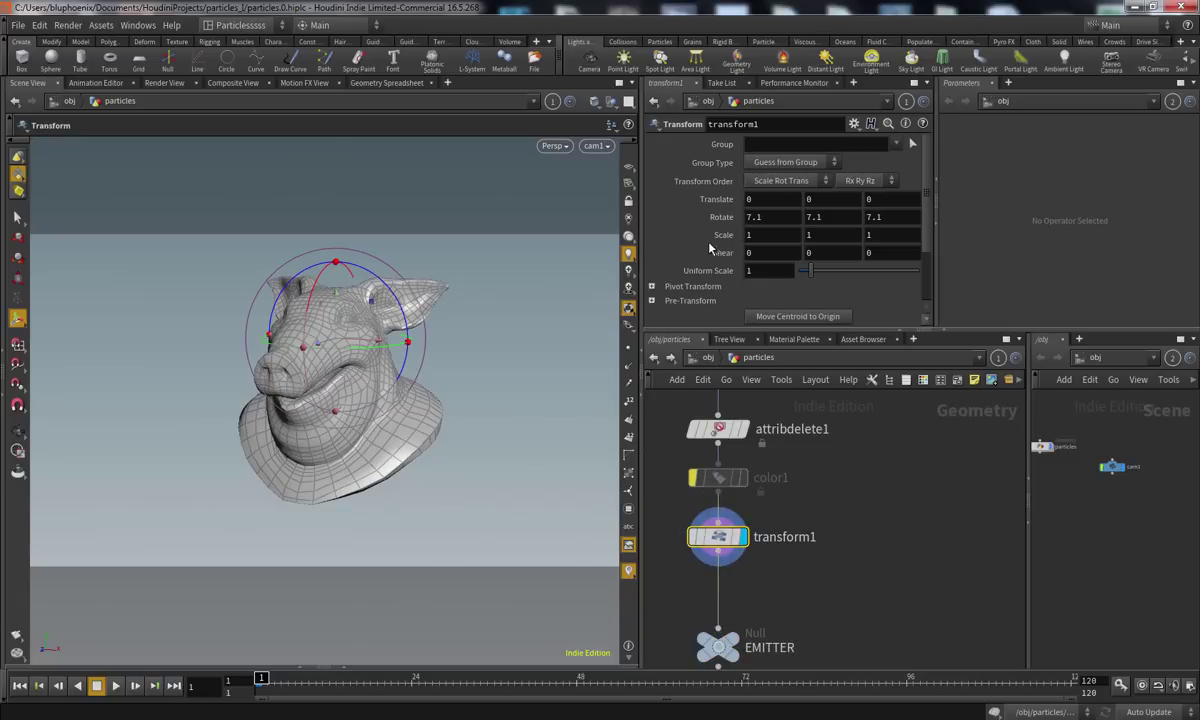
{"action": "left_click", "coordinate": [726, 201], "text": "alt"}
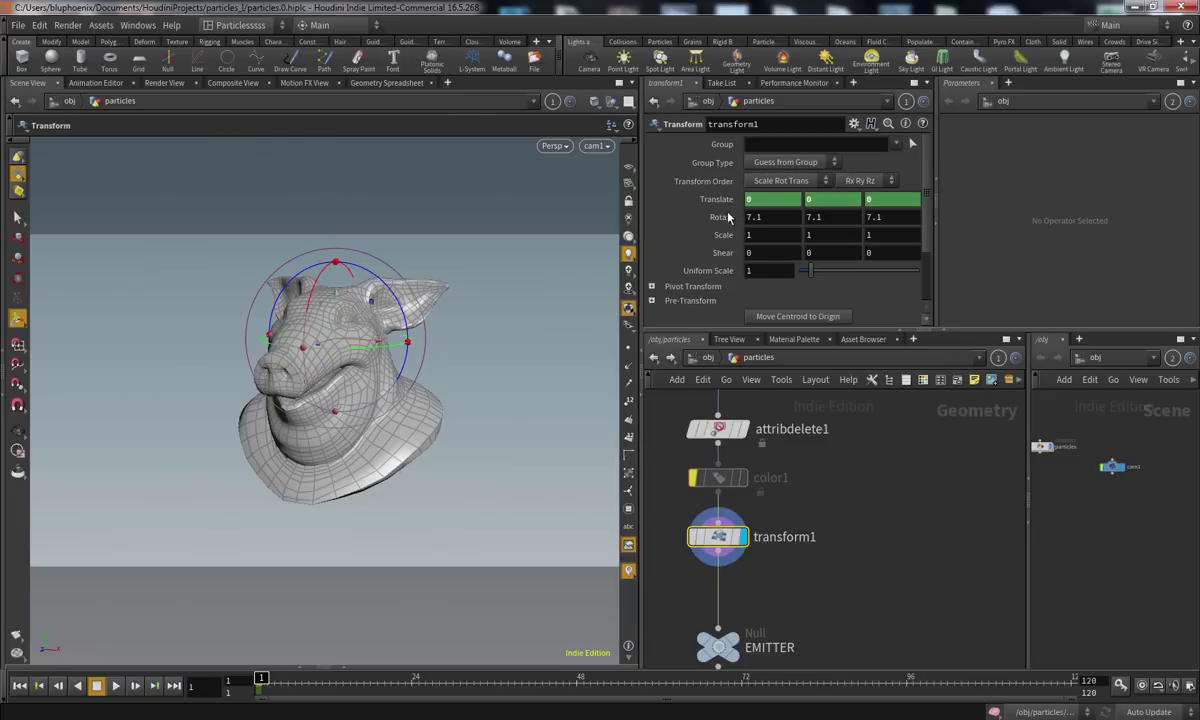
{"action": "left_click", "coordinate": [722, 223], "text": "alt"}
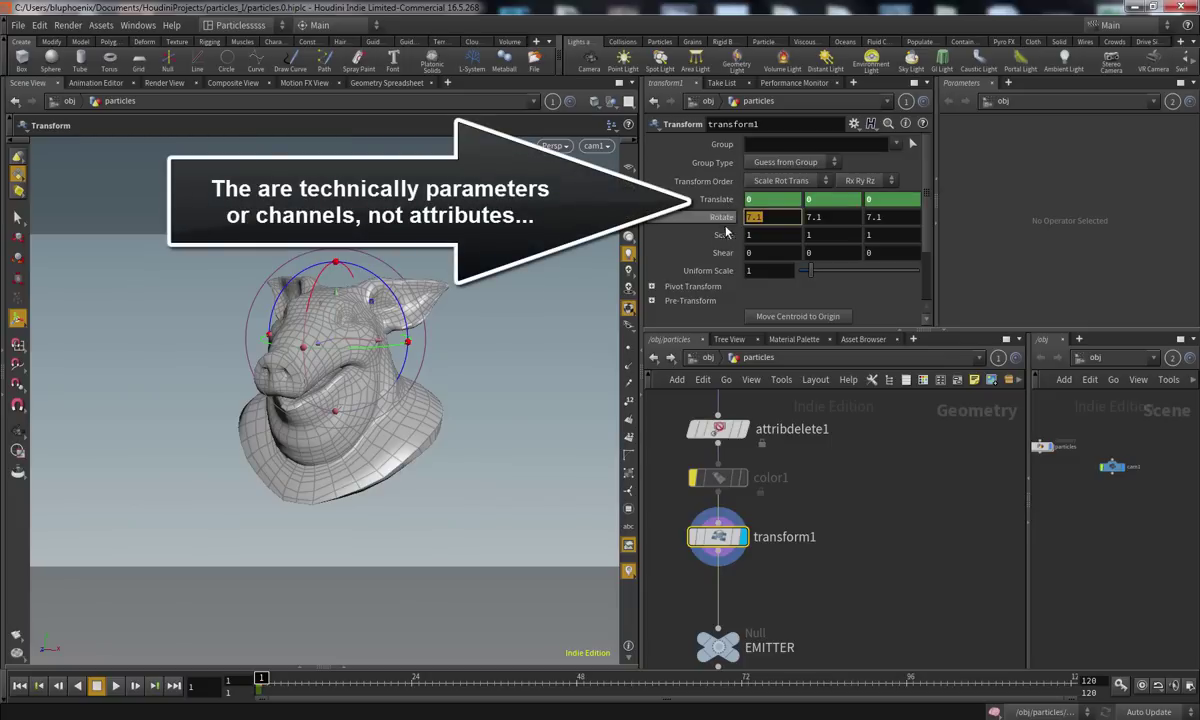
{"action": "type", "text": "0"}
{"action": "key", "text": "Return"}
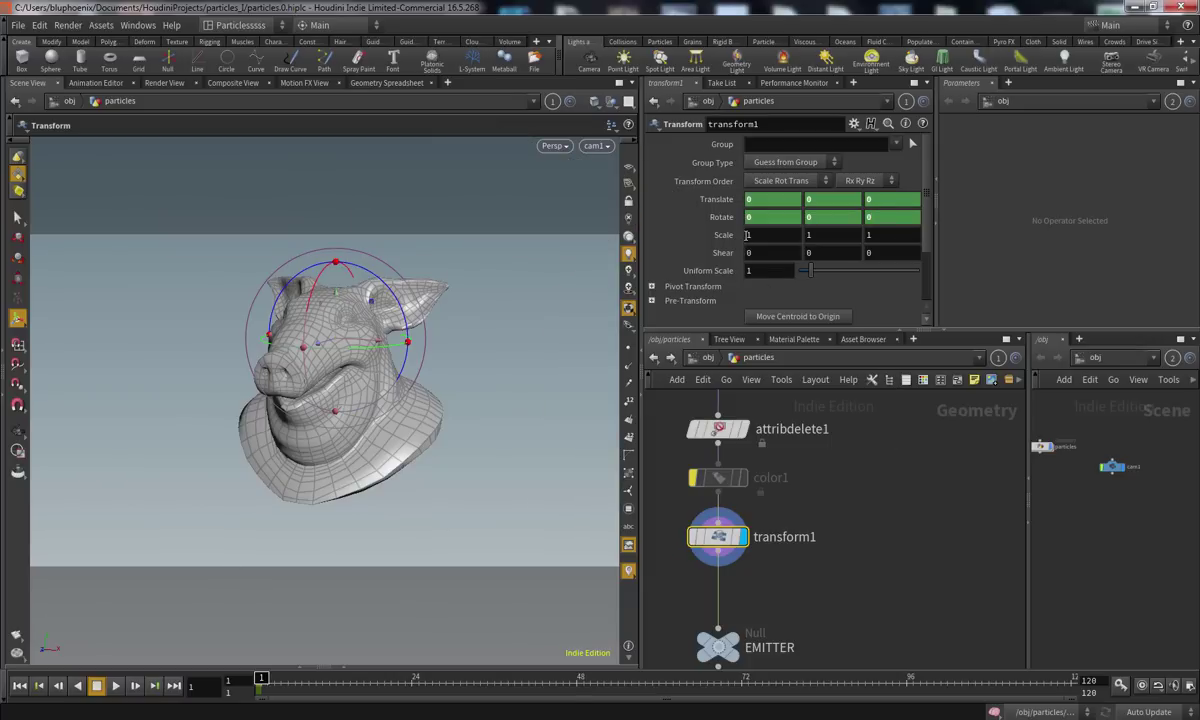
At frame 8, pose the pig head at about Translate -0.56, -0.48, 0.35 and Rotate 52, -10, -51, and keyframe both
{"action": "left_click_drag", "start_coordinate": [262, 681], "coordinate": [269, 681]}
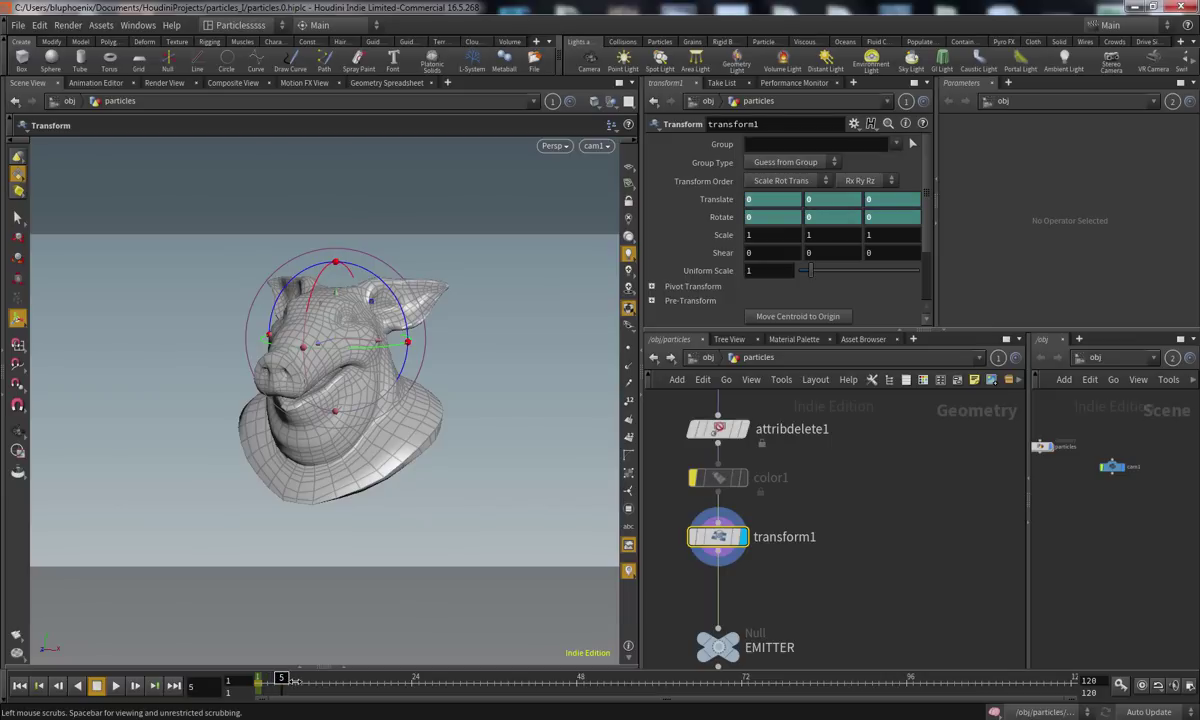
{"action": "left_click_drag", "start_coordinate": [408, 345], "coordinate": [372, 408]}
{"action": "left_click_drag", "start_coordinate": [353, 308], "coordinate": [296, 388]}
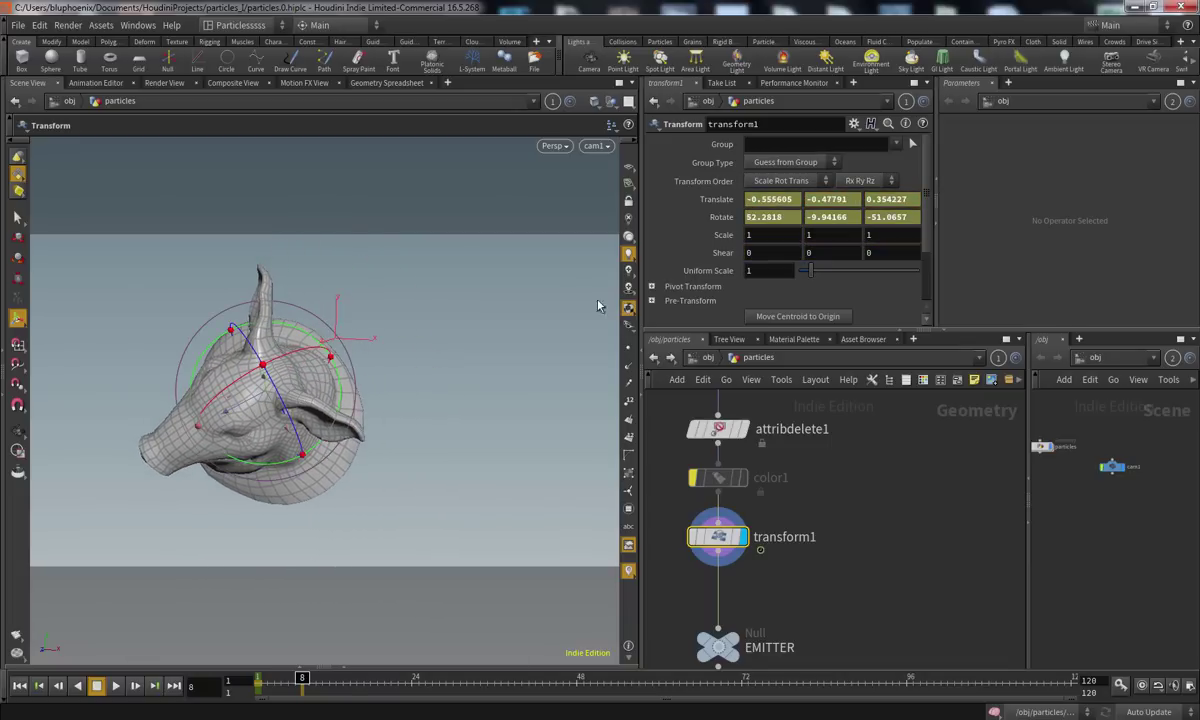
{"action": "left_click", "coordinate": [716, 199], "text": "alt"}
{"action": "left_click", "coordinate": [721, 217], "text": "alt"}
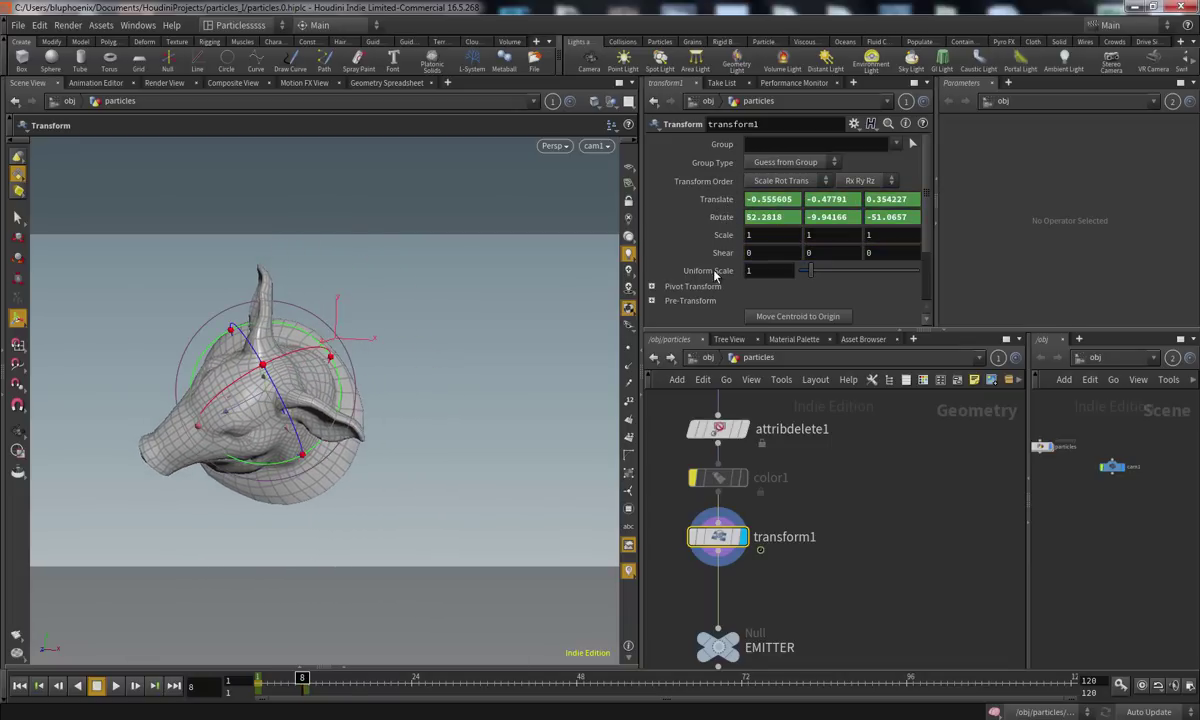
At frame 15, keyframe the head at about Translate 0.64, -0.41, -0.18 and Rotate 62, -53, -112, and return to frame 1 with the Select tool
{"action": "left_click_drag", "start_coordinate": [300, 681], "coordinate": [350, 681]}
{"action": "left_click_drag", "start_coordinate": [284, 347], "coordinate": [337, 403]}
{"action": "key", "text": "t"}
{"action": "left_click", "coordinate": [711, 218], "text": "alt"}
{"action": "left_click", "coordinate": [718, 202], "text": "alt"}
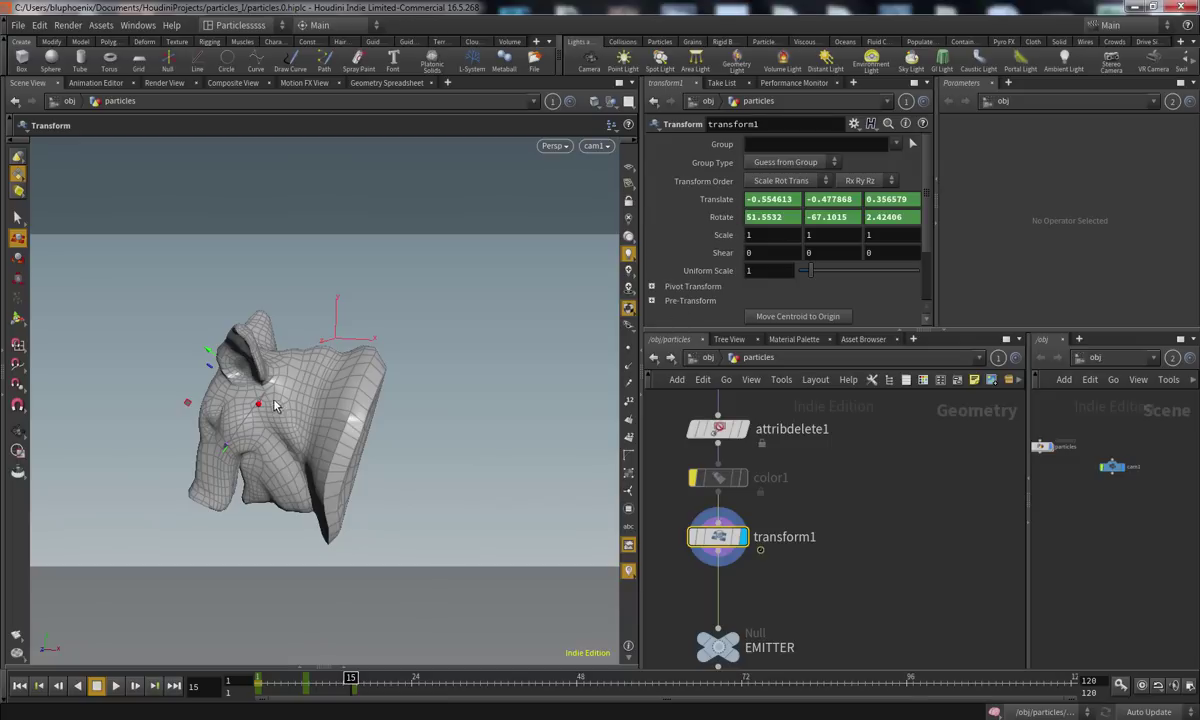
{"action": "left_click_drag", "start_coordinate": [266, 398], "coordinate": [488, 368]}
{"action": "key", "text": "r"}
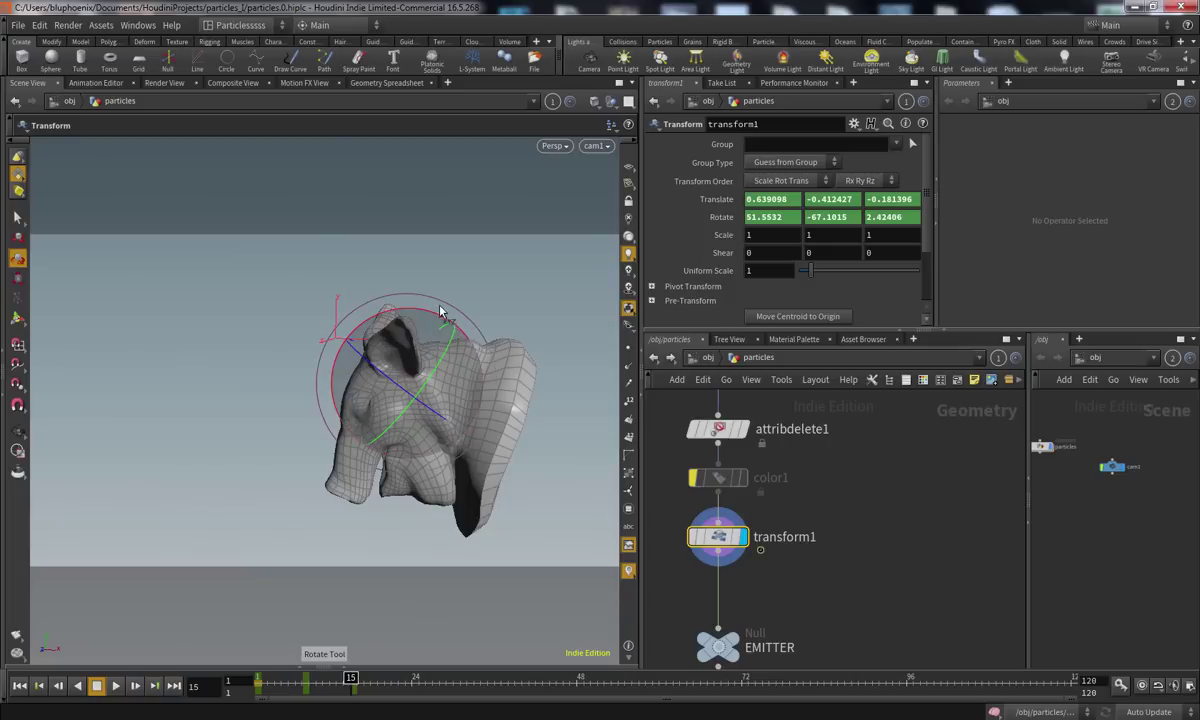
{"action": "mouse_move", "coordinate": [428, 318]}
{"action": "left_mouse_down"}
{"action": "mouse_move", "coordinate": [486, 361]}
{"action": "mouse_move", "coordinate": [455, 363]}
{"action": "mouse_move", "coordinate": [470, 335]}
{"action": "mouse_move", "coordinate": [445, 320]}
{"action": "left_mouse_up"}
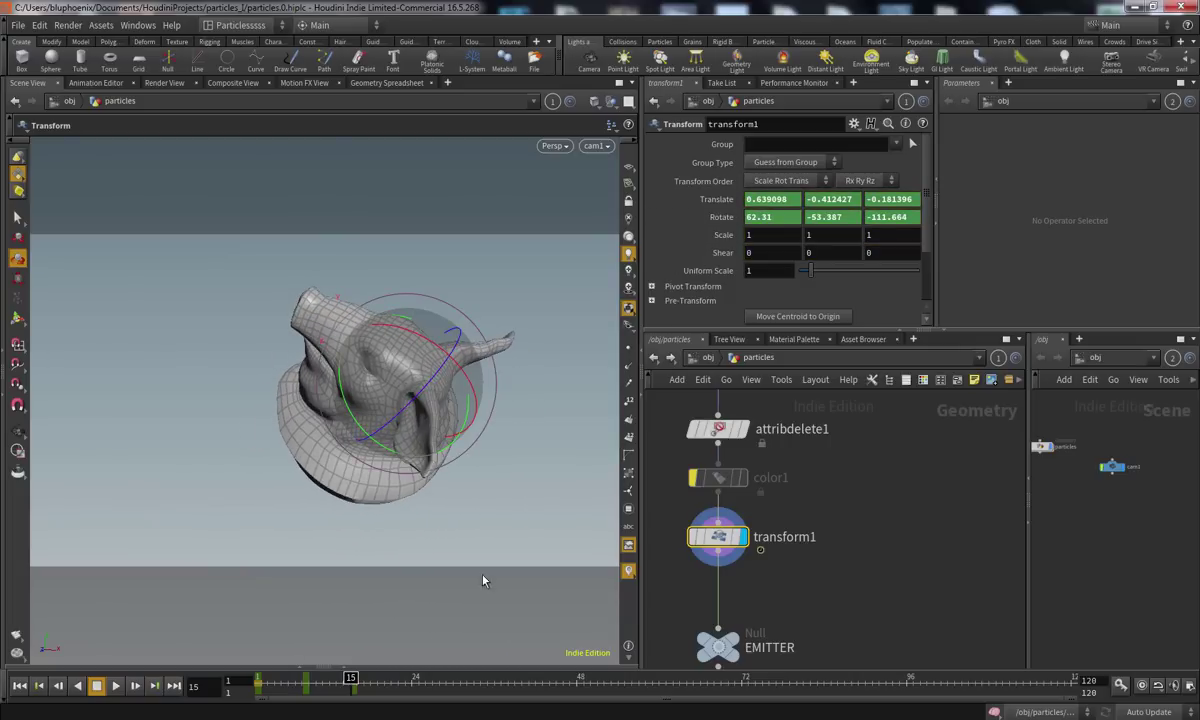
{"action": "left_click_drag", "start_coordinate": [350, 682], "coordinate": [259, 686]}
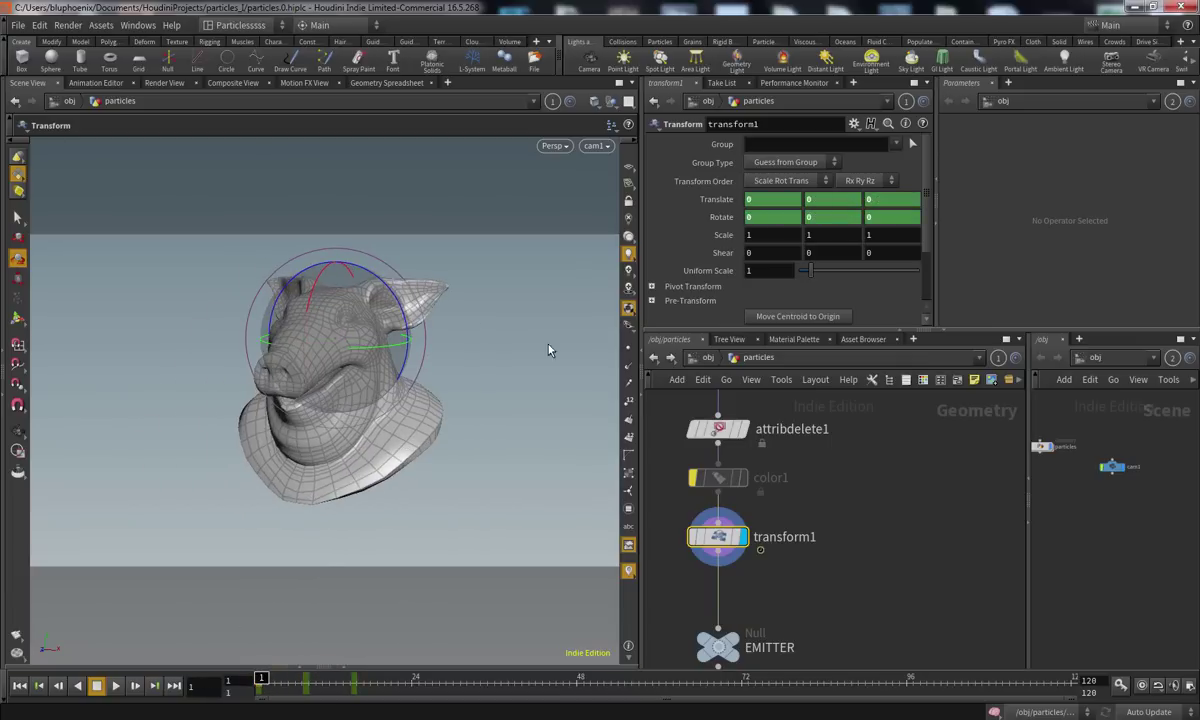
{"action": "left_click", "coordinate": [17, 219]}
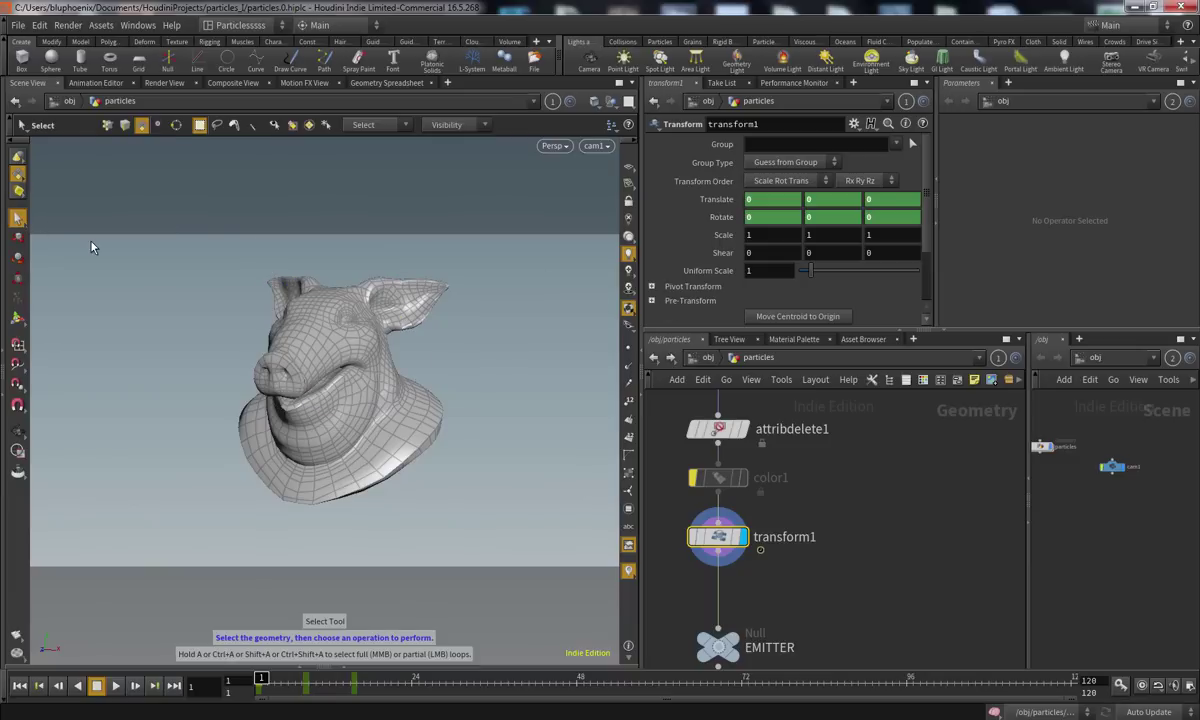
Display popnet and compare its point attributes with those of transform1 in the node information
{"action": "middle_click_drag", "start_coordinate": [758, 529], "coordinate": [775, 490]}
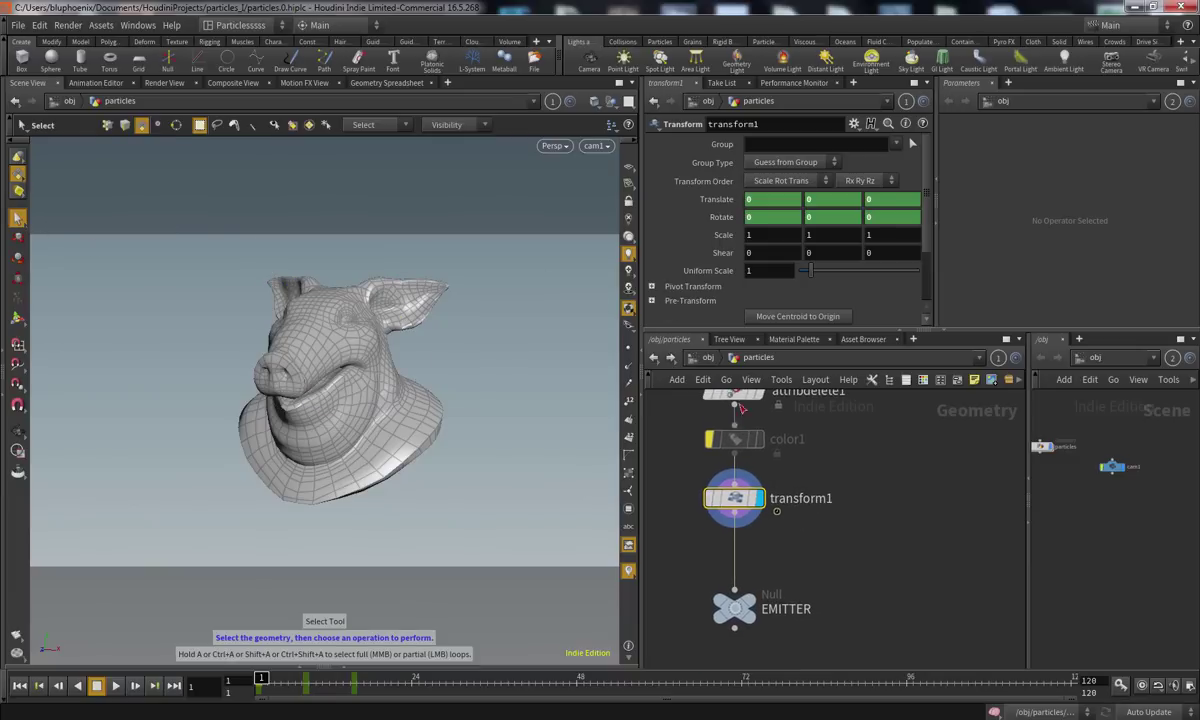
{"action": "middle_click_drag", "start_coordinate": [824, 551], "coordinate": [818, 398]}
{"action": "left_click", "coordinate": [740, 565]}
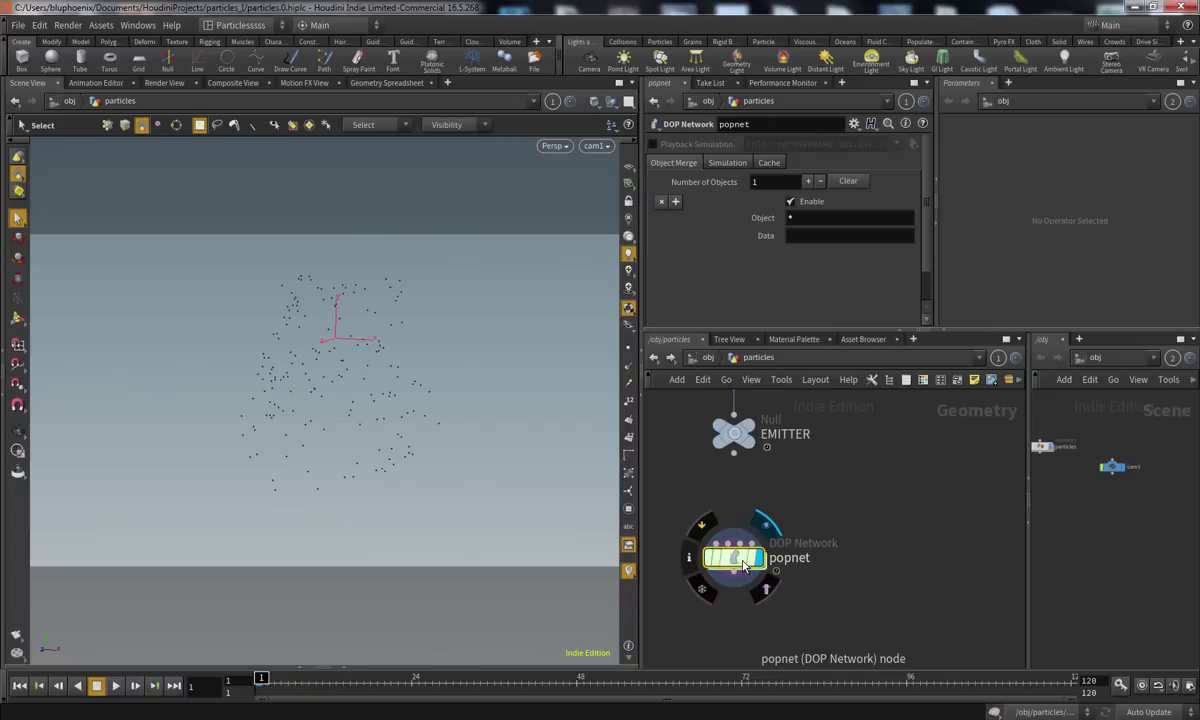
{"action": "middle_click", "coordinate": [742, 562]}
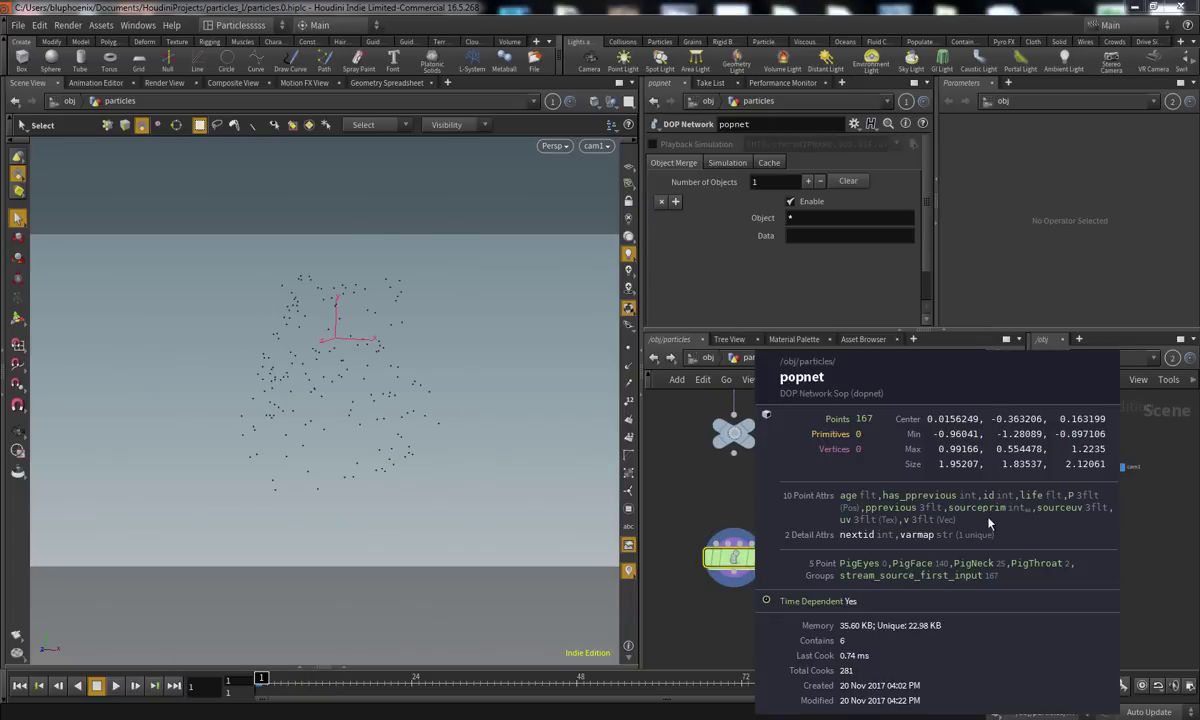
{"action": "middle_click_drag", "start_coordinate": [678, 492], "coordinate": [693, 612]}
{"action": "middle_click_drag", "start_coordinate": [815, 495], "coordinate": [793, 535]}
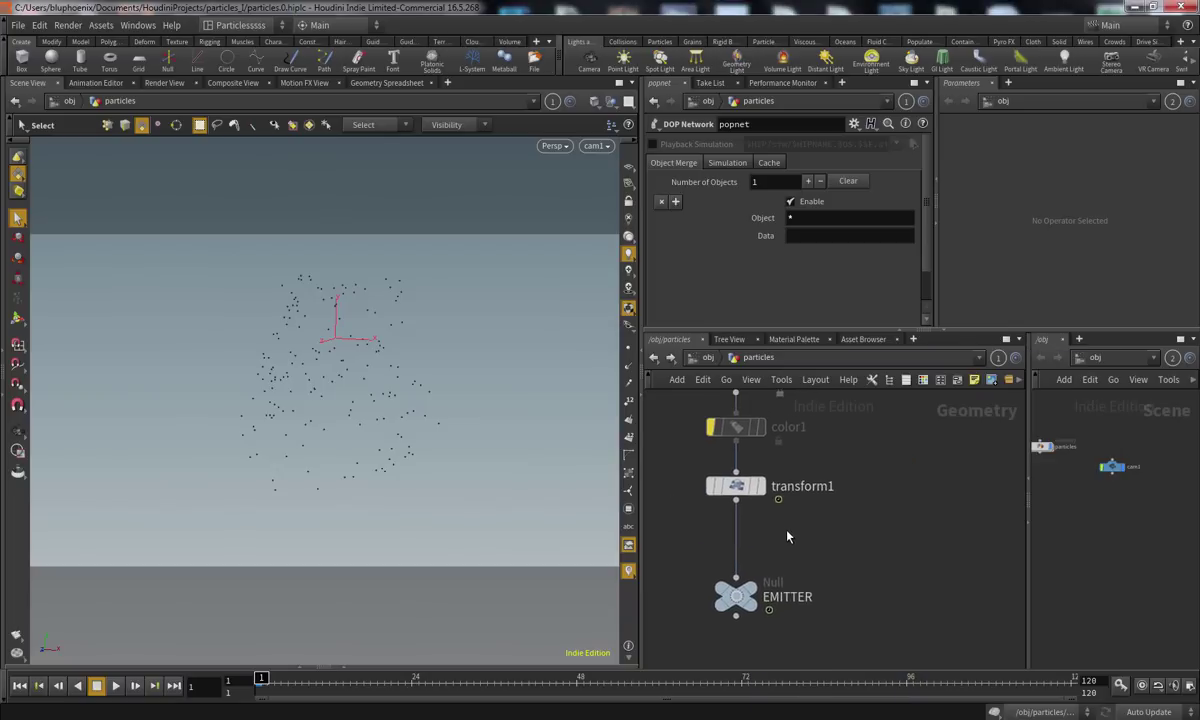
{"action": "middle_click_drag", "start_coordinate": [746, 491], "coordinate": [752, 534]}
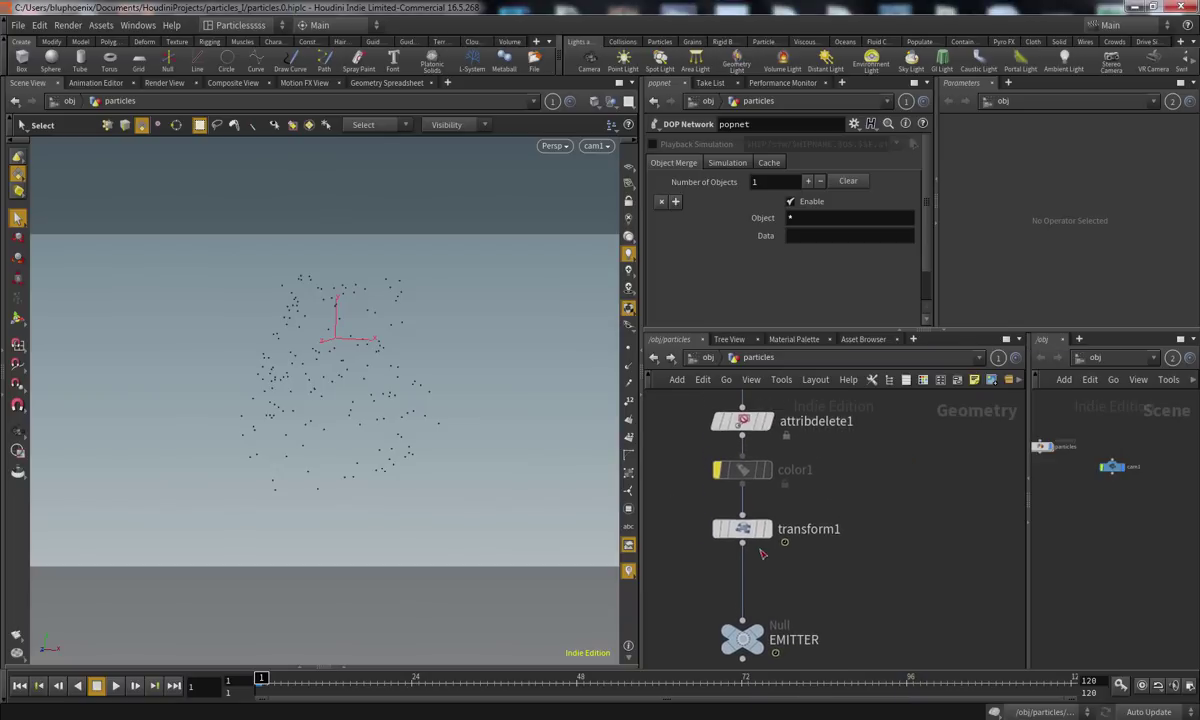
{"action": "middle_click", "coordinate": [752, 534]}
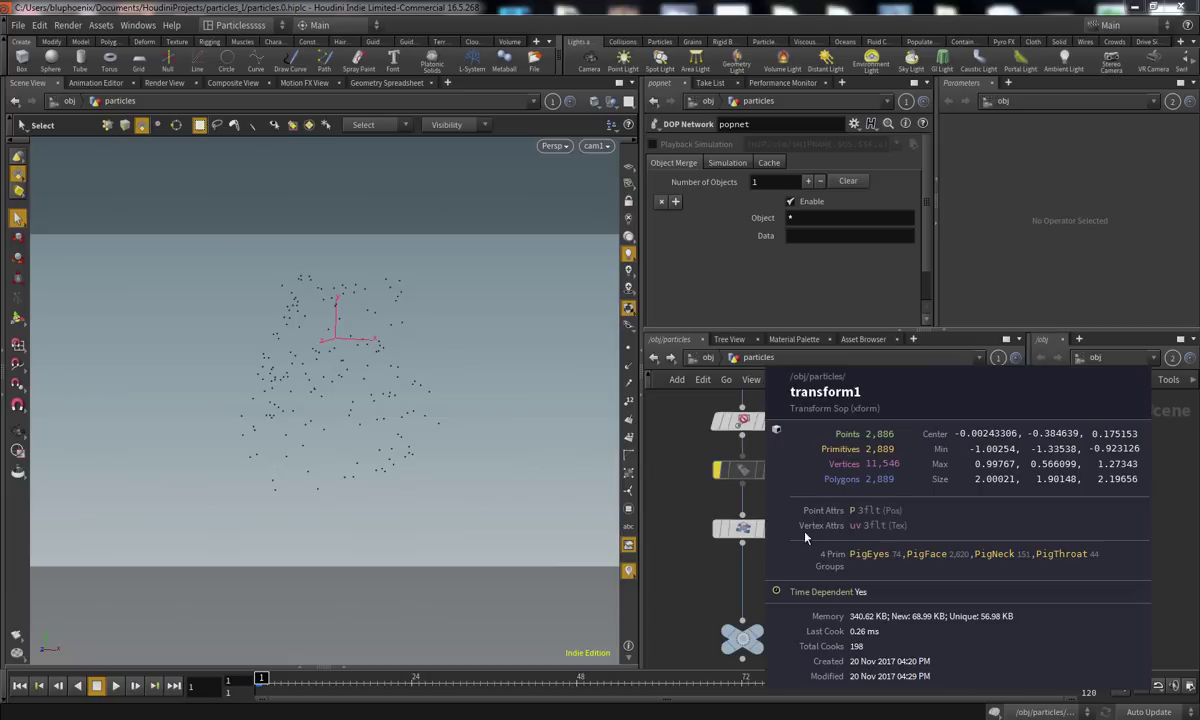
Display transform1, scrub its animation, and insert a Trail node between transform1 and EMITTER
{"action": "left_click", "coordinate": [767, 529]}
{"action": "left_click", "coordinate": [743, 529]}
{"action": "left_click_drag", "start_coordinate": [304, 680], "coordinate": [248, 685]}
{"action": "middle_click_drag", "start_coordinate": [802, 574], "coordinate": [810, 533]}
{"action": "key", "text": "Tab"}
{"action": "type", "text": "trail"}
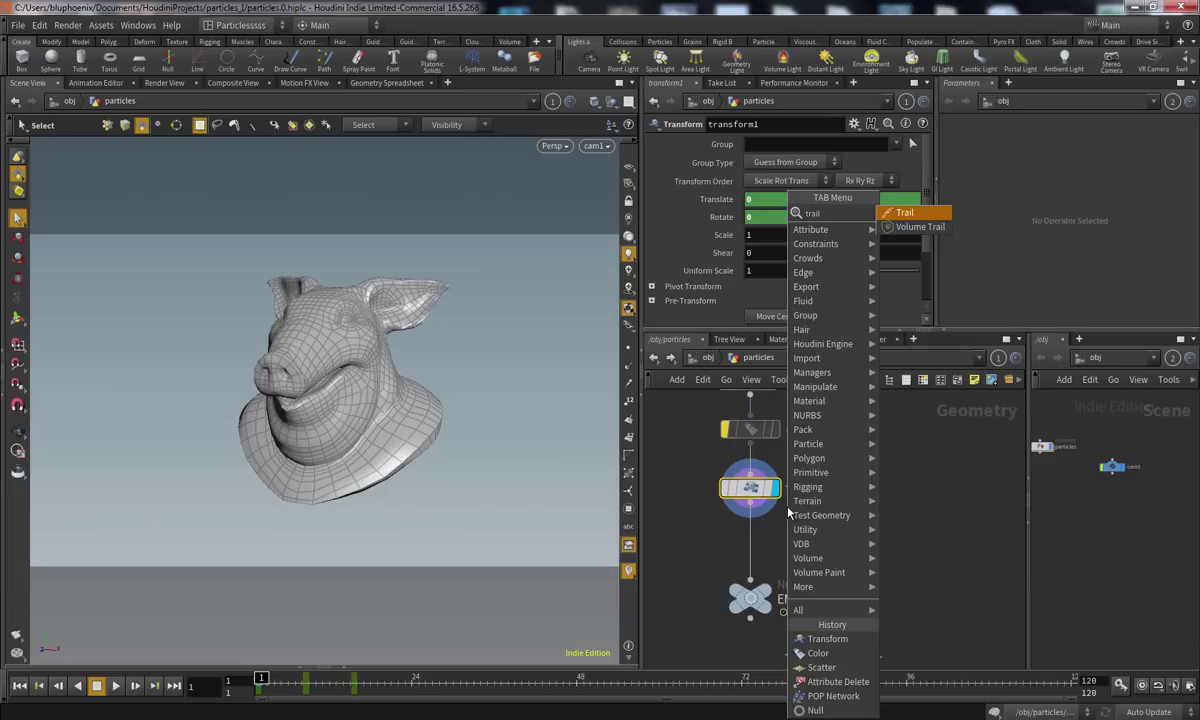
{"action": "key", "text": "Return"}
{"action": "left_click", "coordinate": [754, 550]}
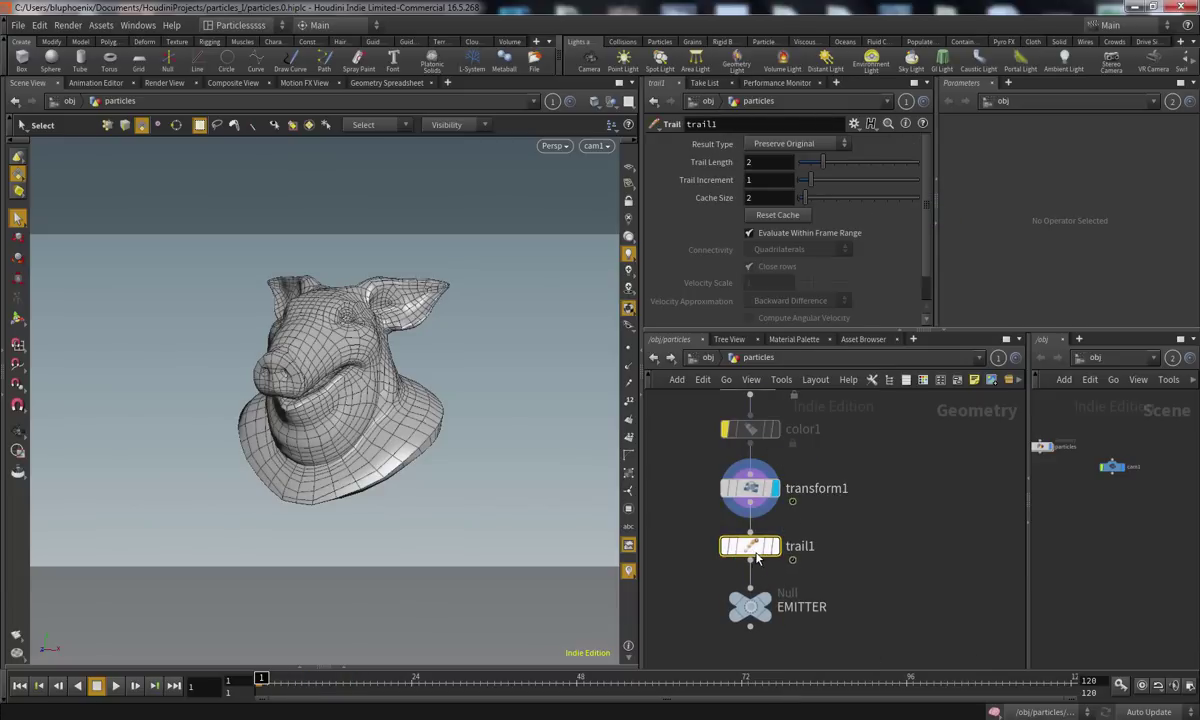
Display the Trail node, preview it with Trail Length 5 at frame 11, and at frame 1 set its Result Type to Compute Velocity
{"action": "left_click", "coordinate": [775, 547]}
{"action": "left_click_drag", "start_coordinate": [262, 680], "coordinate": [322, 681]}
{"action": "left_click_drag", "start_coordinate": [823, 162], "coordinate": [858, 167]}
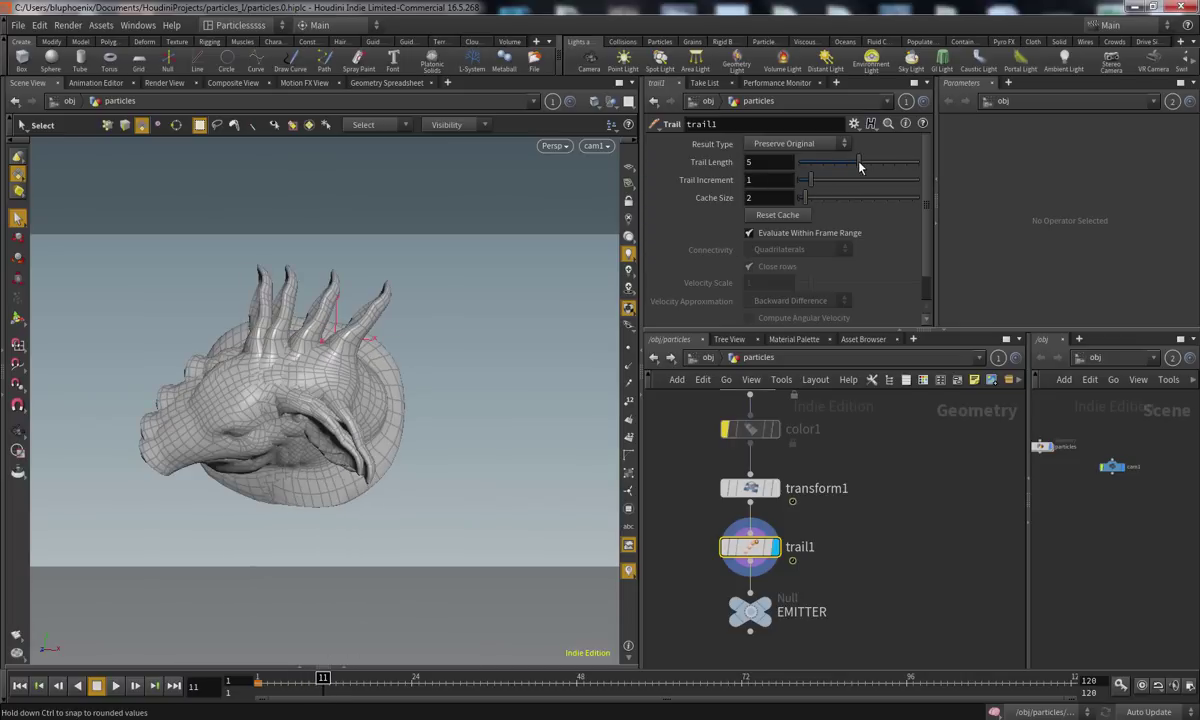
{"action": "mouse_move", "coordinate": [279, 680]}
{"action": "left_mouse_down"}
{"action": "mouse_move", "coordinate": [330, 681]}
{"action": "mouse_move", "coordinate": [260, 681]}
{"action": "left_mouse_up"}
{"action": "left_click", "coordinate": [782, 146]}
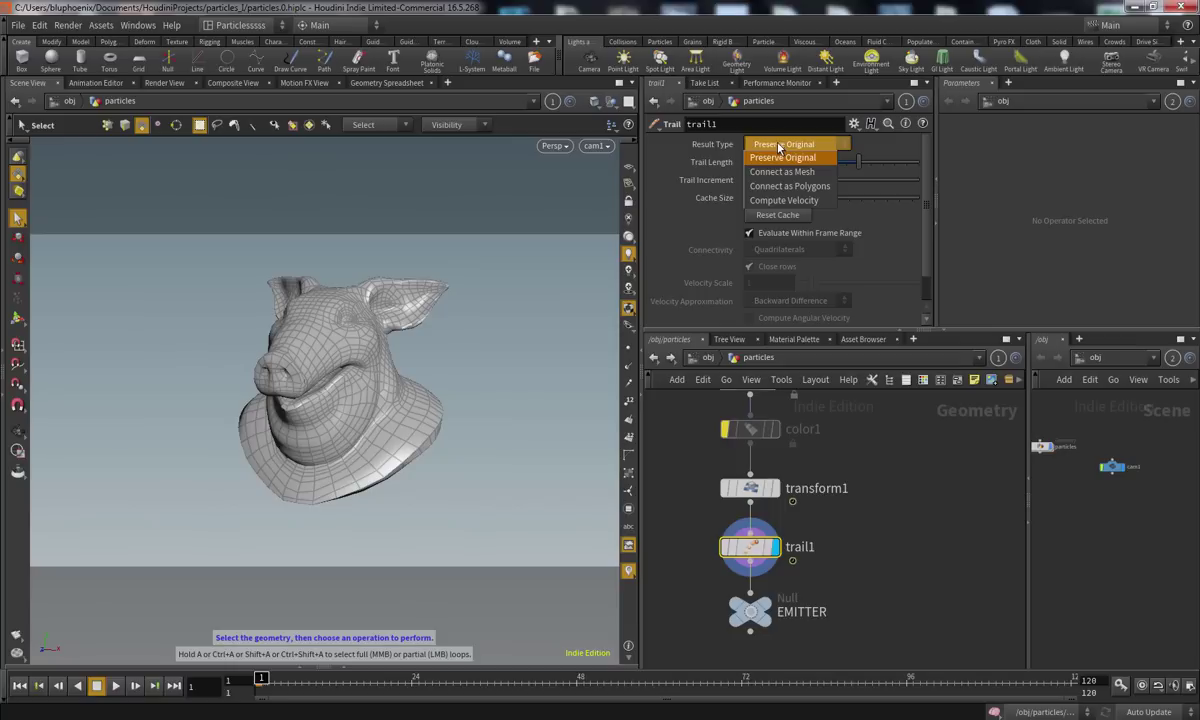
{"action": "left_click", "coordinate": [772, 201]}
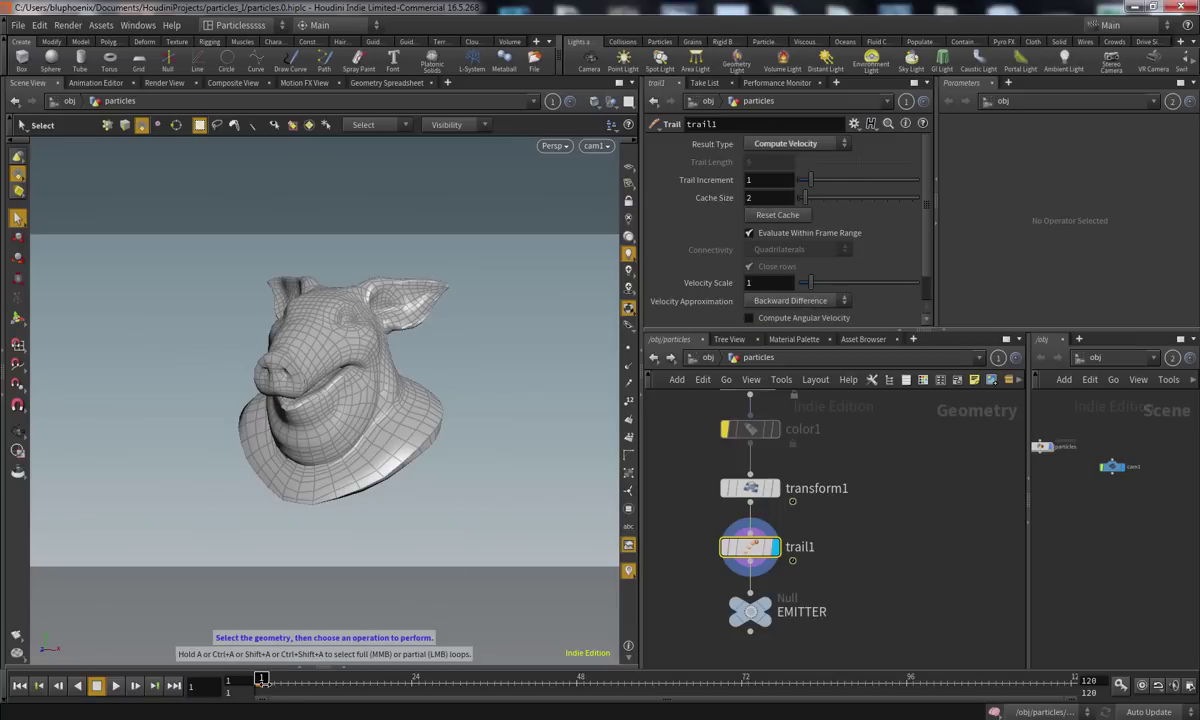
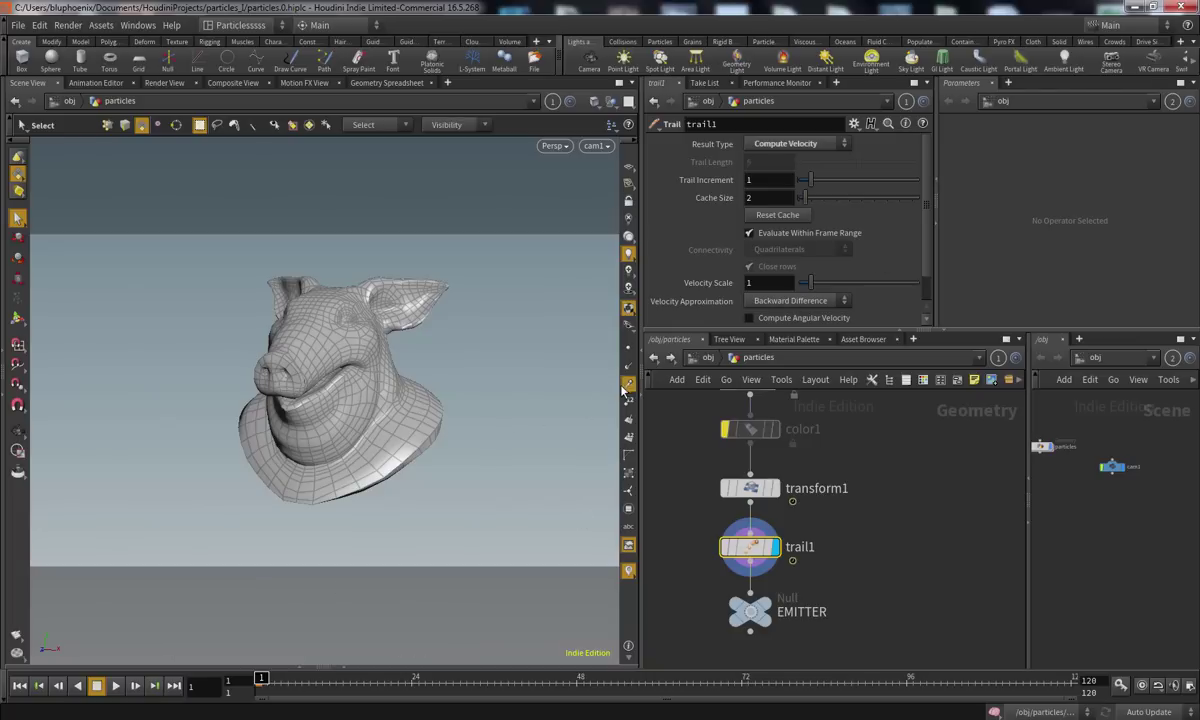
Preview trail1's point velocity vectors over the opening frames, return to frame 1, and check the node's information
{"action": "mouse_move", "coordinate": [262, 680]}
{"action": "left_mouse_down"}
{"action": "mouse_move", "coordinate": [335, 669]}
{"action": "mouse_move", "coordinate": [259, 679]}
{"action": "left_mouse_up"}
{"action": "left_click", "coordinate": [118, 687]}
{"action": "left_click", "coordinate": [262, 686]}
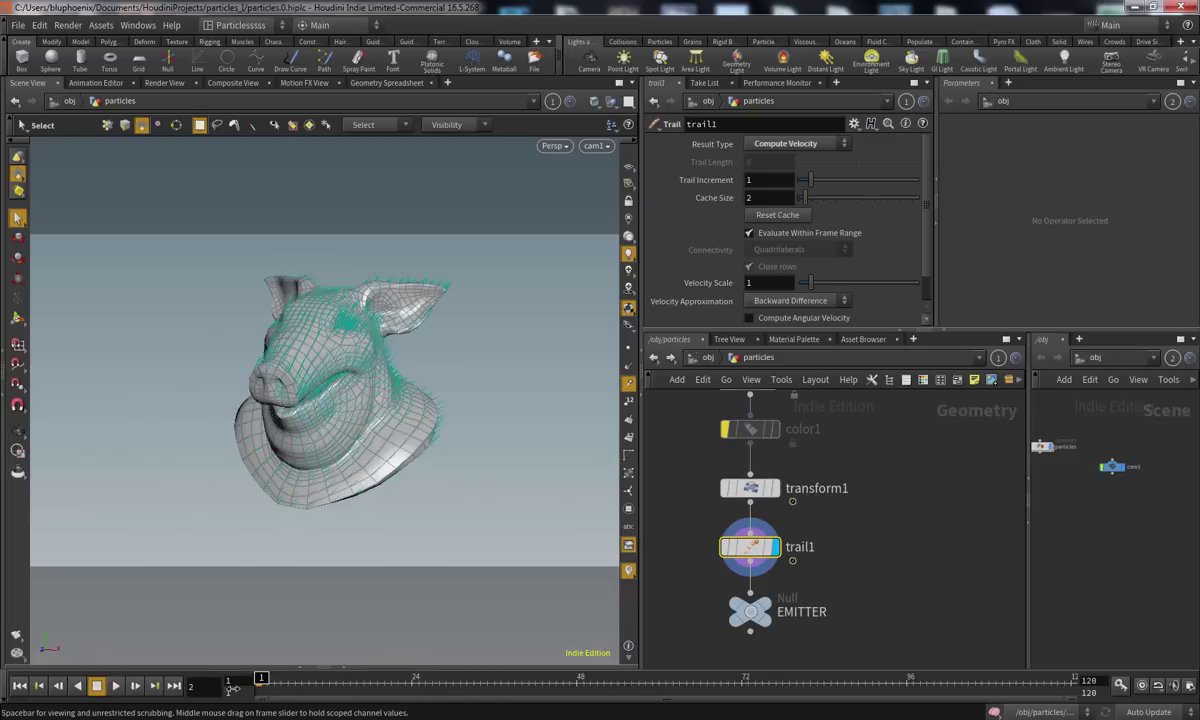
{"action": "middle_click", "coordinate": [757, 551]}
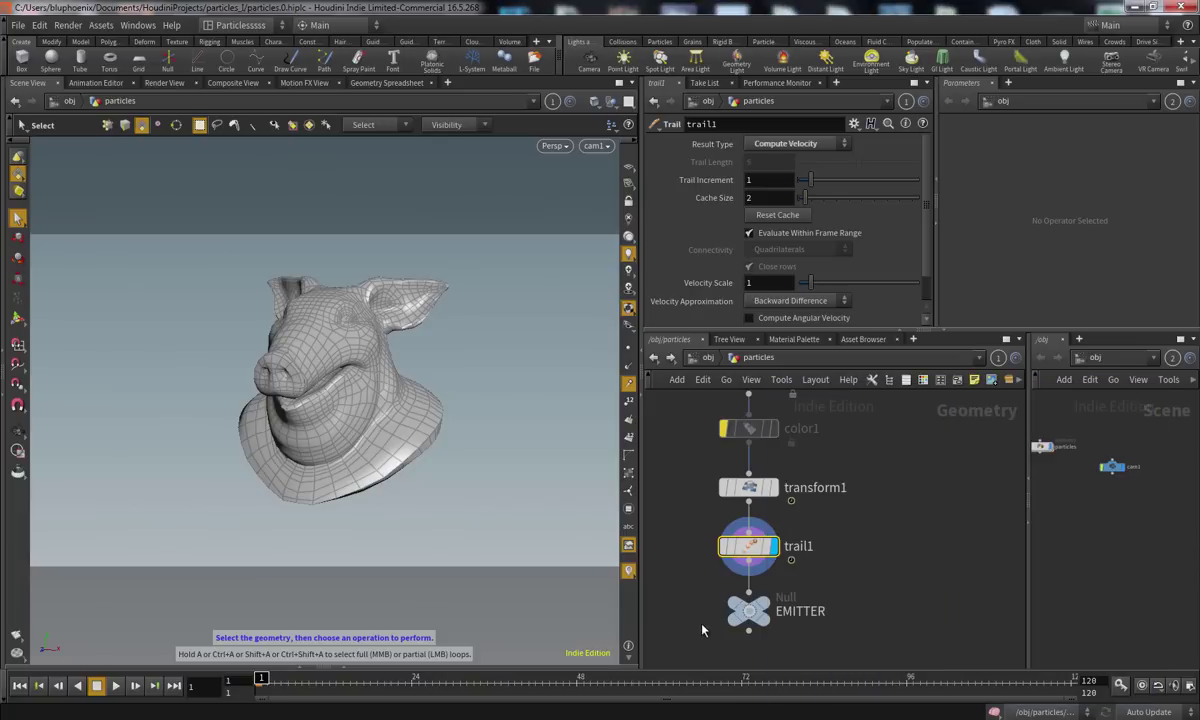
Display popnet, enter its network, and set source_first_input's Initial Velocity to Use inherited velocity
{"action": "middle_click_drag", "start_coordinate": [765, 662], "coordinate": [767, 568]}
{"action": "left_click", "coordinate": [775, 614]}
{"action": "left_click", "coordinate": [752, 617]}
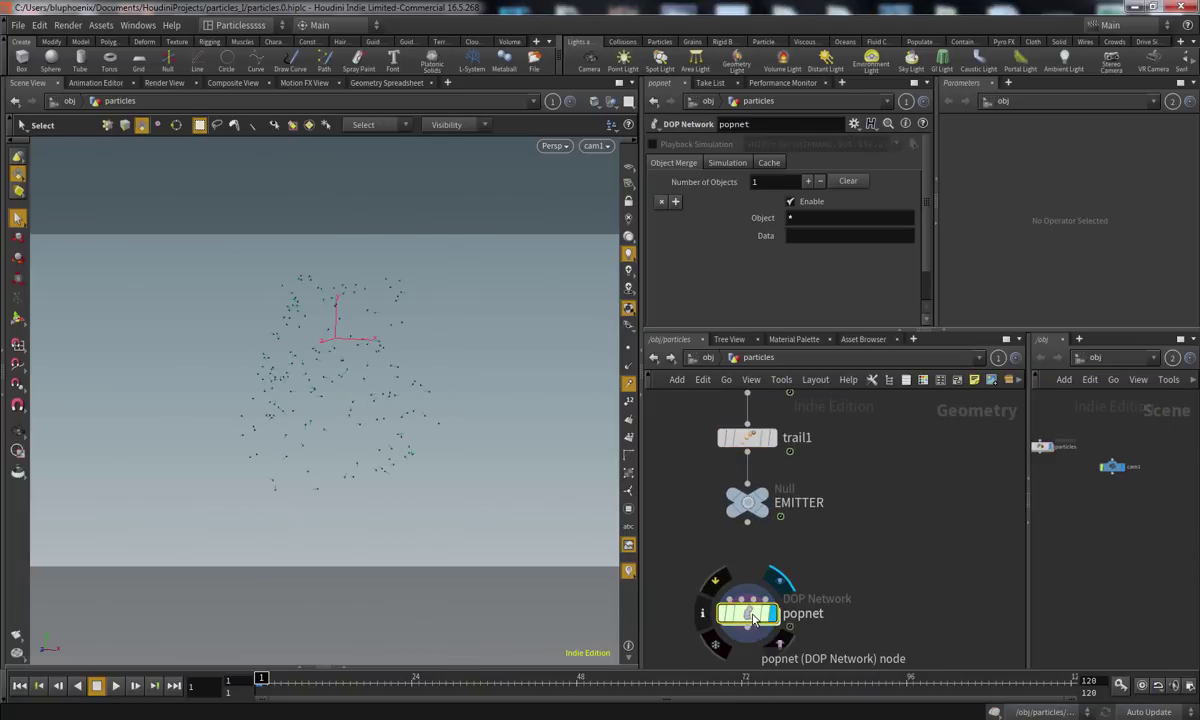
{"action": "double_click", "coordinate": [750, 614]}
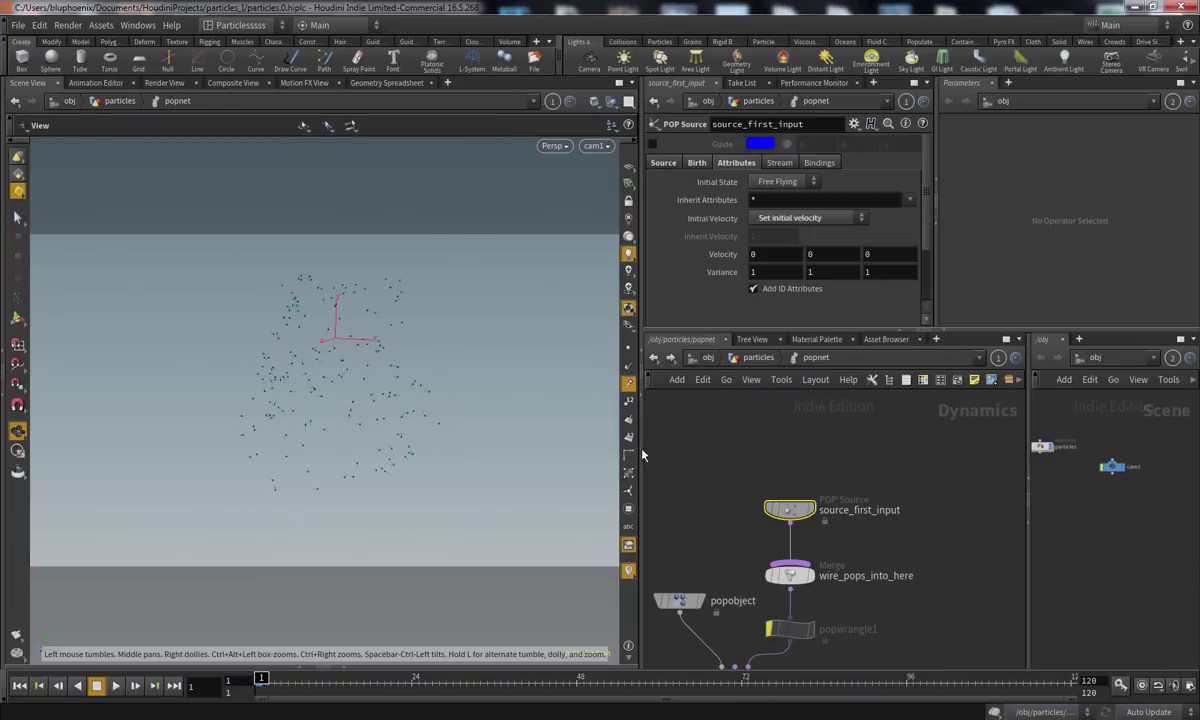
{"action": "right_click_drag", "start_coordinate": [285, 423], "coordinate": [444, 375]}
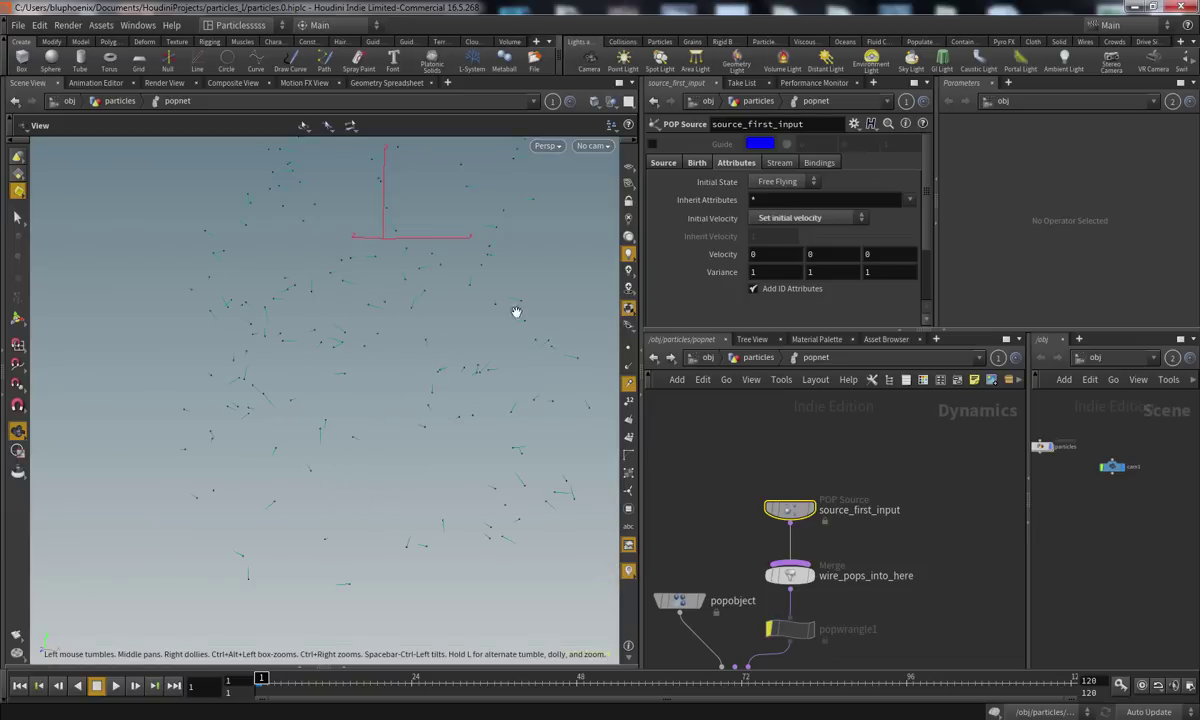
{"action": "left_click", "coordinate": [800, 218]}
{"action": "left_click", "coordinate": [780, 204]}
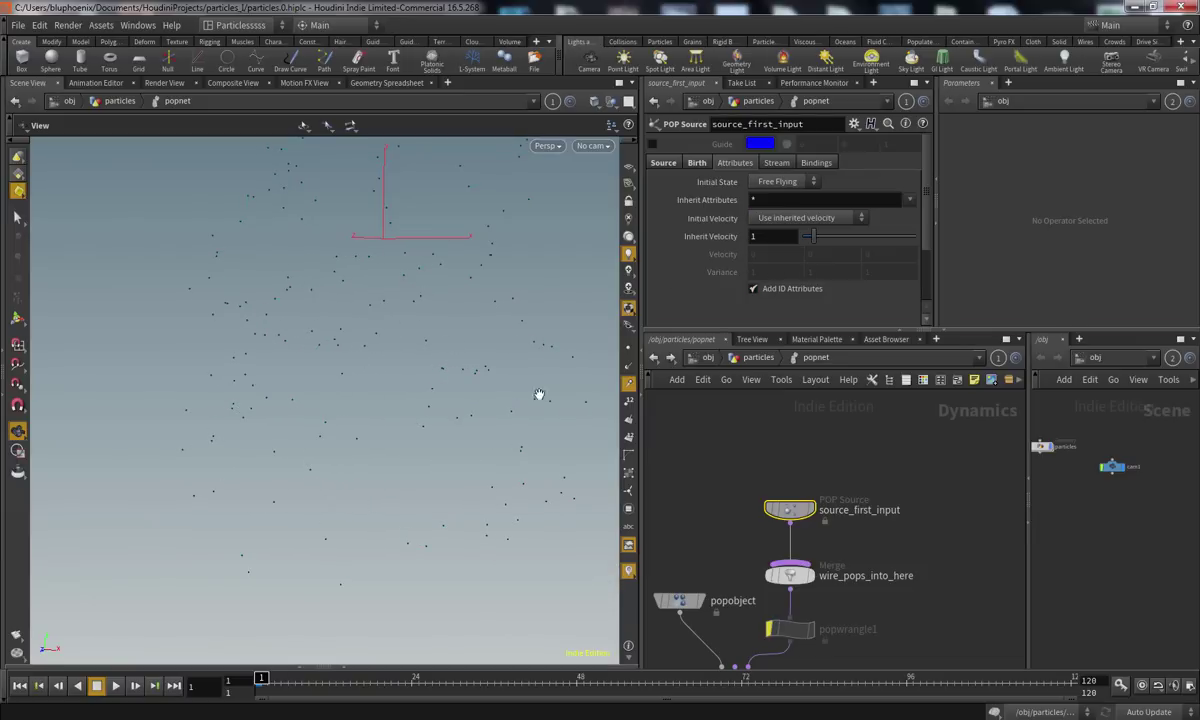
Look through cam1, play the simulation with inherited velocity, and return to frame 1
{"action": "left_click", "coordinate": [597, 146]}
{"action": "left_click", "coordinate": [620, 212]}
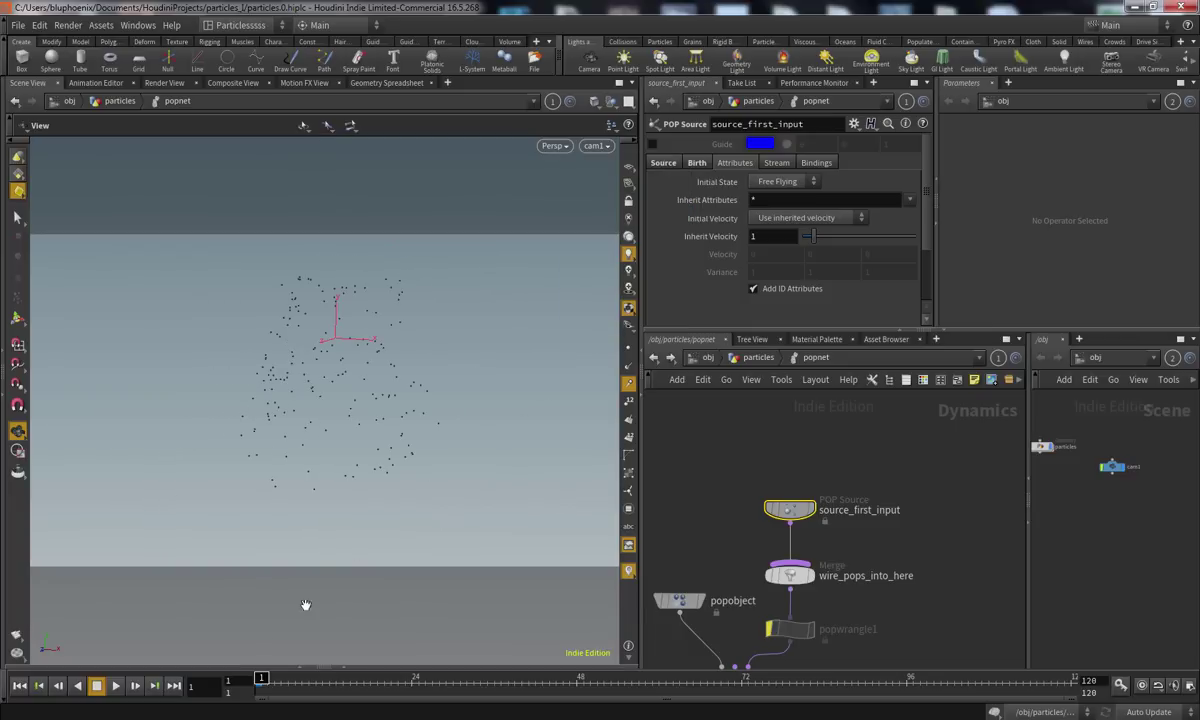
{"action": "left_click", "coordinate": [115, 686]}
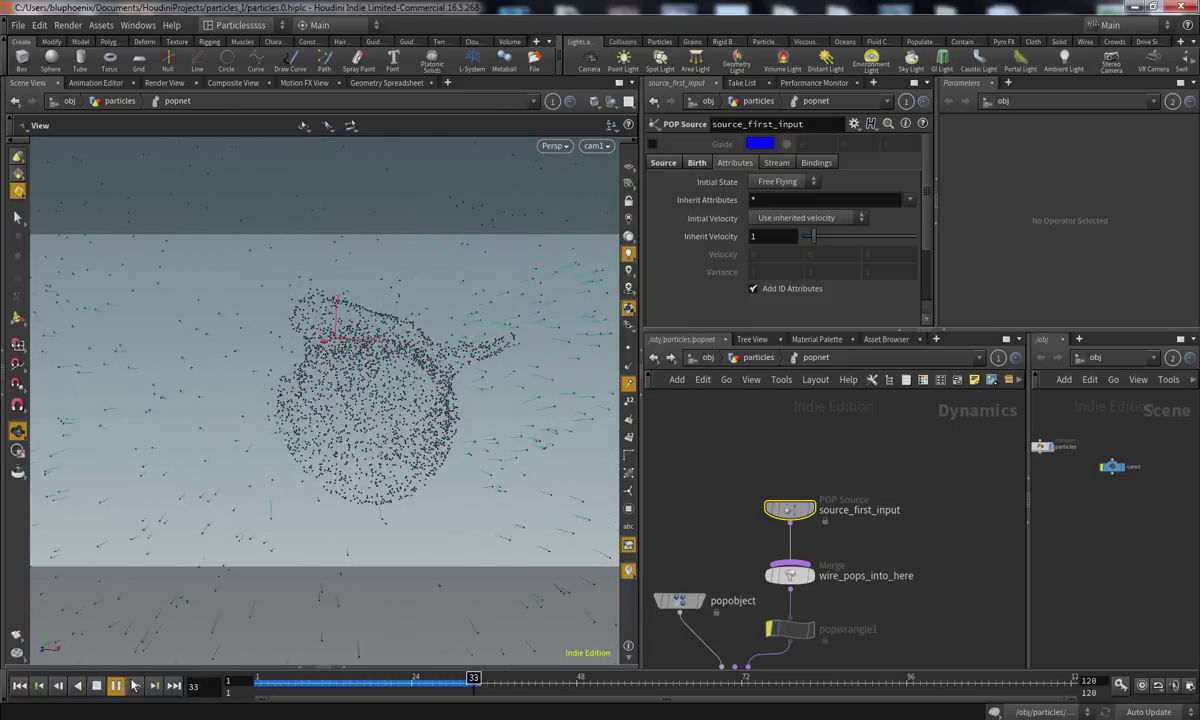
{"action": "left_click_drag", "start_coordinate": [288, 684], "coordinate": [258, 684]}
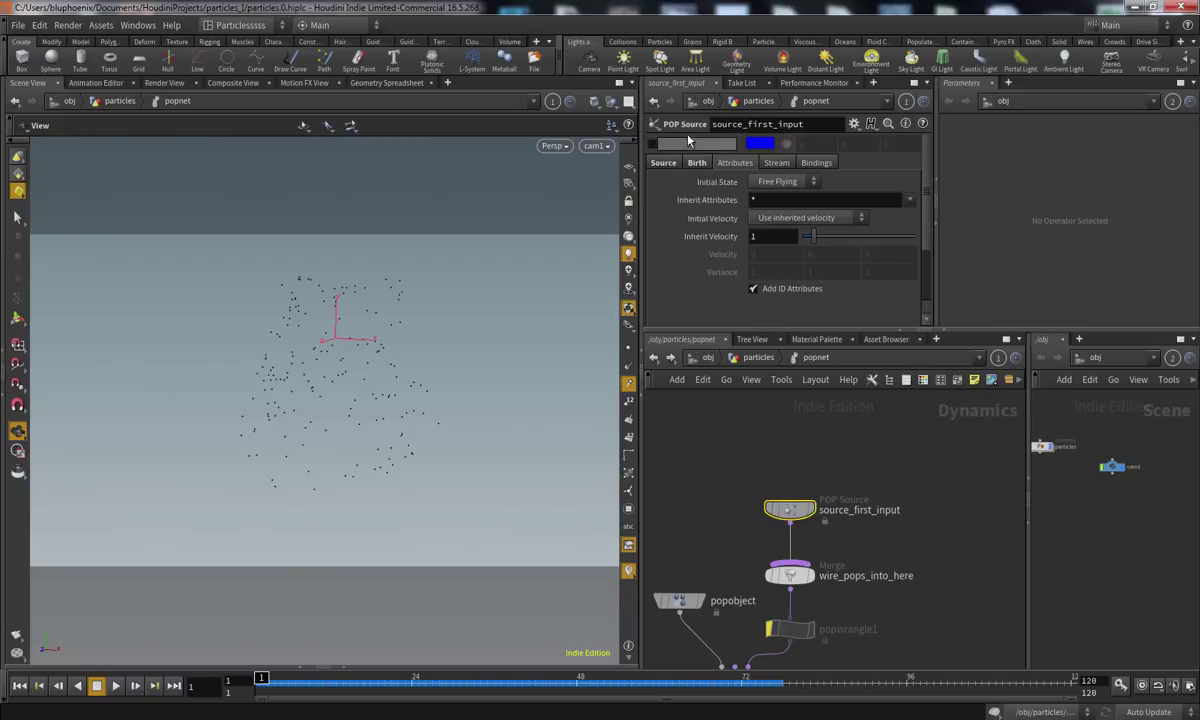
Enable the POP Source's guide geometry, review the emission up to frame 16, and hide the point velocity vectors
{"action": "left_click", "coordinate": [652, 145]}
{"action": "left_click", "coordinate": [115, 687]}
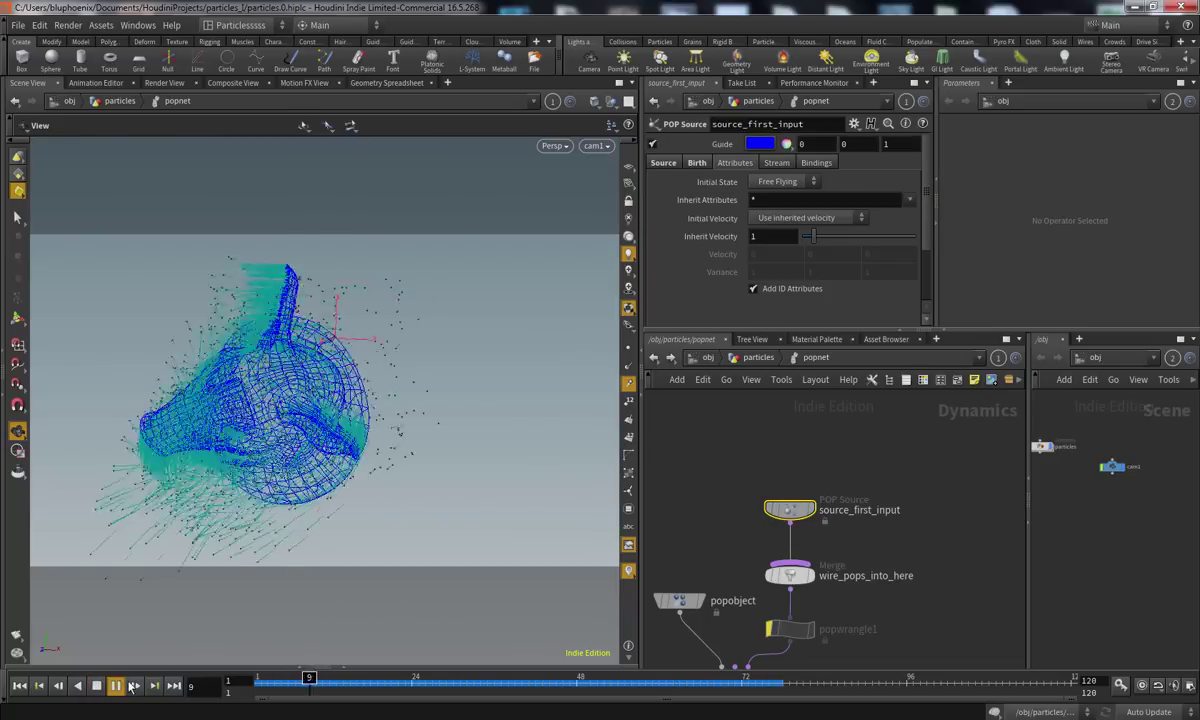
{"action": "left_click_drag", "start_coordinate": [290, 686], "coordinate": [379, 639]}
{"action": "left_click", "coordinate": [629, 385]}
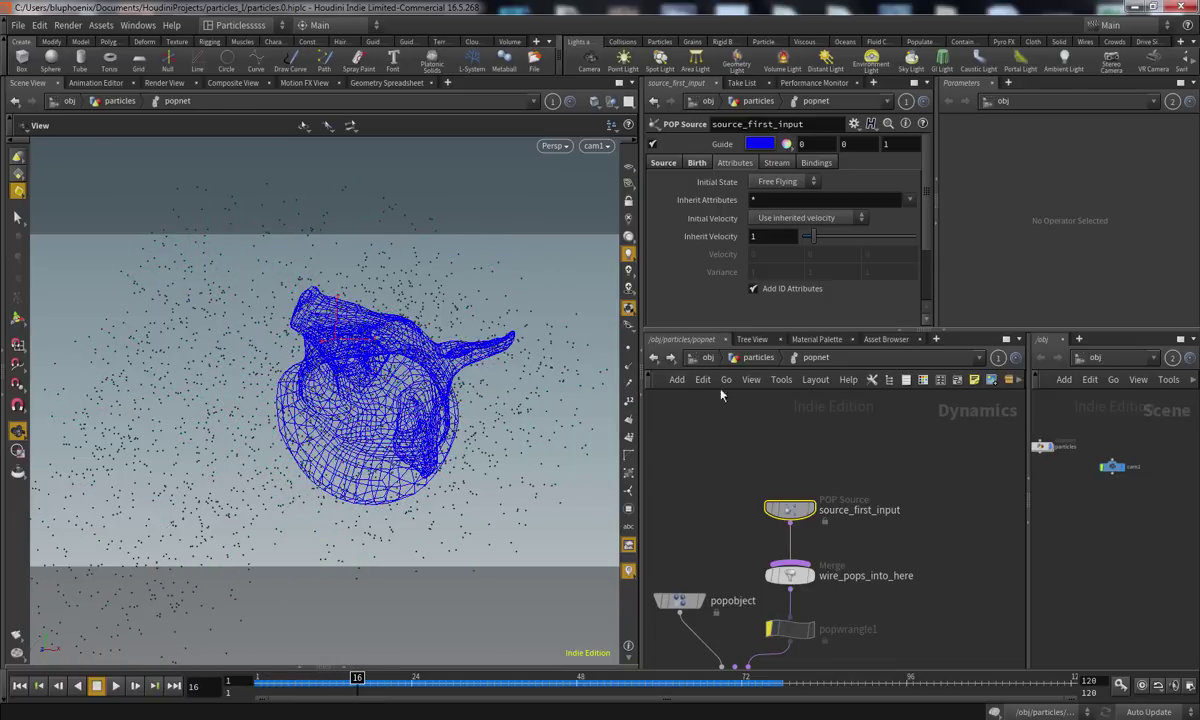
Set the POP Source's Const. Birth Rate to 40000, replay from frame 1, and review the denser emission outside the camera view
{"action": "left_click", "coordinate": [695, 163]}
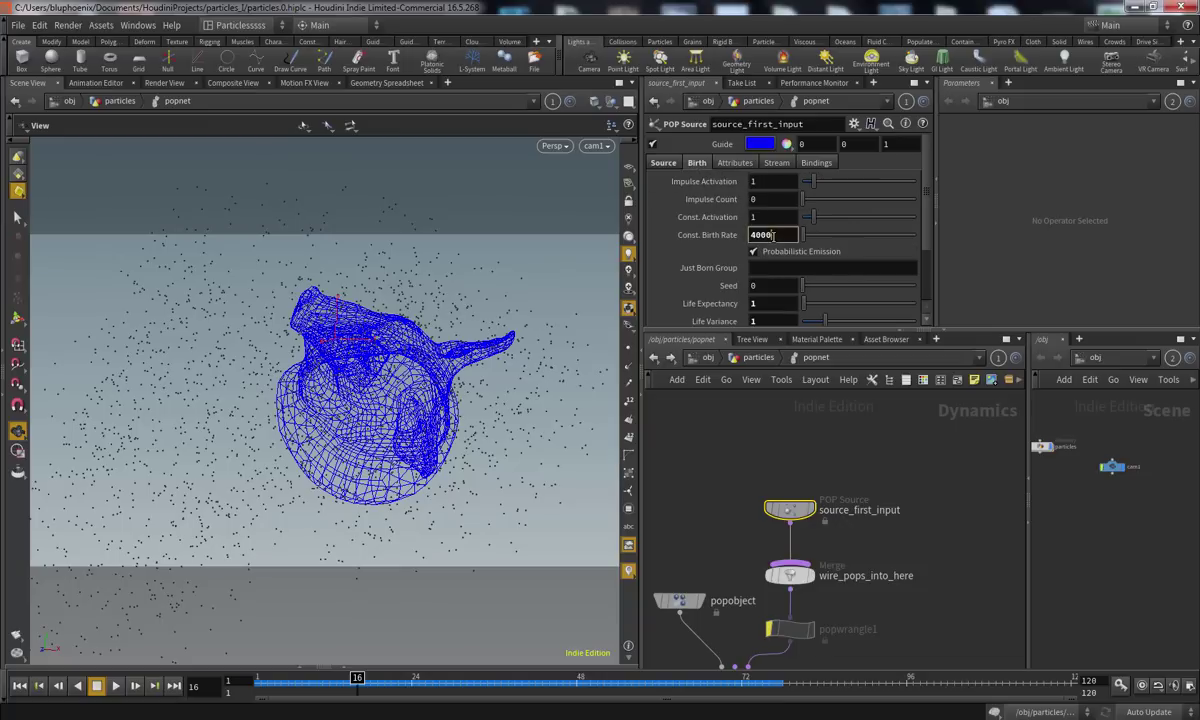
{"action": "type", "text": "0"}
{"action": "key", "text": "Return"}
{"action": "left_click", "coordinate": [261, 679]}
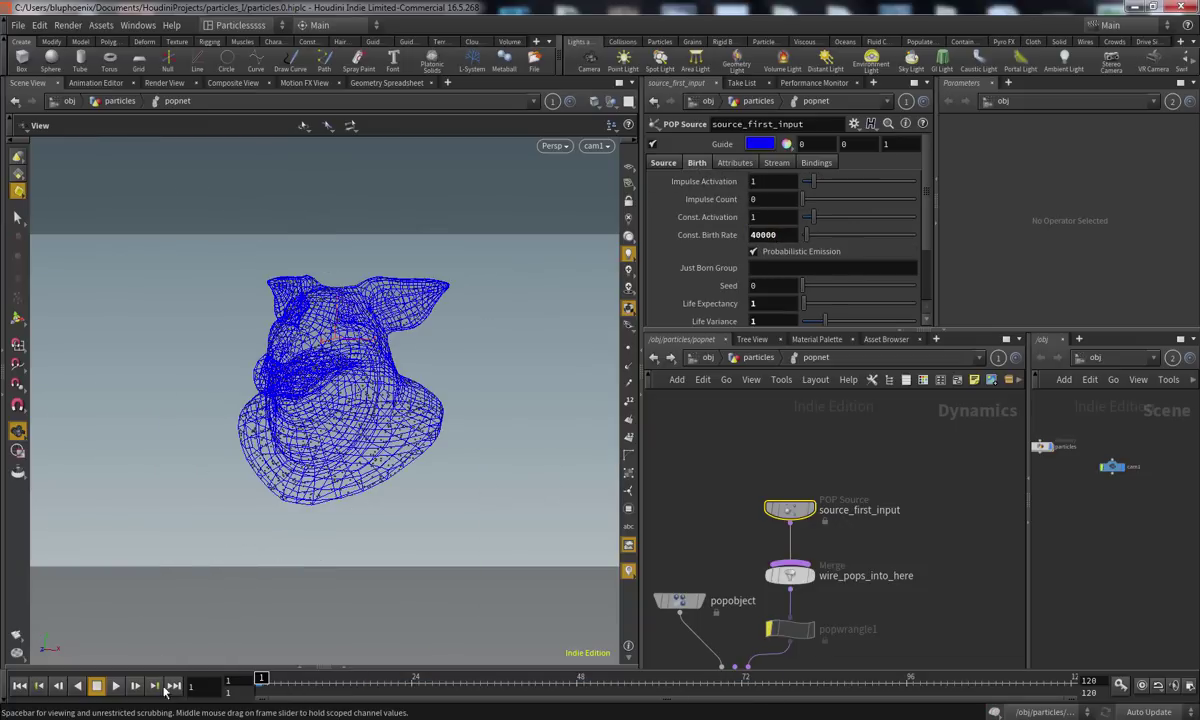
{"action": "left_click", "coordinate": [117, 686]}
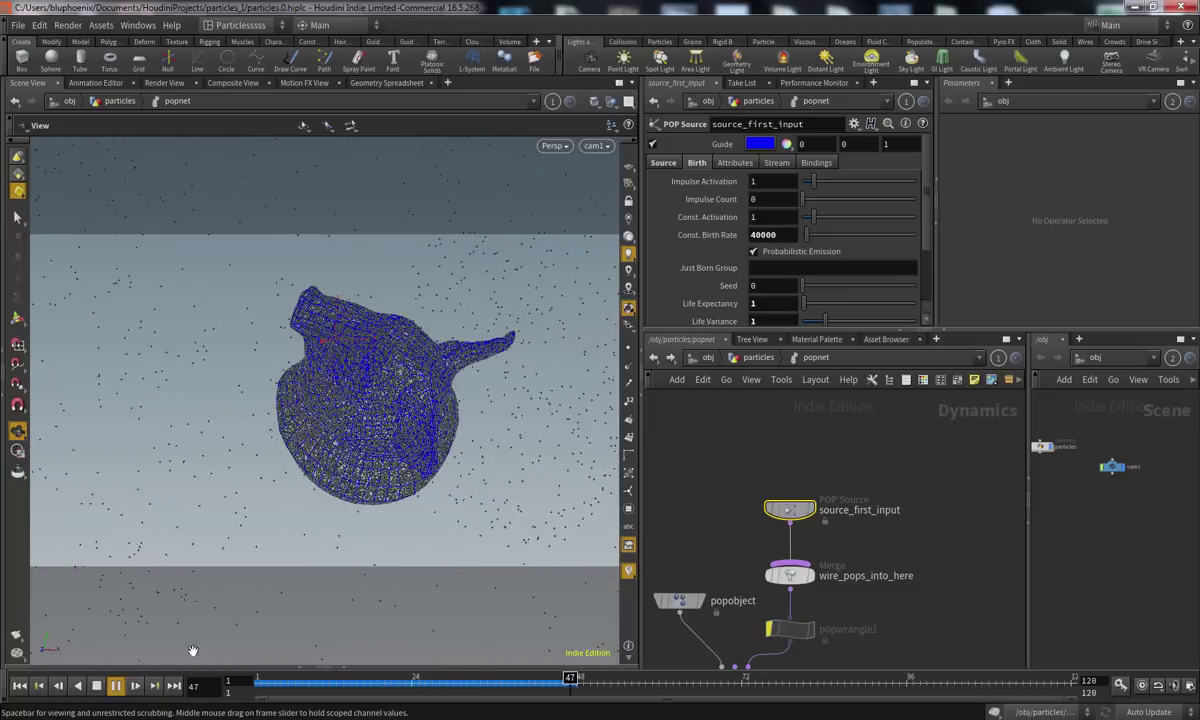
{"action": "right_click_drag", "start_coordinate": [459, 411], "coordinate": [306, 590]}
{"action": "left_click_drag", "start_coordinate": [288, 685], "coordinate": [240, 686]}
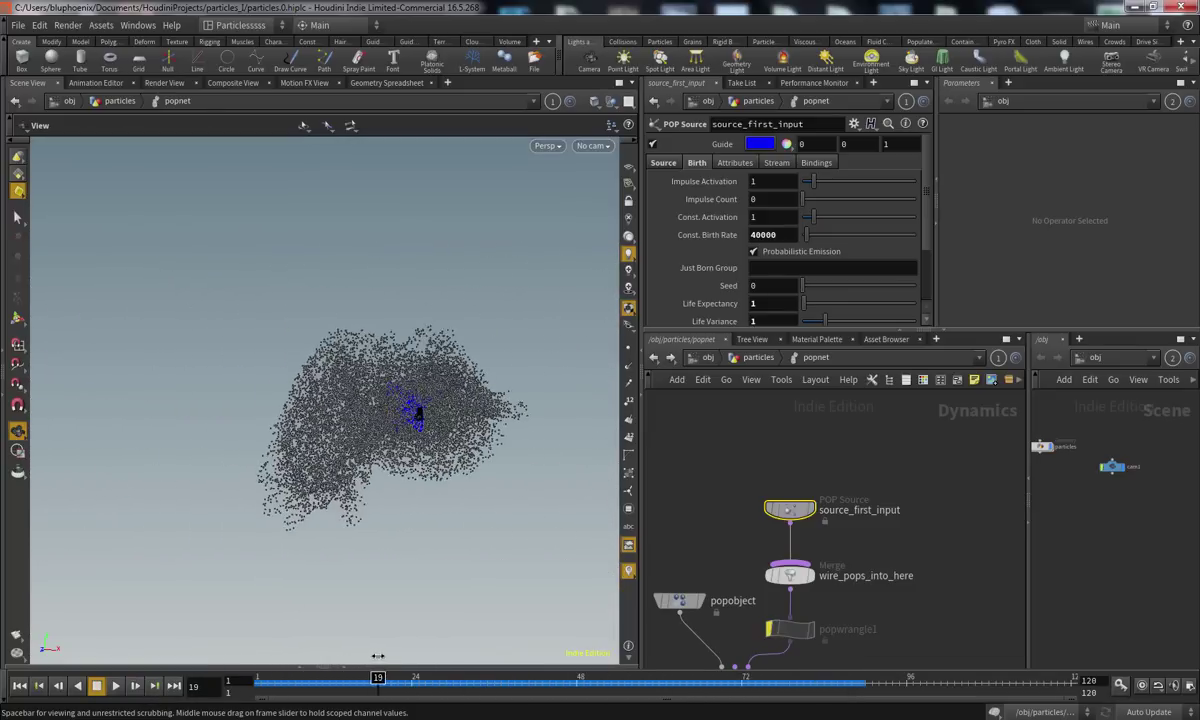
Show the point velocity vectors again, examine the particles around frame 20 from other angles, and replay through cam1
{"action": "left_click_drag", "start_coordinate": [426, 428], "coordinate": [362, 474]}
{"action": "scroll", "coordinate": [362, 474], "scroll_direction": "up", "scroll_amount": 5}
{"action": "left_click", "coordinate": [628, 383]}
{"action": "left_click_drag", "start_coordinate": [540, 405], "coordinate": [563, 282]}
{"action": "left_click", "coordinate": [578, 145]}
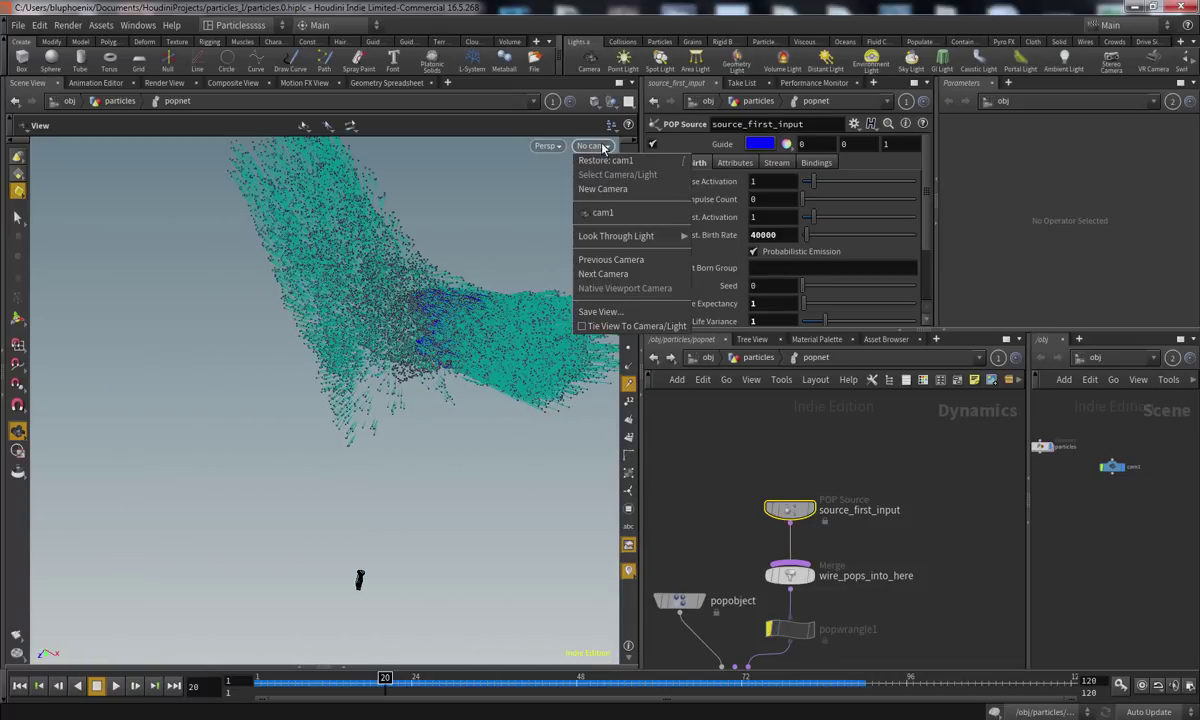
{"action": "left_click", "coordinate": [590, 198]}
{"action": "left_click", "coordinate": [260, 684]}
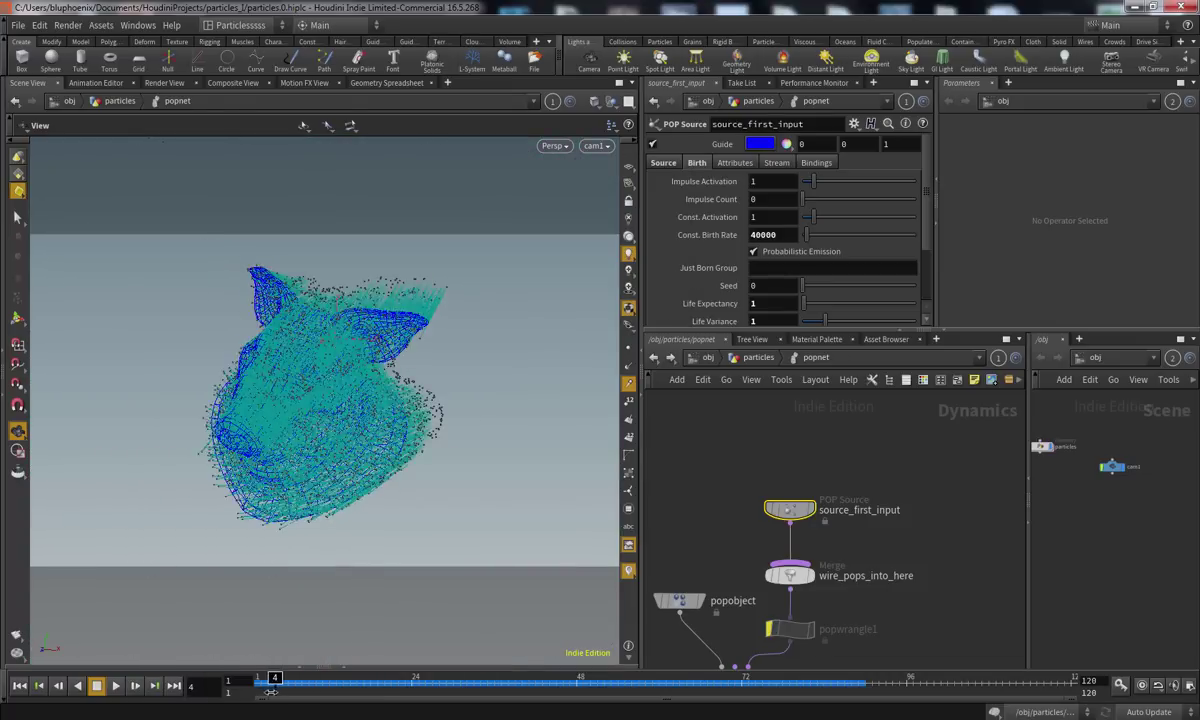
{"action": "left_click", "coordinate": [115, 686]}
{"action": "left_click_drag", "start_coordinate": [314, 685], "coordinate": [259, 684]}
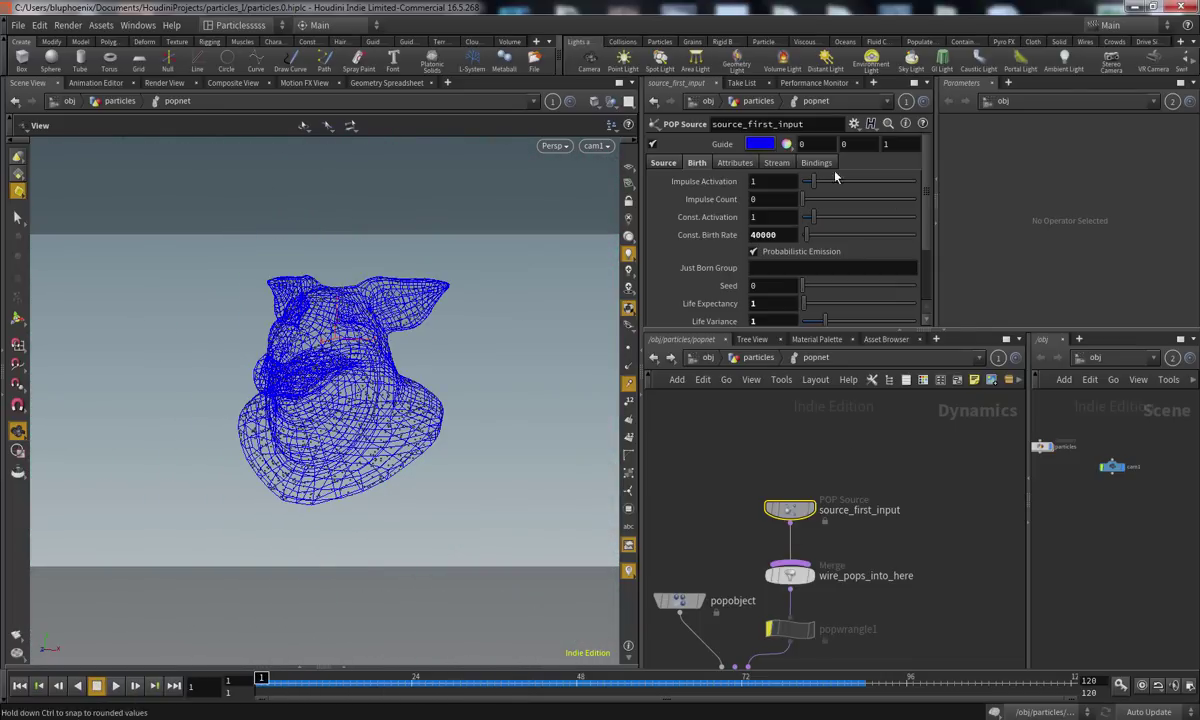
Set the POP Source's Initial Velocity to Add to inherited velocity, play the simulation, and return to frame 1
{"action": "left_click", "coordinate": [735, 162]}
{"action": "left_click", "coordinate": [800, 217]}
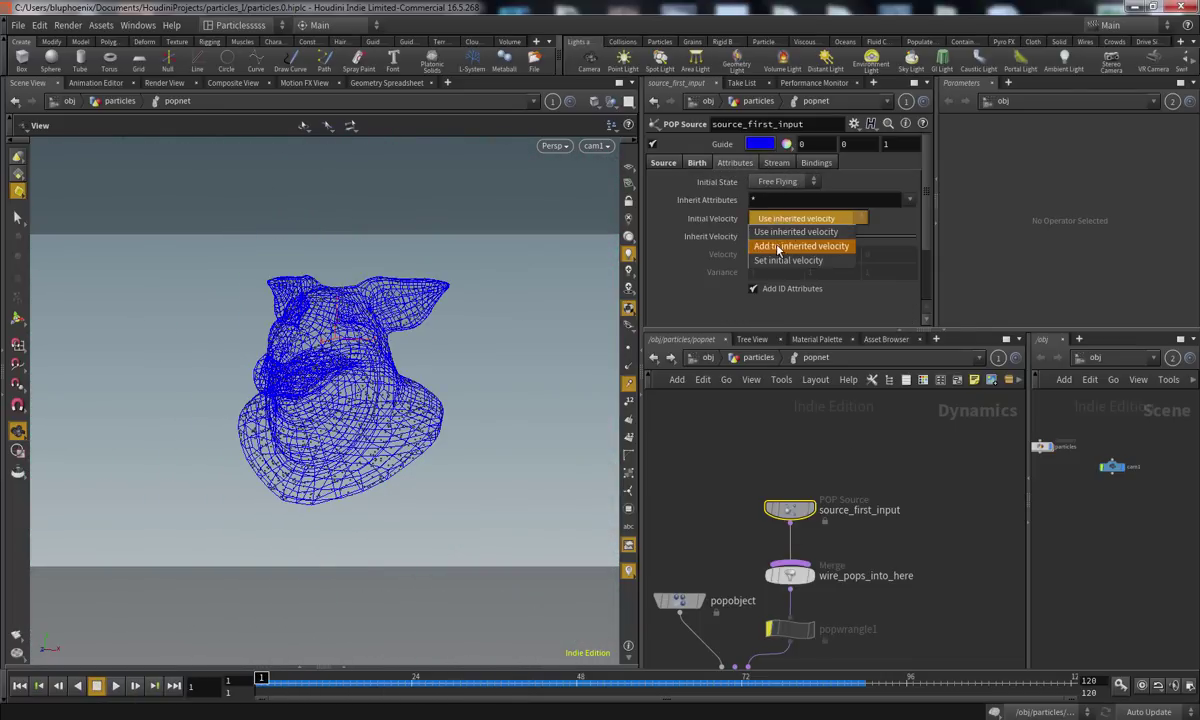
{"action": "left_click", "coordinate": [800, 246]}
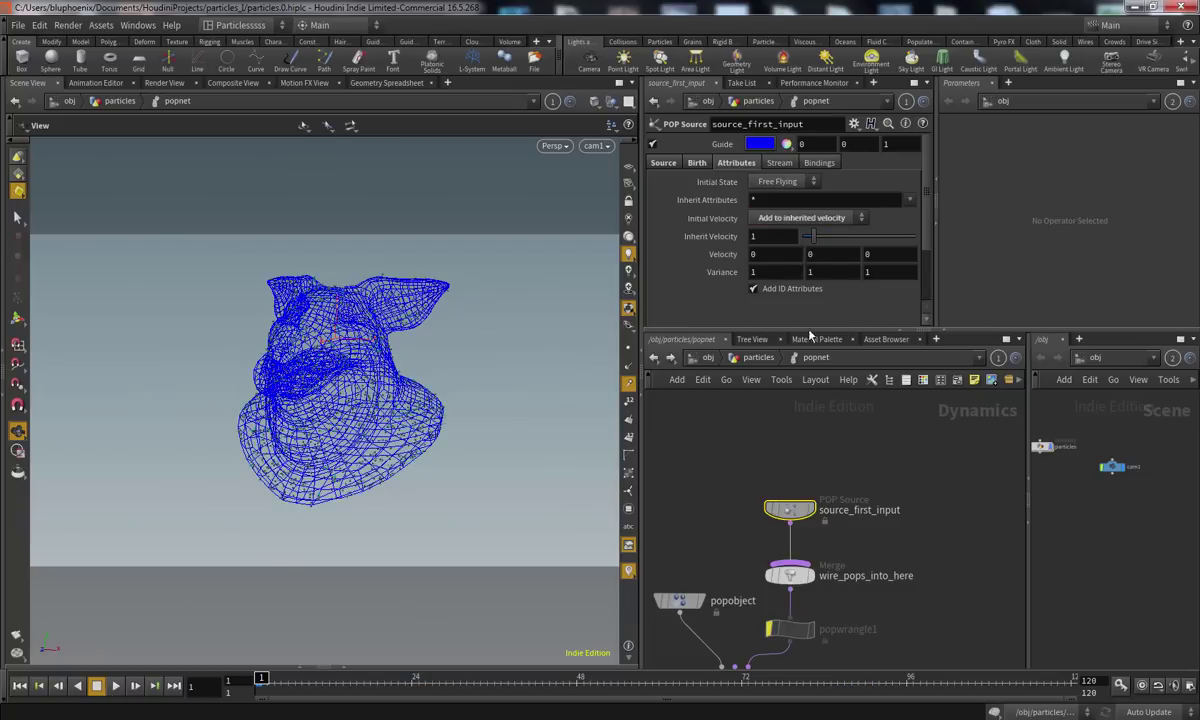
{"action": "left_click", "coordinate": [116, 686]}
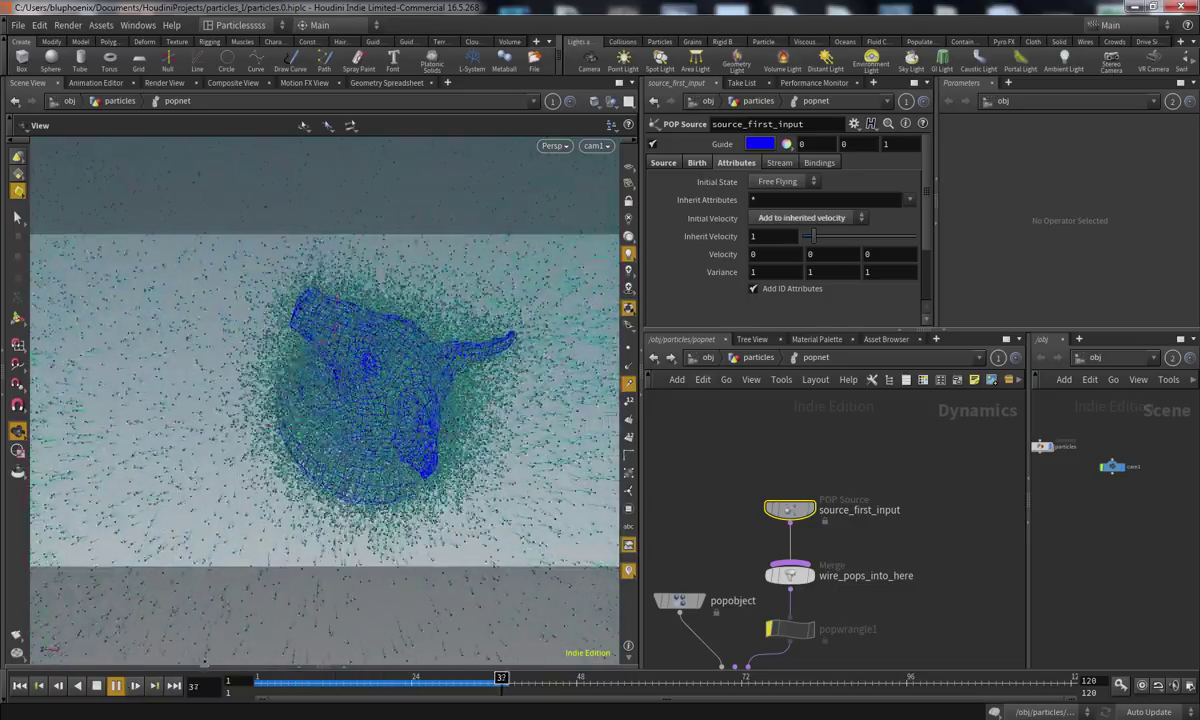
{"action": "mouse_move", "coordinate": [325, 687]}
{"action": "left_mouse_down"}
{"action": "mouse_move", "coordinate": [259, 686]}
{"action": "mouse_move", "coordinate": [357, 665]}
{"action": "mouse_move", "coordinate": [348, 640]}
{"action": "mouse_move", "coordinate": [245, 640]}
{"action": "left_mouse_up"}
Set the velocity Variance to 0.2 on all three axes and replay the simulation
{"action": "middle_click_drag", "start_coordinate": [715, 271], "coordinate": [679, 271]}
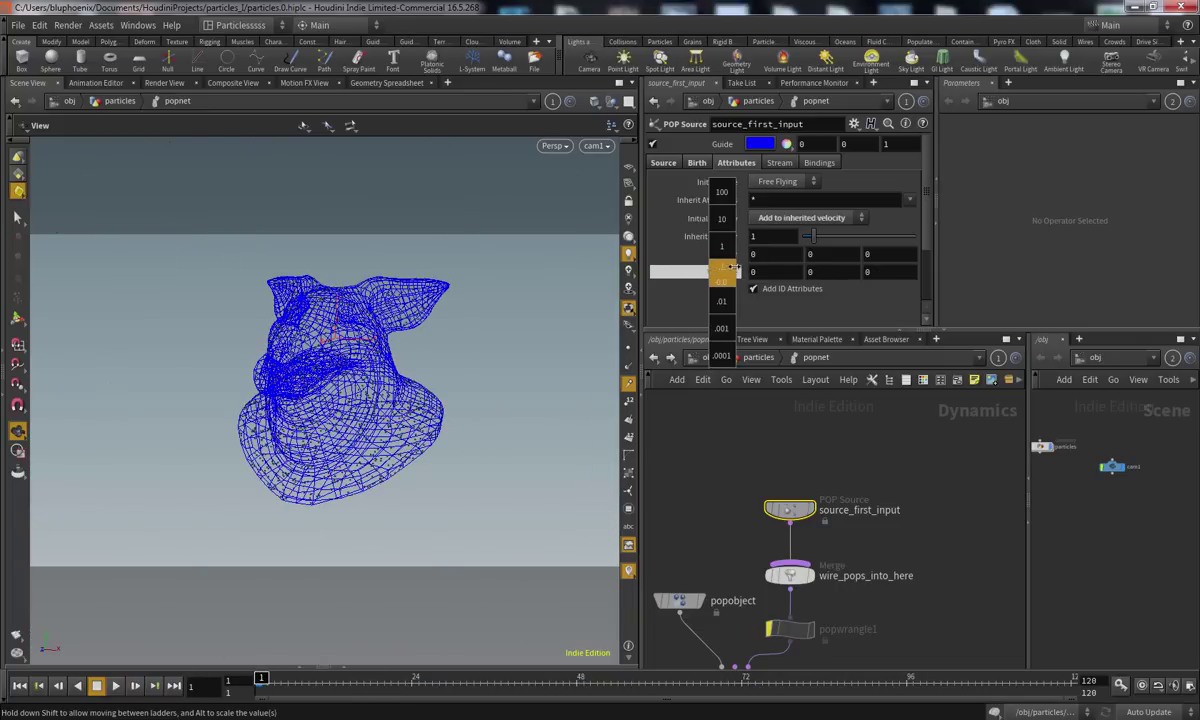
{"action": "middle_click_drag", "start_coordinate": [752, 276], "coordinate": [750, 277]}
{"action": "left_click", "coordinate": [117, 688]}
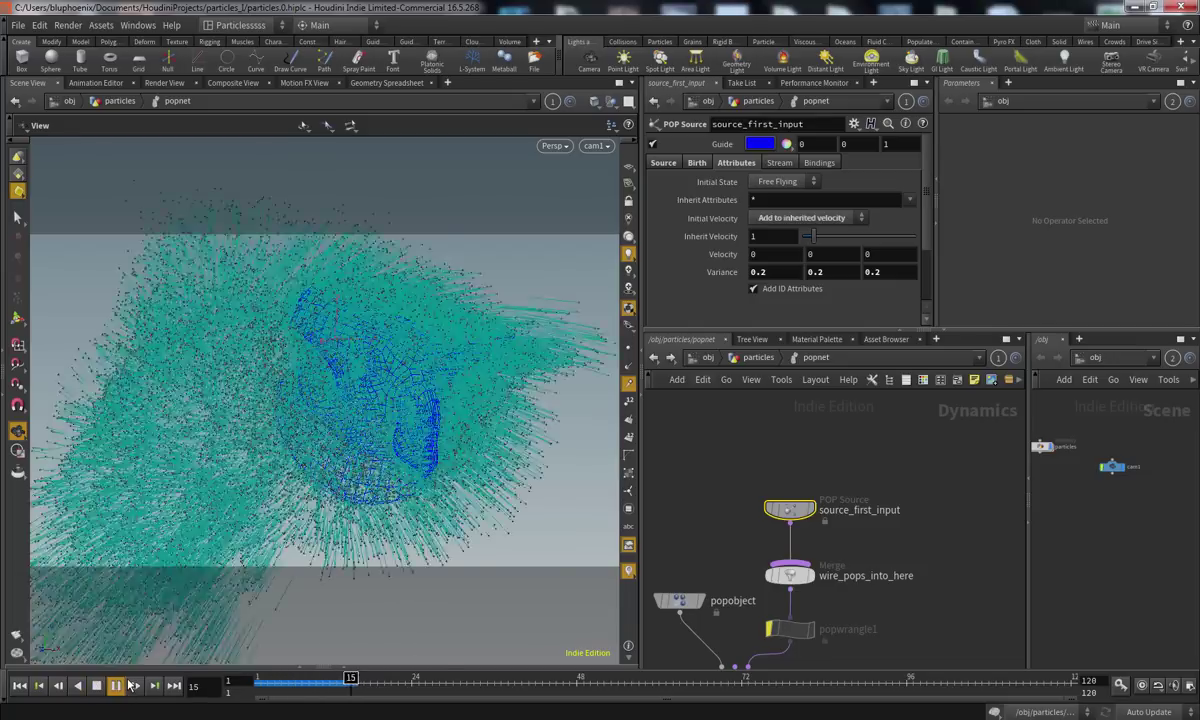
{"action": "left_click", "coordinate": [96, 685]}
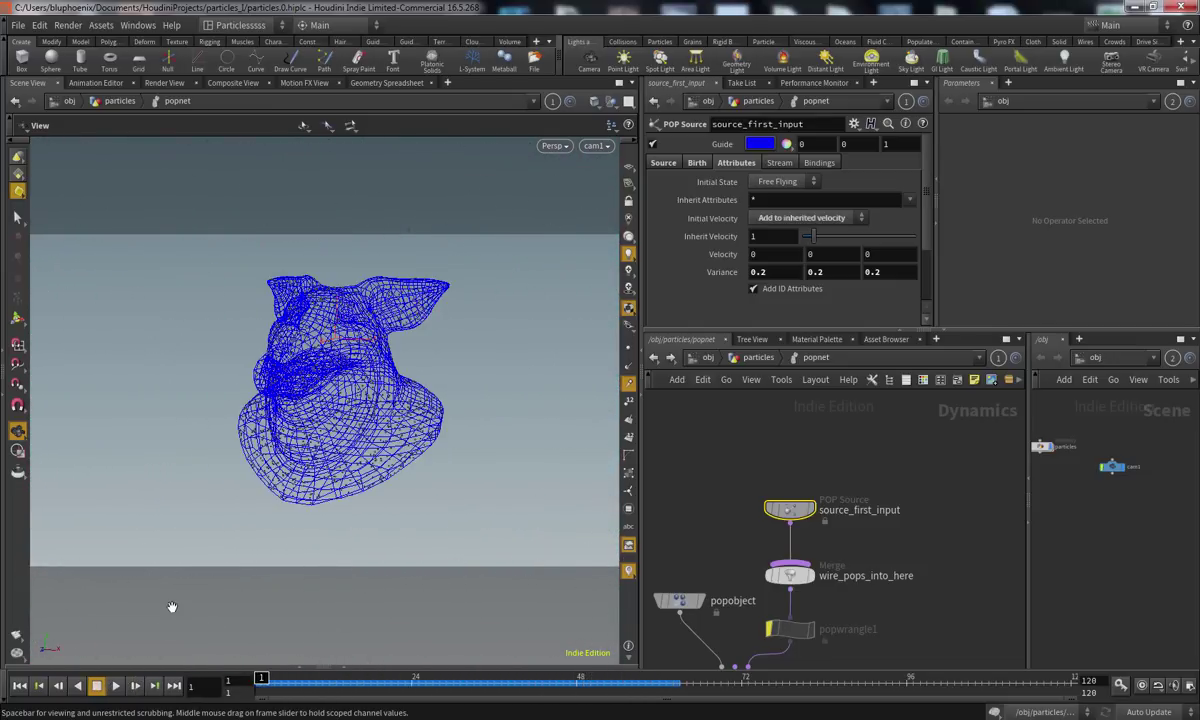
Switch Initial Velocity back to Use inherited velocity, replay the simulation, return to frame 1, and save the scene
{"action": "left_click", "coordinate": [798, 217]}
{"action": "left_click", "coordinate": [799, 231]}
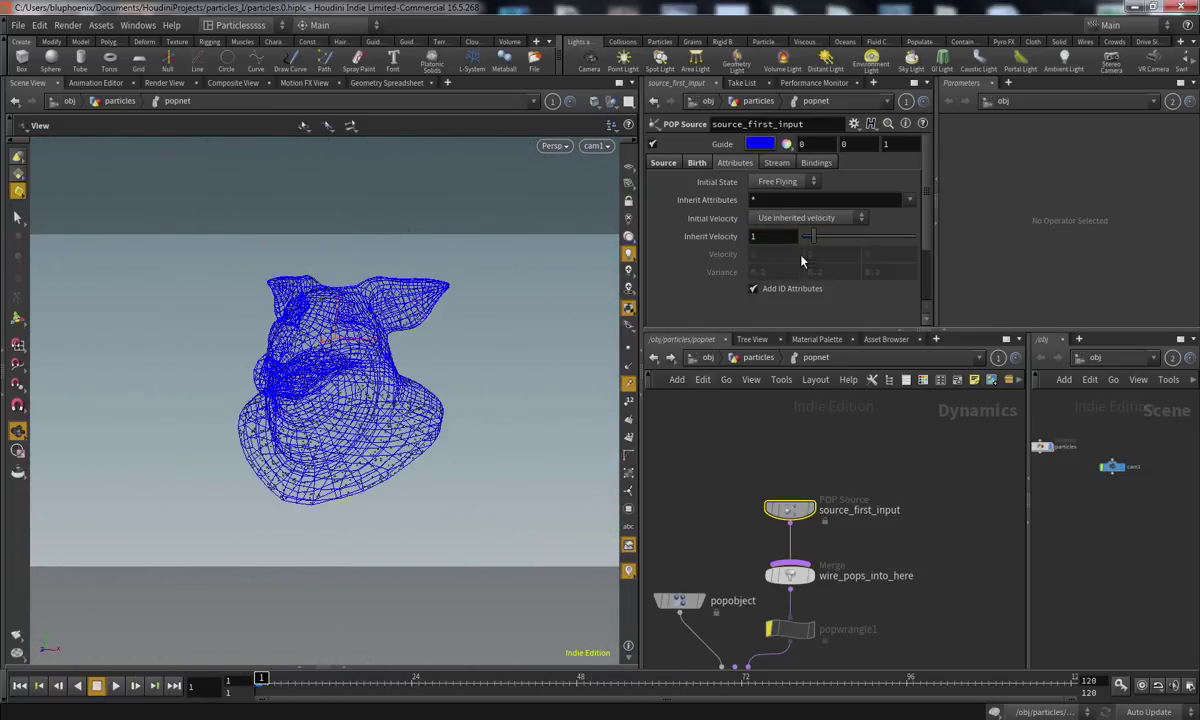
{"action": "left_click", "coordinate": [116, 686]}
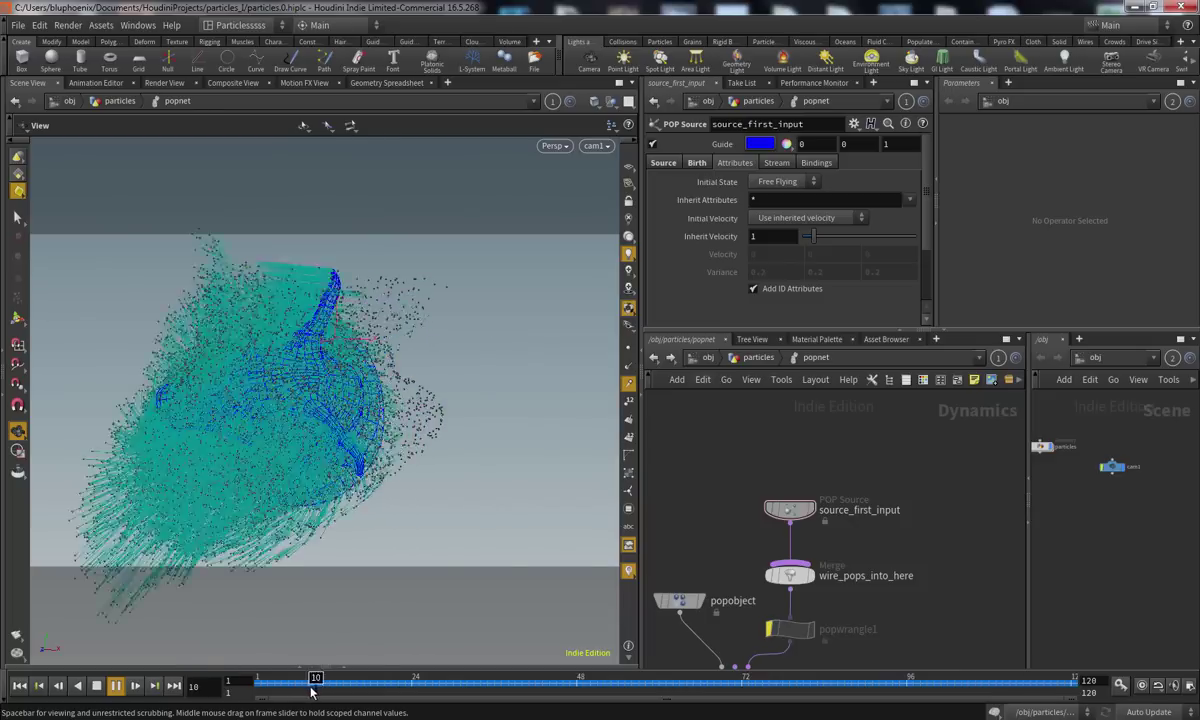
{"action": "left_click", "coordinate": [19, 686]}
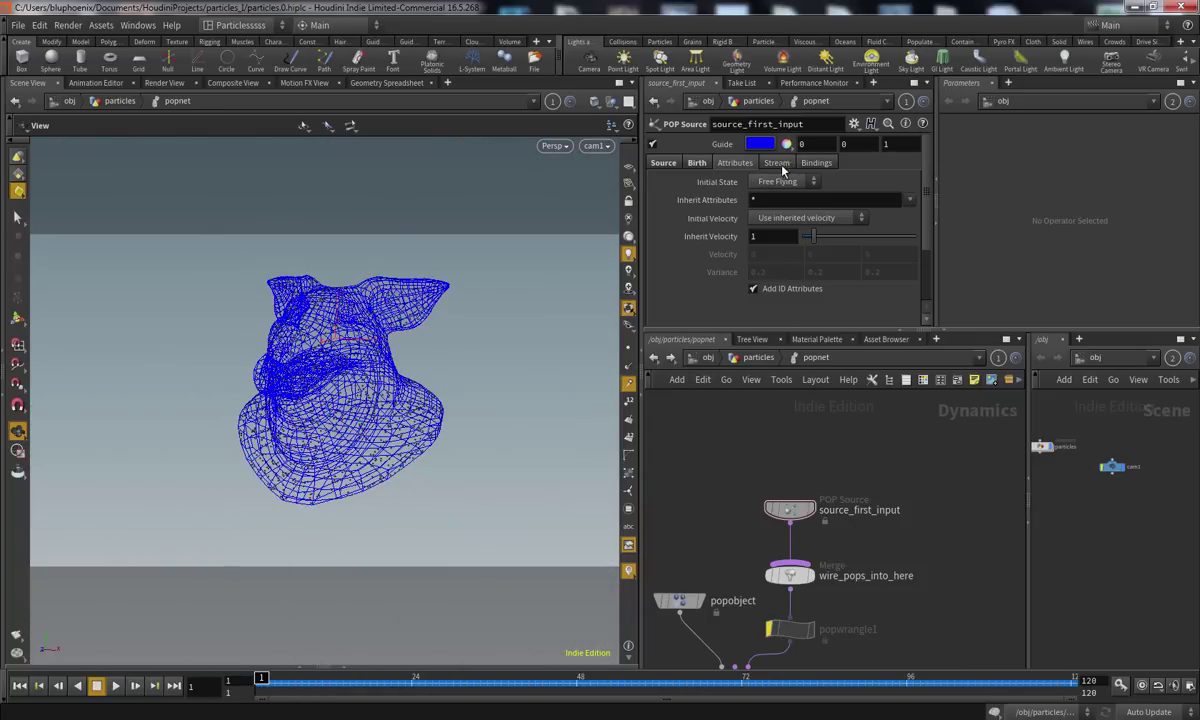
{"action": "left_click", "coordinate": [697, 162]}
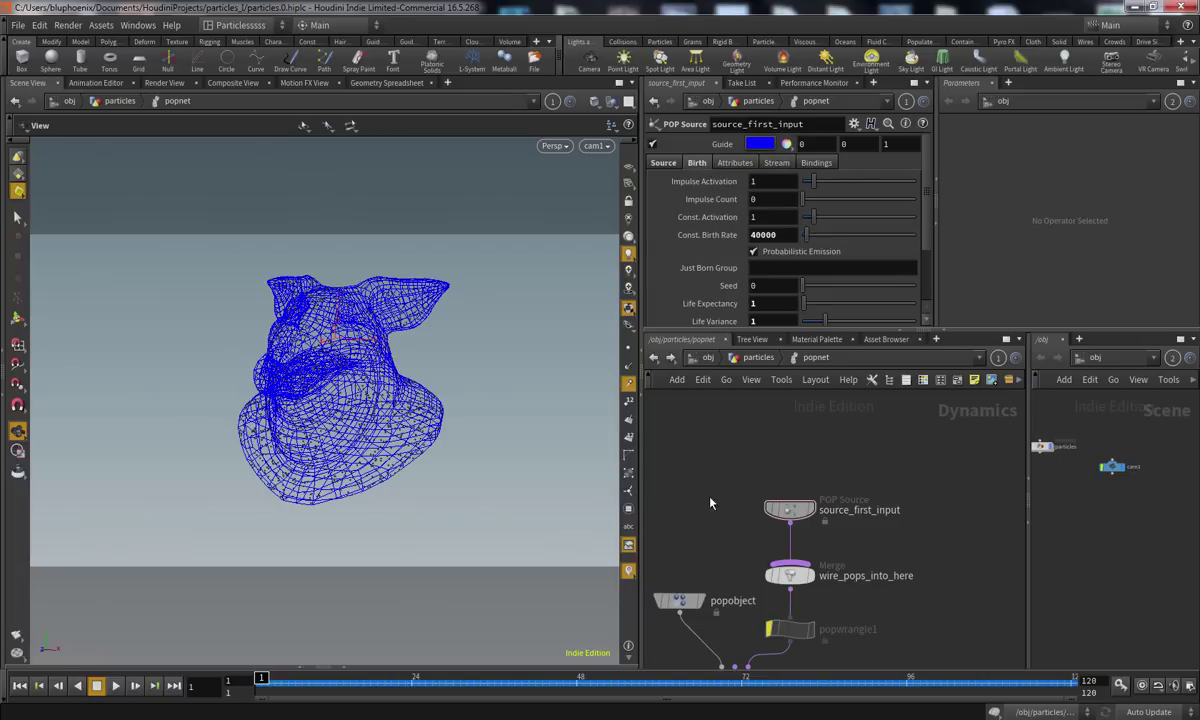
{"action": "key", "text": "ctrl+s"}
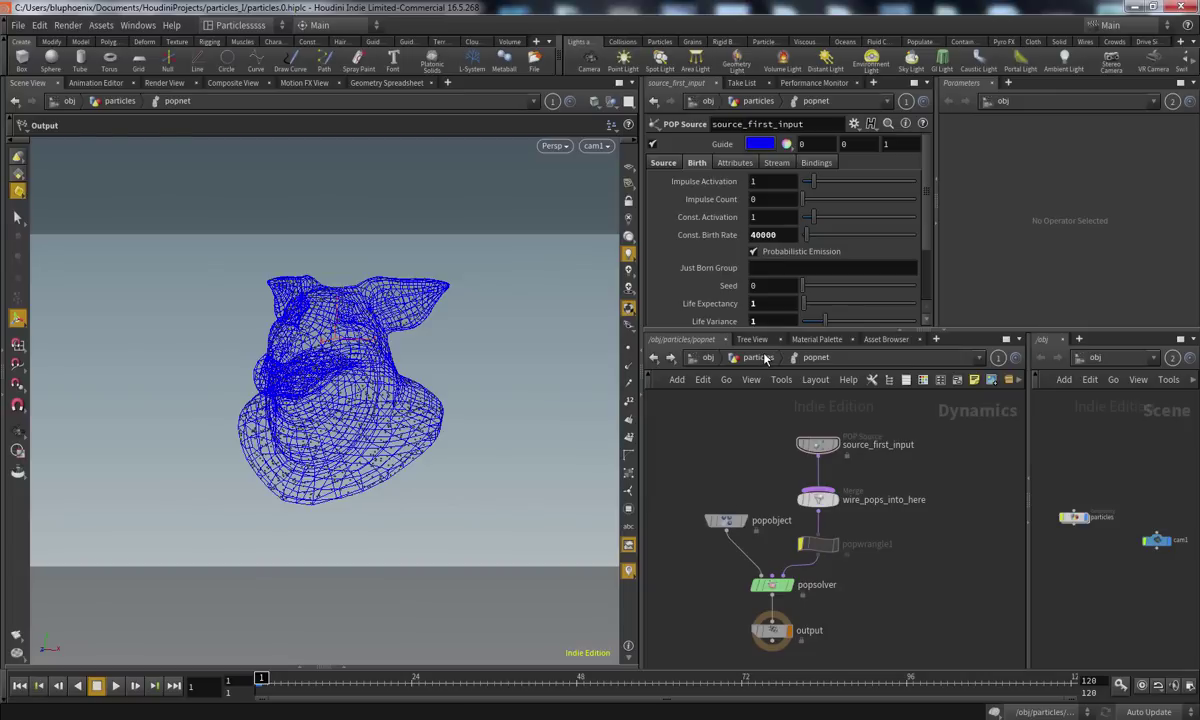
Return to the particles network, scrub transform1's animation, and display trail1 at frame 1
{"action": "left_click", "coordinate": [757, 357]}
{"action": "scroll", "coordinate": [699, 485], "scroll_direction": "up", "scroll_amount": 3}
{"action": "left_click", "coordinate": [771, 504]}
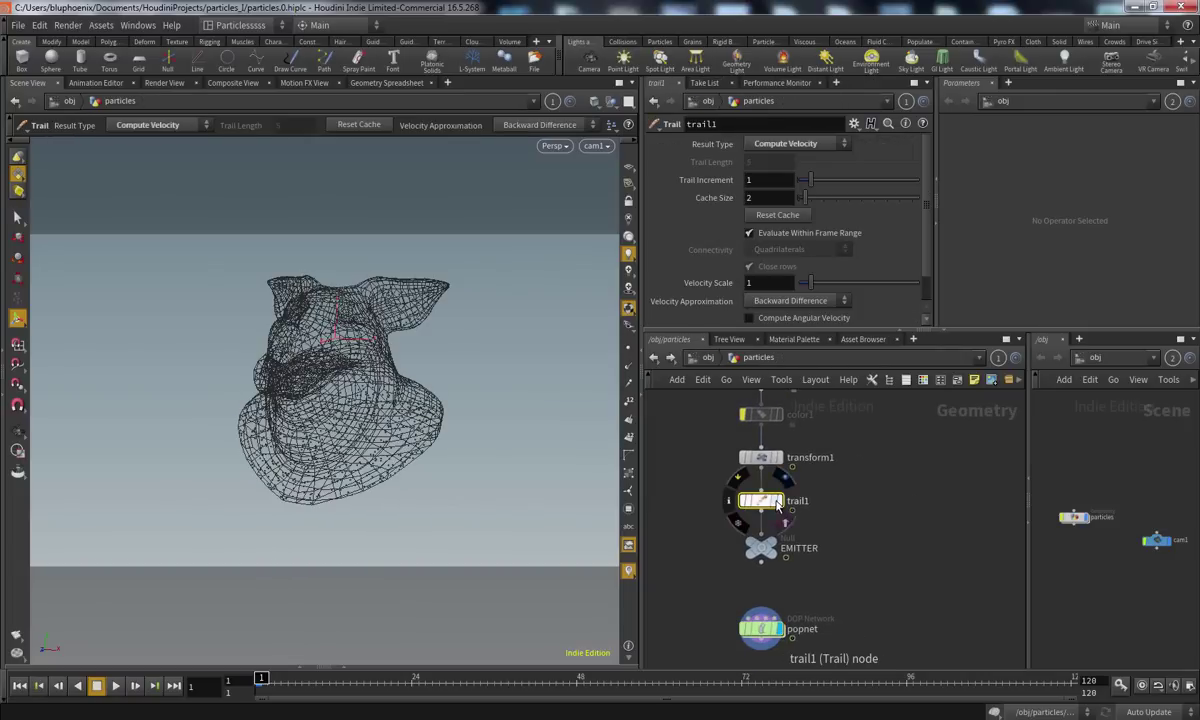
{"action": "left_click", "coordinate": [778, 458]}
{"action": "left_click_drag", "start_coordinate": [327, 686], "coordinate": [257, 680]}
{"action": "left_click", "coordinate": [779, 502]}
{"action": "left_click", "coordinate": [771, 504]}
{"action": "middle_click_drag", "start_coordinate": [700, 493], "coordinate": [687, 546]}
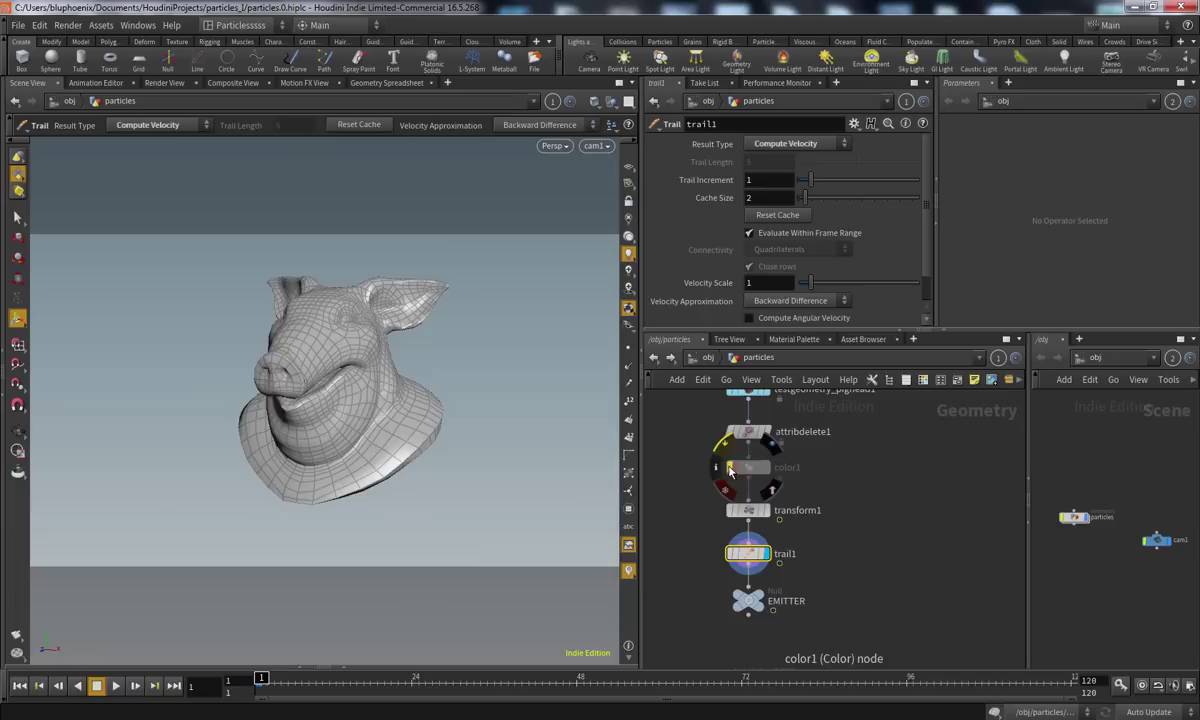
Remove the bypass from color1, check the coloured head, and select color1, transform1 and trail1 together
{"action": "left_click", "coordinate": [730, 468]}
{"action": "left_click_drag", "start_coordinate": [270, 679], "coordinate": [258, 680]}
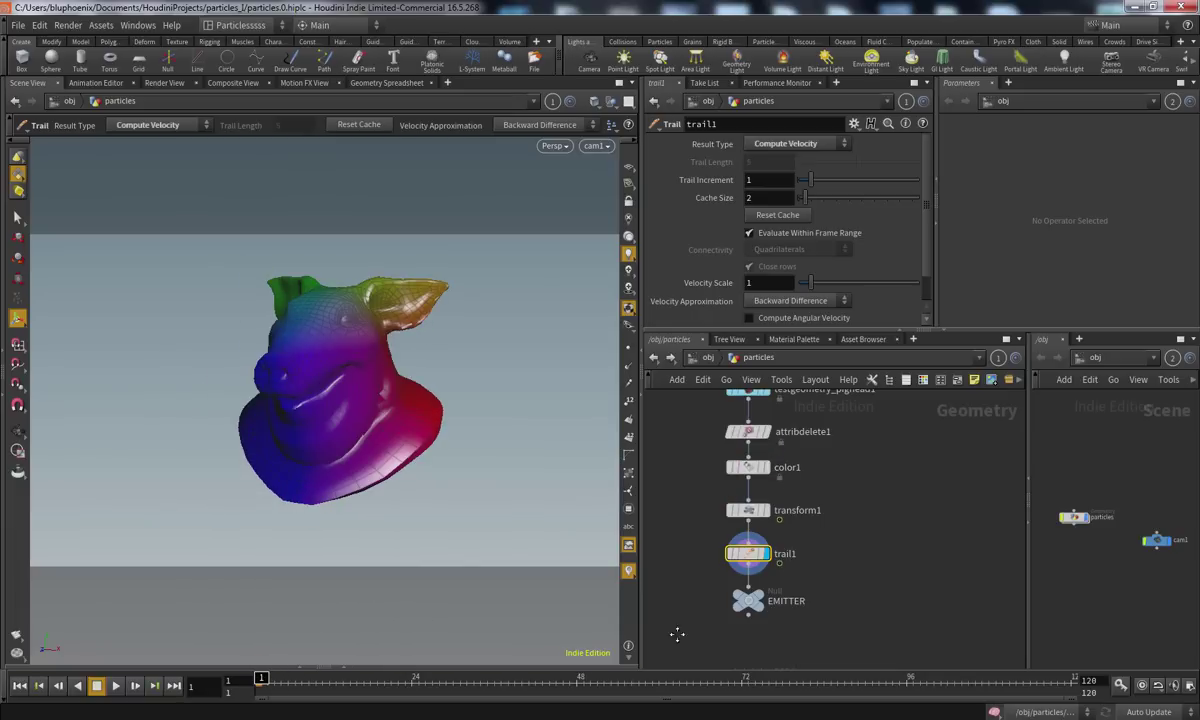
{"action": "middle_click_drag", "start_coordinate": [688, 642], "coordinate": [666, 548]}
{"action": "middle_click_drag", "start_coordinate": [684, 462], "coordinate": [690, 575]}
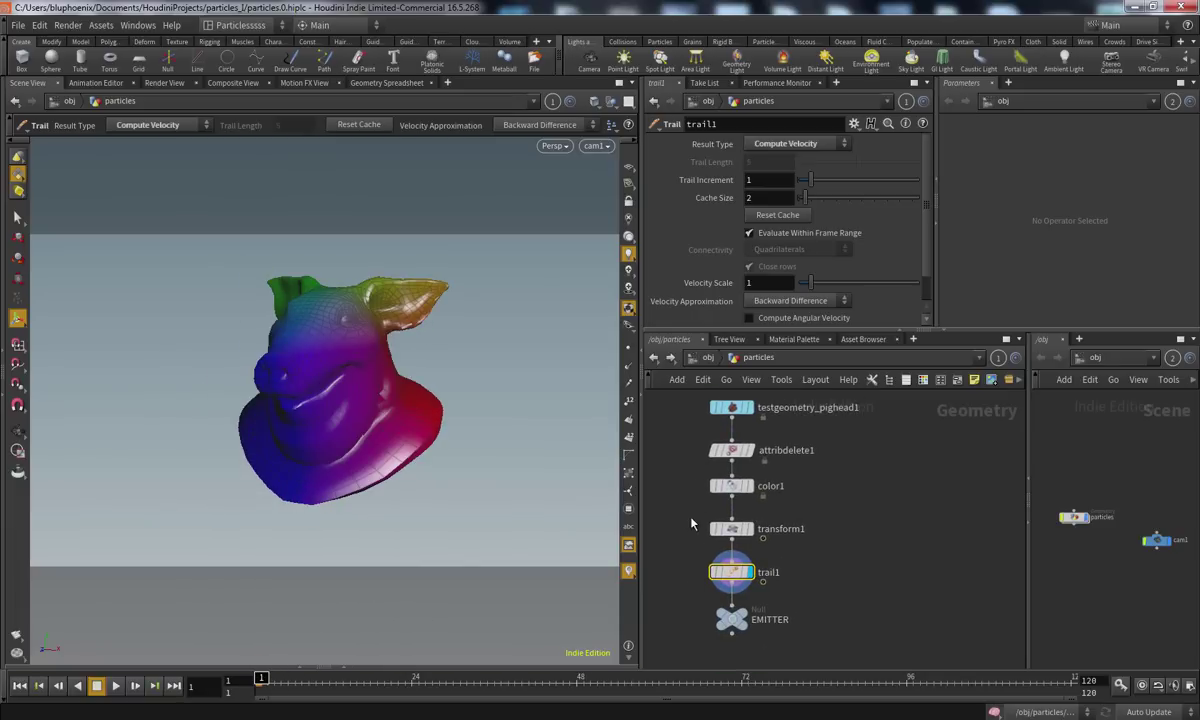
{"action": "left_click_drag", "start_coordinate": [708, 522], "coordinate": [803, 600]}
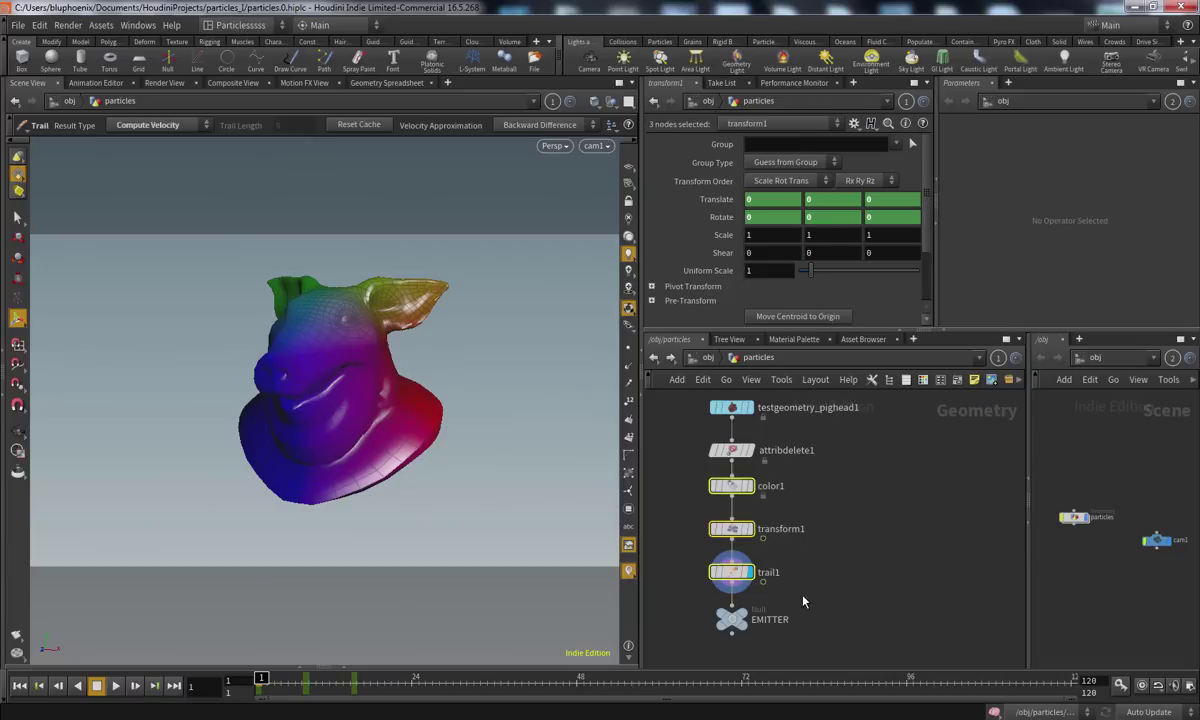
Delete the selected color1, transform1 and trail1 nodes and save the scene
{"action": "key", "text": "Delete"}
{"action": "key", "text": "ctrl+s"}
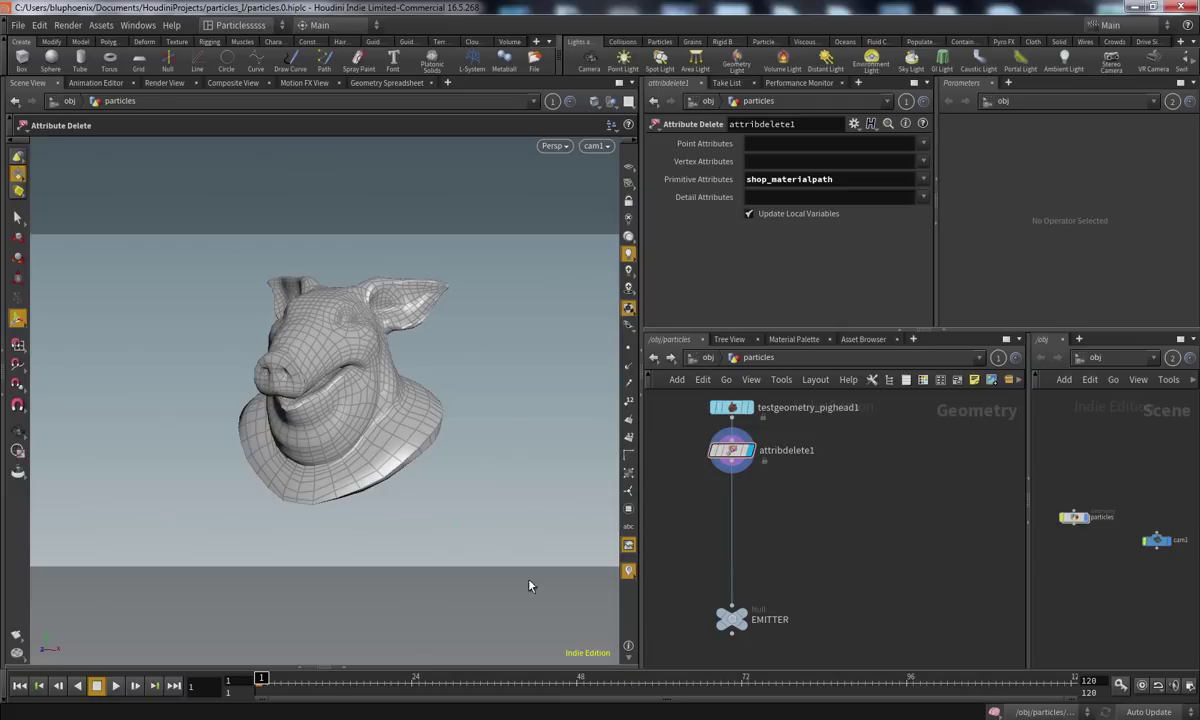
Insert a Point VOP node between attribdelete1 and EMITTER
{"action": "middle_click_drag", "start_coordinate": [738, 620], "coordinate": [713, 598]}
{"action": "mouse_move", "coordinate": [713, 600]}
{"action": "left_mouse_down"}
{"action": "mouse_move", "coordinate": [705, 545]}
{"action": "mouse_move", "coordinate": [712, 600]}
{"action": "left_mouse_up"}
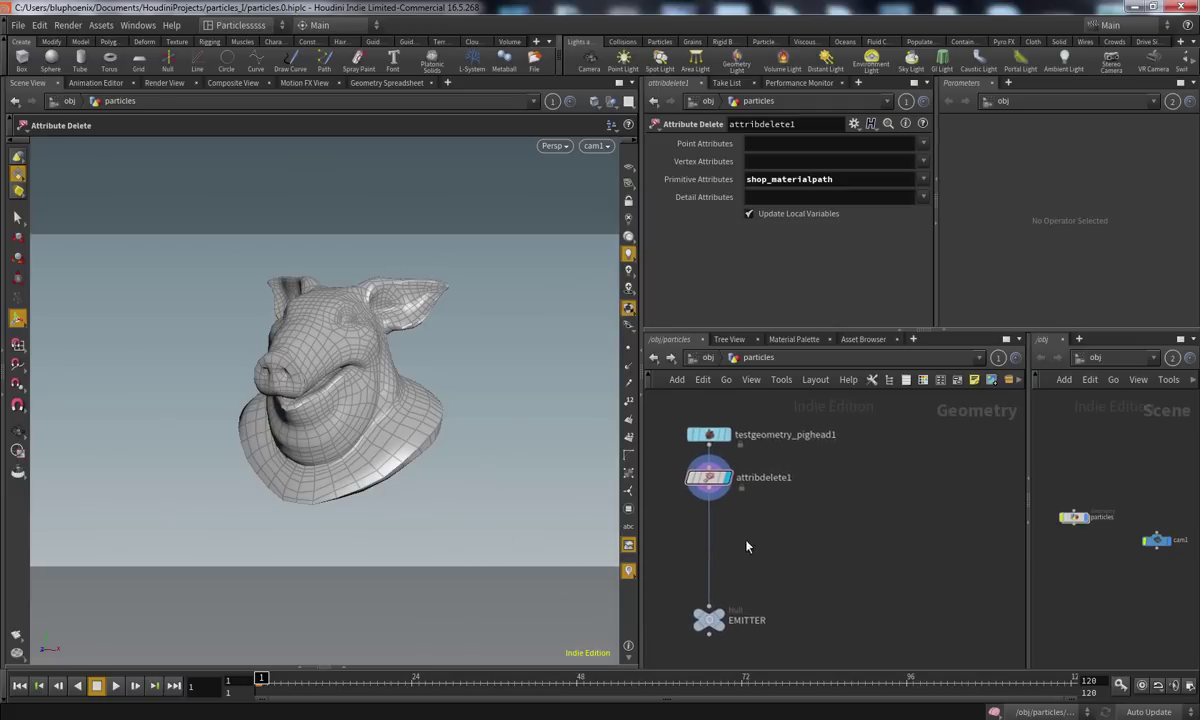
{"action": "key", "text": "Tab"}
{"action": "type", "text": "poin"}
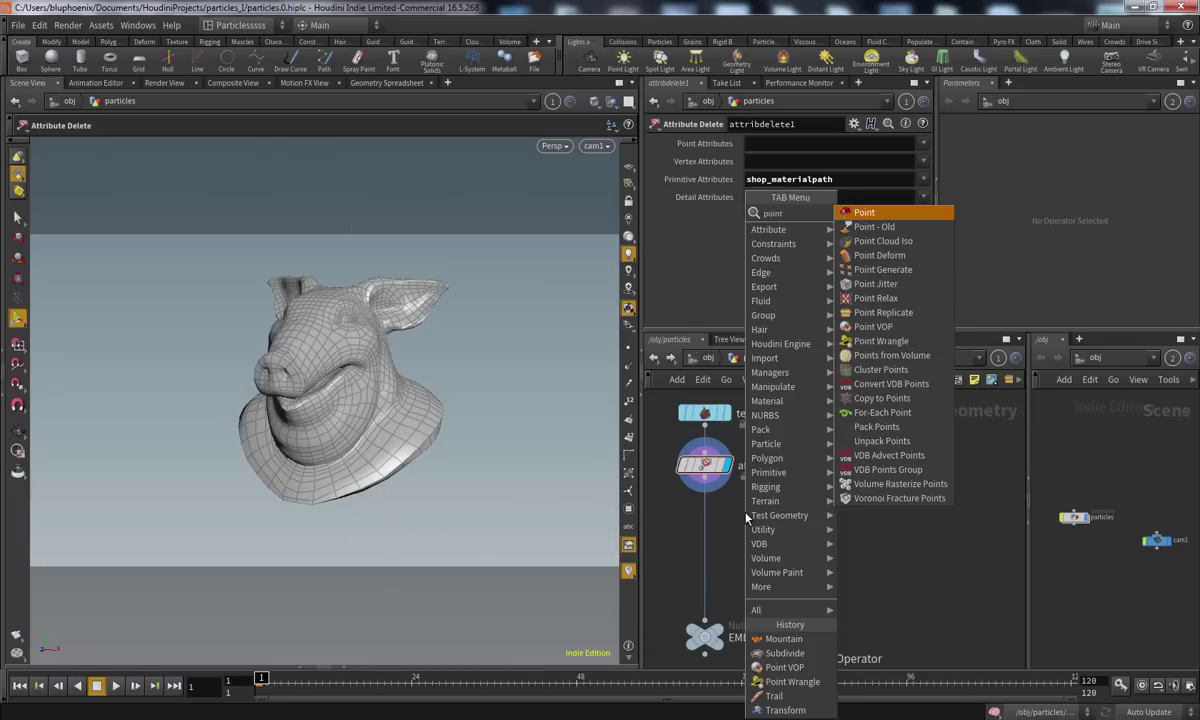
{"action": "key", "text": "Down"}
{"action": "key", "text": "Down"}
{"action": "key", "text": "Down"}
{"action": "key", "text": "Down"}
{"action": "key", "text": "Down"}
{"action": "key", "text": "Down"}
{"action": "key", "text": "Down"}
{"action": "key", "text": "Down"}
{"action": "key", "text": "Return"}
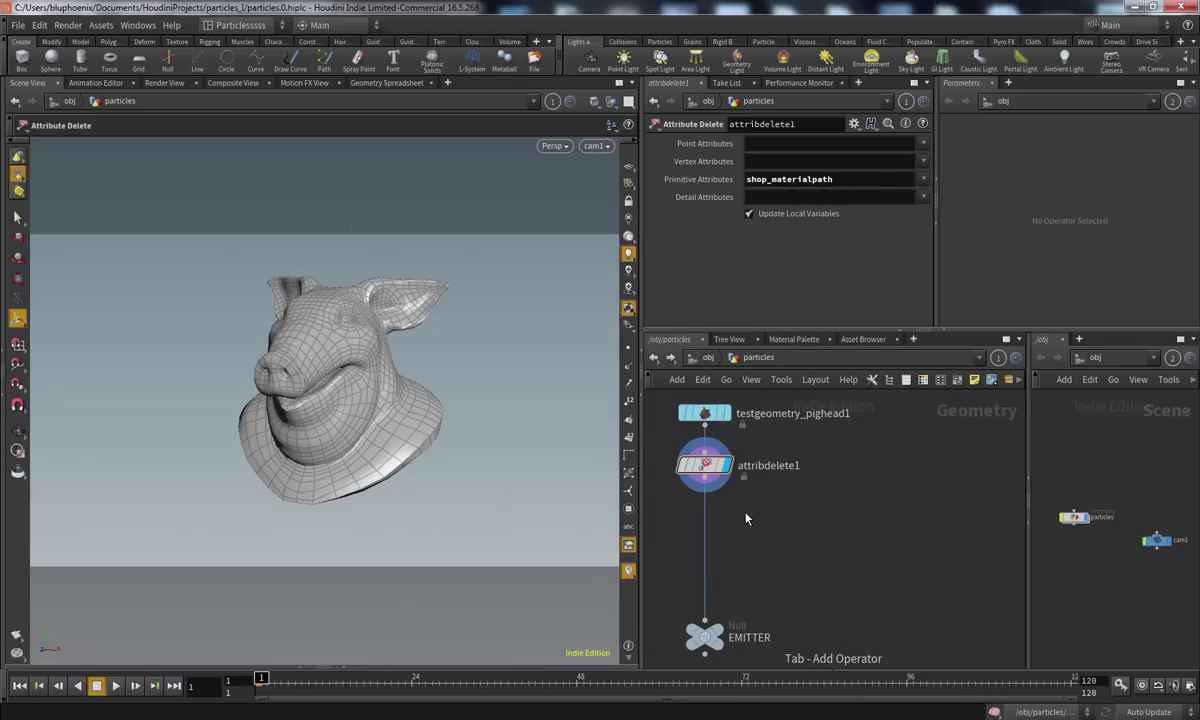
{"action": "left_click", "coordinate": [705, 533]}
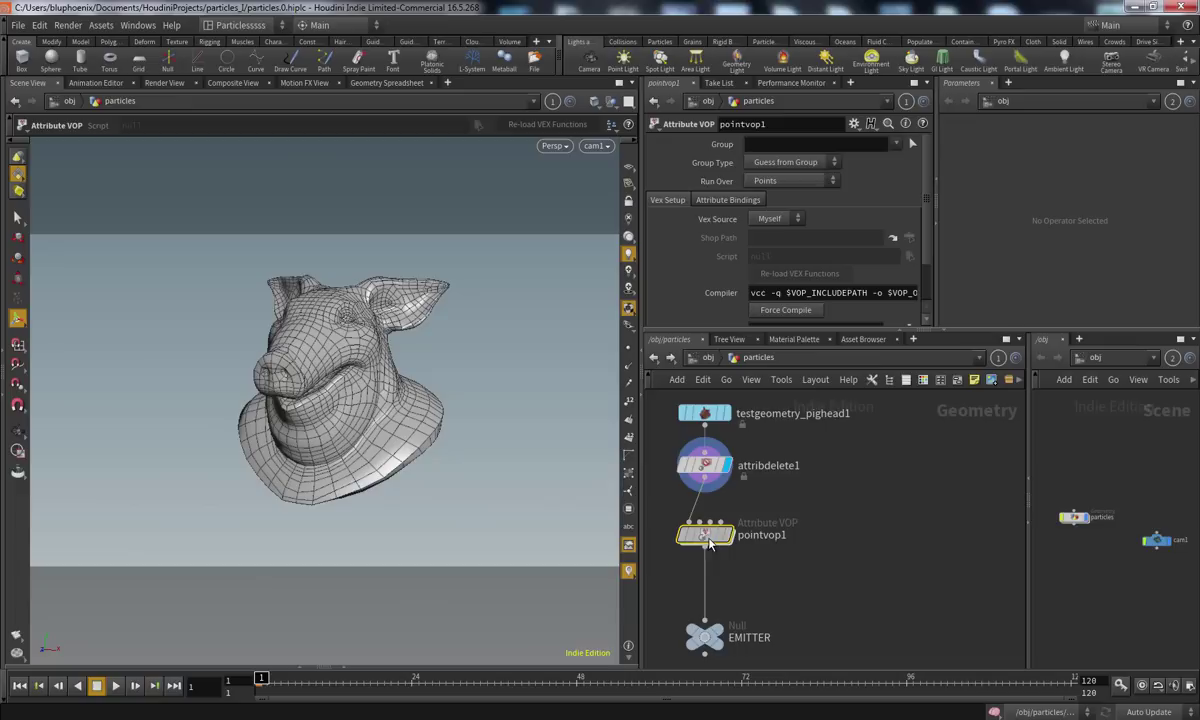
Rename the Point VOP node as emission_vel_and_color
{"action": "double_click", "coordinate": [771, 540]}
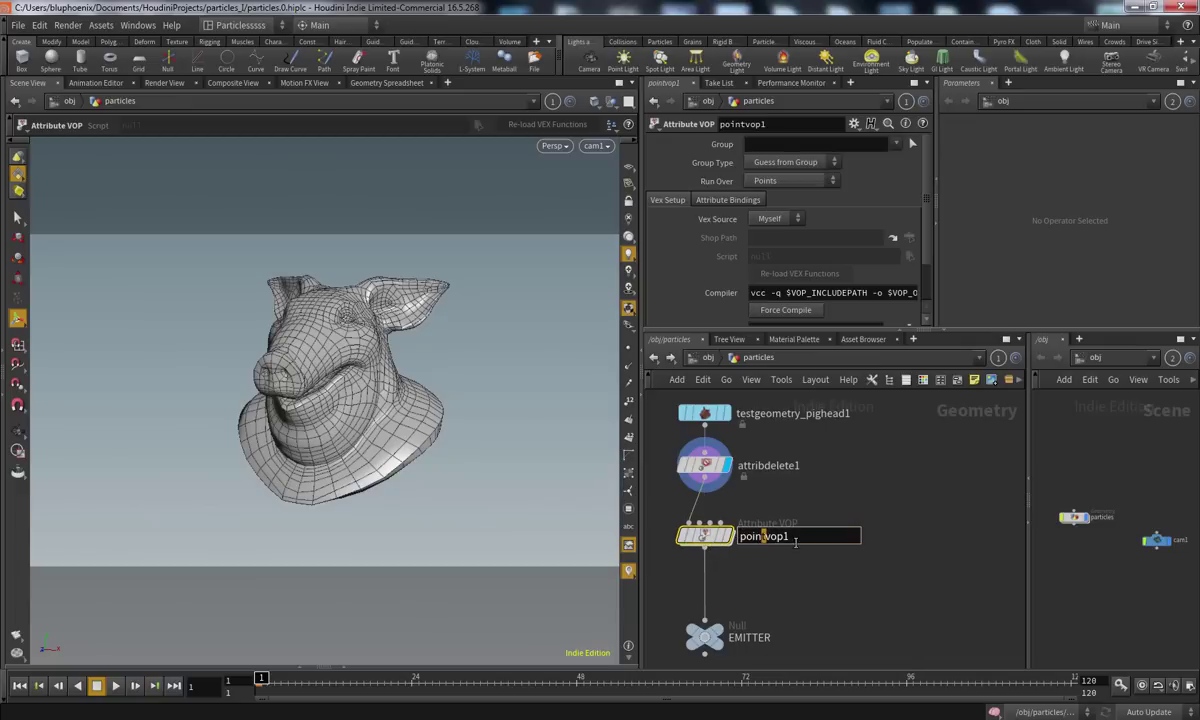
{"action": "left_click", "coordinate": [788, 565]}
{"action": "left_click", "coordinate": [787, 539]}
{"action": "left_click_drag", "start_coordinate": [788, 539], "coordinate": [682, 543]}
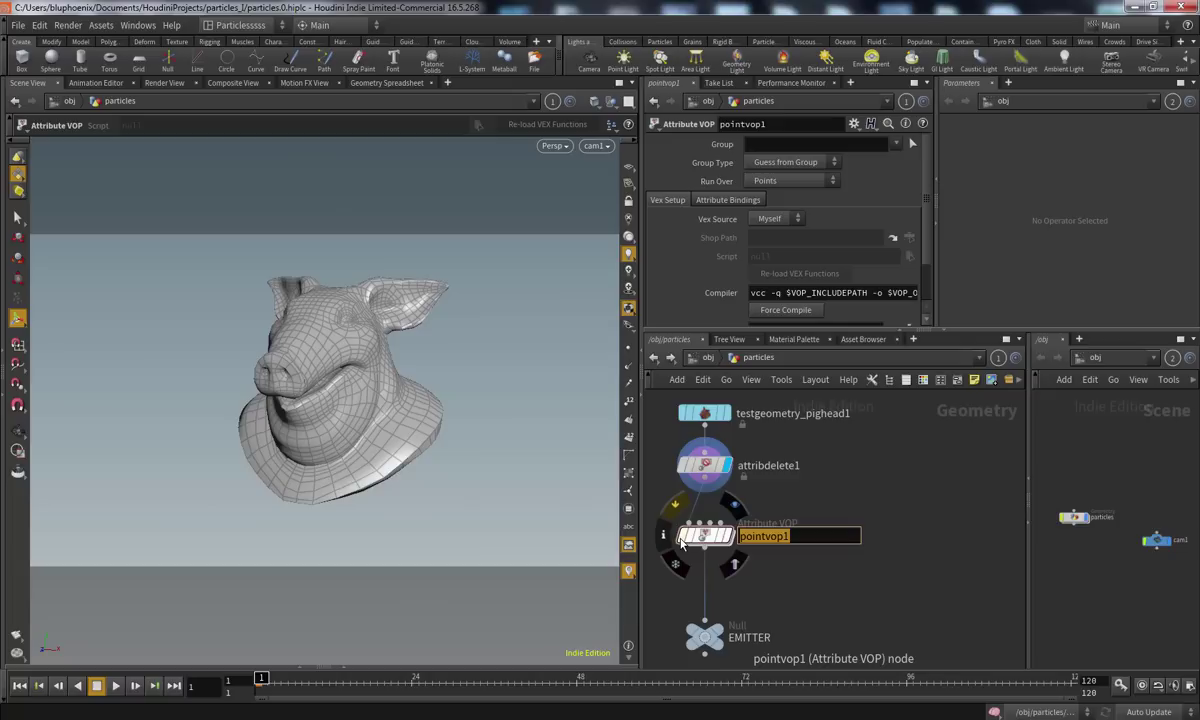
{"action": "type", "text": "emission_vel_and_color"}
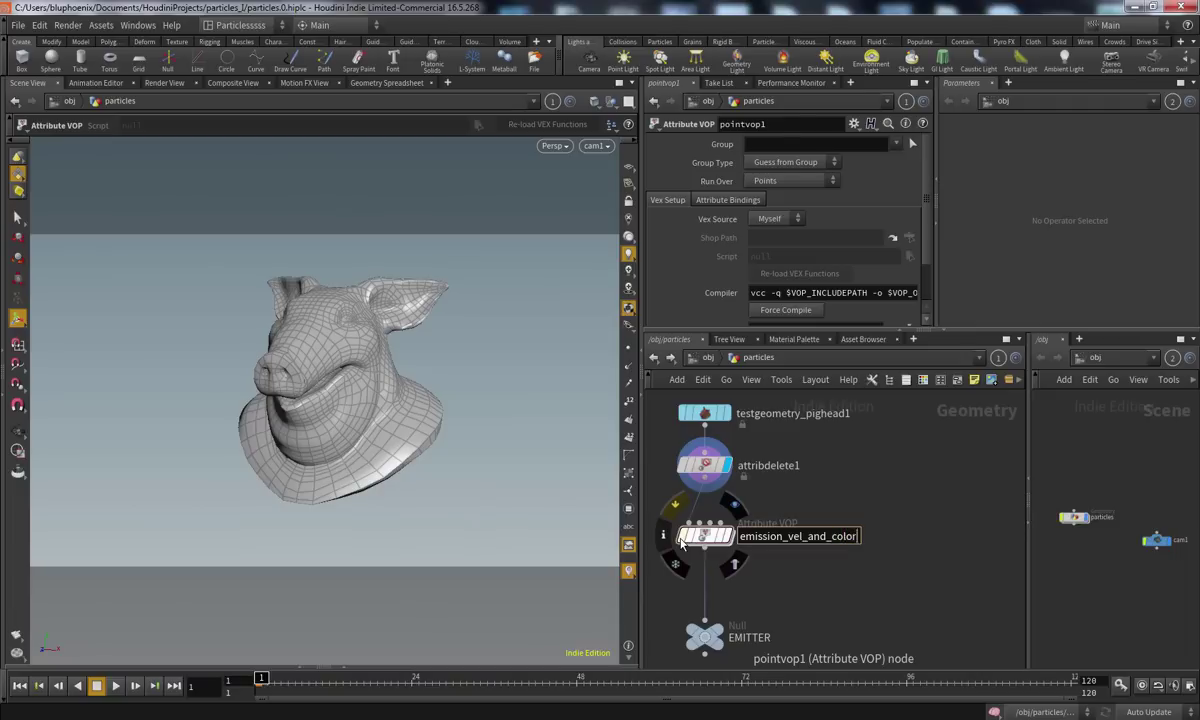
{"action": "key", "text": "Return"}
{"action": "left_click_drag", "start_coordinate": [926, 155], "coordinate": [932, 130]}
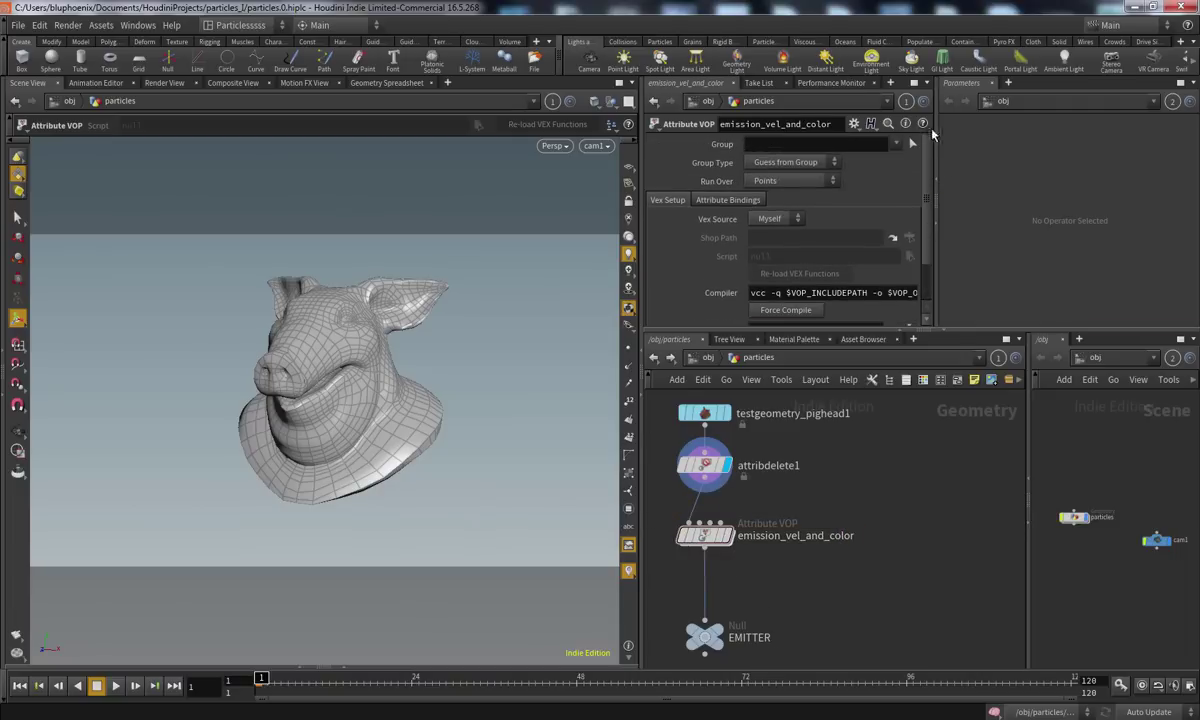
Move geometryvopoutput1 down beside the globals node inside emission_vel_and_color, and return to the particles network with that VOP displayed
{"action": "double_click", "coordinate": [707, 538]}
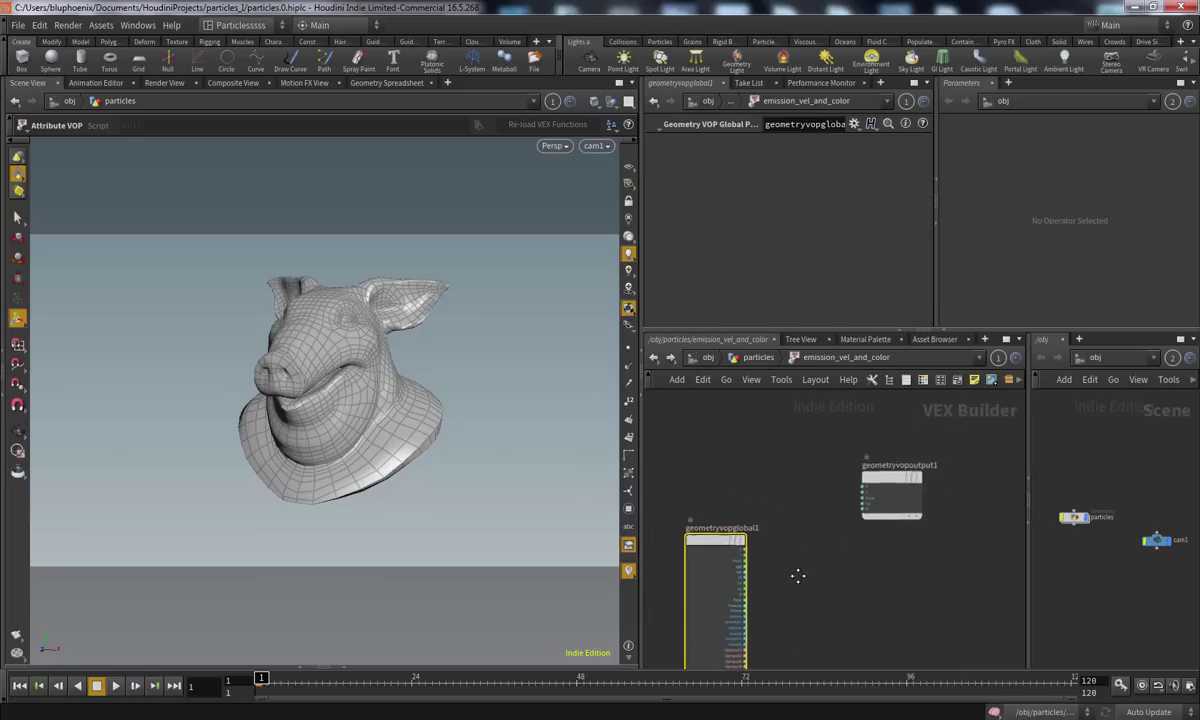
{"action": "left_click_drag", "start_coordinate": [905, 485], "coordinate": [915, 595]}
{"action": "key", "text": "h"}
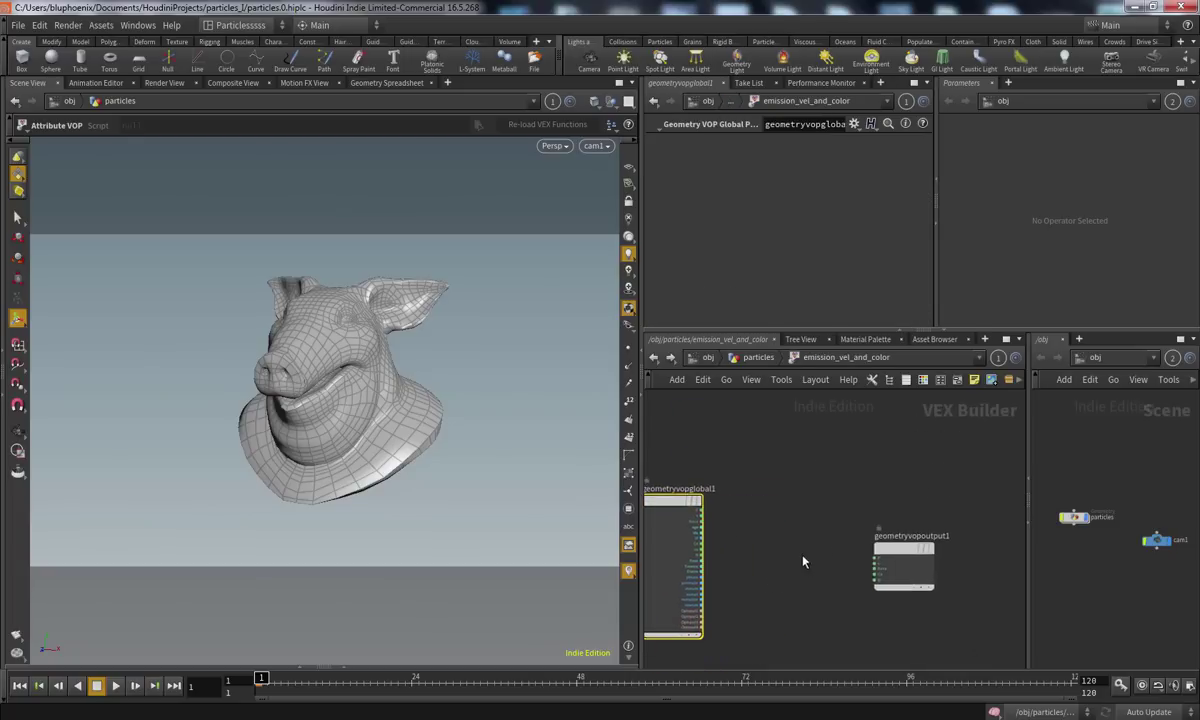
{"action": "left_click", "coordinate": [754, 357]}
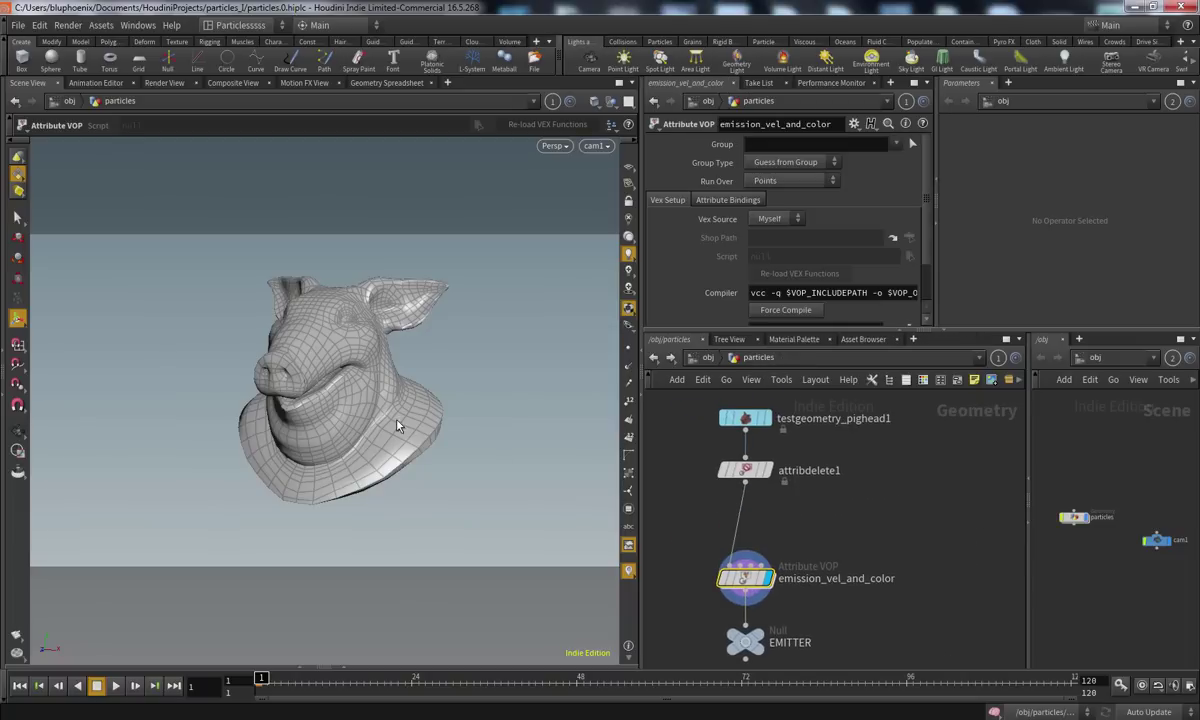
Insert a Normal node between attribdelete1 and emission_vel_and_color, adding its normals to Points
{"action": "left_click_drag", "start_coordinate": [422, 404], "coordinate": [280, 322], "text": "alt"}
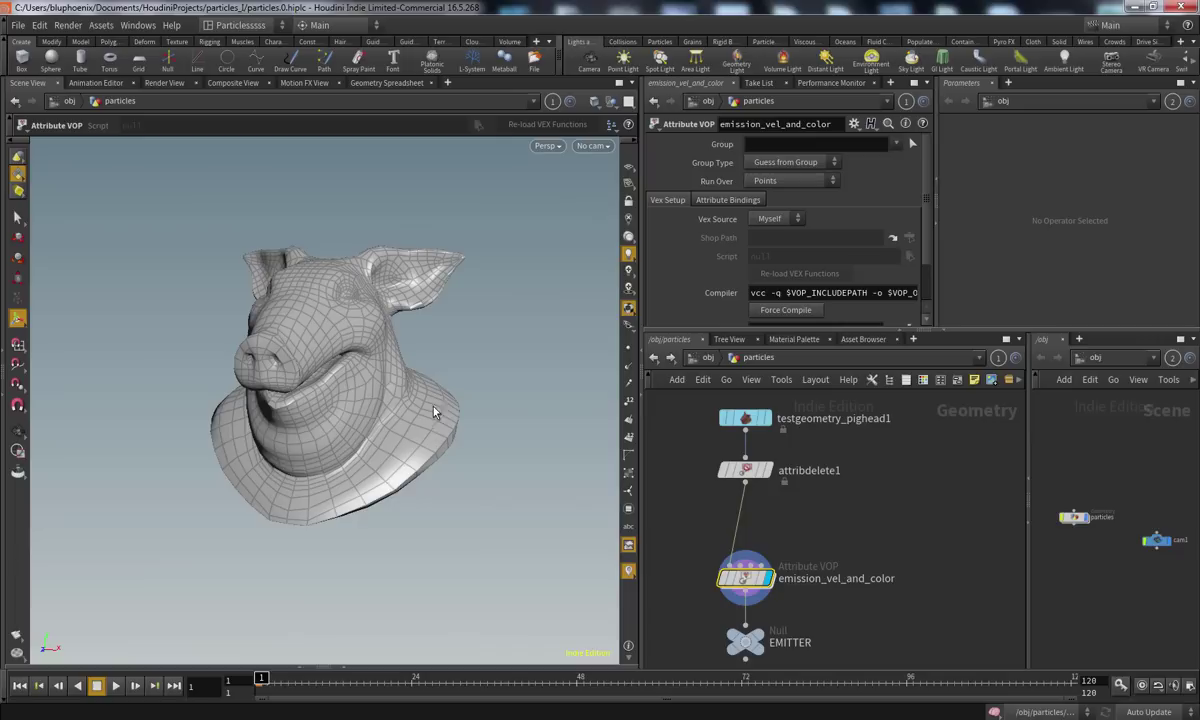
{"action": "left_click_drag", "start_coordinate": [380, 412], "coordinate": [338, 219]}
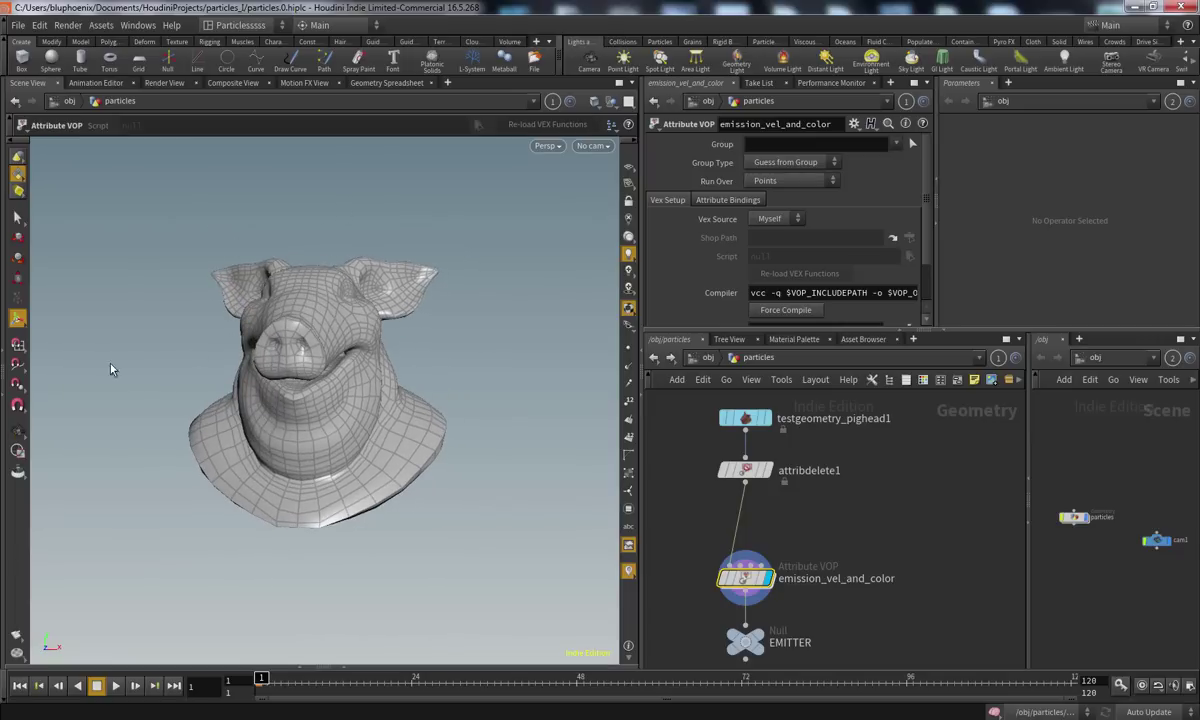
{"action": "mouse_move", "coordinate": [220, 463]}
{"action": "left_mouse_down", "text": "alt"}
{"action": "mouse_move", "coordinate": [244, 428]}
{"action": "mouse_move", "coordinate": [252, 375]}
{"action": "left_mouse_up", "text": "alt"}
{"action": "left_click_drag", "start_coordinate": [192, 481], "coordinate": [212, 390], "text": "alt"}
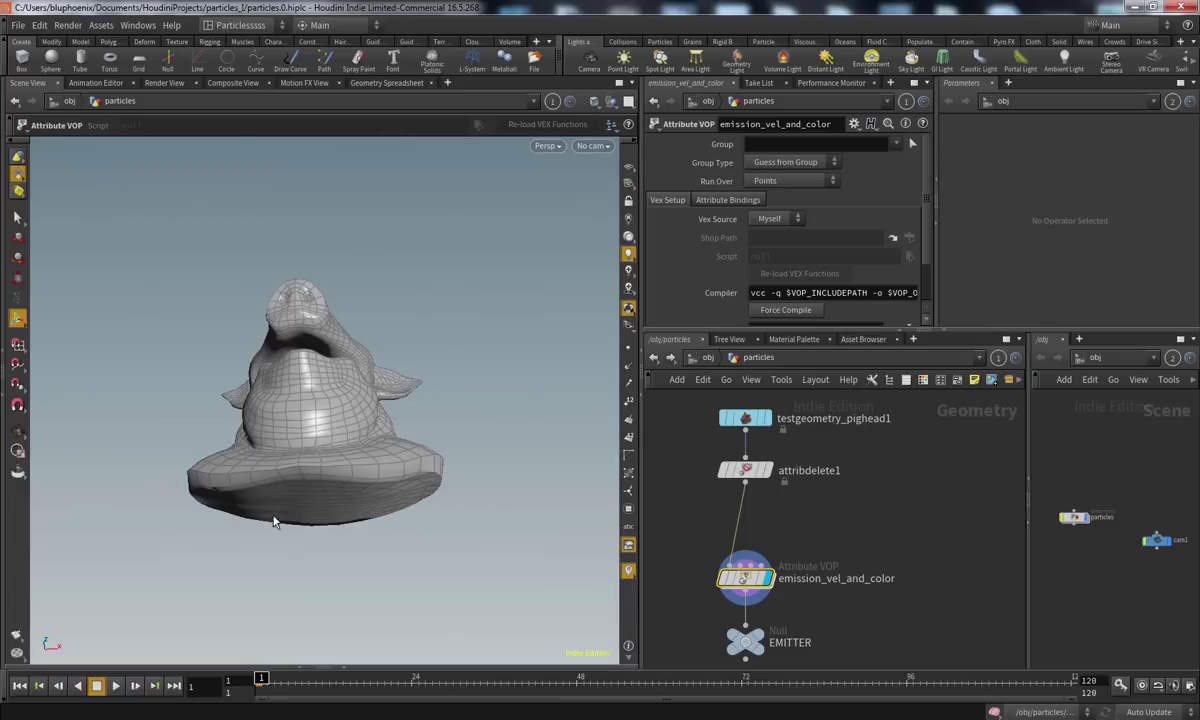
{"action": "key", "text": "Tab"}
{"action": "left_click", "coordinate": [762, 537]}
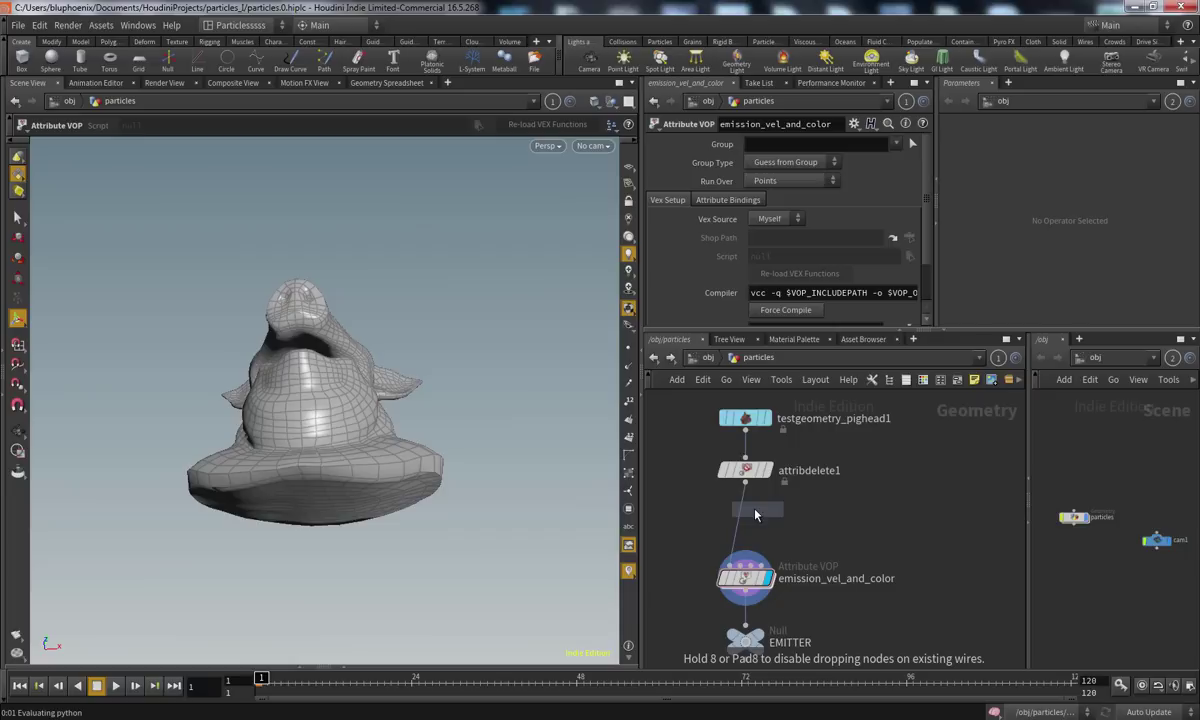
{"action": "left_click", "coordinate": [757, 528]}
{"action": "left_click", "coordinate": [765, 519]}
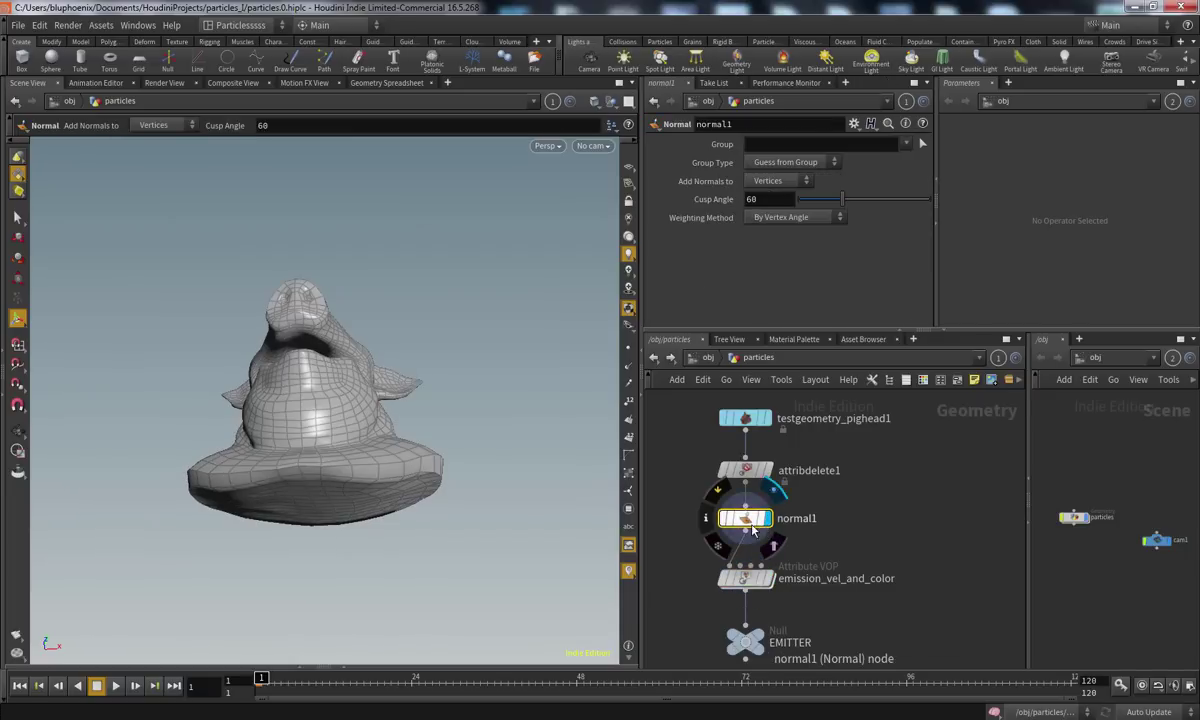
{"action": "left_click", "coordinate": [768, 181]}
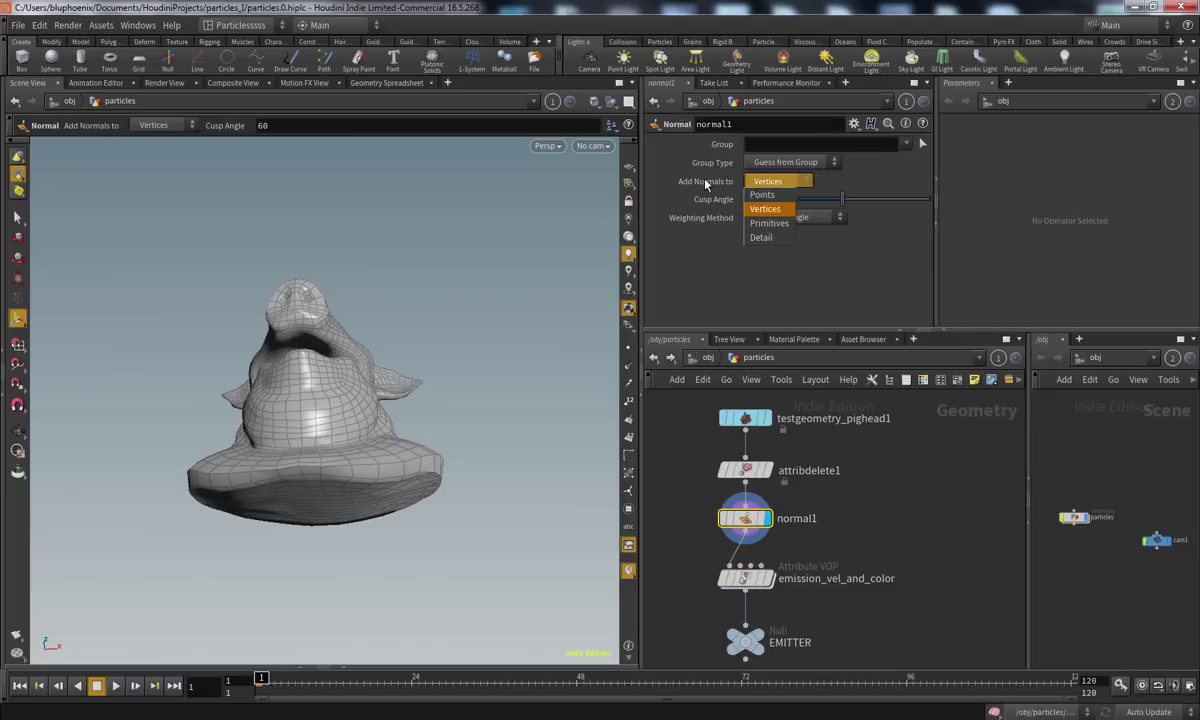
{"action": "left_click", "coordinate": [762, 195]}
Show the point normals, examine their directions around the pig head, and hide them again
{"action": "left_click_drag", "start_coordinate": [410, 363], "coordinate": [587, 407], "text": "alt"}
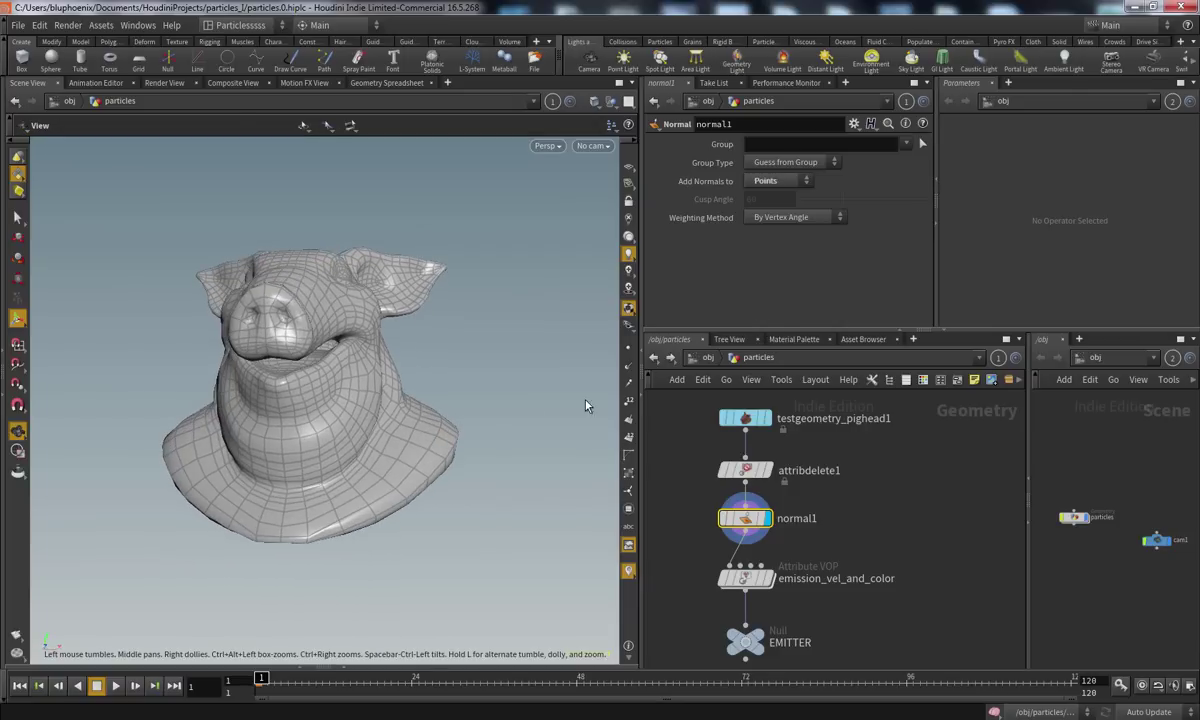
{"action": "left_click", "coordinate": [628, 368]}
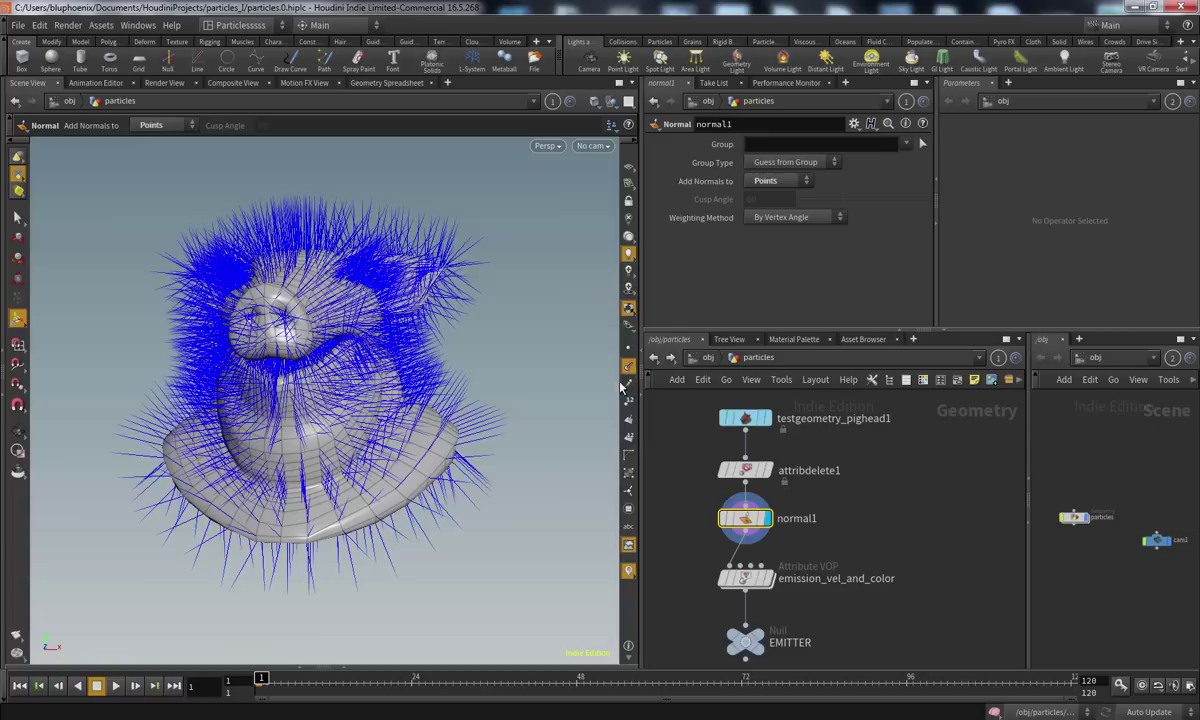
{"action": "left_click_drag", "start_coordinate": [425, 410], "coordinate": [510, 469], "text": "alt"}
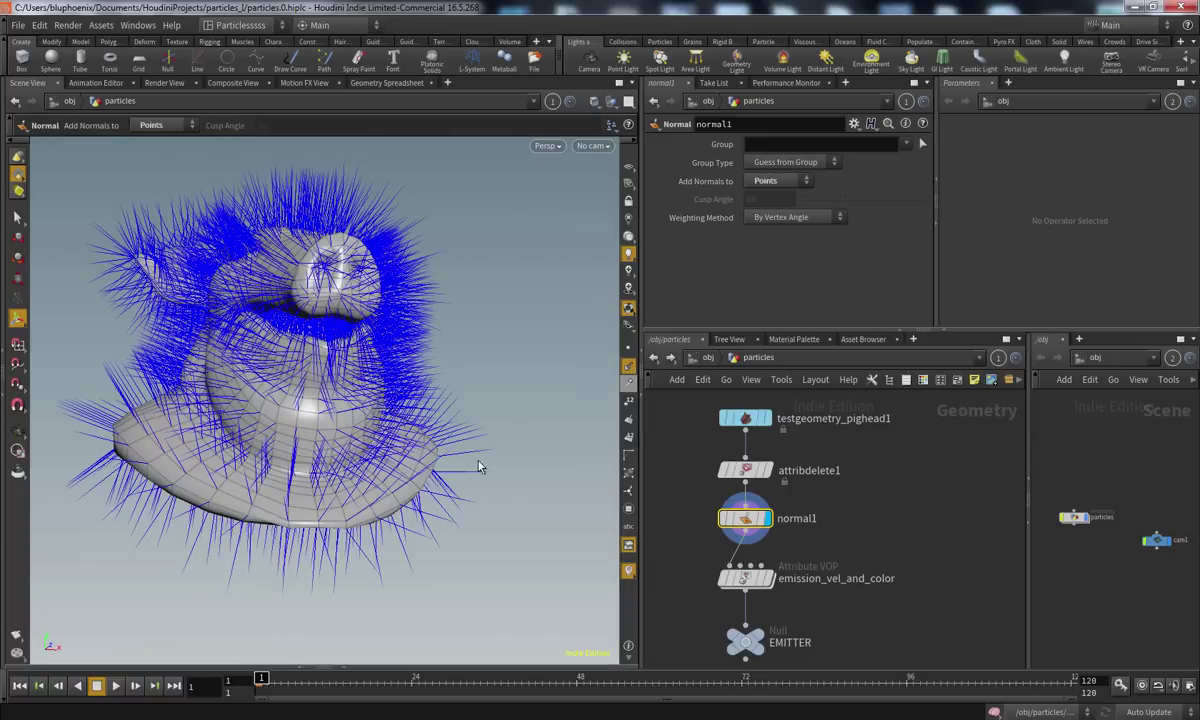
{"action": "left_click_drag", "start_coordinate": [212, 480], "coordinate": [157, 497]}
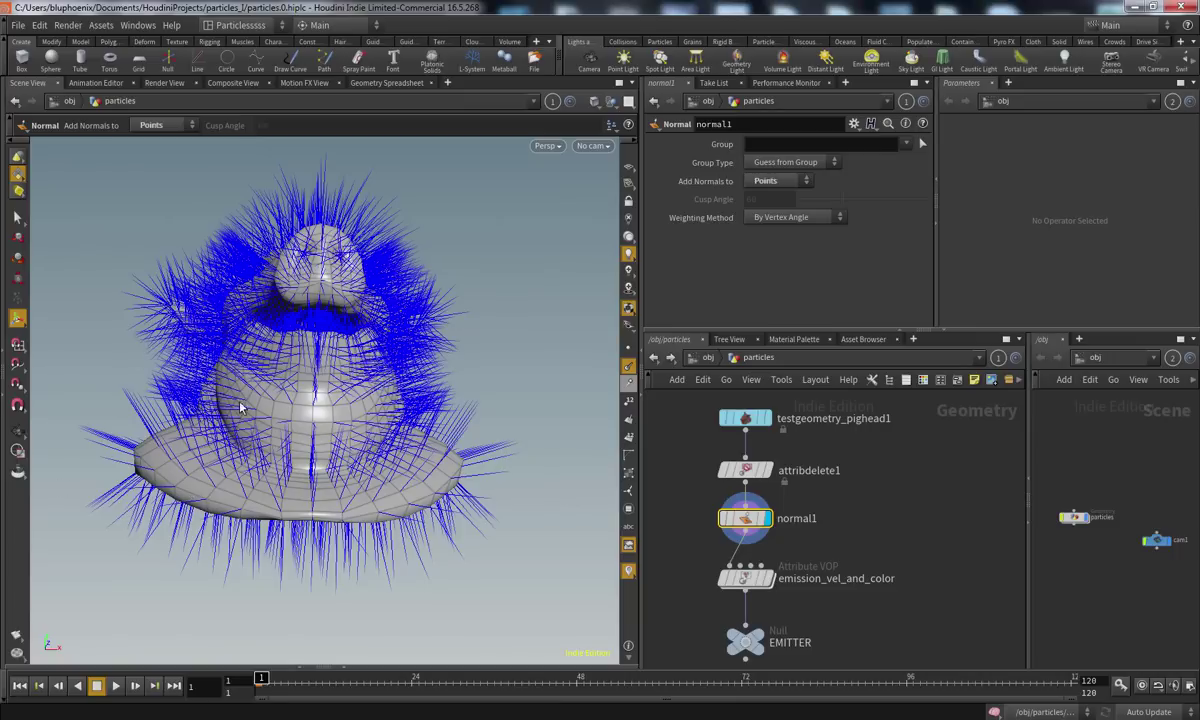
{"action": "left_click_drag", "start_coordinate": [228, 434], "coordinate": [412, 478], "text": "alt"}
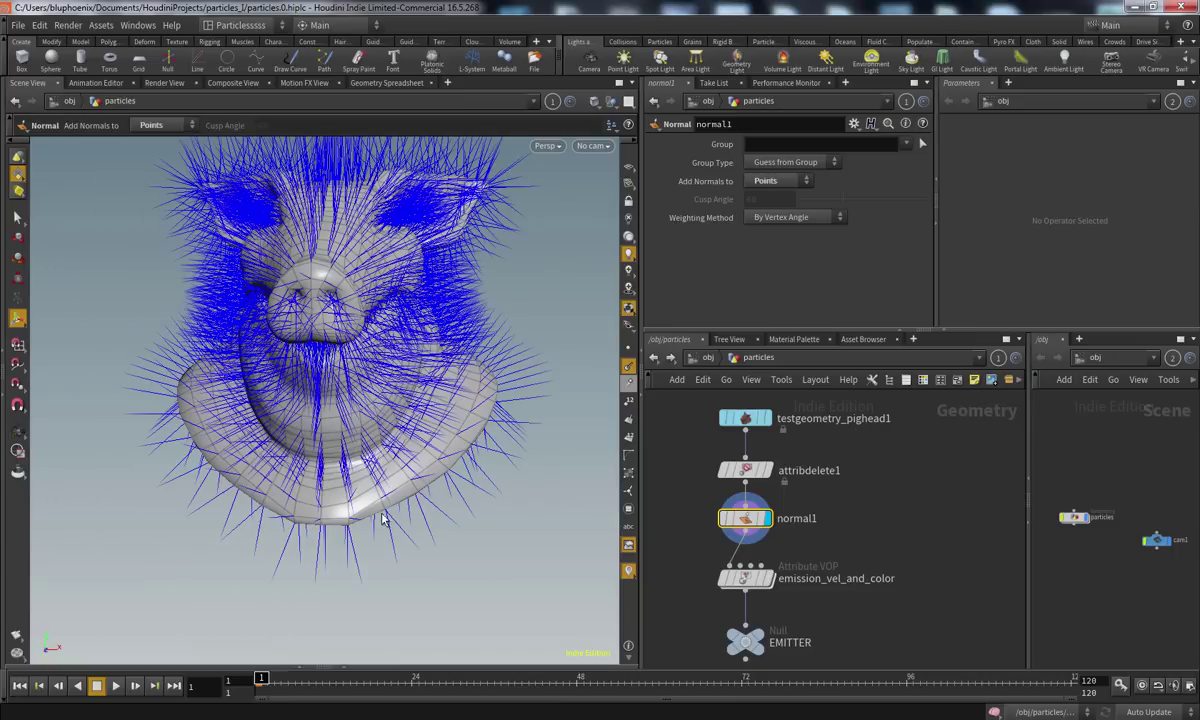
{"action": "left_click", "coordinate": [628, 366]}
Display emission_vel_and_color and check normal1's node info for its point attributes
{"action": "middle_click_drag", "start_coordinate": [849, 566], "coordinate": [864, 555]}
{"action": "left_click", "coordinate": [798, 513]}
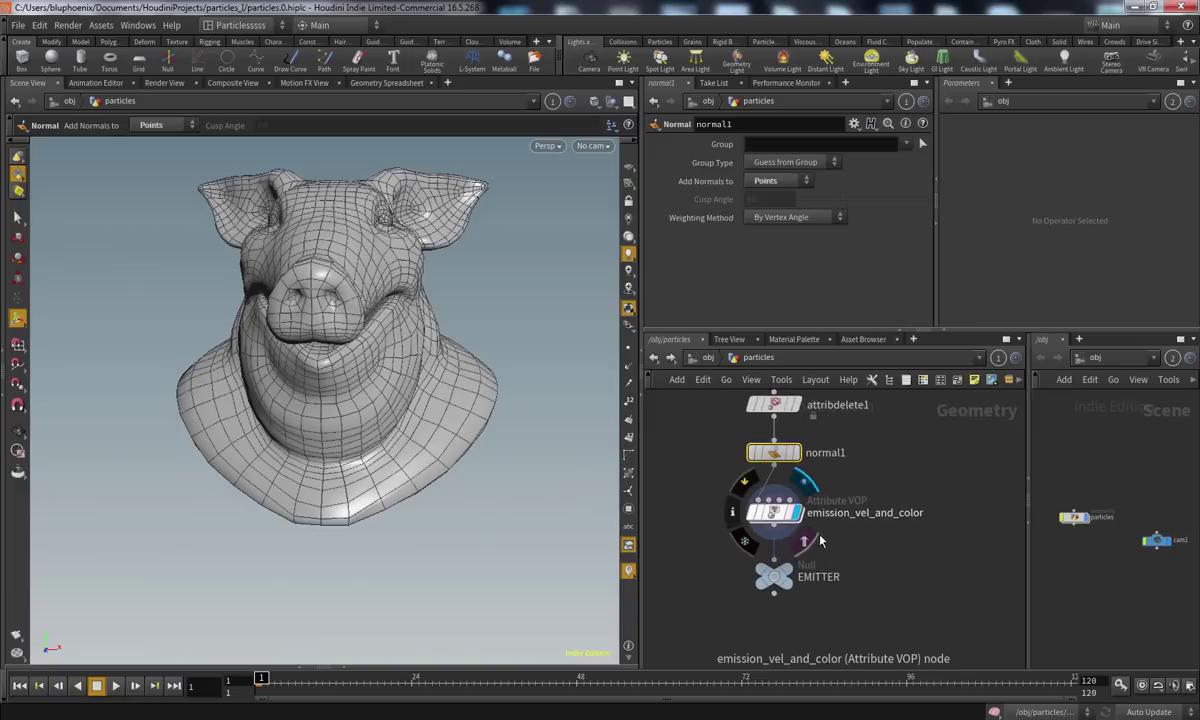
{"action": "double_click", "coordinate": [773, 512]}
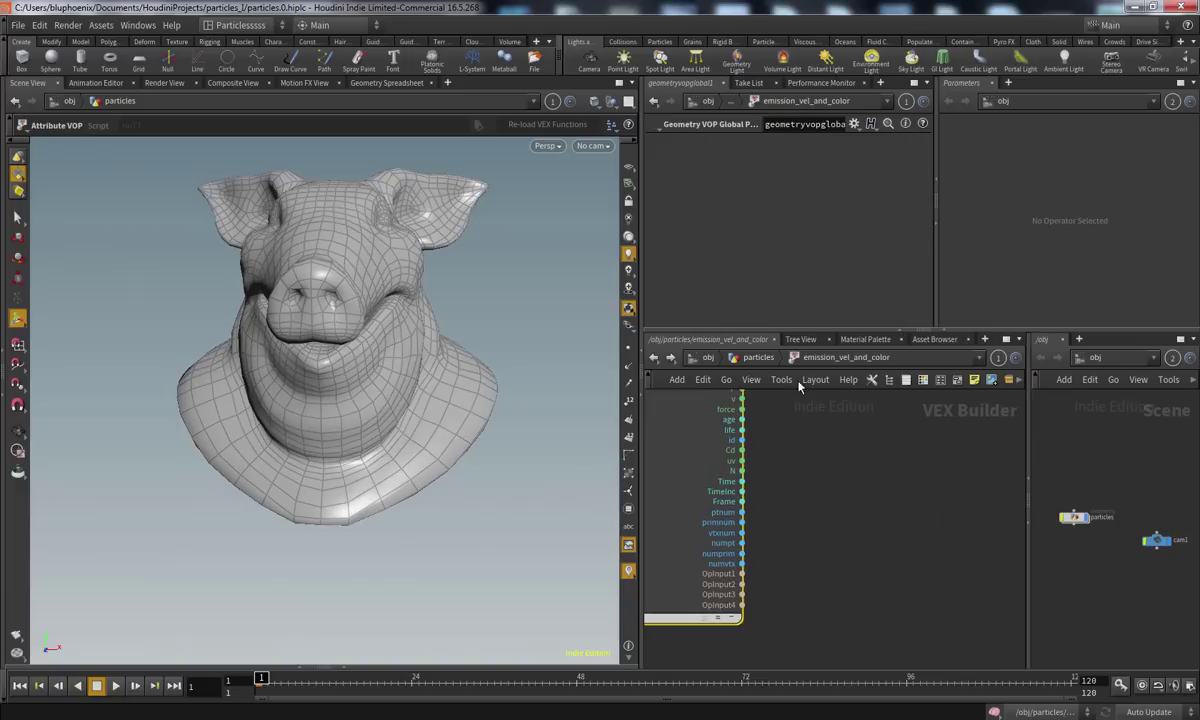
{"action": "key", "text": "u"}
{"action": "middle_click", "coordinate": [768, 510]}
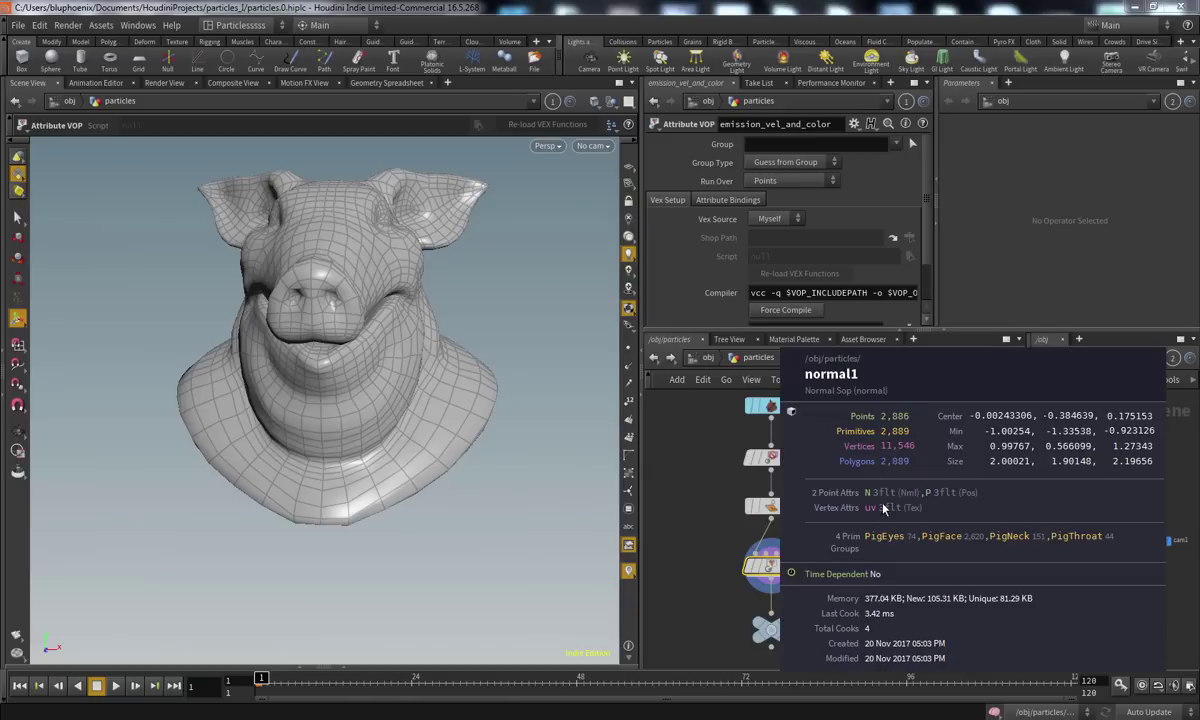
Inside emission_vel_and_color, wire the N output of geometryvopglobal1 to the v input of geometryvopoutput1
{"action": "mouse_move", "coordinate": [790, 566]}
{"action": "middle_mouse_down"}
{"action": "mouse_move", "coordinate": [788, 526]}
{"action": "mouse_move", "coordinate": [785, 559]}
{"action": "middle_mouse_up"}
{"action": "double_click", "coordinate": [771, 526]}
{"action": "scroll", "coordinate": [748, 511], "scroll_direction": "up", "scroll_amount": 2}
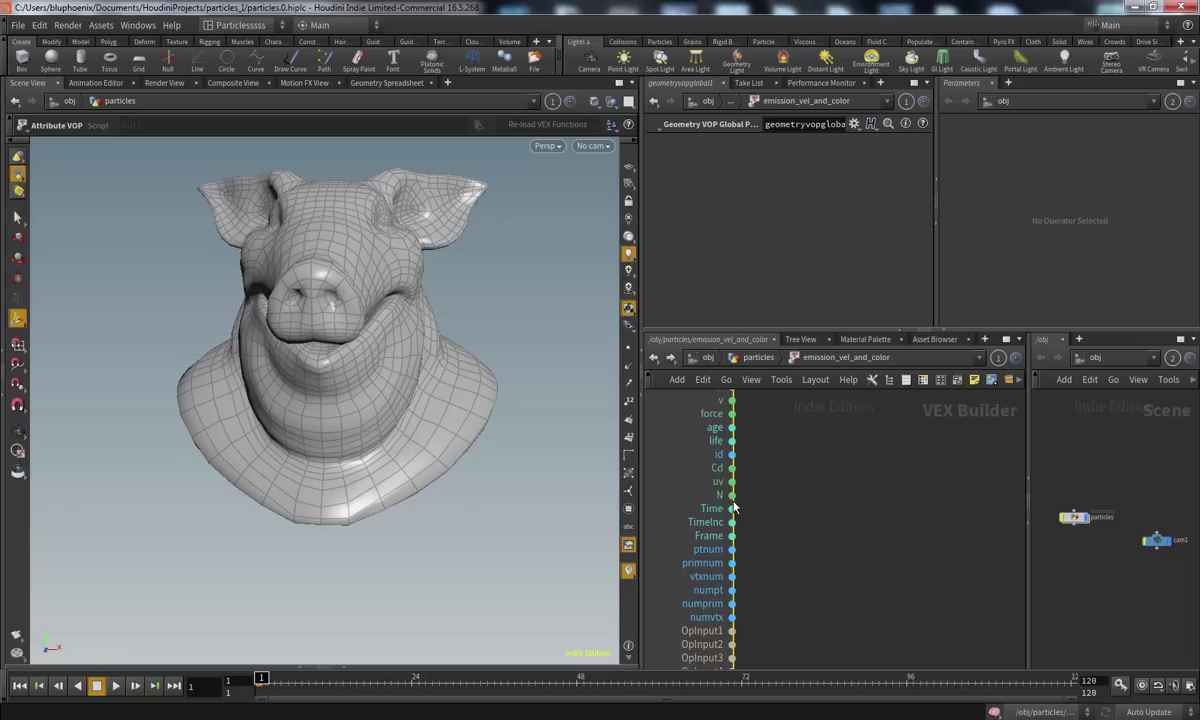
{"action": "scroll", "coordinate": [731, 441], "scroll_direction": "down", "scroll_amount": 2}
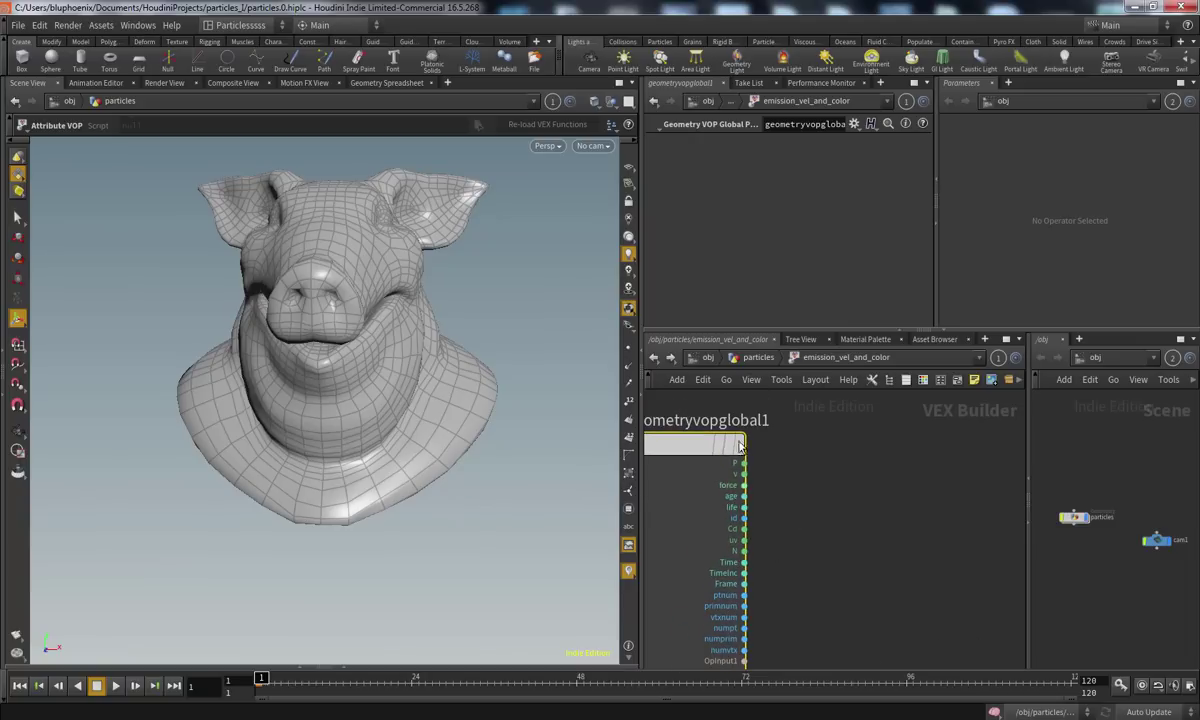
{"action": "middle_click_drag", "start_coordinate": [796, 573], "coordinate": [805, 517]}
{"action": "scroll", "coordinate": [833, 549], "scroll_direction": "down", "scroll_amount": 1}
{"action": "scroll", "coordinate": [810, 515], "scroll_direction": "up", "scroll_amount": 3}
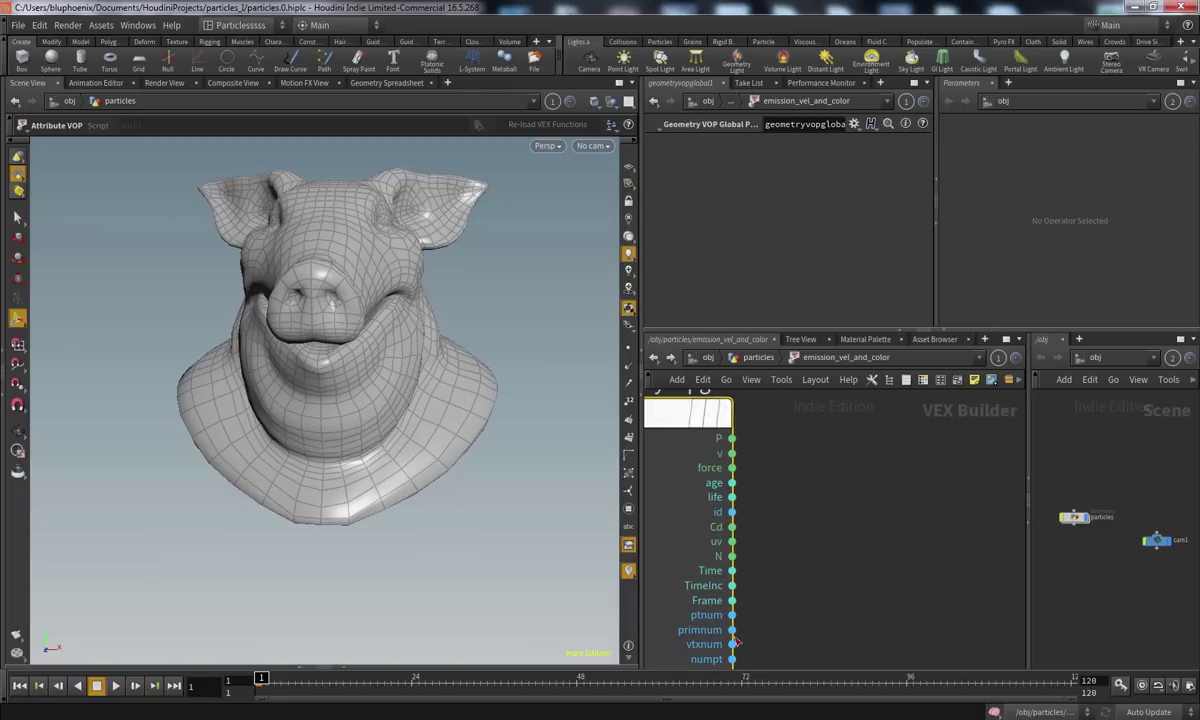
{"action": "scroll", "coordinate": [795, 555], "scroll_direction": "down", "scroll_amount": 2}
{"action": "left_click", "coordinate": [709, 541]}
{"action": "middle_click_drag", "start_coordinate": [978, 540], "coordinate": [745, 510]}
{"action": "scroll", "coordinate": [785, 551], "scroll_direction": "up", "scroll_amount": 2}
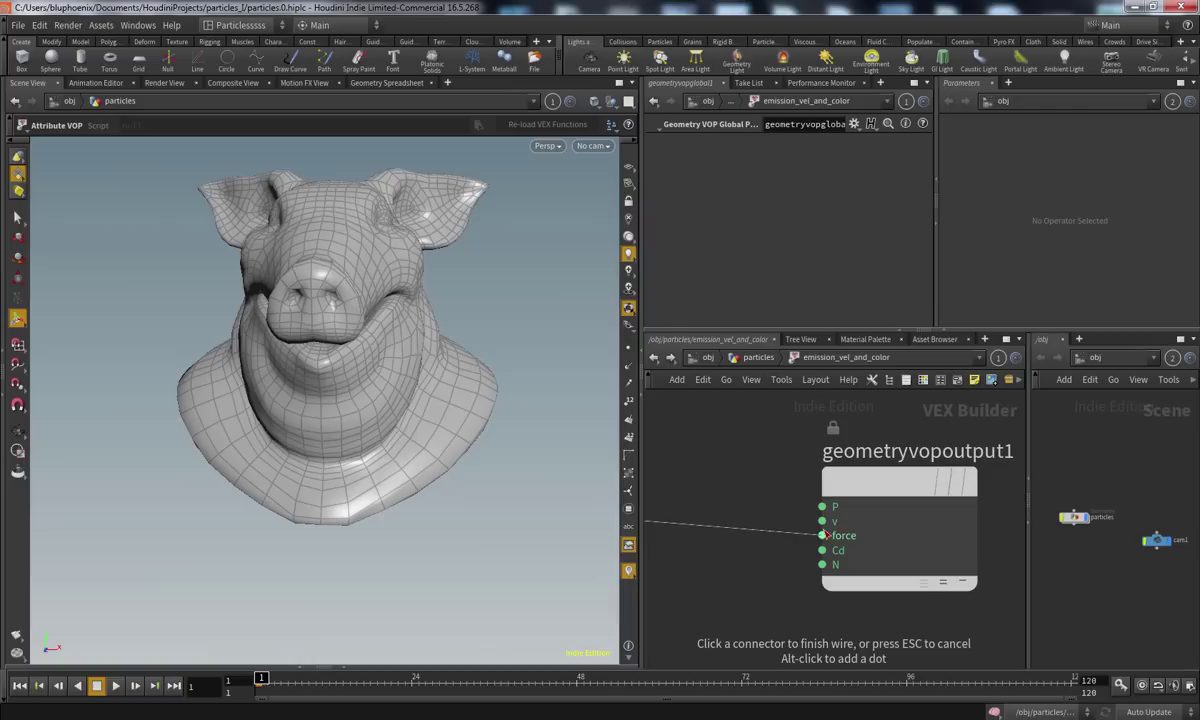
{"action": "left_click", "coordinate": [822, 521]}
{"action": "scroll", "coordinate": [801, 552], "scroll_direction": "down", "scroll_amount": 2}
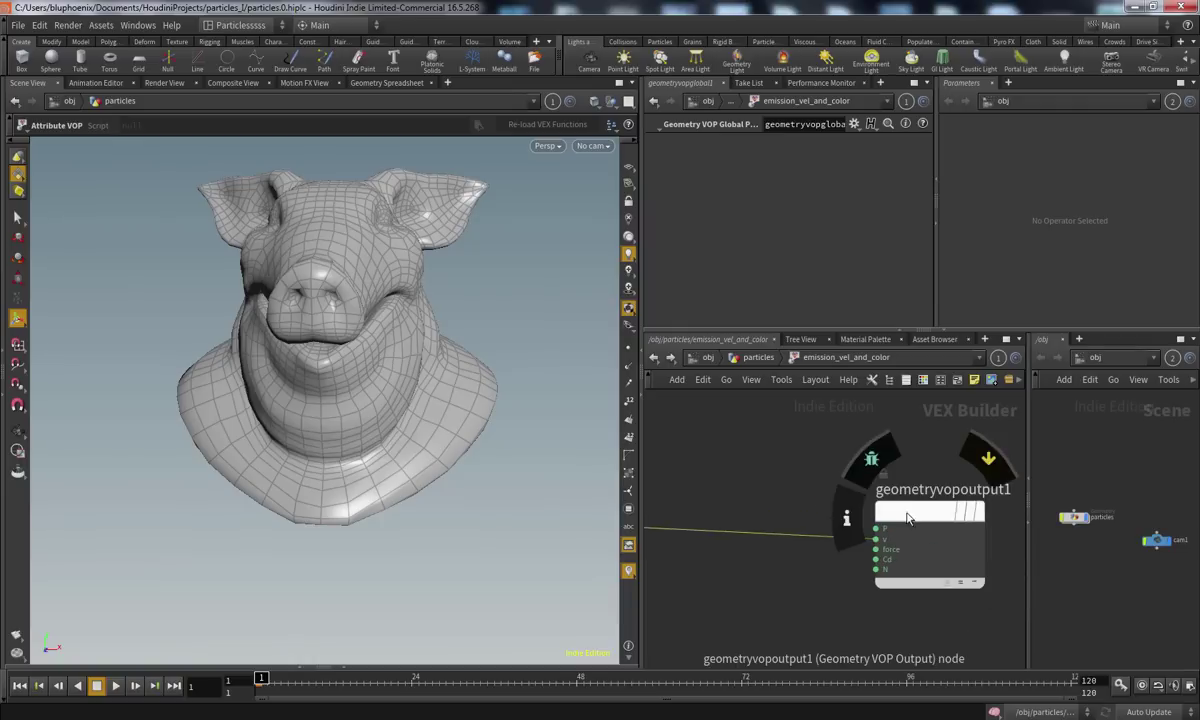
{"action": "scroll", "coordinate": [733, 483], "scroll_direction": "down", "scroll_amount": 2}
Return to the particles network, compare the point normals with the velocity trails, and examine the trails close up on the surface
{"action": "left_click", "coordinate": [762, 358]}
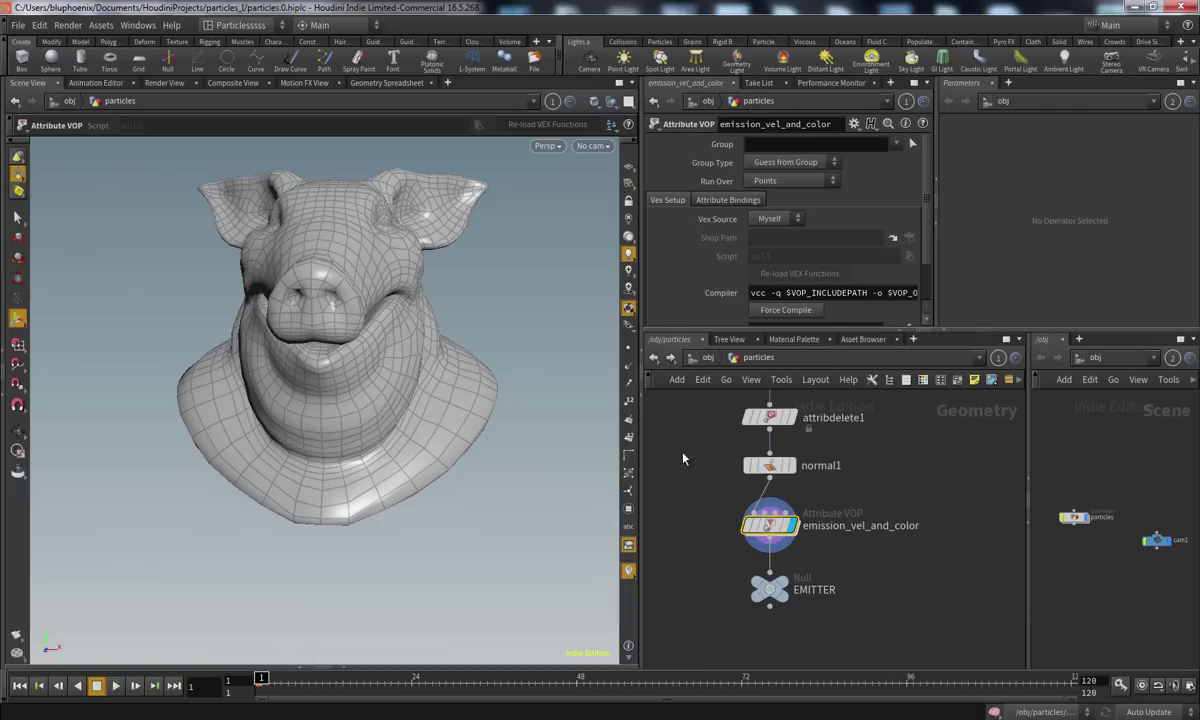
{"action": "left_click", "coordinate": [628, 366]}
{"action": "left_click_drag", "start_coordinate": [390, 437], "coordinate": [437, 492]}
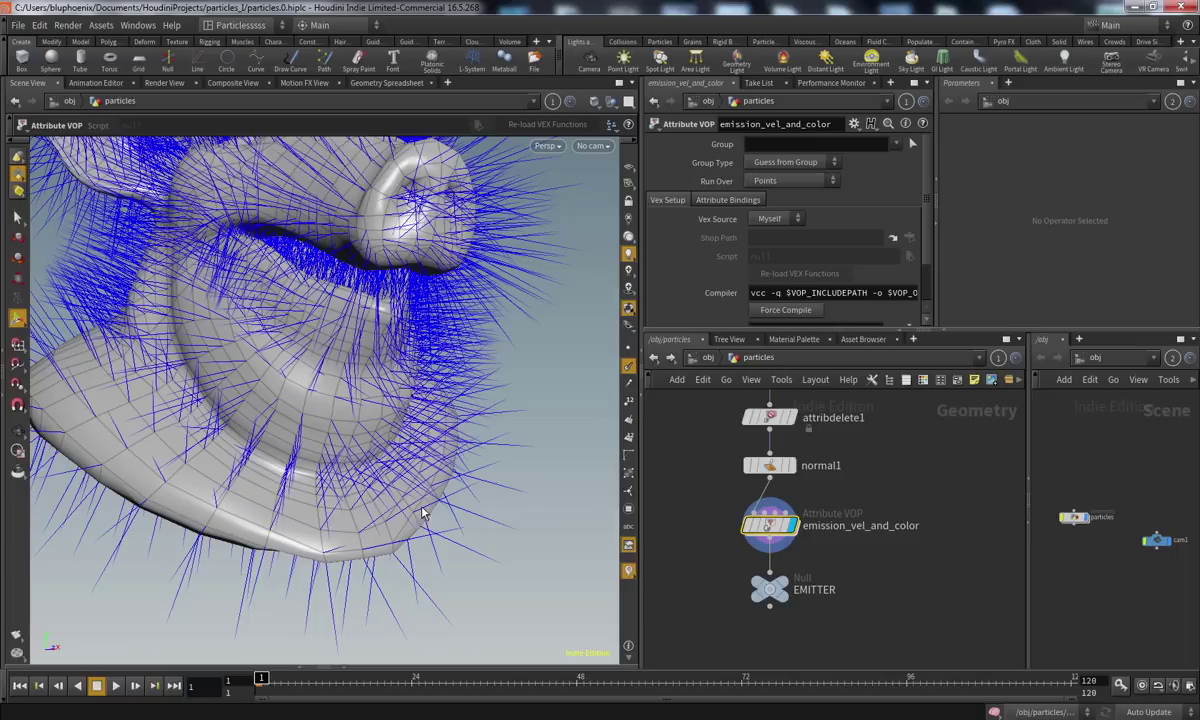
{"action": "left_click", "coordinate": [629, 366]}
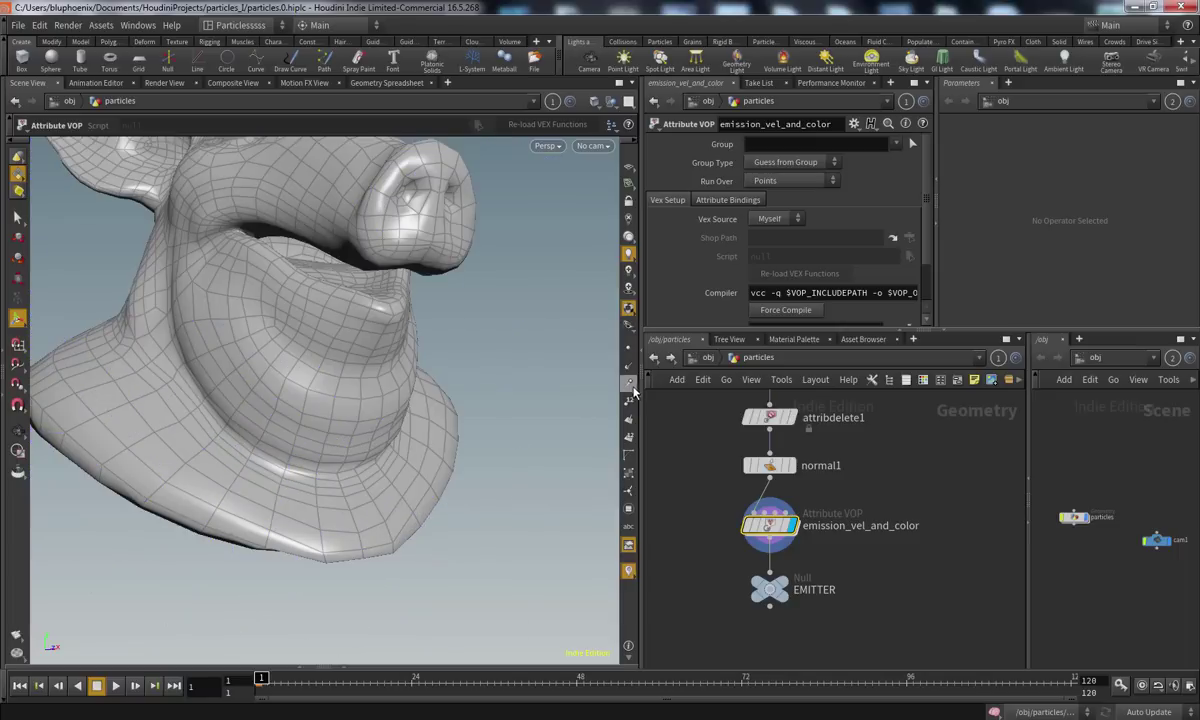
{"action": "right_click_drag", "start_coordinate": [318, 488], "coordinate": [421, 450], "text": "alt"}
{"action": "left_click_drag", "start_coordinate": [421, 450], "coordinate": [384, 442], "text": "alt"}
{"action": "right_click_drag", "start_coordinate": [384, 442], "coordinate": [568, 431], "text": "alt"}
{"action": "left_click_drag", "start_coordinate": [568, 431], "coordinate": [318, 450], "text": "alt"}
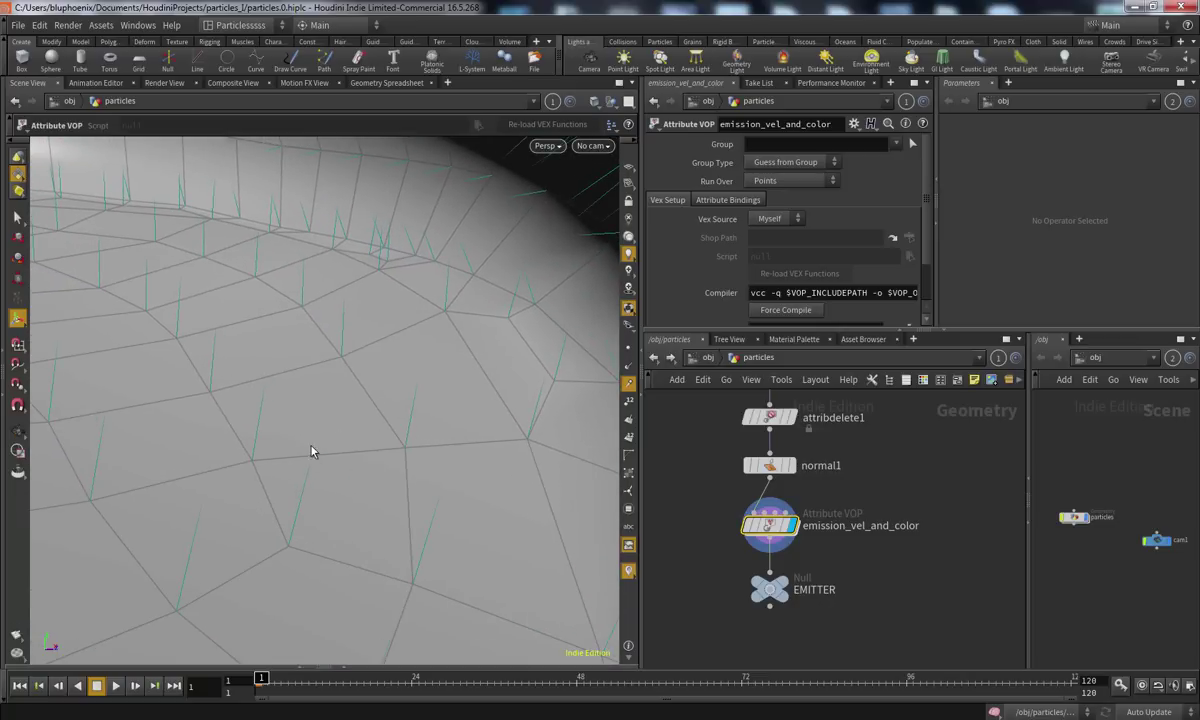
Show the point normals around the whole pig head, hide them again, and check emission_vel_and_color's node info
{"action": "right_click_drag", "start_coordinate": [450, 402], "coordinate": [272, 490], "text": "alt"}
{"action": "left_click", "coordinate": [631, 370]}
{"action": "key", "text": "shift+w"}
{"action": "mouse_move", "coordinate": [565, 413]}
{"action": "left_mouse_down", "text": "alt"}
{"action": "mouse_move", "coordinate": [522, 450]}
{"action": "mouse_move", "coordinate": [554, 447]}
{"action": "mouse_move", "coordinate": [510, 463]}
{"action": "mouse_move", "coordinate": [415, 437]}
{"action": "mouse_move", "coordinate": [452, 455]}
{"action": "mouse_move", "coordinate": [535, 440]}
{"action": "left_mouse_up", "text": "alt"}
{"action": "key", "text": "shift+w"}
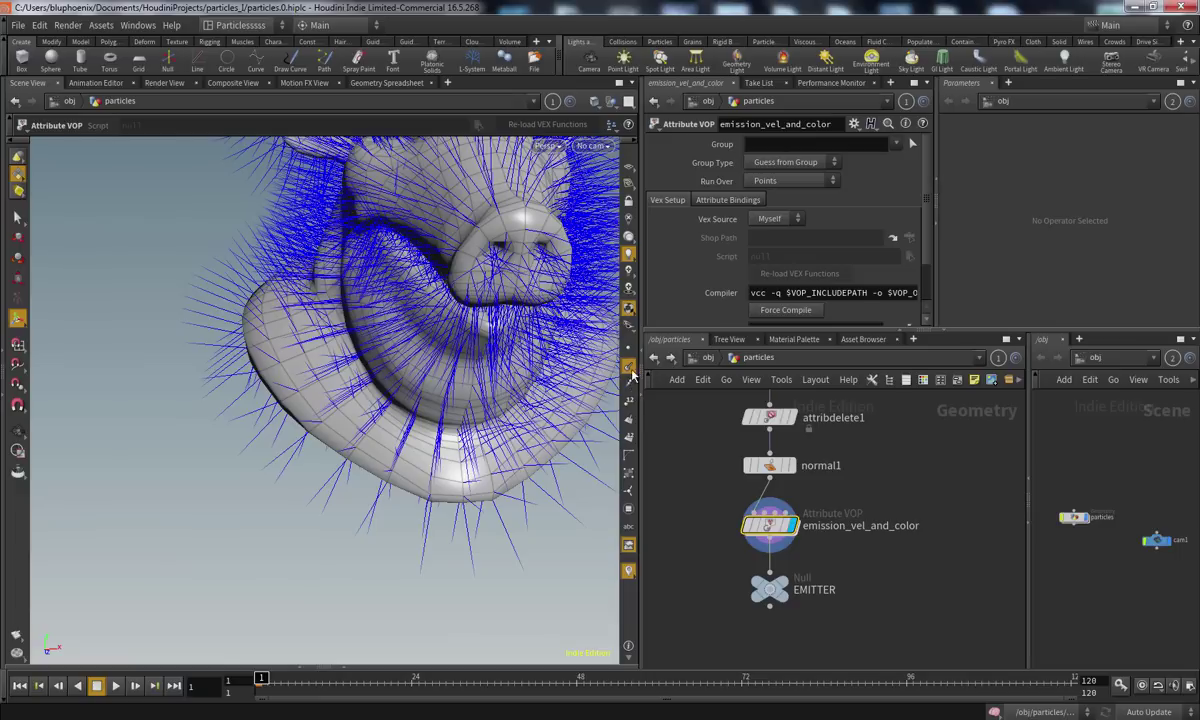
{"action": "left_click", "coordinate": [630, 368]}
{"action": "key", "text": "space+h"}
{"action": "left_click", "coordinate": [632, 372]}
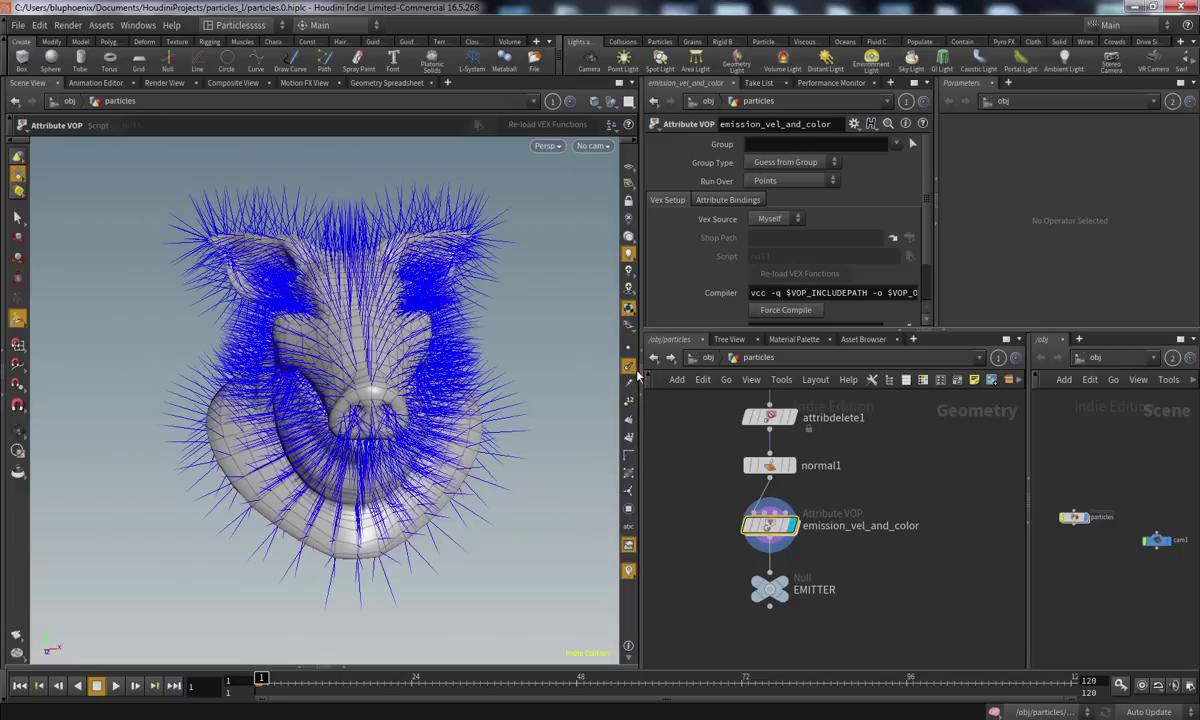
{"action": "left_click", "coordinate": [630, 366]}
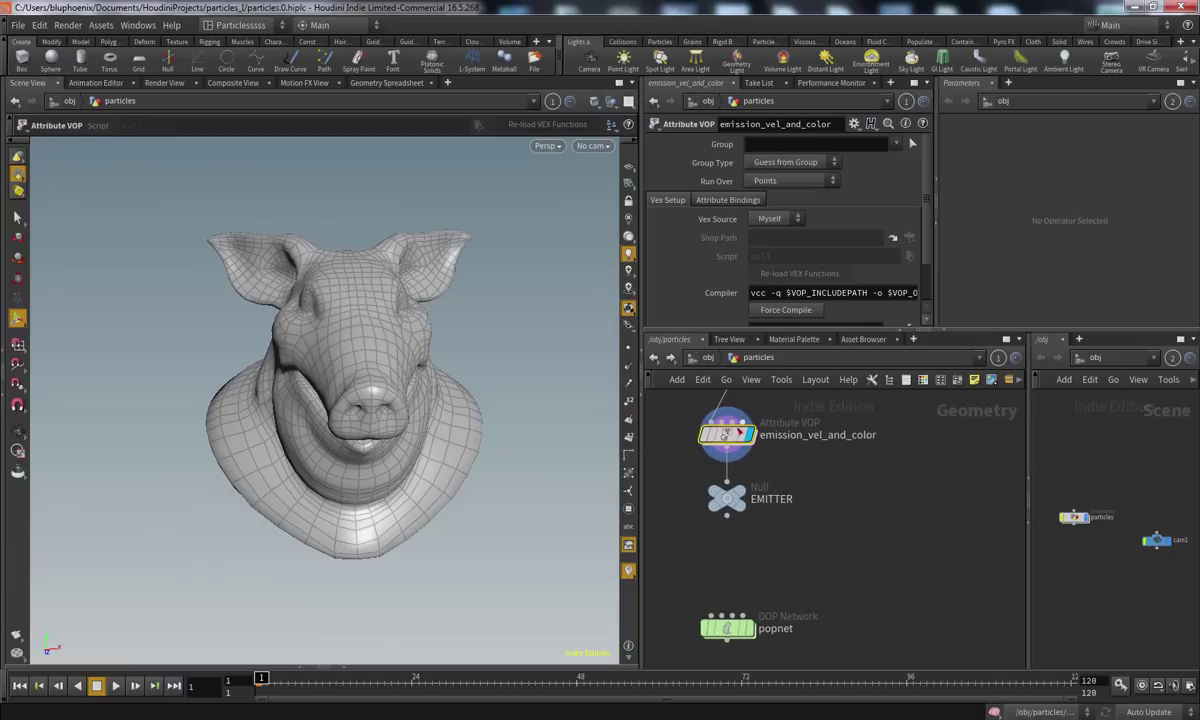
{"action": "middle_click", "coordinate": [737, 431]}
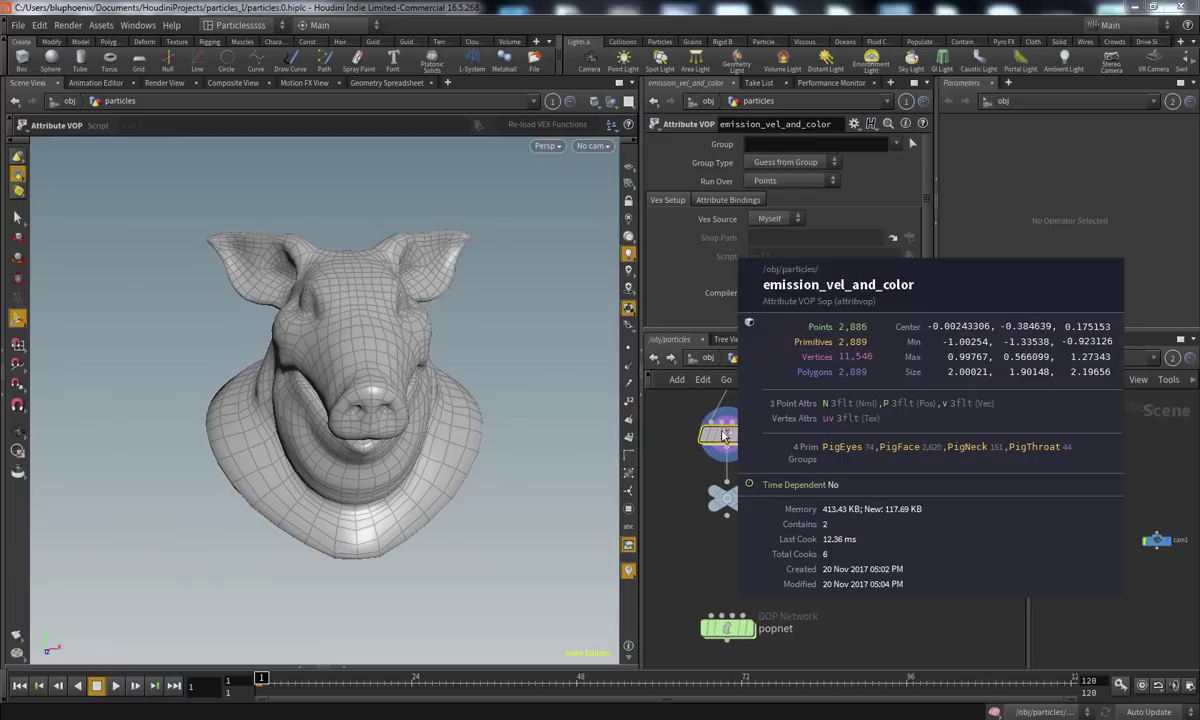
Display popnet and play the simulation to examine how the particles leave the pig head
{"action": "middle_click_drag", "start_coordinate": [711, 562], "coordinate": [701, 505]}
{"action": "left_click", "coordinate": [741, 571]}
{"action": "left_click", "coordinate": [719, 573]}
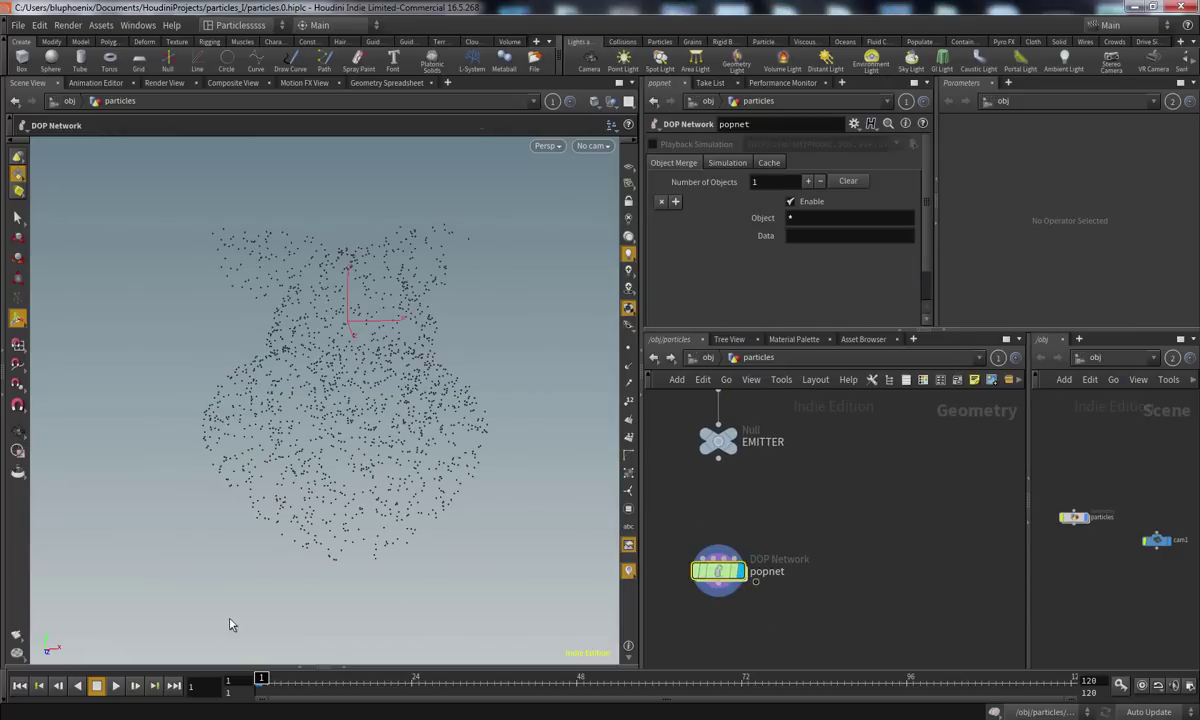
{"action": "left_click", "coordinate": [116, 686]}
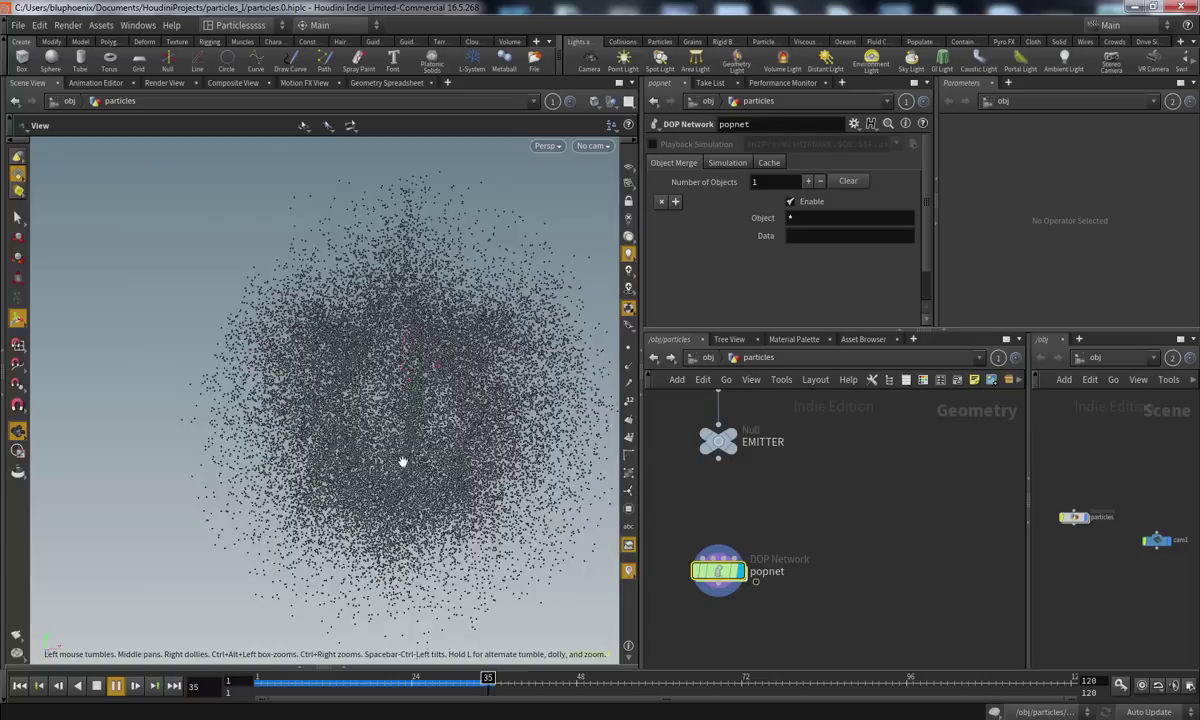
{"action": "middle_click_drag", "start_coordinate": [715, 520], "coordinate": [710, 561]}
{"action": "left_click", "coordinate": [741, 509]}
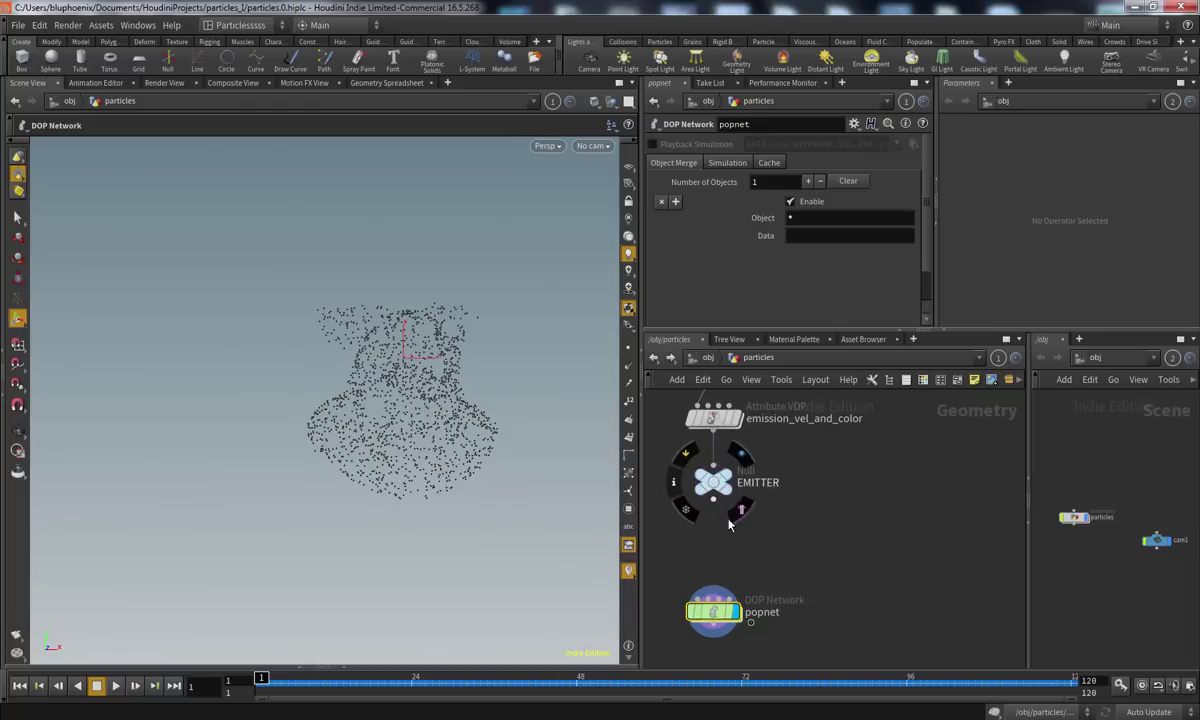
Move the EMITTER node slightly farther below emission_vel_and_color
{"action": "scroll", "coordinate": [752, 518], "scroll_direction": "up", "scroll_amount": 3}
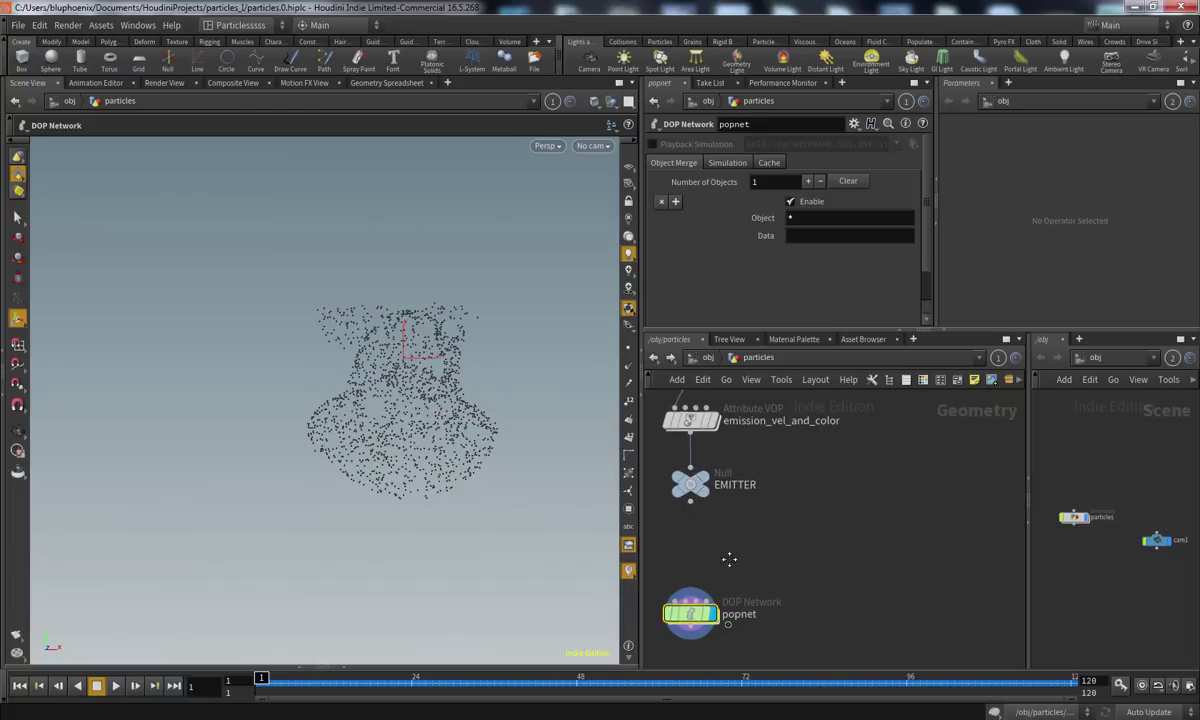
{"action": "middle_click_drag", "start_coordinate": [742, 441], "coordinate": [763, 517]}
{"action": "scroll", "coordinate": [750, 511], "scroll_direction": "down", "scroll_amount": 3}
{"action": "middle_click_drag", "start_coordinate": [670, 532], "coordinate": [718, 552]}
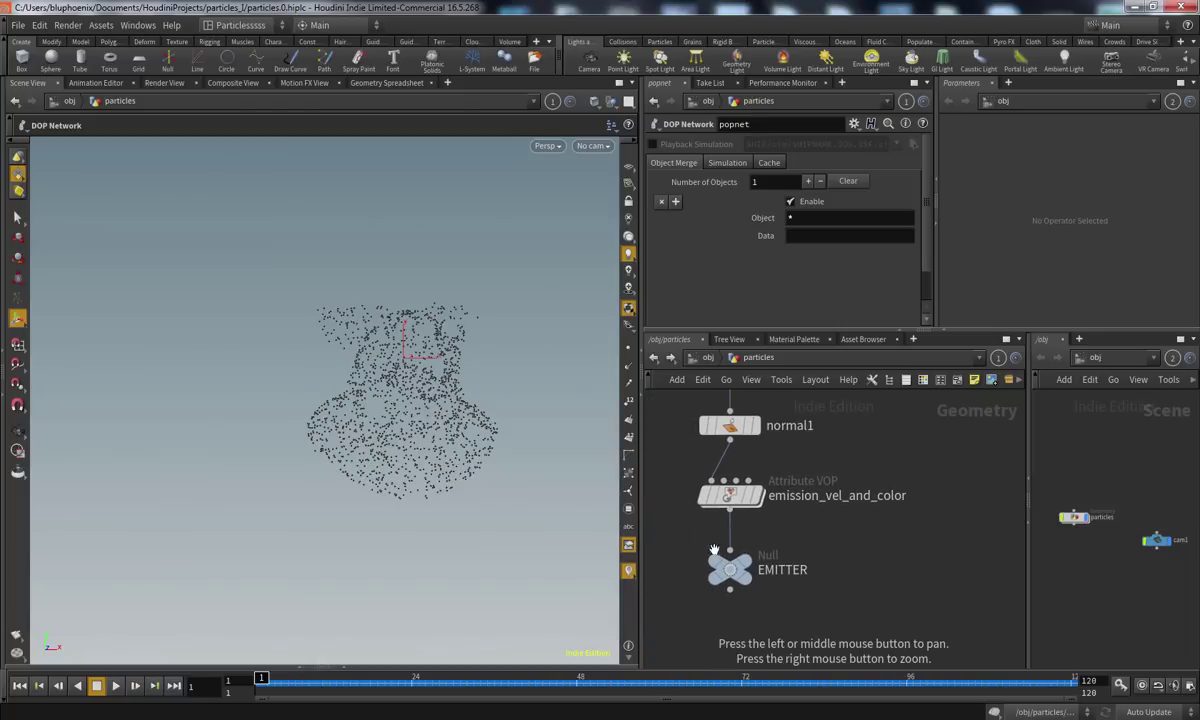
{"action": "left_click_drag", "start_coordinate": [729, 582], "coordinate": [729, 597]}
{"action": "left_click_drag", "start_coordinate": [460, 375], "coordinate": [387, 302], "text": "alt"}
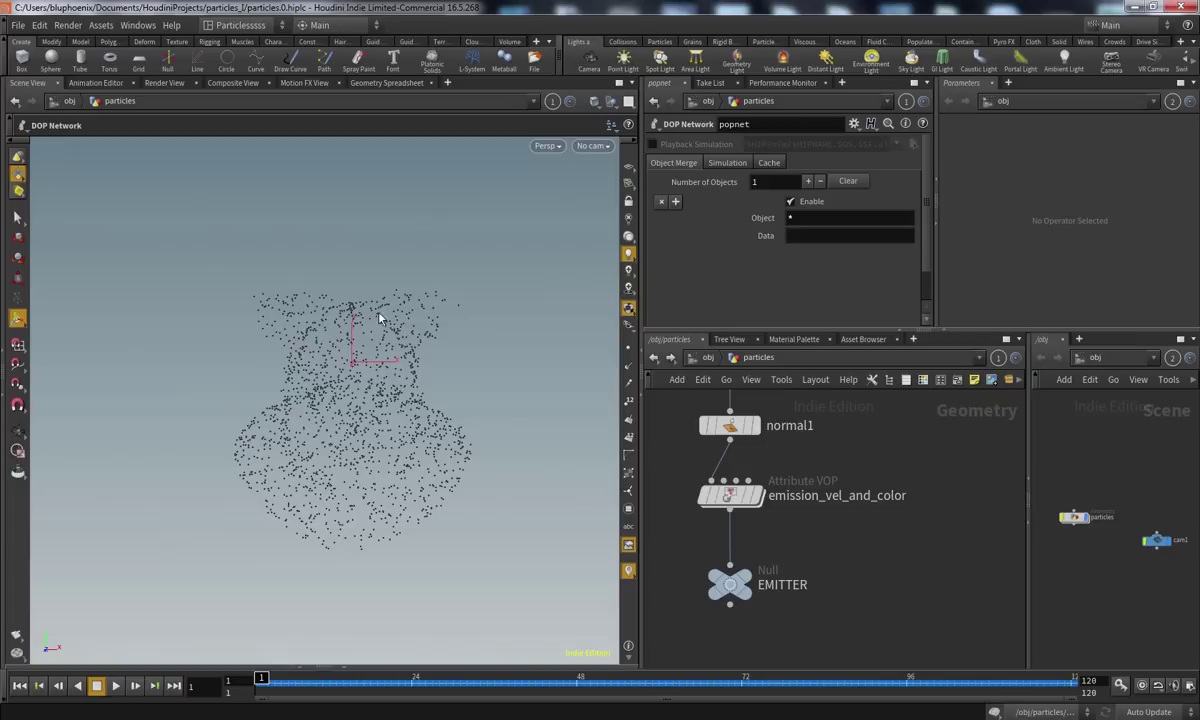
{"action": "left_click_drag", "start_coordinate": [333, 452], "coordinate": [410, 522], "text": "alt"}
{"action": "left_click_drag", "start_coordinate": [265, 679], "coordinate": [230, 665]}
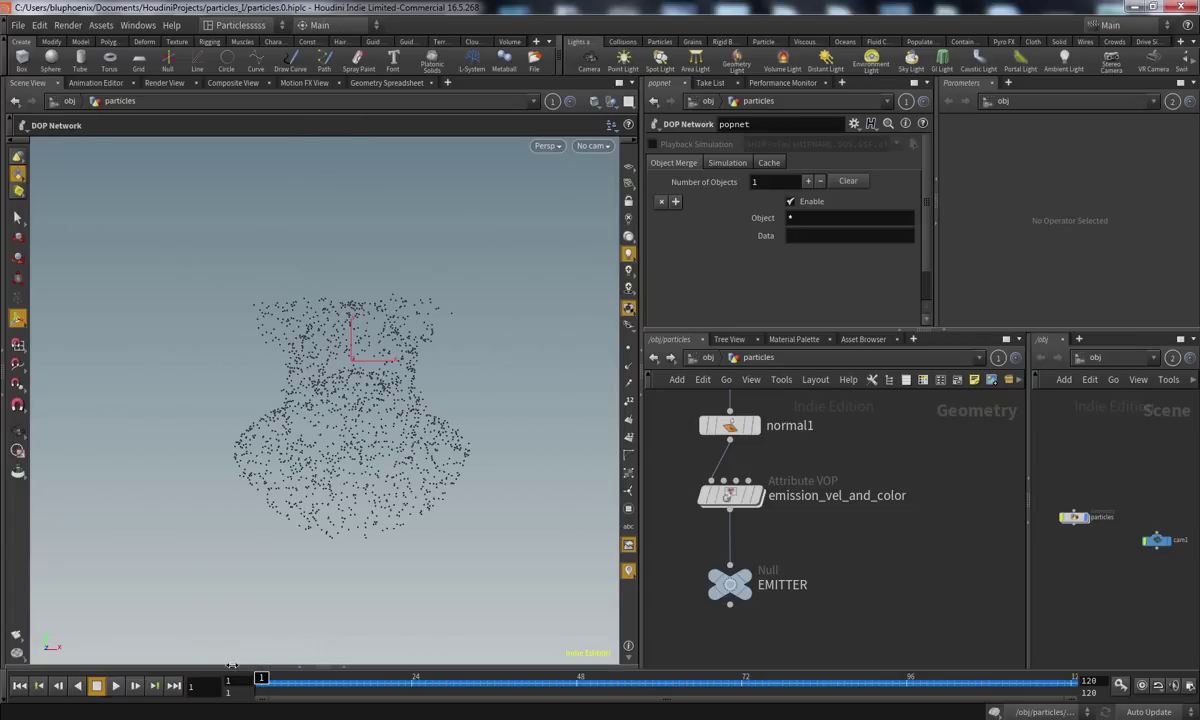
Display the emission_vel_and_color geometry in the particles network and examine the pig head from several angles
{"action": "left_click", "coordinate": [731, 497]}
{"action": "double_click", "coordinate": [731, 497]}
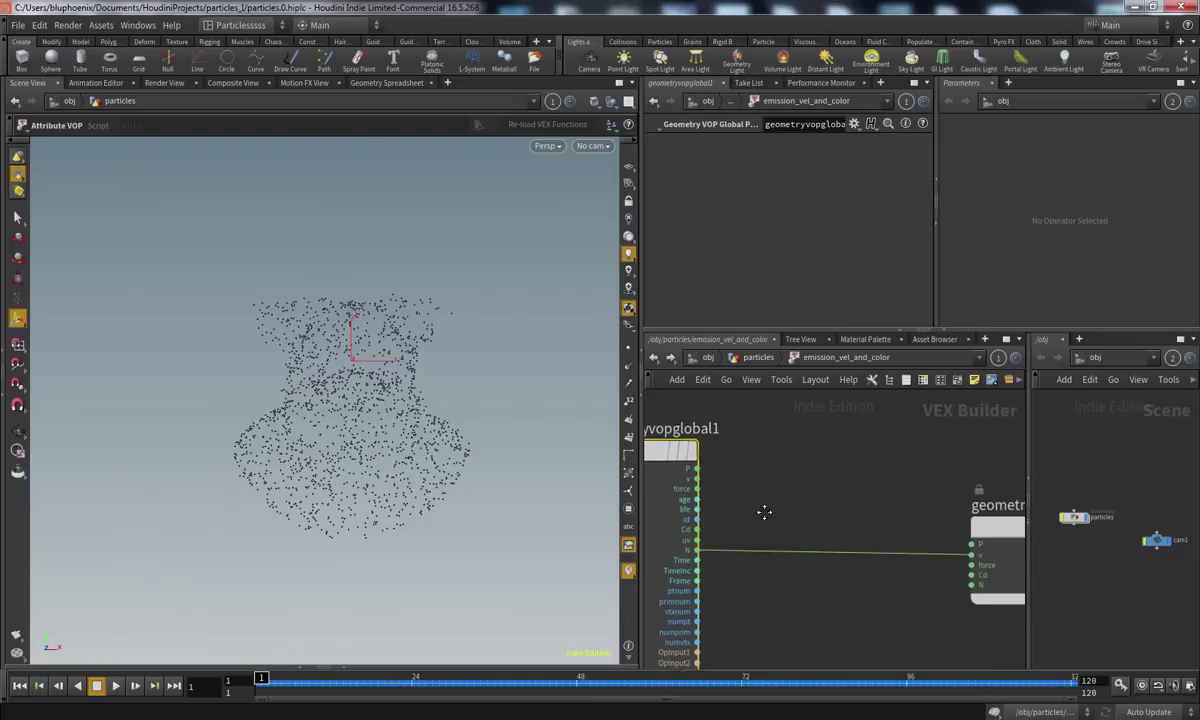
{"action": "left_click", "coordinate": [757, 357]}
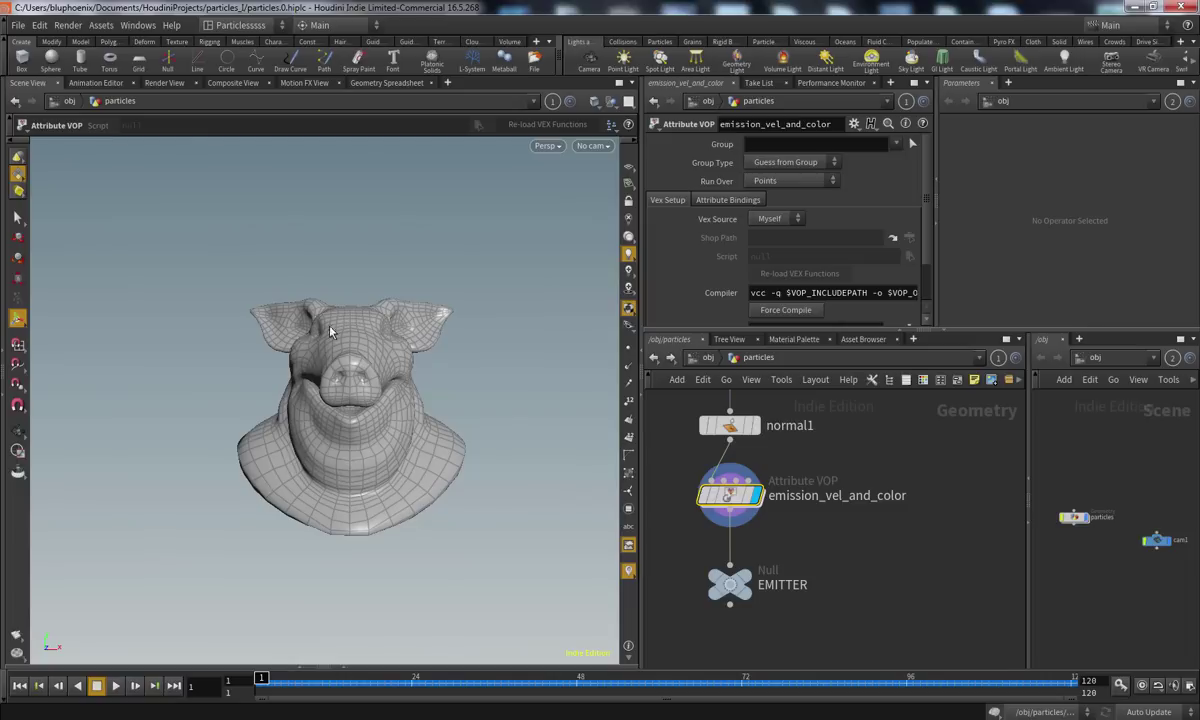
{"action": "left_click_drag", "start_coordinate": [422, 395], "coordinate": [394, 325]}
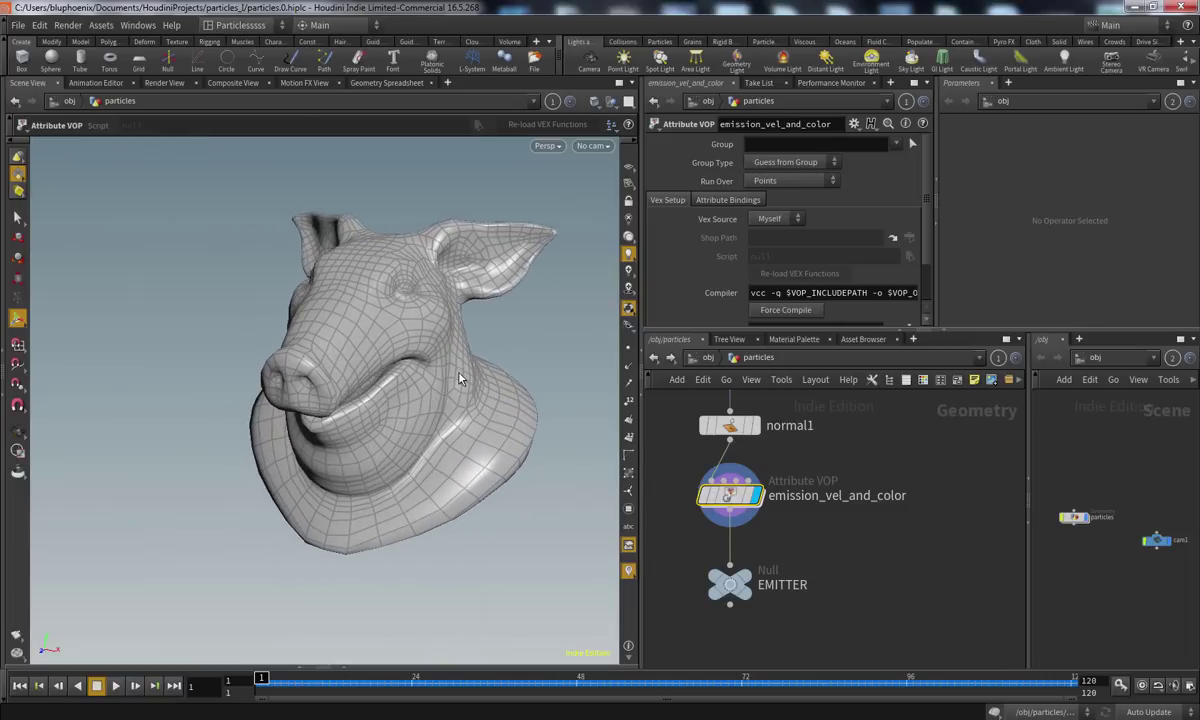
{"action": "left_click_drag", "start_coordinate": [459, 380], "coordinate": [447, 428]}
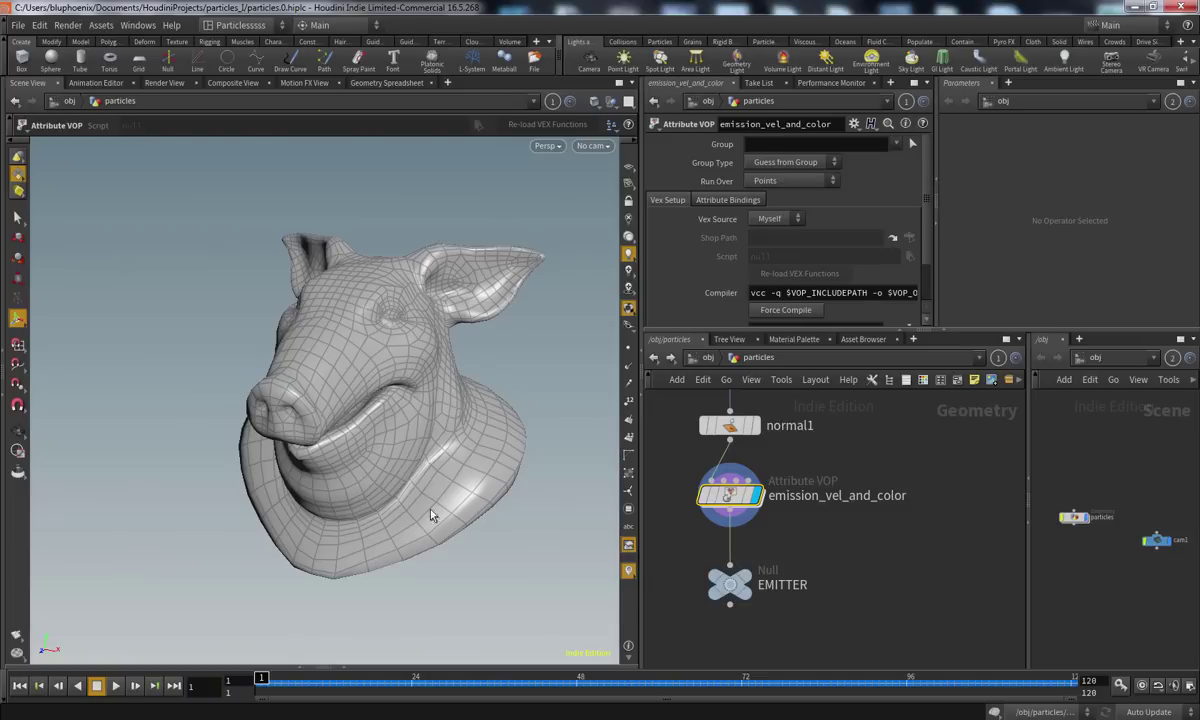
{"action": "left_click_drag", "start_coordinate": [400, 478], "coordinate": [312, 503]}
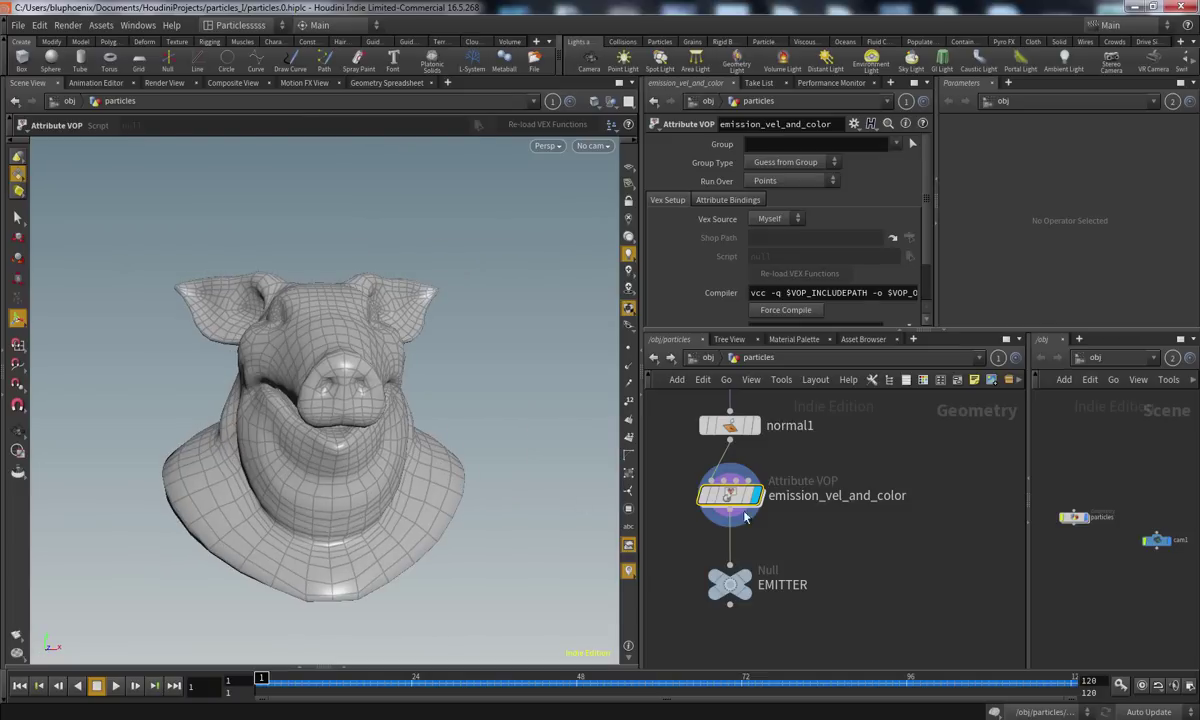
Add an Anti-Aliased Flow Noise node inside emission_vel_and_color
{"action": "double_click", "coordinate": [715, 506]}
{"action": "key", "text": "Tab"}
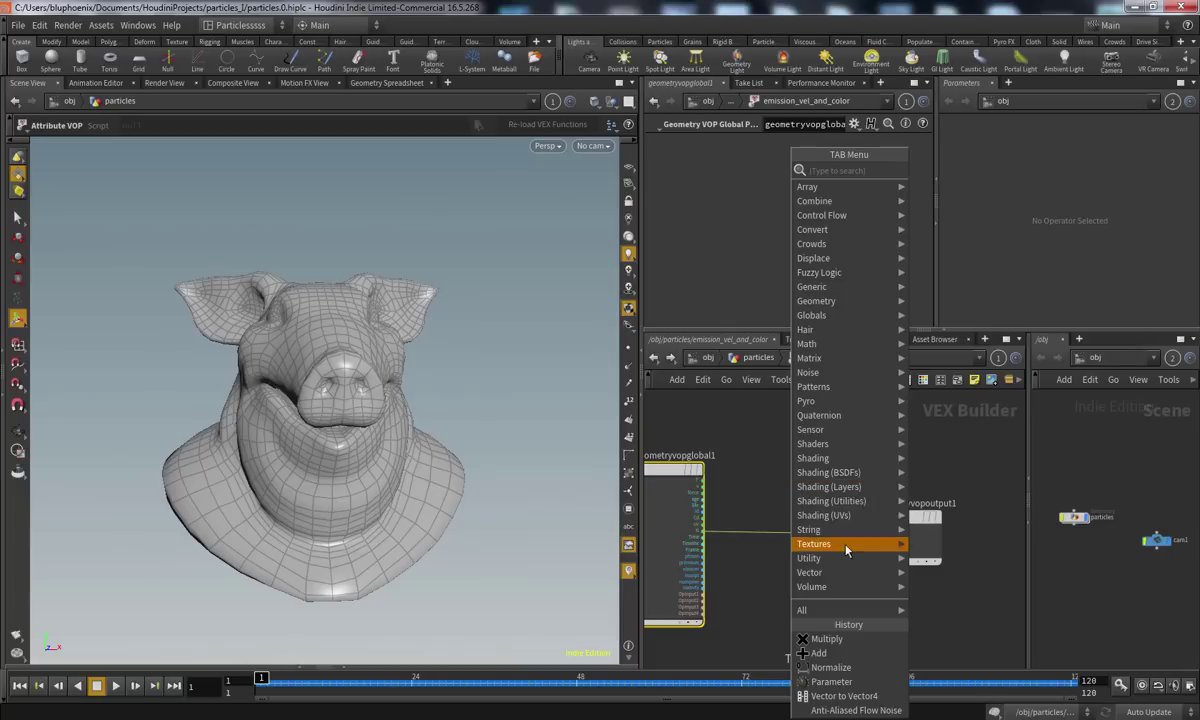
{"action": "mouse_move", "coordinate": [845, 387]}
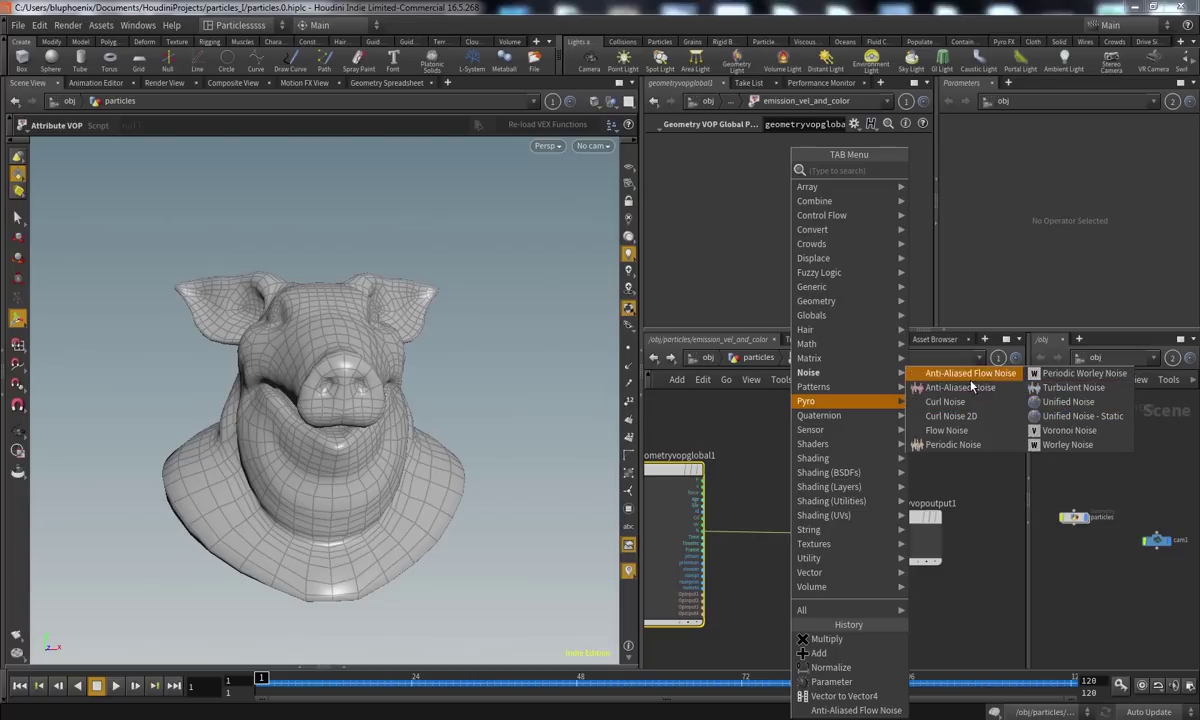
{"action": "left_click", "coordinate": [963, 378]}
{"action": "left_click", "coordinate": [795, 445]}
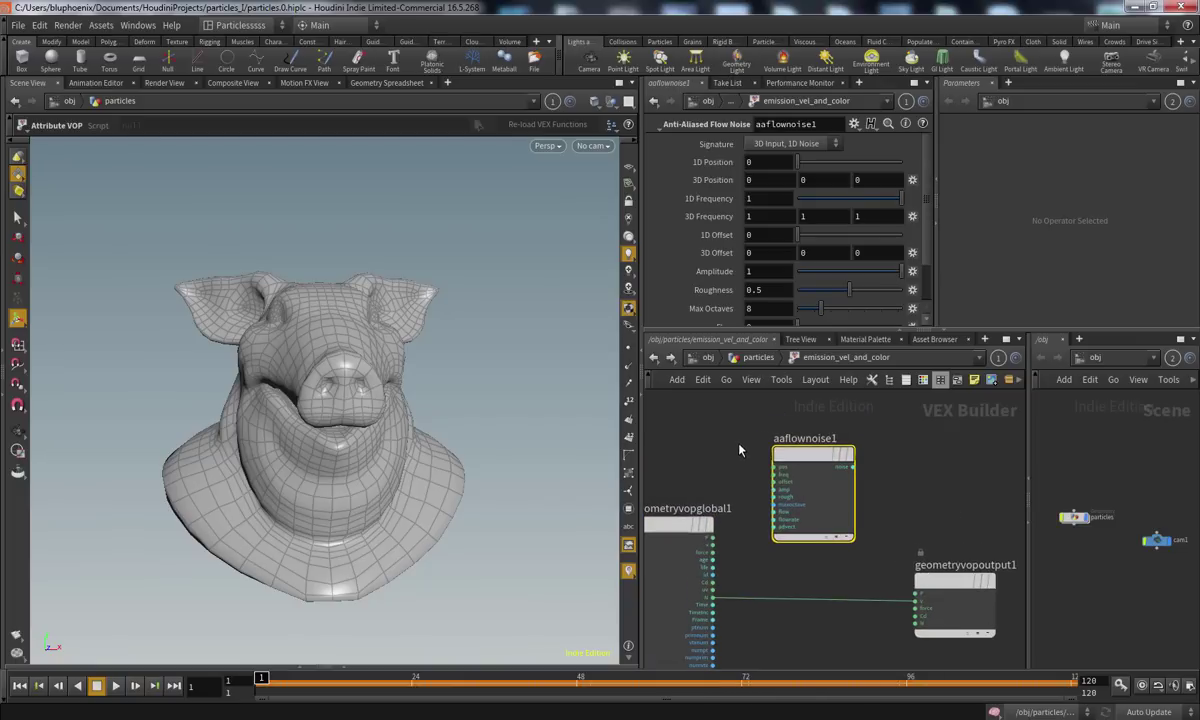
Wire the P output of geometryvopglobal1 to the pos input of aaflownoise1 and show the points on the head
{"action": "middle_click_drag", "start_coordinate": [732, 475], "coordinate": [753, 466]}
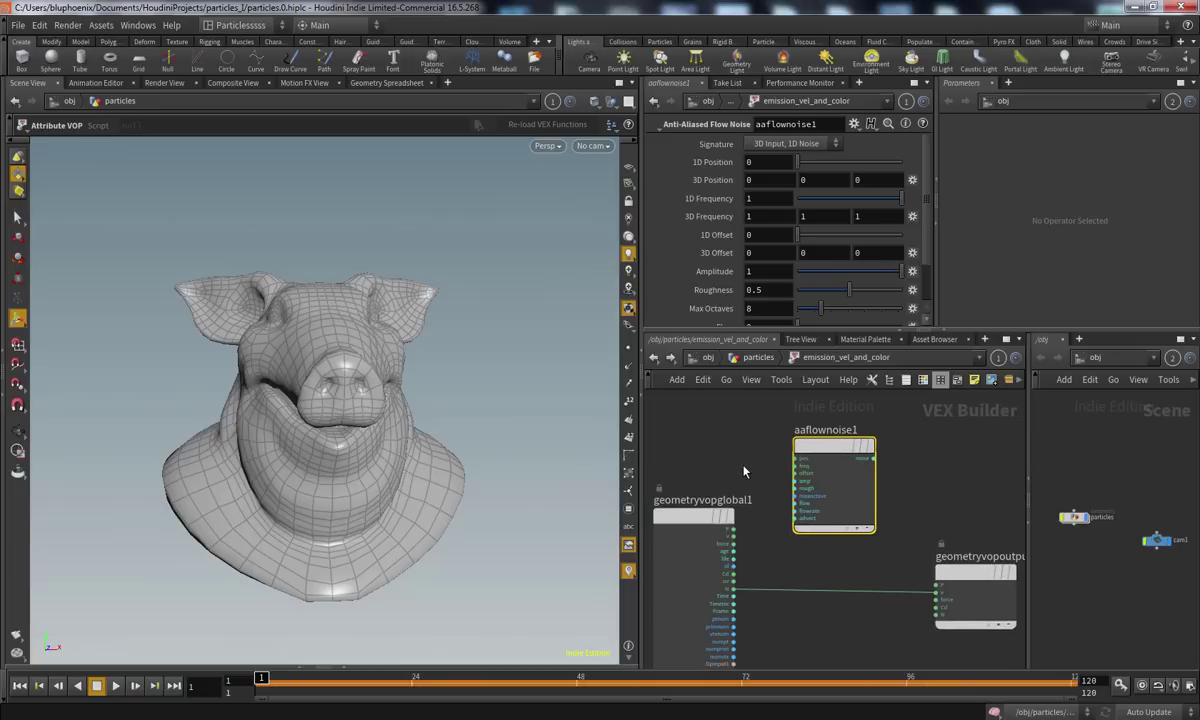
{"action": "scroll", "coordinate": [740, 467], "scroll_direction": "up", "scroll_amount": 3}
{"action": "middle_click_drag", "start_coordinate": [736, 464], "coordinate": [700, 466]}
{"action": "left_click", "coordinate": [702, 539]}
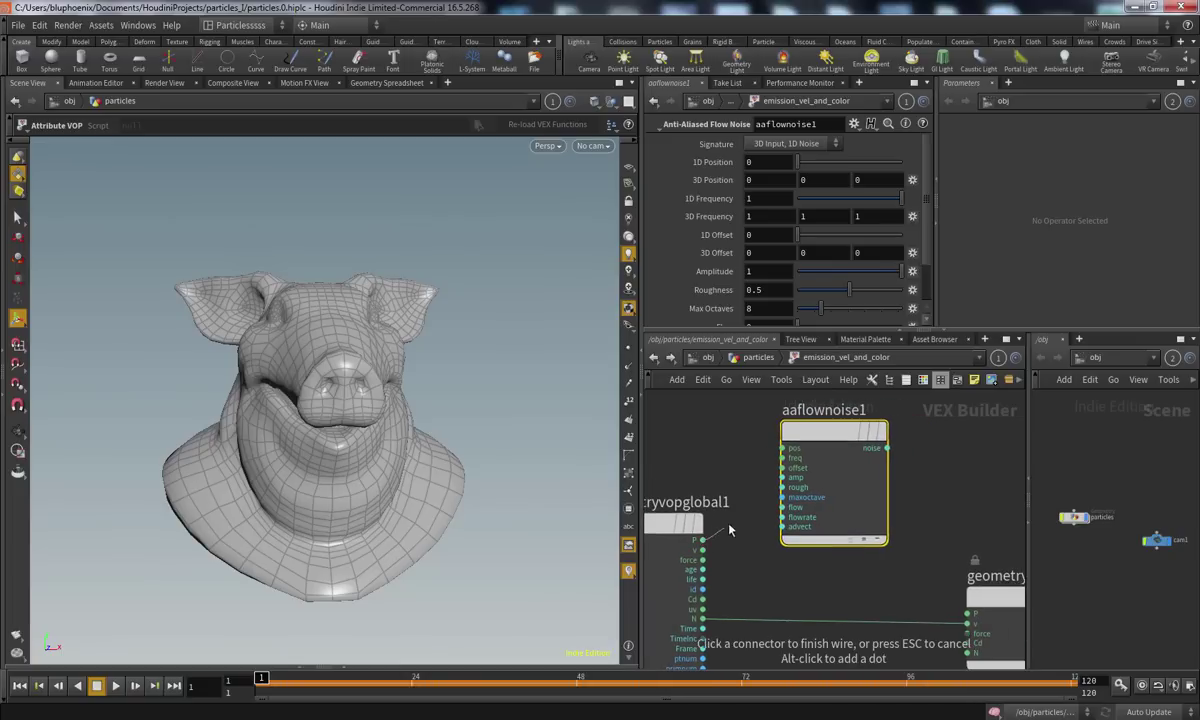
{"action": "left_click", "coordinate": [776, 450]}
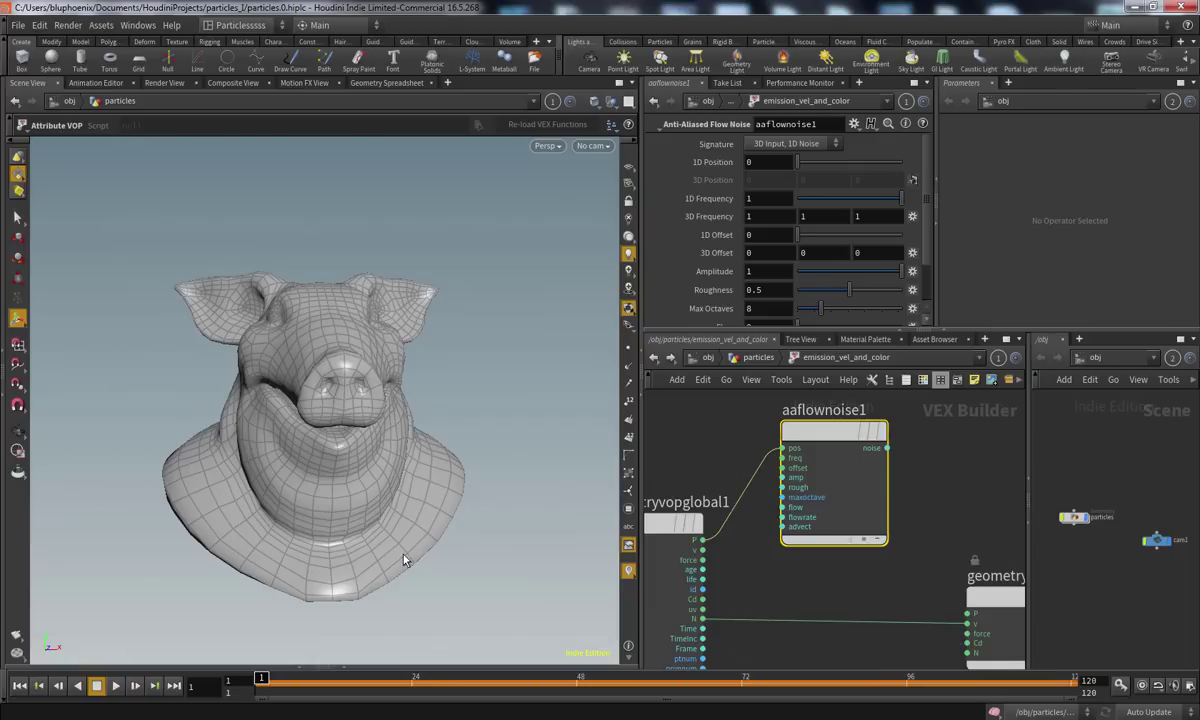
{"action": "left_click", "coordinate": [628, 350]}
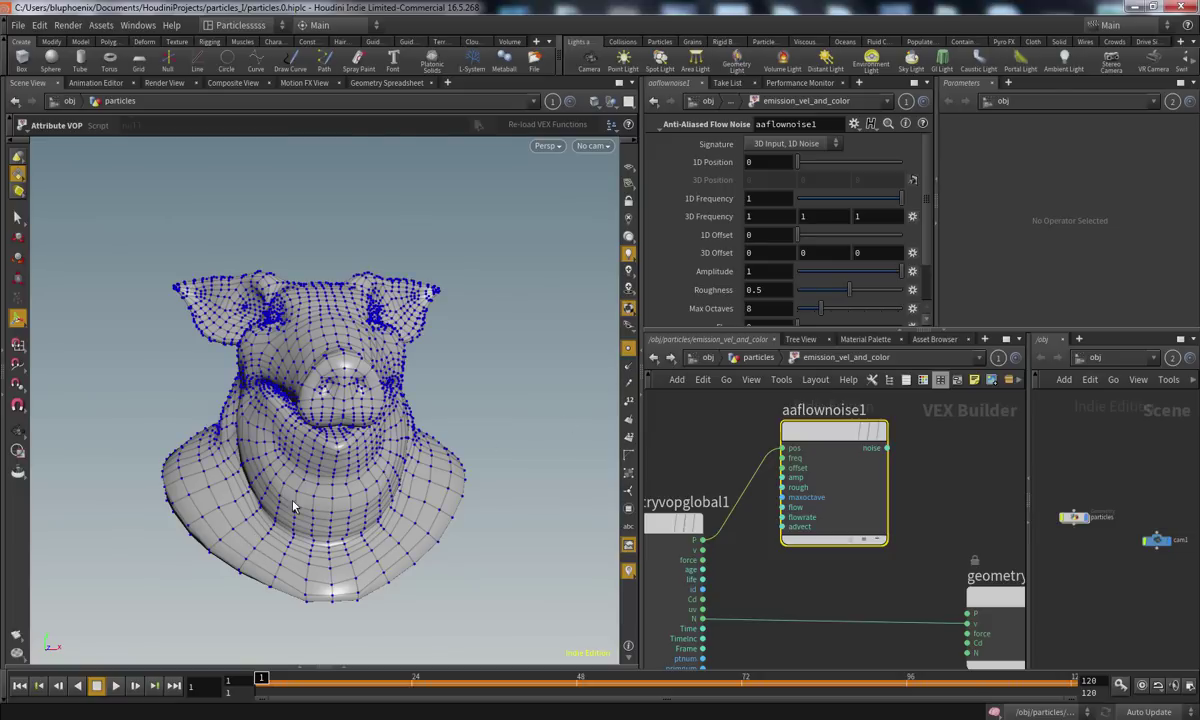
Wire the noise output of aaflownoise1 to the Cd input of geometryvopoutput1
{"action": "key", "text": "h"}
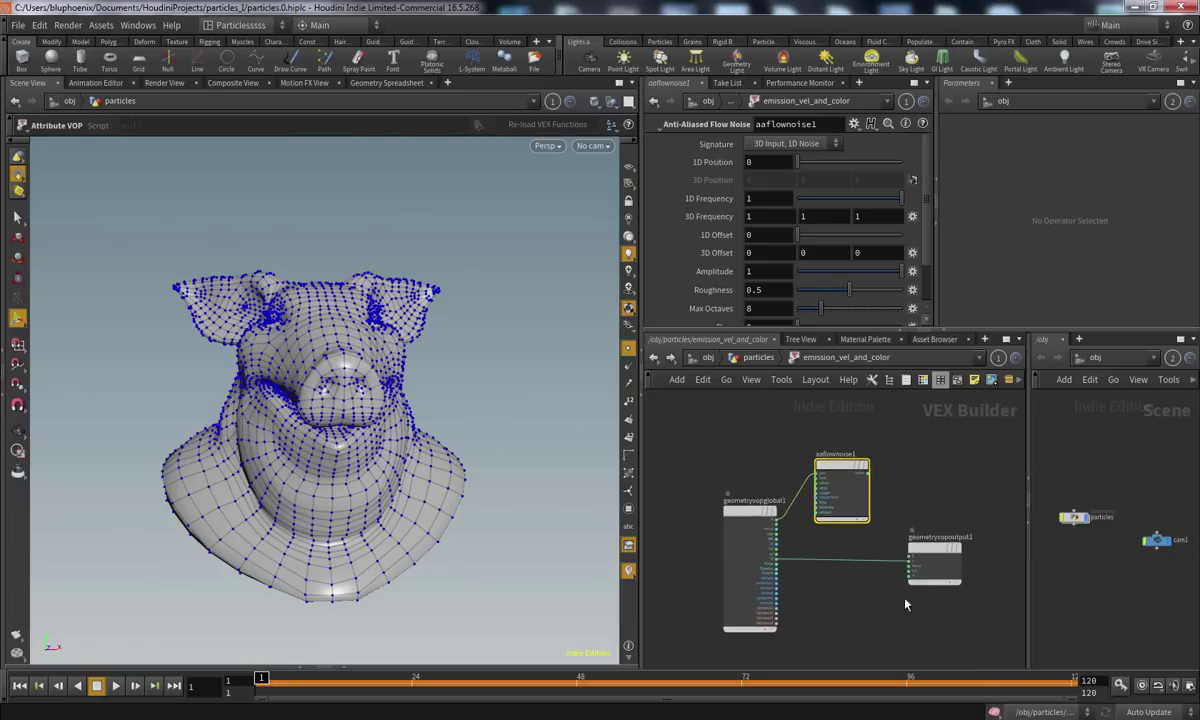
{"action": "scroll", "coordinate": [763, 634], "scroll_direction": "up", "scroll_amount": 5}
{"action": "scroll", "coordinate": [733, 479], "scroll_direction": "down", "scroll_amount": 5}
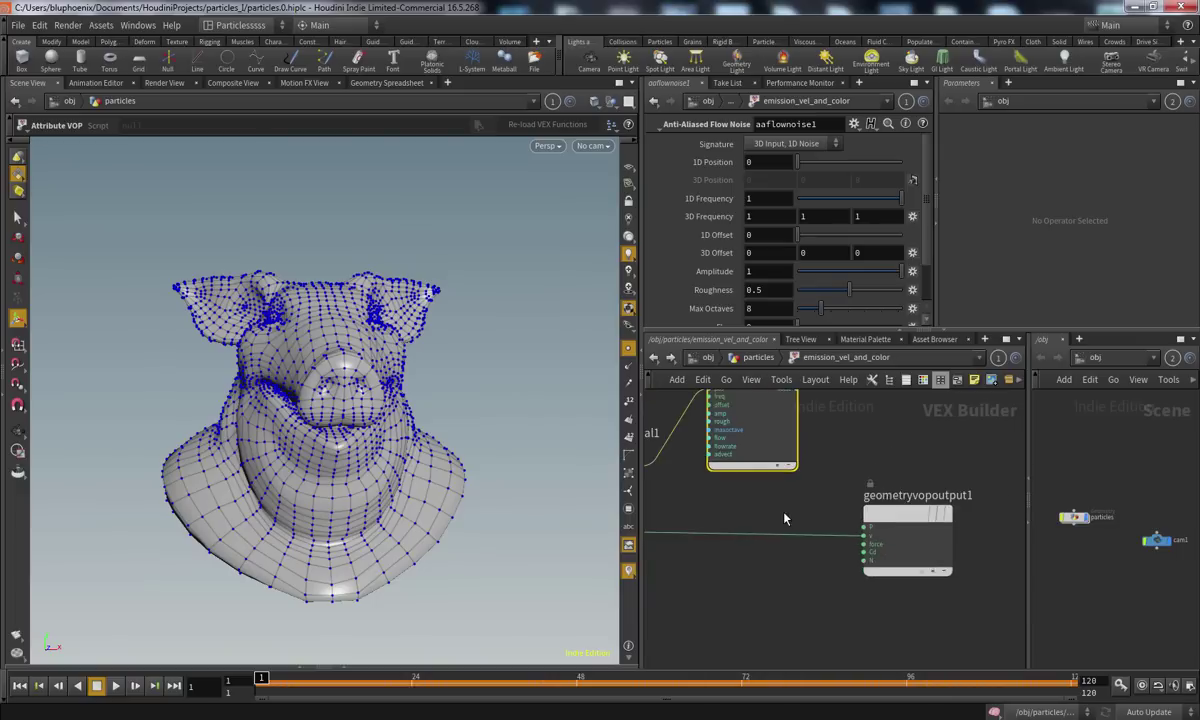
{"action": "left_click", "coordinate": [792, 442]}
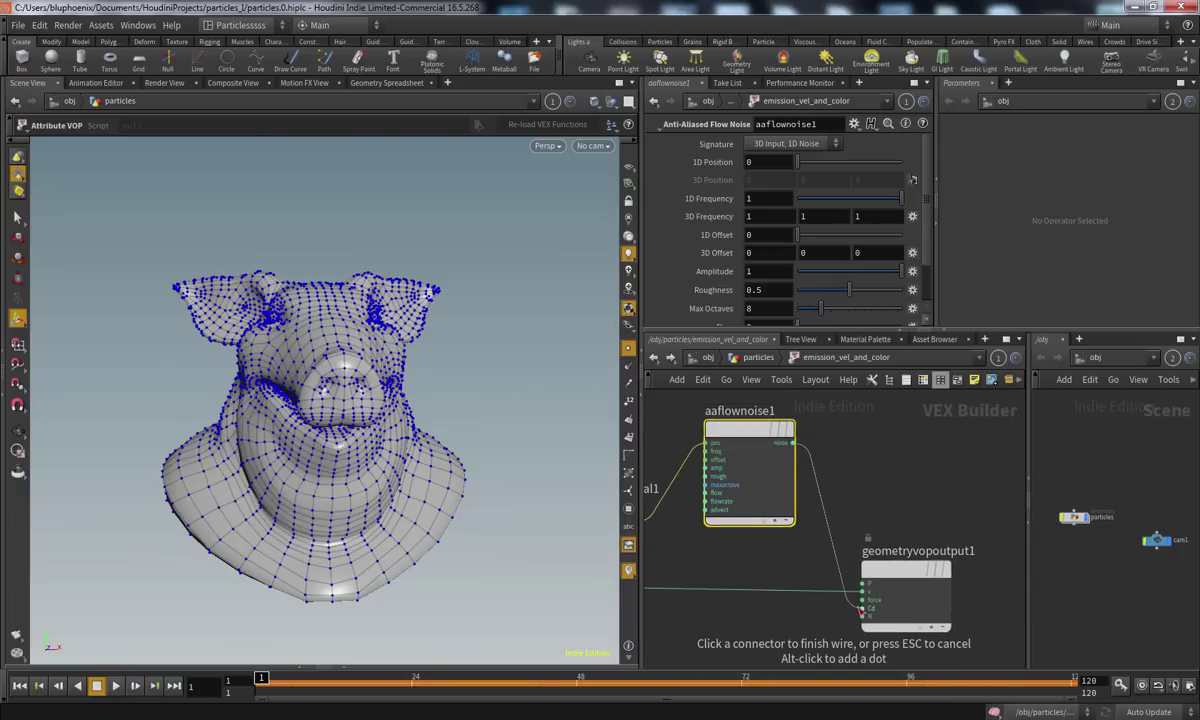
{"action": "left_click", "coordinate": [863, 608]}
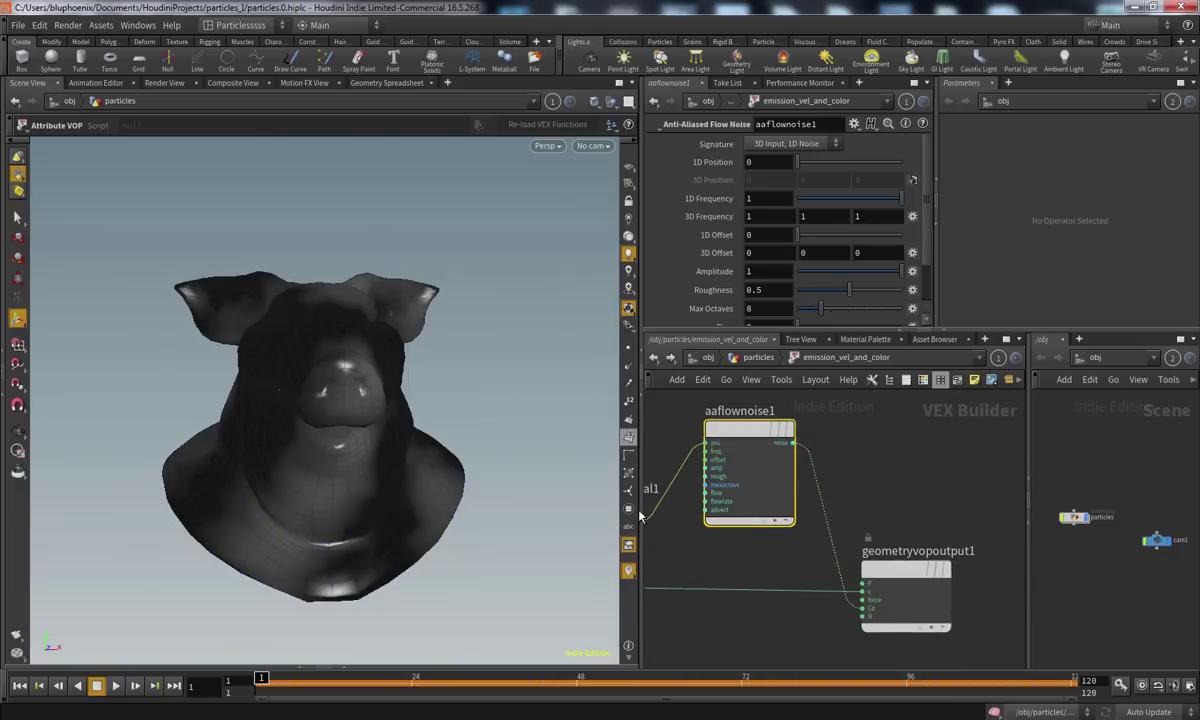
{"action": "scroll", "coordinate": [742, 548], "scroll_direction": "up", "scroll_amount": 3}
{"action": "scroll", "coordinate": [798, 568], "scroll_direction": "up", "scroll_amount": 2}
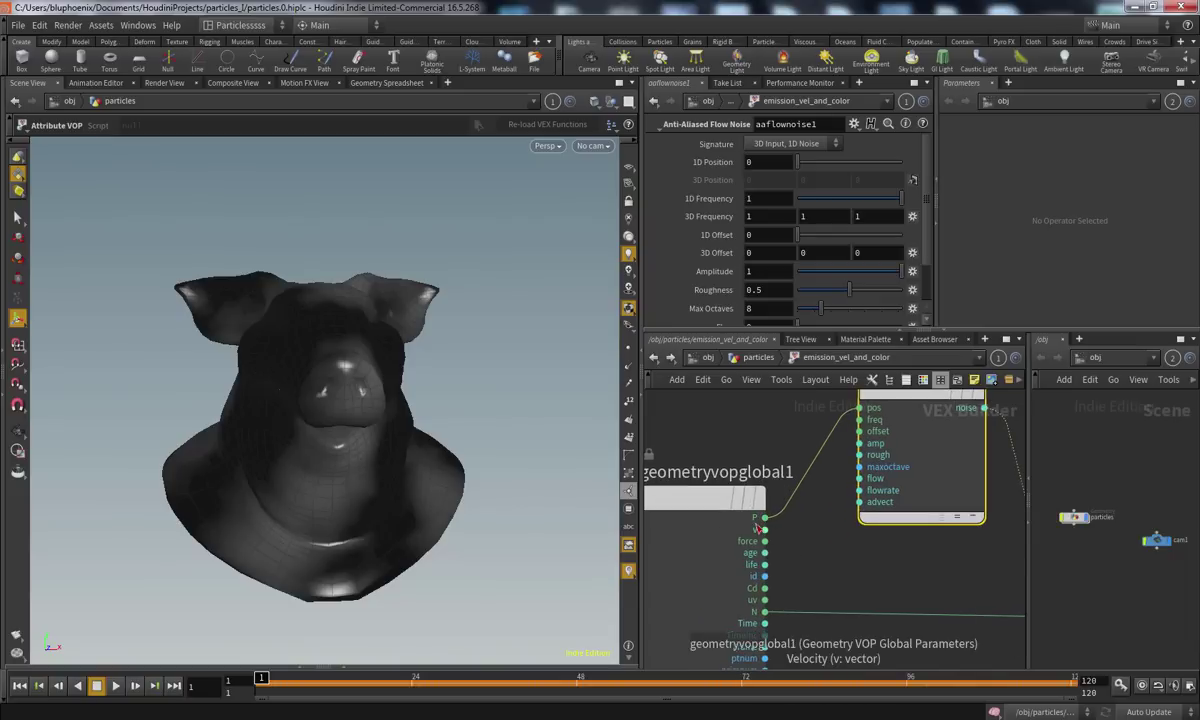
{"action": "middle_click_drag", "start_coordinate": [757, 458], "coordinate": [661, 537]}
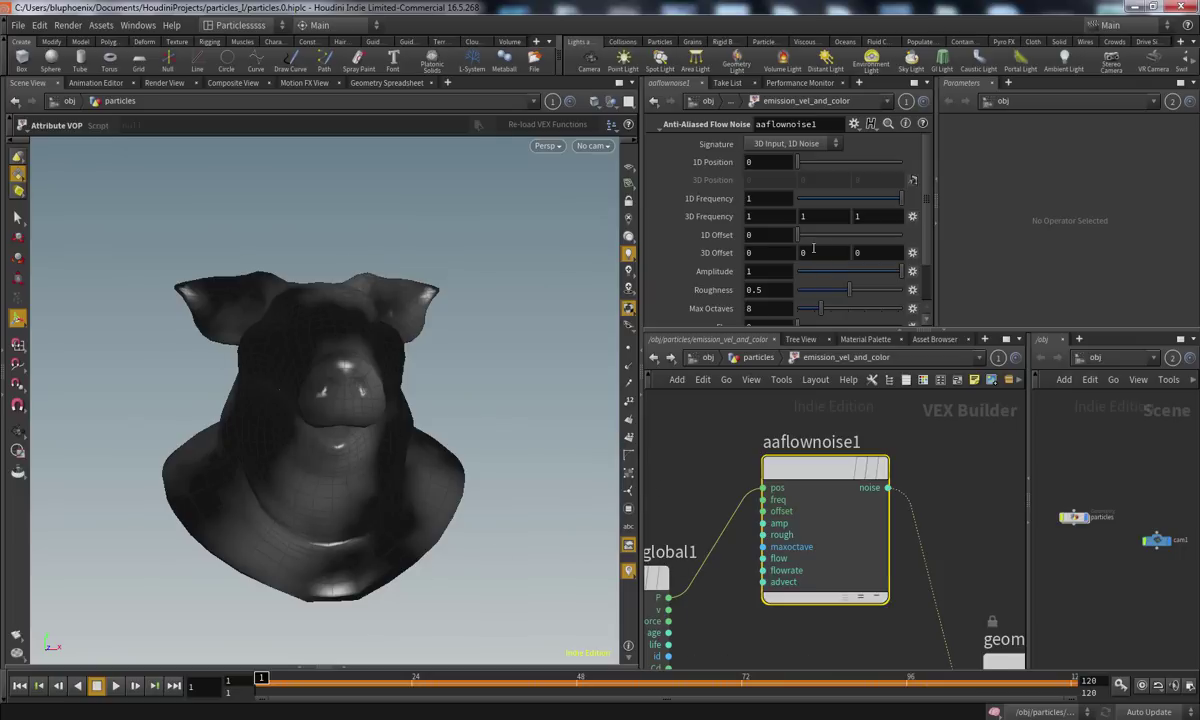
Try different 3D Offset values on aaflownoise1 and set the offset back to 0
{"action": "middle_click_drag", "start_coordinate": [812, 252], "coordinate": [846, 248]}
{"action": "middle_click_drag", "start_coordinate": [760, 252], "coordinate": [897, 262]}
{"action": "key", "text": "ctrl+z"}
{"action": "key", "text": "ctrl+z"}
{"action": "left_click_drag", "start_coordinate": [828, 254], "coordinate": [710, 262]}
{"action": "type", "text": "0"}
{"action": "key", "text": "Return"}
{"action": "middle_click_drag", "start_coordinate": [942, 572], "coordinate": [908, 550]}
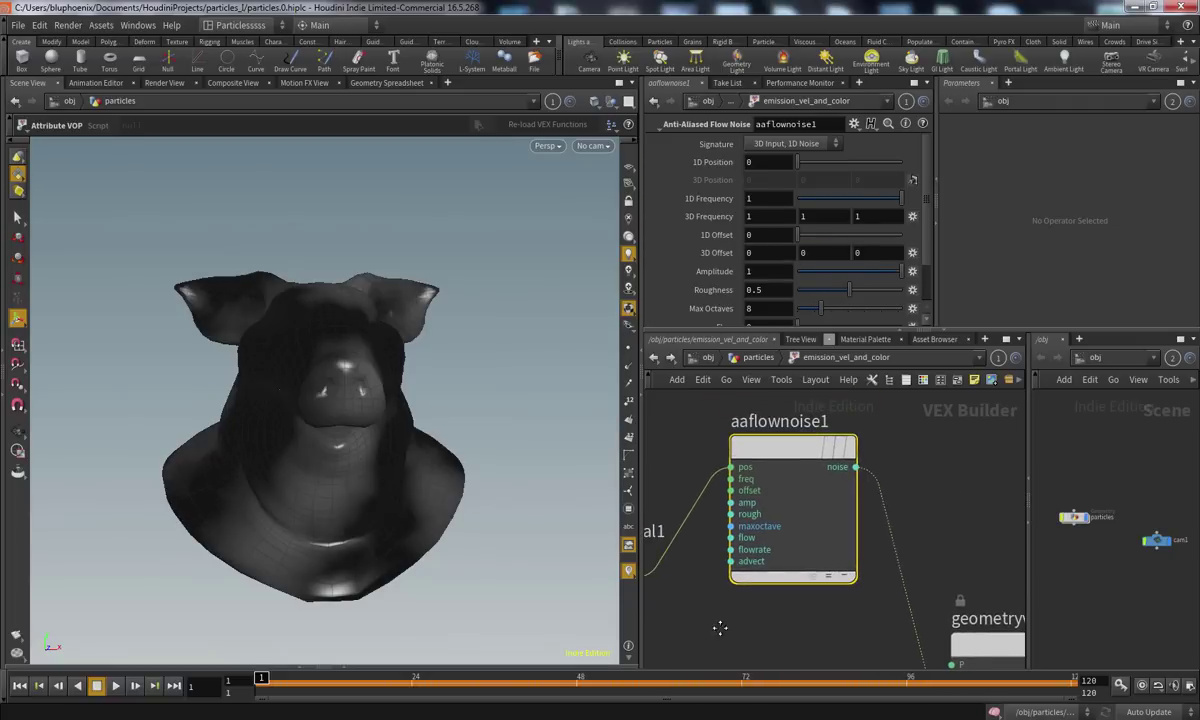
Review the wiring into geometryvopoutput1, examine the noise colouring on the head, and return to the particles network
{"action": "middle_click_drag", "start_coordinate": [715, 621], "coordinate": [828, 594]}
{"action": "middle_click_drag", "start_coordinate": [1000, 598], "coordinate": [792, 540]}
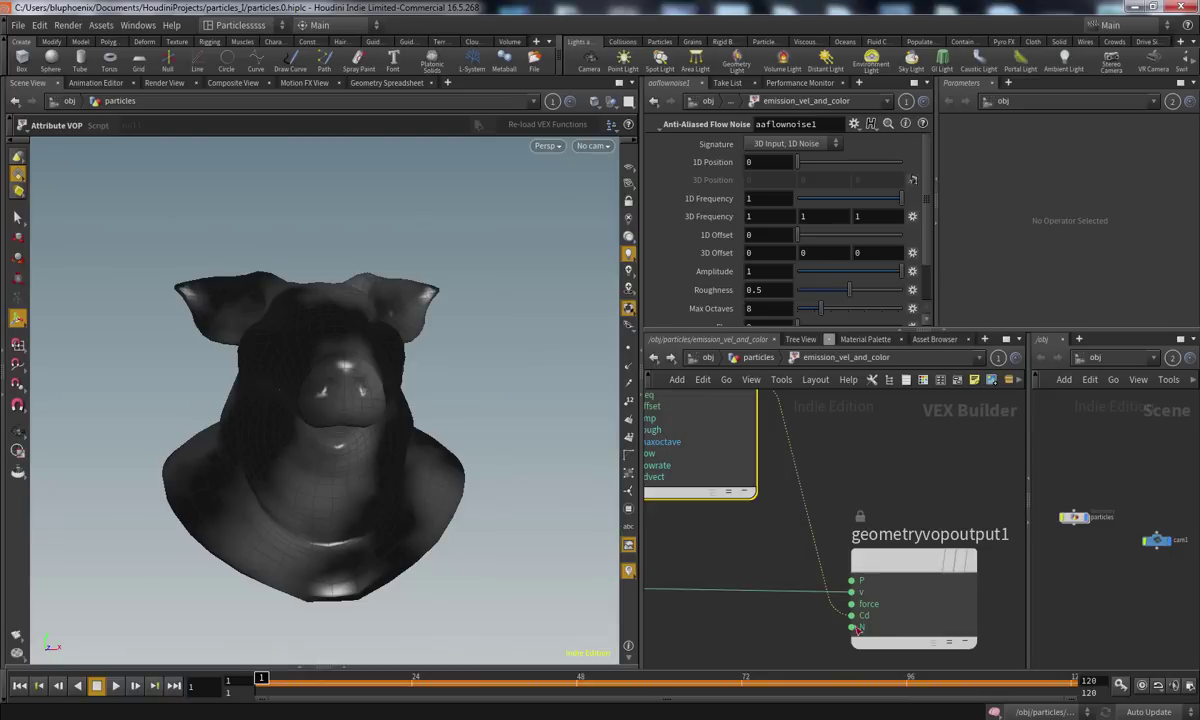
{"action": "key", "text": "Escape"}
{"action": "left_click_drag", "start_coordinate": [344, 446], "coordinate": [407, 511]}
{"action": "scroll", "coordinate": [407, 511], "scroll_direction": "down", "scroll_amount": 2, "text": "alt"}
{"action": "left_click_drag", "start_coordinate": [281, 683], "coordinate": [226, 673]}
{"action": "middle_click_drag", "start_coordinate": [816, 570], "coordinate": [988, 573]}
{"action": "middle_click_drag", "start_coordinate": [733, 431], "coordinate": [920, 527]}
{"action": "left_click", "coordinate": [757, 363]}
{"action": "middle_click_drag", "start_coordinate": [834, 475], "coordinate": [735, 548]}
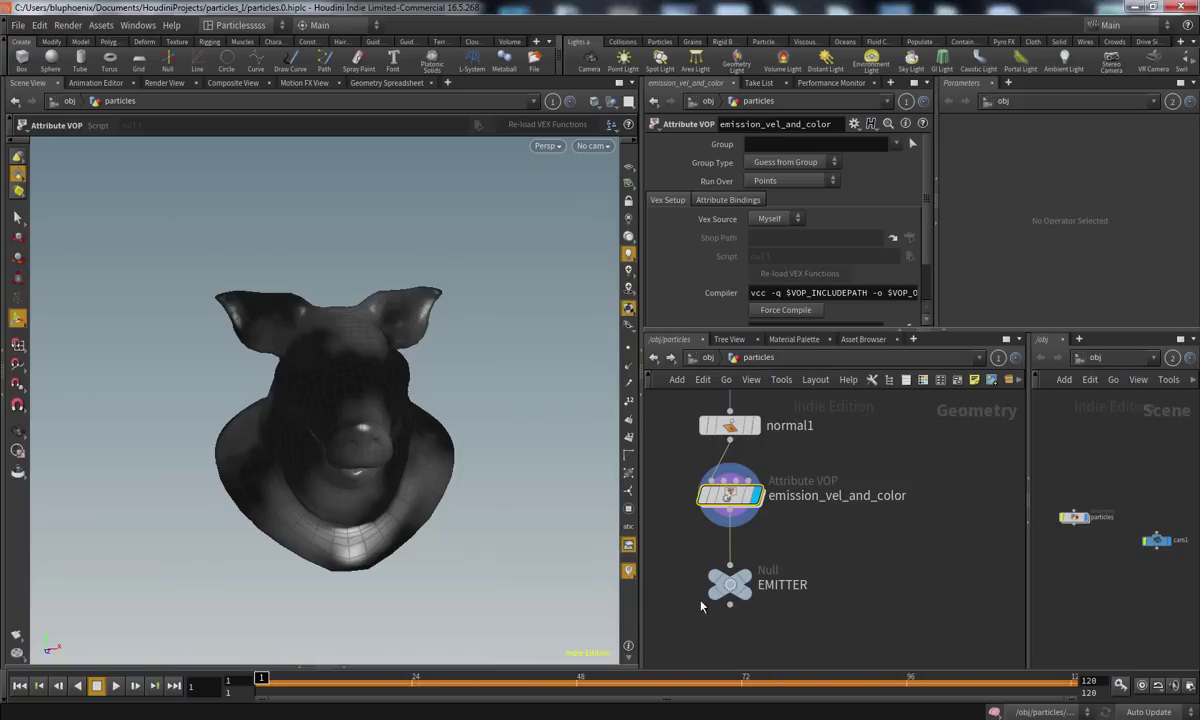
Go inside popnet and display the Source settings of source_first_input
{"action": "middle_click_drag", "start_coordinate": [742, 629], "coordinate": [788, 490]}
{"action": "left_click", "coordinate": [782, 588]}
{"action": "double_click", "coordinate": [782, 588]}
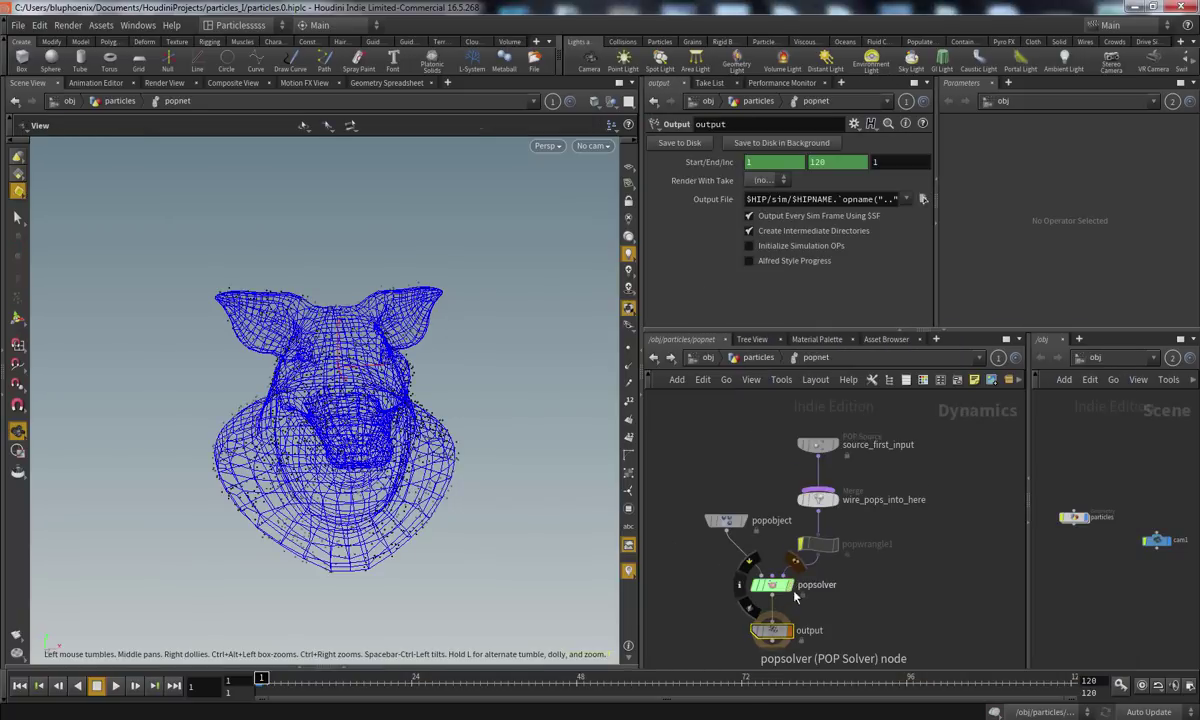
{"action": "left_click", "coordinate": [816, 443]}
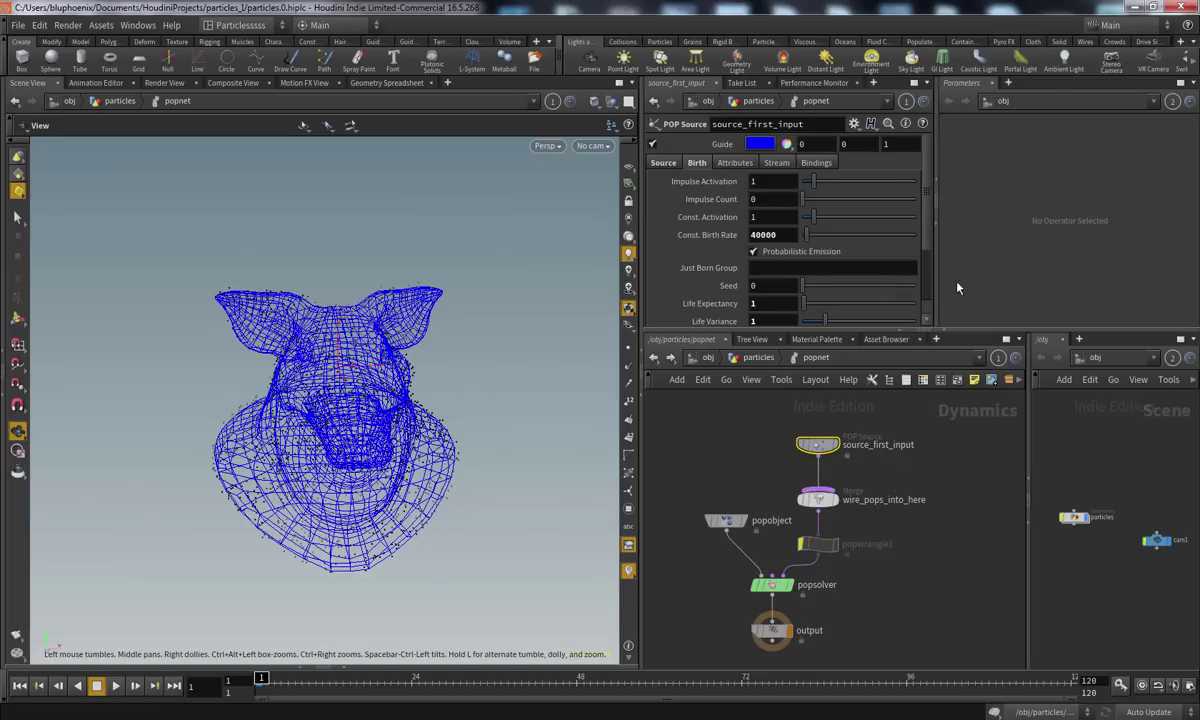
{"action": "left_click", "coordinate": [672, 164]}
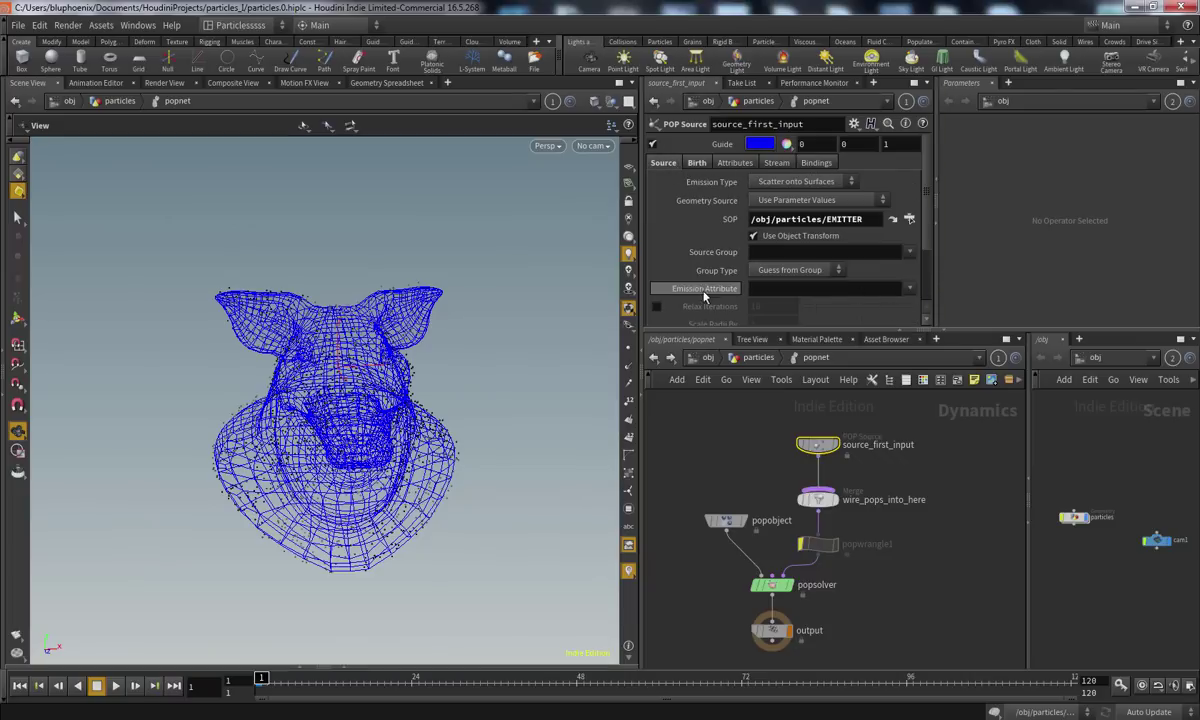
Set the Emission Attribute of source_first_input to Color (Cd), play the simulation while viewing the head from another angle, and rewind it
{"action": "left_click", "coordinate": [909, 289]}
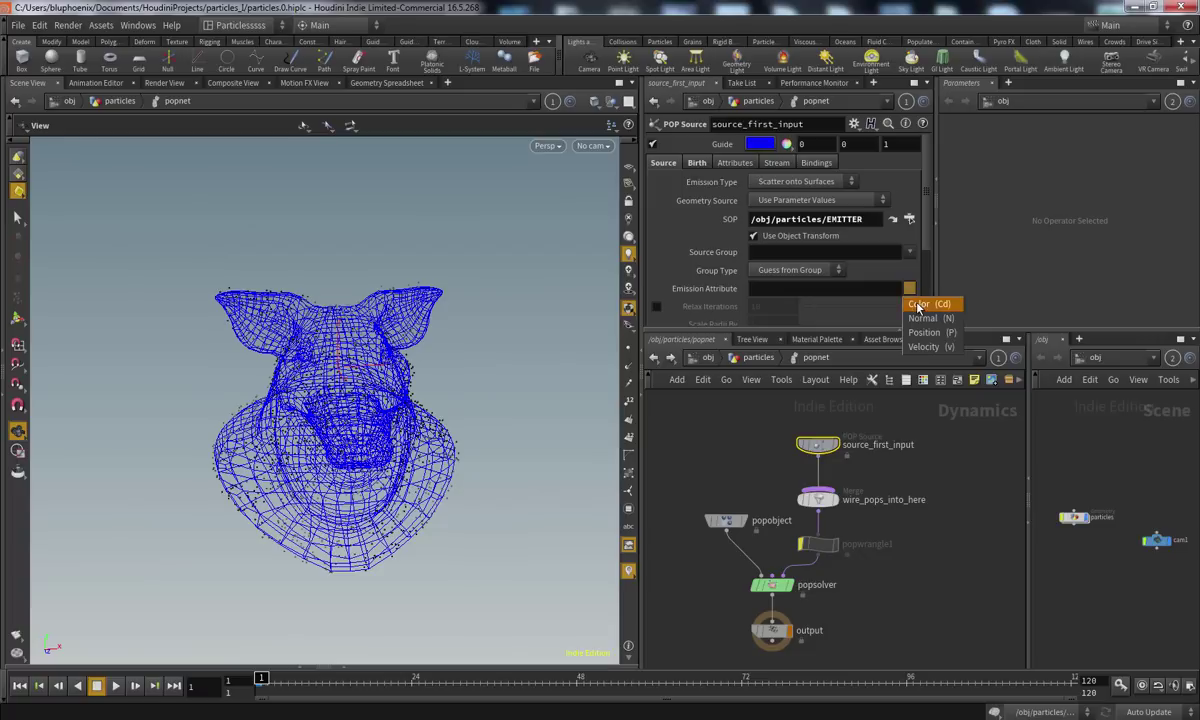
{"action": "left_click", "coordinate": [918, 305]}
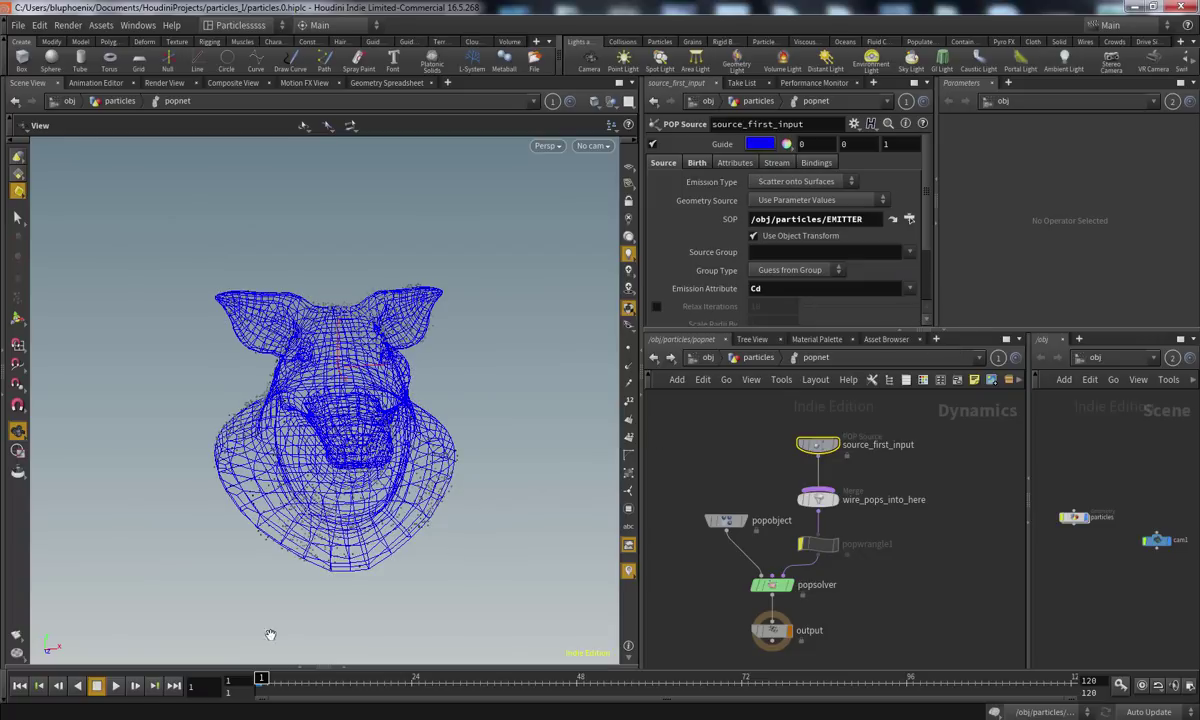
{"action": "left_click", "coordinate": [116, 686]}
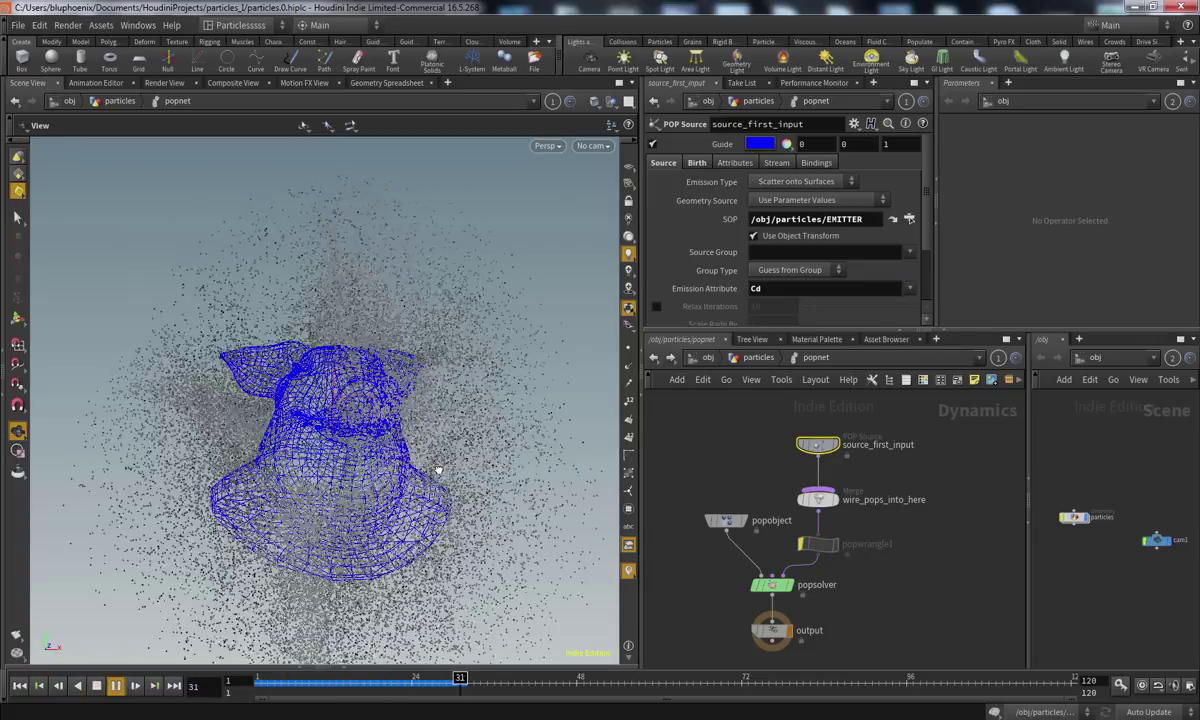
{"action": "left_click_drag", "start_coordinate": [297, 516], "coordinate": [303, 608]}
{"action": "key", "text": "ctrl+Up"}
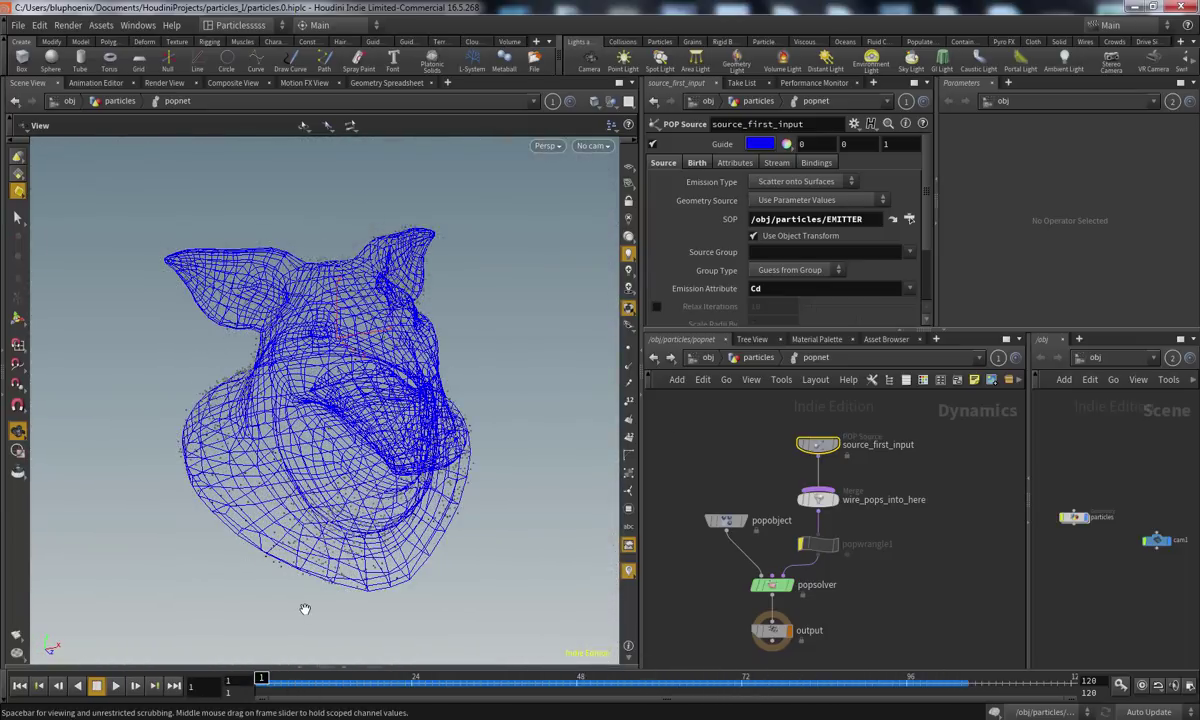
Return to the particles network, play popnet, and inspect early frames up close to compare particle placement with the head's noise colouring
{"action": "left_click", "coordinate": [752, 362]}
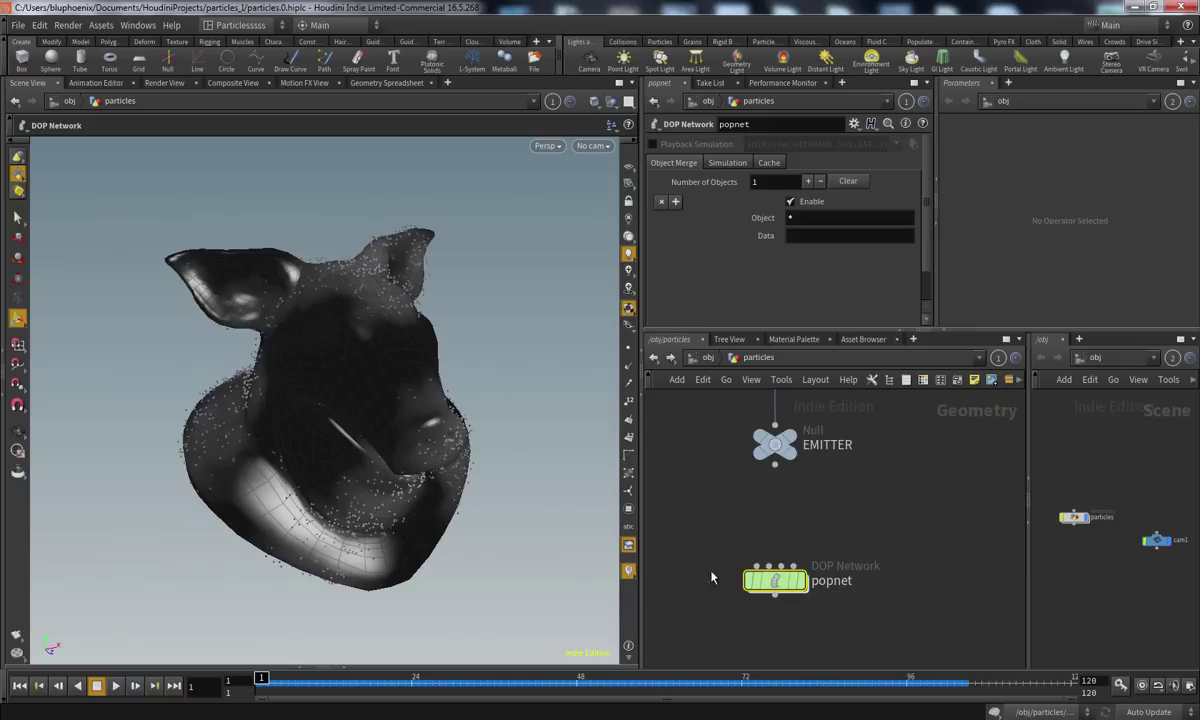
{"action": "middle_click_drag", "start_coordinate": [803, 554], "coordinate": [846, 566]}
{"action": "left_click", "coordinate": [797, 495]}
{"action": "double_click", "coordinate": [781, 608]}
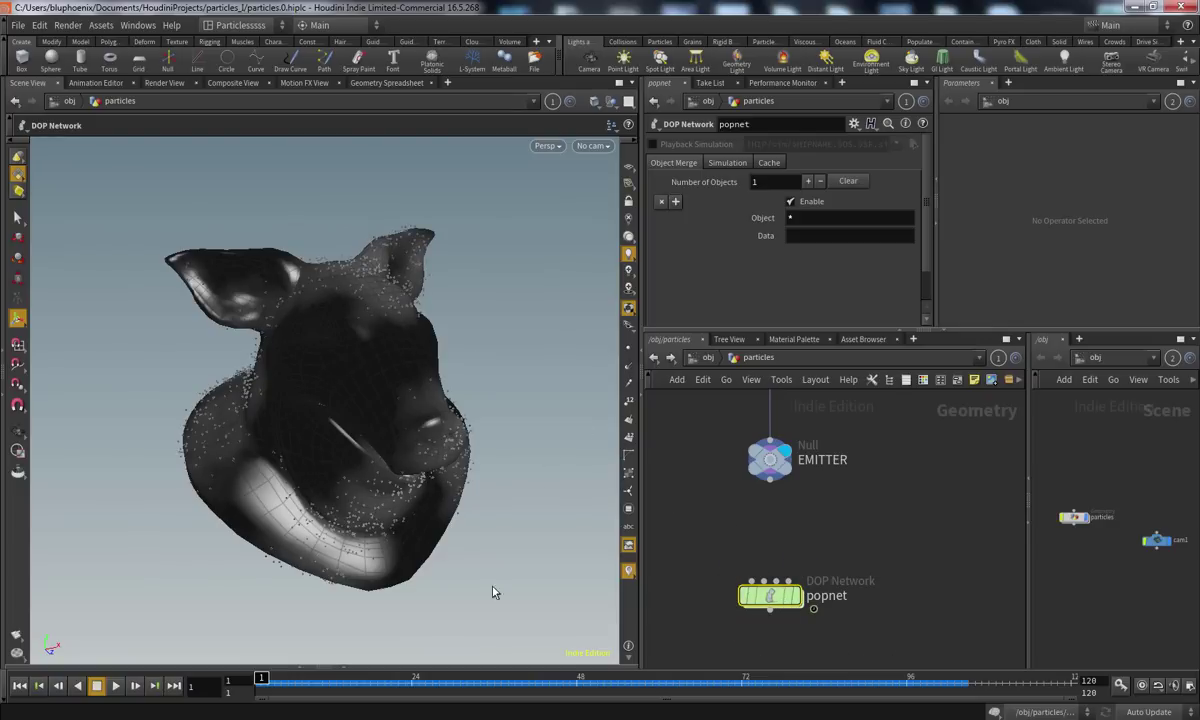
{"action": "left_click", "coordinate": [118, 690]}
{"action": "left_click_drag", "start_coordinate": [262, 527], "coordinate": [292, 545], "text": "alt"}
{"action": "right_click_drag", "start_coordinate": [292, 545], "coordinate": [303, 584], "text": "alt"}
{"action": "mouse_move", "coordinate": [285, 682]}
{"action": "left_mouse_down"}
{"action": "mouse_move", "coordinate": [243, 680]}
{"action": "mouse_move", "coordinate": [262, 679]}
{"action": "left_mouse_up"}
{"action": "mouse_move", "coordinate": [464, 508]}
{"action": "left_mouse_down", "text": "alt"}
{"action": "mouse_move", "coordinate": [463, 428]}
{"action": "mouse_move", "coordinate": [549, 498]}
{"action": "mouse_move", "coordinate": [336, 519]}
{"action": "mouse_move", "coordinate": [228, 565]}
{"action": "mouse_move", "coordinate": [471, 474]}
{"action": "mouse_move", "coordinate": [483, 511]}
{"action": "left_mouse_up", "text": "alt"}
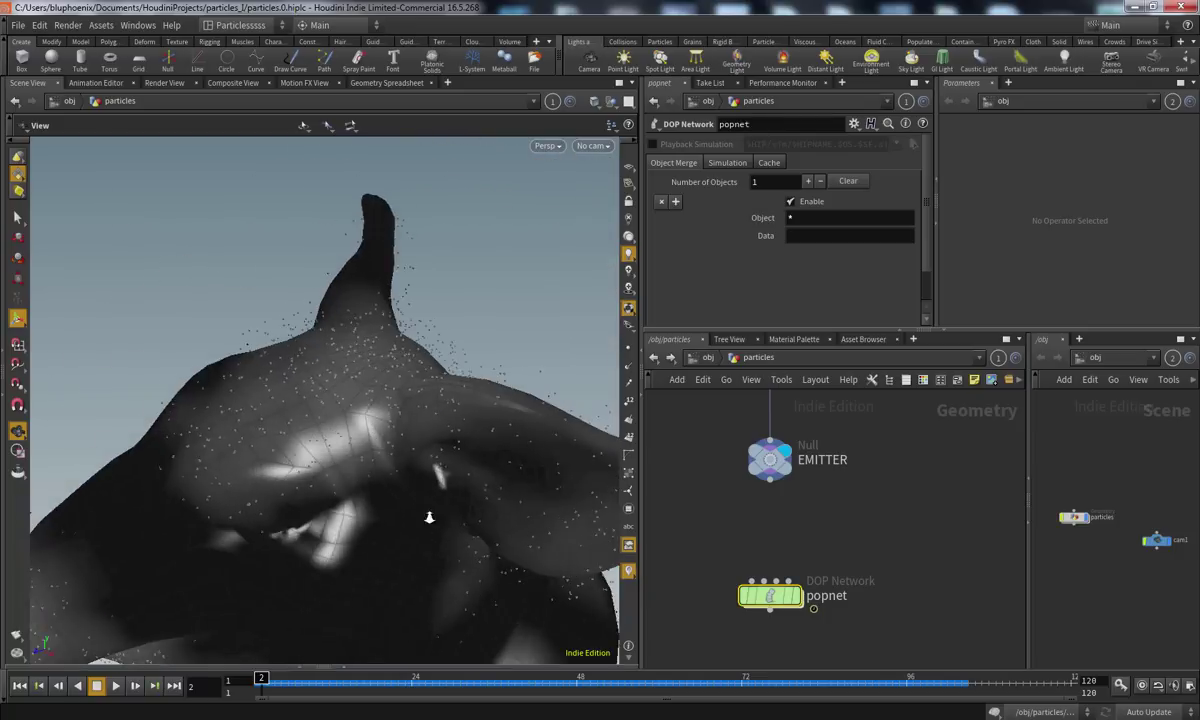
{"action": "right_click_drag", "start_coordinate": [483, 511], "coordinate": [509, 549], "text": "alt"}
{"action": "left_click_drag", "start_coordinate": [509, 549], "coordinate": [466, 474], "text": "alt"}
Open the Geometry Spreadsheet for EMITTER, sort the points by Cd[g], and examine the lowest and highest colour values
{"action": "left_click", "coordinate": [767, 460]}
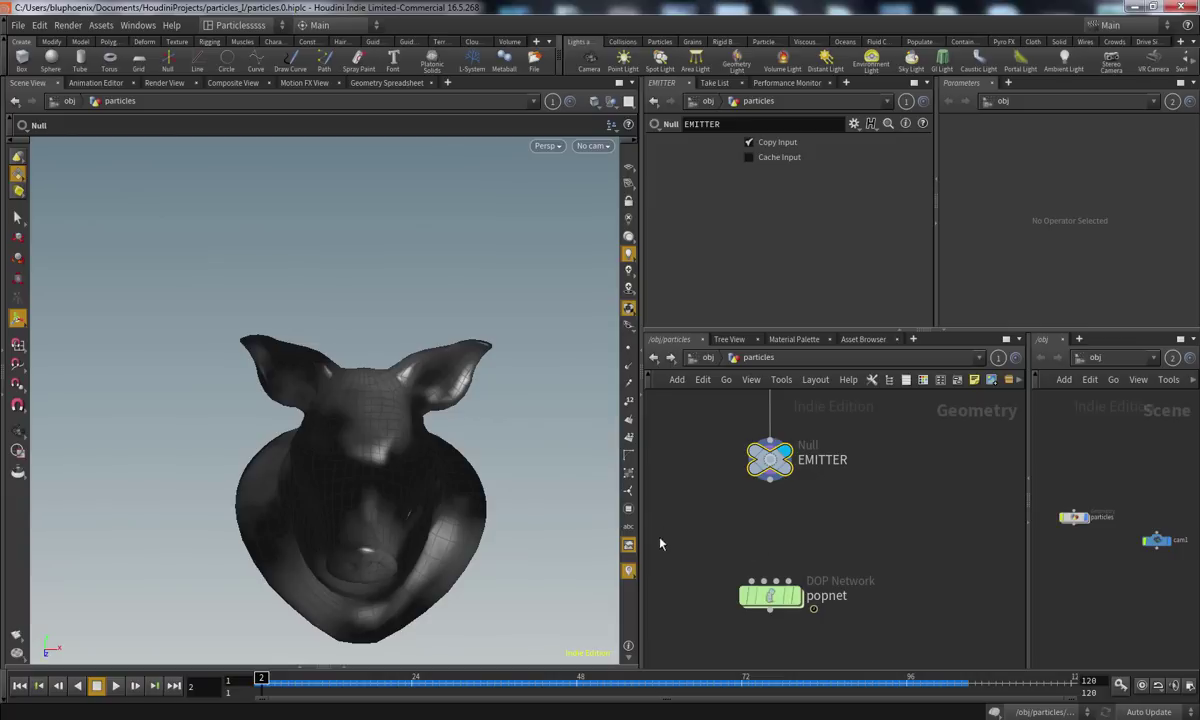
{"action": "left_click", "coordinate": [347, 667]}
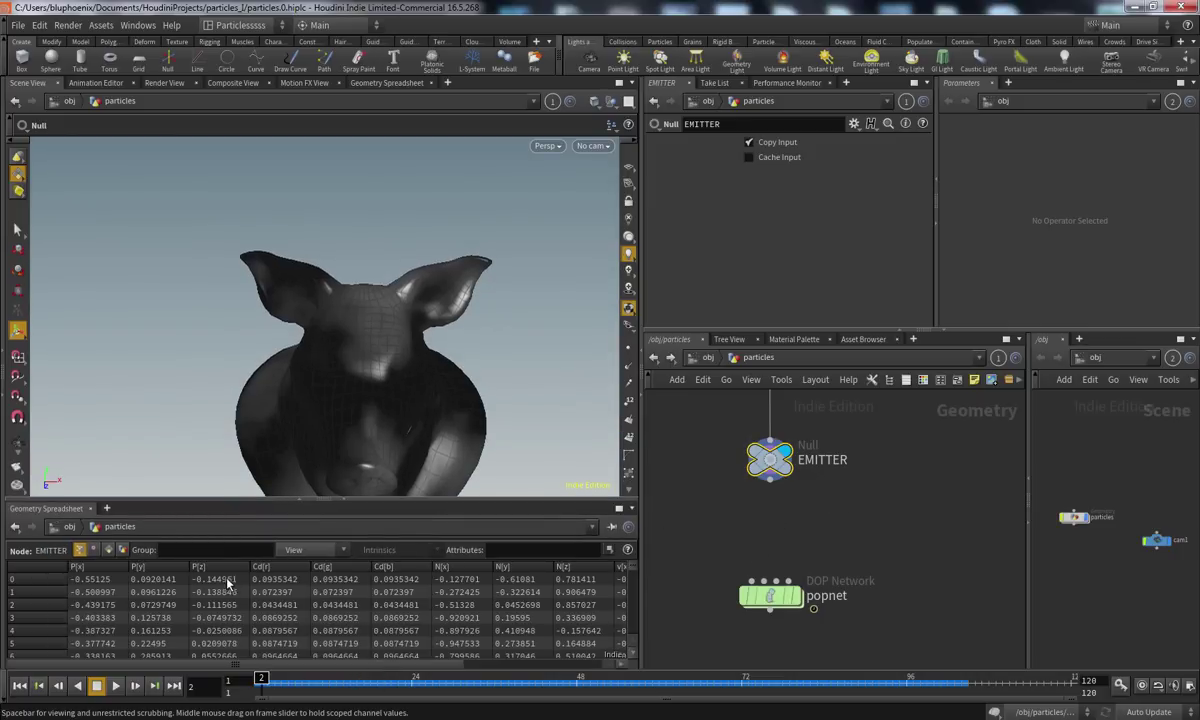
{"action": "left_click", "coordinate": [324, 566]}
{"action": "left_click", "coordinate": [344, 568]}
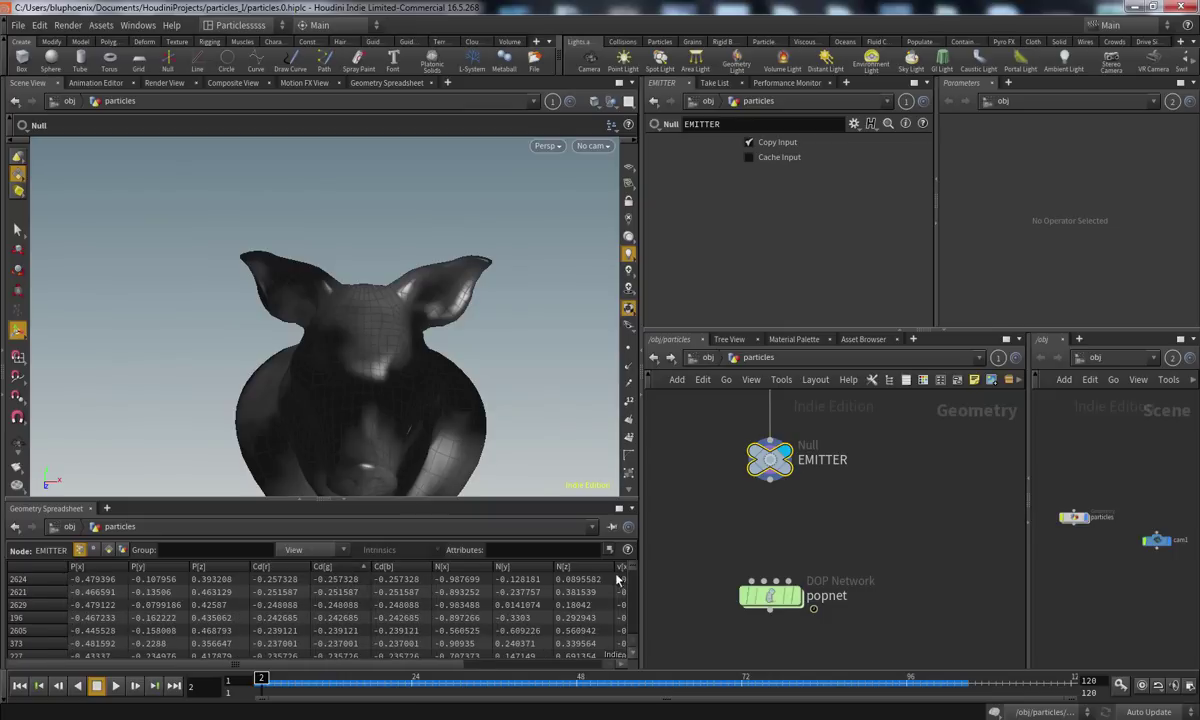
{"action": "left_click_drag", "start_coordinate": [633, 568], "coordinate": [630, 649]}
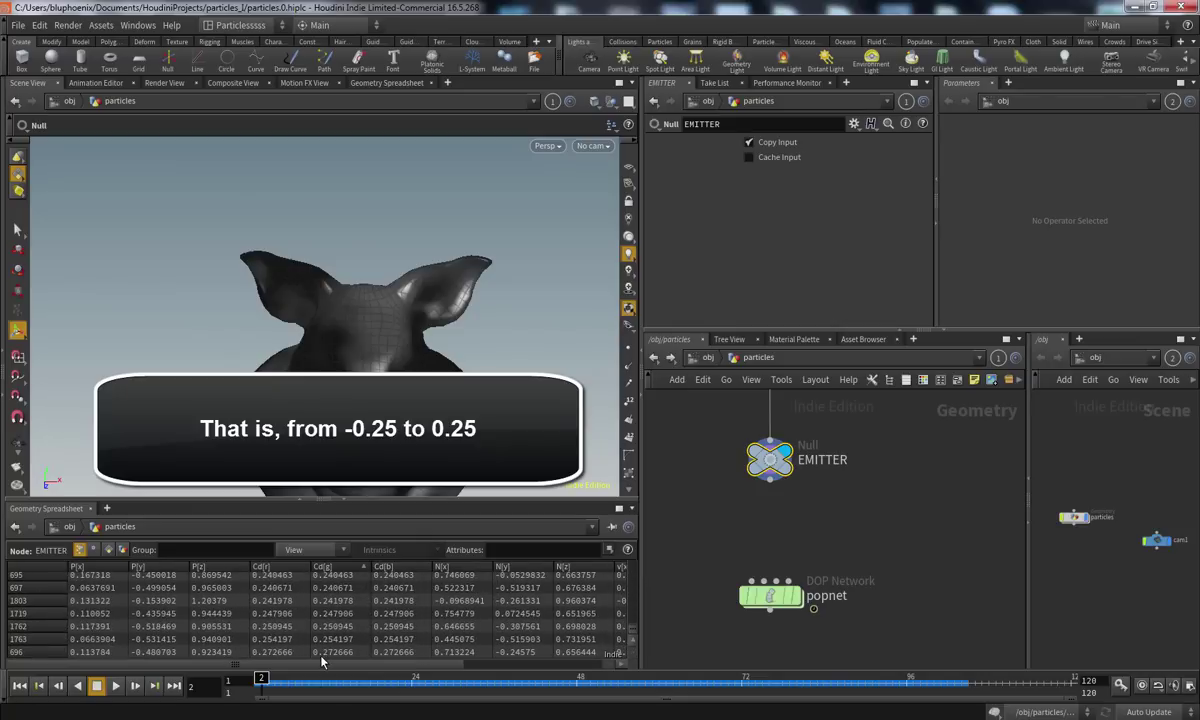
{"action": "left_click_drag", "start_coordinate": [634, 627], "coordinate": [634, 617]}
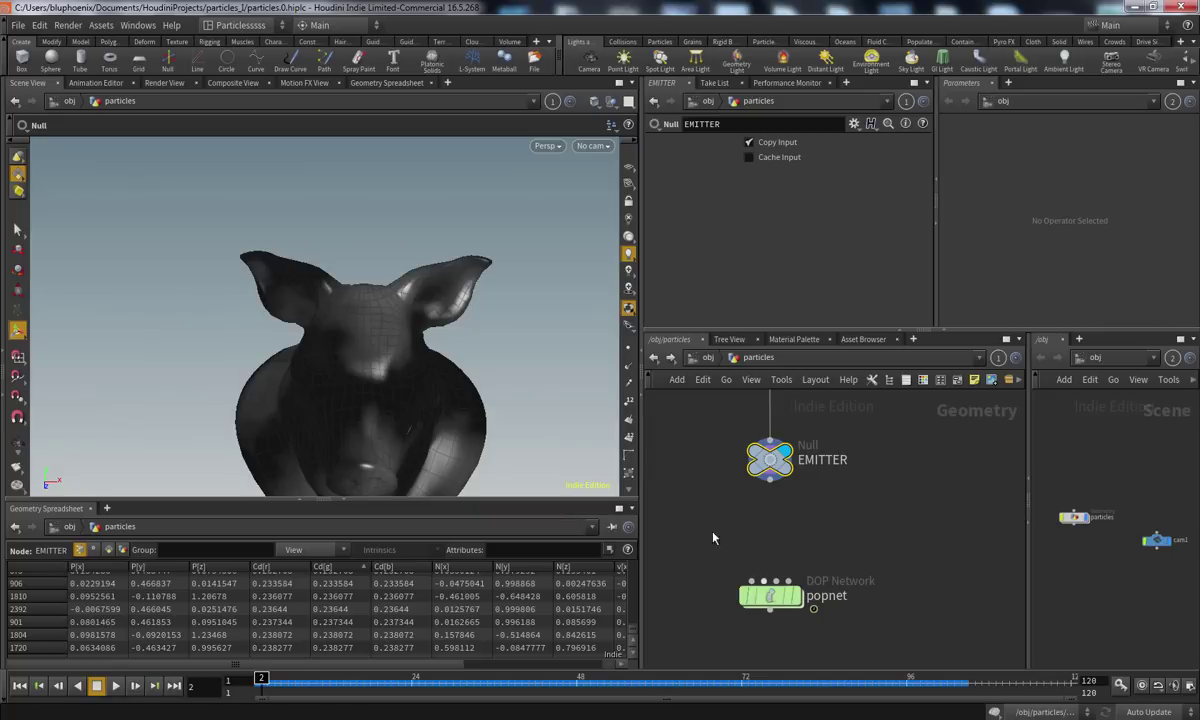
Go back up from popnet and enter the emission_vel_and_color Attribute VOP network
{"action": "double_click", "coordinate": [770, 596]}
{"action": "left_click", "coordinate": [759, 353]}
{"action": "middle_click_drag", "start_coordinate": [820, 448], "coordinate": [822, 546]}
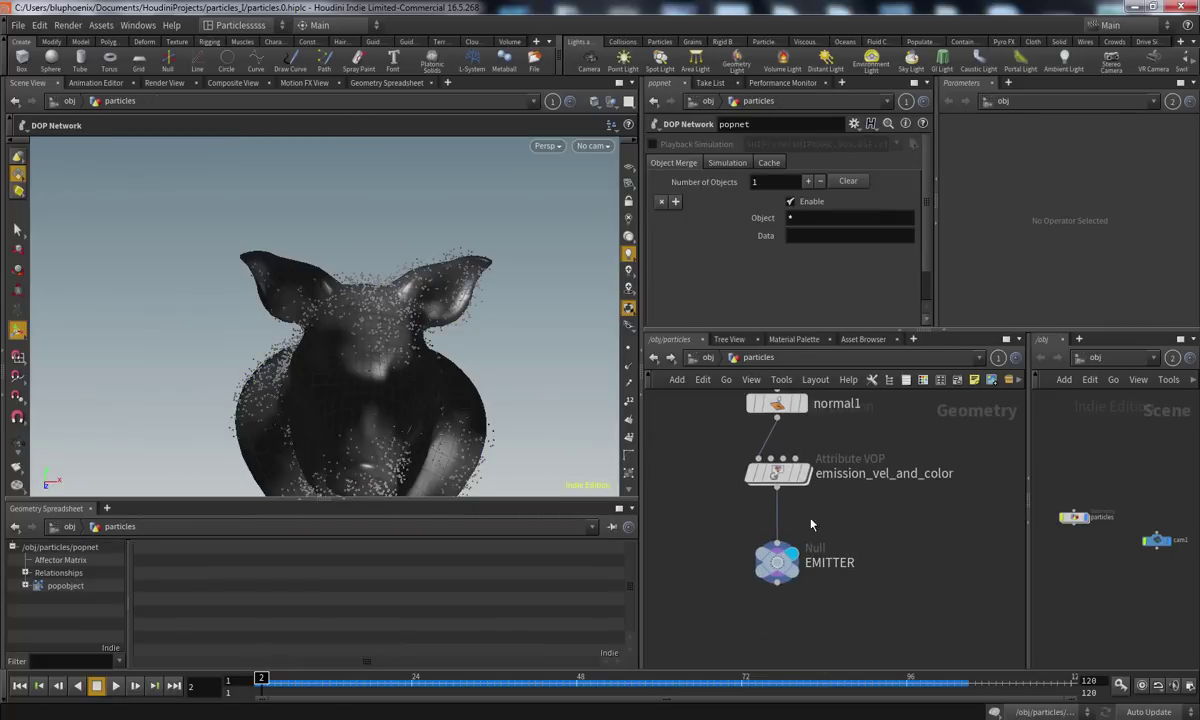
{"action": "double_click", "coordinate": [780, 478]}
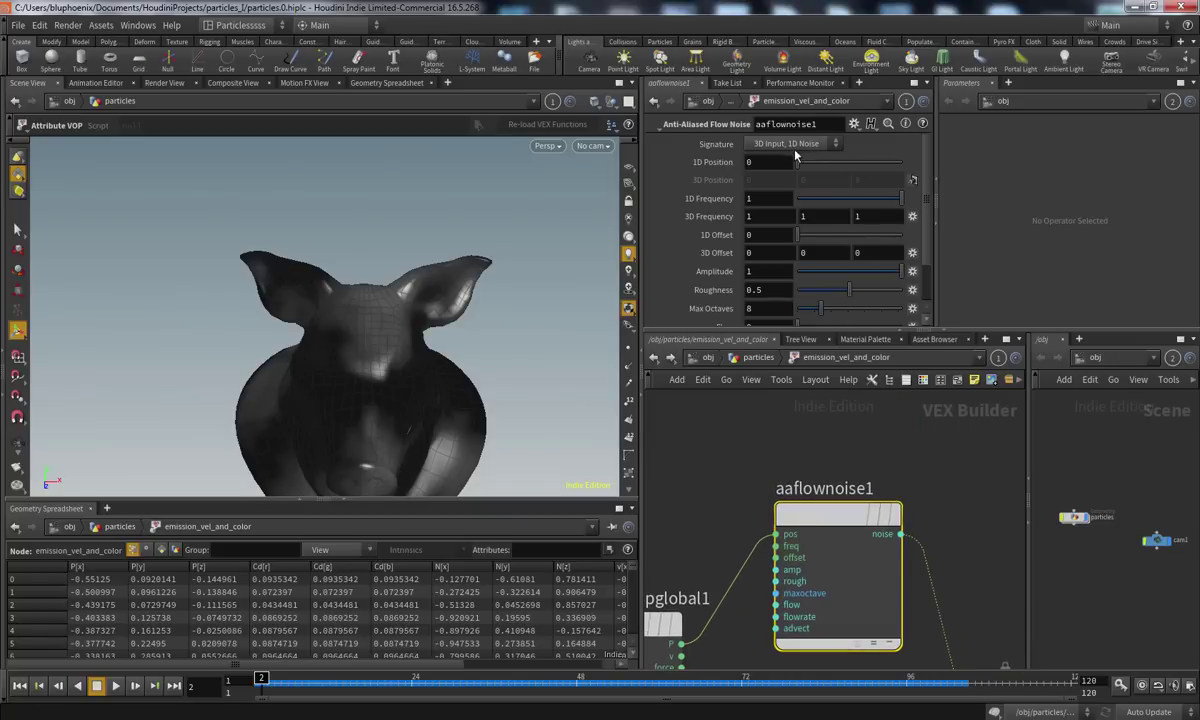
Examine the wire from the aaflownoise1 noise output to the Cd input of geometryvopoutput1 and compare the Cd columns in the spreadsheet
{"action": "middle_click_drag", "start_coordinate": [912, 503], "coordinate": [756, 397]}
{"action": "scroll", "coordinate": [811, 474], "scroll_direction": "up", "scroll_amount": 2}
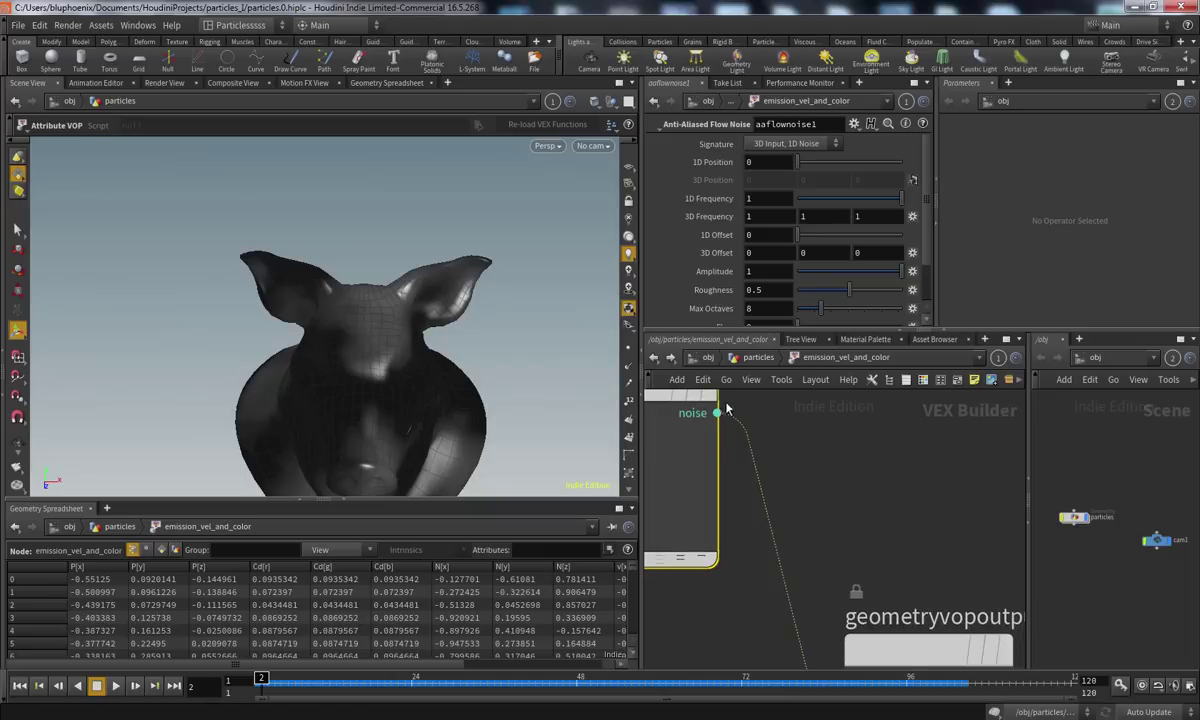
{"action": "middle_click_drag", "start_coordinate": [795, 583], "coordinate": [785, 375]}
{"action": "middle_click_drag", "start_coordinate": [767, 614], "coordinate": [753, 566]}
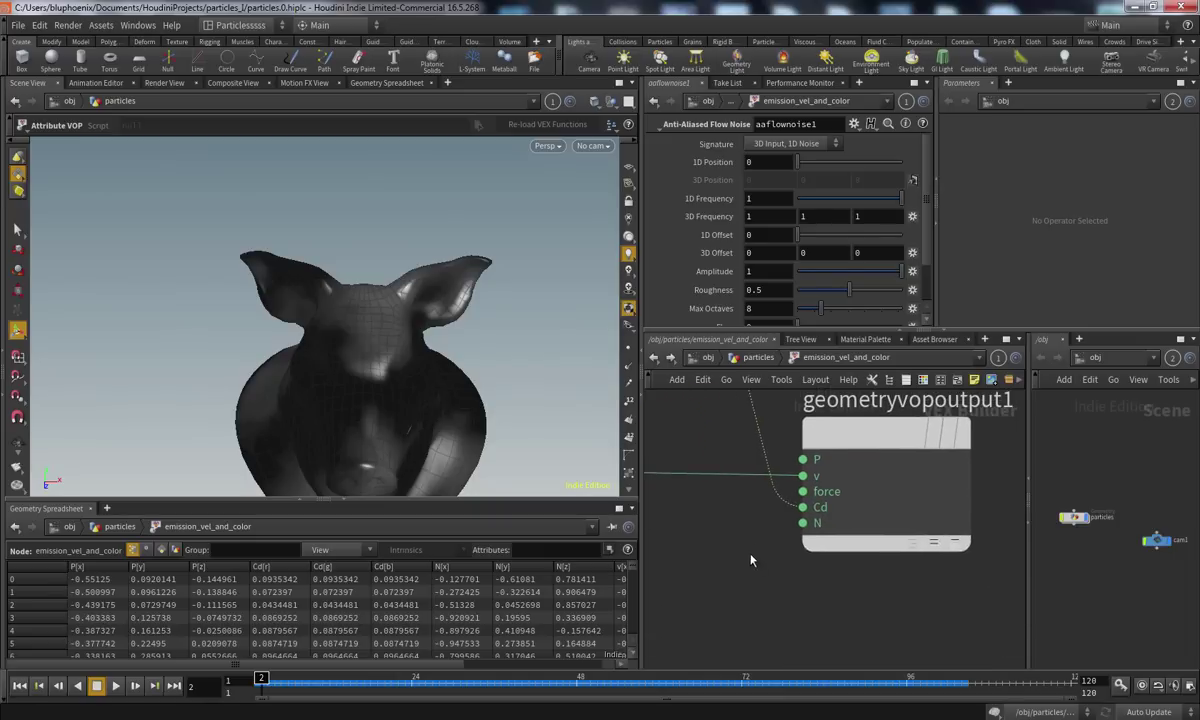
{"action": "scroll", "coordinate": [753, 566], "scroll_direction": "up", "scroll_amount": 2}
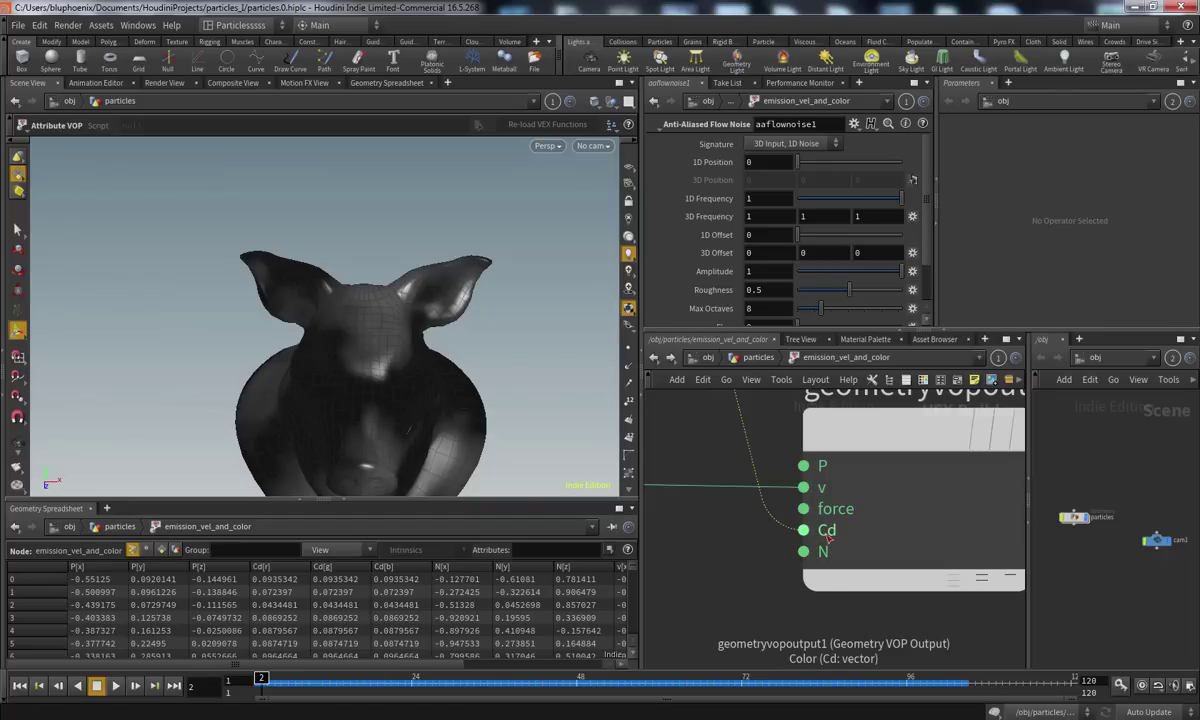
{"action": "mouse_move", "coordinate": [747, 549]}
{"action": "middle_mouse_down"}
{"action": "mouse_move", "coordinate": [758, 632]}
{"action": "mouse_move", "coordinate": [779, 565]}
{"action": "mouse_move", "coordinate": [797, 684]}
{"action": "middle_mouse_up"}
{"action": "middle_click_drag", "start_coordinate": [797, 505], "coordinate": [828, 603]}
{"action": "scroll", "coordinate": [828, 603], "scroll_direction": "down", "scroll_amount": 2}
{"action": "mouse_move", "coordinate": [807, 558]}
{"action": "middle_mouse_down"}
{"action": "mouse_move", "coordinate": [785, 516]}
{"action": "mouse_move", "coordinate": [804, 518]}
{"action": "middle_mouse_up"}
{"action": "middle_click_drag", "start_coordinate": [924, 624], "coordinate": [800, 398]}
{"action": "middle_click_drag", "start_coordinate": [659, 452], "coordinate": [835, 549]}
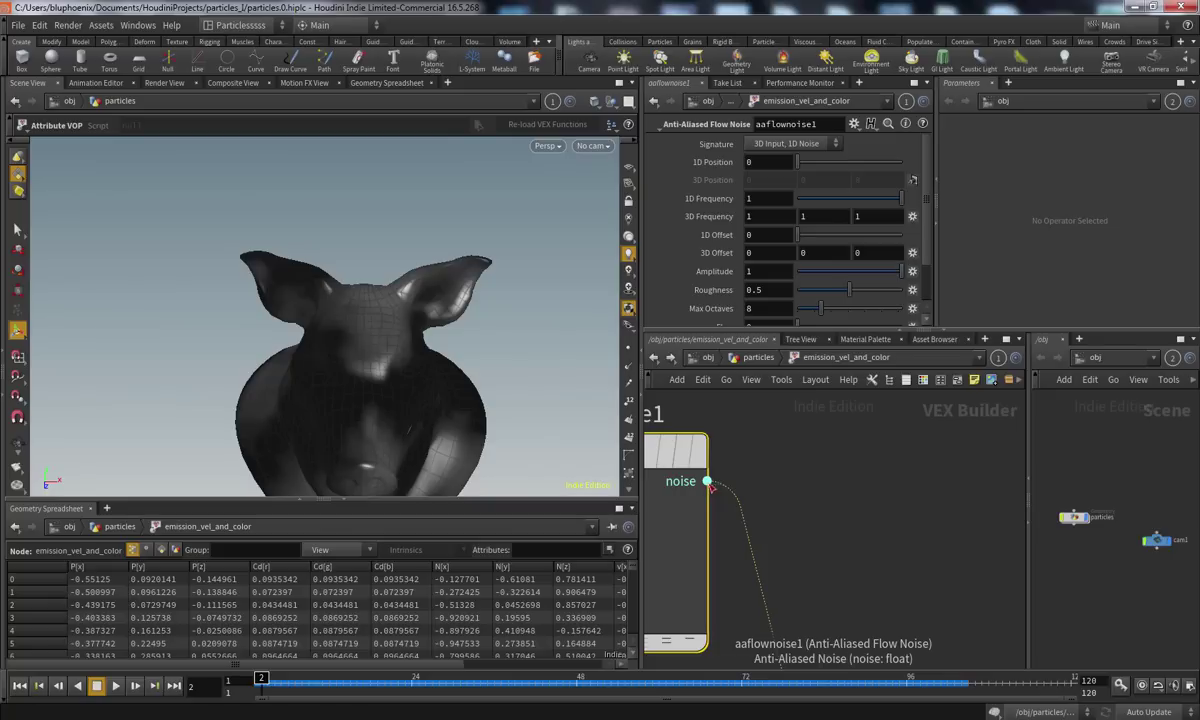
{"action": "middle_click_drag", "start_coordinate": [725, 597], "coordinate": [698, 308]}
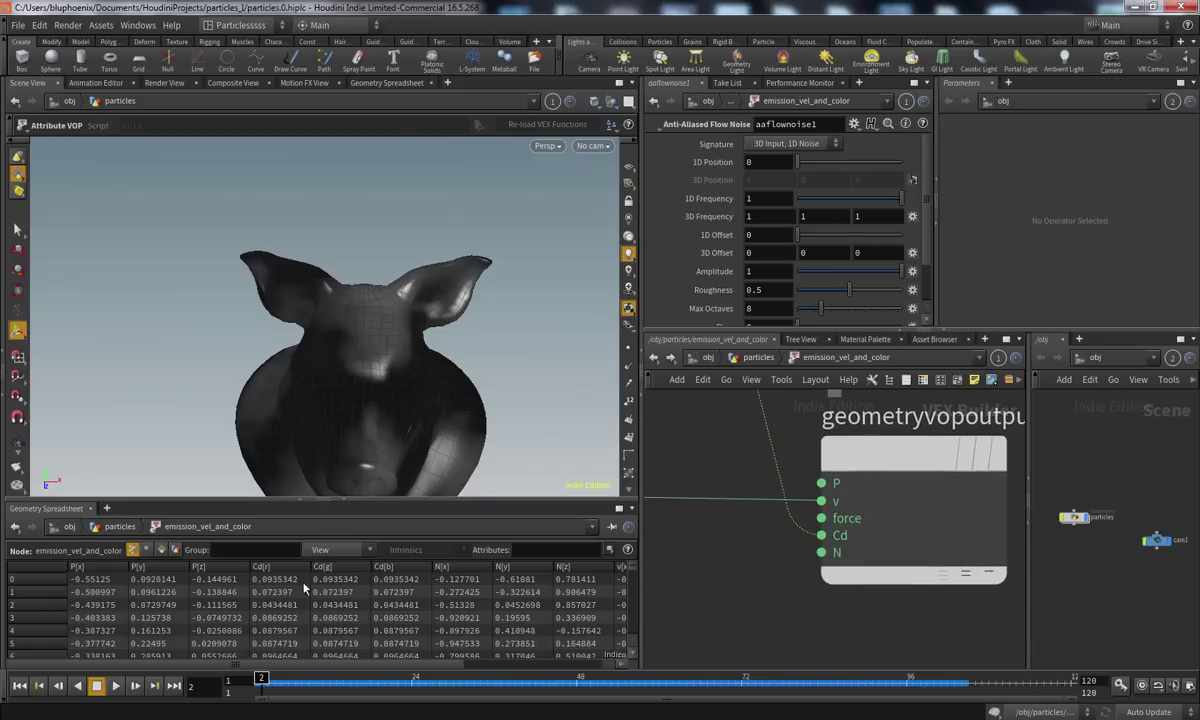
{"action": "left_click", "coordinate": [387, 568]}
Try the 3D Input, 3D Noise signature on aaflownoise1
{"action": "mouse_move", "coordinate": [714, 504]}
{"action": "middle_mouse_down"}
{"action": "mouse_move", "coordinate": [750, 565]}
{"action": "mouse_move", "coordinate": [778, 662]}
{"action": "middle_mouse_up"}
{"action": "mouse_move", "coordinate": [828, 387]}
{"action": "middle_mouse_down"}
{"action": "mouse_move", "coordinate": [830, 509]}
{"action": "mouse_move", "coordinate": [905, 579]}
{"action": "middle_mouse_up"}
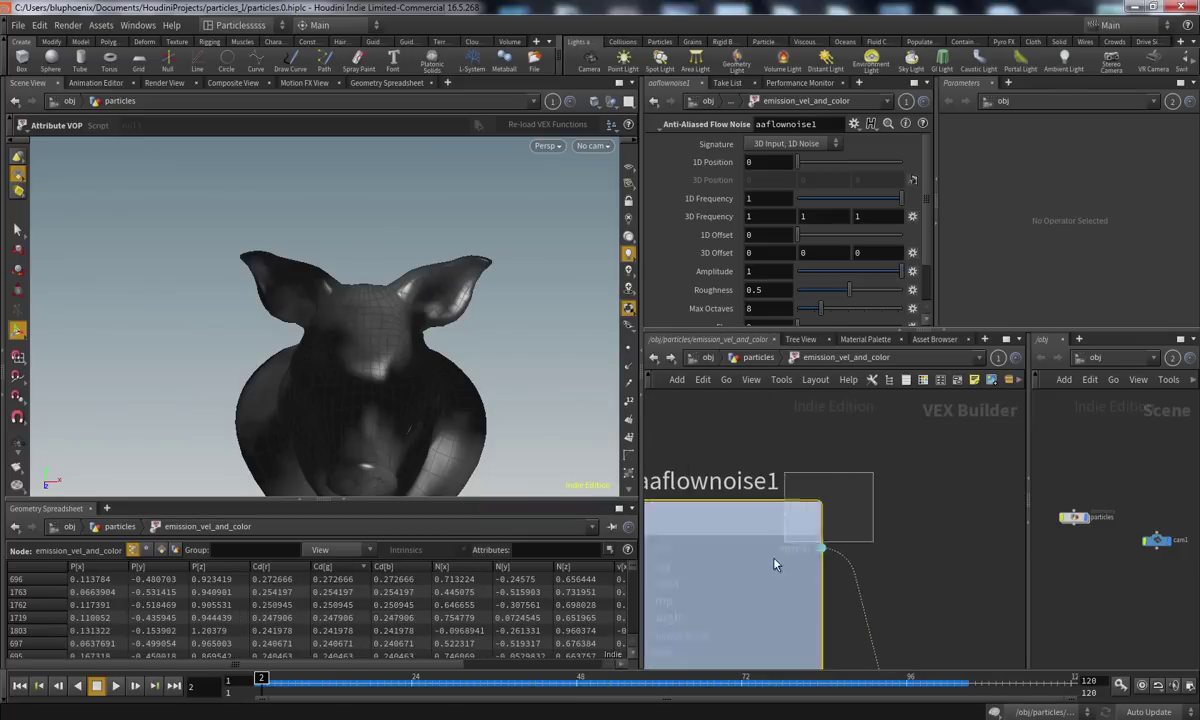
{"action": "left_click", "coordinate": [810, 145]}
{"action": "left_click", "coordinate": [758, 160]}
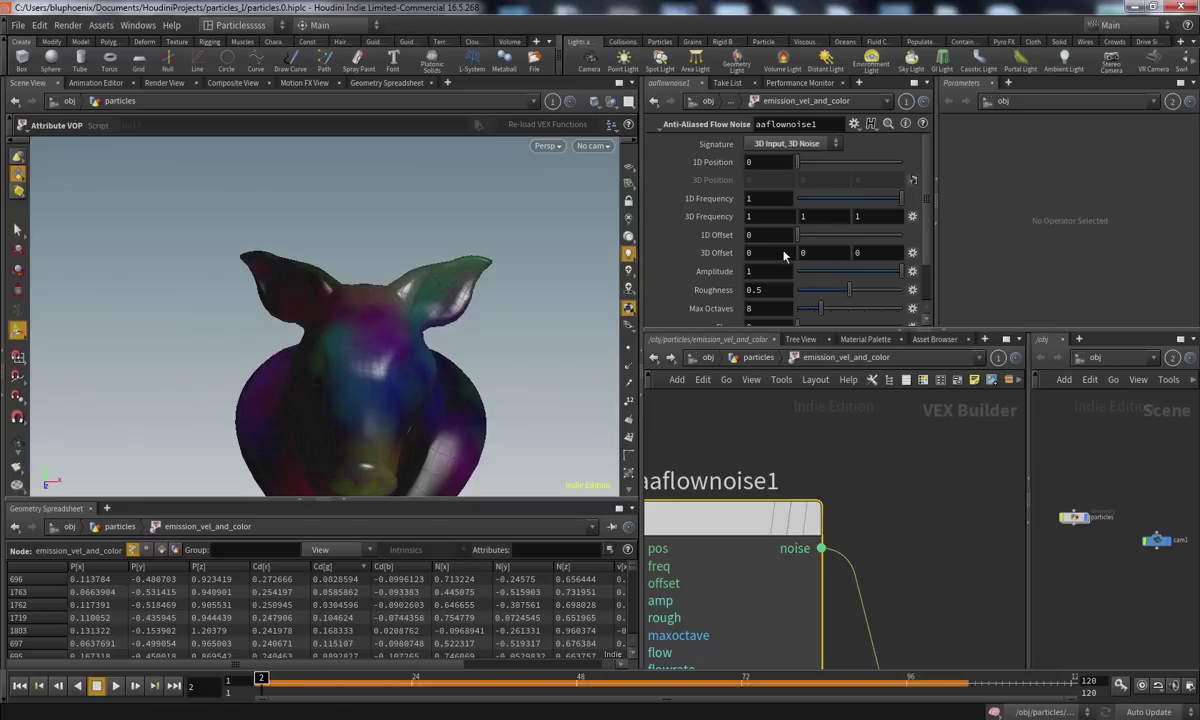
{"action": "middle_click_drag", "start_coordinate": [816, 572], "coordinate": [735, 465]}
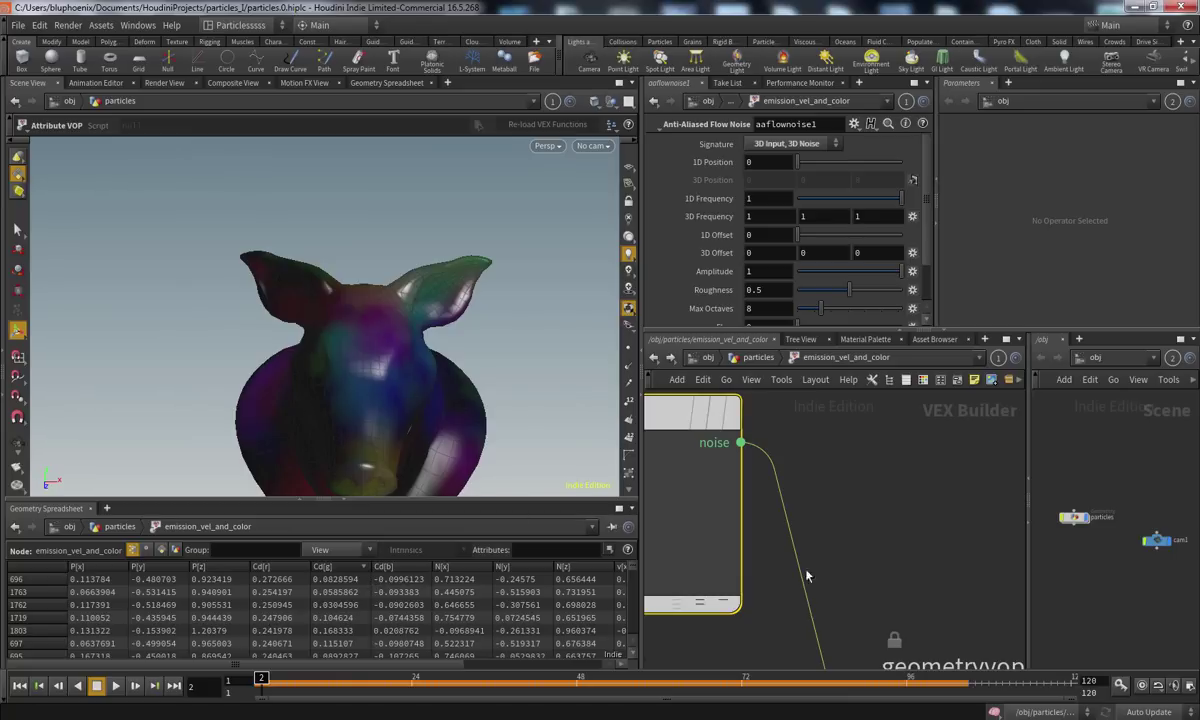
Sort the spreadsheet by Cd[b] in both directions and compare the red, green and blue values of the points
{"action": "left_click", "coordinate": [418, 567]}
{"action": "mouse_move", "coordinate": [632, 575]}
{"action": "left_mouse_down"}
{"action": "mouse_move", "coordinate": [631, 632]}
{"action": "mouse_move", "coordinate": [628, 562]}
{"action": "left_mouse_up"}
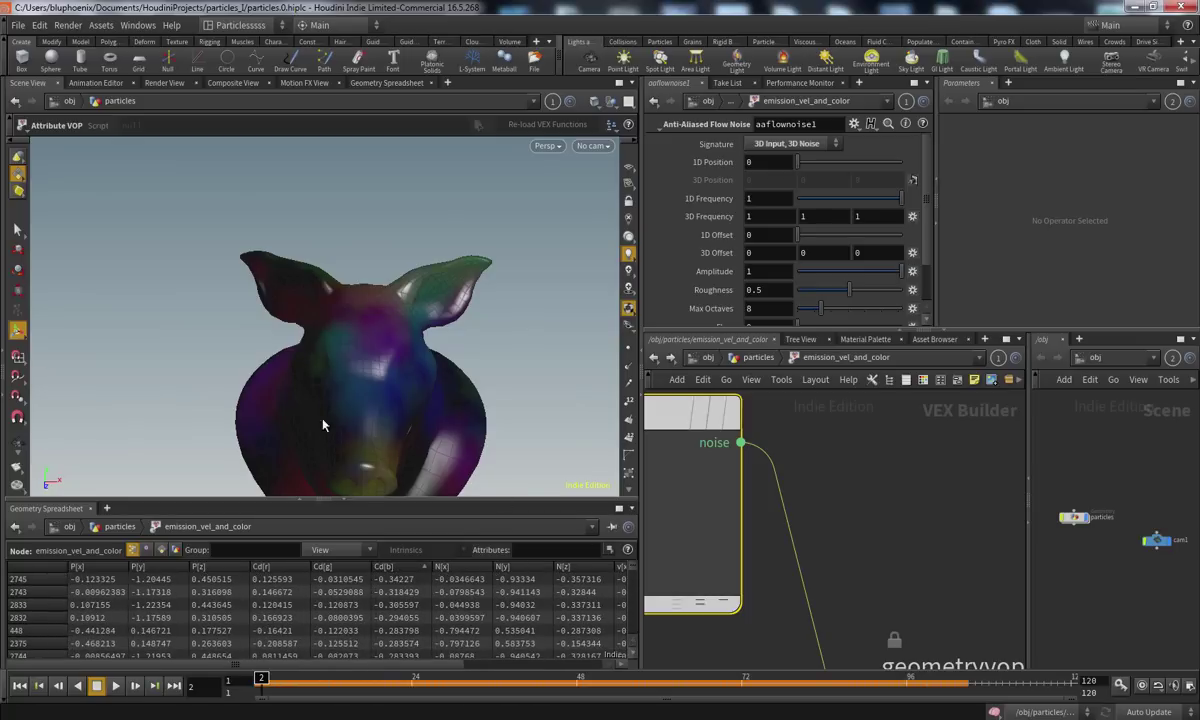
{"action": "left_click", "coordinate": [406, 566]}
{"action": "middle_click_drag", "start_coordinate": [877, 521], "coordinate": [854, 591]}
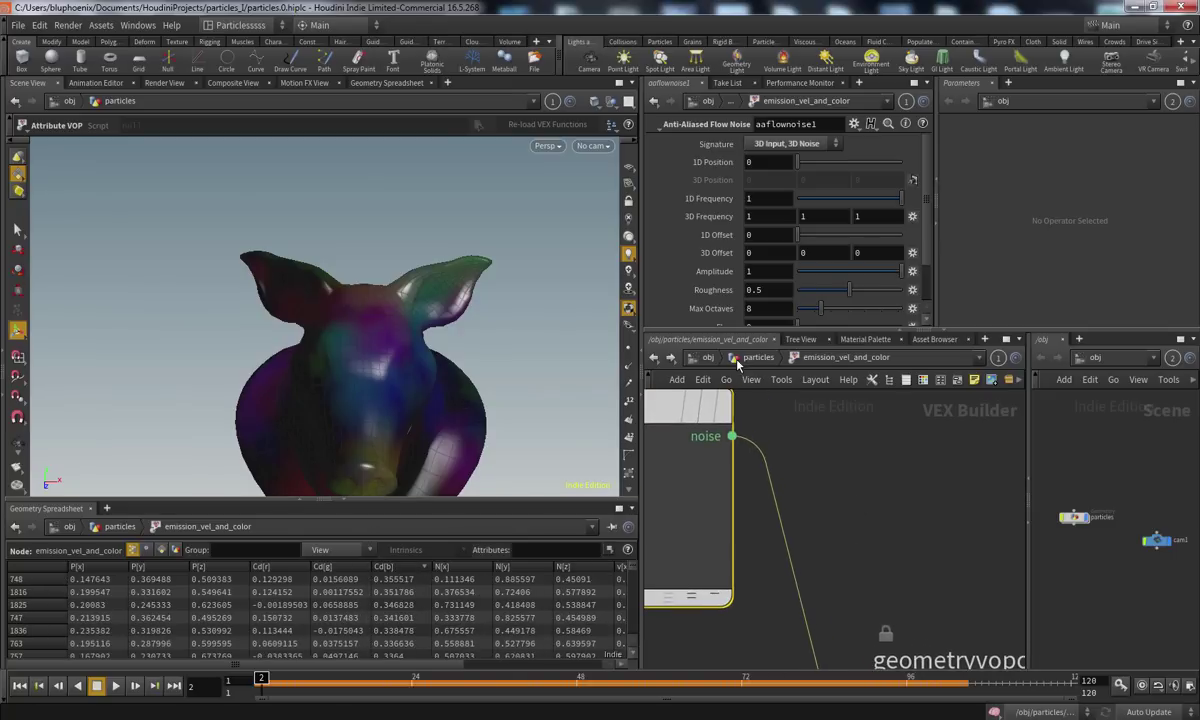
Check the Emission Attribute of source_first_input inside popnet and return to the particles network
{"action": "left_click", "coordinate": [749, 360]}
{"action": "middle_click_drag", "start_coordinate": [735, 535], "coordinate": [735, 380]}
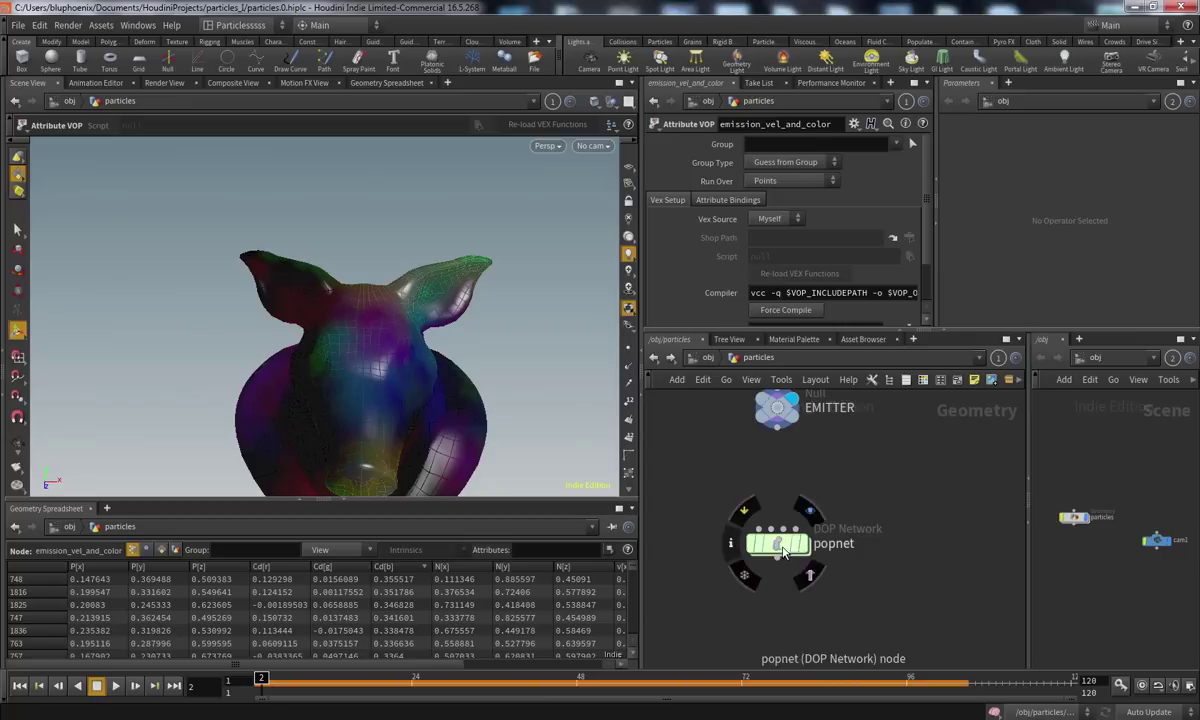
{"action": "double_click", "coordinate": [780, 545]}
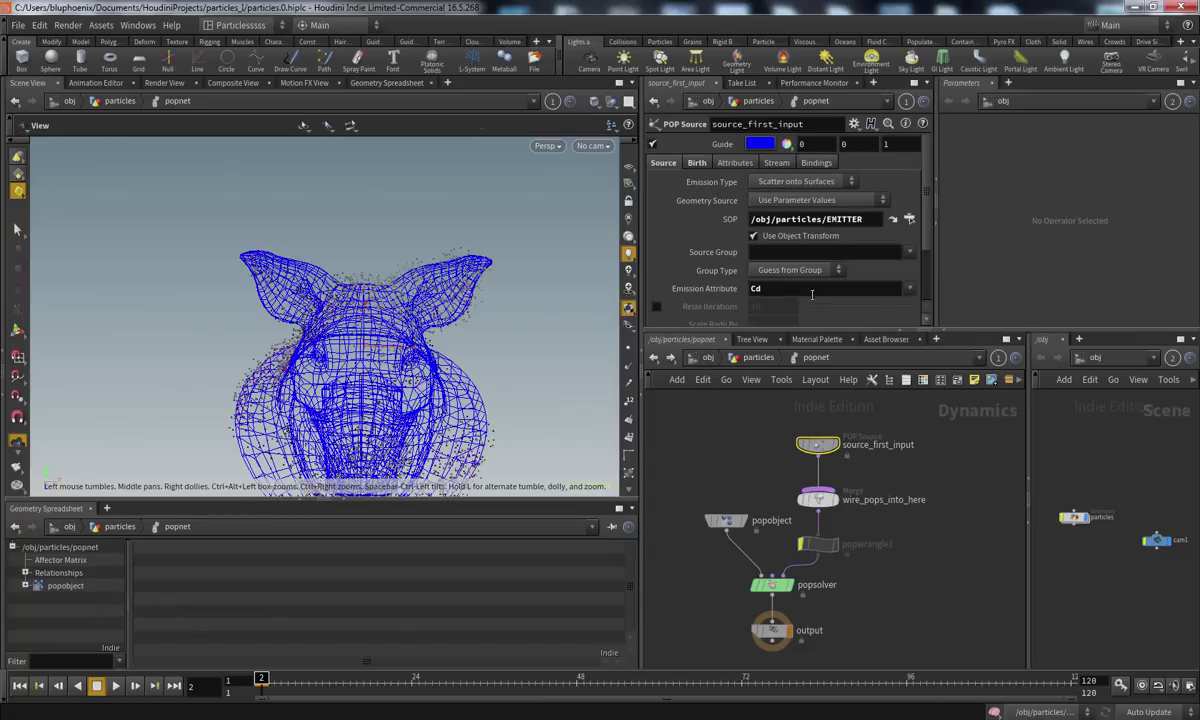
{"action": "left_click", "coordinate": [765, 291]}
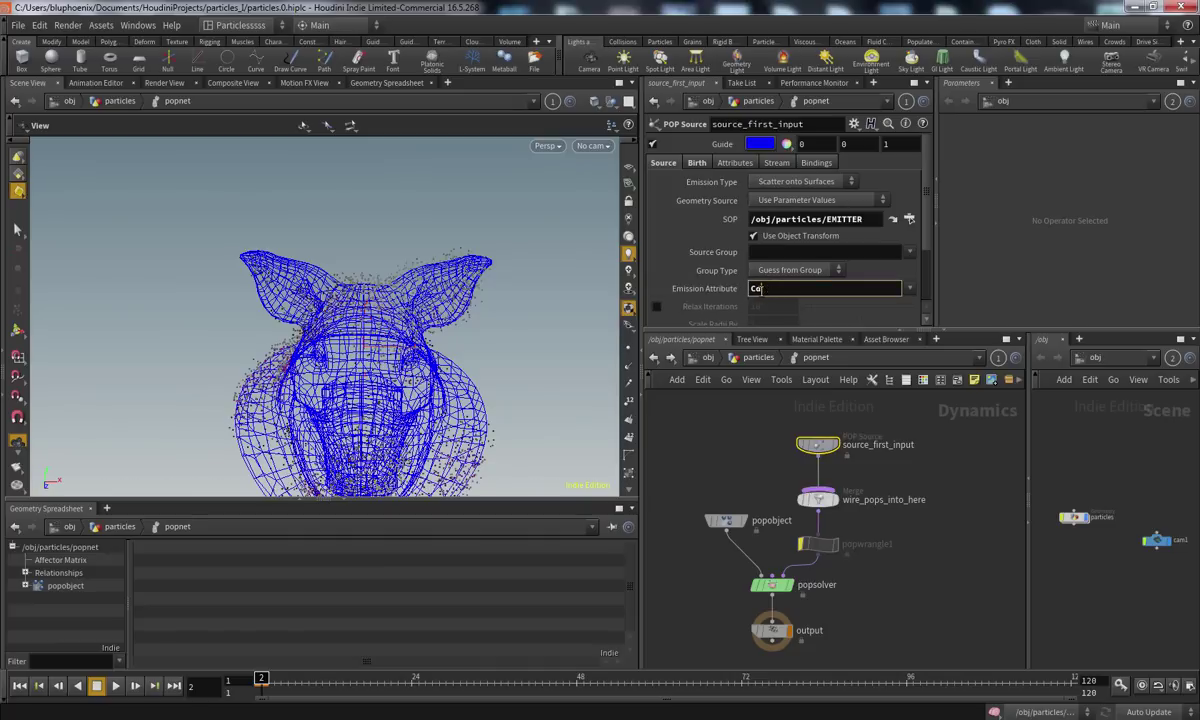
{"action": "left_click", "coordinate": [655, 358]}
{"action": "mouse_move", "coordinate": [726, 461]}
{"action": "middle_mouse_down"}
{"action": "mouse_move", "coordinate": [688, 560]}
{"action": "mouse_move", "coordinate": [714, 561]}
{"action": "mouse_move", "coordinate": [712, 530]}
{"action": "middle_mouse_up"}
{"action": "mouse_move", "coordinate": [786, 594]}
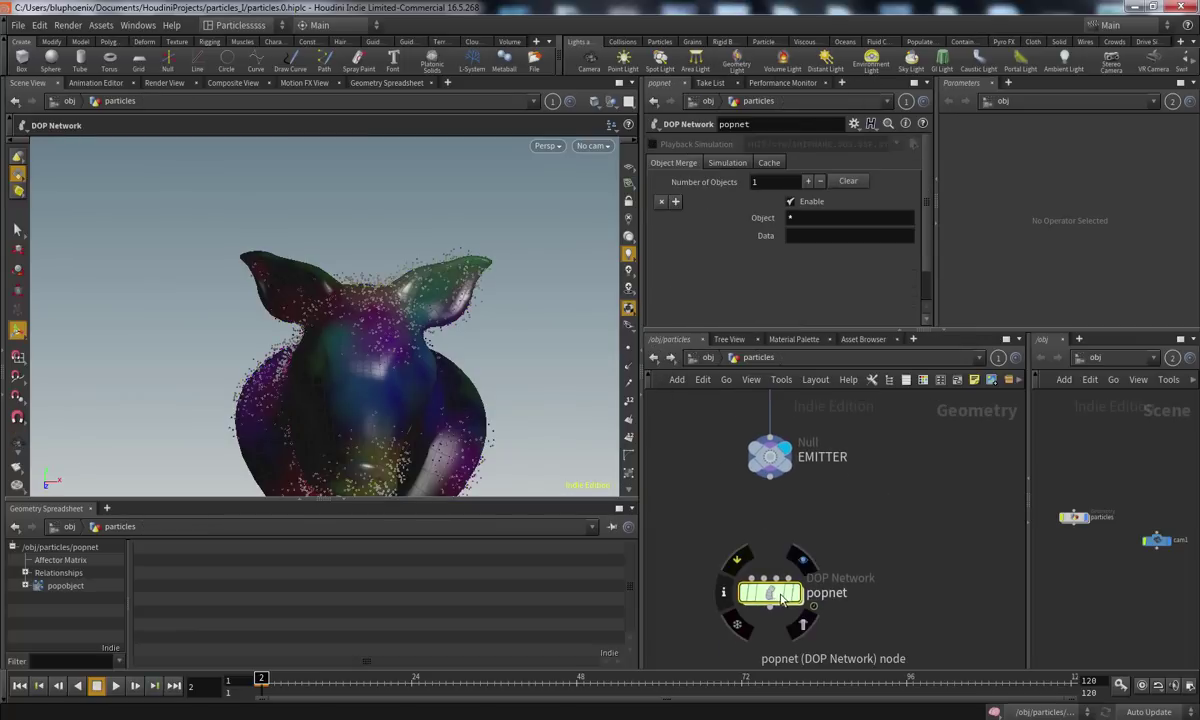
Set the aaflownoise1 signature in emission_vel_and_color back to 3D Input, 1D Noise and collapse the Geometry Spreadsheet
{"action": "middle_click_drag", "start_coordinate": [686, 460], "coordinate": [688, 558]}
{"action": "left_click", "coordinate": [780, 474]}
{"action": "double_click", "coordinate": [780, 474]}
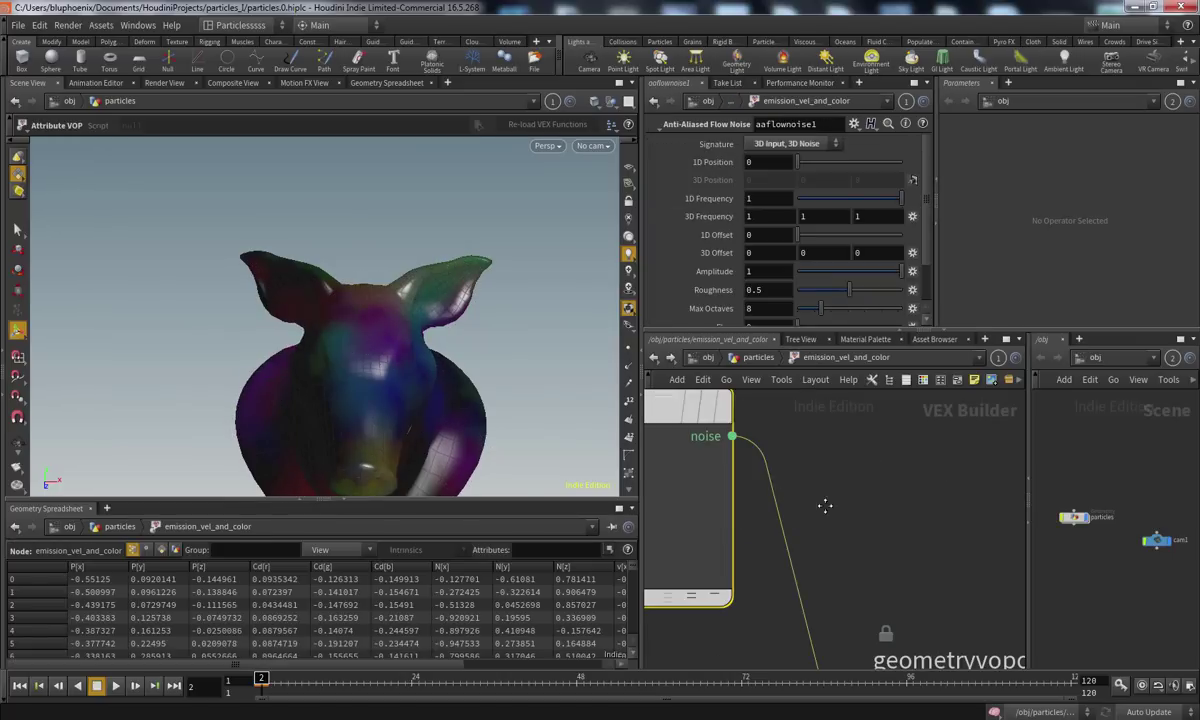
{"action": "left_click", "coordinate": [788, 145]}
{"action": "left_click", "coordinate": [792, 158]}
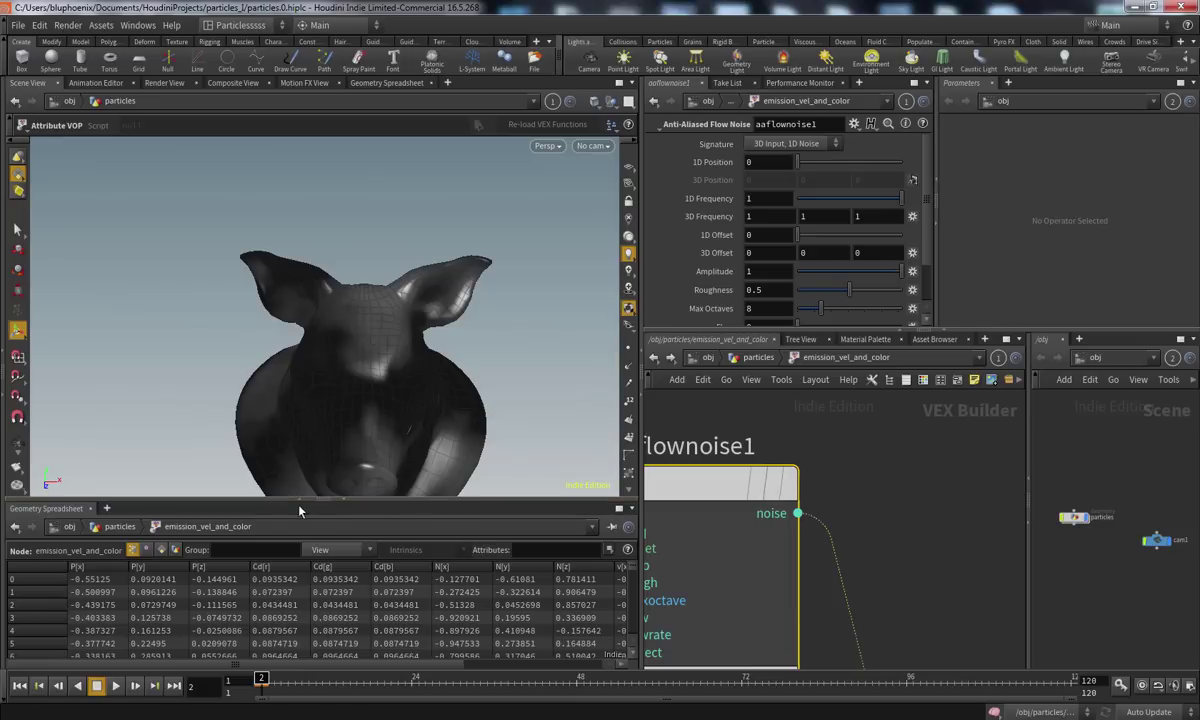
{"action": "left_click", "coordinate": [346, 501]}
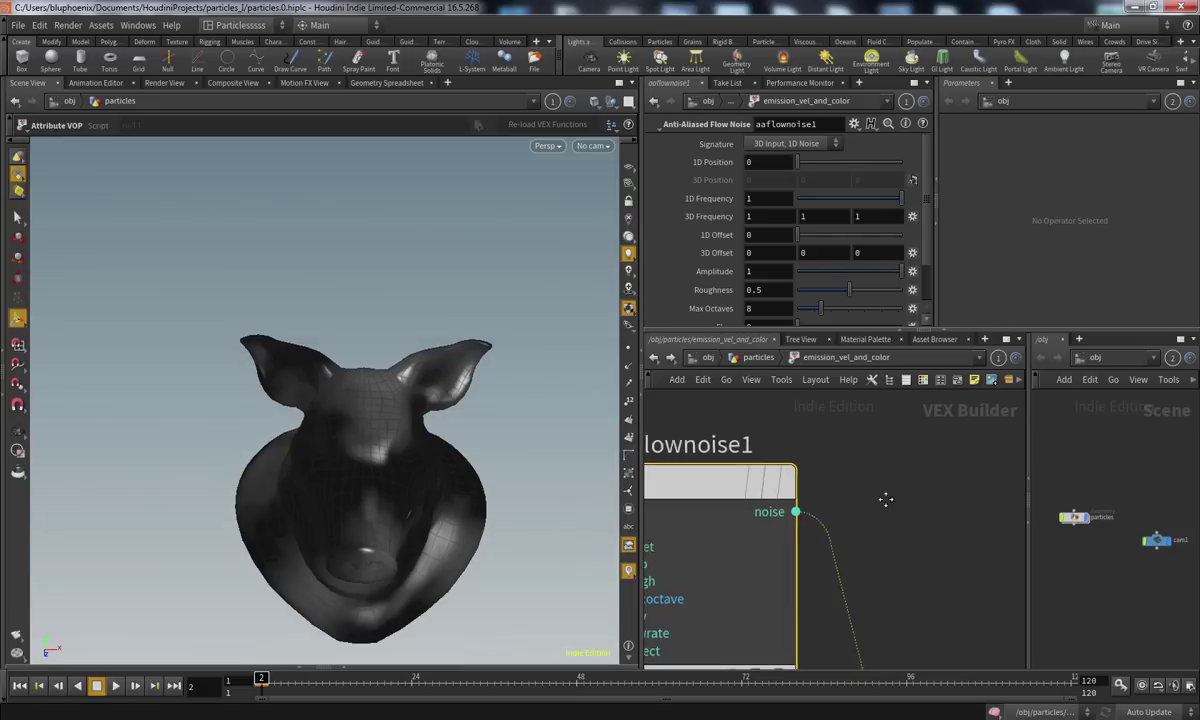
{"action": "scroll", "coordinate": [890, 601], "scroll_direction": "down", "scroll_amount": 4}
{"action": "middle_click_drag", "start_coordinate": [890, 601], "coordinate": [836, 558]}
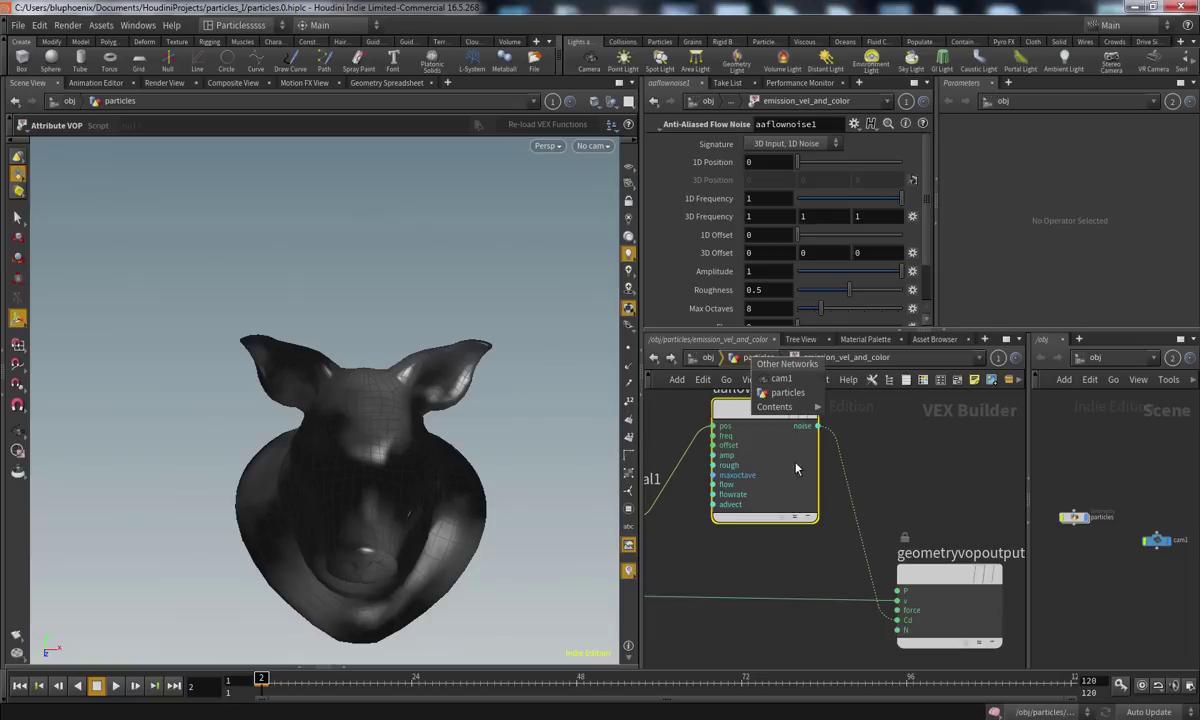
Return to the particles network, select popnet, play the simulation to review the emission, and go back to frame 1
{"action": "left_click", "coordinate": [752, 357]}
{"action": "middle_click_drag", "start_coordinate": [710, 567], "coordinate": [726, 533]}
{"action": "left_click", "coordinate": [760, 537]}
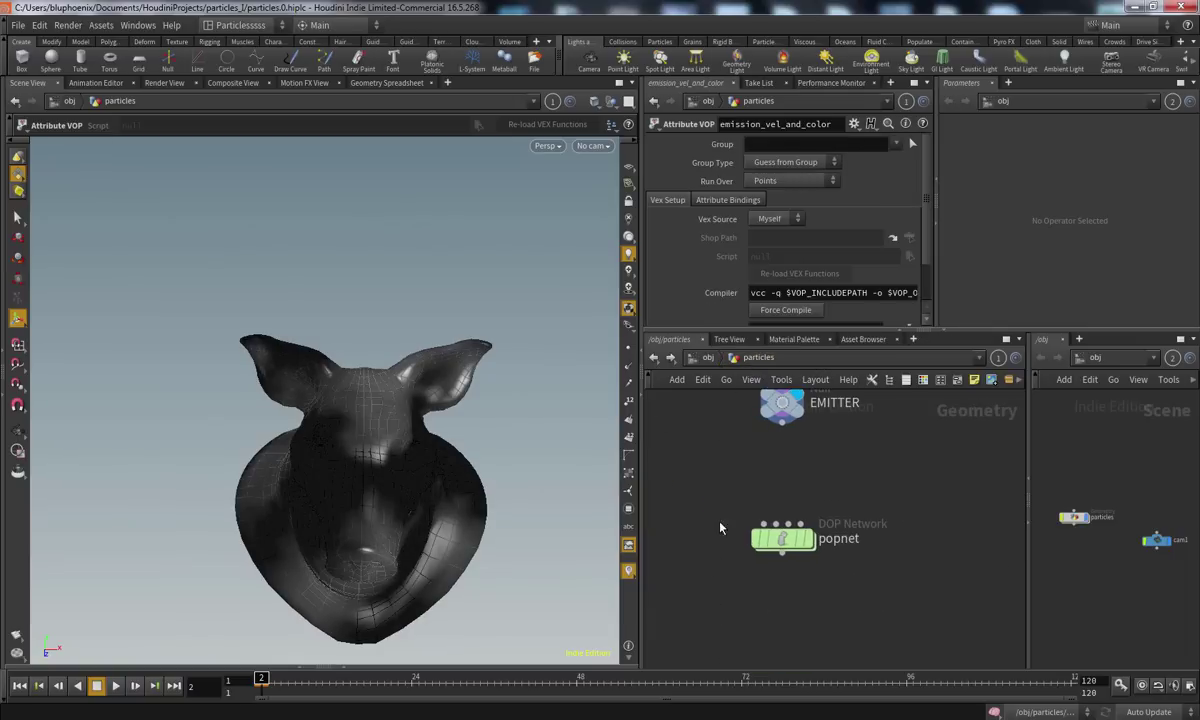
{"action": "left_click", "coordinate": [116, 686]}
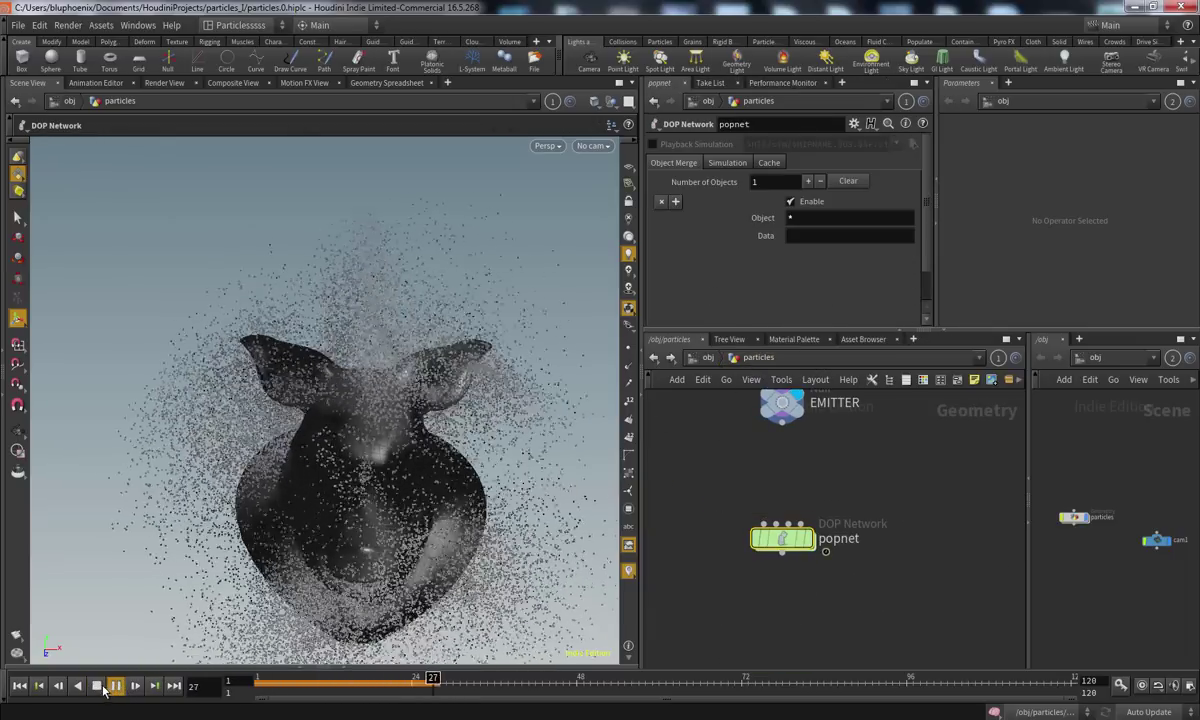
{"action": "left_click", "coordinate": [118, 687]}
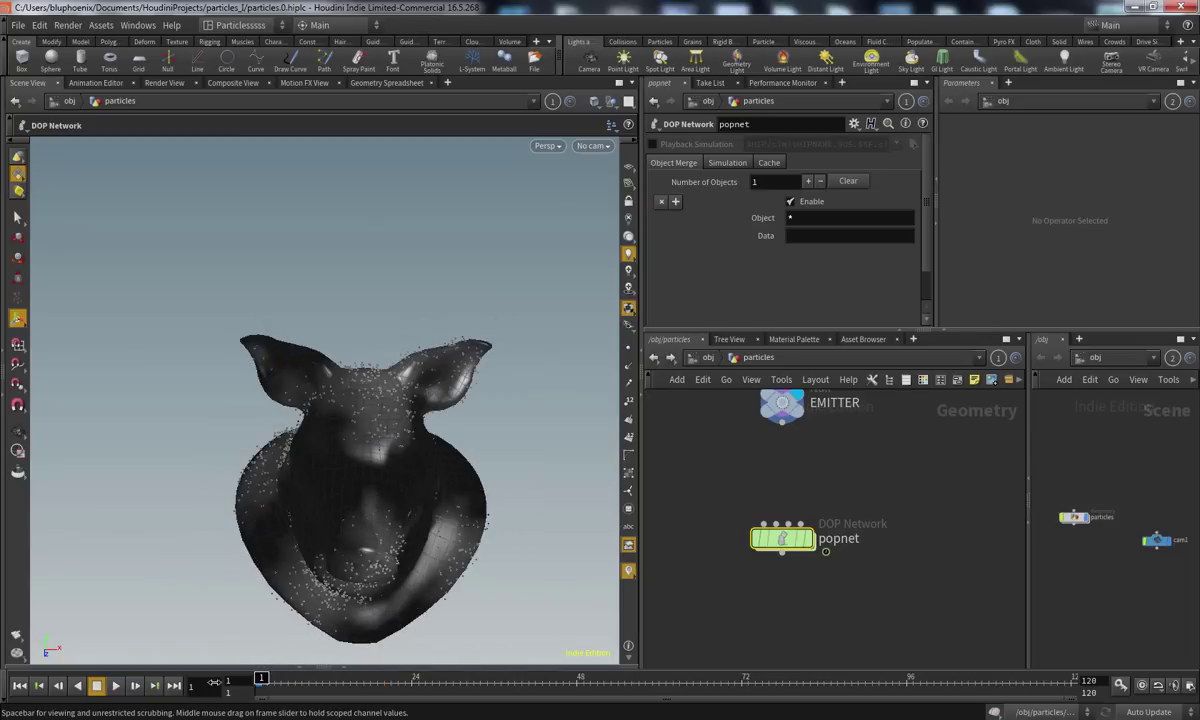
Open the emission_vel_and_color network to edit its flow noise
{"action": "key", "text": "ctrl+Left"}
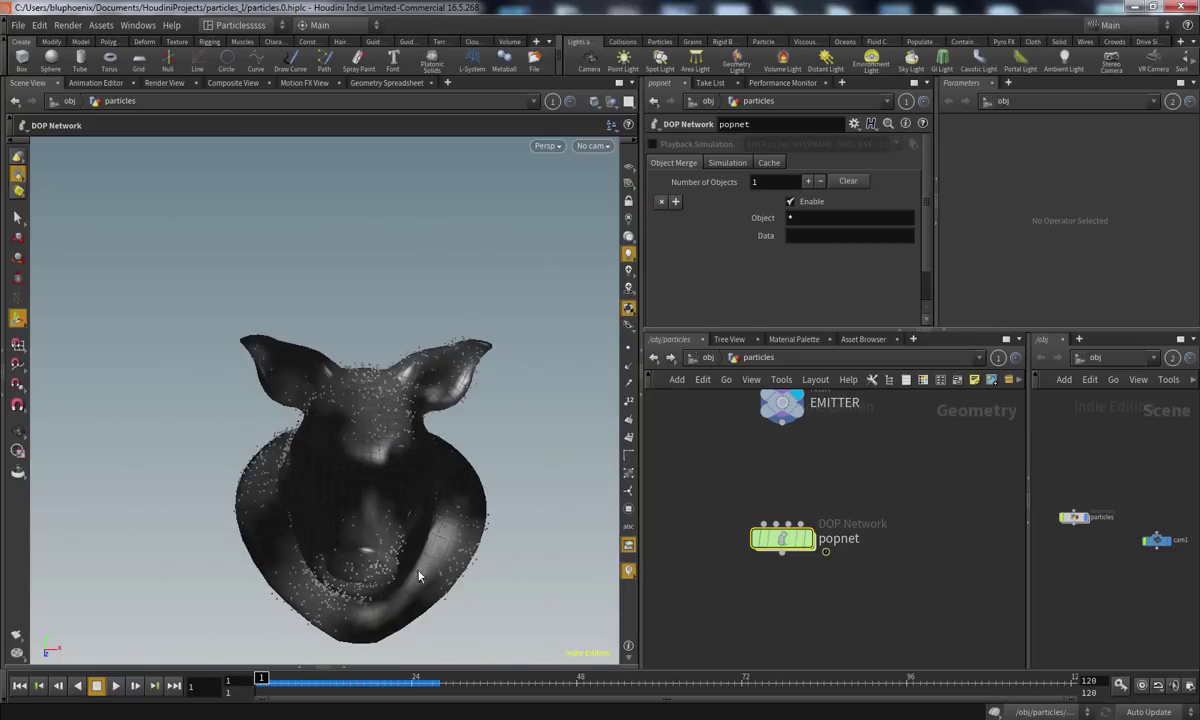
{"action": "scroll", "coordinate": [709, 488], "scroll_direction": "up", "scroll_amount": 3}
{"action": "double_click", "coordinate": [785, 440]}
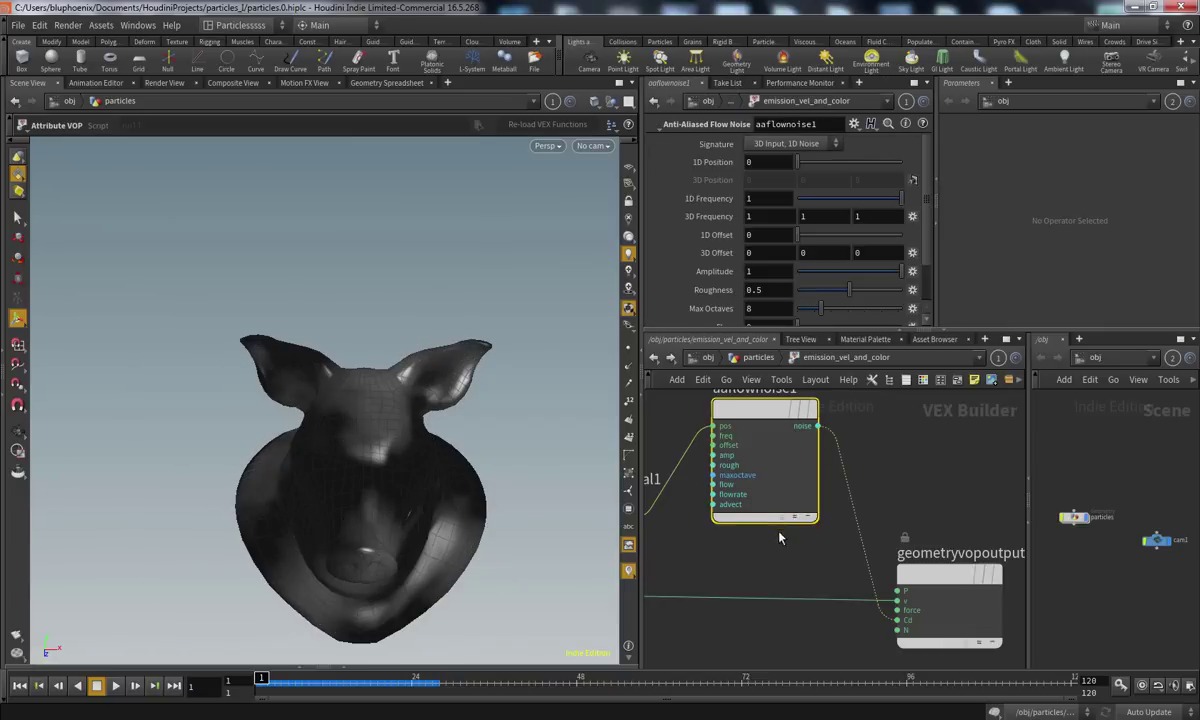
{"action": "left_click_drag", "start_coordinate": [768, 451], "coordinate": [784, 524]}
{"action": "key", "text": "Delete"}
{"action": "left_click_drag", "start_coordinate": [784, 430], "coordinate": [856, 495]}
{"action": "left_click", "coordinate": [786, 143]}
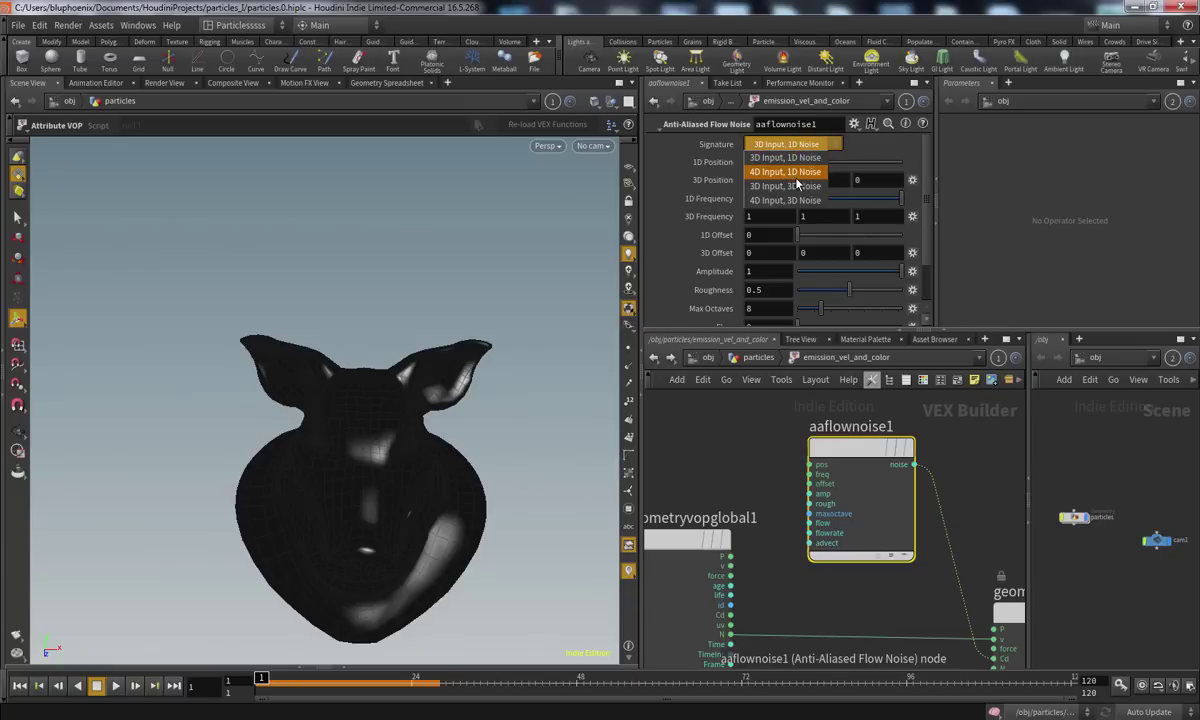
{"action": "left_click", "coordinate": [791, 172]}
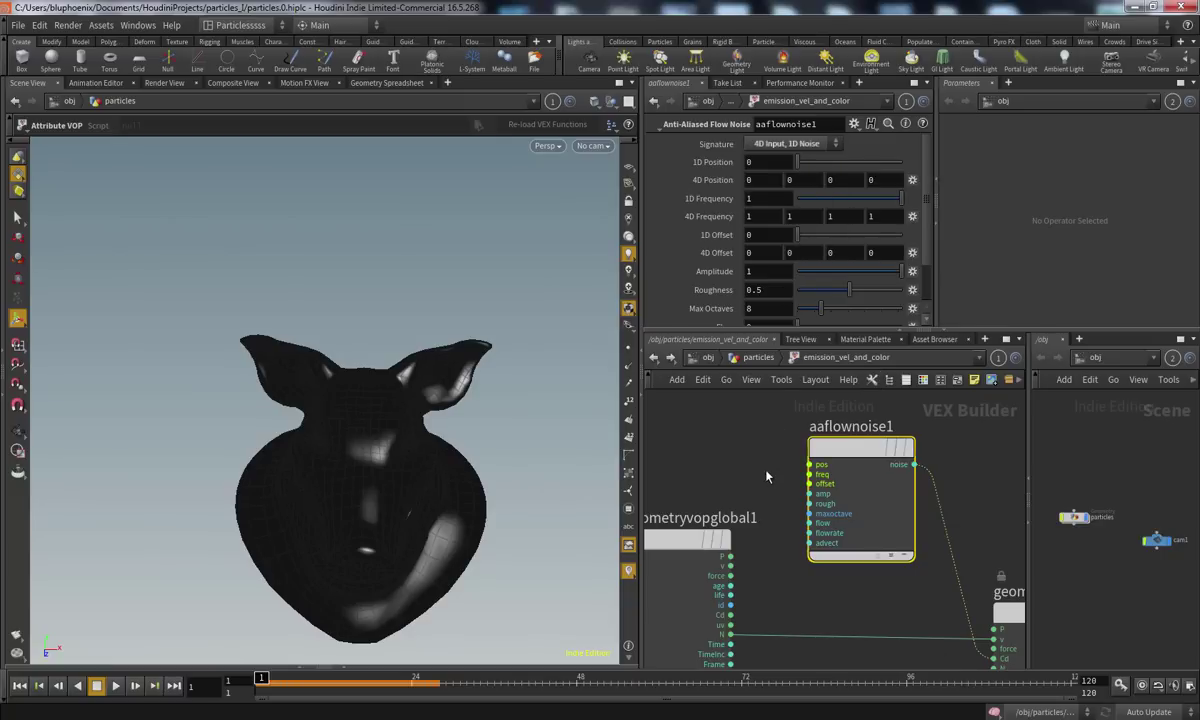
{"action": "key", "text": "ctrl+z"}
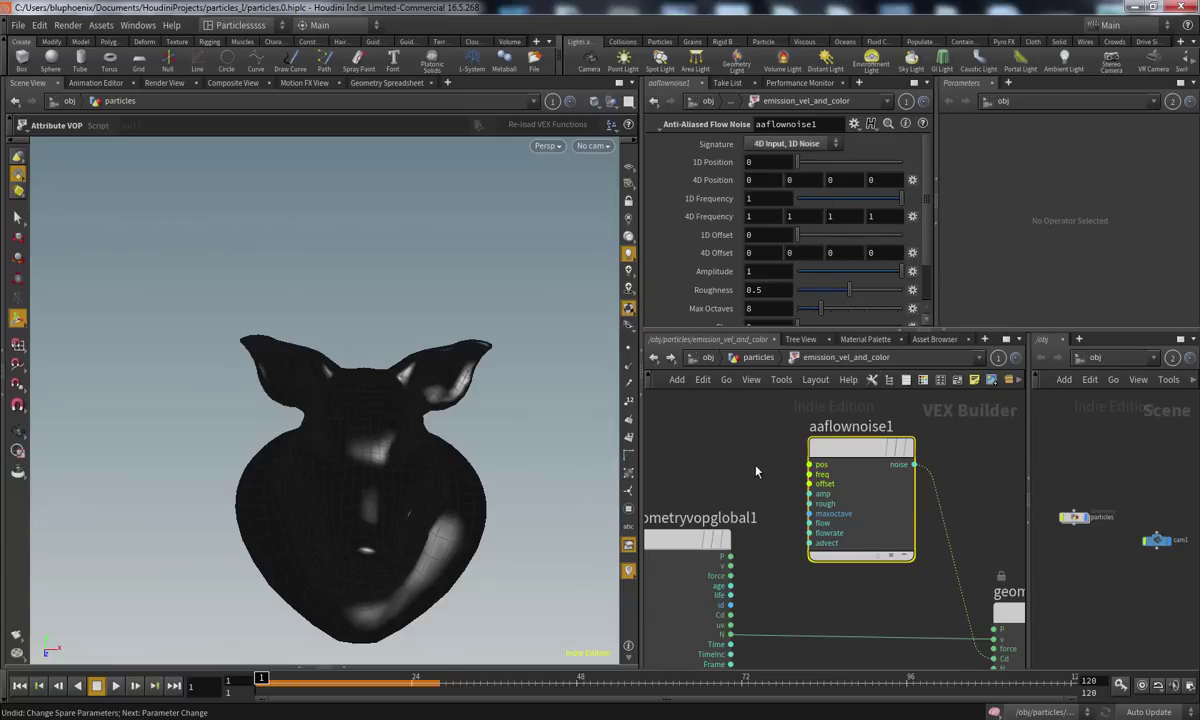
{"action": "key", "text": "ctrl+z"}
{"action": "key", "text": "ctrl+z"}
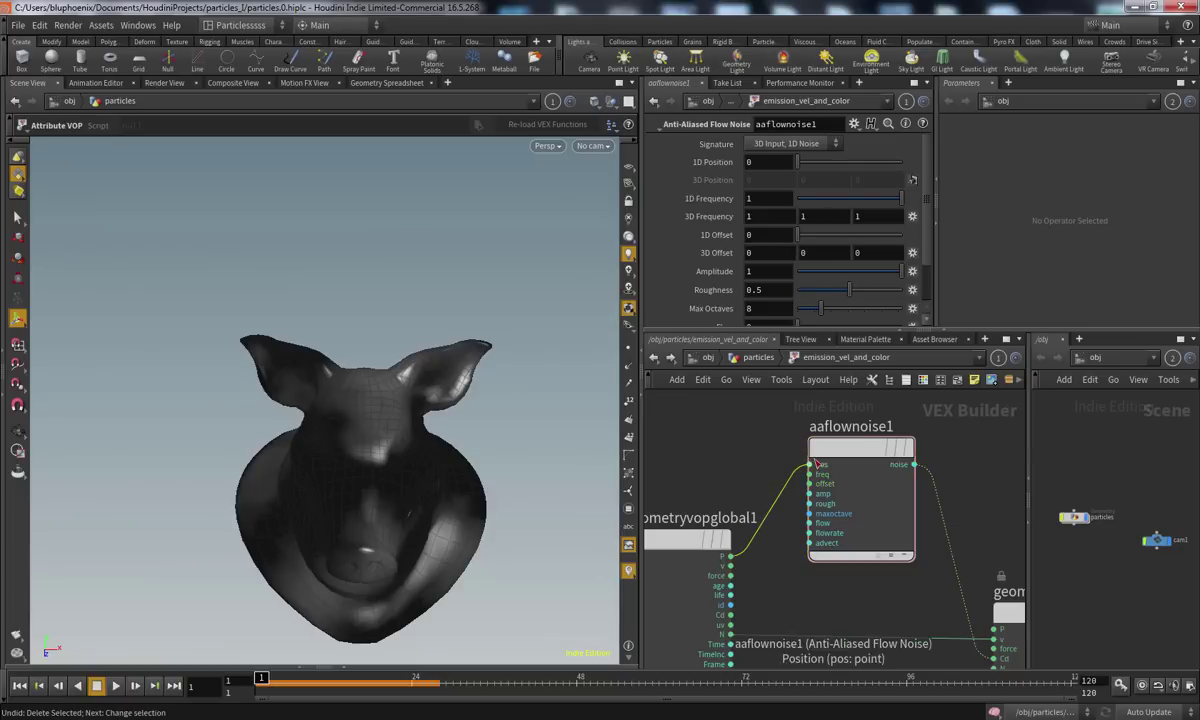
Disconnect P from the pos input of aaflownoise1 and set the node's signature to 4D Input, 1D Noise
{"action": "left_click", "coordinate": [789, 144]}
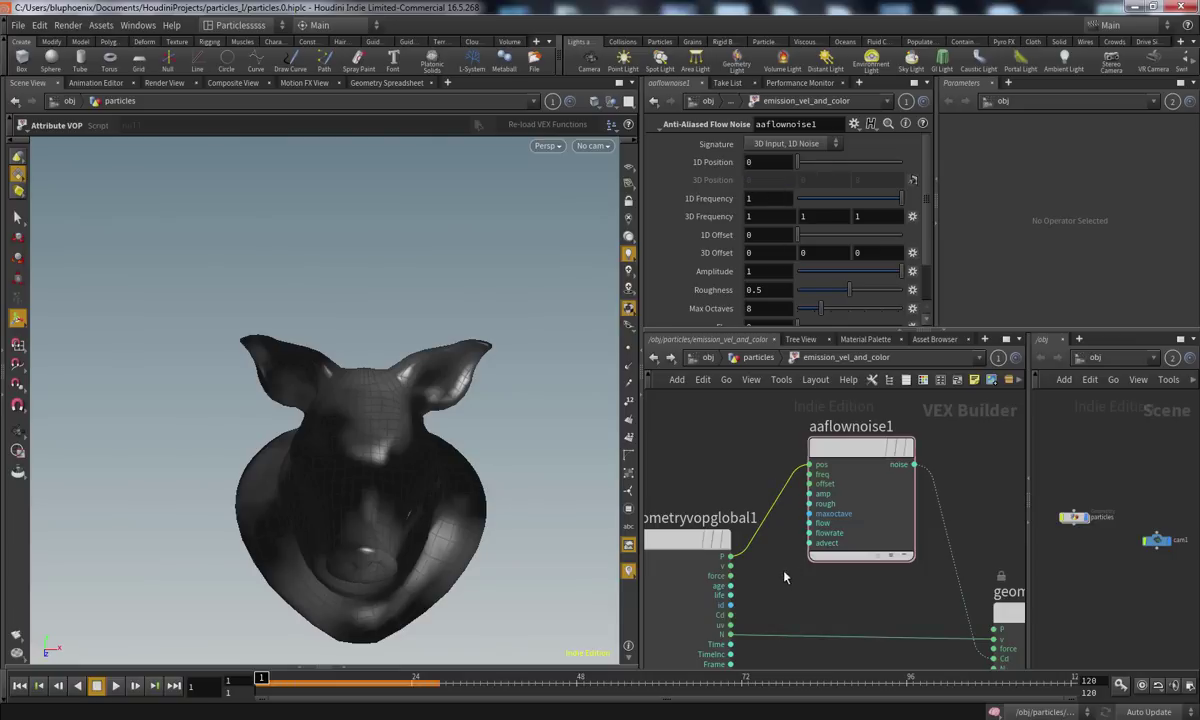
{"action": "key", "text": "Delete"}
{"action": "left_click", "coordinate": [793, 143]}
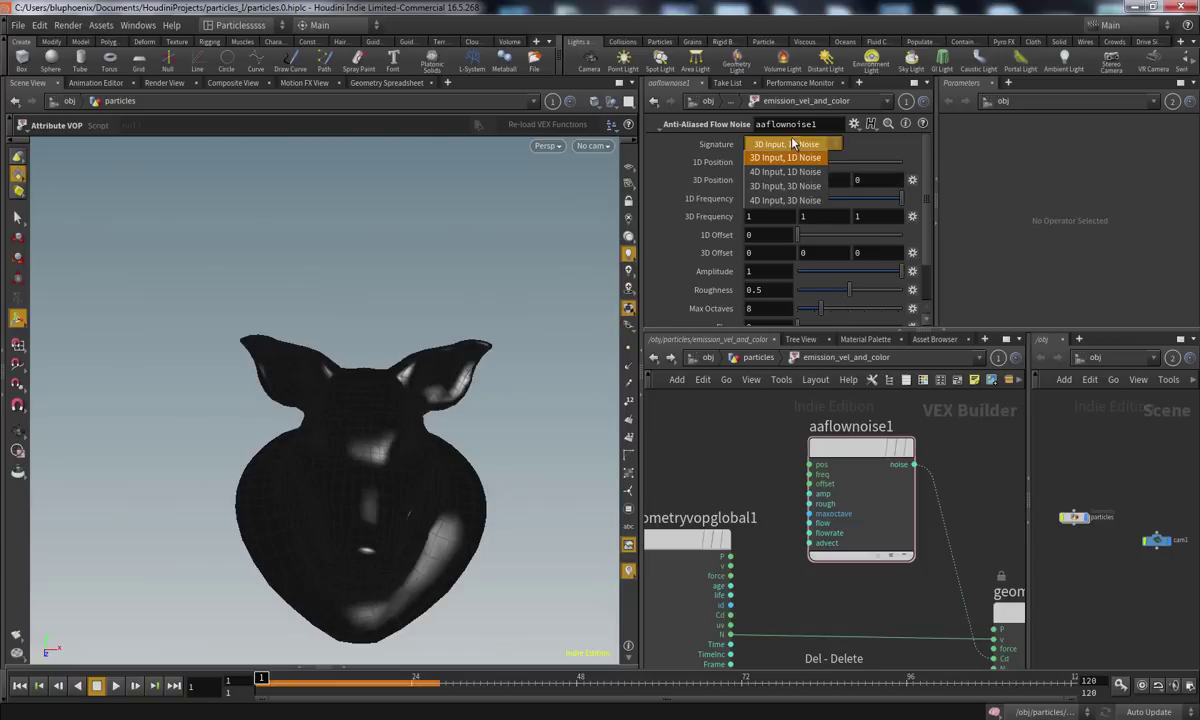
{"action": "left_click", "coordinate": [785, 172]}
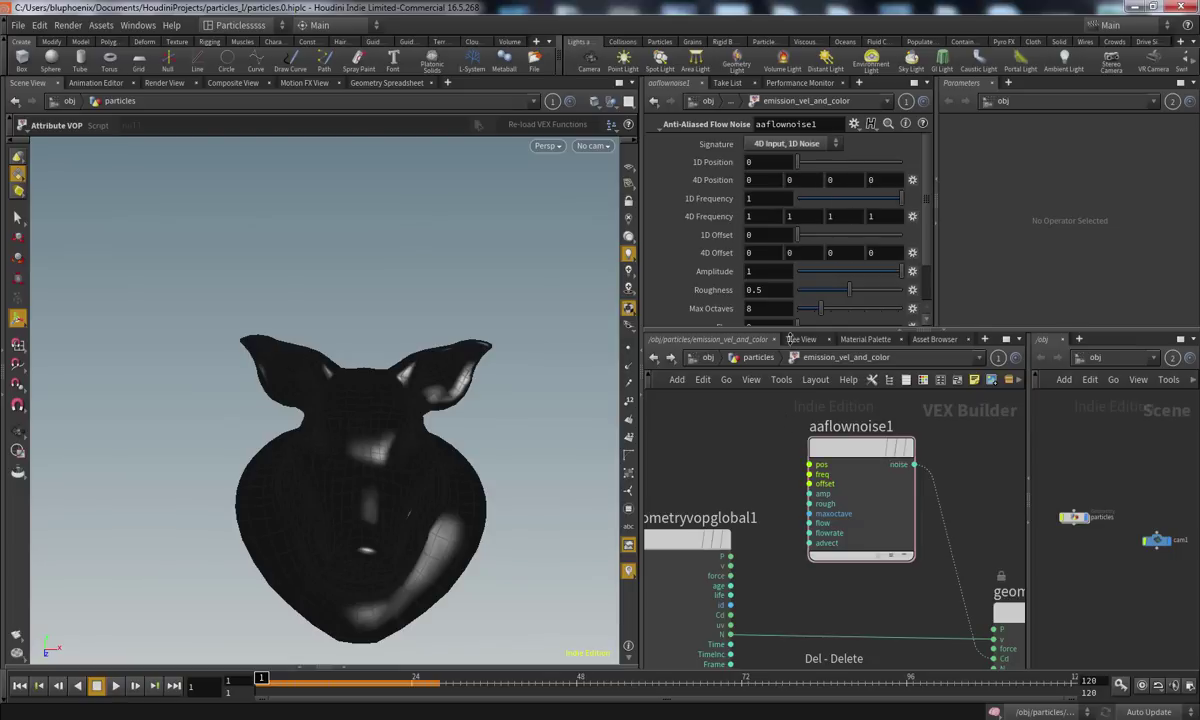
Add a Vector to Vector4 node beside geometryvopglobal1 and connect P to its vec input
{"action": "scroll", "coordinate": [733, 562], "scroll_direction": "down", "scroll_amount": 4}
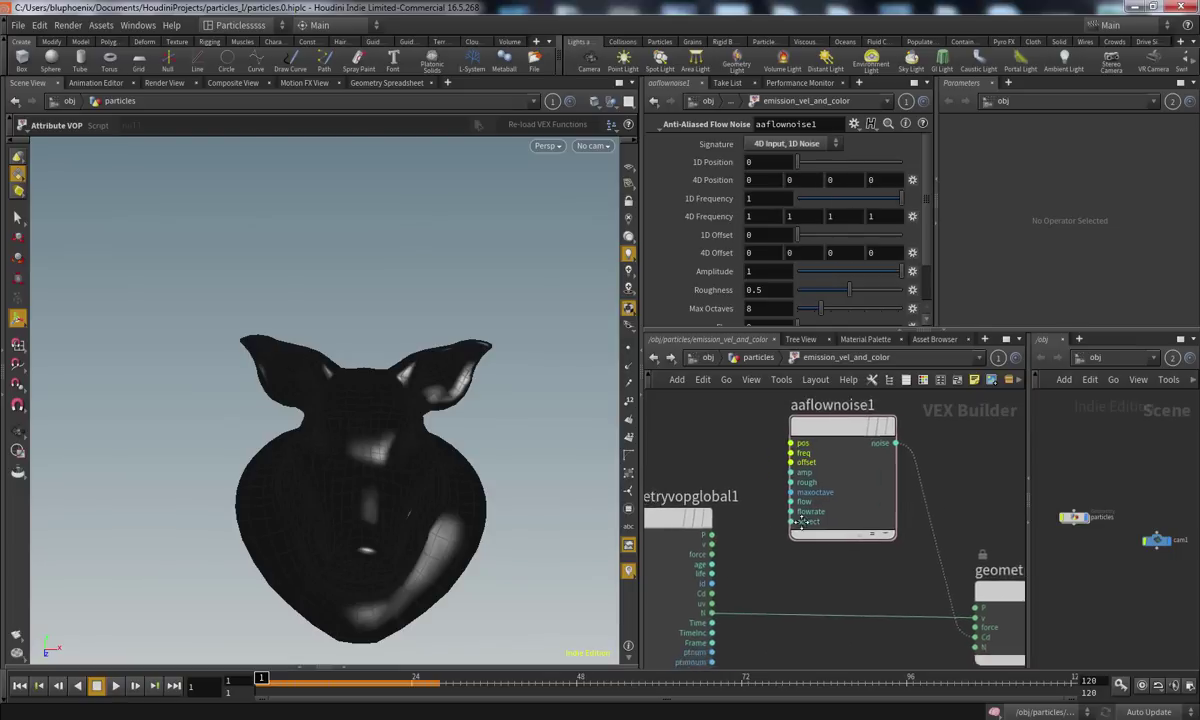
{"action": "left_click_drag", "start_coordinate": [817, 474], "coordinate": [724, 474]}
{"action": "scroll", "coordinate": [840, 472], "scroll_direction": "up", "scroll_amount": 5}
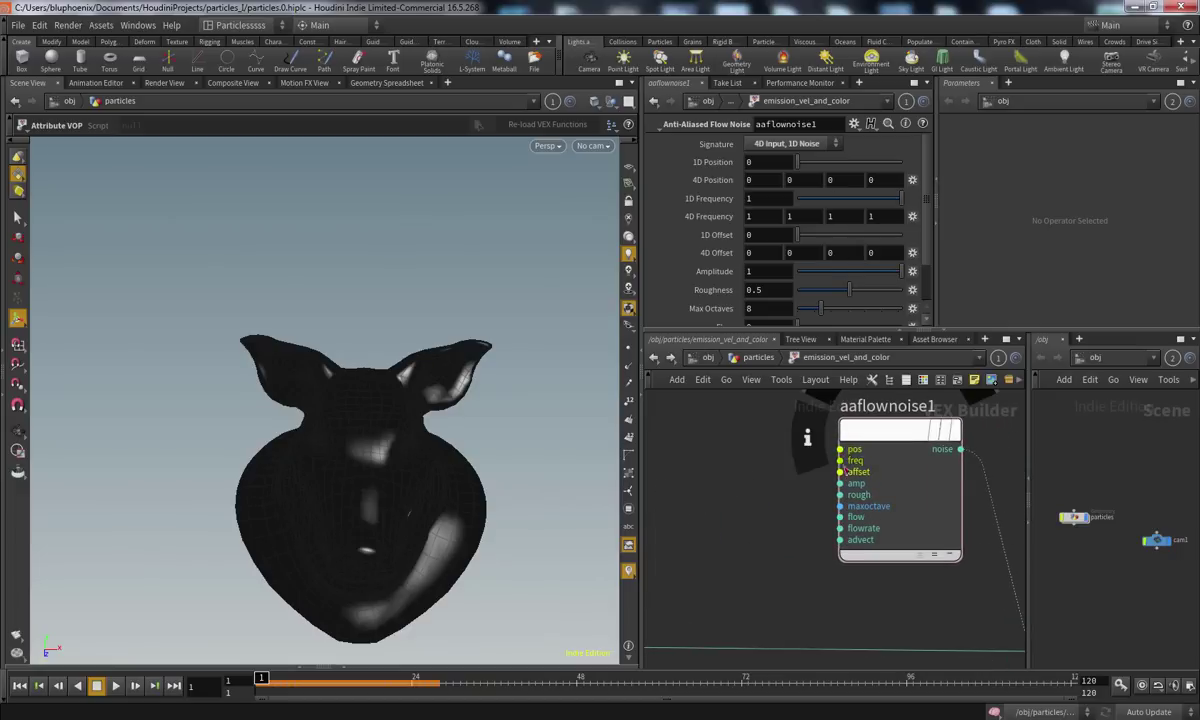
{"action": "middle_click_drag", "start_coordinate": [753, 525], "coordinate": [854, 514]}
{"action": "middle_click_drag", "start_coordinate": [755, 510], "coordinate": [805, 515]}
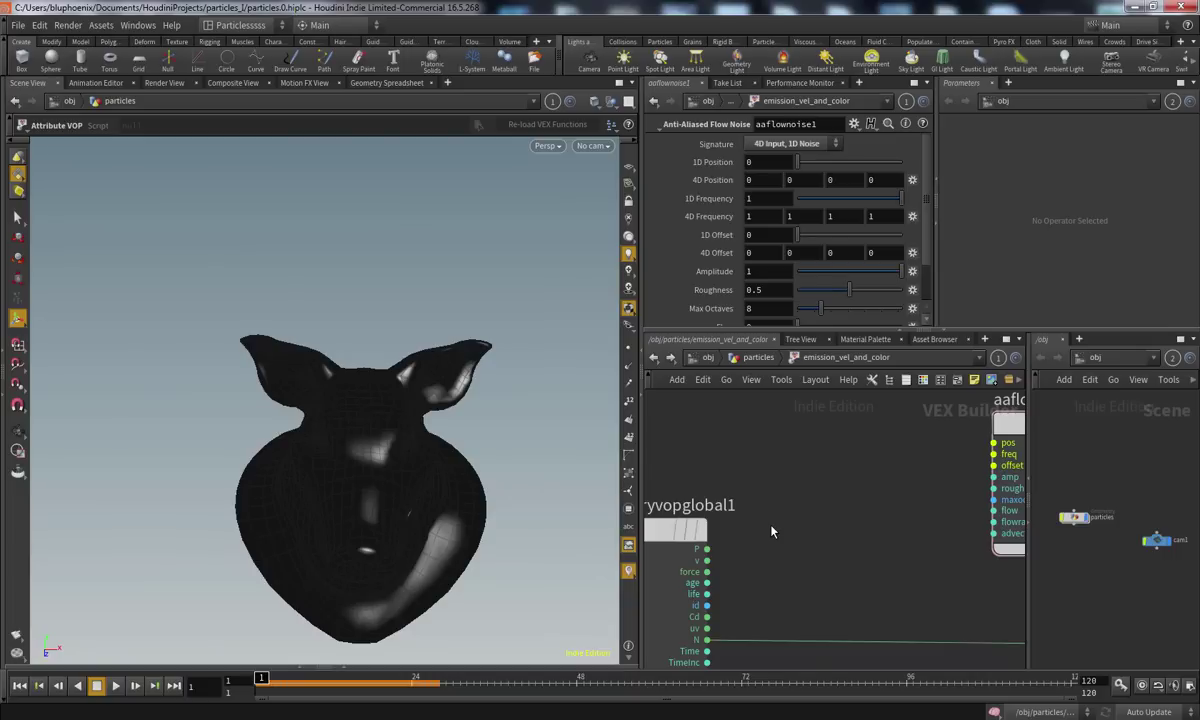
{"action": "middle_click_drag", "start_coordinate": [818, 568], "coordinate": [850, 524]}
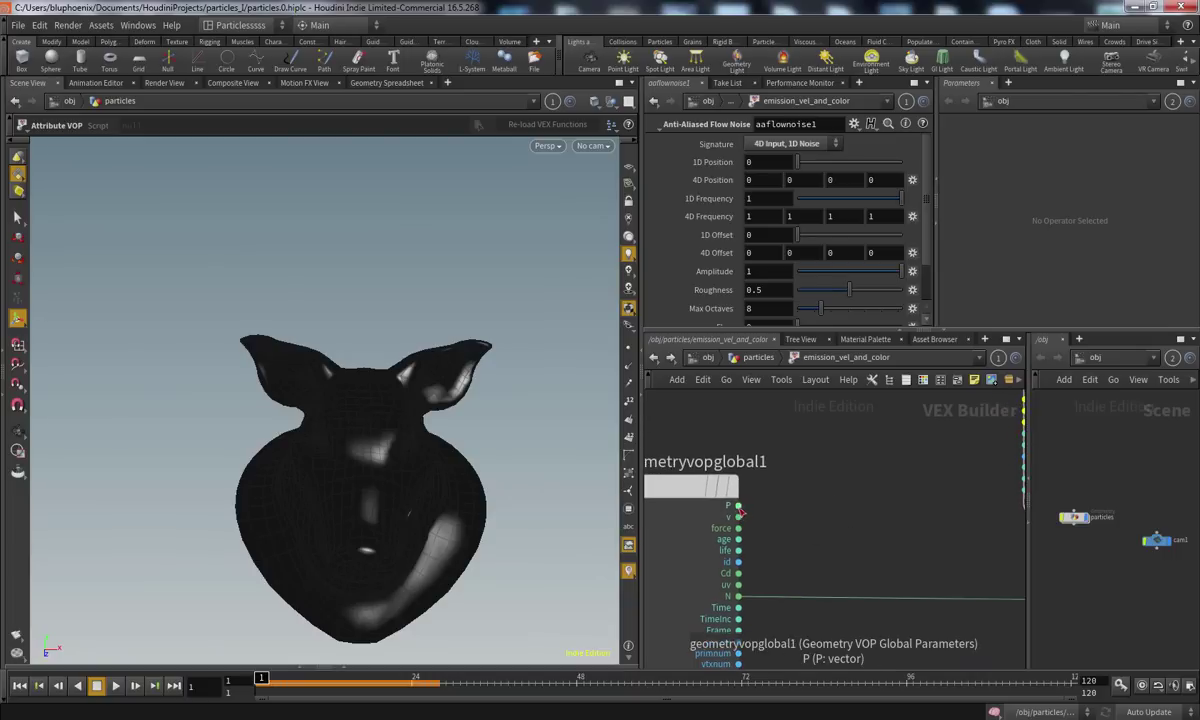
{"action": "middle_click_drag", "start_coordinate": [798, 646], "coordinate": [793, 546]}
{"action": "middle_click_drag", "start_coordinate": [816, 433], "coordinate": [687, 568]}
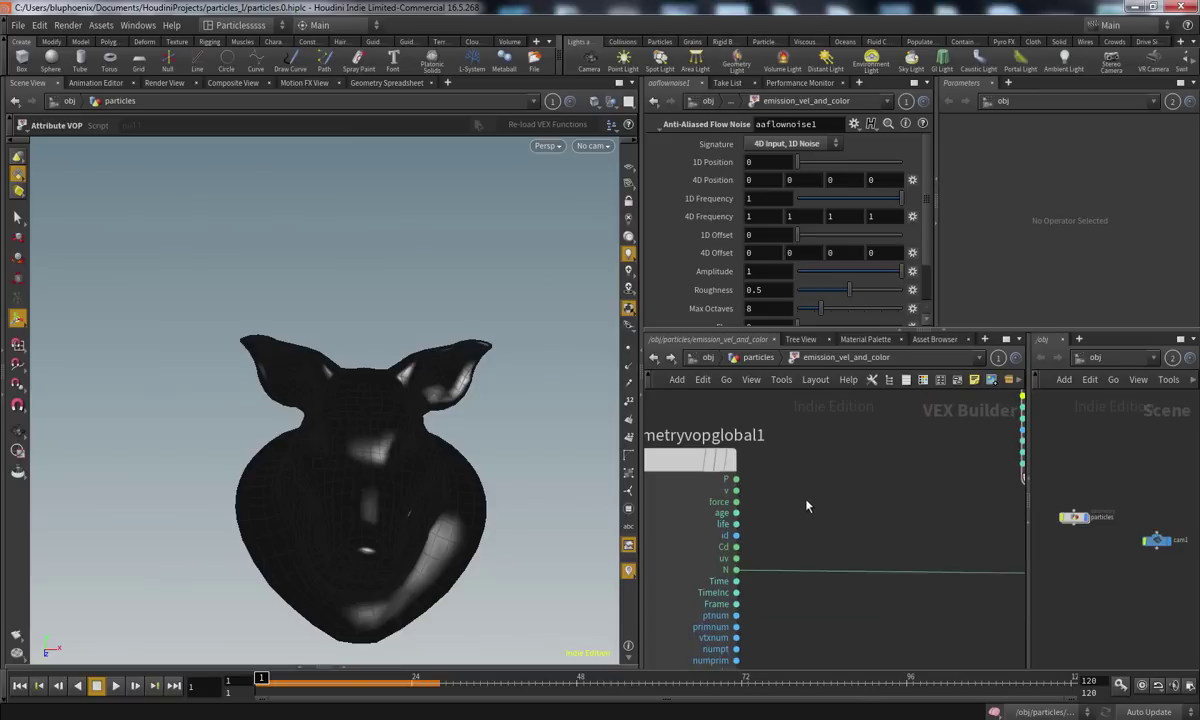
{"action": "key", "text": "Tab"}
{"action": "type", "text": "vecto"}
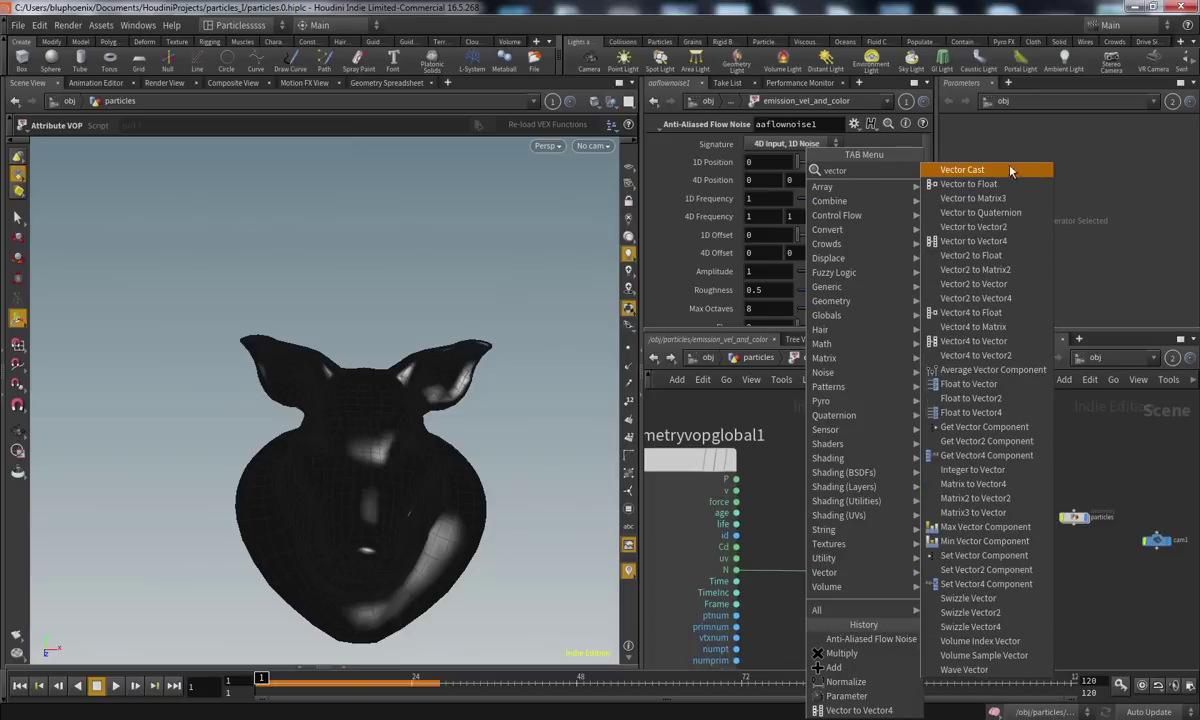
{"action": "left_click", "coordinate": [975, 241]}
{"action": "left_click", "coordinate": [879, 493]}
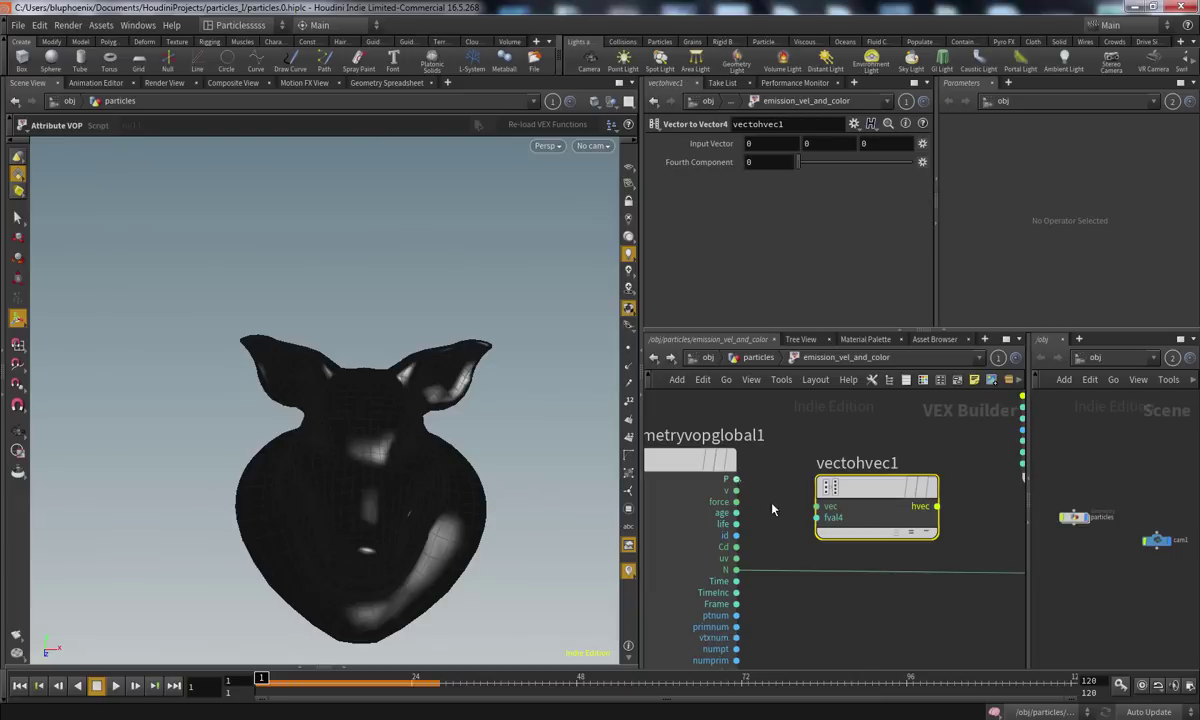
{"action": "left_click", "coordinate": [818, 508]}
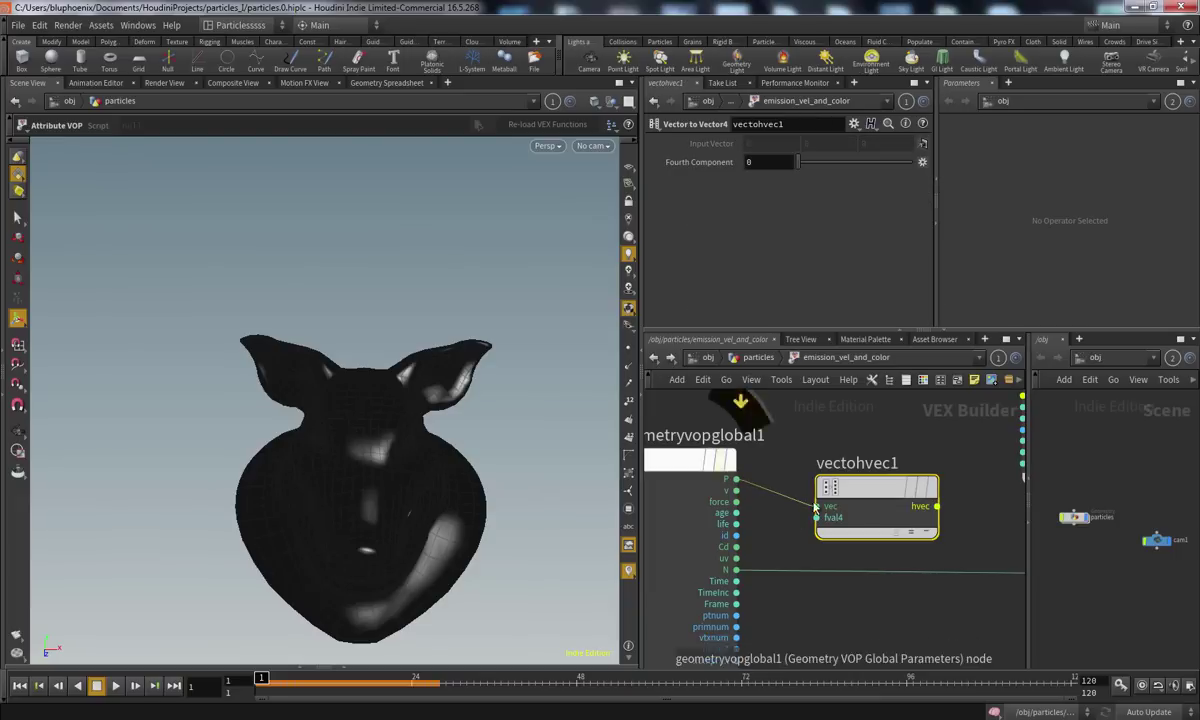
Connect Time to the fval4 input of vectohvec1 and its hvec output to pos on aaflownoise1
{"action": "middle_click_drag", "start_coordinate": [790, 546], "coordinate": [853, 507]}
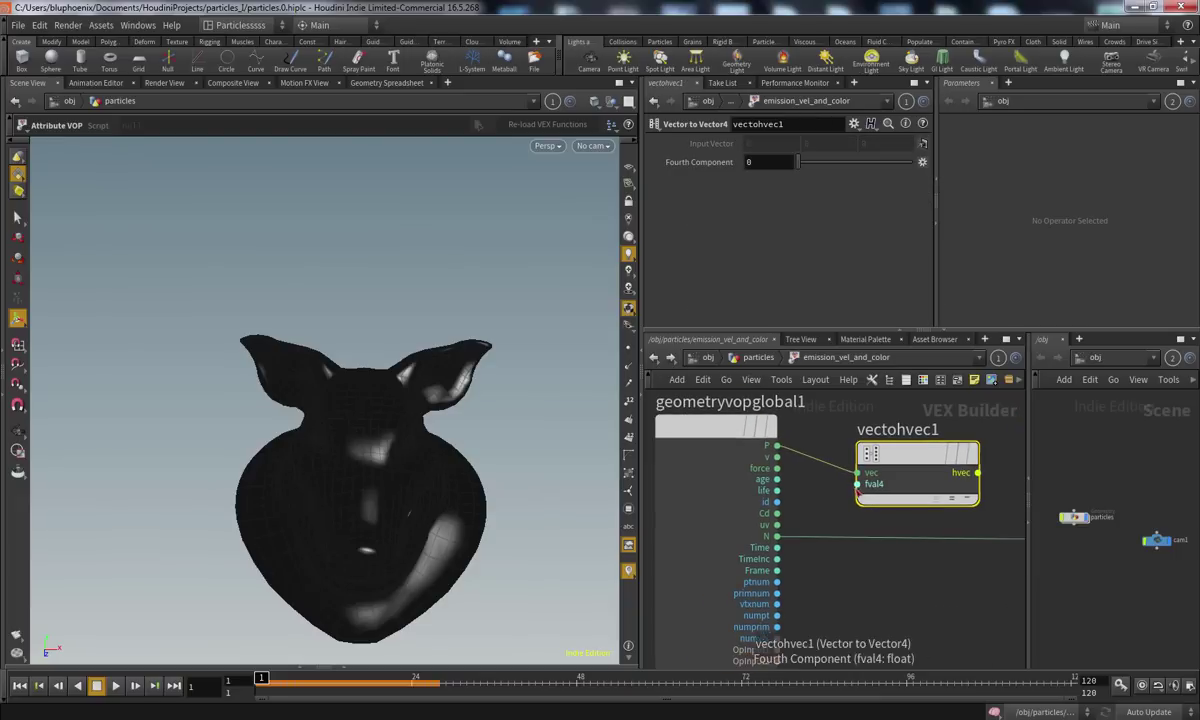
{"action": "middle_click_drag", "start_coordinate": [820, 597], "coordinate": [841, 532]}
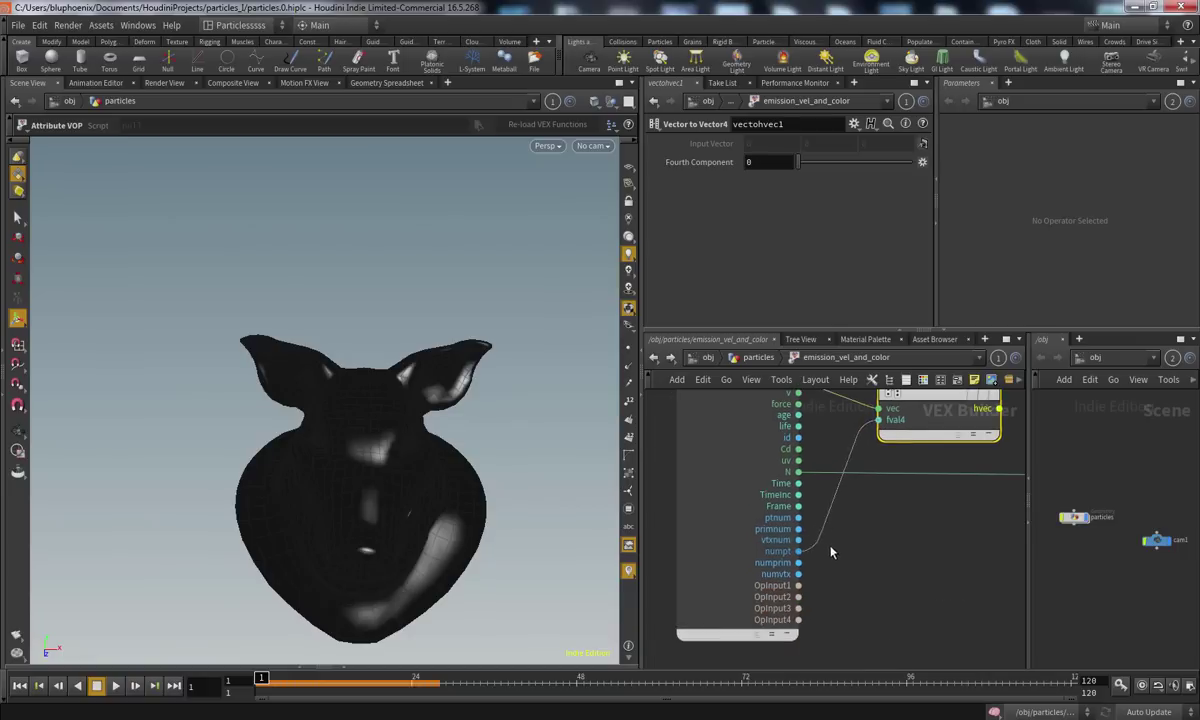
{"action": "left_click", "coordinate": [799, 484]}
{"action": "middle_click_drag", "start_coordinate": [978, 397], "coordinate": [809, 478]}
{"action": "left_click_drag", "start_coordinate": [809, 478], "coordinate": [770, 441]}
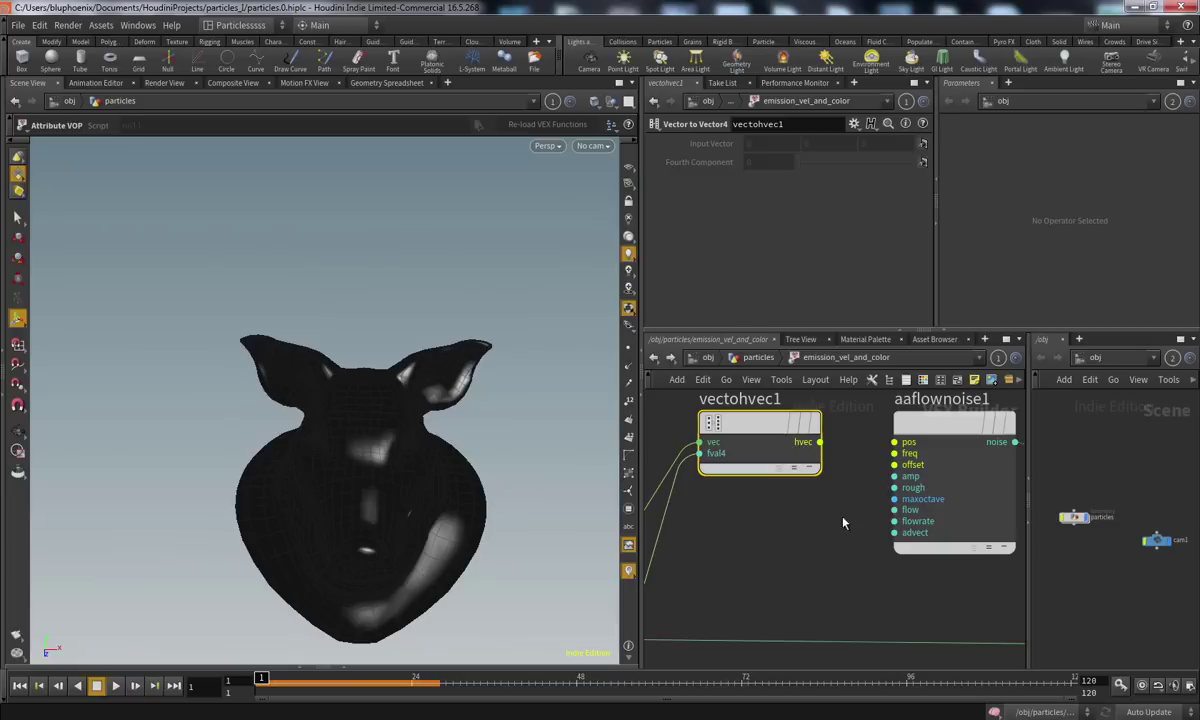
{"action": "scroll", "coordinate": [854, 505], "scroll_direction": "up", "scroll_amount": 2}
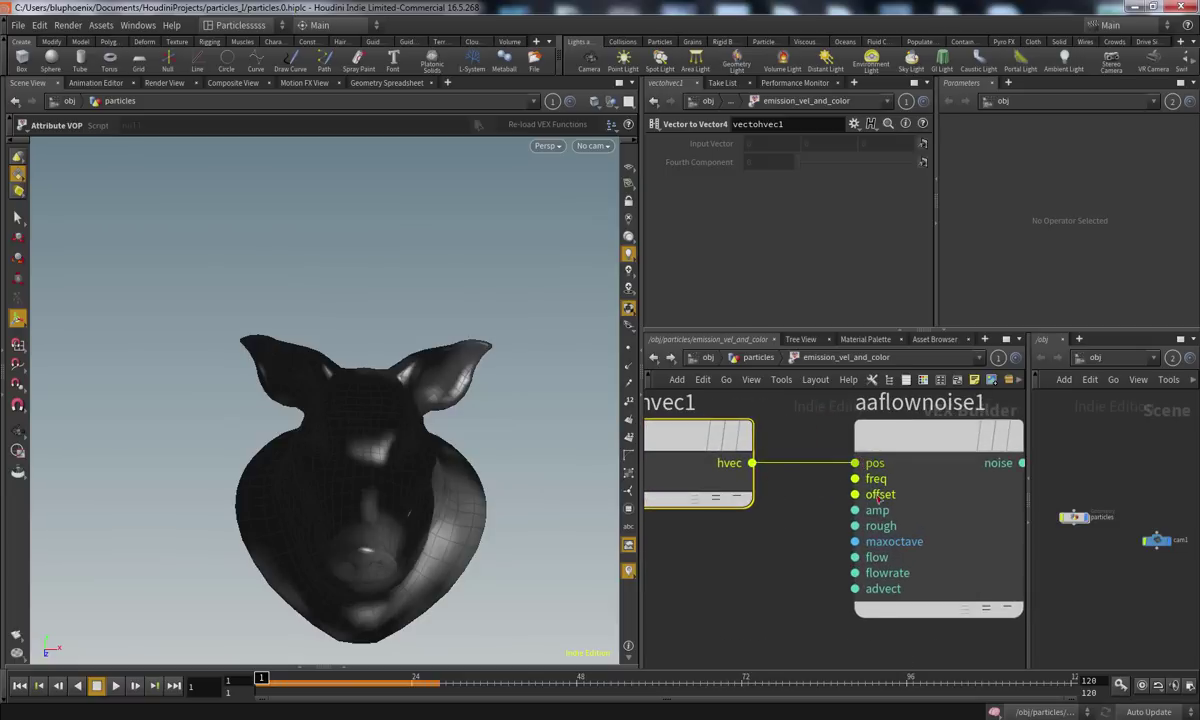
{"action": "mouse_move", "coordinate": [265, 678]}
{"action": "left_mouse_down"}
{"action": "mouse_move", "coordinate": [816, 690]}
{"action": "mouse_move", "coordinate": [231, 667]}
{"action": "left_mouse_up"}
Insert a Multiply node into the wire between Time and fval4, placing it below the other nodes
{"action": "scroll", "coordinate": [730, 603], "scroll_direction": "down", "scroll_amount": 6}
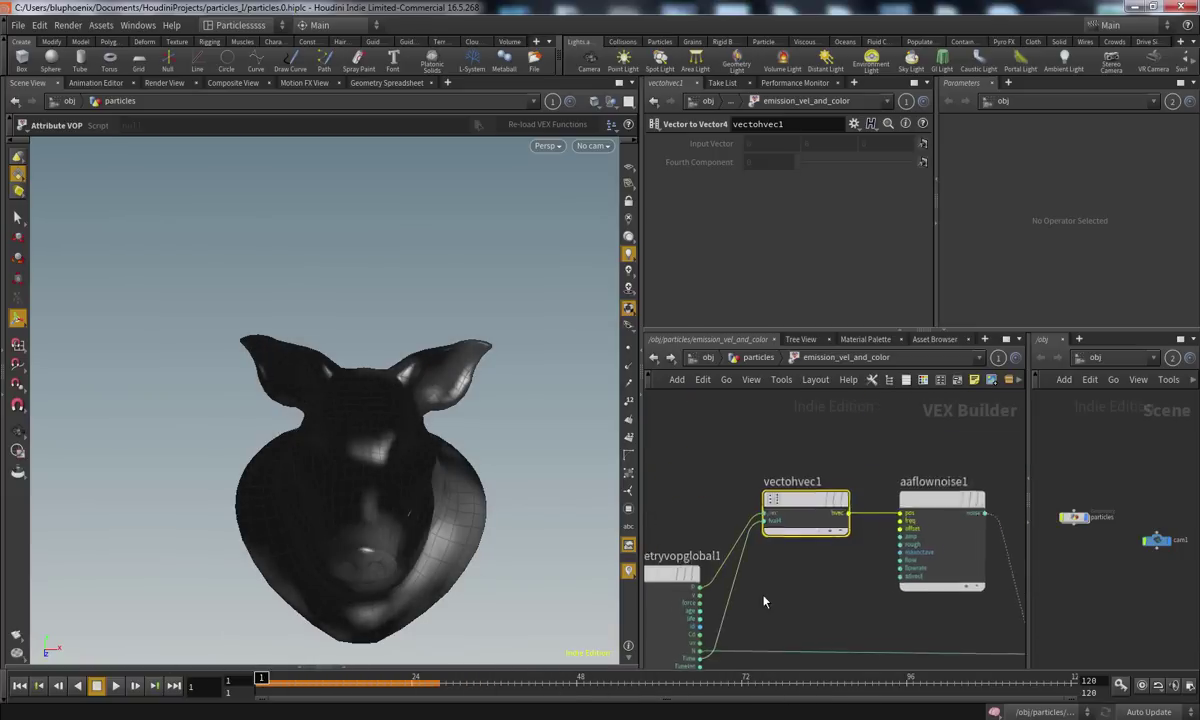
{"action": "left_click_drag", "start_coordinate": [745, 508], "coordinate": [641, 448]}
{"action": "scroll", "coordinate": [766, 573], "scroll_direction": "up", "scroll_amount": 3}
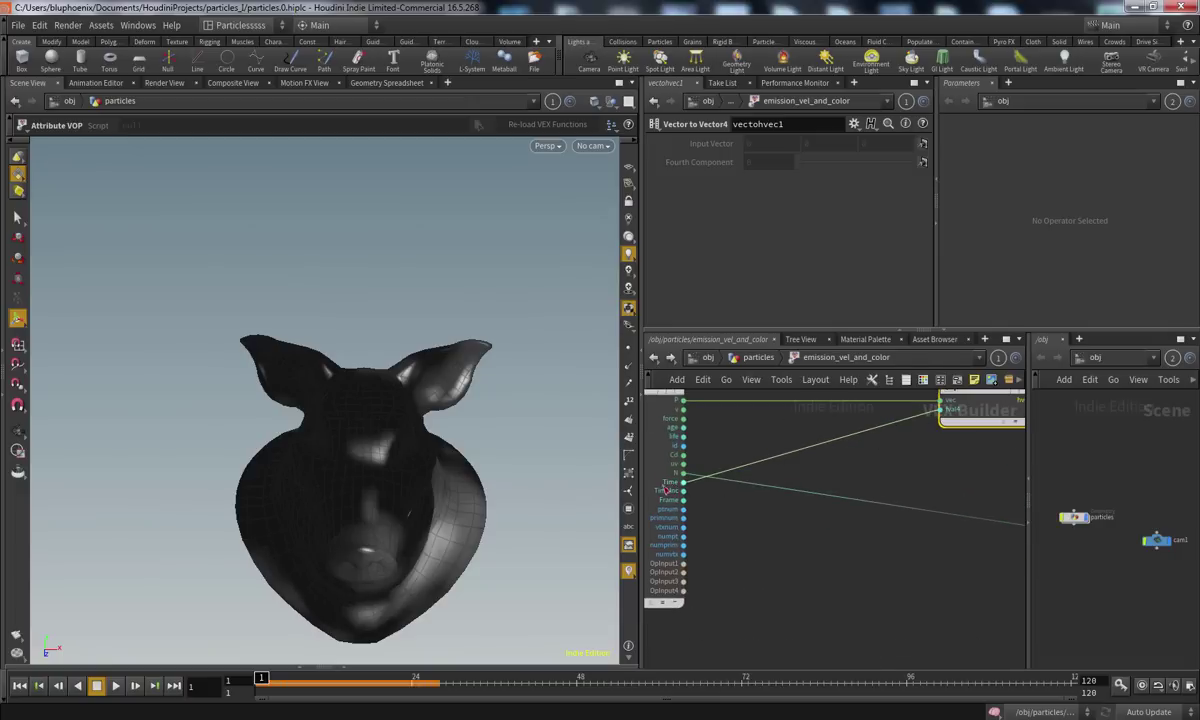
{"action": "key", "text": "Tab"}
{"action": "type", "text": "mult"}
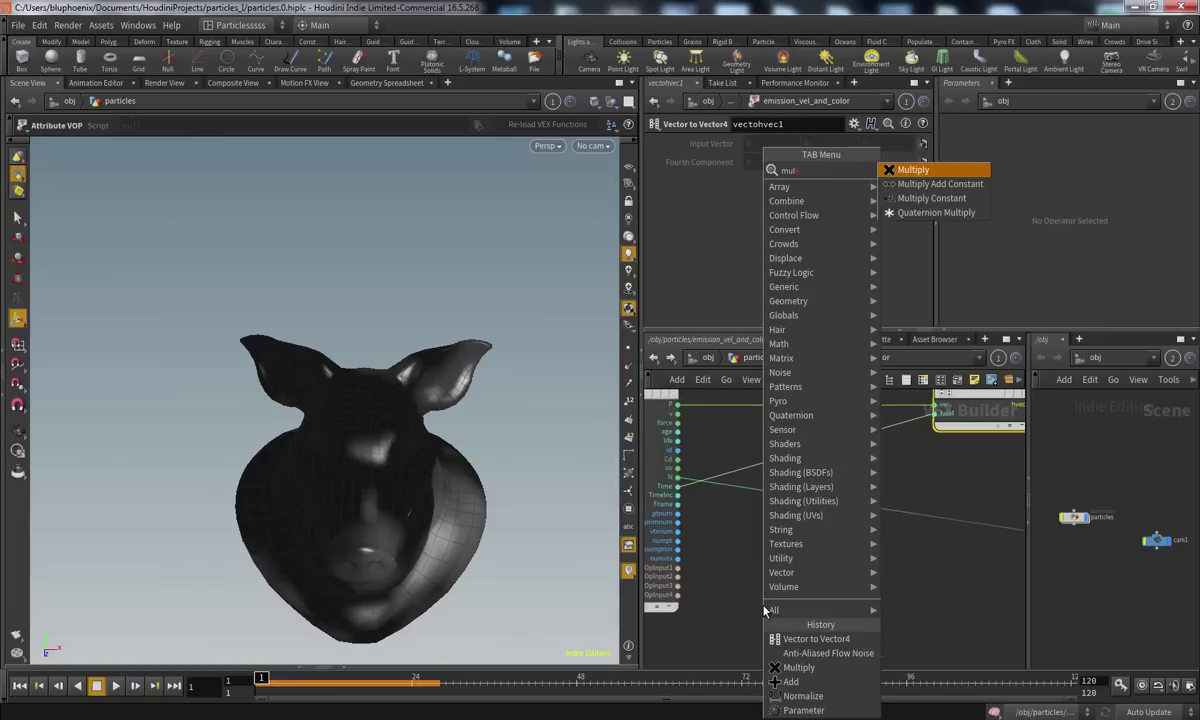
{"action": "key", "text": "Return"}
{"action": "left_click", "coordinate": [826, 462]}
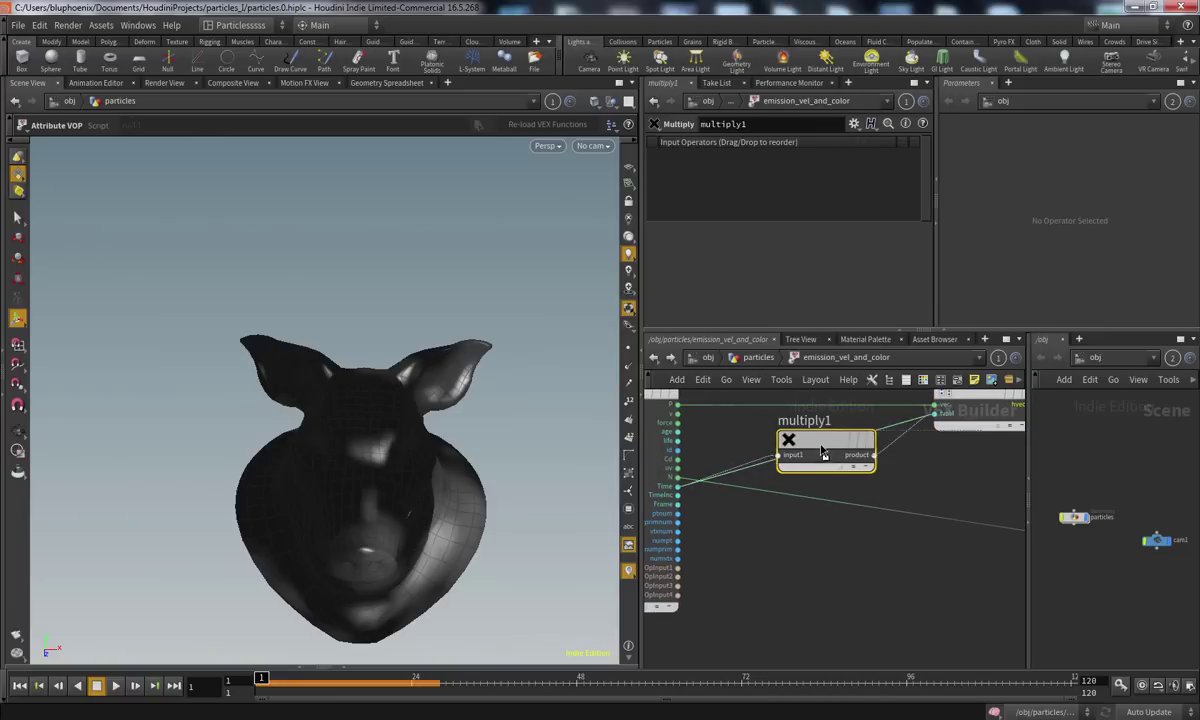
{"action": "left_click_drag", "start_coordinate": [824, 454], "coordinate": [823, 586]}
{"action": "middle_click_drag", "start_coordinate": [764, 546], "coordinate": [756, 604]}
{"action": "middle_click_drag", "start_coordinate": [794, 511], "coordinate": [612, 550]}
{"action": "middle_click_drag", "start_coordinate": [973, 477], "coordinate": [1178, 337]}
{"action": "middle_click_drag", "start_coordinate": [781, 618], "coordinate": [843, 594]}
{"action": "left_click_drag", "start_coordinate": [889, 509], "coordinate": [902, 557]}
Add a Parameter node below geometryvopglobal1 and connect it to input2 of multiply1
{"action": "key", "text": "Tab"}
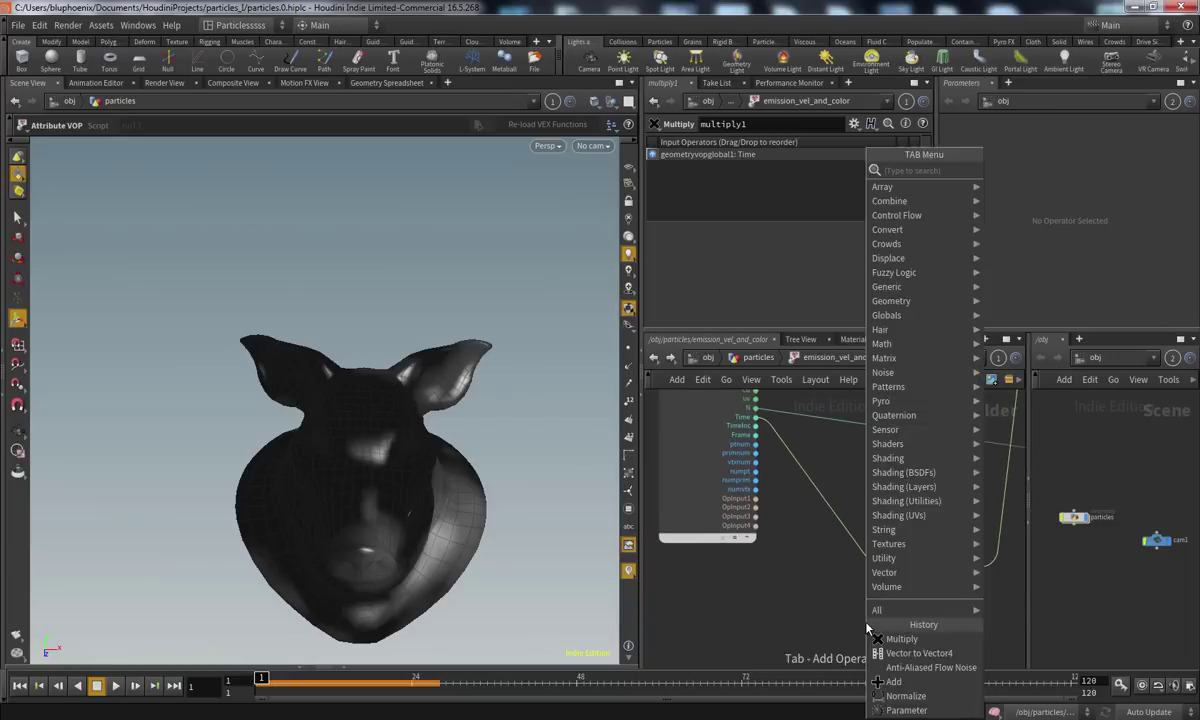
{"action": "type", "text": "param"}
{"action": "key", "text": "Return"}
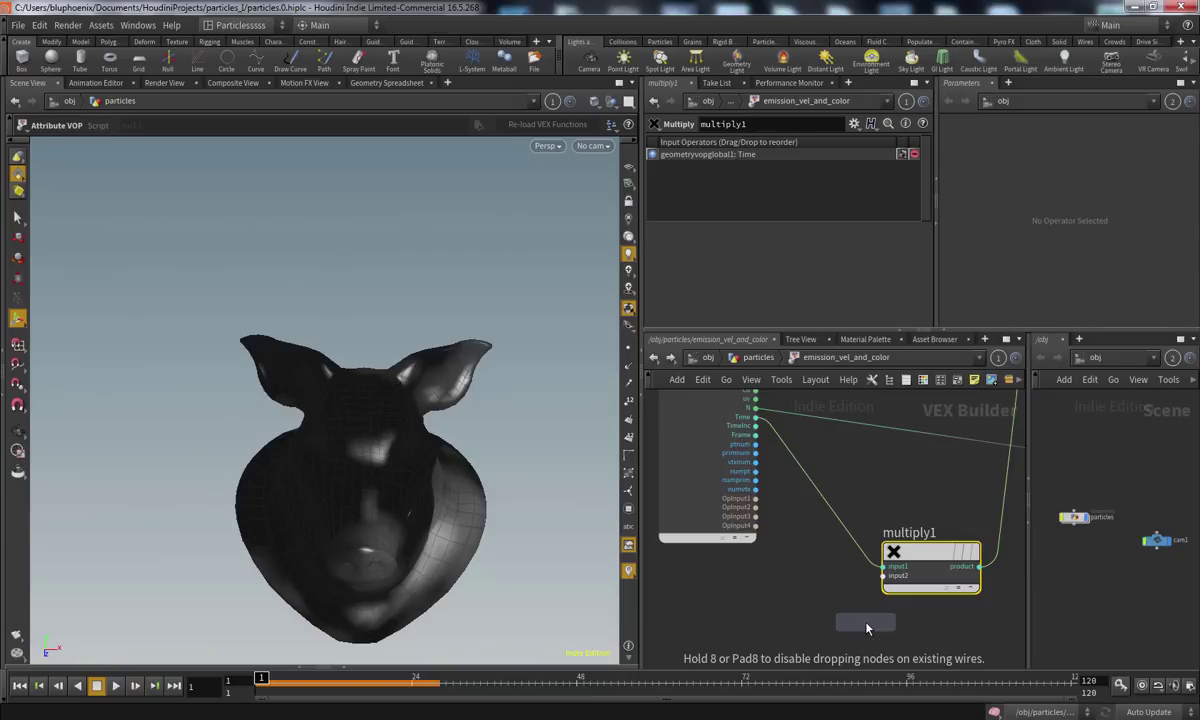
{"action": "left_click", "coordinate": [790, 578]}
{"action": "left_click_drag", "start_coordinate": [790, 578], "coordinate": [735, 597]}
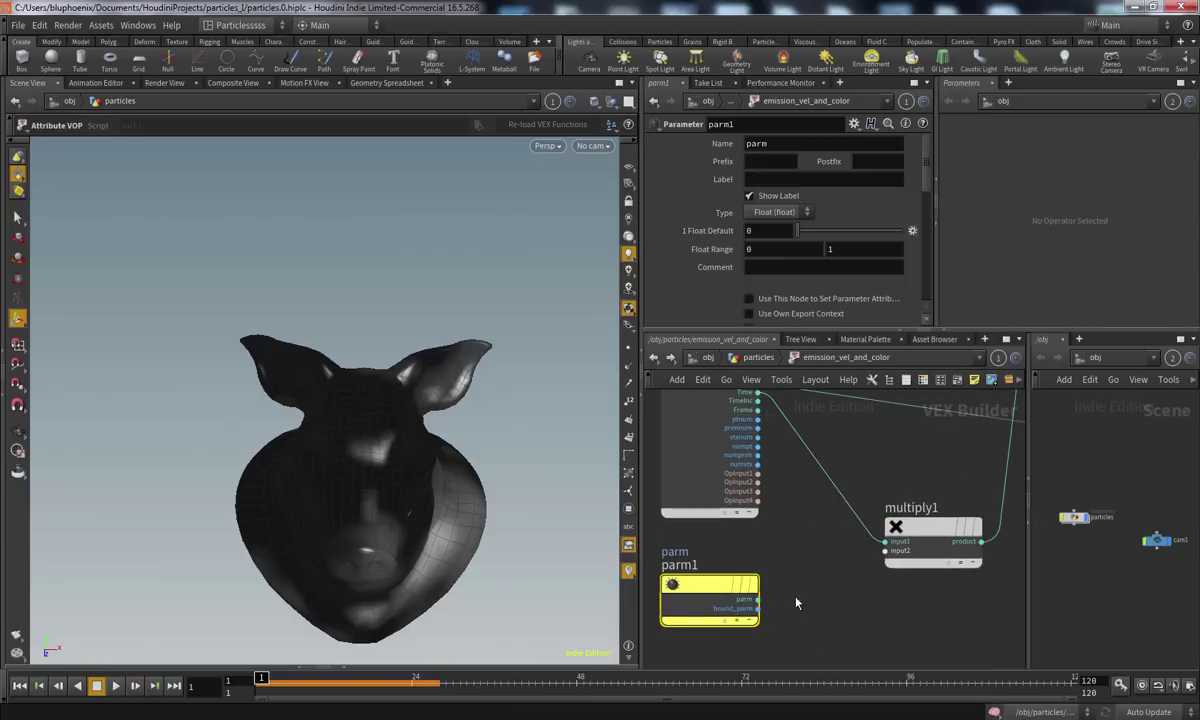
{"action": "left_click", "coordinate": [888, 558]}
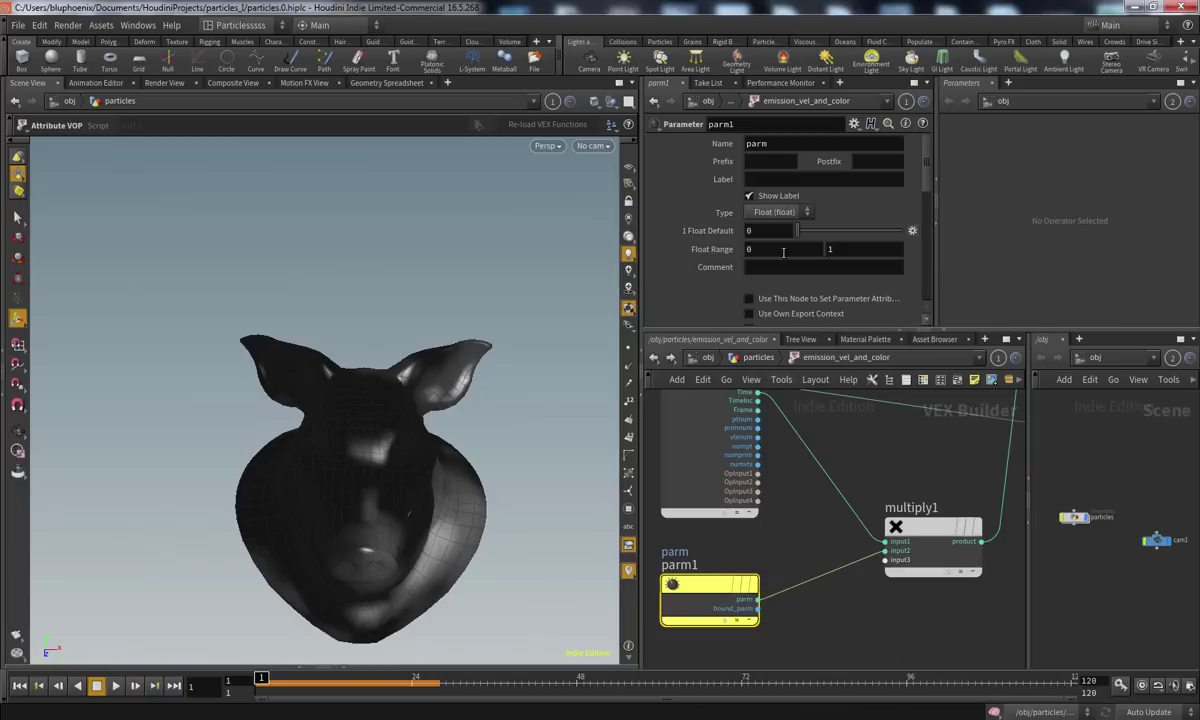
Name the new parameter time_scale and label it Time Scale
{"action": "type", "text": "time_m"}
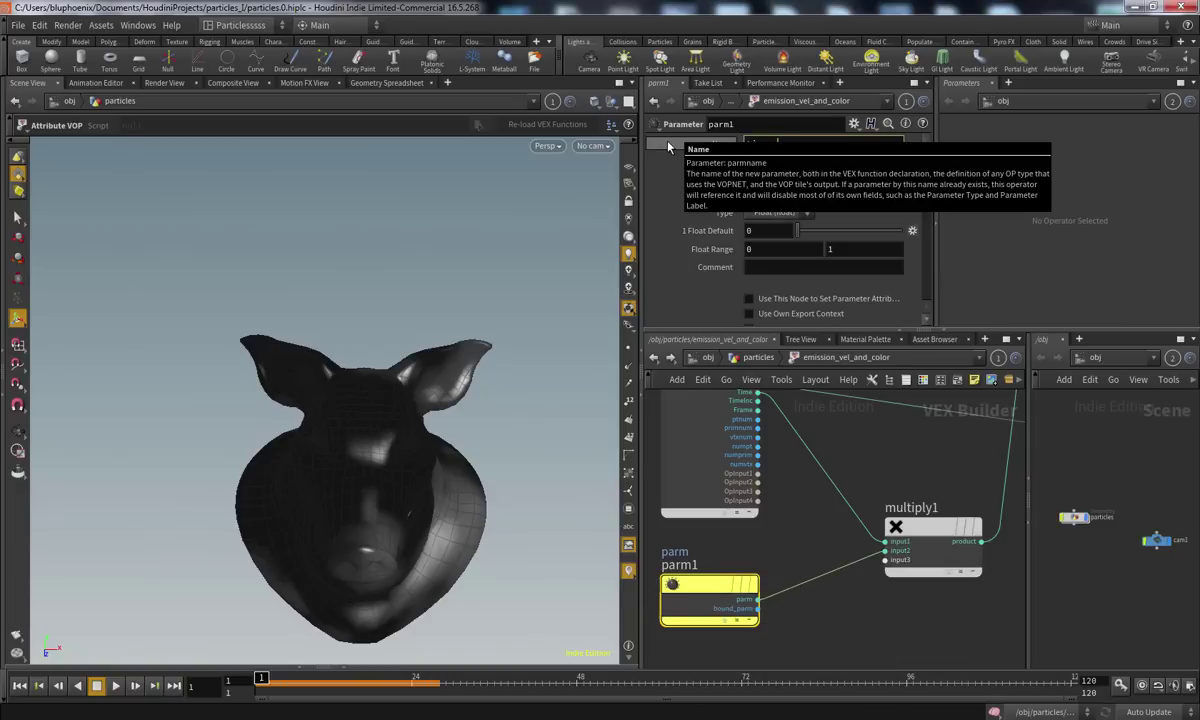
{"action": "key", "text": "Return"}
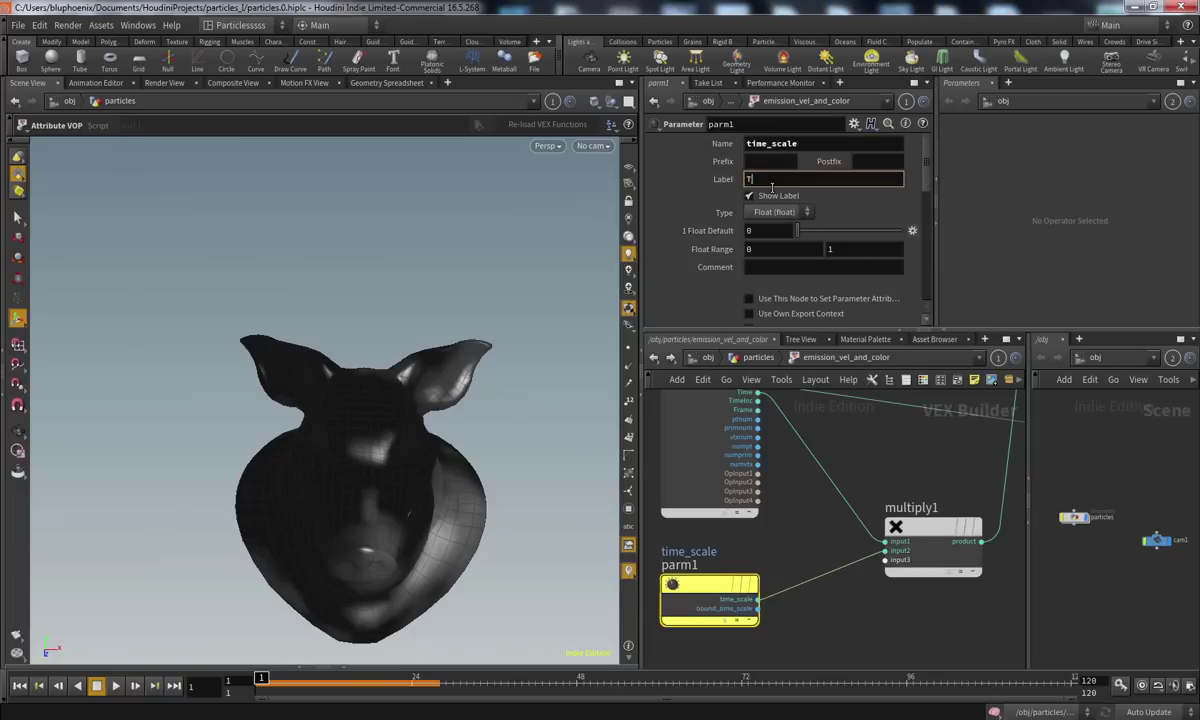
{"action": "left_click", "coordinate": [756, 358]}
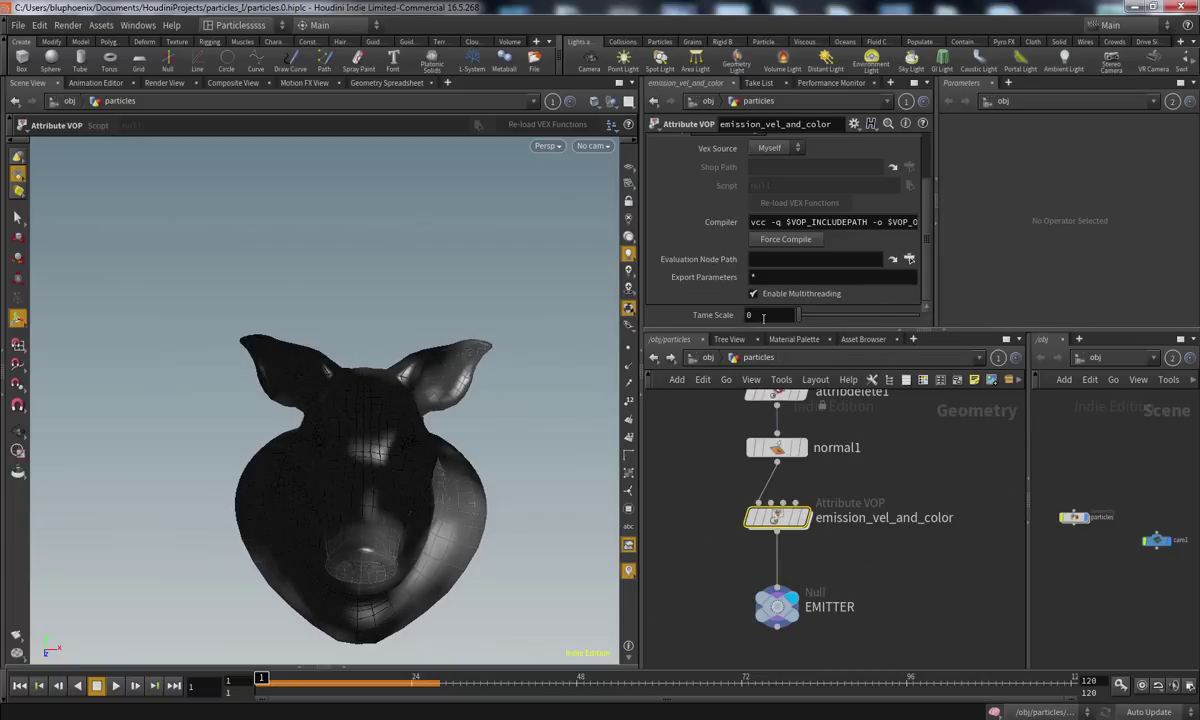
{"action": "double_click", "coordinate": [775, 515]}
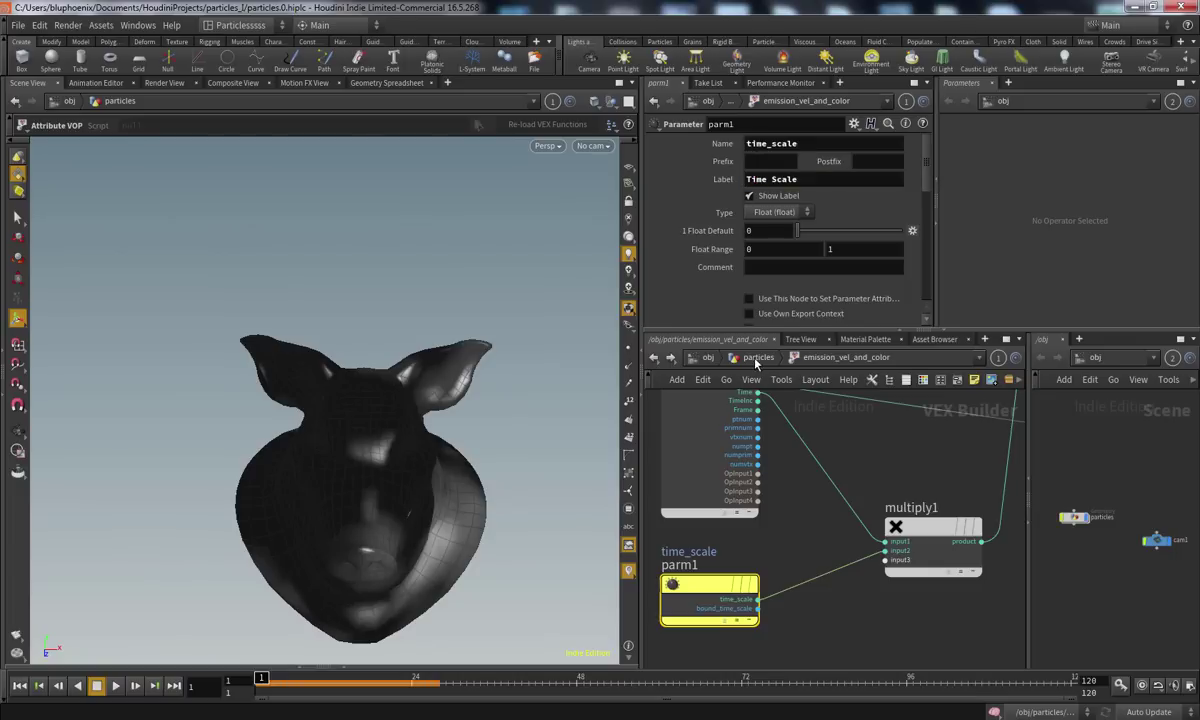
Return to the particles network, set Time Scale on emission_vel_and_color to 1, and play the animation to review the noise
{"action": "left_click", "coordinate": [756, 358]}
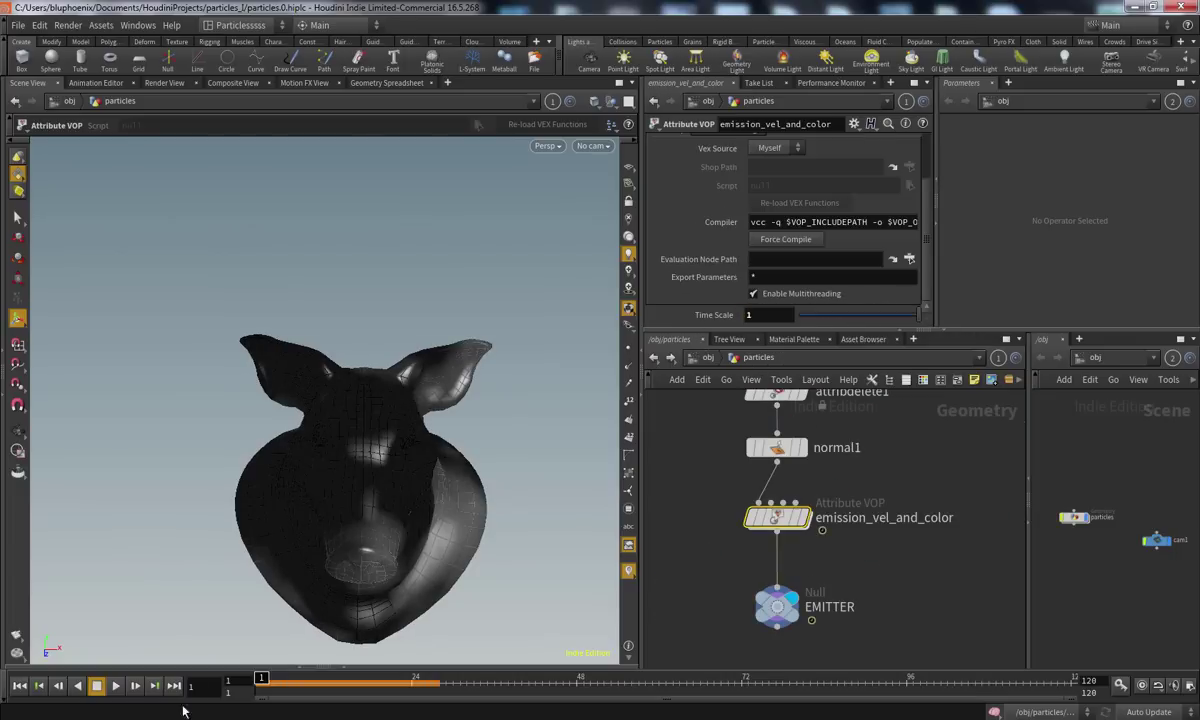
{"action": "left_click", "coordinate": [117, 685]}
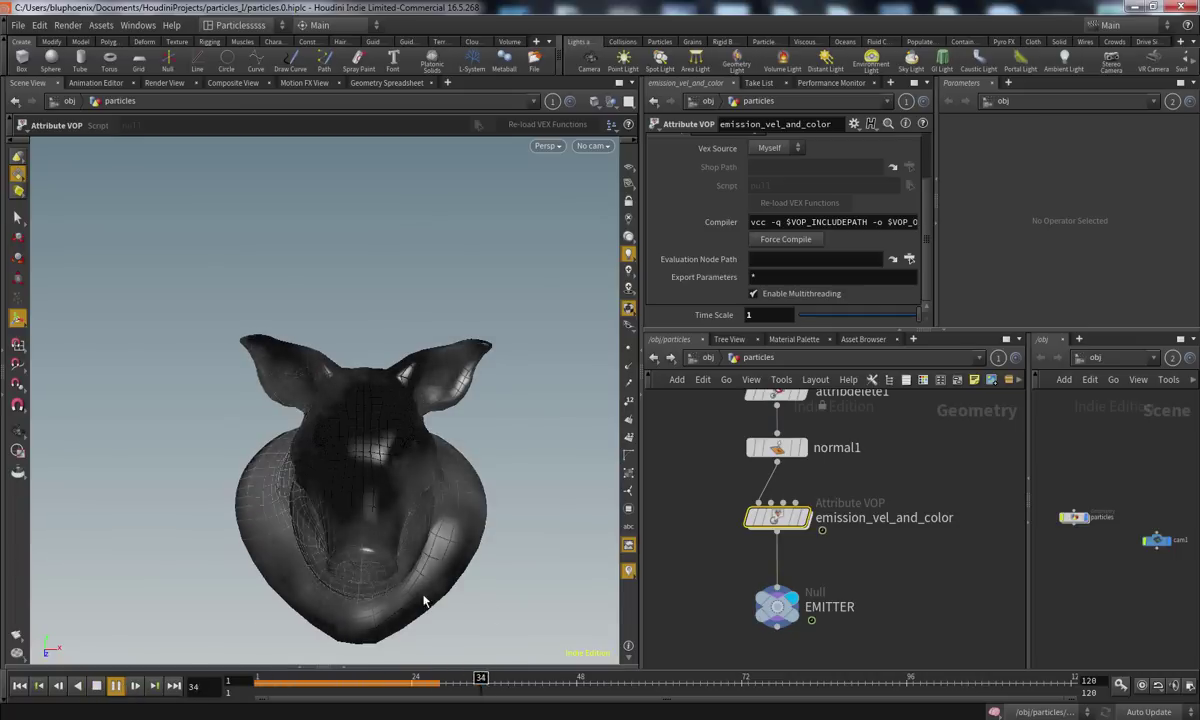
Try lower Time Scale values of 0.5 and 0.149 on emission_vel_and_color while the animation plays
{"action": "left_click", "coordinate": [259, 683]}
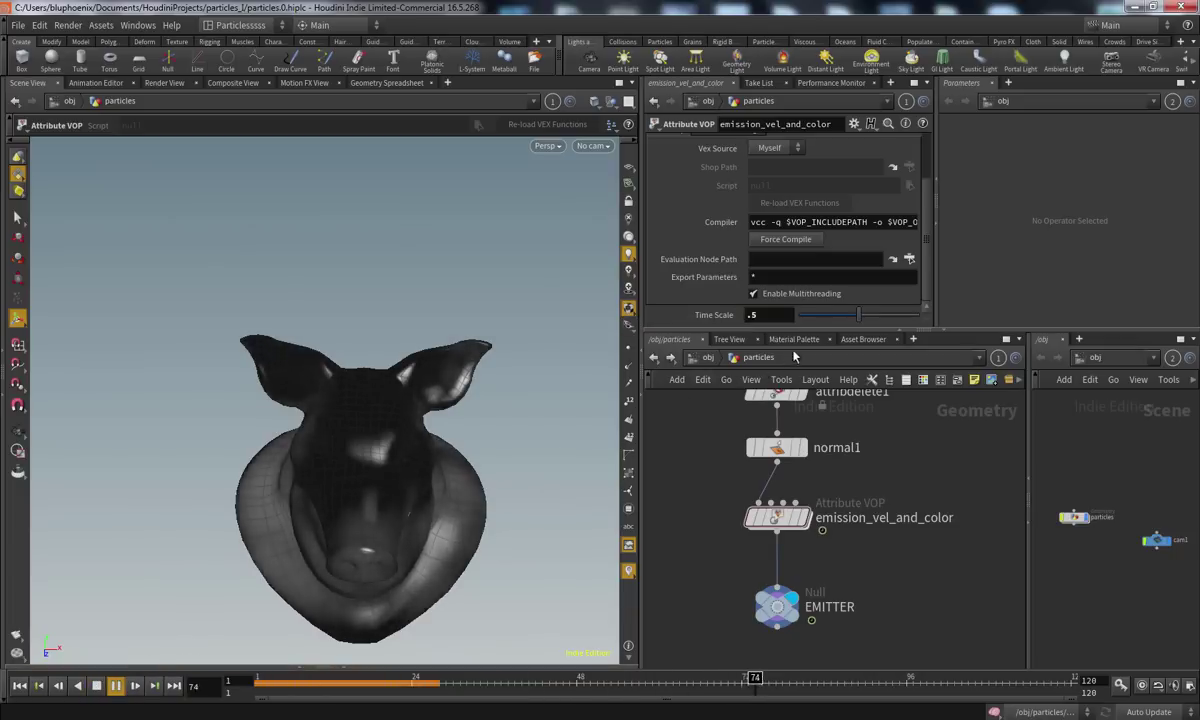
{"action": "left_click", "coordinate": [810, 316]}
{"action": "left_click_drag", "start_coordinate": [808, 315], "coordinate": [825, 320]}
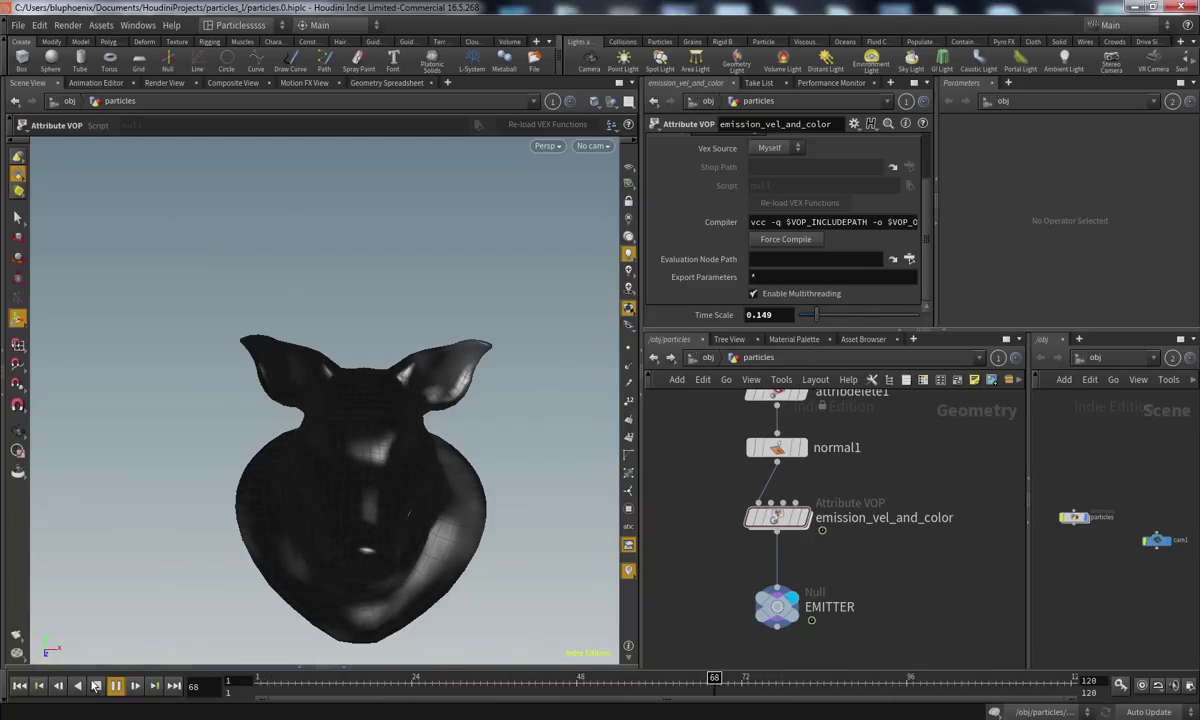
Set Time Scale on emission_vel_and_color to 3 and replay the animation from the first frame to review the noise speed
{"action": "type", "text": "3"}
{"action": "key", "text": "Return"}
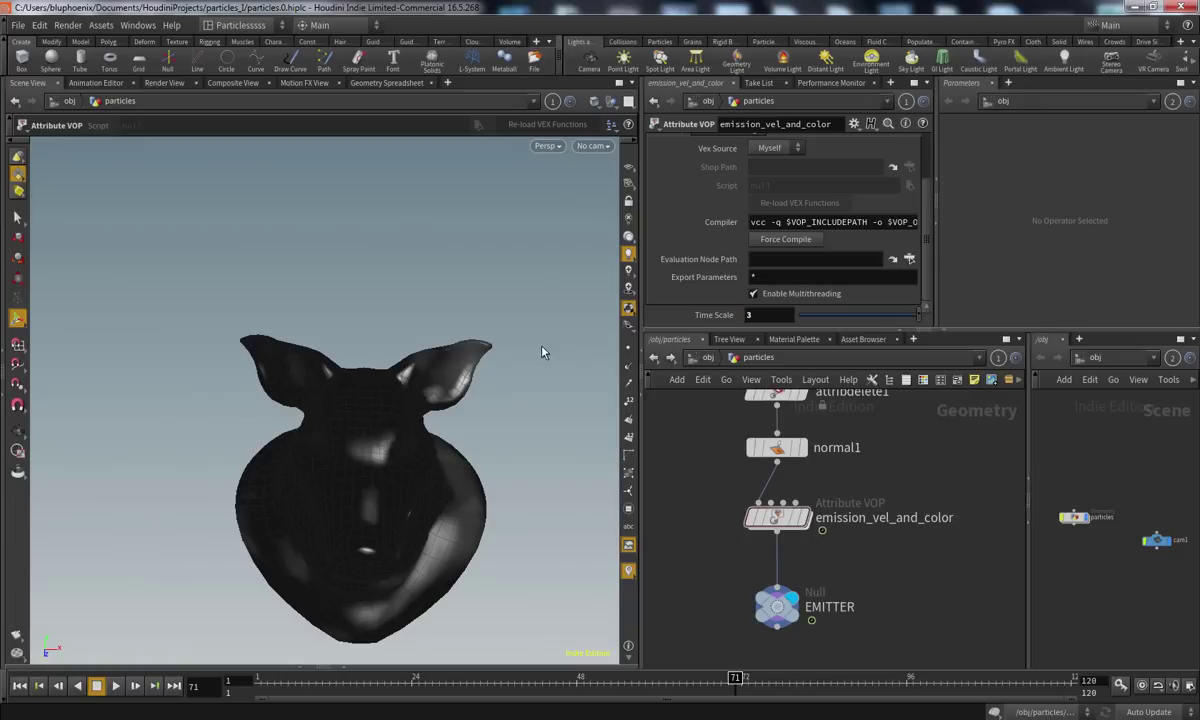
{"action": "left_click", "coordinate": [25, 688]}
{"action": "left_click", "coordinate": [116, 687]}
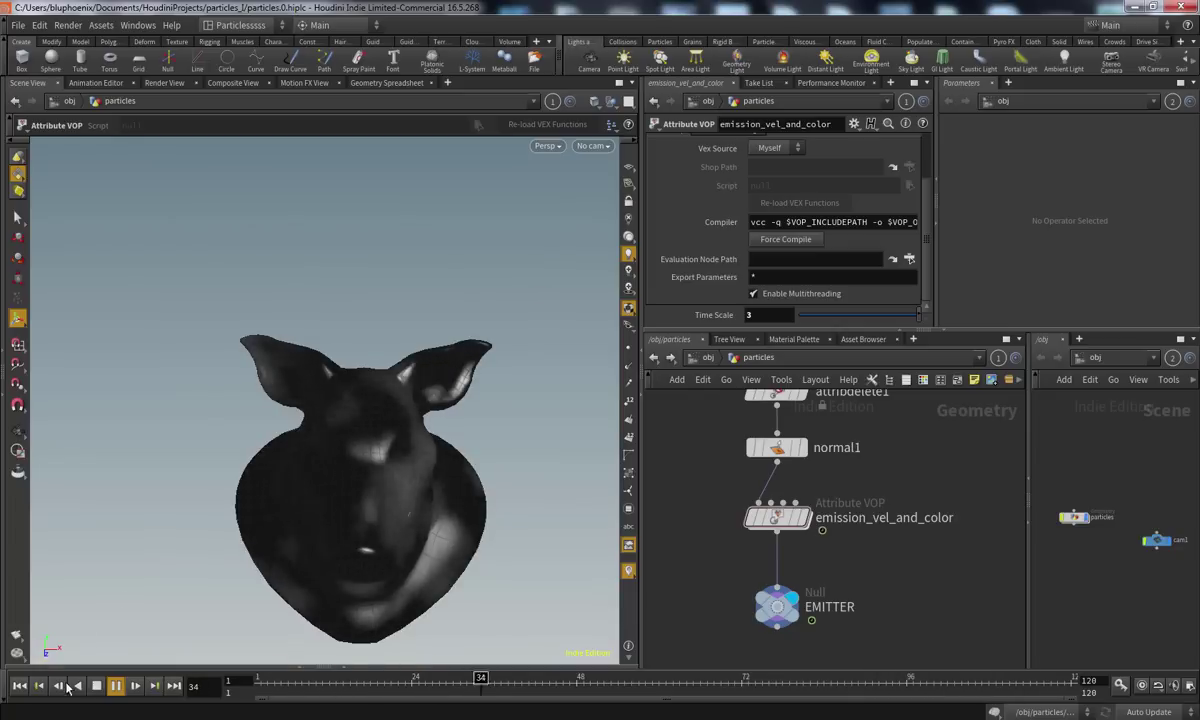
{"action": "left_click", "coordinate": [97, 686]}
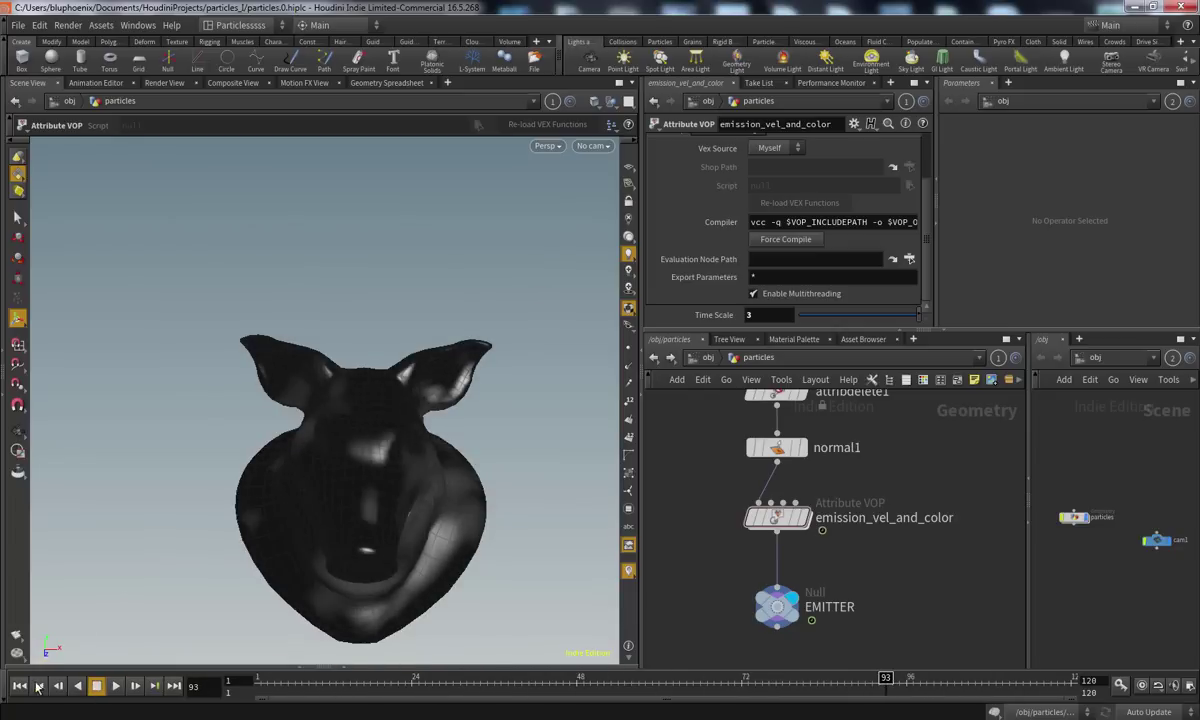
Display the popnet DOP network, look through cam1, and play the particle simulation
{"action": "middle_click_drag", "start_coordinate": [722, 622], "coordinate": [749, 459]}
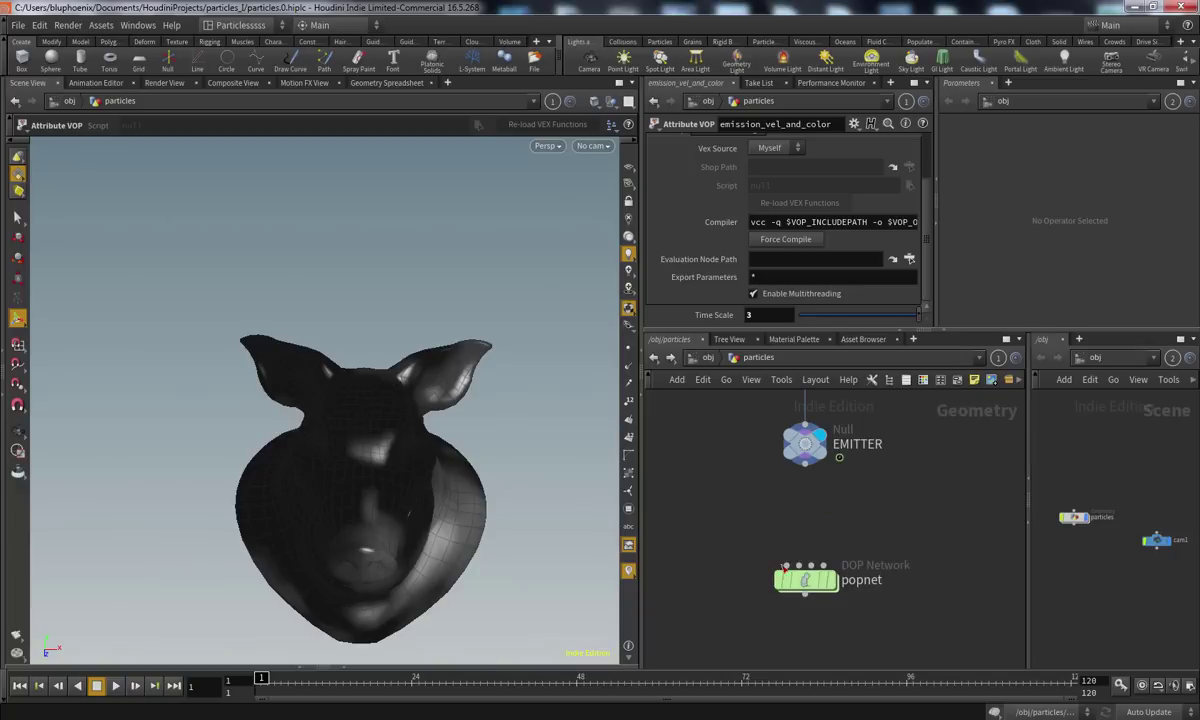
{"action": "left_click", "coordinate": [833, 583]}
{"action": "left_click", "coordinate": [597, 148]}
{"action": "left_click", "coordinate": [606, 209]}
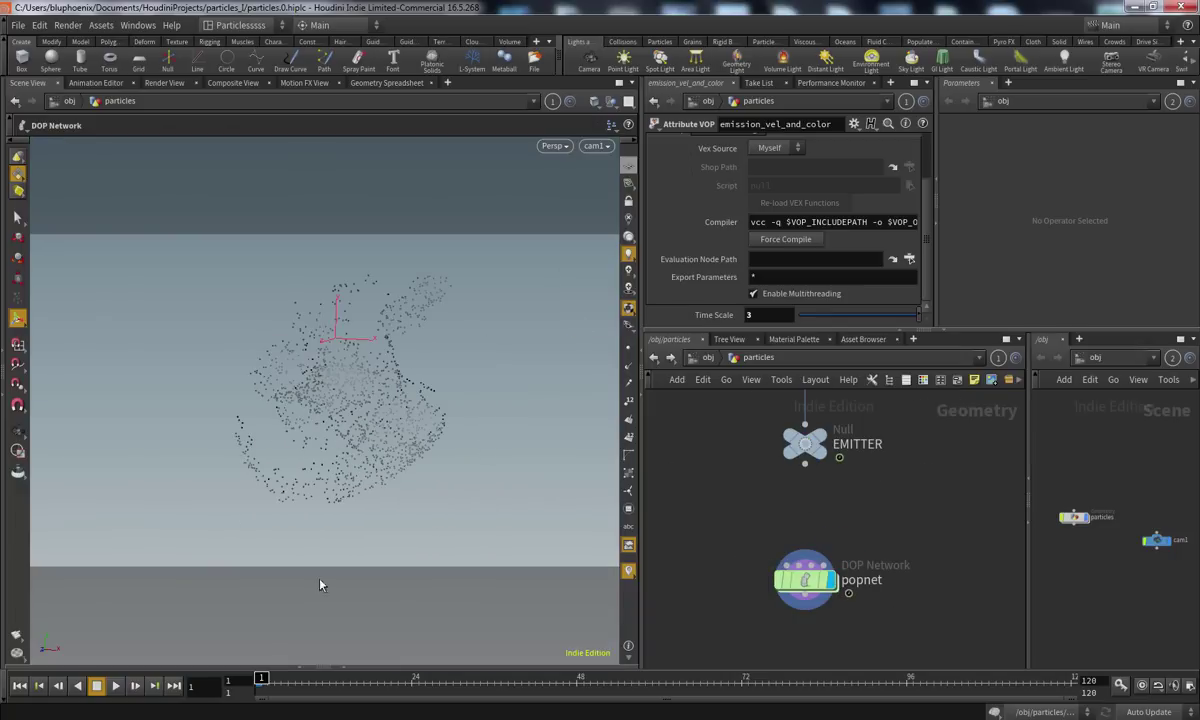
{"action": "left_click", "coordinate": [116, 688]}
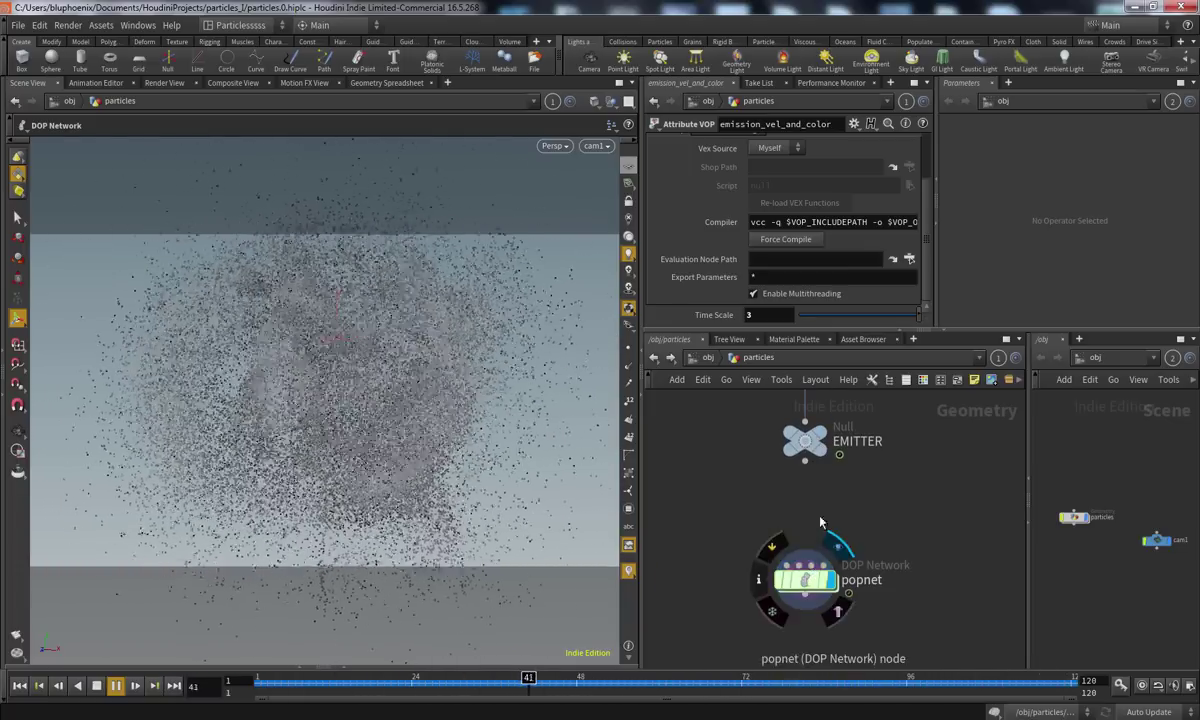
Display EMITTER with popnet selected, inspect the particles around the pig head from several angles, and return the view to cam1
{"action": "left_click", "coordinate": [826, 436]}
{"action": "left_click", "coordinate": [804, 582]}
{"action": "left_click_drag", "start_coordinate": [458, 450], "coordinate": [512, 343], "text": "alt"}
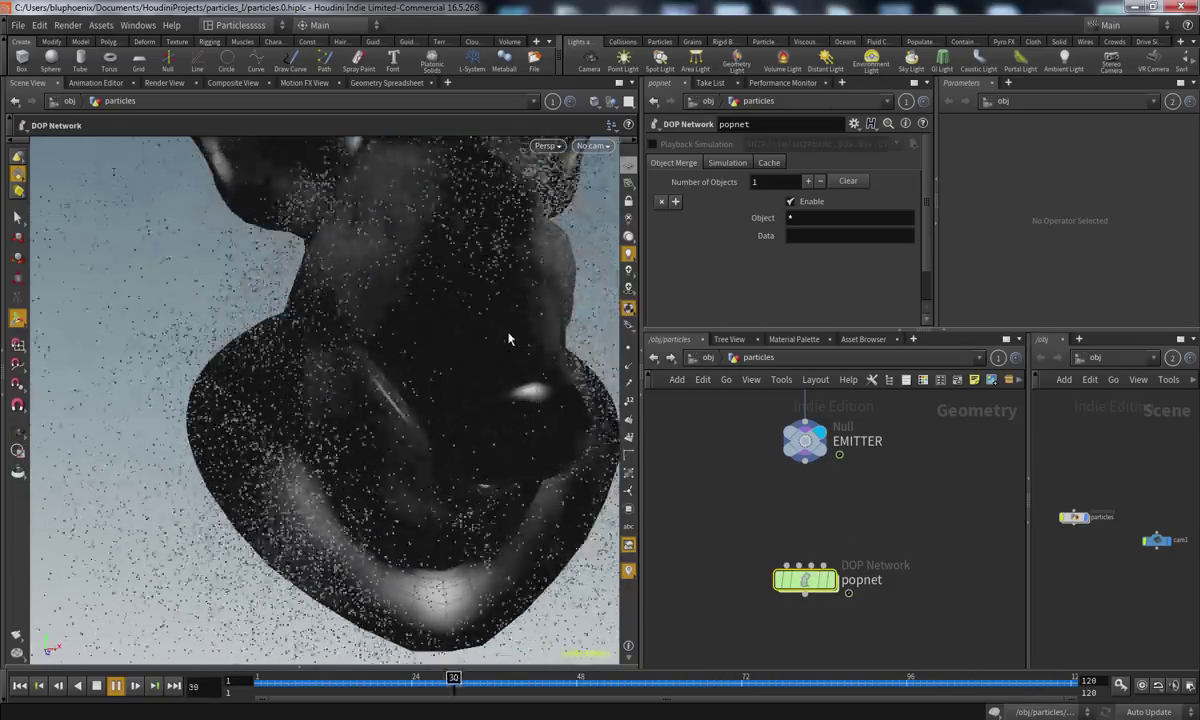
{"action": "left_click_drag", "start_coordinate": [330, 252], "coordinate": [432, 374], "text": "alt"}
{"action": "right_click_drag", "start_coordinate": [432, 374], "coordinate": [340, 410], "text": "alt"}
{"action": "left_click_drag", "start_coordinate": [340, 410], "coordinate": [325, 343], "text": "alt"}
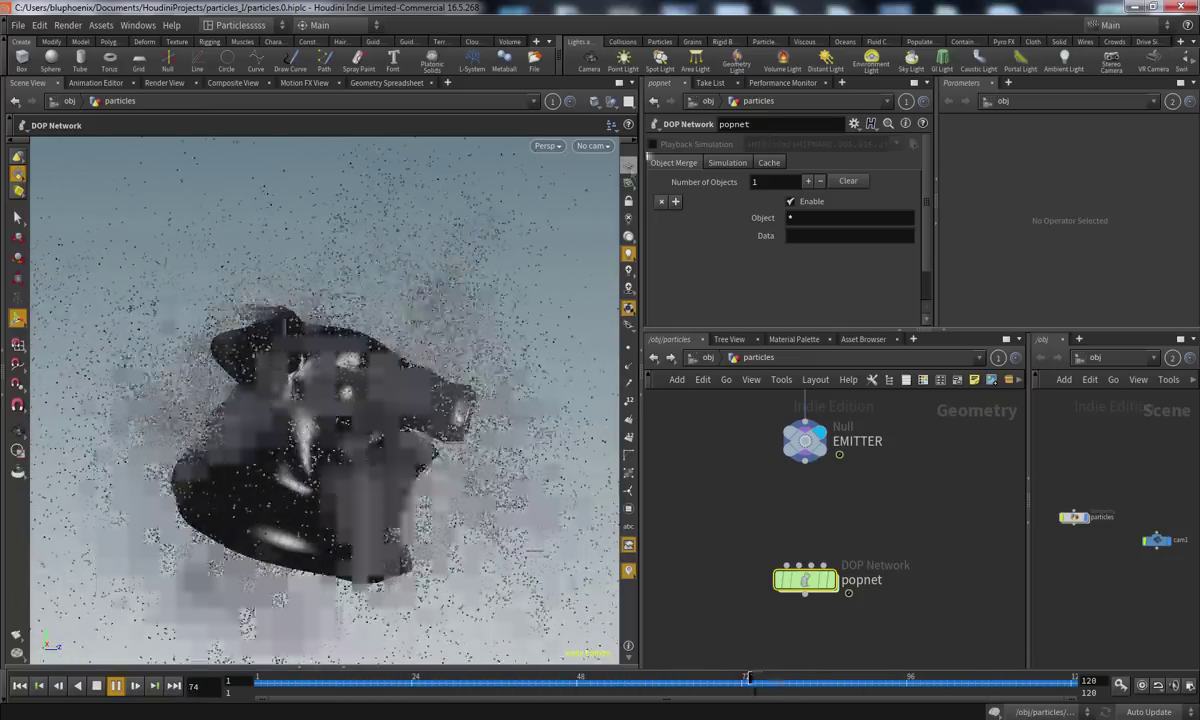
{"action": "left_click", "coordinate": [597, 148]}
{"action": "left_click", "coordinate": [600, 211]}
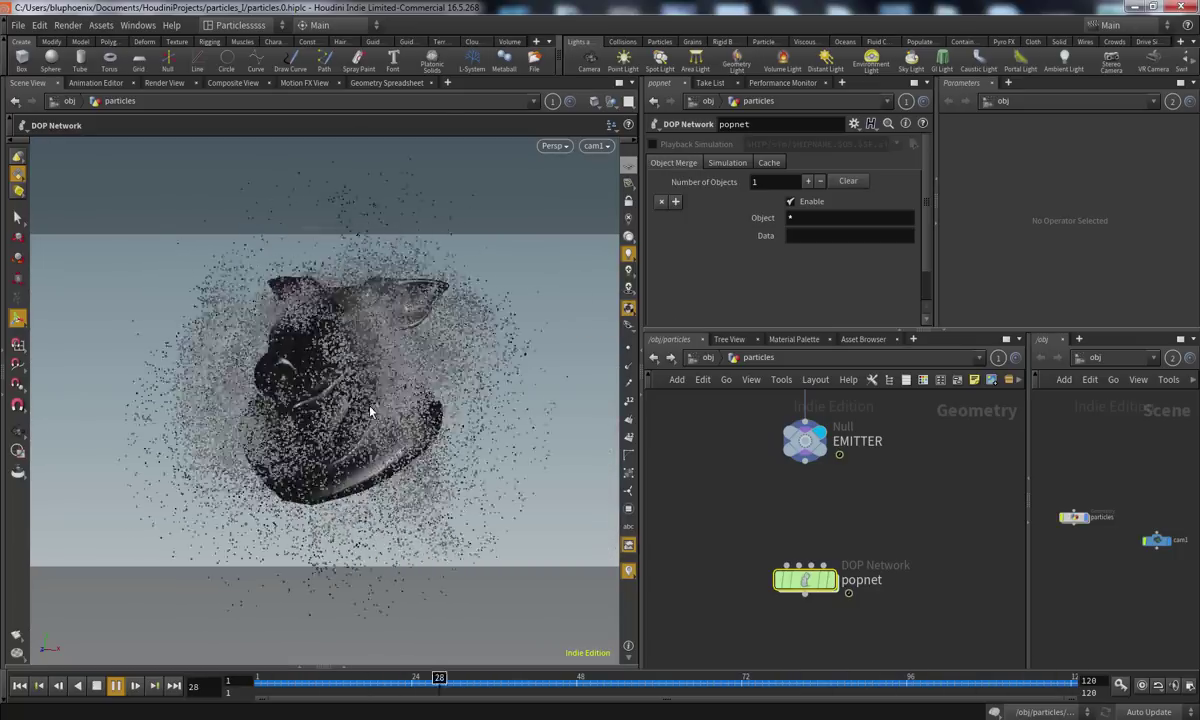
Stop playback at the first frame and scrub through the opening frames to examine the particle emission
{"action": "left_click", "coordinate": [96, 685]}
{"action": "left_click", "coordinate": [20, 686]}
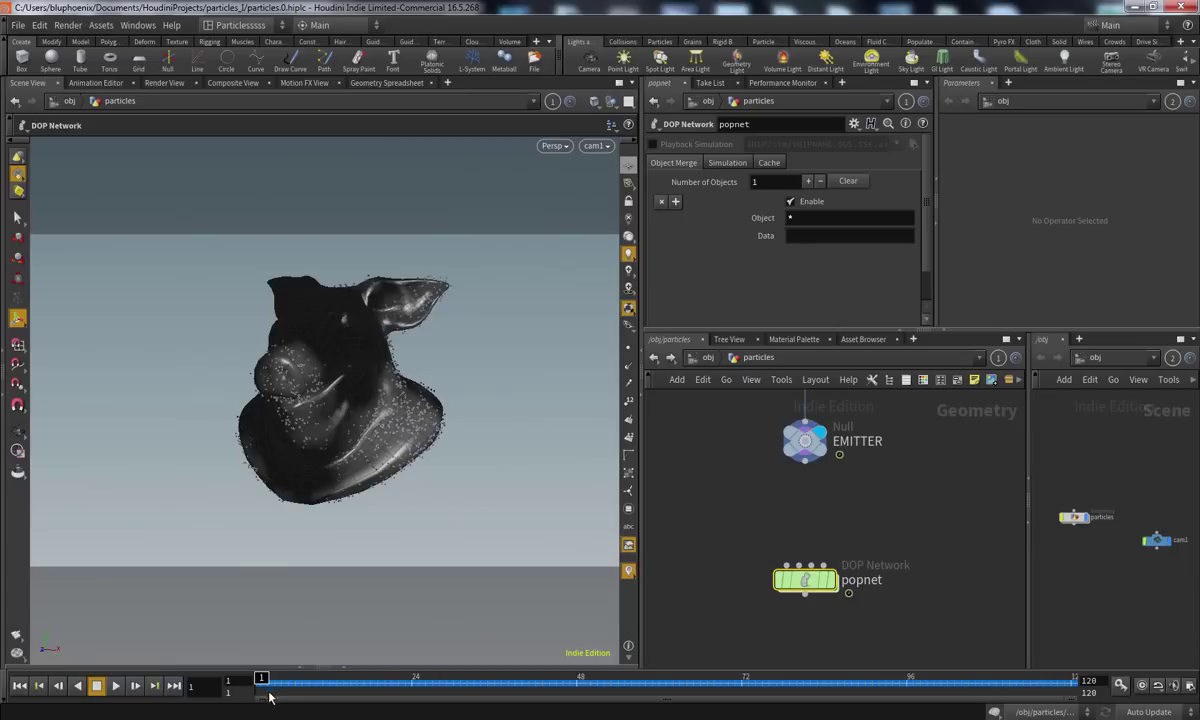
{"action": "left_click_drag", "start_coordinate": [289, 682], "coordinate": [370, 682]}
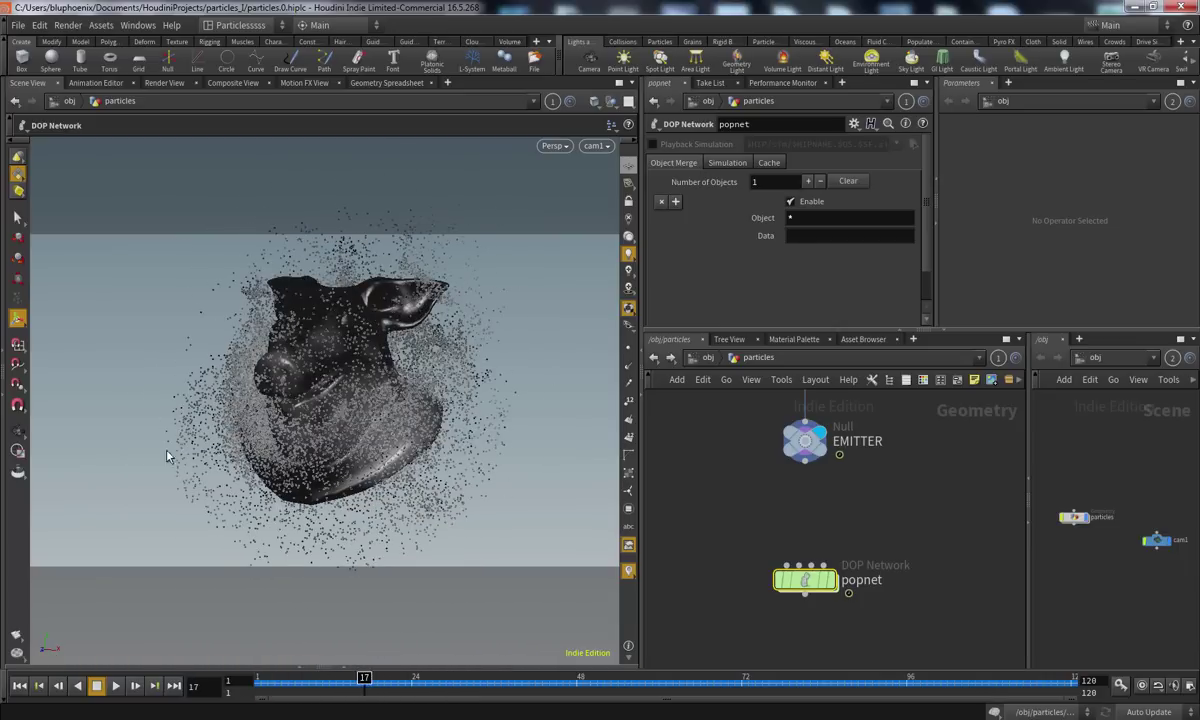
{"action": "mouse_move", "coordinate": [377, 682]}
{"action": "left_mouse_down"}
{"action": "mouse_move", "coordinate": [461, 682]}
{"action": "mouse_move", "coordinate": [250, 682]}
{"action": "left_mouse_up"}
Open the emission_vel_and_color network and move geometryvopoutput1 farther right to make room beside aaflownoise1
{"action": "middle_click_drag", "start_coordinate": [740, 527], "coordinate": [743, 611]}
{"action": "double_click", "coordinate": [812, 446]}
{"action": "middle_click_drag", "start_coordinate": [786, 533], "coordinate": [734, 660]}
{"action": "scroll", "coordinate": [792, 567], "scroll_direction": "up", "scroll_amount": 2}
{"action": "middle_click_drag", "start_coordinate": [838, 570], "coordinate": [775, 547]}
{"action": "scroll", "coordinate": [817, 571], "scroll_direction": "down", "scroll_amount": 2}
{"action": "scroll", "coordinate": [786, 541], "scroll_direction": "up", "scroll_amount": 1}
{"action": "scroll", "coordinate": [788, 597], "scroll_direction": "down", "scroll_amount": 2}
{"action": "middle_click_drag", "start_coordinate": [788, 597], "coordinate": [707, 631]}
{"action": "left_click_drag", "start_coordinate": [830, 598], "coordinate": [958, 608]}
Insert a Multiply node into the wire from N to v and connect aaflownoise1's noise output to its input2
{"action": "left_click", "coordinate": [703, 495]}
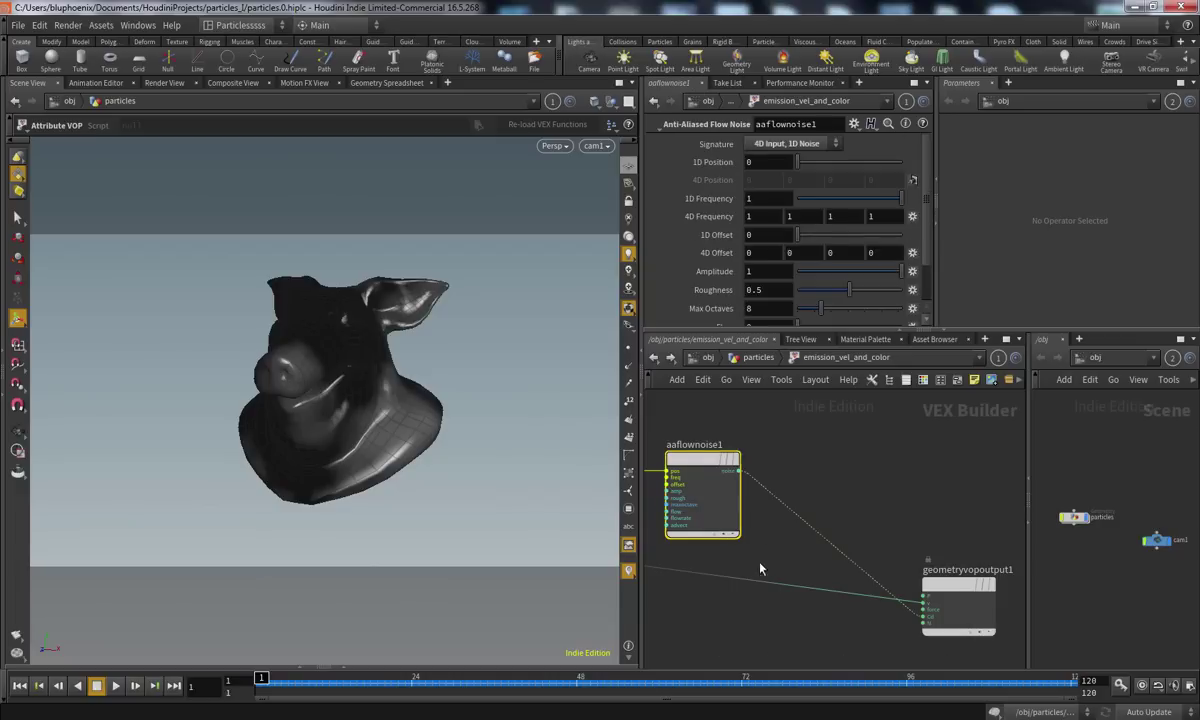
{"action": "middle_click_drag", "start_coordinate": [762, 573], "coordinate": [811, 551]}
{"action": "key", "text": "Tab"}
{"action": "mouse_move", "coordinate": [840, 166]}
{"action": "left_click", "coordinate": [900, 160]}
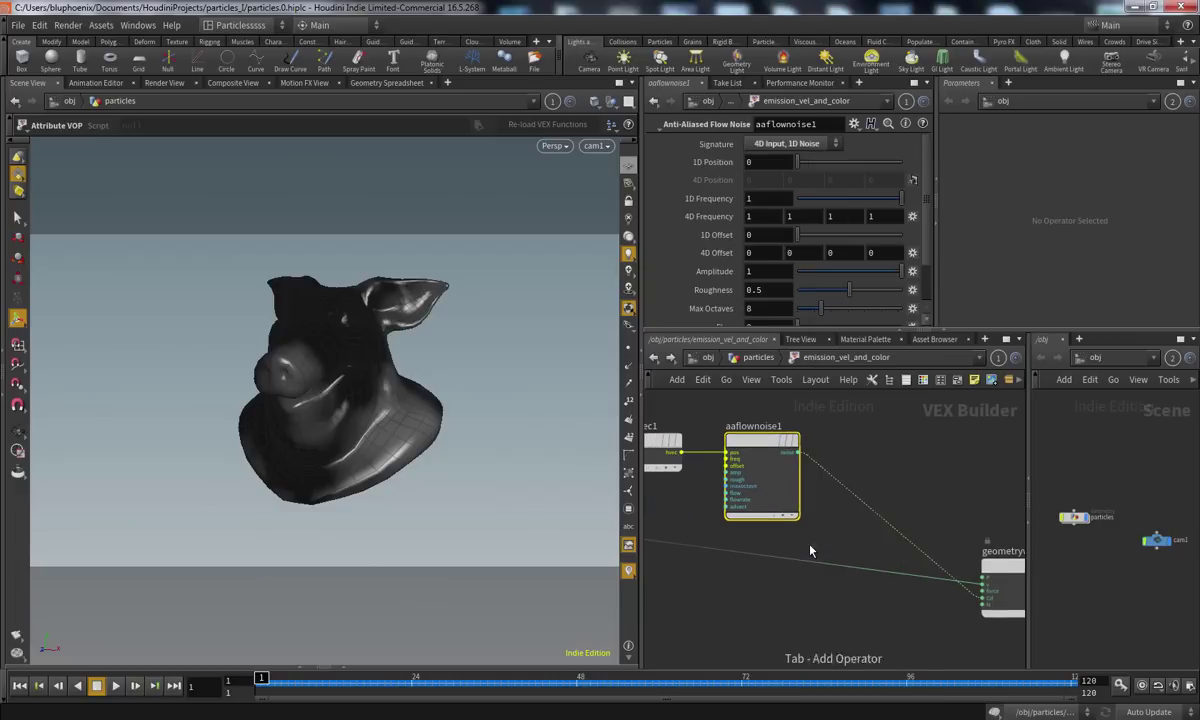
{"action": "left_click", "coordinate": [876, 550]}
{"action": "middle_click_drag", "start_coordinate": [860, 449], "coordinate": [803, 451]}
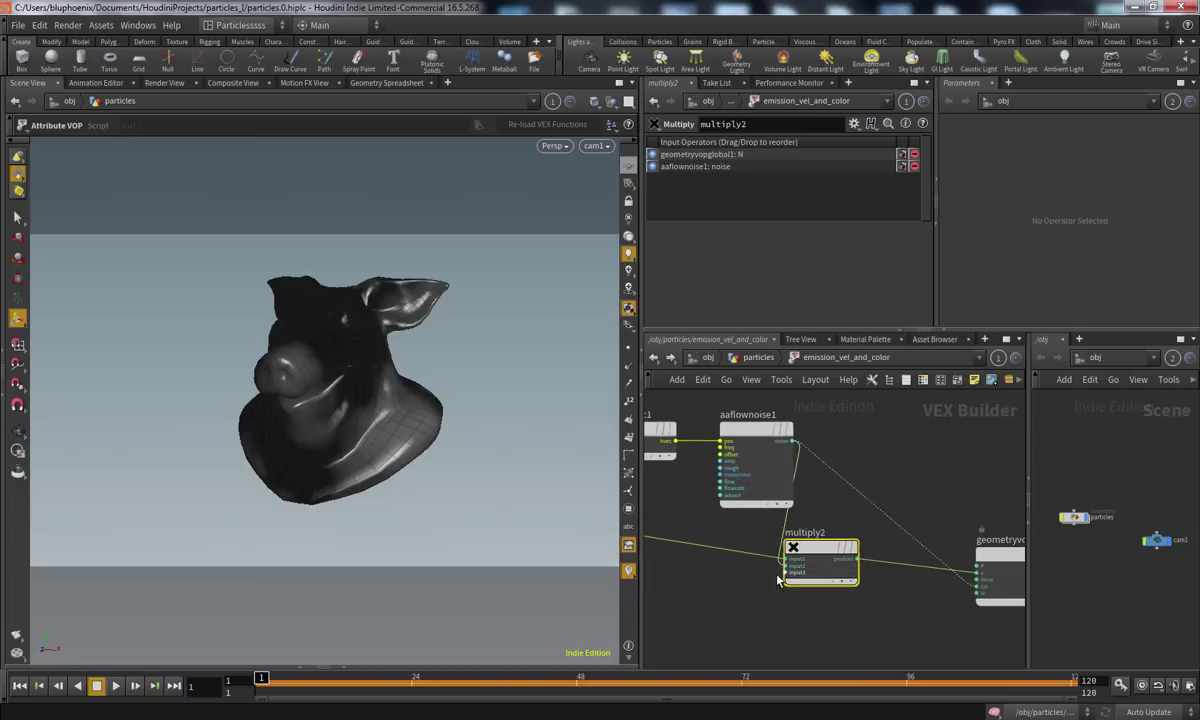
Show point normals in the viewport and connect multiply2's product to the N input of geometryvopoutput1
{"action": "left_click", "coordinate": [629, 368]}
{"action": "scroll", "coordinate": [880, 565], "scroll_direction": "up", "scroll_amount": 4}
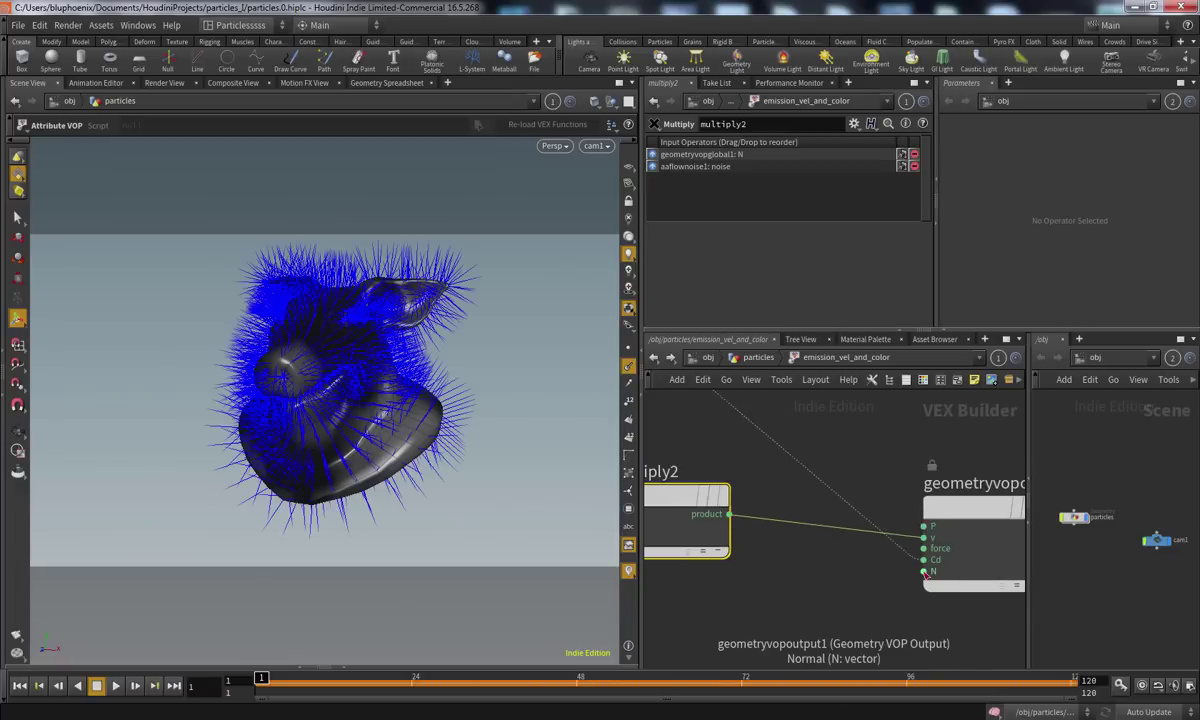
{"action": "left_click", "coordinate": [925, 571]}
{"action": "scroll", "coordinate": [790, 590], "scroll_direction": "down", "scroll_amount": 2}
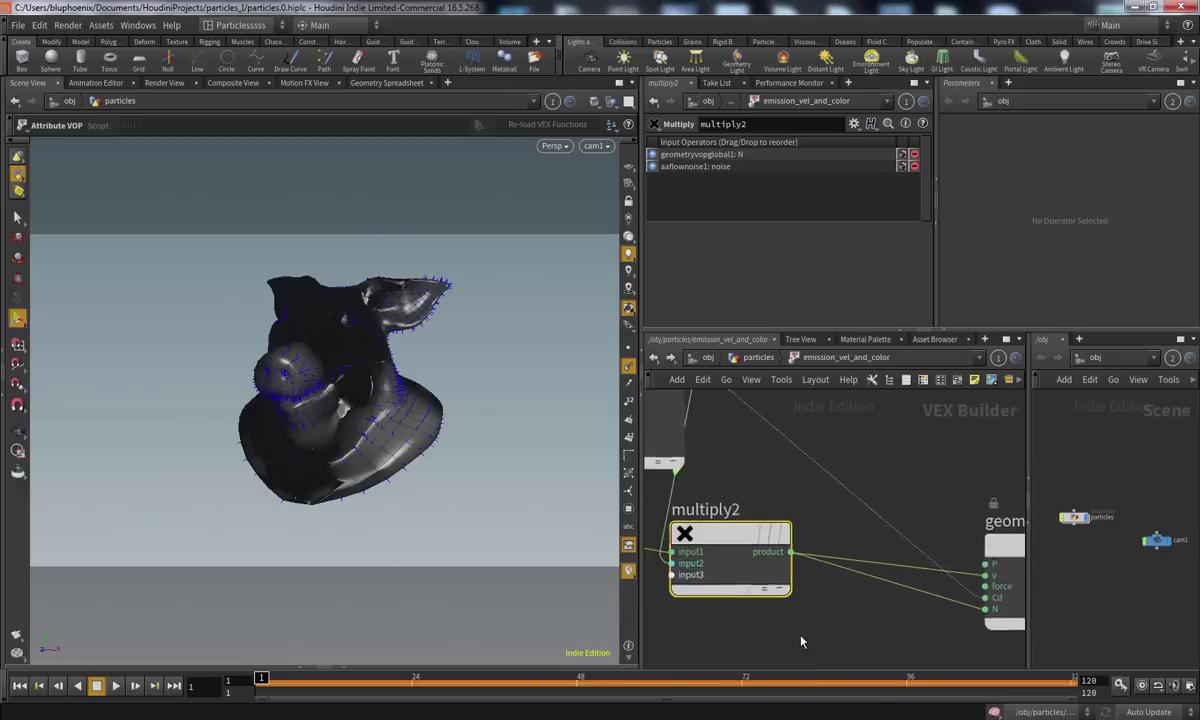
Rewire the N input of geometryvopoutput1 to geometryvopglobal1's N to compare the unscaled normals
{"action": "scroll", "coordinate": [815, 588], "scroll_direction": "down", "scroll_amount": 1}
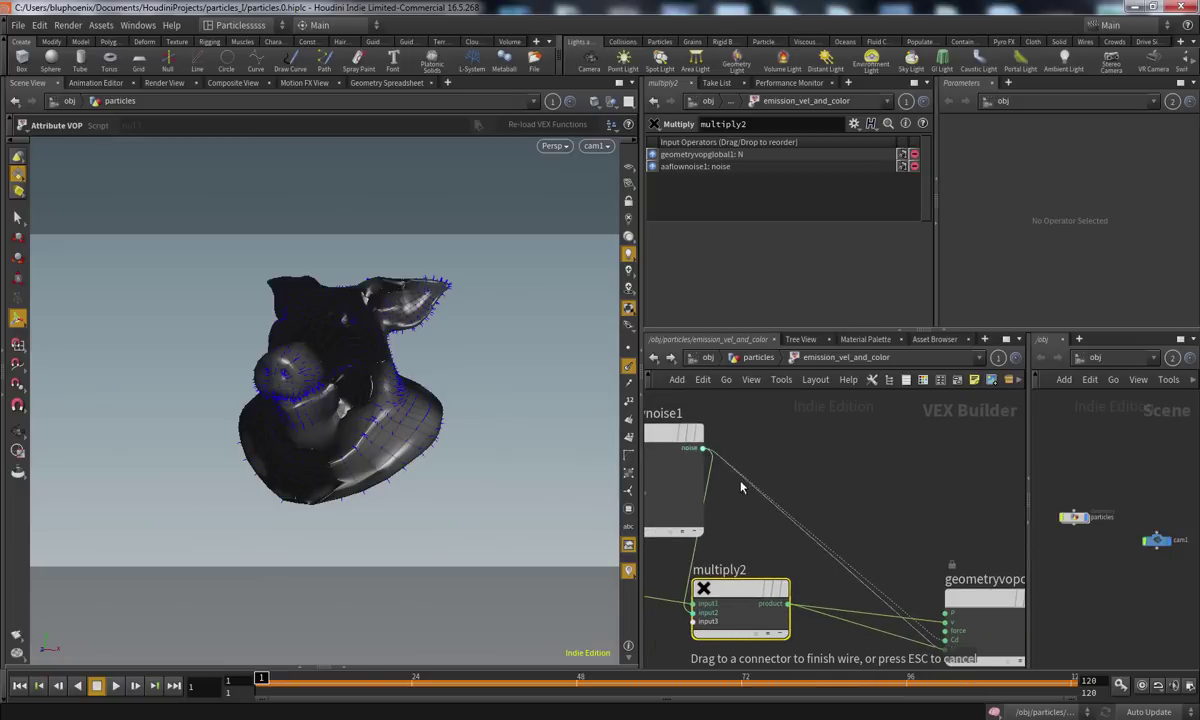
{"action": "middle_click_drag", "start_coordinate": [791, 571], "coordinate": [773, 589]}
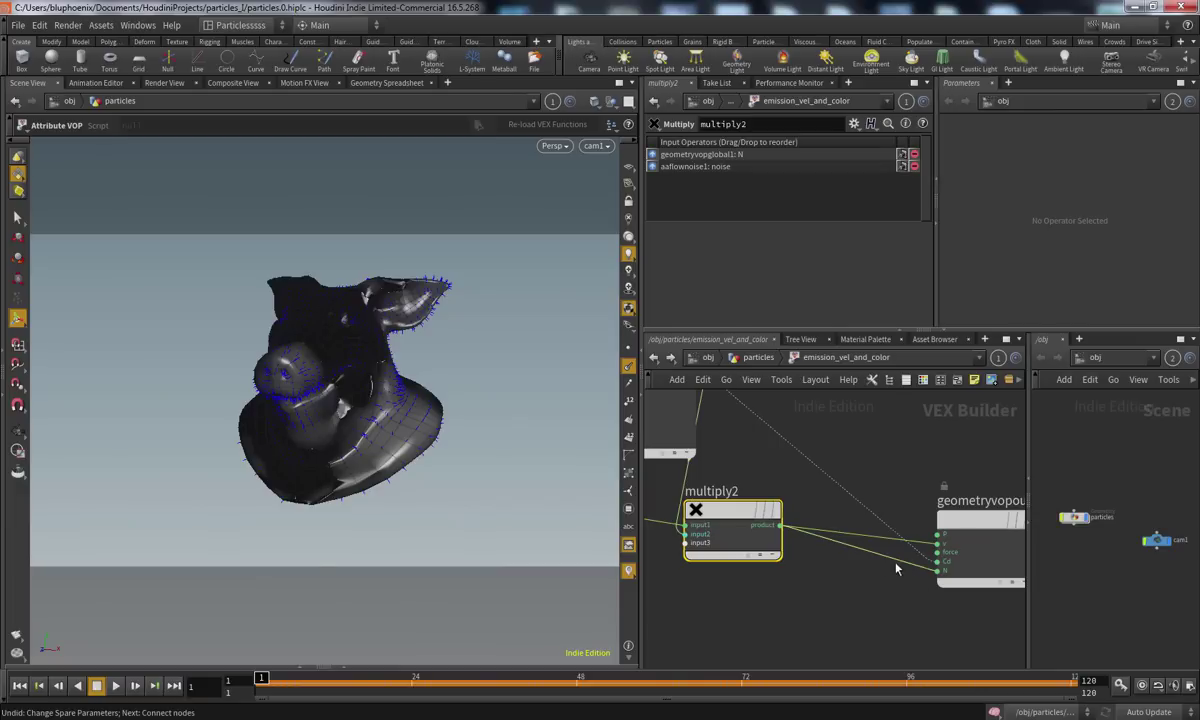
{"action": "left_click", "coordinate": [937, 570]}
{"action": "middle_click_drag", "start_coordinate": [752, 621], "coordinate": [960, 623]}
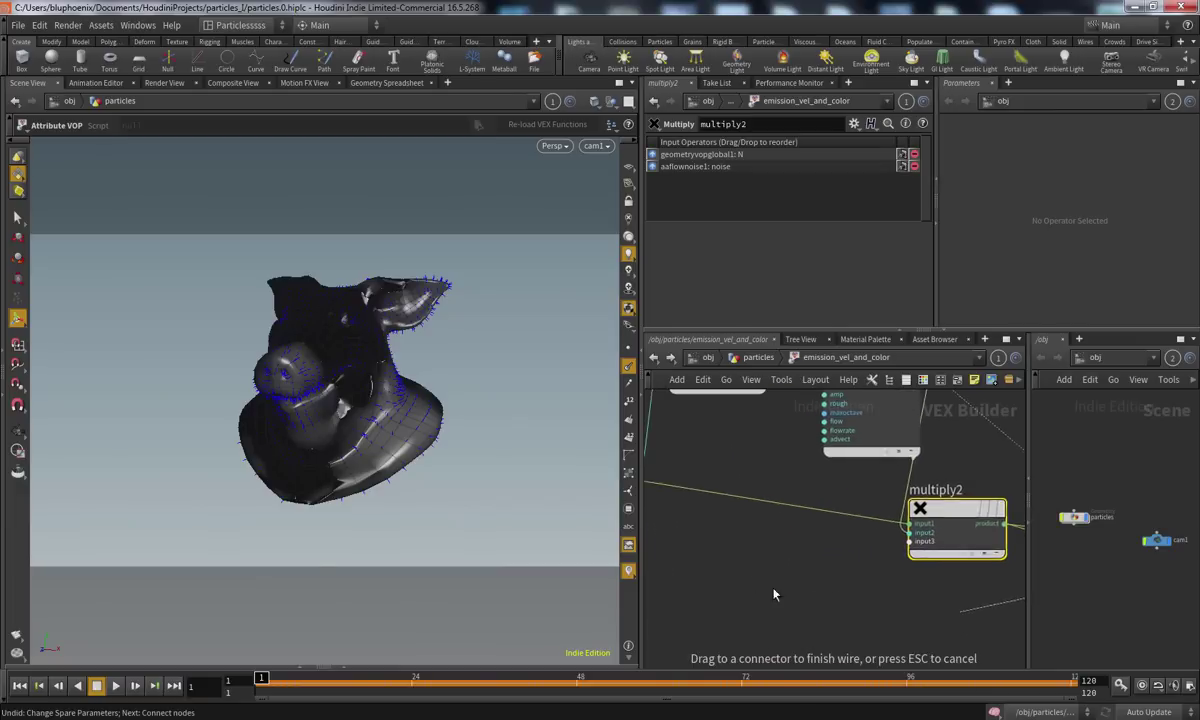
{"action": "middle_click_drag", "start_coordinate": [750, 570], "coordinate": [985, 615]}
{"action": "middle_click_drag", "start_coordinate": [745, 540], "coordinate": [921, 576]}
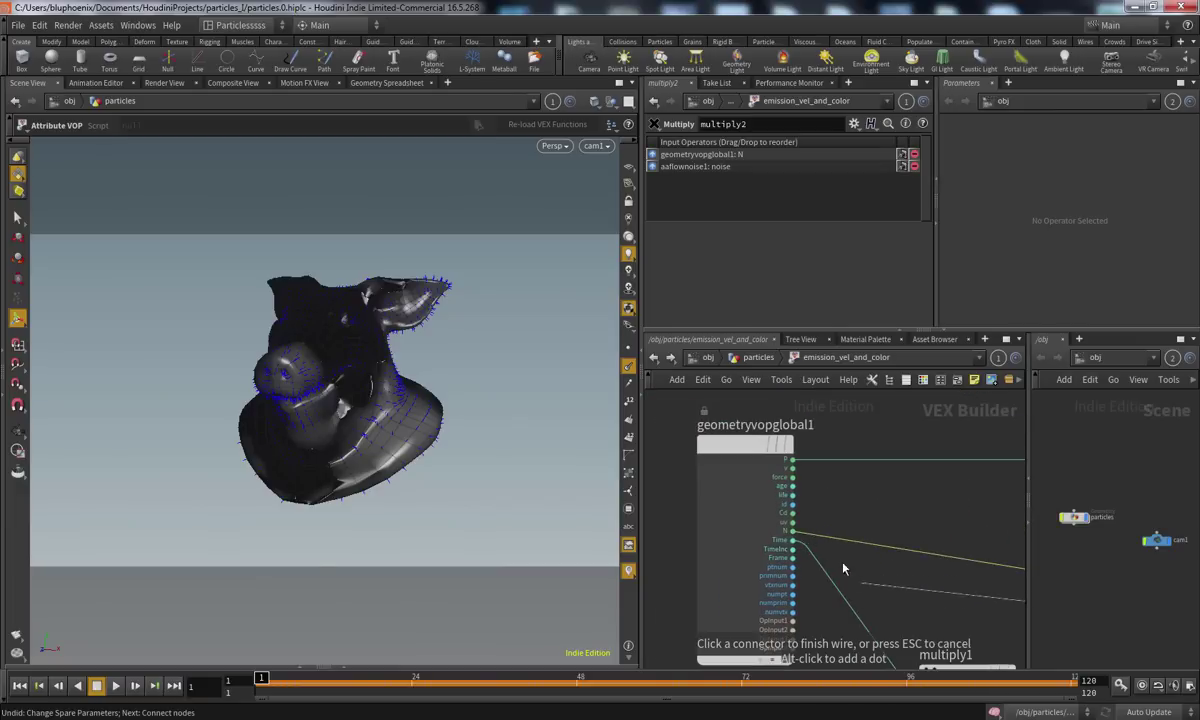
{"action": "left_click", "coordinate": [793, 532]}
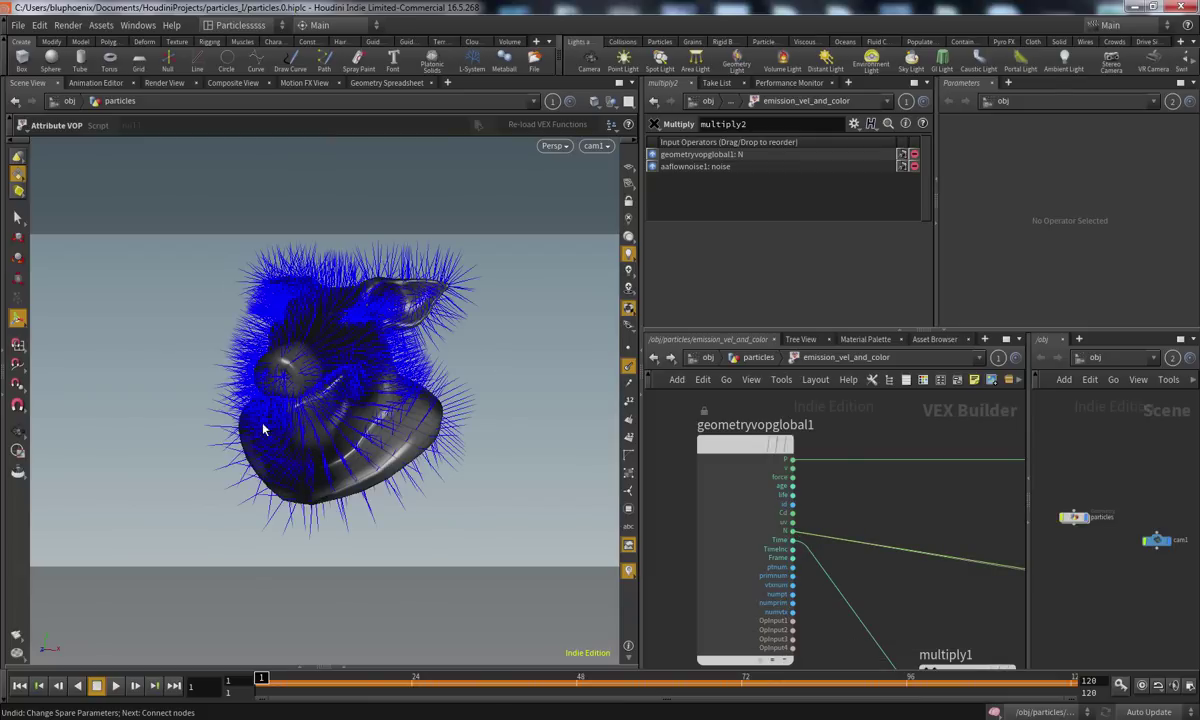
Move multiply2 lower in the network so it sits below the N wire and aaflownoise1
{"action": "middle_click_drag", "start_coordinate": [955, 619], "coordinate": [554, 560]}
{"action": "mouse_move", "coordinate": [883, 607]}
{"action": "middle_mouse_down"}
{"action": "mouse_move", "coordinate": [673, 597]}
{"action": "mouse_move", "coordinate": [654, 576]}
{"action": "middle_mouse_up"}
{"action": "left_click_drag", "start_coordinate": [686, 511], "coordinate": [688, 612]}
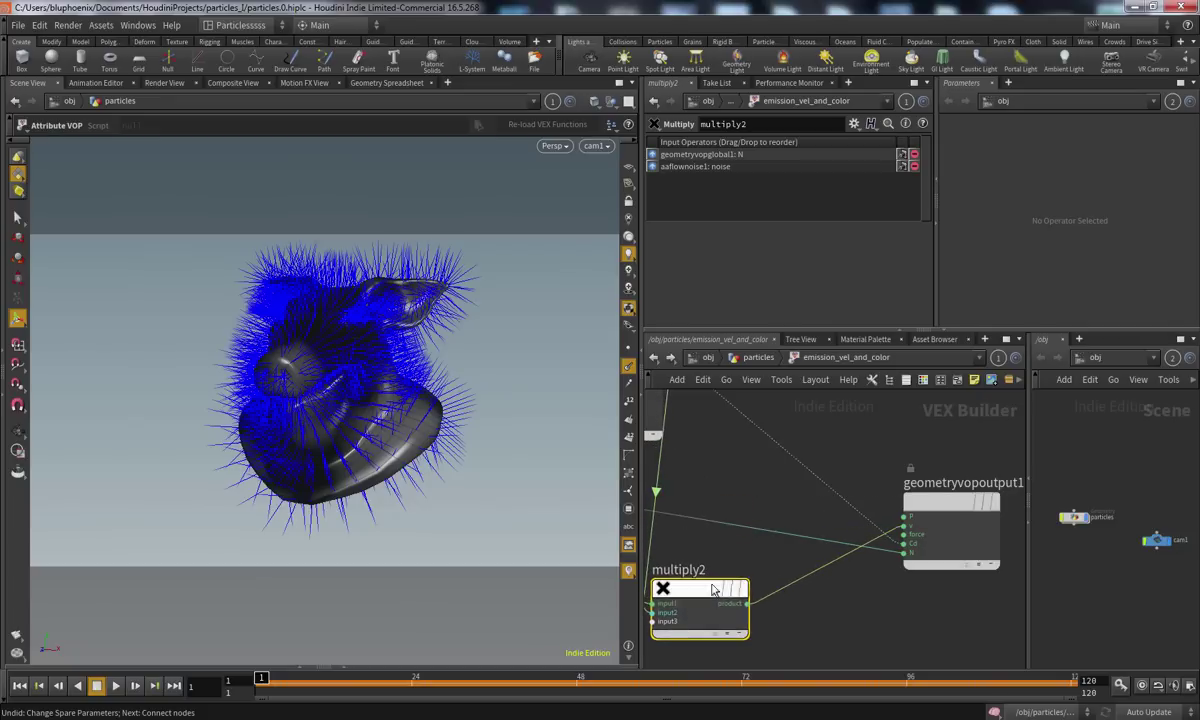
{"action": "middle_click_drag", "start_coordinate": [892, 584], "coordinate": [937, 558]}
{"action": "middle_click_drag", "start_coordinate": [803, 620], "coordinate": [922, 610]}
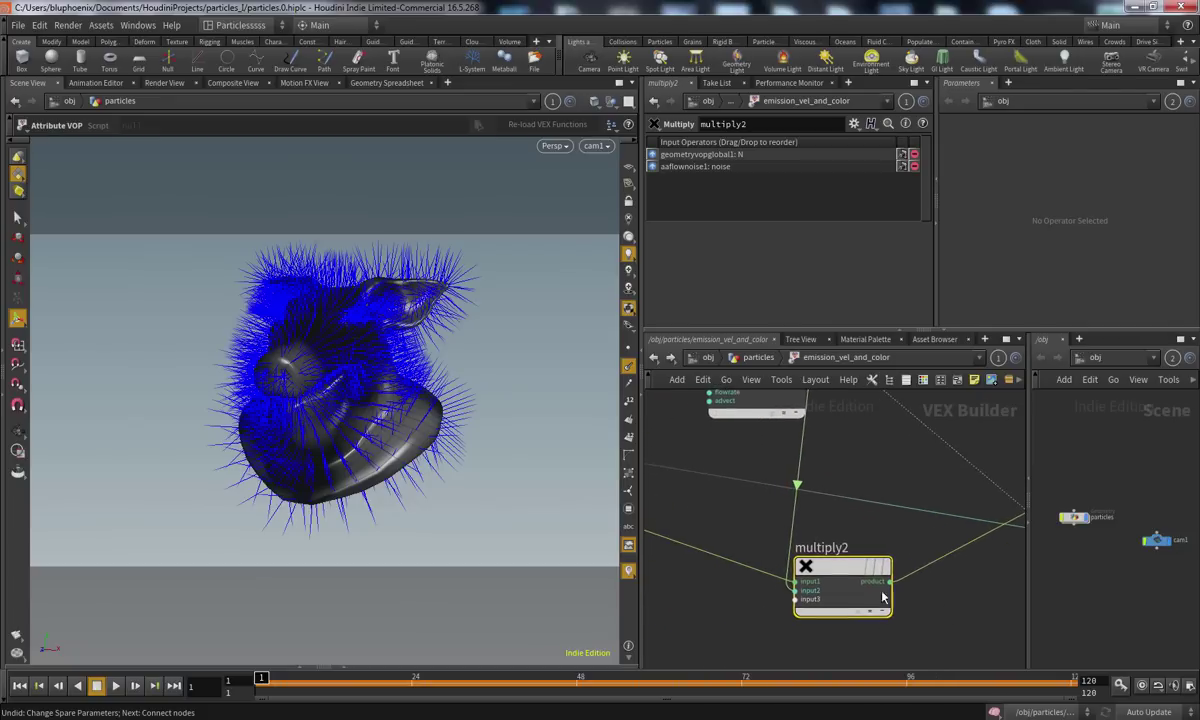
{"action": "middle_click_drag", "start_coordinate": [860, 527], "coordinate": [840, 591]}
{"action": "scroll", "coordinate": [840, 591], "scroll_direction": "down", "scroll_amount": 3}
{"action": "middle_click_drag", "start_coordinate": [822, 533], "coordinate": [842, 585]}
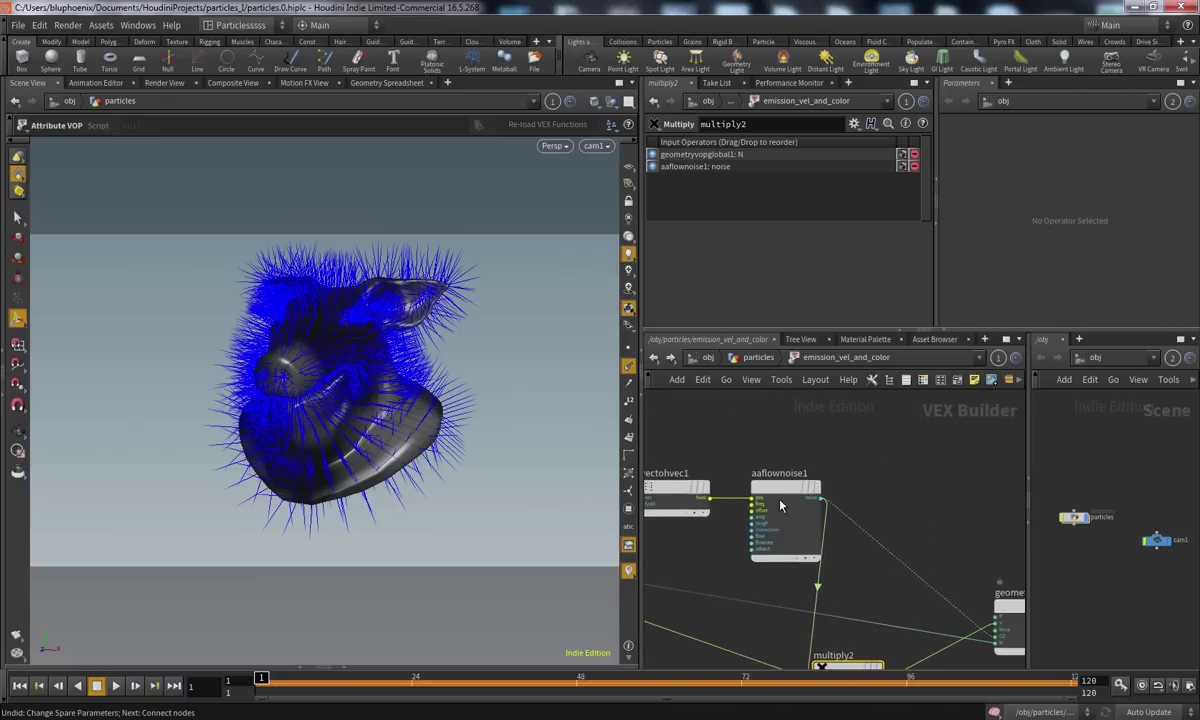
{"action": "middle_click_drag", "start_coordinate": [922, 541], "coordinate": [755, 412]}
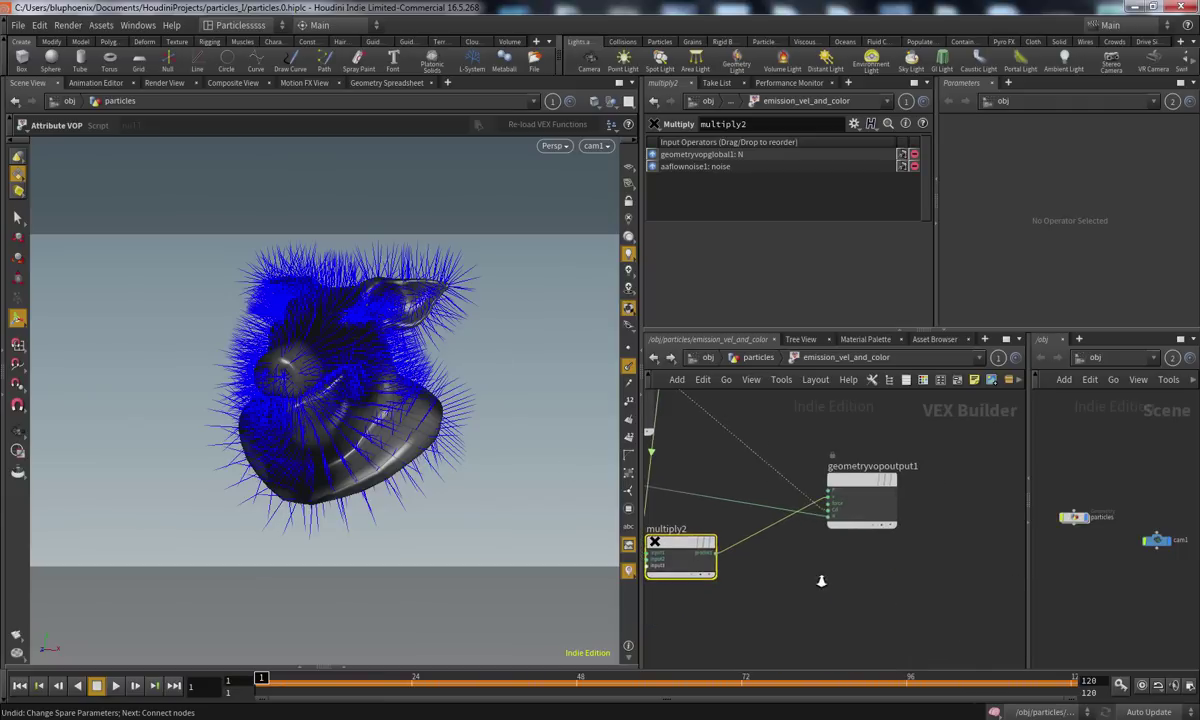
Reconnect the N input of geometryvopoutput1 to multiply2's product to preview the noise-scaled normals
{"action": "scroll", "coordinate": [820, 588], "scroll_direction": "up", "scroll_amount": 3}
{"action": "left_click", "coordinate": [835, 485]}
{"action": "middle_click_drag", "start_coordinate": [800, 552], "coordinate": [925, 548]}
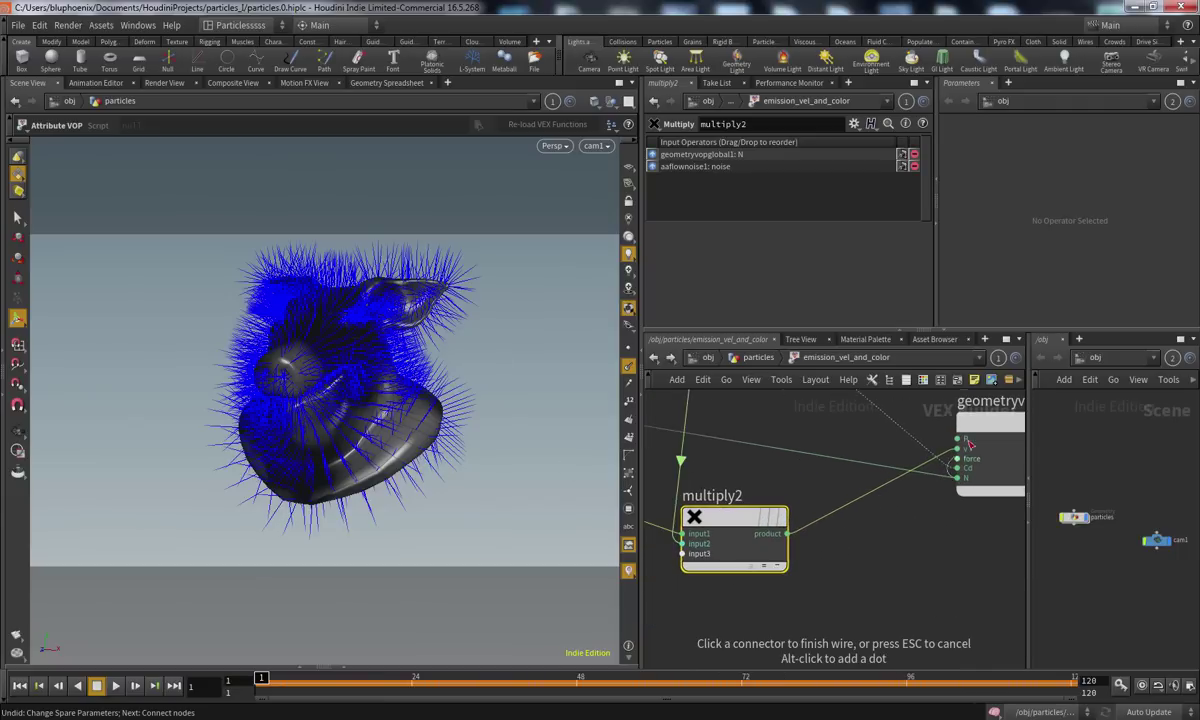
{"action": "left_click", "coordinate": [791, 536]}
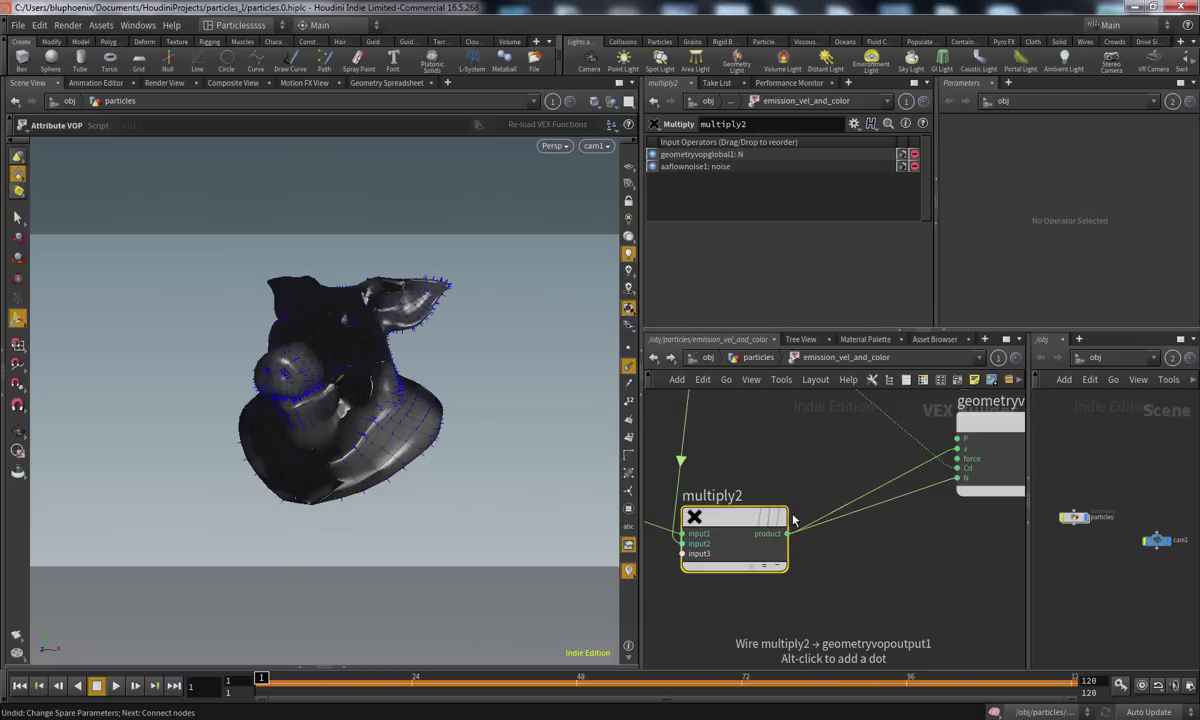
Examine the noise-scaled normals on the pig head from several angles, toggling between wireframe and shaded display
{"action": "right_click_drag", "start_coordinate": [402, 362], "coordinate": [390, 418], "text": "alt"}
{"action": "mouse_move", "coordinate": [390, 418]}
{"action": "left_mouse_down", "text": "alt"}
{"action": "mouse_move", "coordinate": [300, 416]}
{"action": "mouse_move", "coordinate": [268, 402]}
{"action": "mouse_move", "coordinate": [229, 452]}
{"action": "left_mouse_up", "text": "alt"}
{"action": "key", "text": "shift+w"}
{"action": "mouse_move", "coordinate": [295, 424]}
{"action": "left_mouse_down", "text": "alt"}
{"action": "mouse_move", "coordinate": [474, 458]}
{"action": "mouse_move", "coordinate": [474, 407]}
{"action": "mouse_move", "coordinate": [415, 460]}
{"action": "mouse_move", "coordinate": [486, 511]}
{"action": "mouse_move", "coordinate": [518, 515]}
{"action": "mouse_move", "coordinate": [504, 538]}
{"action": "left_mouse_up", "text": "alt"}
{"action": "key", "text": "shift+w"}
{"action": "key", "text": "shift+w"}
{"action": "mouse_move", "coordinate": [405, 552]}
{"action": "left_mouse_down", "text": "alt"}
{"action": "mouse_move", "coordinate": [382, 508]}
{"action": "mouse_move", "coordinate": [429, 471]}
{"action": "mouse_move", "coordinate": [380, 517]}
{"action": "mouse_move", "coordinate": [415, 532]}
{"action": "mouse_move", "coordinate": [418, 495]}
{"action": "mouse_move", "coordinate": [629, 510]}
{"action": "left_mouse_up", "text": "alt"}
{"action": "key", "text": "shift+w"}
{"action": "scroll", "coordinate": [455, 463], "scroll_direction": "down", "scroll_amount": 3}
{"action": "scroll", "coordinate": [785, 568], "scroll_direction": "up", "scroll_amount": 2}
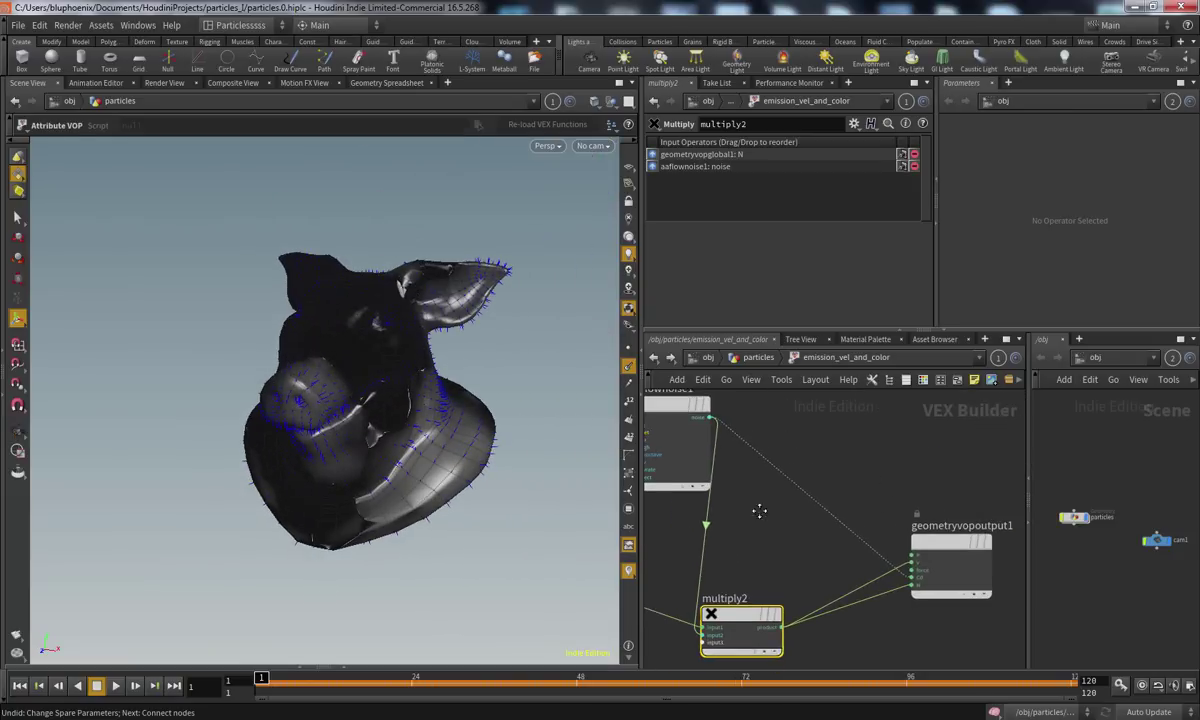
Disconnect multiply2 from the N input of geometryvopoutput1, hide the point normals, and look through cam1
{"action": "left_click_drag", "start_coordinate": [707, 585], "coordinate": [790, 521]}
{"action": "left_click", "coordinate": [628, 365]}
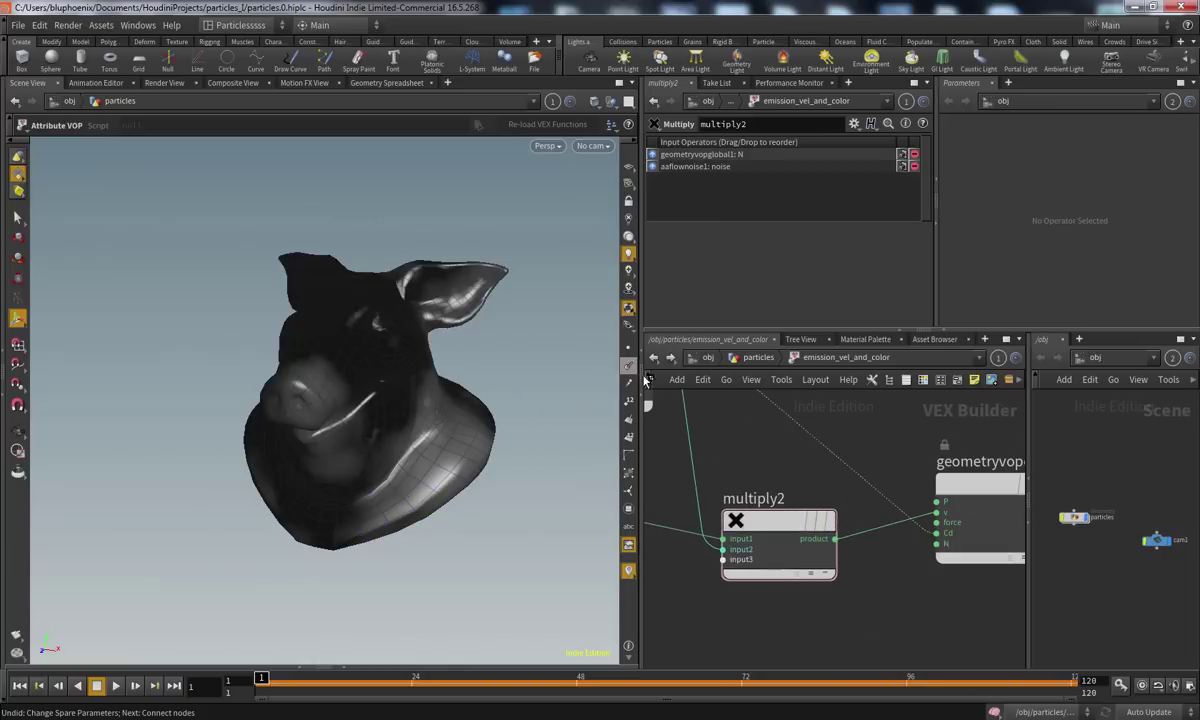
{"action": "left_click", "coordinate": [594, 146]}
{"action": "left_click", "coordinate": [566, 168]}
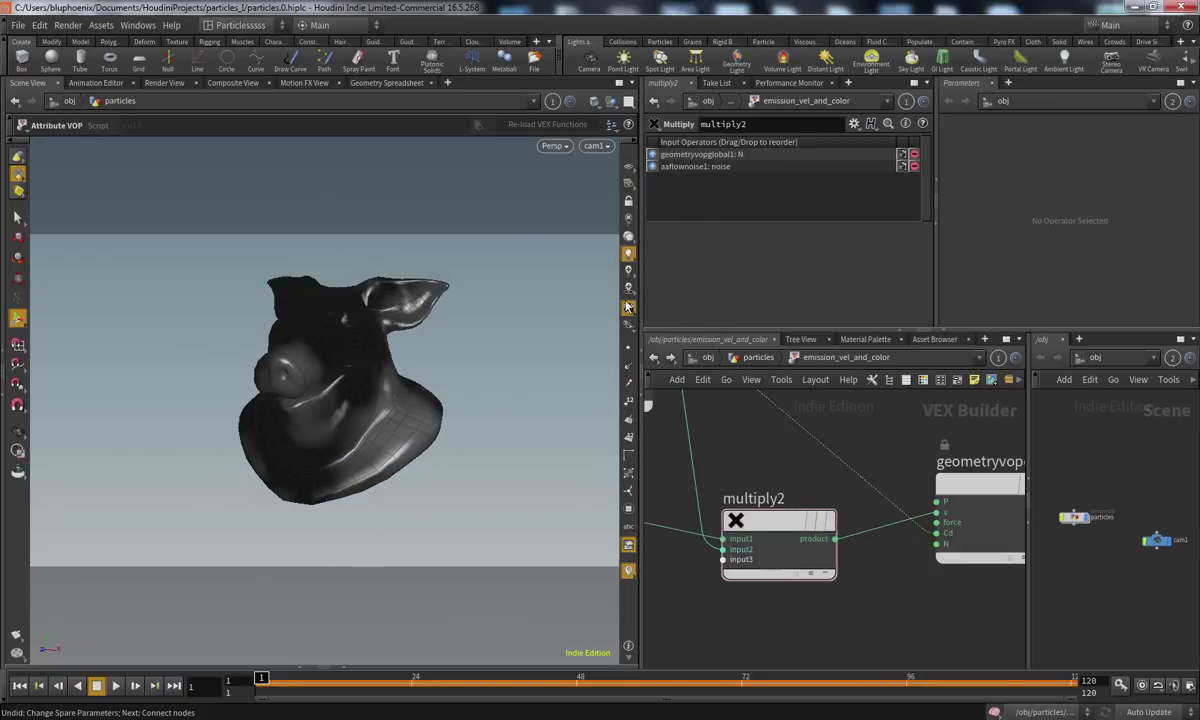
Return to the particles network, display popnet, and play the simulation to review the noise-scaled emission velocity
{"action": "left_click", "coordinate": [758, 357]}
{"action": "middle_click_drag", "start_coordinate": [807, 549], "coordinate": [797, 451]}
{"action": "left_click", "coordinate": [823, 566]}
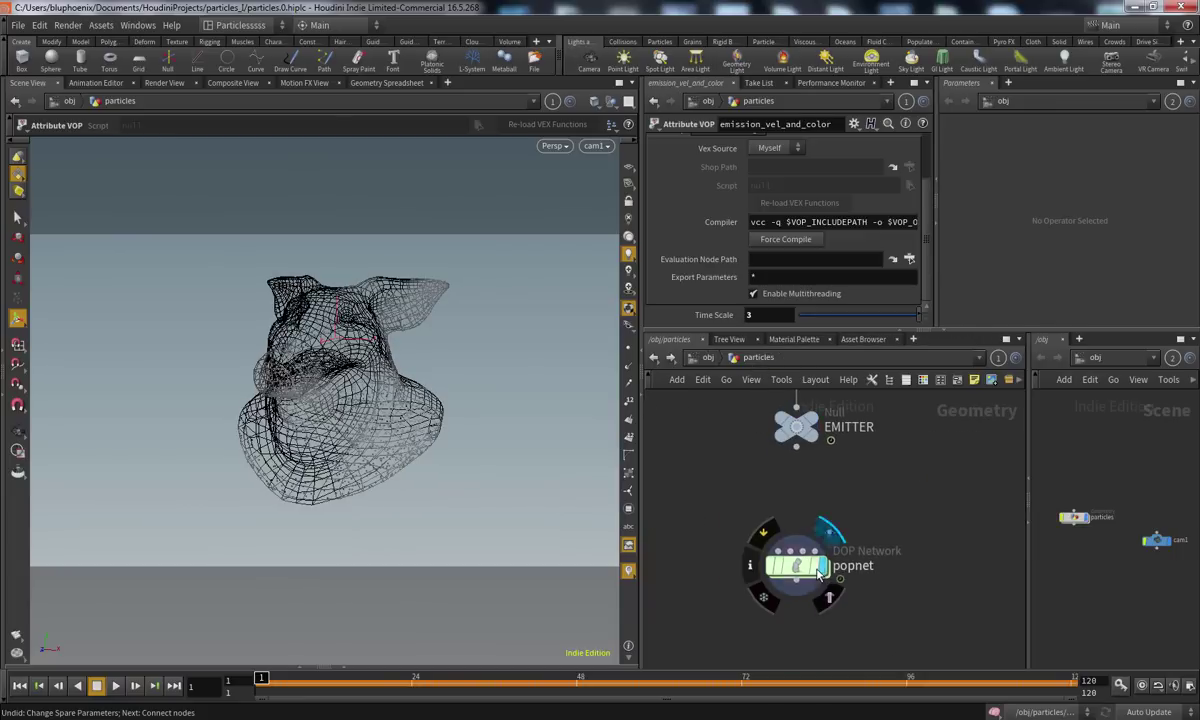
{"action": "left_click", "coordinate": [120, 688]}
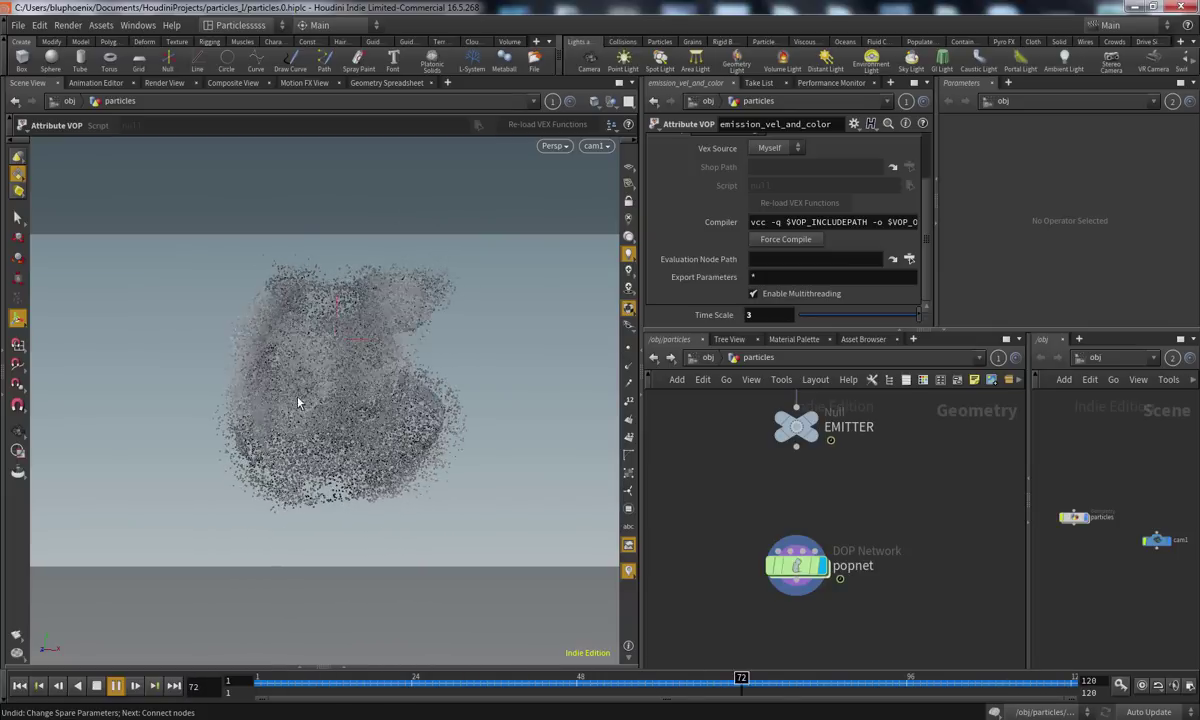
{"action": "right_click_drag", "start_coordinate": [266, 496], "coordinate": [359, 474], "text": "alt"}
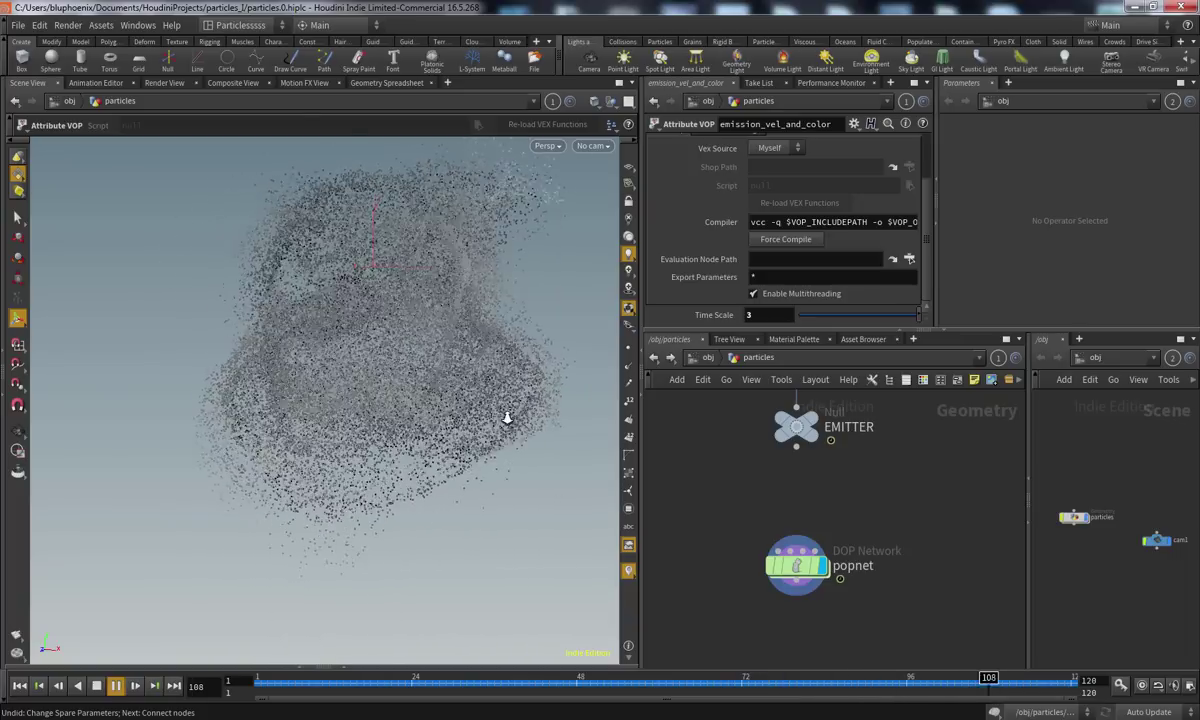
Look through cam1 at the playing particle simulation and save the scene
{"action": "middle_click_drag", "start_coordinate": [359, 423], "coordinate": [375, 466], "text": "alt"}
{"action": "right_click_drag", "start_coordinate": [375, 466], "coordinate": [398, 407], "text": "alt"}
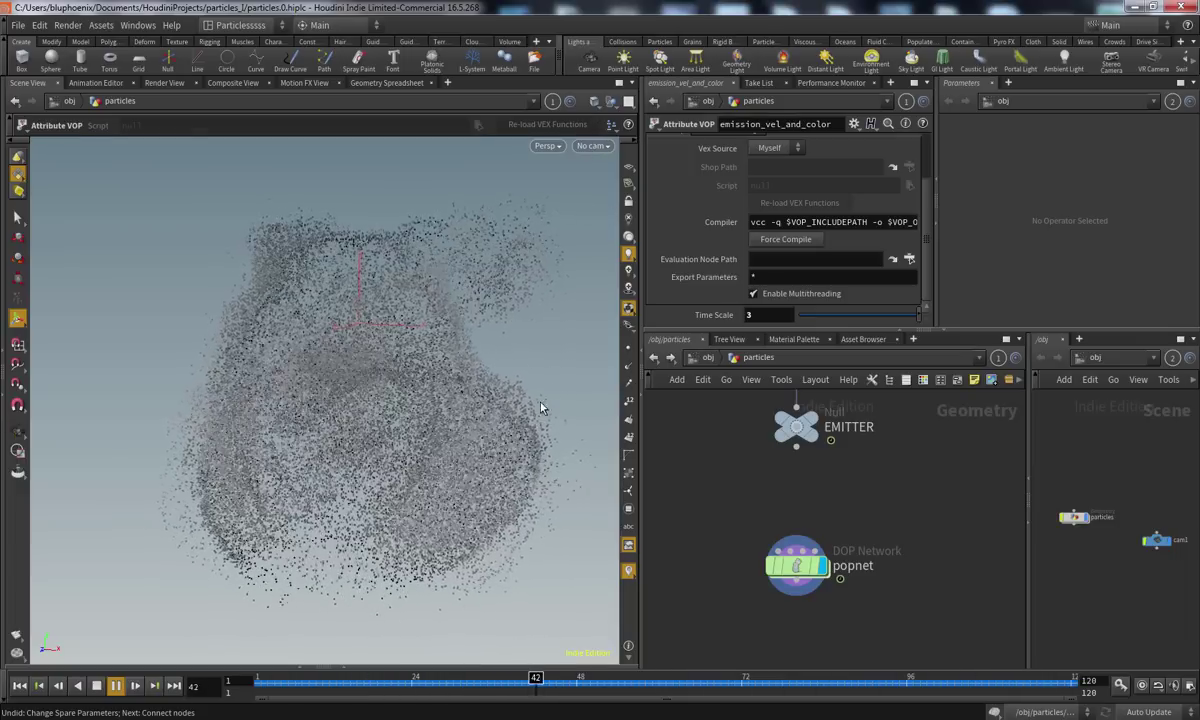
{"action": "left_click", "coordinate": [592, 146]}
{"action": "left_click", "coordinate": [610, 214]}
{"action": "key", "text": "ctrl+s"}
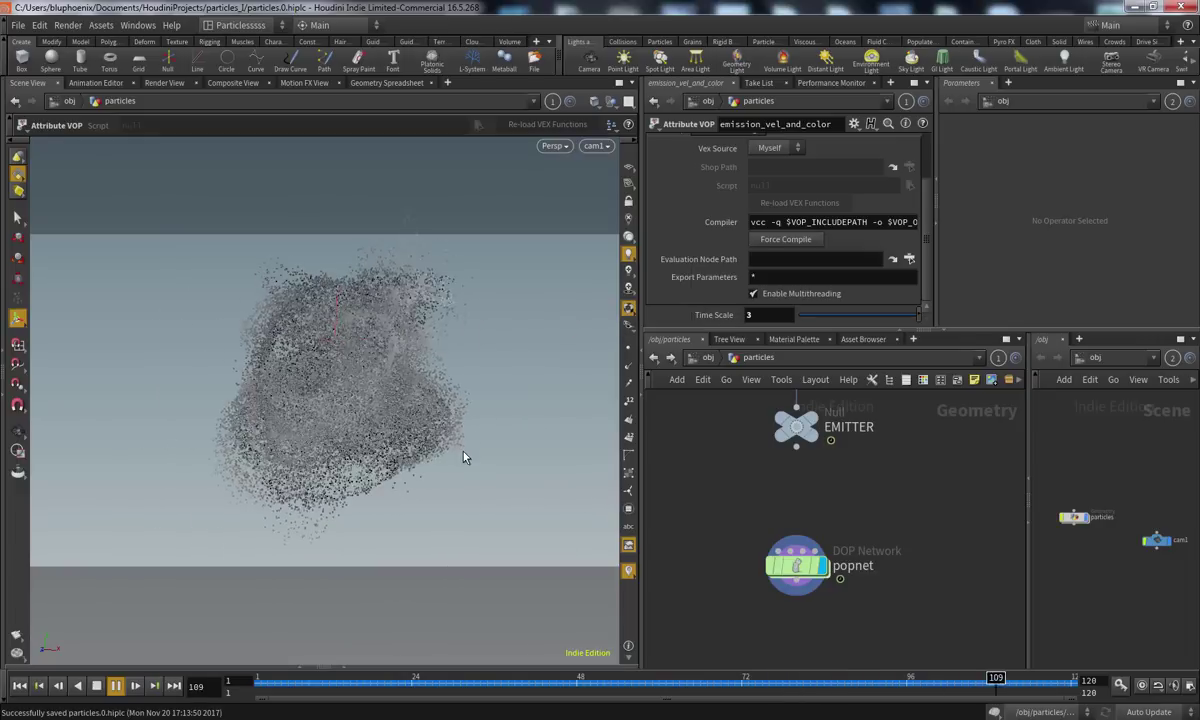
Replay the popnet simulation from the first frame through cam1 and stop it to review the emission
{"action": "left_click", "coordinate": [250, 679]}
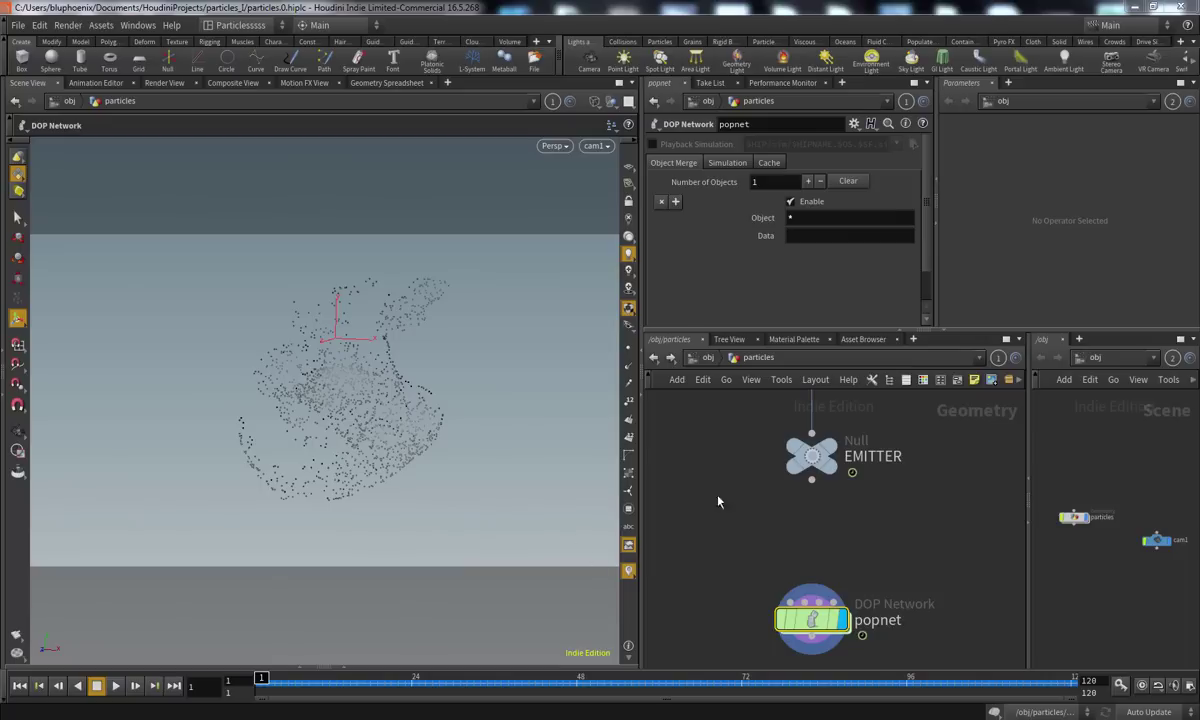
{"action": "middle_click_drag", "start_coordinate": [718, 501], "coordinate": [712, 591]}
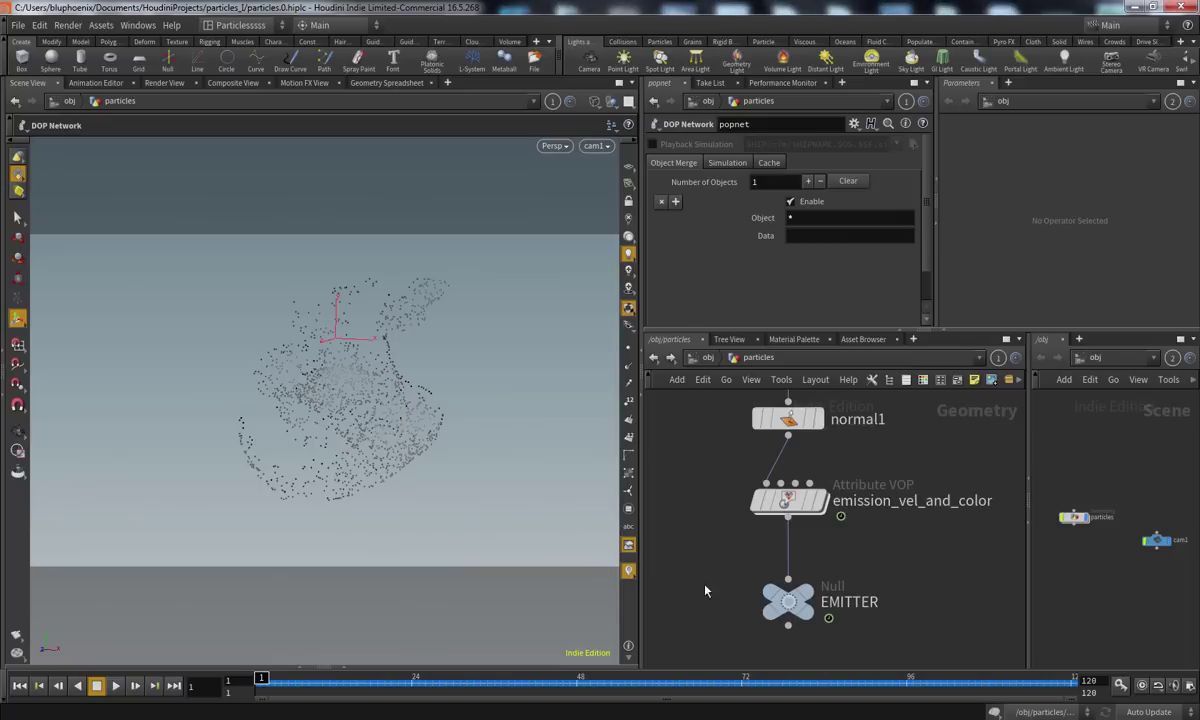
{"action": "left_click", "coordinate": [119, 687]}
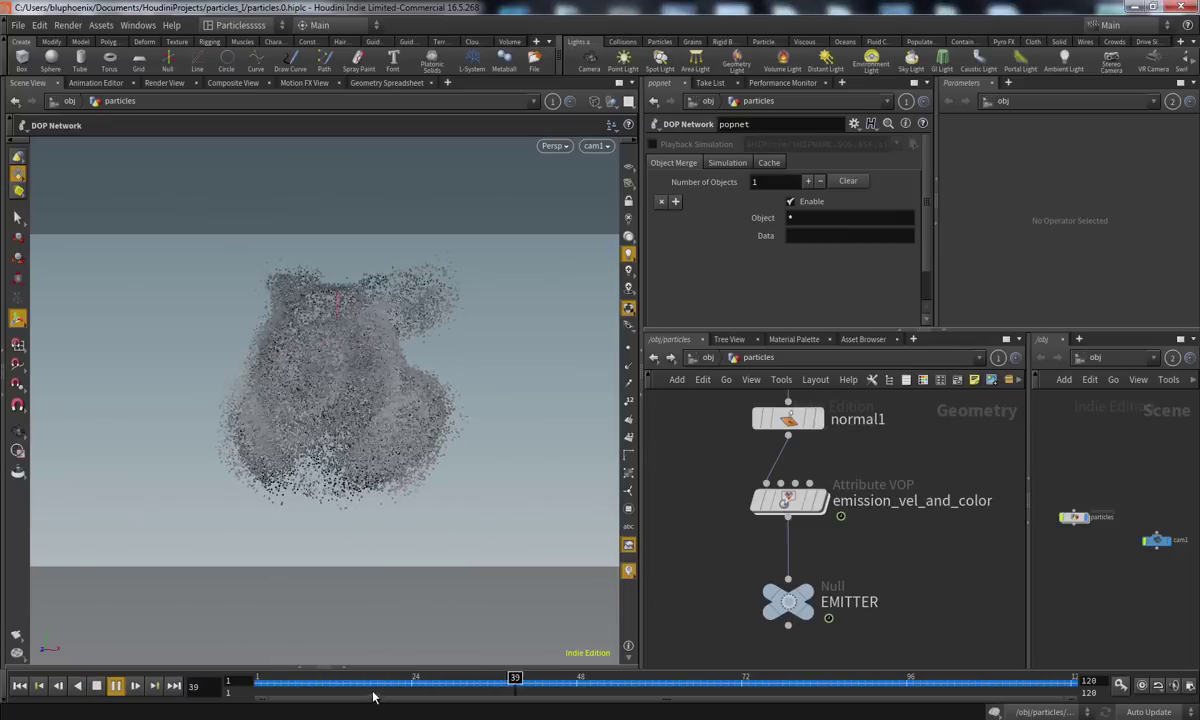
{"action": "left_click", "coordinate": [98, 686]}
Open the emission_vel_and_color network and line multiply2 up with the input side of geometryvopoutput1
{"action": "double_click", "coordinate": [786, 500]}
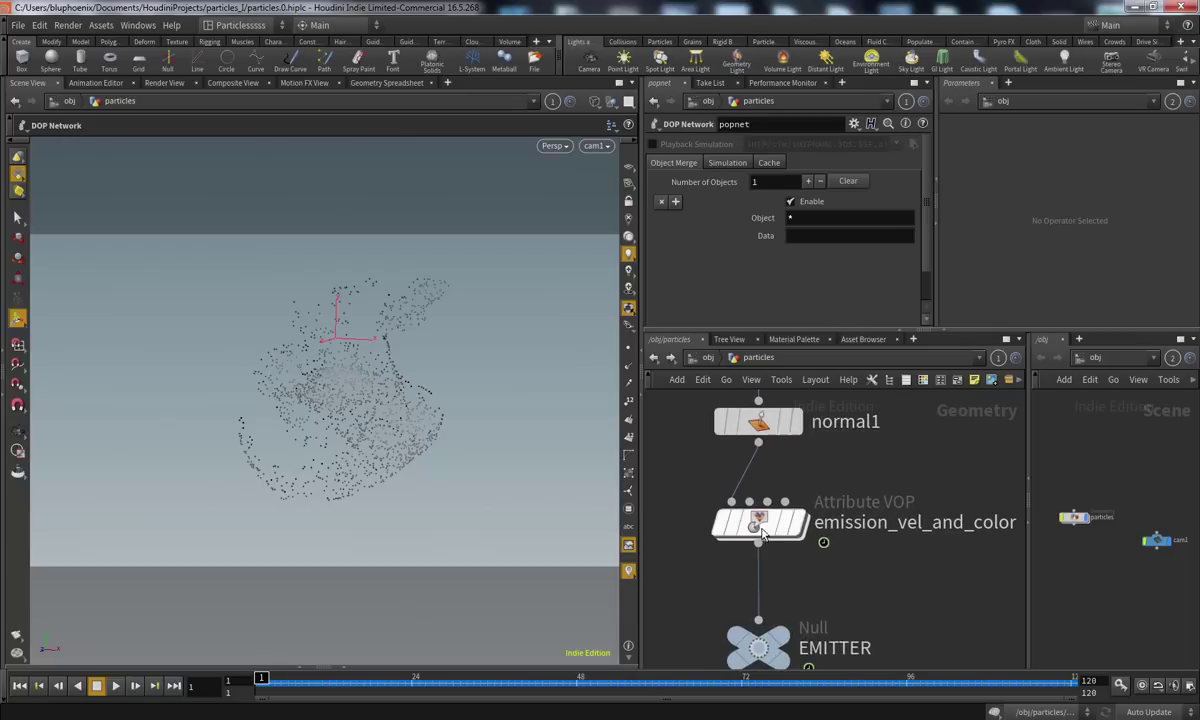
{"action": "scroll", "coordinate": [869, 590], "scroll_direction": "up", "scroll_amount": 5}
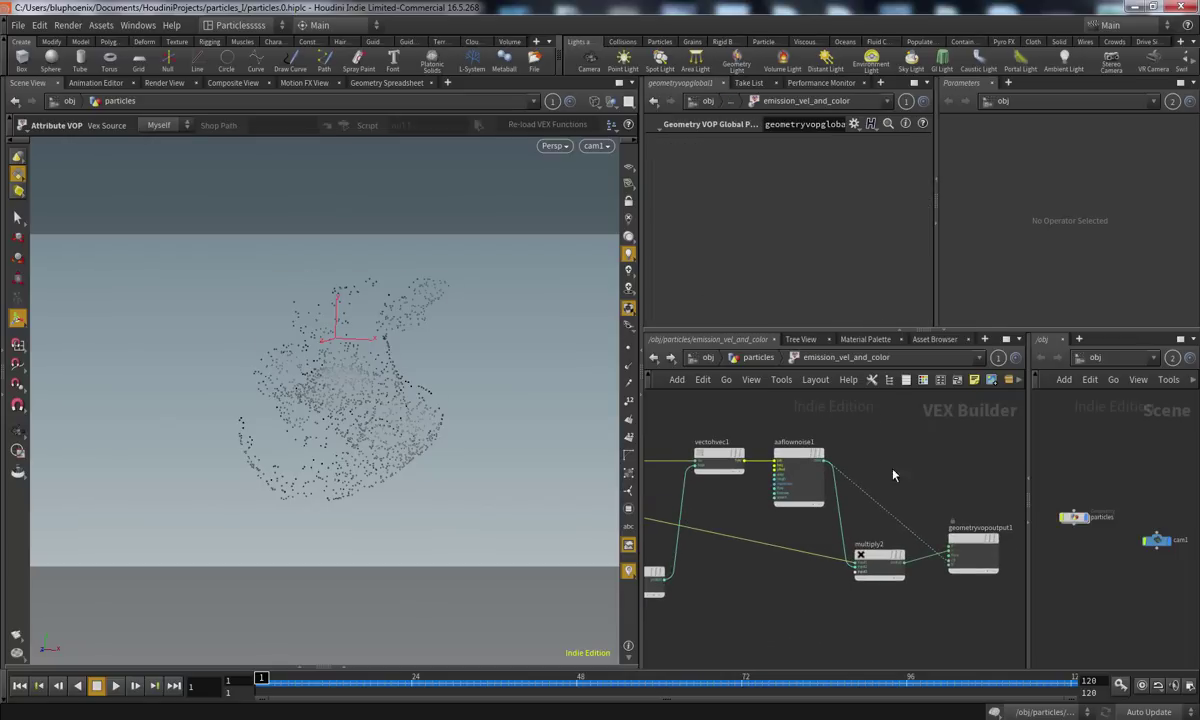
{"action": "scroll", "coordinate": [846, 654], "scroll_direction": "up", "scroll_amount": 2}
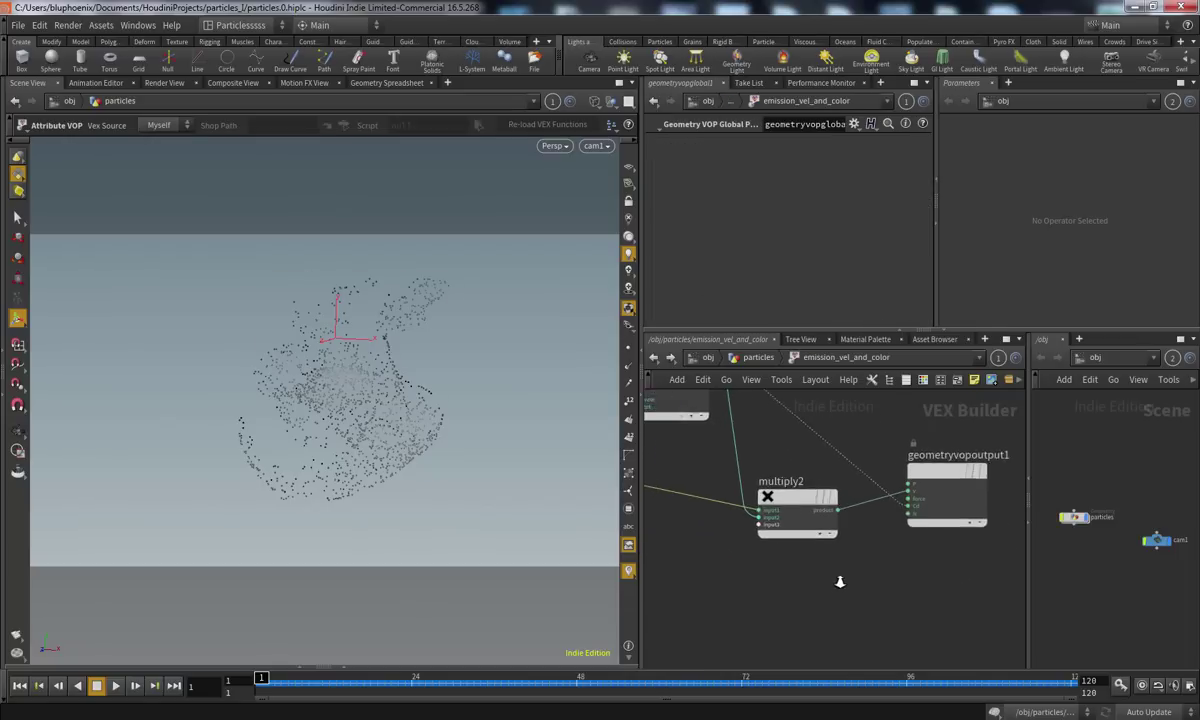
{"action": "middle_click_drag", "start_coordinate": [797, 553], "coordinate": [890, 572]}
{"action": "scroll", "coordinate": [792, 562], "scroll_direction": "down", "scroll_amount": 2}
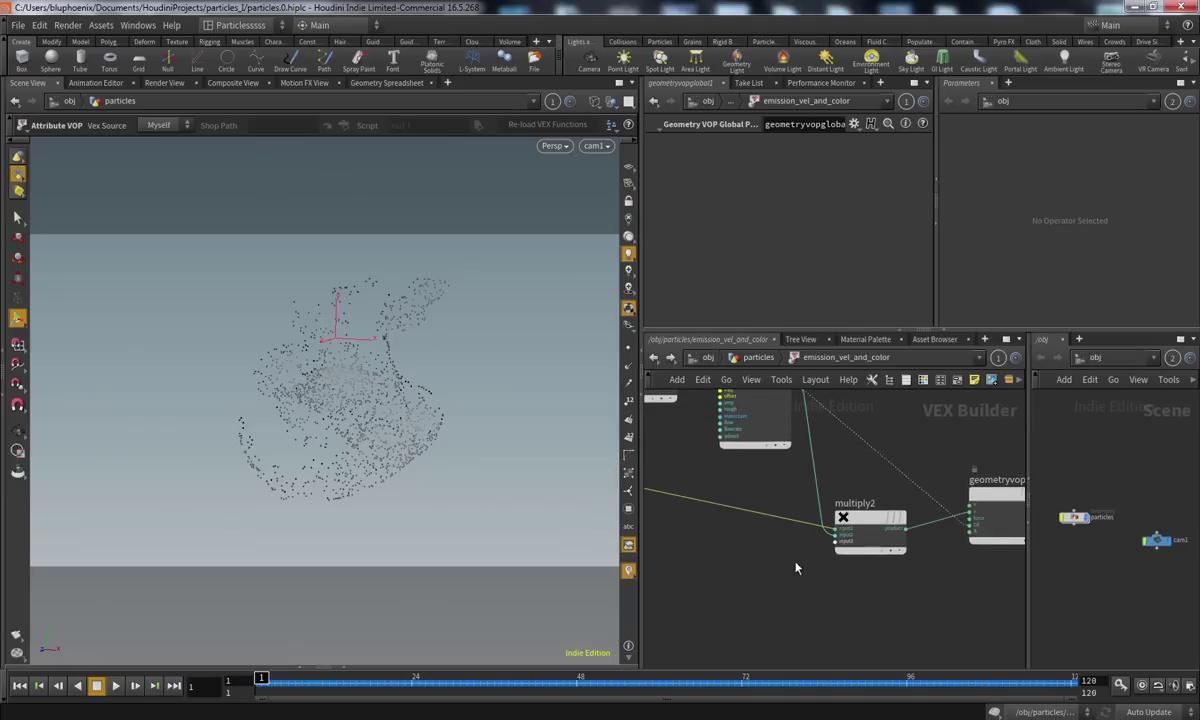
{"action": "middle_click_drag", "start_coordinate": [792, 562], "coordinate": [783, 580]}
{"action": "left_click_drag", "start_coordinate": [856, 530], "coordinate": [852, 523]}
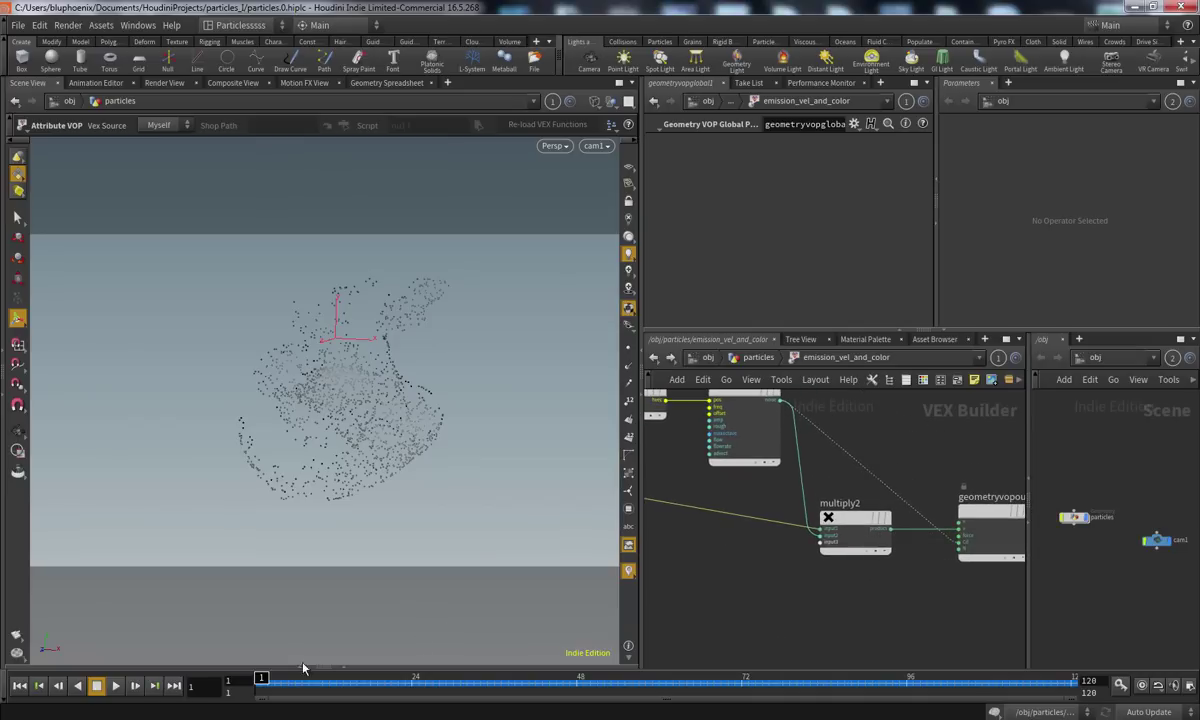
{"action": "mouse_move", "coordinate": [281, 679]}
{"action": "left_mouse_down"}
{"action": "mouse_move", "coordinate": [708, 684]}
{"action": "mouse_move", "coordinate": [258, 682]}
{"action": "left_mouse_up"}
Duplicate aaflownoise1 below the original, set the copy's signature to 4D Input, 3D Noise, and feed vectohvec1's output into its pos input
{"action": "middle_click_drag", "start_coordinate": [743, 615], "coordinate": [771, 629]}
{"action": "scroll", "coordinate": [838, 621], "scroll_direction": "down", "scroll_amount": 2}
{"action": "left_click_drag", "start_coordinate": [838, 425], "coordinate": [808, 520]}
{"action": "middle_click_drag", "start_coordinate": [808, 578], "coordinate": [790, 518]}
{"action": "key", "text": "ctrl+c"}
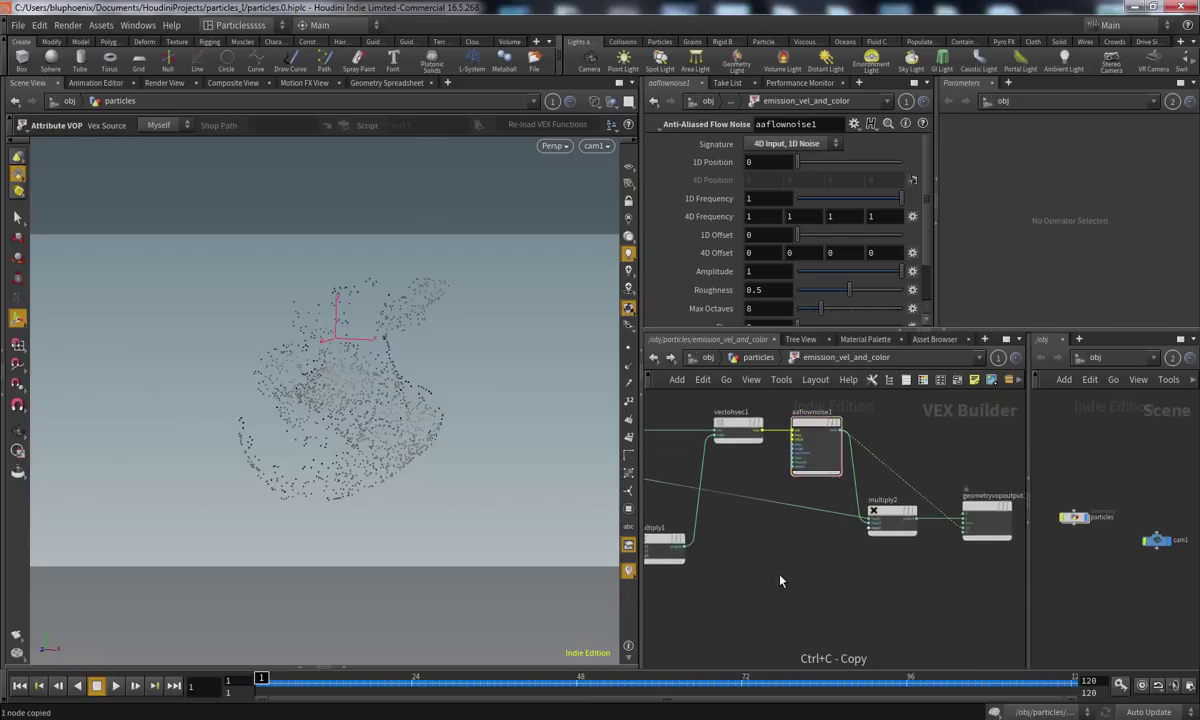
{"action": "key", "text": "ctrl+v"}
{"action": "scroll", "coordinate": [852, 564], "scroll_direction": "up", "scroll_amount": 3}
{"action": "middle_click_drag", "start_coordinate": [873, 555], "coordinate": [841, 550]}
{"action": "left_click_drag", "start_coordinate": [706, 541], "coordinate": [774, 565]}
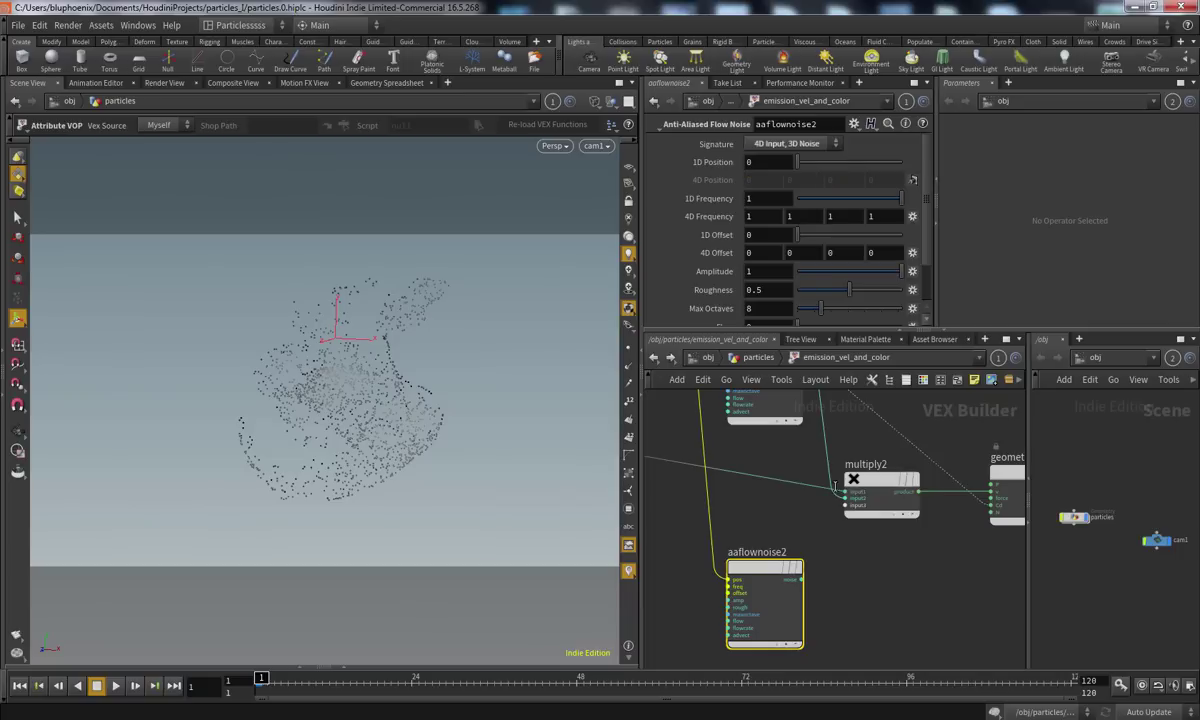
Display emission_vel_and_color in the particles network, go back inside it, and show the pig head shaded
{"action": "key", "text": "u"}
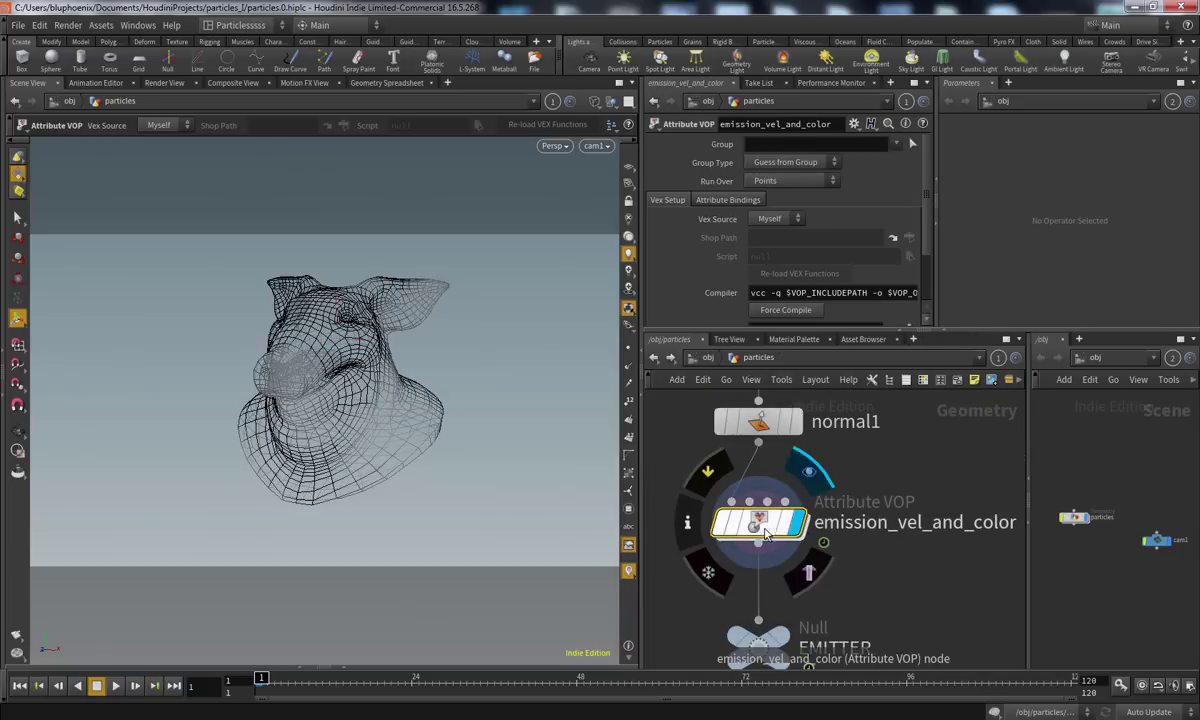
{"action": "key", "text": "i"}
{"action": "key", "text": "w"}
Preview aaflownoise2's noise as colour on the Cd input of geometryvopoutput1, and reconnect aaflownoise1's noise to Cd
{"action": "scroll", "coordinate": [857, 550], "scroll_direction": "up", "scroll_amount": 1}
{"action": "middle_click_drag", "start_coordinate": [857, 550], "coordinate": [801, 589]}
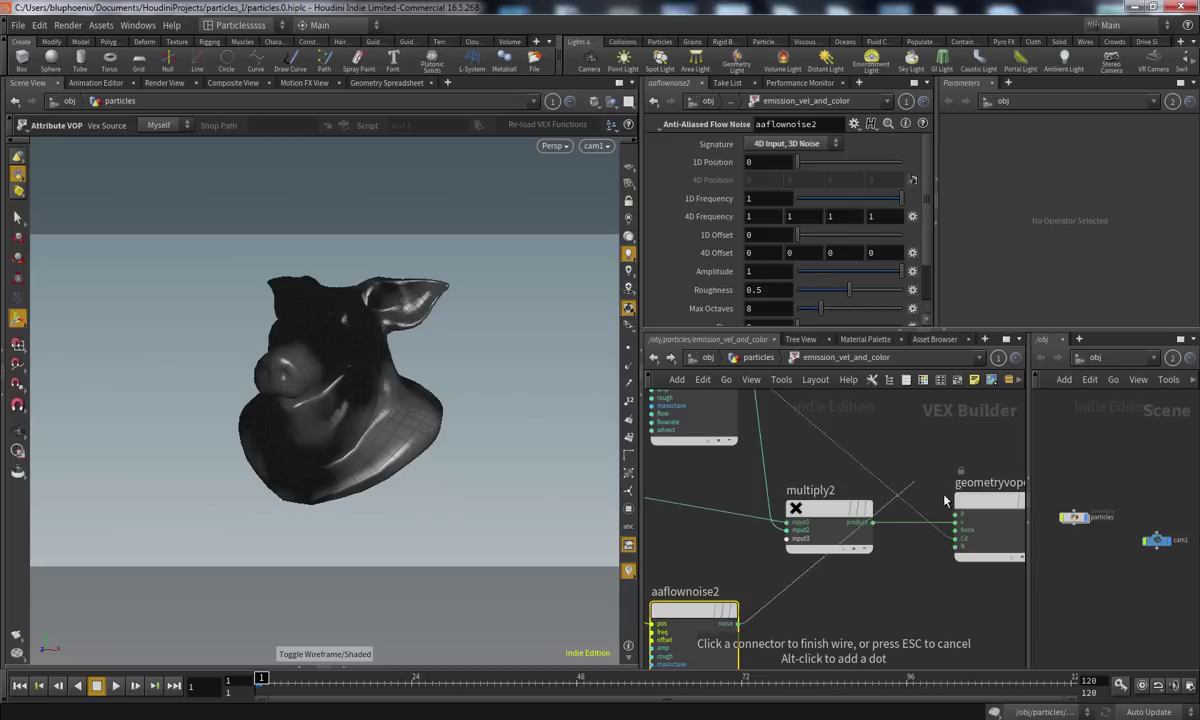
{"action": "left_click", "coordinate": [957, 543]}
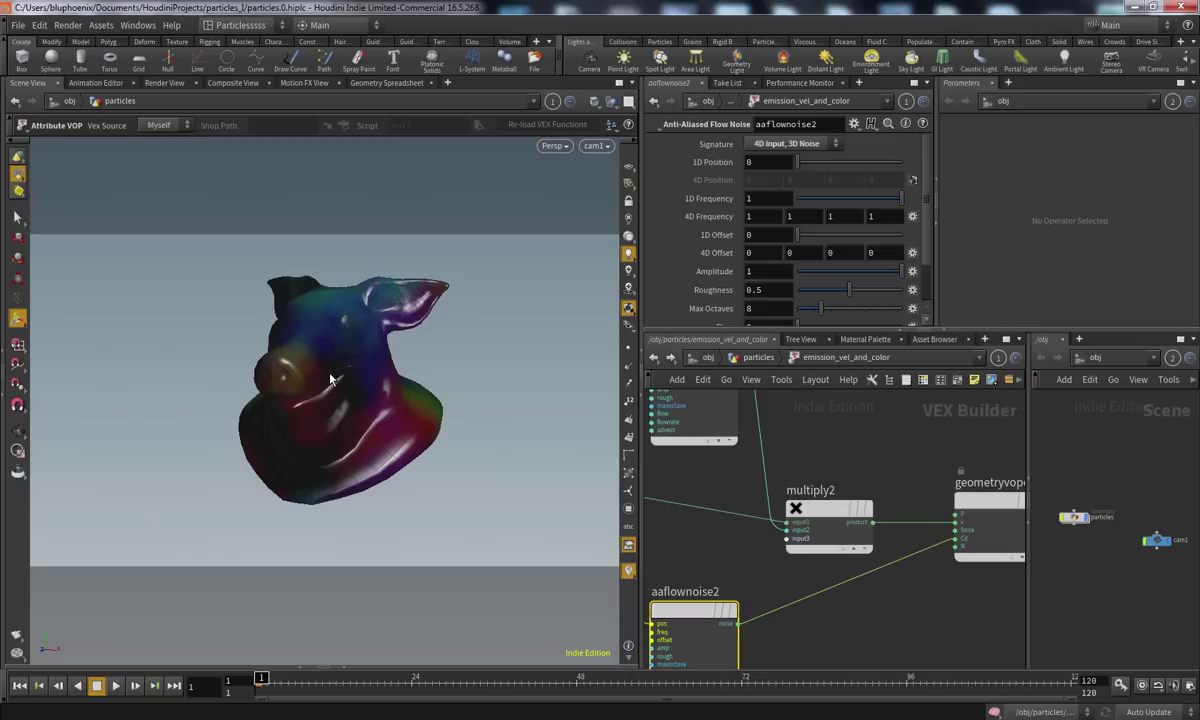
{"action": "middle_click_drag", "start_coordinate": [872, 598], "coordinate": [857, 624]}
{"action": "middle_click_drag", "start_coordinate": [678, 577], "coordinate": [919, 576]}
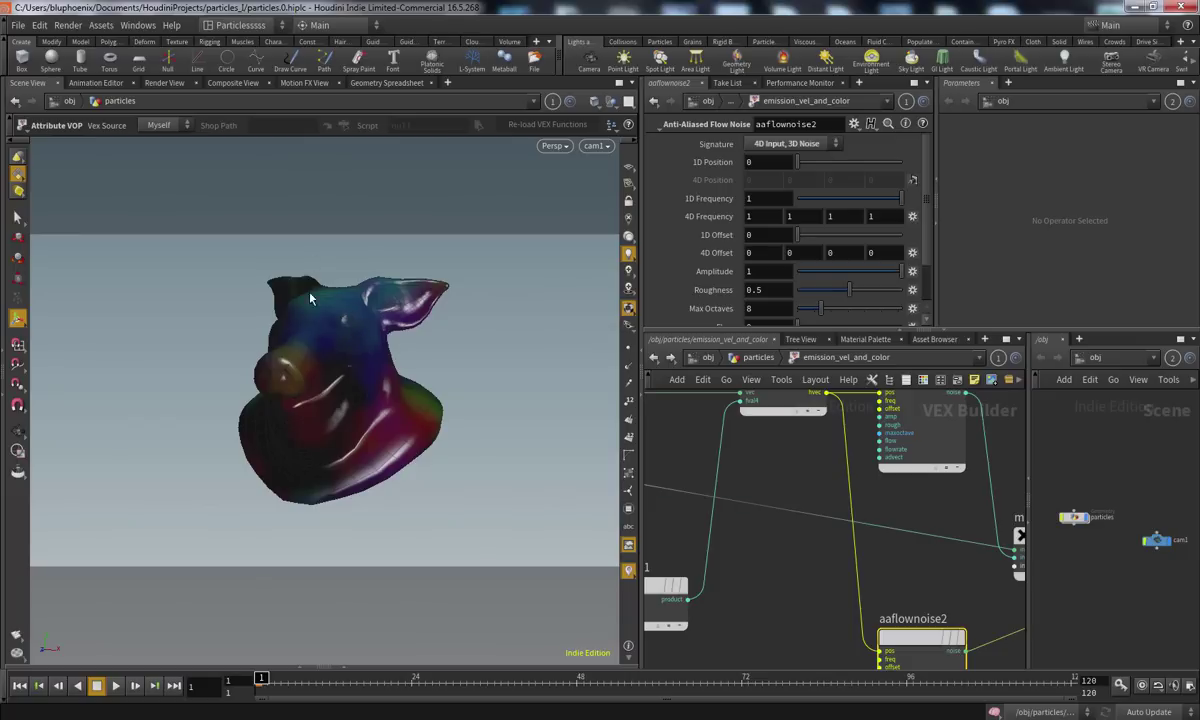
{"action": "middle_click_drag", "start_coordinate": [889, 606], "coordinate": [808, 620]}
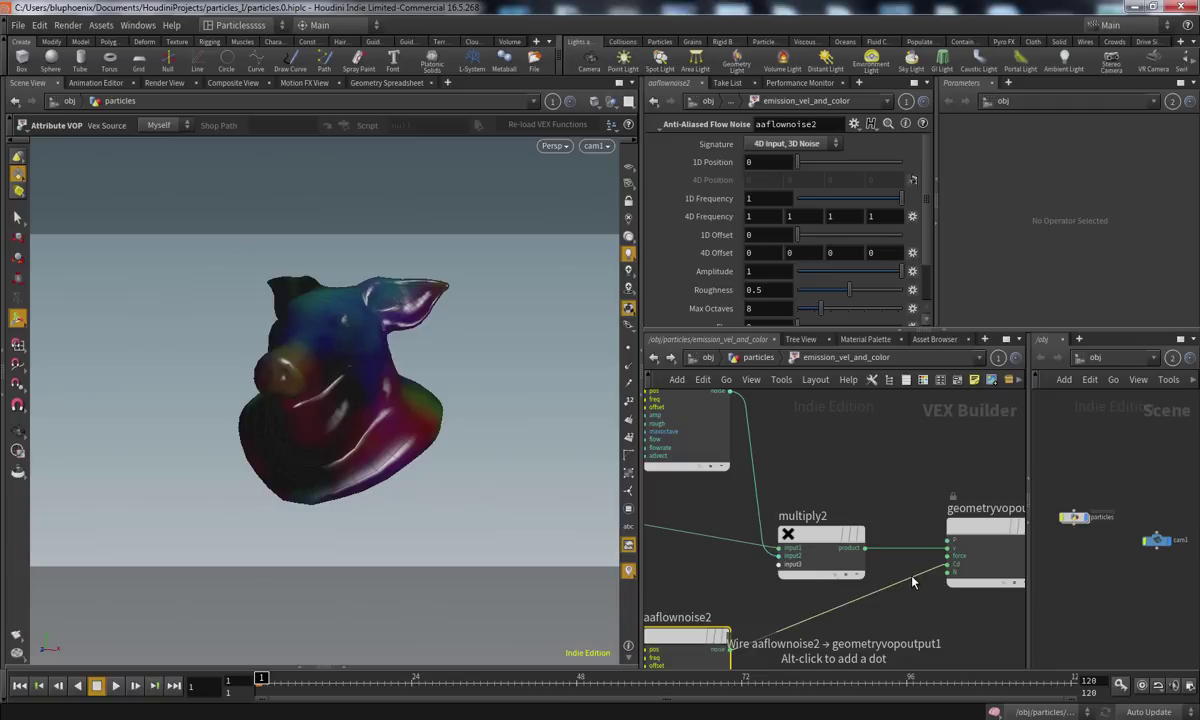
{"action": "left_click_drag", "start_coordinate": [772, 411], "coordinate": [733, 454]}
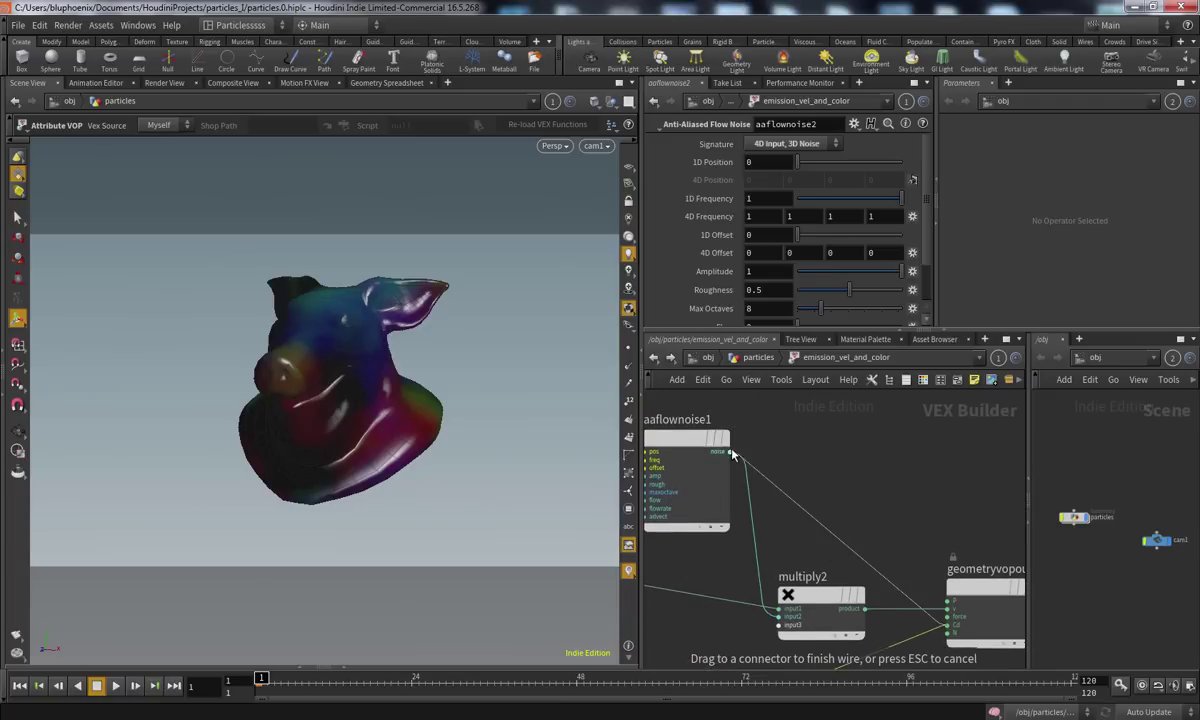
{"action": "middle_click_drag", "start_coordinate": [896, 536], "coordinate": [943, 412]}
Connect aaflownoise2's noise to the N input of geometryvopoutput1 and show point normals to inspect the pig head from the front
{"action": "scroll", "coordinate": [804, 595], "scroll_direction": "down", "scroll_amount": 3}
{"action": "scroll", "coordinate": [865, 597], "scroll_direction": "up", "scroll_amount": 4}
{"action": "middle_click_drag", "start_coordinate": [962, 545], "coordinate": [871, 569]}
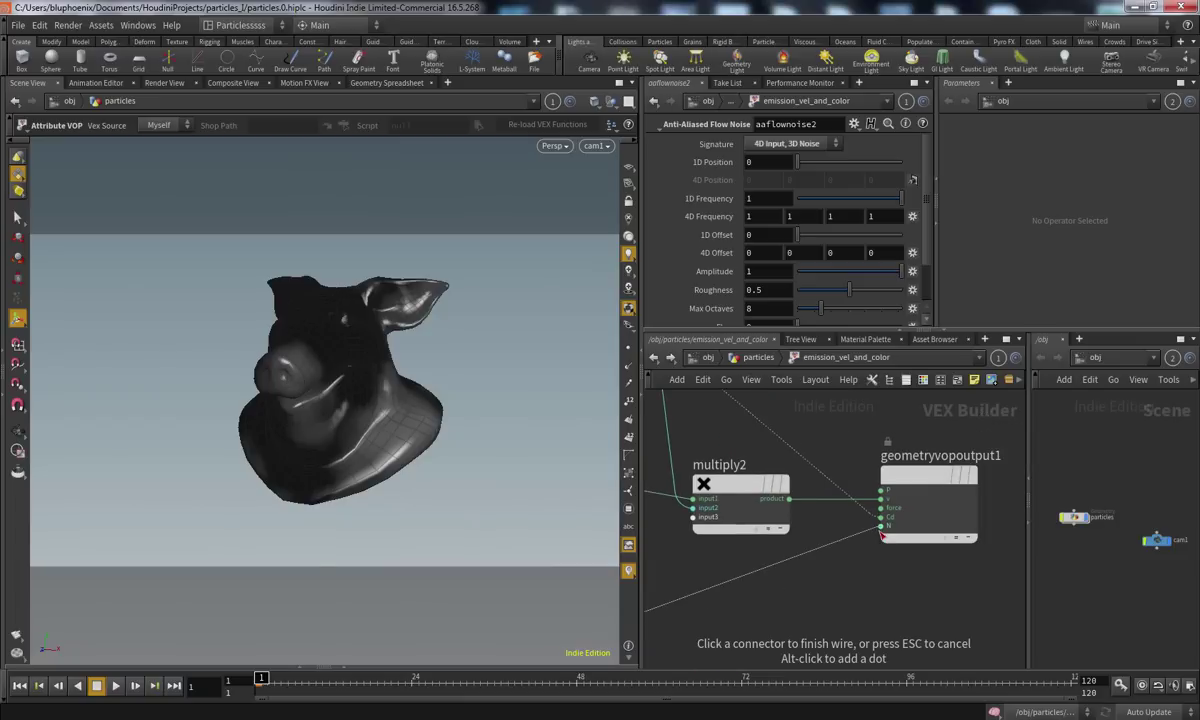
{"action": "left_click", "coordinate": [884, 520]}
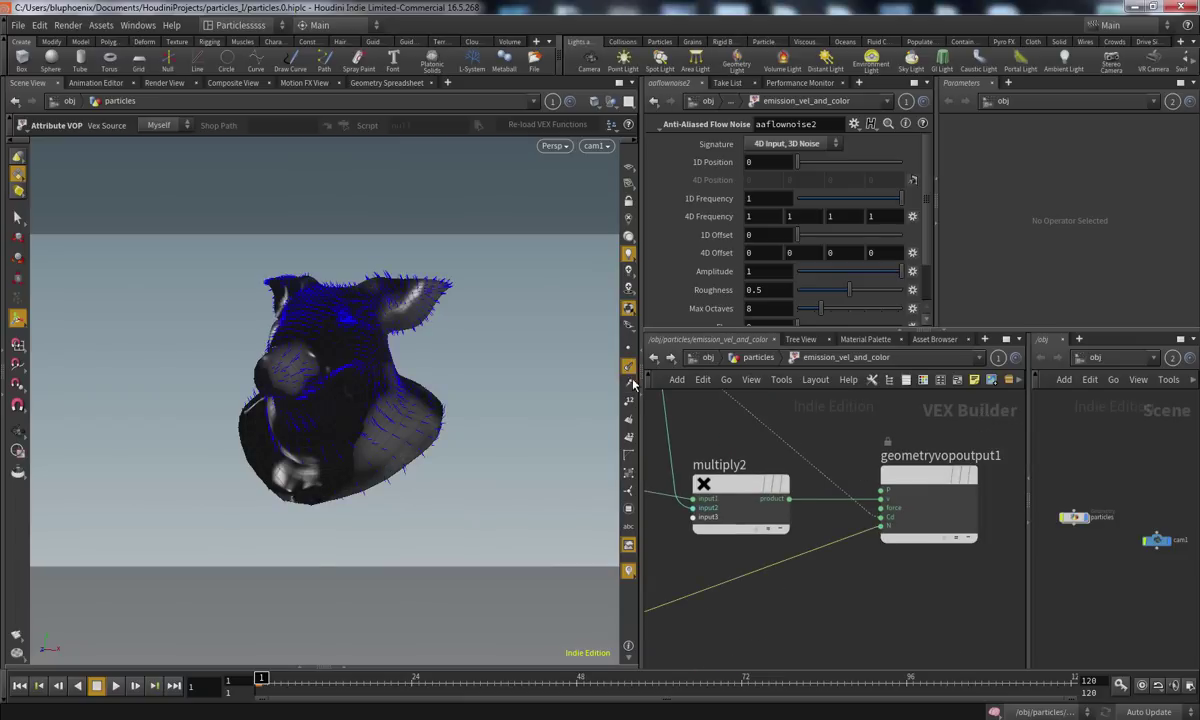
{"action": "left_click_drag", "start_coordinate": [375, 402], "coordinate": [450, 429], "text": "alt"}
{"action": "right_click_drag", "start_coordinate": [450, 429], "coordinate": [504, 410], "text": "alt"}
{"action": "left_click_drag", "start_coordinate": [504, 410], "coordinate": [466, 437], "text": "alt"}
{"action": "right_click_drag", "start_coordinate": [466, 437], "coordinate": [436, 440], "text": "alt"}
{"action": "left_click_drag", "start_coordinate": [436, 440], "coordinate": [501, 459], "text": "alt"}
{"action": "right_click_drag", "start_coordinate": [501, 459], "coordinate": [468, 467], "text": "alt"}
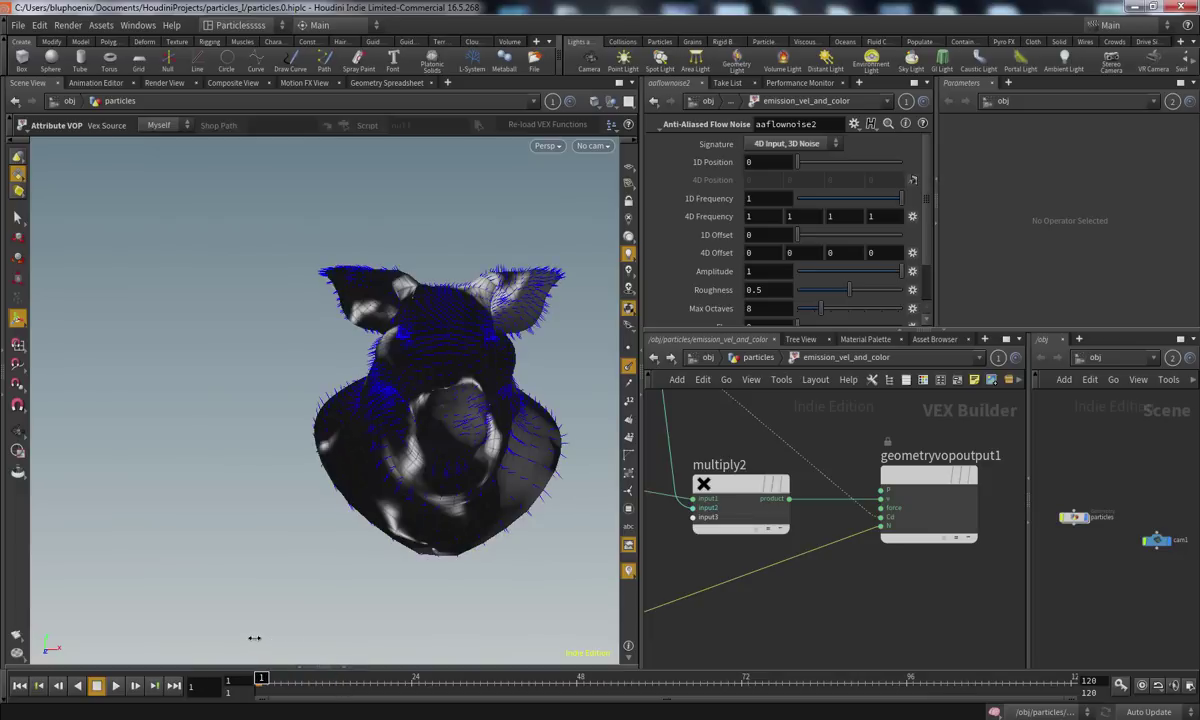
Insert a Normalize node between aaflownoise2 and the N input of geometryvopoutput1
{"action": "middle_click_drag", "start_coordinate": [773, 662], "coordinate": [931, 621]}
{"action": "key", "text": "Tab"}
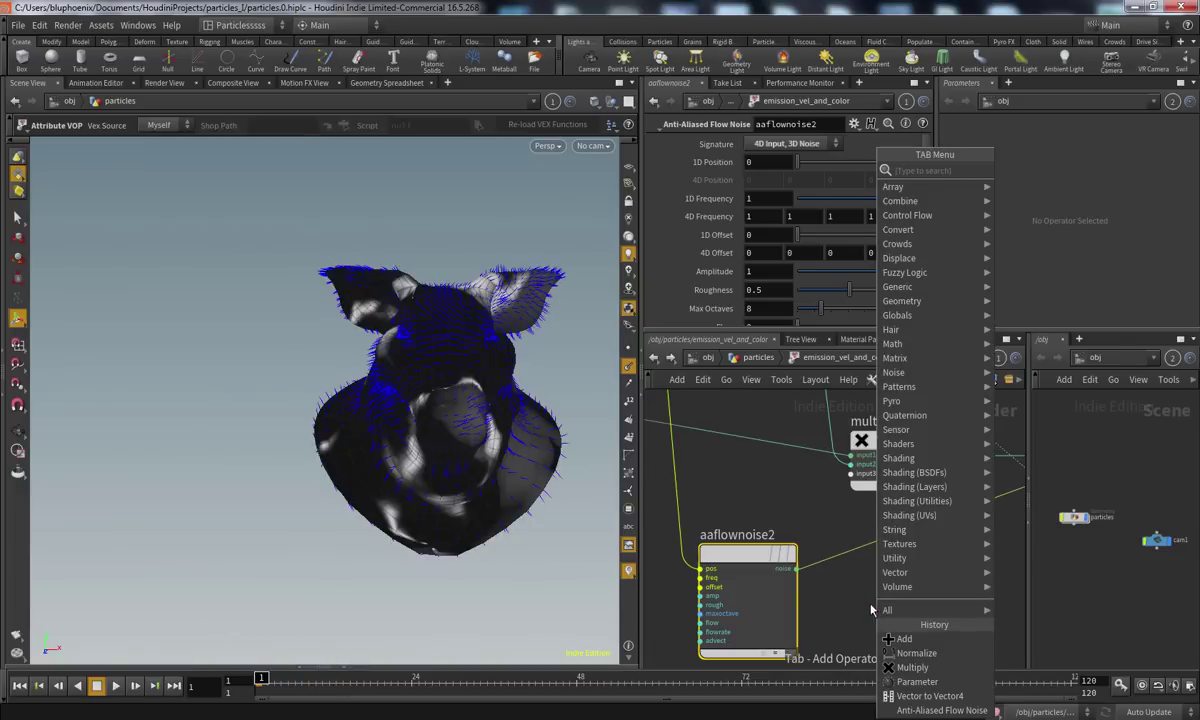
{"action": "type", "text": "norm"}
{"action": "key", "text": "Return"}
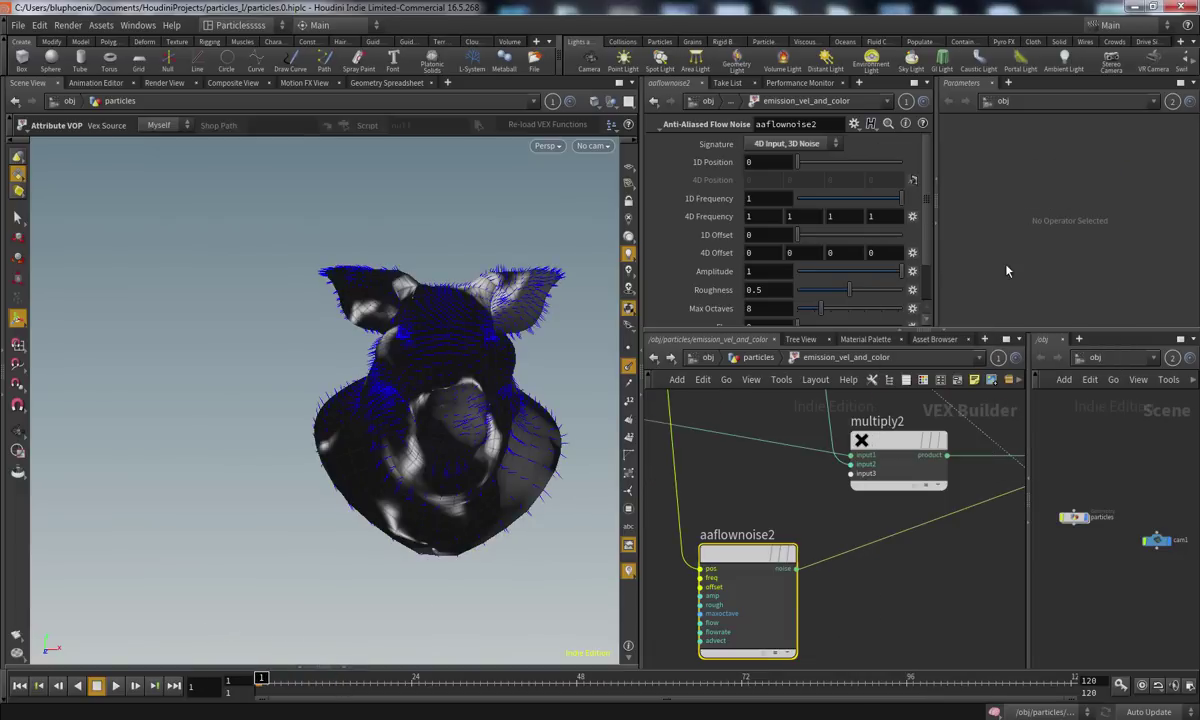
{"action": "left_click", "coordinate": [855, 563]}
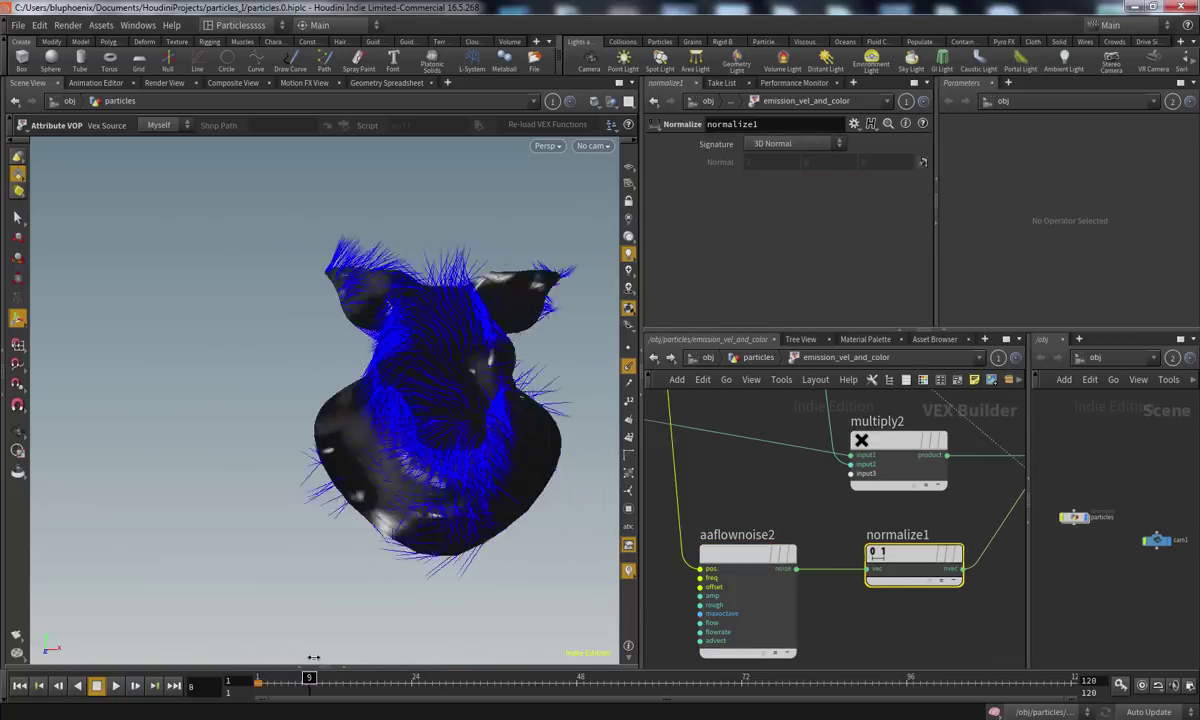
Scrub and play the timeline to review the animated normalized noise directions, and return to the first frame
{"action": "mouse_move", "coordinate": [409, 656]}
{"action": "left_mouse_down"}
{"action": "mouse_move", "coordinate": [461, 656]}
{"action": "mouse_move", "coordinate": [413, 656]}
{"action": "left_mouse_up"}
{"action": "middle_click_drag", "start_coordinate": [1016, 496], "coordinate": [905, 529]}
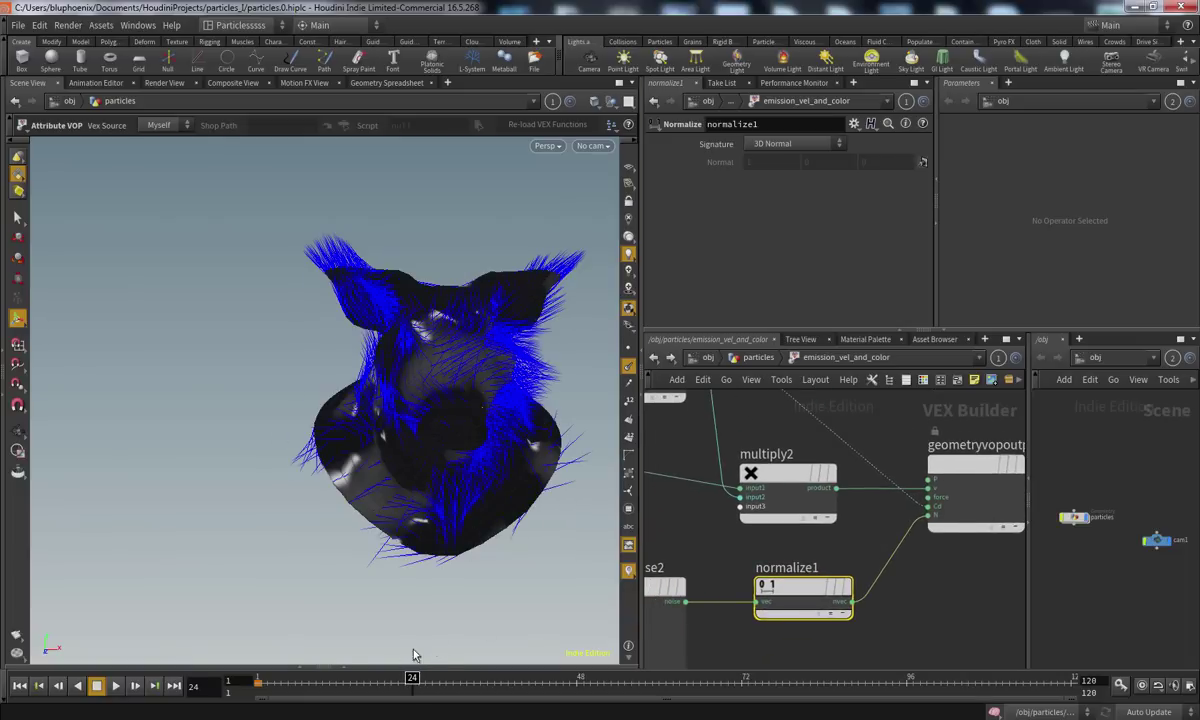
{"action": "left_click", "coordinate": [115, 685]}
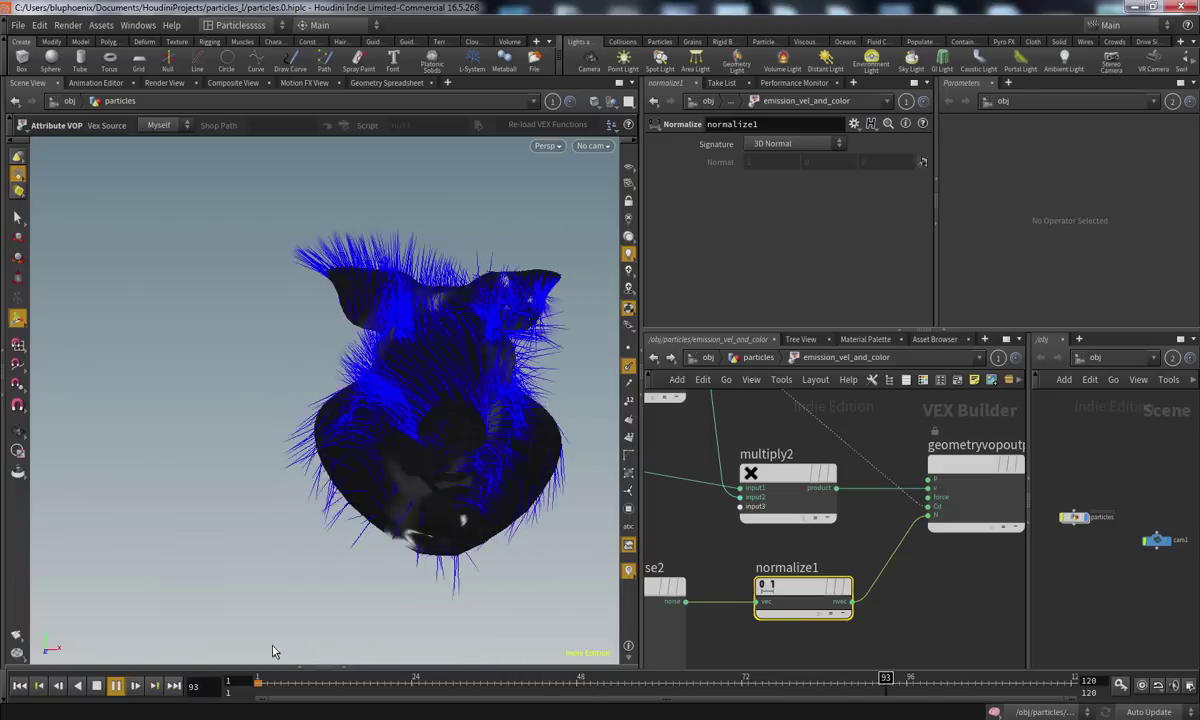
{"action": "left_click_drag", "start_coordinate": [306, 689], "coordinate": [138, 686]}
Move geometryvopoutput1 and multiply2 farther from the noise nodes to make room in the network
{"action": "scroll", "coordinate": [810, 575], "scroll_direction": "down", "scroll_amount": 4}
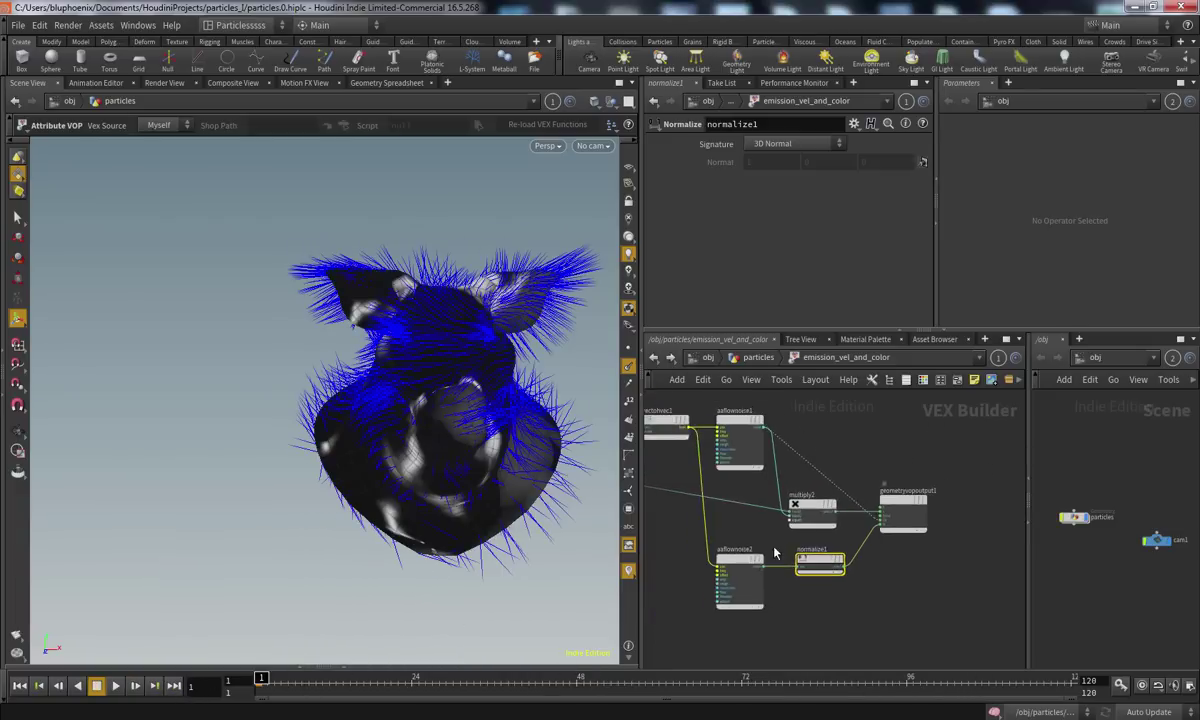
{"action": "left_click_drag", "start_coordinate": [985, 460], "coordinate": [945, 510]}
{"action": "left_click", "coordinate": [870, 545]}
{"action": "middle_click_drag", "start_coordinate": [819, 563], "coordinate": [784, 562]}
{"action": "scroll", "coordinate": [786, 562], "scroll_direction": "up", "scroll_amount": 3}
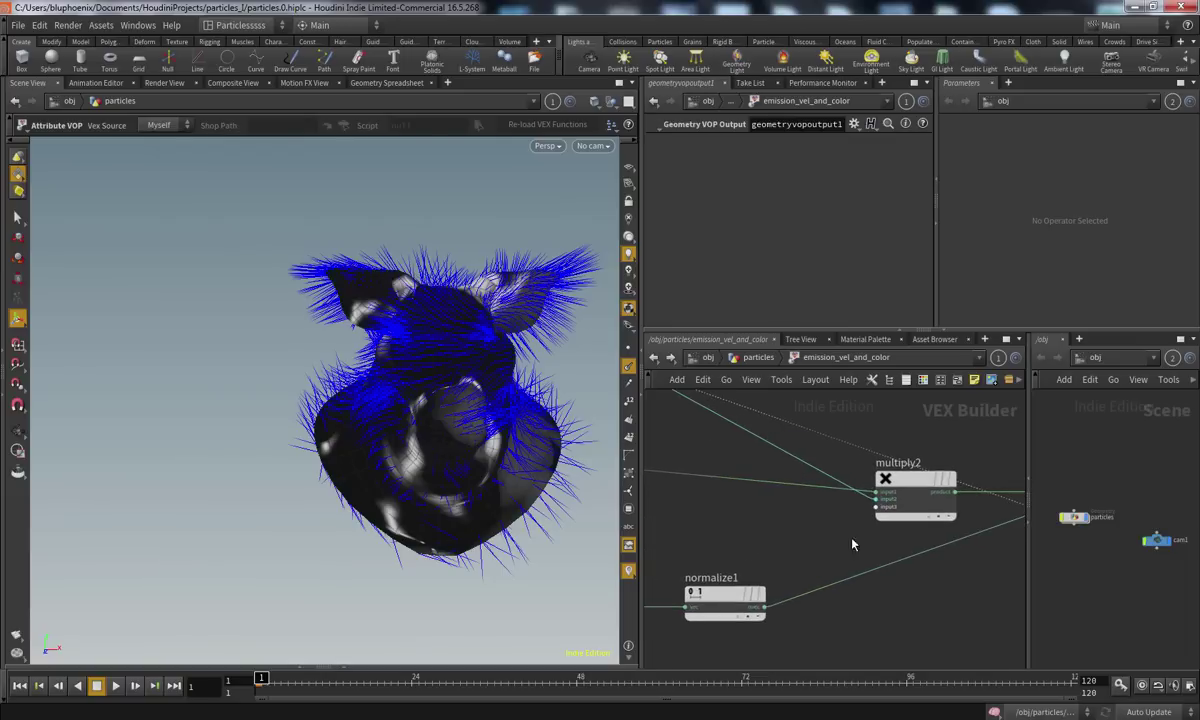
Connect multiply2's product to the N input of geometryvopoutput1 and show the pig head in wireframe
{"action": "scroll", "coordinate": [868, 595], "scroll_direction": "up", "scroll_amount": 2}
{"action": "scroll", "coordinate": [850, 600], "scroll_direction": "down", "scroll_amount": 2}
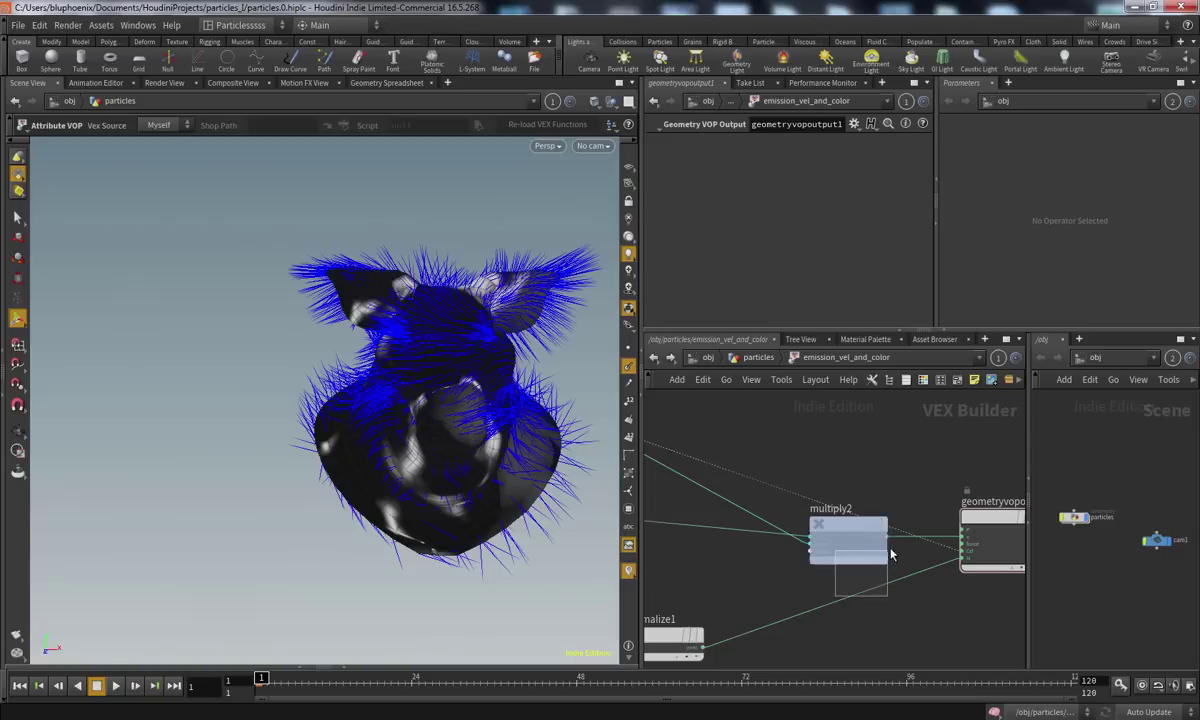
{"action": "left_click_drag", "start_coordinate": [890, 541], "coordinate": [882, 556]}
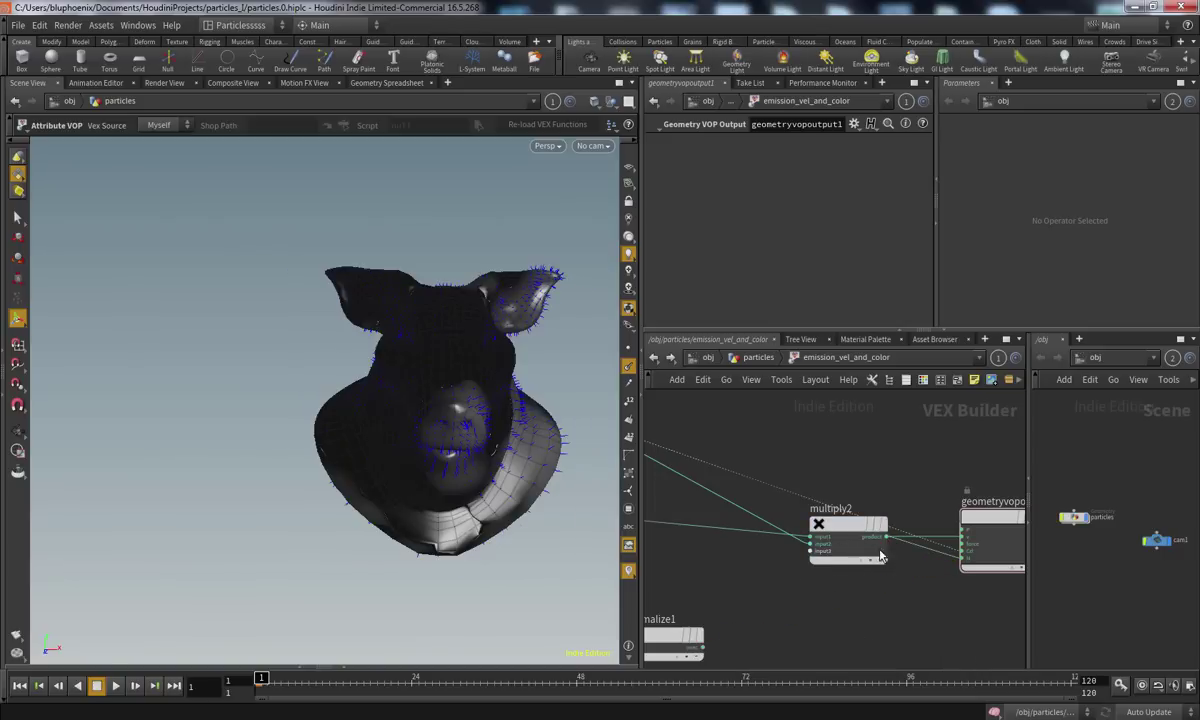
{"action": "key", "text": "w"}
{"action": "scroll", "coordinate": [450, 450], "scroll_direction": "up", "scroll_amount": 4}
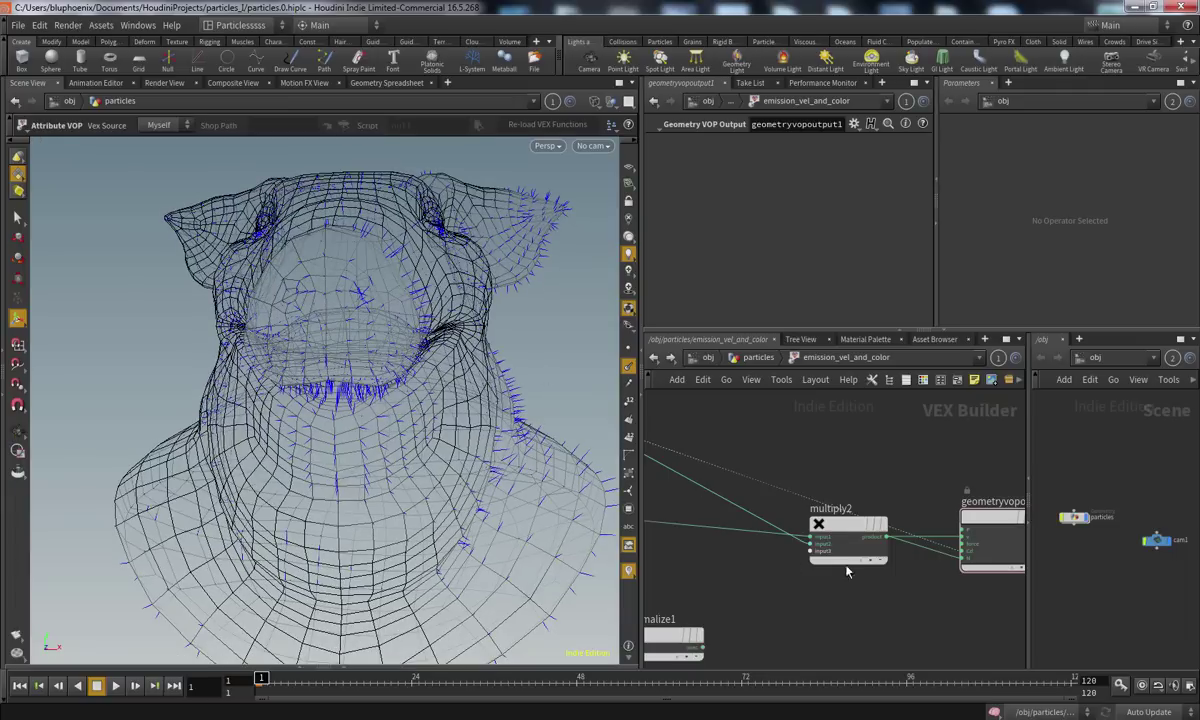
Insert an Add node between the global N and multiply2, and feed normalize1's output into its second input
{"action": "key", "text": "Tab"}
{"action": "type", "text": "a"}
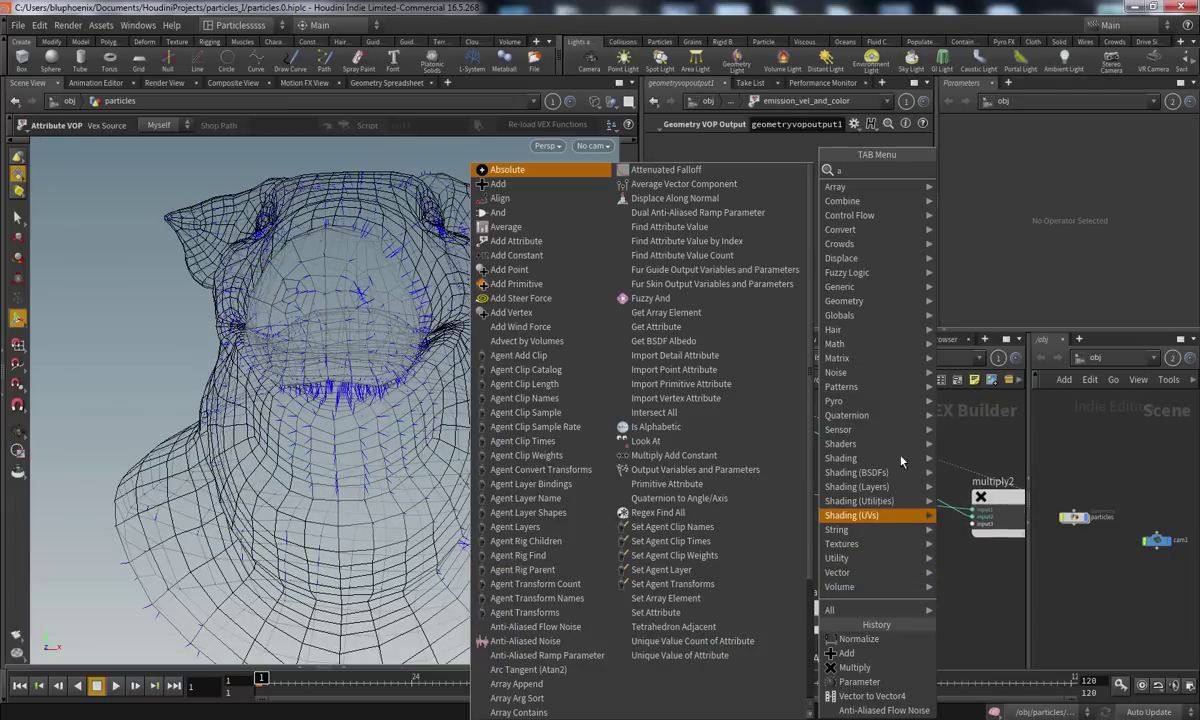
{"action": "type", "text": "dd"}
{"action": "key", "text": "Return"}
{"action": "left_click", "coordinate": [790, 498]}
{"action": "left_click_drag", "start_coordinate": [790, 498], "coordinate": [816, 496]}
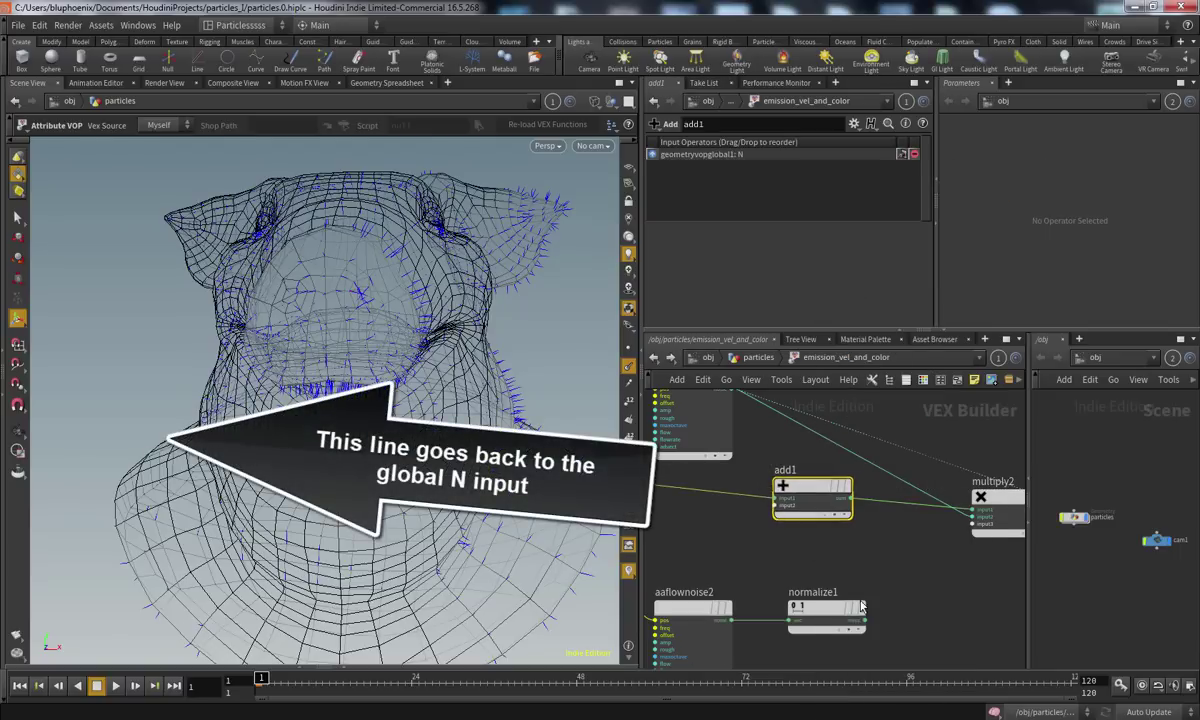
{"action": "left_click", "coordinate": [773, 510]}
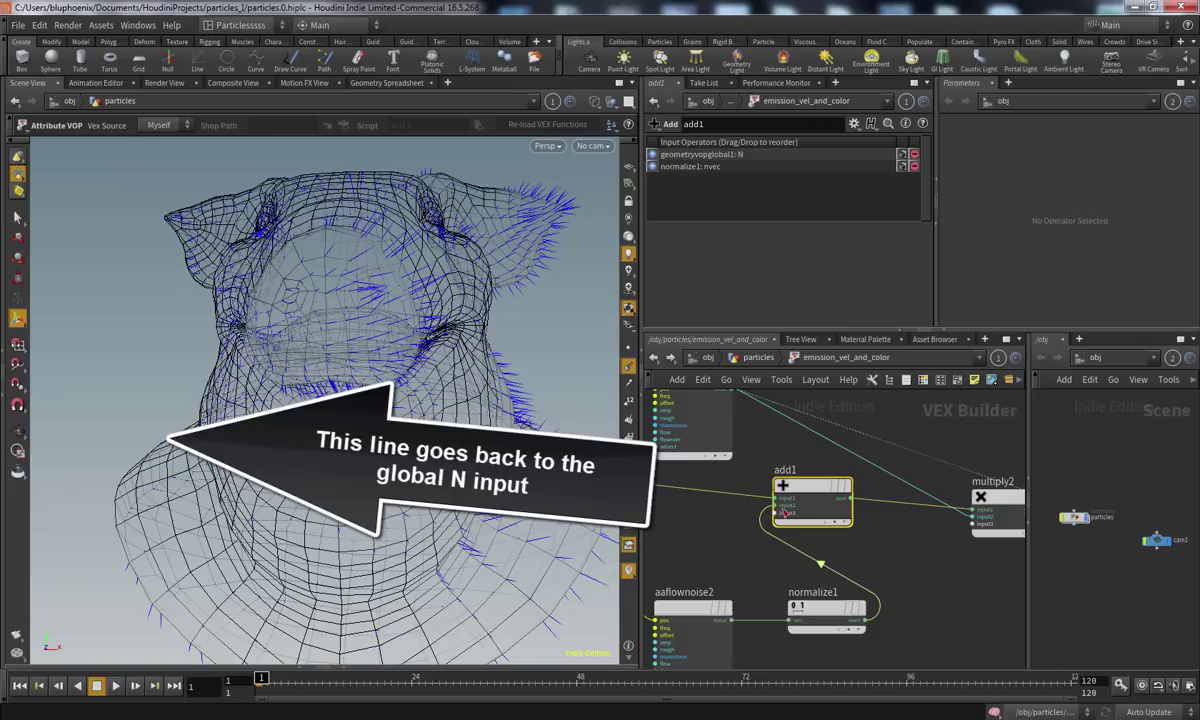
{"action": "left_click_drag", "start_coordinate": [362, 446], "coordinate": [582, 553], "text": "alt"}
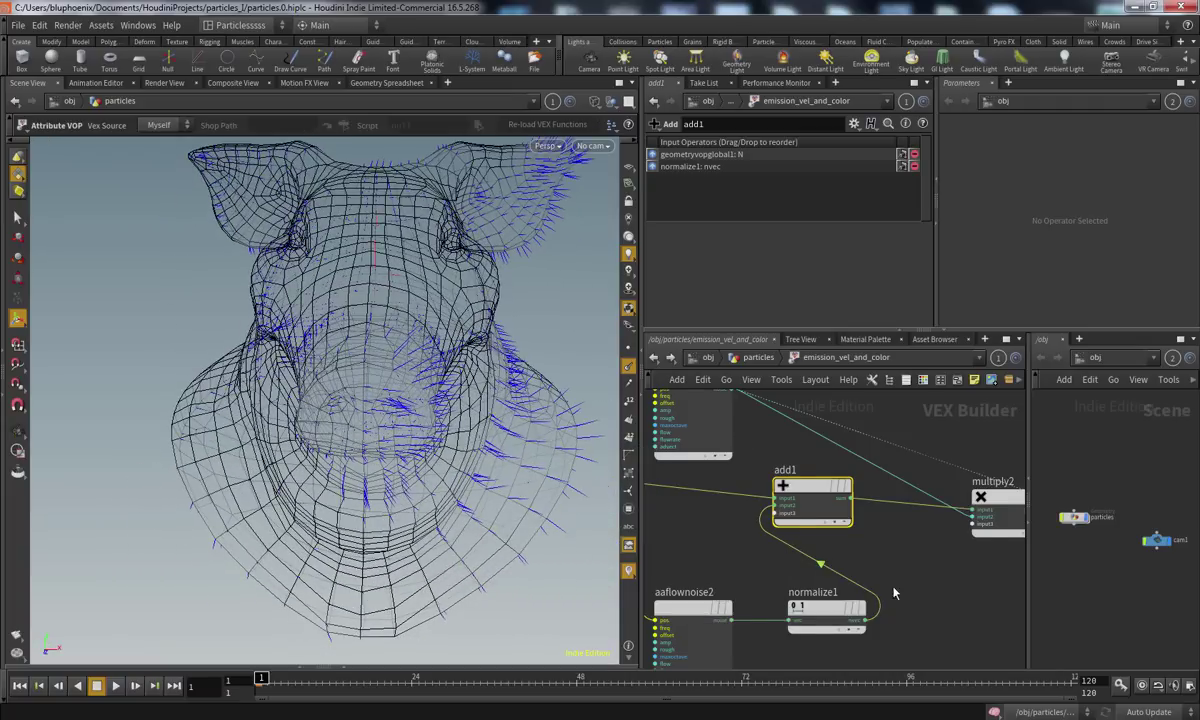
Play the timeline to review the combined normal and noise directions in shaded and wireframe display, and return to the first frame
{"action": "scroll", "coordinate": [886, 593], "scroll_direction": "down", "scroll_amount": 4}
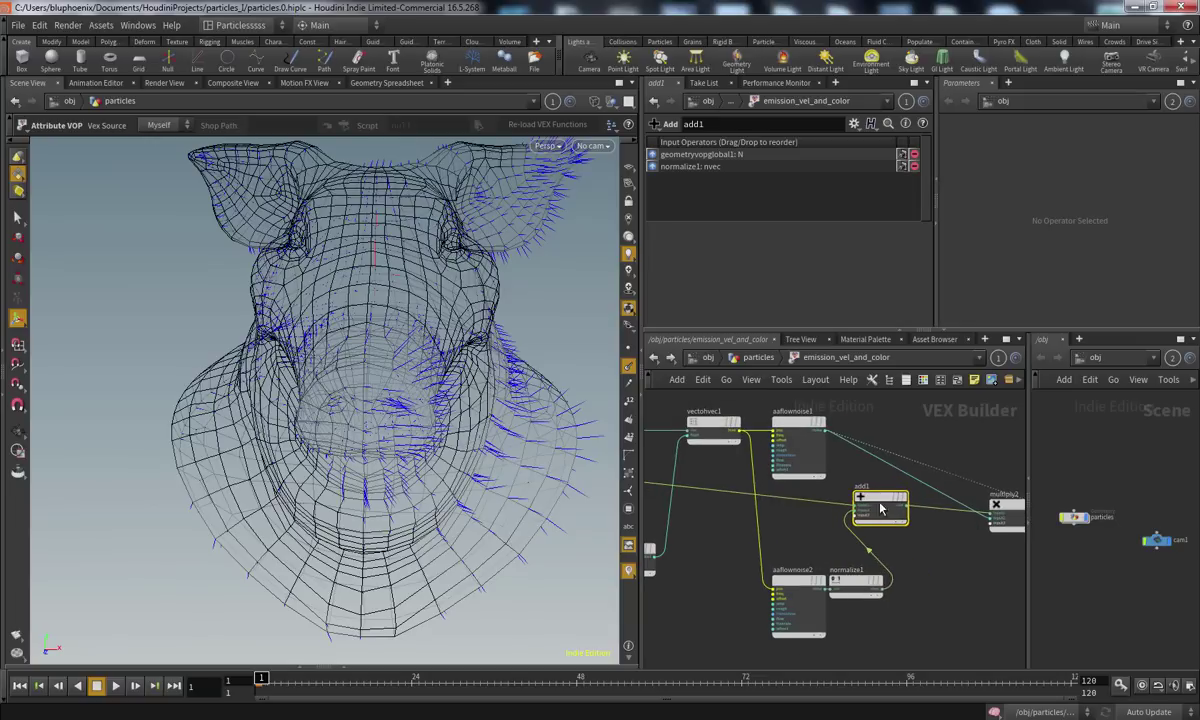
{"action": "middle_click_drag", "start_coordinate": [945, 577], "coordinate": [817, 621]}
{"action": "left_click_drag", "start_coordinate": [900, 534], "coordinate": [931, 466]}
{"action": "key", "text": "w"}
{"action": "mouse_move", "coordinate": [456, 397]}
{"action": "left_mouse_down"}
{"action": "mouse_move", "coordinate": [496, 477]}
{"action": "mouse_move", "coordinate": [385, 487]}
{"action": "left_mouse_up"}
{"action": "key", "text": "Up"}
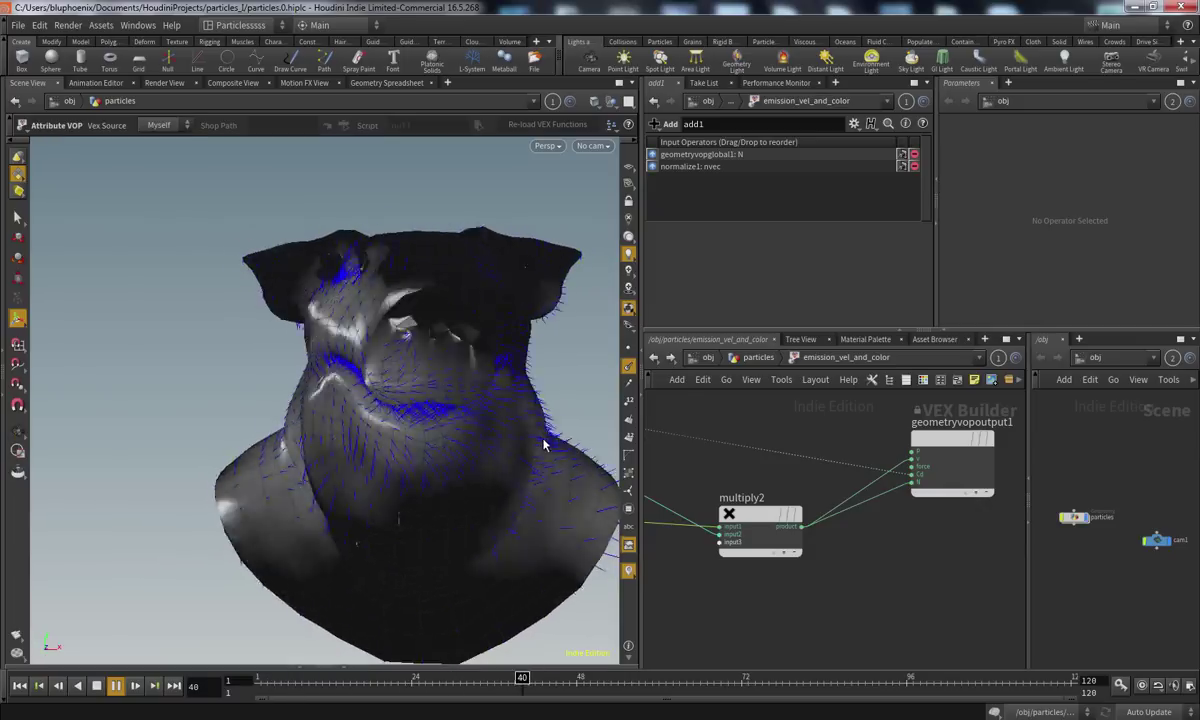
{"action": "key", "text": "w"}
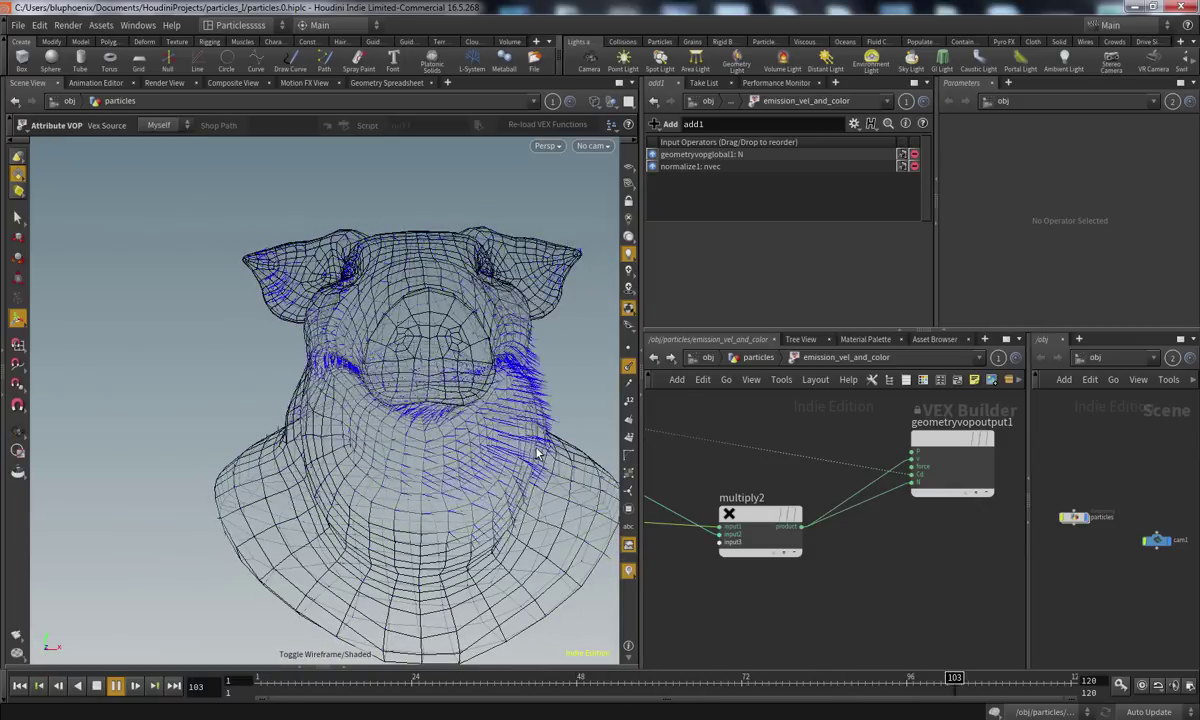
{"action": "key", "text": "w"}
{"action": "left_click", "coordinate": [97, 686]}
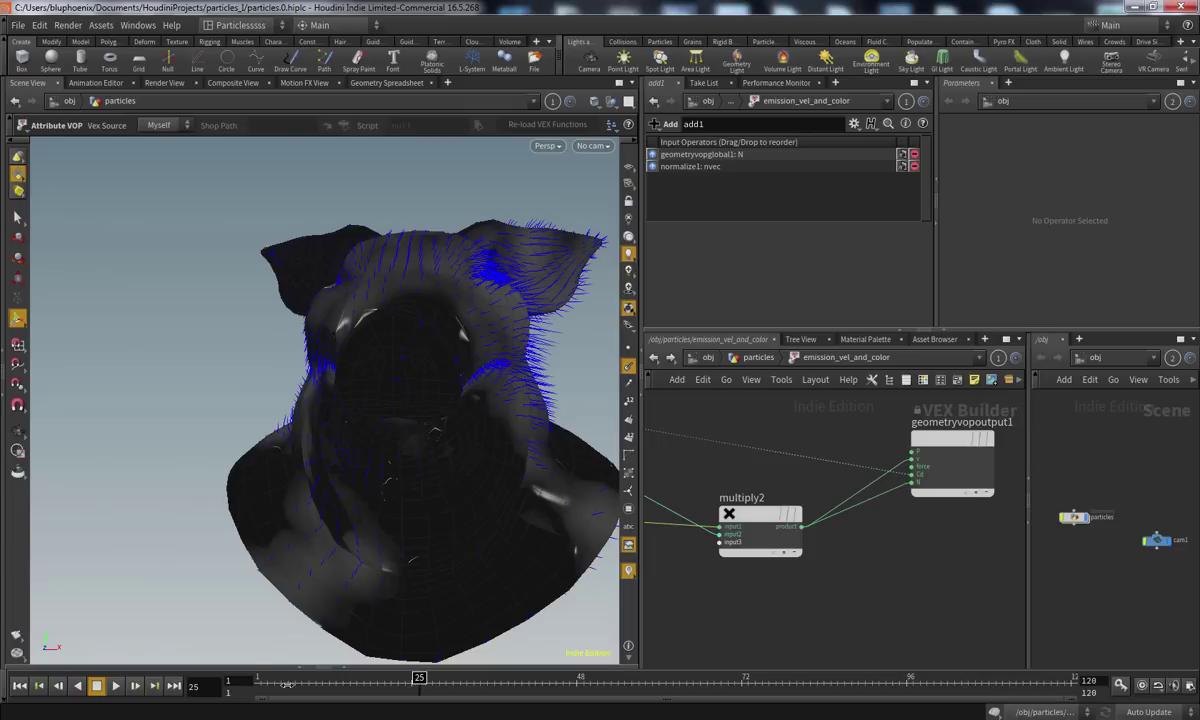
{"action": "left_click_drag", "start_coordinate": [297, 687], "coordinate": [224, 669]}
Display the popnet node in the particles network and play its simulation, inspecting the emission from several angles
{"action": "left_click", "coordinate": [758, 357]}
{"action": "scroll", "coordinate": [844, 506], "scroll_direction": "down", "scroll_amount": 3}
{"action": "left_click", "coordinate": [835, 565]}
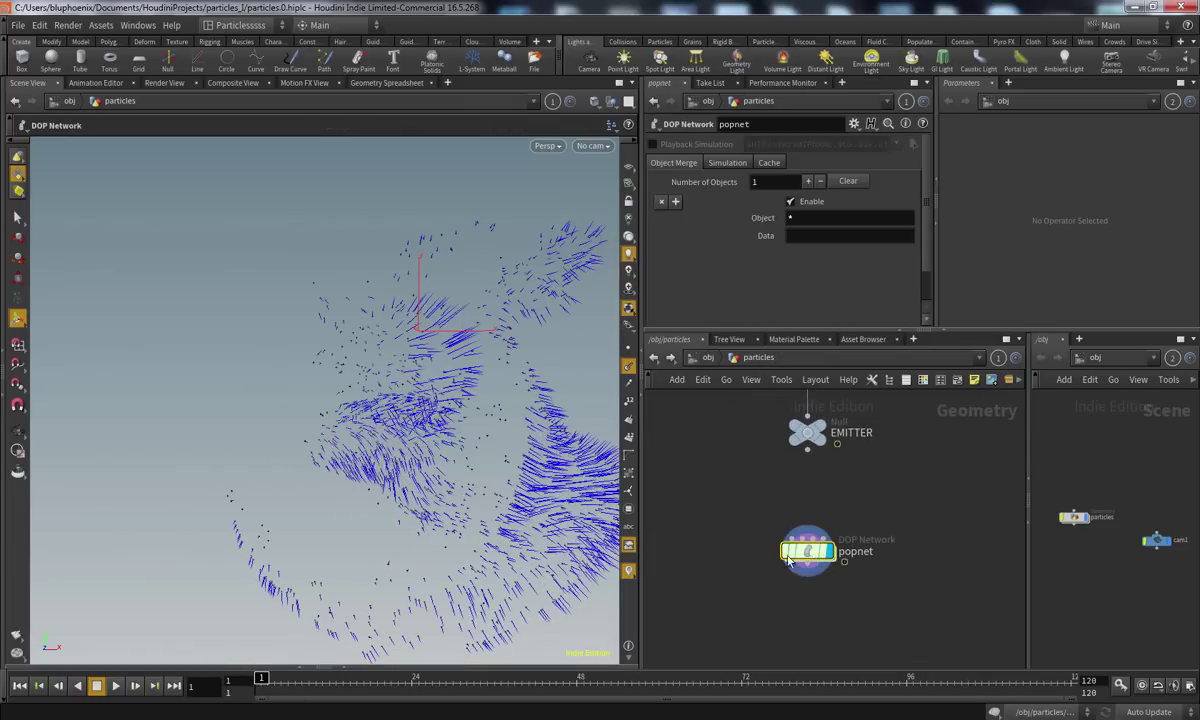
{"action": "left_click", "coordinate": [115, 685]}
{"action": "left_click_drag", "start_coordinate": [560, 335], "coordinate": [402, 426], "text": "alt"}
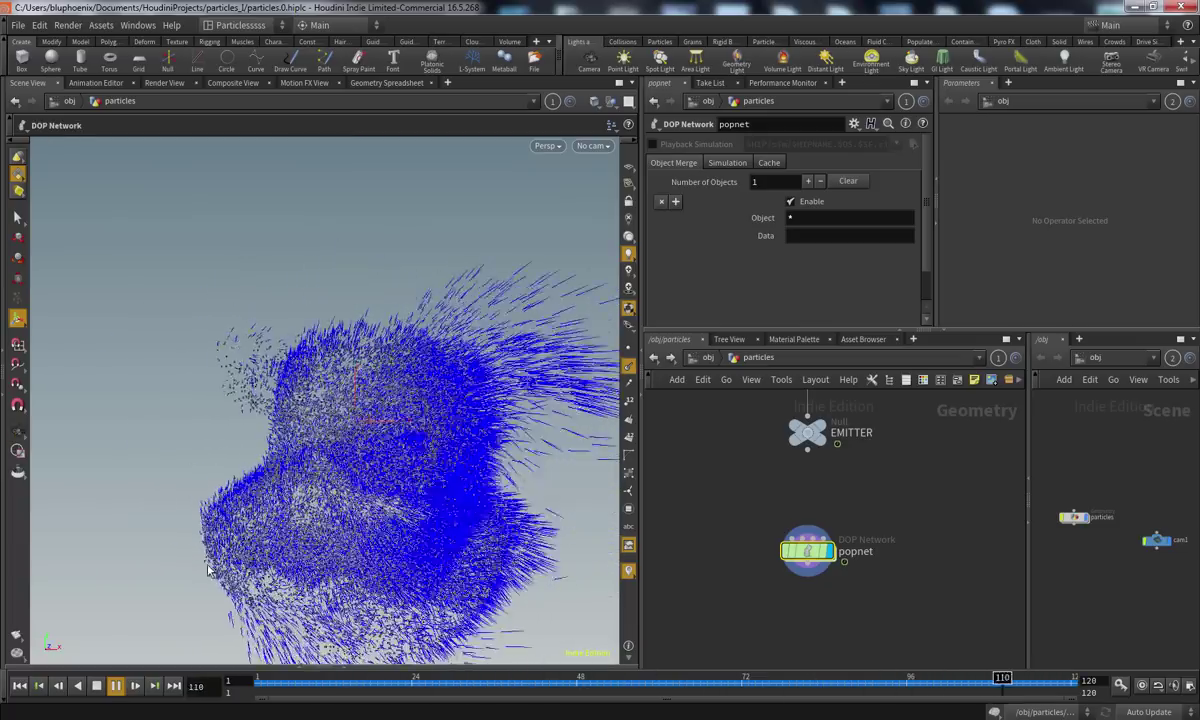
{"action": "left_click_drag", "start_coordinate": [473, 481], "coordinate": [437, 410], "text": "alt"}
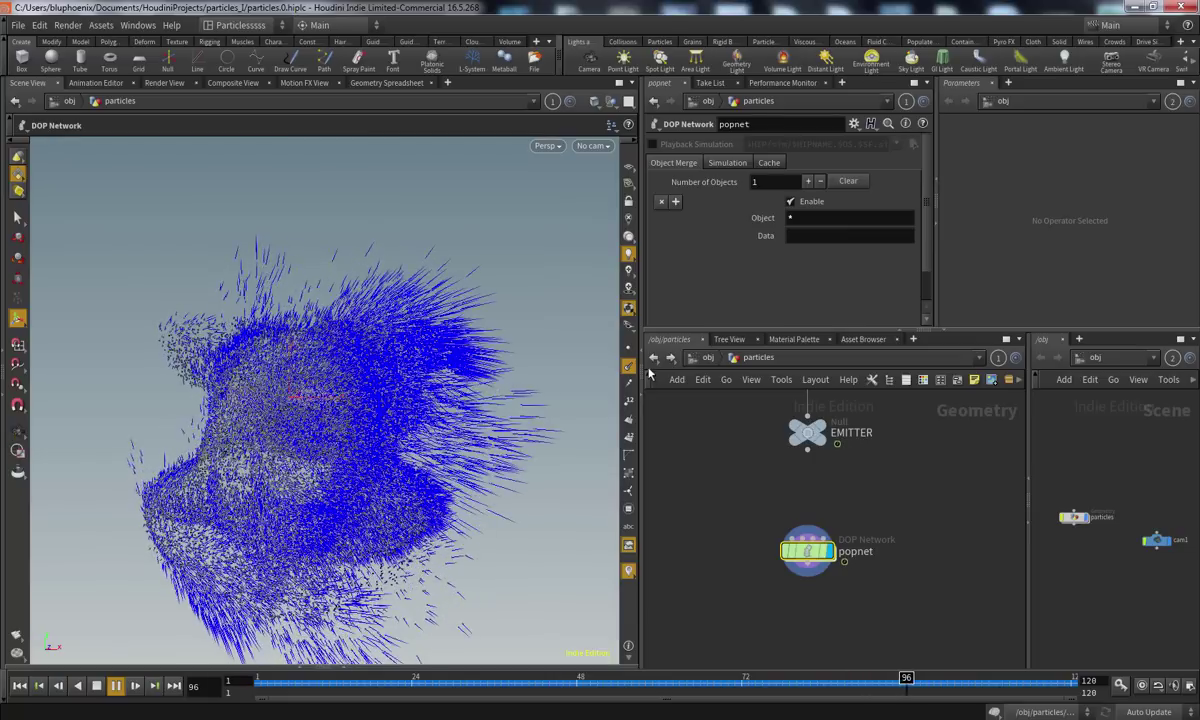
Look through cam1 and return to the first frame
{"action": "left_click", "coordinate": [592, 146]}
{"action": "left_click", "coordinate": [600, 192]}
{"action": "left_click_drag", "start_coordinate": [438, 683], "coordinate": [242, 679]}
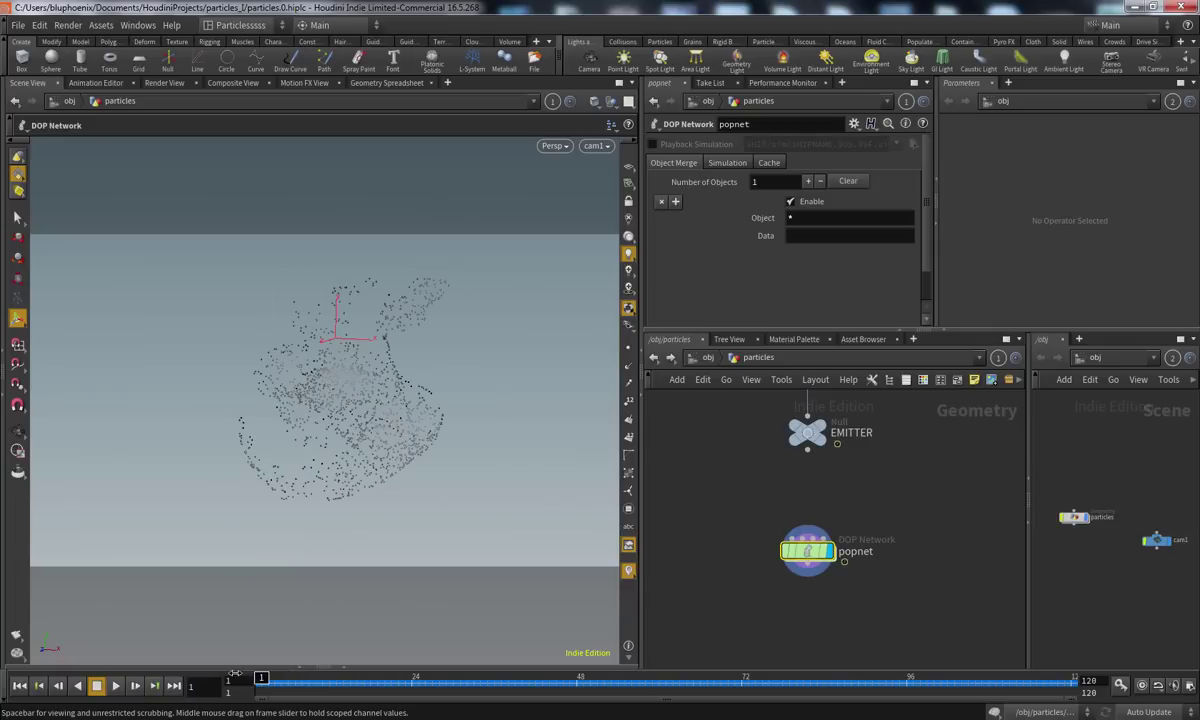
Enter the popnet network and play the particle simulation through the camera, returning to the first frame
{"action": "double_click", "coordinate": [810, 560]}
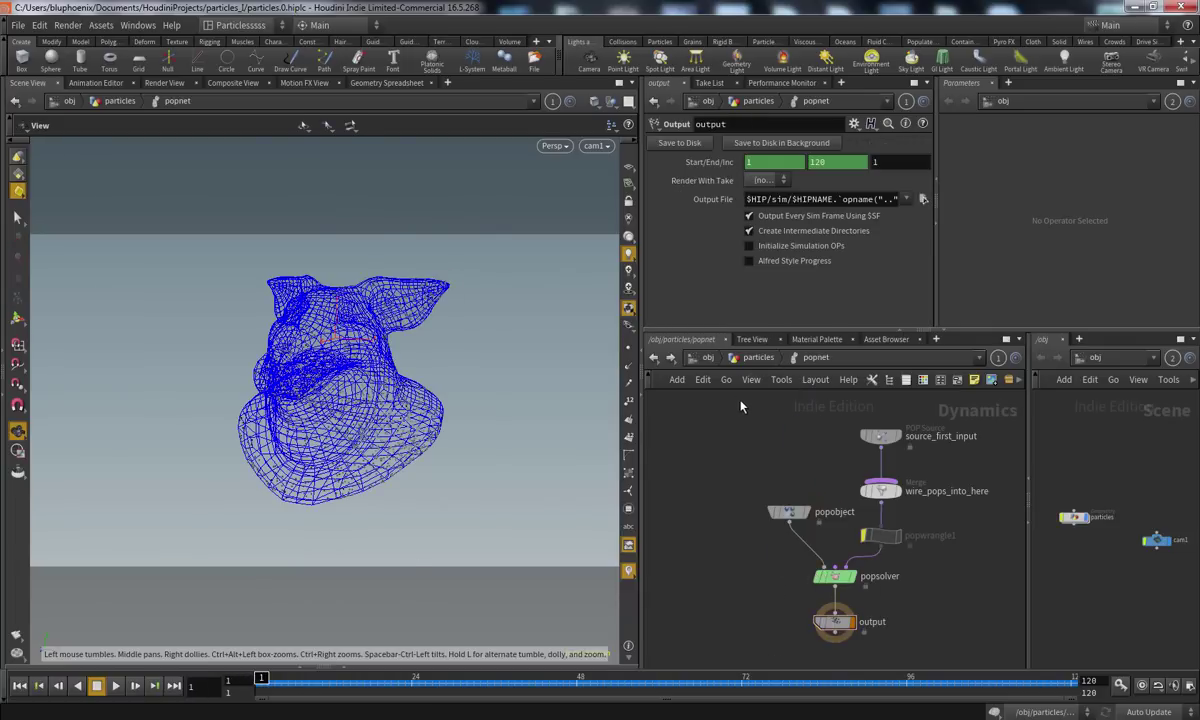
{"action": "left_click", "coordinate": [762, 359]}
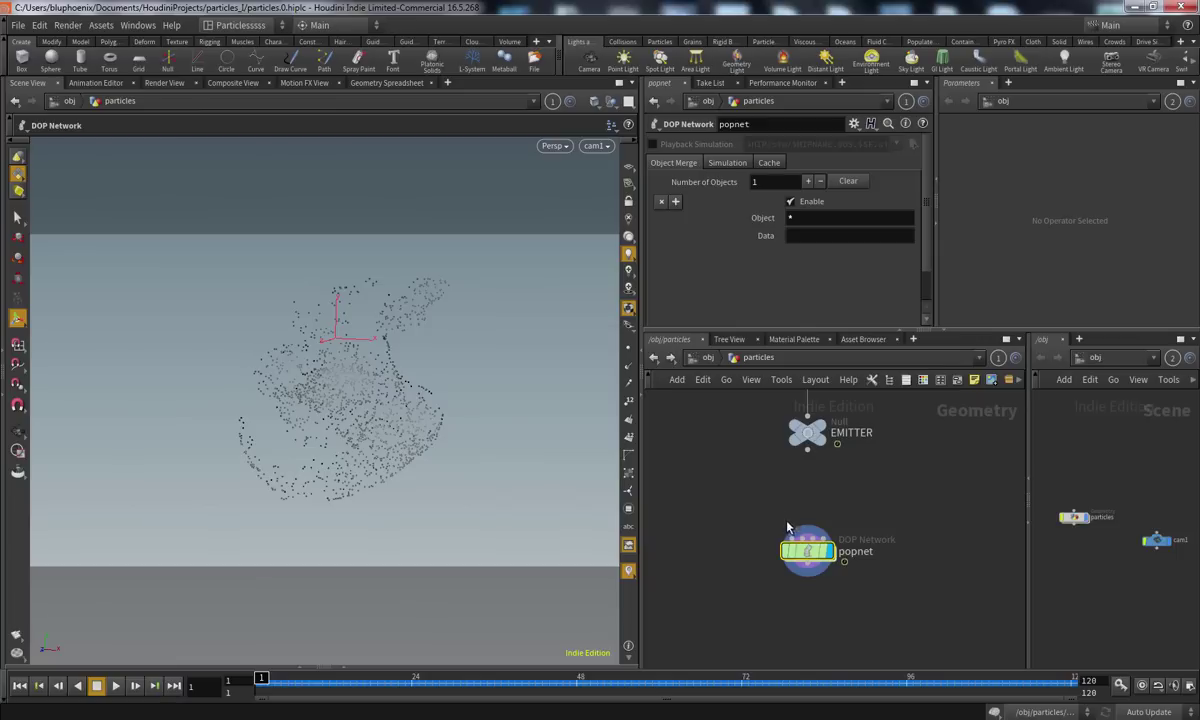
{"action": "double_click", "coordinate": [808, 553]}
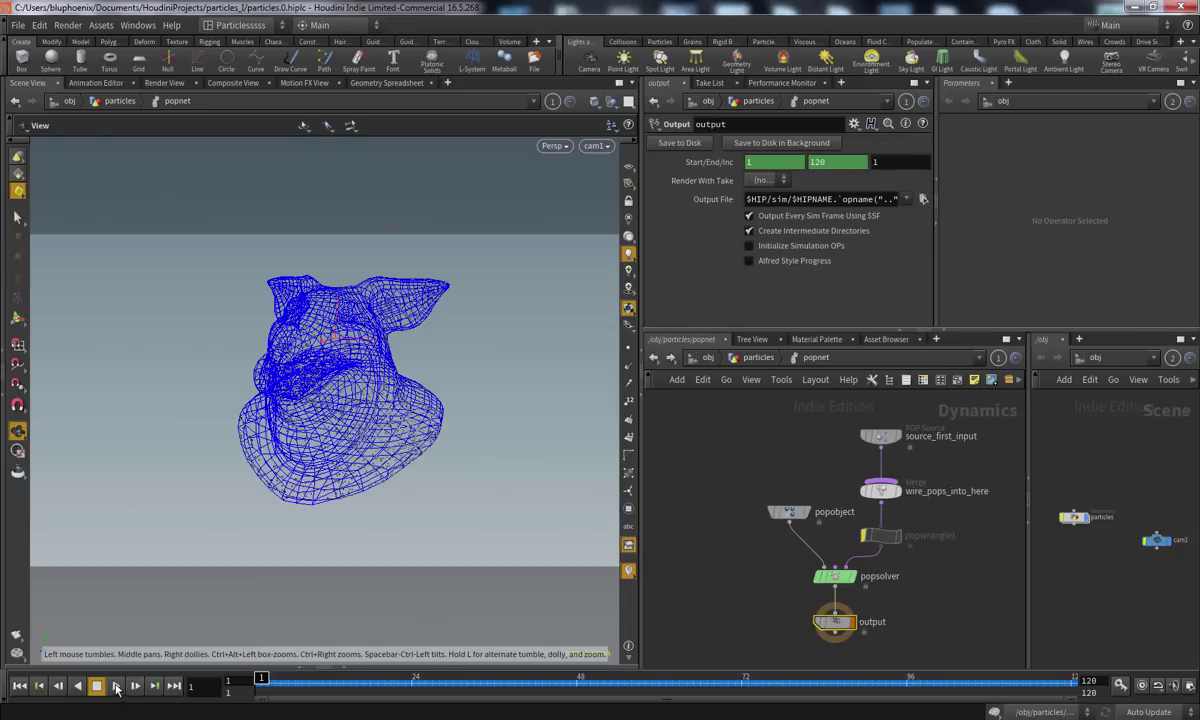
{"action": "left_click", "coordinate": [116, 686]}
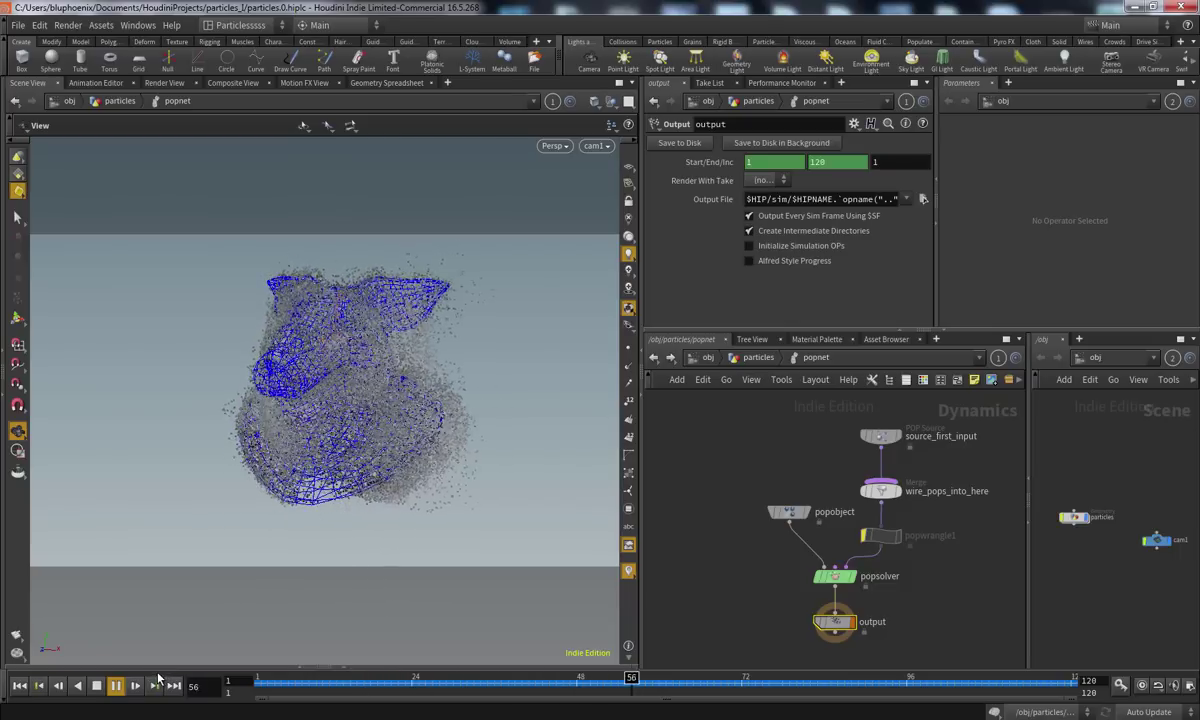
{"action": "left_click", "coordinate": [96, 686]}
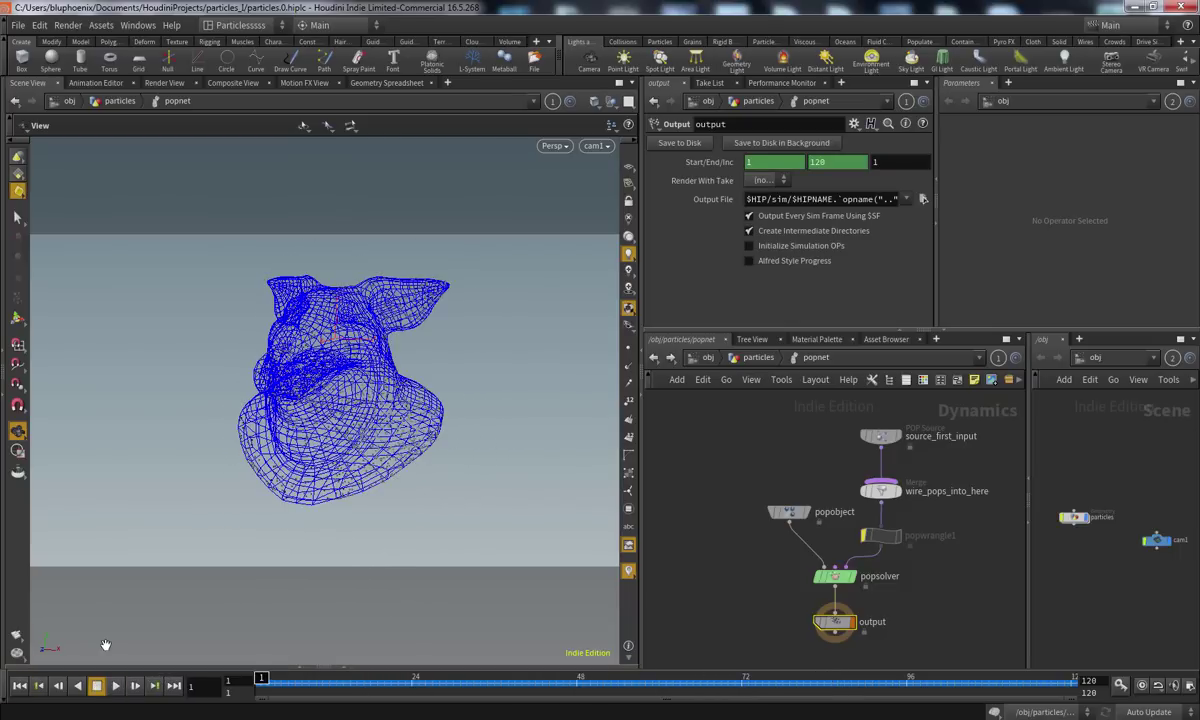
Widen the second network and parameter panes and open the emission_vel_and_color VOP network beside popnet
{"action": "left_click_drag", "start_coordinate": [1027, 430], "coordinate": [907, 432]}
{"action": "key", "text": "h"}
{"action": "double_click", "coordinate": [995, 521]}
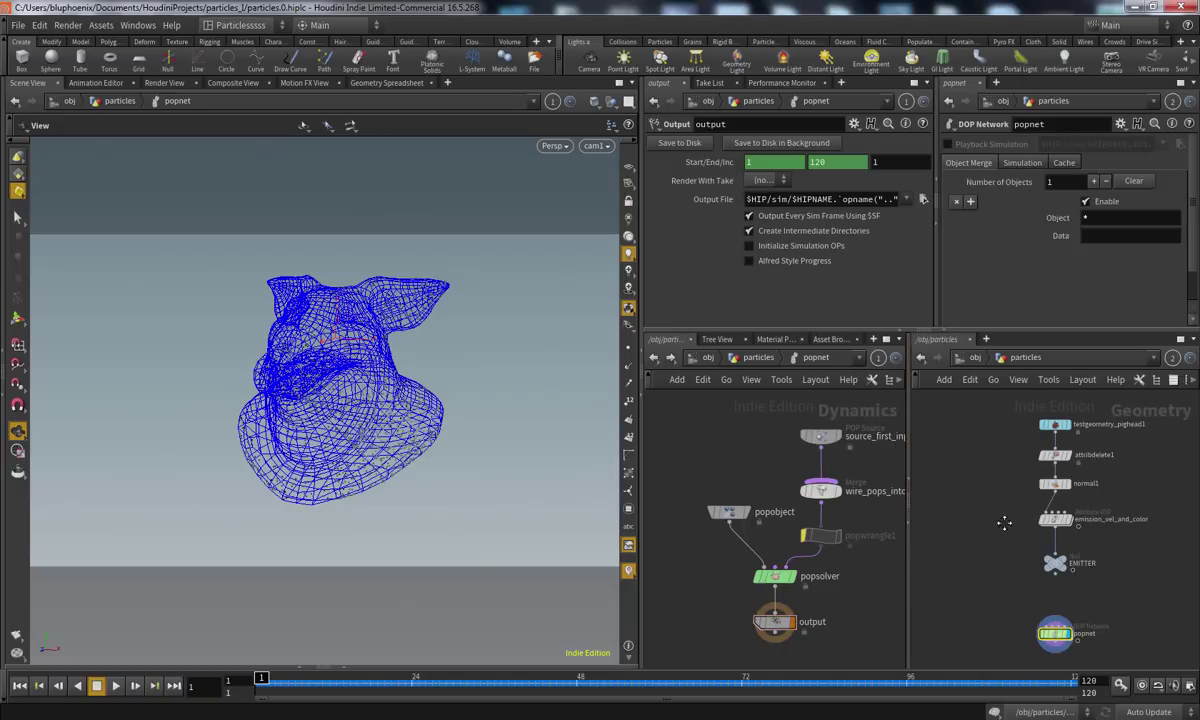
{"action": "left_click_drag", "start_coordinate": [934, 289], "coordinate": [901, 290]}
{"action": "middle_click_drag", "start_coordinate": [1008, 562], "coordinate": [946, 556]}
{"action": "scroll", "coordinate": [946, 556], "scroll_direction": "up", "scroll_amount": 2}
{"action": "middle_click_drag", "start_coordinate": [1055, 534], "coordinate": [1087, 535]}
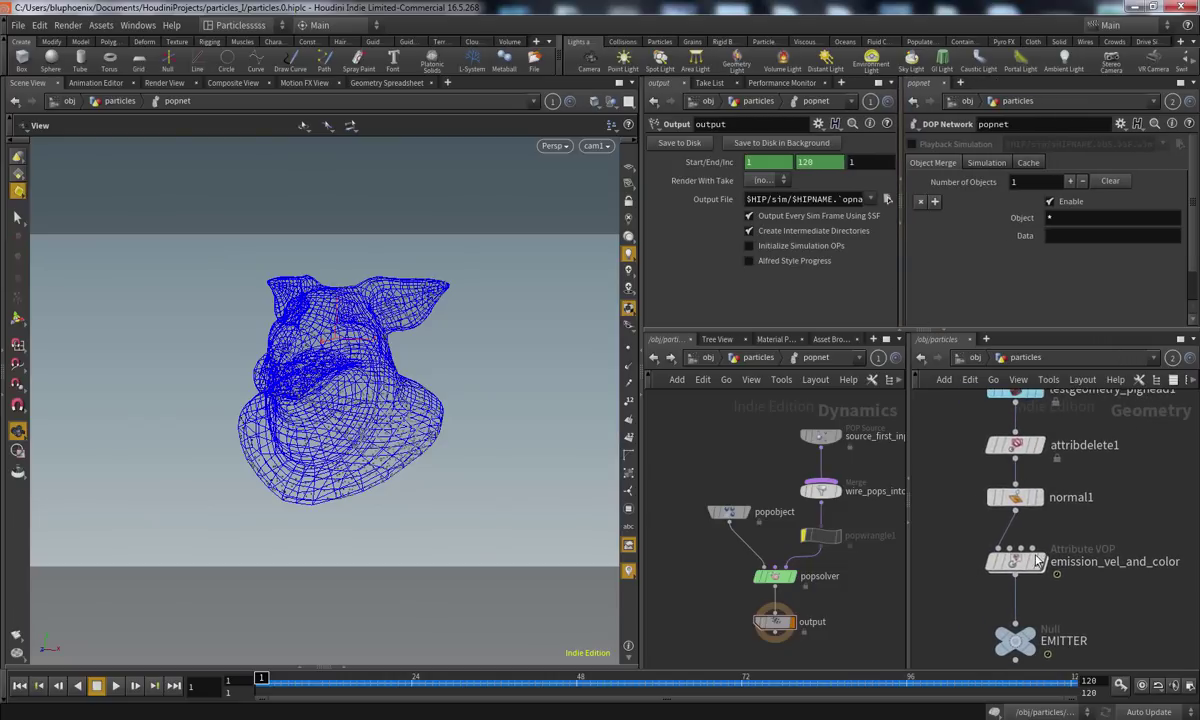
{"action": "double_click", "coordinate": [1045, 556]}
Set the amplitude of aaflownoise1 to 2
{"action": "middle_click_drag", "start_coordinate": [729, 438], "coordinate": [694, 448]}
{"action": "scroll", "coordinate": [1020, 490], "scroll_direction": "up", "scroll_amount": 3}
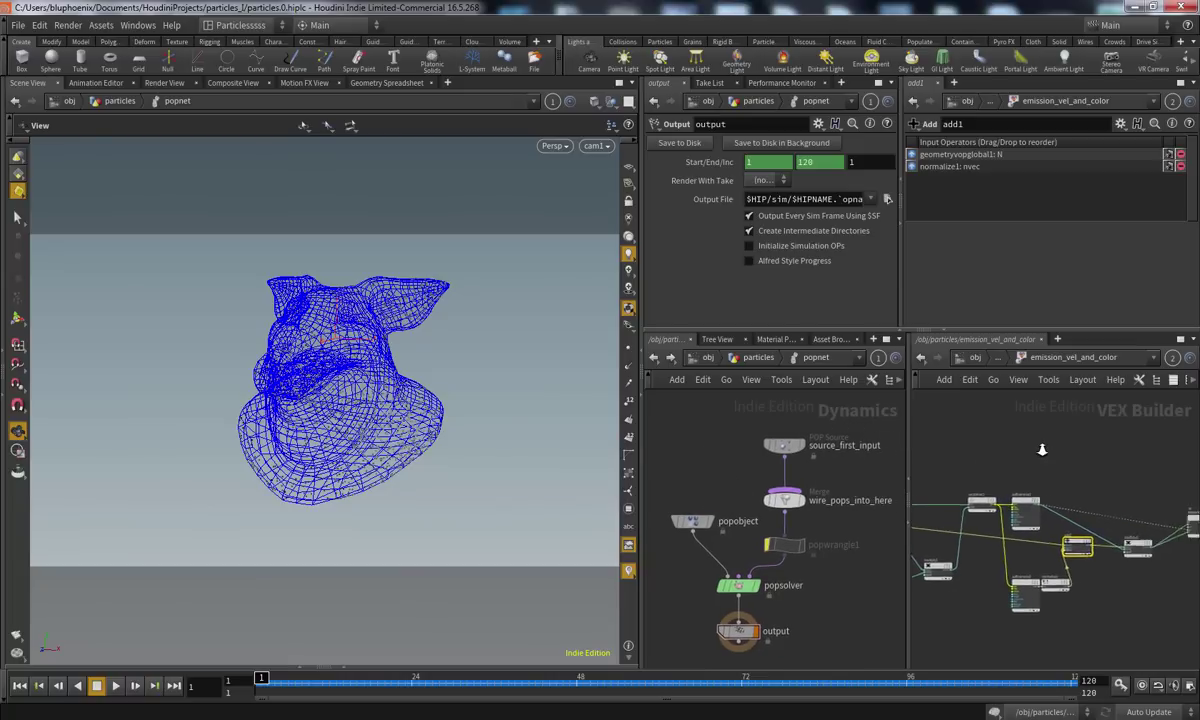
{"action": "scroll", "coordinate": [1029, 532], "scroll_direction": "up", "scroll_amount": 3}
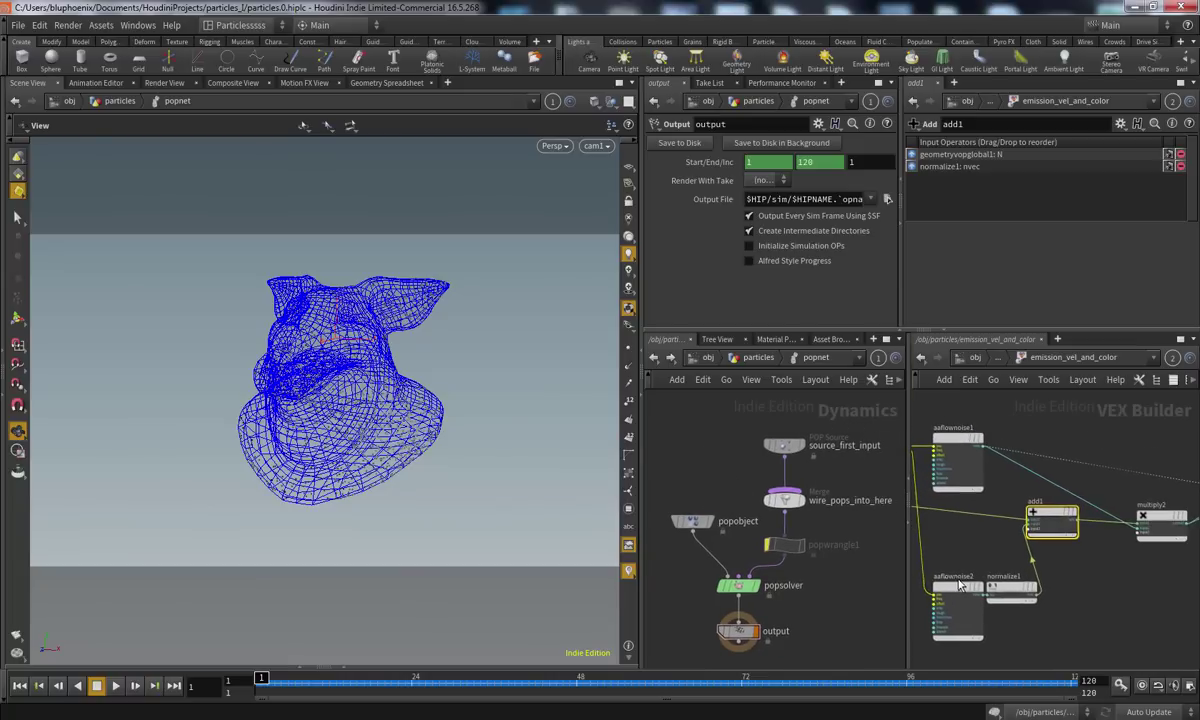
{"action": "left_click", "coordinate": [1010, 590]}
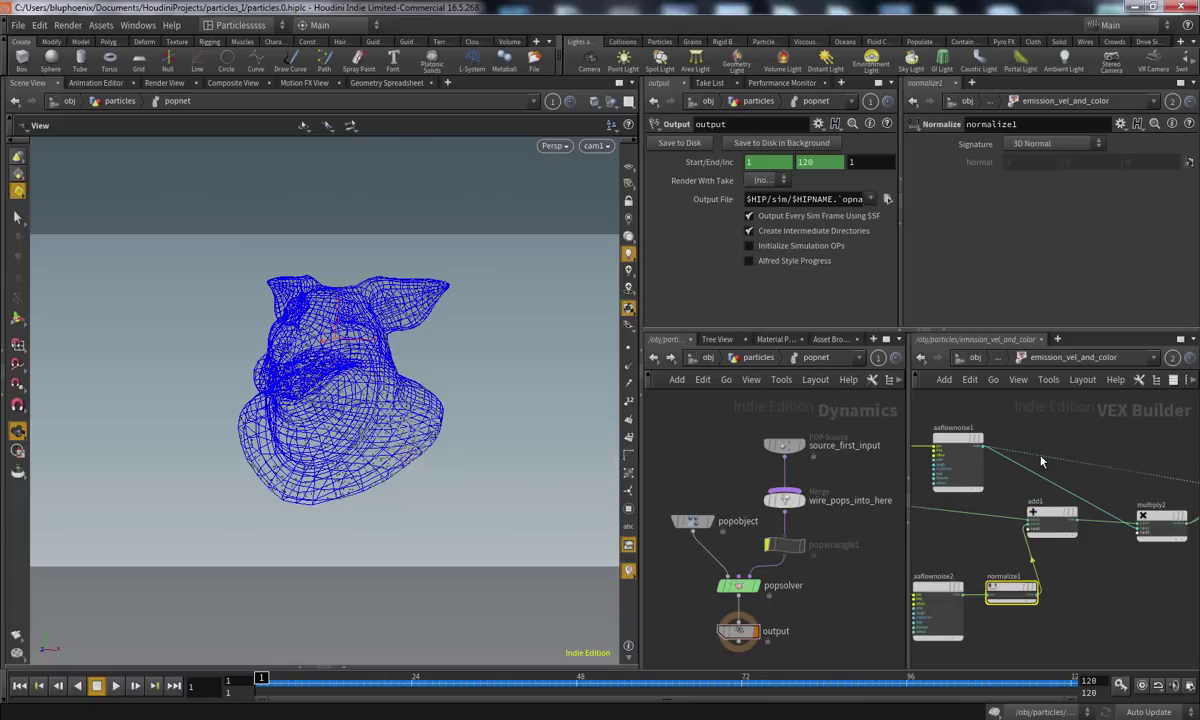
{"action": "middle_click_drag", "start_coordinate": [1005, 419], "coordinate": [1040, 447]}
{"action": "left_click", "coordinate": [1020, 480]}
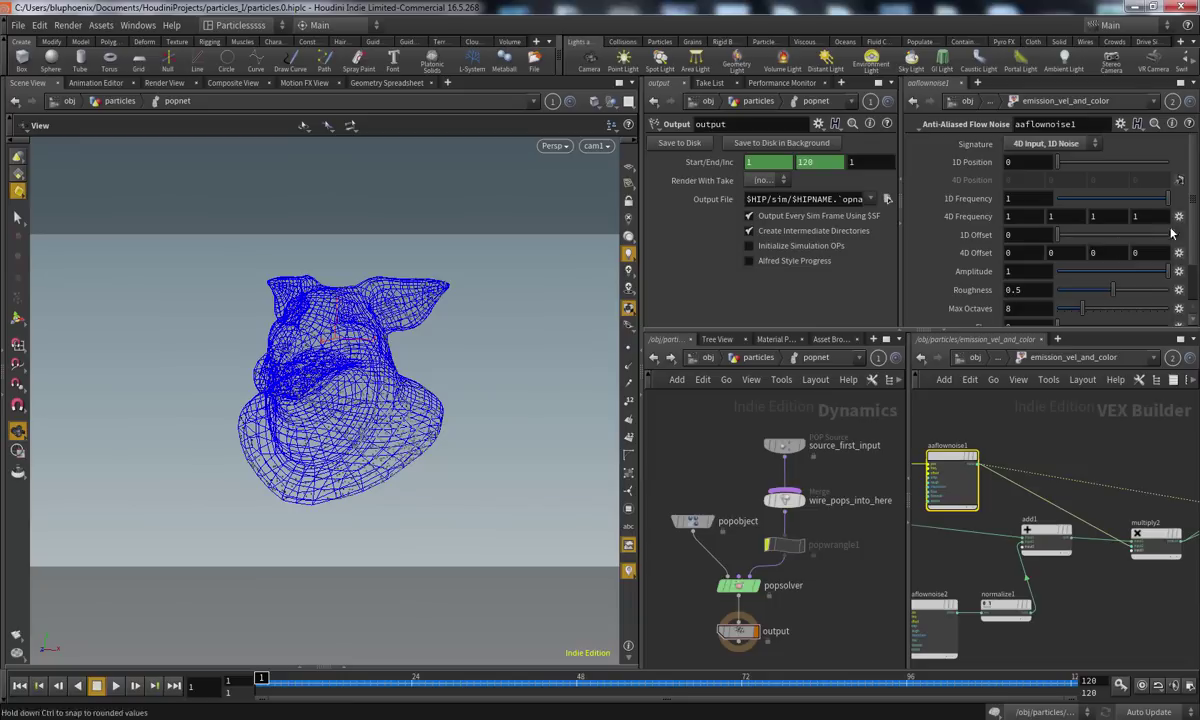
{"action": "scroll", "coordinate": [1100, 240], "scroll_direction": "down", "scroll_amount": 2}
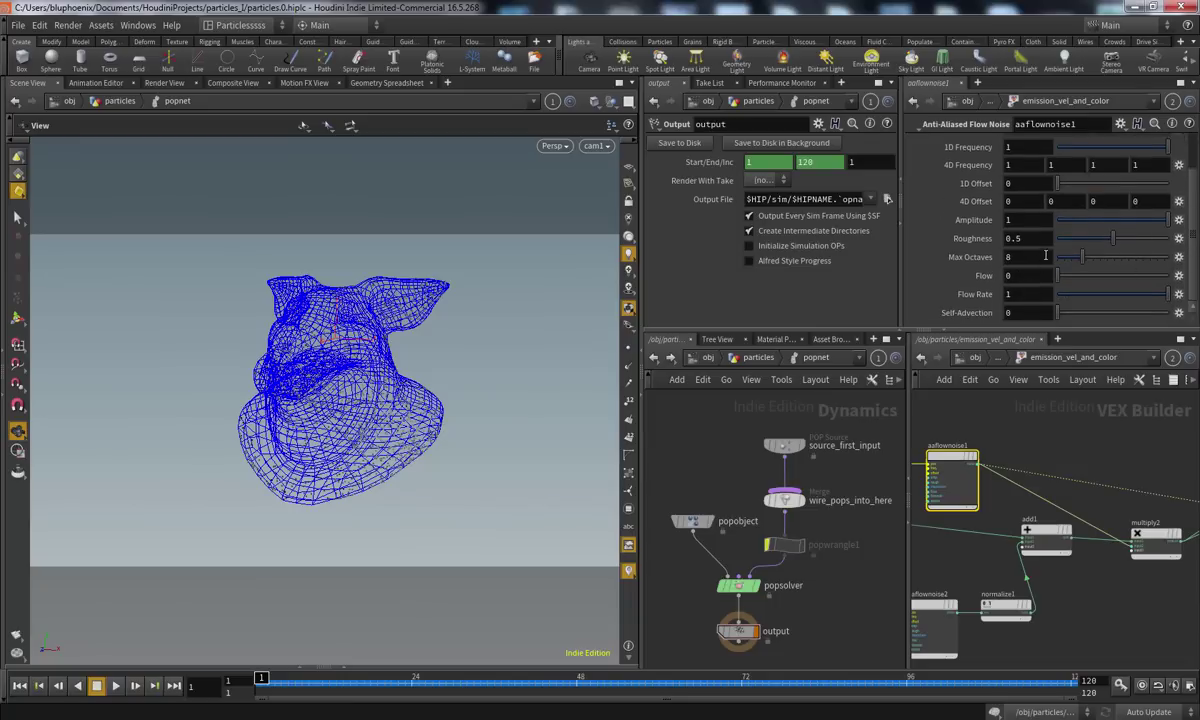
{"action": "type", "text": "2"}
{"action": "key", "text": "Return"}
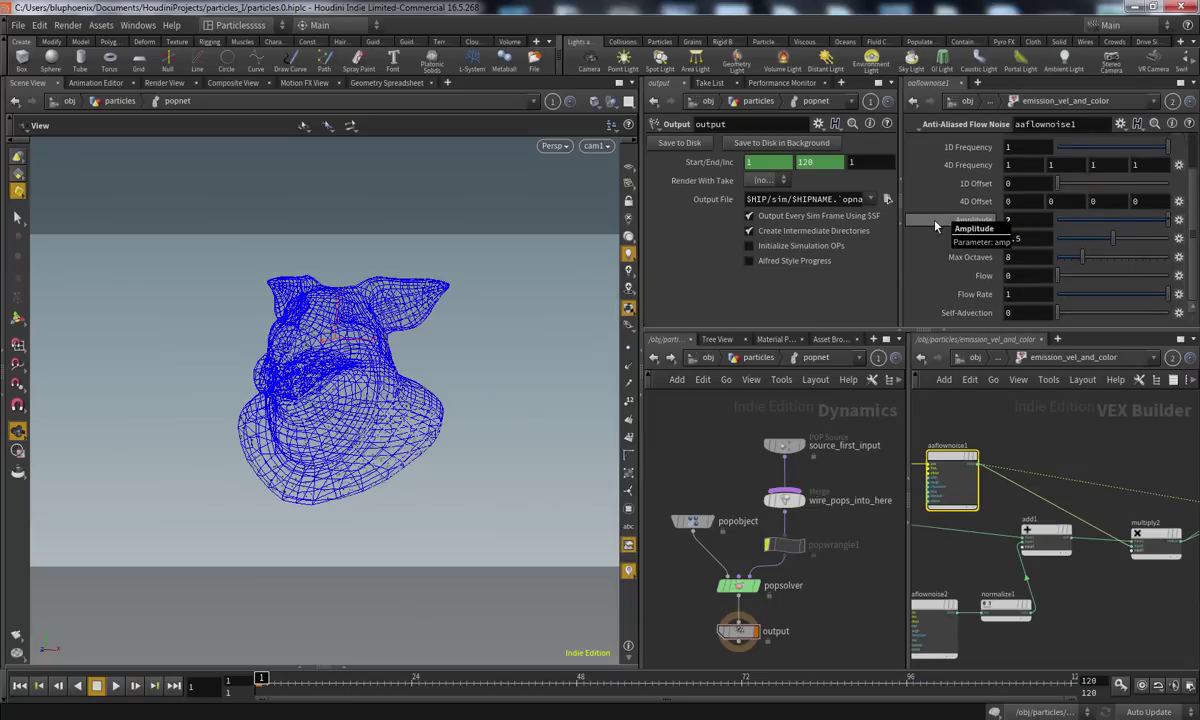
Play and scrub the simulation to review the stronger emission velocities, and return to the first frame
{"action": "left_click", "coordinate": [116, 686]}
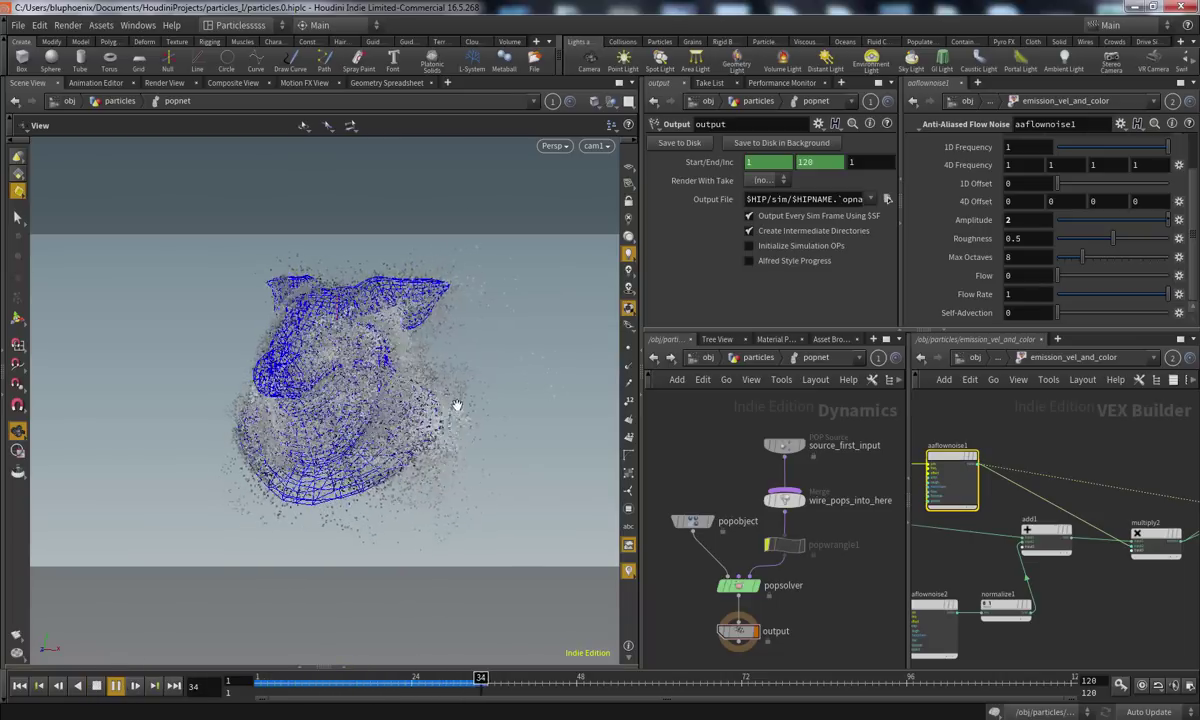
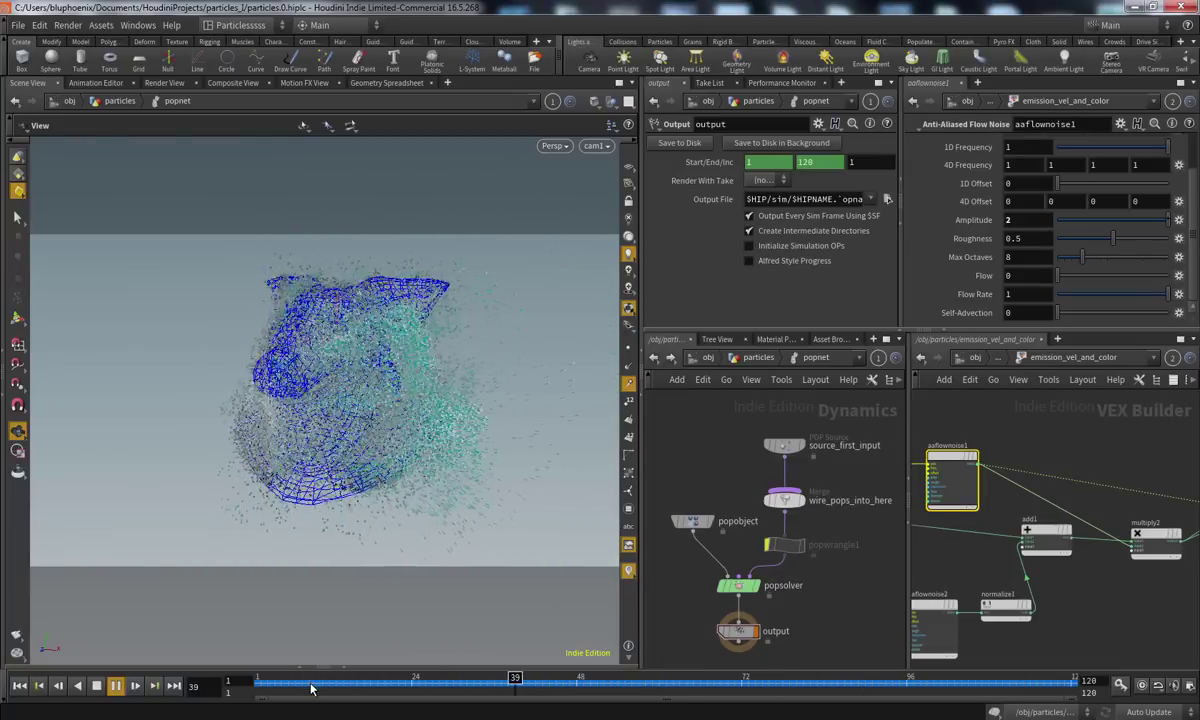
{"action": "left_click_drag", "start_coordinate": [307, 679], "coordinate": [245, 685]}
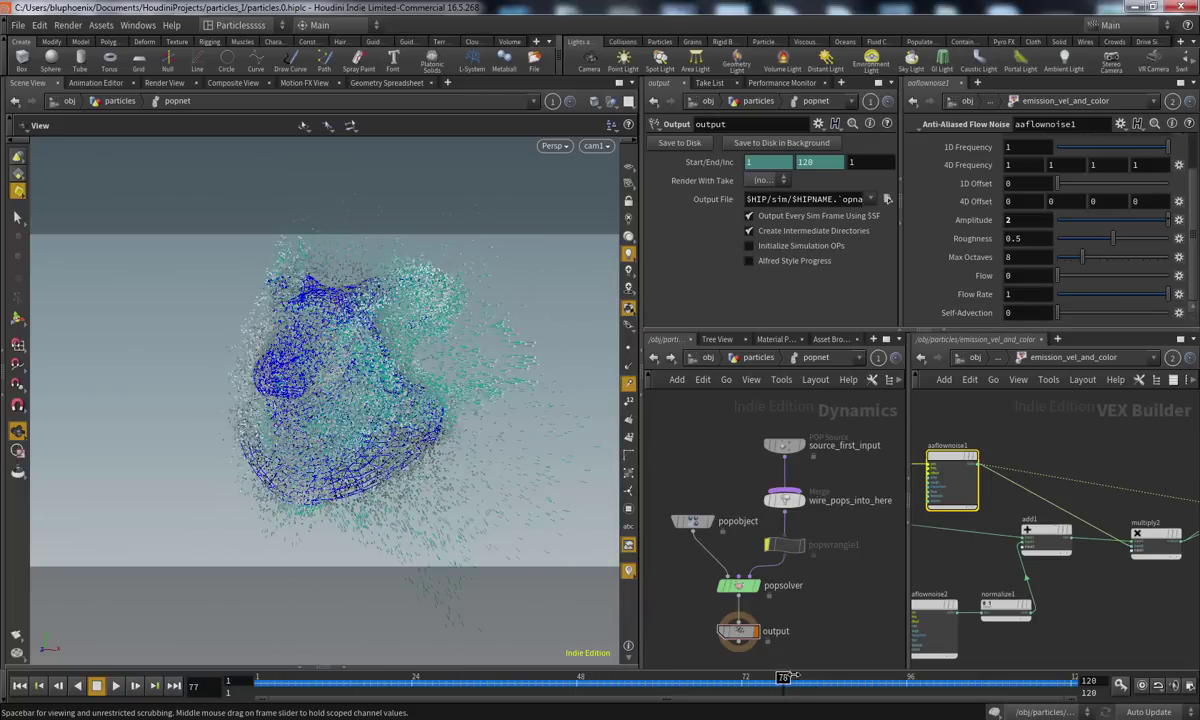
{"action": "left_click_drag", "start_coordinate": [785, 677], "coordinate": [810, 679]}
{"action": "left_click", "coordinate": [270, 685]}
{"action": "left_click", "coordinate": [115, 685]}
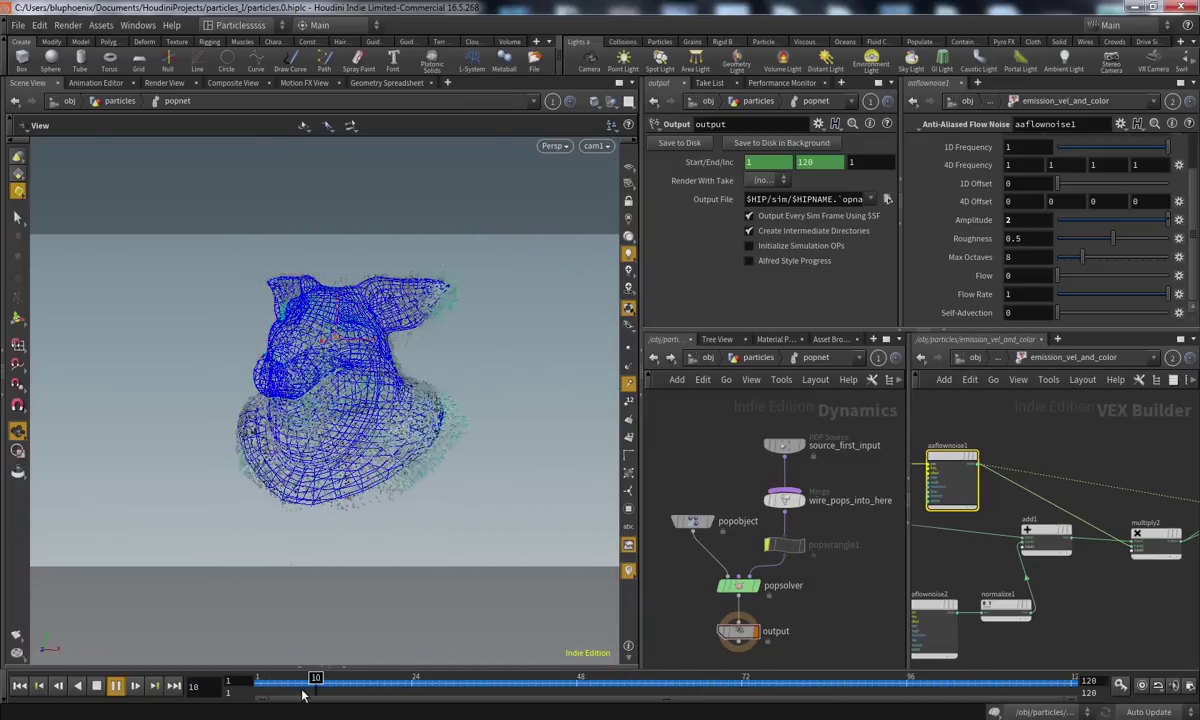
{"action": "left_click", "coordinate": [263, 688]}
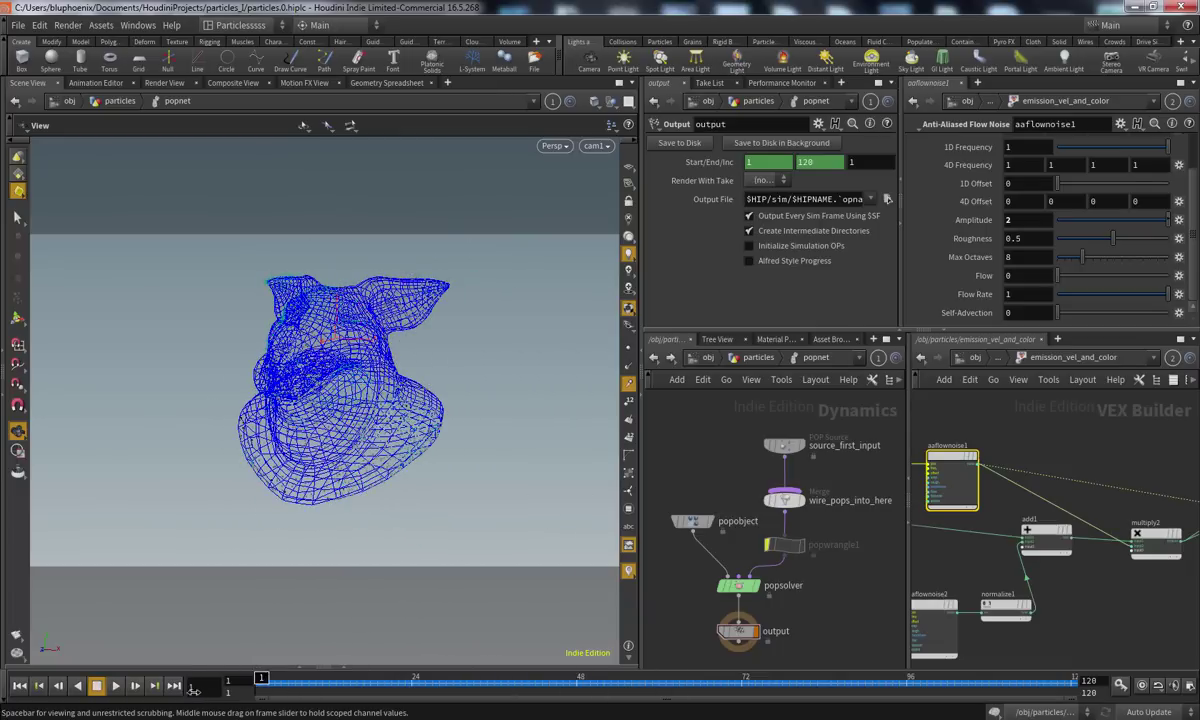
Move source_first_input and wire_pops_into_here away from popwrangle1 to make room for another node
{"action": "middle_click_drag", "start_coordinate": [842, 516], "coordinate": [809, 574]}
{"action": "left_click_drag", "start_coordinate": [718, 465], "coordinate": [814, 584]}
{"action": "middle_click_drag", "start_coordinate": [820, 574], "coordinate": [842, 592]}
{"action": "left_click_drag", "start_coordinate": [775, 588], "coordinate": [775, 505]}
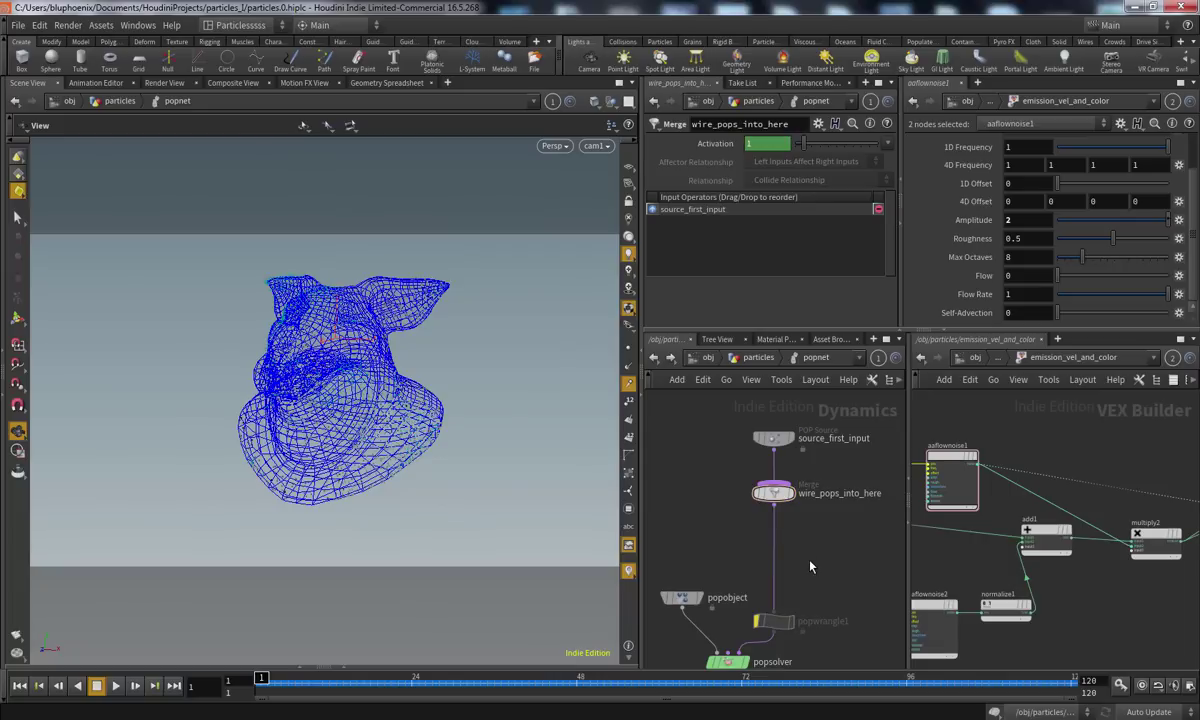
Insert a POP Drag node between wire_pops_into_here and popwrangle1, and play the simulation to check its effect
{"action": "key", "text": "Tab"}
{"action": "type", "text": "dra"}
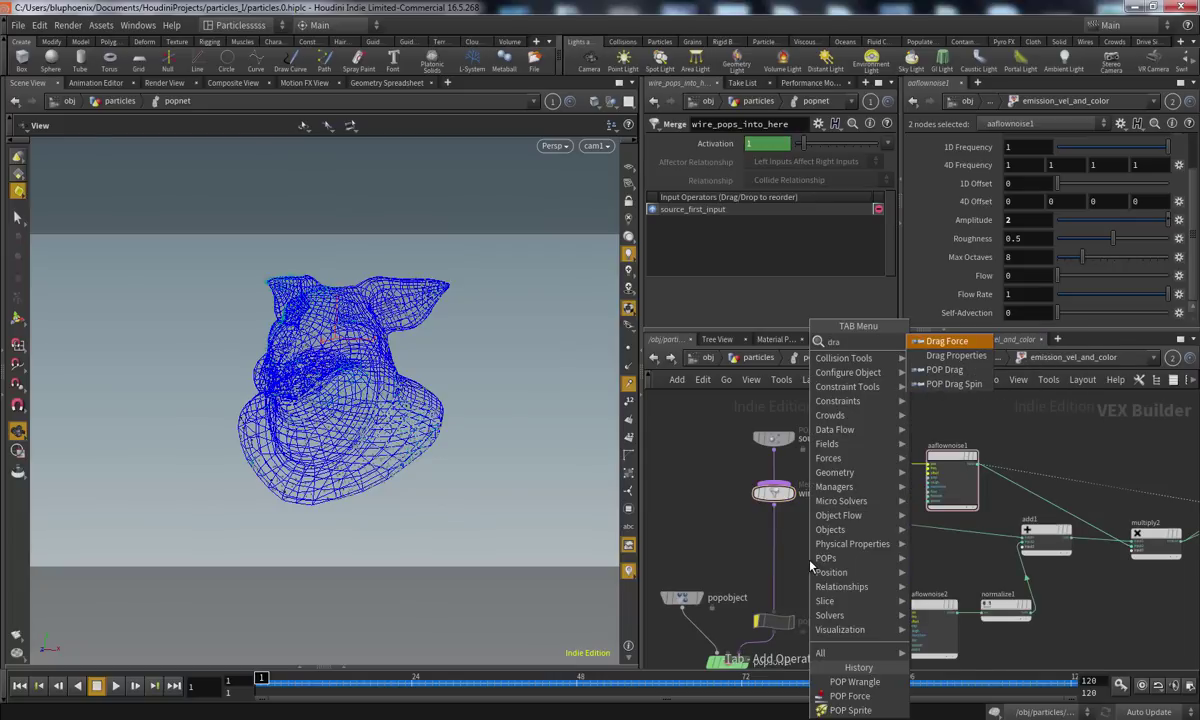
{"action": "key", "text": "Down"}
{"action": "key", "text": "Return"}
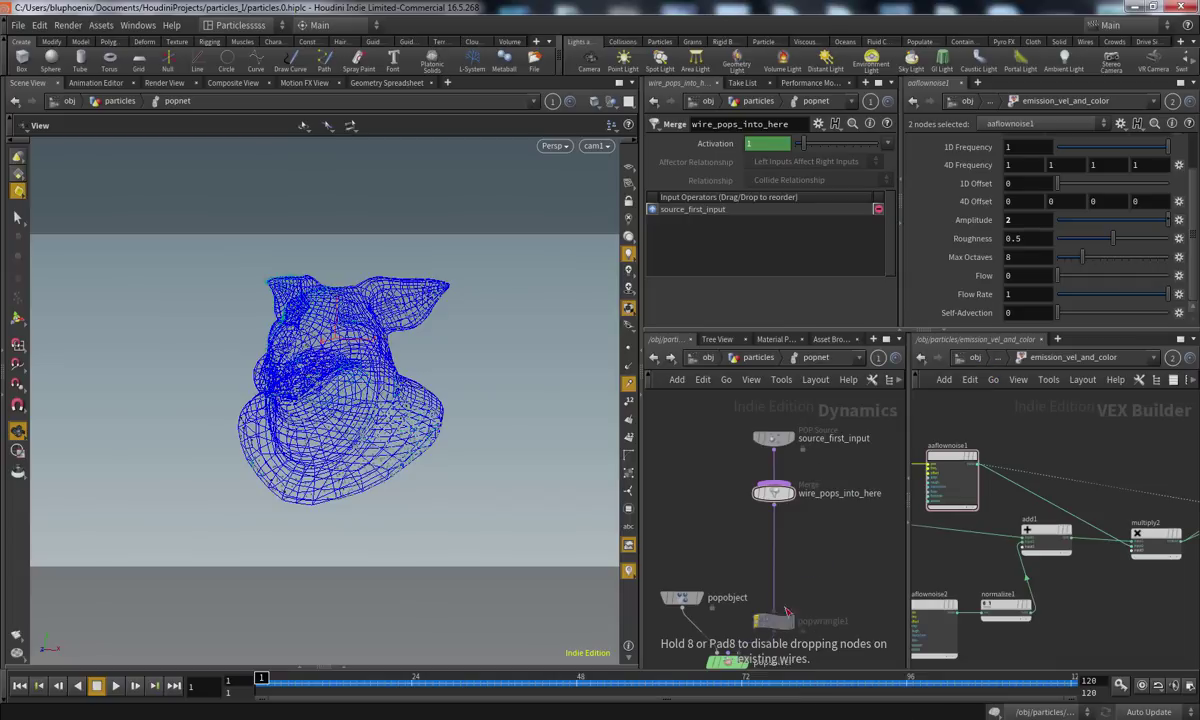
{"action": "left_click", "coordinate": [778, 558]}
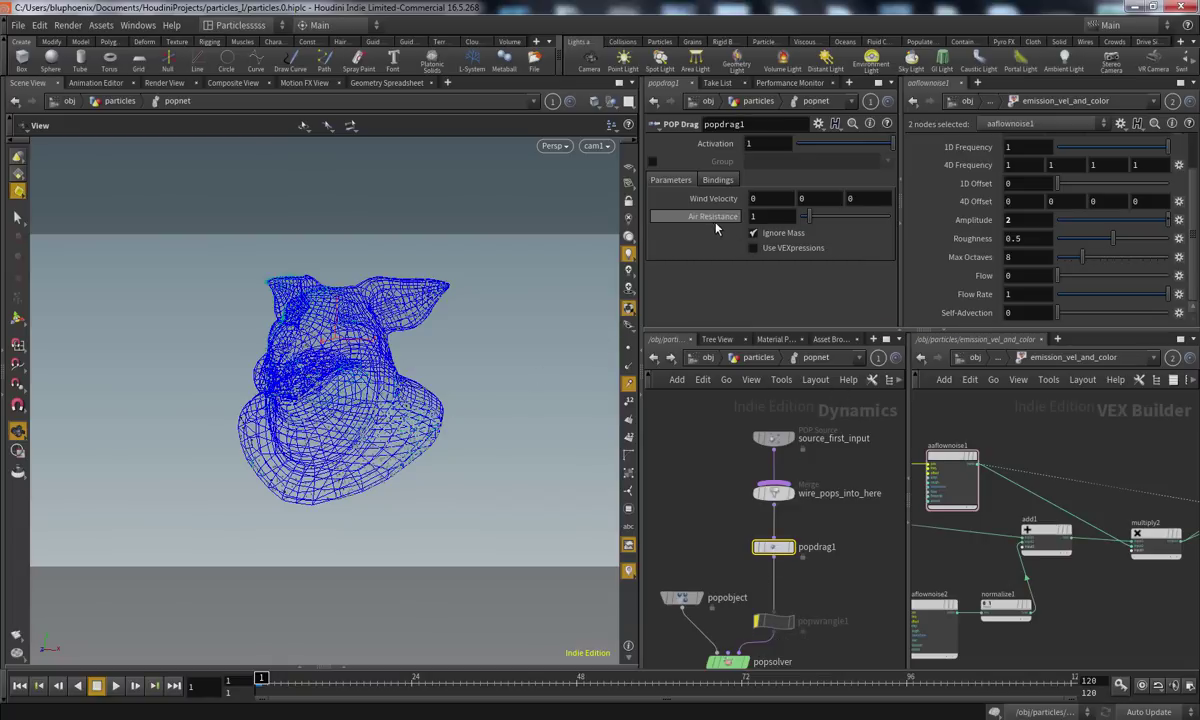
{"action": "left_click", "coordinate": [115, 687]}
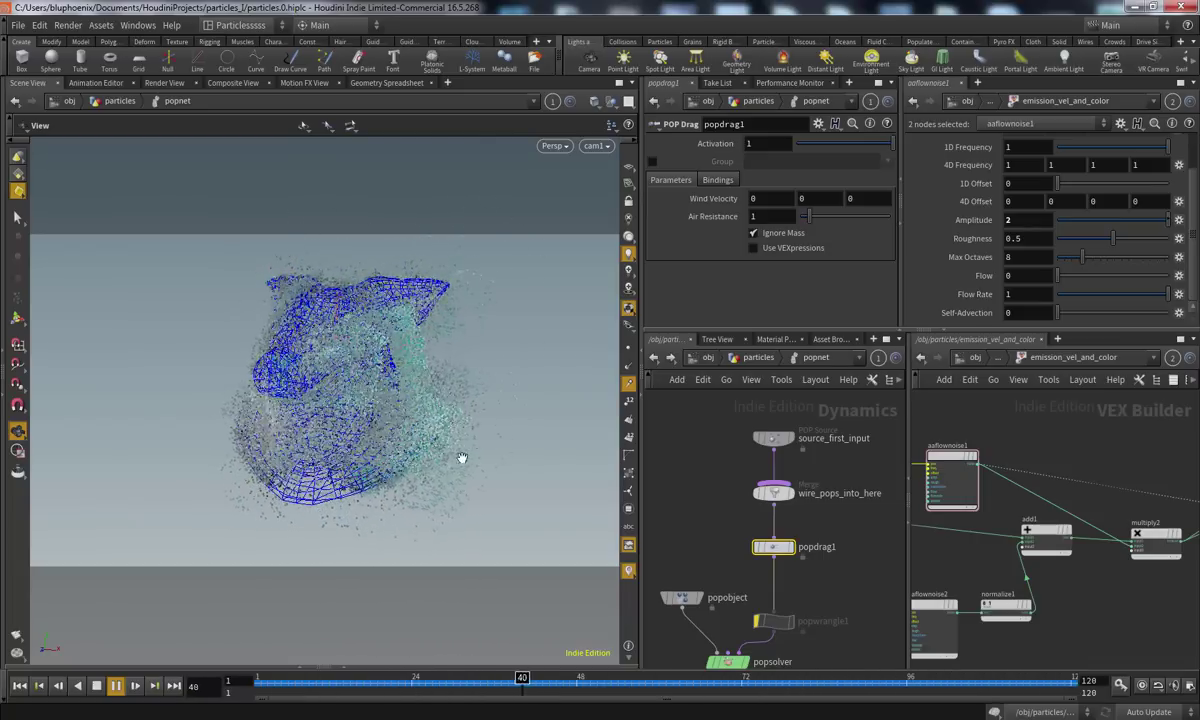
{"action": "left_click", "coordinate": [96, 686]}
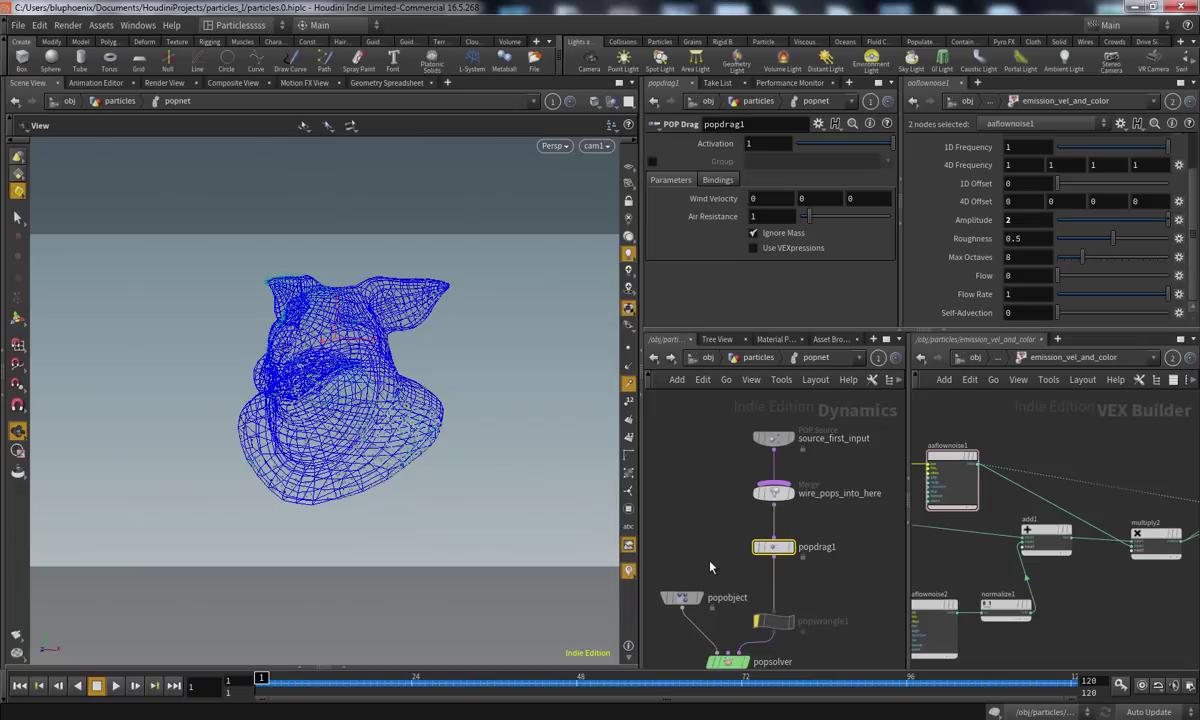
Set the constant birth rate of source_first_input to 100000 and play the simulation
{"action": "left_click", "coordinate": [773, 438]}
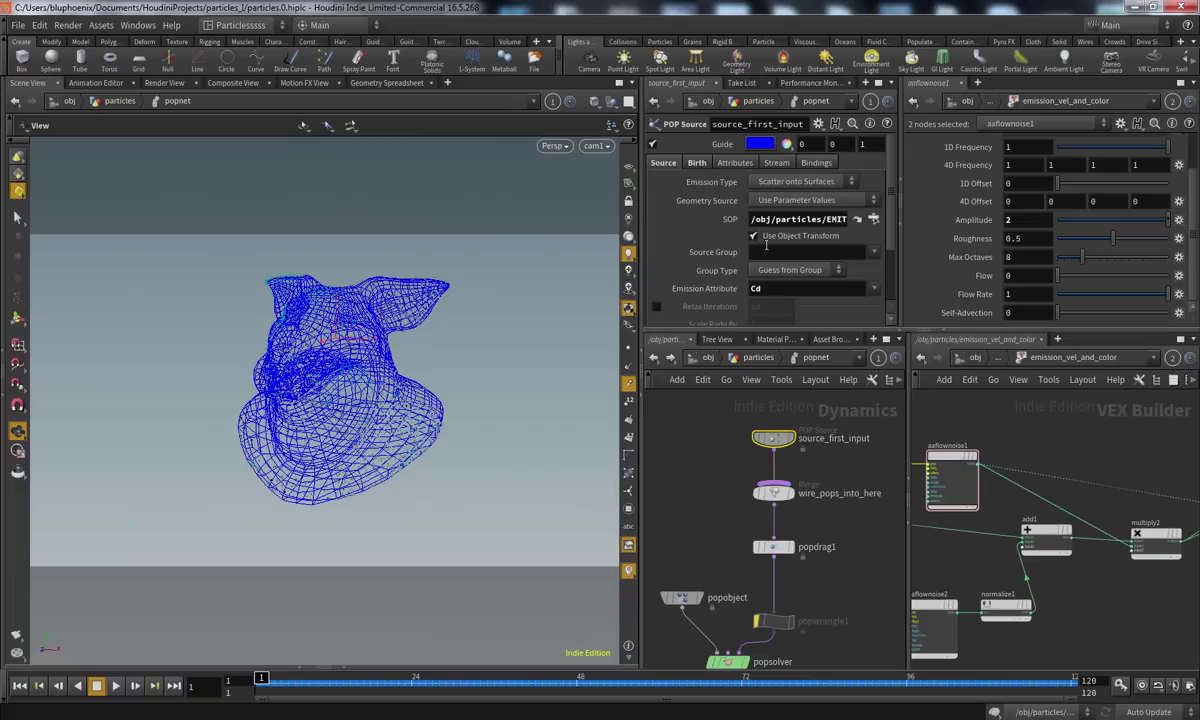
{"action": "left_click", "coordinate": [697, 162]}
{"action": "left_click_drag", "start_coordinate": [756, 235], "coordinate": [737, 236]}
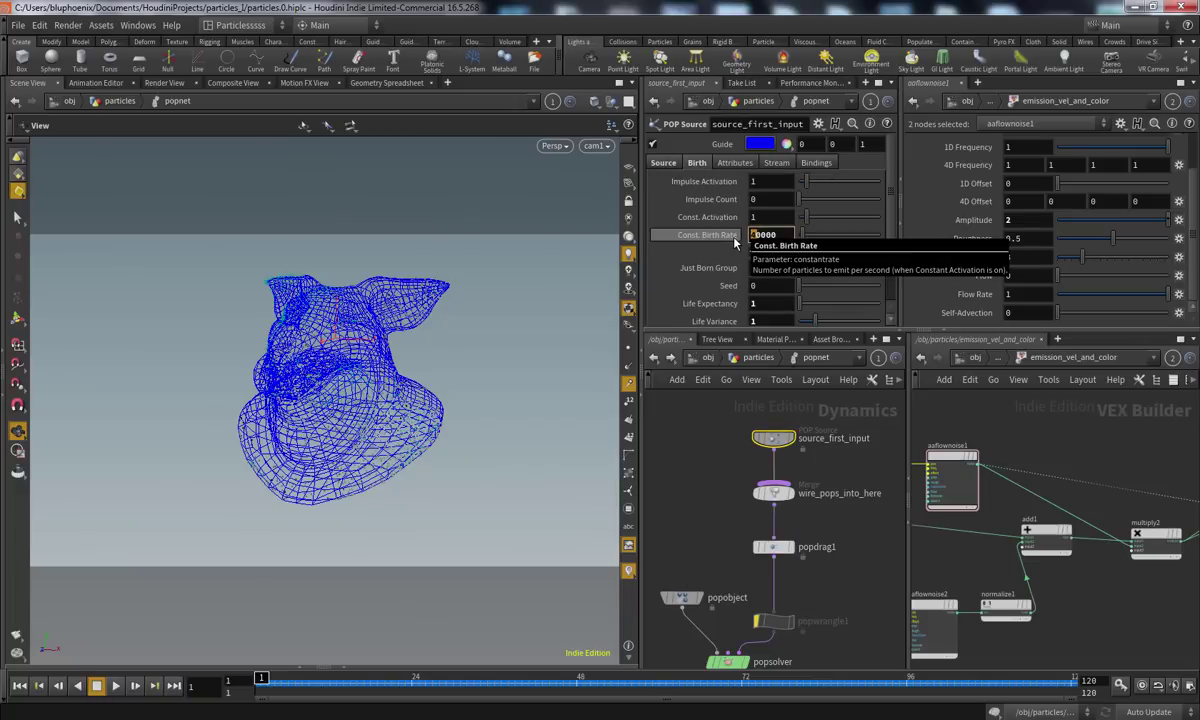
{"action": "type", "text": "10"}
{"action": "key", "text": "Return"}
{"action": "left_click", "coordinate": [116, 686]}
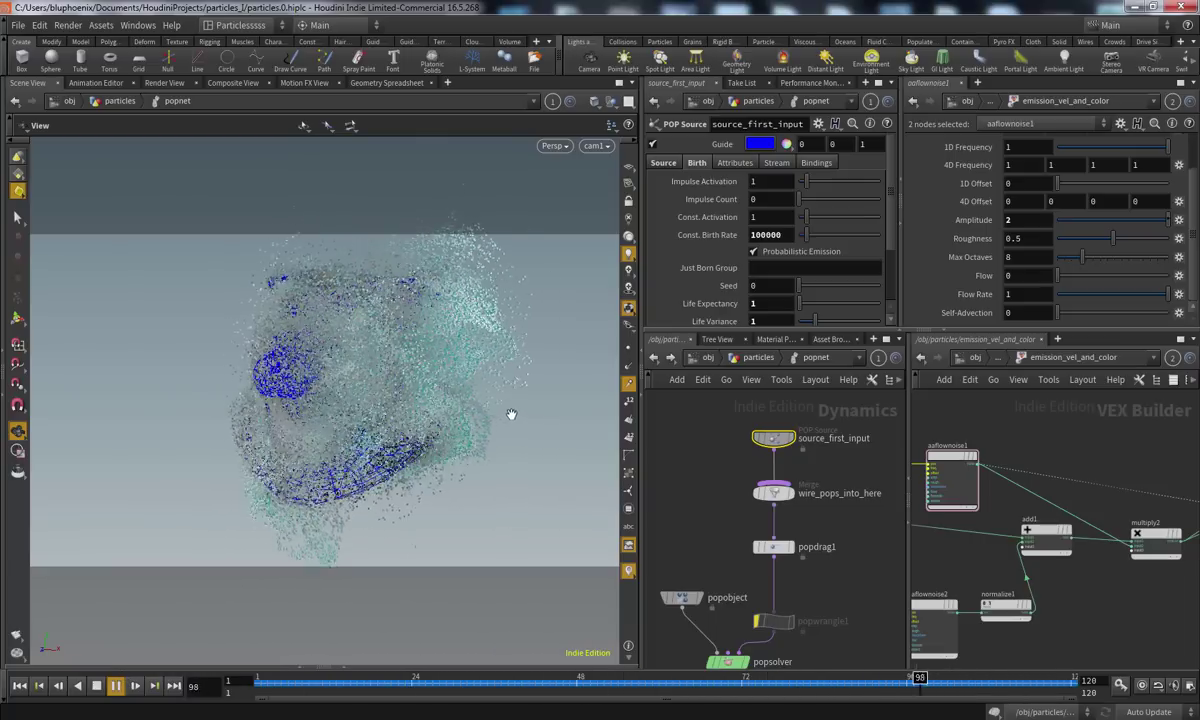
Set the air resistance of popdrag1 to 10, play the simulation to check it, and return to the first frame
{"action": "left_click", "coordinate": [96, 686]}
{"action": "left_click", "coordinate": [20, 686]}
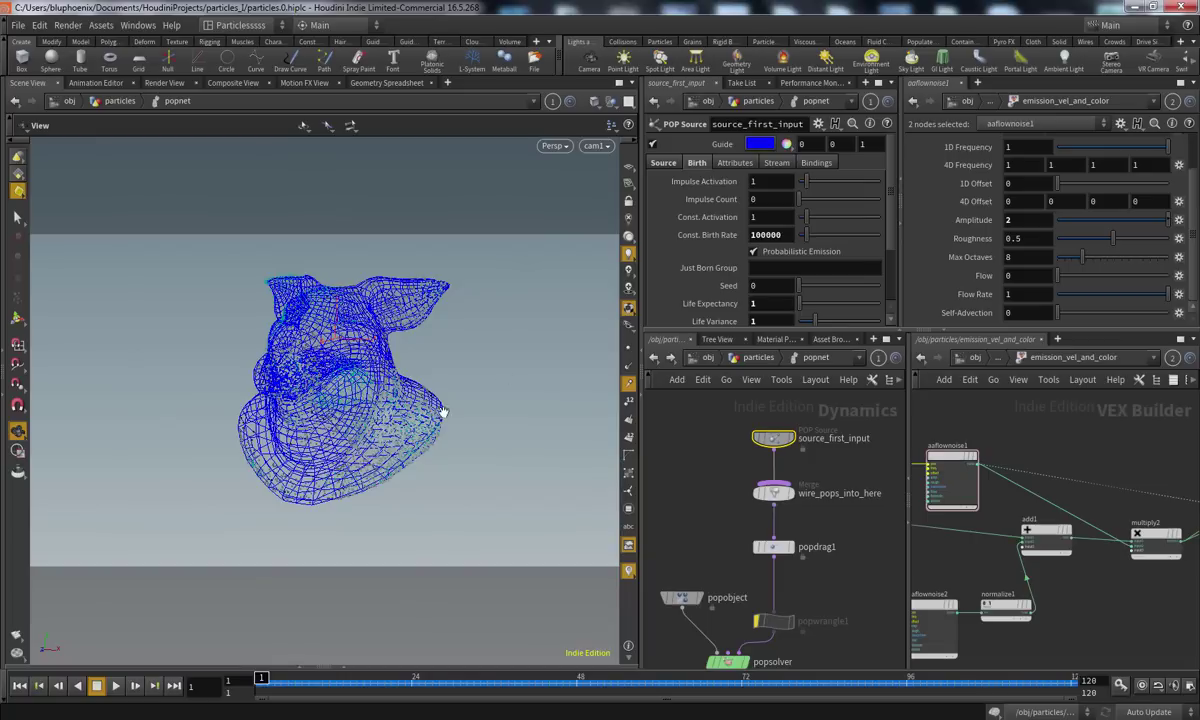
{"action": "left_click", "coordinate": [773, 547]}
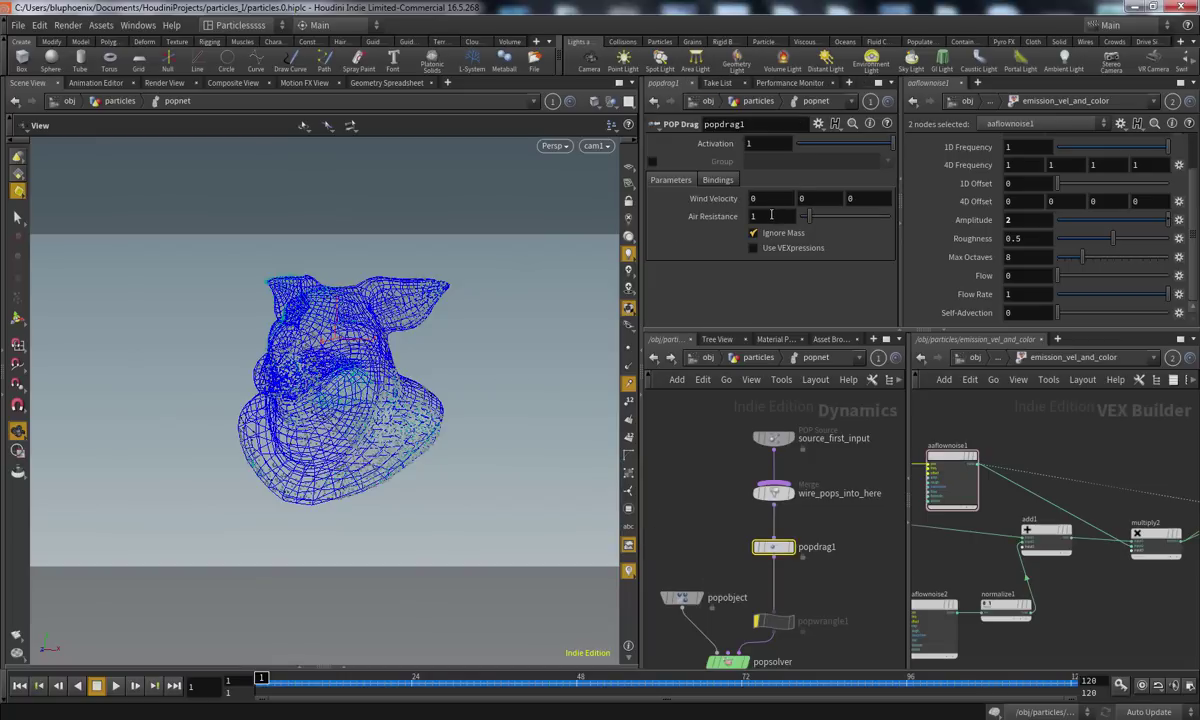
{"action": "key", "text": "Return"}
{"action": "left_click", "coordinate": [116, 686]}
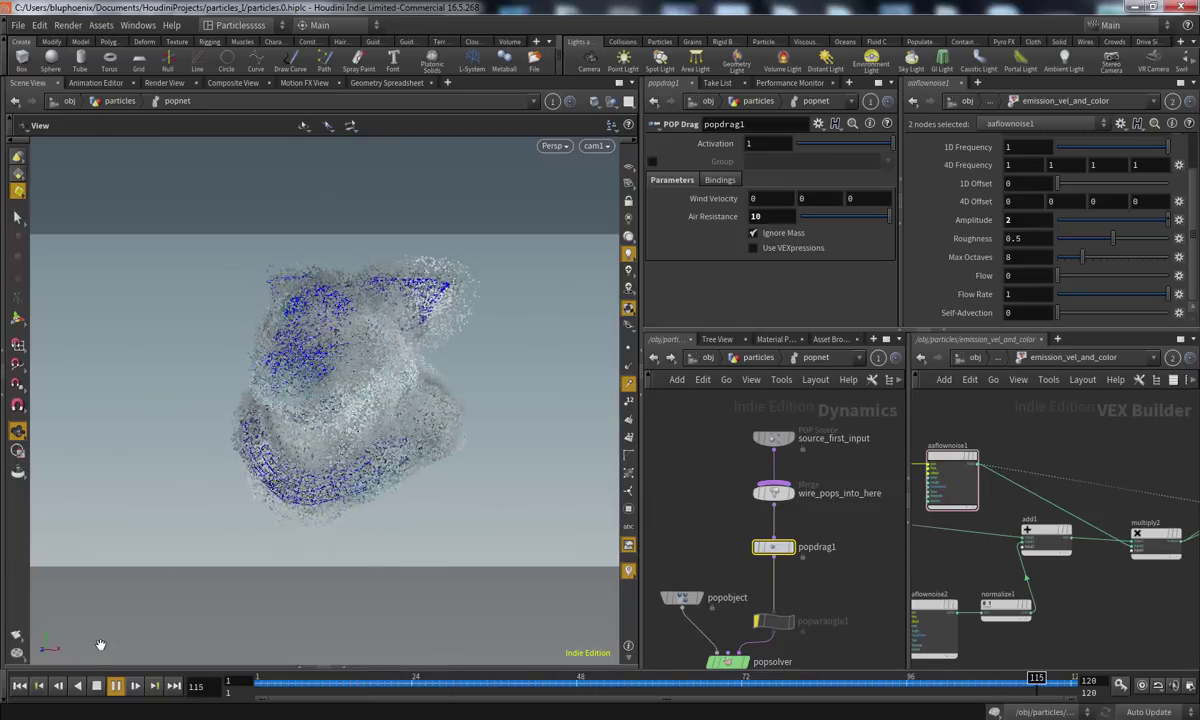
{"action": "left_click", "coordinate": [95, 686]}
{"action": "left_click", "coordinate": [18, 686]}
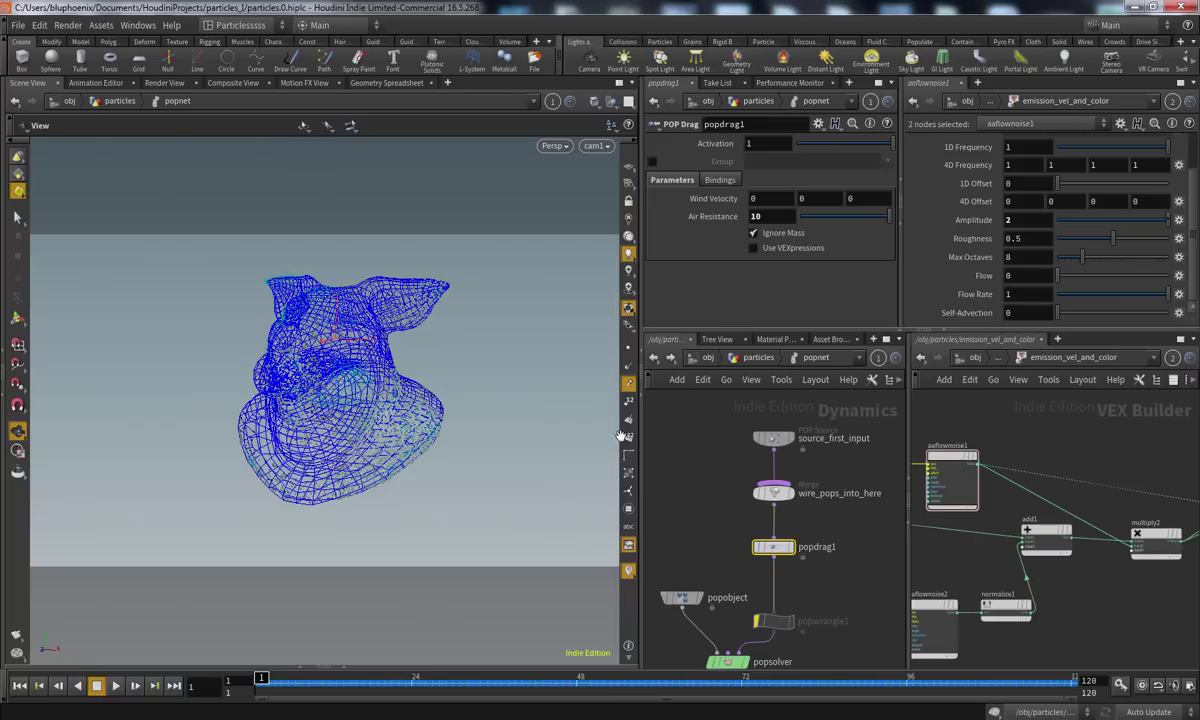
Go back to the particles network, display emission_vel_and_color, and orbit around the pig head to examine its emission colours
{"action": "left_click", "coordinate": [752, 358]}
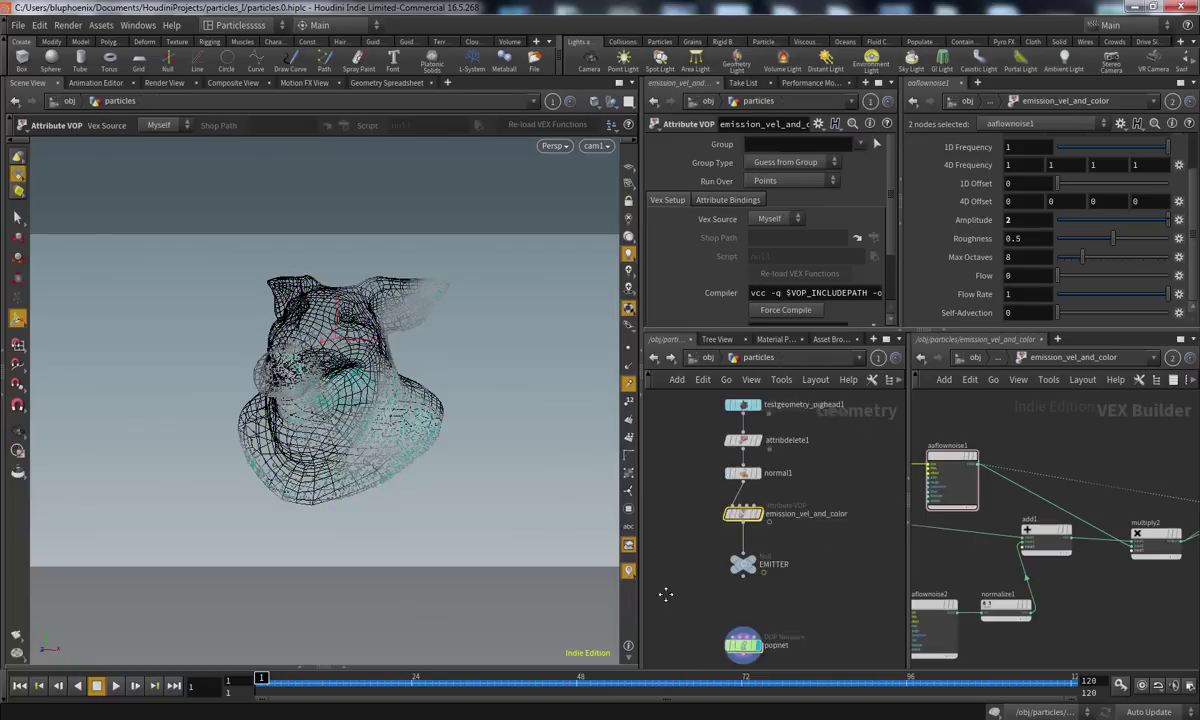
{"action": "scroll", "coordinate": [700, 500], "scroll_direction": "up", "scroll_amount": 3}
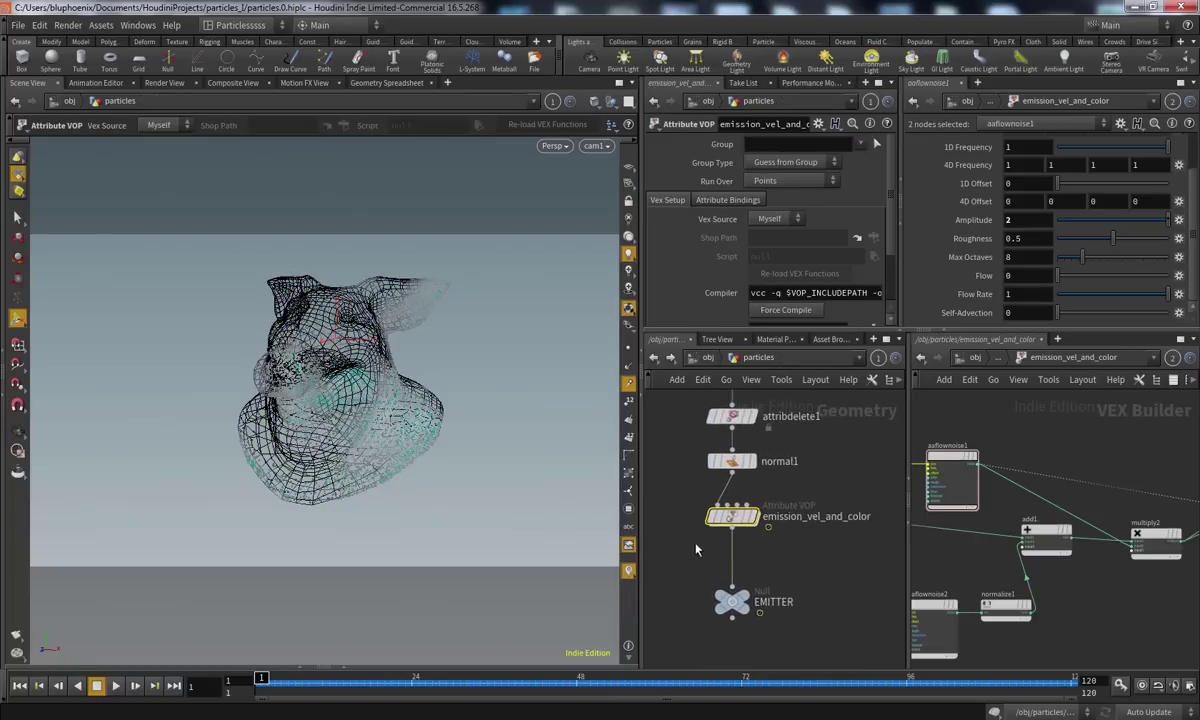
{"action": "double_click", "coordinate": [730, 497]}
{"action": "key", "text": "u"}
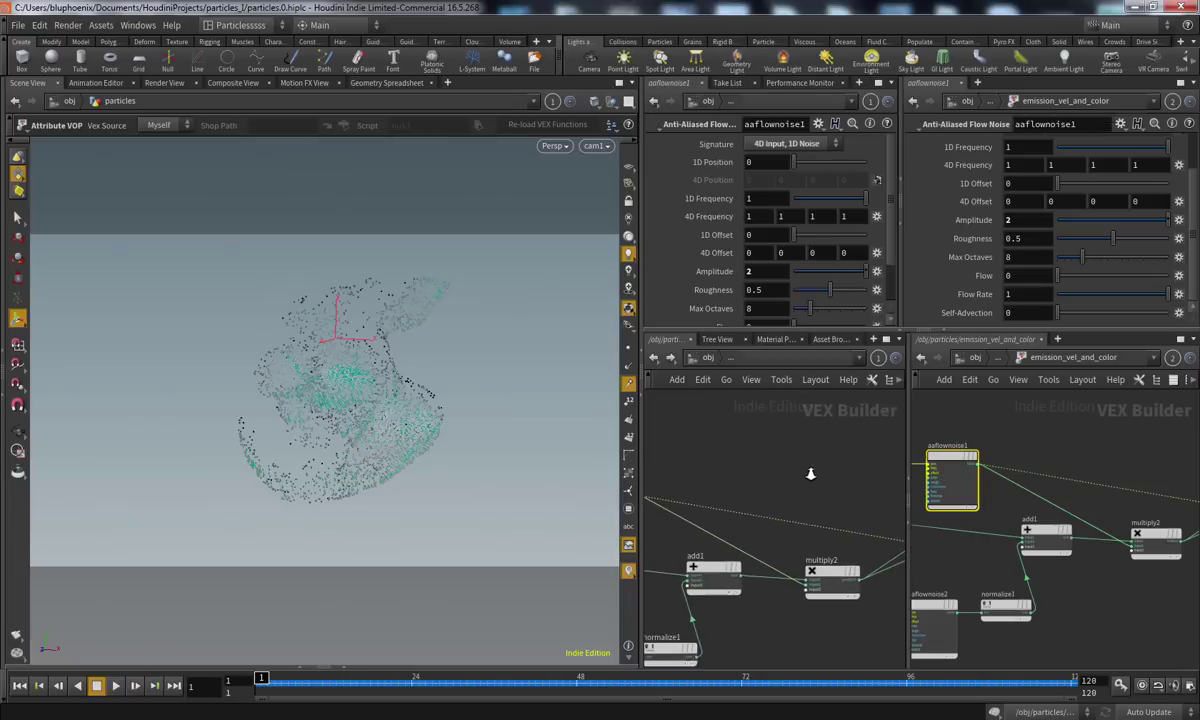
{"action": "key", "text": "u"}
{"action": "double_click", "coordinate": [733, 511]}
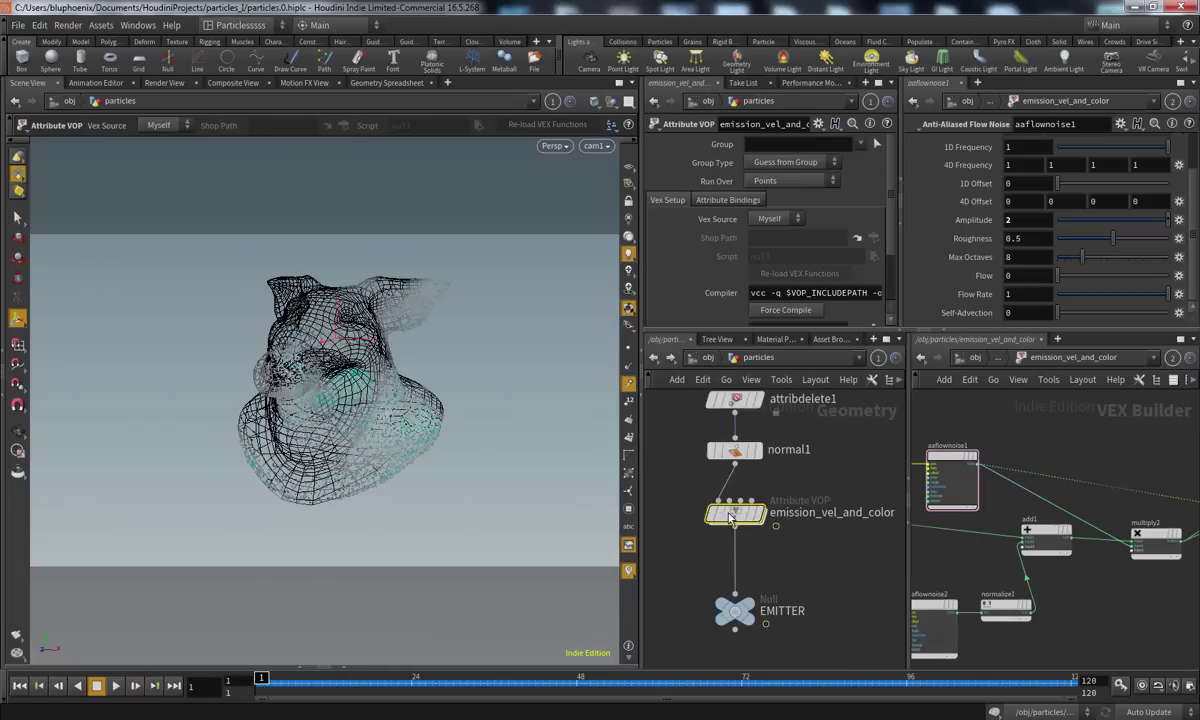
{"action": "left_click_drag", "start_coordinate": [347, 366], "coordinate": [600, 434]}
{"action": "mouse_move", "coordinate": [275, 683]}
{"action": "left_mouse_down"}
{"action": "mouse_move", "coordinate": [343, 683]}
{"action": "mouse_move", "coordinate": [260, 683]}
{"action": "left_mouse_up"}
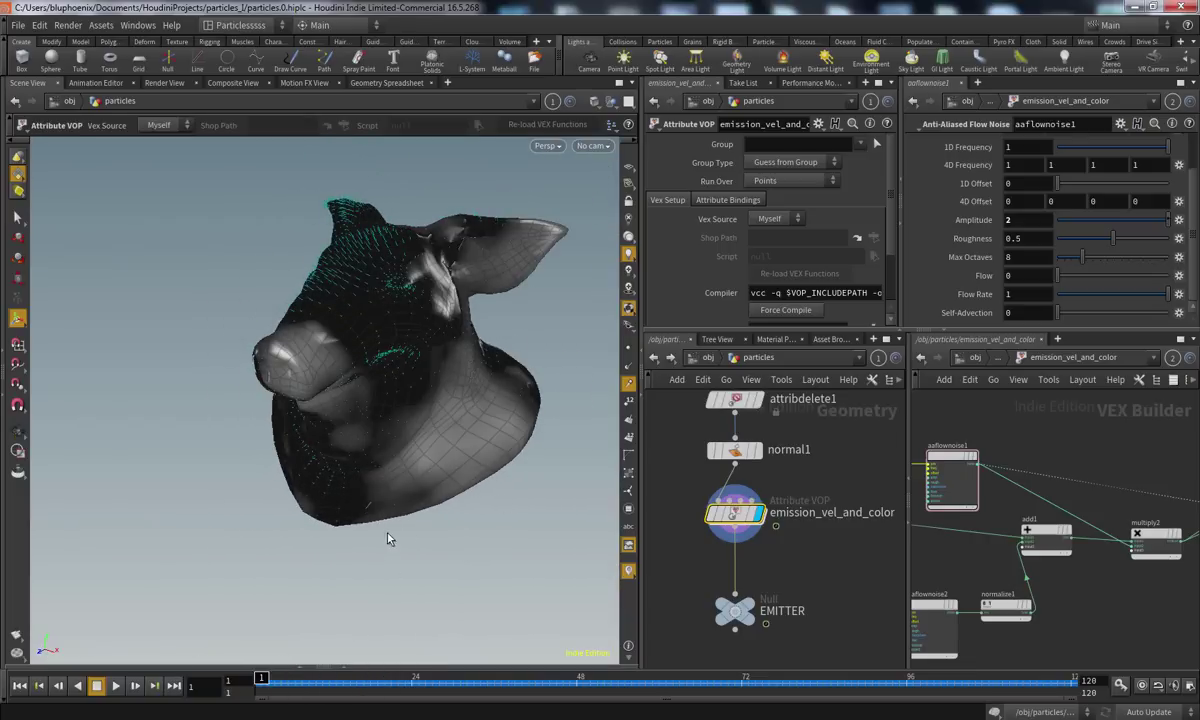
{"action": "right_click_drag", "start_coordinate": [386, 540], "coordinate": [444, 488]}
{"action": "left_click_drag", "start_coordinate": [444, 488], "coordinate": [347, 472]}
{"action": "left_click_drag", "start_coordinate": [445, 401], "coordinate": [377, 449]}
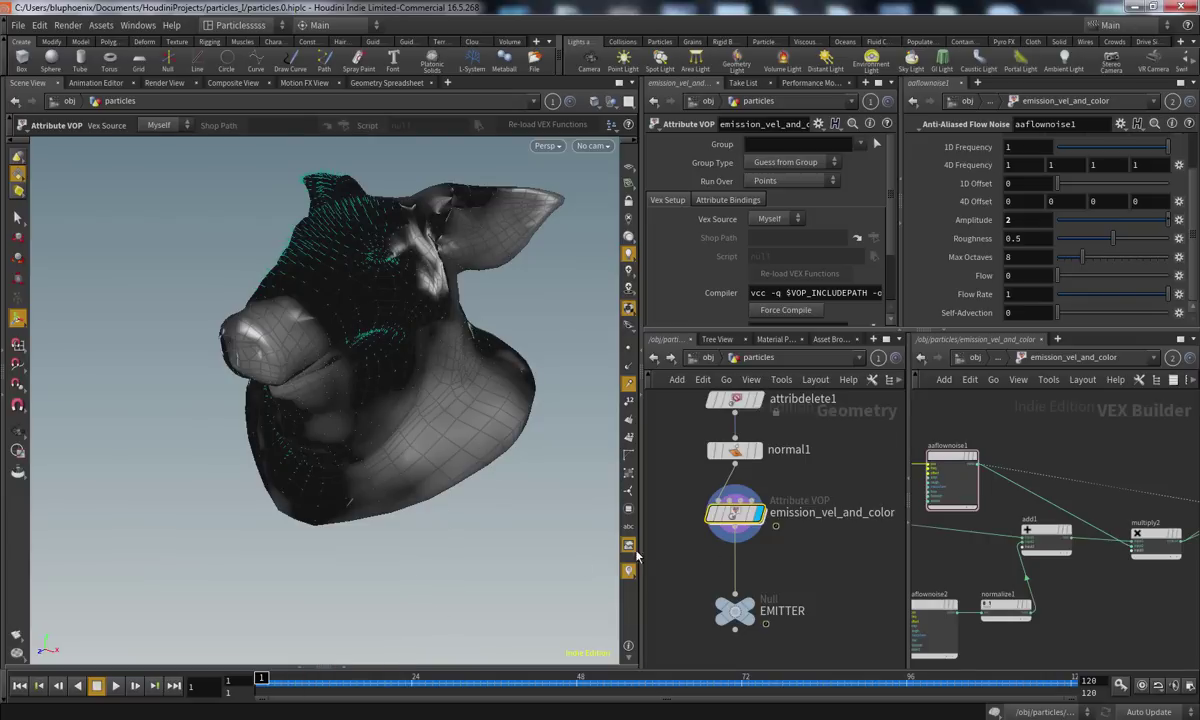
Open the VOP network of emission_vel_and_color and shift aaflownoise1 slightly towards its downstream nodes
{"action": "double_click", "coordinate": [735, 513]}
{"action": "middle_click_drag", "start_coordinate": [735, 480], "coordinate": [656, 473]}
{"action": "scroll", "coordinate": [799, 492], "scroll_direction": "down", "scroll_amount": 3}
{"action": "left_click_drag", "start_coordinate": [826, 508], "coordinate": [848, 485]}
{"action": "middle_click_drag", "start_coordinate": [656, 474], "coordinate": [778, 477]}
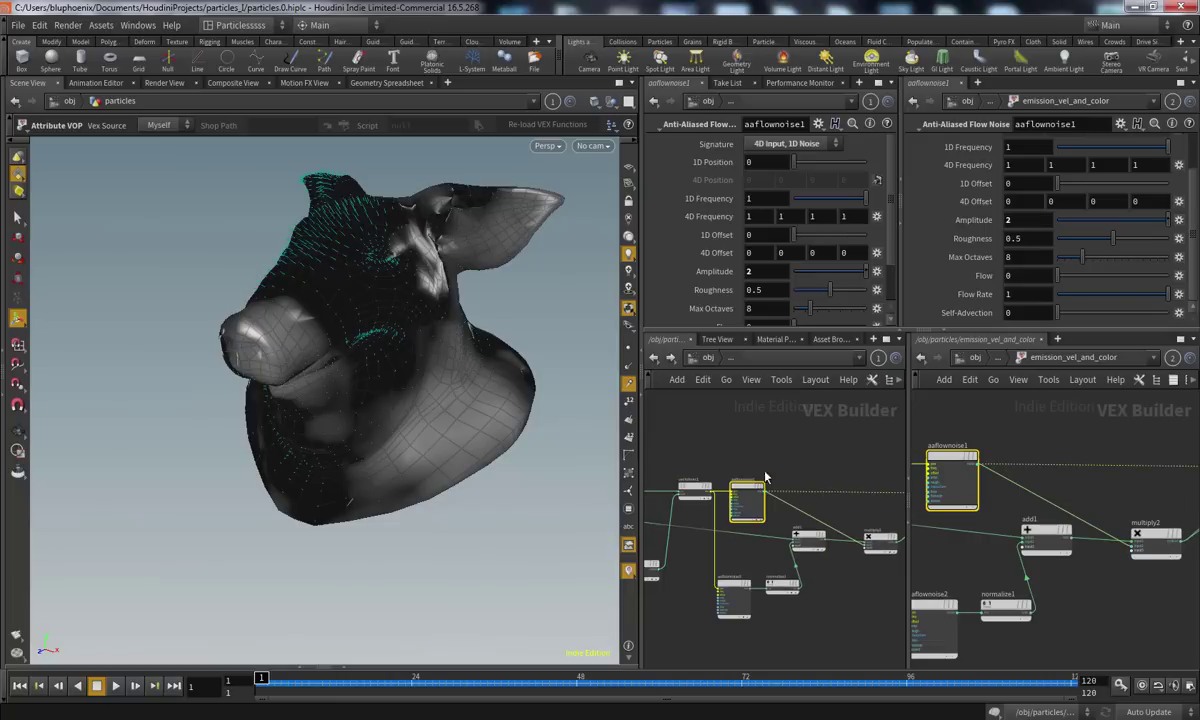
{"action": "left_click_drag", "start_coordinate": [746, 495], "coordinate": [763, 495]}
{"action": "middle_click_drag", "start_coordinate": [883, 607], "coordinate": [798, 601]}
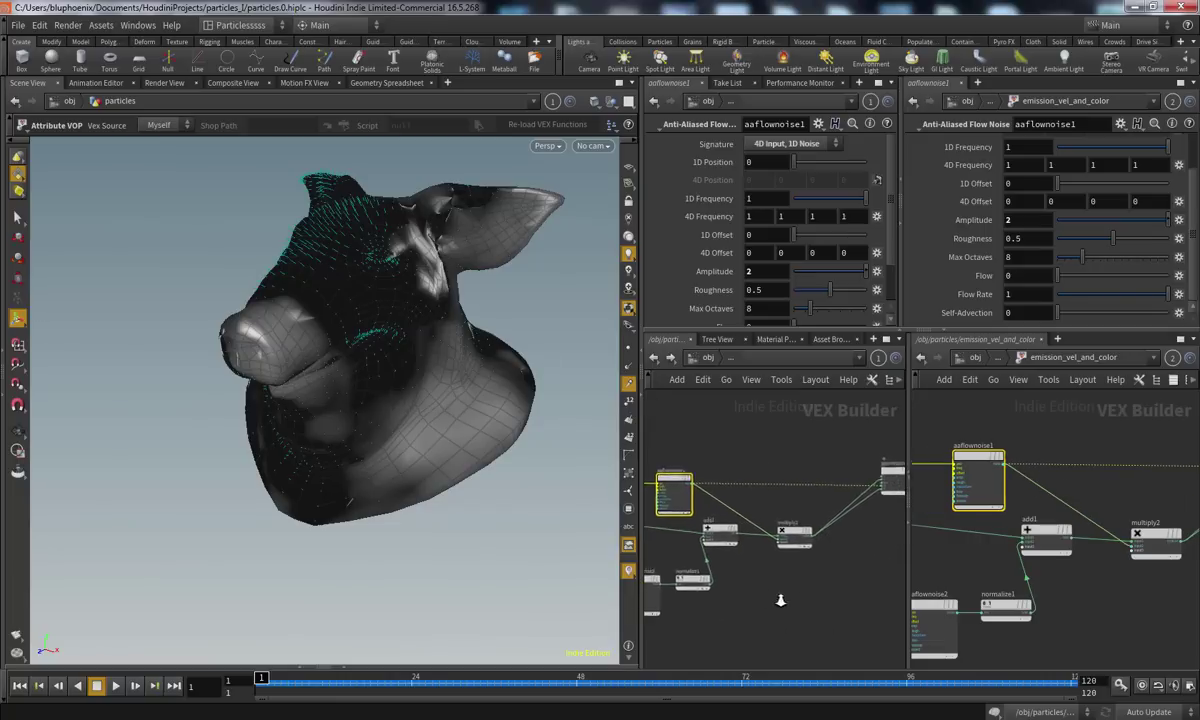
Spread out the VOP nodes, moving the downstream nodes away and aaflownoise1 higher, to make room for another noise node
{"action": "scroll", "coordinate": [799, 602], "scroll_direction": "down", "scroll_amount": 3}
{"action": "left_click_drag", "start_coordinate": [902, 465], "coordinate": [825, 558]}
{"action": "middle_click_drag", "start_coordinate": [697, 473], "coordinate": [812, 470]}
{"action": "right_click_drag", "start_coordinate": [812, 470], "coordinate": [844, 469]}
{"action": "left_click", "coordinate": [838, 461]}
{"action": "middle_click_drag", "start_coordinate": [838, 461], "coordinate": [740, 456]}
{"action": "right_click_drag", "start_coordinate": [740, 456], "coordinate": [780, 480]}
{"action": "left_click_drag", "start_coordinate": [708, 539], "coordinate": [724, 433]}
{"action": "middle_click_drag", "start_coordinate": [787, 546], "coordinate": [729, 551]}
{"action": "left_click", "coordinate": [710, 487]}
{"action": "mouse_move", "coordinate": [729, 551]}
{"action": "right_mouse_down"}
{"action": "mouse_move", "coordinate": [713, 572]}
{"action": "mouse_move", "coordinate": [732, 556]}
{"action": "right_mouse_up"}
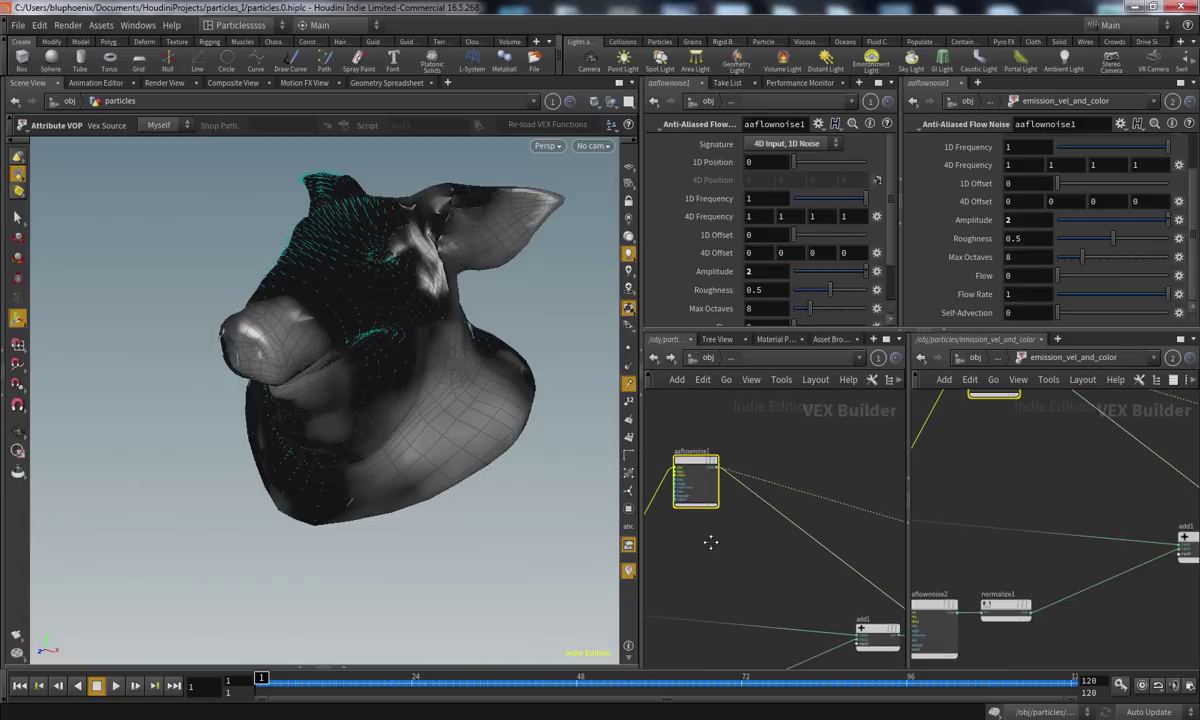
Duplicate aaflownoise1 and place the copy just below the original
{"action": "middle_click_drag", "start_coordinate": [714, 546], "coordinate": [687, 574]}
{"action": "scroll", "coordinate": [689, 572], "scroll_direction": "down", "scroll_amount": 2}
{"action": "mouse_move", "coordinate": [830, 528]}
{"action": "middle_mouse_down"}
{"action": "mouse_move", "coordinate": [769, 532]}
{"action": "mouse_move", "coordinate": [768, 517]}
{"action": "mouse_move", "coordinate": [820, 533]}
{"action": "middle_mouse_up"}
{"action": "scroll", "coordinate": [768, 530], "scroll_direction": "down", "scroll_amount": 3}
{"action": "scroll", "coordinate": [766, 573], "scroll_direction": "up", "scroll_amount": 3}
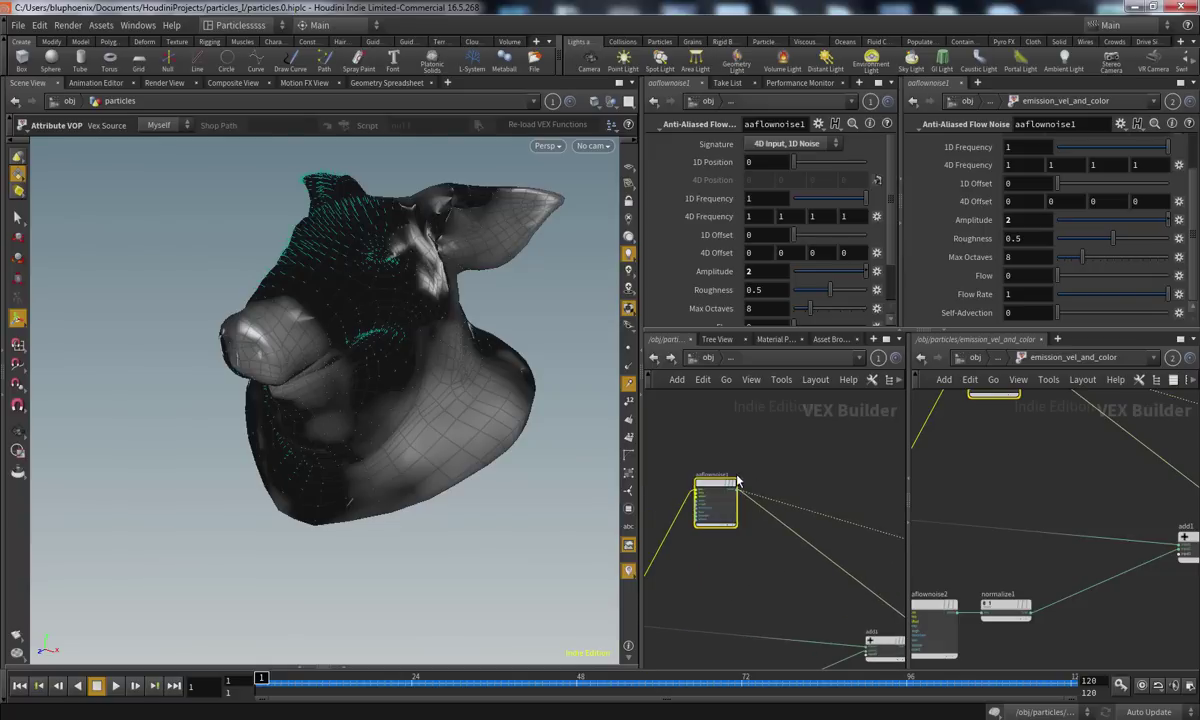
{"action": "scroll", "coordinate": [747, 565], "scroll_direction": "up", "scroll_amount": 2}
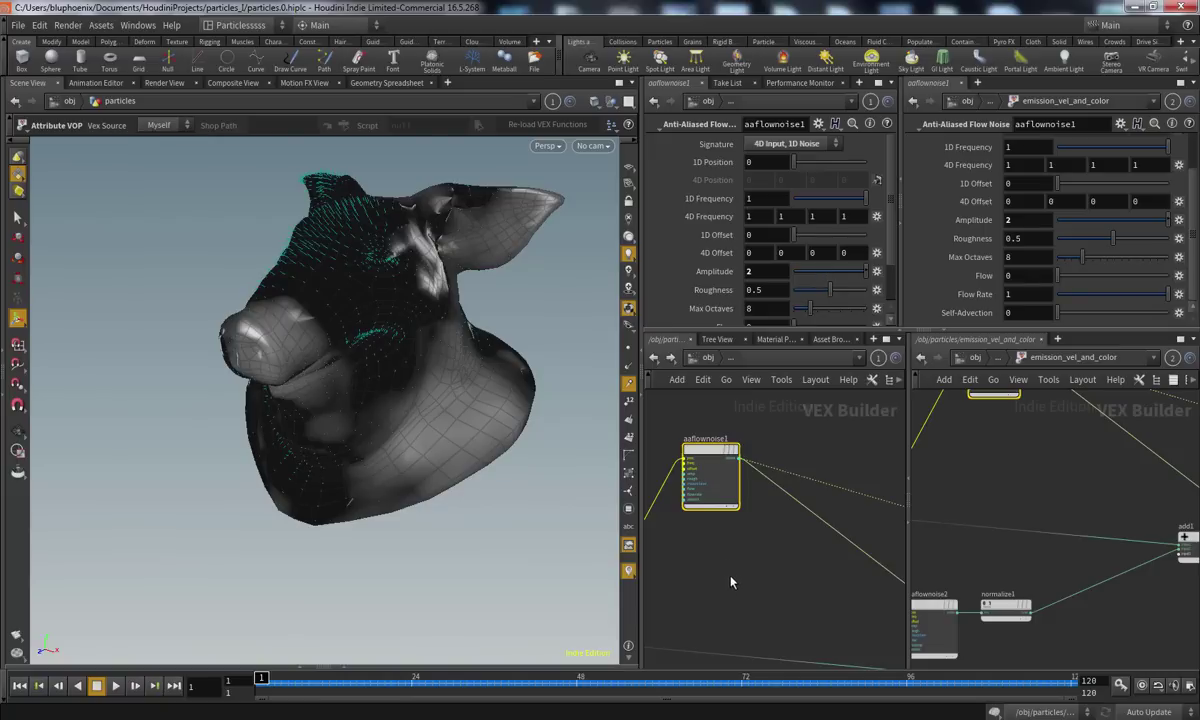
{"action": "key", "text": "ctrl+v"}
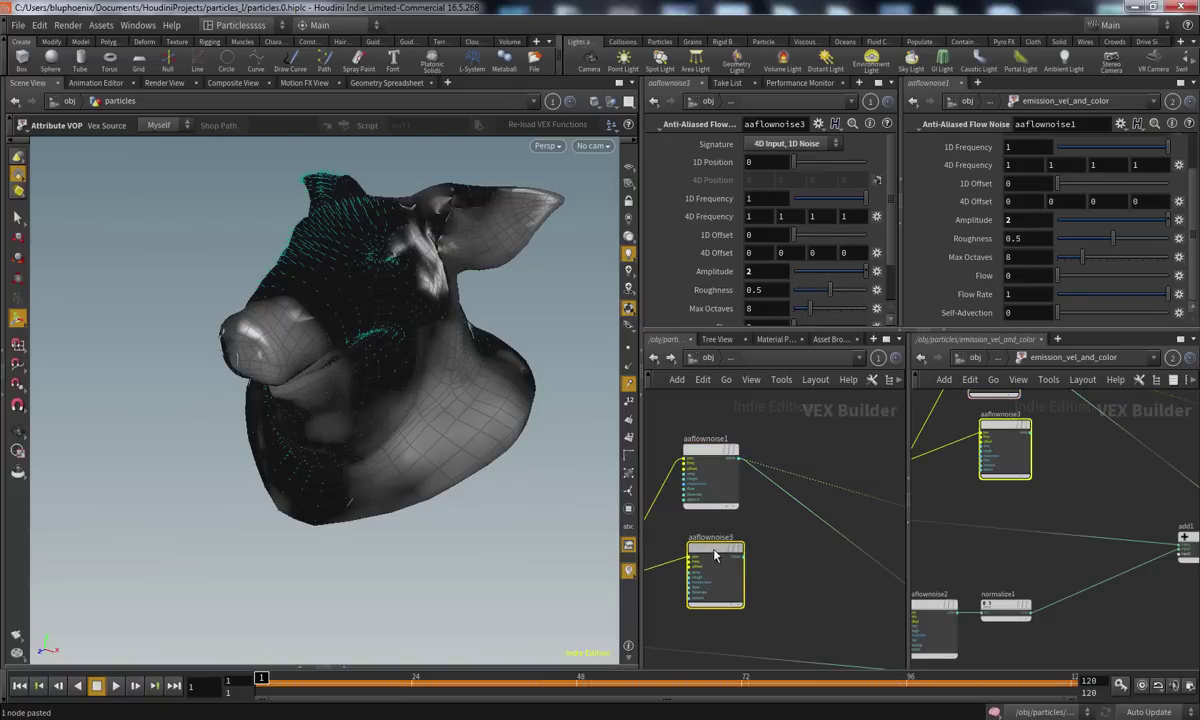
{"action": "middle_click_drag", "start_coordinate": [783, 557], "coordinate": [772, 565]}
{"action": "left_click_drag", "start_coordinate": [704, 556], "coordinate": [695, 561]}
Wire the output of aaflownoise3 into the Cd input of geometryvopoutput1
{"action": "middle_click_drag", "start_coordinate": [788, 596], "coordinate": [724, 566]}
{"action": "right_click_drag", "start_coordinate": [704, 553], "coordinate": [672, 544]}
{"action": "middle_click_drag", "start_coordinate": [712, 559], "coordinate": [466, 518]}
{"action": "middle_click_drag", "start_coordinate": [838, 530], "coordinate": [706, 530]}
{"action": "right_click_drag", "start_coordinate": [706, 530], "coordinate": [753, 536]}
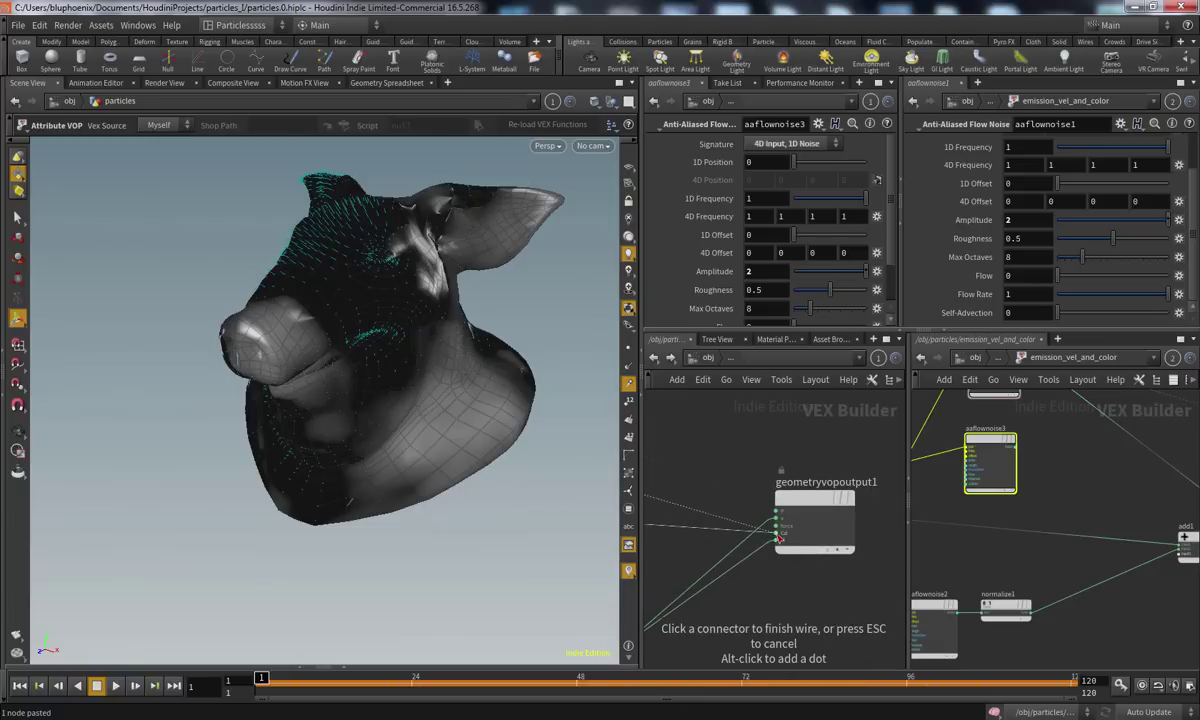
{"action": "left_click", "coordinate": [779, 537]}
Set all four 4D Frequency components of aaflownoise3 to 10 and inspect the noise pattern on the pig head
{"action": "middle_click_drag", "start_coordinate": [768, 550], "coordinate": [918, 546]}
{"action": "middle_click_drag", "start_coordinate": [740, 535], "coordinate": [928, 541]}
{"action": "middle_click_drag", "start_coordinate": [827, 537], "coordinate": [888, 598]}
{"action": "middle_click_drag", "start_coordinate": [716, 214], "coordinate": [929, 220]}
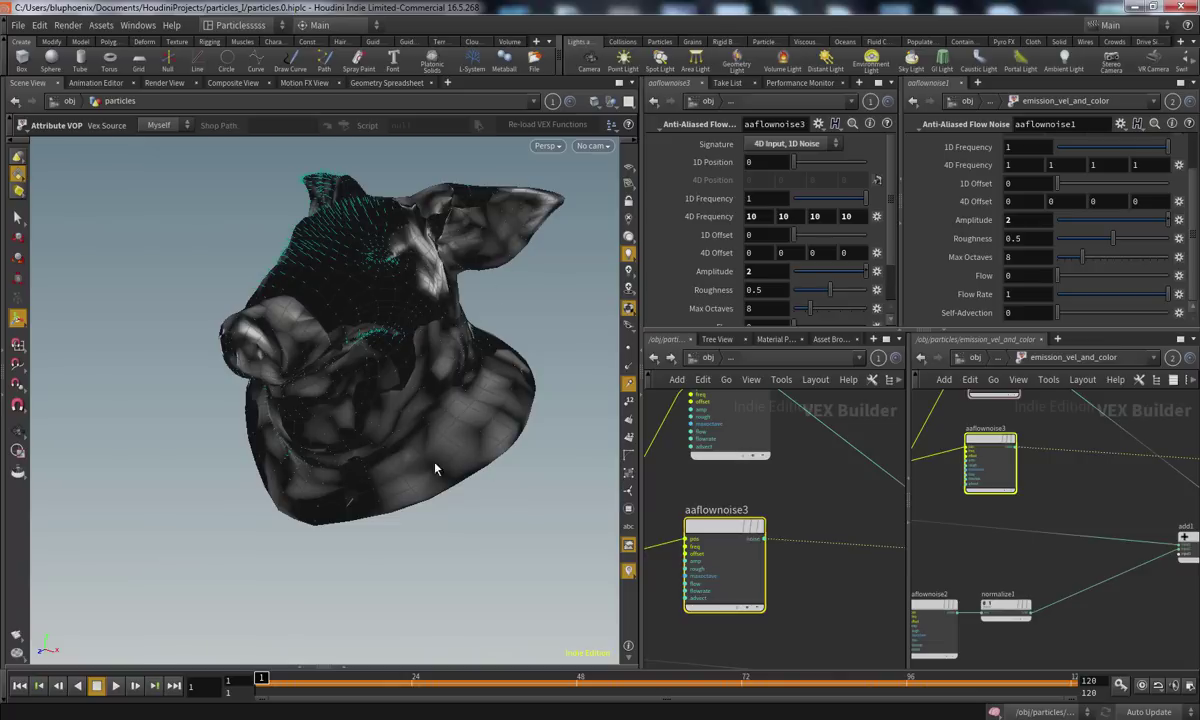
{"action": "scroll", "coordinate": [438, 460], "scroll_direction": "up", "scroll_amount": 4}
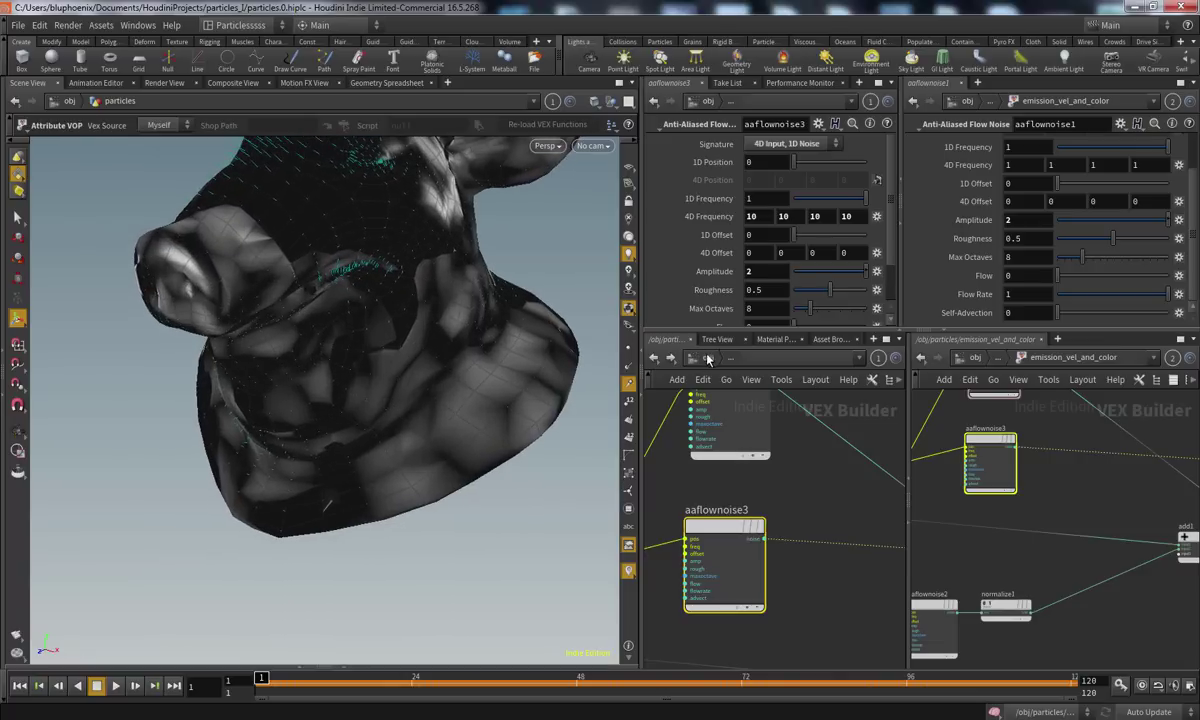
Return to the particles network, widen its pane, and move testgeometry_pighead1 and attribdelete1 up to make room above normal1
{"action": "left_click", "coordinate": [708, 358]}
{"action": "double_click", "coordinate": [713, 512]}
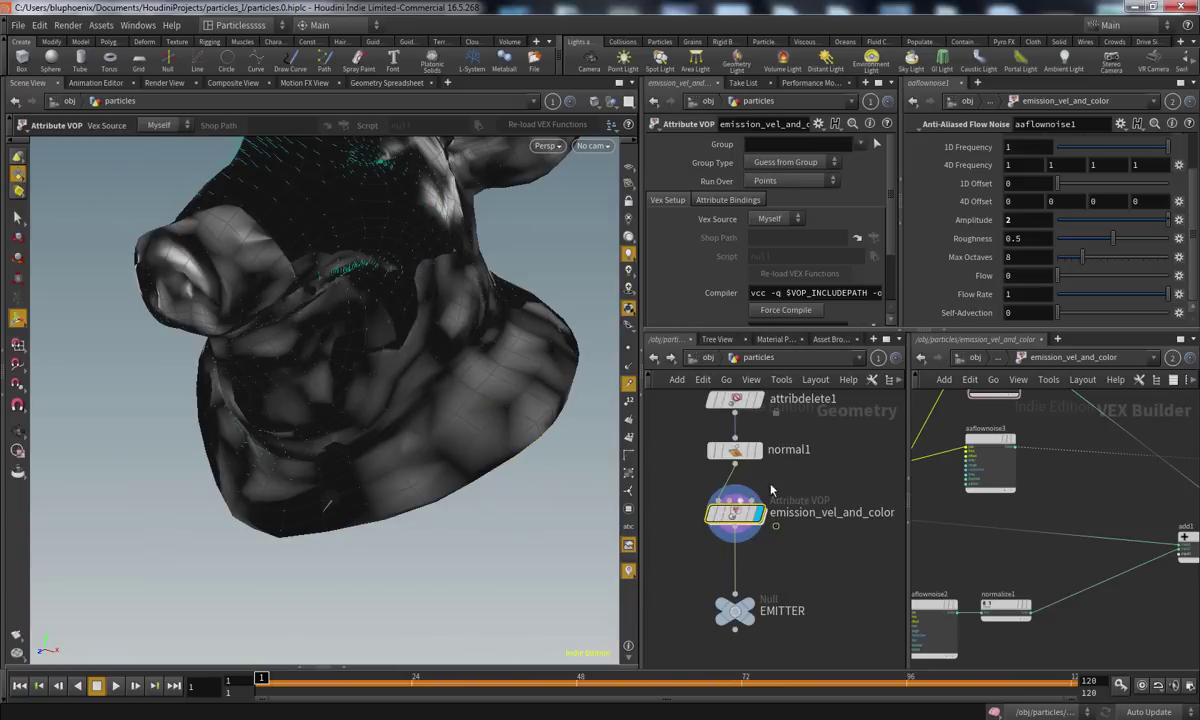
{"action": "left_click_drag", "start_coordinate": [907, 459], "coordinate": [976, 455]}
{"action": "middle_click_drag", "start_coordinate": [844, 431], "coordinate": [855, 525]}
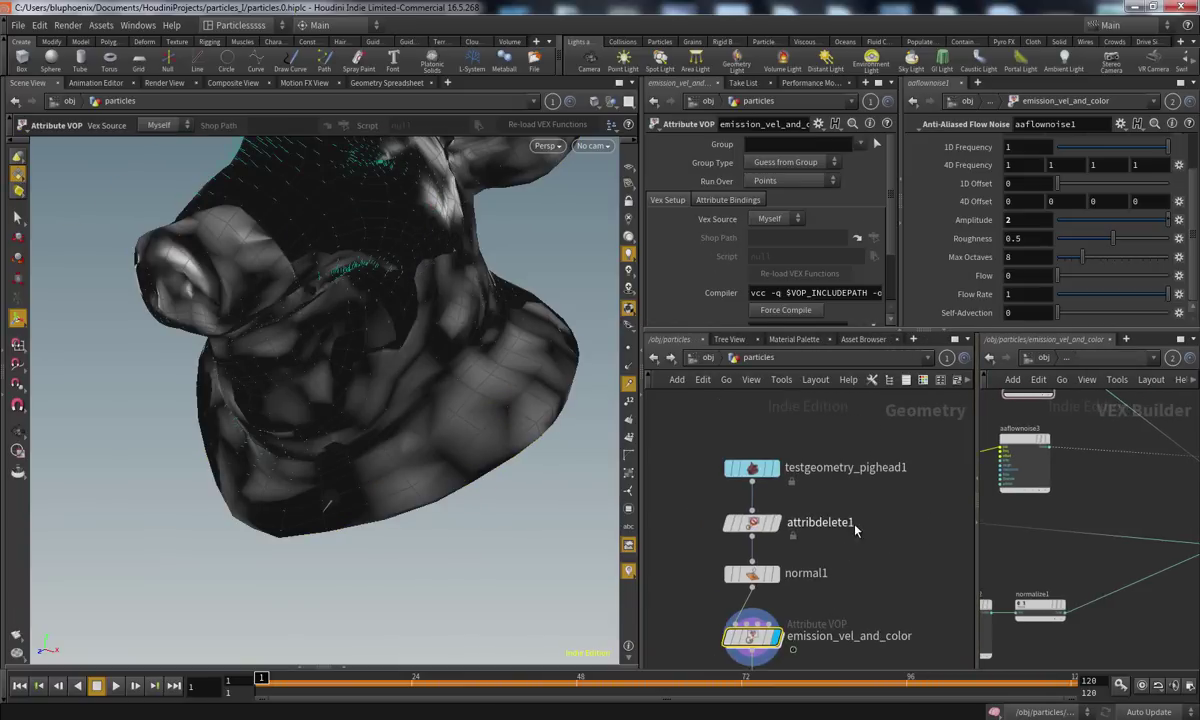
{"action": "left_click_drag", "start_coordinate": [697, 443], "coordinate": [758, 470]}
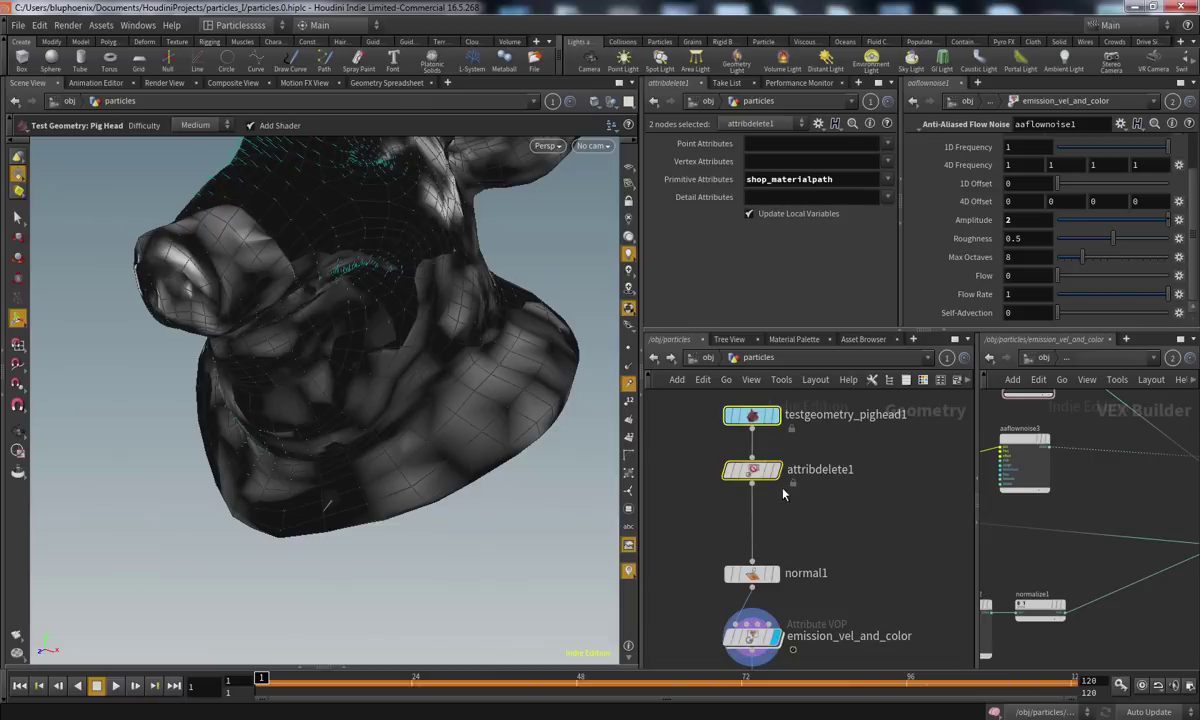
Insert a Subdivide node between attribdelete1 and normal1 and display its result
{"action": "left_click", "coordinate": [777, 471]}
{"action": "key", "text": "Tab"}
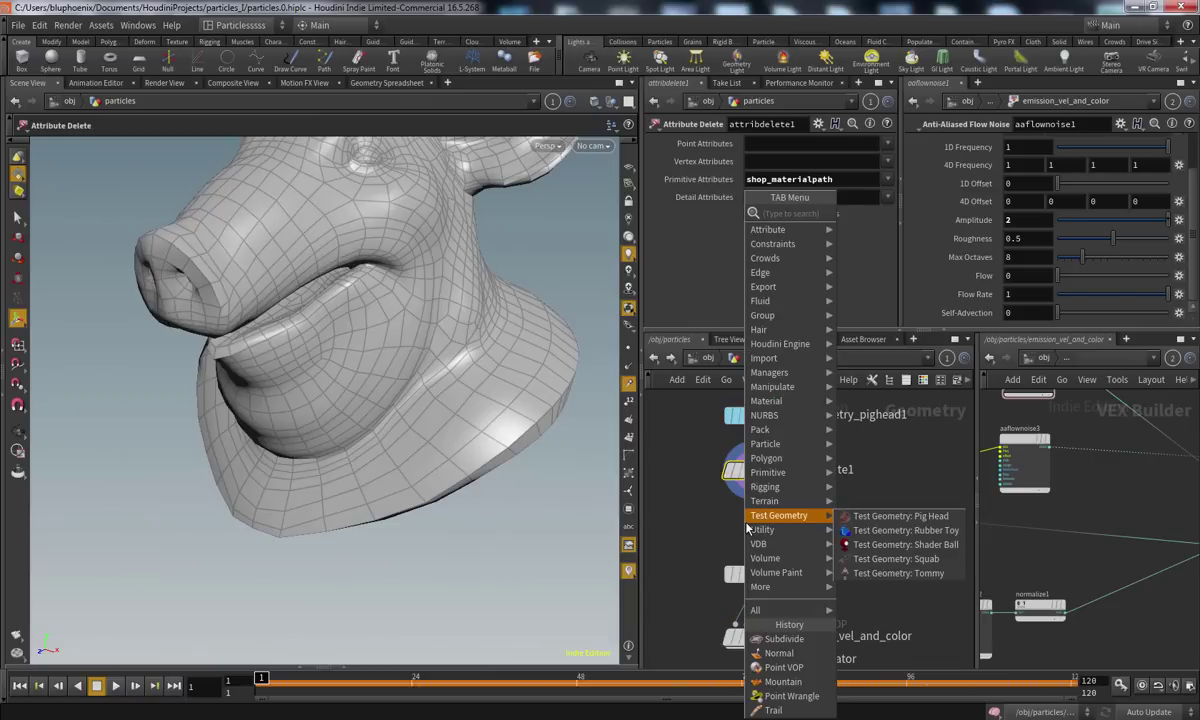
{"action": "left_click", "coordinate": [784, 638]}
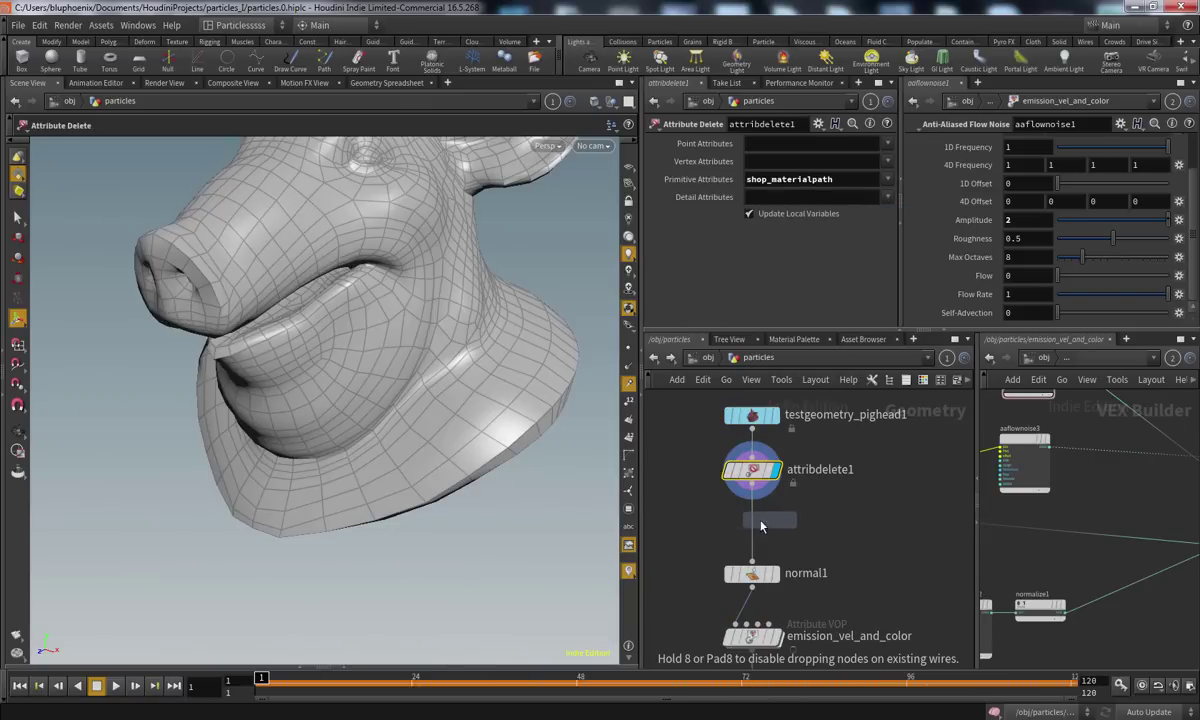
{"action": "left_click", "coordinate": [757, 538]}
{"action": "left_click", "coordinate": [774, 521]}
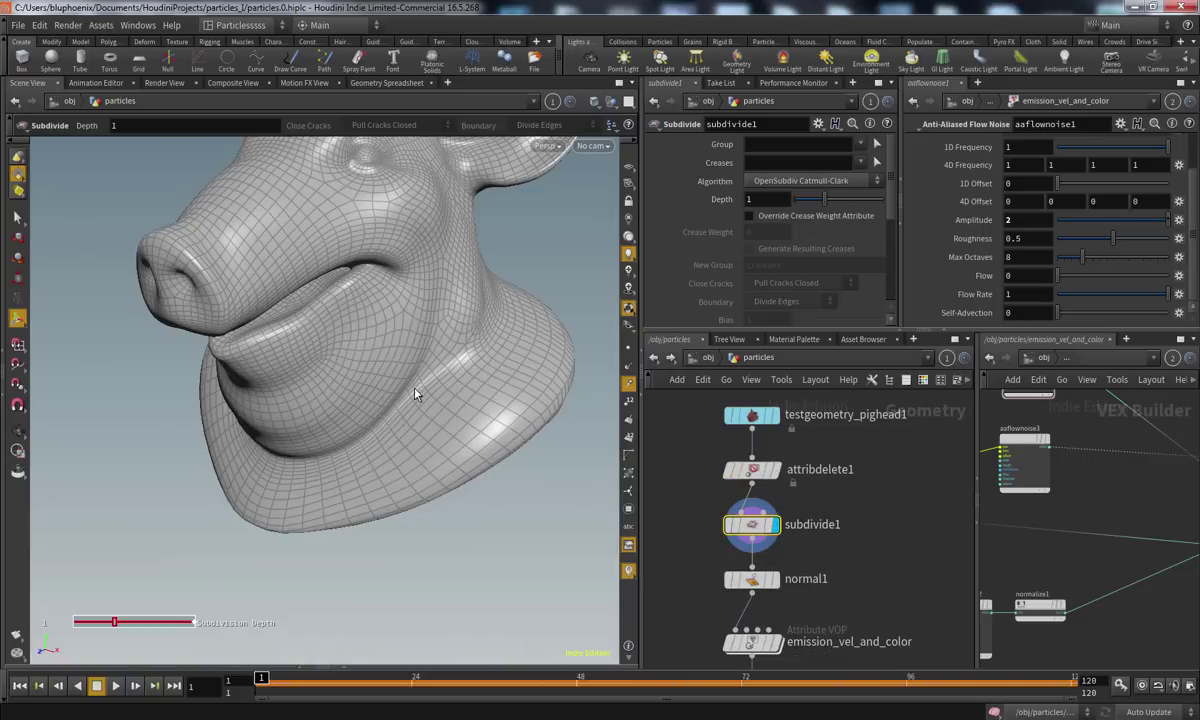
Display emission_vel_and_color's output and set subdivide1's Depth to 2
{"action": "middle_click_drag", "start_coordinate": [811, 606], "coordinate": [806, 520]}
{"action": "left_click", "coordinate": [771, 557]}
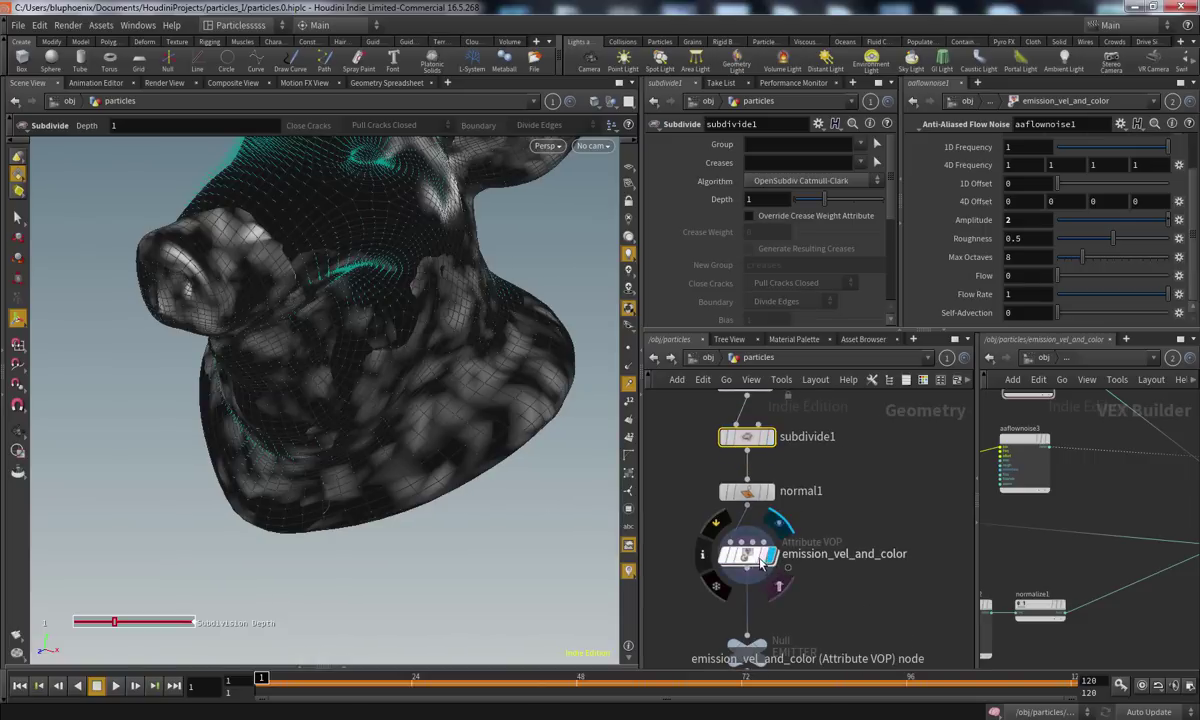
{"action": "middle_click_drag", "start_coordinate": [710, 442], "coordinate": [718, 469]}
{"action": "mouse_move", "coordinate": [720, 470]}
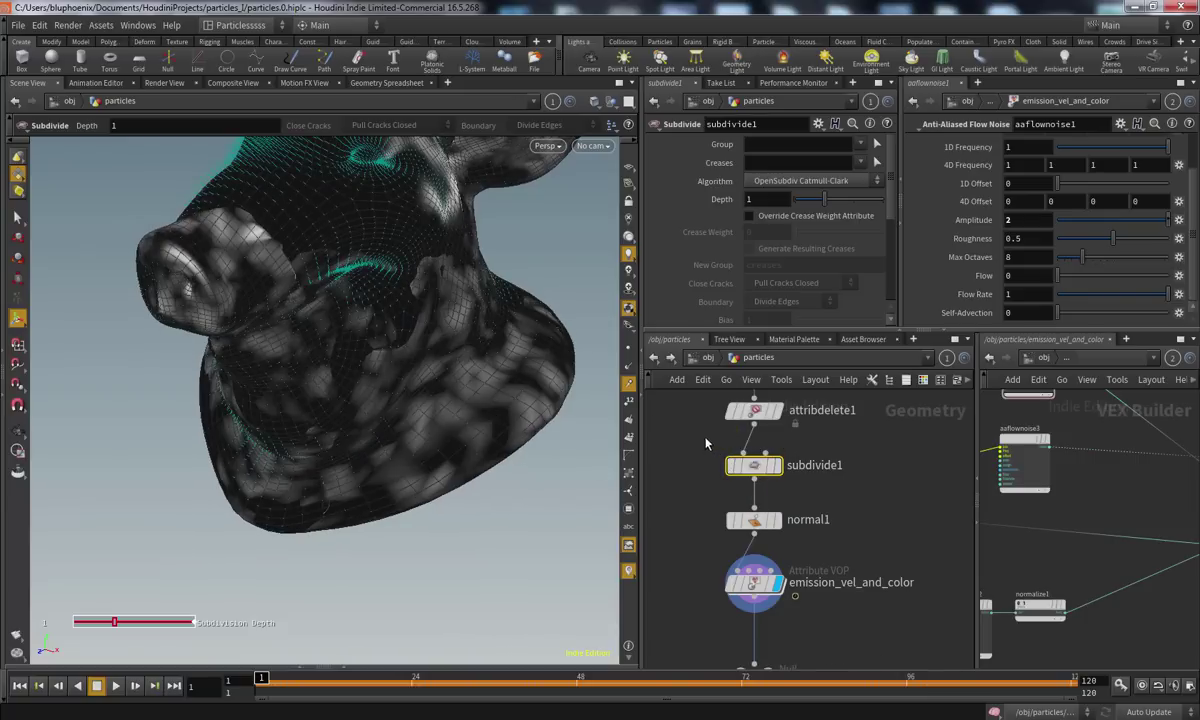
{"action": "left_click_drag", "start_coordinate": [836, 203], "coordinate": [853, 203]}
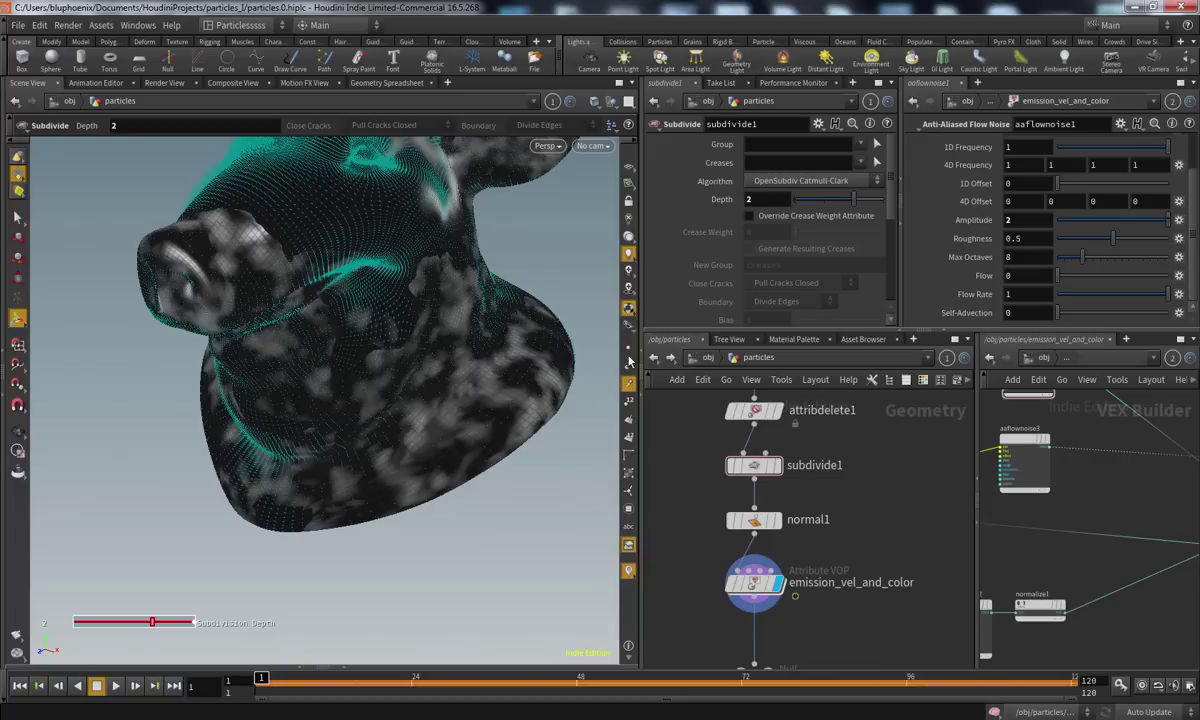
Open the emission_vel_and_color node network and bring the whole pig head into view
{"action": "double_click", "coordinate": [752, 582]}
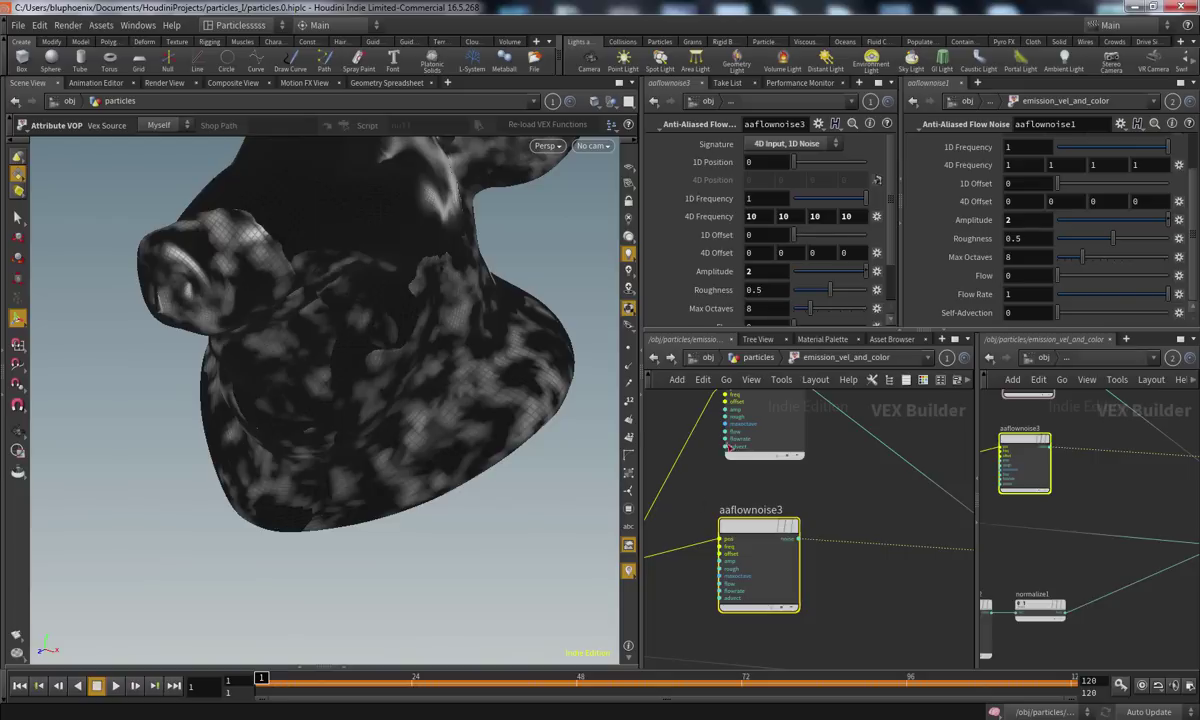
{"action": "key", "text": "space"}
{"action": "left_click_drag", "start_coordinate": [537, 407], "coordinate": [492, 398]}
{"action": "scroll", "coordinate": [492, 398], "scroll_direction": "down", "scroll_amount": 3}
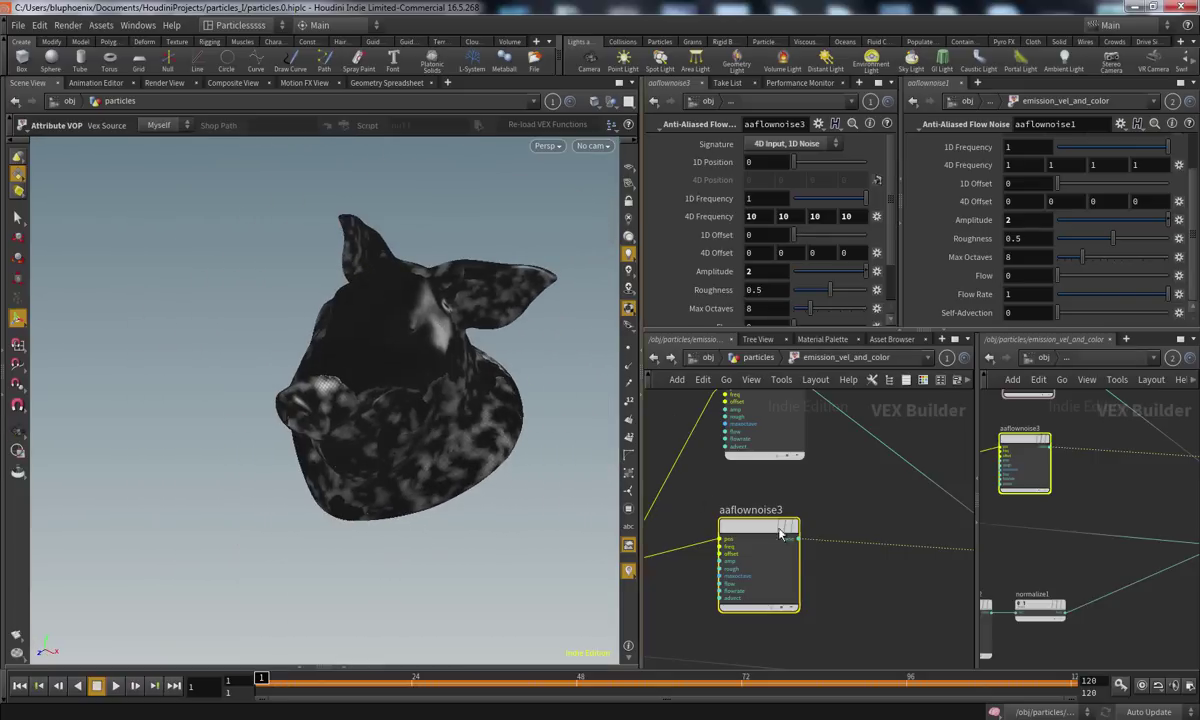
Connect aaflownoise1's noise output to the Cd input of geometryvopoutput1 in place of aaflownoise3
{"action": "scroll", "coordinate": [865, 507], "scroll_direction": "down", "scroll_amount": 3}
{"action": "middle_click_drag", "start_coordinate": [846, 505], "coordinate": [823, 560]}
{"action": "middle_click_drag", "start_coordinate": [945, 652], "coordinate": [785, 570]}
{"action": "middle_click_drag", "start_coordinate": [867, 608], "coordinate": [747, 552]}
{"action": "middle_click_drag", "start_coordinate": [858, 512], "coordinate": [747, 571]}
{"action": "scroll", "coordinate": [780, 555], "scroll_direction": "up", "scroll_amount": 5}
{"action": "scroll", "coordinate": [834, 558], "scroll_direction": "down", "scroll_amount": 6}
{"action": "scroll", "coordinate": [795, 563], "scroll_direction": "up", "scroll_amount": 4}
{"action": "scroll", "coordinate": [792, 517], "scroll_direction": "down", "scroll_amount": 1}
{"action": "scroll", "coordinate": [792, 517], "scroll_direction": "down", "scroll_amount": 3}
{"action": "middle_click_drag", "start_coordinate": [858, 518], "coordinate": [957, 560]}
{"action": "scroll", "coordinate": [753, 509], "scroll_direction": "up", "scroll_amount": 5}
{"action": "left_click", "coordinate": [890, 569]}
{"action": "scroll", "coordinate": [783, 500], "scroll_direction": "down", "scroll_amount": 3}
{"action": "middle_click_drag", "start_coordinate": [700, 500], "coordinate": [814, 549]}
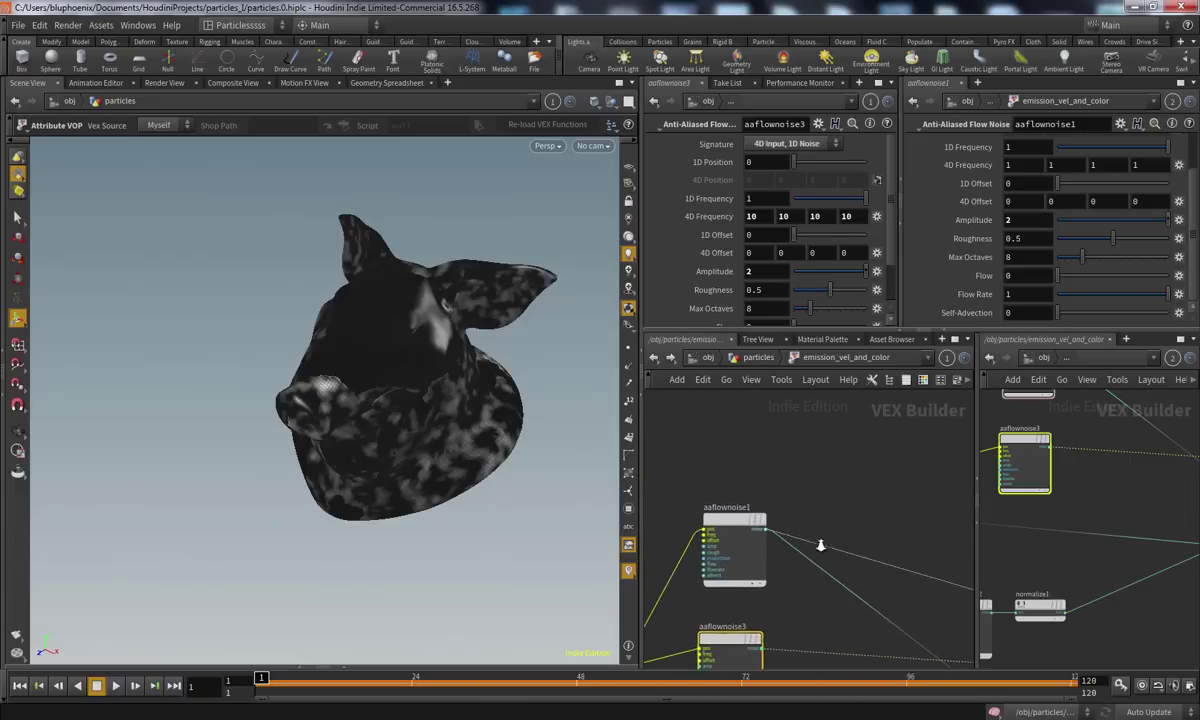
{"action": "scroll", "coordinate": [803, 556], "scroll_direction": "up", "scroll_amount": 3}
{"action": "left_click", "coordinate": [756, 517]}
{"action": "scroll", "coordinate": [777, 530], "scroll_direction": "down", "scroll_amount": 2}
{"action": "middle_click_drag", "start_coordinate": [745, 535], "coordinate": [781, 537]}
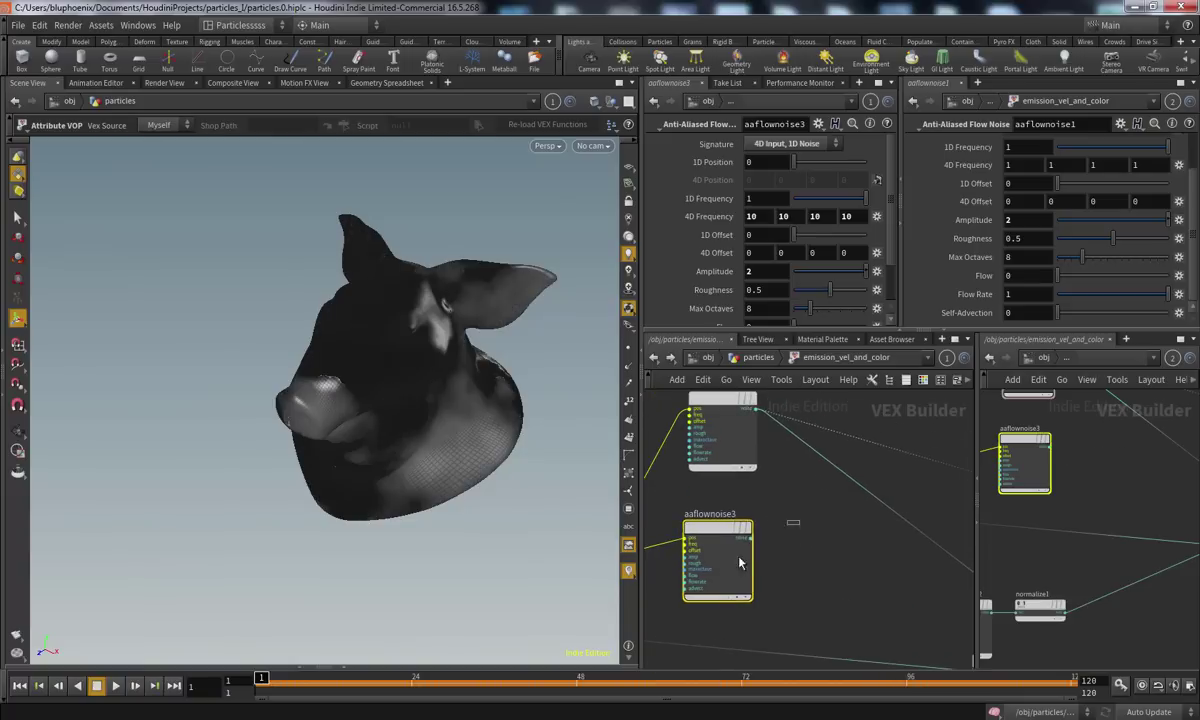
Try wiring aaflownoise3's noise output into the third input of add1, and undo the connection
{"action": "middle_click_drag", "start_coordinate": [823, 595], "coordinate": [785, 525]}
{"action": "scroll", "coordinate": [783, 529], "scroll_direction": "up", "scroll_amount": 1}
{"action": "left_click", "coordinate": [738, 463]}
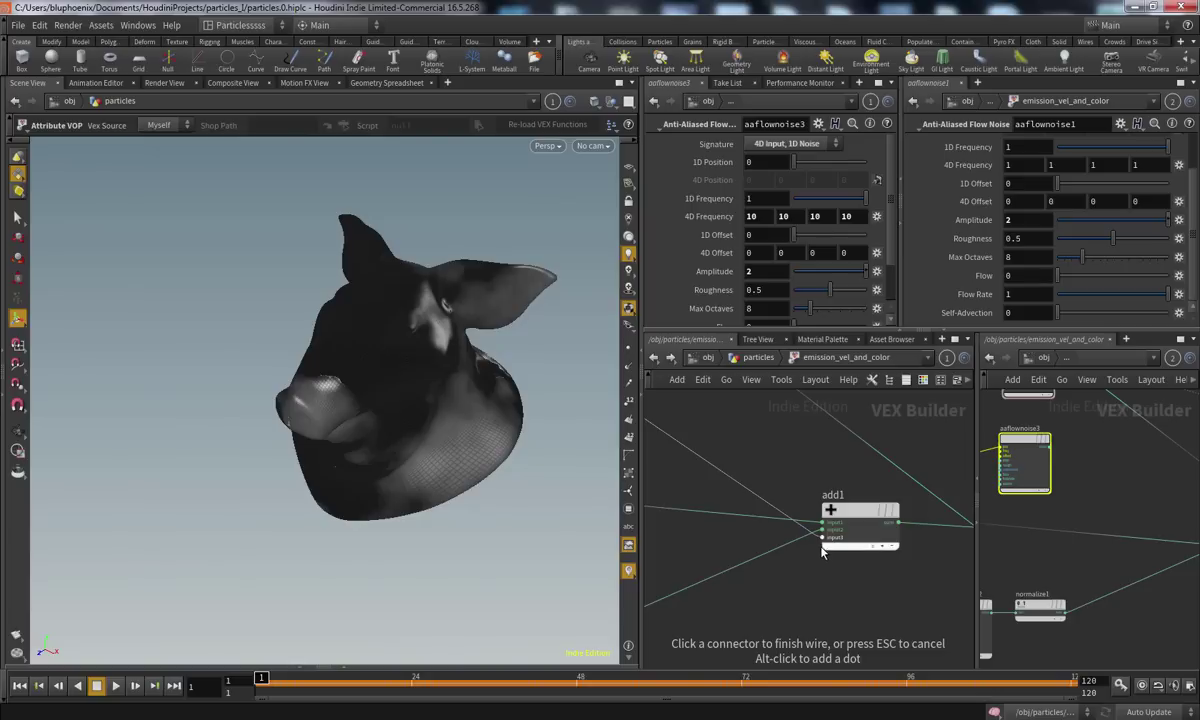
{"action": "left_click", "coordinate": [824, 538]}
{"action": "key", "text": "ctrl+z"}
{"action": "key", "text": "ctrl+z"}
{"action": "key", "text": "ctrl+z"}
Connect aaflownoise3's noise output to the third input of multiply2
{"action": "middle_click_drag", "start_coordinate": [809, 469], "coordinate": [606, 509]}
{"action": "left_click", "coordinate": [747, 499]}
{"action": "left_click", "coordinate": [884, 609]}
{"action": "middle_click_drag", "start_coordinate": [859, 649], "coordinate": [787, 643]}
{"action": "left_click_drag", "start_coordinate": [846, 572], "coordinate": [838, 481]}
Turn on point normals in the viewport and view the pig head from the front
{"action": "middle_click_drag", "start_coordinate": [892, 597], "coordinate": [684, 603]}
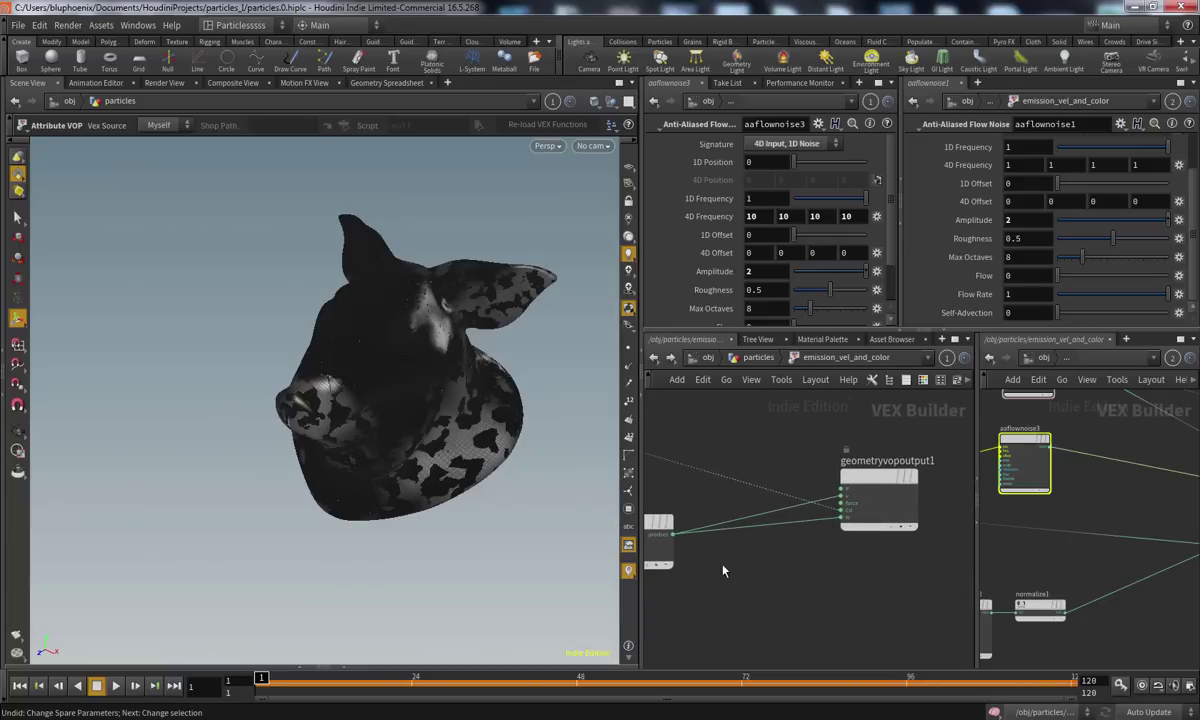
{"action": "scroll", "coordinate": [790, 541], "scroll_direction": "up", "scroll_amount": 2}
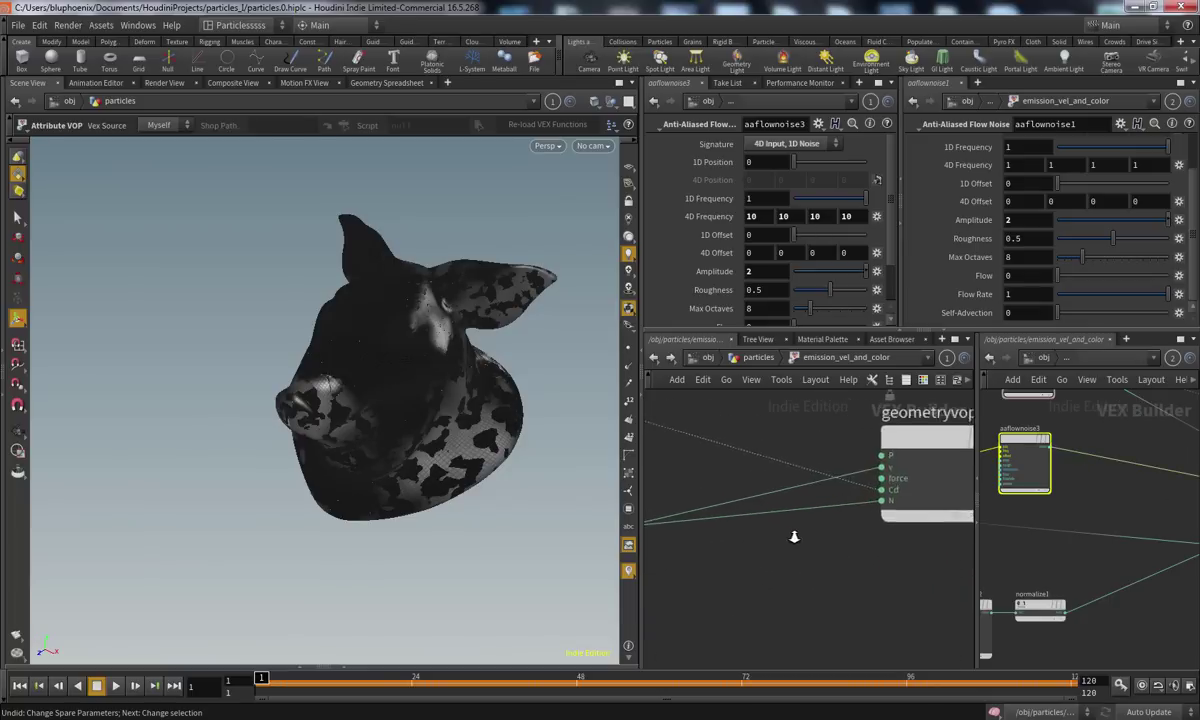
{"action": "left_click", "coordinate": [629, 367]}
{"action": "left_click_drag", "start_coordinate": [450, 439], "coordinate": [466, 410], "text": "alt"}
{"action": "middle_click_drag", "start_coordinate": [395, 470], "coordinate": [418, 530], "text": "alt"}
{"action": "scroll", "coordinate": [480, 487], "scroll_direction": "up", "scroll_amount": 3, "text": "alt"}
Delete the wire from aaflownoise3 to multiply2, compare the normals on the head, and undo the deletion
{"action": "scroll", "coordinate": [857, 501], "scroll_direction": "down", "scroll_amount": 3}
{"action": "middle_click_drag", "start_coordinate": [655, 482], "coordinate": [796, 487]}
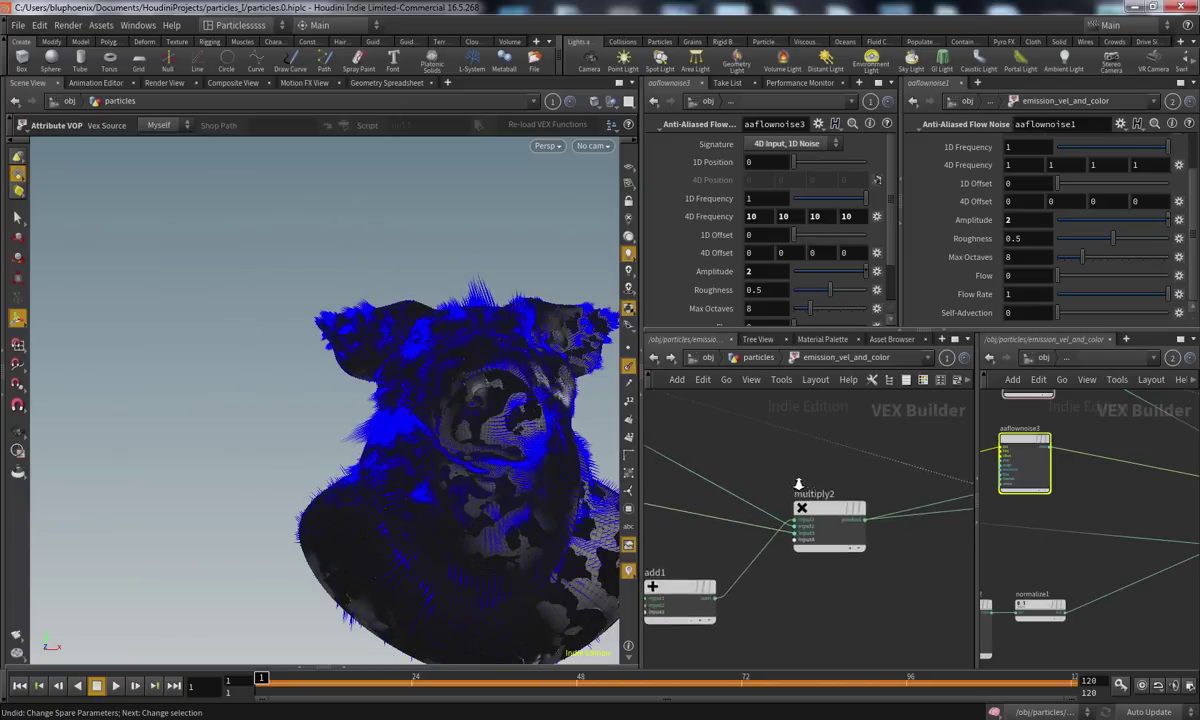
{"action": "scroll", "coordinate": [712, 544], "scroll_direction": "up", "scroll_amount": 5}
{"action": "left_click", "coordinate": [737, 509]}
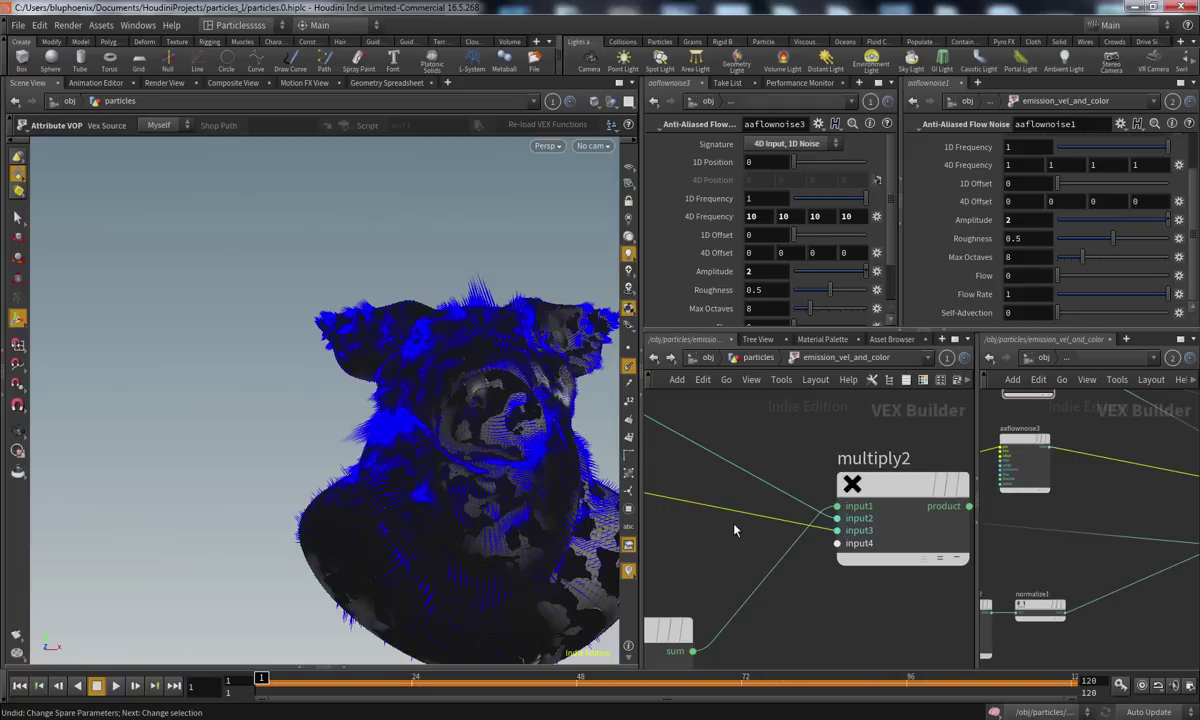
{"action": "key", "text": "Delete"}
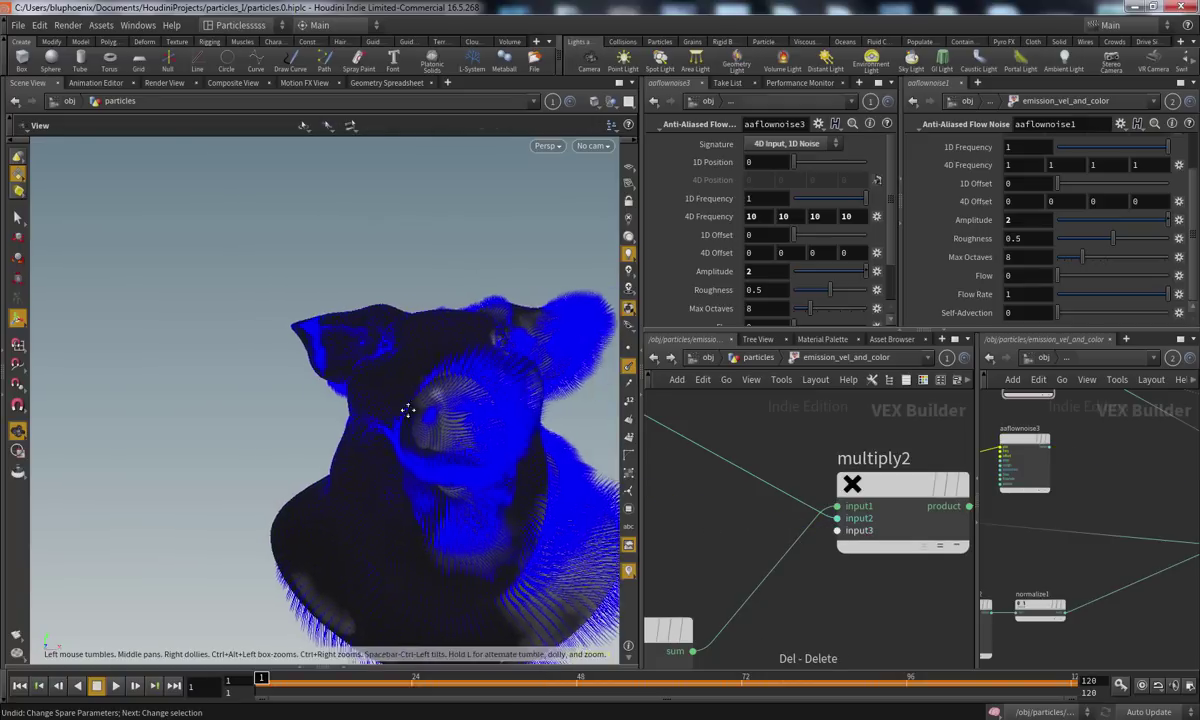
{"action": "middle_click_drag", "start_coordinate": [509, 427], "coordinate": [469, 407], "text": "alt"}
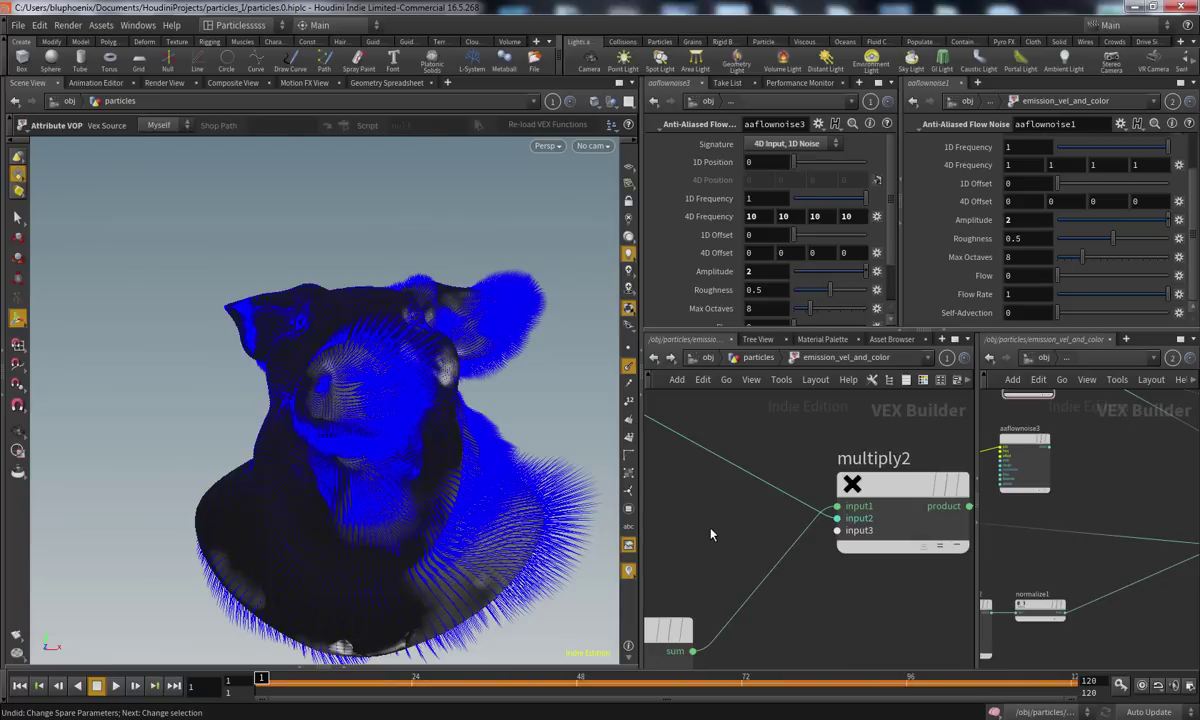
{"action": "key", "text": "ctrl+z"}
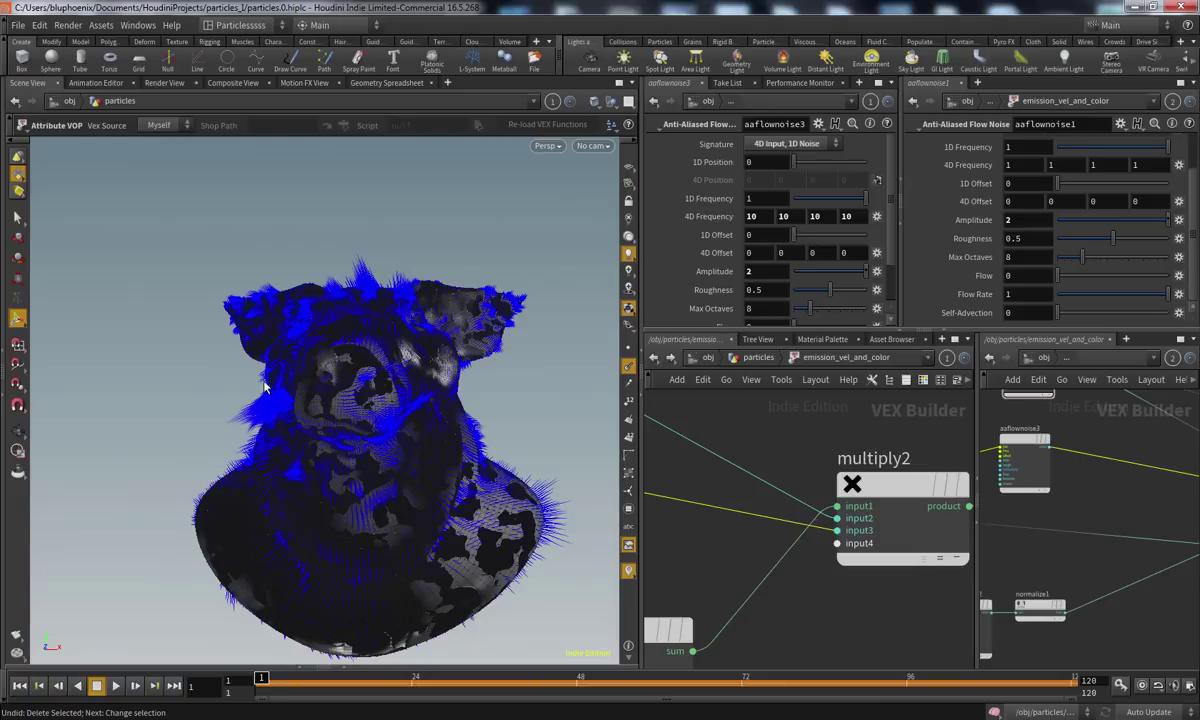
Set the Amplitude of aaflownoise3 to 20
{"action": "middle_click_drag", "start_coordinate": [750, 566], "coordinate": [888, 580]}
{"action": "right_click_drag", "start_coordinate": [888, 580], "coordinate": [770, 562]}
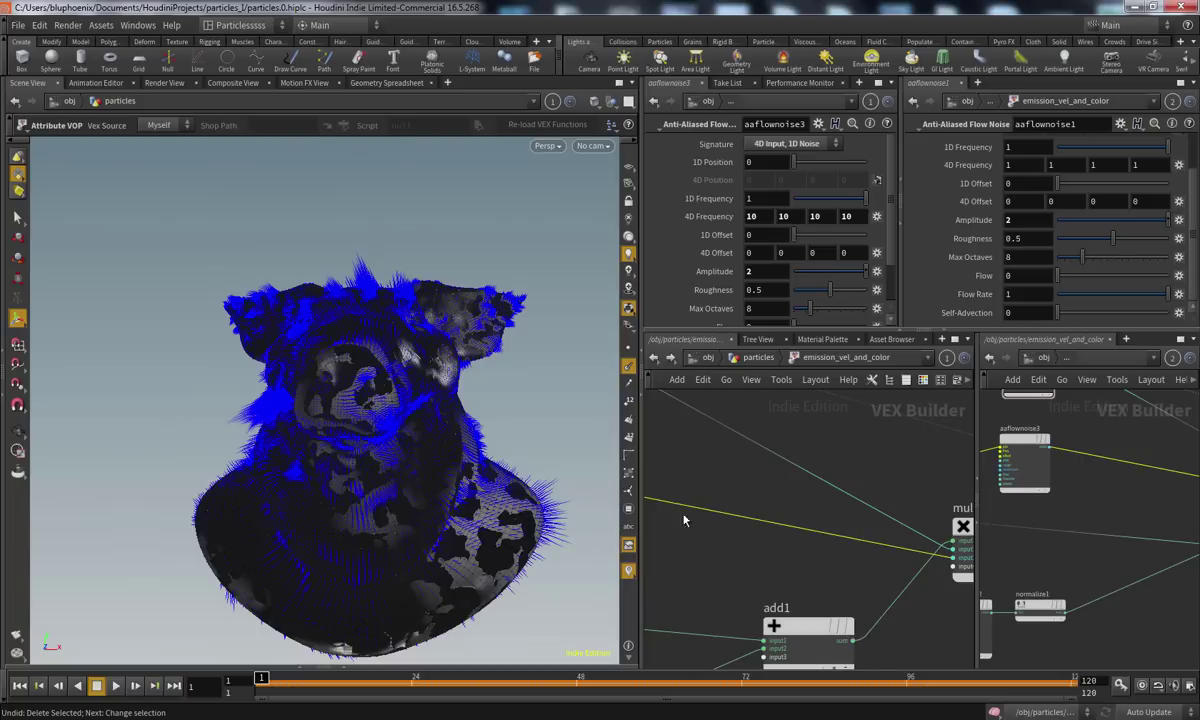
{"action": "middle_click_drag", "start_coordinate": [698, 450], "coordinate": [862, 498]}
{"action": "right_click_drag", "start_coordinate": [862, 498], "coordinate": [823, 498]}
{"action": "middle_click_drag", "start_coordinate": [717, 490], "coordinate": [767, 503]}
{"action": "right_click_drag", "start_coordinate": [767, 503], "coordinate": [806, 504]}
{"action": "left_click", "coordinate": [752, 548]}
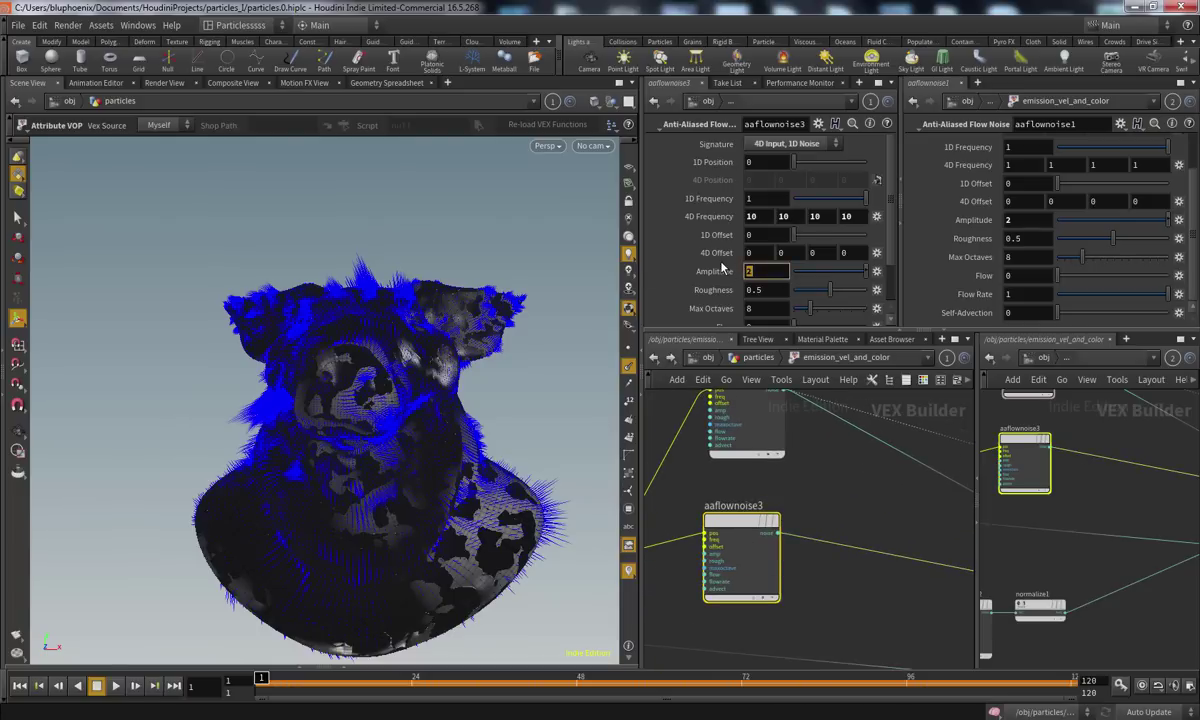
{"action": "type", "text": "20"}
{"action": "key", "text": "Return"}
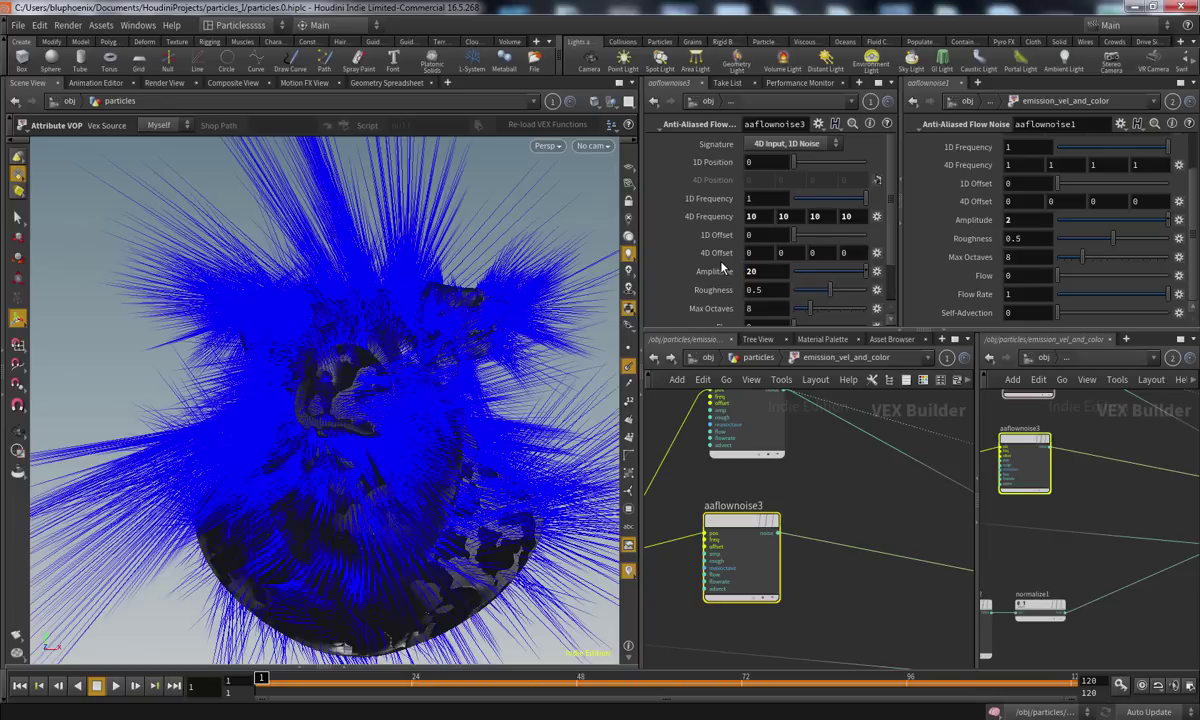
{"action": "left_click", "coordinate": [806, 463]}
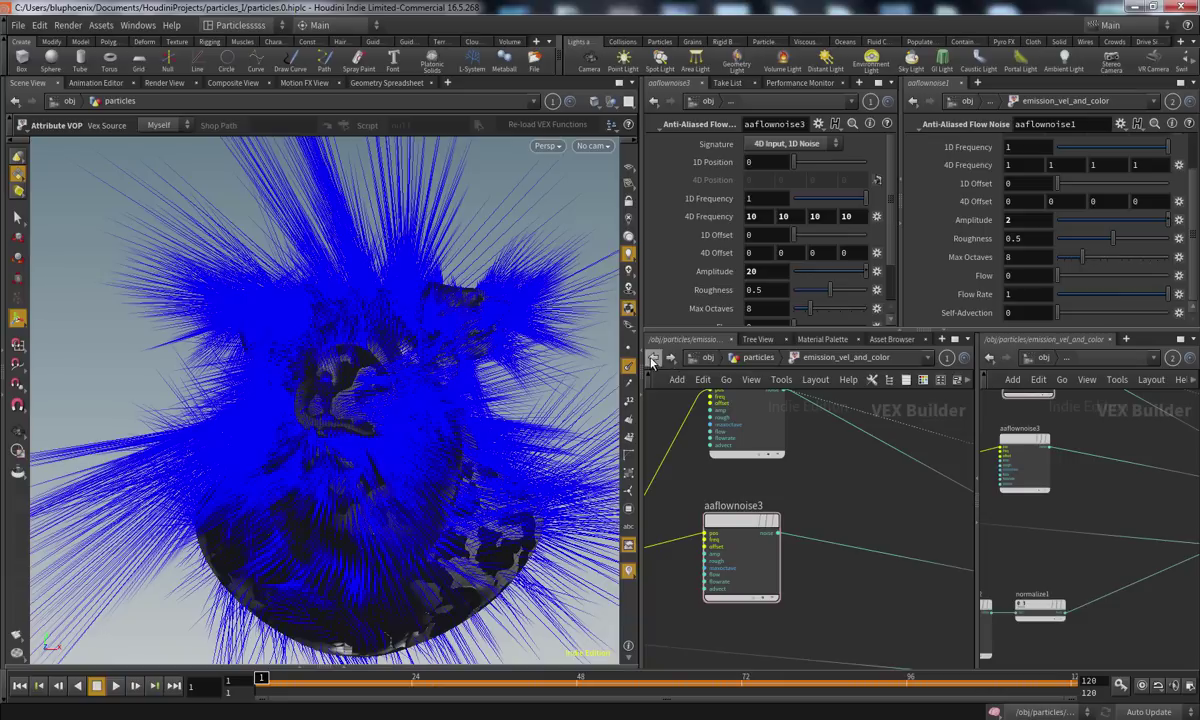
Enlarge the second network editor, switch it to the obj level, and restore the viewport beside it
{"action": "right_click_drag", "start_coordinate": [818, 472], "coordinate": [815, 474]}
{"action": "left_click_drag", "start_coordinate": [977, 543], "coordinate": [908, 541]}
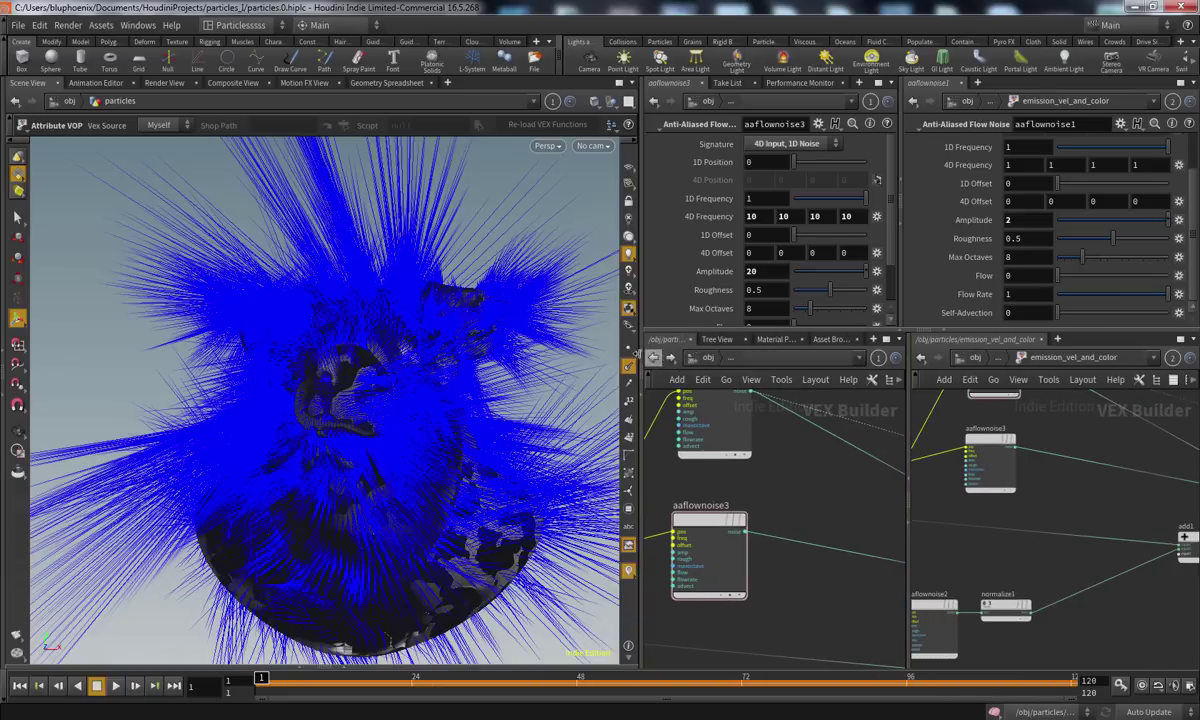
{"action": "left_click", "coordinate": [642, 366]}
{"action": "left_click", "coordinate": [621, 360]}
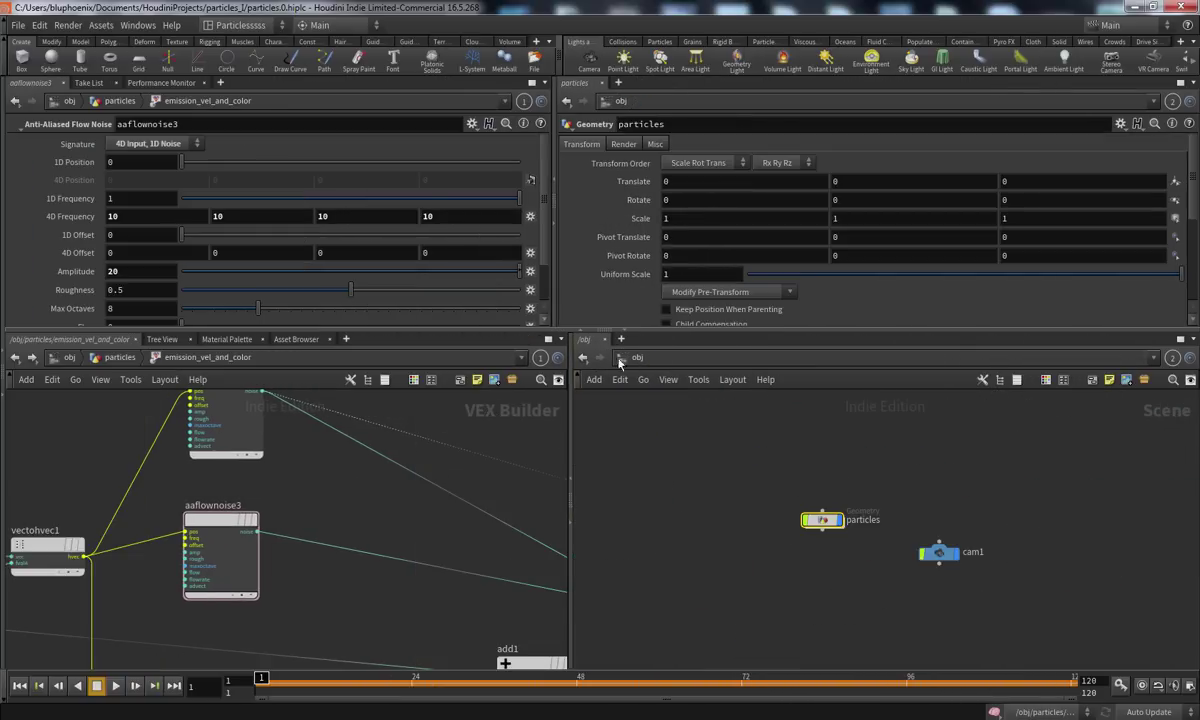
{"action": "left_click", "coordinate": [3, 398]}
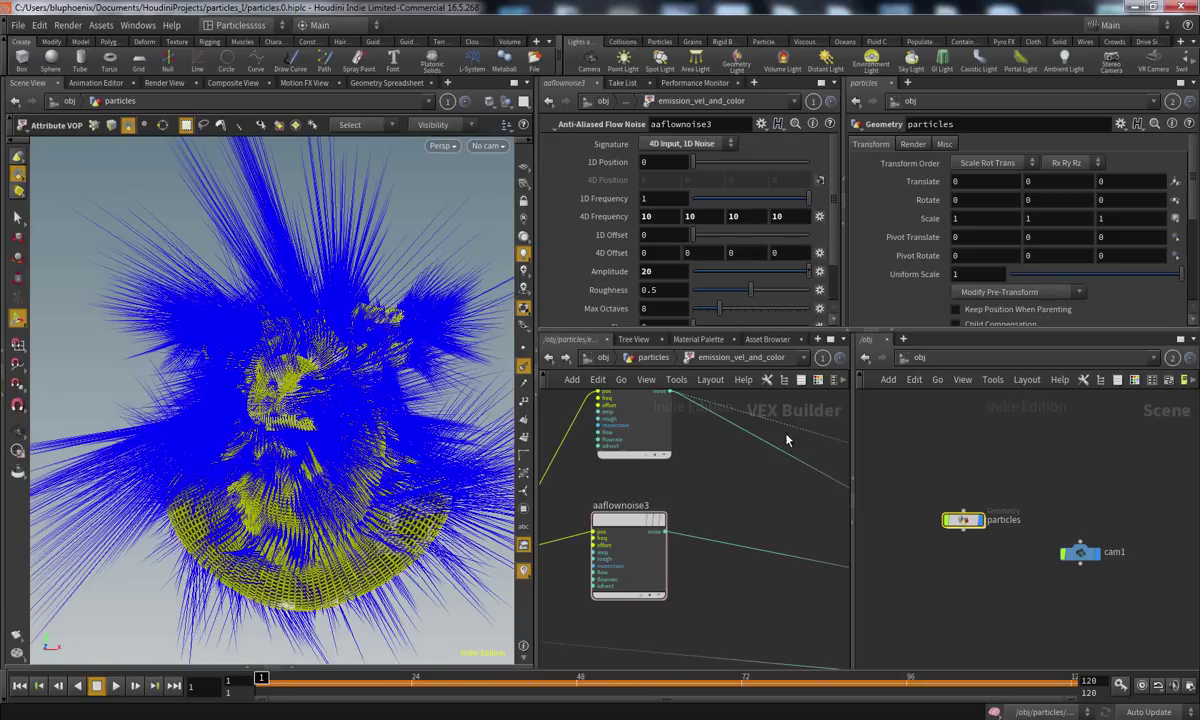
Open the popnet network inside particles and play the particle simulation
{"action": "left_click", "coordinate": [640, 362]}
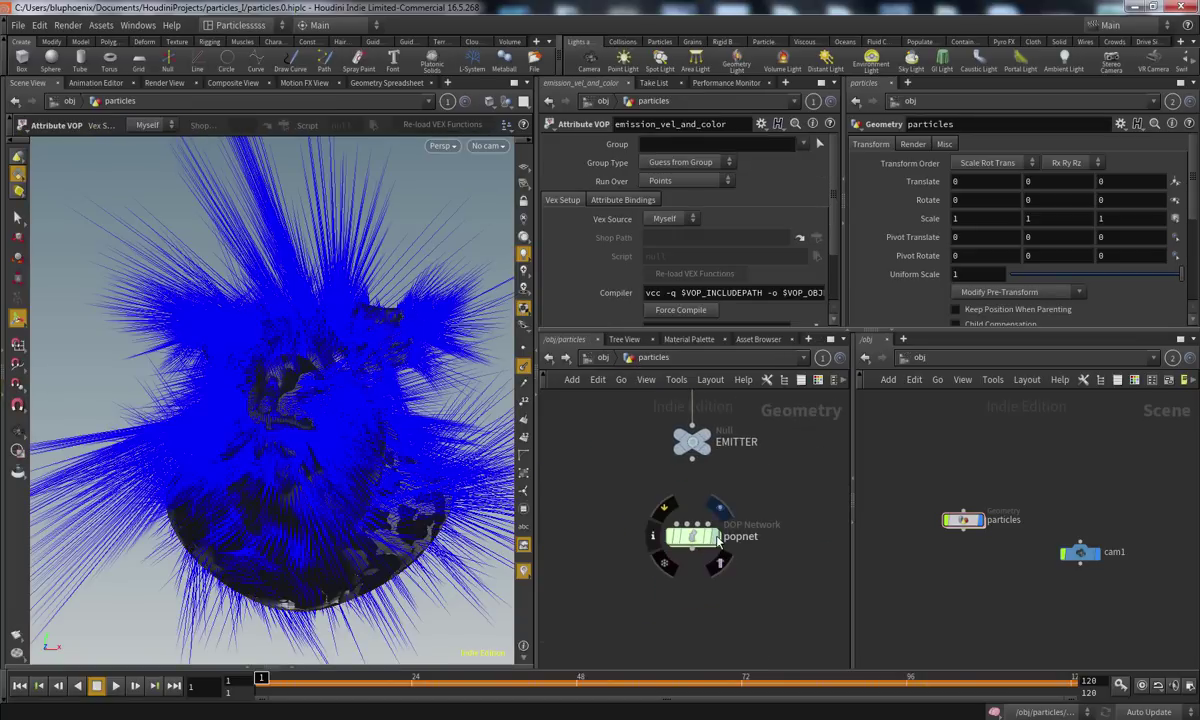
{"action": "double_click", "coordinate": [690, 538]}
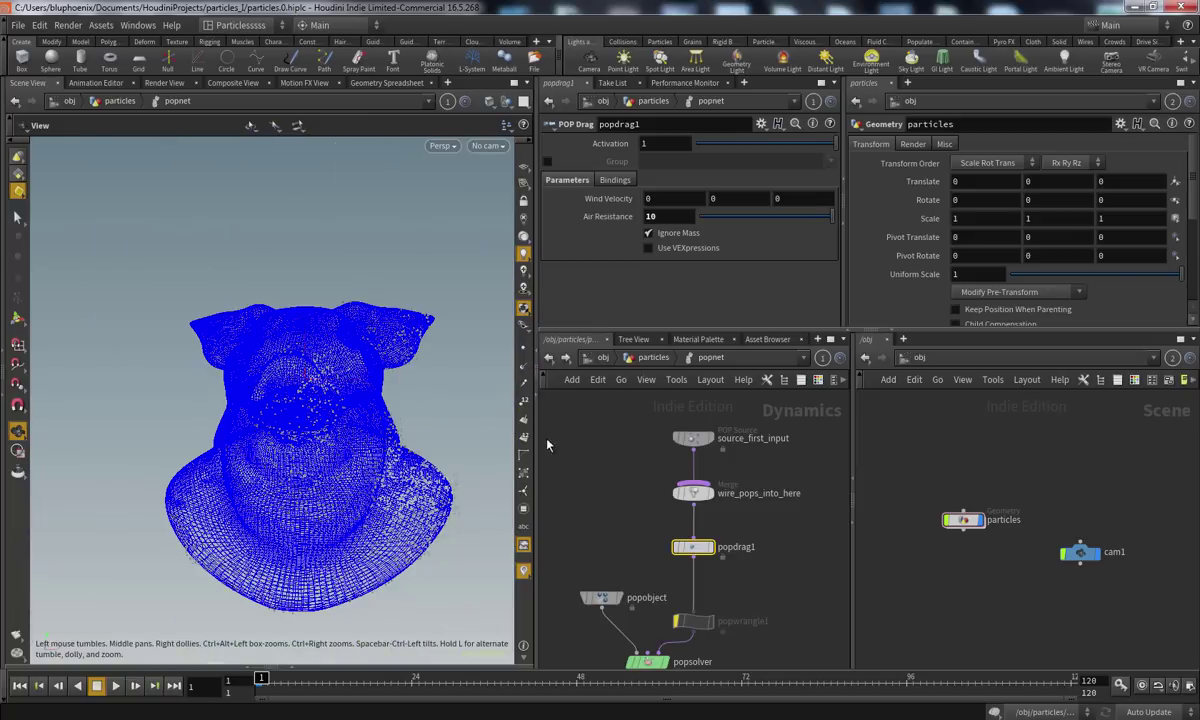
{"action": "left_click_drag", "start_coordinate": [455, 417], "coordinate": [383, 503]}
{"action": "right_click_drag", "start_coordinate": [383, 503], "coordinate": [343, 540]}
{"action": "left_click", "coordinate": [116, 685]}
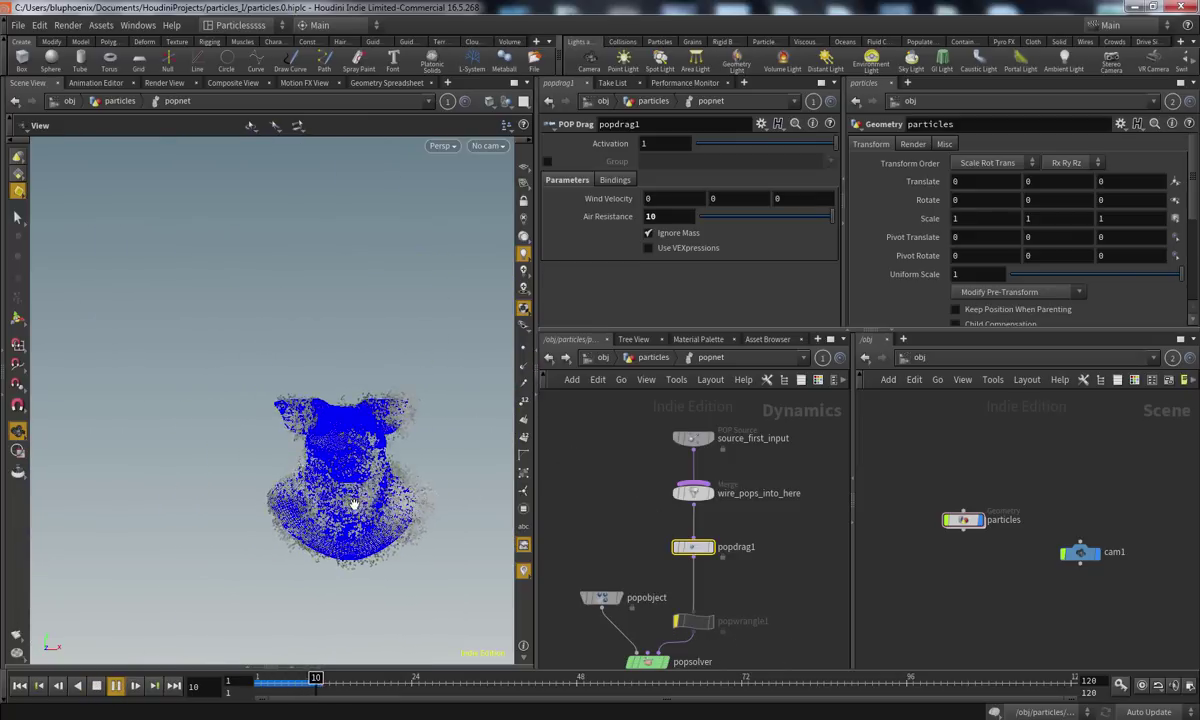
Look through cam1 while the simulation plays, and stop the playback
{"action": "left_click", "coordinate": [487, 145]}
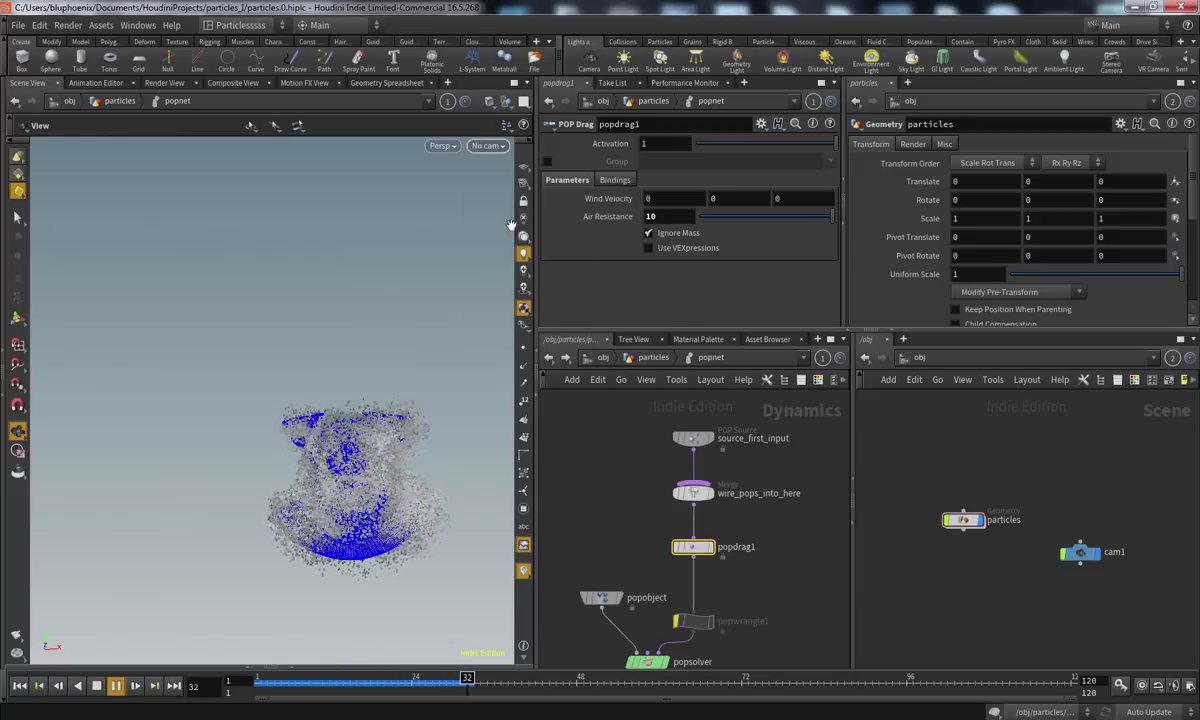
{"action": "left_click", "coordinate": [487, 206]}
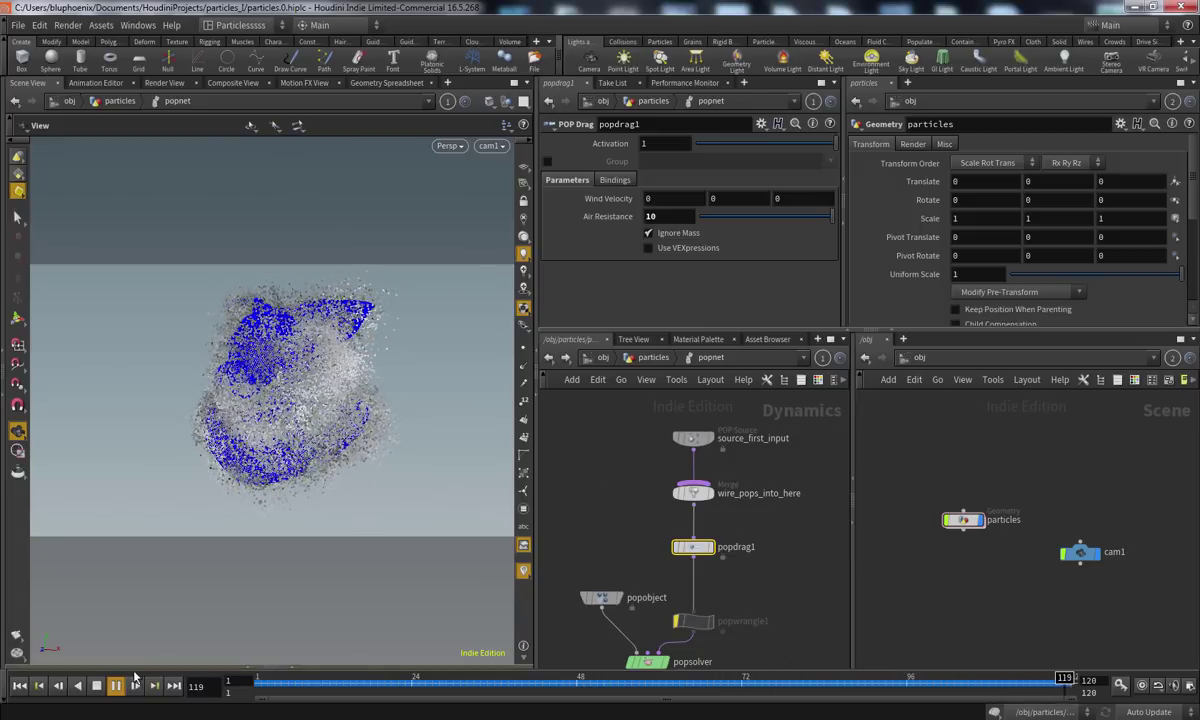
{"action": "left_click", "coordinate": [96, 686]}
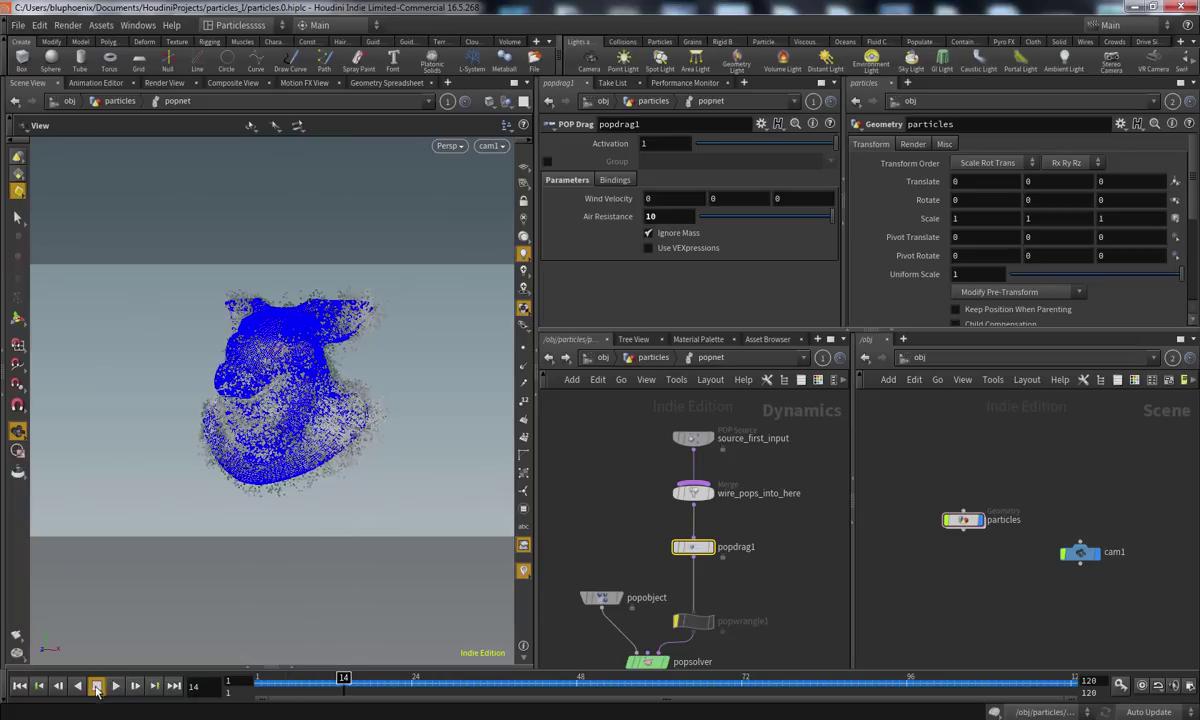
Open emission_vel_and_color in the second network editor, set aaflownoise3's Amplitude to 30, and replay the simulation
{"action": "double_click", "coordinate": [963, 520]}
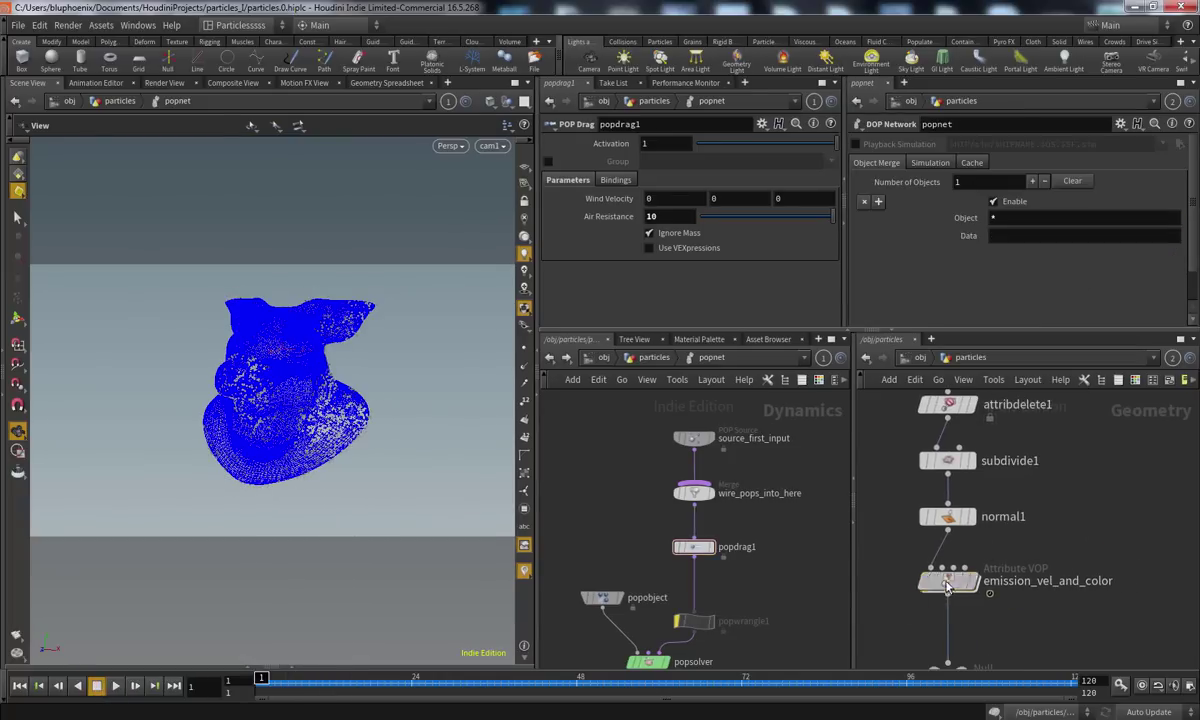
{"action": "double_click", "coordinate": [946, 585]}
{"action": "left_click", "coordinate": [972, 271]}
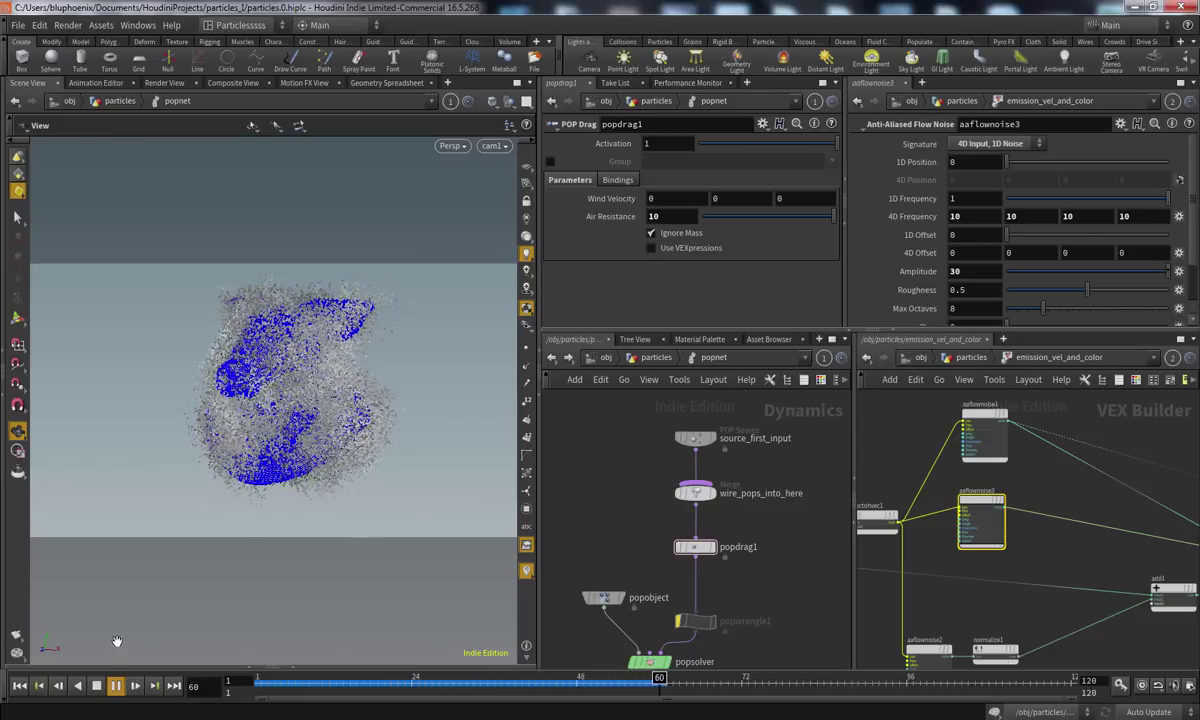
{"action": "left_click", "coordinate": [96, 686]}
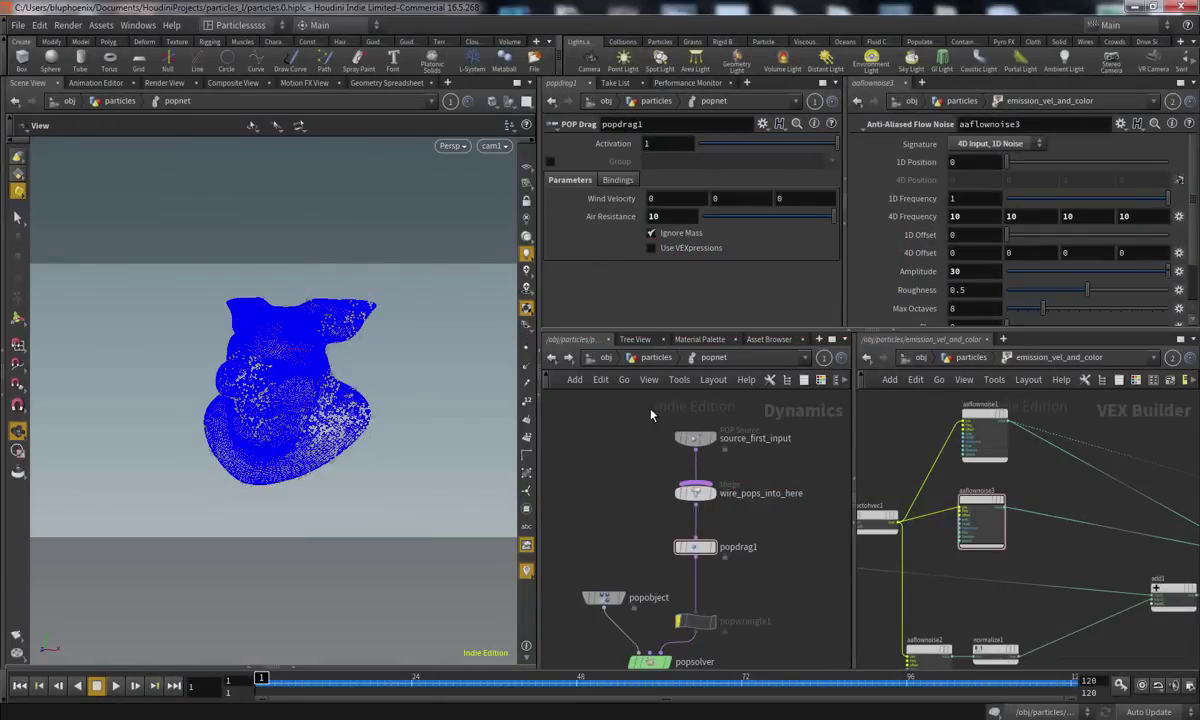
Return to the particles geometry network and display the result of the subdivide1 node
{"action": "left_click", "coordinate": [656, 364]}
{"action": "middle_click_drag", "start_coordinate": [572, 458], "coordinate": [562, 503]}
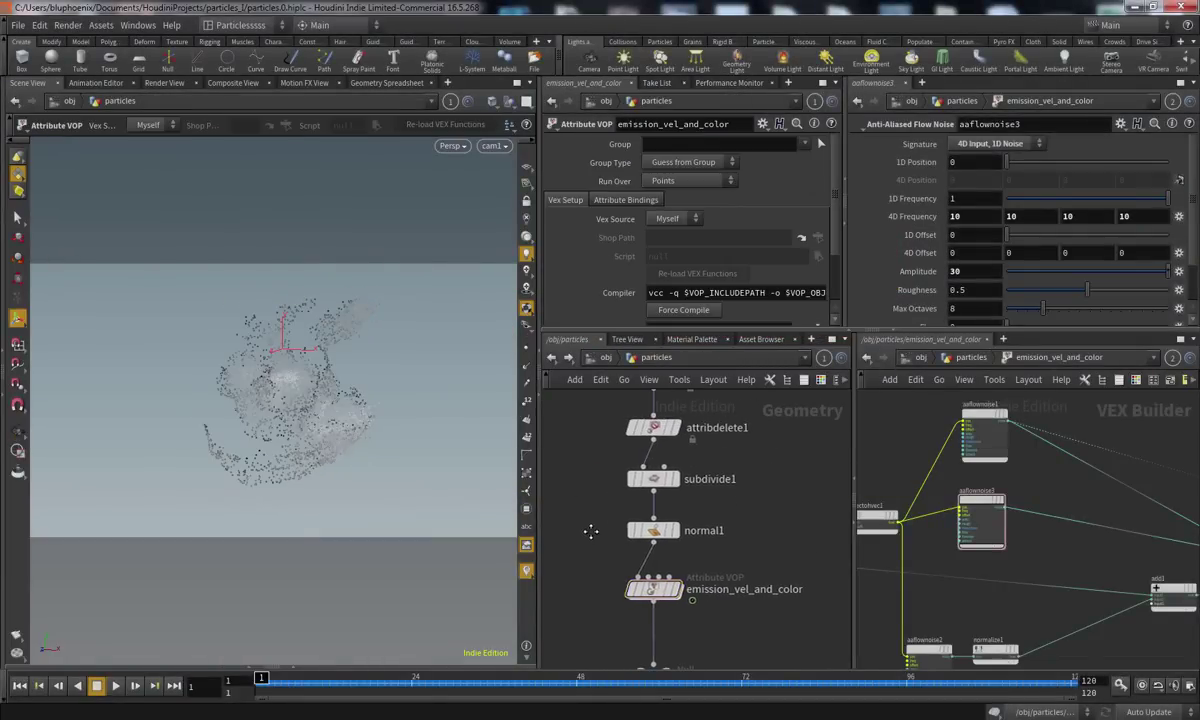
{"action": "scroll", "coordinate": [632, 517], "scroll_direction": "up", "scroll_amount": 3}
{"action": "scroll", "coordinate": [700, 470], "scroll_direction": "down", "scroll_amount": 2}
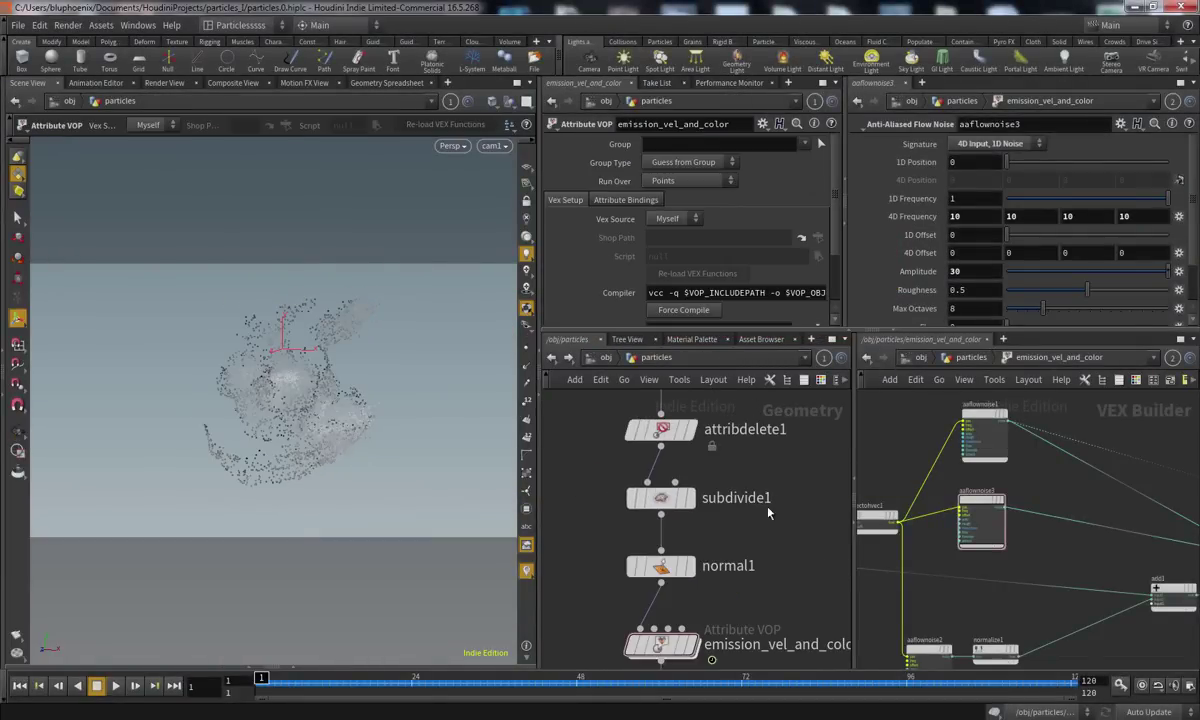
{"action": "left_click", "coordinate": [666, 496]}
{"action": "scroll", "coordinate": [677, 478], "scroll_direction": "up", "scroll_amount": 2}
{"action": "left_click", "coordinate": [678, 480]}
{"action": "middle_click_drag", "start_coordinate": [602, 557], "coordinate": [629, 480]}
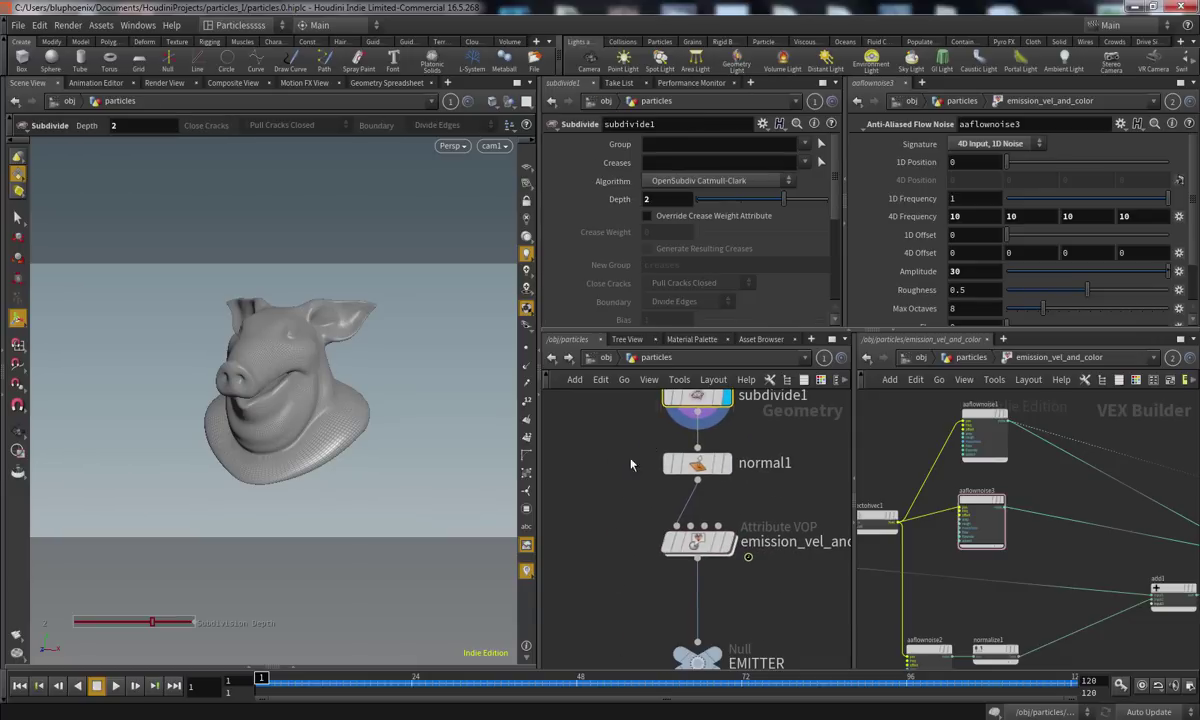
Make room below subdivide1 and insert a Mountain node between subdivide1 and normal1
{"action": "right_click_drag", "start_coordinate": [346, 474], "coordinate": [418, 427], "text": "alt"}
{"action": "scroll", "coordinate": [629, 503], "scroll_direction": "down", "scroll_amount": 3}
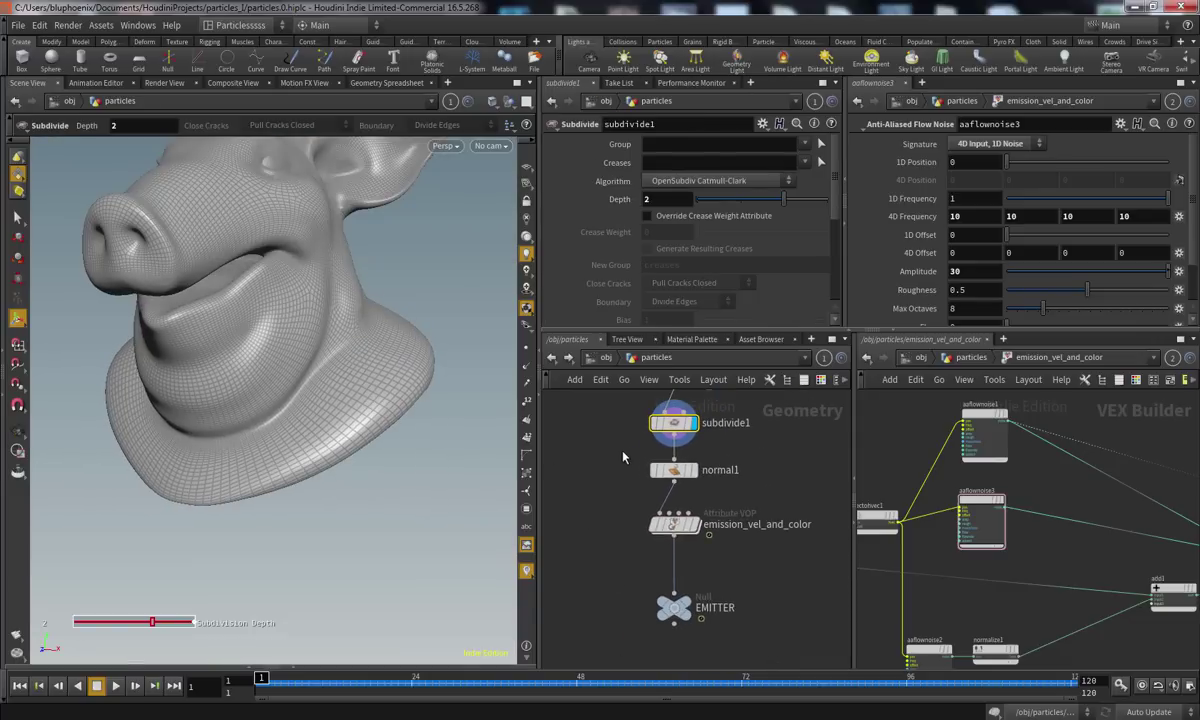
{"action": "left_click_drag", "start_coordinate": [627, 449], "coordinate": [697, 562]}
{"action": "left_click_drag", "start_coordinate": [678, 474], "coordinate": [678, 519]}
{"action": "left_click", "coordinate": [638, 491]}
{"action": "middle_click_drag", "start_coordinate": [310, 243], "coordinate": [317, 313], "text": "alt"}
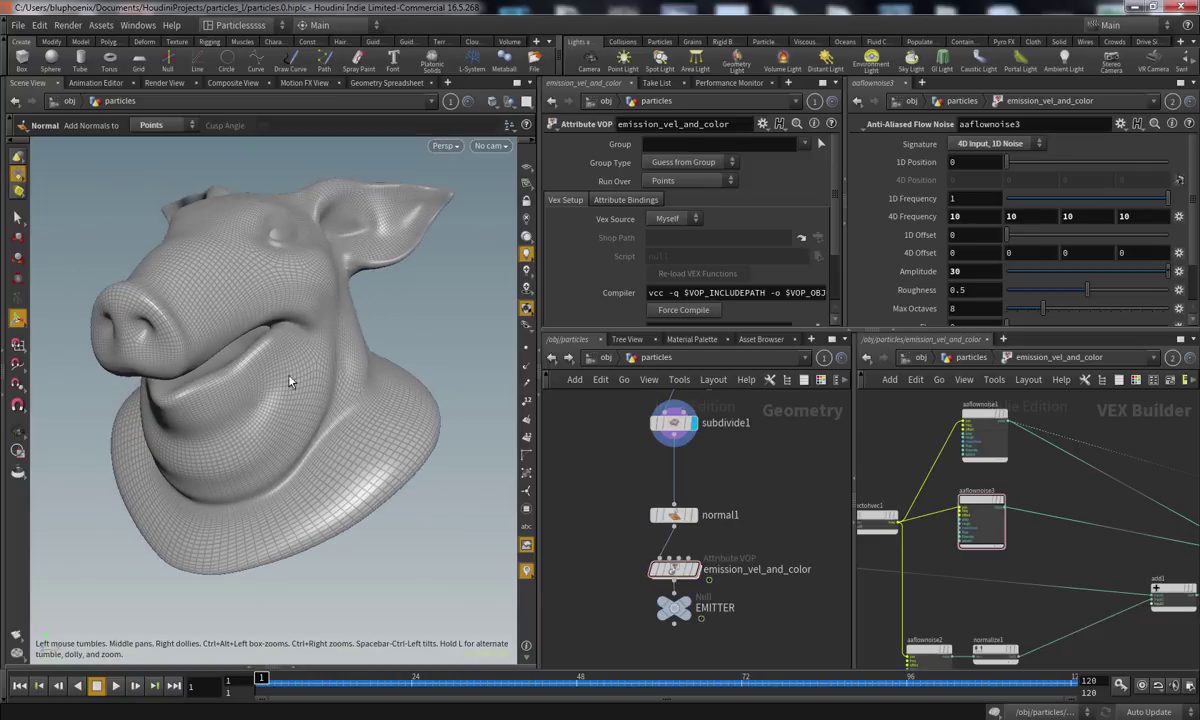
{"action": "key", "text": "Tab"}
{"action": "key", "text": "Return"}
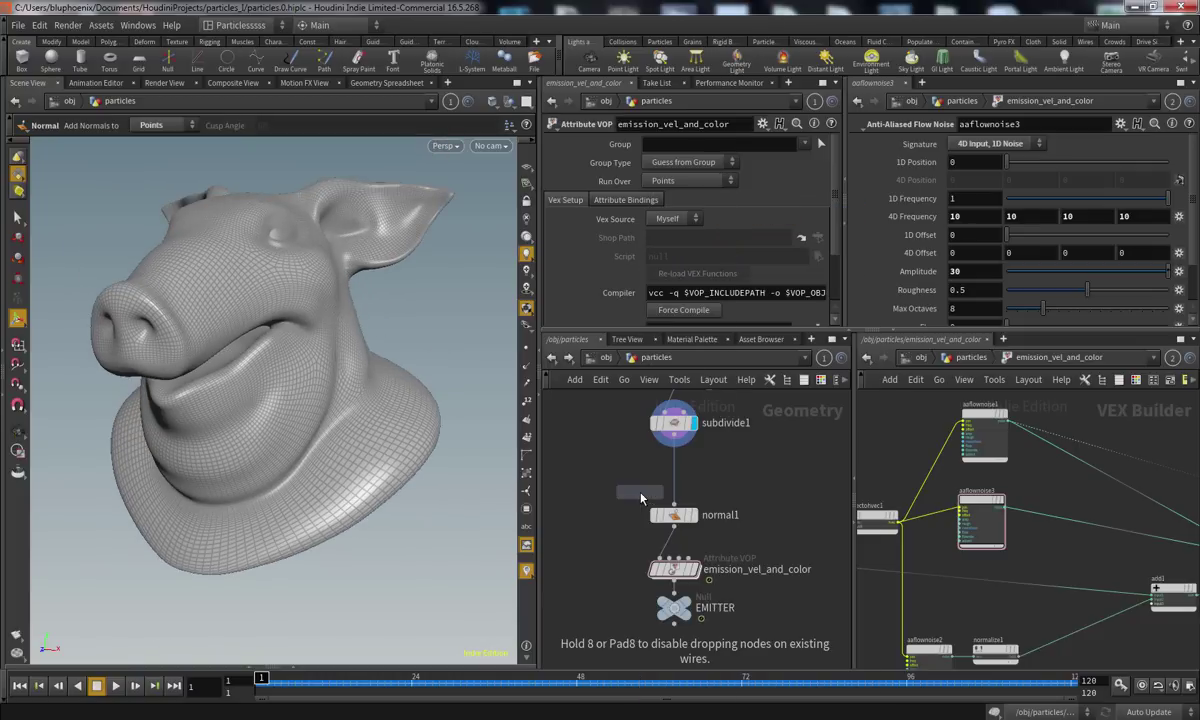
{"action": "left_click", "coordinate": [668, 472]}
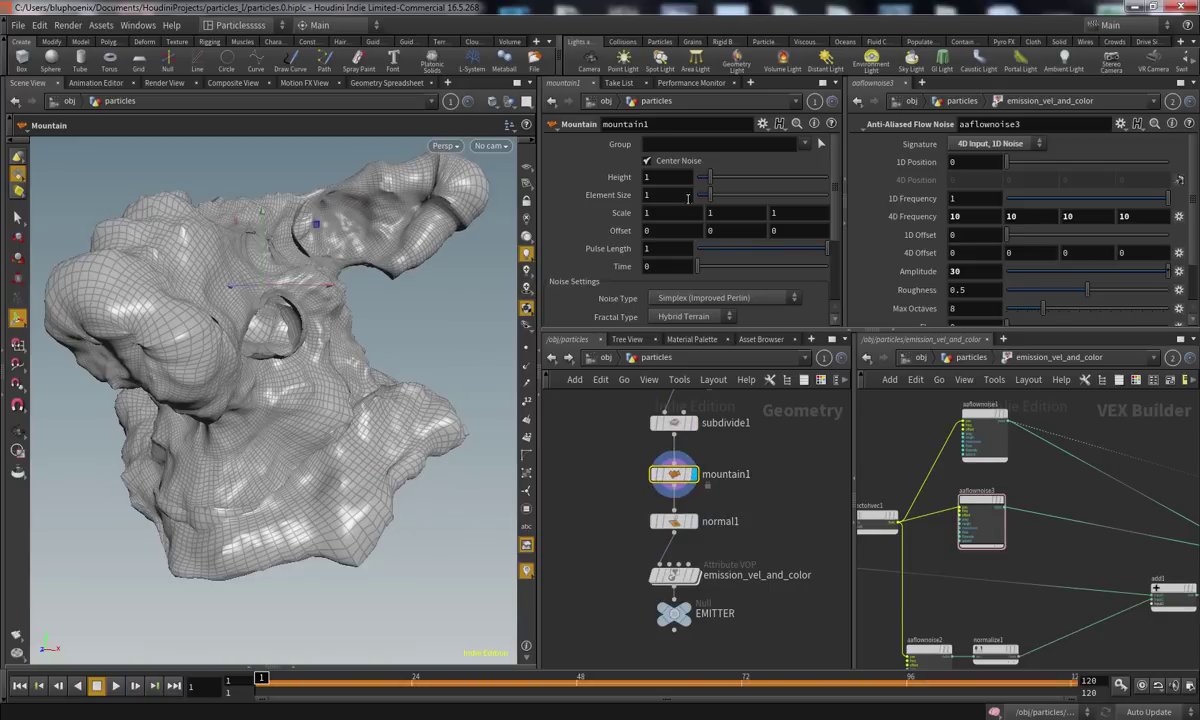
Set mountain1's Height to .1 and its Time to $T
{"action": "middle_click_drag", "start_coordinate": [677, 177], "coordinate": [649, 177]}
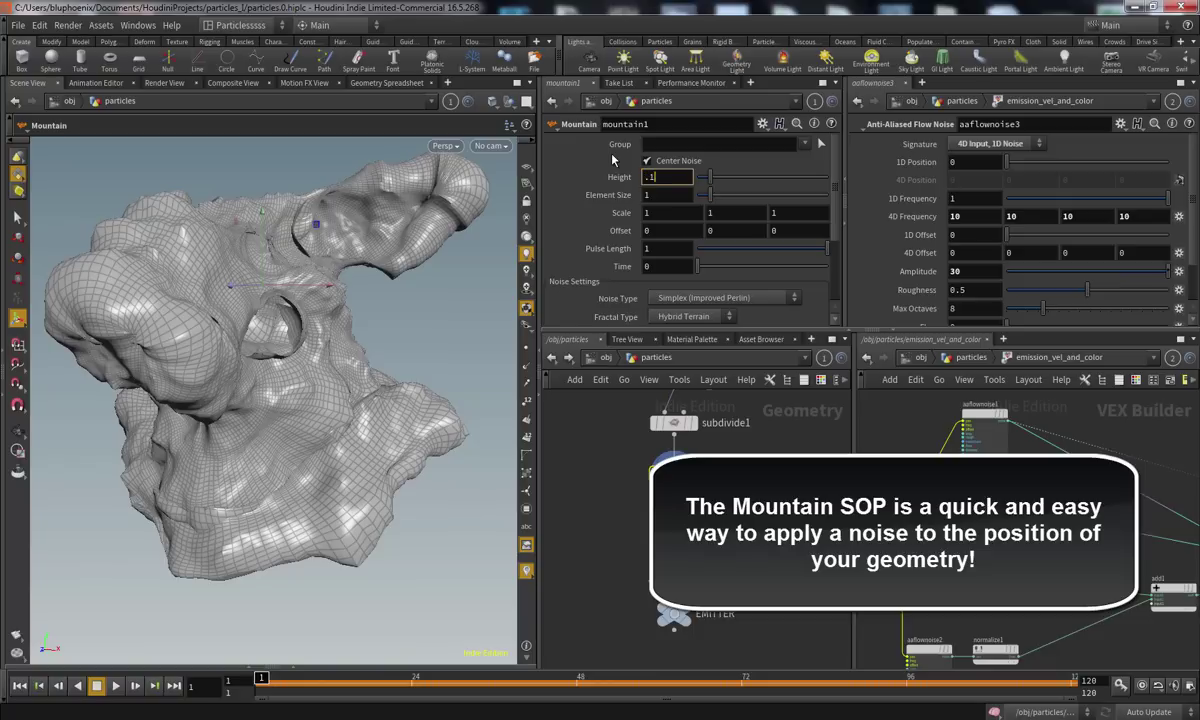
{"action": "key", "text": "Return"}
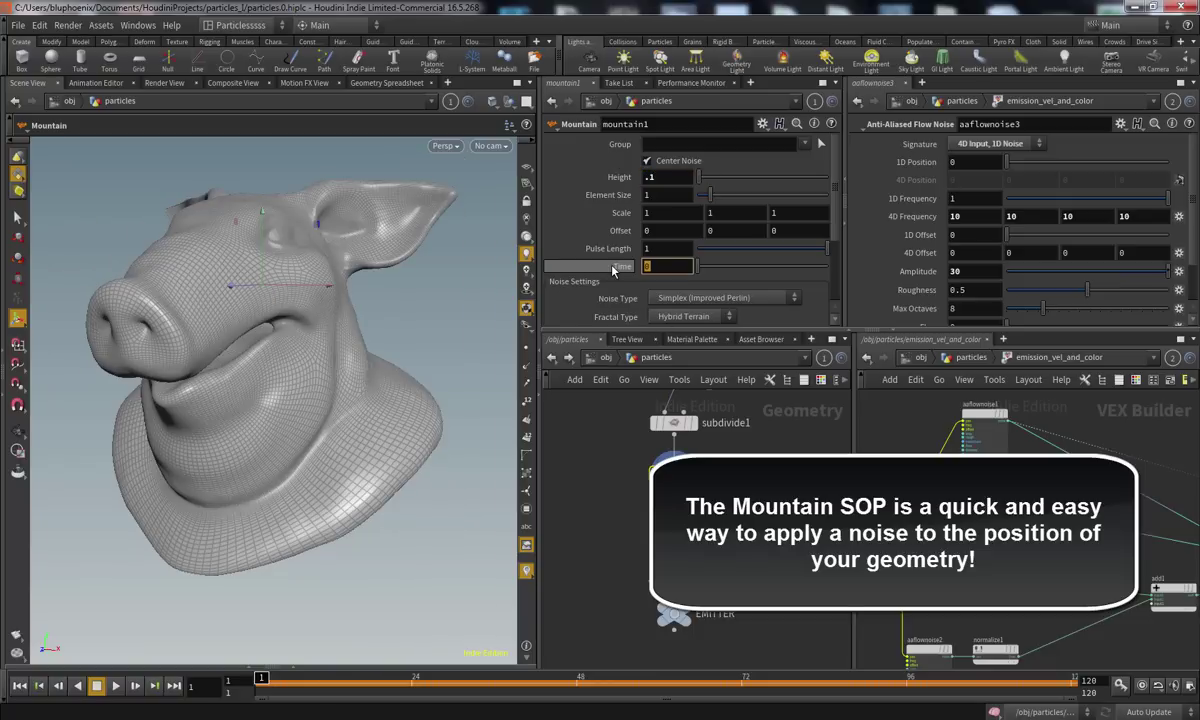
{"action": "type", "text": "$T"}
{"action": "key", "text": "Return"}
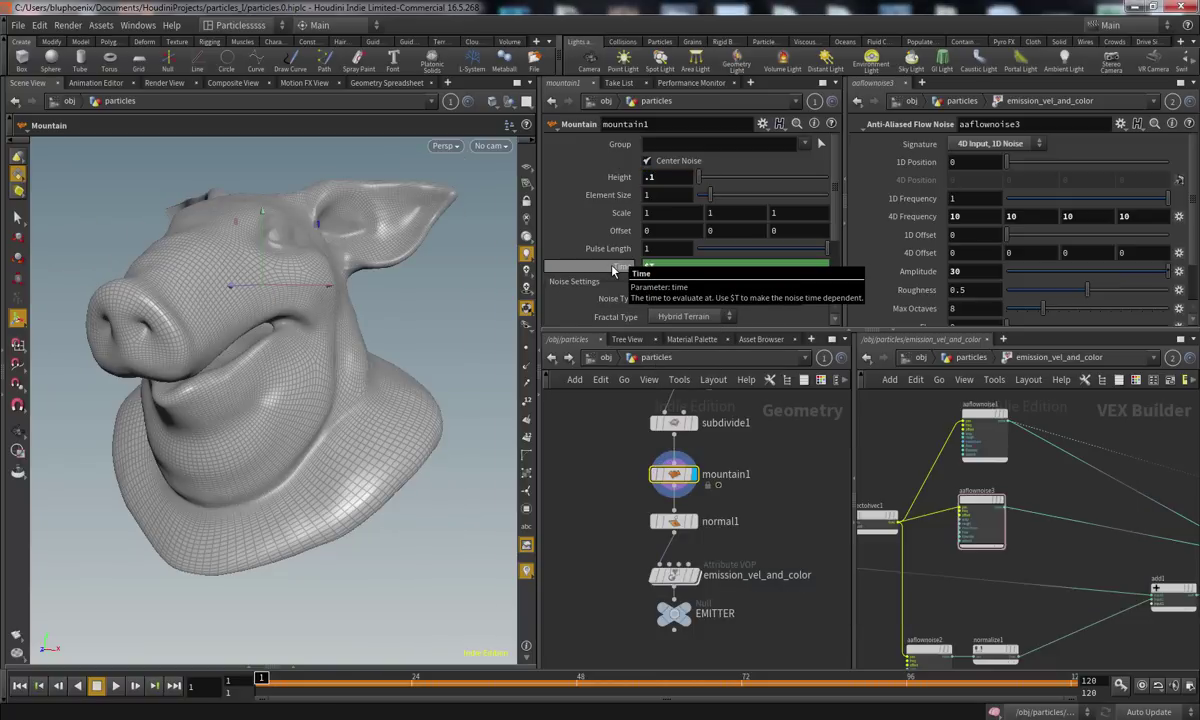
Play the animated noise on the pig head and look through cam1
{"action": "left_click", "coordinate": [117, 686]}
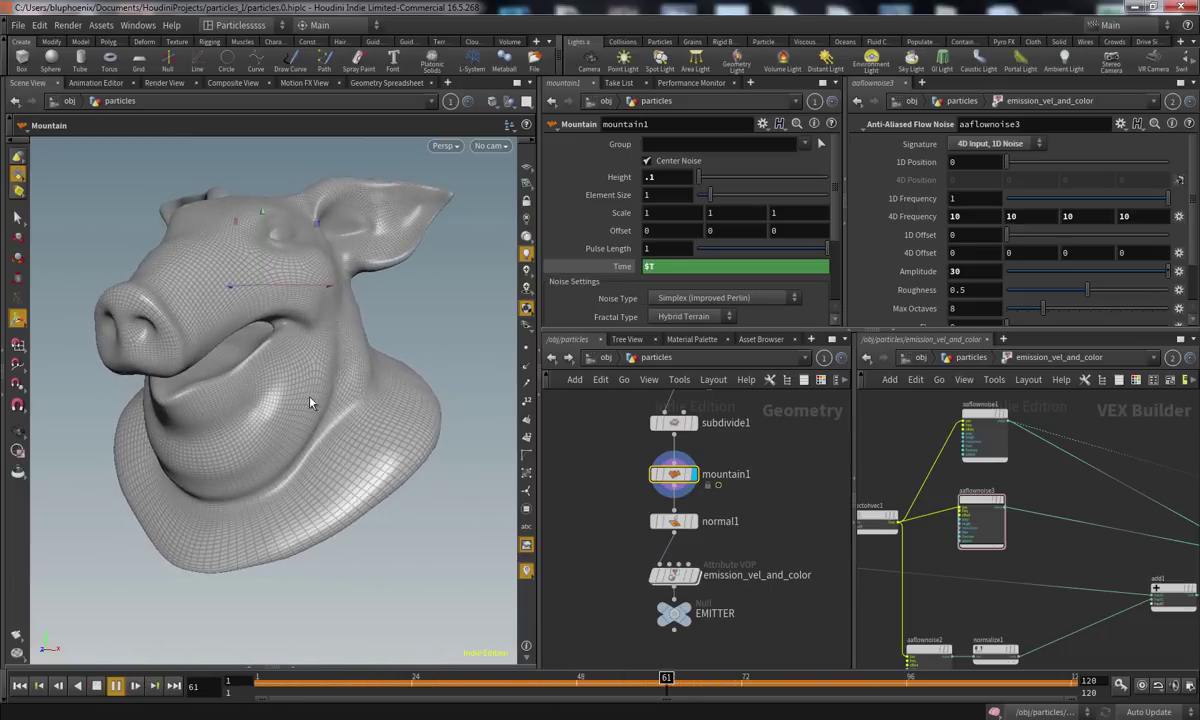
{"action": "left_click", "coordinate": [489, 146]}
{"action": "left_click", "coordinate": [500, 209]}
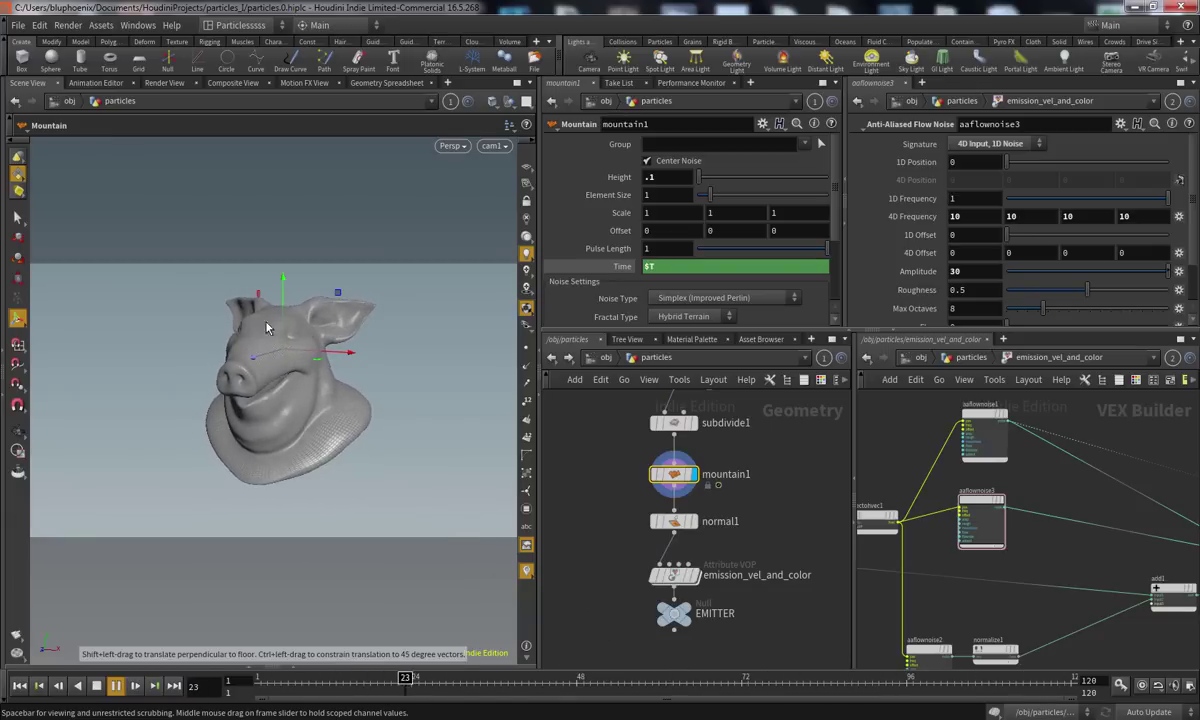
Set mountain1's Height to .25 and replay the deformation from frame 1
{"action": "left_click_drag", "start_coordinate": [283, 683], "coordinate": [260, 682]}
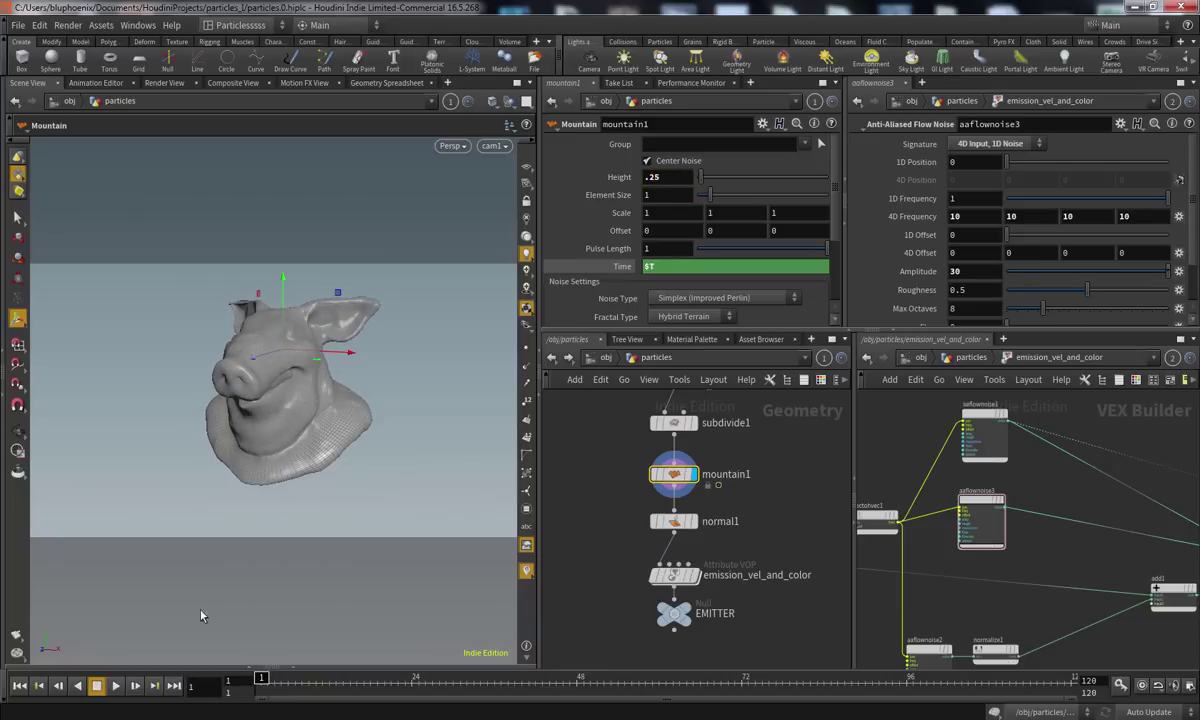
{"action": "left_click", "coordinate": [117, 686]}
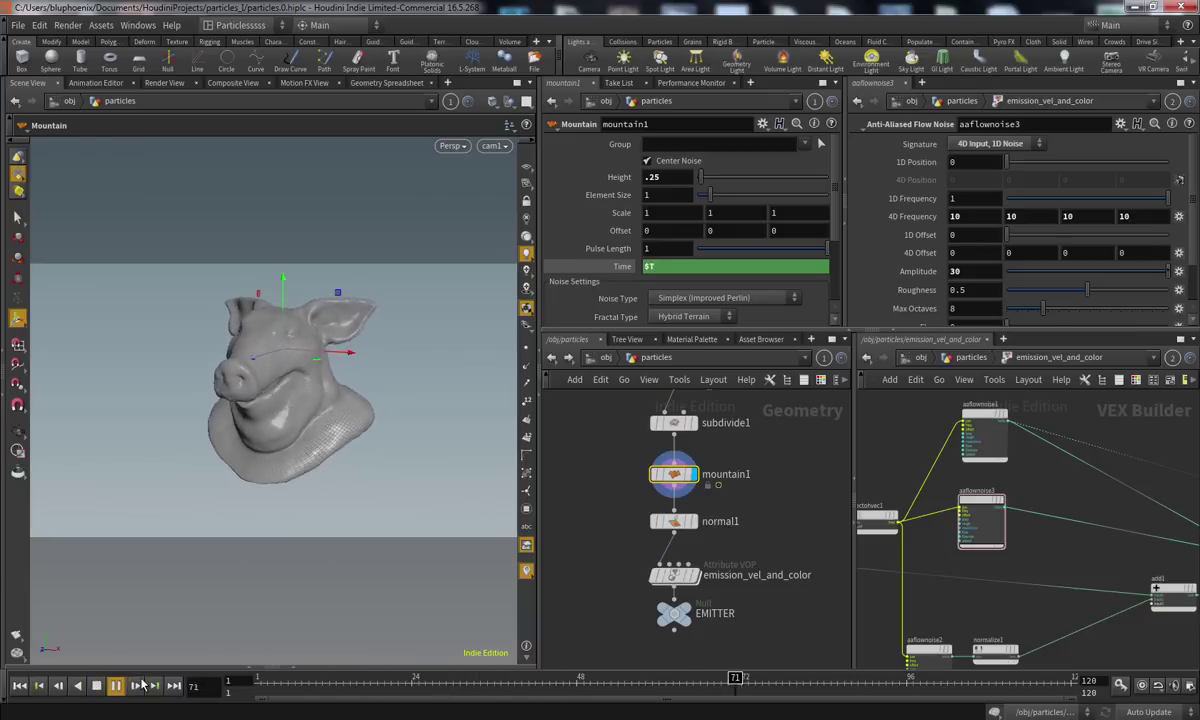
{"action": "left_click", "coordinate": [261, 686]}
Open emission_vel_and_color, delete the wire from multiply2 to the N input of geometryvopoutput1, and play the animation
{"action": "middle_click_drag", "start_coordinate": [615, 547], "coordinate": [607, 499]}
{"action": "left_click", "coordinate": [686, 528]}
{"action": "double_click", "coordinate": [672, 530]}
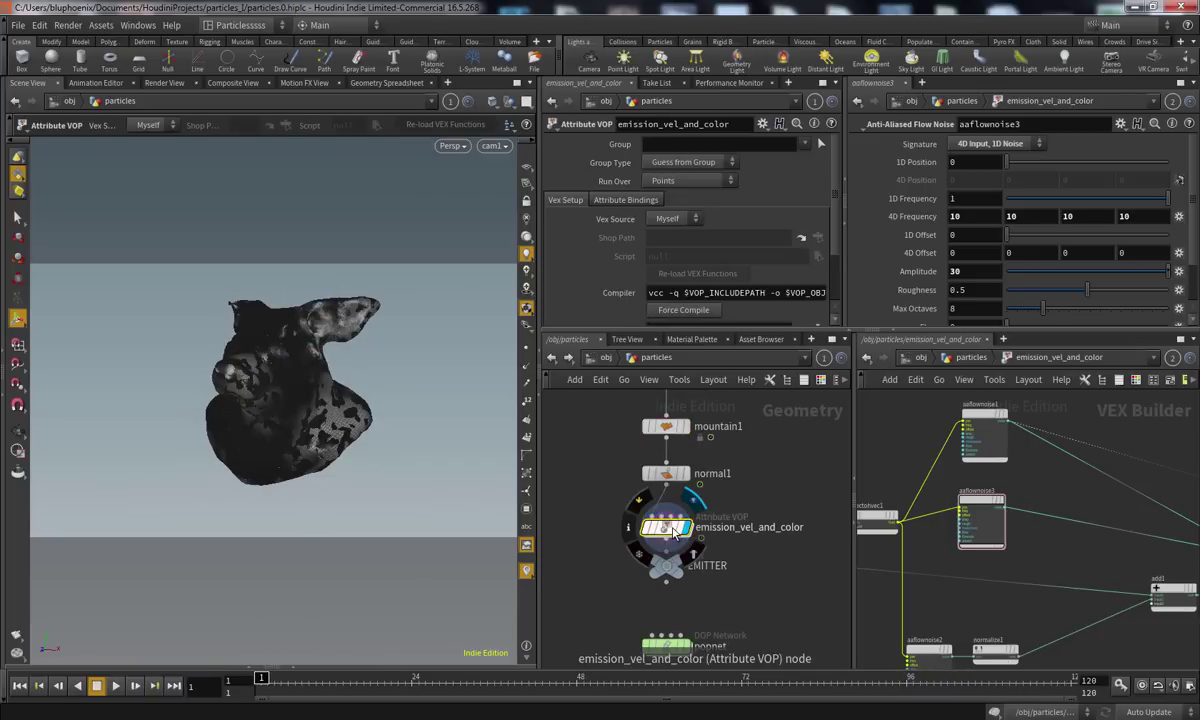
{"action": "middle_click_drag", "start_coordinate": [655, 555], "coordinate": [595, 555]}
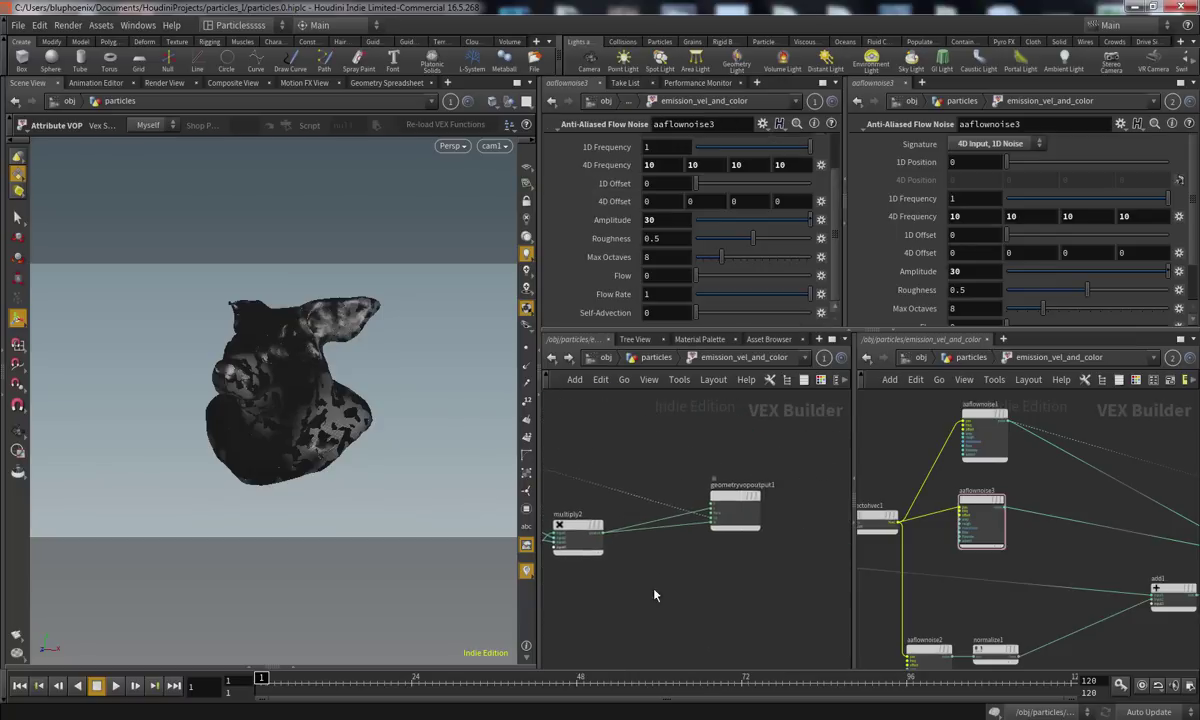
{"action": "scroll", "coordinate": [715, 508], "scroll_direction": "up", "scroll_amount": 2}
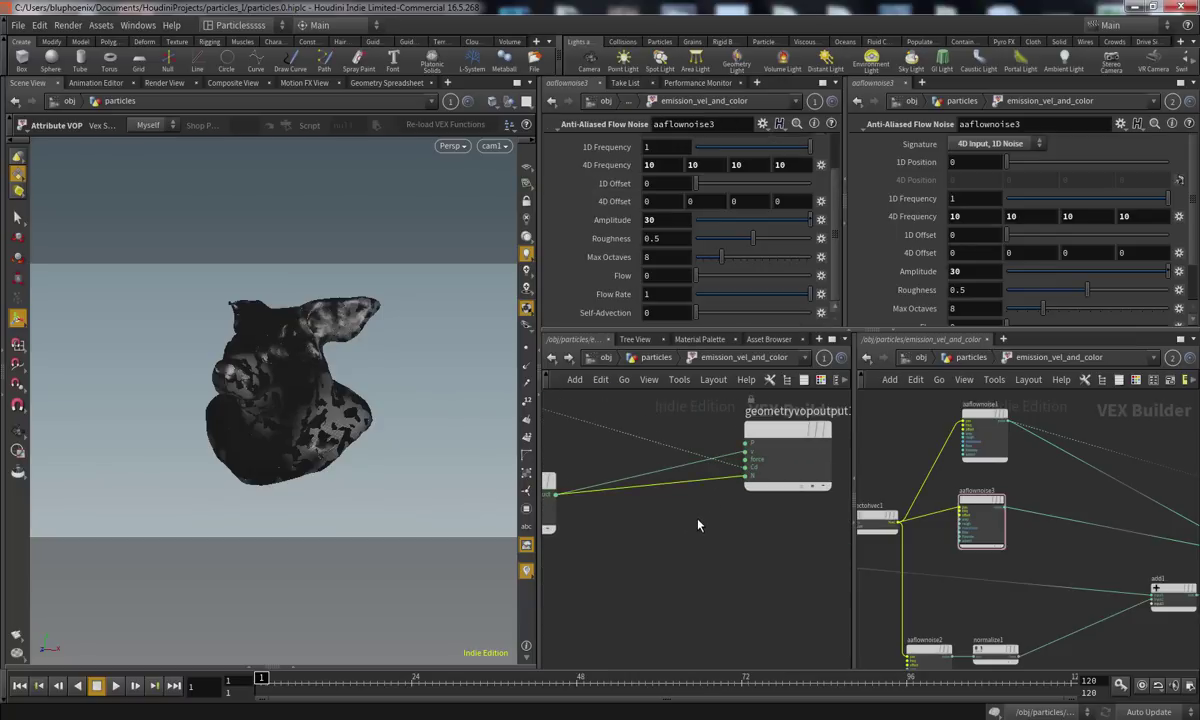
{"action": "key", "text": "Delete"}
{"action": "left_click", "coordinate": [118, 686]}
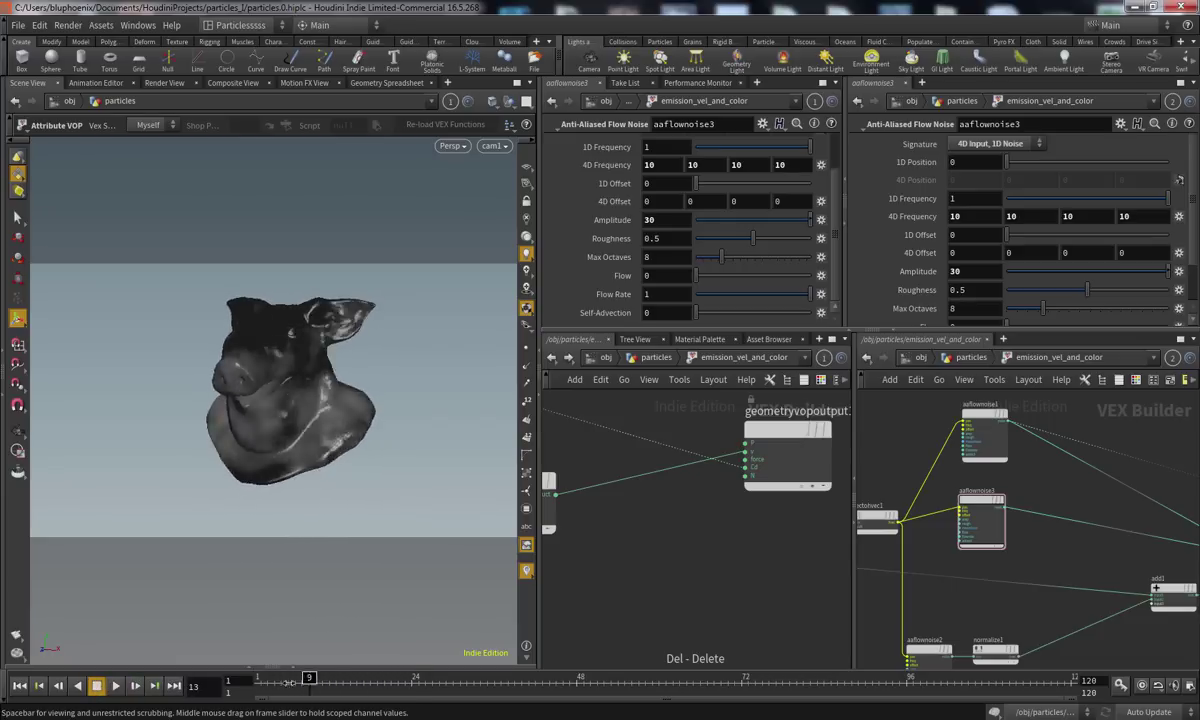
Try a Roughness of 1 on aaflownoise1, undo it, and set the Roughness to 0.725 instead
{"action": "middle_click_drag", "start_coordinate": [799, 586], "coordinate": [767, 444]}
{"action": "left_click", "coordinate": [648, 561]}
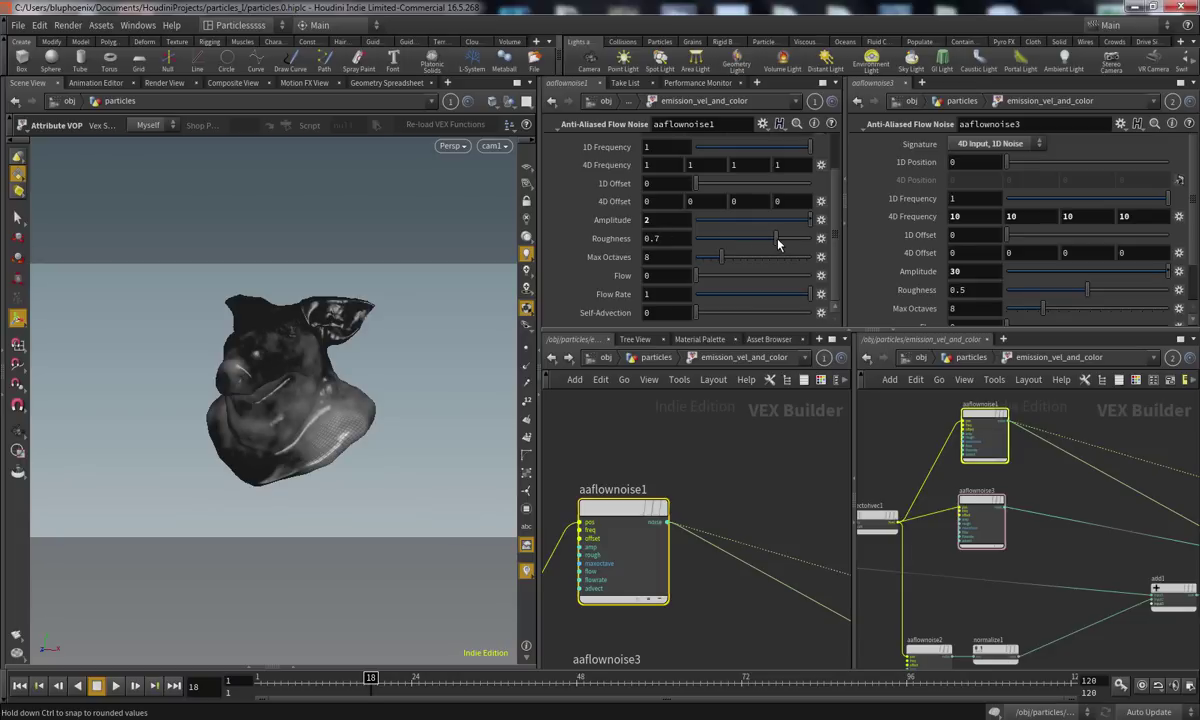
{"action": "left_click_drag", "start_coordinate": [818, 252], "coordinate": [830, 252]}
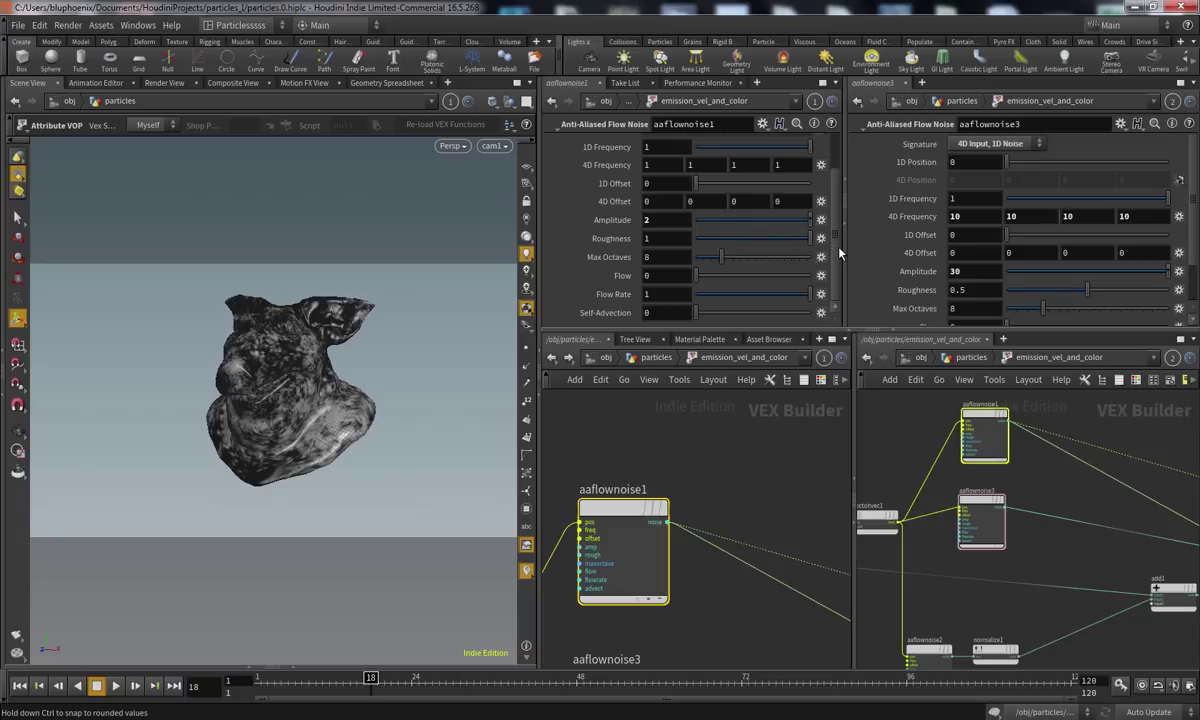
{"action": "left_click", "coordinate": [723, 447]}
{"action": "key", "text": "ctrl+z"}
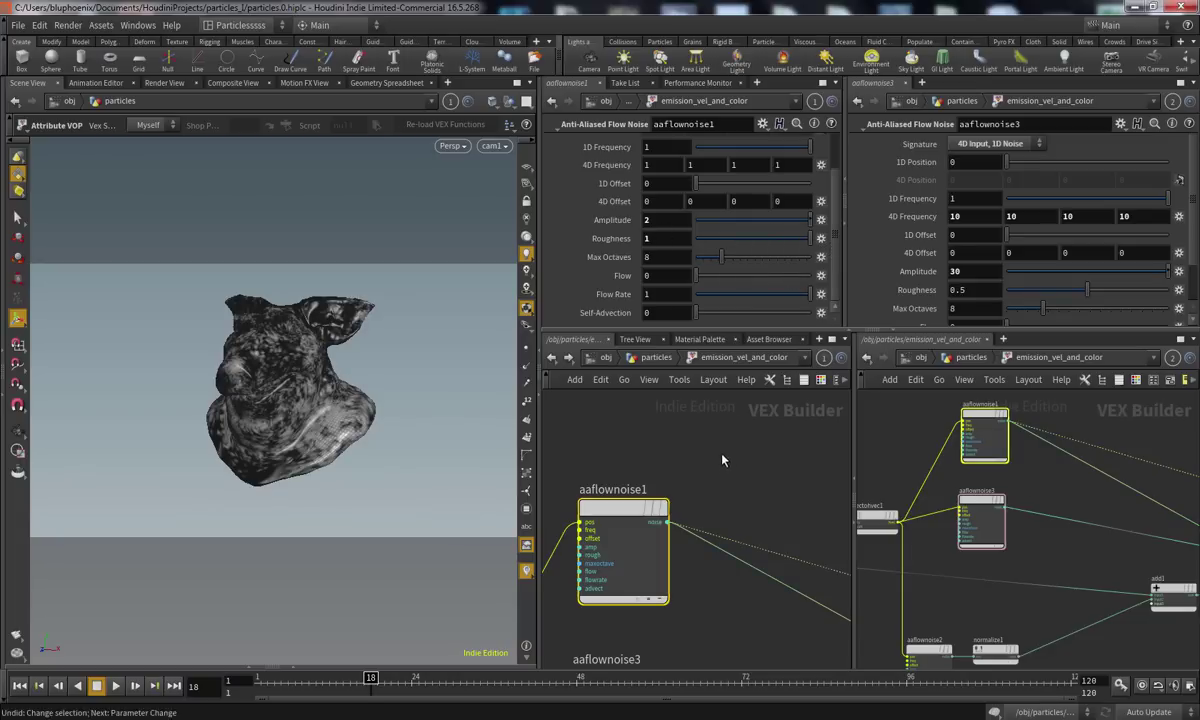
{"action": "key", "text": "ctrl+z"}
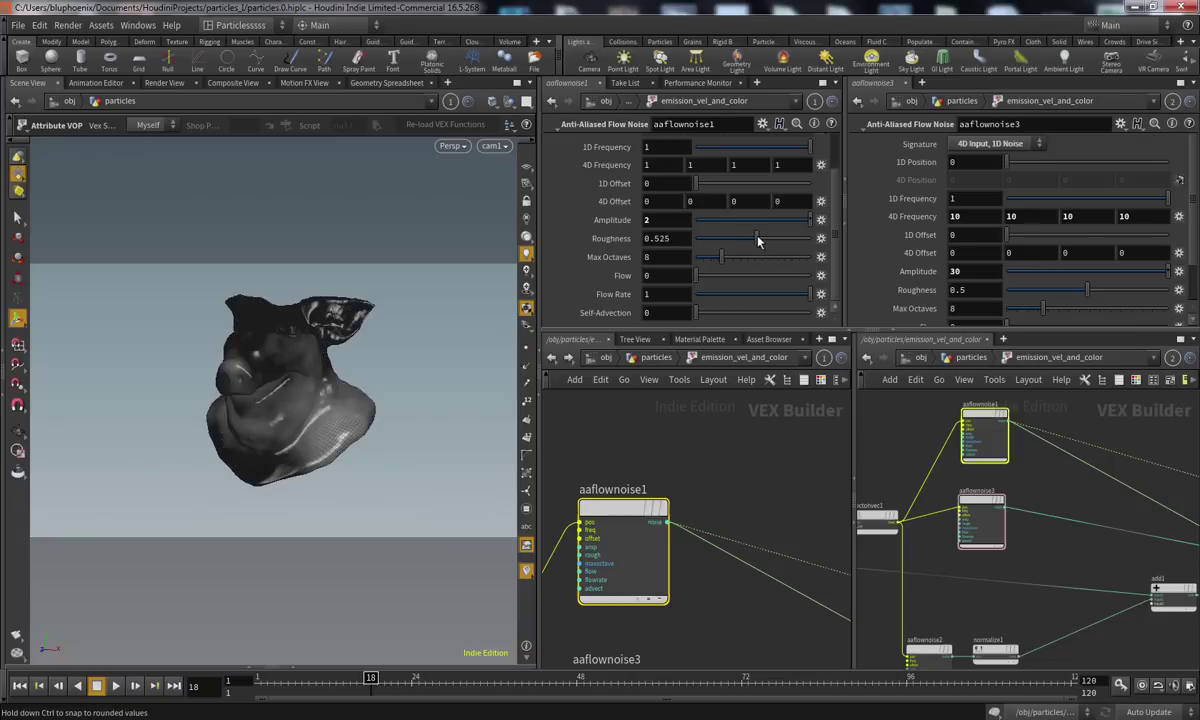
{"action": "left_click_drag", "start_coordinate": [765, 238], "coordinate": [780, 246]}
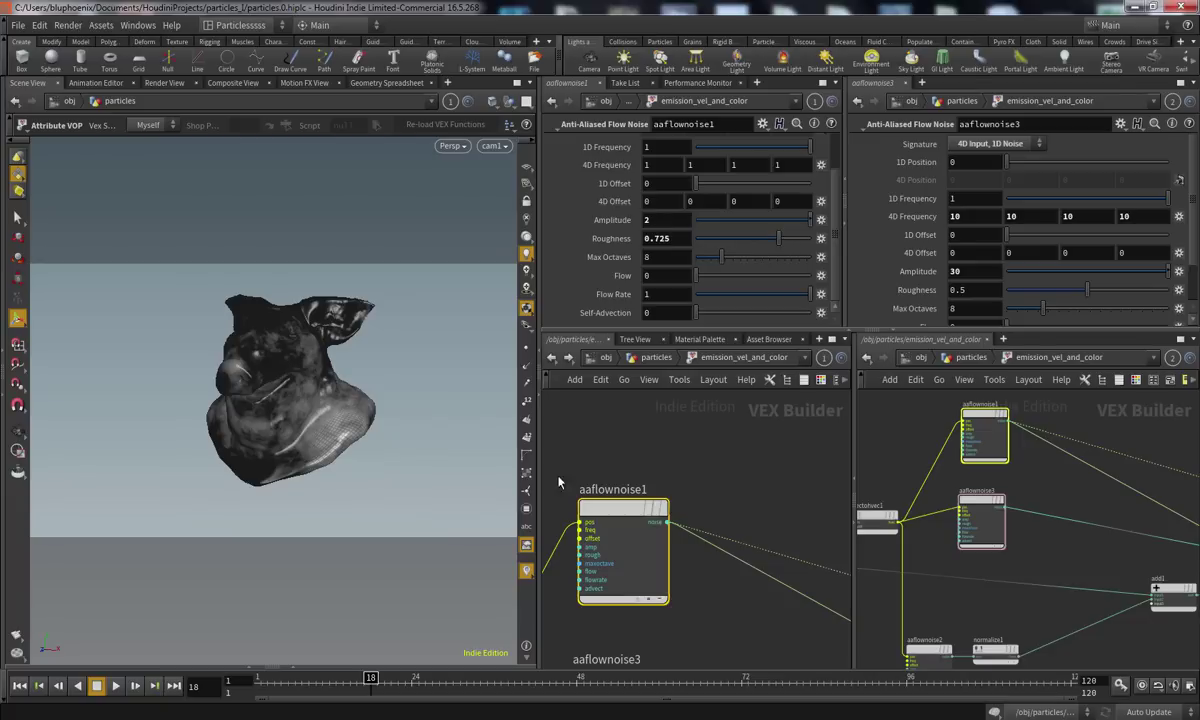
Set the Roughness of aaflownoise3 to 0.6
{"action": "left_click_drag", "start_coordinate": [319, 415], "coordinate": [365, 425], "text": "alt"}
{"action": "middle_click_drag", "start_coordinate": [679, 660], "coordinate": [693, 504]}
{"action": "left_click_drag", "start_coordinate": [704, 477], "coordinate": [646, 562]}
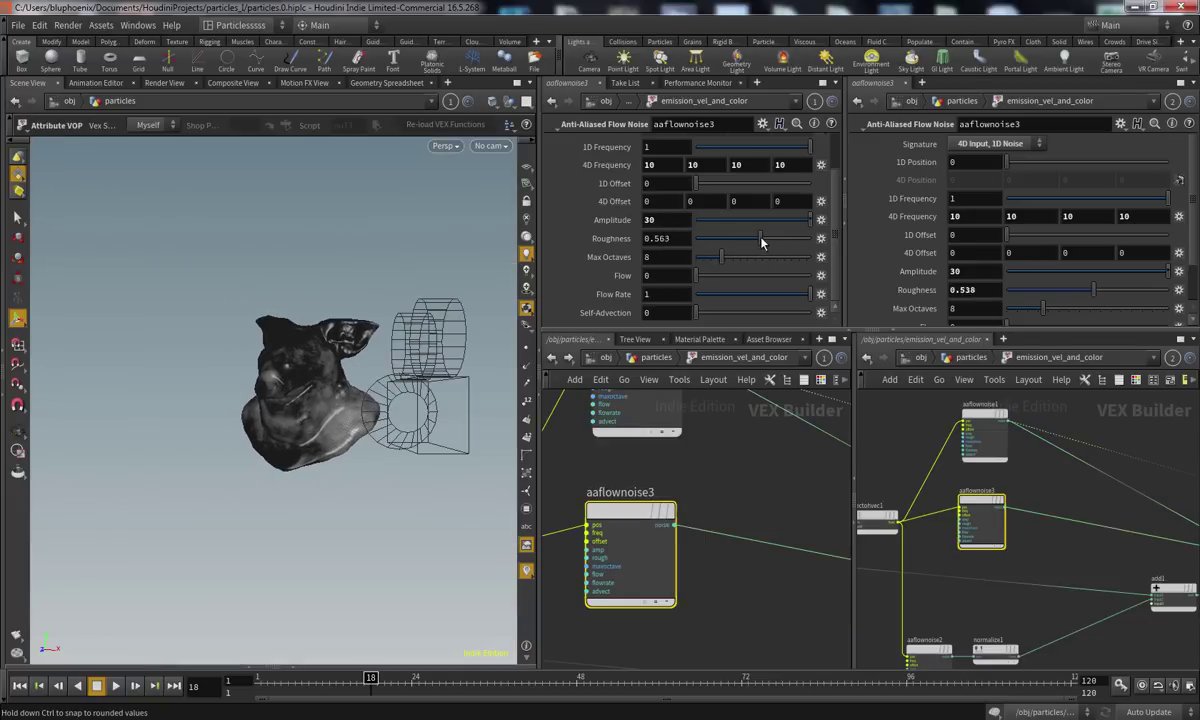
{"action": "left_click_drag", "start_coordinate": [765, 242], "coordinate": [768, 243]}
Set the Roughness of aaflownoise2 to about 0.6 and select aaflownoise3 again to check its settings
{"action": "middle_click_drag", "start_coordinate": [723, 528], "coordinate": [781, 466]}
{"action": "scroll", "coordinate": [715, 490], "scroll_direction": "down", "scroll_amount": 3}
{"action": "left_click", "coordinate": [680, 548]}
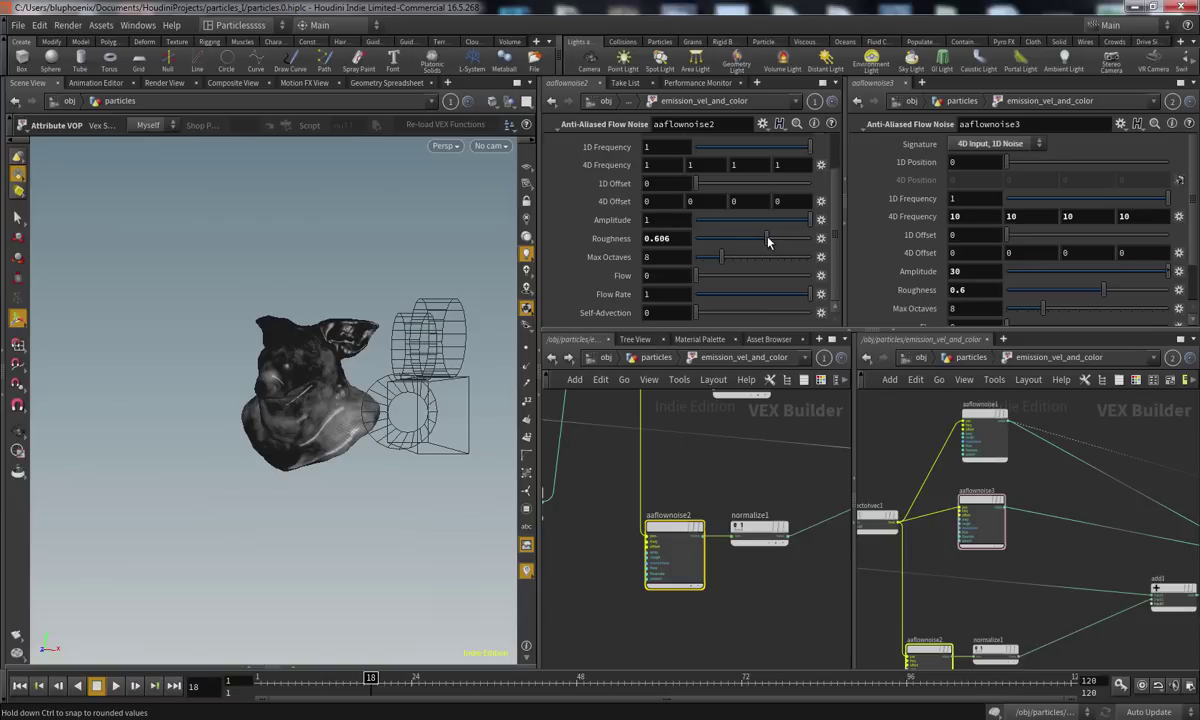
{"action": "left_click_drag", "start_coordinate": [766, 247], "coordinate": [763, 246]}
{"action": "middle_click_drag", "start_coordinate": [702, 487], "coordinate": [648, 618]}
{"action": "middle_click_drag", "start_coordinate": [756, 462], "coordinate": [738, 562]}
{"action": "left_click", "coordinate": [680, 585]}
{"action": "scroll", "coordinate": [700, 515], "scroll_direction": "down", "scroll_amount": 3}
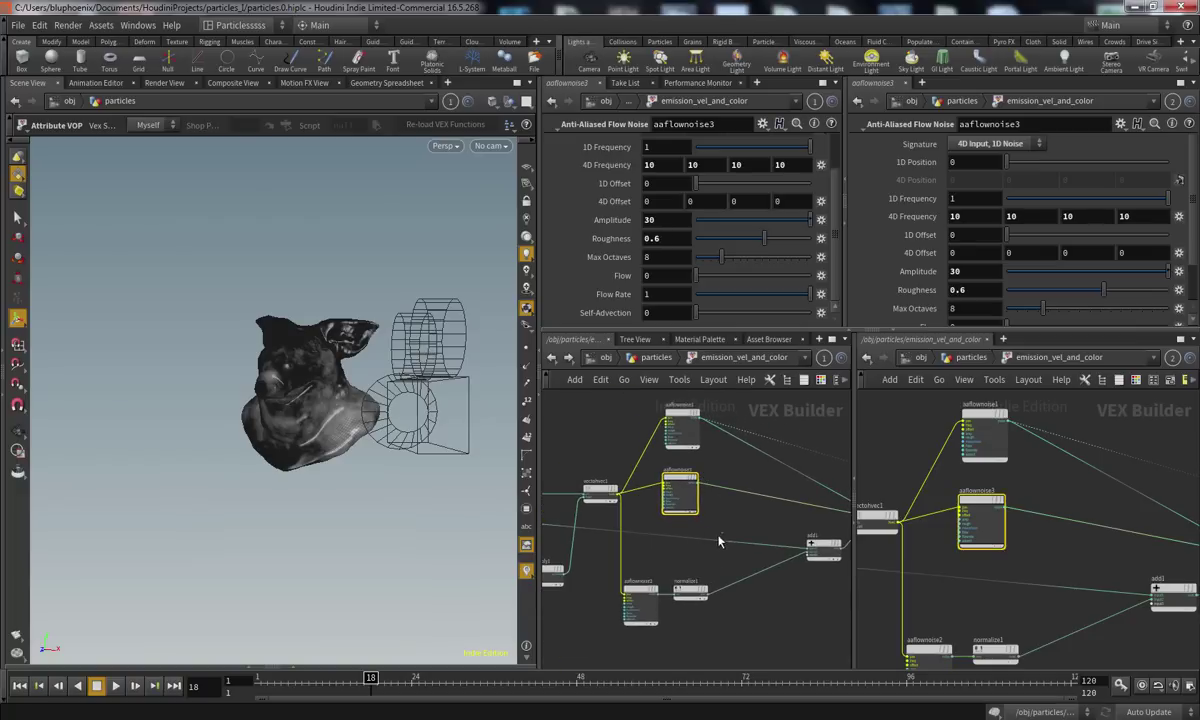
Return to the particles network, display popnet, and play the simulation through cam1
{"action": "left_click", "coordinate": [656, 360]}
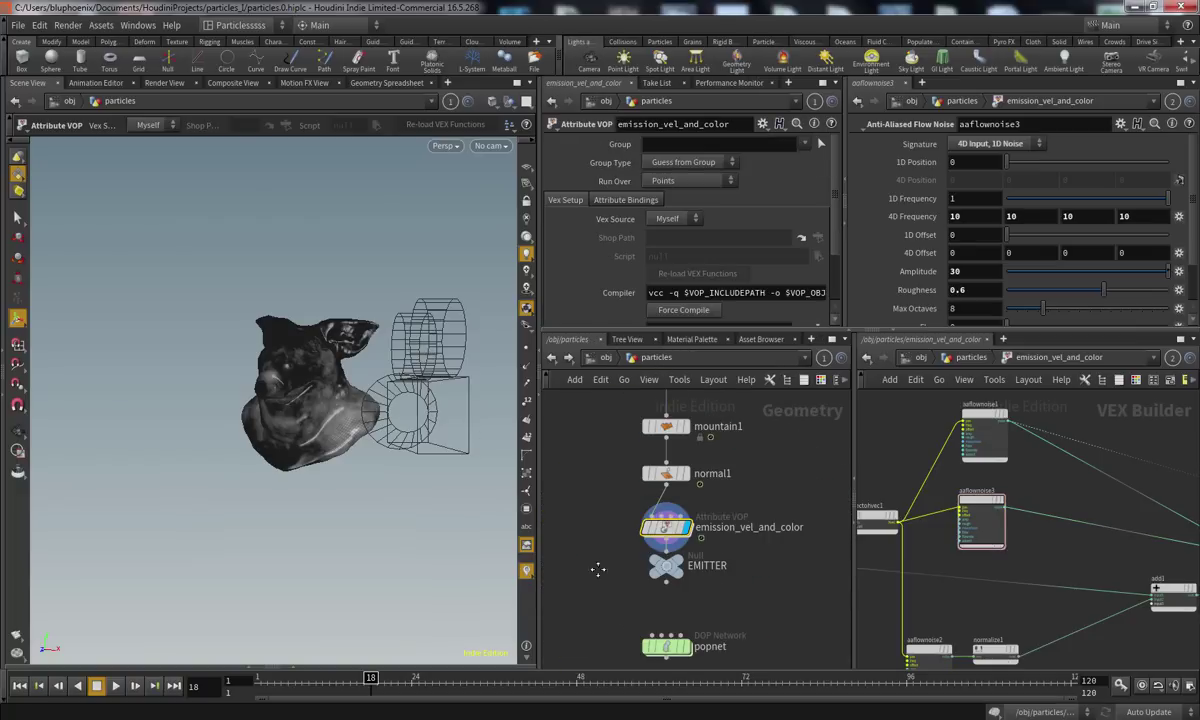
{"action": "left_click", "coordinate": [116, 686]}
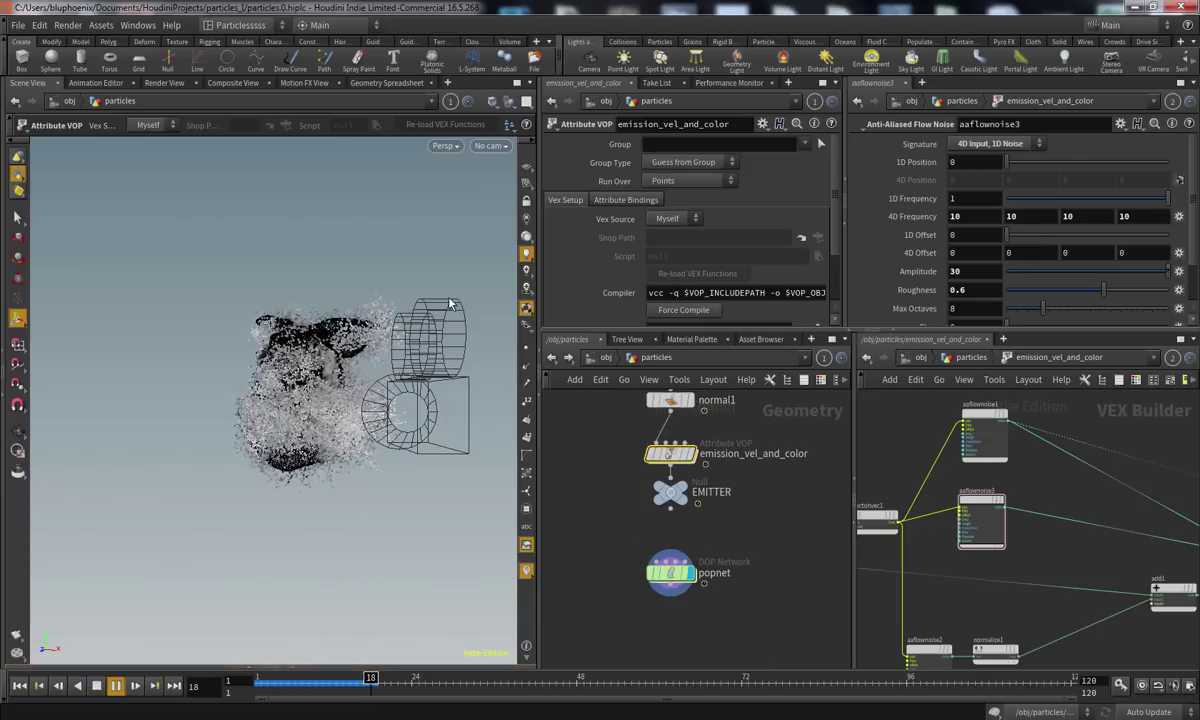
{"action": "left_click", "coordinate": [490, 146]}
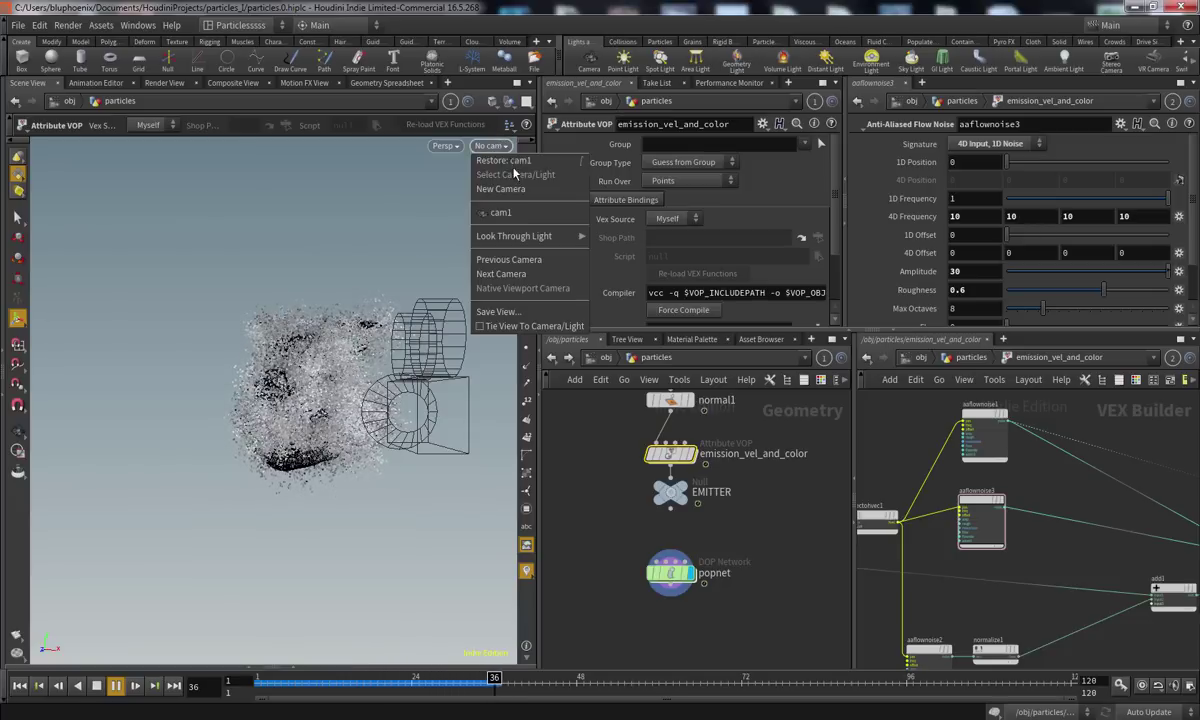
{"action": "left_click", "coordinate": [518, 213]}
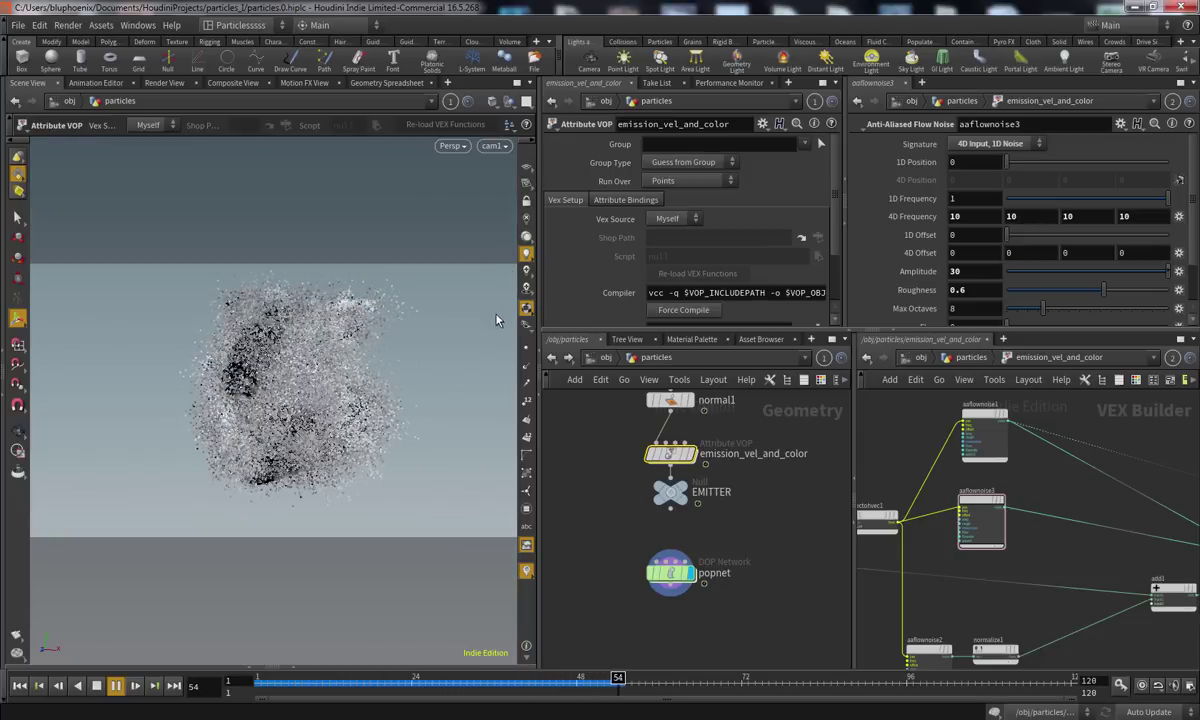
Rewind to frame 1, save the scene, and open the popnet network
{"action": "left_click_drag", "start_coordinate": [419, 685], "coordinate": [168, 679]}
{"action": "key", "text": "ctrl+s"}
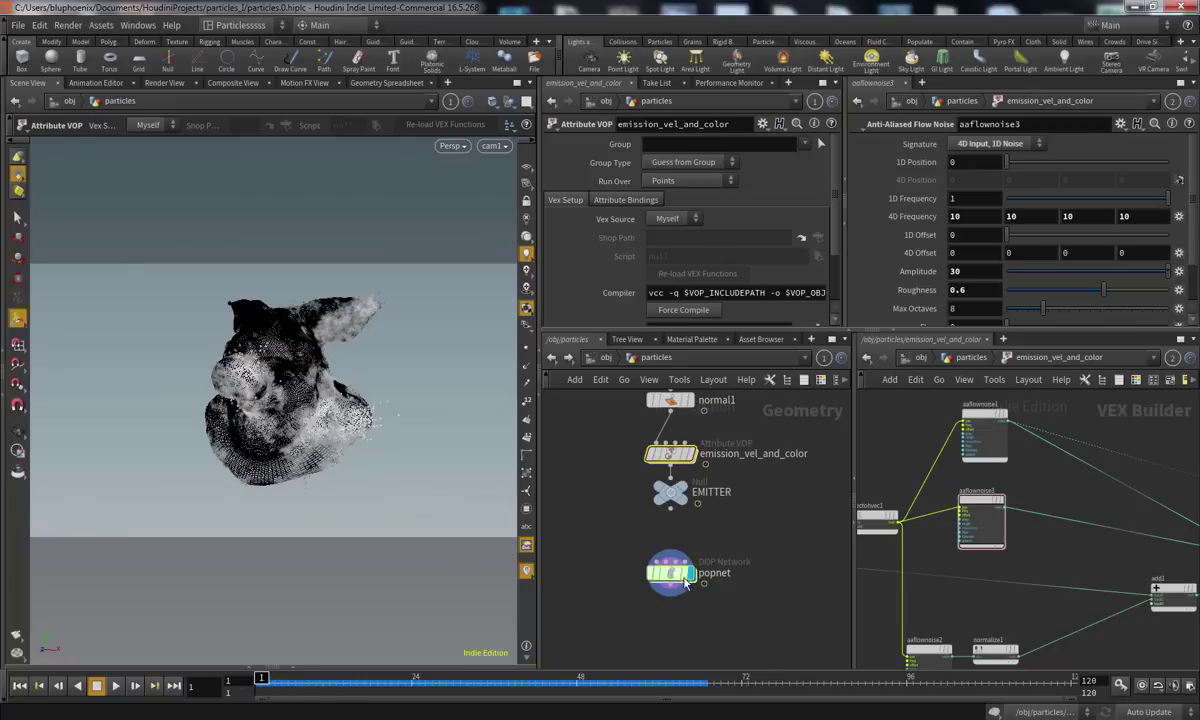
{"action": "double_click", "coordinate": [670, 573]}
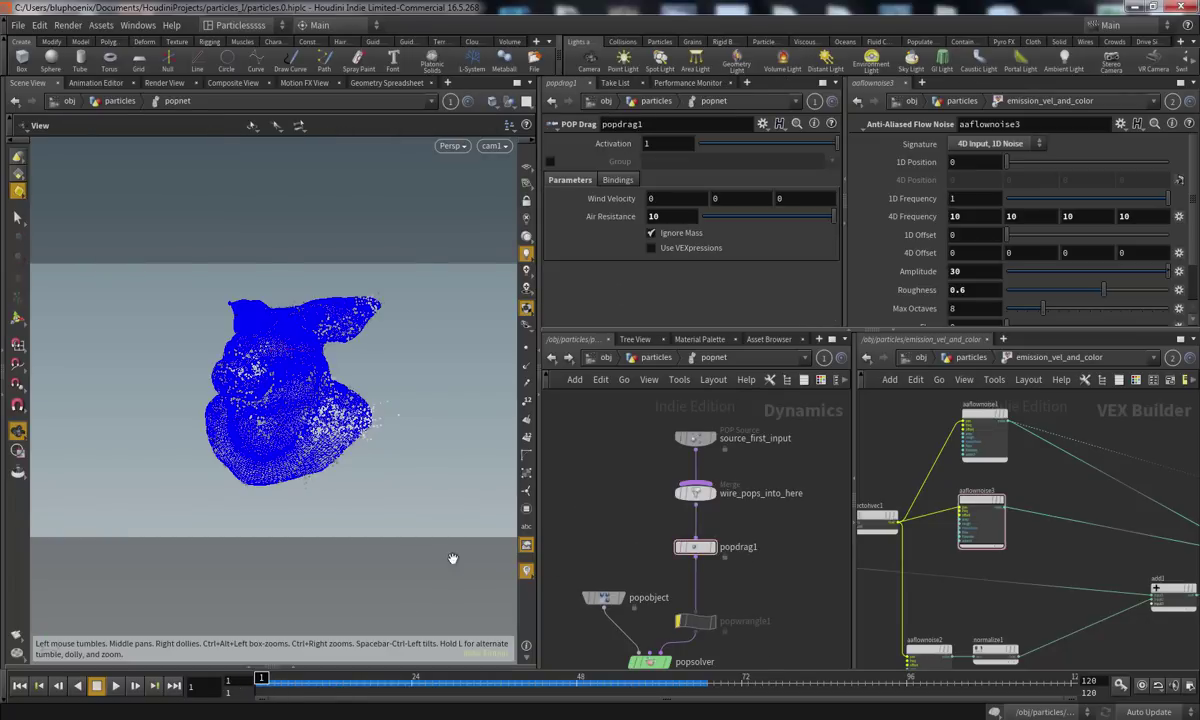
Play the simulation, widen the viewport, and inspect the emitted particles up close
{"action": "left_click", "coordinate": [116, 686]}
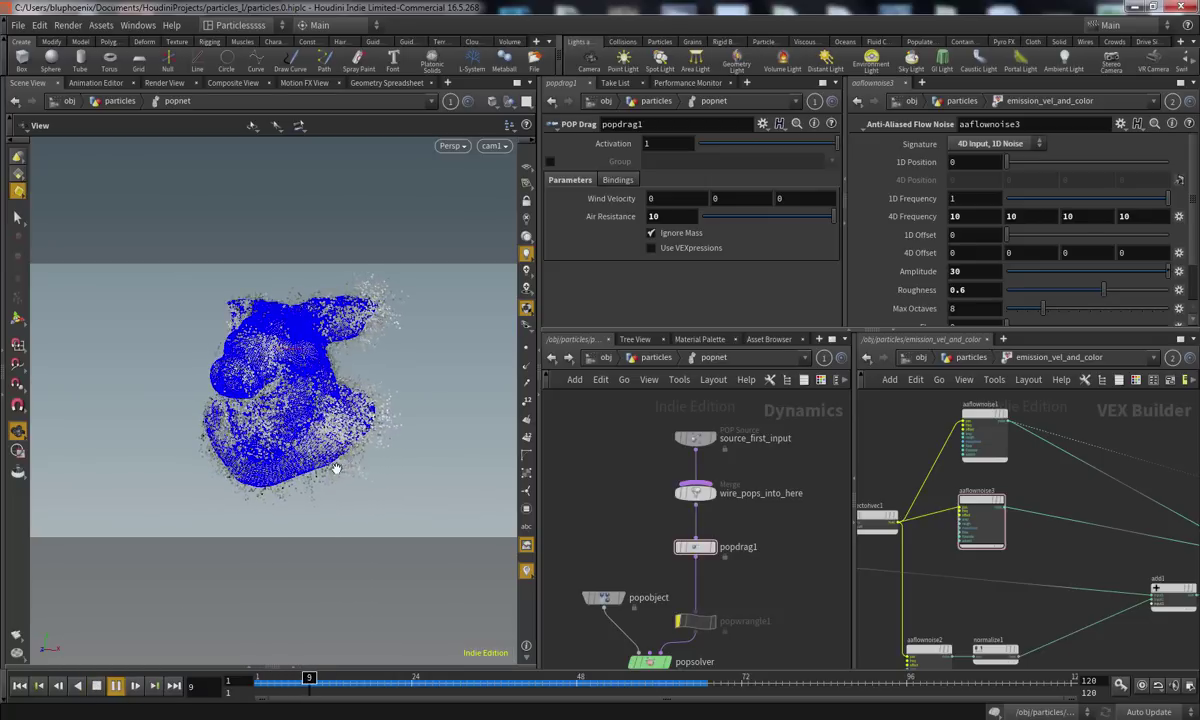
{"action": "left_click_drag", "start_coordinate": [541, 448], "coordinate": [668, 448]}
{"action": "mouse_move", "coordinate": [405, 440]}
{"action": "left_mouse_down"}
{"action": "mouse_move", "coordinate": [428, 458]}
{"action": "mouse_move", "coordinate": [490, 463]}
{"action": "left_mouse_up"}
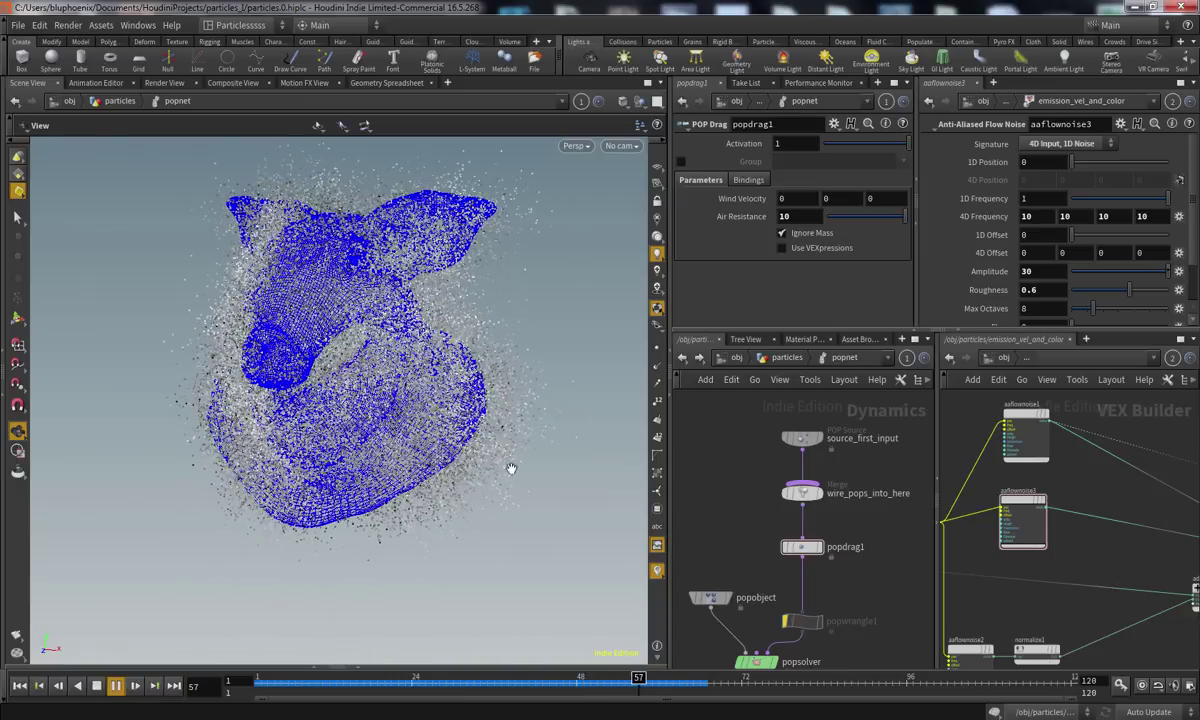
Rewind to frame 1, delete the wire_pops_into_here merge and the popwrangle1 node, and lay out the remaining network
{"action": "left_click_drag", "start_coordinate": [858, 527], "coordinate": [798, 564]}
{"action": "left_click_drag", "start_coordinate": [376, 682], "coordinate": [257, 681]}
{"action": "left_click_drag", "start_coordinate": [846, 466], "coordinate": [752, 521]}
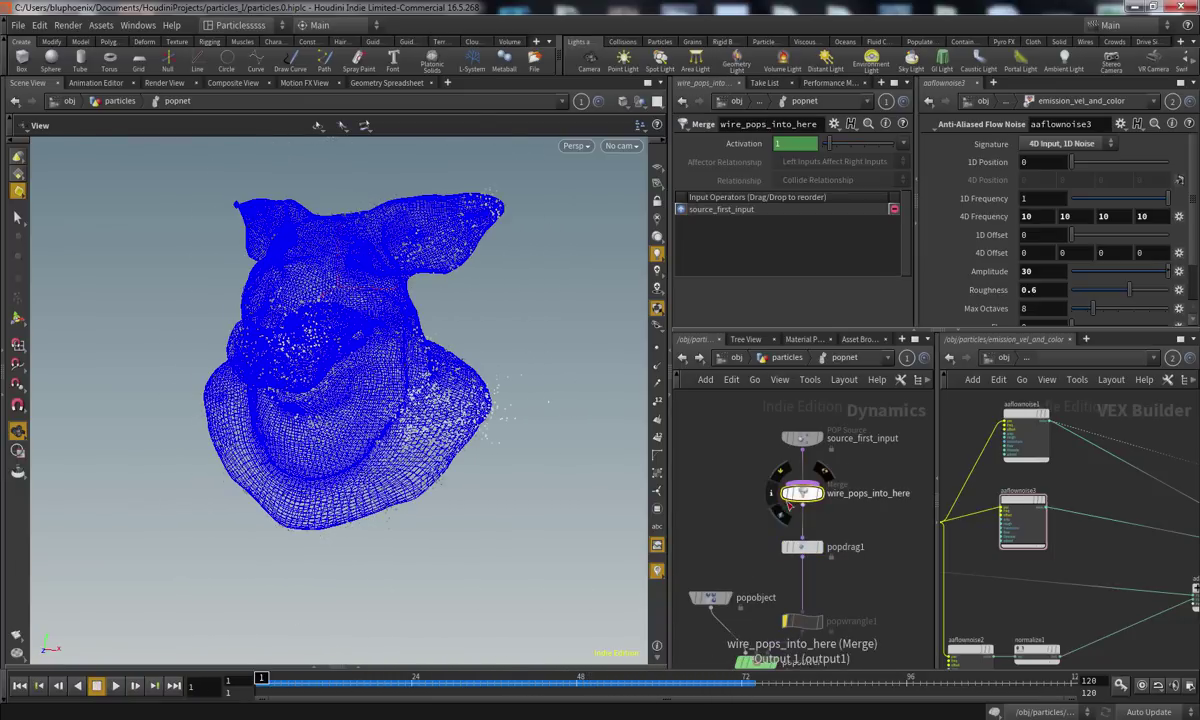
{"action": "key", "text": "Delete"}
{"action": "left_click", "coordinate": [770, 599]}
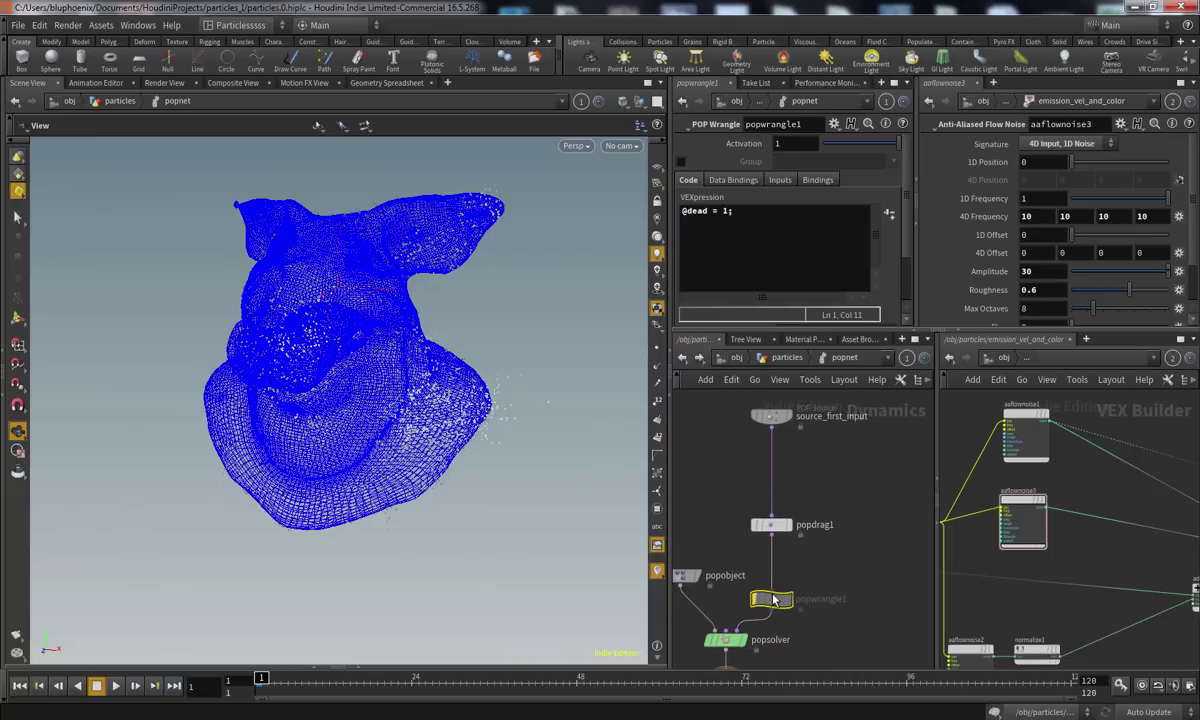
{"action": "key", "text": "Delete"}
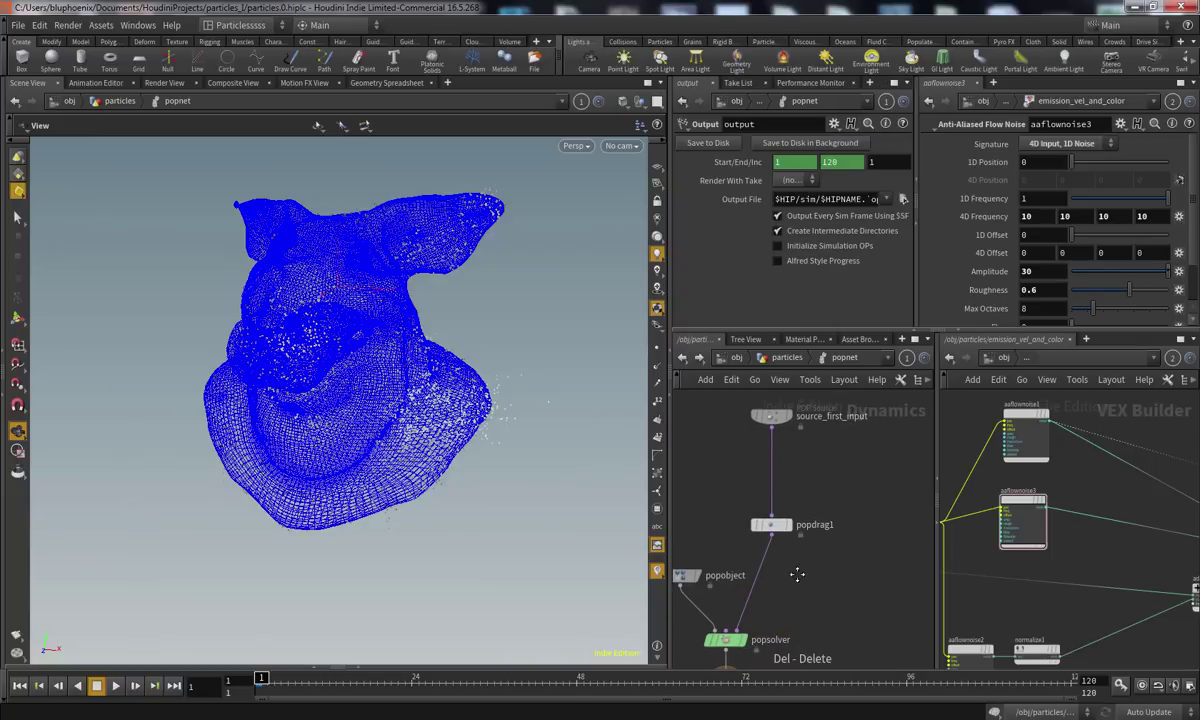
{"action": "key", "text": "l"}
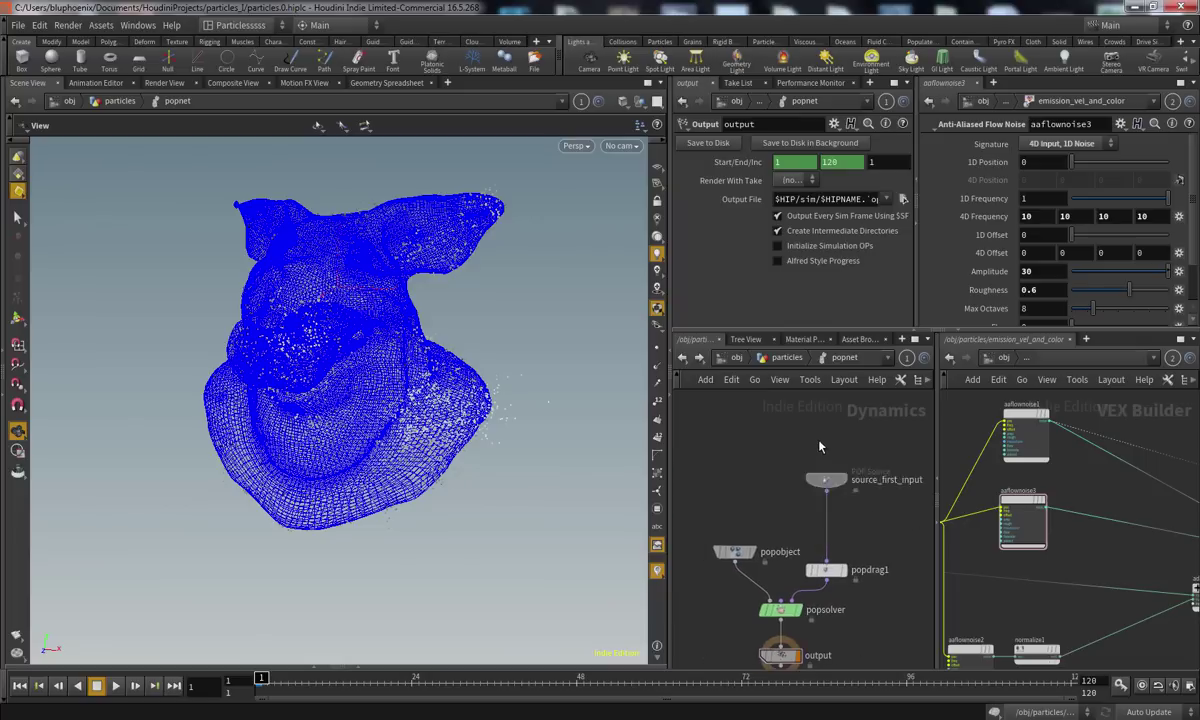
Select popdrag1, run the simulation over the first frames, and view it through cam1
{"action": "left_click", "coordinate": [826, 570]}
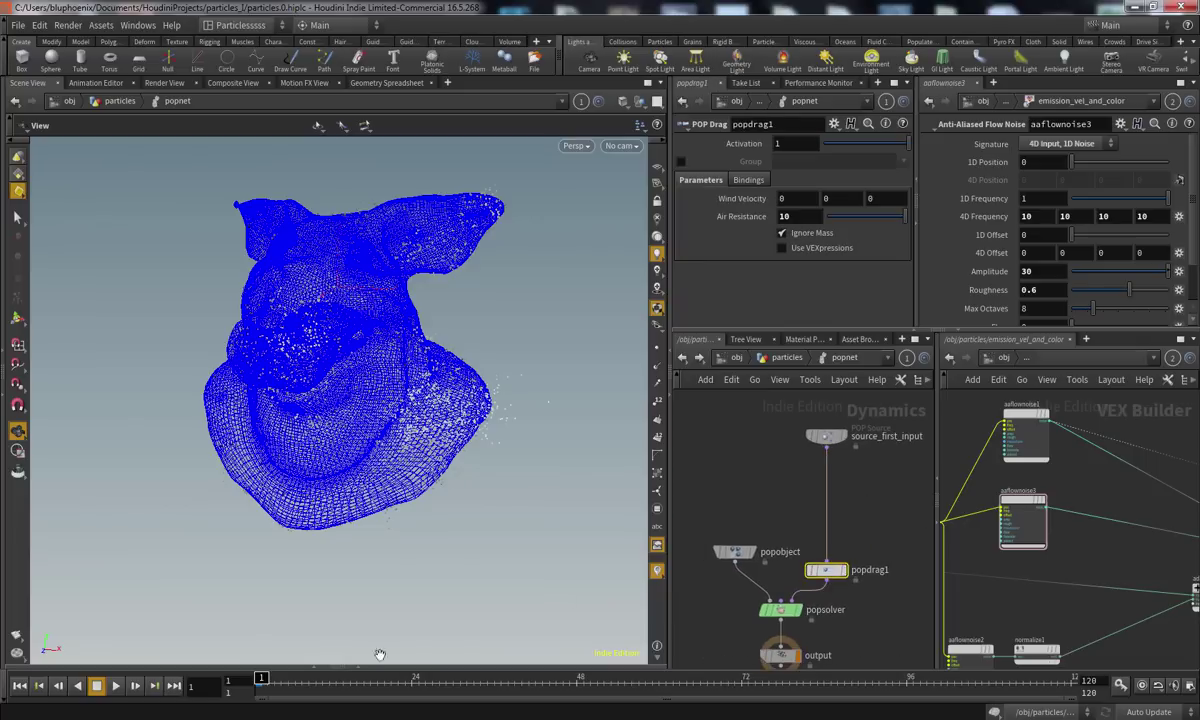
{"action": "left_click_drag", "start_coordinate": [262, 681], "coordinate": [504, 686]}
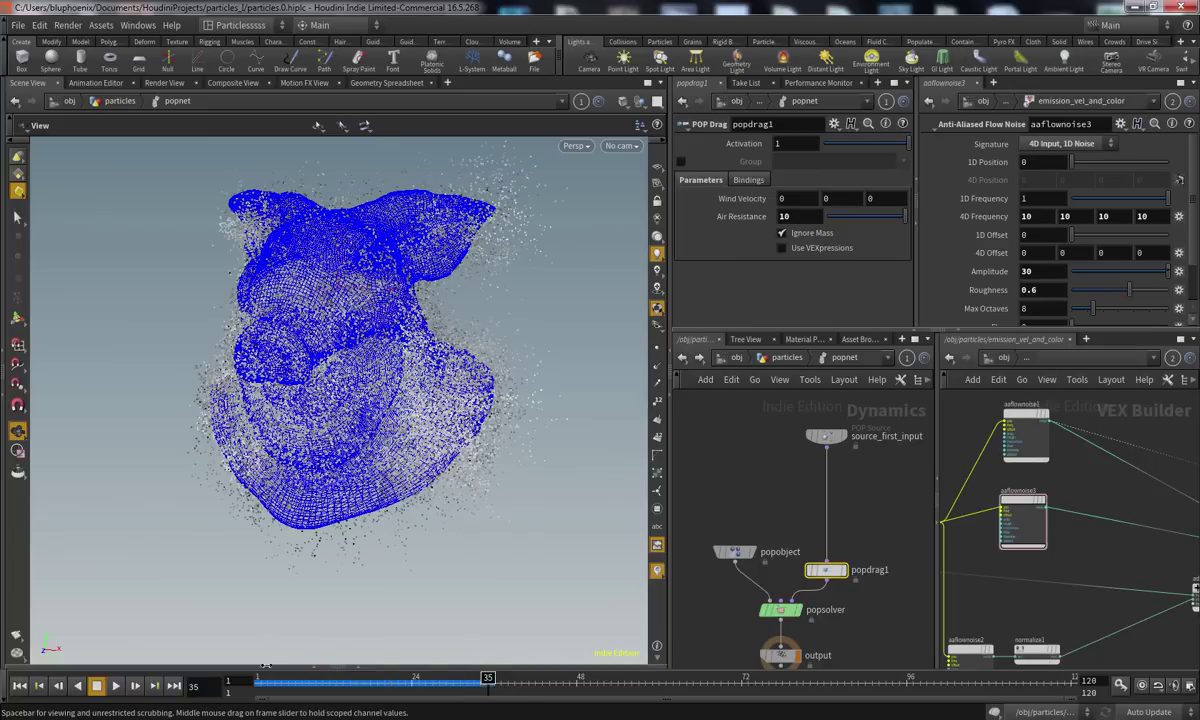
{"action": "left_click", "coordinate": [621, 146]}
{"action": "left_click", "coordinate": [600, 200]}
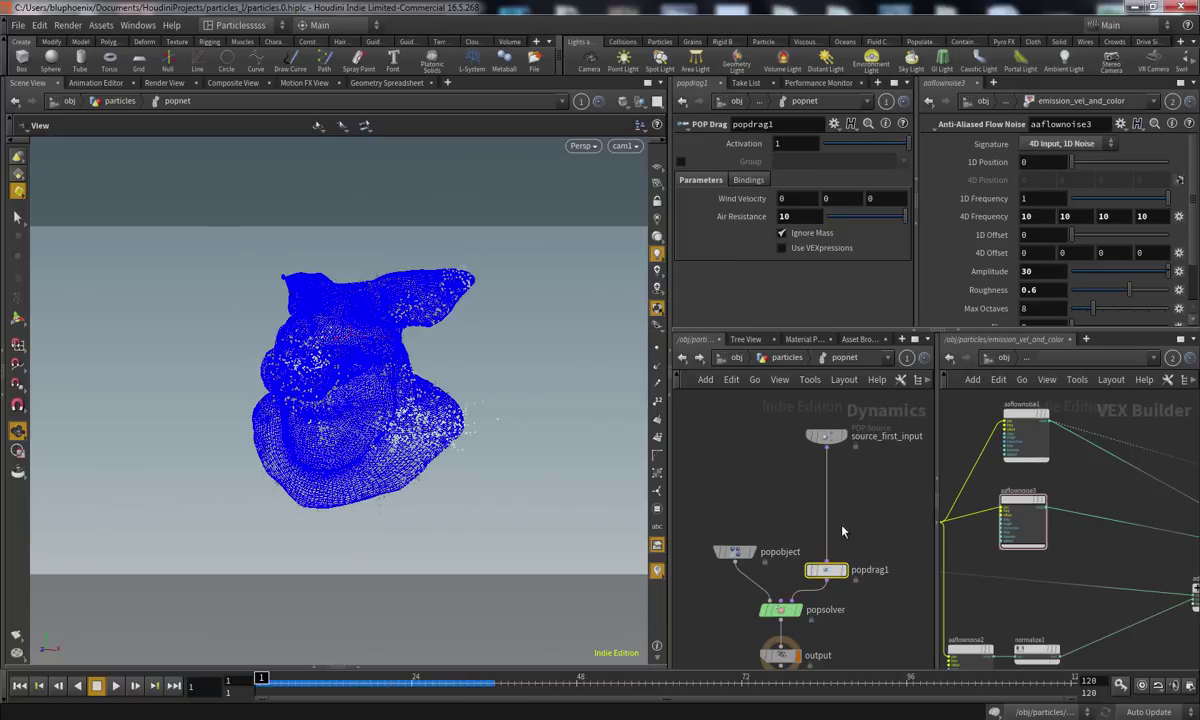
Add a POP Force node and insert it between source_first_input and popdrag1
{"action": "left_click", "coordinate": [870, 502]}
{"action": "middle_click_drag", "start_coordinate": [854, 519], "coordinate": [838, 540]}
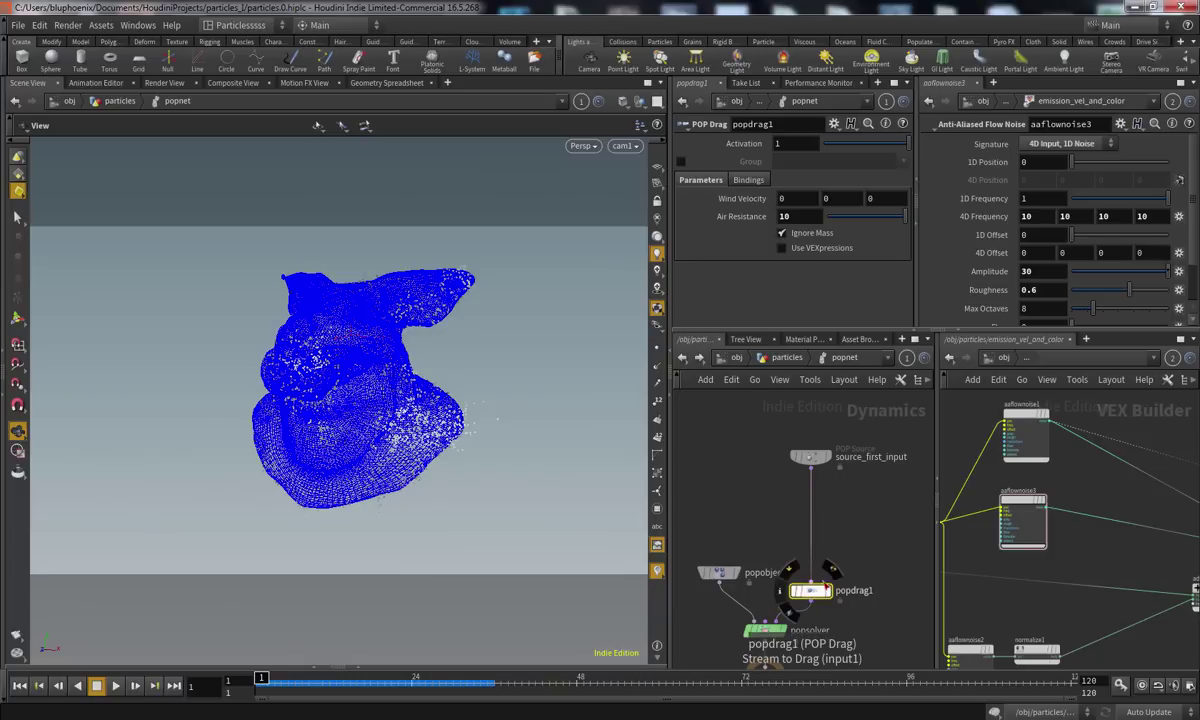
{"action": "left_click_drag", "start_coordinate": [813, 596], "coordinate": [816, 594]}
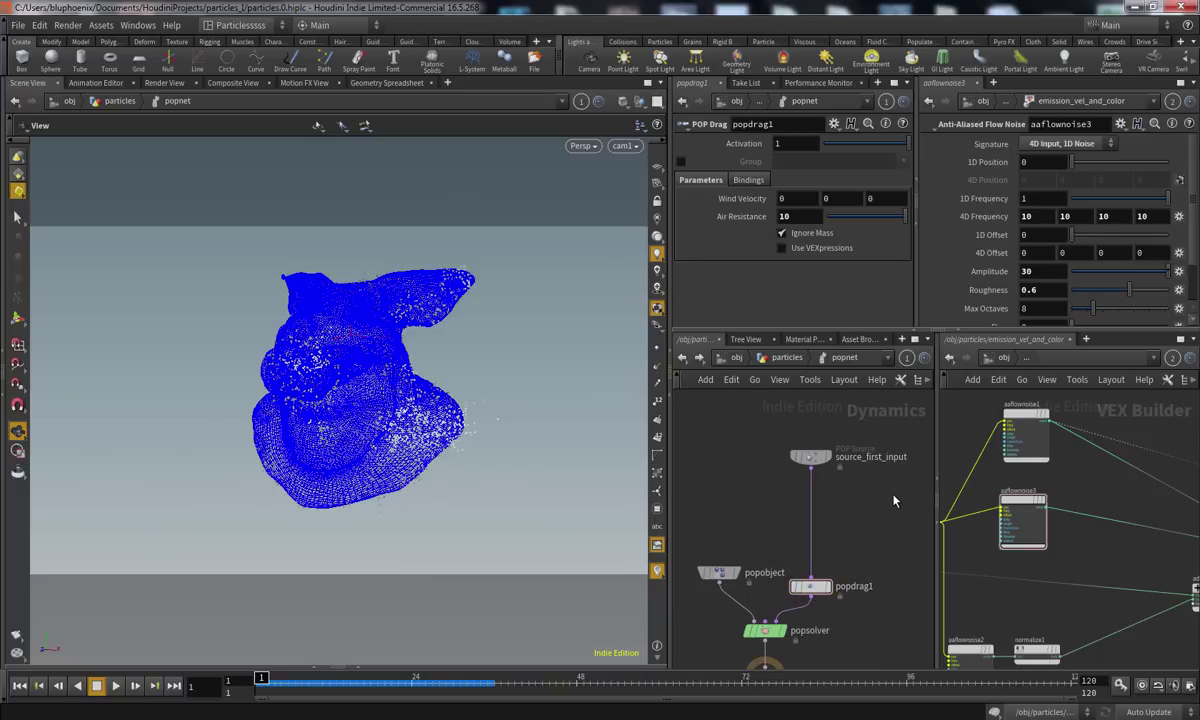
{"action": "key", "text": "Tab"}
{"action": "type", "text": "popfo"}
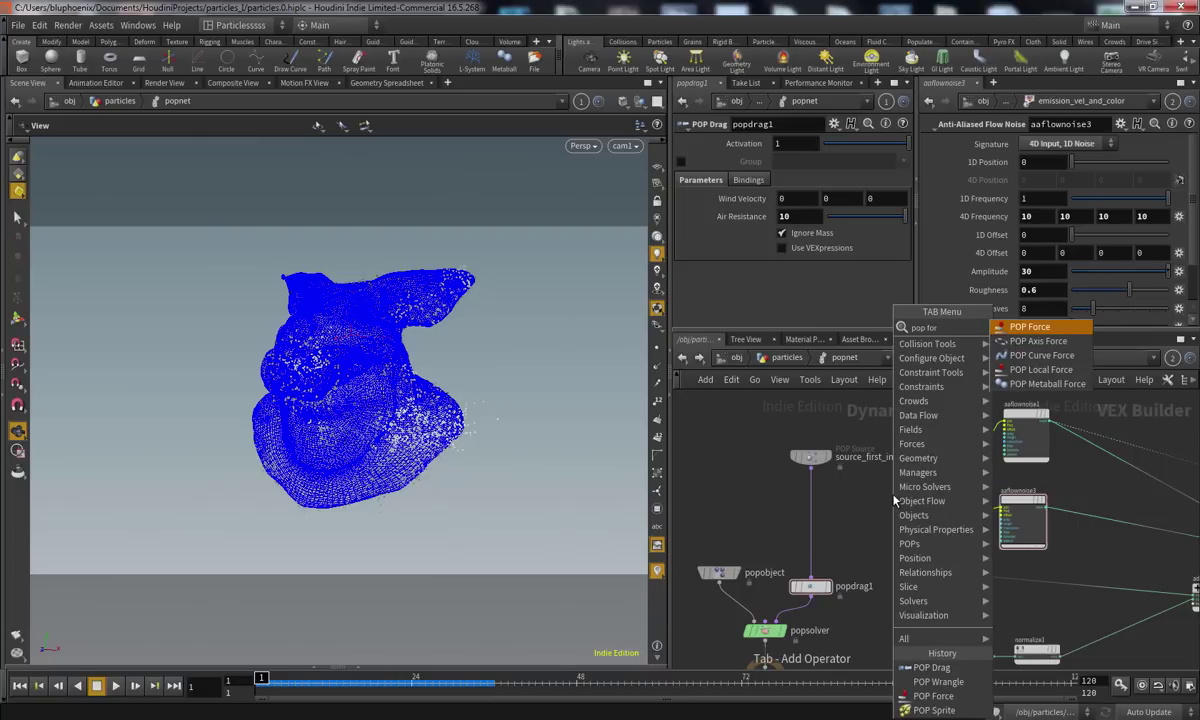
{"action": "key", "text": "Return"}
{"action": "left_click", "coordinate": [800, 505]}
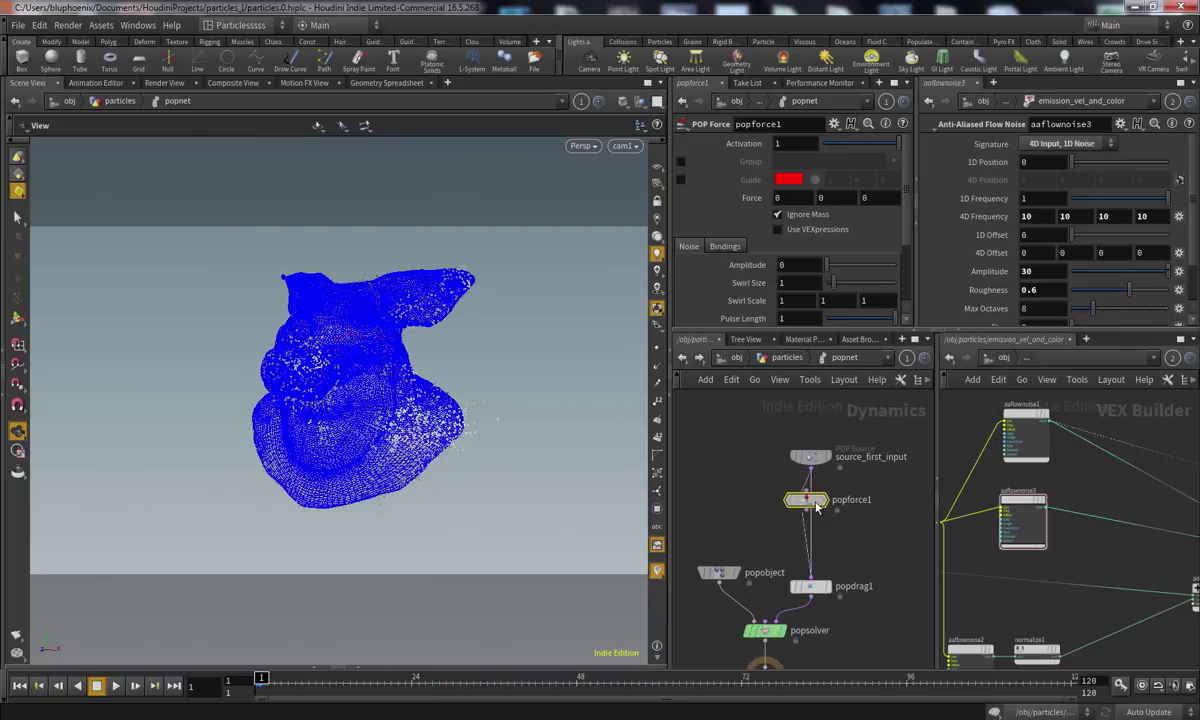
Try a Y force of -9.8 on popforce1, play the simulation, and rewind to frame 1
{"action": "mouse_move", "coordinate": [261, 680]}
{"action": "left_mouse_down"}
{"action": "mouse_move", "coordinate": [405, 679]}
{"action": "mouse_move", "coordinate": [238, 681]}
{"action": "left_mouse_up"}
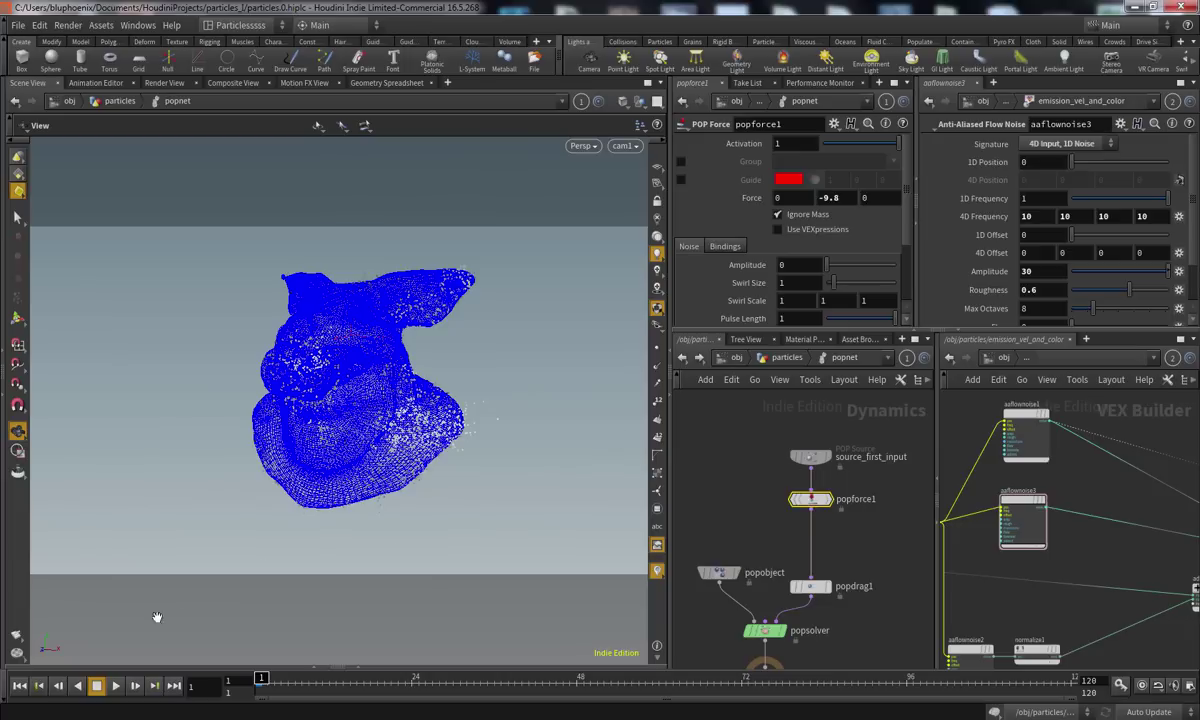
{"action": "left_click", "coordinate": [116, 685]}
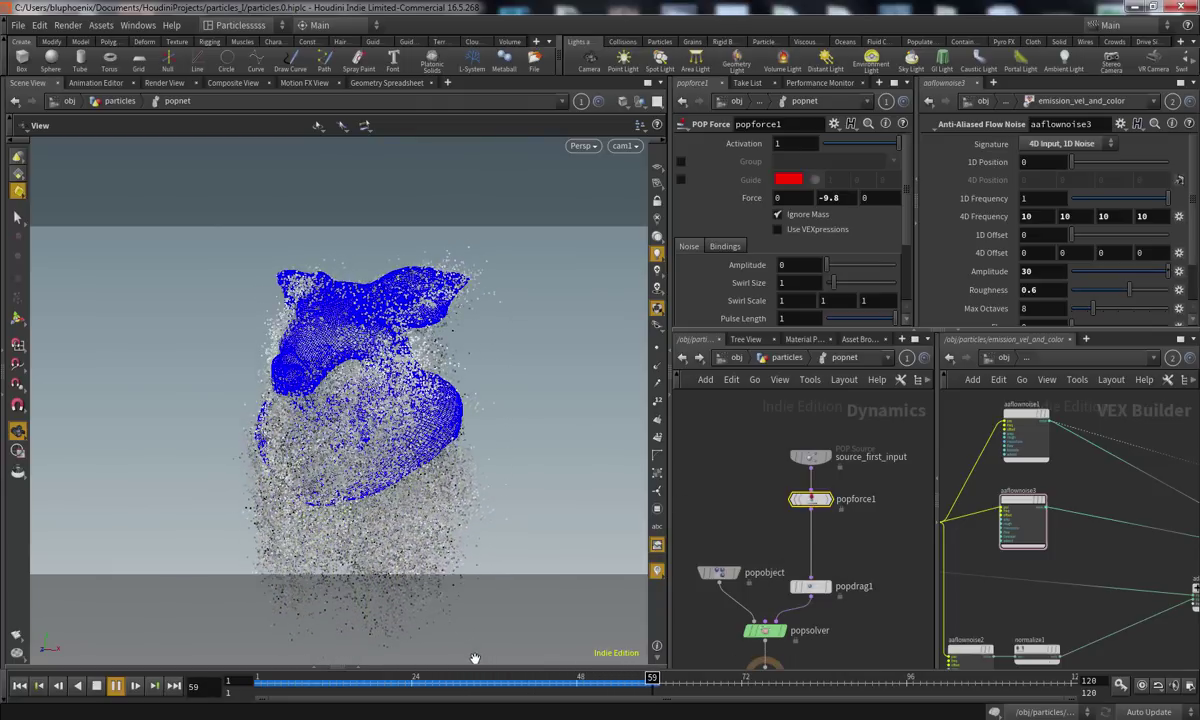
{"action": "left_click_drag", "start_coordinate": [668, 678], "coordinate": [261, 678]}
Move popforce1 closer to popdrag1 and reset its Y force to 0
{"action": "left_click_drag", "start_coordinate": [809, 497], "coordinate": [809, 521]}
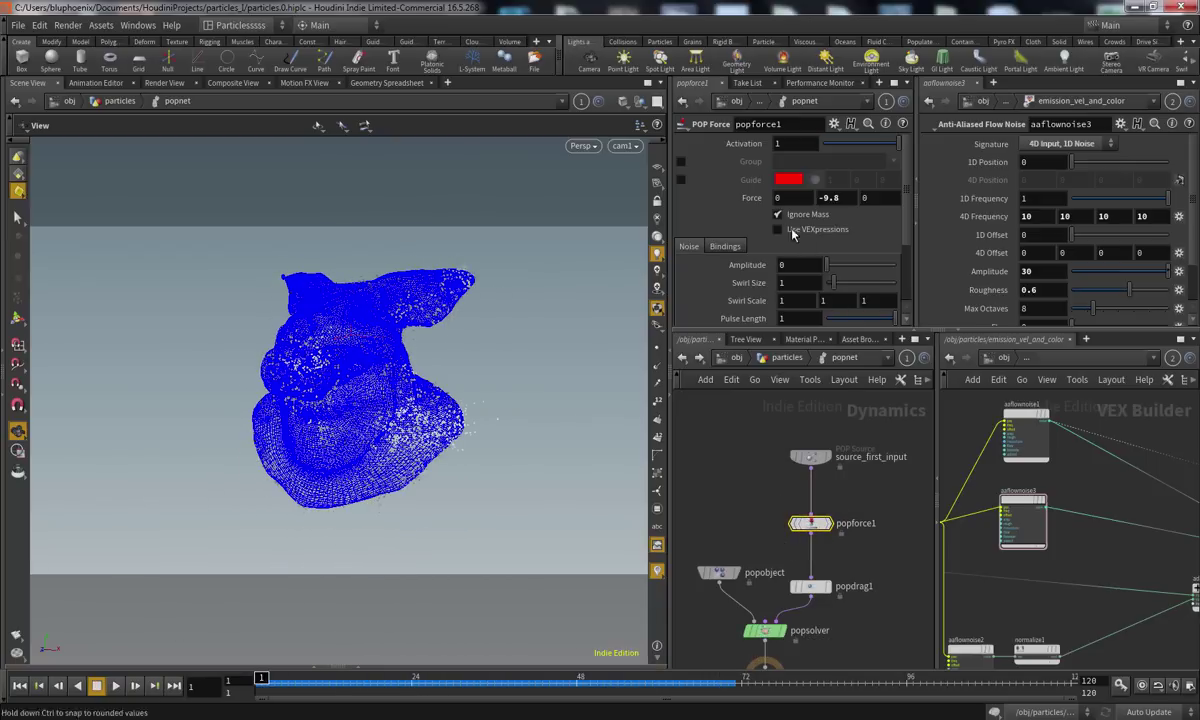
{"action": "type", "text": "0"}
{"action": "key", "text": "Return"}
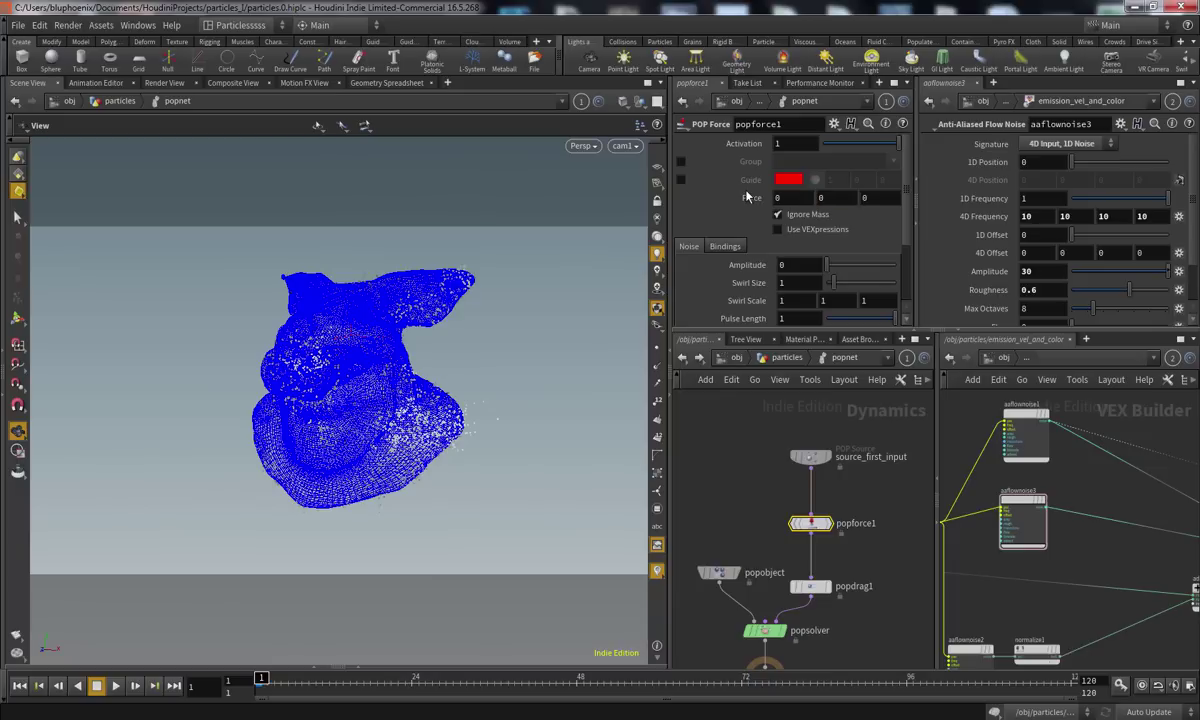
Enable the Guide option on popforce1, inspect a short playback up close, and turn the guide off again
{"action": "scroll", "coordinate": [905, 250], "scroll_direction": "down", "scroll_amount": 3}
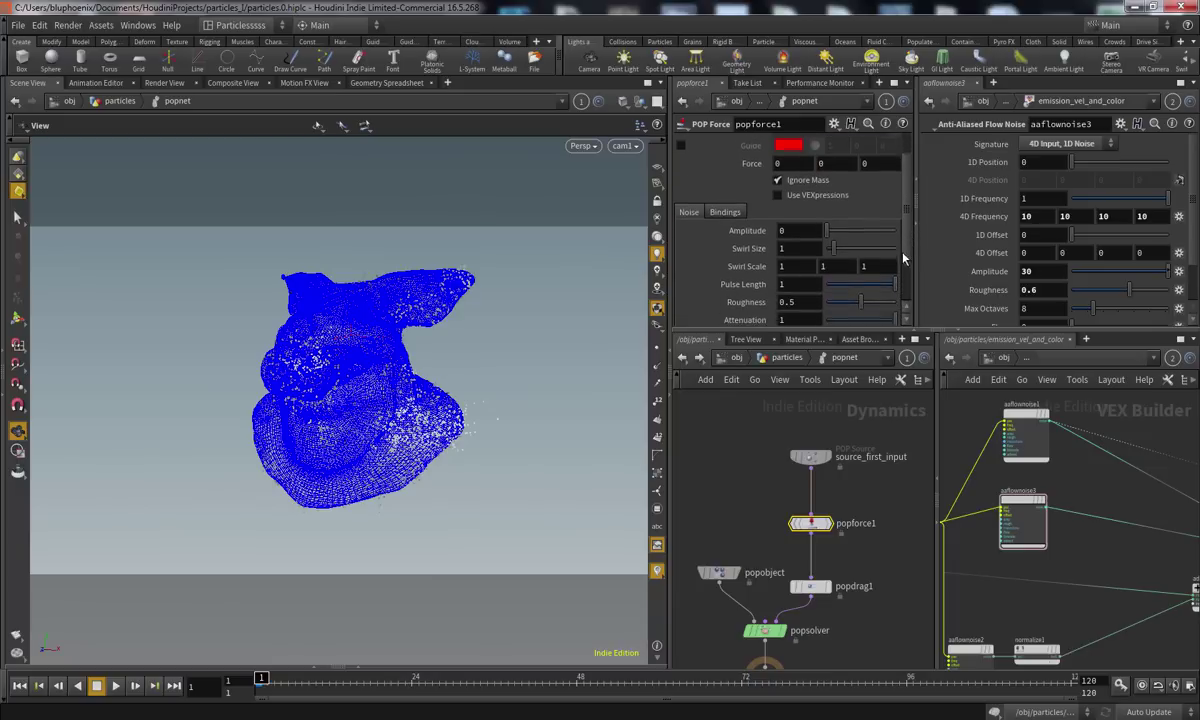
{"action": "scroll", "coordinate": [801, 237], "scroll_direction": "up", "scroll_amount": 2}
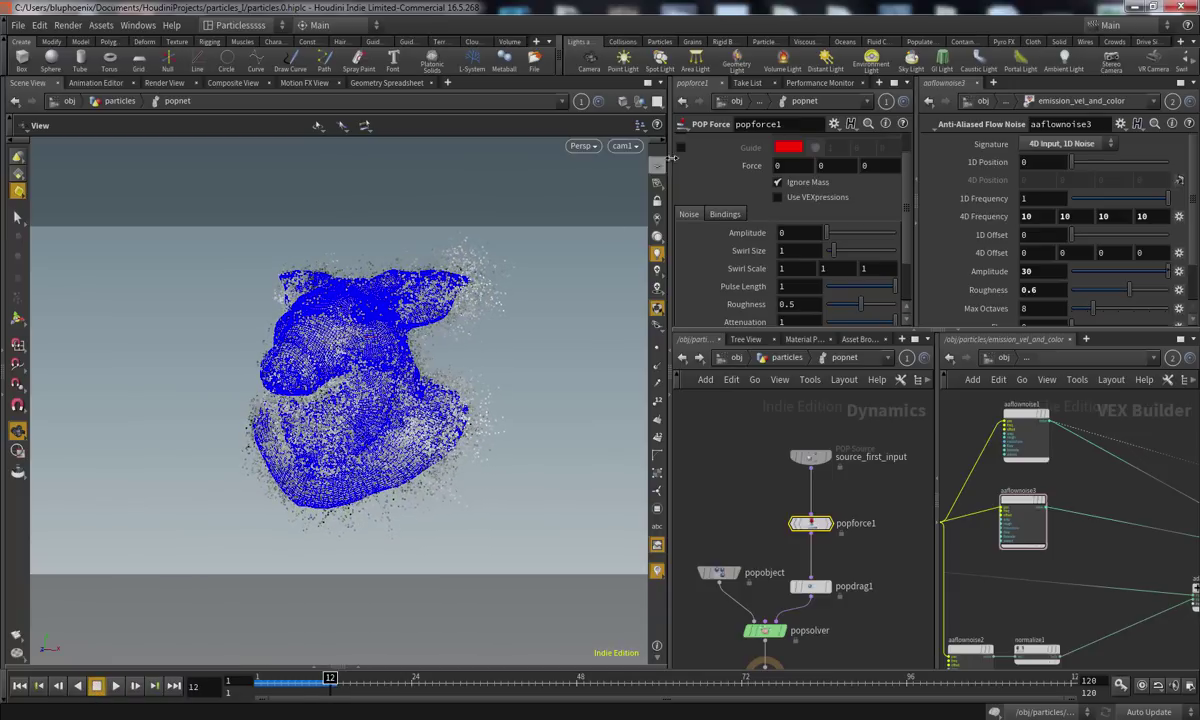
{"action": "left_click", "coordinate": [682, 148]}
{"action": "left_click", "coordinate": [116, 687]}
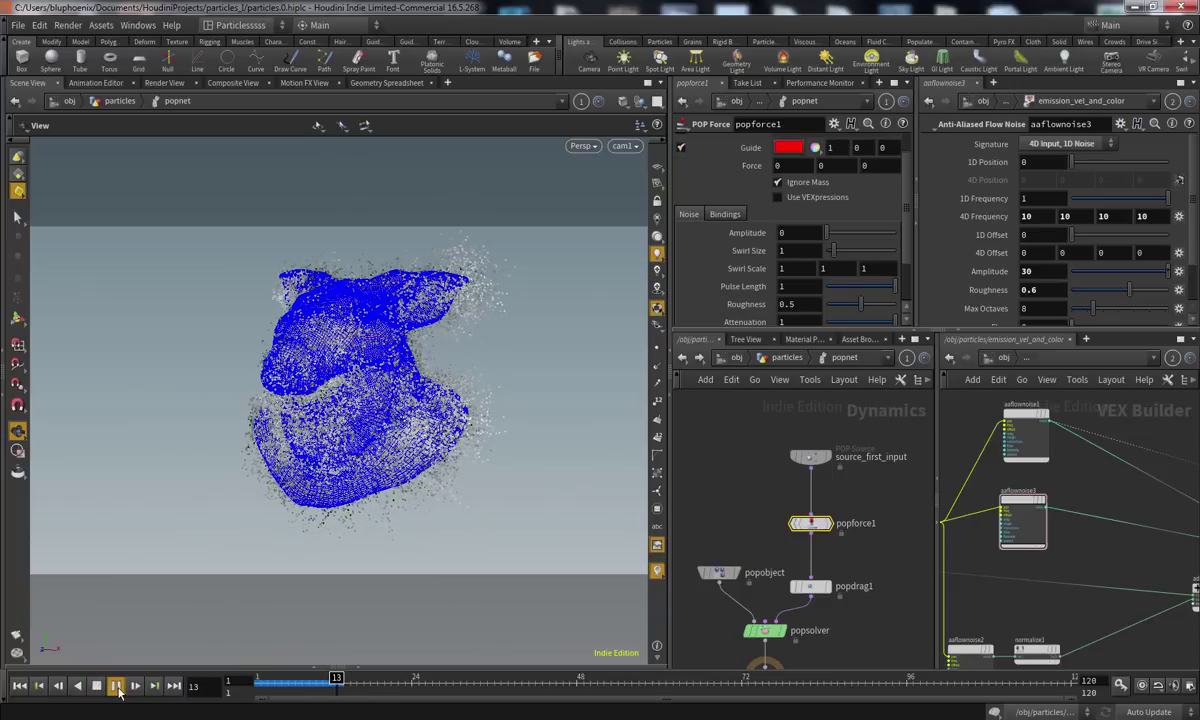
{"action": "left_click_drag", "start_coordinate": [315, 684], "coordinate": [165, 689]}
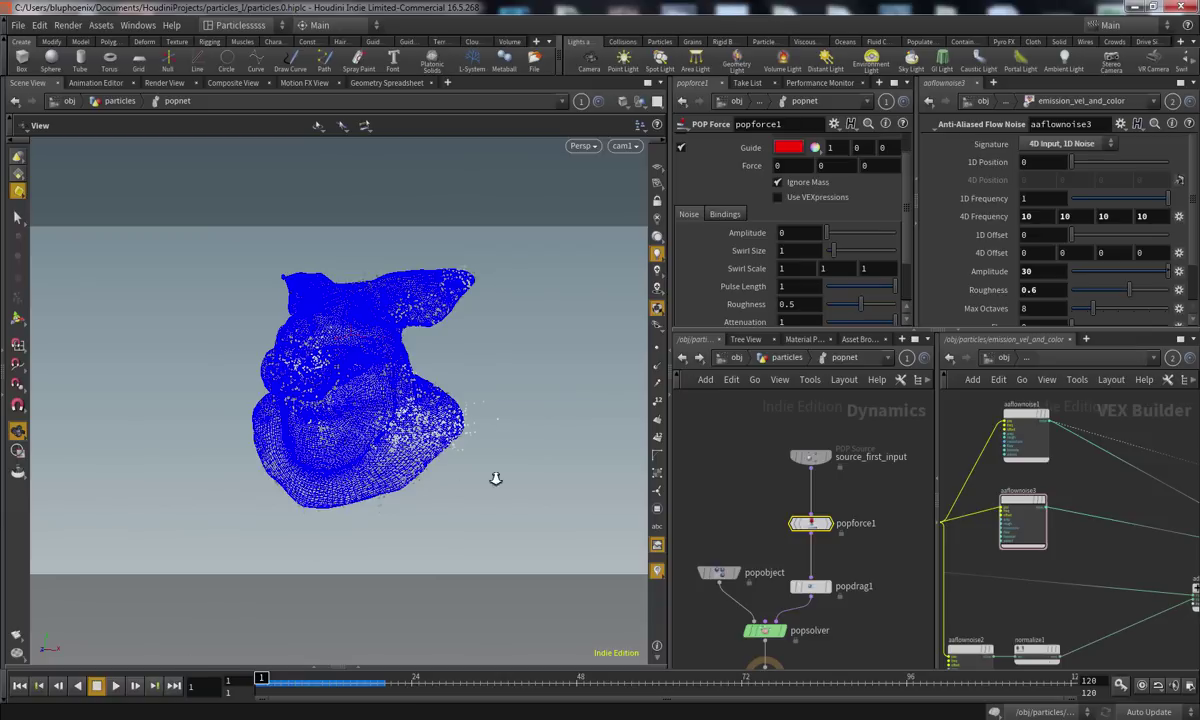
{"action": "scroll", "coordinate": [490, 477], "scroll_direction": "down", "scroll_amount": 4}
{"action": "scroll", "coordinate": [385, 360], "scroll_direction": "up", "scroll_amount": 7}
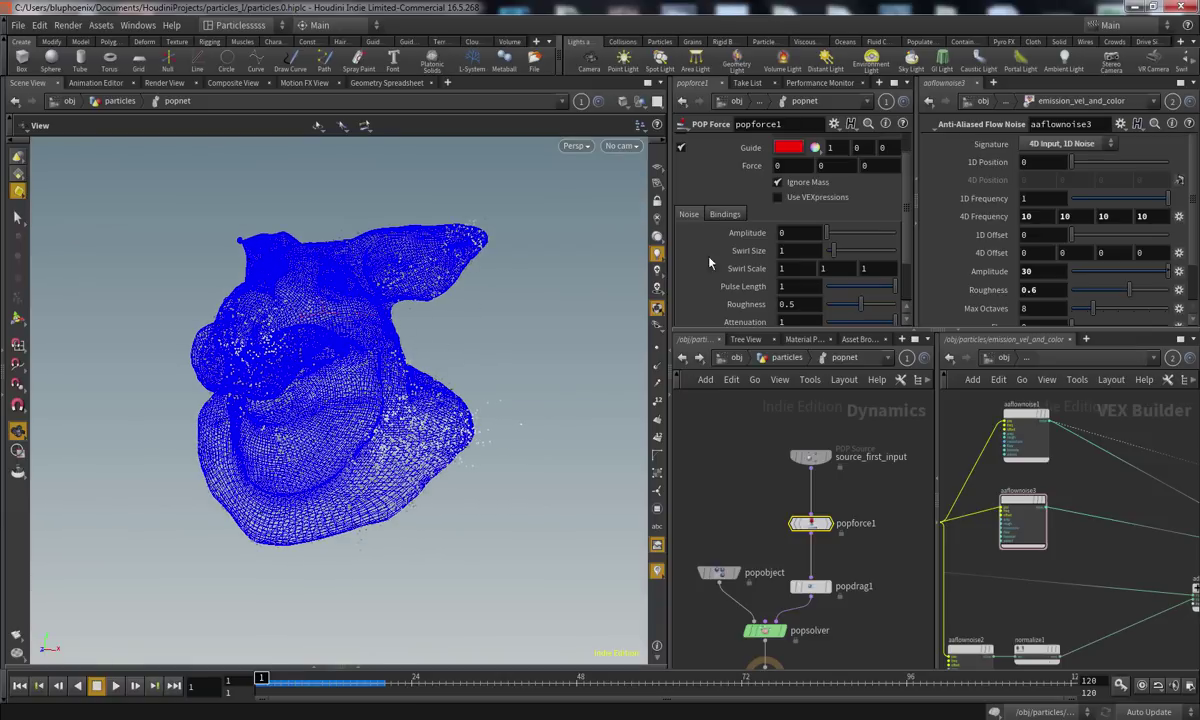
{"action": "scroll", "coordinate": [854, 156], "scroll_direction": "up", "scroll_amount": 2}
{"action": "left_click", "coordinate": [681, 180]}
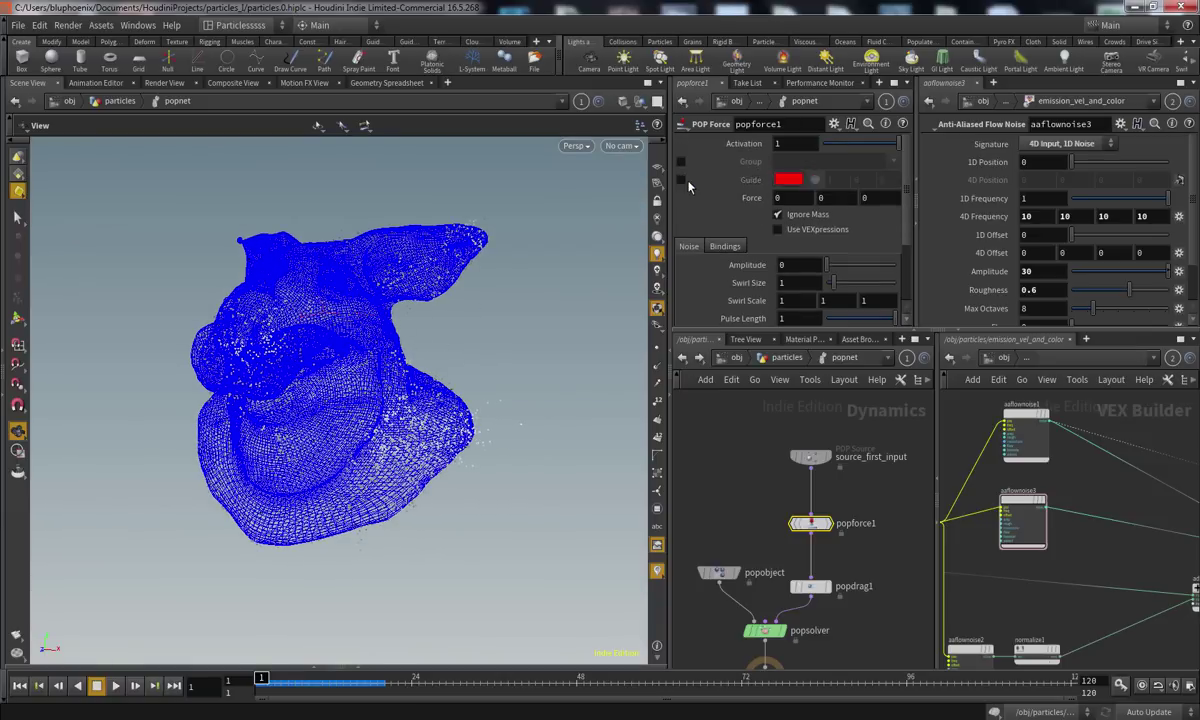
Set popforce1's noise Amplitude to 1, Roughness to 0.58 and Turbulence to 4
{"action": "left_click", "coordinate": [790, 264]}
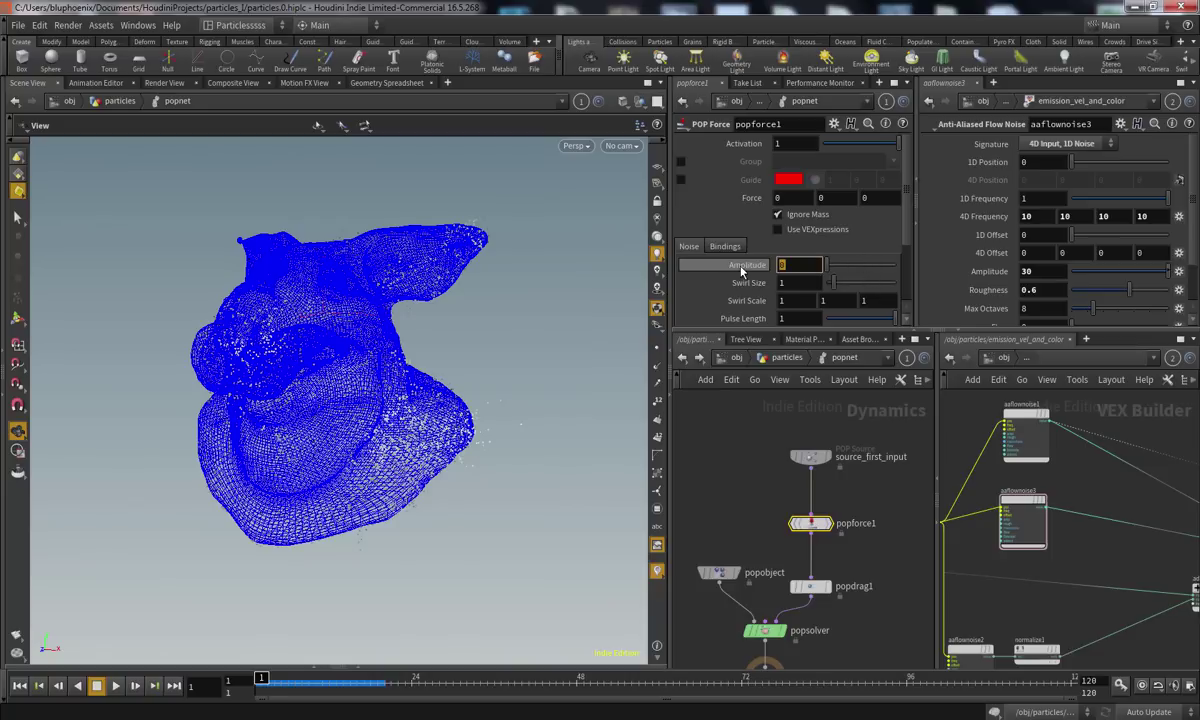
{"action": "type", "text": "1"}
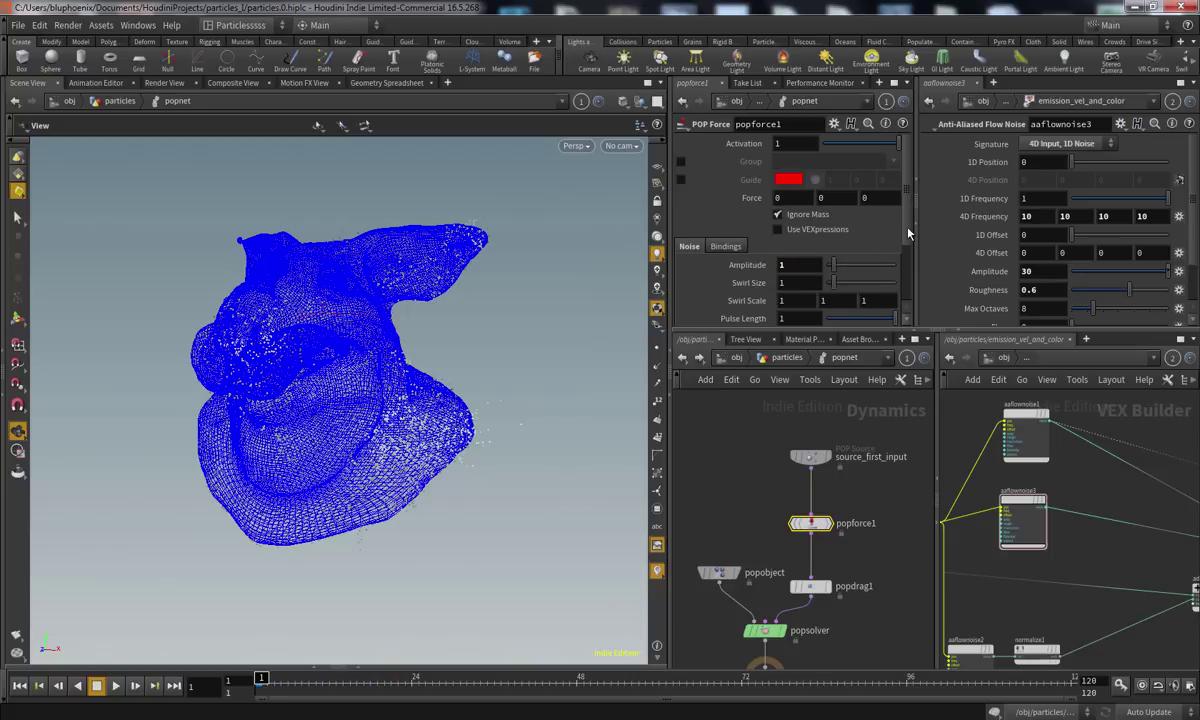
{"action": "scroll", "coordinate": [745, 265], "scroll_direction": "down", "scroll_amount": 3}
{"action": "left_click_drag", "start_coordinate": [778, 344], "coordinate": [778, 397]}
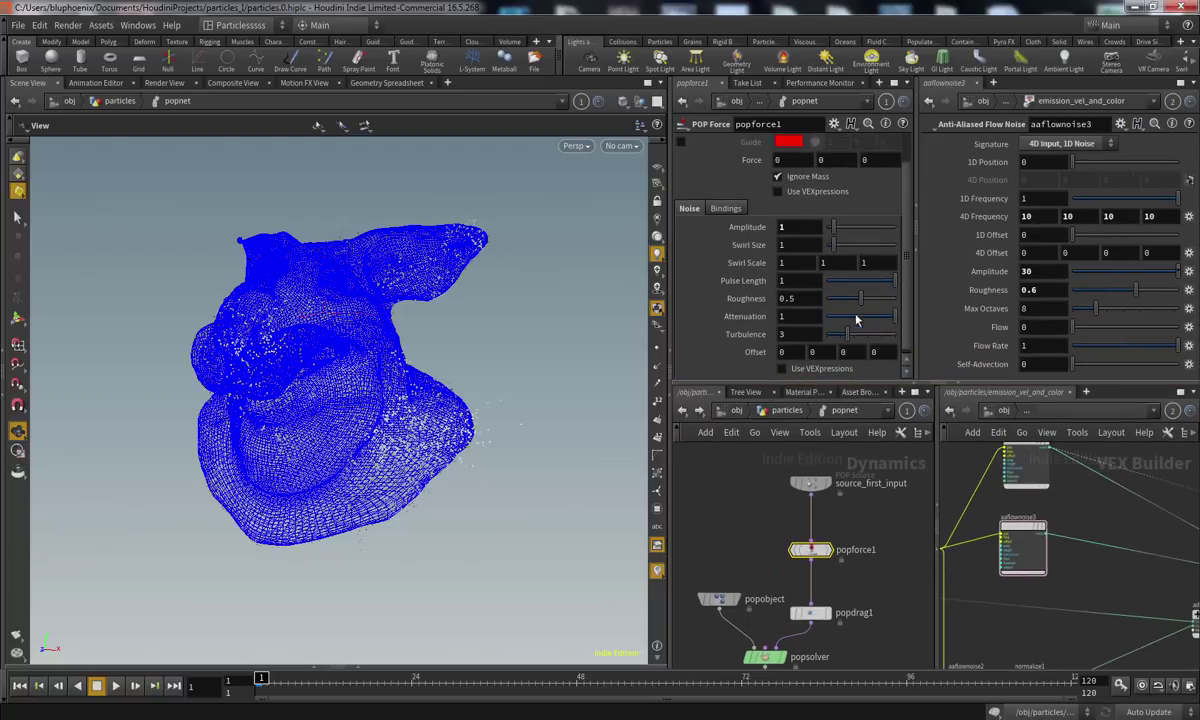
{"action": "left_click_drag", "start_coordinate": [866, 305], "coordinate": [865, 305]}
Play the simulation to examine the effect of the noise force and rewind to frame 1
{"action": "left_click", "coordinate": [115, 686]}
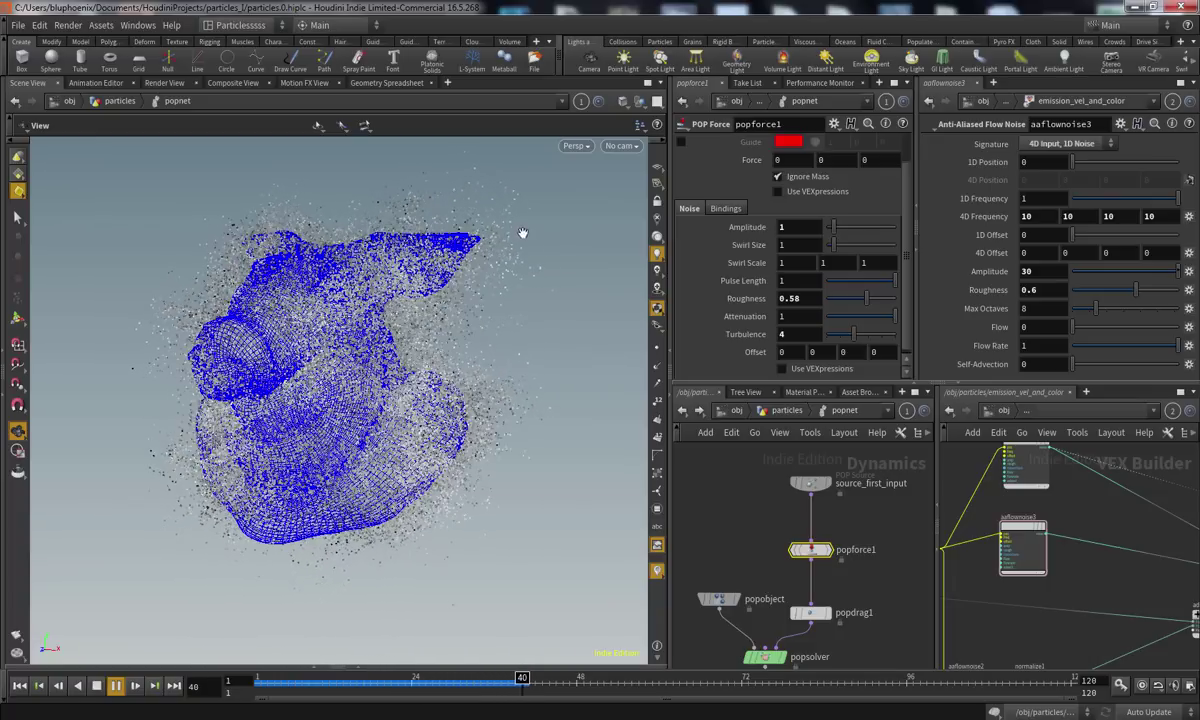
{"action": "scroll", "coordinate": [855, 242], "scroll_direction": "up", "scroll_amount": 2}
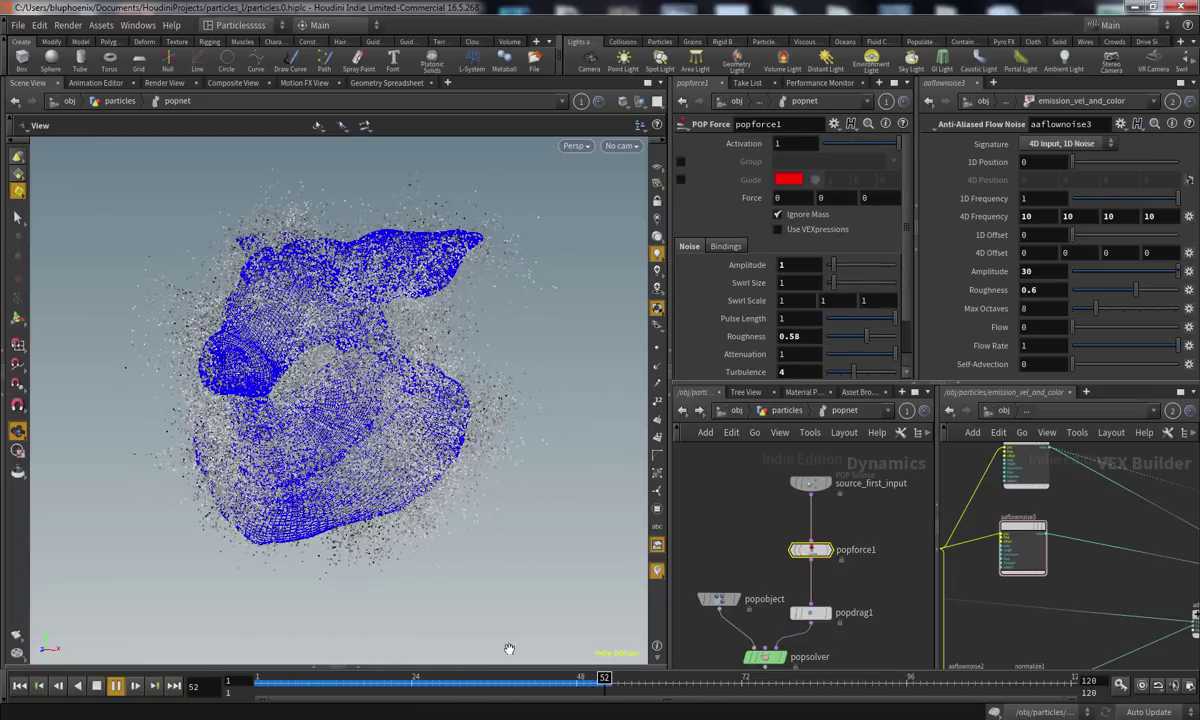
{"action": "left_click_drag", "start_coordinate": [508, 686], "coordinate": [236, 676]}
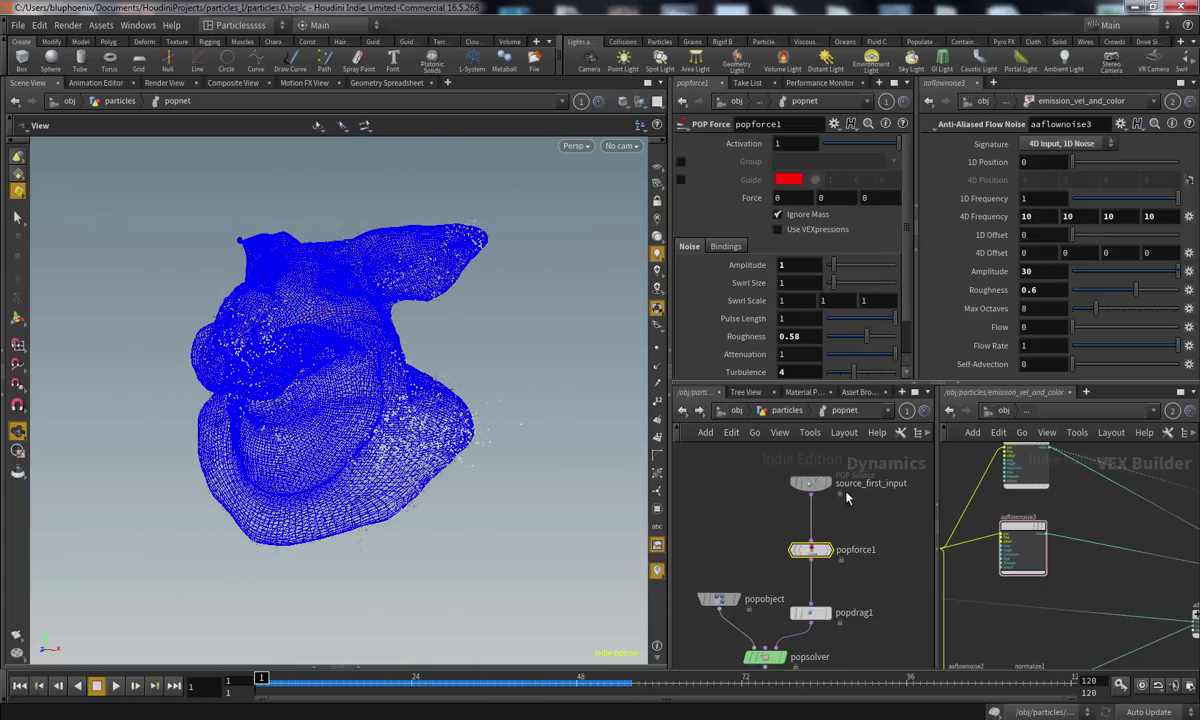
Compare playback with popforce1 bypassed and re-enabled, rewinding to frame 1 after each run
{"action": "left_click", "coordinate": [788, 533]}
{"action": "left_click", "coordinate": [118, 686]}
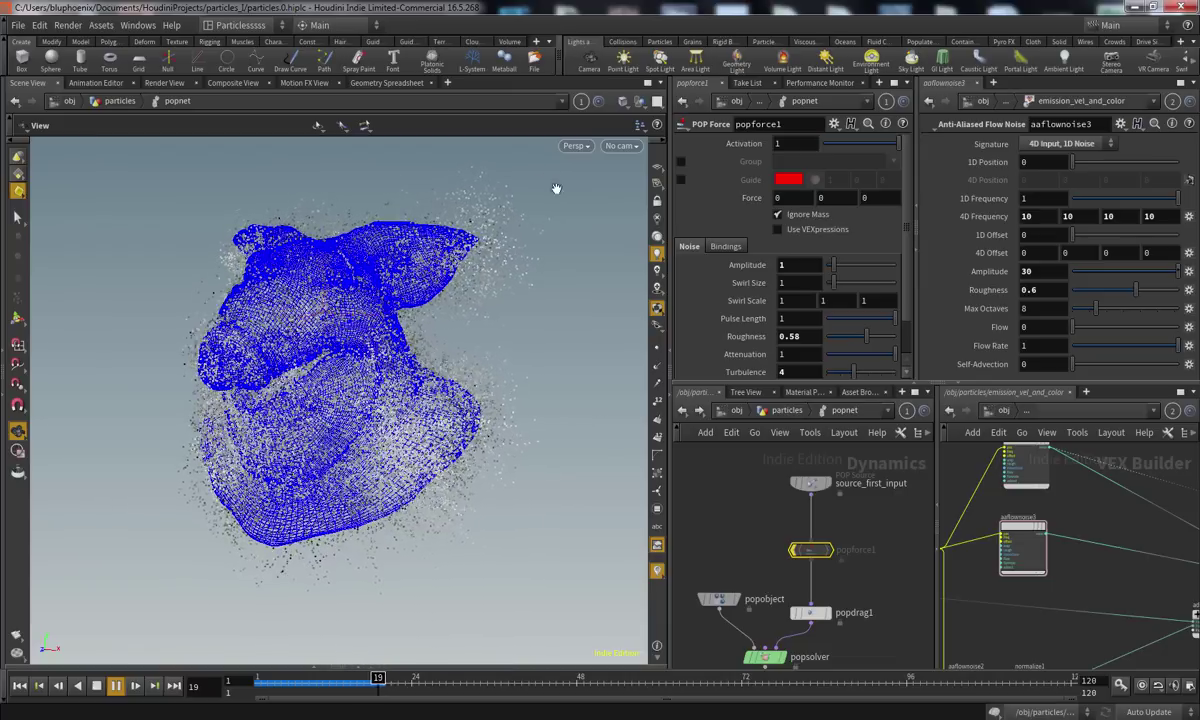
{"action": "left_click_drag", "start_coordinate": [281, 690], "coordinate": [252, 687]}
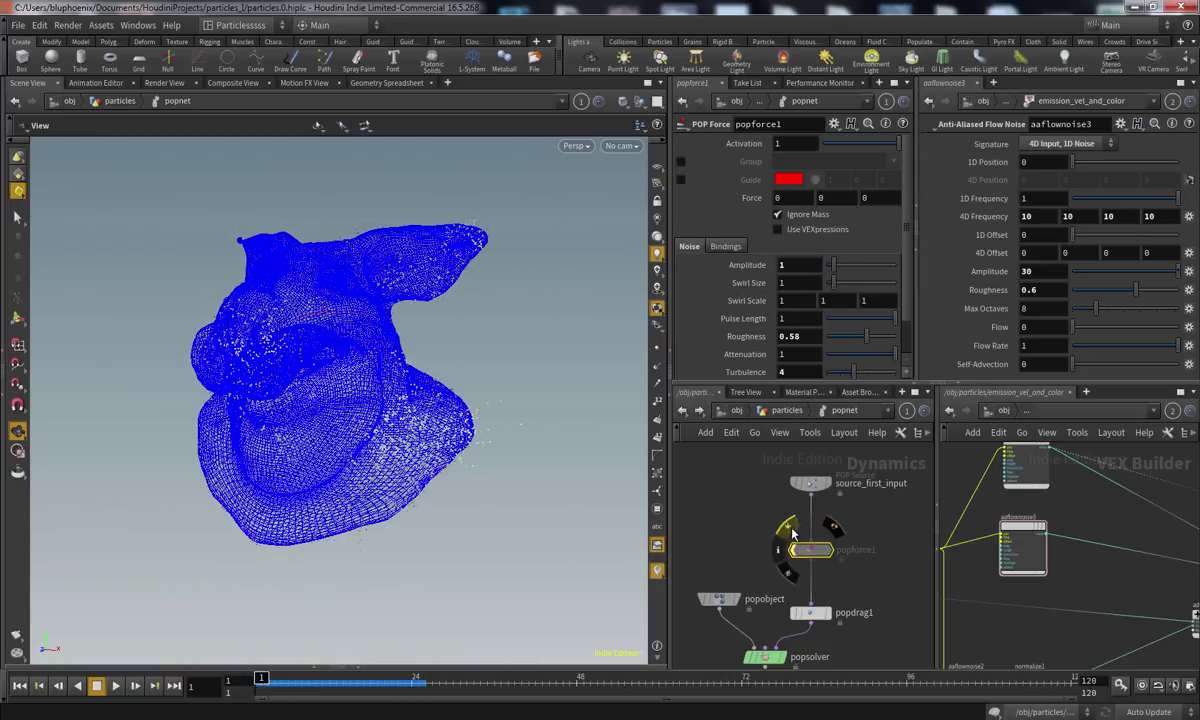
{"action": "left_click", "coordinate": [789, 528]}
{"action": "left_click", "coordinate": [116, 686]}
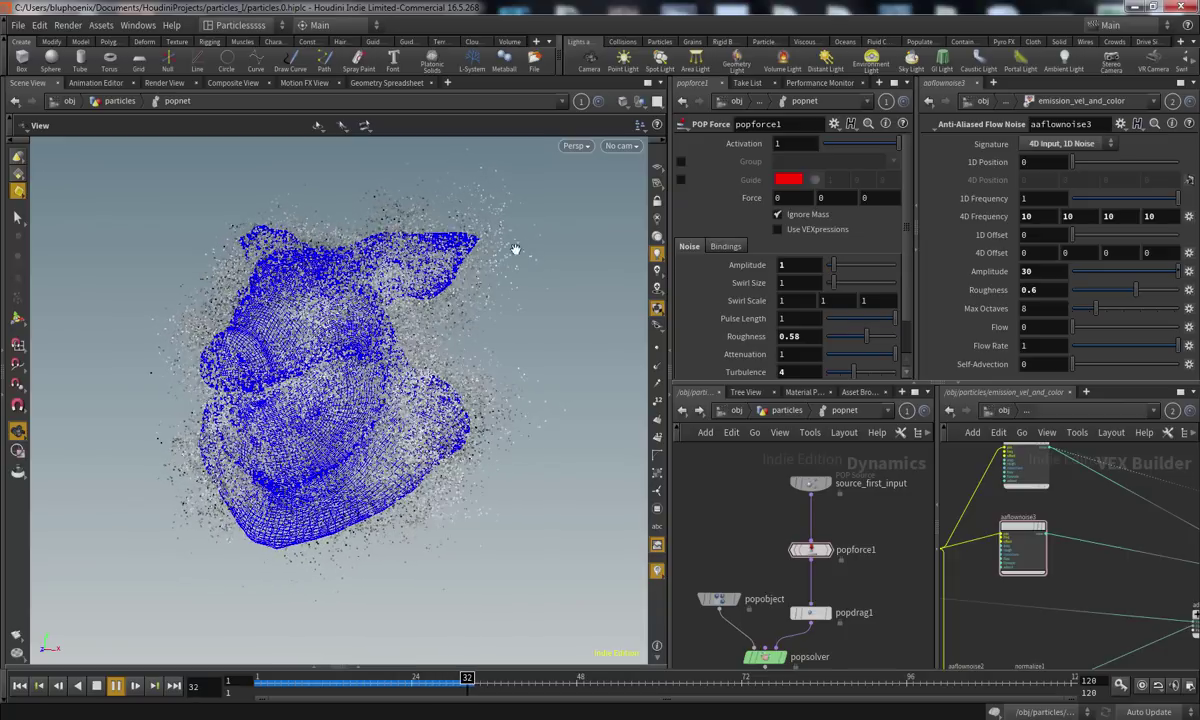
{"action": "key", "text": "Escape"}
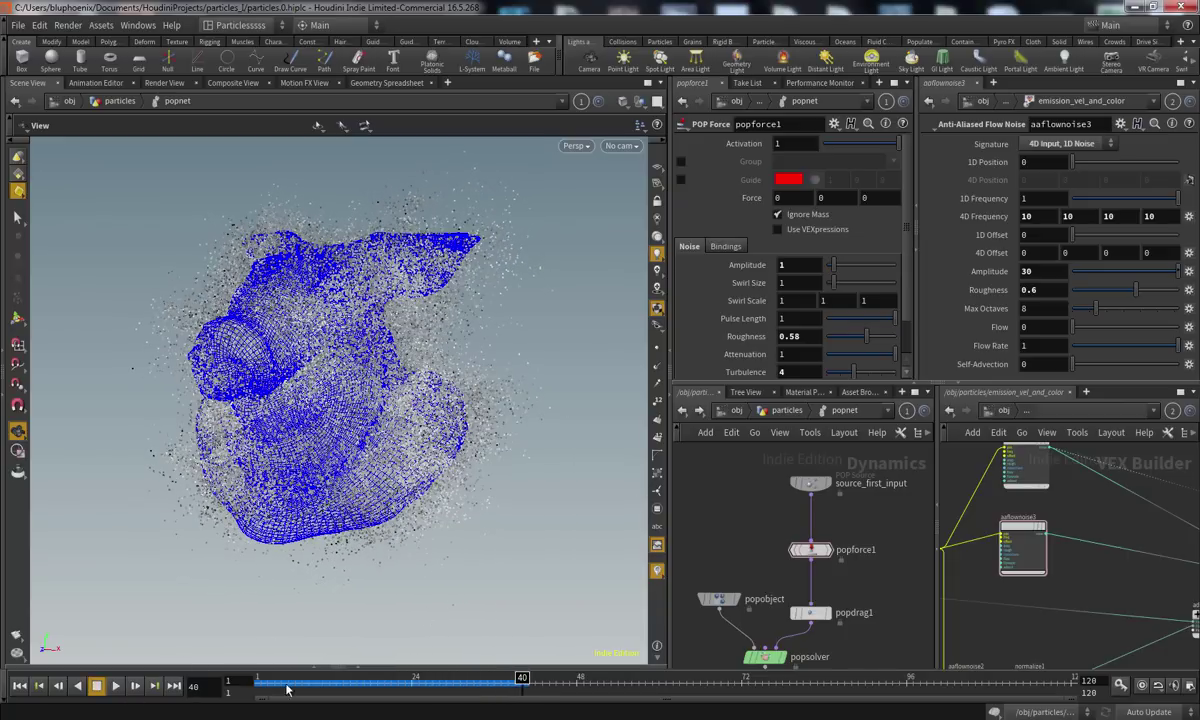
{"action": "left_click_drag", "start_coordinate": [272, 688], "coordinate": [252, 688]}
Duplicate popforce1 and insert the copy between popforce1 and popdrag1
{"action": "middle_click_drag", "start_coordinate": [710, 460], "coordinate": [690, 522]}
{"action": "left_click", "coordinate": [787, 548]}
{"action": "middle_click_drag", "start_coordinate": [793, 555], "coordinate": [788, 470]}
{"action": "left_click", "coordinate": [780, 516]}
{"action": "key", "text": "ctrl+c"}
{"action": "key", "text": "ctrl+v"}
{"action": "left_click", "coordinate": [785, 556]}
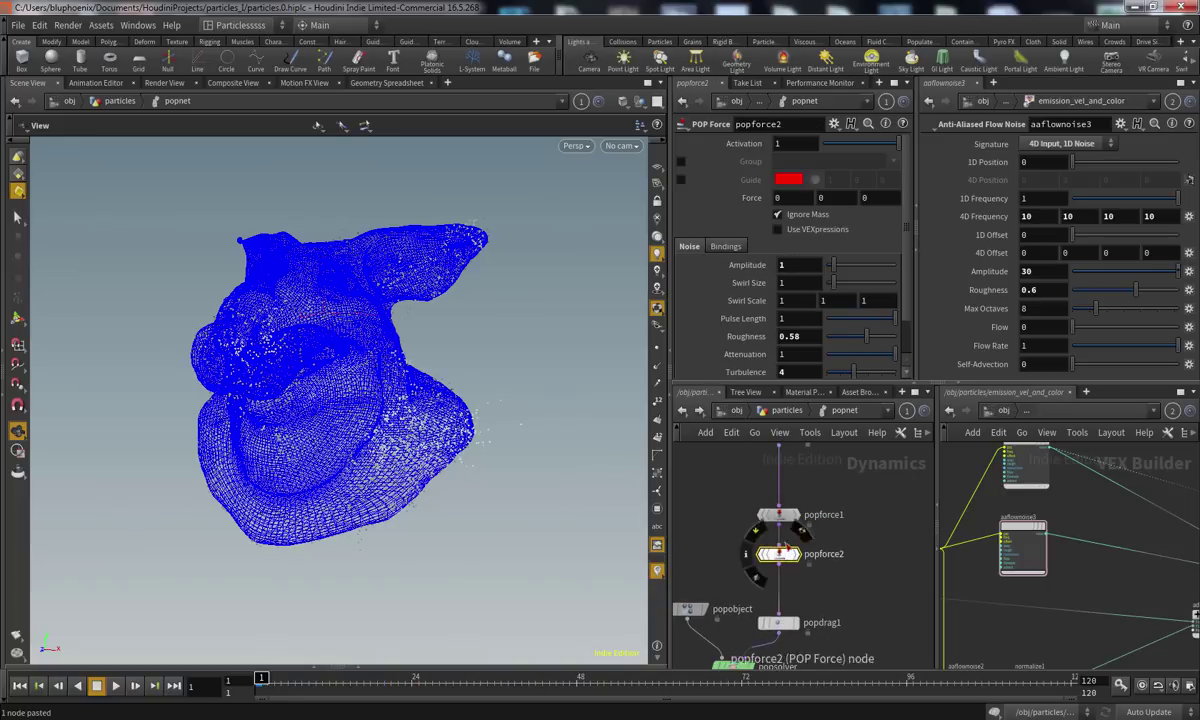
Set popforce2's Swirl Size to 0.1 and compare its noise settings with those of popforce1
{"action": "scroll", "coordinate": [905, 291], "scroll_direction": "down", "scroll_amount": 2}
{"action": "scroll", "coordinate": [830, 303], "scroll_direction": "up", "scroll_amount": 1}
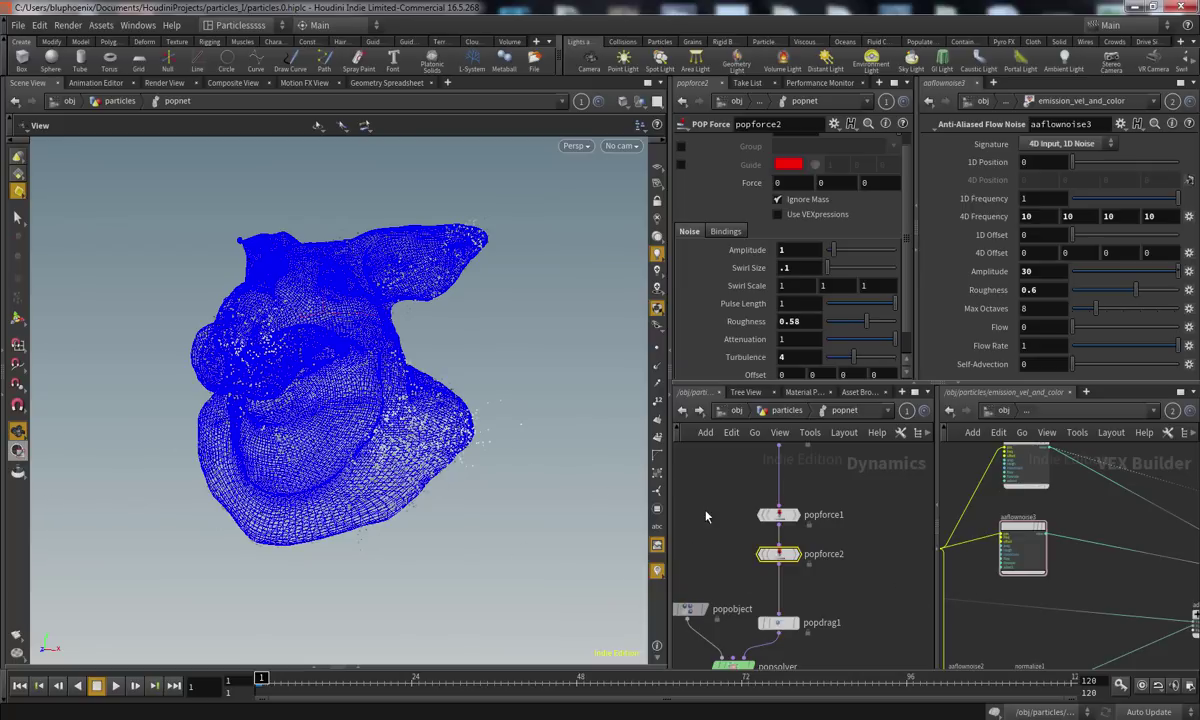
{"action": "left_click", "coordinate": [778, 514]}
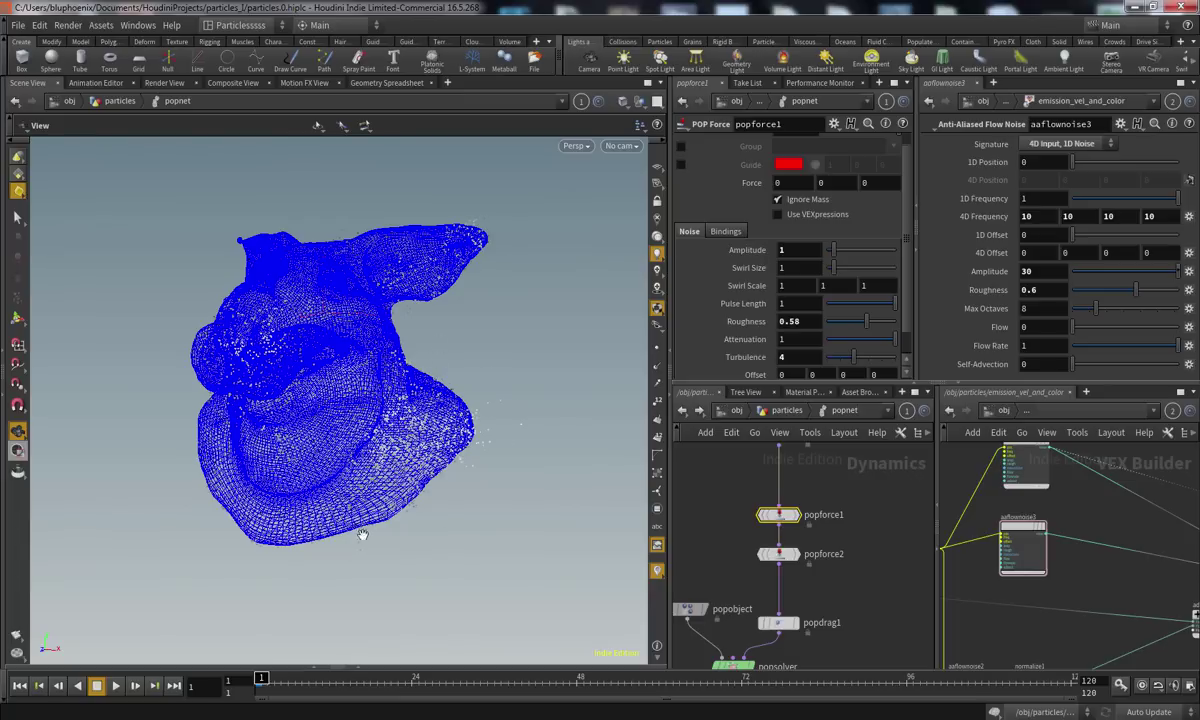
{"action": "left_click", "coordinate": [772, 553]}
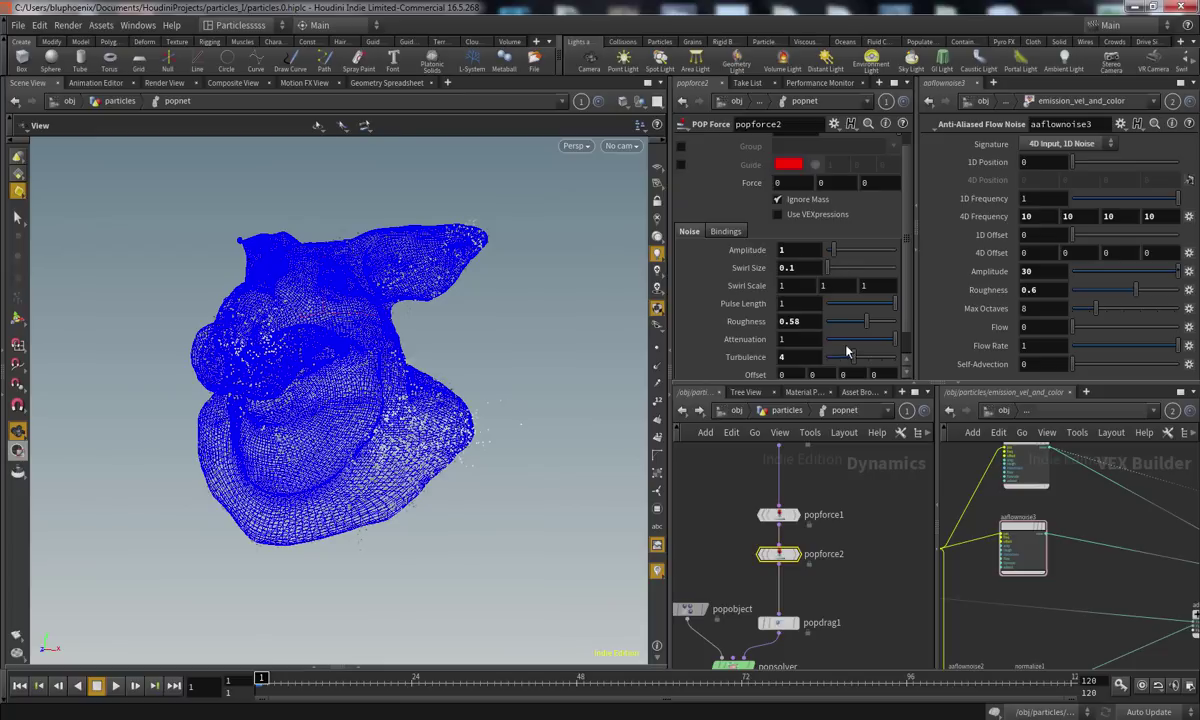
Set the Amplitude of popforce1 and popforce2 together to 2, play the simulation and rewind to frame 1
{"action": "scroll", "coordinate": [907, 236], "scroll_direction": "up", "scroll_amount": 1}
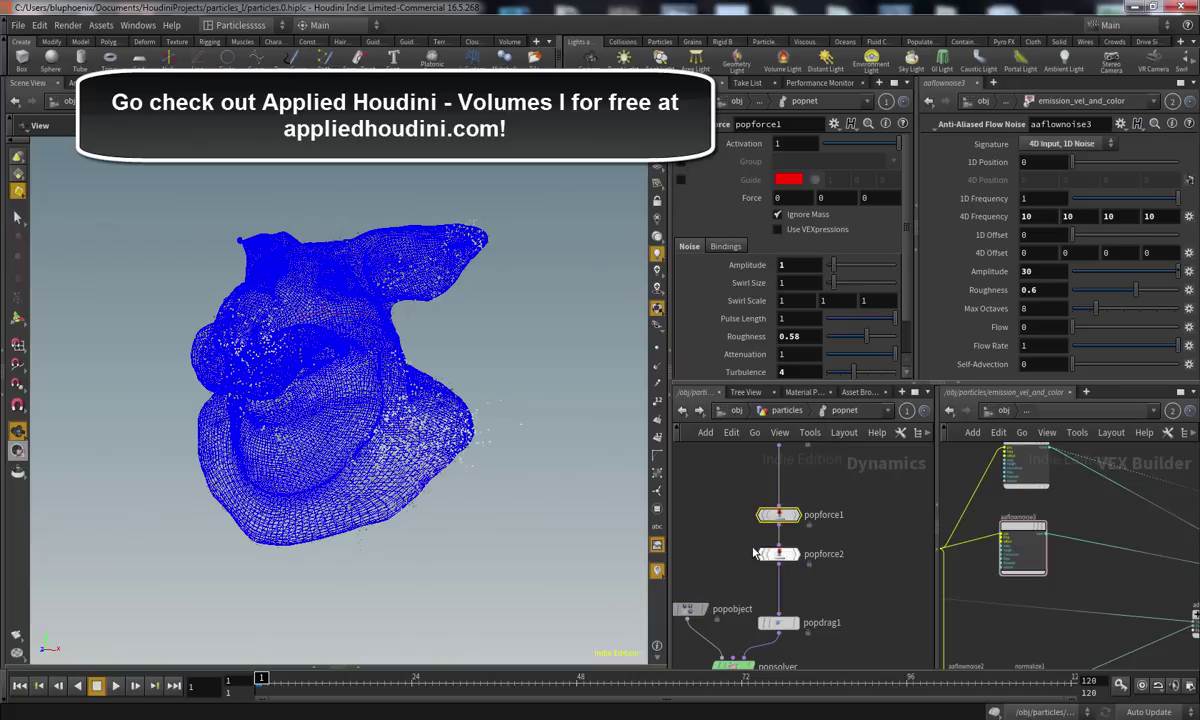
{"action": "left_click", "coordinate": [770, 514]}
{"action": "left_click", "coordinate": [783, 557]}
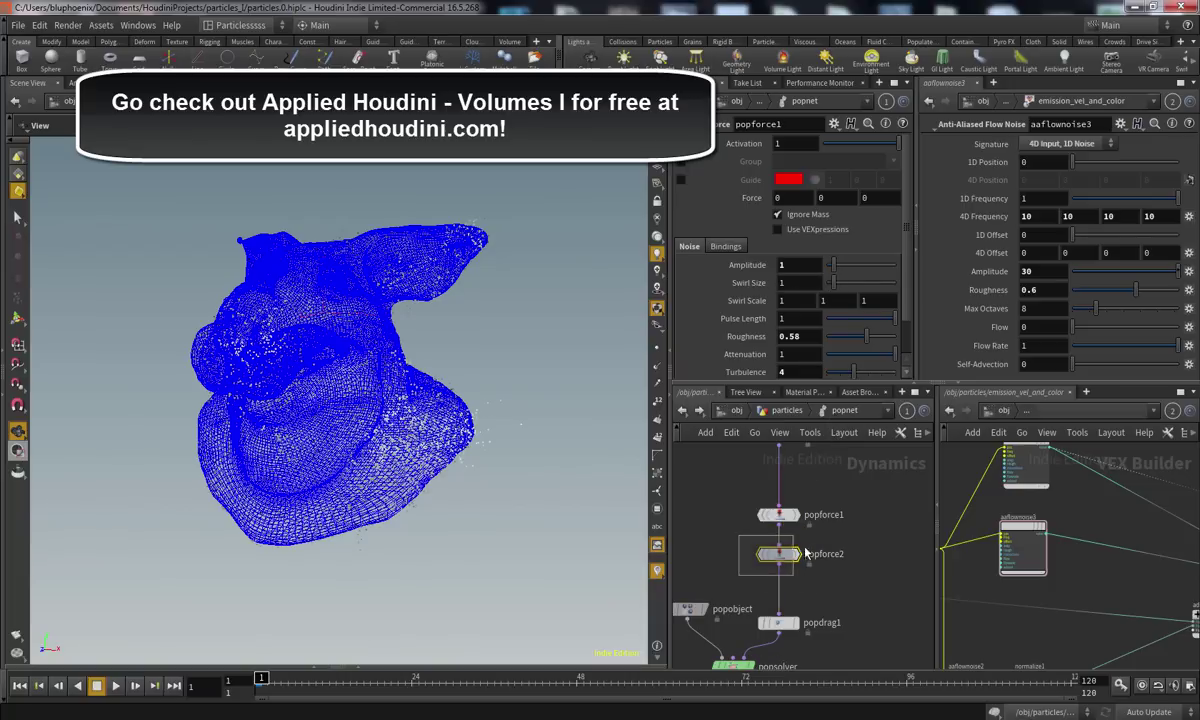
{"action": "left_click_drag", "start_coordinate": [754, 511], "coordinate": [809, 564]}
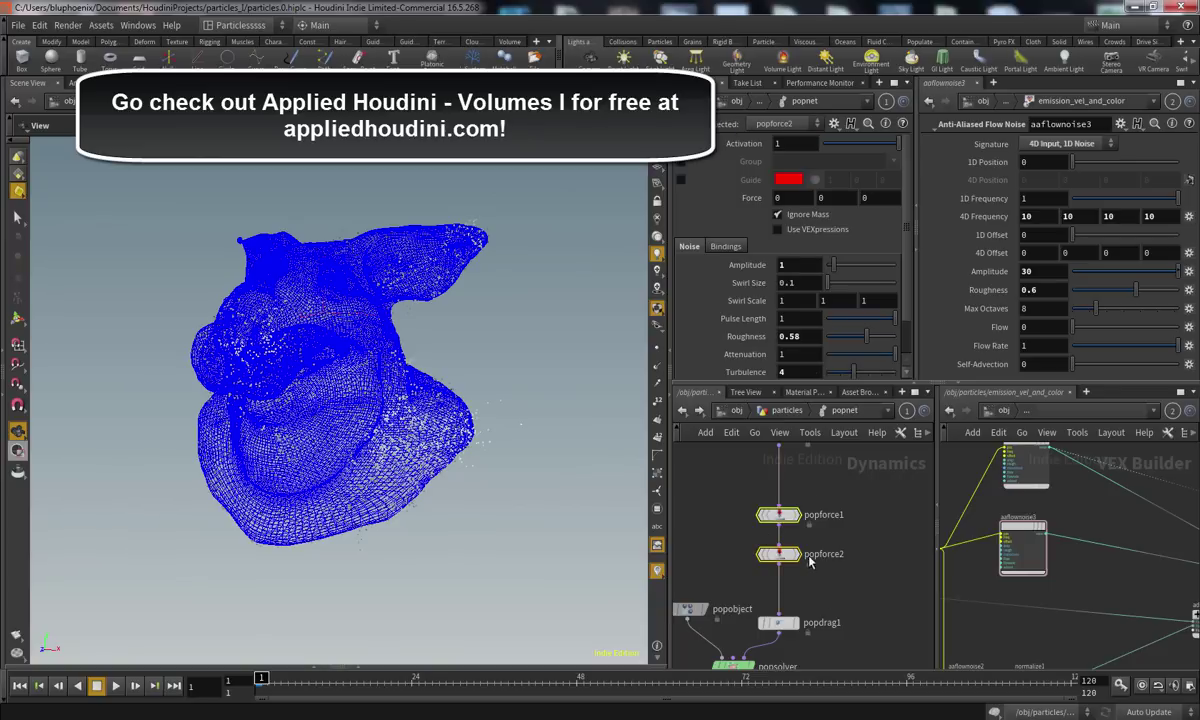
{"action": "left_click_drag", "start_coordinate": [798, 266], "coordinate": [744, 275]}
{"action": "key", "text": "Return"}
{"action": "left_click", "coordinate": [115, 685]}
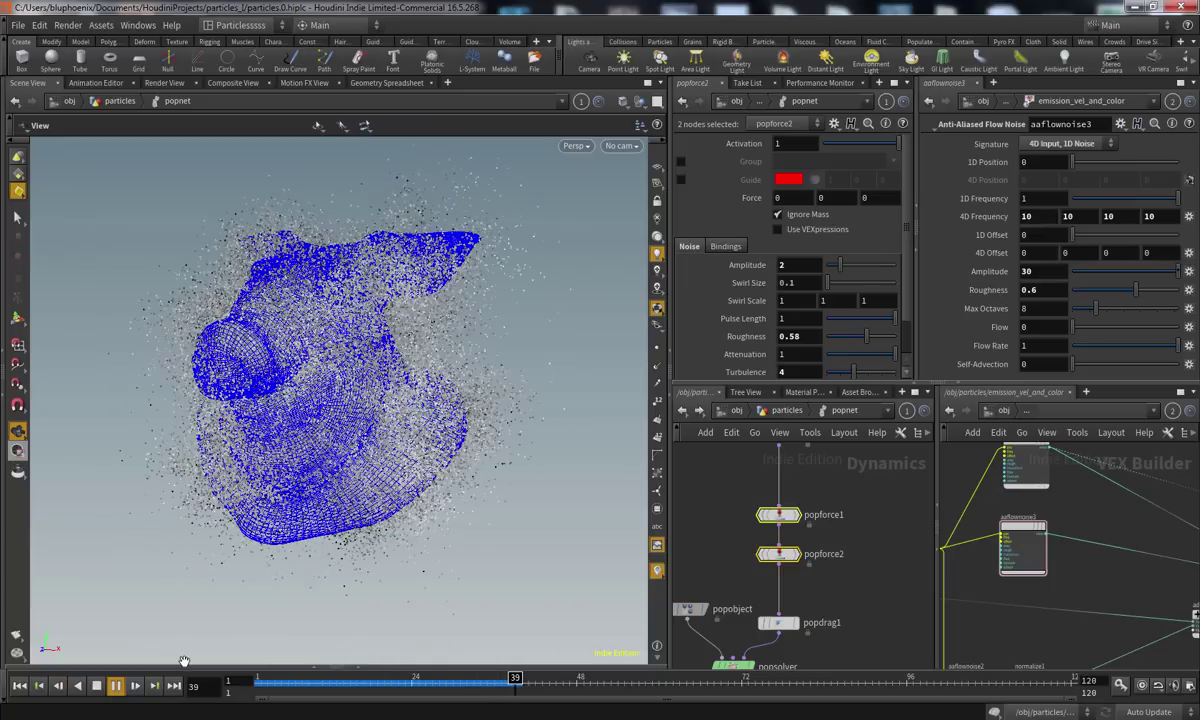
{"action": "left_click_drag", "start_coordinate": [494, 686], "coordinate": [222, 678]}
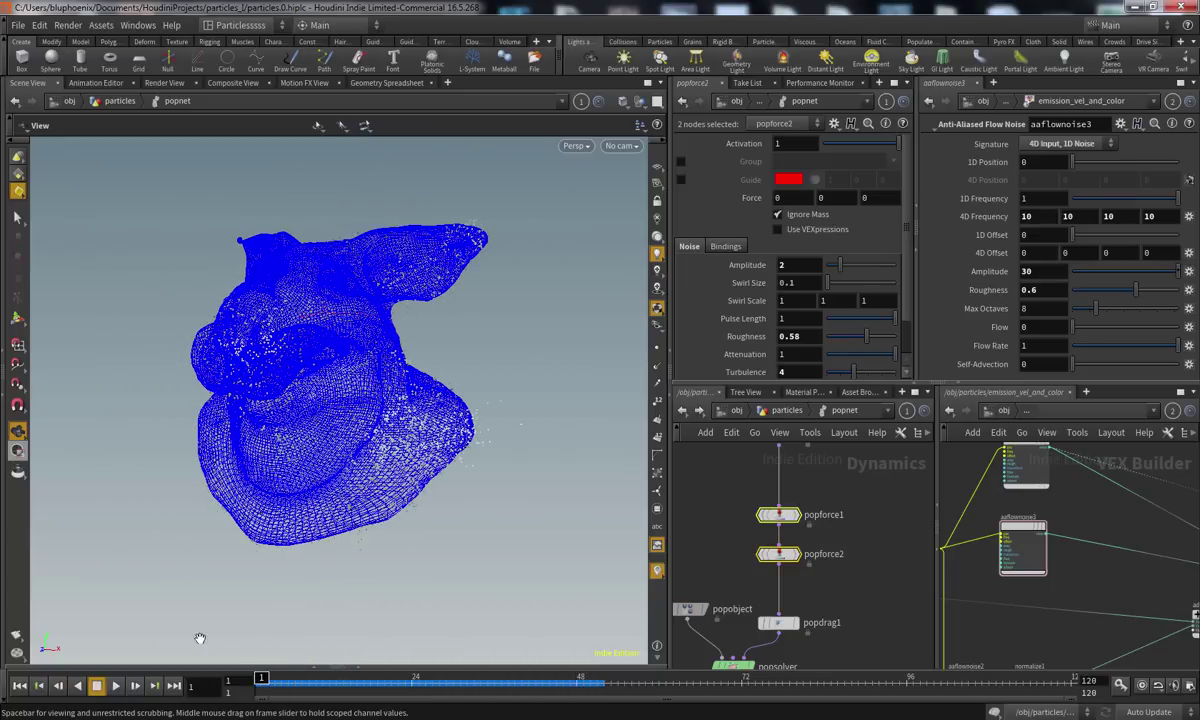
Set the Amplitude of both POP Force nodes to 1 and replay the simulation twice, rewinding to frame 1
{"action": "left_click_drag", "start_coordinate": [790, 264], "coordinate": [714, 261]}
{"action": "type", "text": "1"}
{"action": "key", "text": "Return"}
{"action": "left_click", "coordinate": [116, 685]}
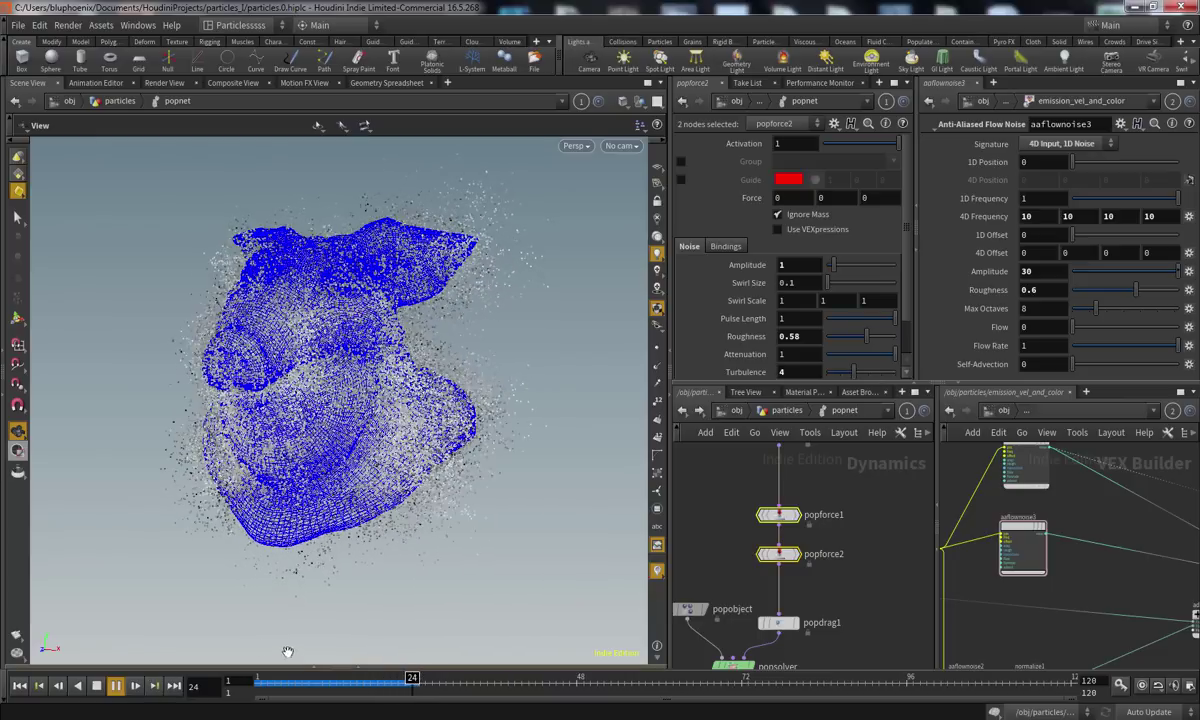
{"action": "left_click", "coordinate": [243, 680]}
{"action": "left_click_drag", "start_coordinate": [243, 680], "coordinate": [137, 698]}
{"action": "left_click", "coordinate": [116, 686]}
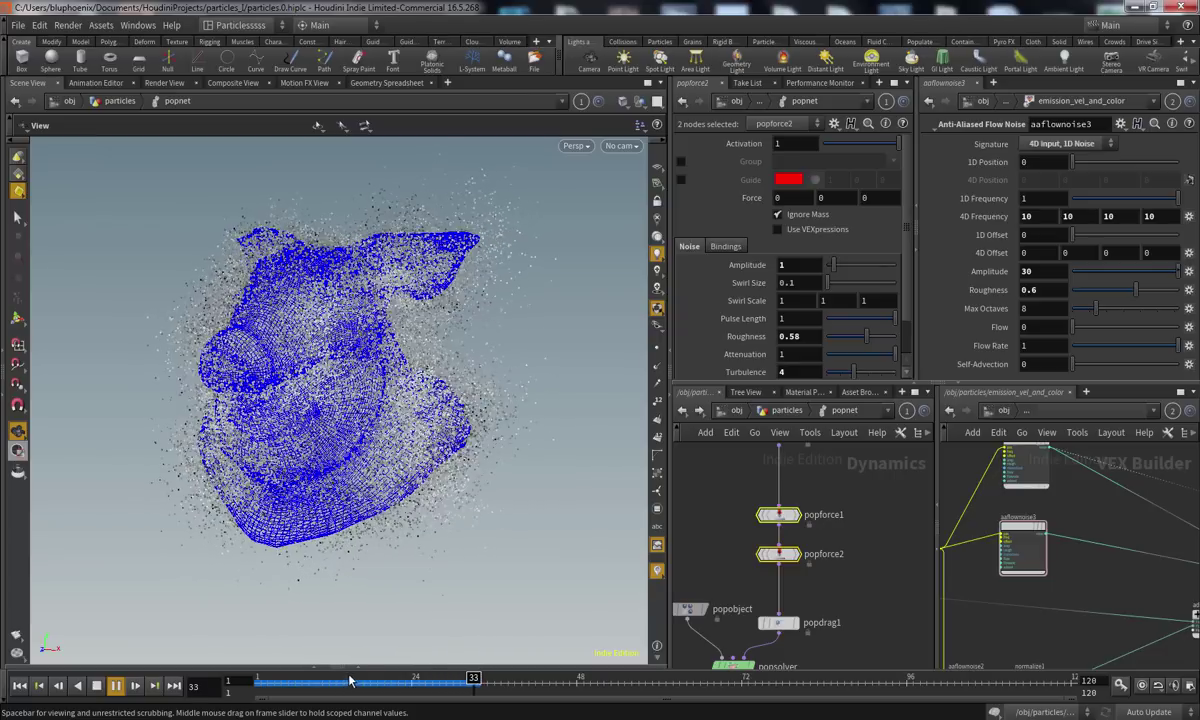
{"action": "left_click_drag", "start_coordinate": [353, 687], "coordinate": [35, 706]}
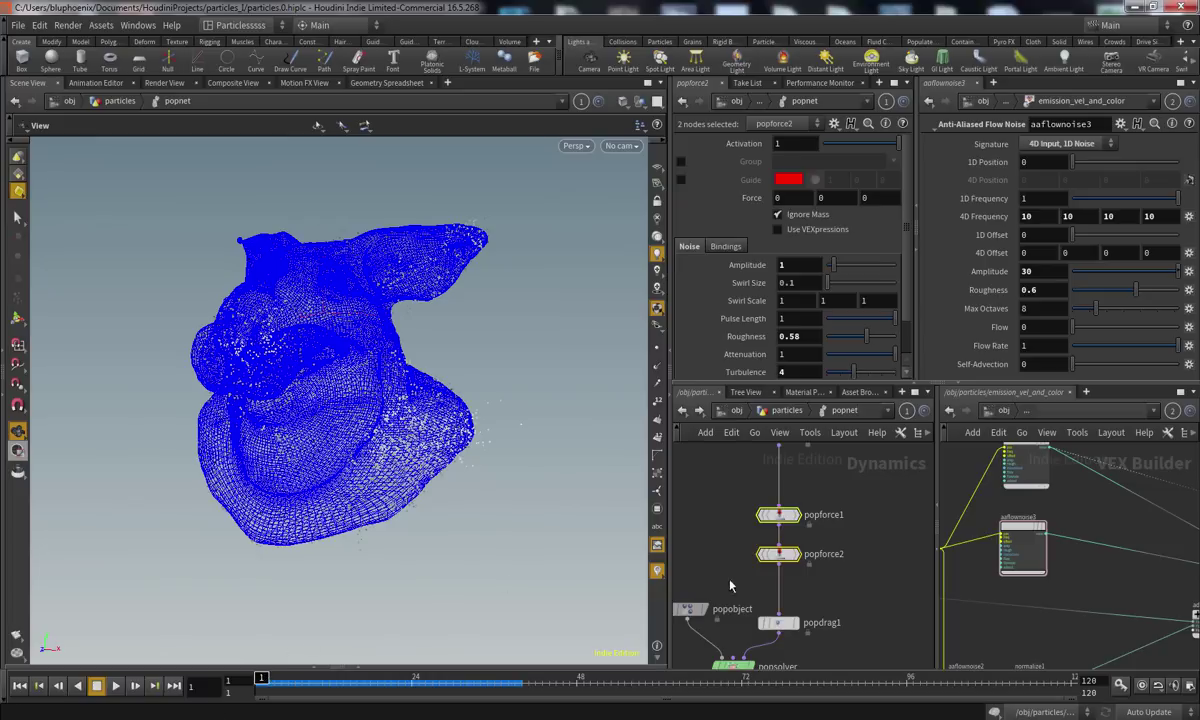
Return to the particles geometry network and play the popnet particles without the emitter display, then rewind to frame 1
{"action": "left_click", "coordinate": [728, 500]}
{"action": "scroll", "coordinate": [728, 500], "scroll_direction": "down", "scroll_amount": 3}
{"action": "key", "text": "l"}
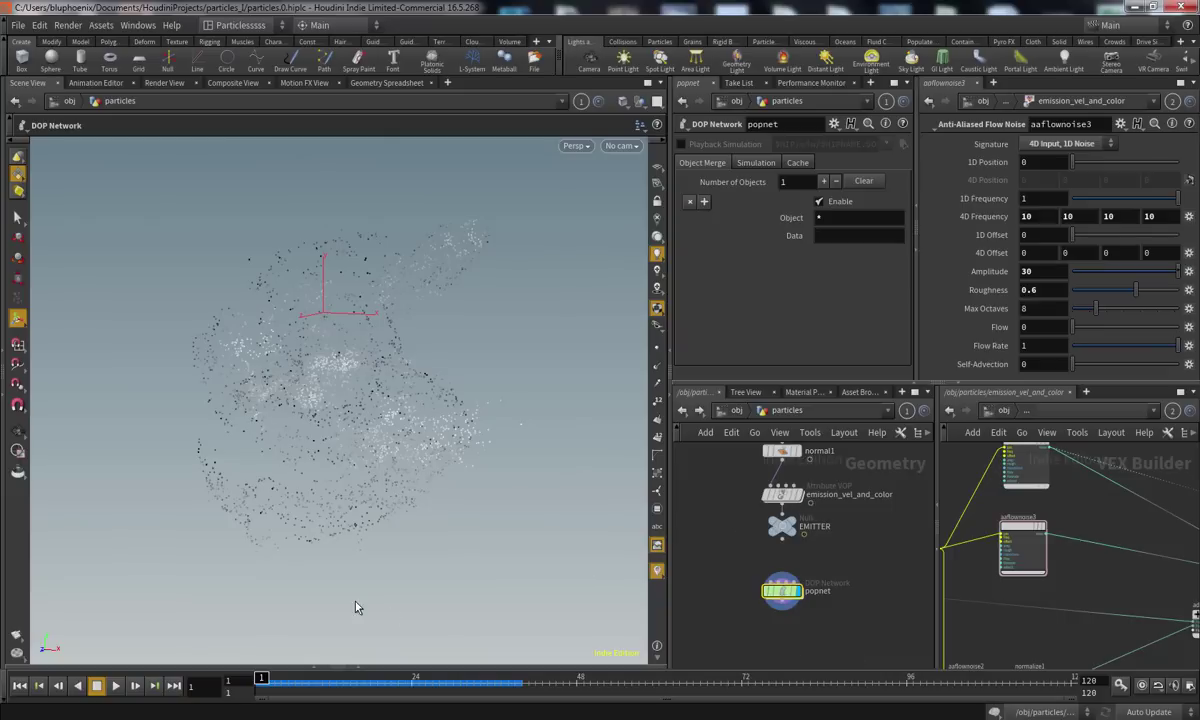
{"action": "left_click", "coordinate": [117, 692]}
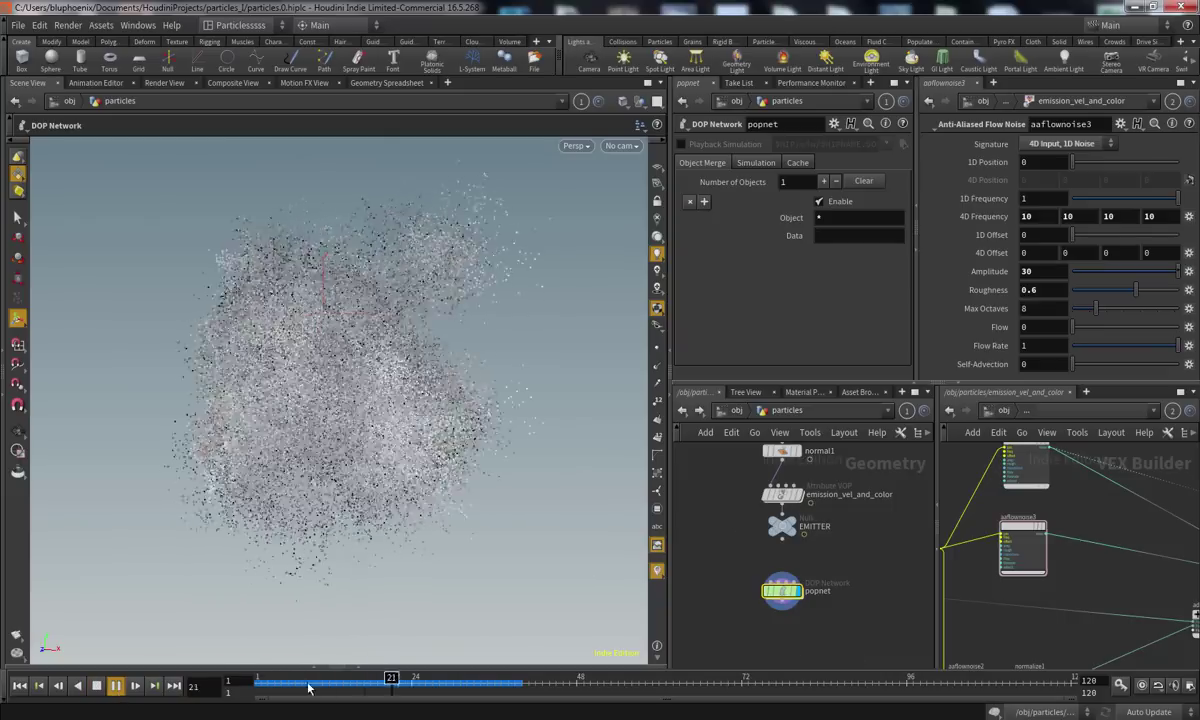
{"action": "left_click_drag", "start_coordinate": [363, 687], "coordinate": [261, 682]}
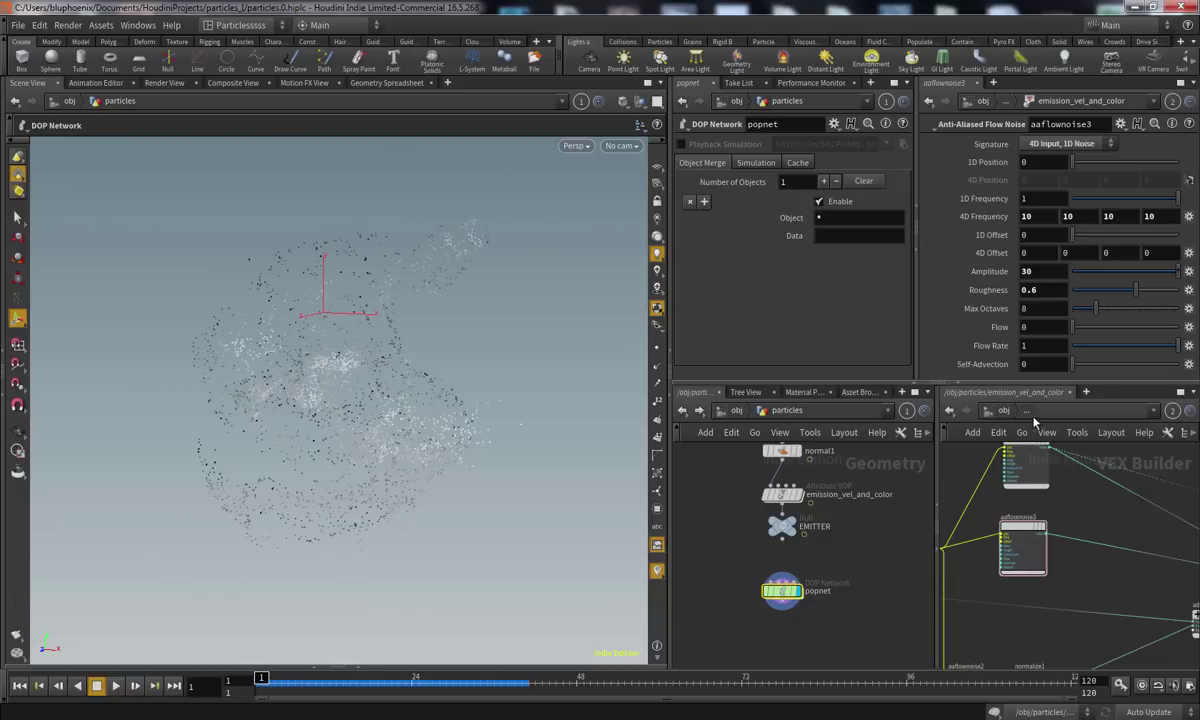
Switch the second network pane to the out context and add a Mantra render node
{"action": "left_click", "coordinate": [1003, 411]}
{"action": "left_click", "coordinate": [1014, 520]}
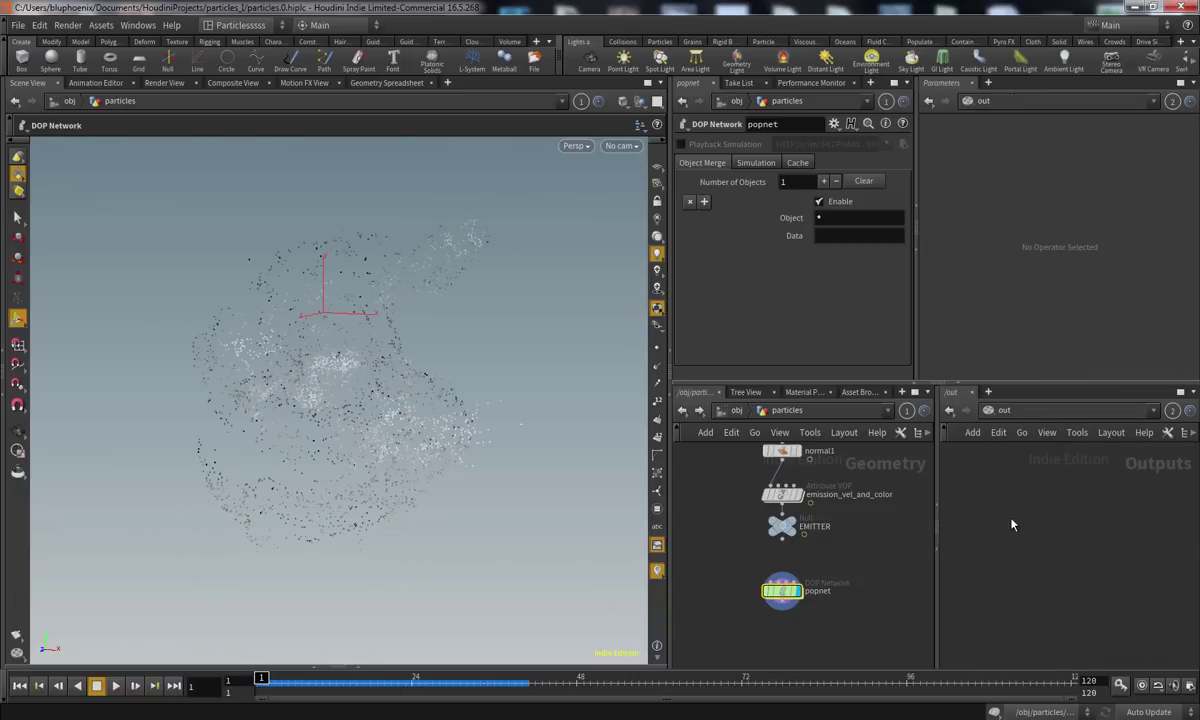
{"action": "key", "text": "Tab"}
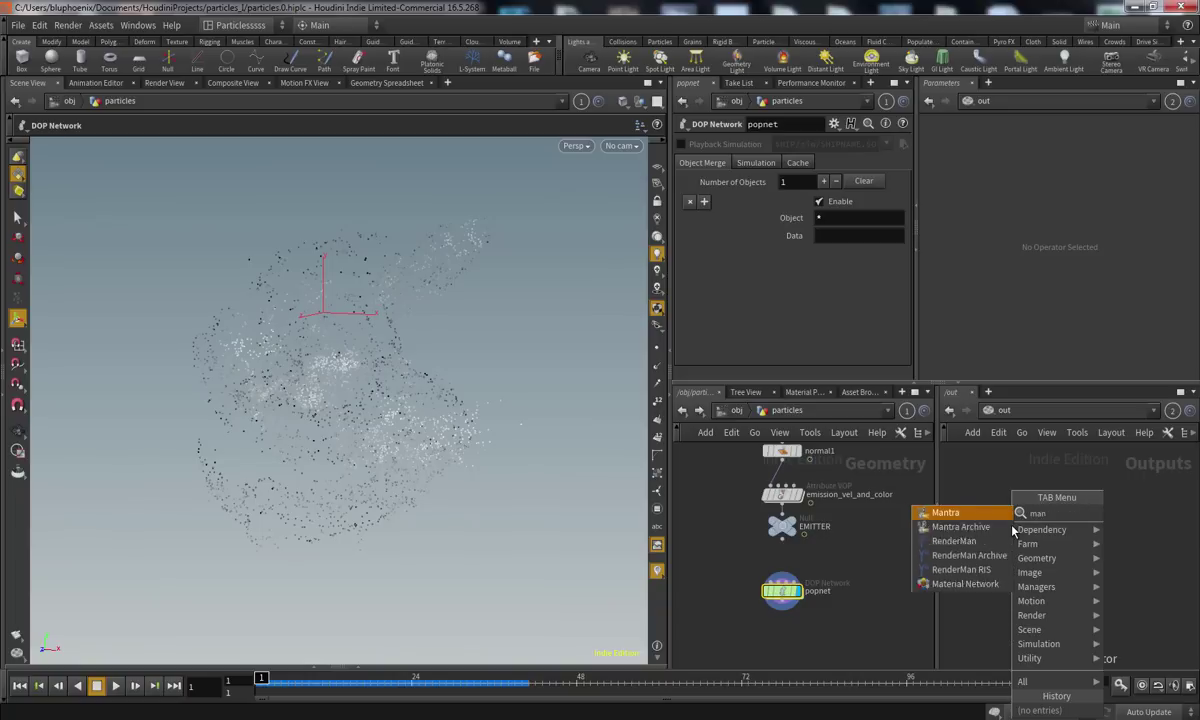
{"action": "key", "text": "Escape"}
{"action": "left_click", "coordinate": [1012, 528]}
{"action": "scroll", "coordinate": [1022, 572], "scroll_direction": "up", "scroll_amount": 2}
{"action": "middle_click_drag", "start_coordinate": [1019, 577], "coordinate": [1008, 621]}
{"action": "scroll", "coordinate": [1059, 502], "scroll_direction": "up", "scroll_amount": 2}
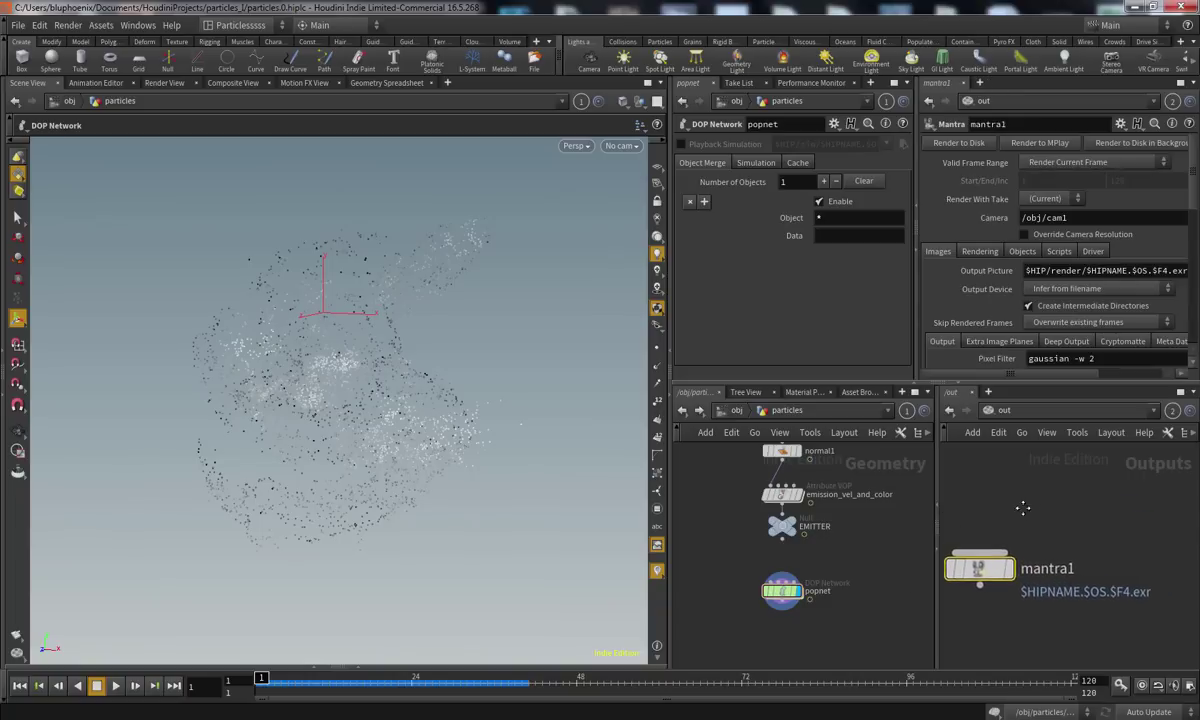
Set the Mantra node's Valid Frame Range to Render Frame Range
{"action": "left_click", "coordinate": [1078, 162]}
{"action": "left_click", "coordinate": [1080, 183]}
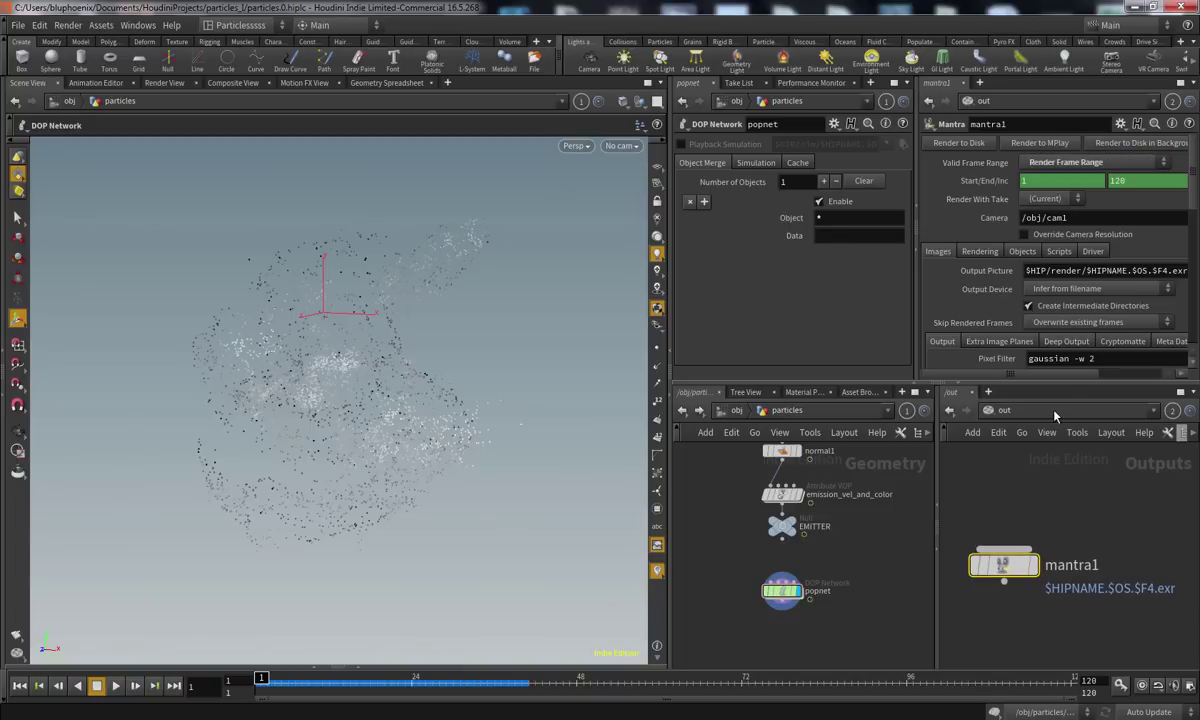
{"action": "left_click", "coordinate": [1065, 360]}
Add the Constant material from the Material Palette's Utility category to /mat
{"action": "left_click", "coordinate": [804, 392]}
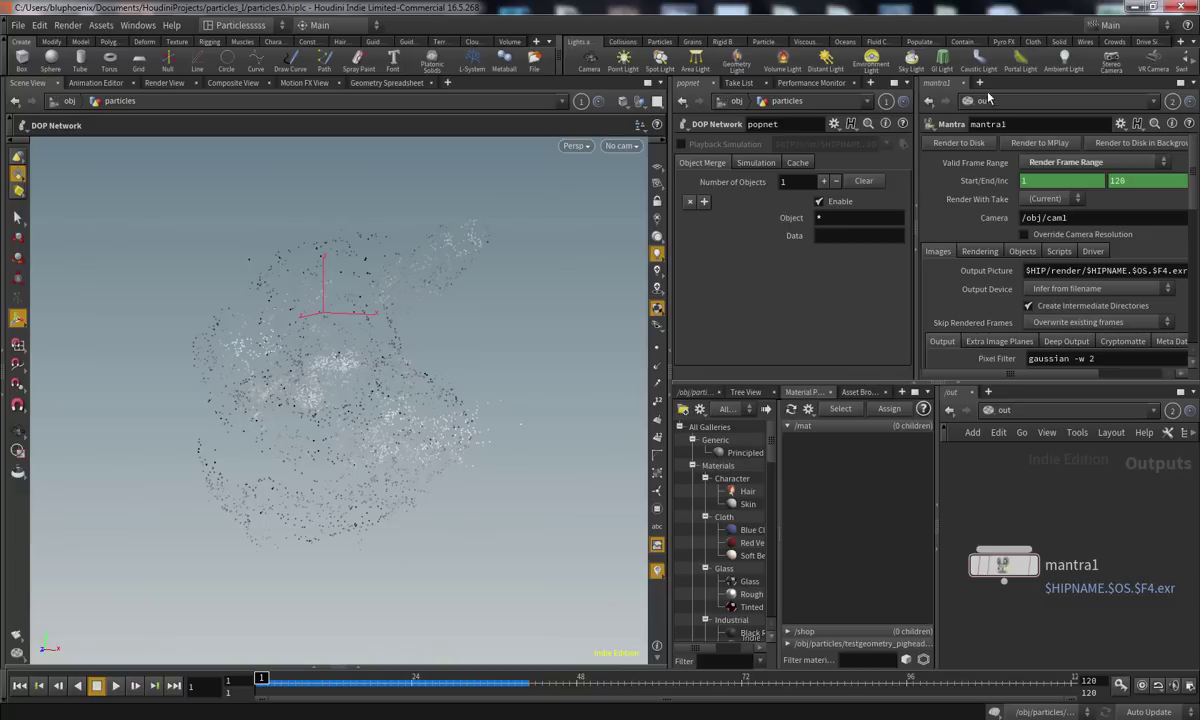
{"action": "left_click", "coordinate": [979, 82]}
{"action": "mouse_move", "coordinate": [1025, 110]}
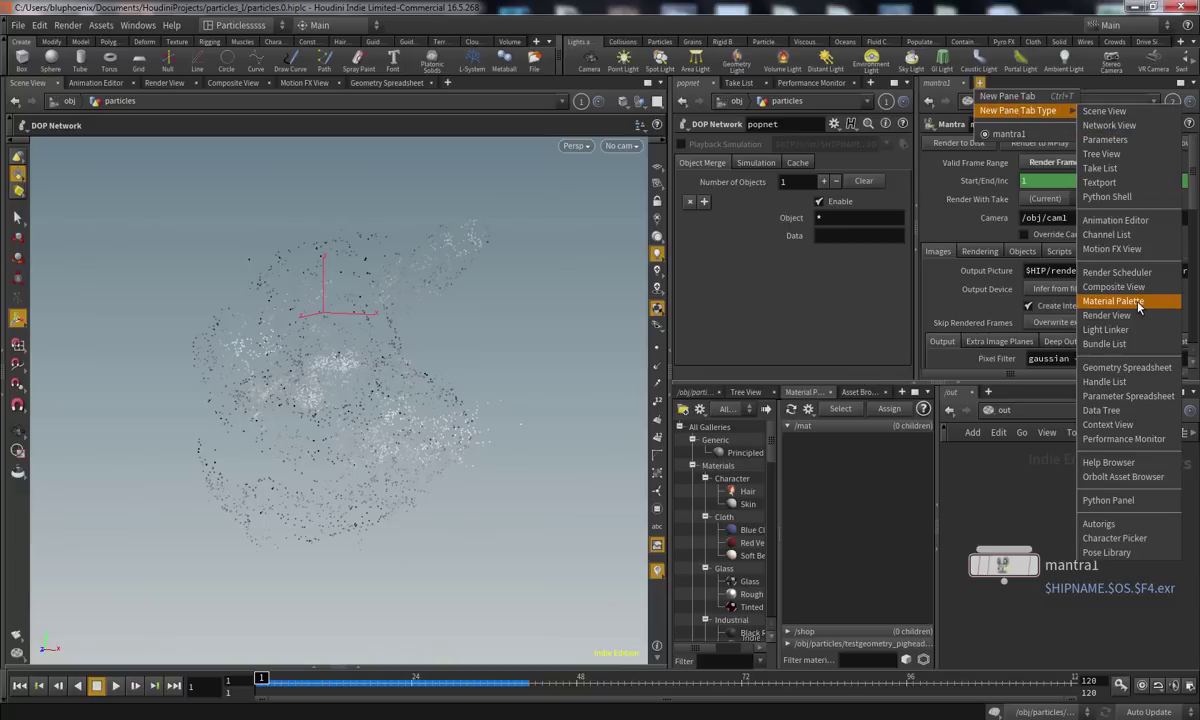
{"action": "left_click", "coordinate": [865, 479]}
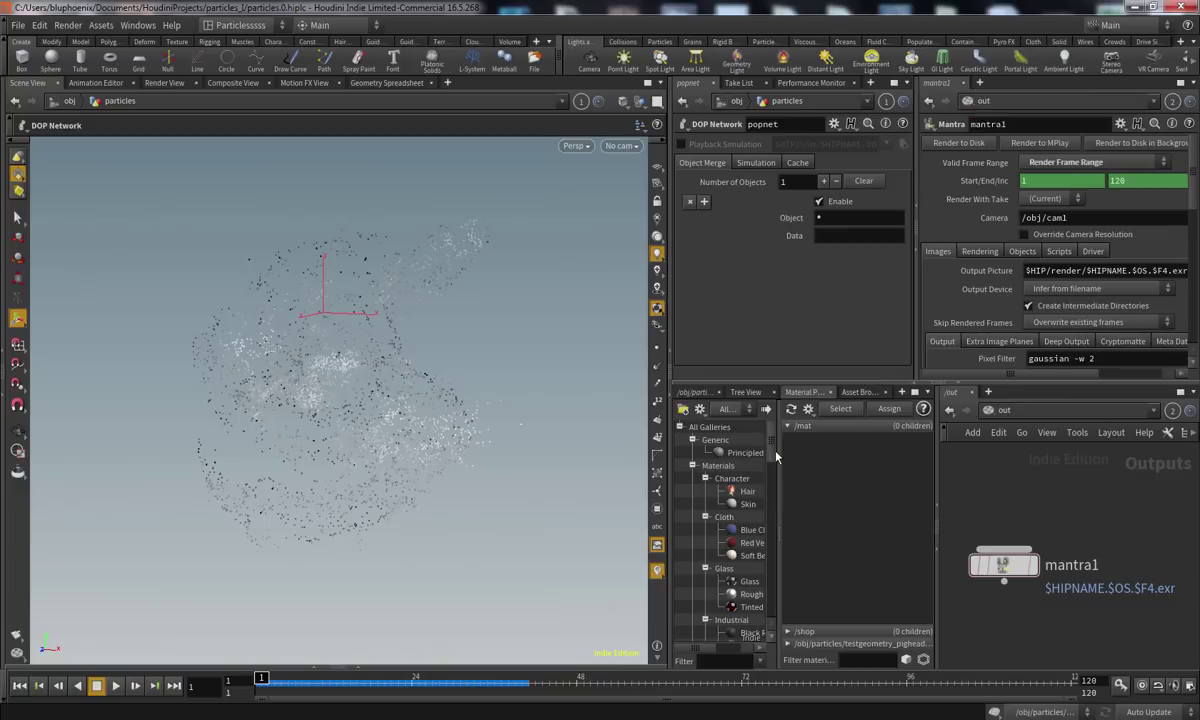
{"action": "scroll", "coordinate": [775, 455], "scroll_direction": "down", "scroll_amount": 3}
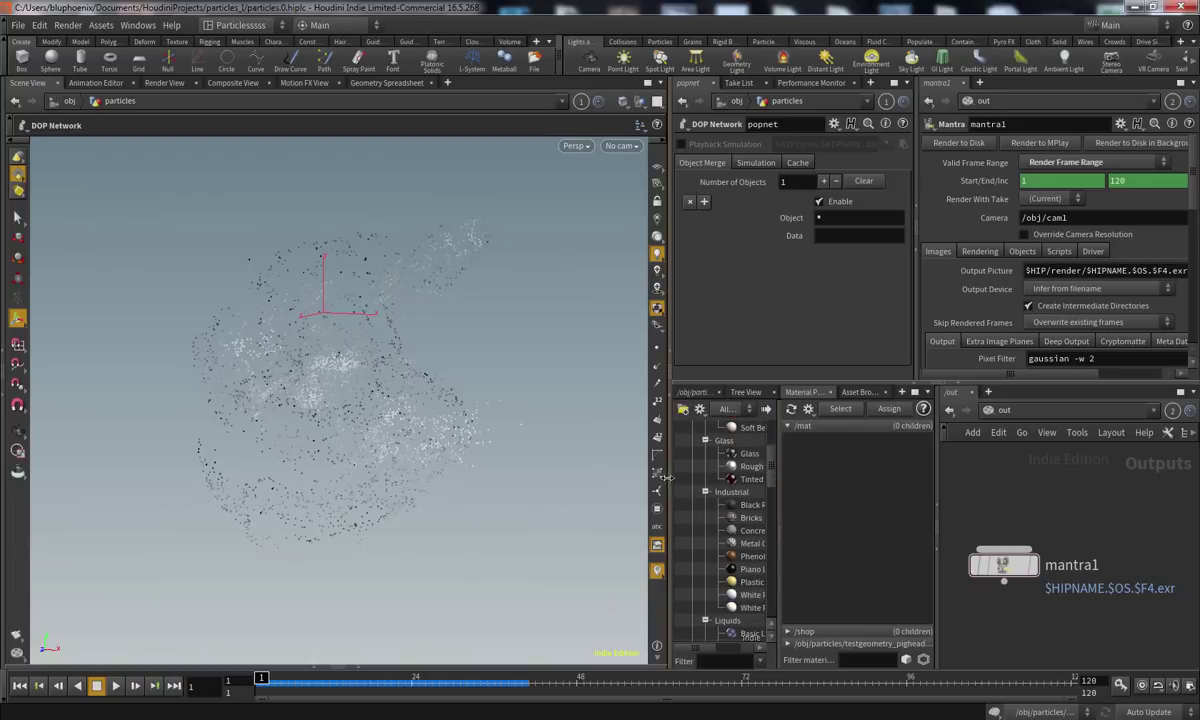
{"action": "left_click_drag", "start_coordinate": [667, 484], "coordinate": [593, 484]}
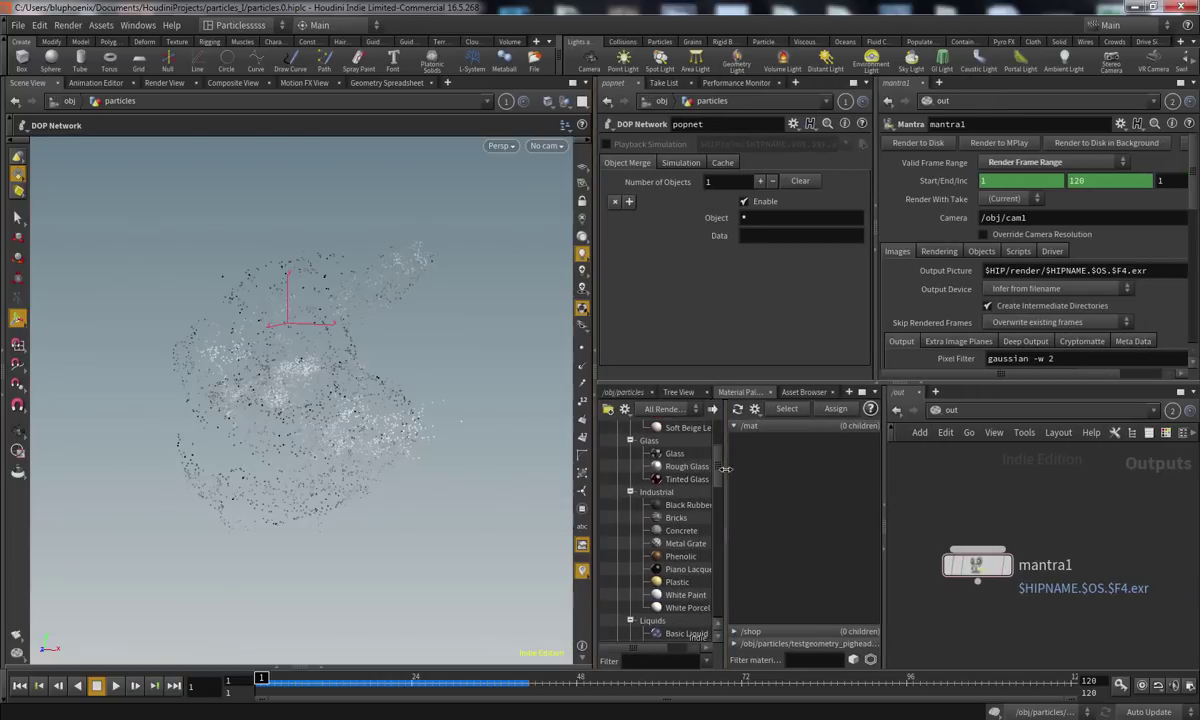
{"action": "scroll", "coordinate": [668, 484], "scroll_direction": "down", "scroll_amount": 5}
{"action": "scroll", "coordinate": [709, 558], "scroll_direction": "down", "scroll_amount": 6}
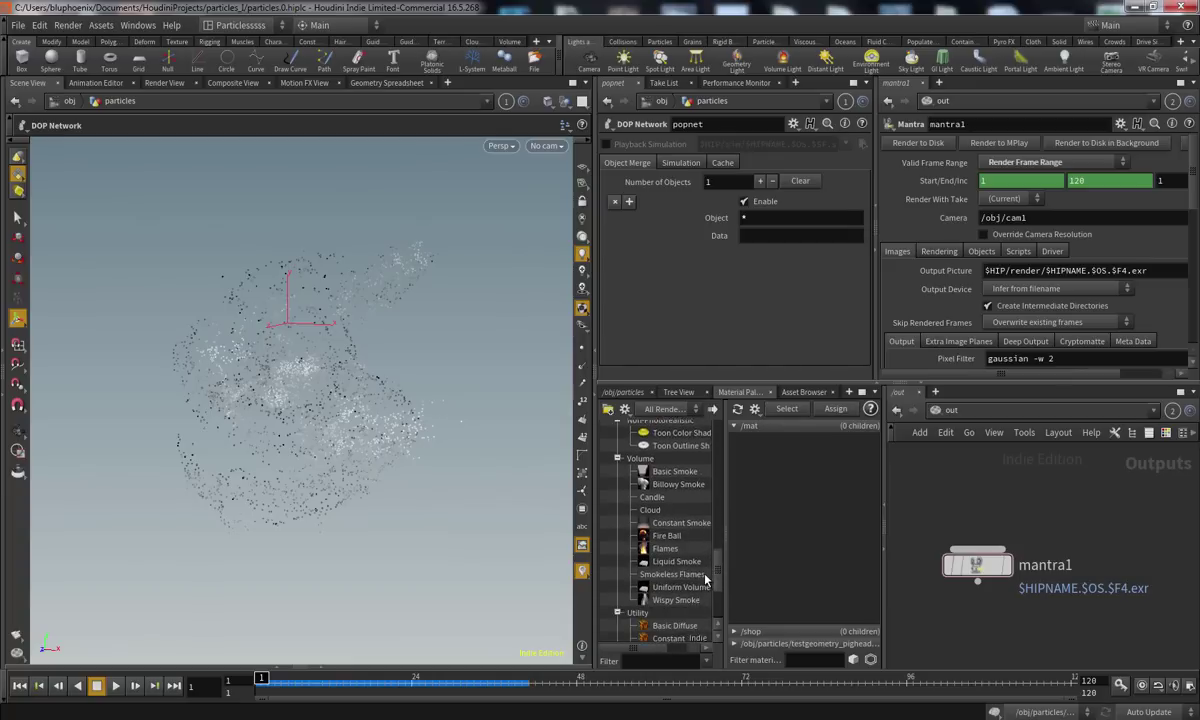
{"action": "left_click_drag", "start_coordinate": [667, 517], "coordinate": [736, 497]}
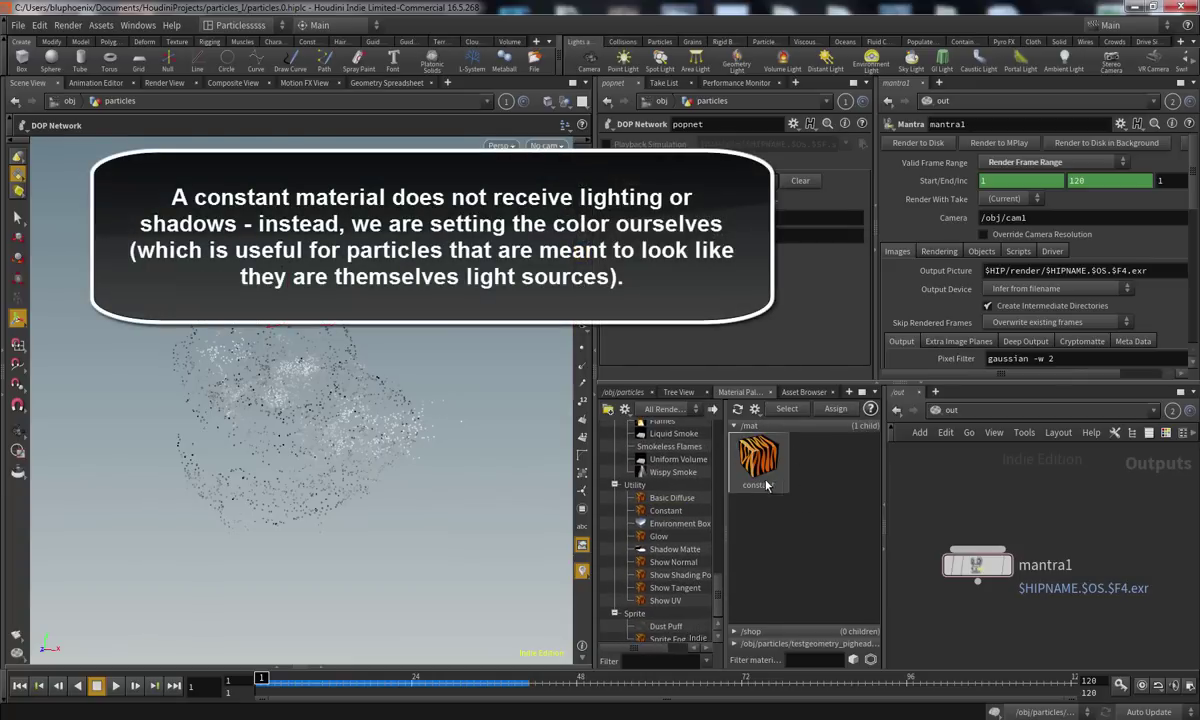
{"action": "left_click", "coordinate": [769, 487]}
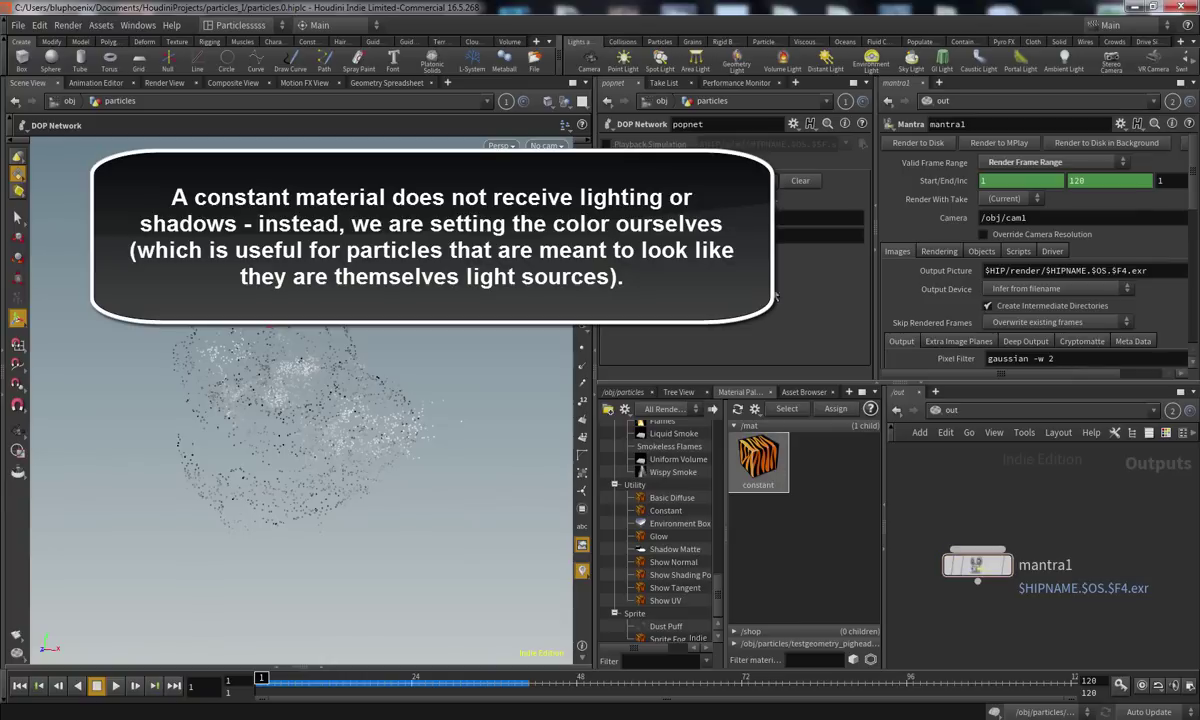
Open the mat network in the first network pane and rename the constant material to constant_particles
{"action": "left_click", "coordinate": [622, 392]}
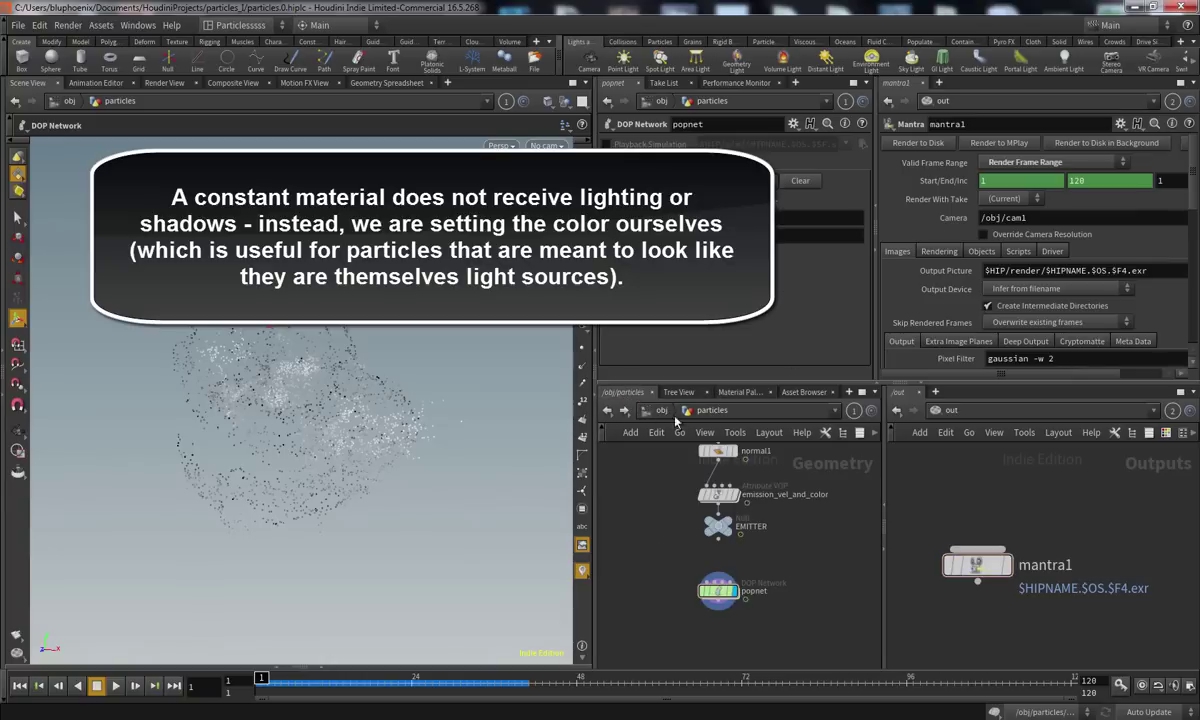
{"action": "left_click", "coordinate": [659, 411]}
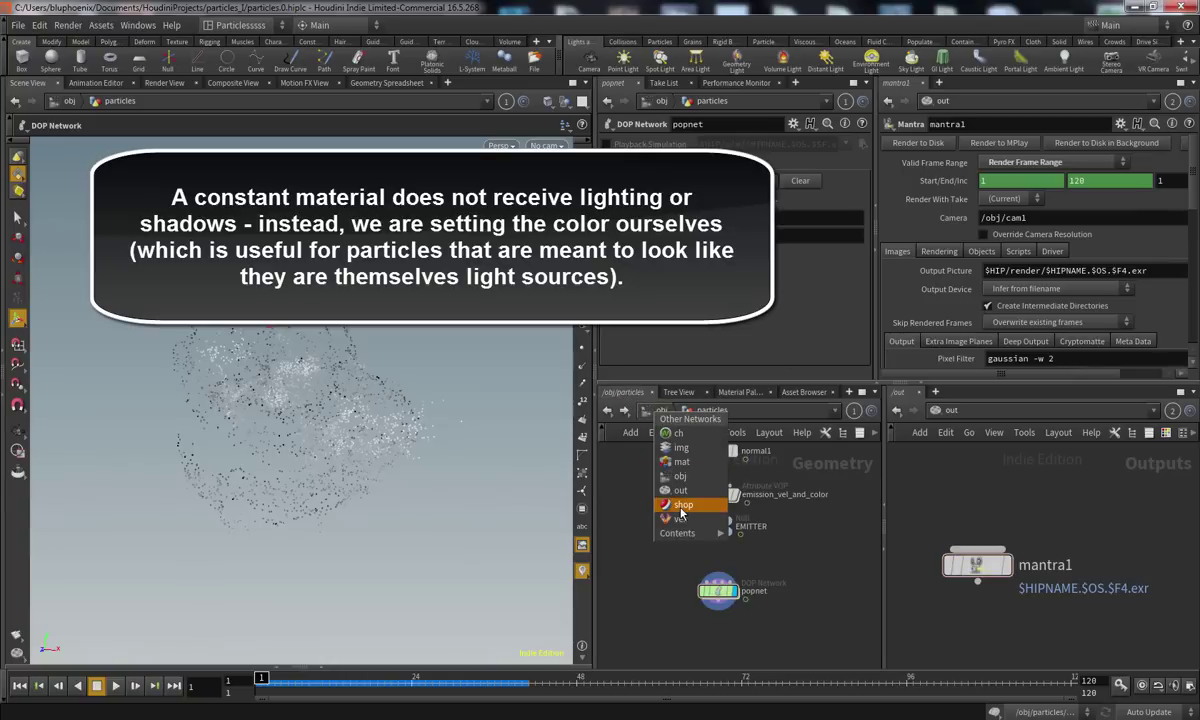
{"action": "left_click", "coordinate": [645, 478]}
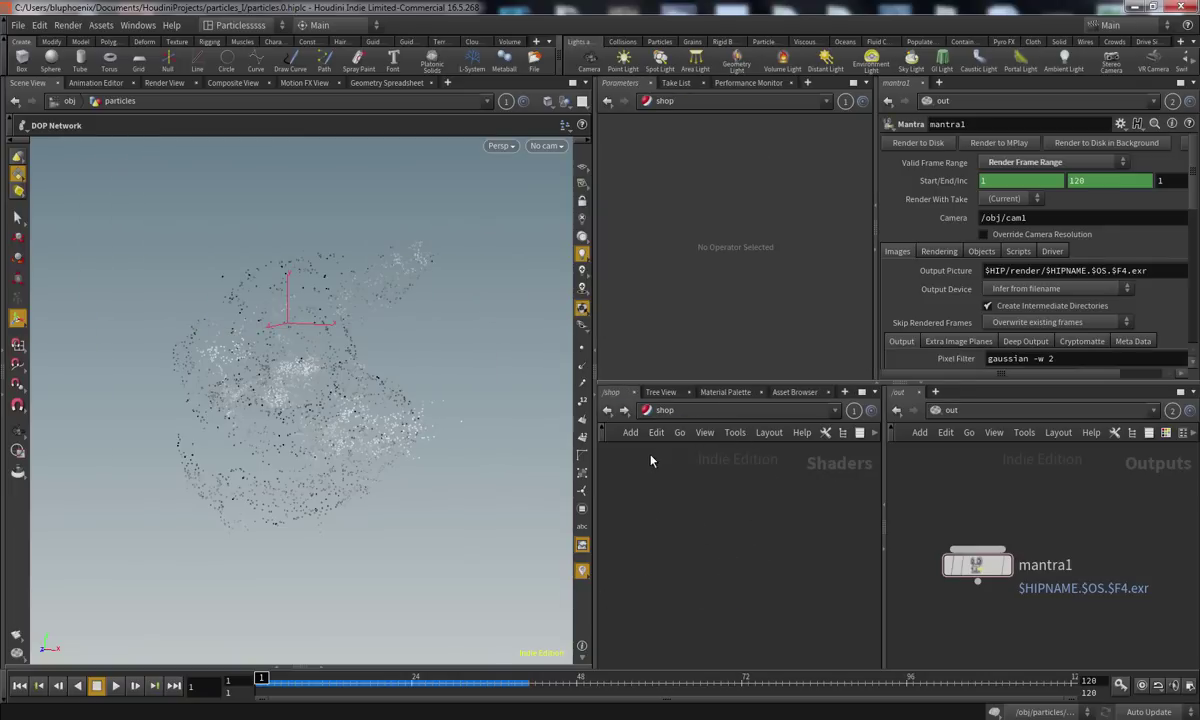
{"action": "left_click", "coordinate": [659, 410]}
{"action": "left_click", "coordinate": [690, 488]}
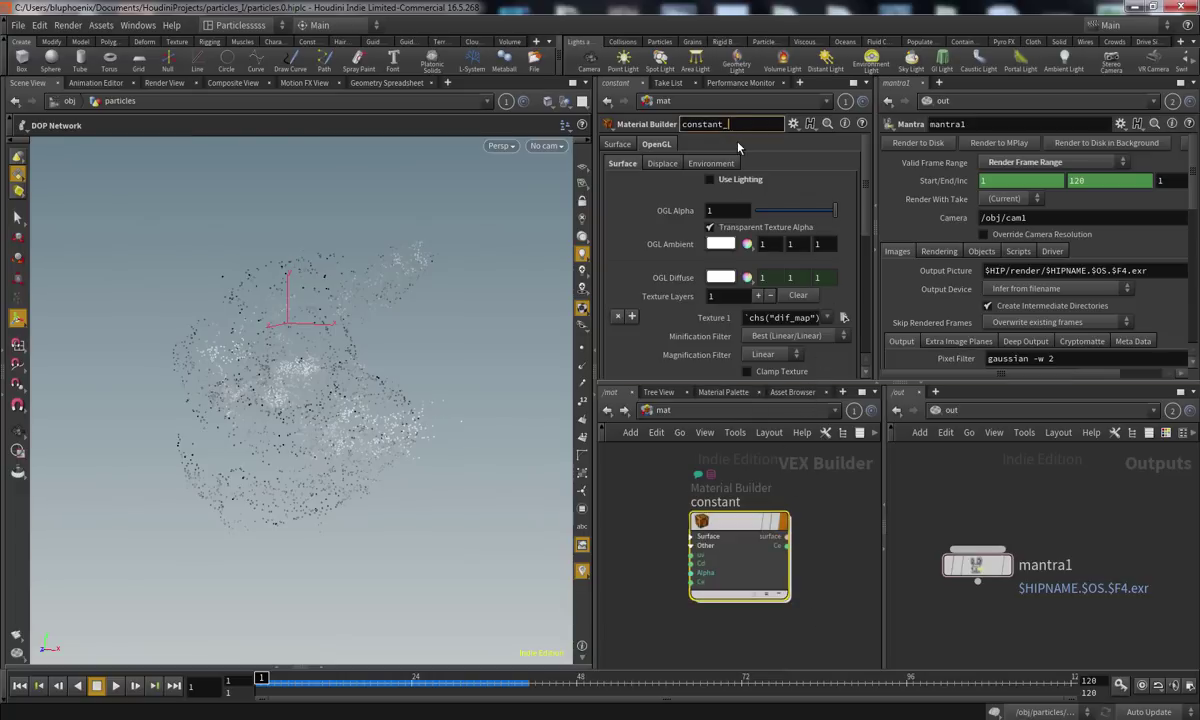
{"action": "type", "text": "s"}
{"action": "key", "text": "Return"}
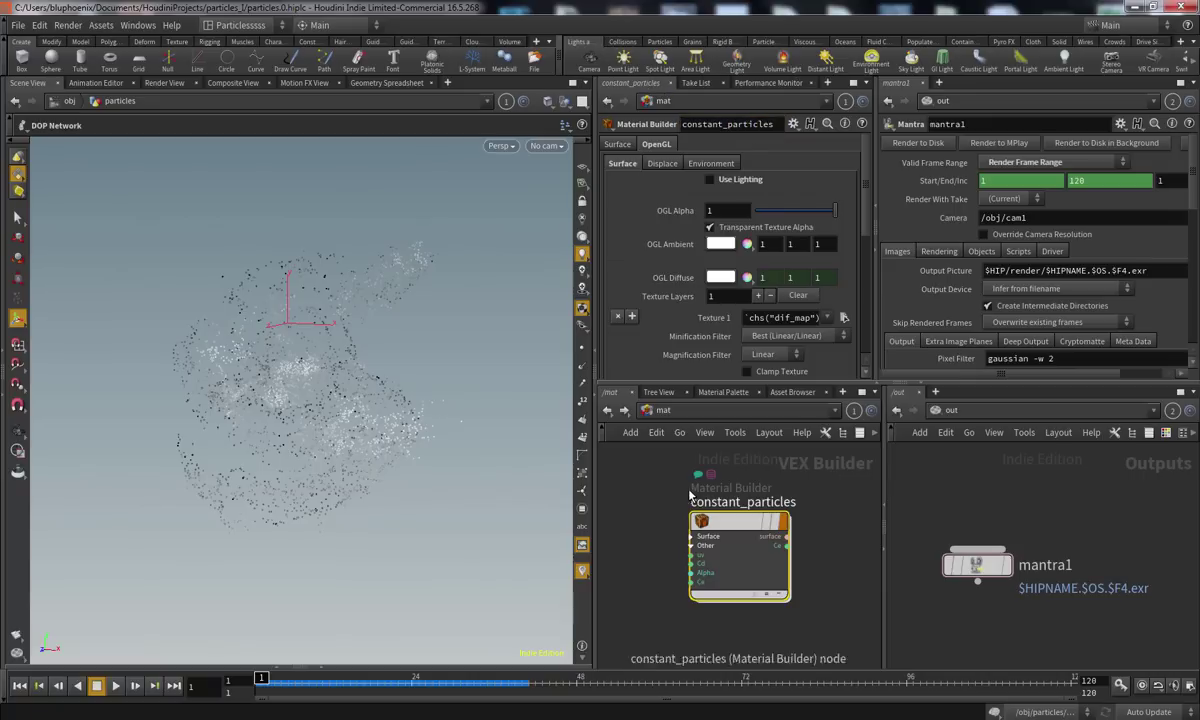
Assign /mat/constant_particles as the render Material of the particles geometry object at obj level
{"action": "left_click", "coordinate": [662, 410]}
{"action": "left_click", "coordinate": [688, 473]}
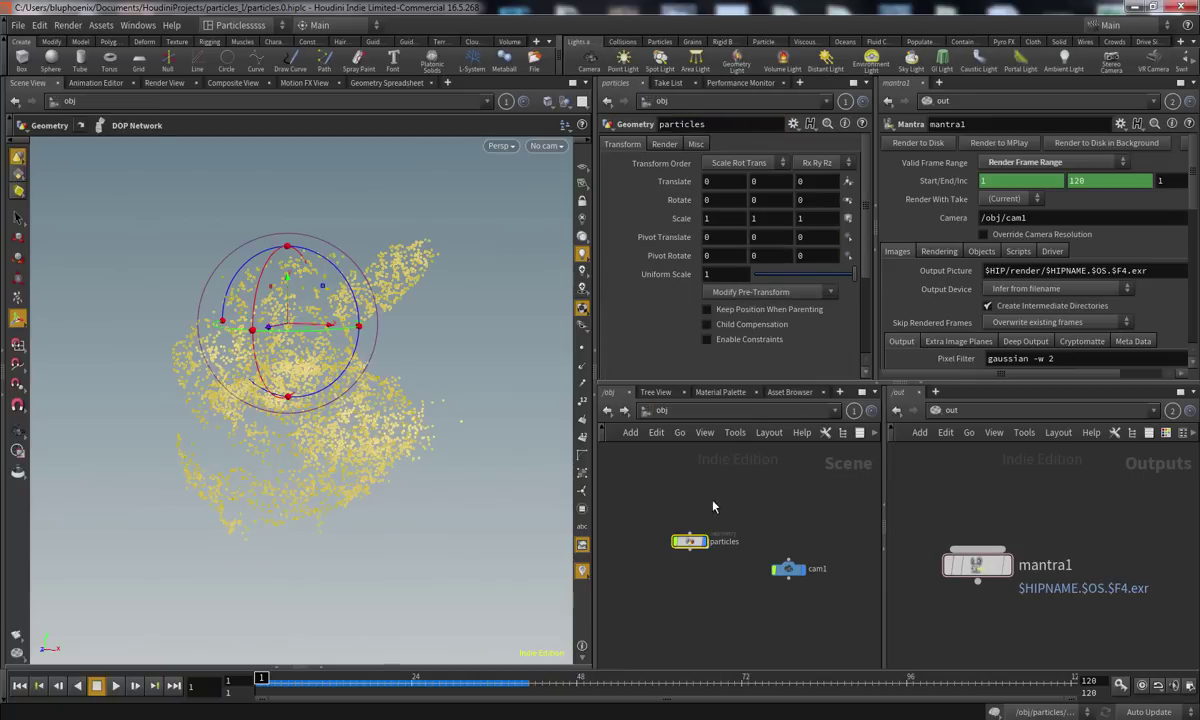
{"action": "left_click", "coordinate": [664, 145]}
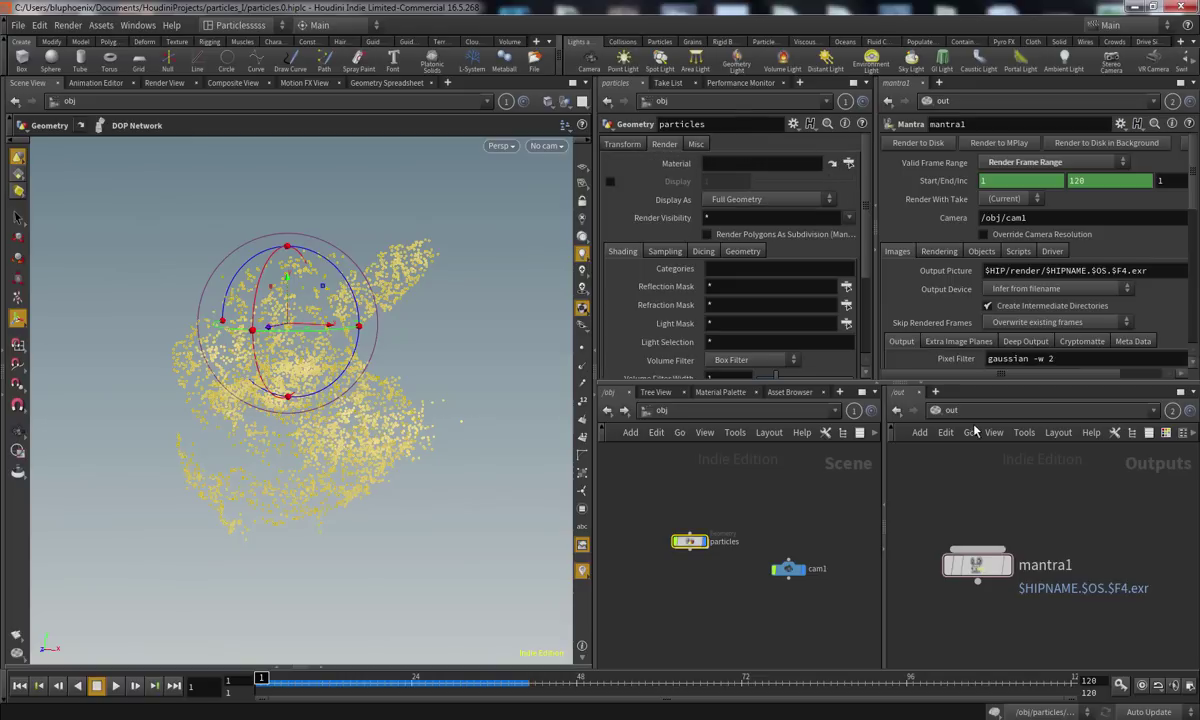
{"action": "left_click", "coordinate": [948, 410]}
{"action": "left_click", "coordinate": [989, 470]}
{"action": "left_click_drag", "start_coordinate": [1029, 527], "coordinate": [724, 164]}
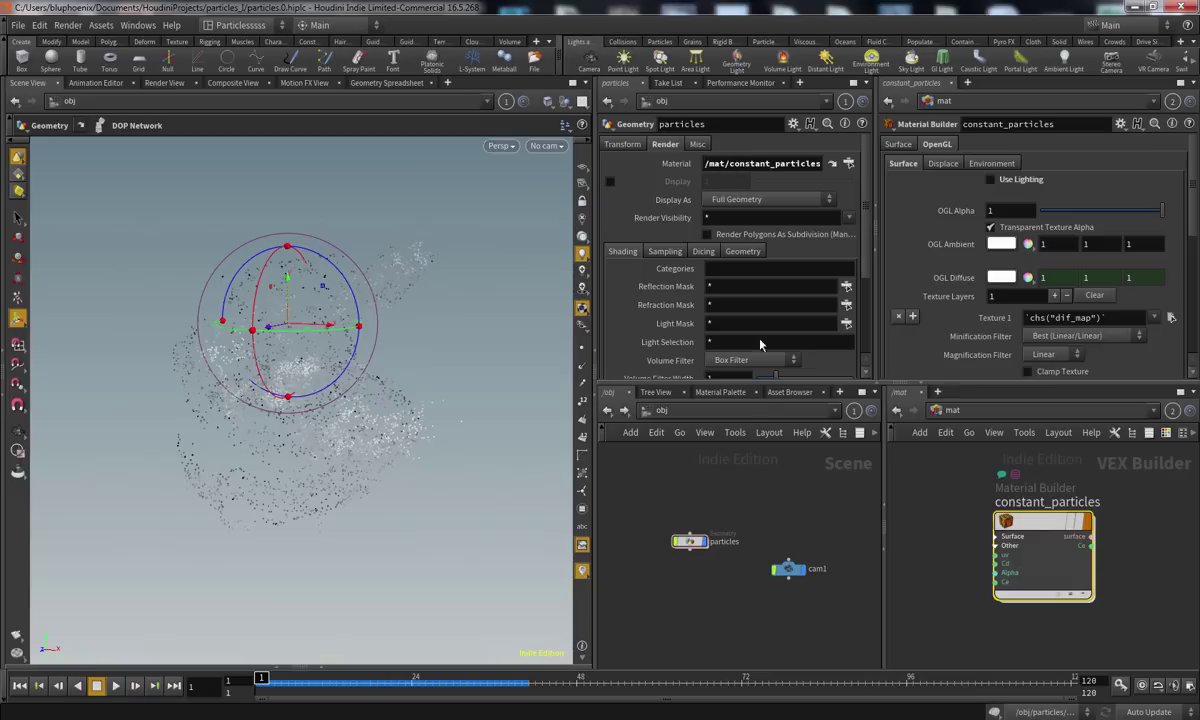
{"action": "left_click", "coordinate": [848, 165]}
{"action": "left_click", "coordinate": [1157, 306]}
{"action": "left_click", "coordinate": [934, 498]}
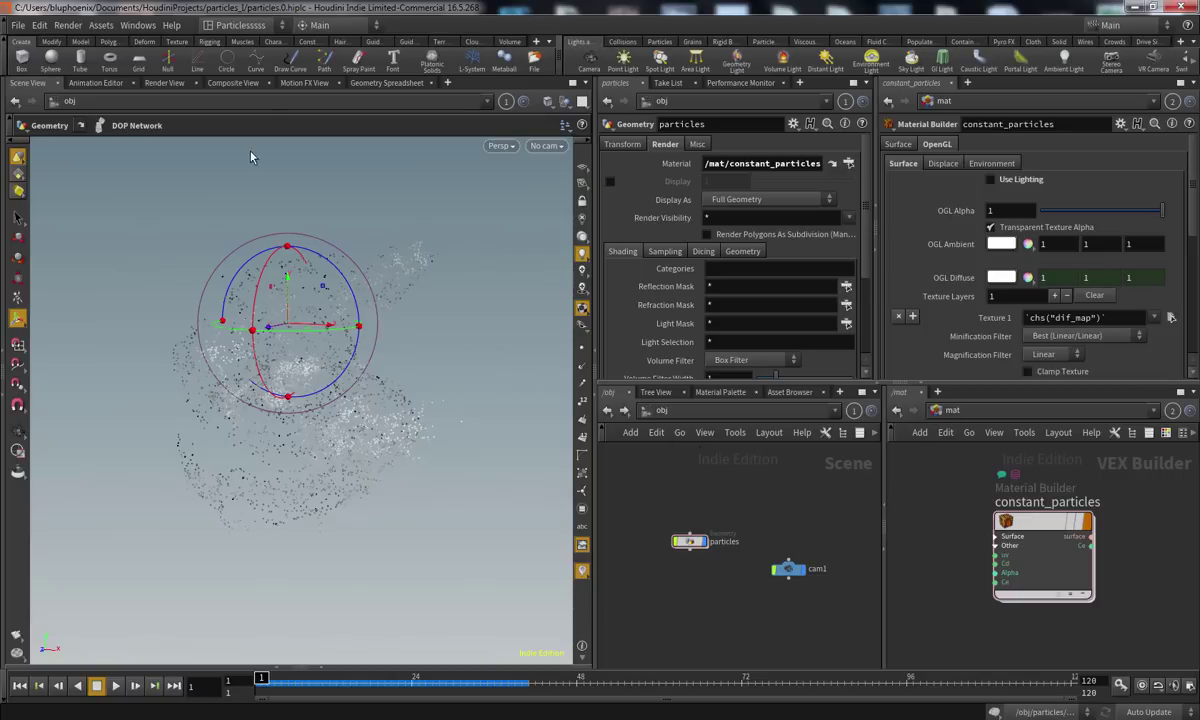
Show the out network in the second pane and render frame 1 with mantra1 in the Render View
{"action": "left_click", "coordinate": [163, 82]}
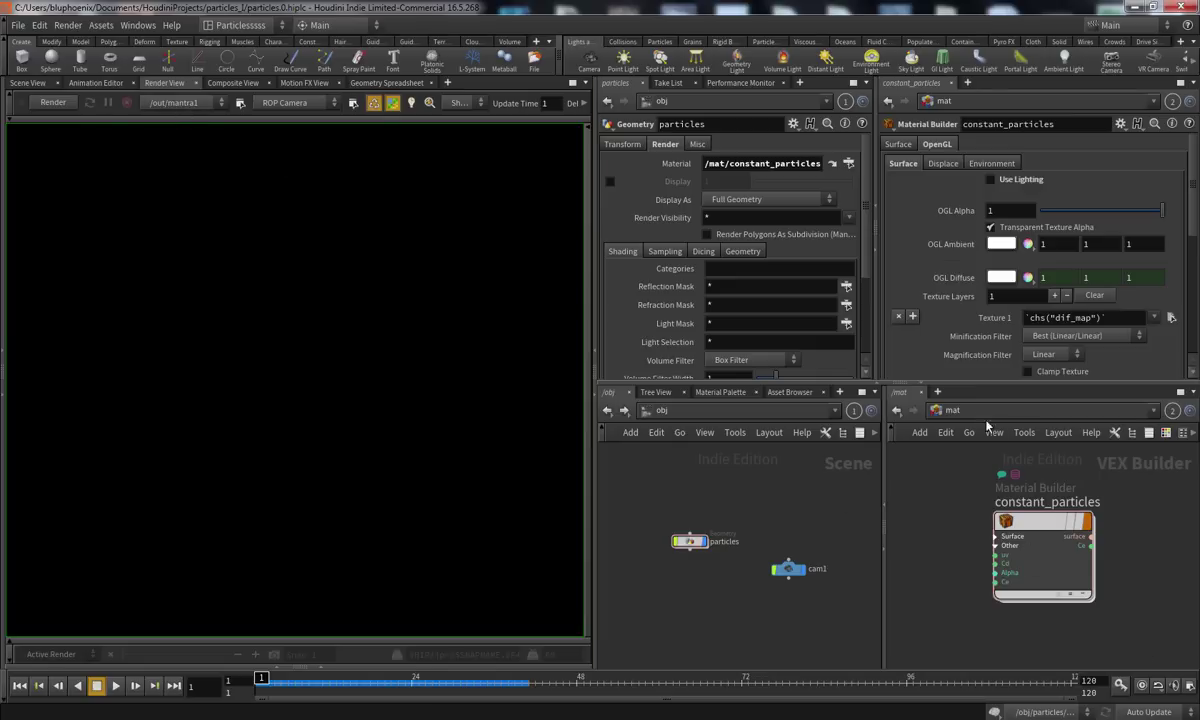
{"action": "left_click", "coordinate": [939, 411]}
{"action": "left_click", "coordinate": [975, 483]}
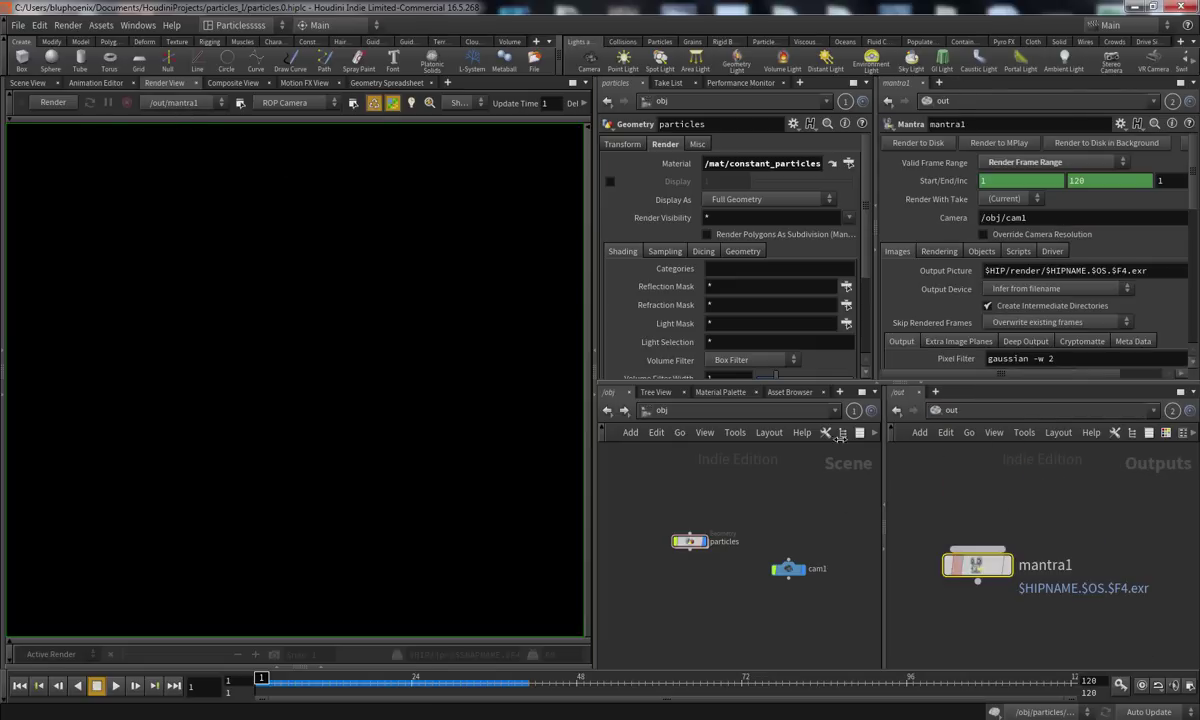
{"action": "left_click", "coordinate": [63, 104]}
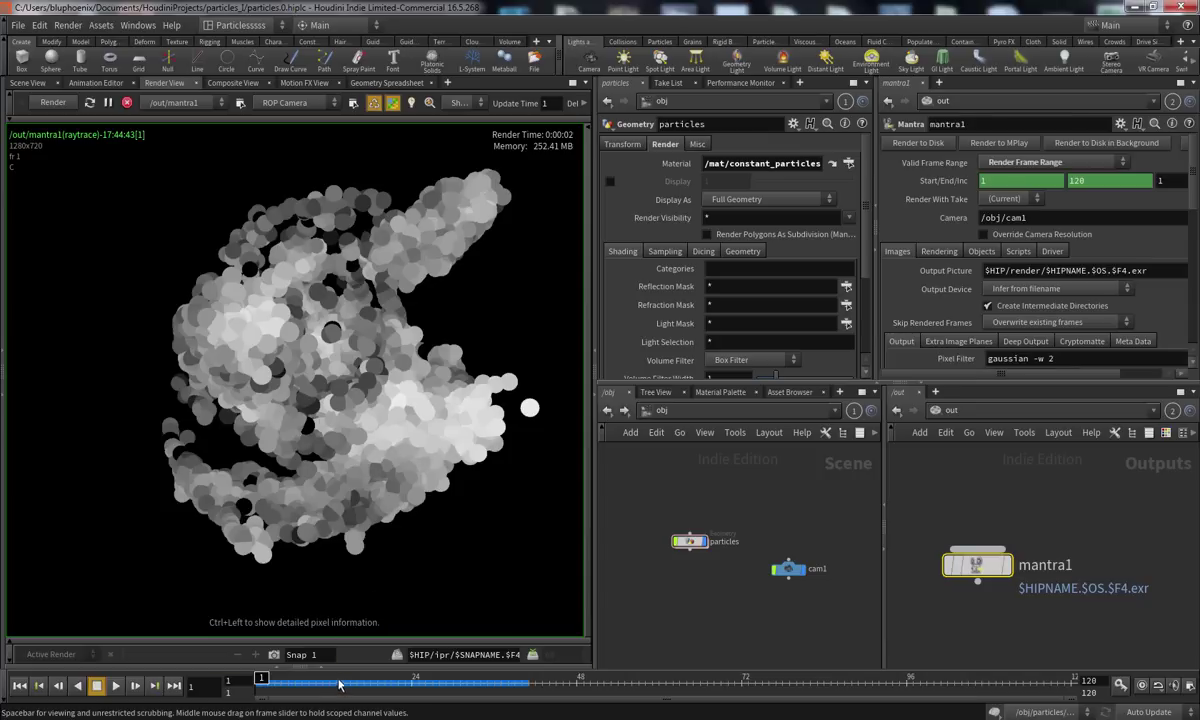
Render frame 3 of the particle simulation for a preview and return to frame 1
{"action": "mouse_move", "coordinate": [297, 680]}
{"action": "left_mouse_down"}
{"action": "mouse_move", "coordinate": [494, 681]}
{"action": "mouse_move", "coordinate": [248, 682]}
{"action": "mouse_move", "coordinate": [430, 688]}
{"action": "mouse_move", "coordinate": [288, 672]}
{"action": "left_mouse_up"}
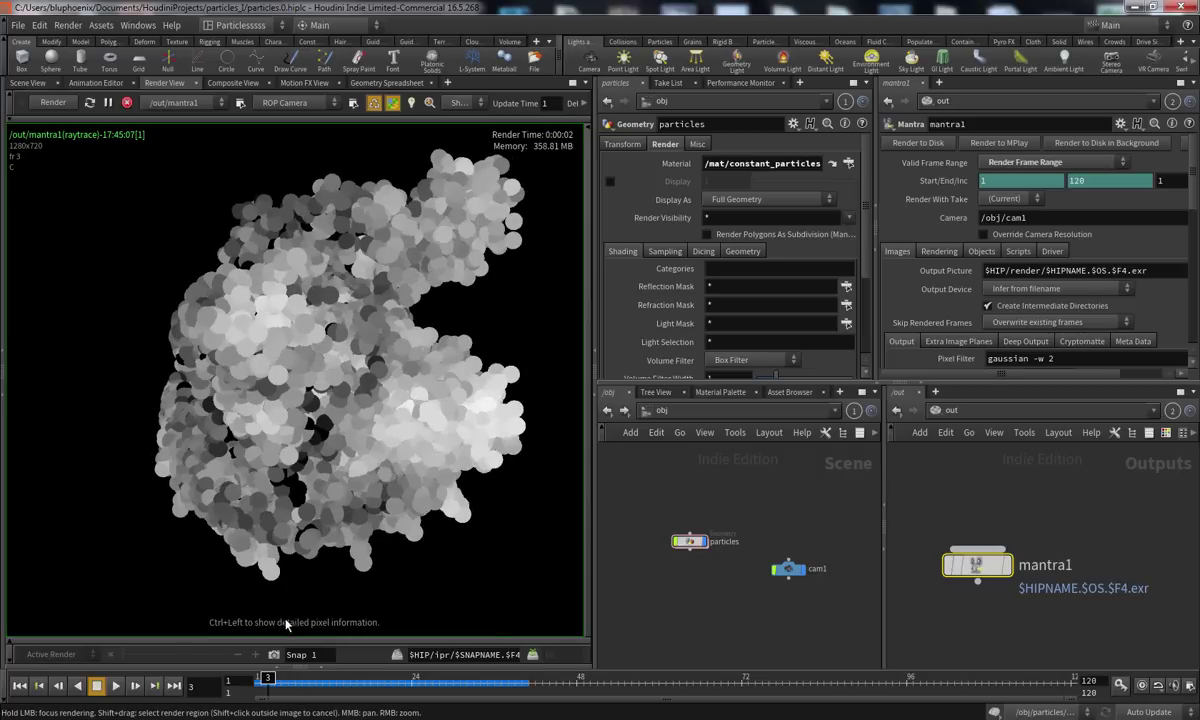
{"action": "left_click", "coordinate": [260, 682]}
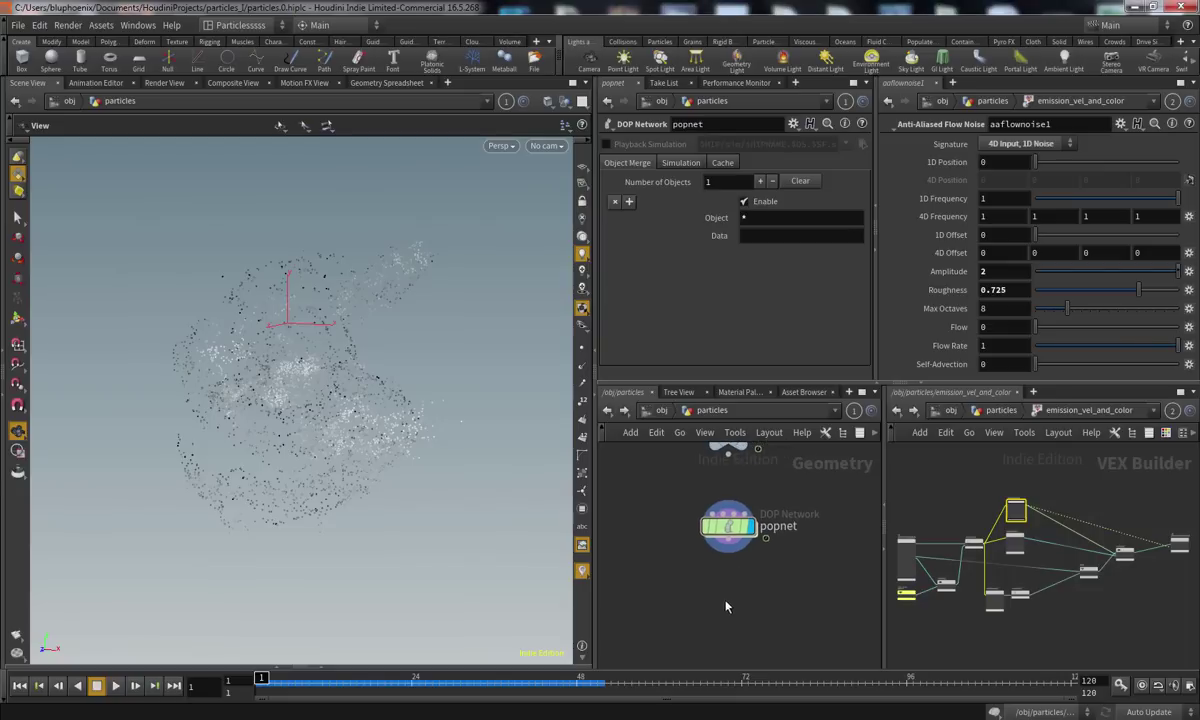
Show the out network in the second network pane and add a Mantra render node there
{"action": "scroll", "coordinate": [777, 595], "scroll_direction": "up", "scroll_amount": 2}
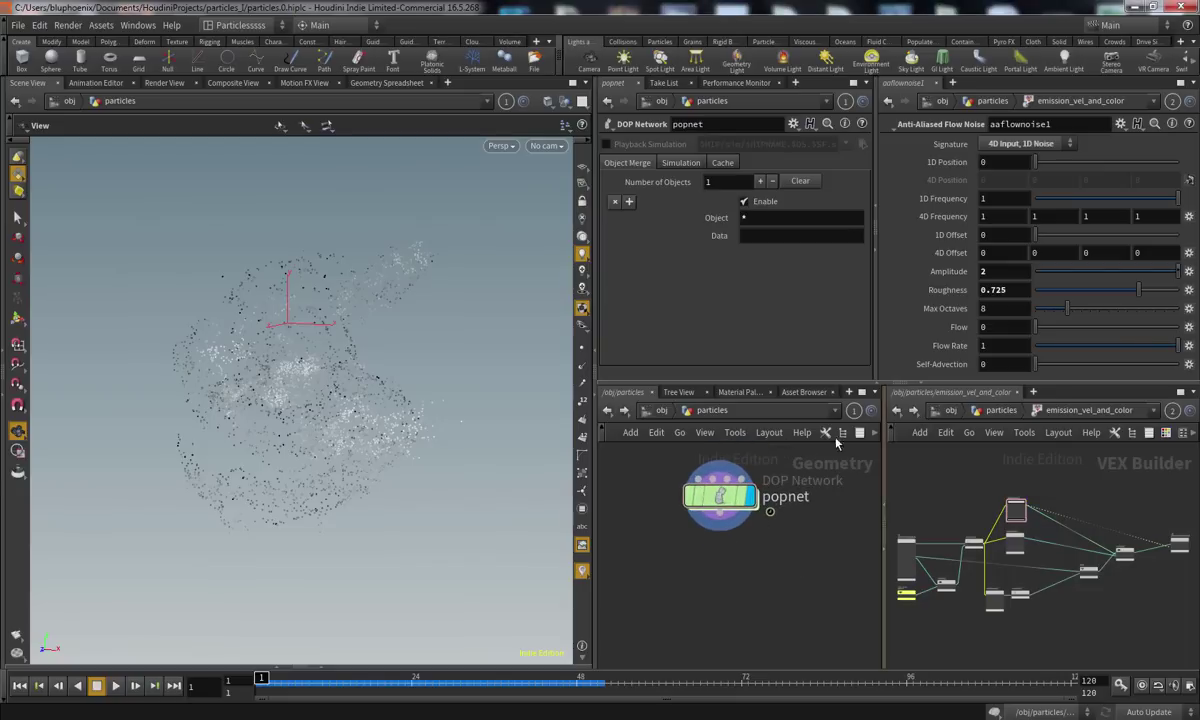
{"action": "left_click", "coordinate": [946, 412]}
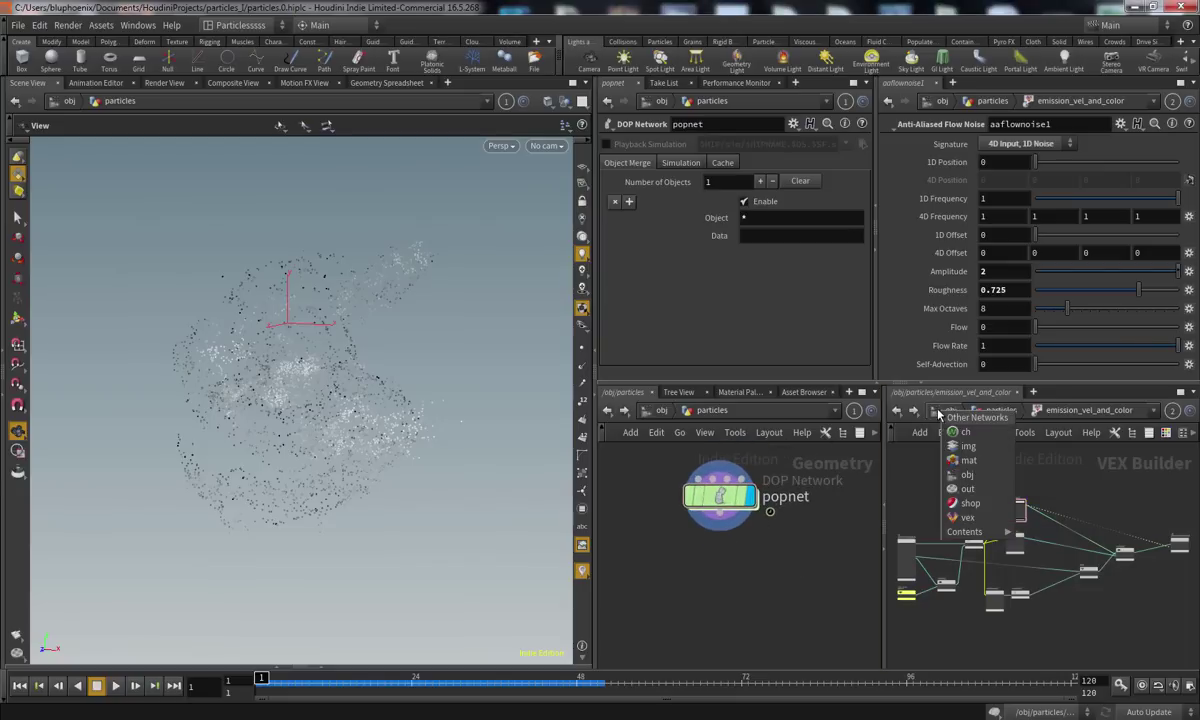
{"action": "left_click", "coordinate": [966, 488]}
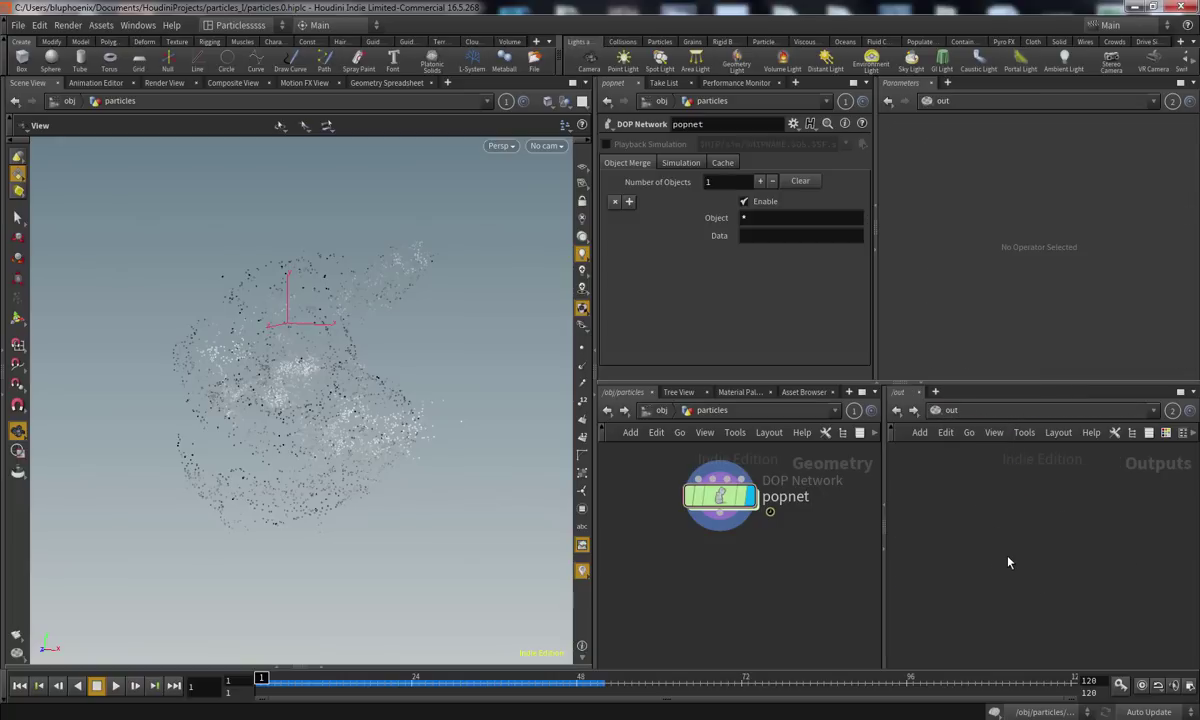
{"action": "key", "text": "Tab"}
{"action": "type", "text": "mant"}
{"action": "key", "text": "Return"}
{"action": "left_click", "coordinate": [1008, 562]}
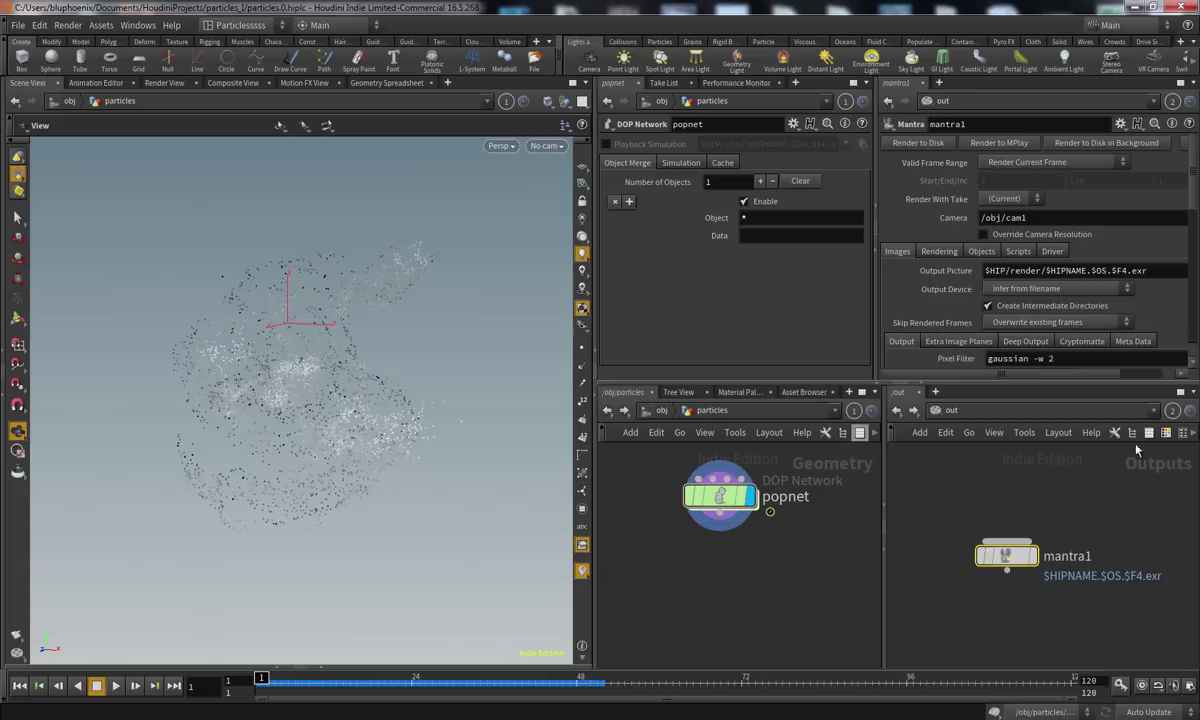
{"action": "middle_click_drag", "start_coordinate": [978, 500], "coordinate": [1016, 463]}
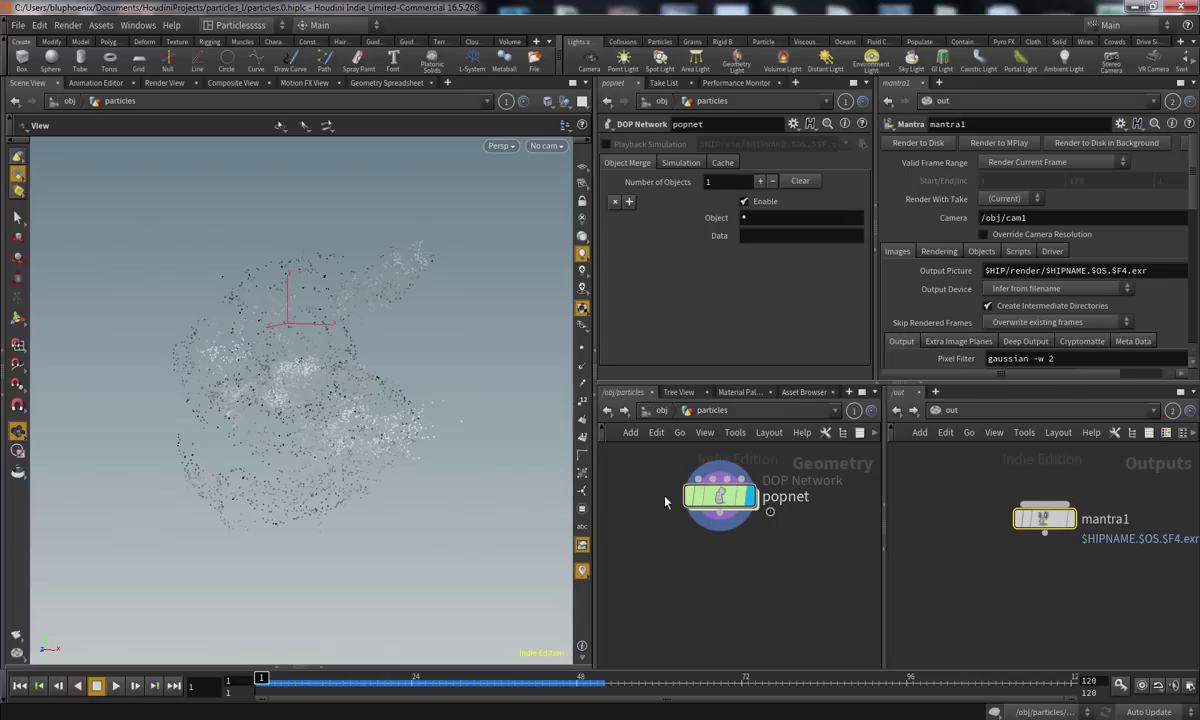
Preview the particle render in the Render View at several frames between 5 and 42, and return to frame 1
{"action": "left_click", "coordinate": [163, 83]}
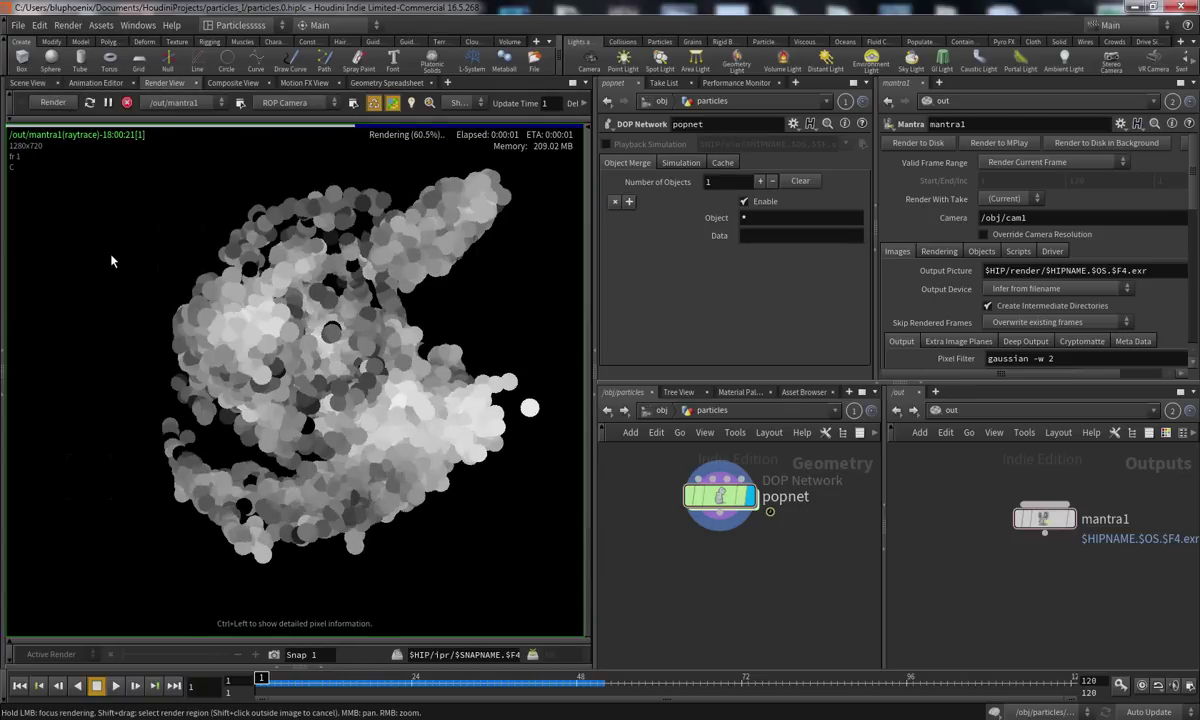
{"action": "left_click", "coordinate": [296, 681]}
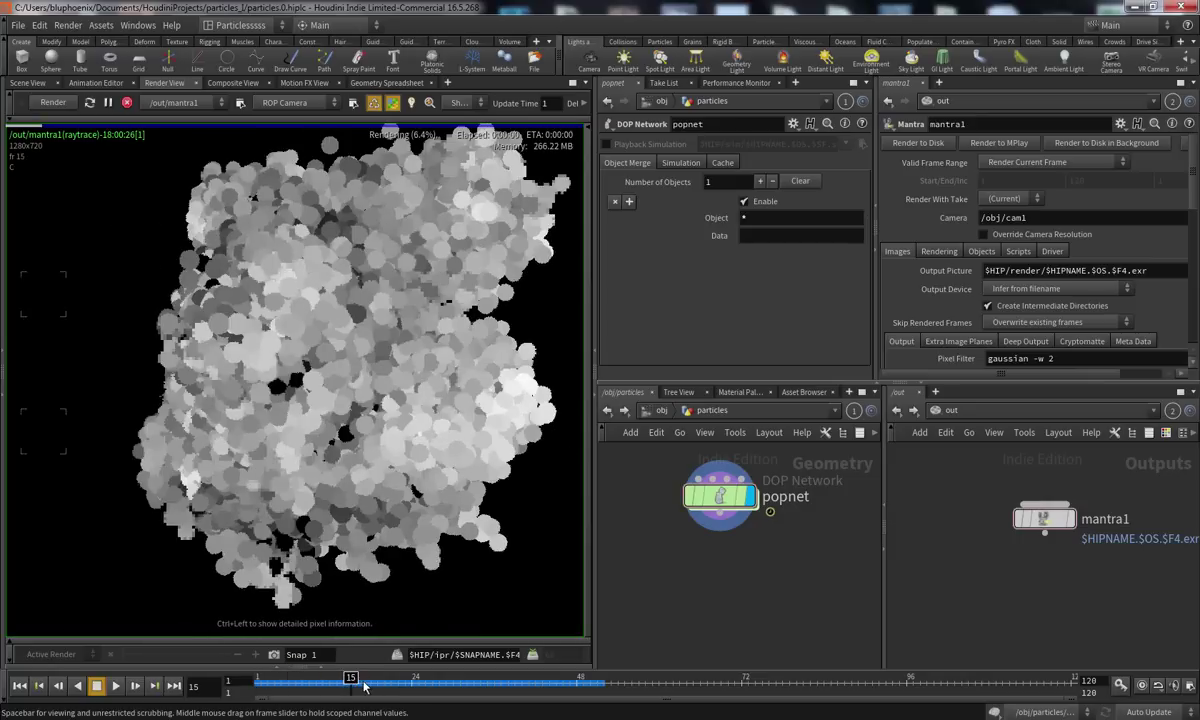
{"action": "left_click", "coordinate": [426, 680]}
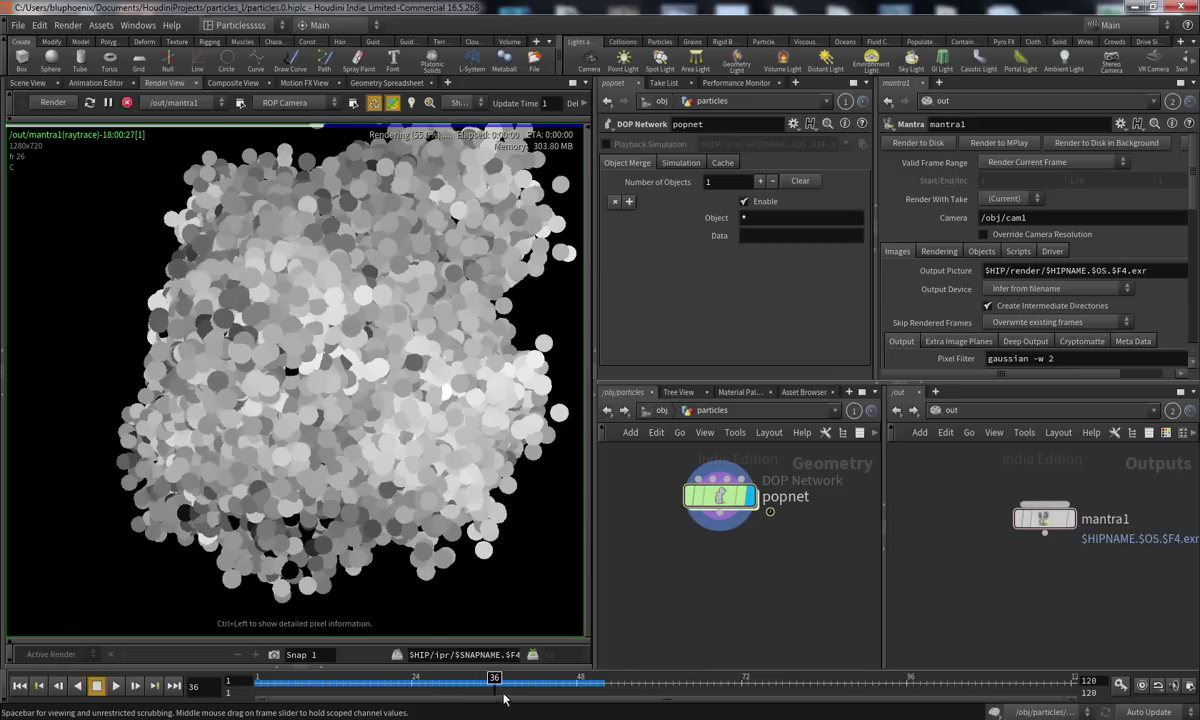
{"action": "left_click", "coordinate": [497, 680]}
{"action": "left_click", "coordinate": [539, 680]}
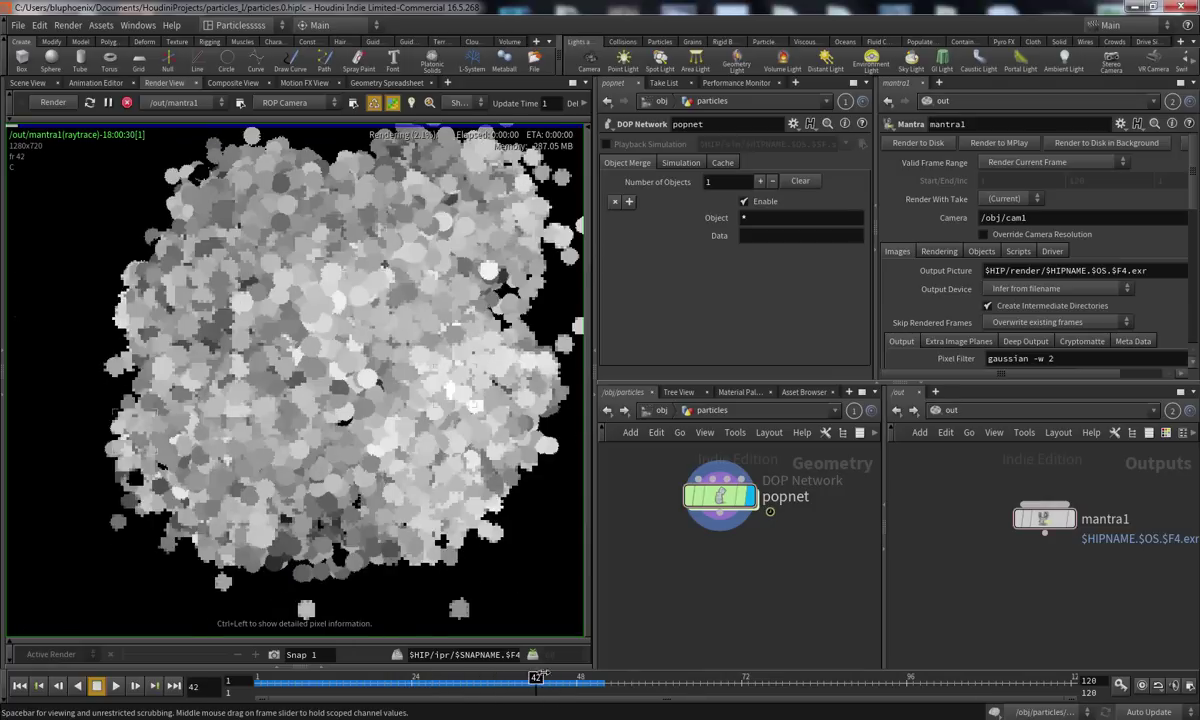
{"action": "left_click_drag", "start_coordinate": [401, 679], "coordinate": [290, 680]}
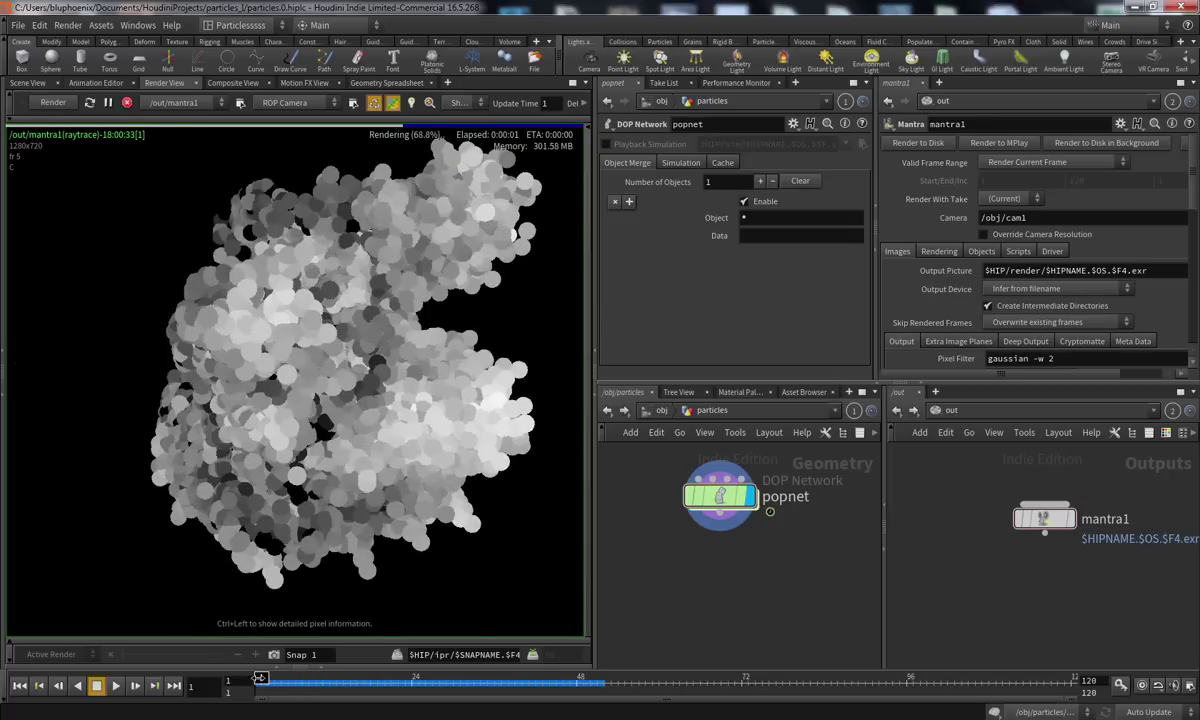
{"action": "left_click", "coordinate": [259, 679]}
Add a Point VOP node below popnet in the particles geometry network
{"action": "middle_click_drag", "start_coordinate": [696, 607], "coordinate": [688, 632]}
{"action": "scroll", "coordinate": [690, 629], "scroll_direction": "up", "scroll_amount": 2}
{"action": "key", "text": "Tab"}
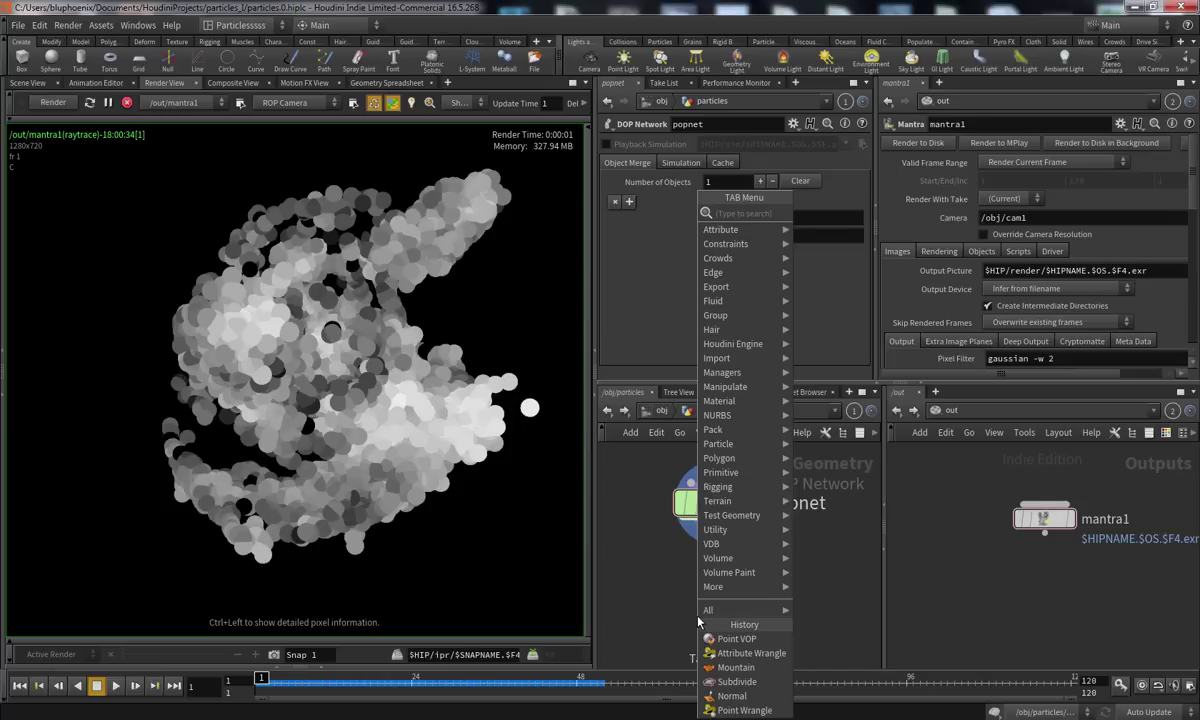
{"action": "type", "text": "poin"}
{"action": "key", "text": "Down"}
{"action": "key", "text": "Down"}
{"action": "key", "text": "Down"}
{"action": "key", "text": "Down"}
{"action": "key", "text": "Down"}
{"action": "key", "text": "Down"}
{"action": "key", "text": "Down"}
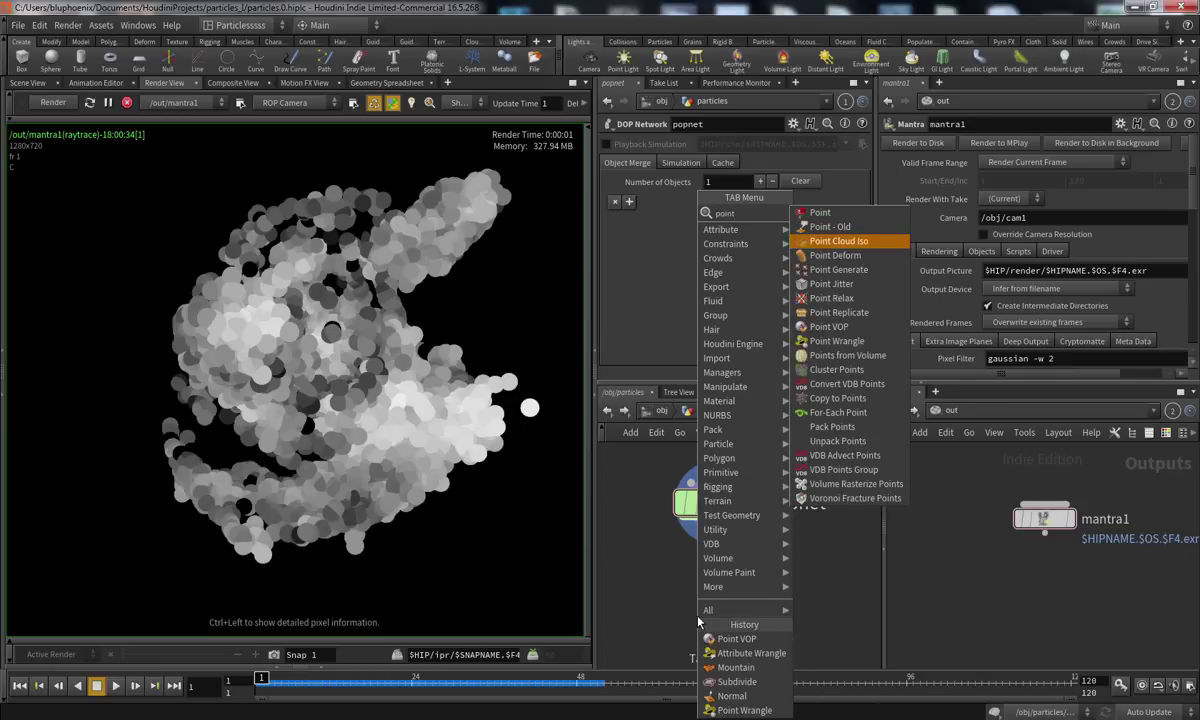
{"action": "key", "text": "Return"}
{"action": "left_click", "coordinate": [698, 622]}
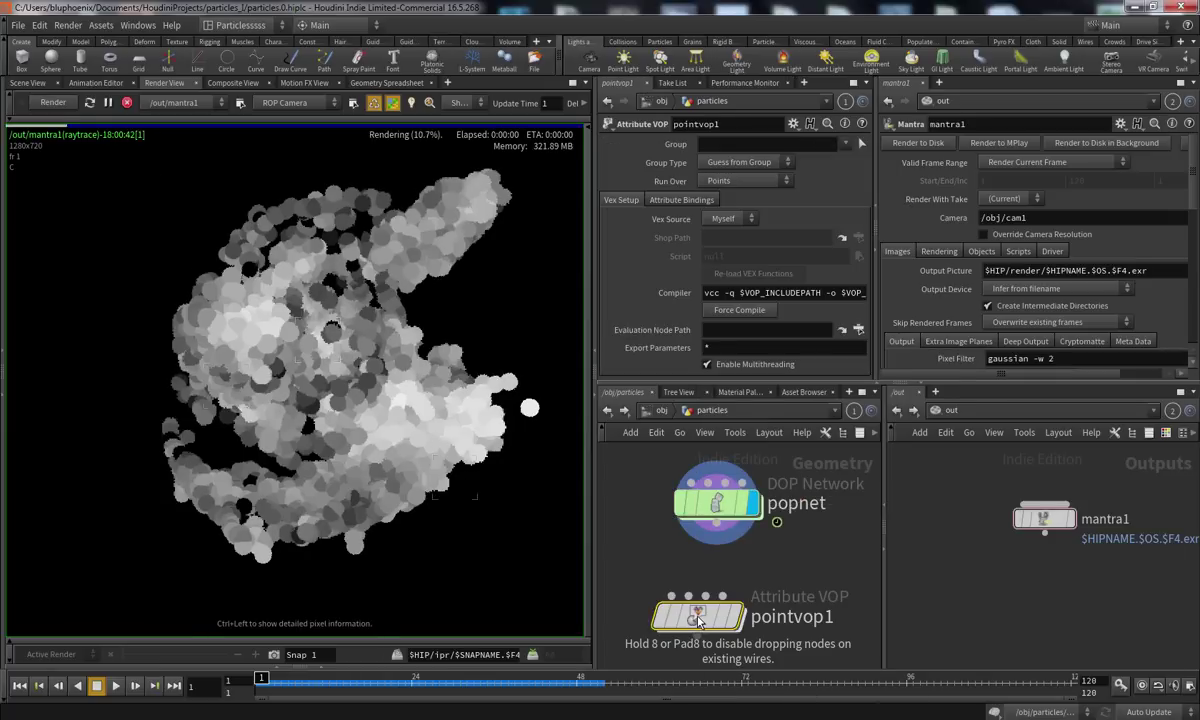
Connect popnet to the Point VOP's first input, align the node beneath popnet and make it the displayed node
{"action": "left_click", "coordinate": [672, 596]}
{"action": "left_click", "coordinate": [720, 526]}
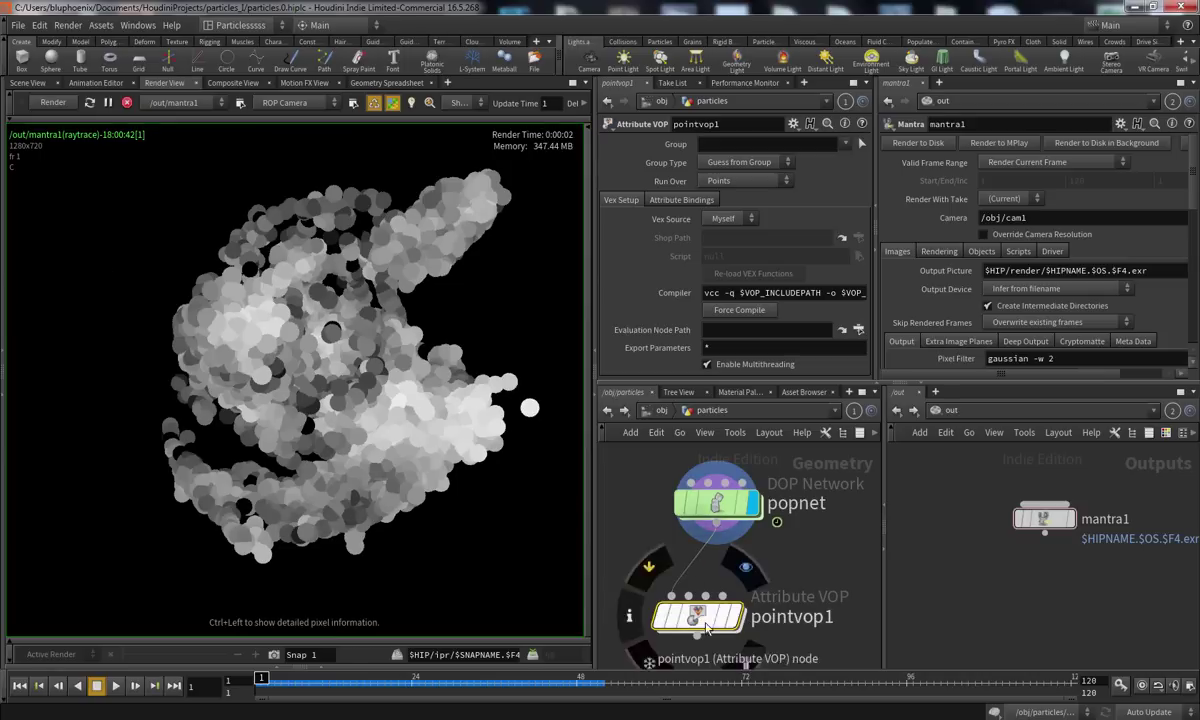
{"action": "left_click_drag", "start_coordinate": [702, 616], "coordinate": [720, 607]}
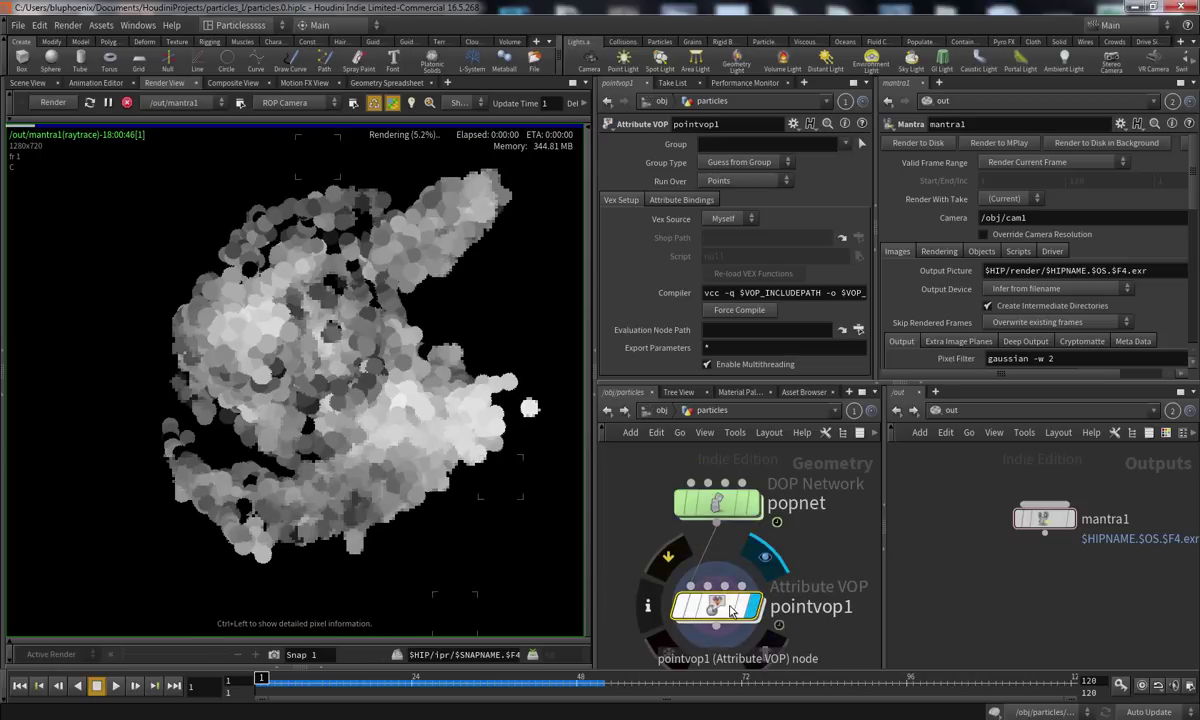
Open the pointvop1 network and move geometryvopglobal1 away from the output node to make room
{"action": "double_click", "coordinate": [716, 604]}
{"action": "middle_click_drag", "start_coordinate": [745, 576], "coordinate": [754, 617]}
{"action": "left_click_drag", "start_coordinate": [663, 569], "coordinate": [631, 512]}
{"action": "right_click_drag", "start_coordinate": [737, 584], "coordinate": [800, 528]}
{"action": "middle_click_drag", "start_coordinate": [800, 528], "coordinate": [725, 574]}
{"action": "scroll", "coordinate": [725, 574], "scroll_direction": "up", "scroll_amount": 3}
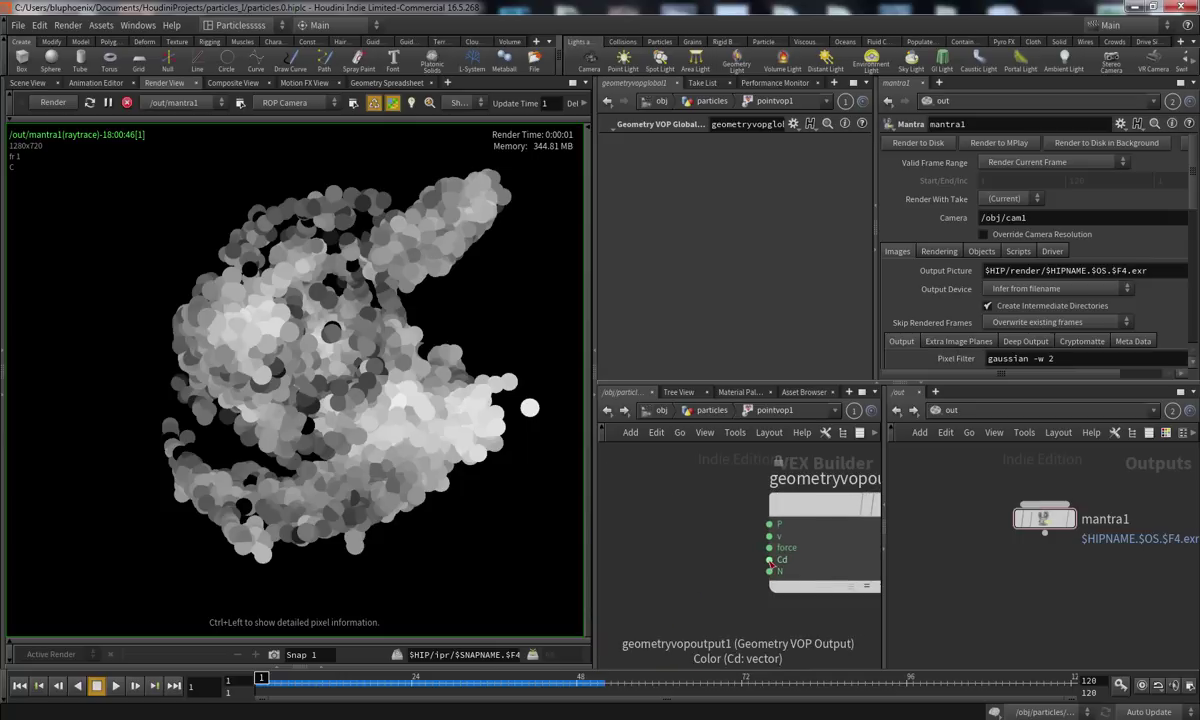
{"action": "scroll", "coordinate": [707, 585], "scroll_direction": "down", "scroll_amount": 3}
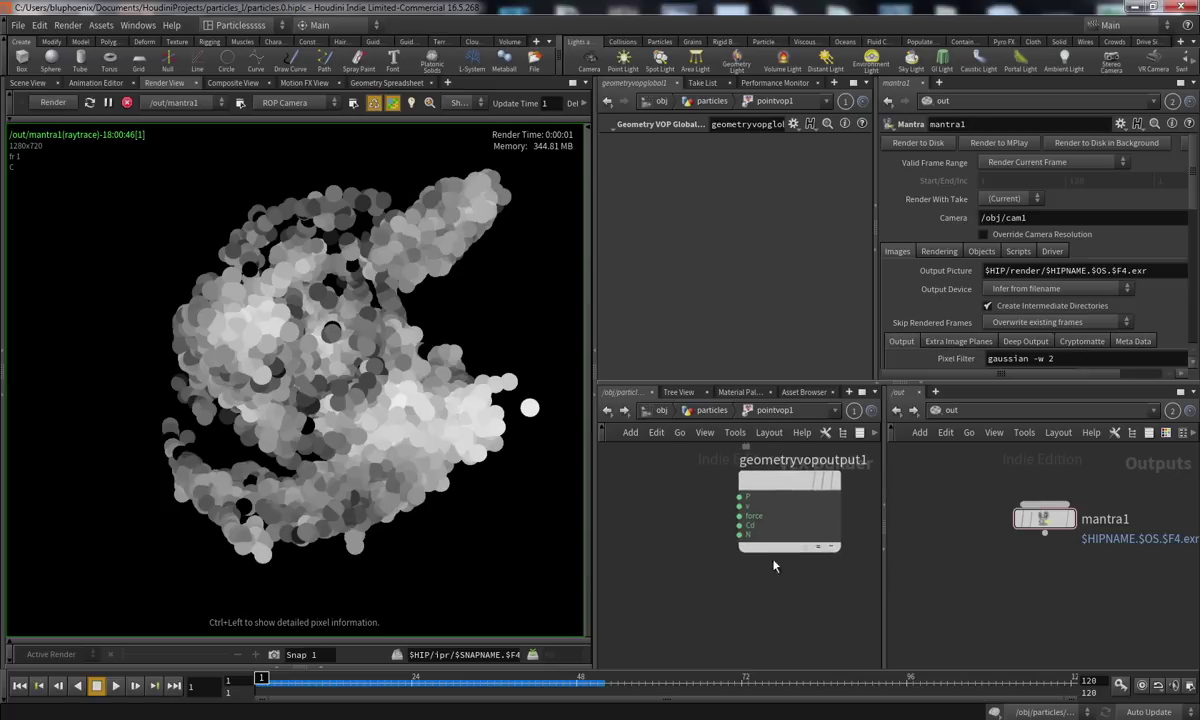
{"action": "scroll", "coordinate": [705, 619], "scroll_direction": "down", "scroll_amount": 2}
Add a Bind Export node named pscale and place it below geometryvopoutput1
{"action": "key", "text": "Tab"}
{"action": "type", "text": "bine"}
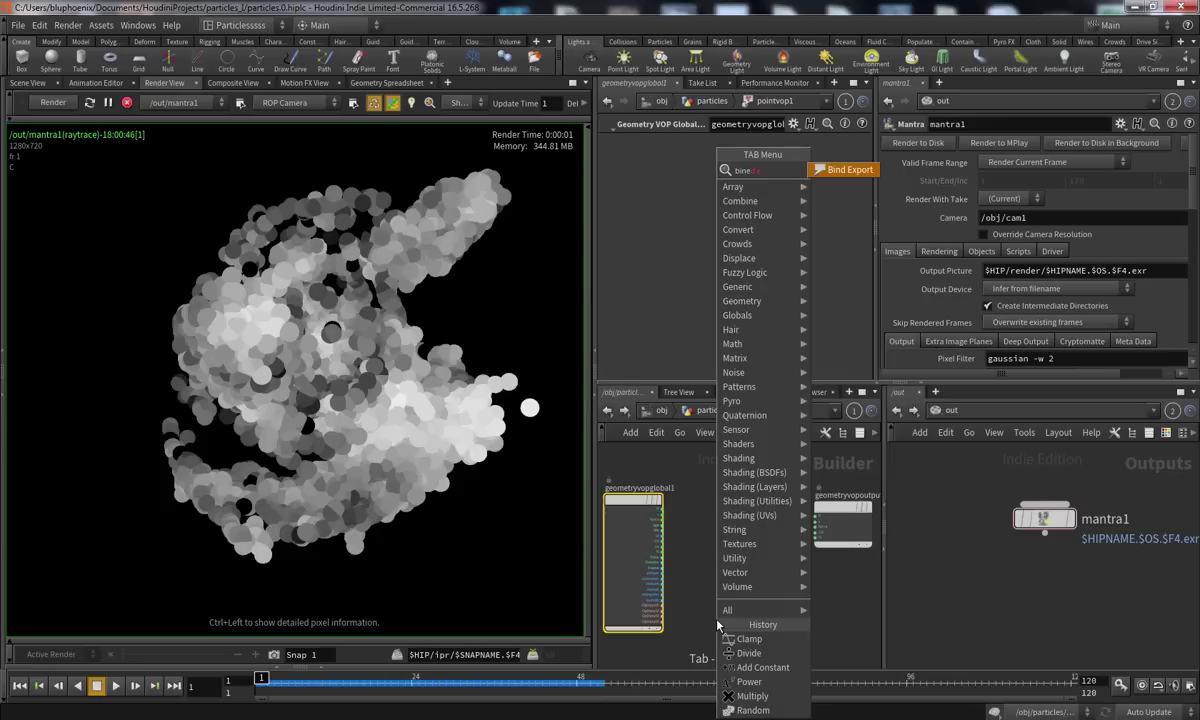
{"action": "key", "text": "Return"}
{"action": "left_click", "coordinate": [716, 625]}
{"action": "left_click_drag", "start_coordinate": [638, 143], "coordinate": [592, 143]}
{"action": "type", "text": "pscale"}
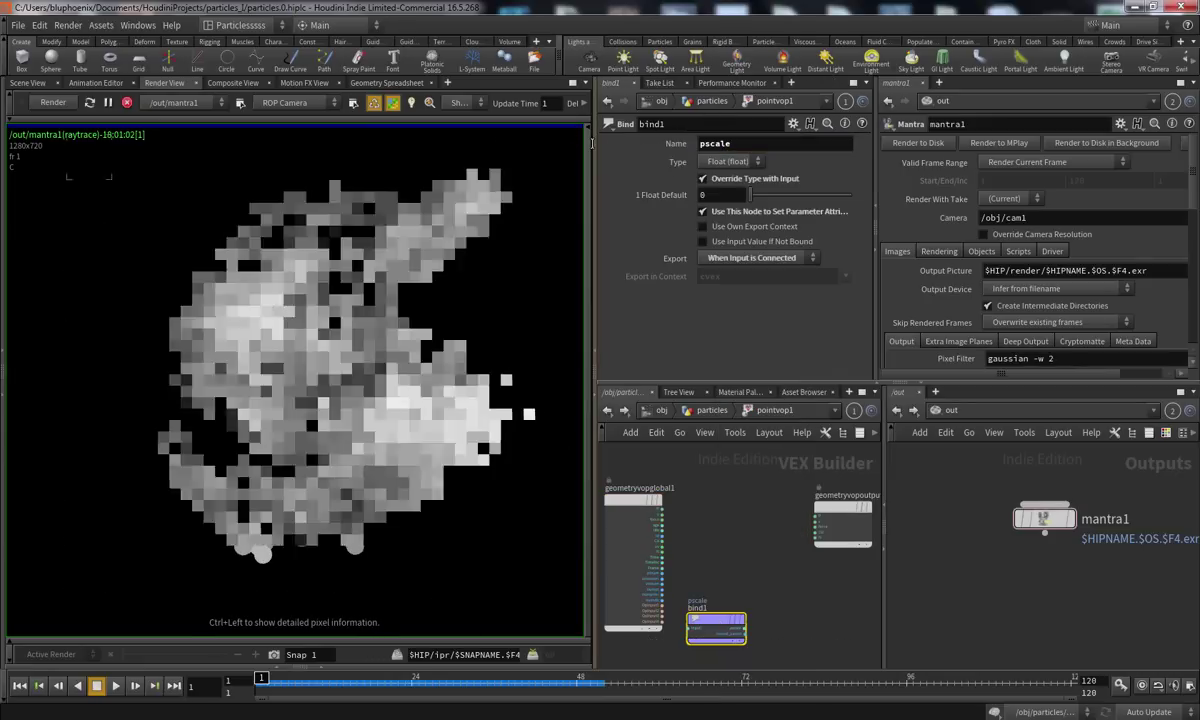
{"action": "left_click_drag", "start_coordinate": [745, 618], "coordinate": [866, 587]}
Add a Parameter node between geometryvopglobal1 and the pscale bind
{"action": "scroll", "coordinate": [808, 599], "scroll_direction": "up", "scroll_amount": 3}
{"action": "middle_click_drag", "start_coordinate": [811, 600], "coordinate": [762, 568]}
{"action": "key", "text": "Tab"}
{"action": "type", "text": "par"}
{"action": "key", "text": "Return"}
{"action": "left_click", "coordinate": [753, 571]}
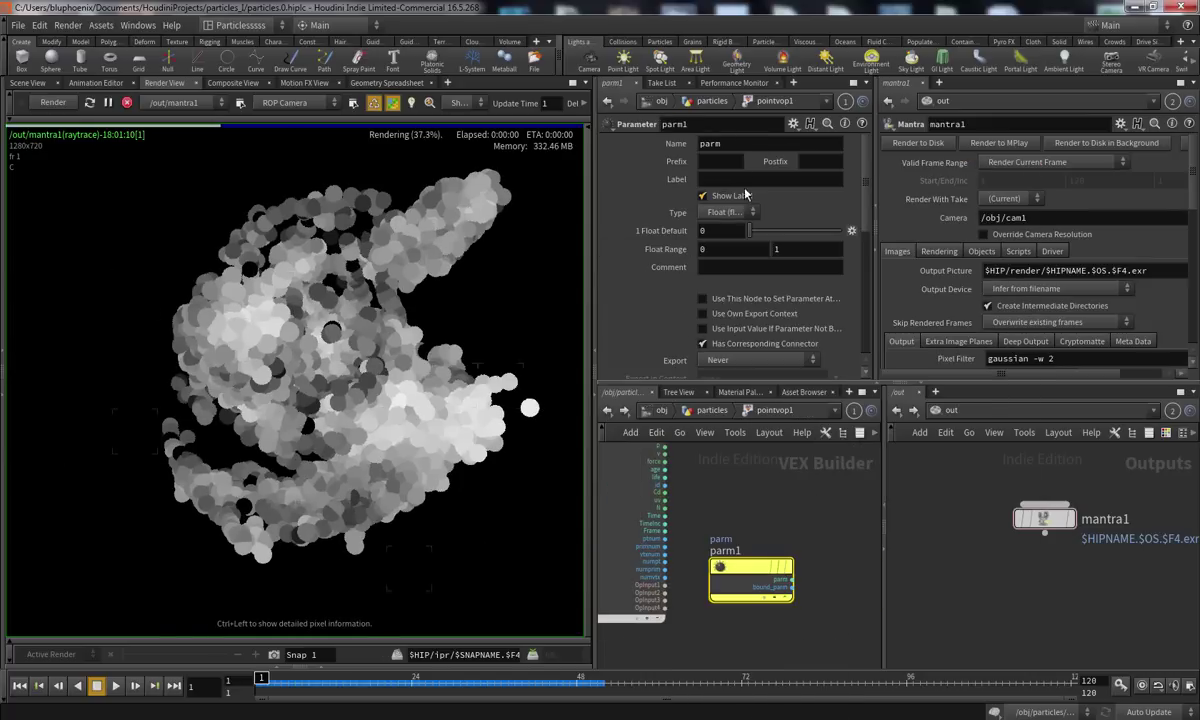
Name the new float parameter overall_scale and label it "Overall scale"
{"action": "left_click_drag", "start_coordinate": [689, 137], "coordinate": [639, 151]}
{"action": "type", "text": "ov"}
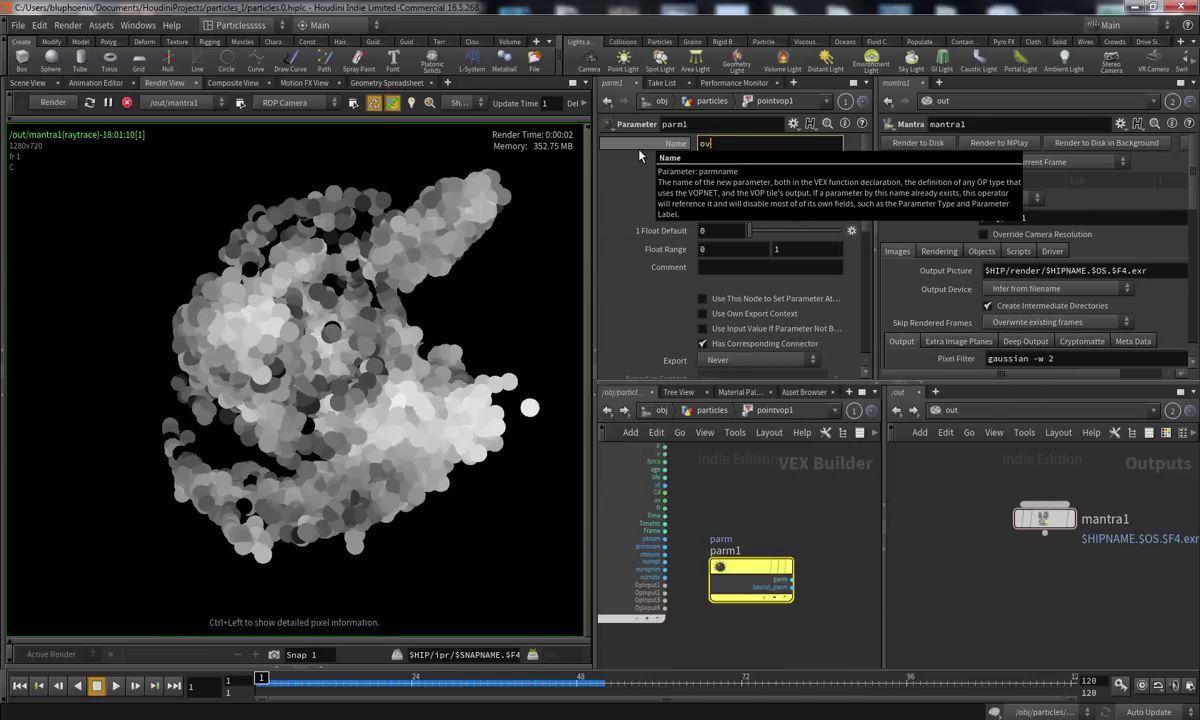
{"action": "type", "text": "erall_scall"}
{"action": "key", "text": "Return"}
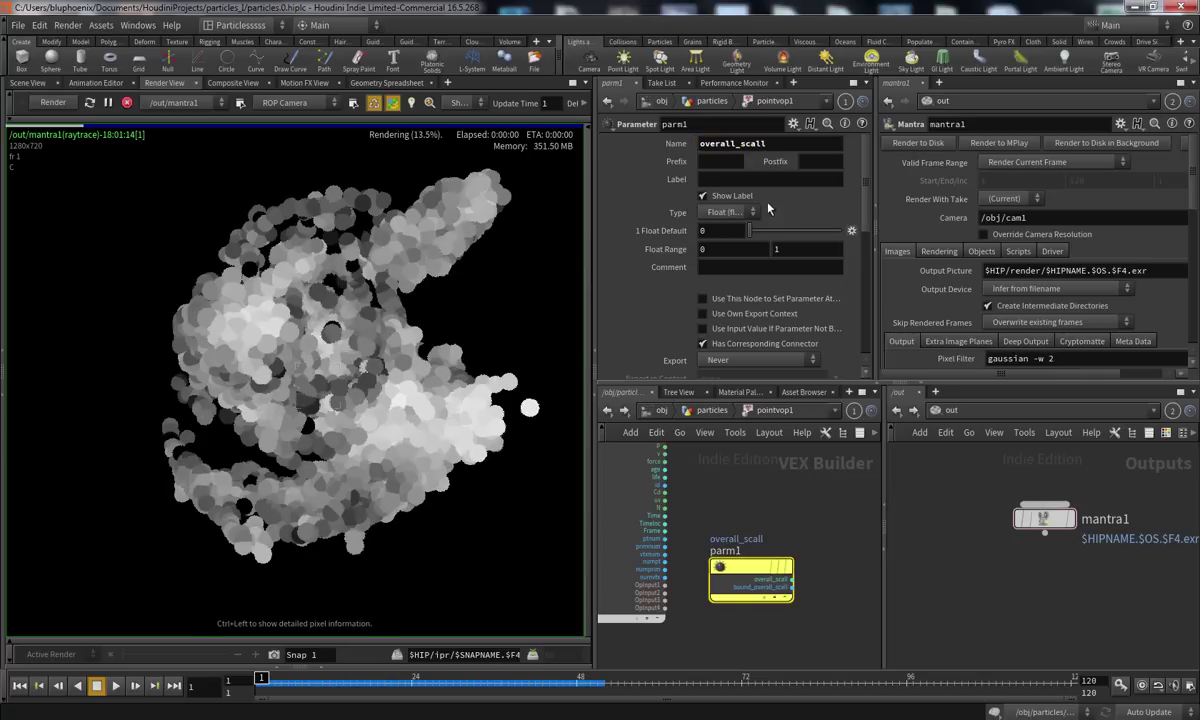
{"action": "type", "text": "e"}
{"action": "key", "text": "Return"}
{"action": "left_click", "coordinate": [732, 180]}
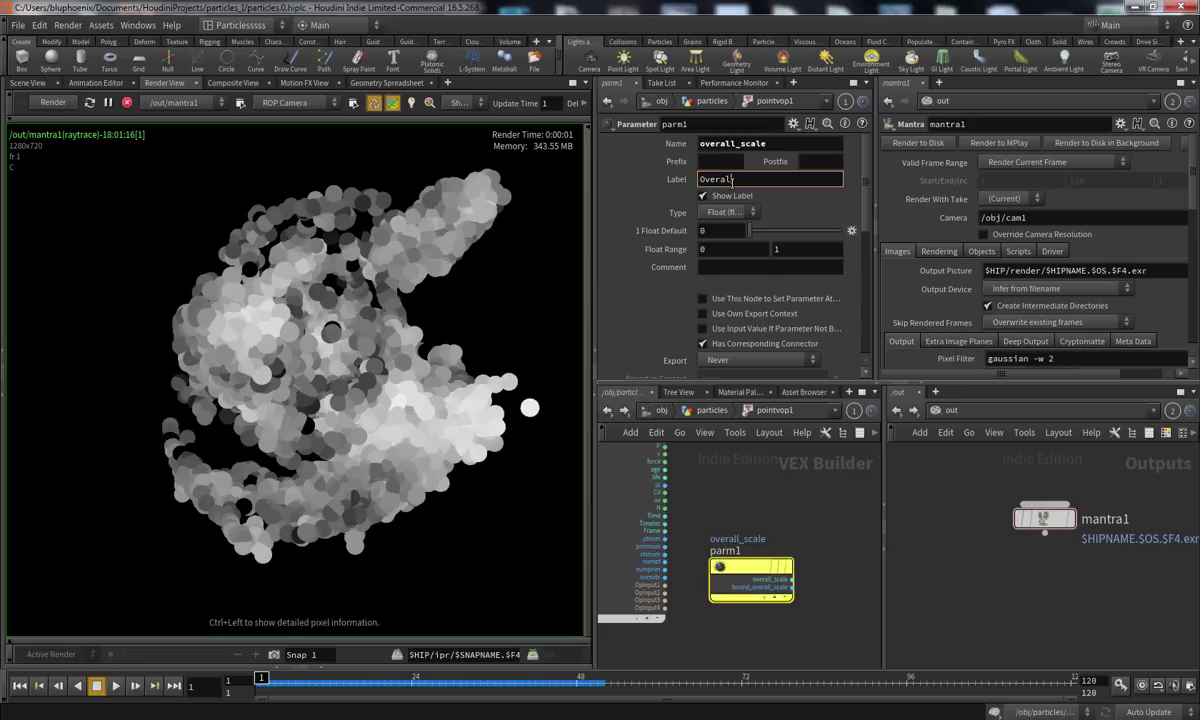
{"action": "type", "text": "le"}
{"action": "key", "text": "Return"}
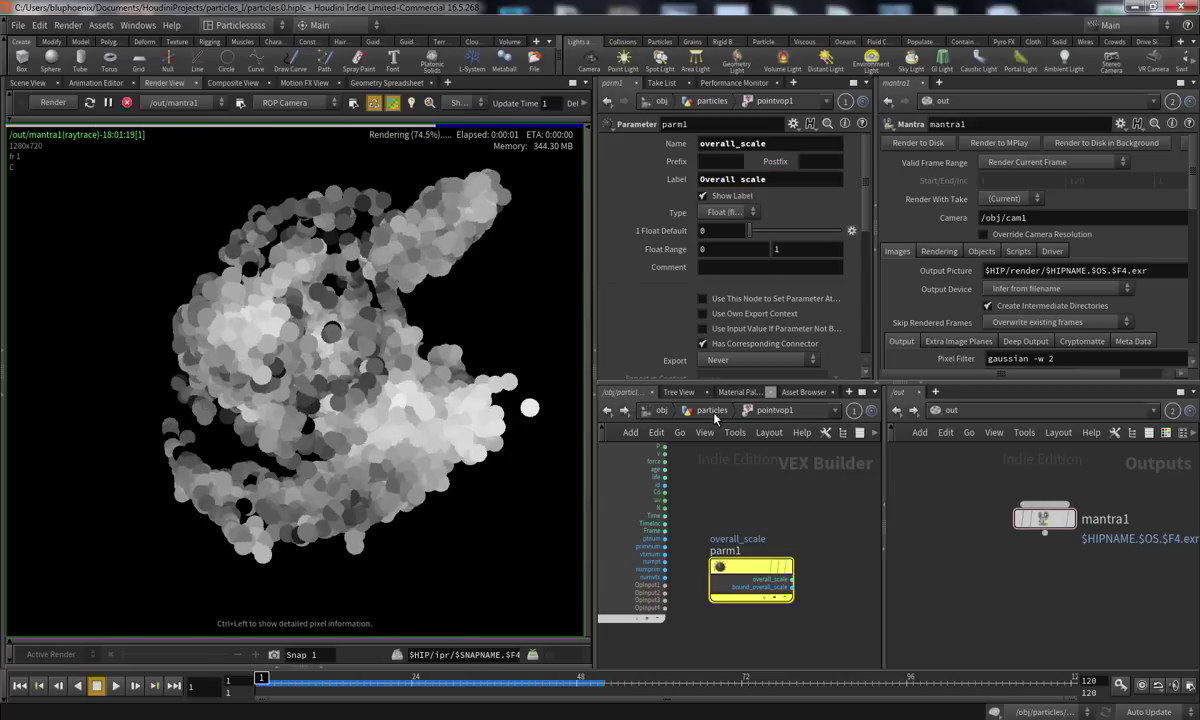
Set pointvop1's Overall scale to 0.167 and wire the overall_scale parameter into the pscale bind's input
{"action": "key", "text": "u"}
{"action": "left_click_drag", "start_coordinate": [752, 373], "coordinate": [767, 369]}
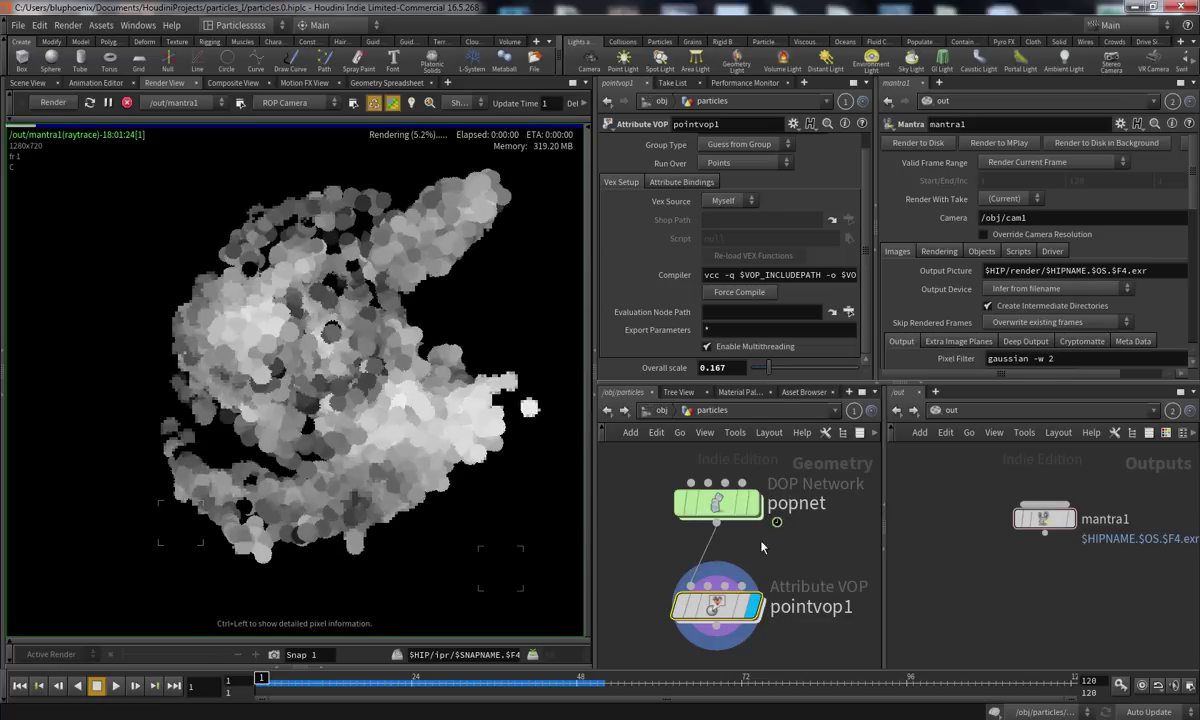
{"action": "double_click", "coordinate": [715, 605]}
{"action": "middle_click_drag", "start_coordinate": [697, 527], "coordinate": [623, 512]}
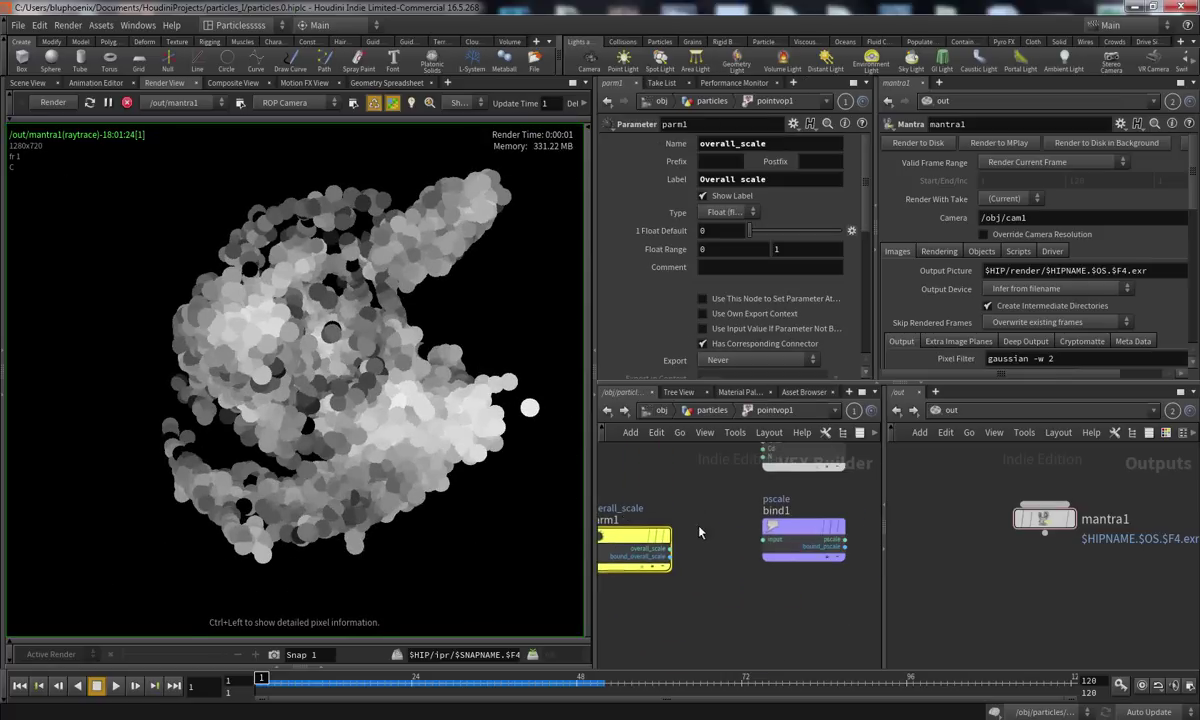
{"action": "left_click", "coordinate": [667, 548]}
{"action": "left_click", "coordinate": [763, 540]}
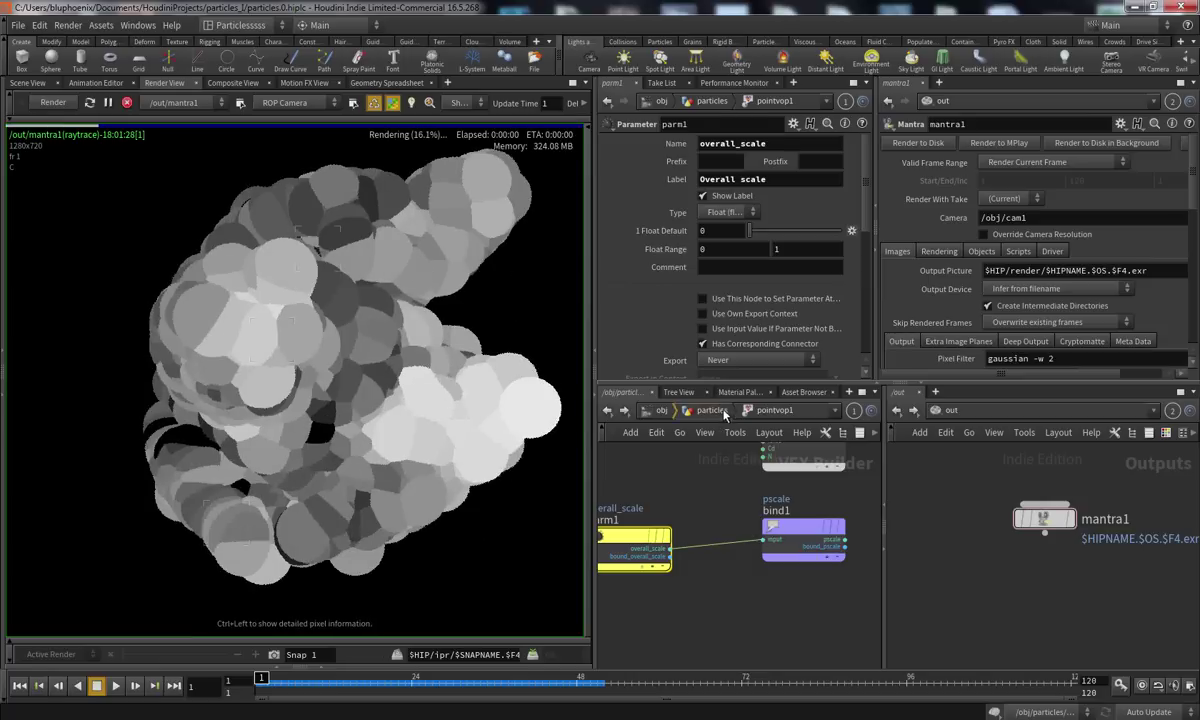
Set pointvop1's Overall scale to 0.02 at the particles geometry level
{"action": "left_click", "coordinate": [723, 412]}
{"action": "left_click_drag", "start_coordinate": [768, 370], "coordinate": [754, 373]}
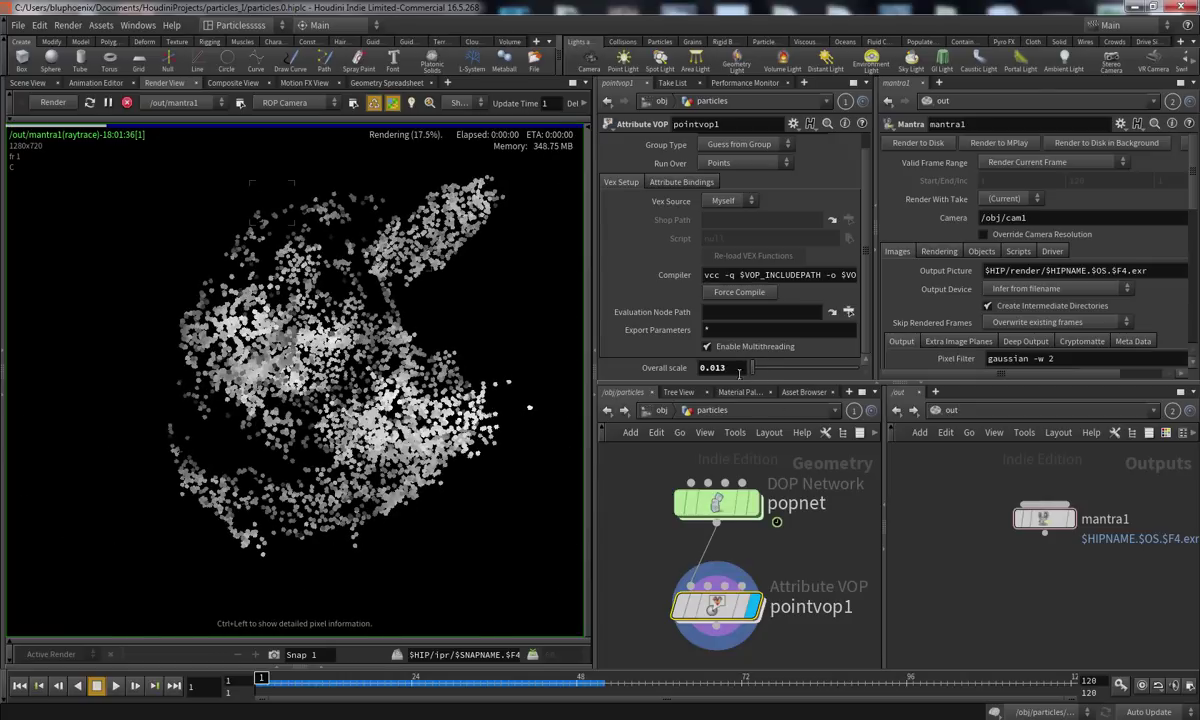
{"action": "left_click_drag", "start_coordinate": [721, 368], "coordinate": [749, 378]}
{"action": "type", "text": "2"}
{"action": "key", "text": "Return"}
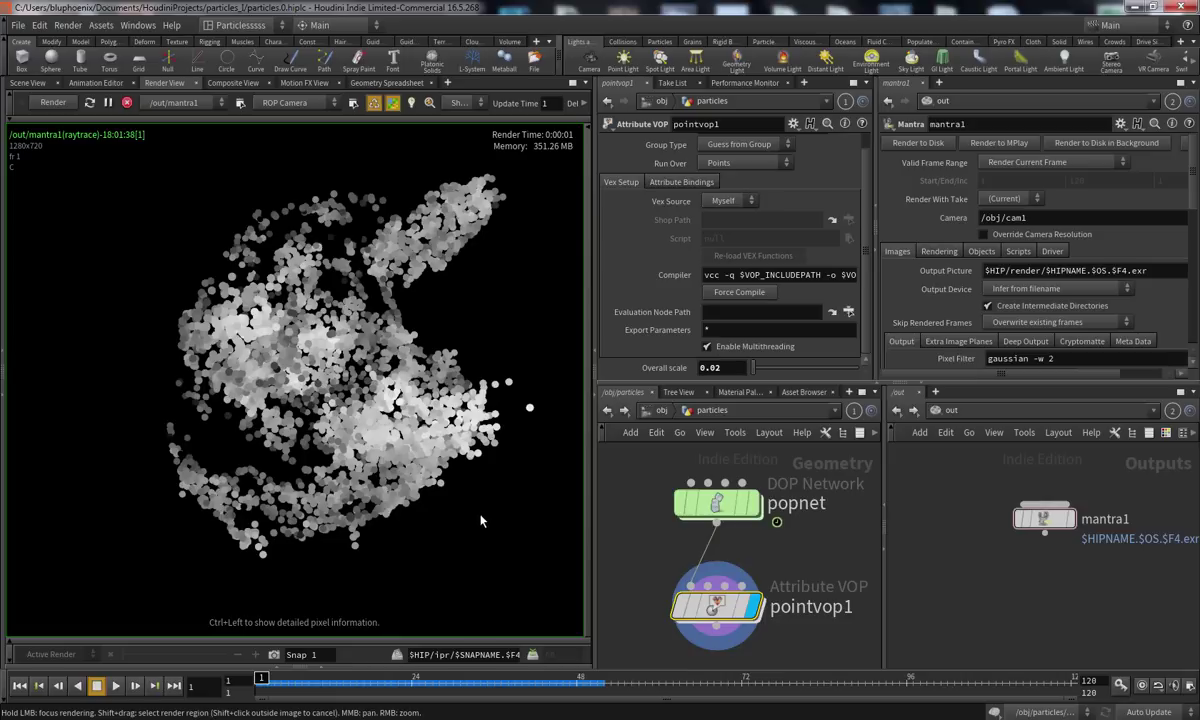
{"action": "mouse_move", "coordinate": [716, 612]}
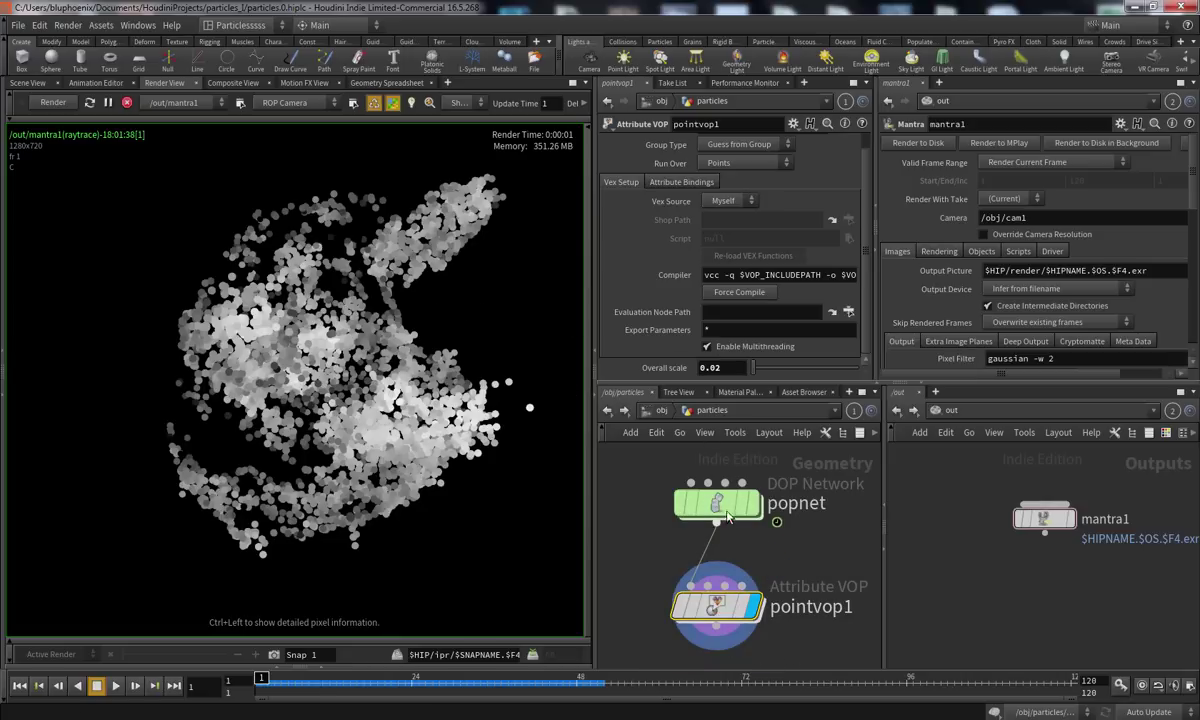
{"action": "middle_click", "coordinate": [727, 604]}
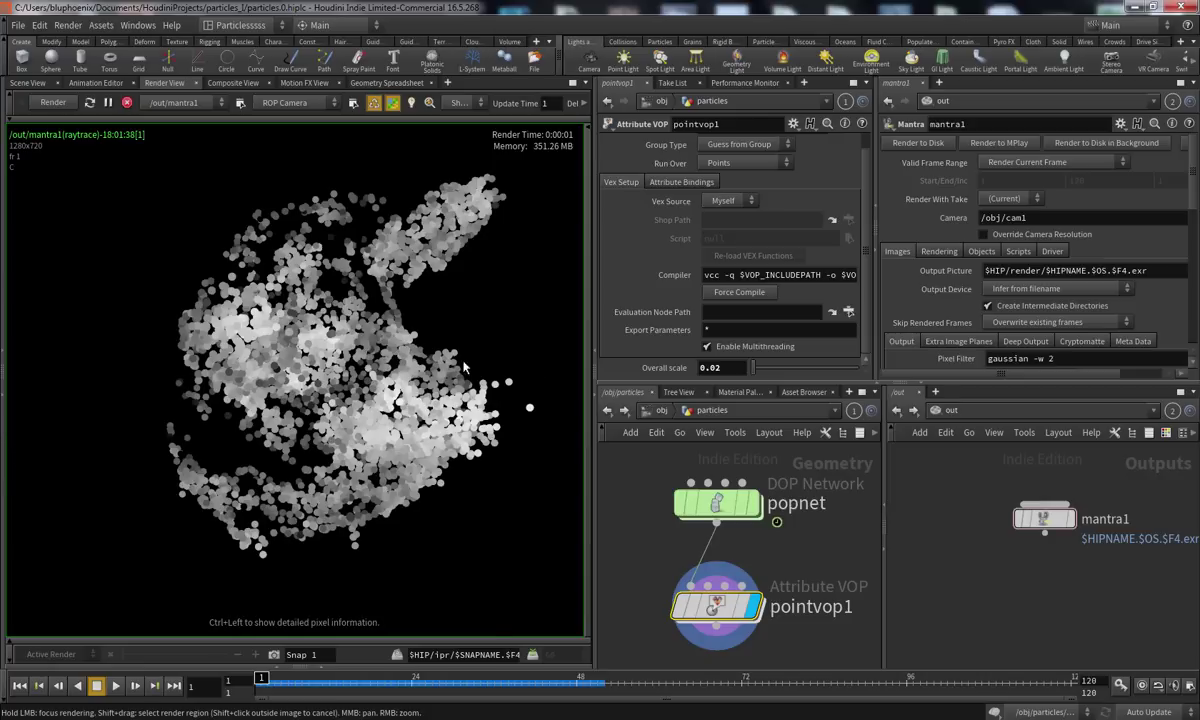
Inside pointvop1, add a Divide node and wire geometryvopglobal1's age into input1 and life into input2
{"action": "double_click", "coordinate": [700, 600]}
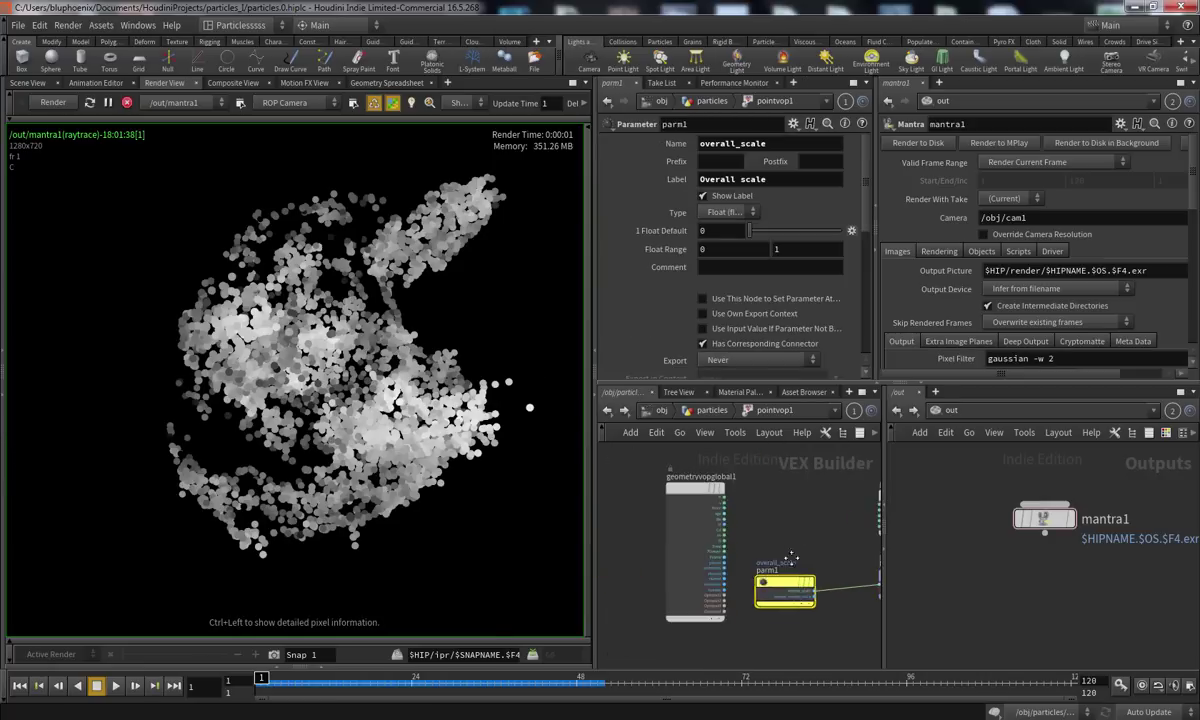
{"action": "key", "text": "Tab"}
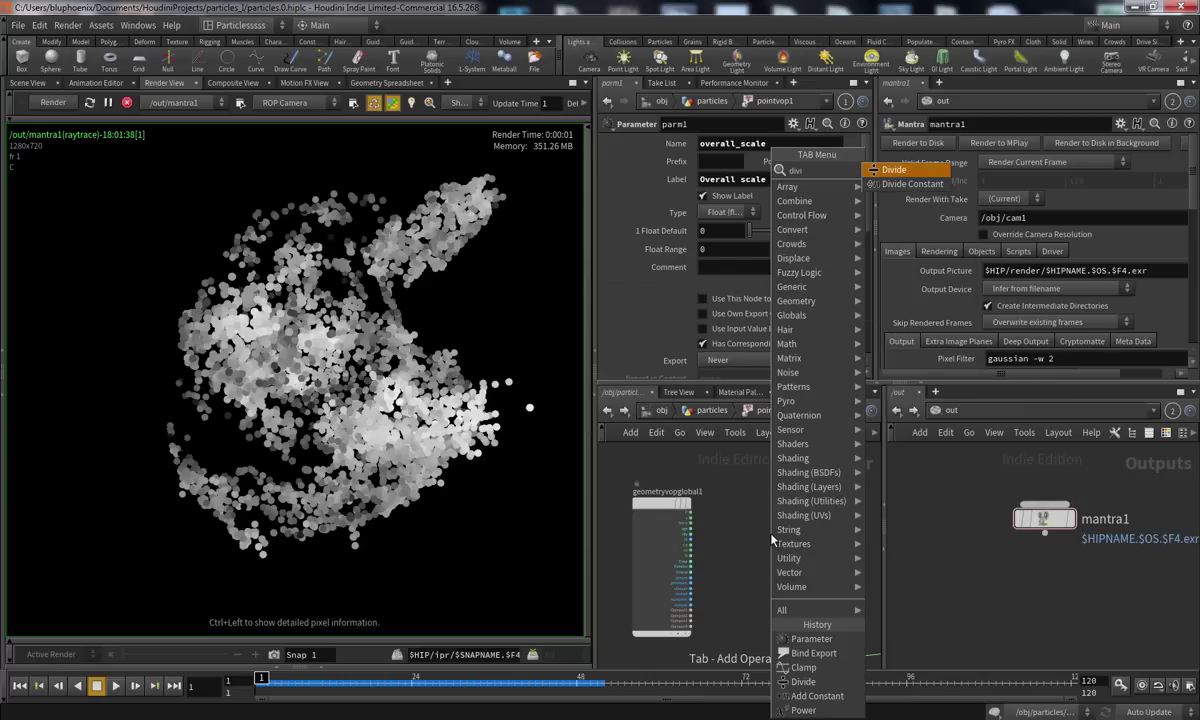
{"action": "left_click", "coordinate": [803, 681]}
{"action": "left_click", "coordinate": [768, 540]}
{"action": "scroll", "coordinate": [687, 478], "scroll_direction": "up", "scroll_amount": 3}
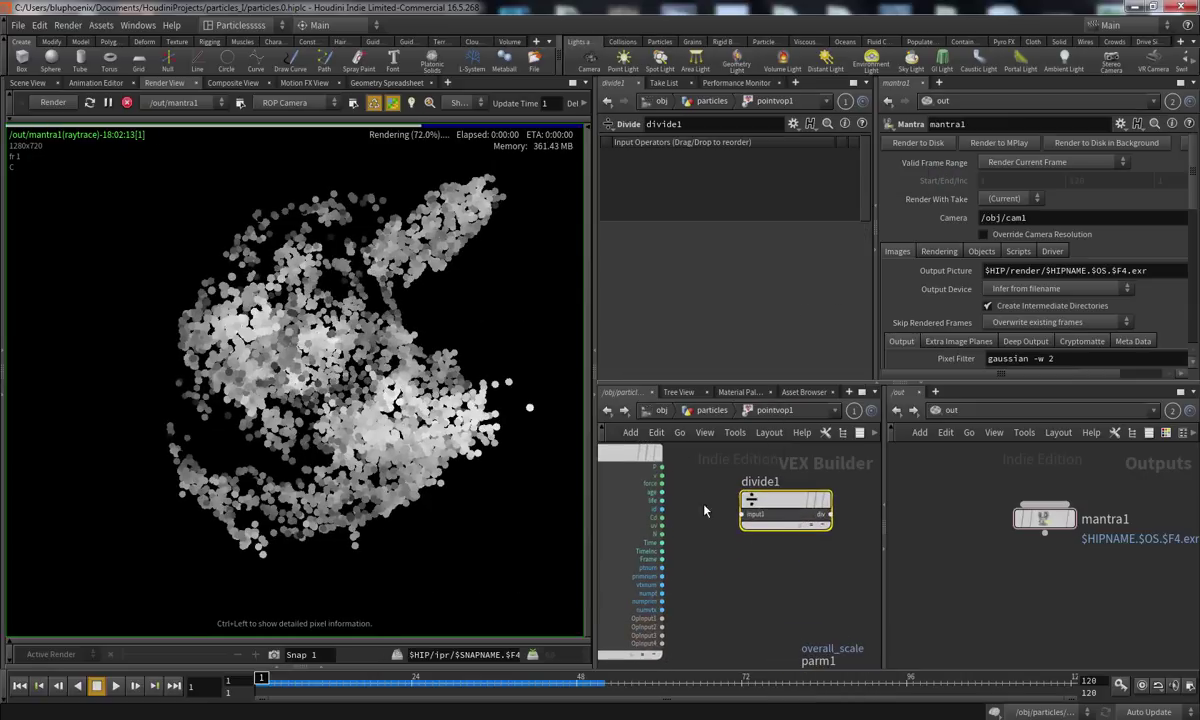
{"action": "scroll", "coordinate": [640, 492], "scroll_direction": "up", "scroll_amount": 2}
{"action": "left_click", "coordinate": [754, 512]}
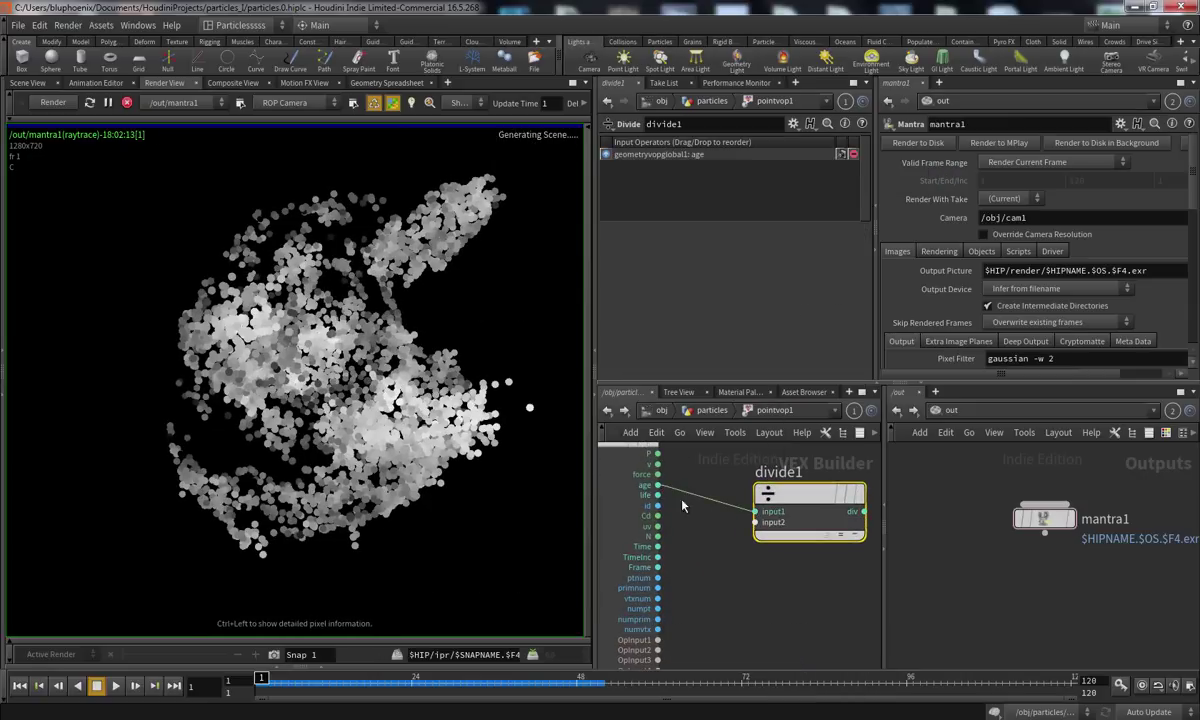
{"action": "left_click", "coordinate": [657, 495]}
{"action": "left_click", "coordinate": [755, 522]}
Add a Clamp node beside the Divide node
{"action": "middle_click_drag", "start_coordinate": [757, 585], "coordinate": [627, 595]}
{"action": "key", "text": "Tab"}
{"action": "type", "text": "cla"}
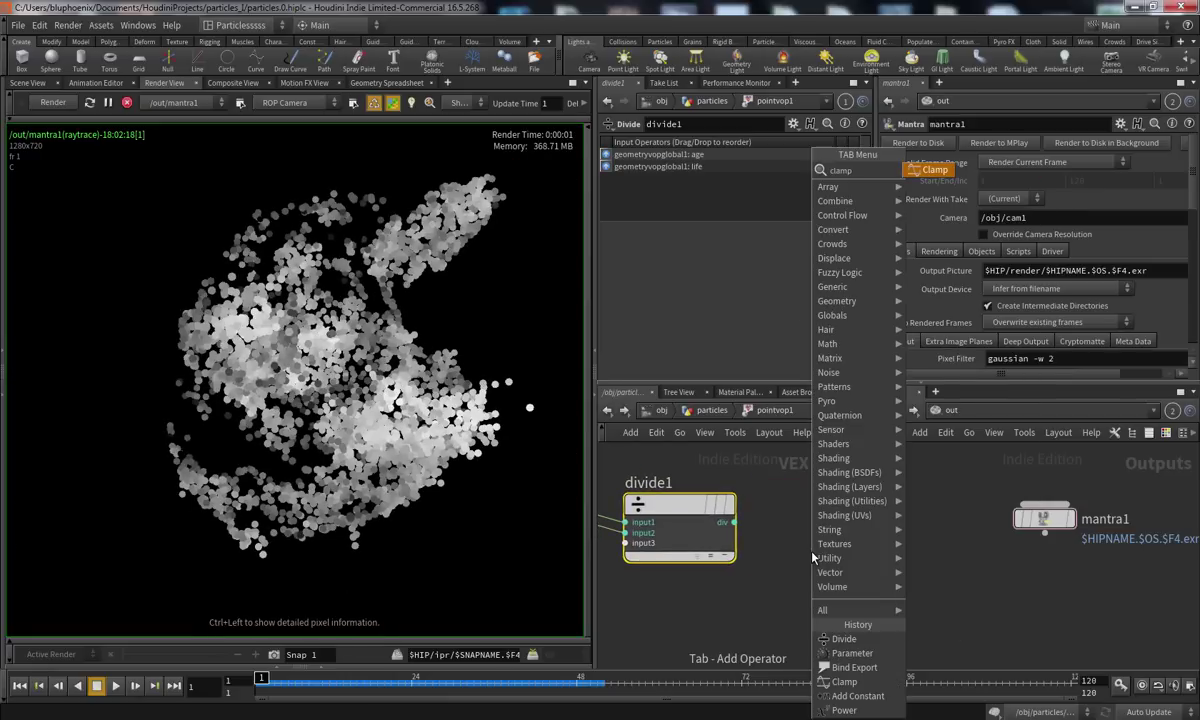
{"action": "key", "text": "Return"}
{"action": "scroll", "coordinate": [800, 550], "scroll_direction": "down", "scroll_amount": 2}
{"action": "middle_click_drag", "start_coordinate": [758, 517], "coordinate": [676, 523]}
{"action": "left_click", "coordinate": [737, 533]}
Wire divide1's output into the Clamp's val input and position the Clamp next to divide1
{"action": "middle_click_drag", "start_coordinate": [674, 597], "coordinate": [795, 605]}
{"action": "scroll", "coordinate": [795, 605], "scroll_direction": "down", "scroll_amount": 1}
{"action": "left_click_drag", "start_coordinate": [719, 562], "coordinate": [709, 538]}
{"action": "middle_click_drag", "start_coordinate": [685, 596], "coordinate": [613, 618]}
{"action": "scroll", "coordinate": [747, 597], "scroll_direction": "up", "scroll_amount": 3}
{"action": "left_click_drag", "start_coordinate": [747, 567], "coordinate": [766, 553]}
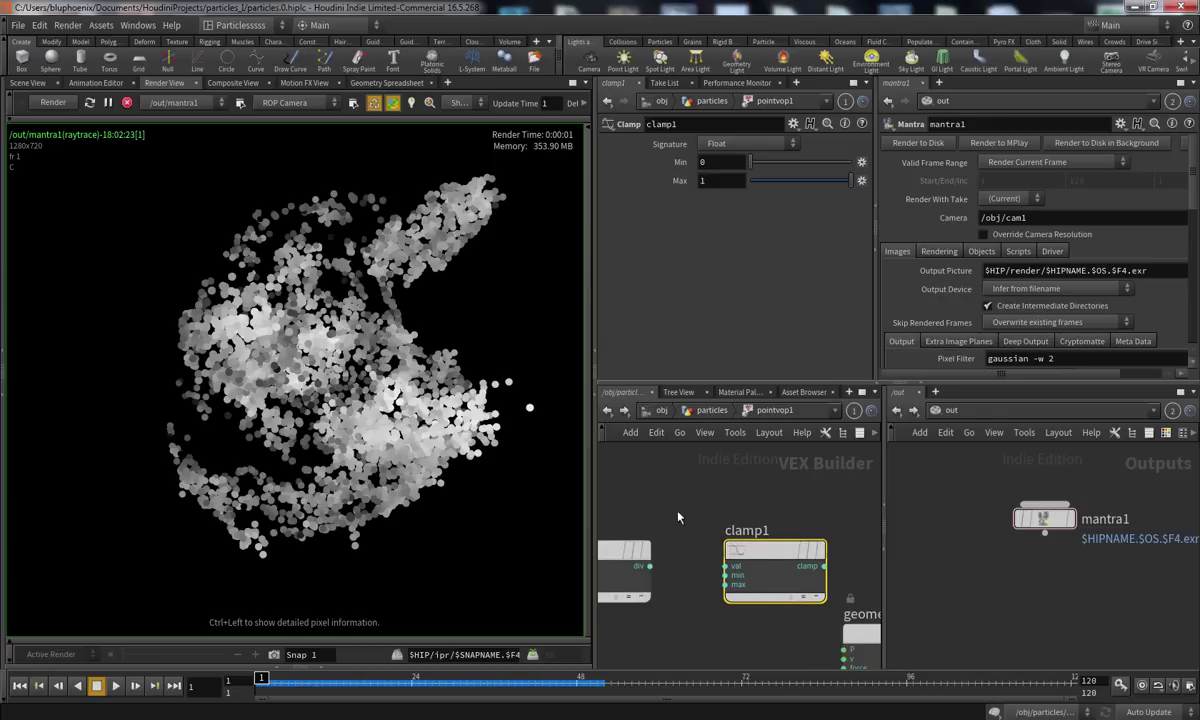
{"action": "middle_click_drag", "start_coordinate": [680, 534], "coordinate": [704, 517]}
{"action": "scroll", "coordinate": [702, 518], "scroll_direction": "up", "scroll_amount": 2}
{"action": "left_click", "coordinate": [666, 556]}
{"action": "left_click", "coordinate": [764, 554]}
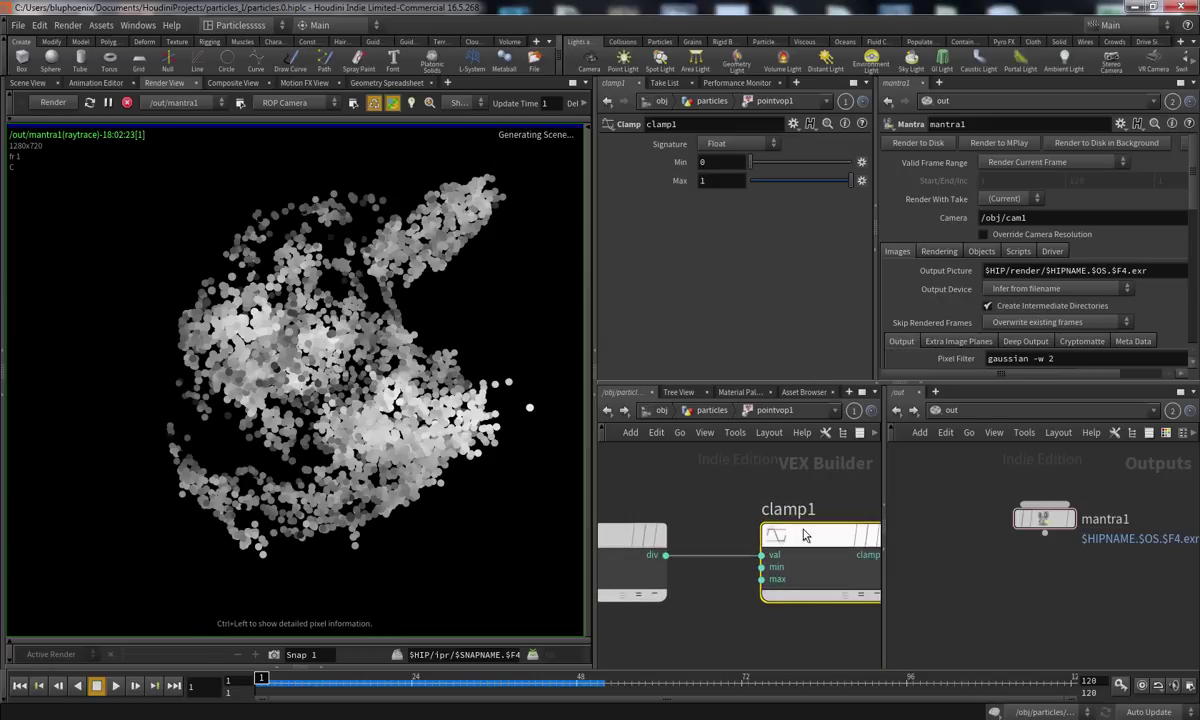
{"action": "left_click_drag", "start_coordinate": [800, 533], "coordinate": [745, 533]}
Move the geometry output and pscale bind nodes aside and add a Multiply node between the Clamp and the bind
{"action": "middle_click_drag", "start_coordinate": [849, 490], "coordinate": [724, 464]}
{"action": "middle_click_drag", "start_coordinate": [843, 563], "coordinate": [812, 491]}
{"action": "scroll", "coordinate": [723, 562], "scroll_direction": "down", "scroll_amount": 3}
{"action": "middle_click_drag", "start_coordinate": [719, 573], "coordinate": [719, 525]}
{"action": "left_click_drag", "start_coordinate": [786, 505], "coordinate": [873, 501]}
{"action": "left_click_drag", "start_coordinate": [771, 602], "coordinate": [796, 592]}
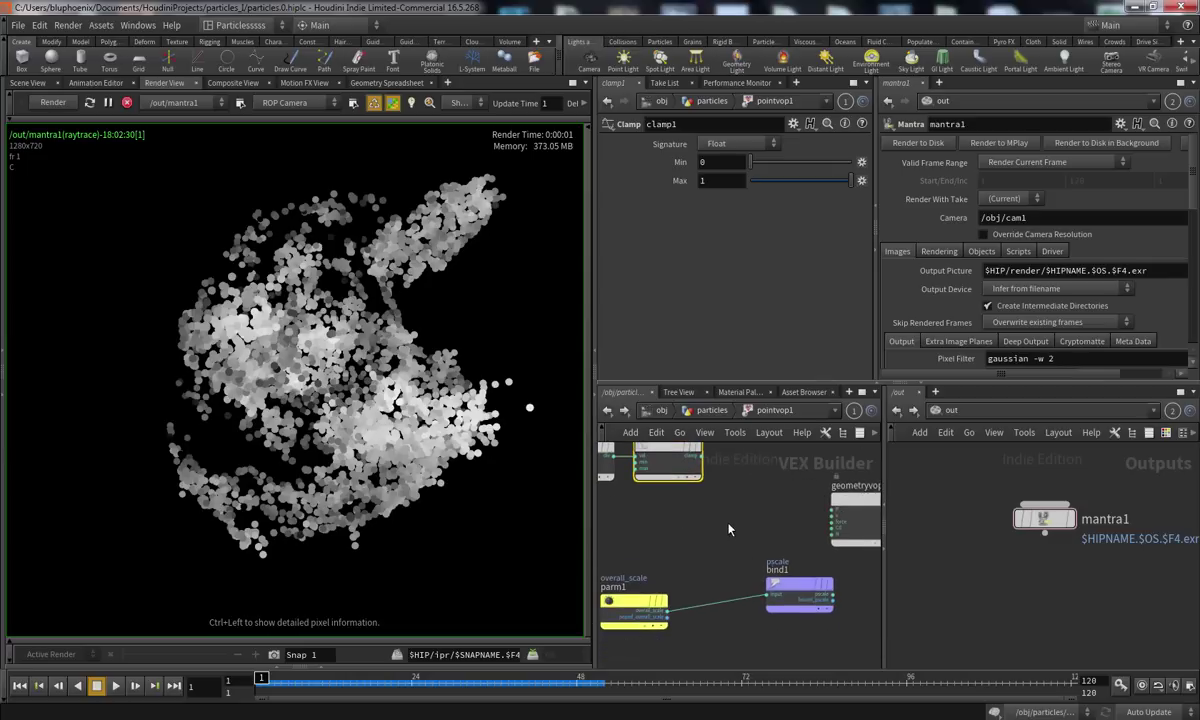
{"action": "key", "text": "Tab"}
{"action": "type", "text": "mul"}
{"action": "key", "text": "Return"}
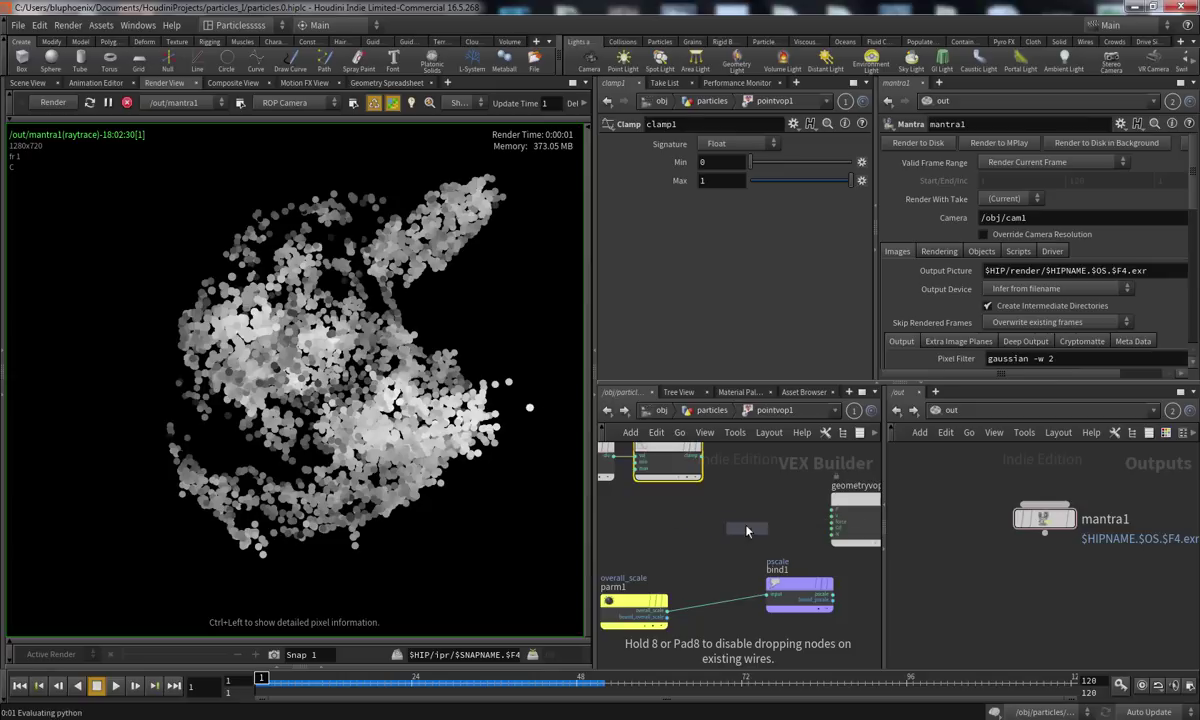
{"action": "left_click", "coordinate": [747, 534]}
{"action": "middle_click_drag", "start_coordinate": [654, 576], "coordinate": [636, 610]}
{"action": "scroll", "coordinate": [685, 492], "scroll_direction": "up", "scroll_amount": 3}
Wire the clamp output and overall_scale into multiply1, and its product into the pscale bind's input
{"action": "left_click_drag", "start_coordinate": [684, 496], "coordinate": [697, 598]}
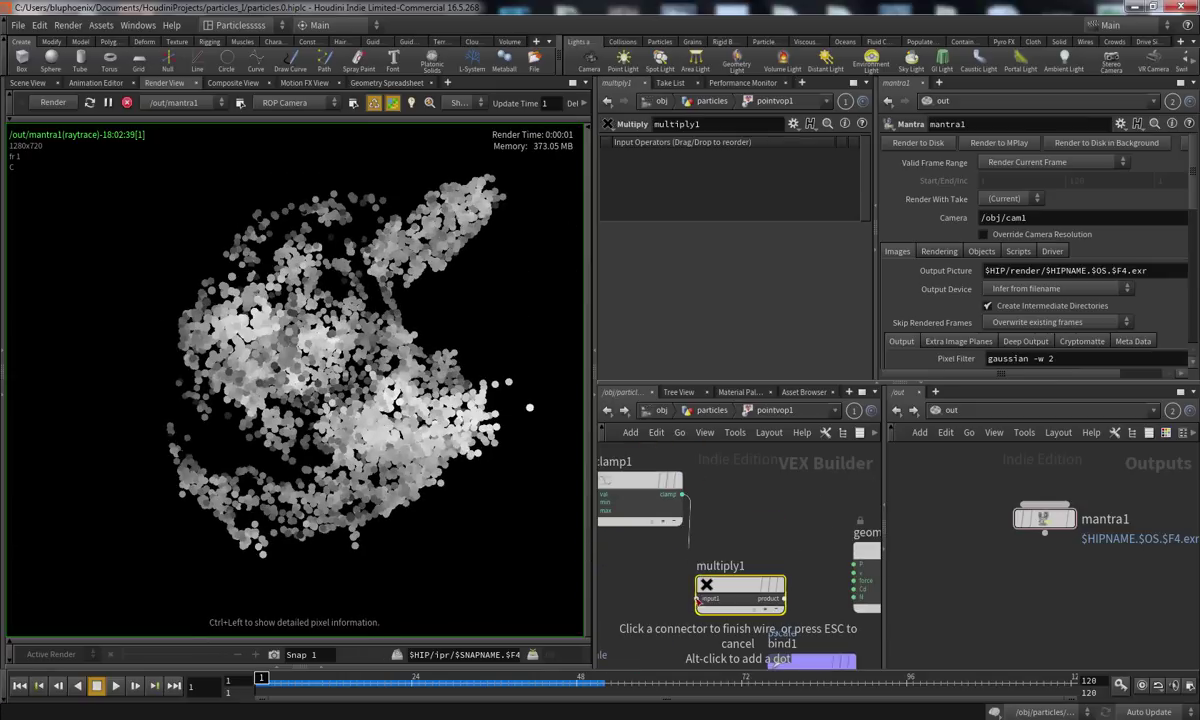
{"action": "left_click", "coordinate": [697, 598]}
{"action": "left_click", "coordinate": [696, 607]}
{"action": "middle_click_drag", "start_coordinate": [643, 661], "coordinate": [662, 533]}
{"action": "left_click", "coordinate": [657, 571]}
{"action": "middle_click_drag", "start_coordinate": [832, 523], "coordinate": [764, 584]}
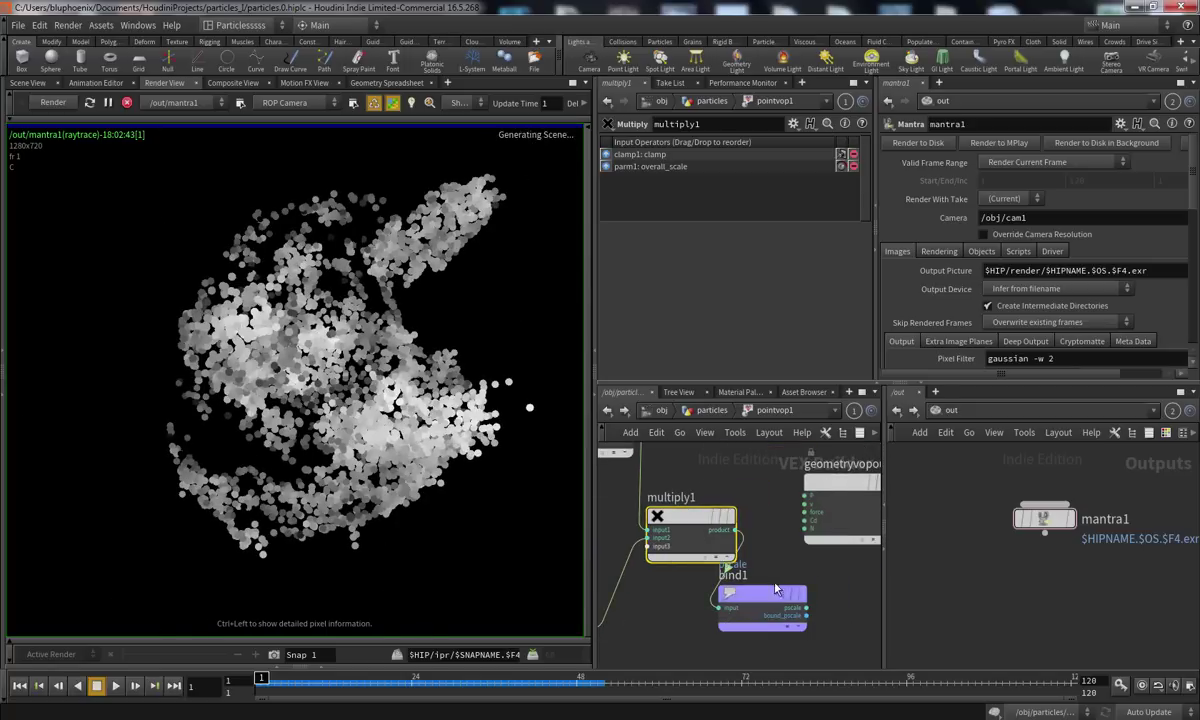
Move the geometry output and pscale bind nodes away from multiply1, then scrub the render preview to frame 36
{"action": "middle_click_drag", "start_coordinate": [817, 578], "coordinate": [711, 617]}
{"action": "left_click_drag", "start_coordinate": [723, 525], "coordinate": [829, 489]}
{"action": "middle_click_drag", "start_coordinate": [702, 555], "coordinate": [702, 497]}
{"action": "left_click_drag", "start_coordinate": [655, 577], "coordinate": [823, 576]}
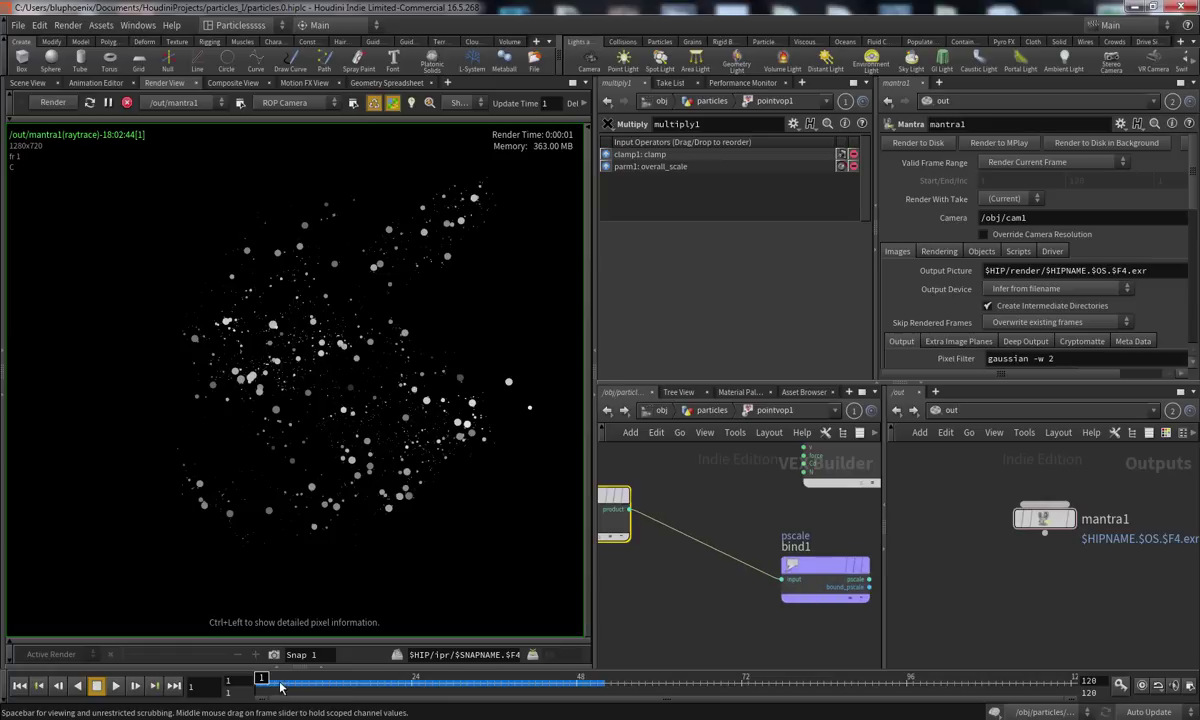
{"action": "left_click_drag", "start_coordinate": [296, 681], "coordinate": [465, 686]}
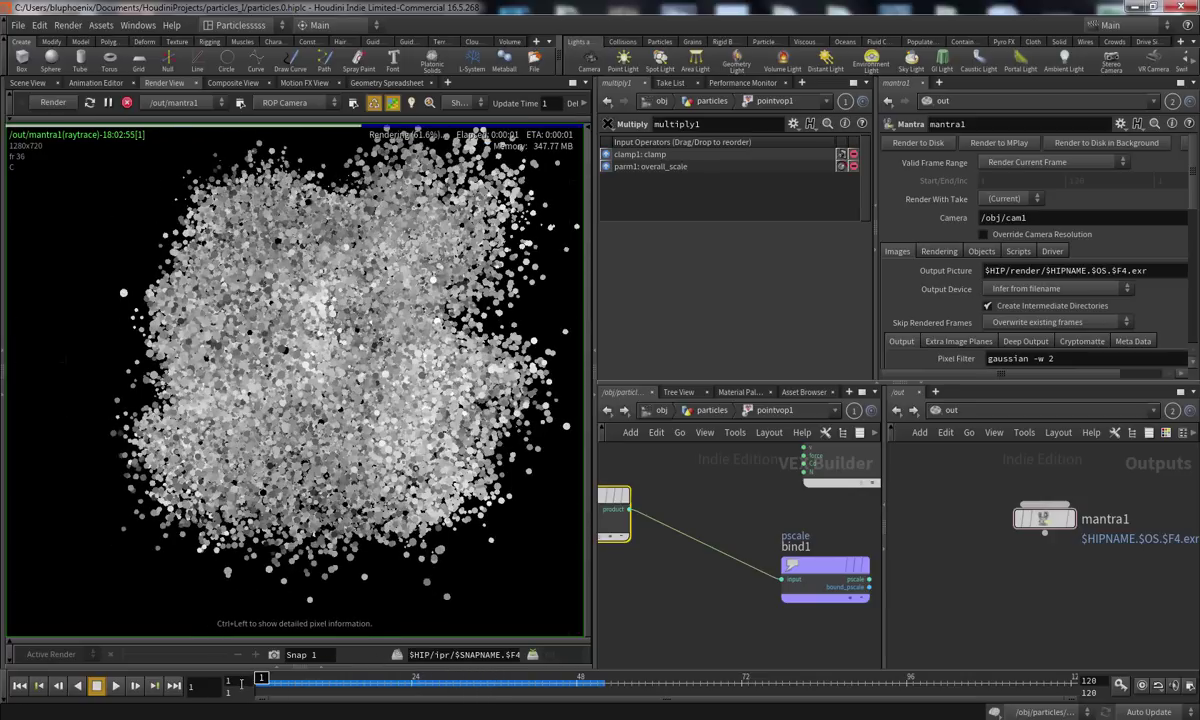
Move geometryvopglobal1, divide1 and clamp1 farther from multiply1 to make room for another node
{"action": "middle_click_drag", "start_coordinate": [680, 587], "coordinate": [804, 605]}
{"action": "middle_click_drag", "start_coordinate": [710, 605], "coordinate": [839, 654]}
{"action": "scroll", "coordinate": [647, 614], "scroll_direction": "down", "scroll_amount": 3}
{"action": "middle_click_drag", "start_coordinate": [712, 559], "coordinate": [771, 585]}
{"action": "scroll", "coordinate": [771, 585], "scroll_direction": "down", "scroll_amount": 3}
{"action": "left_click_drag", "start_coordinate": [674, 541], "coordinate": [583, 522]}
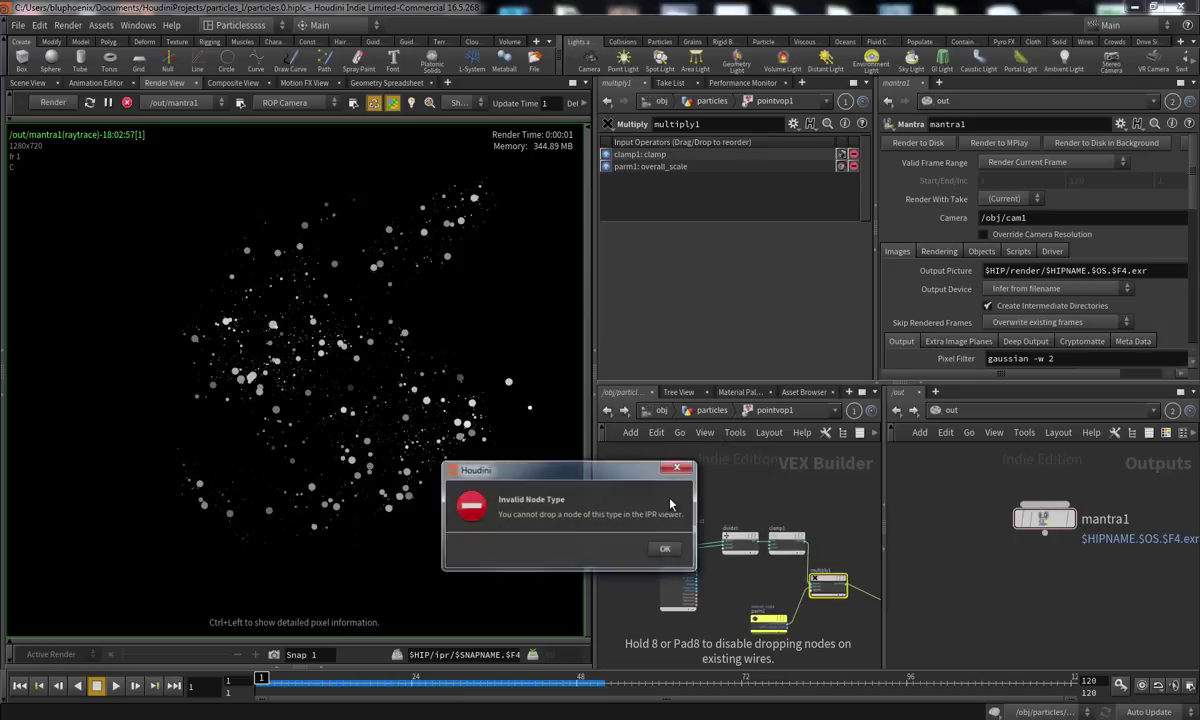
{"action": "left_click", "coordinate": [662, 548]}
{"action": "scroll", "coordinate": [645, 522], "scroll_direction": "up", "scroll_amount": 2}
{"action": "left_click_drag", "start_coordinate": [693, 550], "coordinate": [615, 546]}
{"action": "middle_click_drag", "start_coordinate": [766, 501], "coordinate": [710, 493]}
{"action": "scroll", "coordinate": [710, 493], "scroll_direction": "up", "scroll_amount": 3}
{"action": "left_click_drag", "start_coordinate": [752, 548], "coordinate": [643, 554]}
{"action": "left_click_drag", "start_coordinate": [829, 554], "coordinate": [711, 560]}
{"action": "middle_click_drag", "start_coordinate": [797, 631], "coordinate": [756, 612]}
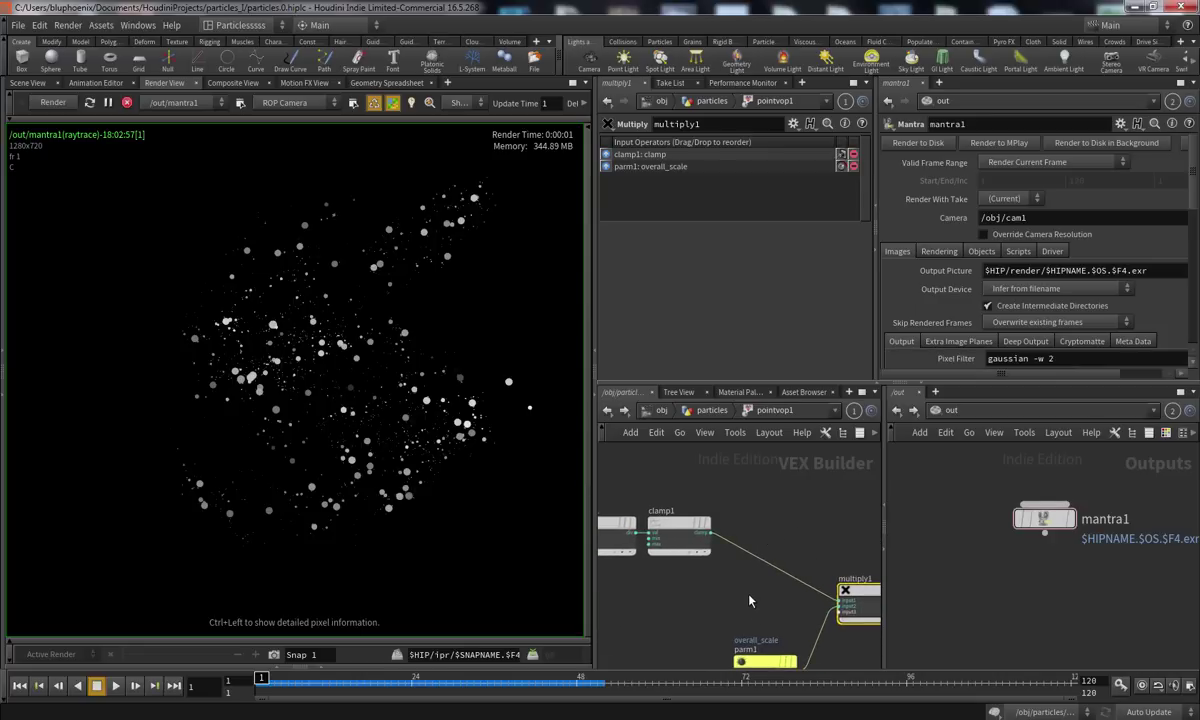
Insert a Complement node on the wire between clamp1 and multiply1
{"action": "key", "text": "Tab"}
{"action": "type", "text": "comp"}
{"action": "key", "text": "Down"}
{"action": "key", "text": "Return"}
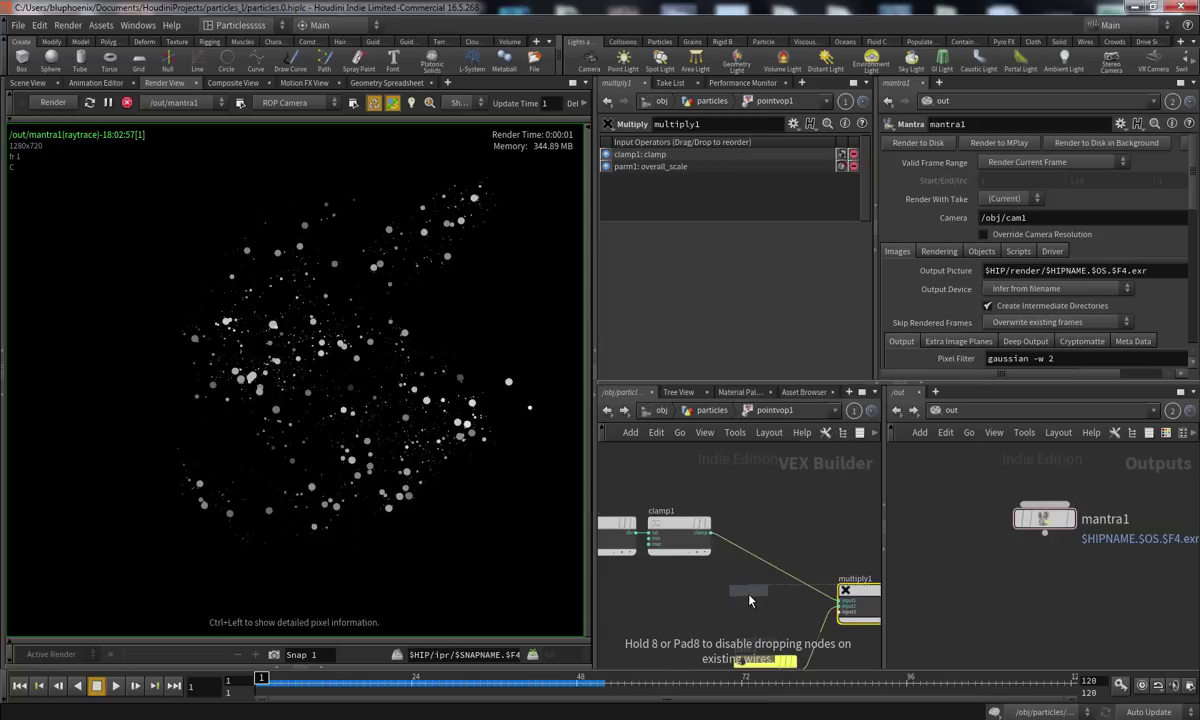
{"action": "left_click", "coordinate": [752, 558]}
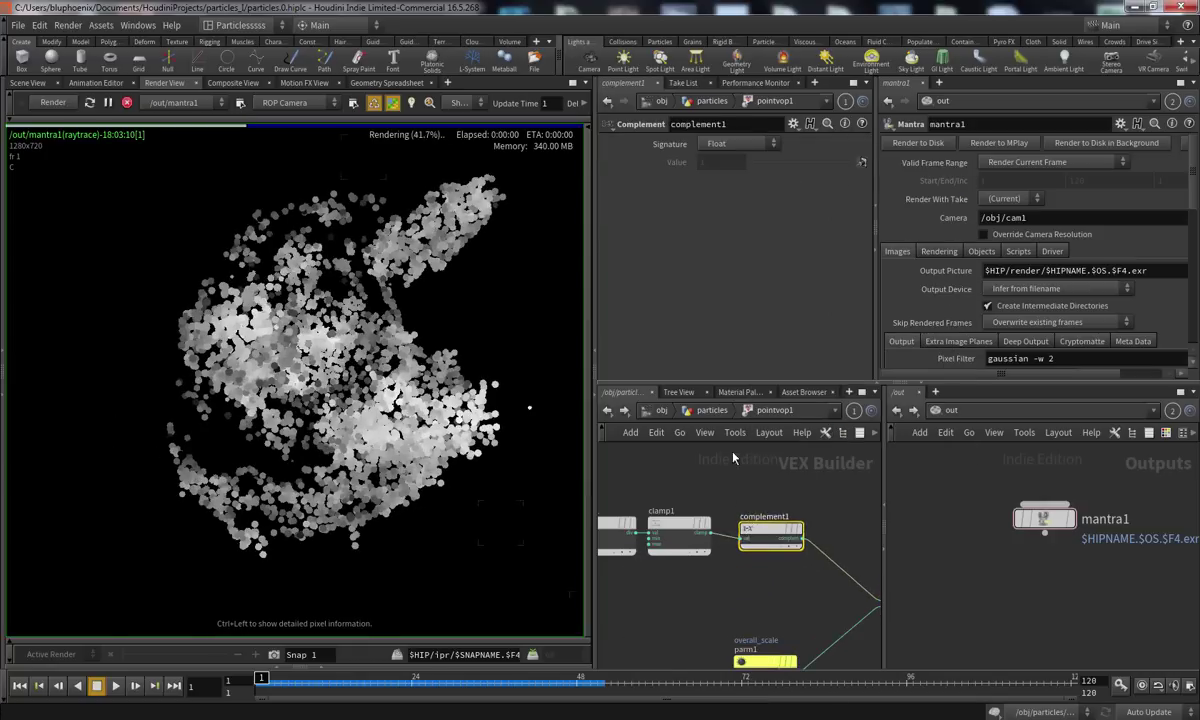
Scrub the render preview to frames 33 and 3 and back to frame 1 to examine how particle size changes with age
{"action": "scroll", "coordinate": [733, 567], "scroll_direction": "up", "scroll_amount": 6}
{"action": "scroll", "coordinate": [798, 482], "scroll_direction": "down", "scroll_amount": 2}
{"action": "middle_click_drag", "start_coordinate": [798, 557], "coordinate": [723, 515]}
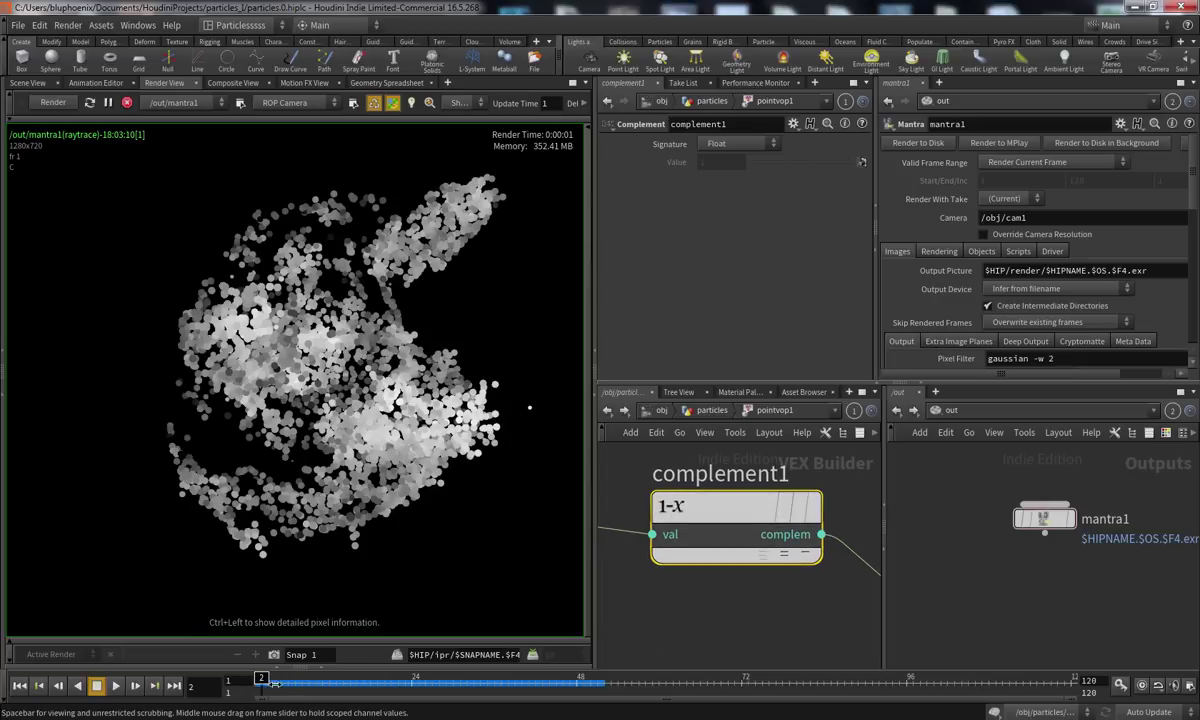
{"action": "left_click_drag", "start_coordinate": [329, 681], "coordinate": [474, 679]}
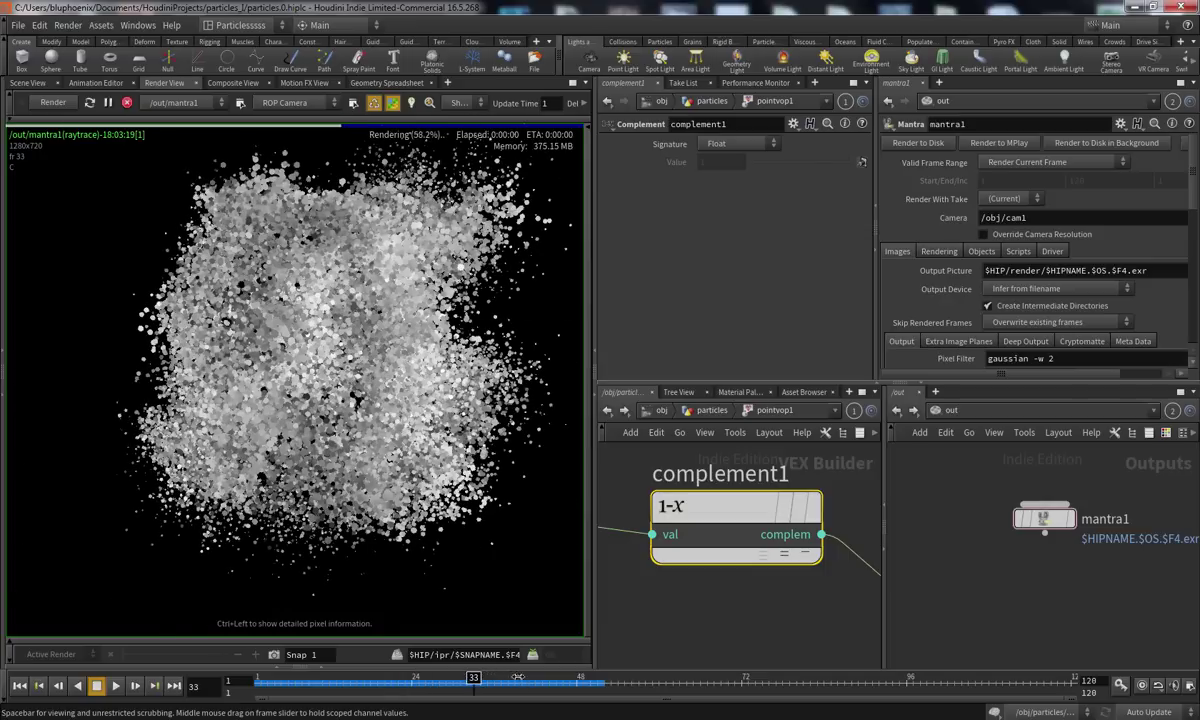
{"action": "left_click", "coordinate": [277, 685]}
{"action": "mouse_move", "coordinate": [289, 680]}
{"action": "left_mouse_down"}
{"action": "mouse_move", "coordinate": [349, 682]}
{"action": "mouse_move", "coordinate": [267, 684]}
{"action": "left_mouse_up"}
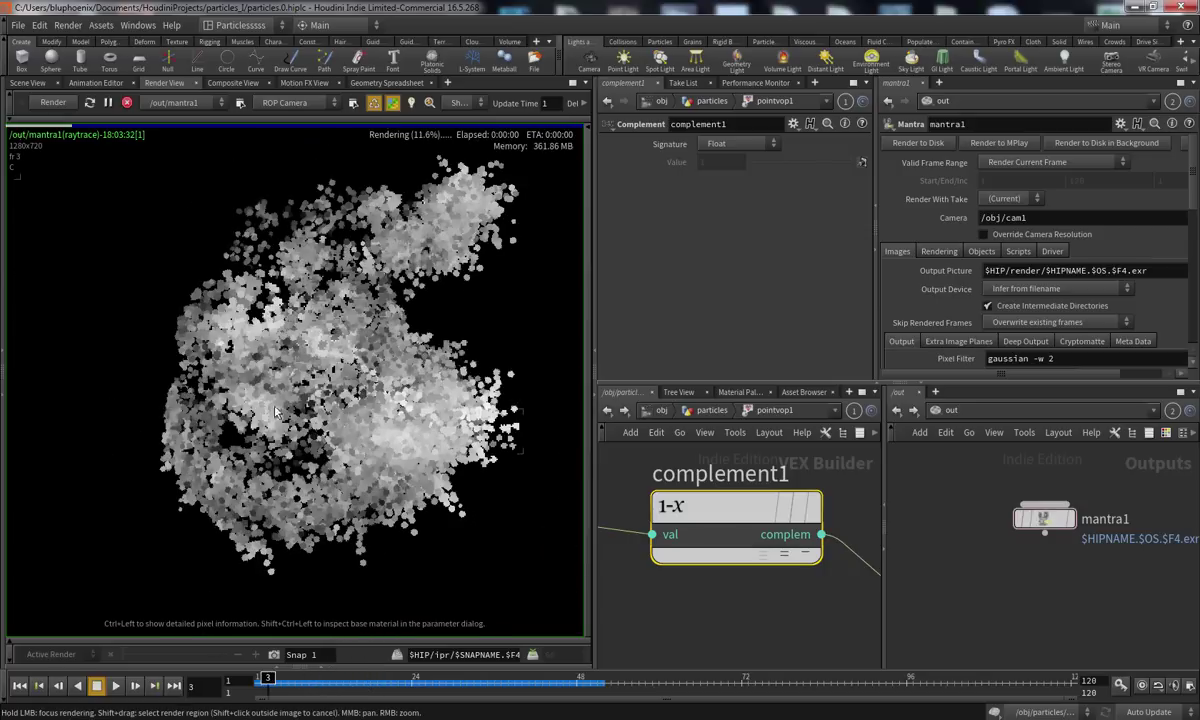
{"action": "scroll", "coordinate": [633, 635], "scroll_direction": "down", "scroll_amount": 2}
{"action": "middle_click_drag", "start_coordinate": [633, 635], "coordinate": [608, 583]}
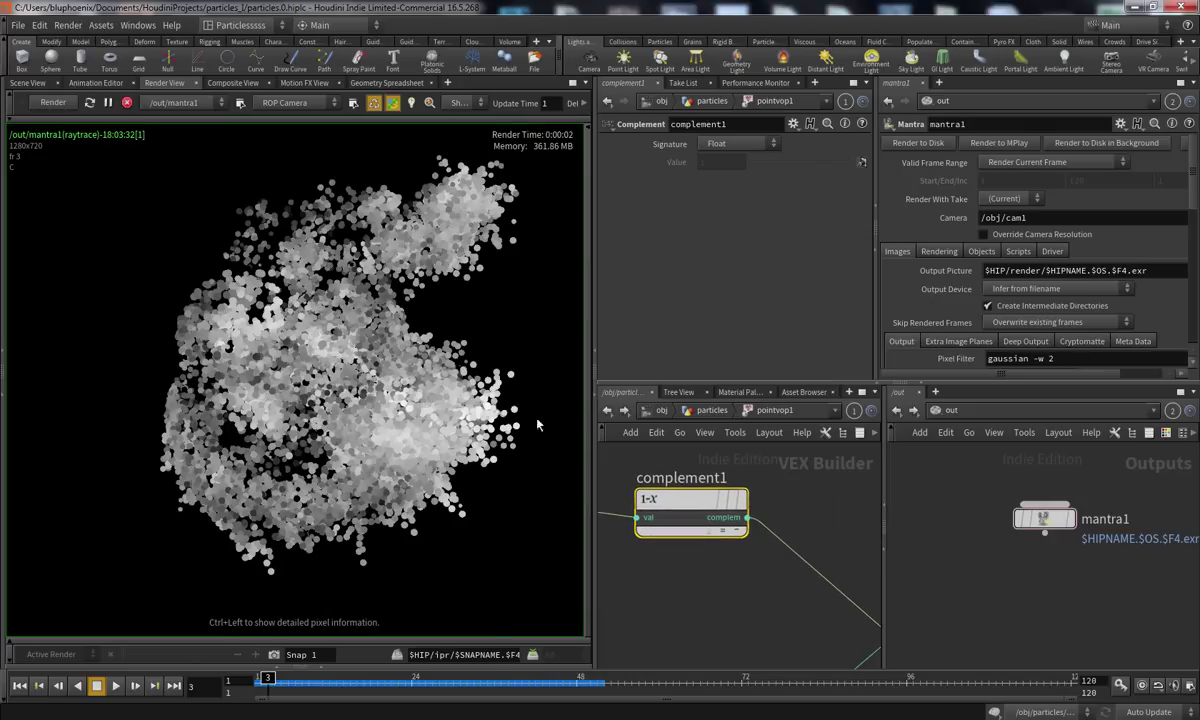
{"action": "left_click_drag", "start_coordinate": [267, 680], "coordinate": [261, 681]}
Add a Random node below divide1, beside geometryvopglobal1
{"action": "scroll", "coordinate": [690, 608], "scroll_direction": "up", "scroll_amount": 1}
{"action": "scroll", "coordinate": [690, 608], "scroll_direction": "down", "scroll_amount": 3}
{"action": "mouse_move", "coordinate": [690, 608]}
{"action": "middle_mouse_down"}
{"action": "mouse_move", "coordinate": [788, 588]}
{"action": "mouse_move", "coordinate": [740, 595]}
{"action": "middle_mouse_up"}
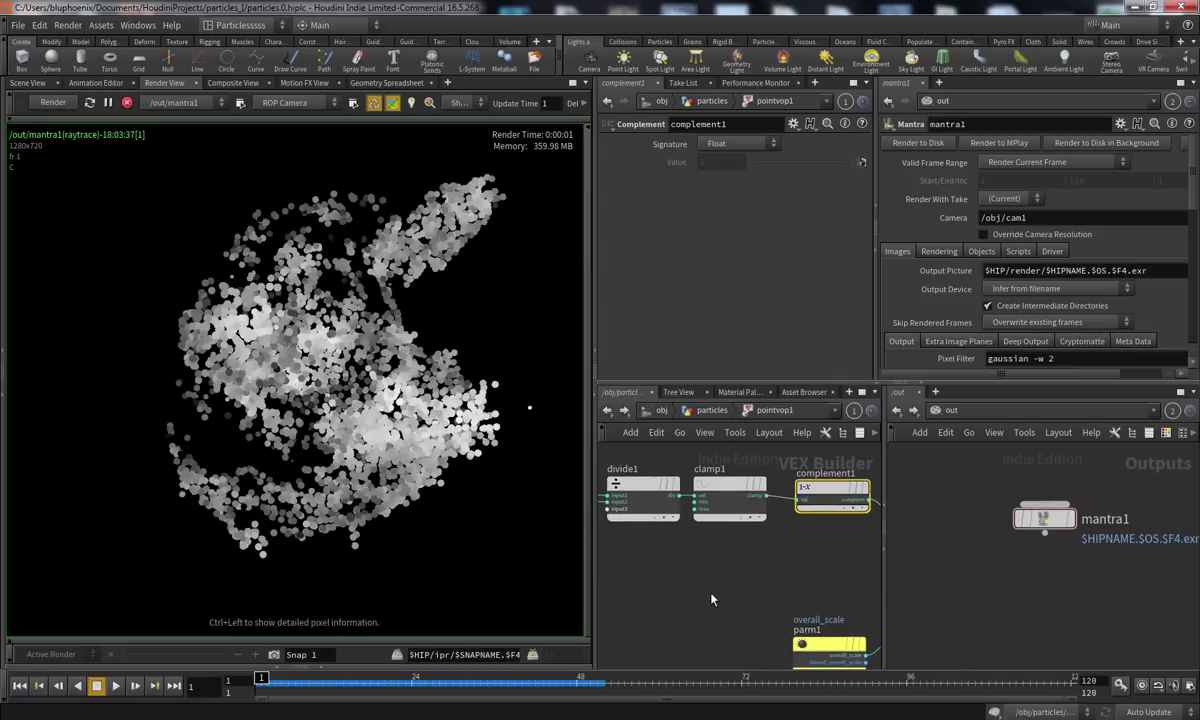
{"action": "scroll", "coordinate": [697, 627], "scroll_direction": "down", "scroll_amount": 1}
{"action": "middle_click_drag", "start_coordinate": [702, 616], "coordinate": [736, 602]}
{"action": "scroll", "coordinate": [640, 633], "scroll_direction": "down", "scroll_amount": 2}
{"action": "scroll", "coordinate": [751, 602], "scroll_direction": "up", "scroll_amount": 2}
{"action": "key", "text": "Tab"}
{"action": "type", "text": "rand"}
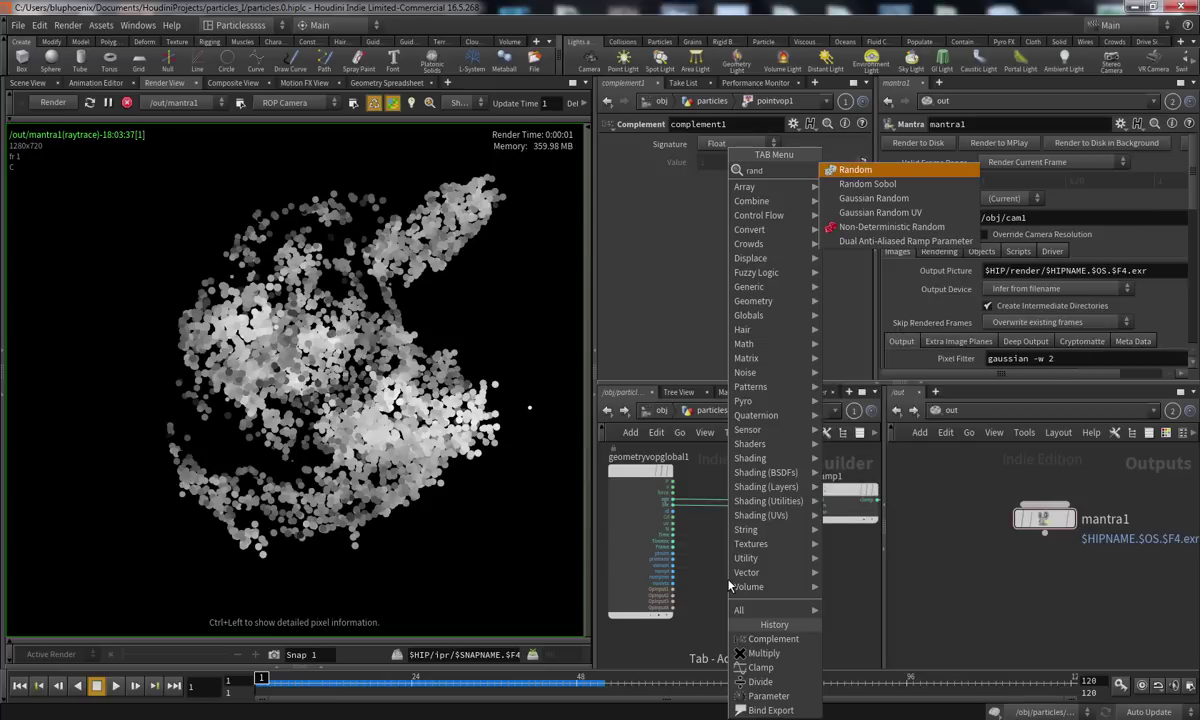
{"action": "key", "text": "Return"}
{"action": "left_click", "coordinate": [728, 585]}
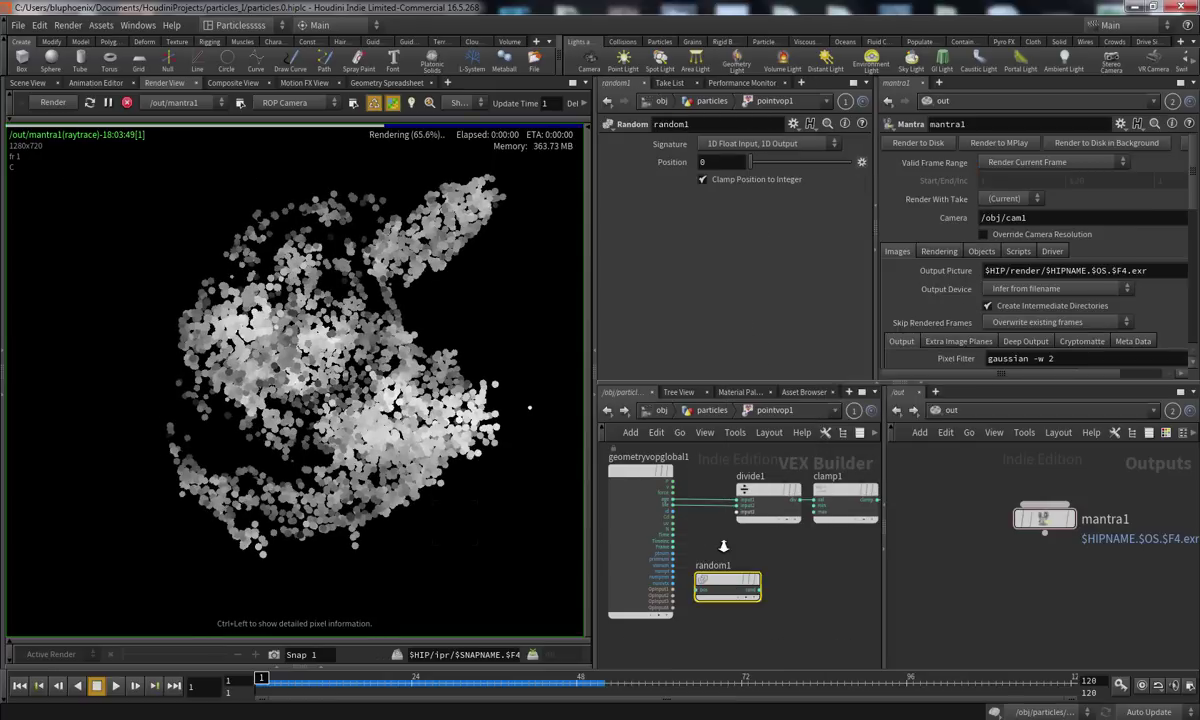
{"action": "scroll", "coordinate": [715, 556], "scroll_direction": "up", "scroll_amount": 3}
{"action": "middle_click_drag", "start_coordinate": [709, 535], "coordinate": [679, 513]}
{"action": "mouse_move", "coordinate": [718, 516]}
{"action": "left_mouse_down"}
{"action": "mouse_move", "coordinate": [806, 632]}
{"action": "mouse_move", "coordinate": [735, 538]}
{"action": "left_mouse_up"}
{"action": "mouse_move", "coordinate": [780, 515]}
{"action": "middle_mouse_down"}
{"action": "mouse_move", "coordinate": [728, 519]}
{"action": "mouse_move", "coordinate": [741, 516]}
{"action": "middle_mouse_up"}
{"action": "scroll", "coordinate": [741, 516], "scroll_direction": "down", "scroll_amount": 3}
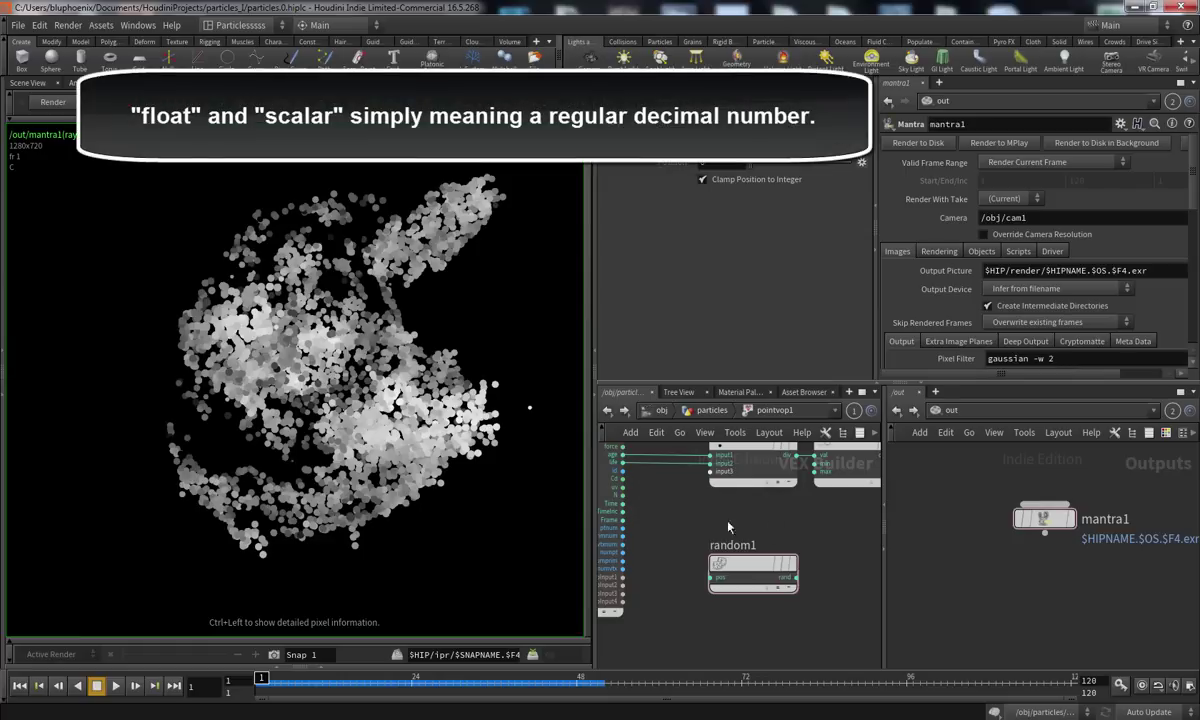
Wire geometryvopglobal1's id output into random1's pos input
{"action": "scroll", "coordinate": [752, 527], "scroll_direction": "up", "scroll_amount": 3}
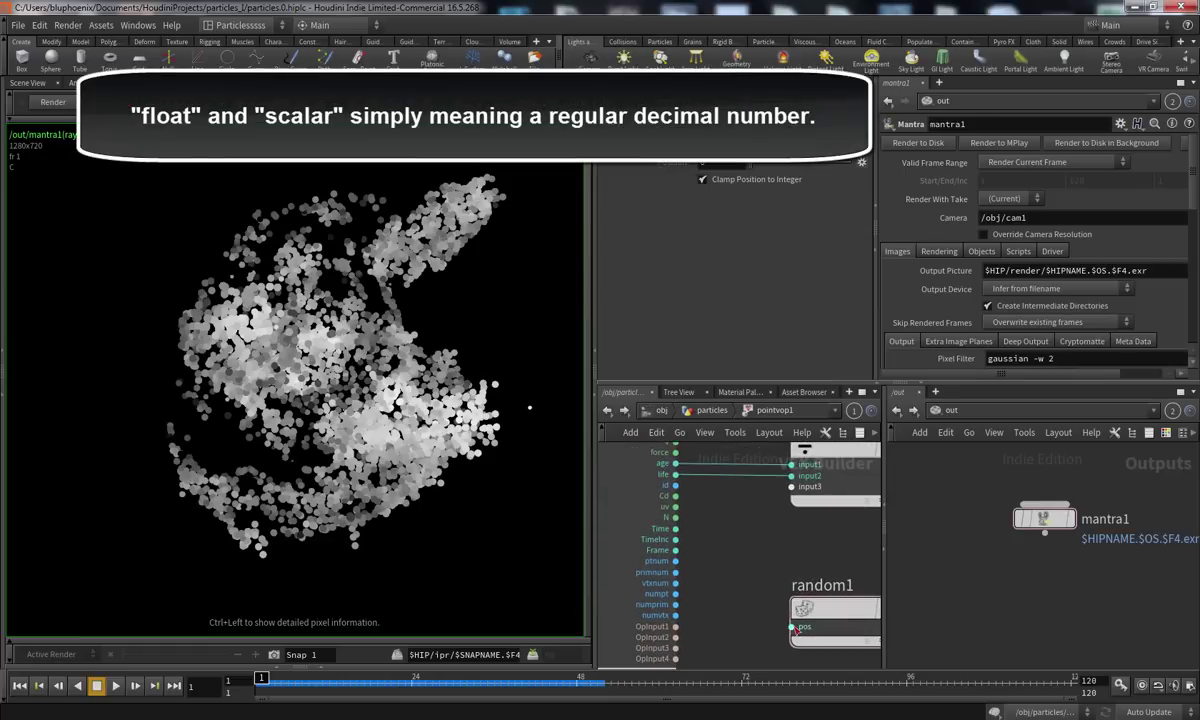
{"action": "middle_click_drag", "start_coordinate": [700, 574], "coordinate": [754, 543]}
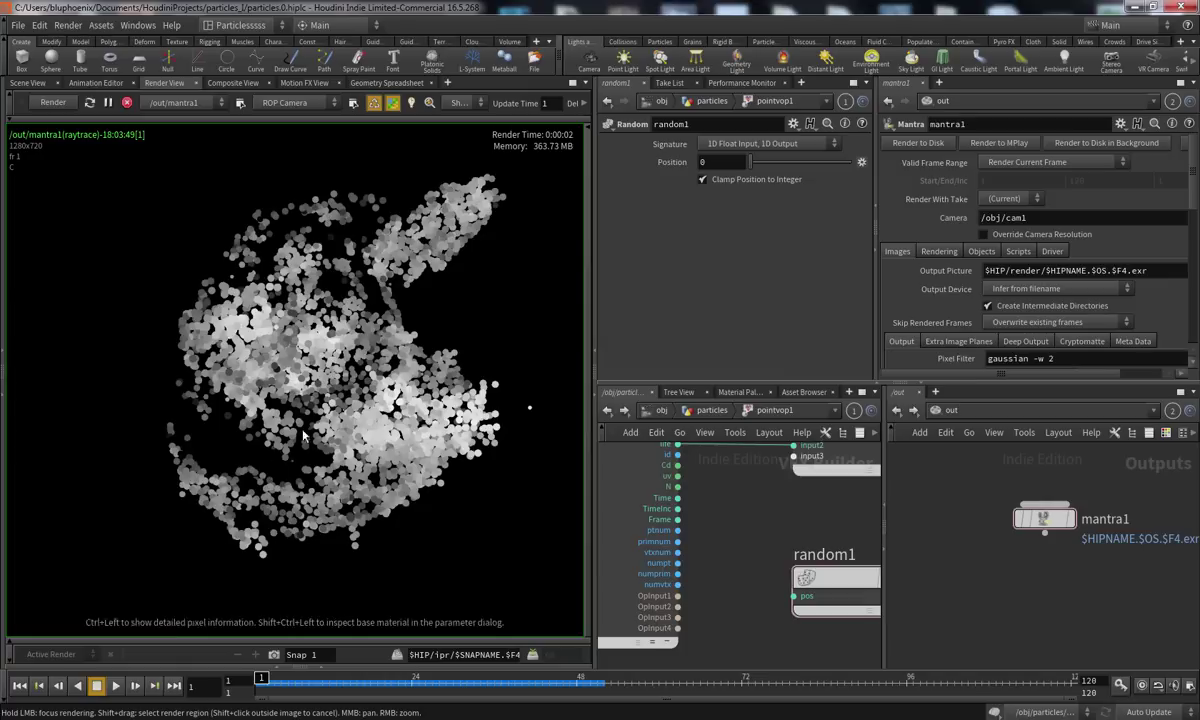
{"action": "middle_click_drag", "start_coordinate": [706, 468], "coordinate": [690, 519]}
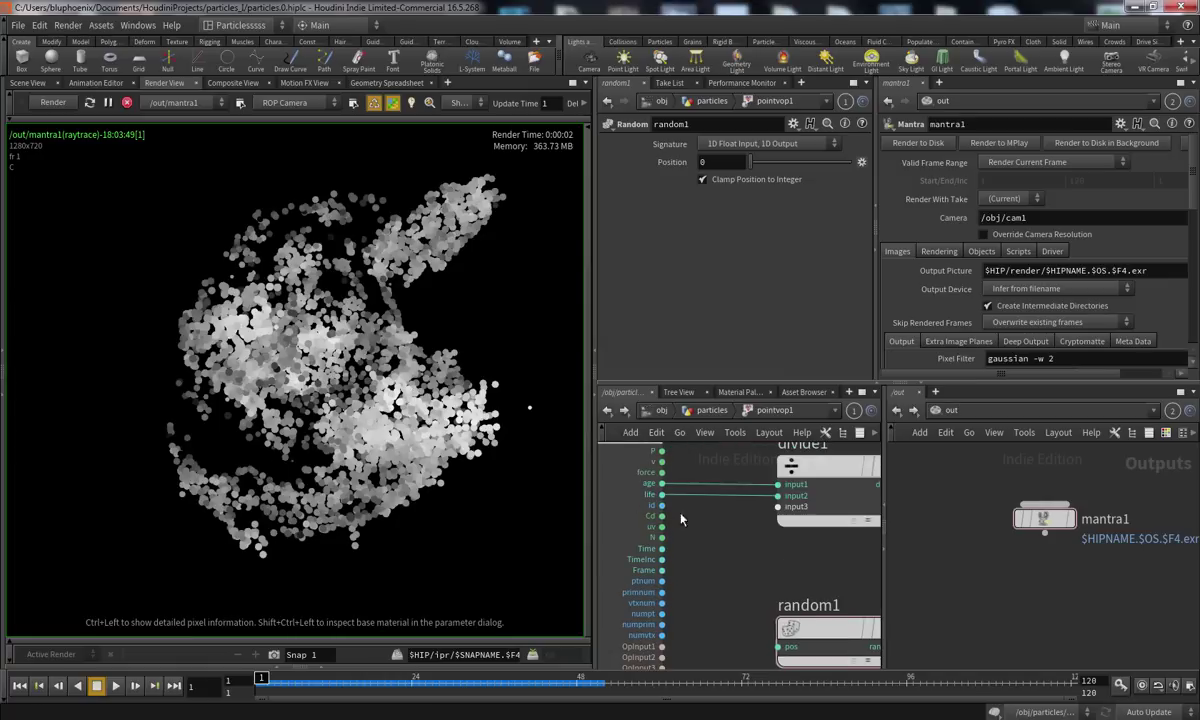
{"action": "middle_click_drag", "start_coordinate": [742, 588], "coordinate": [687, 515]}
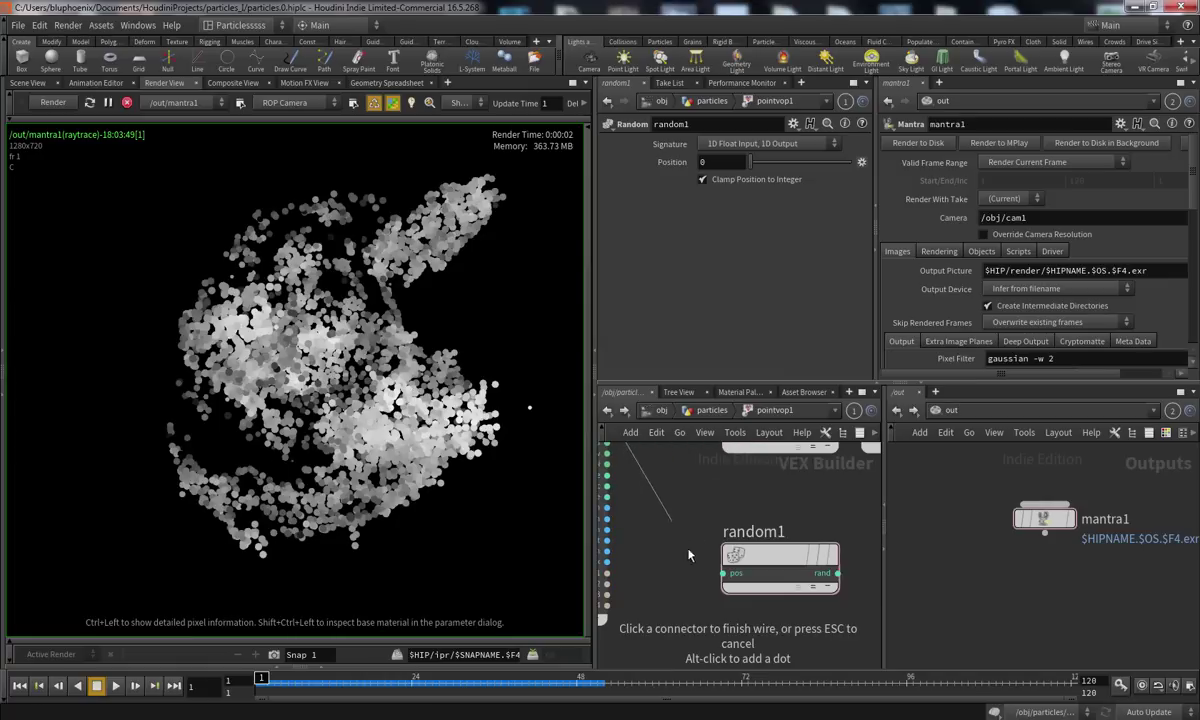
{"action": "left_click", "coordinate": [720, 573]}
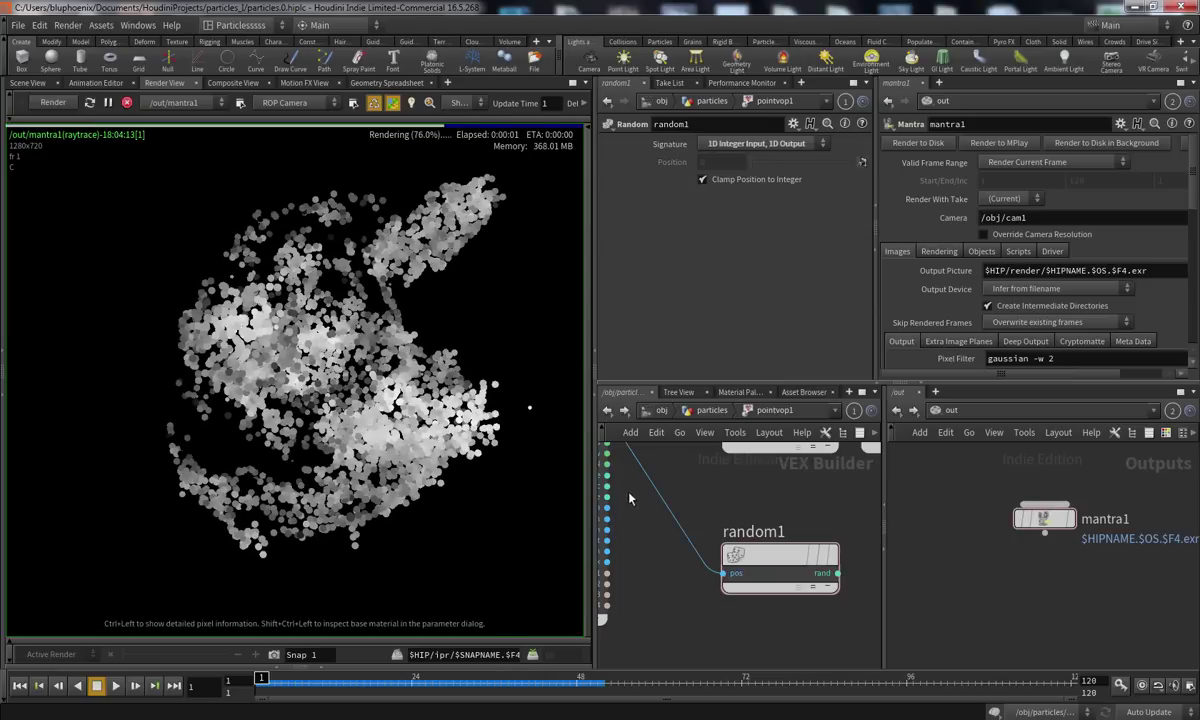
{"action": "middle_click_drag", "start_coordinate": [622, 493], "coordinate": [650, 565]}
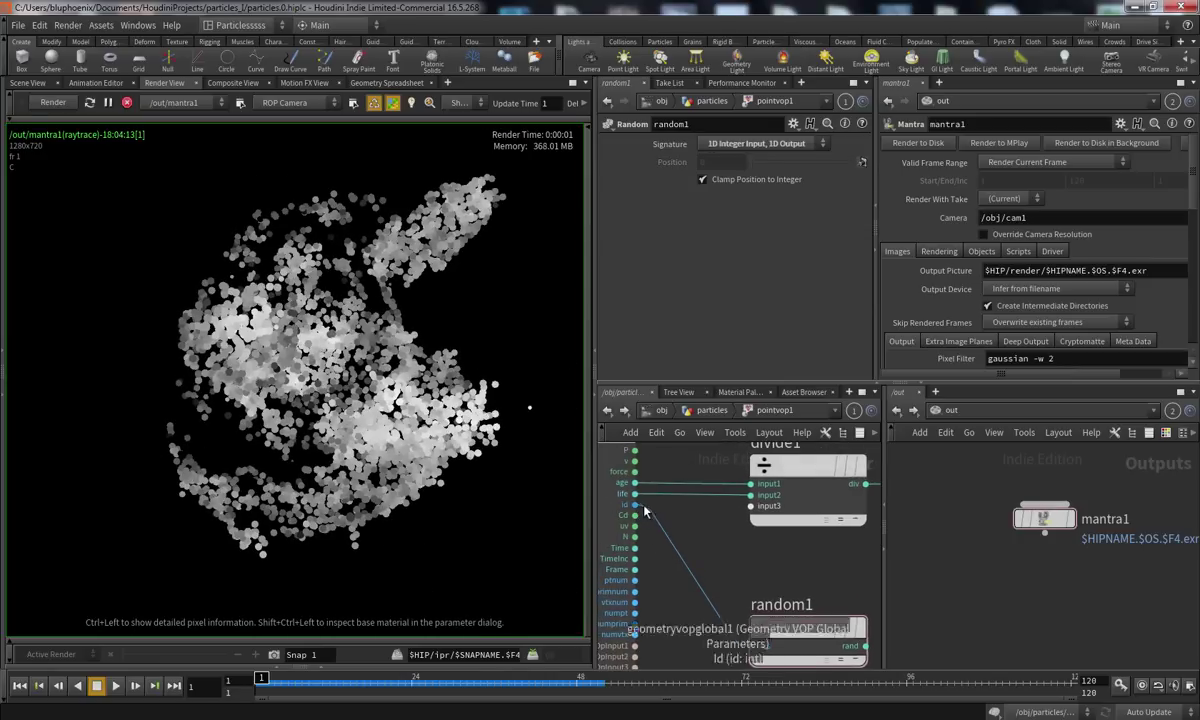
{"action": "mouse_move", "coordinate": [733, 565]}
{"action": "middle_mouse_down"}
{"action": "mouse_move", "coordinate": [692, 558]}
{"action": "mouse_move", "coordinate": [735, 556]}
{"action": "middle_mouse_up"}
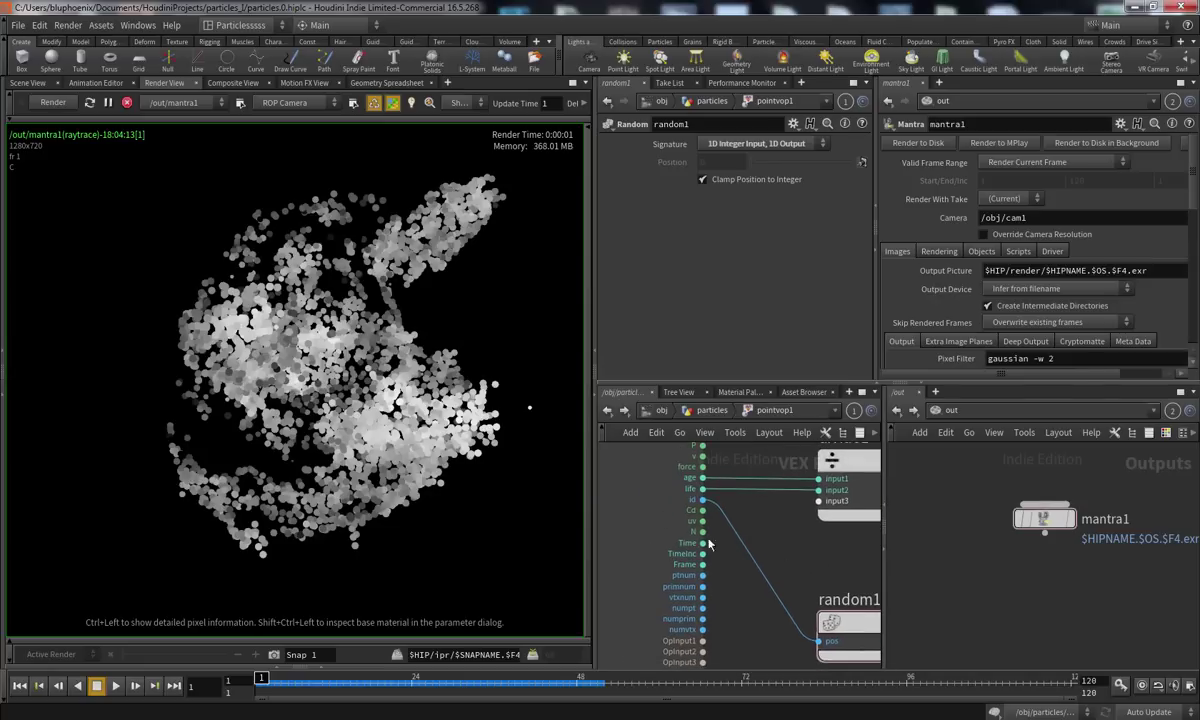
{"action": "middle_click_drag", "start_coordinate": [804, 575], "coordinate": [702, 540]}
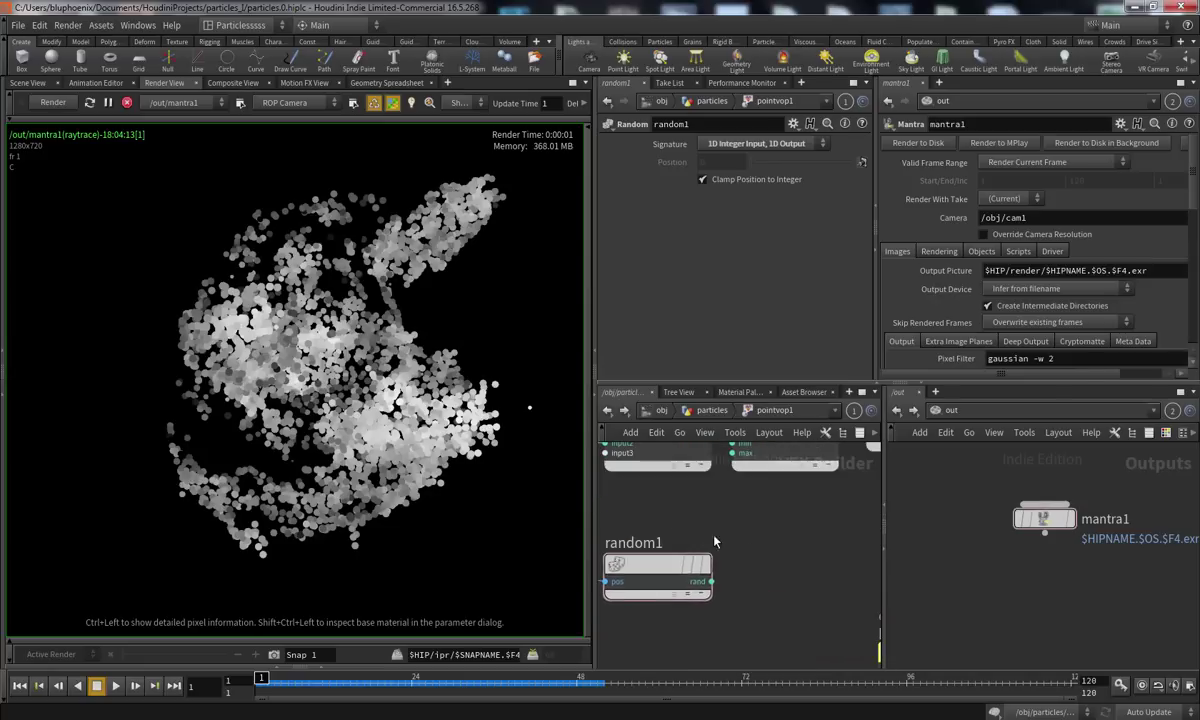
Wire random1's rand output into multiply1's first input, replacing the complement1 connection, and nudge random1 into position beneath divide1
{"action": "left_click", "coordinate": [713, 584]}
{"action": "middle_click_drag", "start_coordinate": [868, 551], "coordinate": [672, 568]}
{"action": "scroll", "coordinate": [715, 578], "scroll_direction": "down", "scroll_amount": 2}
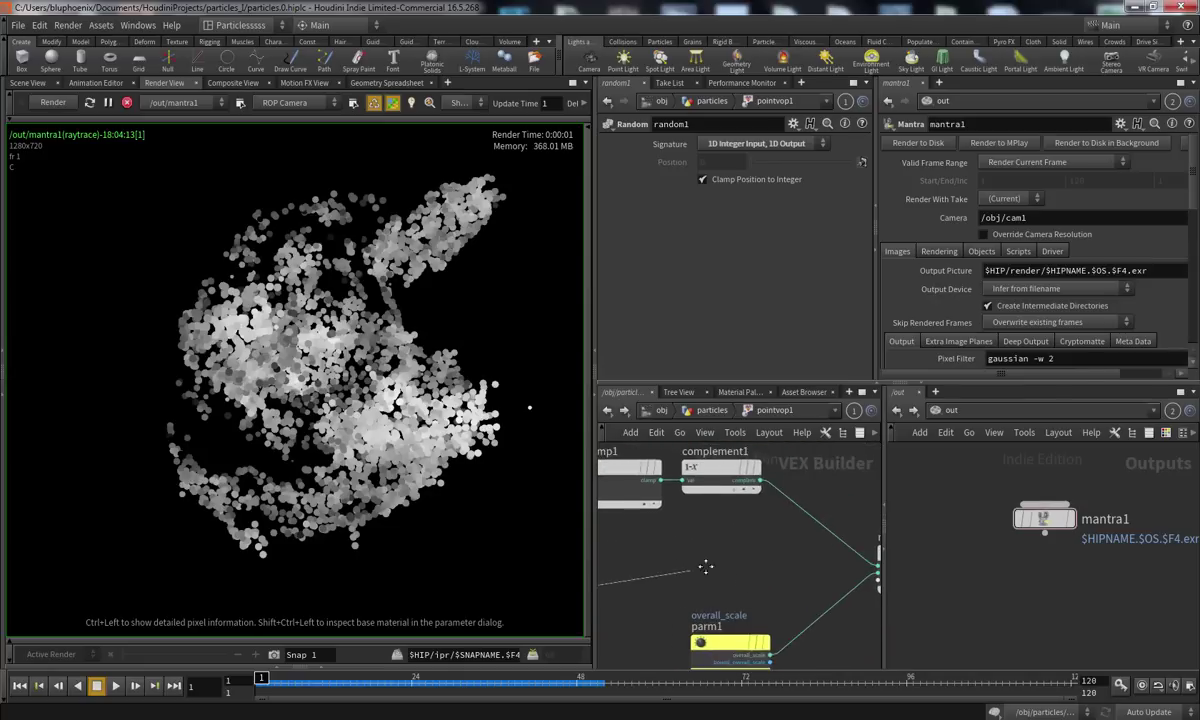
{"action": "middle_click_drag", "start_coordinate": [797, 582], "coordinate": [689, 565]}
{"action": "middle_click_drag", "start_coordinate": [651, 479], "coordinate": [746, 543]}
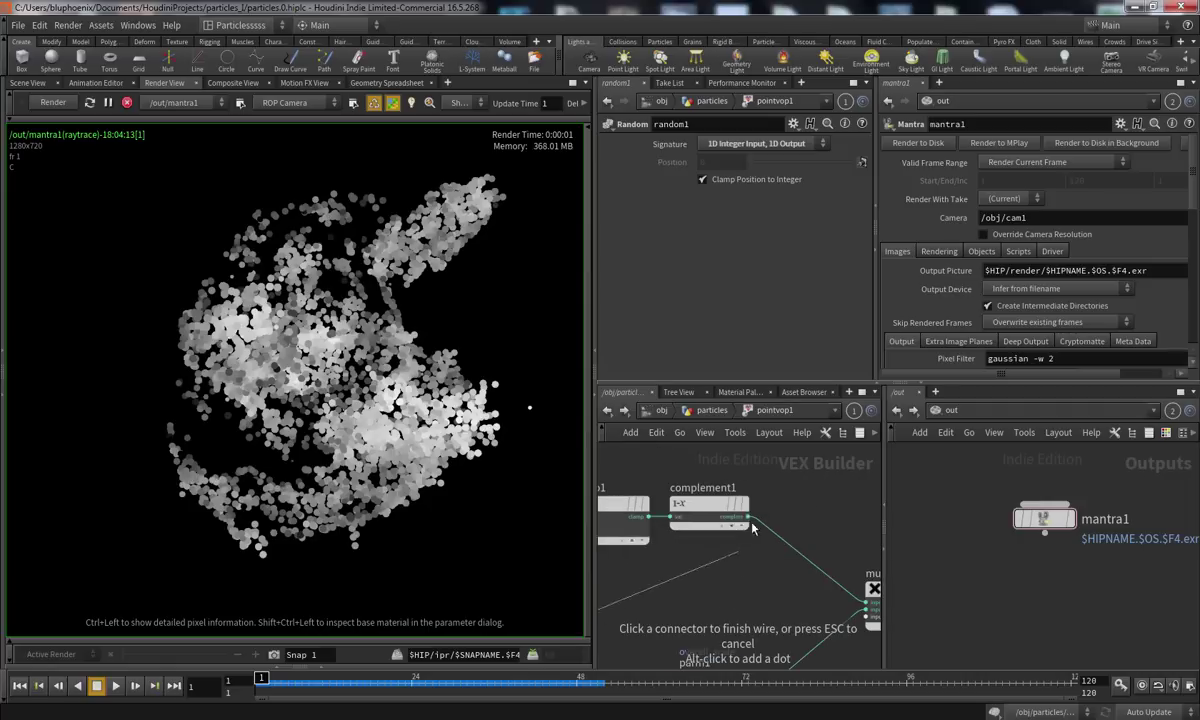
{"action": "middle_click_drag", "start_coordinate": [614, 508], "coordinate": [702, 512]}
{"action": "middle_click_drag", "start_coordinate": [866, 607], "coordinate": [684, 561]}
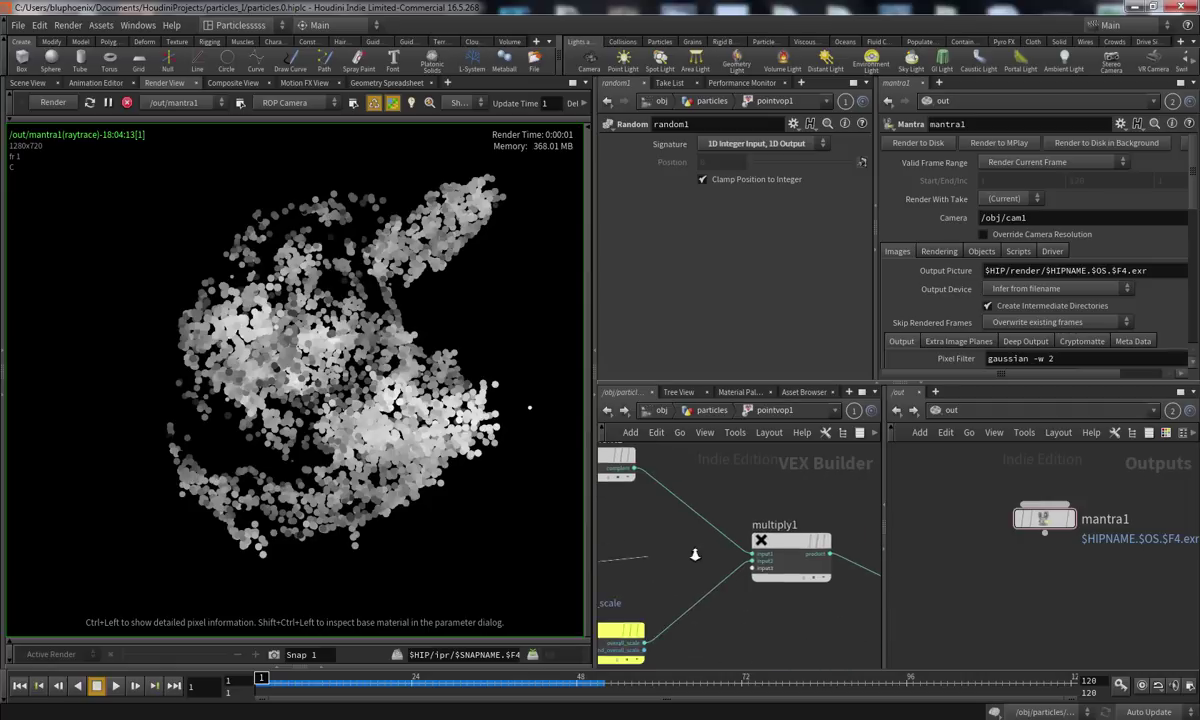
{"action": "scroll", "coordinate": [686, 561], "scroll_direction": "up", "scroll_amount": 2}
{"action": "left_click", "coordinate": [788, 552]}
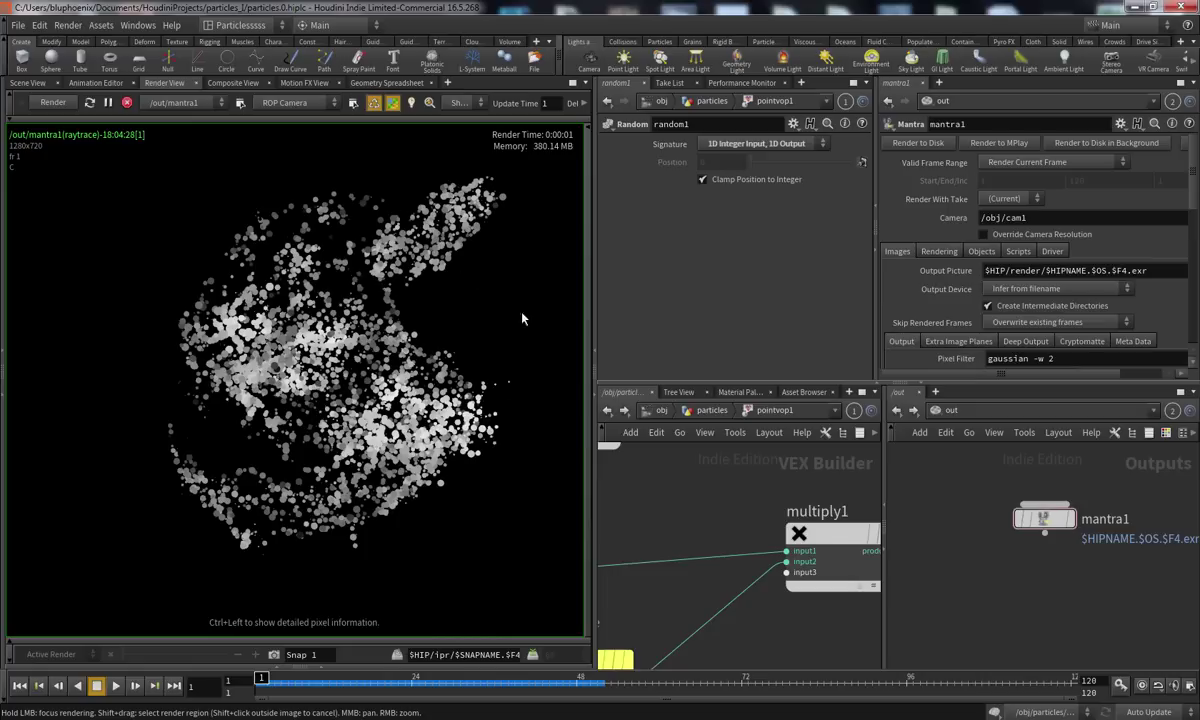
{"action": "middle_click_drag", "start_coordinate": [706, 568], "coordinate": [837, 582]}
{"action": "scroll", "coordinate": [654, 565], "scroll_direction": "down", "scroll_amount": 2}
{"action": "left_click_drag", "start_coordinate": [669, 539], "coordinate": [669, 516]}
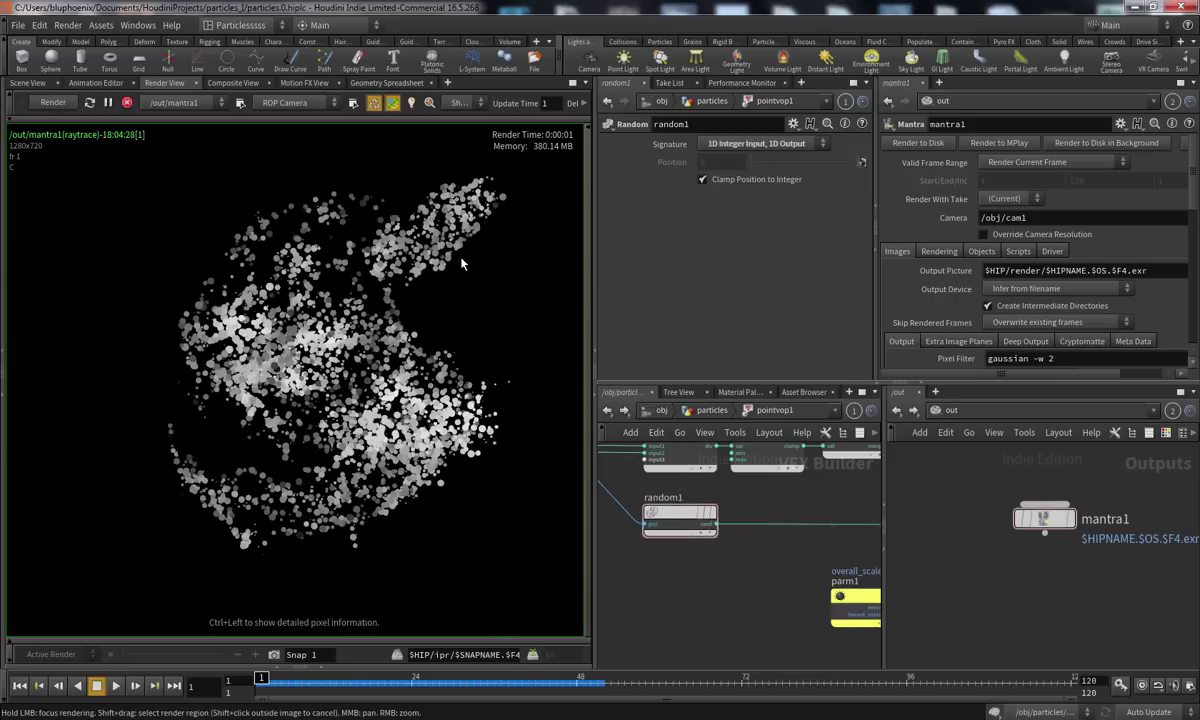
{"action": "left_click_drag", "start_coordinate": [669, 514], "coordinate": [669, 520]}
Insert a Power node on the wire between random1 and multiply1, placing it just beside random1
{"action": "middle_click_drag", "start_coordinate": [639, 625], "coordinate": [625, 663]}
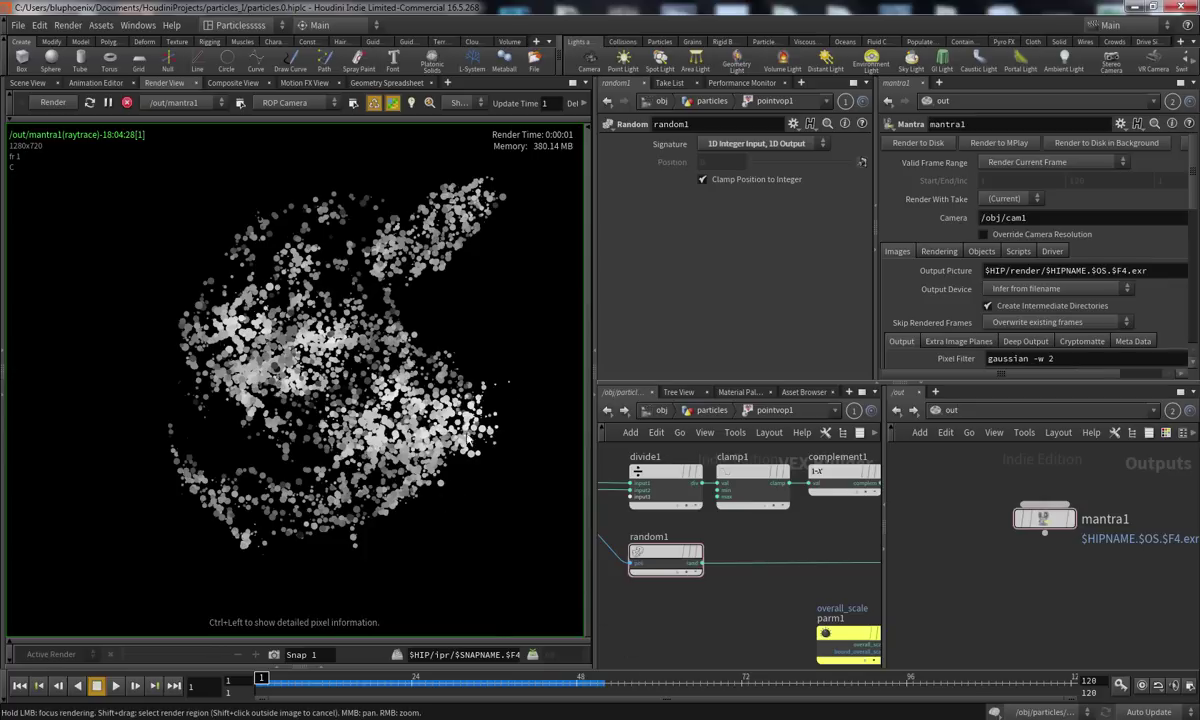
{"action": "middle_click_drag", "start_coordinate": [720, 610], "coordinate": [671, 611]}
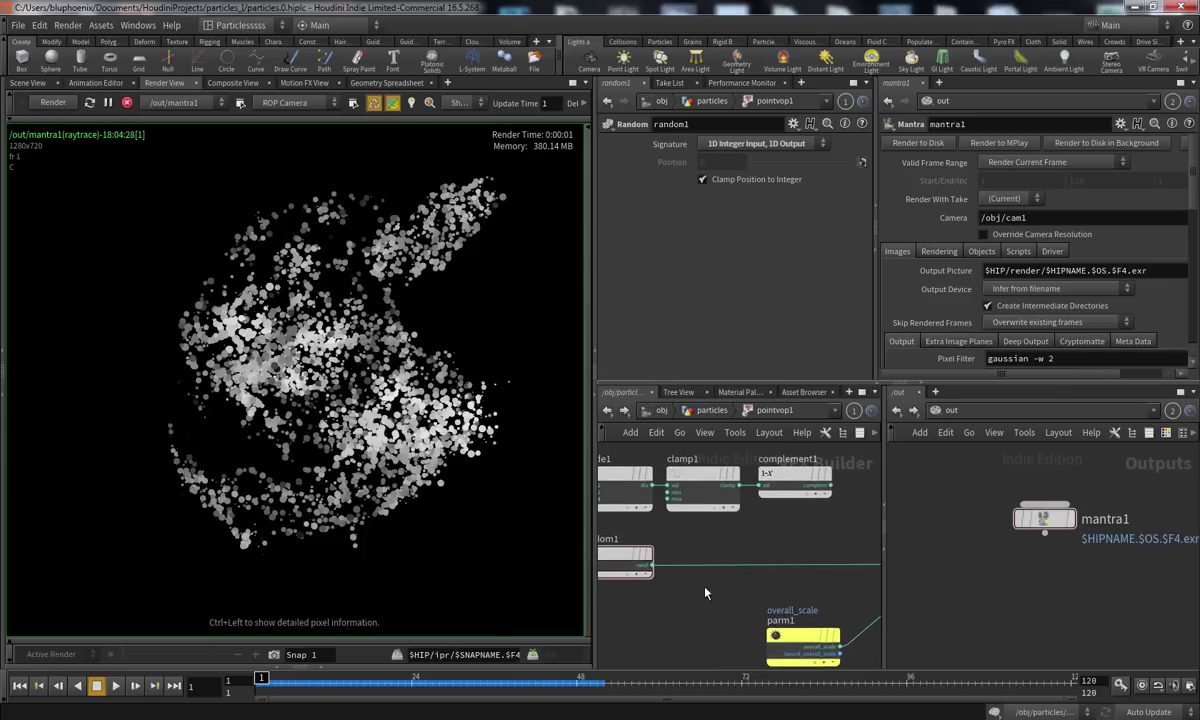
{"action": "key", "text": "Tab"}
{"action": "type", "text": "pow"}
{"action": "key", "text": "Return"}
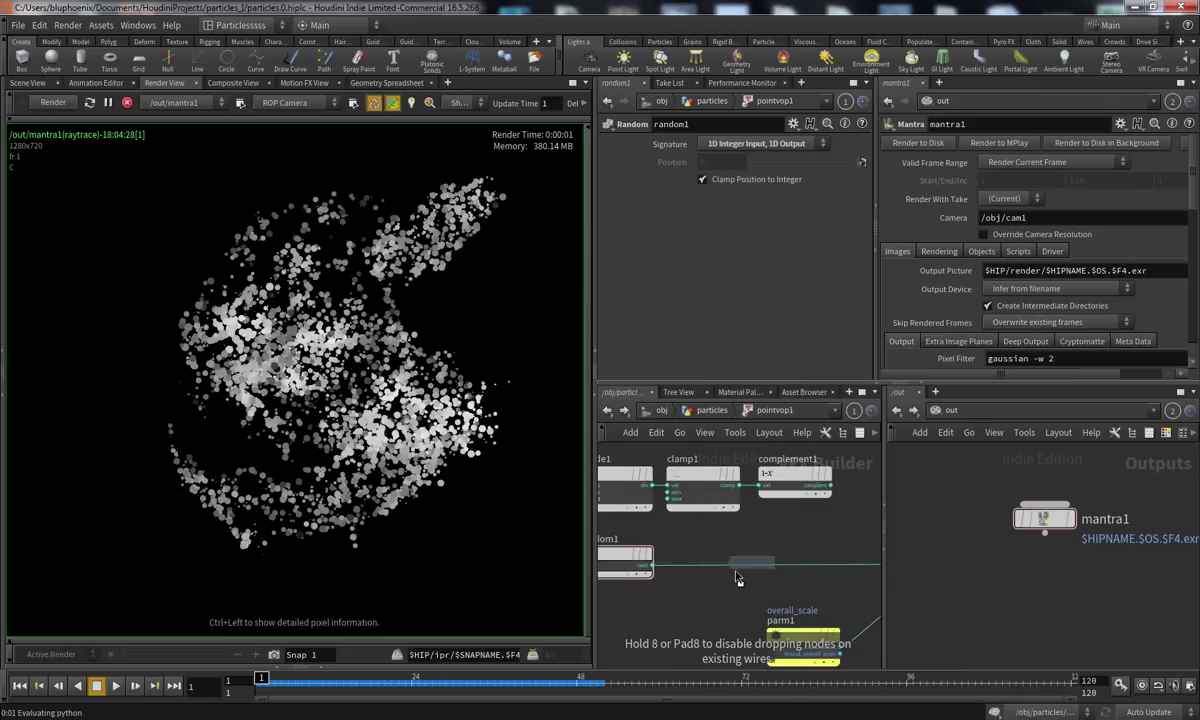
{"action": "left_click", "coordinate": [735, 570]}
{"action": "left_click_drag", "start_coordinate": [735, 569], "coordinate": [691, 560]}
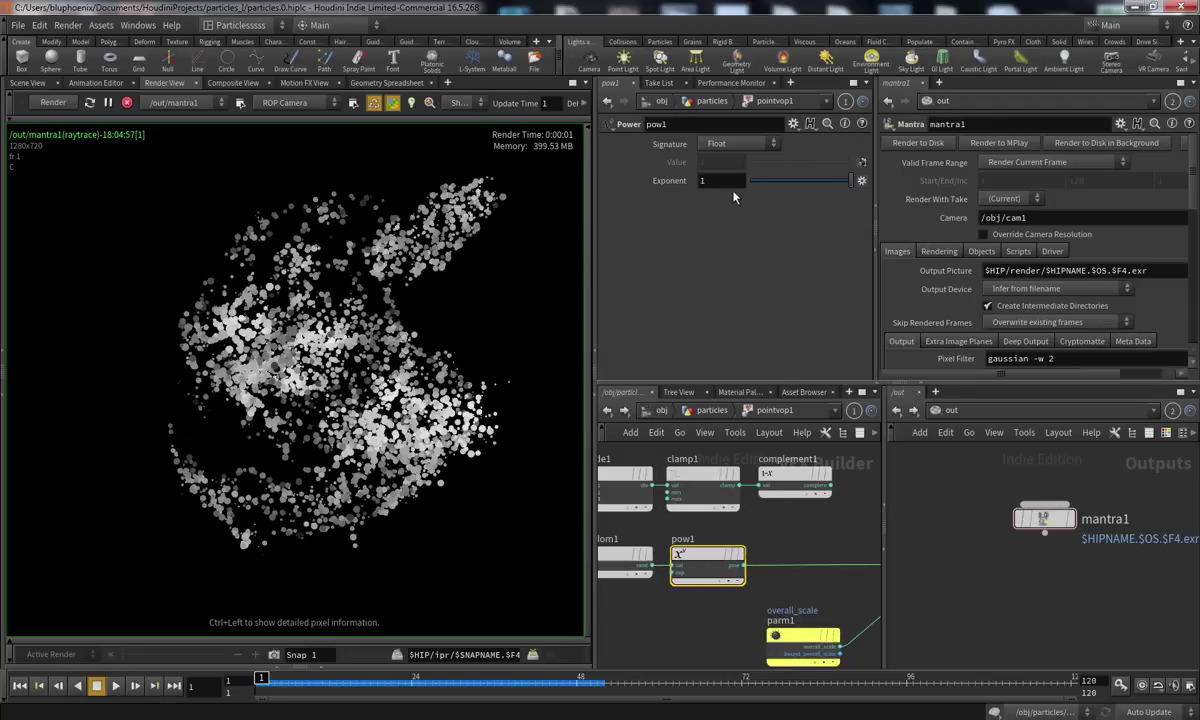
Compare exponents 2 and 1 on pow1 in the render preview and settle on an exponent of 3
{"action": "type", "text": "2"}
{"action": "key", "text": "Return"}
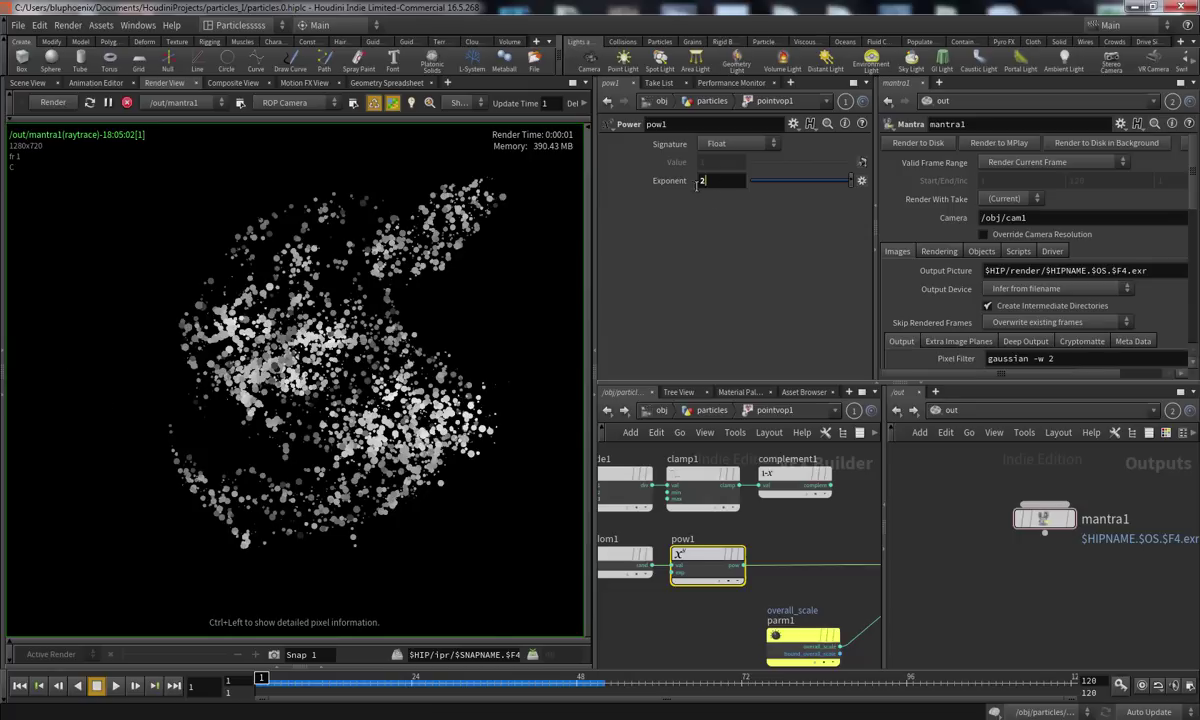
{"action": "type", "text": "1"}
{"action": "key", "text": "Return"}
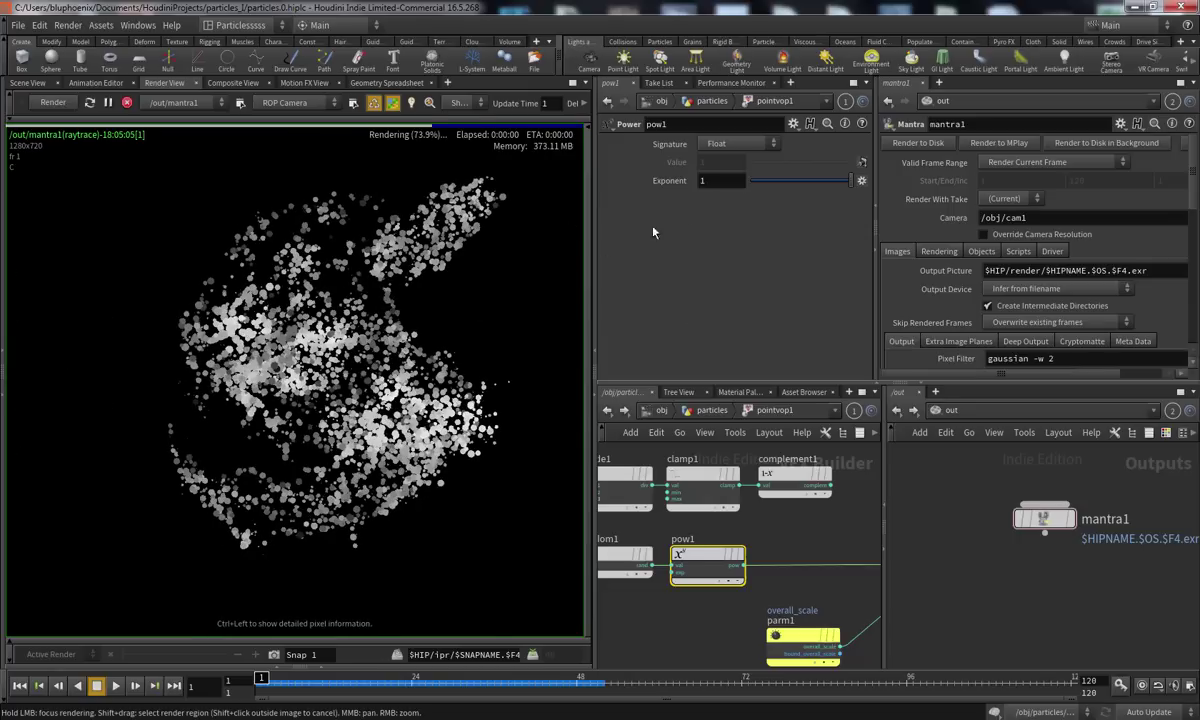
{"action": "type", "text": "2"}
{"action": "key", "text": "Return"}
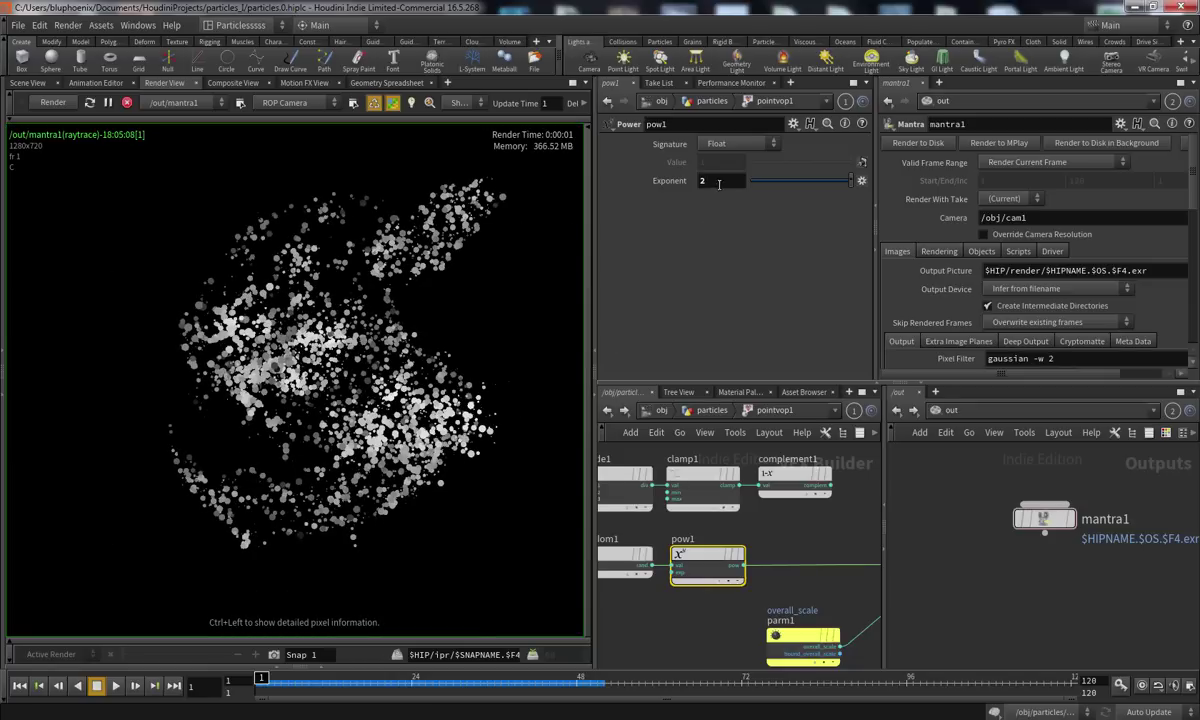
{"action": "key", "text": "Return"}
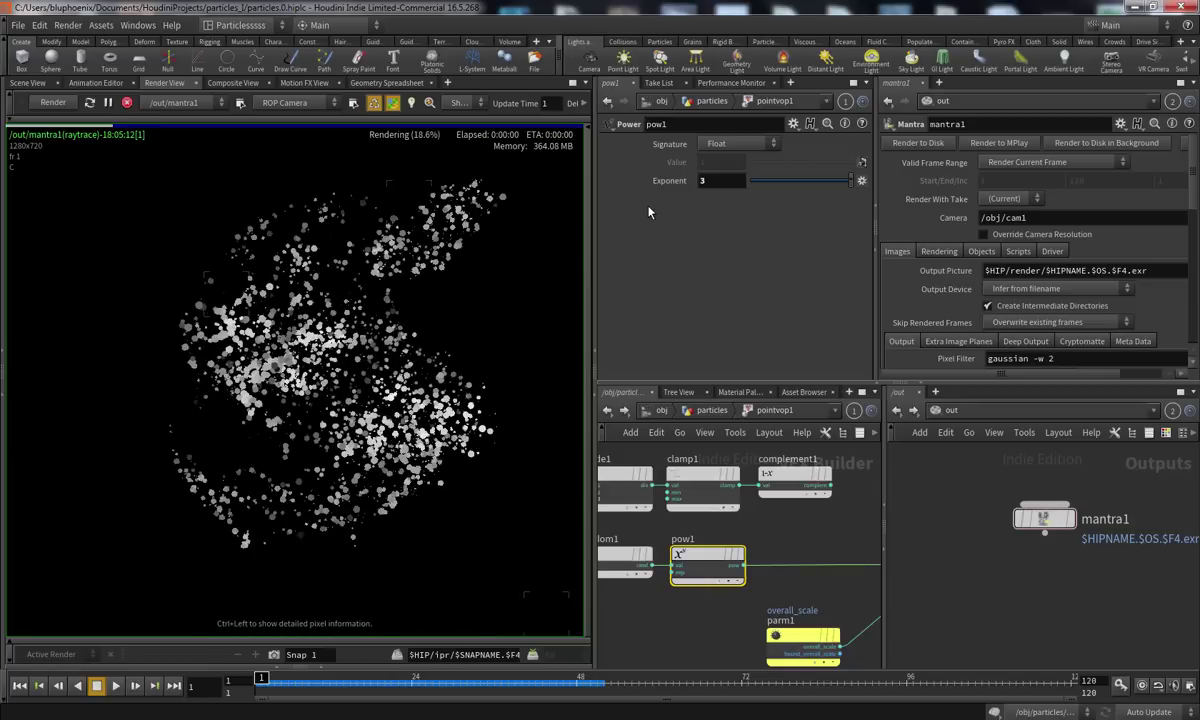
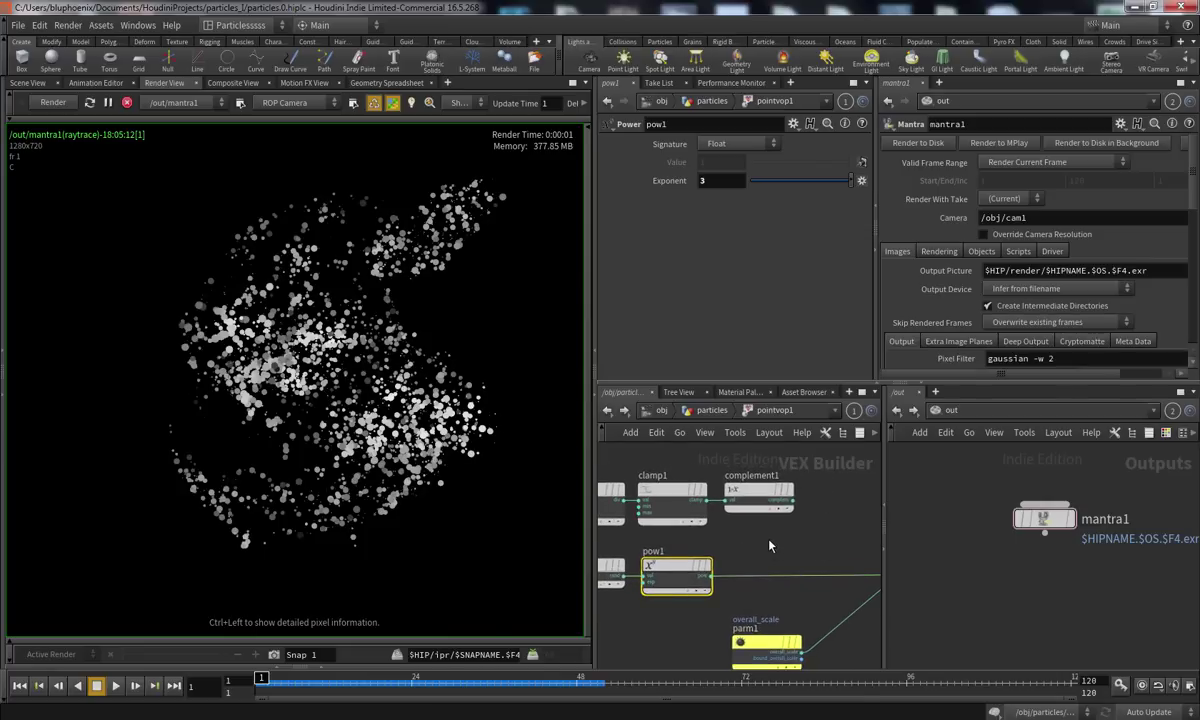
Insert an Add Constant node on the wire between pow1 and multiply1
{"action": "key", "text": "Tab"}
{"action": "type", "text": "add"}
{"action": "key", "text": "Down"}
{"action": "key", "text": "Down"}
{"action": "key", "text": "Return"}
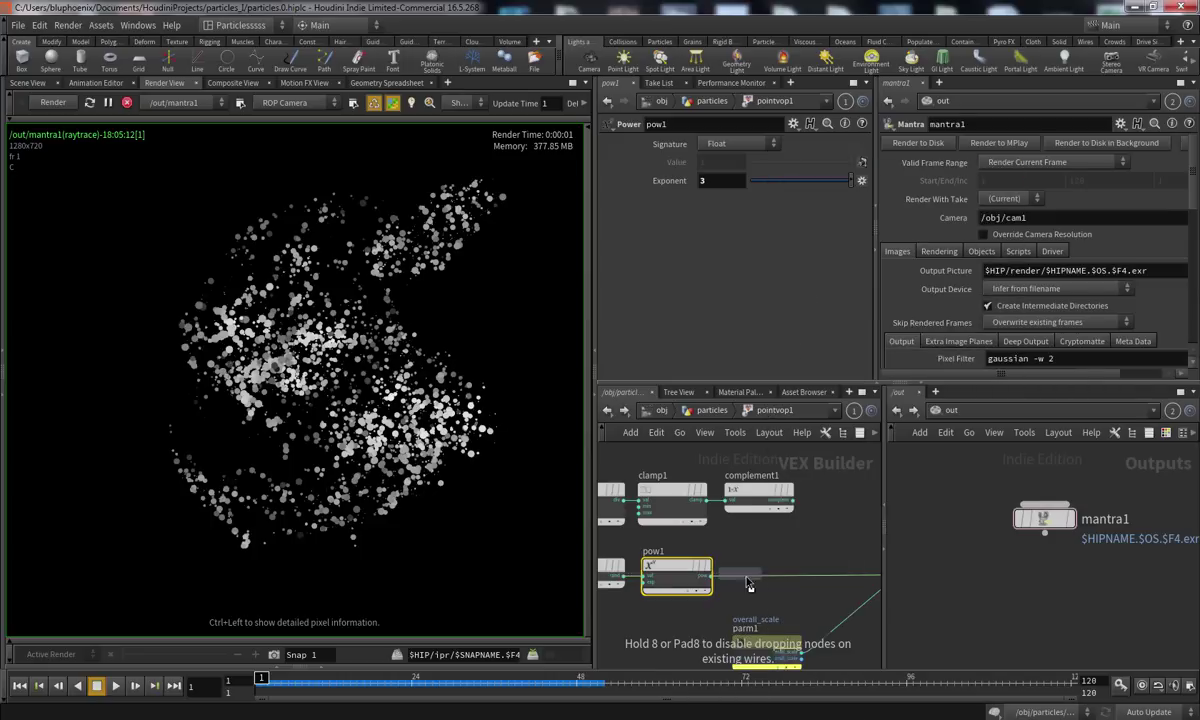
{"action": "left_click", "coordinate": [758, 577]}
{"action": "left_click_drag", "start_coordinate": [758, 578], "coordinate": [809, 573]}
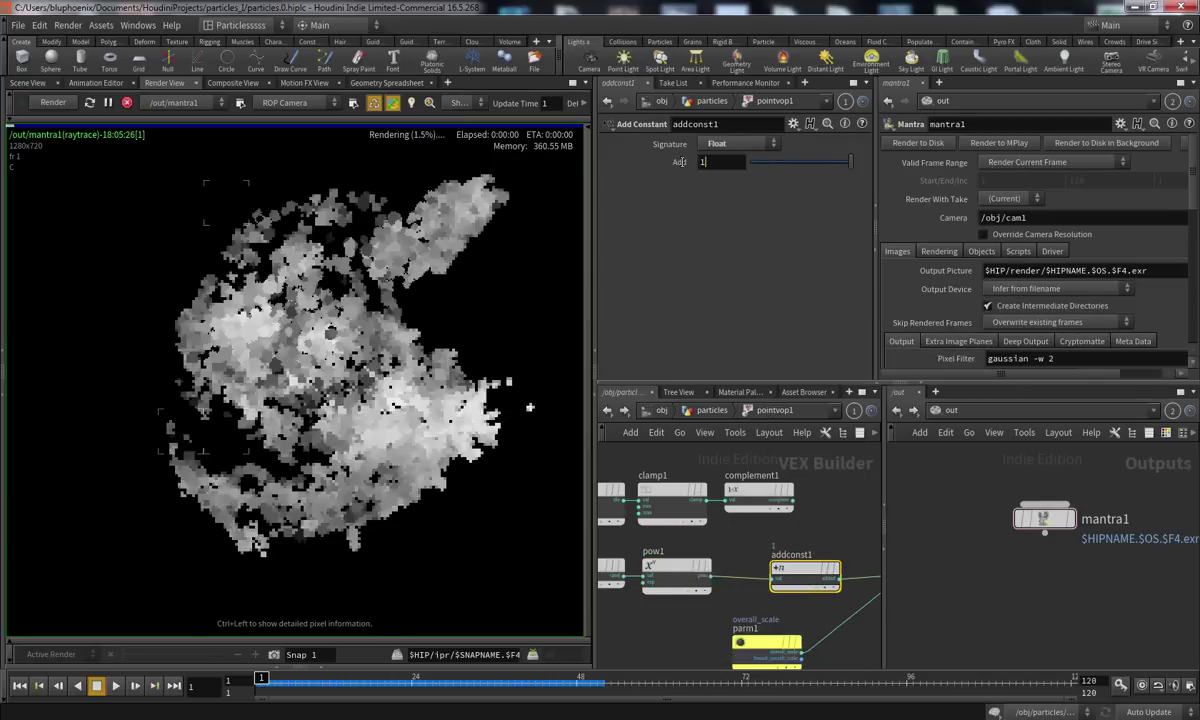
Set addconst1's added value to 0.5 and move the node closer to pow1
{"action": "left_click_drag", "start_coordinate": [710, 162], "coordinate": [661, 165]}
{"action": "type", "text": "0.5"}
{"action": "key", "text": "Return"}
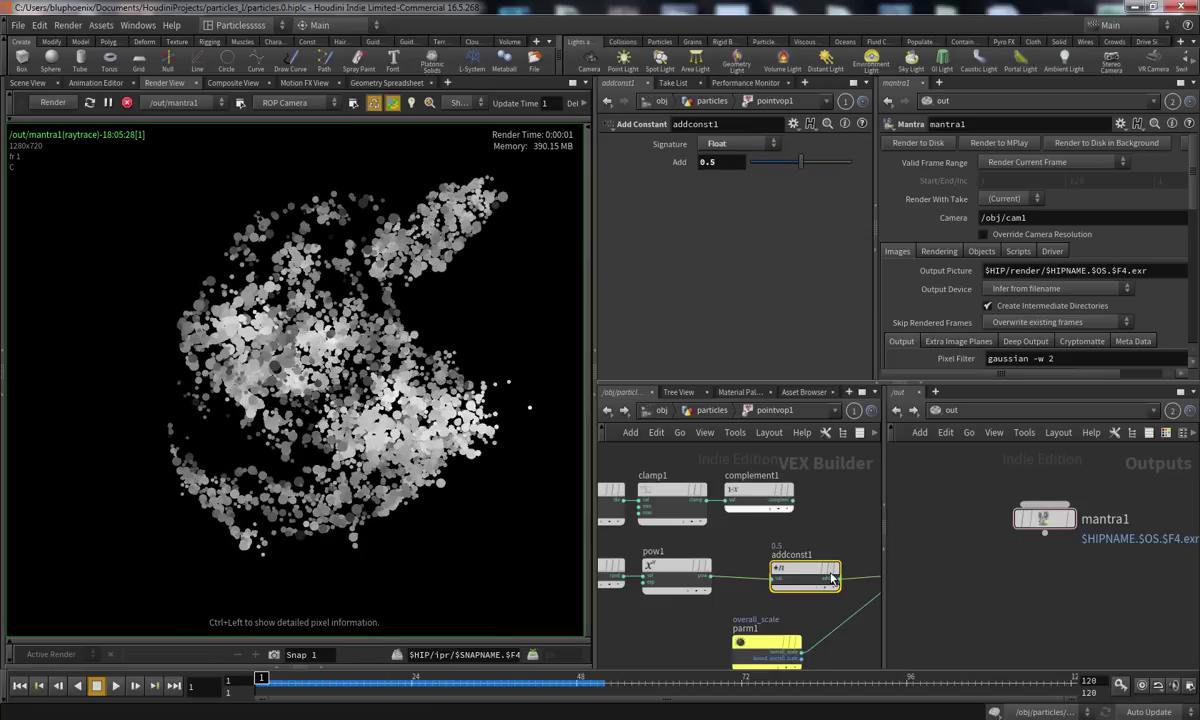
{"action": "left_click_drag", "start_coordinate": [807, 573], "coordinate": [776, 570]}
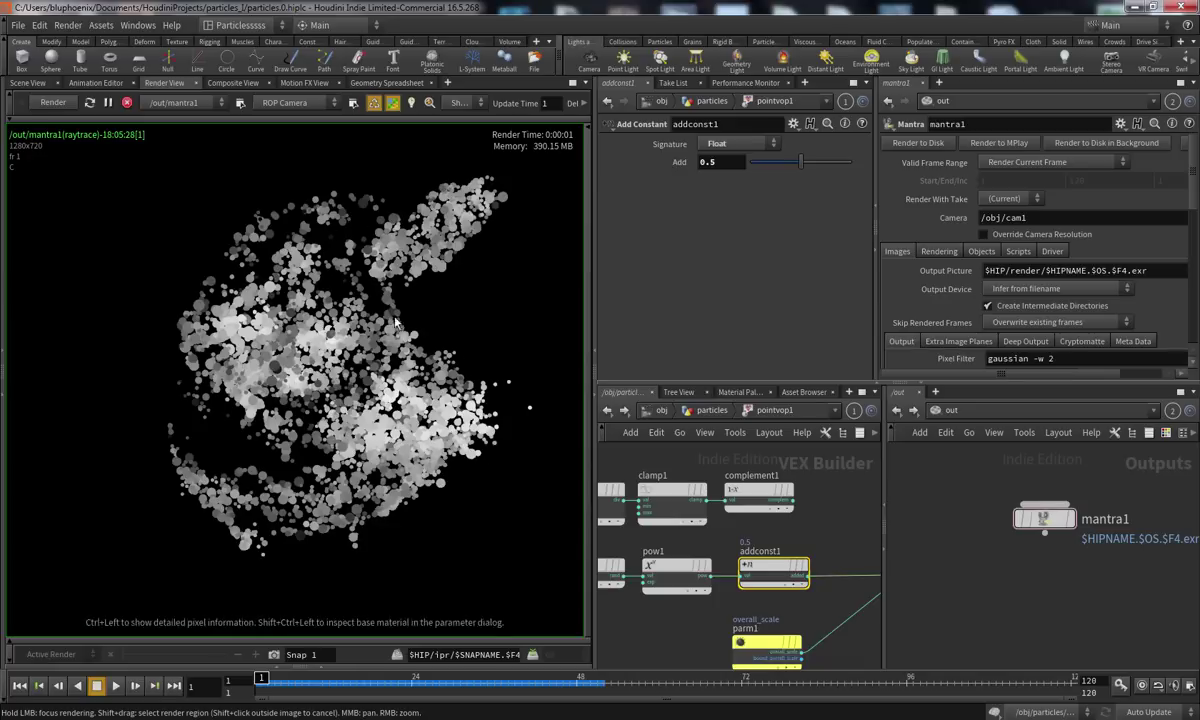
Wire complement1's output into multiply1's input3 so age scaling is multiplied with the random scaling
{"action": "left_click", "coordinate": [662, 575]}
{"action": "middle_click_drag", "start_coordinate": [673, 637], "coordinate": [706, 630]}
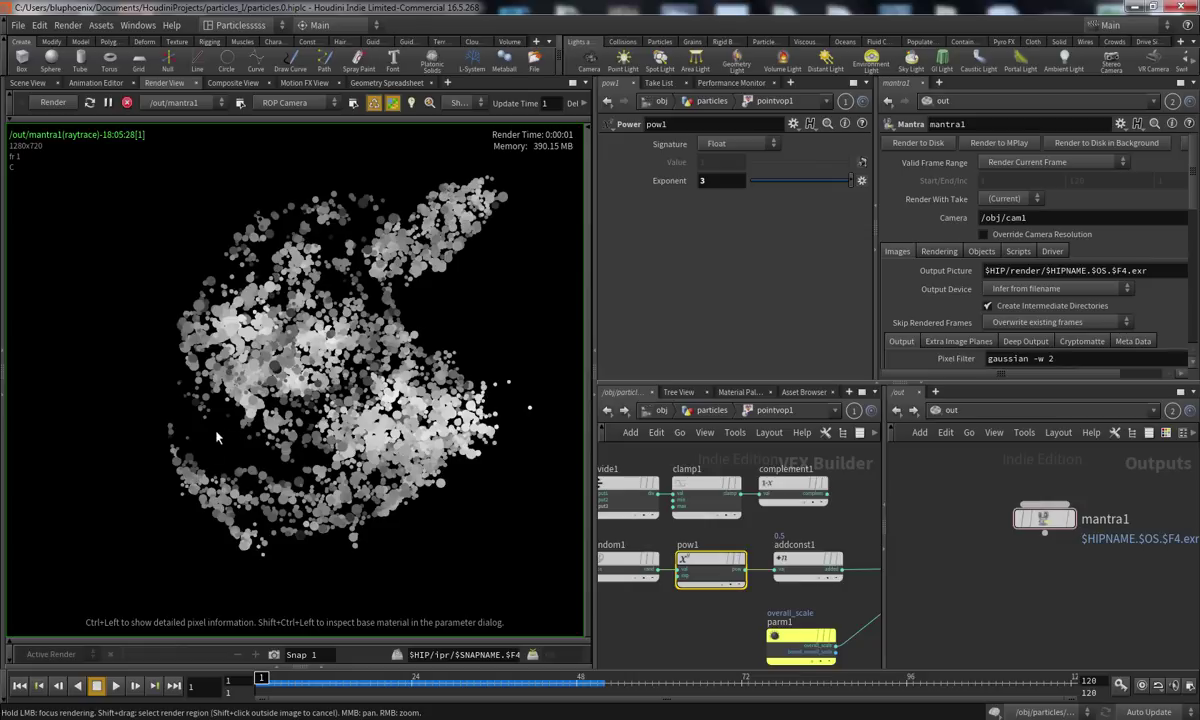
{"action": "middle_click_drag", "start_coordinate": [880, 640], "coordinate": [765, 553]}
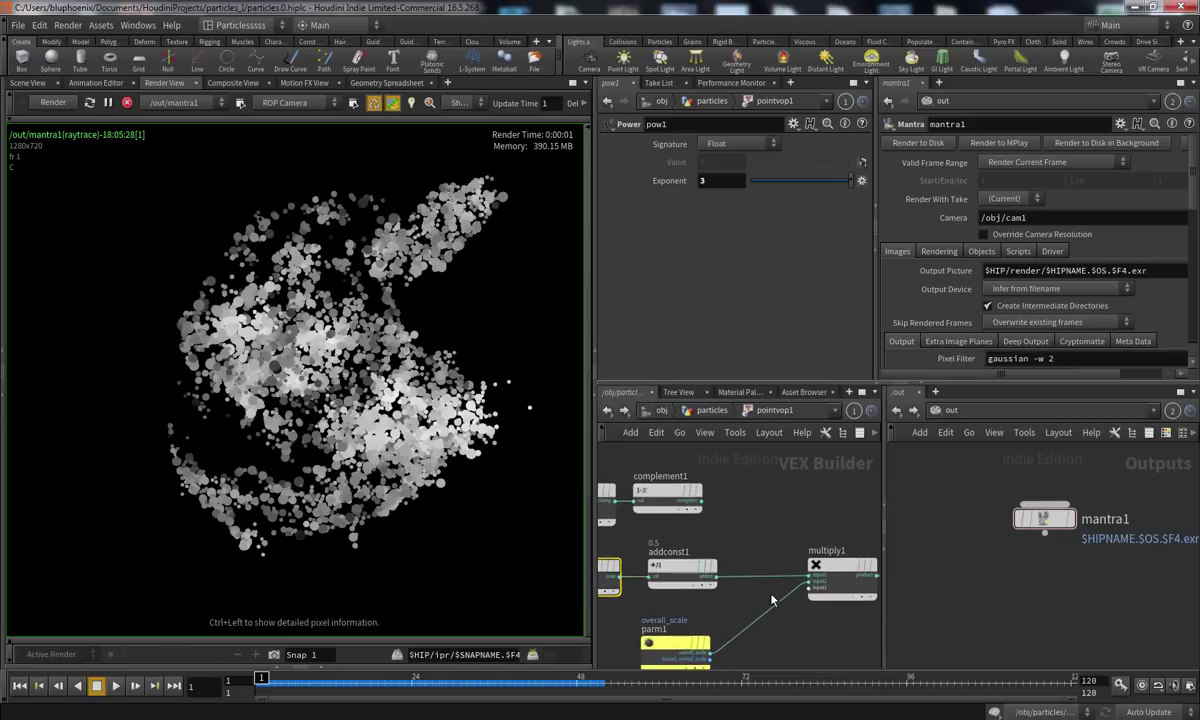
{"action": "middle_click_drag", "start_coordinate": [789, 638], "coordinate": [762, 640]}
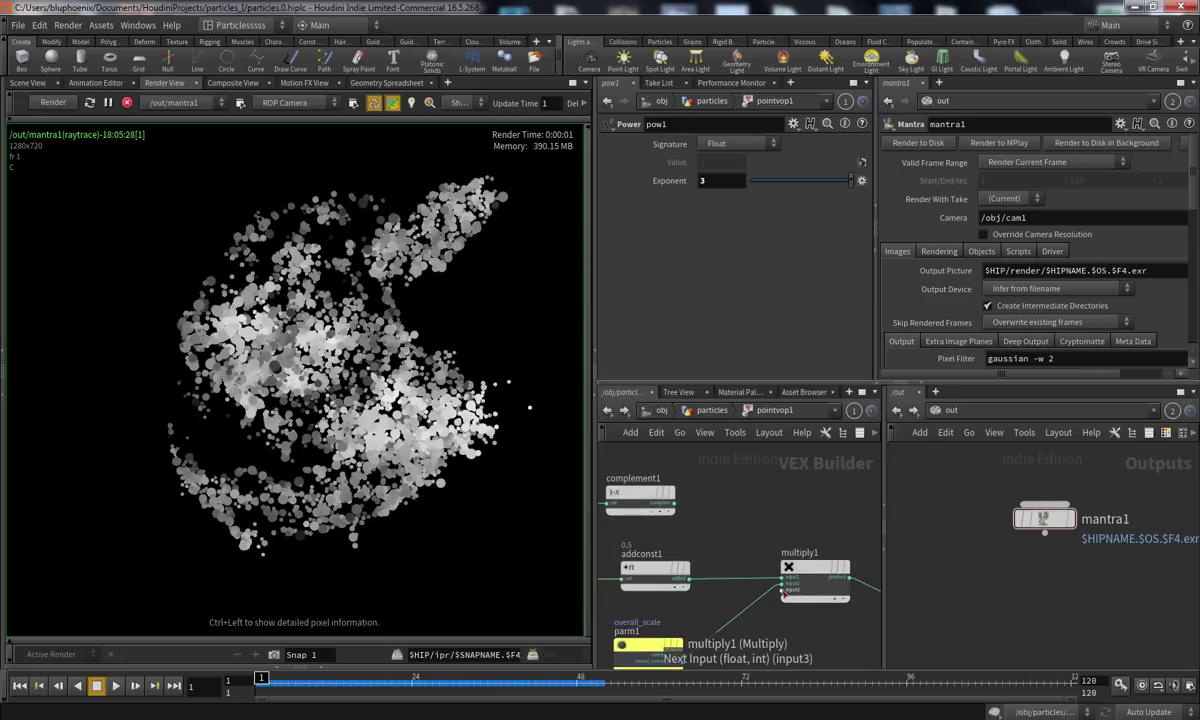
{"action": "left_click", "coordinate": [781, 591]}
{"action": "middle_click_drag", "start_coordinate": [708, 590], "coordinate": [745, 632]}
{"action": "left_click", "coordinate": [712, 549]}
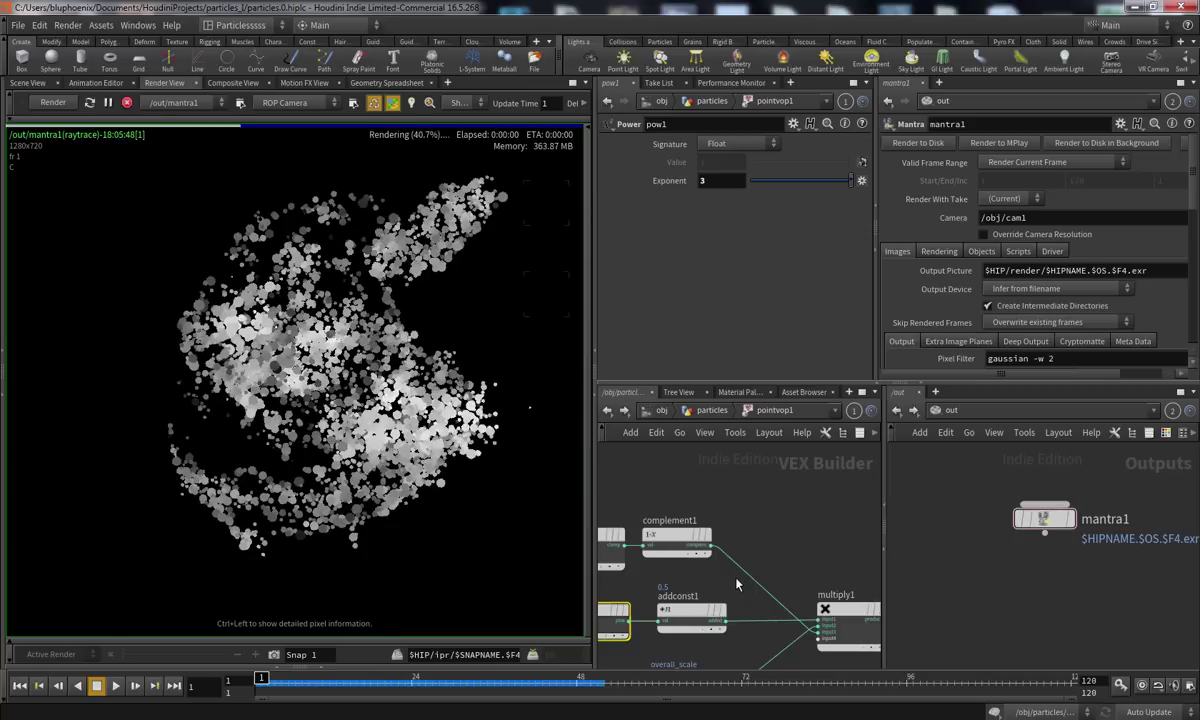
Scrub the render preview through frames 10, 22, 36 and 42 and back to frame 1 to examine the particle size variation
{"action": "middle_click_drag", "start_coordinate": [764, 487], "coordinate": [837, 494]}
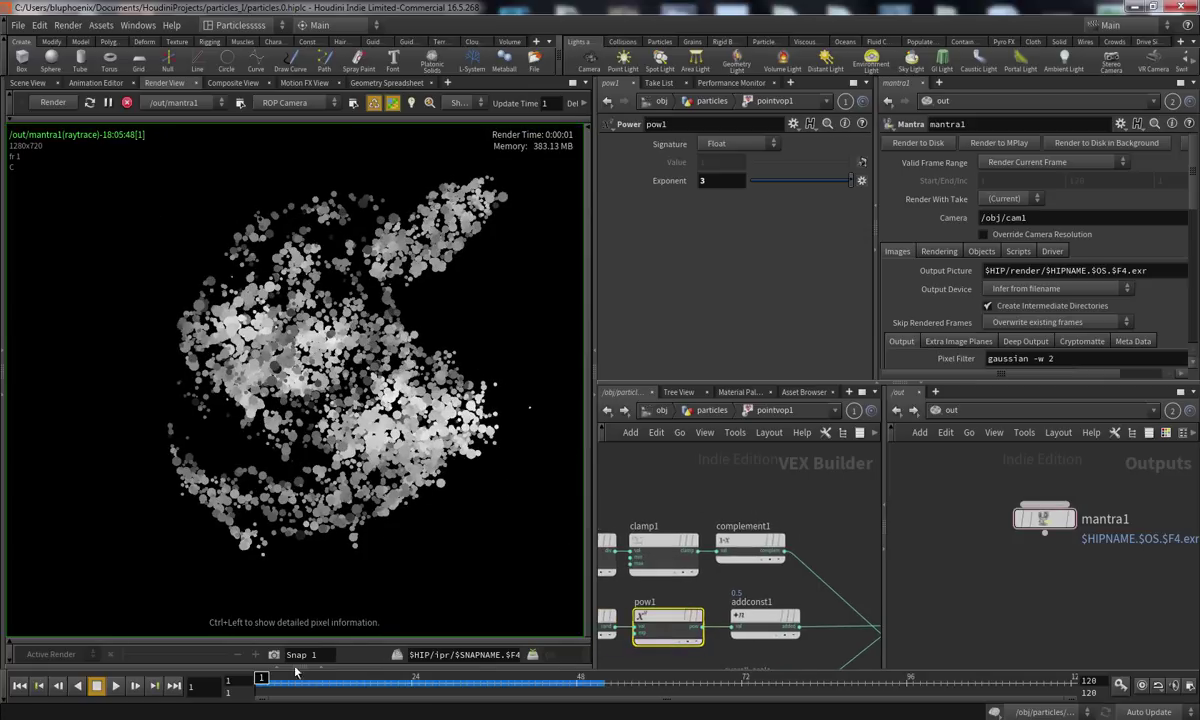
{"action": "left_click_drag", "start_coordinate": [313, 680], "coordinate": [359, 684]}
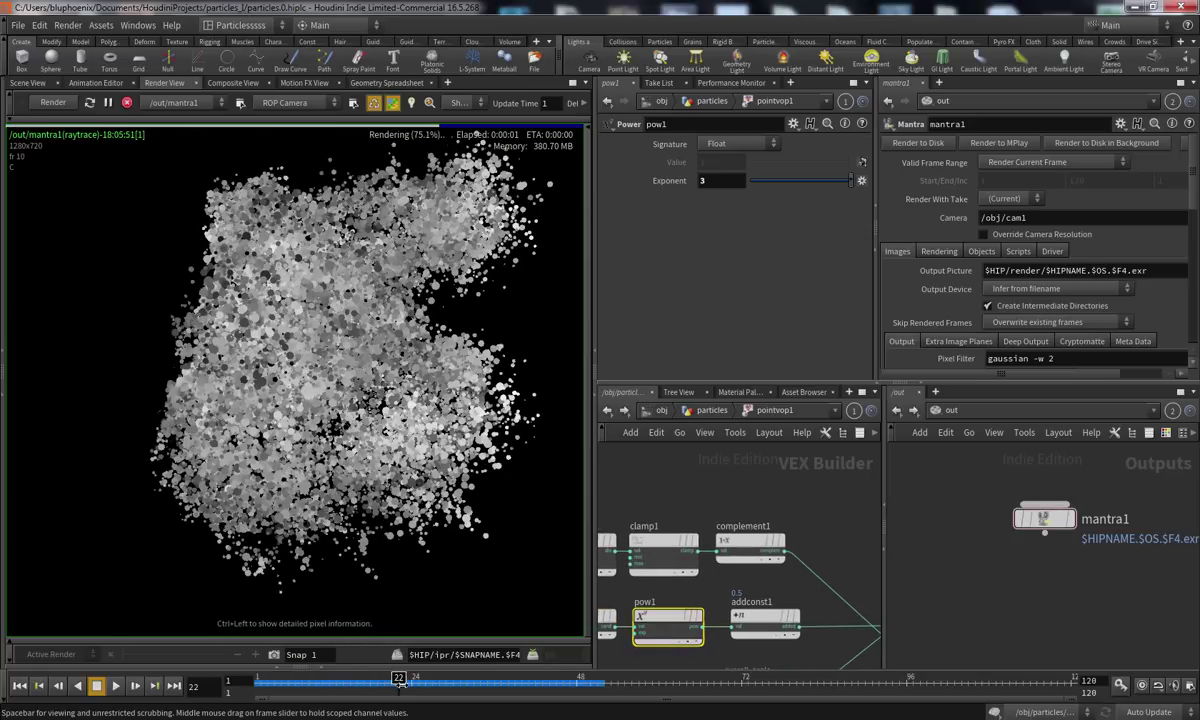
{"action": "left_click", "coordinate": [398, 685]}
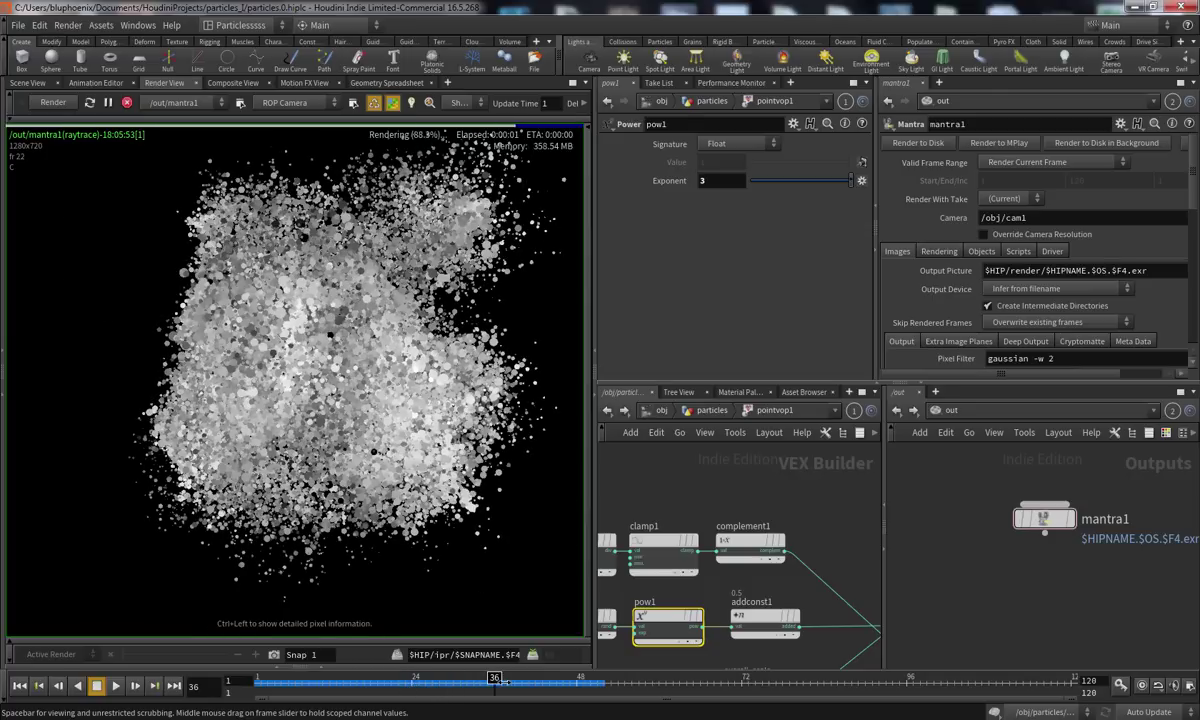
{"action": "left_click", "coordinate": [478, 686]}
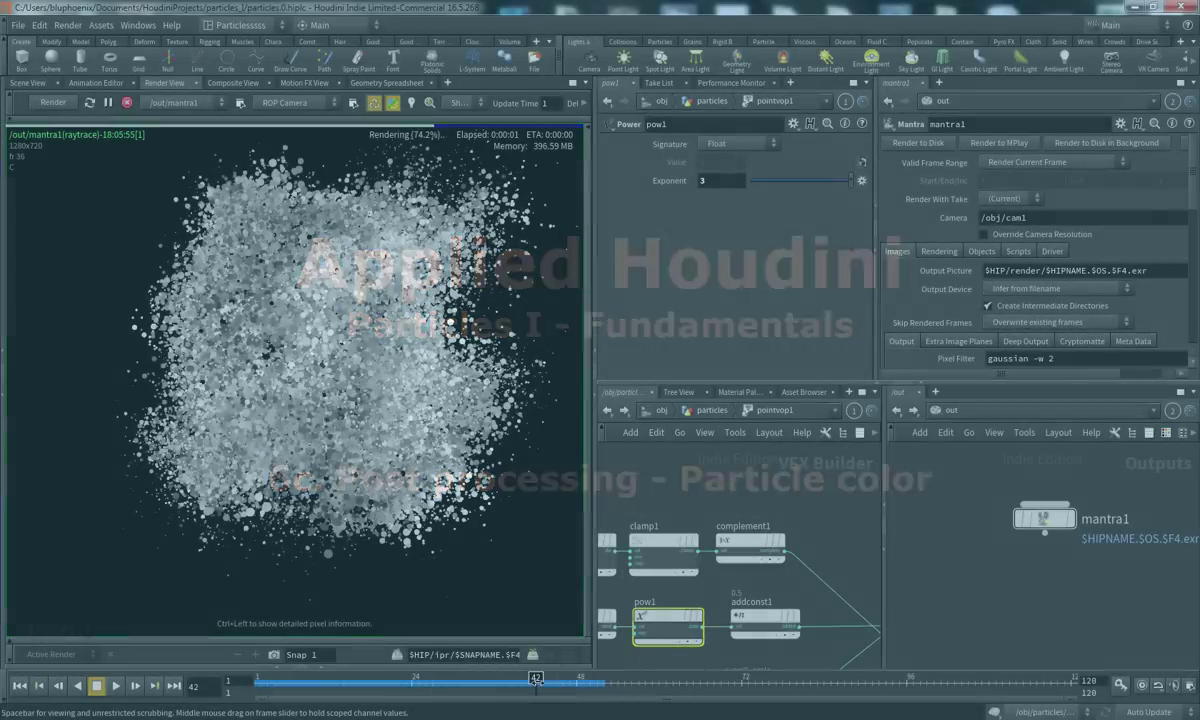
{"action": "left_click", "coordinate": [533, 686]}
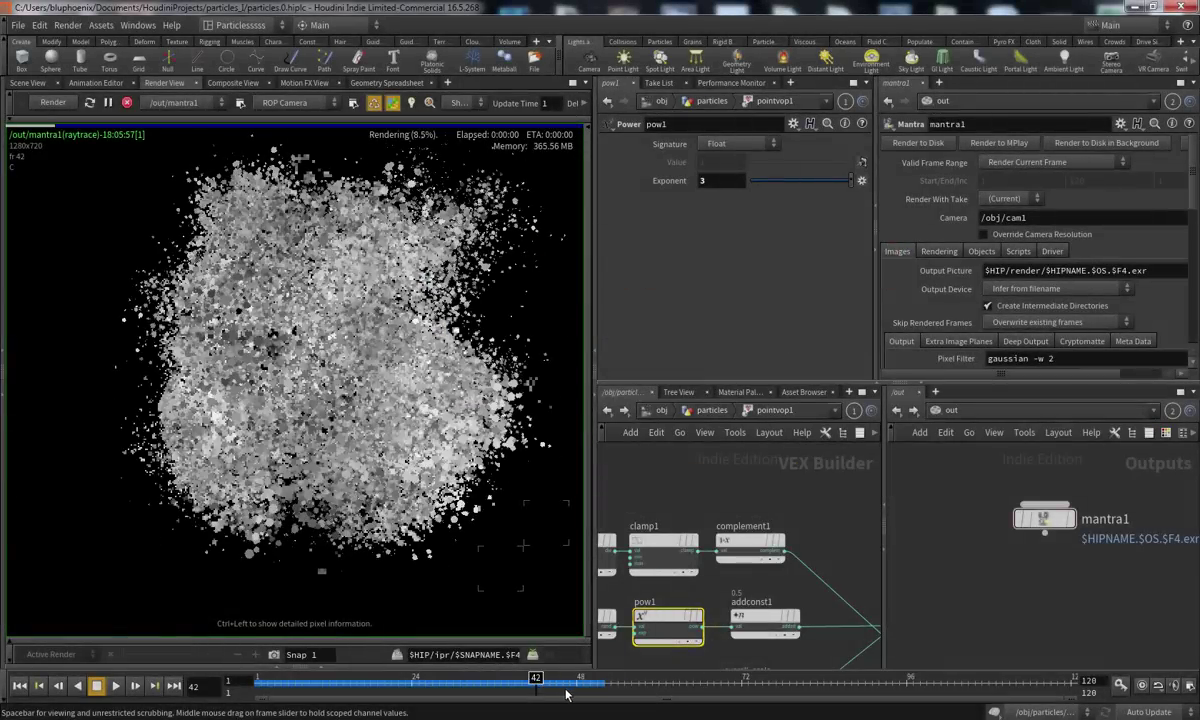
{"action": "left_click", "coordinate": [259, 684]}
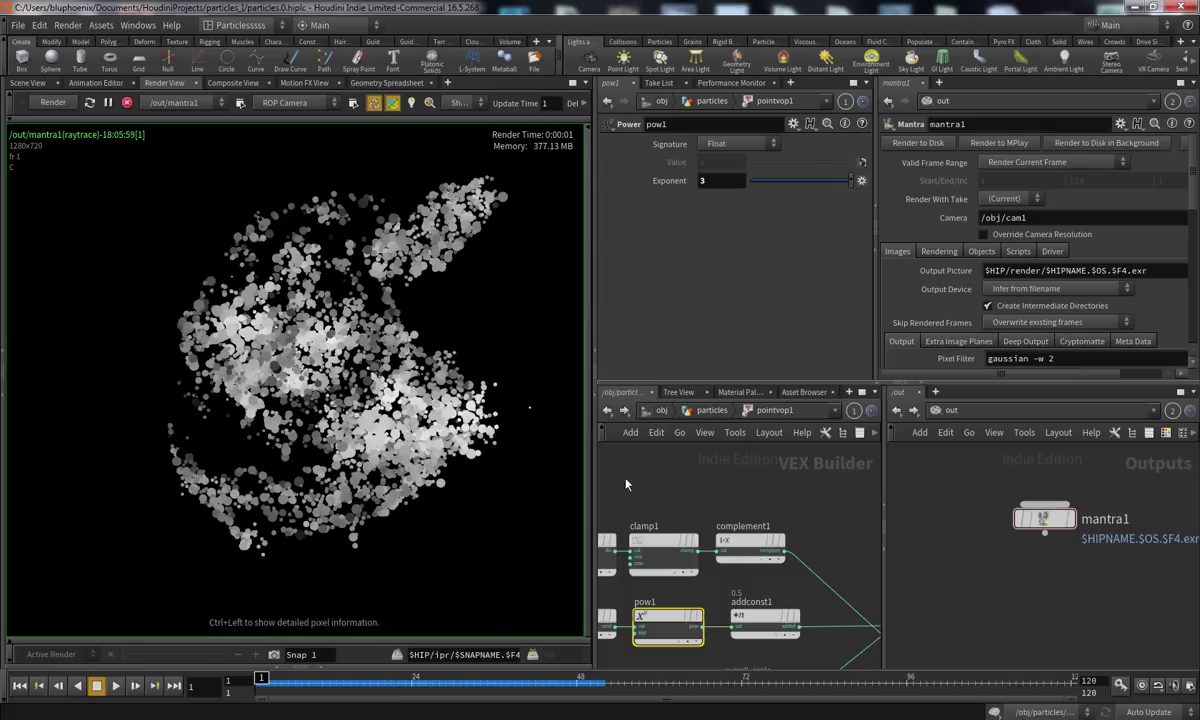
Tidy the divide1, clamp1 and complement1 nodes into an evenly spaced row and save the scene
{"action": "scroll", "coordinate": [803, 540], "scroll_direction": "down", "scroll_amount": 3}
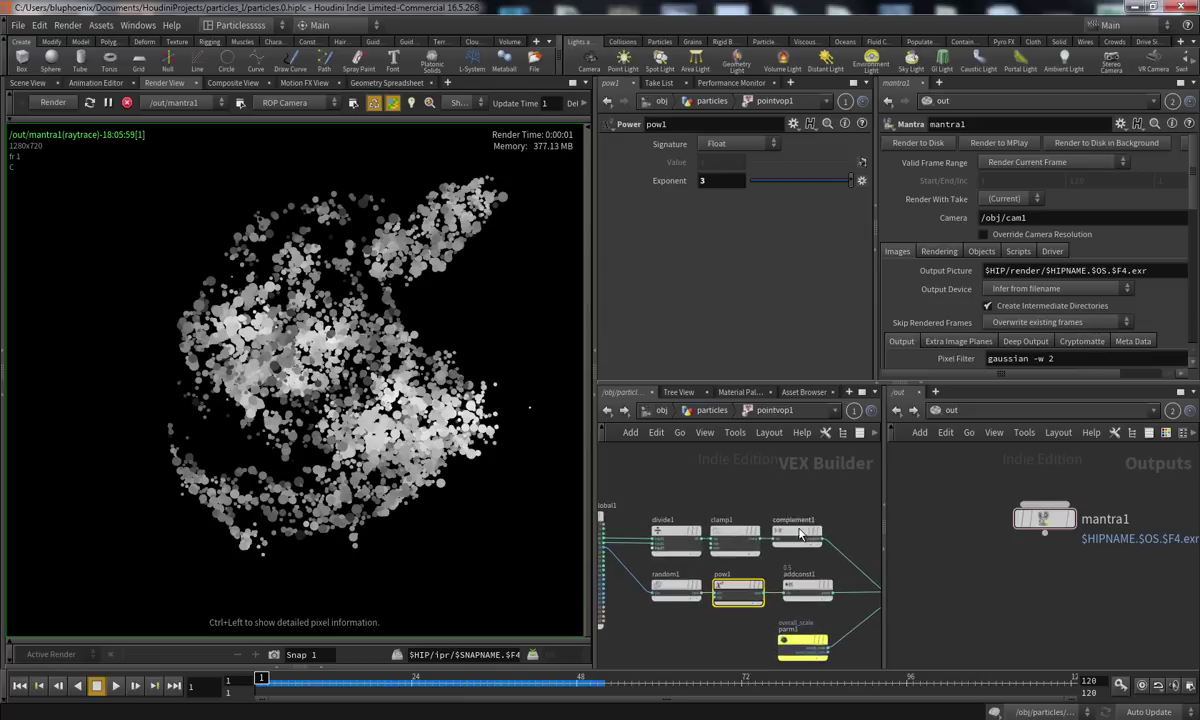
{"action": "left_click_drag", "start_coordinate": [803, 540], "coordinate": [690, 527]}
{"action": "key", "text": "ctrl+s"}
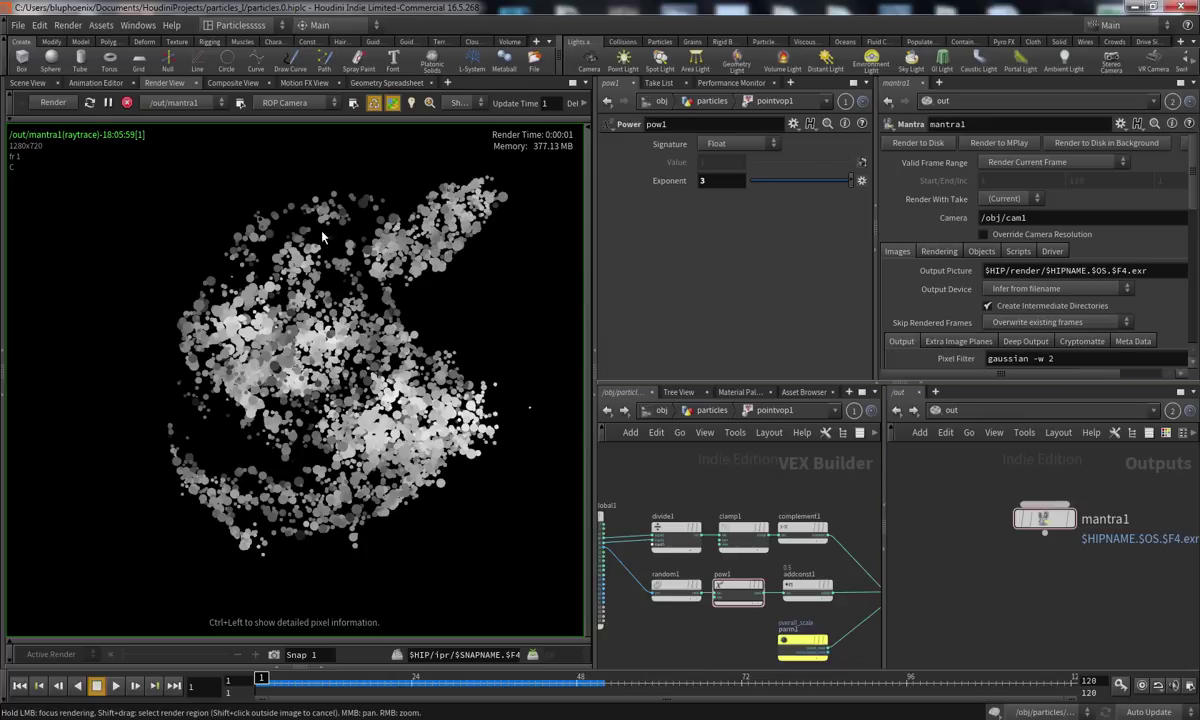
Show the particles in the scene viewport and scrub to frame 9 and back to frame 1 to examine their current colors
{"action": "left_click", "coordinate": [30, 84]}
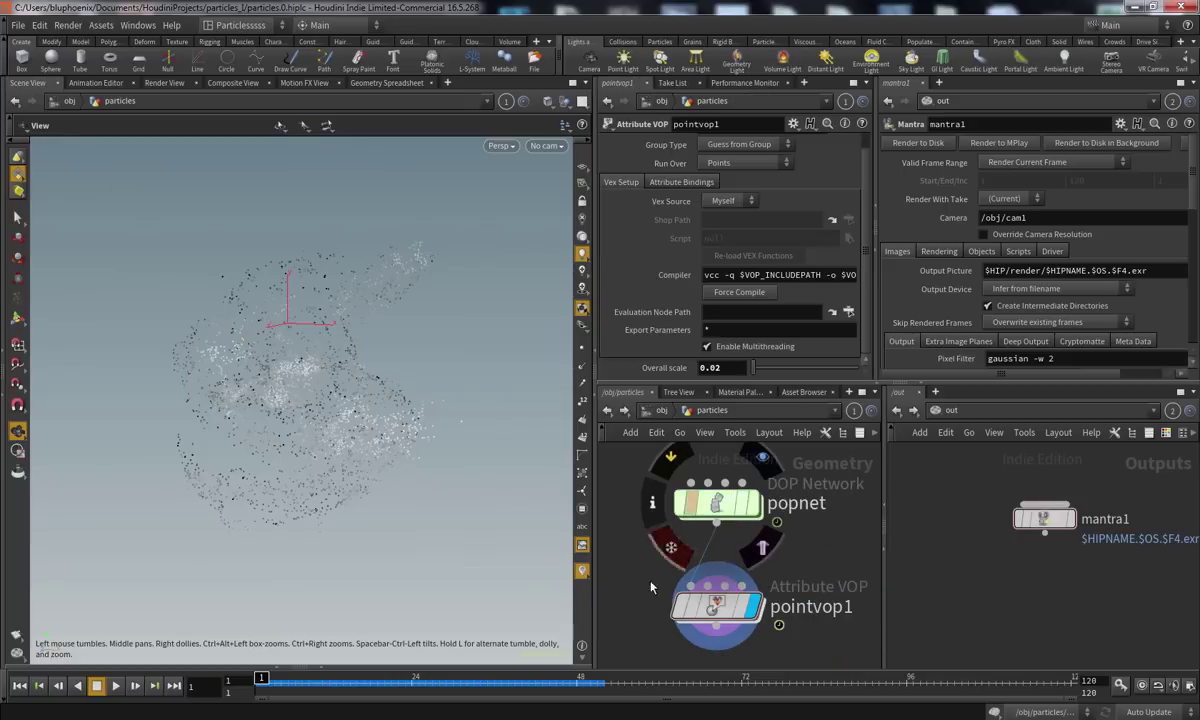
{"action": "left_click_drag", "start_coordinate": [262, 678], "coordinate": [328, 682]}
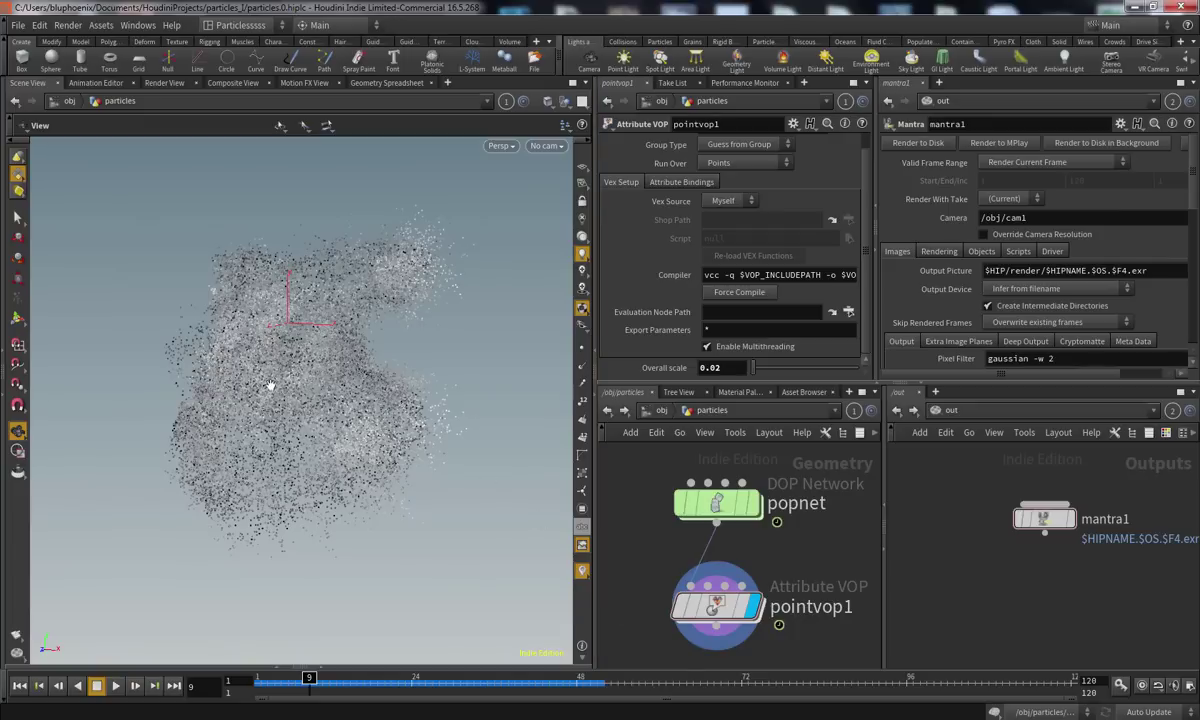
{"action": "left_click_drag", "start_coordinate": [302, 681], "coordinate": [258, 687]}
Go back inside pointvop1 and move complement1 and divide1 to make room in the network
{"action": "double_click", "coordinate": [702, 540]}
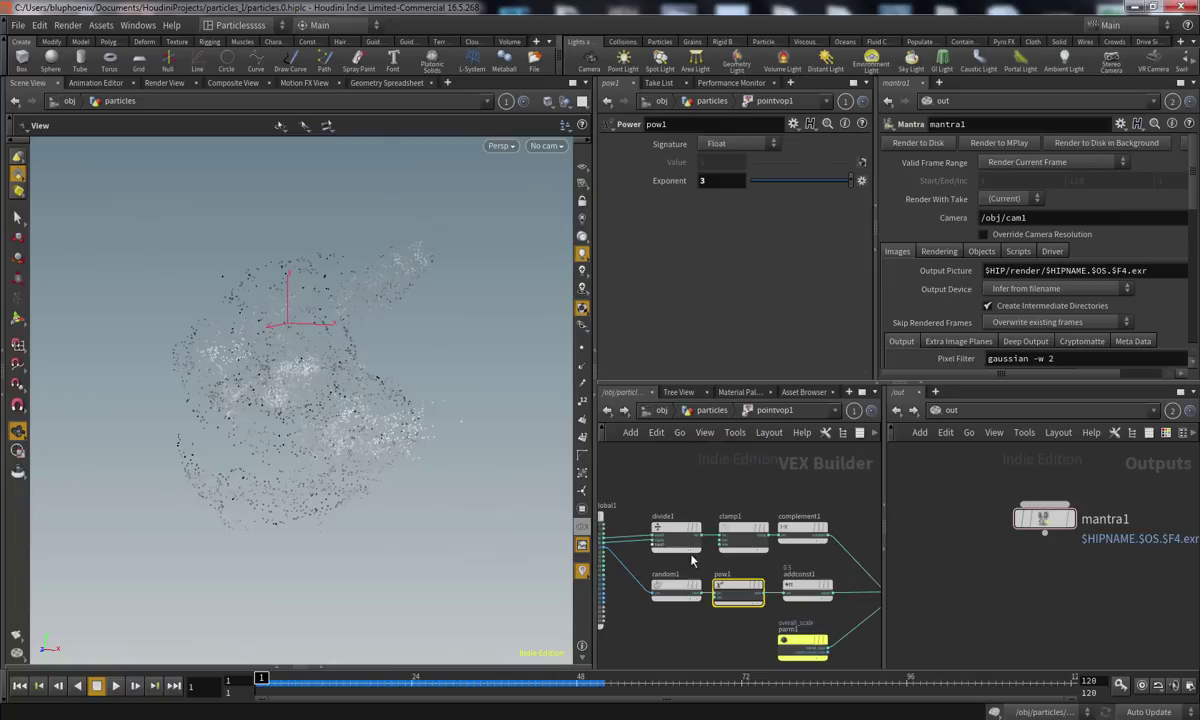
{"action": "scroll", "coordinate": [720, 500], "scroll_direction": "up", "scroll_amount": 3}
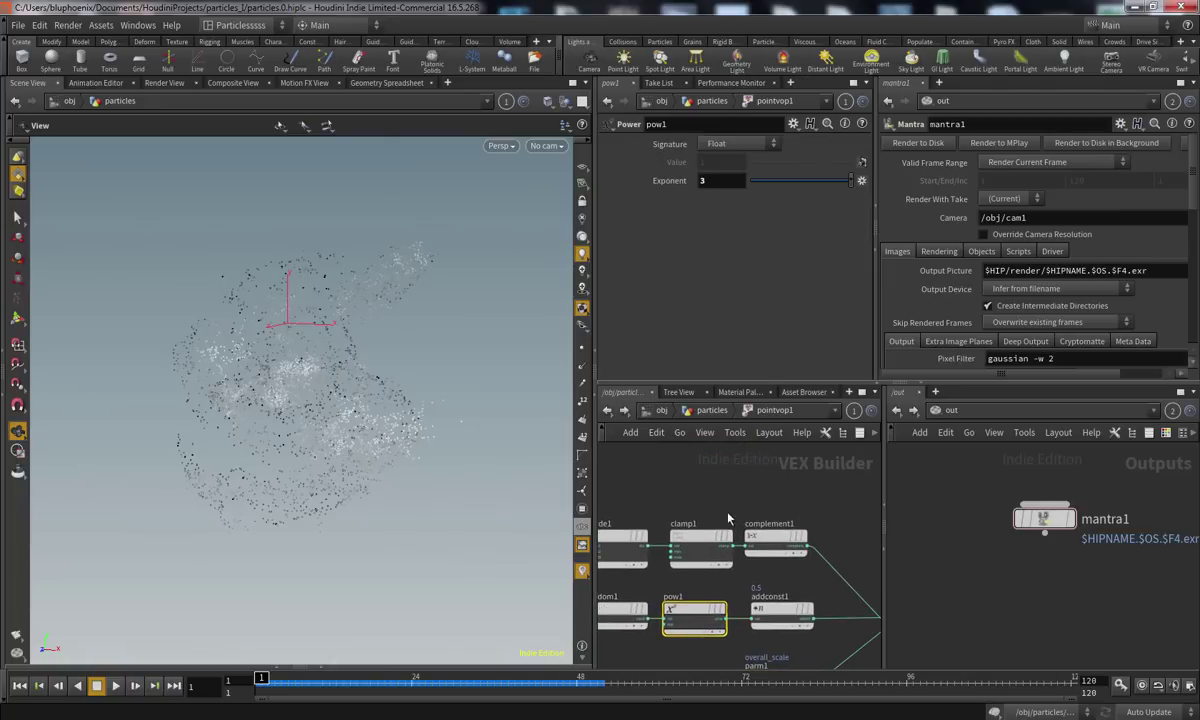
{"action": "middle_click_drag", "start_coordinate": [861, 515], "coordinate": [752, 525]}
{"action": "left_click_drag", "start_coordinate": [748, 541], "coordinate": [831, 540]}
{"action": "middle_click_drag", "start_coordinate": [797, 499], "coordinate": [907, 510]}
{"action": "left_click_drag", "start_coordinate": [678, 552], "coordinate": [720, 478]}
Add a Ramp Parameter node above complement1 in the pointvop1 network
{"action": "middle_click_drag", "start_coordinate": [742, 536], "coordinate": [672, 578]}
{"action": "key", "text": "Tab"}
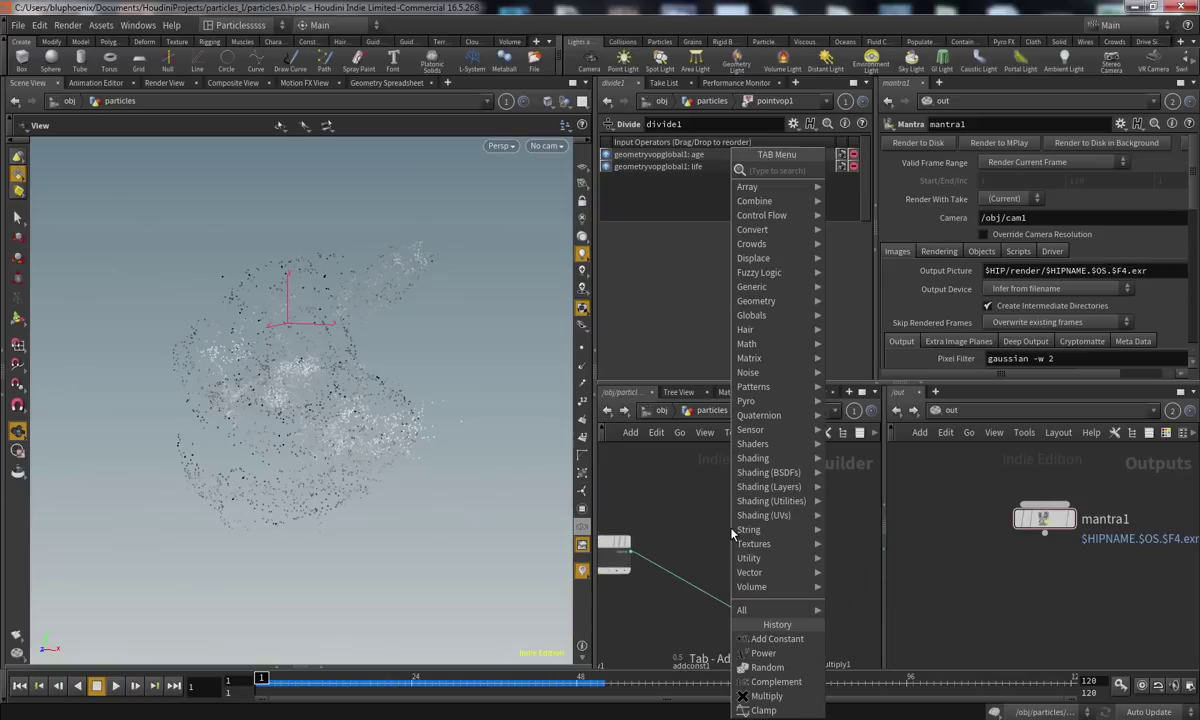
{"action": "type", "text": "ram"}
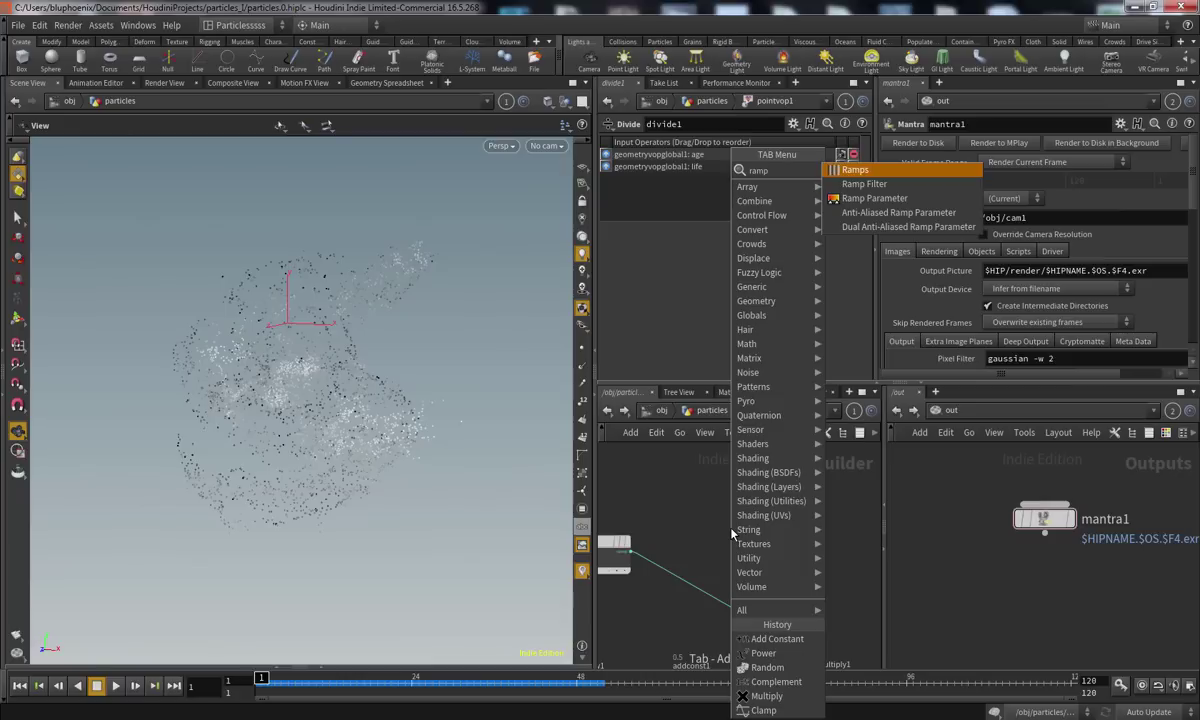
{"action": "type", "text": "p"}
{"action": "key", "text": "Return"}
{"action": "left_click", "coordinate": [685, 493]}
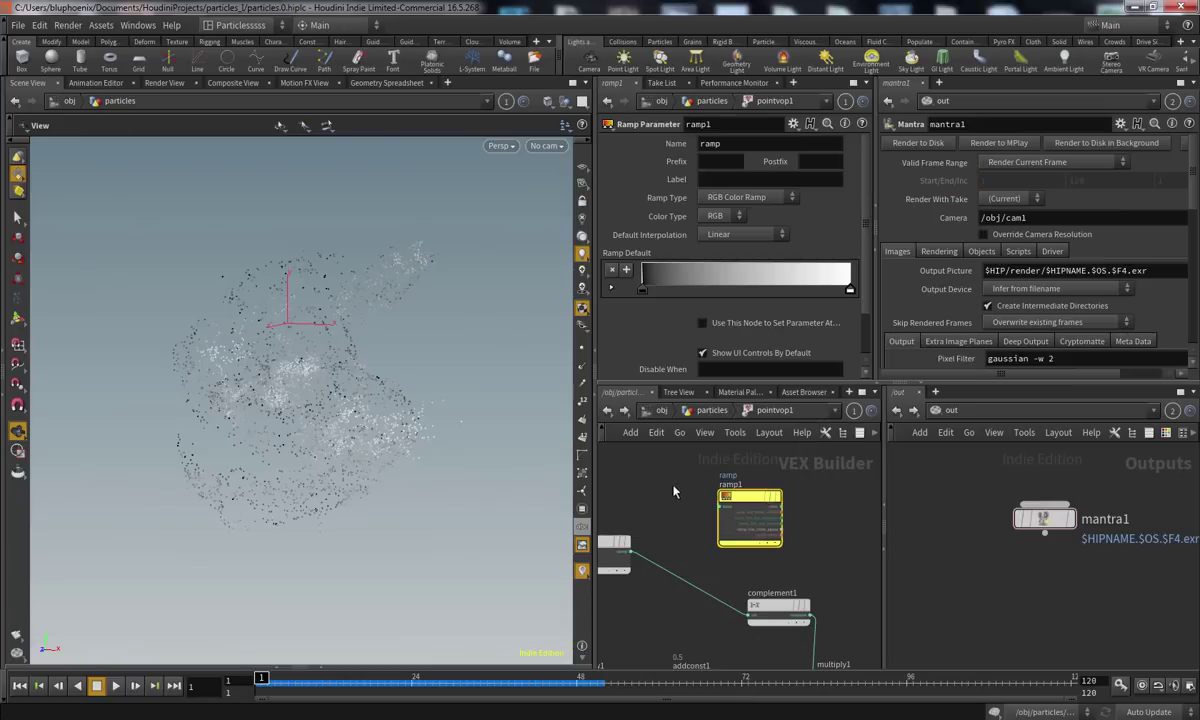
Wire clamp1's output into the input of ramp1 and reposition ramp1 in the network
{"action": "scroll", "coordinate": [685, 493], "scroll_direction": "up", "scroll_amount": 4}
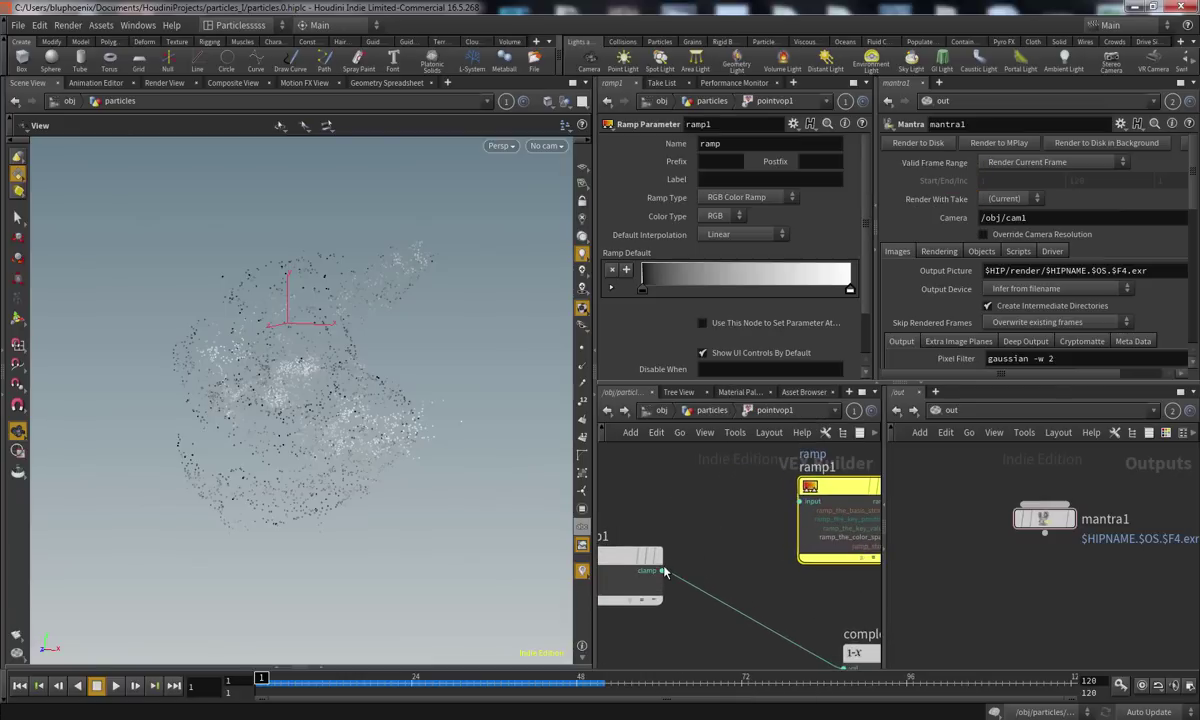
{"action": "left_click", "coordinate": [662, 571]}
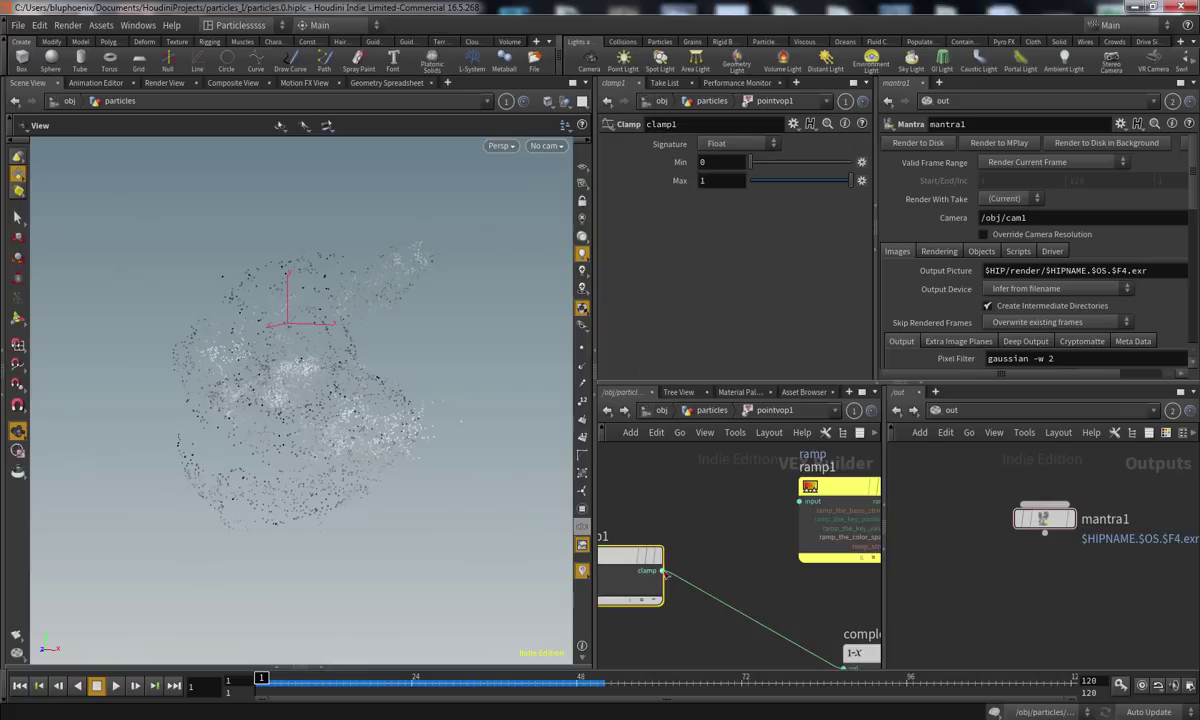
{"action": "left_click", "coordinate": [799, 501]}
{"action": "middle_click_drag", "start_coordinate": [726, 493], "coordinate": [664, 507]}
{"action": "left_click_drag", "start_coordinate": [665, 480], "coordinate": [792, 585]}
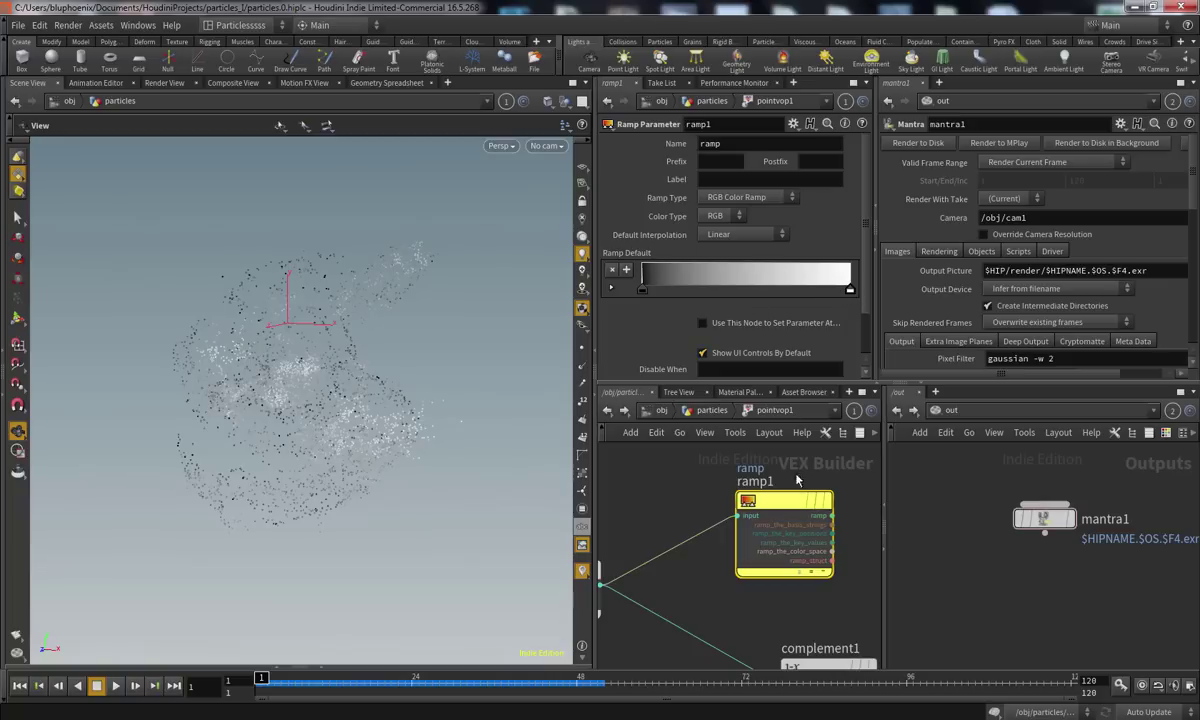
Connect ramp1's ramp output to the color input of the geometry output node and check the particles on the timeline
{"action": "middle_click_drag", "start_coordinate": [685, 499], "coordinate": [584, 491]}
{"action": "middle_click_drag", "start_coordinate": [795, 564], "coordinate": [738, 463]}
{"action": "scroll", "coordinate": [740, 524], "scroll_direction": "down", "scroll_amount": 3}
{"action": "scroll", "coordinate": [801, 534], "scroll_direction": "up", "scroll_amount": 2}
{"action": "middle_click_drag", "start_coordinate": [801, 534], "coordinate": [704, 502]}
{"action": "middle_click_drag", "start_coordinate": [756, 616], "coordinate": [797, 681]}
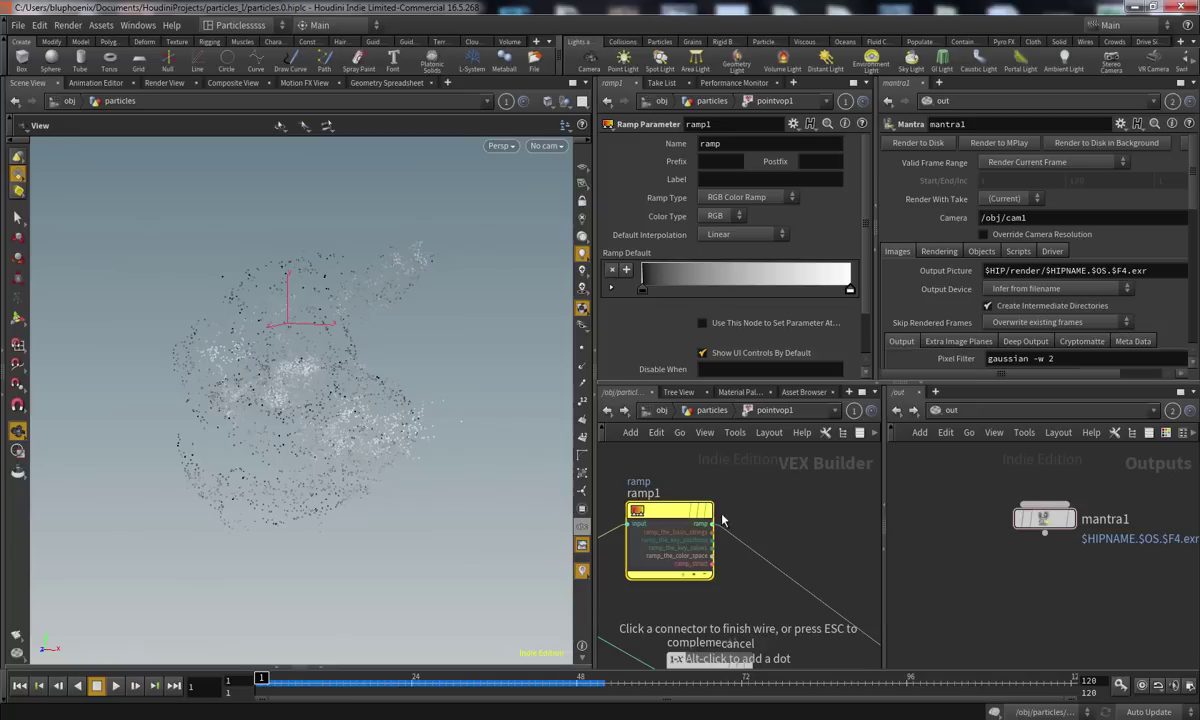
{"action": "left_click", "coordinate": [712, 524]}
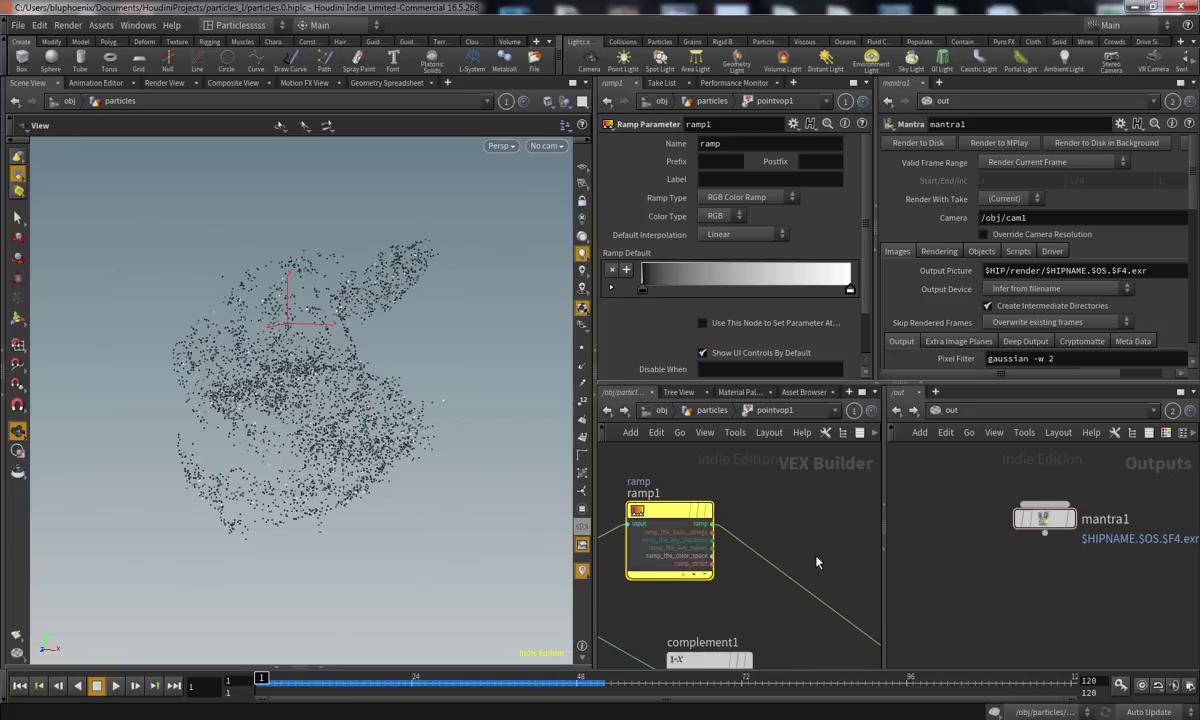
{"action": "left_click_drag", "start_coordinate": [285, 688], "coordinate": [245, 668]}
Check the ramp exposed on pointvop1, go back inside, and give ramp1 the name color_ramp and the label "Color ramp"
{"action": "left_click", "coordinate": [712, 413]}
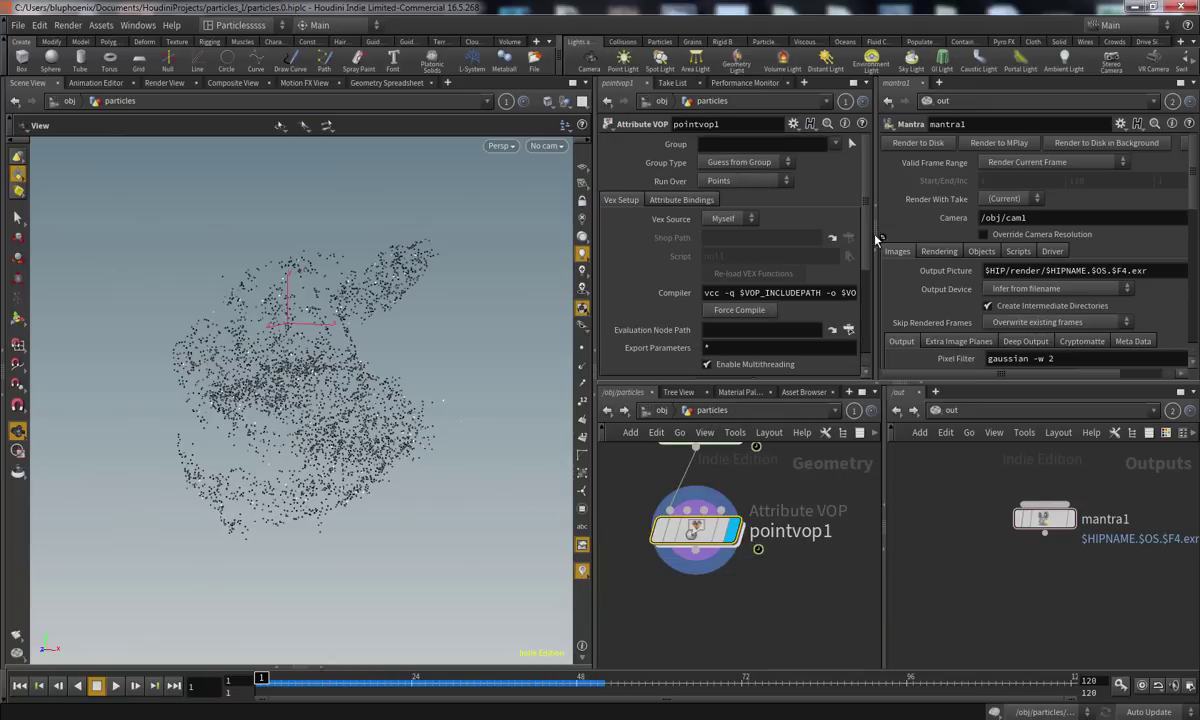
{"action": "scroll", "coordinate": [731, 360], "scroll_direction": "down", "scroll_amount": 5}
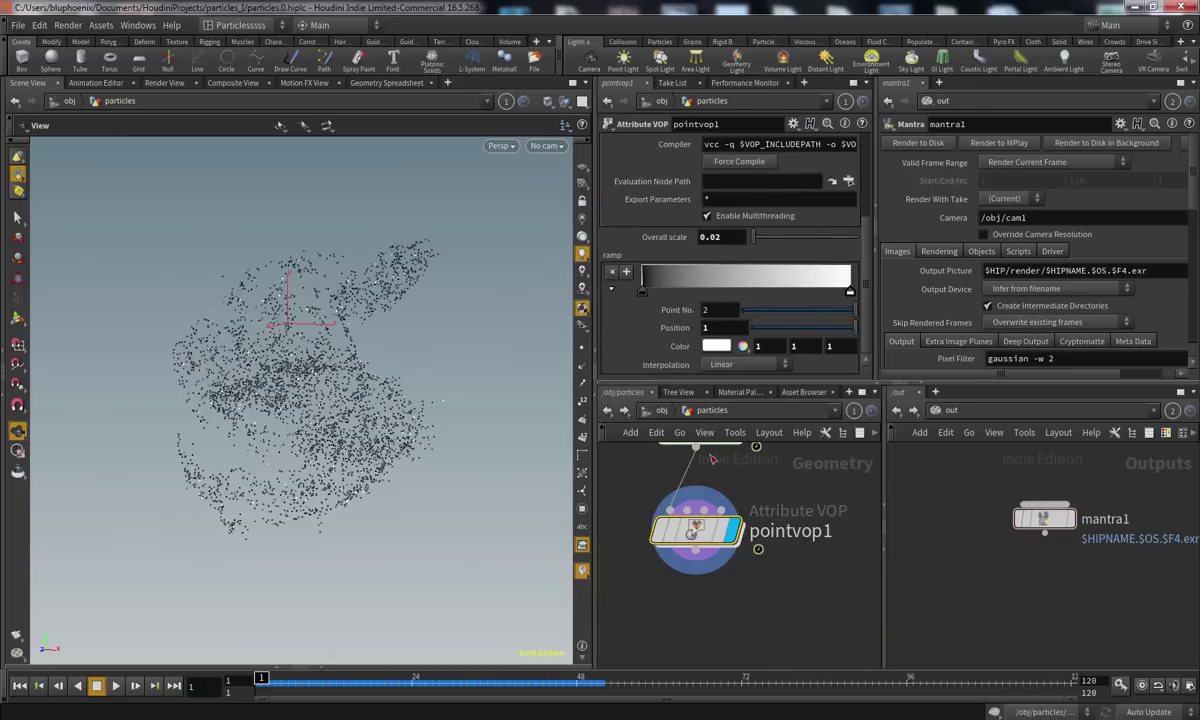
{"action": "double_click", "coordinate": [740, 524]}
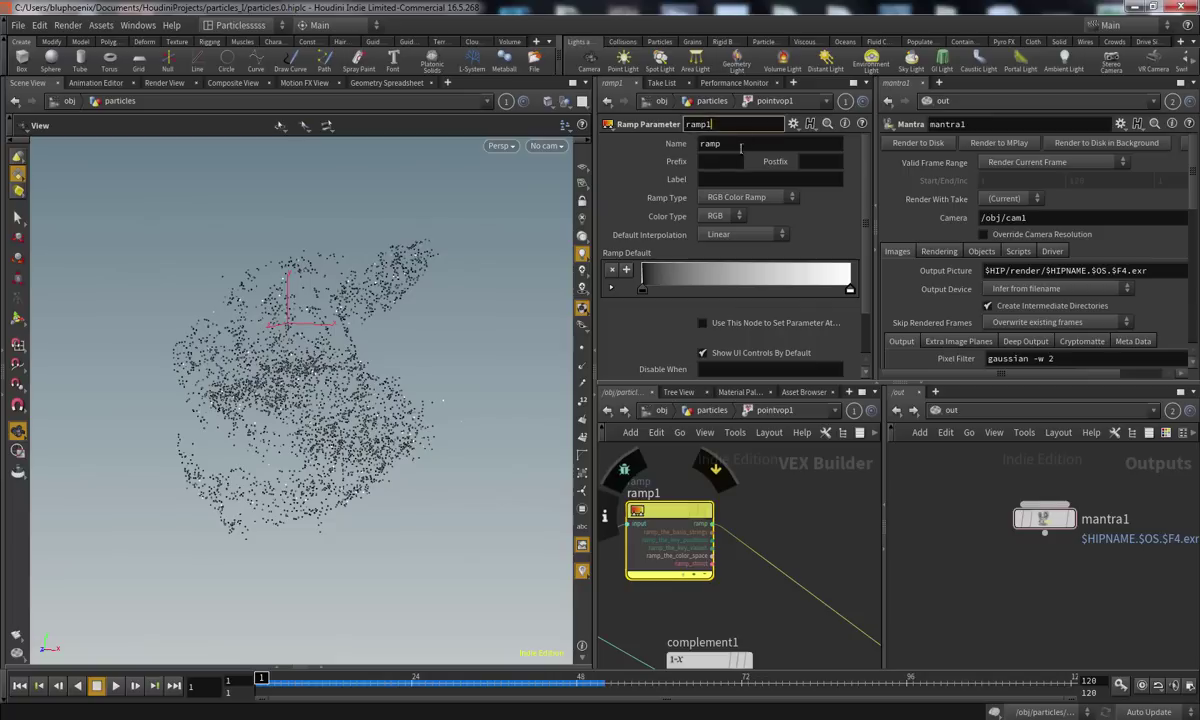
{"action": "left_click_drag", "start_coordinate": [755, 147], "coordinate": [647, 149]}
{"action": "type", "text": "color_camp"}
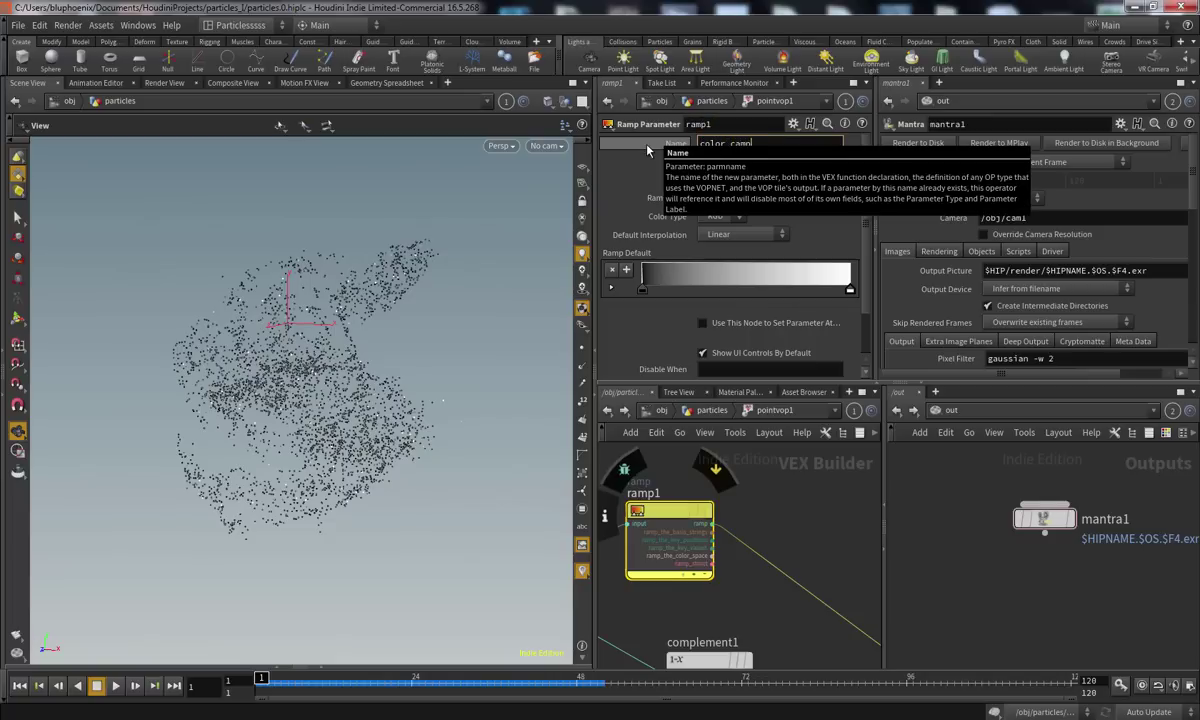
{"action": "key", "text": "Return"}
{"action": "left_click", "coordinate": [726, 179]}
{"action": "type", "text": "Color ramp"}
{"action": "key", "text": "Return"}
Reduce pointvop1's Color ramp to its first point and set that point's color to turquoise (0, 0.9, 0.45)
{"action": "left_click", "coordinate": [709, 411]}
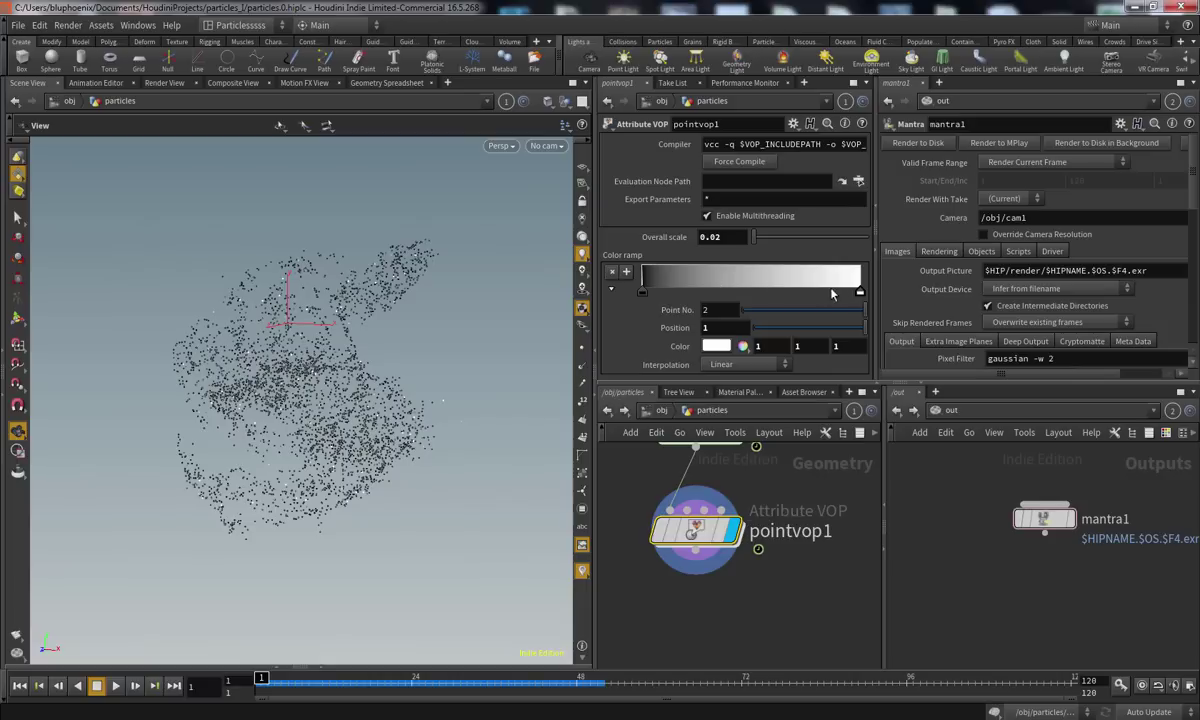
{"action": "left_click", "coordinate": [612, 272]}
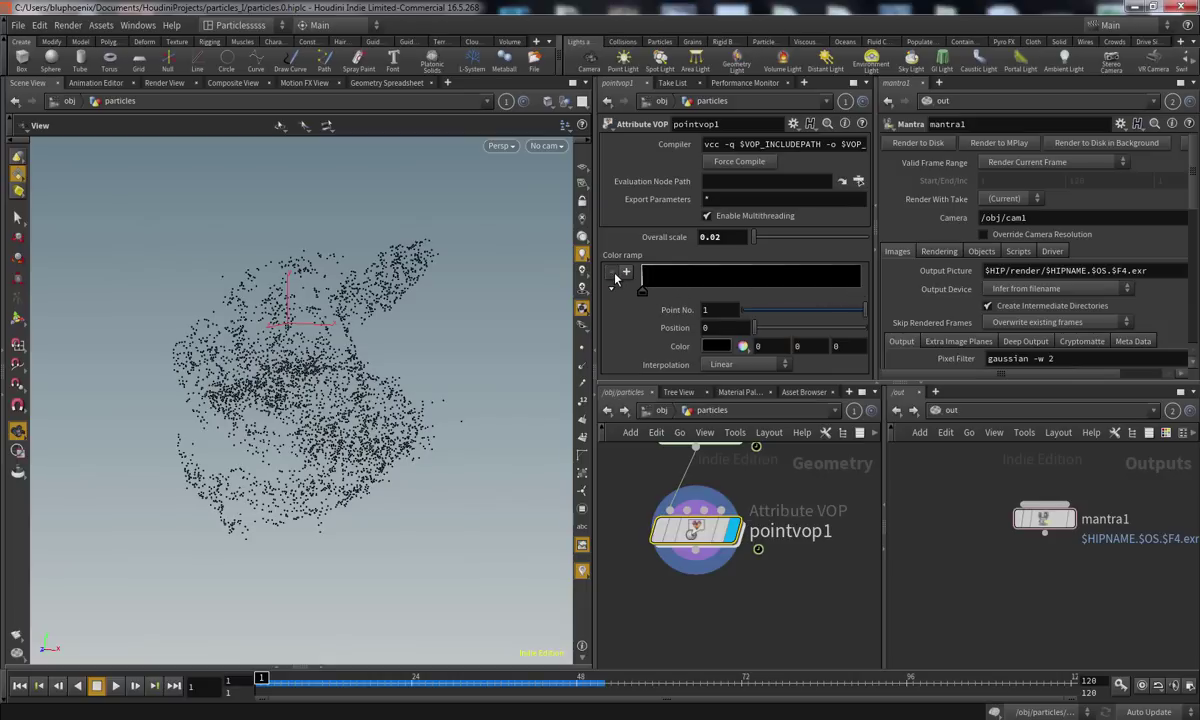
{"action": "left_click", "coordinate": [716, 347]}
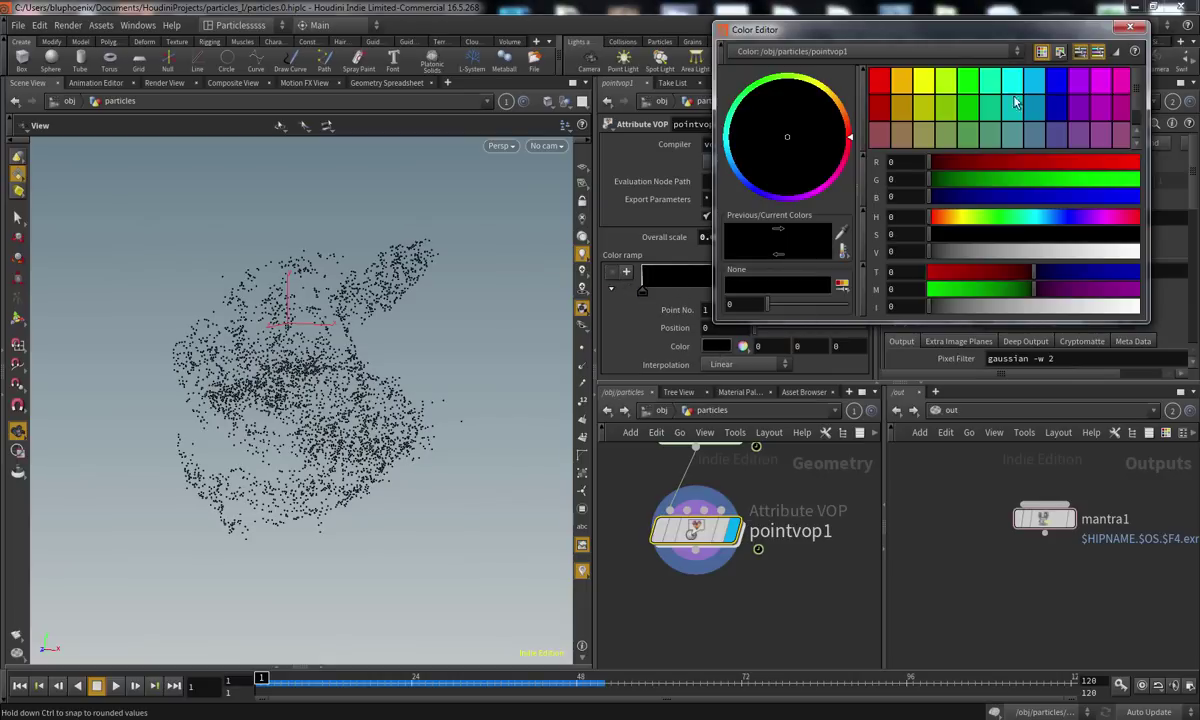
{"action": "left_click", "coordinate": [996, 81]}
{"action": "left_click_drag", "start_coordinate": [976, 33], "coordinate": [812, 65]}
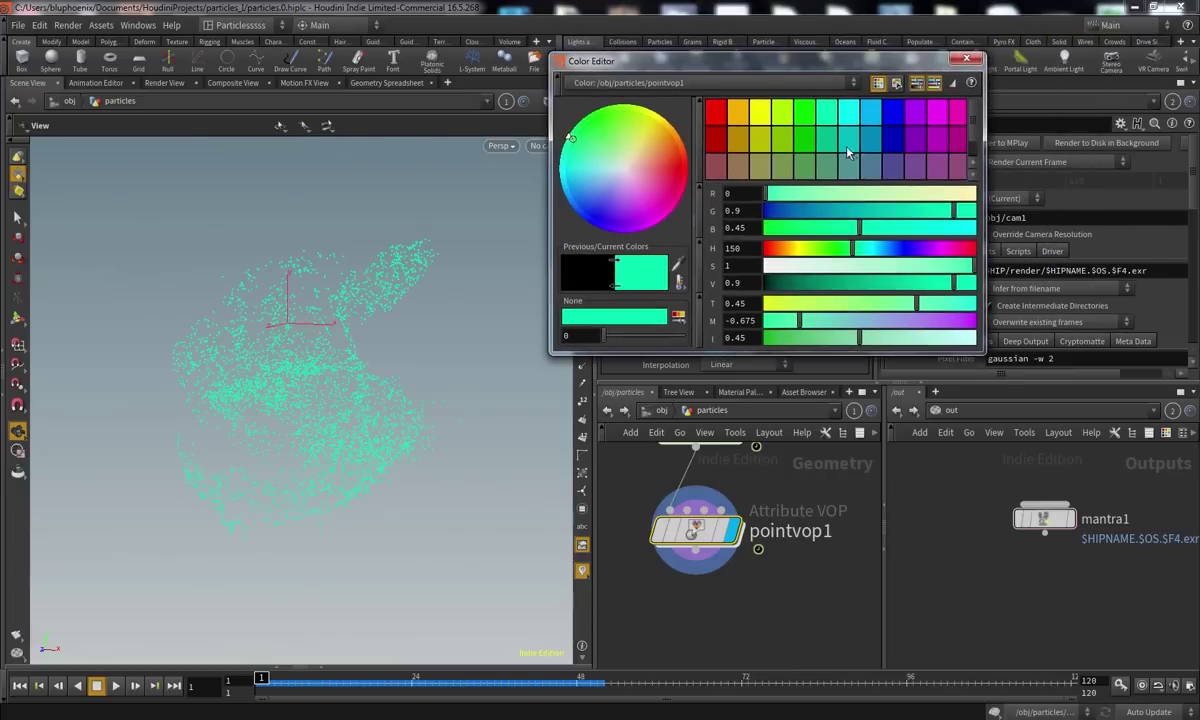
{"action": "left_click", "coordinate": [966, 61]}
Add a second turquoise point near the ramp's middle and set the first point's color to near-white (0.9, 0.9, 0.9)
{"action": "left_click_drag", "start_coordinate": [641, 298], "coordinate": [758, 296]}
{"action": "left_click_drag", "start_coordinate": [657, 283], "coordinate": [641, 285]}
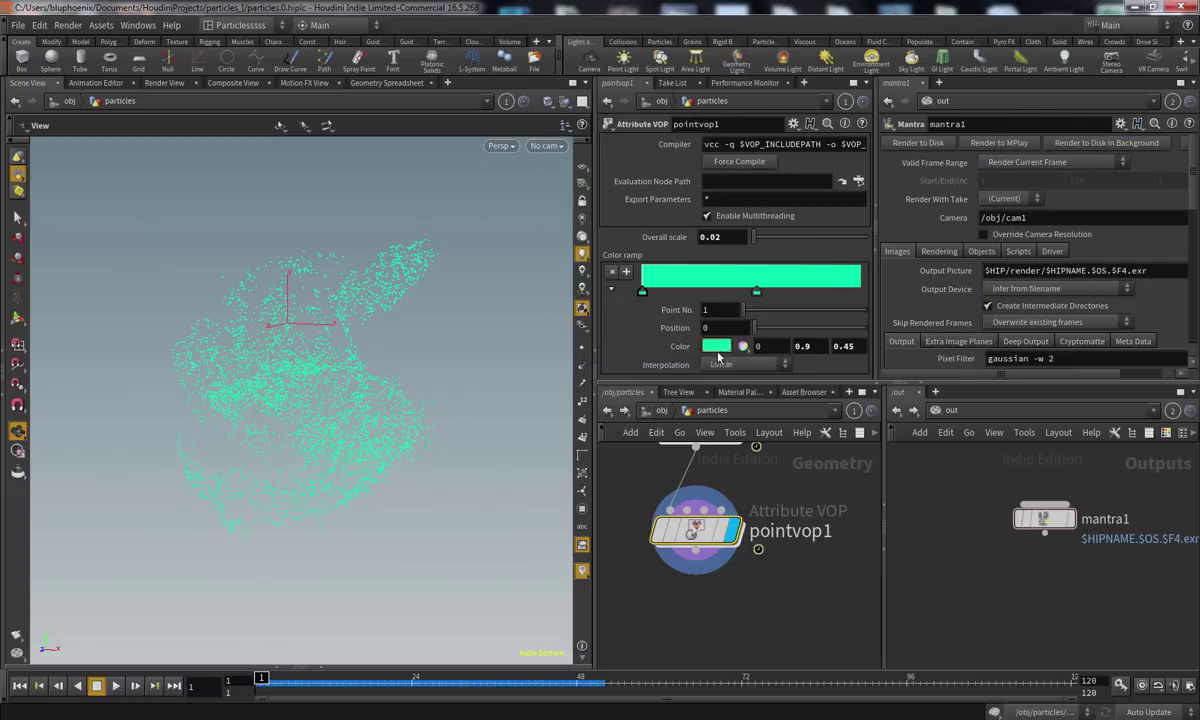
{"action": "left_click", "coordinate": [716, 347]}
{"action": "left_click_drag", "start_coordinate": [793, 268], "coordinate": [766, 267]}
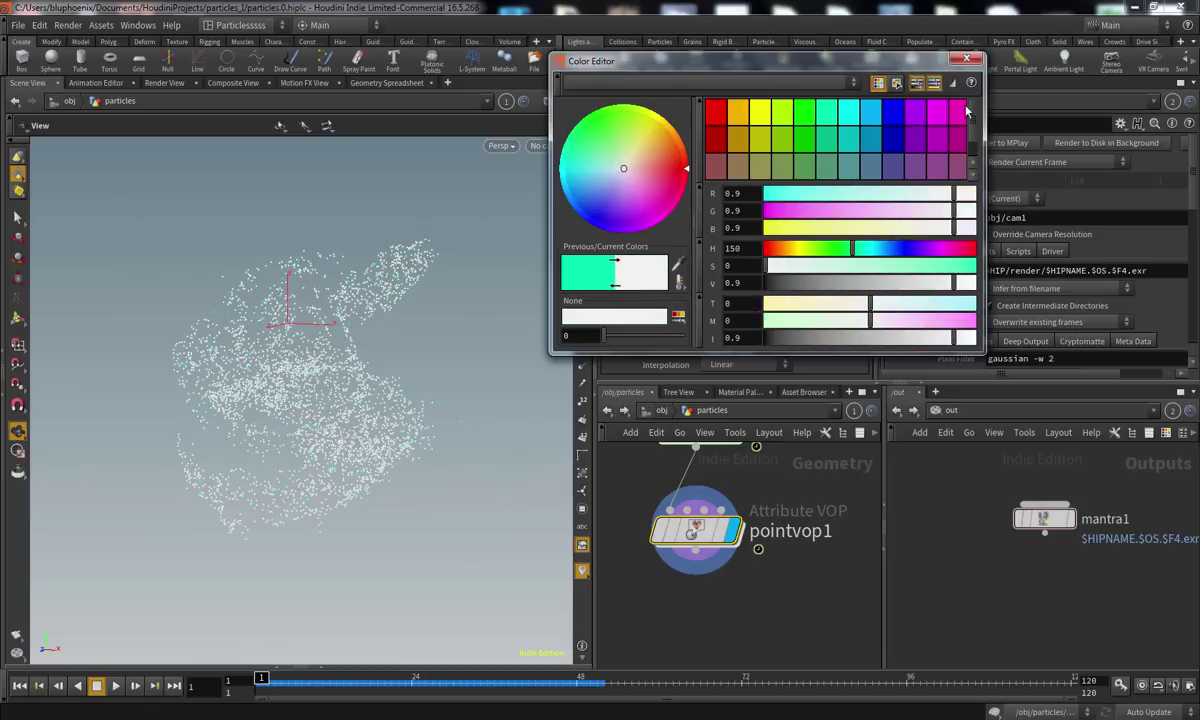
{"action": "left_click", "coordinate": [967, 57]}
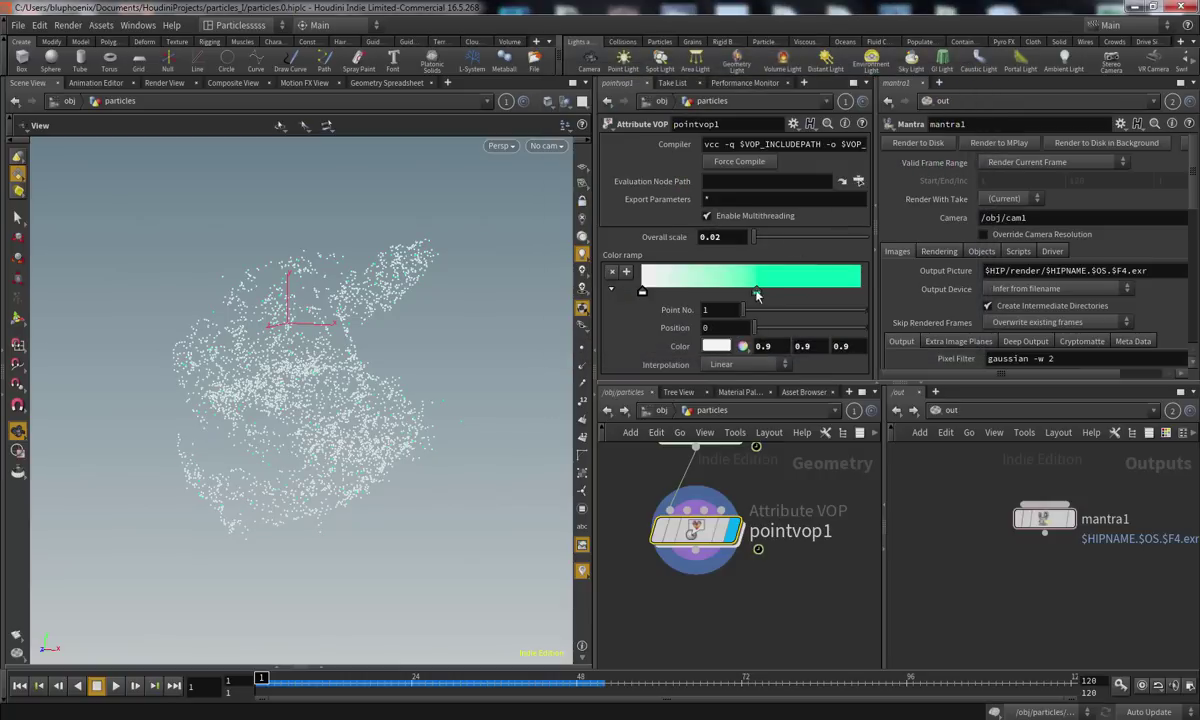
Add a dark blue point (0.075, 0.1875, 0.3) at ramp position 1 and move the turquoise point to about 0.357
{"action": "left_click_drag", "start_coordinate": [753, 292], "coordinate": [726, 292]}
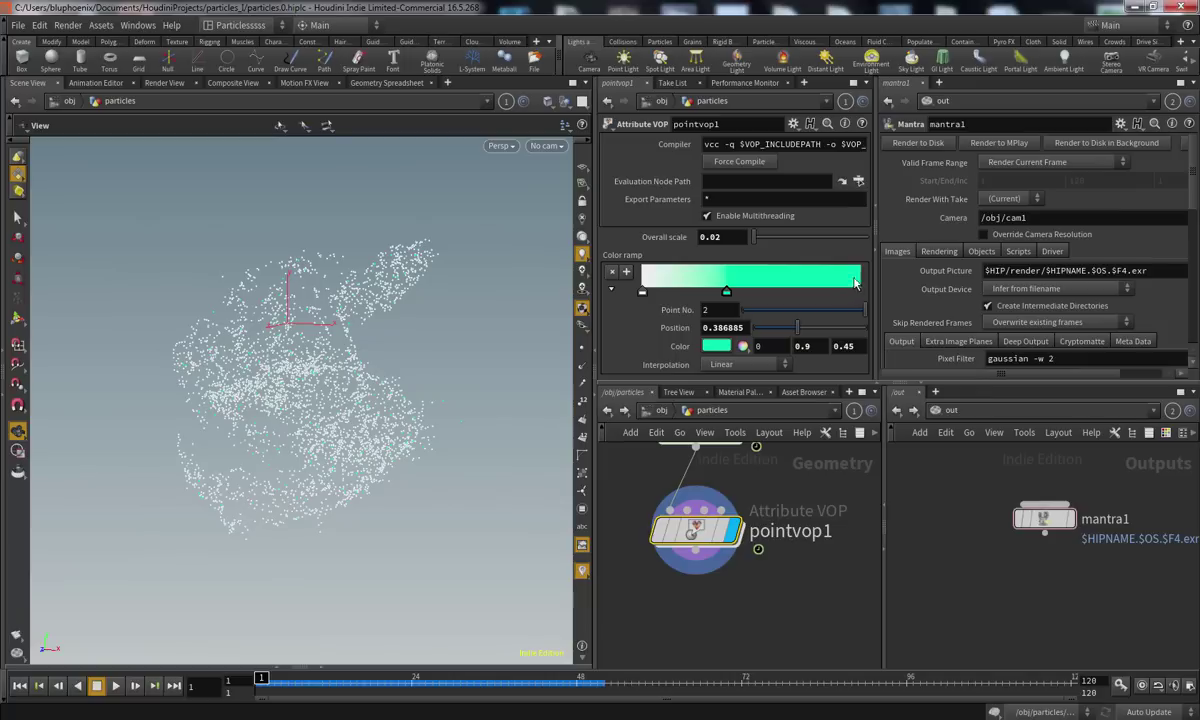
{"action": "left_click", "coordinate": [718, 346]}
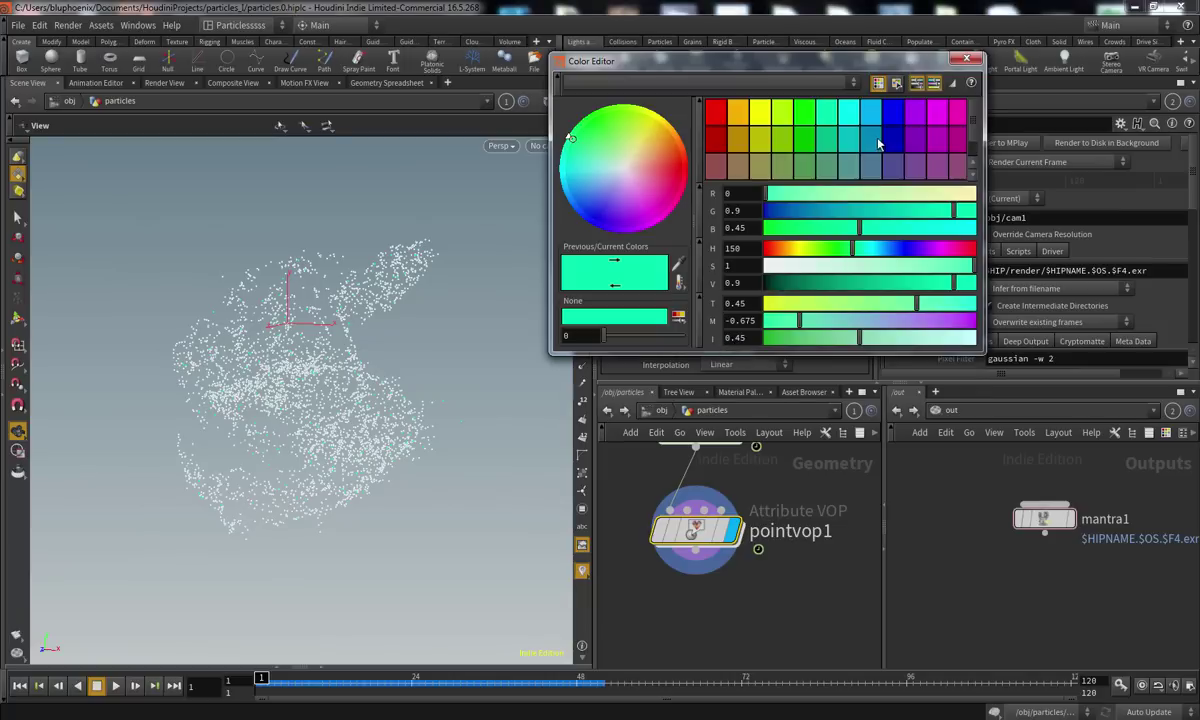
{"action": "left_click", "coordinate": [874, 175]}
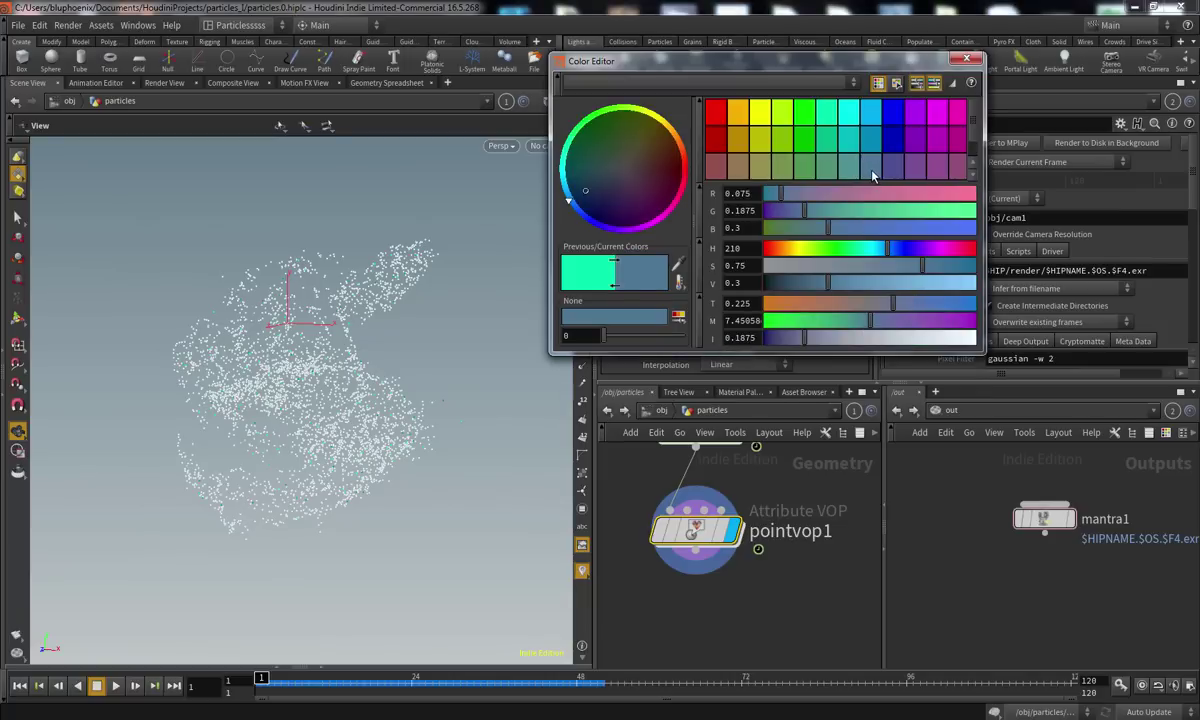
{"action": "left_click", "coordinate": [968, 61]}
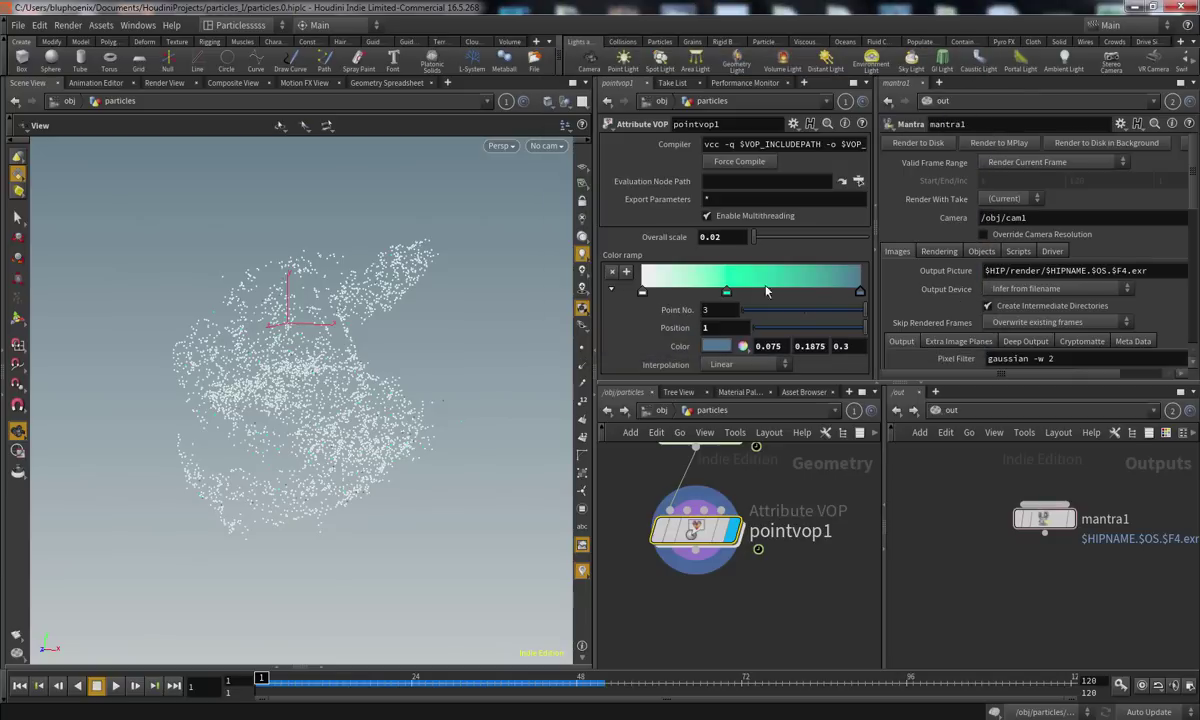
{"action": "left_click_drag", "start_coordinate": [724, 292], "coordinate": [715, 295]}
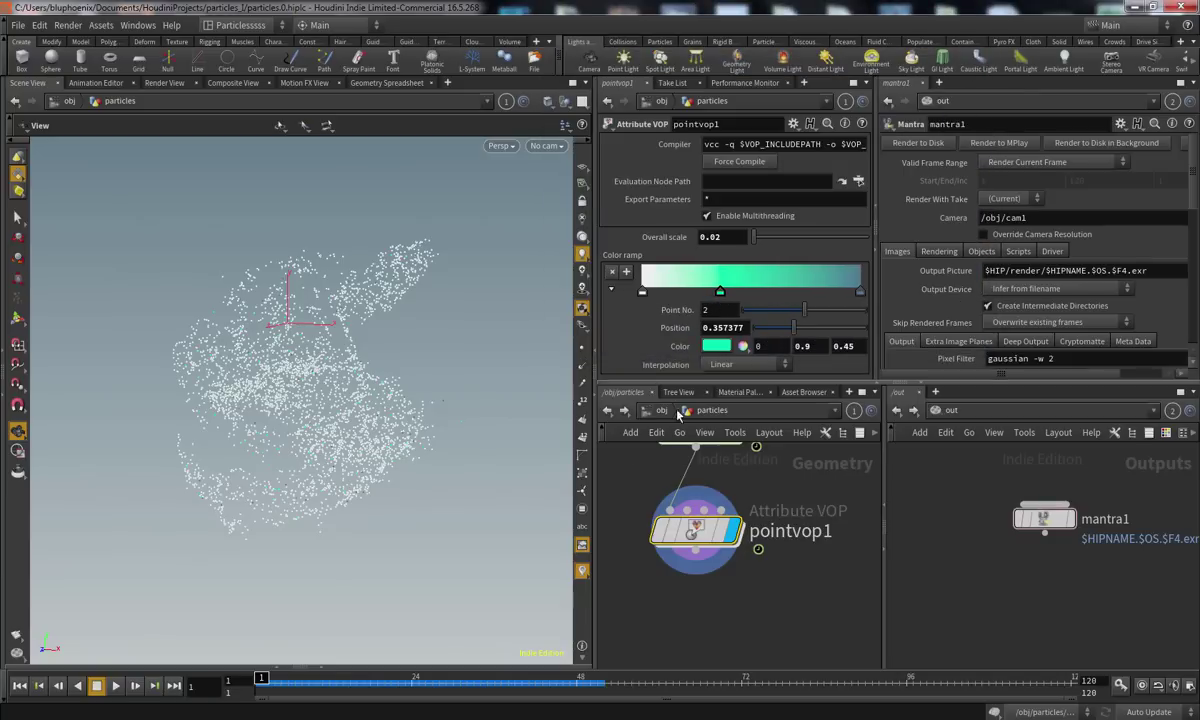
Scrub the simulation past frame 74 and back to frame 31 to examine the particle colors in the scene viewport
{"action": "left_click_drag", "start_coordinate": [281, 688], "coordinate": [611, 685]}
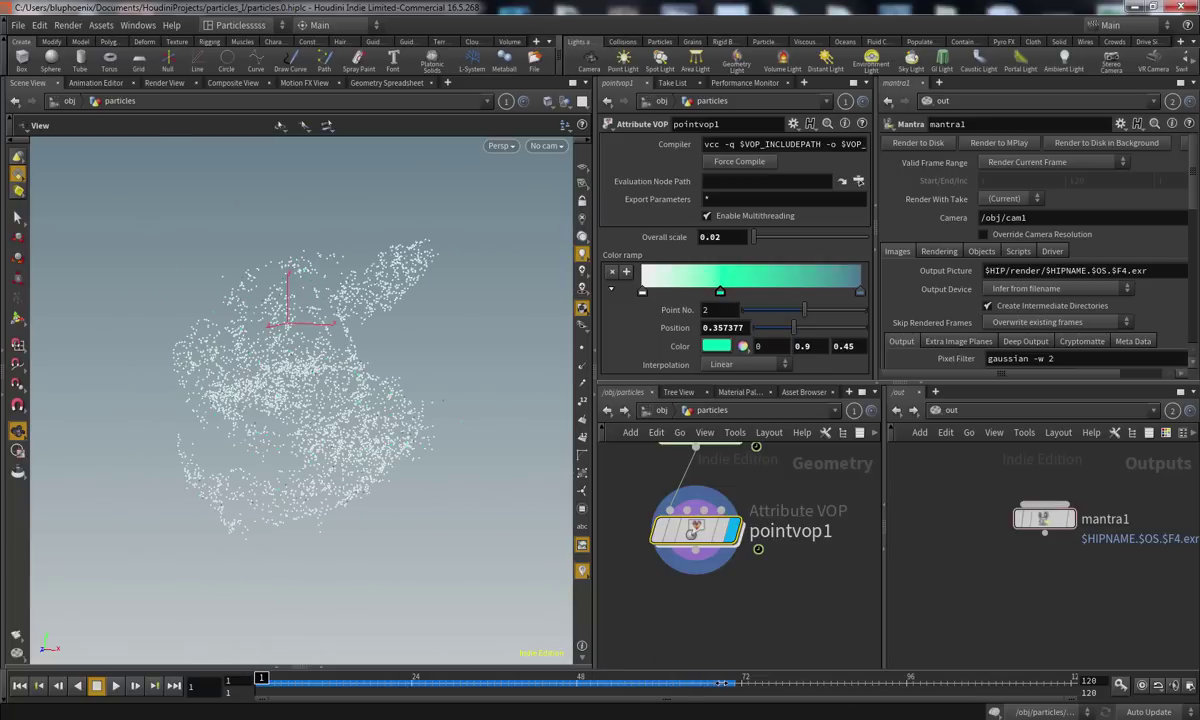
{"action": "left_click_drag", "start_coordinate": [722, 683], "coordinate": [845, 701]}
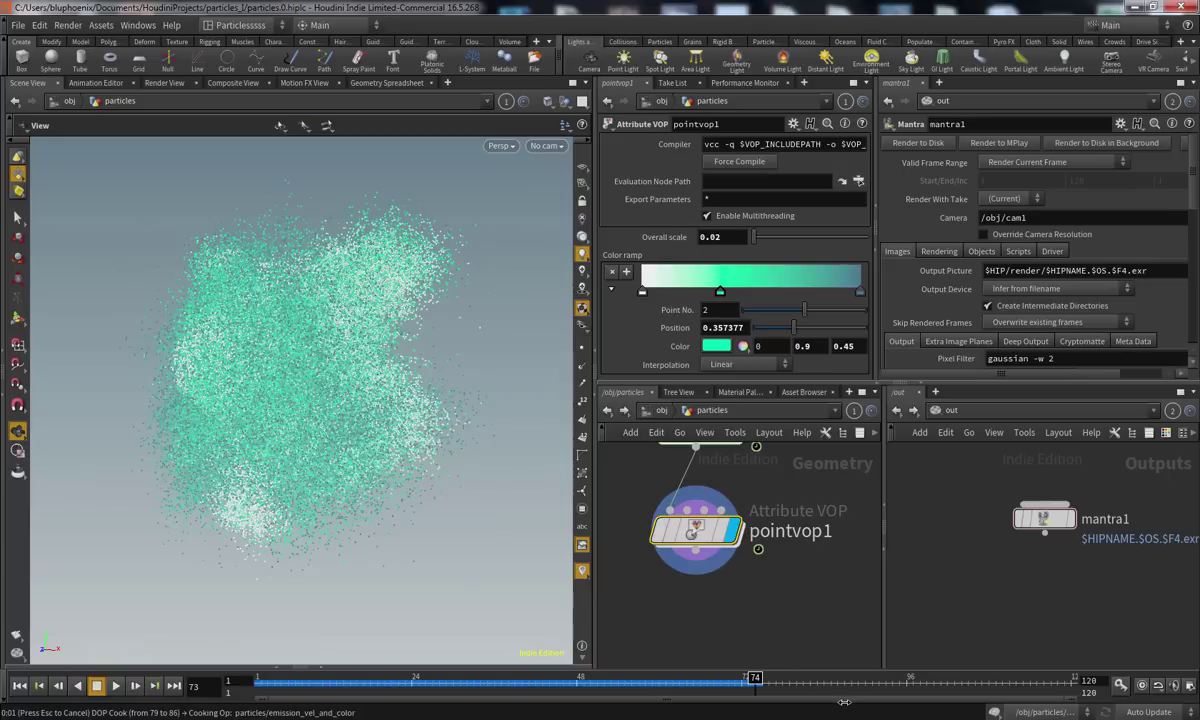
{"action": "left_click_drag", "start_coordinate": [507, 683], "coordinate": [266, 658]}
{"action": "left_click_drag", "start_coordinate": [343, 665], "coordinate": [461, 669]}
Resume the live render preview and scrub through frames 4, 2, 35, 70 and 78 to frame 29 to examine the colored particles
{"action": "left_click", "coordinate": [164, 82]}
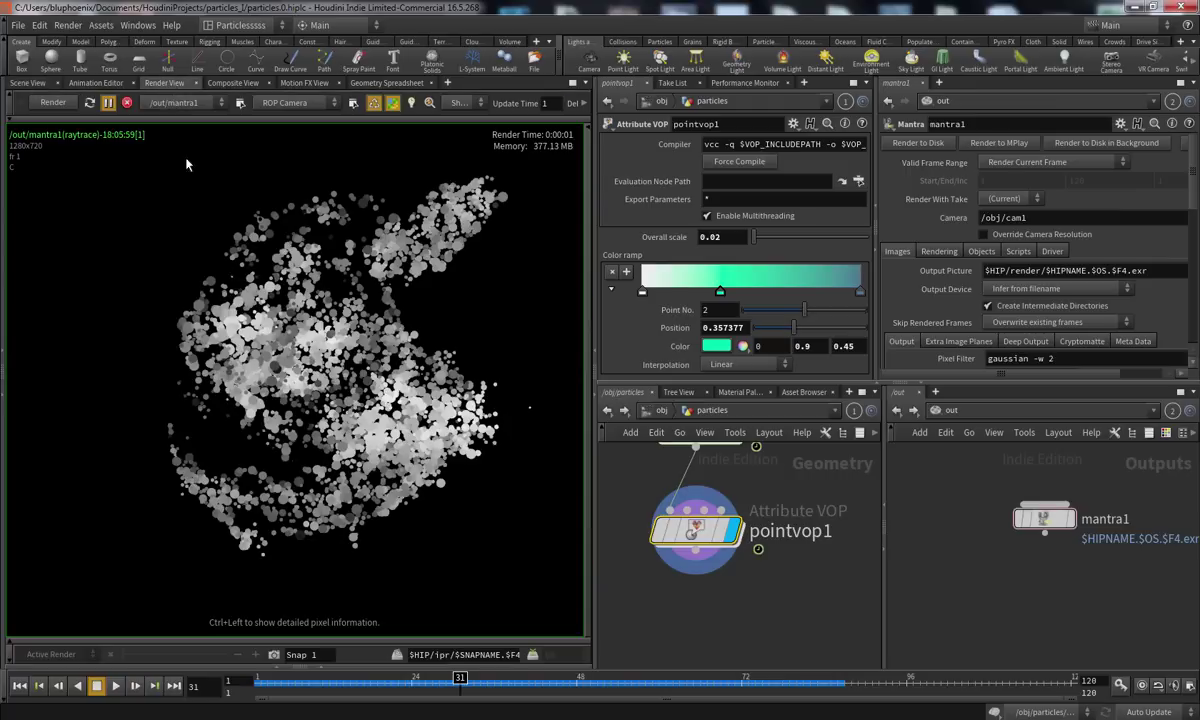
{"action": "left_click", "coordinate": [109, 103]}
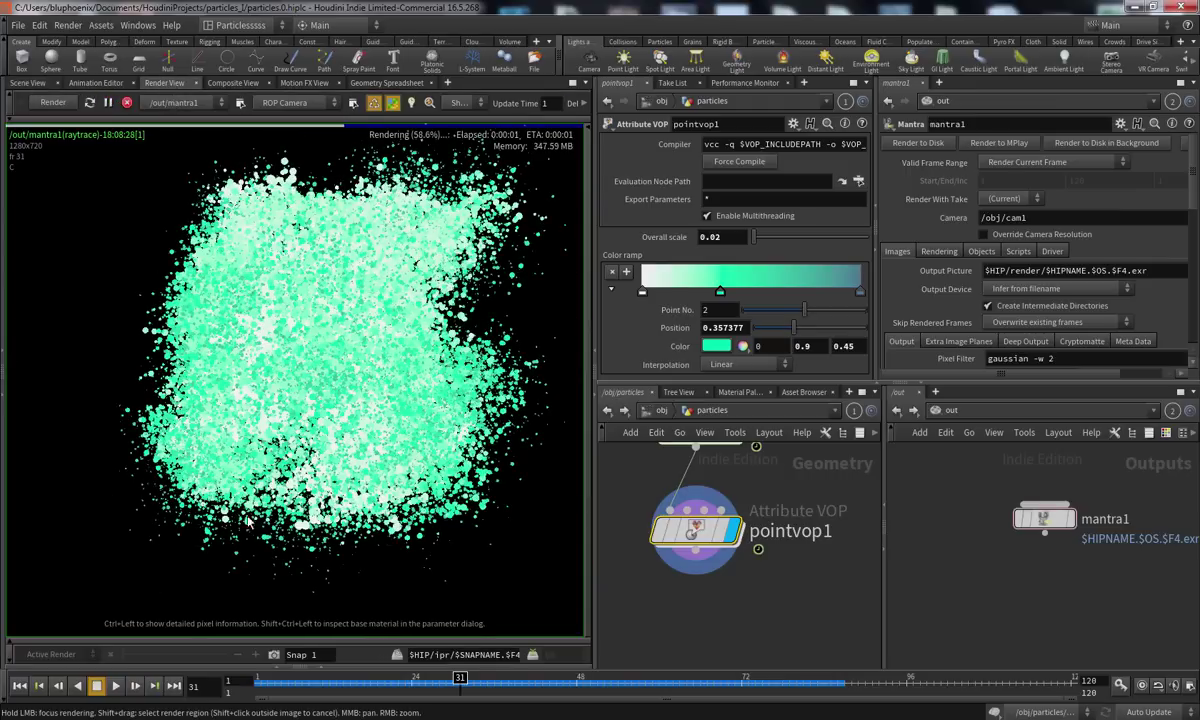
{"action": "left_click", "coordinate": [279, 683]}
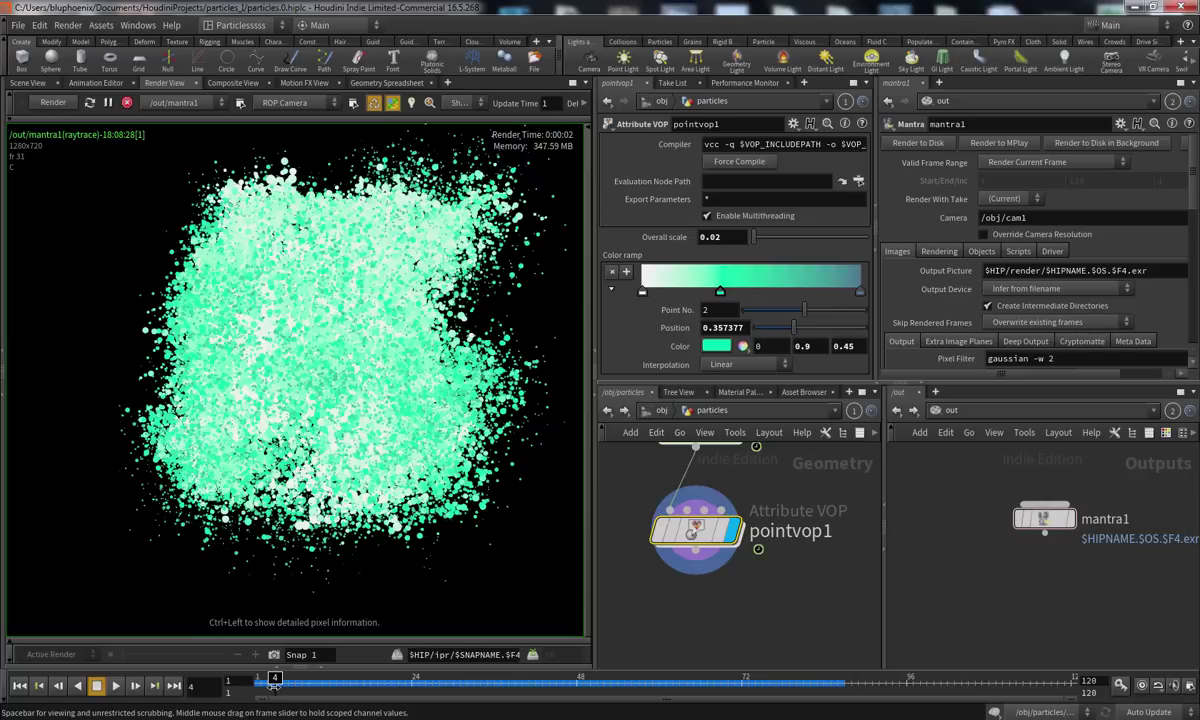
{"action": "left_click", "coordinate": [262, 686]}
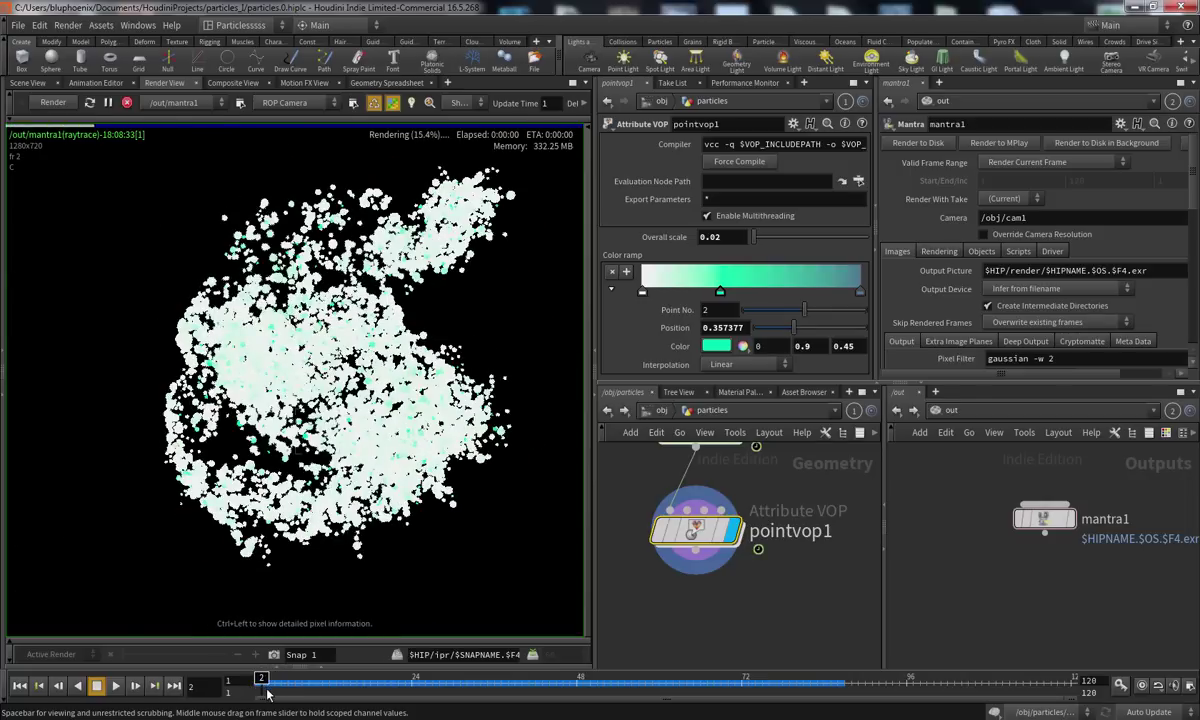
{"action": "left_click", "coordinate": [488, 683]}
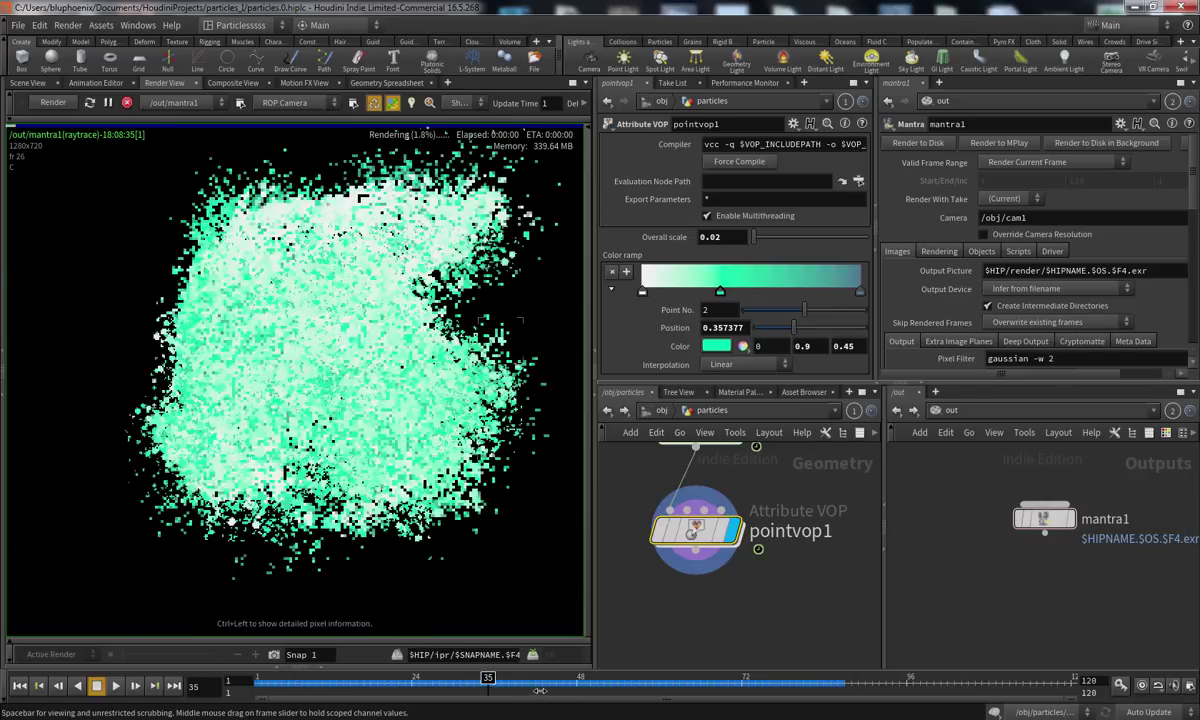
{"action": "left_click", "coordinate": [728, 683]}
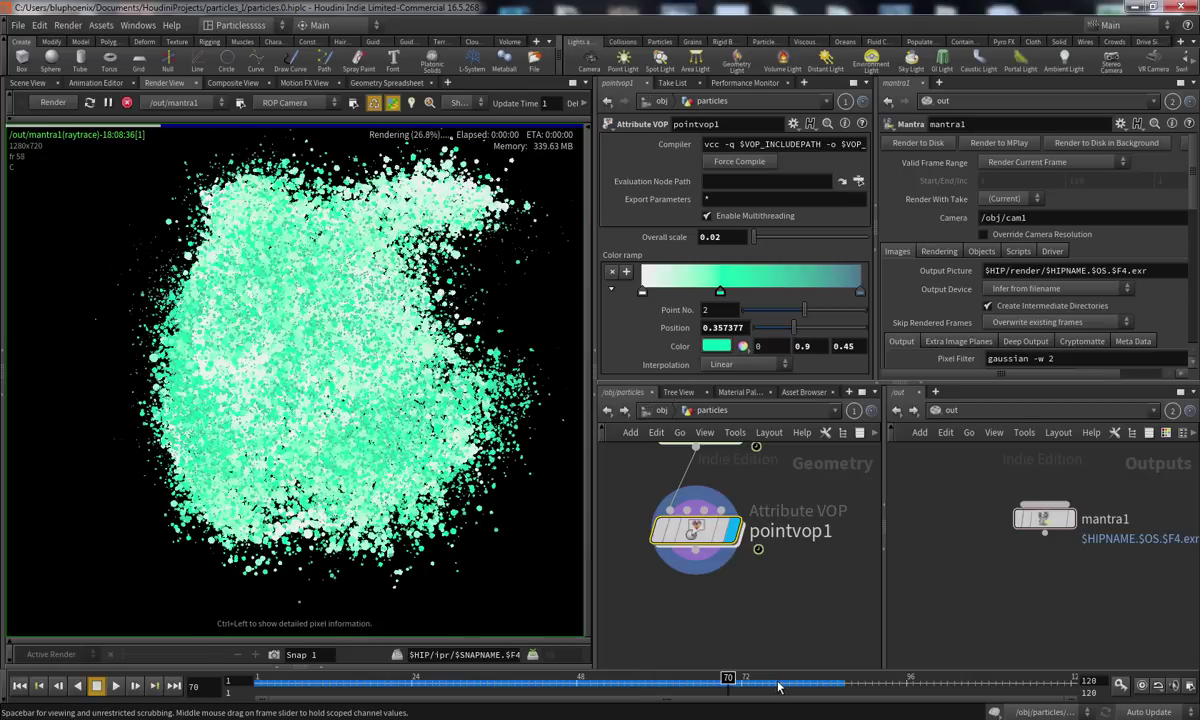
{"action": "left_click", "coordinate": [781, 684]}
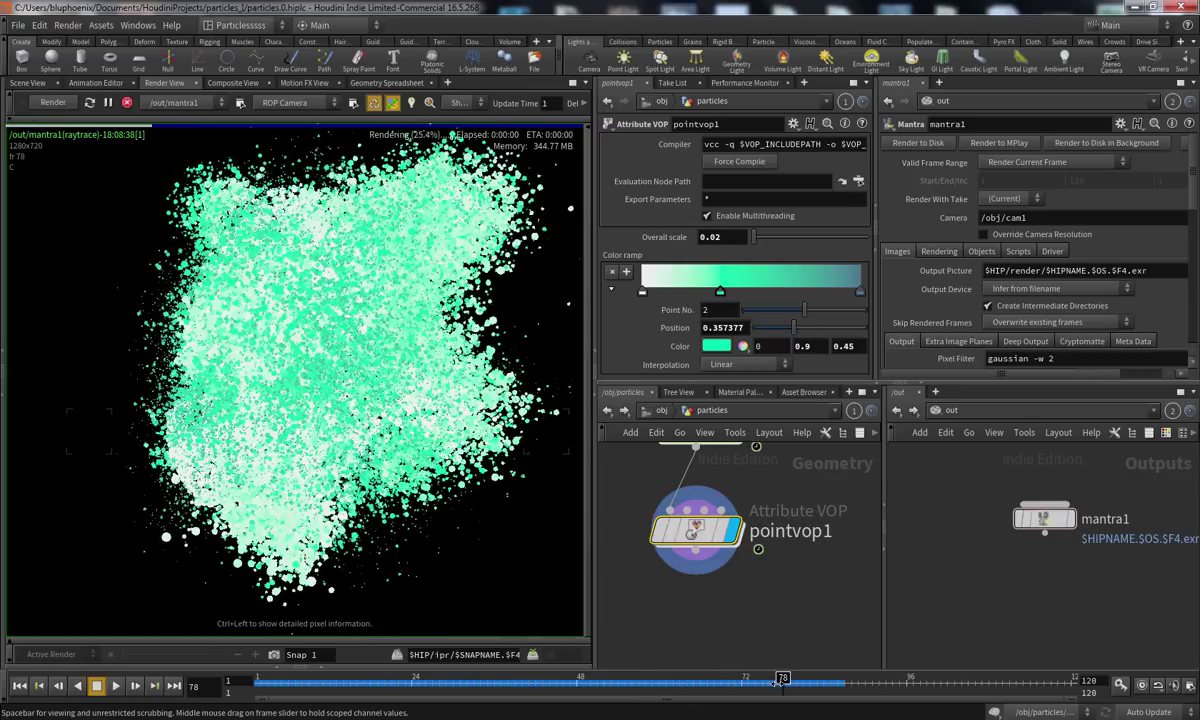
{"action": "left_click", "coordinate": [295, 682]}
{"action": "left_click_drag", "start_coordinate": [295, 682], "coordinate": [446, 682]}
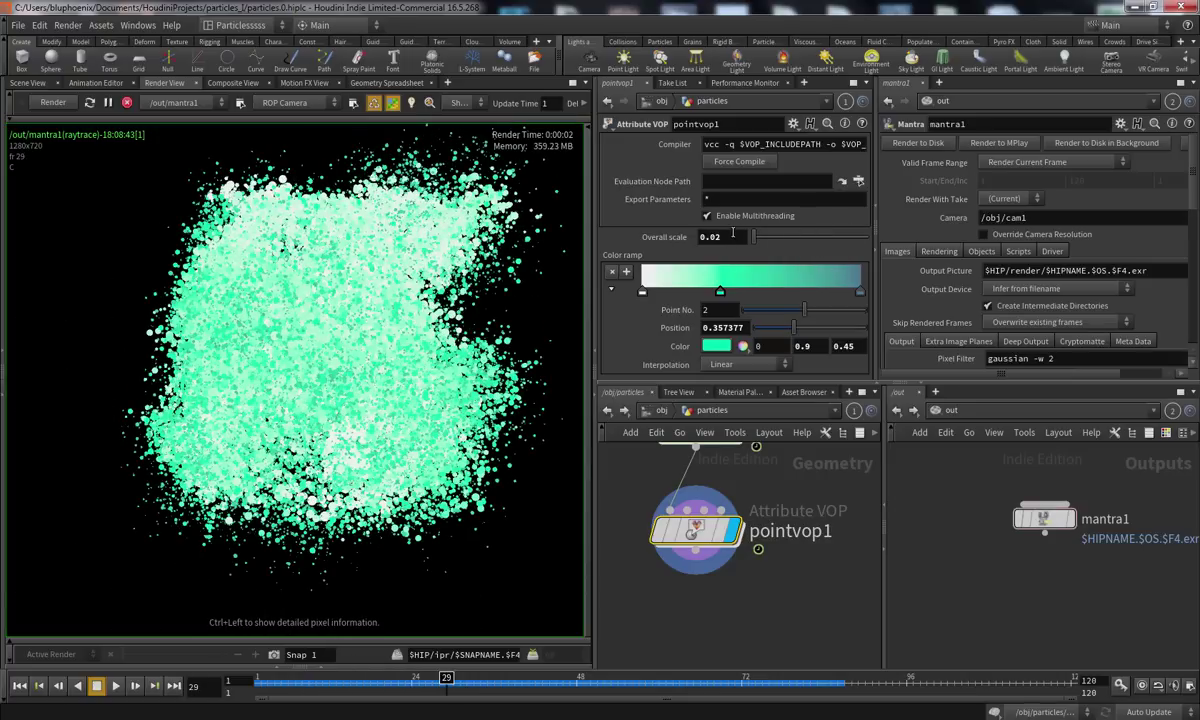
Set pointvop1's Overall scale to 0.002
{"action": "type", "text": "2"}
{"action": "key", "text": "Return"}
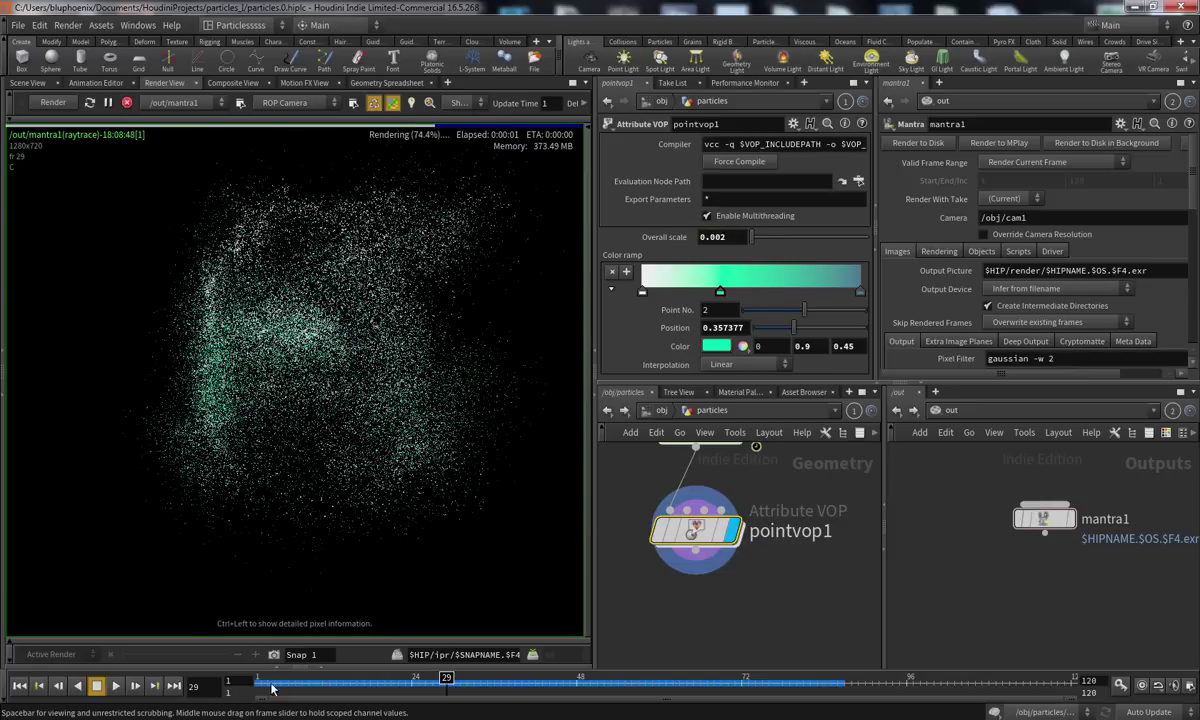
Preview the rendered particles at frames 1, 15 and 19, returning to frame 1
{"action": "left_click", "coordinate": [259, 681]}
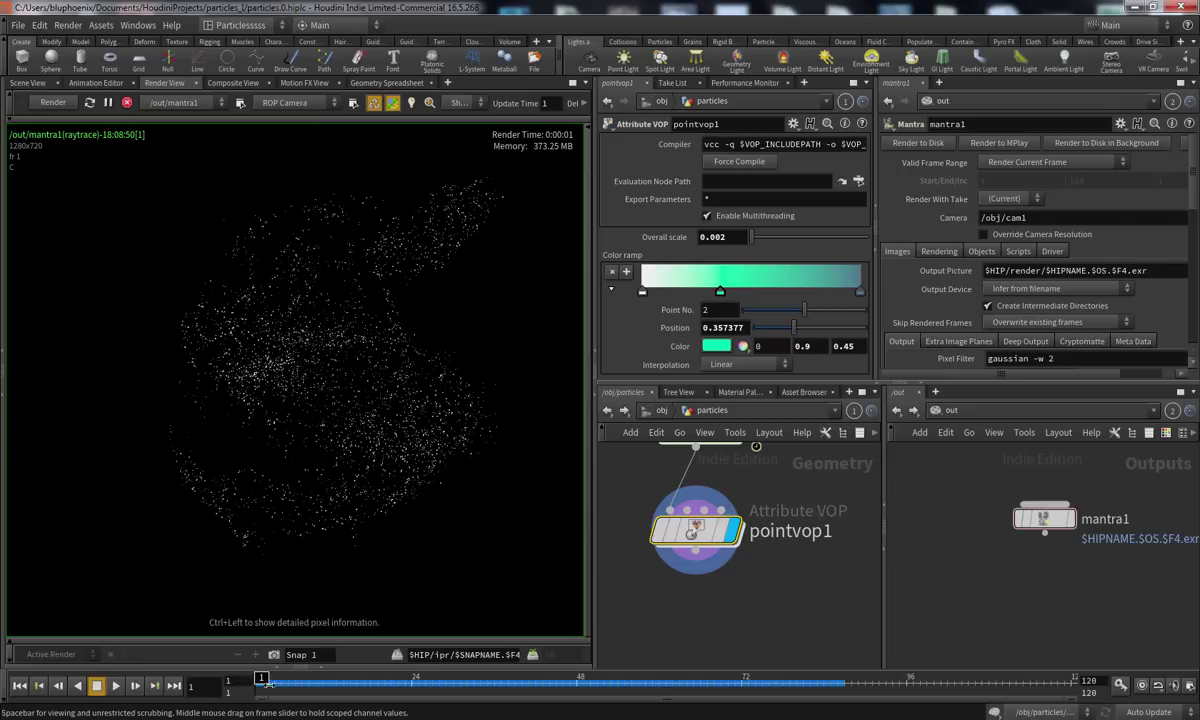
{"action": "left_click", "coordinate": [352, 680]}
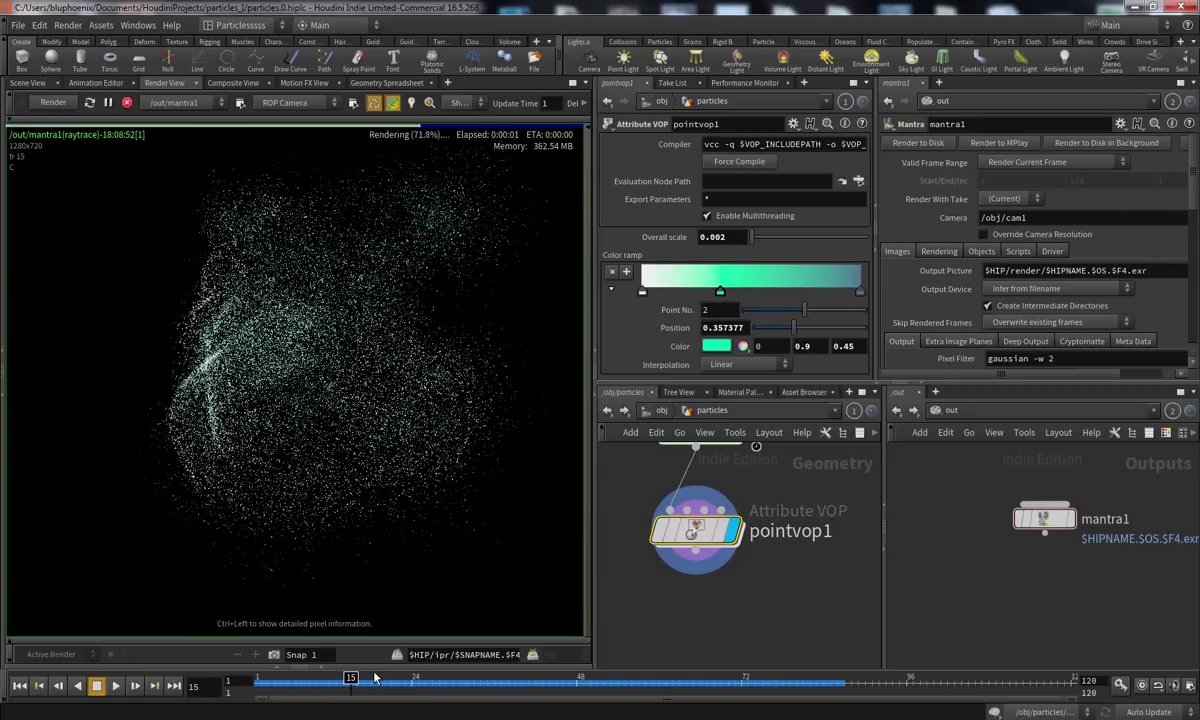
{"action": "left_click", "coordinate": [378, 680]}
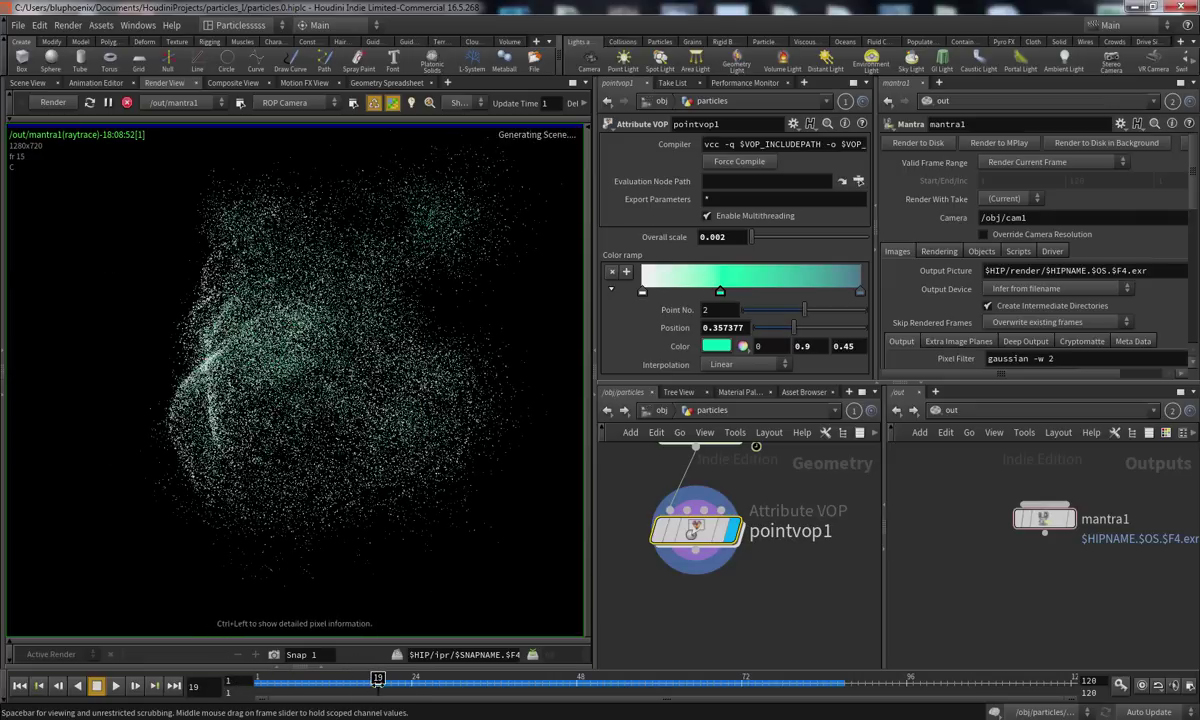
{"action": "left_click", "coordinate": [39, 687]}
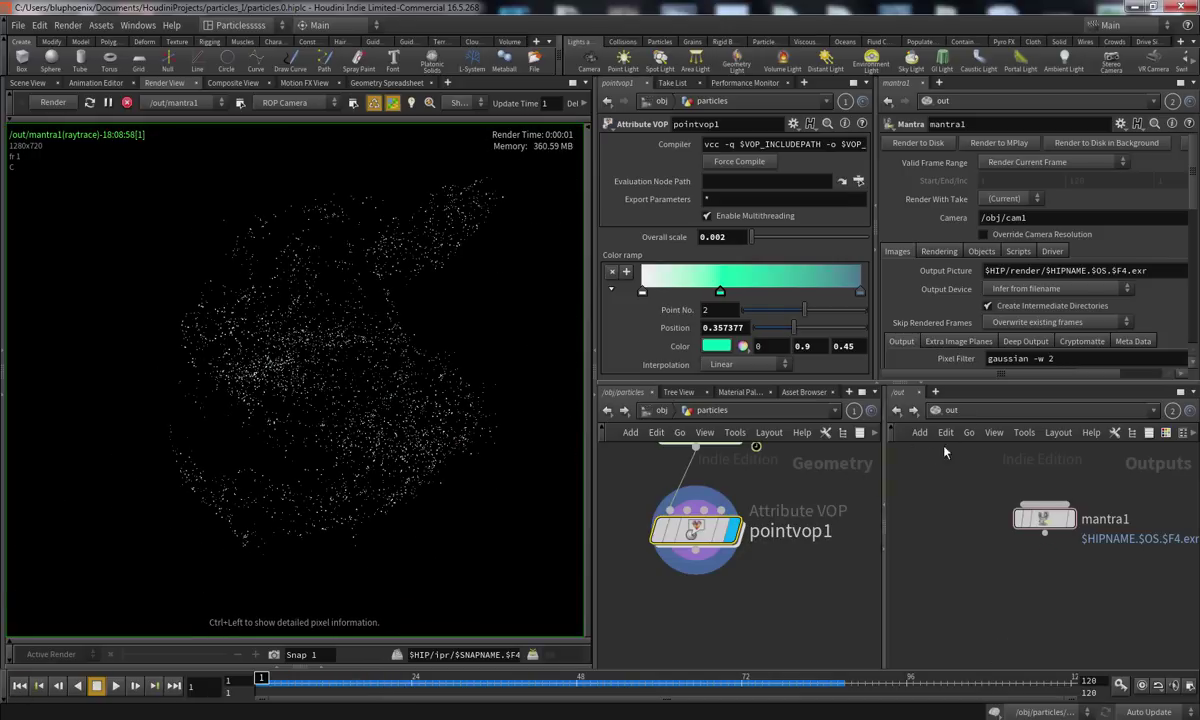
Set the constant birth rate of the popnet's source_first_input node to 1000000
{"action": "left_click", "coordinate": [950, 410]}
{"action": "left_click", "coordinate": [965, 463]}
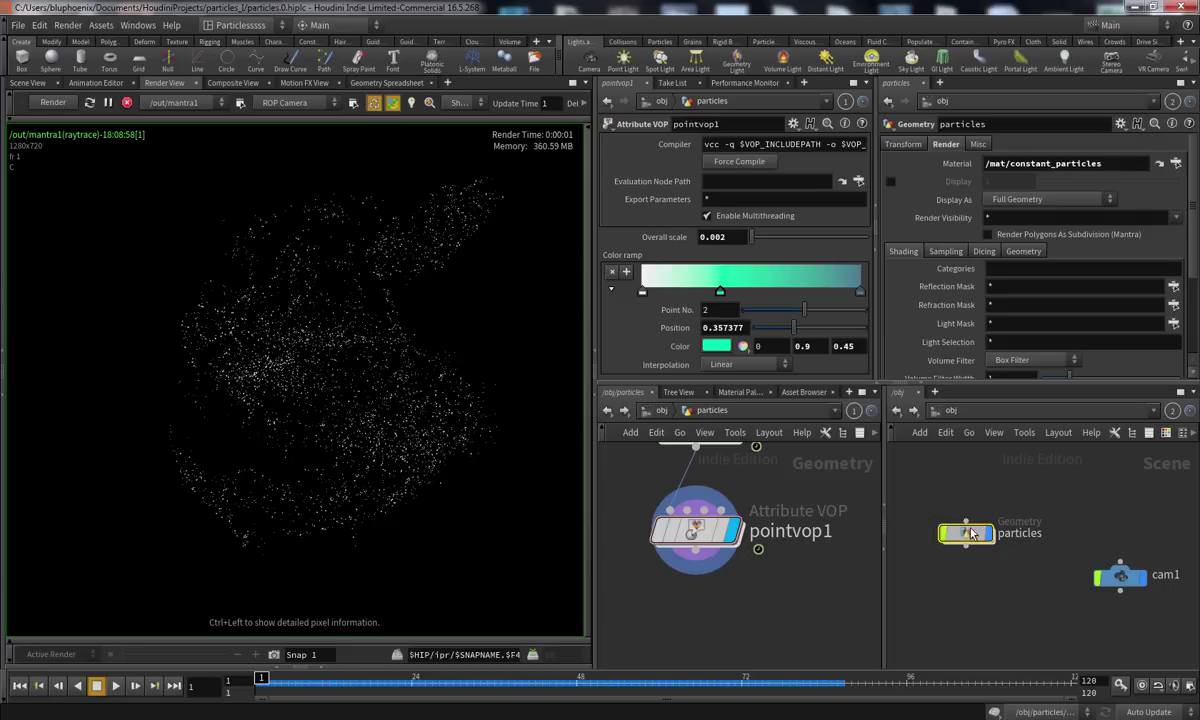
{"action": "double_click", "coordinate": [970, 535]}
{"action": "double_click", "coordinate": [1007, 606]}
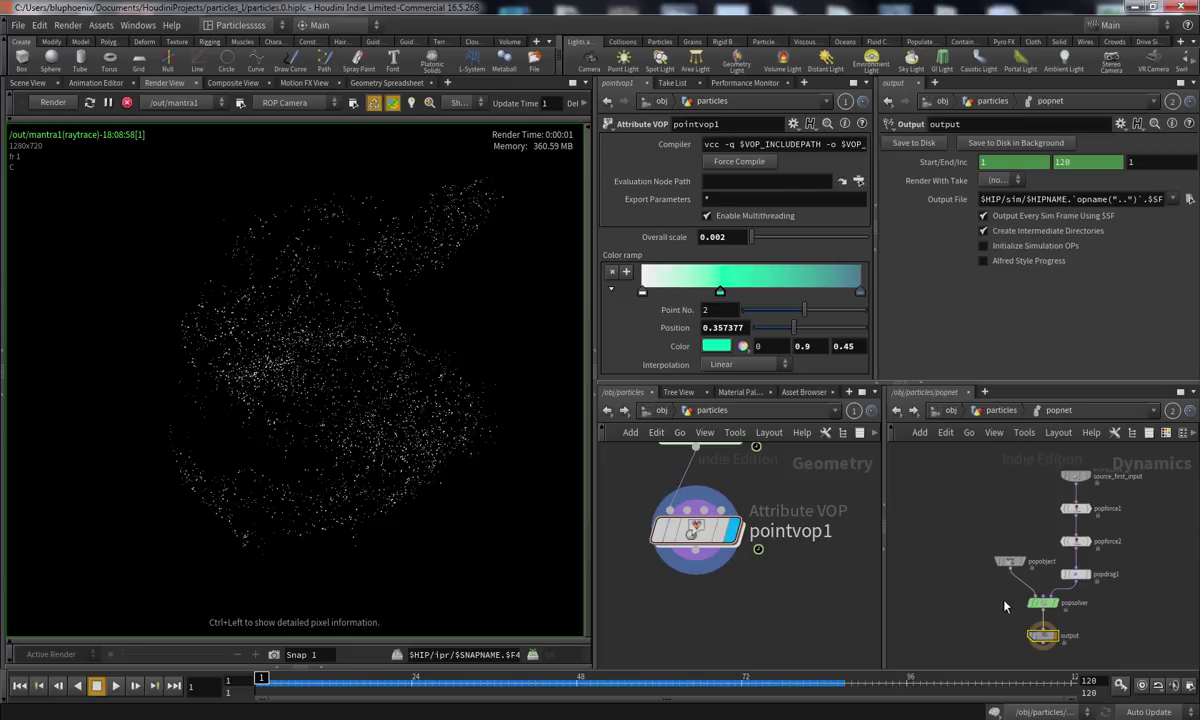
{"action": "middle_click_drag", "start_coordinate": [1015, 502], "coordinate": [937, 508]}
{"action": "left_click", "coordinate": [994, 482]}
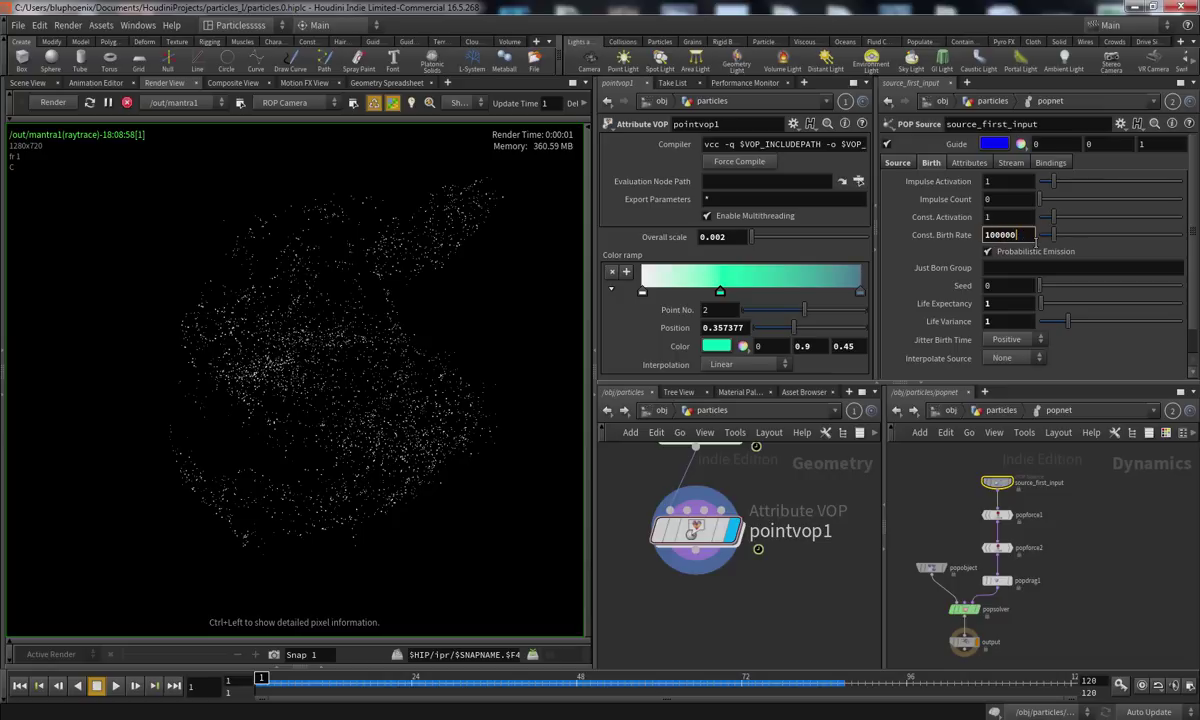
{"action": "key", "text": "Return"}
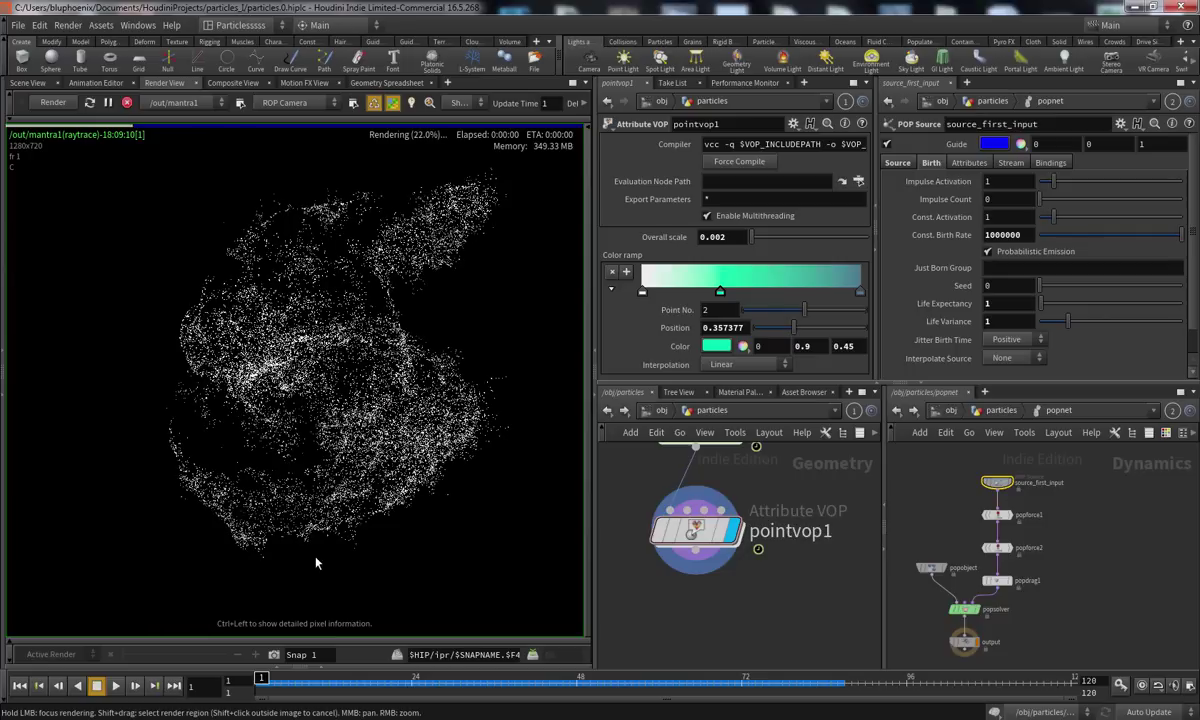
Preview the denser particles in the render at frames 3, 12 and 17
{"action": "left_click", "coordinate": [268, 683]}
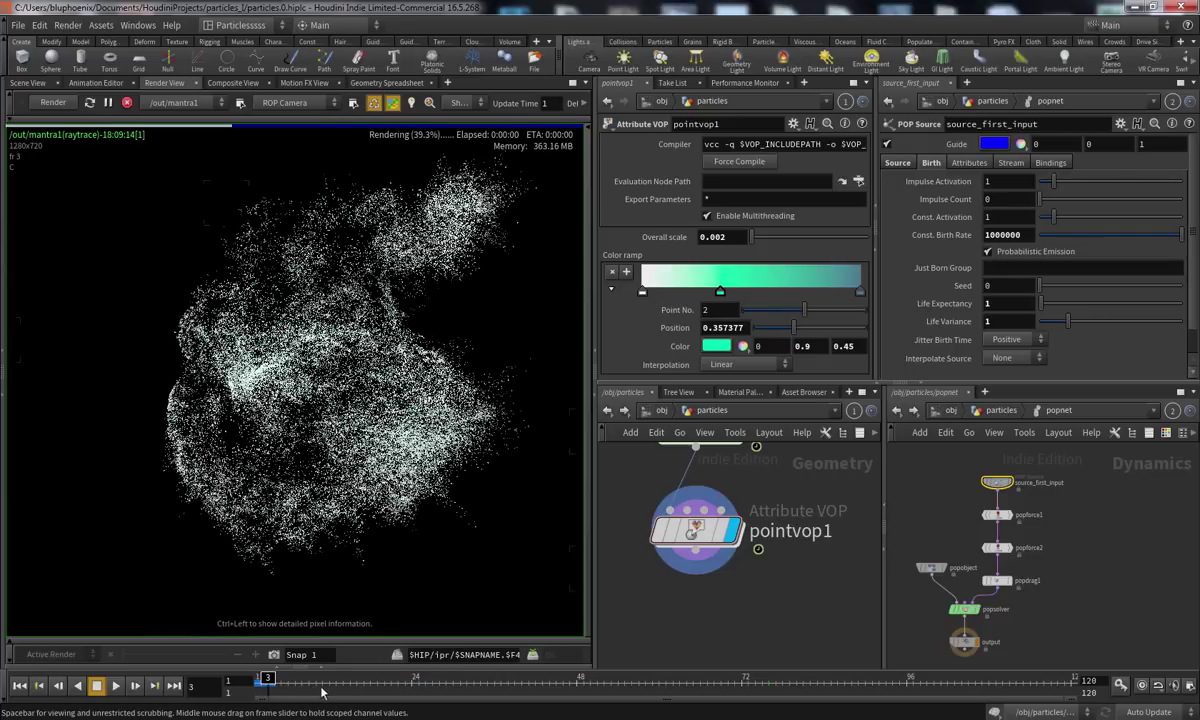
{"action": "left_click", "coordinate": [331, 684]}
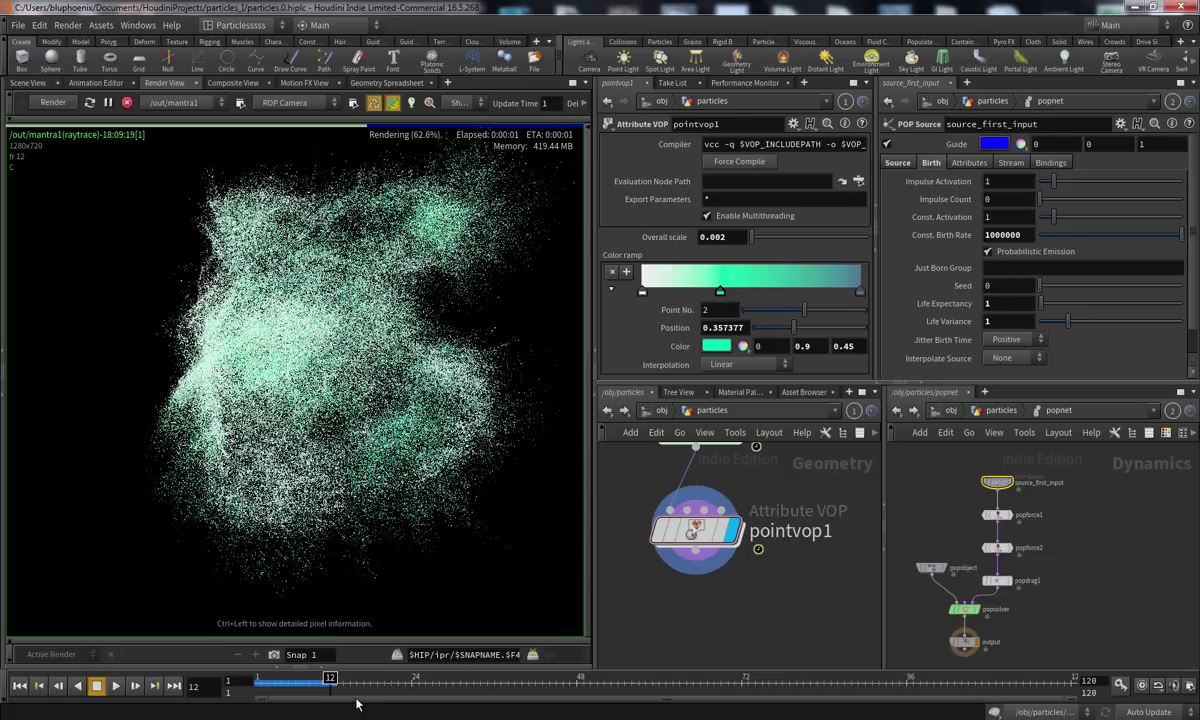
{"action": "left_click", "coordinate": [364, 683]}
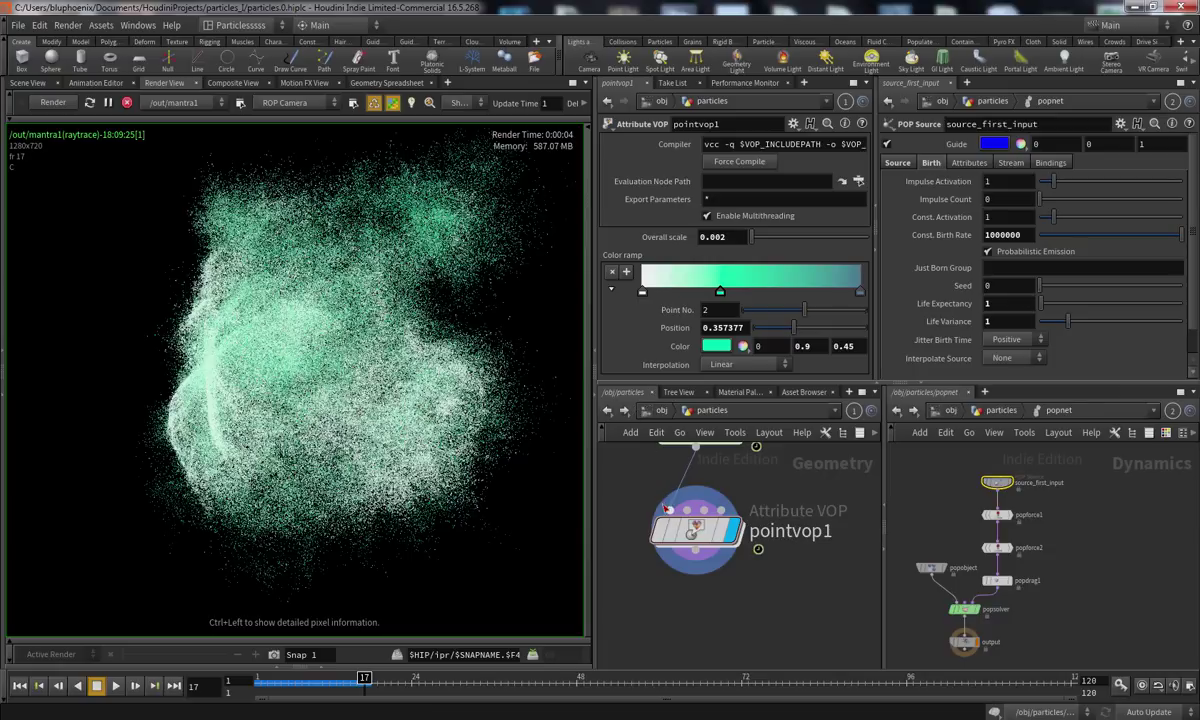
Open pointvop1's VOP network around the color ramp node and return the simulation to frame 1
{"action": "middle_click_drag", "start_coordinate": [664, 635], "coordinate": [668, 660]}
{"action": "scroll", "coordinate": [668, 660], "scroll_direction": "down", "scroll_amount": 1}
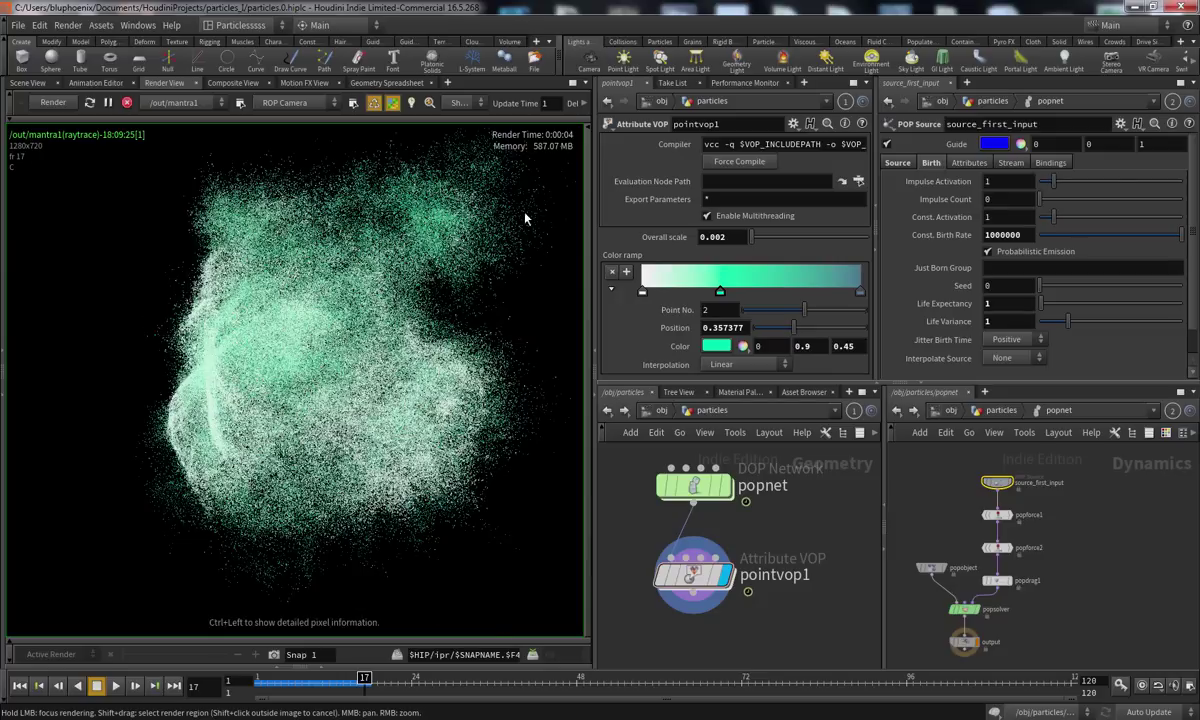
{"action": "double_click", "coordinate": [693, 575]}
{"action": "middle_click_drag", "start_coordinate": [746, 627], "coordinate": [843, 564]}
{"action": "scroll", "coordinate": [745, 579], "scroll_direction": "down", "scroll_amount": 3}
{"action": "middle_click_drag", "start_coordinate": [730, 530], "coordinate": [742, 598]}
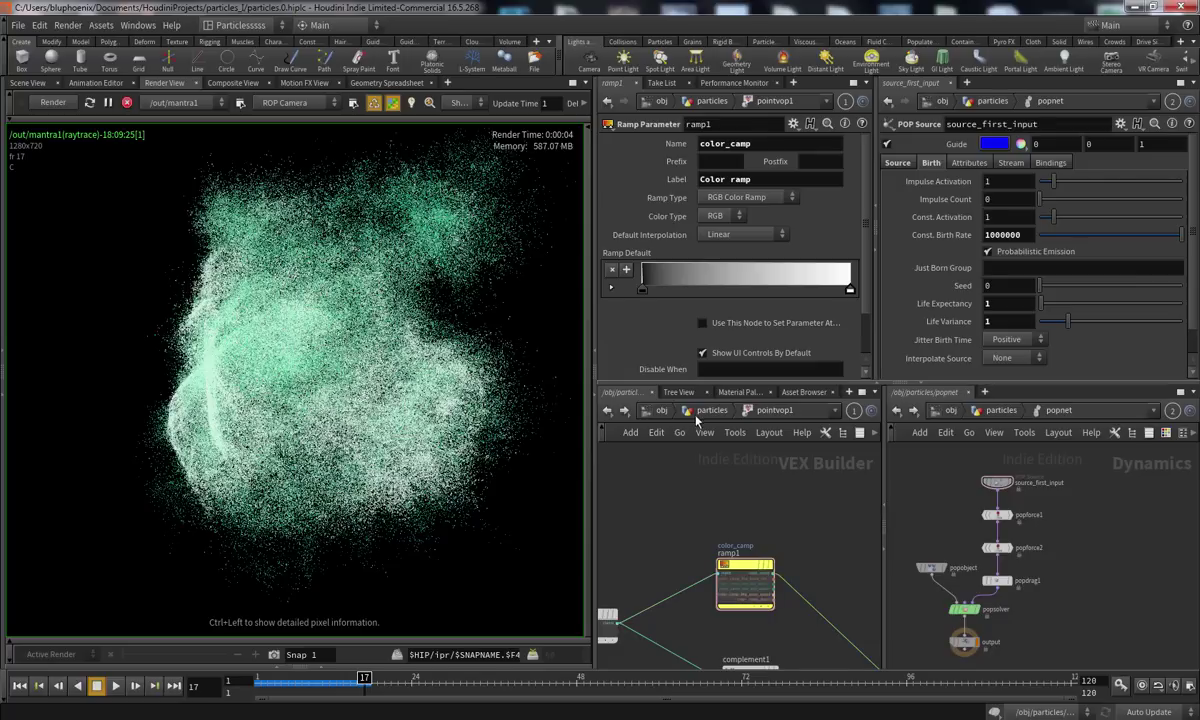
{"action": "left_click", "coordinate": [249, 683]}
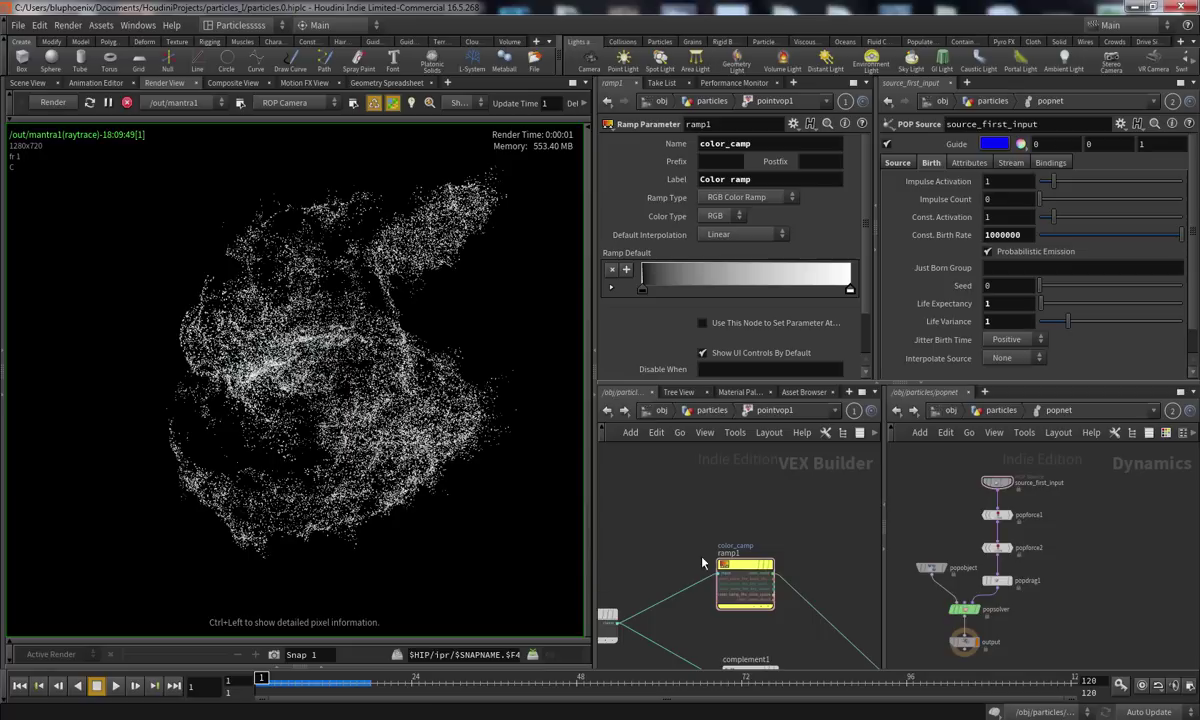
Add a second Ramp Parameter node above the color ramp in the VOP network
{"action": "mouse_move", "coordinate": [730, 586]}
{"action": "middle_mouse_down"}
{"action": "mouse_move", "coordinate": [735, 560]}
{"action": "mouse_move", "coordinate": [740, 578]}
{"action": "middle_mouse_up"}
{"action": "key", "text": "Tab"}
{"action": "type", "text": "ramp"}
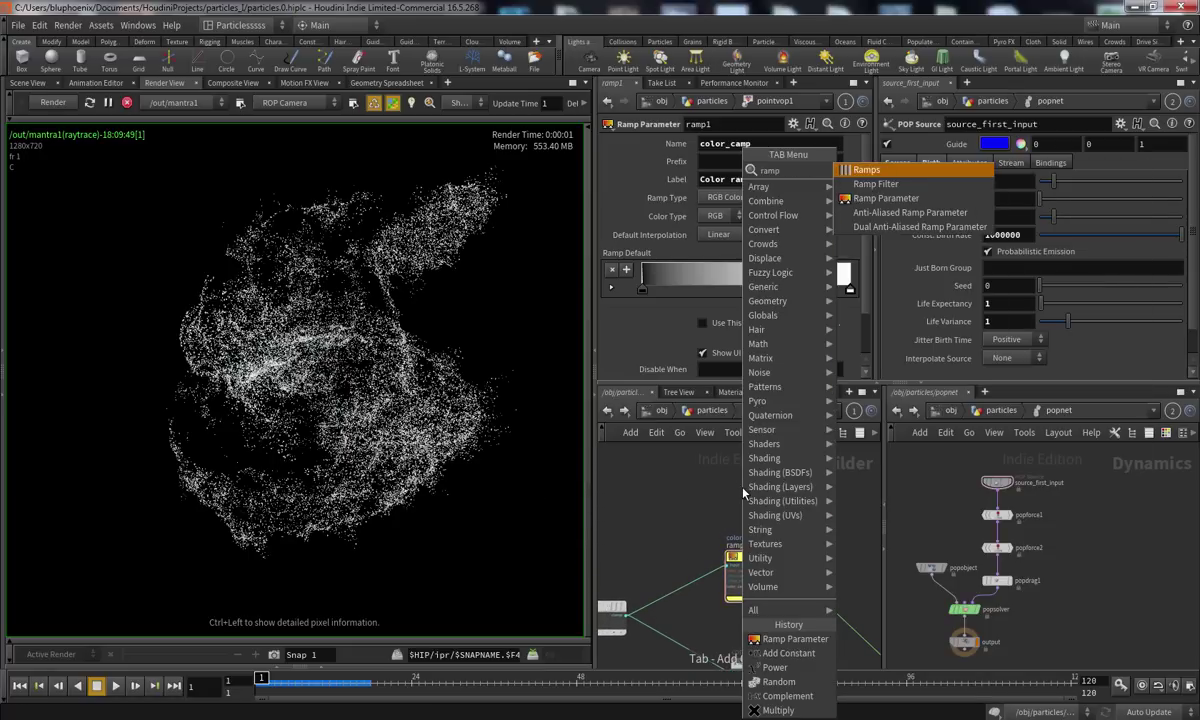
{"action": "key", "text": "Down"}
{"action": "key", "text": "Down"}
{"action": "key", "text": "Return"}
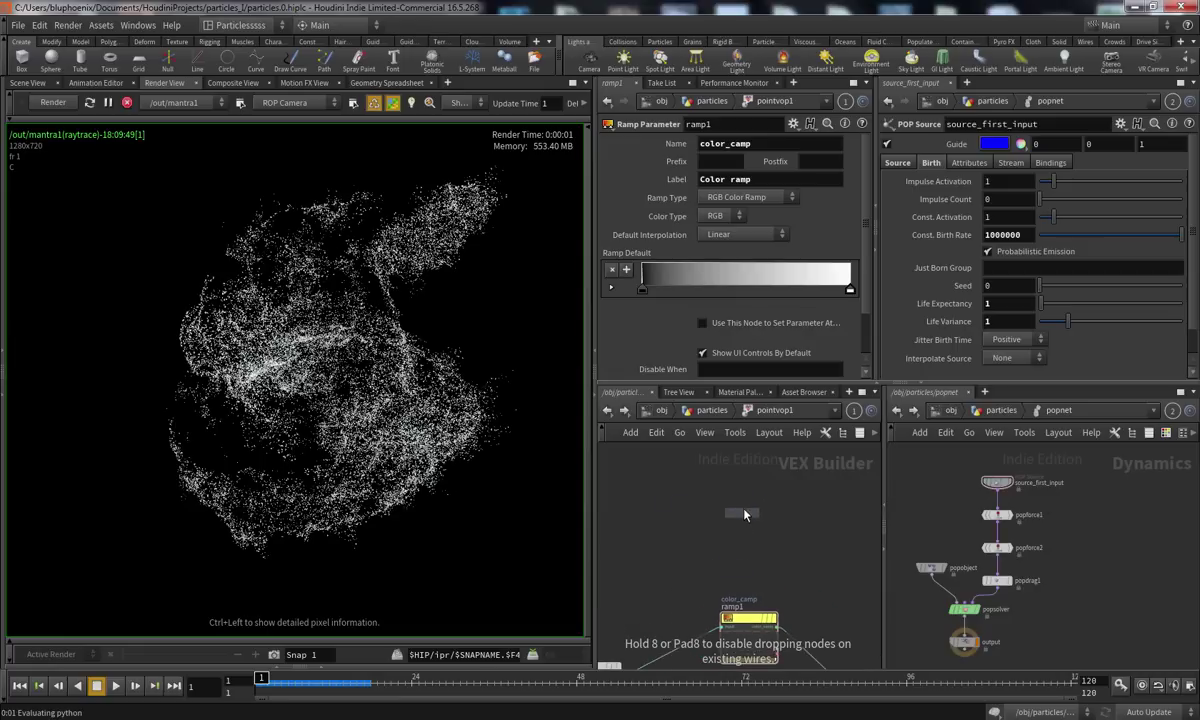
{"action": "left_click", "coordinate": [743, 514]}
Name the new ramp parameter size_ramp, label it "Size ramp" and set its type to Spline Ramp (float)
{"action": "left_click_drag", "start_coordinate": [738, 147], "coordinate": [667, 151]}
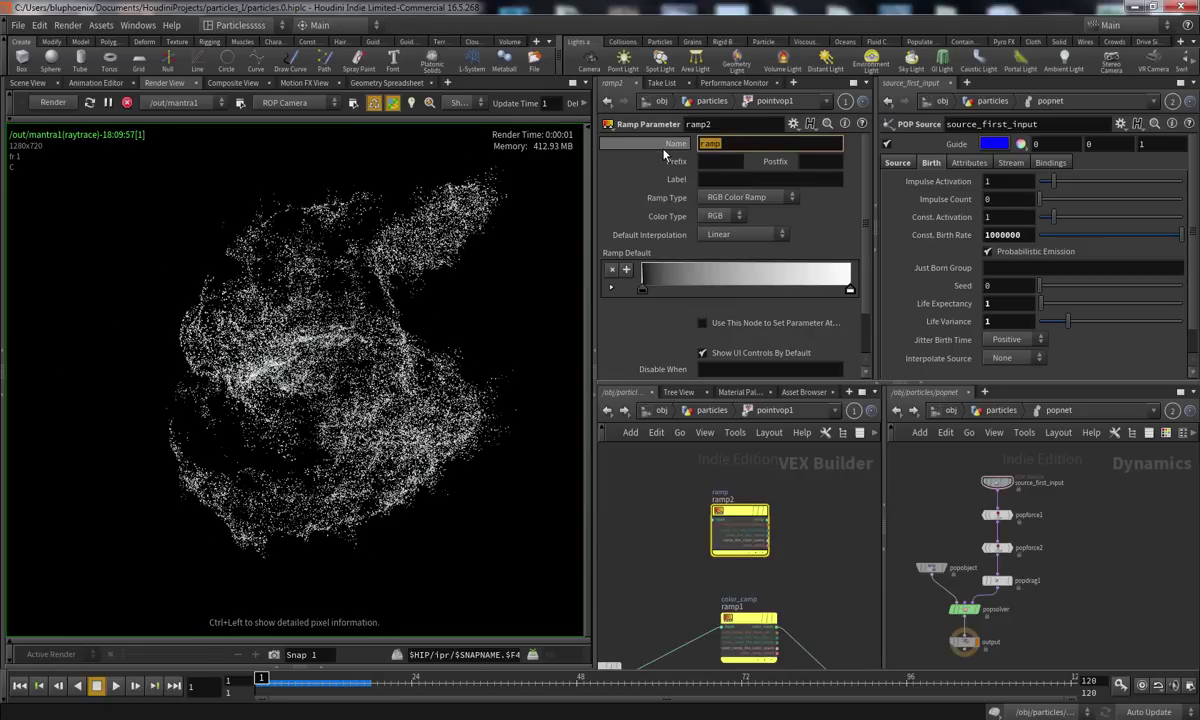
{"action": "type", "text": "size_ramp"}
{"action": "left_click", "coordinate": [750, 180]}
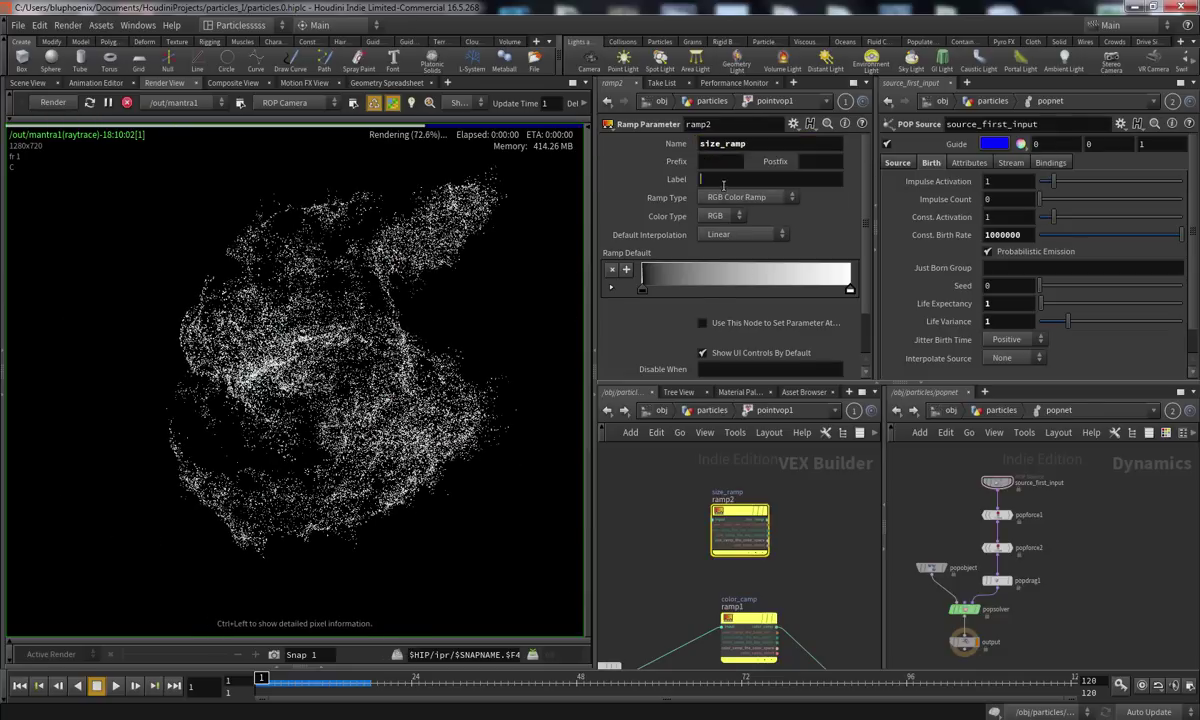
{"action": "type", "text": "Size ramp"}
{"action": "key", "text": "Return"}
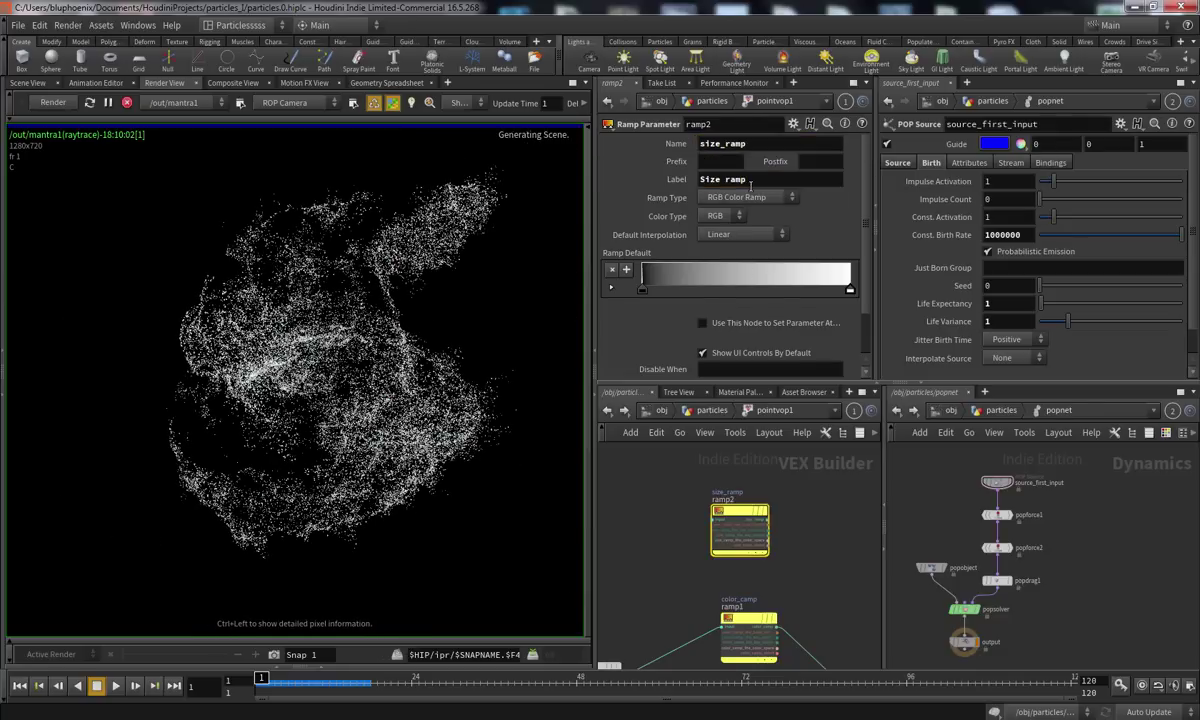
{"action": "left_click", "coordinate": [720, 216]}
{"action": "left_click", "coordinate": [745, 197]}
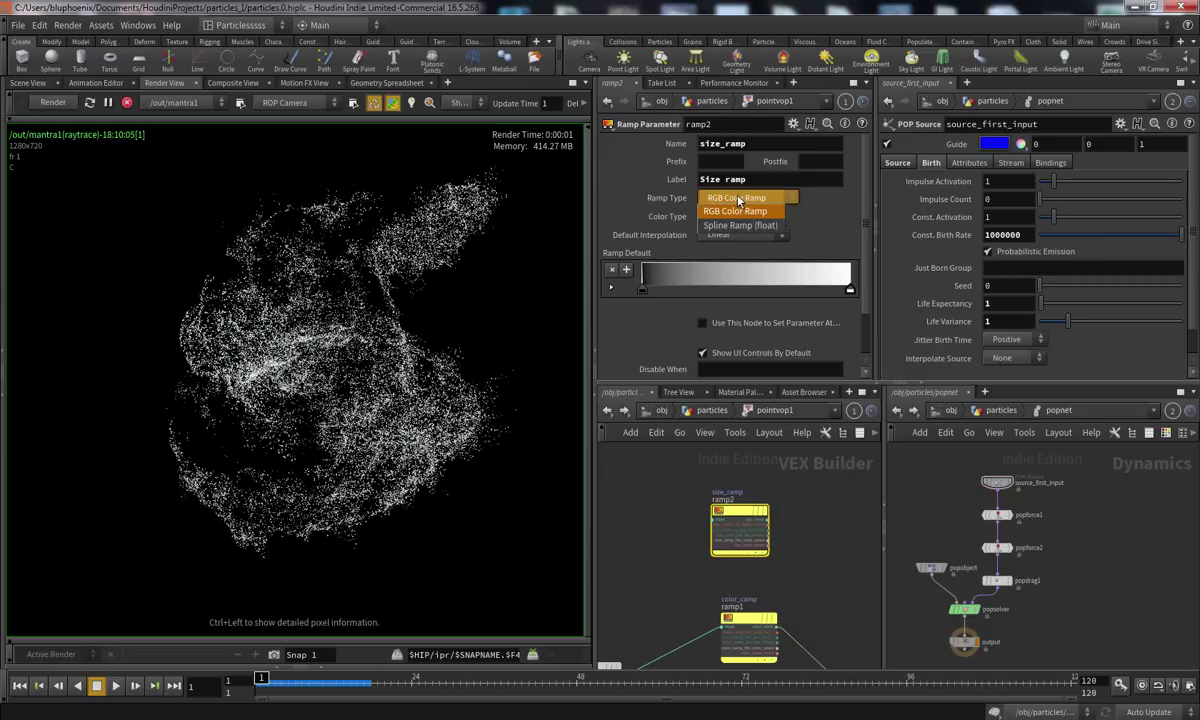
{"action": "left_click", "coordinate": [738, 224]}
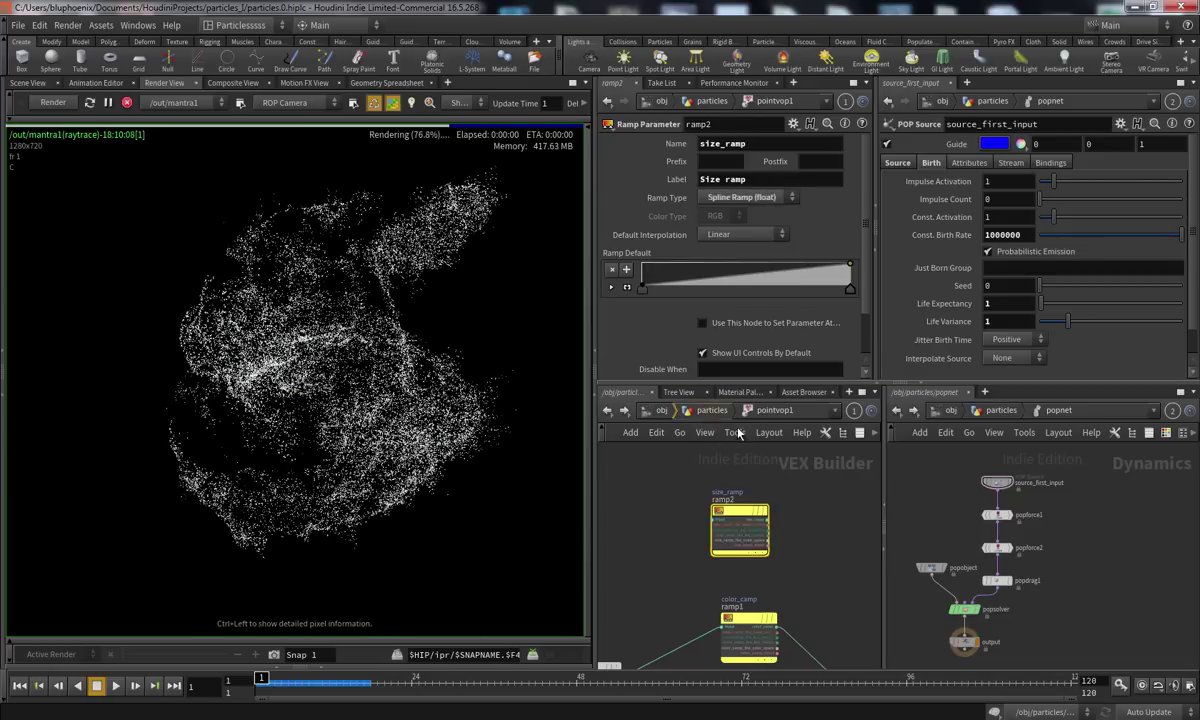
Shape pointvop1's size ramp into an early peak with a falling tail, including points at 0.0343643 (value 0.6) and 0.670103 (value 0.133333)
{"action": "left_click", "coordinate": [710, 410]}
{"action": "scroll", "coordinate": [811, 328], "scroll_direction": "down", "scroll_amount": 6}
{"action": "left_click_drag", "start_coordinate": [664, 281], "coordinate": [695, 280]}
{"action": "left_click", "coordinate": [694, 273]}
{"action": "left_click", "coordinate": [736, 285]}
{"action": "left_click", "coordinate": [782, 286]}
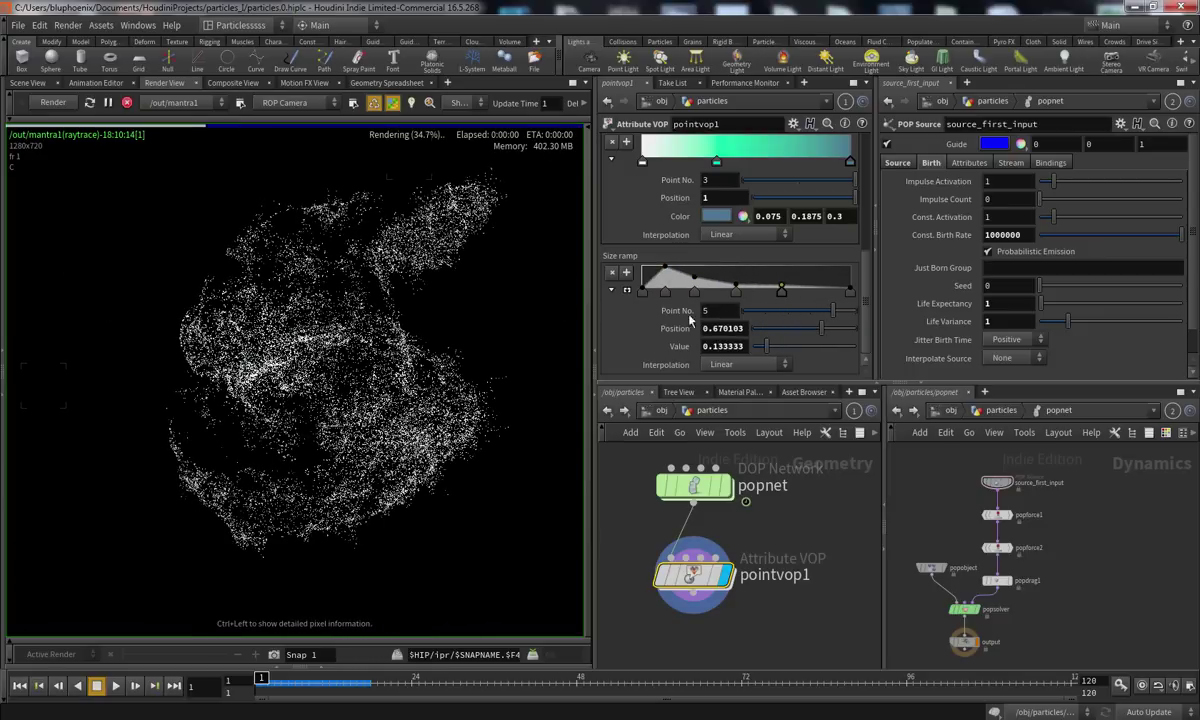
{"action": "left_click", "coordinate": [649, 275]}
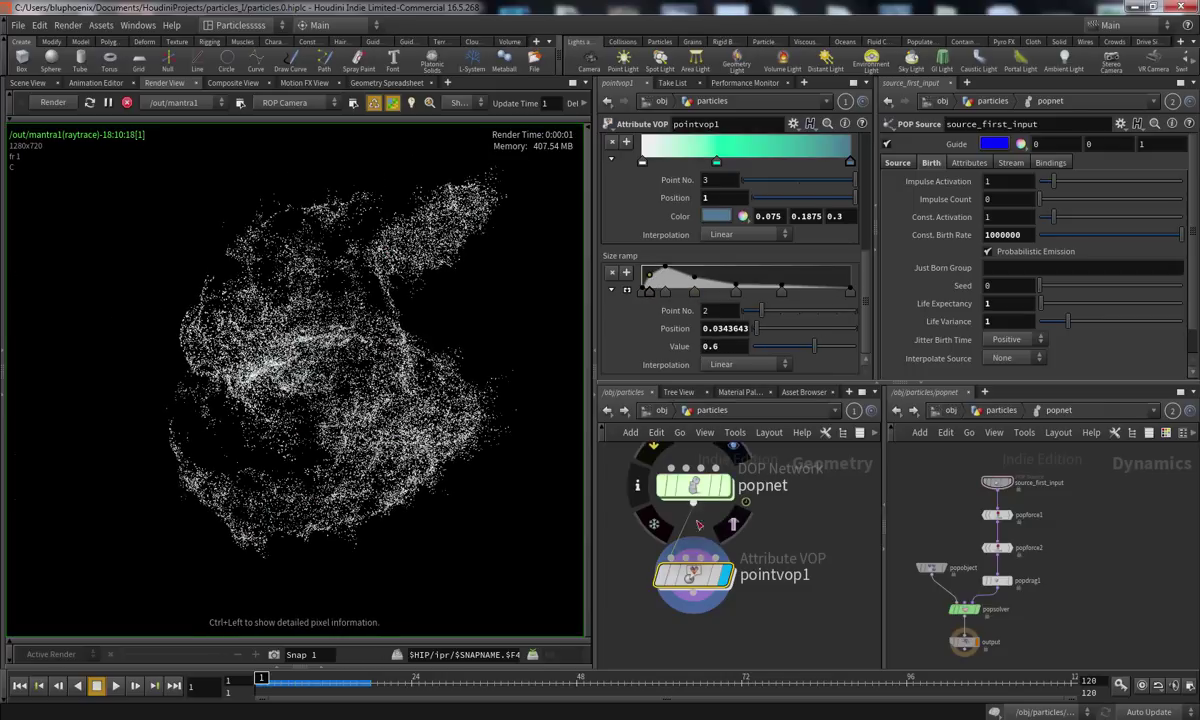
Wire the size ramp to the color ramp's input source, connect its output to the particle size multiply and move complement1 aside
{"action": "double_click", "coordinate": [694, 573]}
{"action": "left_click", "coordinate": [680, 536]}
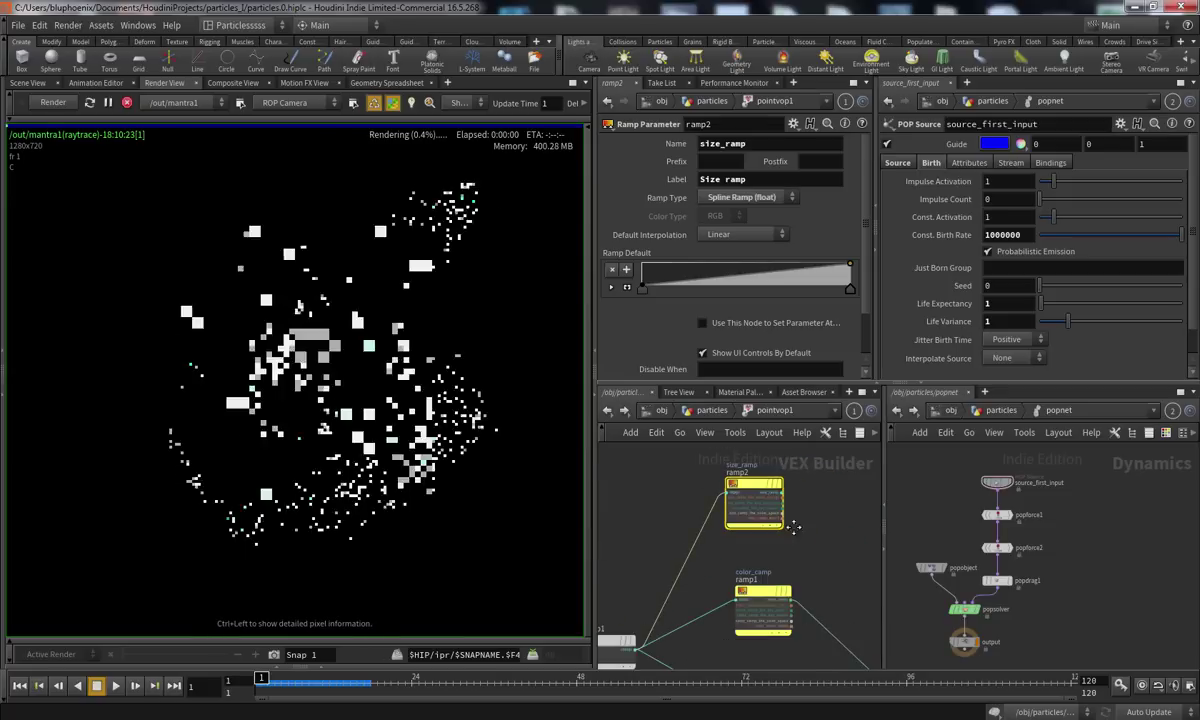
{"action": "middle_click_drag", "start_coordinate": [817, 535], "coordinate": [692, 505]}
{"action": "left_click", "coordinate": [660, 457]}
{"action": "middle_click_drag", "start_coordinate": [825, 608], "coordinate": [765, 424]}
{"action": "scroll", "coordinate": [820, 549], "scroll_direction": "down", "scroll_amount": 1}
{"action": "middle_click_drag", "start_coordinate": [723, 537], "coordinate": [777, 486]}
{"action": "scroll", "coordinate": [718, 580], "scroll_direction": "up", "scroll_amount": 3}
{"action": "middle_click_drag", "start_coordinate": [718, 580], "coordinate": [700, 628]}
{"action": "left_click", "coordinate": [767, 487]}
{"action": "scroll", "coordinate": [748, 554], "scroll_direction": "down", "scroll_amount": 4}
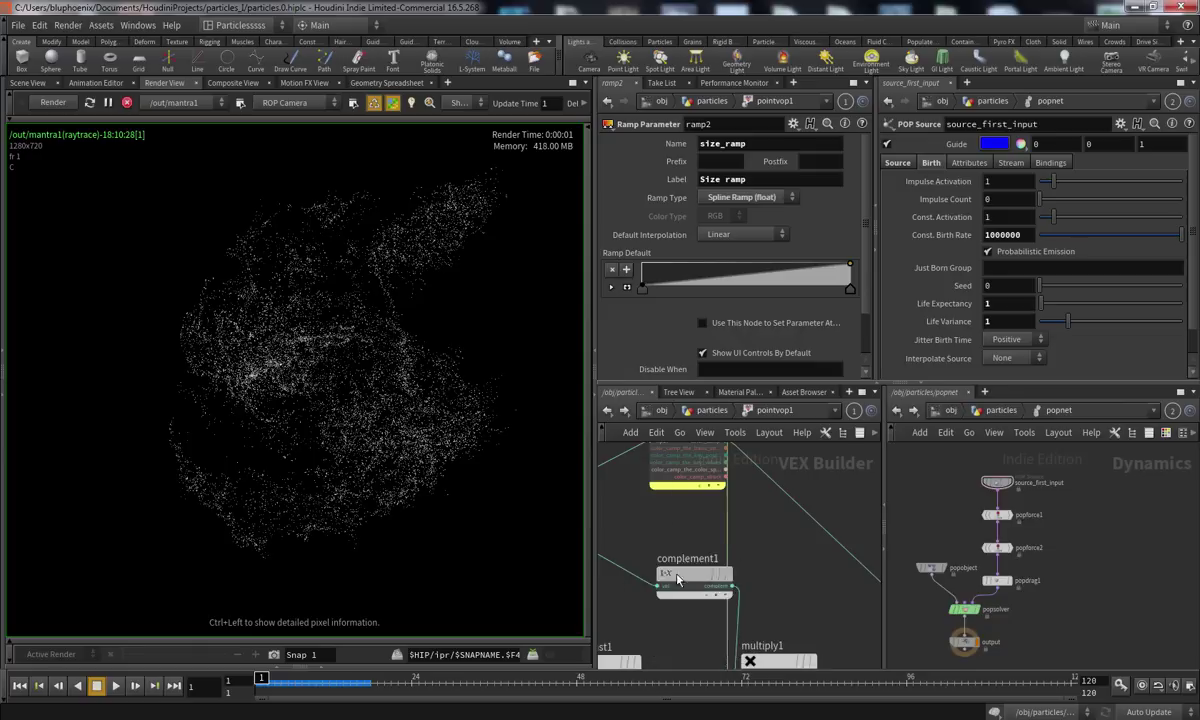
{"action": "left_click_drag", "start_coordinate": [692, 574], "coordinate": [648, 571]}
Move the color ramp's white point to 0.0927835 and the size ramp's sixth point to position 0.652921, value 0.1
{"action": "left_click", "coordinate": [698, 414]}
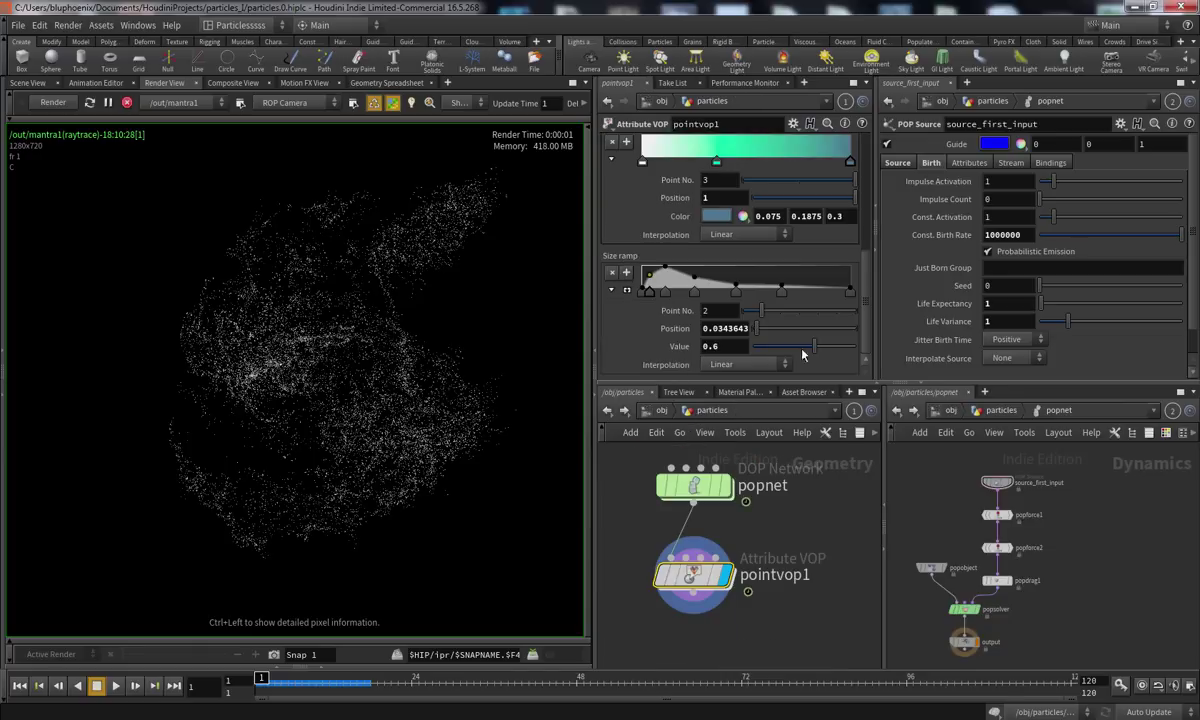
{"action": "scroll", "coordinate": [866, 252], "scroll_direction": "up", "scroll_amount": 1}
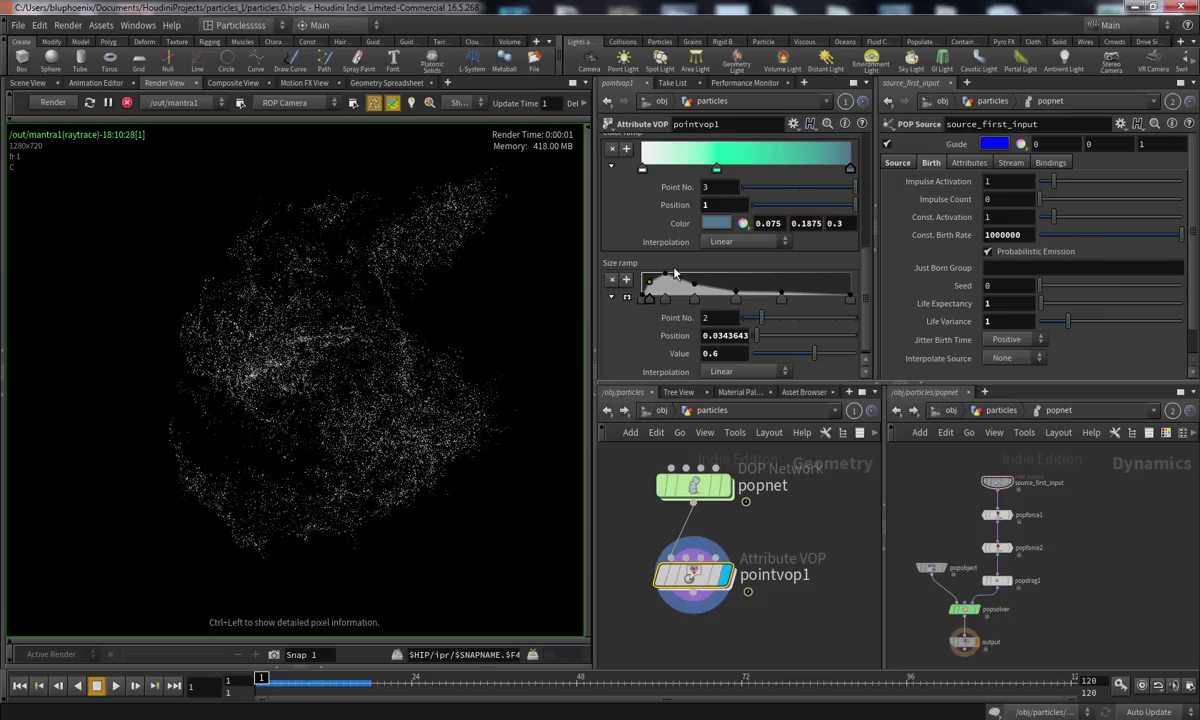
{"action": "left_click_drag", "start_coordinate": [643, 171], "coordinate": [661, 169]}
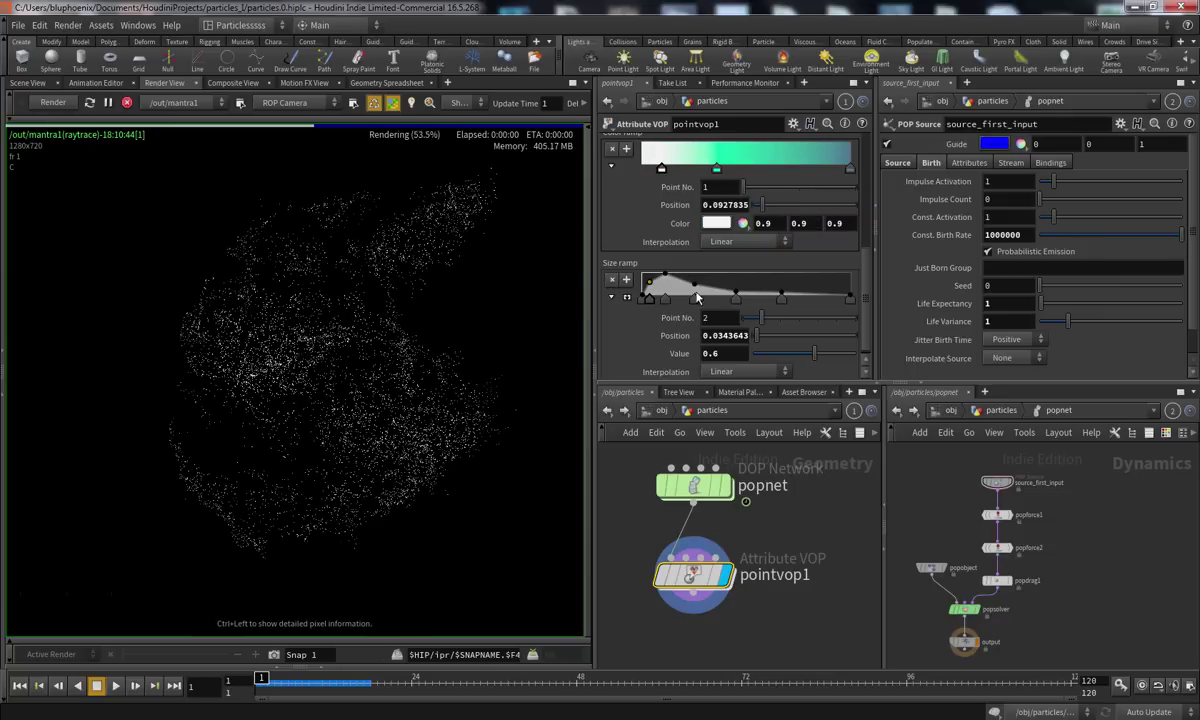
{"action": "left_click", "coordinate": [780, 296]}
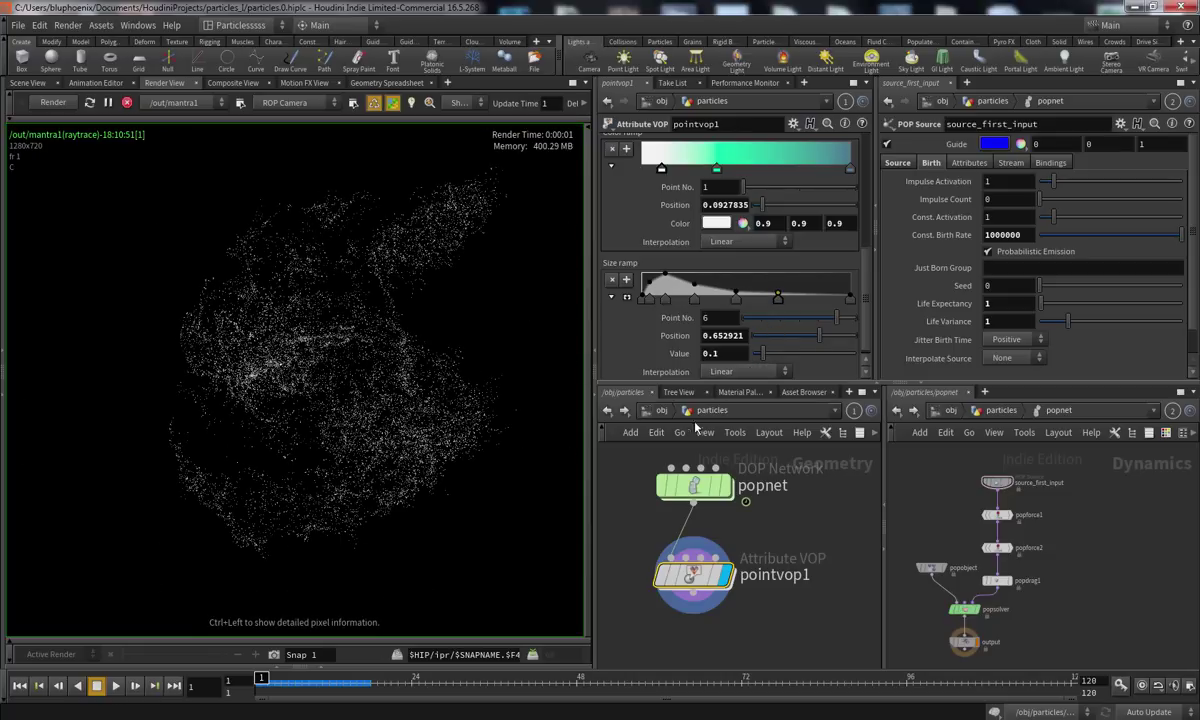
Preview the resized particles in the render at frames 10, 17, 18, 2, 22 and 48
{"action": "left_click", "coordinate": [315, 678]}
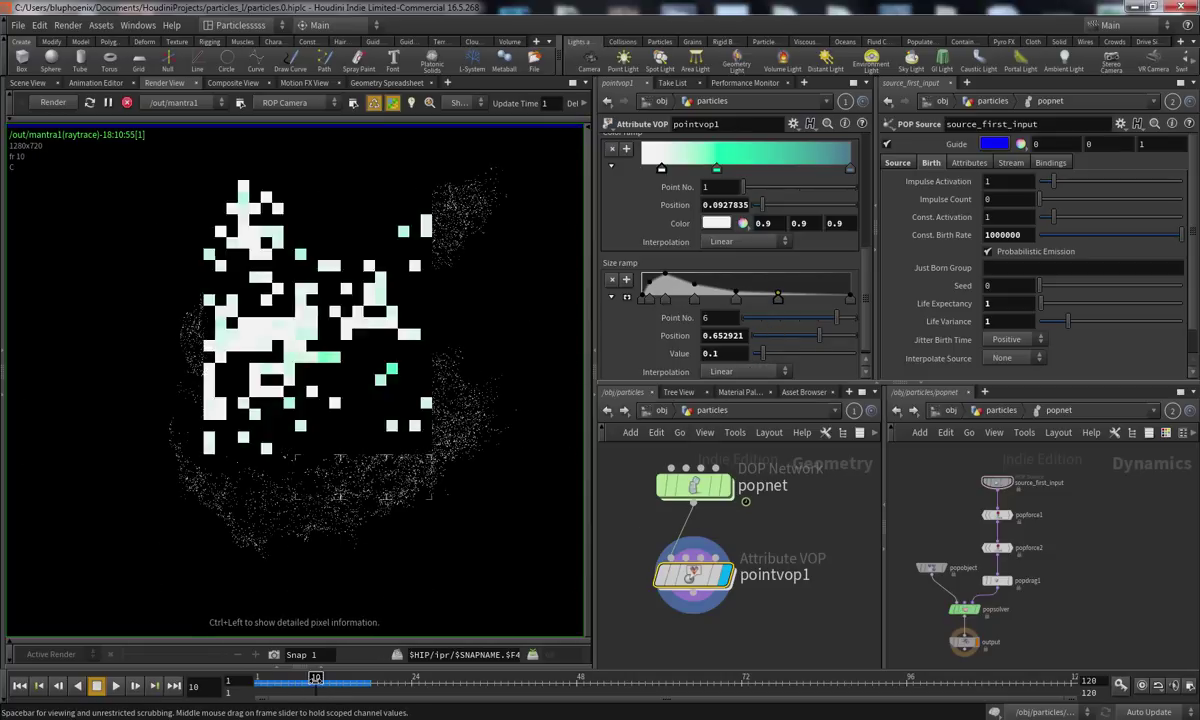
{"action": "left_click", "coordinate": [365, 678]}
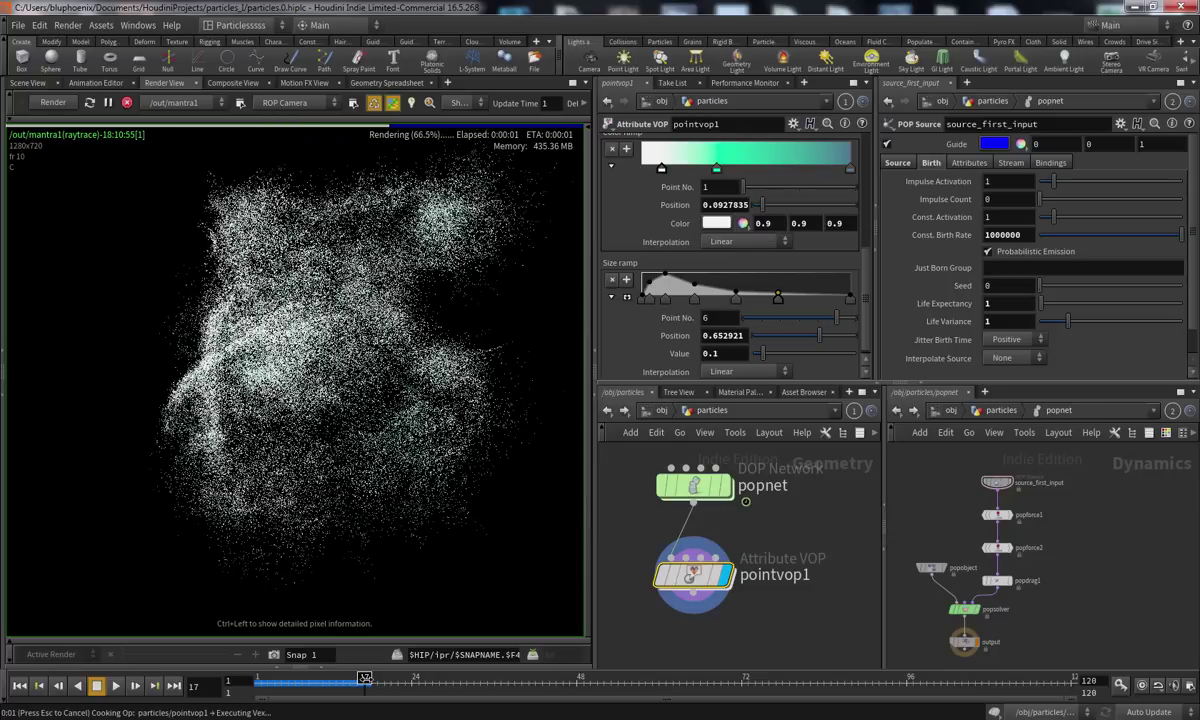
{"action": "left_click_drag", "start_coordinate": [367, 678], "coordinate": [371, 678]}
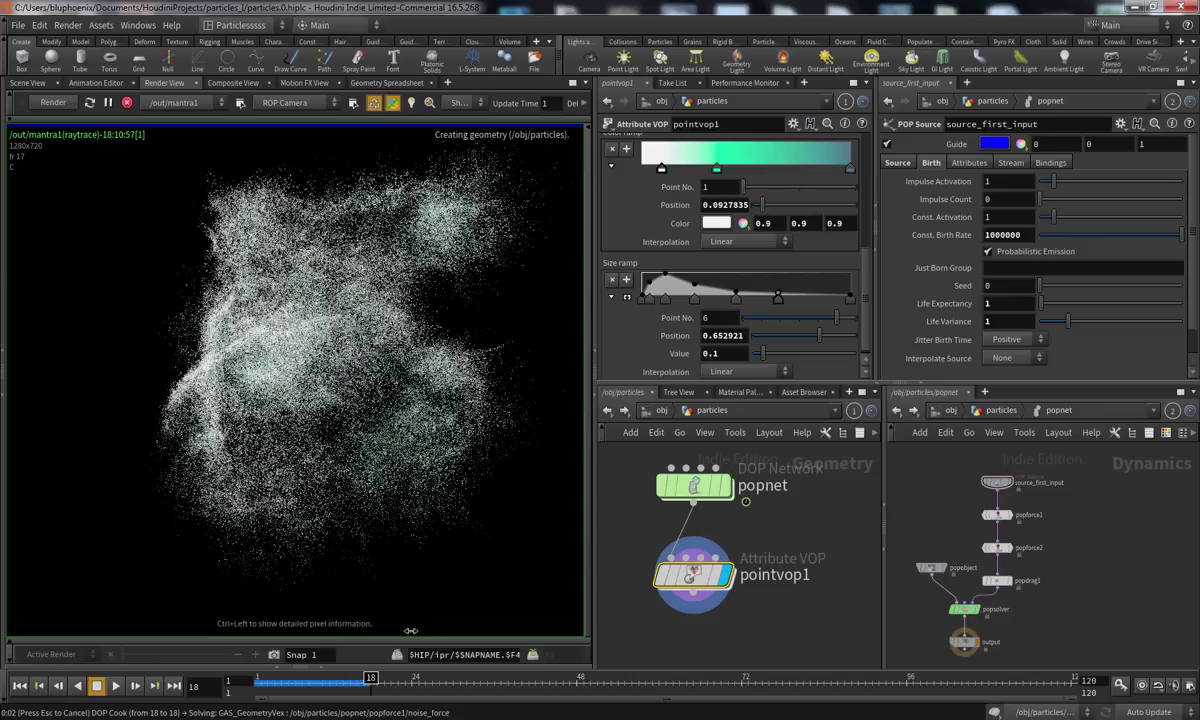
{"action": "left_click", "coordinate": [262, 680]}
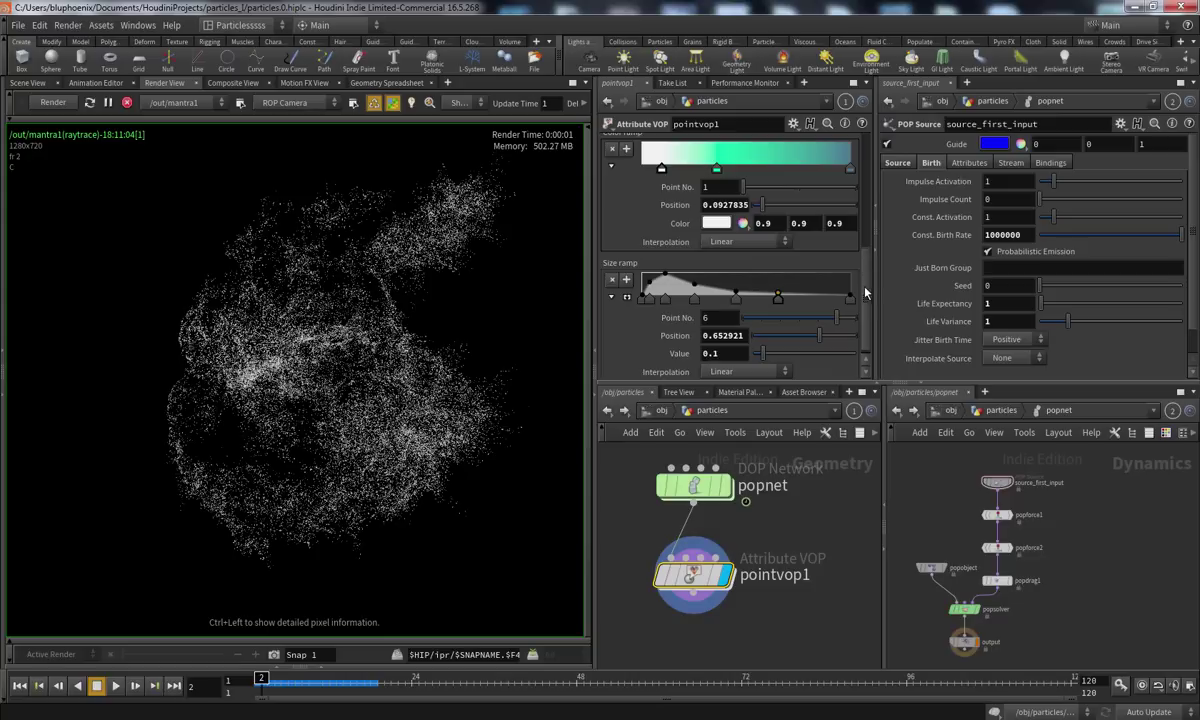
{"action": "left_click", "coordinate": [409, 683]}
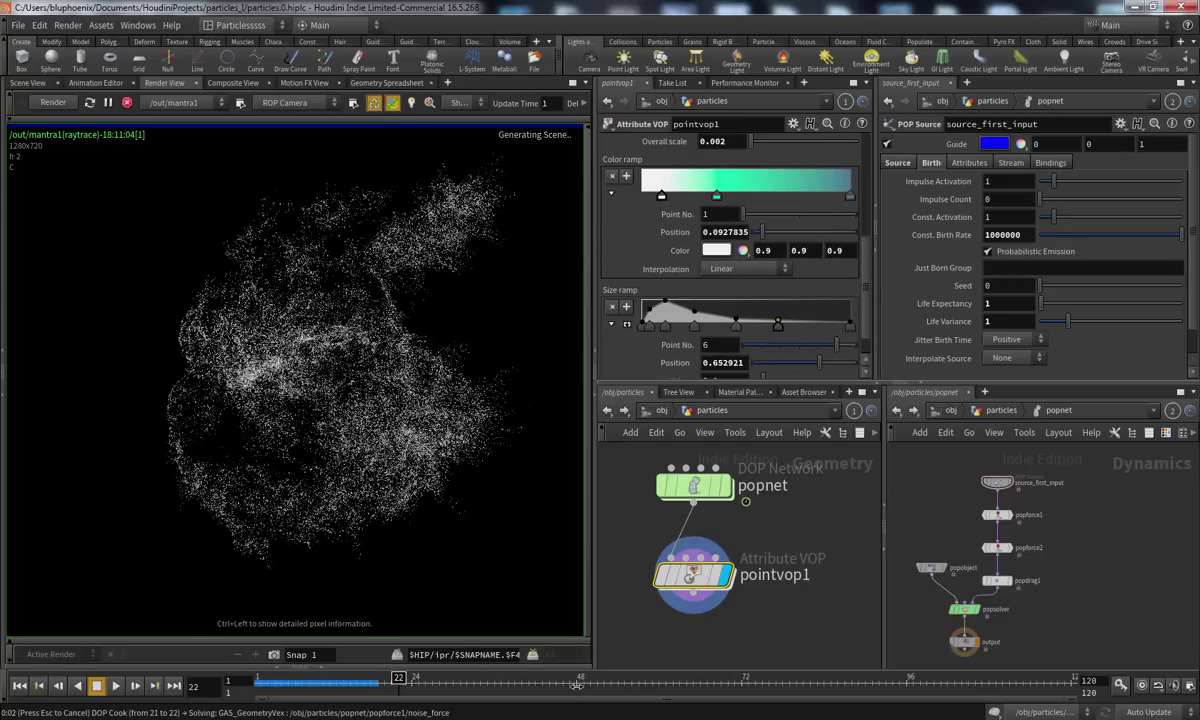
{"action": "left_click", "coordinate": [578, 683]}
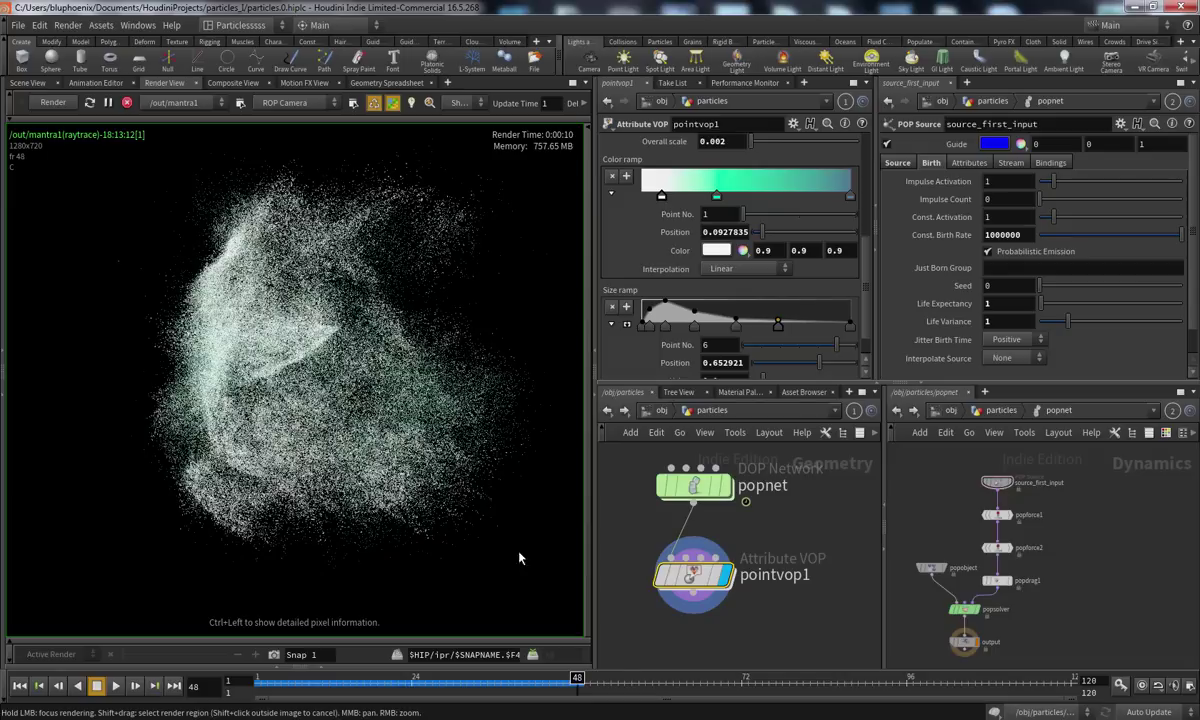
Move the color ramp's blue end point to position 0.522337 and its green point to 0.230241
{"action": "left_click", "coordinate": [850, 197]}
{"action": "left_click", "coordinate": [716, 250]}
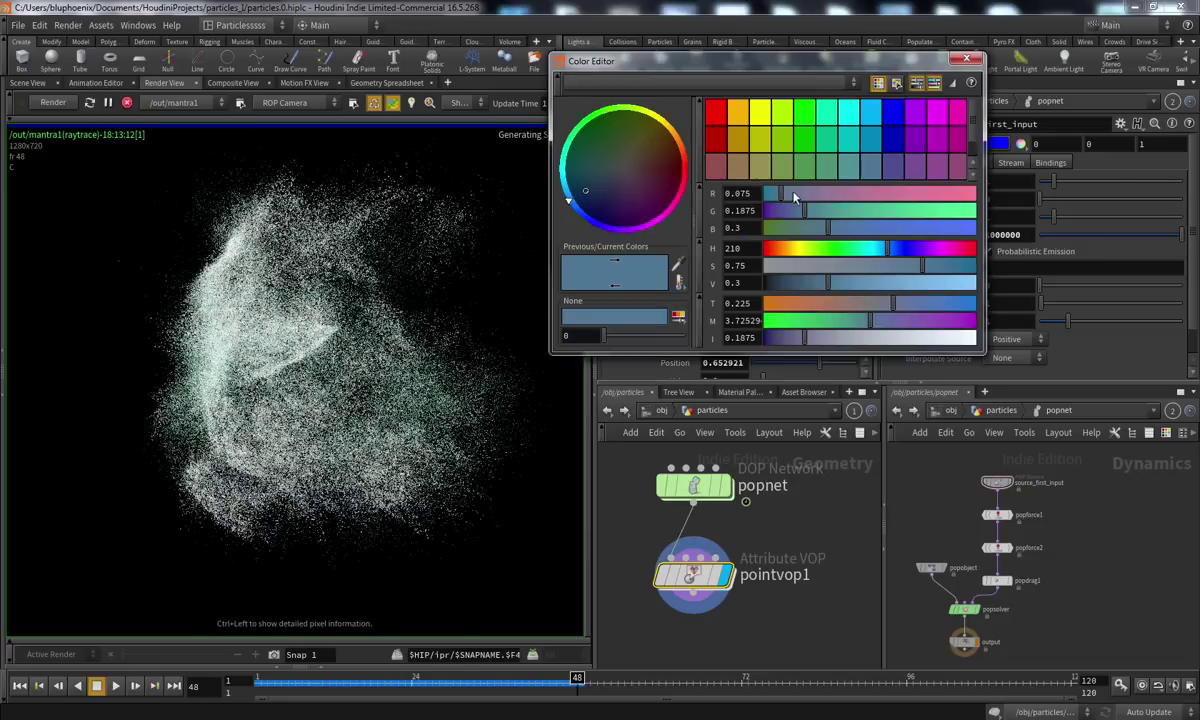
{"action": "left_click", "coordinate": [964, 61]}
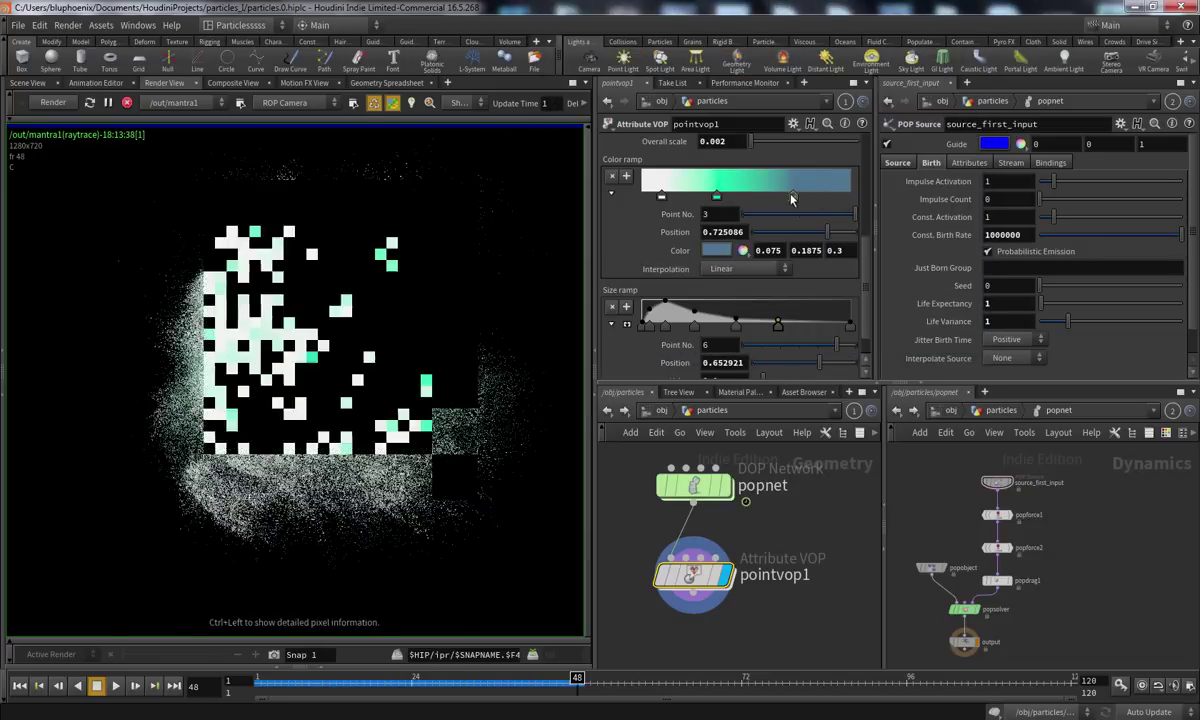
{"action": "left_click_drag", "start_coordinate": [793, 198], "coordinate": [751, 198]}
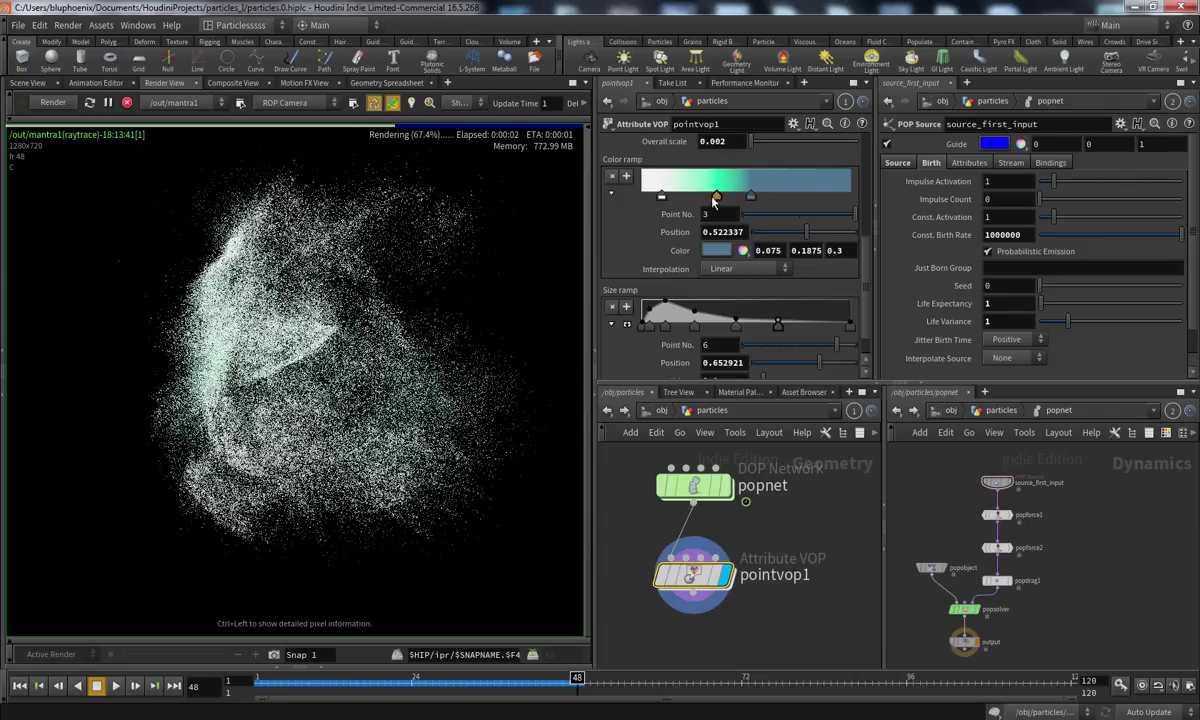
{"action": "left_click_drag", "start_coordinate": [714, 197], "coordinate": [744, 197]}
{"action": "key", "text": "ctrl+z"}
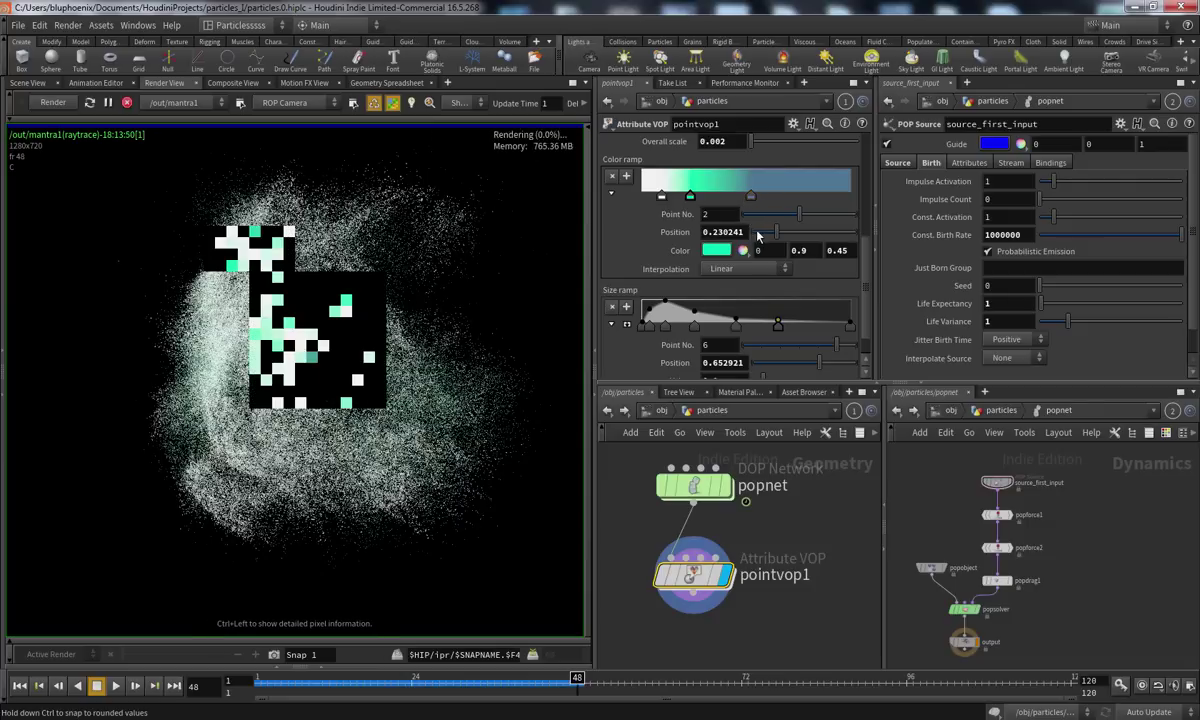
Set pointvop1's overall scale to 0.0025
{"action": "scroll", "coordinate": [850, 250], "scroll_direction": "up", "scroll_amount": 3}
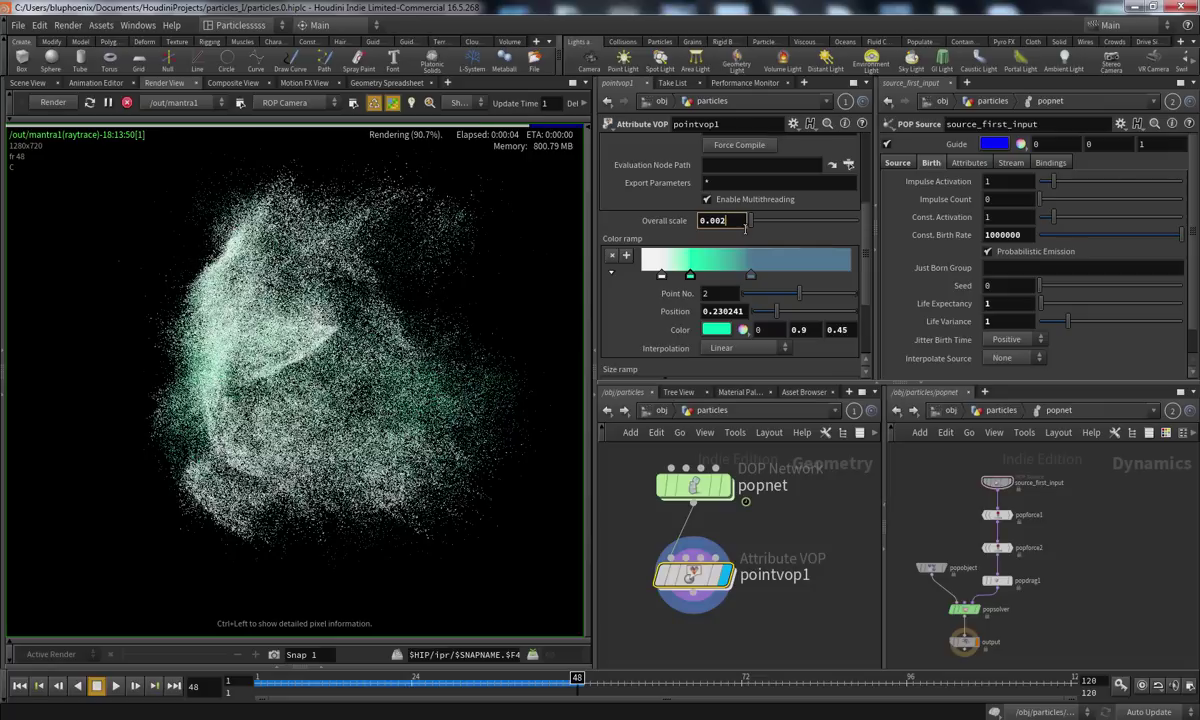
{"action": "type", "text": "5"}
{"action": "key", "text": "Return"}
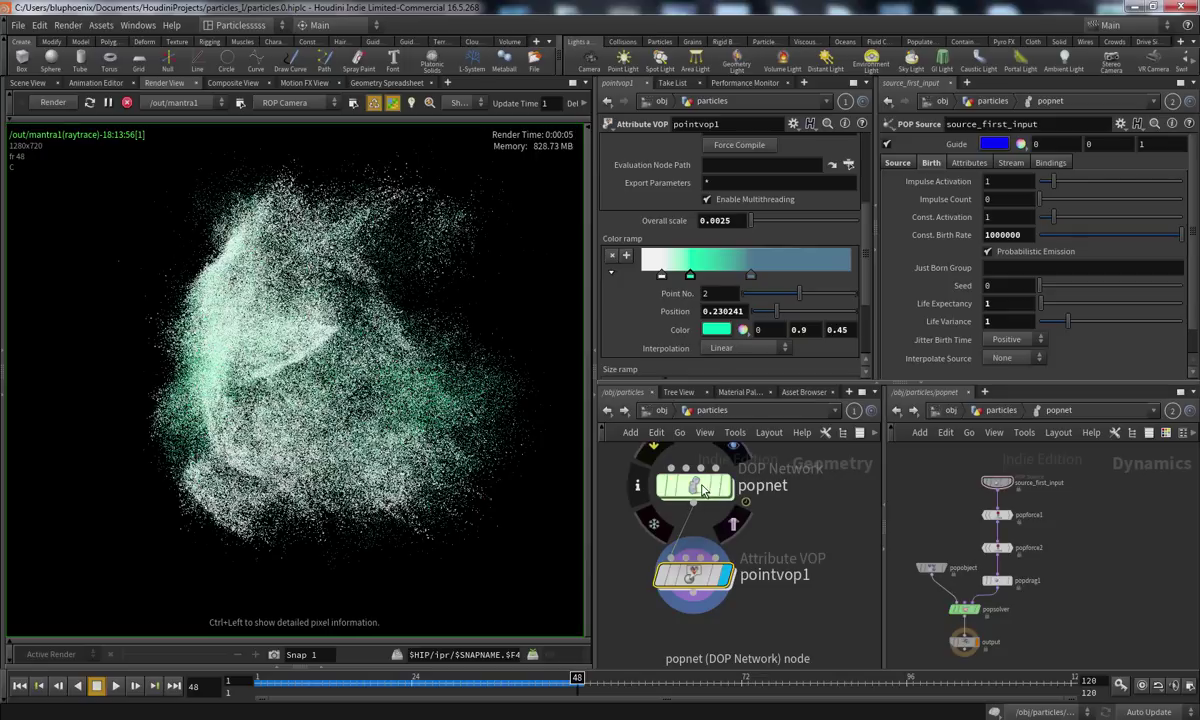
Inside pointvop1, set addconst1's added value to 1 and check the settings of the random1 and pow1 nodes feeding it
{"action": "double_click", "coordinate": [690, 570]}
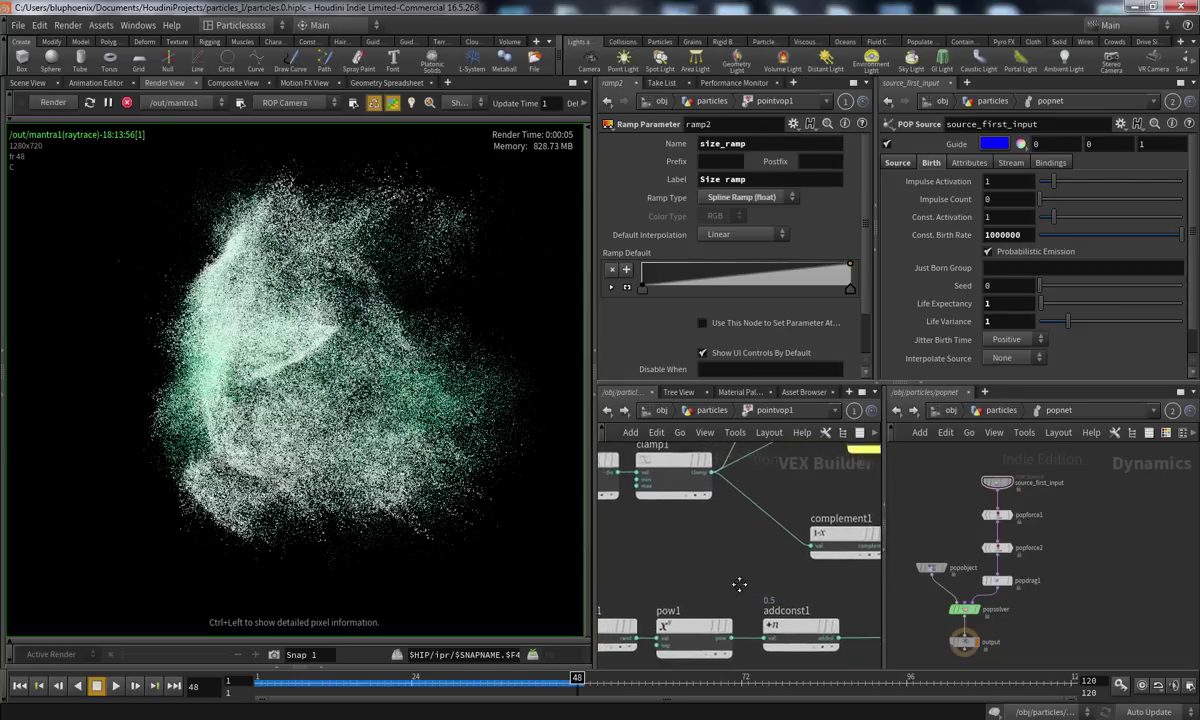
{"action": "left_click", "coordinate": [750, 555]}
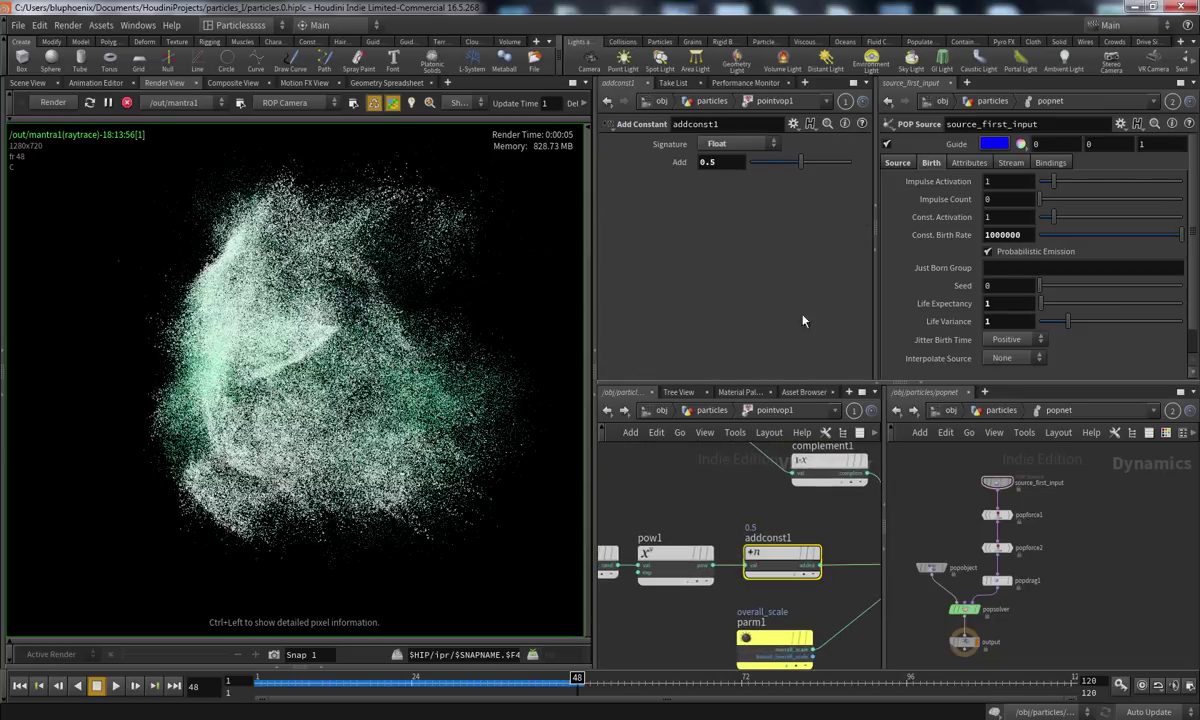
{"action": "double_click", "coordinate": [724, 162]}
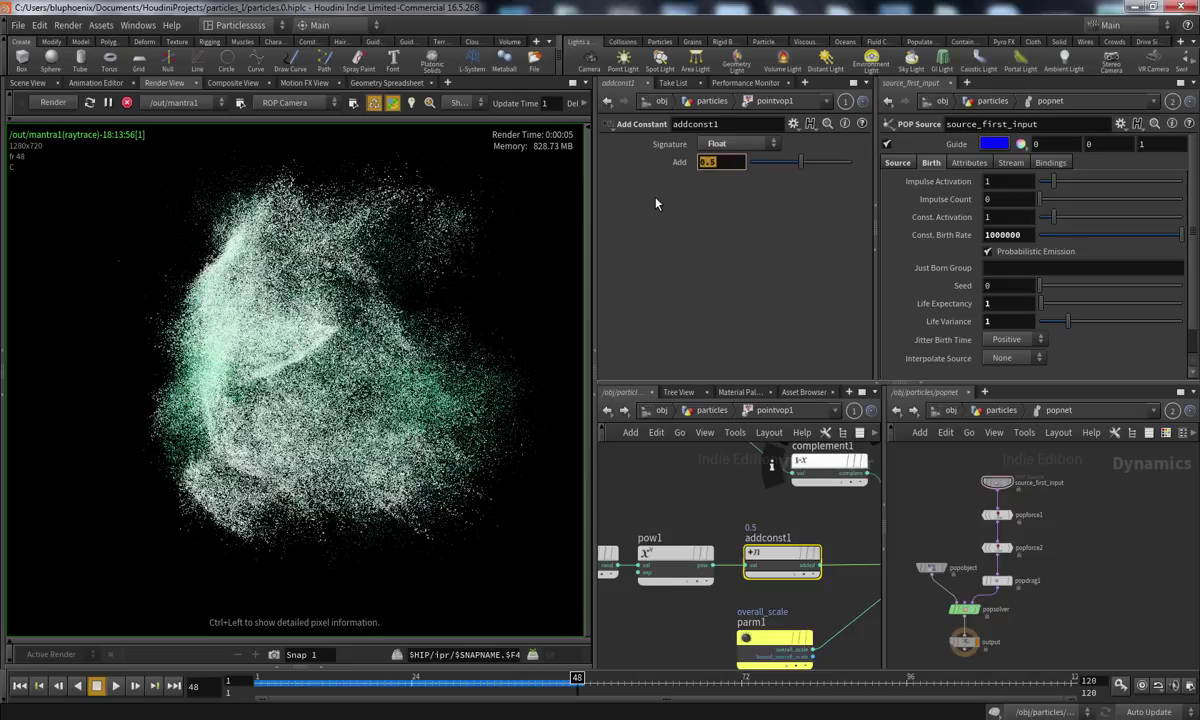
{"action": "type", "text": "1"}
{"action": "key", "text": "Return"}
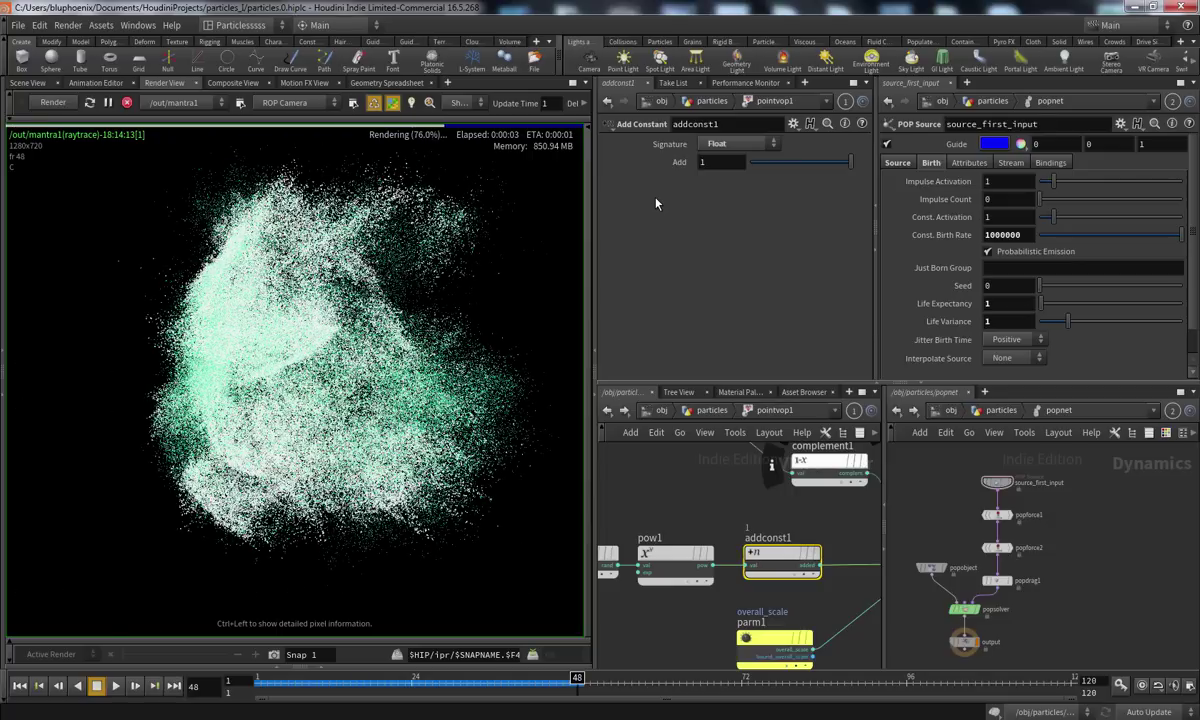
{"action": "middle_click_drag", "start_coordinate": [691, 508], "coordinate": [772, 510]}
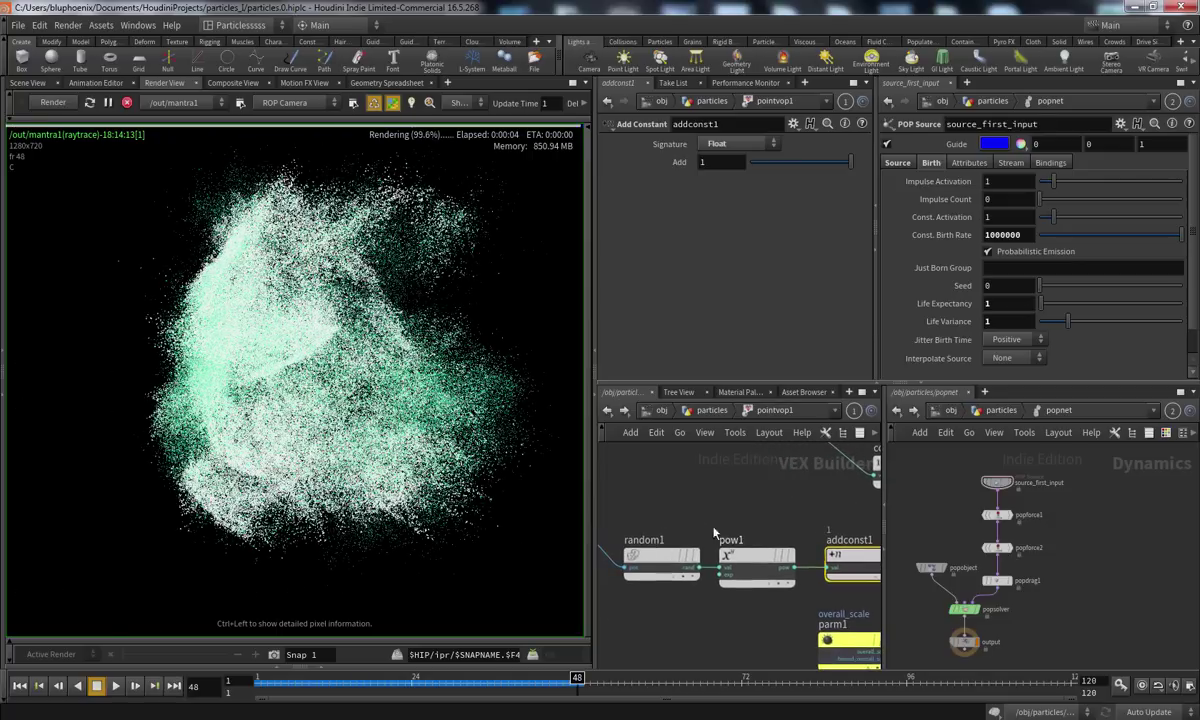
{"action": "left_click", "coordinate": [647, 562]}
{"action": "left_click", "coordinate": [748, 563]}
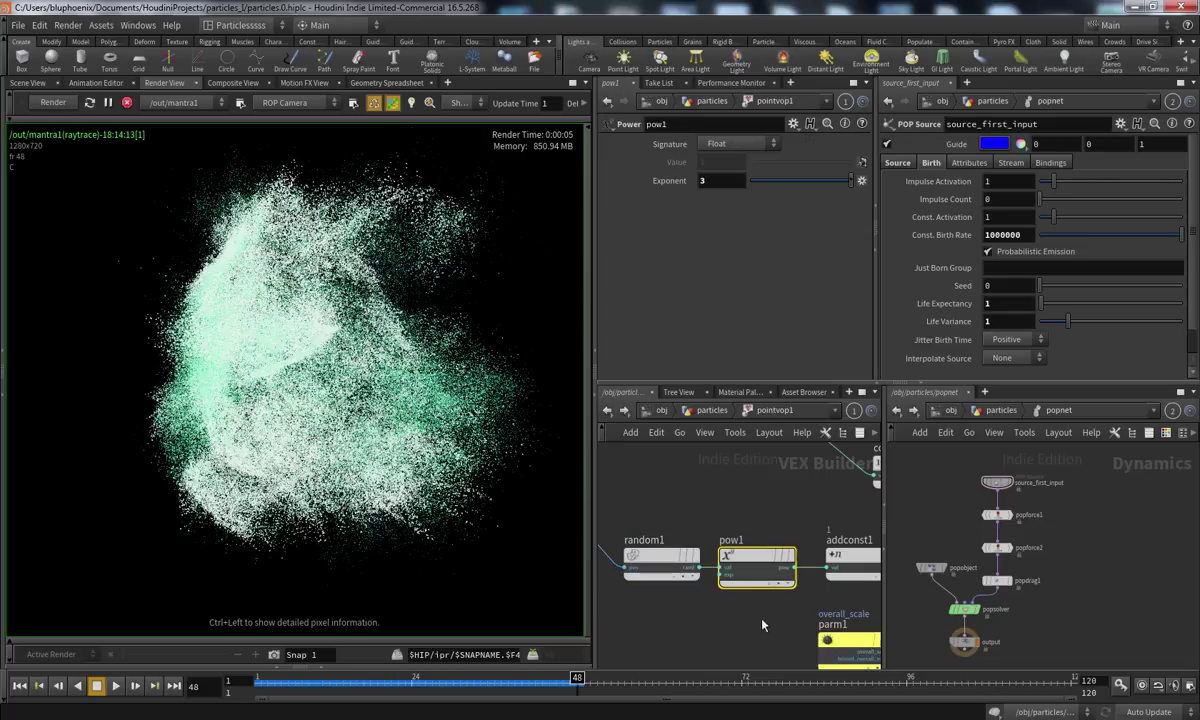
{"action": "middle_click_drag", "start_coordinate": [756, 609], "coordinate": [688, 600]}
{"action": "middle_click_drag", "start_coordinate": [700, 600], "coordinate": [658, 612]}
{"action": "left_click", "coordinate": [750, 577]}
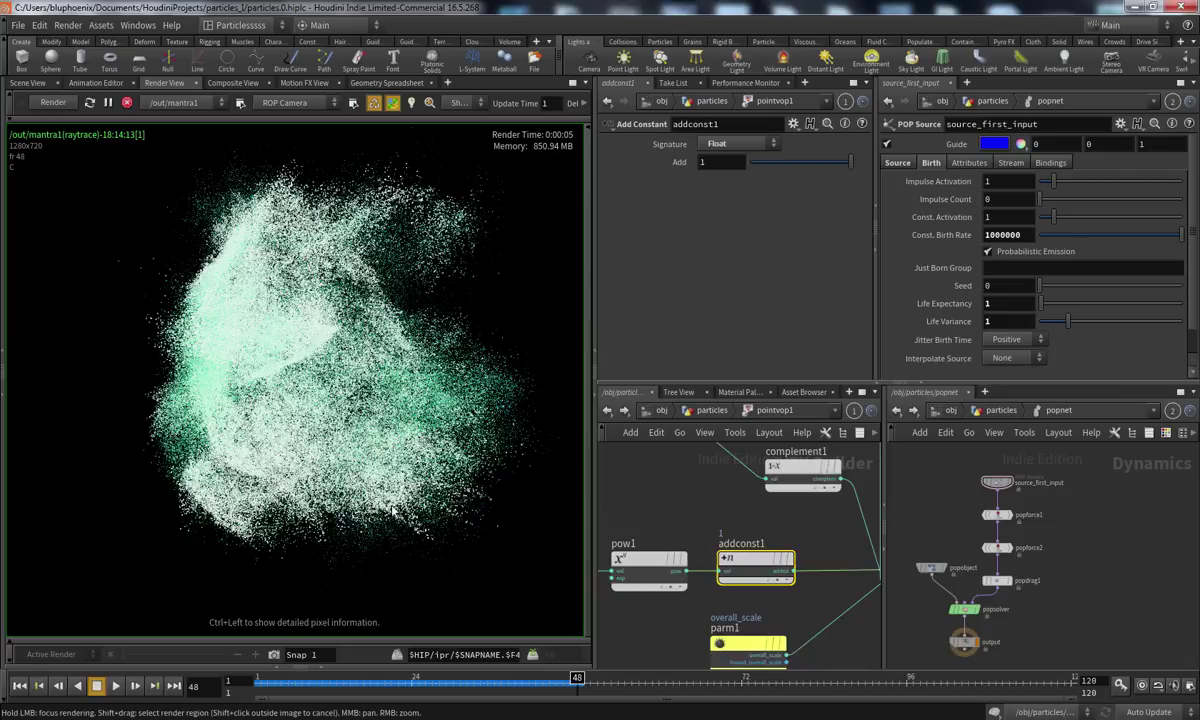
Move pointvop1's color ramp points toward the start: blue to 0.309278, green to 0.158076 and white closer to the beginning
{"action": "left_click", "coordinate": [716, 413]}
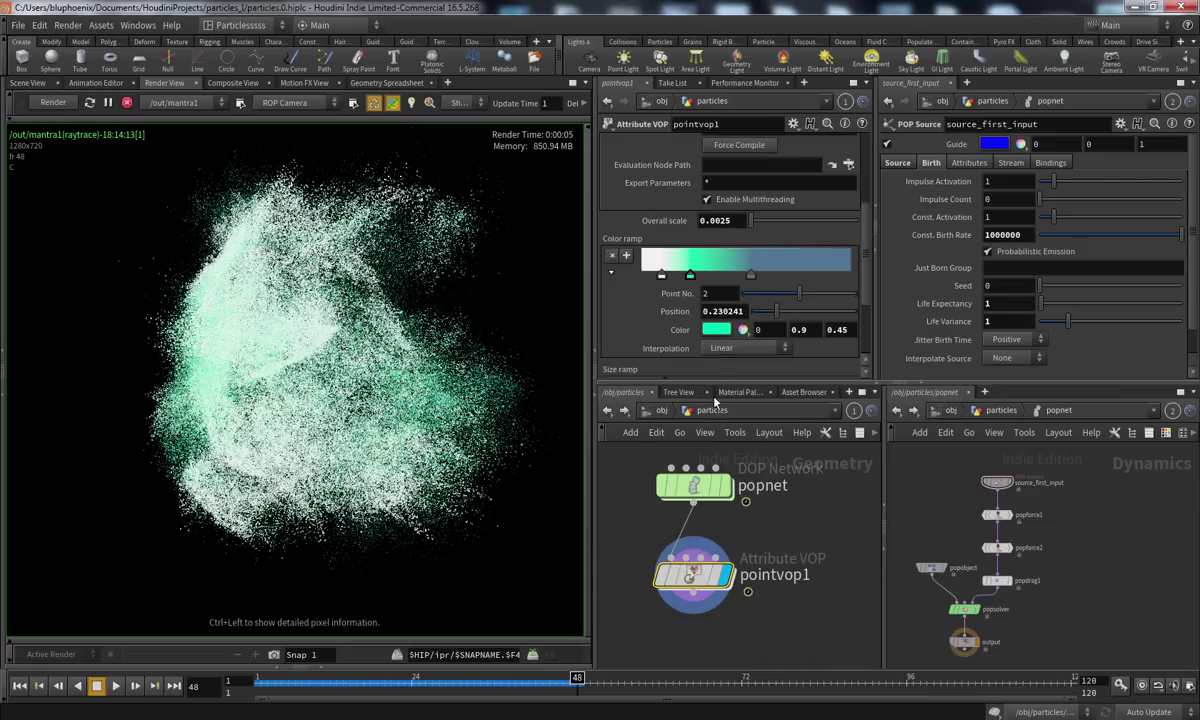
{"action": "left_click_drag", "start_coordinate": [751, 276], "coordinate": [707, 276]}
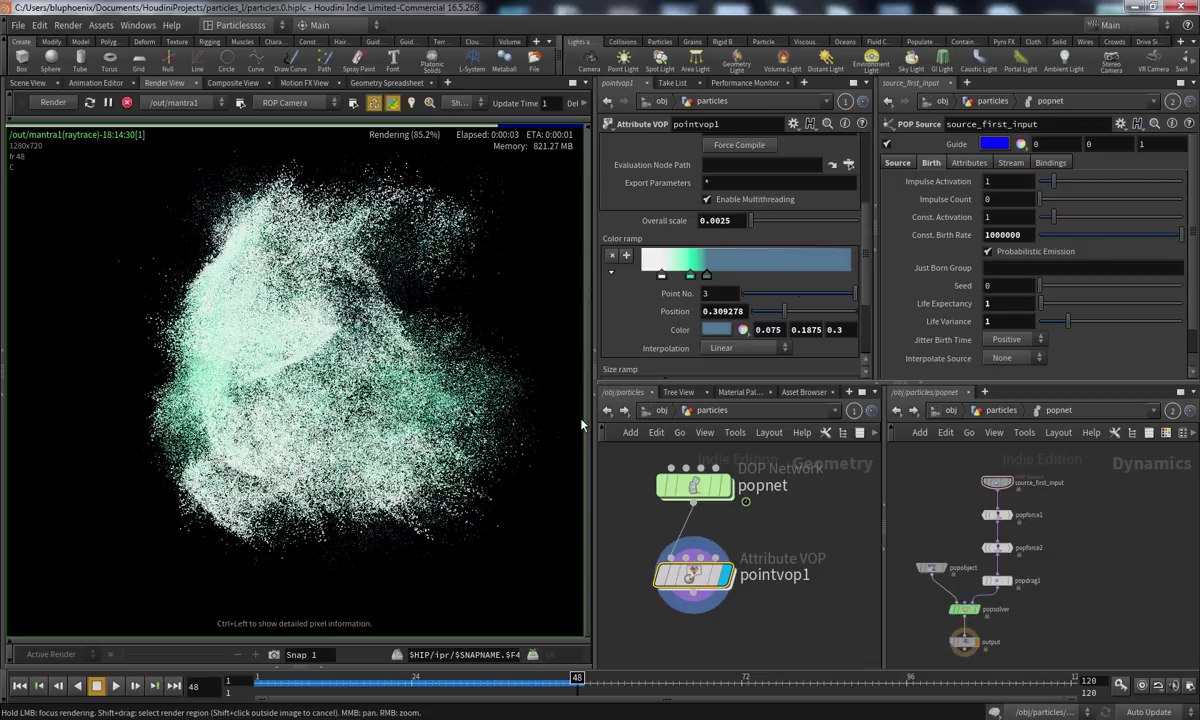
{"action": "mouse_move", "coordinate": [689, 276]}
{"action": "left_mouse_down"}
{"action": "mouse_move", "coordinate": [649, 276]}
{"action": "mouse_move", "coordinate": [675, 276]}
{"action": "left_mouse_up"}
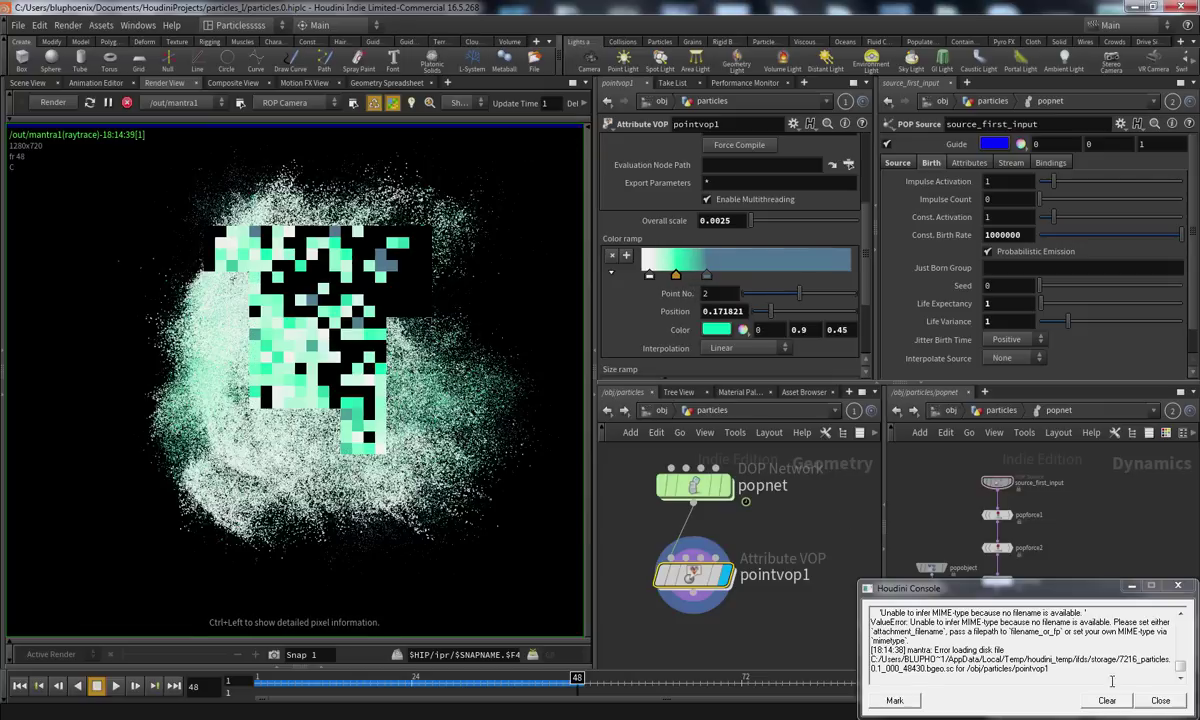
{"action": "left_click", "coordinate": [1160, 700]}
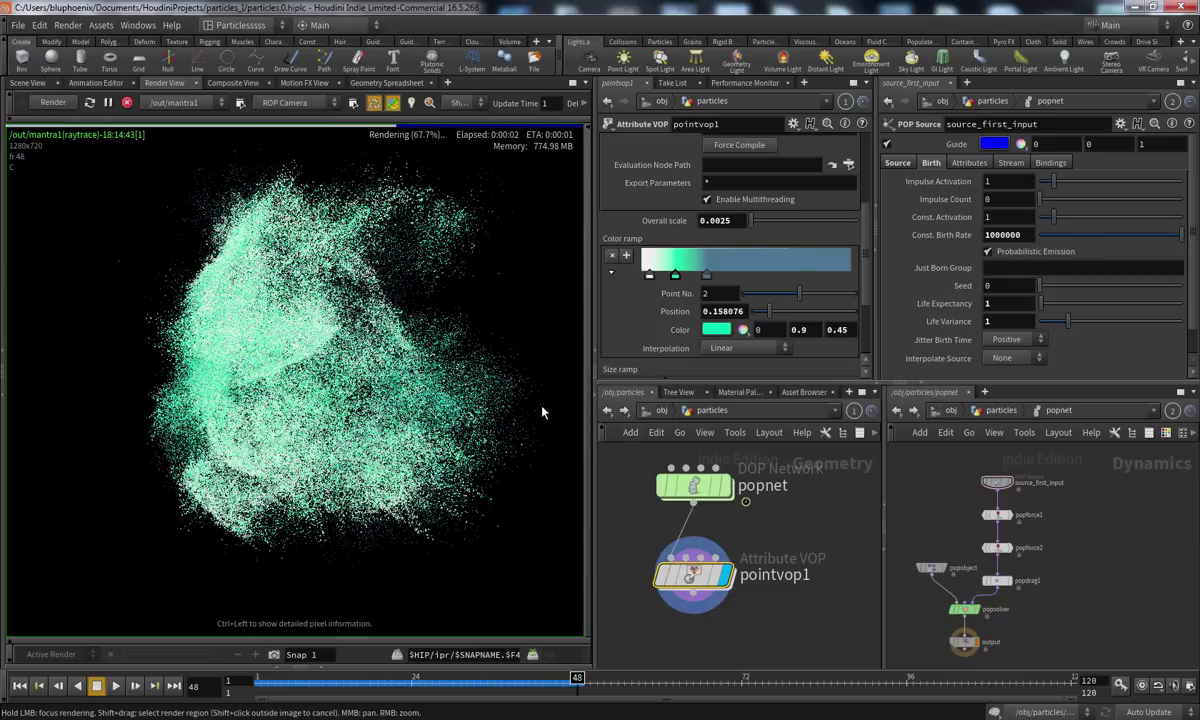
{"action": "scroll", "coordinate": [780, 250], "scroll_direction": "down", "scroll_amount": 3}
{"action": "scroll", "coordinate": [870, 256], "scroll_direction": "up", "scroll_amount": 5}
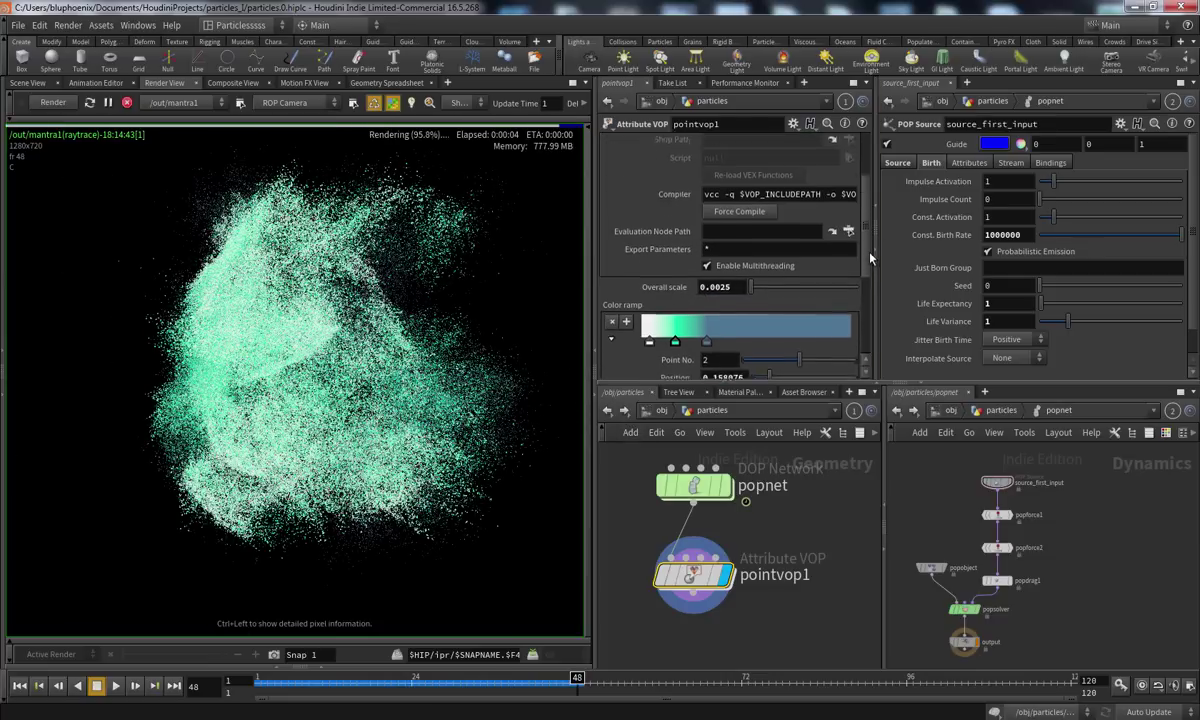
{"action": "scroll", "coordinate": [870, 256], "scroll_direction": "down", "scroll_amount": 1}
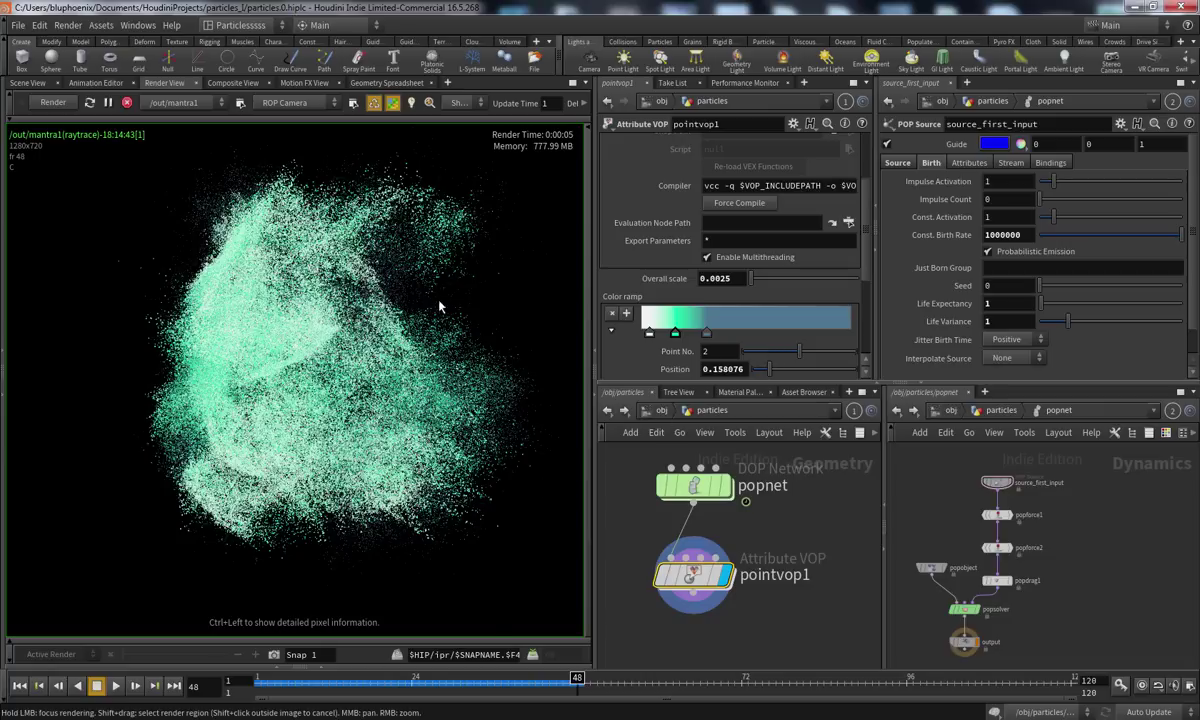
Inside pointvop1, move the pscale bind node farther away from the multiply1 node
{"action": "mouse_move", "coordinate": [698, 588]}
{"action": "double_click", "coordinate": [698, 580]}
{"action": "middle_click_drag", "start_coordinate": [874, 634], "coordinate": [742, 579]}
{"action": "scroll", "coordinate": [765, 605], "scroll_direction": "down", "scroll_amount": 2}
{"action": "middle_click_drag", "start_coordinate": [779, 632], "coordinate": [640, 620]}
{"action": "scroll", "coordinate": [691, 635], "scroll_direction": "up", "scroll_amount": 1}
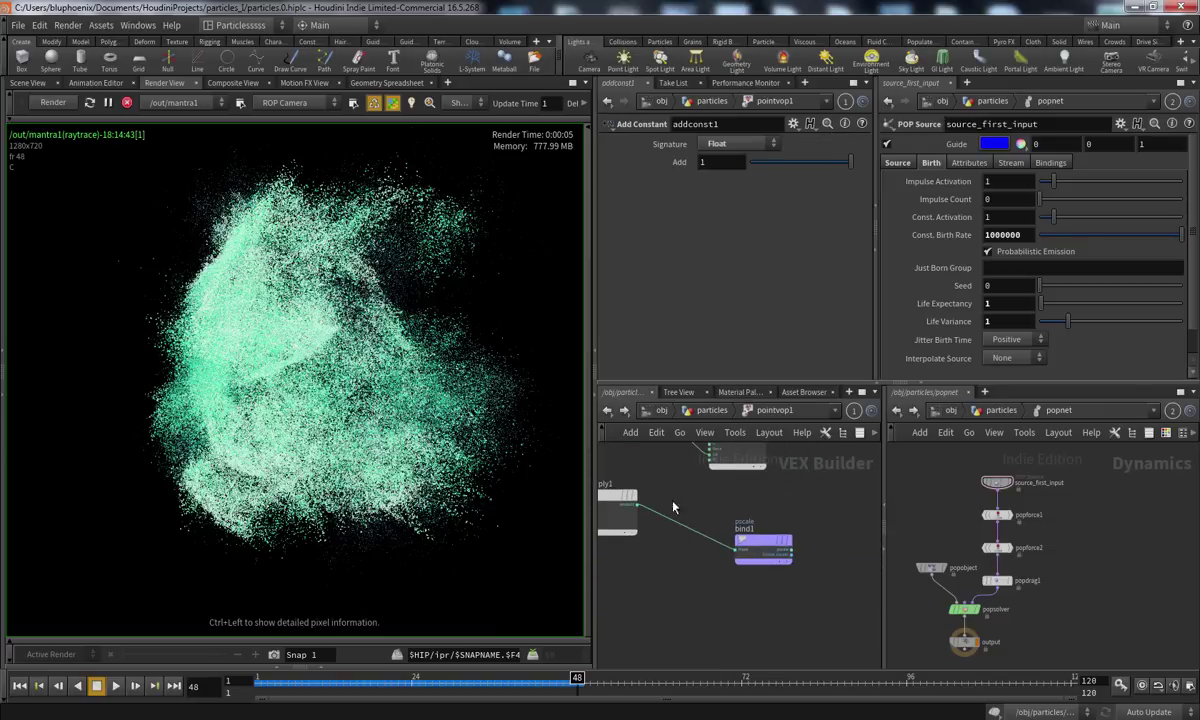
{"action": "left_click_drag", "start_coordinate": [758, 545], "coordinate": [857, 532]}
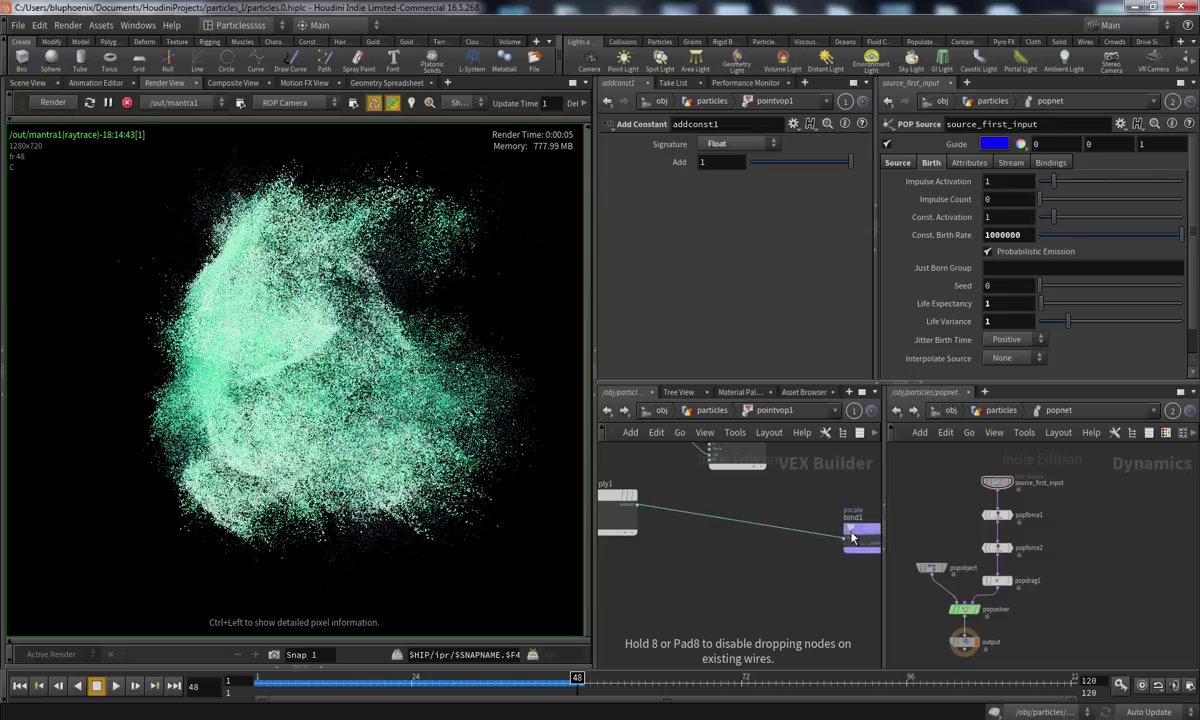
Insert a Multiply Constant node on the color wire into the geometry output and set its multiplier to 2
{"action": "scroll", "coordinate": [680, 616], "scroll_direction": "up", "scroll_amount": 2}
{"action": "middle_click_drag", "start_coordinate": [647, 612], "coordinate": [762, 656]}
{"action": "middle_click_drag", "start_coordinate": [687, 565], "coordinate": [762, 611]}
{"action": "key", "text": "Tab"}
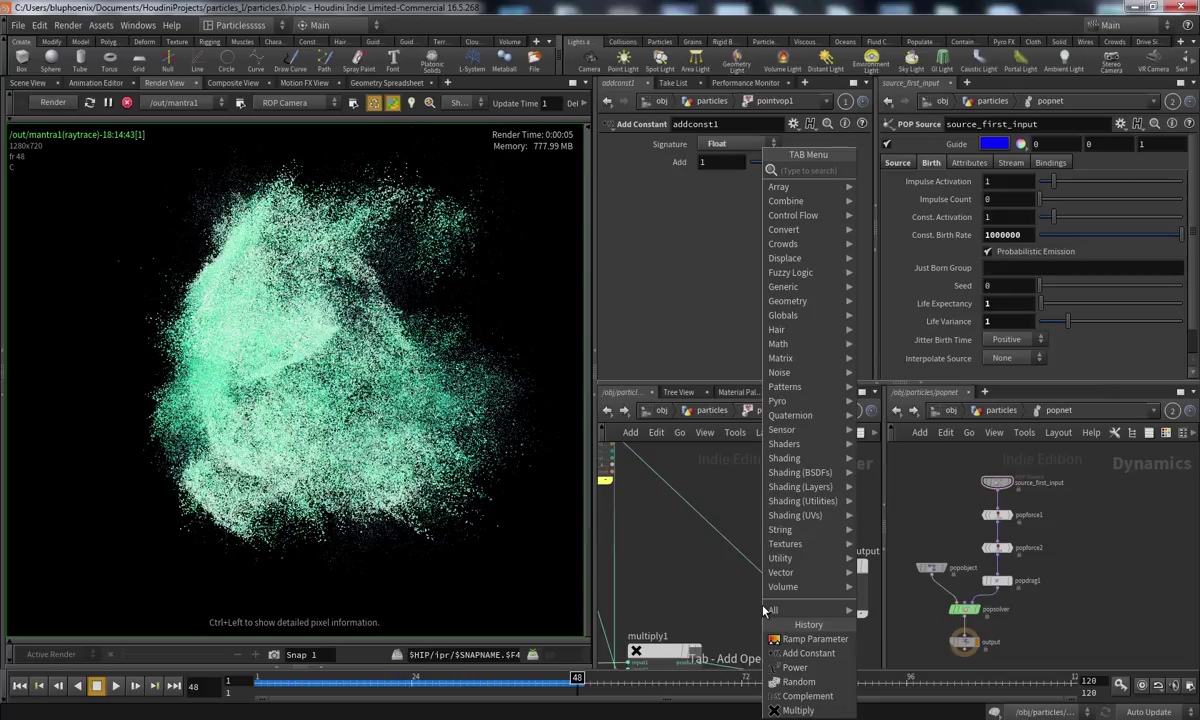
{"action": "type", "text": "mult"}
{"action": "key", "text": "Down"}
{"action": "key", "text": "Down"}
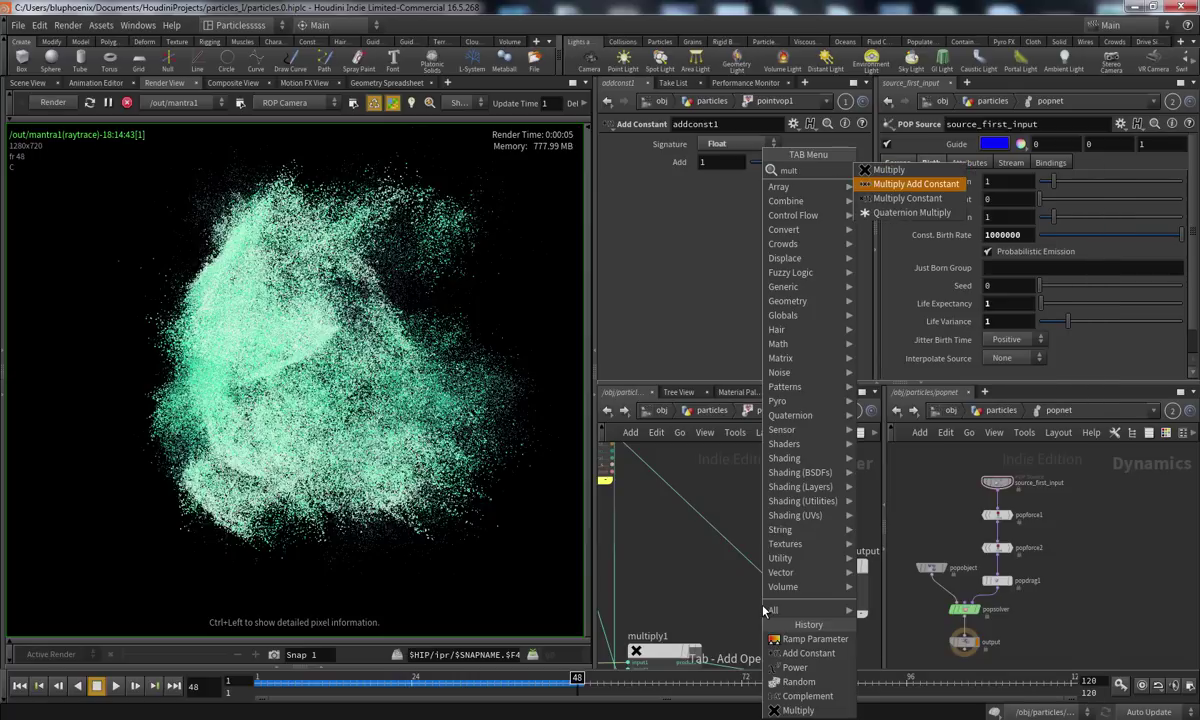
{"action": "key", "text": "Return"}
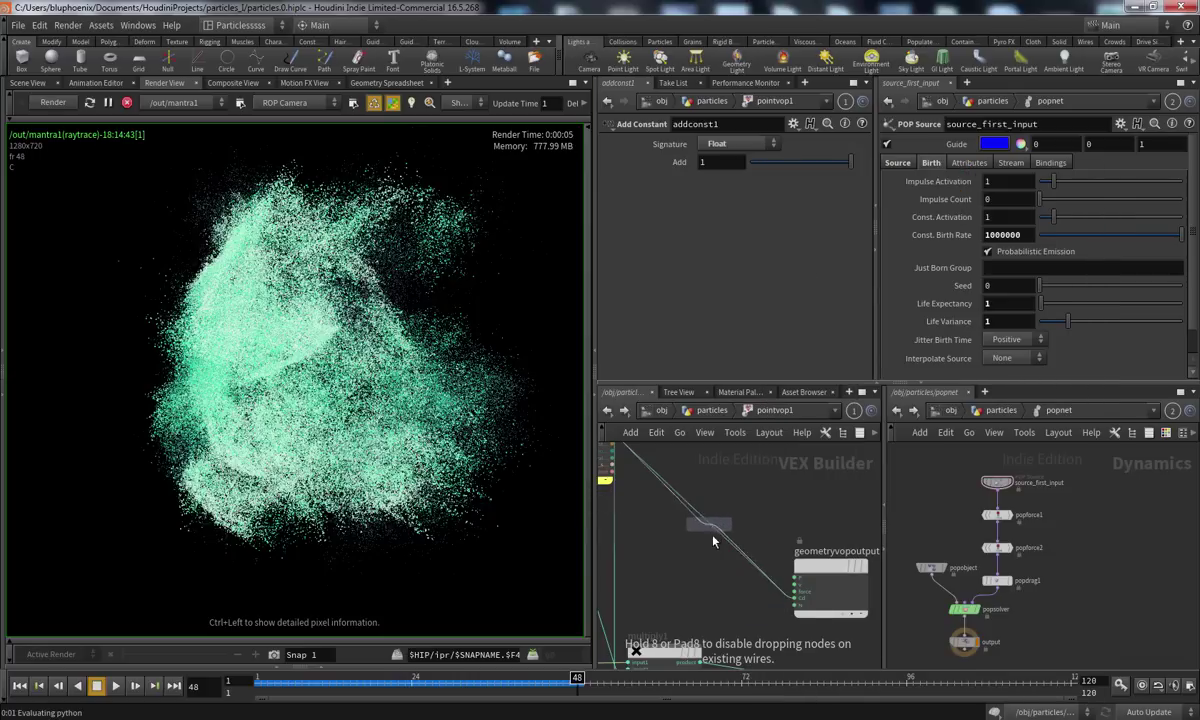
{"action": "left_click", "coordinate": [713, 533]}
{"action": "double_click", "coordinate": [720, 162]}
{"action": "type", "text": "2"}
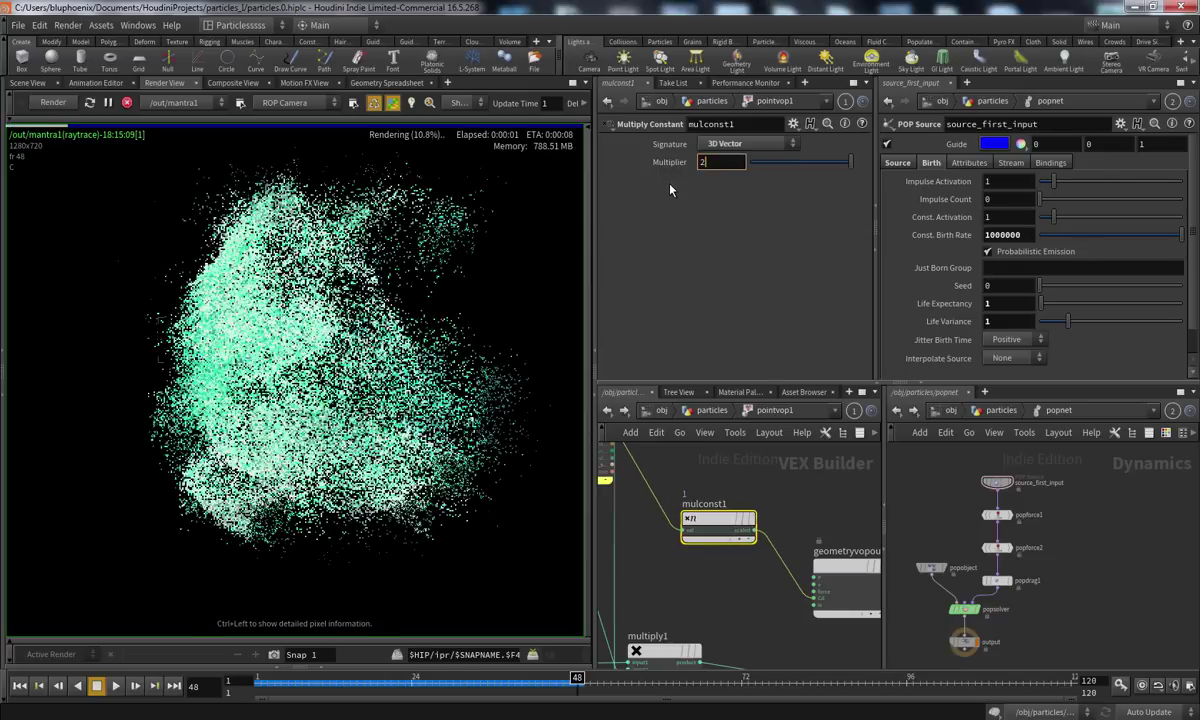
{"action": "key", "text": "Return"}
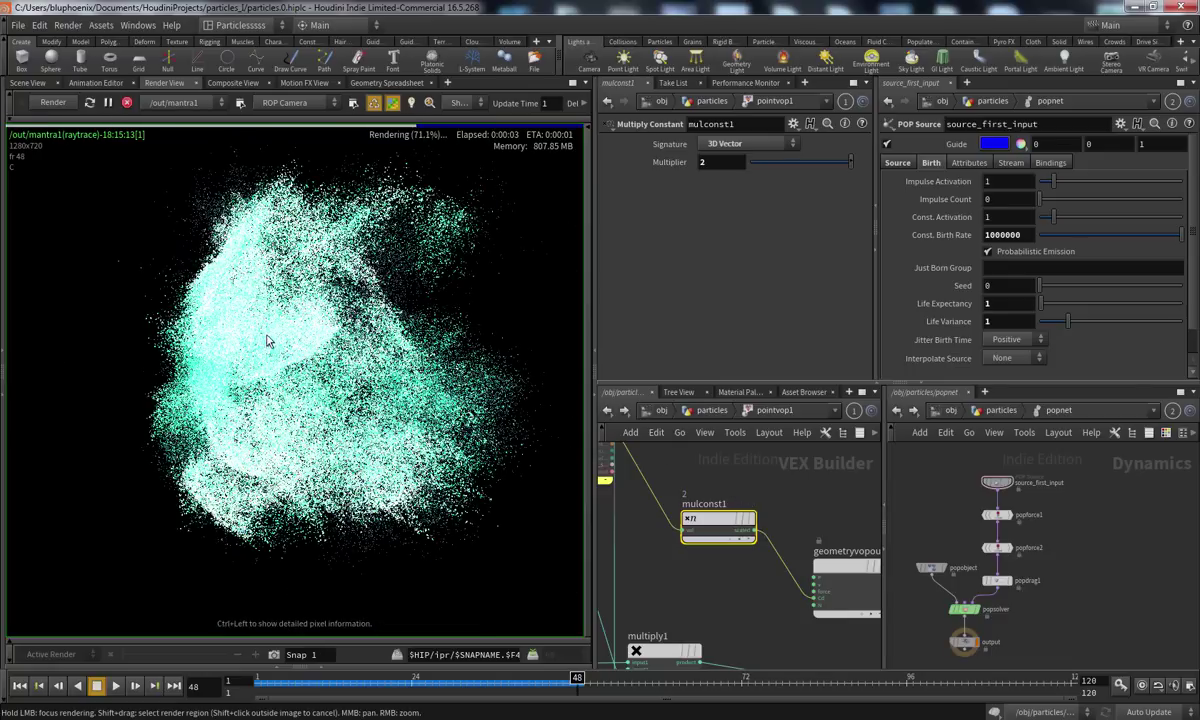
Reposition the geometry output node beside mulconst1, return to the particles network and save the scene
{"action": "left_click_drag", "start_coordinate": [846, 549], "coordinate": [851, 514]}
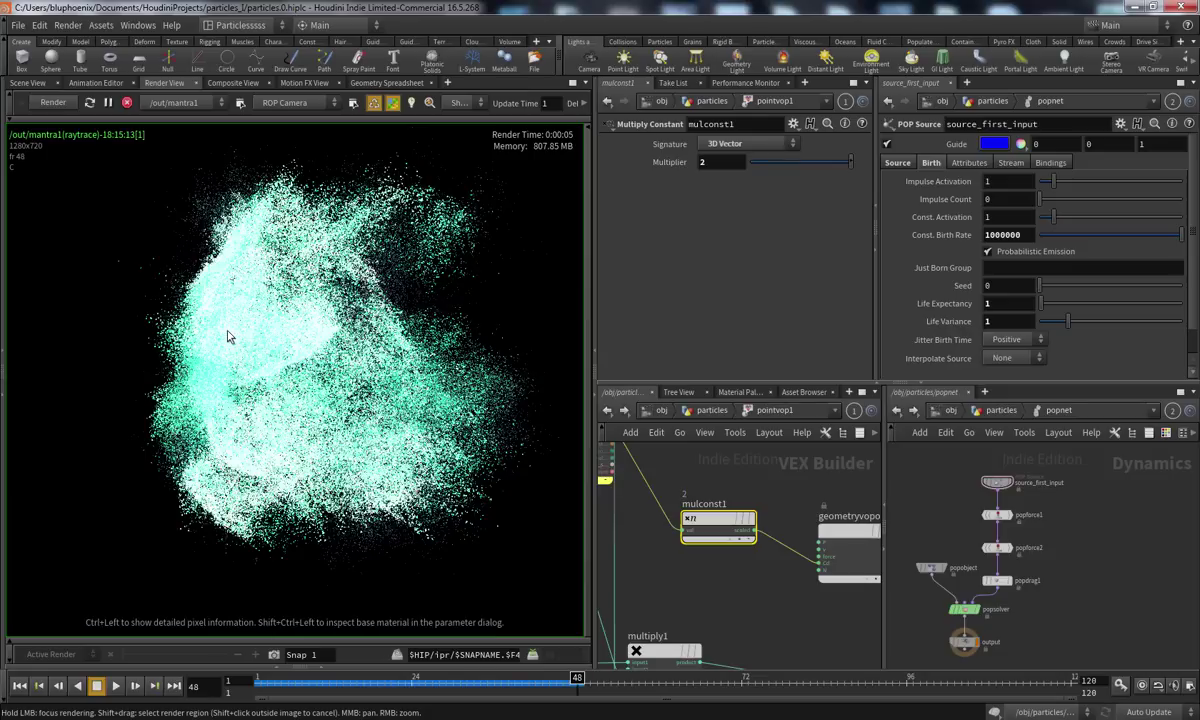
{"action": "middle_click_drag", "start_coordinate": [847, 522], "coordinate": [789, 538]}
{"action": "left_click_drag", "start_coordinate": [789, 538], "coordinate": [788, 530]}
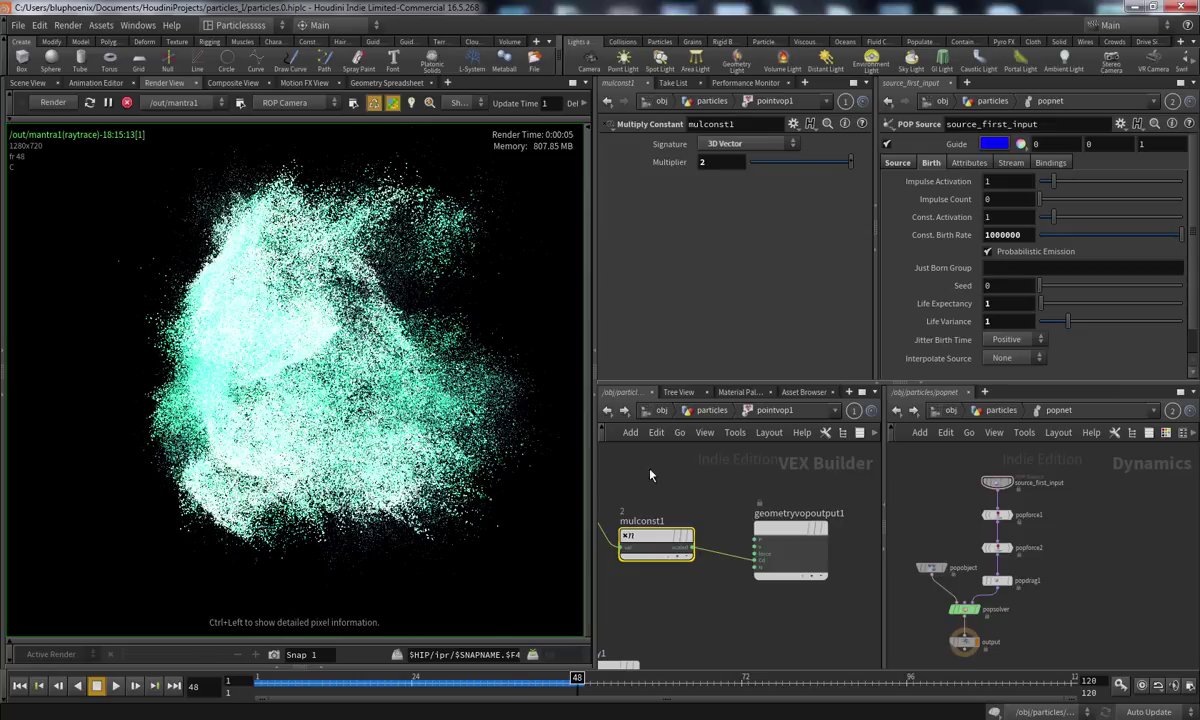
{"action": "left_click", "coordinate": [708, 411]}
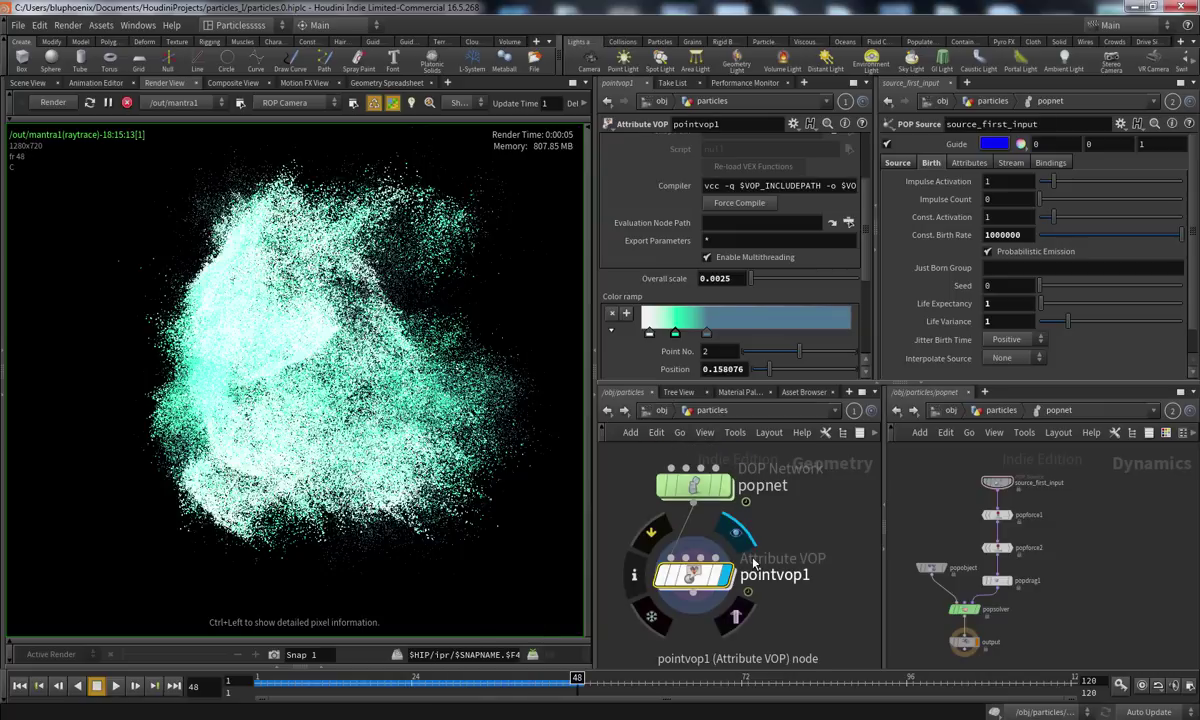
{"action": "key", "text": "ctrl+s"}
Change the color ramp's third point to a more saturated blue, RGB 0, 0.25, 0.5, and move the Color Editor clear of the ramp
{"action": "mouse_move", "coordinate": [868, 254]}
{"action": "left_mouse_down"}
{"action": "mouse_move", "coordinate": [860, 319]}
{"action": "mouse_move", "coordinate": [869, 272]}
{"action": "left_mouse_up"}
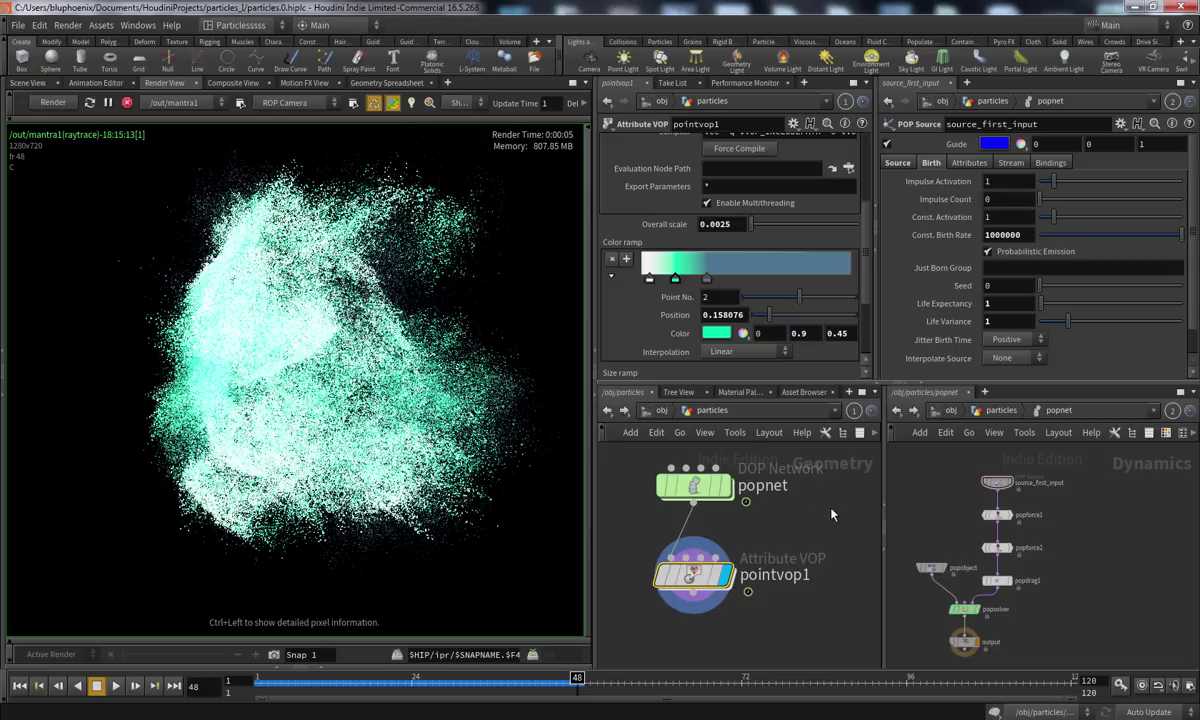
{"action": "scroll", "coordinate": [872, 260], "scroll_direction": "up", "scroll_amount": 2}
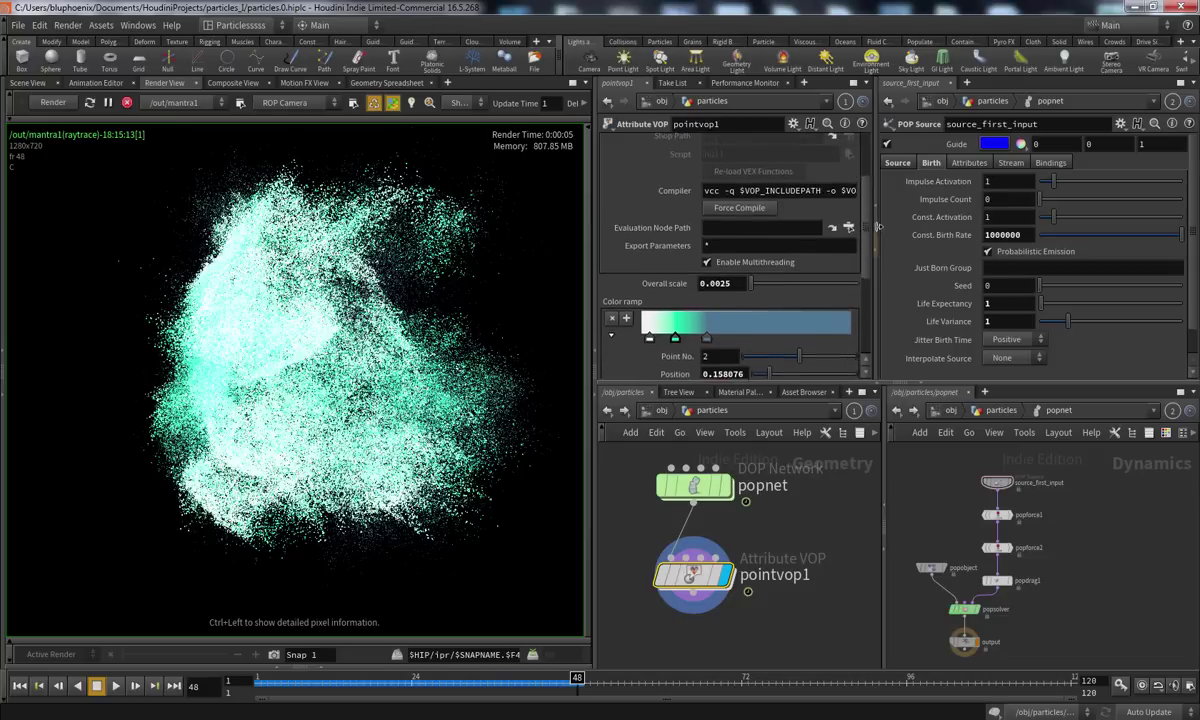
{"action": "scroll", "coordinate": [869, 272], "scroll_direction": "down", "scroll_amount": 3}
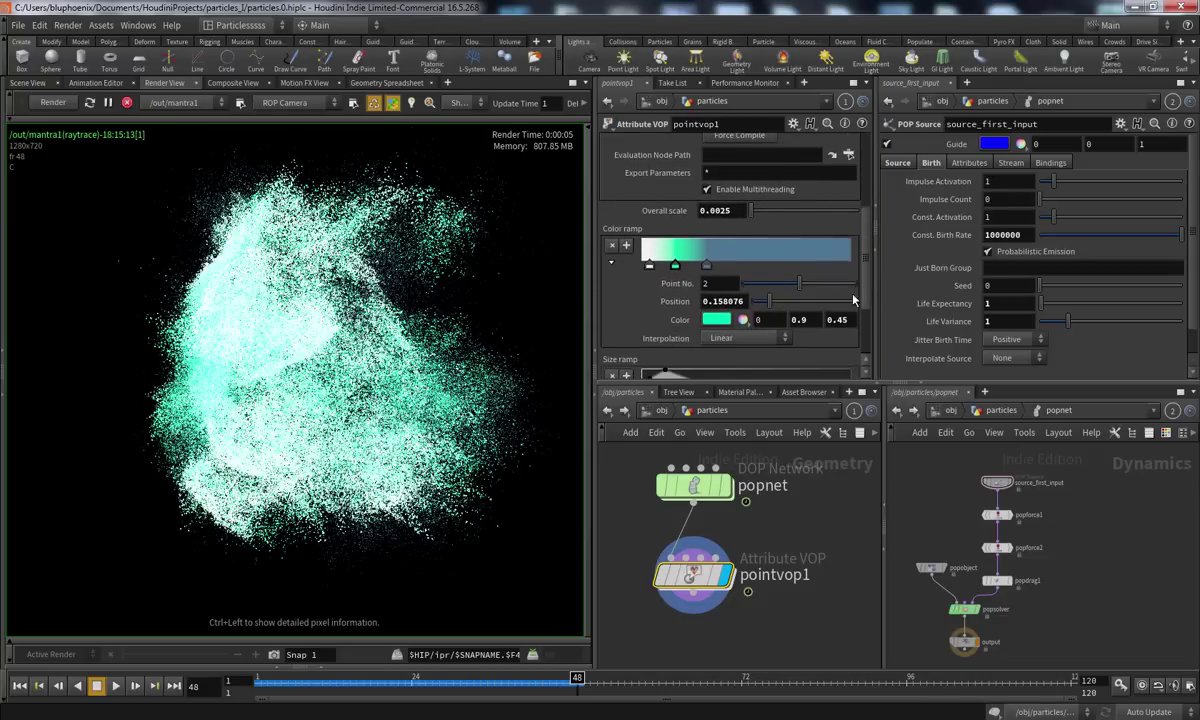
{"action": "left_click", "coordinate": [707, 267]}
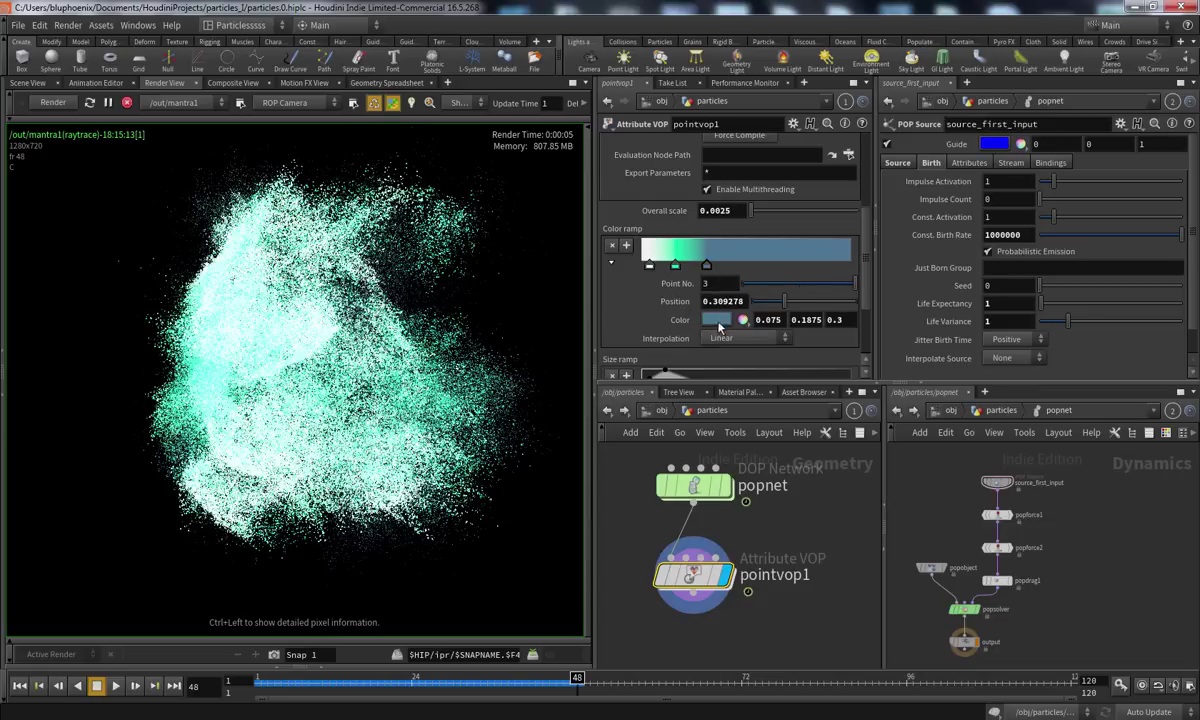
{"action": "left_click", "coordinate": [716, 320]}
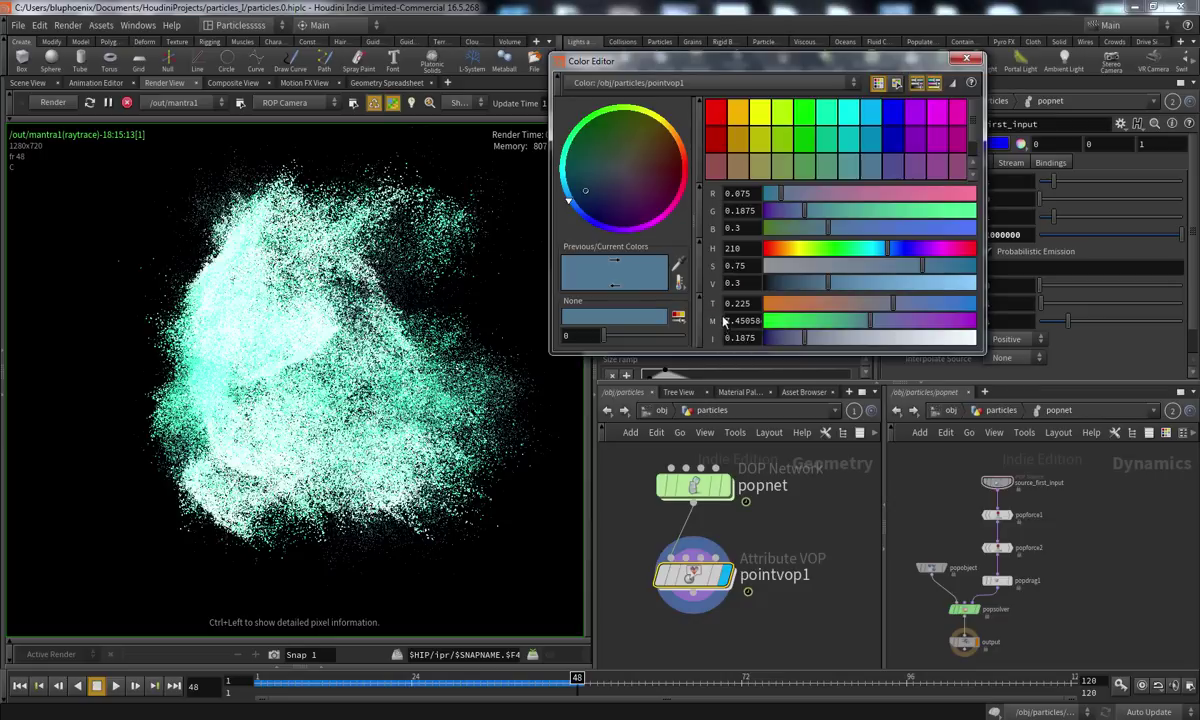
{"action": "left_click", "coordinate": [873, 145]}
{"action": "left_click_drag", "start_coordinate": [838, 75], "coordinate": [678, 332]}
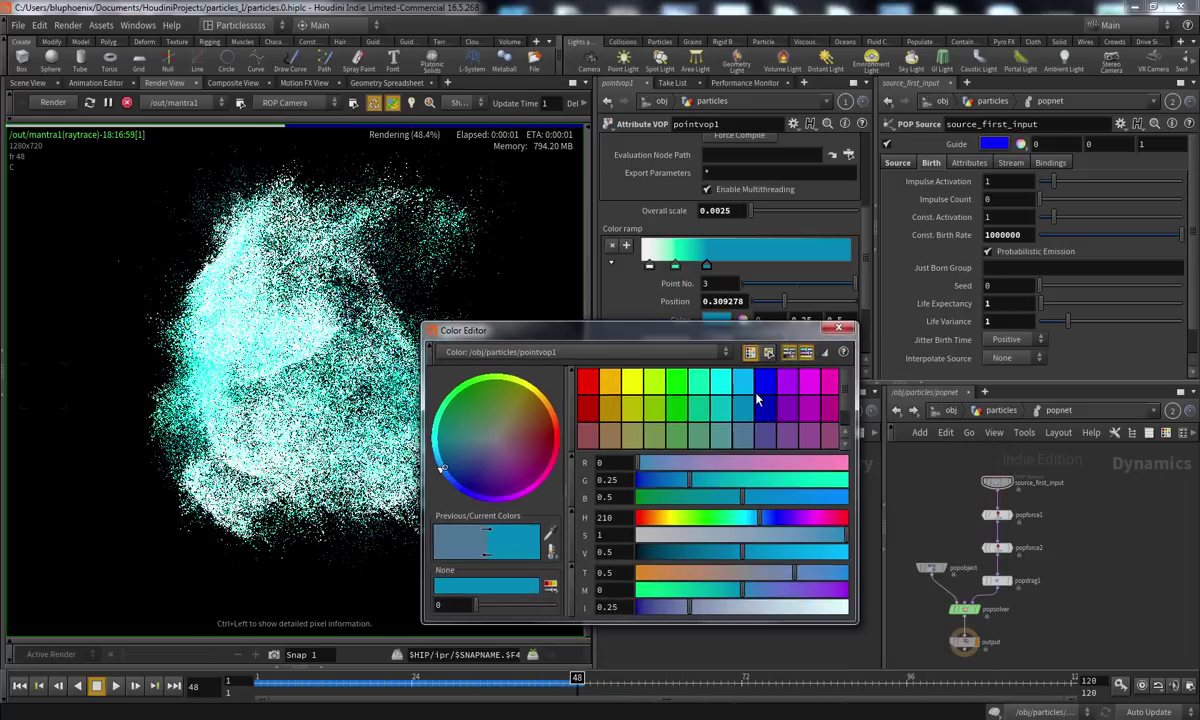
Change the color ramp's third point to a dark violet-blue, RGB 0.075, 0.075, 0.3, and close the Color Editor
{"action": "left_click", "coordinate": [764, 435]}
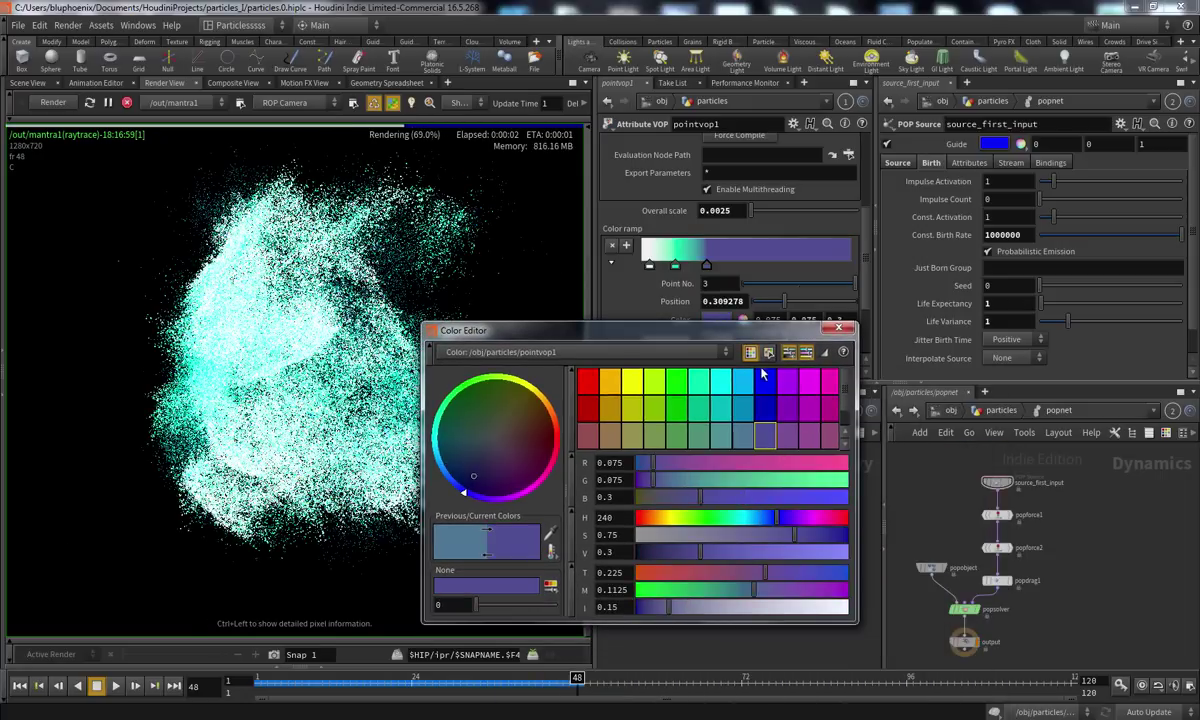
{"action": "left_click_drag", "start_coordinate": [715, 330], "coordinate": [716, 393]}
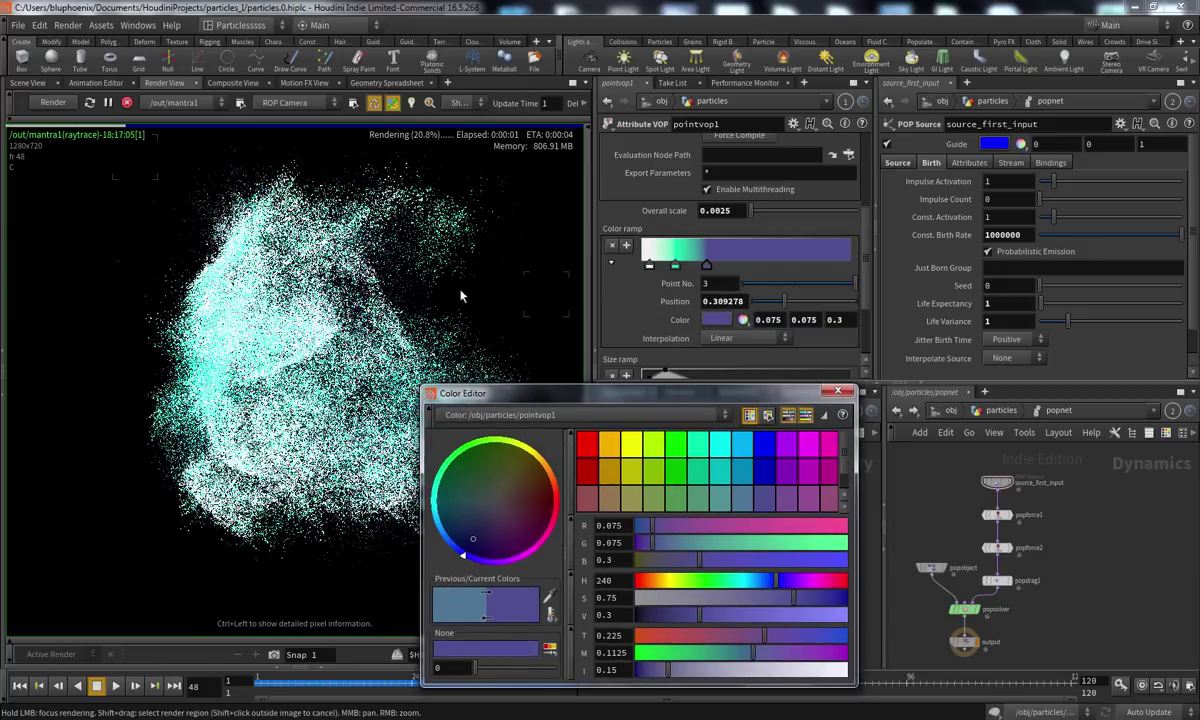
{"action": "left_click_drag", "start_coordinate": [583, 399], "coordinate": [430, 290]}
{"action": "left_click", "coordinate": [720, 287]}
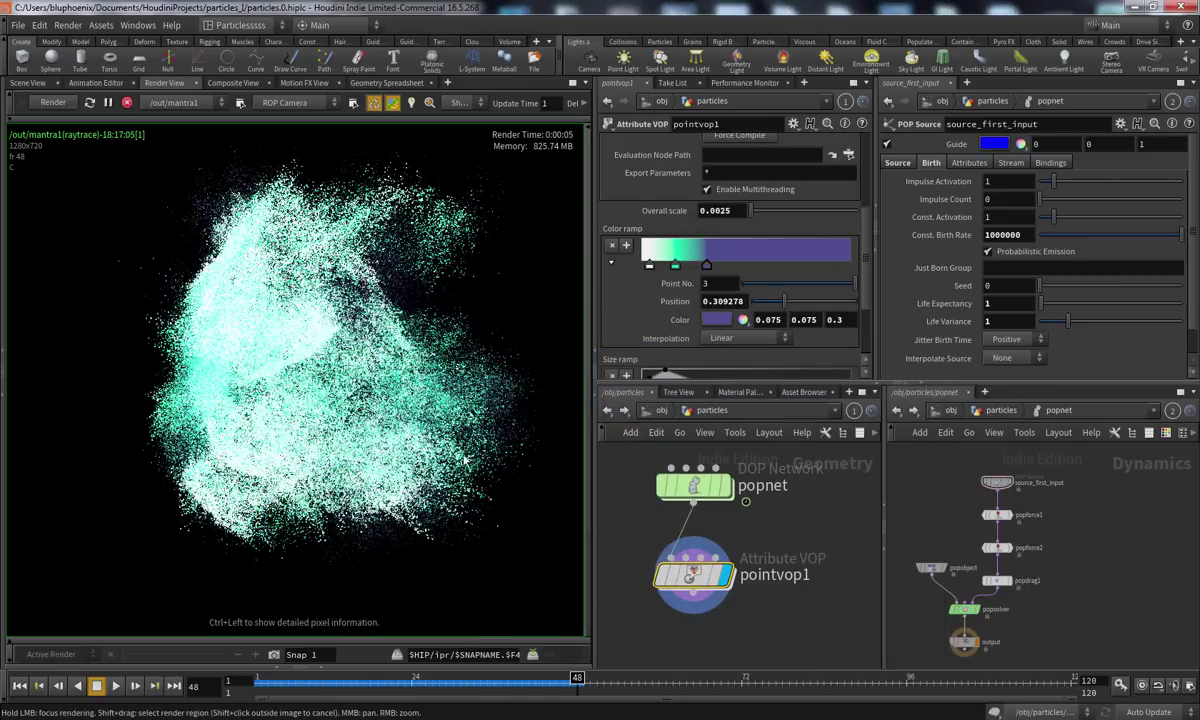
Review the pointvop1 ramps and preview the particle render at frames 10 and 5
{"action": "scroll", "coordinate": [851, 370], "scroll_direction": "down", "scroll_amount": 3}
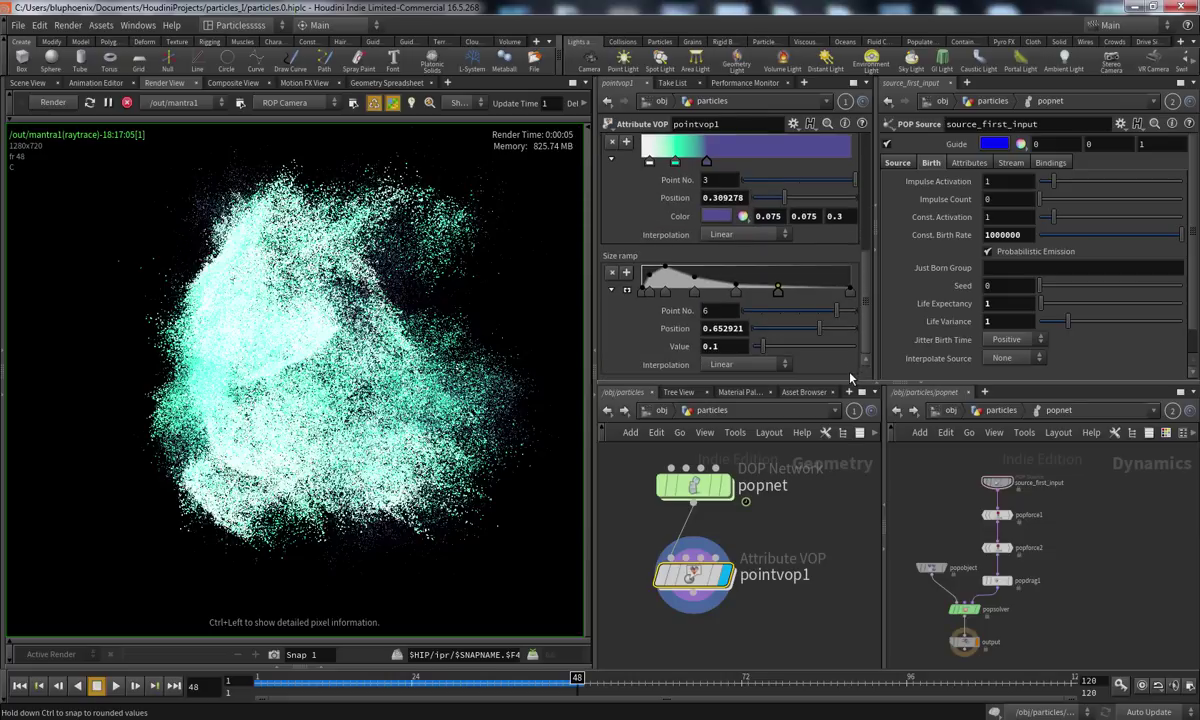
{"action": "scroll", "coordinate": [808, 263], "scroll_direction": "up", "scroll_amount": 8}
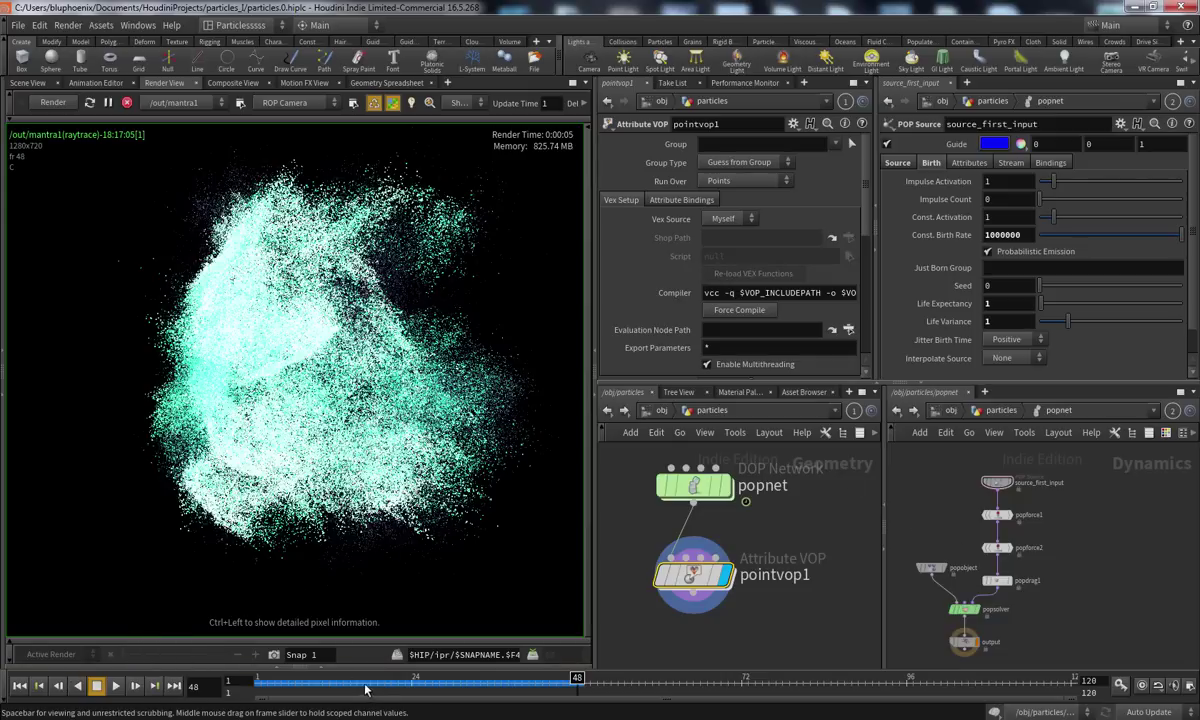
{"action": "left_click", "coordinate": [316, 679]}
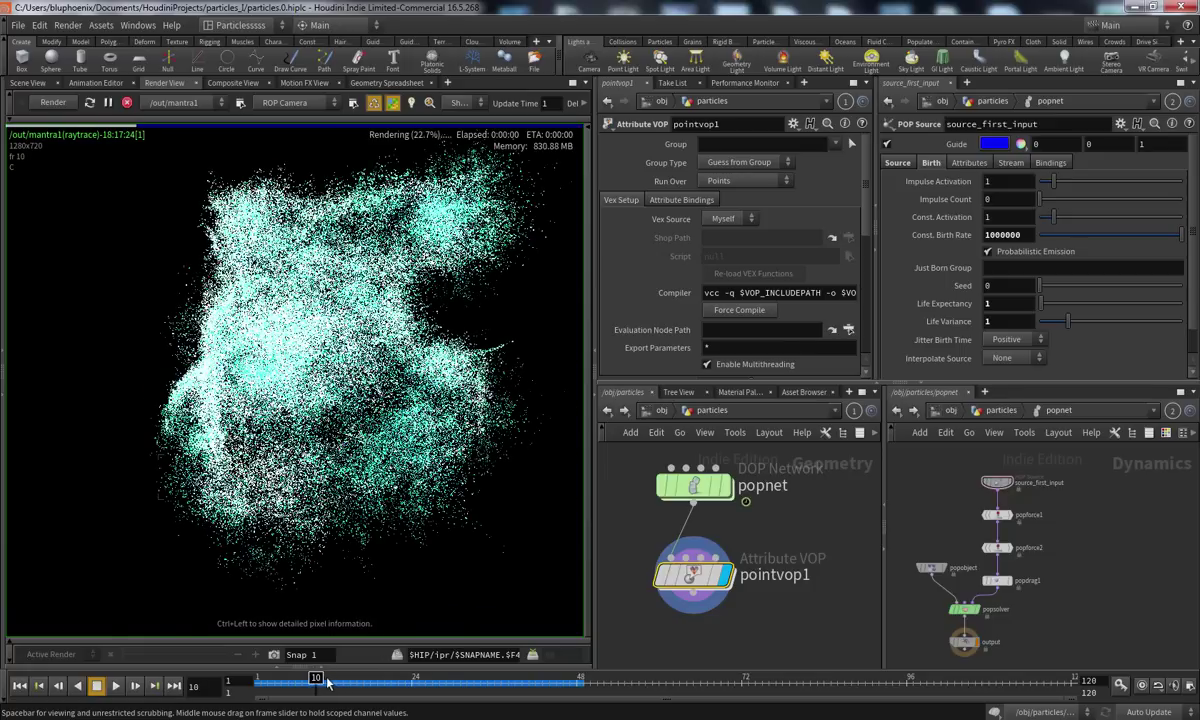
{"action": "left_click", "coordinate": [282, 682]}
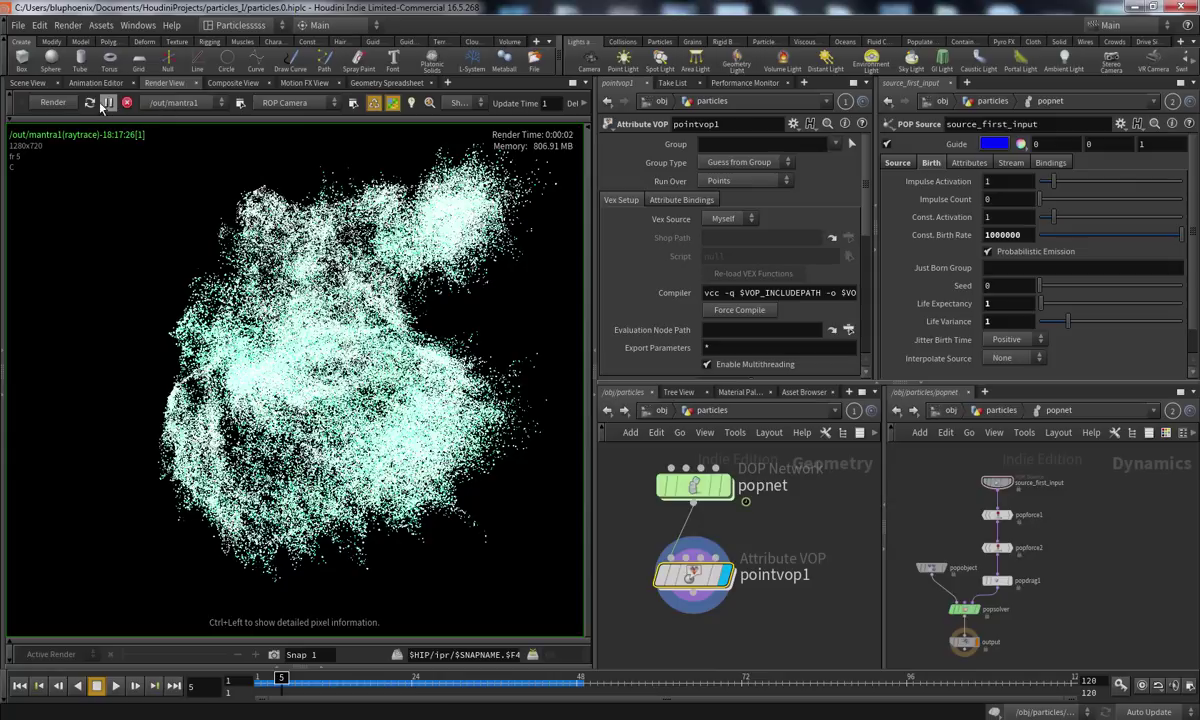
Switch back to the scene viewport, rewind the timeline to frame 1 and save the scene
{"action": "left_click", "coordinate": [28, 83]}
{"action": "left_click_drag", "start_coordinate": [265, 686], "coordinate": [191, 668]}
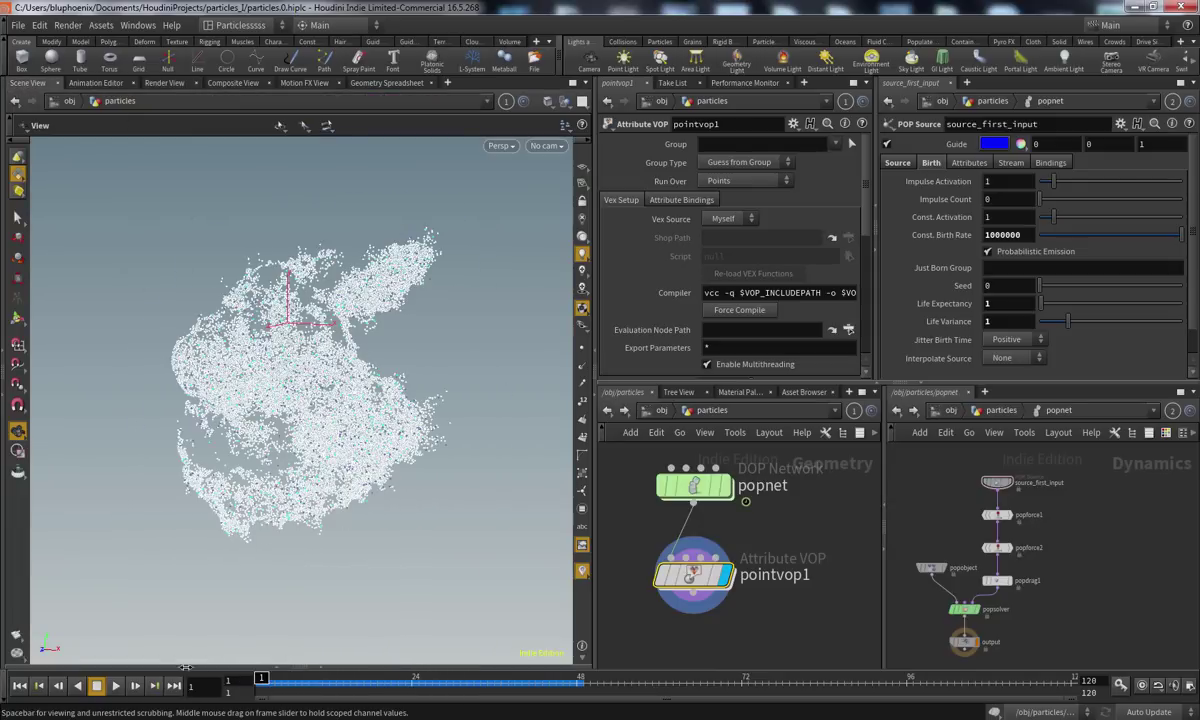
{"action": "key", "text": "ctrl+s"}
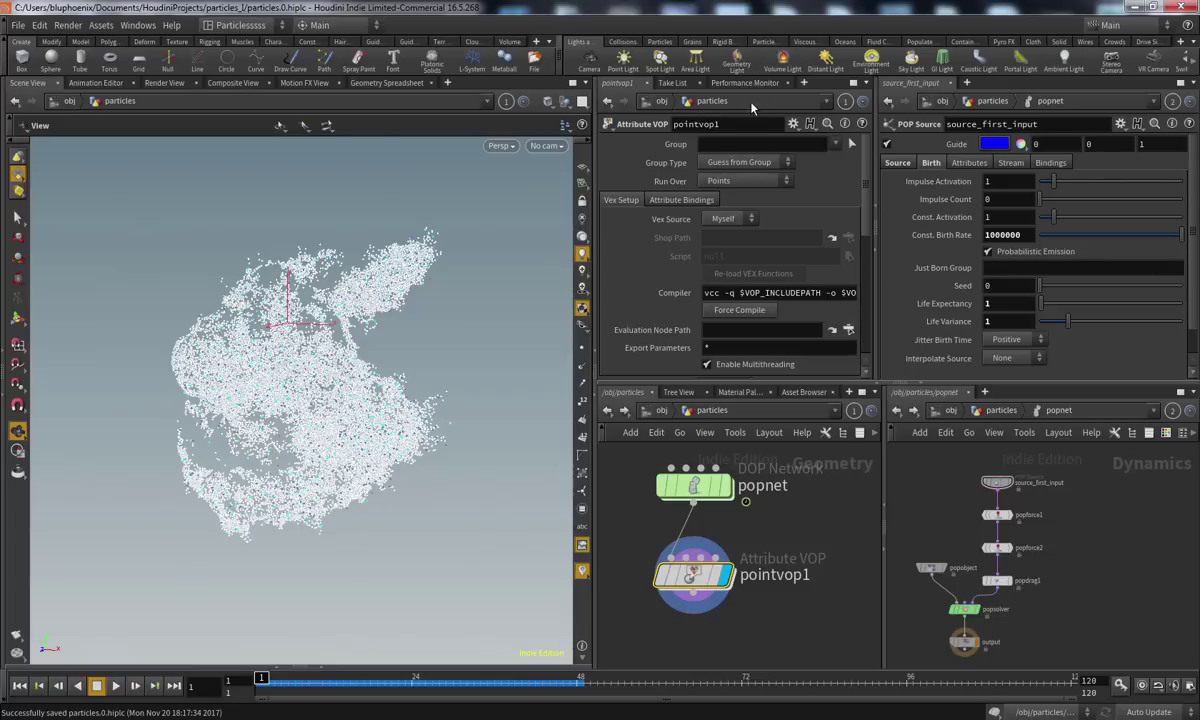
Add a new take named HQ under Main and make it the active take
{"action": "left_click", "coordinate": [672, 83]}
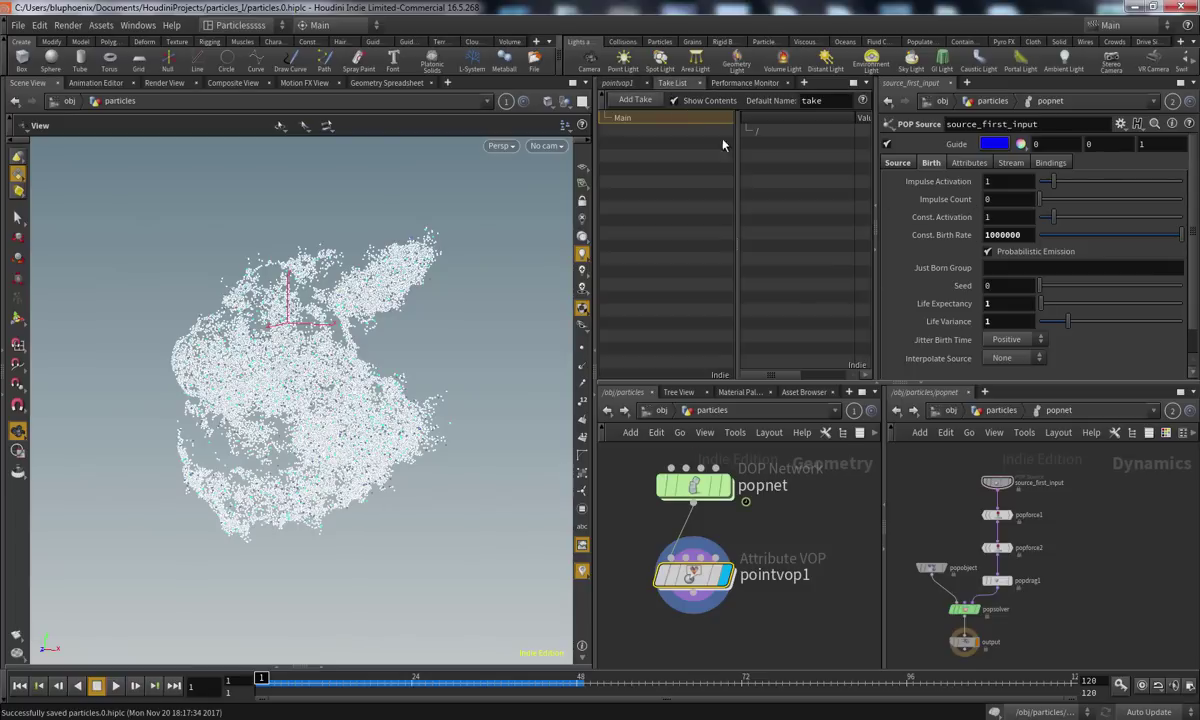
{"action": "left_click", "coordinate": [640, 103]}
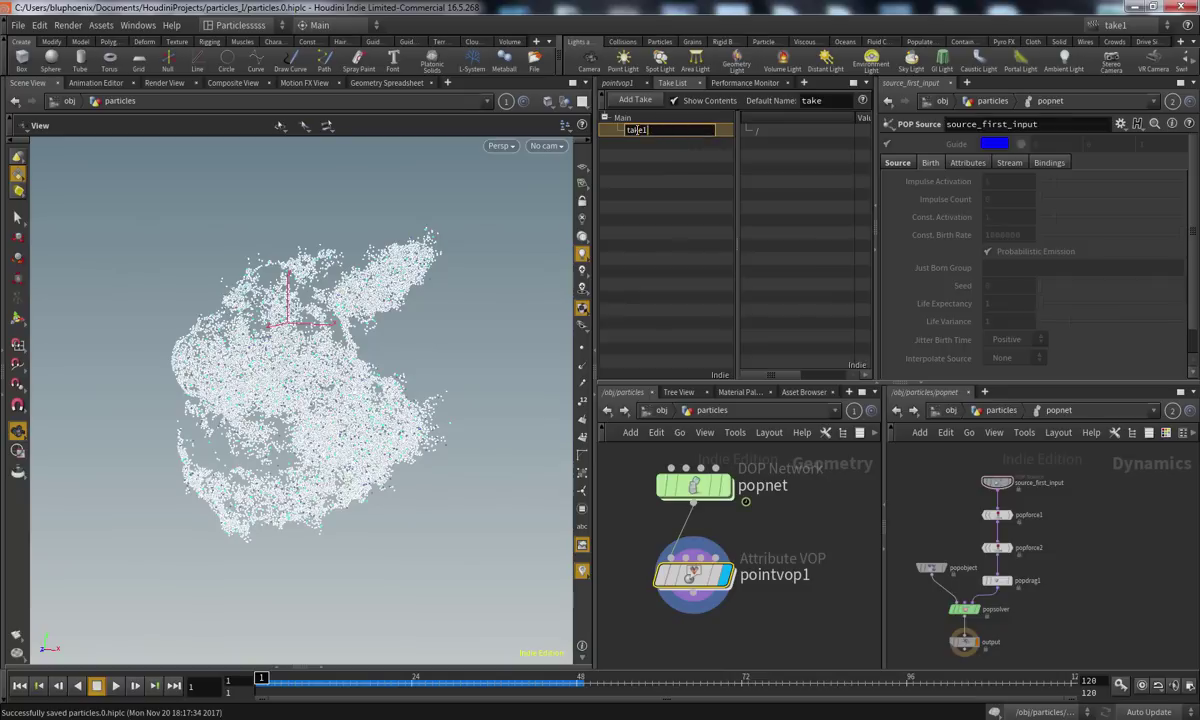
{"action": "type", "text": "HQ"}
{"action": "key", "text": "Return"}
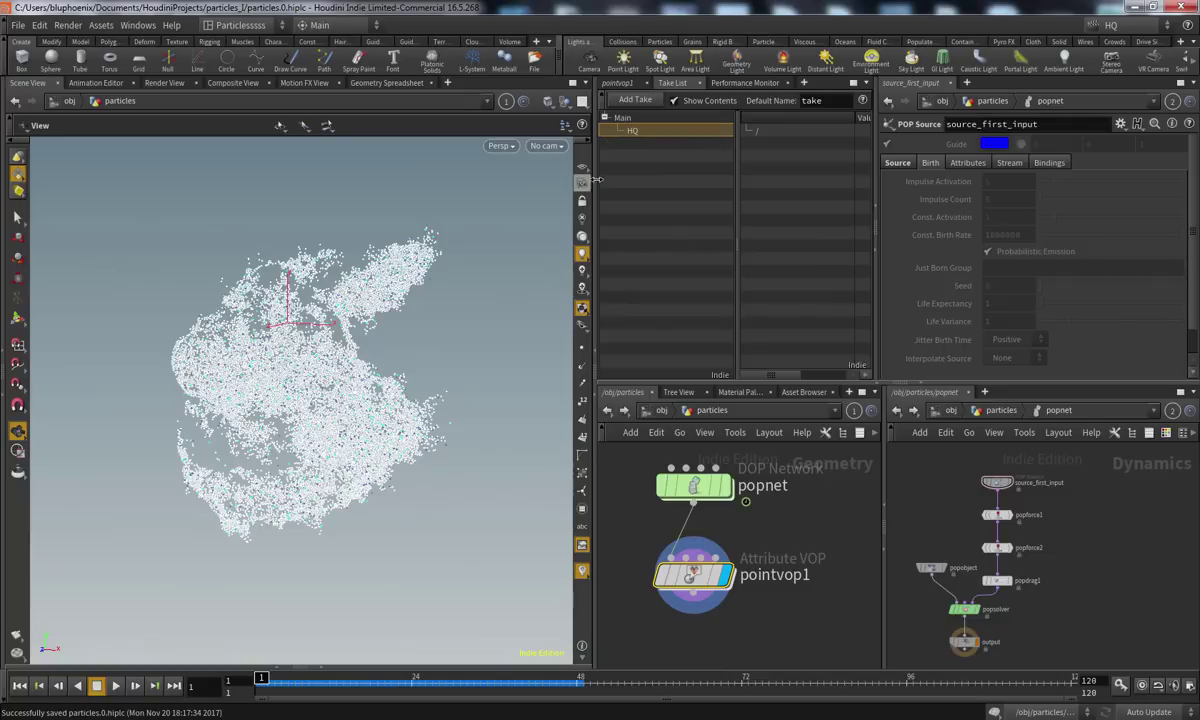
{"action": "left_click", "coordinate": [623, 118]}
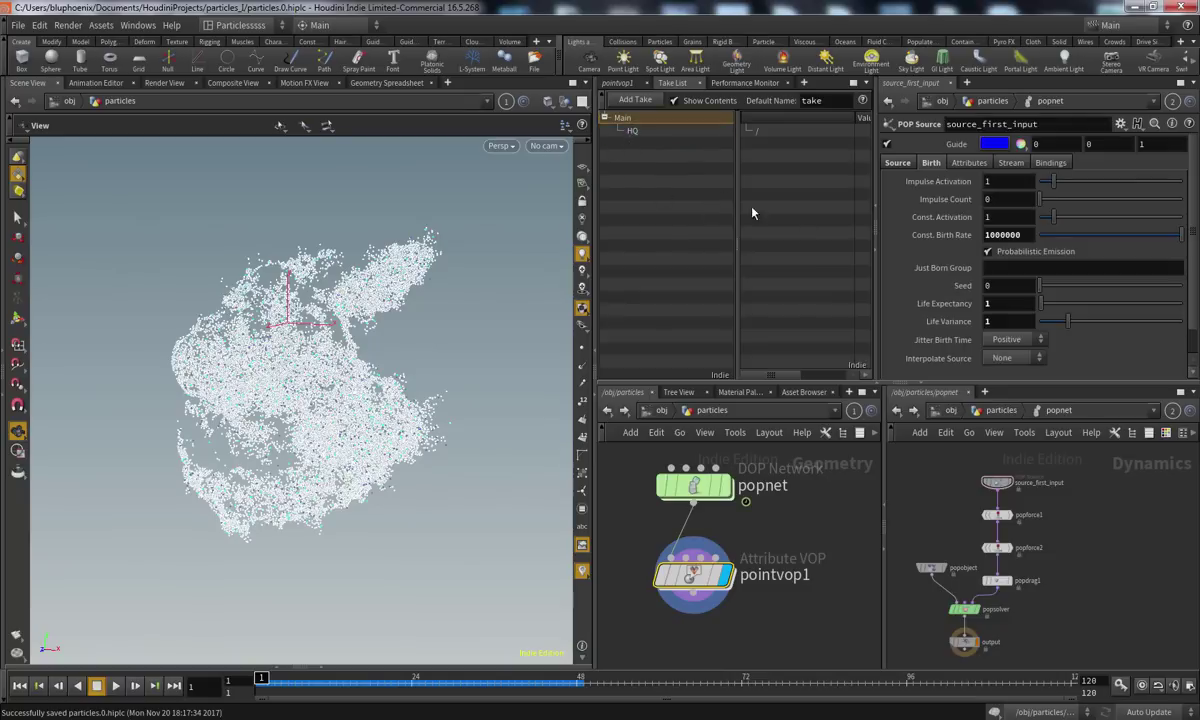
{"action": "left_click", "coordinate": [630, 131]}
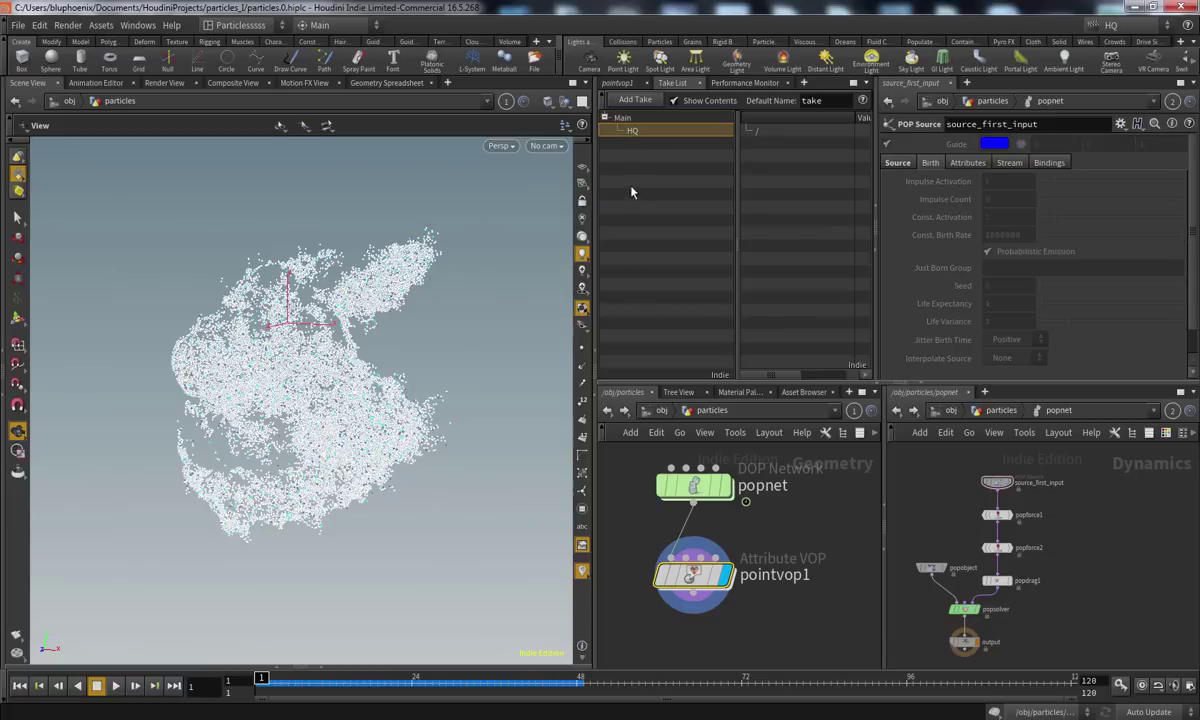
Check whether the POP source's birth parameters can be edited while the HQ take is active
{"action": "left_click", "coordinate": [951, 200]}
{"action": "left_click", "coordinate": [949, 286]}
{"action": "left_click", "coordinate": [948, 319]}
{"action": "left_click", "coordinate": [952, 219]}
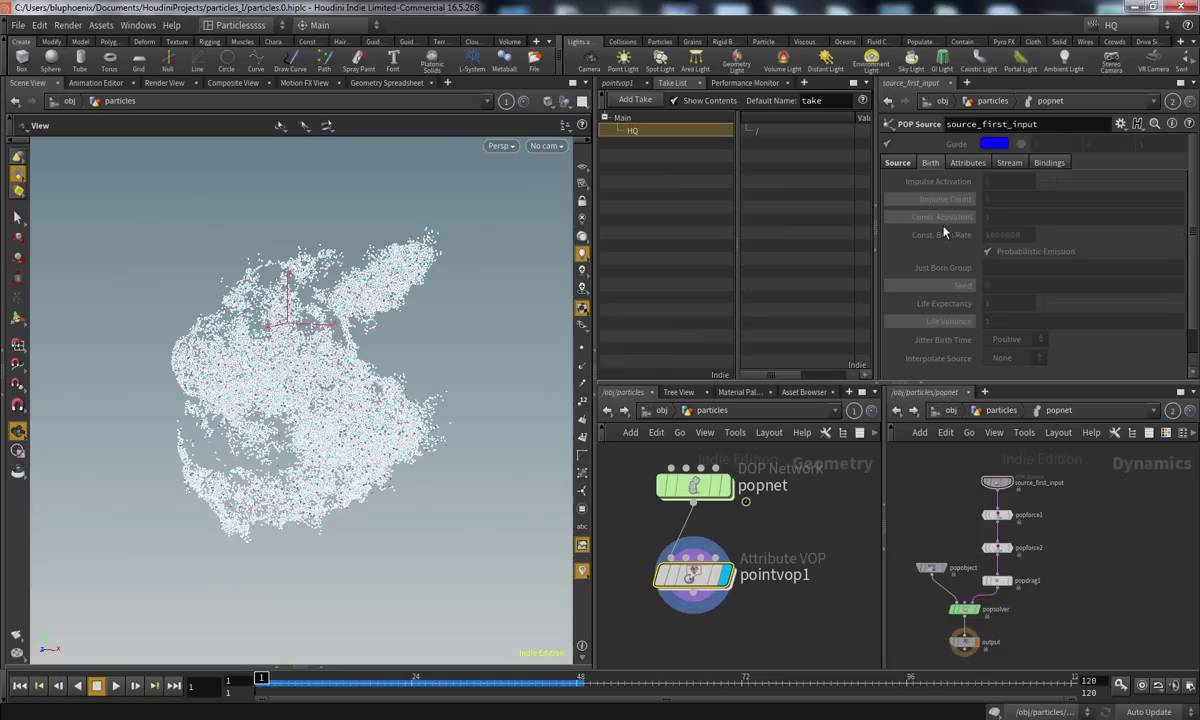
Show the pointvop1 parameters, compare them between the HQ and Main takes, and leave Main active
{"action": "left_click", "coordinate": [617, 83]}
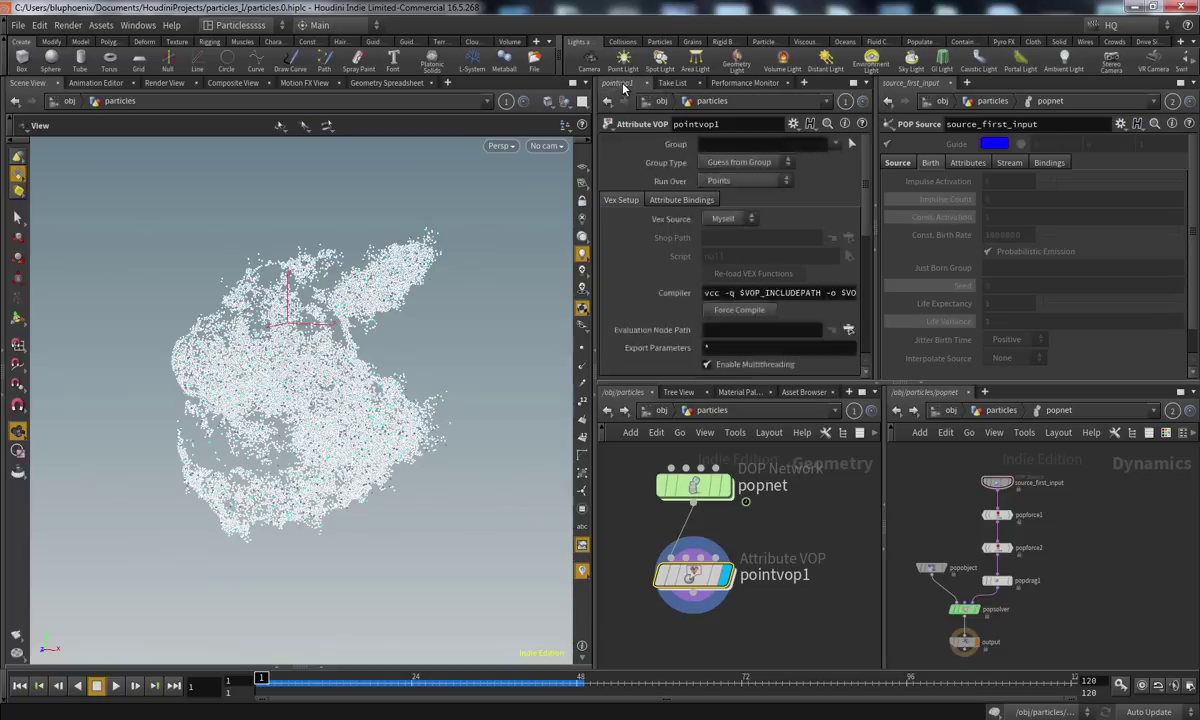
{"action": "left_click", "coordinate": [1110, 25]}
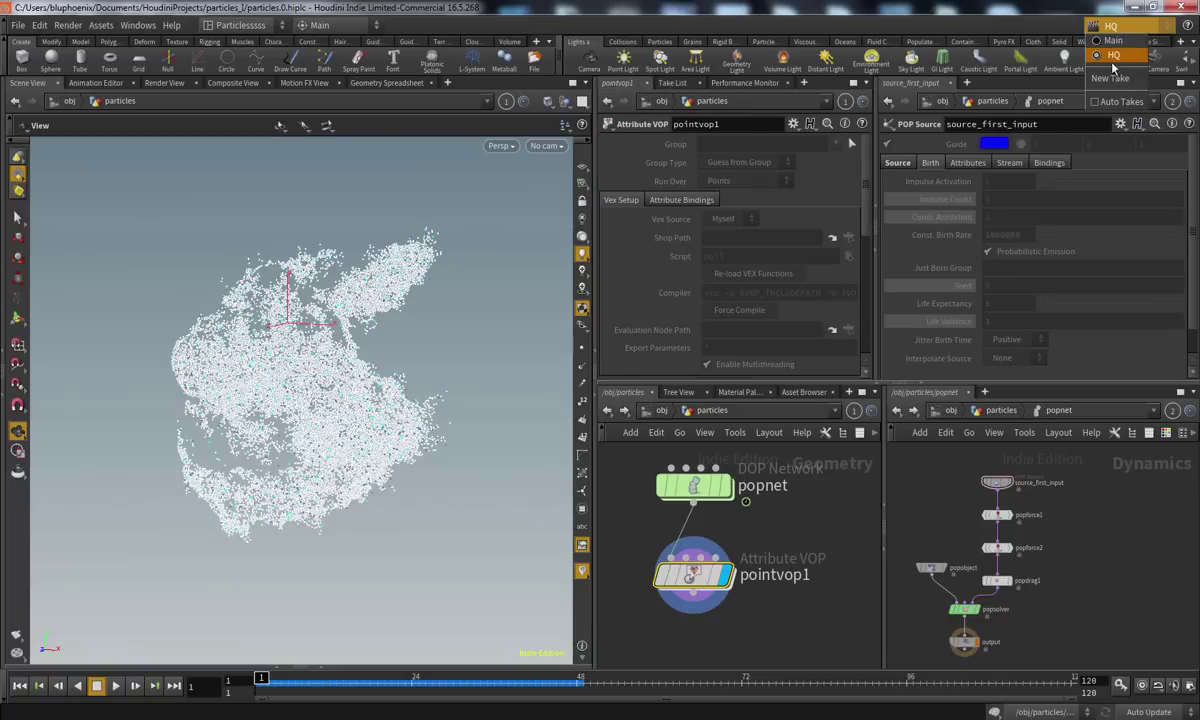
{"action": "left_click", "coordinate": [1118, 59]}
{"action": "left_click", "coordinate": [1117, 29]}
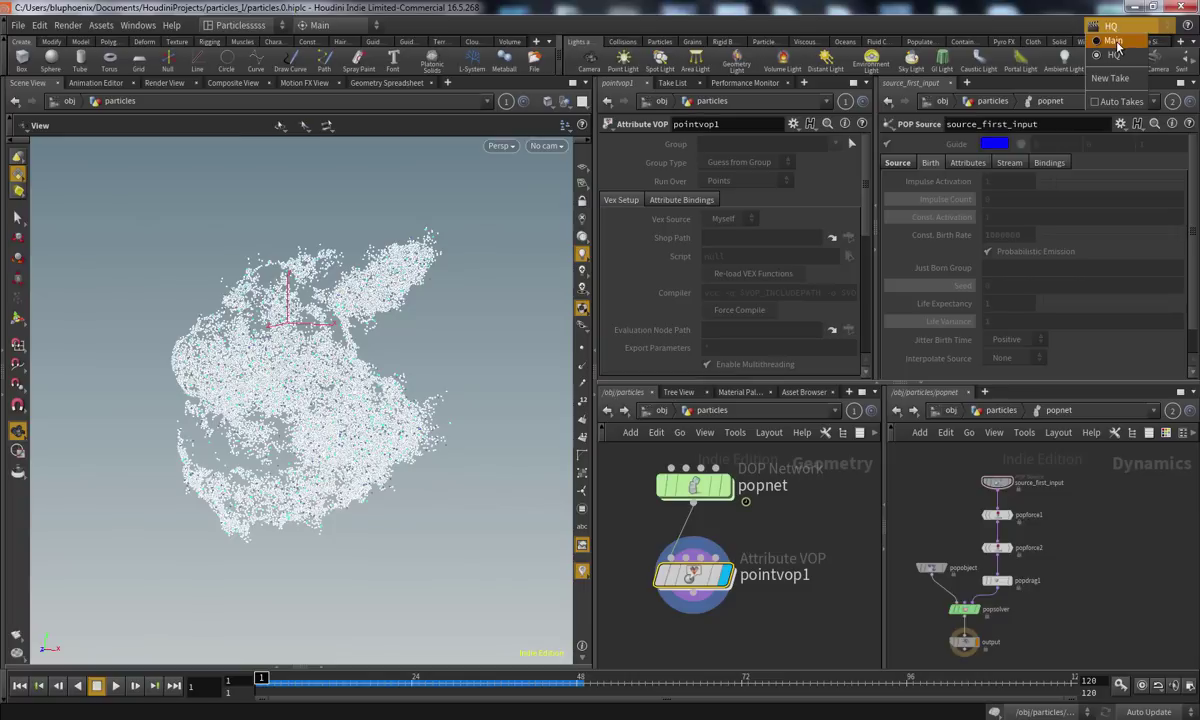
{"action": "left_click", "coordinate": [1116, 42]}
{"action": "left_click", "coordinate": [1116, 28]}
{"action": "left_click", "coordinate": [1115, 59]}
{"action": "left_click", "coordinate": [1116, 29]}
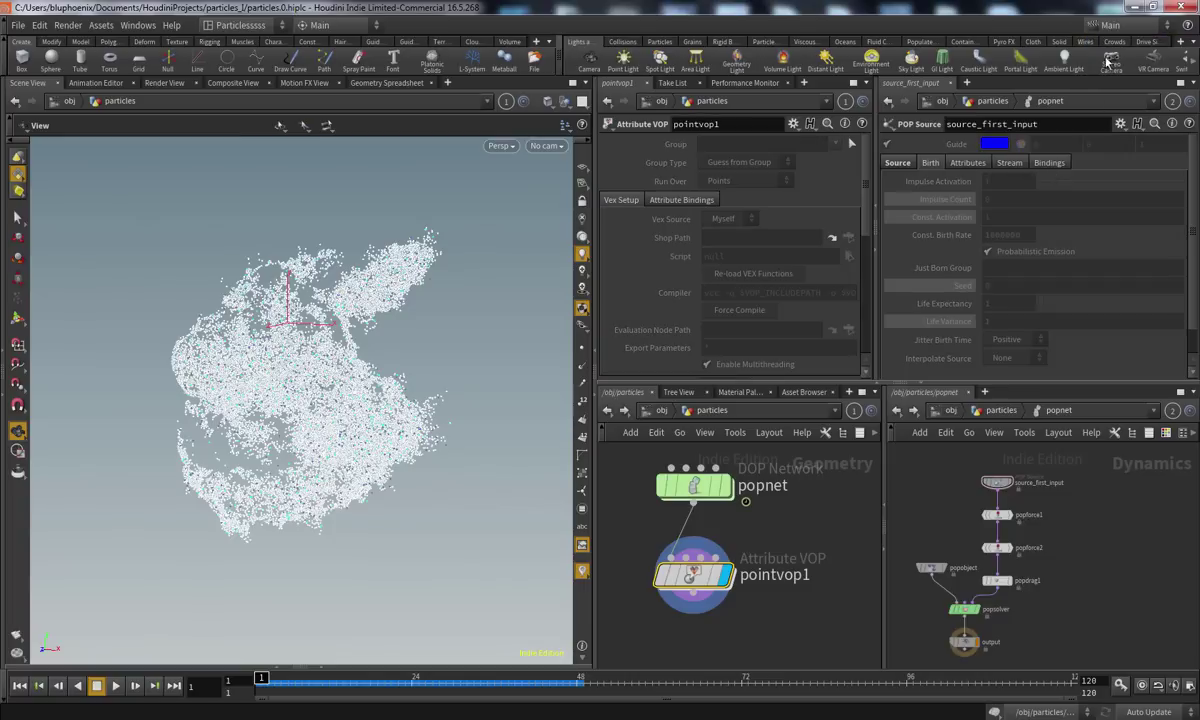
{"action": "left_click", "coordinate": [1115, 42]}
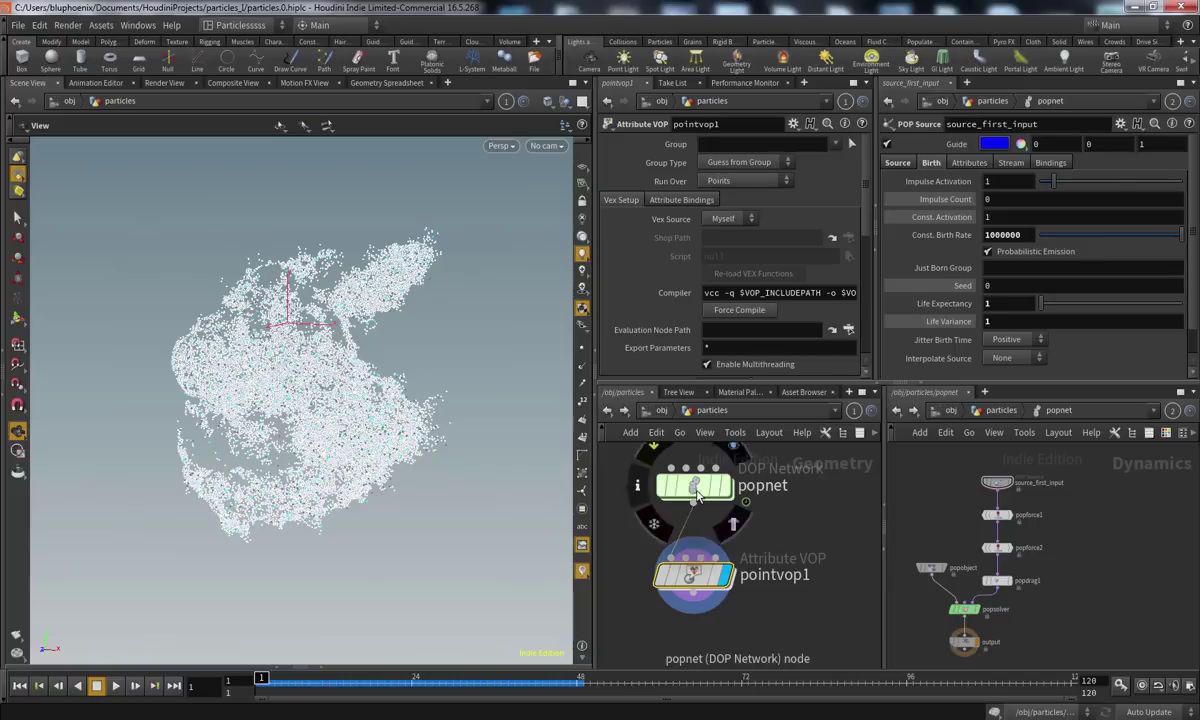
Enter the popnet network with the timeline at frame 1 and select the source_first_input node
{"action": "double_click", "coordinate": [668, 488]}
{"action": "scroll", "coordinate": [687, 490], "scroll_direction": "up", "scroll_amount": 3}
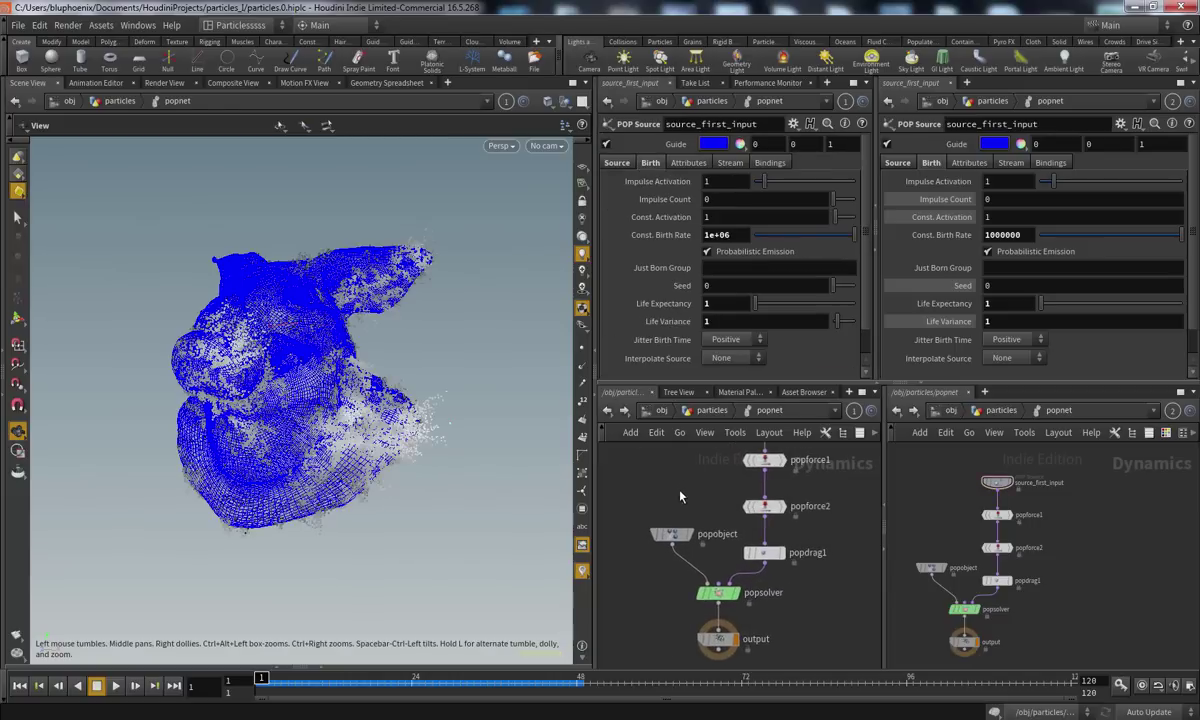
{"action": "left_click_drag", "start_coordinate": [281, 679], "coordinate": [203, 680]}
{"action": "left_click_drag", "start_coordinate": [298, 676], "coordinate": [155, 677]}
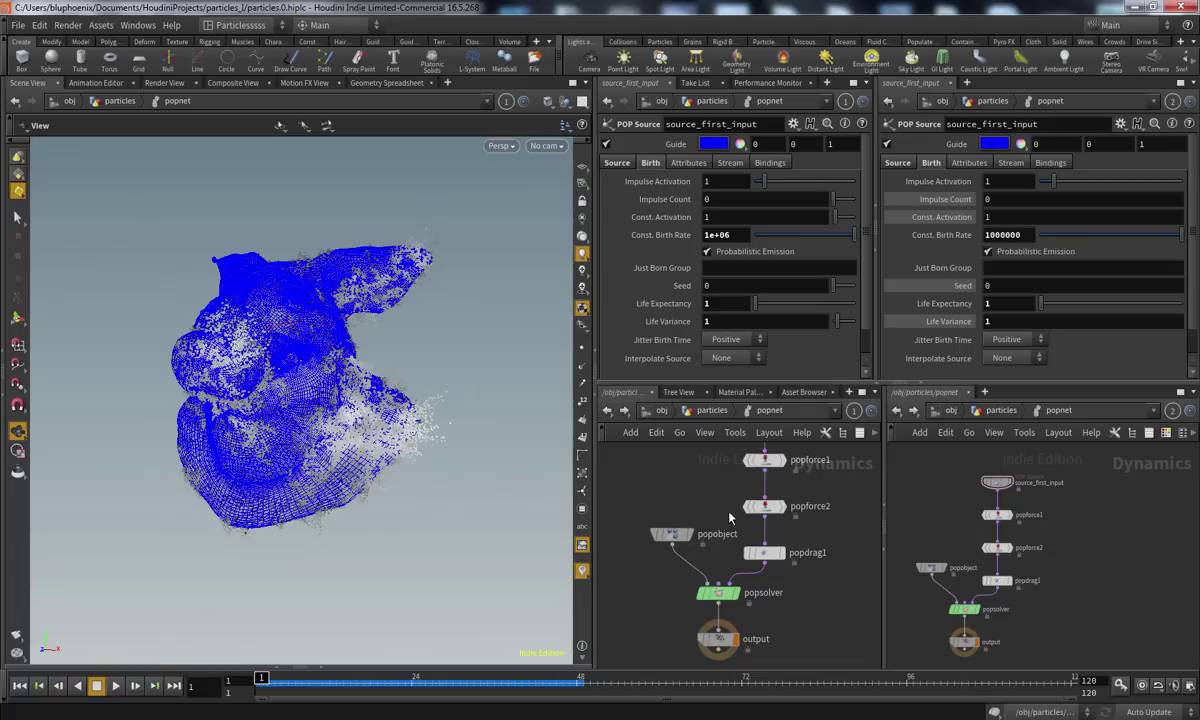
{"action": "middle_click_drag", "start_coordinate": [727, 518], "coordinate": [697, 550]}
{"action": "left_click", "coordinate": [730, 481]}
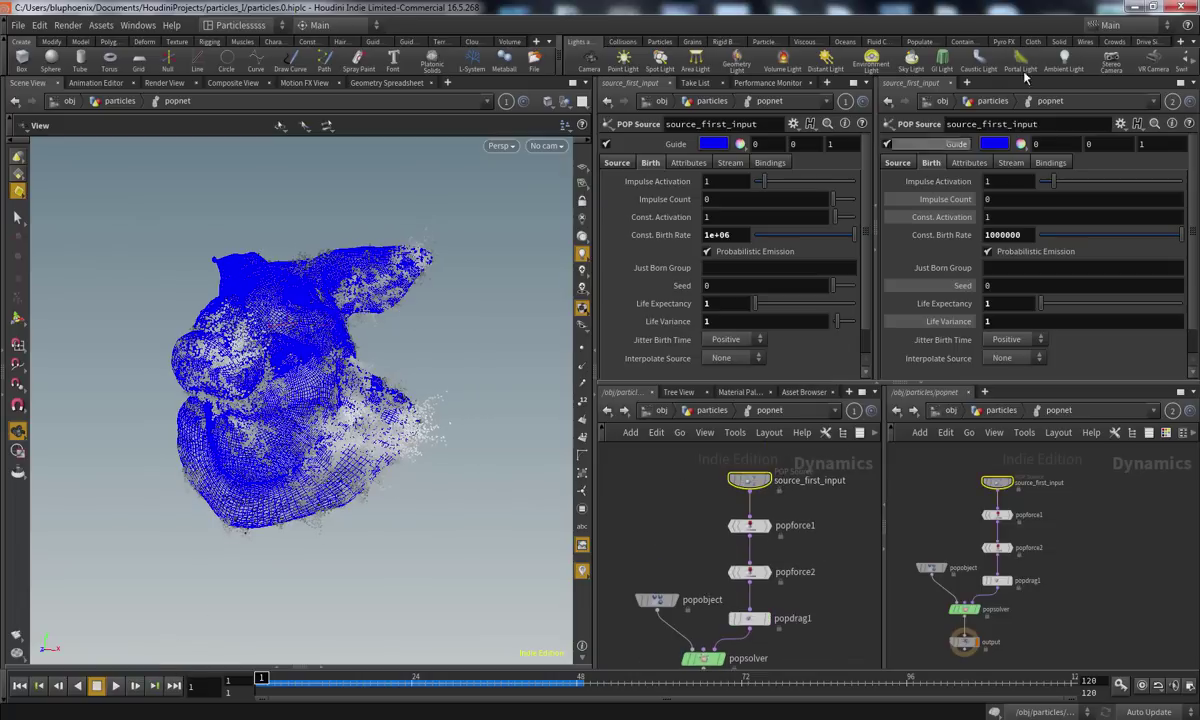
Activate the HQ take and include source_first_input's Const. Birth Rate parameter in it
{"action": "left_click", "coordinate": [1102, 30]}
{"action": "left_click", "coordinate": [1060, 45]}
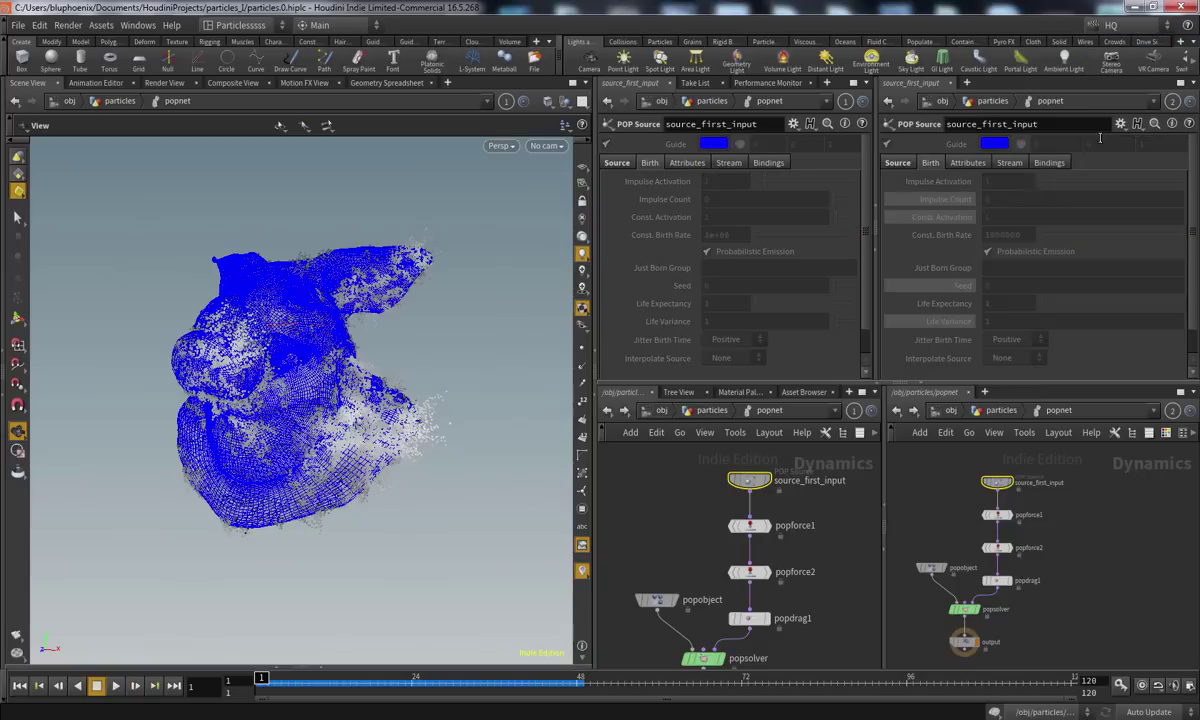
{"action": "right_click", "coordinate": [672, 238]}
{"action": "left_click", "coordinate": [705, 400]}
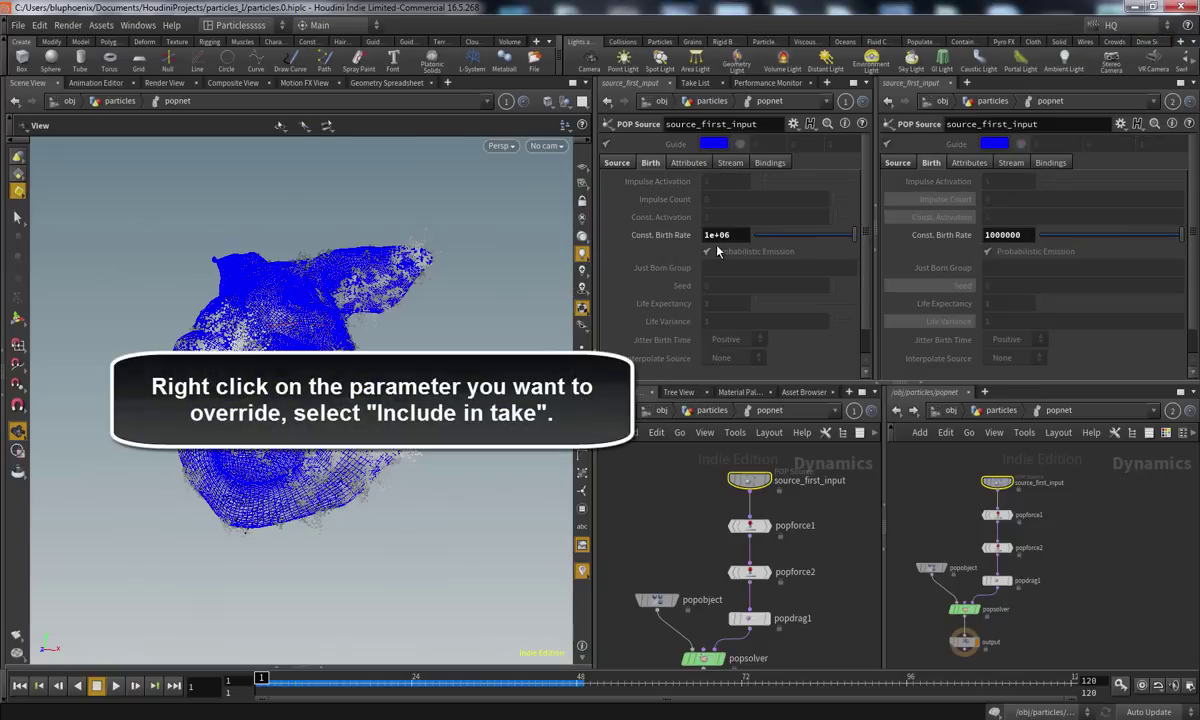
Set the HQ take's Const. Birth Rate to 4e+06 and switch back to the Main take
{"action": "left_click_drag", "start_coordinate": [709, 235], "coordinate": [694, 237]}
{"action": "type", "text": "4"}
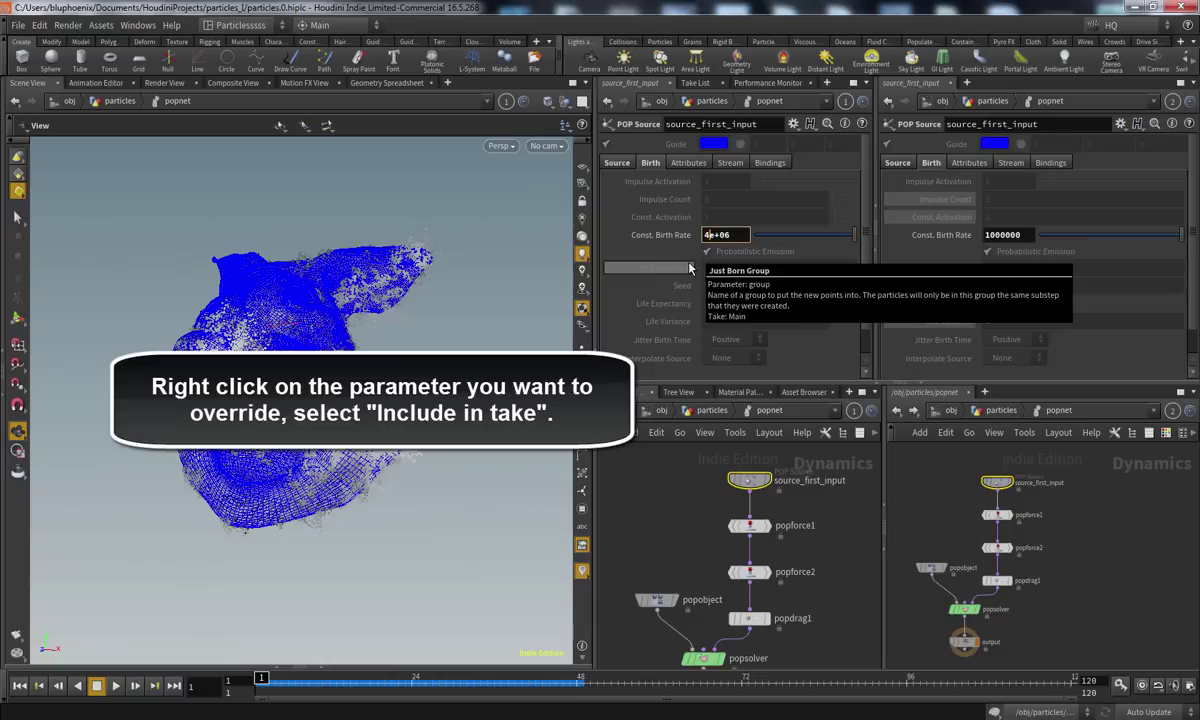
{"action": "left_click", "coordinate": [678, 235]}
{"action": "left_click", "coordinate": [683, 236]}
{"action": "left_click", "coordinate": [1100, 24]}
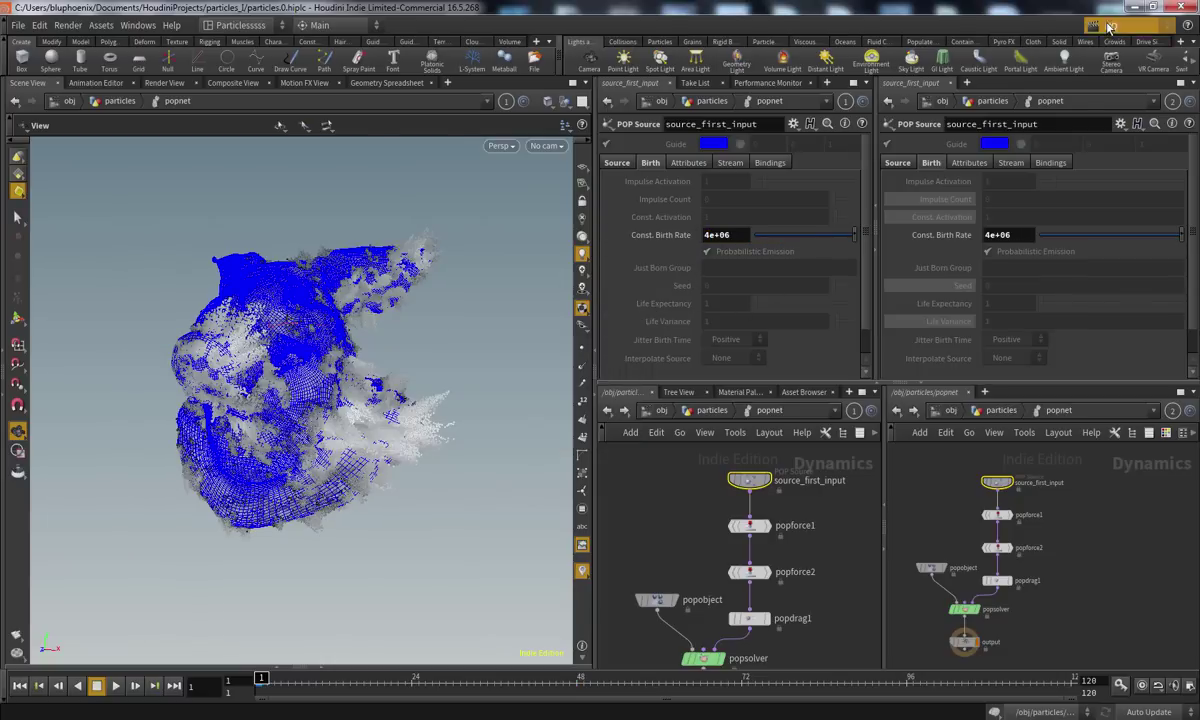
{"action": "left_click", "coordinate": [1095, 86]}
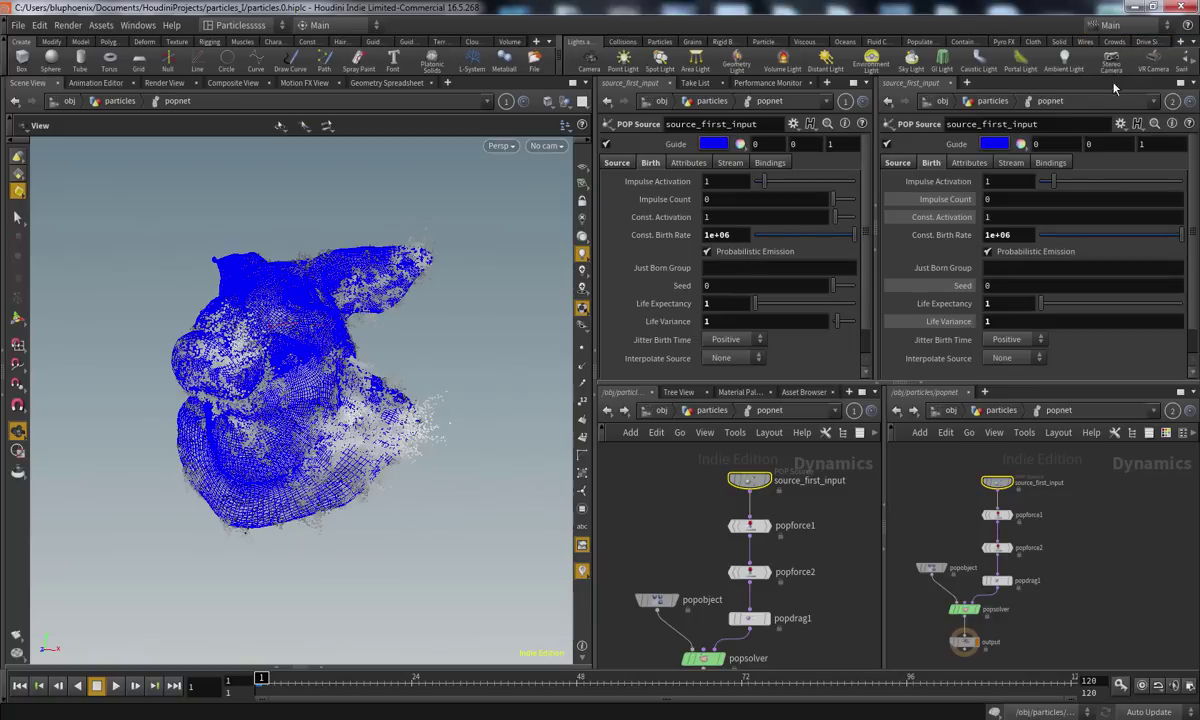
Compare the particle emission by switching to the HQ take and returning to the Main take
{"action": "left_click", "coordinate": [1118, 22]}
{"action": "left_click", "coordinate": [1095, 40]}
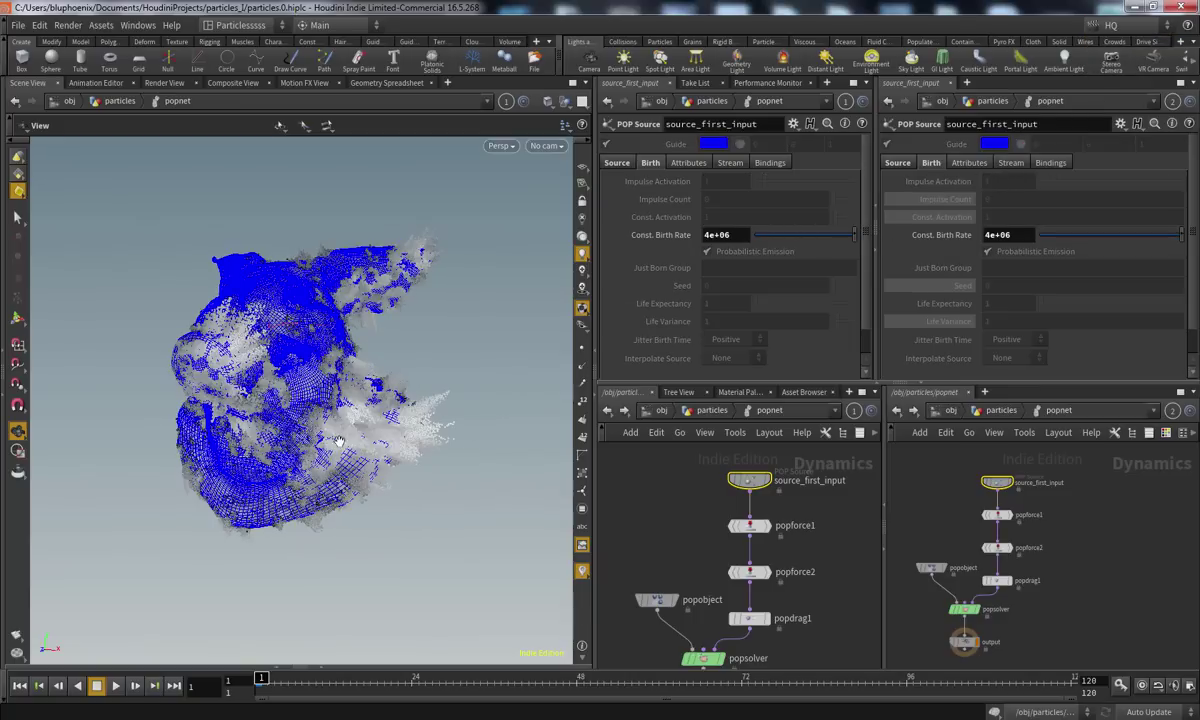
{"action": "left_click", "coordinate": [1110, 25]}
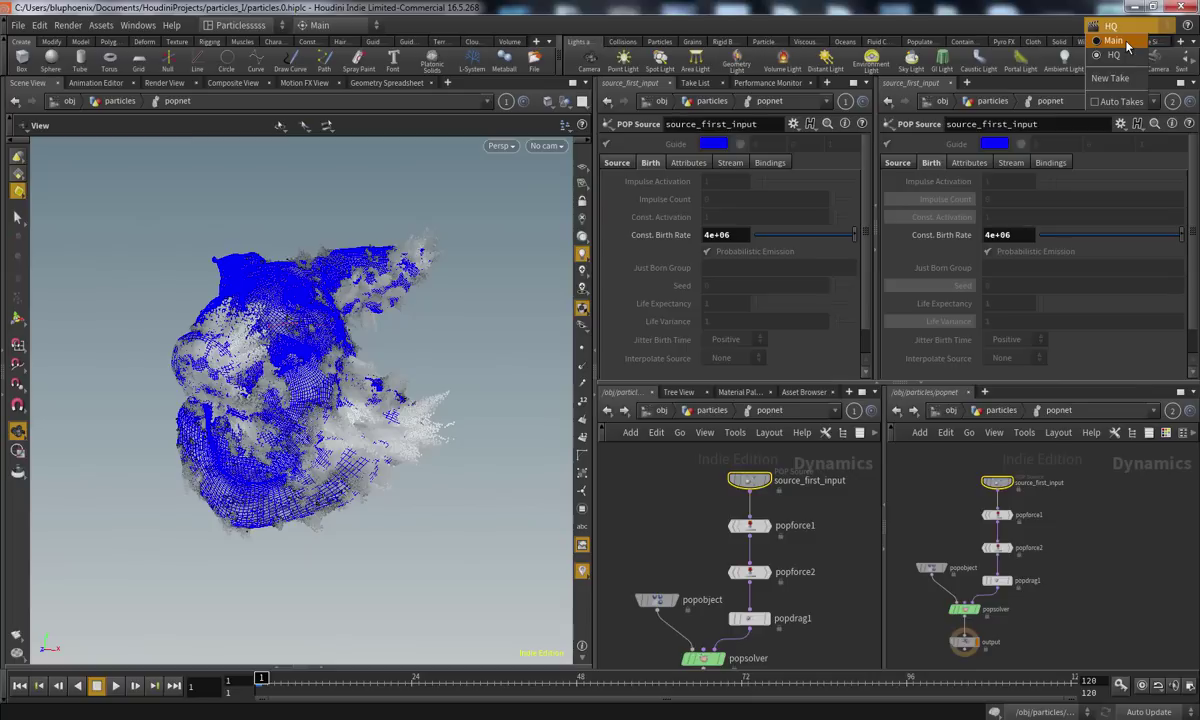
{"action": "left_click", "coordinate": [1125, 42]}
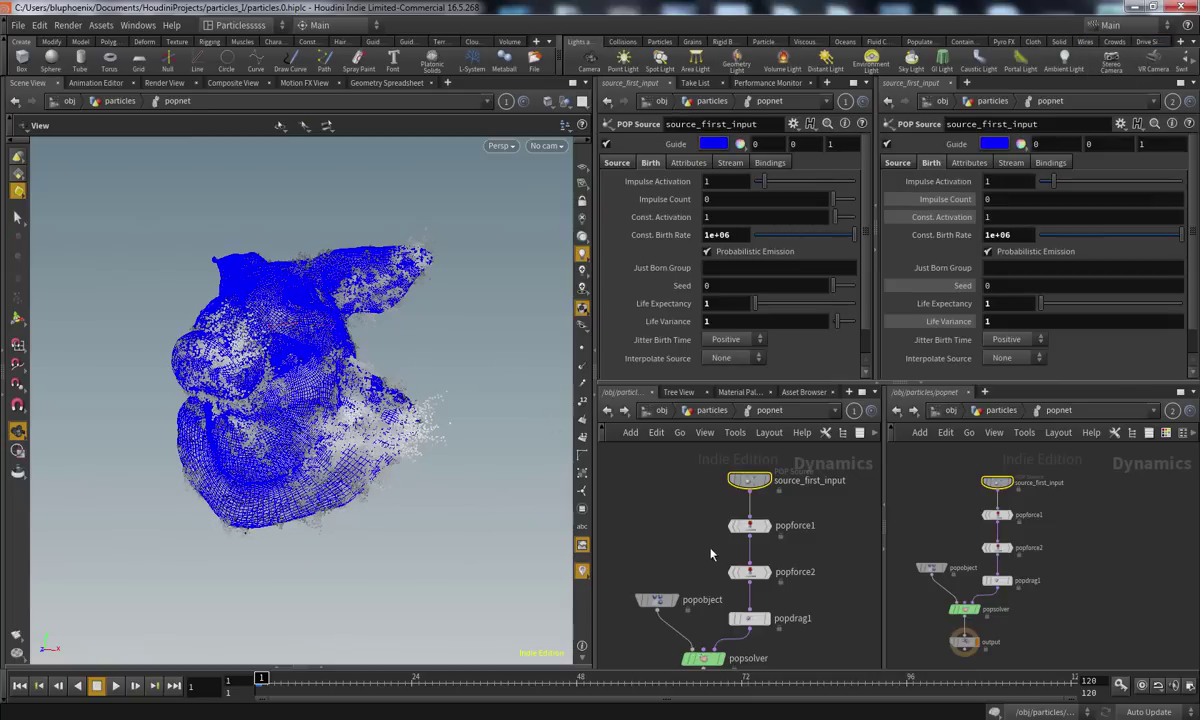
Go up to the particles geometry network and rename the pointvop1 Attribute VOP node to size_and_color
{"action": "scroll", "coordinate": [690, 530], "scroll_direction": "down", "scroll_amount": 2}
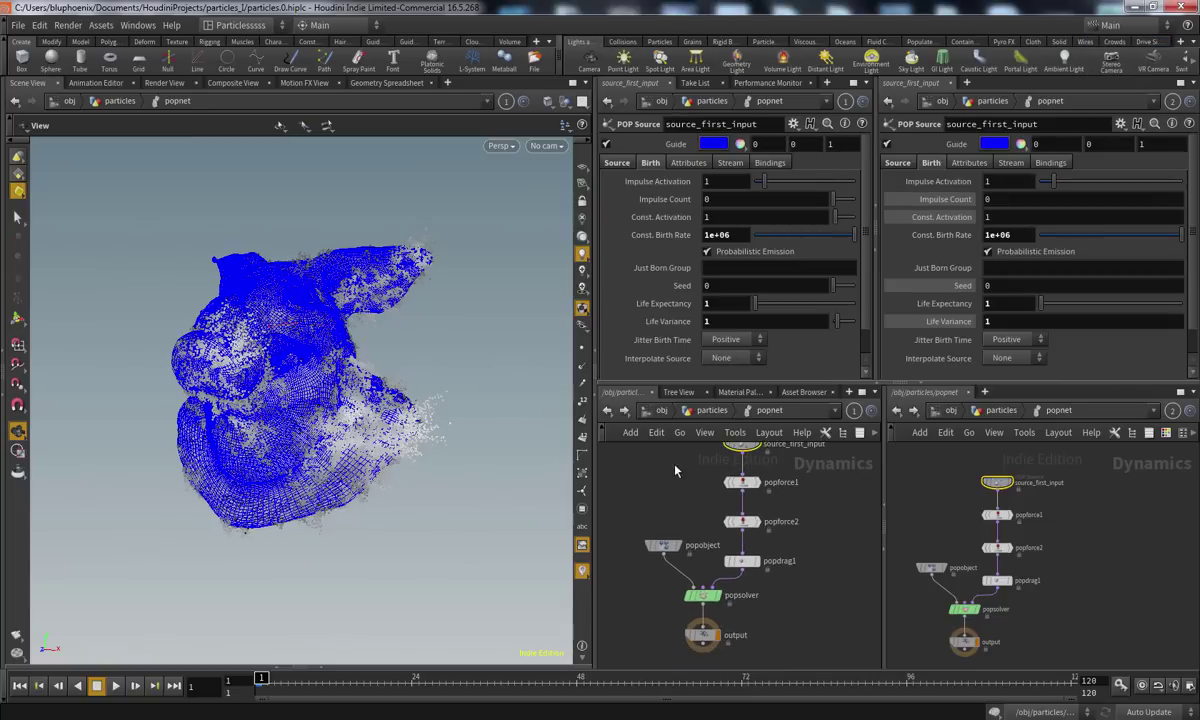
{"action": "scroll", "coordinate": [680, 480], "scroll_direction": "up", "scroll_amount": 3}
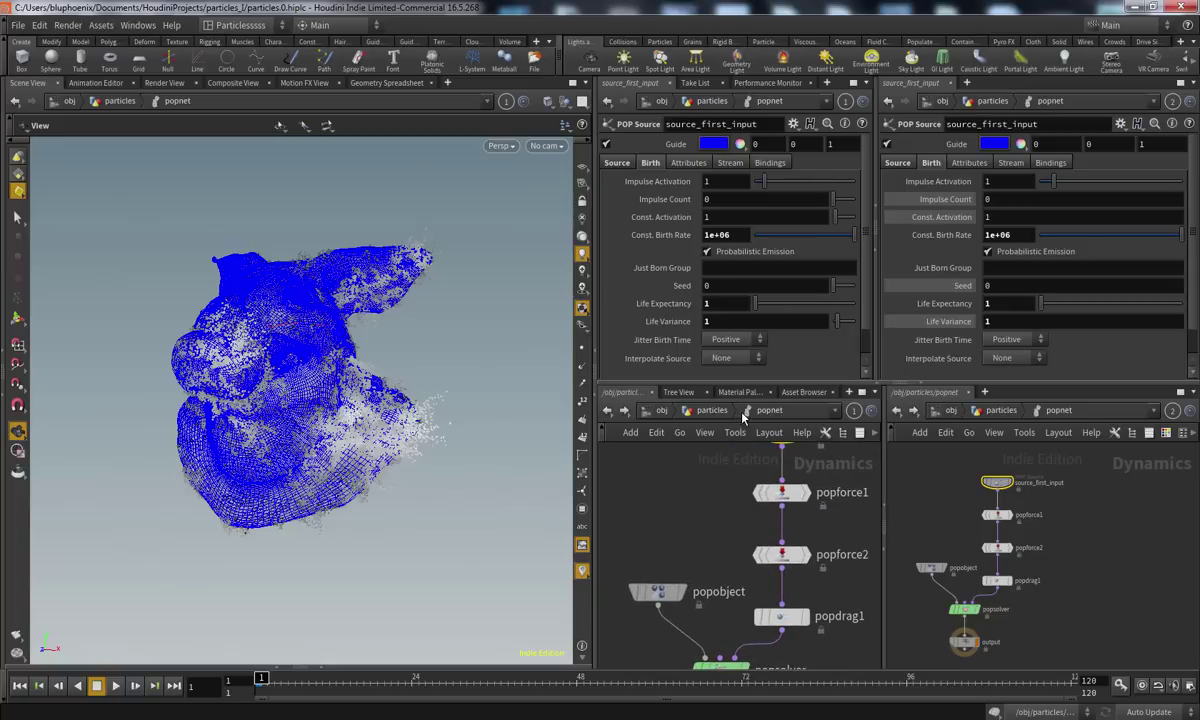
{"action": "left_click", "coordinate": [711, 410]}
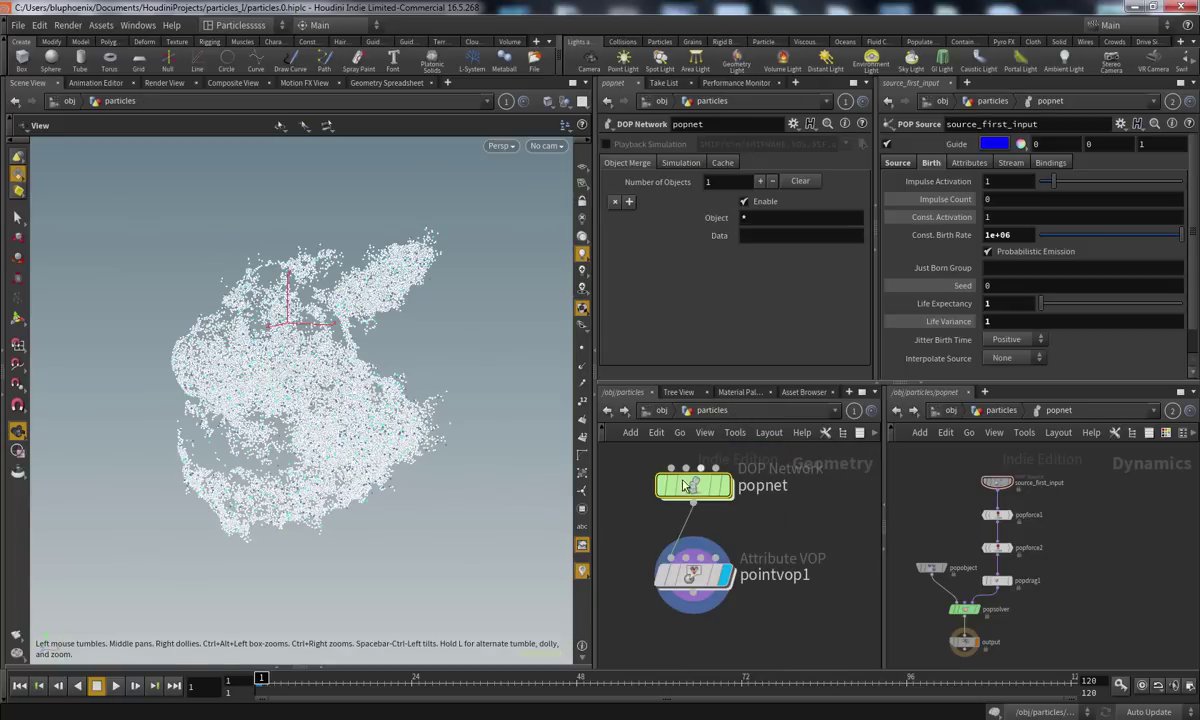
{"action": "middle_click_drag", "start_coordinate": [735, 485], "coordinate": [686, 463]}
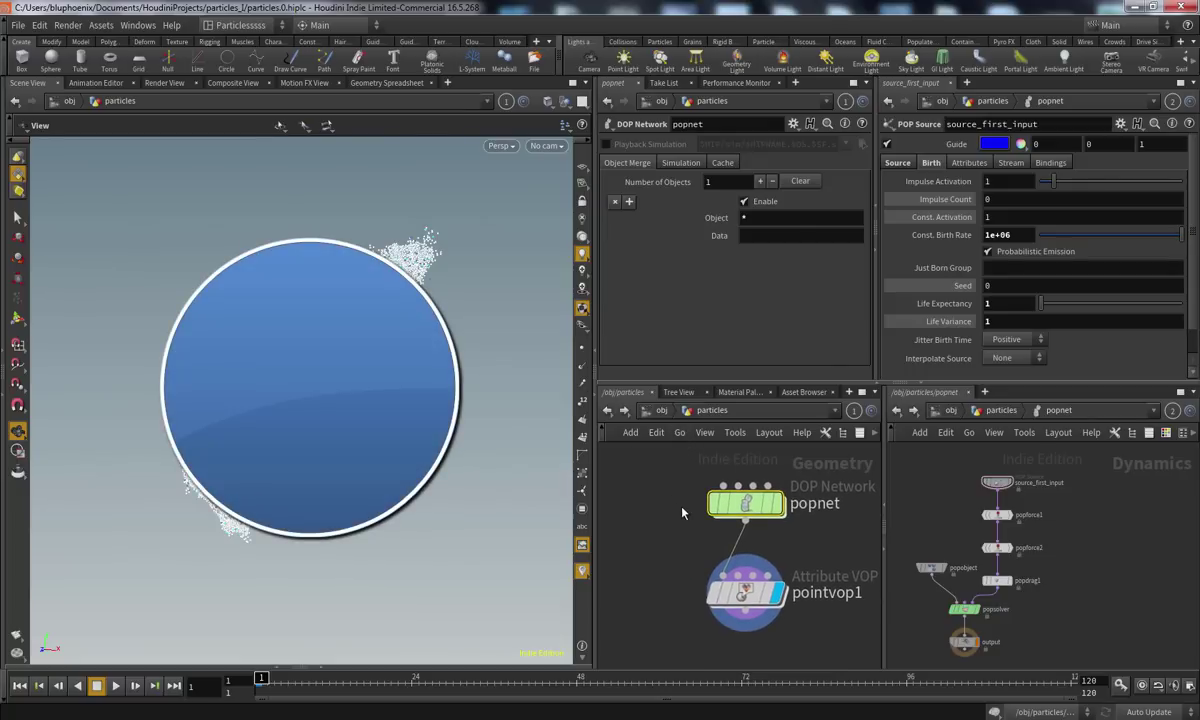
{"action": "middle_click_drag", "start_coordinate": [670, 504], "coordinate": [686, 469]}
{"action": "middle_click_drag", "start_coordinate": [662, 520], "coordinate": [605, 476]}
{"action": "left_click_drag", "start_coordinate": [635, 498], "coordinate": [742, 549]}
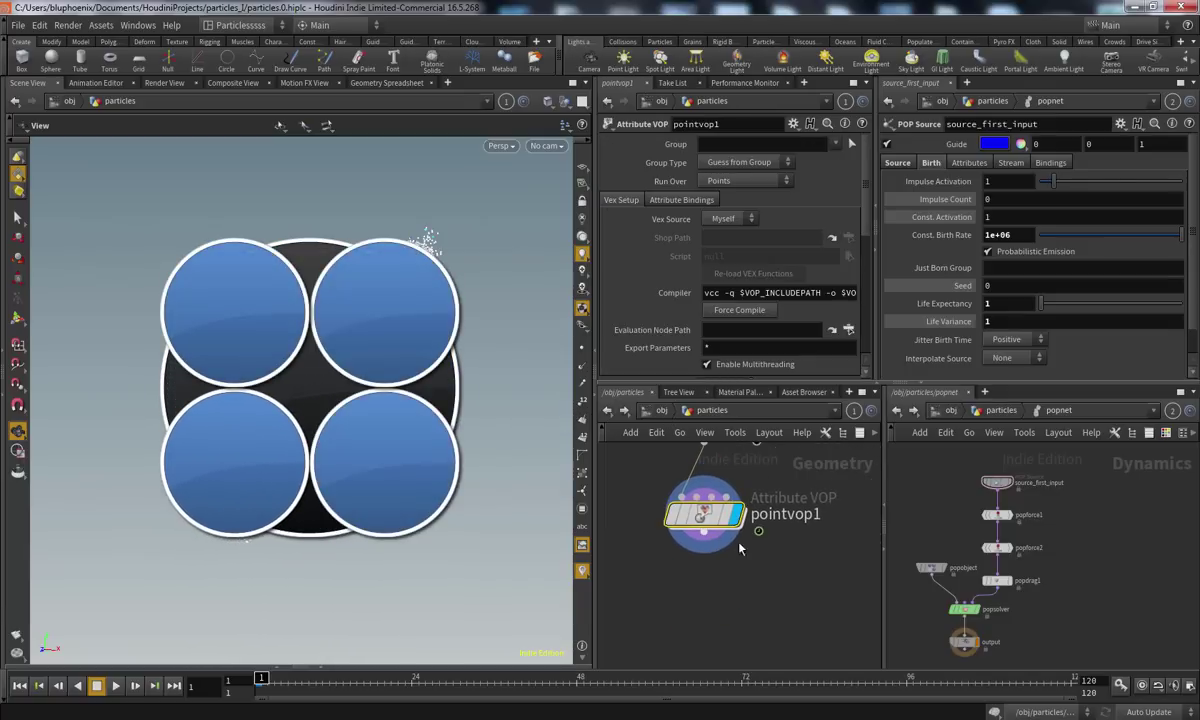
{"action": "left_click", "coordinate": [816, 516]}
{"action": "left_click_drag", "start_coordinate": [824, 516], "coordinate": [708, 528]}
{"action": "mouse_move", "coordinate": [680, 514]}
{"action": "type", "text": "ze_"}
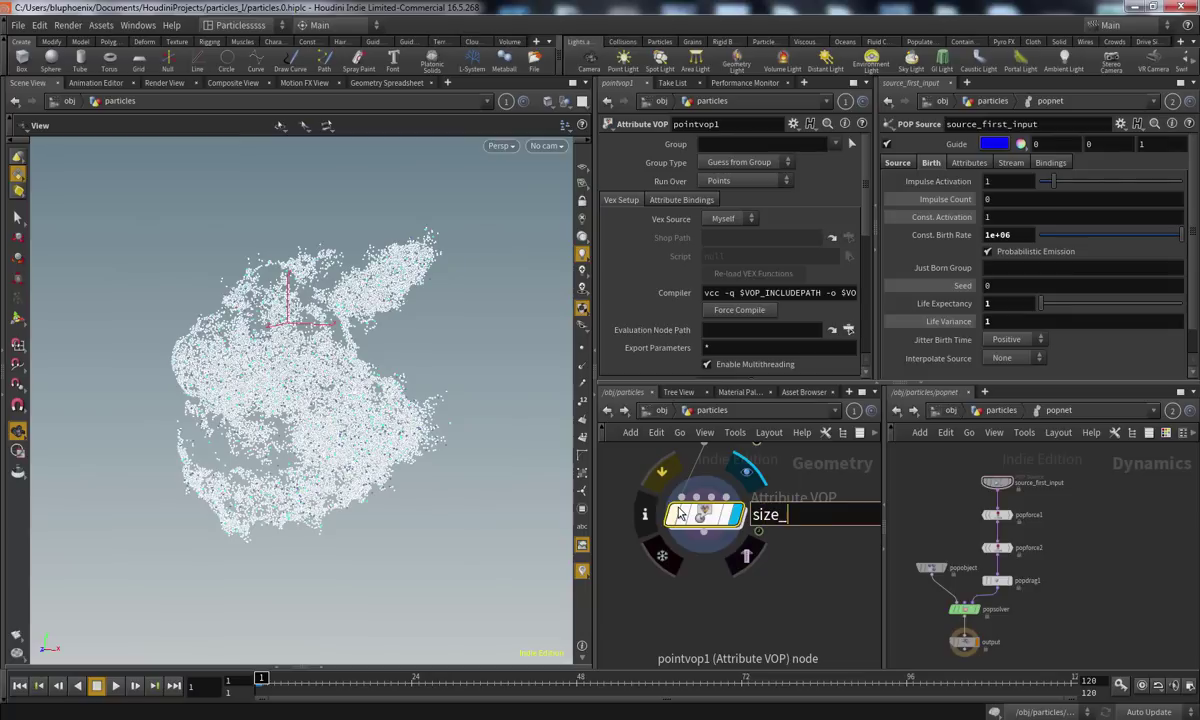
{"action": "type", "text": "and_color"}
{"action": "key", "text": "Return"}
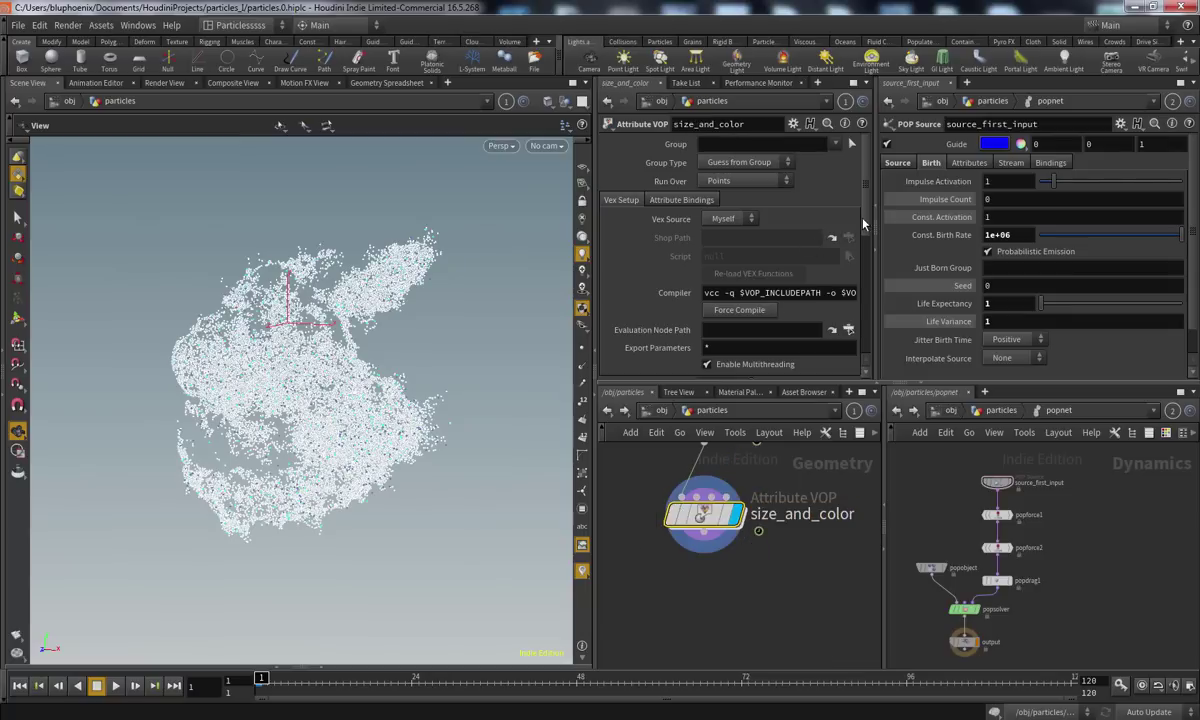
In the HQ take, include size_and_color's Overall scale parameter and set it to 0.00125
{"action": "scroll", "coordinate": [860, 309], "scroll_direction": "down", "scroll_amount": 5}
{"action": "scroll", "coordinate": [860, 309], "scroll_direction": "down", "scroll_amount": 1}
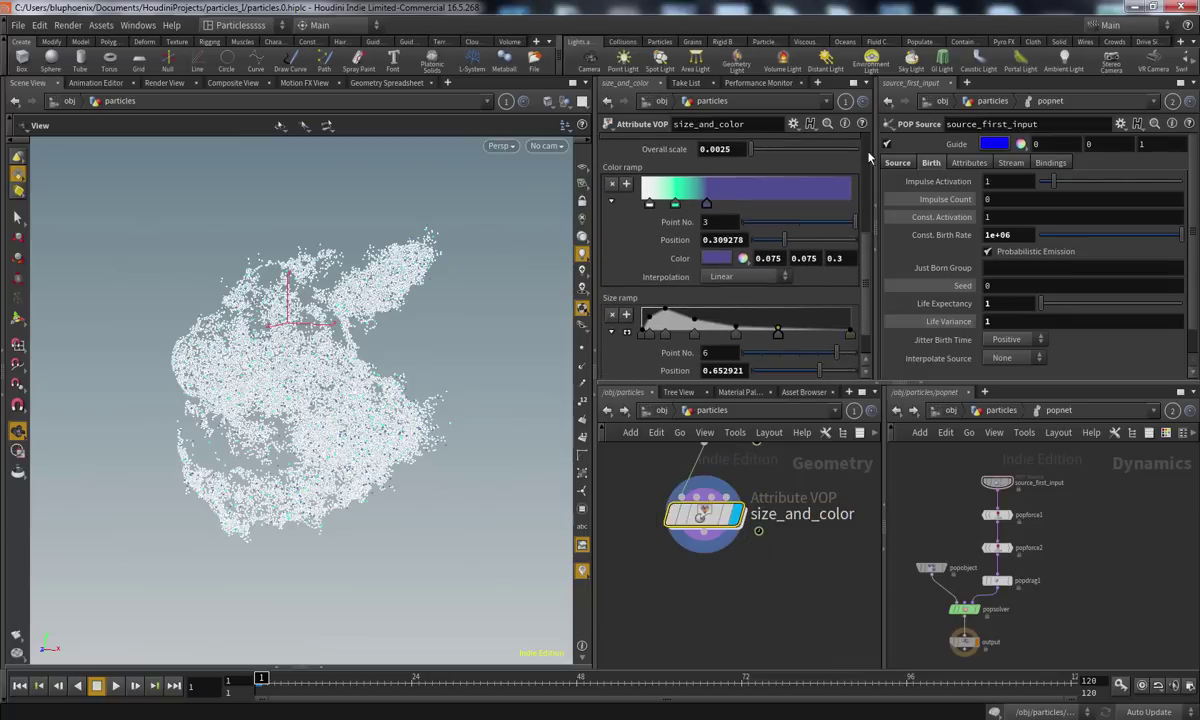
{"action": "scroll", "coordinate": [866, 218], "scroll_direction": "up", "scroll_amount": 5}
{"action": "left_click", "coordinate": [1110, 25]}
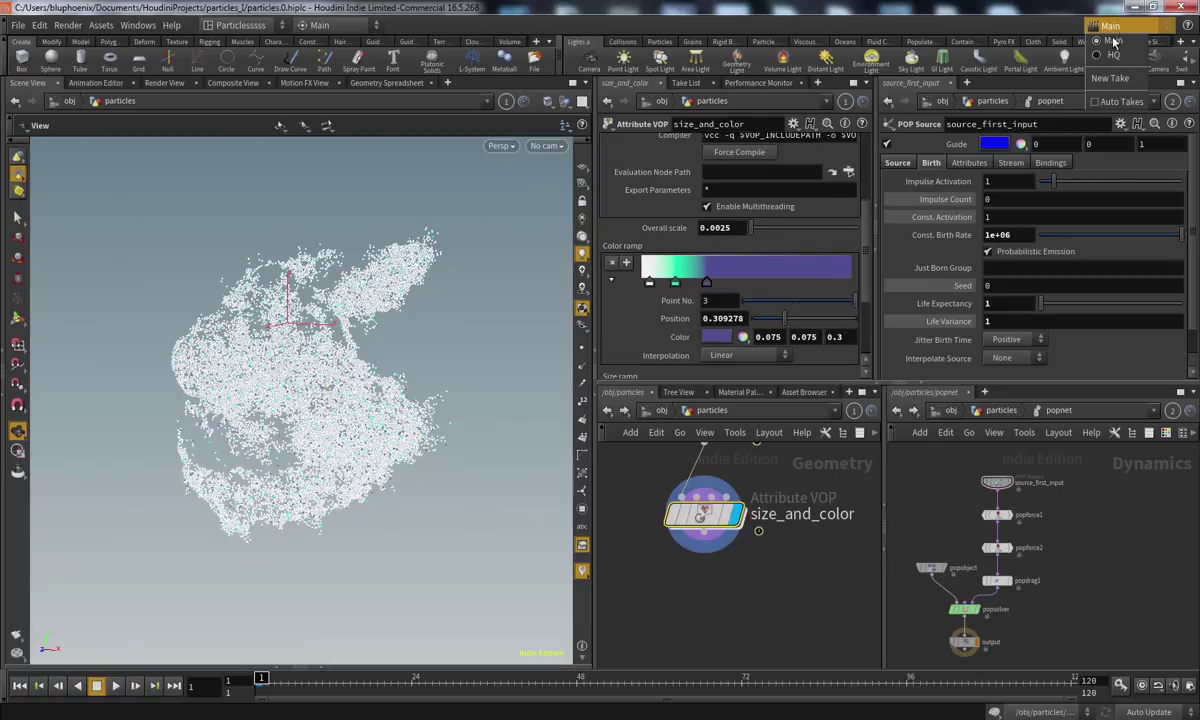
{"action": "left_click", "coordinate": [1113, 55]}
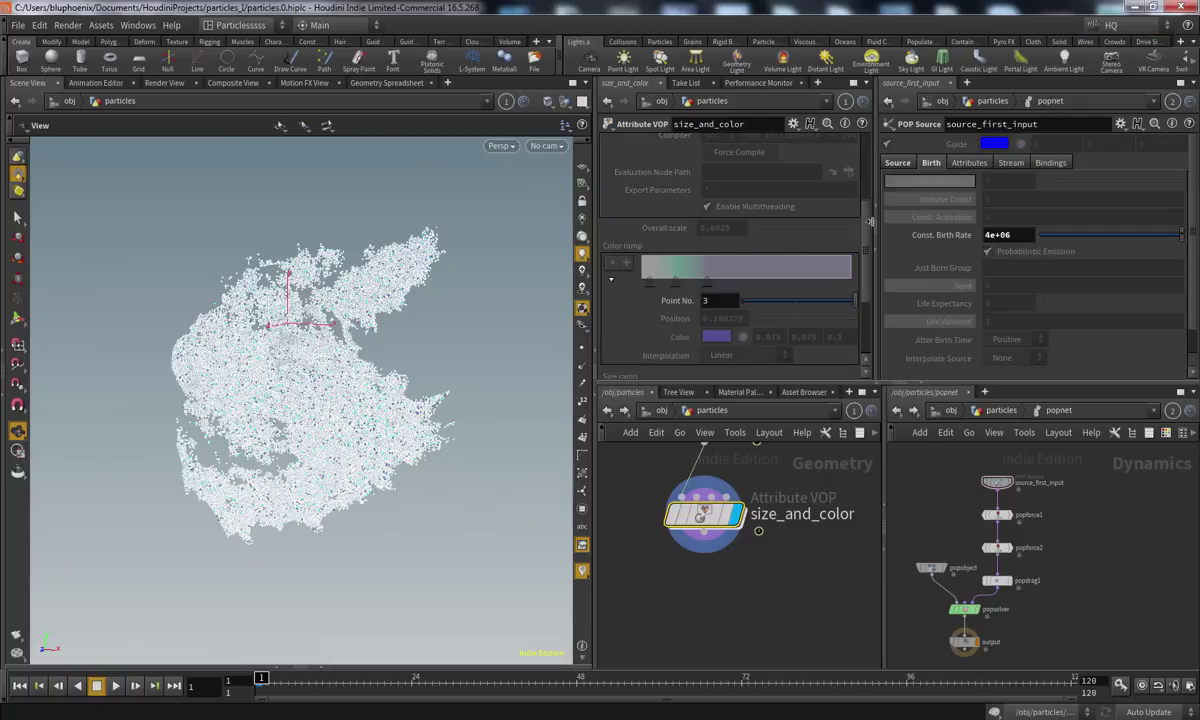
{"action": "right_click", "coordinate": [672, 229]}
{"action": "left_click", "coordinate": [660, 375]}
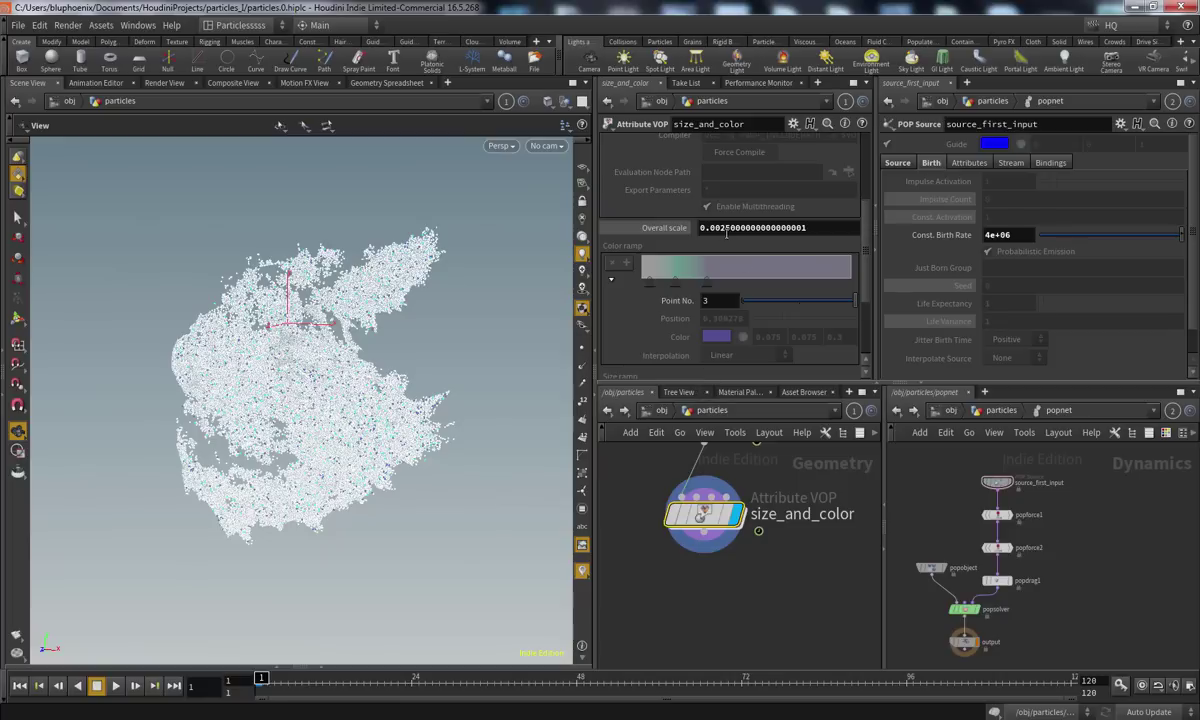
{"action": "left_click", "coordinate": [684, 229]}
{"action": "left_click_drag", "start_coordinate": [714, 228], "coordinate": [748, 249]}
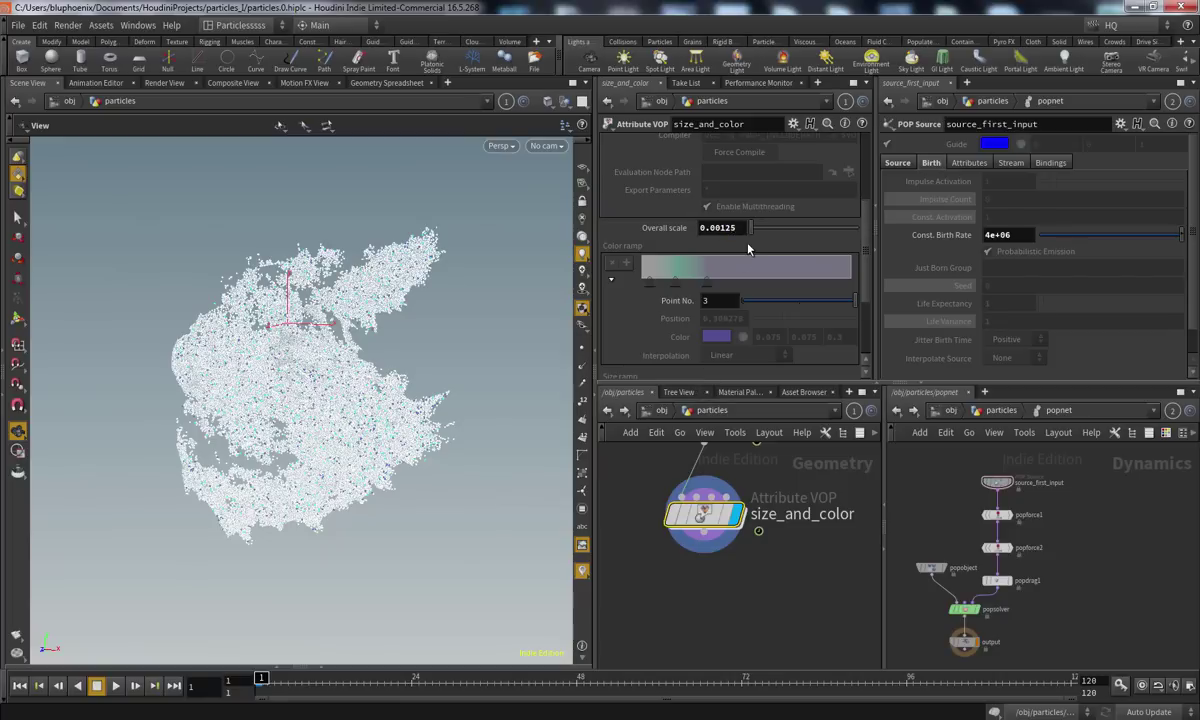
Switch back to the Main take and check the rendered particles in the Render View before returning to the Scene View
{"action": "left_click", "coordinate": [1122, 28]}
{"action": "left_click", "coordinate": [1116, 42]}
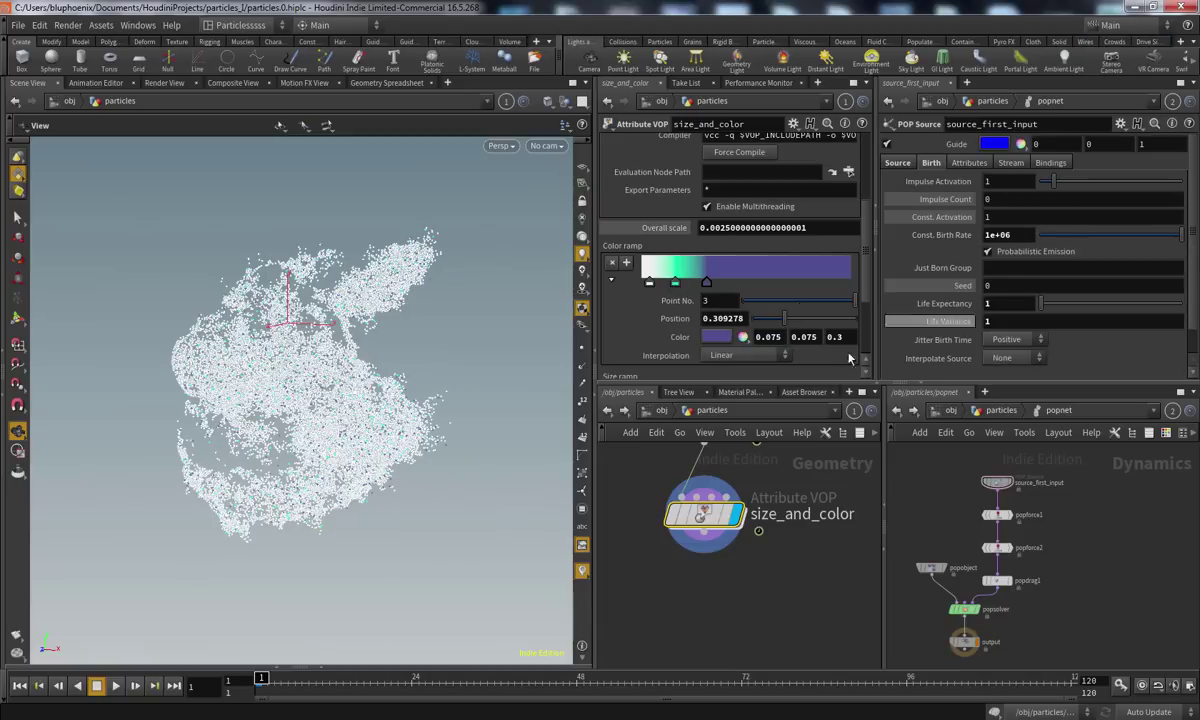
{"action": "left_click", "coordinate": [164, 86]}
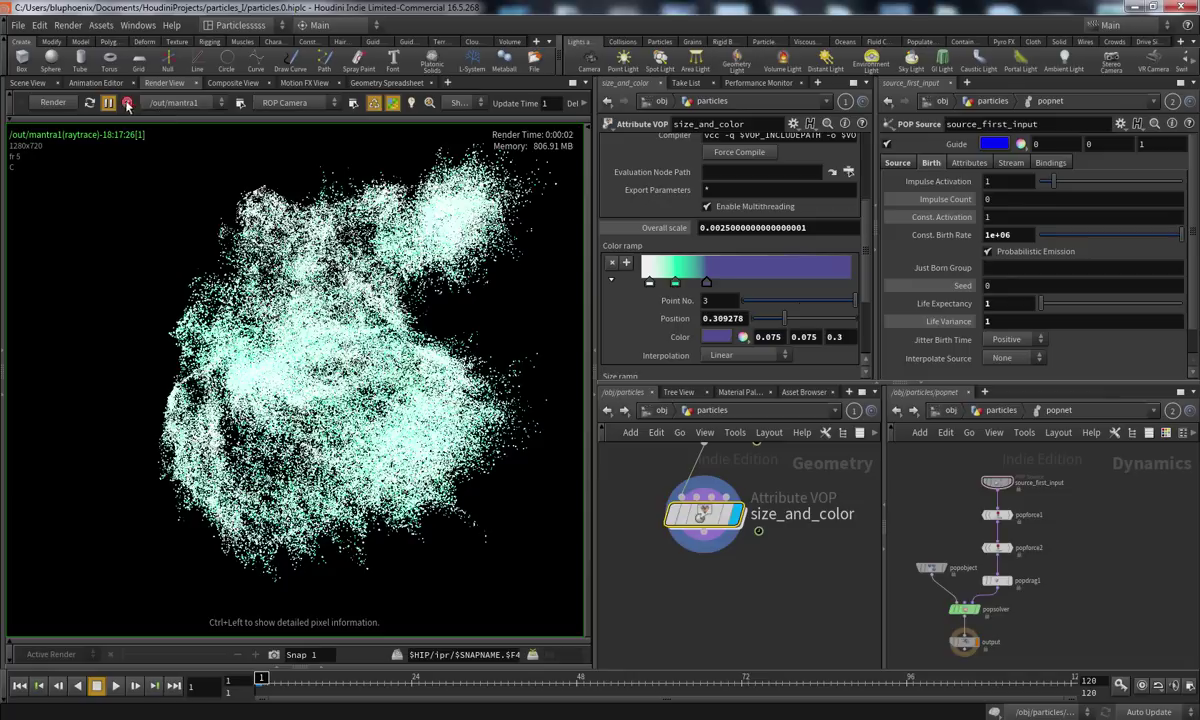
{"action": "left_click", "coordinate": [28, 83]}
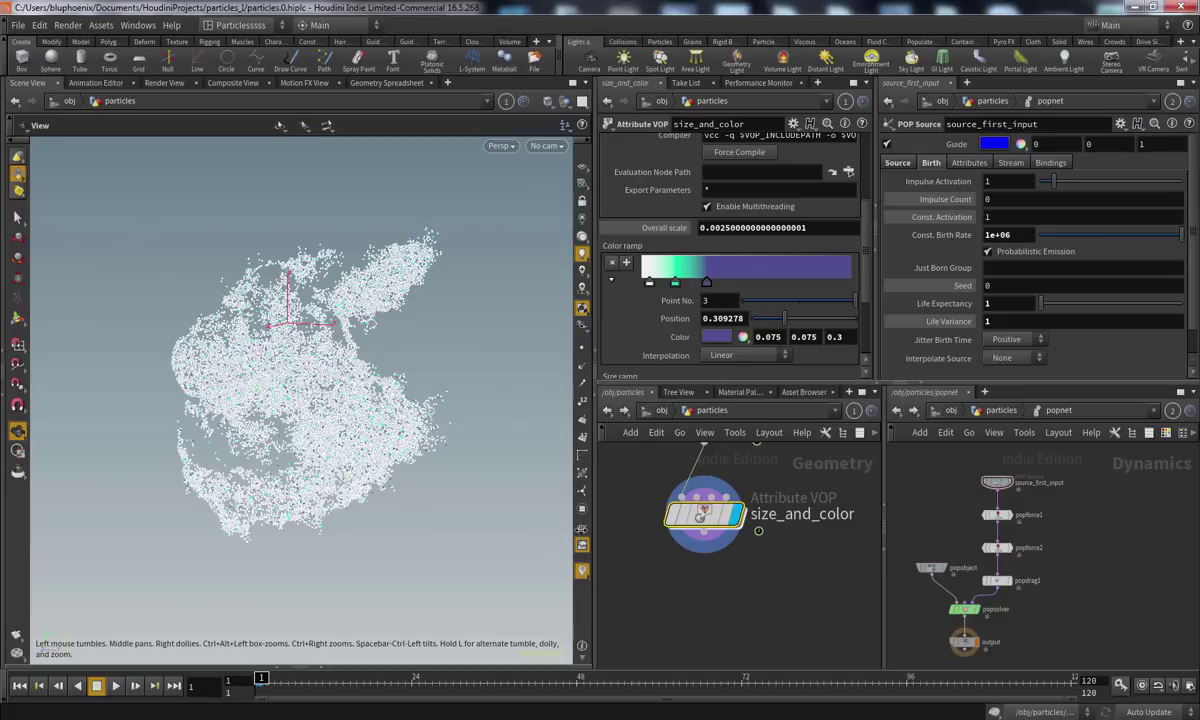
Add a Null node below size_and_color, wired to its output
{"action": "middle_click_drag", "start_coordinate": [706, 602], "coordinate": [715, 635]}
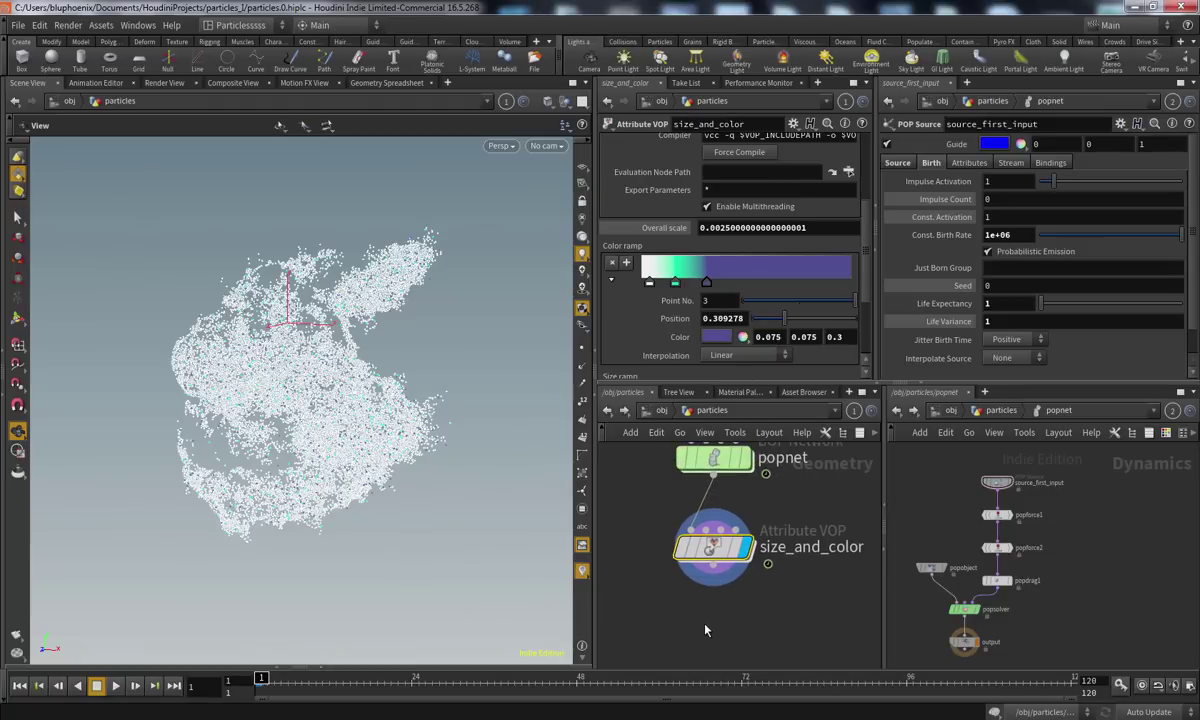
{"action": "key", "text": "Tab"}
{"action": "type", "text": "nu"}
{"action": "key", "text": "Return"}
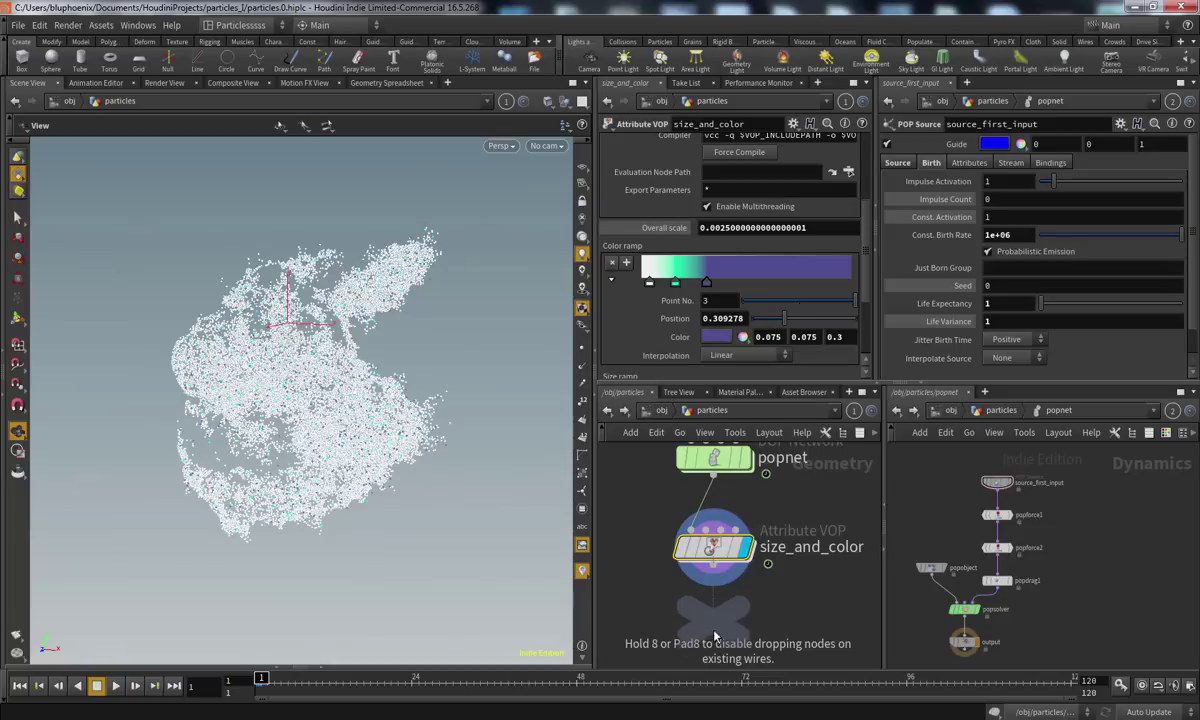
{"action": "left_click", "coordinate": [705, 613]}
{"action": "middle_click_drag", "start_coordinate": [718, 545], "coordinate": [721, 477]}
Rename the Null node to OUT and make it the displayed and rendered node of the particles network
{"action": "double_click", "coordinate": [767, 541]}
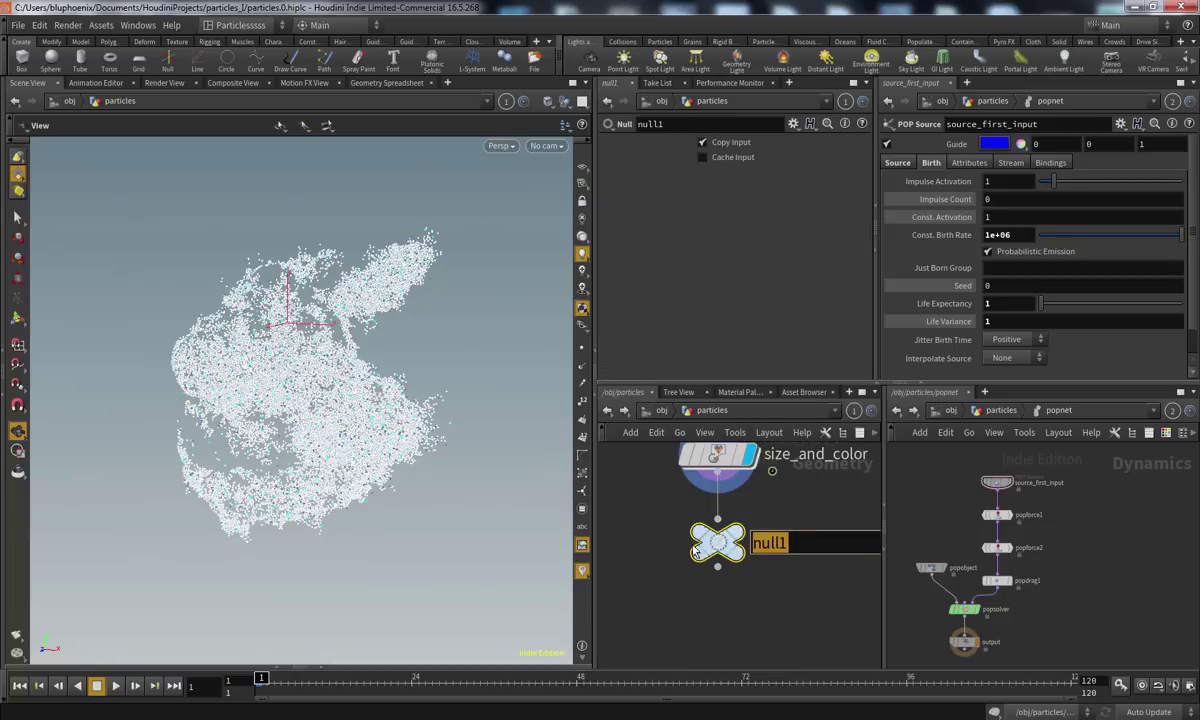
{"action": "type", "text": "OUT"}
{"action": "key", "text": "Return"}
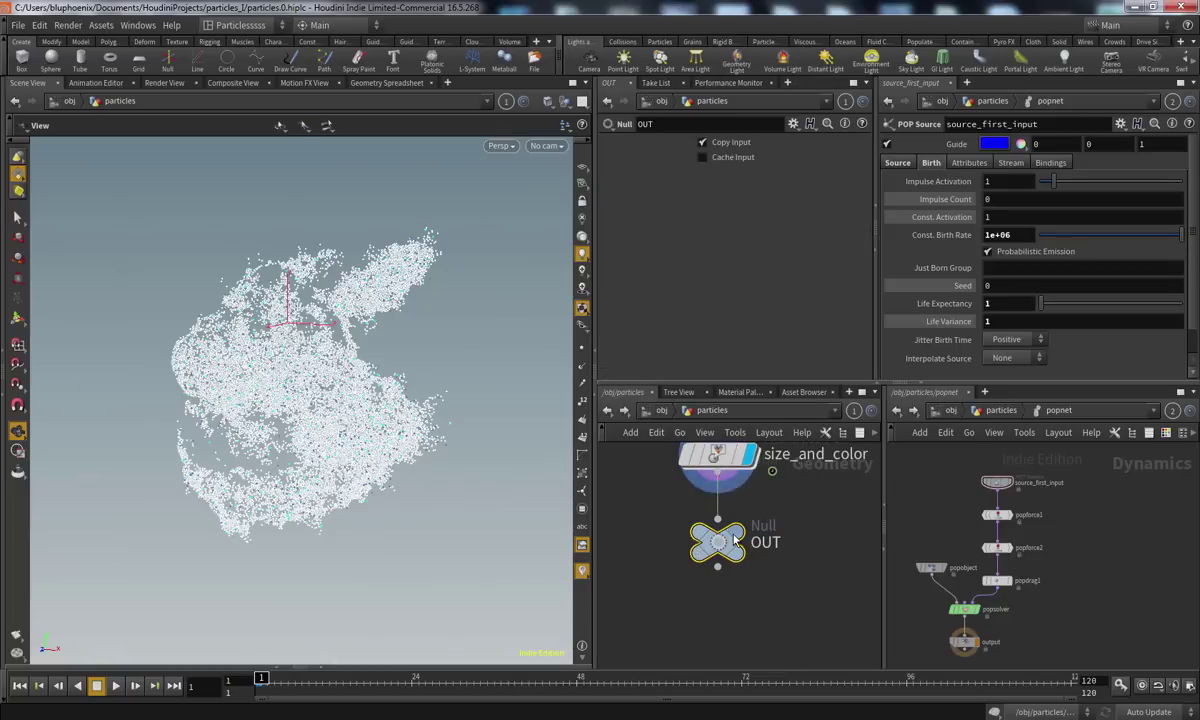
{"action": "left_click_drag", "start_coordinate": [698, 532], "coordinate": [703, 557]}
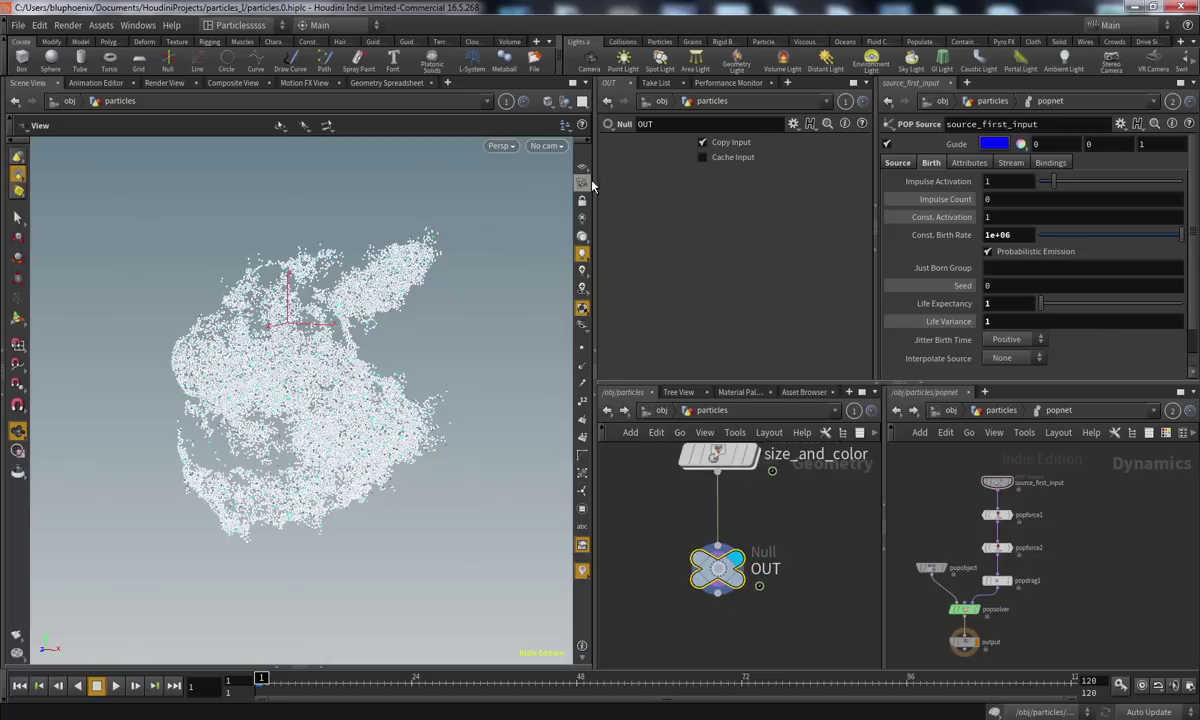
View the scene through cam1 and set the mantra1 output node's Valid Frame Range to Render Frame Range
{"action": "left_click", "coordinate": [546, 146]}
{"action": "left_click", "coordinate": [548, 203]}
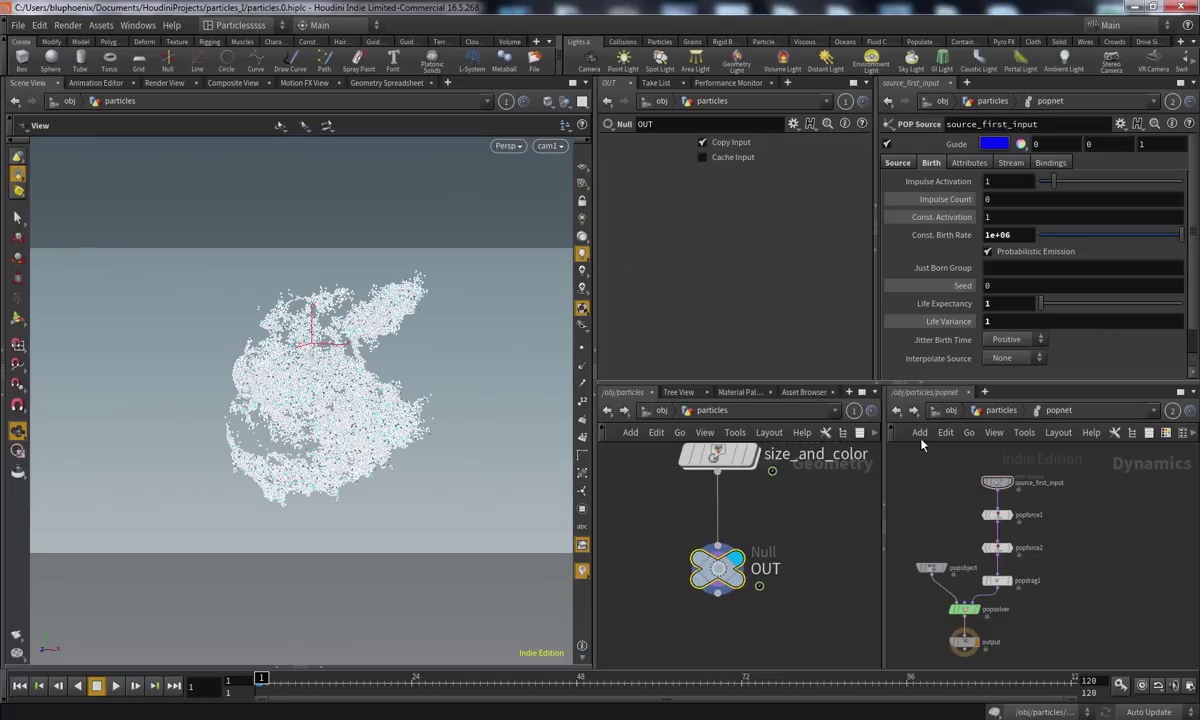
{"action": "left_click", "coordinate": [943, 410]}
{"action": "left_click", "coordinate": [910, 472]}
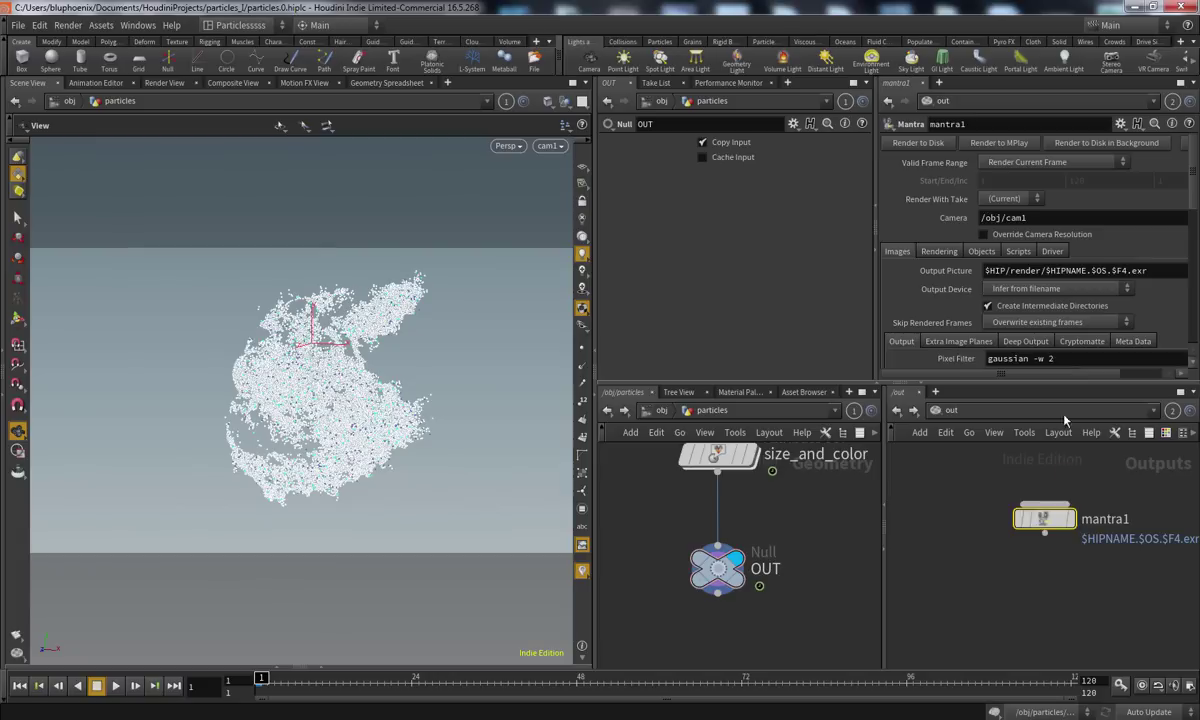
{"action": "left_click", "coordinate": [1010, 165]}
{"action": "left_click", "coordinate": [1030, 180]}
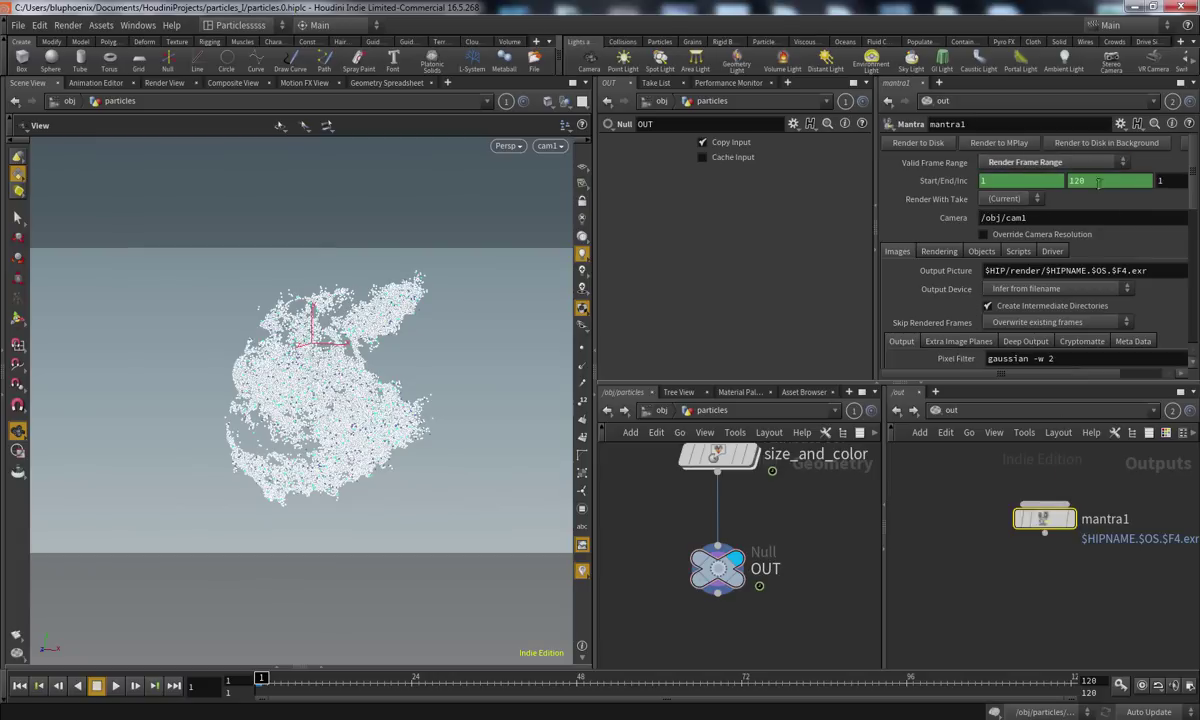
Allow motion blur in mantra1's rendering settings and set the Shutter Offset to -1
{"action": "middle_click_drag", "start_coordinate": [772, 536], "coordinate": [749, 550]}
{"action": "left_click", "coordinate": [982, 251]}
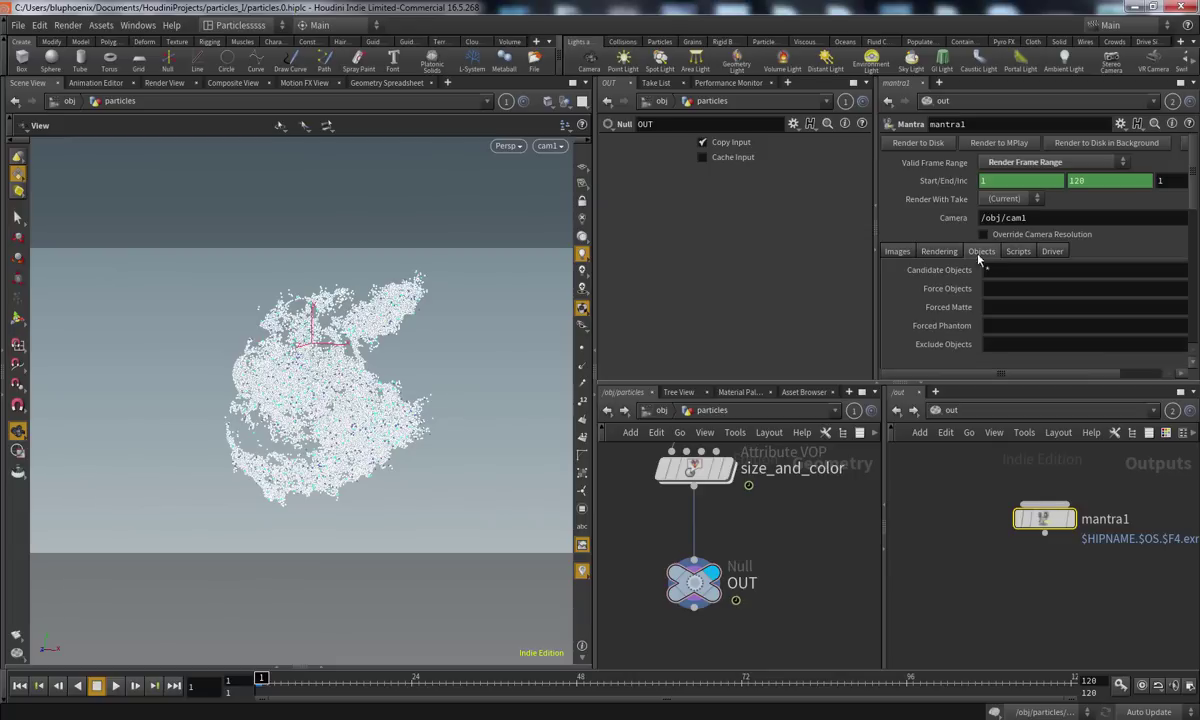
{"action": "left_click", "coordinate": [945, 251]}
{"action": "left_click", "coordinate": [1024, 303]}
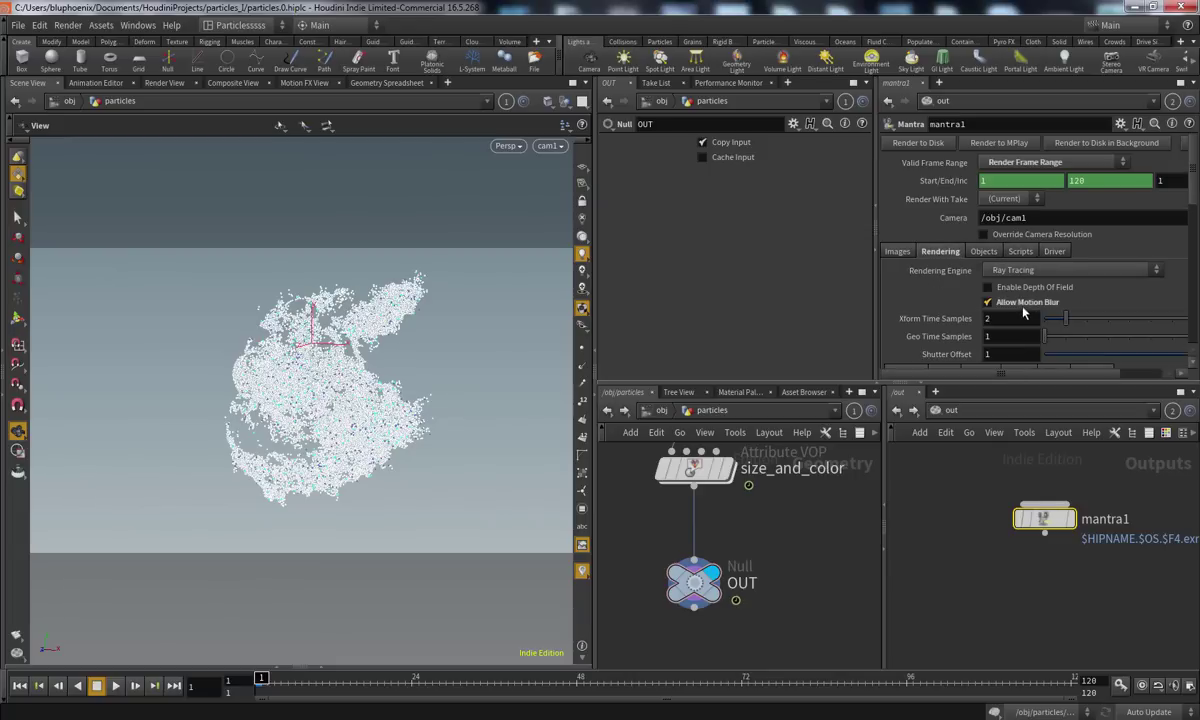
{"action": "middle_click_drag", "start_coordinate": [744, 547], "coordinate": [744, 527]}
{"action": "middle_click", "coordinate": [695, 564]}
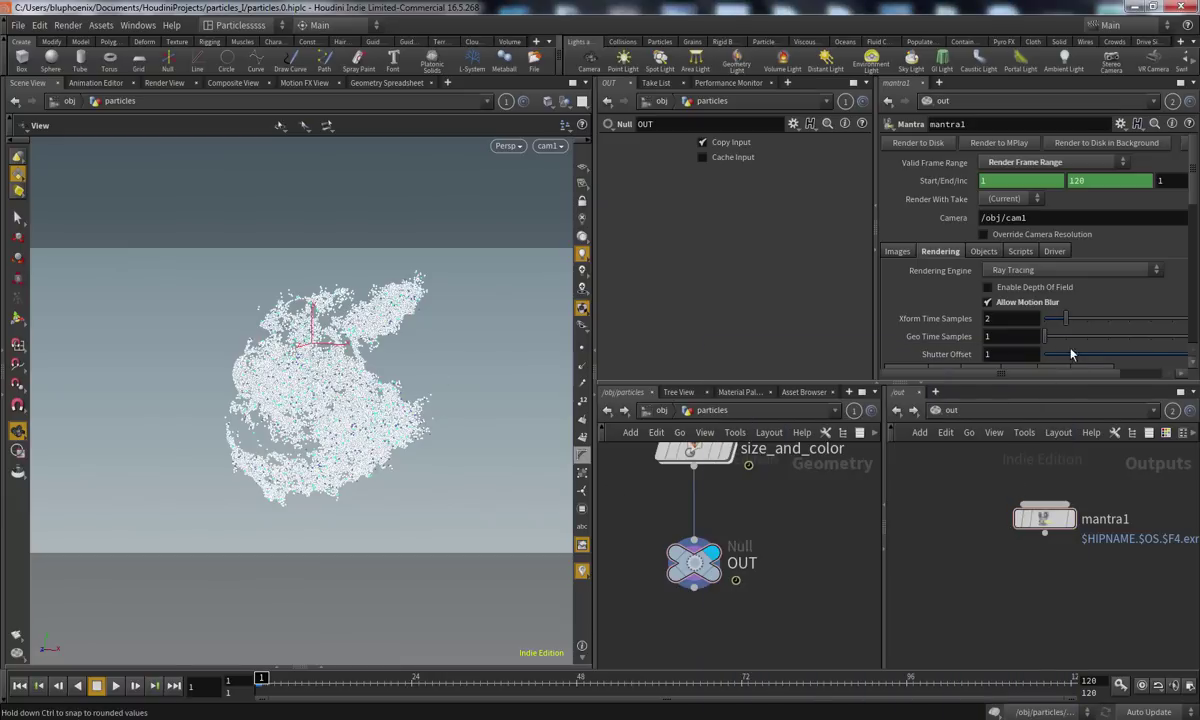
{"action": "scroll", "coordinate": [1191, 190], "scroll_direction": "down", "scroll_amount": 3}
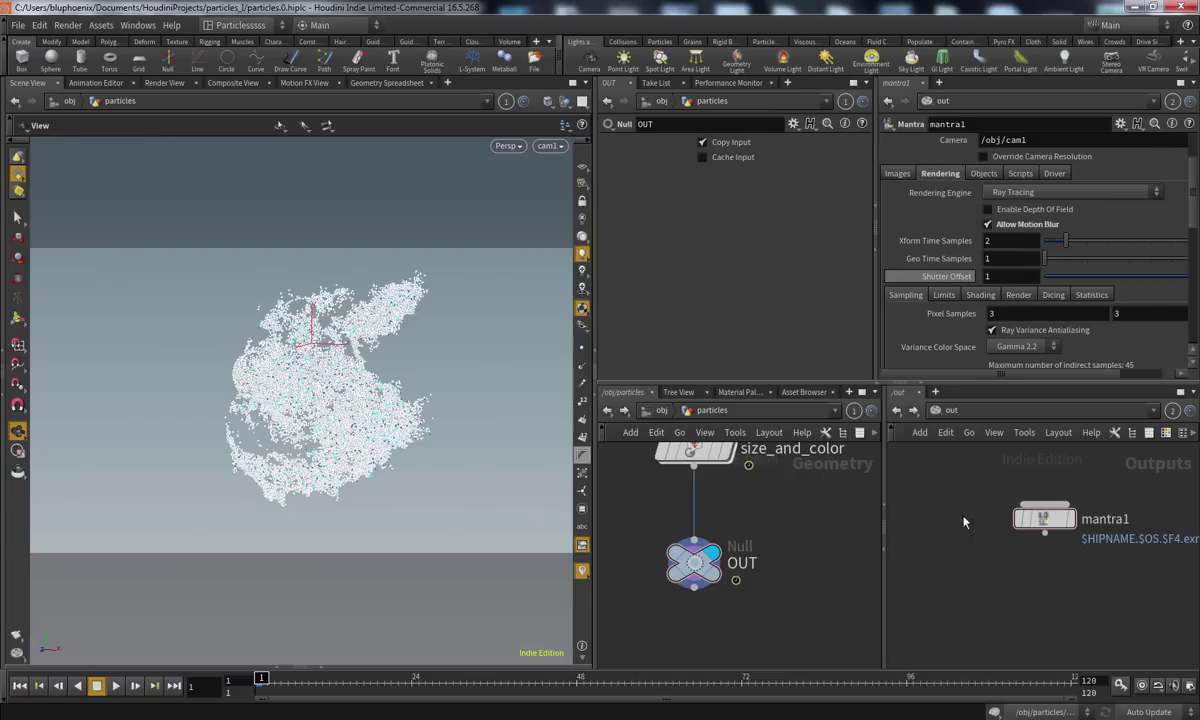
{"action": "middle_click_drag", "start_coordinate": [971, 496], "coordinate": [973, 499]}
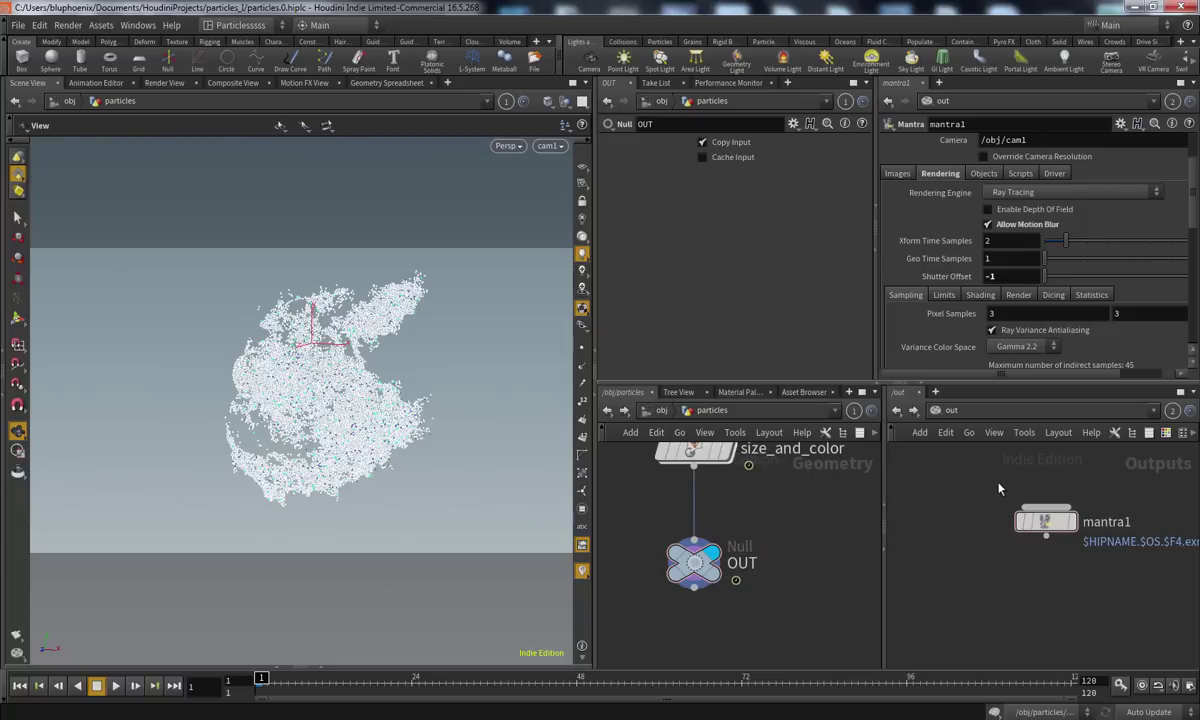
{"action": "scroll", "coordinate": [1110, 349], "scroll_direction": "up", "scroll_amount": 3}
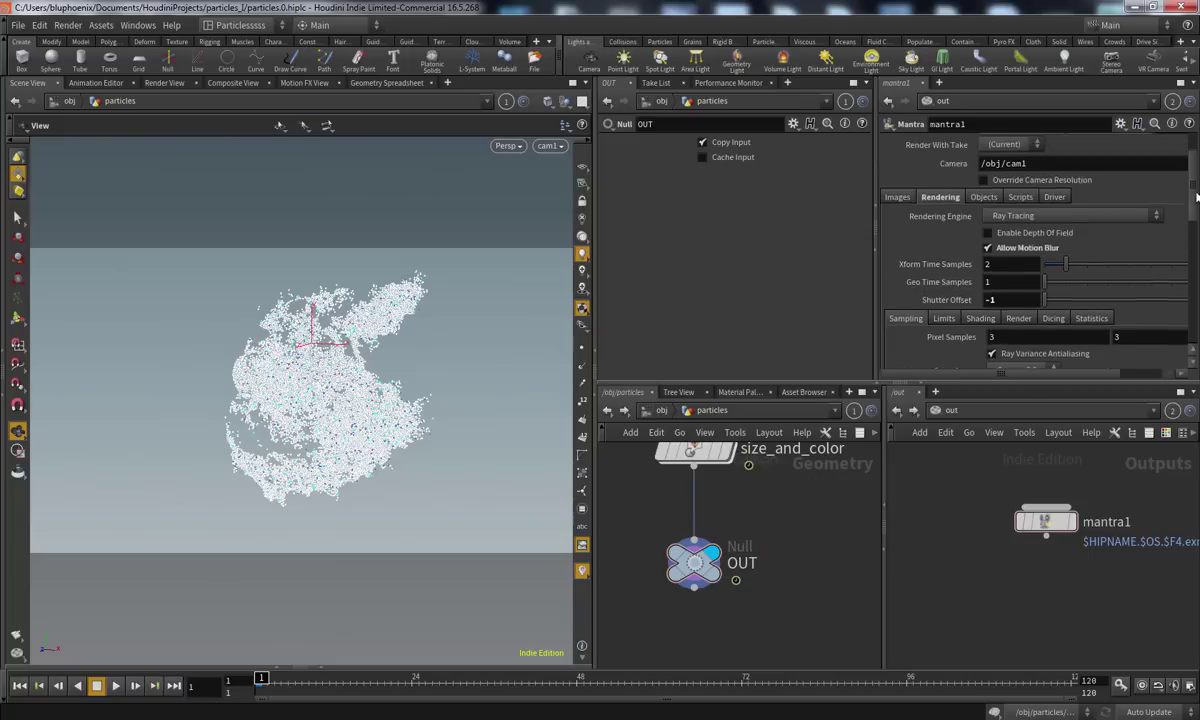
Switch to the HQ take and save the scene file
{"action": "left_click", "coordinate": [1112, 25]}
{"action": "left_click", "coordinate": [1113, 55]}
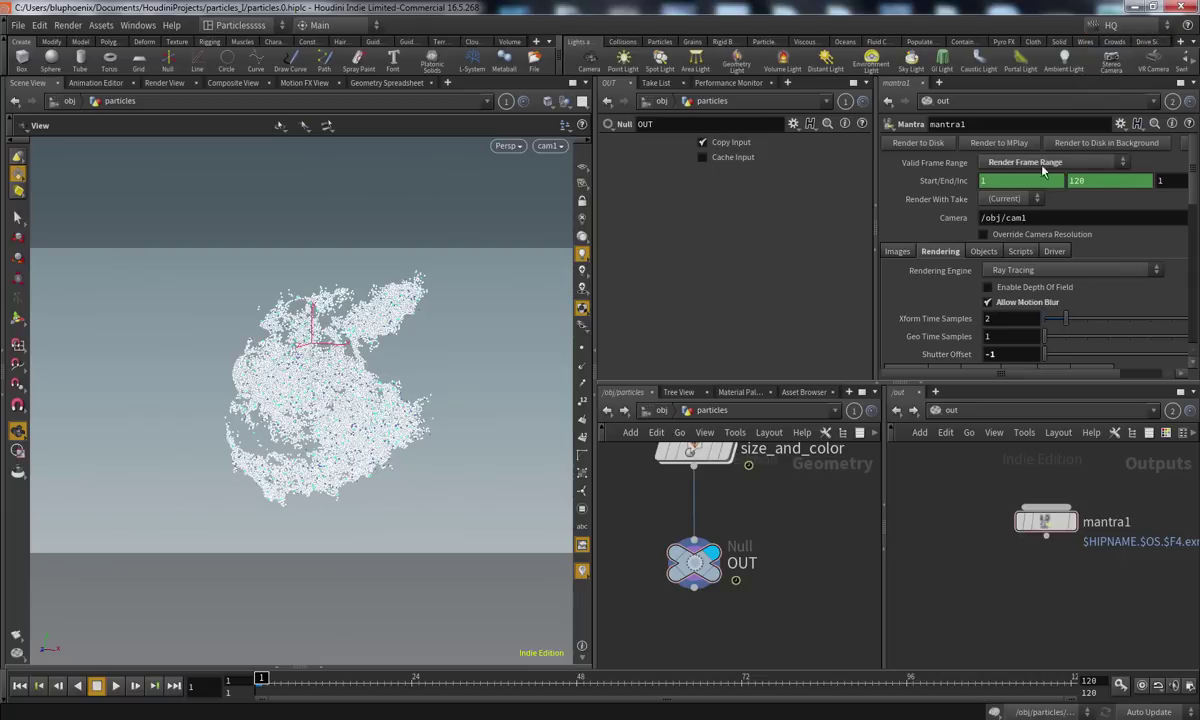
{"action": "key", "text": "ctrl+s"}
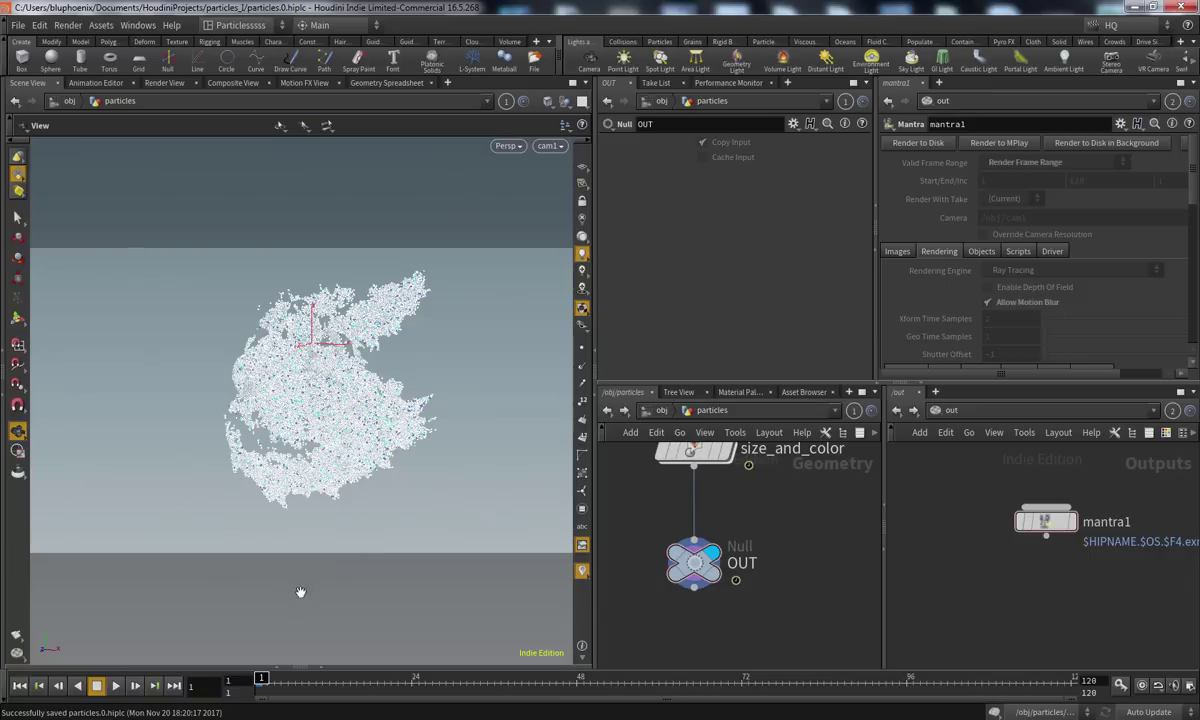
Render the mantra1 frame sequence in MPlay, play it back, and scrub through the frames back to frame 1
{"action": "left_click", "coordinate": [16, 654]}
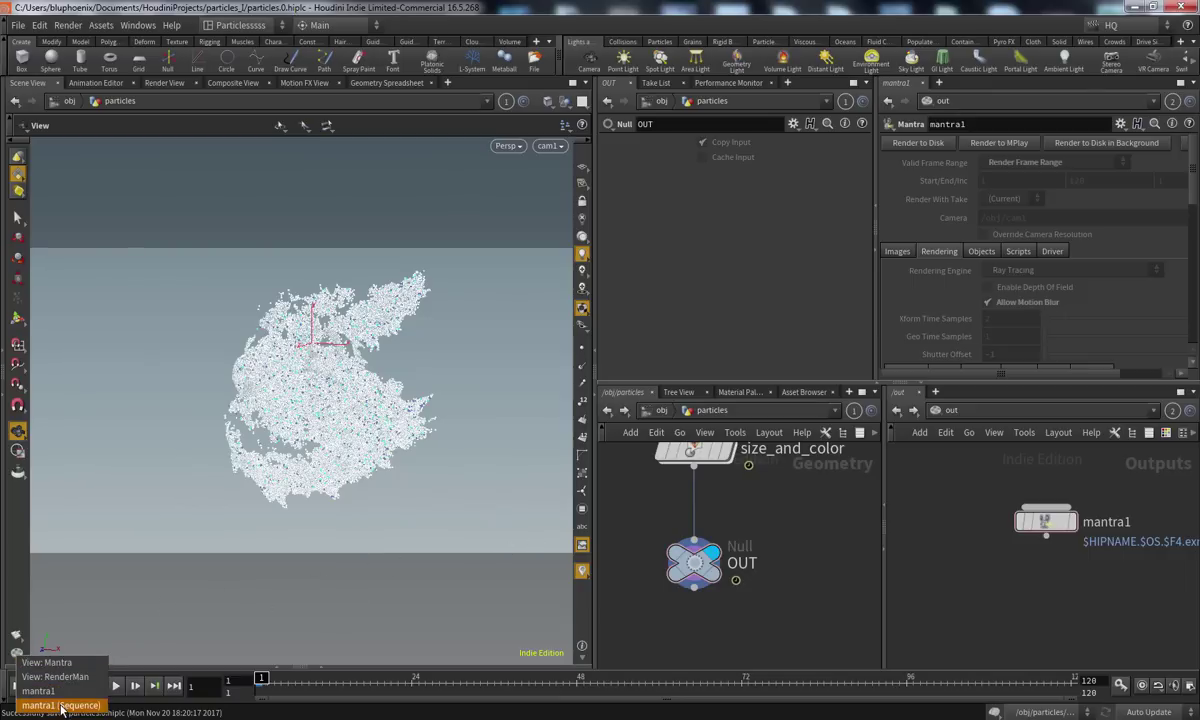
{"action": "left_click", "coordinate": [60, 706]}
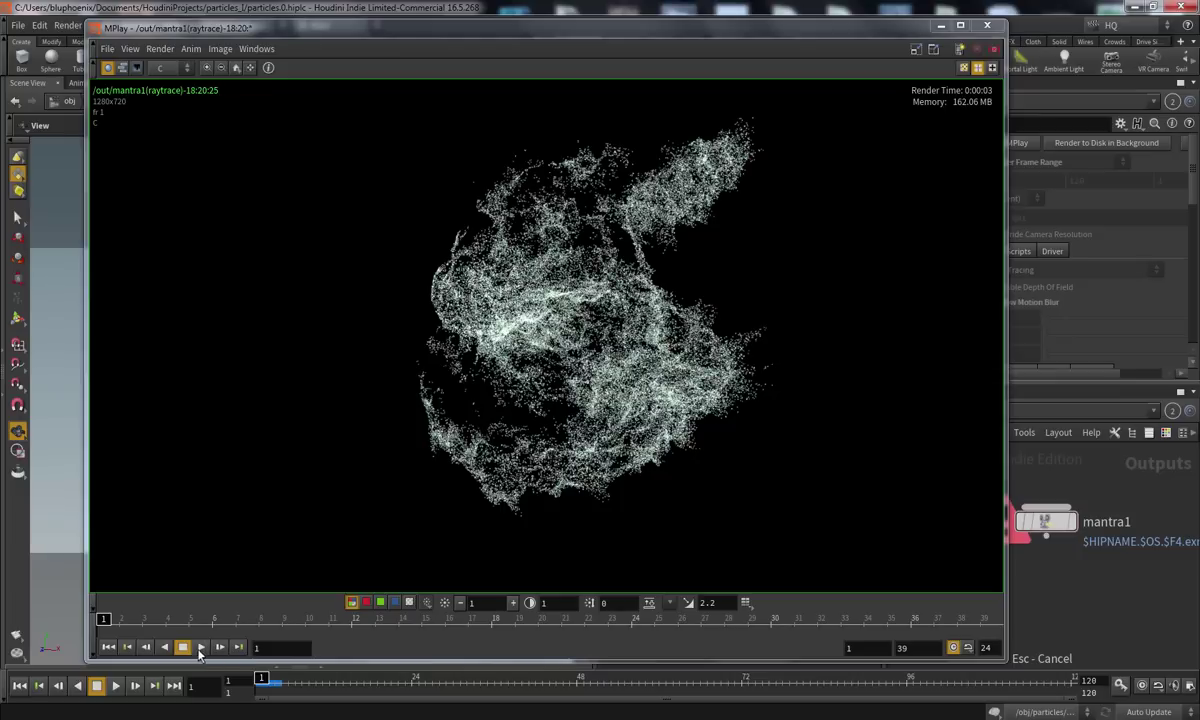
{"action": "left_click", "coordinate": [201, 647]}
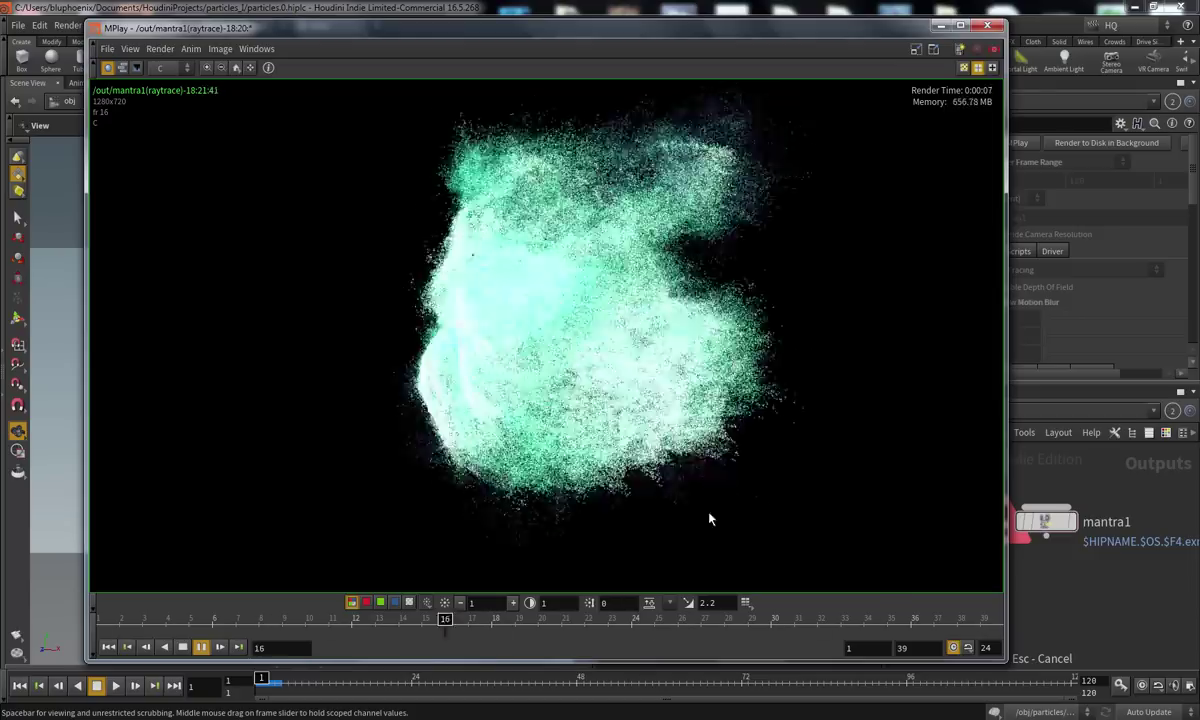
{"action": "mouse_move", "coordinate": [343, 619]}
{"action": "left_mouse_down"}
{"action": "mouse_move", "coordinate": [100, 612]}
{"action": "mouse_move", "coordinate": [183, 610]}
{"action": "left_mouse_up"}
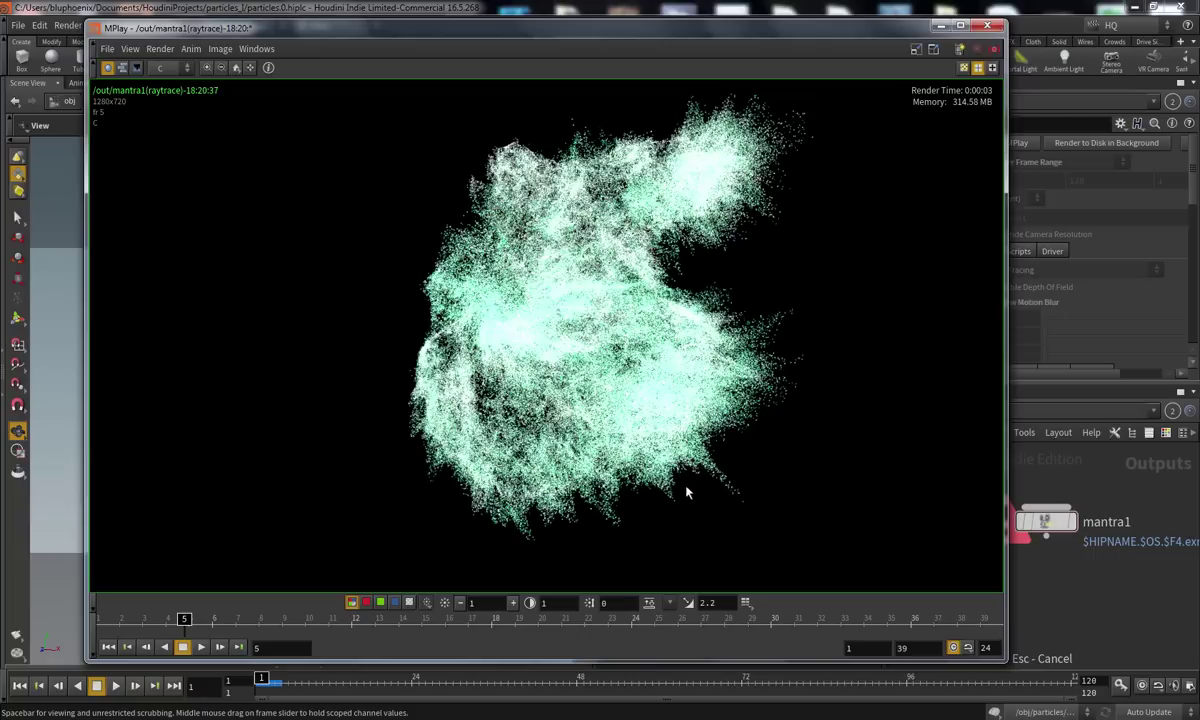
{"action": "left_click_drag", "start_coordinate": [190, 620], "coordinate": [80, 556]}
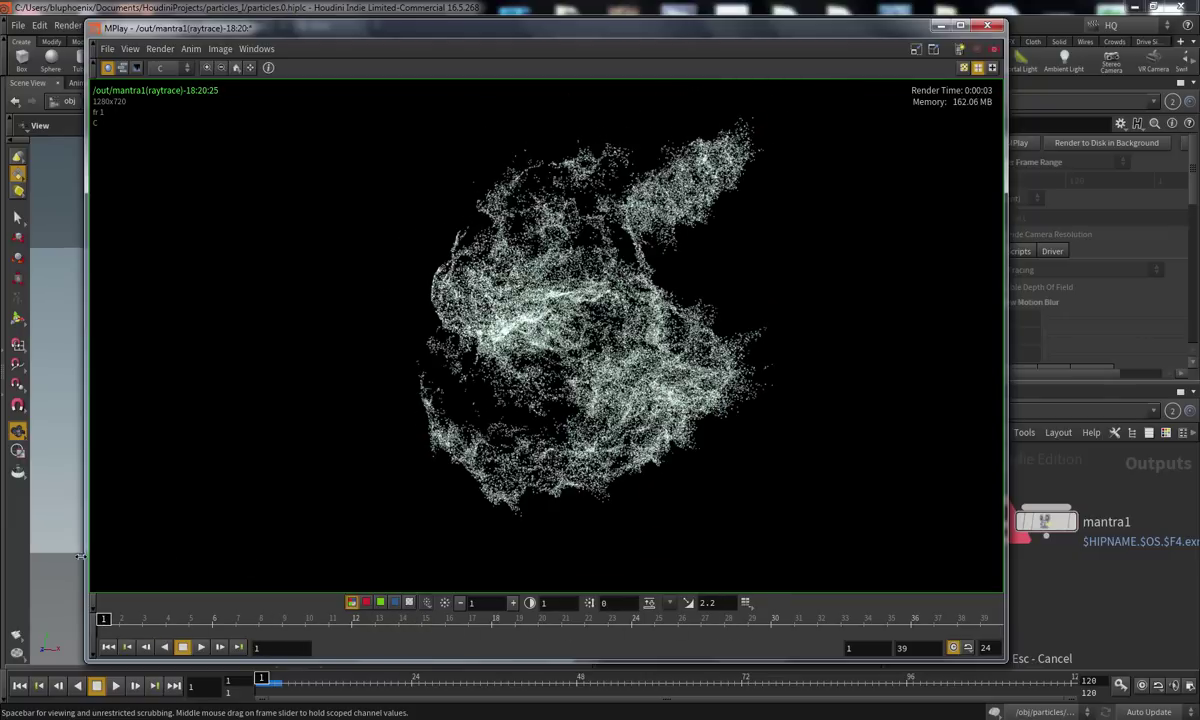
{"action": "left_click", "coordinate": [941, 26]}
On the Main take, set popforce2's noise Amplitude to 4 inside popnet and play the simulation
{"action": "double_click", "coordinate": [723, 535]}
{"action": "left_click", "coordinate": [745, 501]}
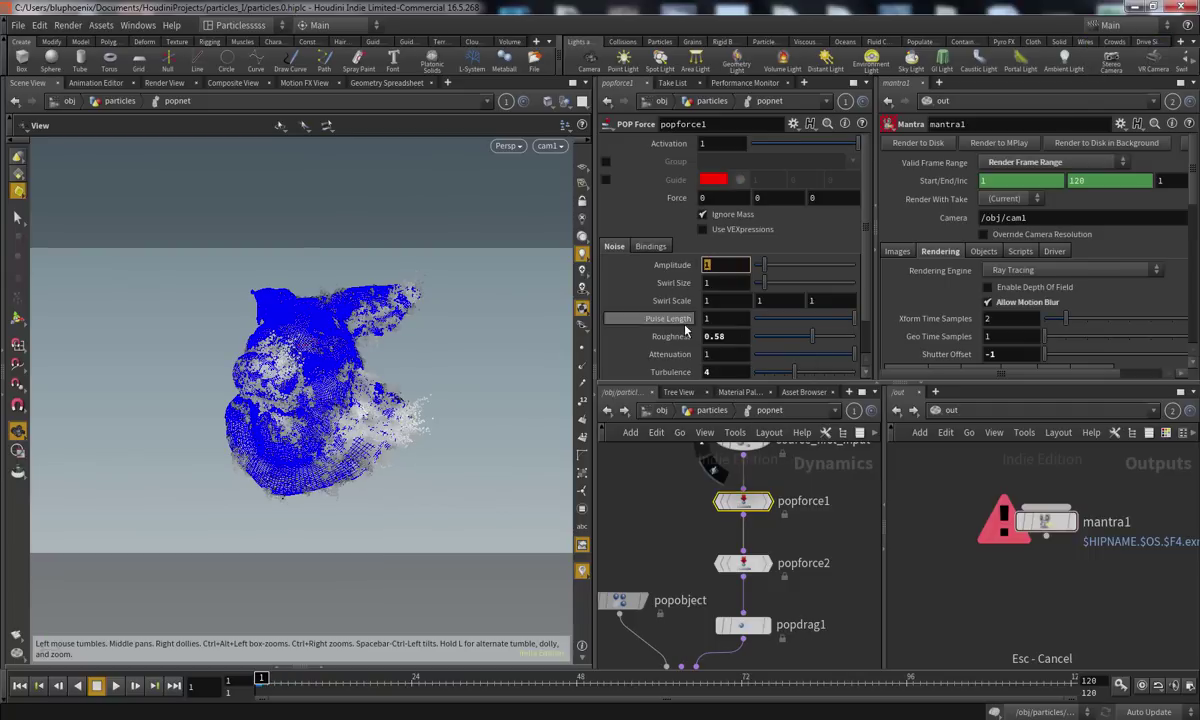
{"action": "left_click", "coordinate": [748, 565]}
{"action": "double_click", "coordinate": [710, 265]}
{"action": "type", "text": "4"}
{"action": "left_click", "coordinate": [115, 687]}
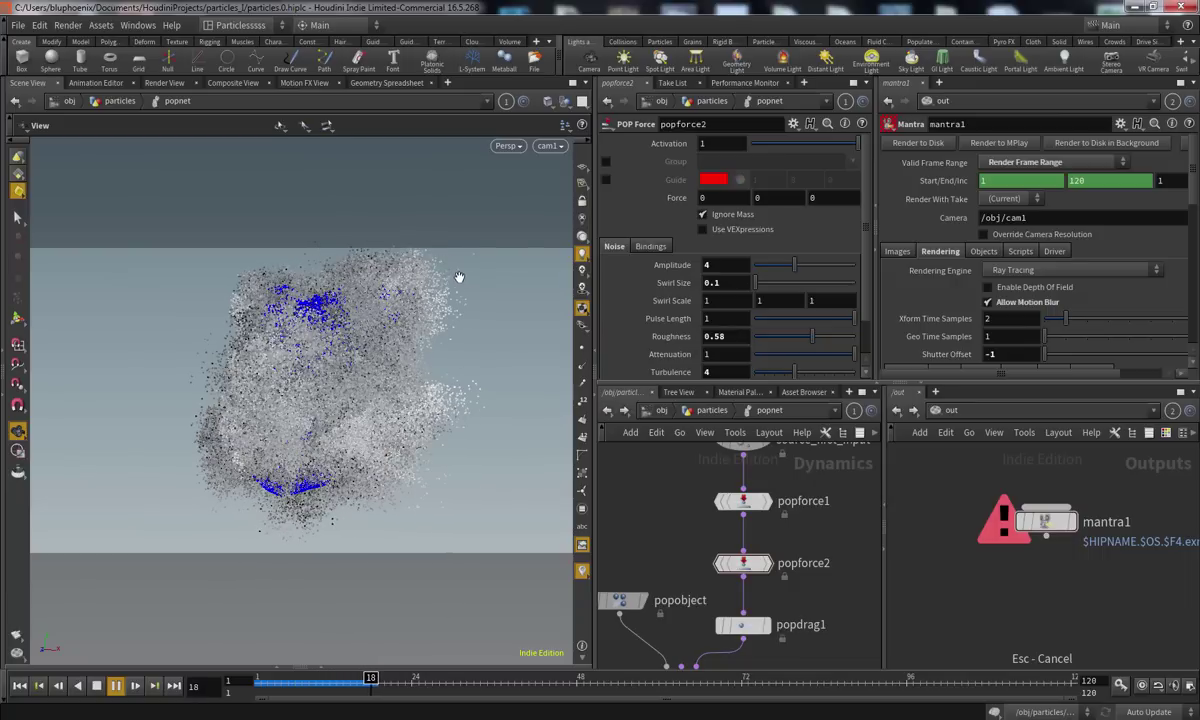
{"action": "left_click", "coordinate": [97, 686]}
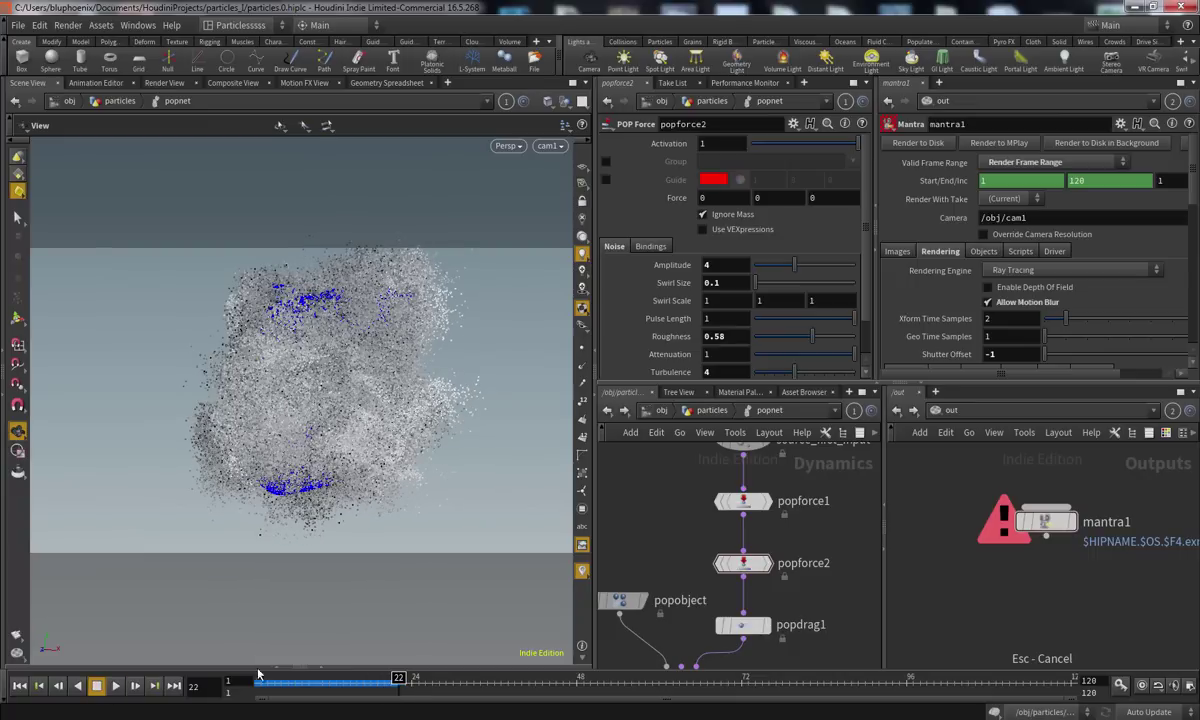
Review the rendered particle frames in MPlay by scrubbing, playing the sequence, and inspecting frame 21
{"action": "left_click", "coordinate": [595, 718]}
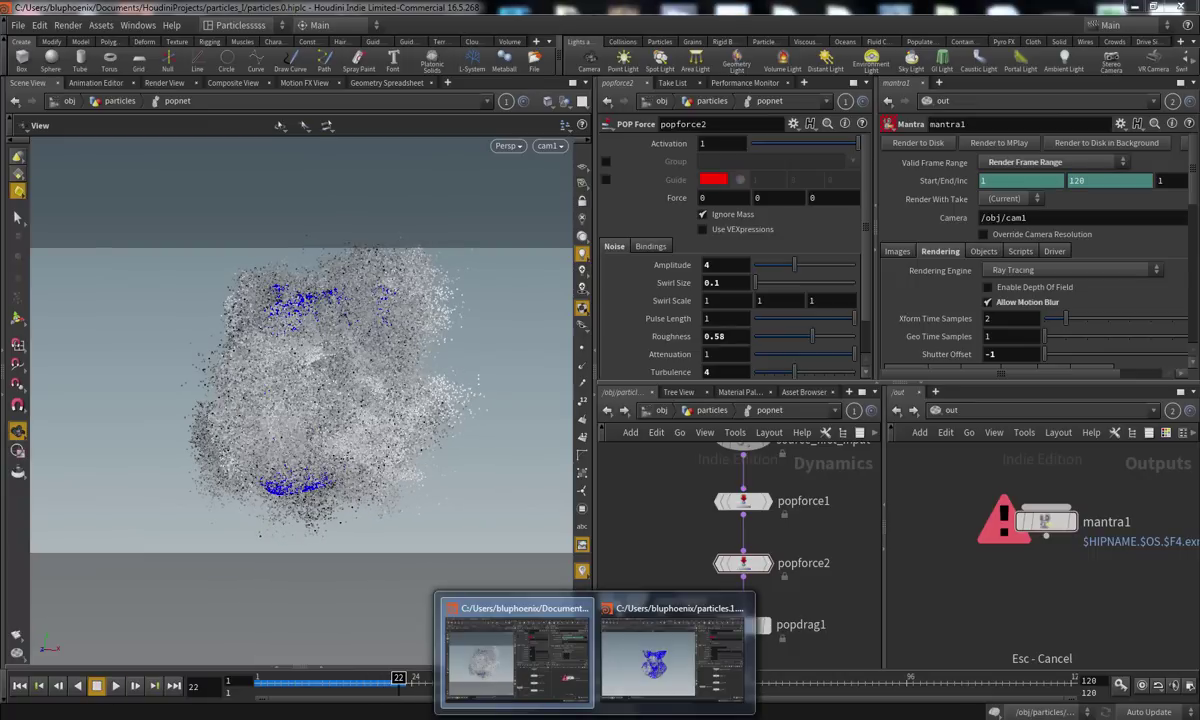
{"action": "left_click", "coordinate": [660, 660]}
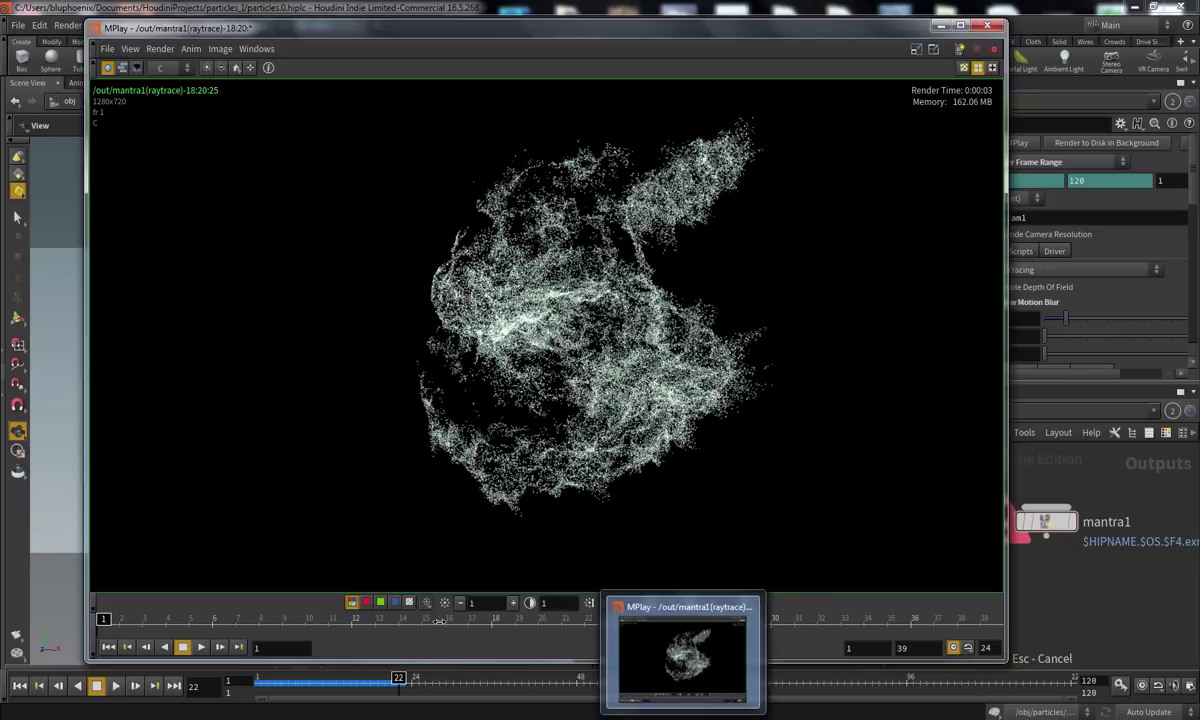
{"action": "left_click_drag", "start_coordinate": [112, 585], "coordinate": [398, 588]}
{"action": "left_click_drag", "start_coordinate": [876, 22], "coordinate": [876, 492]}
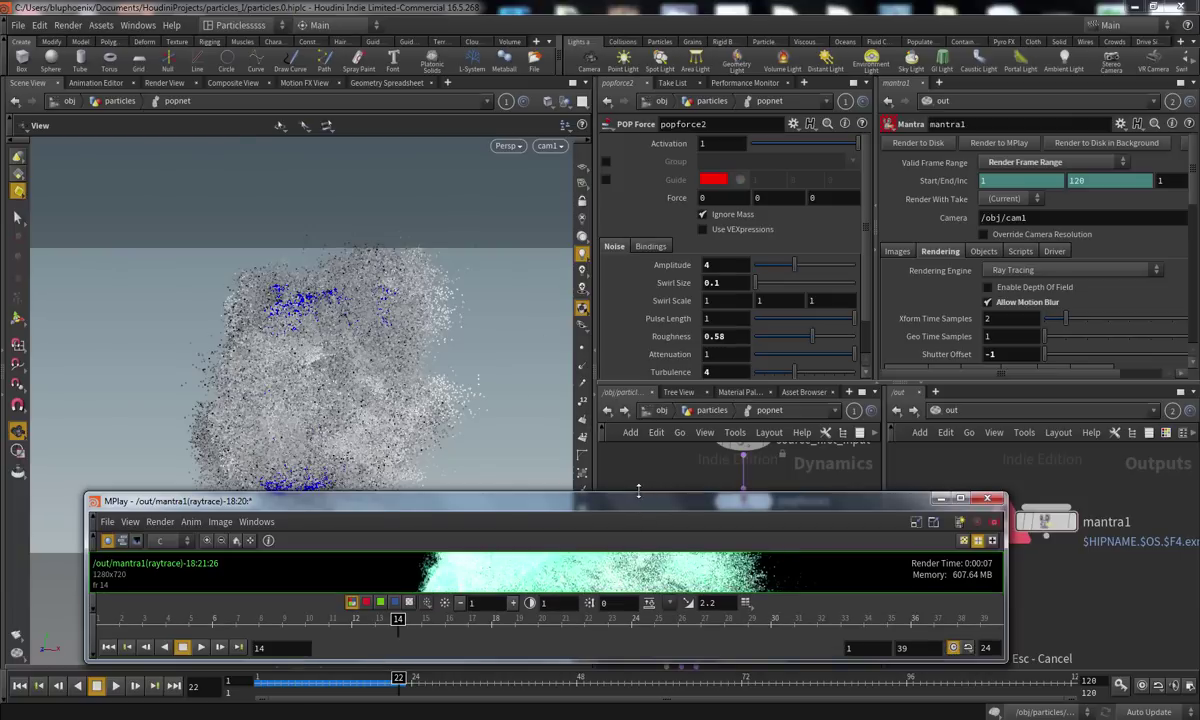
{"action": "left_click_drag", "start_coordinate": [638, 492], "coordinate": [637, 38]}
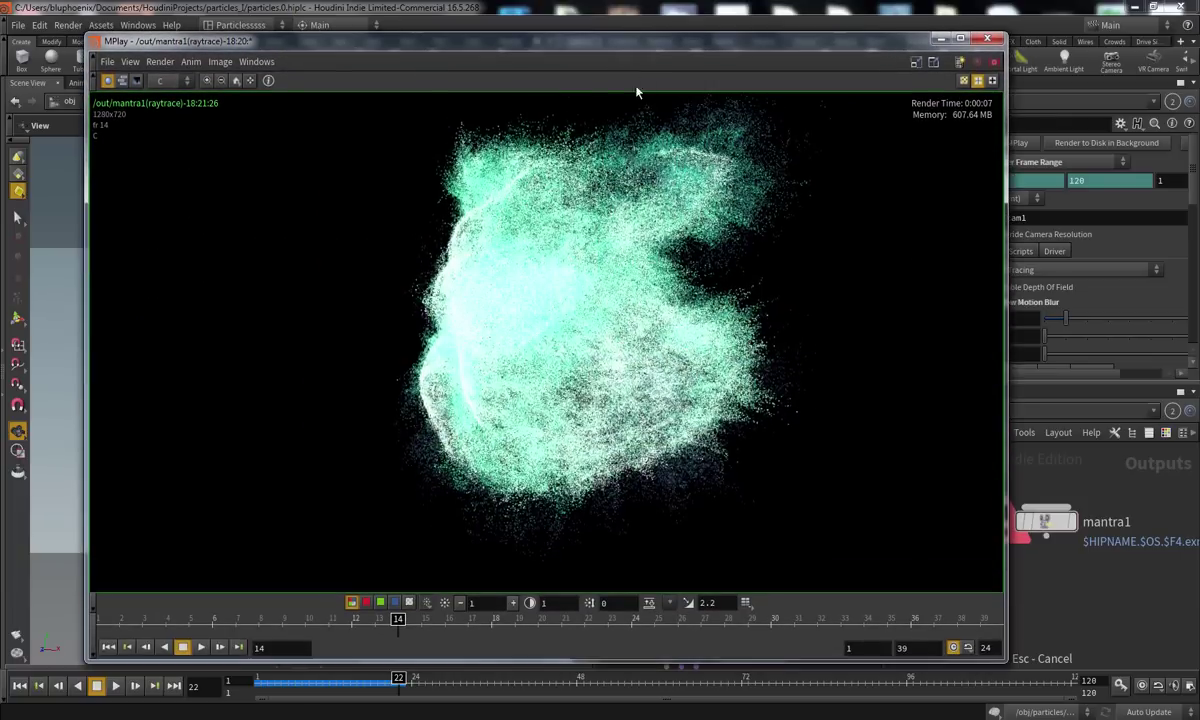
{"action": "left_click", "coordinate": [201, 648]}
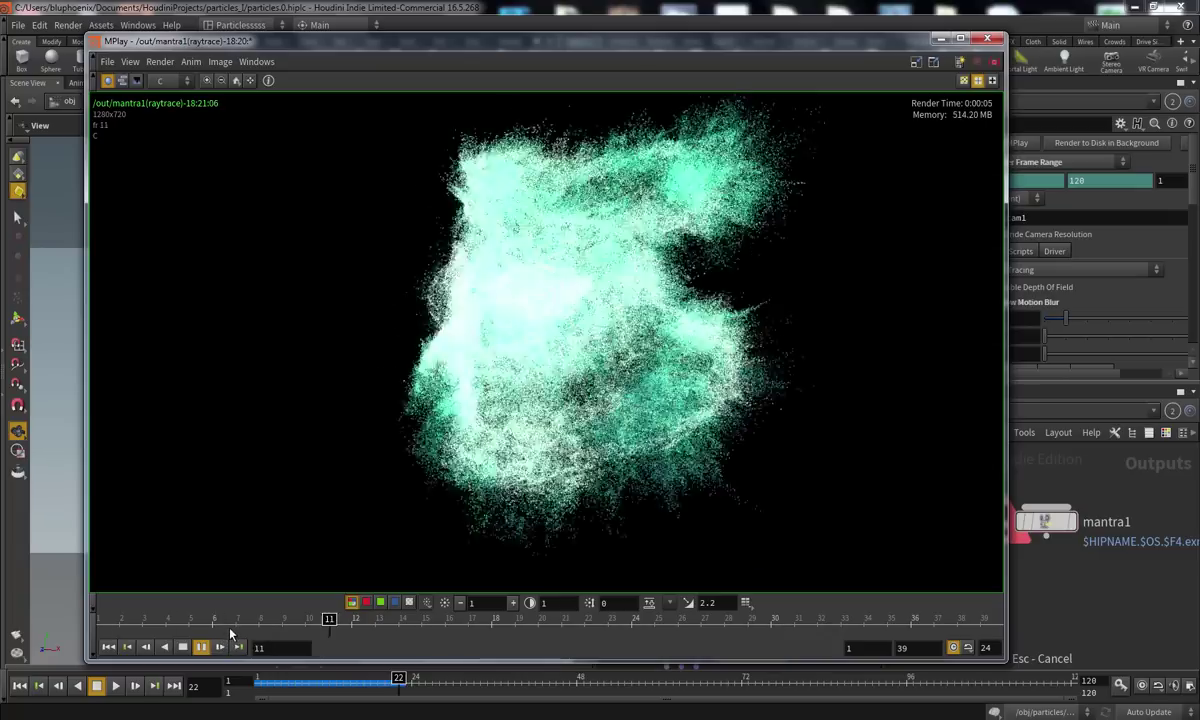
{"action": "left_click", "coordinate": [550, 622]}
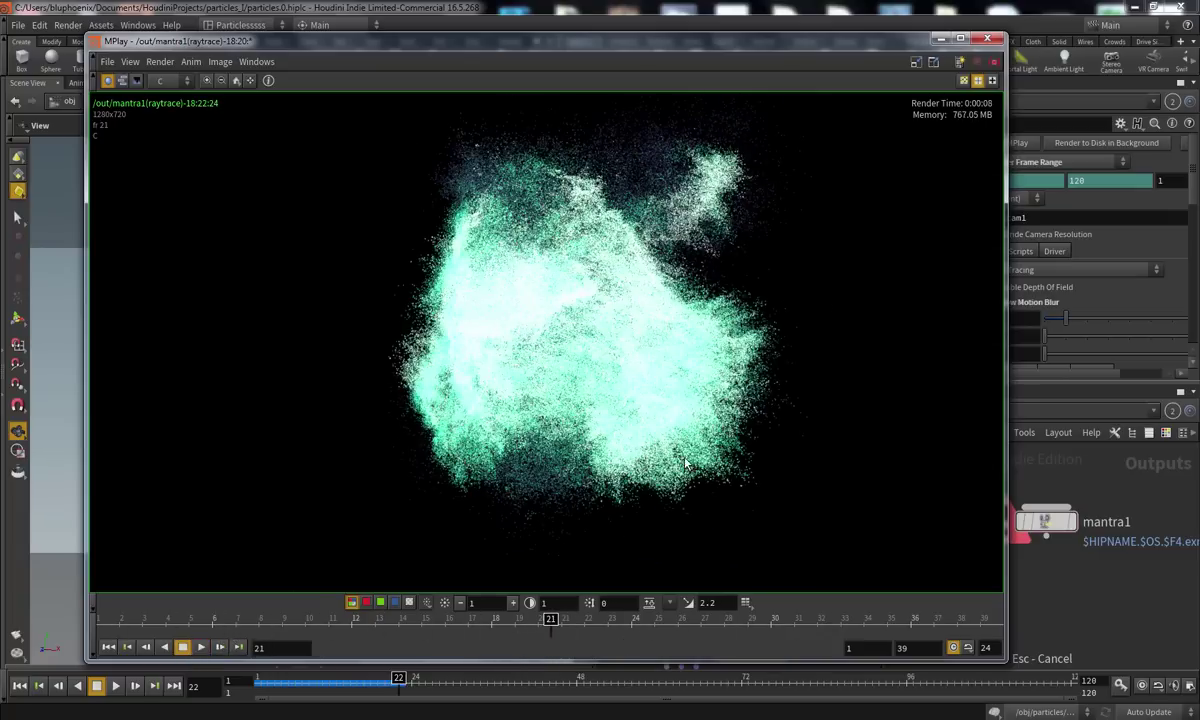
{"action": "left_click", "coordinate": [942, 38]}
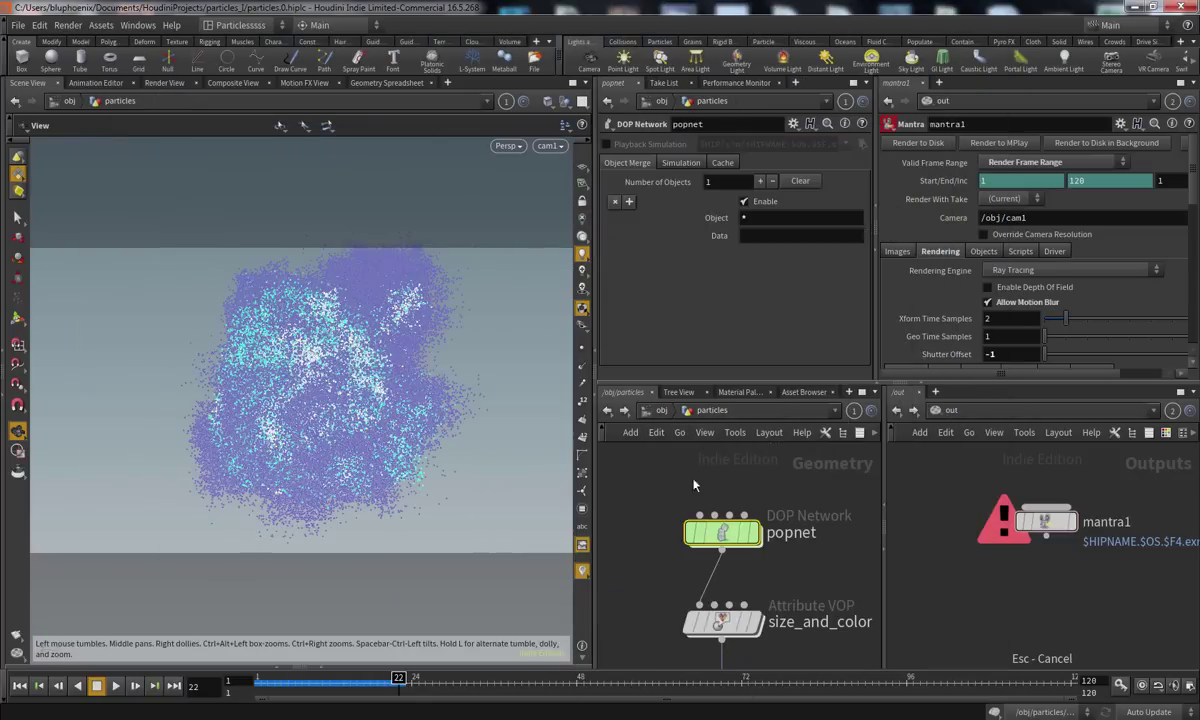
Enable Geometry Velocity Blur in the particles object's sampling settings, return to frame 1, and reopen the particles network
{"action": "left_click", "coordinate": [658, 411]}
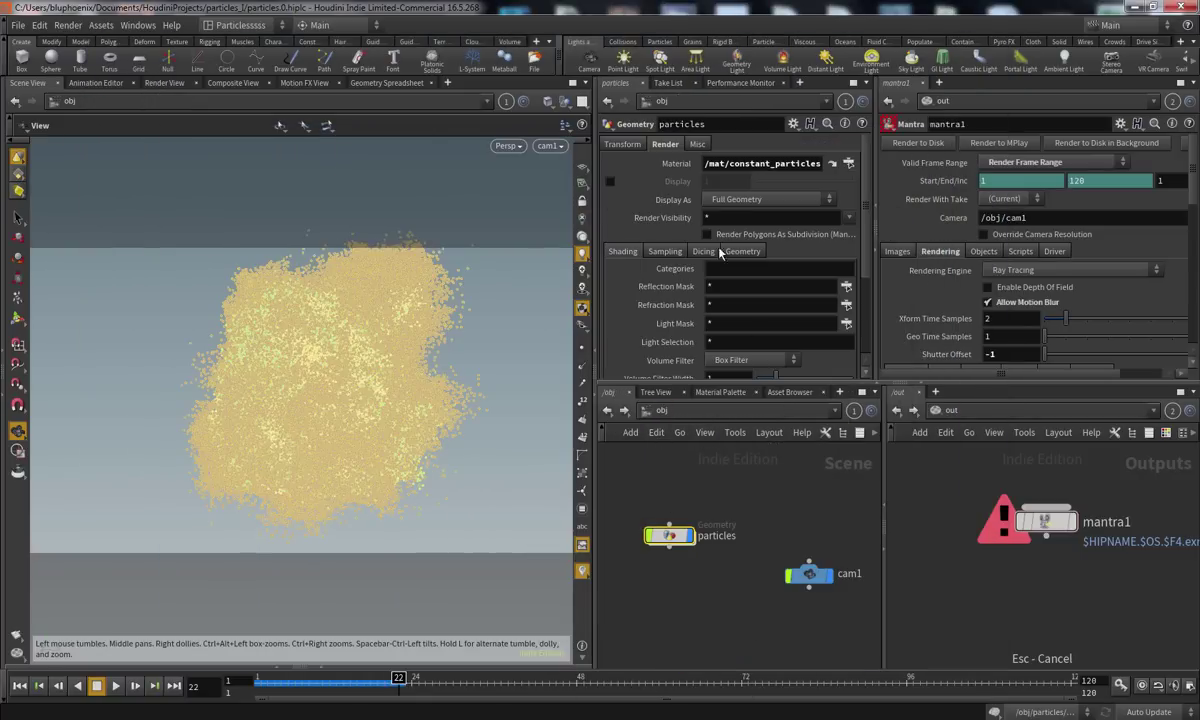
{"action": "left_click", "coordinate": [617, 480]}
{"action": "mouse_move", "coordinate": [765, 280]}
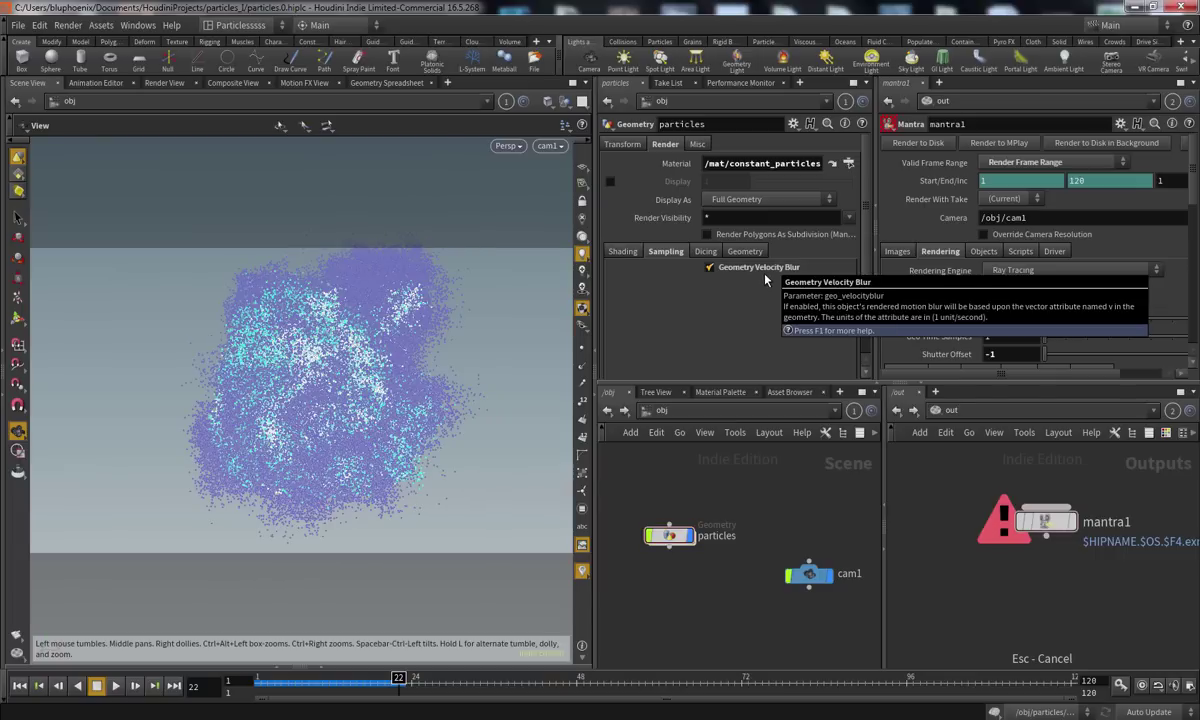
{"action": "left_click_drag", "start_coordinate": [354, 682], "coordinate": [260, 682]}
{"action": "double_click", "coordinate": [671, 537]}
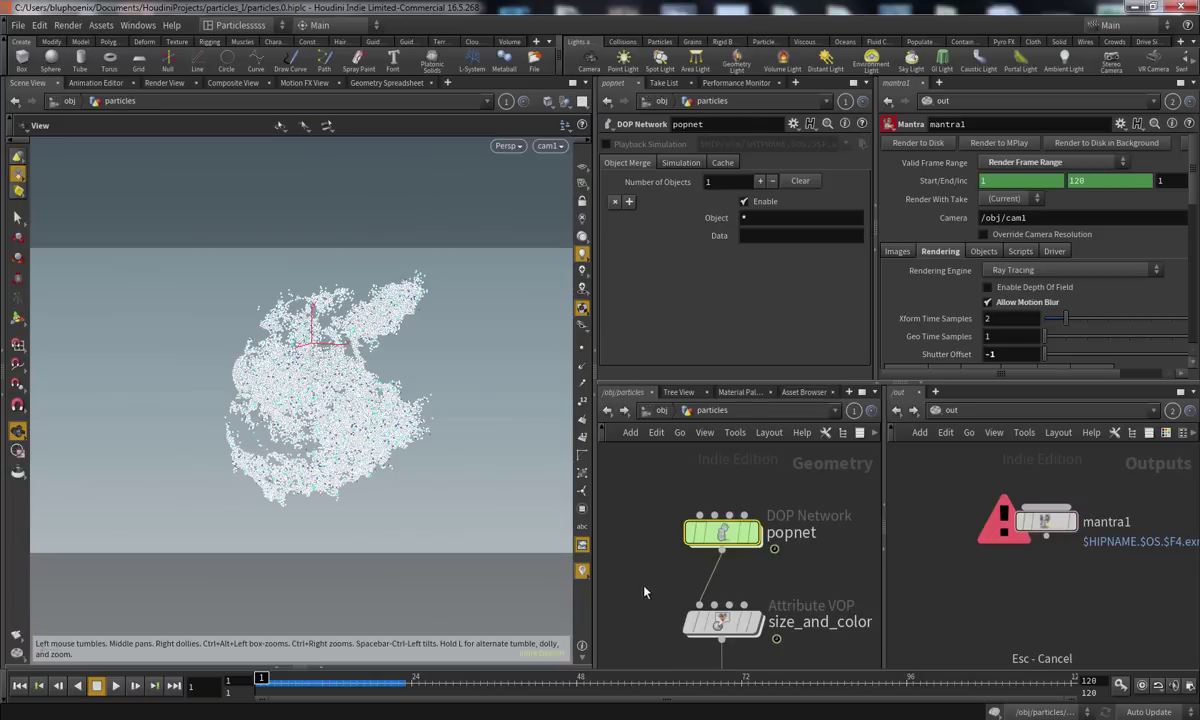
Recheck the MPlay render playback, scrub back to its first frame, and put the render window away
{"action": "left_click", "coordinate": [520, 719]}
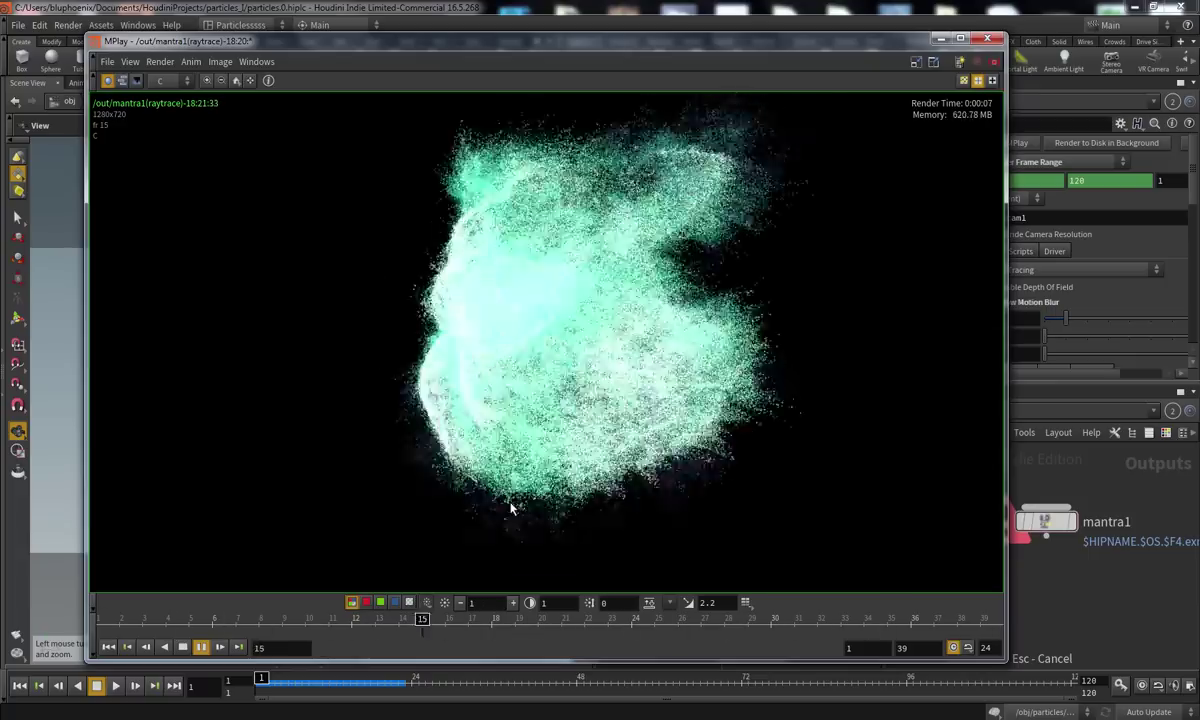
{"action": "left_click_drag", "start_coordinate": [450, 613], "coordinate": [100, 614]}
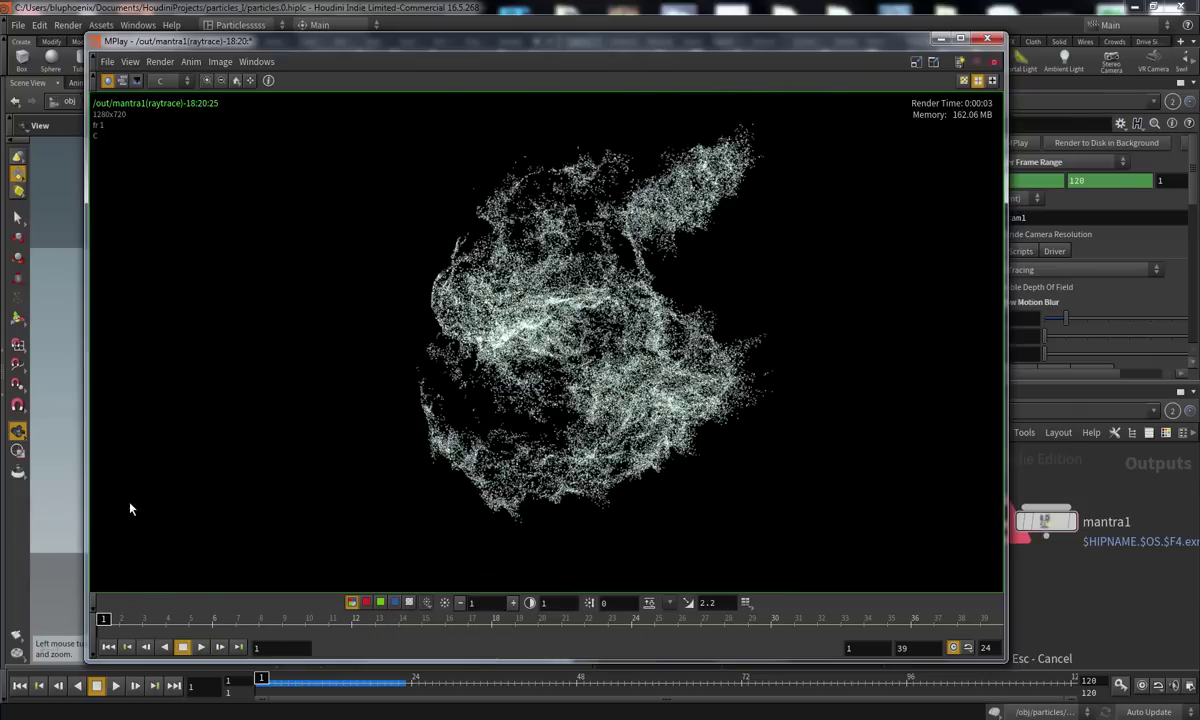
{"action": "left_click", "coordinate": [940, 38]}
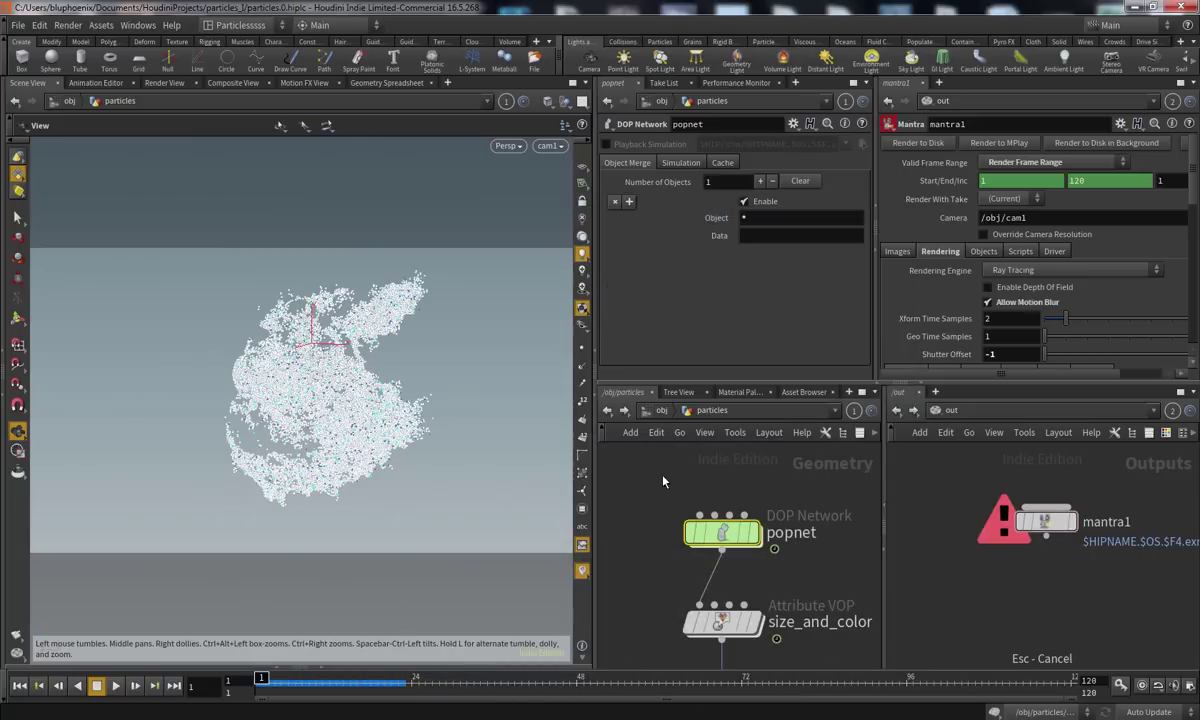
Add a Null object above cam1 at the obj level
{"action": "left_click", "coordinate": [661, 413]}
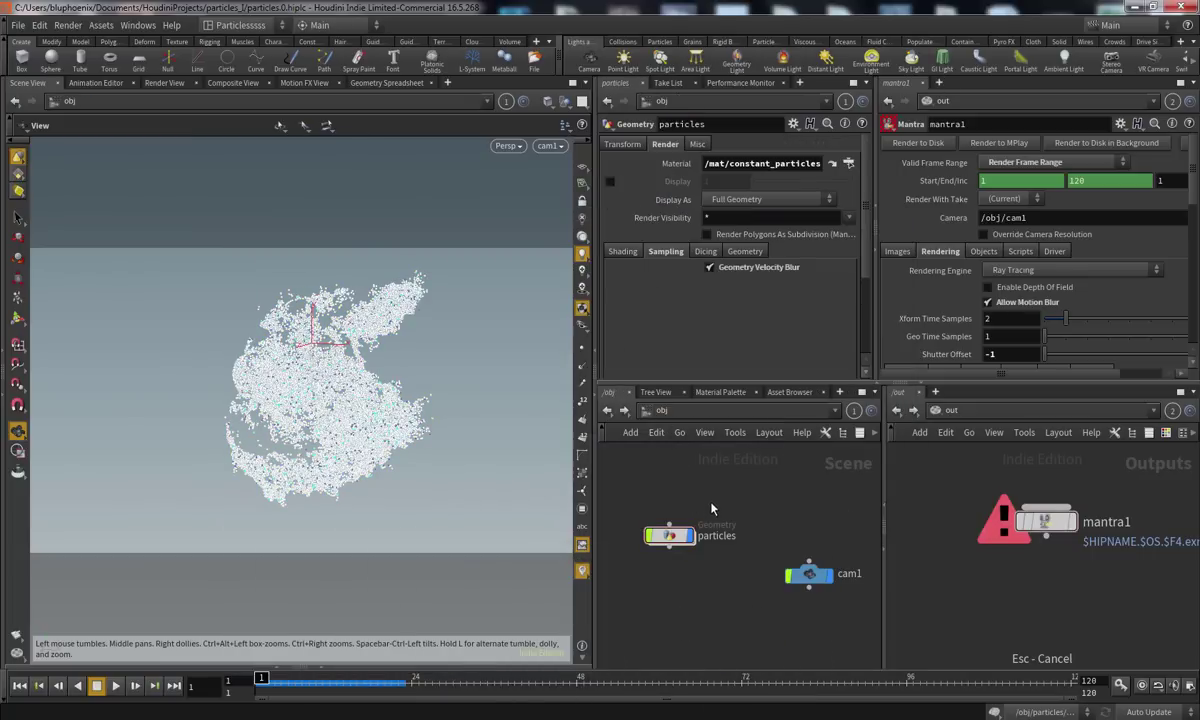
{"action": "key", "text": "Tab"}
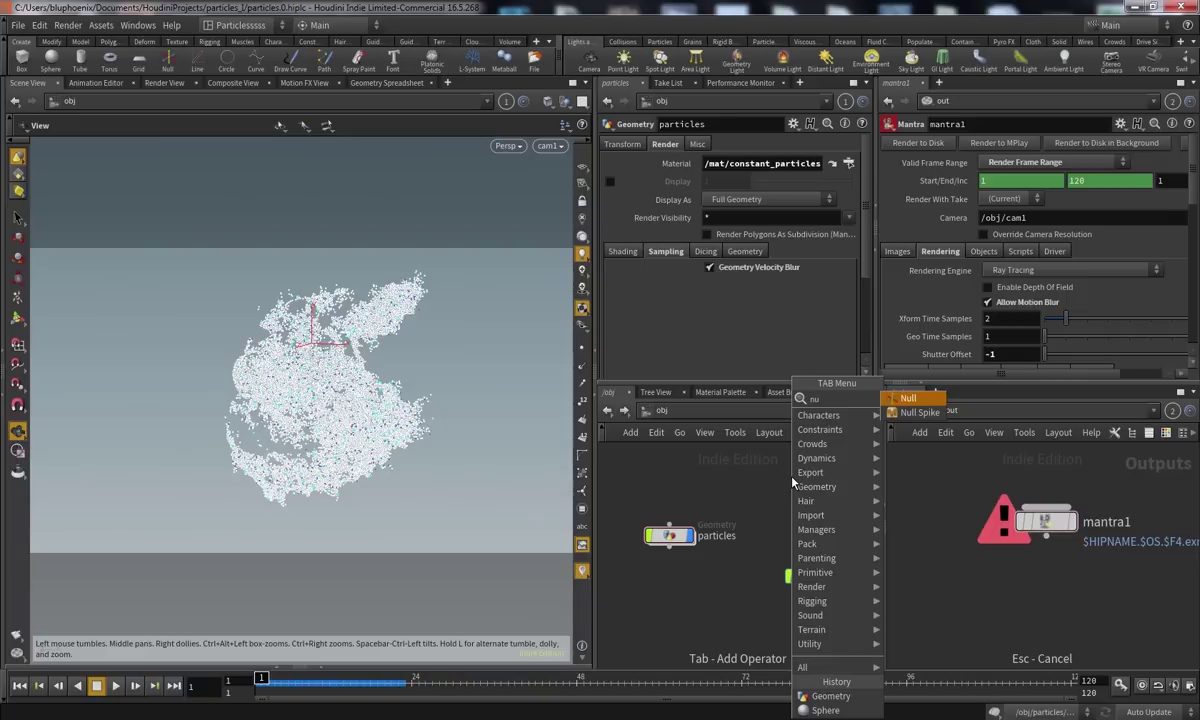
{"action": "type", "text": "null"}
{"action": "key", "text": "Return"}
{"action": "left_click", "coordinate": [810, 508]}
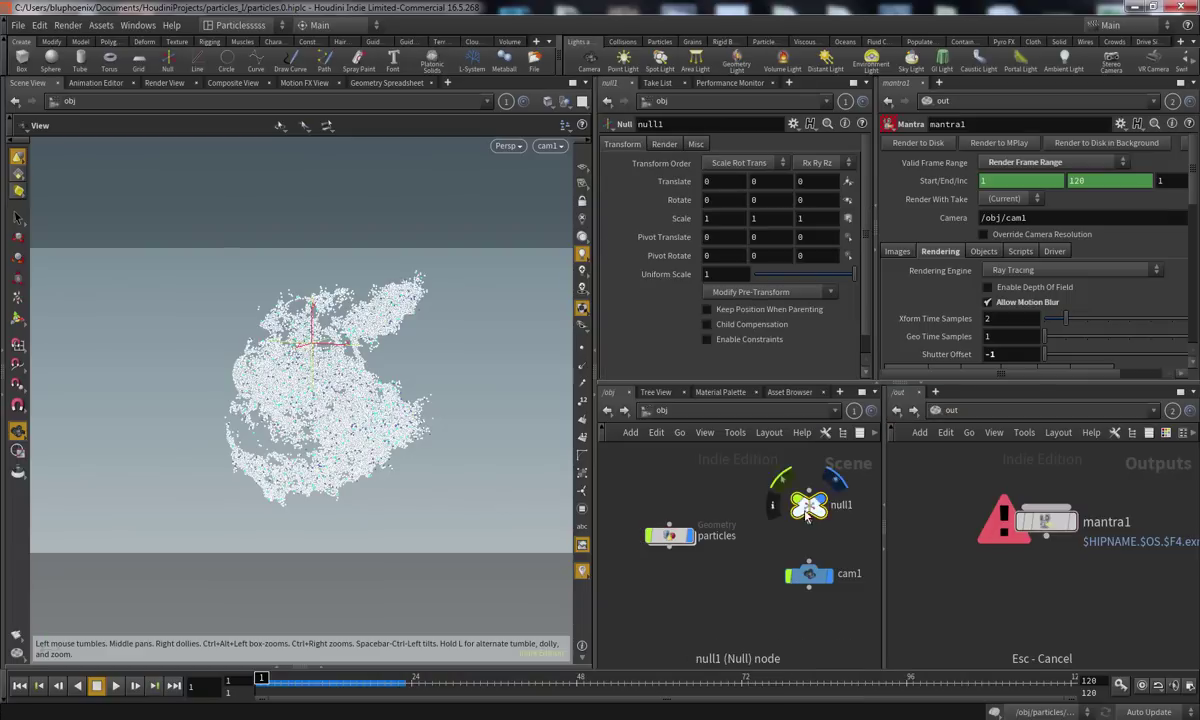
Parent cam1 to null1 by connecting the null's output to the camera's input
{"action": "left_click_drag", "start_coordinate": [314, 348], "coordinate": [429, 367]}
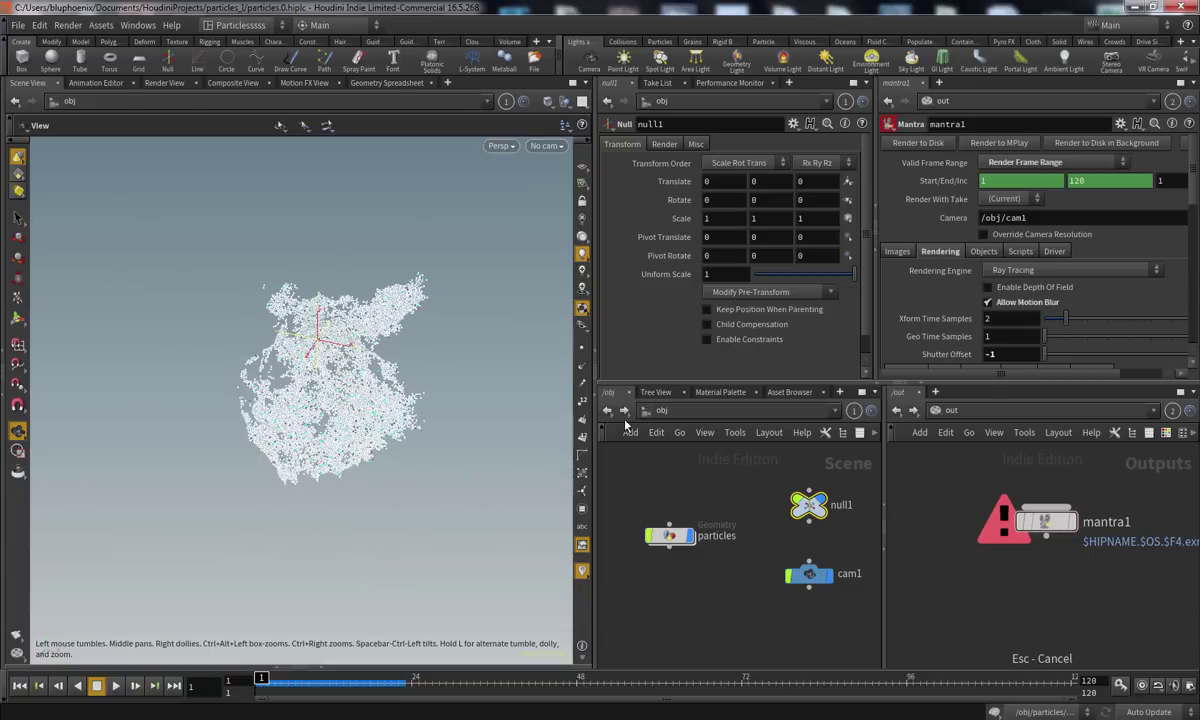
{"action": "left_click", "coordinate": [812, 568]}
{"action": "left_click", "coordinate": [809, 518]}
{"action": "left_click", "coordinate": [809, 576]}
{"action": "left_click_drag", "start_coordinate": [771, 461], "coordinate": [855, 532]}
{"action": "left_click_drag", "start_coordinate": [854, 549], "coordinate": [790, 602]}
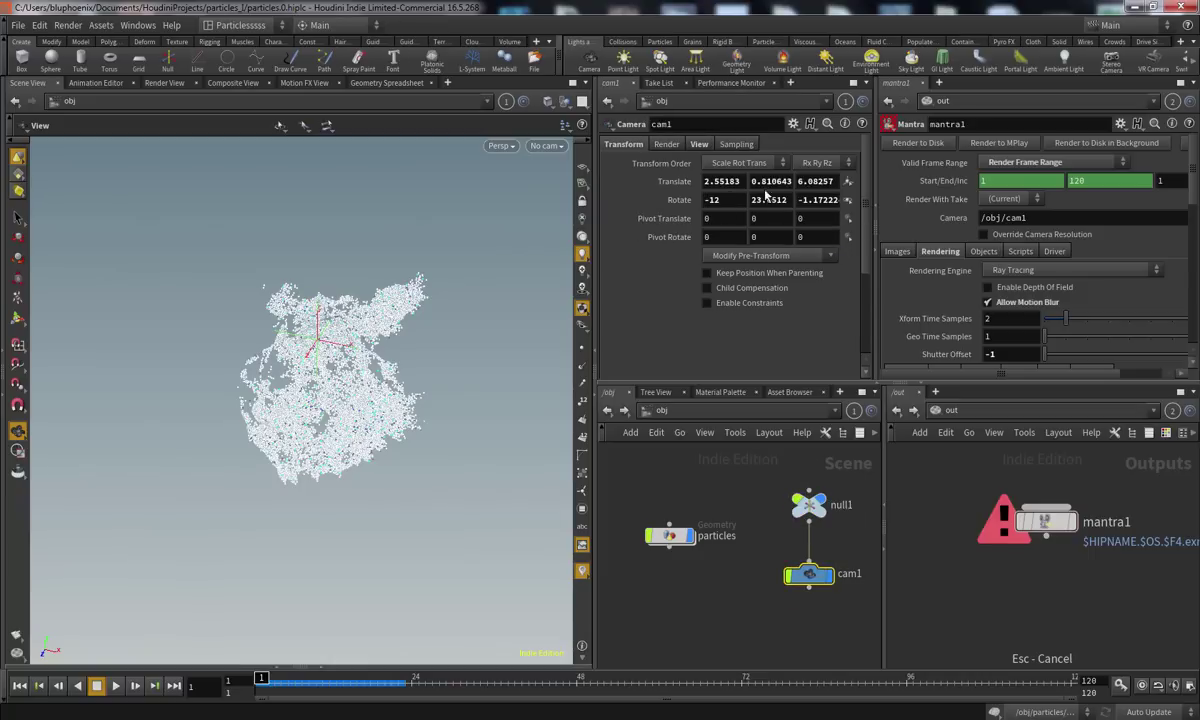
Look through cam1 and test rotating null1 around its Y axis
{"action": "left_click", "coordinate": [811, 497]}
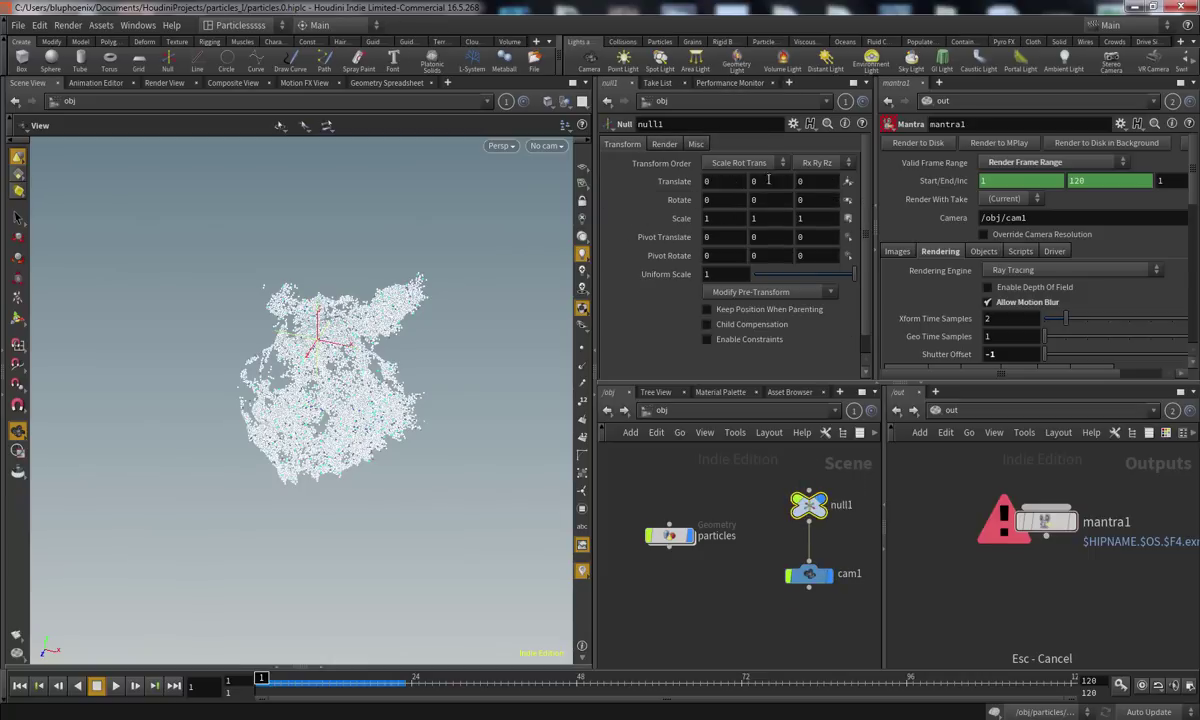
{"action": "middle_click_drag", "start_coordinate": [760, 200], "coordinate": [875, 175]}
{"action": "middle_click_drag", "start_coordinate": [564, 188], "coordinate": [541, 184]}
{"action": "left_click", "coordinate": [547, 151]}
{"action": "left_click", "coordinate": [547, 209]}
{"action": "middle_click_drag", "start_coordinate": [774, 201], "coordinate": [1006, 316]}
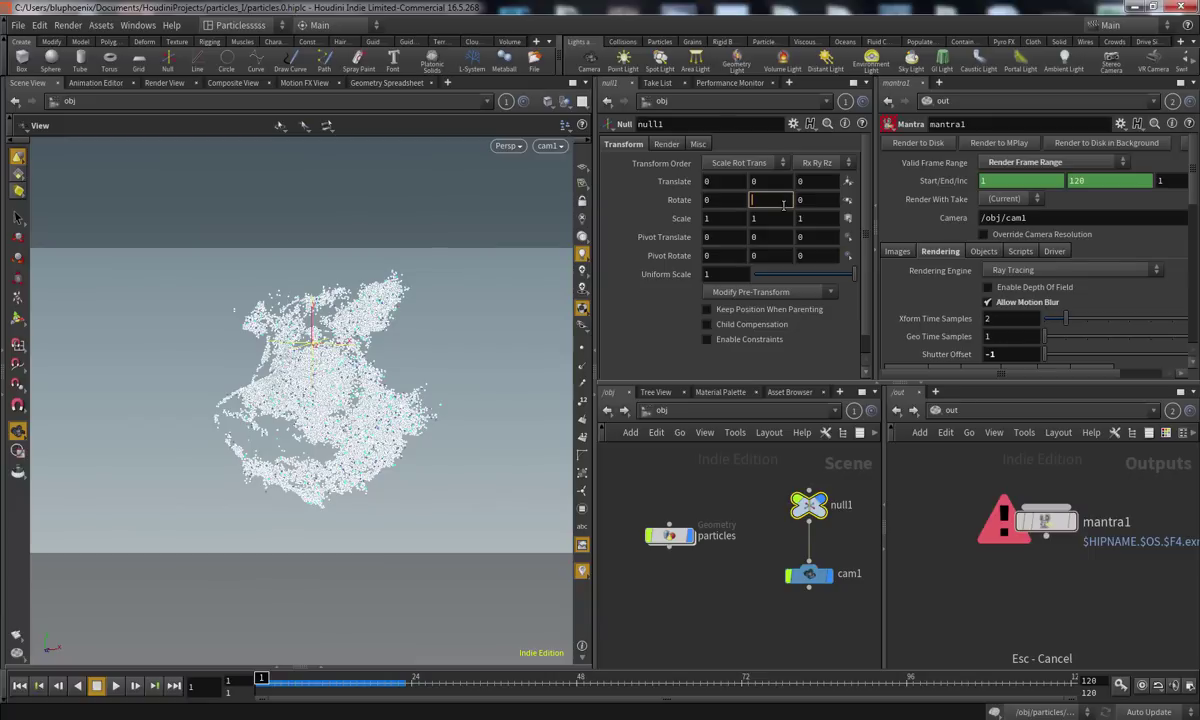
Set null1's Y rotation to the expression $T*3, scrub the timeline to check the camera orbit, and save the scene
{"action": "type", "text": "$T"}
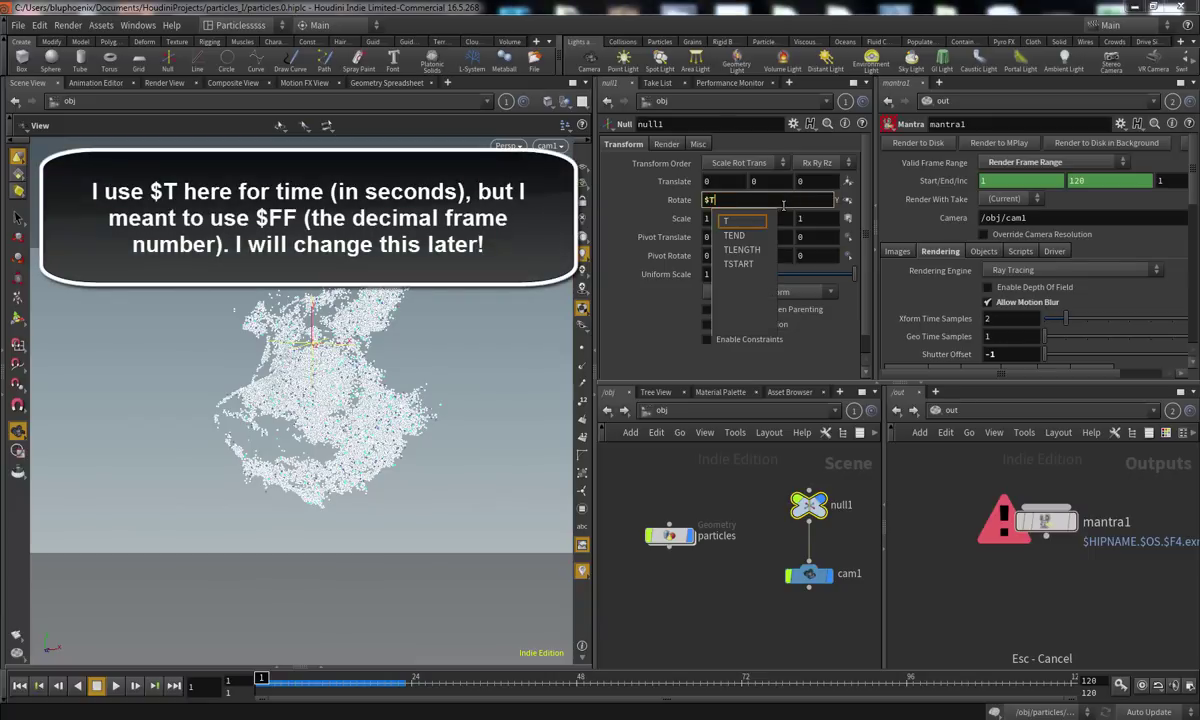
{"action": "type", "text": "*3"}
{"action": "key", "text": "Return"}
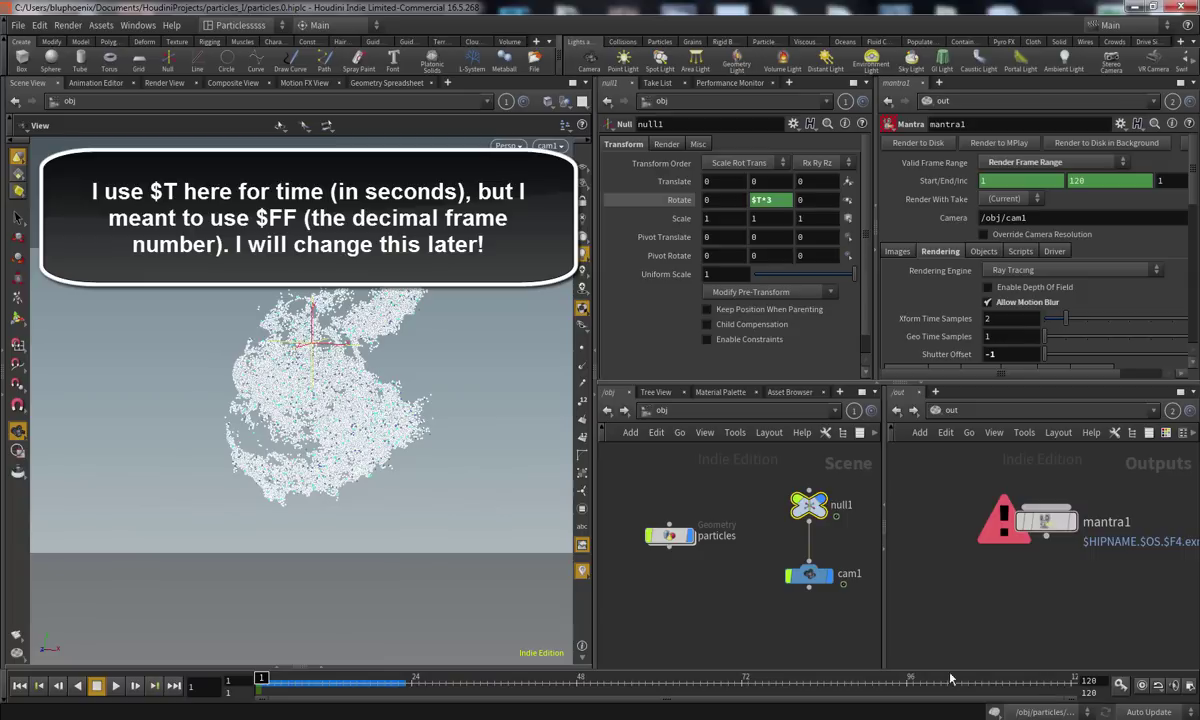
{"action": "mouse_move", "coordinate": [259, 681]}
{"action": "left_mouse_down"}
{"action": "mouse_move", "coordinate": [368, 681]}
{"action": "mouse_move", "coordinate": [276, 681]}
{"action": "mouse_move", "coordinate": [345, 640]}
{"action": "mouse_move", "coordinate": [291, 640]}
{"action": "mouse_move", "coordinate": [207, 605]}
{"action": "left_mouse_up"}
{"action": "key", "text": "ctrl+s"}
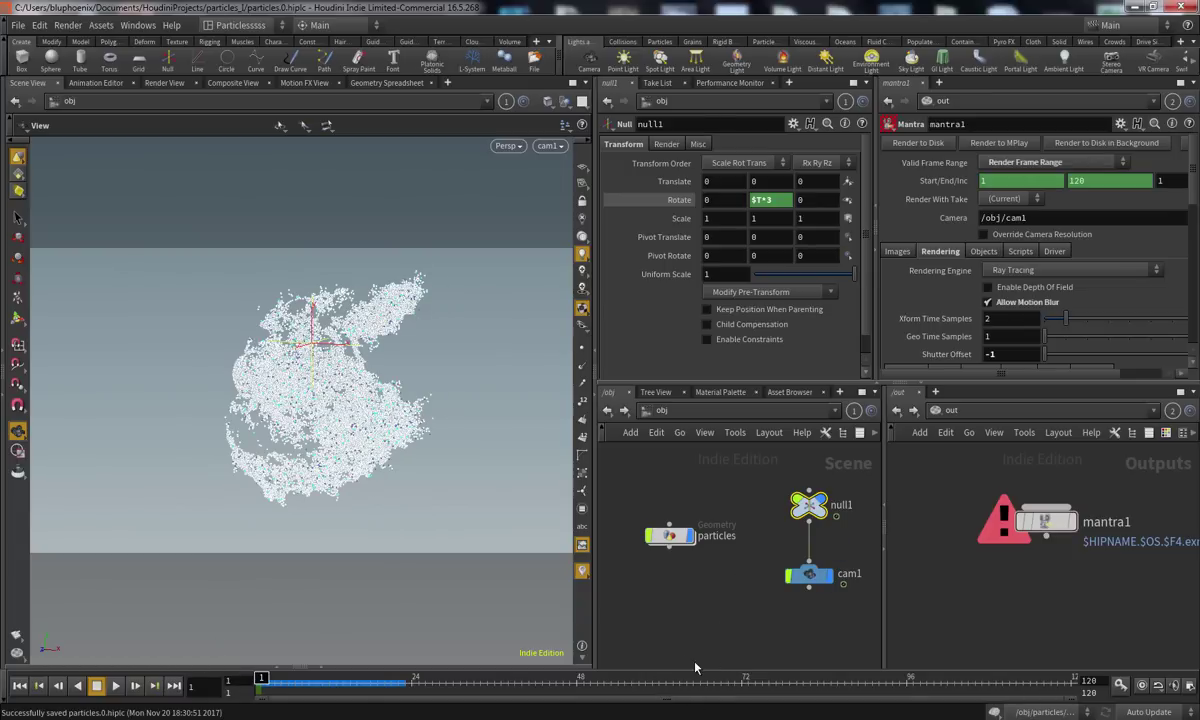
Render the mantra1 frame sequence again with the rotating camera and velocity blur, and play it back in MPlay
{"action": "left_click", "coordinate": [668, 535]}
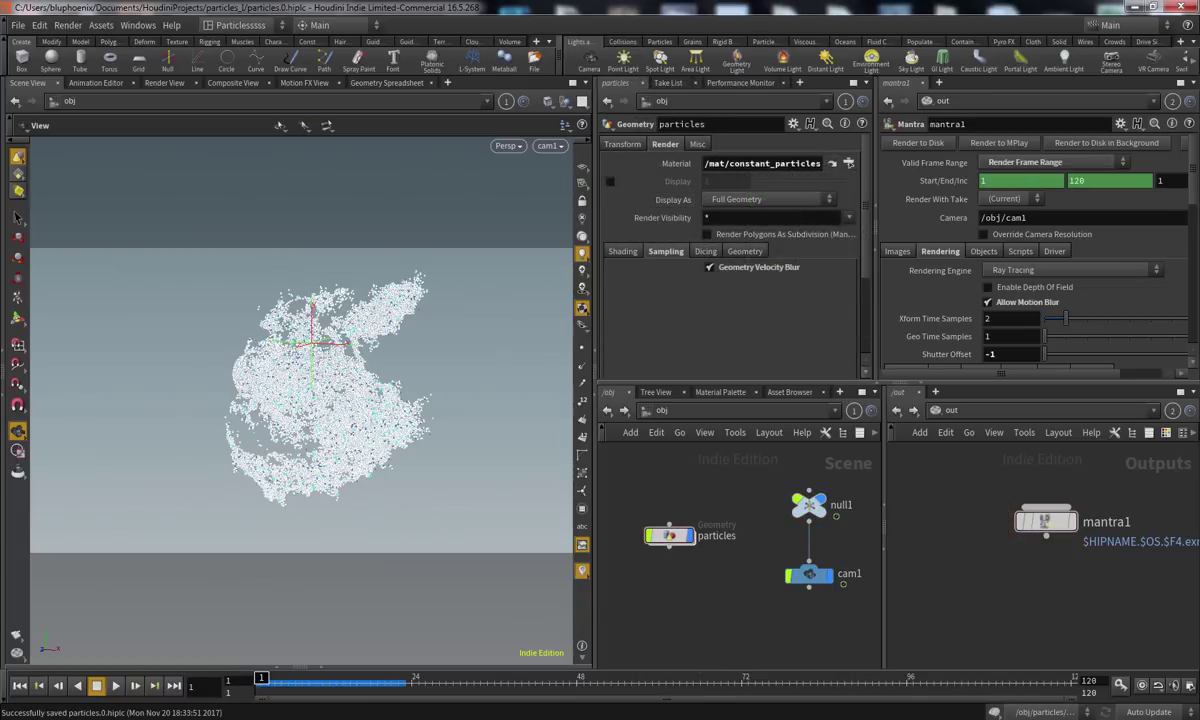
{"action": "left_click", "coordinate": [683, 718]}
{"action": "right_click", "coordinate": [683, 718]}
{"action": "left_click", "coordinate": [680, 704]}
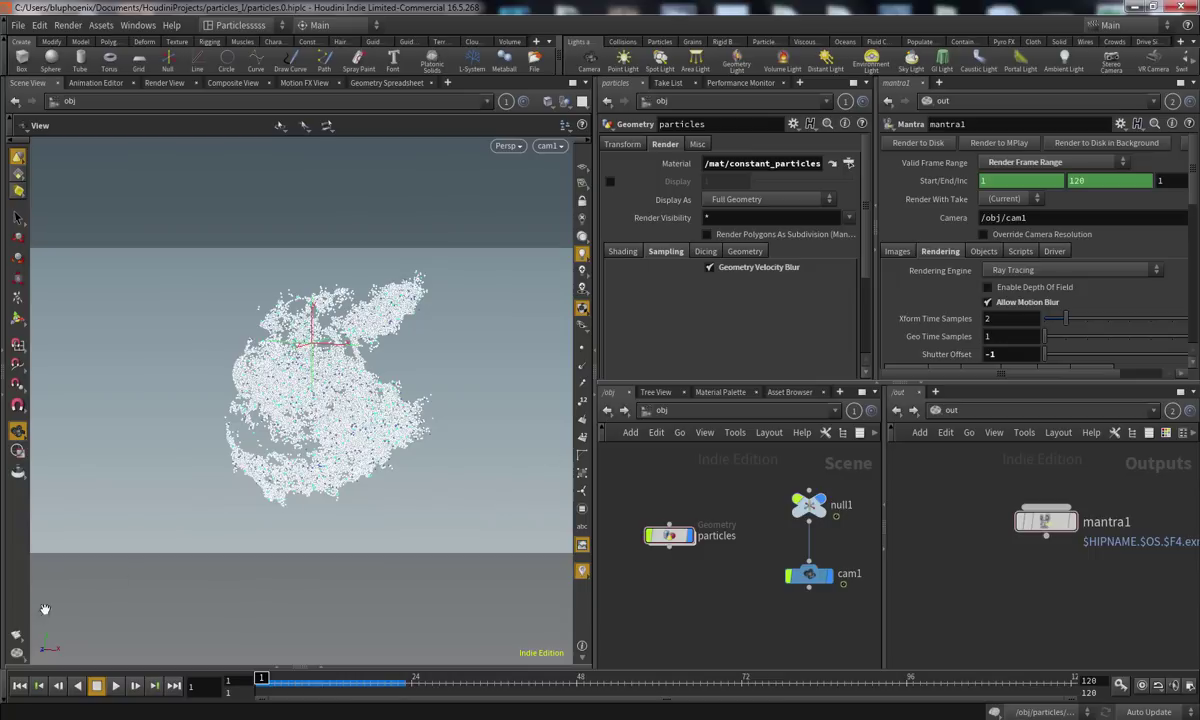
{"action": "left_click", "coordinate": [16, 655]}
{"action": "left_click", "coordinate": [40, 703]}
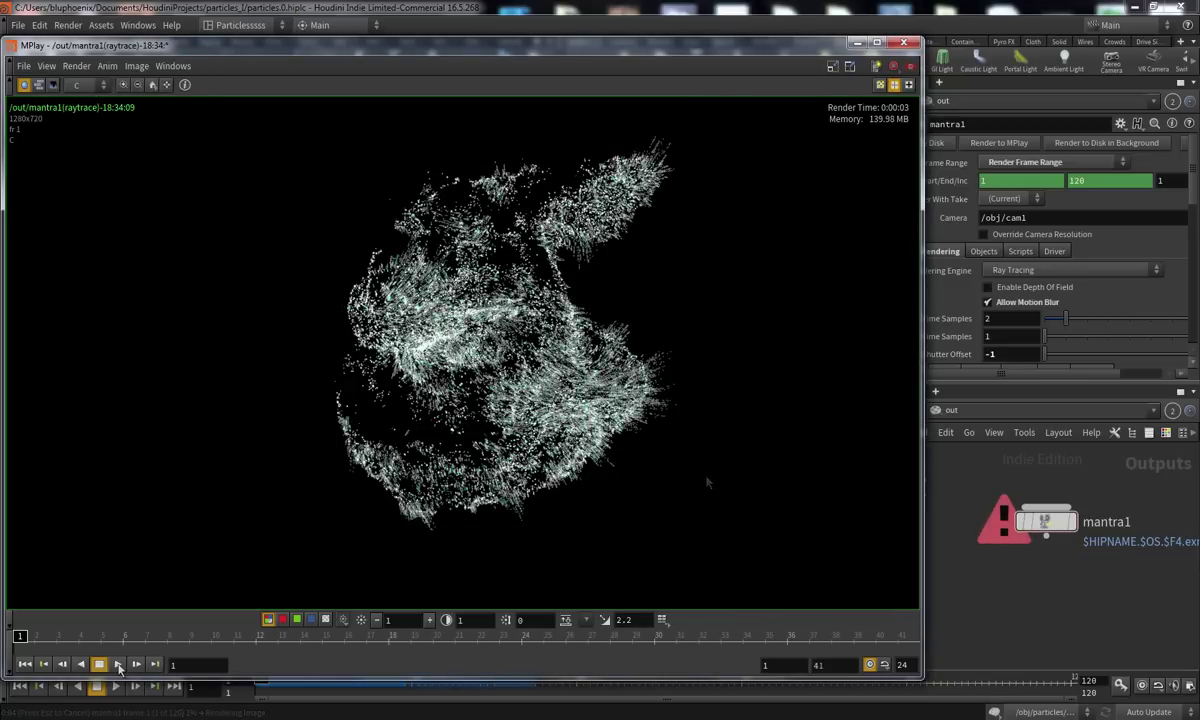
{"action": "left_click", "coordinate": [118, 664]}
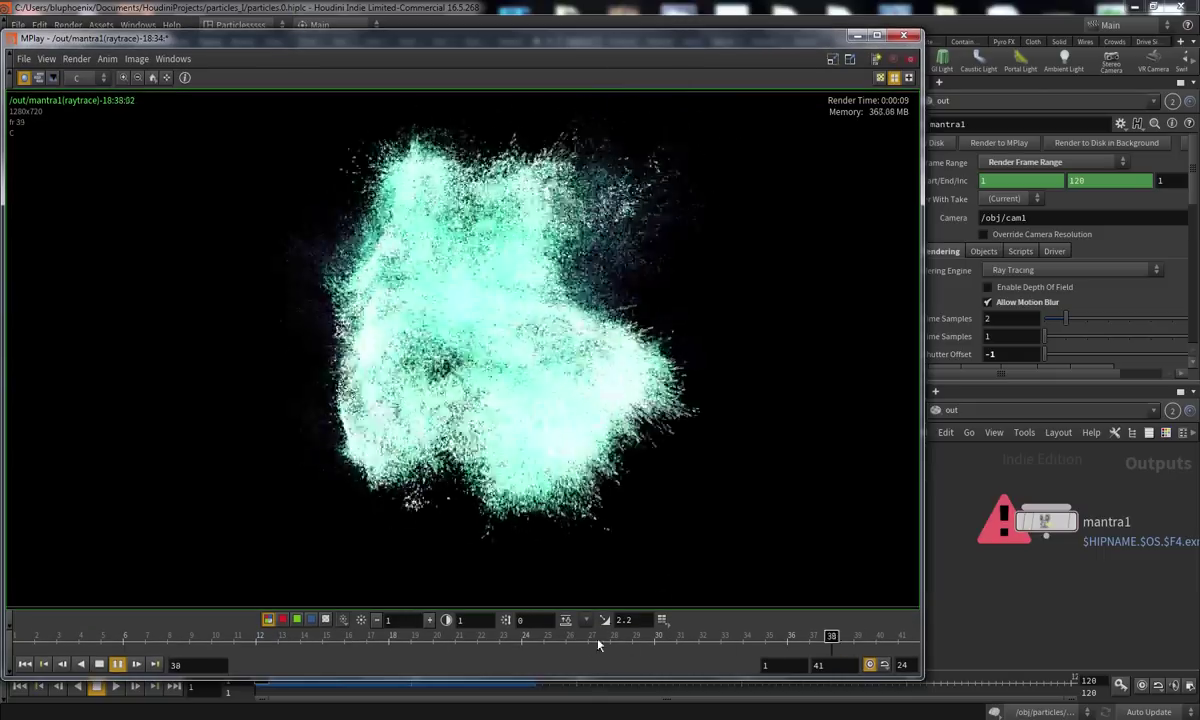
Set null1's Y rotation to the expression $FF*3 and check the camera orbit at the start of the timeline
{"action": "mouse_move", "coordinate": [578, 645]}
{"action": "left_mouse_down"}
{"action": "mouse_move", "coordinate": [716, 645]}
{"action": "mouse_move", "coordinate": [326, 645]}
{"action": "mouse_move", "coordinate": [652, 643]}
{"action": "left_mouse_up"}
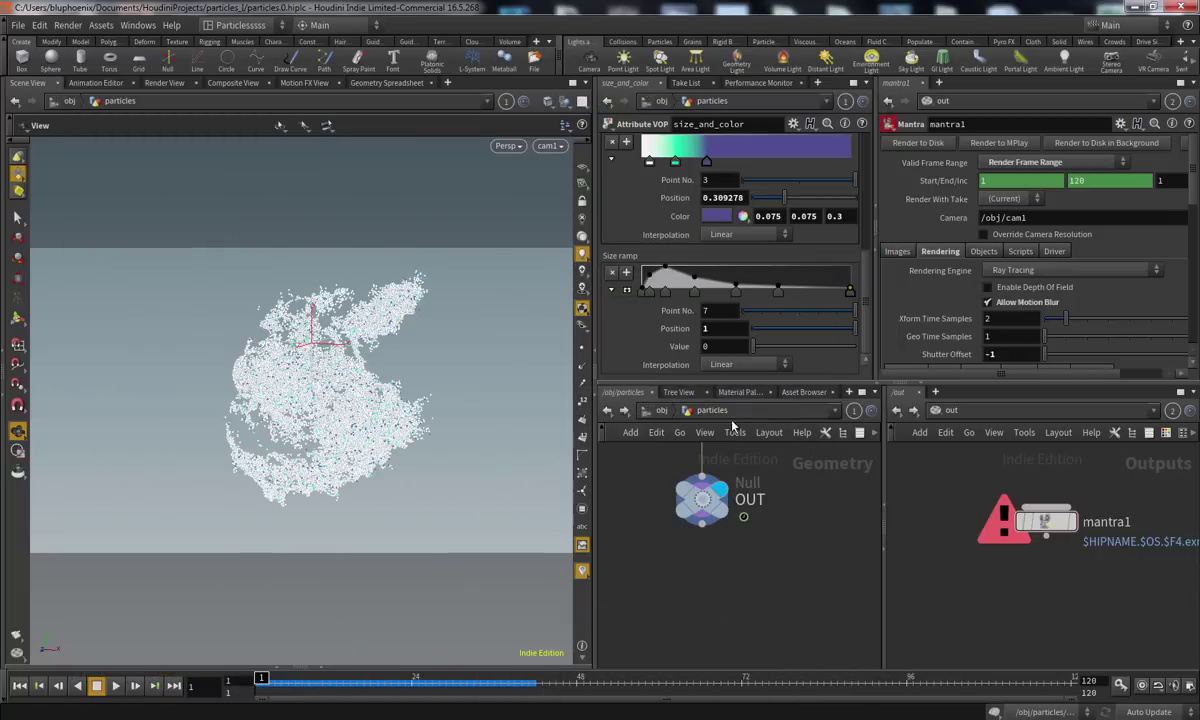
{"action": "key", "text": "u"}
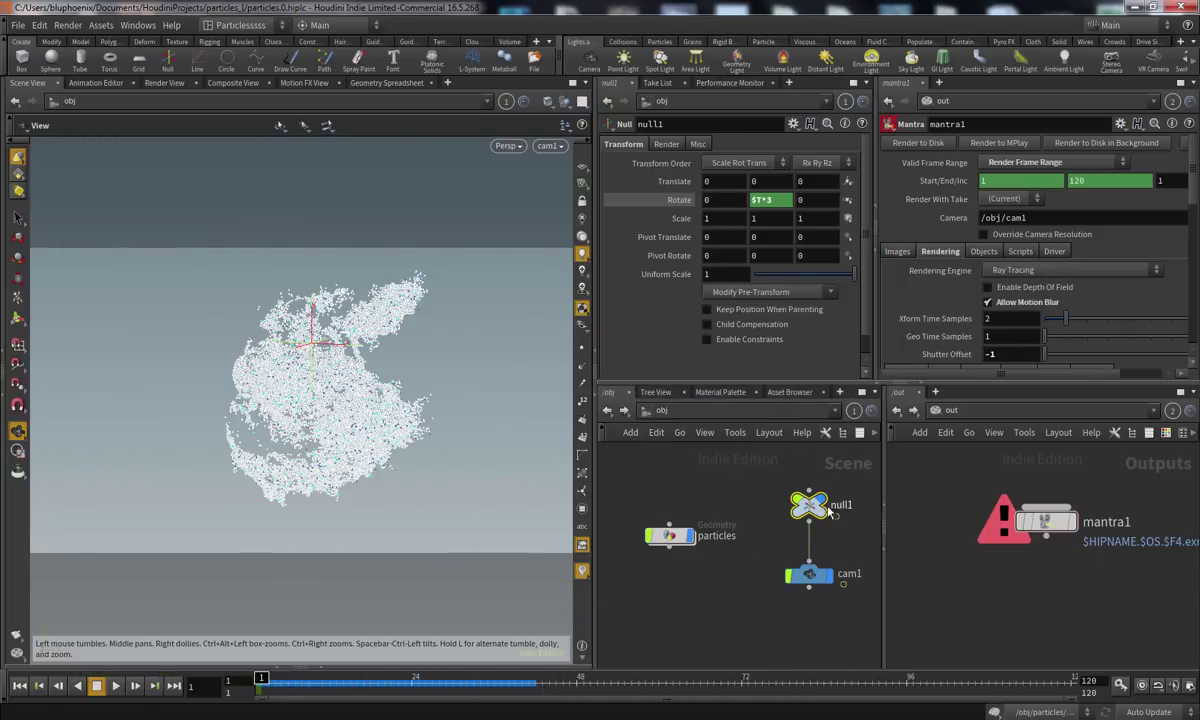
{"action": "left_click", "coordinate": [760, 200]}
{"action": "type", "text": "FF"}
{"action": "key", "text": "Return"}
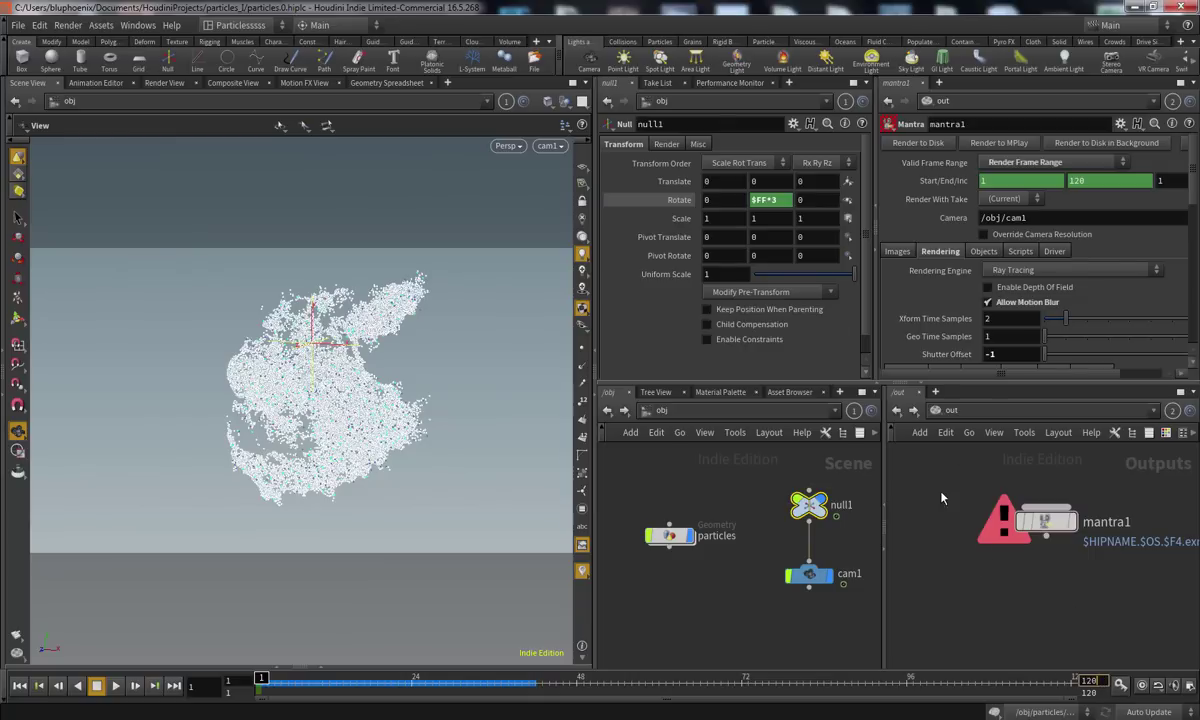
{"action": "left_click", "coordinate": [757, 200]}
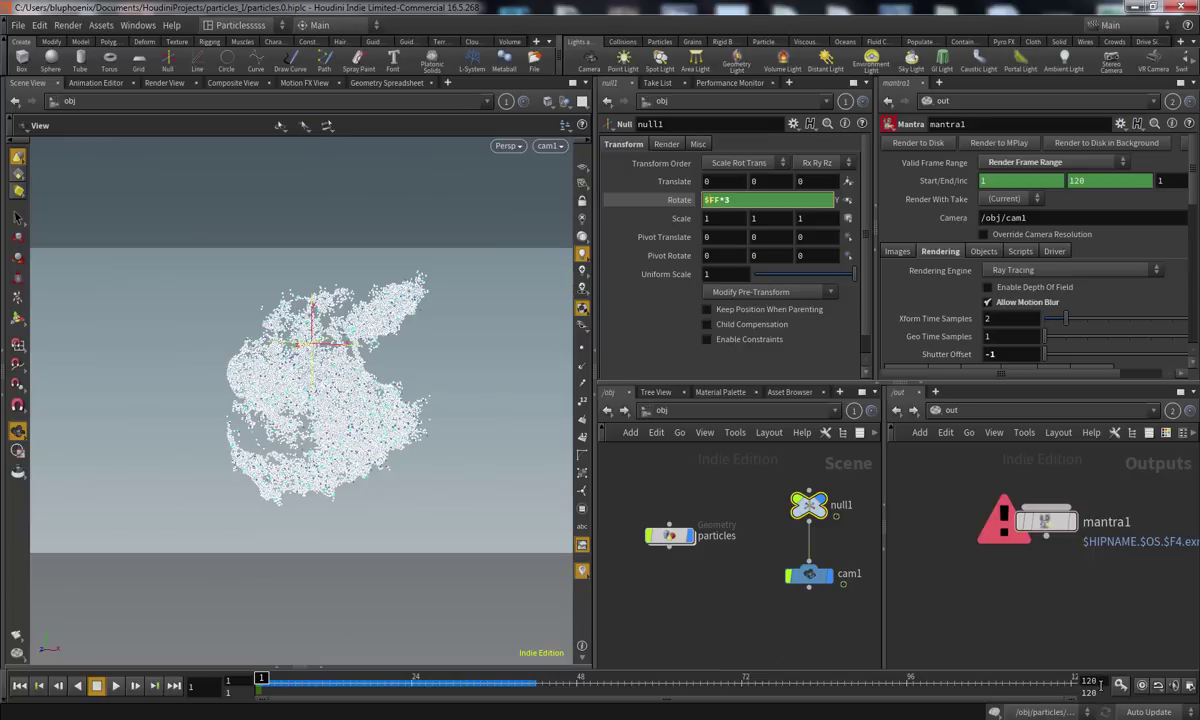
{"action": "left_click", "coordinate": [669, 202]}
{"action": "left_click_drag", "start_coordinate": [285, 685], "coordinate": [258, 685]}
Switch to MPlay, review the rendered mantra1 sequence by playing and scrubbing it, and return to the Houdini scene
{"action": "mouse_move", "coordinate": [590, 712]}
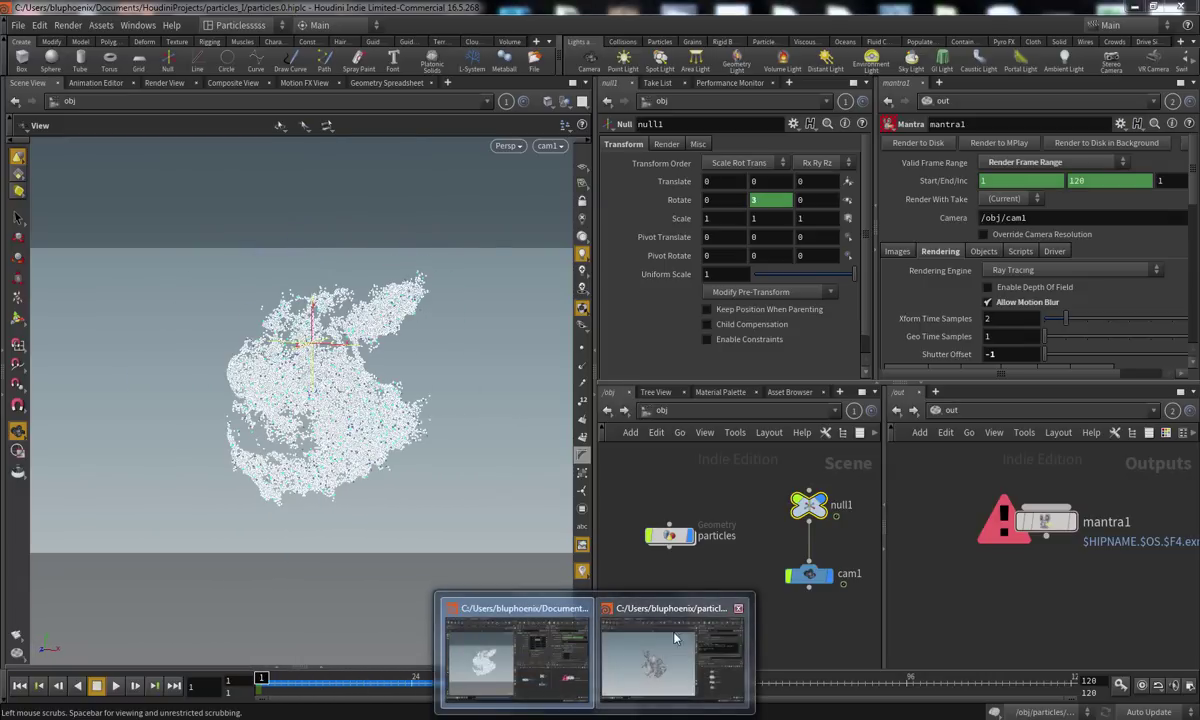
{"action": "left_click", "coordinate": [478, 615]}
{"action": "left_click_drag", "start_coordinate": [410, 603], "coordinate": [24, 628]}
{"action": "left_click", "coordinate": [118, 664]}
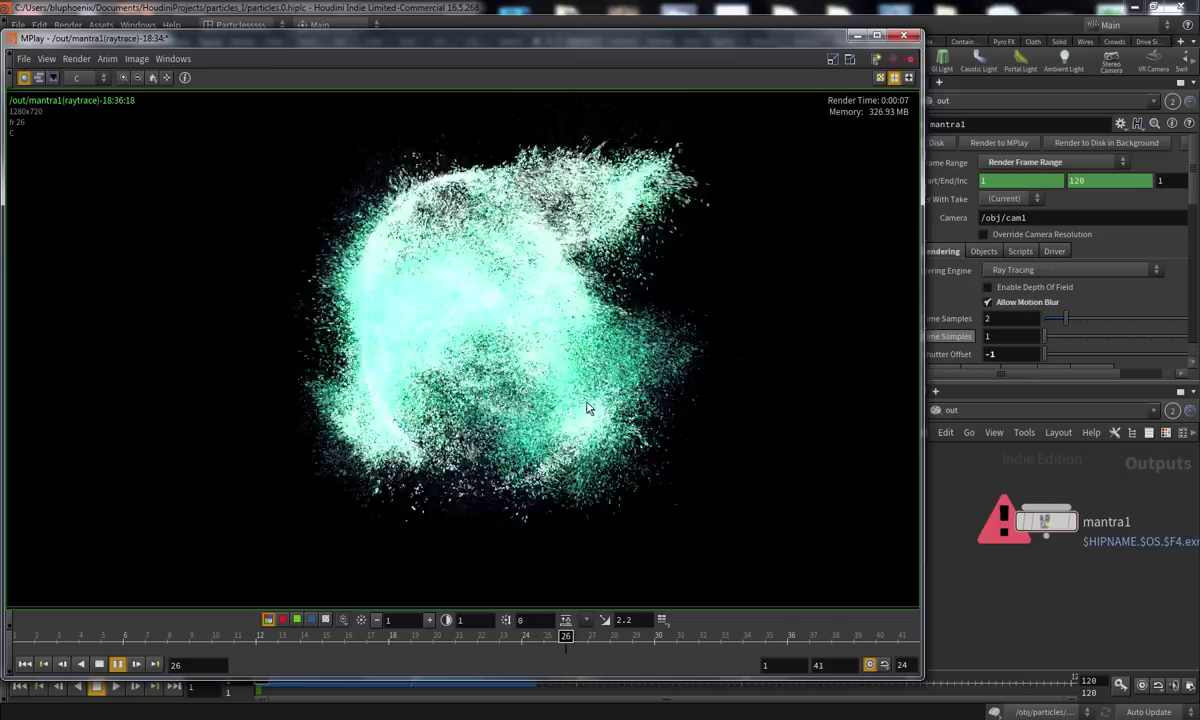
{"action": "left_click_drag", "start_coordinate": [216, 641], "coordinate": [4, 618]}
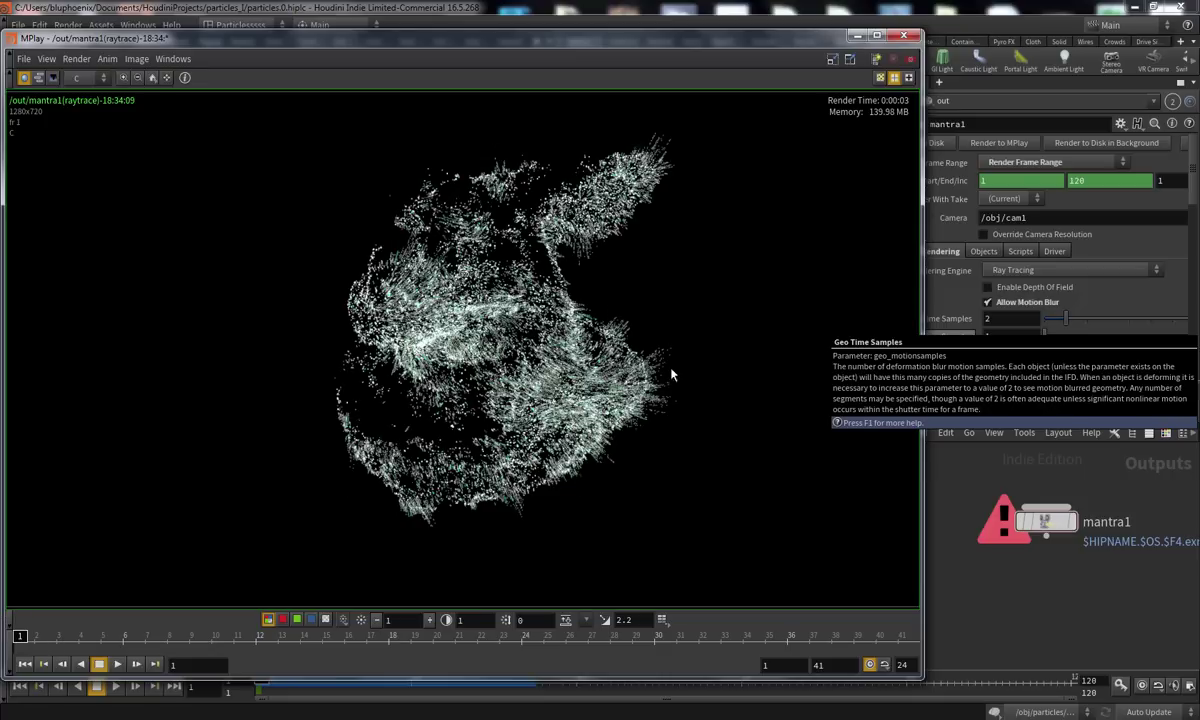
{"action": "left_click", "coordinate": [117, 663]}
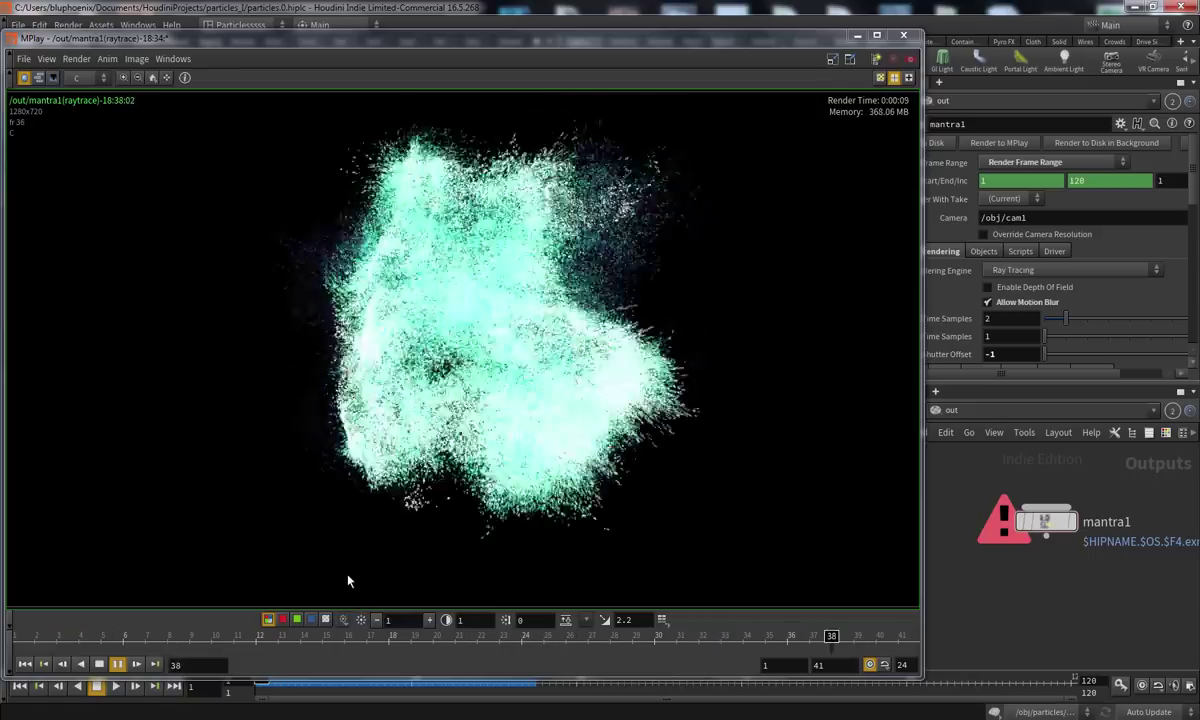
{"action": "mouse_move", "coordinate": [260, 639]}
{"action": "left_mouse_down"}
{"action": "mouse_move", "coordinate": [19, 636]}
{"action": "mouse_move", "coordinate": [705, 610]}
{"action": "mouse_move", "coordinate": [710, 598]}
{"action": "mouse_move", "coordinate": [231, 574]}
{"action": "mouse_move", "coordinate": [60, 584]}
{"action": "mouse_move", "coordinate": [48, 600]}
{"action": "mouse_move", "coordinate": [455, 594]}
{"action": "mouse_move", "coordinate": [5, 595]}
{"action": "left_mouse_up"}
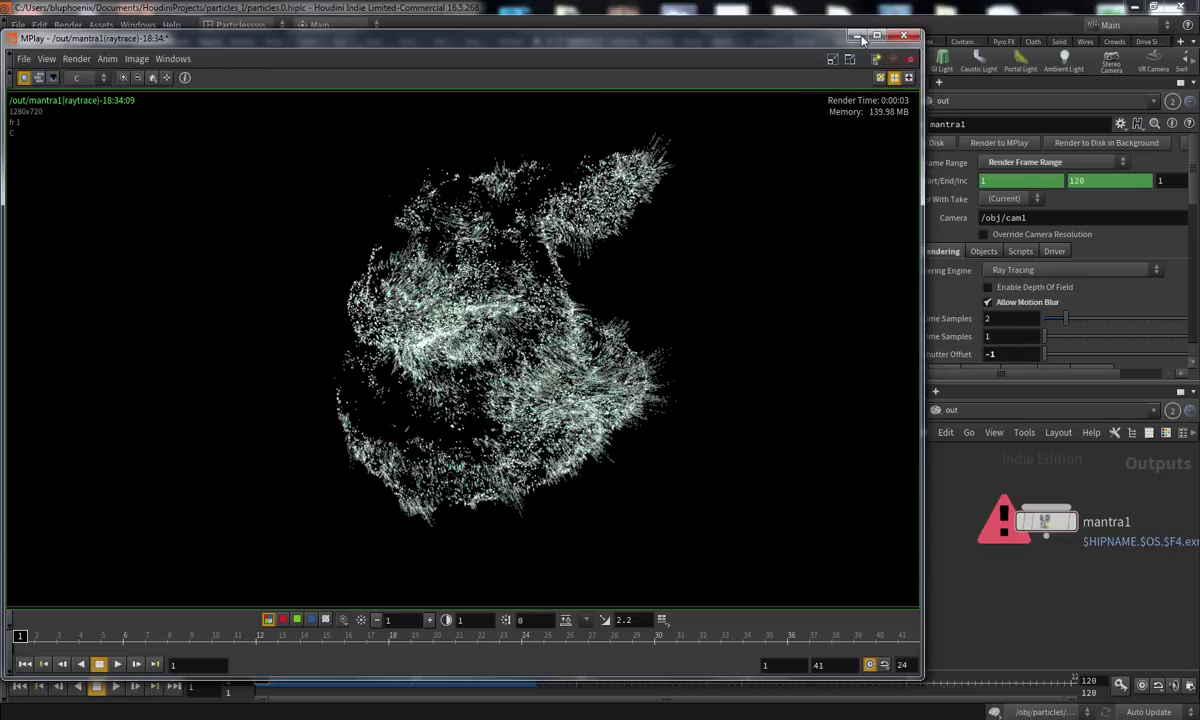
{"action": "left_click_drag", "start_coordinate": [300, 591], "coordinate": [6, 582]}
{"action": "left_click", "coordinate": [857, 36]}
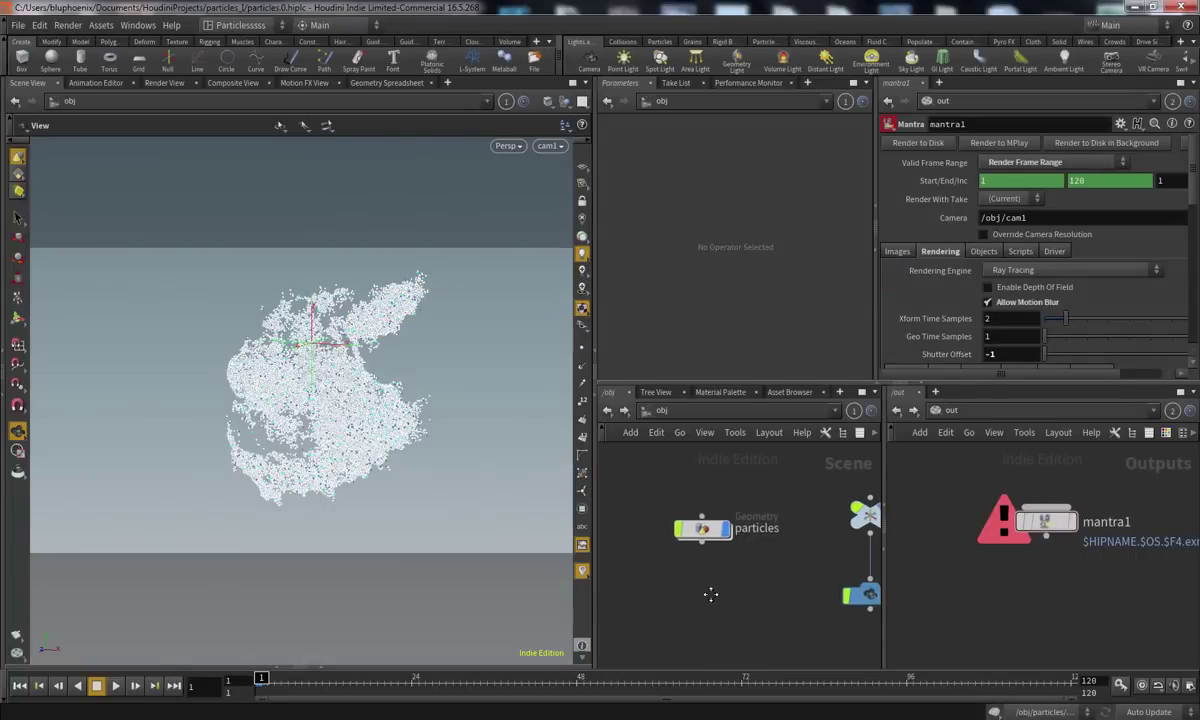
Add a Geometry object below particles in the obj network and name it lines
{"action": "middle_click_drag", "start_coordinate": [710, 592], "coordinate": [693, 607]}
{"action": "key", "text": "Tab"}
{"action": "type", "text": "geo"}
{"action": "key", "text": "Return"}
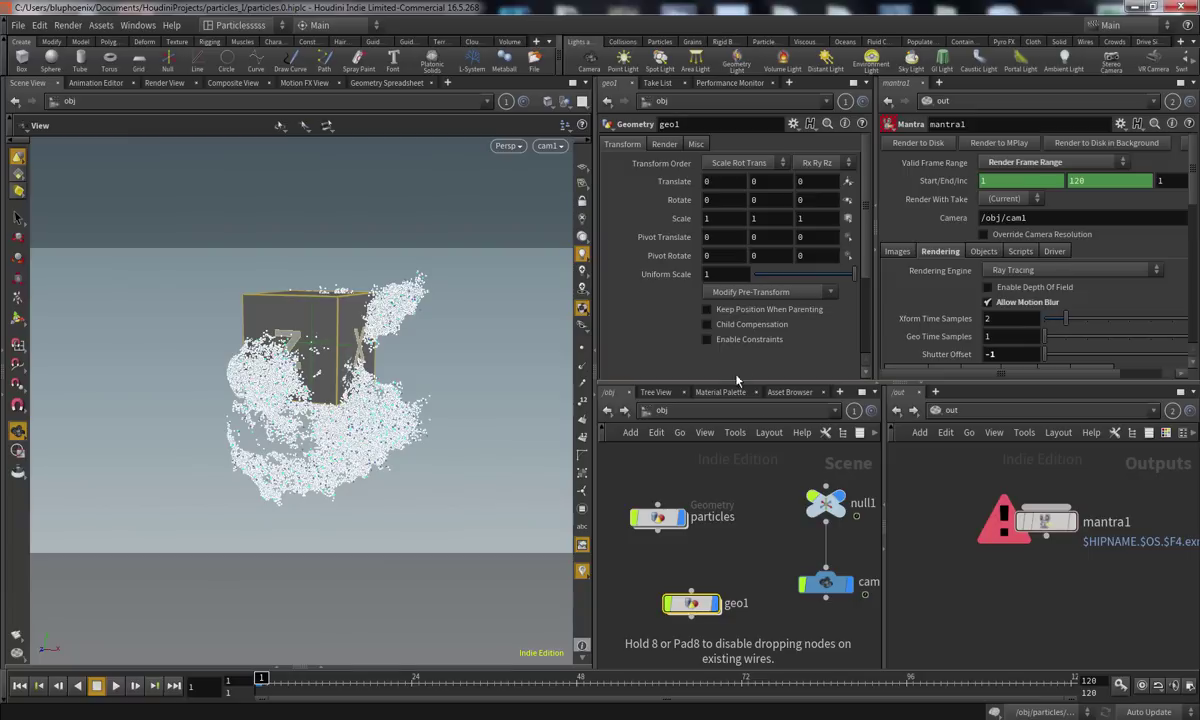
{"action": "left_click_drag", "start_coordinate": [673, 604], "coordinate": [640, 588]}
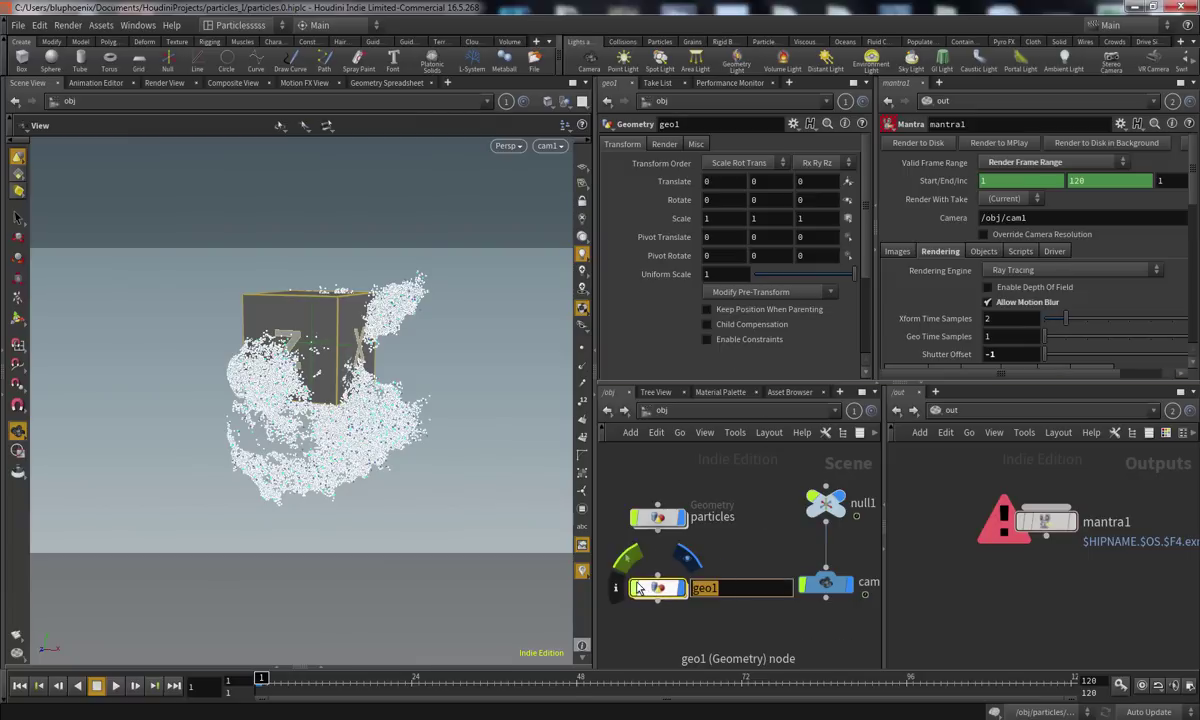
{"action": "type", "text": "liens"}
{"action": "key", "text": "Return"}
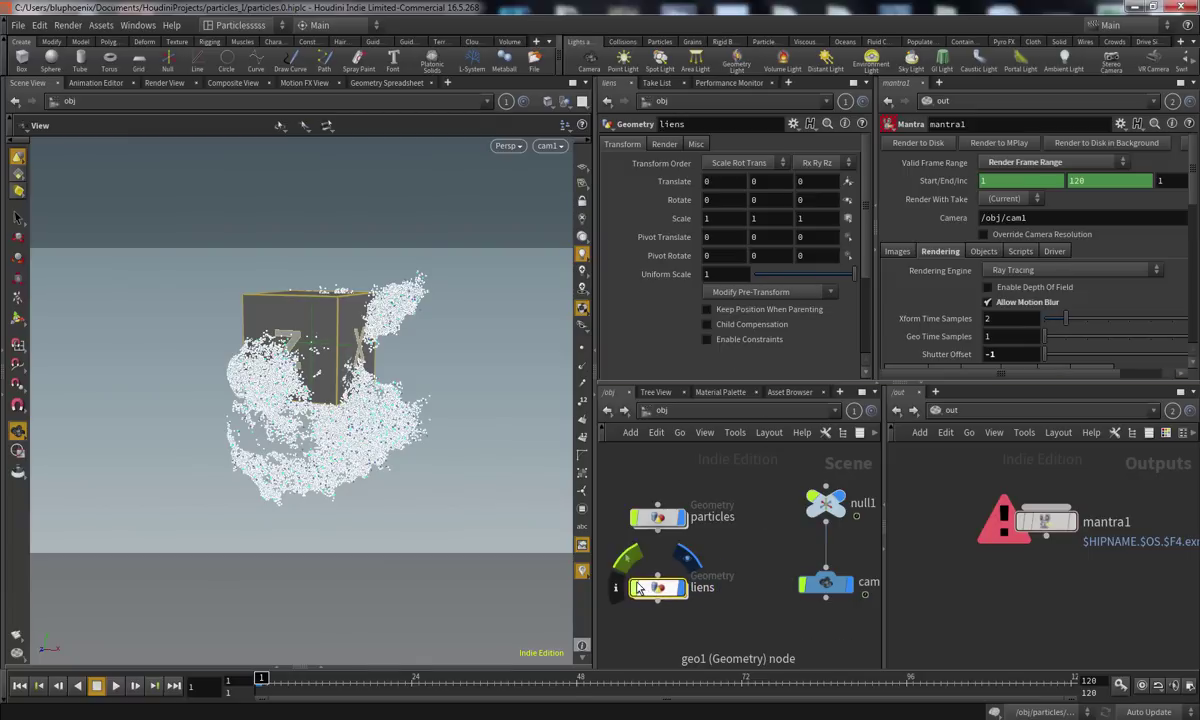
{"action": "left_click", "coordinate": [703, 589]}
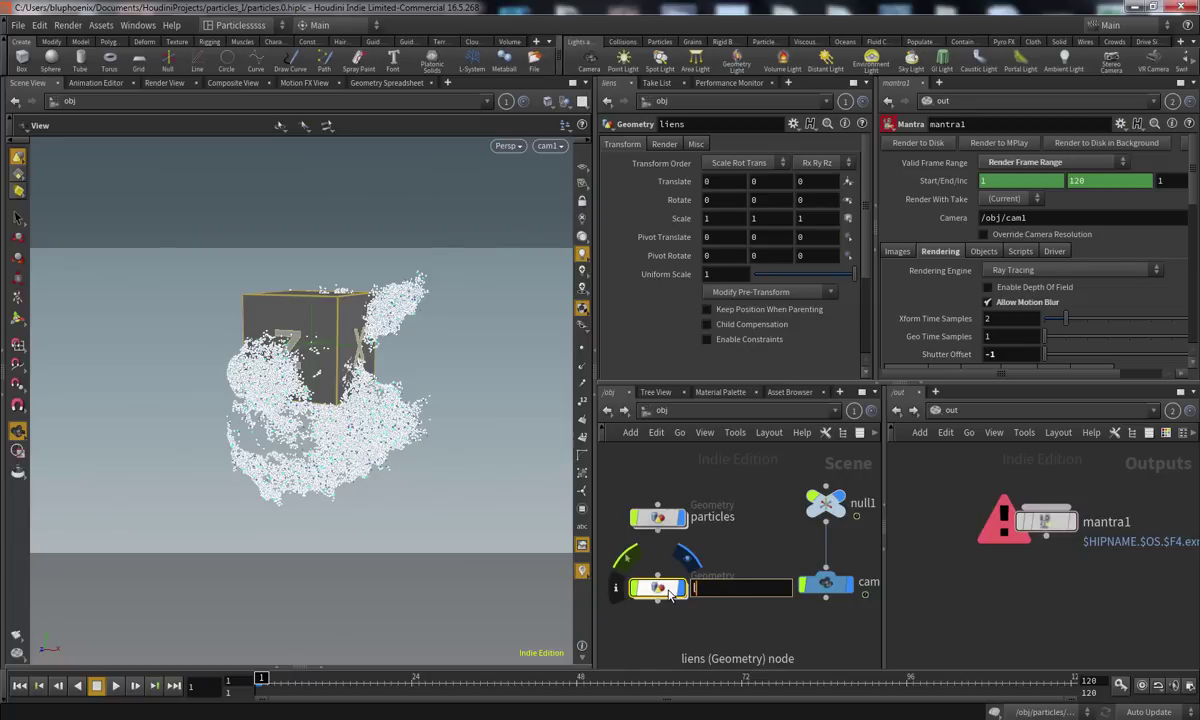
{"action": "type", "text": "lines"}
{"action": "key", "text": "Return"}
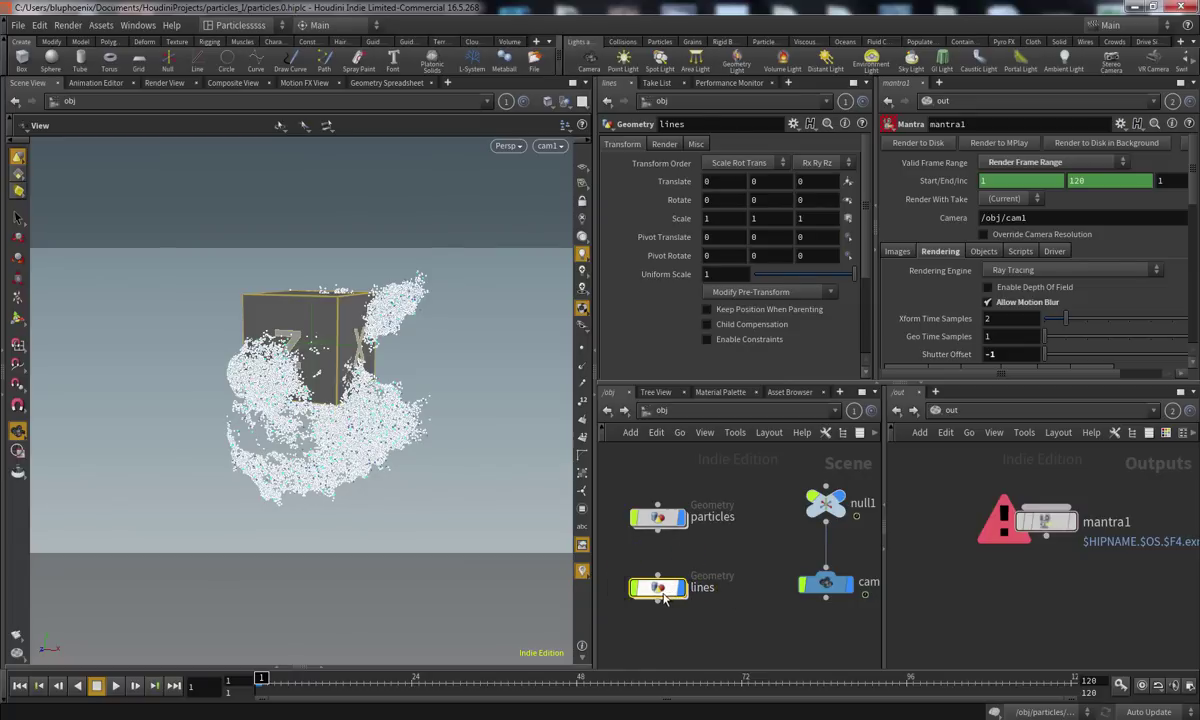
Enter the lines object, delete its default contents, and add an Object Merge node
{"action": "double_click", "coordinate": [668, 590]}
{"action": "key", "text": "Delete"}
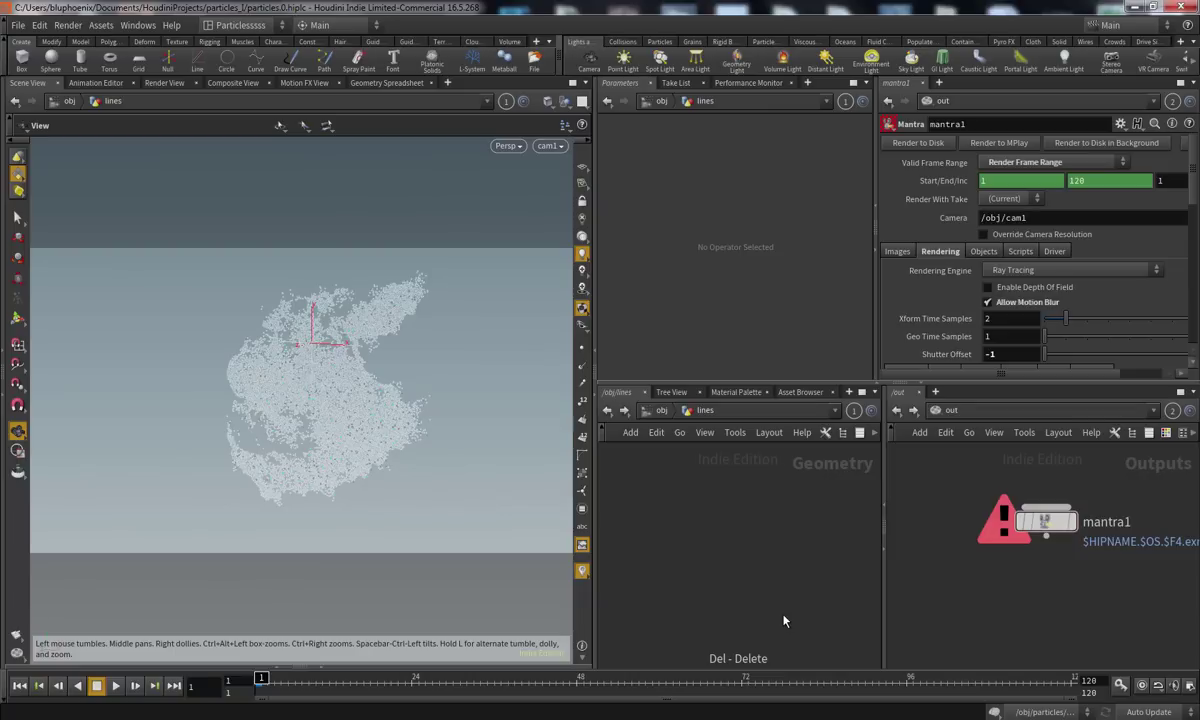
{"action": "key", "text": "Tab"}
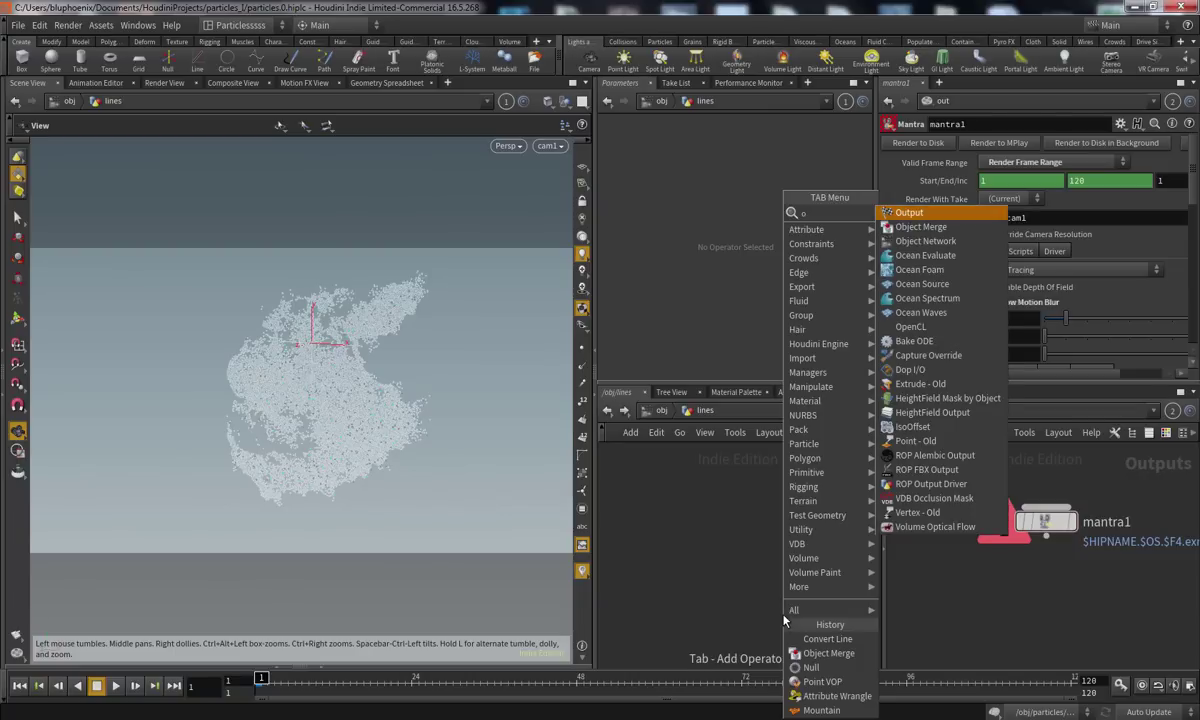
{"action": "type", "text": "b"}
{"action": "key", "text": "Return"}
{"action": "left_click", "coordinate": [783, 615]}
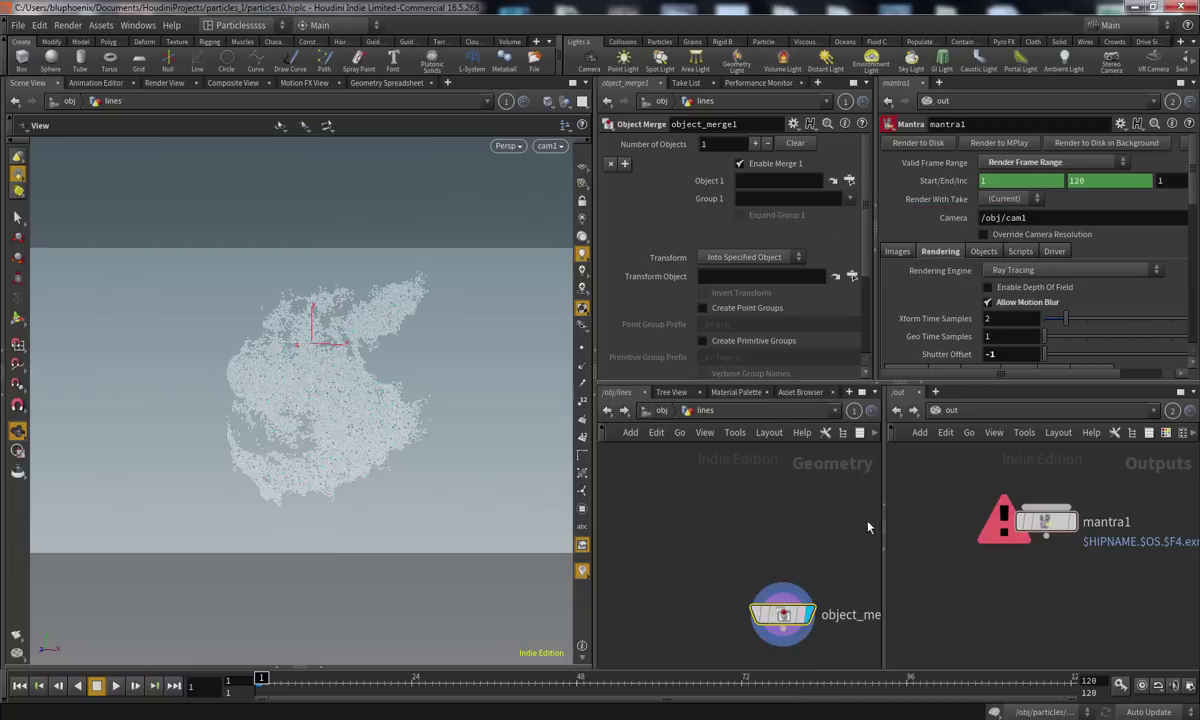
{"action": "left_click_drag", "start_coordinate": [798, 614], "coordinate": [754, 557]}
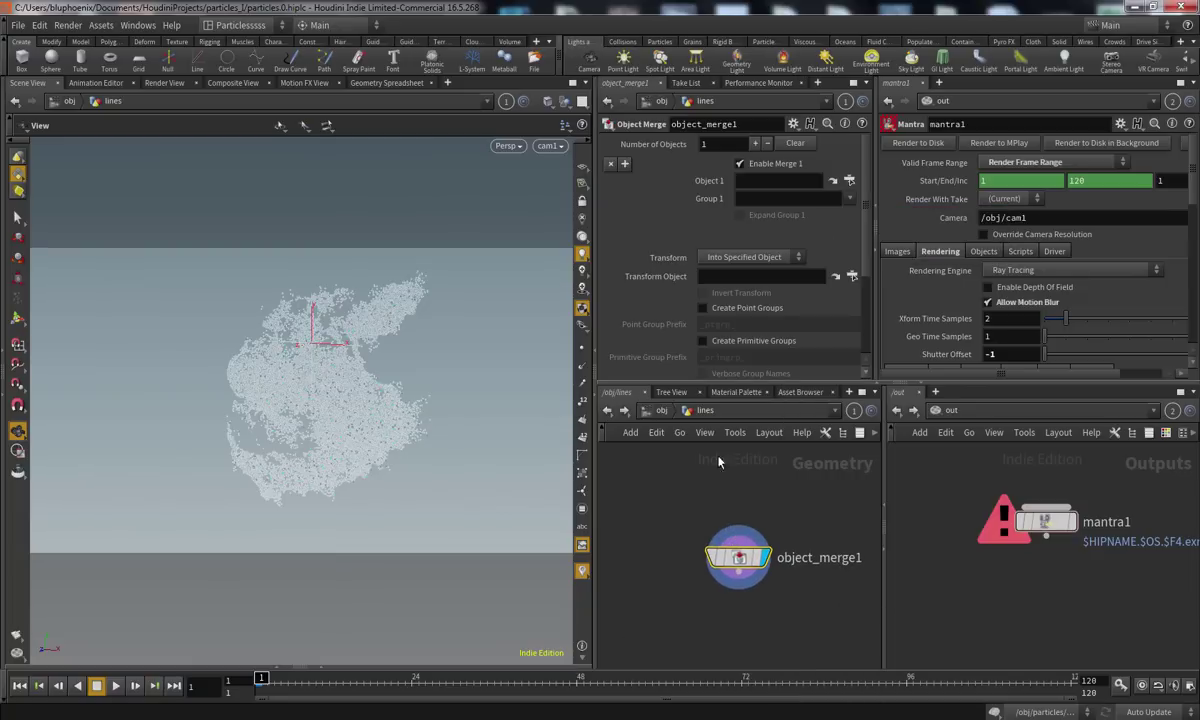
Show the obj network in the second network pane and turn off the particles object's display
{"action": "left_click", "coordinate": [940, 411]}
{"action": "left_click", "coordinate": [930, 462]}
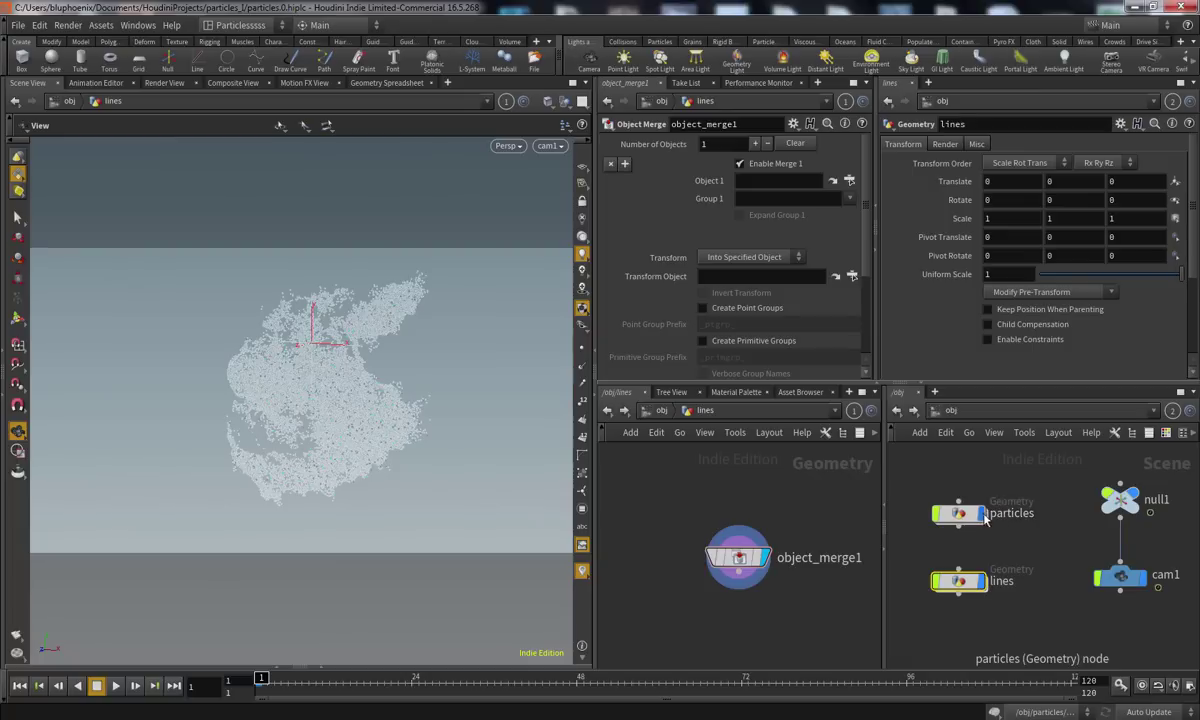
{"action": "middle_click_drag", "start_coordinate": [1037, 486], "coordinate": [1006, 487]}
{"action": "scroll", "coordinate": [970, 538], "scroll_direction": "down", "scroll_amount": 4}
{"action": "scroll", "coordinate": [1000, 488], "scroll_direction": "up", "scroll_amount": 3}
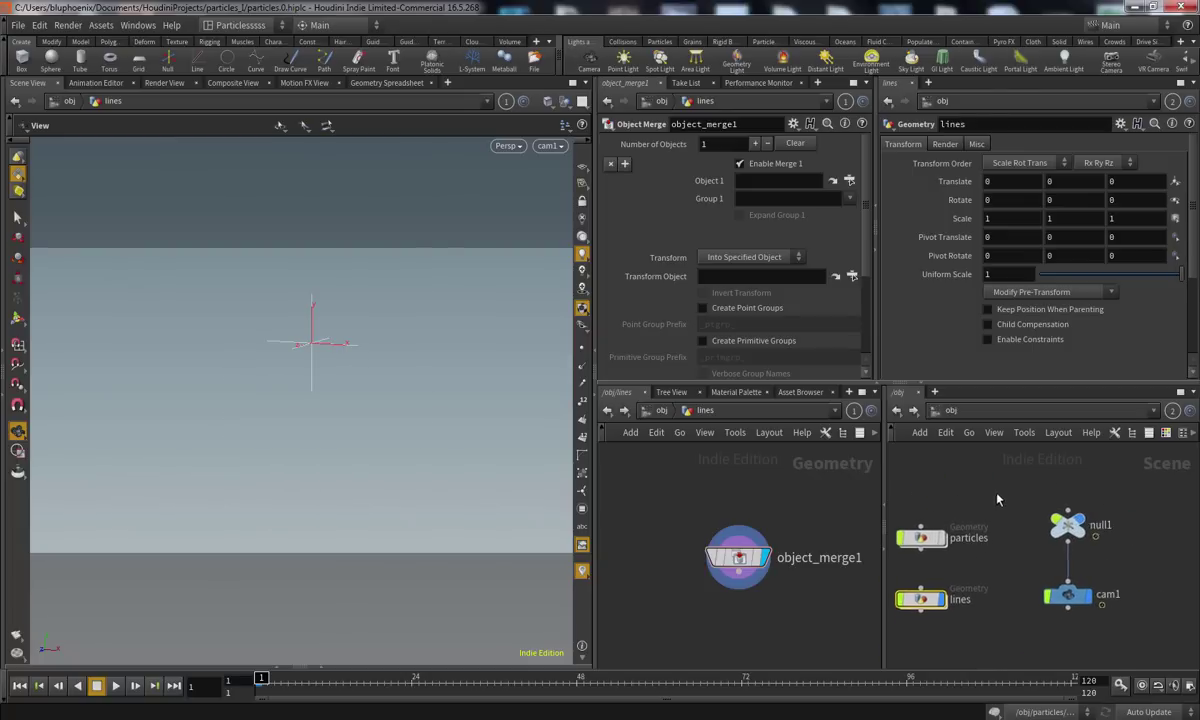
Enter the particles network and assign its EMITTER null as Object 1 of the Object Merge
{"action": "double_click", "coordinate": [928, 541]}
{"action": "middle_click_drag", "start_coordinate": [940, 560], "coordinate": [934, 402]}
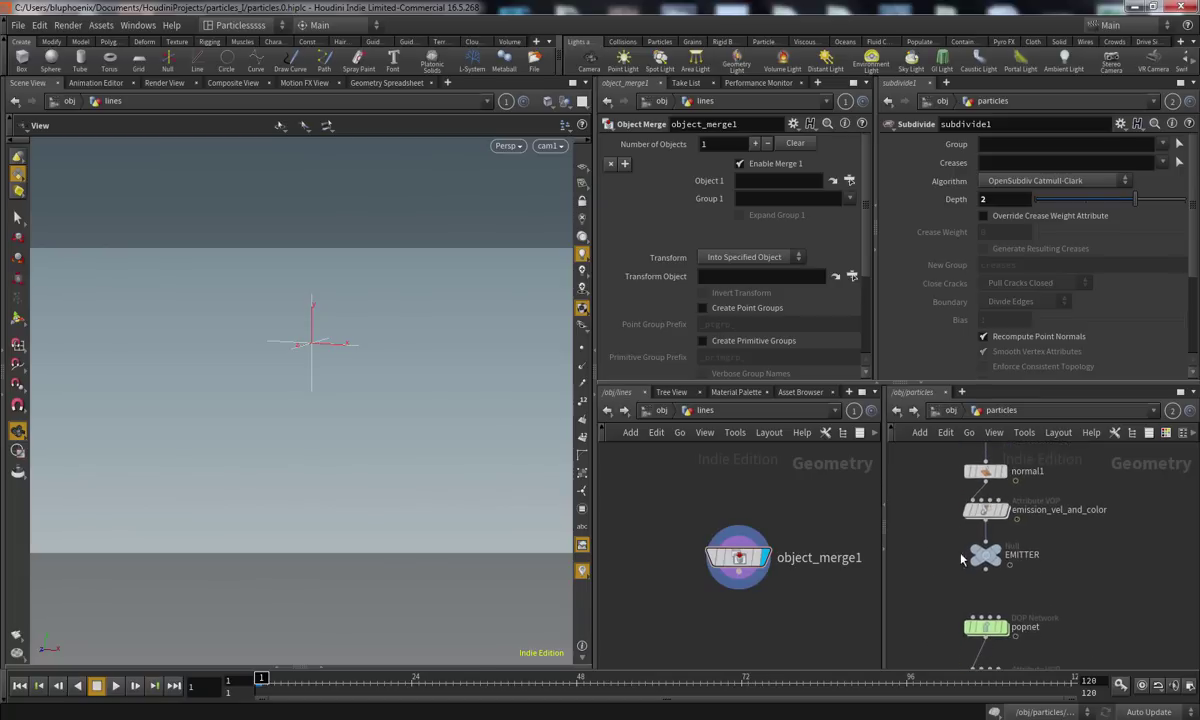
{"action": "left_click_drag", "start_coordinate": [987, 556], "coordinate": [773, 181]}
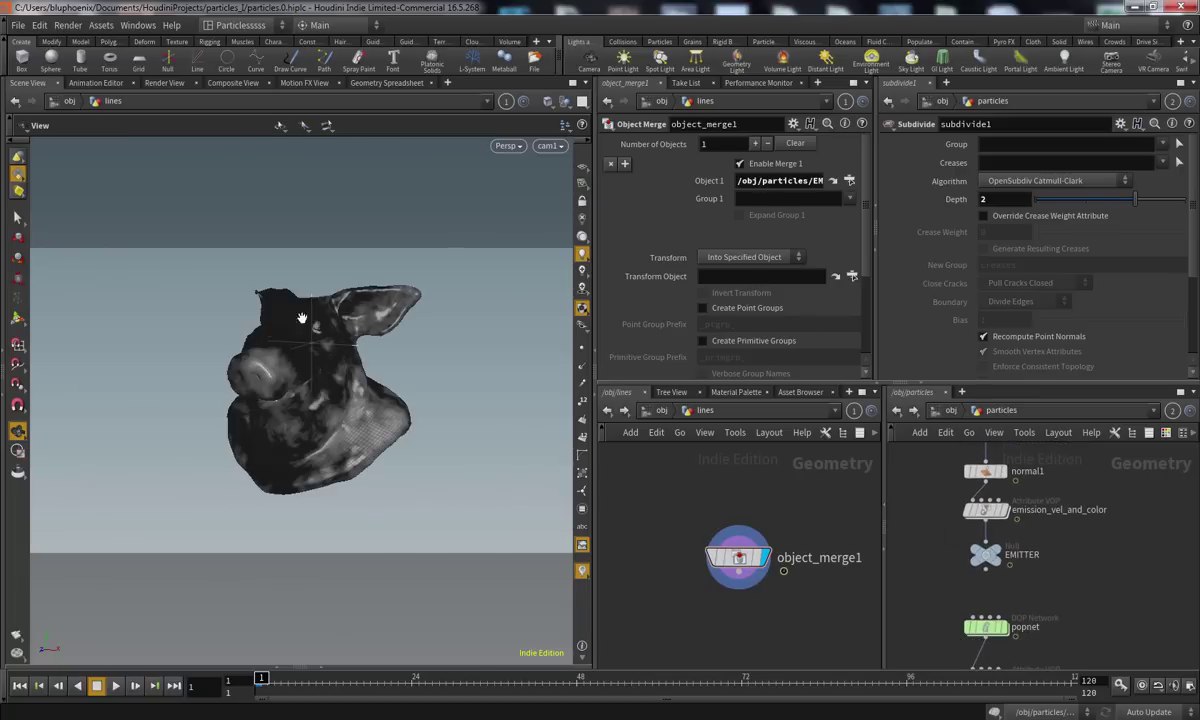
Rename the Object Merge node to get_emitter
{"action": "middle_click_drag", "start_coordinate": [818, 566], "coordinate": [780, 543]}
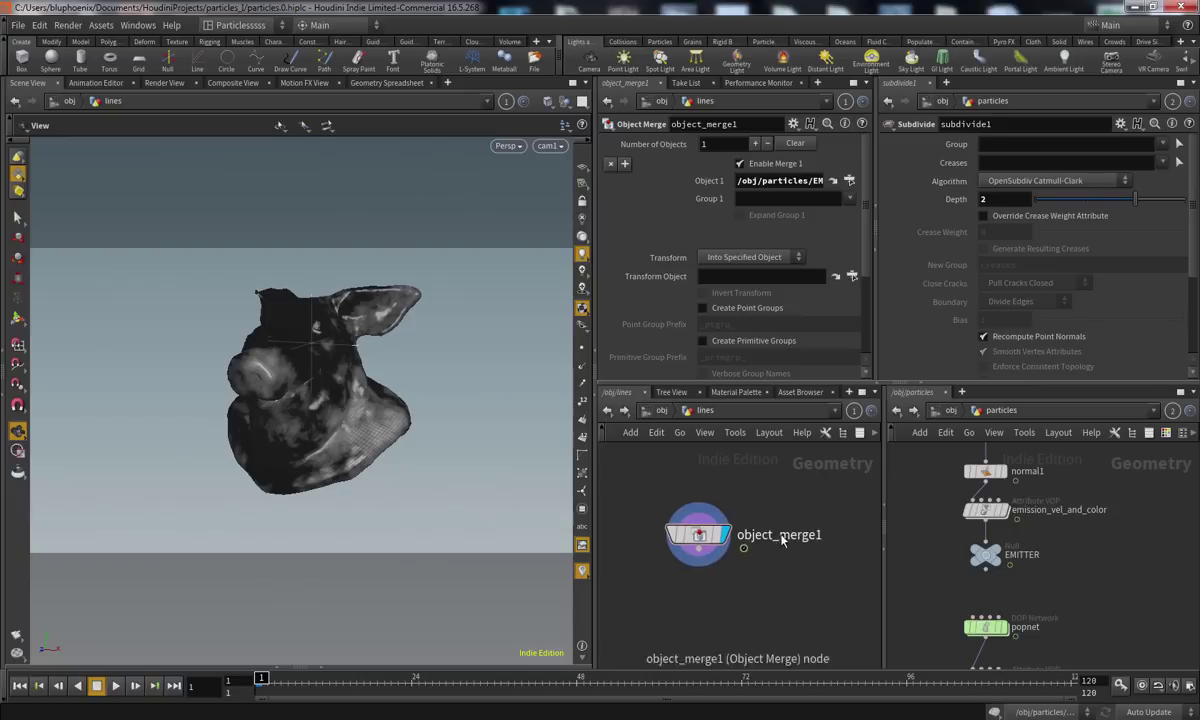
{"action": "left_click", "coordinate": [822, 536]}
{"action": "left_click_drag", "start_coordinate": [828, 536], "coordinate": [692, 532]}
{"action": "type", "text": "get_"}
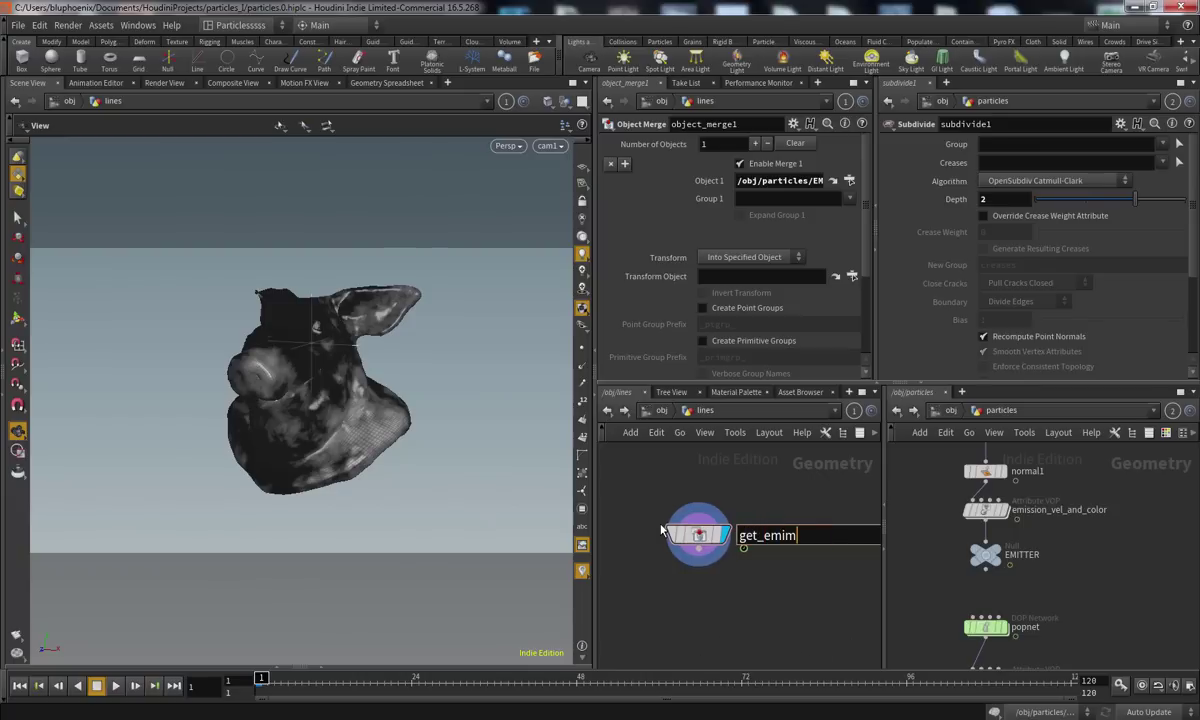
{"action": "type", "text": "emitter"}
{"action": "key", "text": "Return"}
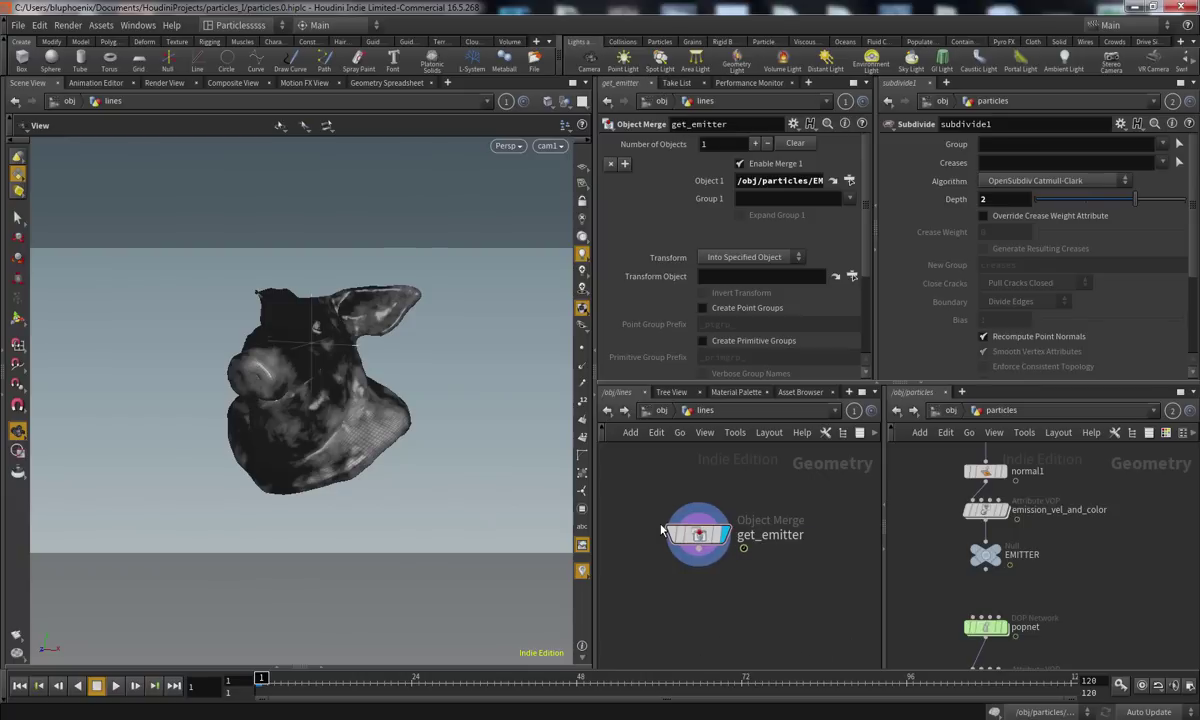
Add a Convert Line node, connect get_emitter to its input, and display its result
{"action": "key", "text": "Tab"}
{"action": "type", "text": "conv"}
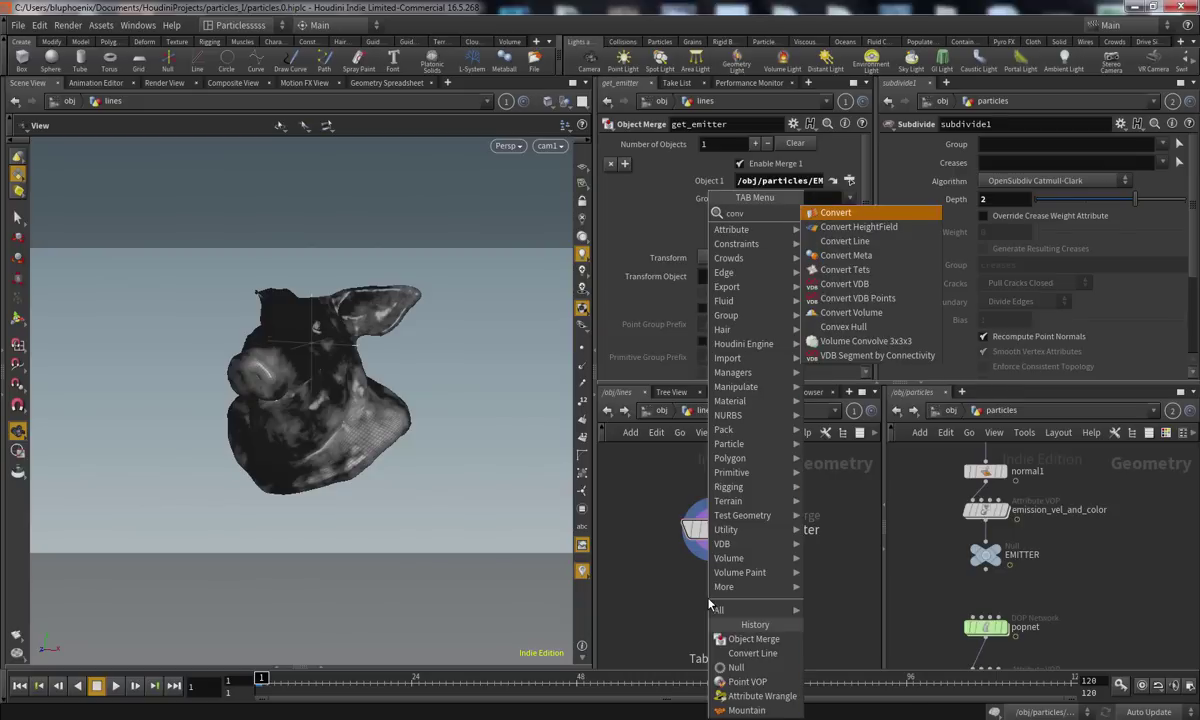
{"action": "key", "text": "Down"}
{"action": "key", "text": "Down"}
{"action": "key", "text": "Return"}
{"action": "left_click", "coordinate": [709, 604]}
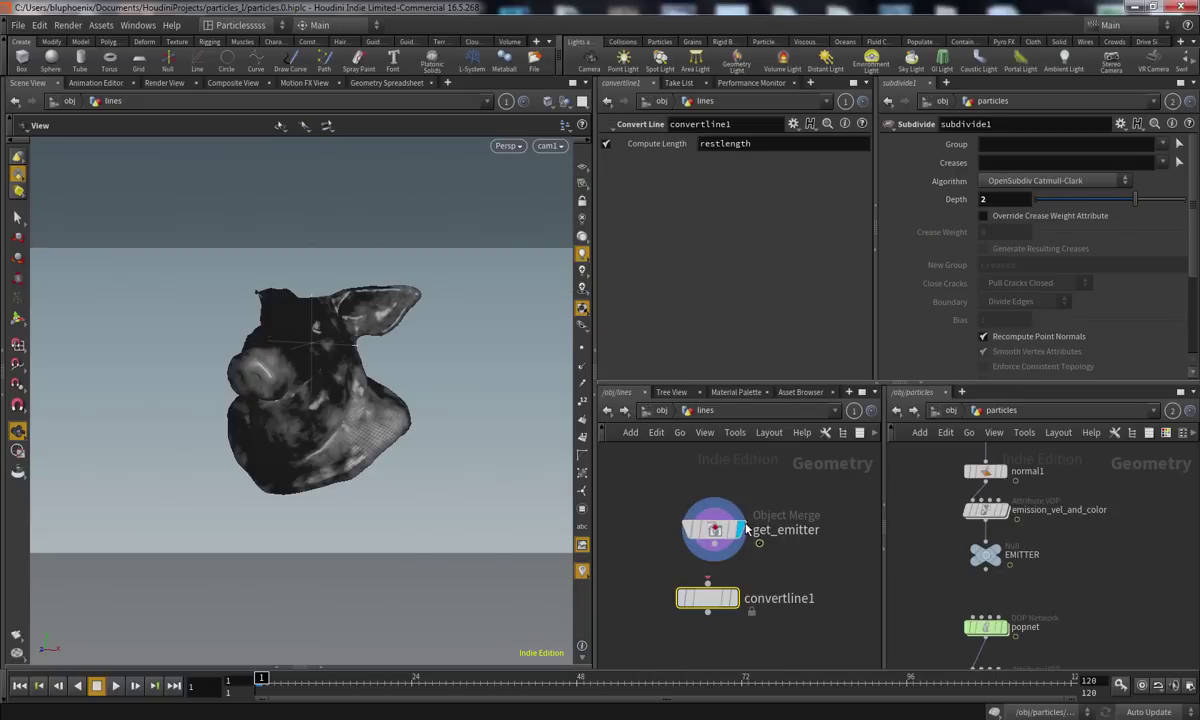
{"action": "left_click_drag", "start_coordinate": [714, 544], "coordinate": [722, 593]}
{"action": "left_click", "coordinate": [736, 598]}
Examine the converted lines up close and compare them with get_emitter's shaded and wireframe surface
{"action": "right_click_drag", "start_coordinate": [326, 424], "coordinate": [493, 404]}
{"action": "left_click_drag", "start_coordinate": [493, 404], "coordinate": [386, 408]}
{"action": "middle_click", "coordinate": [724, 598]}
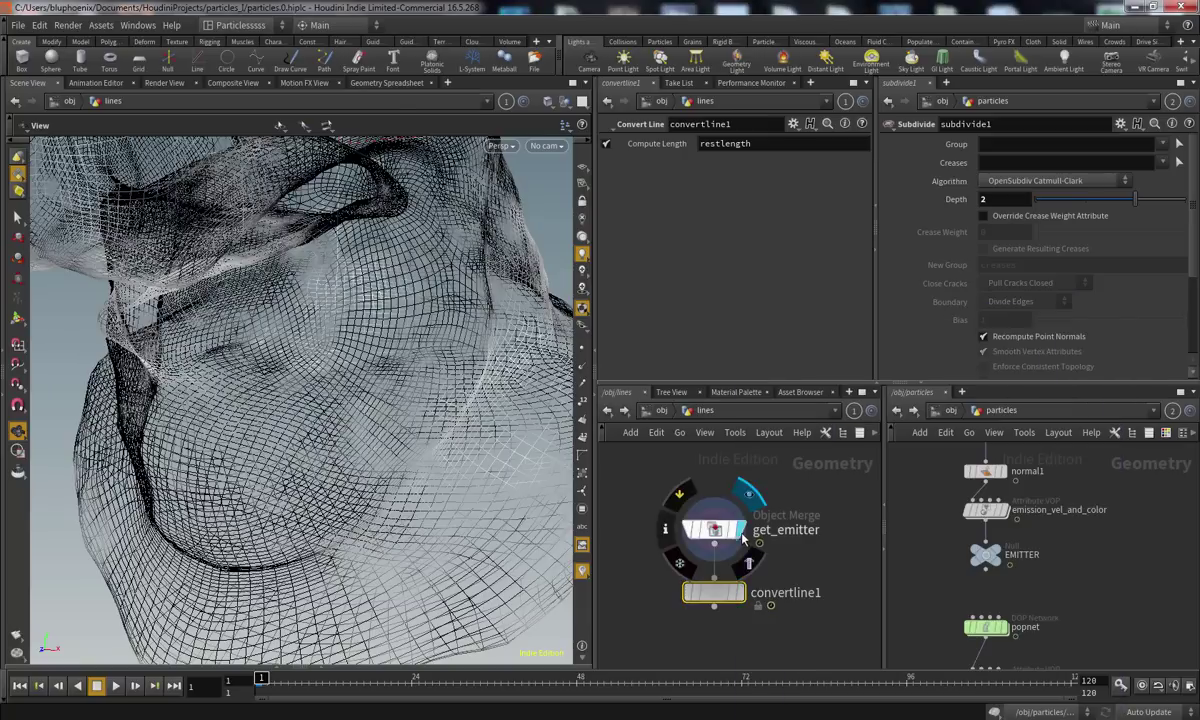
{"action": "left_click", "coordinate": [740, 529]}
{"action": "key", "text": "w"}
{"action": "key", "text": "w"}
{"action": "key", "text": "w"}
{"action": "key", "text": "w"}
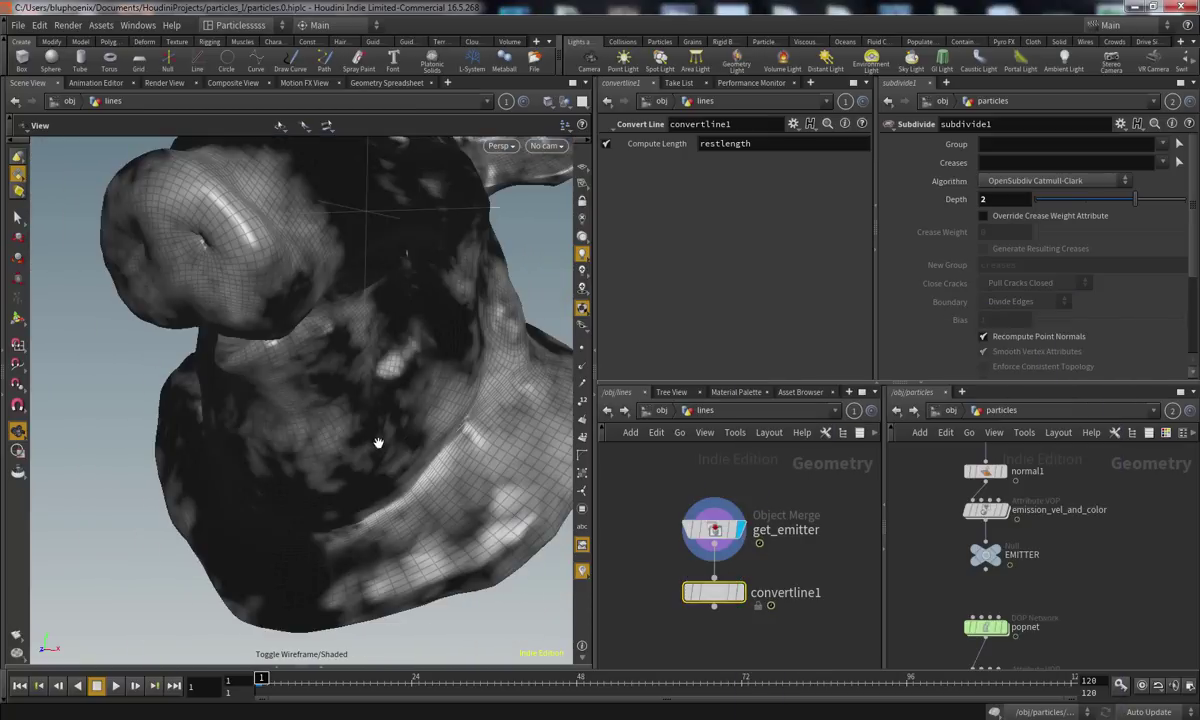
{"action": "left_click", "coordinate": [740, 593]}
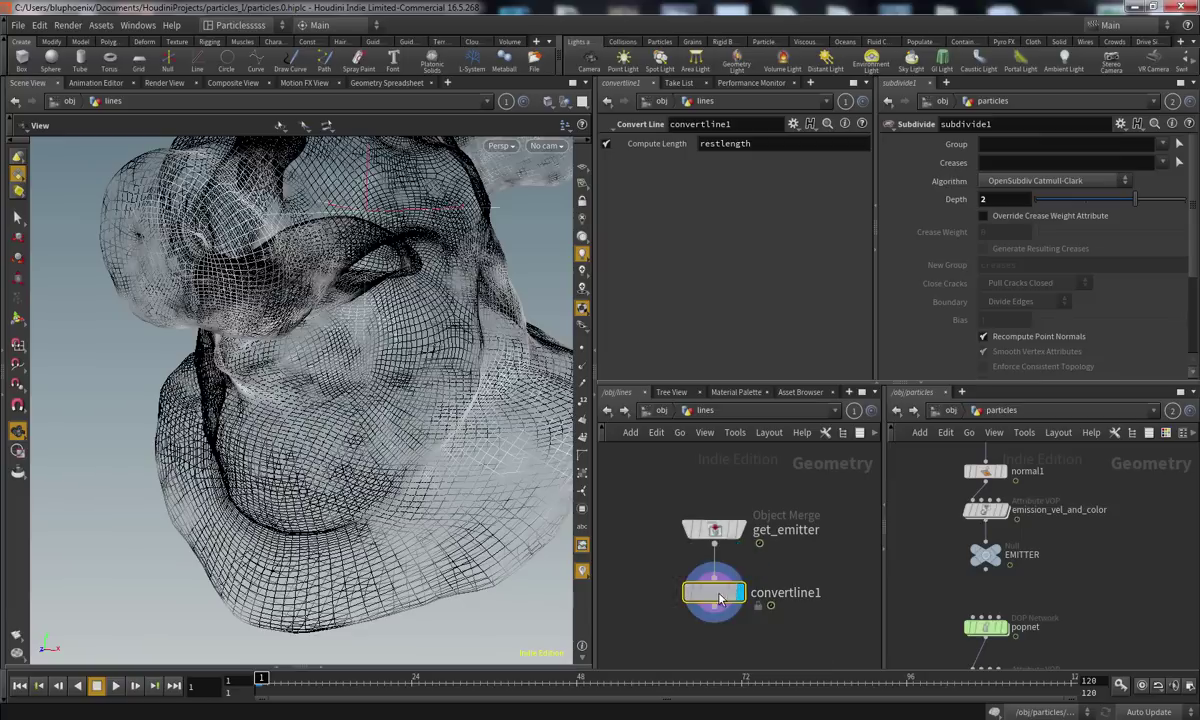
Restore the cam1 view and preview the converted lines with mantra1 in the Render View
{"action": "left_click", "coordinate": [550, 147]}
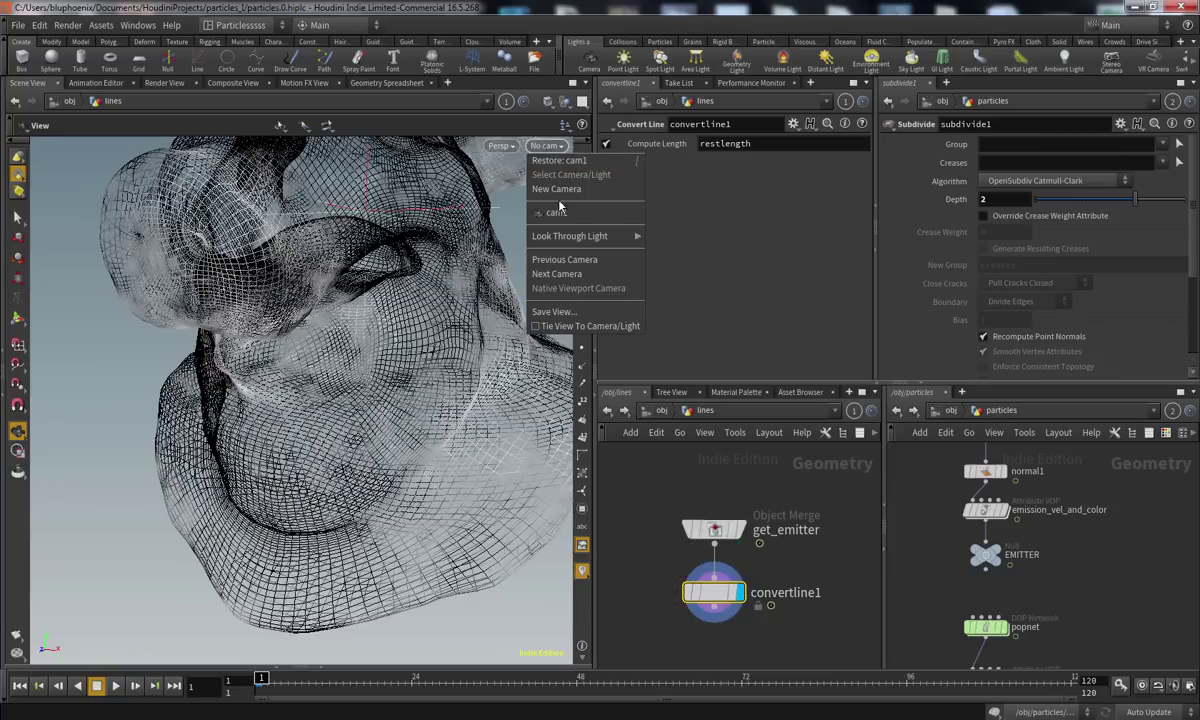
{"action": "left_click", "coordinate": [545, 164]}
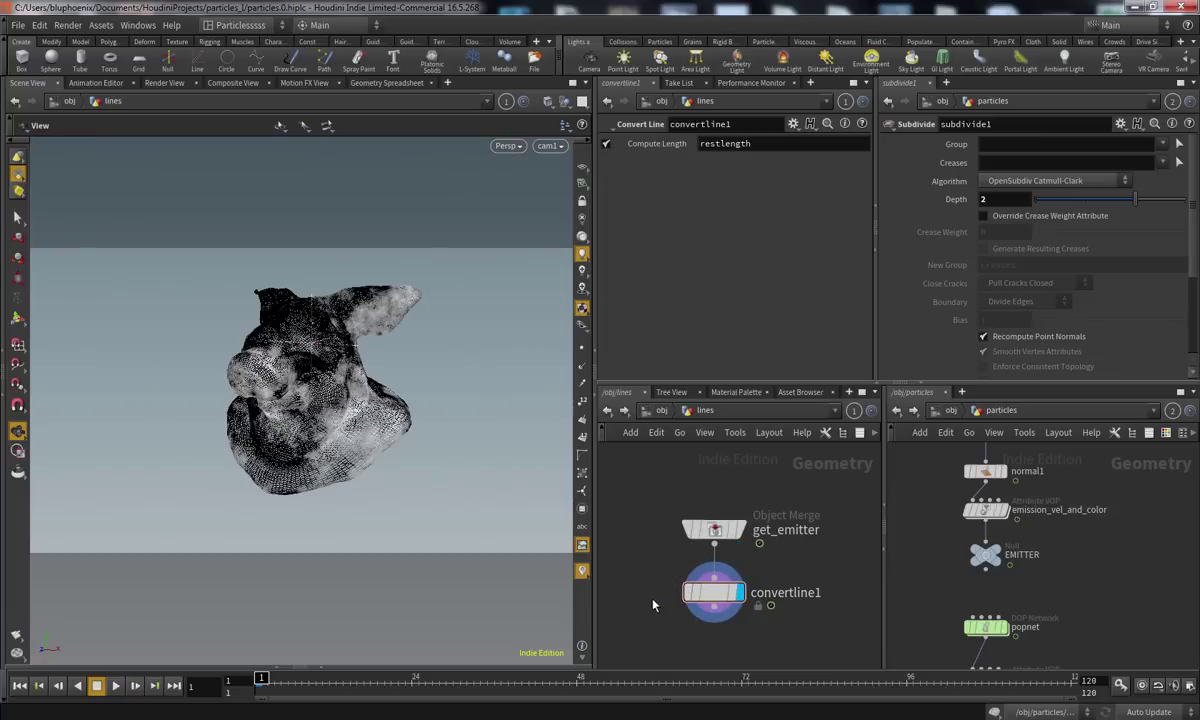
{"action": "middle_click_drag", "start_coordinate": [659, 630], "coordinate": [668, 600]}
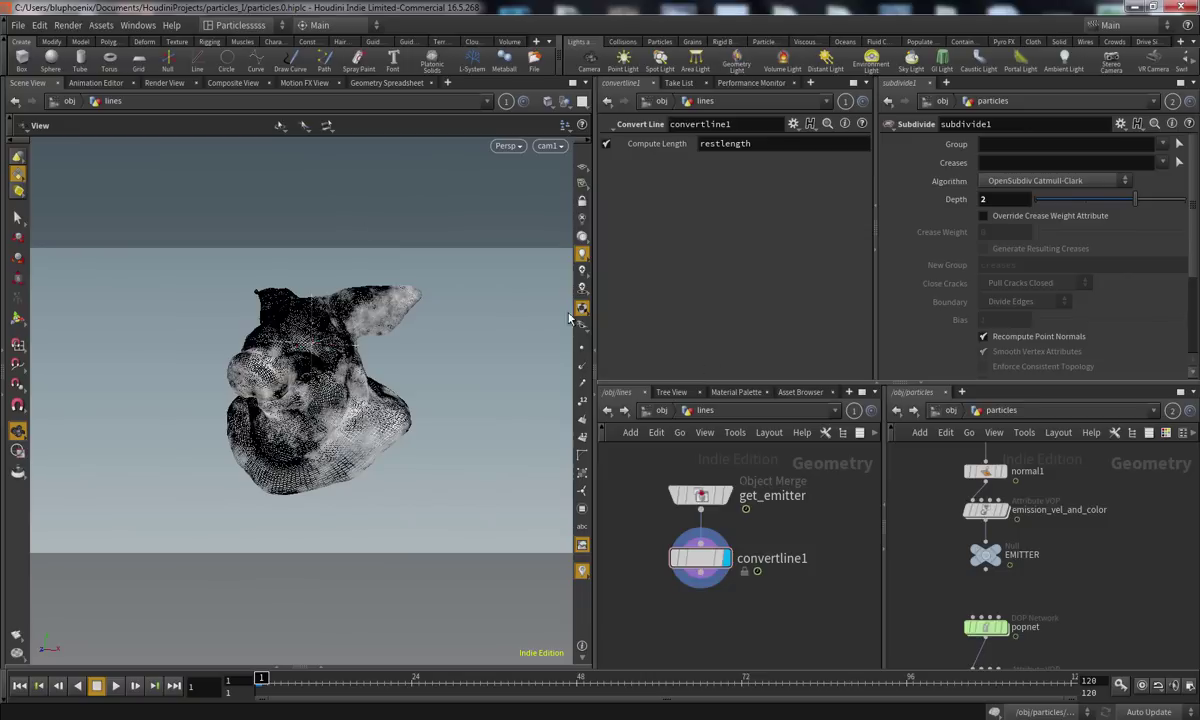
{"action": "left_click", "coordinate": [164, 82]}
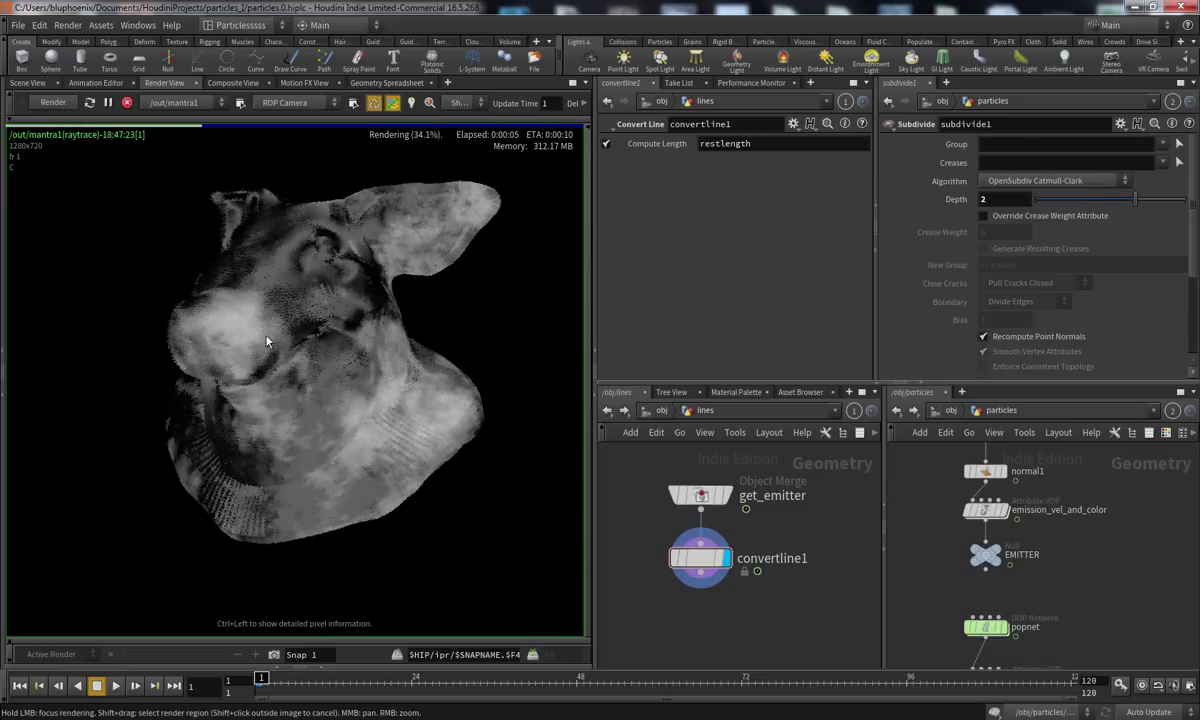
Duplicate the constant_particles material in the mat network and rename the copy constant_lines
{"action": "scroll", "coordinate": [682, 600], "scroll_direction": "up", "scroll_amount": 3}
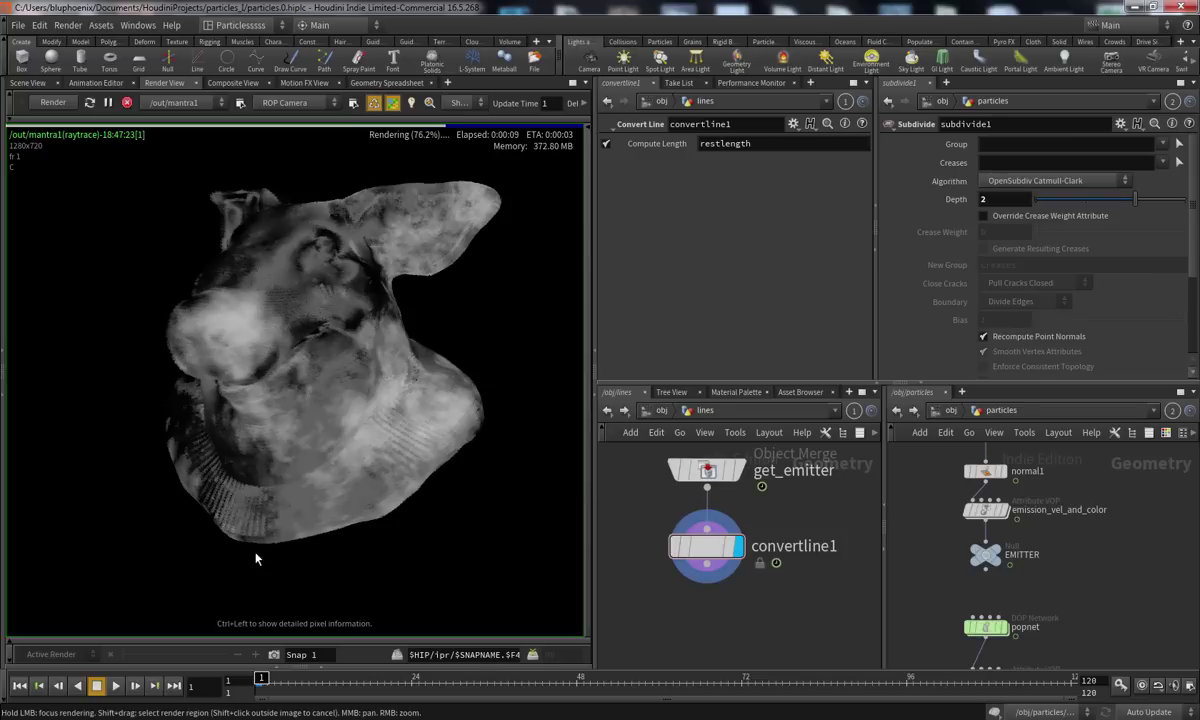
{"action": "left_click", "coordinate": [736, 392]}
{"action": "left_click", "coordinate": [621, 392]}
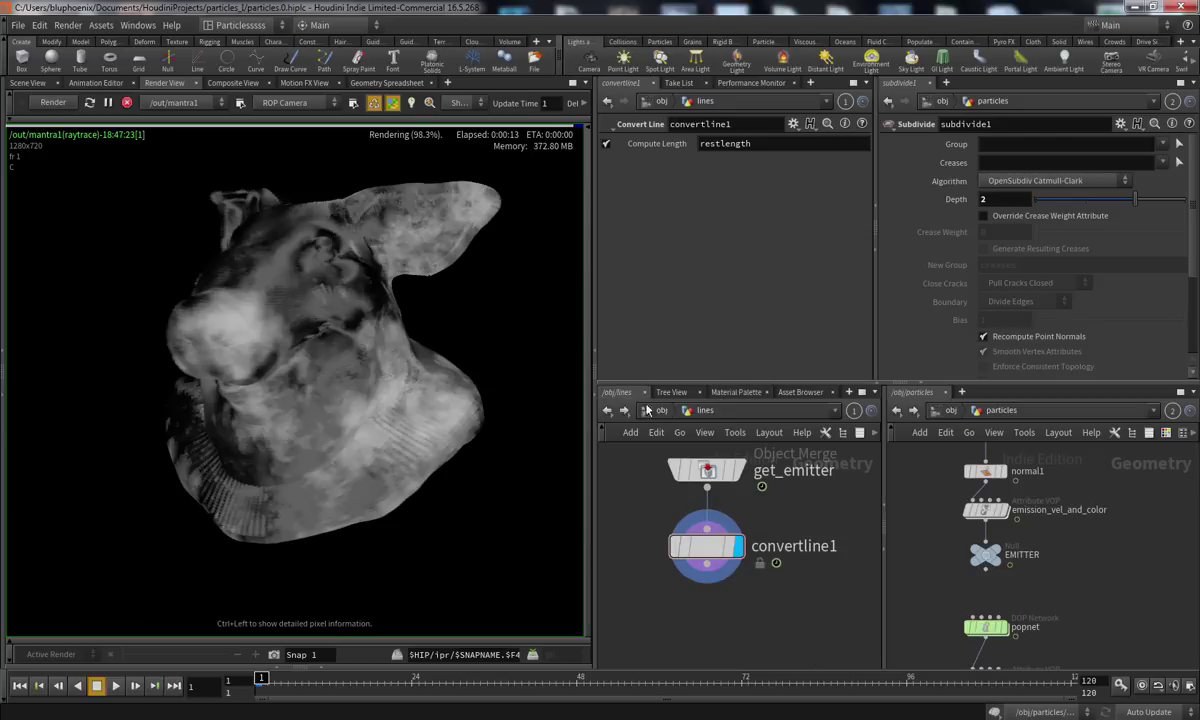
{"action": "left_click", "coordinate": [659, 411]}
{"action": "left_click", "coordinate": [695, 467]}
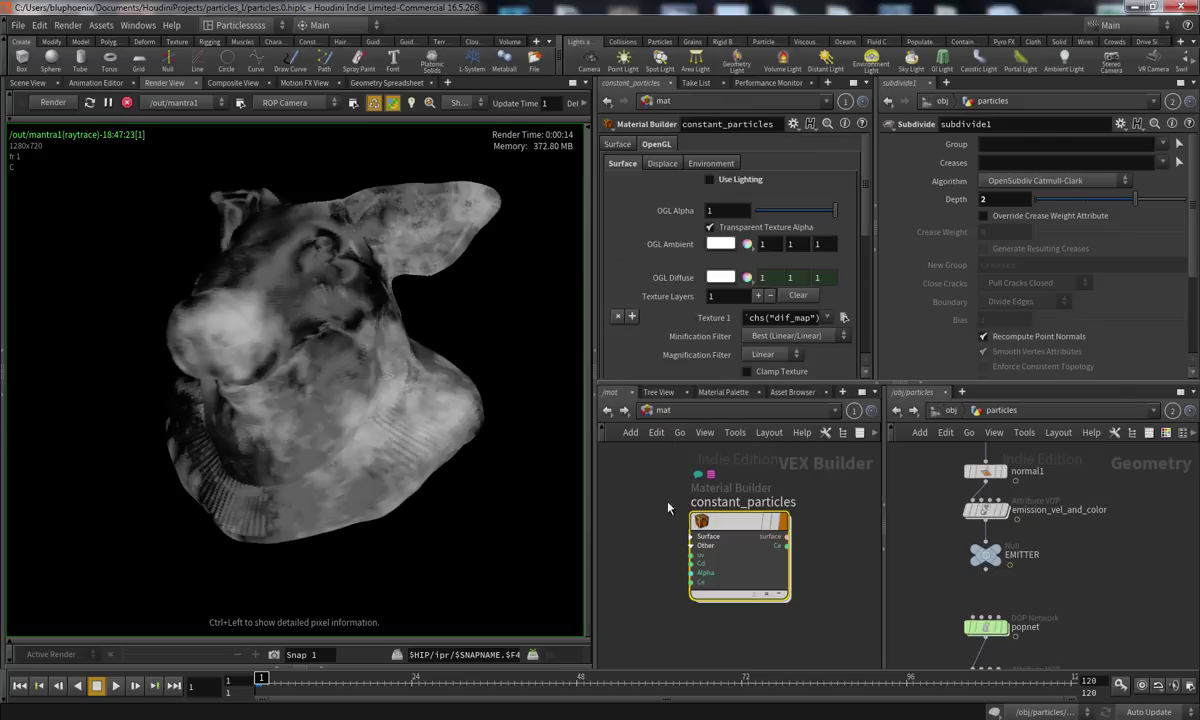
{"action": "key", "text": "ctrl+v"}
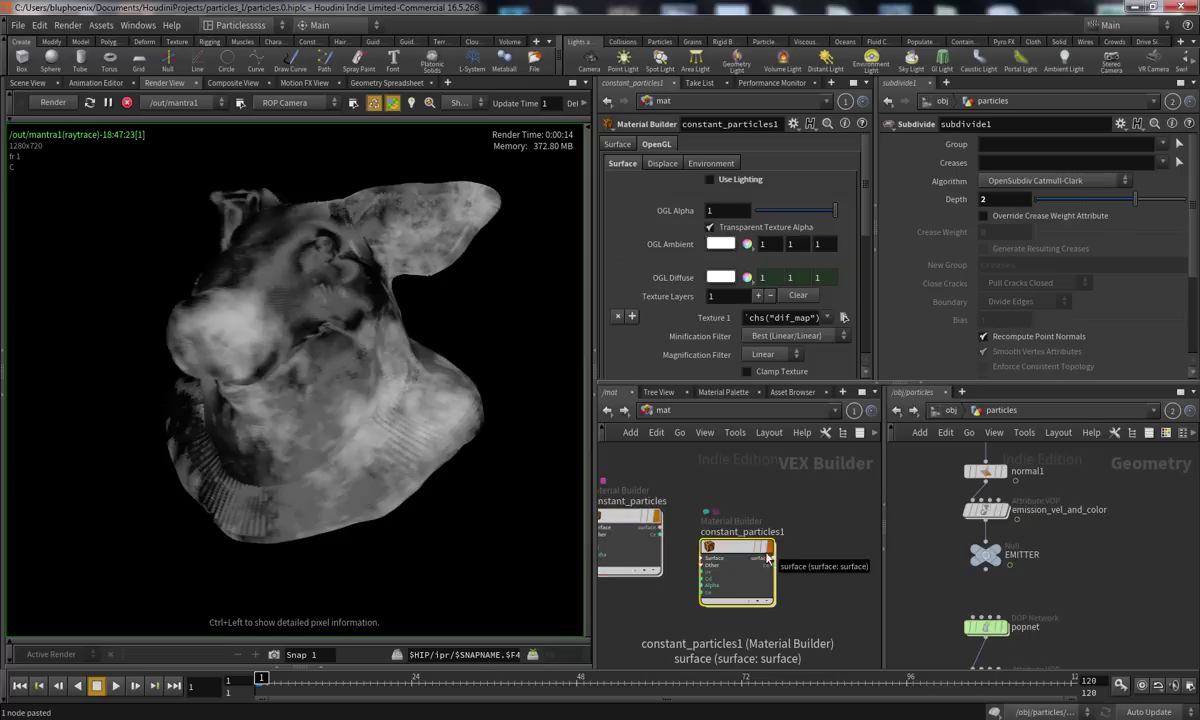
{"action": "double_click", "coordinate": [765, 532]}
{"action": "type", "text": "lines"}
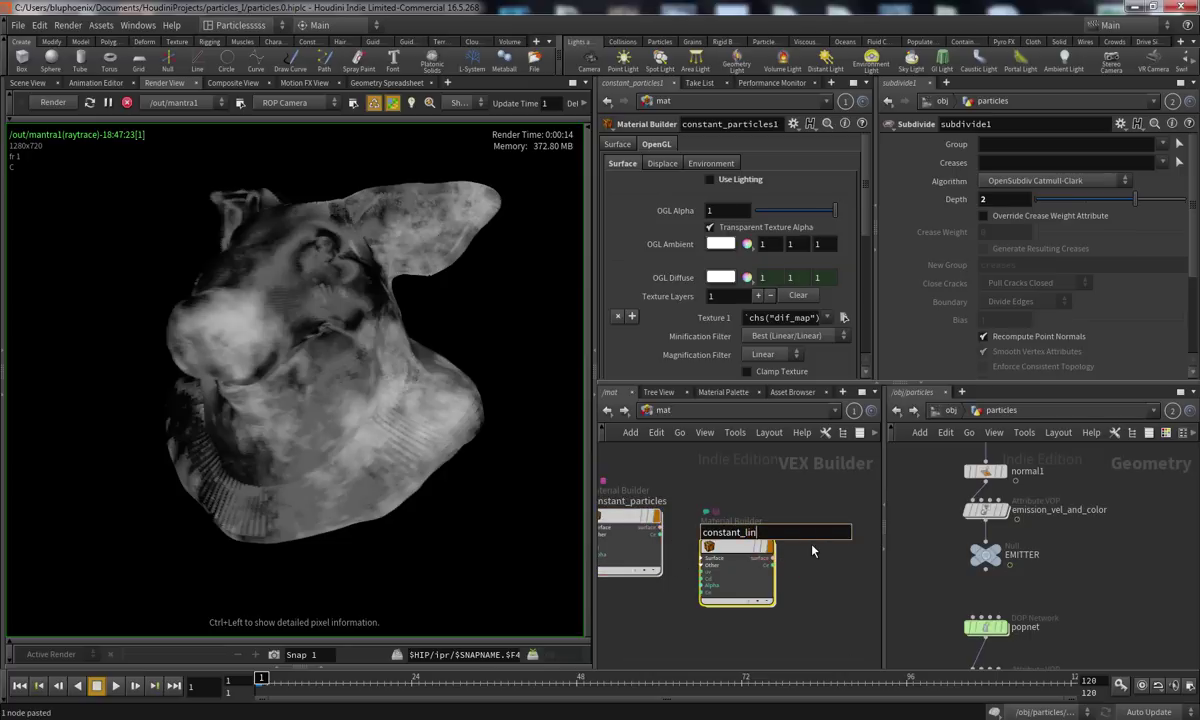
{"action": "key", "text": "Return"}
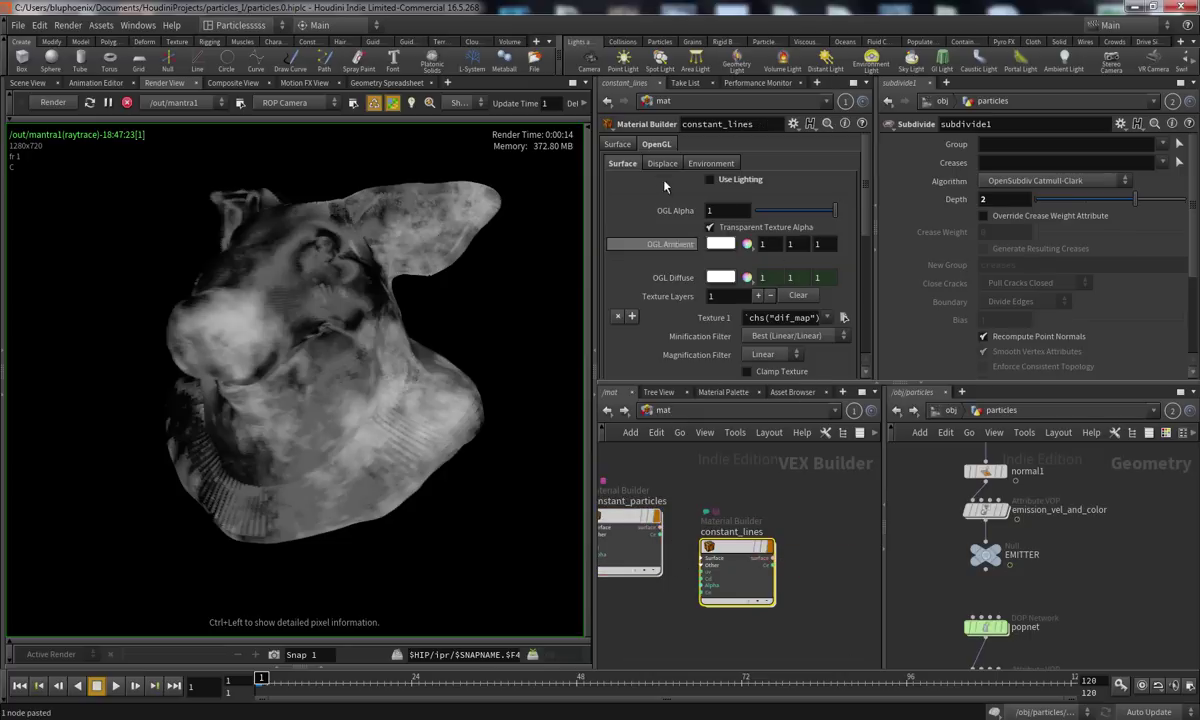
Assign the /mat/constant_lines material to the lines object
{"action": "left_click", "coordinate": [613, 146]}
{"action": "left_click", "coordinate": [656, 144]}
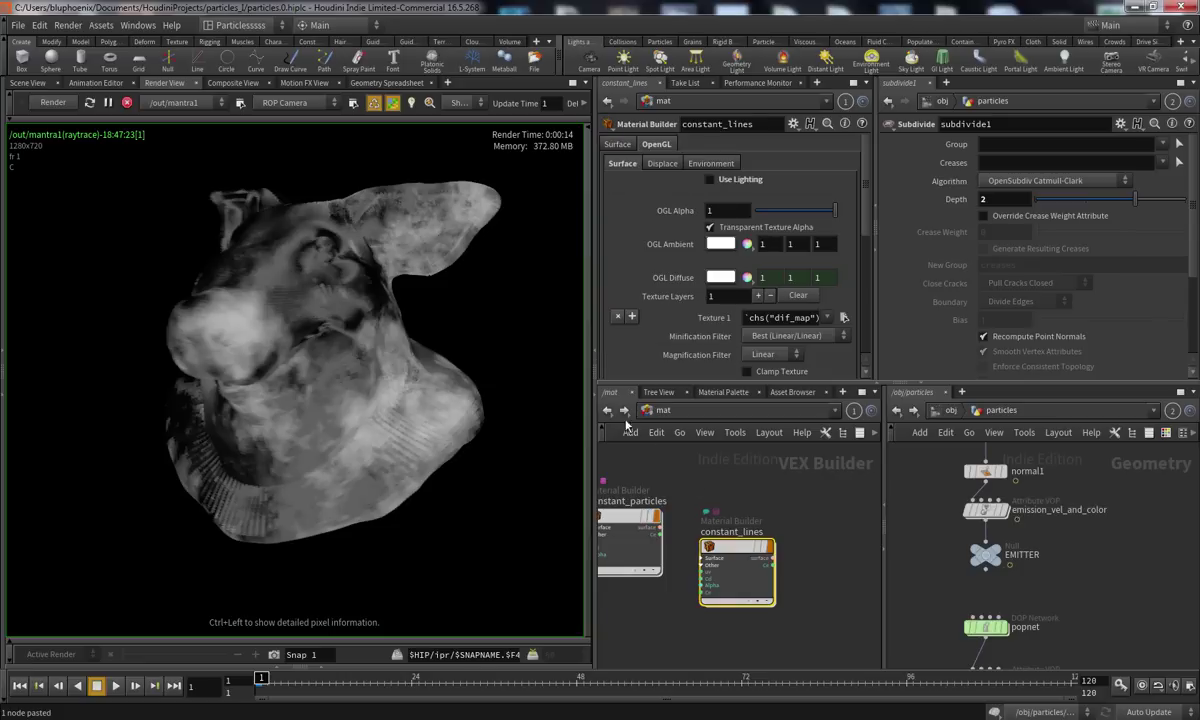
{"action": "left_click", "coordinate": [606, 410]}
{"action": "left_click", "coordinate": [606, 410]}
{"action": "left_click", "coordinate": [652, 586]}
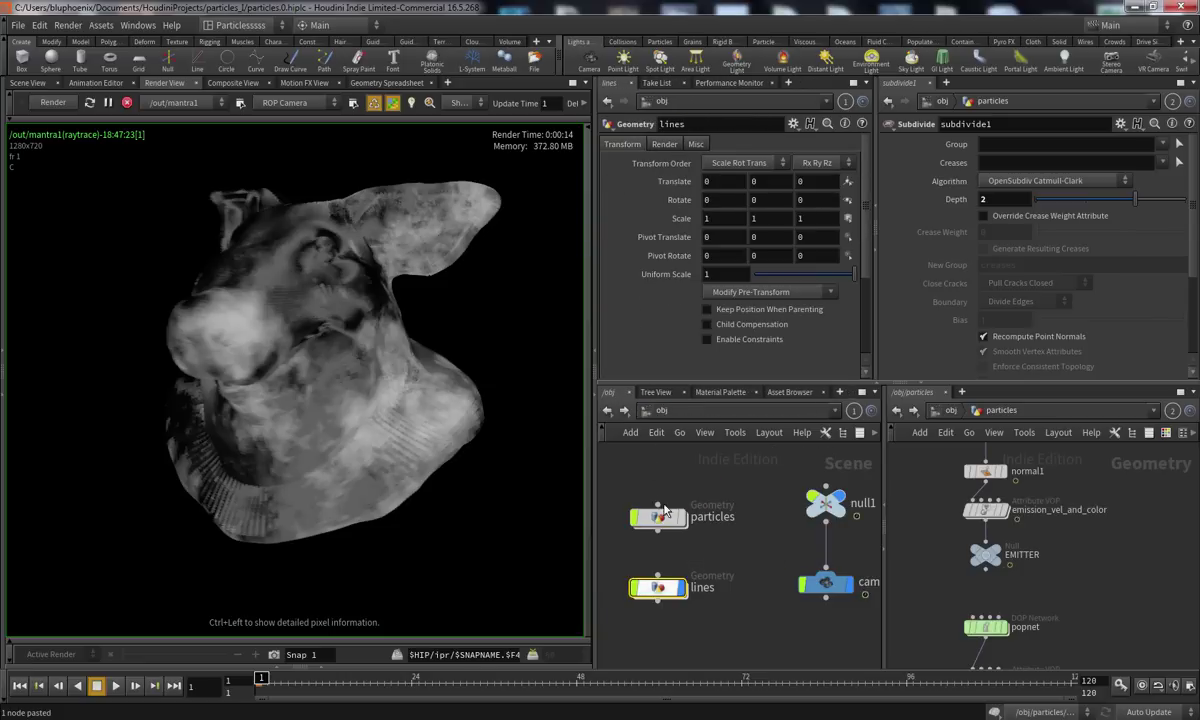
{"action": "left_click", "coordinate": [665, 145]}
{"action": "left_click", "coordinate": [848, 163]}
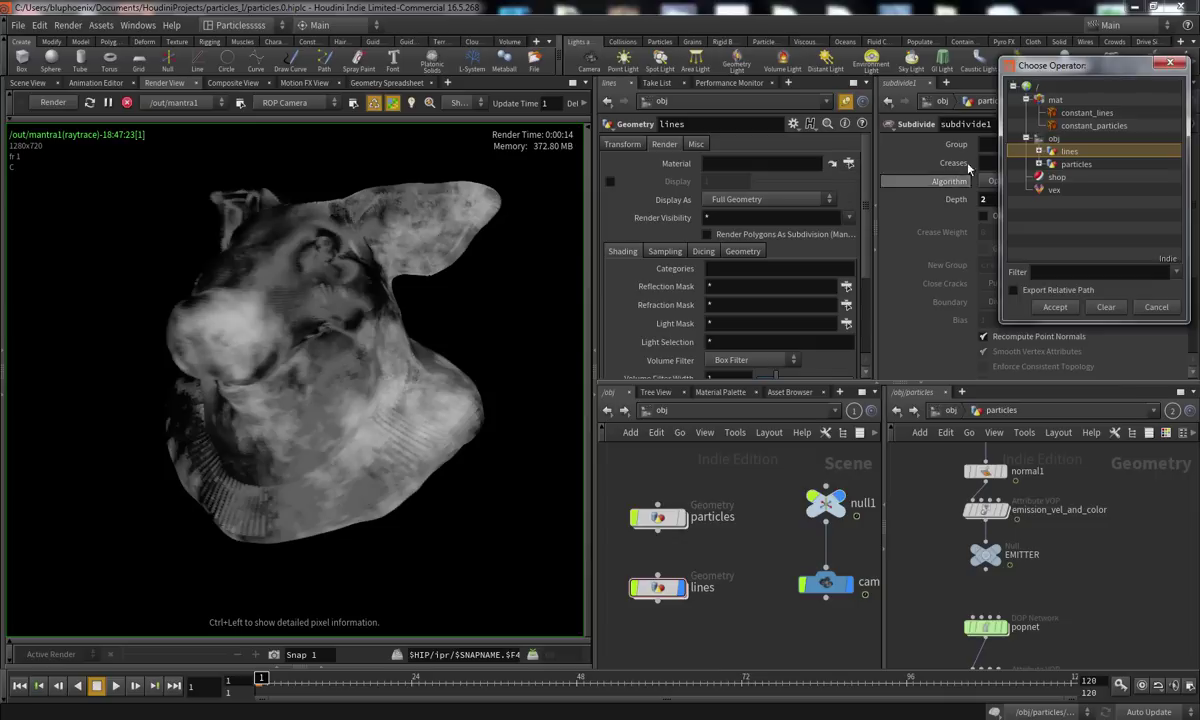
{"action": "left_click", "coordinate": [1087, 112]}
{"action": "left_click", "coordinate": [1055, 307]}
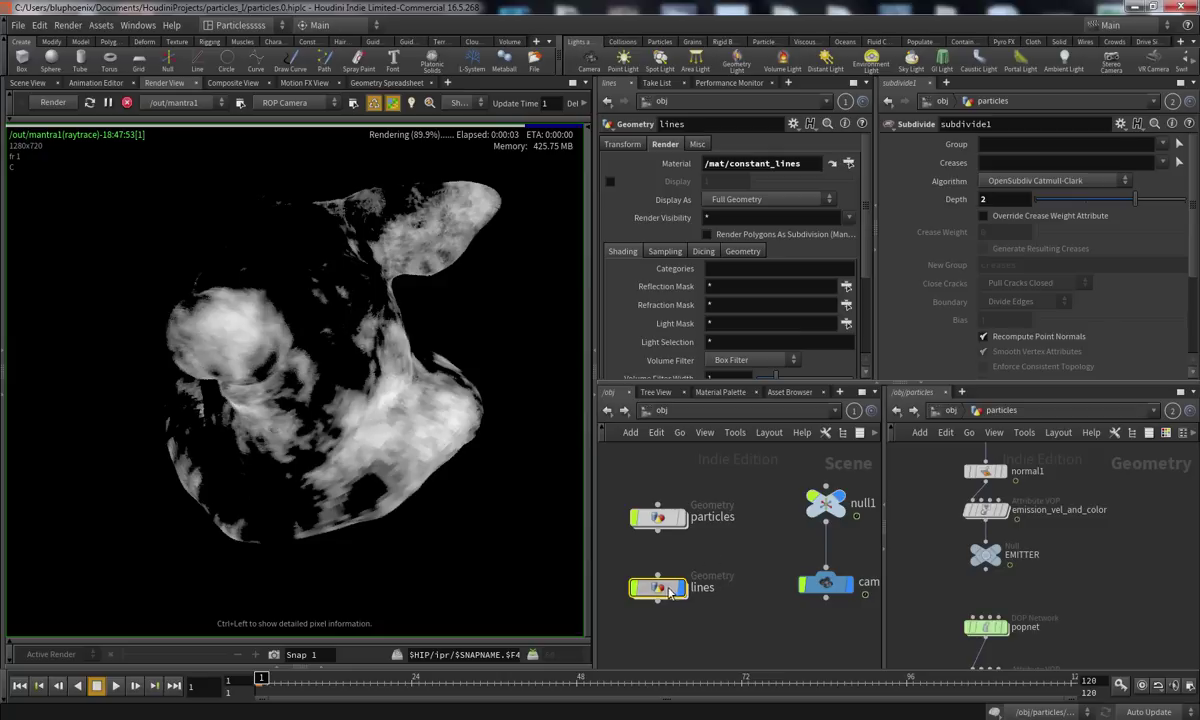
Inside the lines object, add a Point VOP connected after convertline1 and display its result
{"action": "double_click", "coordinate": [660, 588]}
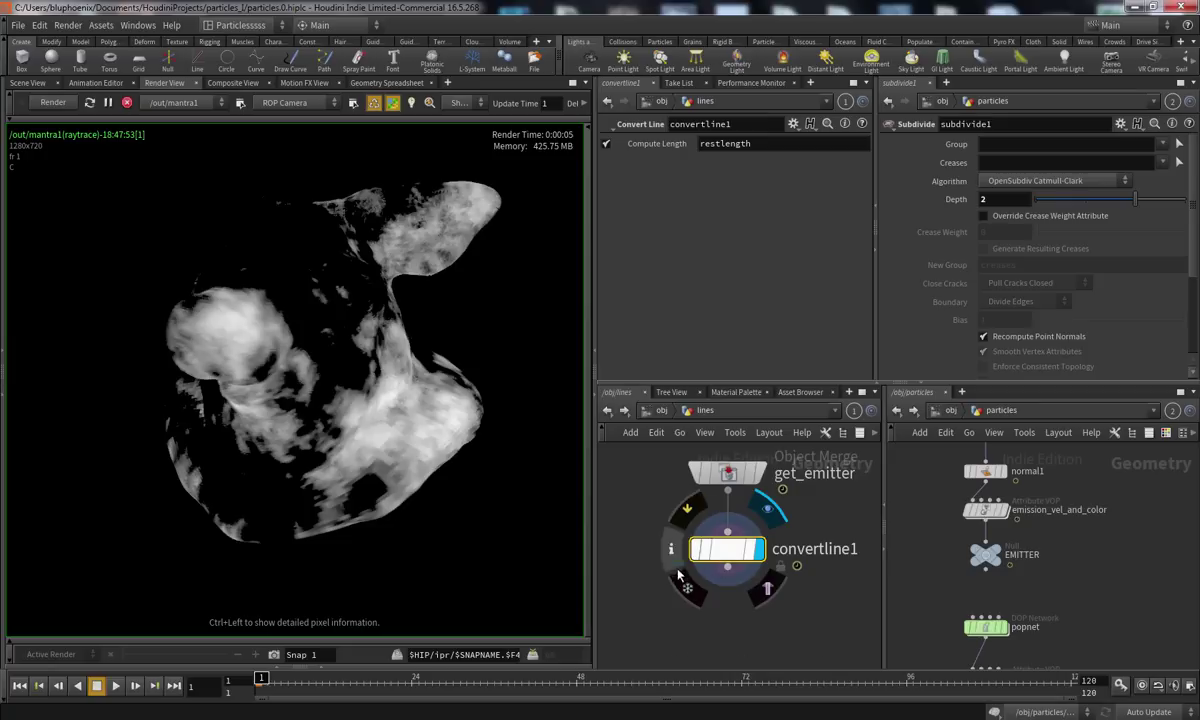
{"action": "middle_click_drag", "start_coordinate": [670, 627], "coordinate": [654, 578]}
{"action": "key", "text": "Tab"}
{"action": "type", "text": "point vop"}
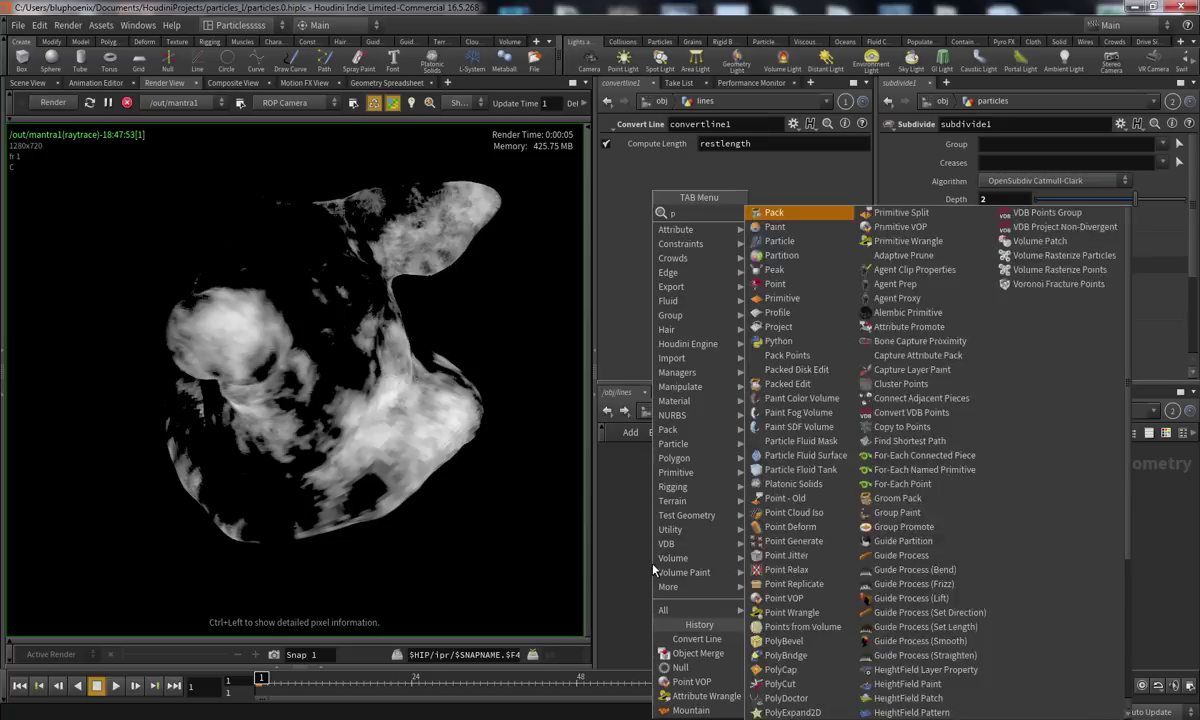
{"action": "key", "text": "Return"}
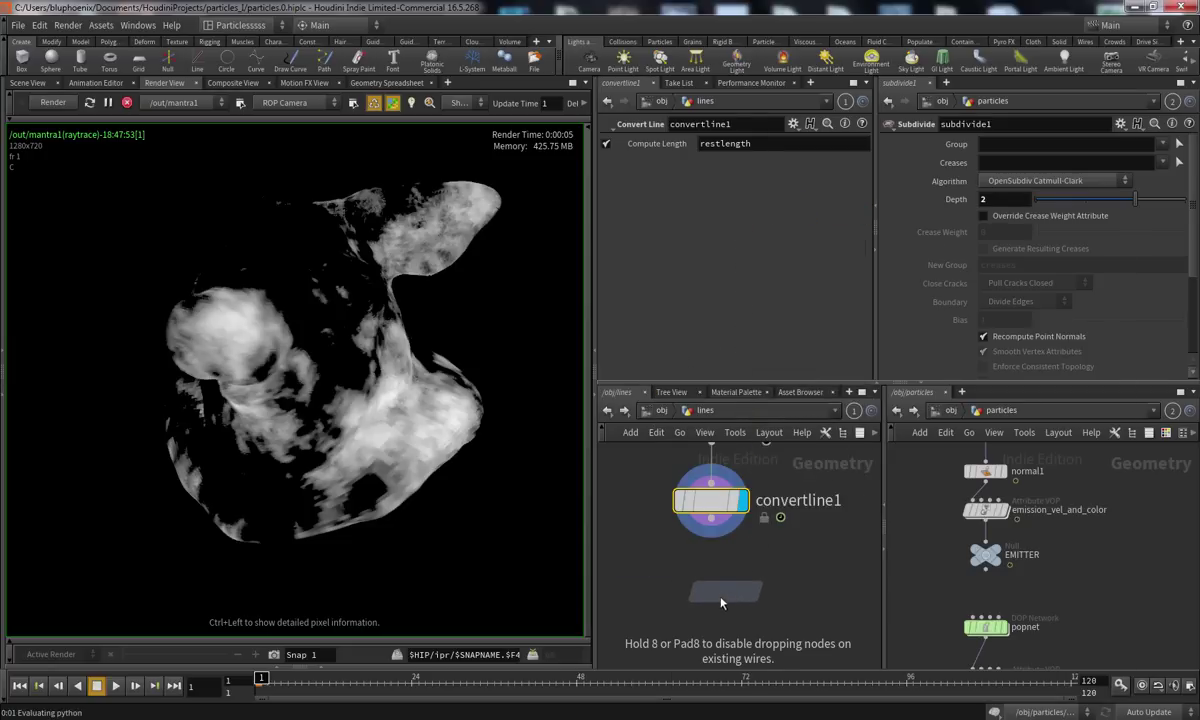
{"action": "left_click", "coordinate": [712, 598]}
{"action": "left_click", "coordinate": [690, 579]}
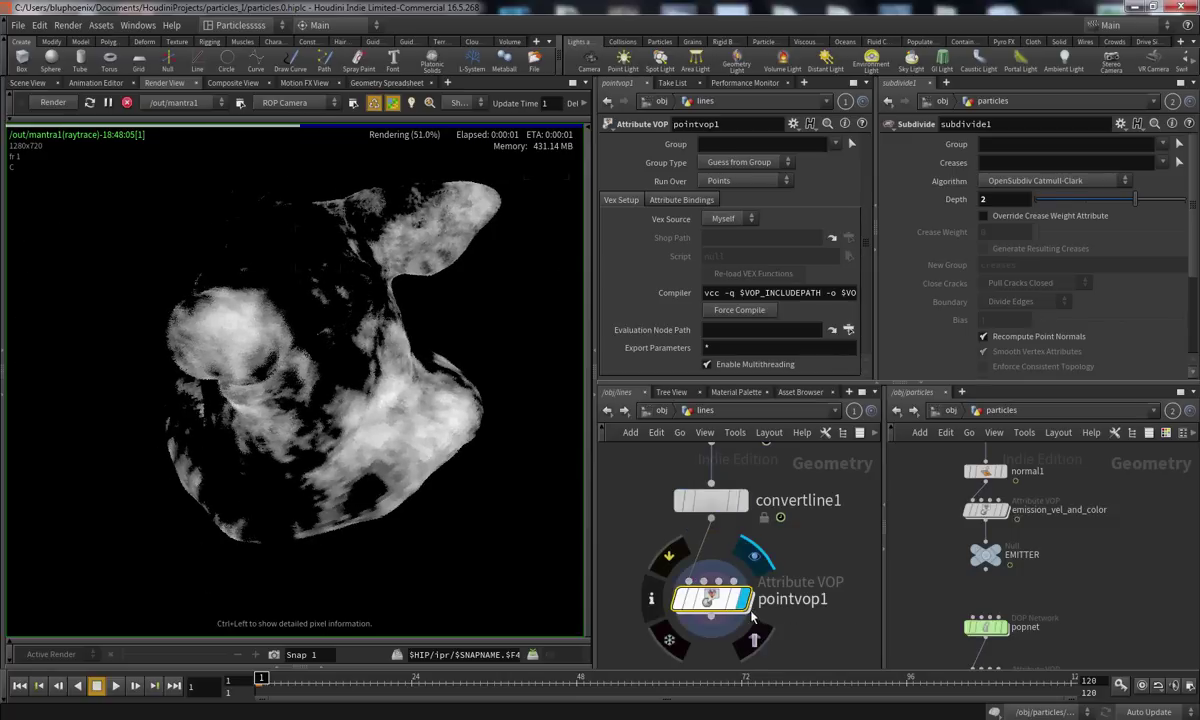
Inside pointvop1, add a Bind Export node named width and place it below the geometry output node
{"action": "double_click", "coordinate": [711, 598]}
{"action": "middle_click_drag", "start_coordinate": [755, 594], "coordinate": [735, 620]}
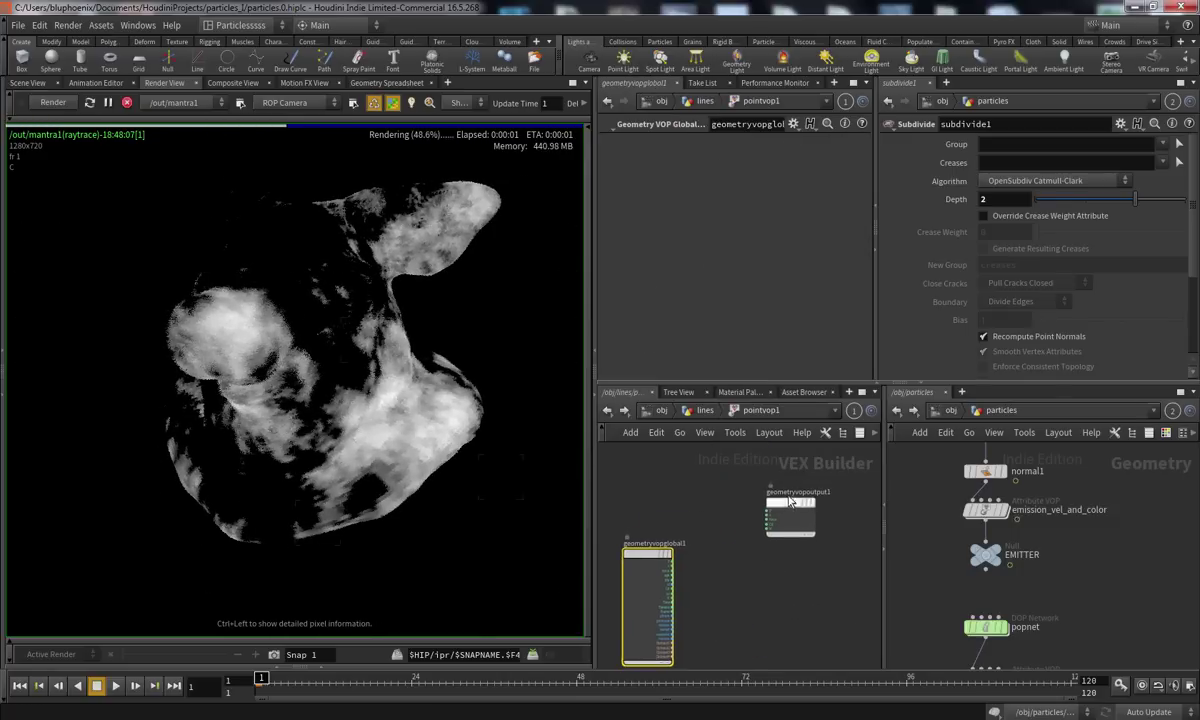
{"action": "key", "text": "Tab"}
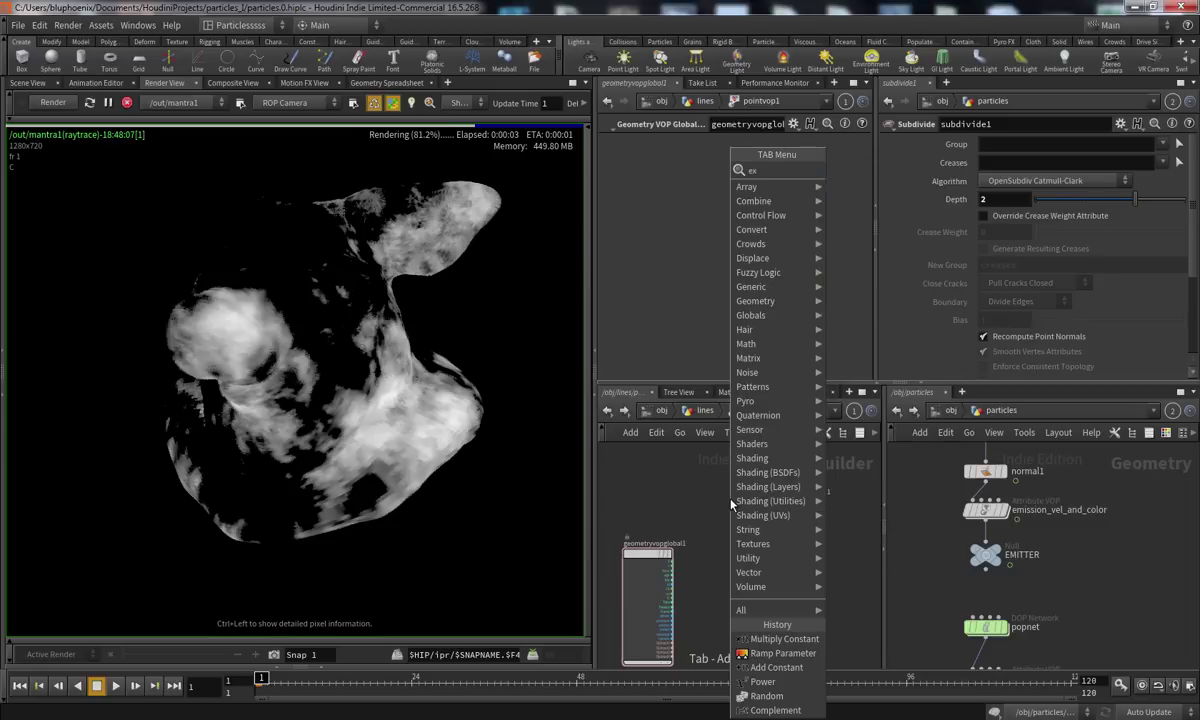
{"action": "key", "text": "Escape"}
{"action": "left_click", "coordinate": [730, 505]}
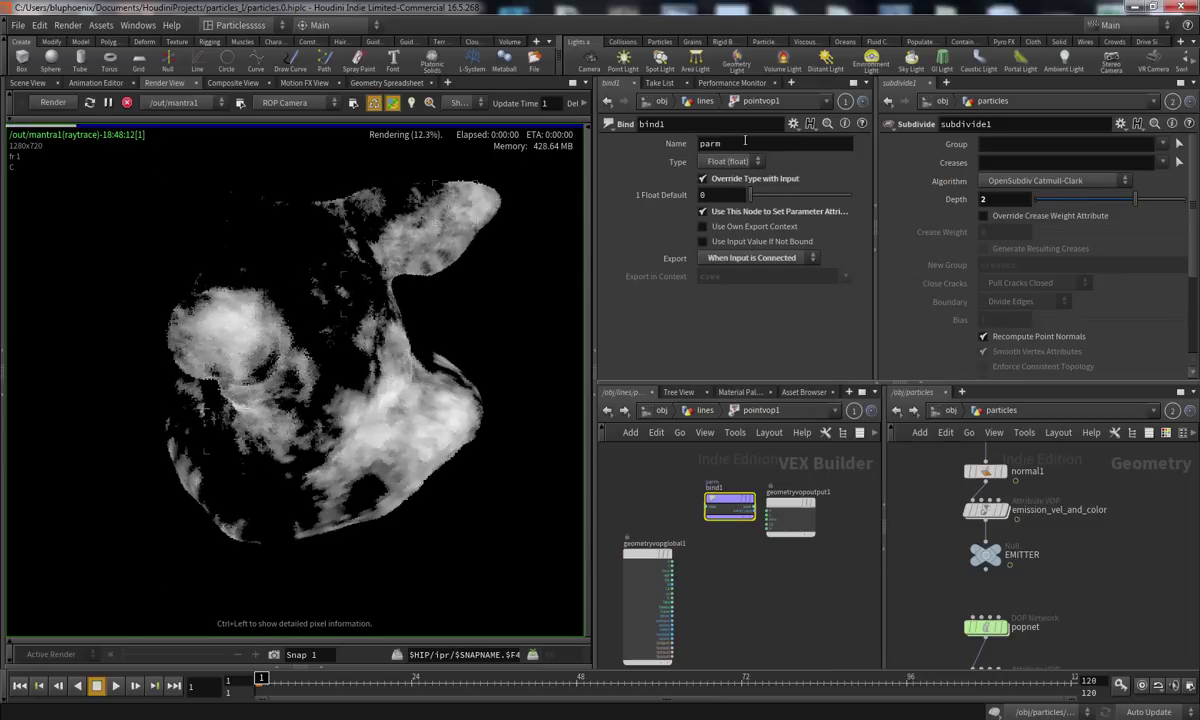
{"action": "left_click_drag", "start_coordinate": [745, 142], "coordinate": [643, 150]}
{"action": "type", "text": "width"}
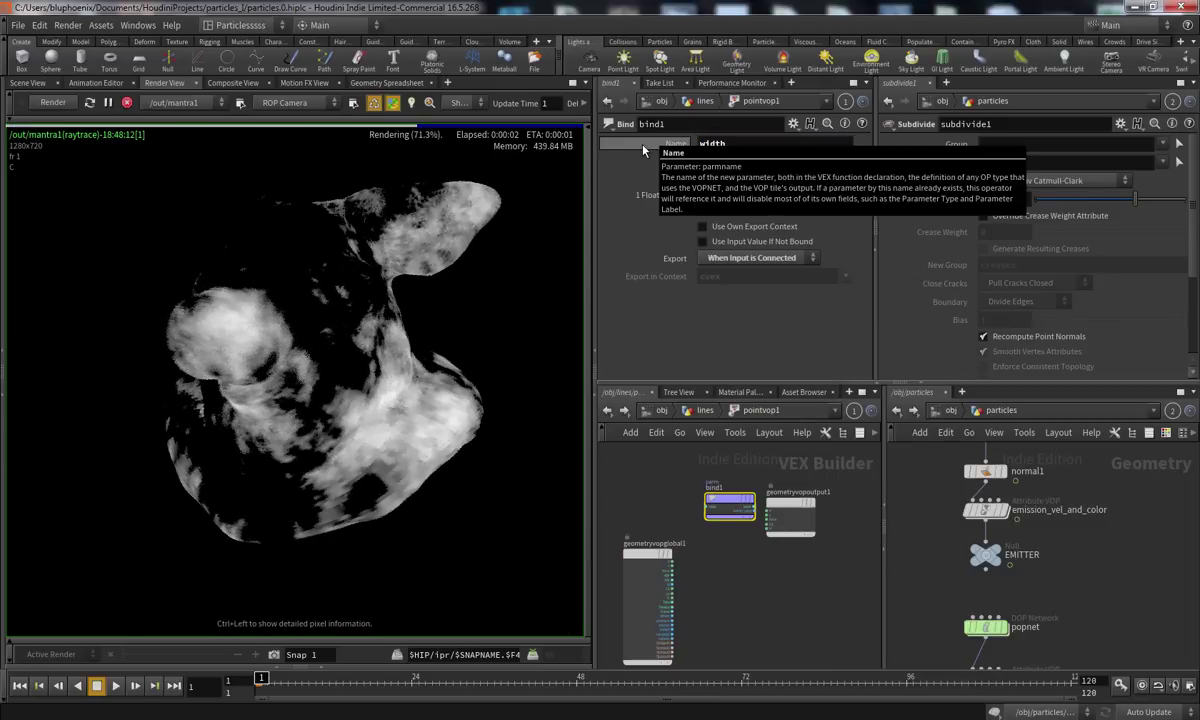
{"action": "left_click_drag", "start_coordinate": [720, 500], "coordinate": [802, 618]}
Add a Parameter node with the name overall_width and the label Overall width
{"action": "middle_click_drag", "start_coordinate": [740, 634], "coordinate": [740, 577]}
{"action": "key", "text": "Tab"}
{"action": "type", "text": "param"}
{"action": "key", "text": "Return"}
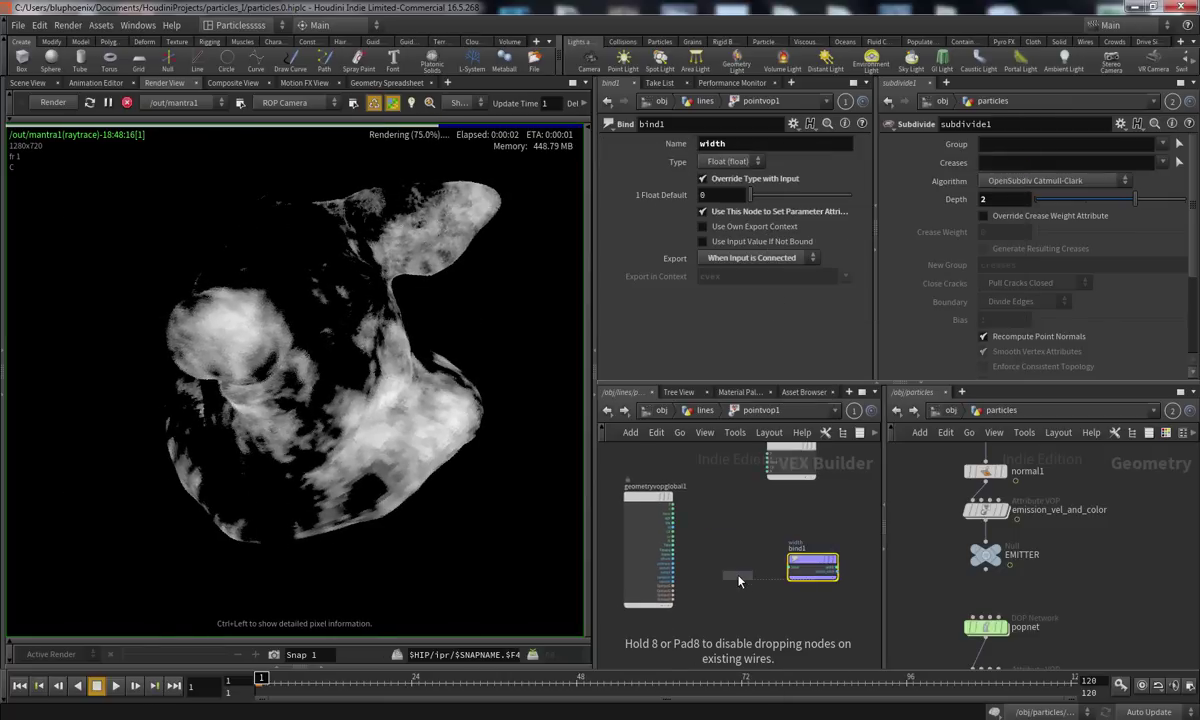
{"action": "left_click", "coordinate": [730, 620]}
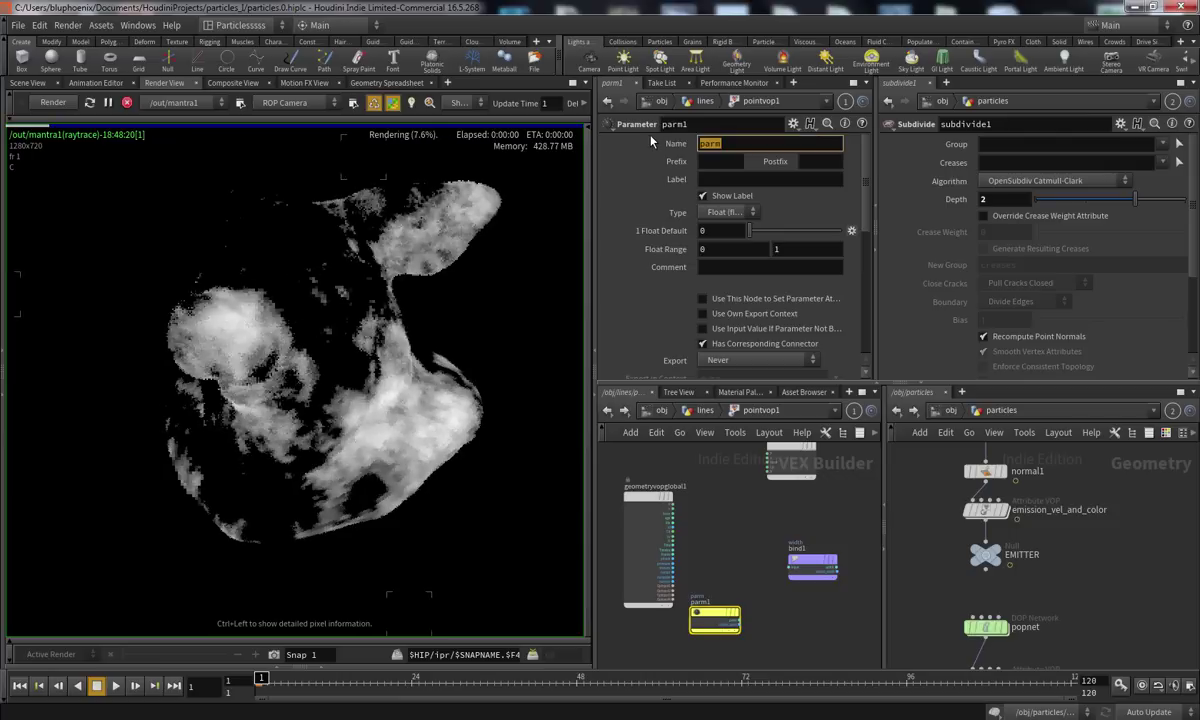
{"action": "type", "text": "overall_width"}
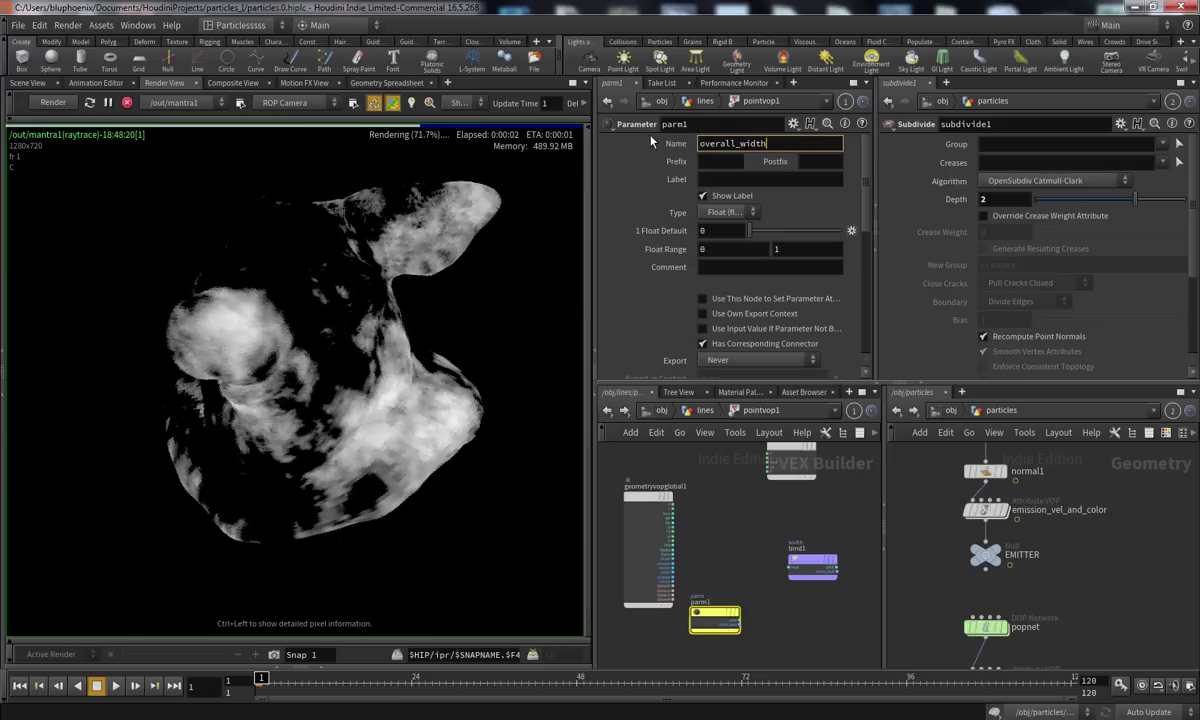
{"action": "key", "text": "Tab"}
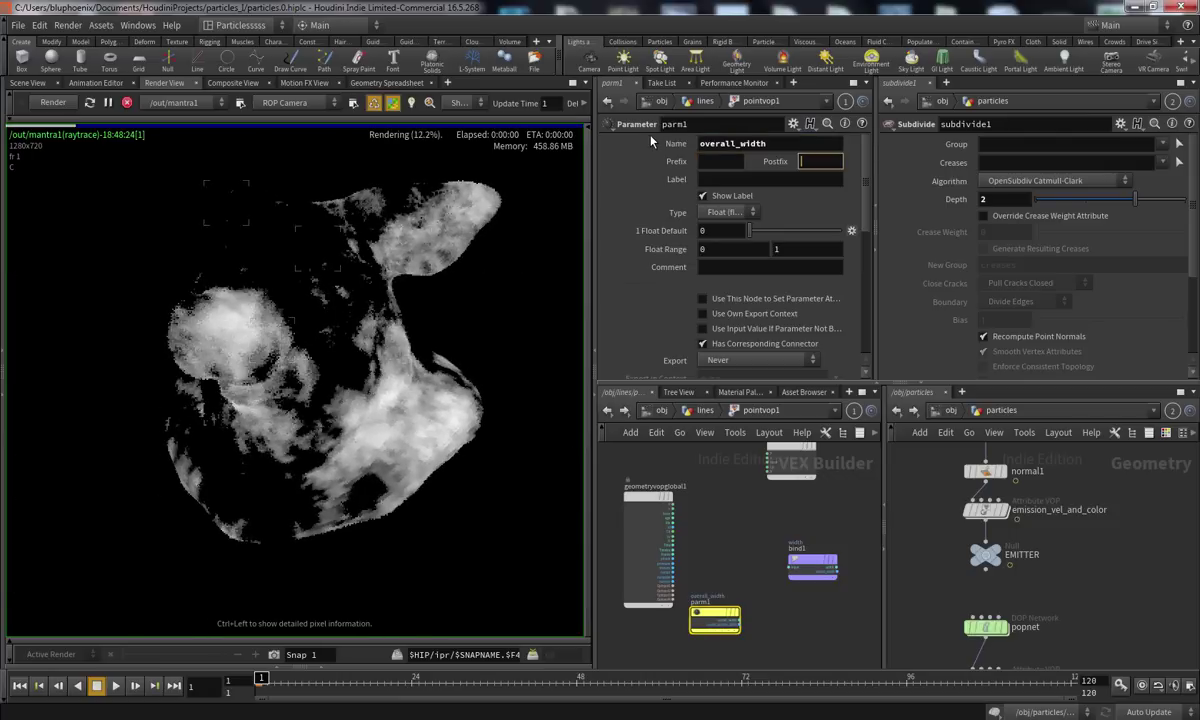
{"action": "left_click", "coordinate": [720, 180]}
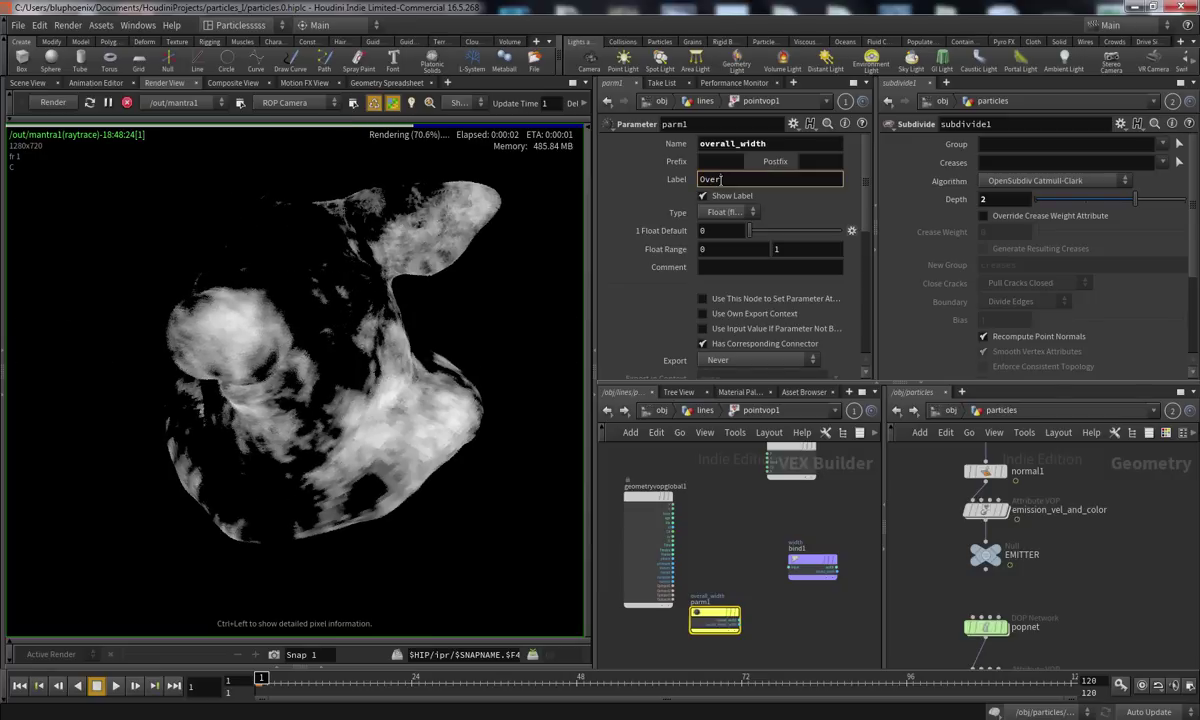
{"action": "key", "text": "Return"}
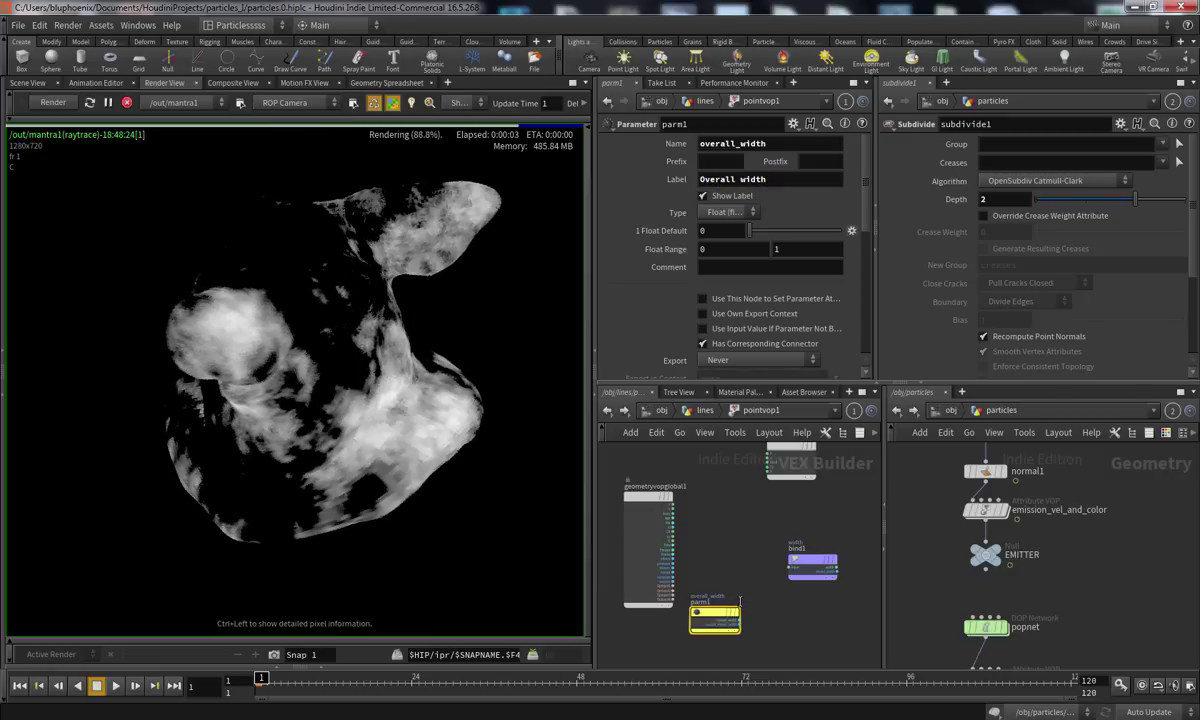
Connect the overall_width parameter's output to the input of the width bind node
{"action": "scroll", "coordinate": [745, 608], "scroll_direction": "up", "scroll_amount": 4}
{"action": "left_click", "coordinate": [743, 644]}
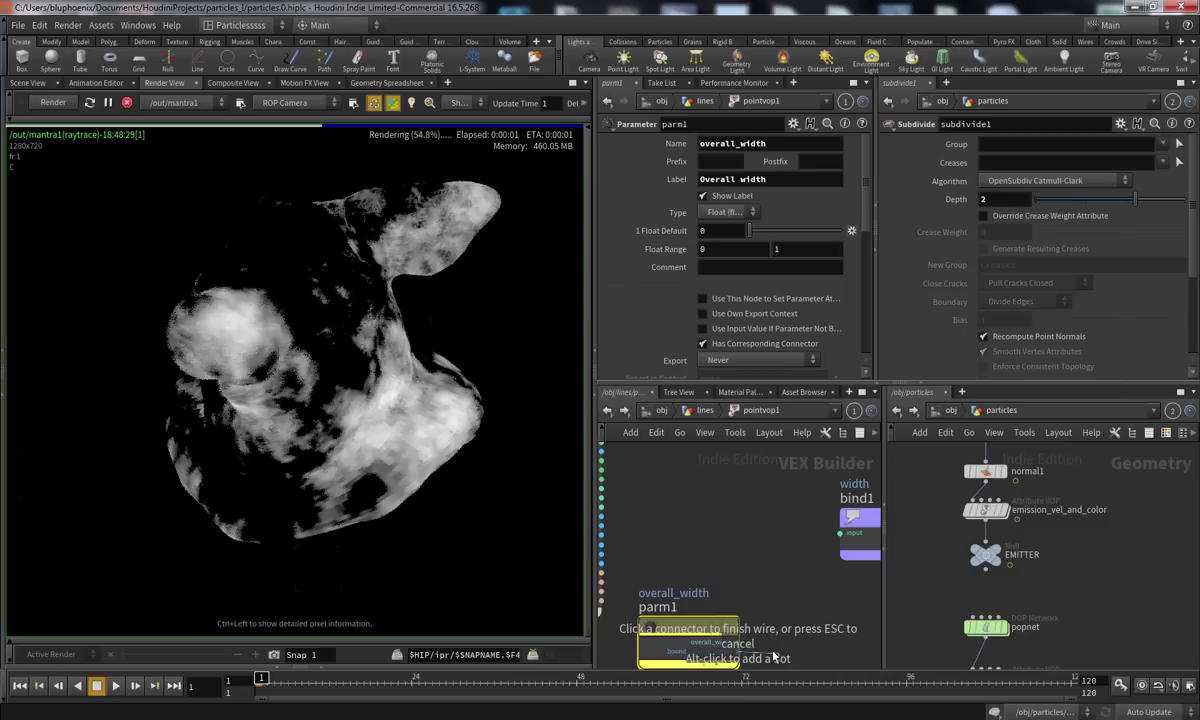
{"action": "left_click", "coordinate": [838, 535]}
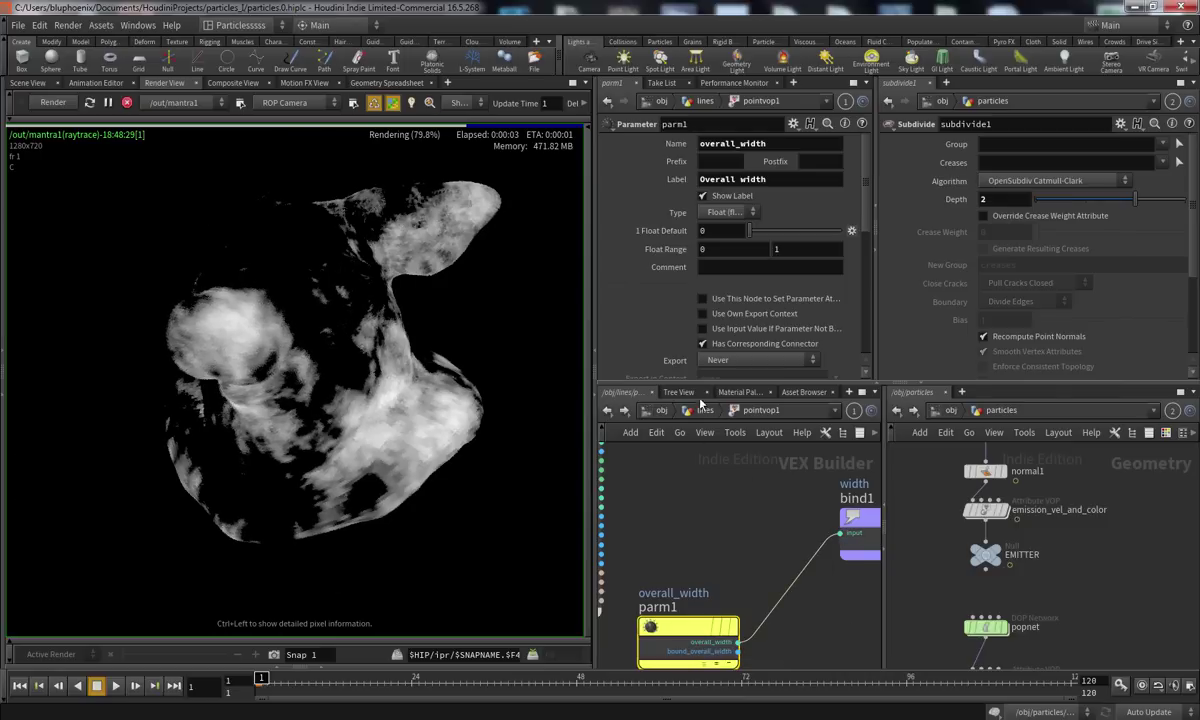
On pointvop1, try Overall width values of 0.01 and 0.001, and settle on 0.004
{"action": "left_click", "coordinate": [704, 410]}
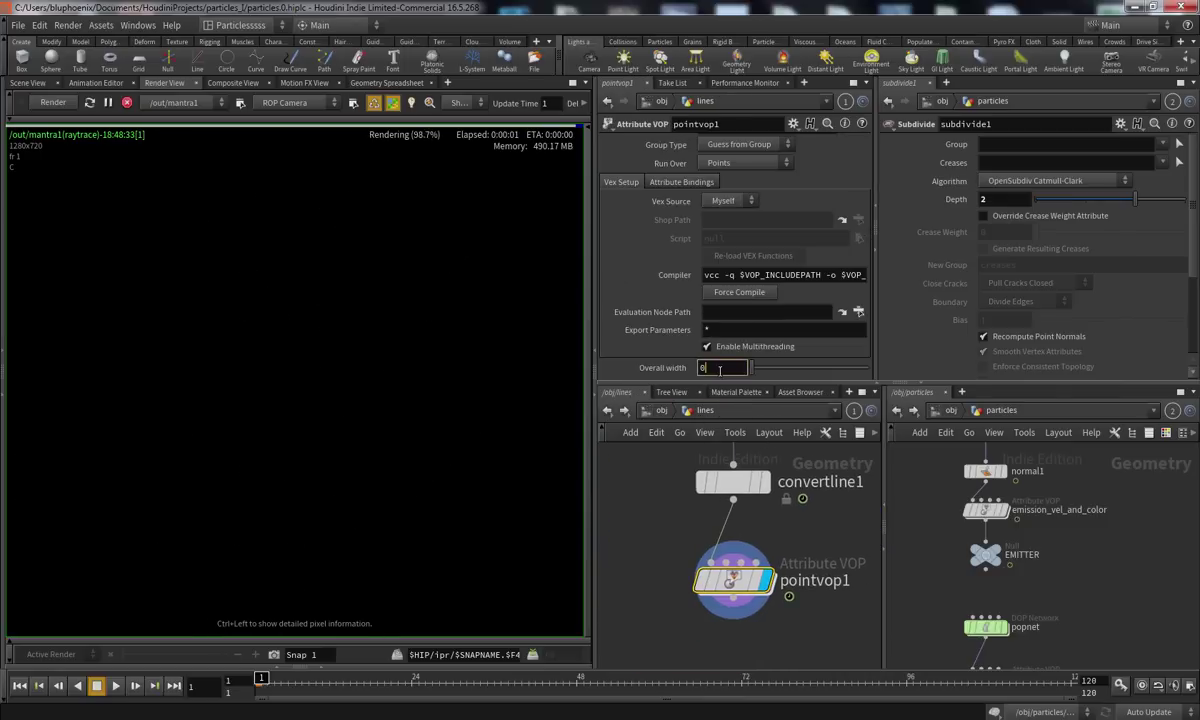
{"action": "type", "text": ".01"}
{"action": "key", "text": "Return"}
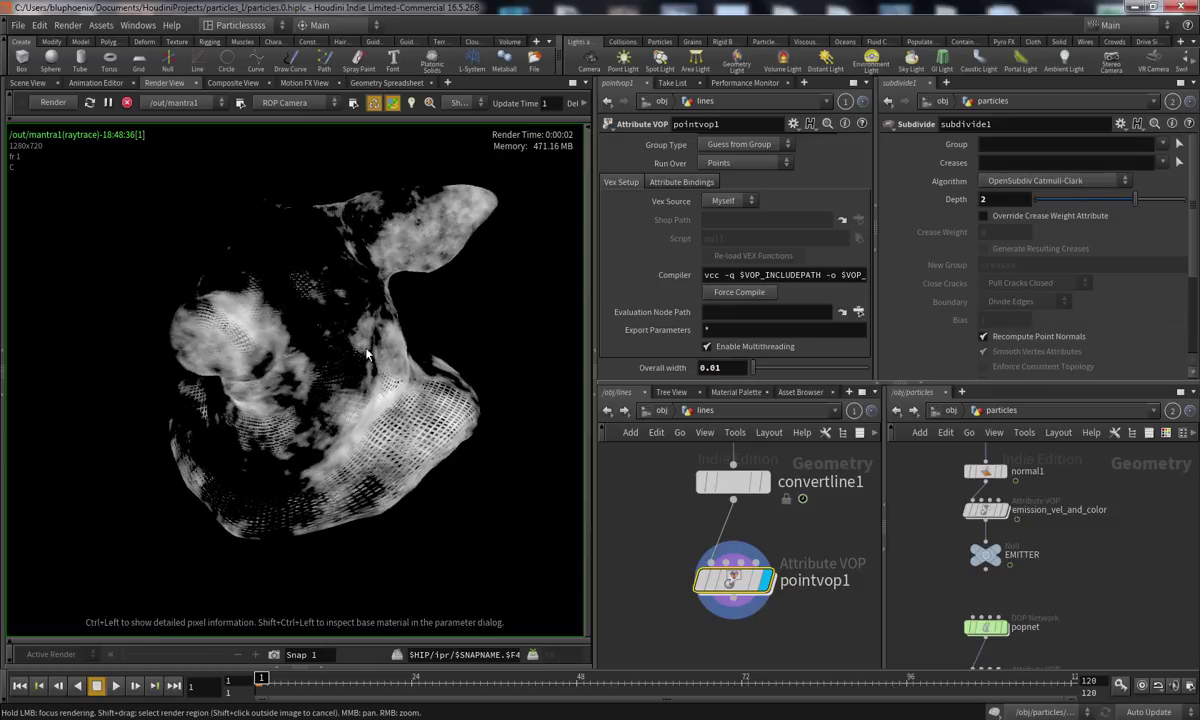
{"action": "left_click", "coordinate": [740, 368]}
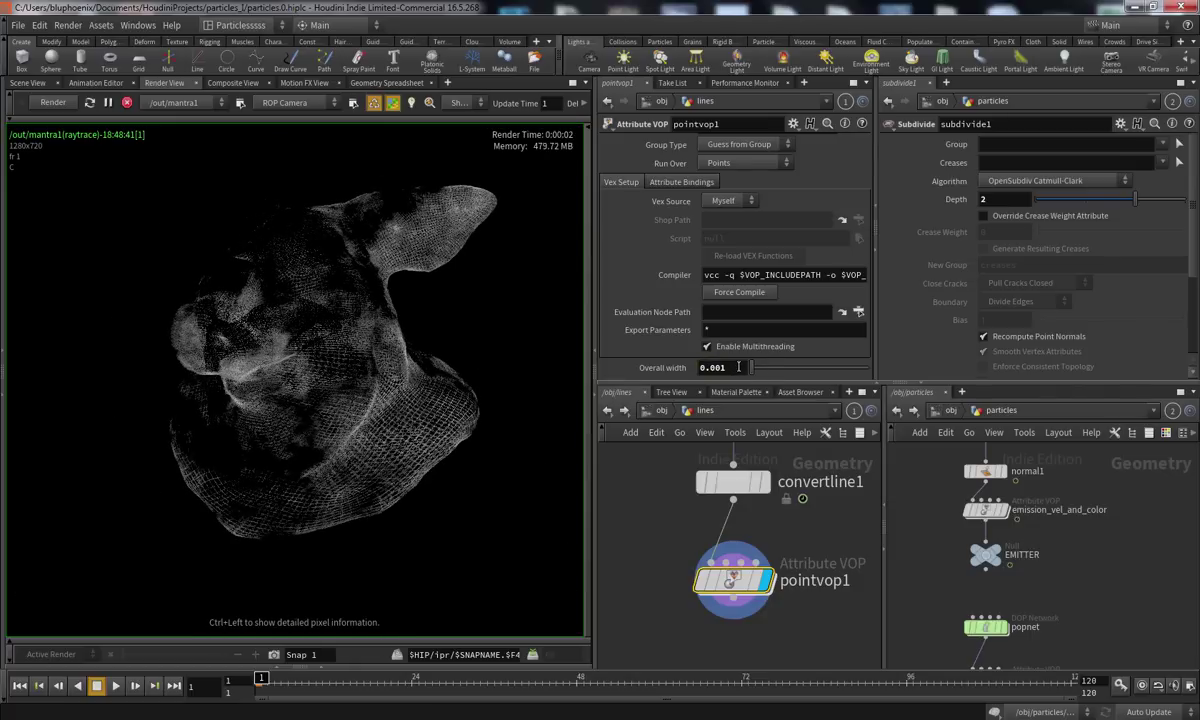
{"action": "key", "text": "Return"}
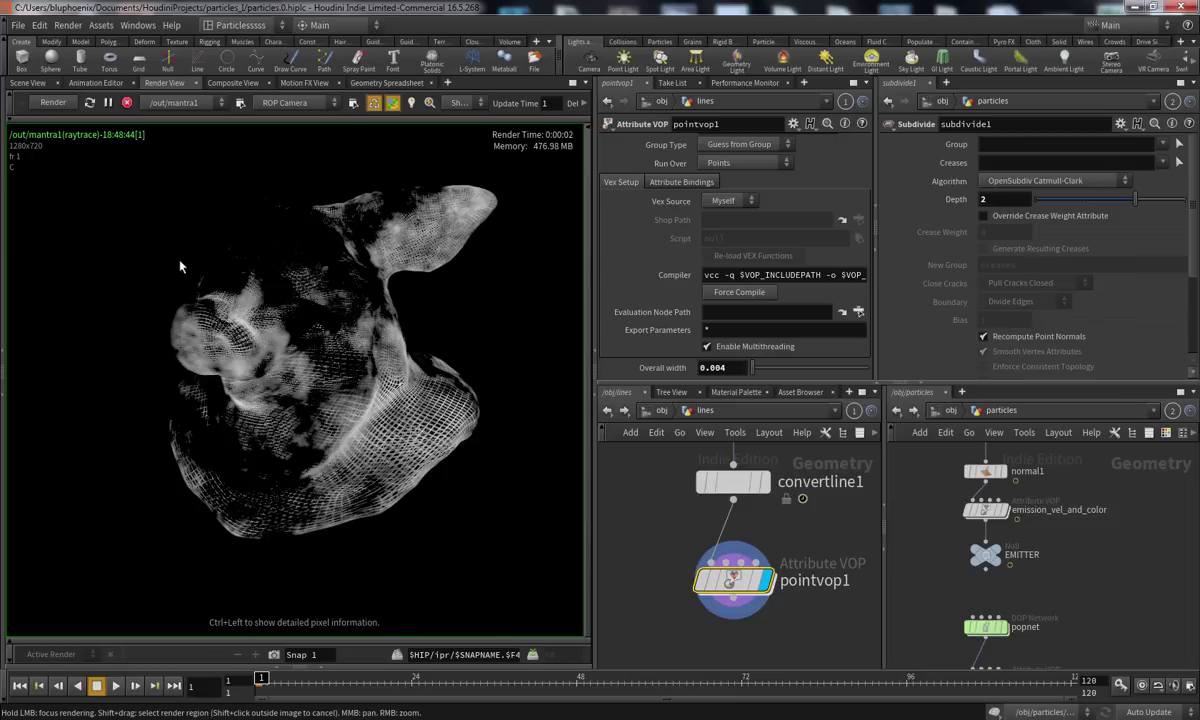
Reopen pointvop1's network and spread its global, bind and output nodes apart to make room between them
{"action": "middle_click_drag", "start_coordinate": [797, 545], "coordinate": [729, 526]}
{"action": "double_click", "coordinate": [667, 563]}
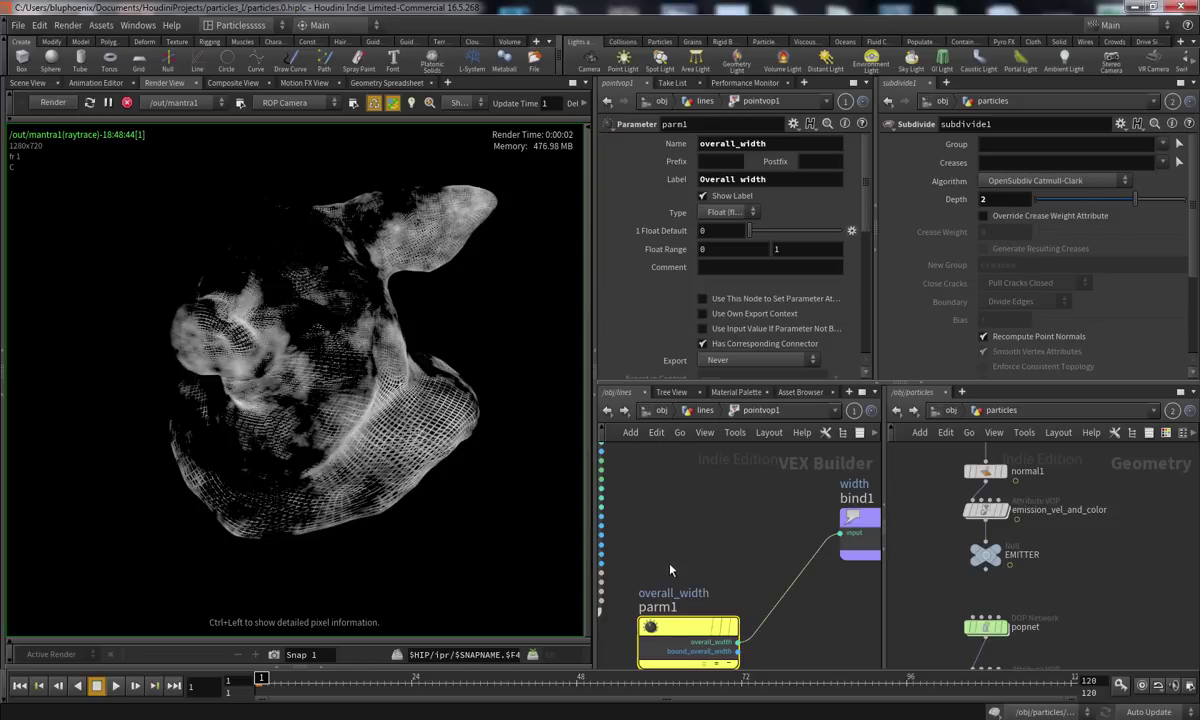
{"action": "scroll", "coordinate": [759, 508], "scroll_direction": "down", "scroll_amount": 3}
{"action": "middle_click_drag", "start_coordinate": [757, 502], "coordinate": [687, 613]}
{"action": "left_click_drag", "start_coordinate": [737, 476], "coordinate": [854, 556]}
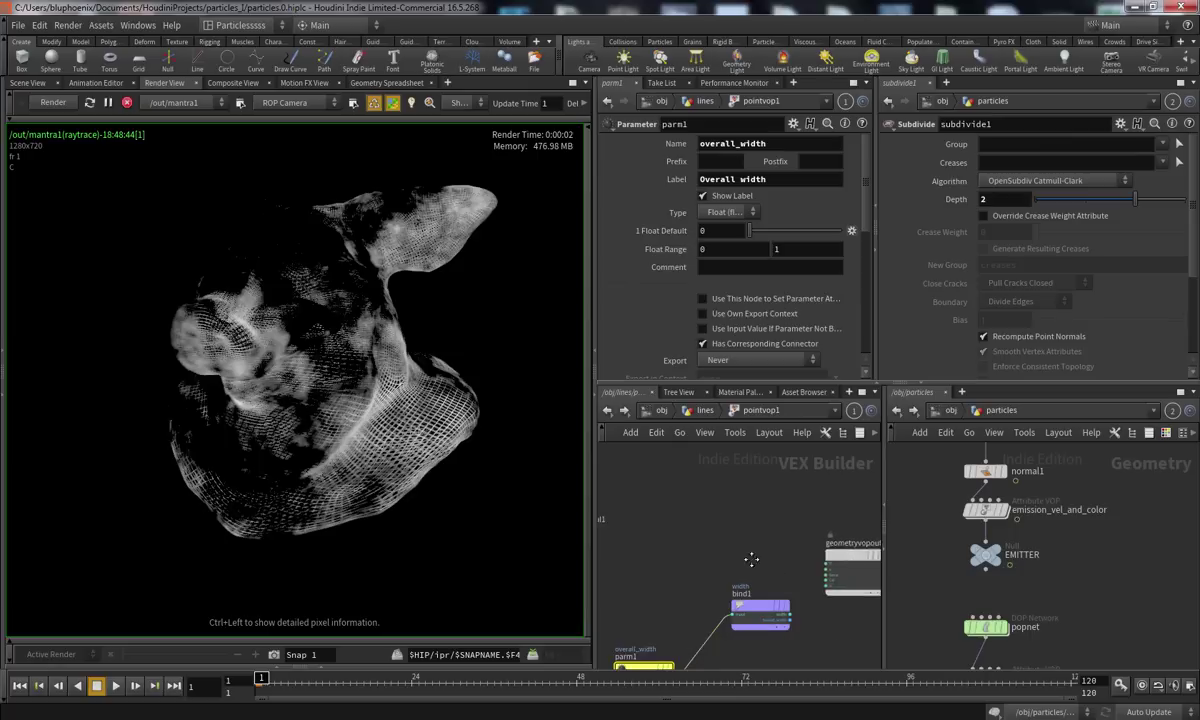
{"action": "scroll", "coordinate": [780, 575], "scroll_direction": "up", "scroll_amount": 3}
{"action": "middle_click_drag", "start_coordinate": [790, 573], "coordinate": [759, 512]}
{"action": "left_click_drag", "start_coordinate": [830, 491], "coordinate": [835, 478]}
{"action": "middle_click_drag", "start_coordinate": [693, 527], "coordinate": [746, 505]}
{"action": "left_click_drag", "start_coordinate": [758, 549], "coordinate": [757, 624]}
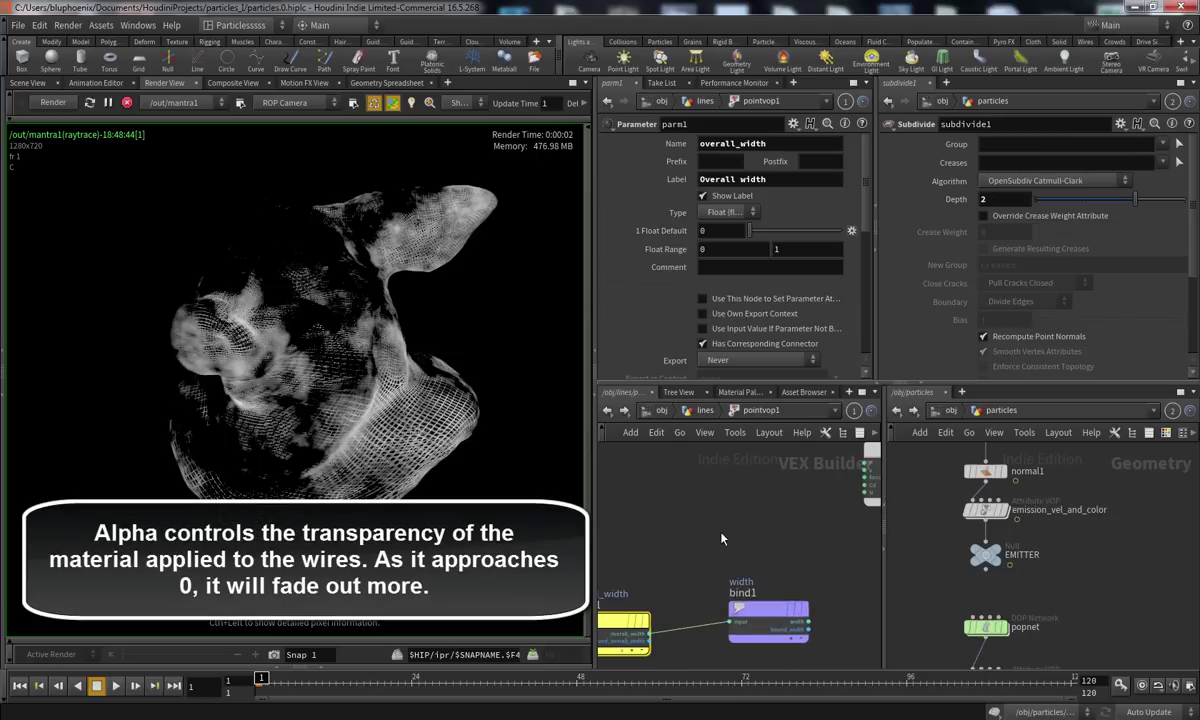
{"action": "middle_click_drag", "start_coordinate": [670, 538], "coordinate": [789, 535]}
{"action": "scroll", "coordinate": [777, 571], "scroll_direction": "down", "scroll_amount": 3}
{"action": "scroll", "coordinate": [789, 537], "scroll_direction": "up", "scroll_amount": 3}
{"action": "left_click_drag", "start_coordinate": [695, 503], "coordinate": [631, 503]}
Add a Vector to Float node and connect the global node's Cd output to its vector input
{"action": "scroll", "coordinate": [745, 556], "scroll_direction": "up", "scroll_amount": 2}
{"action": "key", "text": "Tab"}
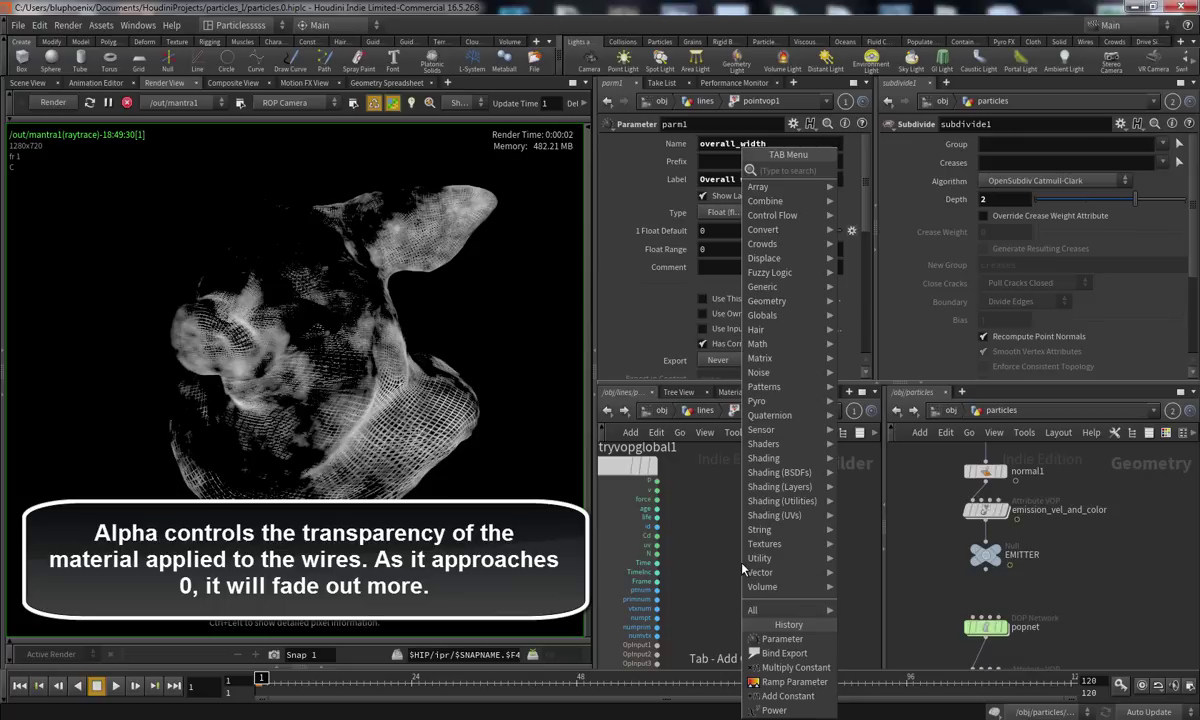
{"action": "type", "text": "vect"}
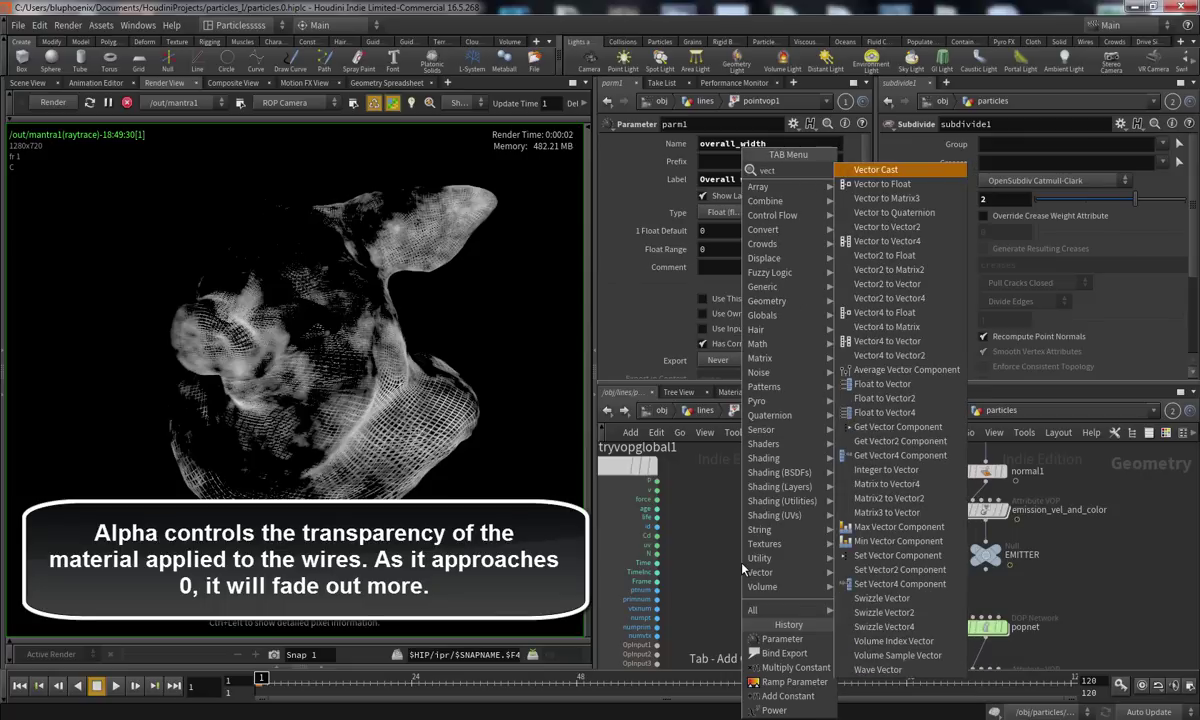
{"action": "key", "text": "Down"}
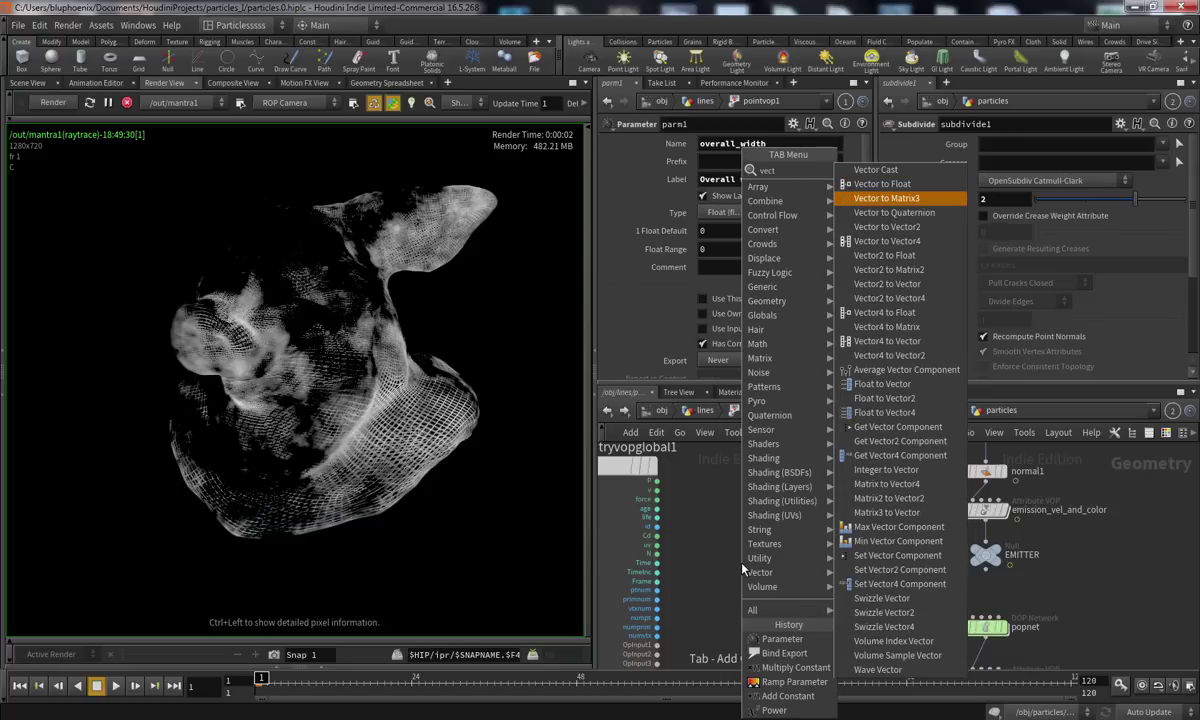
{"action": "key", "text": "Return"}
{"action": "left_click", "coordinate": [690, 540]}
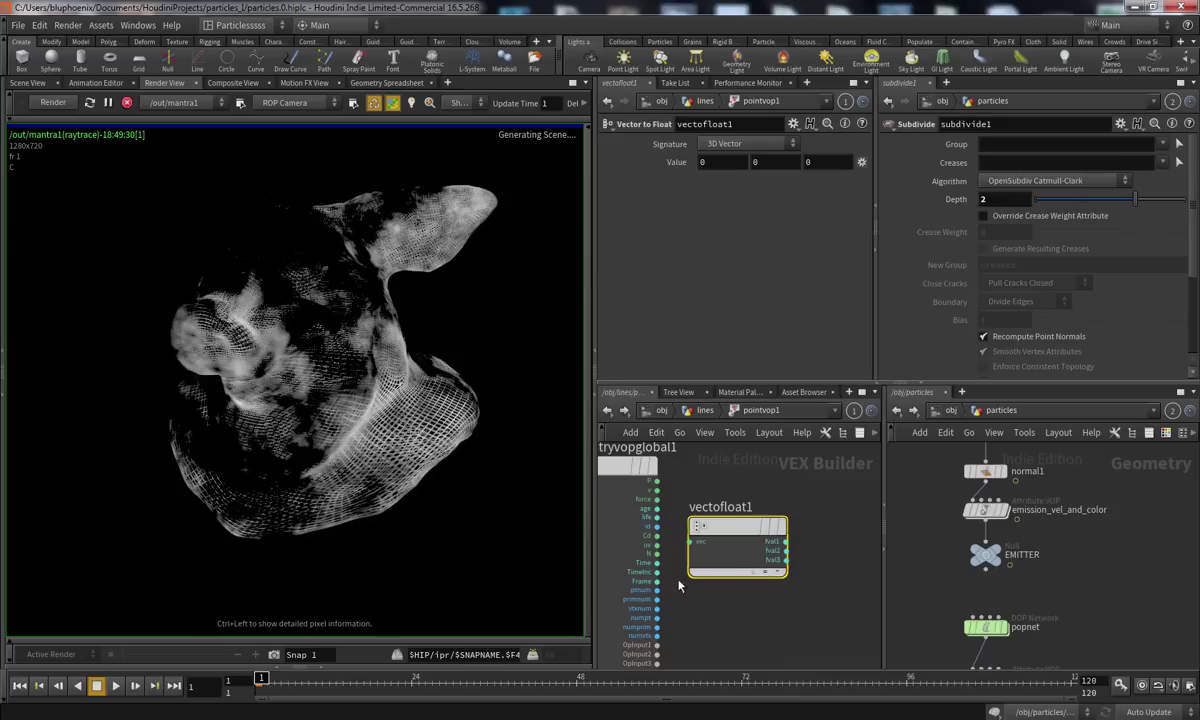
{"action": "left_click", "coordinate": [650, 526]}
{"action": "left_click", "coordinate": [700, 537]}
Add a Bind Export node in the free space above the width bind node
{"action": "middle_click_drag", "start_coordinate": [866, 554], "coordinate": [634, 557]}
{"action": "right_click_drag", "start_coordinate": [634, 557], "coordinate": [689, 557]}
{"action": "middle_click_drag", "start_coordinate": [689, 557], "coordinate": [663, 557]}
{"action": "right_click_drag", "start_coordinate": [663, 557], "coordinate": [788, 566]}
{"action": "mouse_move", "coordinate": [728, 542]}
{"action": "middle_mouse_down"}
{"action": "mouse_move", "coordinate": [761, 520]}
{"action": "mouse_move", "coordinate": [753, 500]}
{"action": "middle_mouse_up"}
{"action": "middle_click_drag", "start_coordinate": [739, 551], "coordinate": [766, 591]}
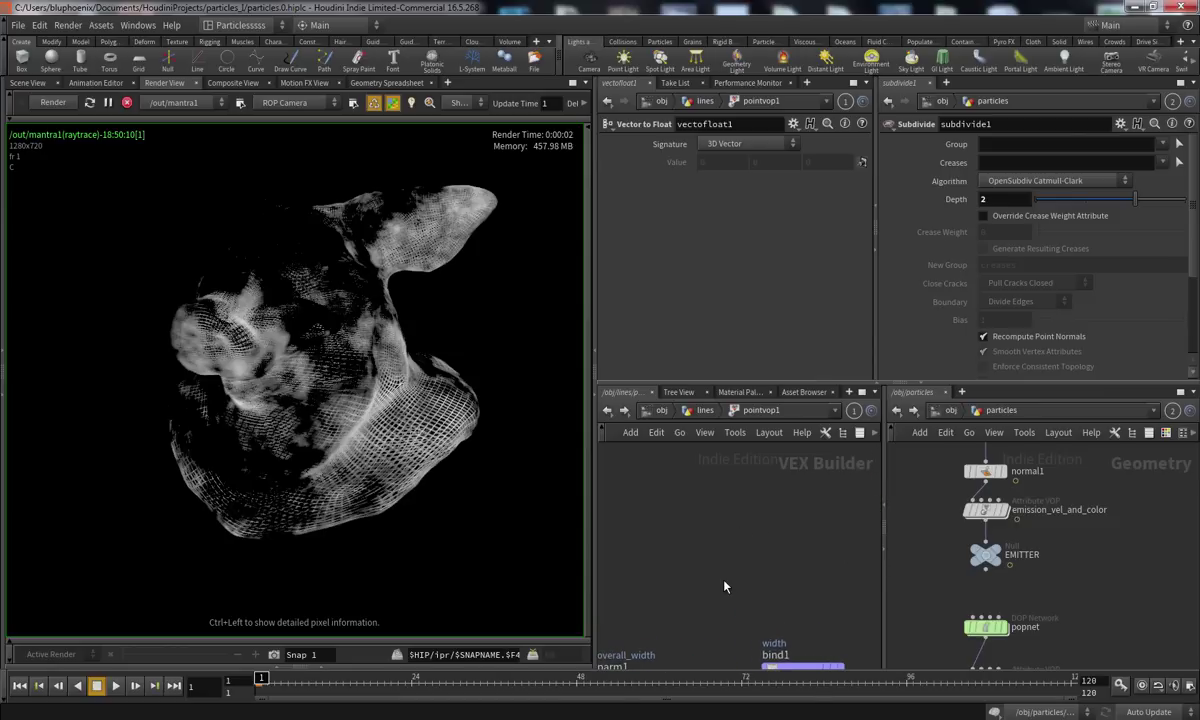
{"action": "key", "text": "Tab"}
{"action": "type", "text": "exp"}
{"action": "key", "text": "Down"}
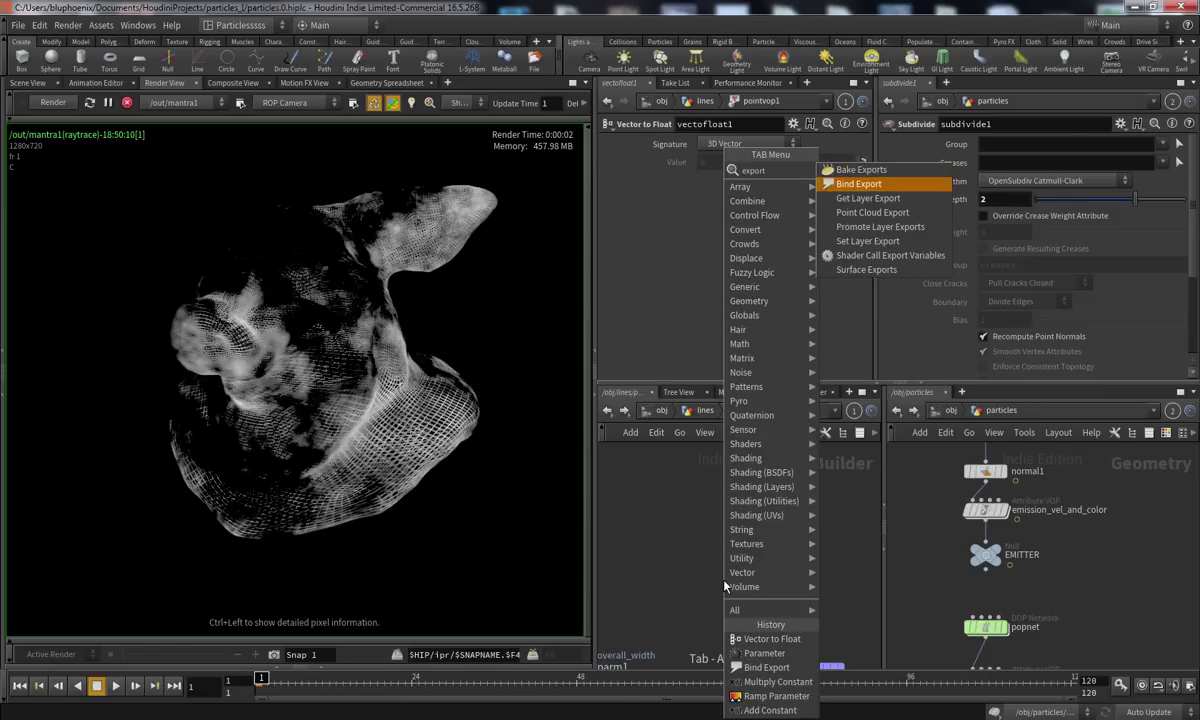
{"action": "key", "text": "Return"}
{"action": "left_click", "coordinate": [726, 585]}
Set the name of the new bind node to Alpha
{"action": "left_click", "coordinate": [730, 161]}
{"action": "left_click", "coordinate": [730, 170]}
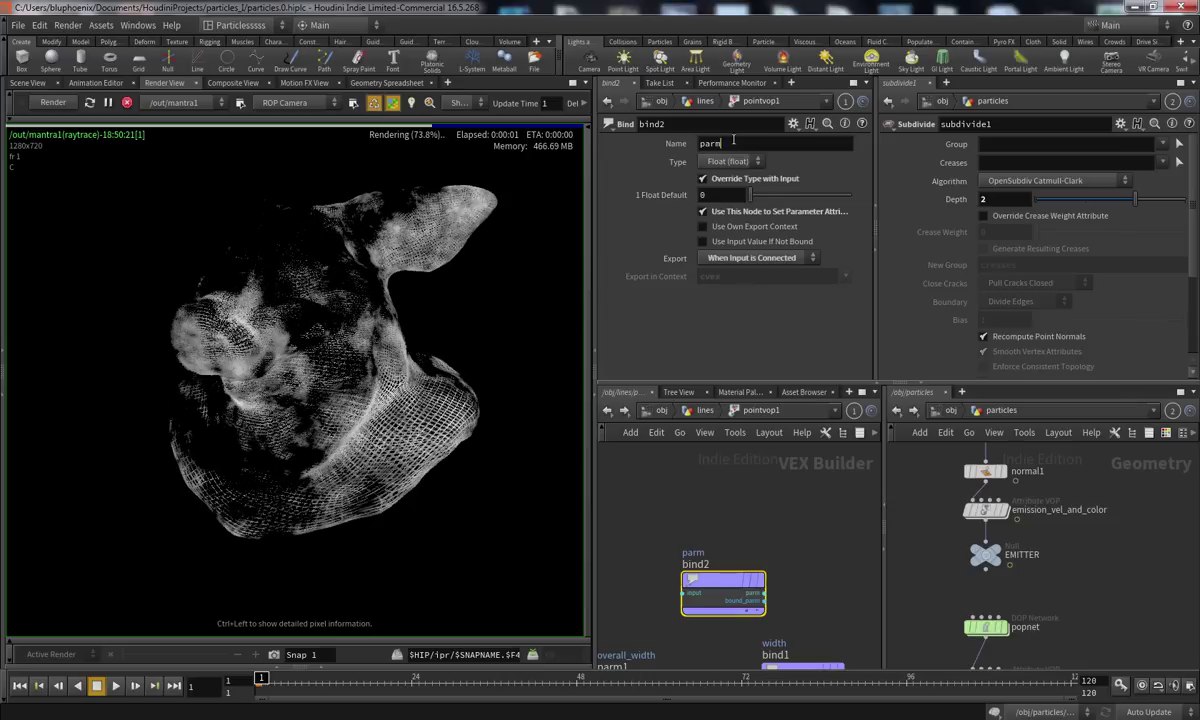
{"action": "double_click", "coordinate": [720, 143]}
{"action": "type", "text": "Alpha"}
{"action": "key", "text": "Return"}
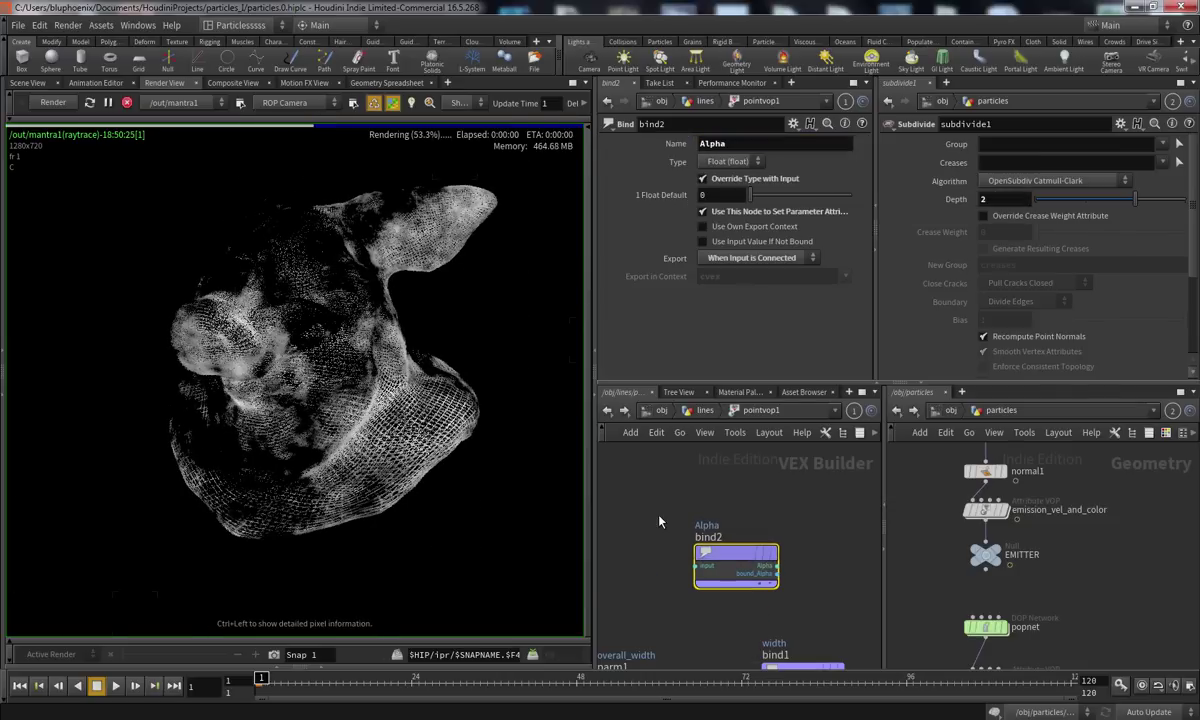
Add a Fit Range node between the Vector to Float node and the Alpha bind node
{"action": "middle_click_drag", "start_coordinate": [617, 482], "coordinate": [761, 545]}
{"action": "middle_click_drag", "start_coordinate": [651, 580], "coordinate": [729, 554]}
{"action": "left_click", "coordinate": [656, 544]}
{"action": "key", "text": "Tab"}
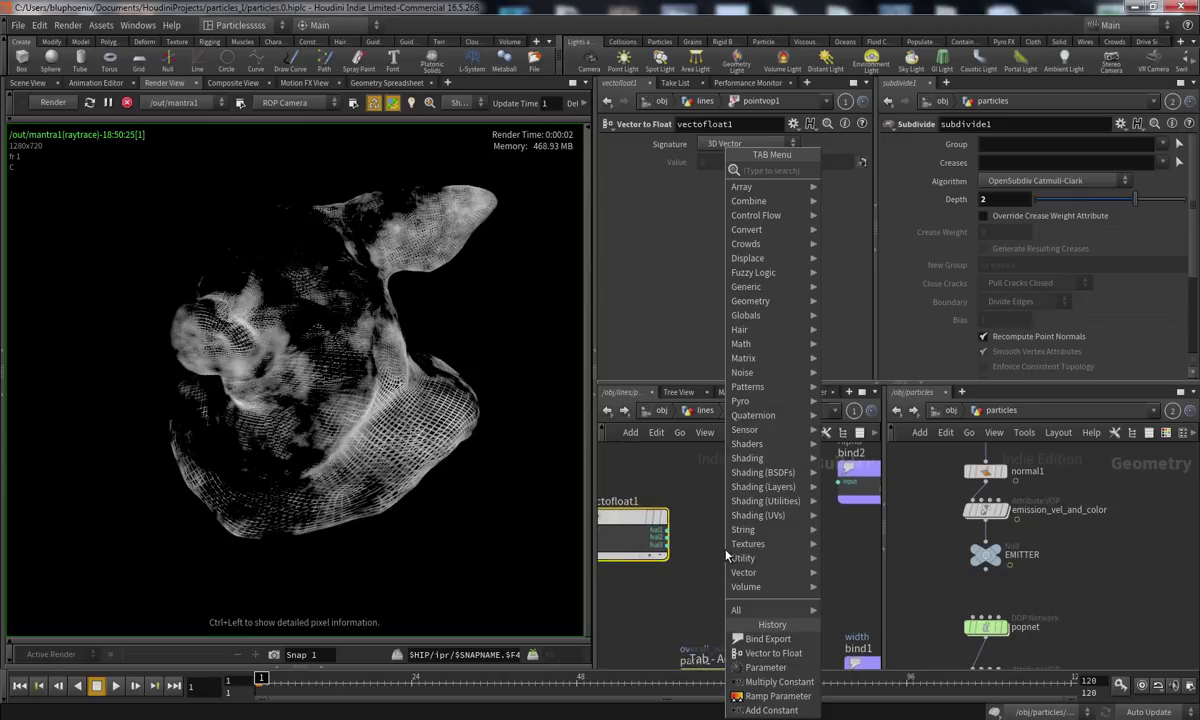
{"action": "key", "text": "BackSpace"}
{"action": "key", "text": "BackSpace"}
{"action": "key", "text": "BackSpace"}
{"action": "key", "text": "BackSpace"}
{"action": "key", "text": "BackSpace"}
{"action": "type", "text": "fit"}
{"action": "key", "text": "Return"}
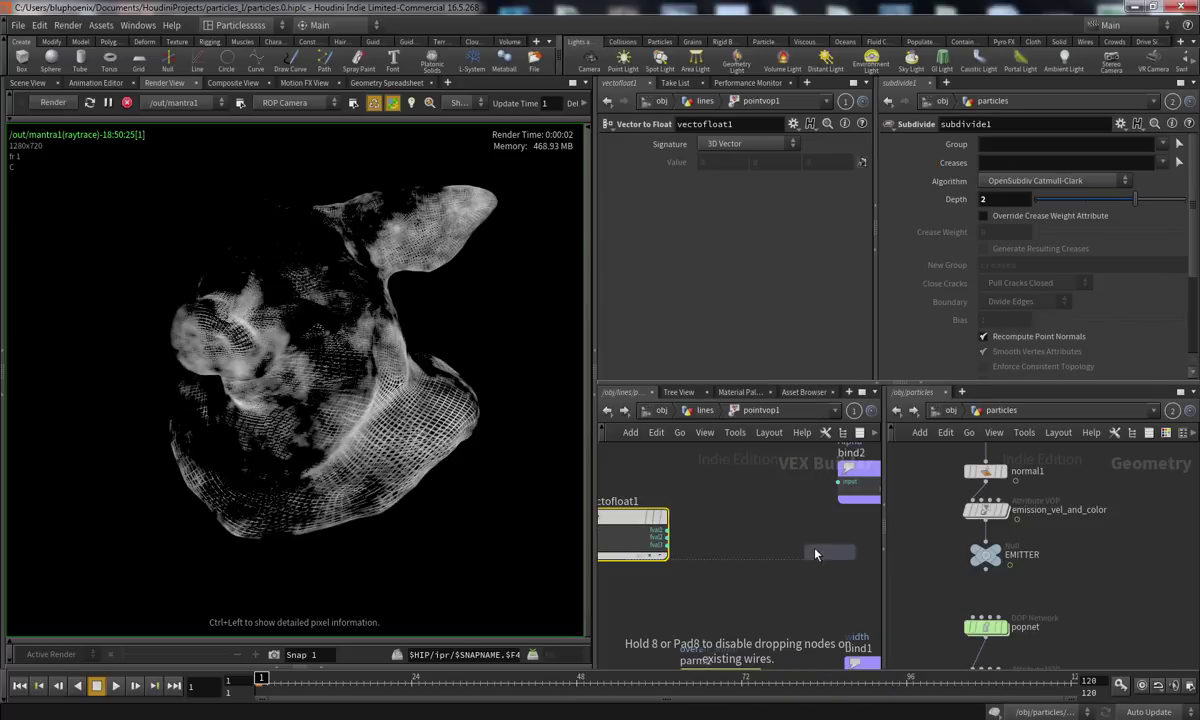
{"action": "left_click", "coordinate": [740, 525]}
Connect vectofloat1's first float output to fit1's val input, and fit1's shift output to the Alpha bind's input
{"action": "left_click", "coordinate": [660, 524]}
{"action": "left_click", "coordinate": [722, 538]}
{"action": "left_click_drag", "start_coordinate": [822, 537], "coordinate": [797, 522]}
{"action": "middle_click_drag", "start_coordinate": [818, 476], "coordinate": [708, 533]}
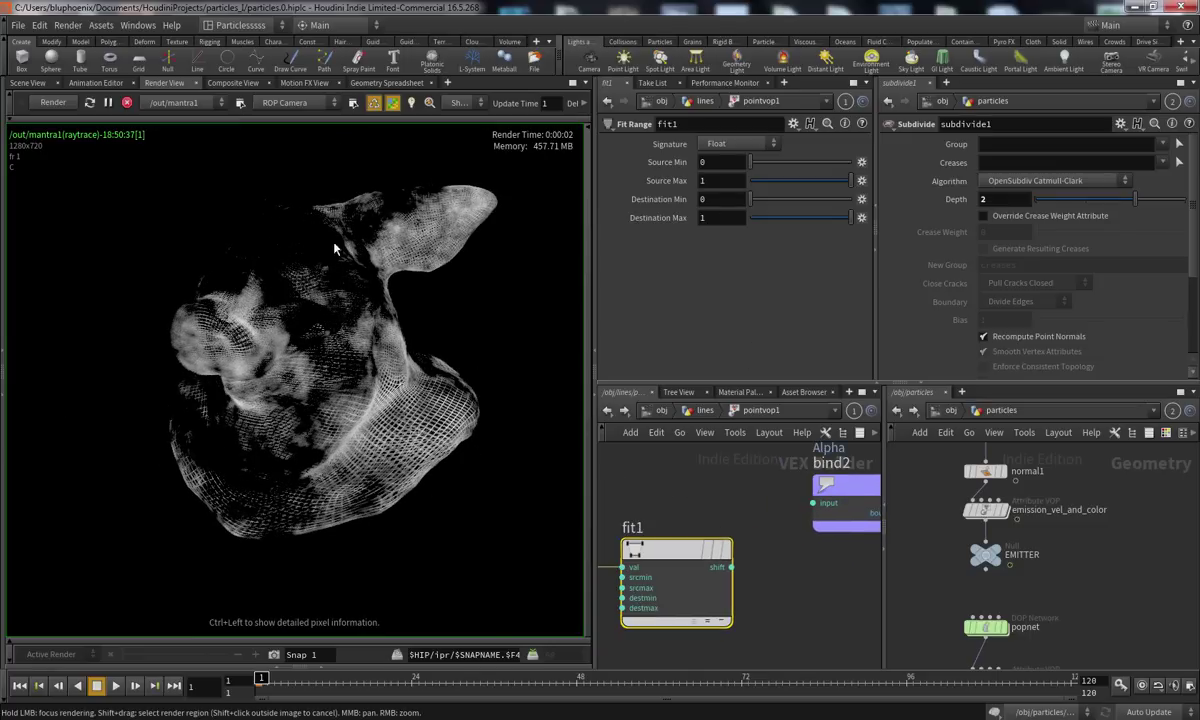
{"action": "middle_click_drag", "start_coordinate": [786, 571], "coordinate": [707, 590]}
{"action": "left_click_drag", "start_coordinate": [763, 508], "coordinate": [798, 558]}
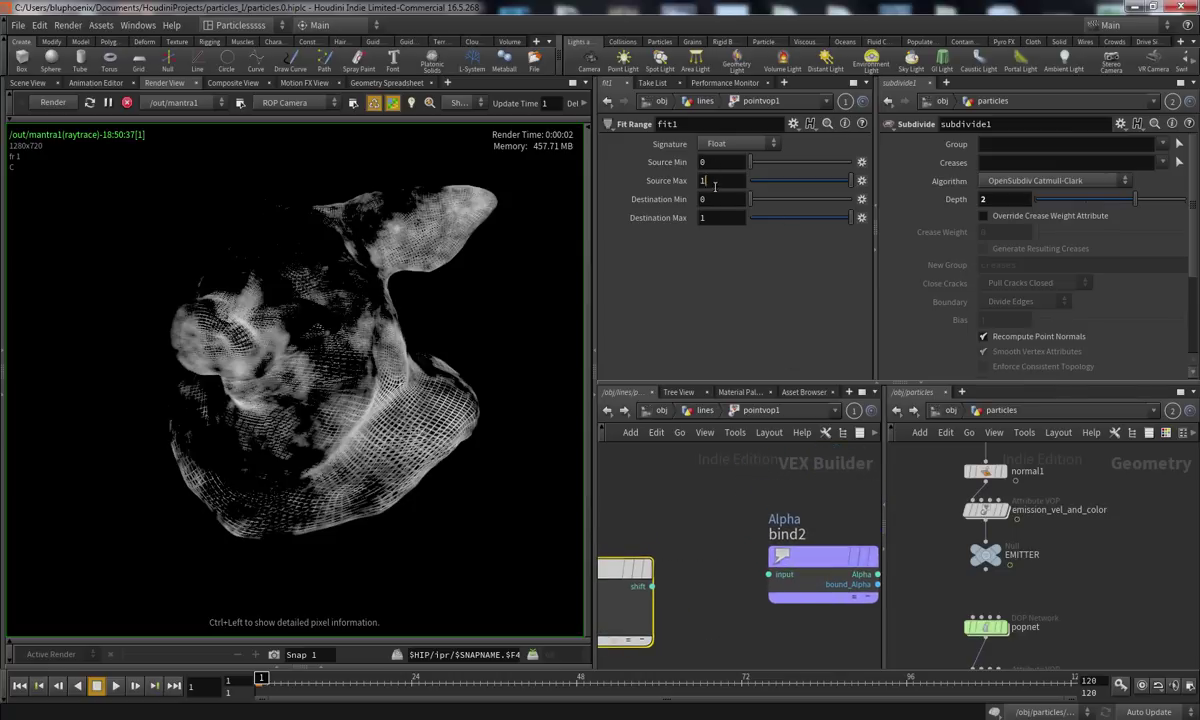
{"action": "middle_click_drag", "start_coordinate": [750, 568], "coordinate": [762, 498]}
{"action": "left_click", "coordinate": [688, 546]}
{"action": "left_click", "coordinate": [804, 533]}
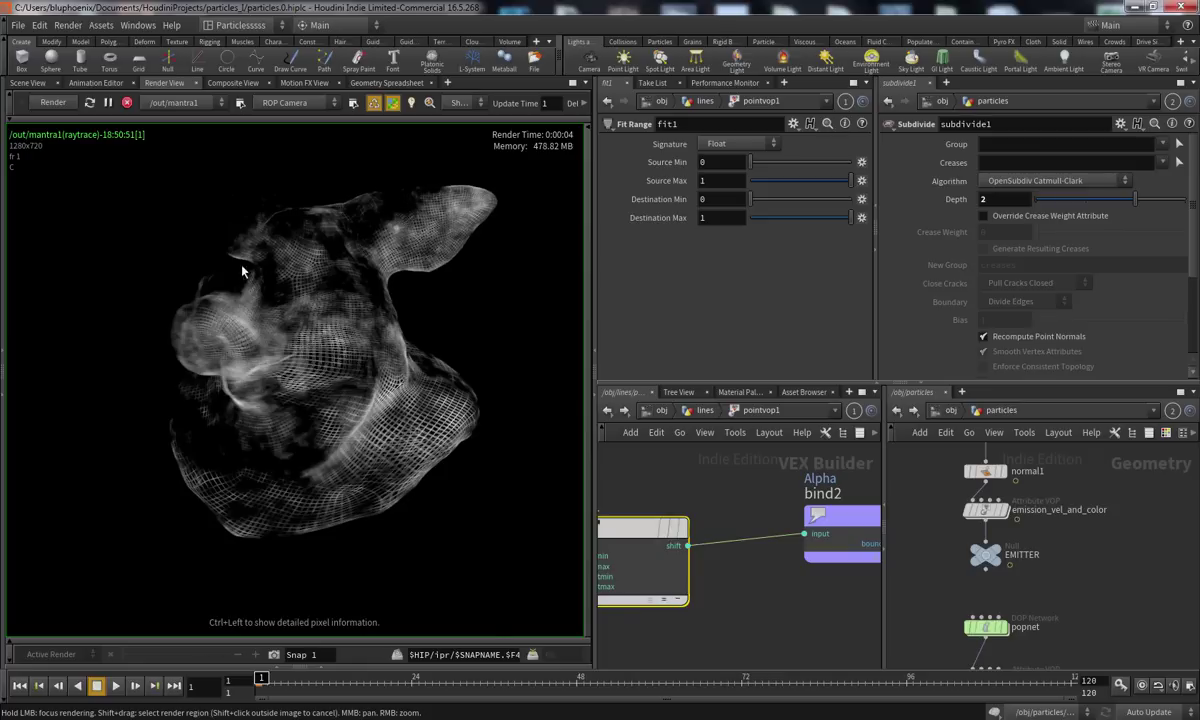
Move the overall_width parameter and the width bind node apart to make room between them
{"action": "middle_click_drag", "start_coordinate": [753, 617], "coordinate": [788, 496]}
{"action": "scroll", "coordinate": [775, 579], "scroll_direction": "down", "scroll_amount": 2}
{"action": "scroll", "coordinate": [795, 580], "scroll_direction": "down", "scroll_amount": 2}
{"action": "left_click_drag", "start_coordinate": [695, 572], "coordinate": [661, 572]}
{"action": "middle_click_drag", "start_coordinate": [777, 530], "coordinate": [732, 562]}
{"action": "left_click_drag", "start_coordinate": [793, 596], "coordinate": [845, 616]}
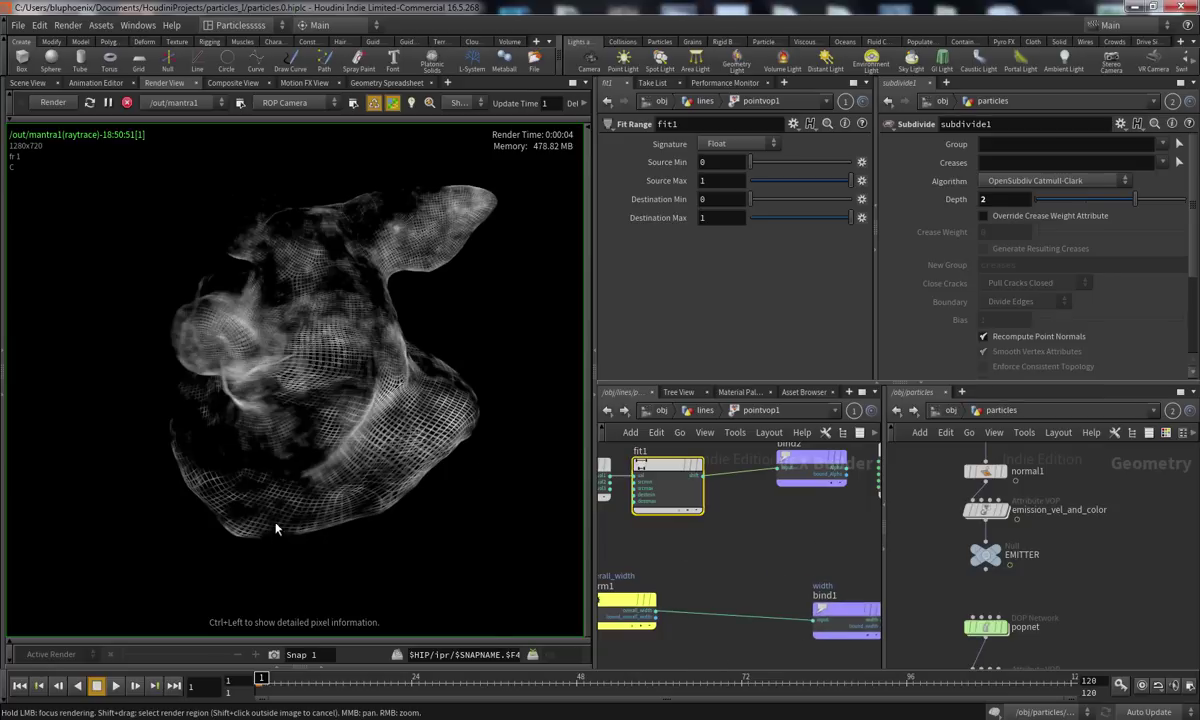
Insert a Multiply node between the overall_width parameter and the width bind, and feed fit1's shift output into its second input
{"action": "middle_click_drag", "start_coordinate": [710, 550], "coordinate": [741, 544]}
{"action": "key", "text": "Tab"}
{"action": "type", "text": "mult"}
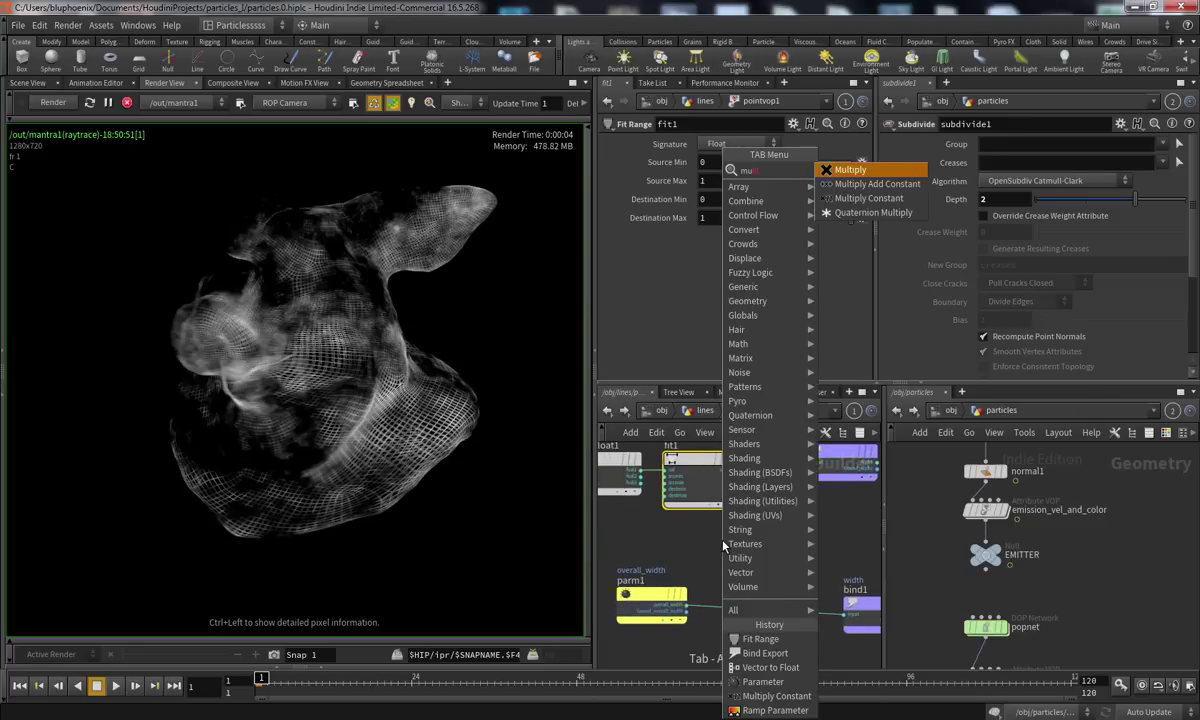
{"action": "key", "text": "Return"}
{"action": "middle_click_drag", "start_coordinate": [747, 559], "coordinate": [773, 597]}
{"action": "left_click", "coordinate": [786, 571]}
{"action": "left_click", "coordinate": [756, 585]}
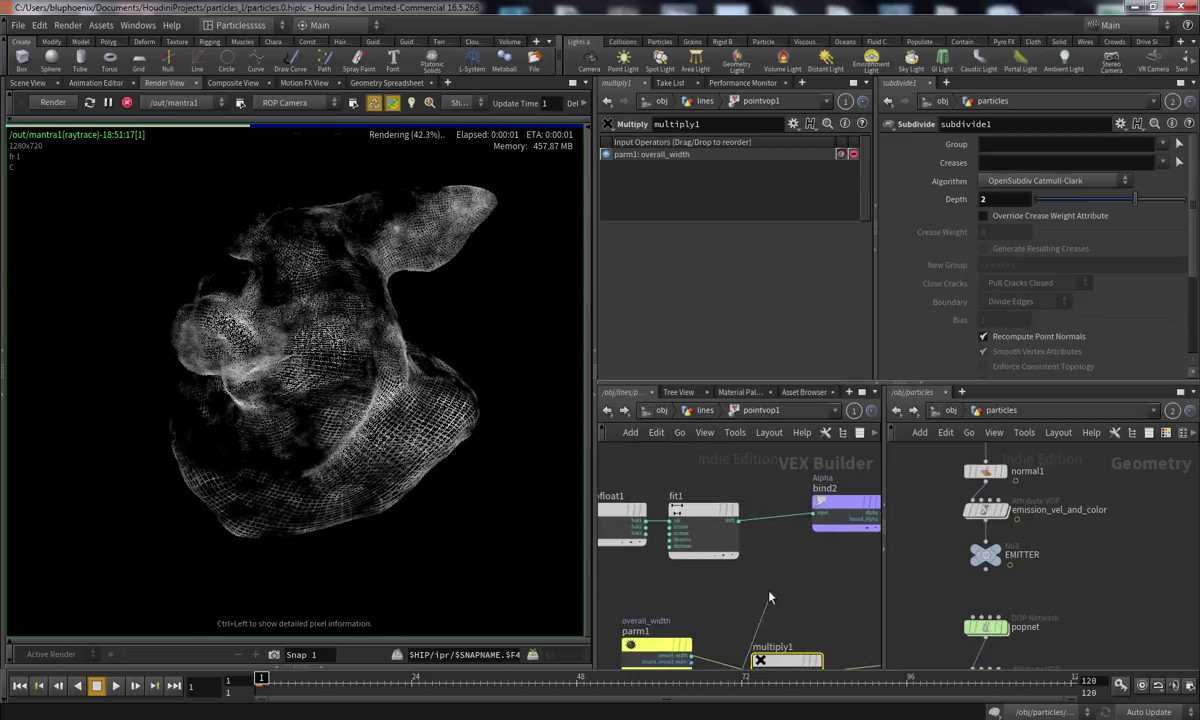
{"action": "left_click", "coordinate": [737, 521]}
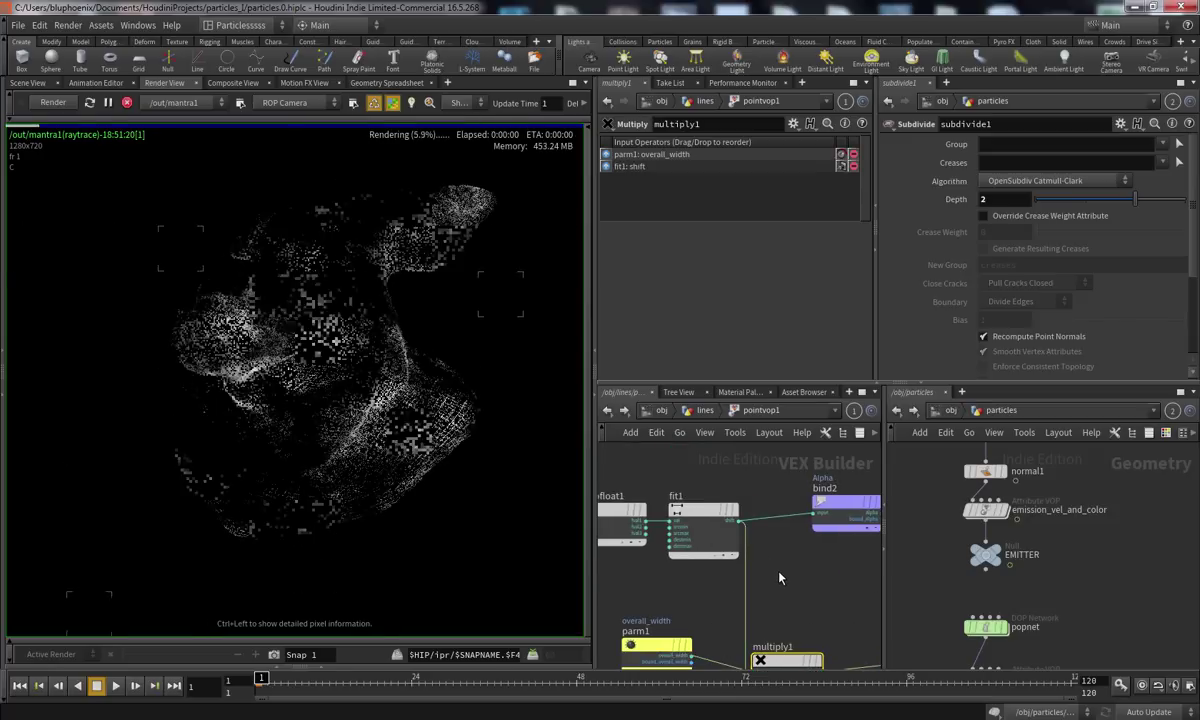
{"action": "middle_click_drag", "start_coordinate": [778, 584], "coordinate": [783, 569]}
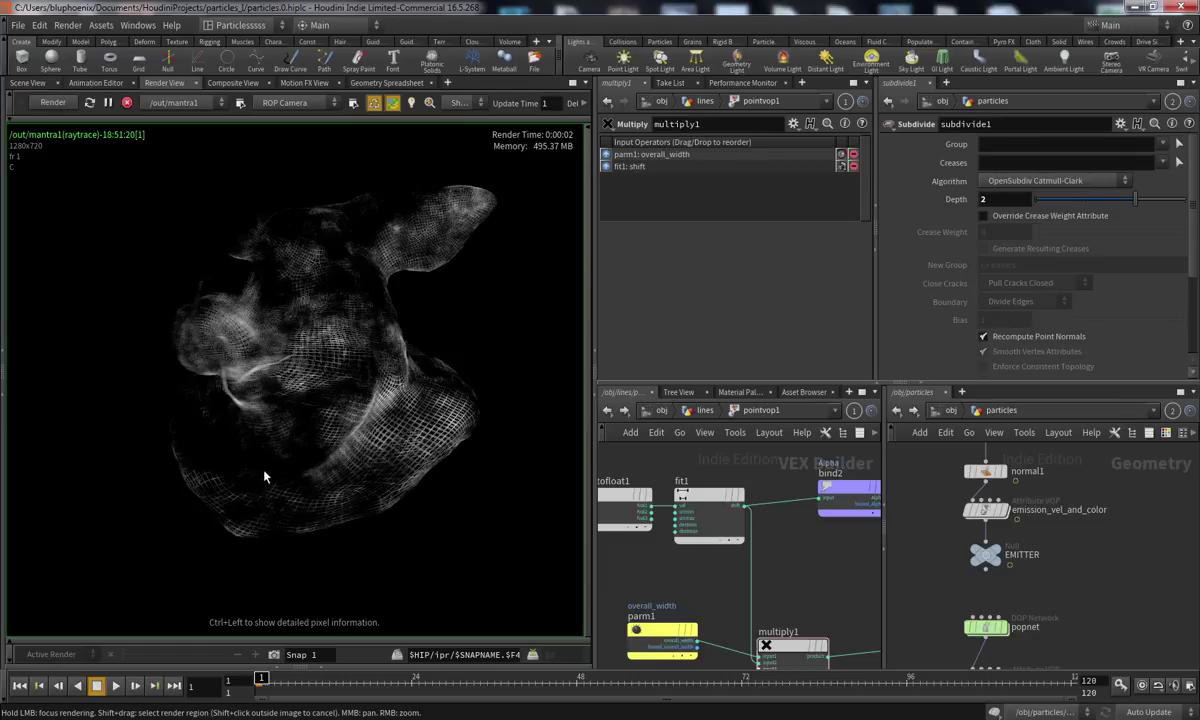
Return to the lines network and display convertline1 in the scene view with its points shown
{"action": "scroll", "coordinate": [709, 572], "scroll_direction": "down", "scroll_amount": 2}
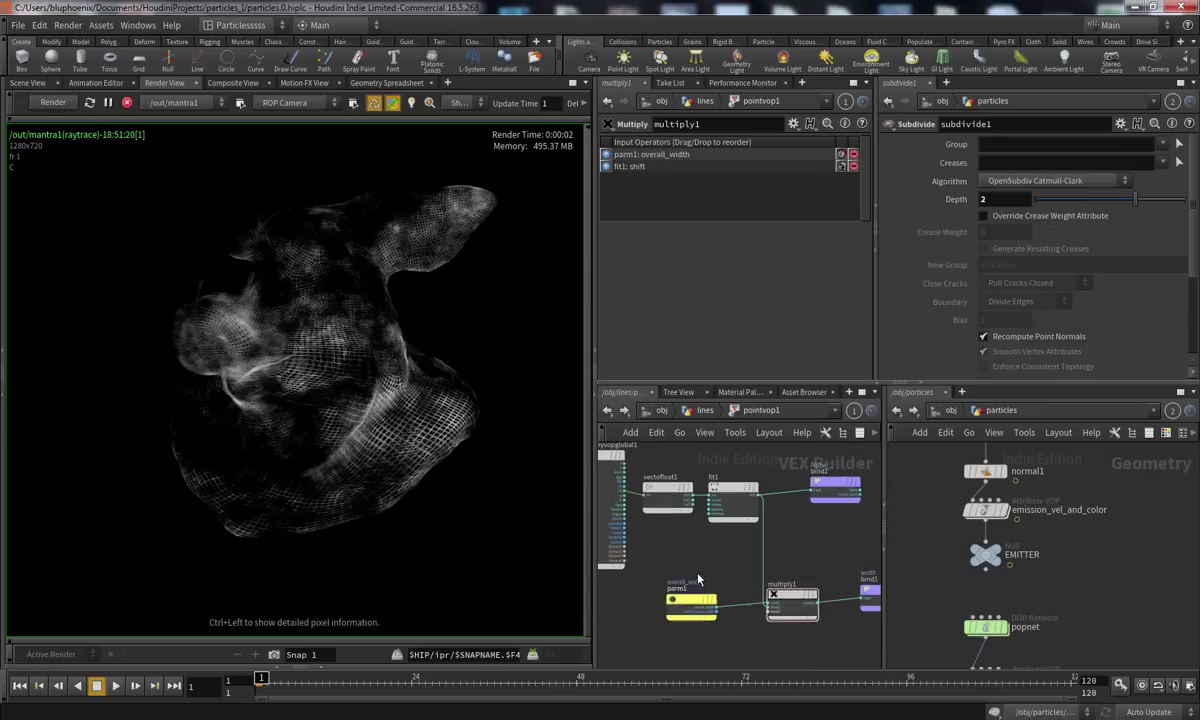
{"action": "left_click", "coordinate": [690, 411]}
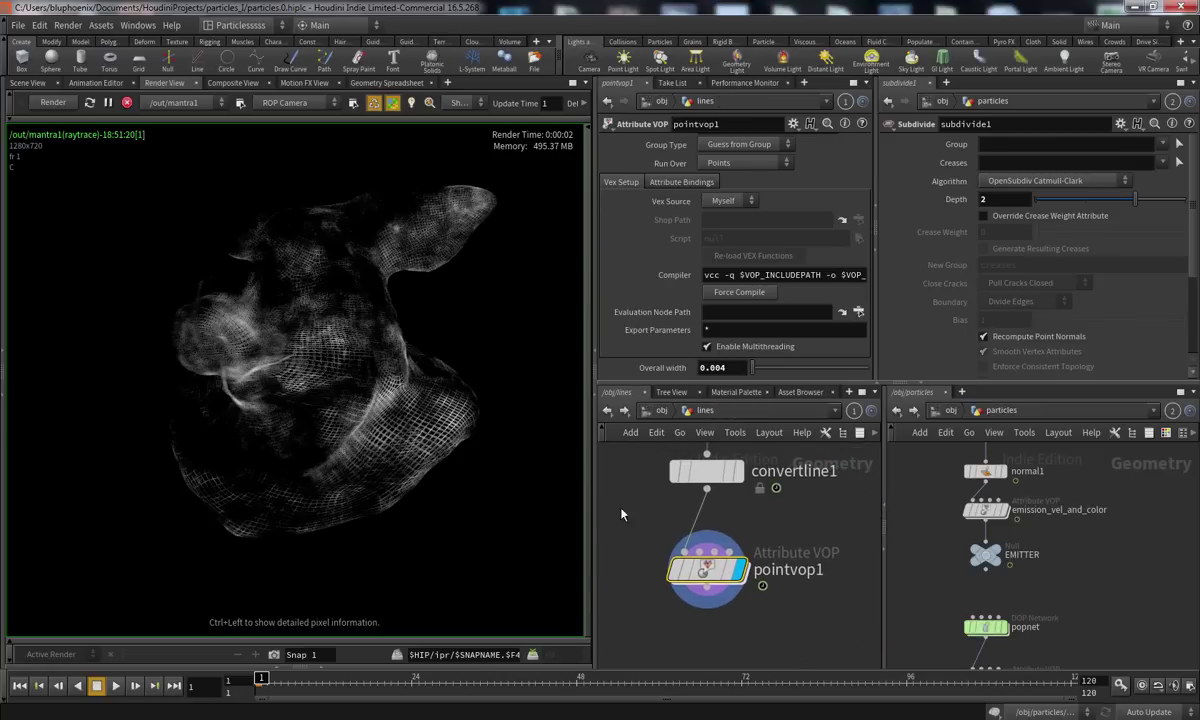
{"action": "left_click", "coordinate": [28, 82]}
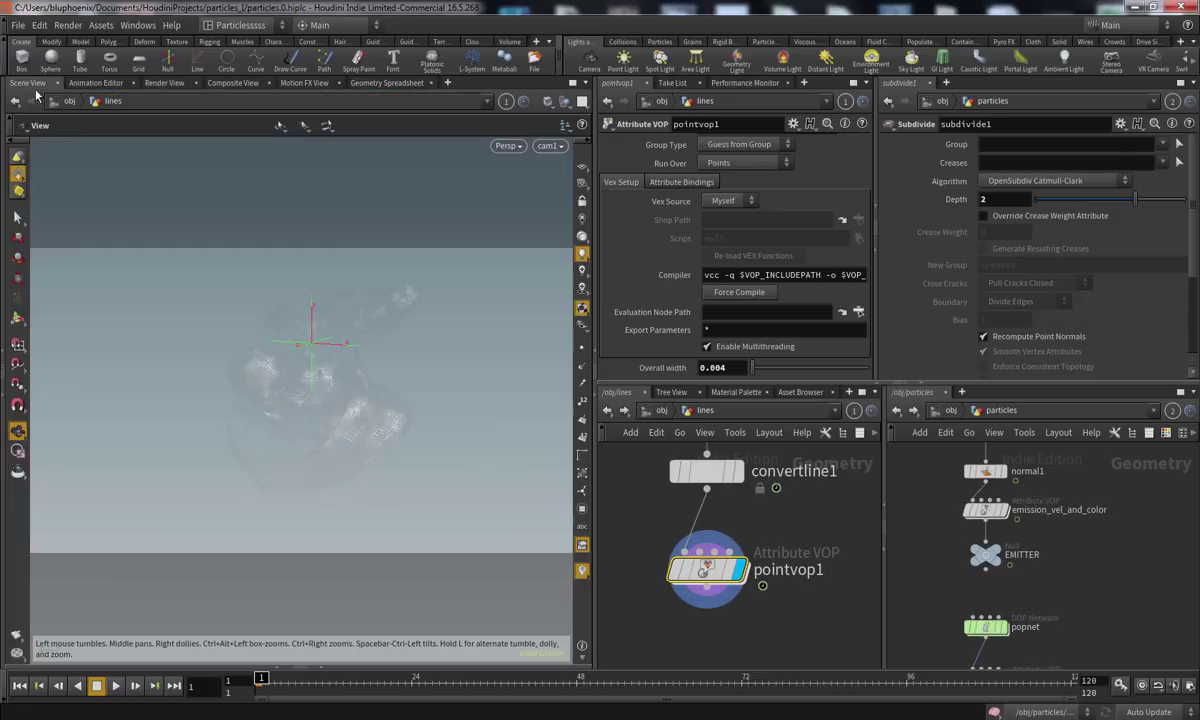
{"action": "left_click", "coordinate": [740, 472]}
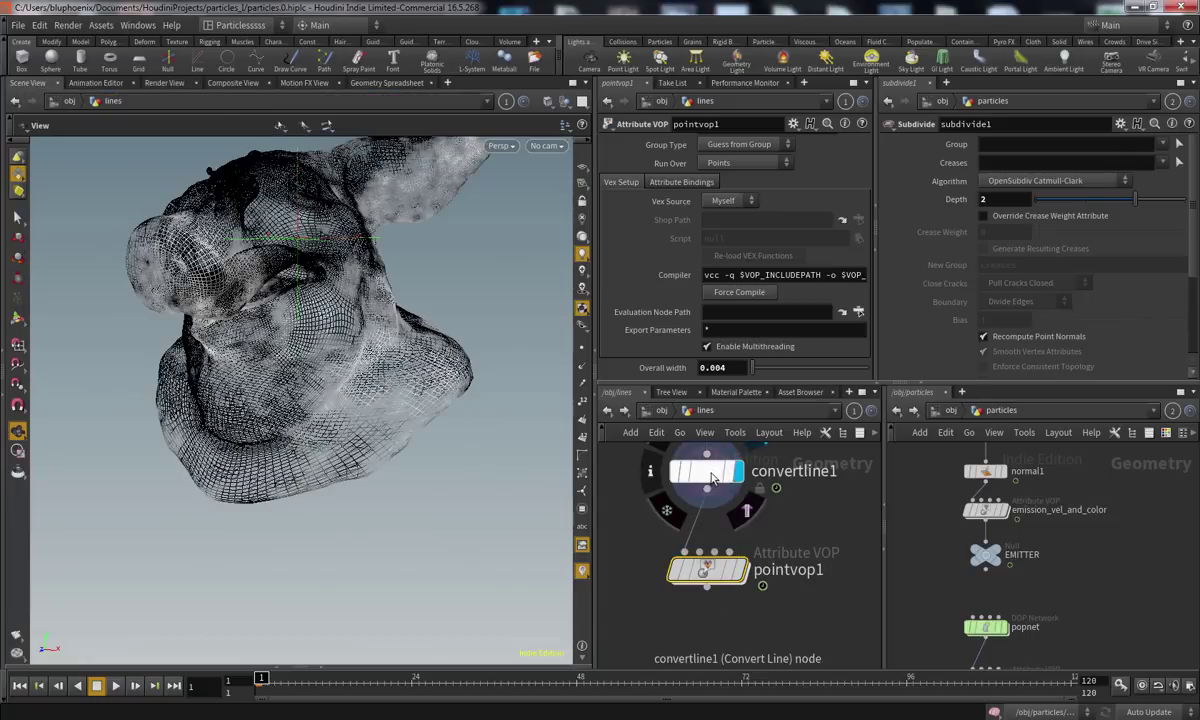
{"action": "left_click", "coordinate": [705, 471]}
{"action": "scroll", "coordinate": [270, 415], "scroll_direction": "up", "scroll_amount": 5}
{"action": "left_click", "coordinate": [582, 347]}
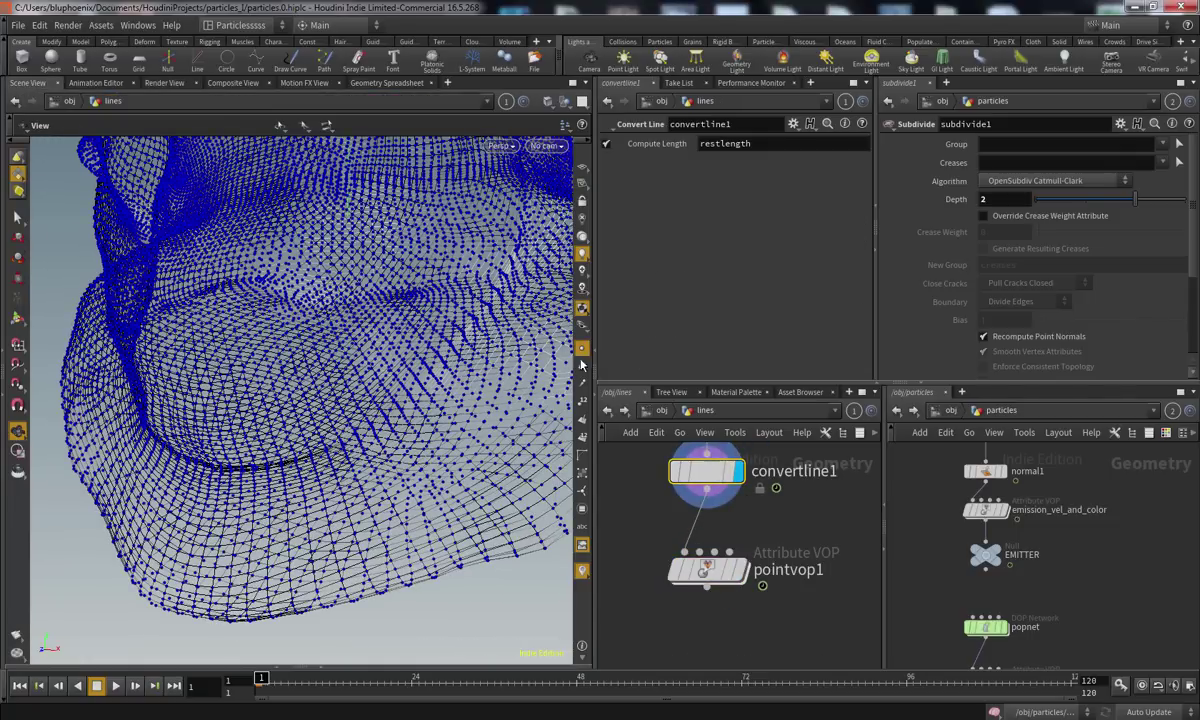
{"action": "scroll", "coordinate": [370, 471], "scroll_direction": "up", "scroll_amount": 5}
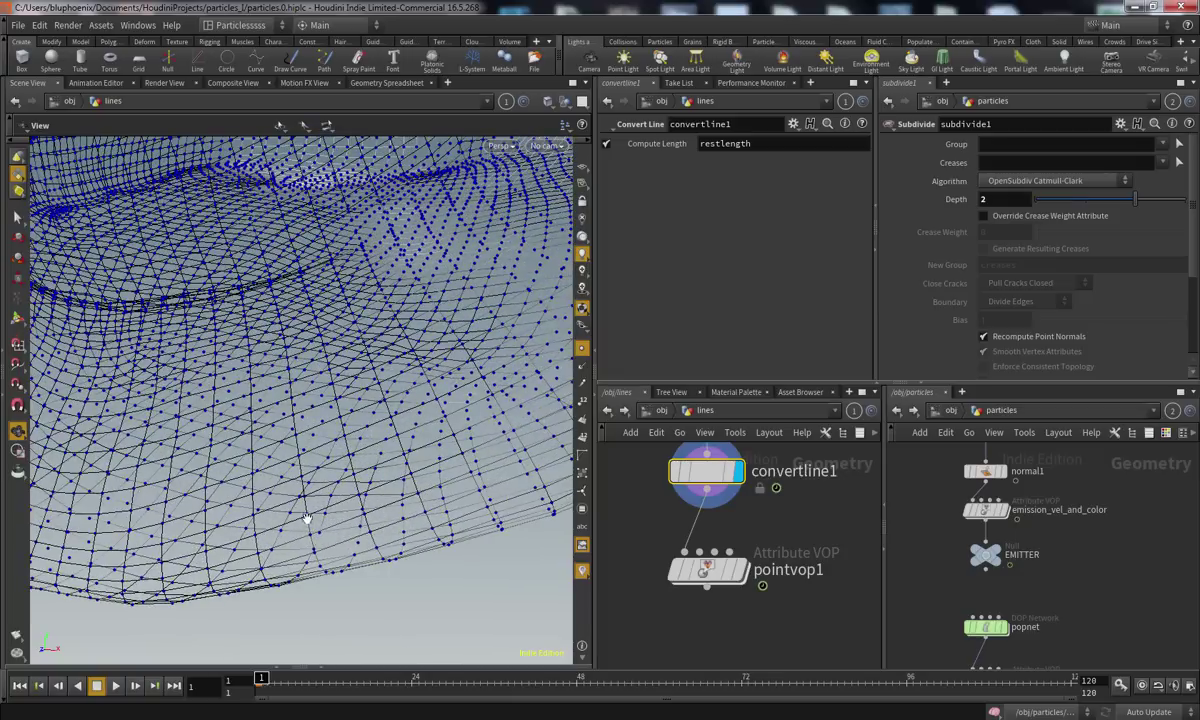
{"action": "scroll", "coordinate": [310, 525], "scroll_direction": "up", "scroll_amount": 5}
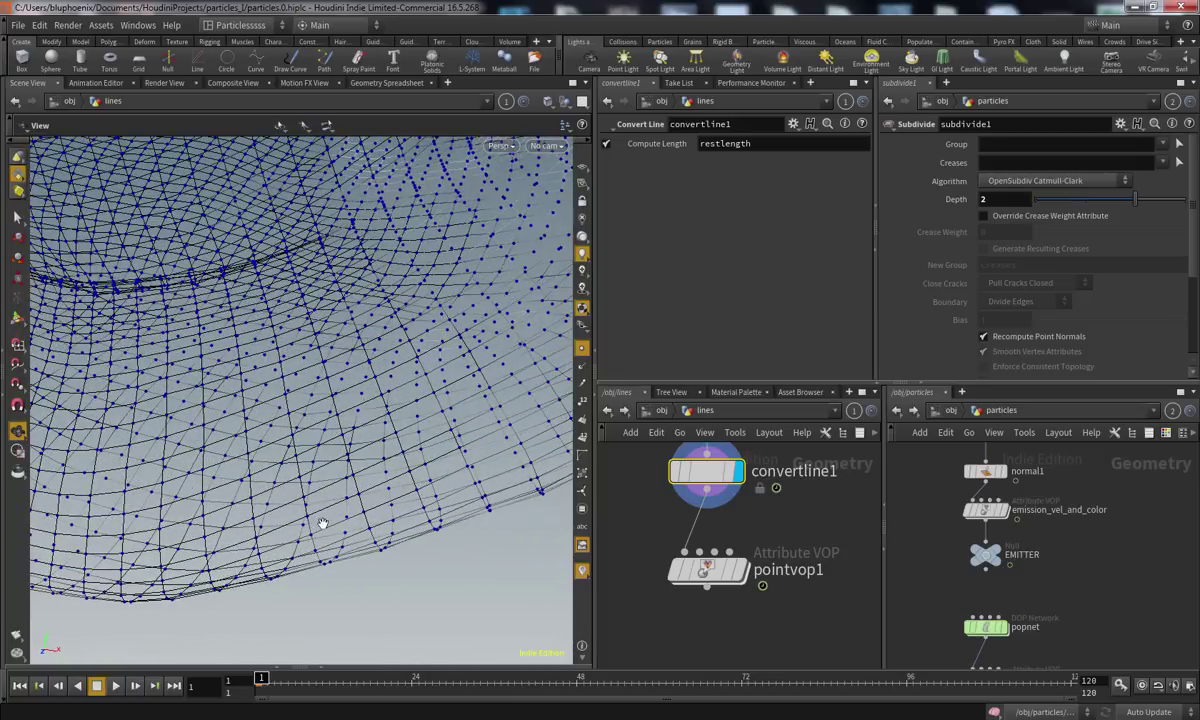
Move pointvop1 down and insert a Resample node between convertline1 and pointvop1
{"action": "middle_click_drag", "start_coordinate": [738, 626], "coordinate": [726, 608]}
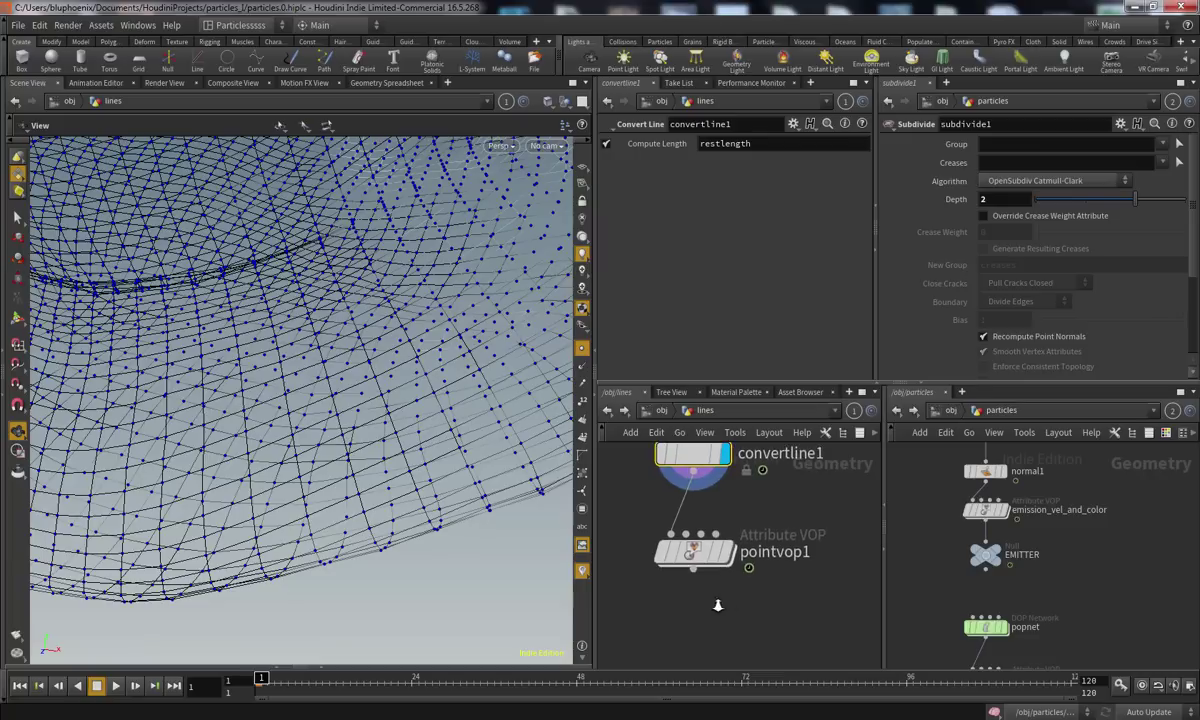
{"action": "scroll", "coordinate": [727, 606], "scroll_direction": "down", "scroll_amount": 2}
{"action": "left_click_drag", "start_coordinate": [706, 571], "coordinate": [706, 635]}
{"action": "key", "text": "Tab"}
{"action": "type", "text": "res"}
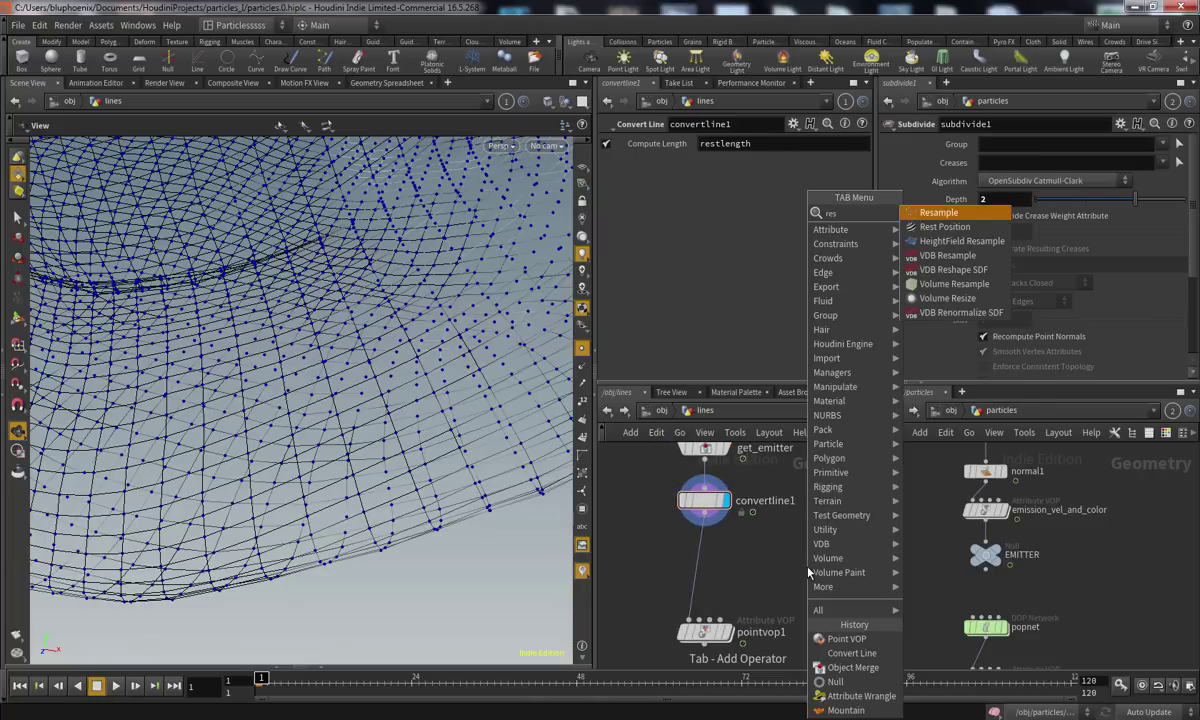
{"action": "key", "text": "Return"}
{"action": "left_click", "coordinate": [706, 555]}
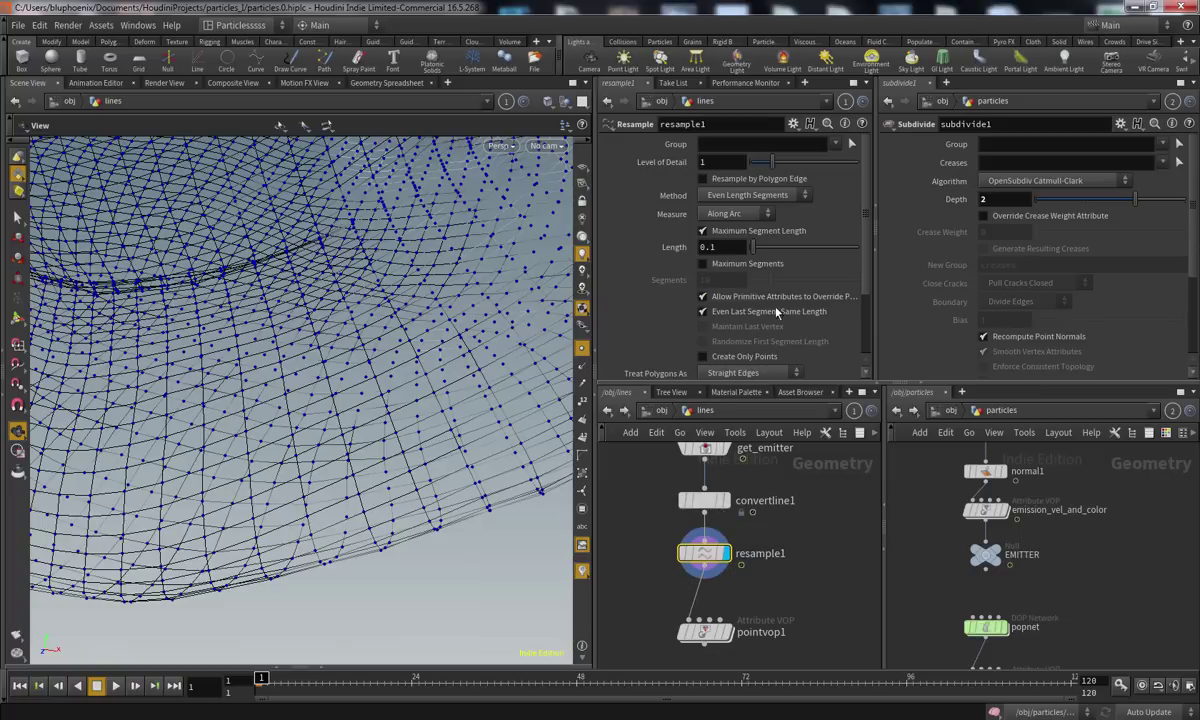
On resample1, disable Maximum Segment Length and enable Maximum Segments with a value of 4
{"action": "left_click", "coordinate": [742, 231]}
{"action": "left_click", "coordinate": [702, 263]}
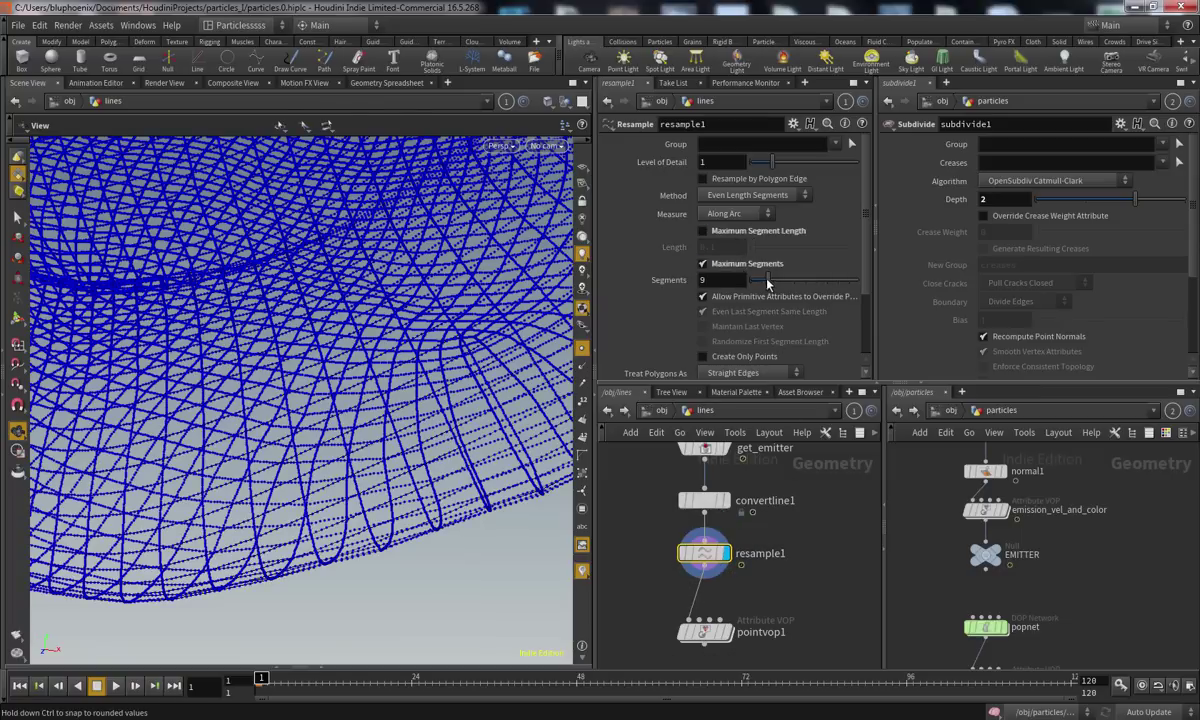
{"action": "left_click_drag", "start_coordinate": [752, 285], "coordinate": [759, 282]}
{"action": "mouse_move", "coordinate": [451, 500]}
{"action": "left_mouse_down"}
{"action": "mouse_move", "coordinate": [474, 486]}
{"action": "mouse_move", "coordinate": [450, 499]}
{"action": "left_mouse_up"}
Insert a Point Jitter node between resample1 and pointvop1
{"action": "middle_click_drag", "start_coordinate": [773, 564], "coordinate": [783, 521]}
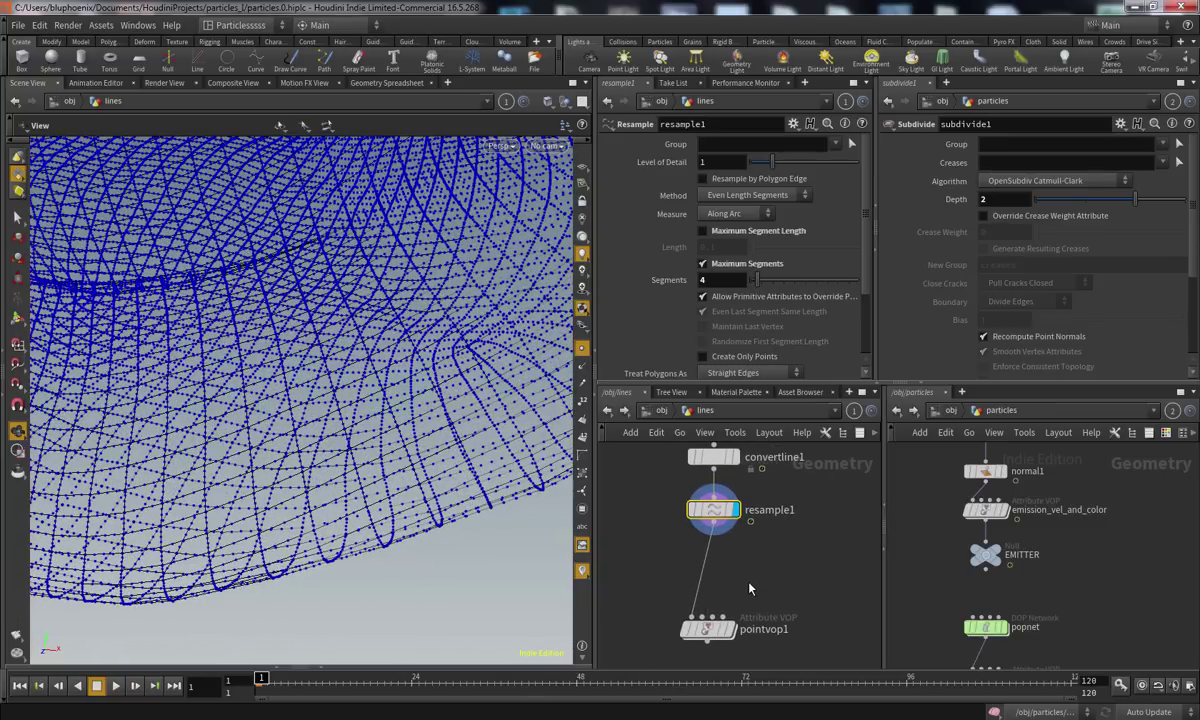
{"action": "key", "text": "Tab"}
{"action": "type", "text": "point"}
{"action": "key", "text": "Down"}
{"action": "key", "text": "Down"}
{"action": "key", "text": "Down"}
{"action": "key", "text": "Return"}
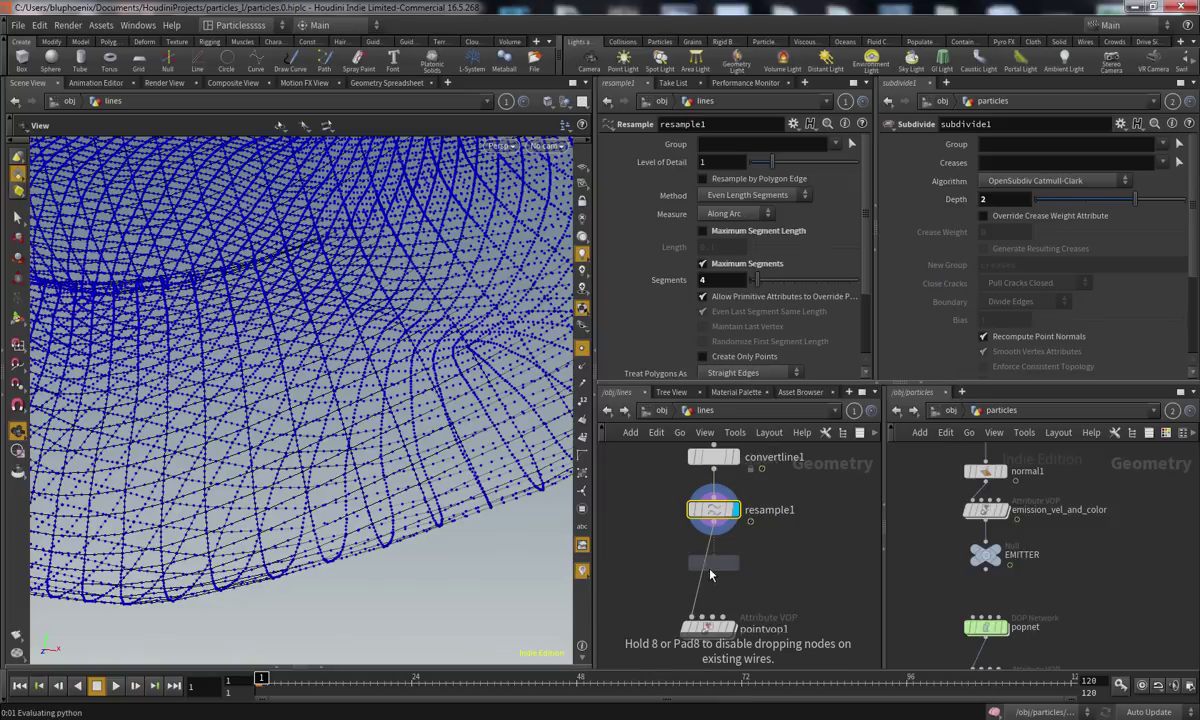
{"action": "left_click", "coordinate": [709, 567]}
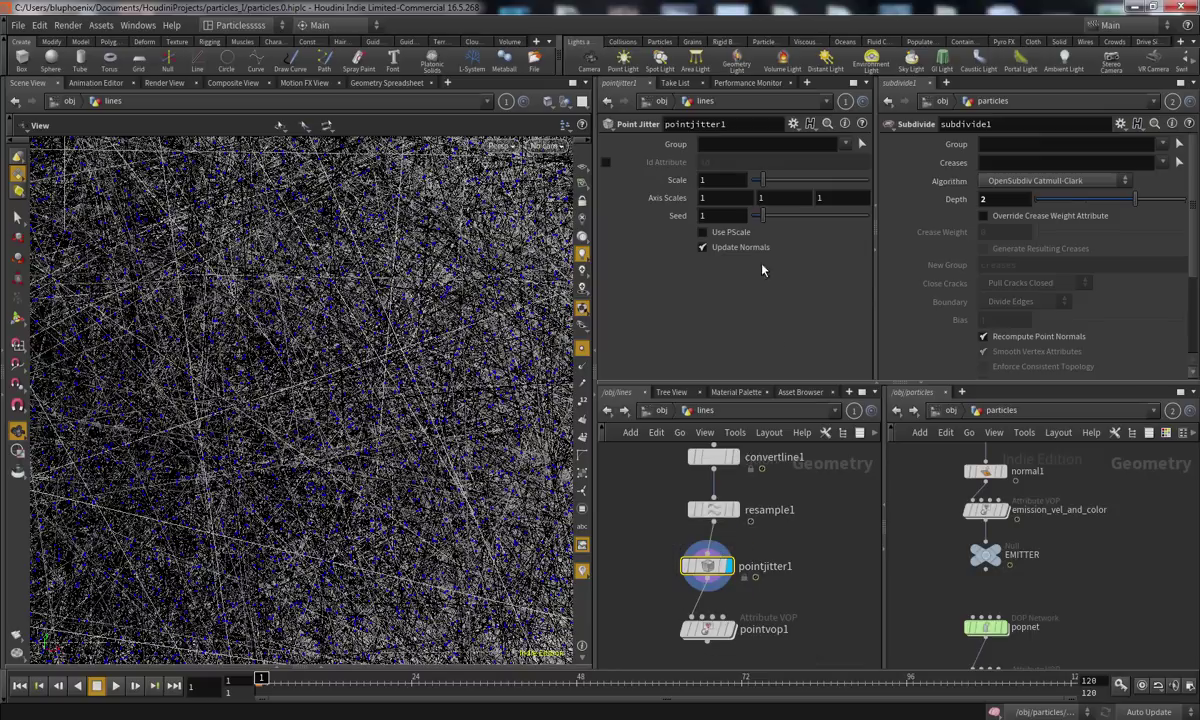
Reduce the point jitter's Scale to 0.011 and inspect the jittered lines
{"action": "left_click_drag", "start_coordinate": [765, 185], "coordinate": [750, 182]}
{"action": "middle_click_drag", "start_coordinate": [713, 181], "coordinate": [798, 242]}
{"action": "left_click_drag", "start_coordinate": [460, 350], "coordinate": [408, 367]}
{"action": "scroll", "coordinate": [400, 399], "scroll_direction": "up", "scroll_amount": 5}
Insert a Fuse node between resample1 and pointjitter1, and reselect pointjitter1
{"action": "key", "text": "Tab"}
{"action": "type", "text": "fu"}
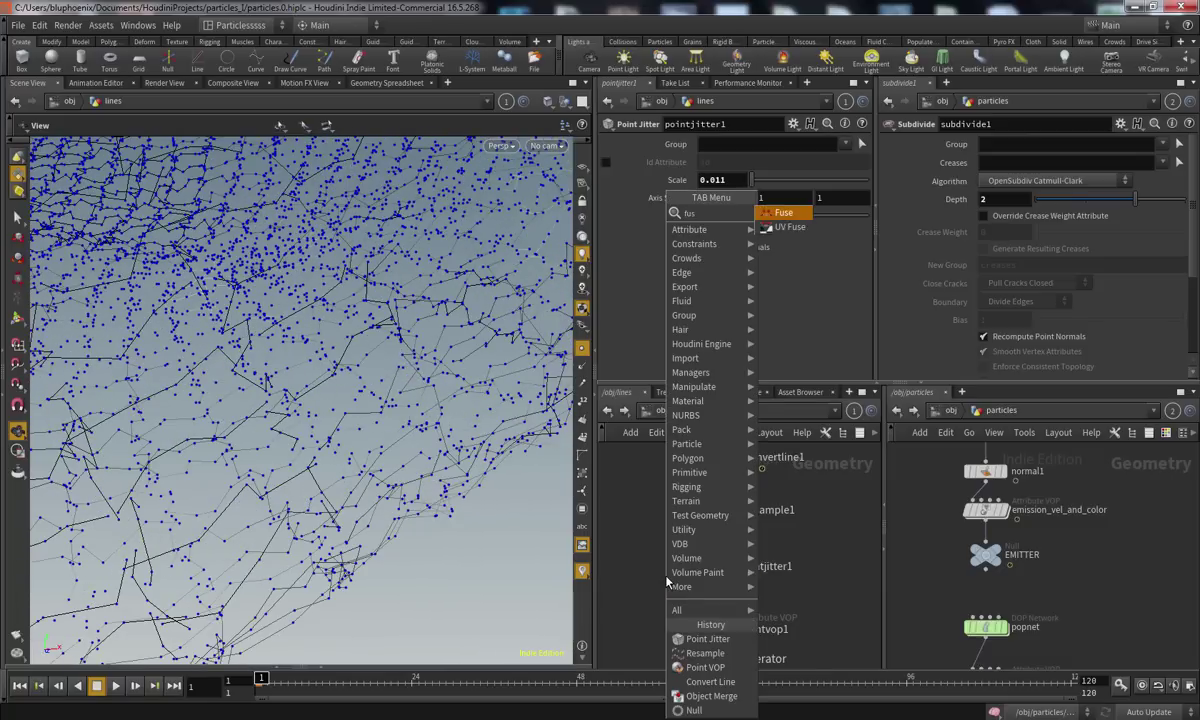
{"action": "key", "text": "Return"}
{"action": "left_click", "coordinate": [708, 515]}
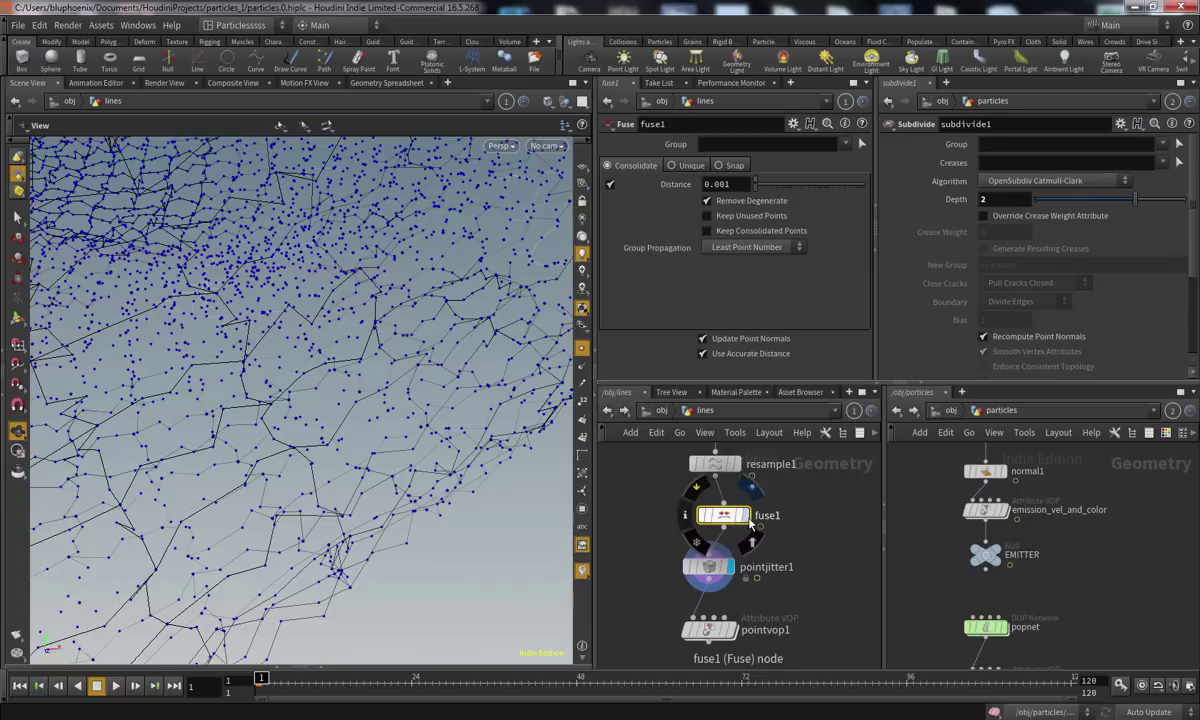
{"action": "left_click", "coordinate": [709, 567]}
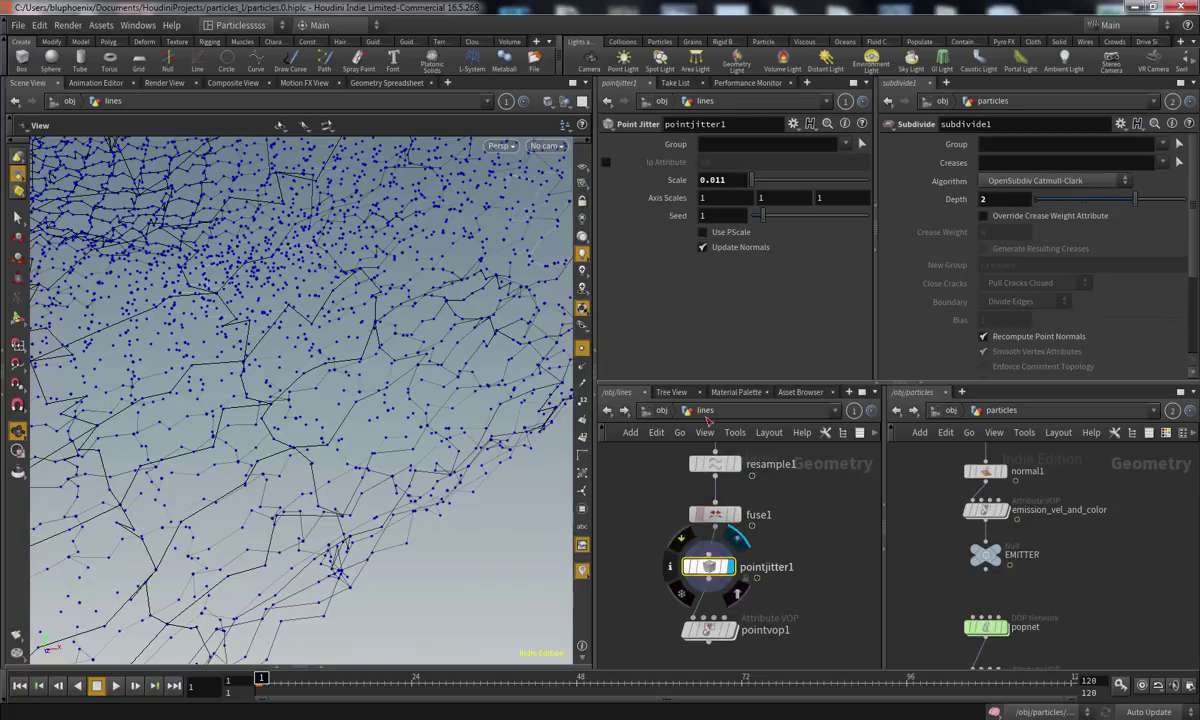
Reduce the point jitter's Scale to 0.008 and turn off point display in the viewport
{"action": "scroll", "coordinate": [400, 470], "scroll_direction": "up", "scroll_amount": 3}
{"action": "scroll", "coordinate": [400, 490], "scroll_direction": "up", "scroll_amount": 5}
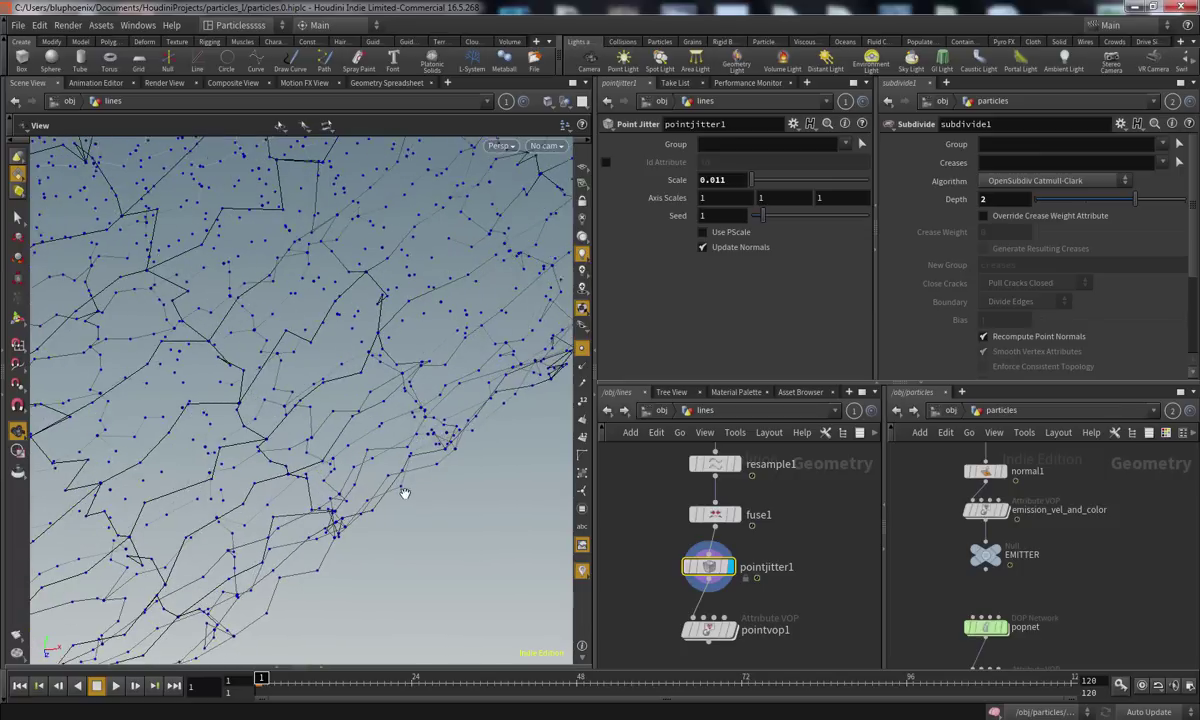
{"action": "middle_click_drag", "start_coordinate": [722, 181], "coordinate": [683, 232]}
{"action": "left_click", "coordinate": [556, 147]}
{"action": "left_click", "coordinate": [570, 212]}
{"action": "left_click", "coordinate": [583, 352]}
{"action": "right_click_drag", "start_coordinate": [310, 512], "coordinate": [517, 437]}
{"action": "middle_click_drag", "start_coordinate": [418, 408], "coordinate": [433, 444]}
{"action": "left_click_drag", "start_coordinate": [432, 444], "coordinate": [265, 362]}
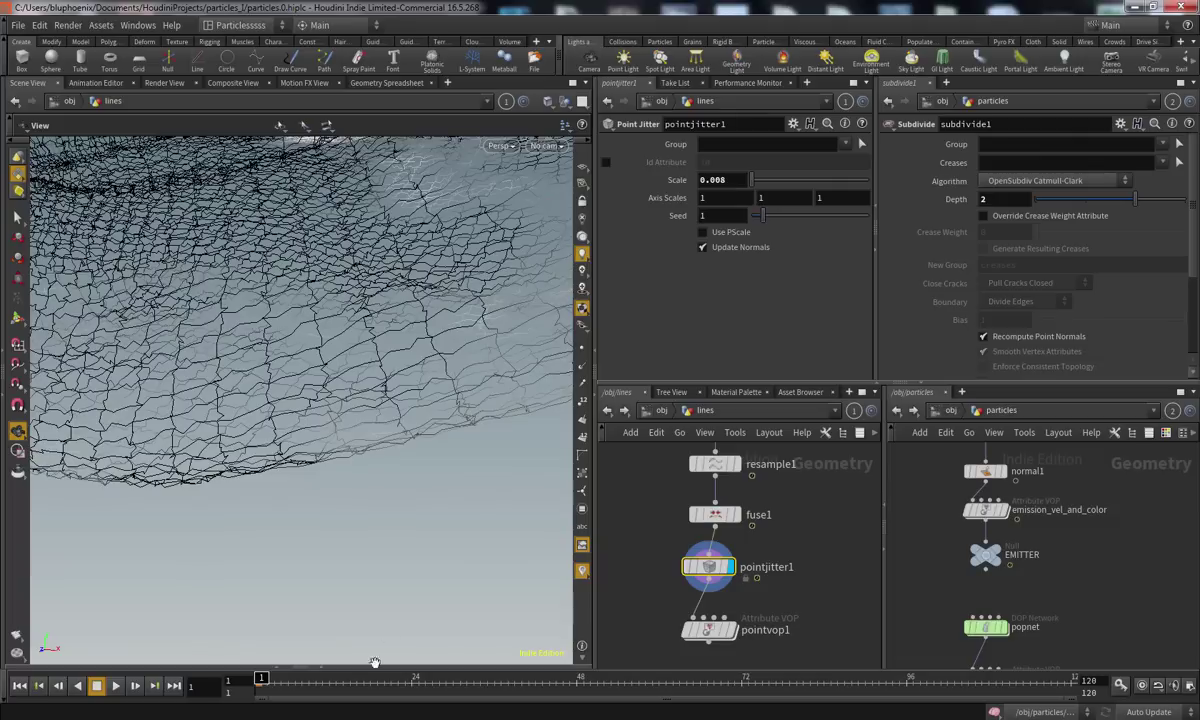
Set the point jitter's Seed to the frame expression $FF
{"action": "type", "text": "$F"}
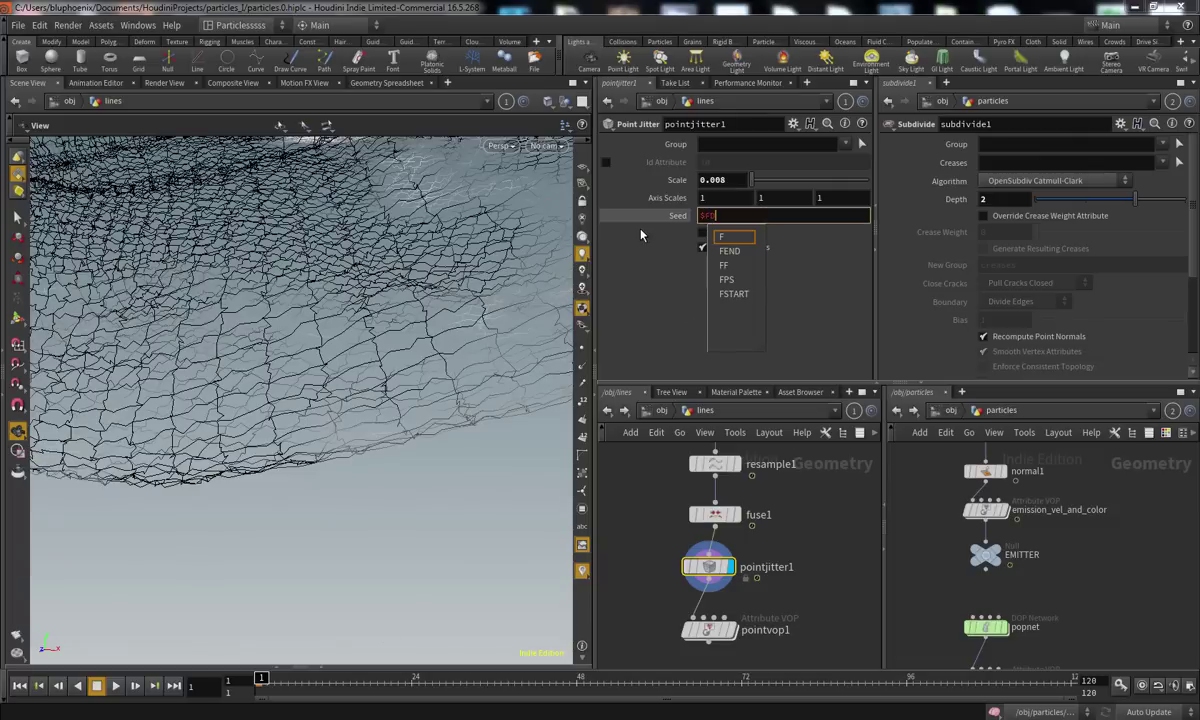
{"action": "key", "text": "Return"}
{"action": "type", "text": "F"}
{"action": "key", "text": "Return"}
Check the jitter at frame 33, look through cam1 and return to frame 1
{"action": "mouse_move", "coordinate": [281, 681]}
{"action": "left_mouse_down"}
{"action": "mouse_move", "coordinate": [343, 679]}
{"action": "mouse_move", "coordinate": [290, 682]}
{"action": "mouse_move", "coordinate": [357, 437]}
{"action": "mouse_move", "coordinate": [473, 308]}
{"action": "left_mouse_up"}
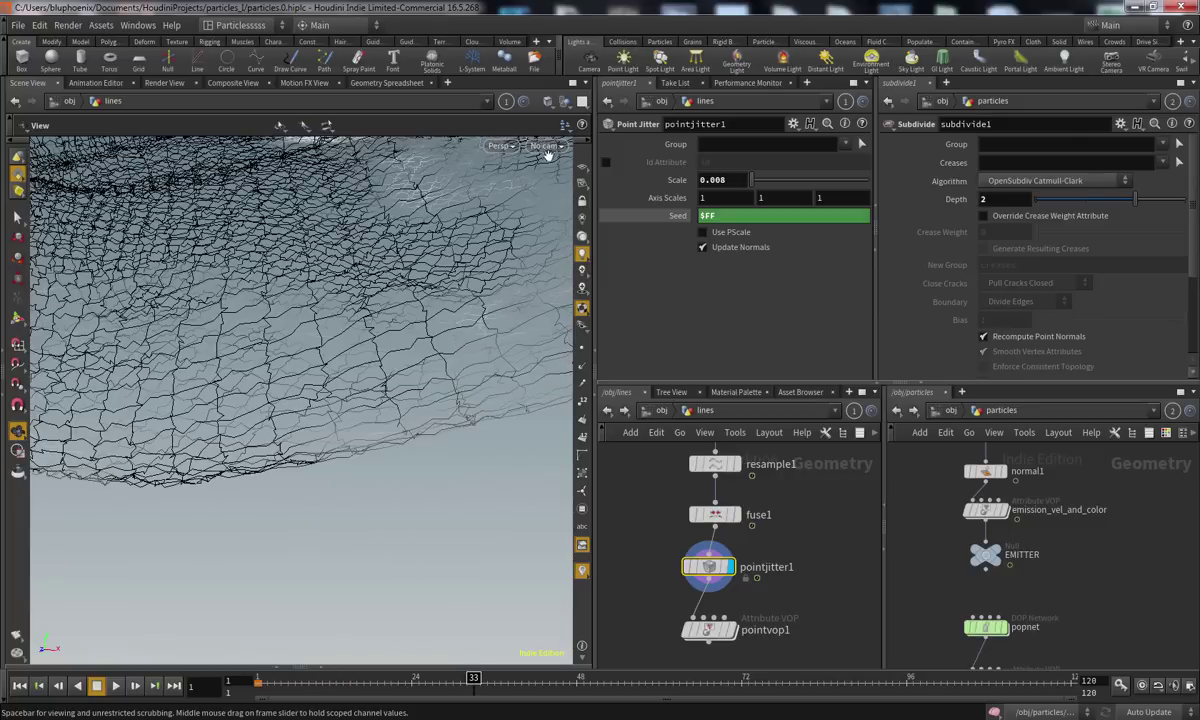
{"action": "left_click", "coordinate": [546, 146]}
{"action": "left_click", "coordinate": [540, 200]}
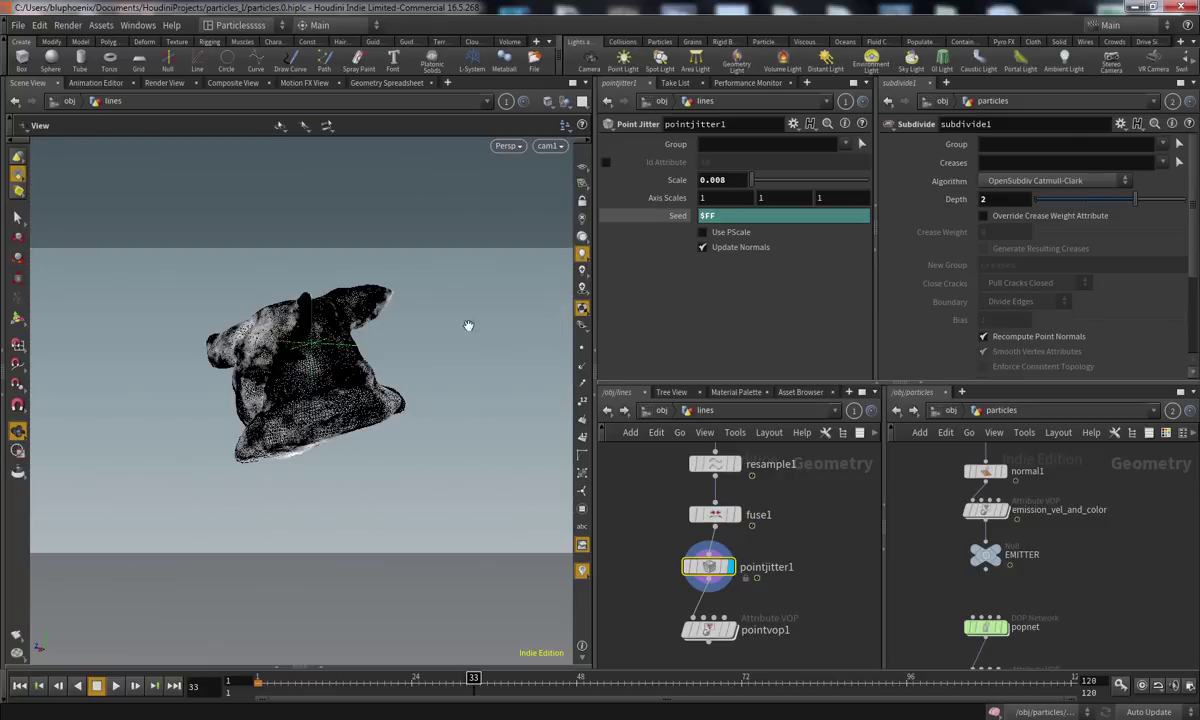
{"action": "left_click_drag", "start_coordinate": [216, 693], "coordinate": [214, 690]}
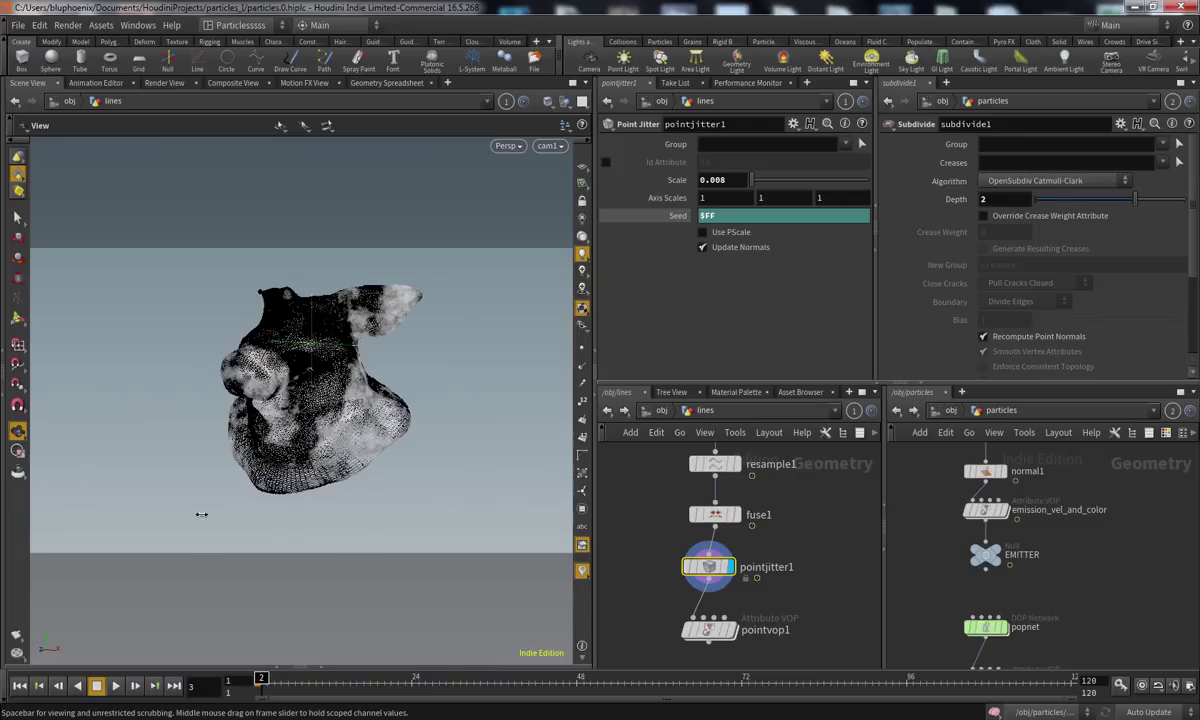
Resume the Mantra preview render at frame 1 and make pointvop1 the displayed node of the lines network
{"action": "left_click", "coordinate": [166, 83]}
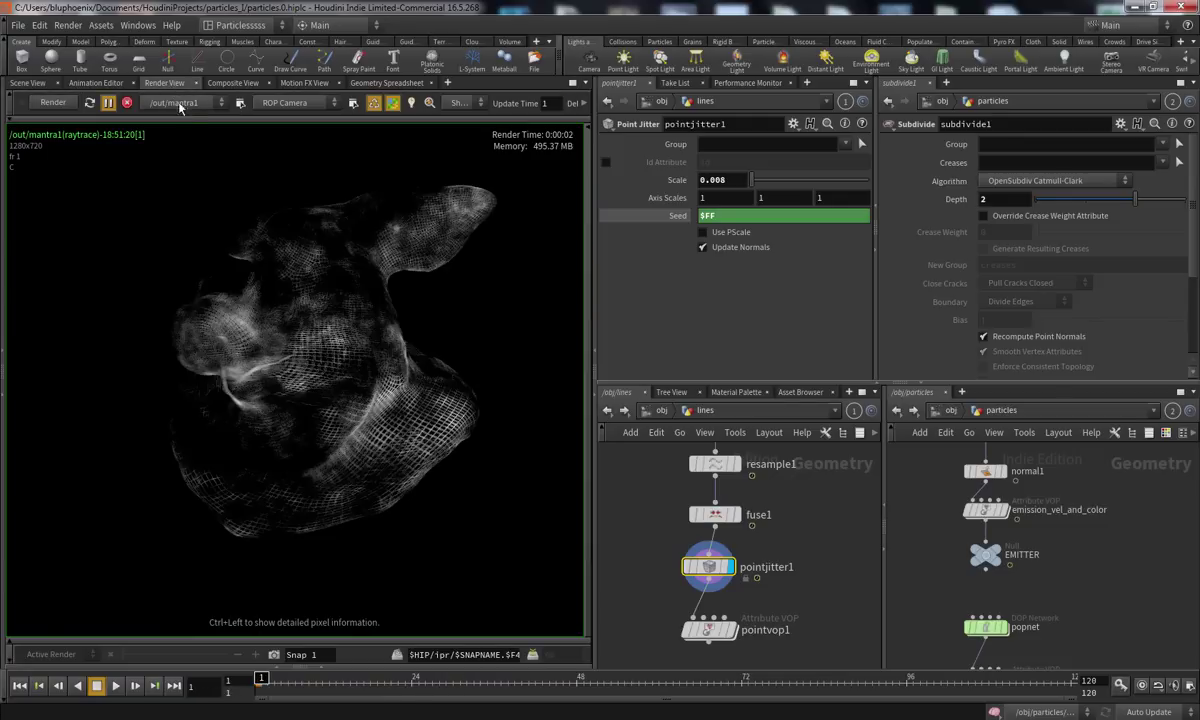
{"action": "left_click", "coordinate": [108, 104]}
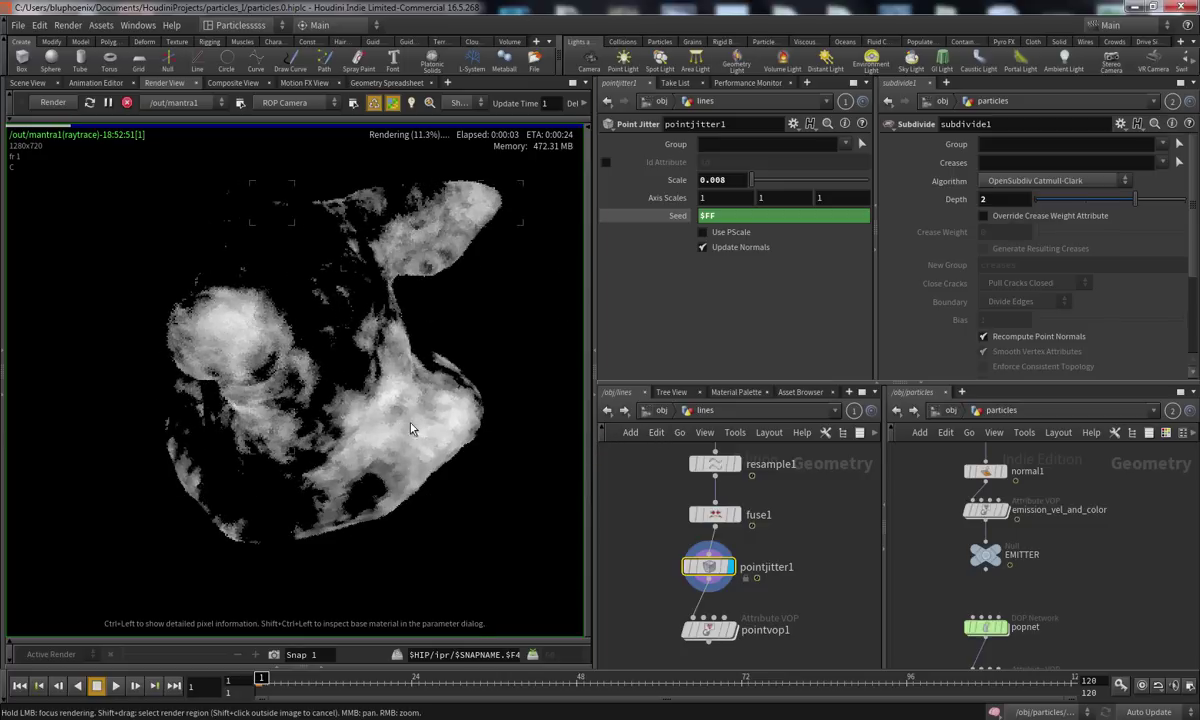
{"action": "left_click", "coordinate": [733, 632]}
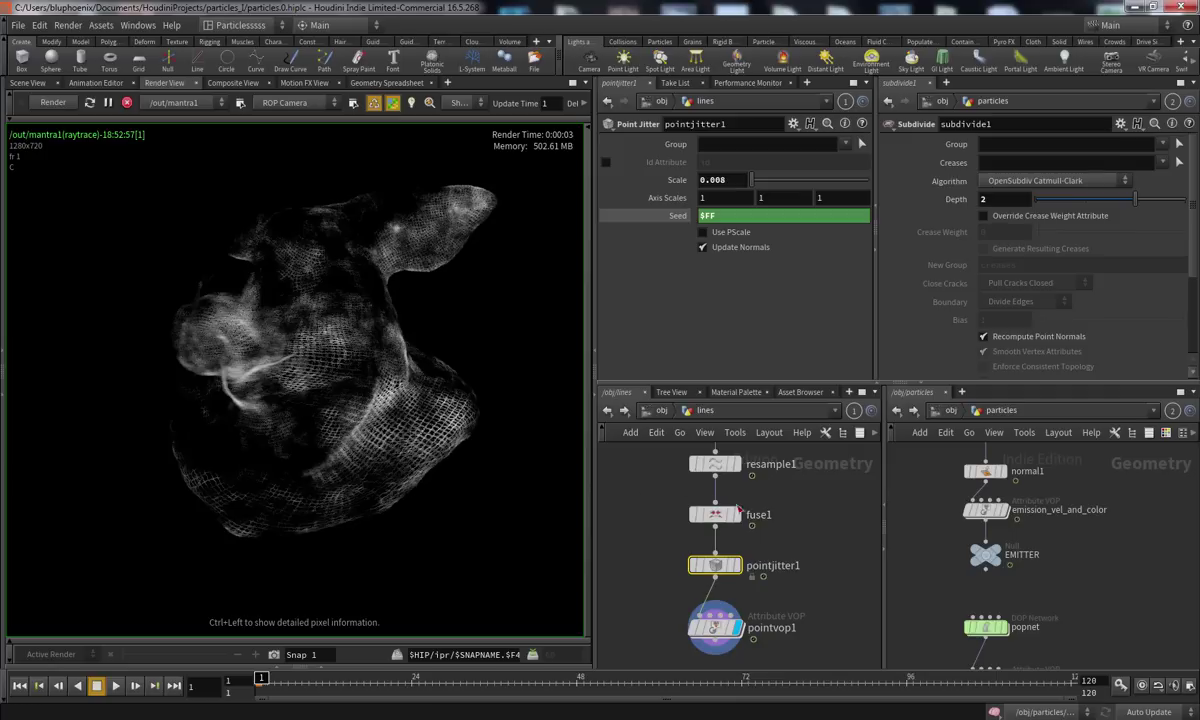
Inside pointvop1, set the Source Min of fit1 to -0.25
{"action": "double_click", "coordinate": [714, 627]}
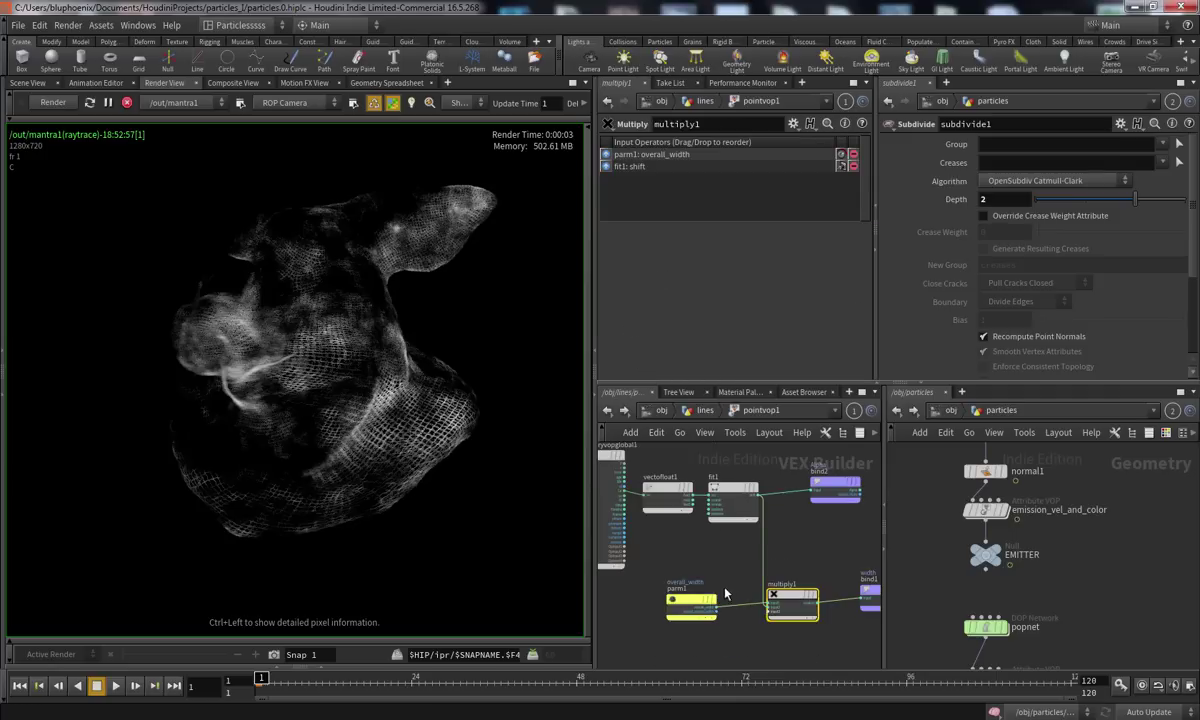
{"action": "middle_click_drag", "start_coordinate": [711, 585], "coordinate": [710, 614]}
{"action": "scroll", "coordinate": [712, 612], "scroll_direction": "up", "scroll_amount": 3}
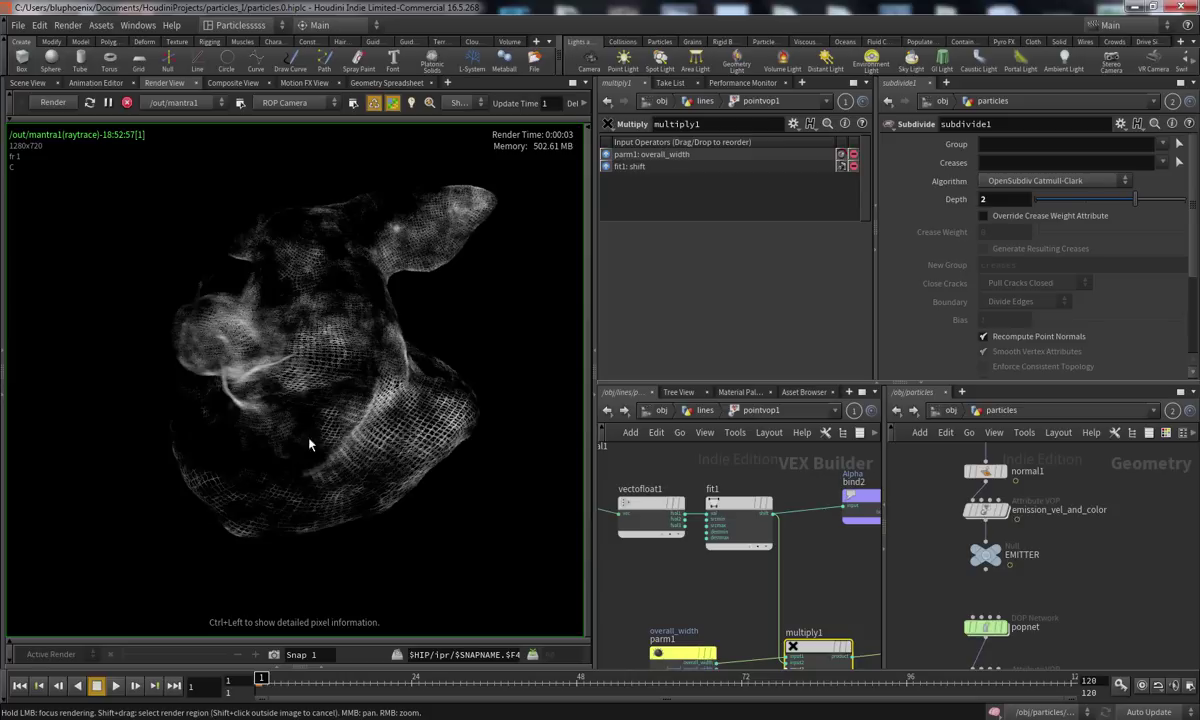
{"action": "left_click", "coordinate": [738, 518]}
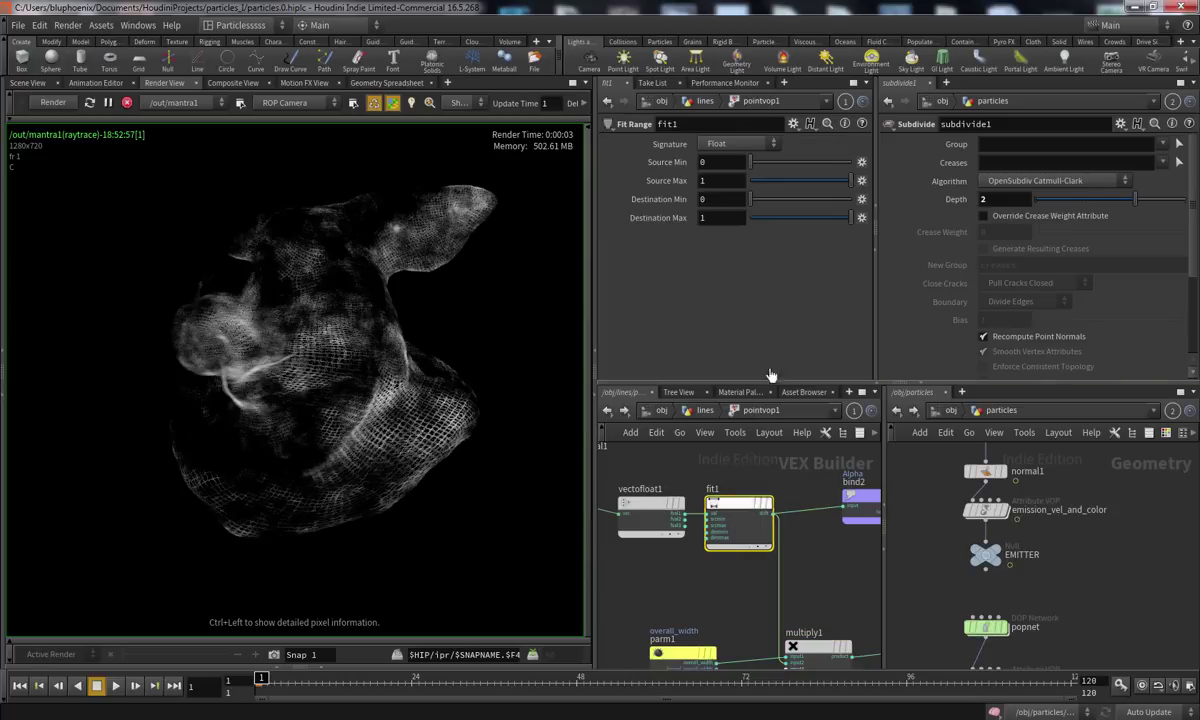
{"action": "left_click", "coordinate": [719, 162]}
{"action": "type", "text": "-"}
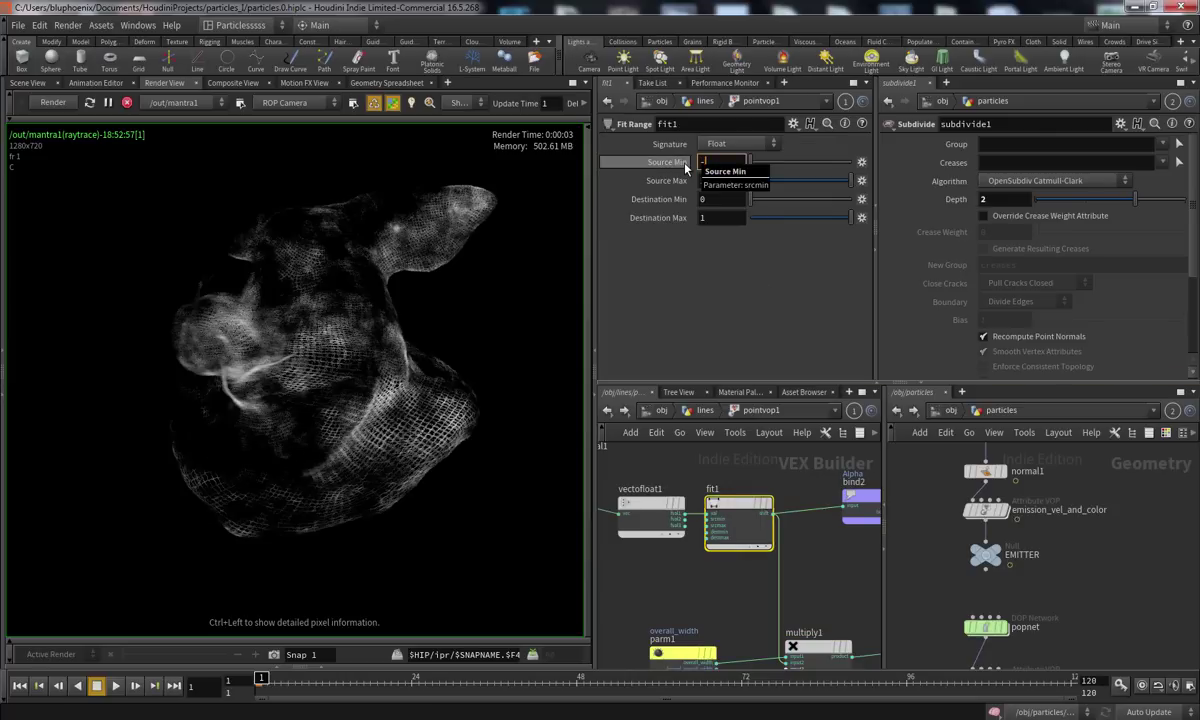
{"action": "type", "text": "0.25"}
{"action": "key", "text": "Return"}
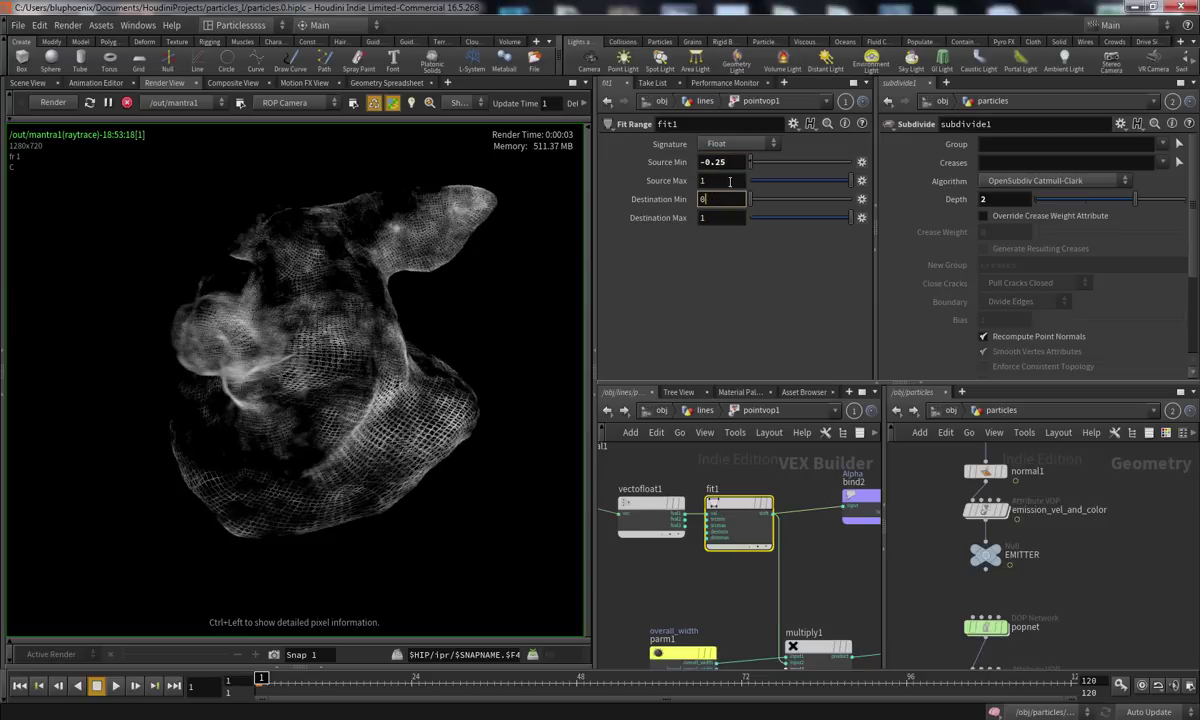
Try -1 as fit1's Source Min, restore -0.25 and delete the parameter's expression channel
{"action": "double_click", "coordinate": [725, 161]}
{"action": "key", "text": "Return"}
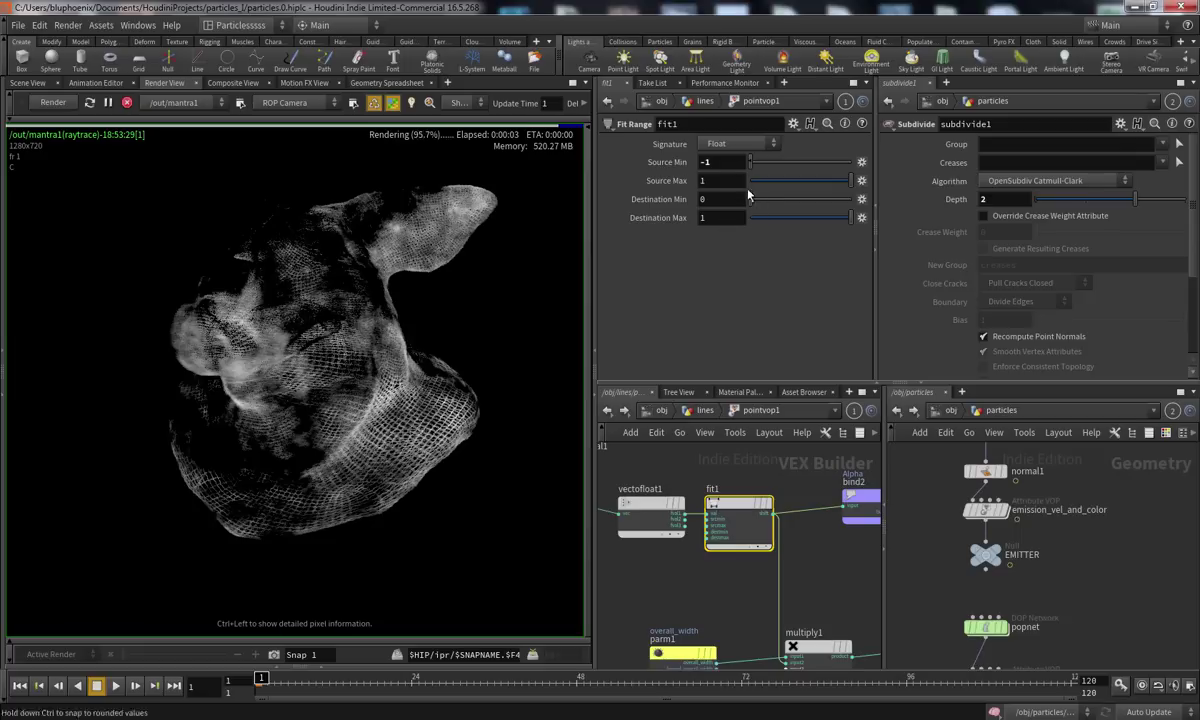
{"action": "left_click_drag", "start_coordinate": [726, 162], "coordinate": [674, 161]}
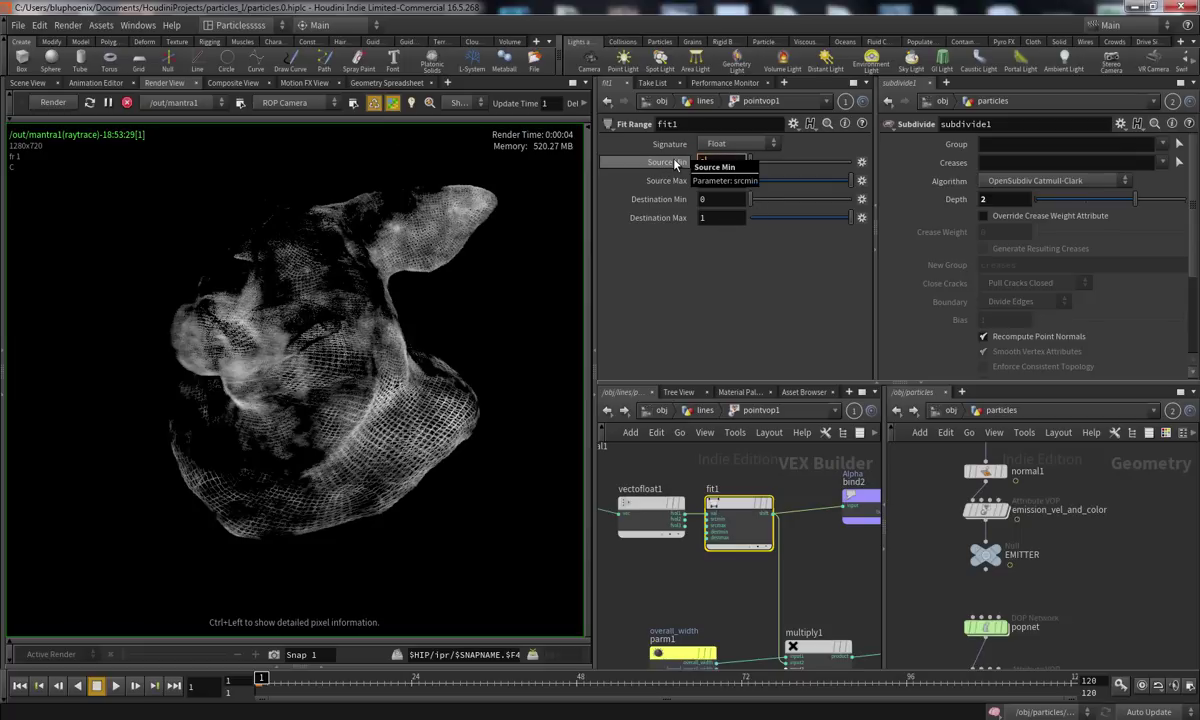
{"action": "type", "text": "-0,5"}
{"action": "key", "text": "Return"}
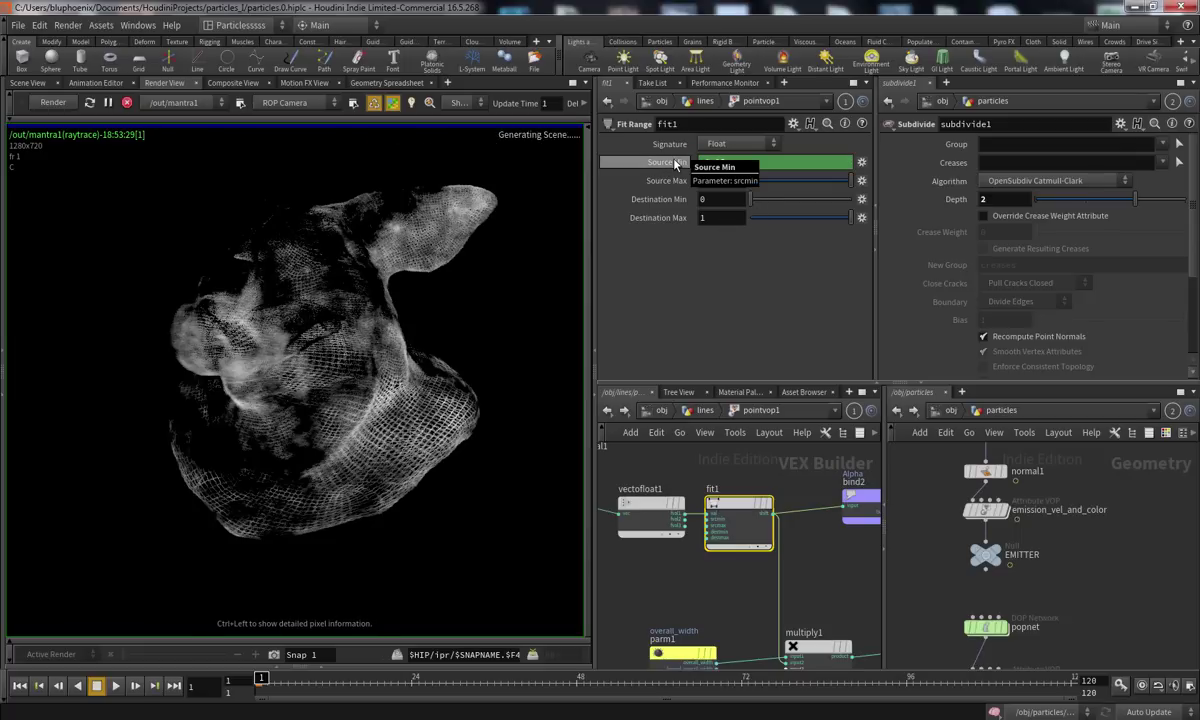
{"action": "left_click", "coordinate": [760, 168]}
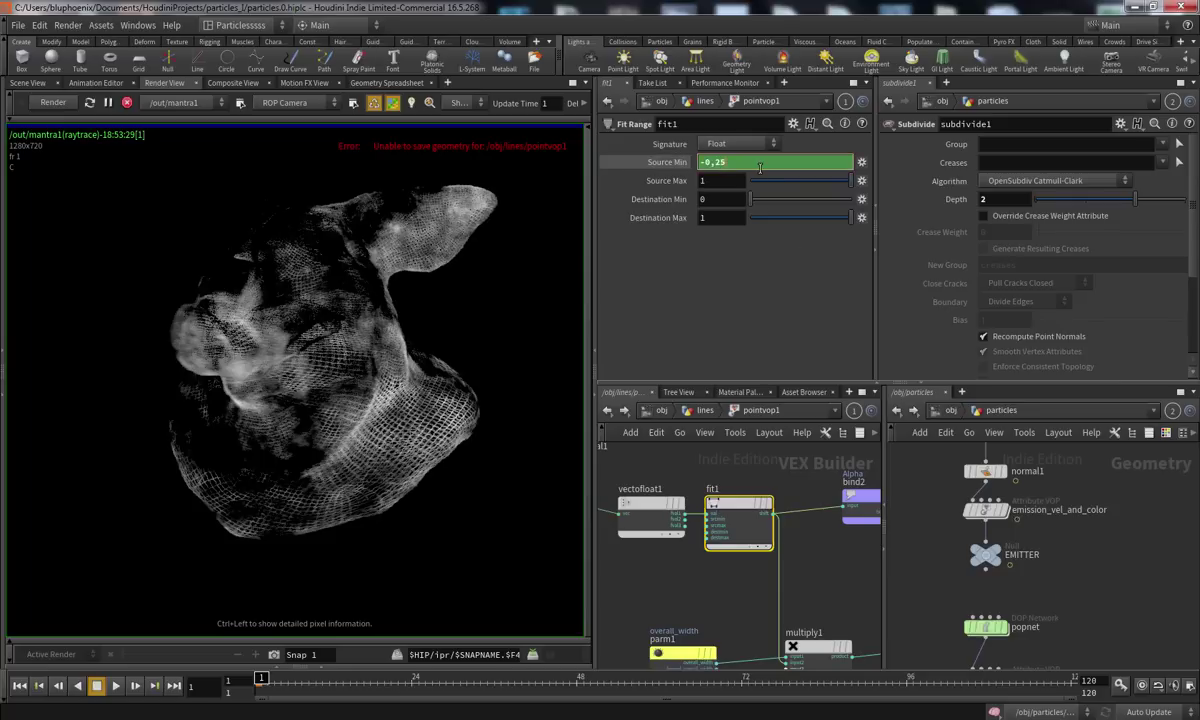
{"action": "type", "text": "5"}
{"action": "key", "text": "Return"}
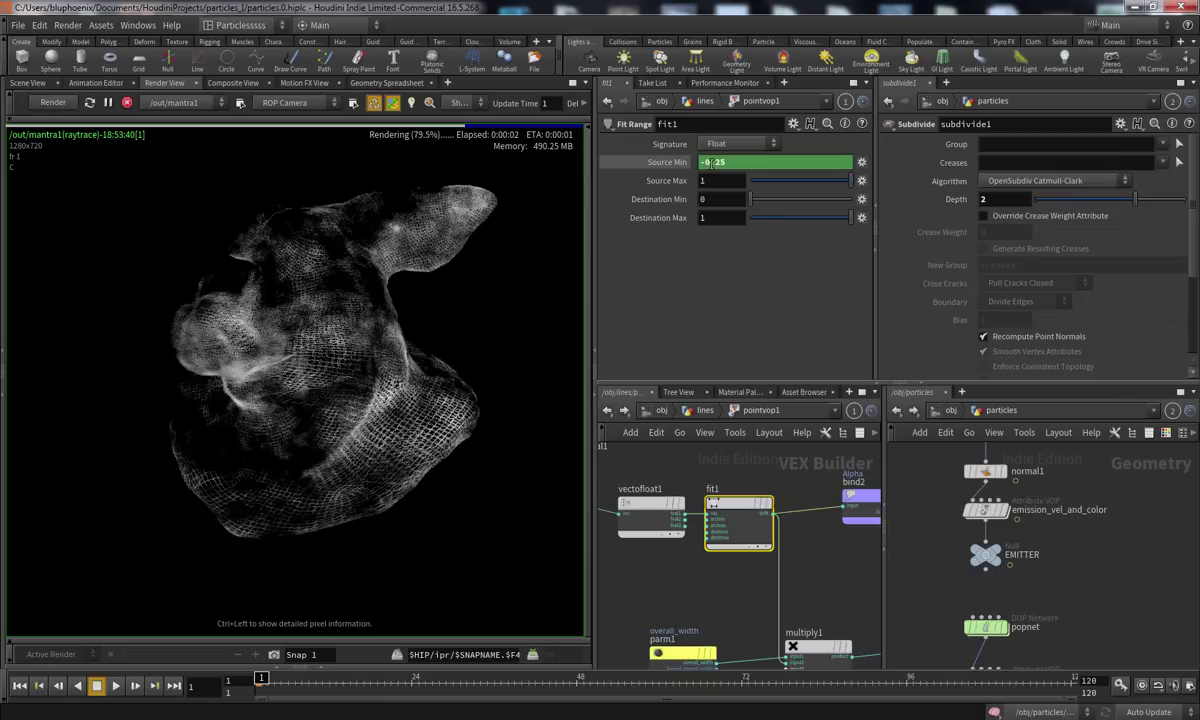
{"action": "right_click", "coordinate": [680, 165]}
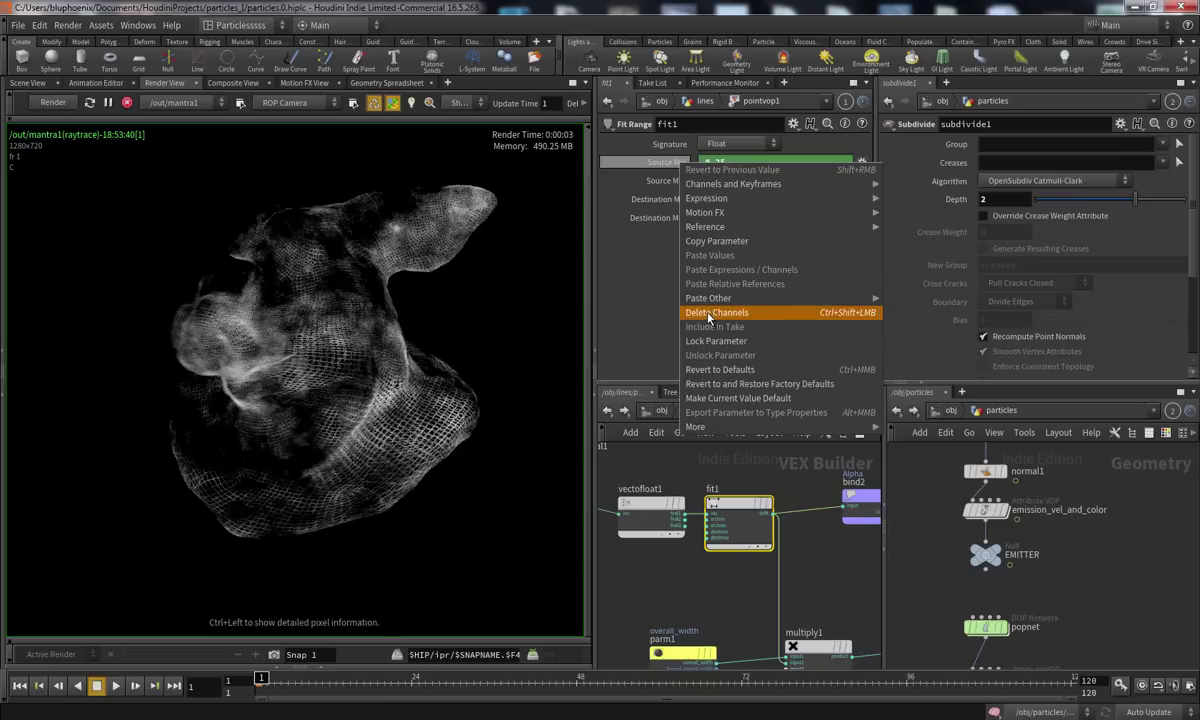
{"action": "left_click", "coordinate": [720, 303]}
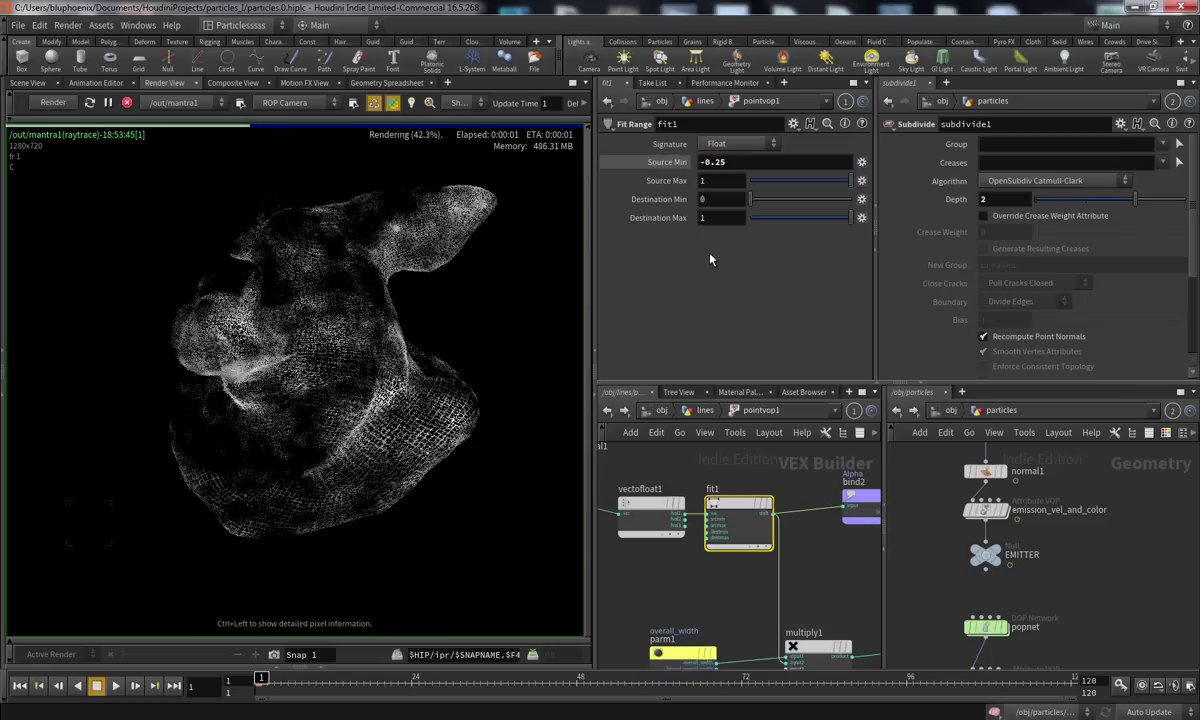
Test other Source Min values on fit1, including 0.23, and set it back to -0.25
{"action": "left_click", "coordinate": [675, 163], "text": "alt"}
{"action": "type", "text": "0.5"}
{"action": "key", "text": "Return"}
{"action": "middle_click_drag", "start_coordinate": [727, 160], "coordinate": [572, 182]}
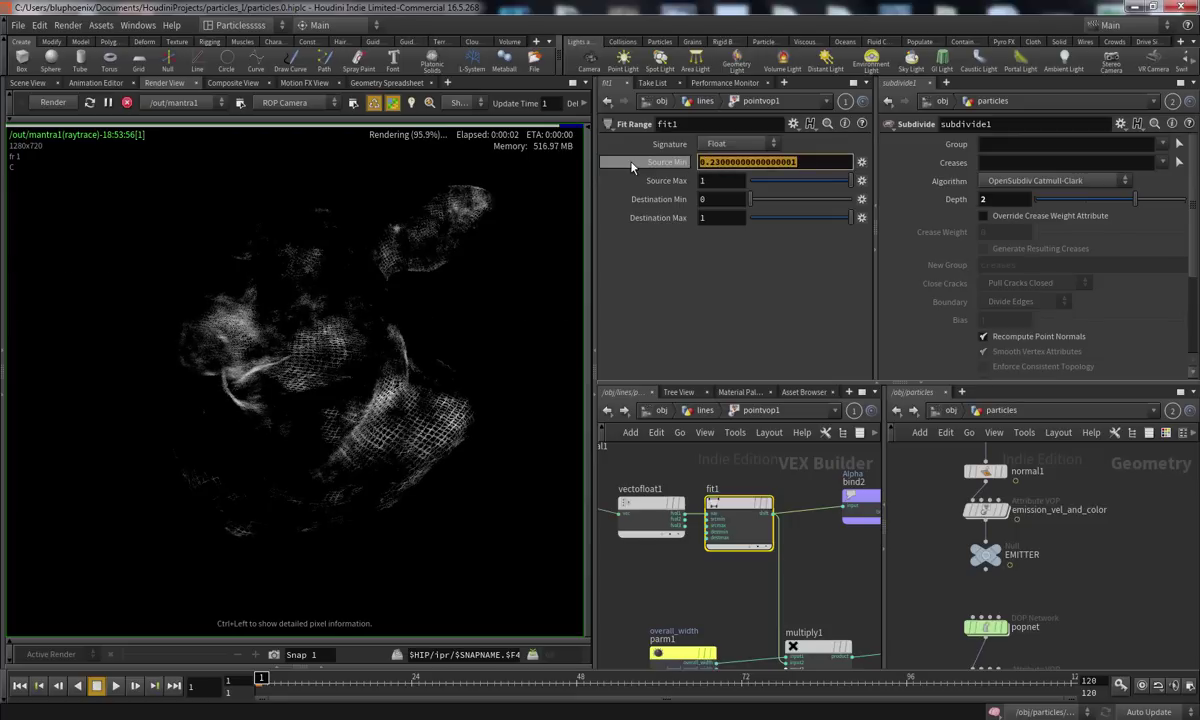
{"action": "type", "text": "-0.25"}
{"action": "key", "text": "Return"}
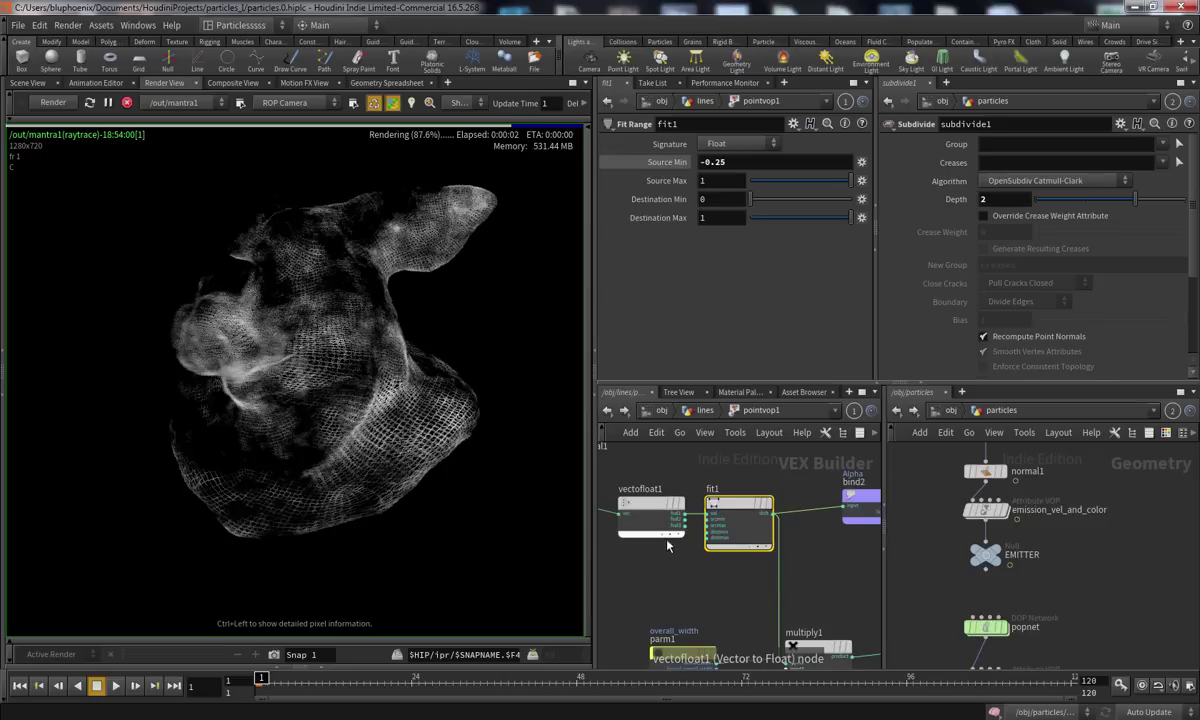
{"action": "left_click", "coordinate": [681, 564]}
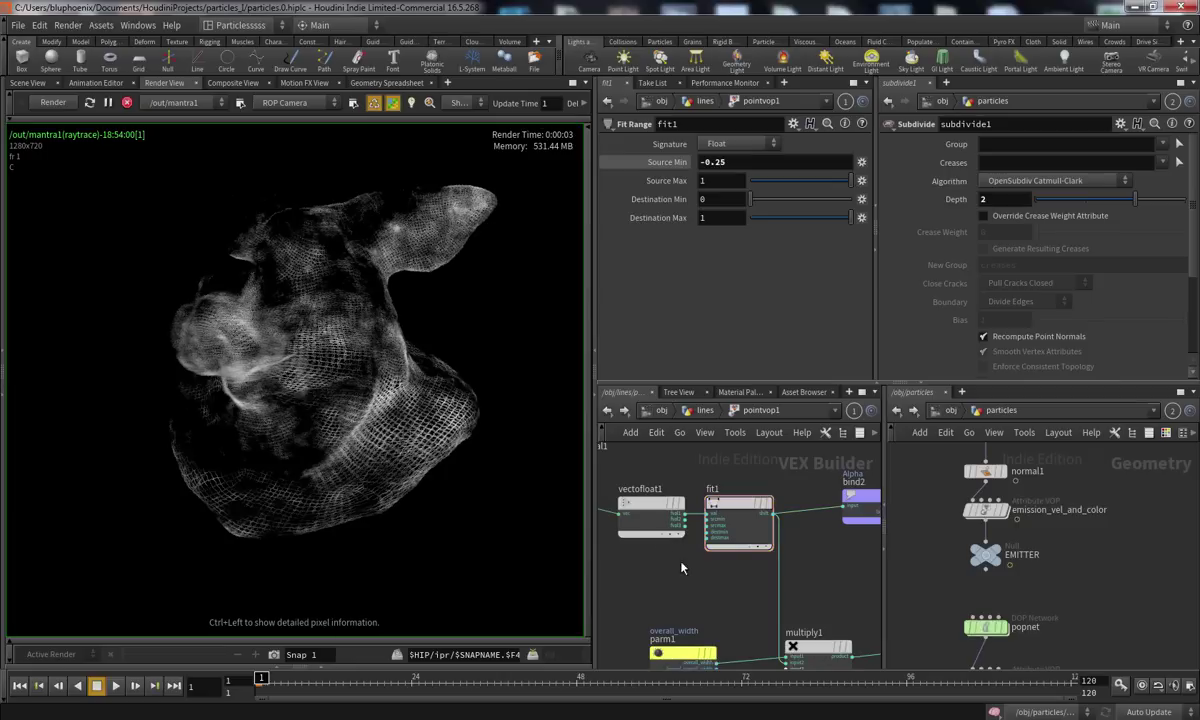
In the mat network, set the Color of the constant_lines material to 2, 2, 2
{"action": "left_click", "coordinate": [948, 413]}
{"action": "left_click", "coordinate": [980, 462]}
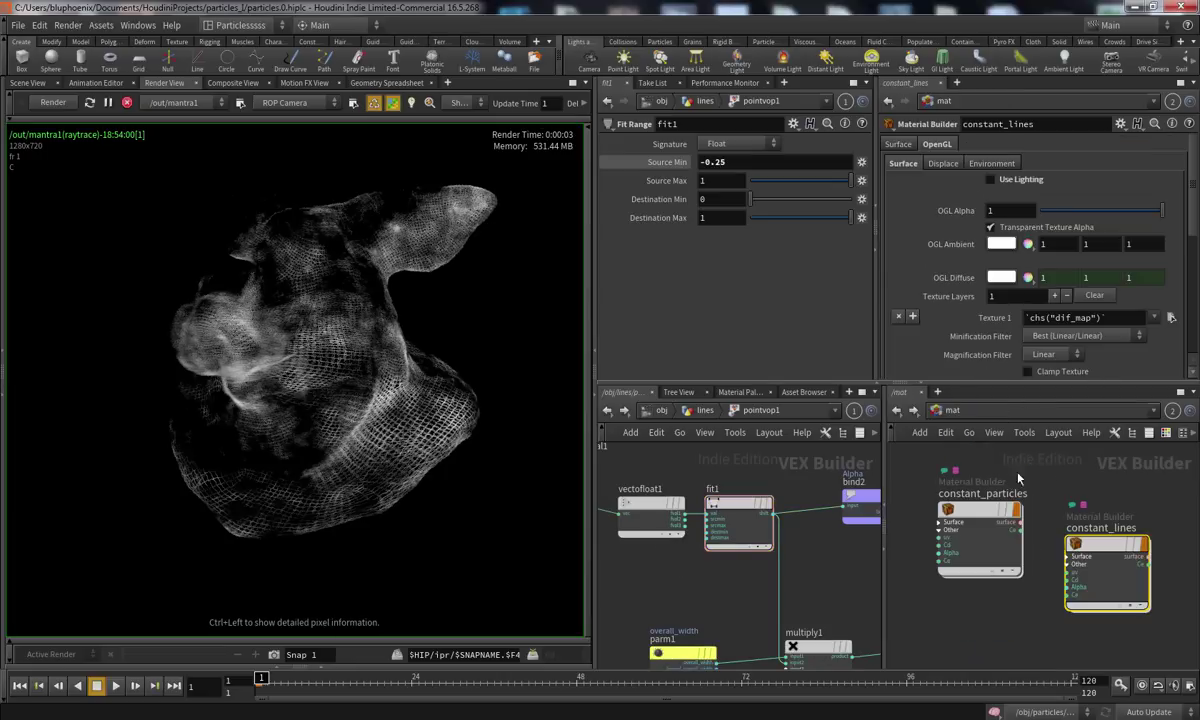
{"action": "left_click", "coordinate": [907, 148]}
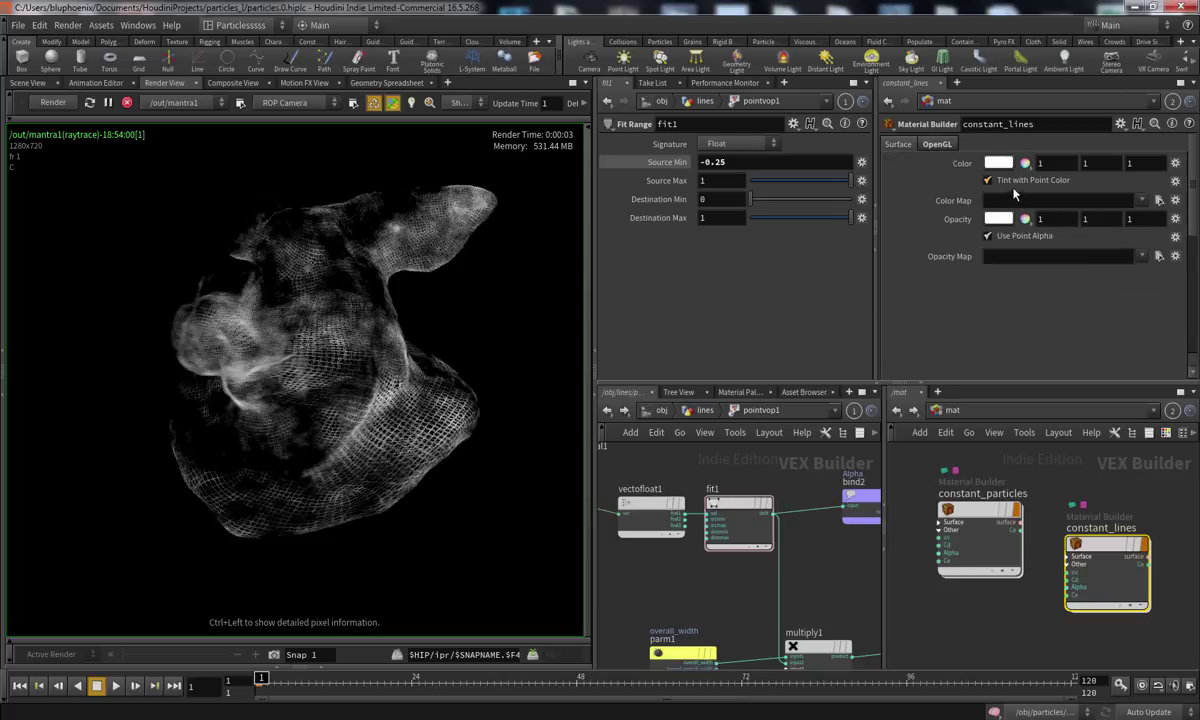
{"action": "left_click_drag", "start_coordinate": [1054, 160], "coordinate": [992, 178]}
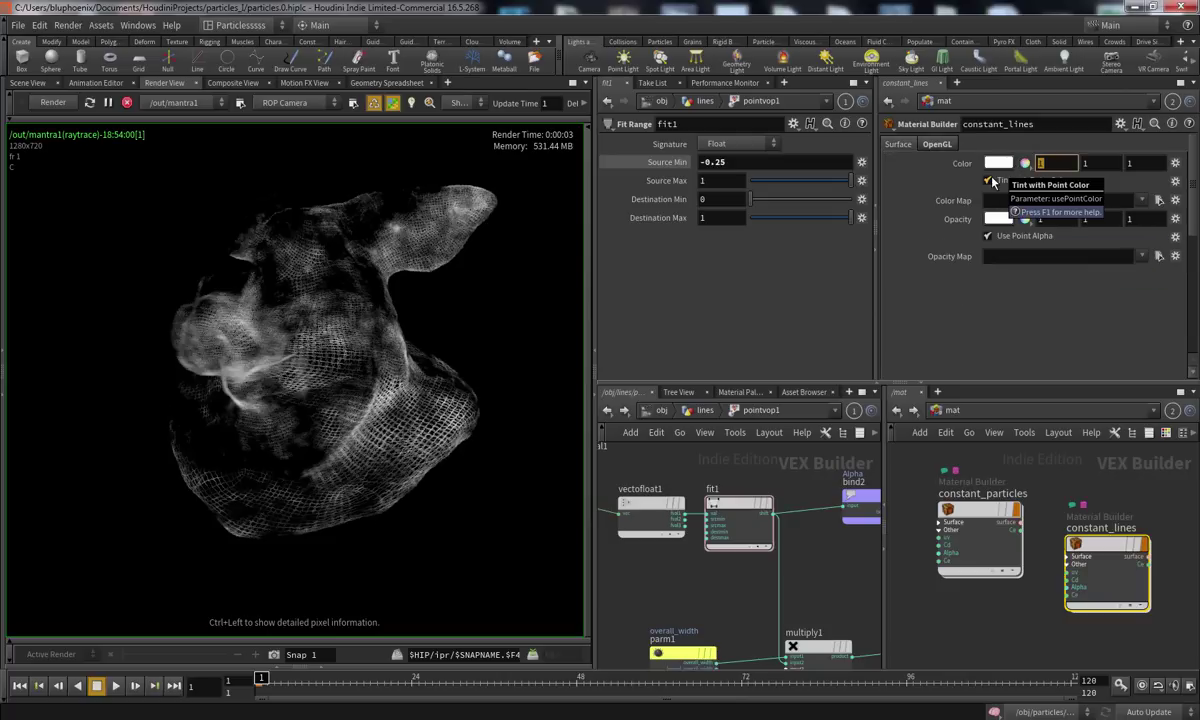
{"action": "key", "text": "Return"}
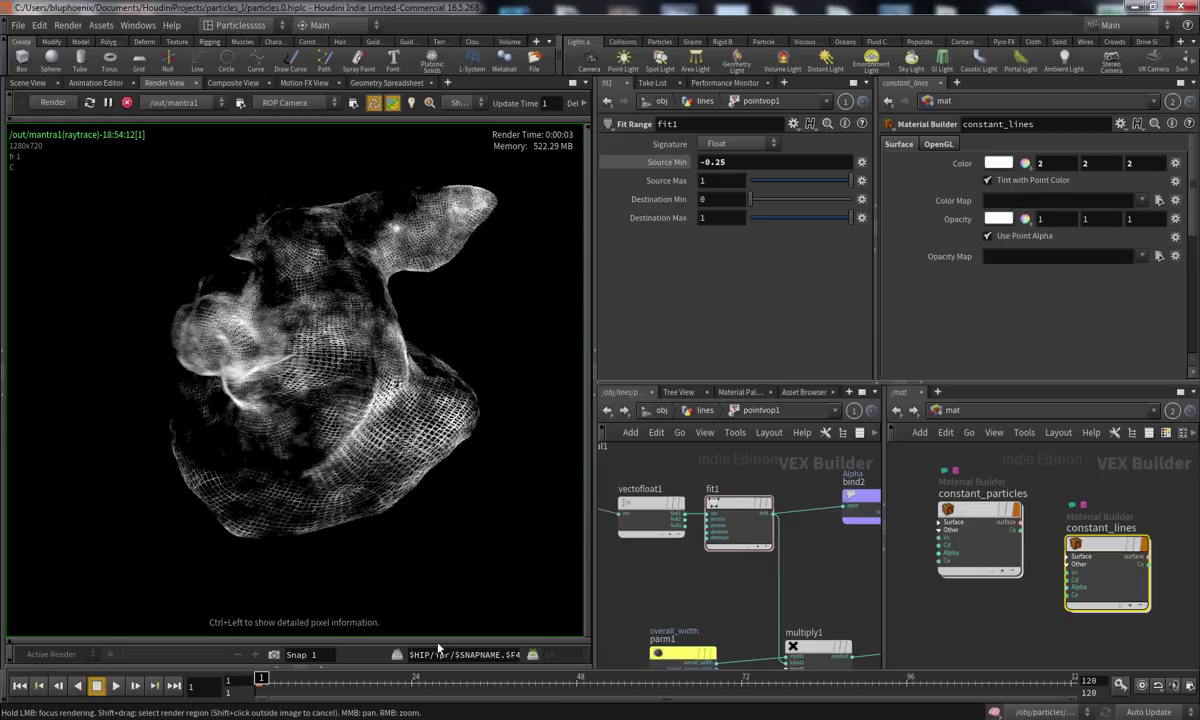
Inspect the line render at frames 9, 16, 30 and 40, and stop it at frame 1, returning to the scene view
{"action": "left_click", "coordinate": [309, 679]}
{"action": "left_click", "coordinate": [359, 679]}
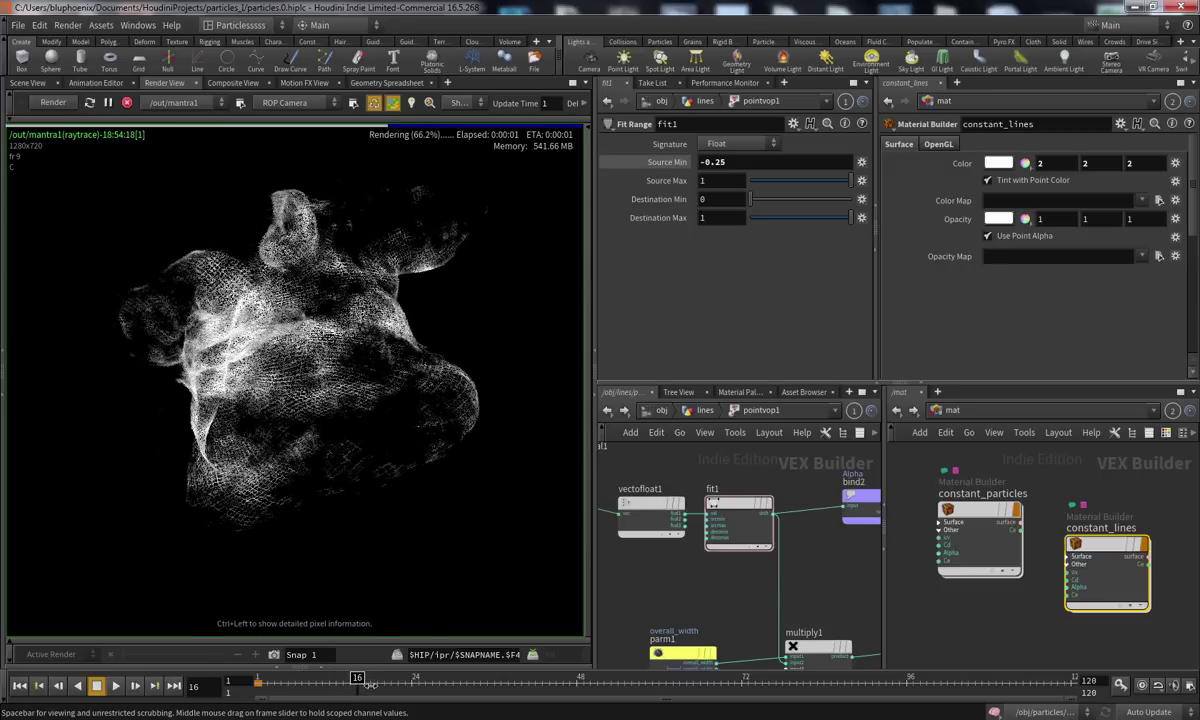
{"action": "left_click", "coordinate": [407, 680]}
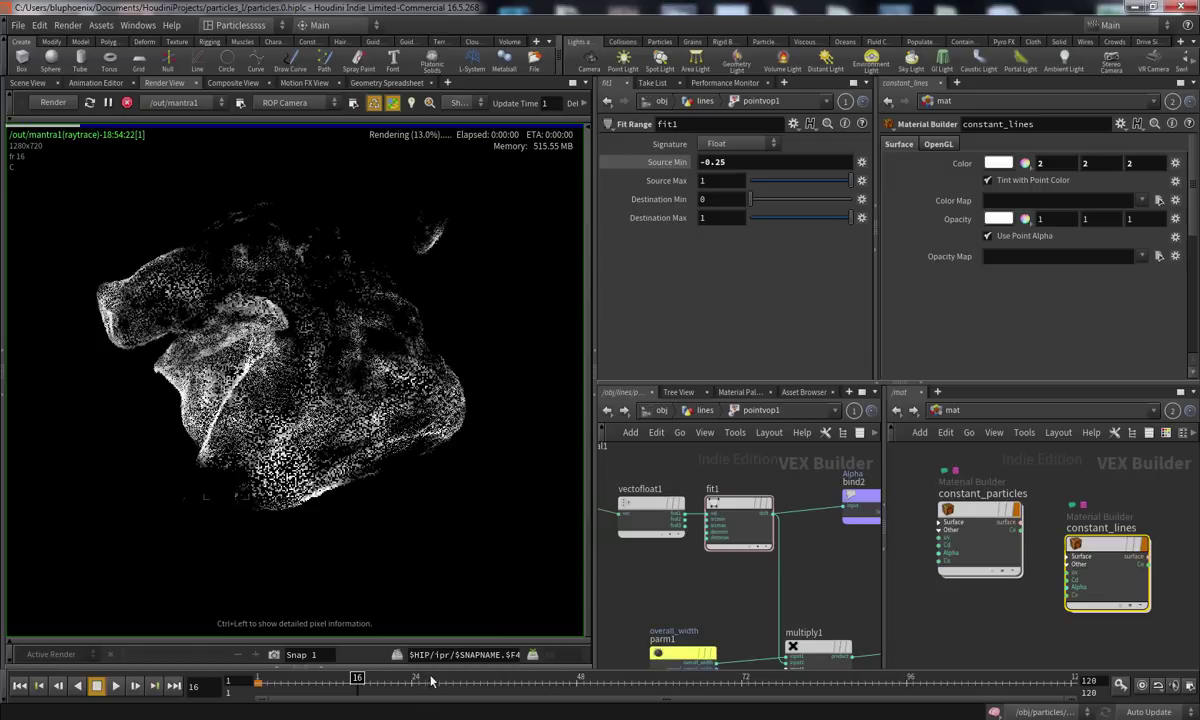
{"action": "left_click_drag", "start_coordinate": [407, 680], "coordinate": [453, 680]}
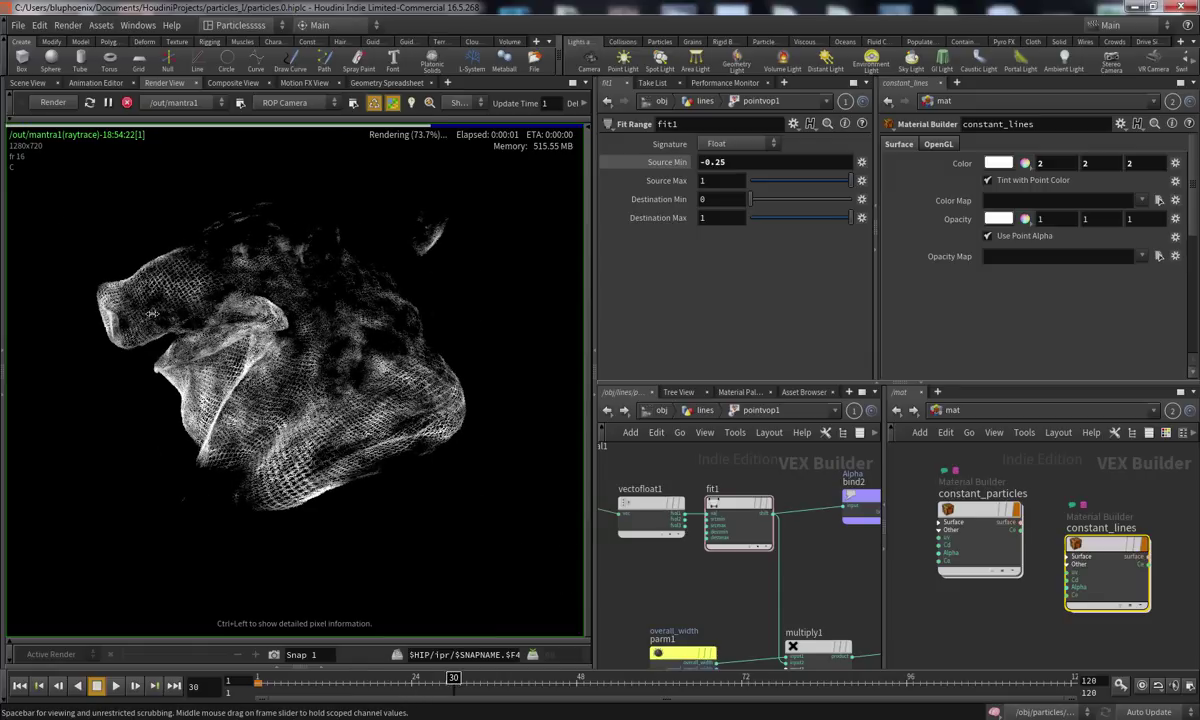
{"action": "left_click_drag", "start_coordinate": [453, 680], "coordinate": [522, 680]}
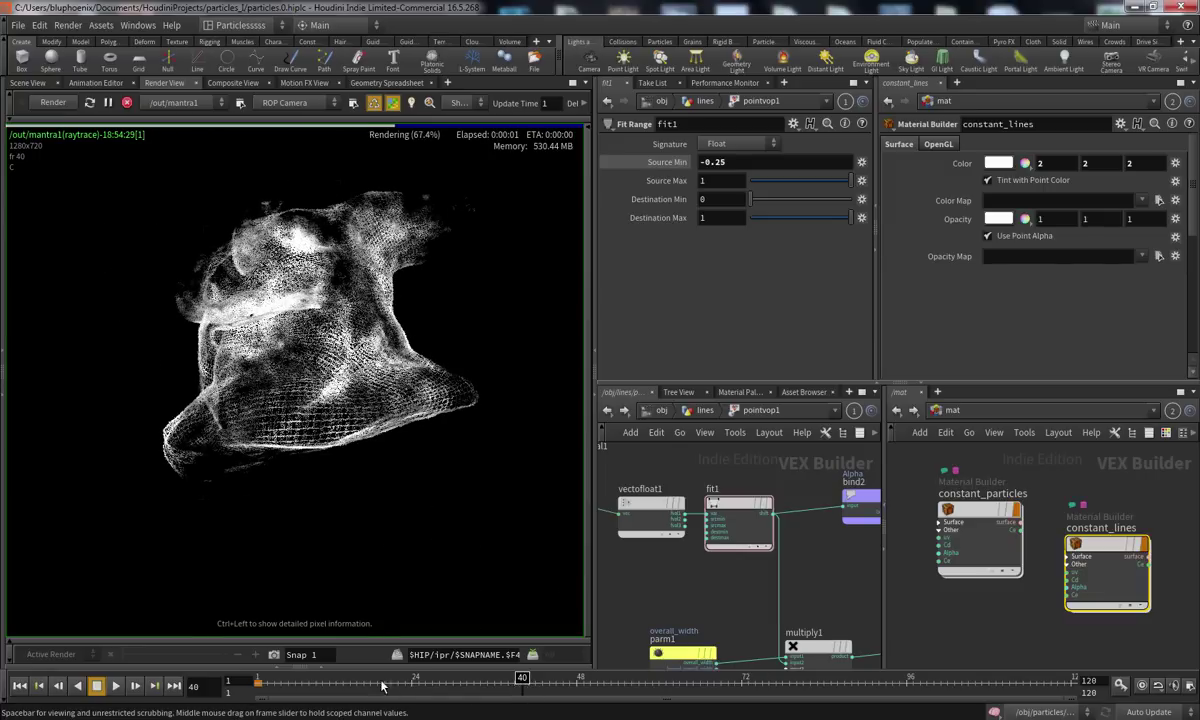
{"action": "left_click", "coordinate": [259, 681]}
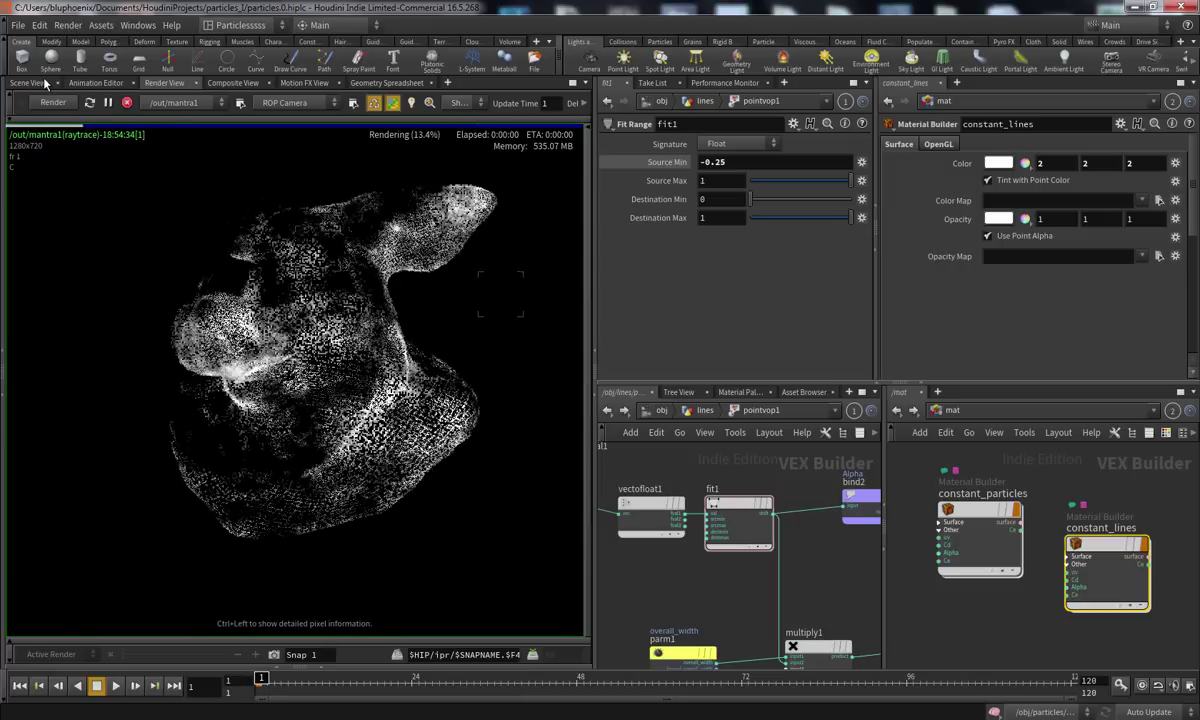
{"action": "left_click", "coordinate": [127, 104]}
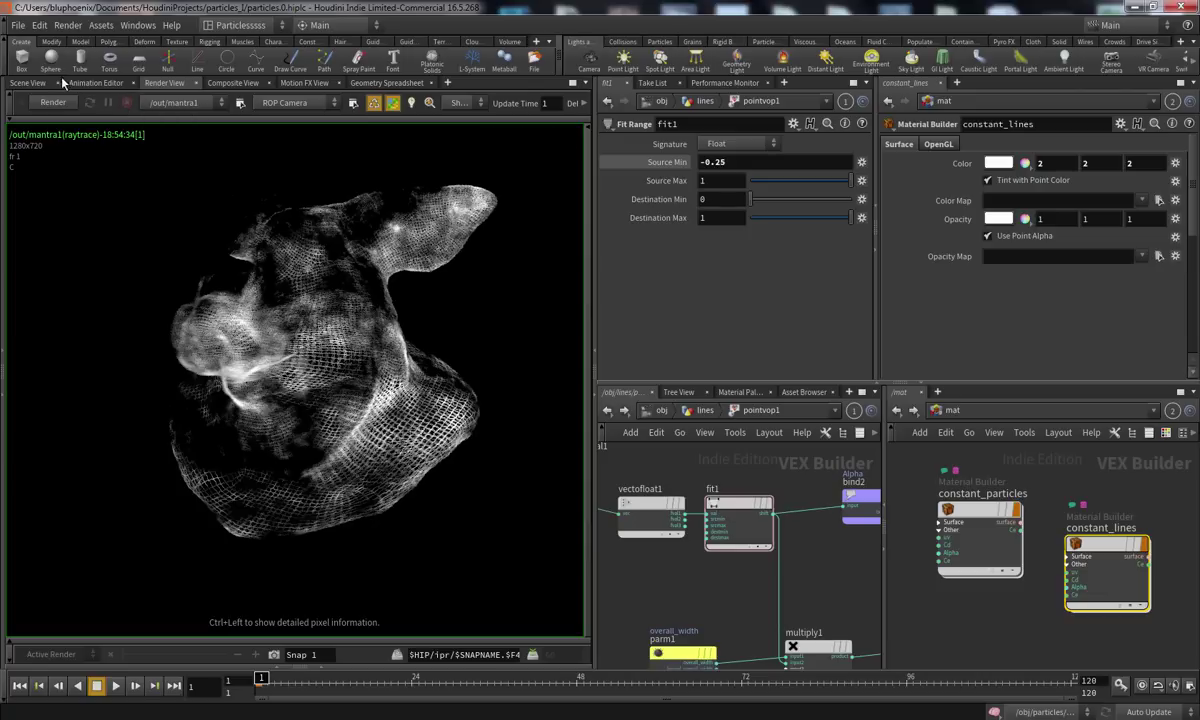
{"action": "left_click", "coordinate": [40, 83]}
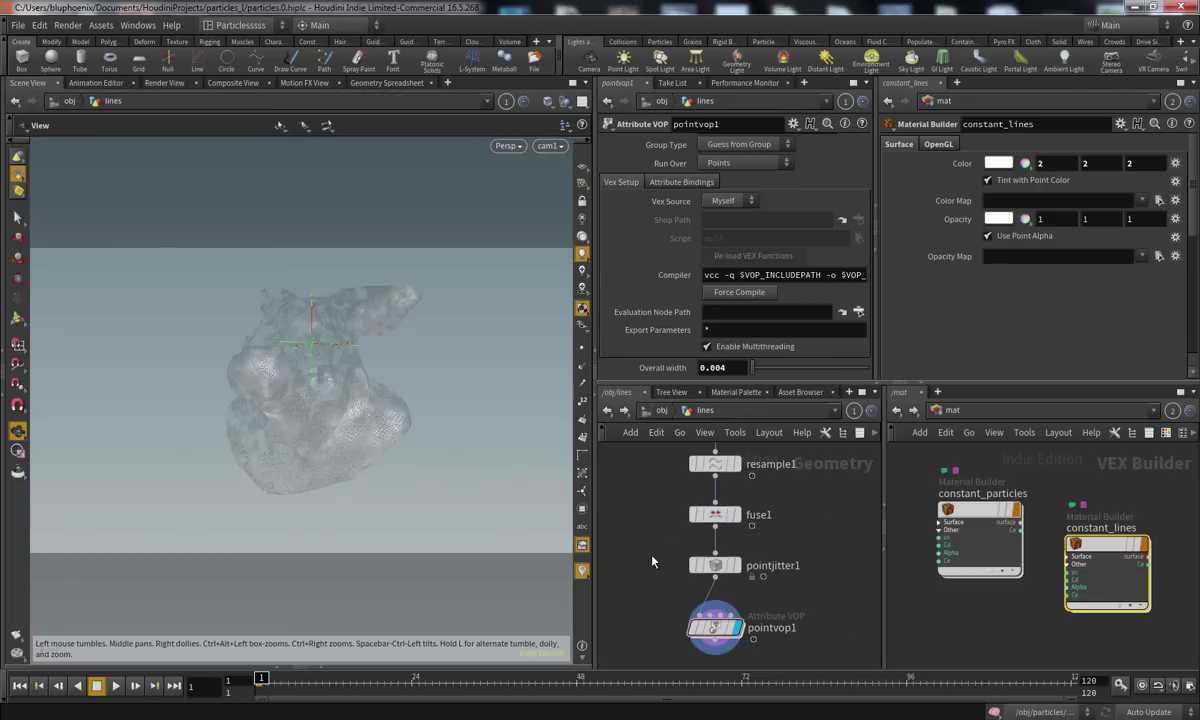
Show the geometry spreadsheet for pointjitter1 and filter its listed attributes to Cd
{"action": "left_click", "coordinate": [714, 566]}
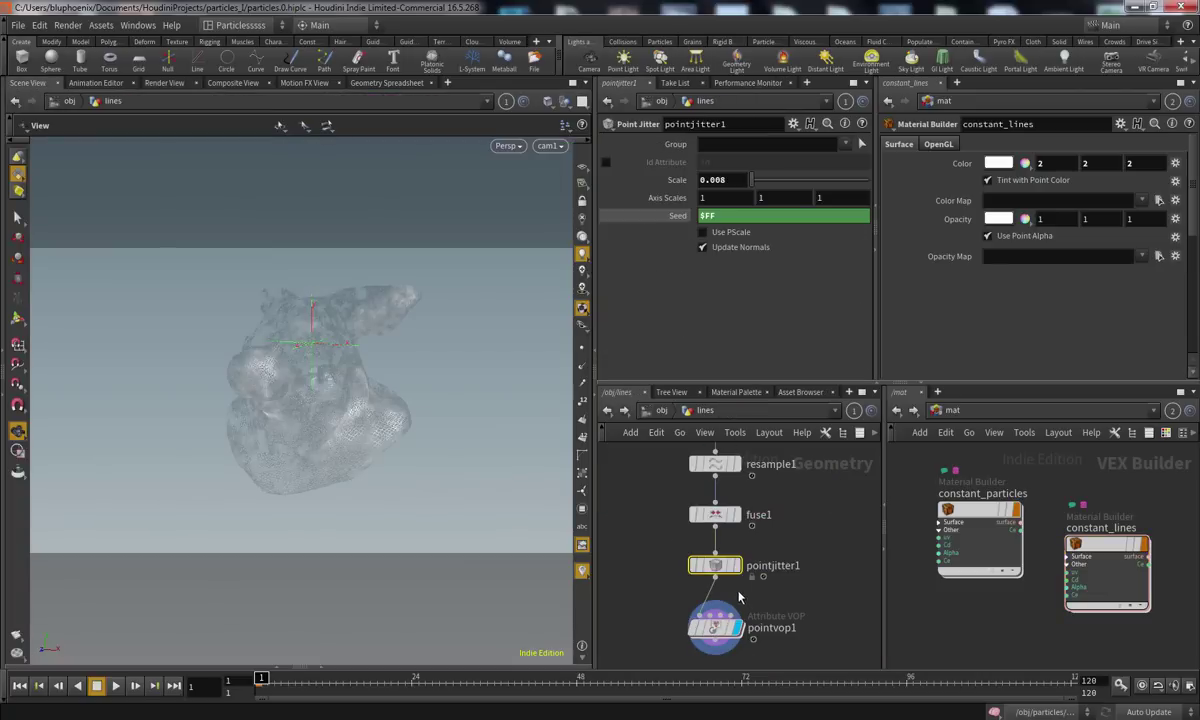
{"action": "left_click", "coordinate": [276, 667]}
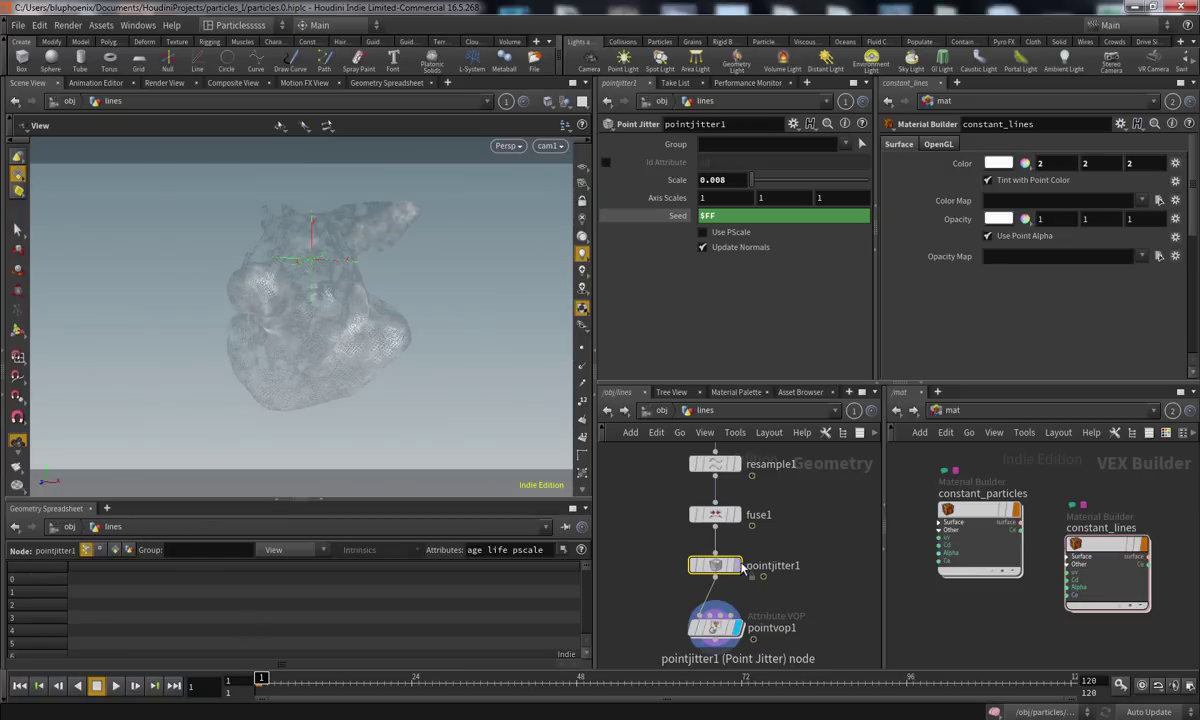
{"action": "middle_click", "coordinate": [713, 567]}
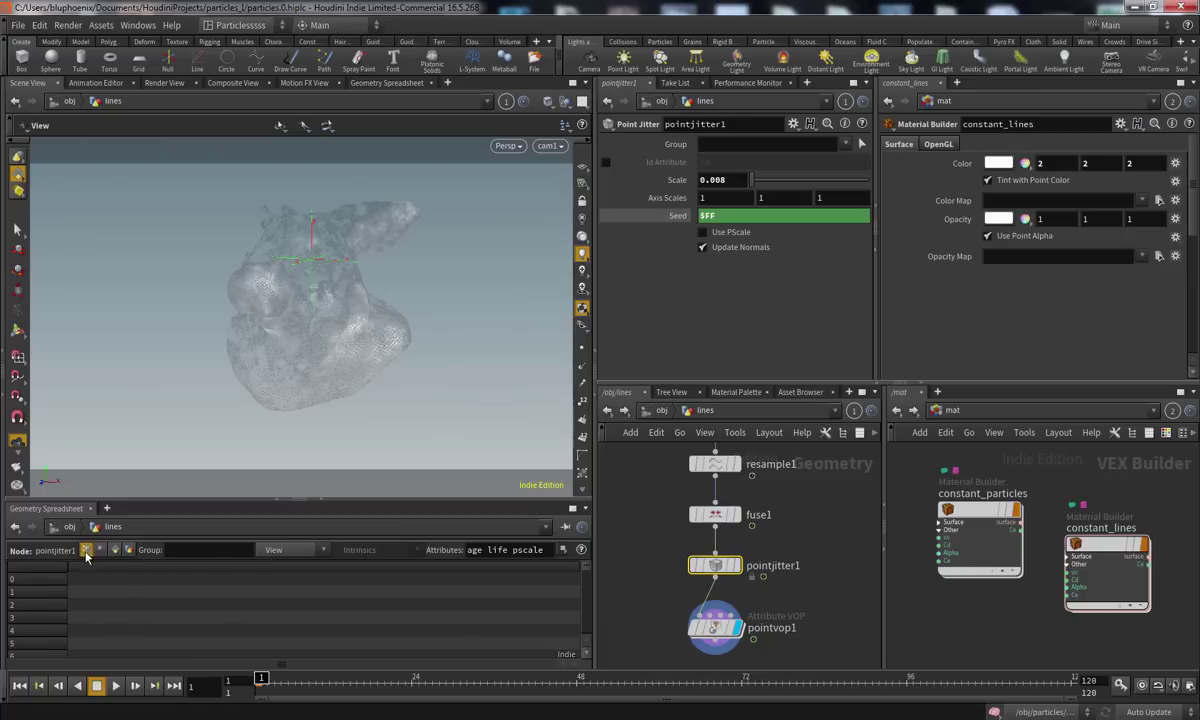
{"action": "left_click", "coordinate": [277, 550]}
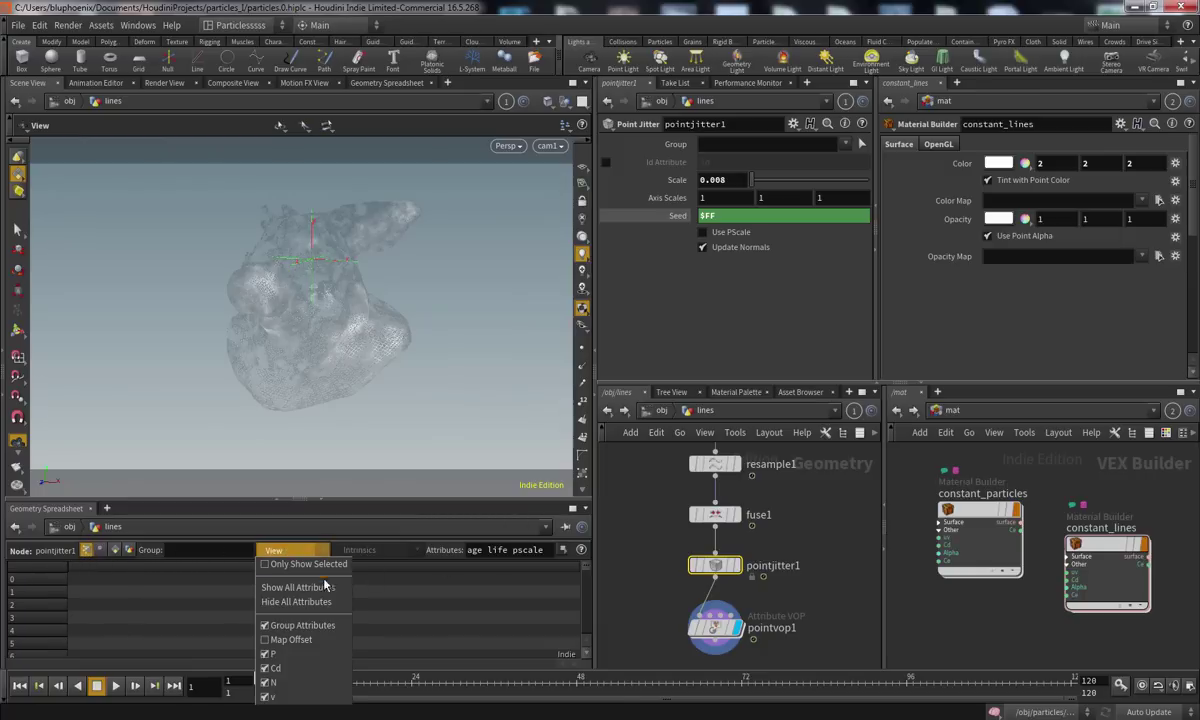
{"action": "left_click", "coordinate": [549, 553]}
{"action": "key", "text": "ctrl+a"}
{"action": "type", "text": "Cd"}
{"action": "key", "text": "Return"}
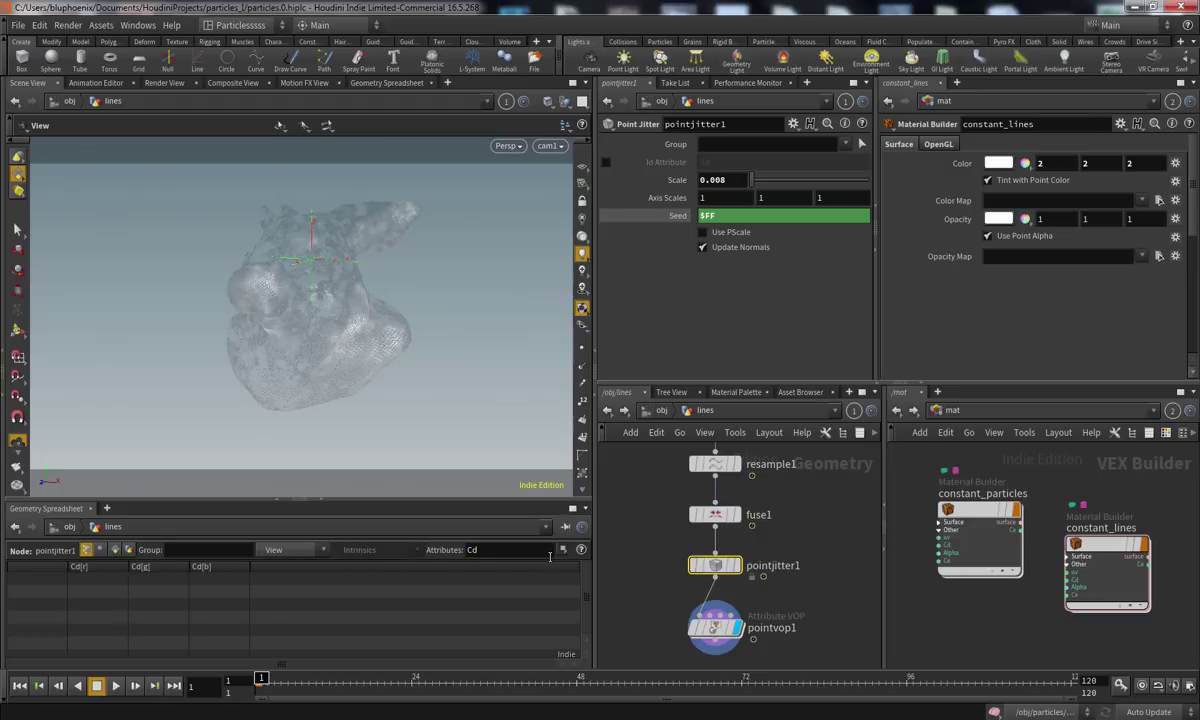
Display pointjitter1 and examine its point Cd values sorted by red, closing with pointvop1 displayed and the spreadsheet collapsed
{"action": "left_click", "coordinate": [736, 566]}
{"action": "left_click", "coordinate": [273, 549]}
{"action": "left_click", "coordinate": [308, 588]}
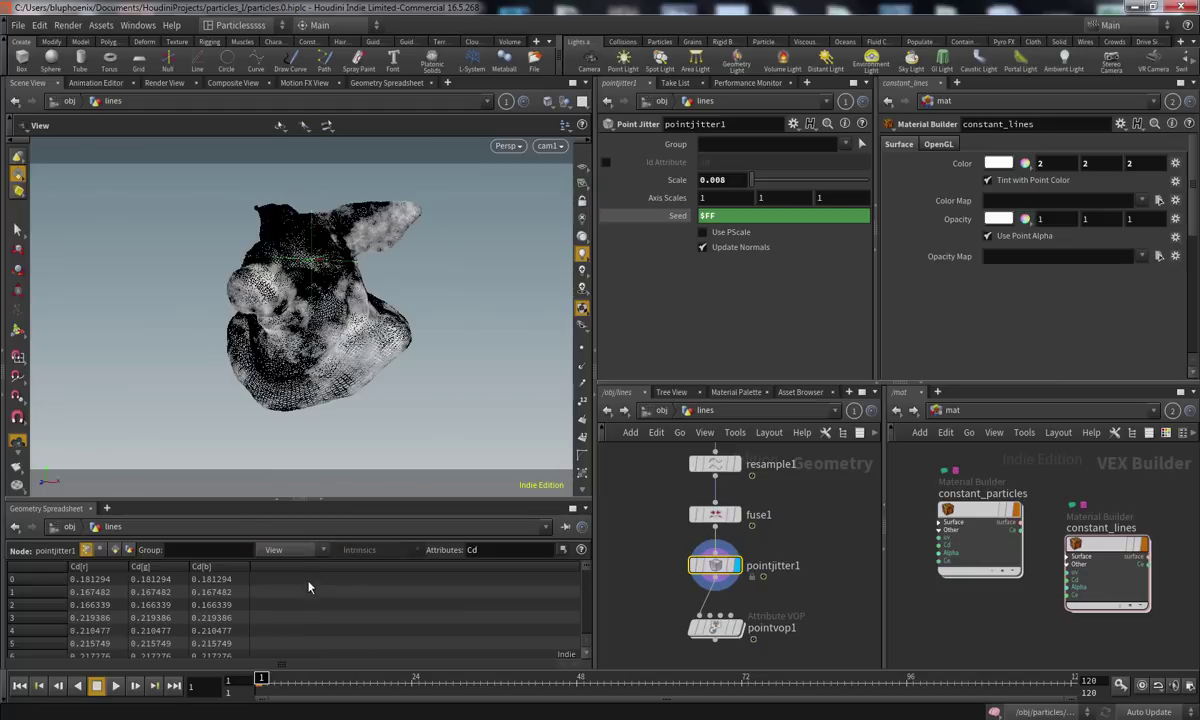
{"action": "left_click", "coordinate": [108, 568]}
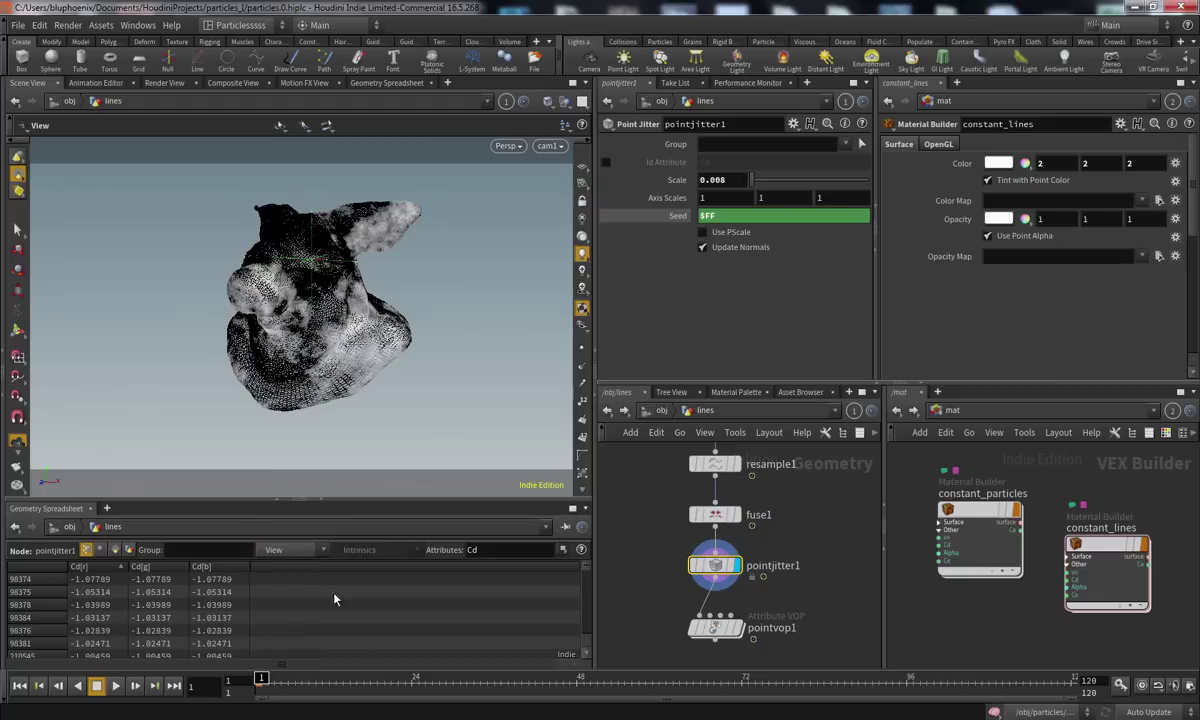
{"action": "left_click", "coordinate": [737, 628]}
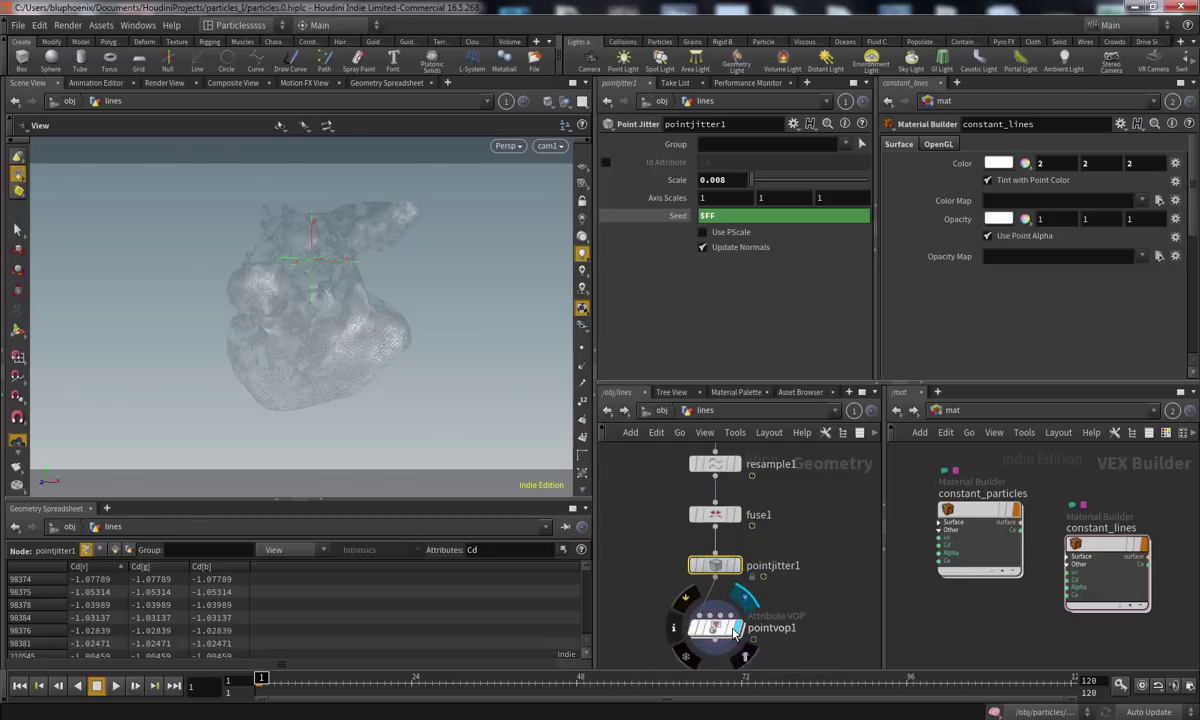
{"action": "left_click", "coordinate": [718, 630]}
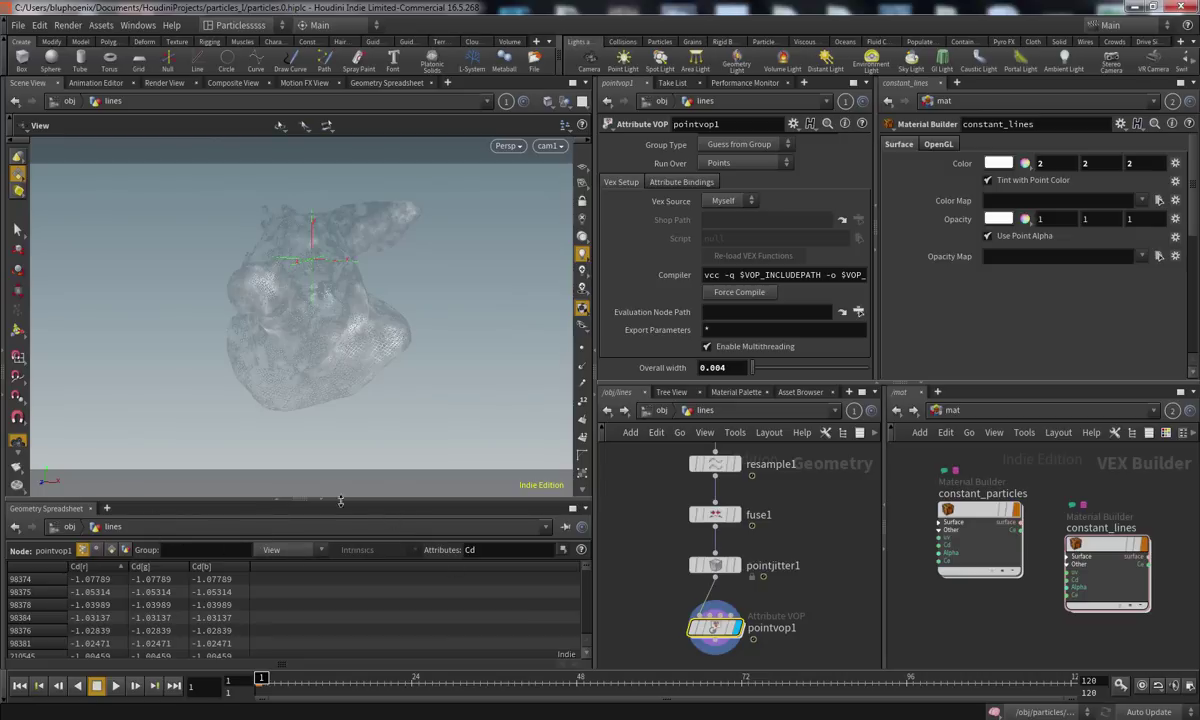
{"action": "left_click", "coordinate": [322, 499]}
Add a null node below pointvop1 and wire pointvop1's output into it
{"action": "middle_click_drag", "start_coordinate": [857, 572], "coordinate": [863, 509]}
{"action": "key", "text": "Tab"}
{"action": "key", "text": "Escape"}
{"action": "key", "text": "Tab"}
{"action": "type", "text": "nul"}
{"action": "key", "text": "Return"}
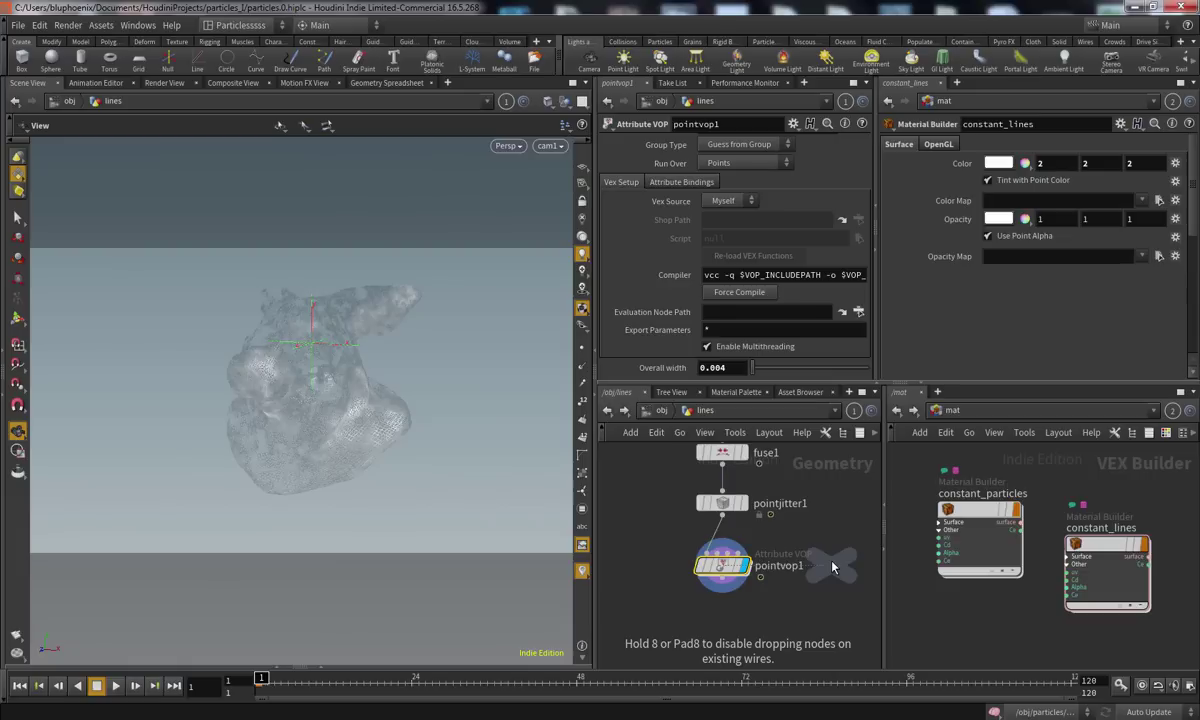
{"action": "left_click", "coordinate": [720, 627]}
{"action": "left_click", "coordinate": [722, 578]}
{"action": "left_click", "coordinate": [722, 610]}
Rename pointvop1 to line_sizes_and_color and make the null the displayed node
{"action": "left_click_drag", "start_coordinate": [782, 568], "coordinate": [796, 571]}
{"action": "key", "text": "ctrl+a"}
{"action": "key", "text": "BackSpace"}
{"action": "type", "text": "line"}
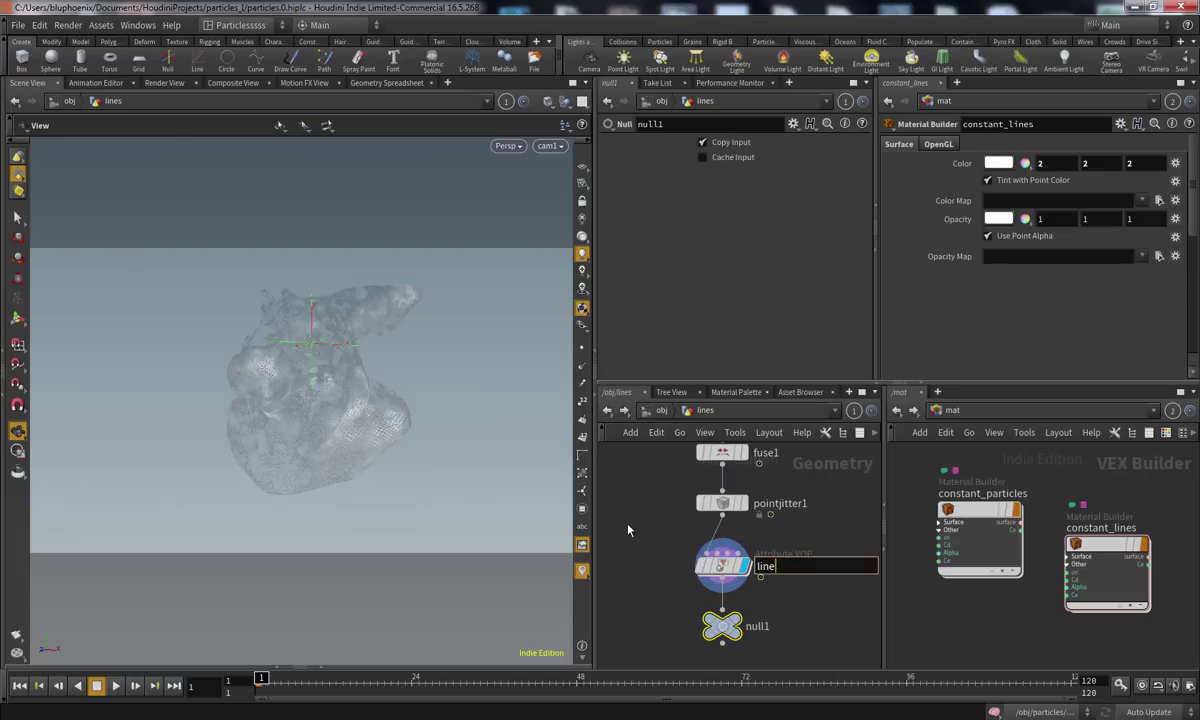
{"action": "type", "text": "_sizes_and_color"}
{"action": "key", "text": "Return"}
{"action": "left_click", "coordinate": [748, 626]}
{"action": "left_click", "coordinate": [752, 601]}
Show size_and_color of the particles object in the second network pane and enter line_sizes_and_color in the first
{"action": "left_click", "coordinate": [952, 411]}
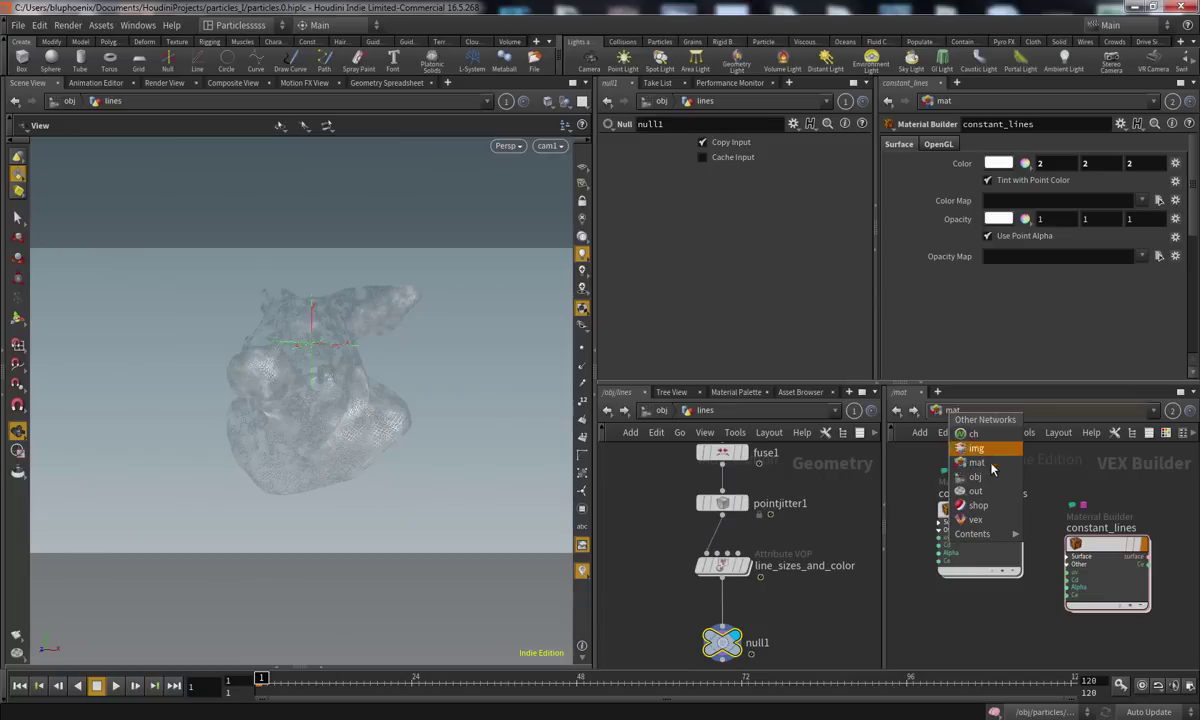
{"action": "left_click", "coordinate": [975, 477]}
{"action": "double_click", "coordinate": [966, 499]}
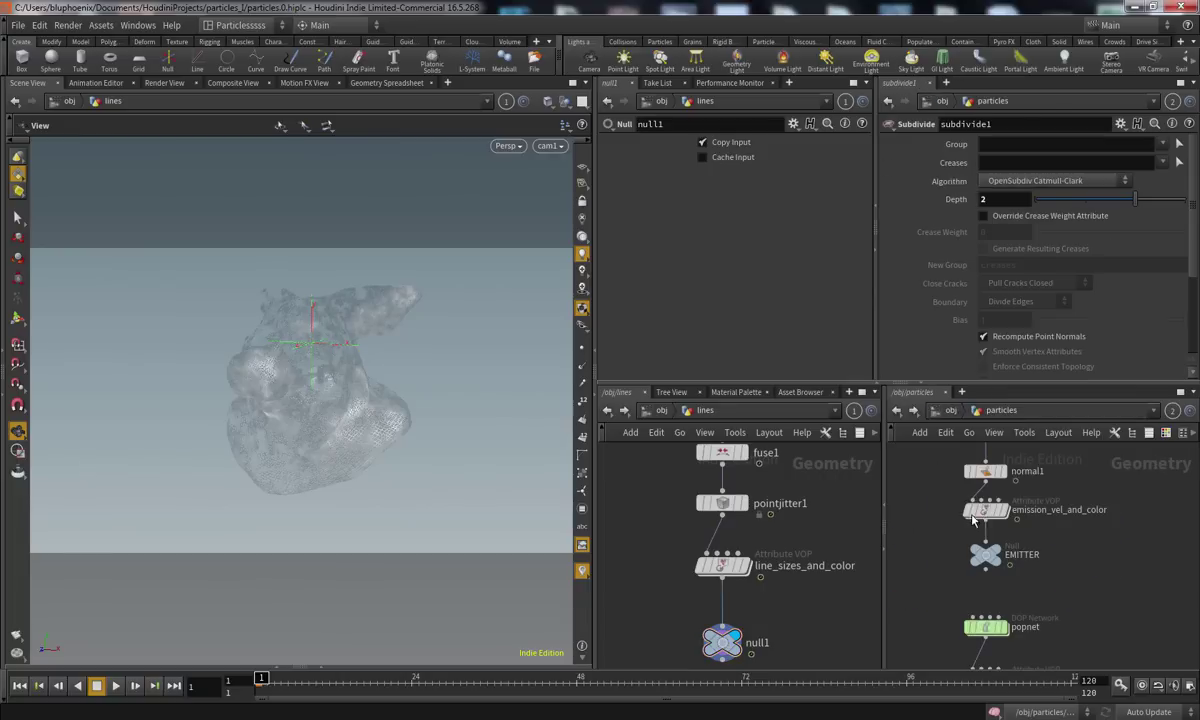
{"action": "scroll", "coordinate": [943, 590], "scroll_direction": "down", "scroll_amount": 2}
{"action": "left_click", "coordinate": [969, 596]}
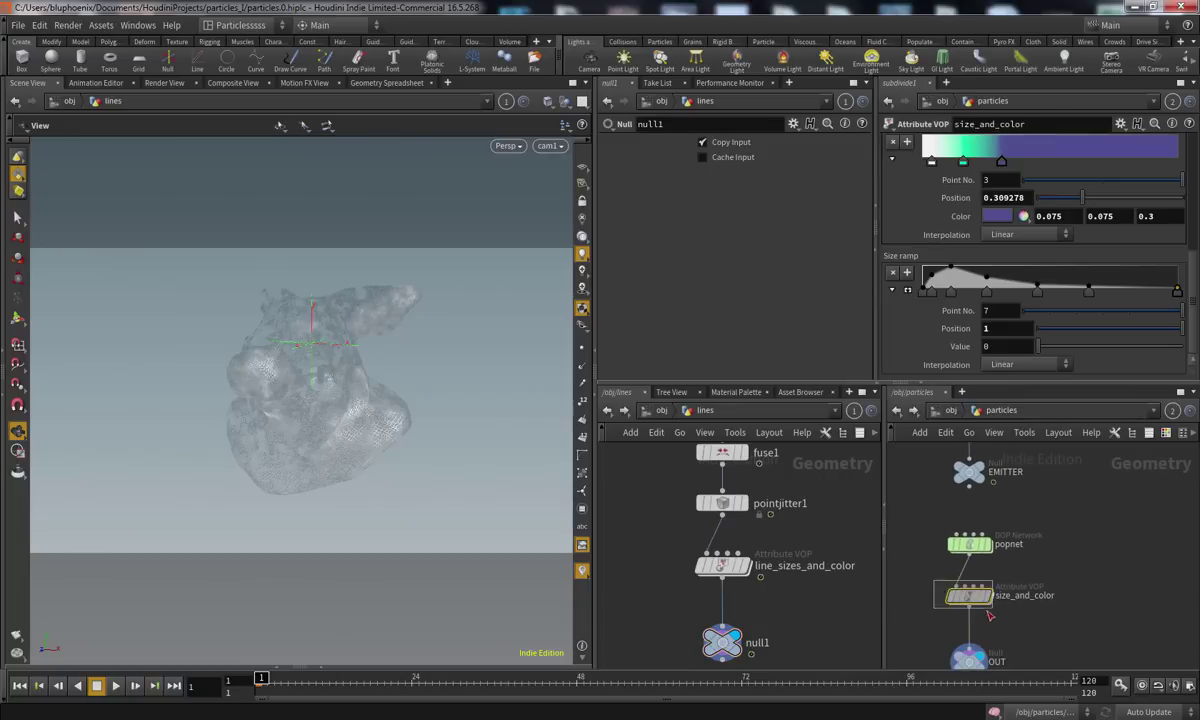
{"action": "double_click", "coordinate": [722, 565]}
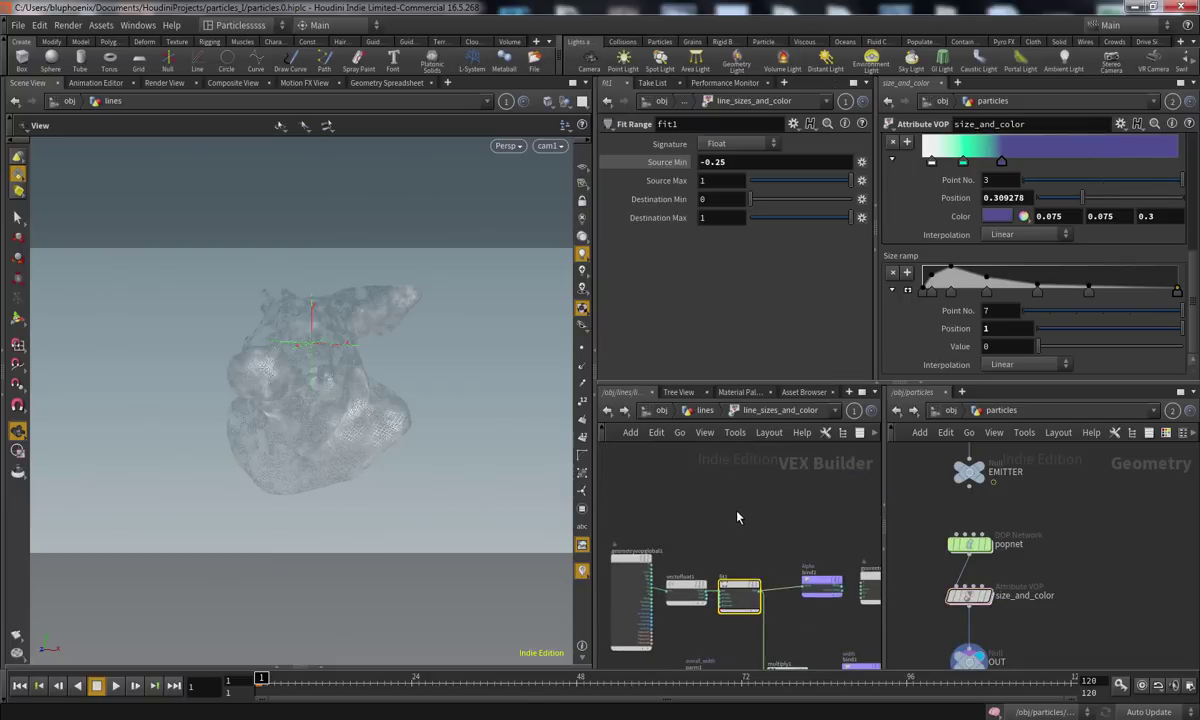
Copy the divide1 and clamp1 nodes from inside the particles' size_and_color network
{"action": "double_click", "coordinate": [972, 542]}
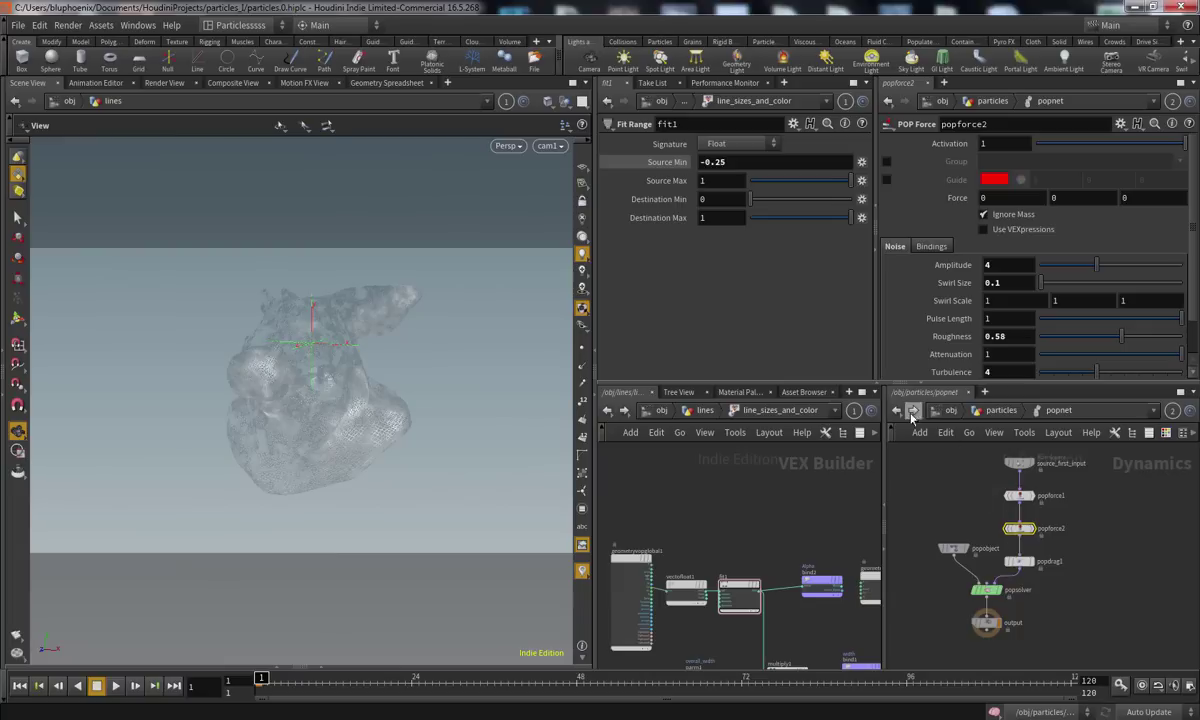
{"action": "key", "text": "u"}
{"action": "double_click", "coordinate": [968, 595]}
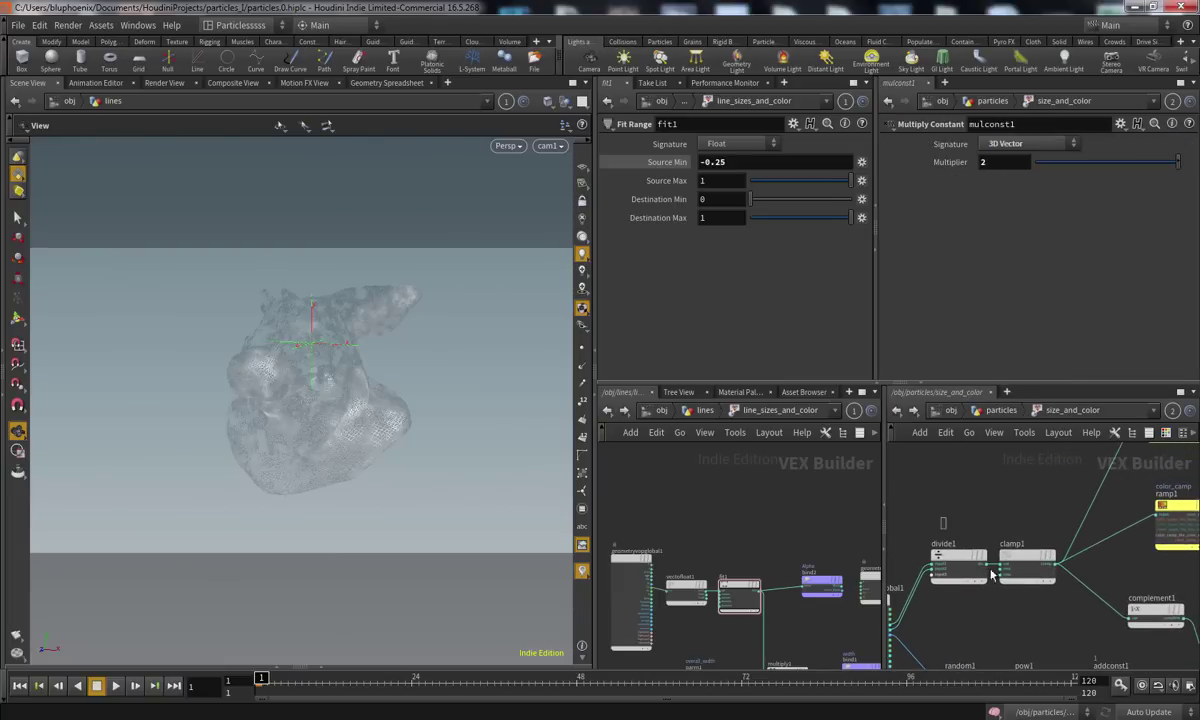
{"action": "left_click_drag", "start_coordinate": [939, 517], "coordinate": [1035, 615]}
{"action": "key", "text": "ctrl+c"}
{"action": "left_click", "coordinate": [694, 519]}
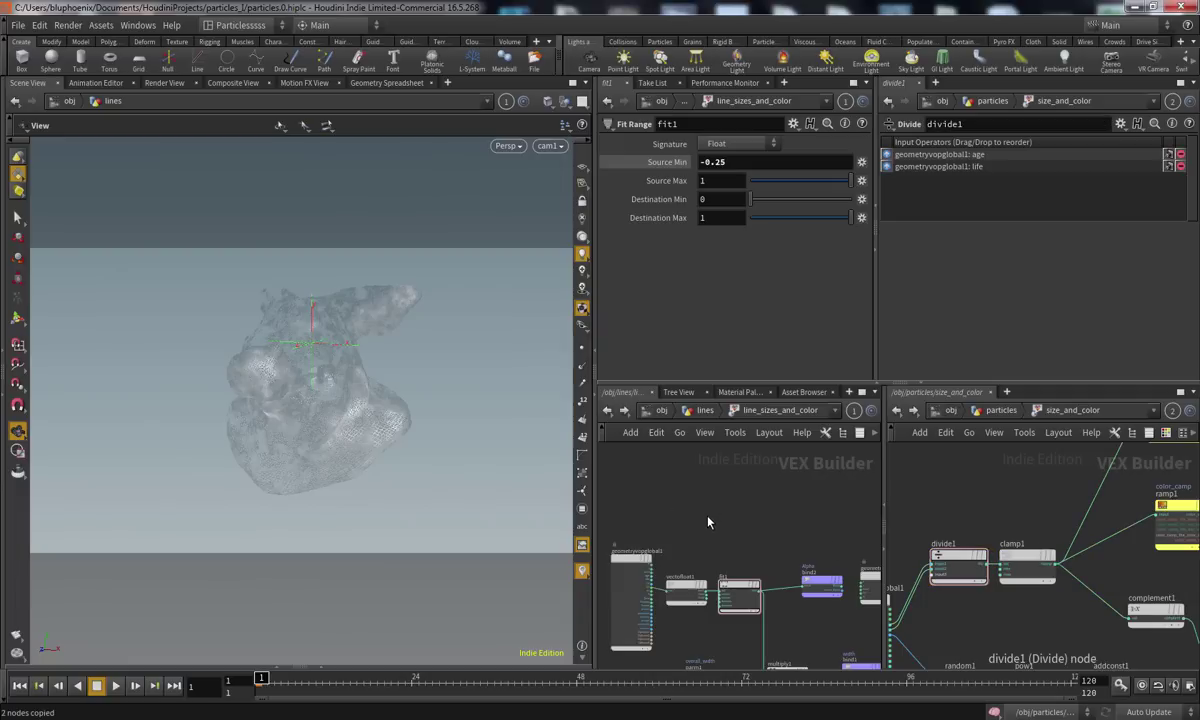
Add a Ramp Parameter node above the Alpha bind in the line_sizes_and_color network
{"action": "middle_click_drag", "start_coordinate": [750, 547], "coordinate": [714, 511]}
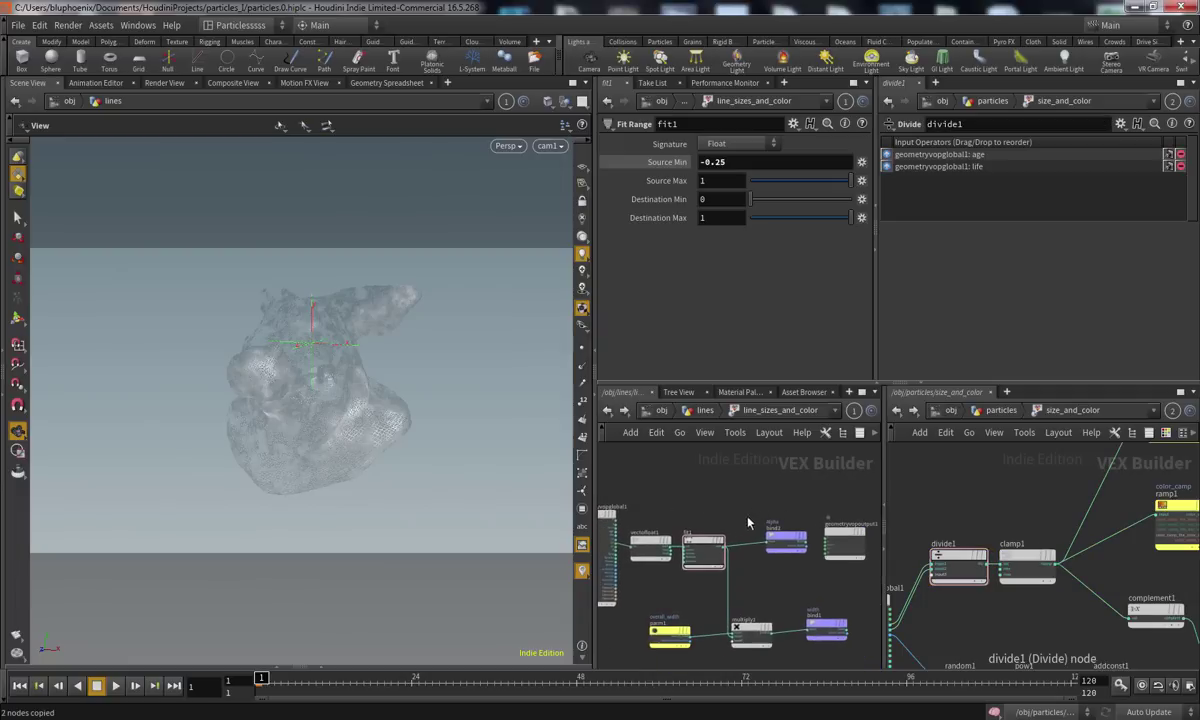
{"action": "scroll", "coordinate": [712, 495], "scroll_direction": "up", "scroll_amount": 2}
{"action": "left_click", "coordinate": [670, 555]}
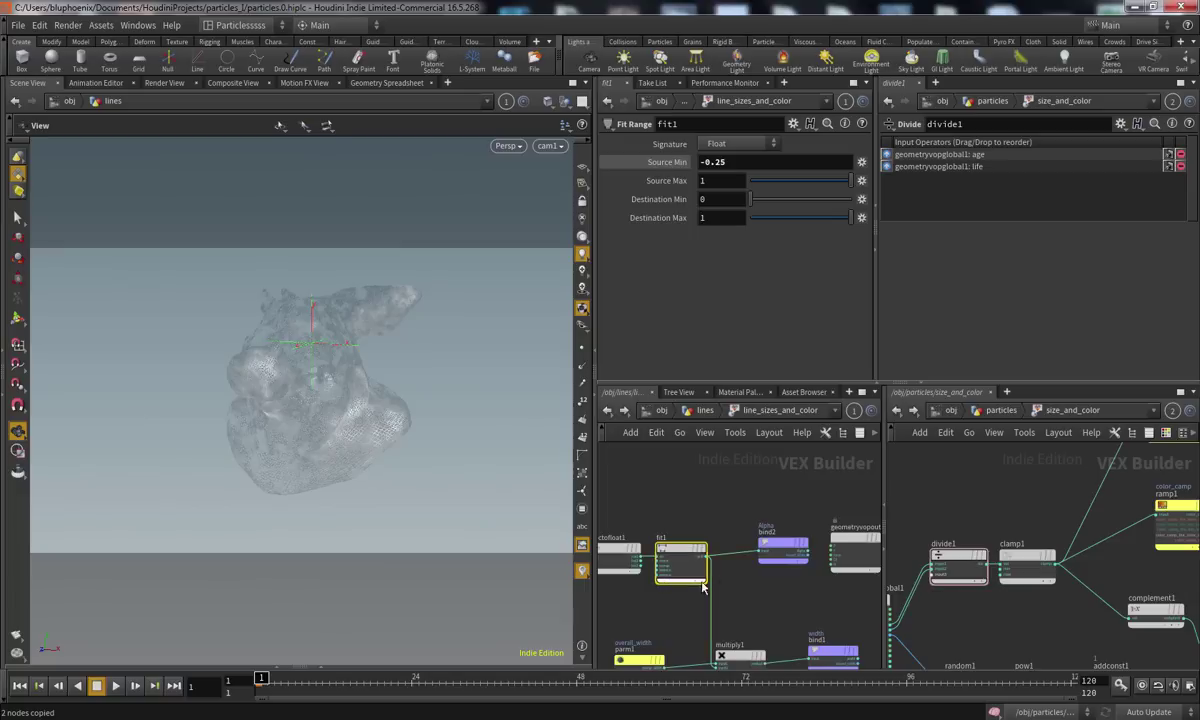
{"action": "key", "text": "Tab"}
{"action": "type", "text": "ramp"}
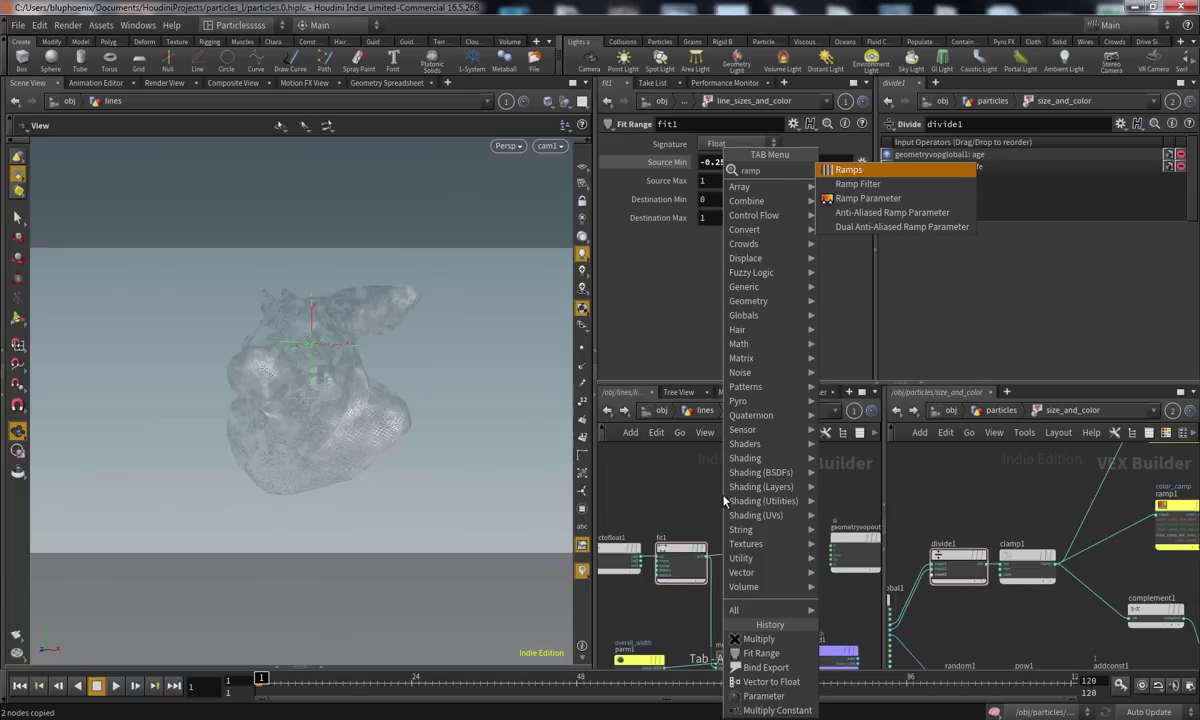
{"action": "key", "text": "Down"}
{"action": "key", "text": "Down"}
{"action": "key", "text": "Return"}
{"action": "left_click", "coordinate": [776, 479]}
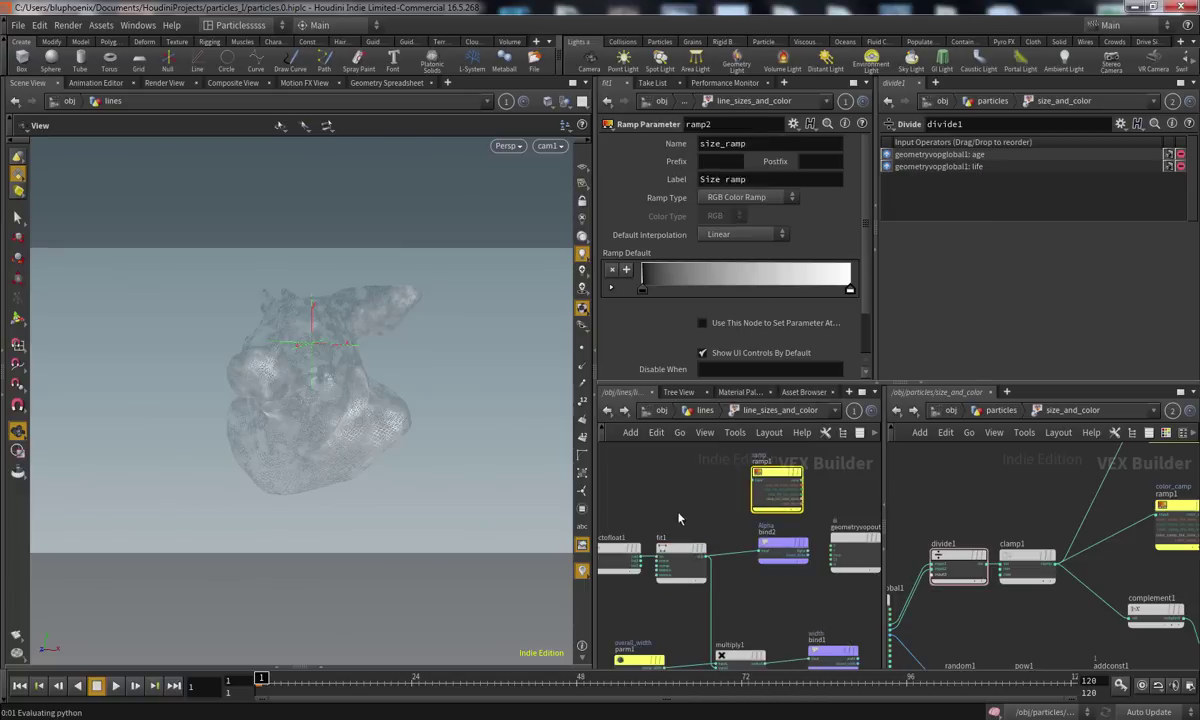
Connect fit1's output to the input of ramp1
{"action": "scroll", "coordinate": [698, 518], "scroll_direction": "up", "scroll_amount": 1}
{"action": "left_click", "coordinate": [678, 580]}
{"action": "scroll", "coordinate": [667, 536], "scroll_direction": "up", "scroll_amount": 1}
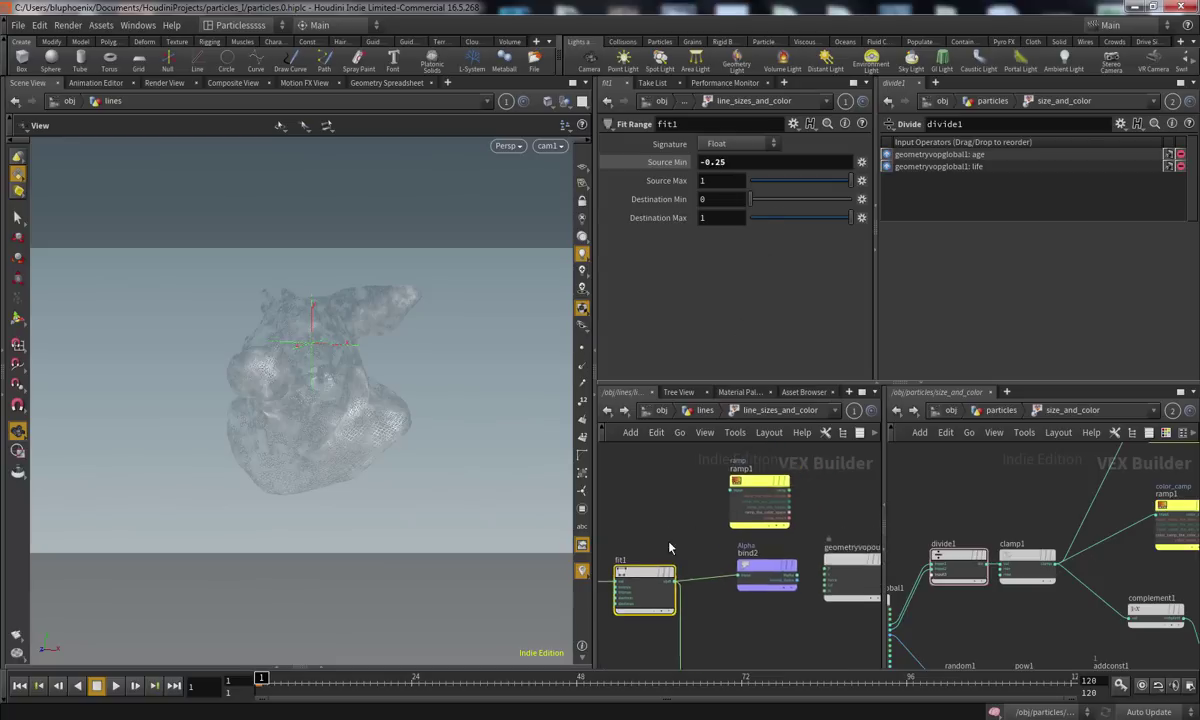
{"action": "left_click", "coordinate": [660, 594]}
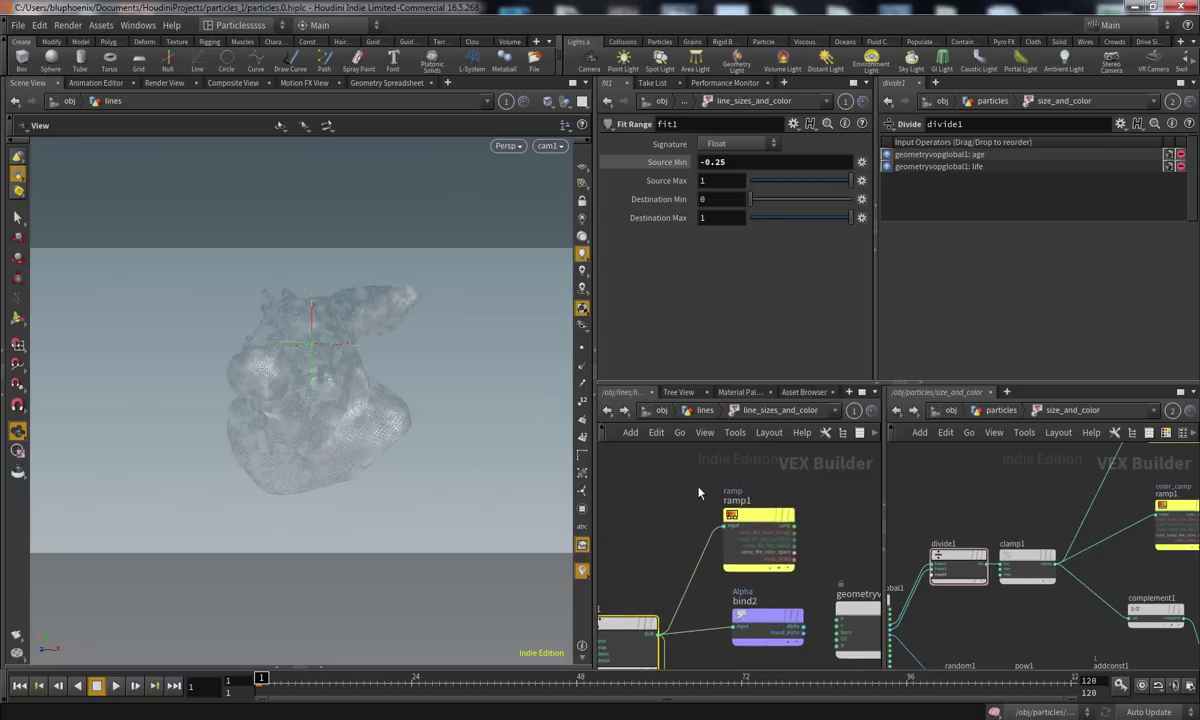
{"action": "left_click", "coordinate": [727, 524]}
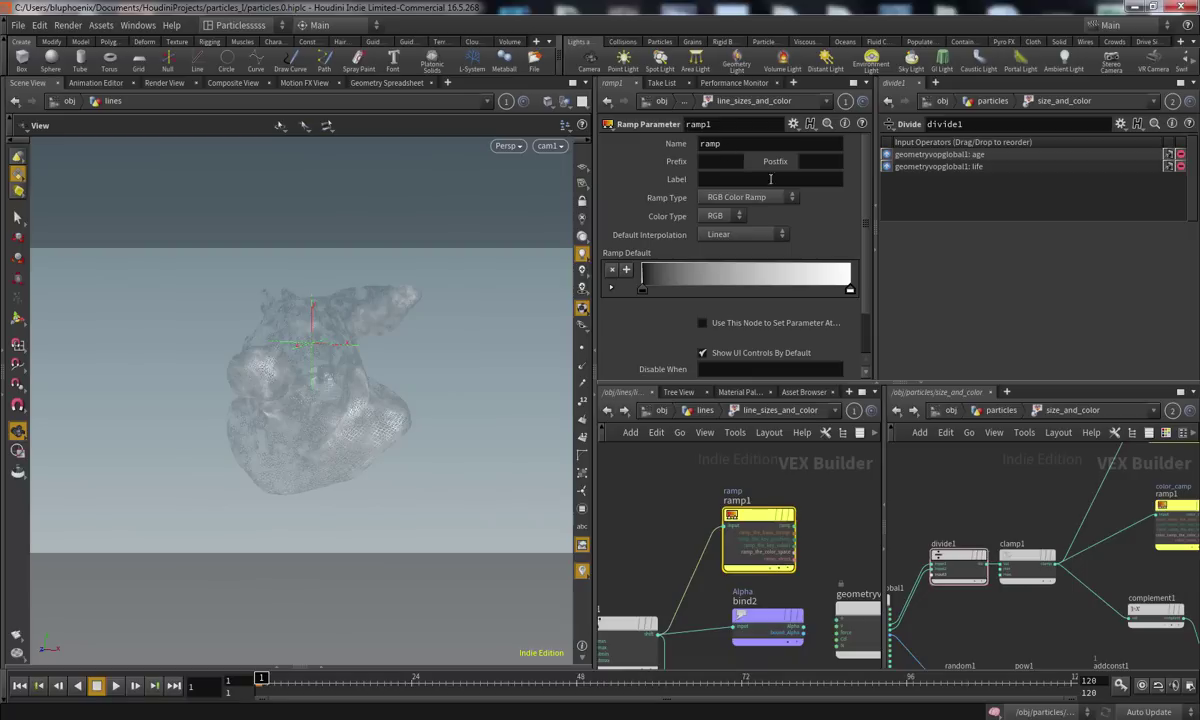
Name the ramp parameter color_ramp and label it Color ramp
{"action": "type", "text": "color_ramp"}
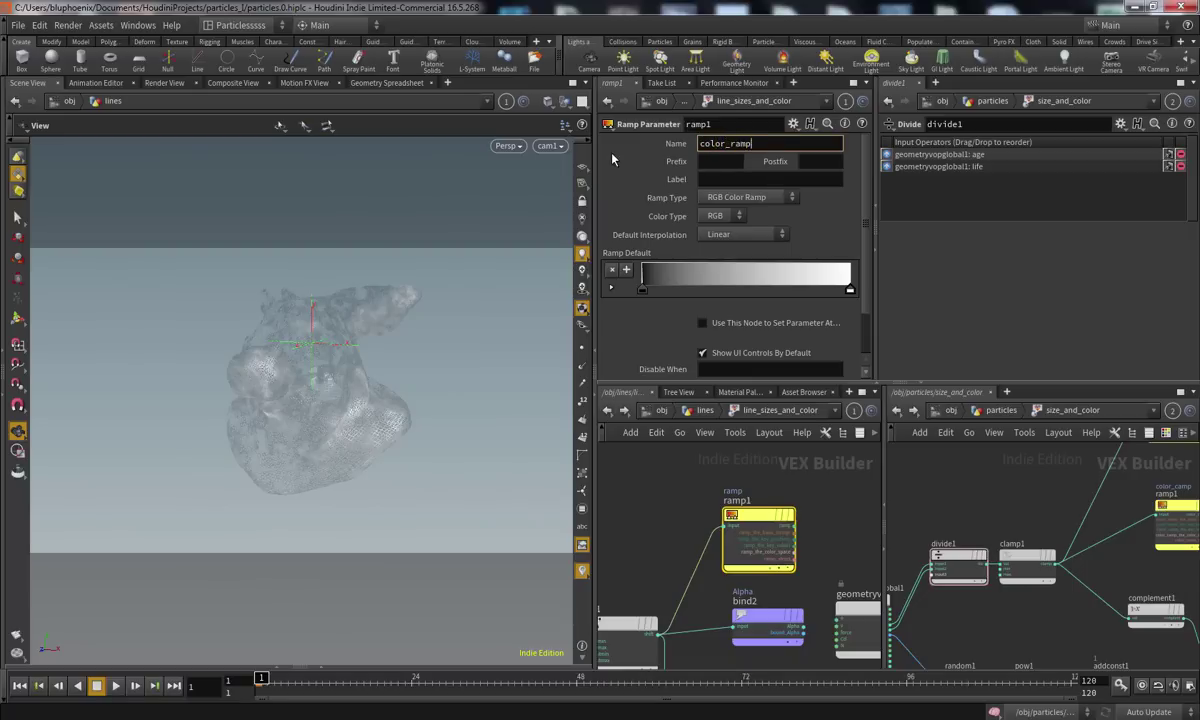
{"action": "key", "text": "Tab"}
{"action": "type", "text": "Co"}
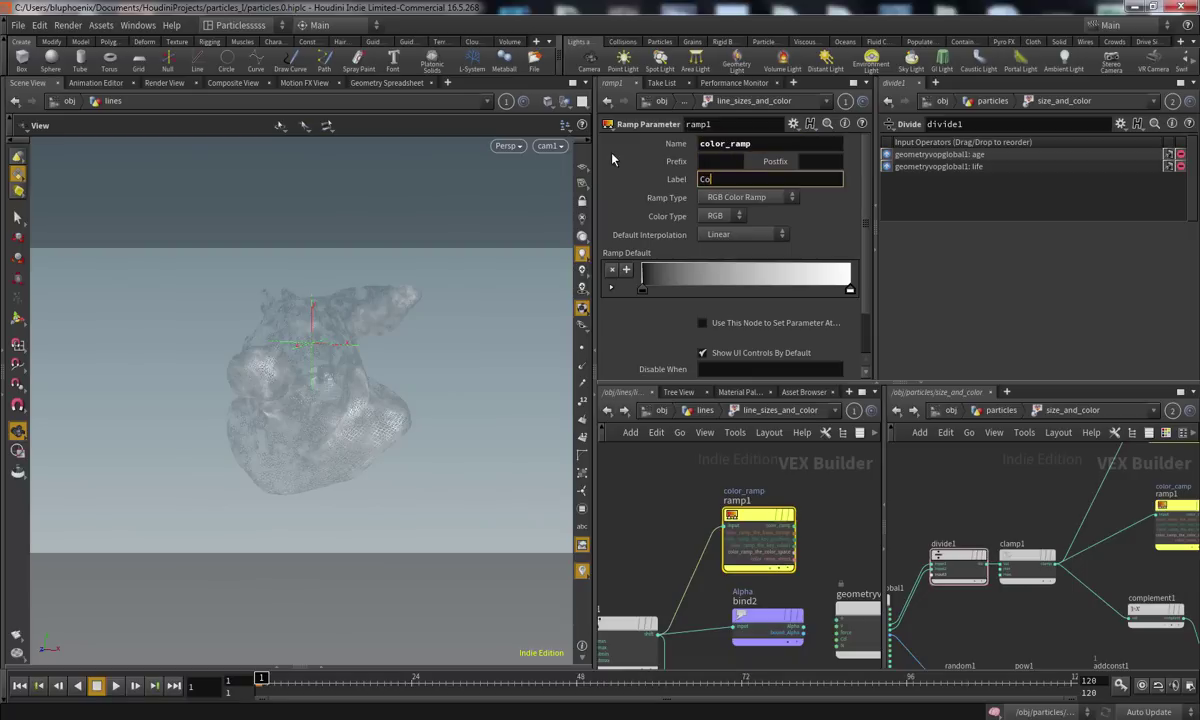
{"action": "type", "text": "lor ramp"}
{"action": "key", "text": "Return"}
Connect ramp1's color output to the Cd input of geometryvopoutput1
{"action": "middle_click_drag", "start_coordinate": [748, 478], "coordinate": [605, 428]}
{"action": "left_click", "coordinate": [651, 477]}
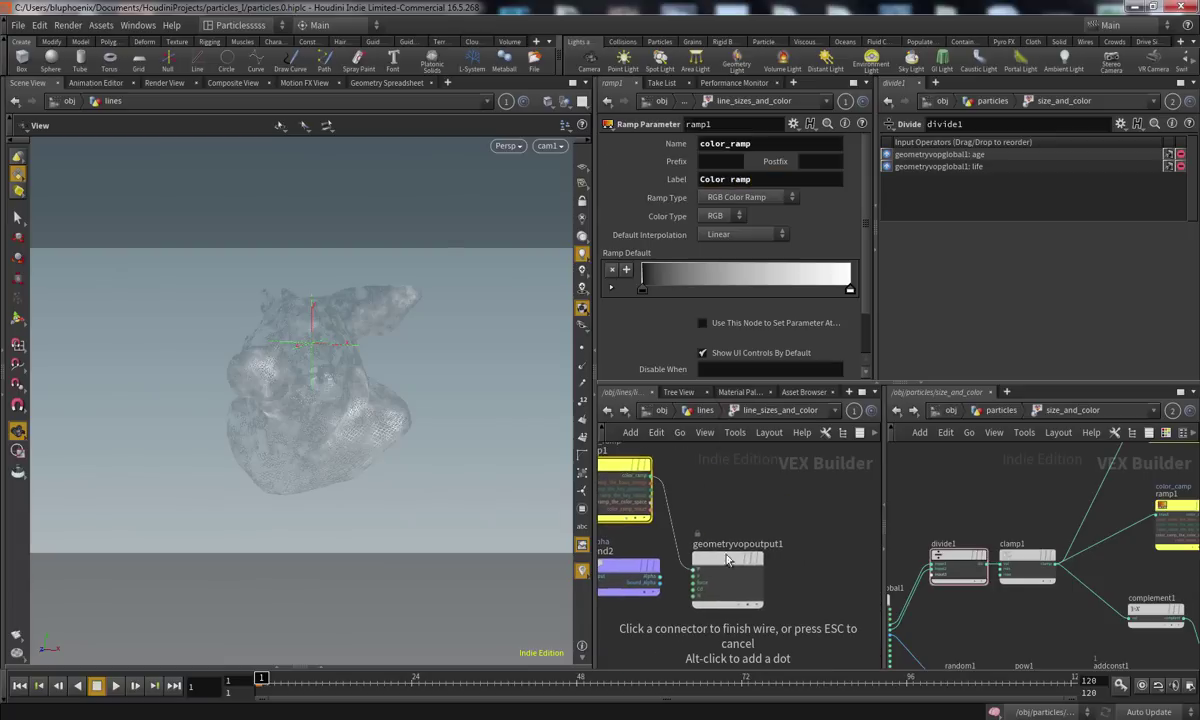
{"action": "scroll", "coordinate": [717, 566], "scroll_direction": "up", "scroll_amount": 3}
{"action": "left_click", "coordinate": [718, 520]}
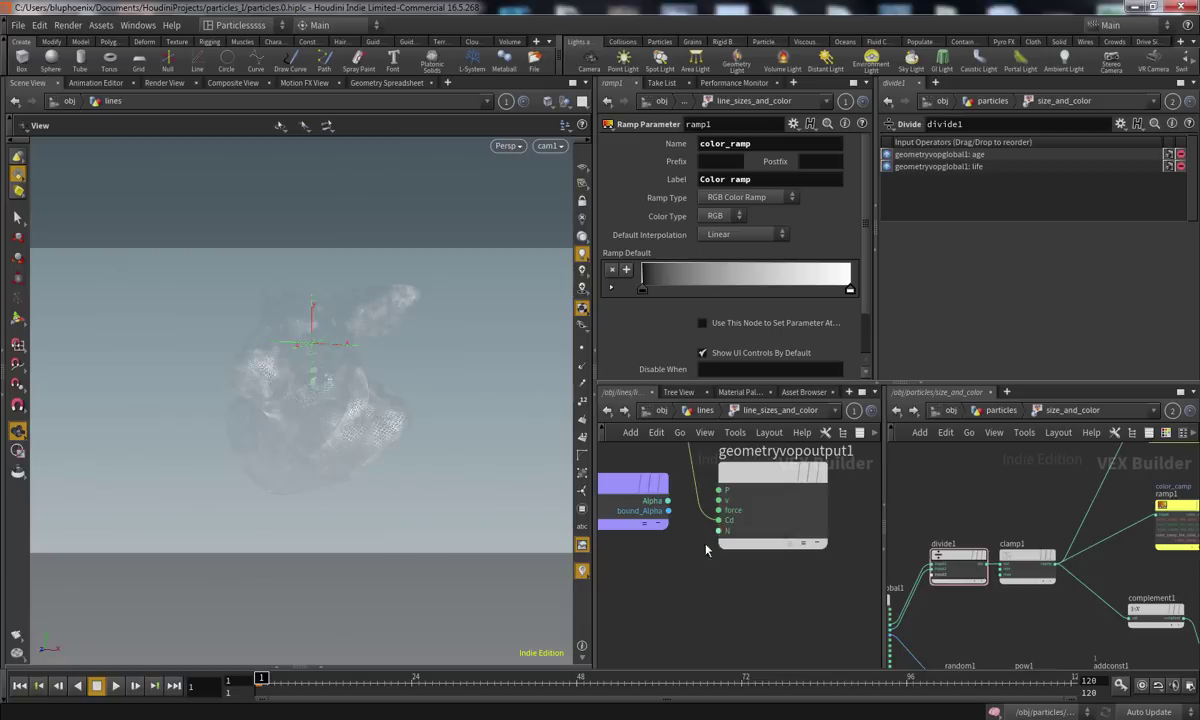
Return both networks to the geometry level and set the first point of line_sizes_and_color's Color ramp to white
{"action": "key", "text": "u"}
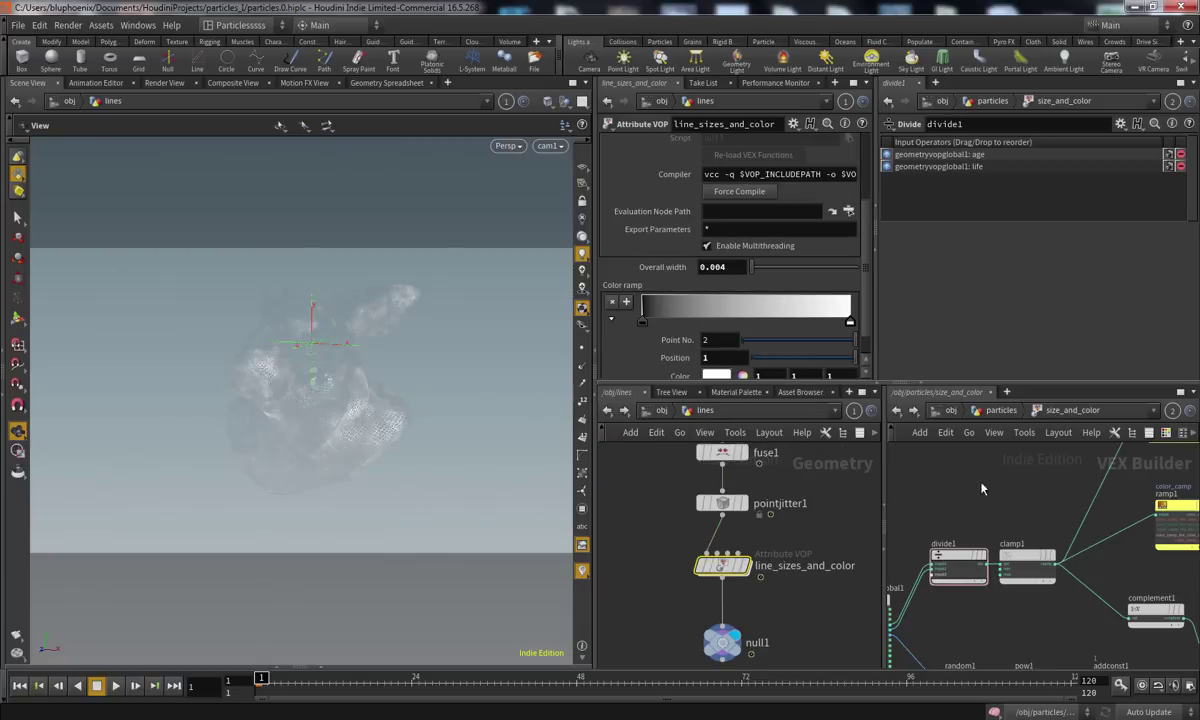
{"action": "left_click", "coordinate": [993, 412]}
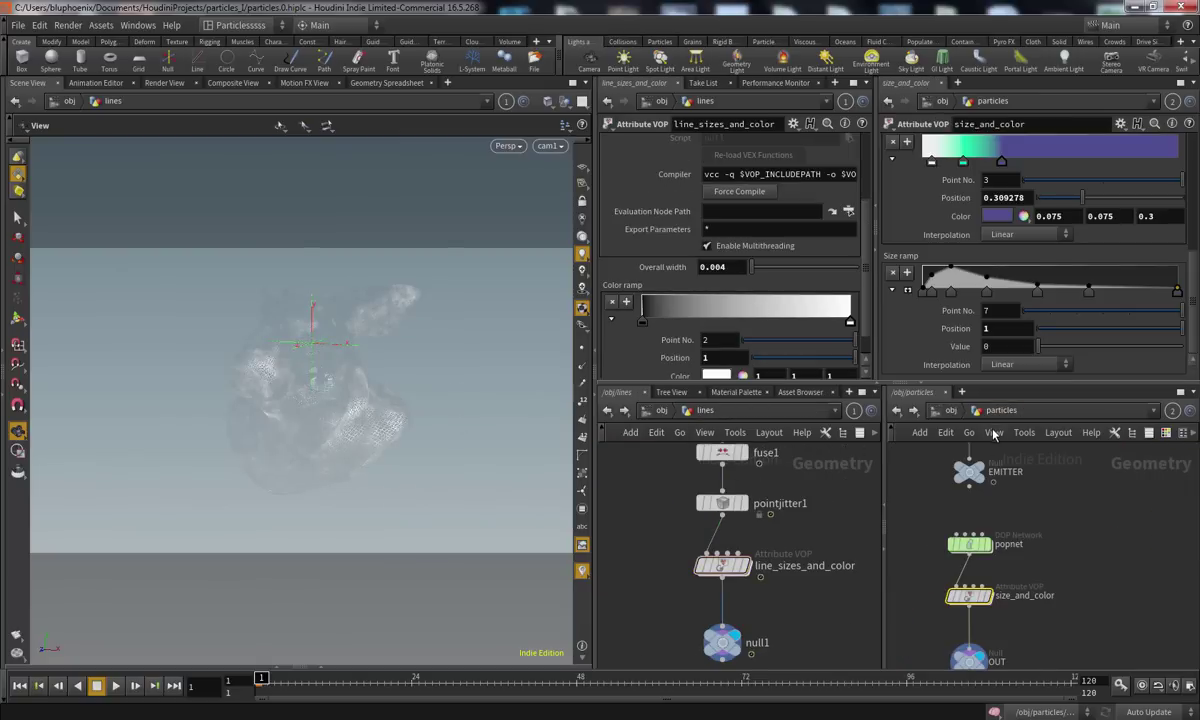
{"action": "double_click", "coordinate": [643, 323]}
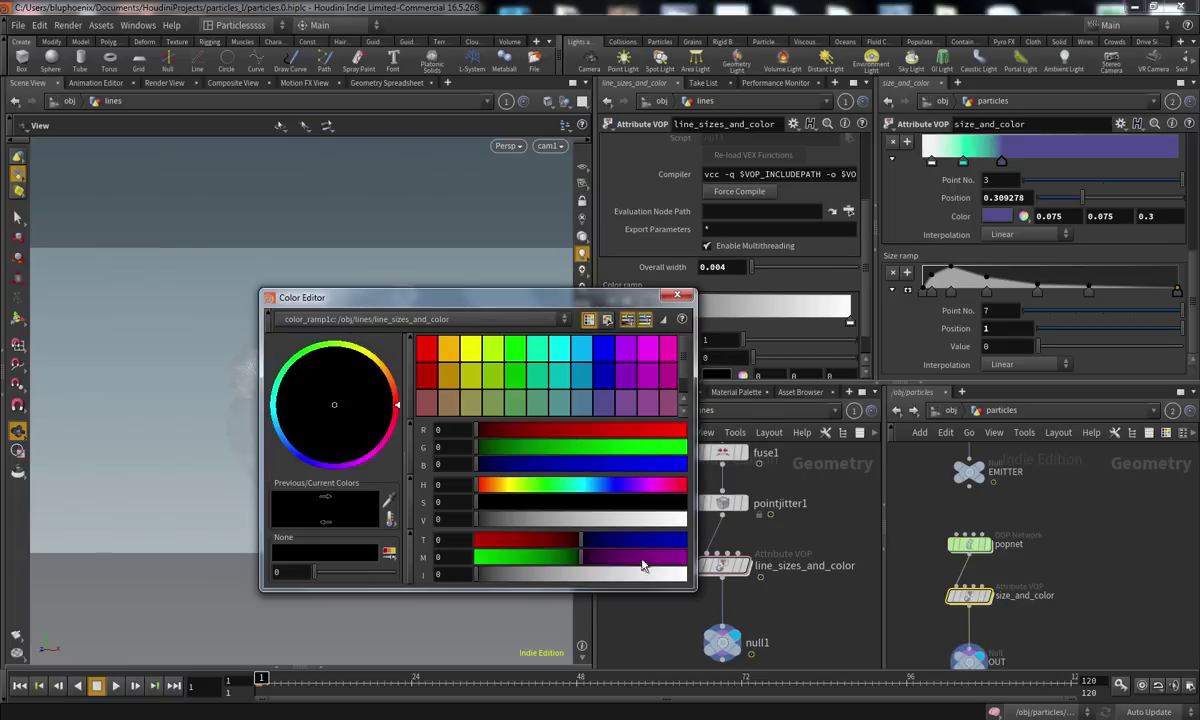
{"action": "left_click_drag", "start_coordinate": [640, 522], "coordinate": [688, 520]}
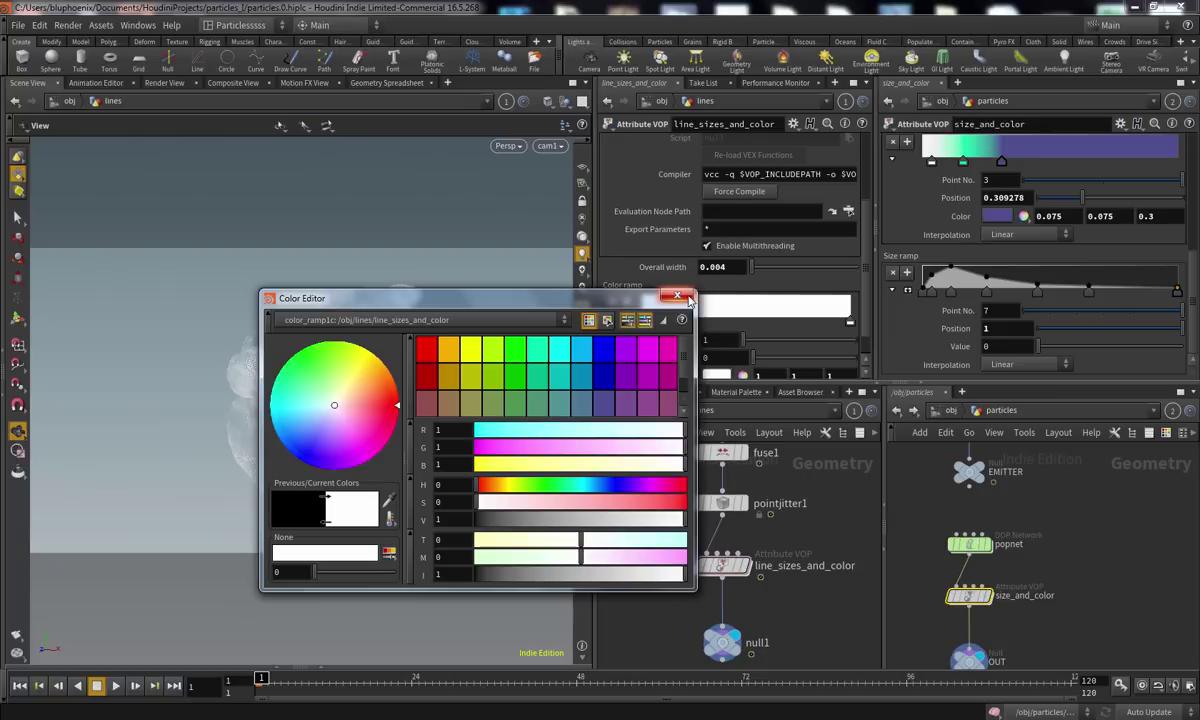
{"action": "left_click", "coordinate": [677, 295]}
Add a Color ramp point at about 0.316 and give it the turquoise-green swatch color
{"action": "left_click", "coordinate": [710, 315]}
{"action": "left_click", "coordinate": [727, 374]}
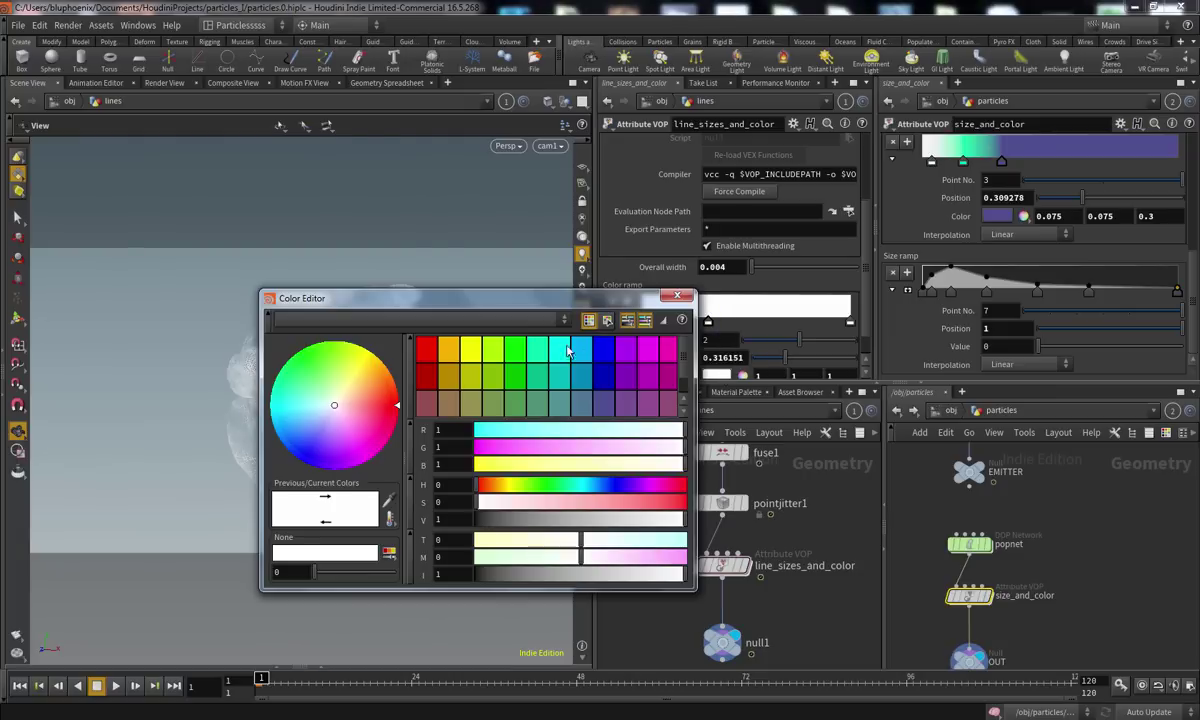
{"action": "left_click", "coordinate": [537, 347]}
{"action": "left_click", "coordinate": [677, 295]}
Give the last Color ramp point of line_sizes_and_color the muted blue-violet swatch color (0.075, 0.075, 0.3) and close the color editor
{"action": "left_click", "coordinate": [850, 323]}
{"action": "left_click", "coordinate": [725, 376]}
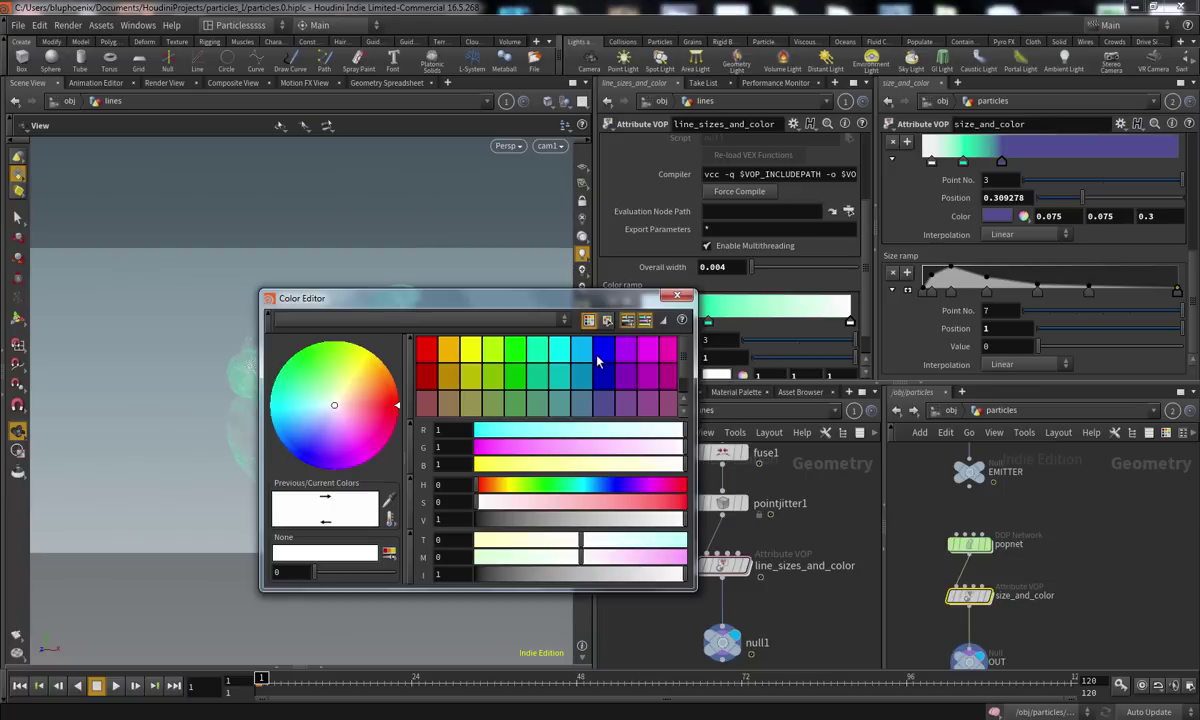
{"action": "left_click", "coordinate": [604, 404]}
{"action": "left_click", "coordinate": [677, 295]}
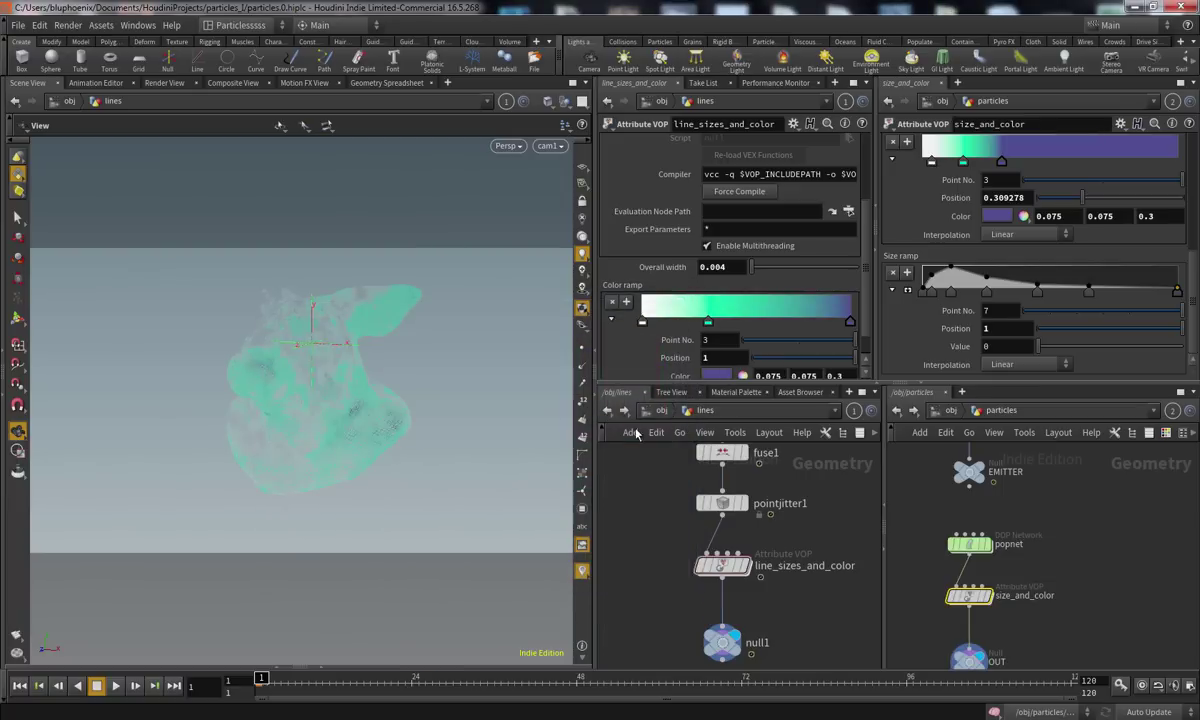
Start a preview render of mantra1 and move the Color ramp's turquoise point to about 0.584 and its white point to about 0.282
{"action": "left_click", "coordinate": [164, 83]}
{"action": "left_click", "coordinate": [55, 103]}
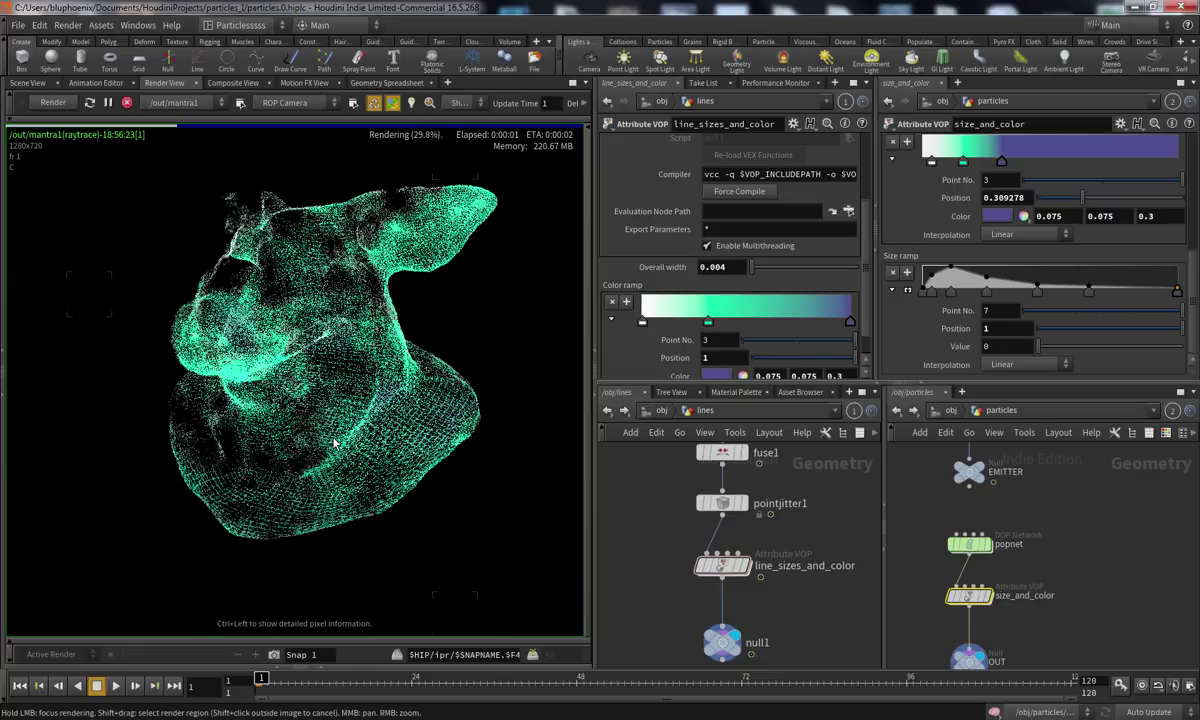
{"action": "left_click_drag", "start_coordinate": [710, 324], "coordinate": [766, 324]}
{"action": "left_click_drag", "start_coordinate": [644, 323], "coordinate": [703, 330]}
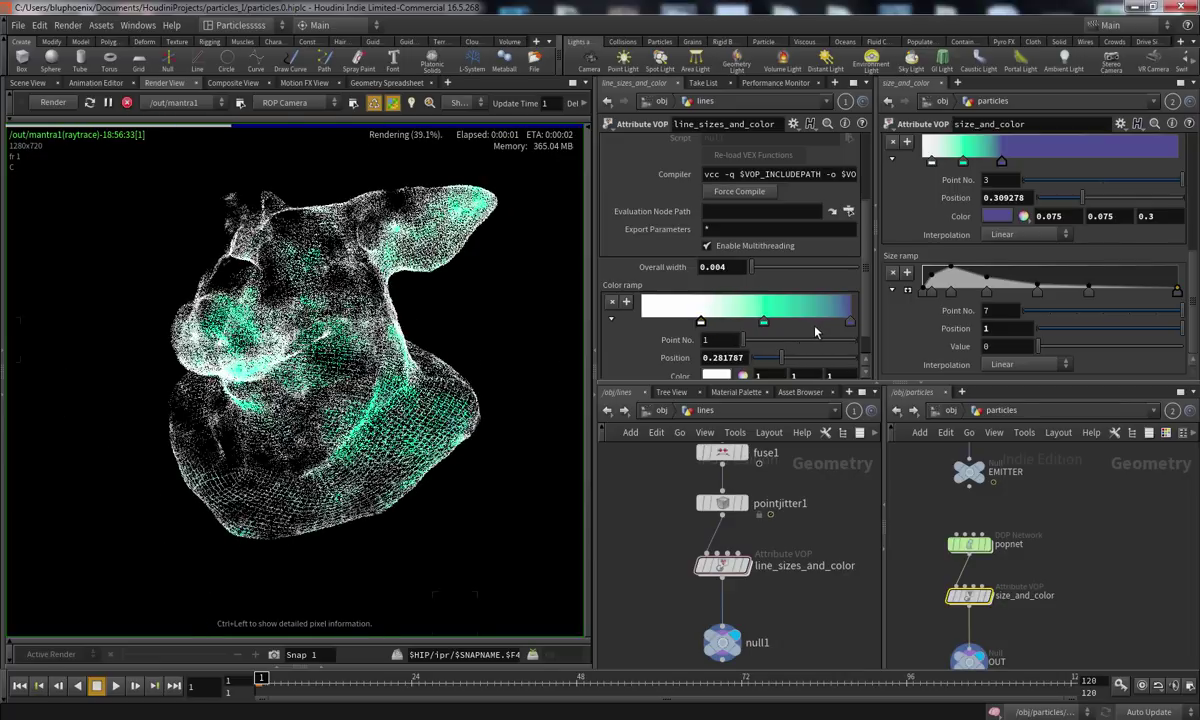
{"action": "left_click", "coordinate": [850, 322]}
{"action": "left_click_drag", "start_coordinate": [812, 317], "coordinate": [850, 322]}
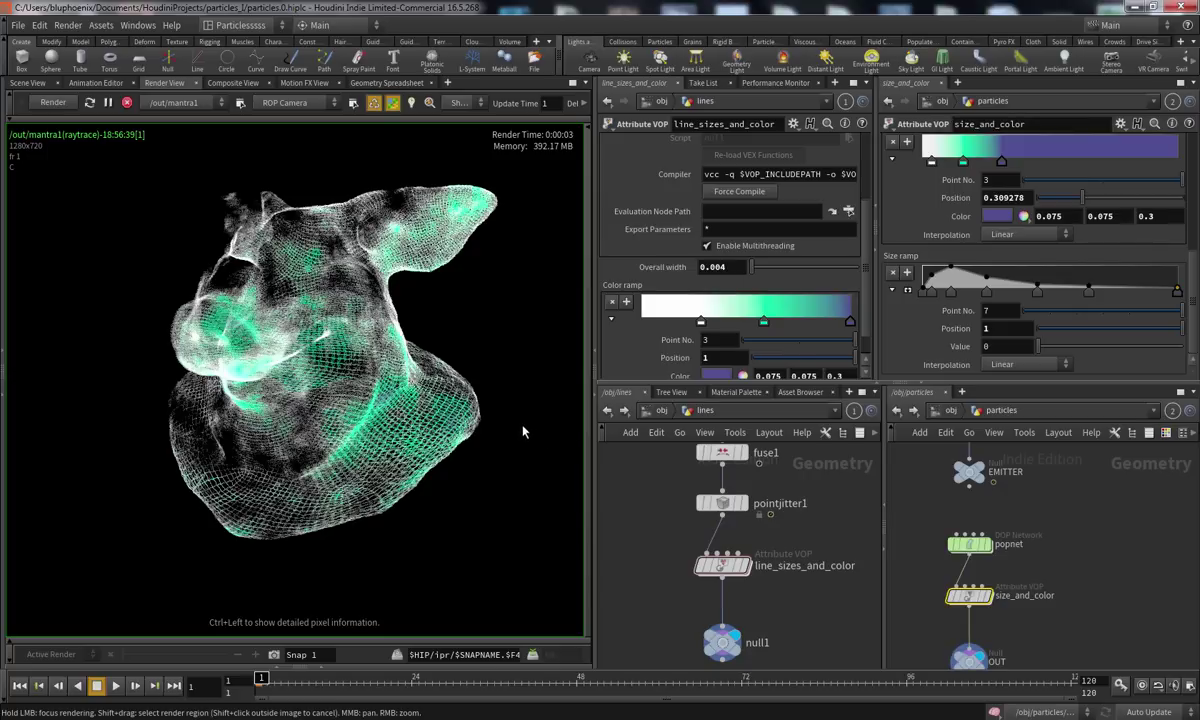
Fine-tune the Color ramp's white point to about 0.268, stop the preview render and return to the scene view
{"action": "left_click", "coordinate": [763, 321]}
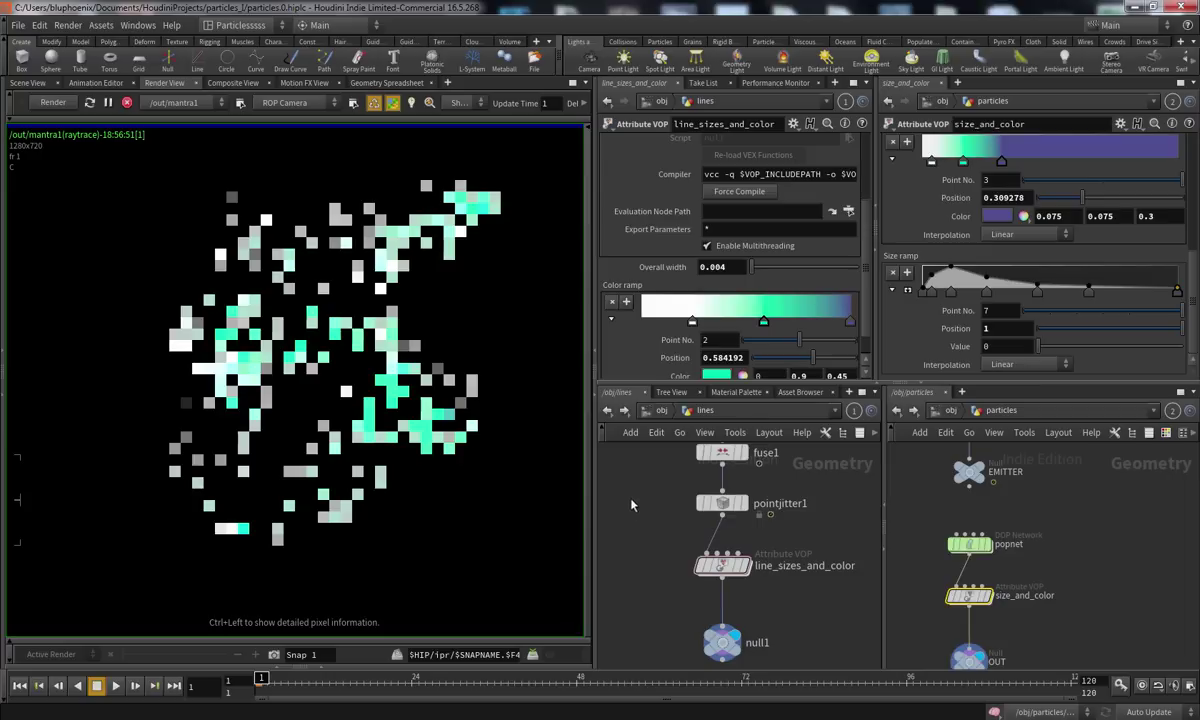
{"action": "middle_click_drag", "start_coordinate": [636, 538], "coordinate": [646, 543]}
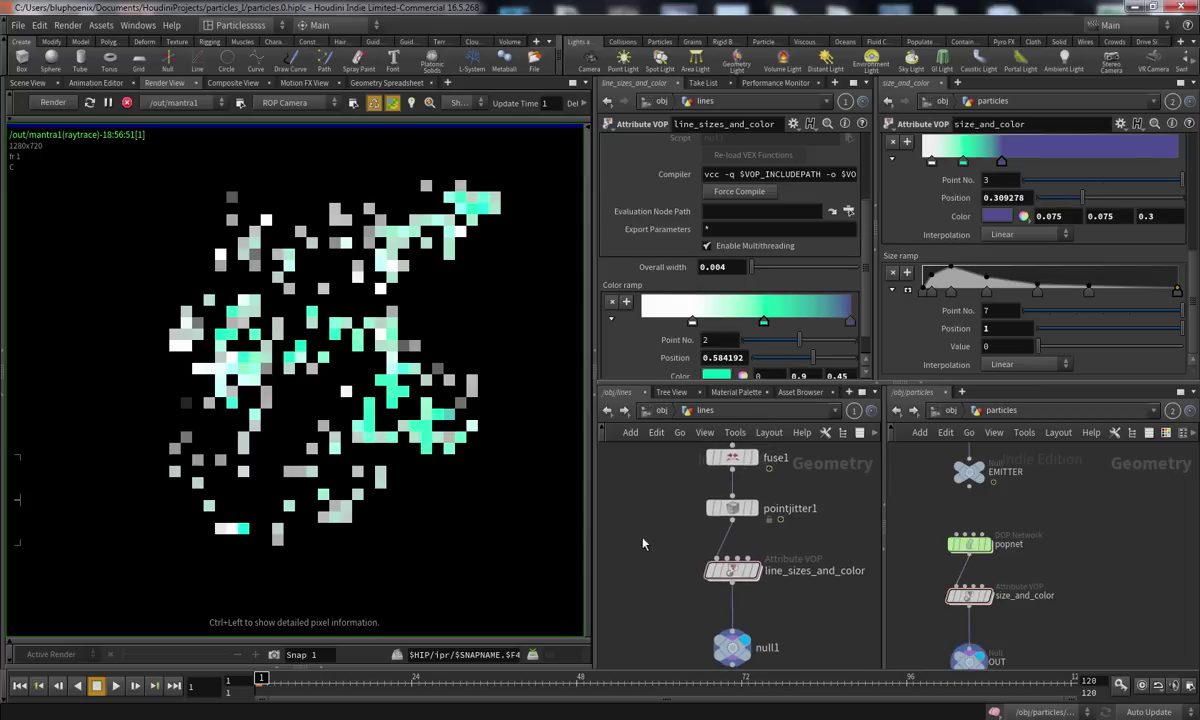
{"action": "left_click", "coordinate": [691, 321]}
{"action": "left_click_drag", "start_coordinate": [691, 321], "coordinate": [698, 321]}
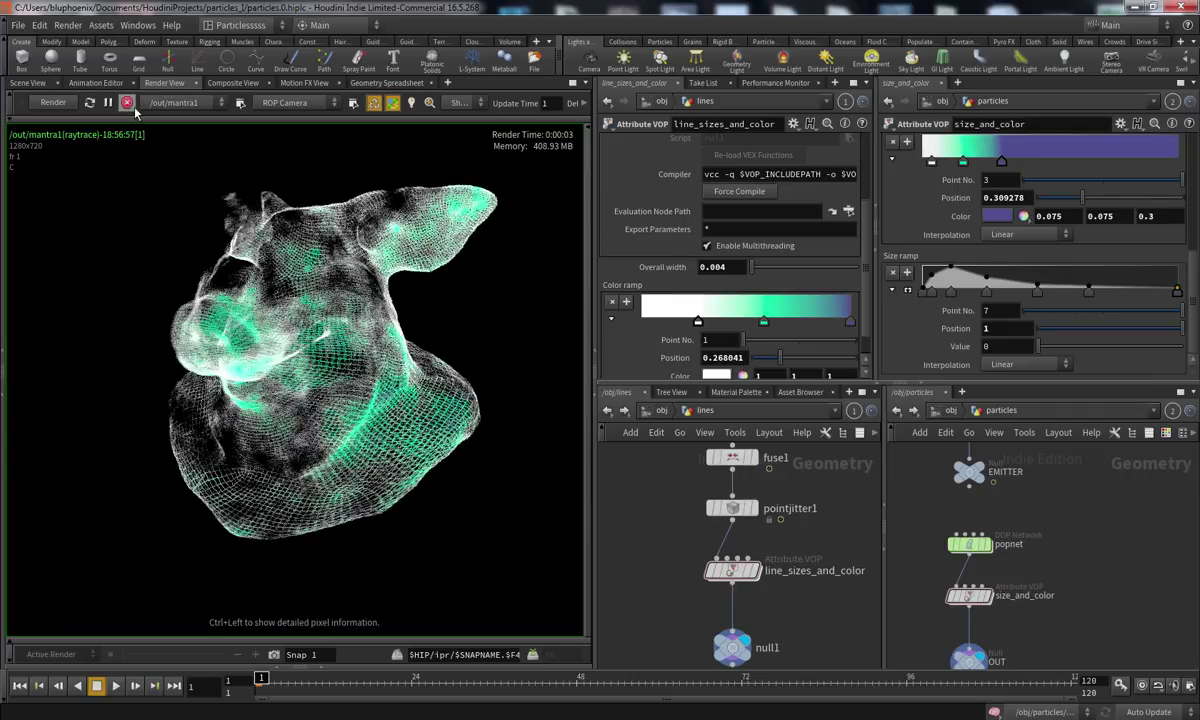
{"action": "left_click", "coordinate": [127, 104]}
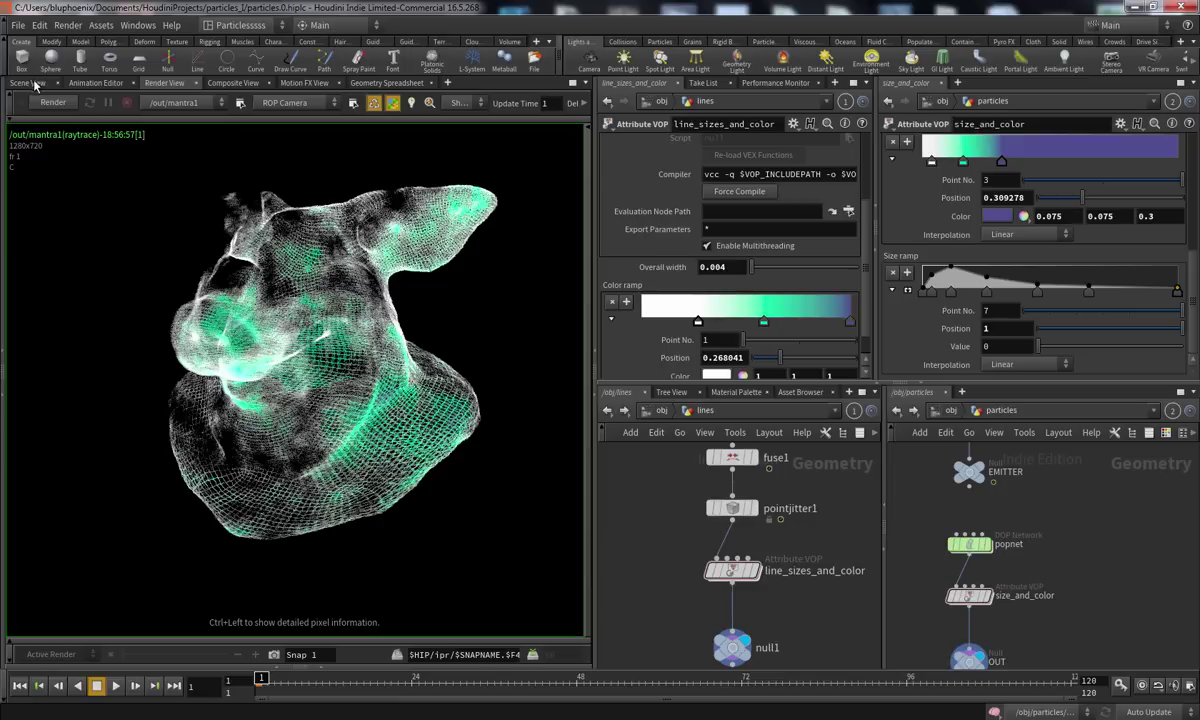
{"action": "left_click", "coordinate": [33, 83]}
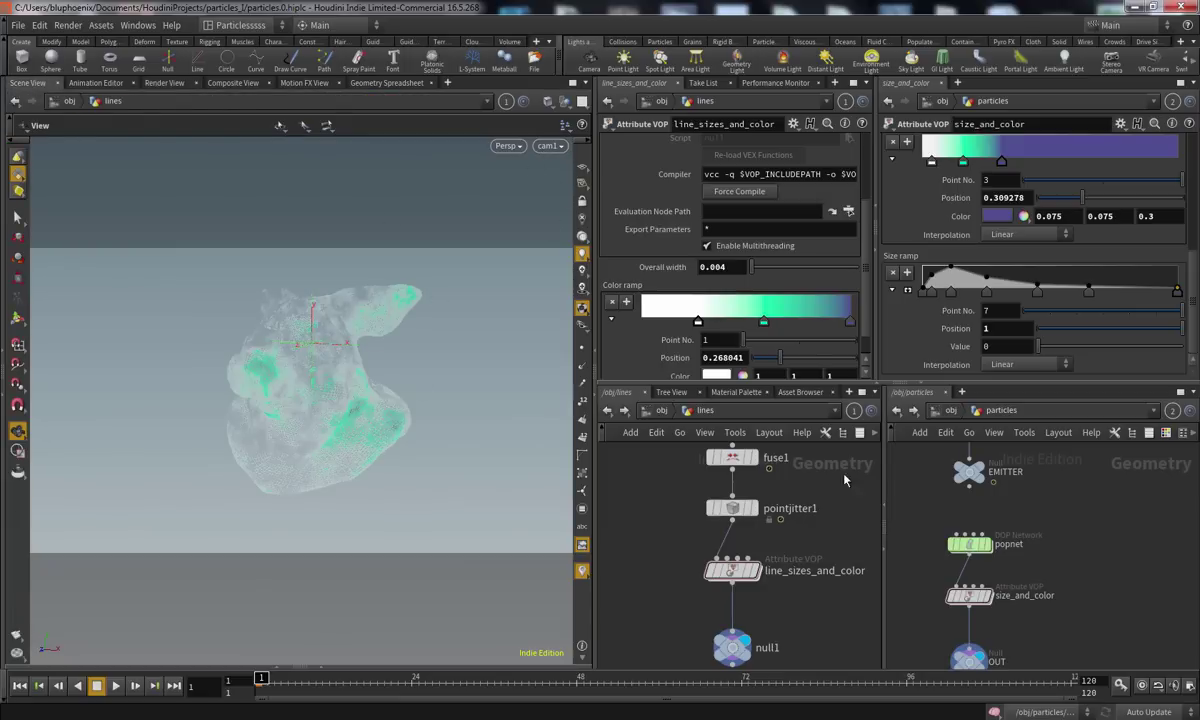
Set mantra1's Force Objects to the particles and lines objects and clear its Candidate Objects
{"action": "left_click", "coordinate": [660, 414]}
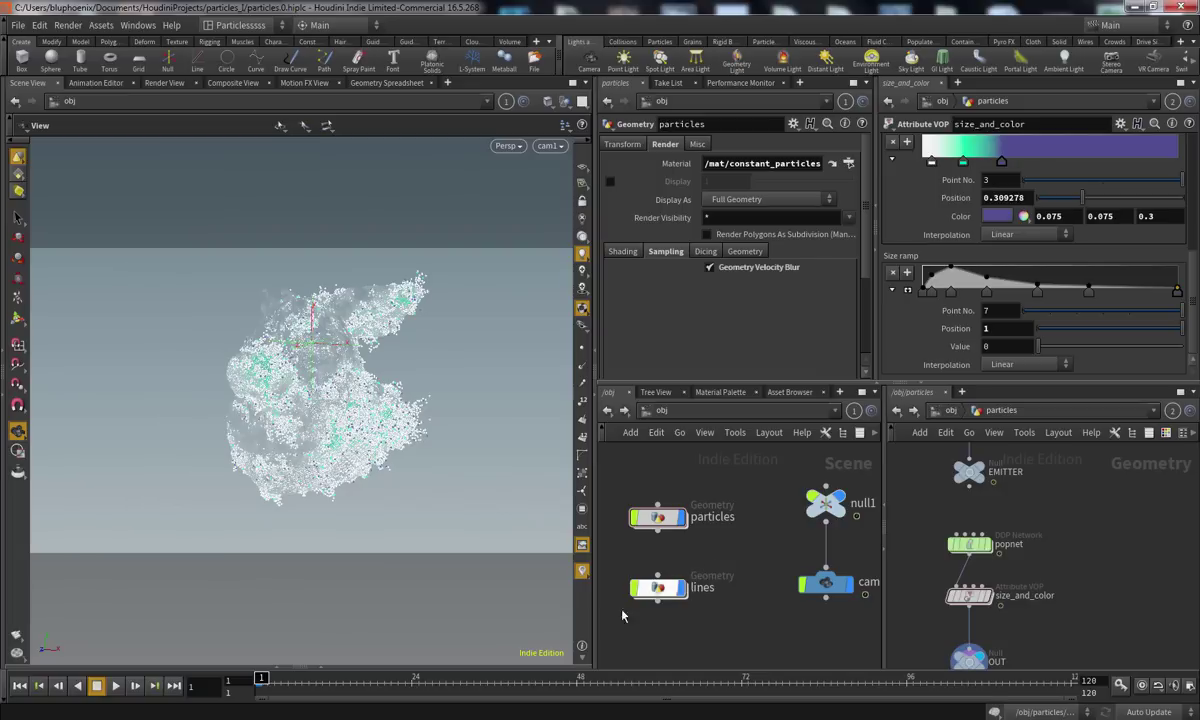
{"action": "left_click", "coordinate": [947, 410]}
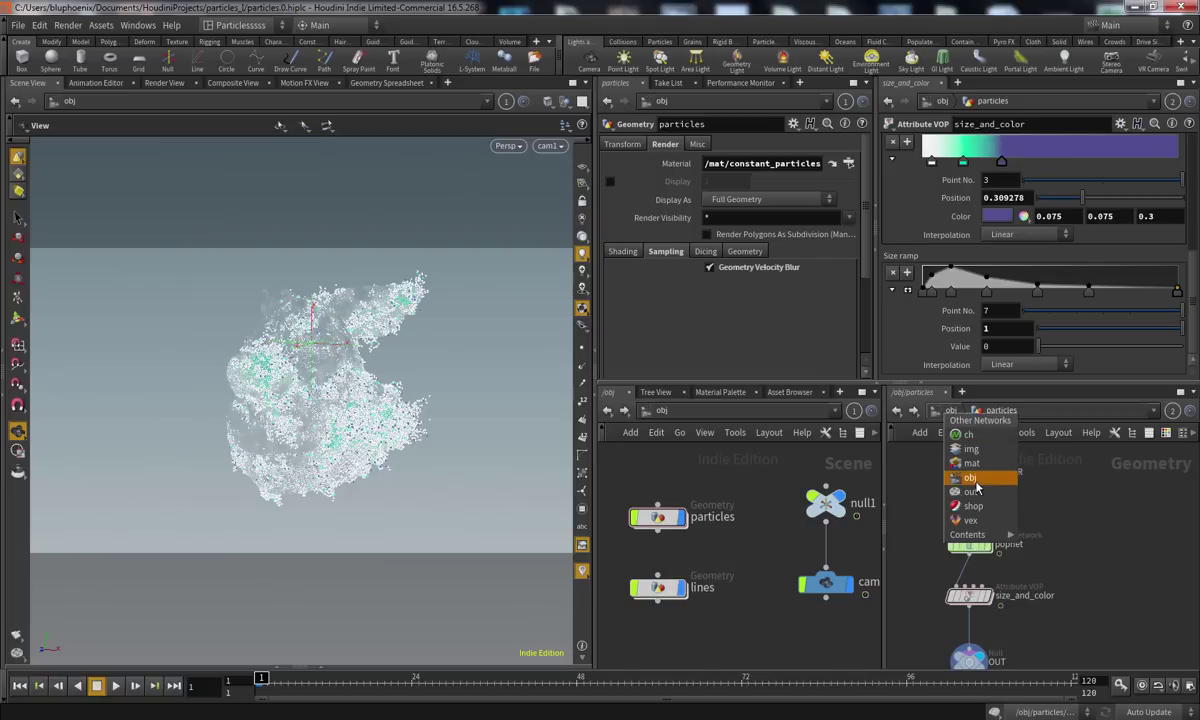
{"action": "left_click", "coordinate": [981, 481]}
{"action": "left_click", "coordinate": [948, 411]}
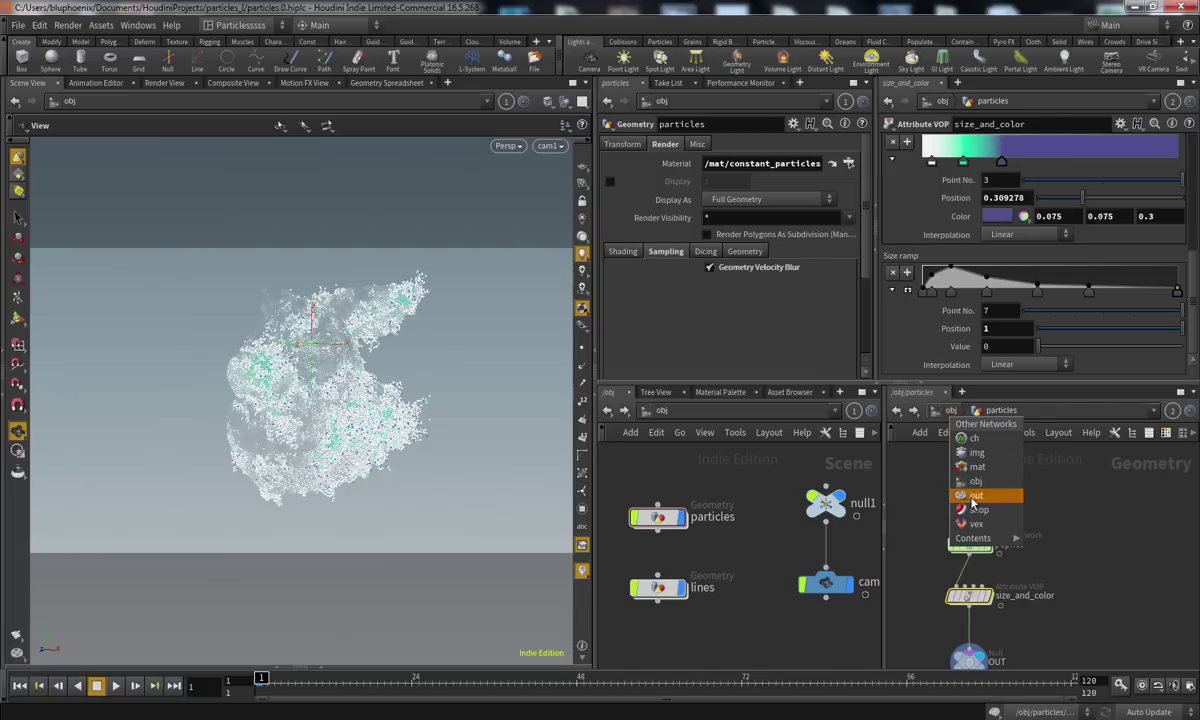
{"action": "left_click", "coordinate": [962, 497]}
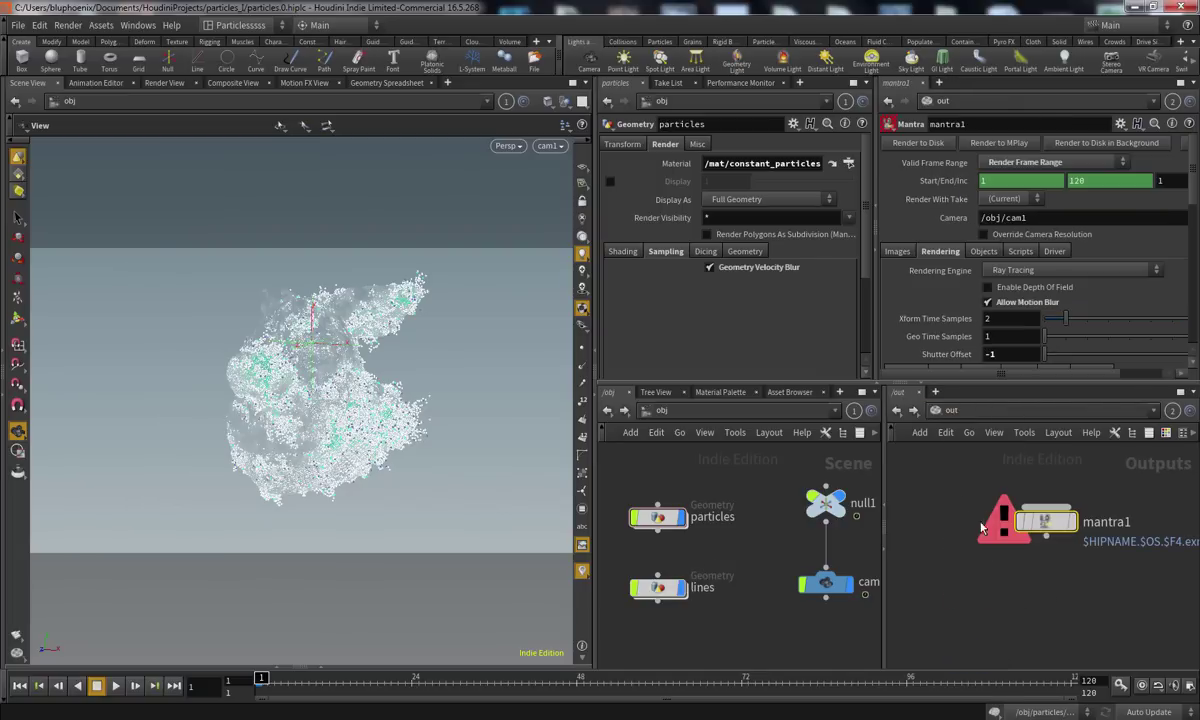
{"action": "left_click", "coordinate": [985, 252]}
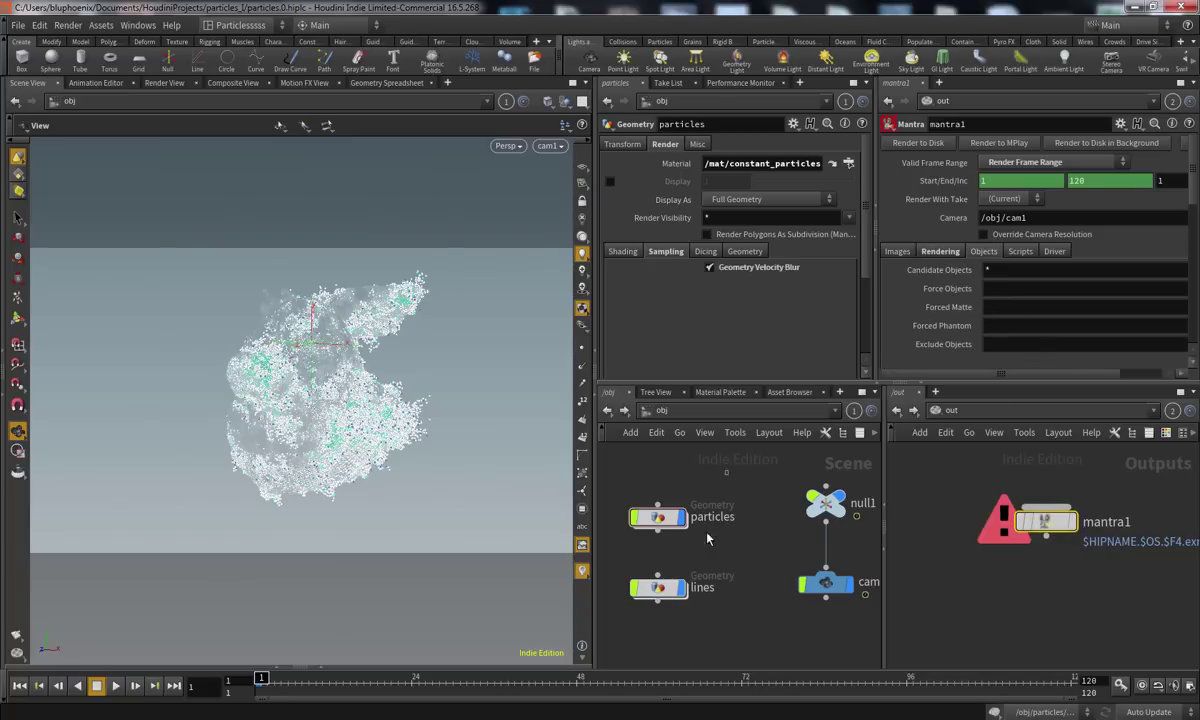
{"action": "left_click_drag", "start_coordinate": [728, 471], "coordinate": [640, 632]}
{"action": "left_click_drag", "start_coordinate": [662, 516], "coordinate": [958, 386]}
{"action": "left_click_drag", "start_coordinate": [1008, 307], "coordinate": [932, 270]}
{"action": "key", "text": "BackSpace"}
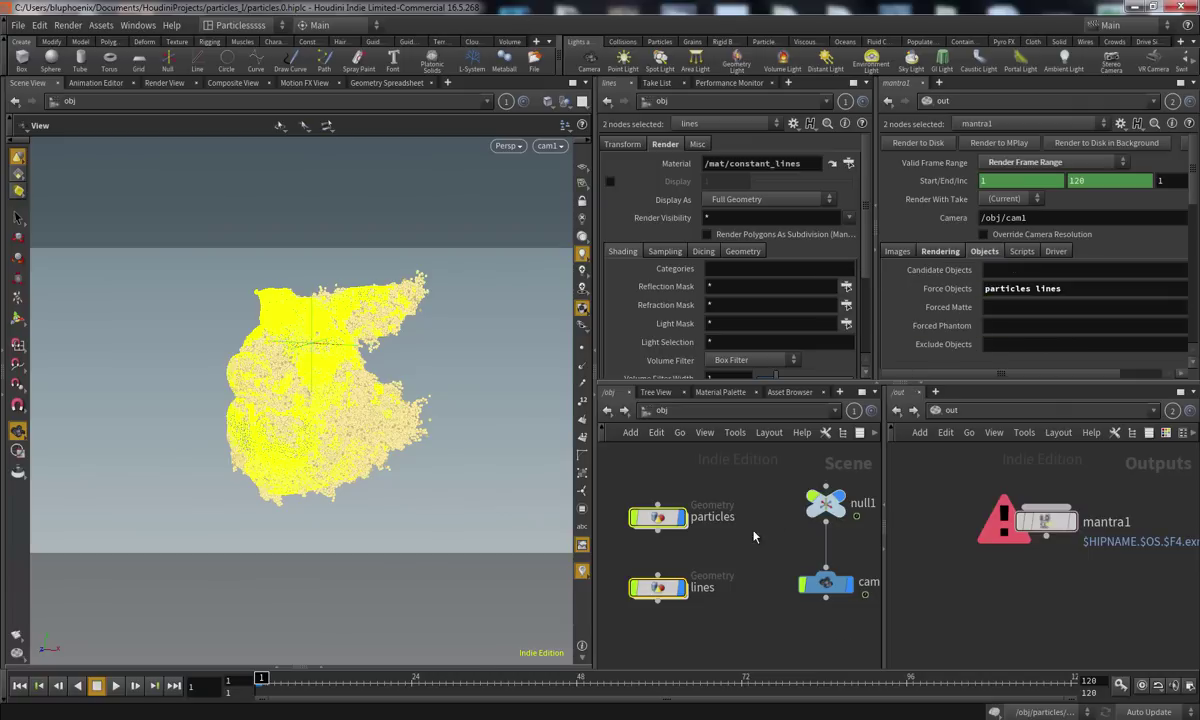
{"action": "left_click", "coordinate": [648, 460]}
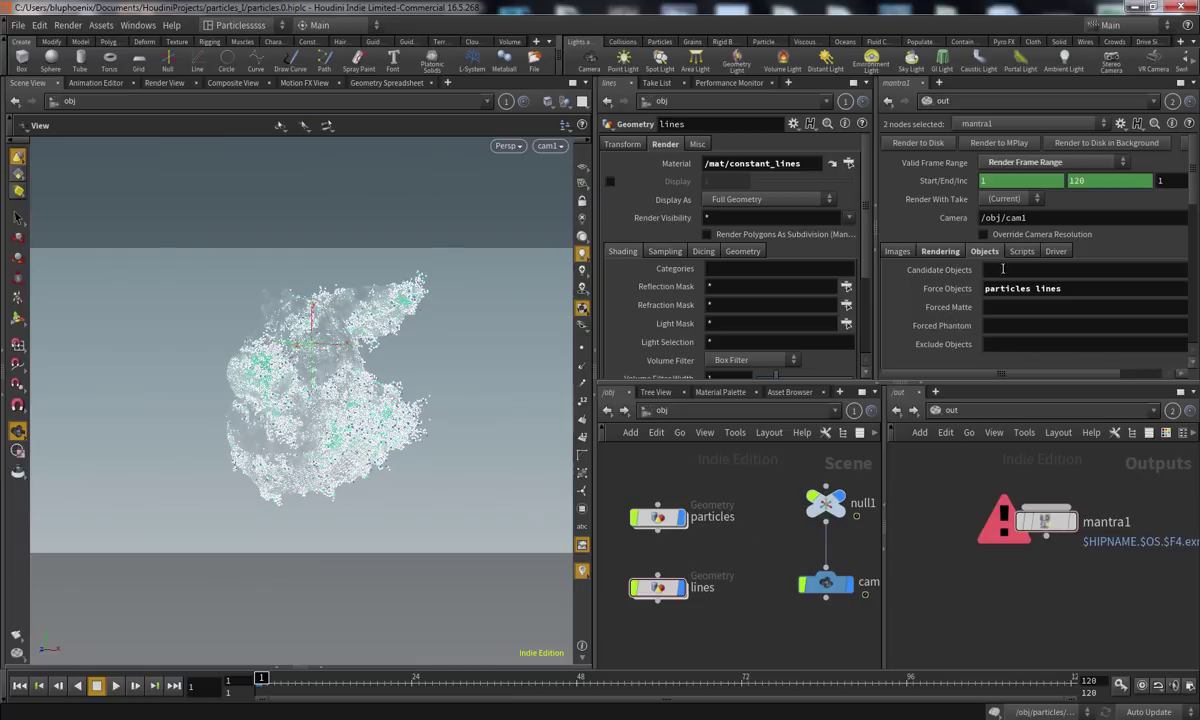
{"action": "left_click", "coordinate": [990, 270]}
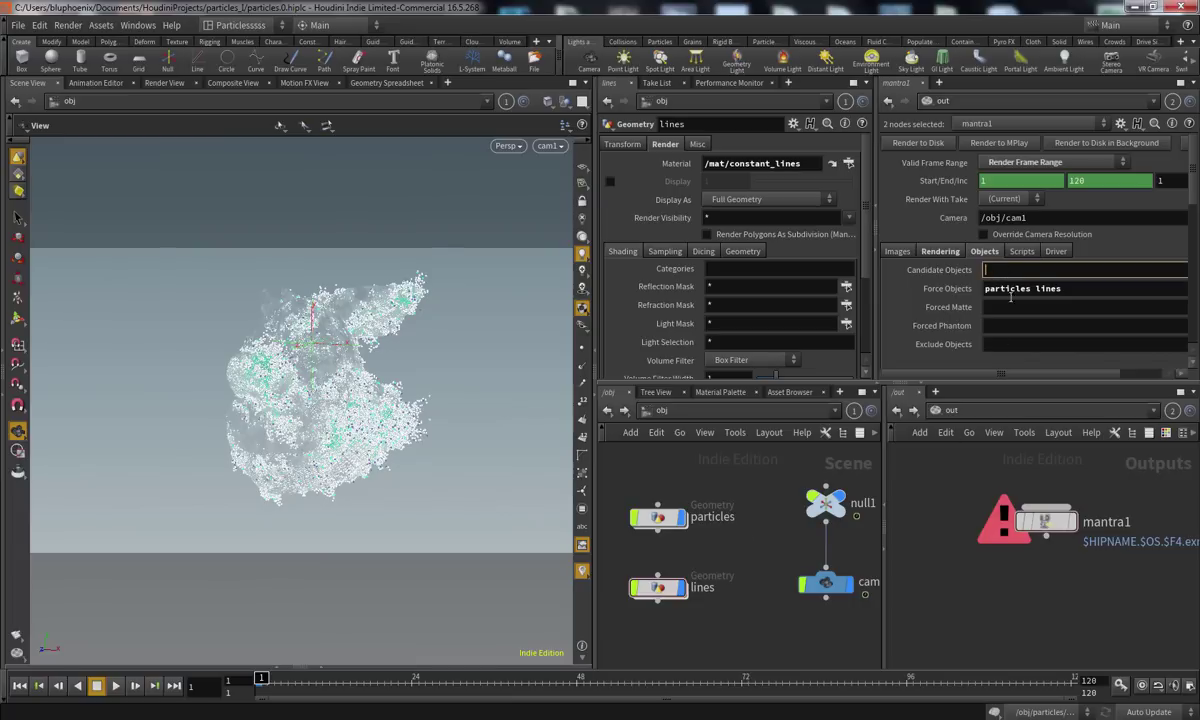
{"action": "left_click_drag", "start_coordinate": [1071, 287], "coordinate": [964, 287]}
{"action": "left_click_drag", "start_coordinate": [1014, 375], "coordinate": [953, 376]}
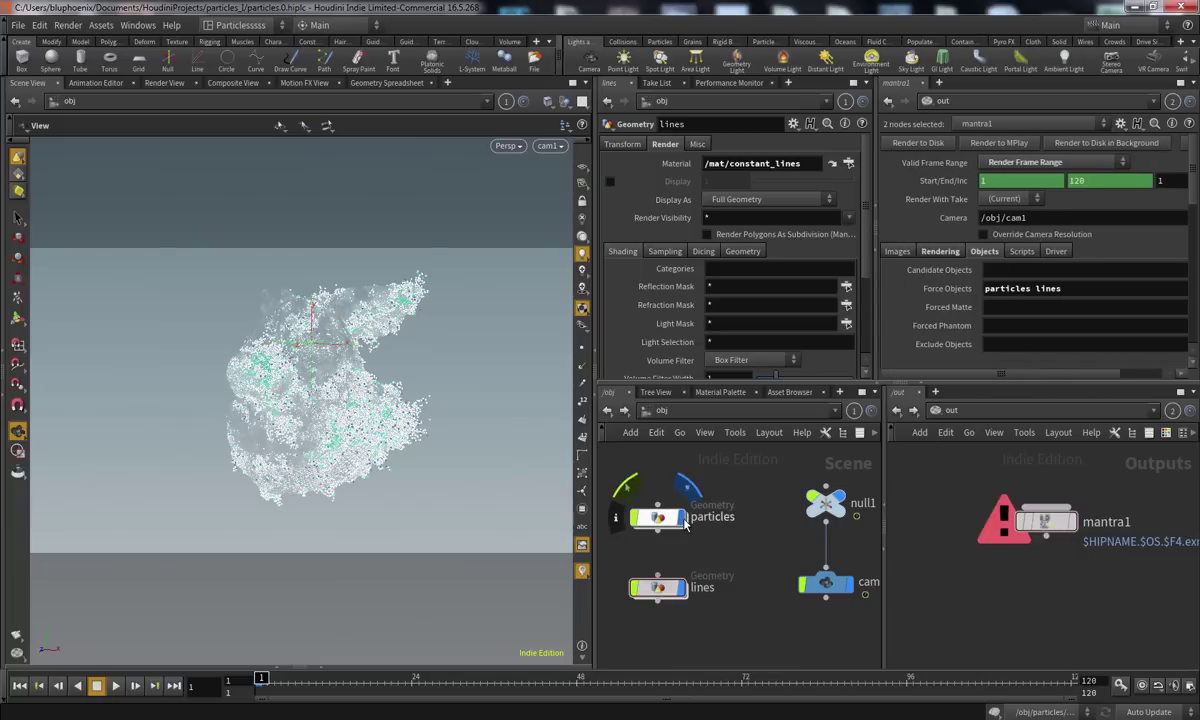
{"action": "left_click", "coordinate": [684, 592]}
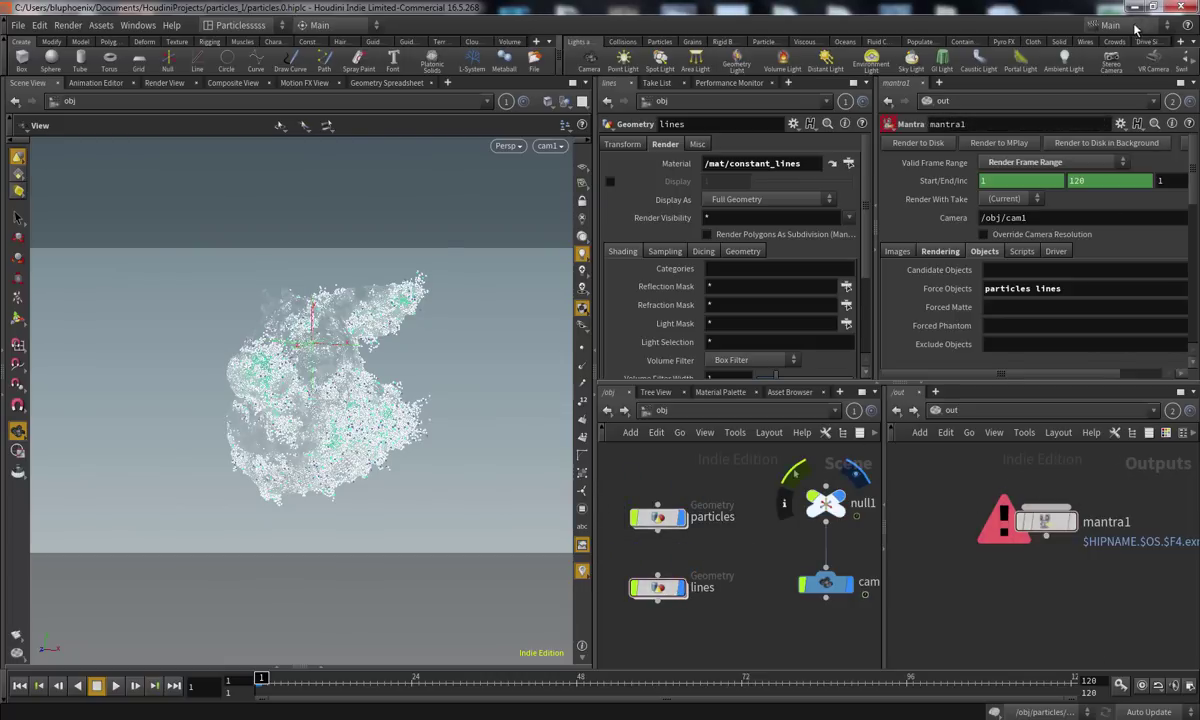
Switch to the HQ take and render the mantra1 frame sequence
{"action": "left_click", "coordinate": [1135, 28]}
{"action": "left_click", "coordinate": [1063, 57]}
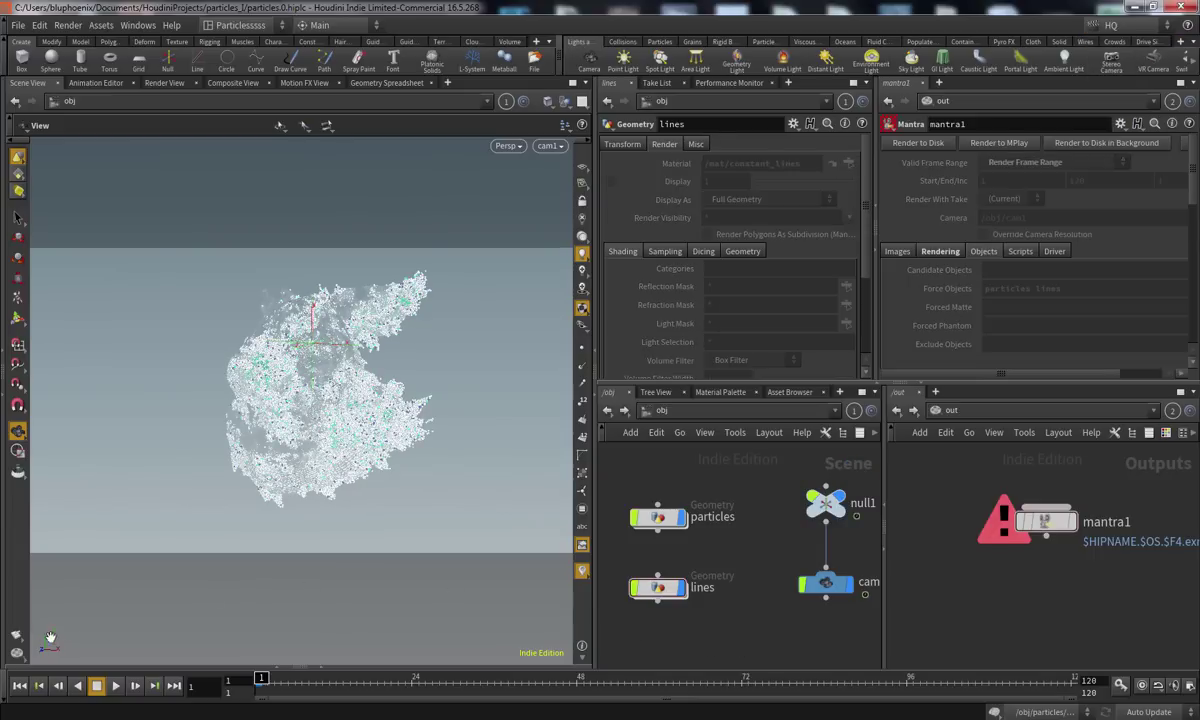
{"action": "left_click", "coordinate": [16, 651]}
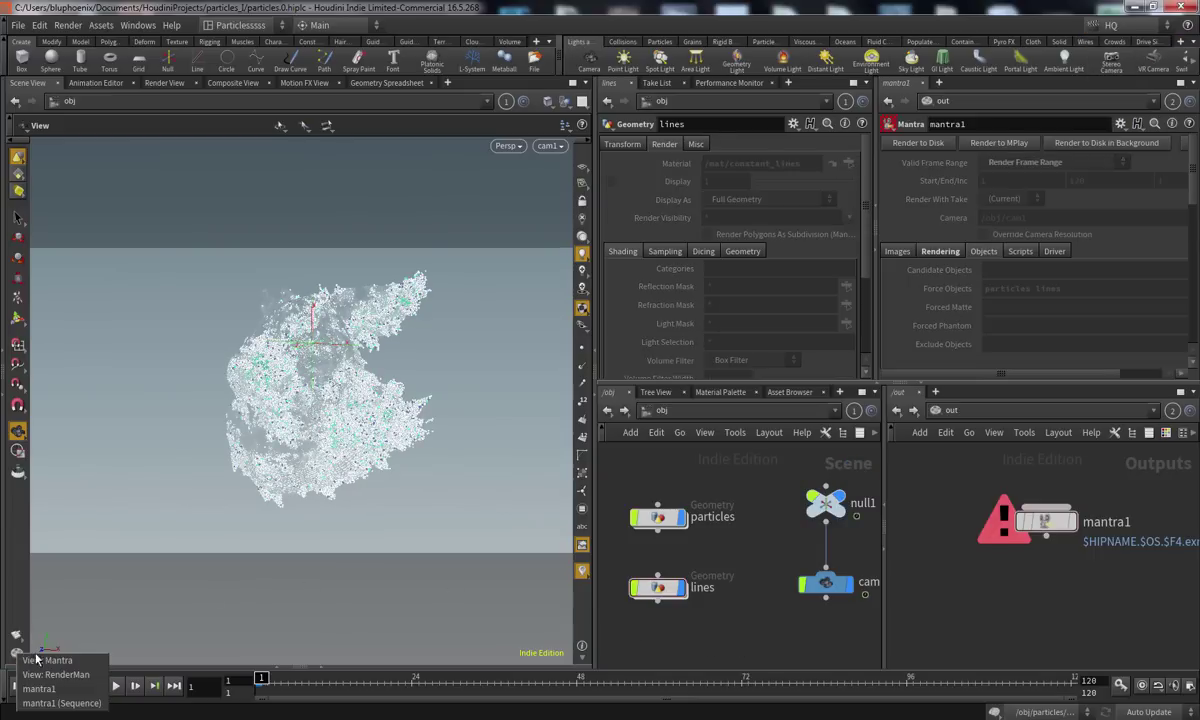
{"action": "left_click", "coordinate": [60, 703]}
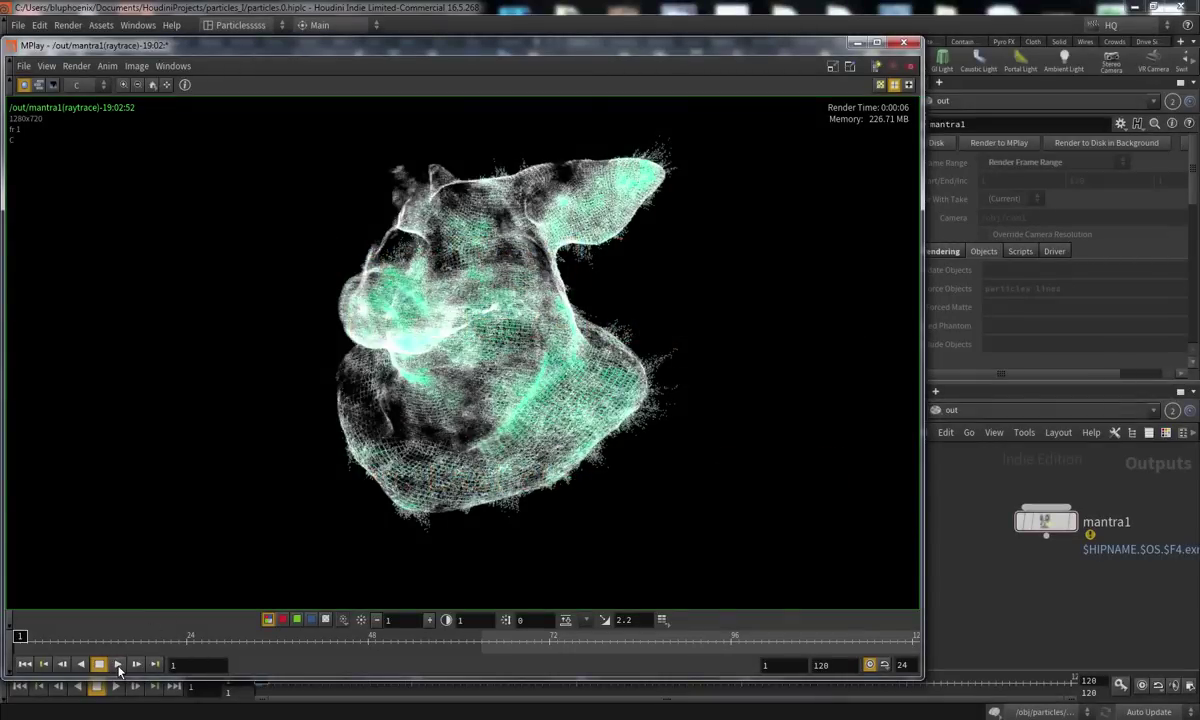
Play the rendered sequence in MPlay, scrub through frames 1 to 24 to examine how the particles build up, and minimize the player
{"action": "left_click", "coordinate": [117, 665]}
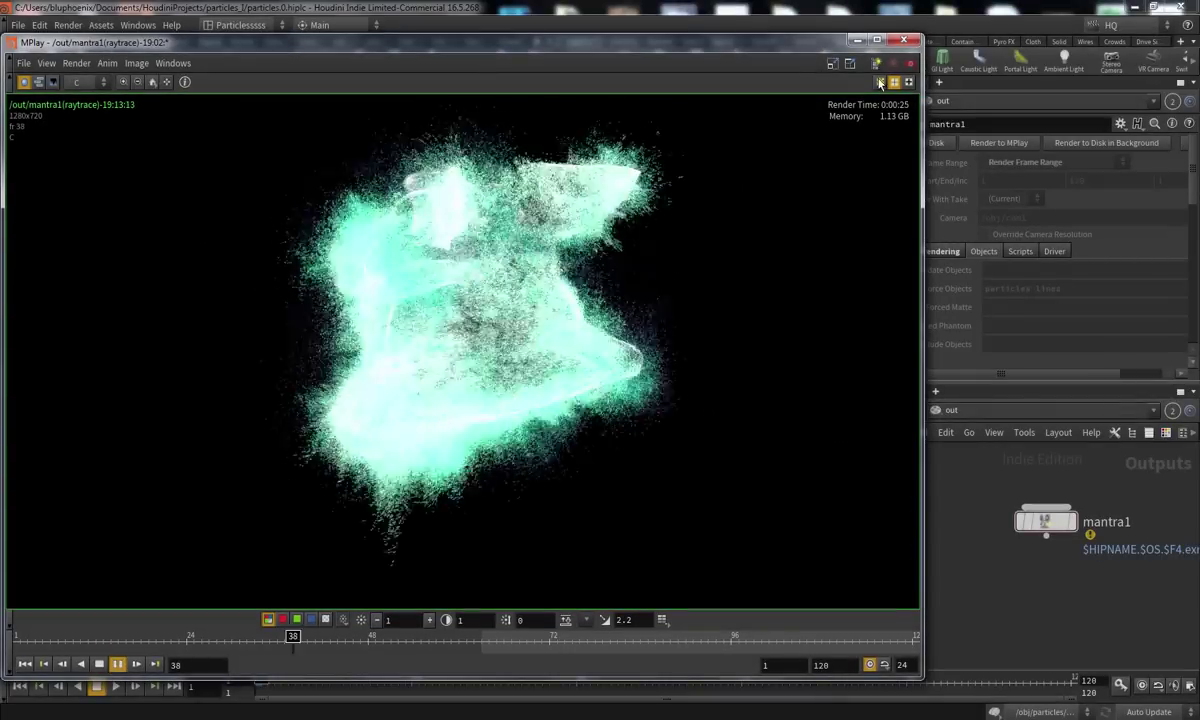
{"action": "left_click_drag", "start_coordinate": [753, 38], "coordinate": [833, 34]}
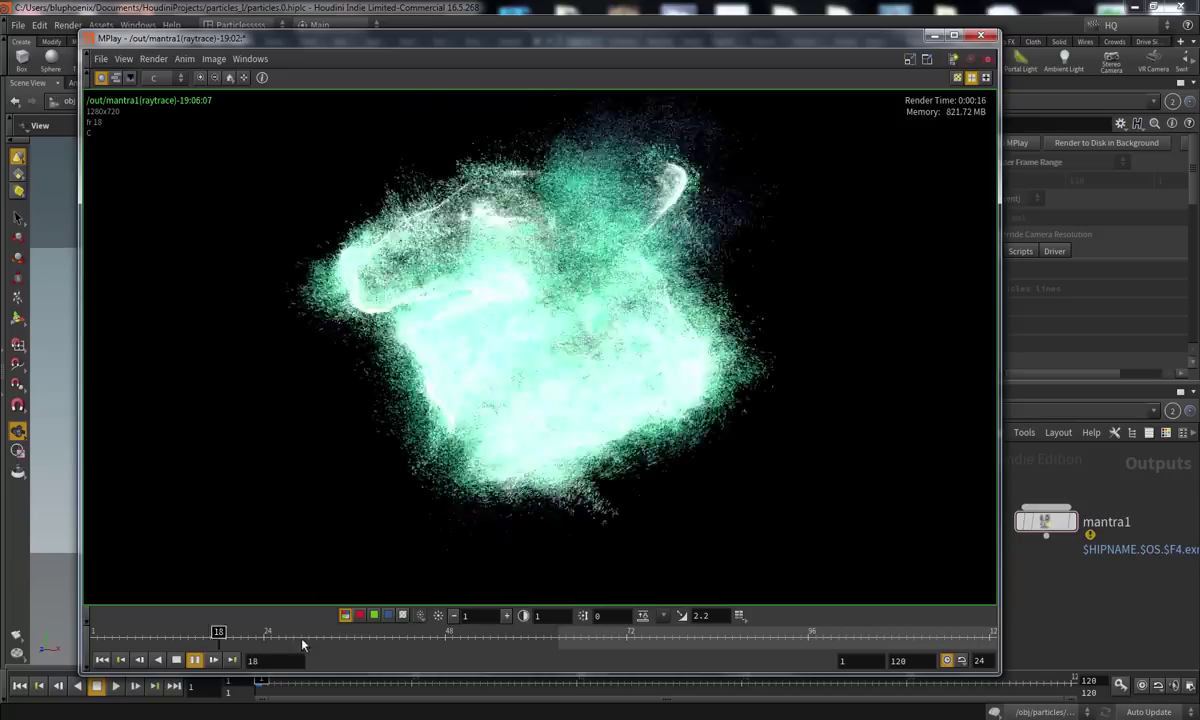
{"action": "left_click_drag", "start_coordinate": [295, 642], "coordinate": [75, 641]}
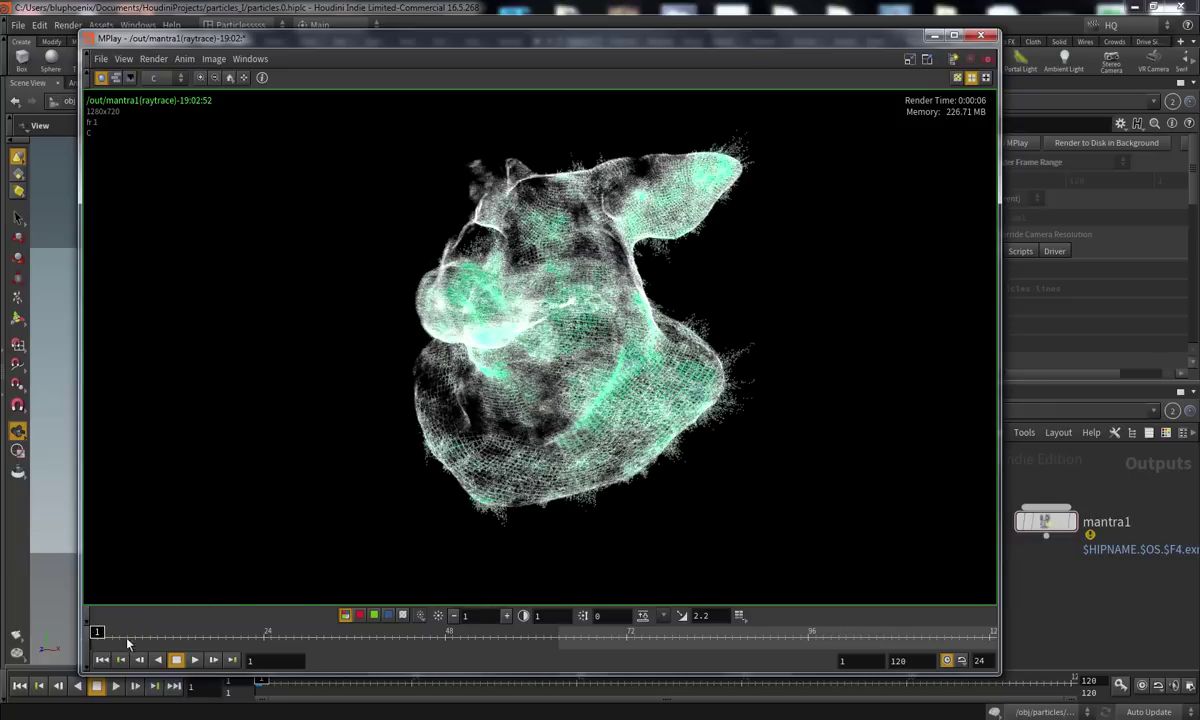
{"action": "mouse_move", "coordinate": [97, 632]}
{"action": "left_mouse_down"}
{"action": "mouse_move", "coordinate": [139, 632]}
{"action": "mouse_move", "coordinate": [95, 632]}
{"action": "left_mouse_up"}
{"action": "mouse_move", "coordinate": [97, 632]}
{"action": "left_mouse_down"}
{"action": "mouse_move", "coordinate": [132, 632]}
{"action": "mouse_move", "coordinate": [88, 638]}
{"action": "left_mouse_up"}
{"action": "mouse_move", "coordinate": [97, 632]}
{"action": "left_mouse_down"}
{"action": "mouse_move", "coordinate": [975, 632]}
{"action": "mouse_move", "coordinate": [97, 632]}
{"action": "left_mouse_up"}
{"action": "left_click_drag", "start_coordinate": [97, 632], "coordinate": [262, 632]}
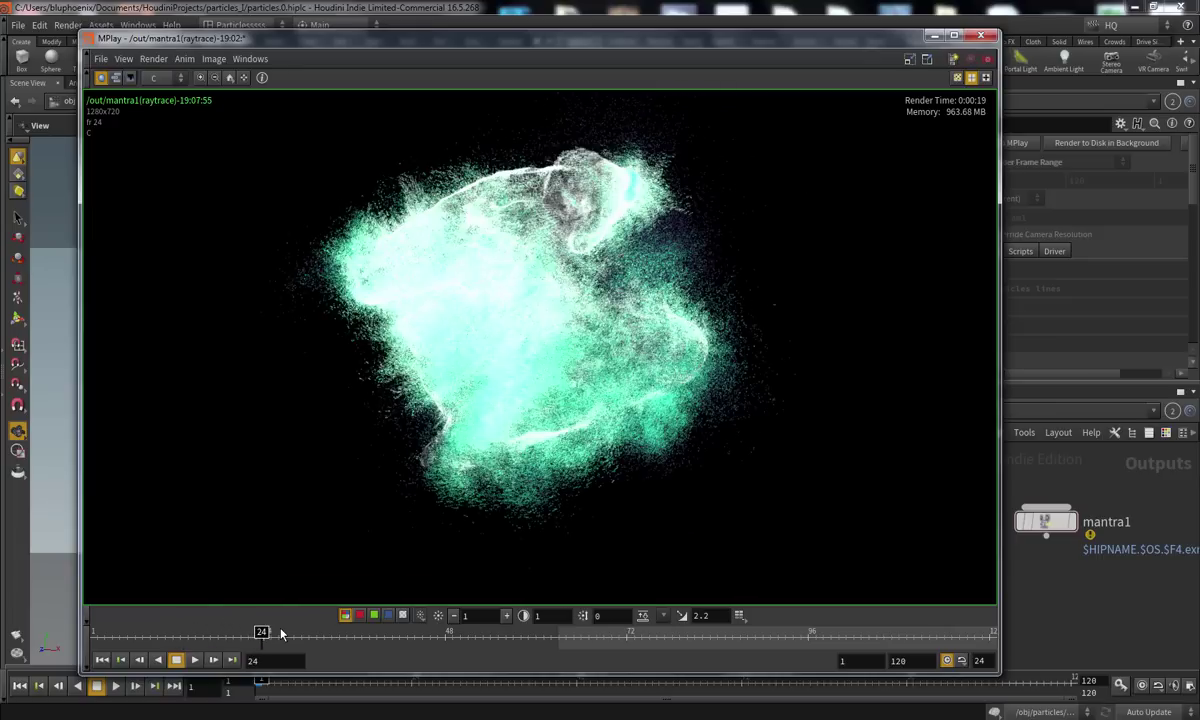
{"action": "mouse_move", "coordinate": [273, 636]}
{"action": "left_mouse_down"}
{"action": "mouse_move", "coordinate": [320, 636]}
{"action": "mouse_move", "coordinate": [94, 638]}
{"action": "left_mouse_up"}
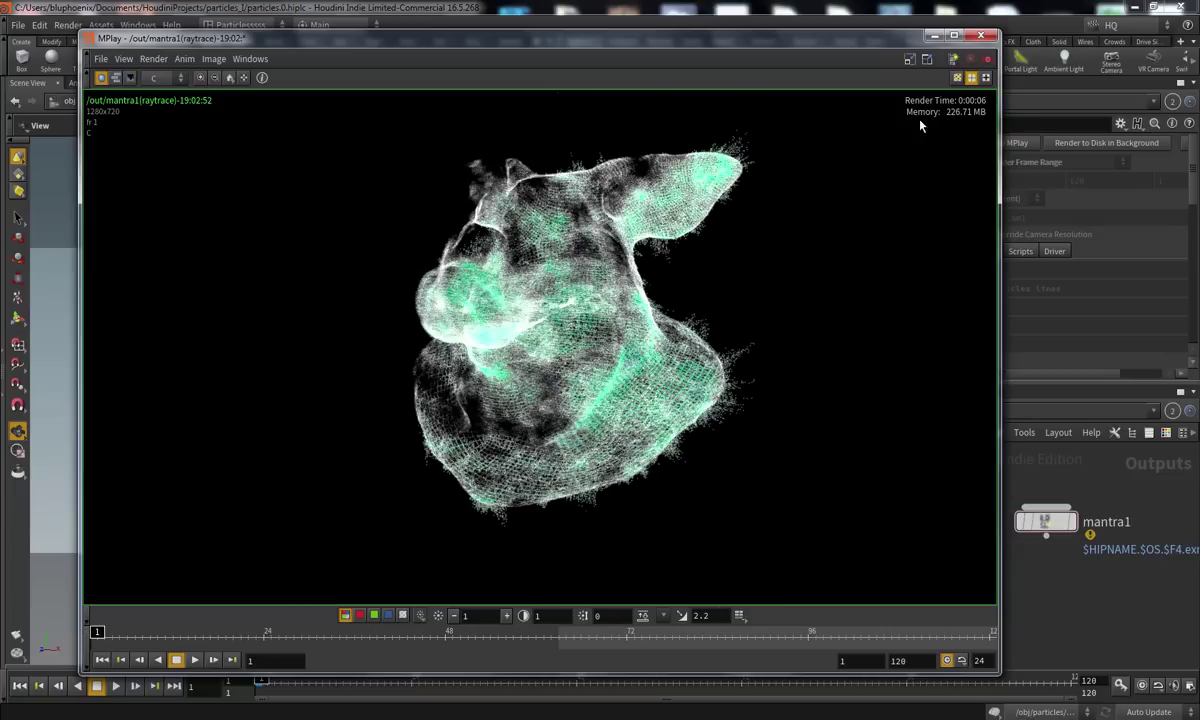
{"action": "left_click", "coordinate": [934, 36]}
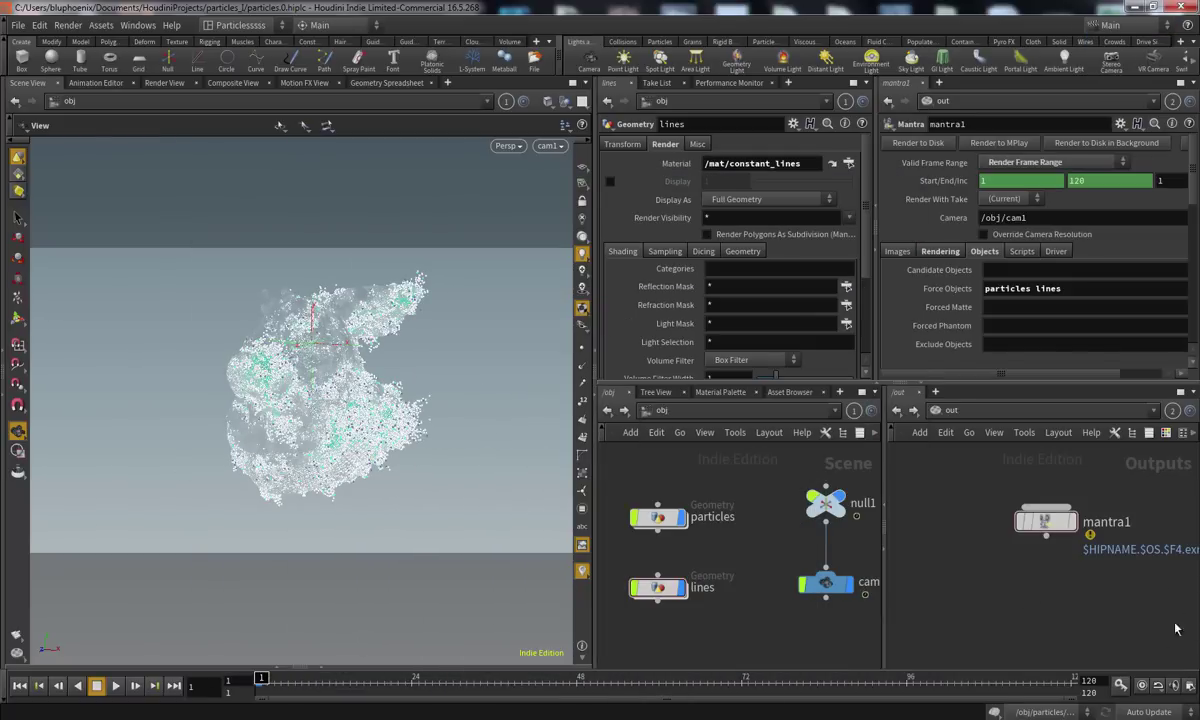
Set the global animation start frame to -24, apply it and move the timeline to frame -24
{"action": "left_click", "coordinate": [1188, 686]}
{"action": "double_click", "coordinate": [1033, 453]}
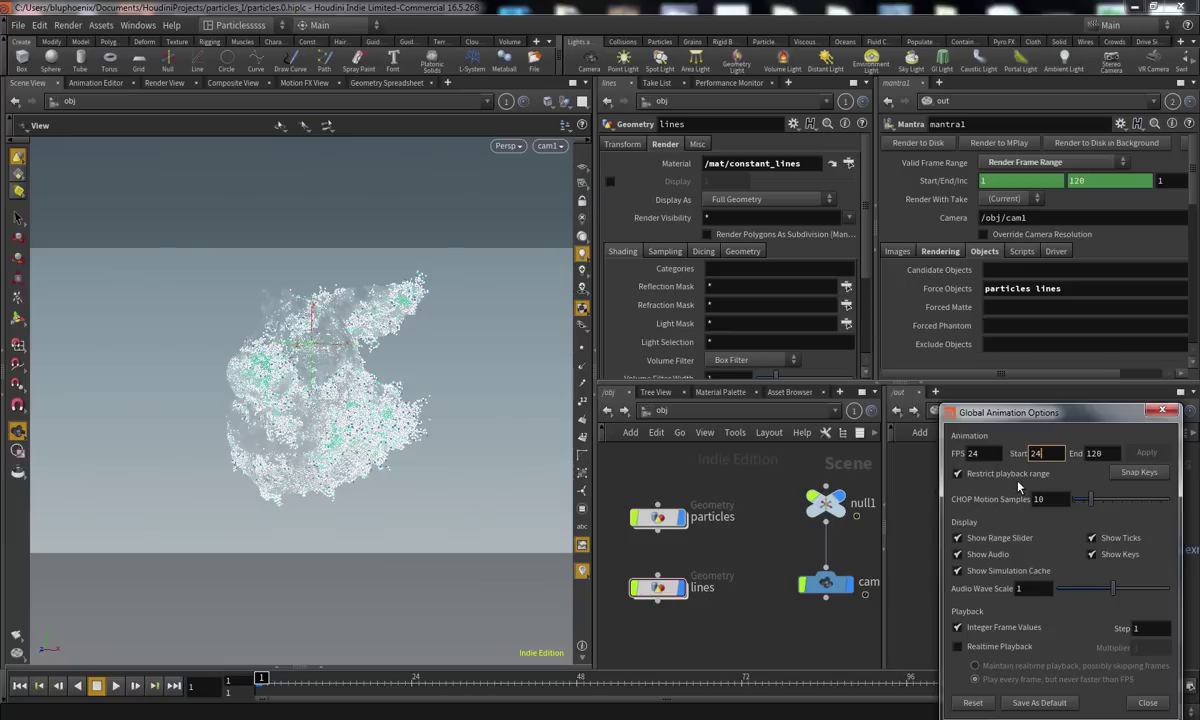
{"action": "type", "text": "-24"}
{"action": "key", "text": "Return"}
{"action": "left_click", "coordinate": [1151, 458]}
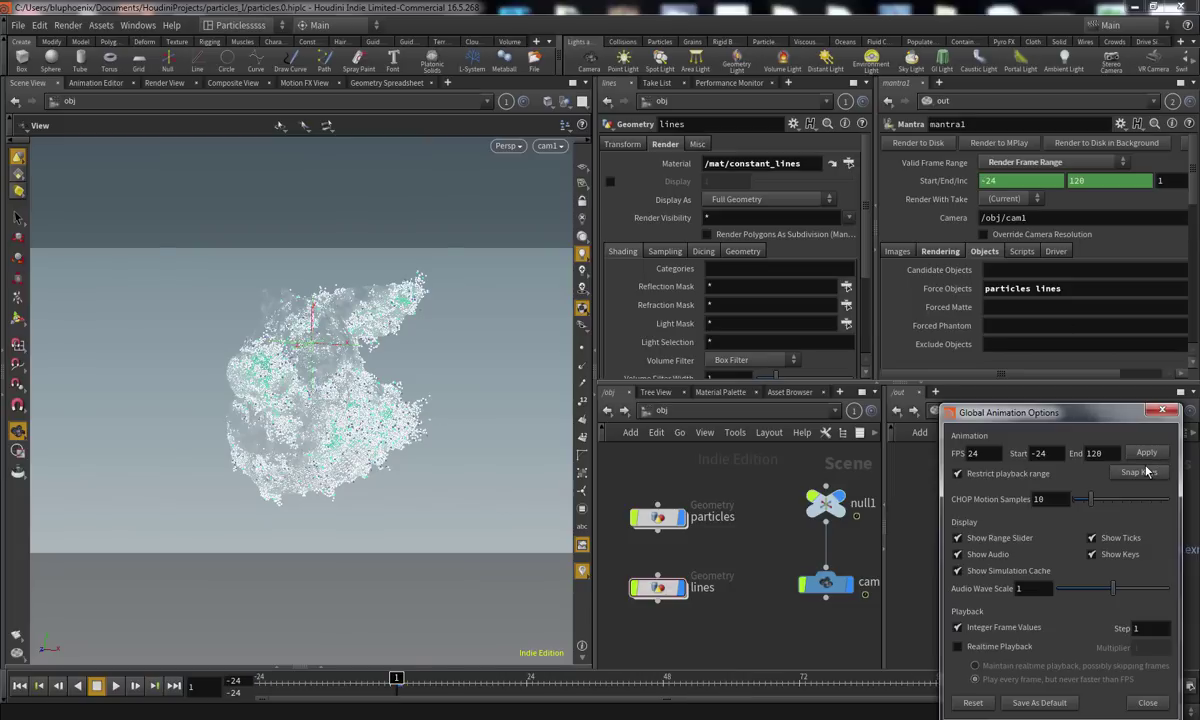
{"action": "left_click_drag", "start_coordinate": [338, 686], "coordinate": [226, 688]}
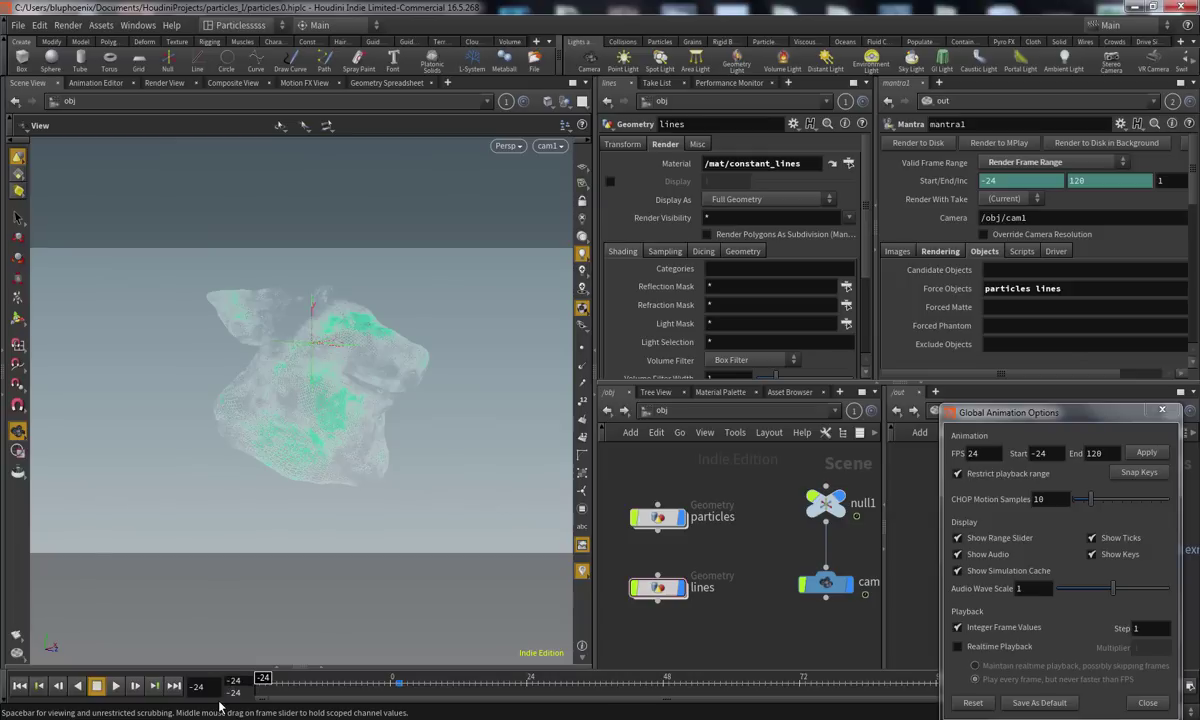
{"action": "left_click", "coordinate": [1168, 413]}
Set the Start Frame of the particles object's popnet simulation to -24 and return to the object level
{"action": "middle_click_drag", "start_coordinate": [757, 598], "coordinate": [786, 611]}
{"action": "double_click", "coordinate": [694, 532]}
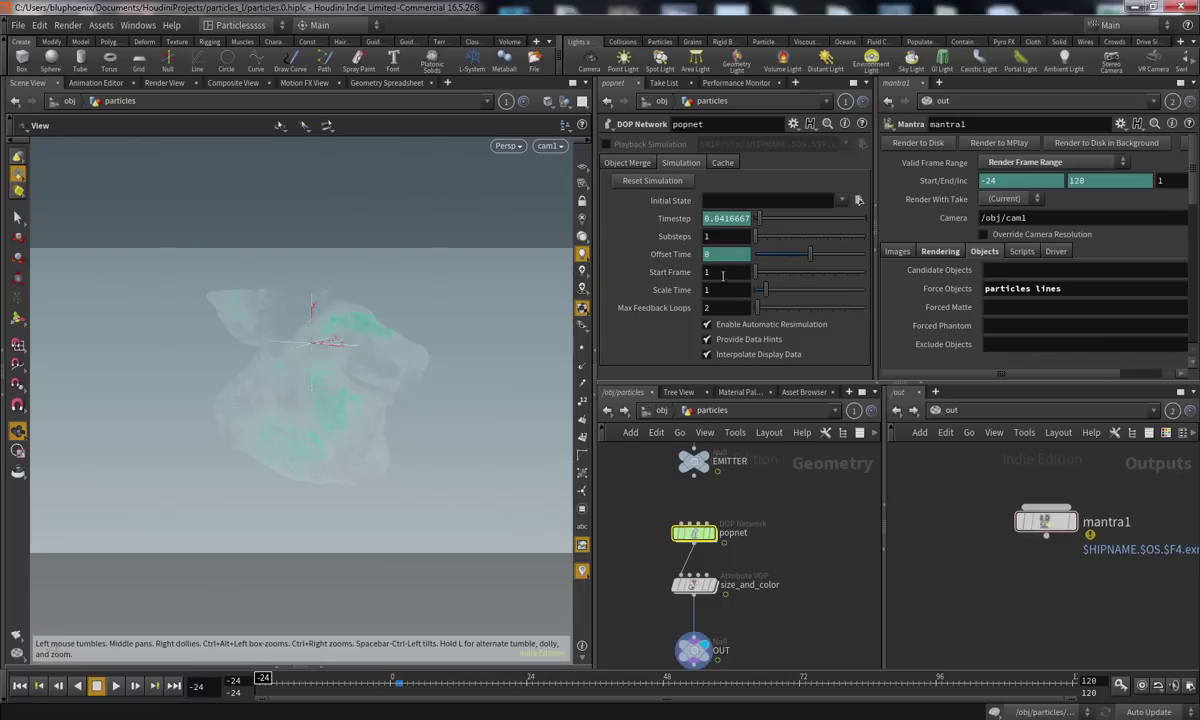
{"action": "key", "text": "Return"}
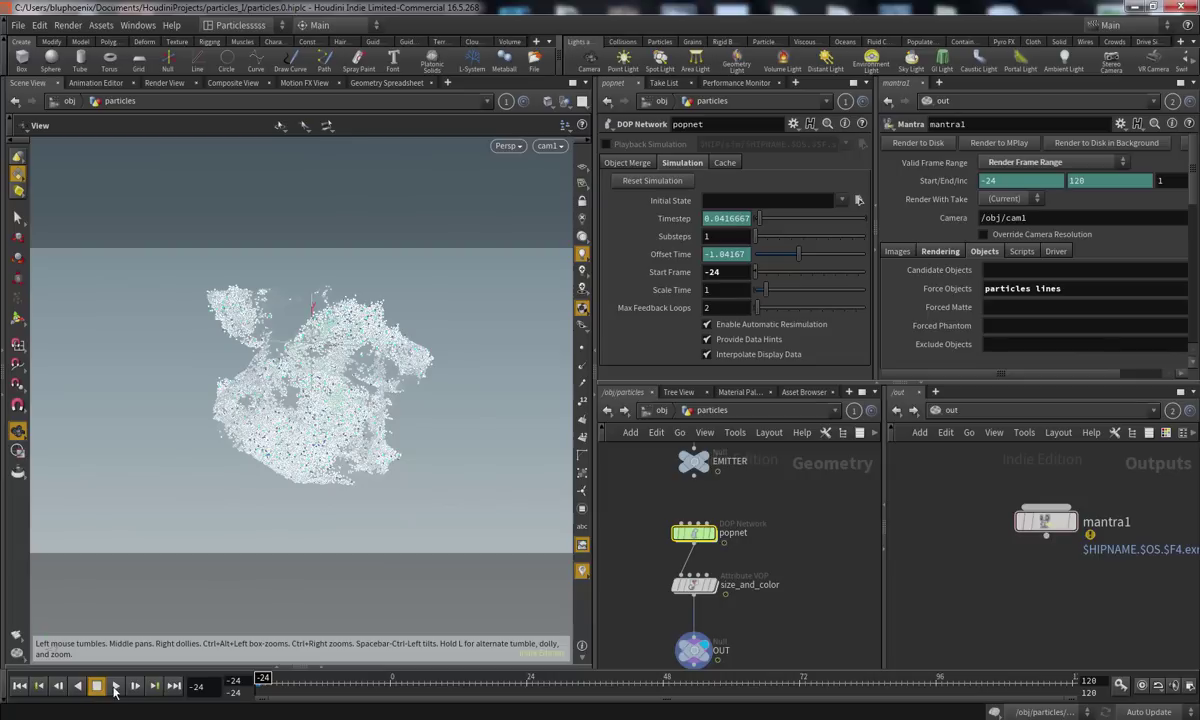
{"action": "key", "text": "u"}
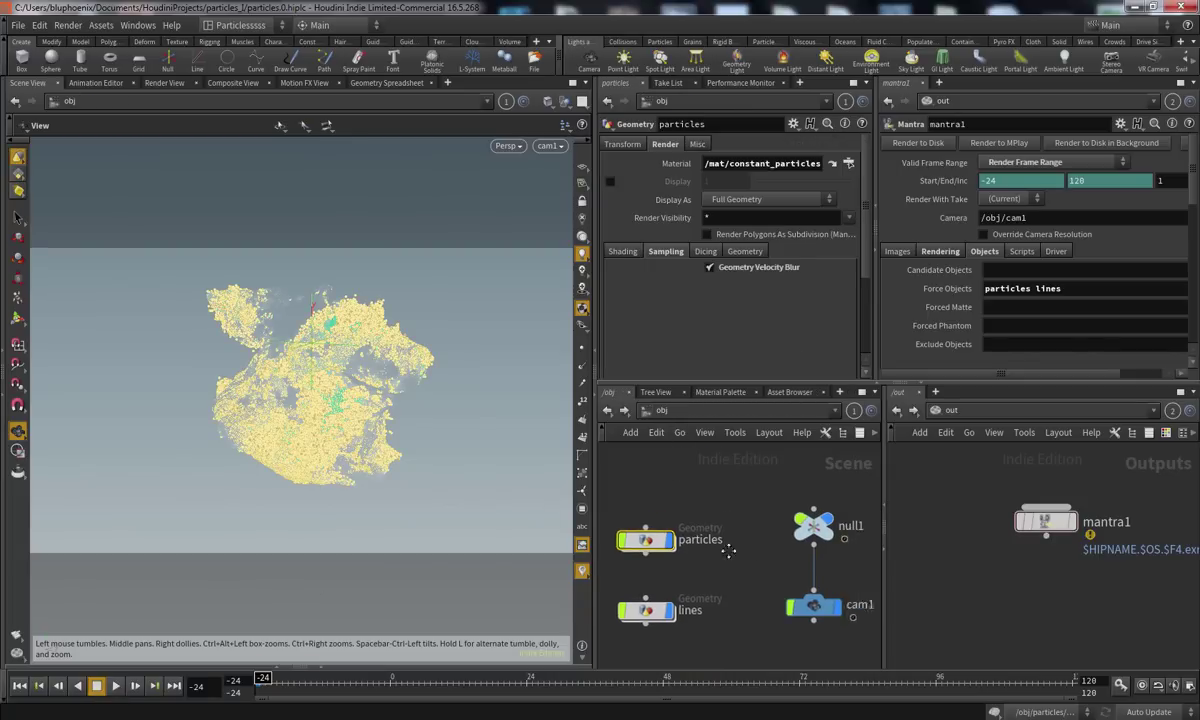
Select null1 and scrub the timeline from frame -24 to frame 1 and back to check its rotation and the simulation pre-roll
{"action": "left_click", "coordinate": [773, 528]}
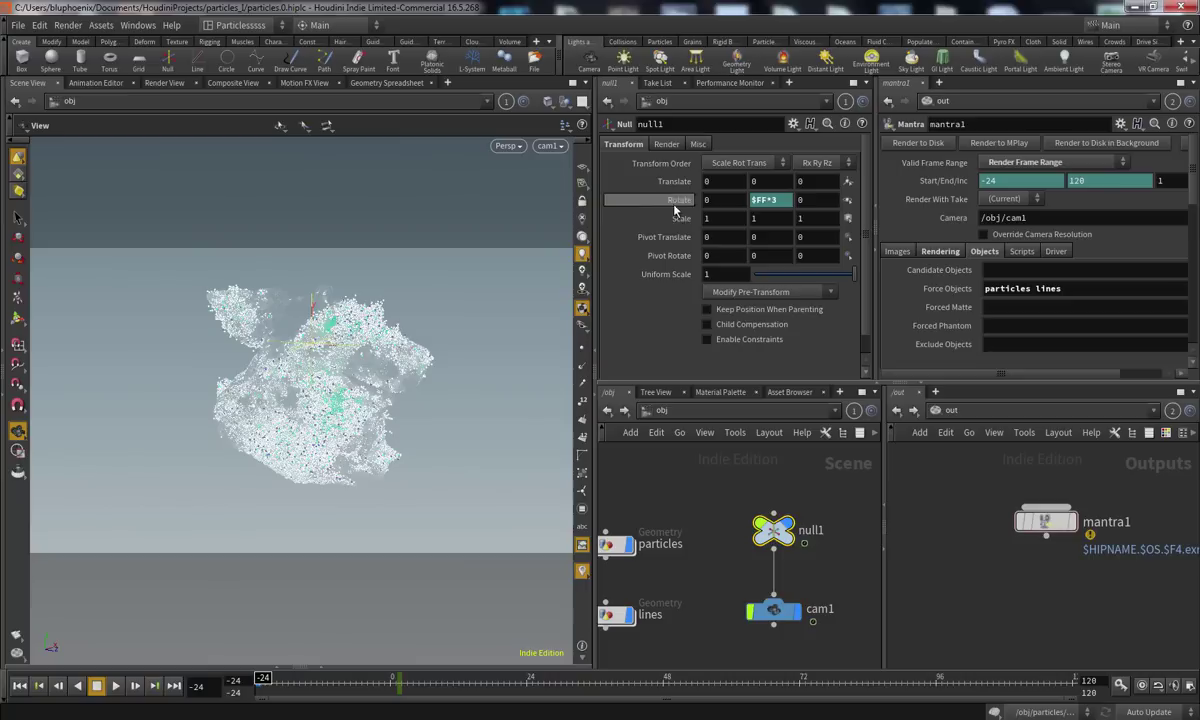
{"action": "left_click", "coordinate": [316, 682]}
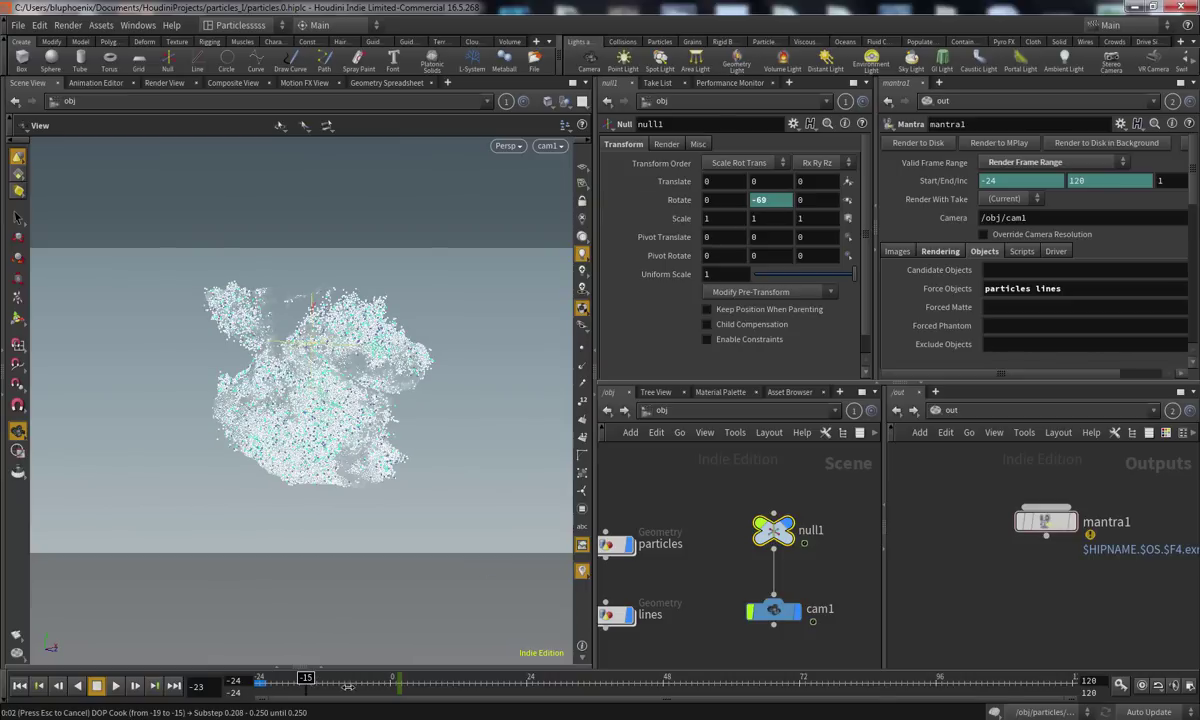
{"action": "key", "text": "ctrl+Up"}
{"action": "left_click", "coordinate": [397, 684]}
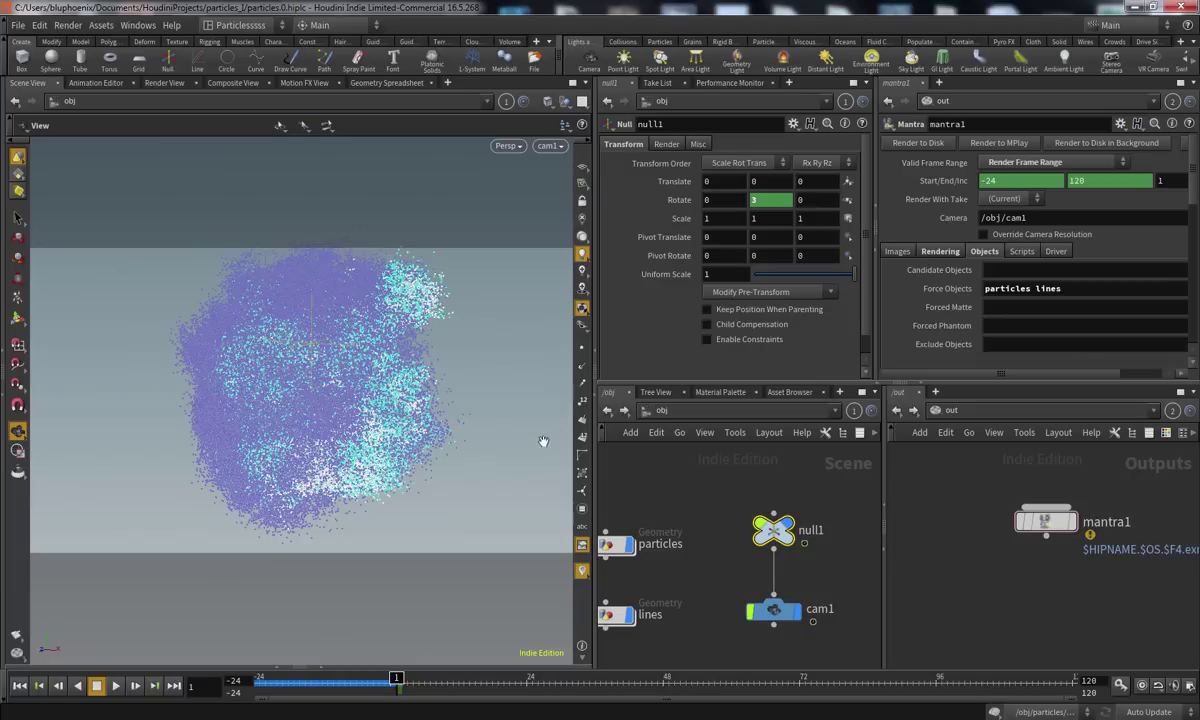
{"action": "left_click", "coordinate": [345, 684]}
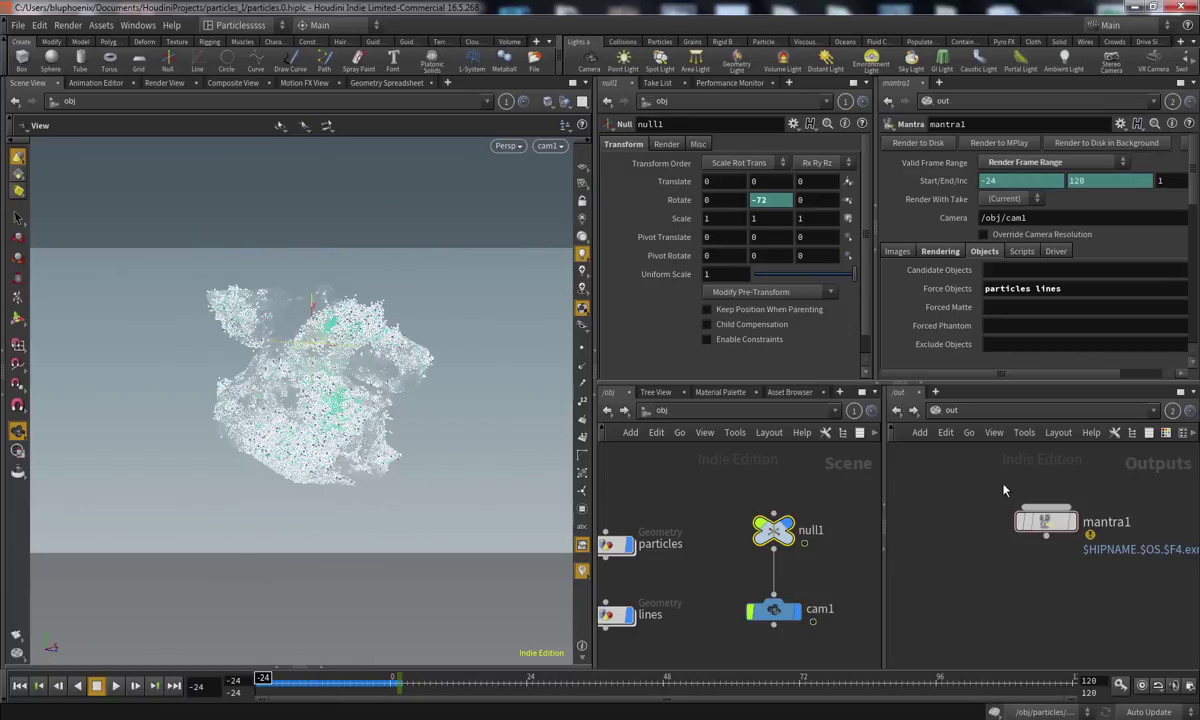
Delete the start frame channel on mantra1 and set the render start frame to 1
{"action": "left_click_drag", "start_coordinate": [938, 448], "coordinate": [1018, 533]}
{"action": "right_click", "coordinate": [992, 180]}
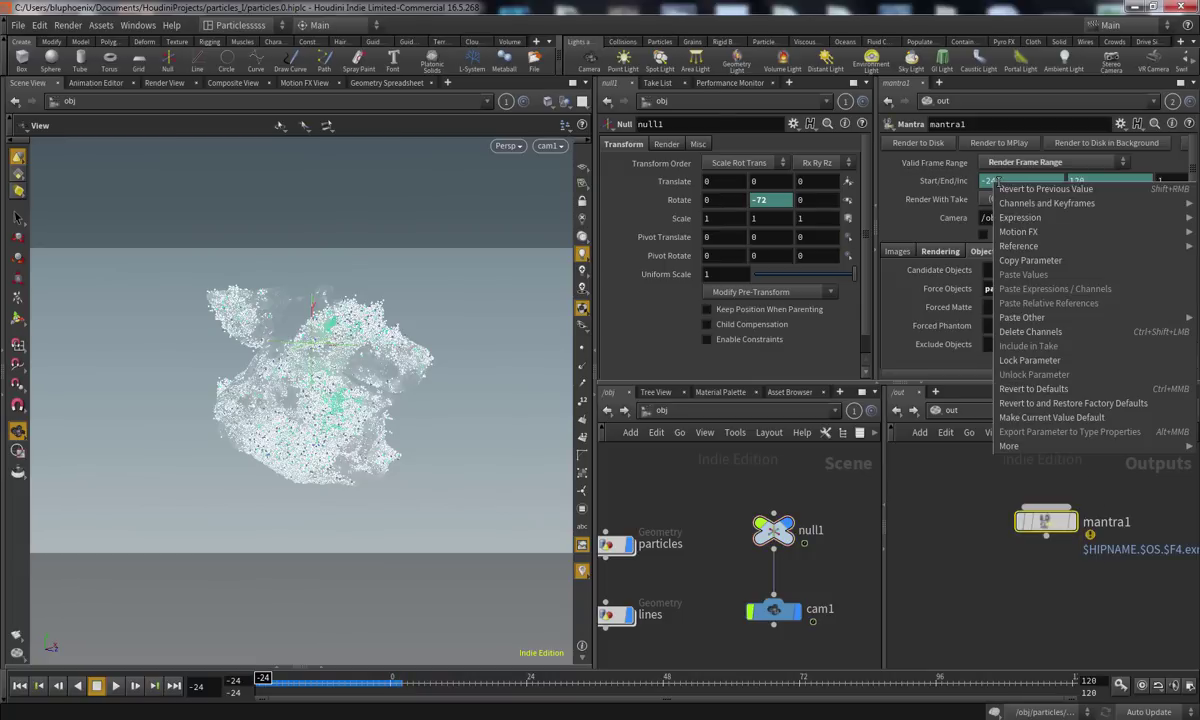
{"action": "left_click", "coordinate": [1010, 300]}
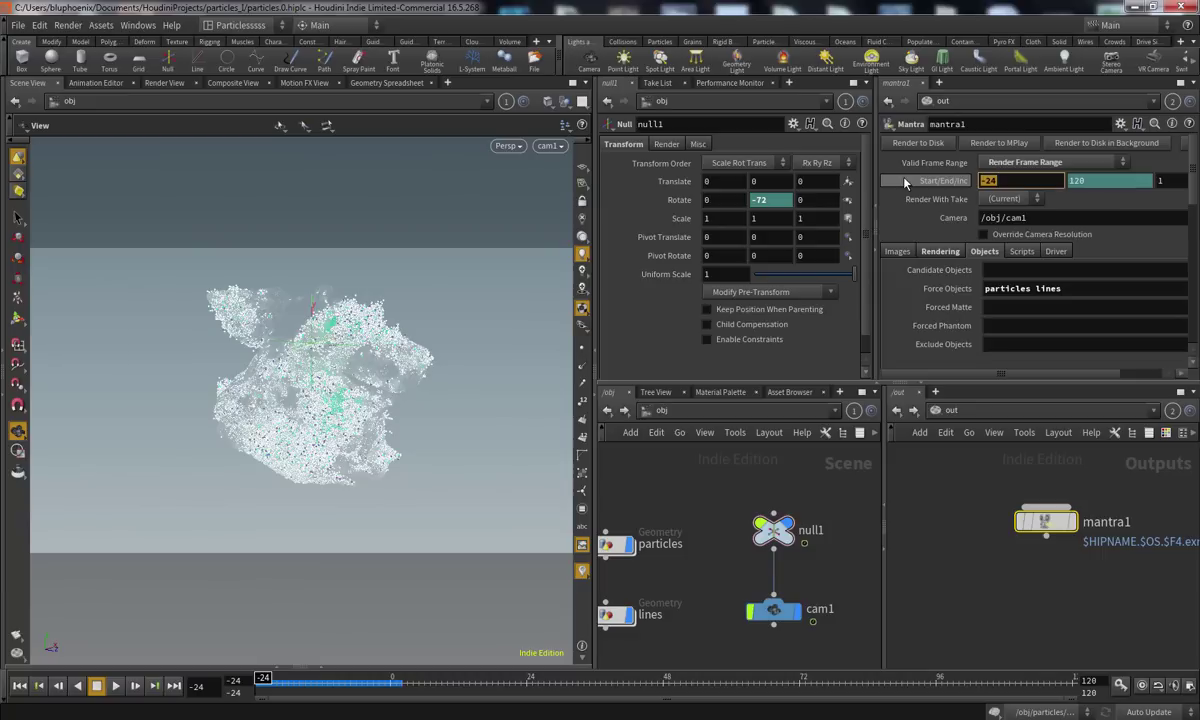
{"action": "right_click", "coordinate": [1013, 184]}
{"action": "left_click", "coordinate": [1040, 330]}
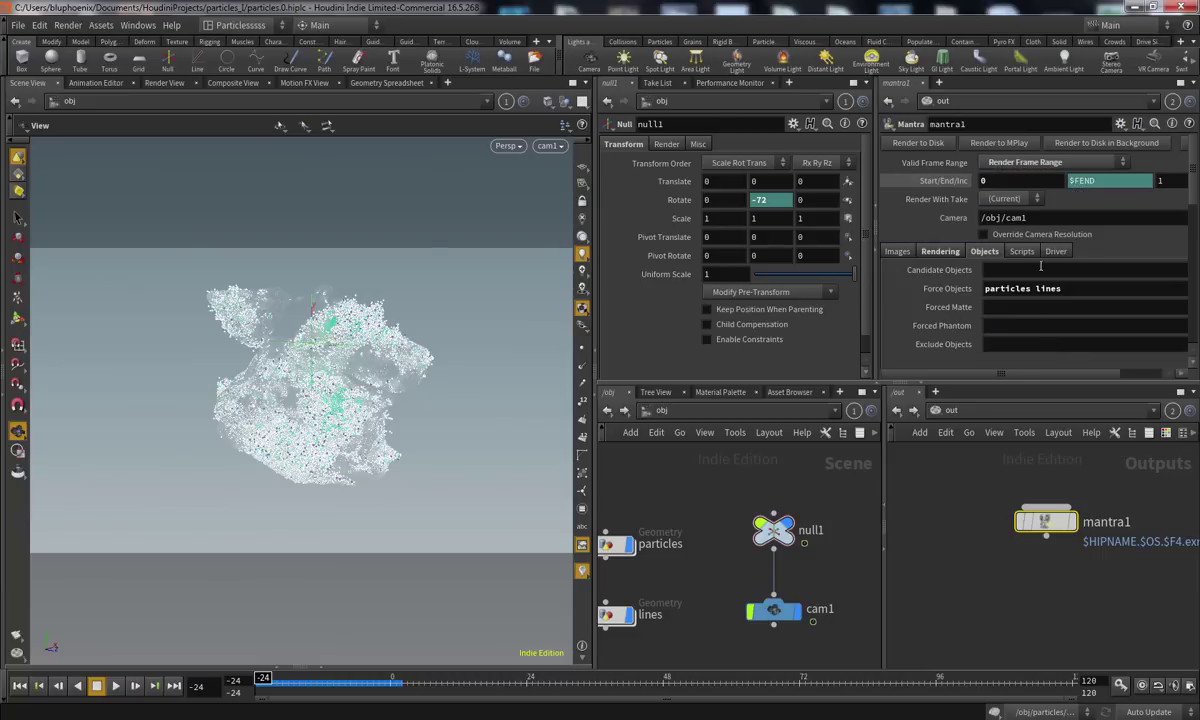
{"action": "double_click", "coordinate": [1012, 183]}
{"action": "type", "text": "1"}
{"action": "left_click", "coordinate": [978, 543]}
Add a grid object to the scene below the lines object
{"action": "middle_click_drag", "start_coordinate": [666, 584], "coordinate": [750, 563]}
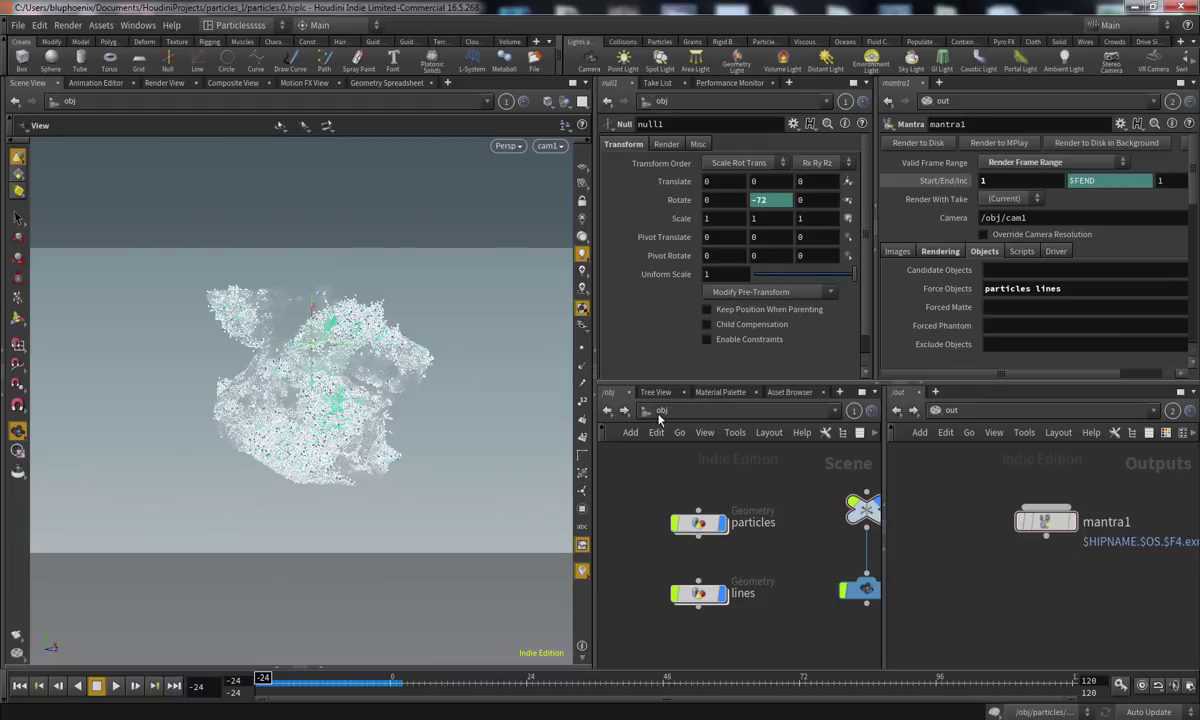
{"action": "key", "text": "h"}
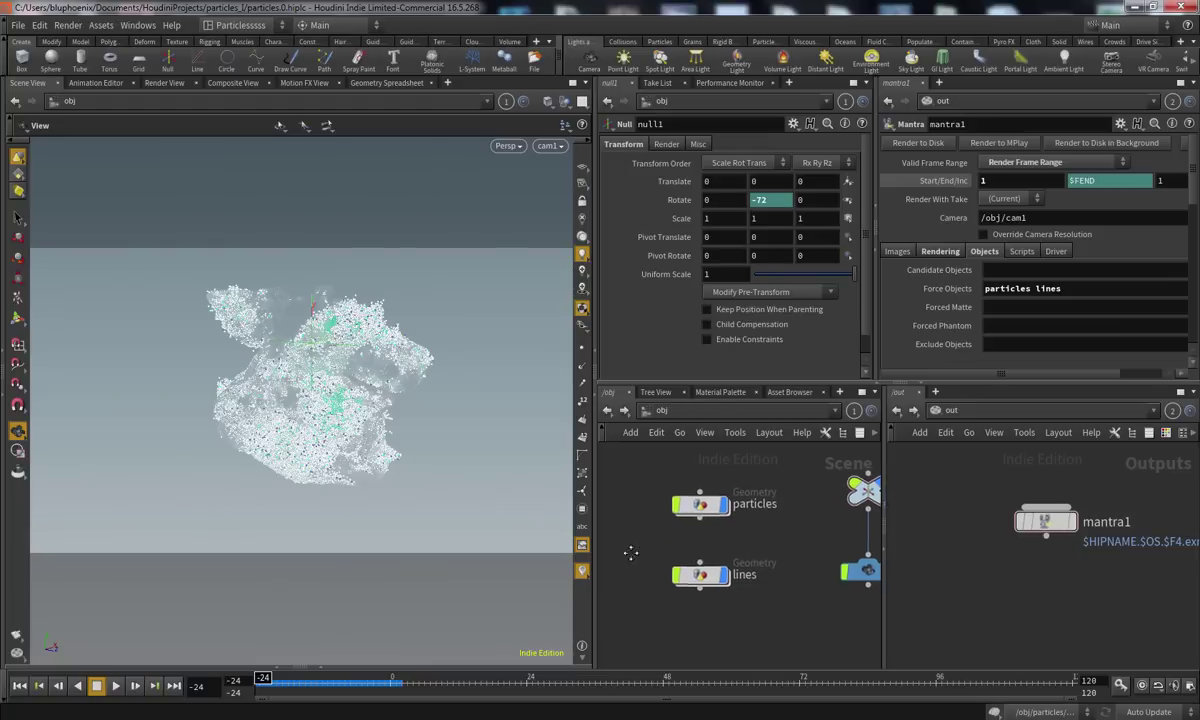
{"action": "left_click_drag", "start_coordinate": [634, 509], "coordinate": [680, 565]}
{"action": "left_click", "coordinate": [631, 587]}
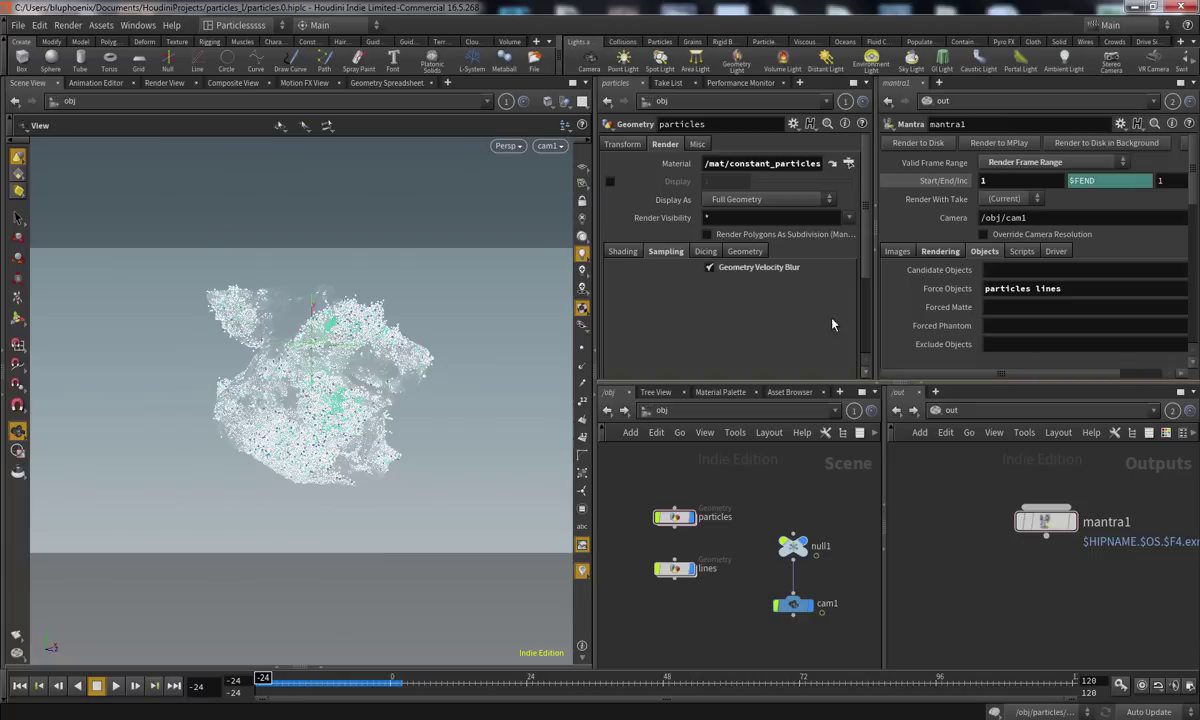
{"action": "key", "text": "Tab"}
{"action": "type", "text": "grid"}
{"action": "key", "text": "Return"}
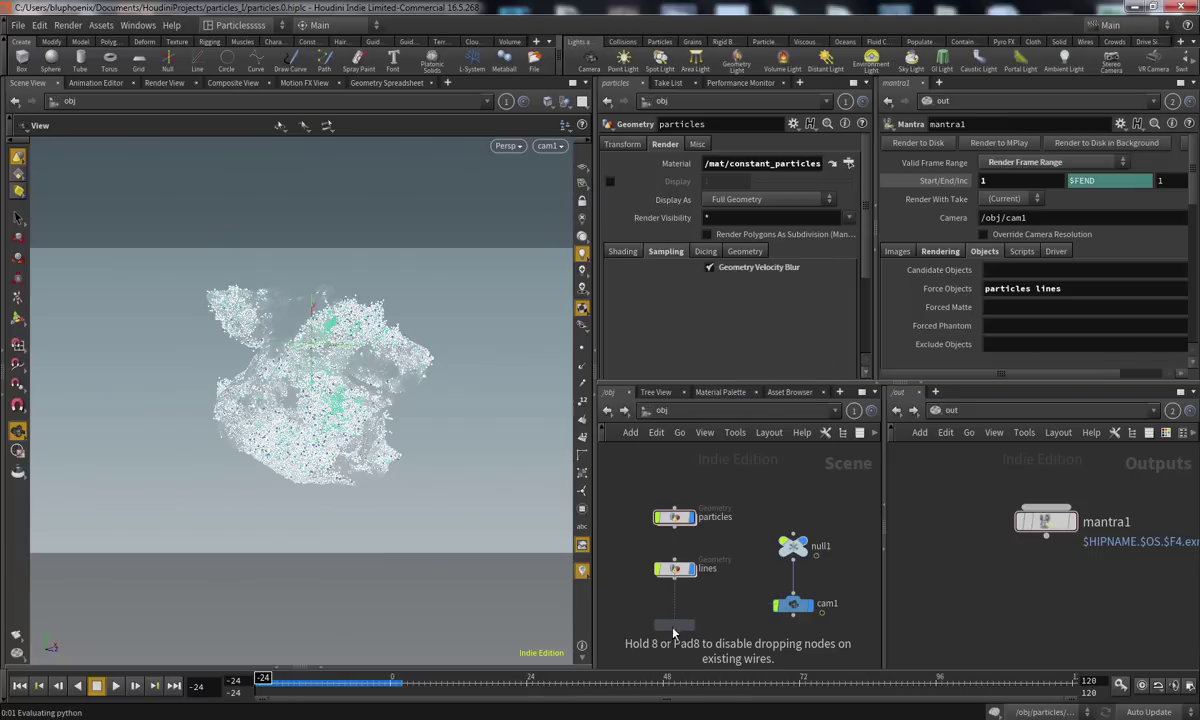
{"action": "left_click", "coordinate": [640, 598]}
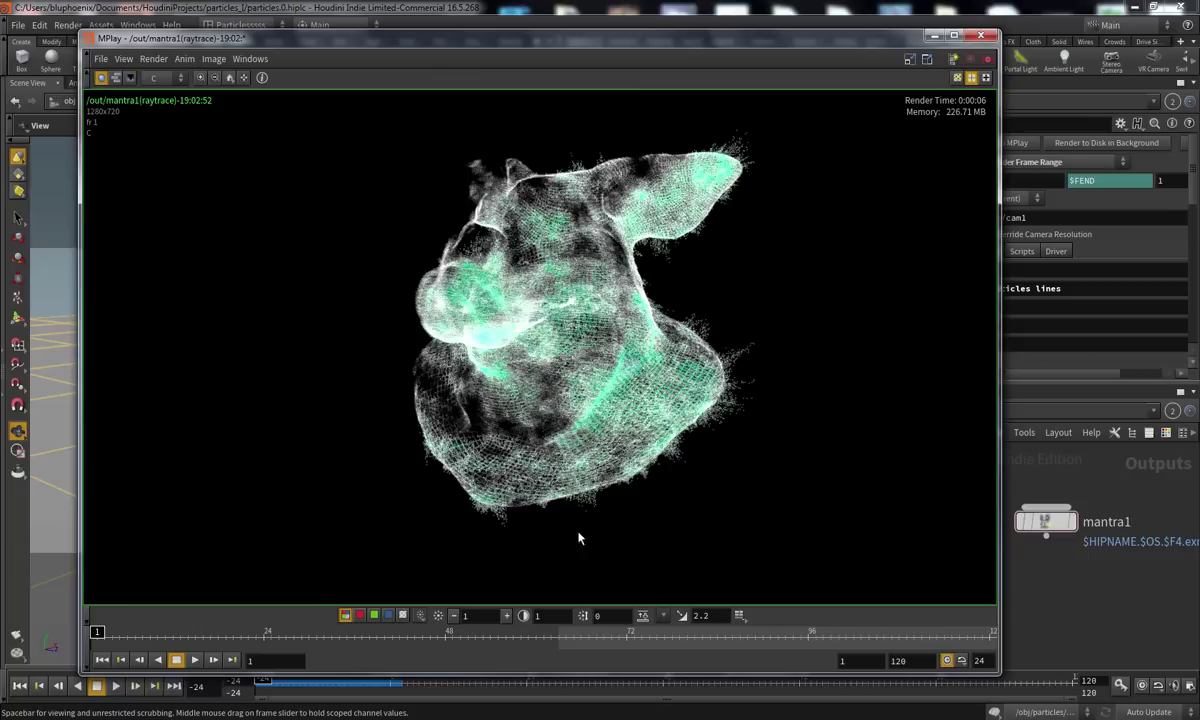
Scrub the rendered sequence in MPlay through frames 84 and 98 to examine the particles, and minimize the player
{"action": "left_click_drag", "start_coordinate": [372, 638], "coordinate": [531, 636]}
{"action": "left_click_drag", "start_coordinate": [664, 632], "coordinate": [720, 632]}
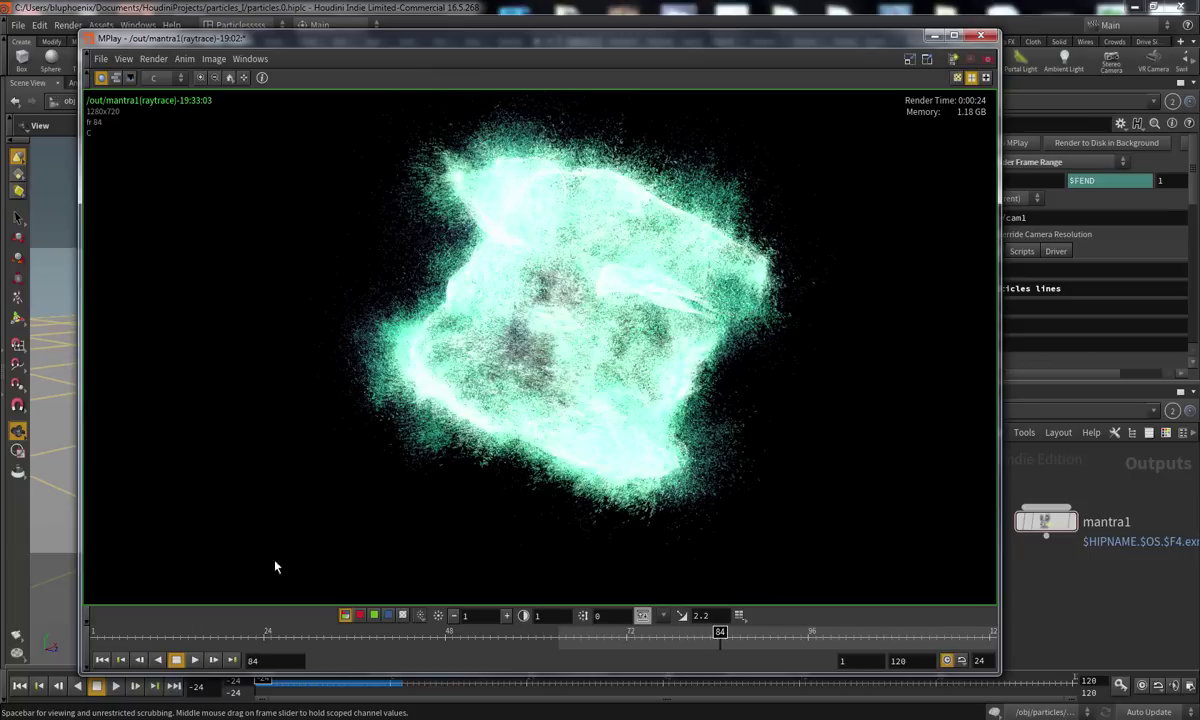
{"action": "left_click_drag", "start_coordinate": [742, 635], "coordinate": [827, 632]}
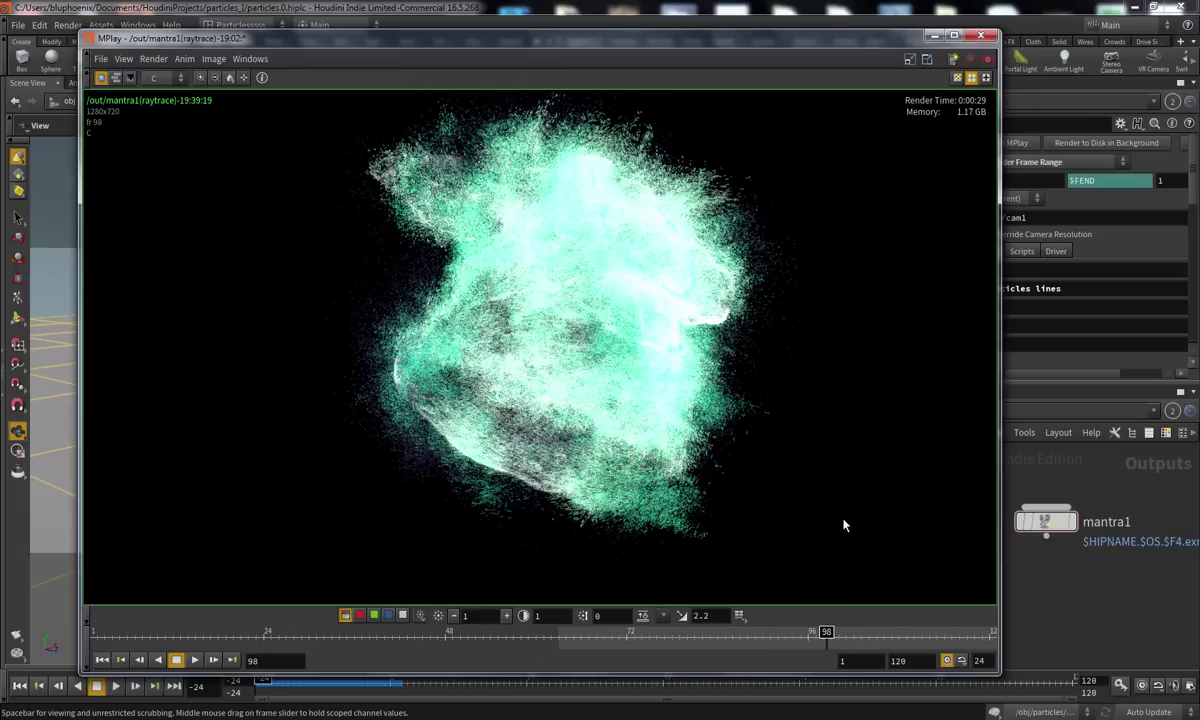
{"action": "left_click", "coordinate": [935, 35]}
Rename the grid object as ground, rotate it about 37.3 degrees around Y and lower it to about -1.71 in Y
{"action": "type", "text": "ground"}
{"action": "key", "text": "Return"}
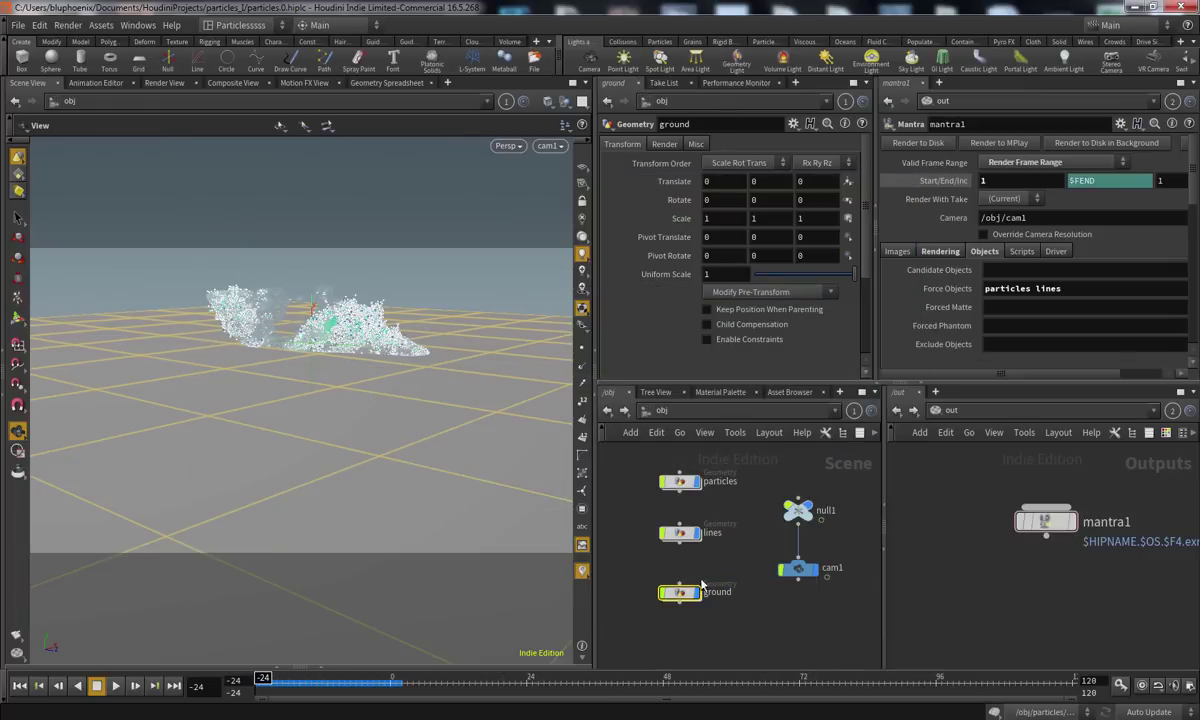
{"action": "key", "text": "r"}
{"action": "left_click_drag", "start_coordinate": [348, 356], "coordinate": [365, 352]}
{"action": "key", "text": "t"}
{"action": "left_click_drag", "start_coordinate": [313, 300], "coordinate": [313, 454]}
{"action": "key", "text": "e"}
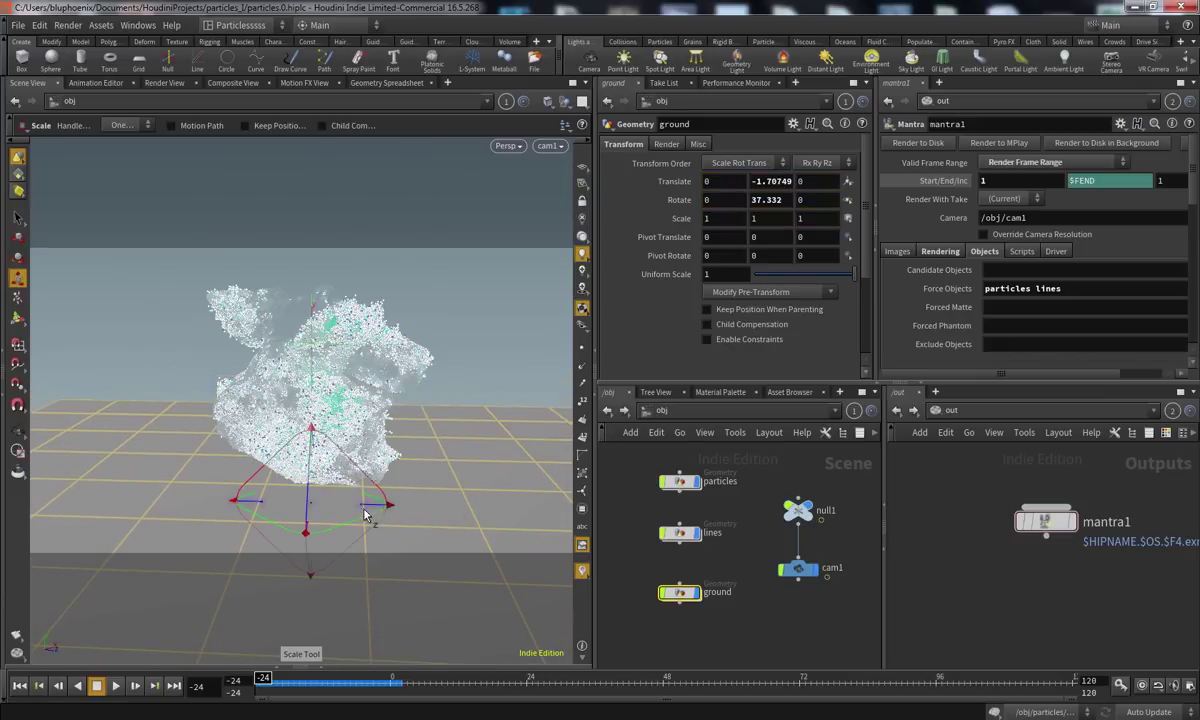
Adjust the ground's Y rotation to about 39.9 degrees and set its uniform scale to 3
{"action": "key", "text": "r"}
{"action": "left_click_drag", "start_coordinate": [356, 522], "coordinate": [392, 505]}
{"action": "key", "text": "ctrl+z"}
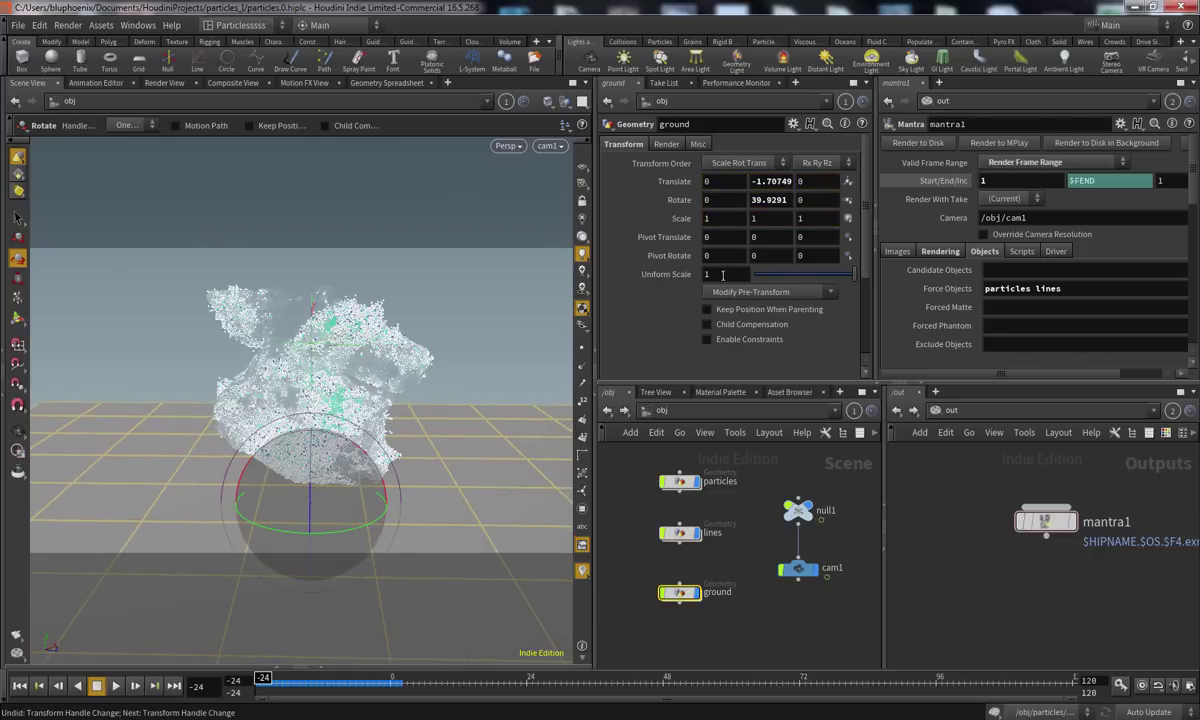
{"action": "type", "text": "3"}
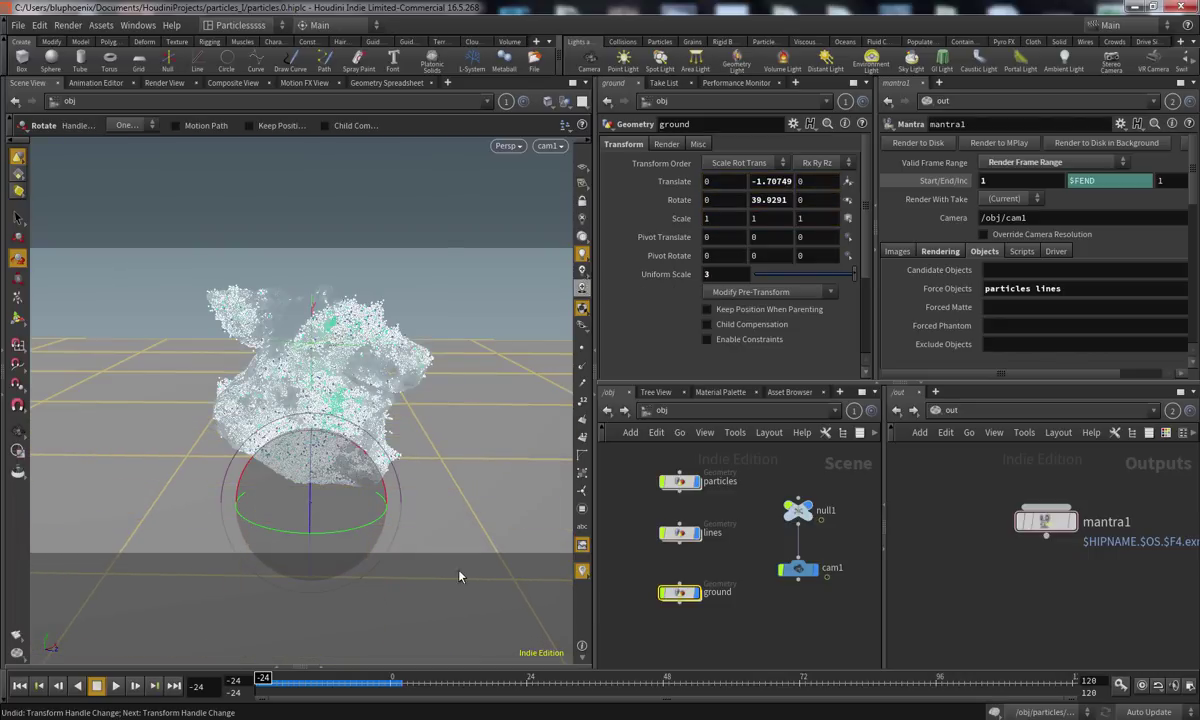
{"action": "left_click", "coordinate": [634, 513]}
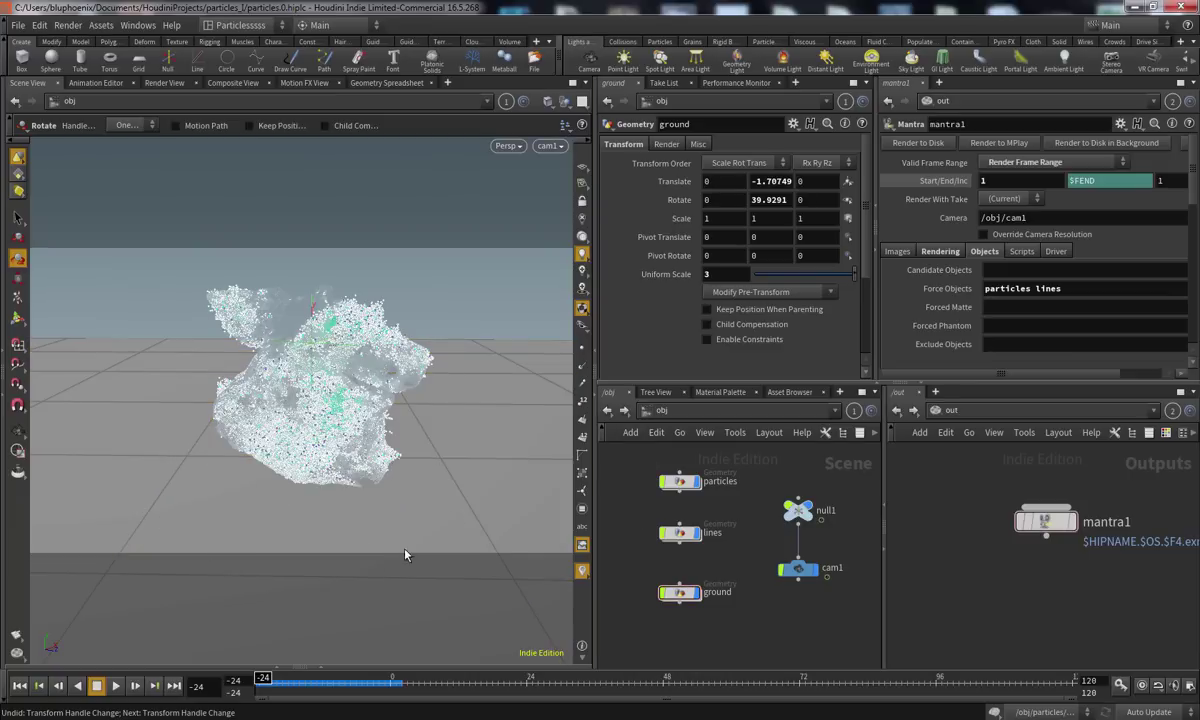
Examine the ground's extent around the particles from a free angle, and return the view to cam1
{"action": "left_click_drag", "start_coordinate": [287, 402], "coordinate": [158, 300], "text": "alt"}
{"action": "left_click", "coordinate": [545, 146]}
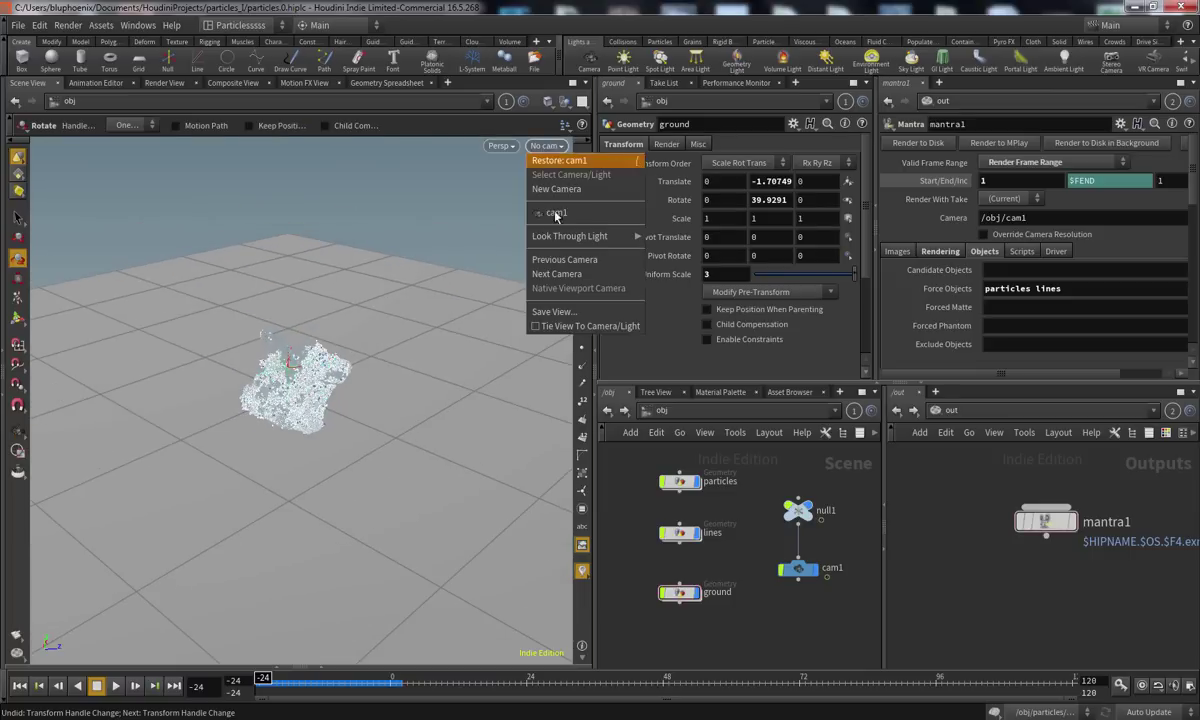
{"action": "left_click", "coordinate": [575, 197]}
Create a geometry light from the particles object and place its node below cam1
{"action": "middle_click_drag", "start_coordinate": [785, 626], "coordinate": [765, 609]}
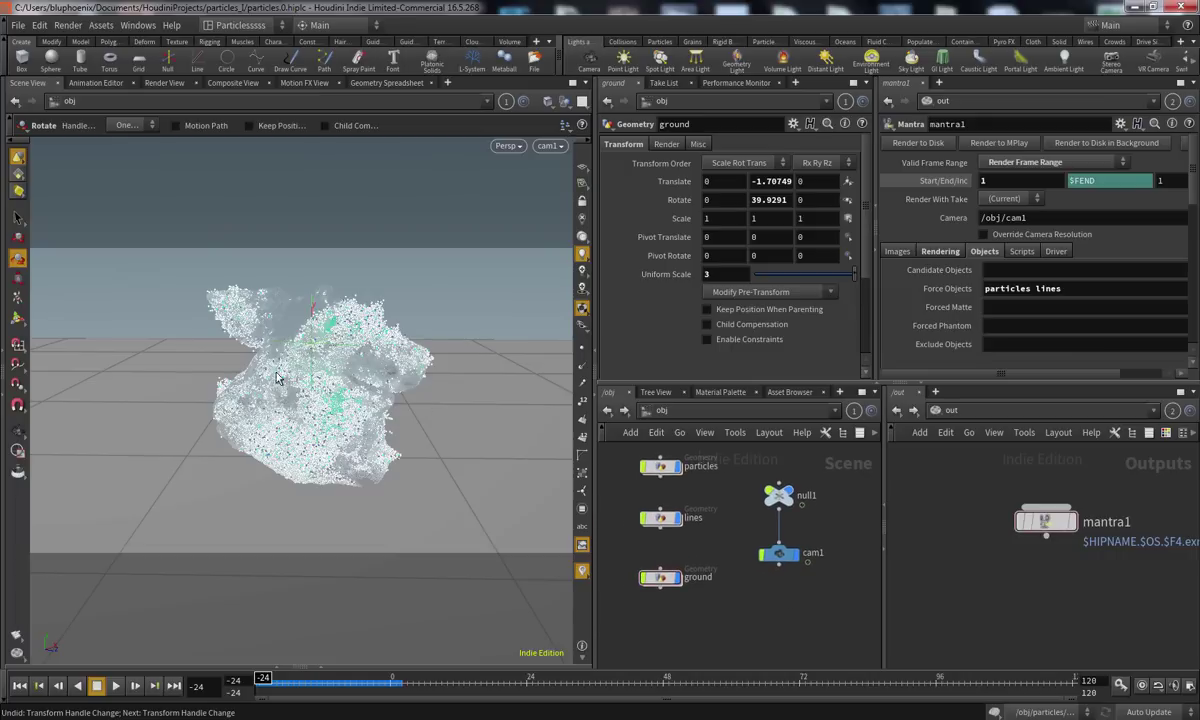
{"action": "middle_click_drag", "start_coordinate": [746, 554], "coordinate": [769, 563]}
{"action": "middle_click_drag", "start_coordinate": [649, 488], "coordinate": [668, 511]}
{"action": "left_click_drag", "start_coordinate": [640, 473], "coordinate": [729, 529]}
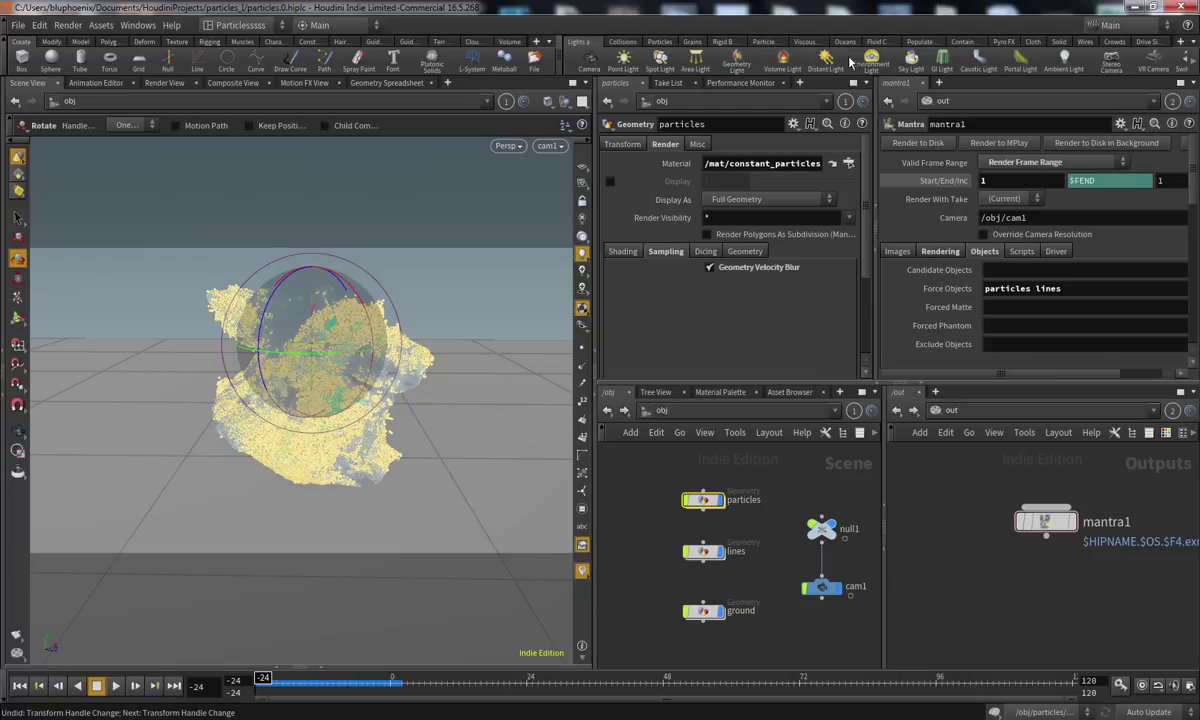
{"action": "left_click", "coordinate": [737, 58]}
{"action": "left_click_drag", "start_coordinate": [739, 563], "coordinate": [791, 559]}
Set the Geometry Object of geolight1 to the OUT node inside particles, ../particles/OUT
{"action": "scroll", "coordinate": [854, 204], "scroll_direction": "down", "scroll_amount": 5}
{"action": "scroll", "coordinate": [768, 366], "scroll_direction": "down", "scroll_amount": 1}
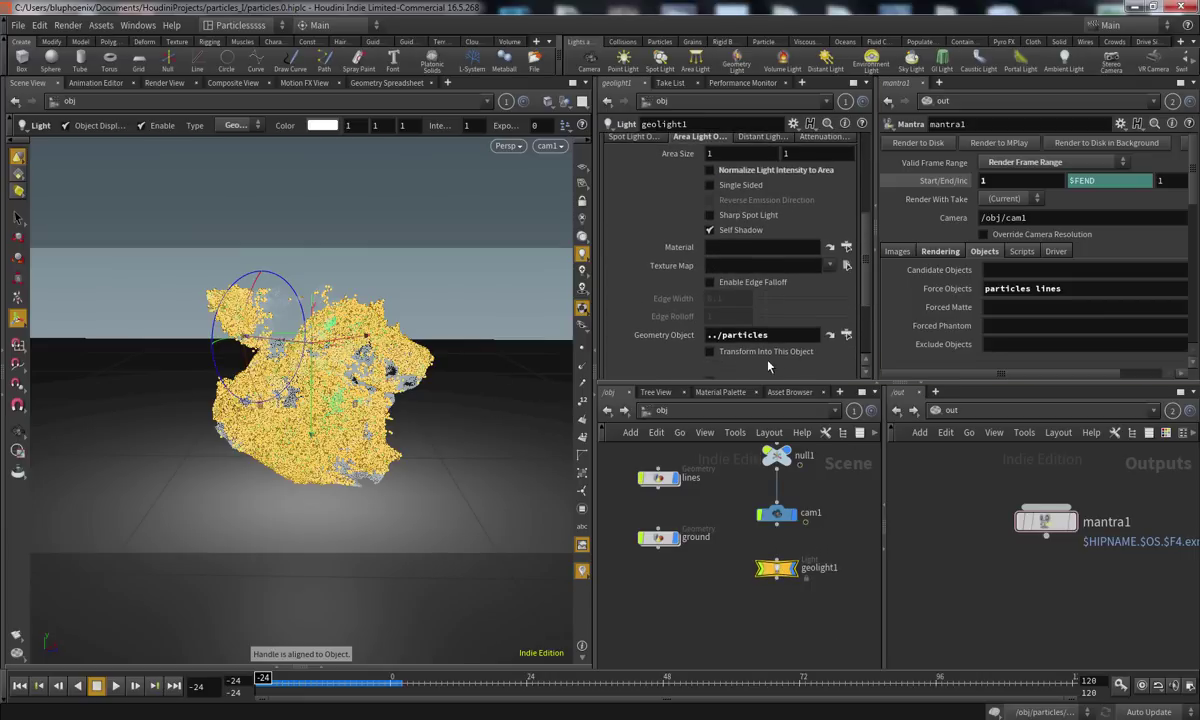
{"action": "left_click", "coordinate": [846, 334]}
{"action": "left_click", "coordinate": [1045, 242]}
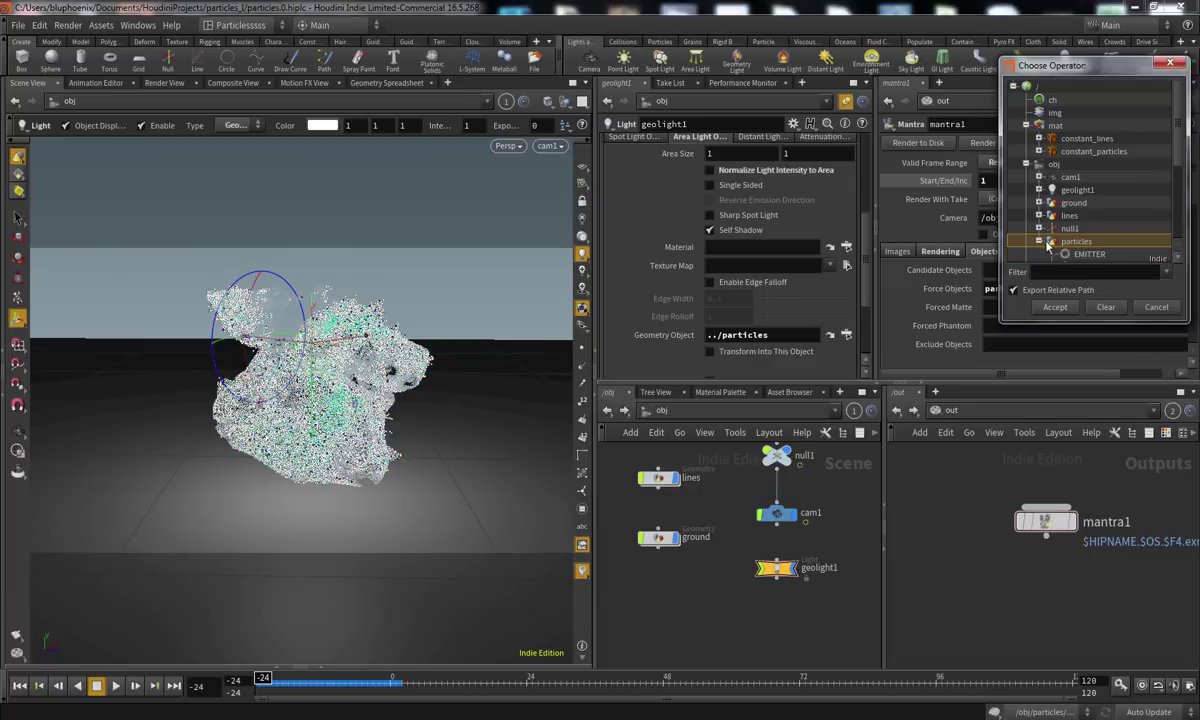
{"action": "scroll", "coordinate": [1095, 237], "scroll_direction": "down", "scroll_amount": 1}
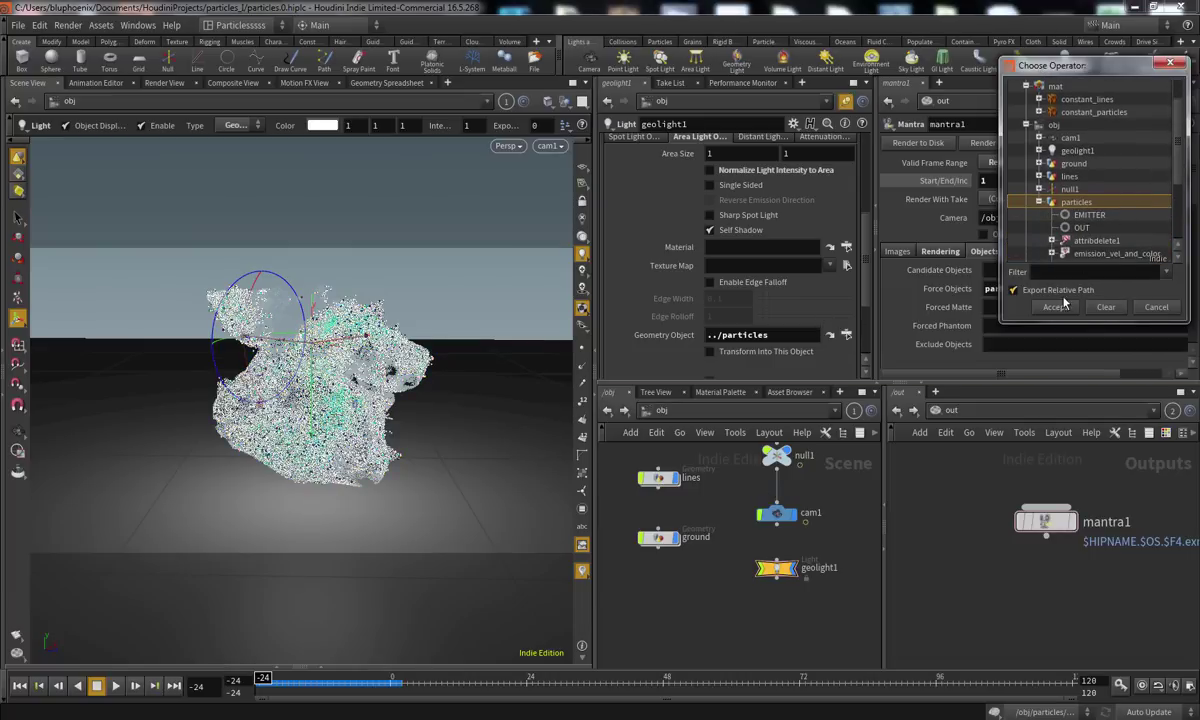
{"action": "double_click", "coordinate": [1082, 227]}
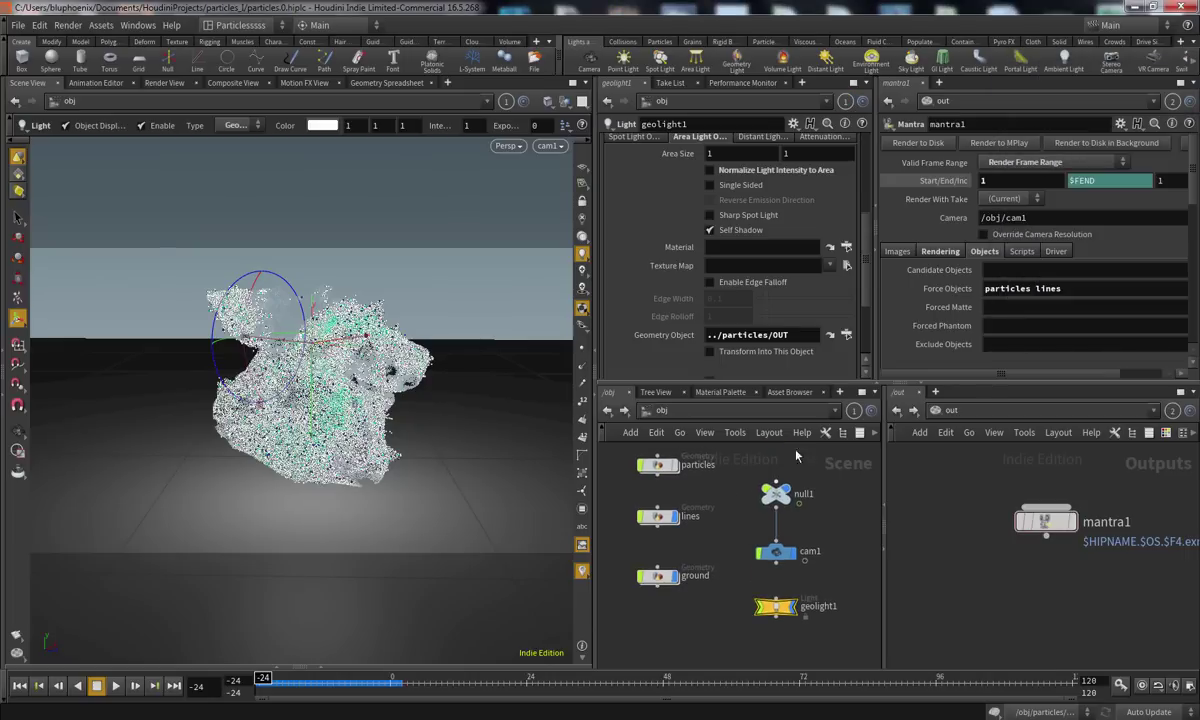
Inside the particles object, display the EMITTER node, switch the display back to OUT and return to the object level
{"action": "left_click", "coordinate": [668, 466]}
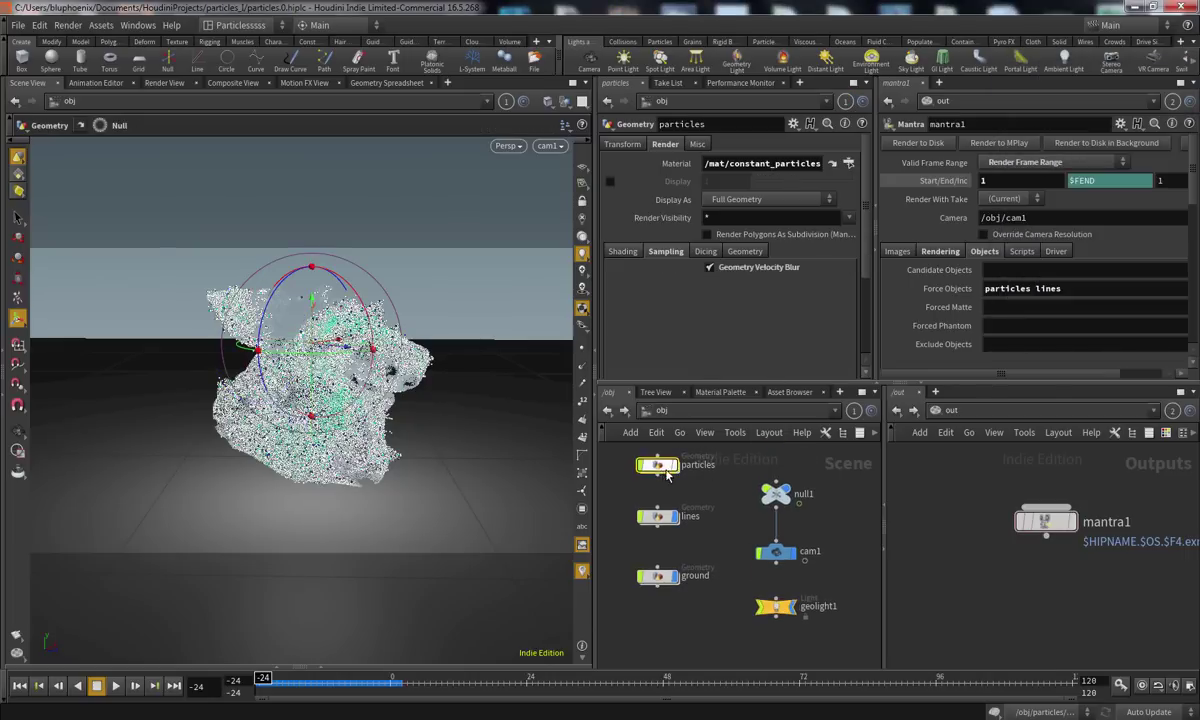
{"action": "double_click", "coordinate": [668, 466]}
{"action": "middle_click_drag", "start_coordinate": [774, 509], "coordinate": [764, 659]}
{"action": "left_click", "coordinate": [698, 536]}
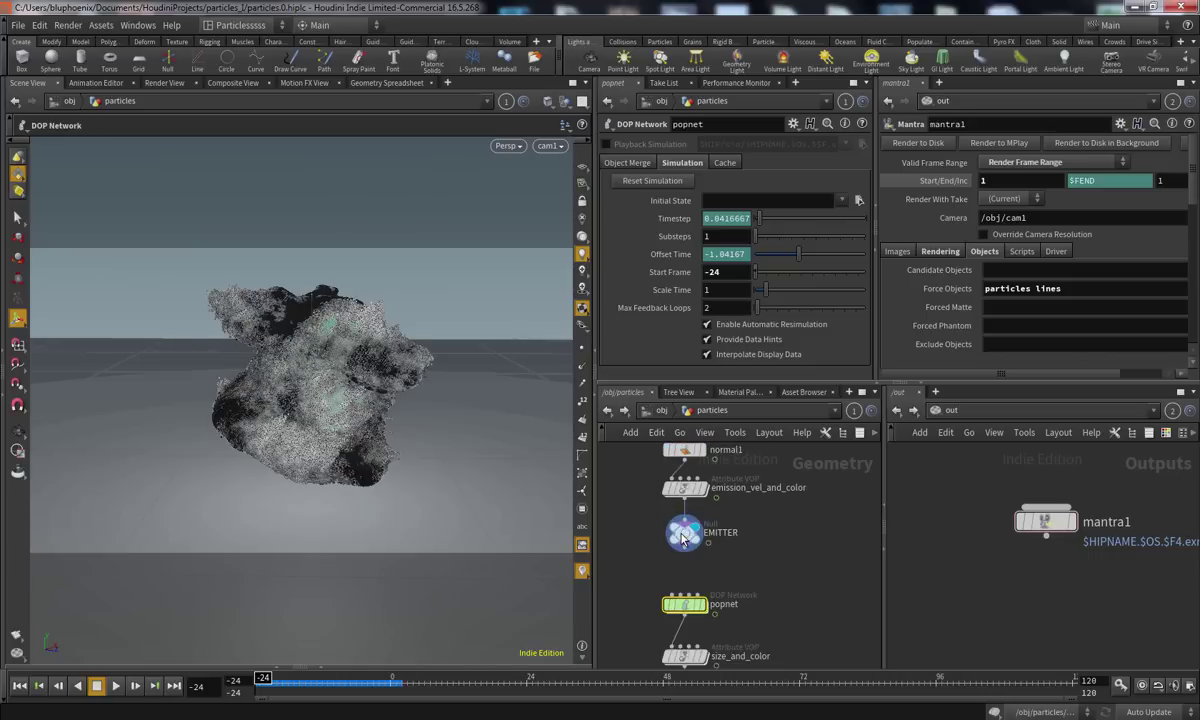
{"action": "left_click", "coordinate": [683, 535]}
{"action": "middle_click_drag", "start_coordinate": [683, 535], "coordinate": [699, 454]}
{"action": "left_click", "coordinate": [722, 614]}
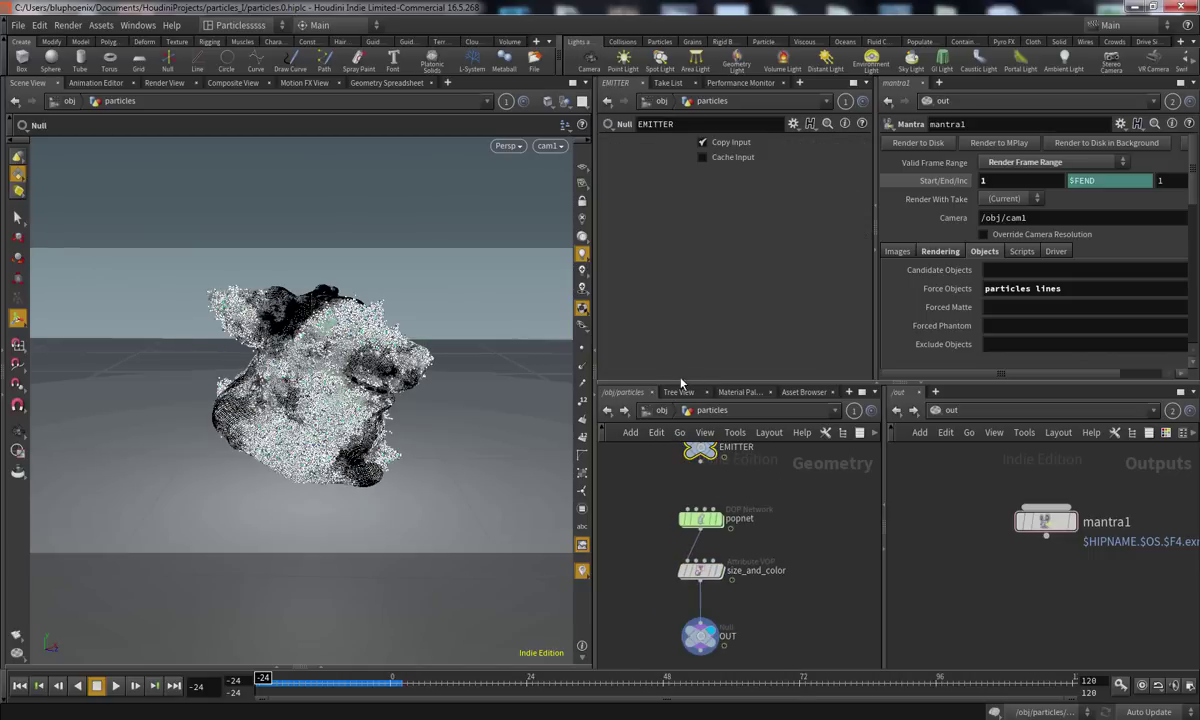
{"action": "left_click", "coordinate": [665, 412]}
Examine geolight1's light parameters such as type, color and intensity, and switch to the Select tool
{"action": "left_click", "coordinate": [776, 606]}
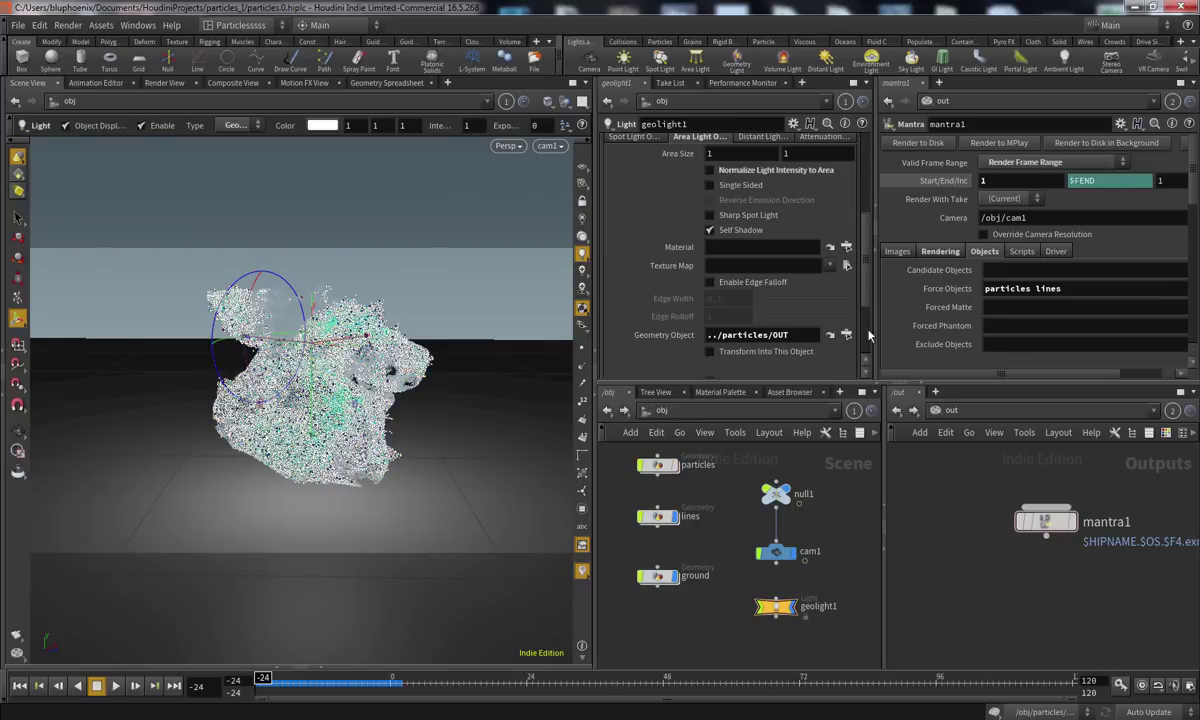
{"action": "scroll", "coordinate": [868, 195], "scroll_direction": "up", "scroll_amount": 5}
{"action": "scroll", "coordinate": [868, 186], "scroll_direction": "up", "scroll_amount": 1}
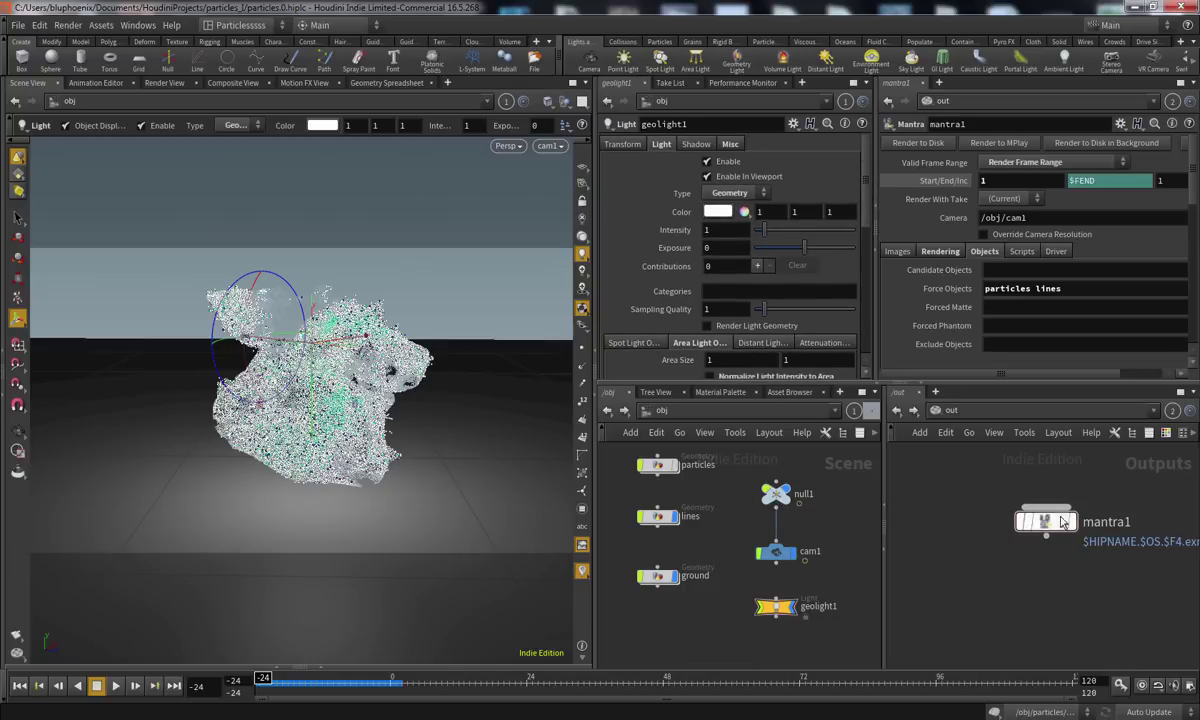
{"action": "left_click", "coordinate": [18, 217]}
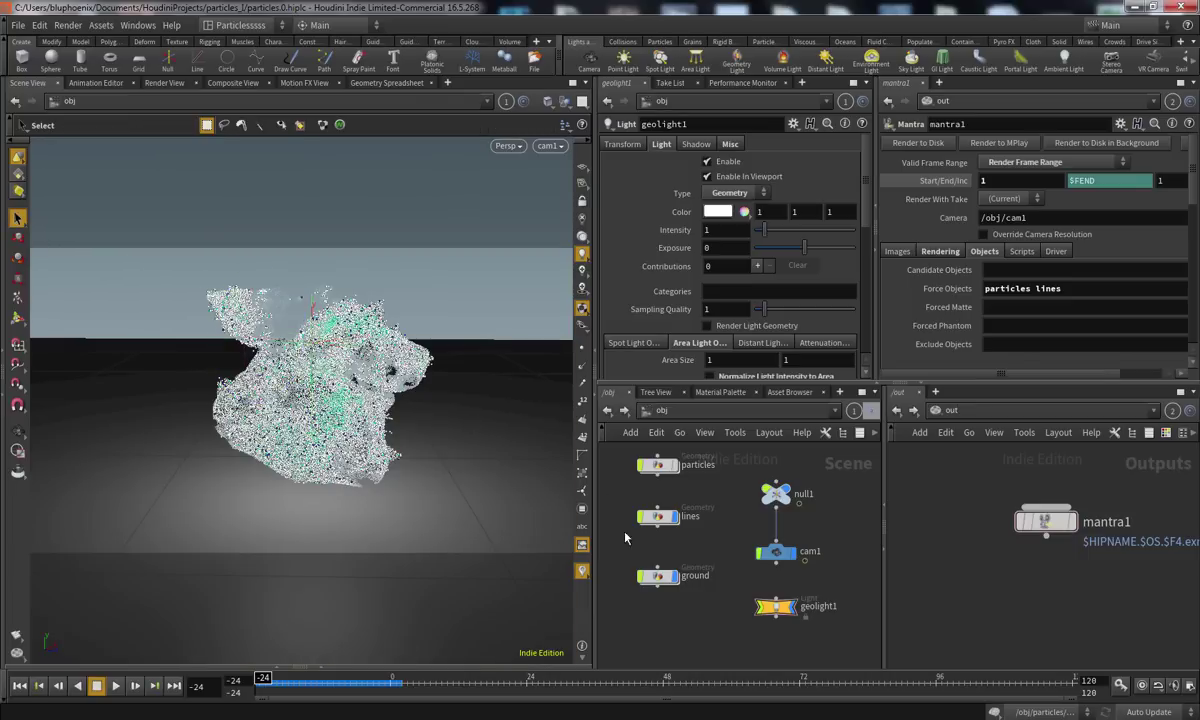
Move the timeline to frame 0, start a test render of mantra1 in the Render View and stop it
{"action": "left_click", "coordinate": [392, 687]}
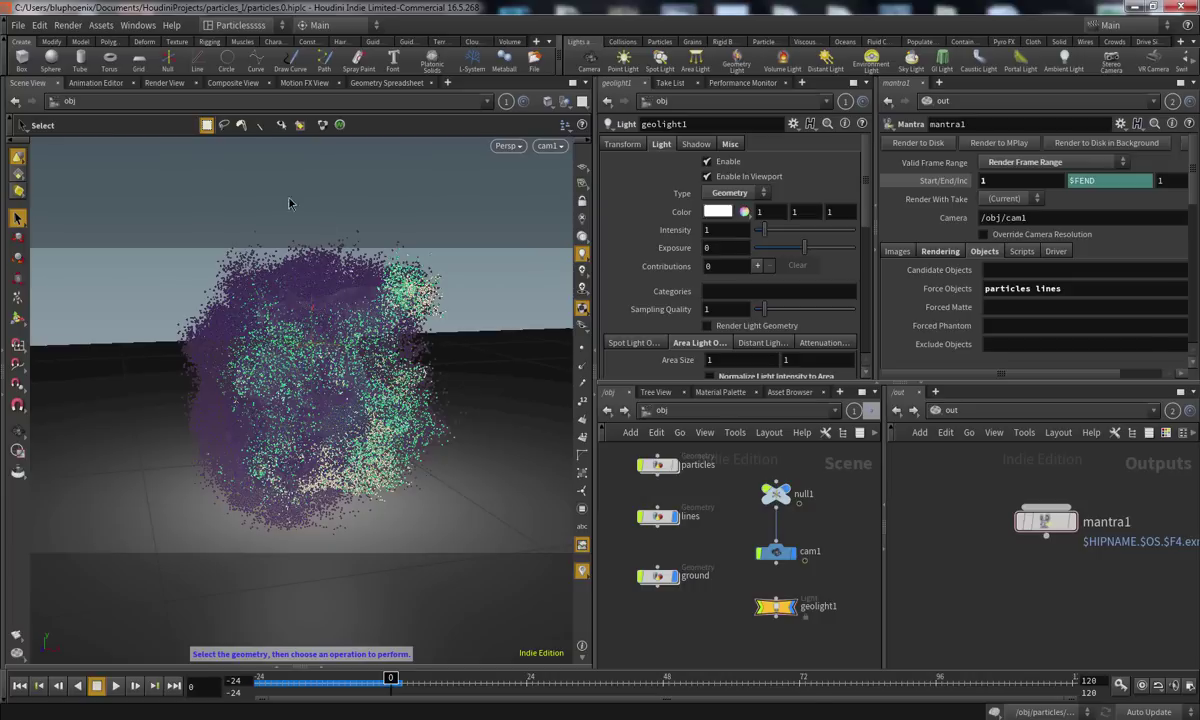
{"action": "left_click", "coordinate": [162, 82]}
{"action": "left_click", "coordinate": [58, 103]}
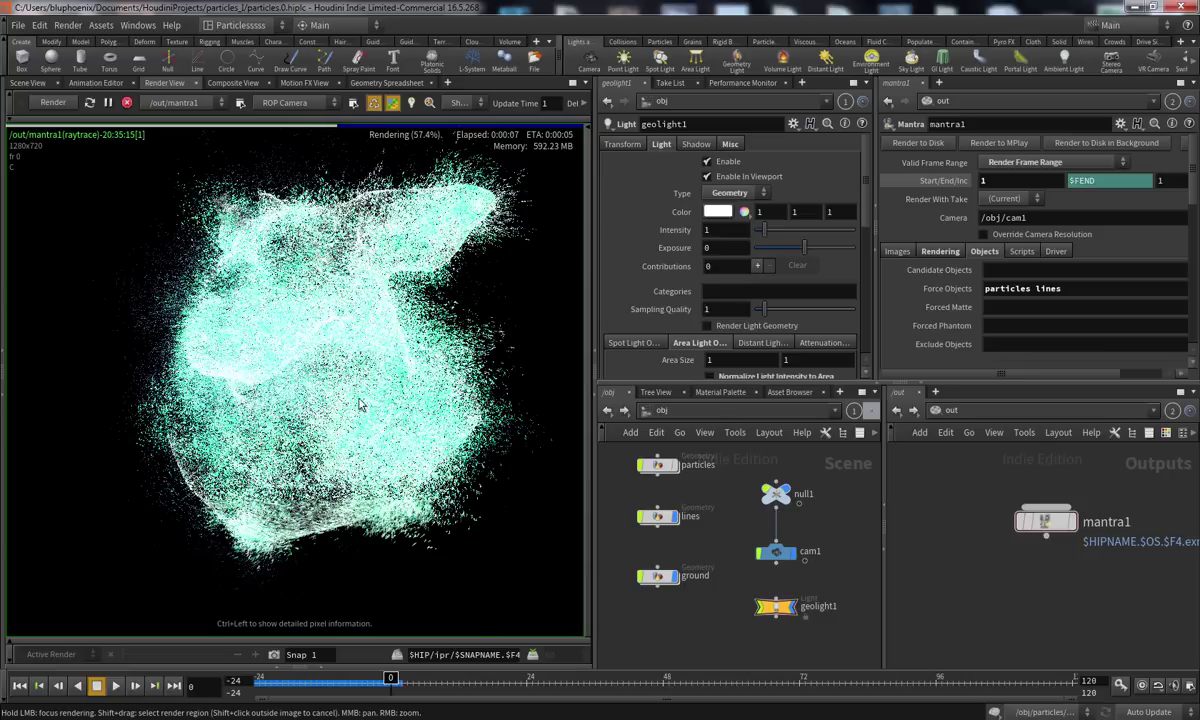
{"action": "left_click", "coordinate": [126, 103]}
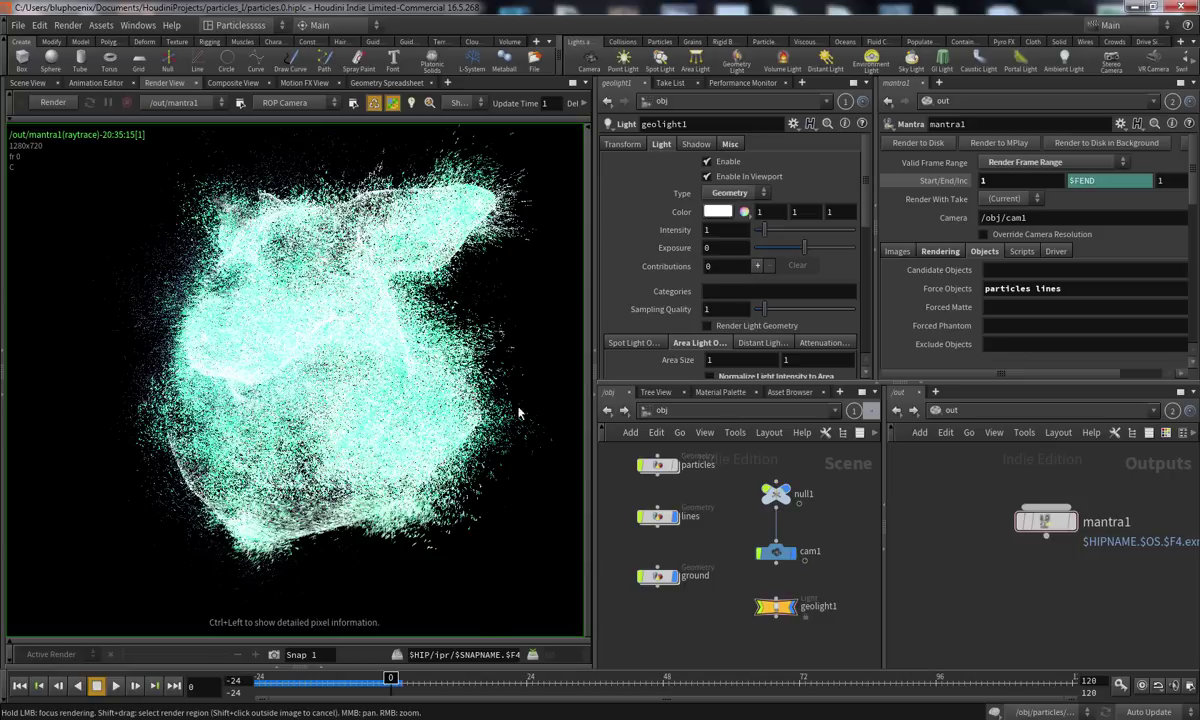
Add the ground object to the Force Objects of mantra1, alongside particles and lines
{"action": "left_click", "coordinate": [28, 83]}
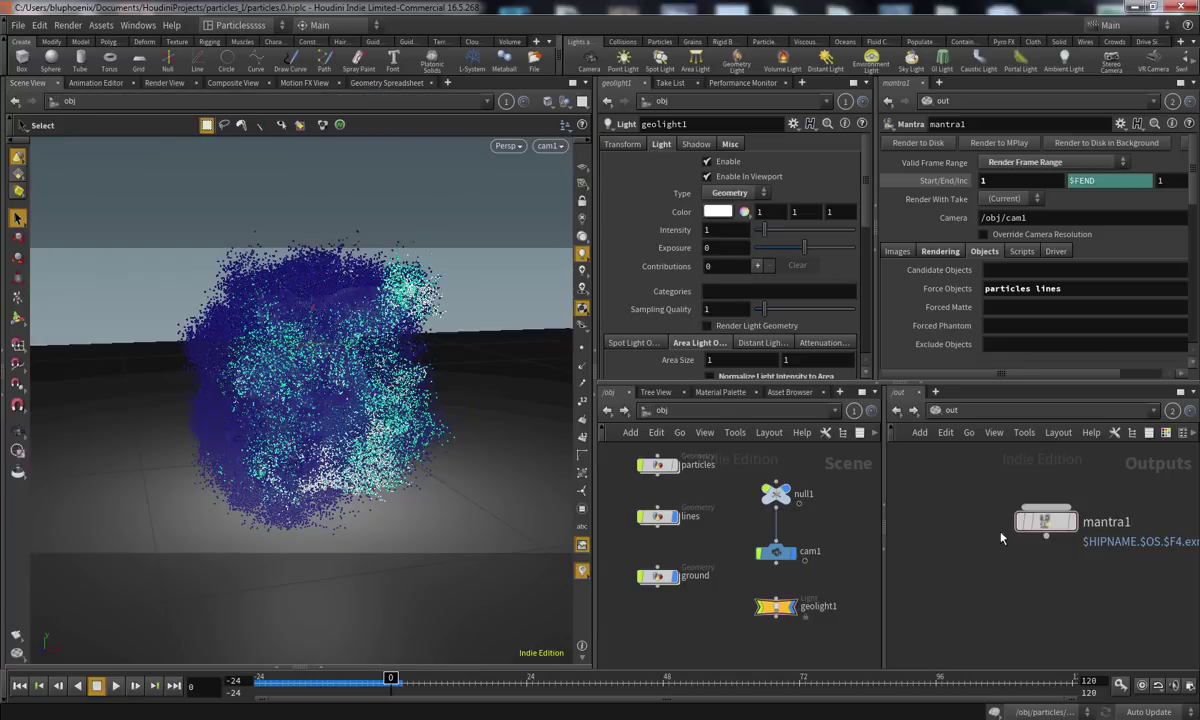
{"action": "left_click", "coordinate": [162, 83]}
{"action": "left_click", "coordinate": [30, 83]}
{"action": "left_click", "coordinate": [1003, 288]}
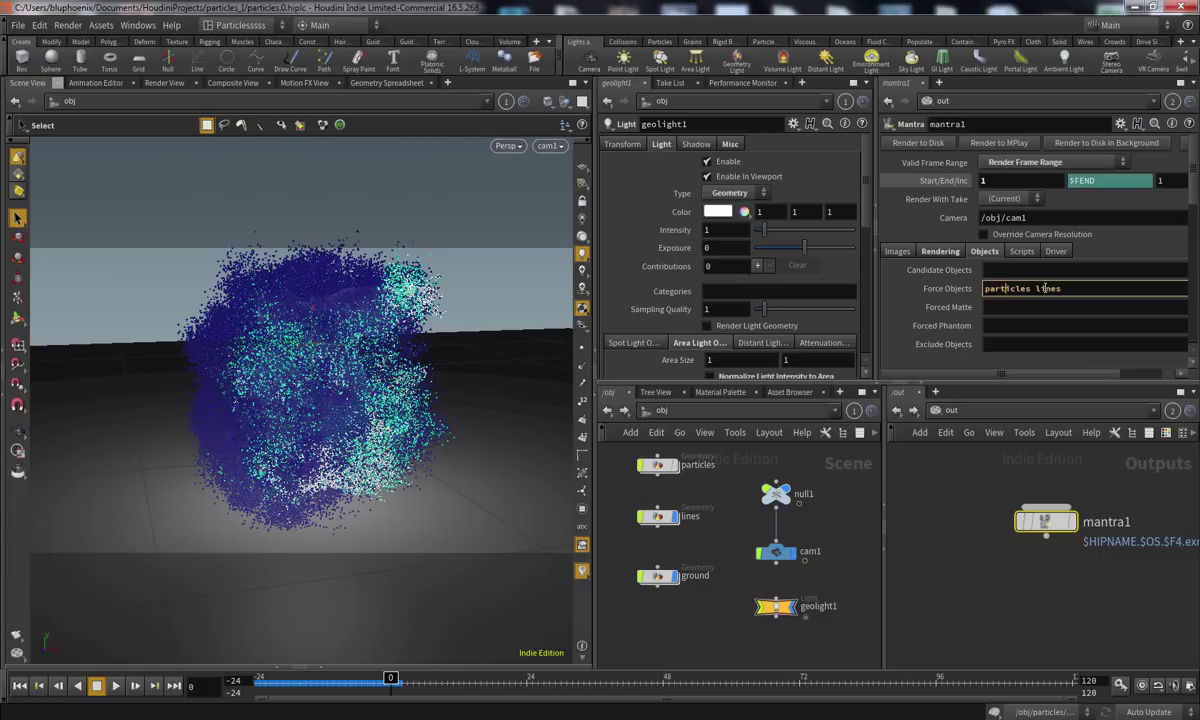
{"action": "left_click_drag", "start_coordinate": [1041, 375], "coordinate": [1110, 376]}
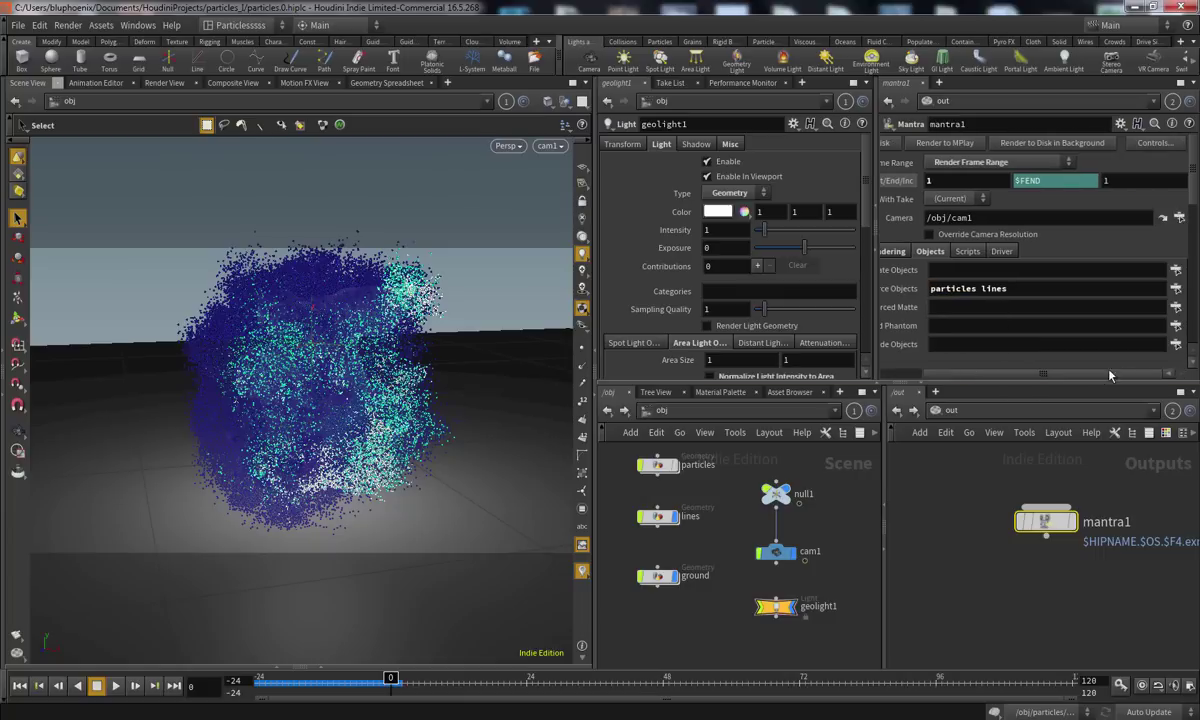
{"action": "left_click", "coordinate": [1169, 289]}
{"action": "left_click", "coordinate": [973, 95], "text": "ctrl"}
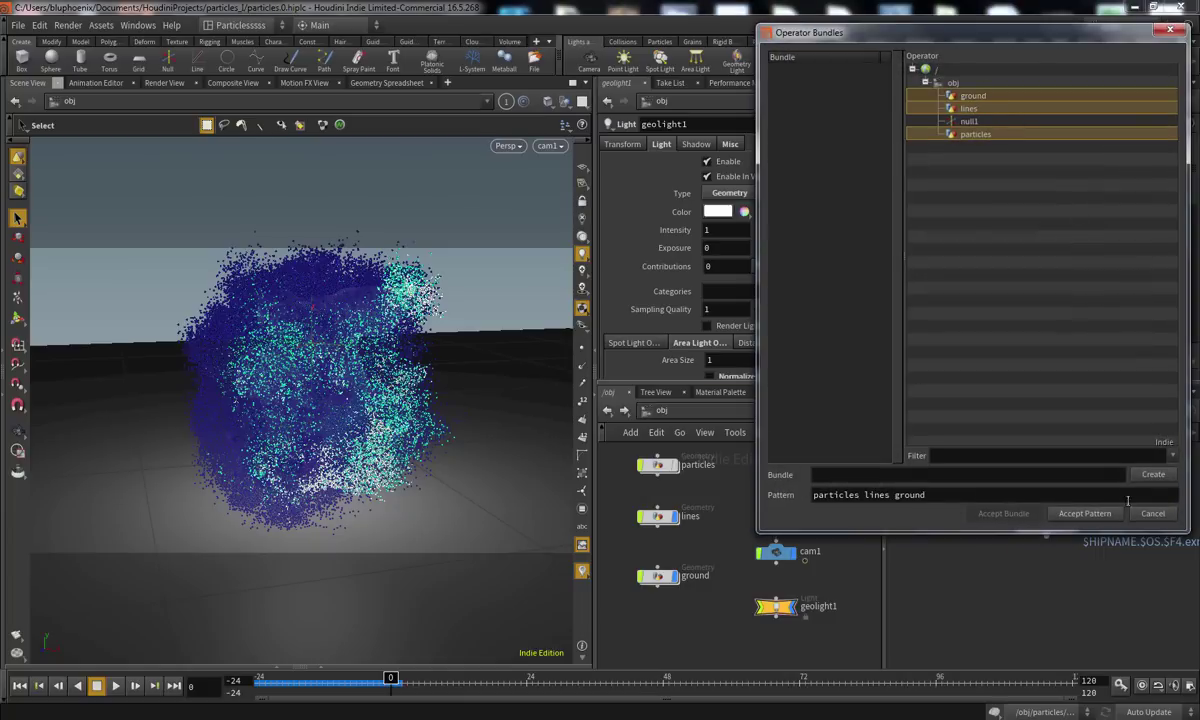
{"action": "left_click", "coordinate": [1085, 514]}
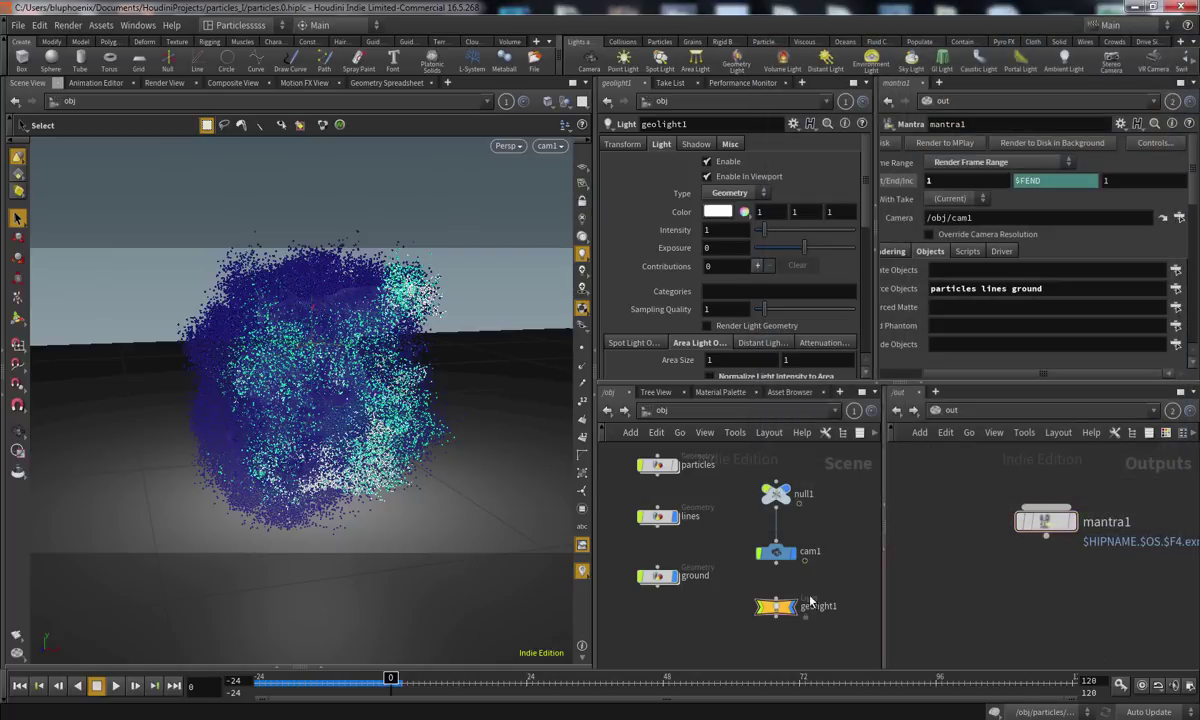
Render frame 0 of mantra1 into MPlay to check the lit ground, and minimize the player
{"action": "left_click", "coordinate": [1116, 31]}
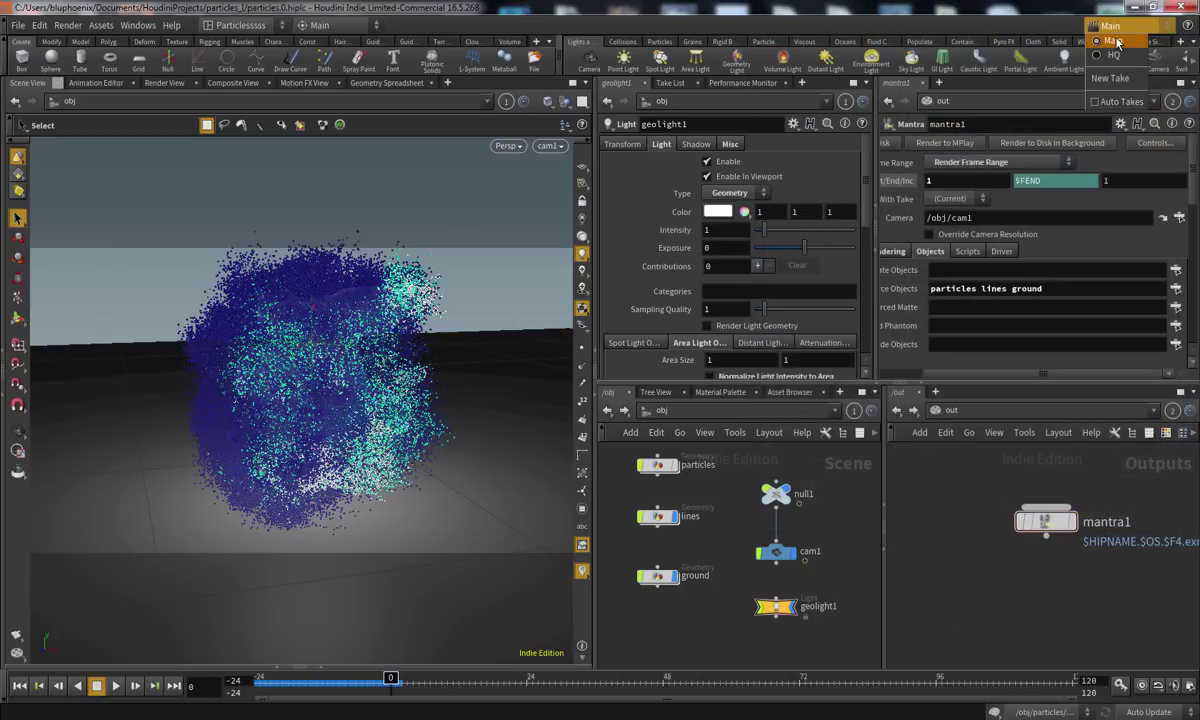
{"action": "left_click", "coordinate": [234, 591]}
{"action": "left_click", "coordinate": [23, 652]}
{"action": "left_click", "coordinate": [65, 699]}
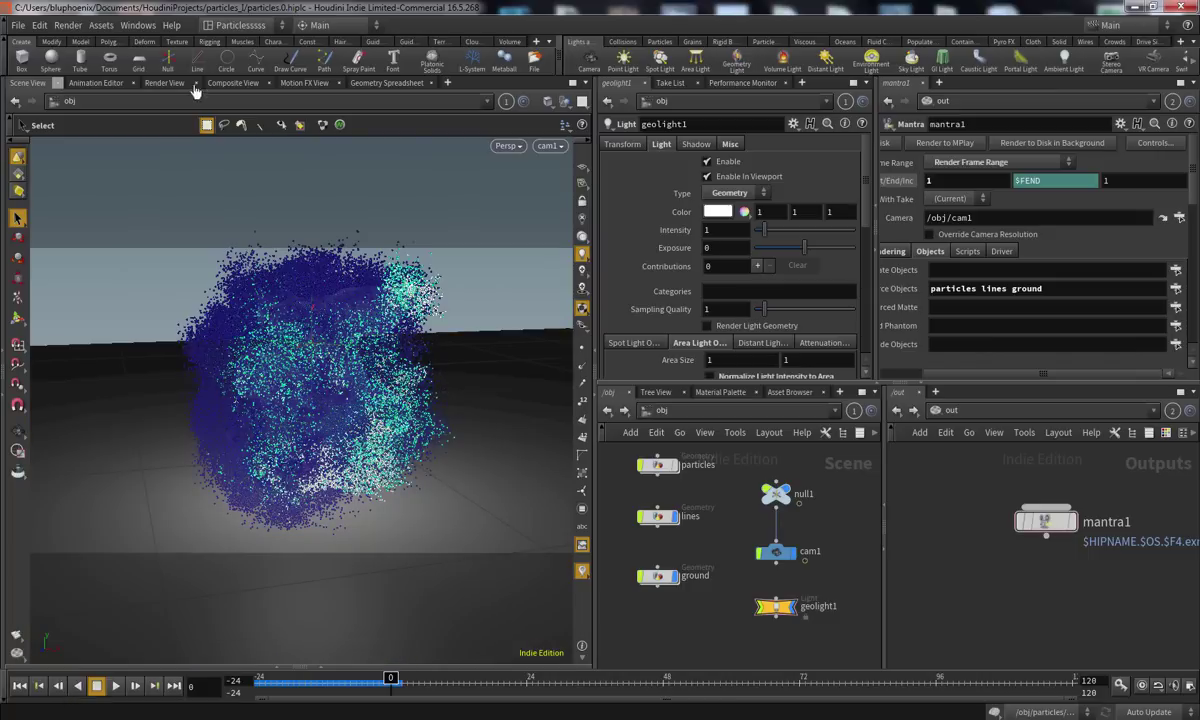
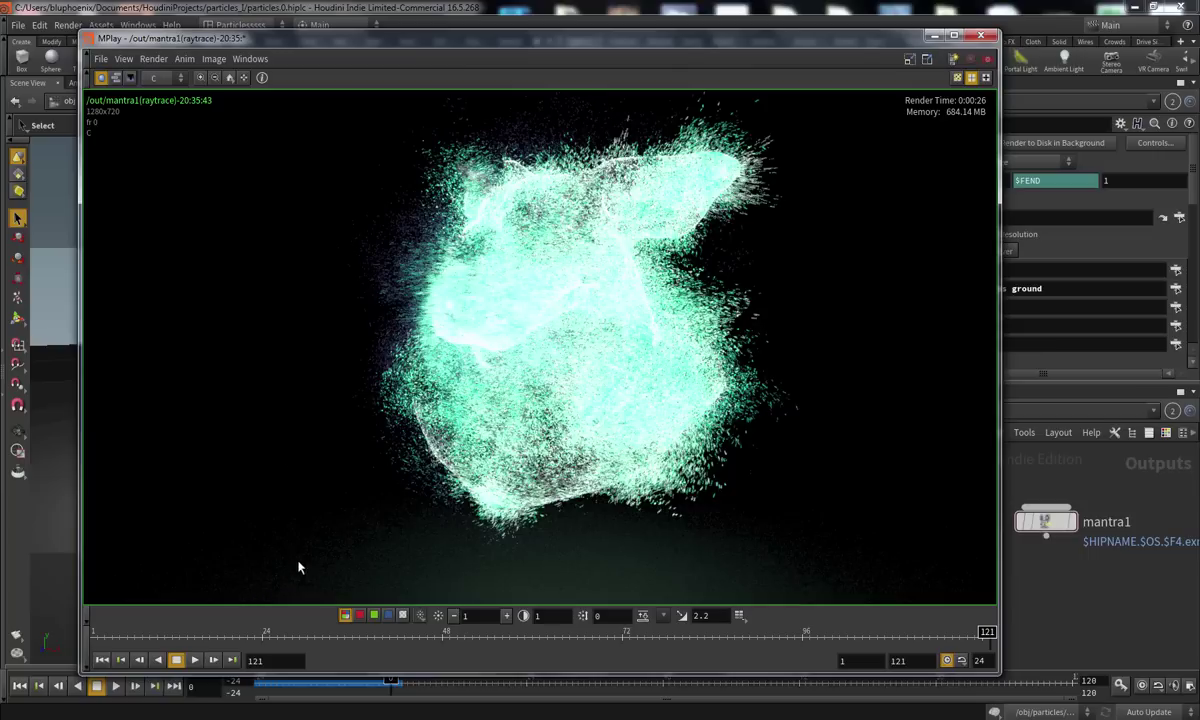
{"action": "left_click", "coordinate": [935, 36]}
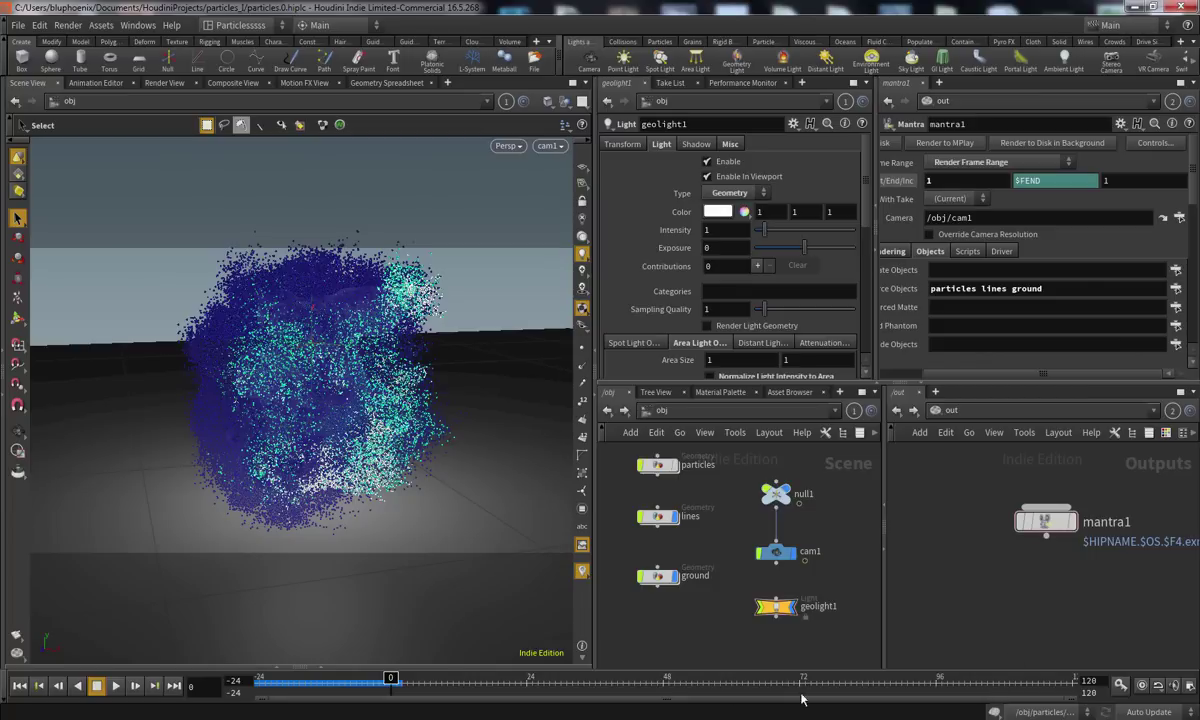
Return the timeline to its first frame, -24, make HQ the current take and reposition the mantra1 node
{"action": "left_click", "coordinate": [19, 685]}
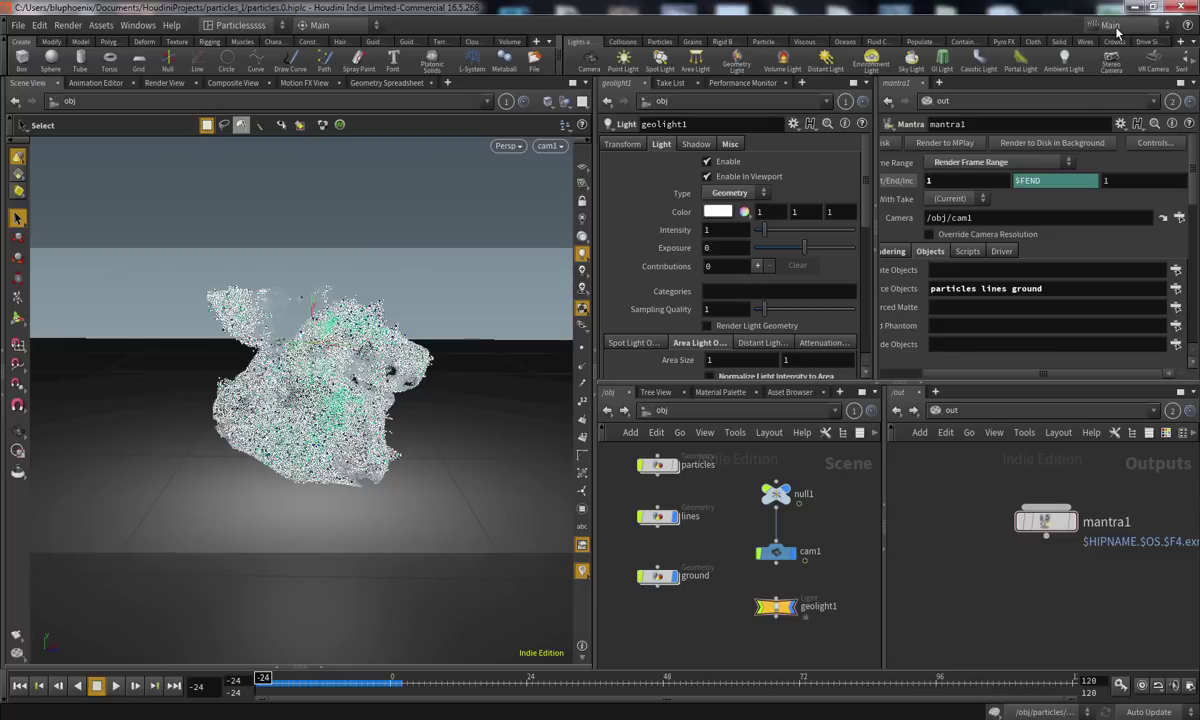
{"action": "left_click", "coordinate": [1108, 25]}
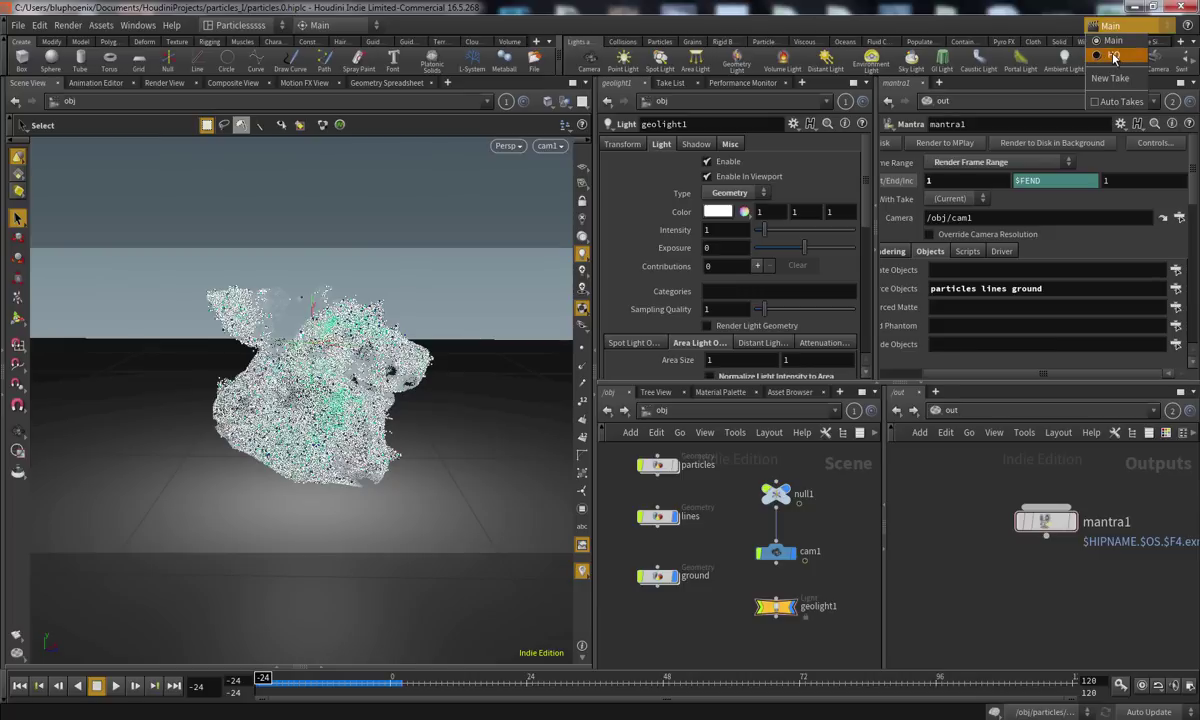
{"action": "left_click", "coordinate": [1112, 56]}
{"action": "left_click_drag", "start_coordinate": [915, 534], "coordinate": [1020, 480]}
{"action": "left_click", "coordinate": [982, 372]}
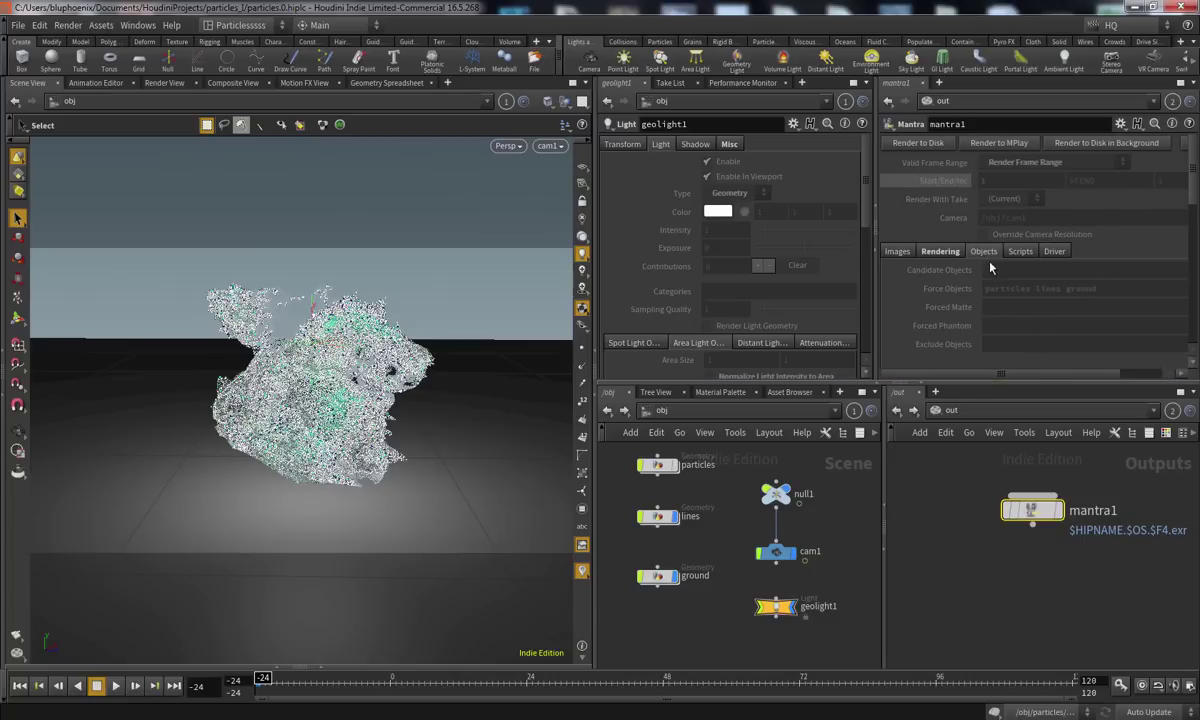
Include the Pixel Samples parameter of mantra1 in the HQ take and set it to 6 by 6
{"action": "left_click", "coordinate": [895, 251]}
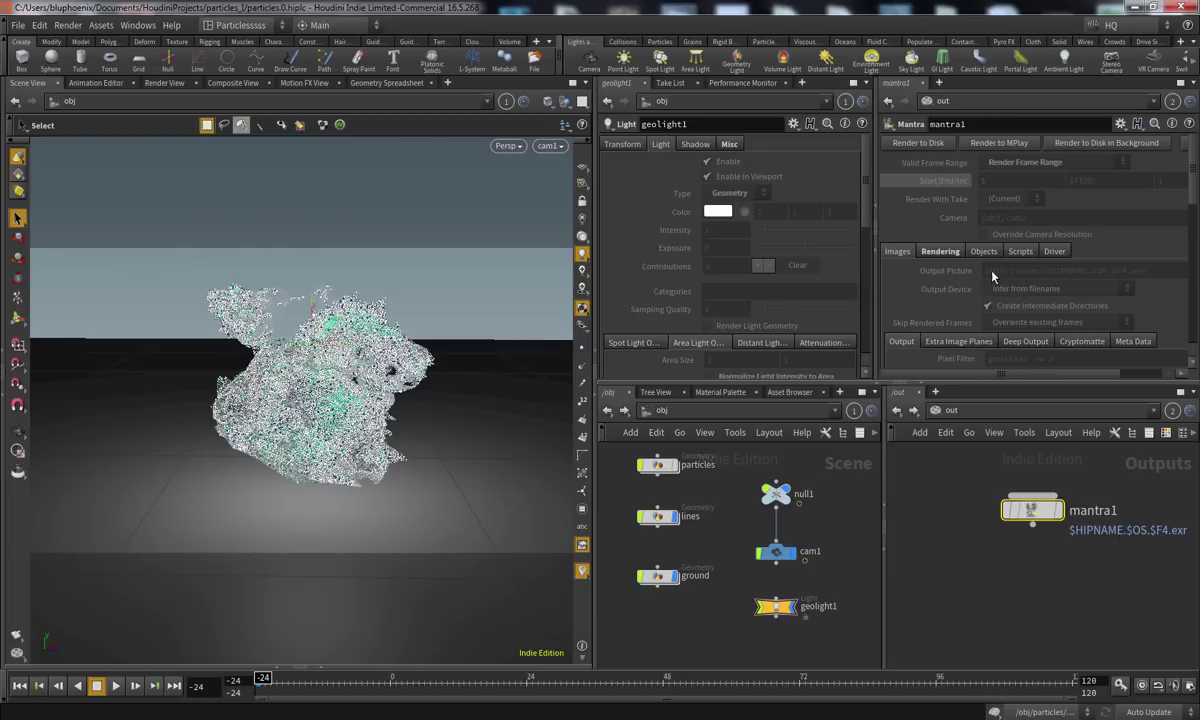
{"action": "left_click", "coordinate": [951, 252]}
{"action": "left_click_drag", "start_coordinate": [1191, 177], "coordinate": [1151, 230]}
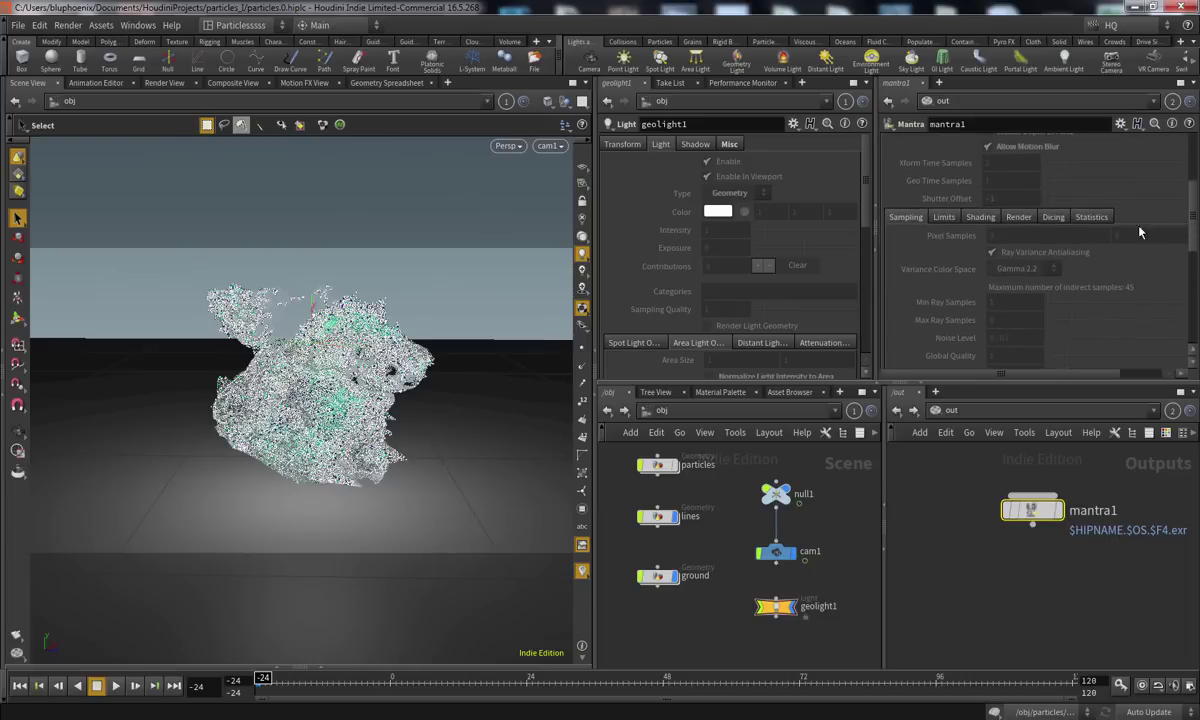
{"action": "left_click", "coordinate": [980, 217]}
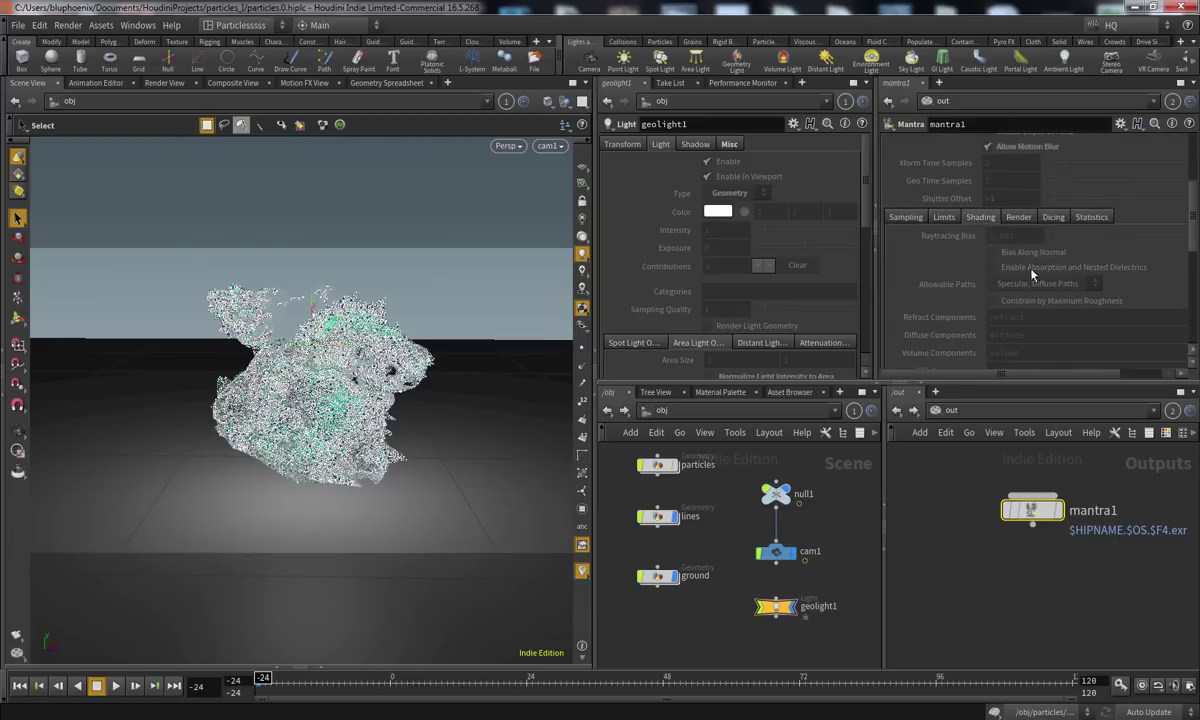
{"action": "left_click", "coordinate": [1019, 217]}
{"action": "left_click", "coordinate": [906, 217]}
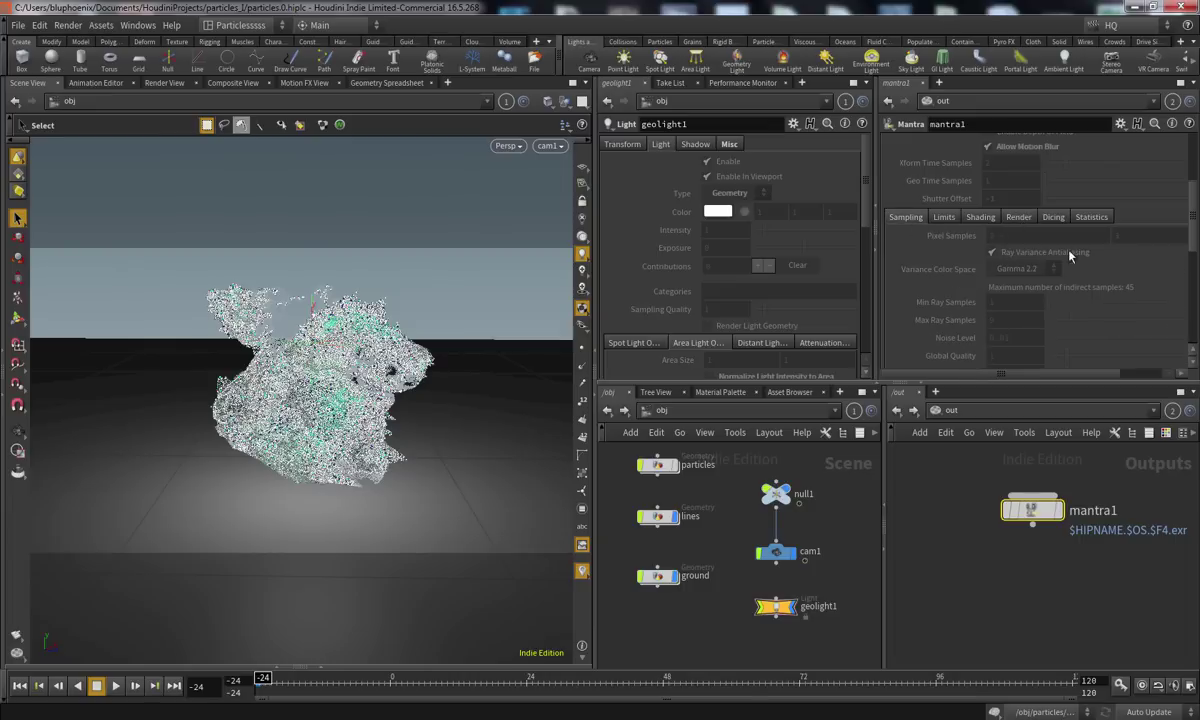
{"action": "right_click", "coordinate": [946, 238]}
{"action": "key", "text": "Escape"}
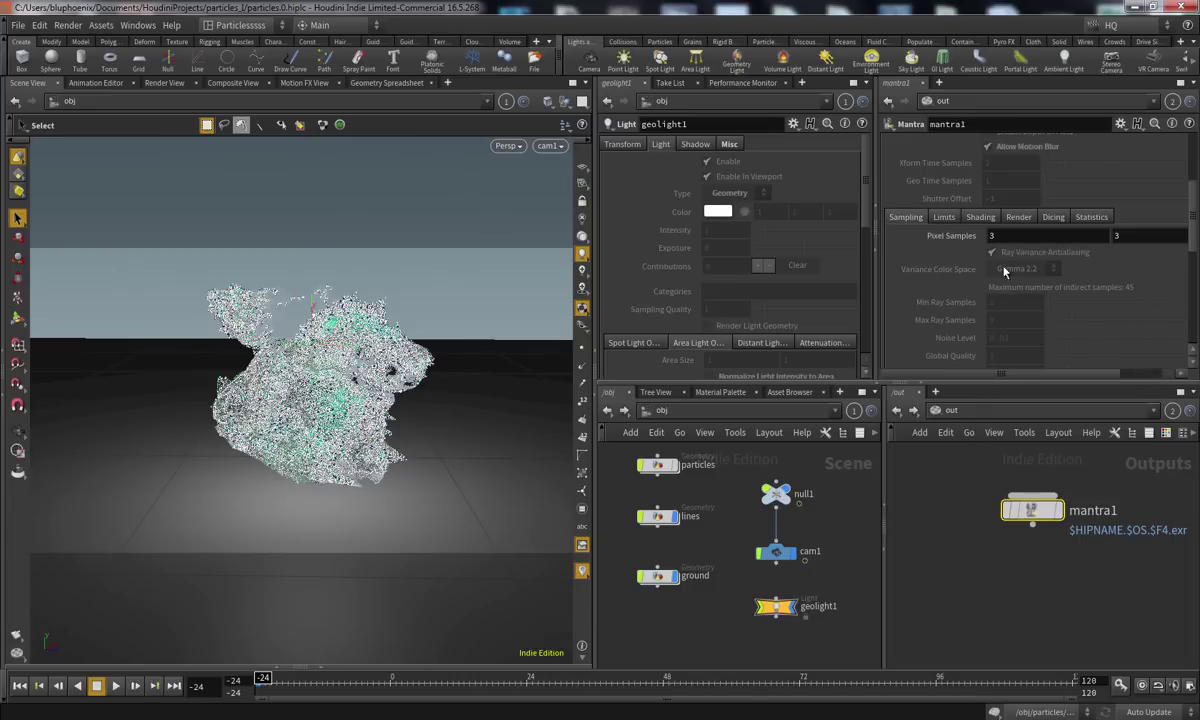
{"action": "double_click", "coordinate": [1010, 236]}
{"action": "type", "text": "6"}
{"action": "key", "text": "Return"}
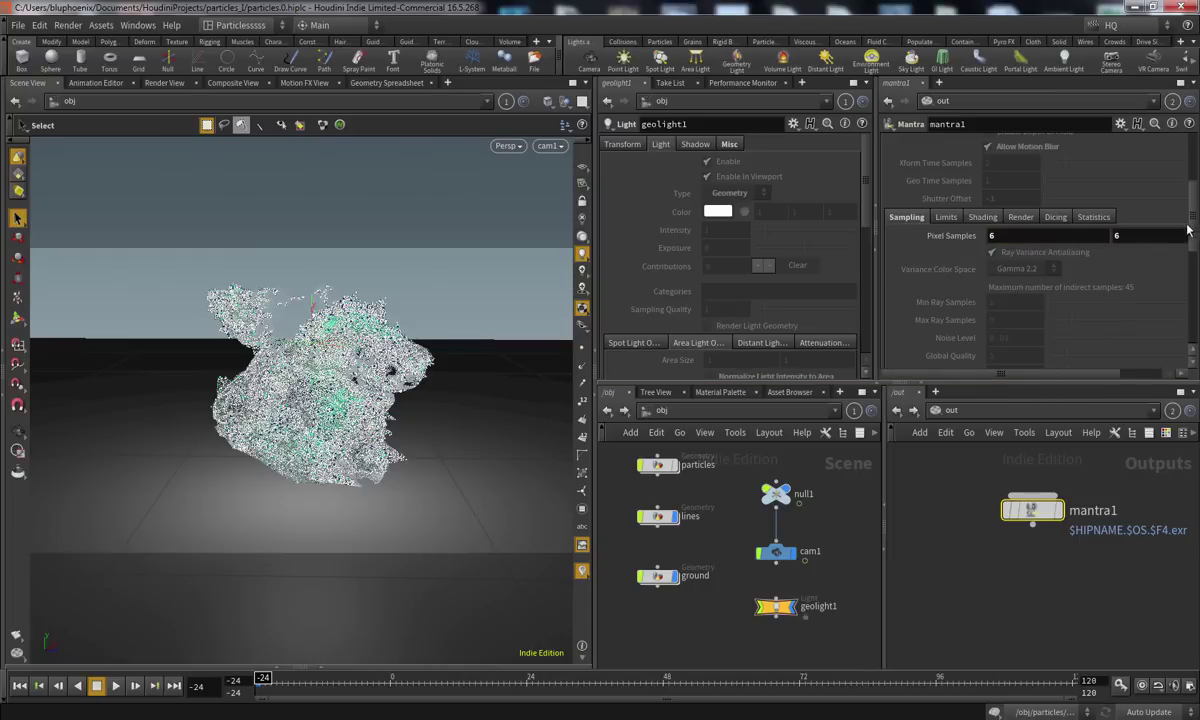
Scrub through the rendered frames in MPlay to compare the test renders, and close the player
{"action": "scroll", "coordinate": [1185, 231], "scroll_direction": "down", "scroll_amount": 3}
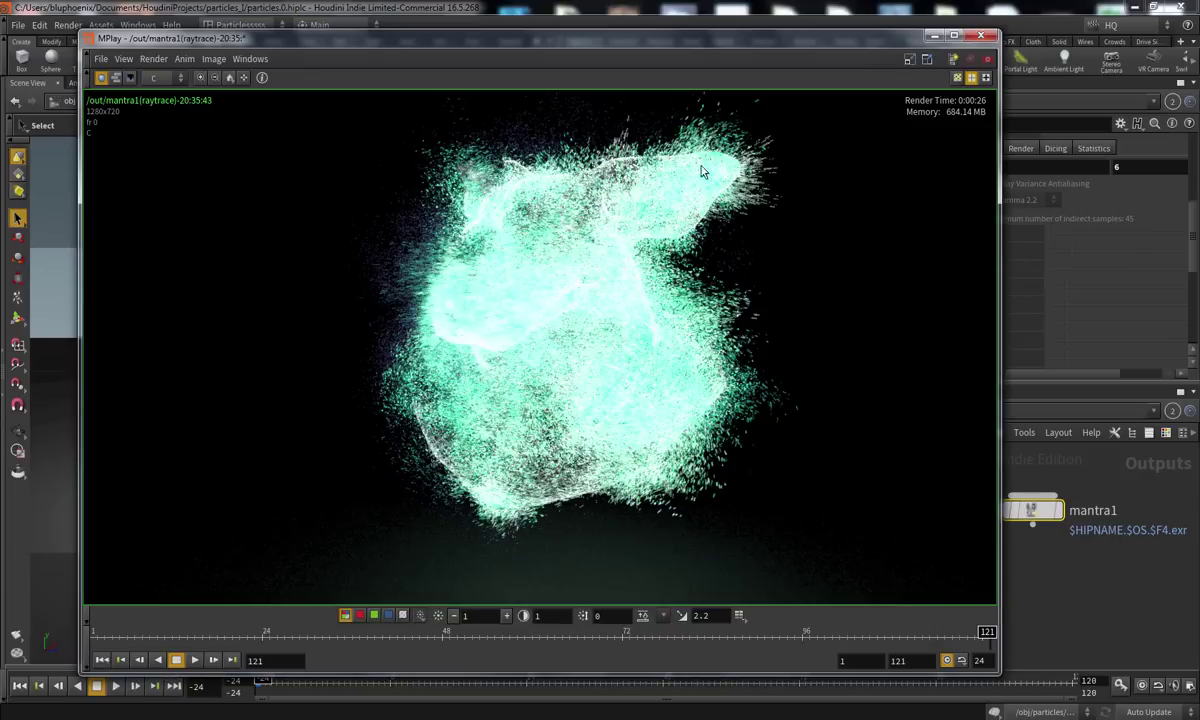
{"action": "left_click_drag", "start_coordinate": [853, 634], "coordinate": [97, 634]}
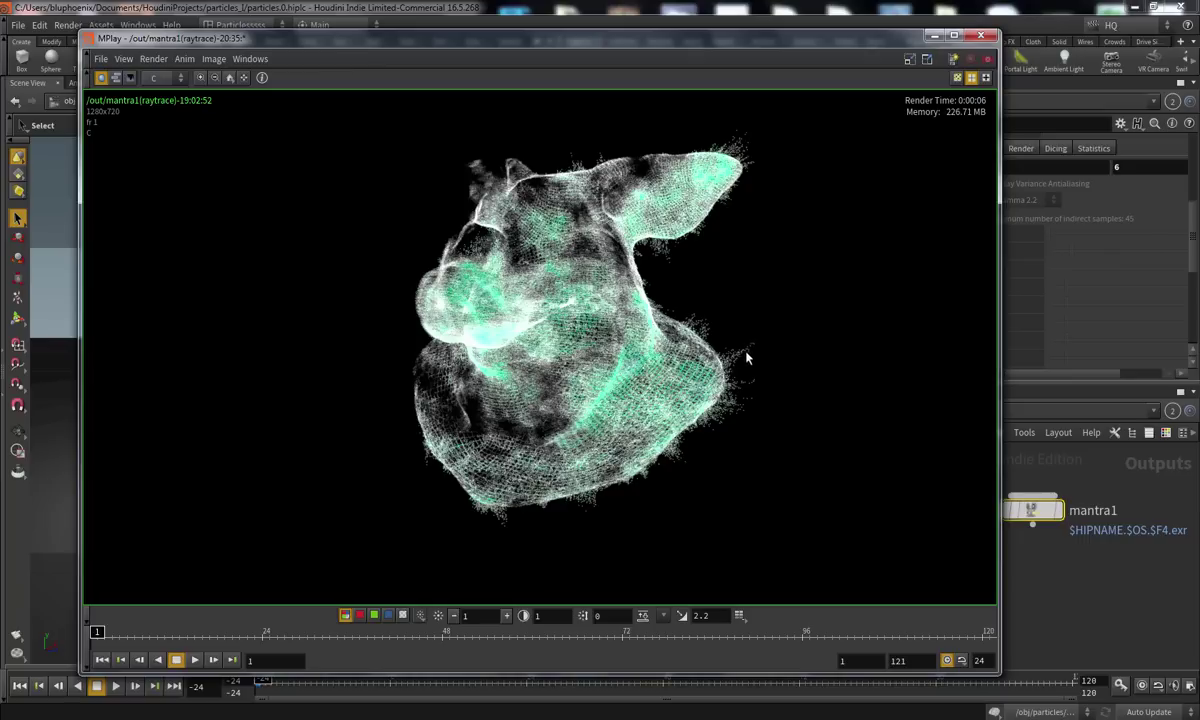
{"action": "left_click_drag", "start_coordinate": [110, 636], "coordinate": [99, 641]}
{"action": "left_click_drag", "start_coordinate": [404, 637], "coordinate": [1037, 647]}
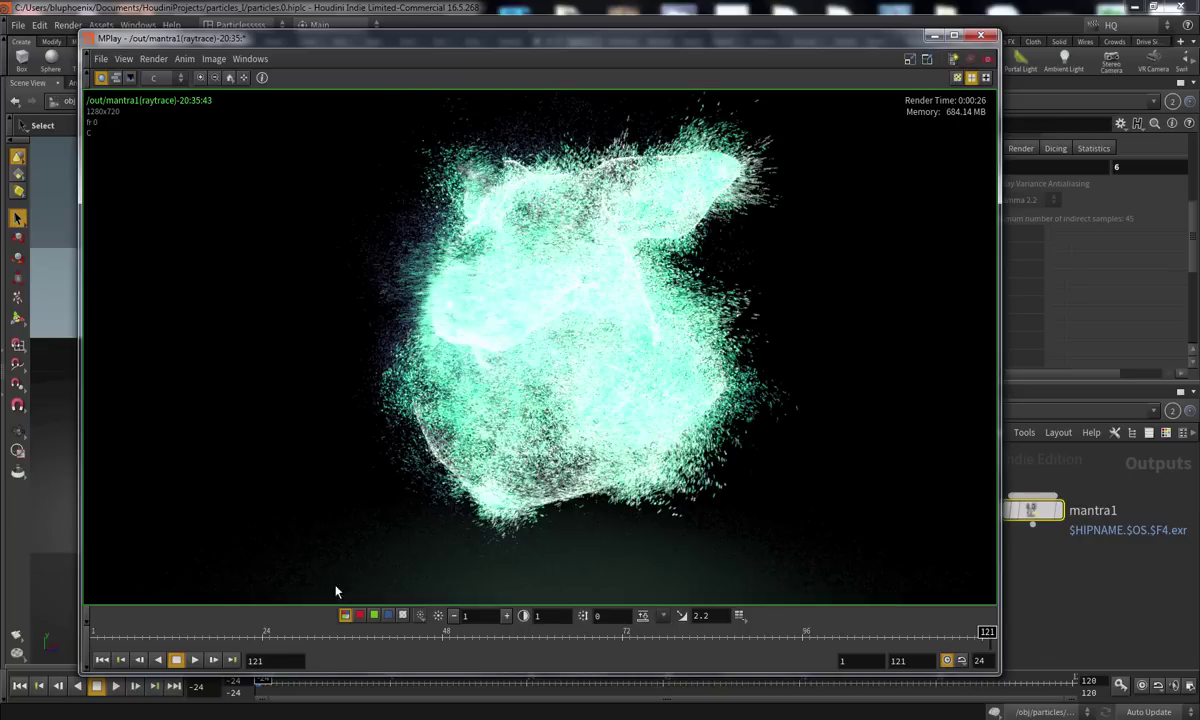
{"action": "left_click_drag", "start_coordinate": [788, 652], "coordinate": [233, 615]}
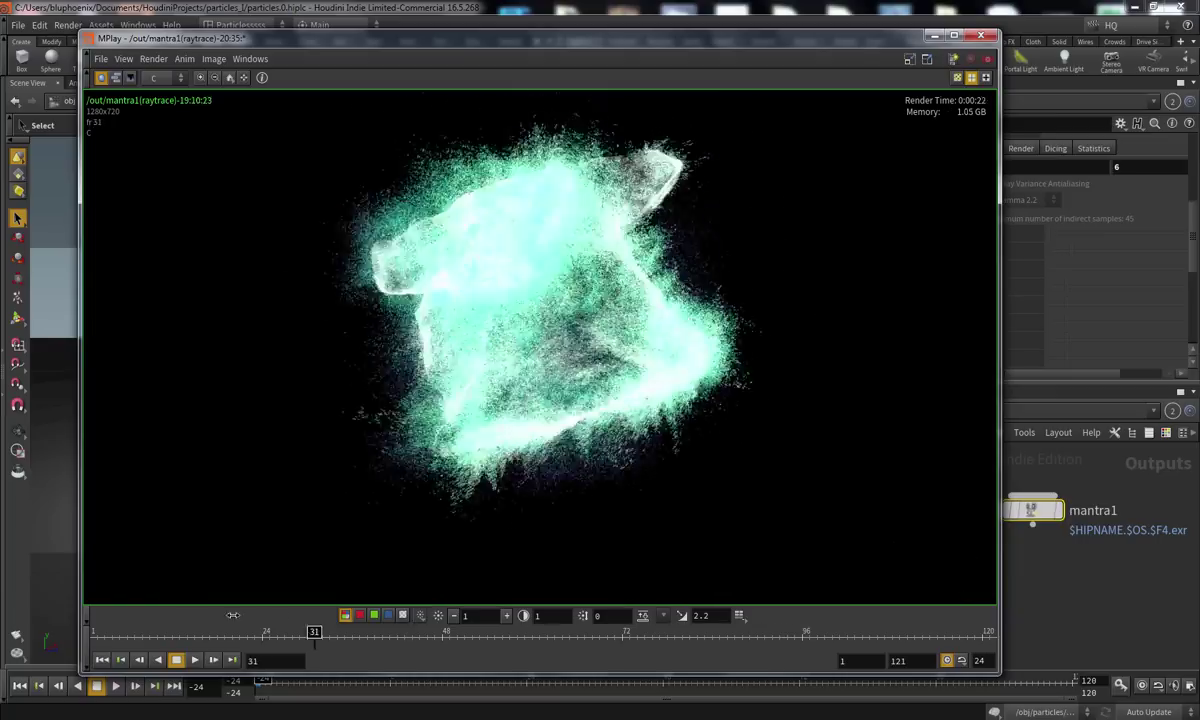
{"action": "left_click", "coordinate": [980, 36]}
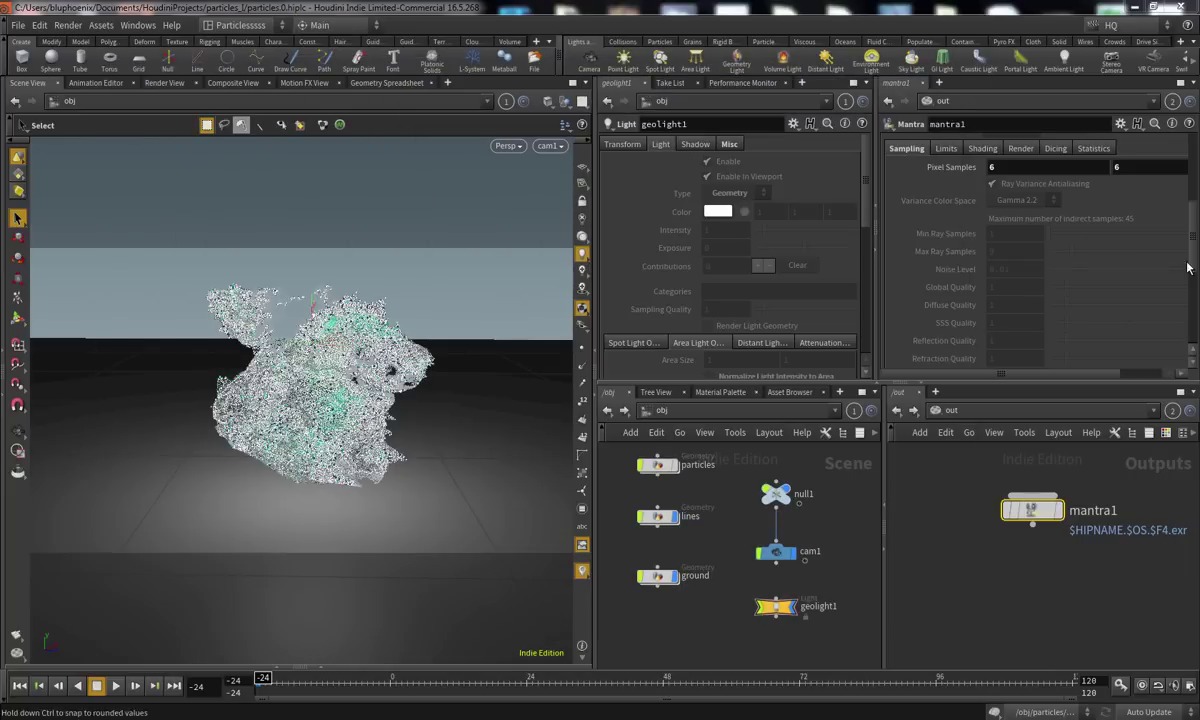
Set the Pixel Samples of mantra1 to 3 by 3 in the HQ take
{"action": "scroll", "coordinate": [997, 321], "scroll_direction": "up", "scroll_amount": 3}
{"action": "type", "text": "3"}
{"action": "key", "text": "Return"}
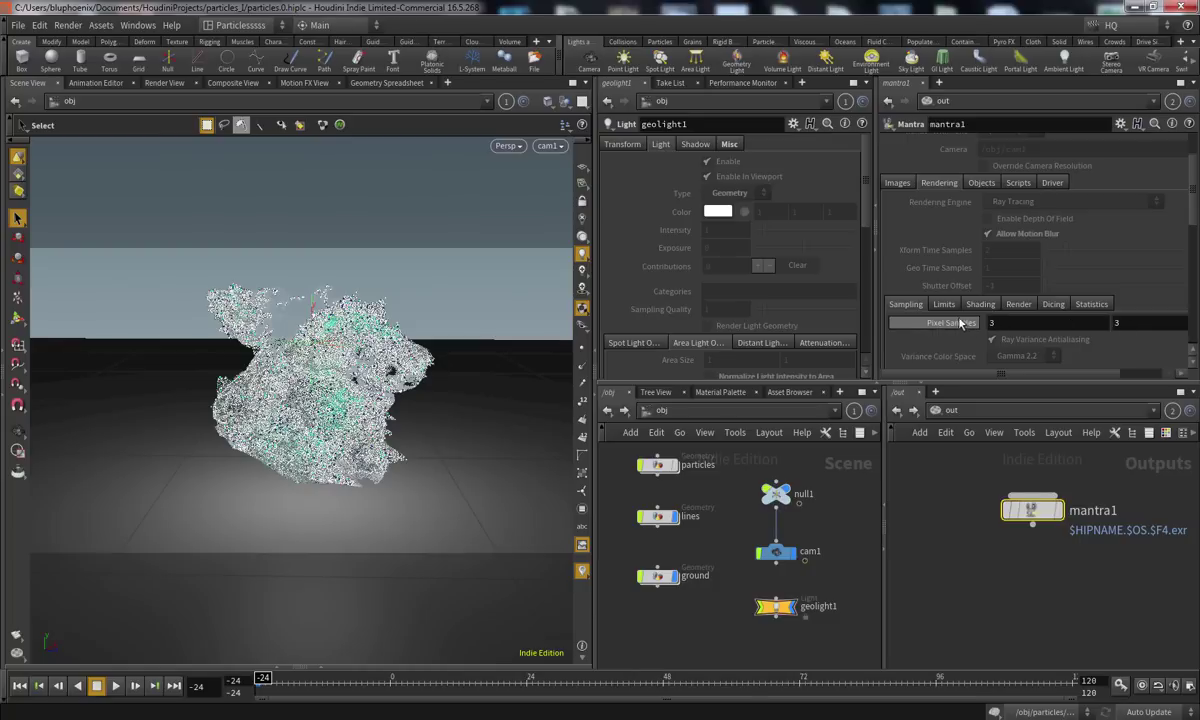
Raise the Pixel Samples of mantra1 to 6 by 6 in the HQ take
{"action": "left_click_drag", "start_coordinate": [997, 321], "coordinate": [921, 322]}
{"action": "type", "text": "6"}
{"action": "key", "text": "Tab"}
{"action": "type", "text": "6"}
{"action": "key", "text": "Return"}
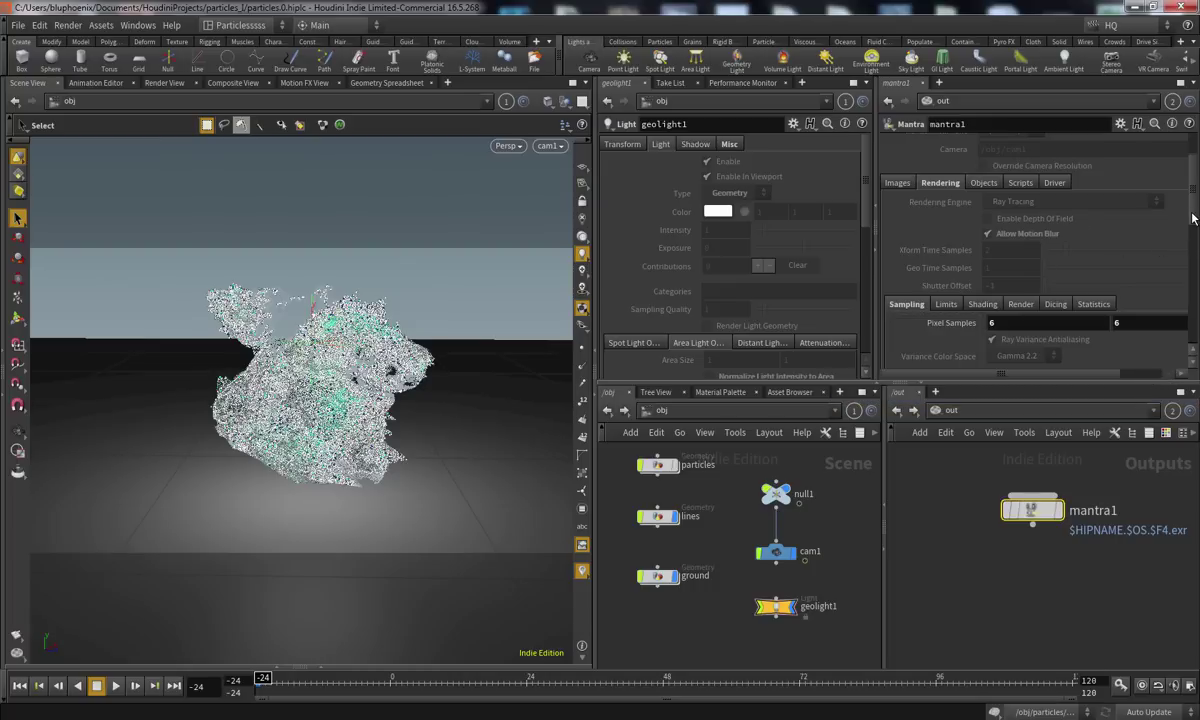
Make Main the current take again and set Render With Take on mantra1 to HQ
{"action": "scroll", "coordinate": [1150, 257], "scroll_direction": "down", "scroll_amount": 1}
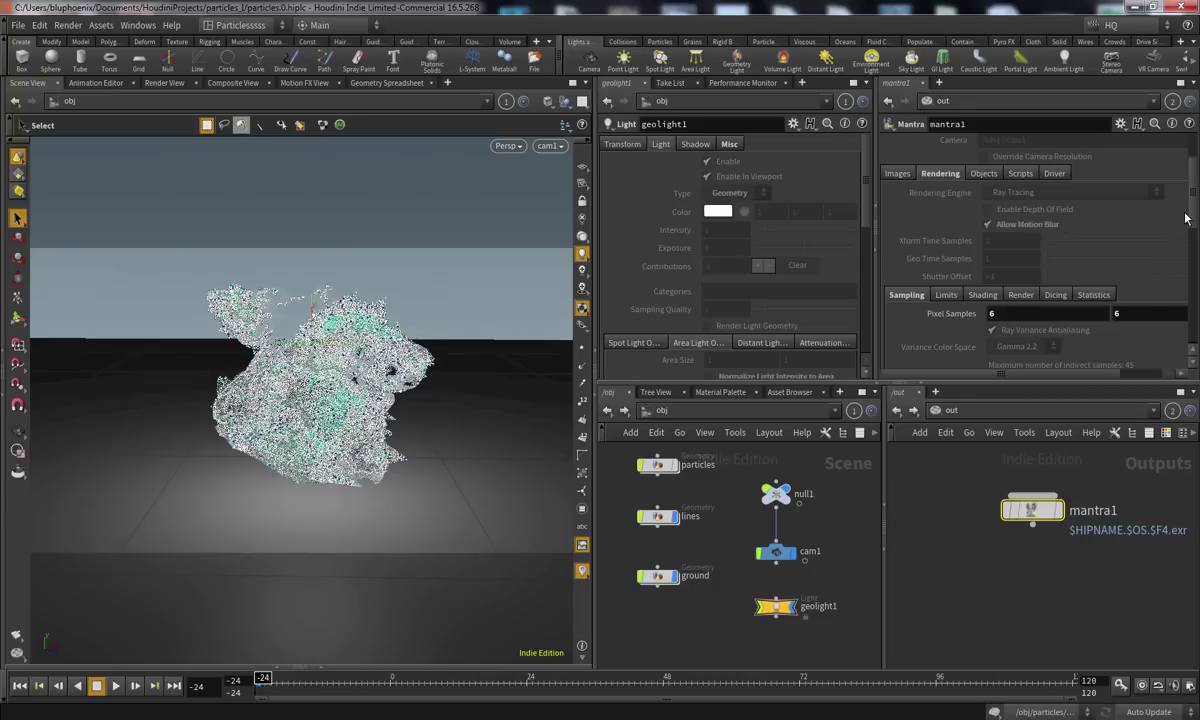
{"action": "scroll", "coordinate": [1192, 196], "scroll_direction": "up", "scroll_amount": 3}
{"action": "scroll", "coordinate": [1027, 273], "scroll_direction": "down", "scroll_amount": 4}
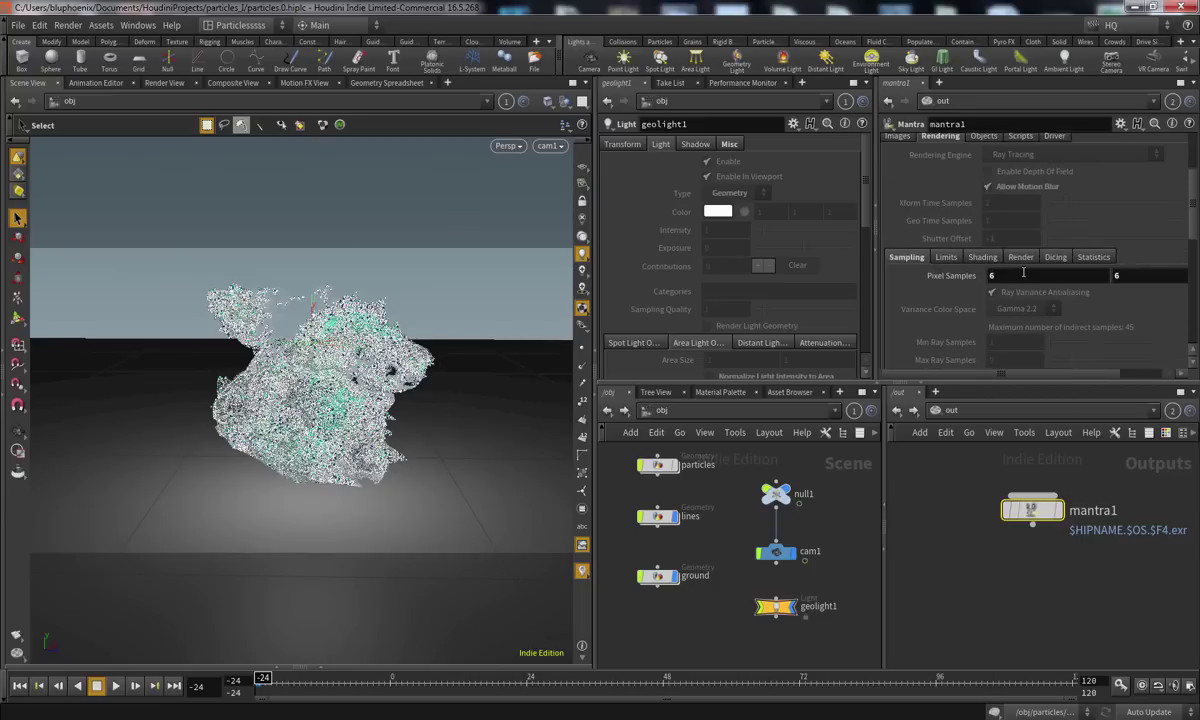
{"action": "scroll", "coordinate": [1150, 288], "scroll_direction": "down", "scroll_amount": 6}
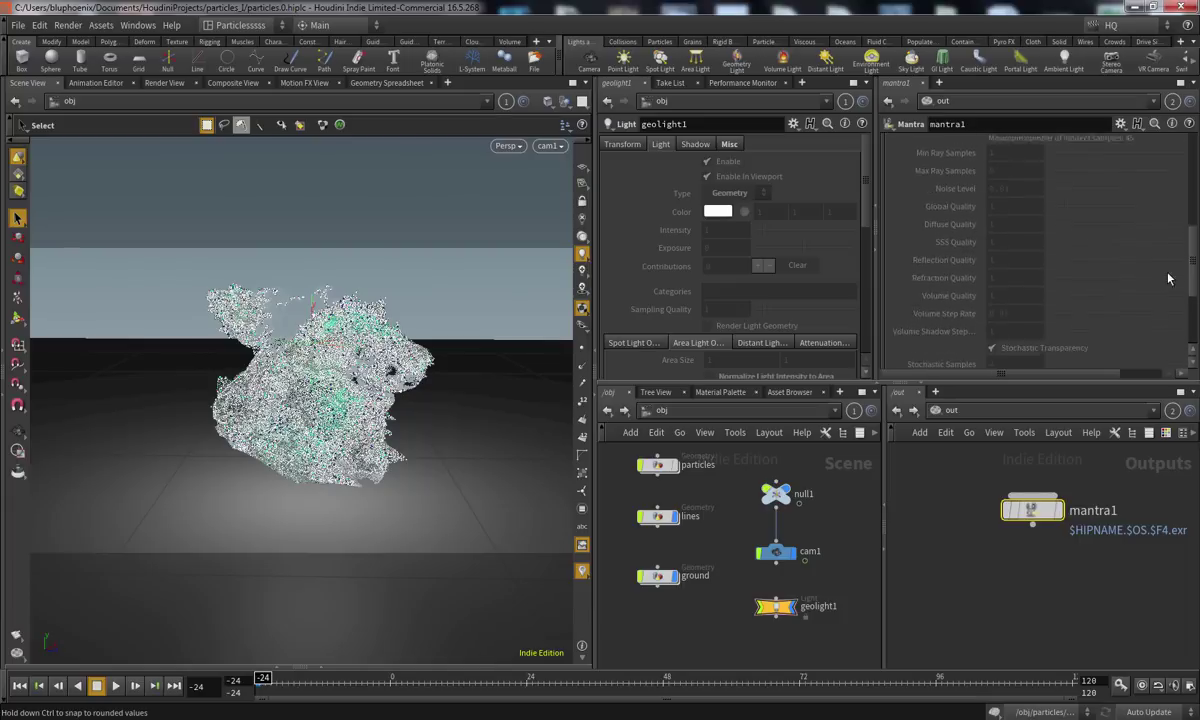
{"action": "scroll", "coordinate": [1163, 296], "scroll_direction": "up", "scroll_amount": 6}
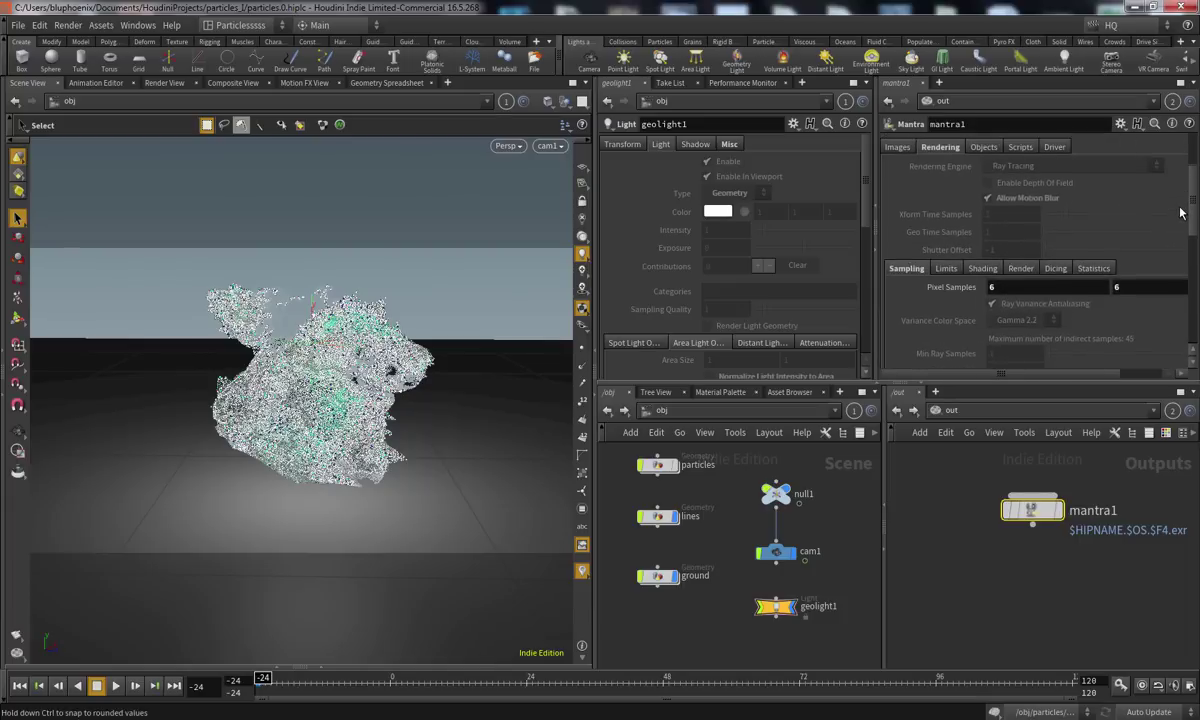
{"action": "scroll", "coordinate": [1179, 210], "scroll_direction": "up", "scroll_amount": 2}
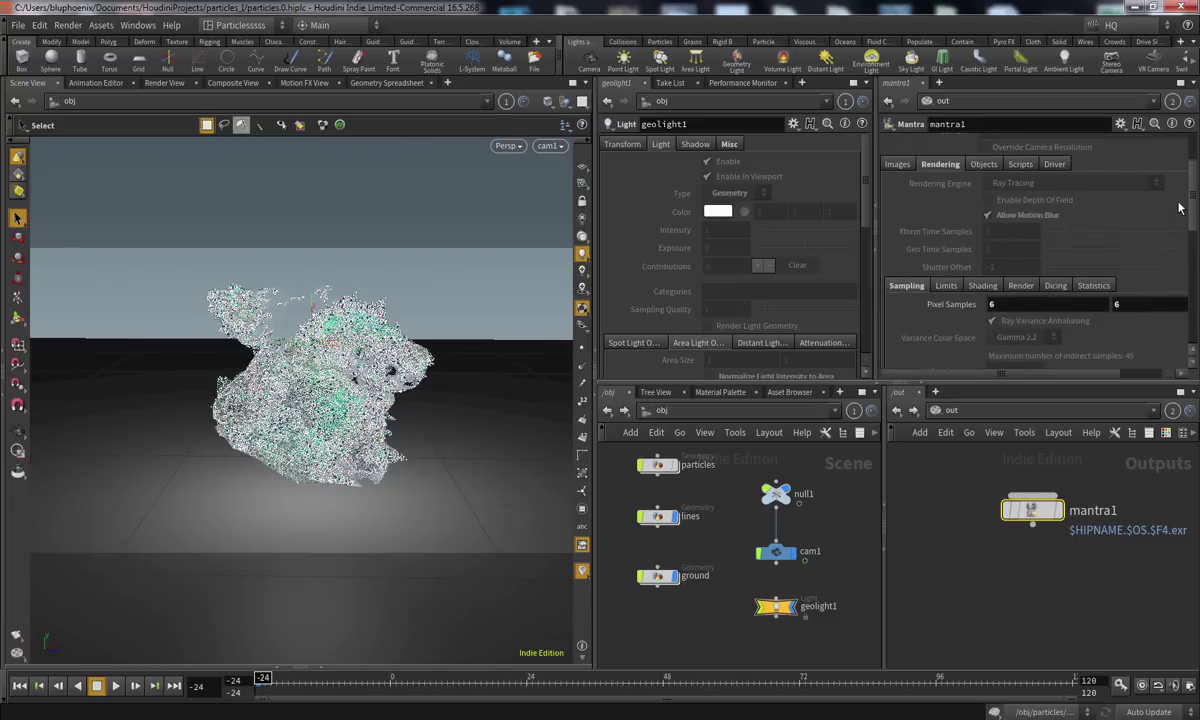
{"action": "scroll", "coordinate": [1179, 207], "scroll_direction": "up", "scroll_amount": 5}
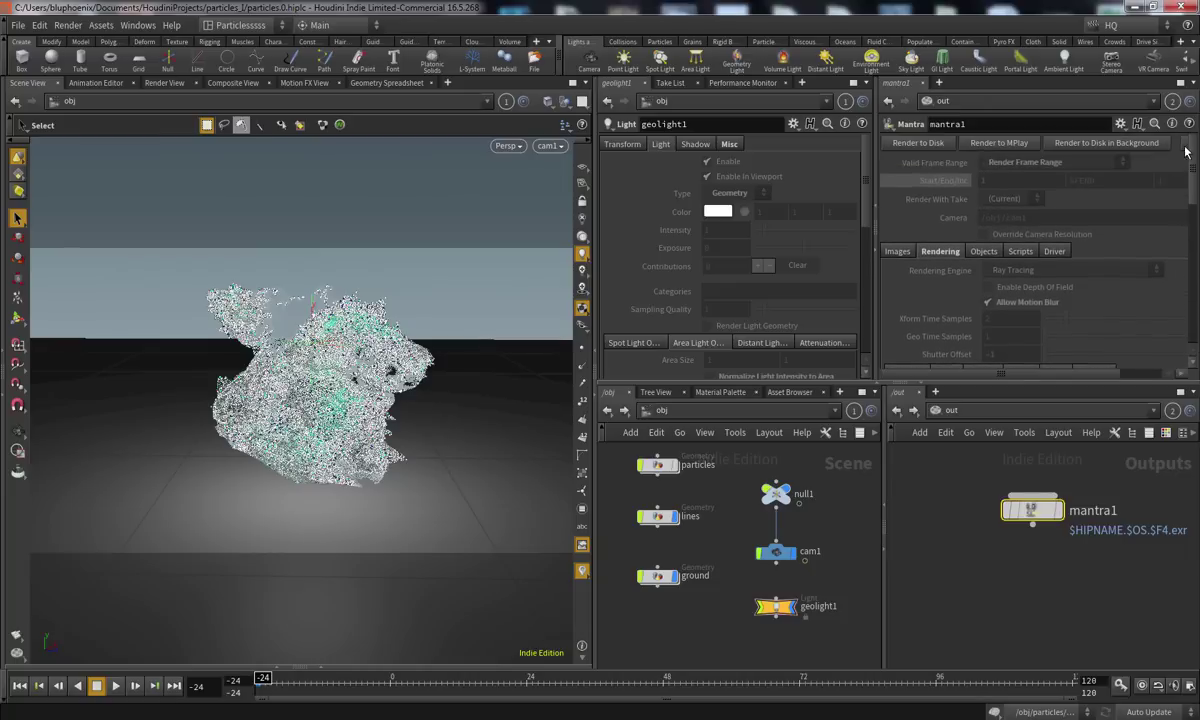
{"action": "left_click", "coordinate": [1110, 26]}
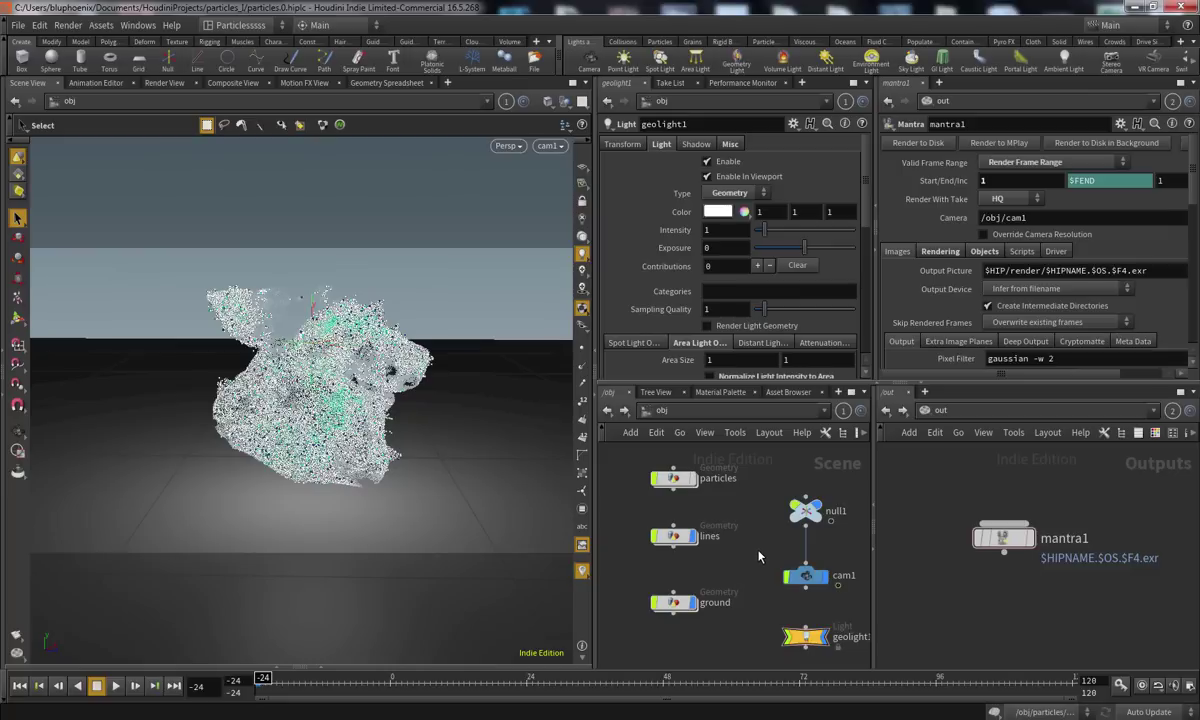
Enter the particles object and move the OUT node down to make room below size_and_color
{"action": "double_click", "coordinate": [687, 480]}
{"action": "middle_click_drag", "start_coordinate": [806, 621], "coordinate": [716, 521]}
{"action": "left_click_drag", "start_coordinate": [694, 548], "coordinate": [694, 622]}
{"action": "middle_click_drag", "start_coordinate": [746, 556], "coordinate": [734, 590]}
Add a File Cache node between size_and_color and OUT, and open its Geometry File path for editing
{"action": "key", "text": "Tab"}
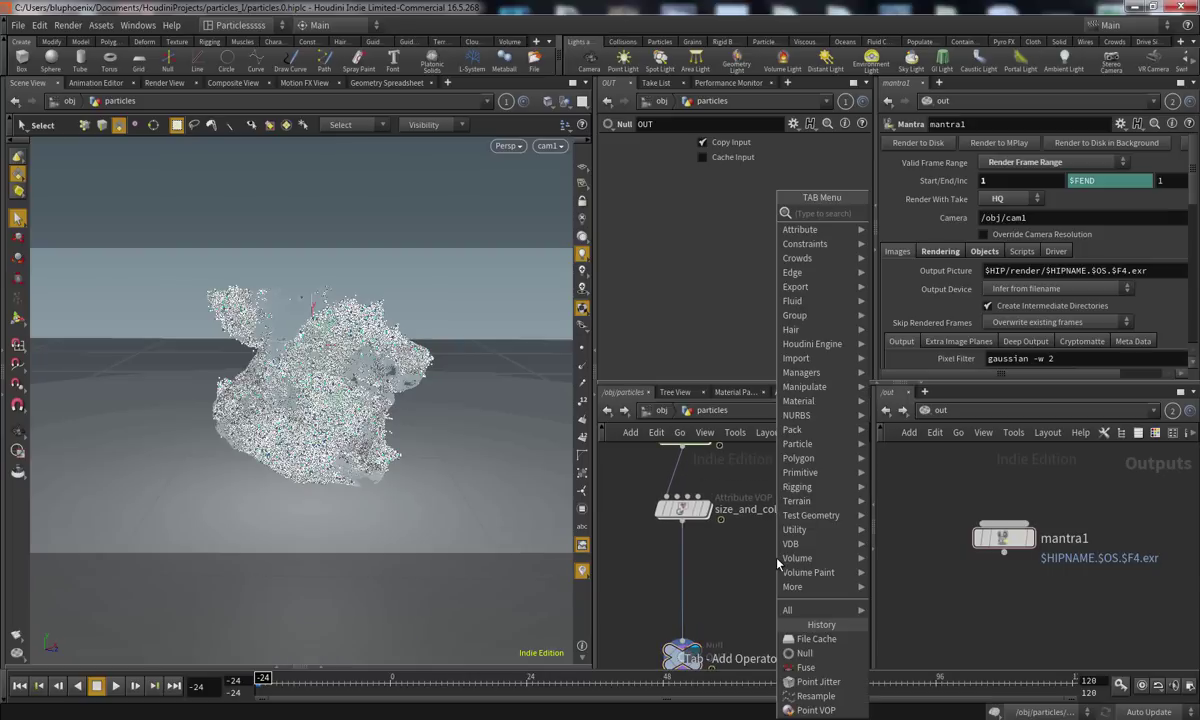
{"action": "type", "text": "file"}
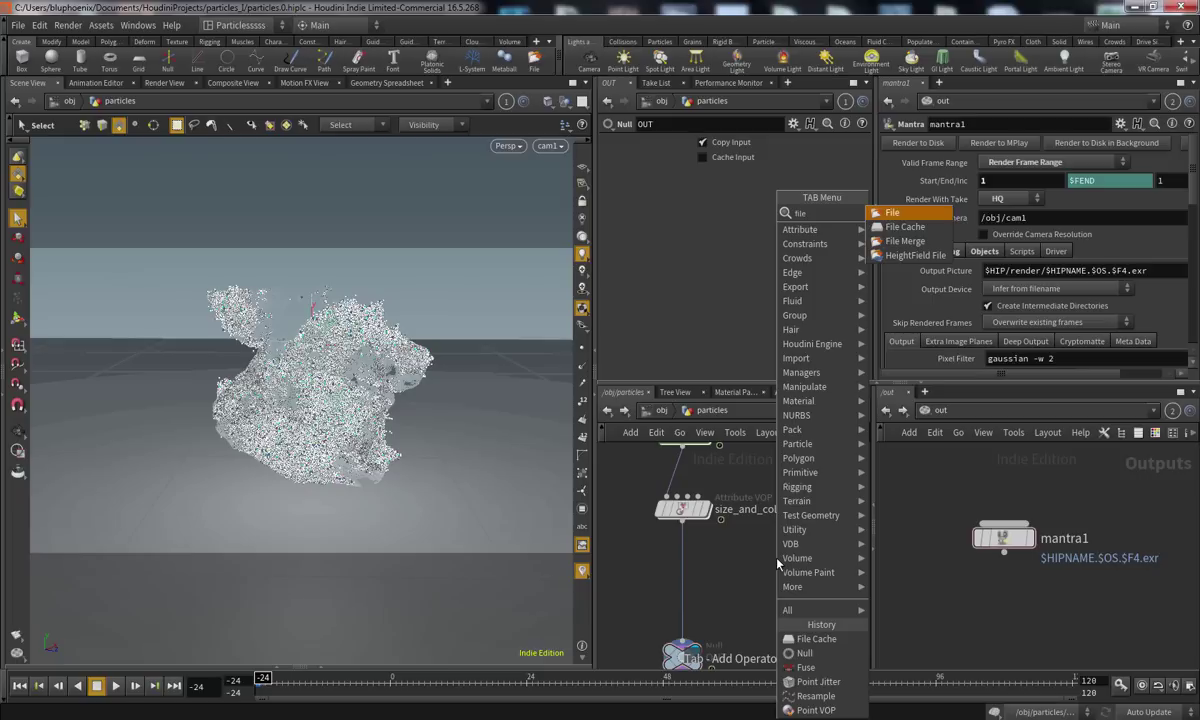
{"action": "key", "text": "Return"}
{"action": "left_click", "coordinate": [777, 559]}
{"action": "middle_click_drag", "start_coordinate": [800, 528], "coordinate": [780, 492]}
{"action": "left_click_drag", "start_coordinate": [768, 588], "coordinate": [691, 604]}
{"action": "double_click", "coordinate": [712, 181]}
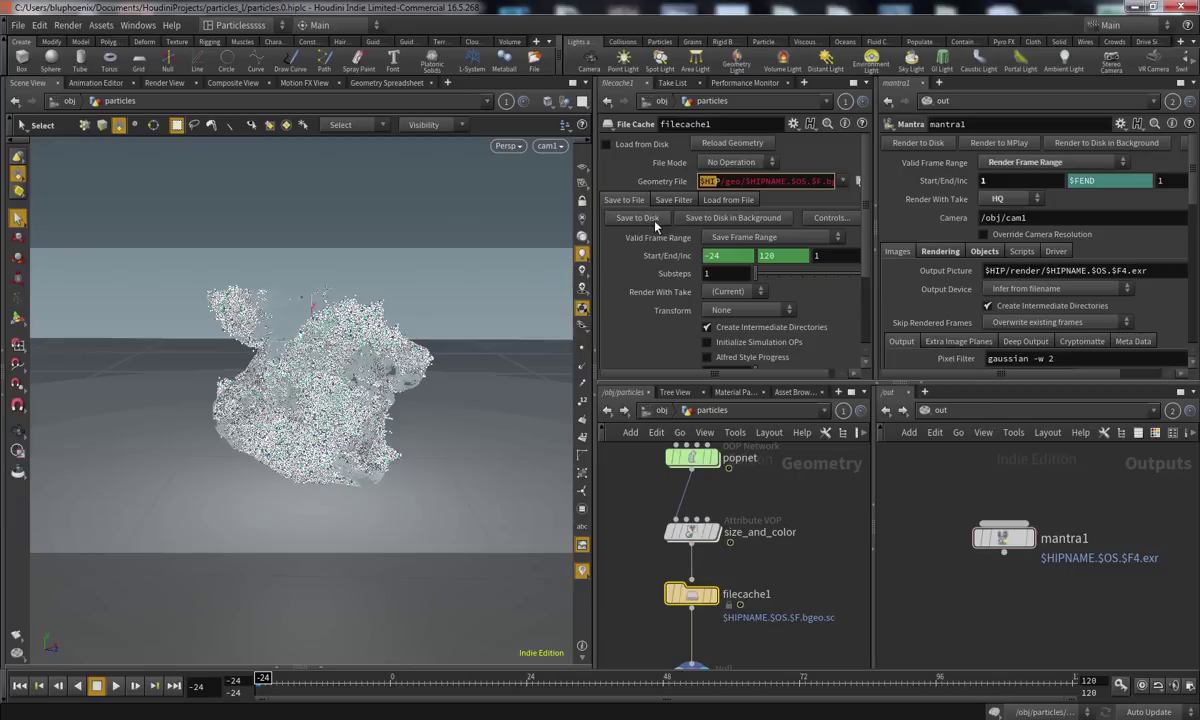
Bypass the File Cache node and play the simulation briefly before returning to the first frame
{"action": "left_click", "coordinate": [645, 145]}
{"action": "left_click", "coordinate": [648, 145]}
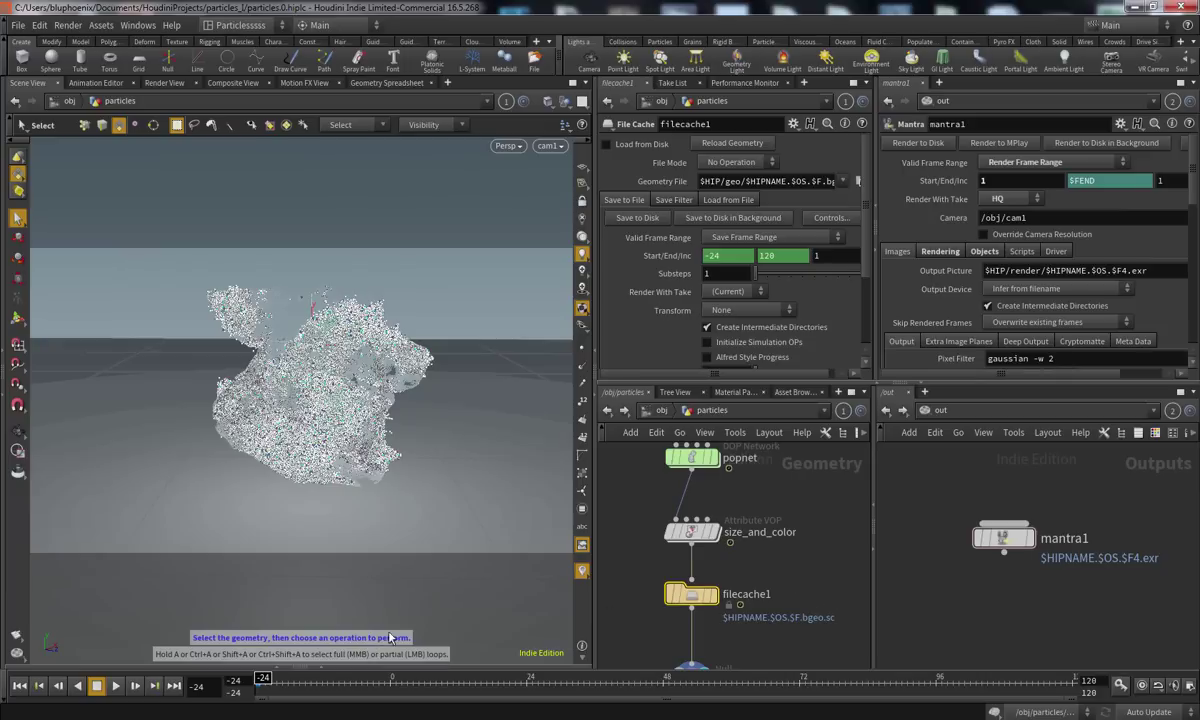
{"action": "left_click", "coordinate": [792, 182]}
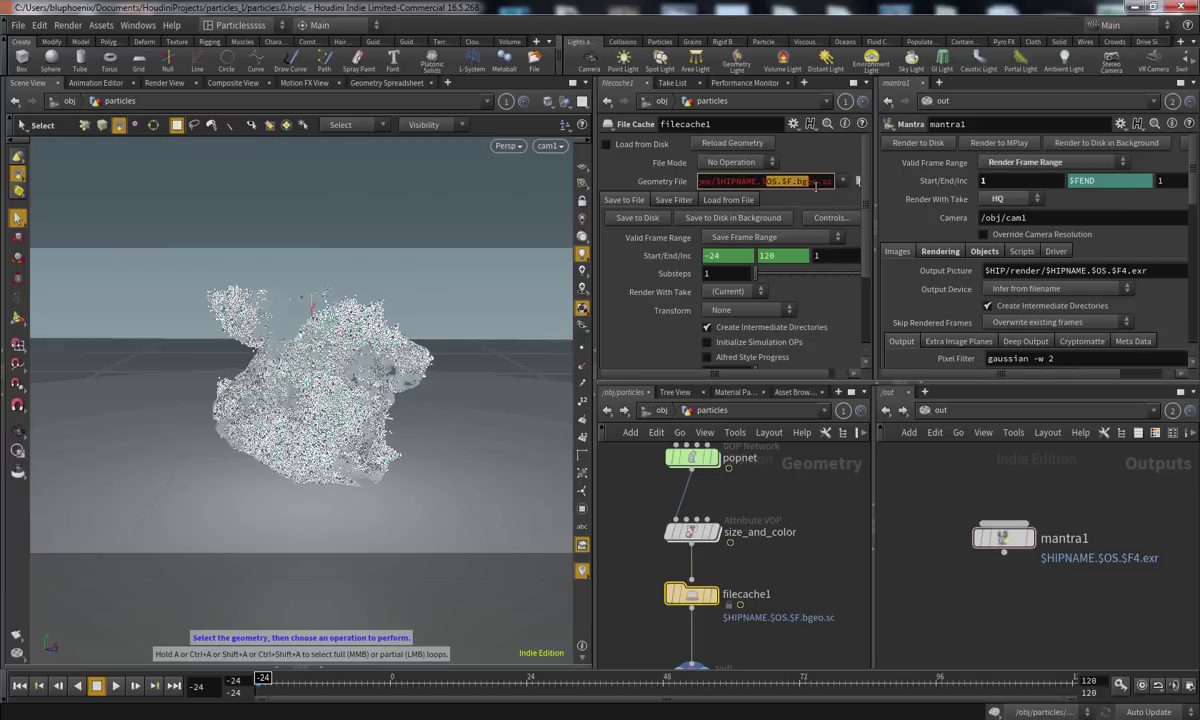
{"action": "left_click_drag", "start_coordinate": [629, 573], "coordinate": [723, 626]}
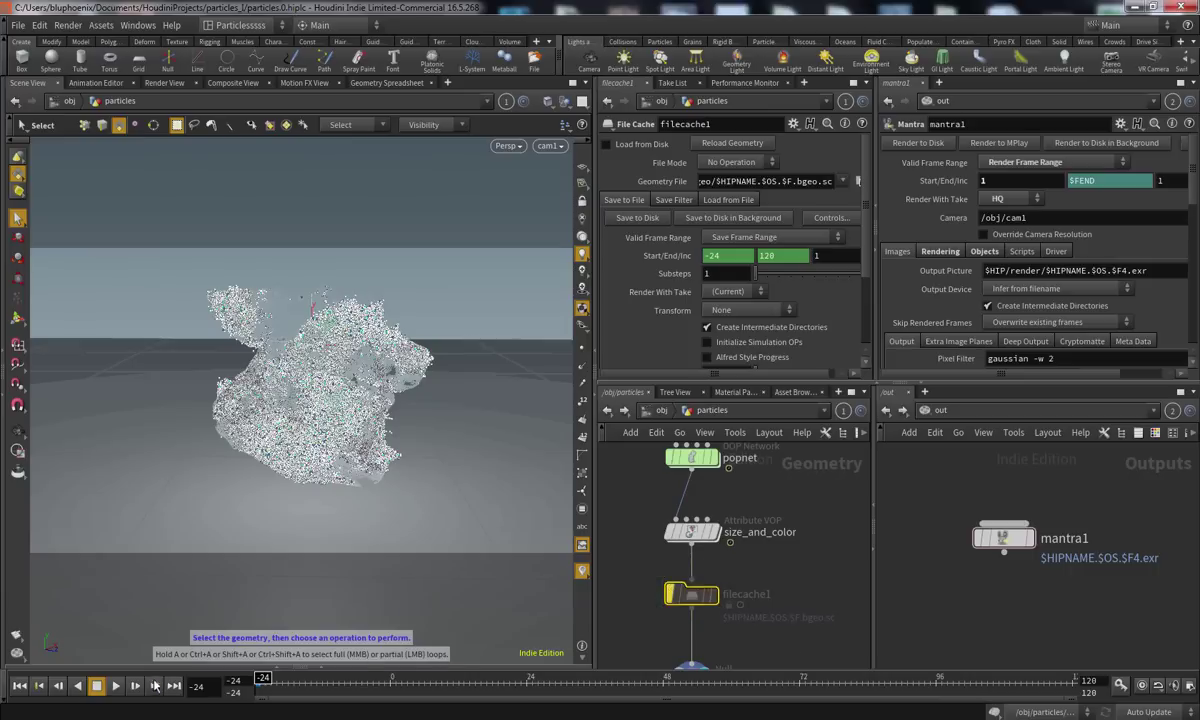
{"action": "left_click", "coordinate": [115, 685]}
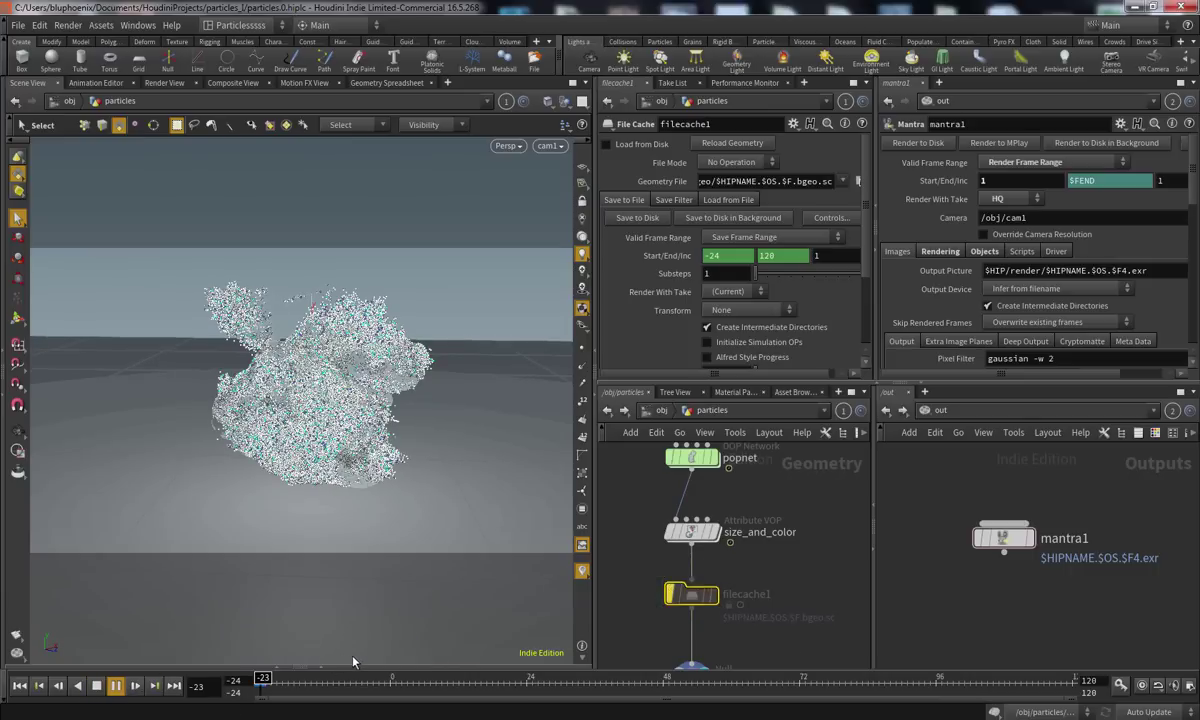
{"action": "left_click", "coordinate": [19, 685]}
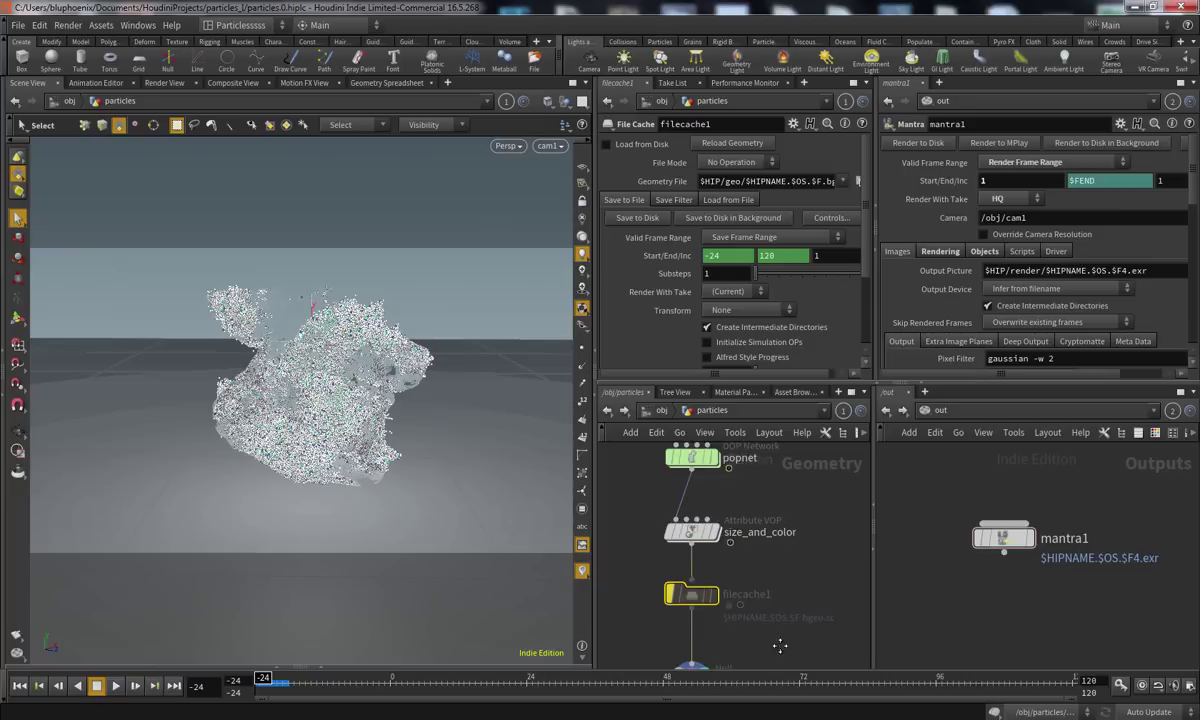
Delete the File Cache node and move the OUT node back up beneath size_and_color
{"action": "middle_click_drag", "start_coordinate": [783, 646], "coordinate": [784, 603]}
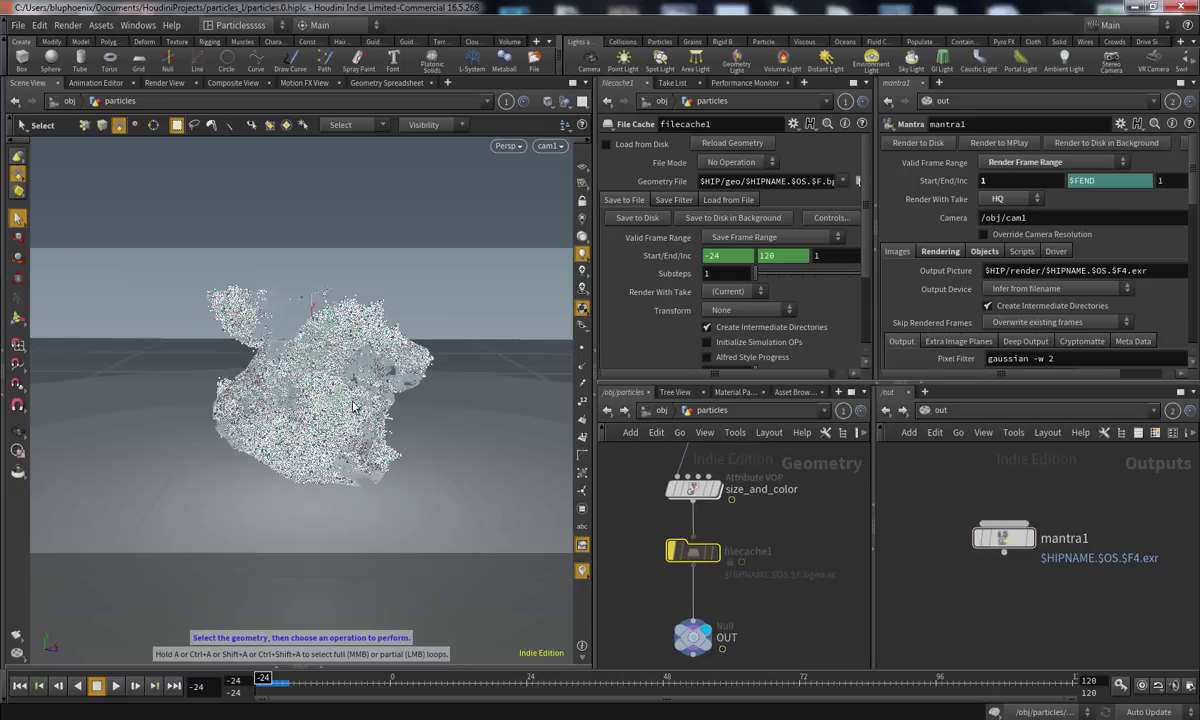
{"action": "mouse_move", "coordinate": [695, 560]}
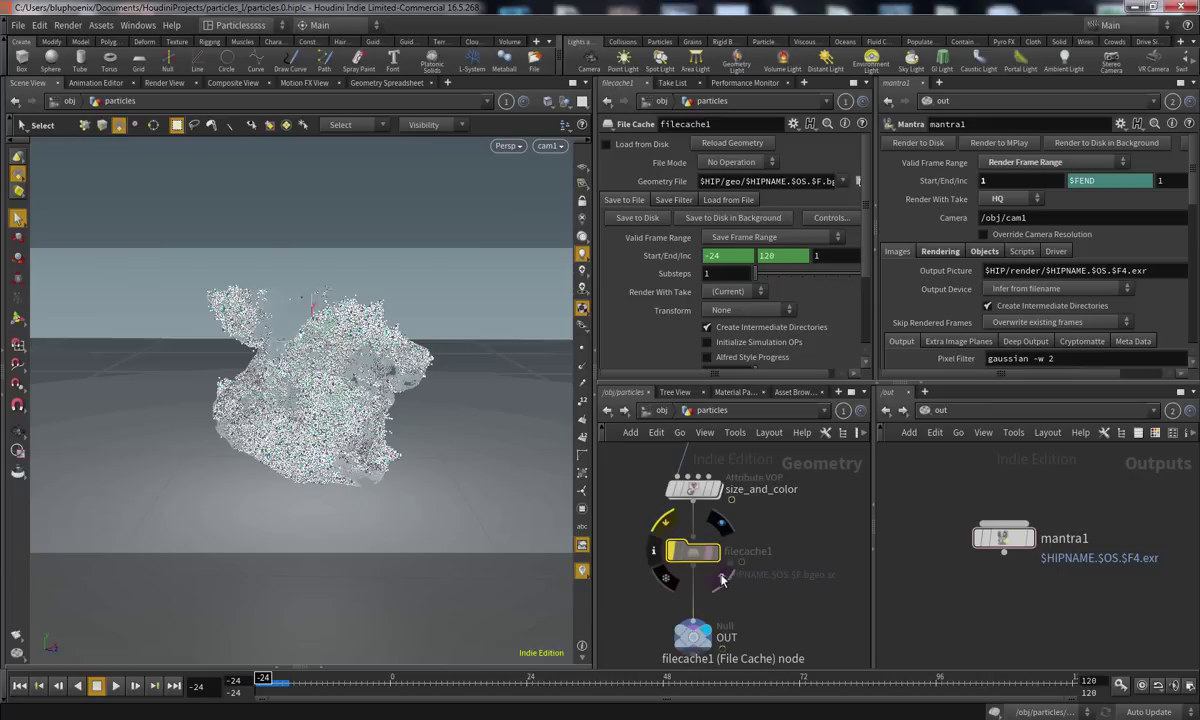
{"action": "key", "text": "Delete"}
{"action": "left_click_drag", "start_coordinate": [688, 645], "coordinate": [692, 580]}
{"action": "middle_click_drag", "start_coordinate": [654, 565], "coordinate": [669, 605]}
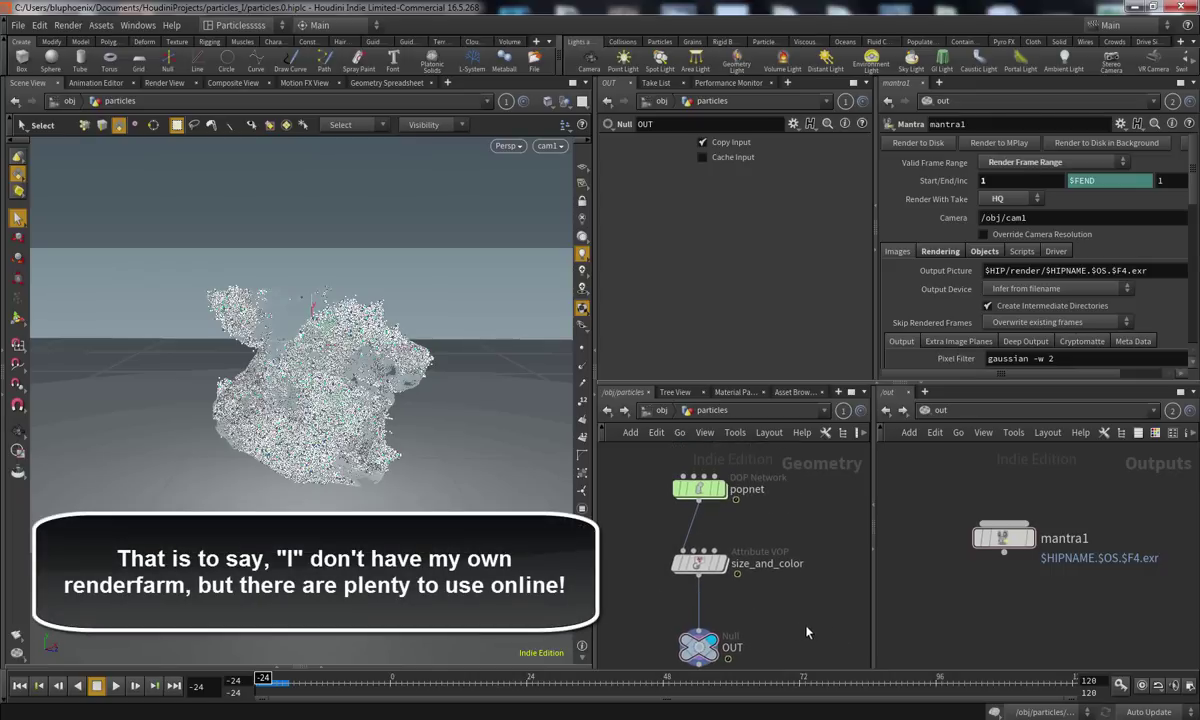
Set the Output Picture of mantra1 to particles.v0.$F.exr in the $JOB/render folder
{"action": "left_click", "coordinate": [1005, 538]}
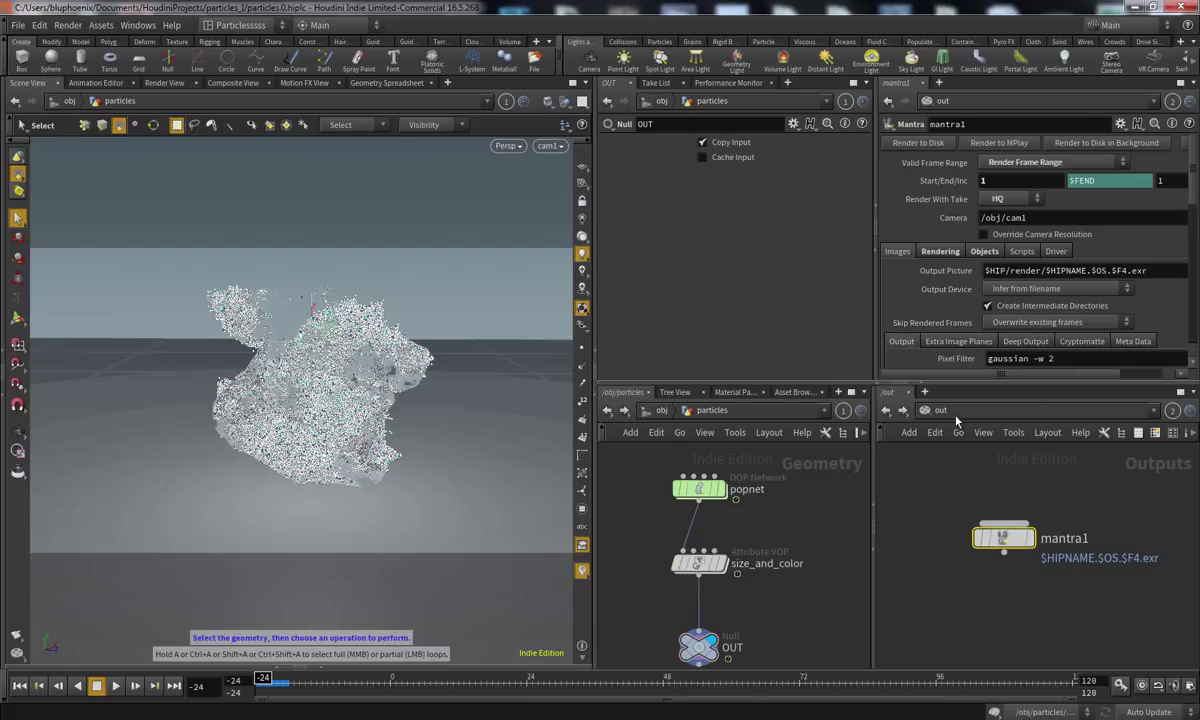
{"action": "mouse_move", "coordinate": [991, 375]}
{"action": "left_mouse_down"}
{"action": "mouse_move", "coordinate": [1018, 383]}
{"action": "mouse_move", "coordinate": [977, 382]}
{"action": "left_mouse_up"}
{"action": "left_click", "coordinate": [1174, 272]}
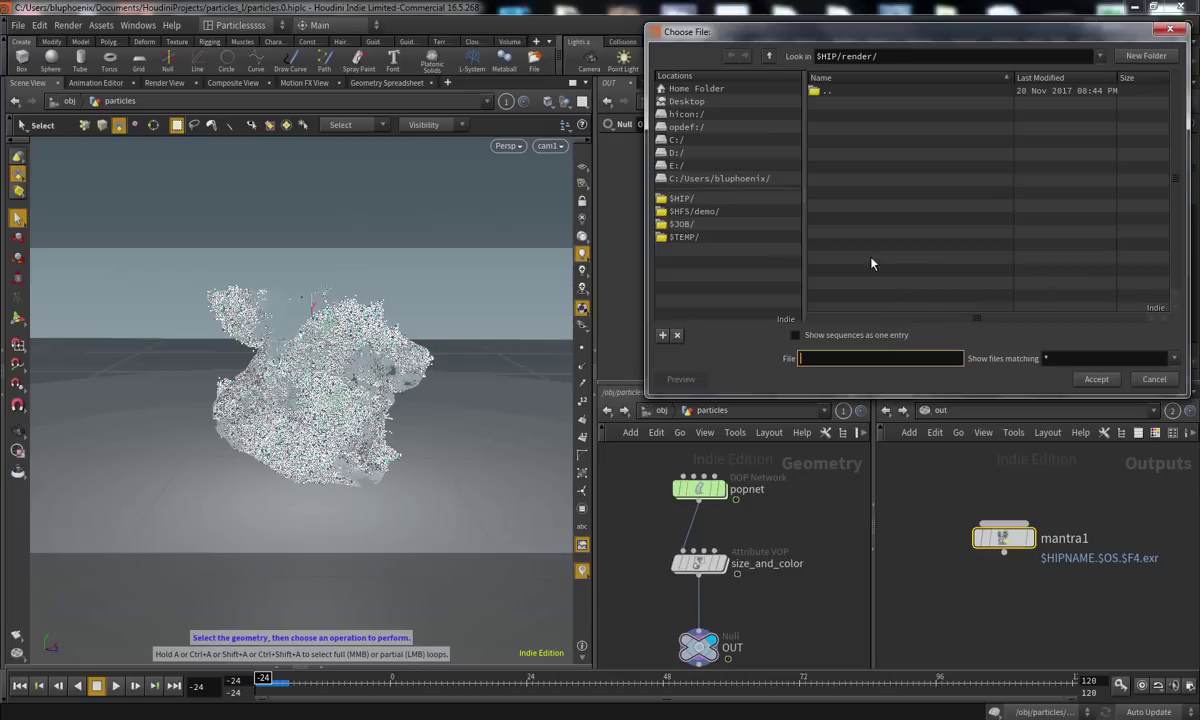
{"action": "left_click", "coordinate": [686, 228]}
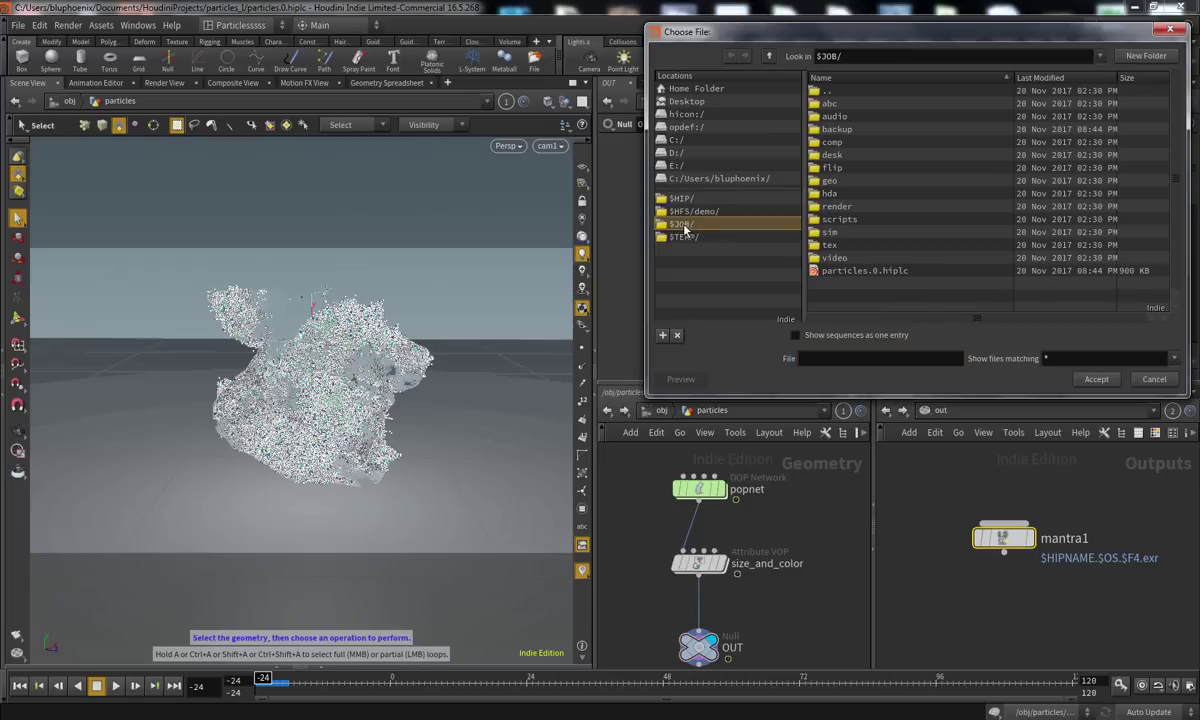
{"action": "double_click", "coordinate": [847, 208]}
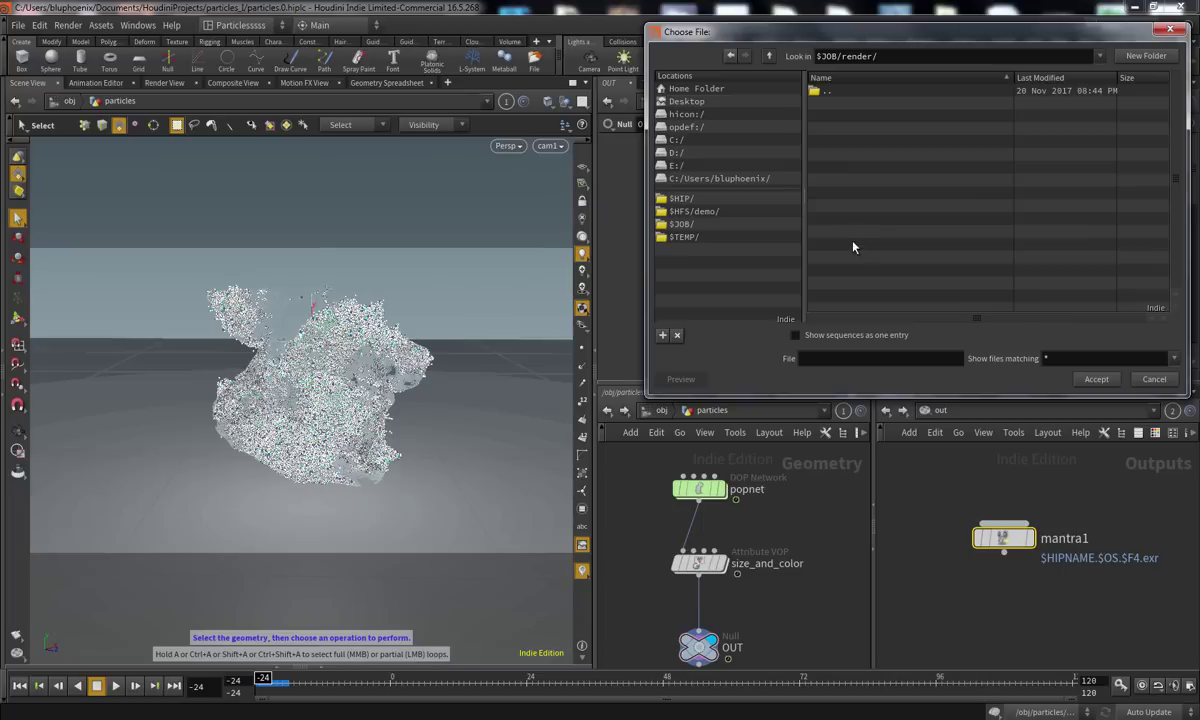
{"action": "left_click", "coordinate": [848, 358]}
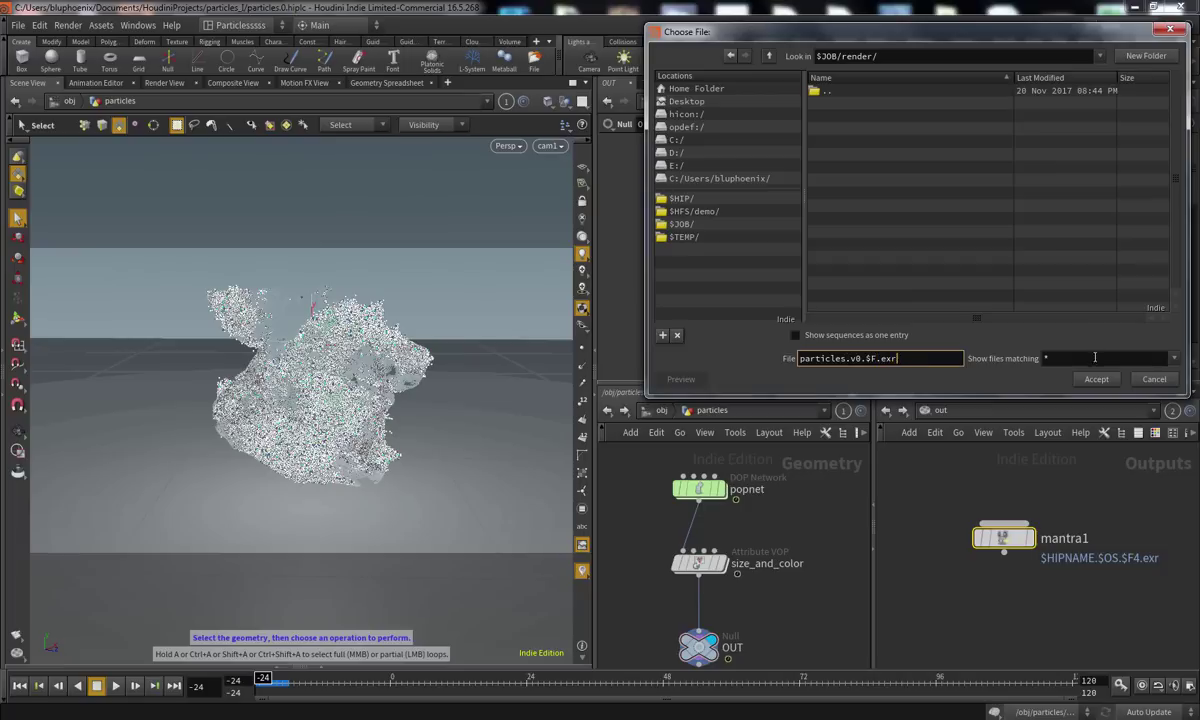
{"action": "left_click", "coordinate": [1096, 379]}
Check the full Output Picture path of mantra1 in both its expanded and its variable form
{"action": "left_click_drag", "start_coordinate": [973, 376], "coordinate": [936, 374]}
{"action": "left_click", "coordinate": [954, 272]}
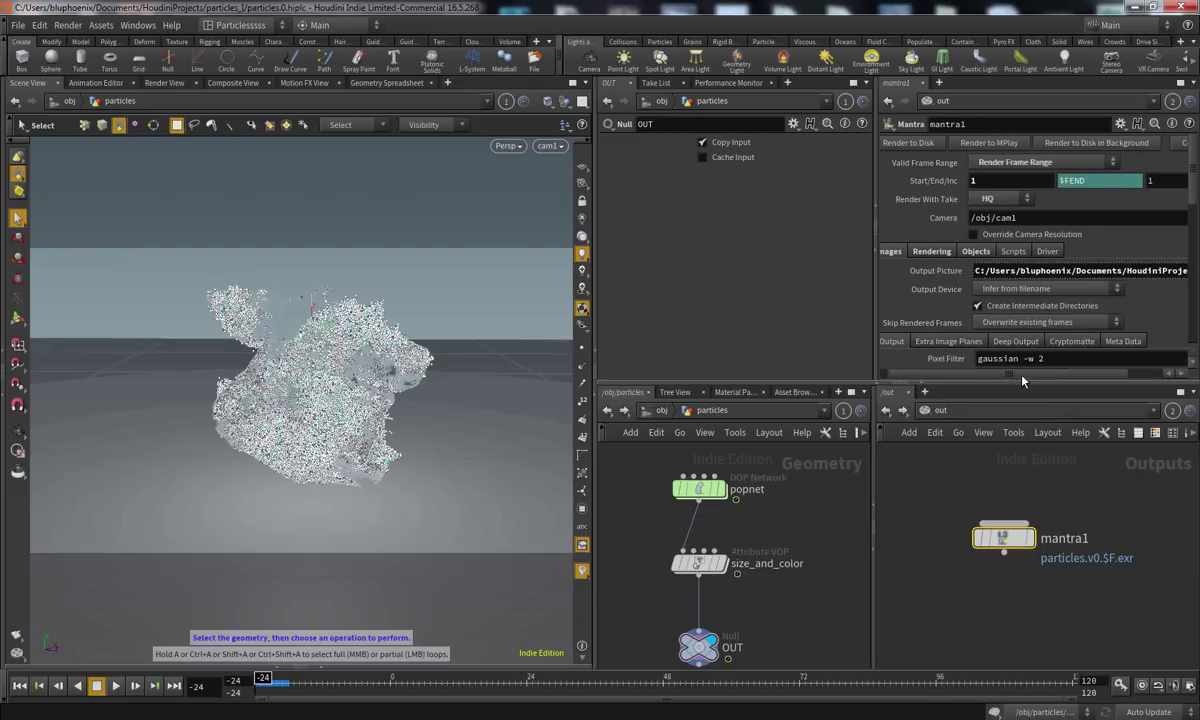
{"action": "left_click_drag", "start_coordinate": [1022, 378], "coordinate": [1054, 374]}
{"action": "left_click_drag", "start_coordinate": [946, 271], "coordinate": [1188, 277]}
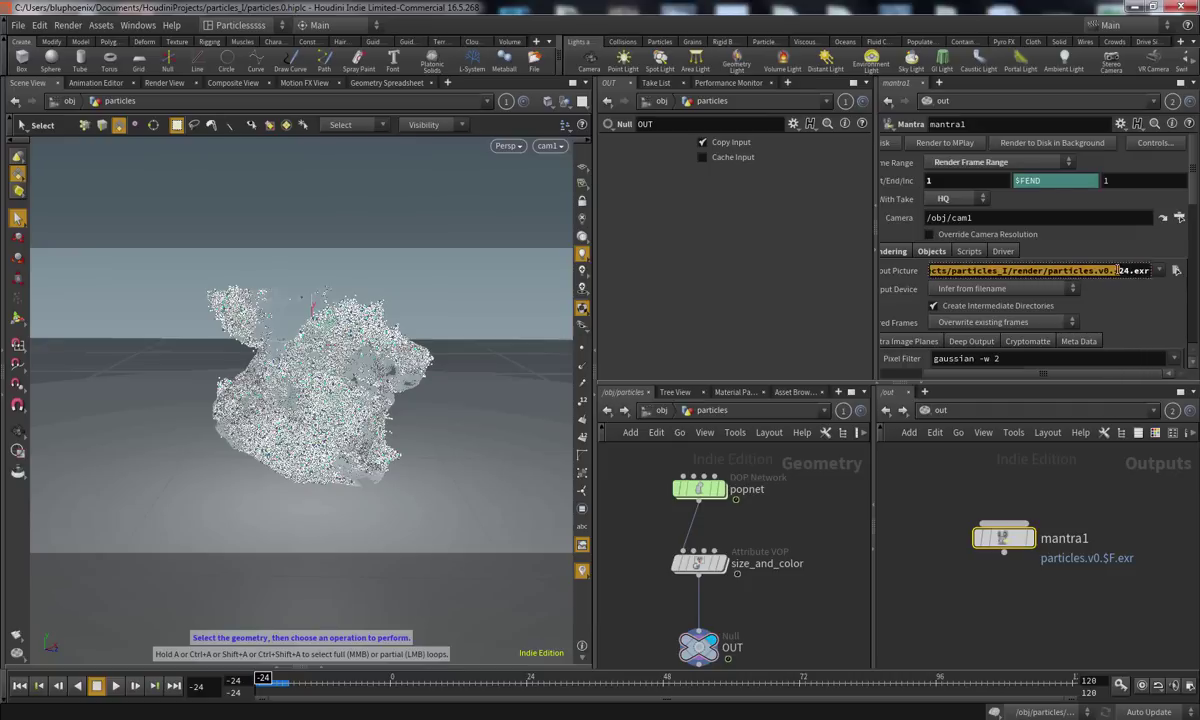
{"action": "left_click", "coordinate": [1113, 271]}
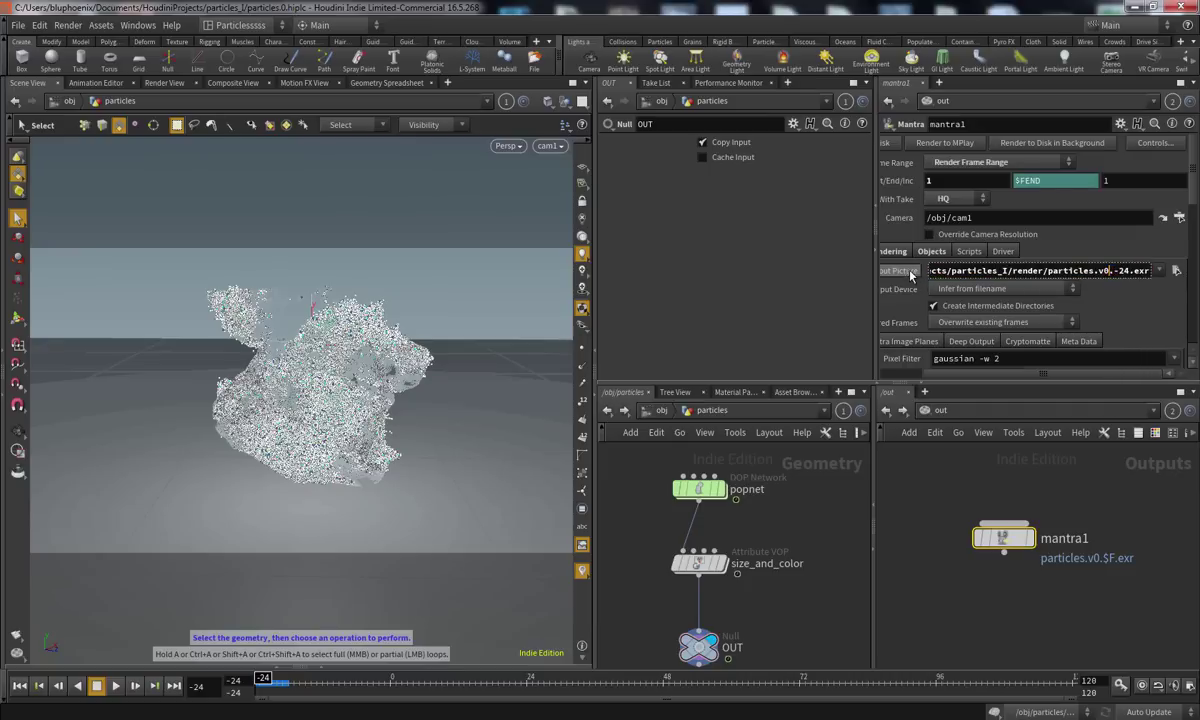
{"action": "key", "text": "Return"}
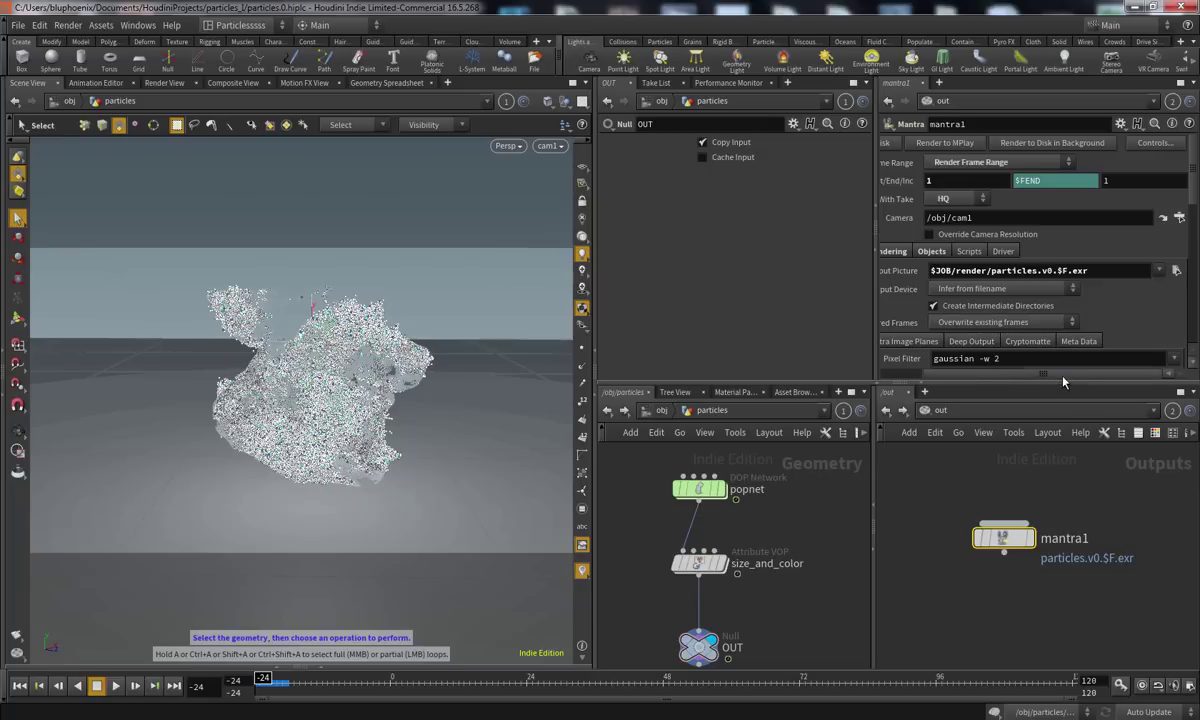
{"action": "left_click_drag", "start_coordinate": [1015, 374], "coordinate": [965, 372]}
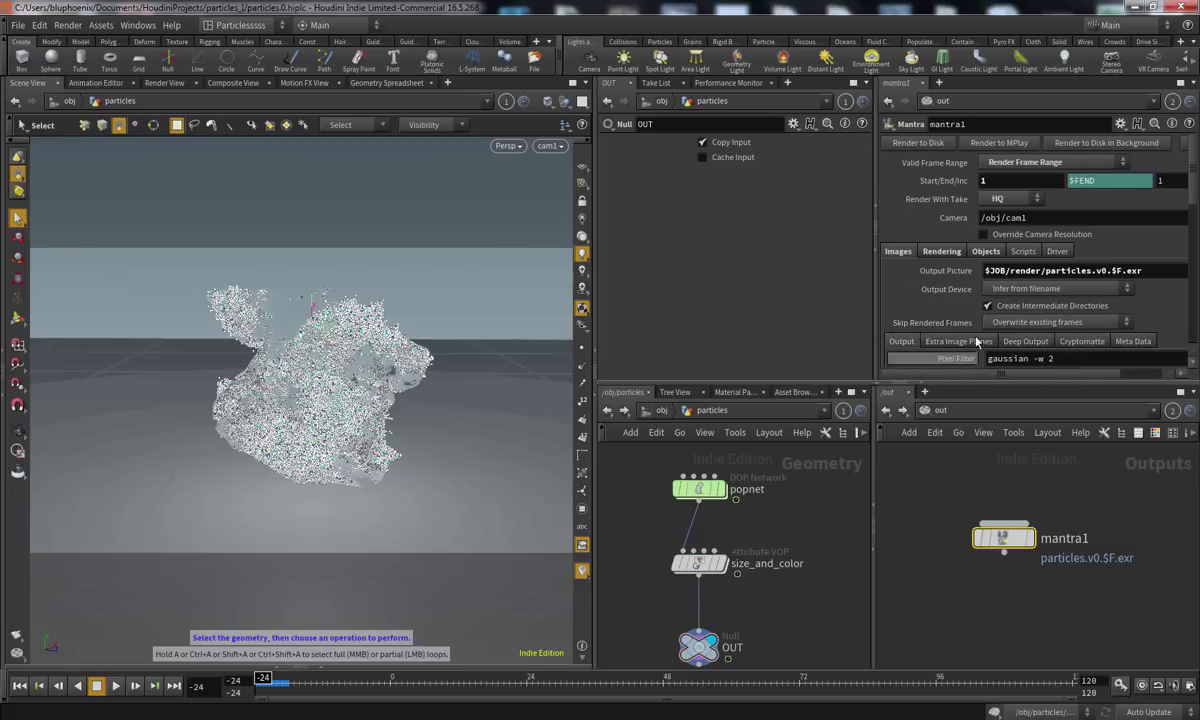
{"action": "left_click_drag", "start_coordinate": [1195, 186], "coordinate": [1188, 157]}
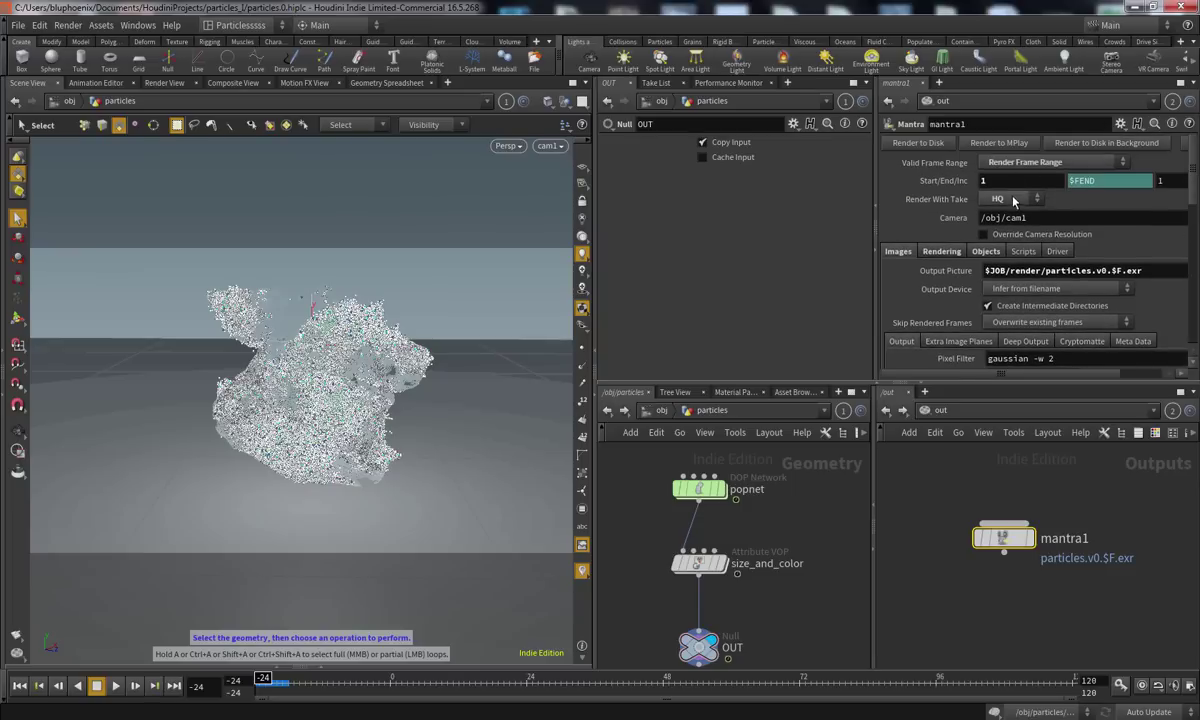
Check the Render With Take choice on mantra1 against the scene's current take
{"action": "left_click", "coordinate": [1012, 199]}
{"action": "left_click", "coordinate": [1020, 199]}
{"action": "left_click", "coordinate": [960, 210]}
{"action": "left_click", "coordinate": [1130, 30]}
{"action": "left_click", "coordinate": [1124, 43]}
{"action": "left_click", "coordinate": [1060, 25]}
{"action": "left_click", "coordinate": [1048, 44]}
{"action": "left_click", "coordinate": [1005, 198]}
{"action": "left_click", "coordinate": [950, 228]}
Switch to the HQ take to check the Pixel Samples of mantra1, and return to the Main take
{"action": "left_click", "coordinate": [1066, 25]}
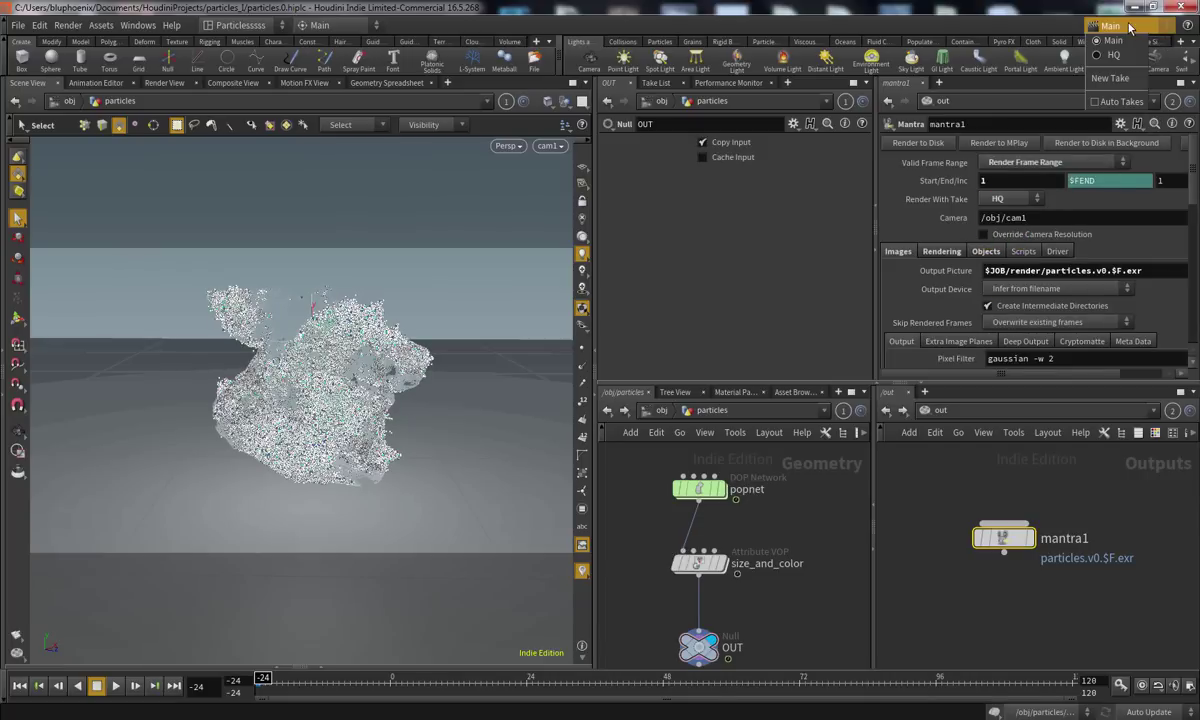
{"action": "left_click", "coordinate": [1115, 55]}
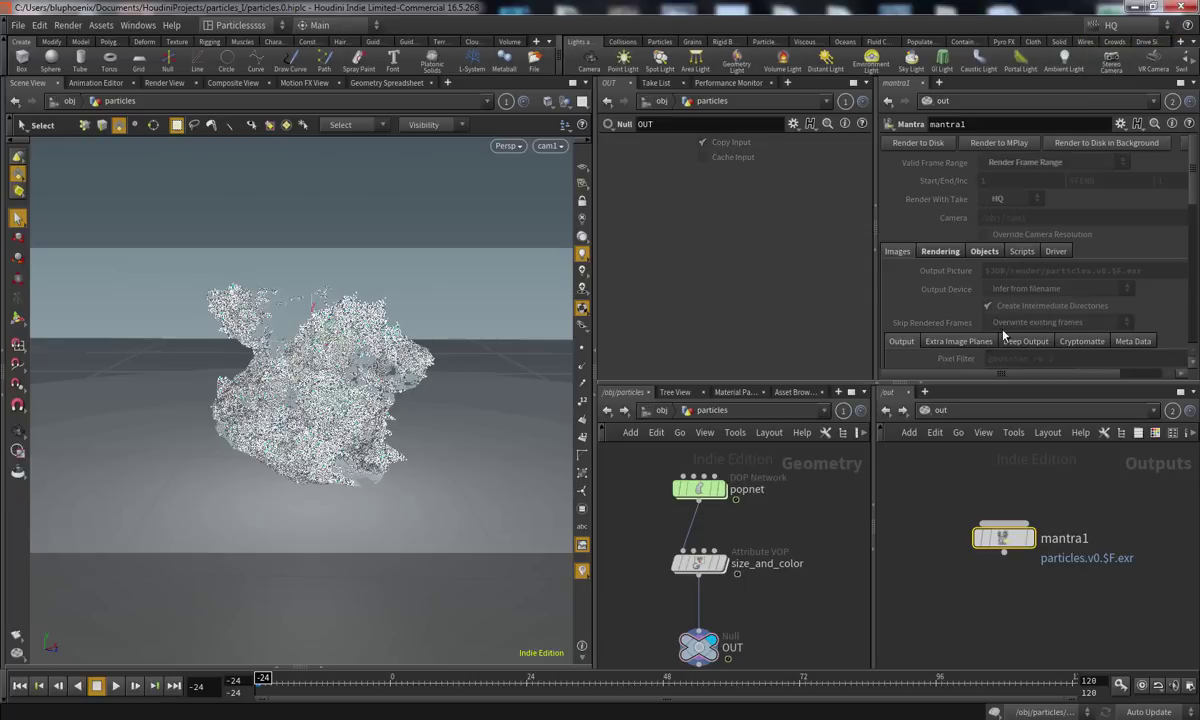
{"action": "scroll", "coordinate": [1196, 180], "scroll_direction": "down", "scroll_amount": 2}
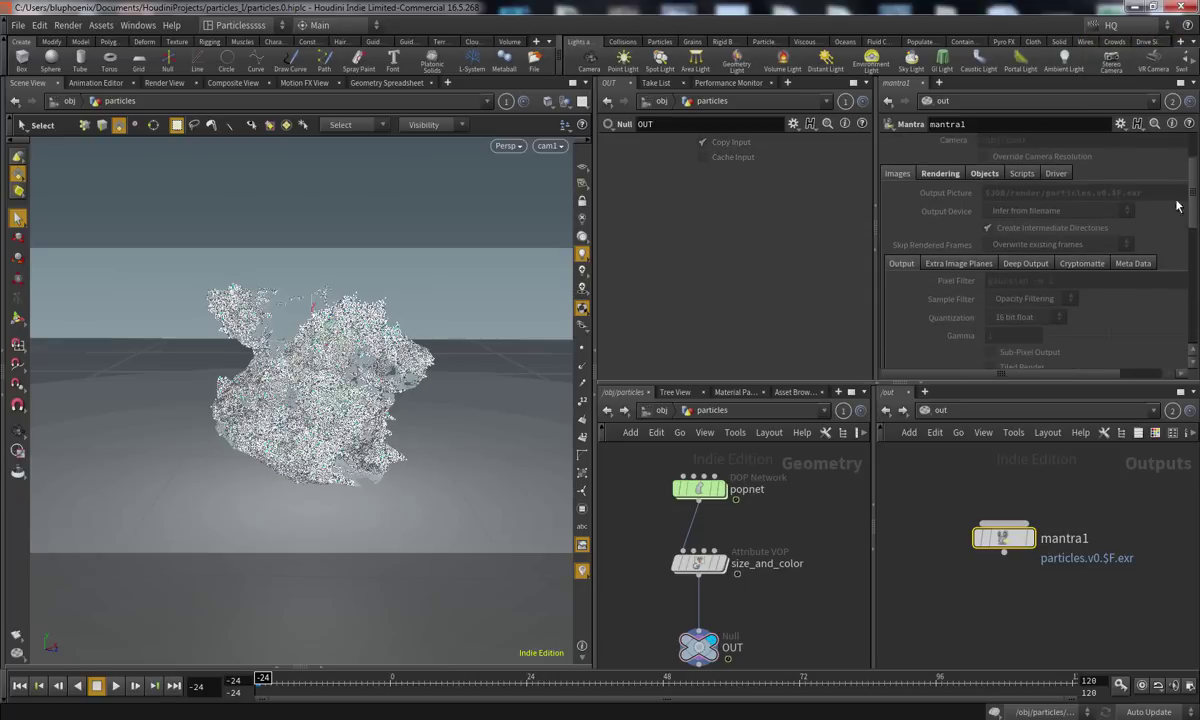
{"action": "left_click", "coordinate": [938, 173]}
{"action": "double_click", "coordinate": [1003, 315]}
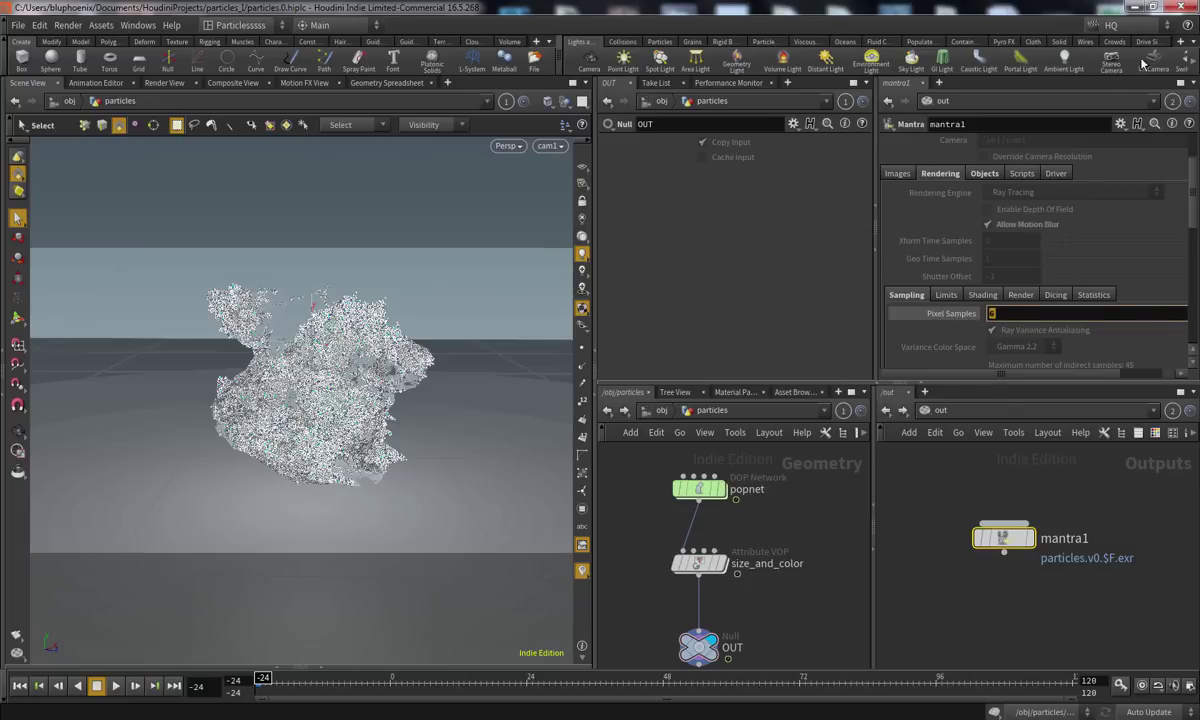
{"action": "left_click", "coordinate": [1110, 25]}
{"action": "left_click", "coordinate": [1060, 40]}
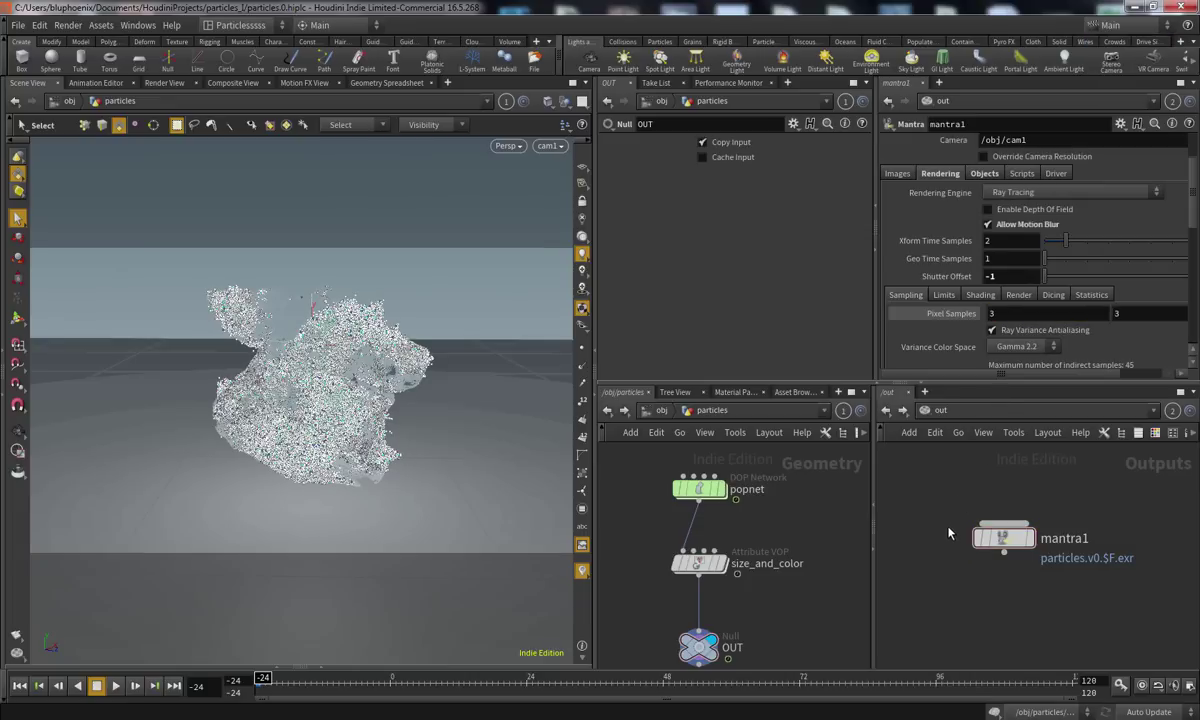
Save the scene and start rendering the mantra1 frame range to disk
{"action": "key", "text": "ctrl+s"}
{"action": "scroll", "coordinate": [1193, 204], "scroll_direction": "up", "scroll_amount": 3}
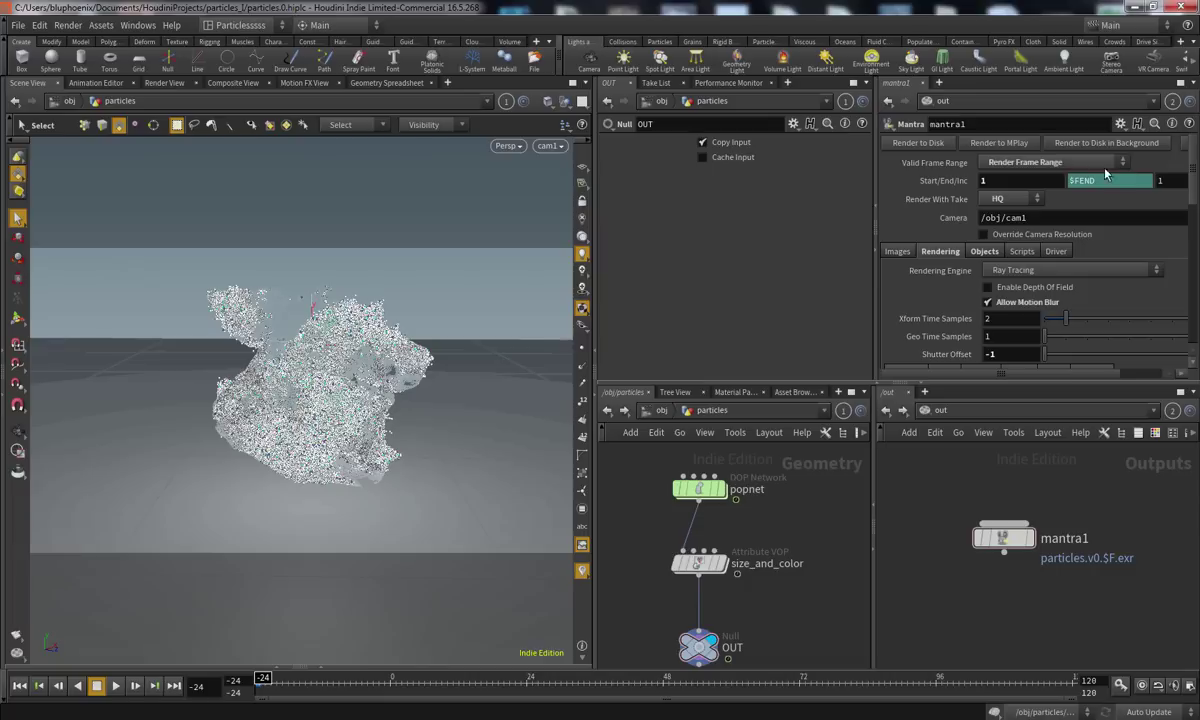
{"action": "left_click", "coordinate": [930, 144]}
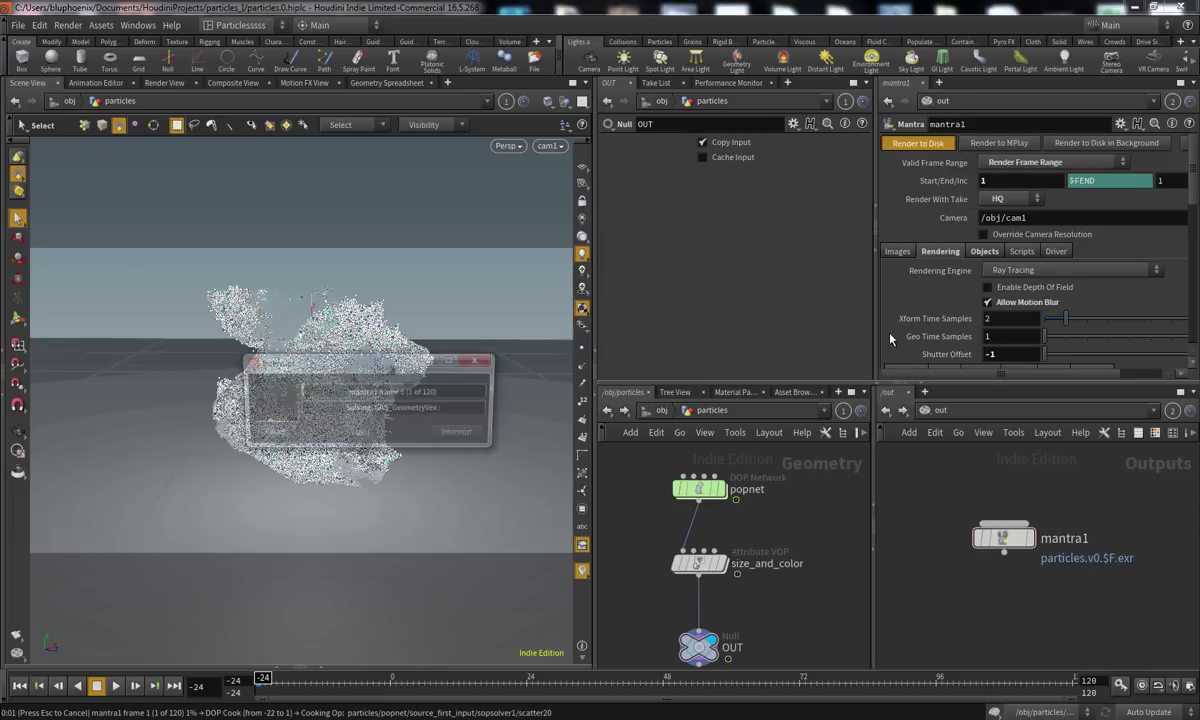